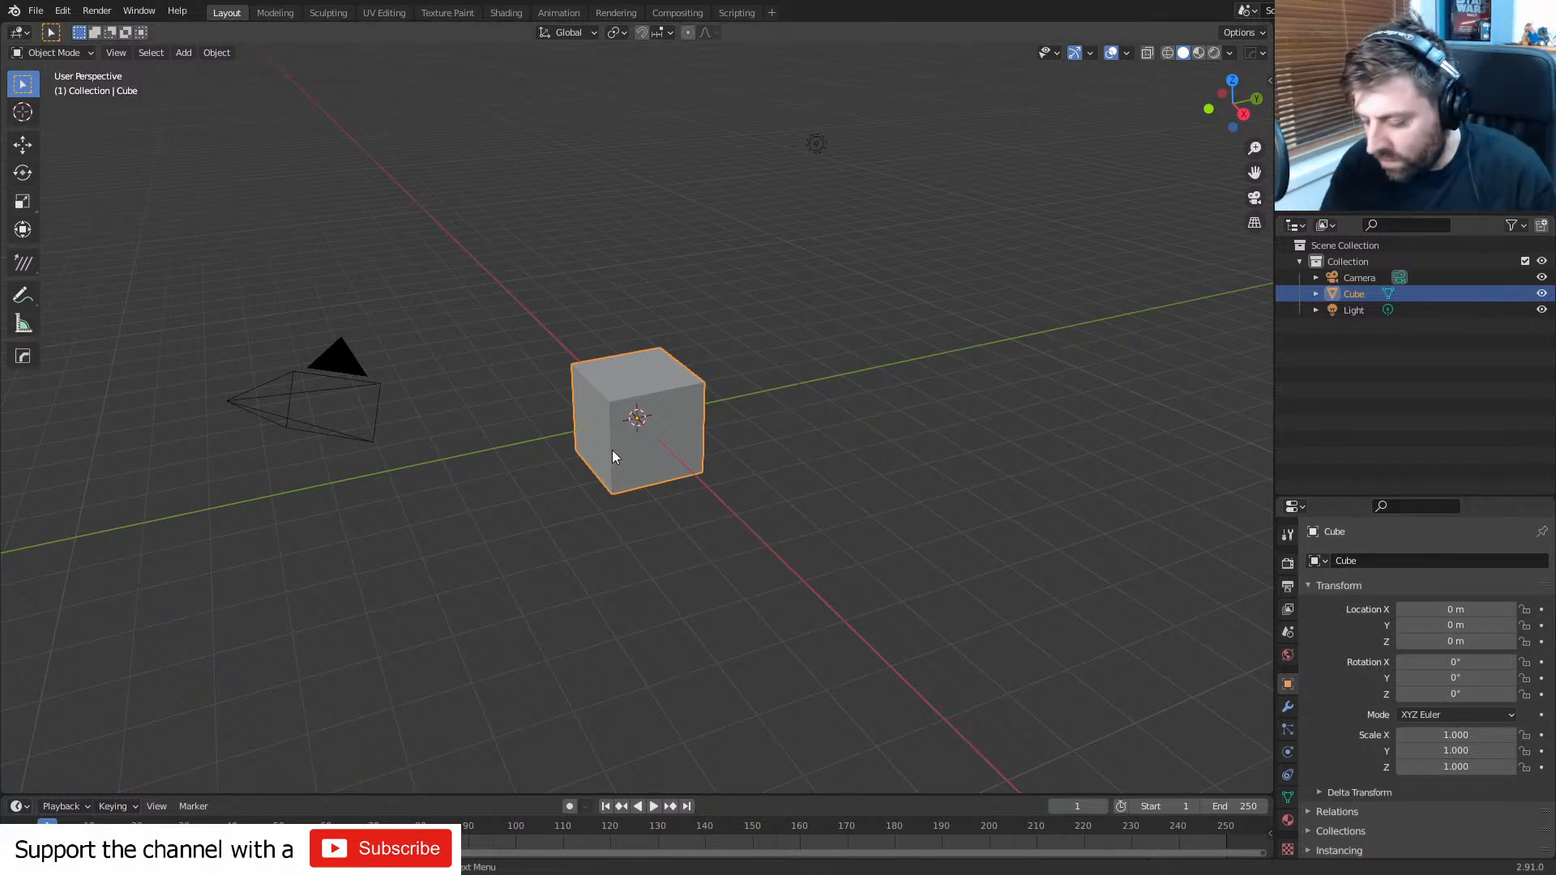
- Delete all the default scene objects and add an ico sphere mesh at the world origin
key(a)
key(Delete)
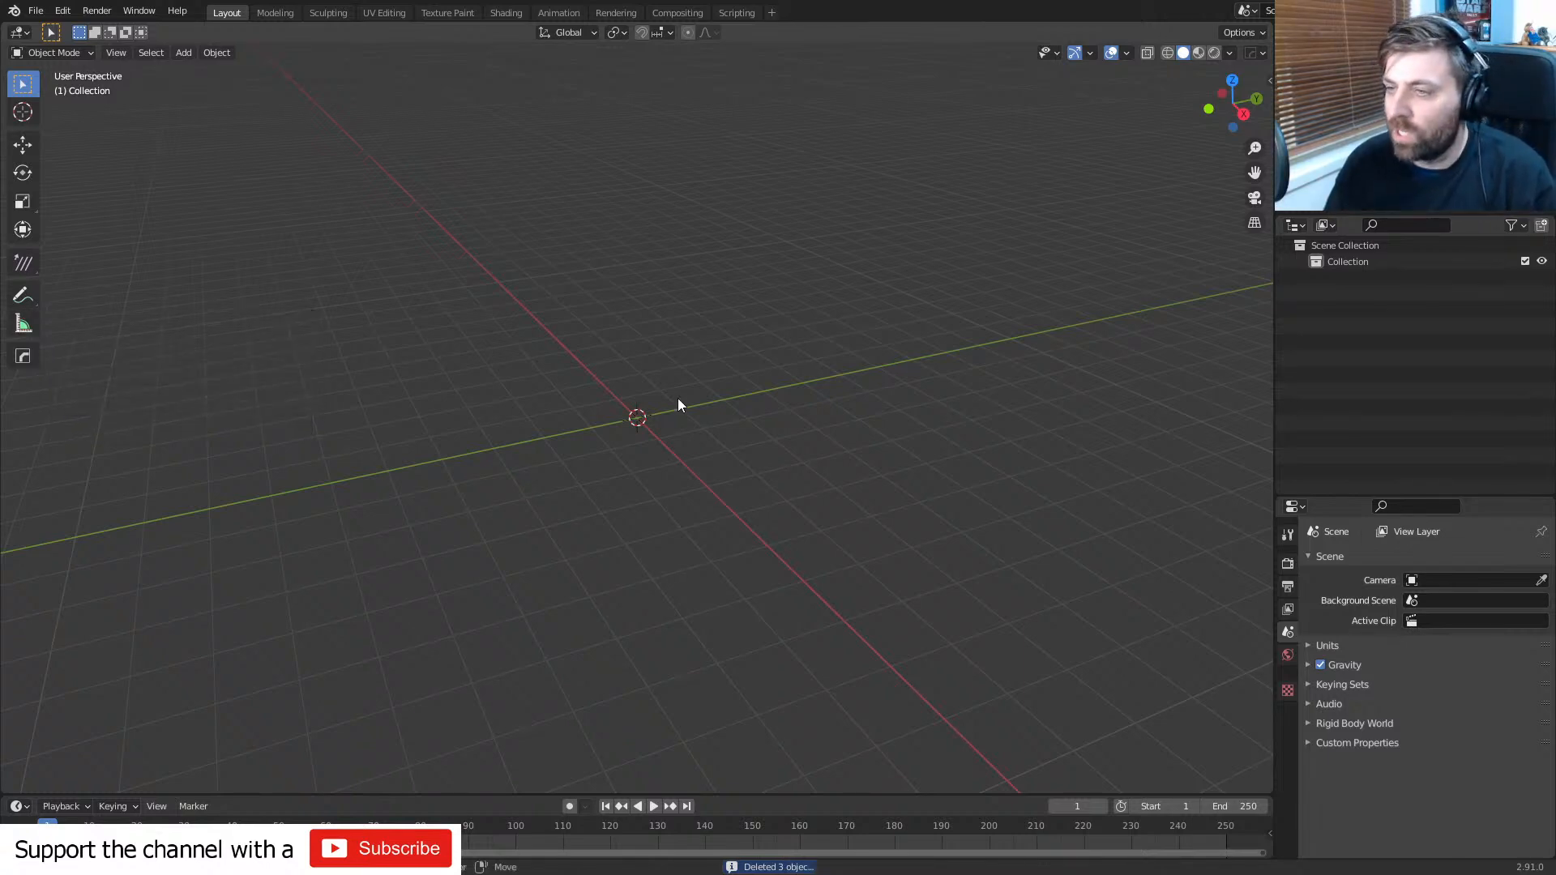
key(shift+a)
mouse_move(678, 398)
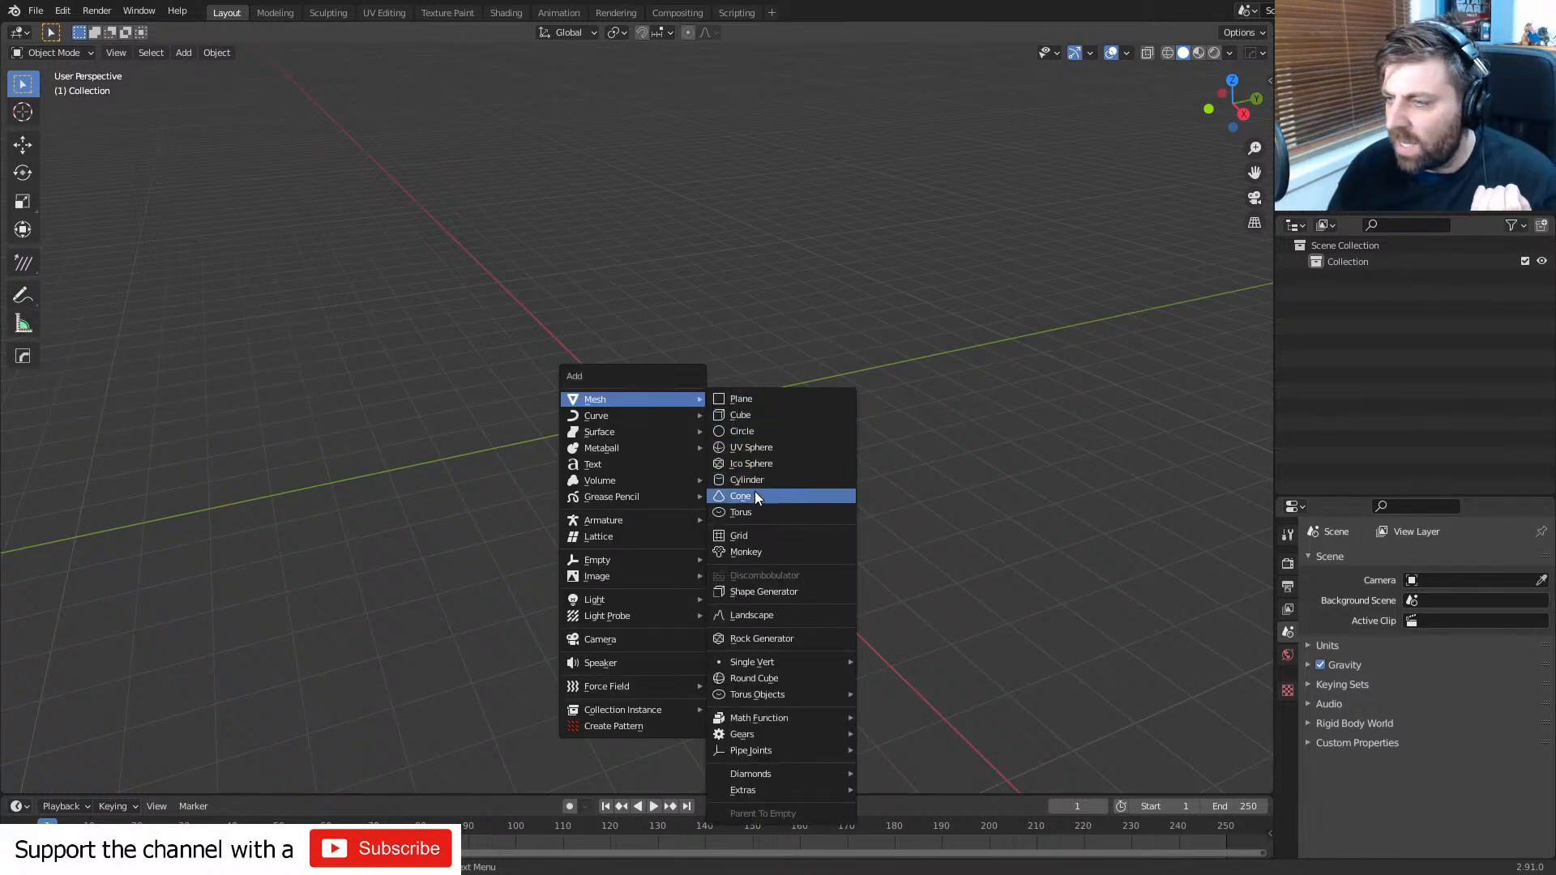
click(755, 466)
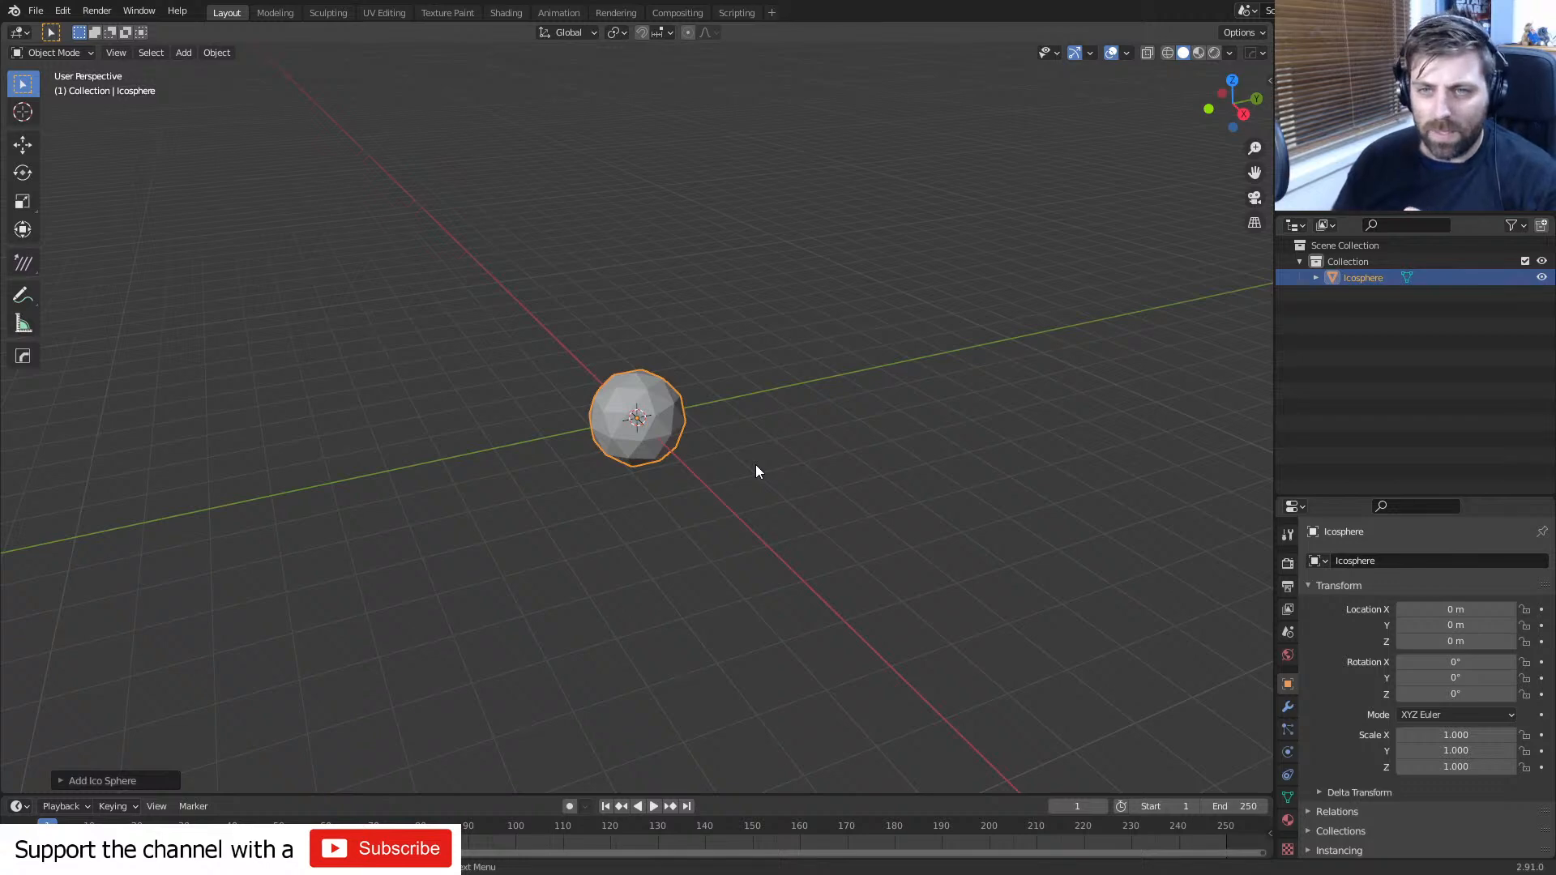
- Show the sphere's whole mesh in front wireframe view and scale it along Z to roughly a third of its height
scroll(736, 496, up, 6)
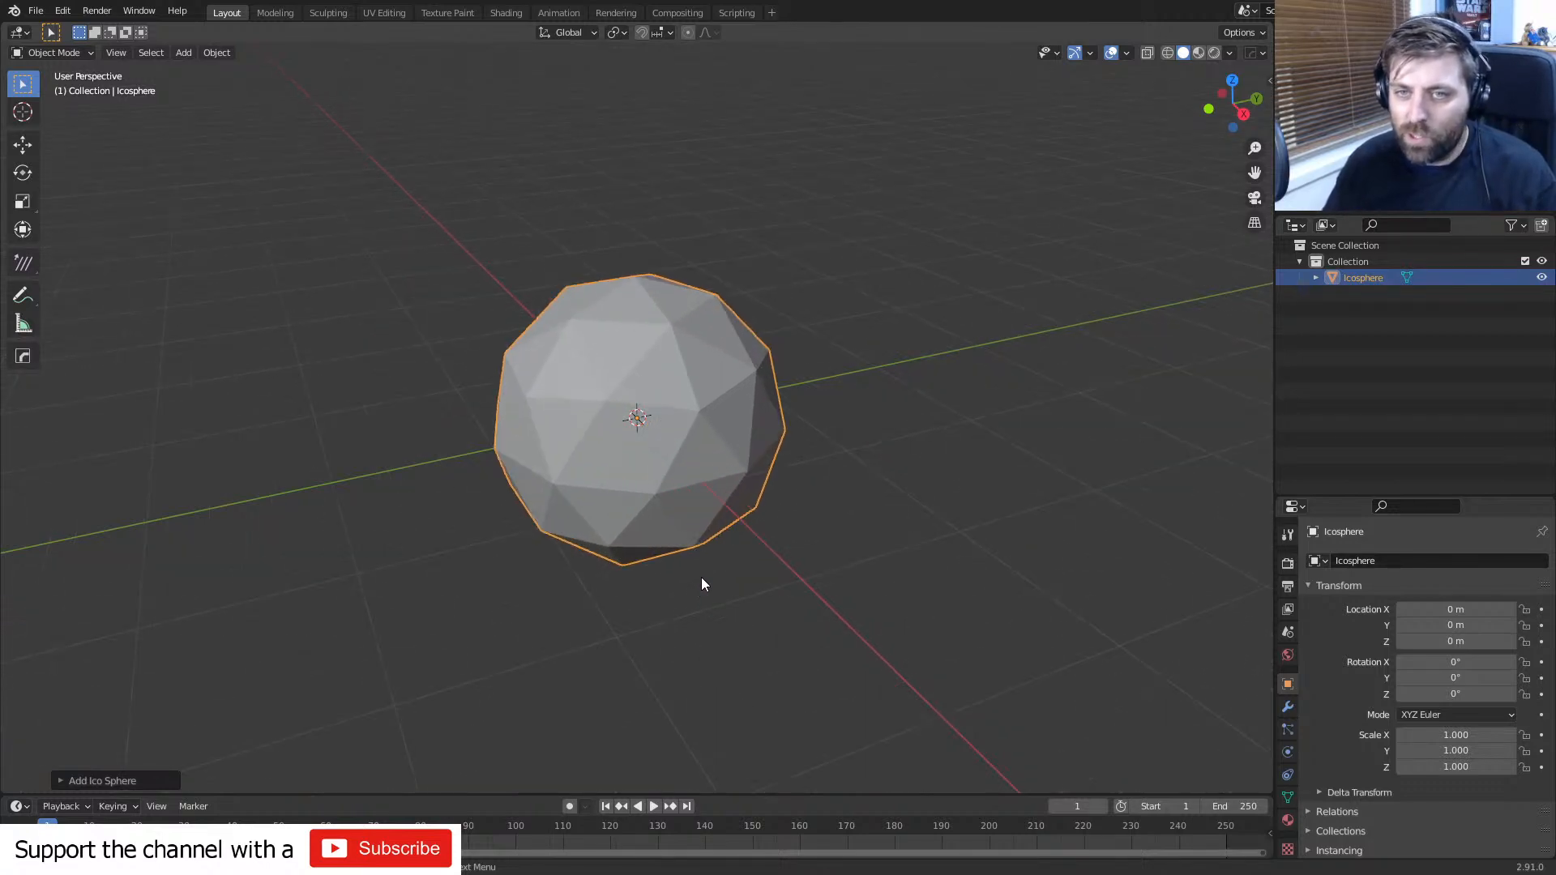
scroll(703, 565, up, 2)
scroll(715, 554, down, 2)
middle_drag(713, 562, 698, 547)
key(Tab)
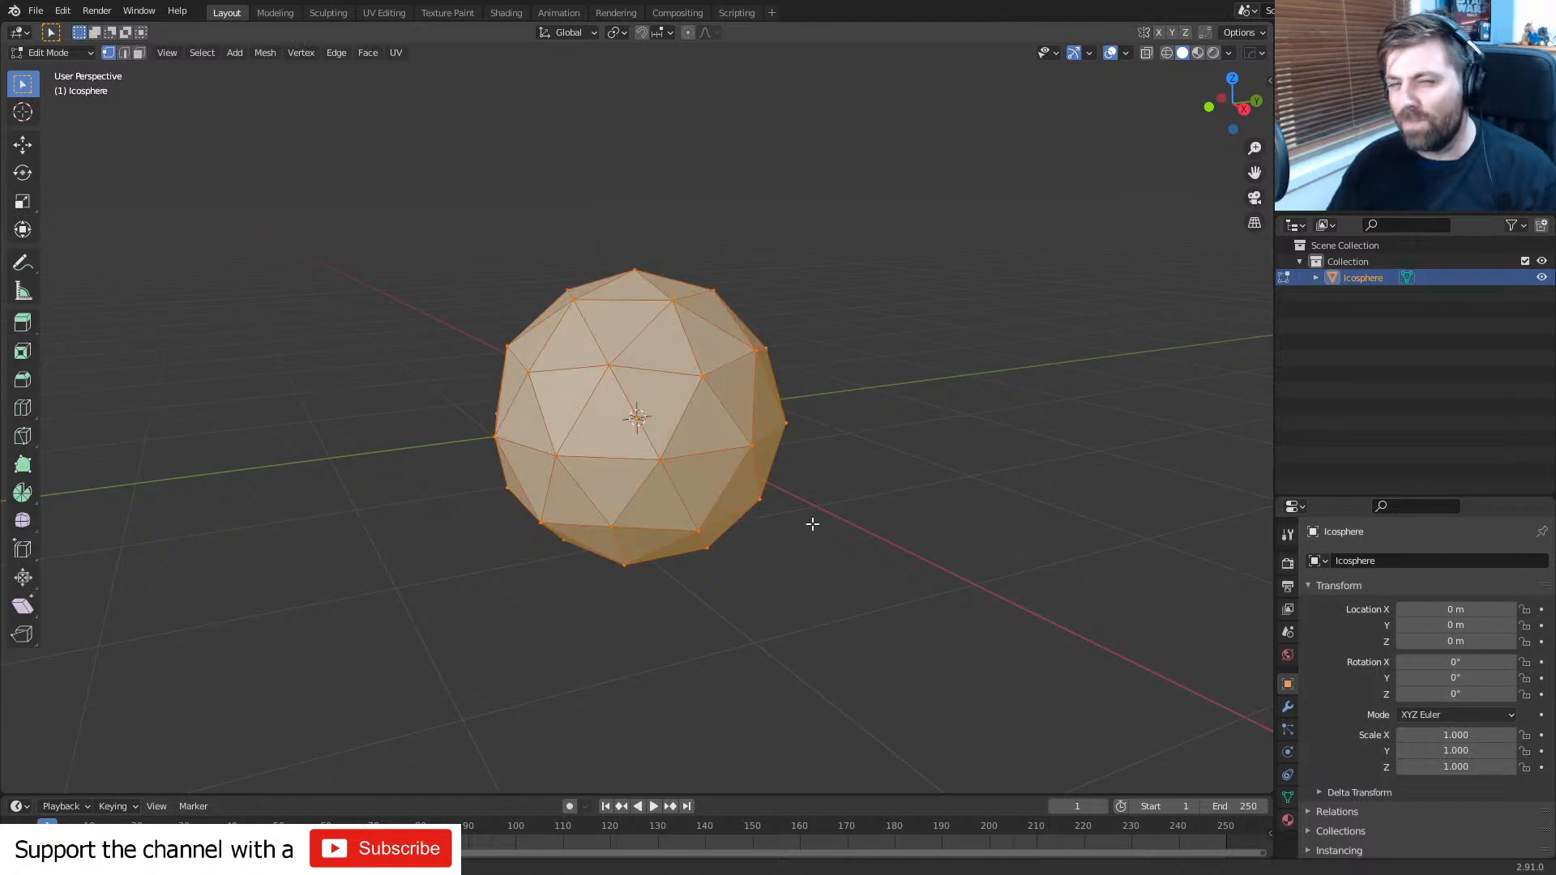
key(KP_1)
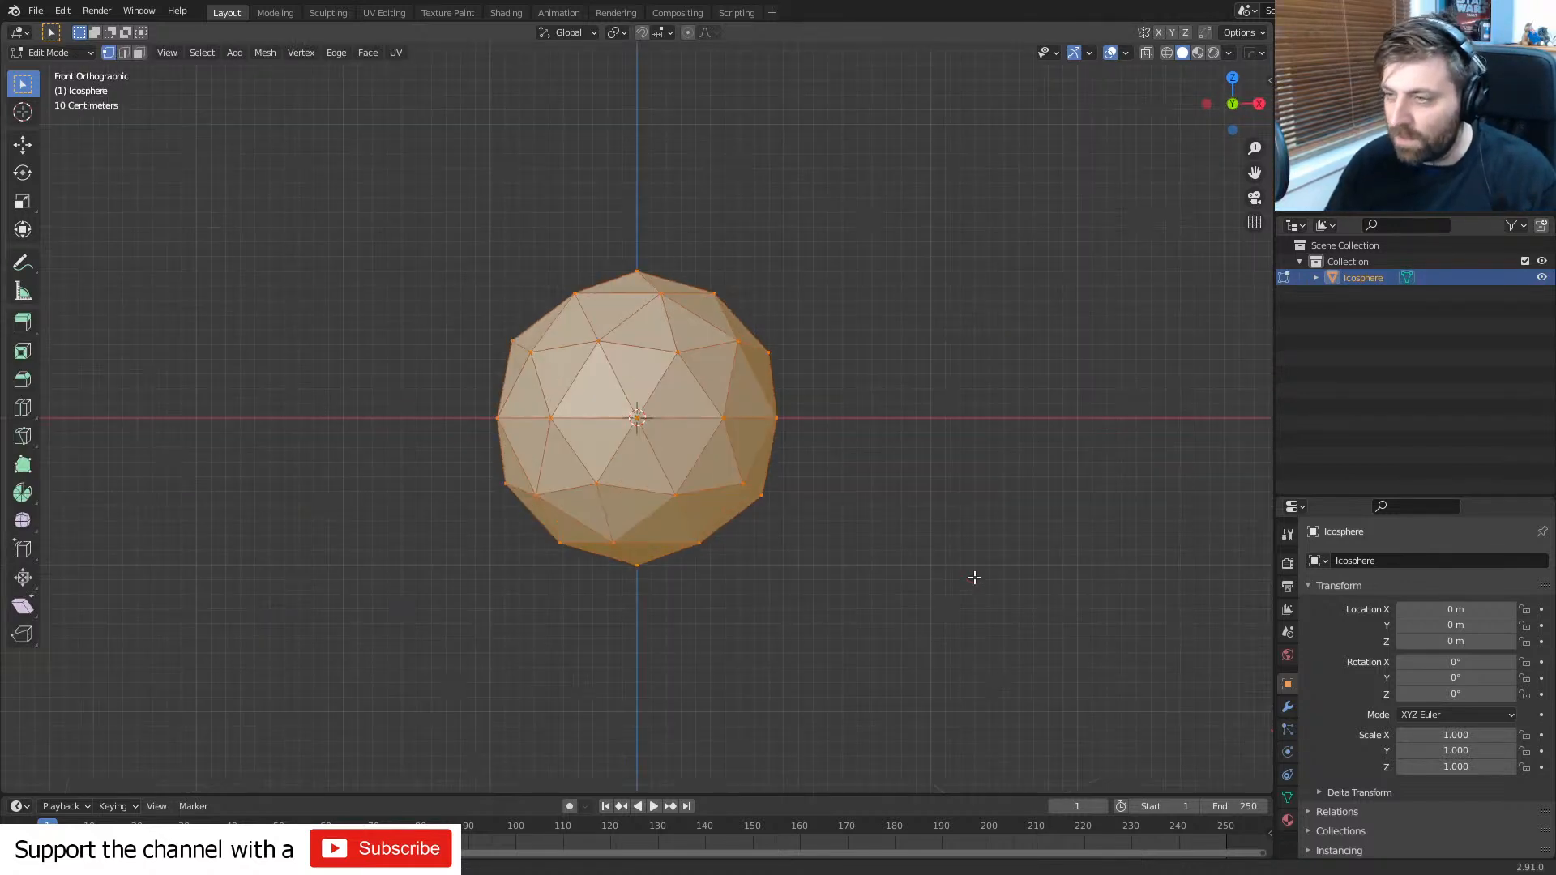
key(z)
click(724, 515)
scroll(1097, 534, up, 2)
key(s)
key(z)
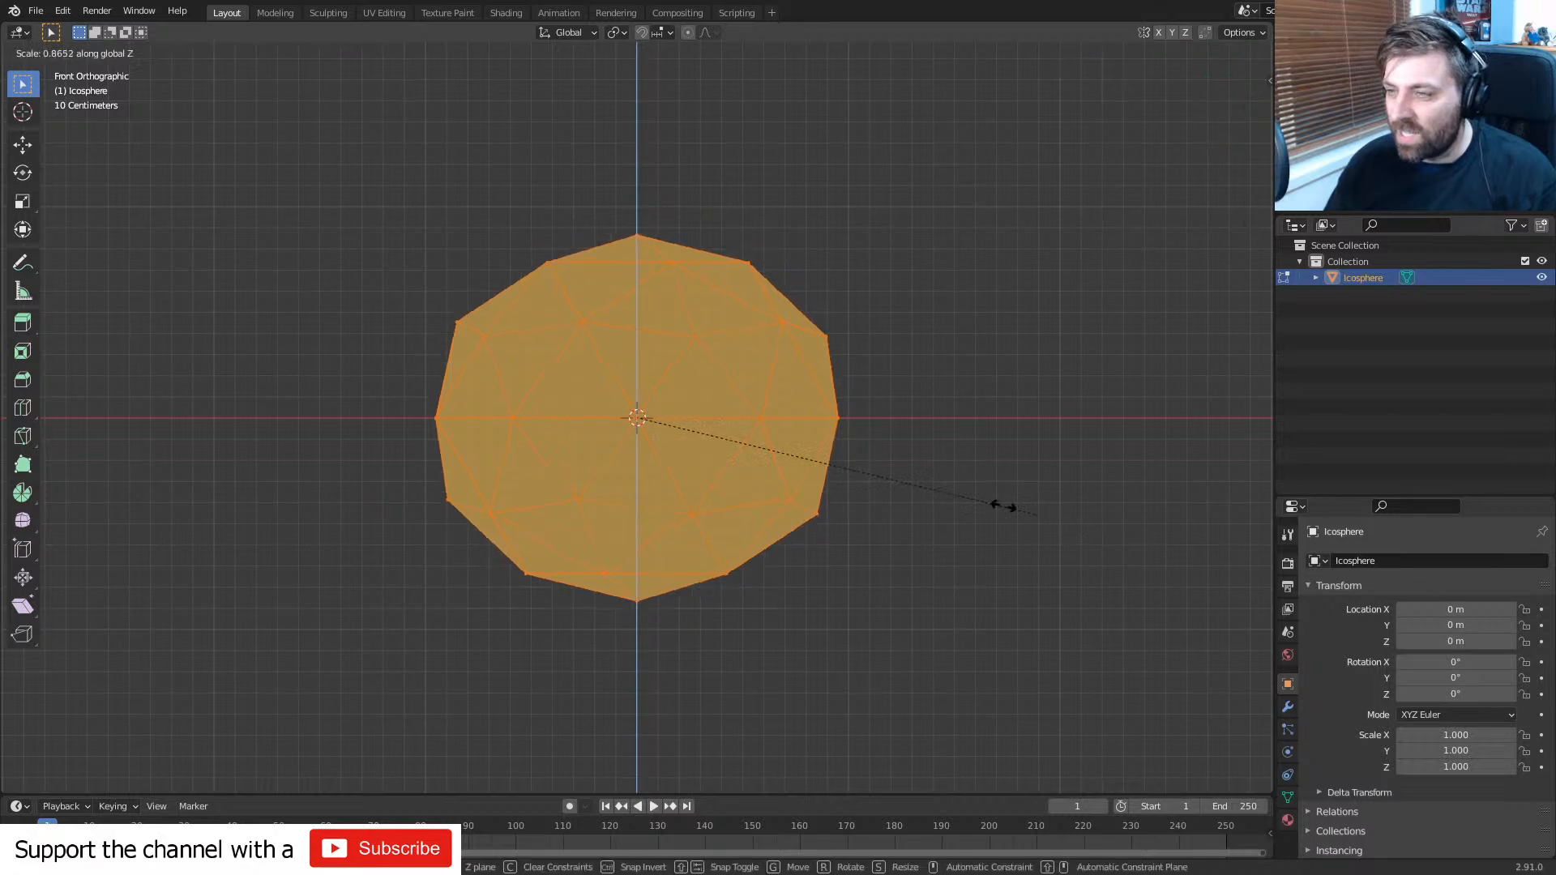
click(791, 430)
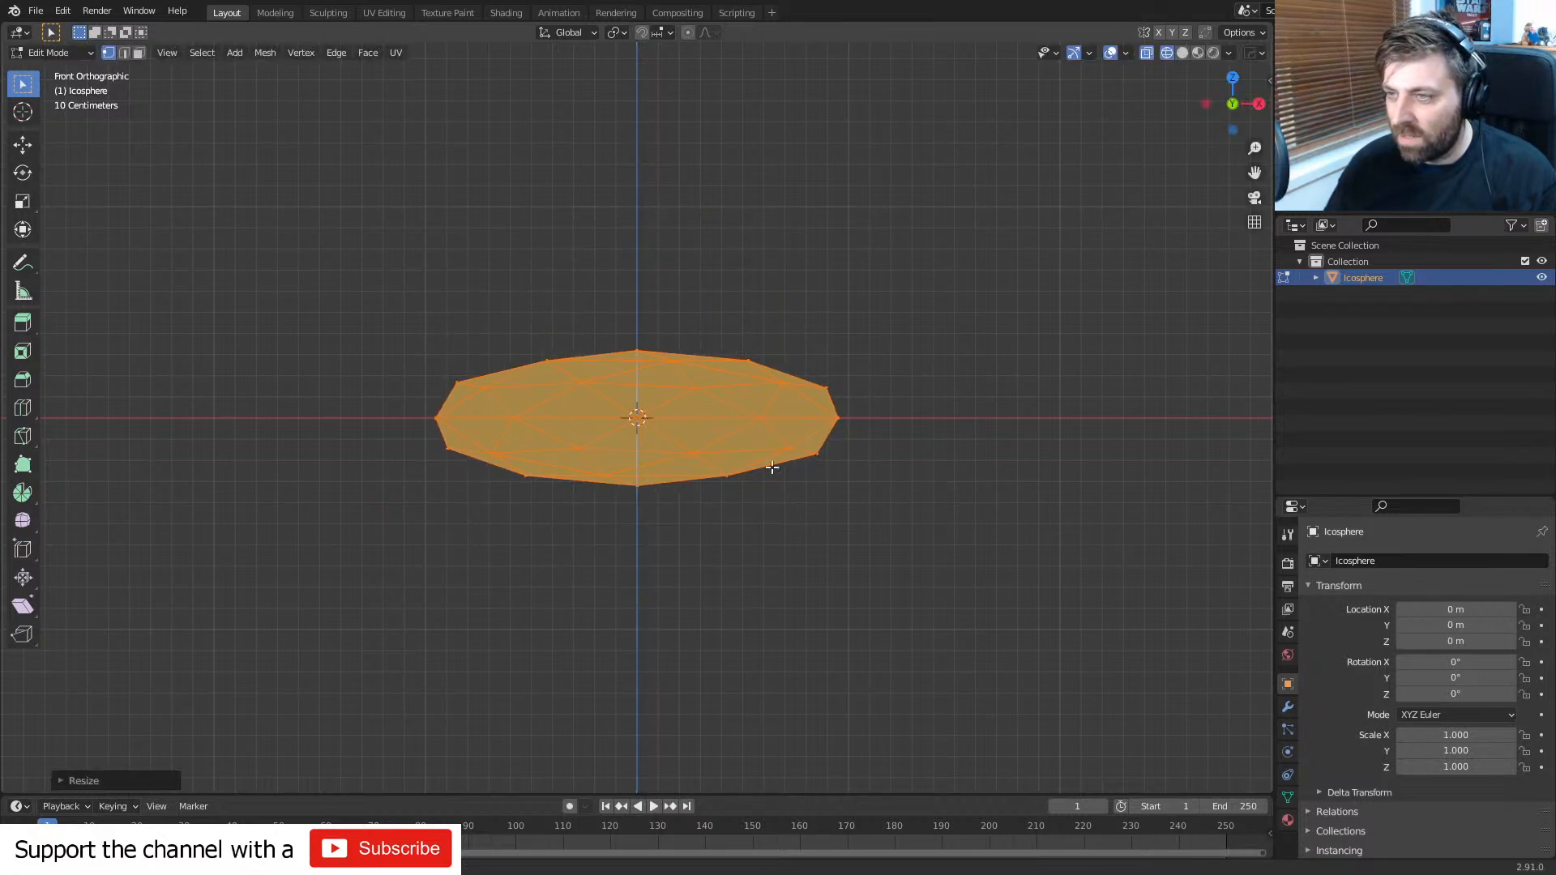
- Delete all vertices below the horizontal midline of the flattened sphere in right view, keeping only the upper dome
middle_drag(764, 462, 860, 537)
key(KP_3)
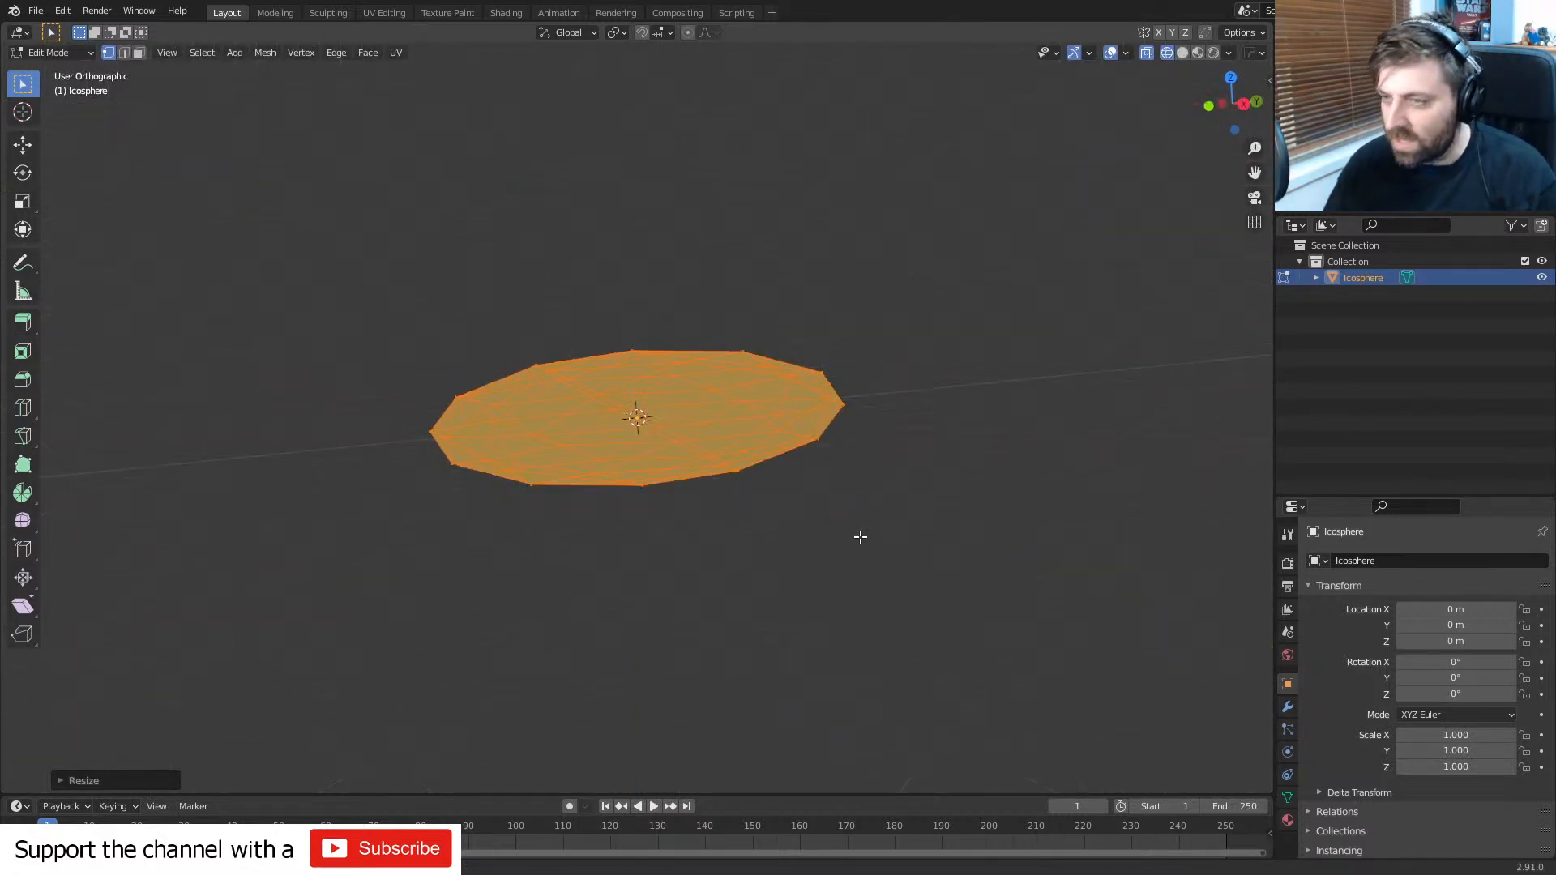
key(z)
click(860, 543)
click(747, 449)
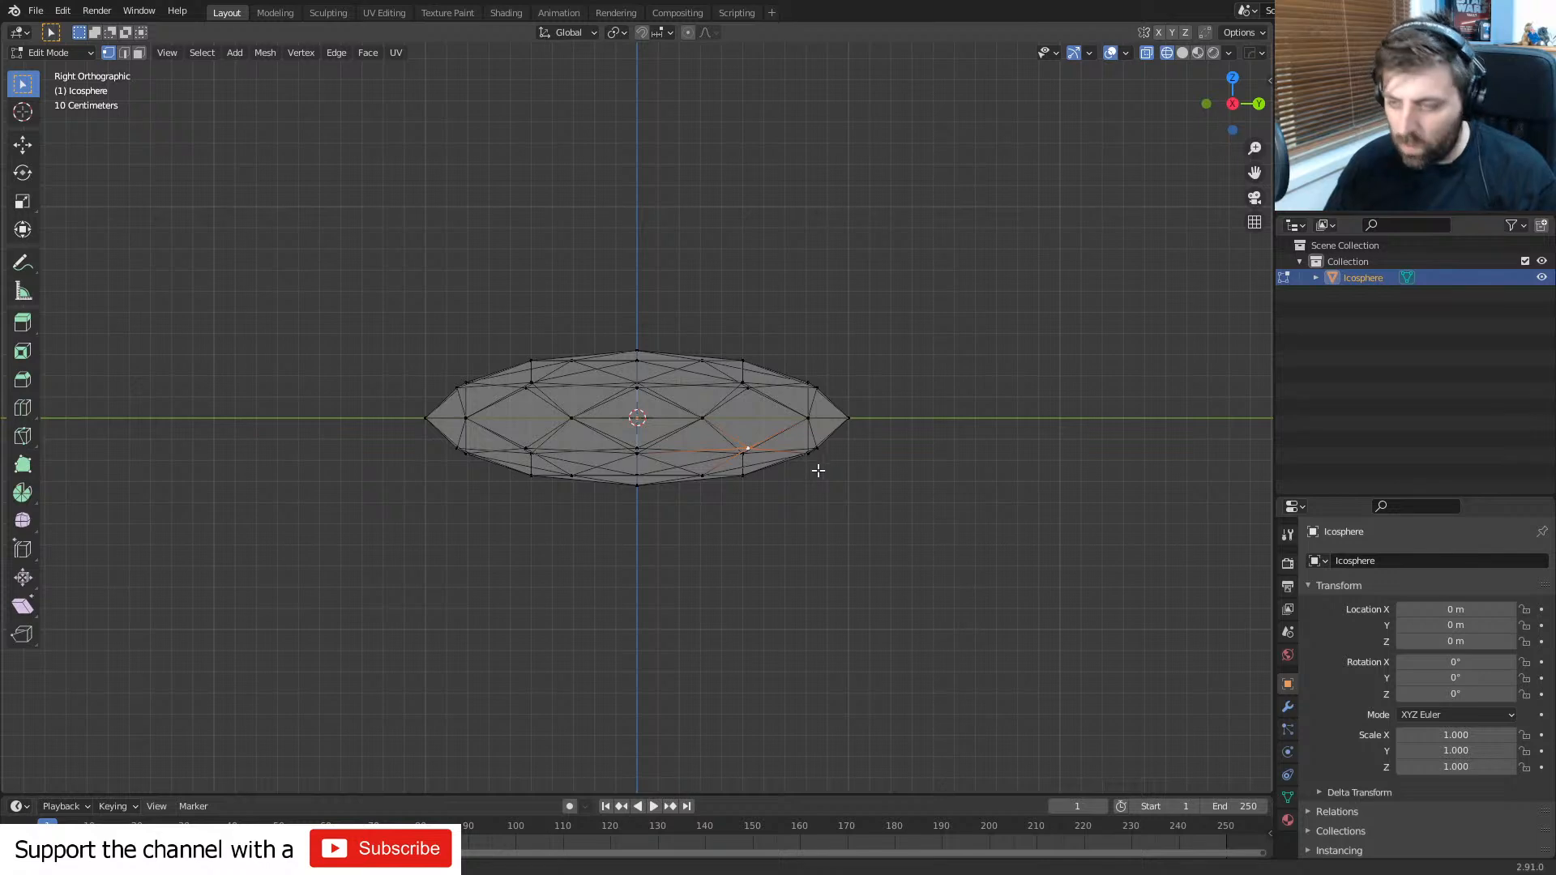
key(b)
drag(865, 435, 452, 524)
key(x)
click(458, 523)
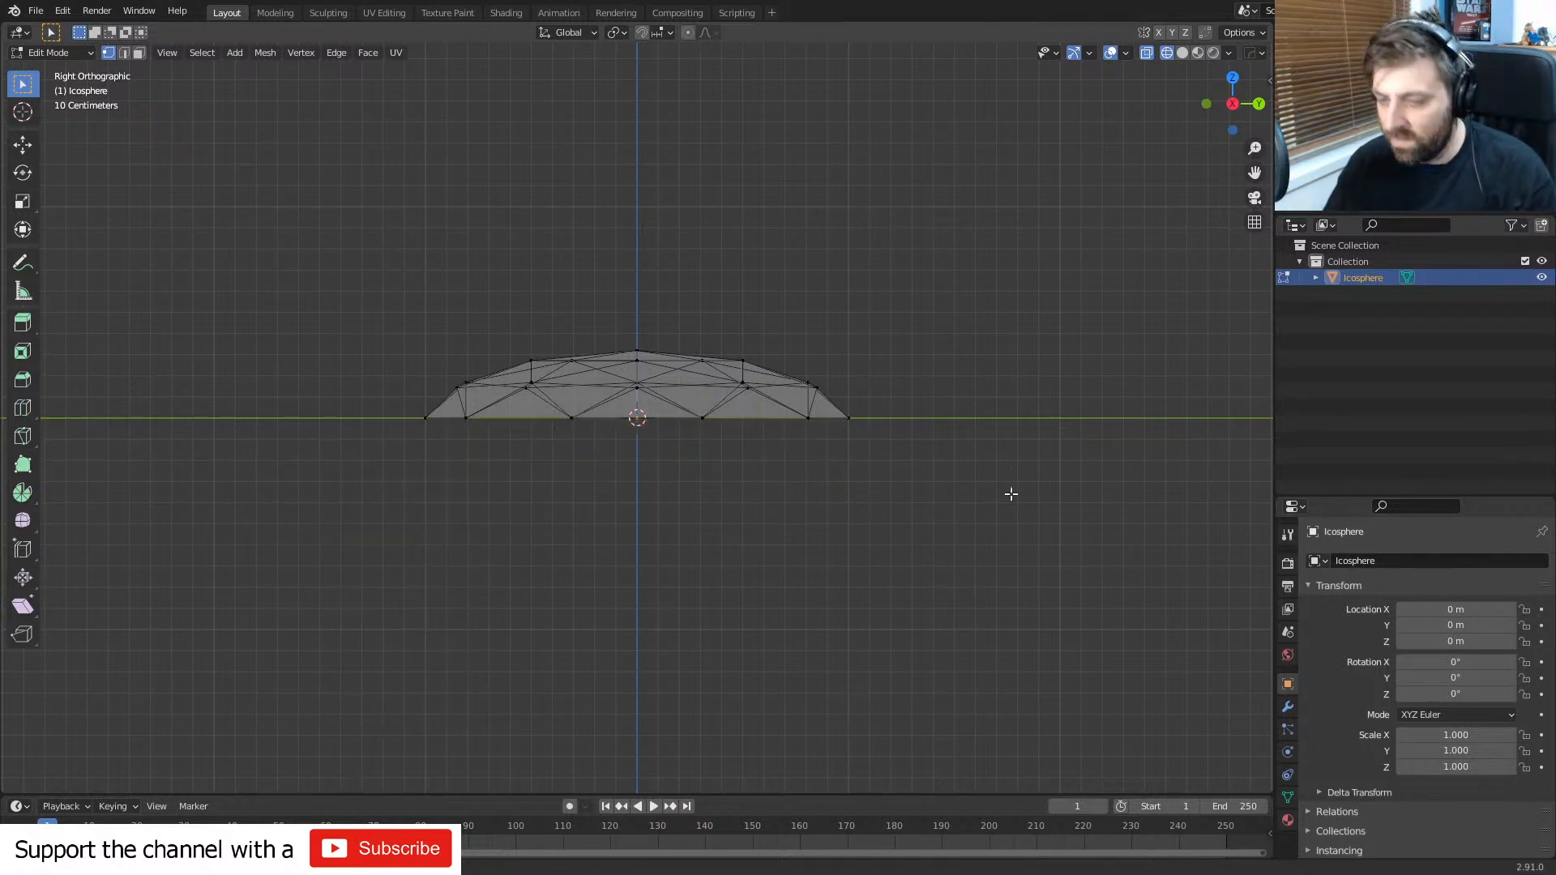
- Enable the Screencast Keys display in the viewport
key(n)
click(1262, 212)
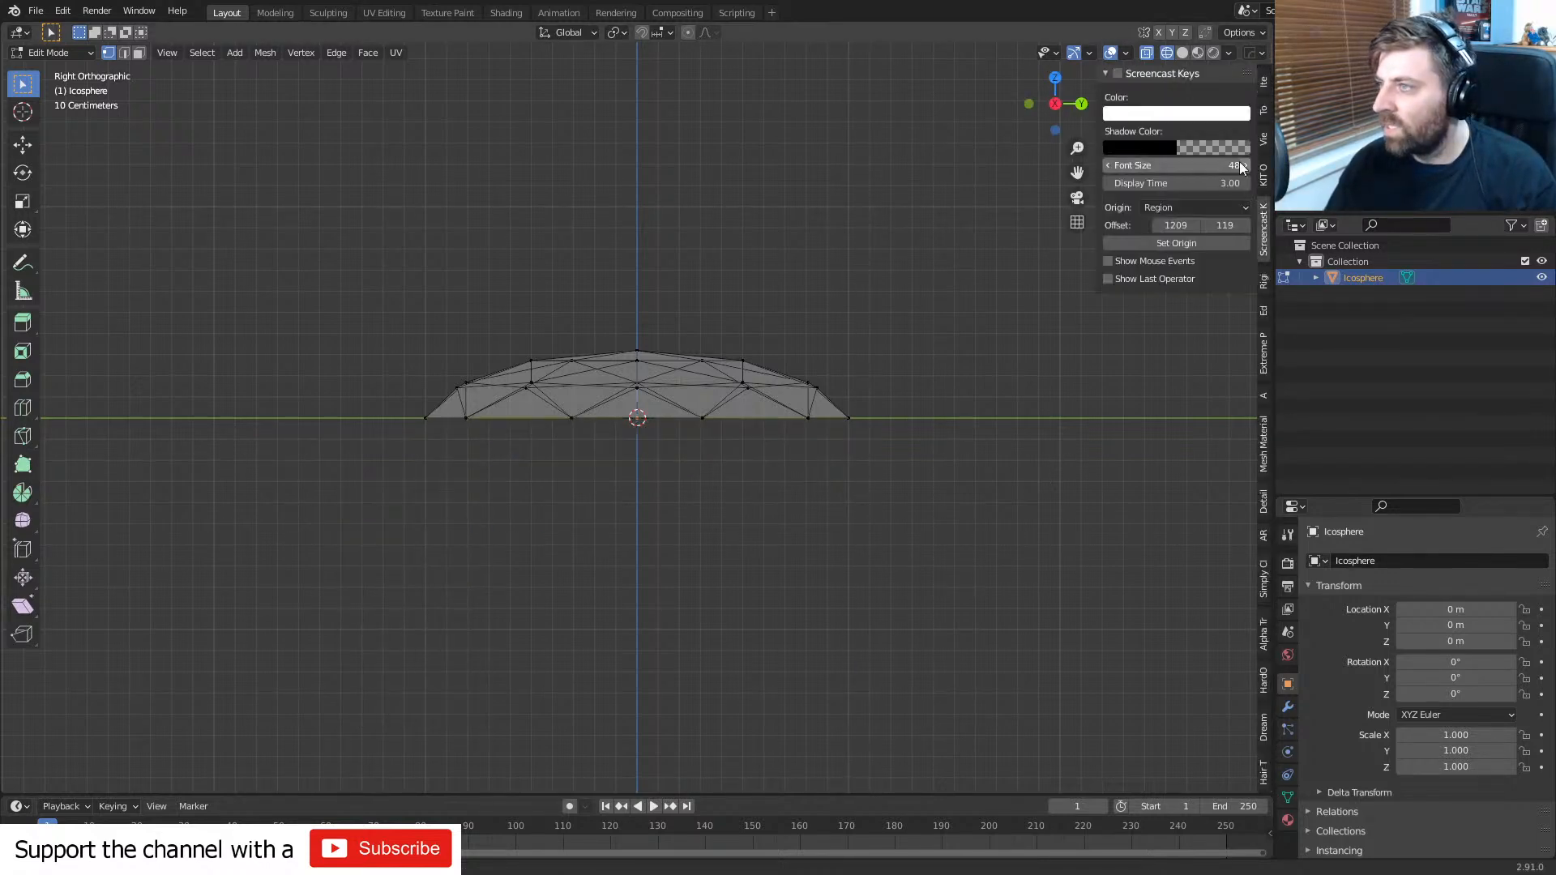
click(1118, 73)
key(n)
- Return to solid shading and subdivide the whole dome mesh so each edge is split into four segments
middle_drag(597, 448, 767, 507)
key(z)
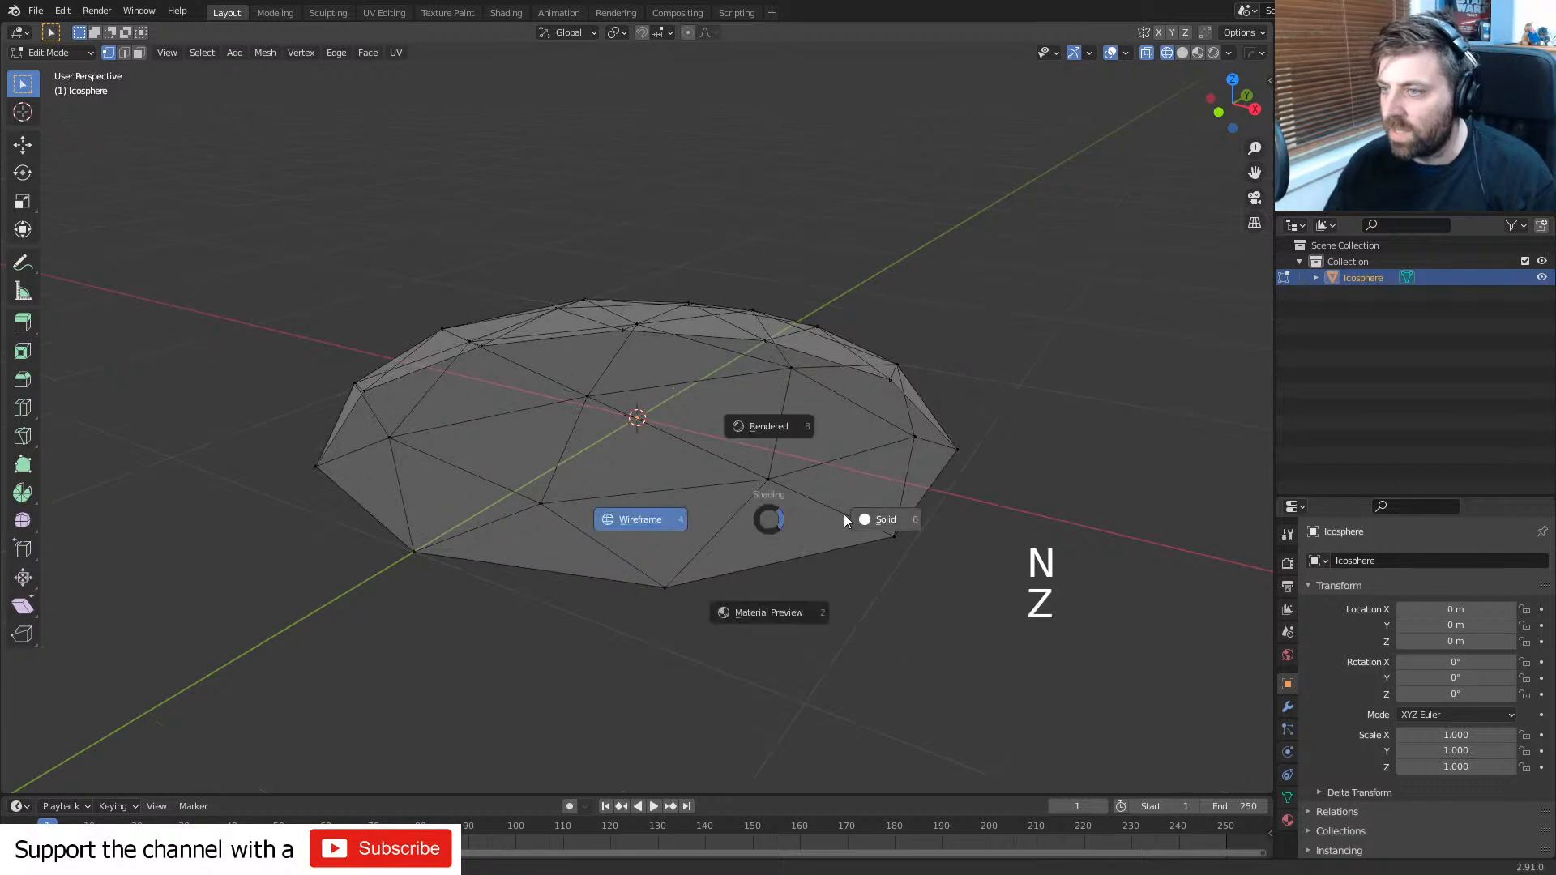
click(847, 521)
middle_drag(701, 556, 669, 559)
scroll(696, 558, up, 2)
scroll(696, 558, down, 1)
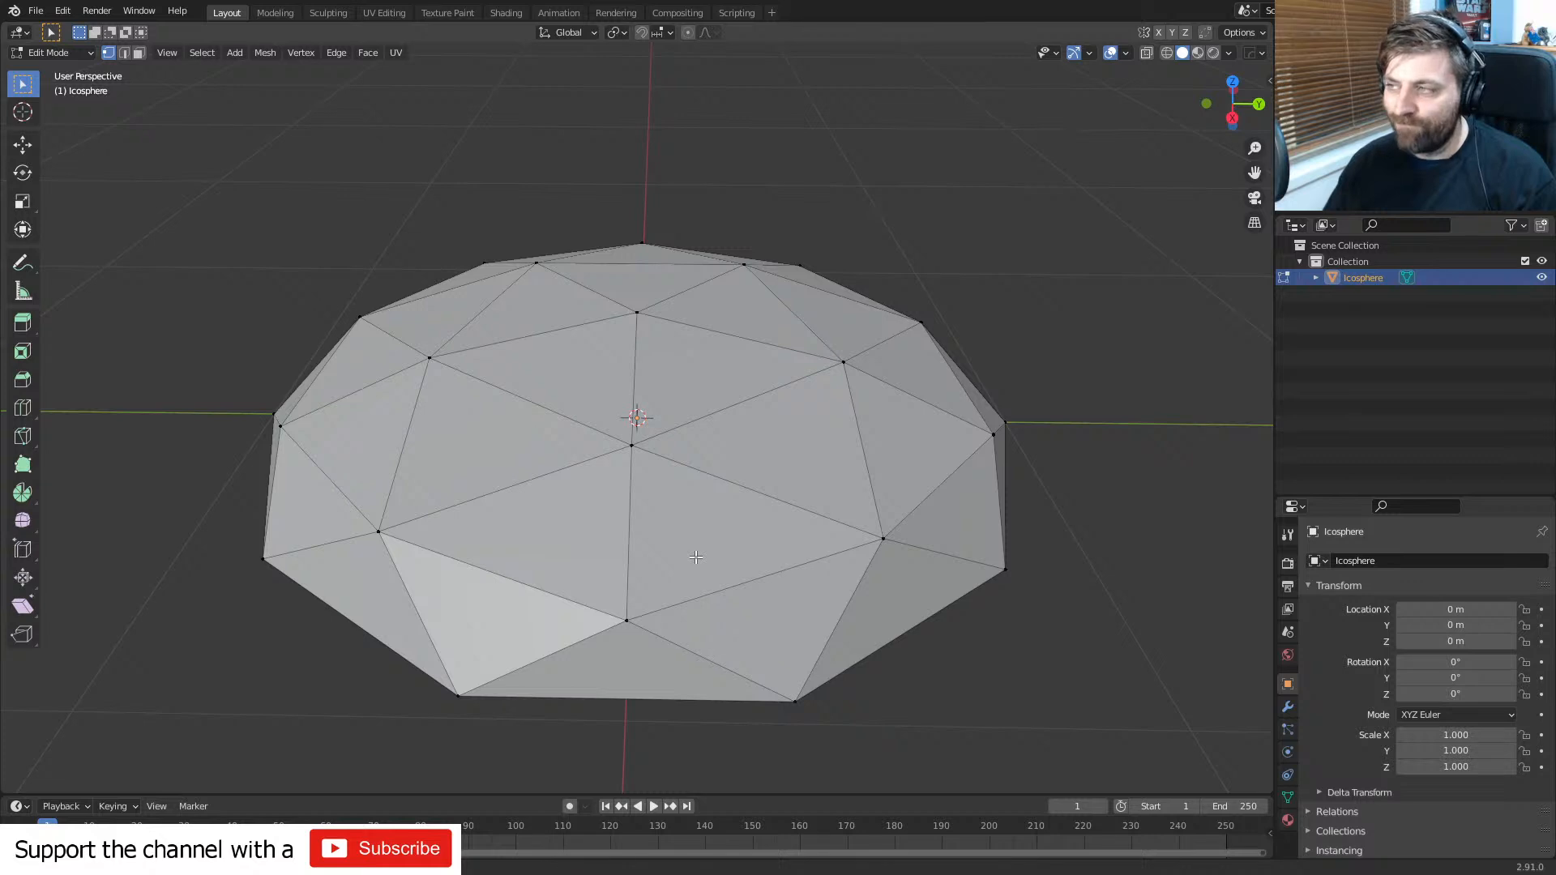
key(a)
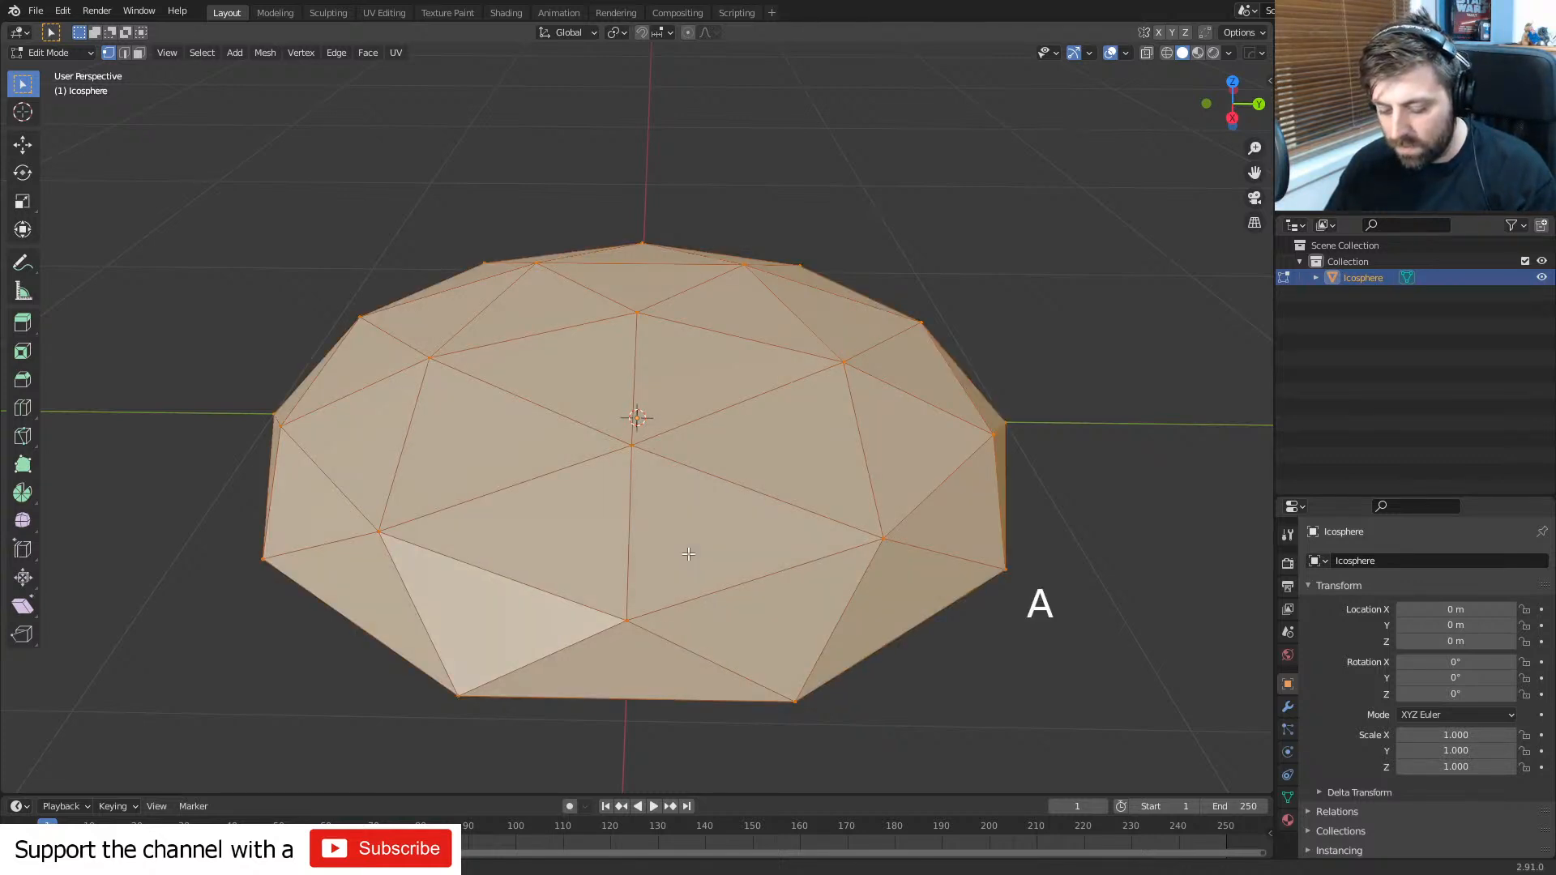
right_click(688, 553)
click(689, 474)
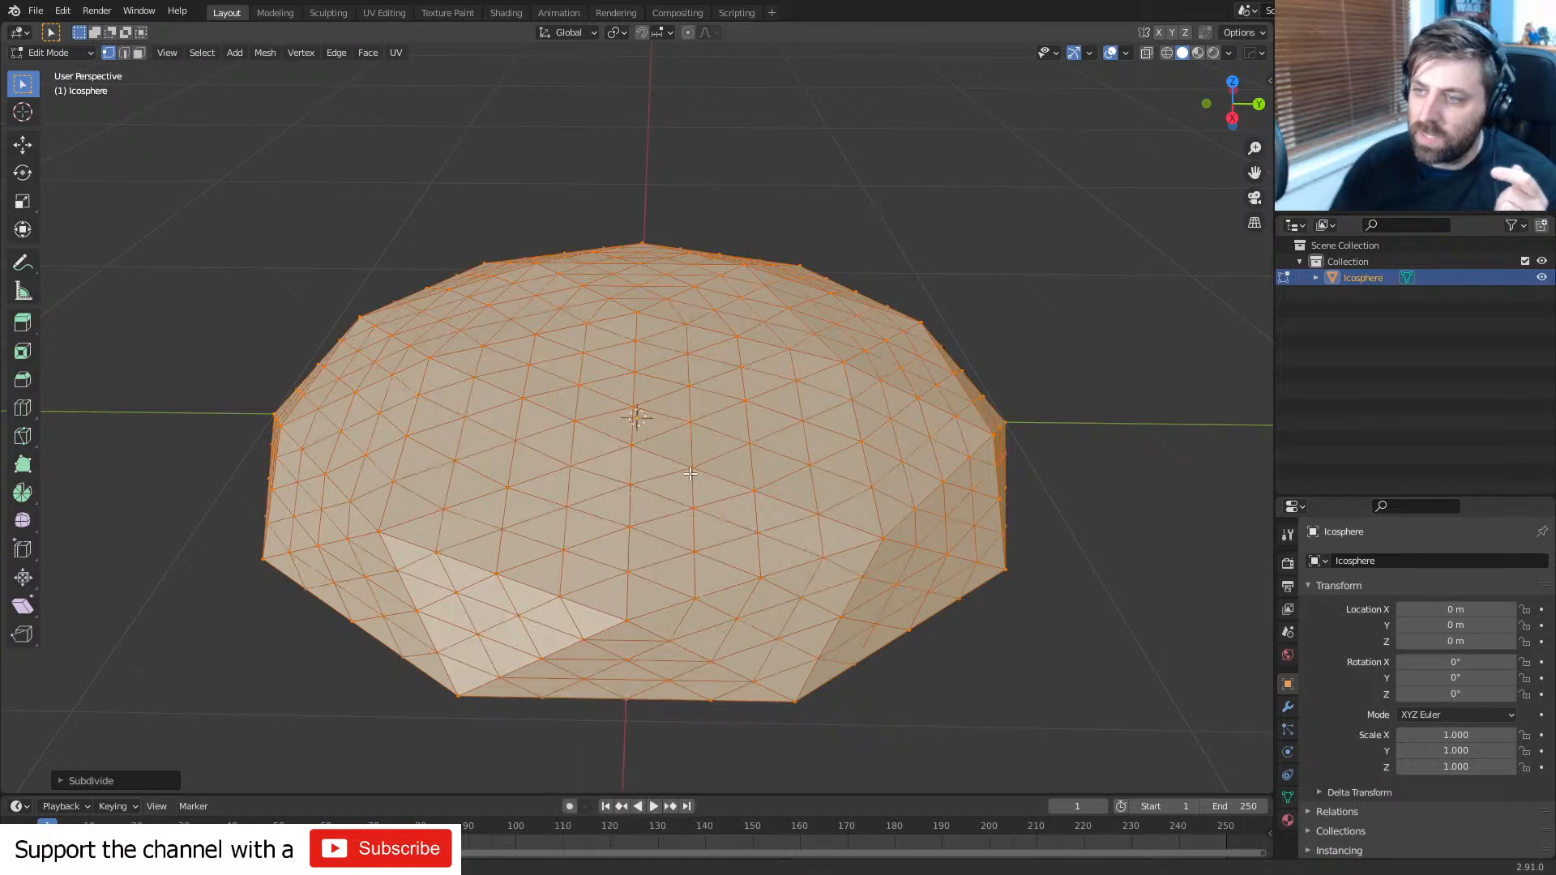
- Duplicate the subdivided dome in place in Object Mode and hide the copy
middle_drag(690, 474, 618, 515)
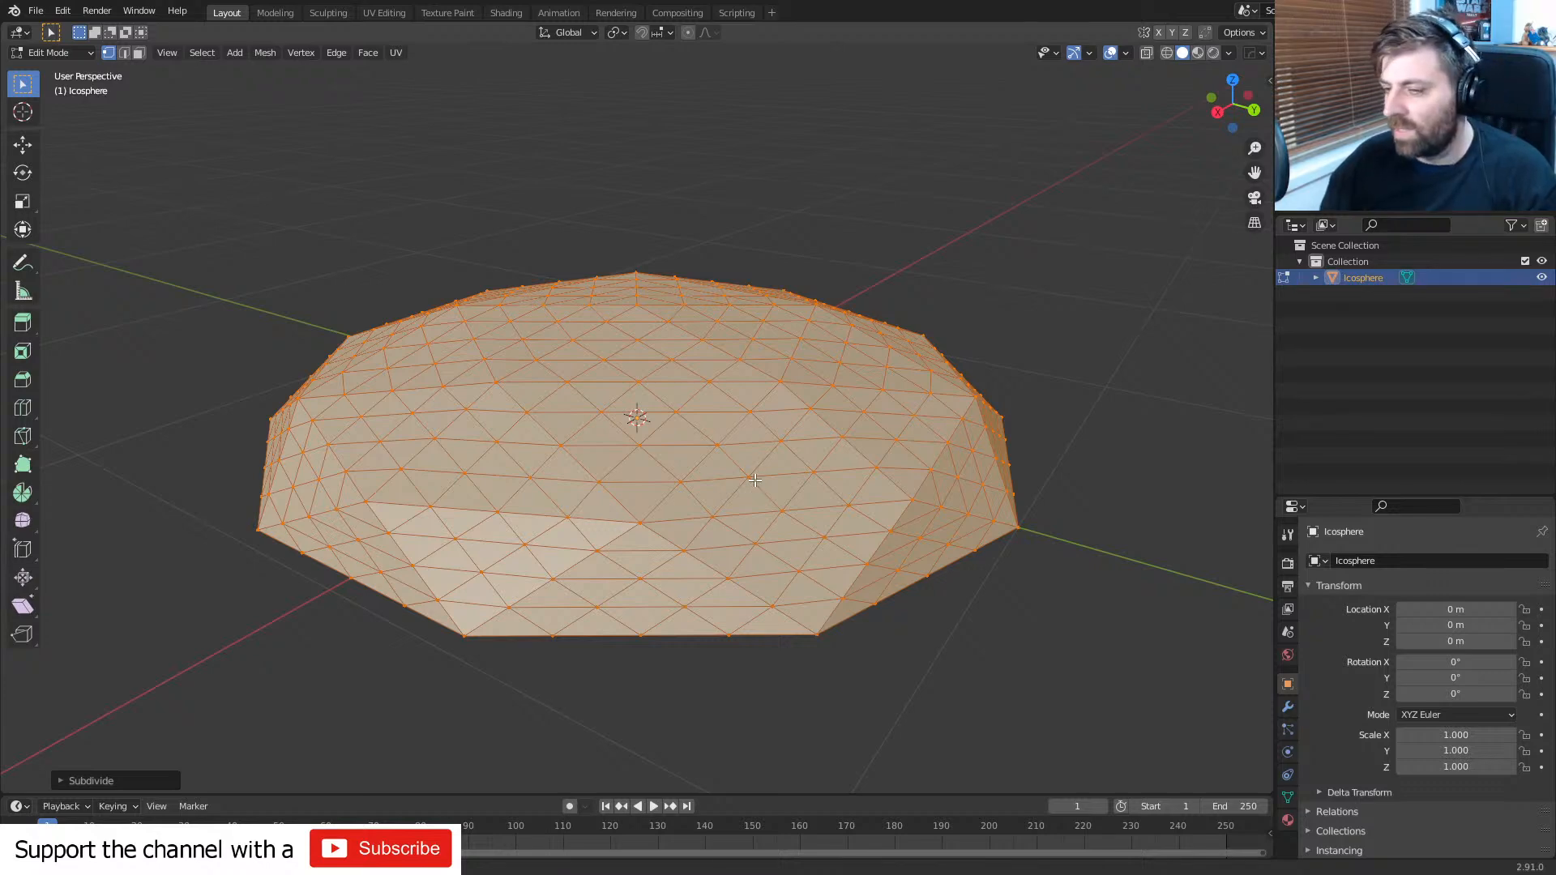
middle_drag(754, 480, 720, 497)
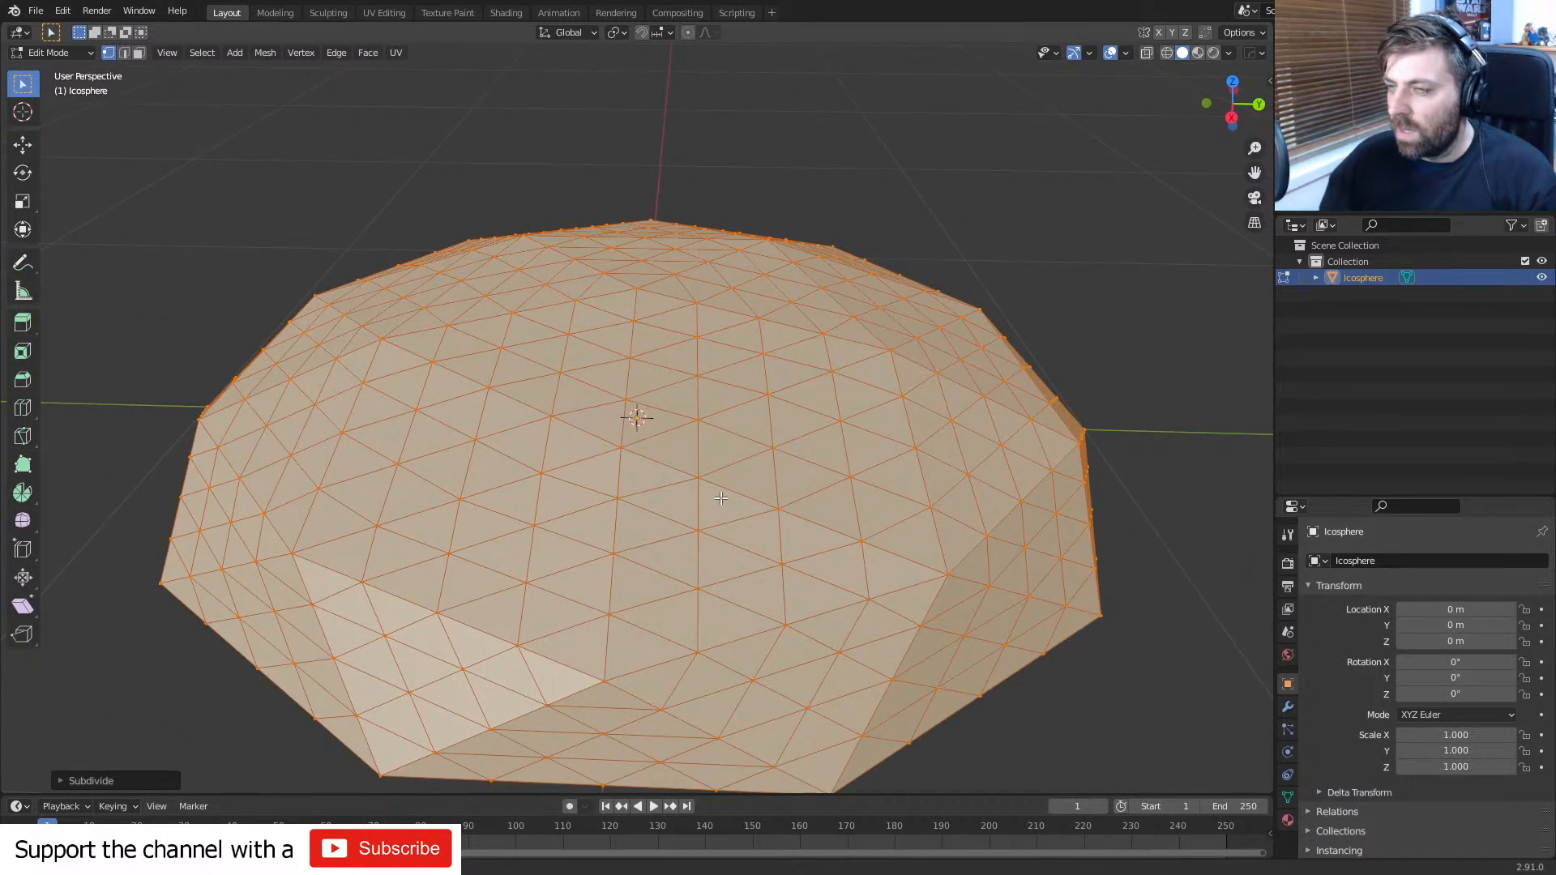
key(Tab)
key(shift+d)
right_click(702, 475)
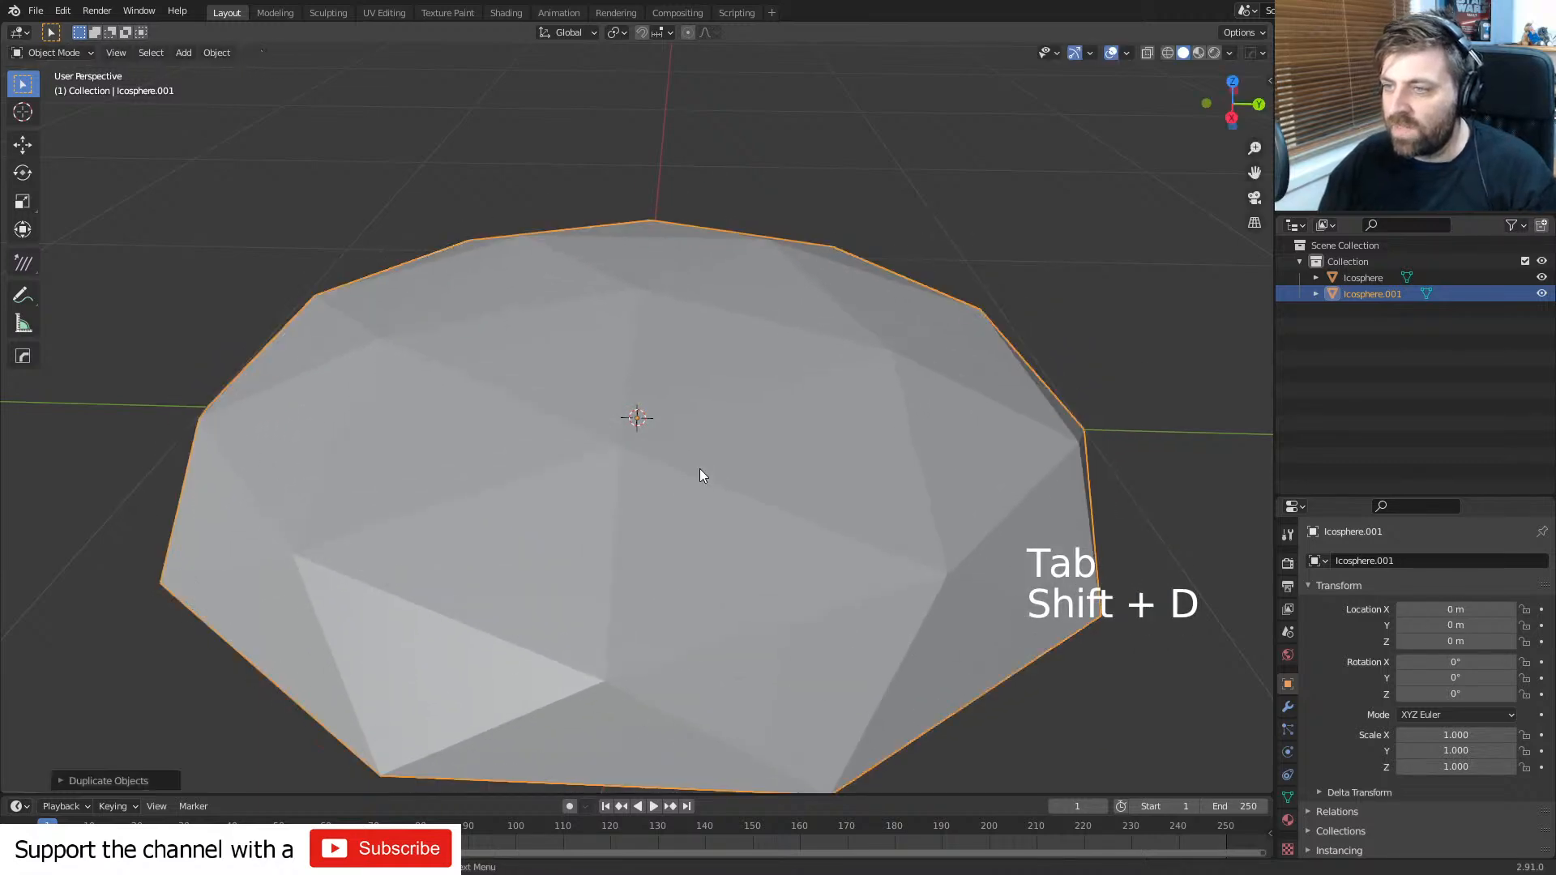
key(h)
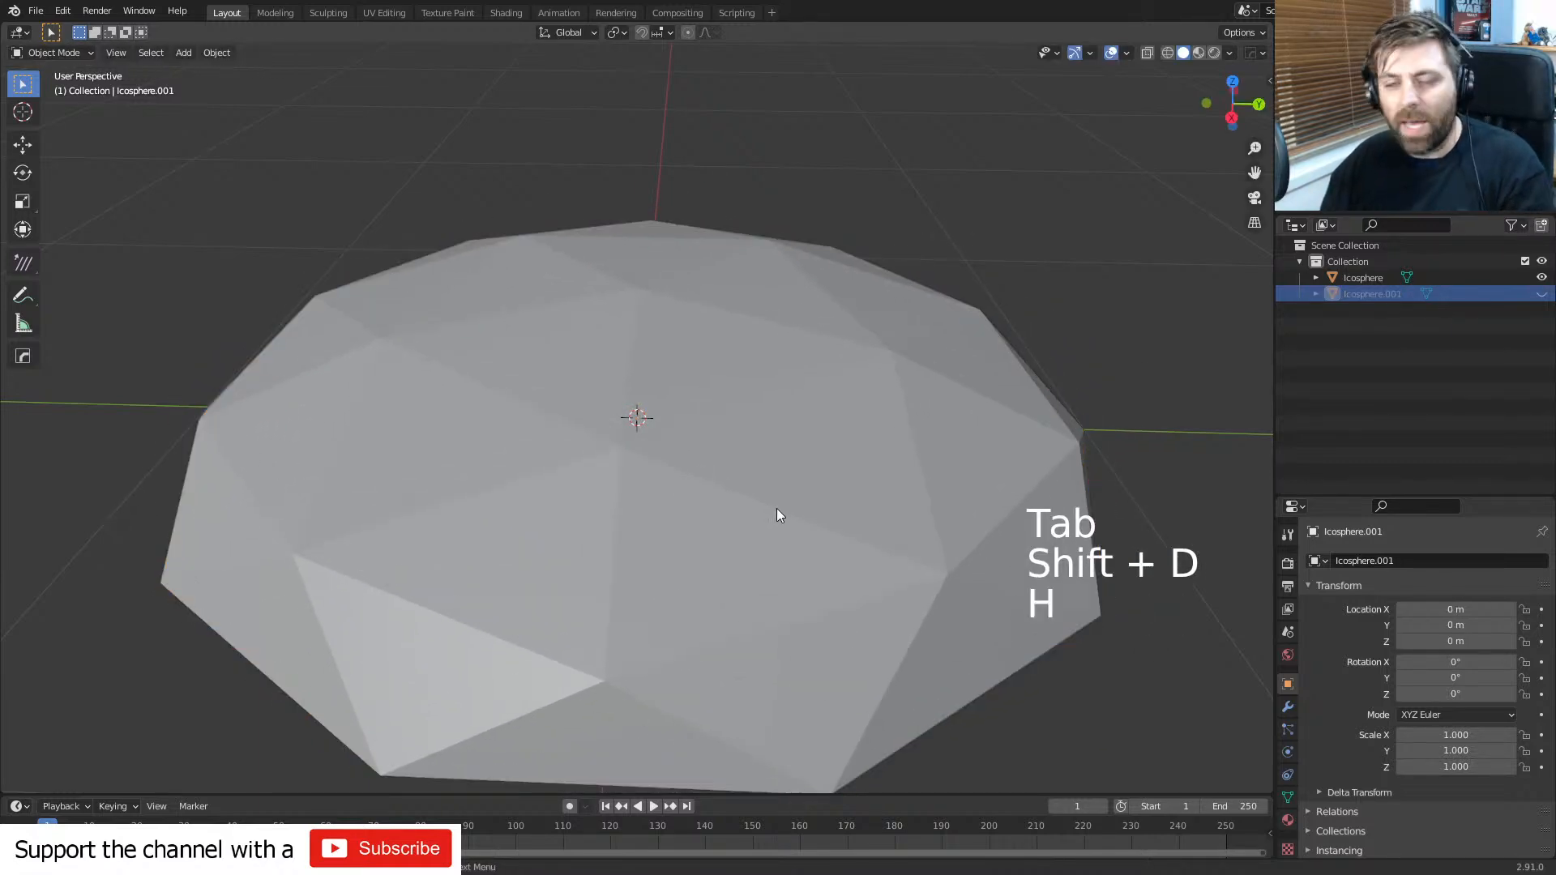
- Select the original dome, check its subdivided mesh and set the Object Mode viewport to wireframe display
click(650, 429)
key(Tab)
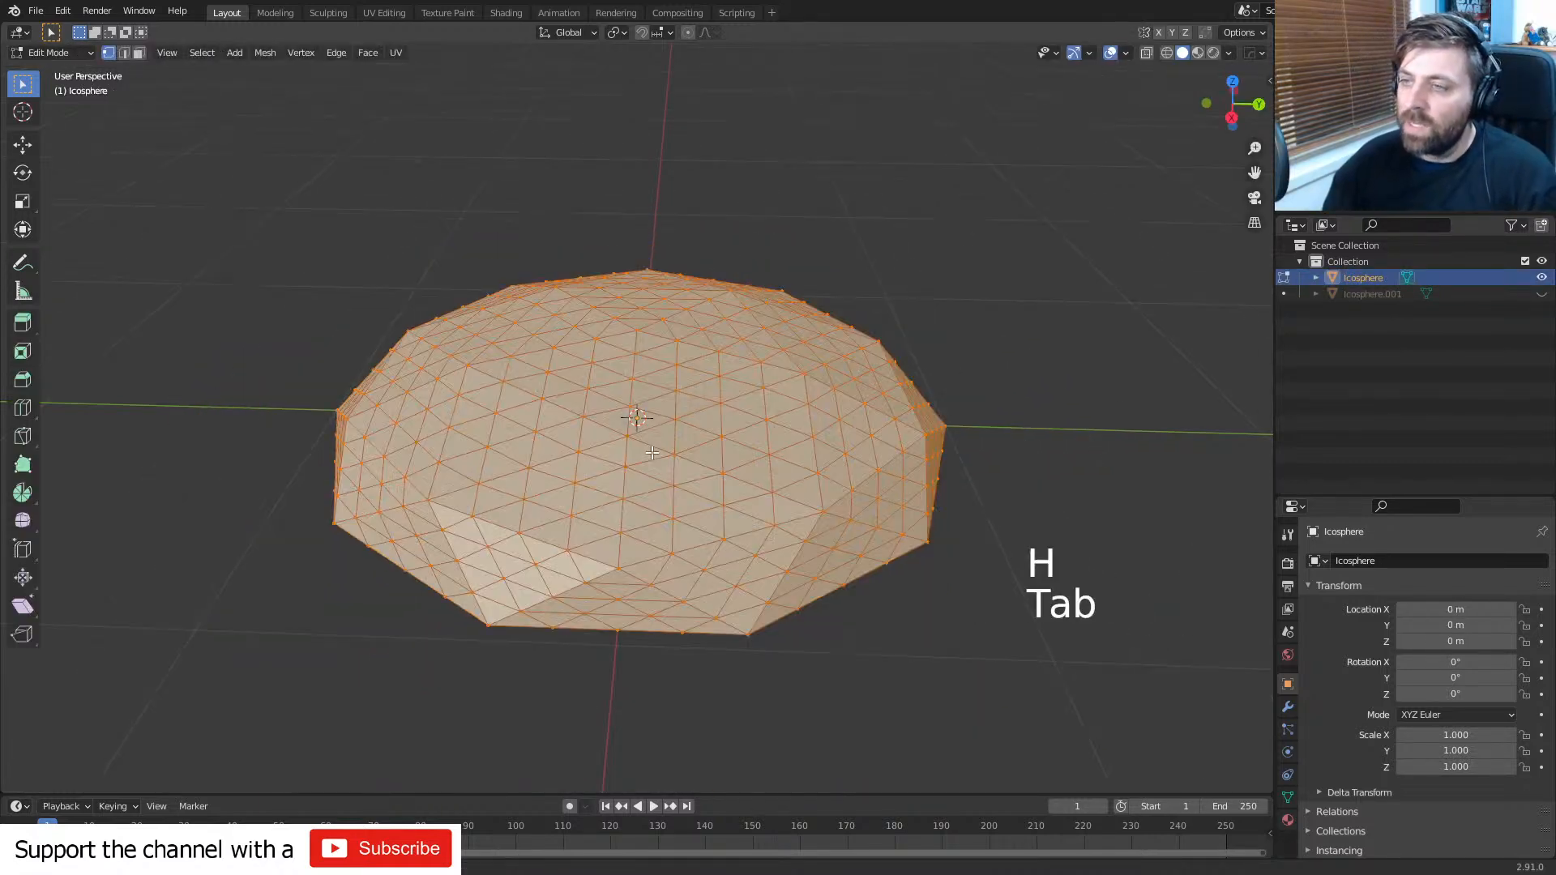
middle_drag(652, 452, 688, 447)
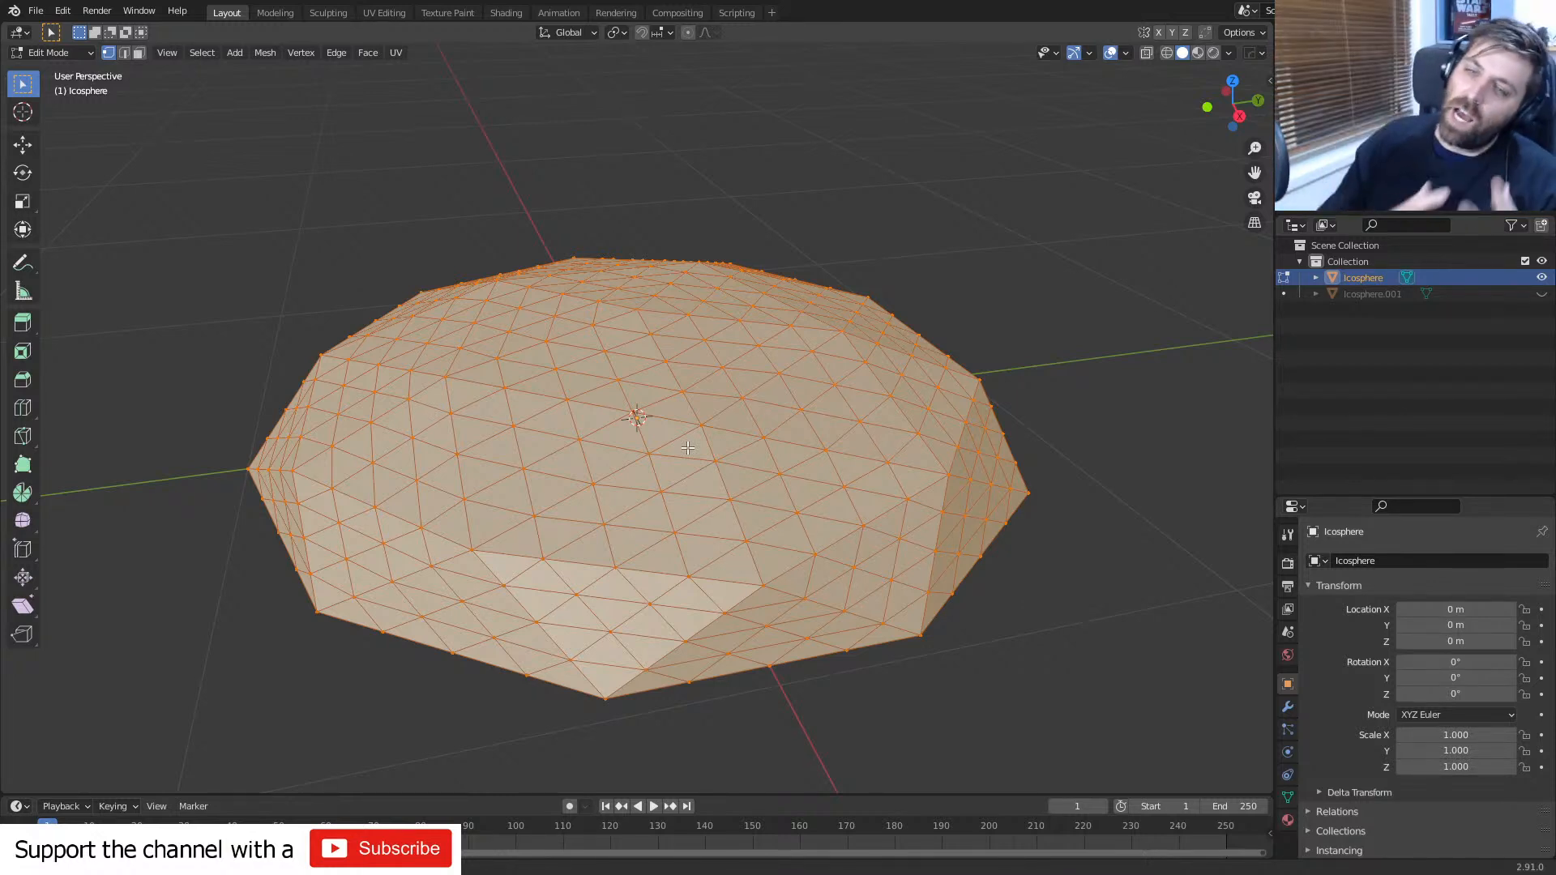
key(Tab)
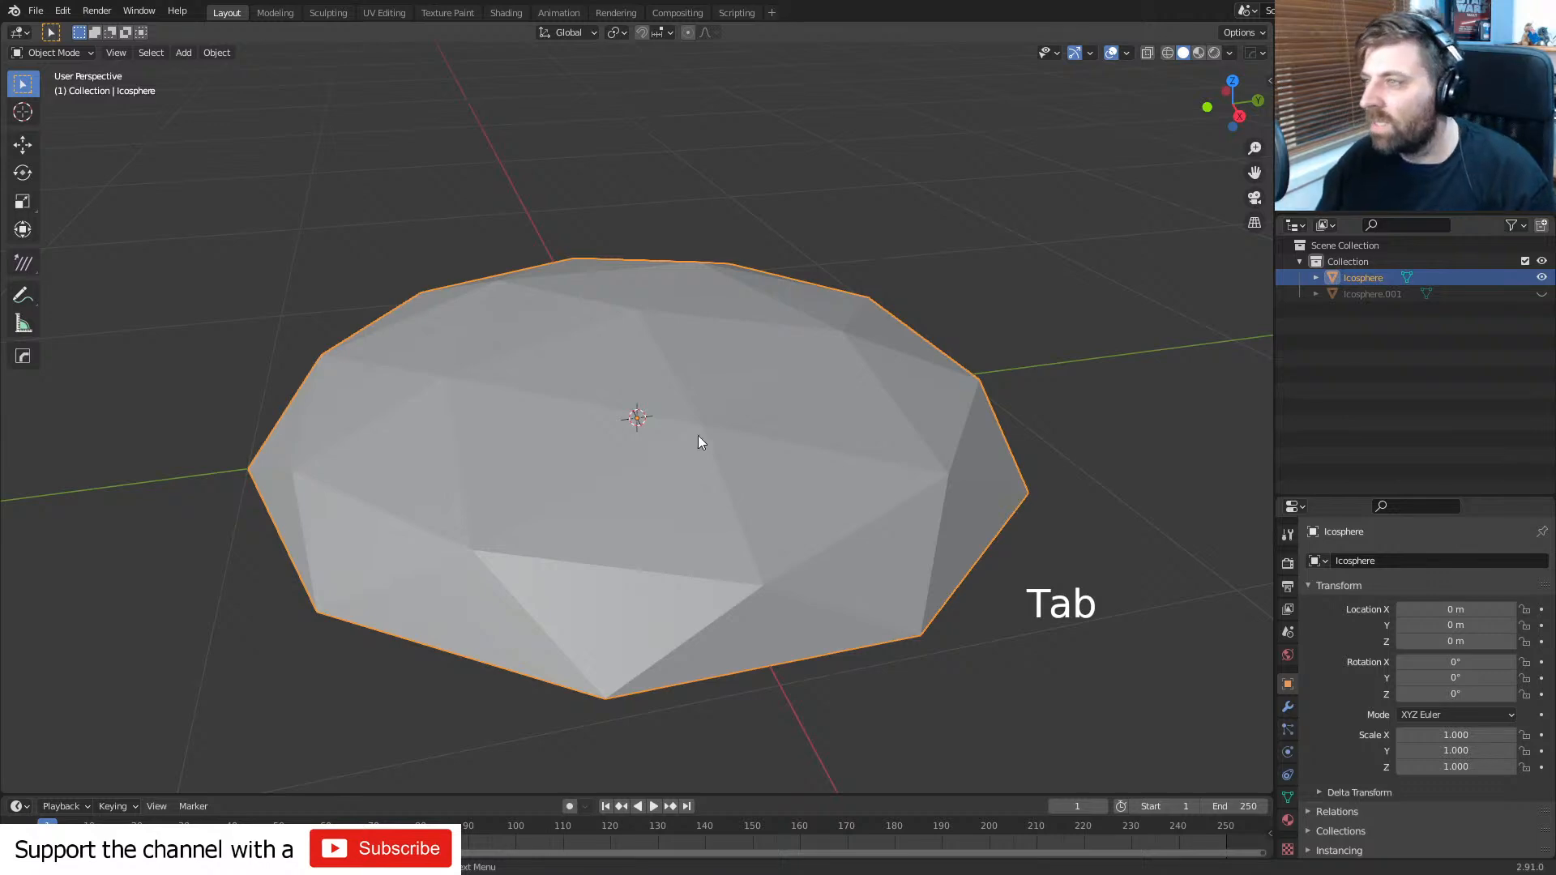
click(1167, 53)
middle_drag(721, 430, 826, 324)
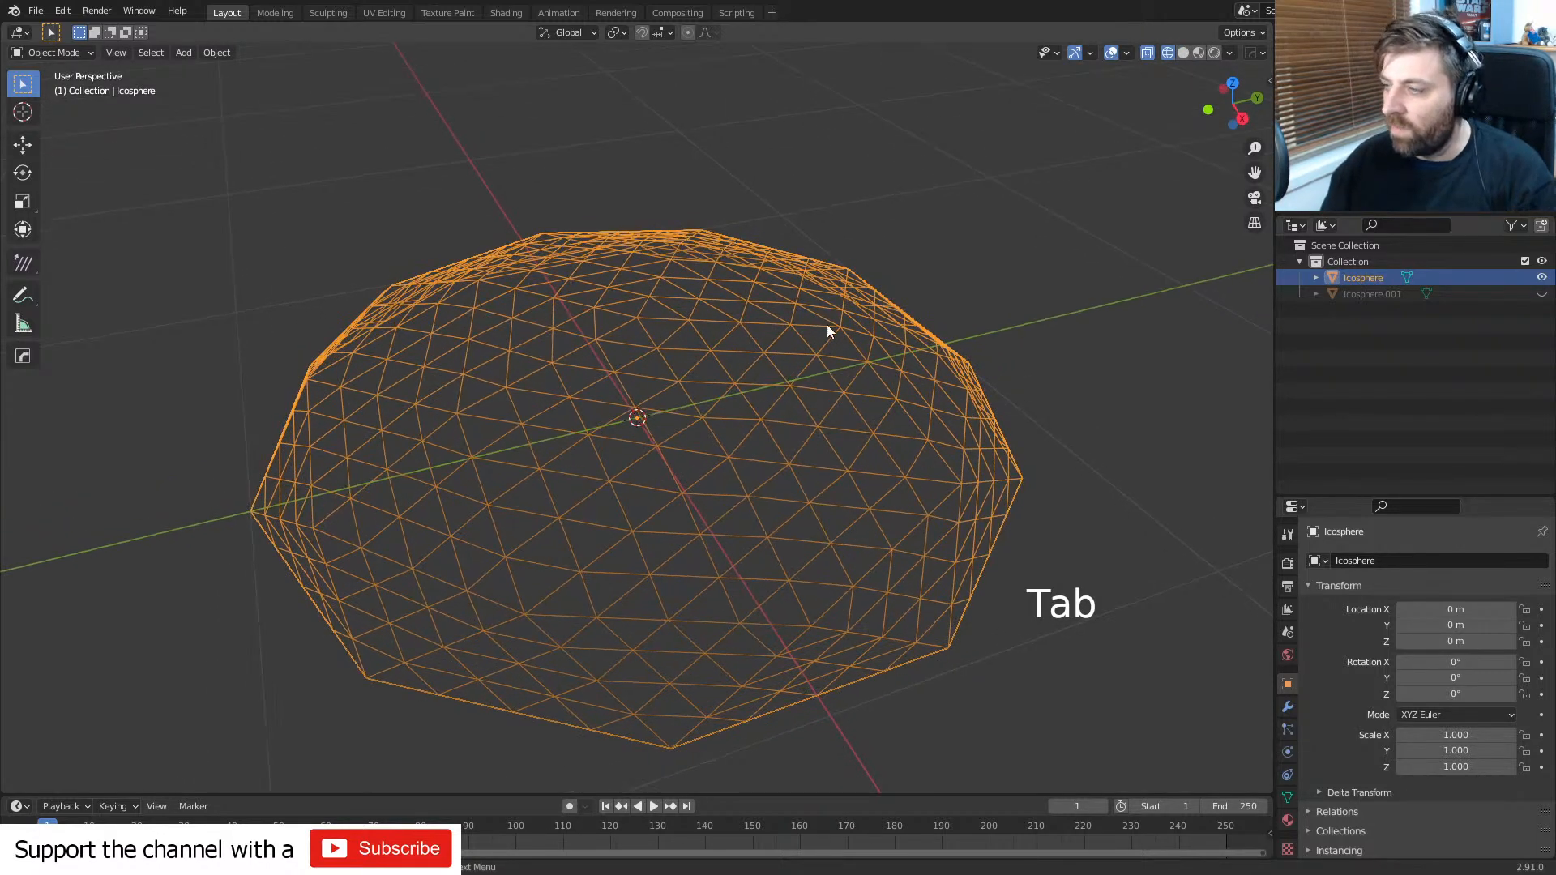
- Add a Decimate modifier to the dome in Collapse mode and reduce its ratio to about 0.42
click(1287, 706)
click(1391, 563)
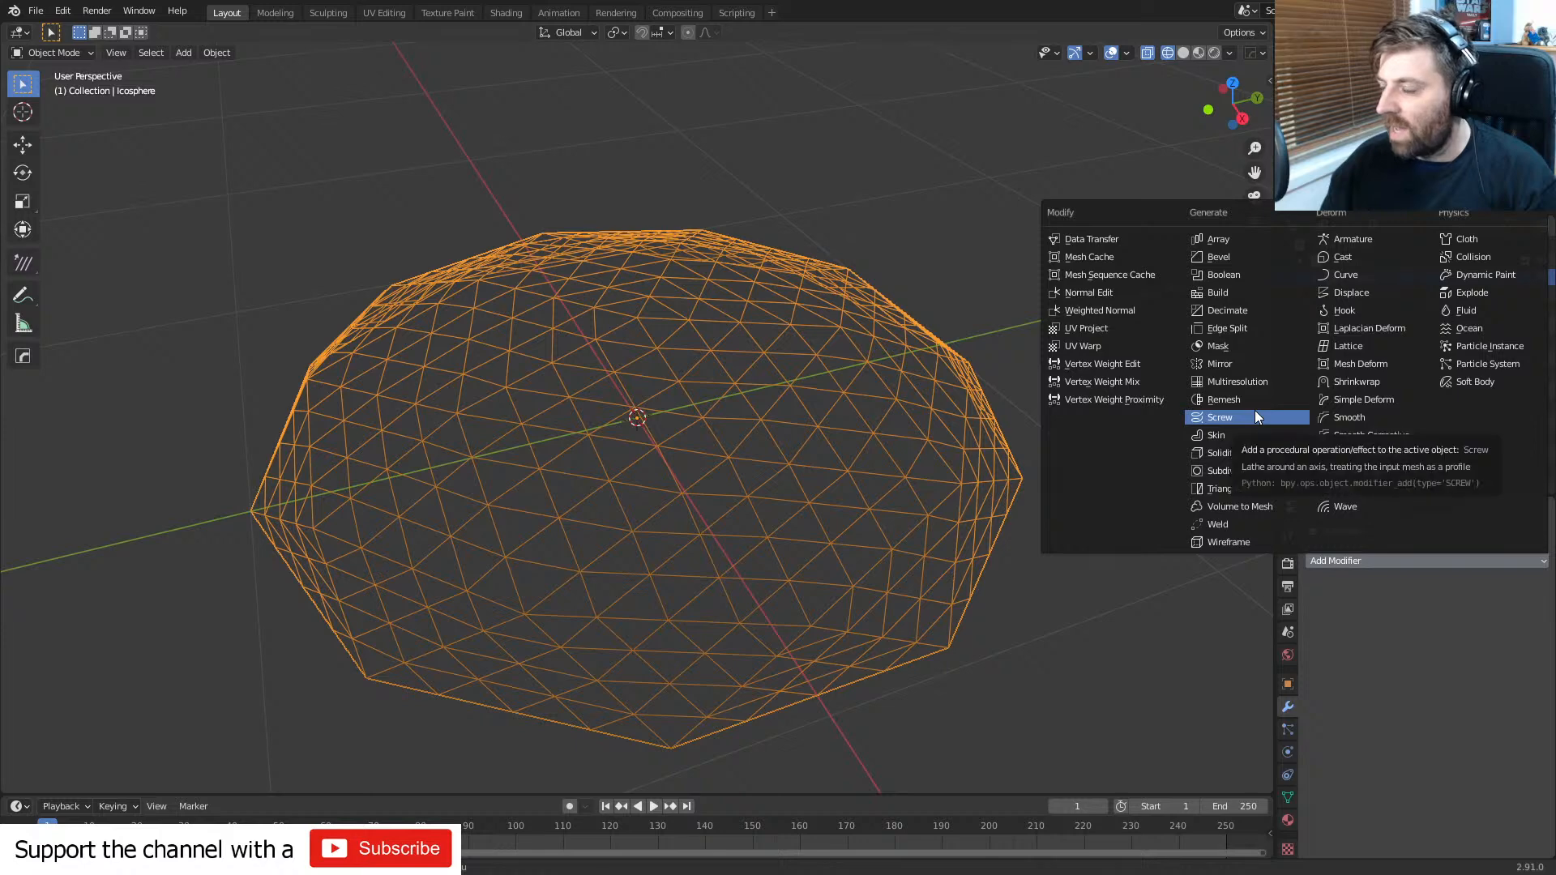
click(1256, 313)
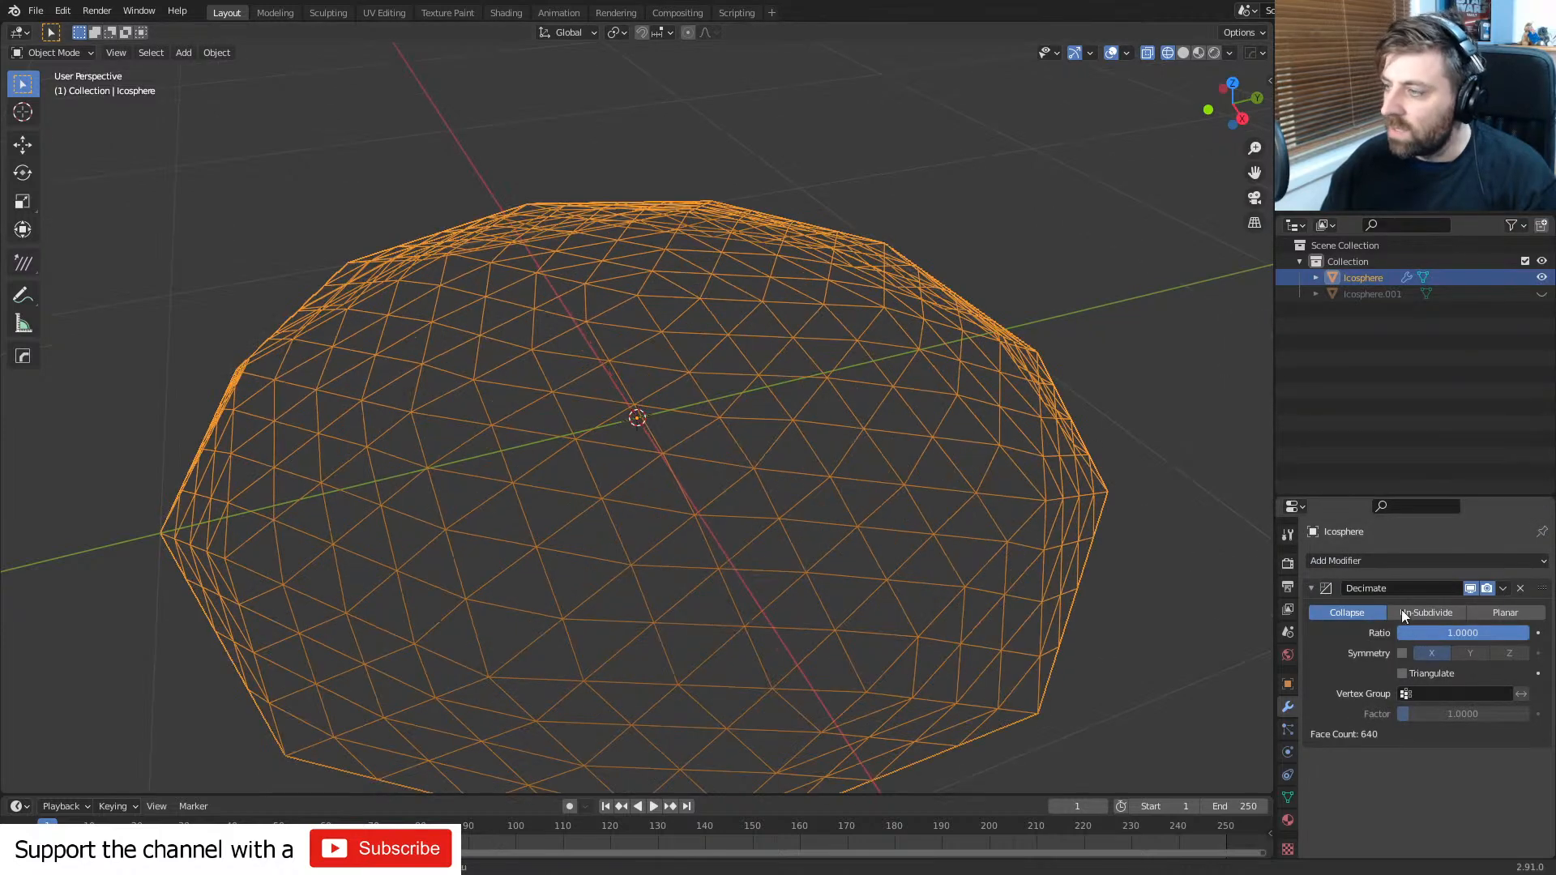
click(1465, 631)
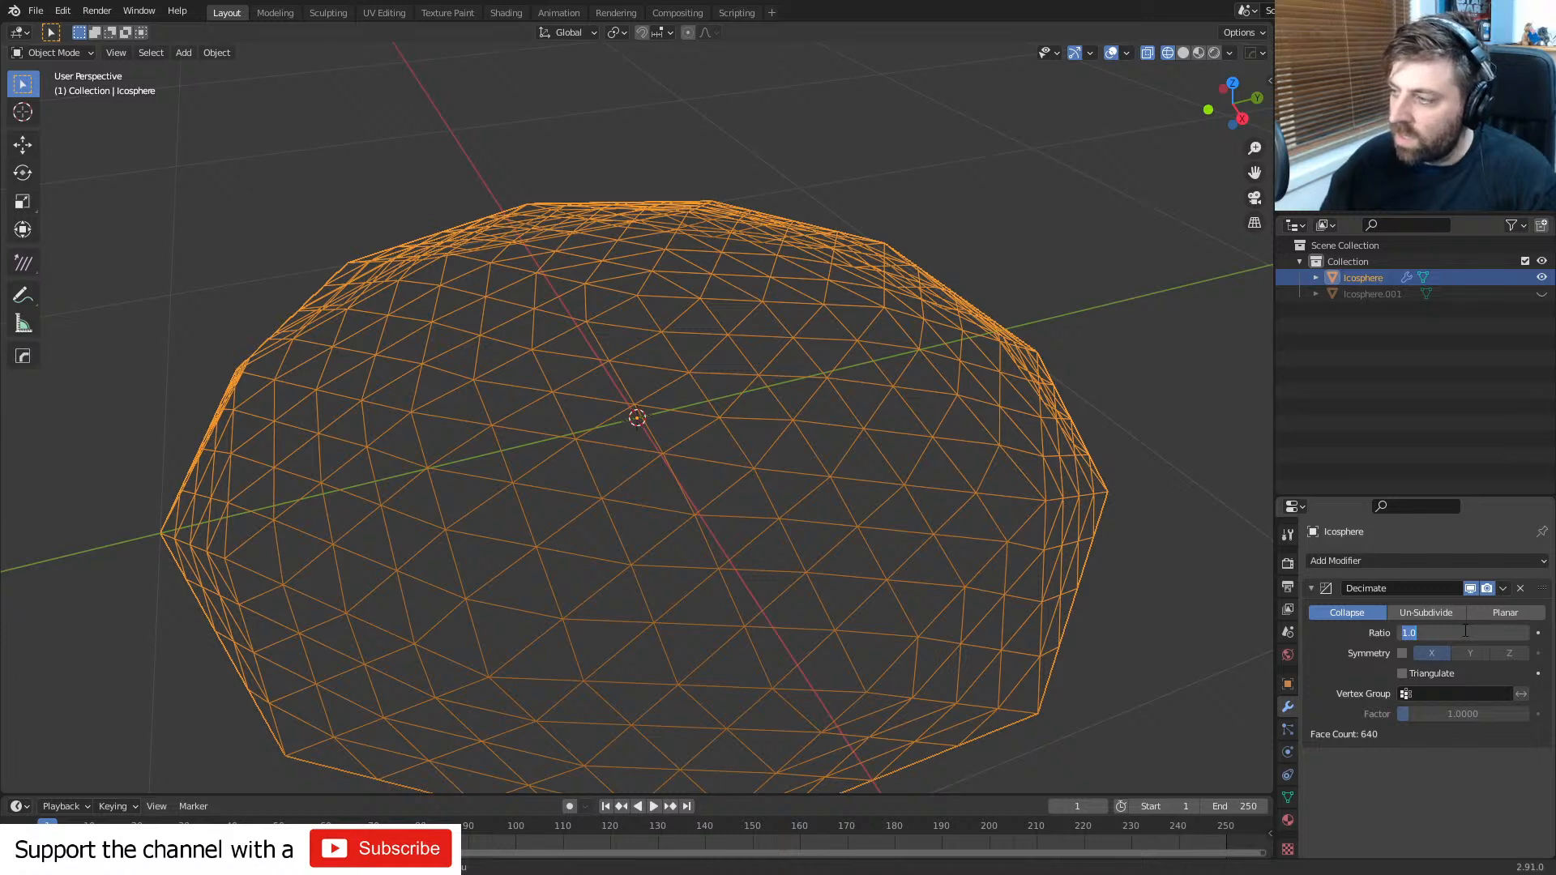
click(1405, 798)
drag(1455, 636, 1379, 636)
- Inspect the irregular triangle pattern from several sides and apply the Decimate modifier to the dome
middle_drag(921, 687, 814, 654)
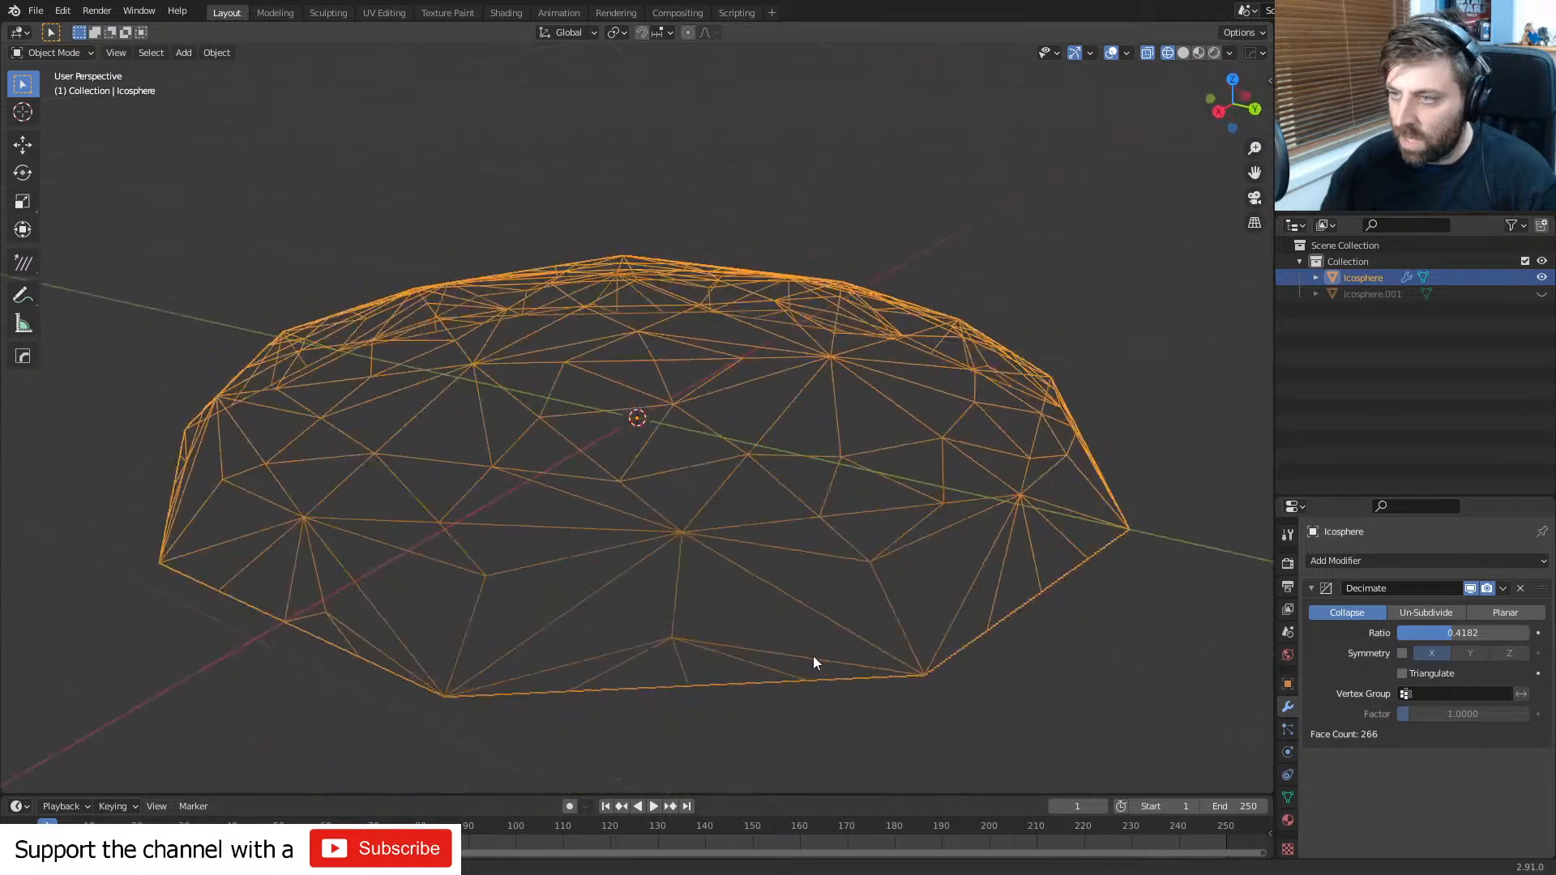
scroll(813, 655, up, 3)
scroll(813, 662, down, 3)
middle_drag(911, 681, 708, 649)
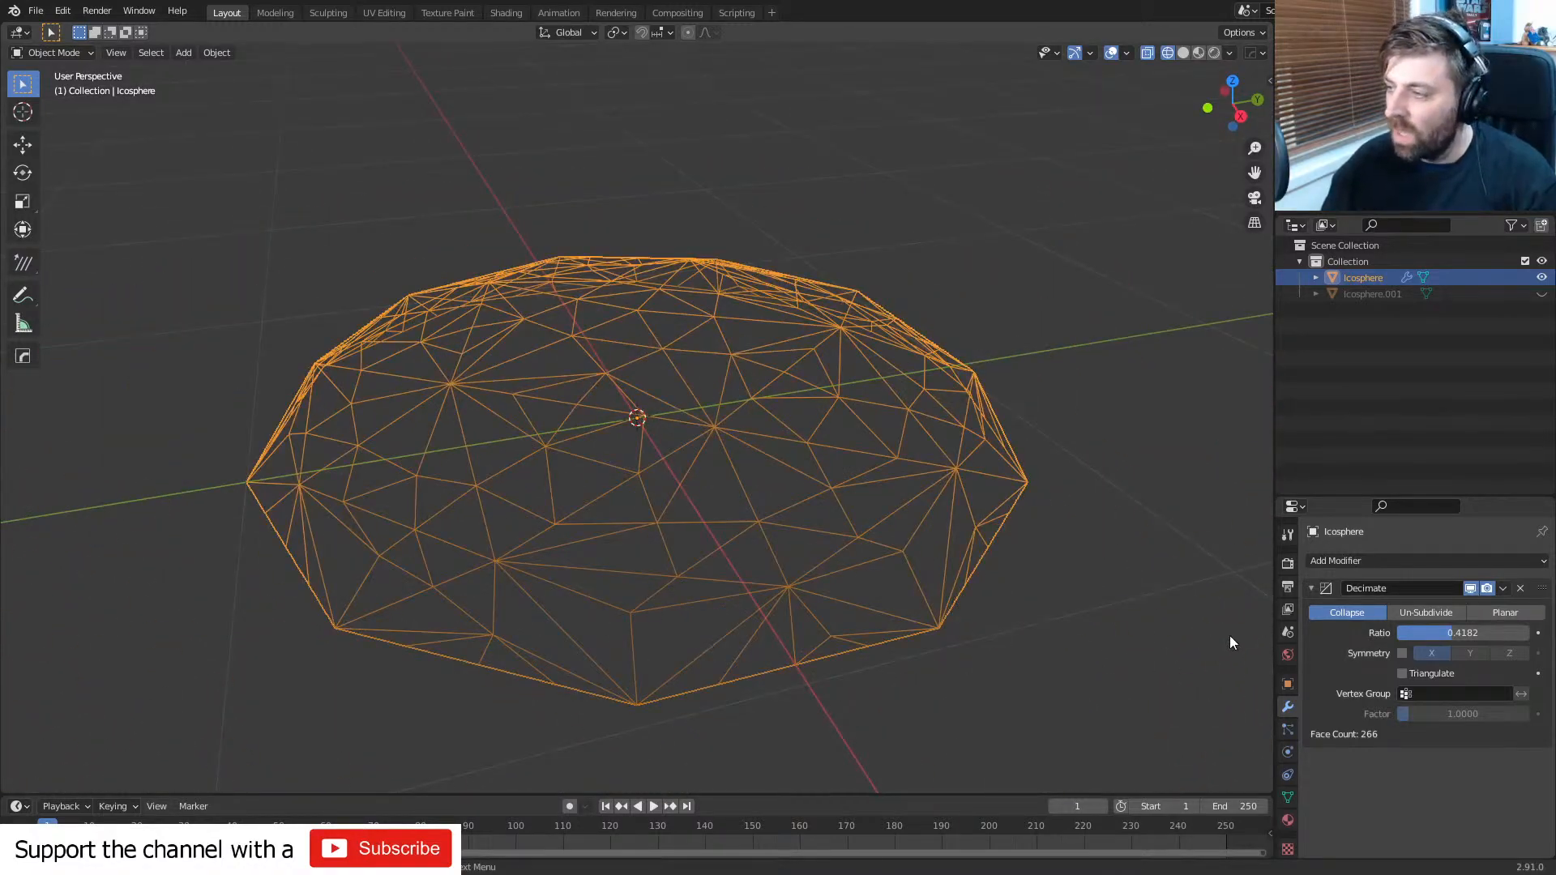
key(ctrl+a)
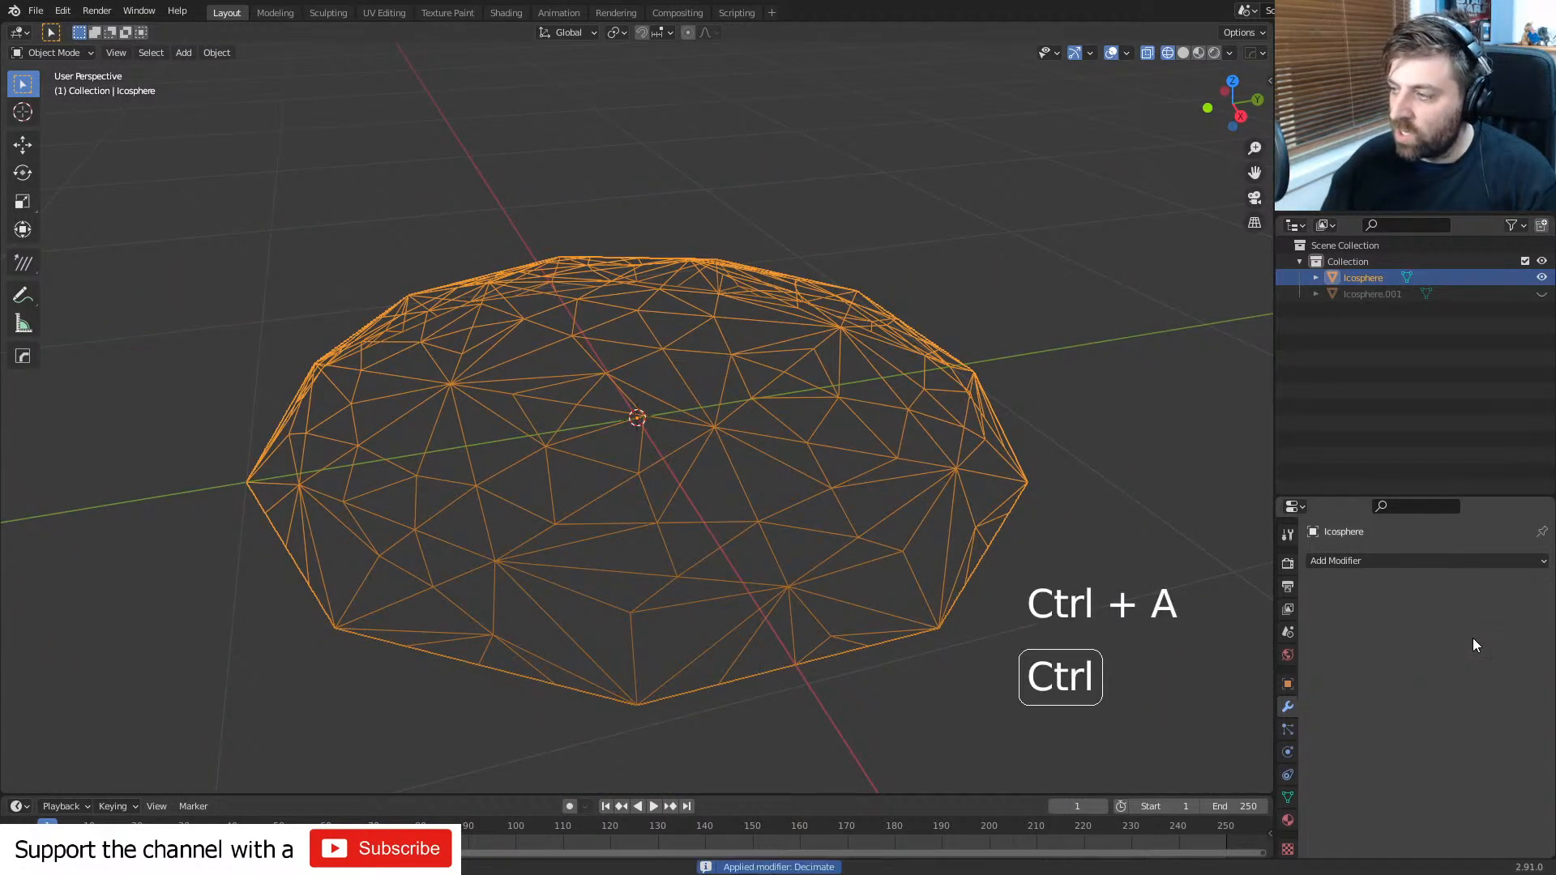
- Duplicate the decimated dome and place the copy beside the original along the Y axis
scroll(755, 637, down, 2)
middle_drag(755, 636, 695, 598)
key(shift+d)
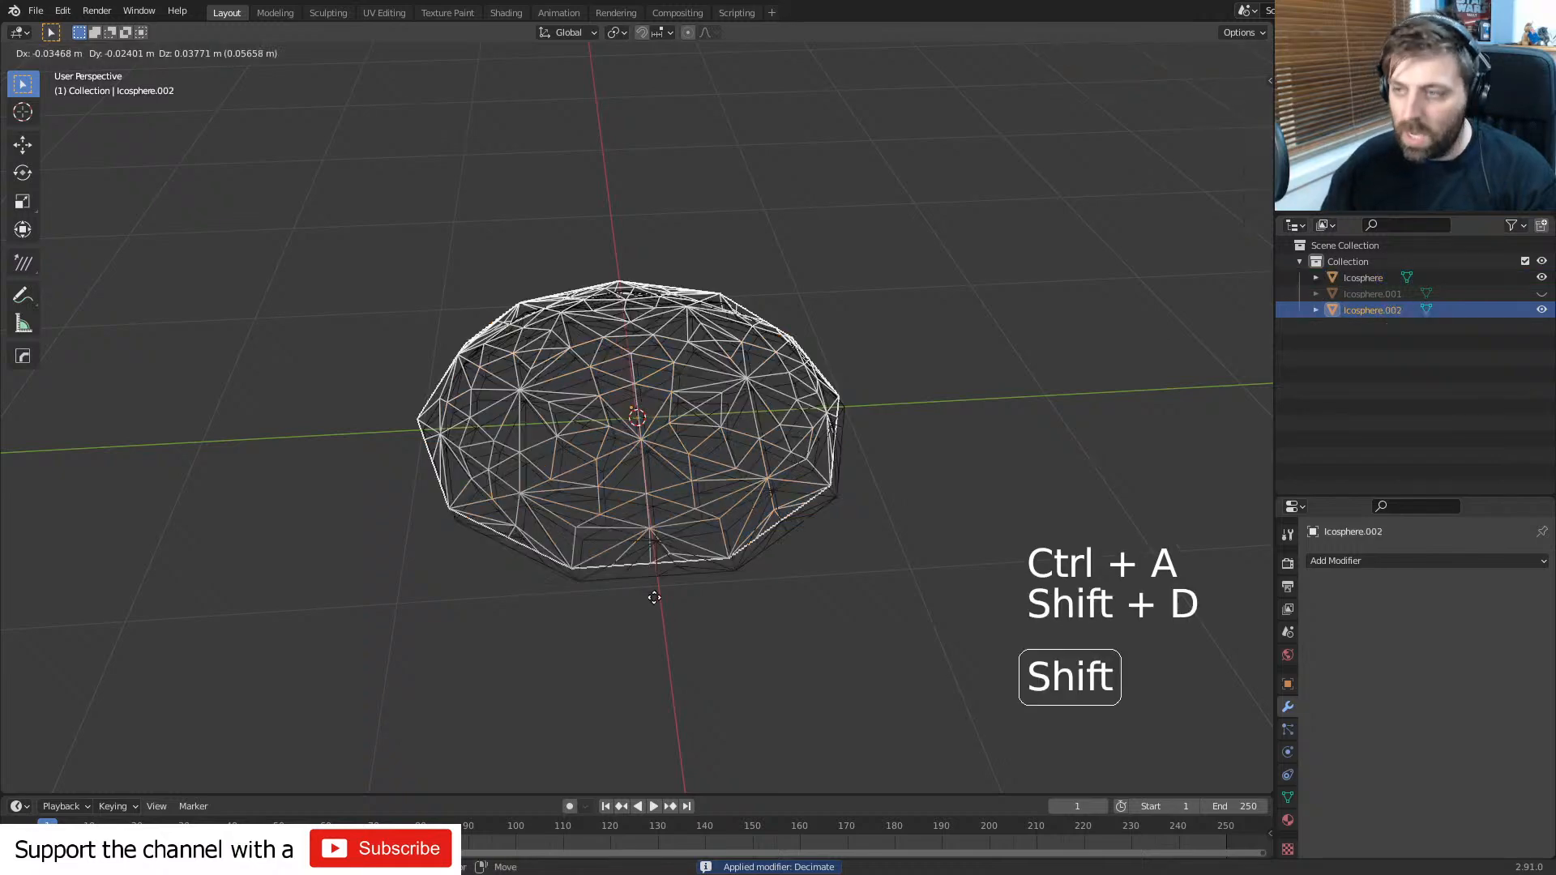
right_click(643, 587)
key(g)
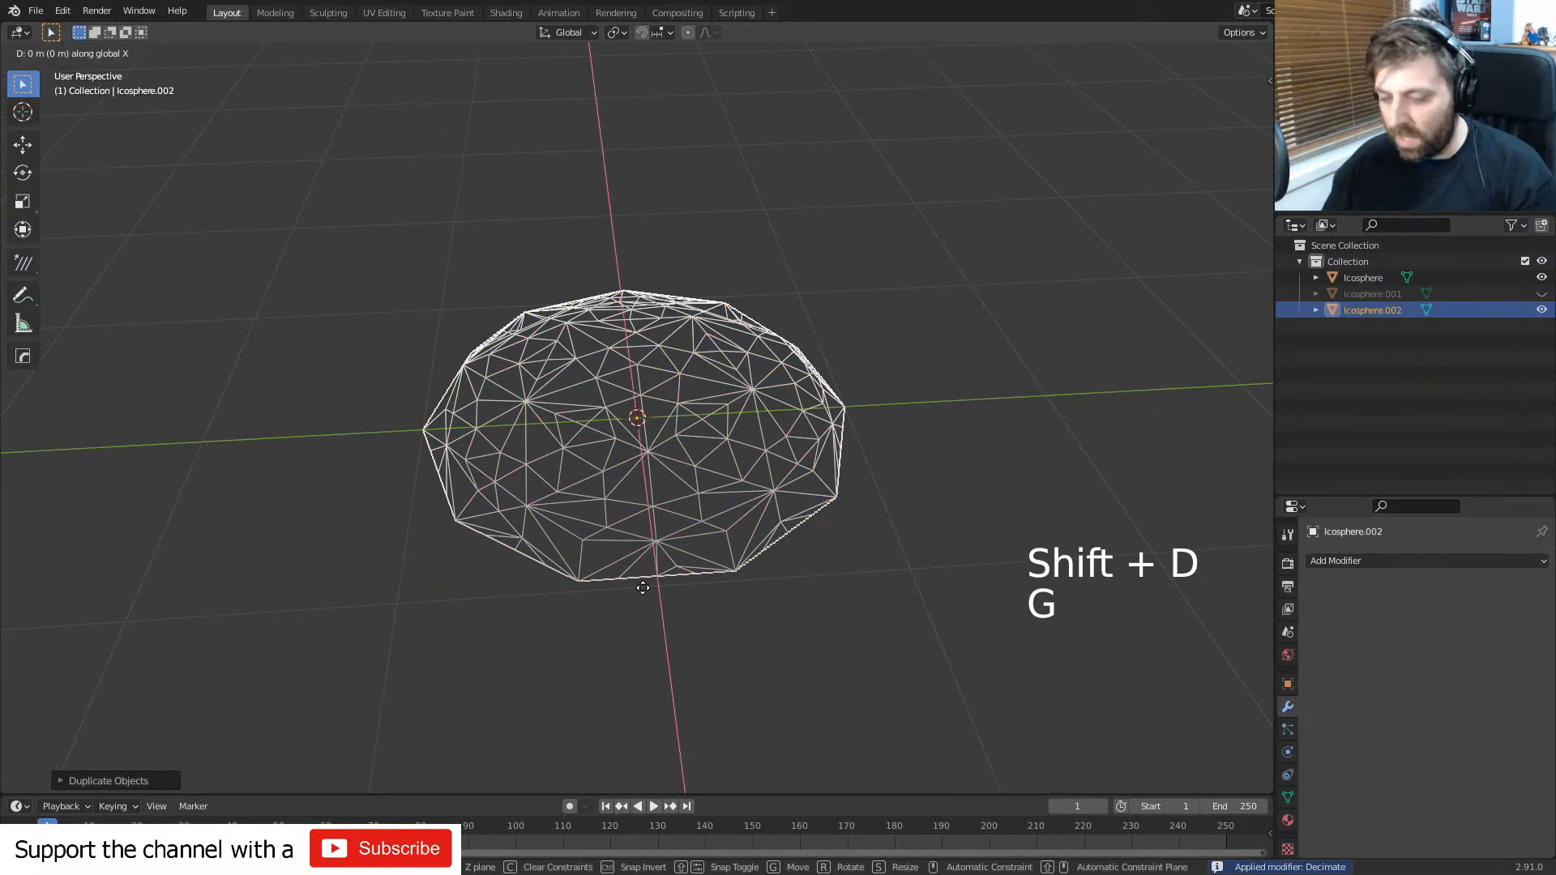
ctrl+click(1057, 575)
- Inset all faces of the original decimated dome individually by a thickness of about 0.006 and delete the inner faces, keeping only the struts
click(710, 488)
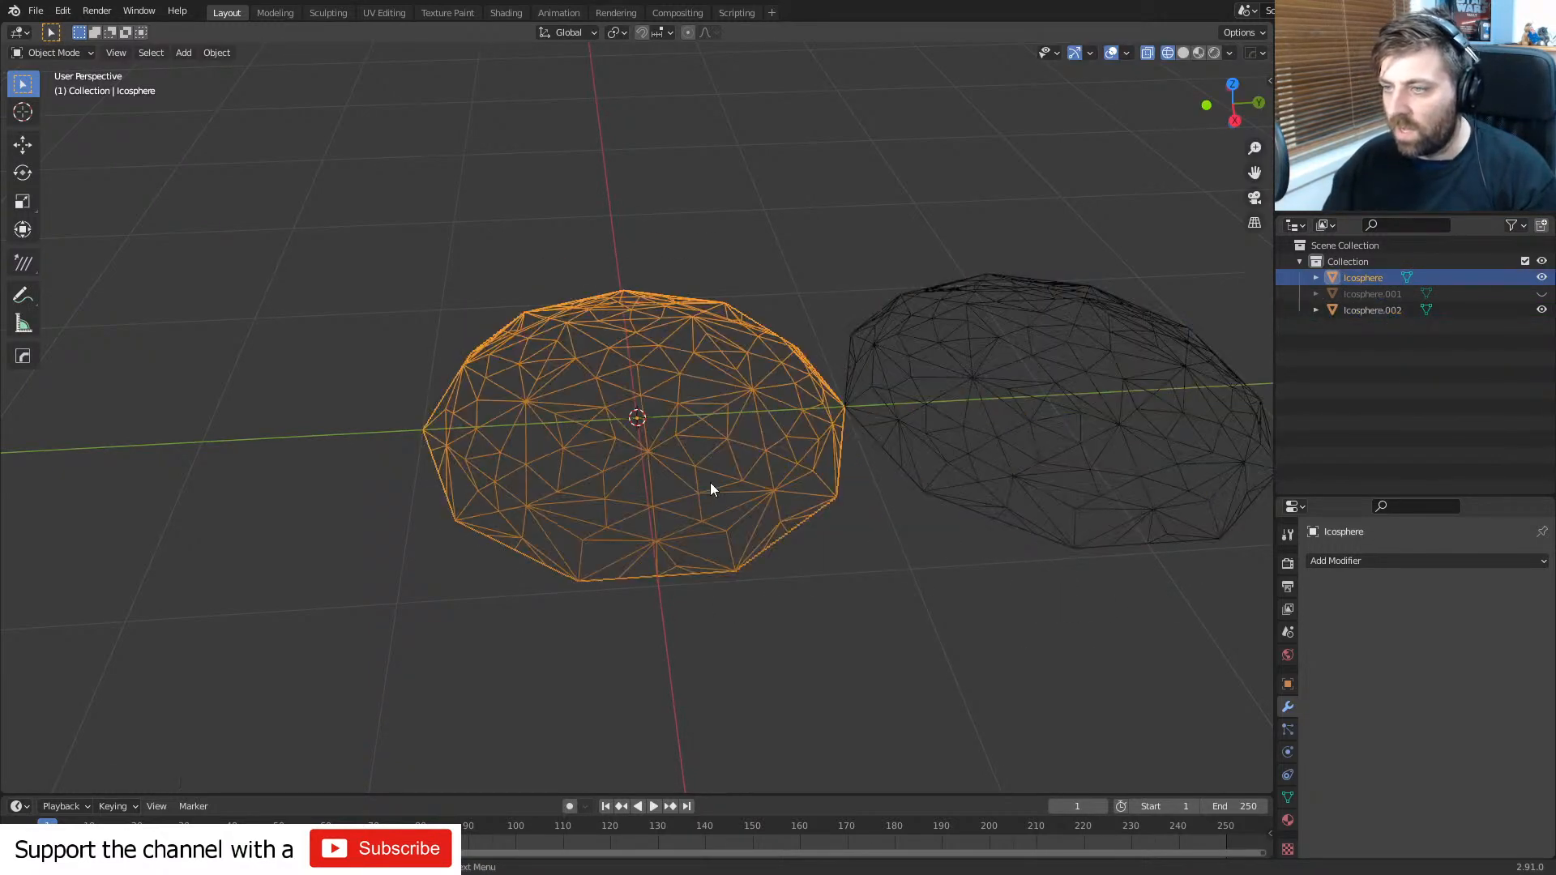
scroll(709, 483, up, 4)
key(Tab)
middle_drag(698, 490, 617, 438)
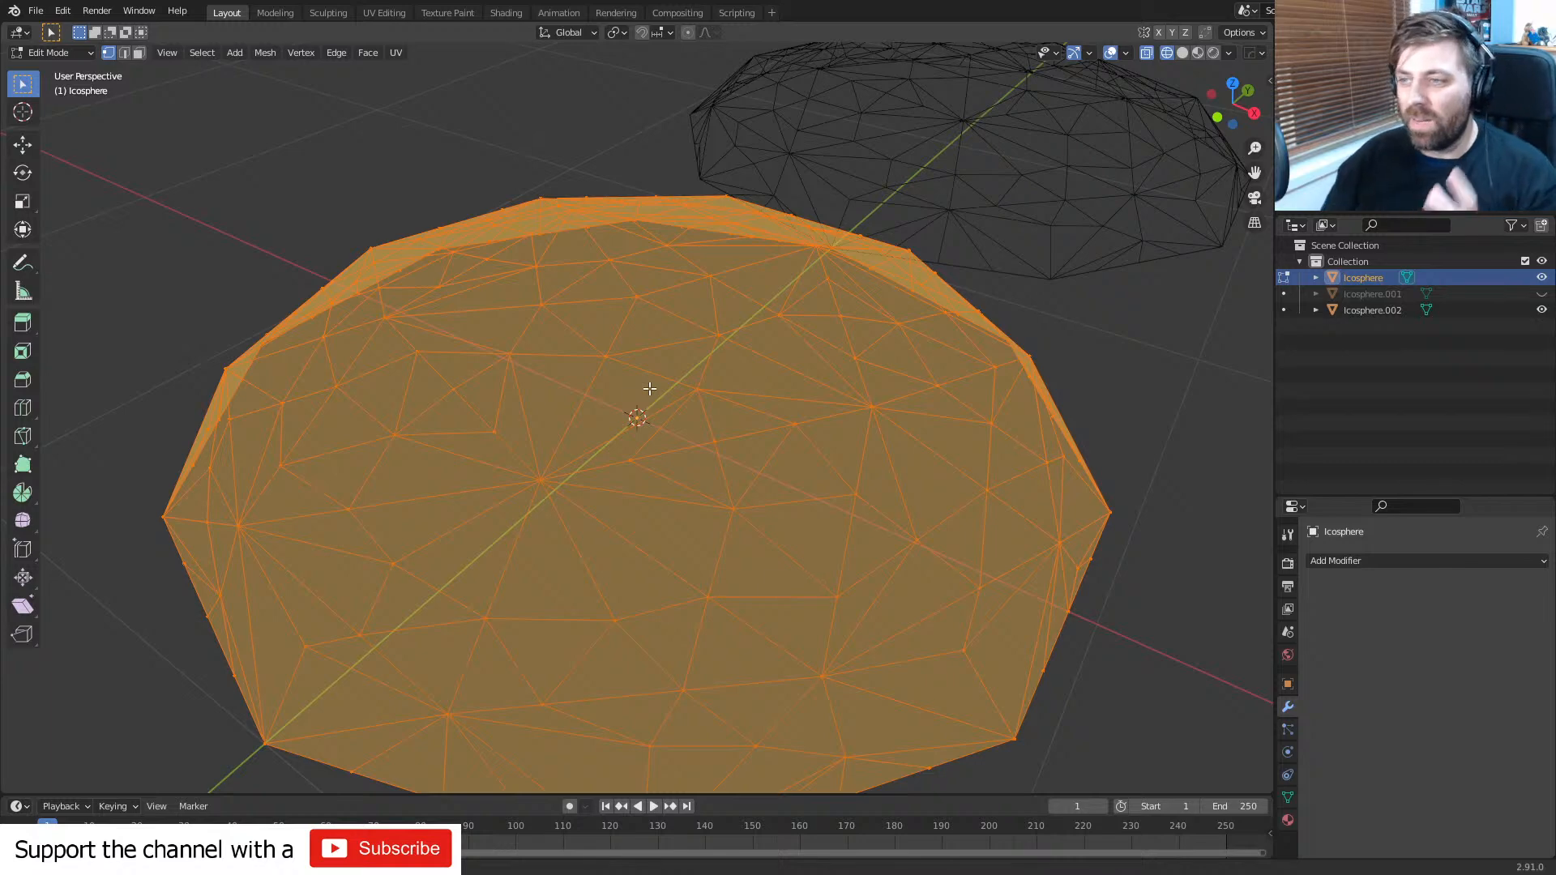
scroll(645, 397, up, 4)
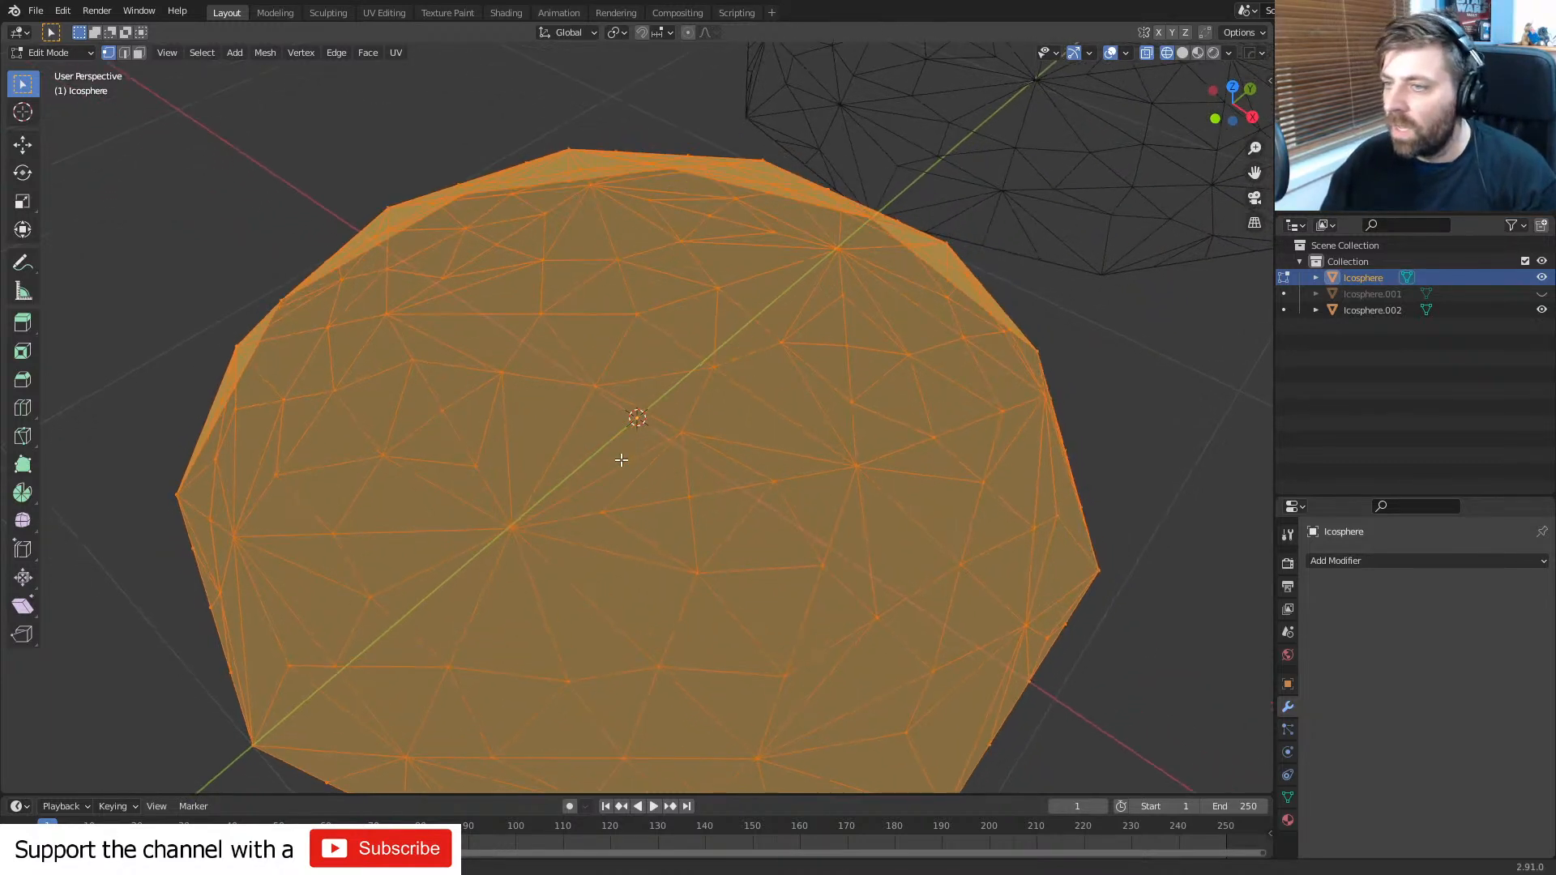
scroll(645, 473, down, 3)
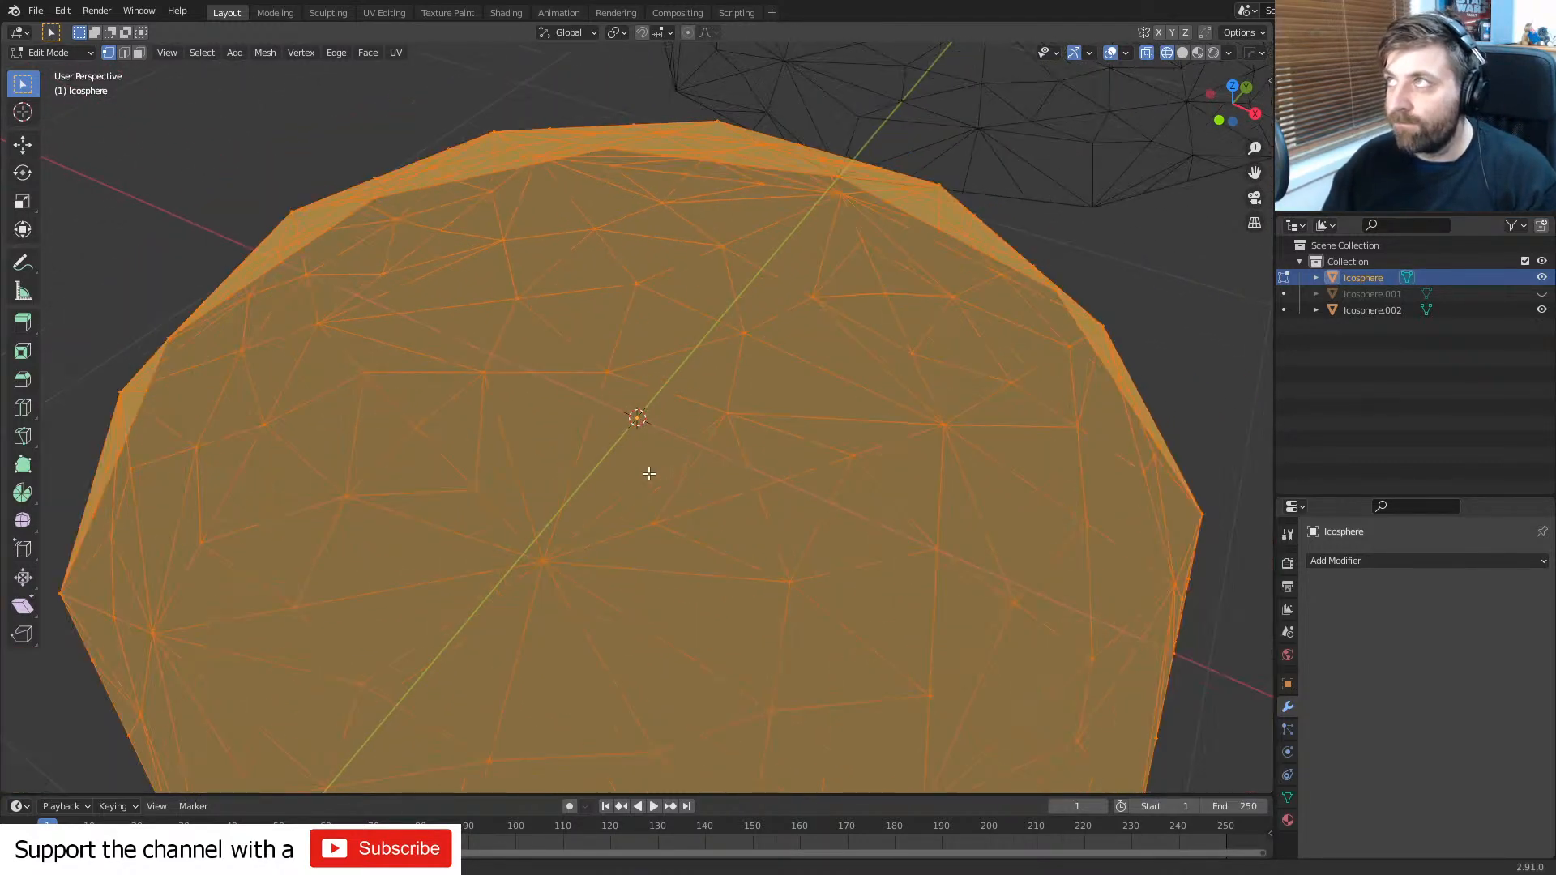
scroll(672, 479, up, 3)
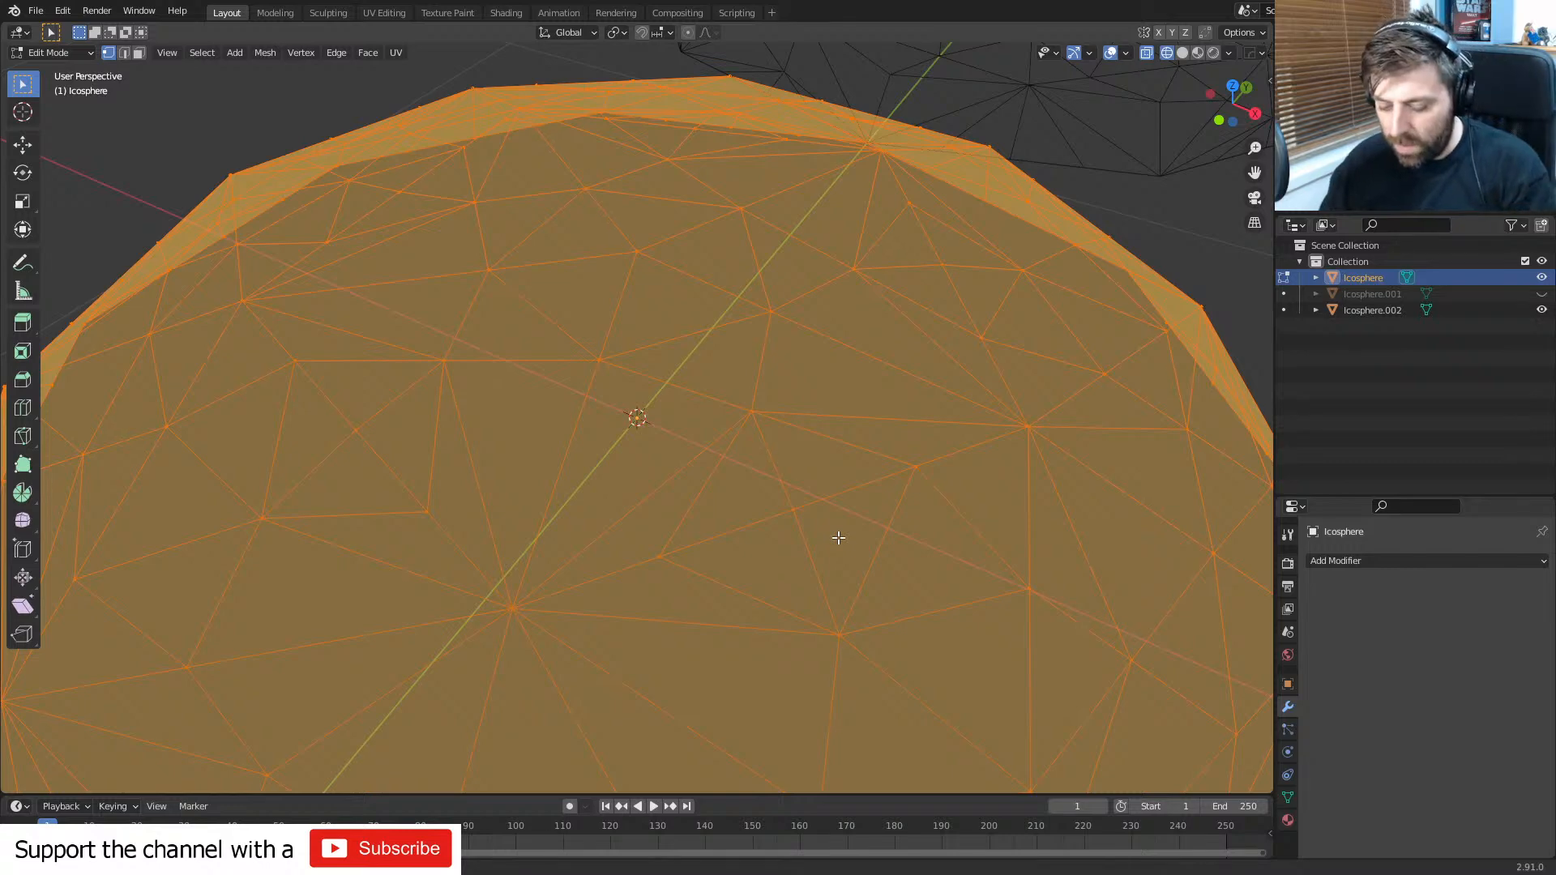
key(i)
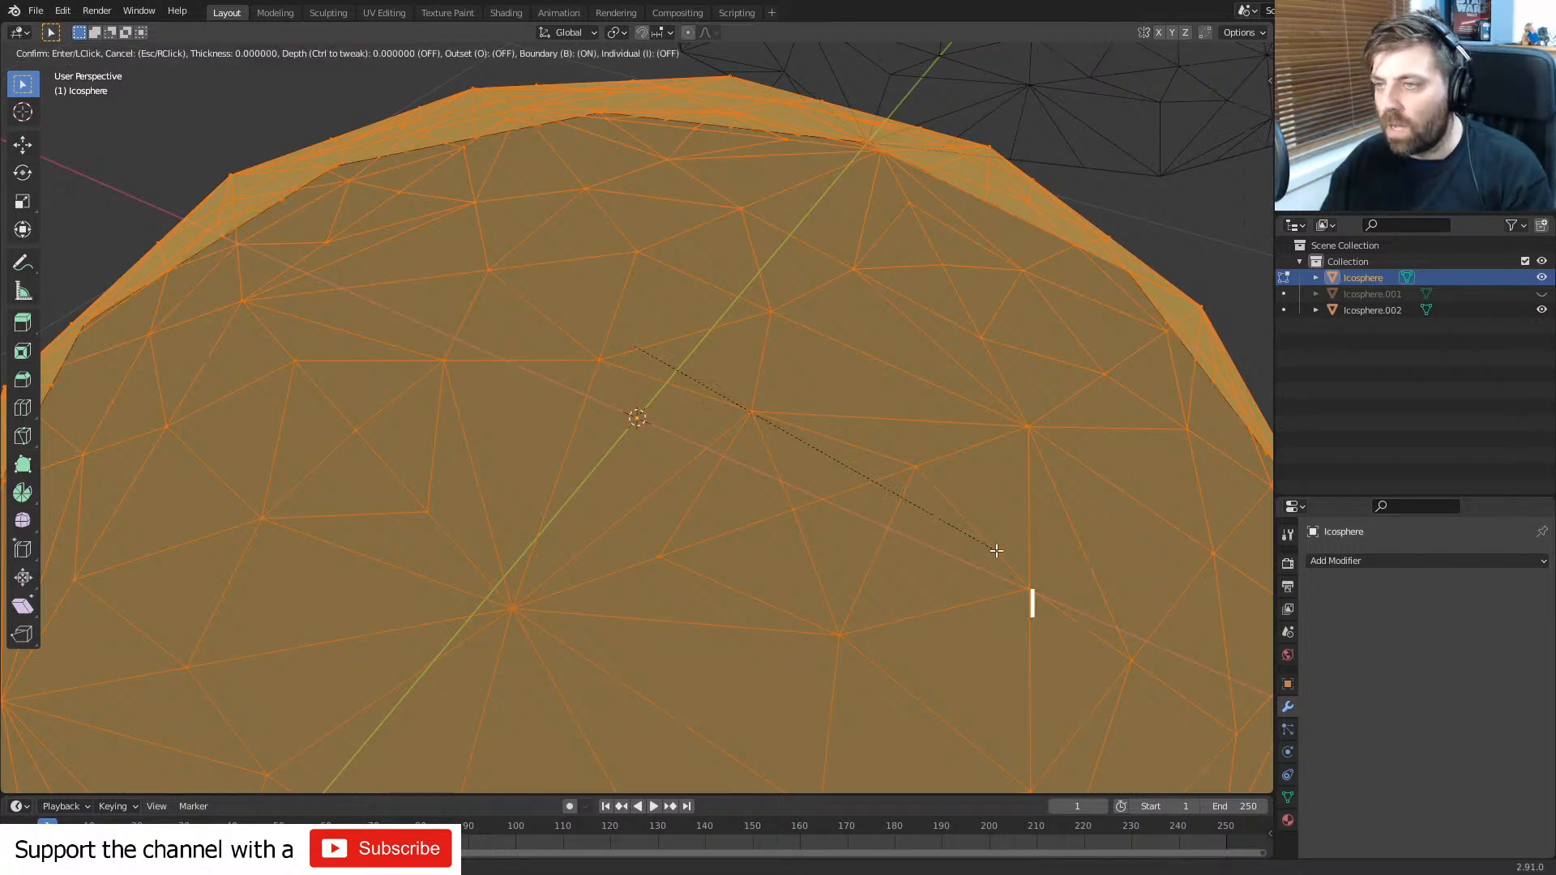
key(i)
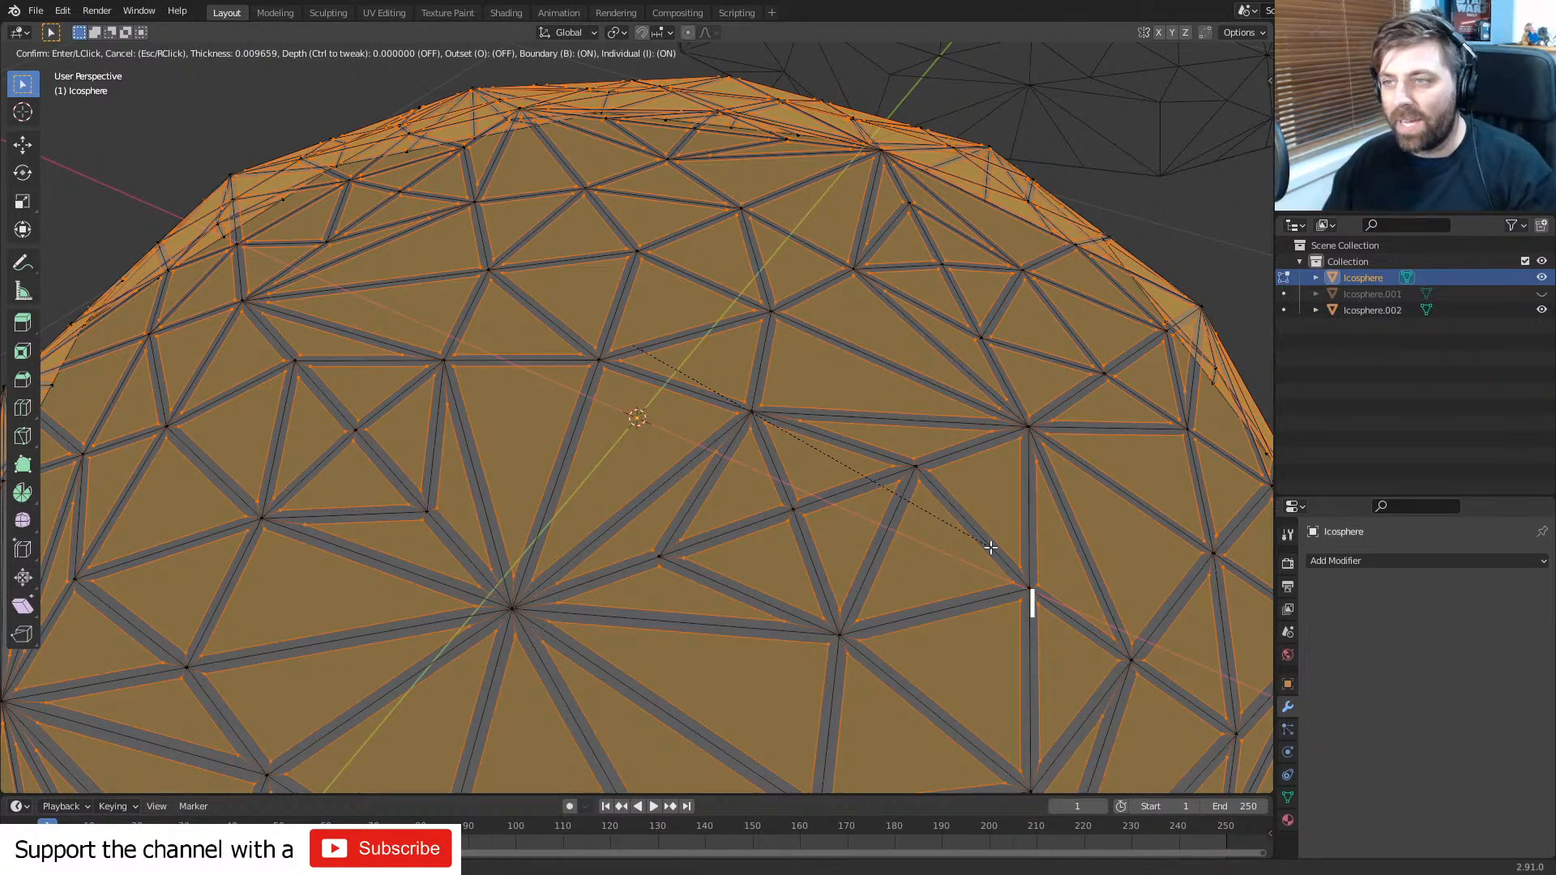
key(shift)
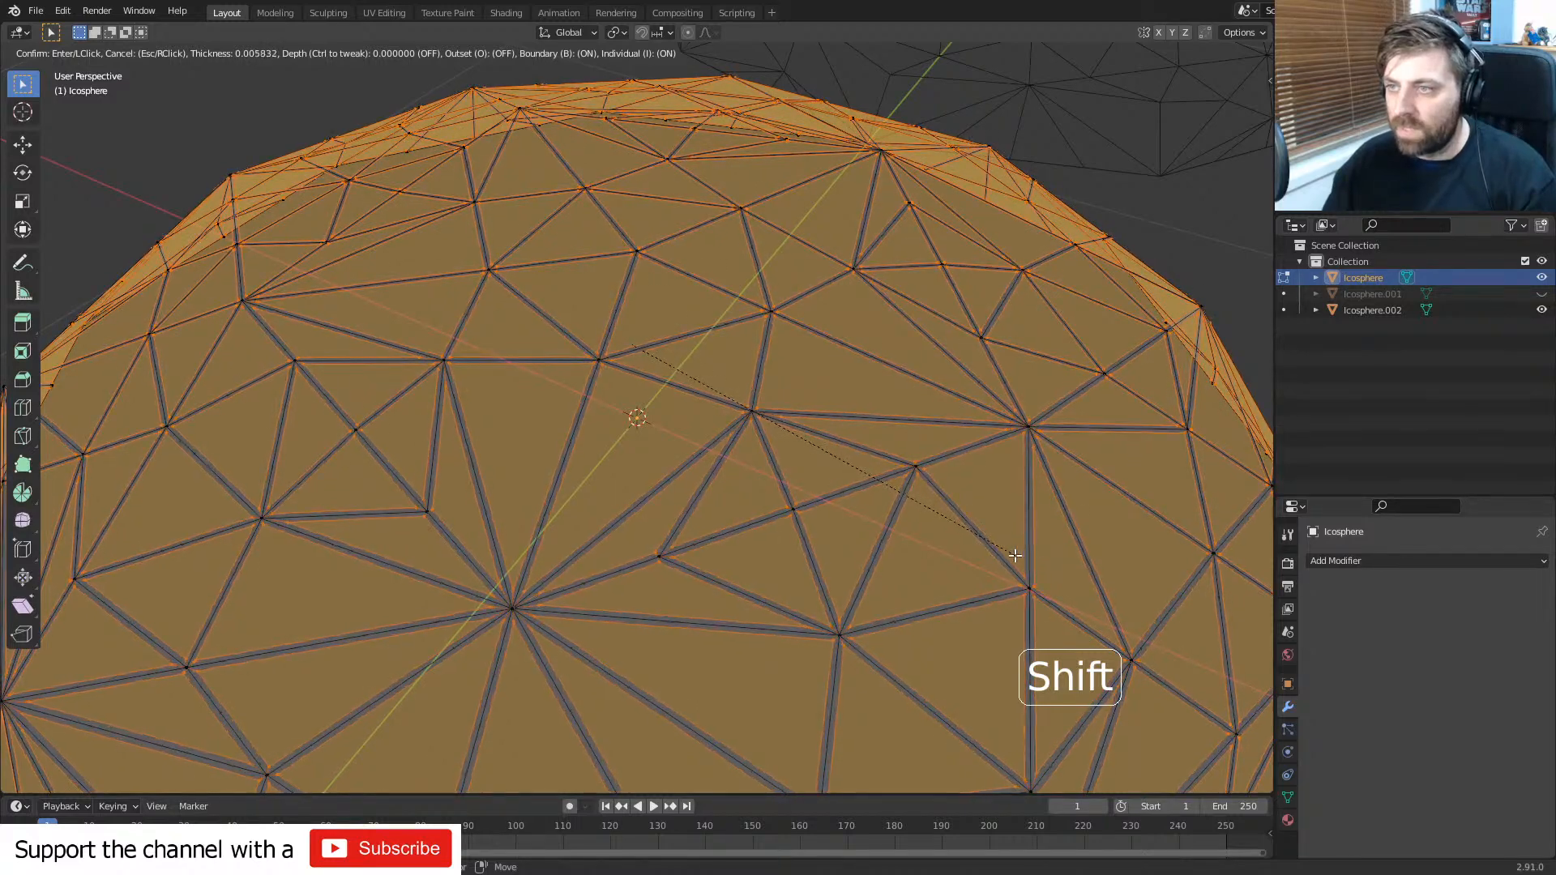
click(1009, 553)
key(Delete)
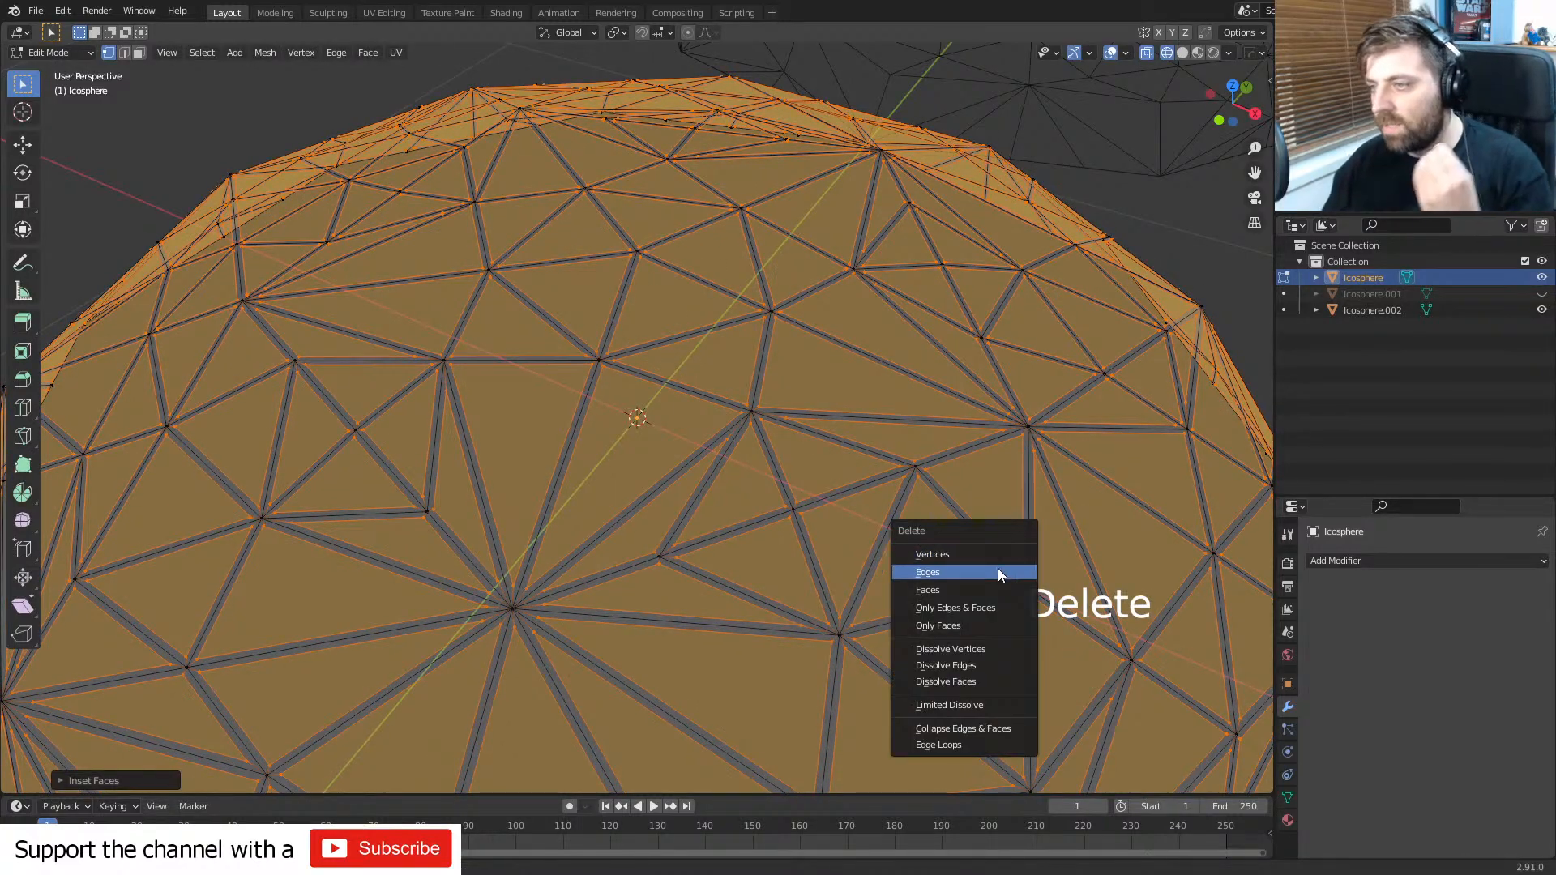
click(980, 592)
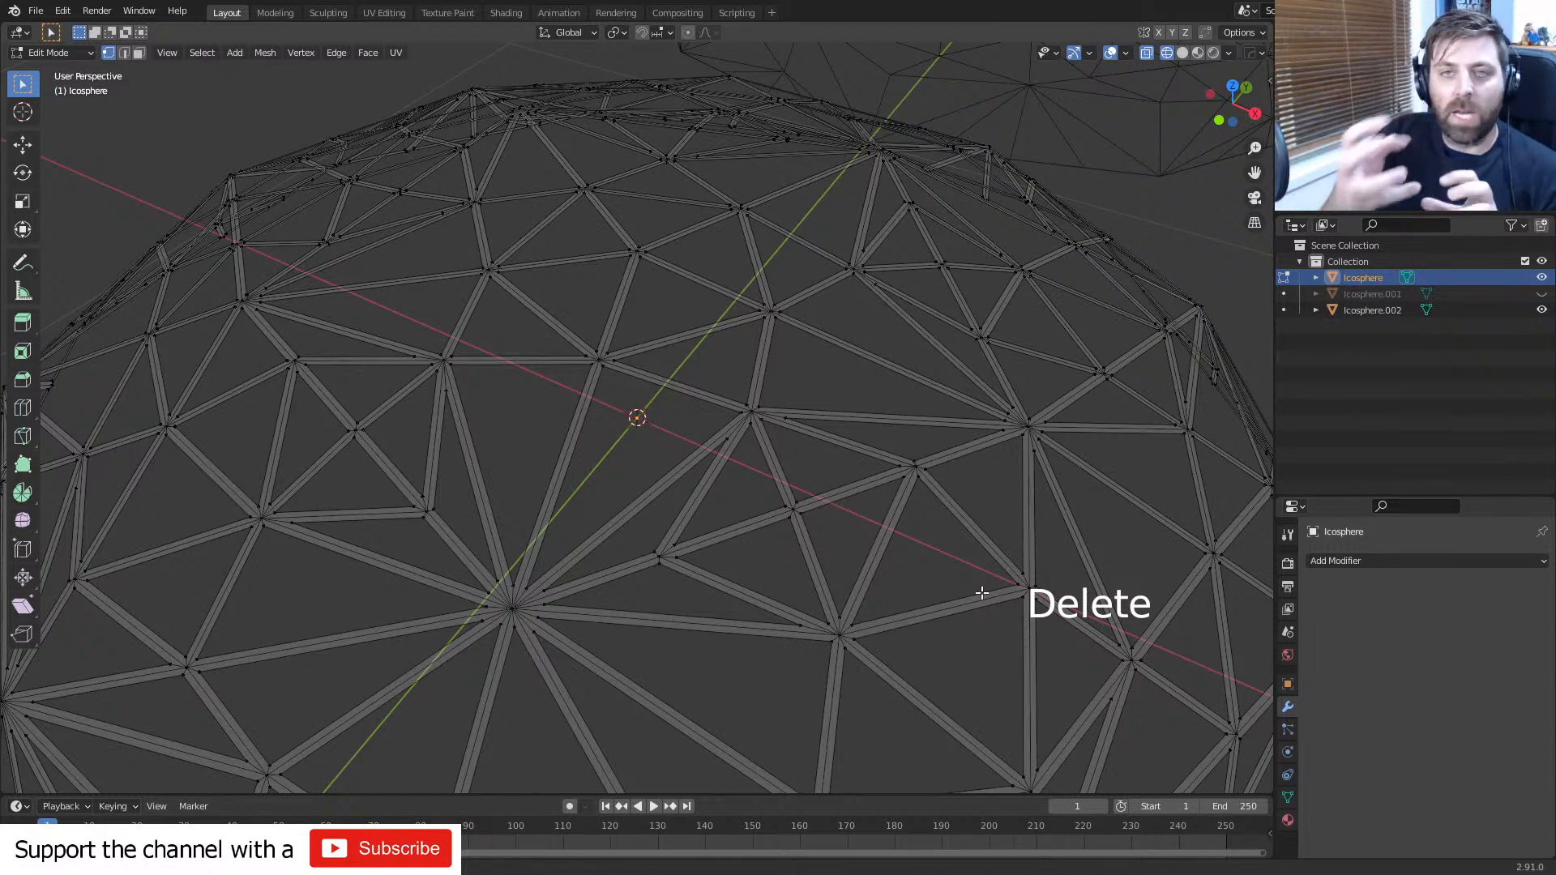
- Add a Solidify modifier to the dome's strut frame and set its offset to 0
click(1393, 560)
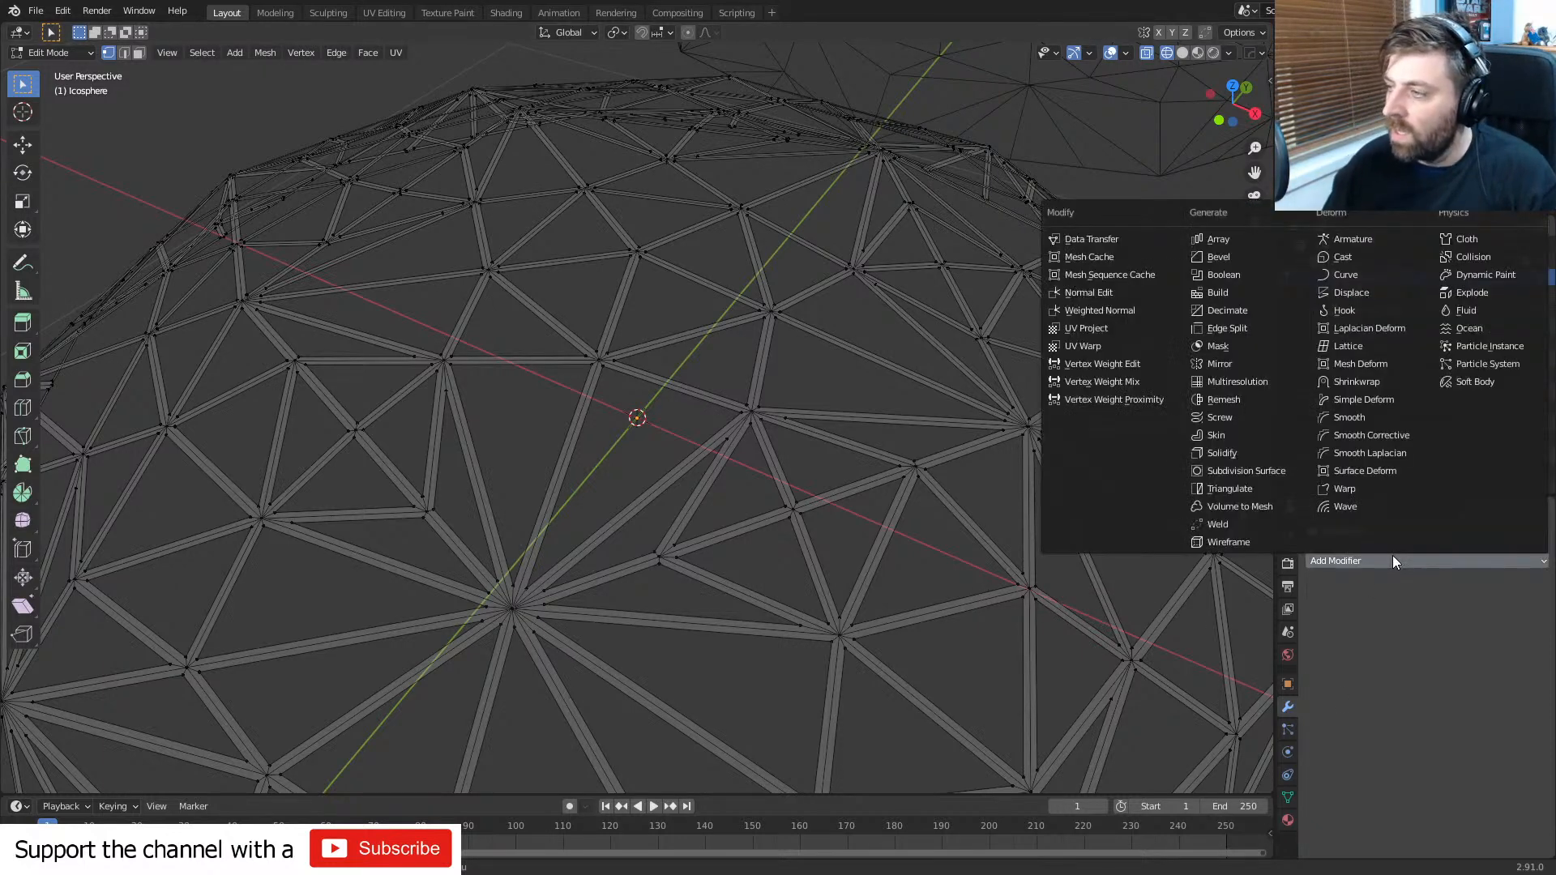
click(1240, 453)
scroll(1034, 545, up, 5)
middle_drag(1034, 545, 1199, 600)
click(1460, 652)
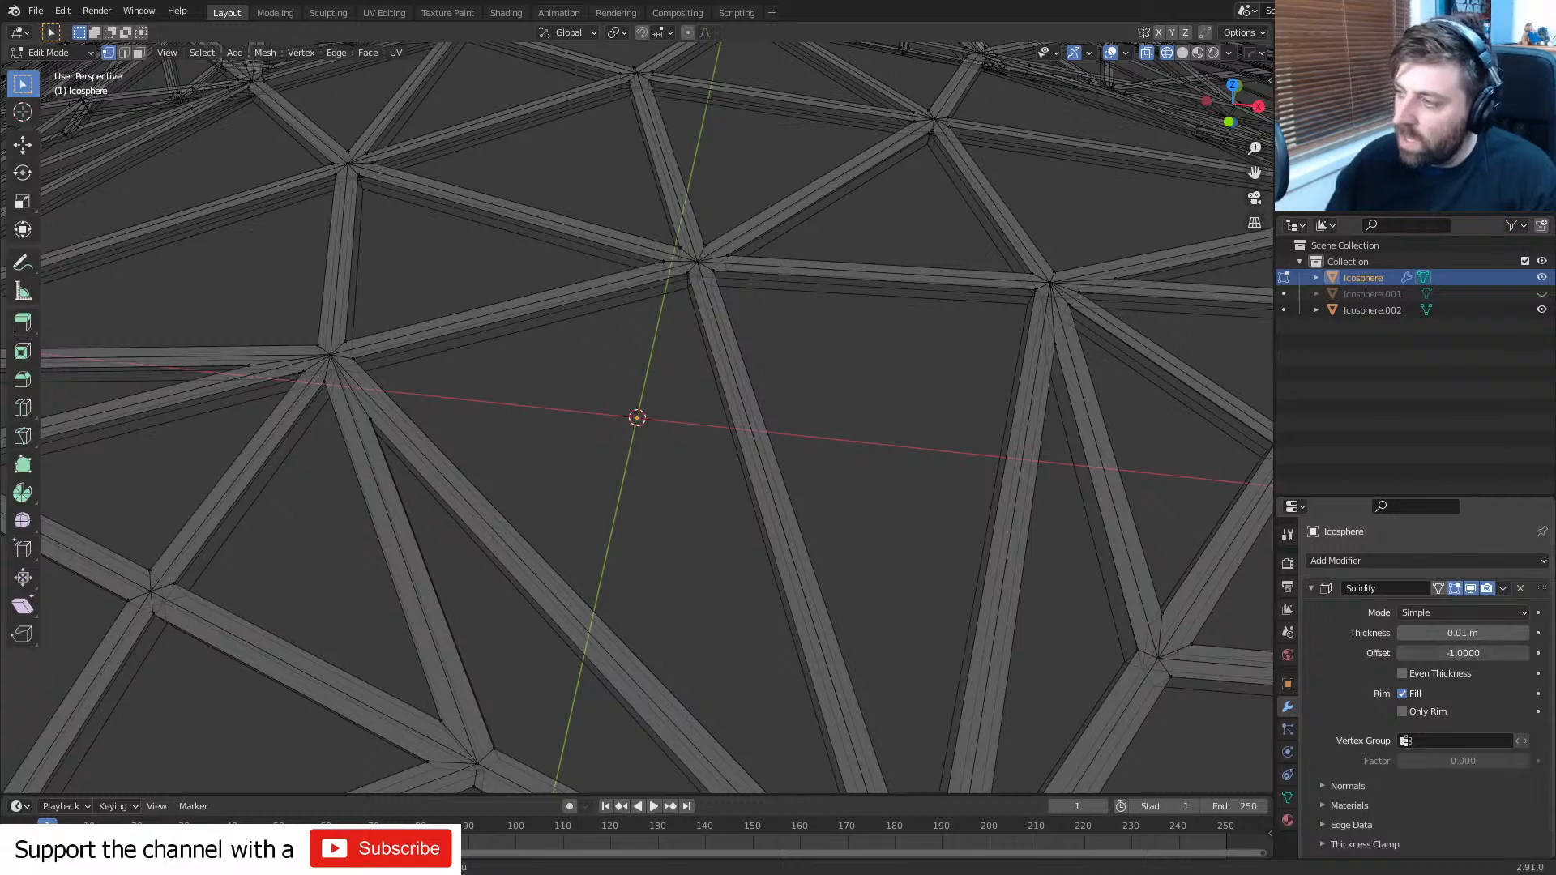
text(0)
key(Return)
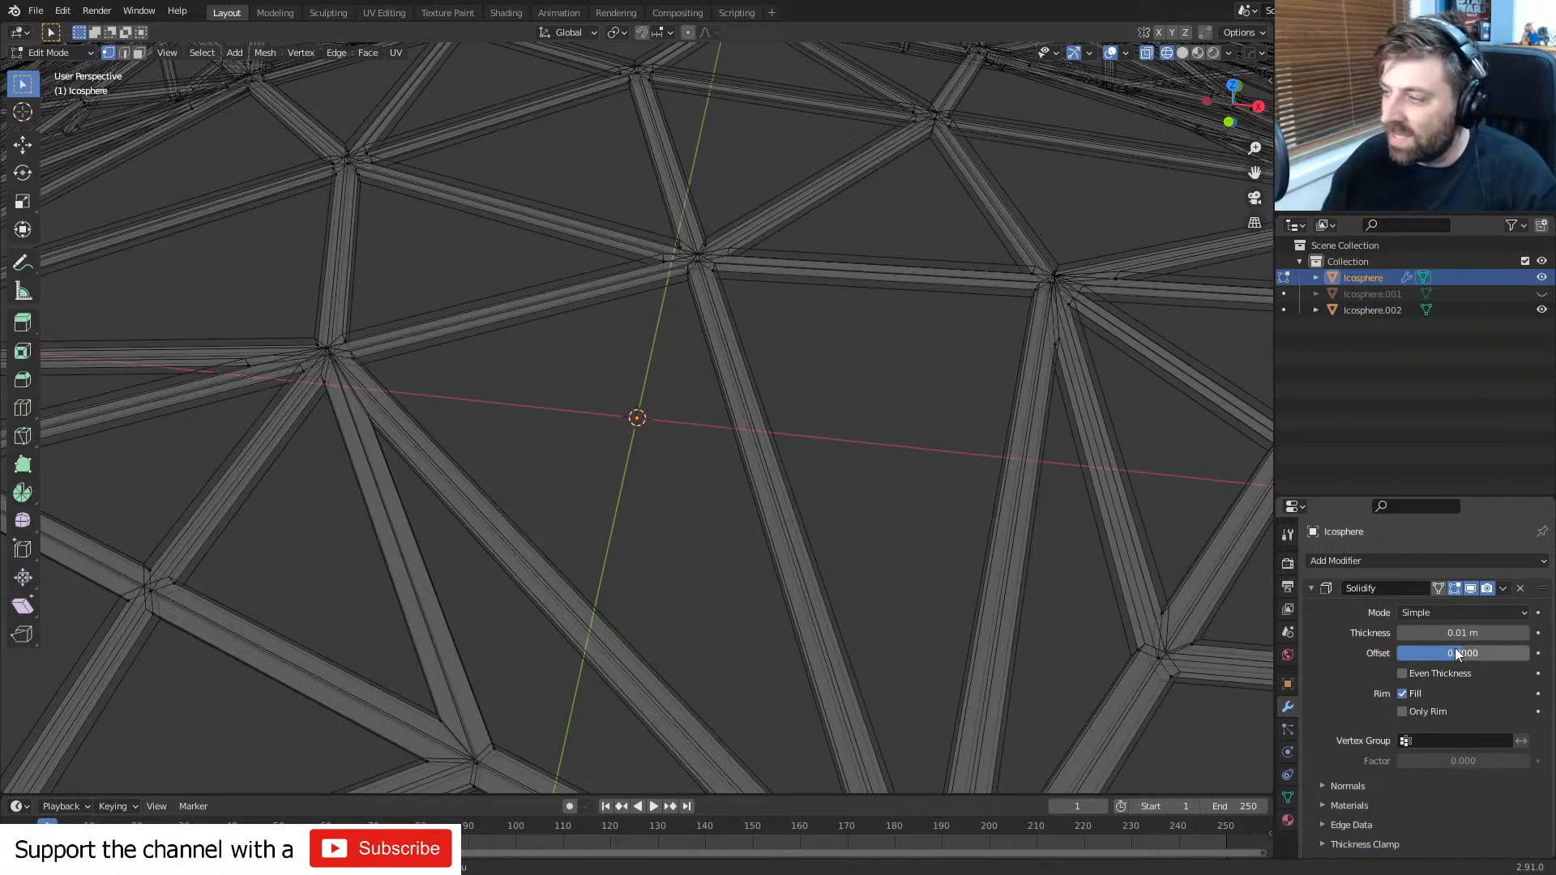
- Set the Solidify thickness of the strut frame to 0.02 m and return to Object Mode
click(1456, 633)
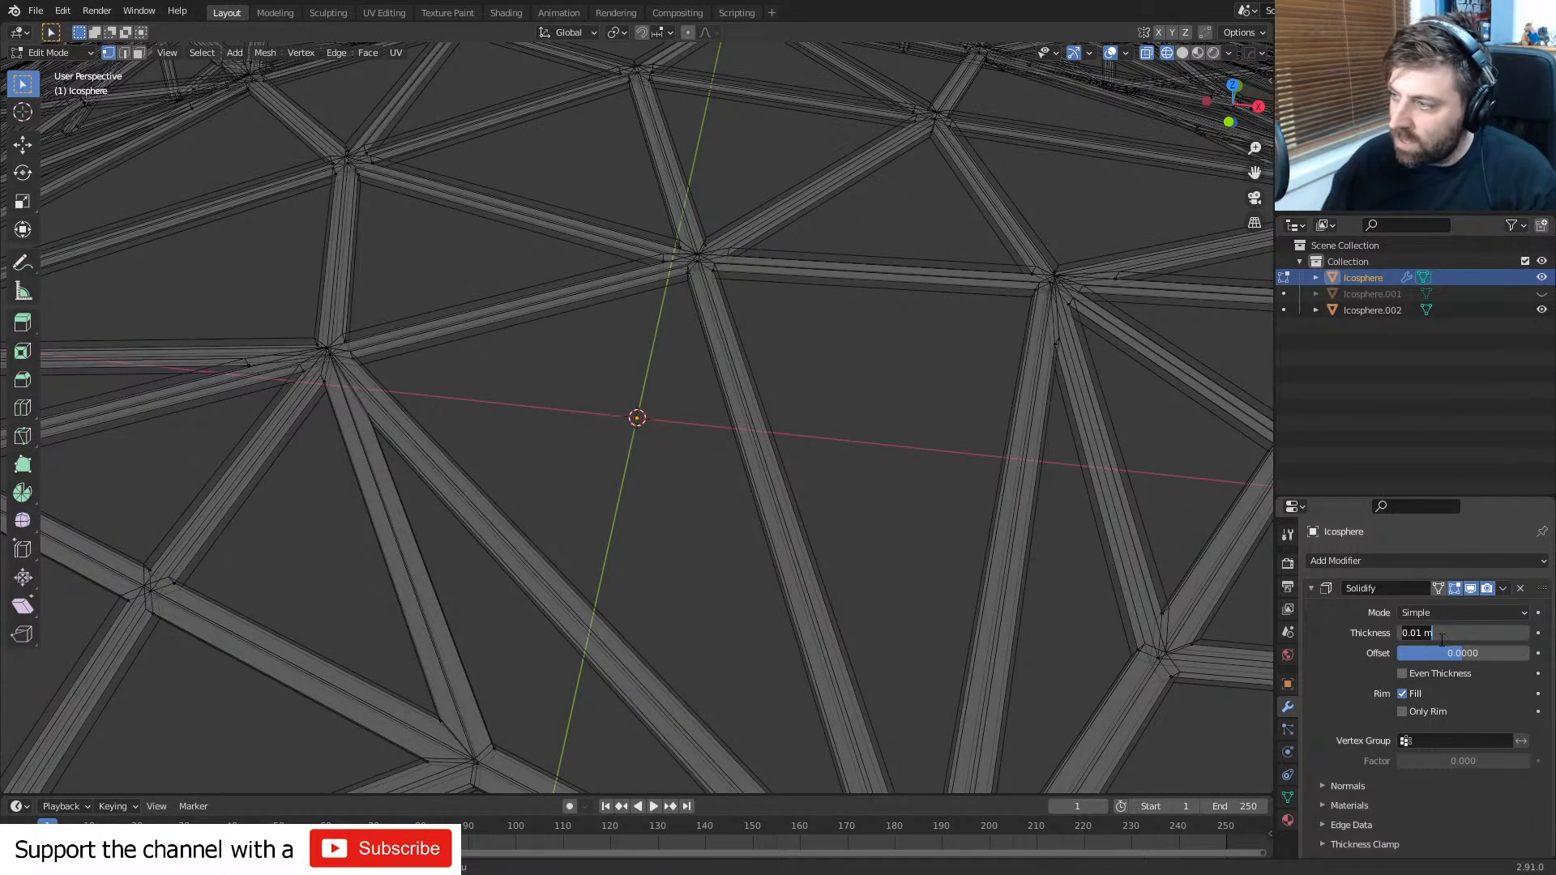
drag(1441, 640, 1275, 614)
text(0.02)
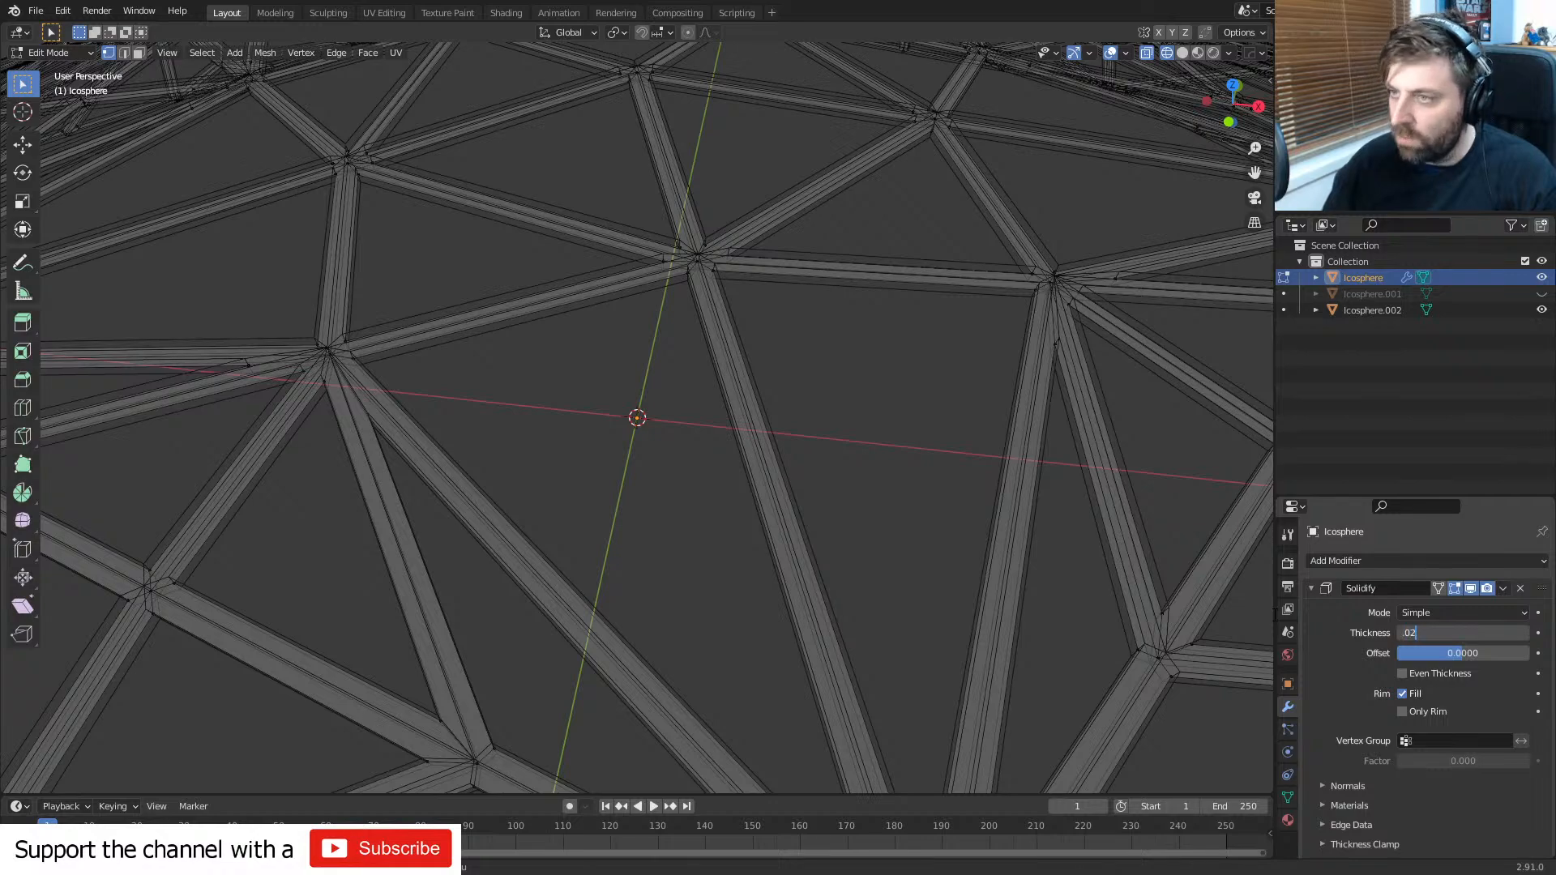
key(Return)
scroll(611, 568, down, 5)
middle_drag(682, 525, 684, 524)
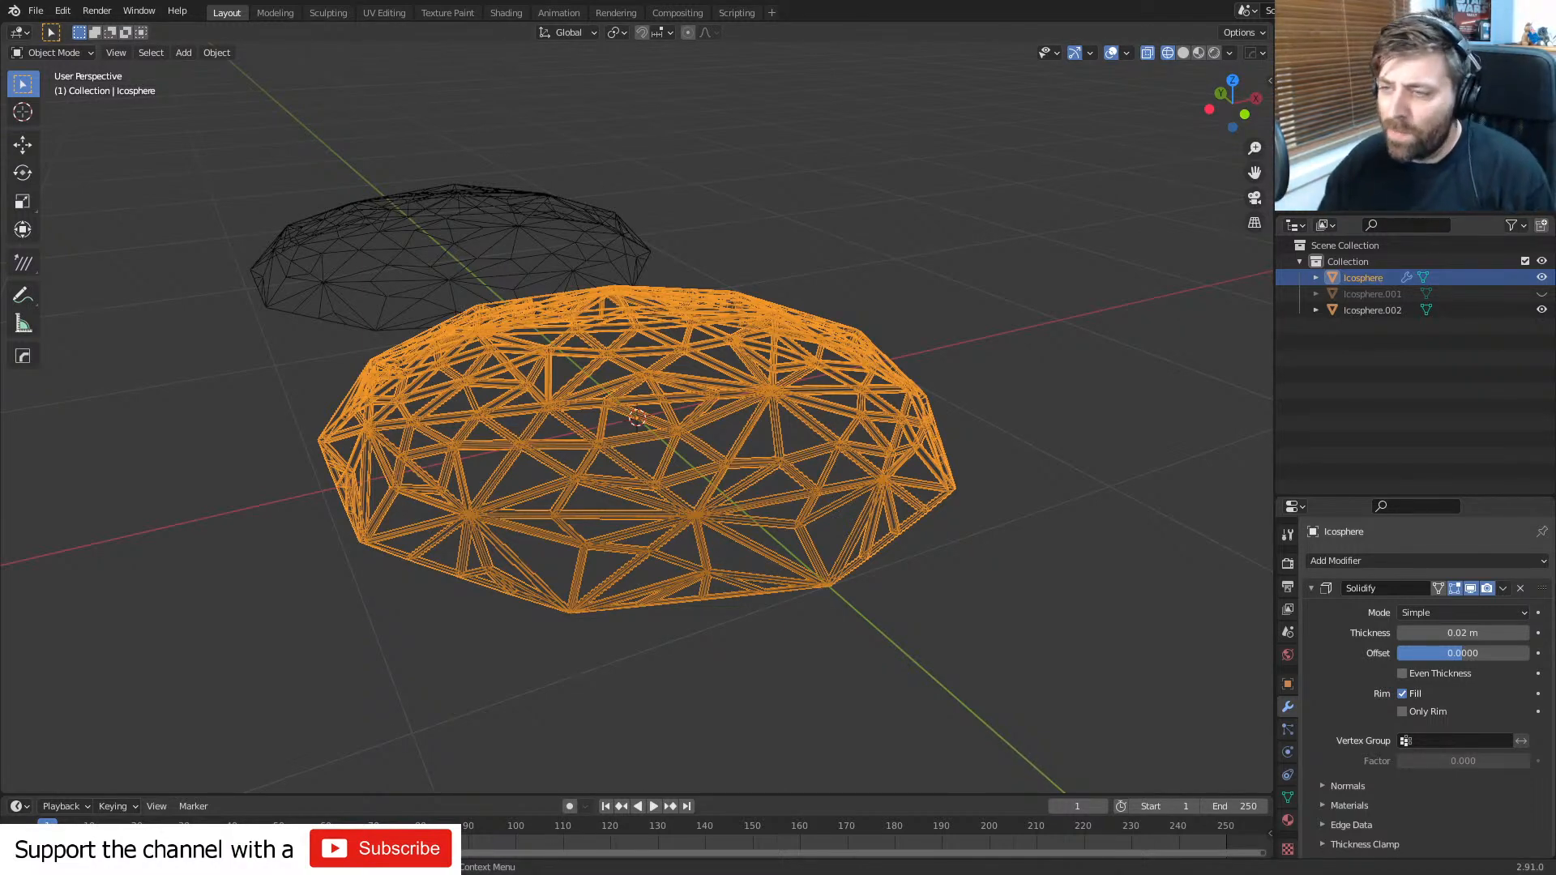
- Inspect the thickened triangular frame up close and switch the viewport to solid shading
scroll(500, 621, up, 4)
middle_drag(517, 610, 590, 598)
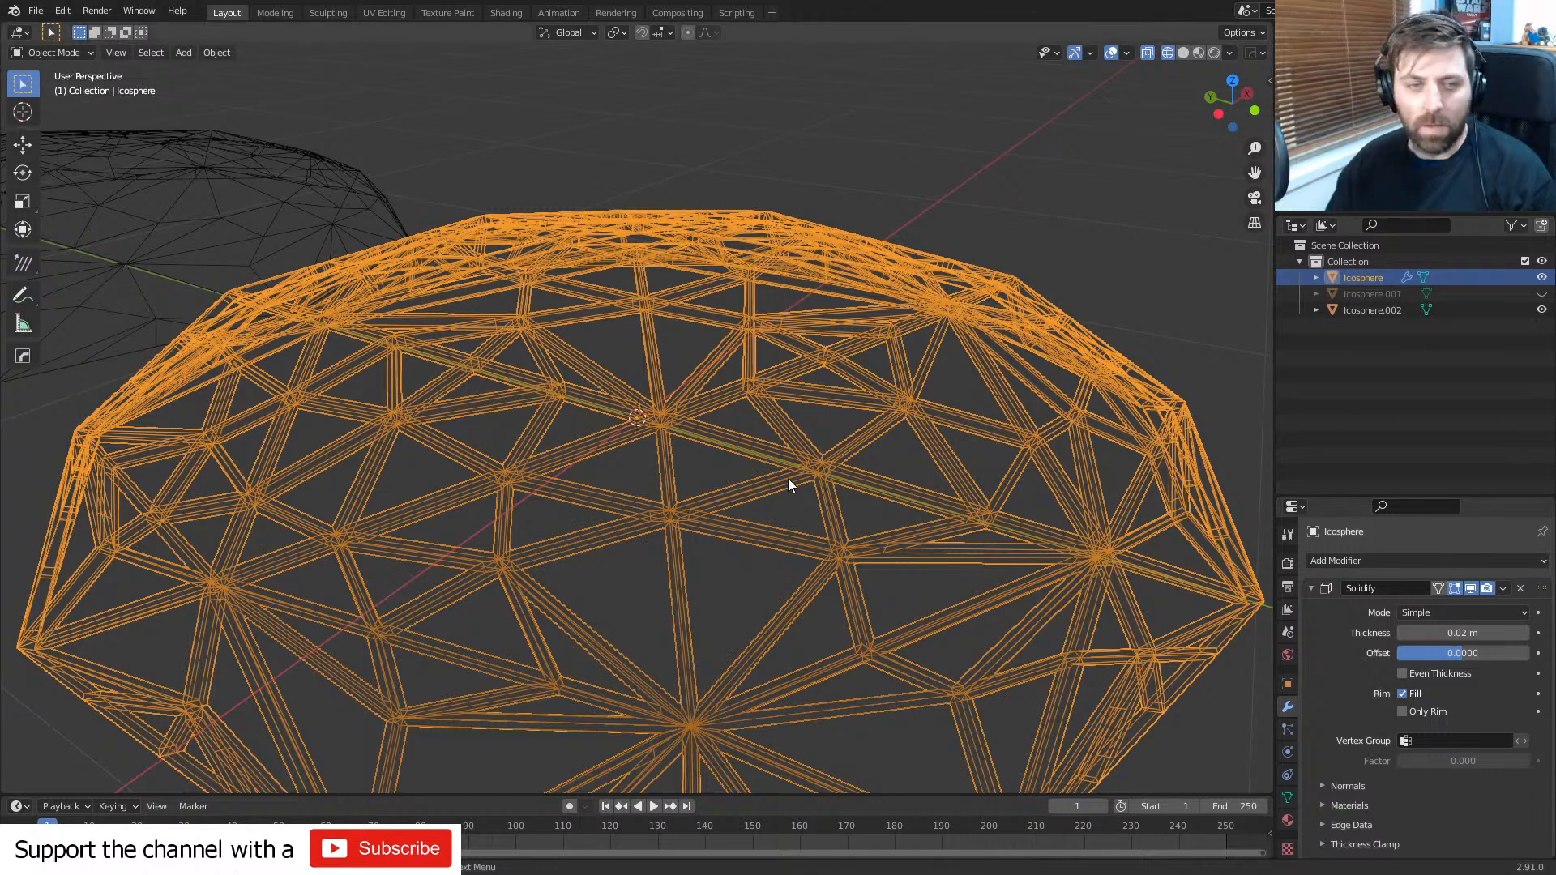
mouse_move(679, 546)
middle_down()
mouse_move(788, 526)
mouse_move(746, 535)
mouse_move(741, 597)
middle_up()
key(z)
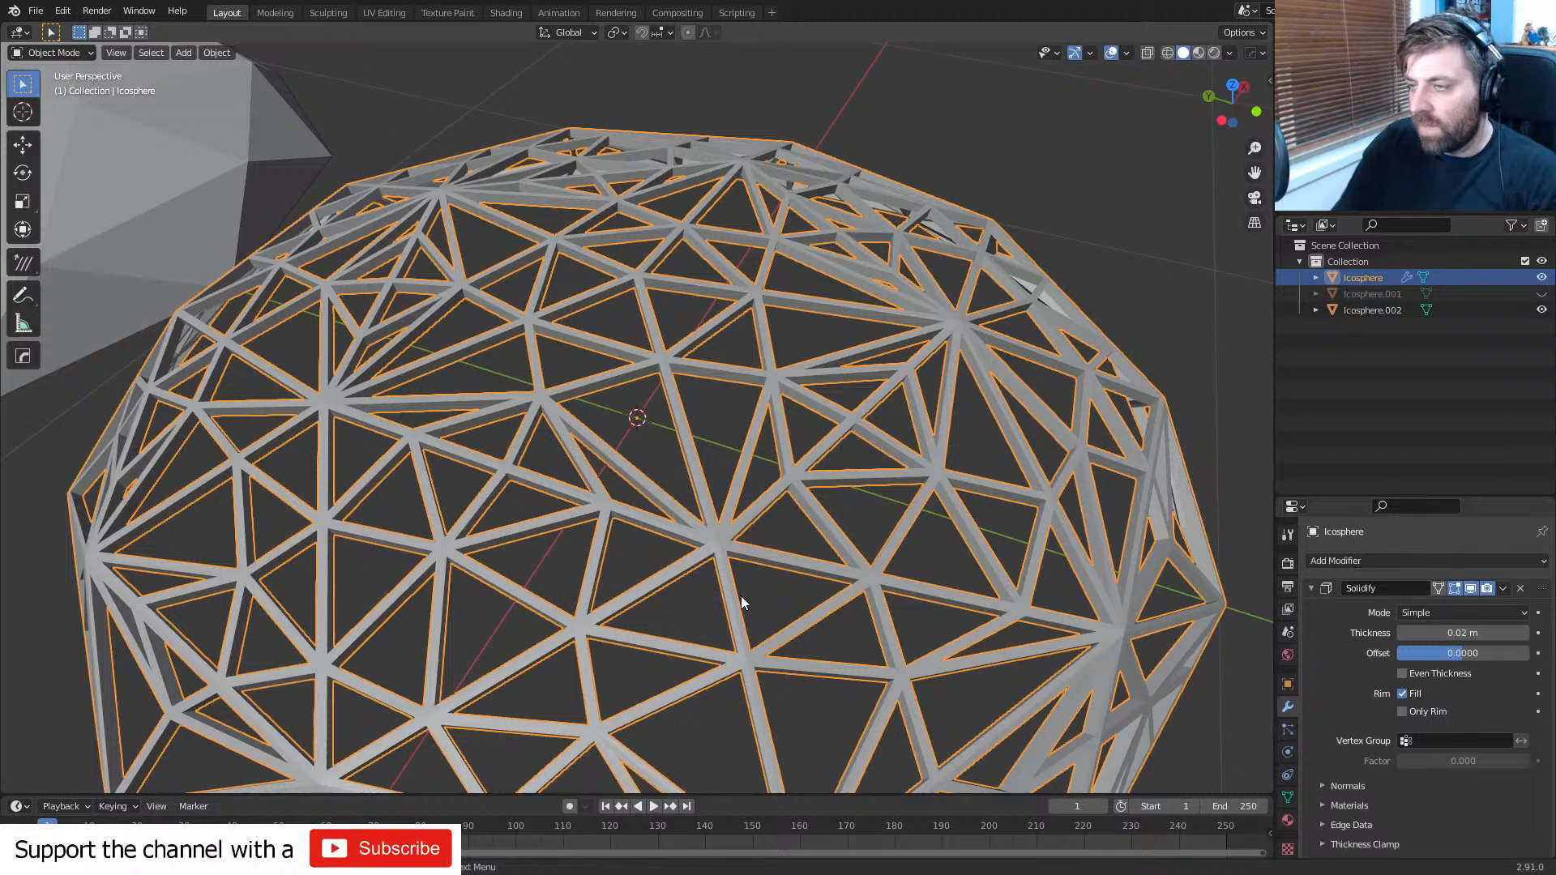
scroll(661, 543, down, 4)
- Select the decimated dome copy and check its triangle pattern in Edit Mode against the strut frame
click(257, 340)
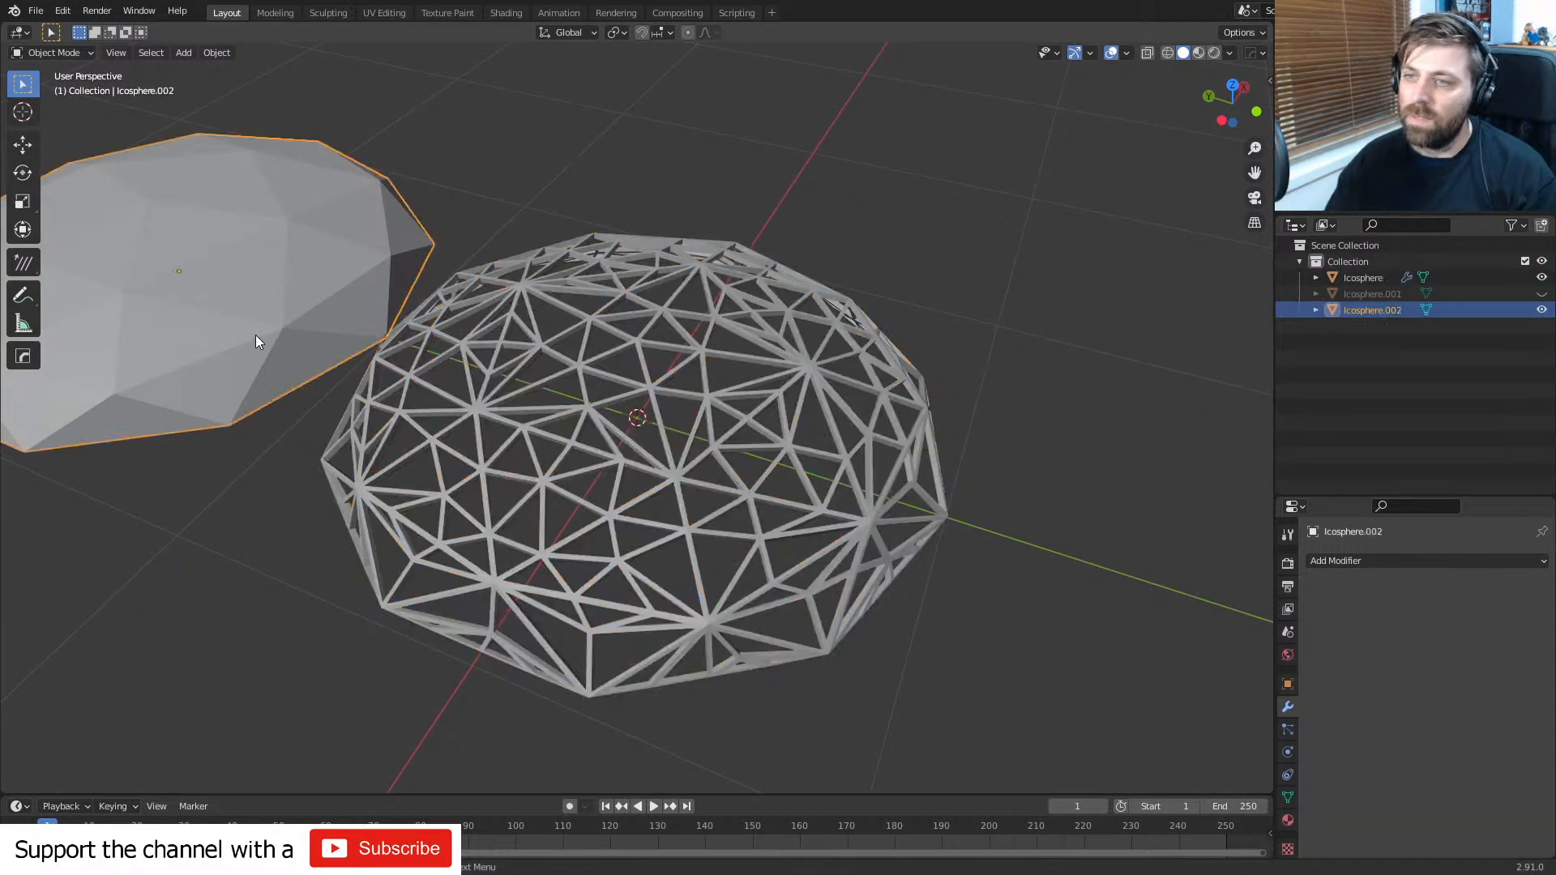
middle_drag(406, 378, 451, 443)
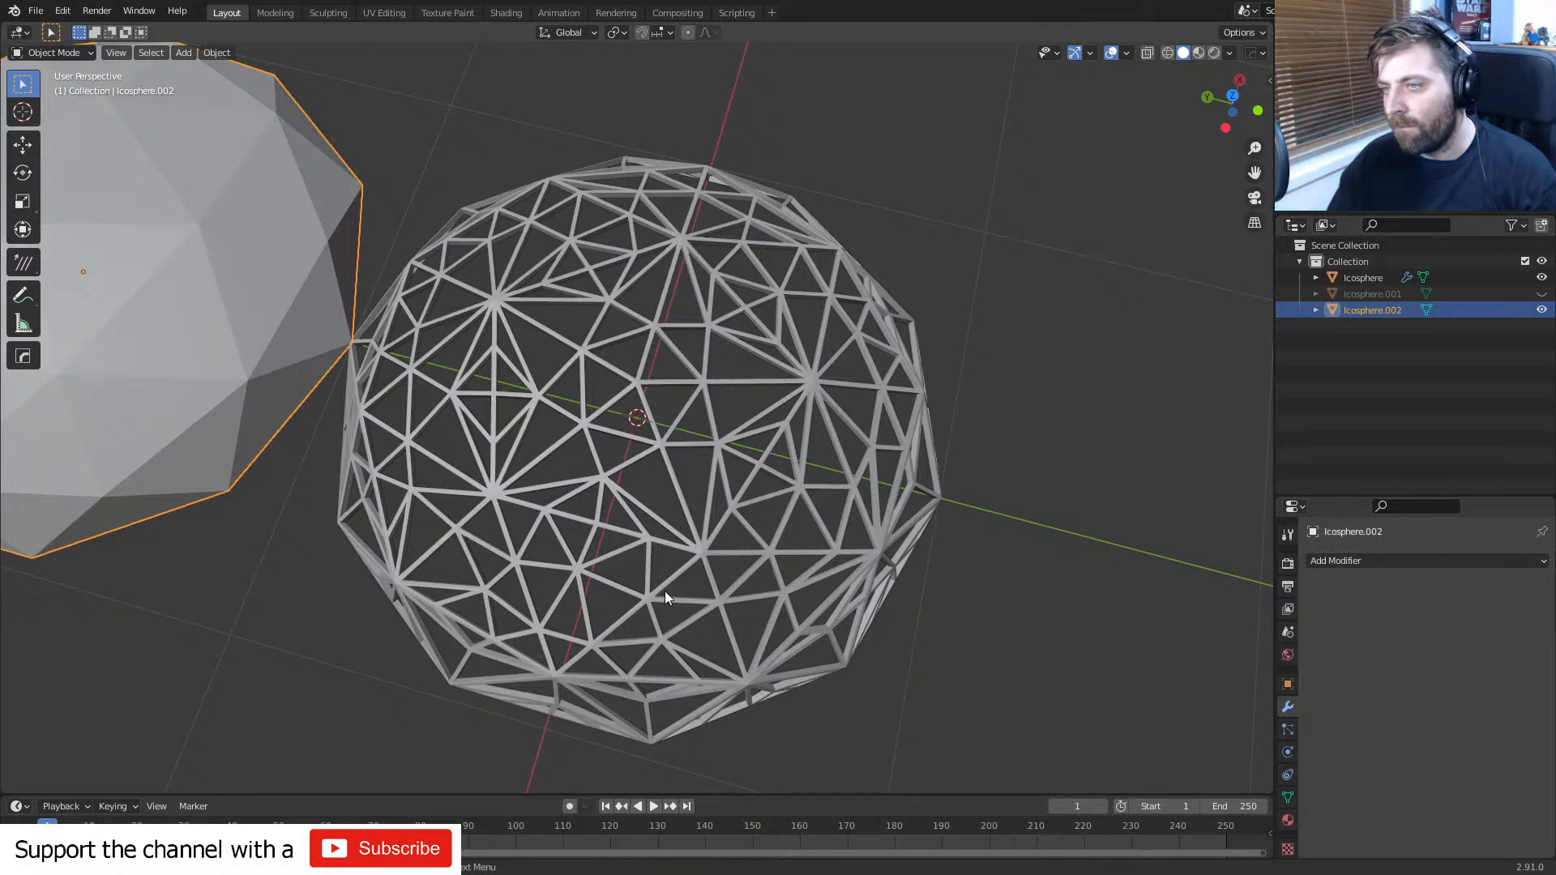
shift+middle_drag(675, 575, 522, 417)
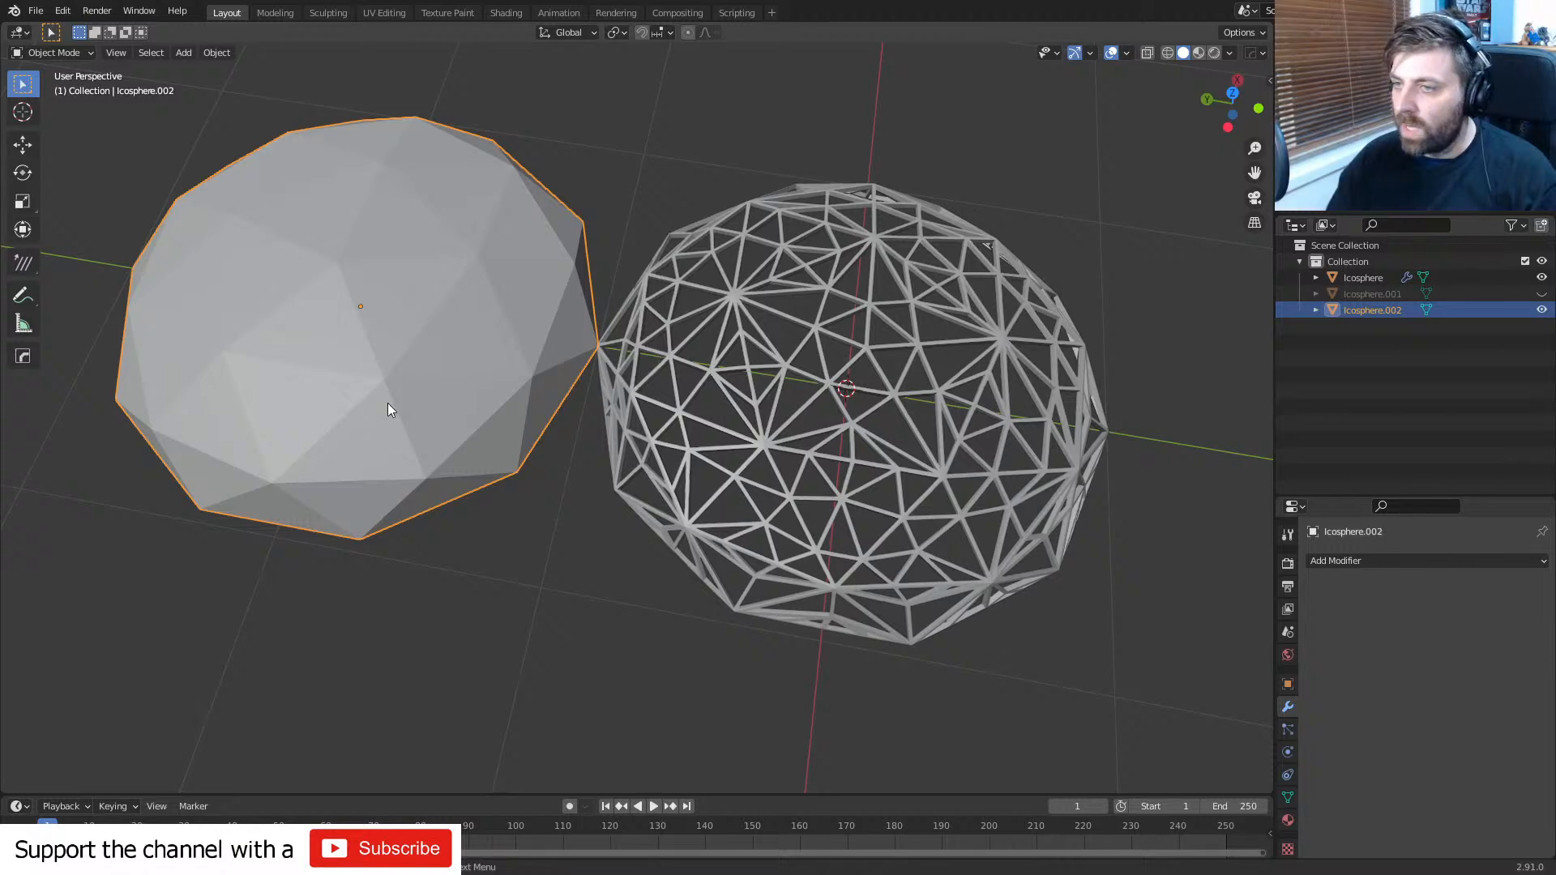
key(Tab)
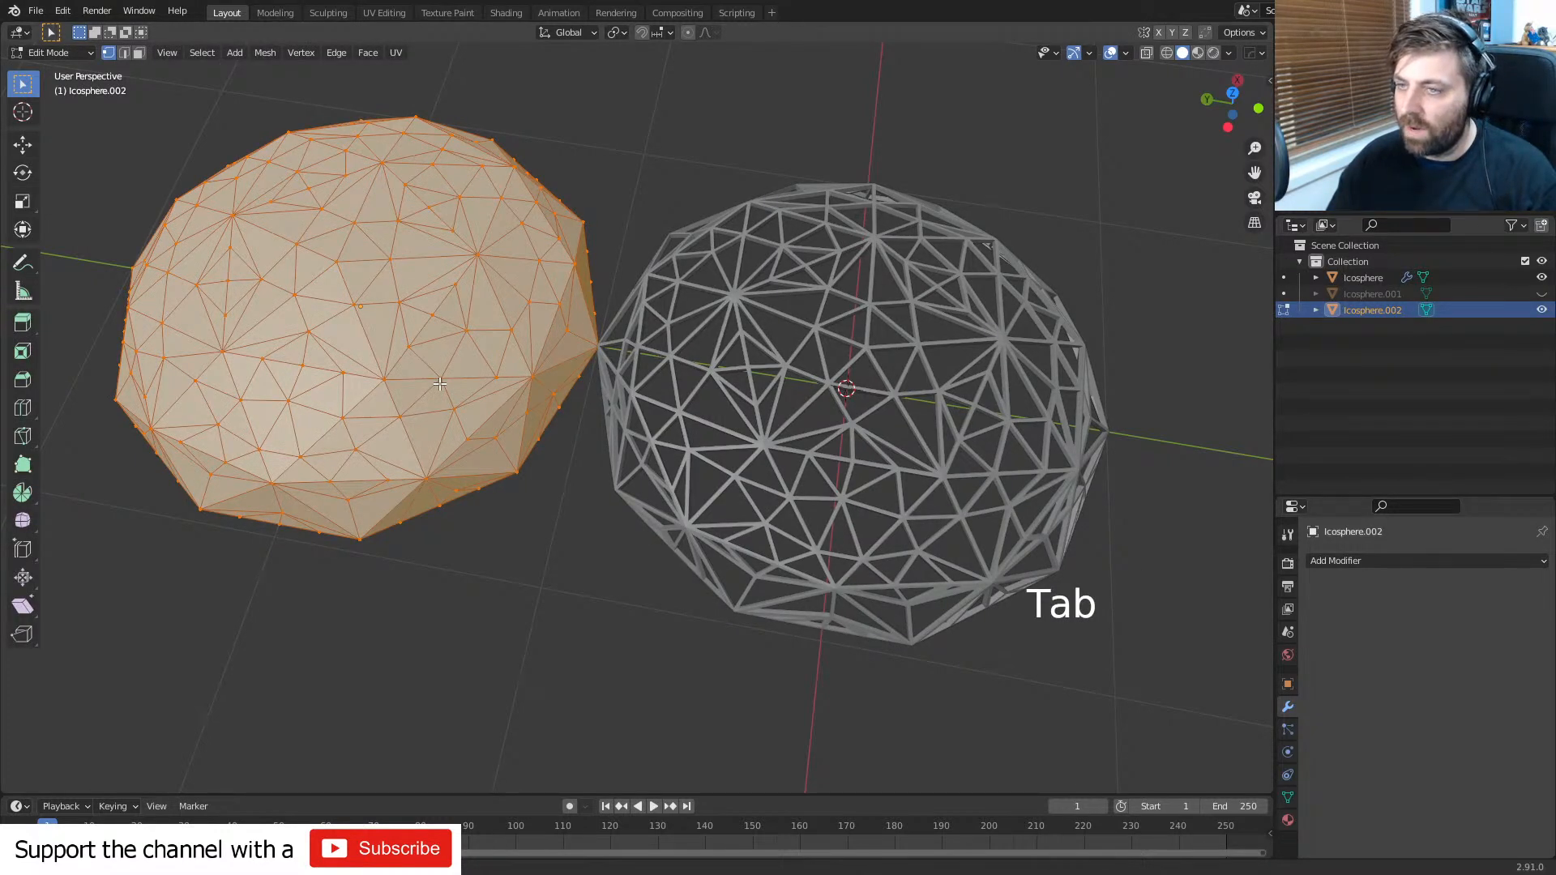
key(Tab)
- Unhide the undecimated backup dome and move it along the Y axis to the free side of the strut frame
key(alt+h)
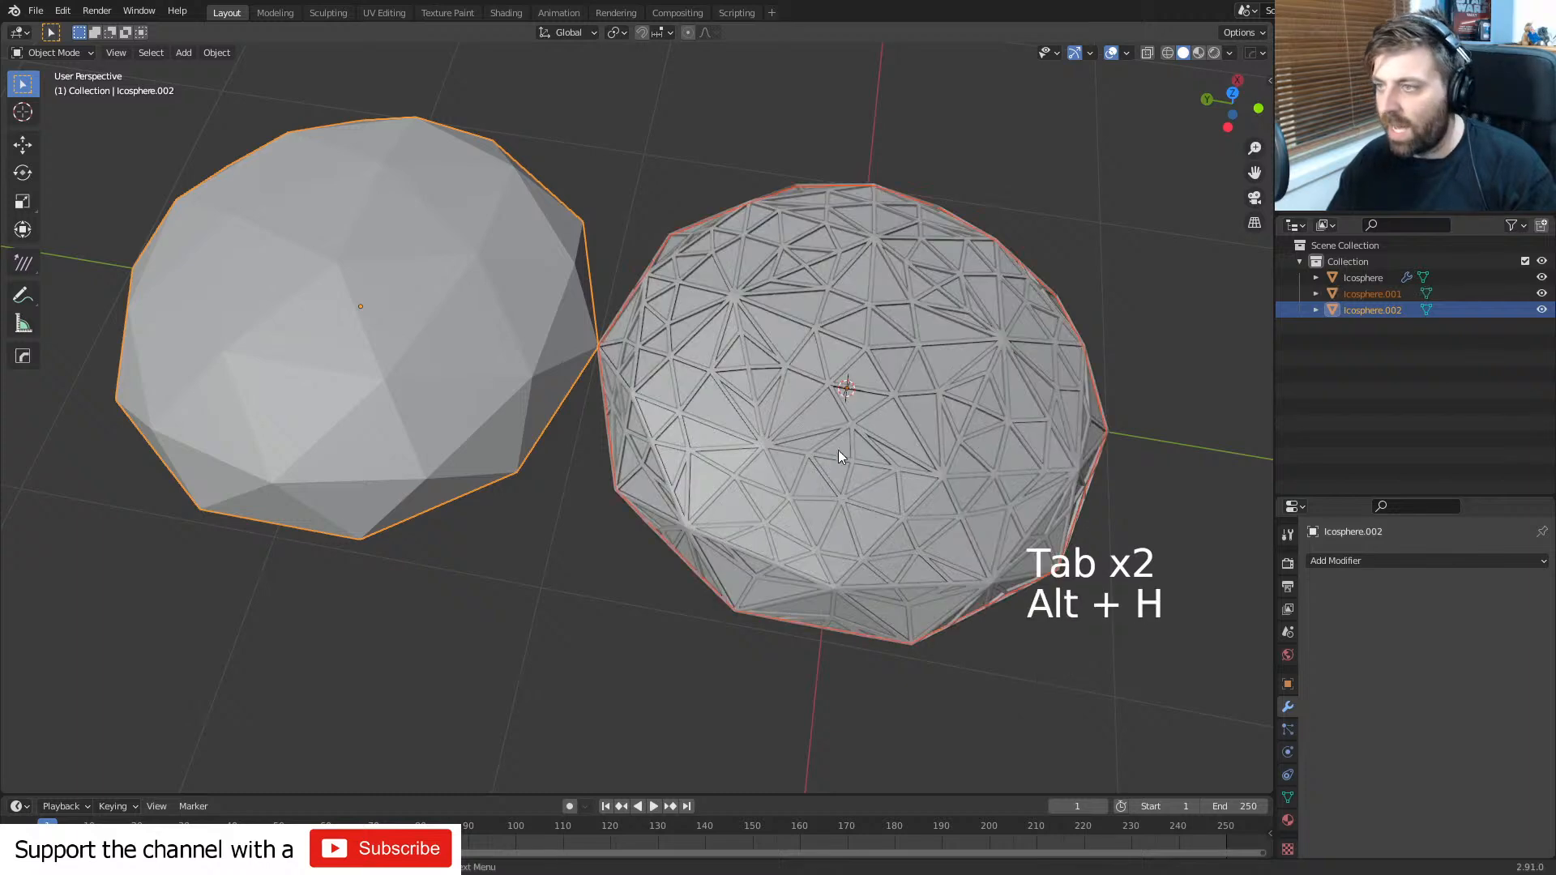
click(924, 421)
shift+middle_drag(957, 470, 699, 436)
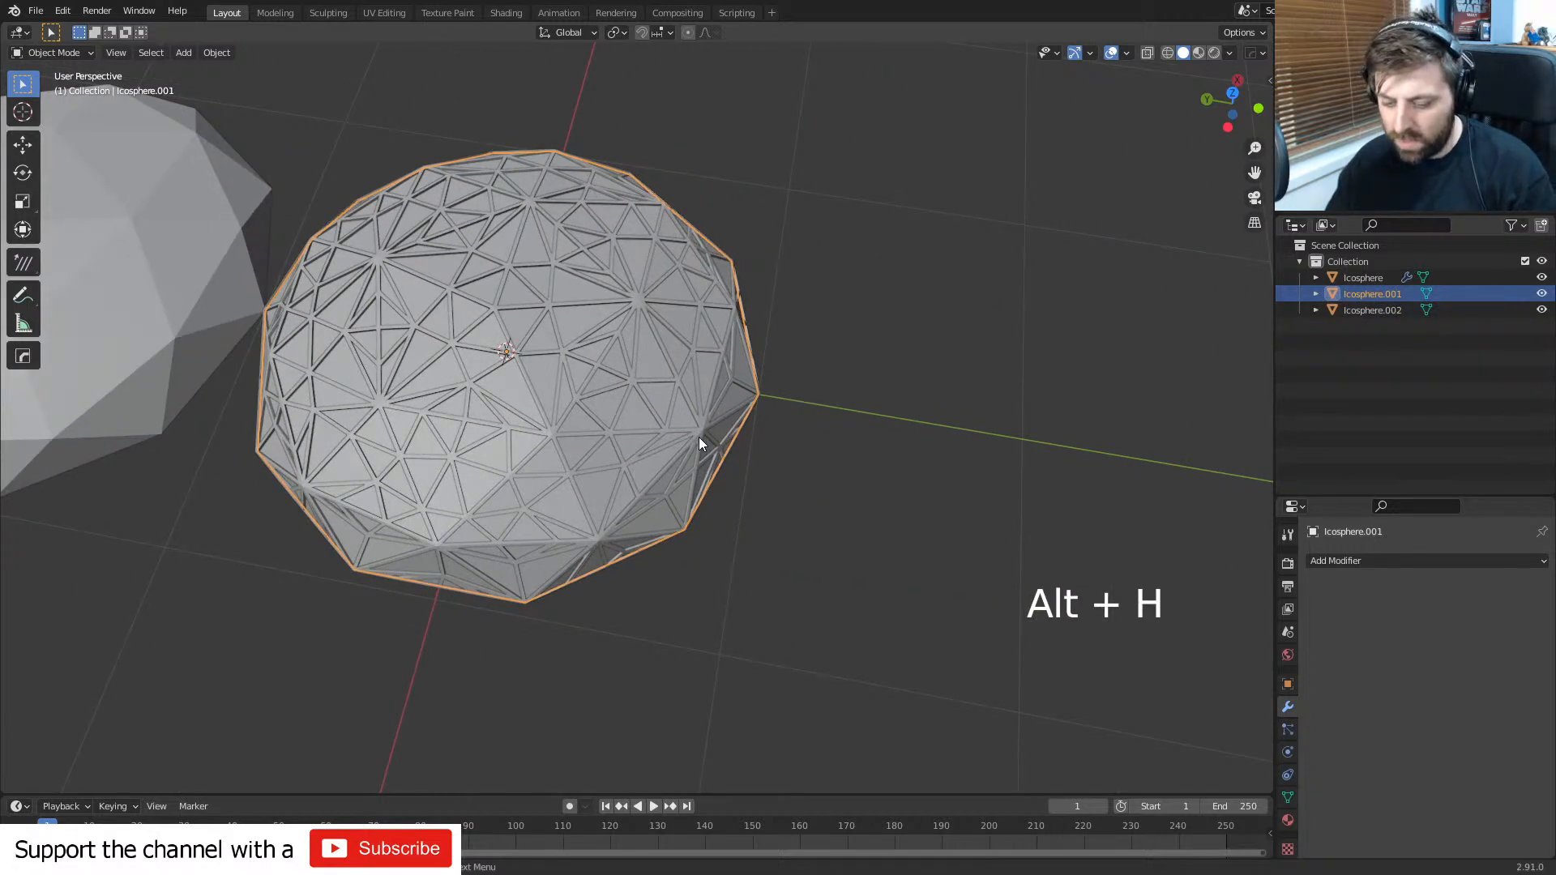
key(g)
key(y)
click(1006, 527)
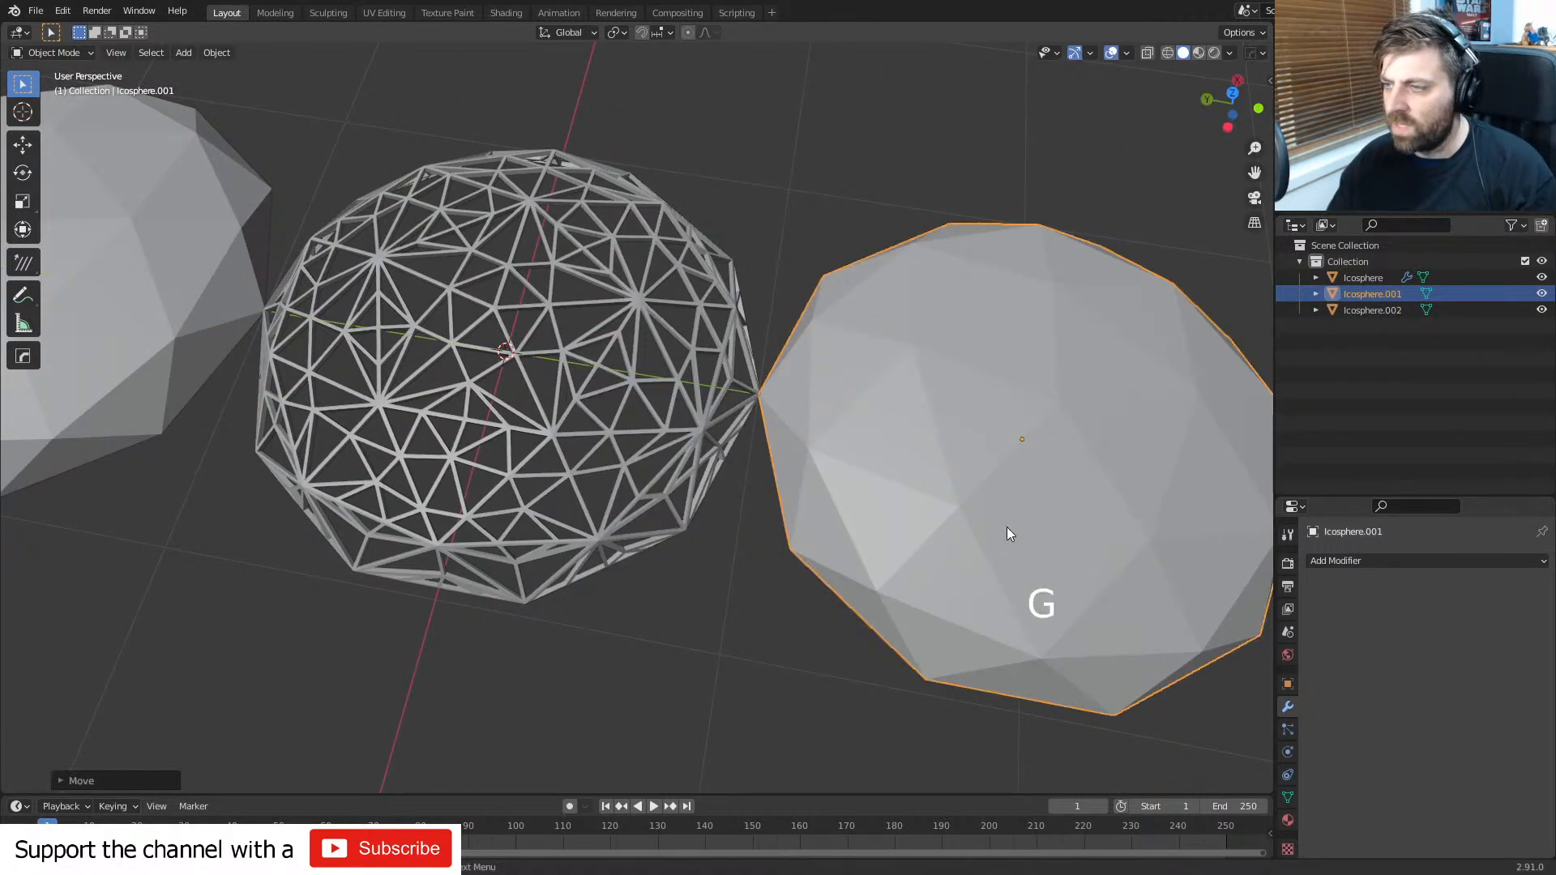
- Check the backup dome's mesh in Edit Mode and set the Object Mode viewport to wireframe display
middle_drag(1007, 526, 553, 349)
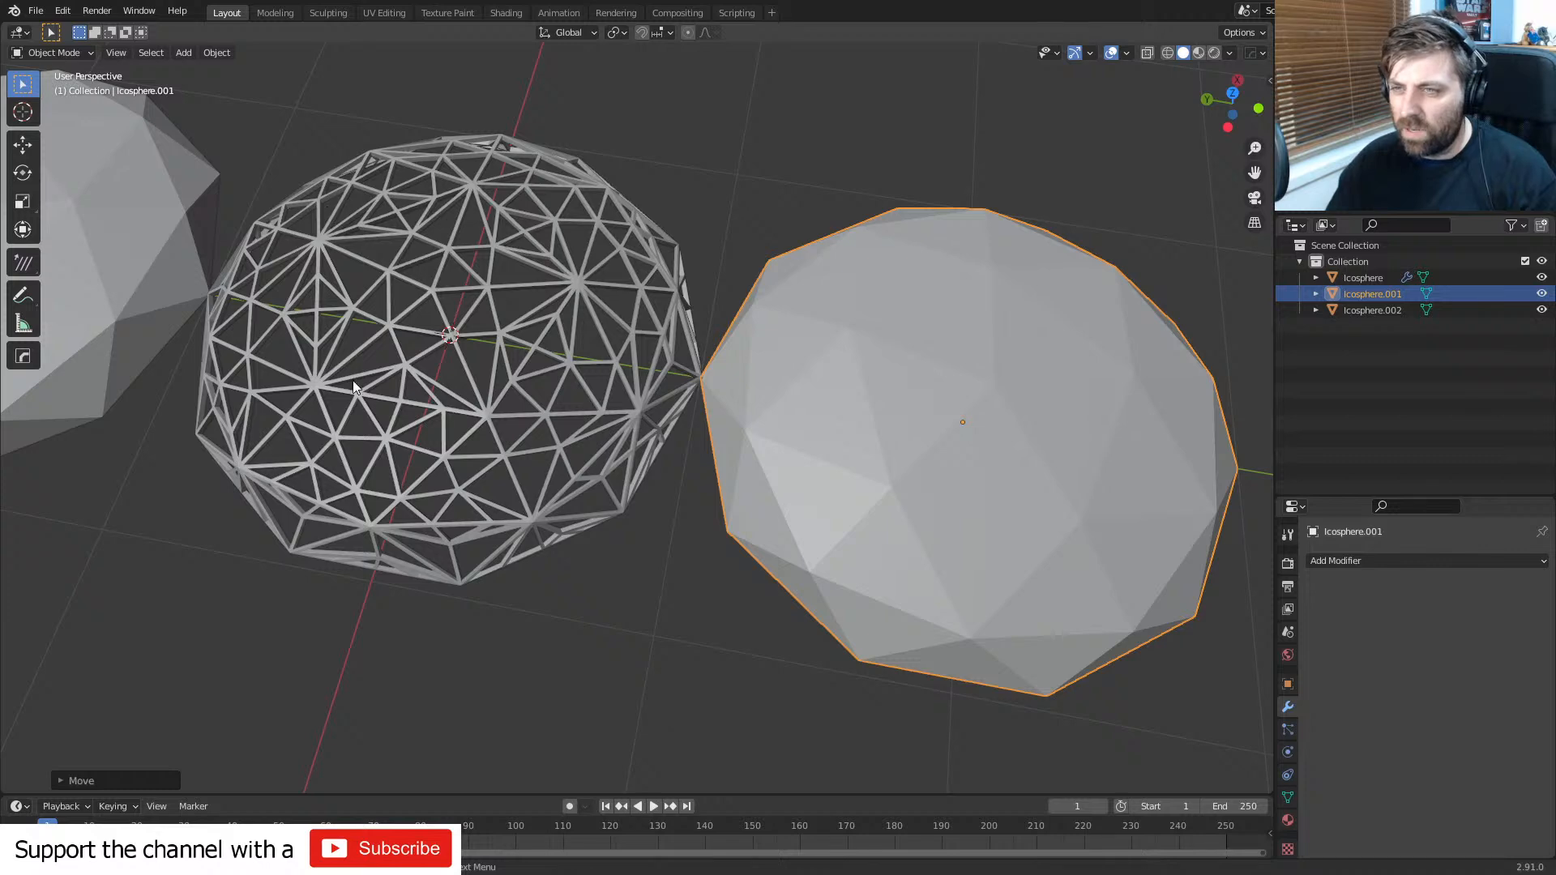
middle_drag(814, 488, 692, 455)
key(Tab)
scroll(692, 456, down, 2)
key(Tab)
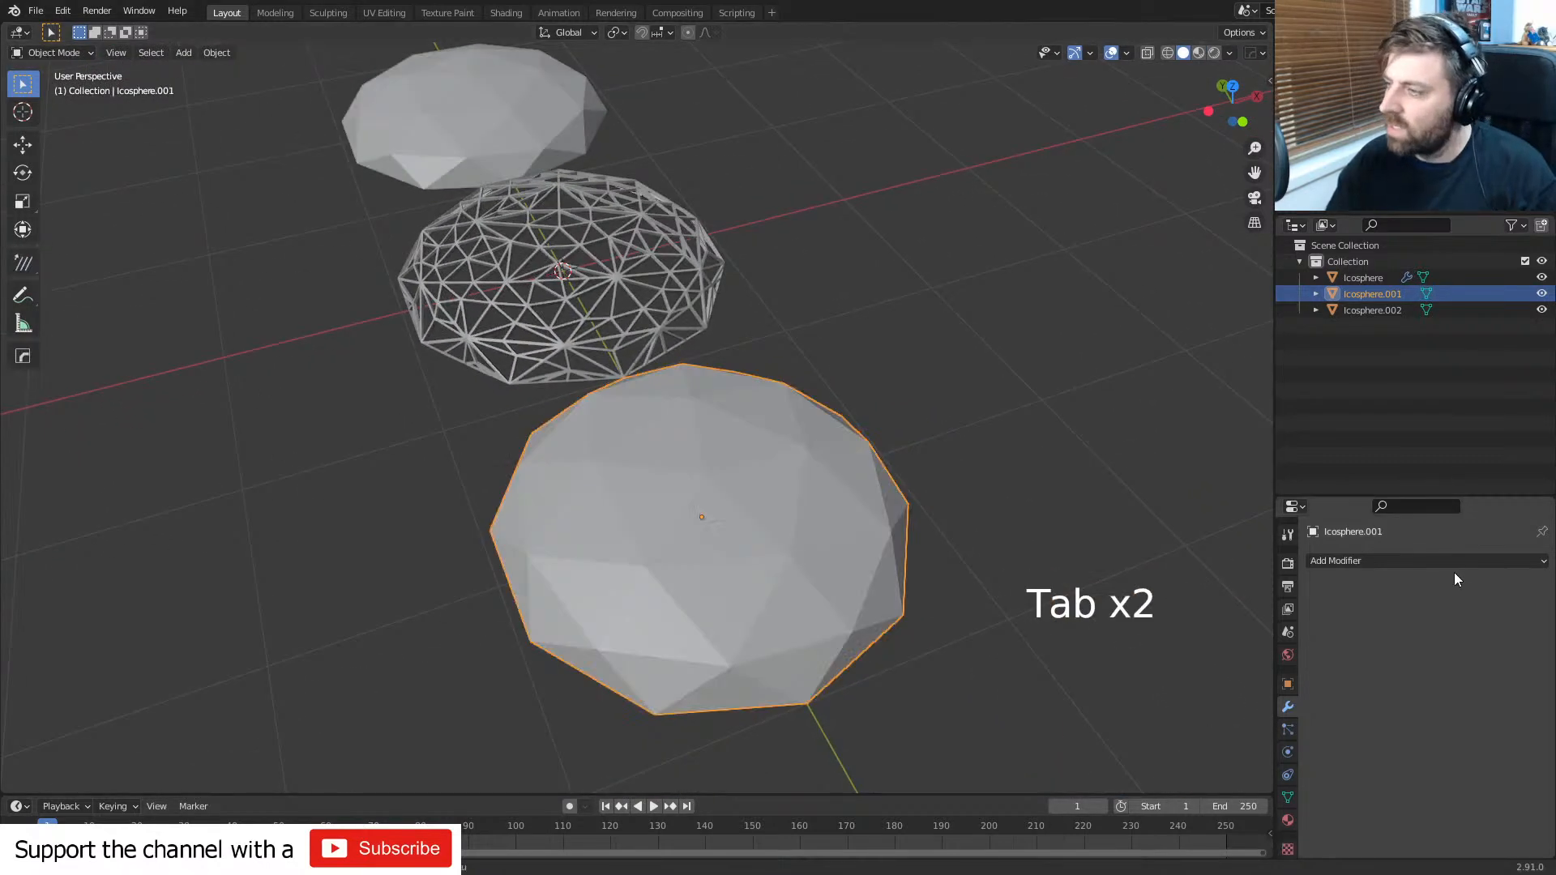
click(1434, 561)
click(1168, 52)
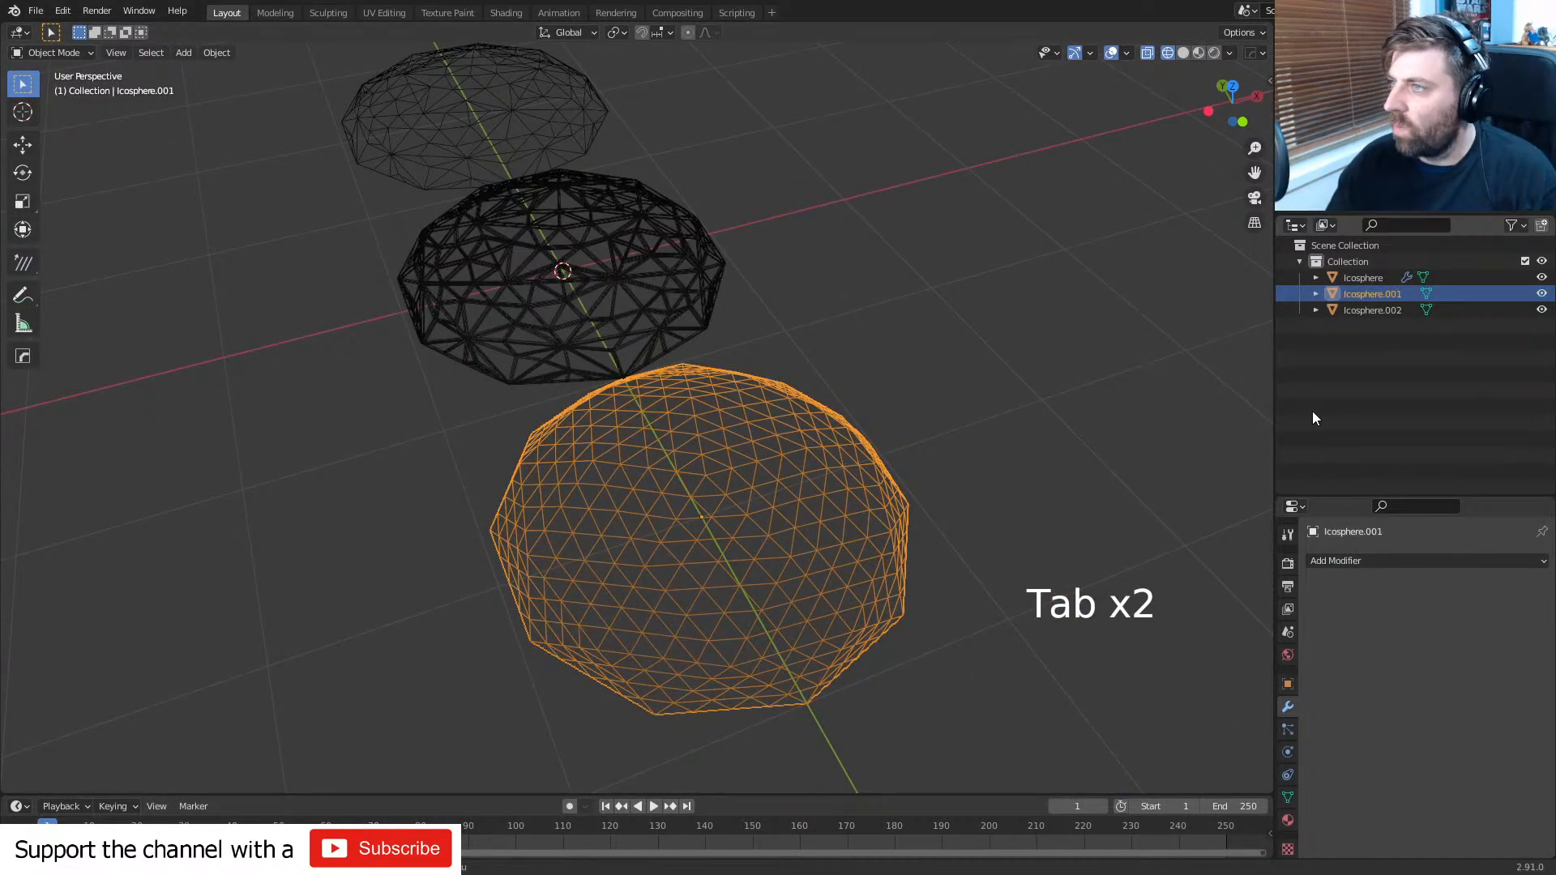
- Add a Decimate modifier in Collapse mode to the backup dome and lower its ratio to about 0.29
click(1396, 565)
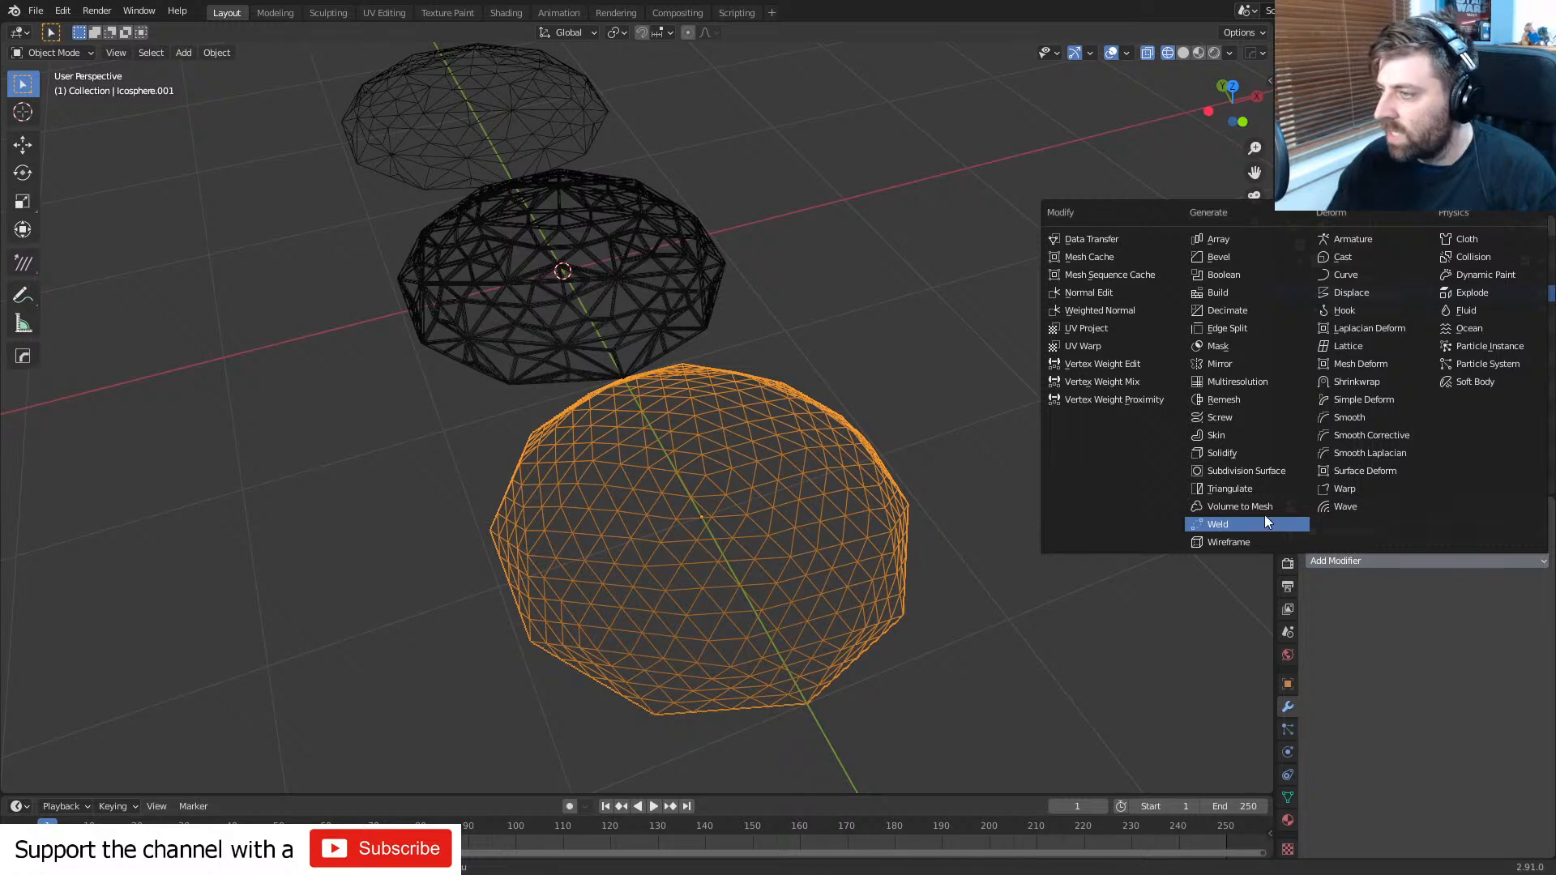
click(1252, 309)
scroll(853, 609, up, 3)
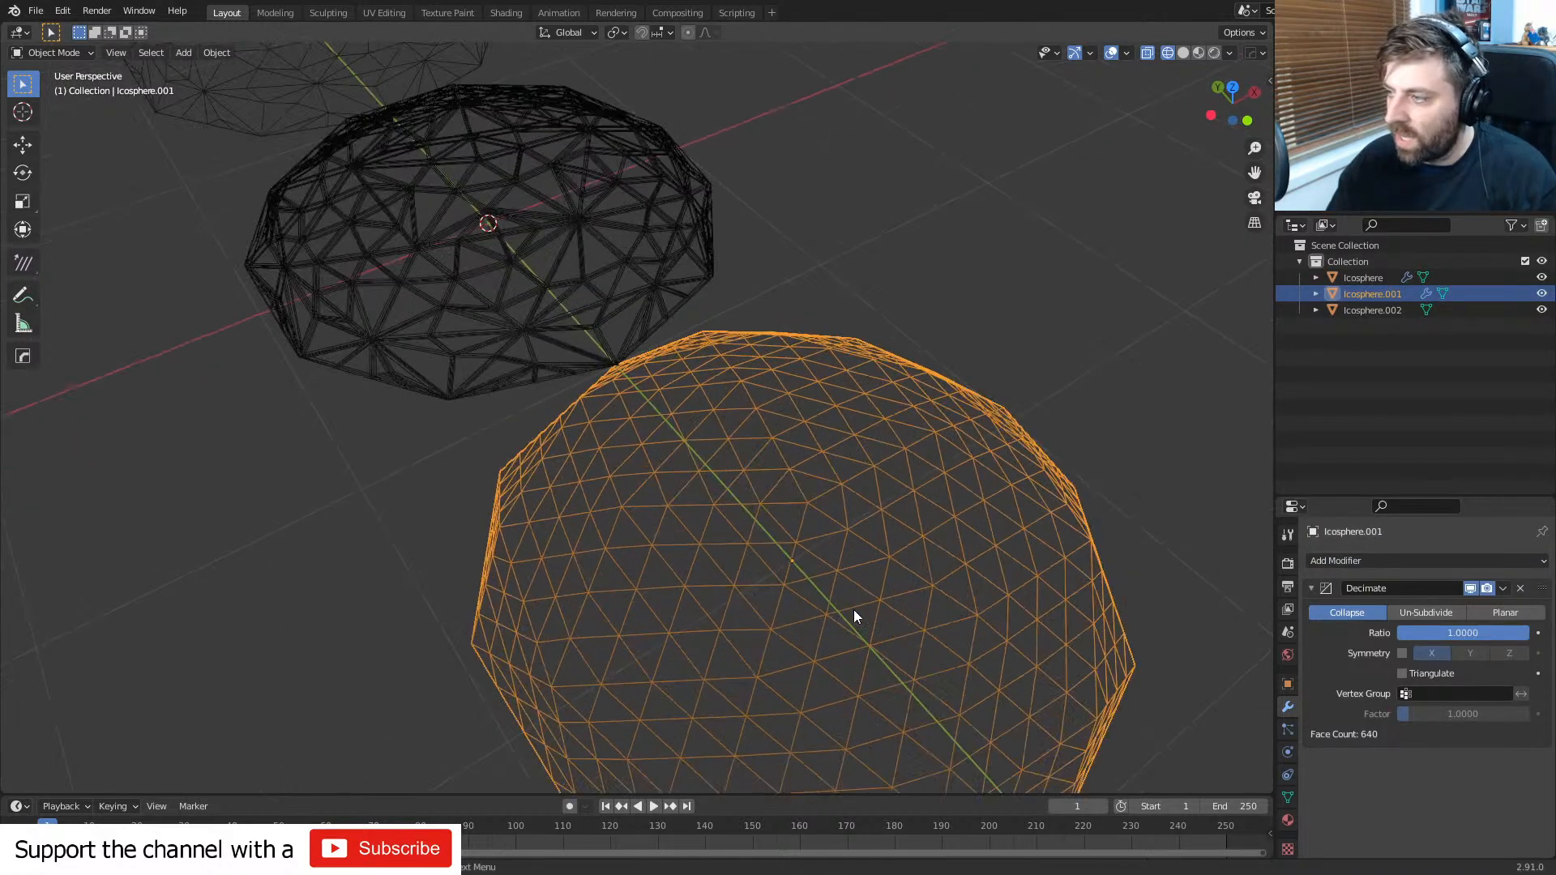
shift+middle_drag(853, 609, 845, 594)
drag(1476, 634, 1389, 634)
middle_drag(972, 575, 756, 541)
shift+middle_drag(600, 573, 652, 557)
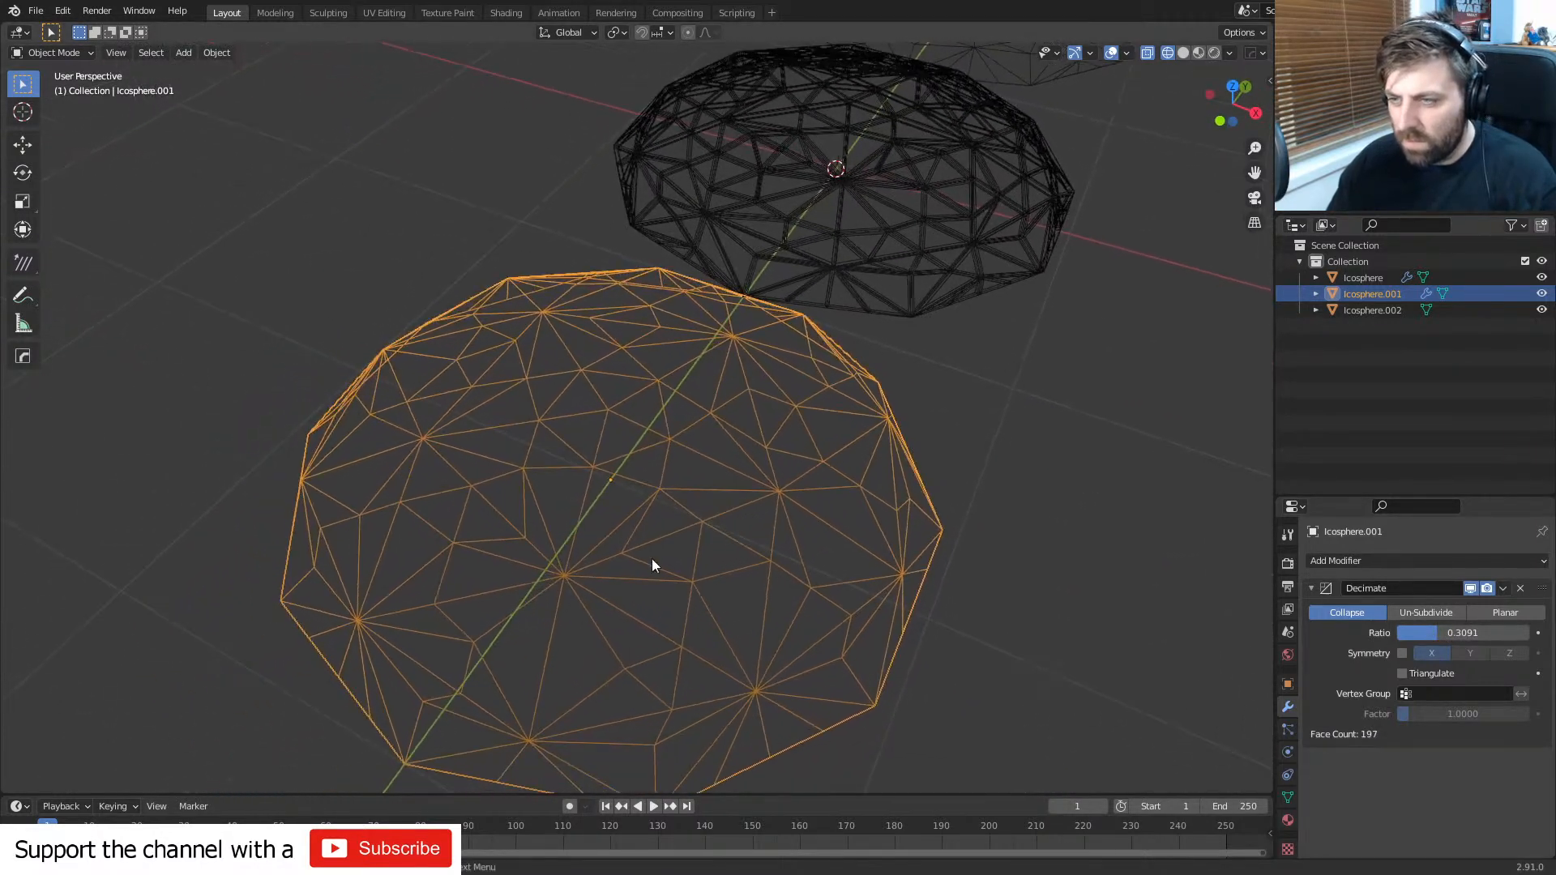
drag(1451, 633, 1448, 633)
middle_drag(810, 646, 592, 478)
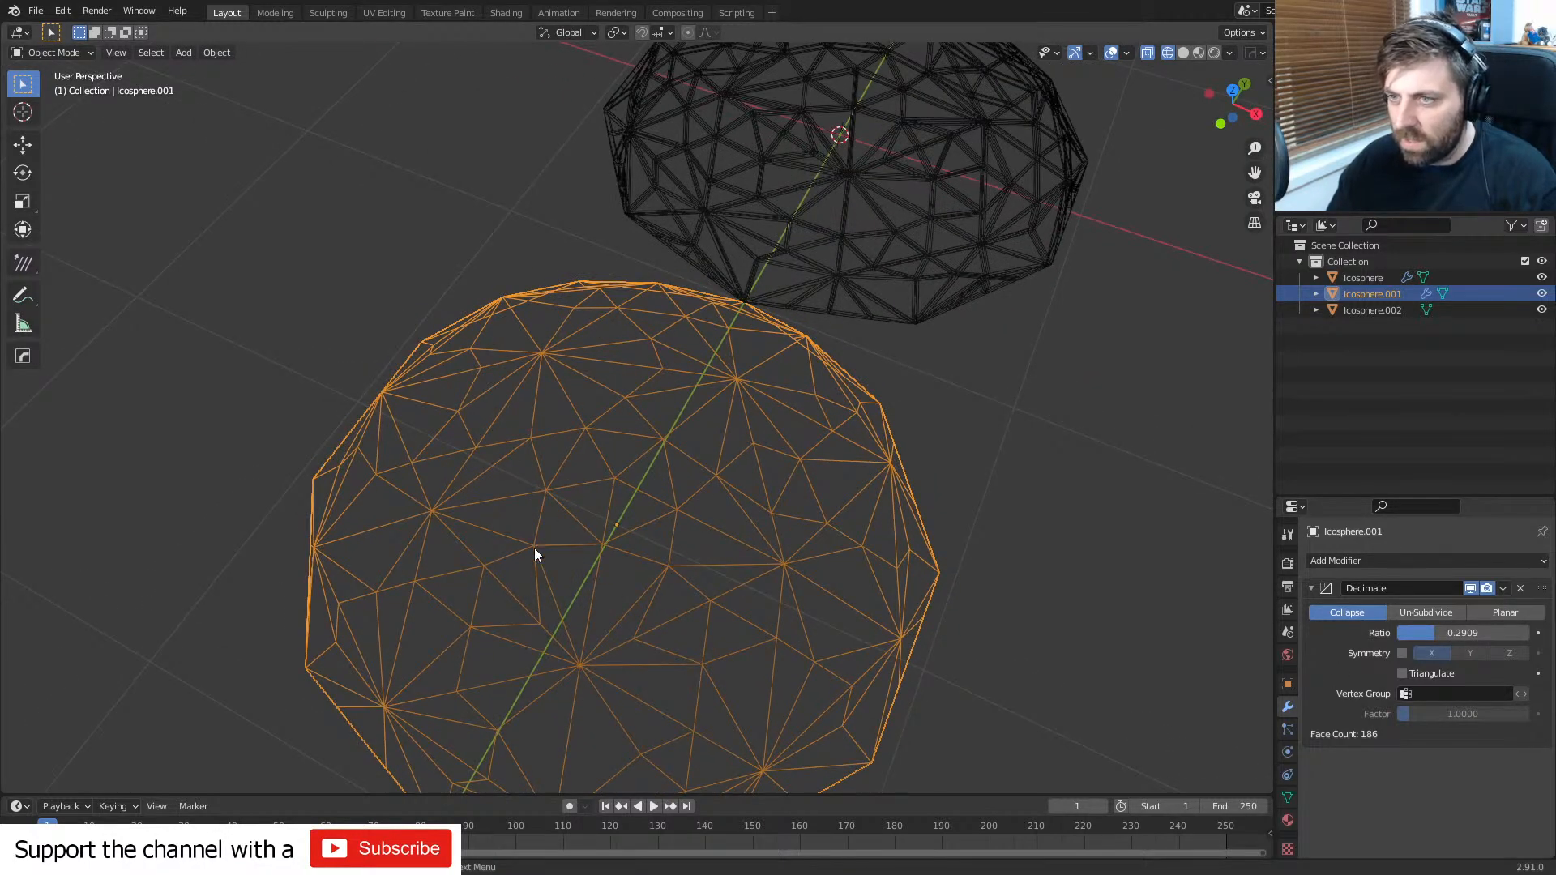
- Compare the backup dome's pattern with the strut frame, remove its Decimate modifier and hide the dome
middle_drag(546, 391, 800, 527)
shift+middle_drag(663, 505, 860, 529)
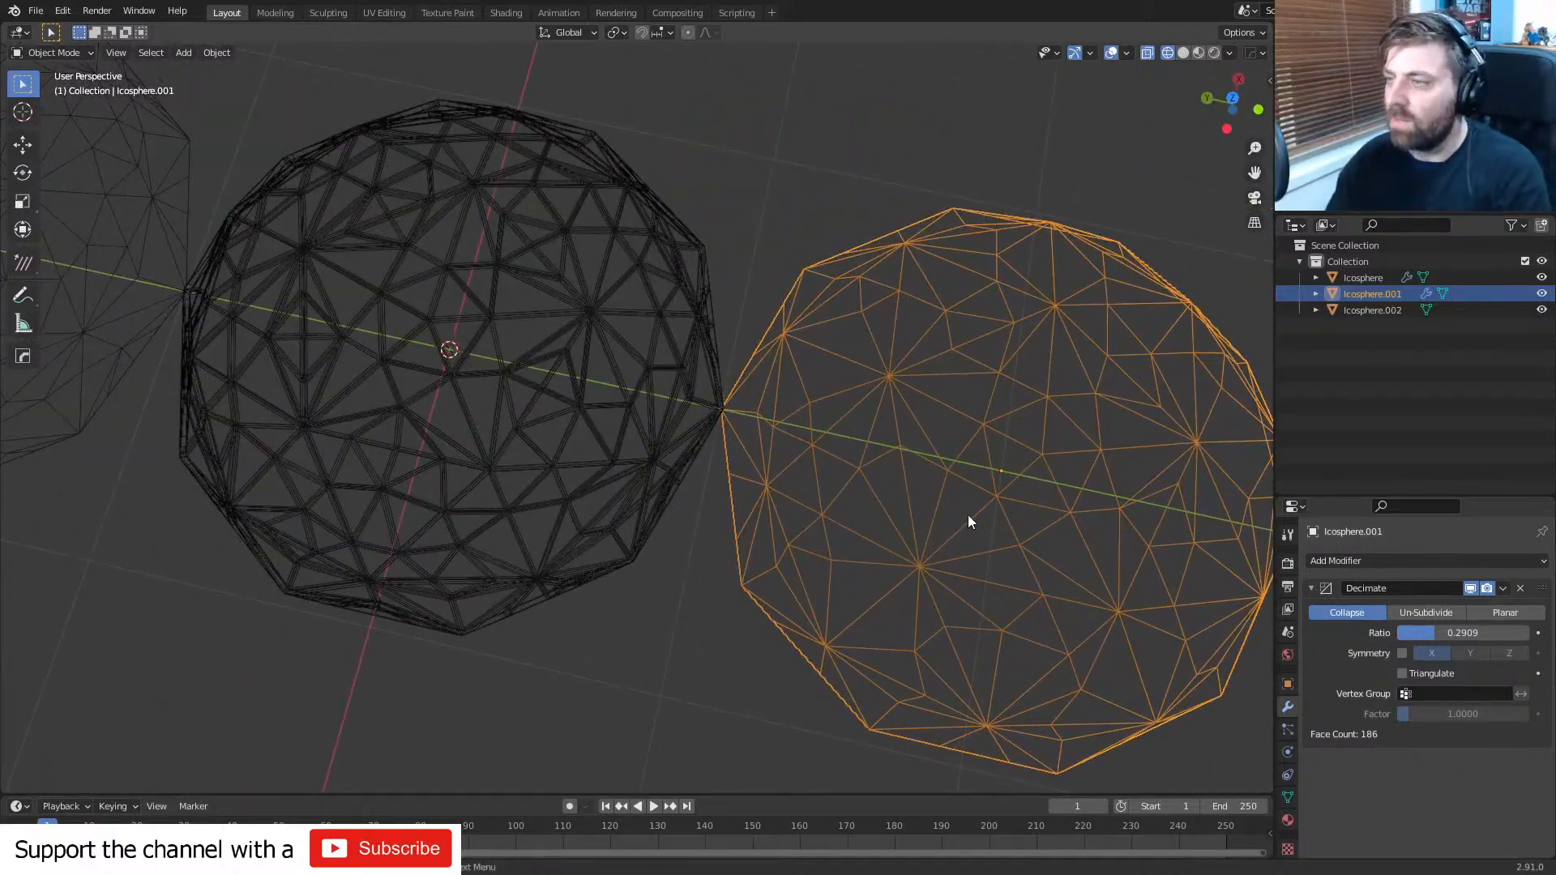
click(1519, 589)
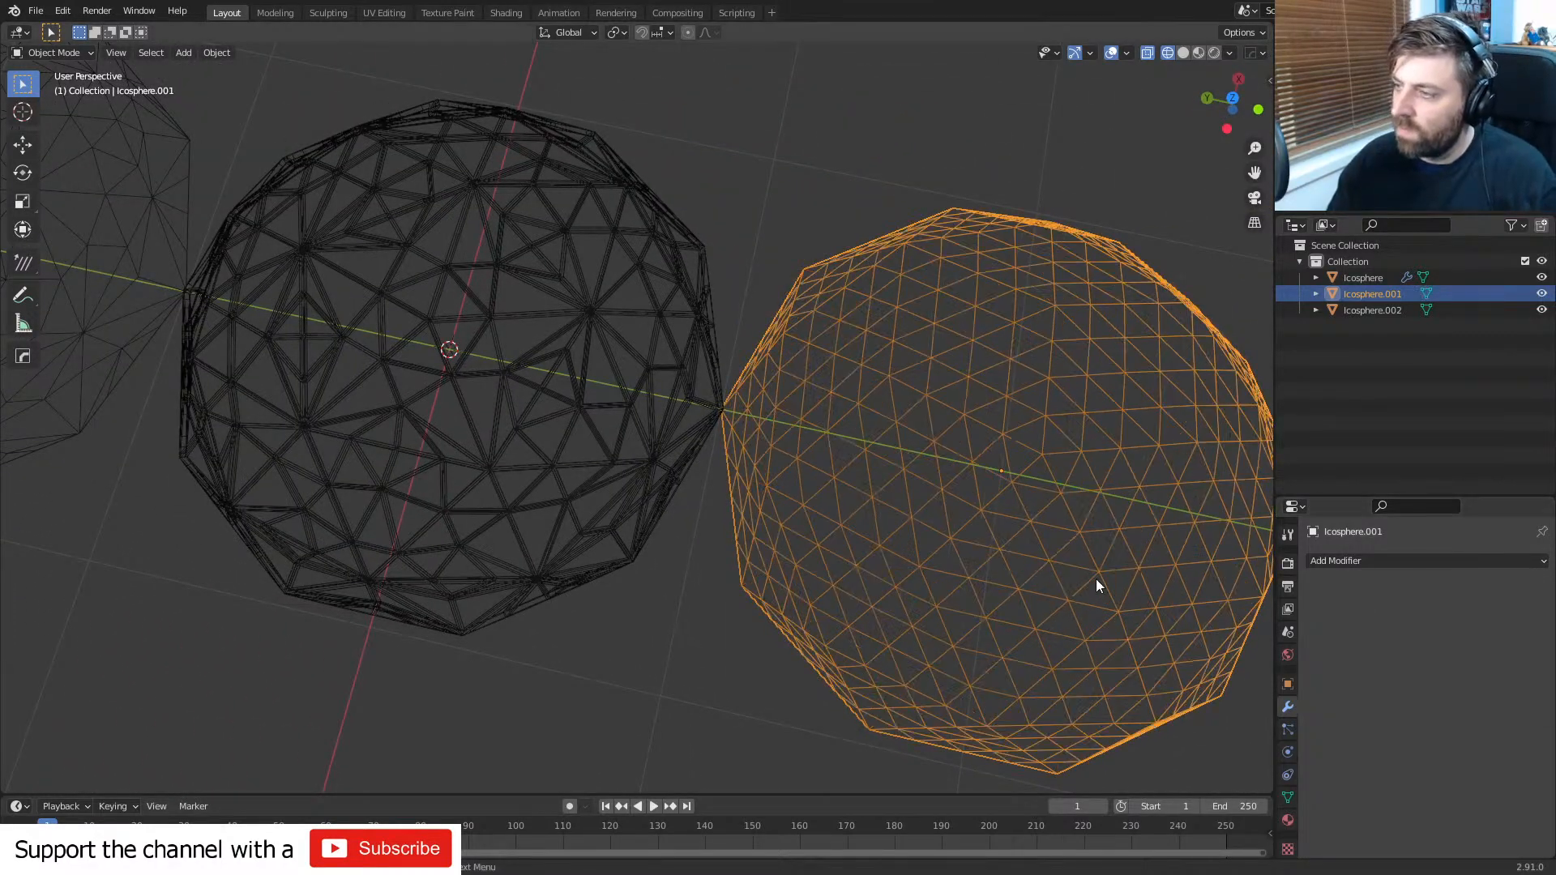
middle_drag(1096, 578, 1043, 573)
key(h)
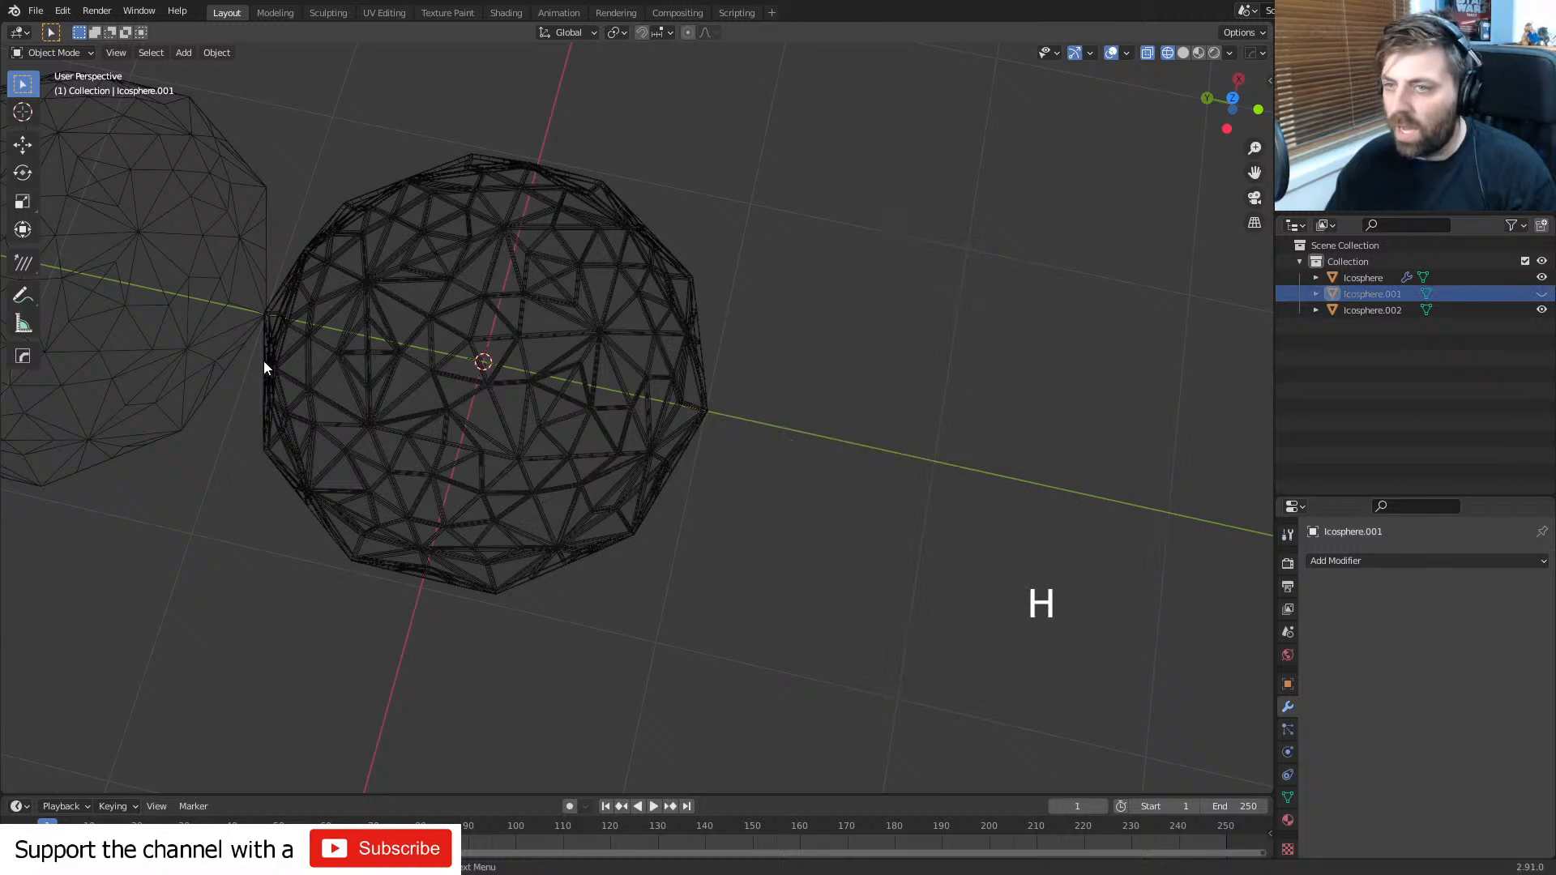
- Duplicate the plain decimated dome and place the copy -2 m along Y, directly over the strut frame
click(265, 361)
click(142, 370)
shift+middle_drag(143, 369, 540, 483)
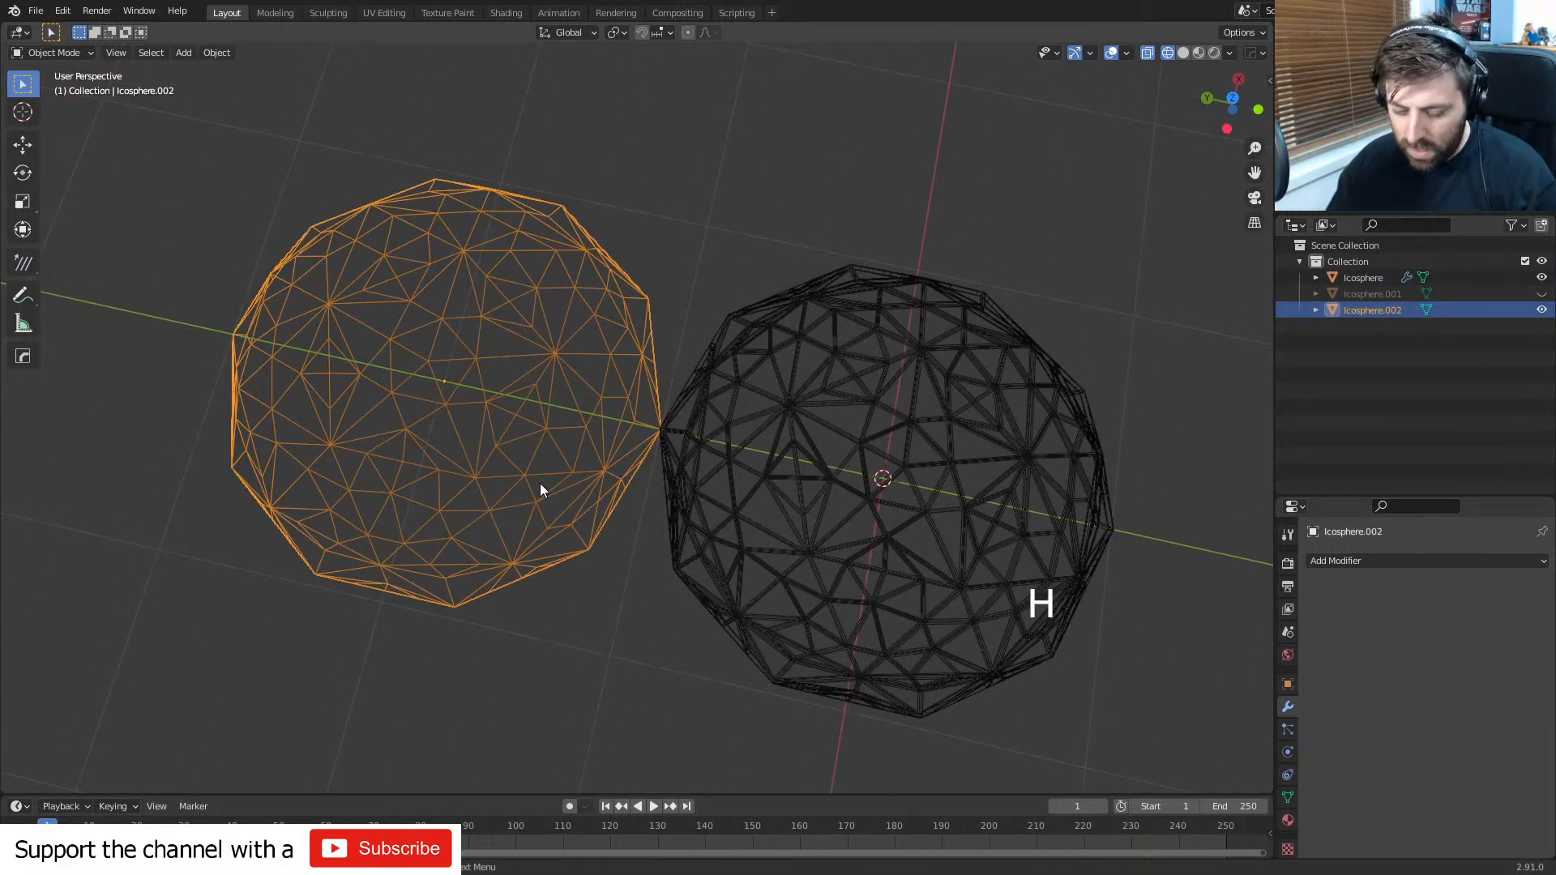
key(shift+d)
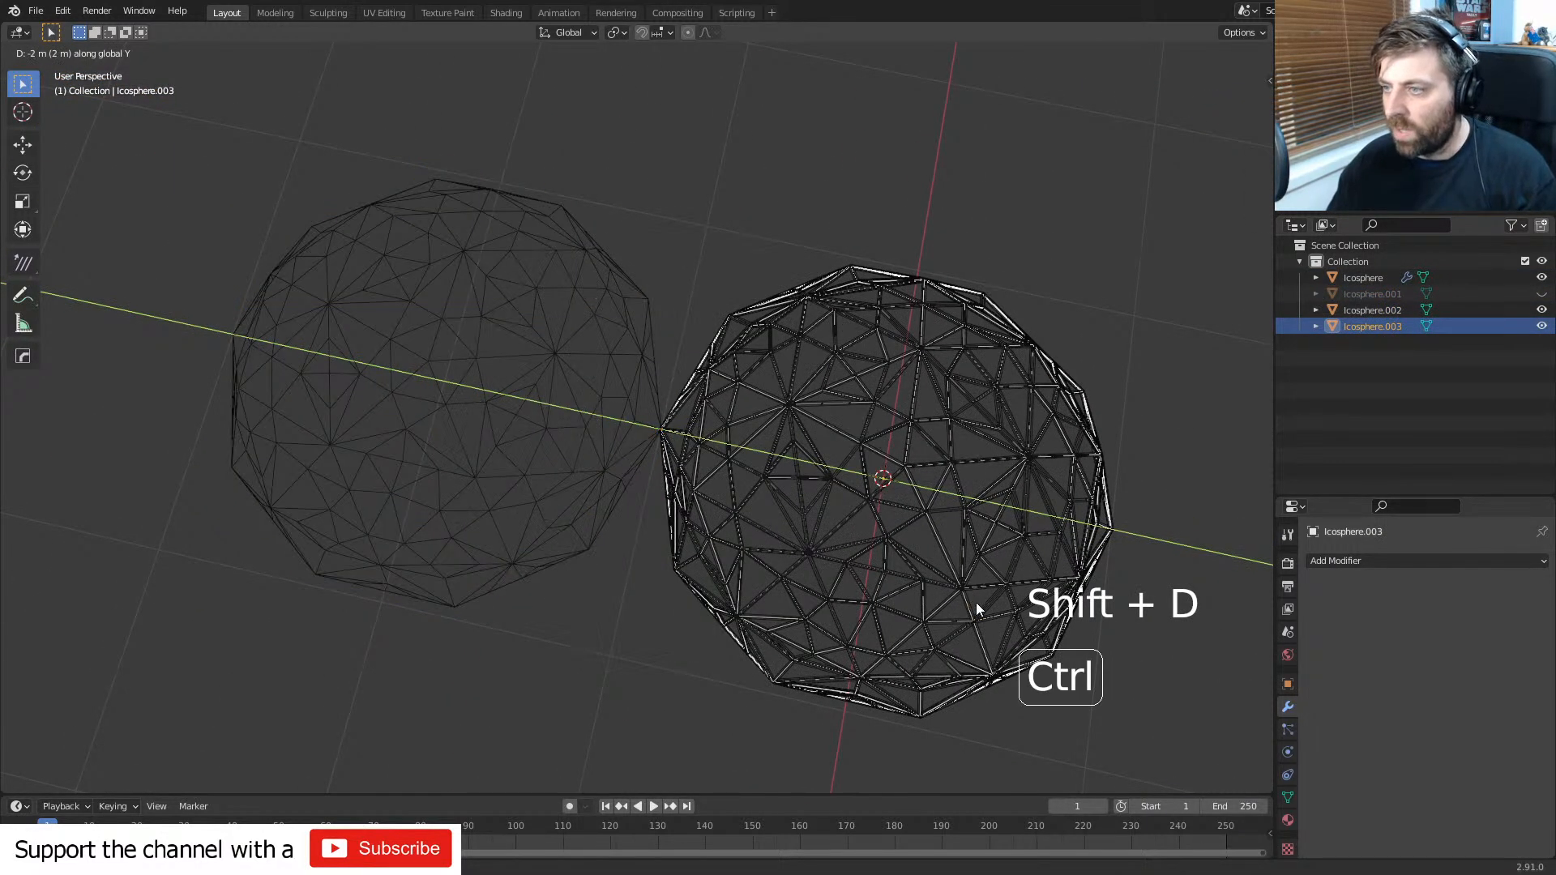
click(975, 601)
- Move the original plain decimated dome 1 m along Y, farther away from the strut frame
click(506, 479)
key(g)
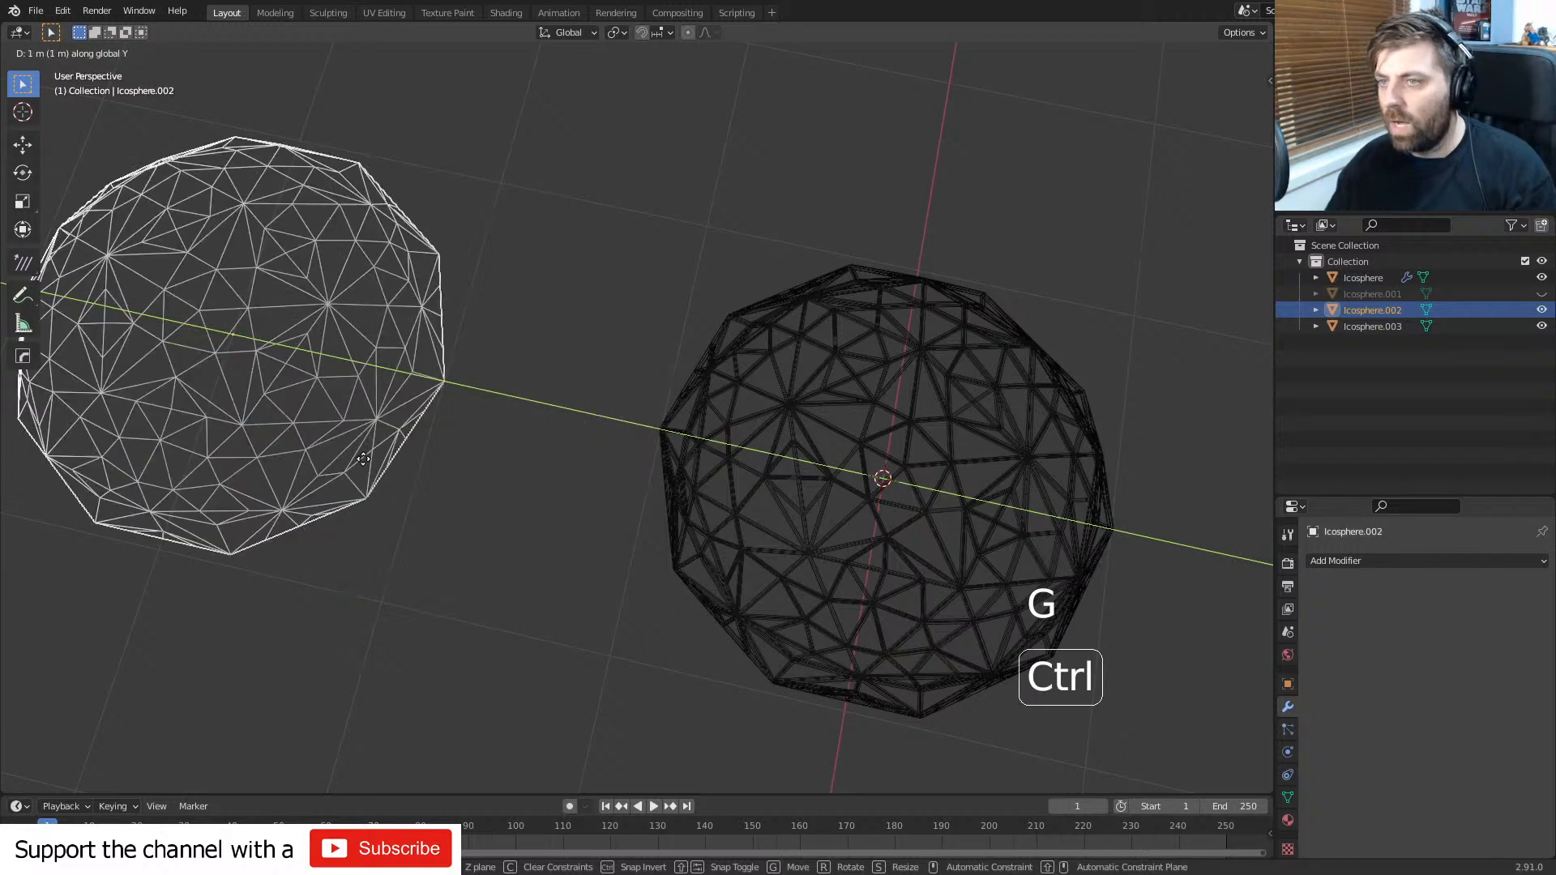
ctrl+click(363, 458)
- Select the plain dome copy overlapping the strut frame and subdivide its entire mesh once
middle_drag(776, 563, 749, 531)
shift+middle_drag(750, 531, 627, 484)
scroll(627, 485, up, 1)
click(752, 529)
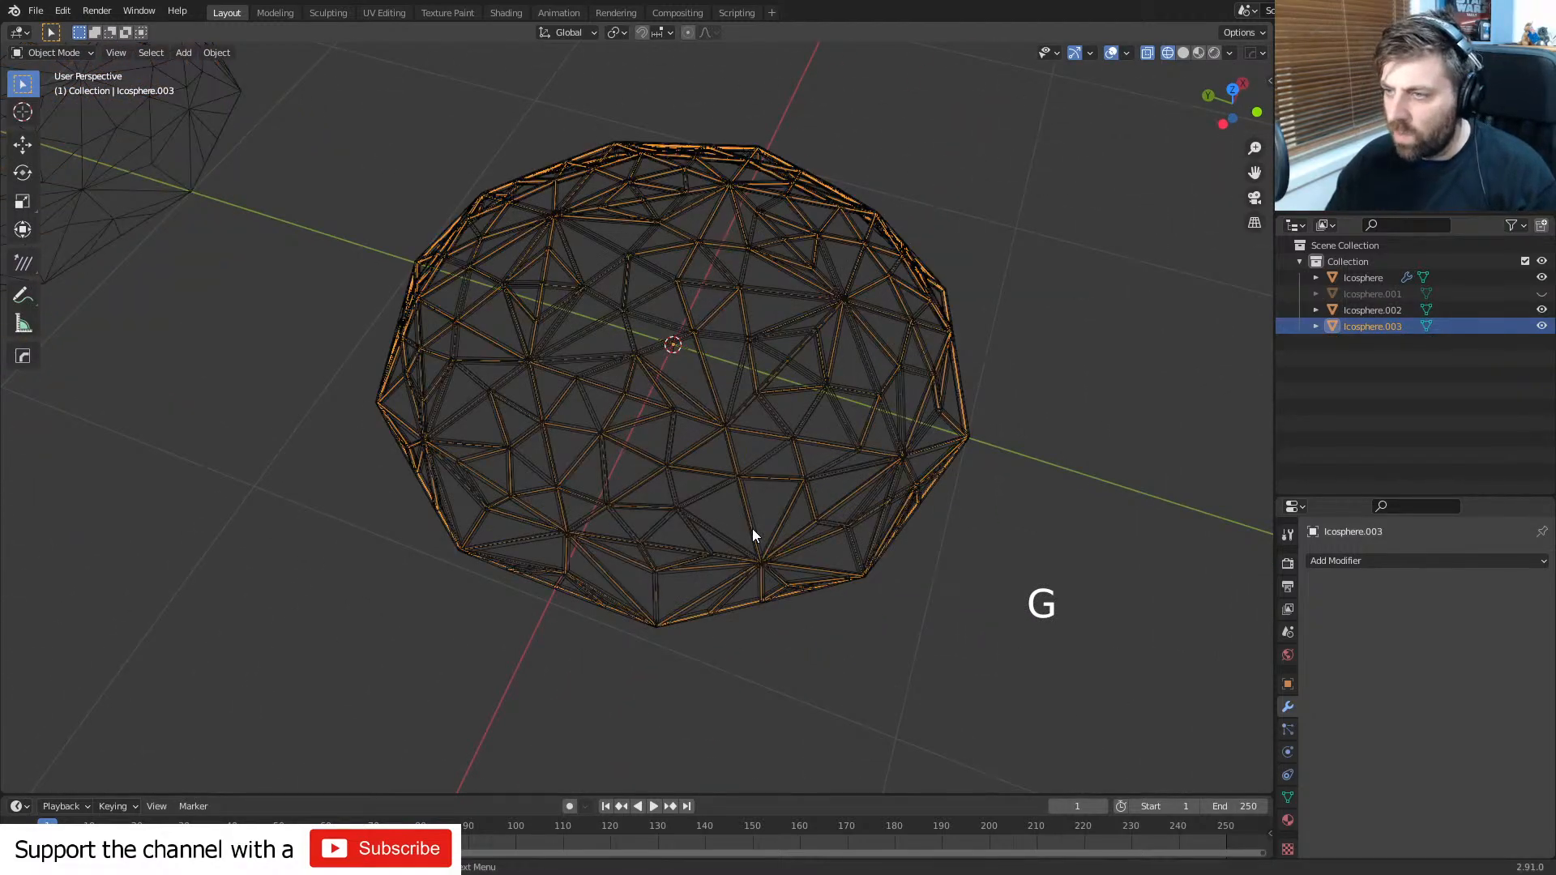
click(752, 529)
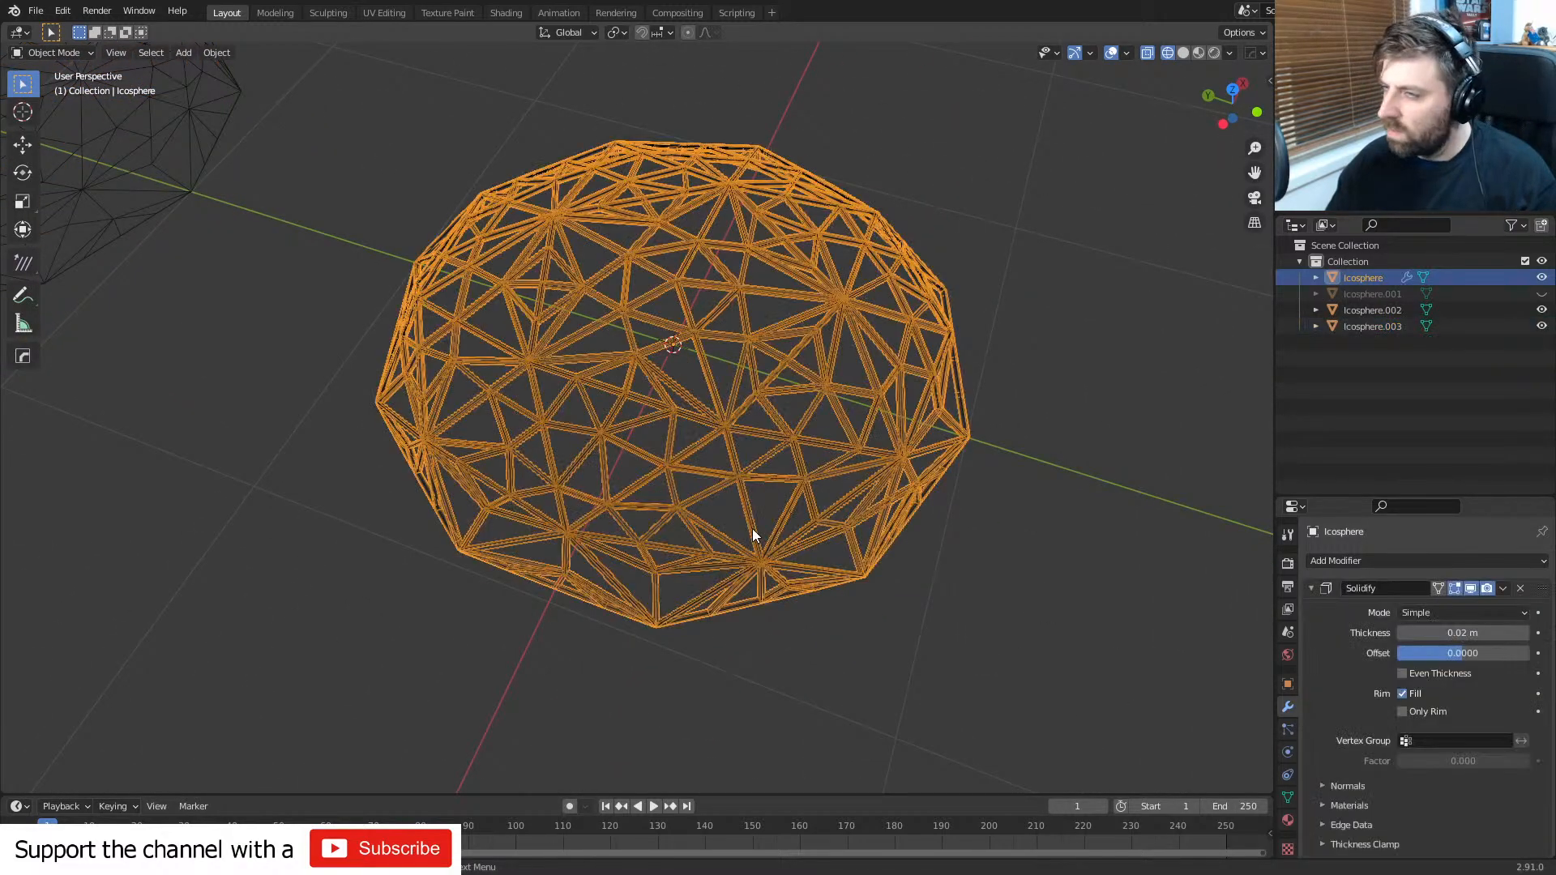
click(752, 528)
scroll(741, 538, up, 1)
scroll(740, 545, up, 1)
key(Tab)
key(a)
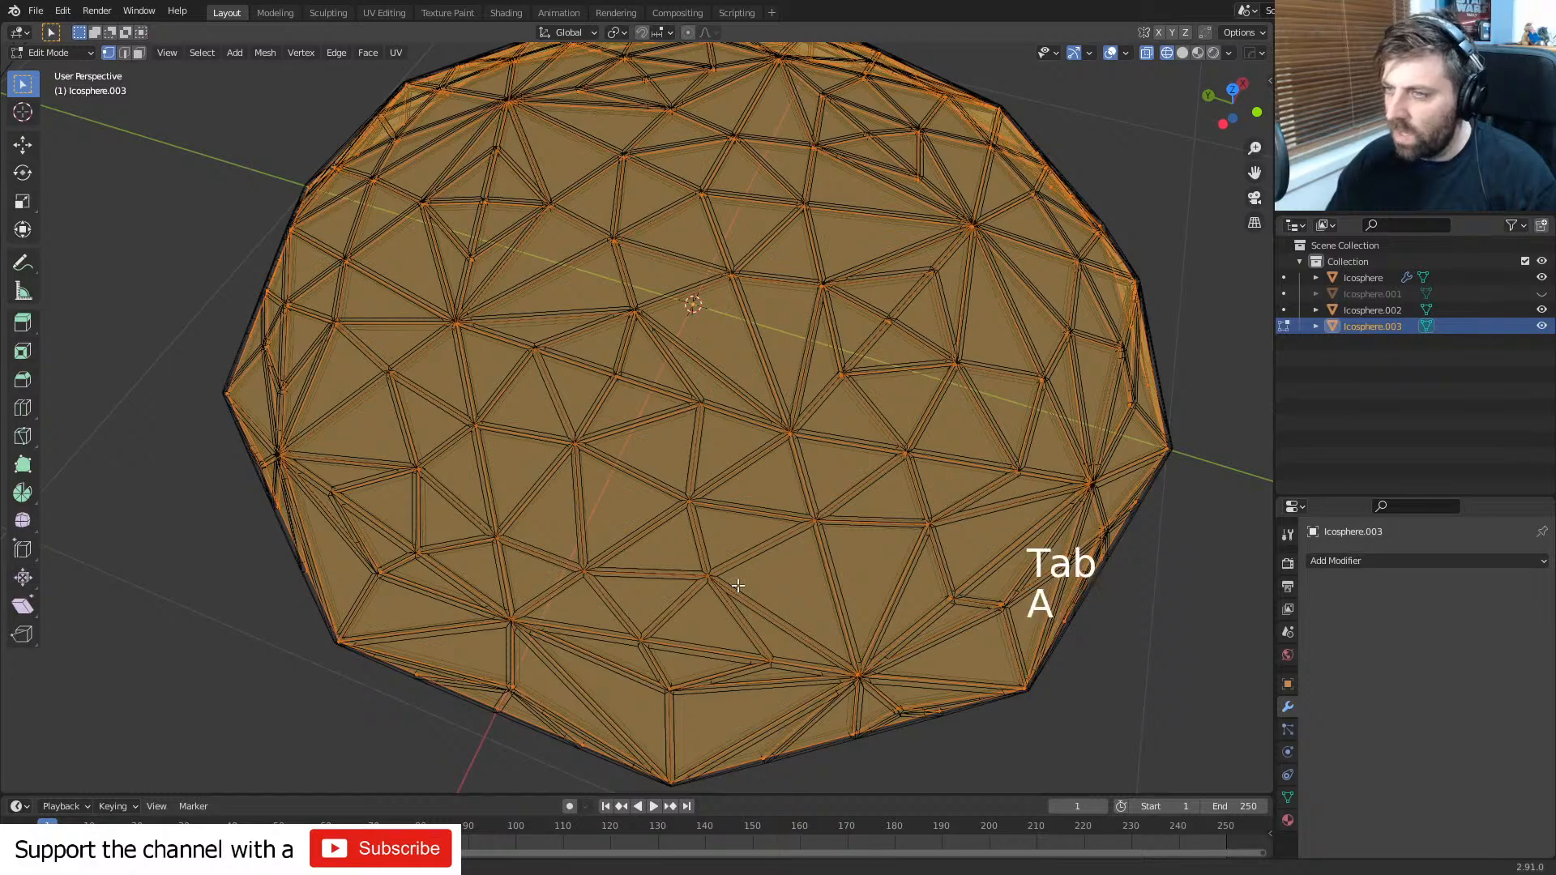
right_click(737, 585)
click(694, 471)
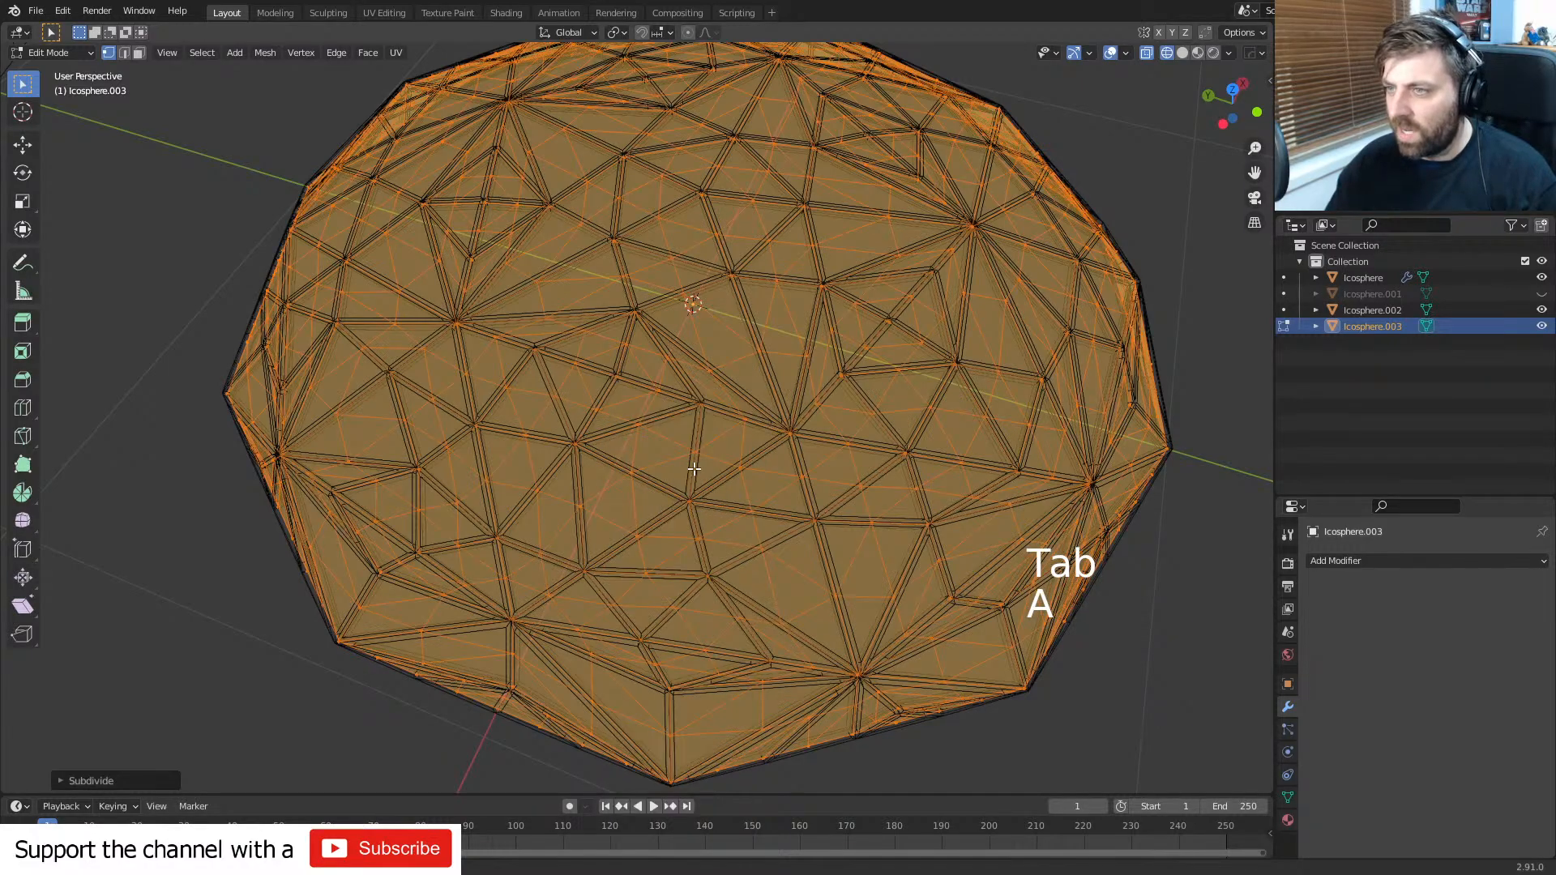
key(Tab)
- Duplicate the subdivided dome and place the copy 2 m along the X axis as a backup
scroll(694, 468, down, 3)
middle_drag(683, 525, 509, 558)
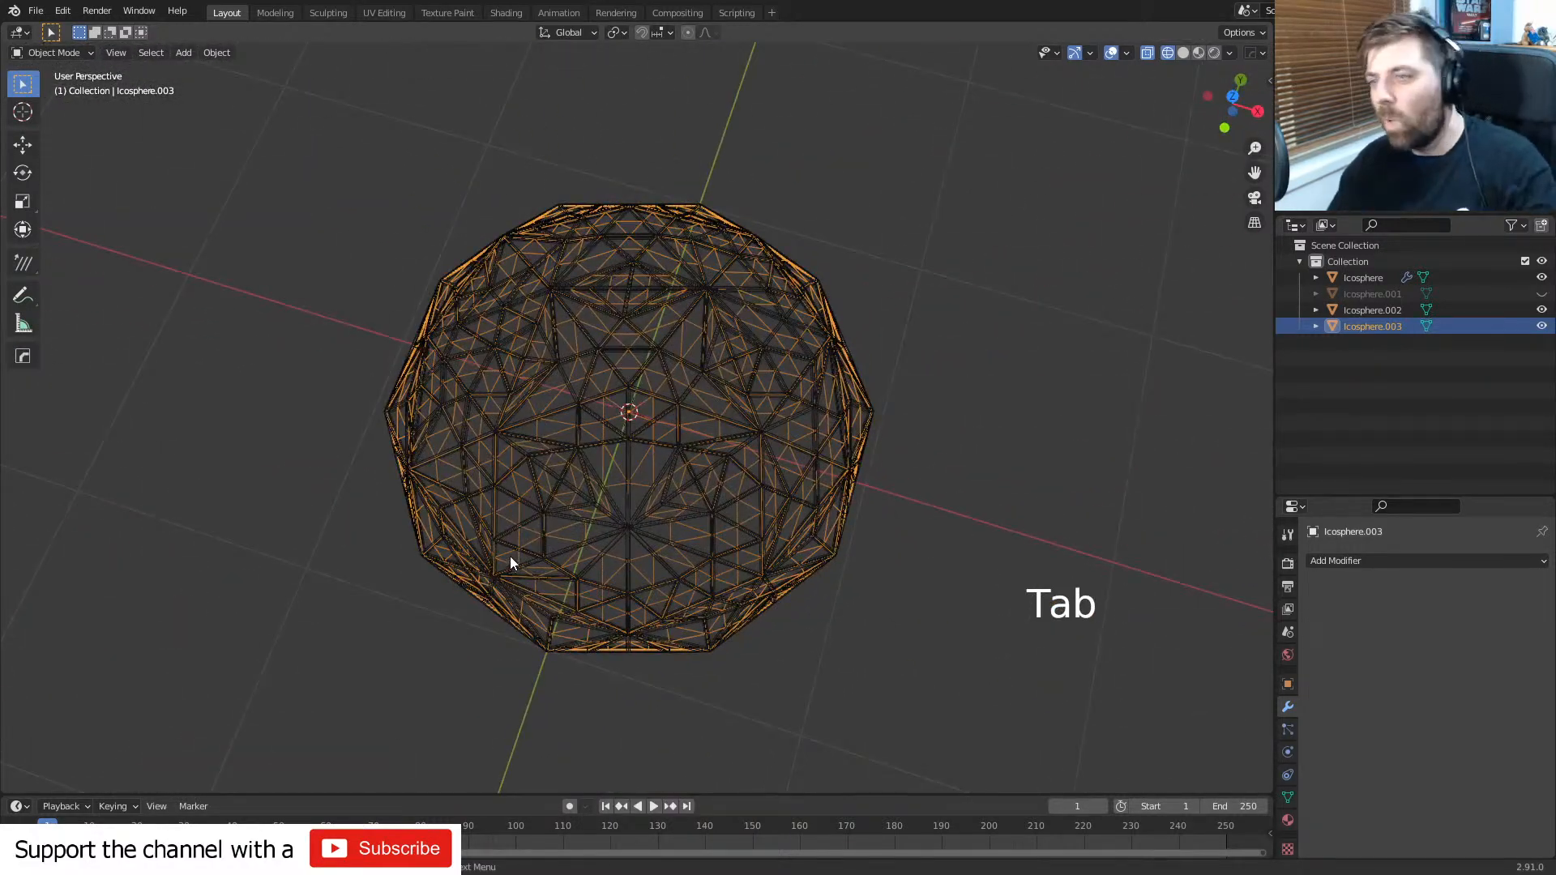
scroll(509, 554, up, 5)
key(Tab)
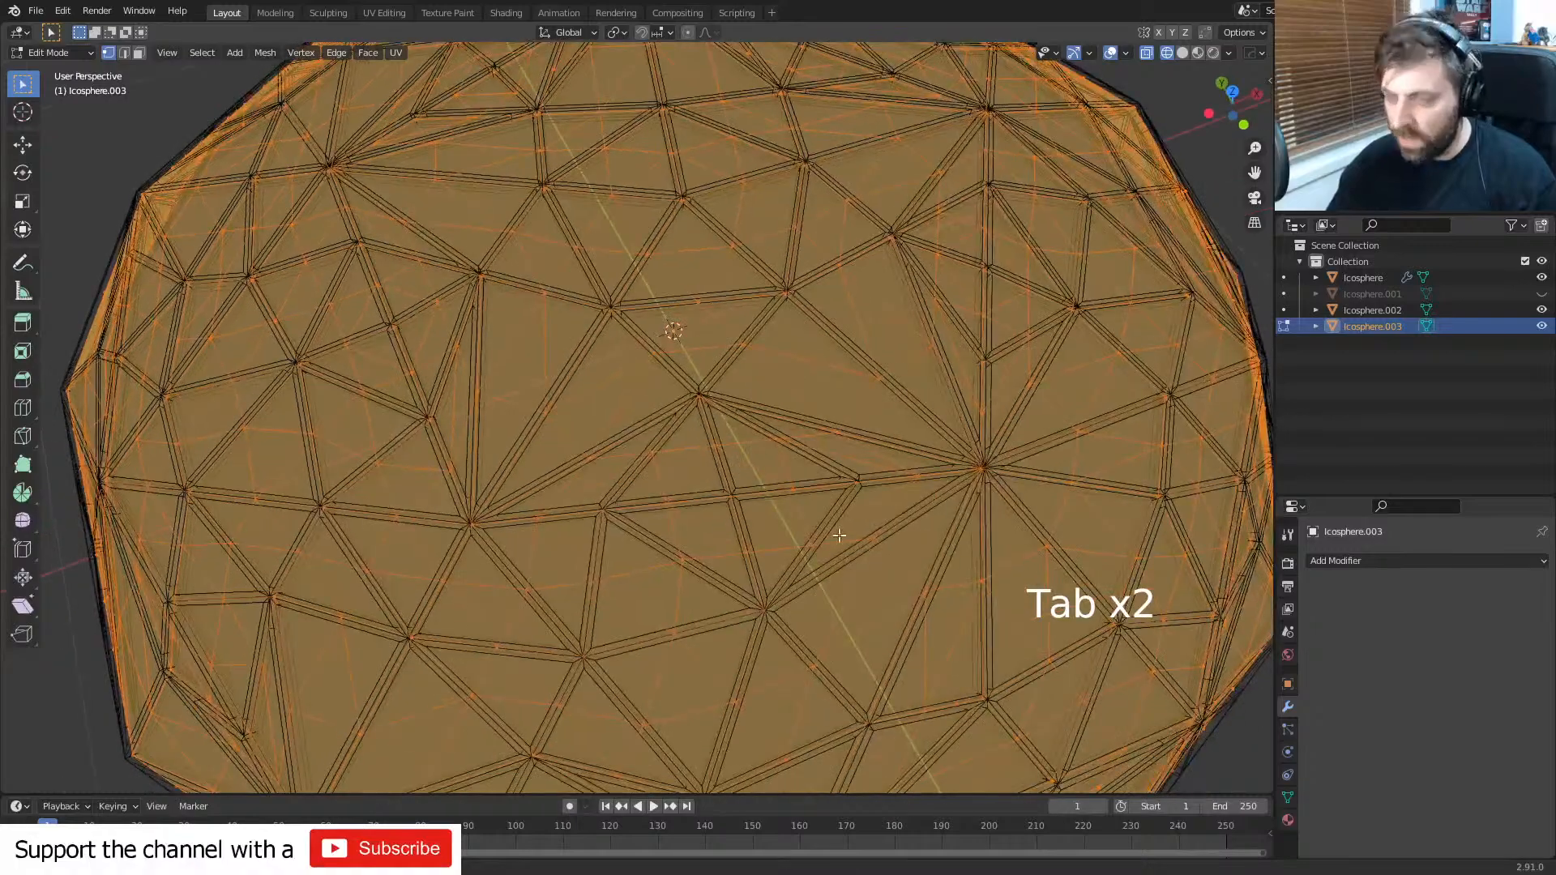
scroll(839, 535, down, 5)
key(Tab)
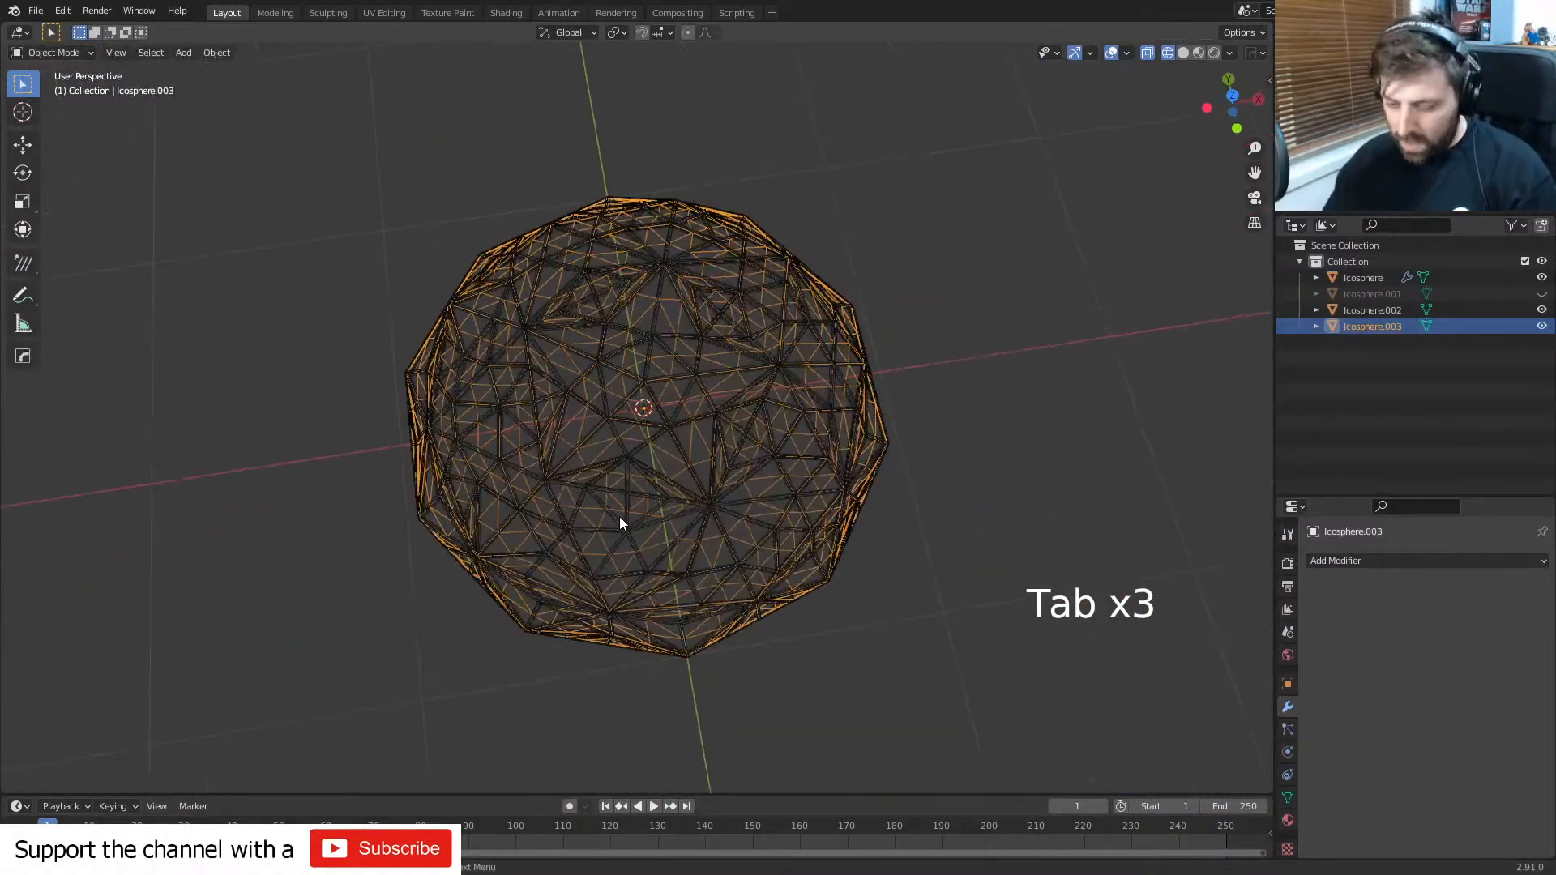
key(shift+d)
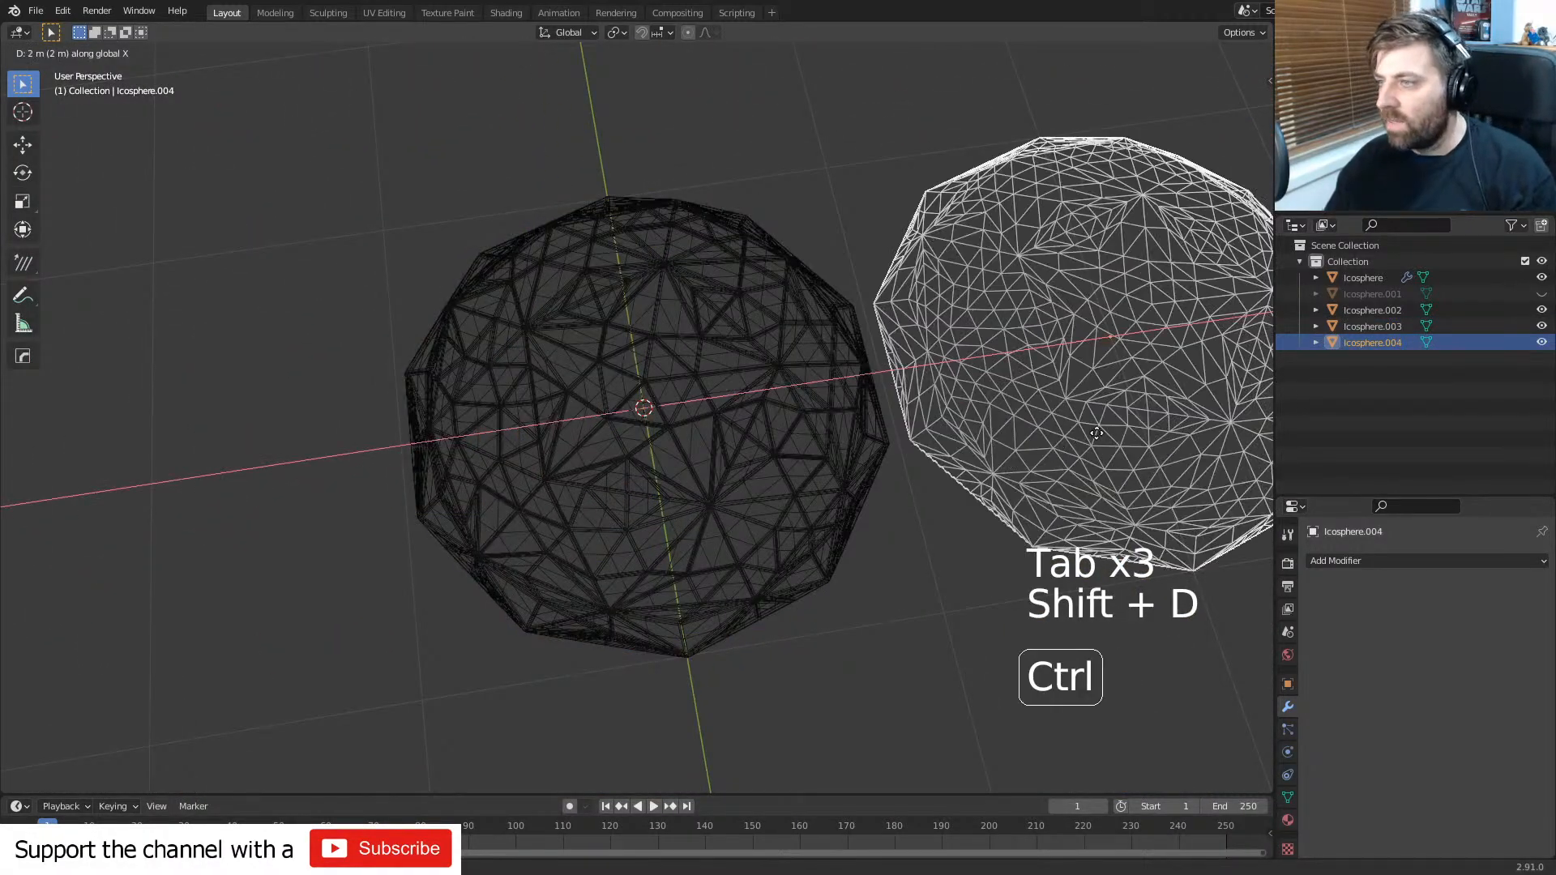
click(1096, 433)
- Select the subdivided dome inside the strut frame and open its mesh in Edit Mode
click(794, 454)
click(683, 448)
middle_drag(702, 441, 743, 466)
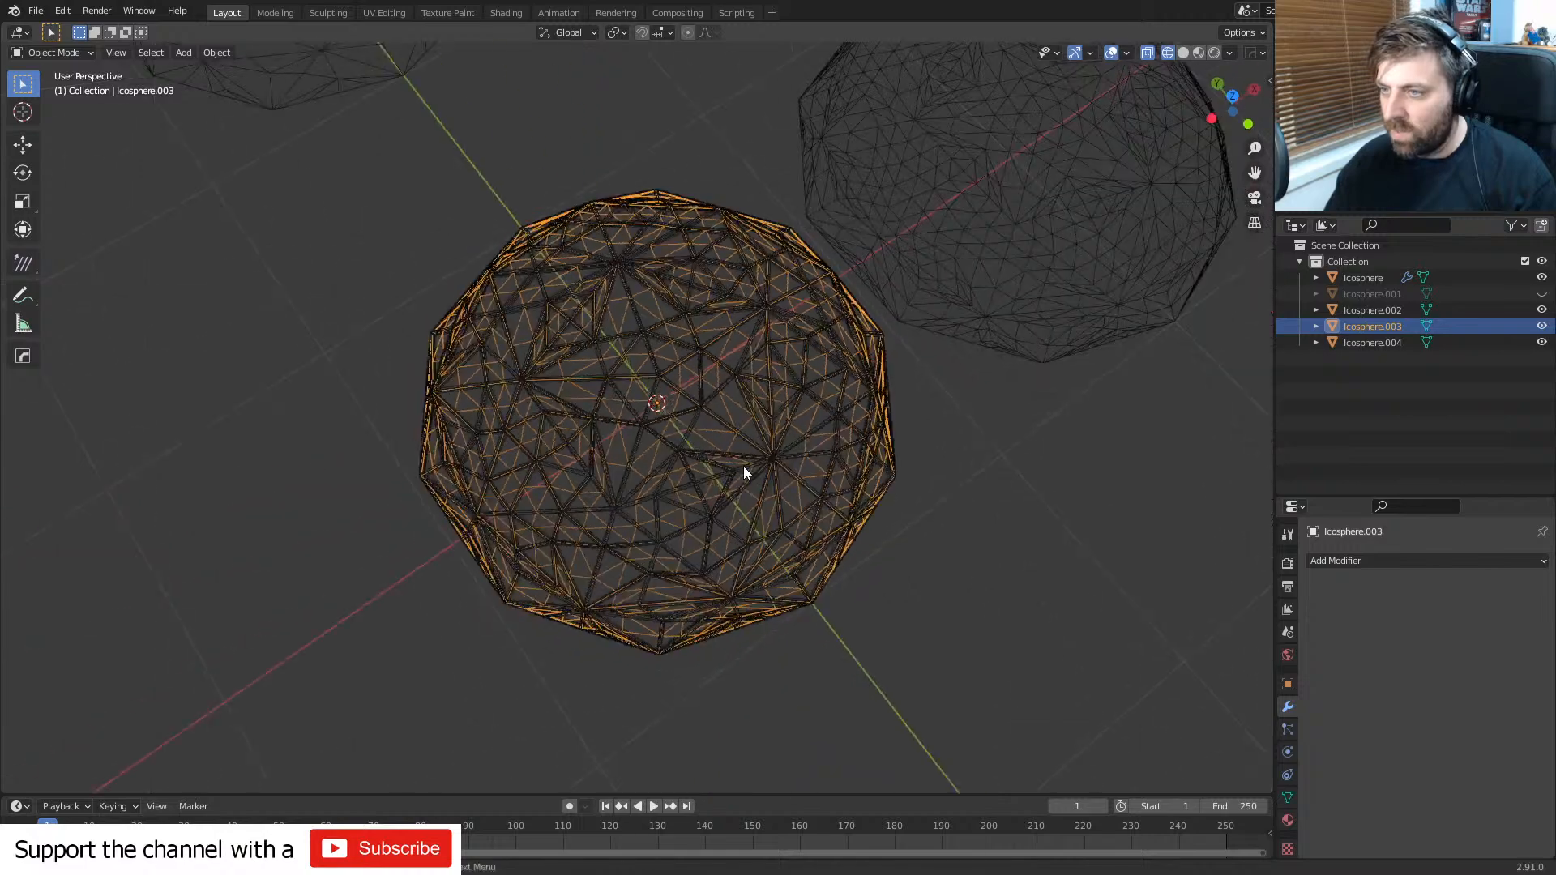
key(Tab)
- Try an individual inset of about 0.003 on all faces of the subdivided dome, and undo it
scroll(743, 473, up, 5)
key(i)
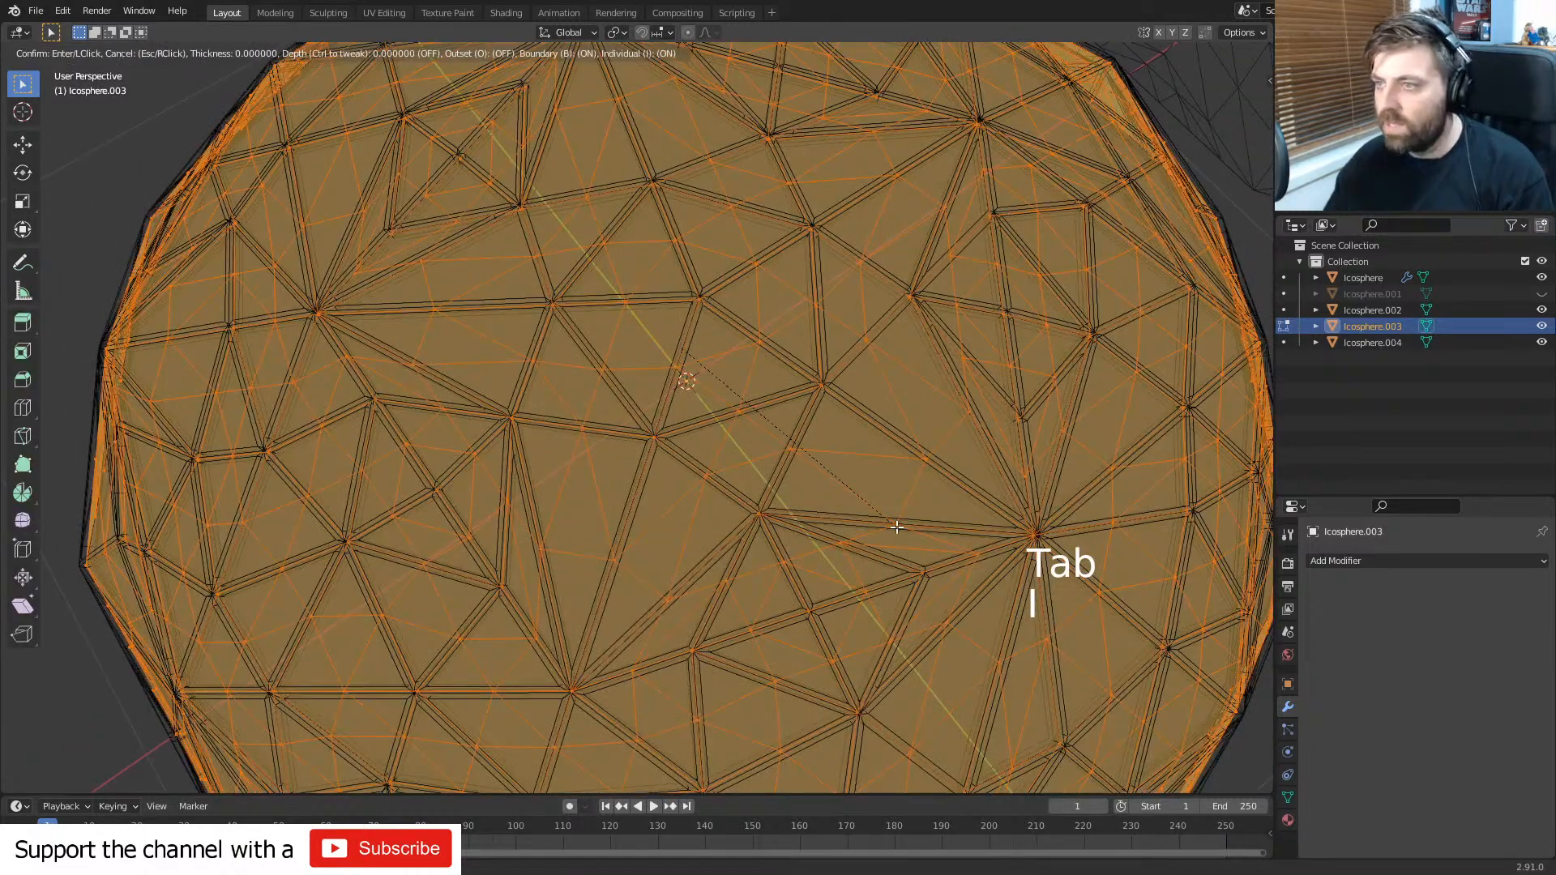
key(shift)
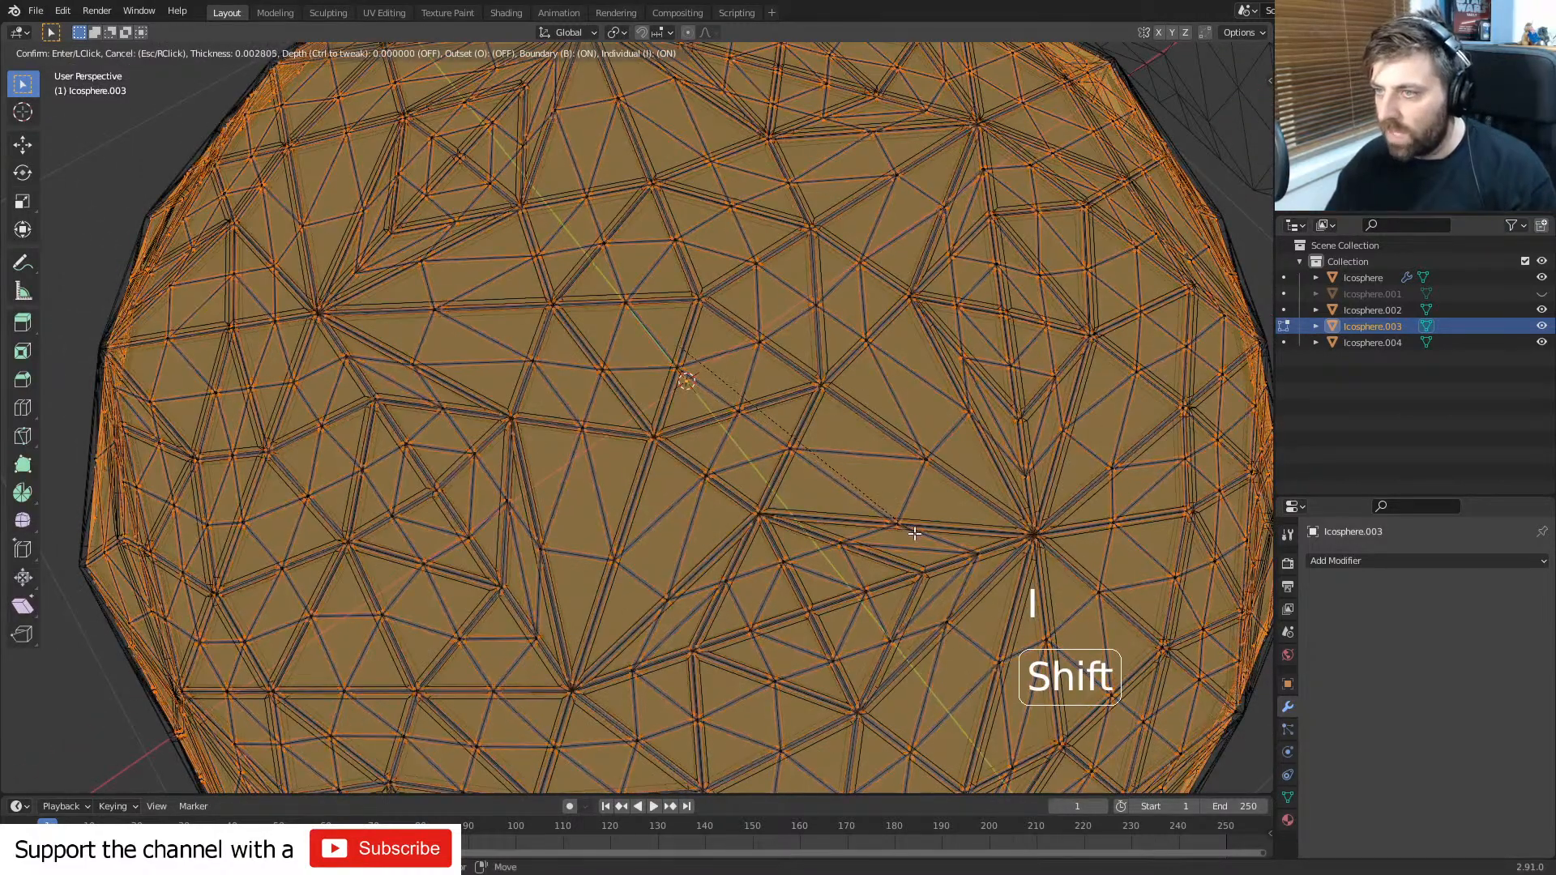
click(916, 535)
shift+middle_drag(857, 516, 886, 548)
shift+middle_drag(796, 512, 799, 531)
scroll(799, 547, up, 1)
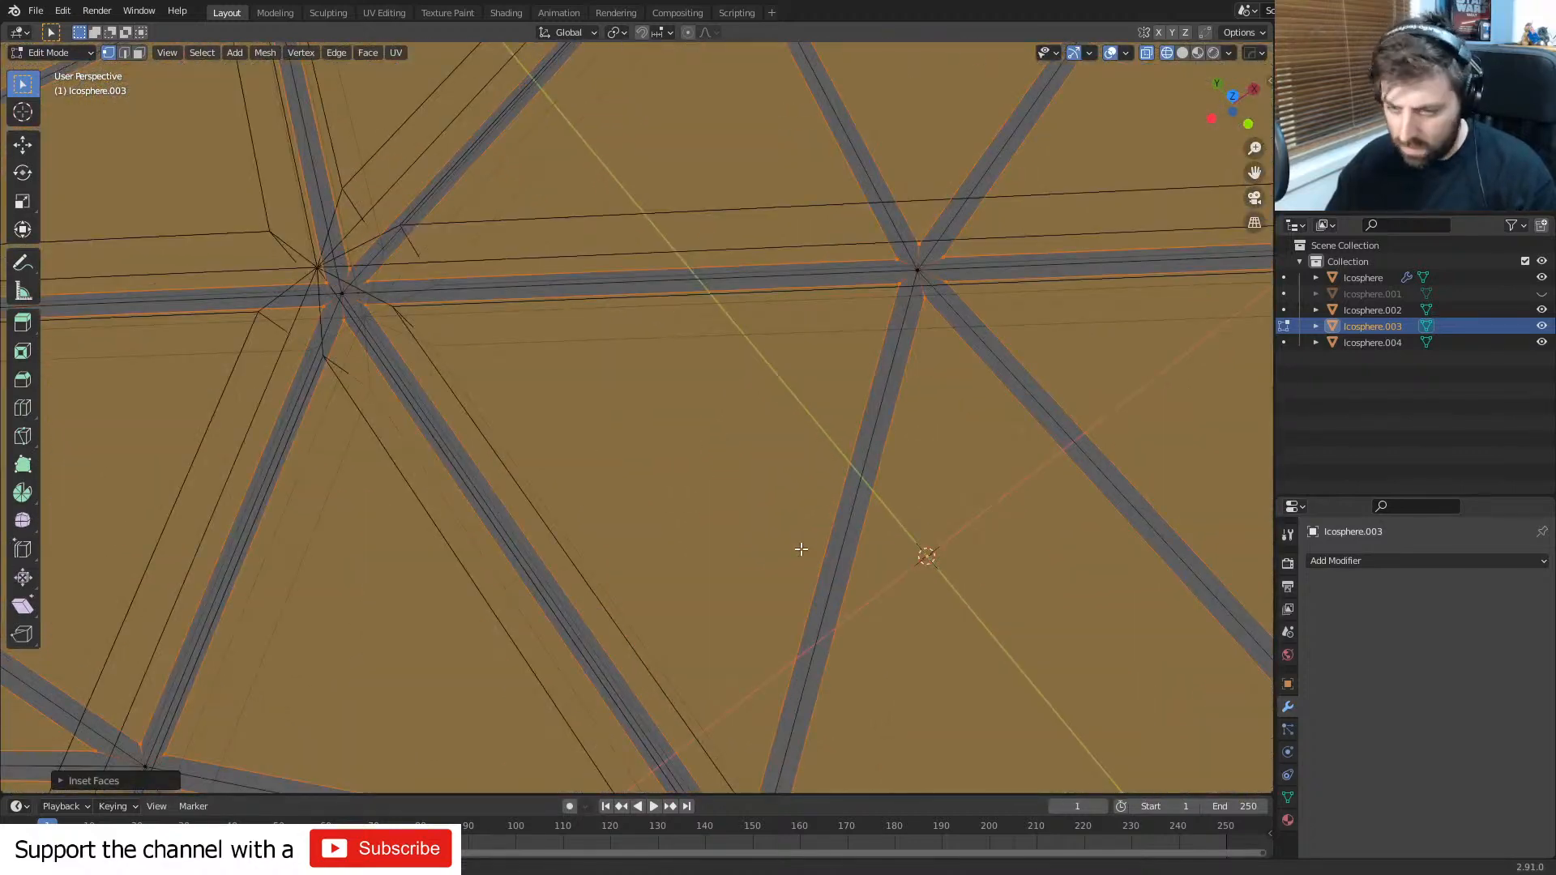
key(s)
right_click(798, 548)
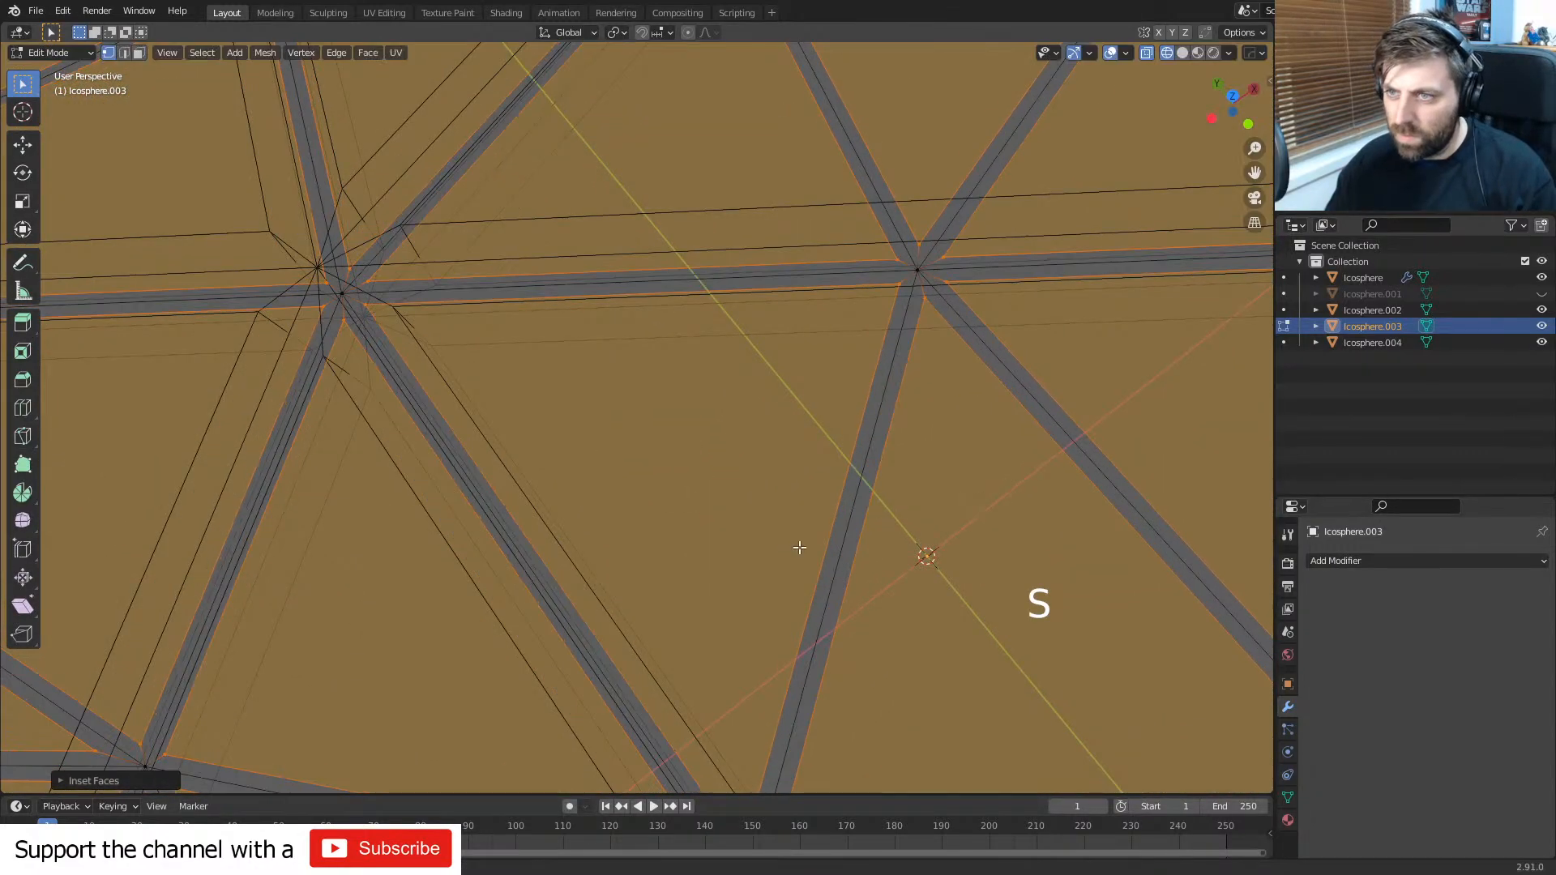
key(ctrl+z)
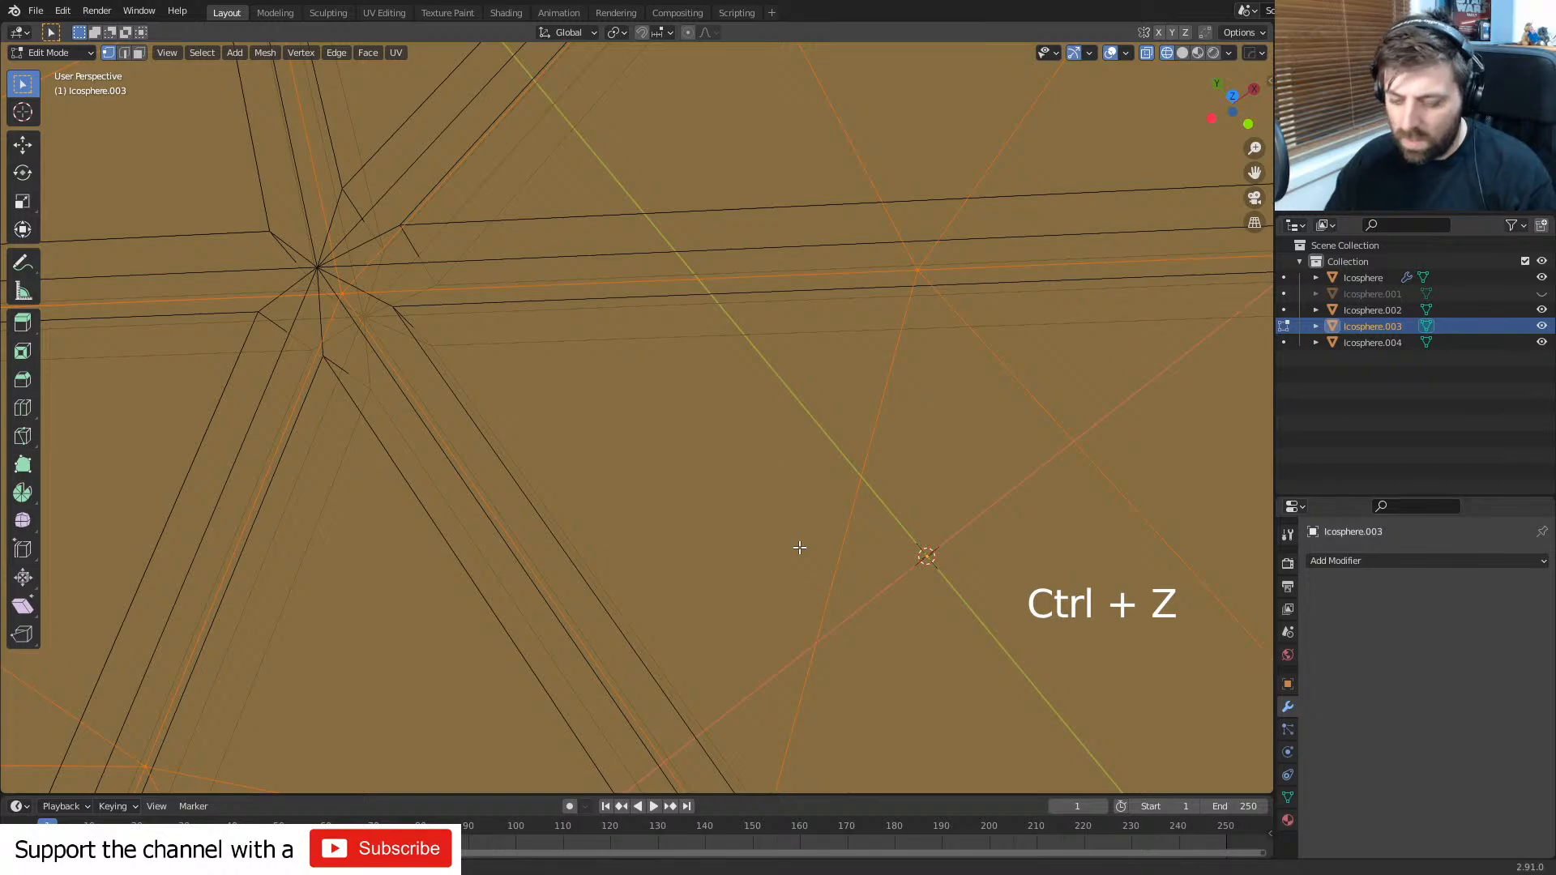
key(i)
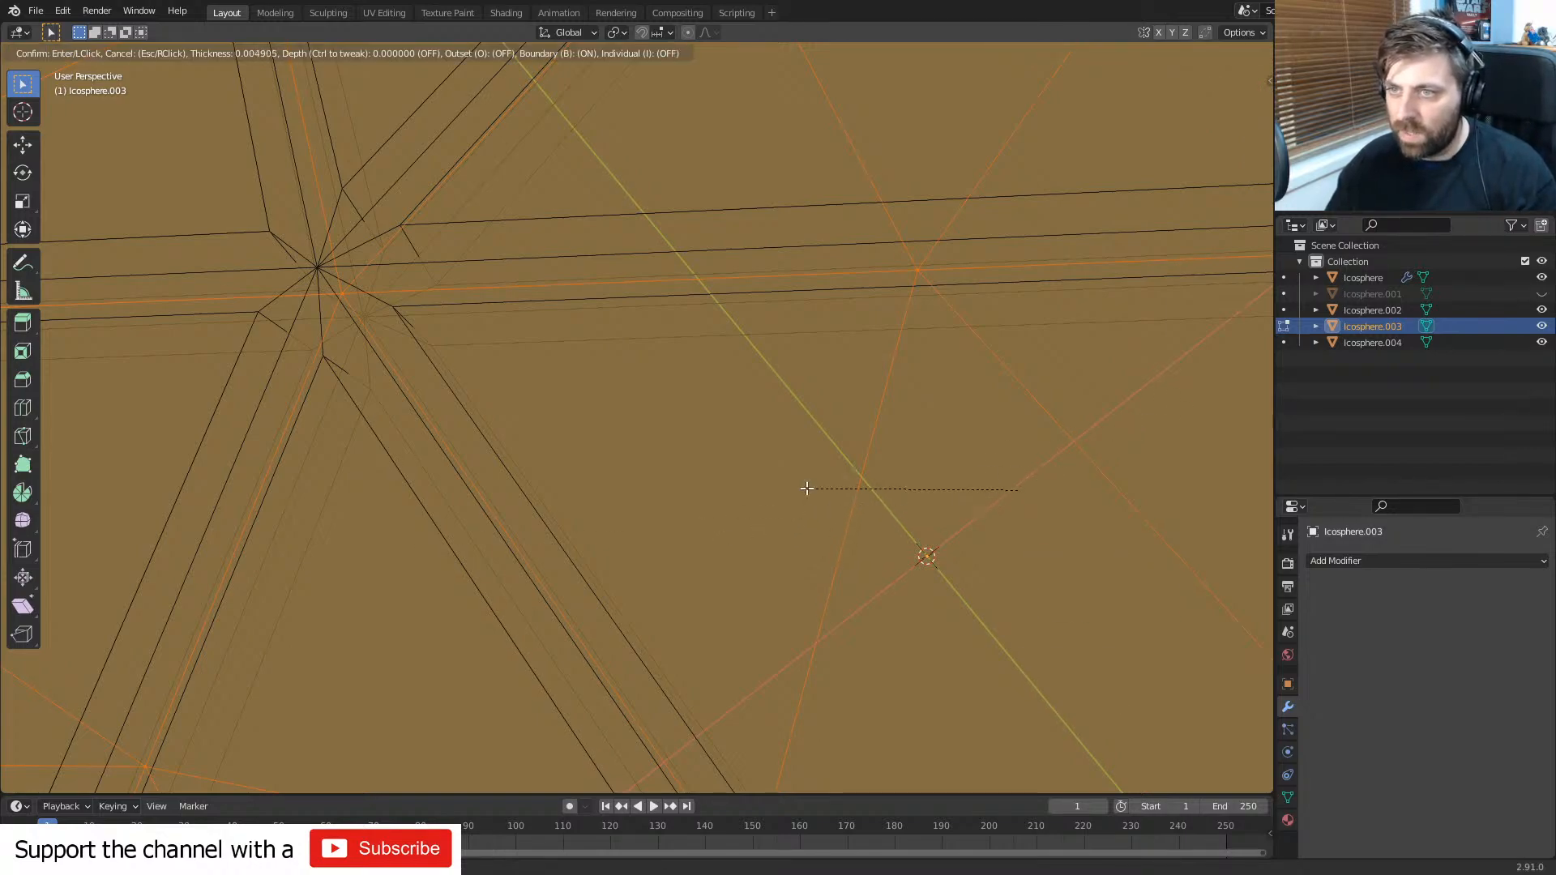
click(802, 503)
scroll(793, 532, down, 10)
scroll(792, 532, up, 10)
key(i)
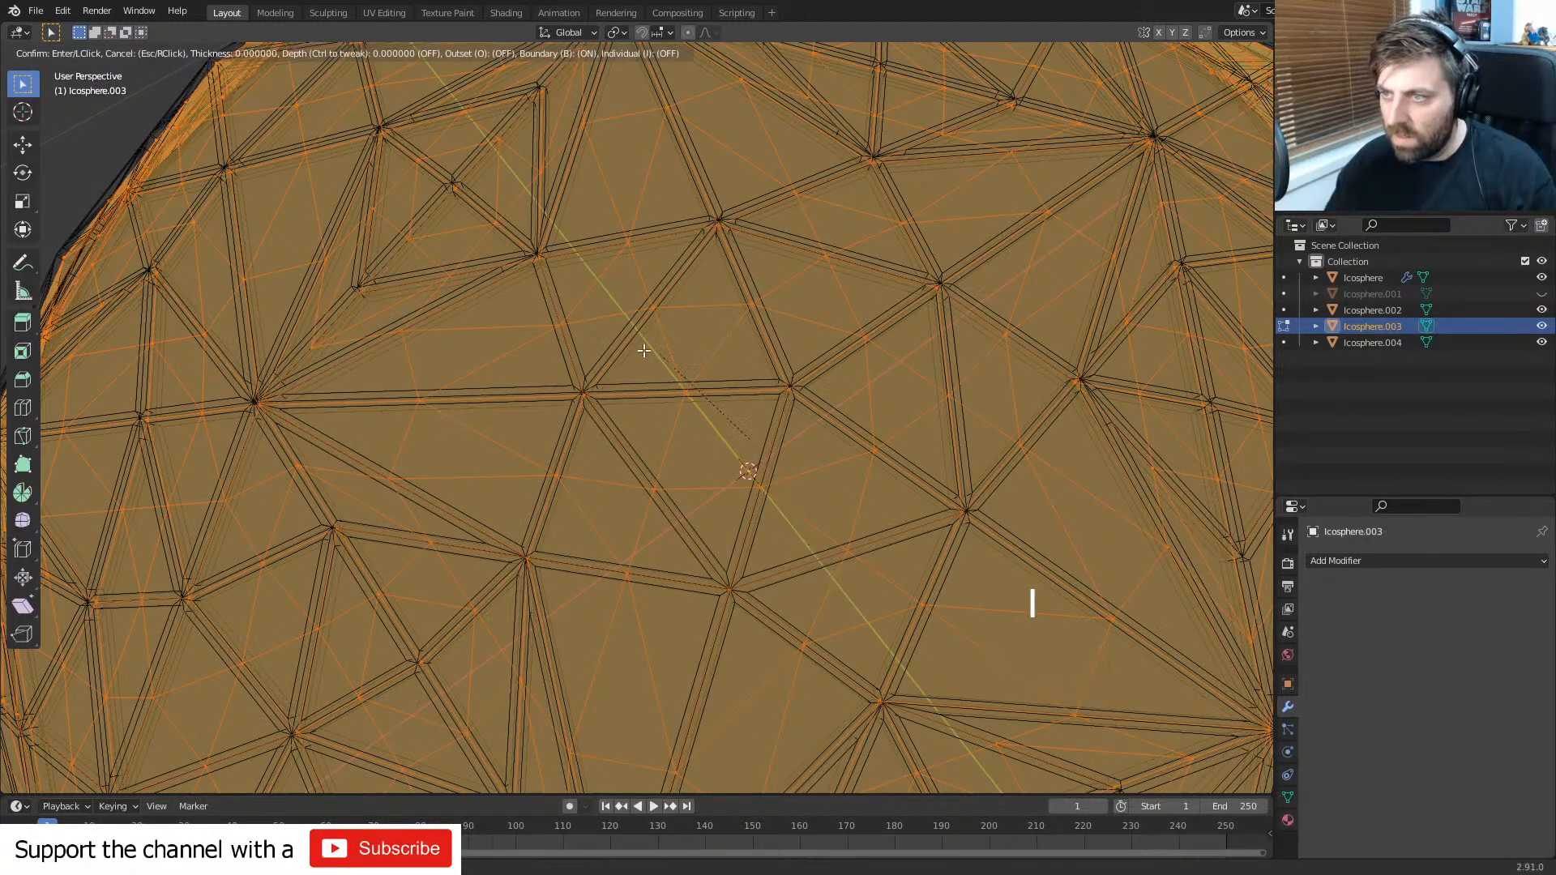
click(828, 444)
- Check the dome's lower rim and merge the subdivided mesh's vertices by distance
scroll(828, 444, down, 8)
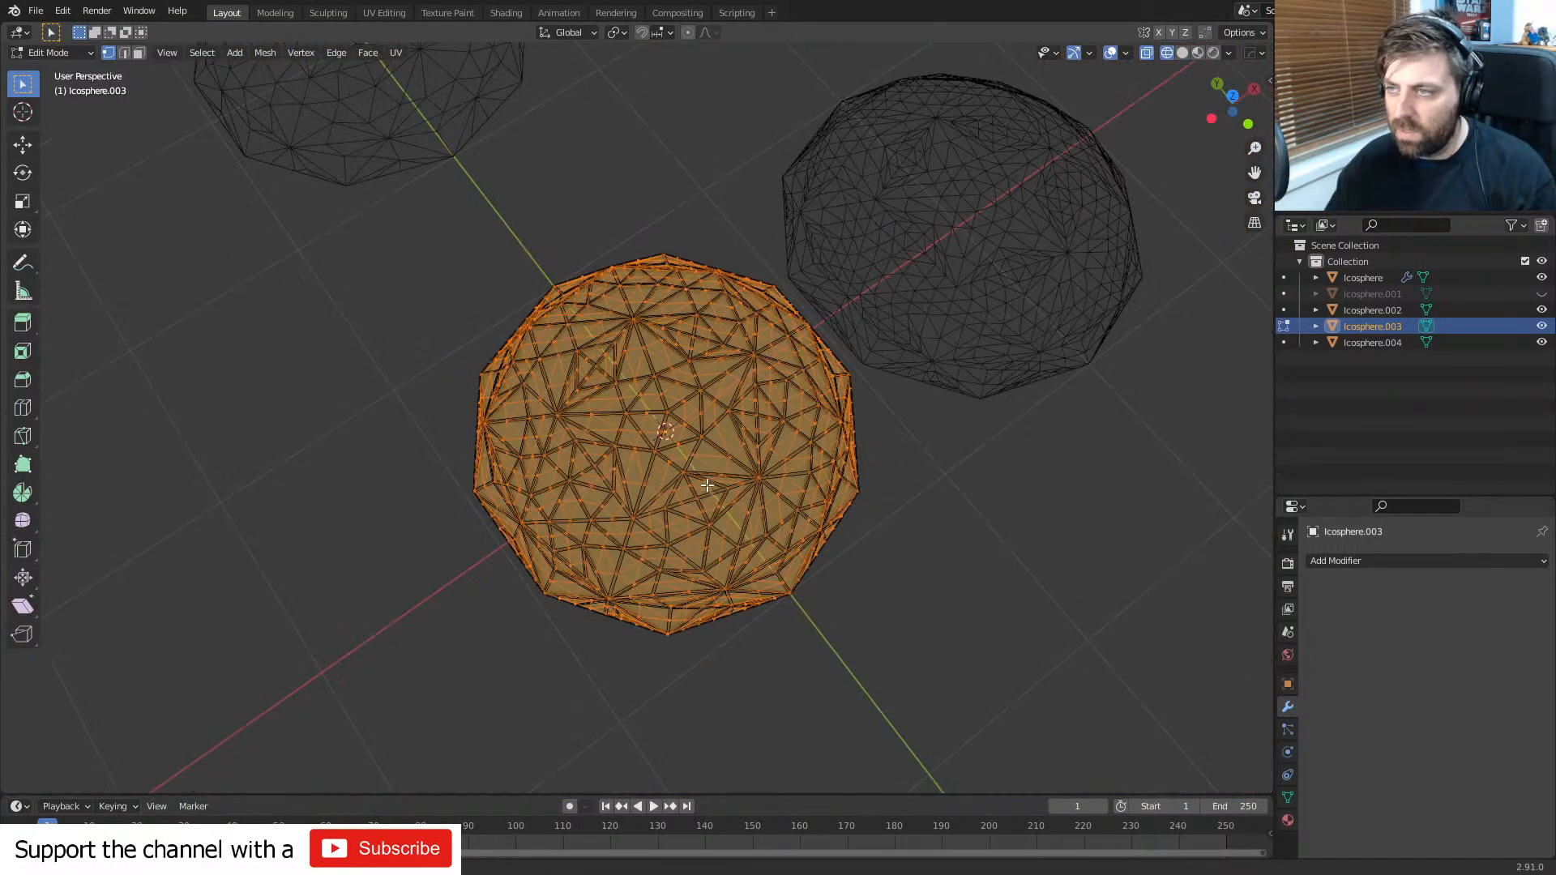
scroll(828, 444, up, 6)
middle_drag(827, 452, 860, 425)
scroll(720, 405, up, 3)
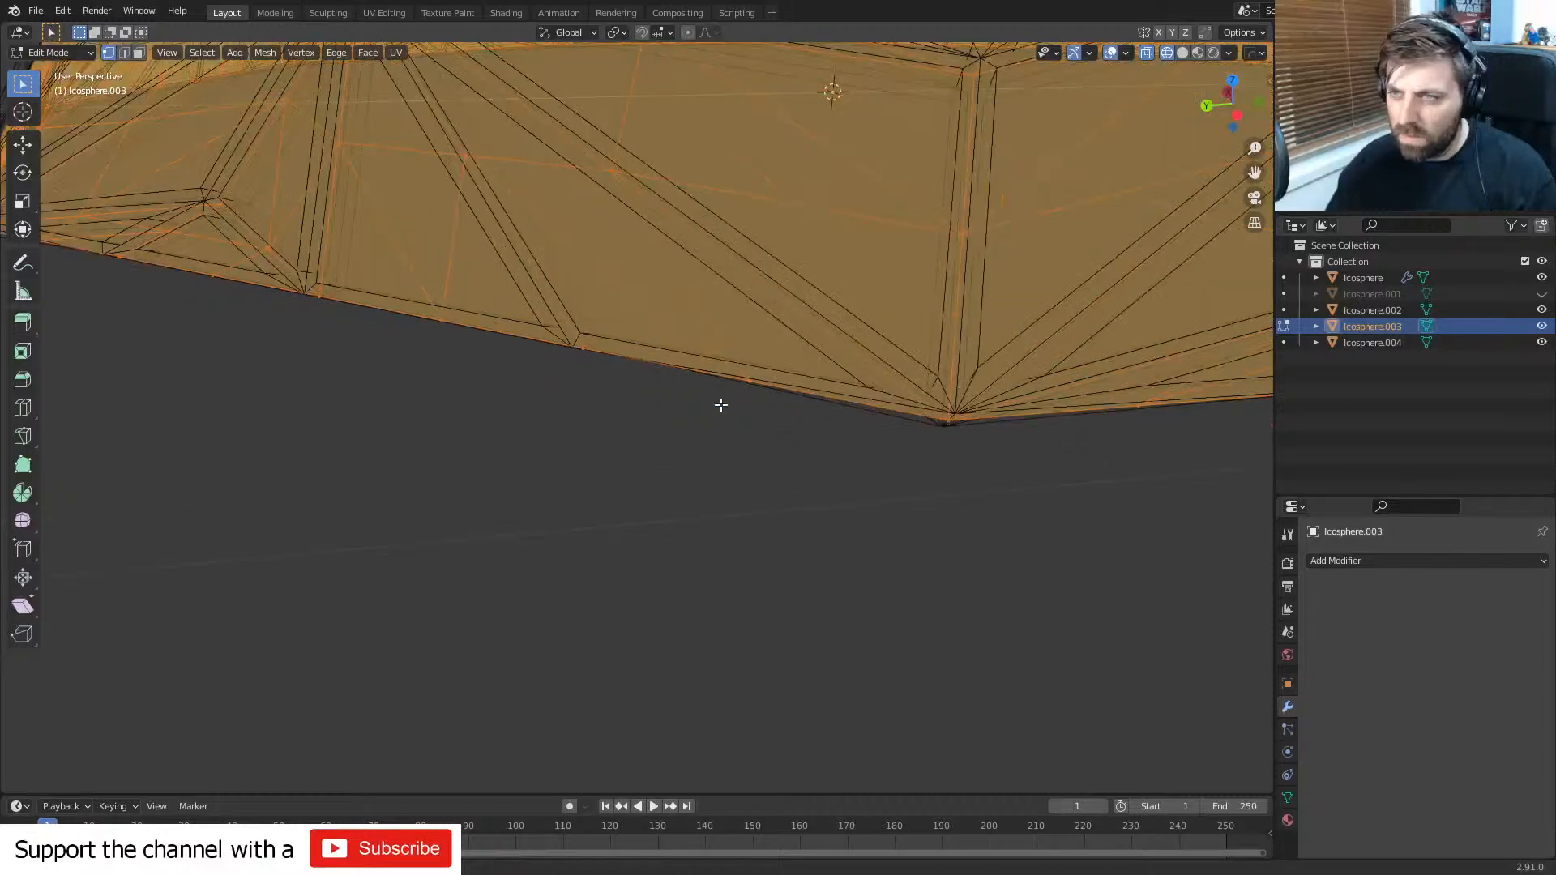
scroll(720, 405, down, 3)
key(m)
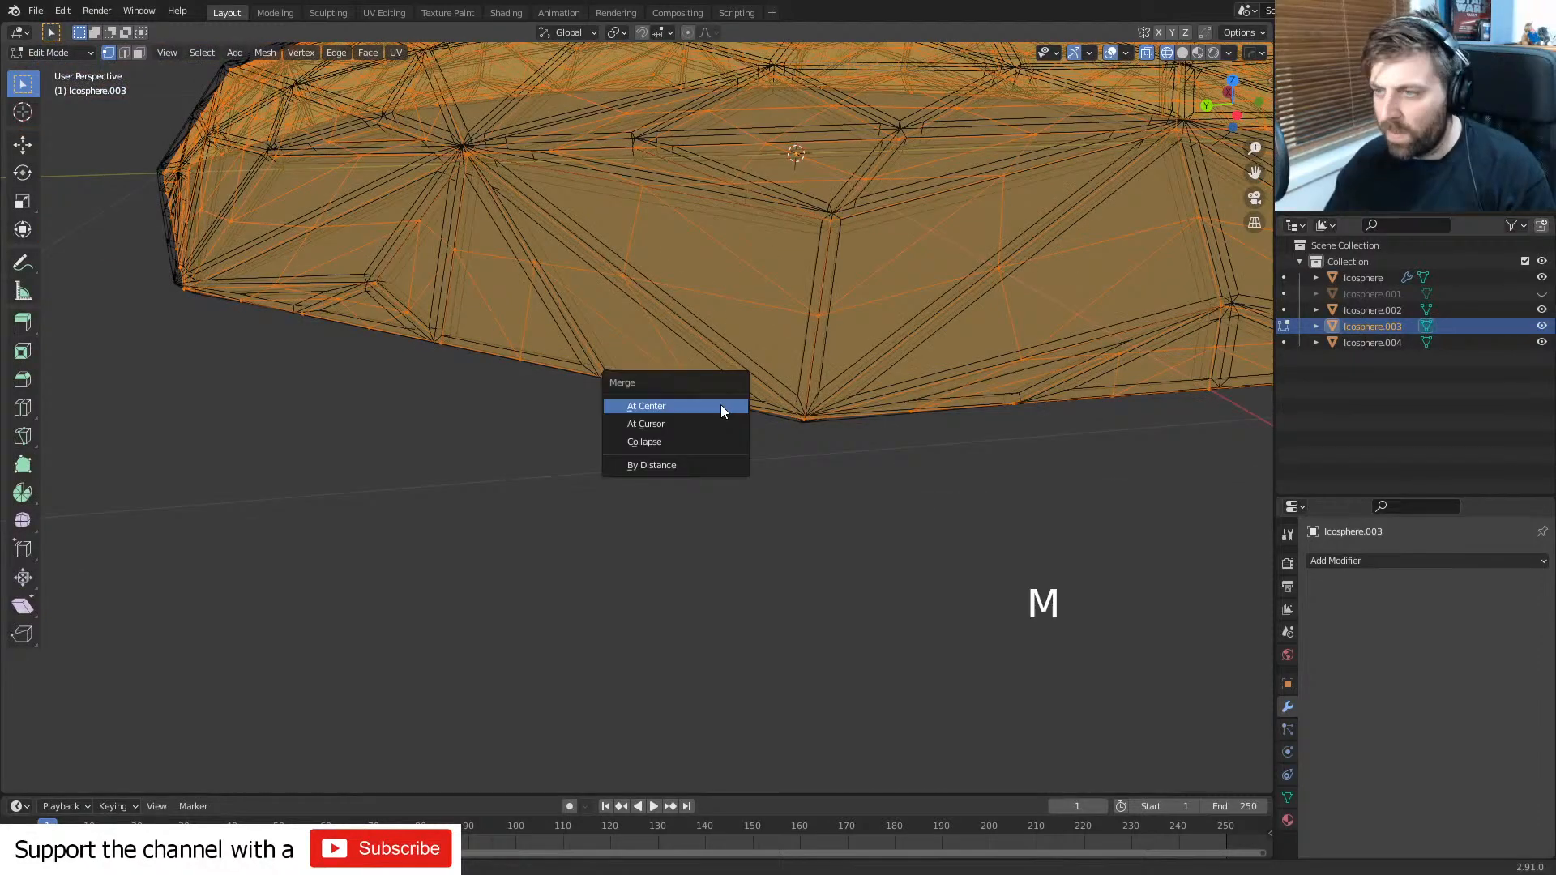
click(703, 462)
middle_drag(836, 475, 774, 546)
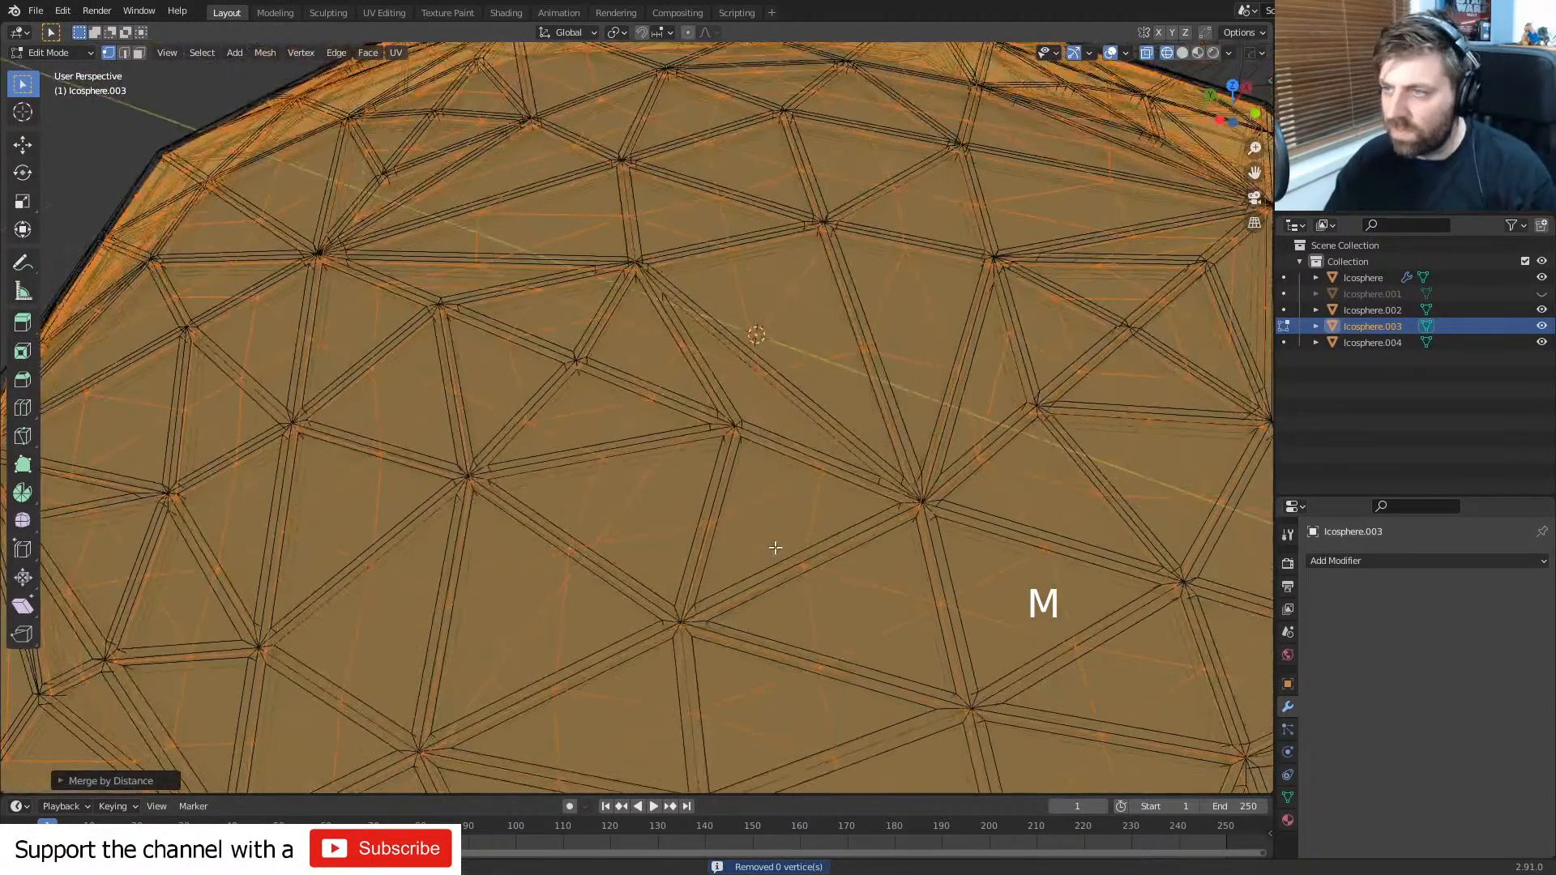
- Inset all faces of the subdivided dome individually with a thickness of about 0.001
scroll(774, 548, up, 2)
key(i)
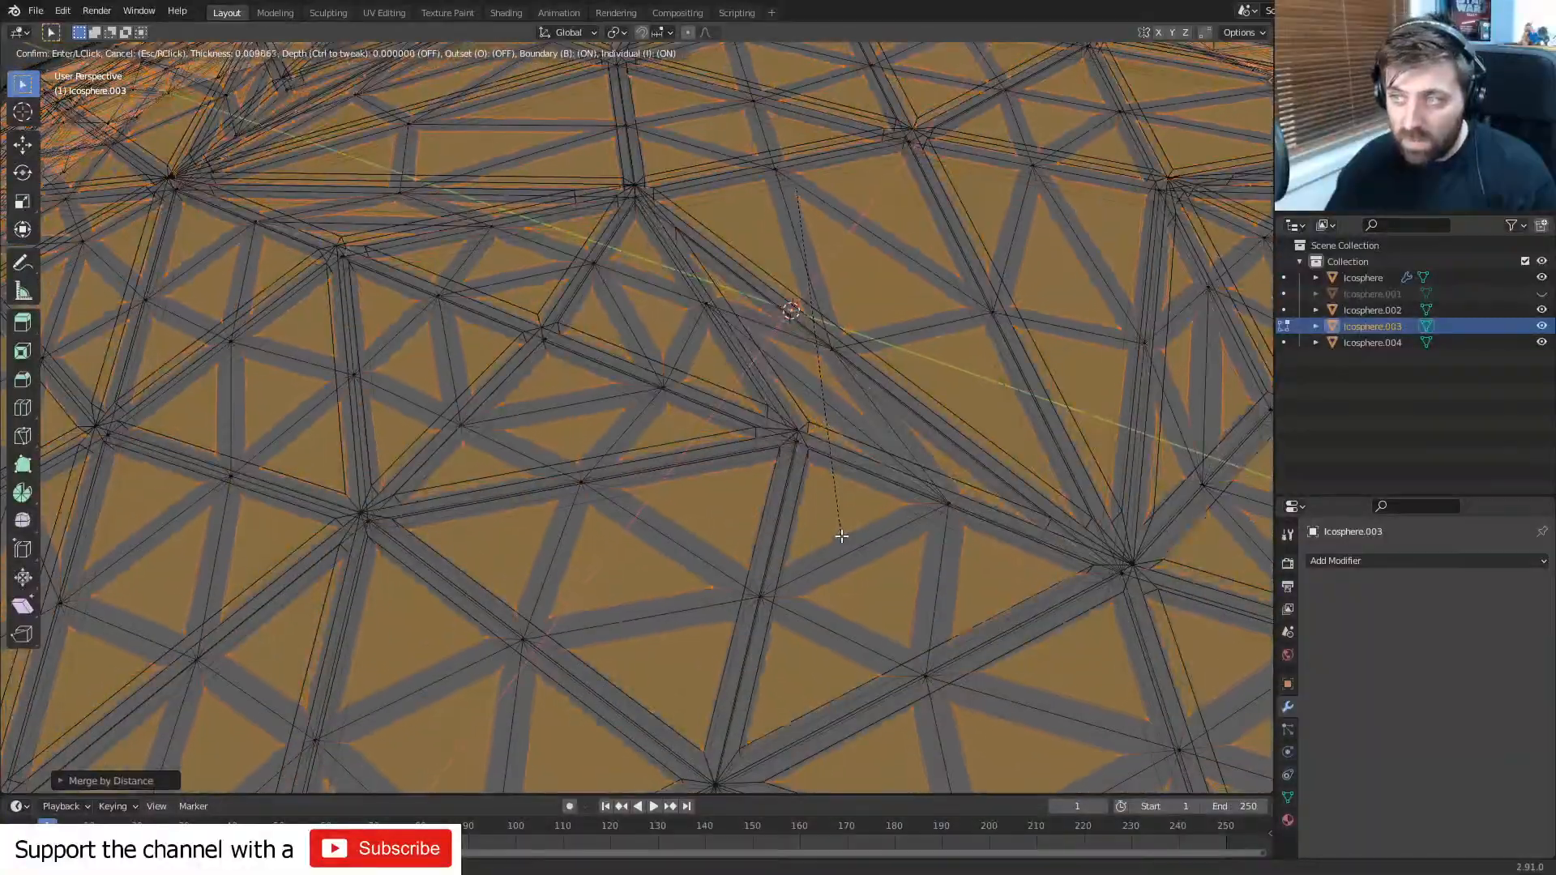
key(shift)
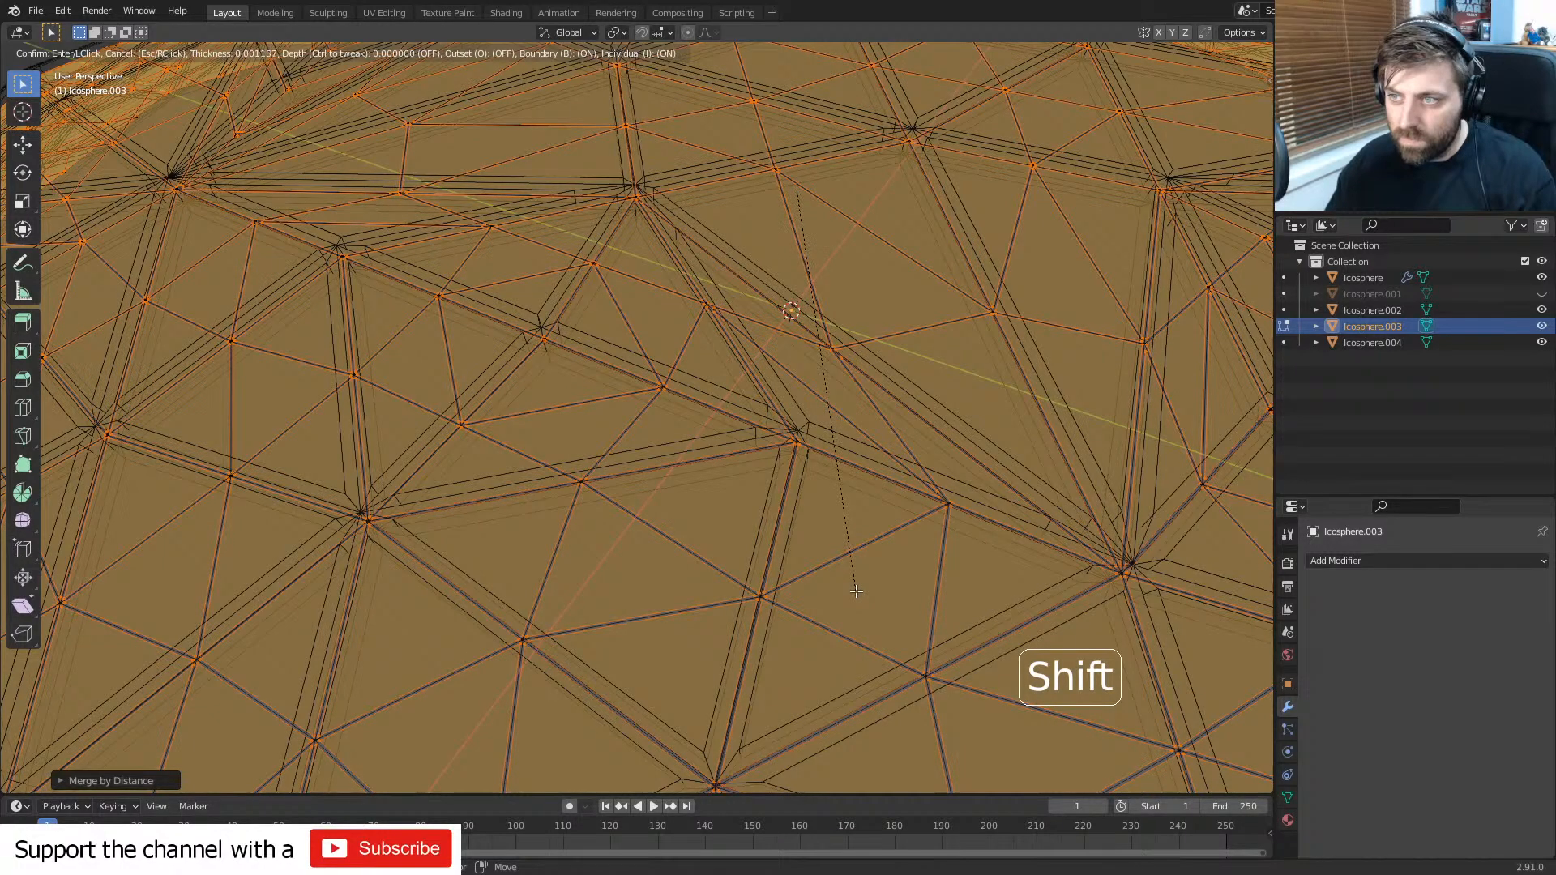
click(856, 591)
scroll(651, 455, down, 5)
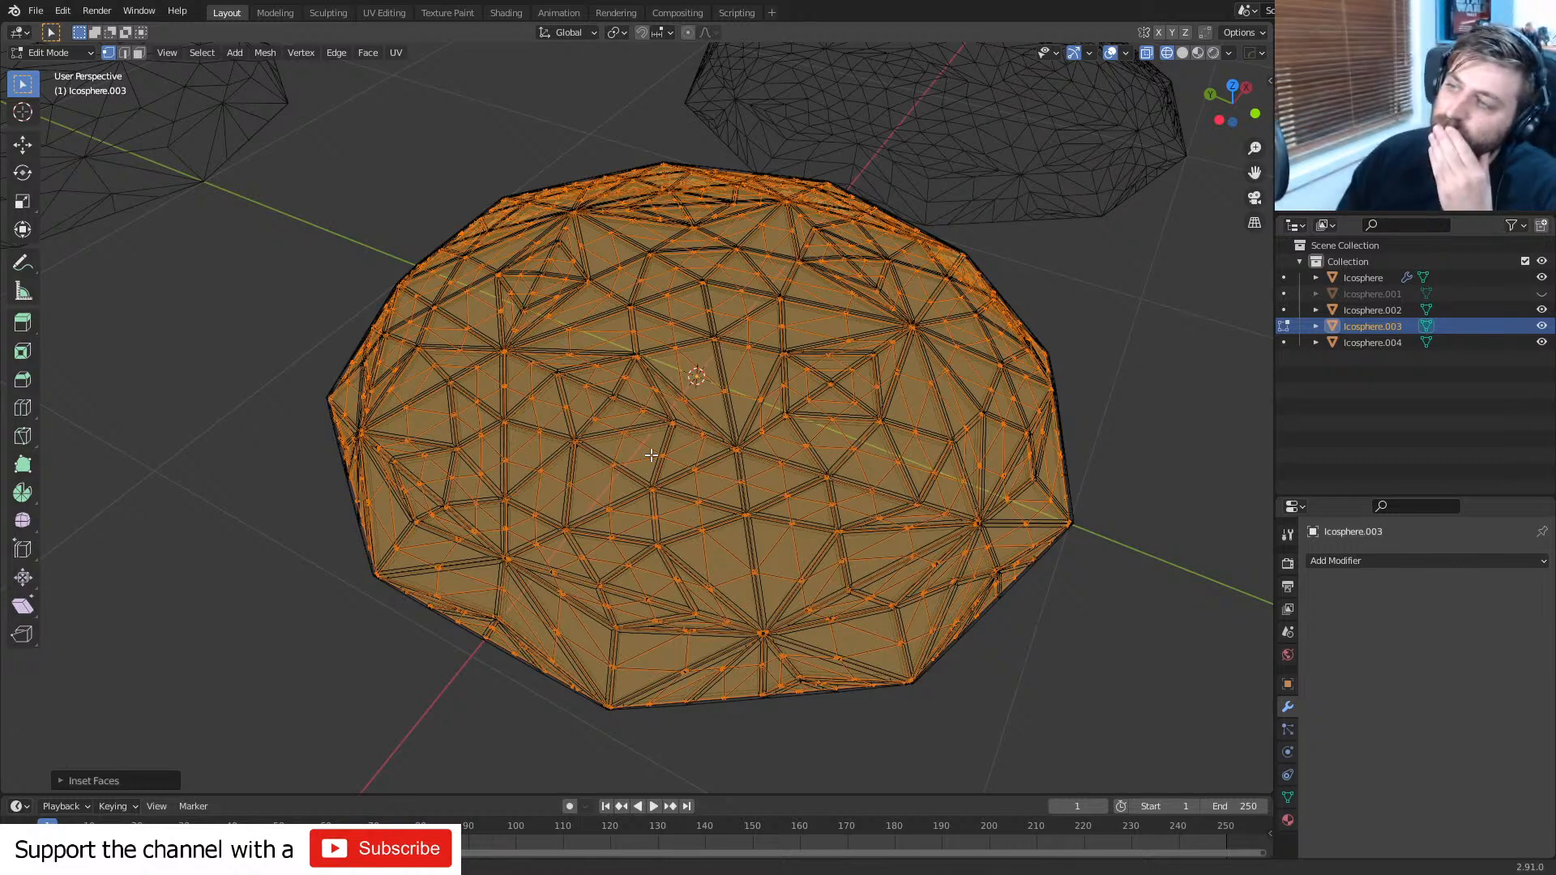
- Delete the selected inner faces so only the thin strips around the triangles are left
key(Delete)
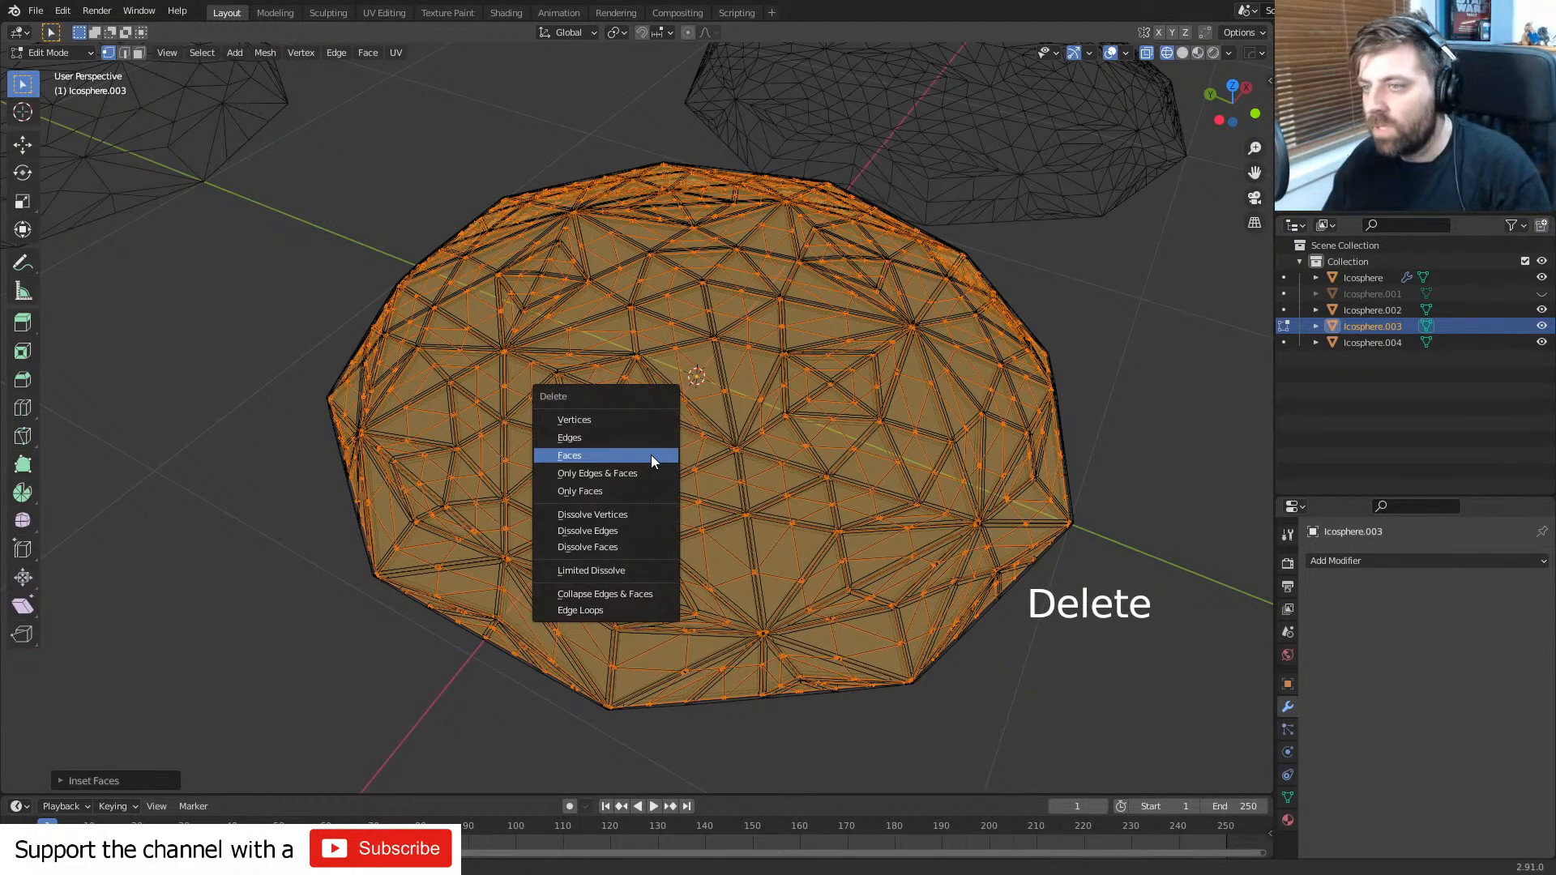
click(650, 454)
scroll(661, 445, up, 6)
key(Tab)
key(Tab)
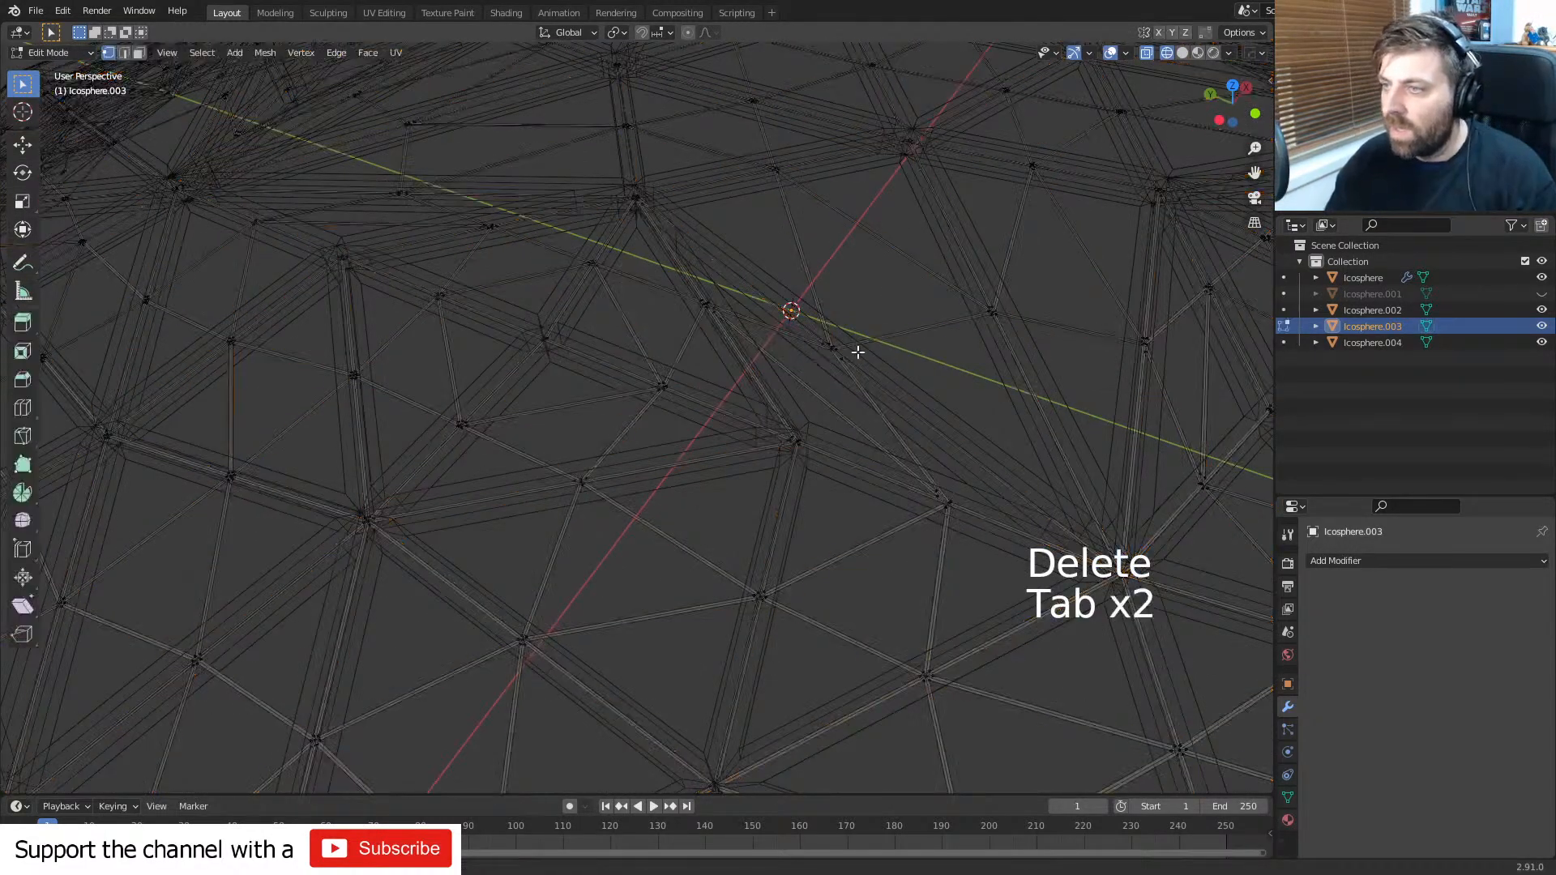
scroll(858, 351, up, 5)
scroll(802, 441, down, 3)
- Add a Solidify modifier to the thin inner frame and set its offset to 0
click(1362, 561)
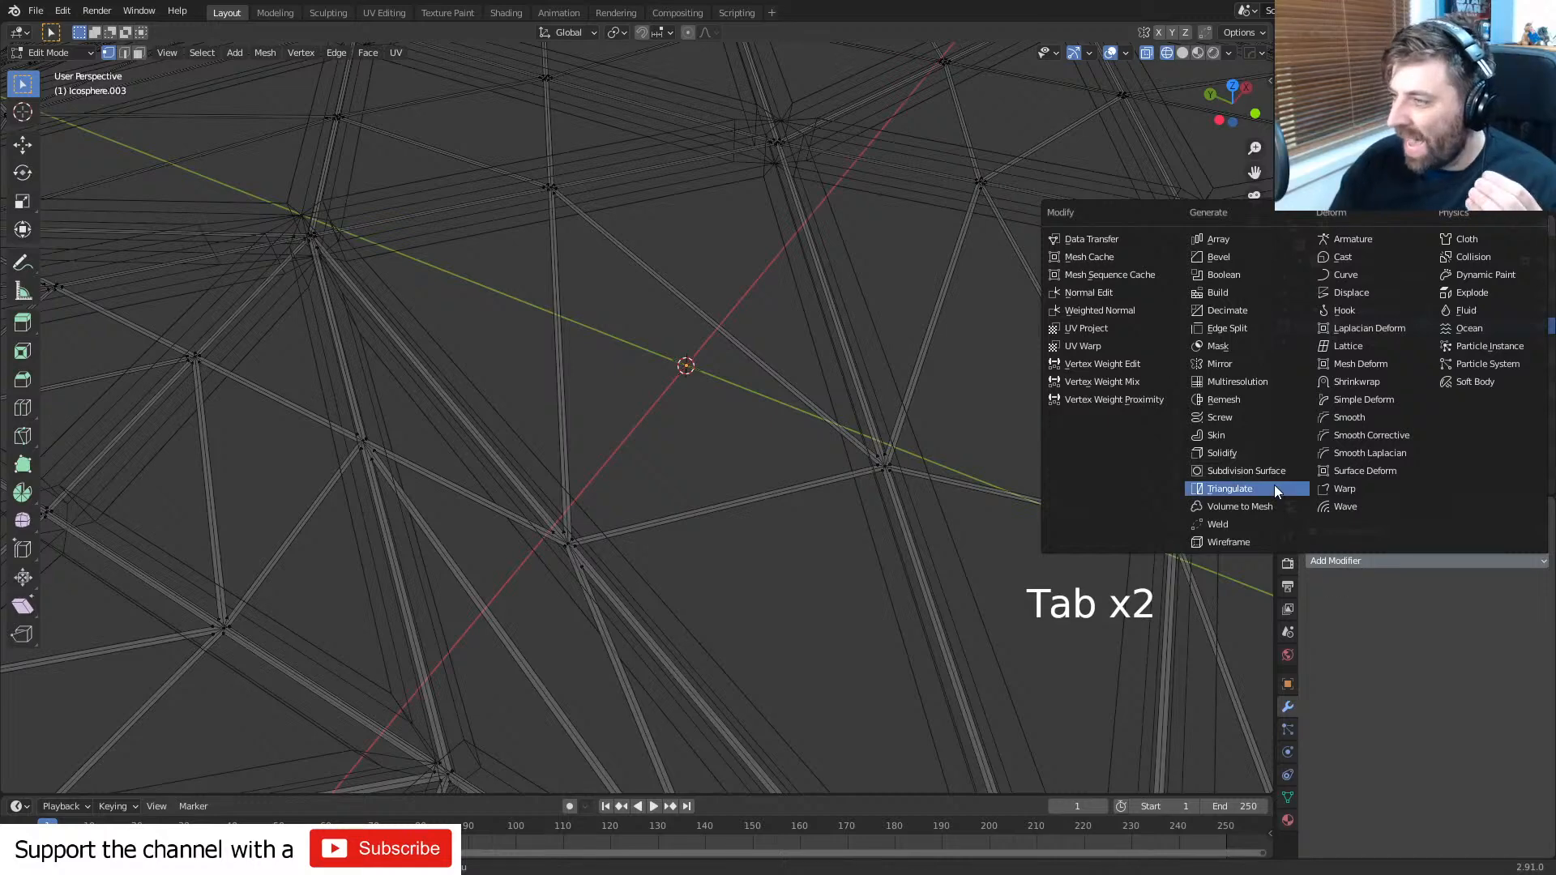
click(1248, 452)
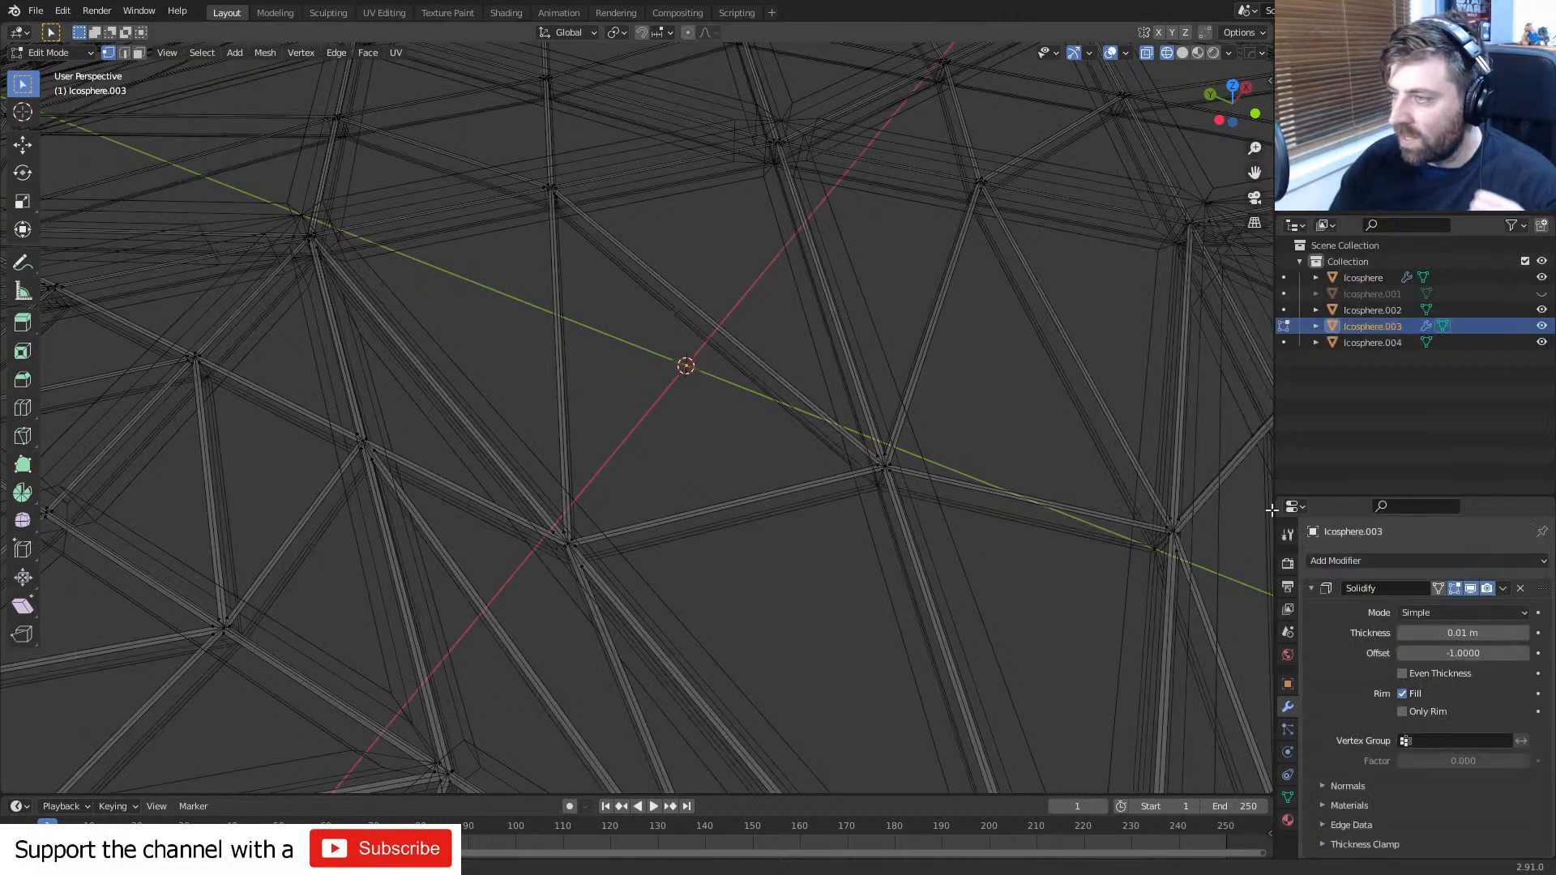
click(1467, 649)
text(0)
key(Return)
- Return to Object Mode with solid shading and inspect the thin and thick strut frames from inside the dome
scroll(617, 518, down, 6)
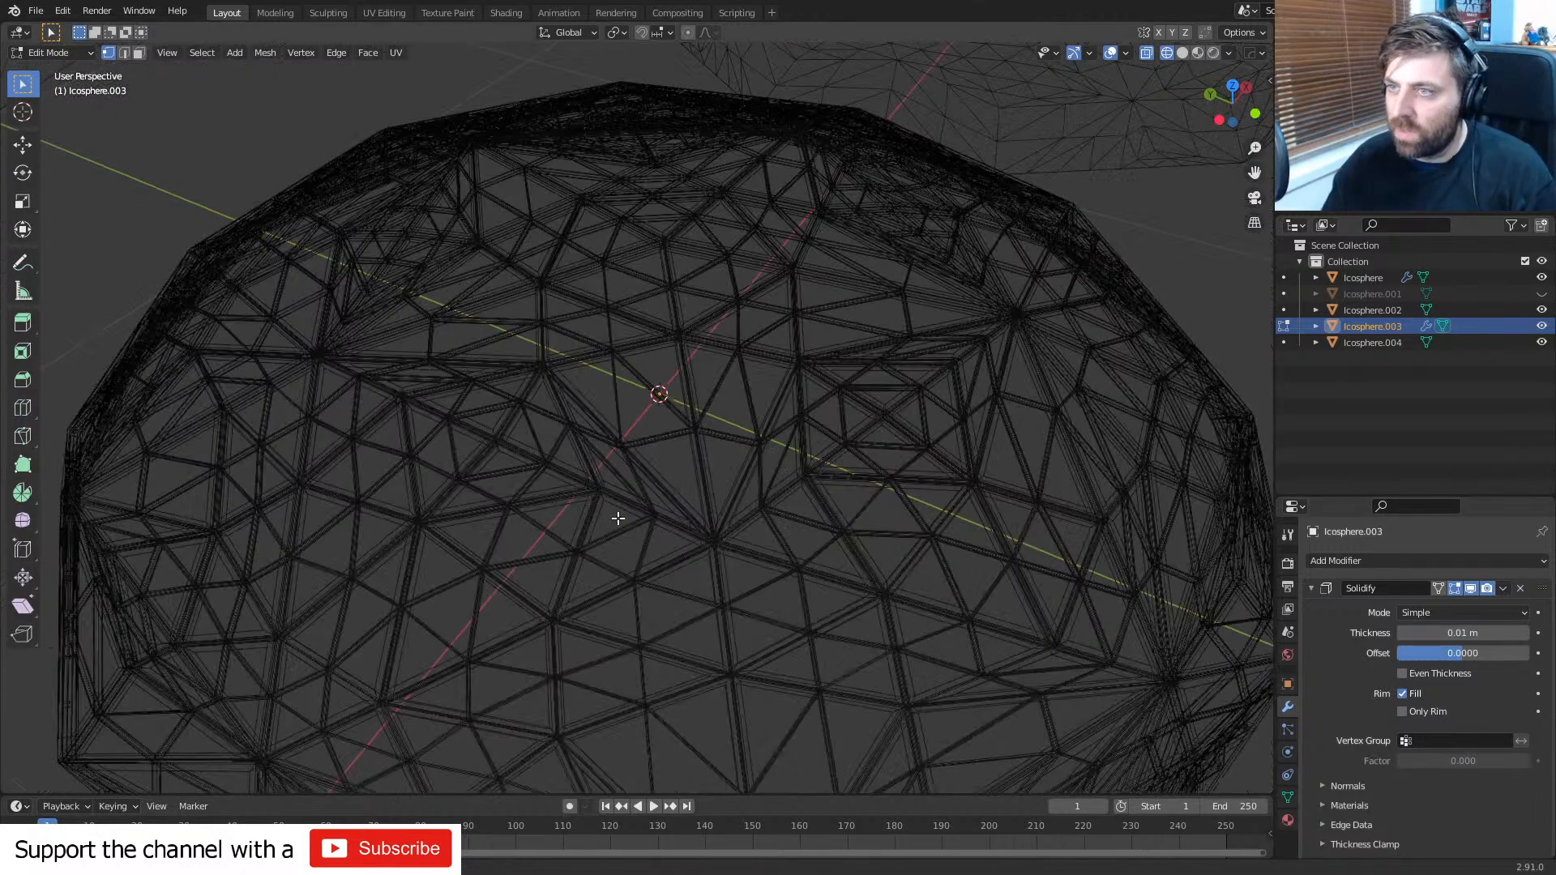
key(z)
key(Tab)
middle_drag(653, 537, 979, 347)
scroll(679, 542, up, 5)
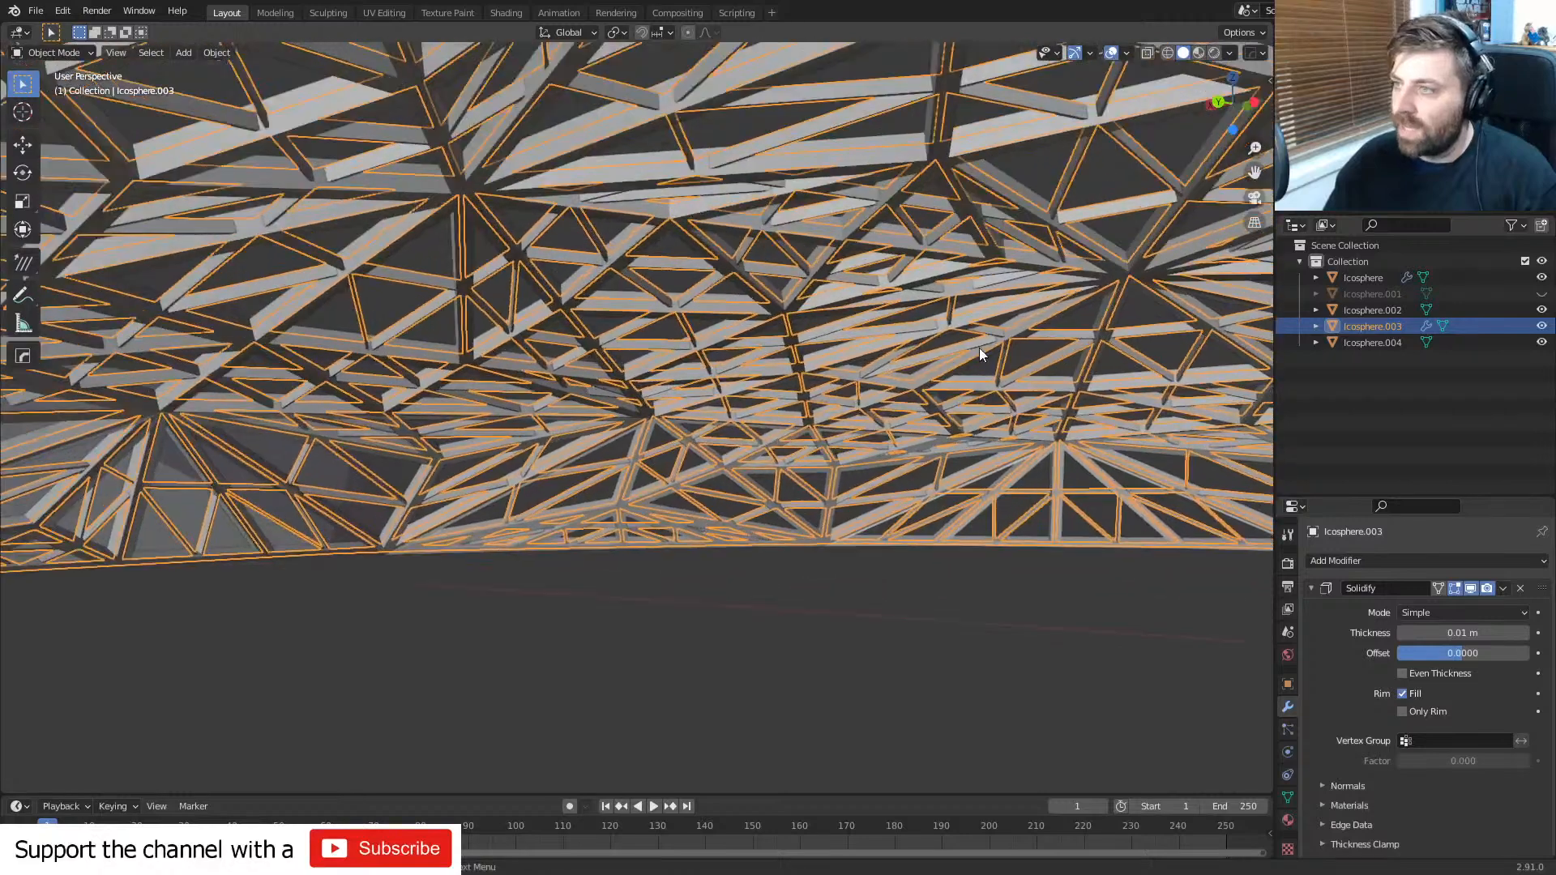
click(1125, 233)
middle_drag(939, 397, 895, 324)
click(908, 329)
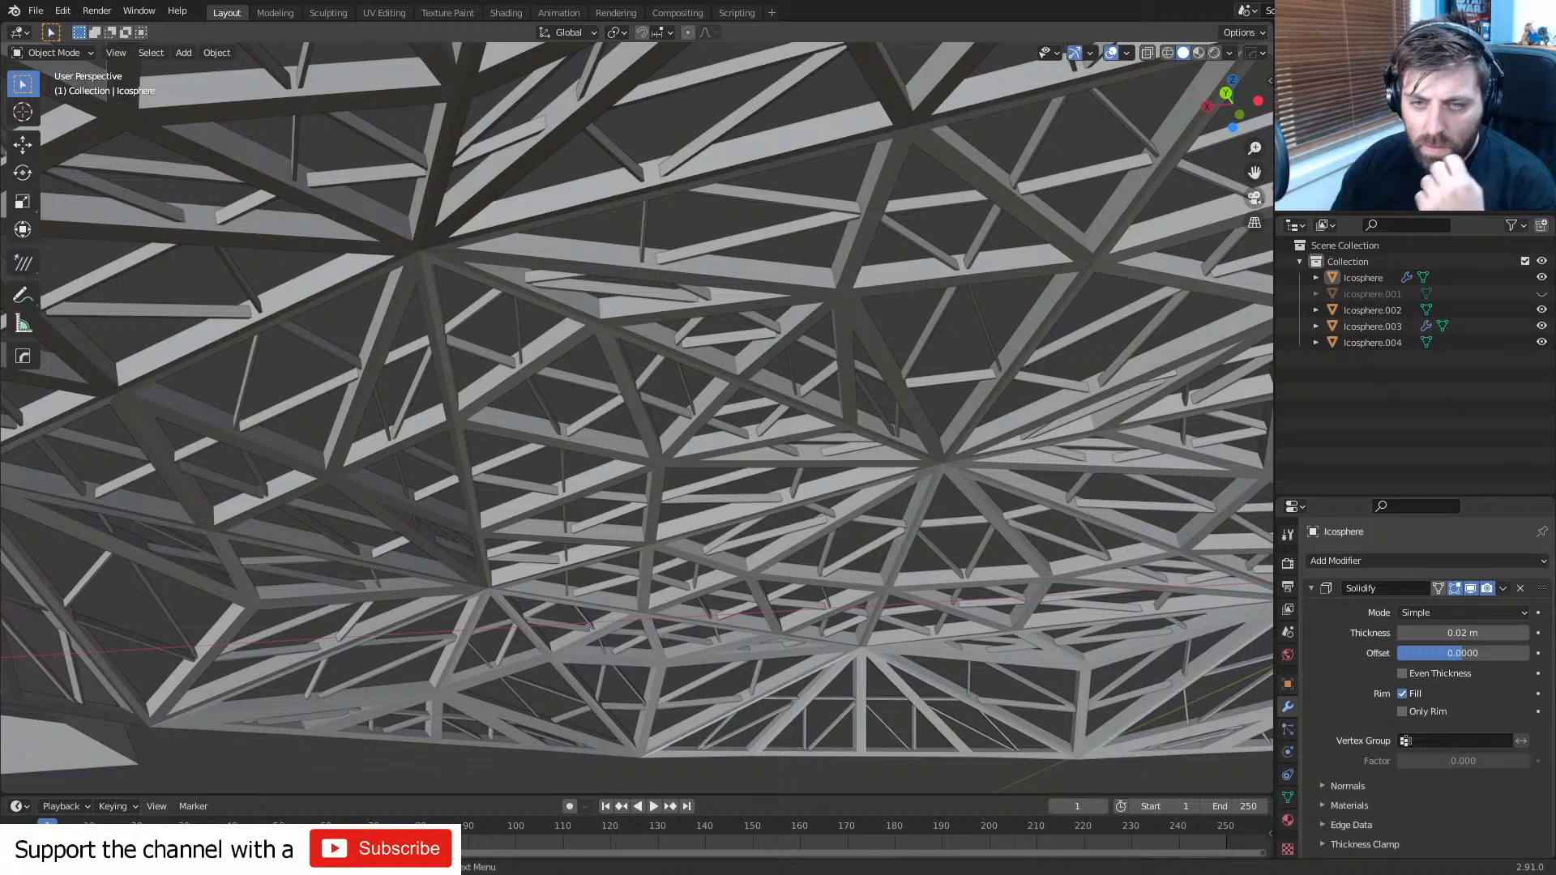
scroll(999, 357, down, 2)
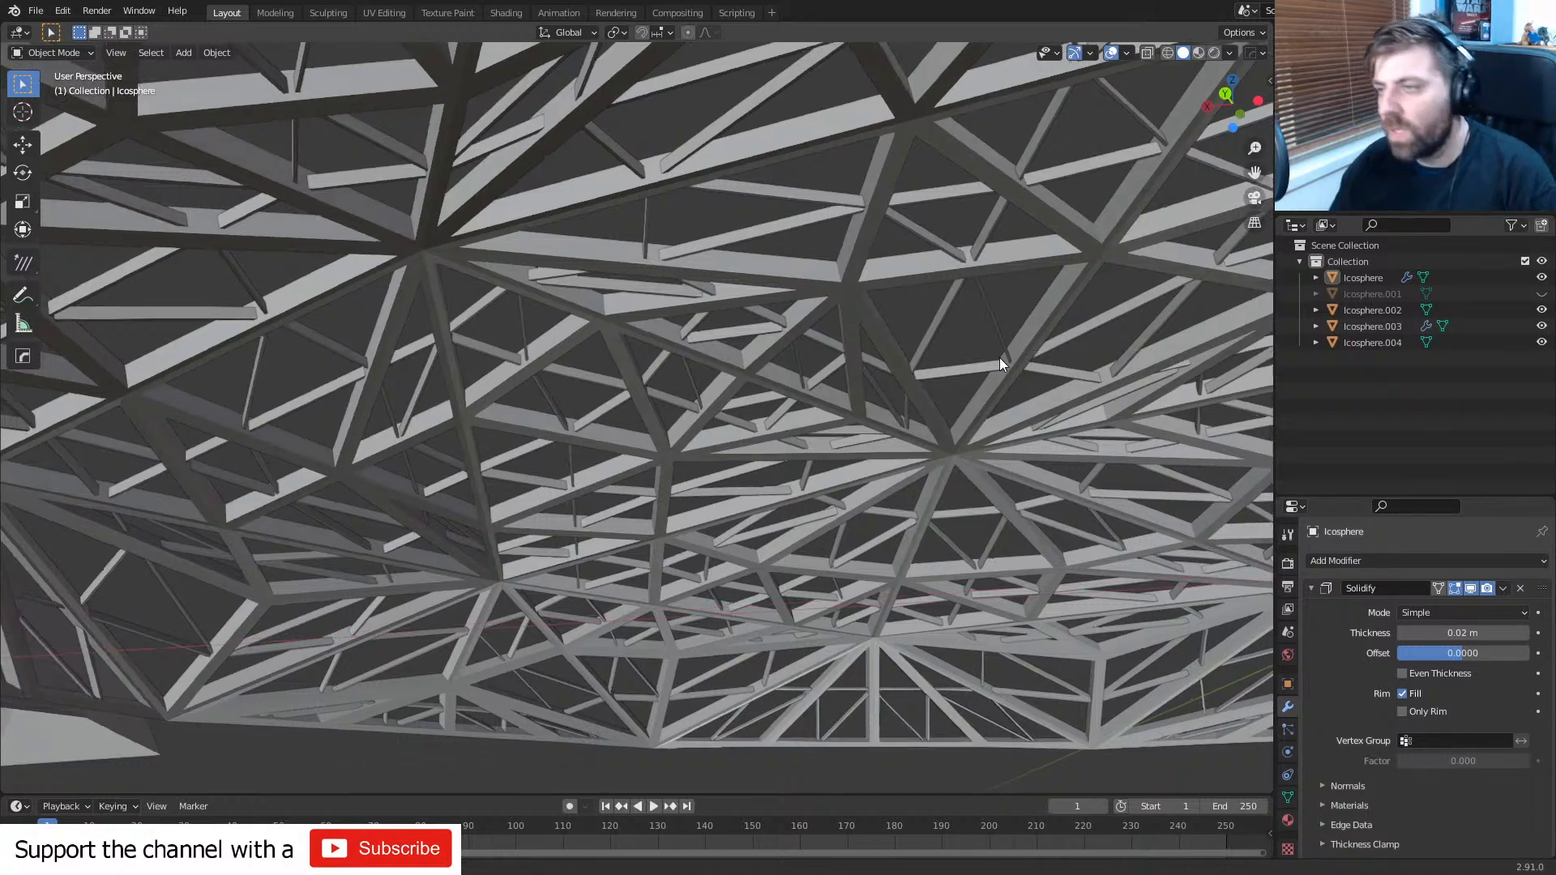
- Inspect the triangulation of the subdivided dome copy in Edit Mode beside the nested strut frames
middle_drag(999, 357, 527, 348)
scroll(713, 373, down, 4)
click(463, 308)
key(Tab)
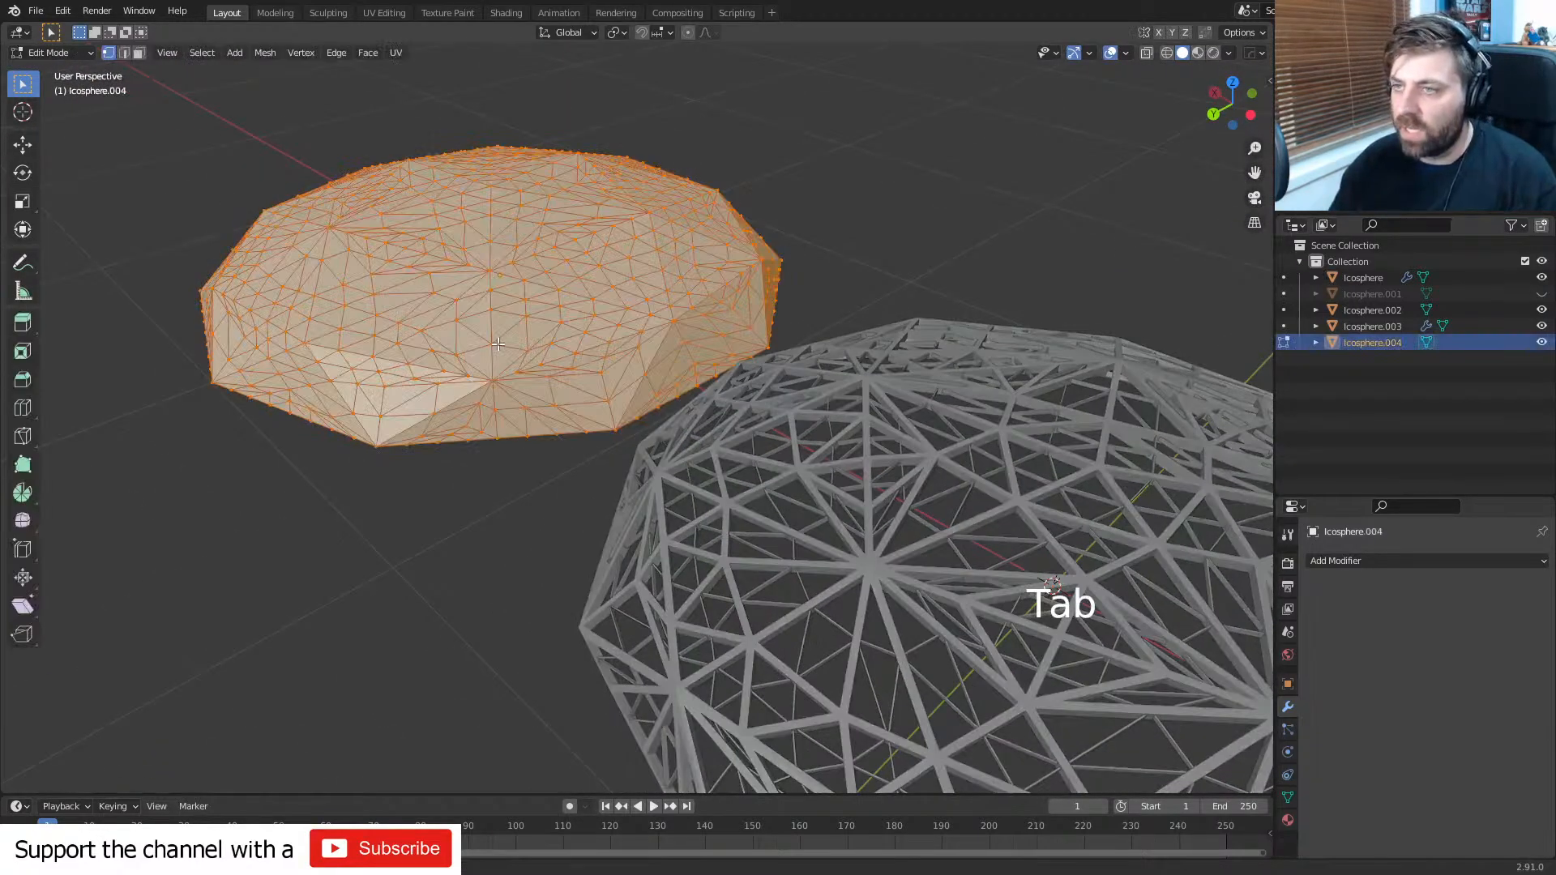
middle_drag(464, 309, 509, 329)
scroll(648, 356, down, 3)
shift+middle_drag(835, 395, 605, 365)
key(Tab)
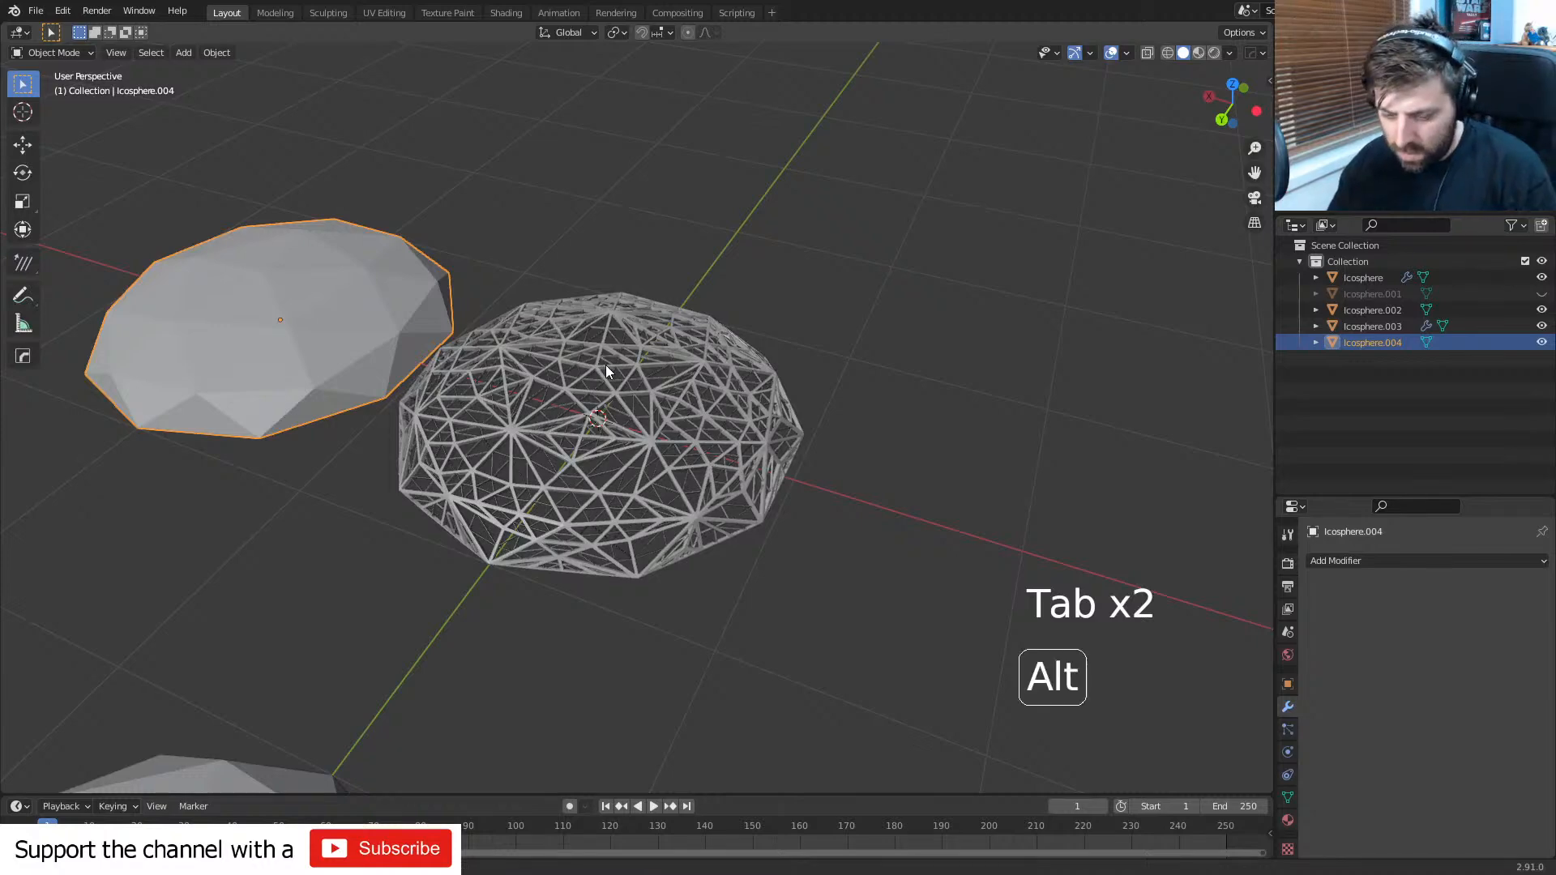
- Unhide the evenly triangulated dome and add a Decimate modifier set to Un-Subdivide with 2 iterations
key(alt+h)
click(751, 207)
key(Tab)
middle_drag(942, 290, 410, 385)
scroll(527, 300, up, 4)
click(1456, 558)
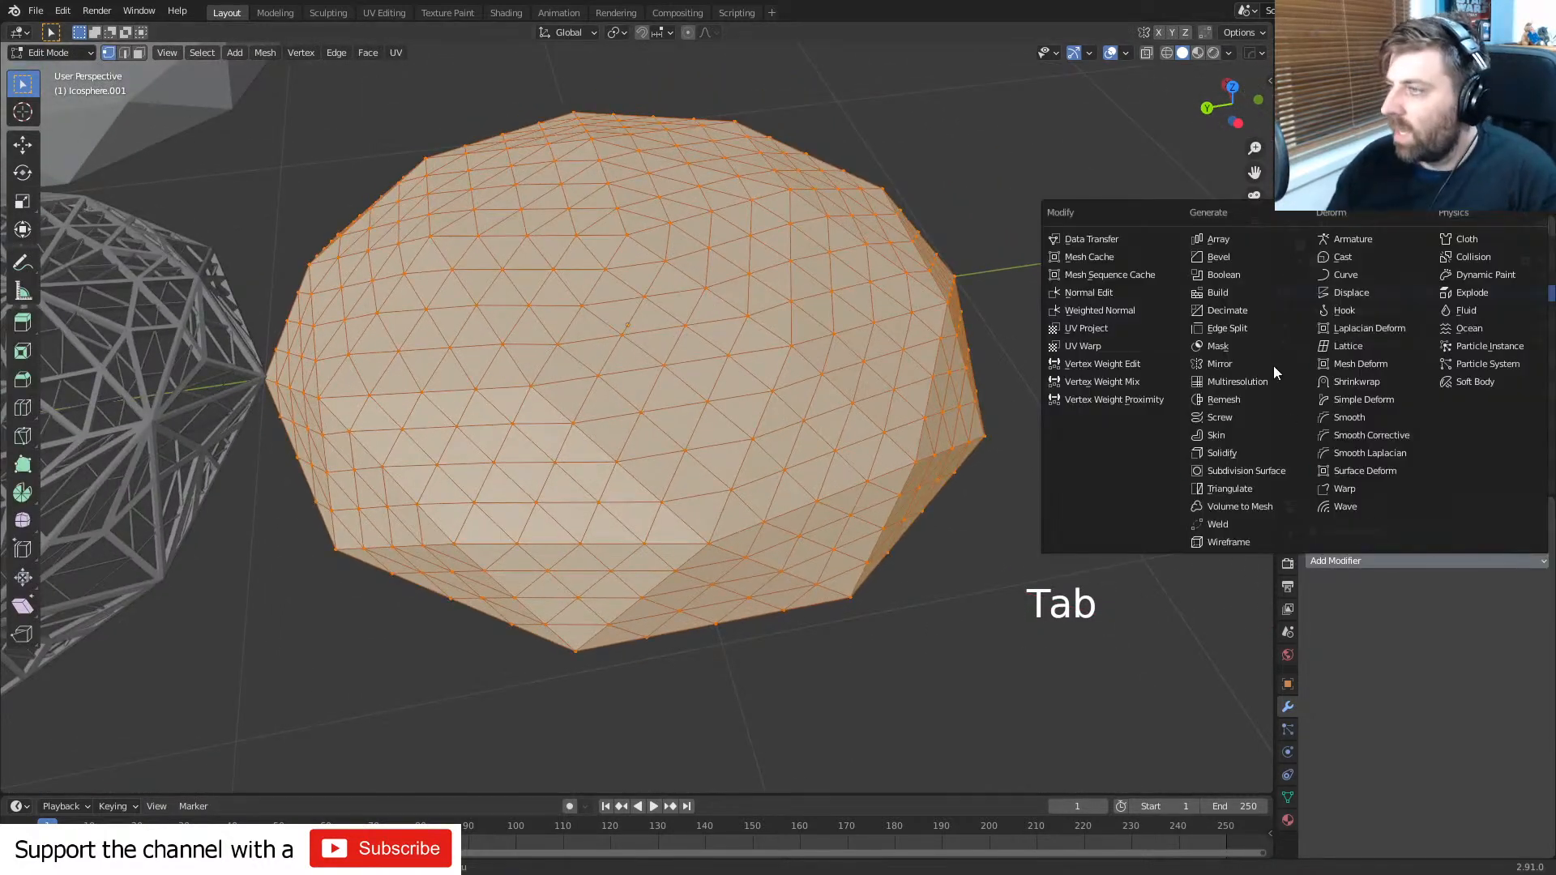
click(1227, 310)
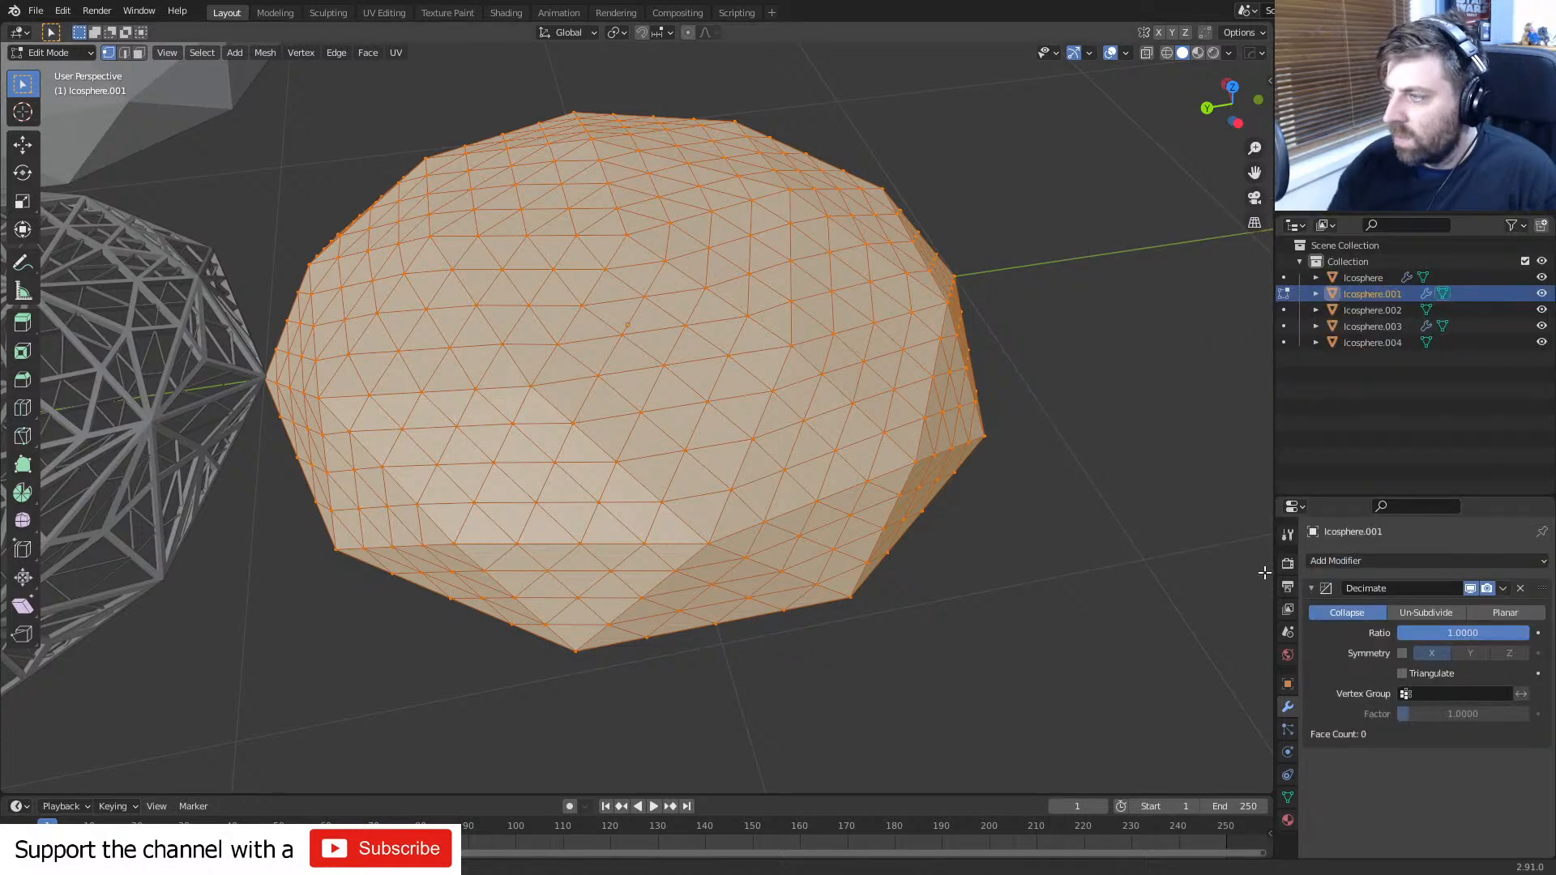
click(1445, 615)
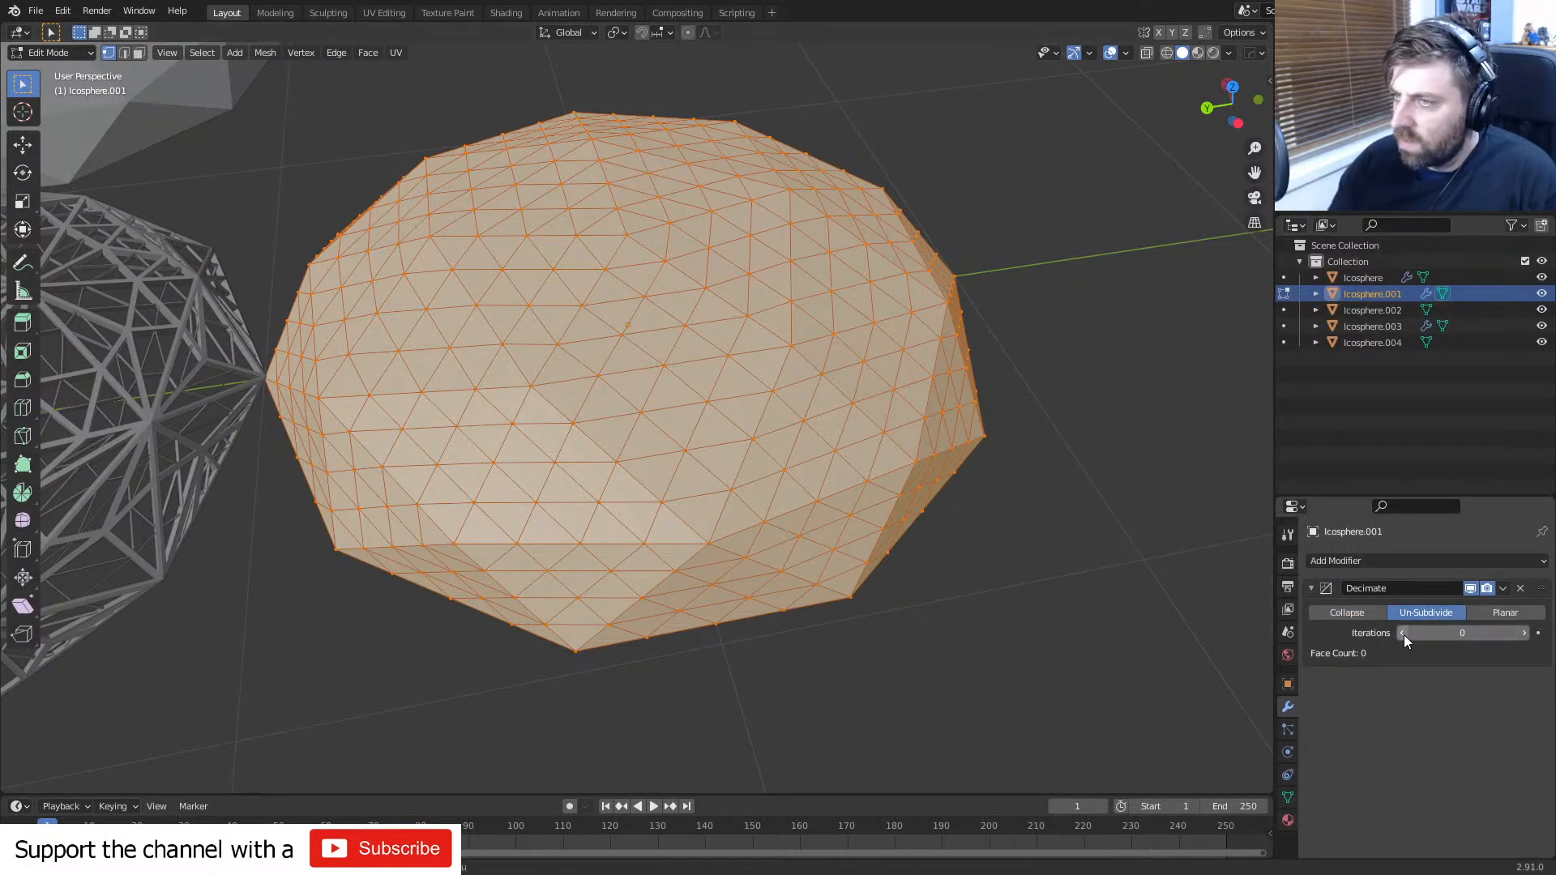
click(1524, 633)
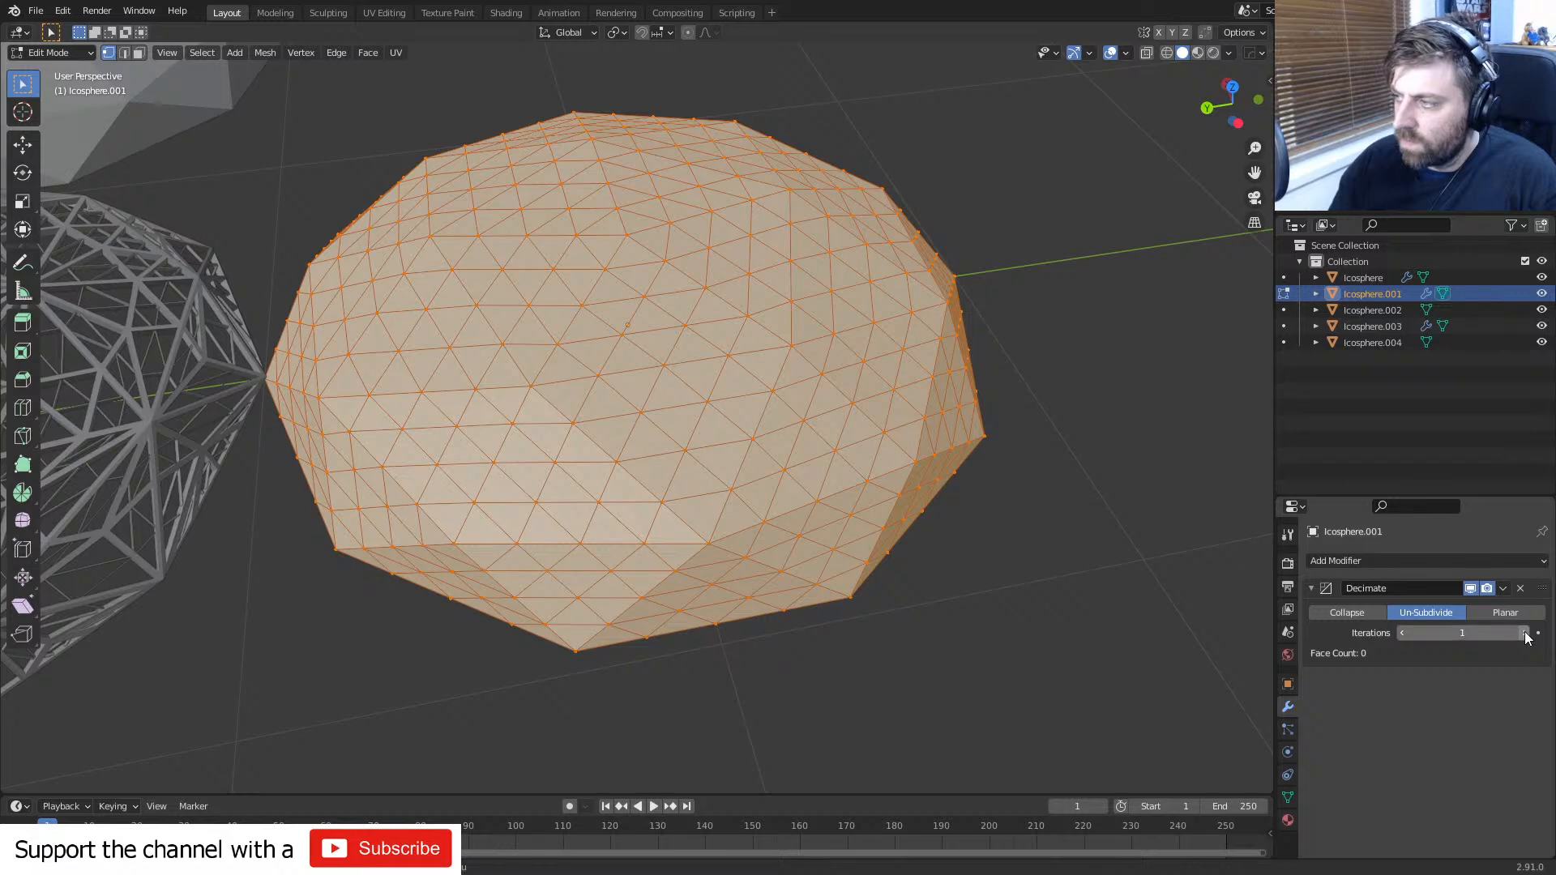
click(1524, 633)
- Return to Object Mode and display the scene in wireframe shading
key(Tab)
click(1166, 53)
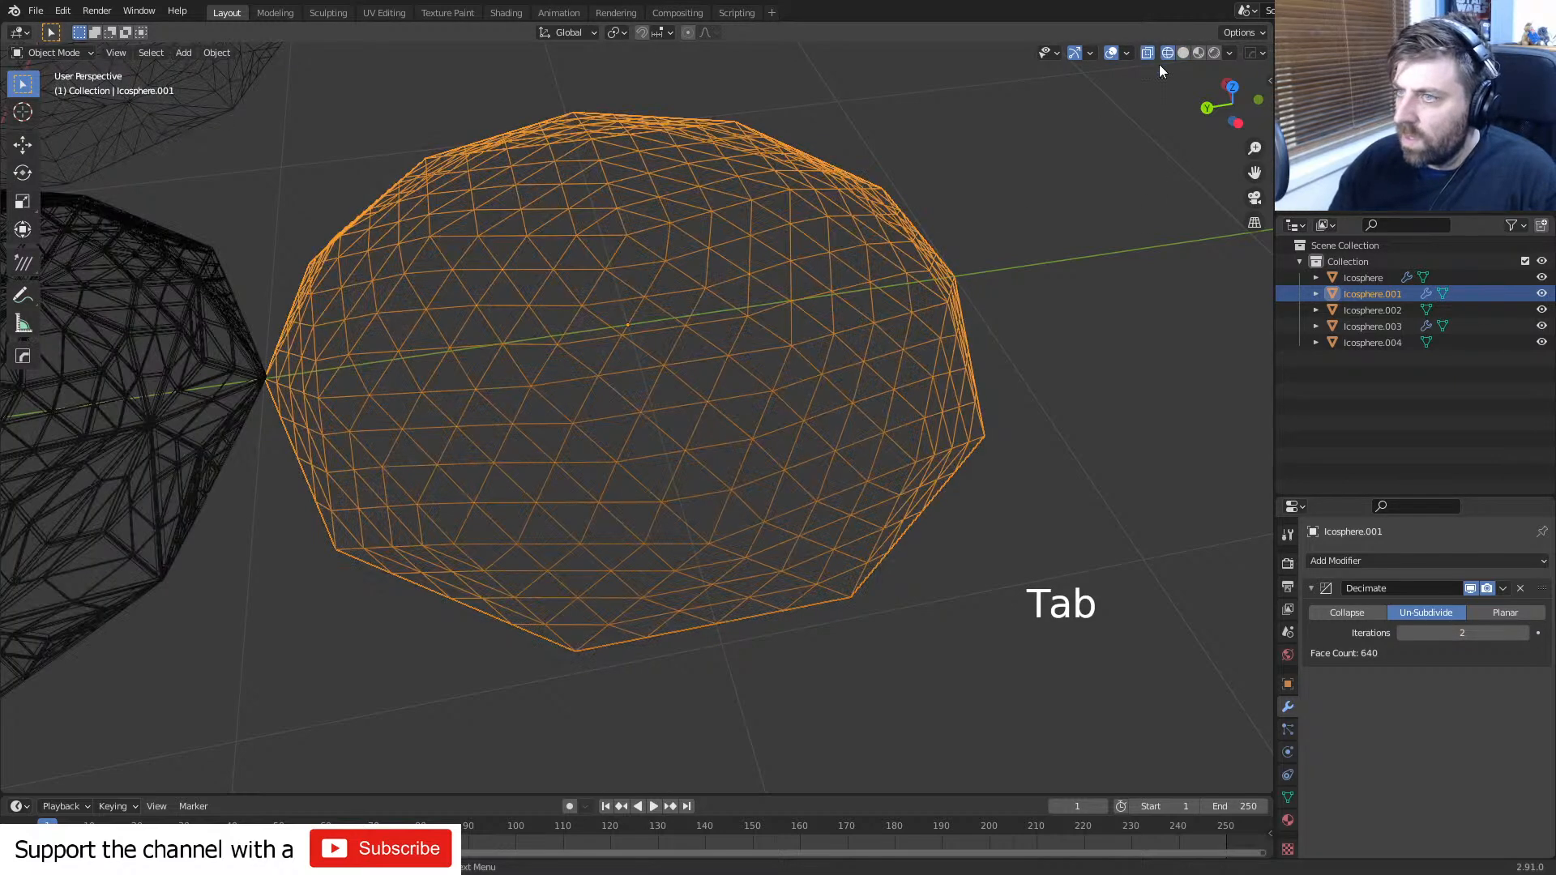
- Try different Un-Subdivide iteration counts on the Decimate modifier, ending with 7
click(1524, 634)
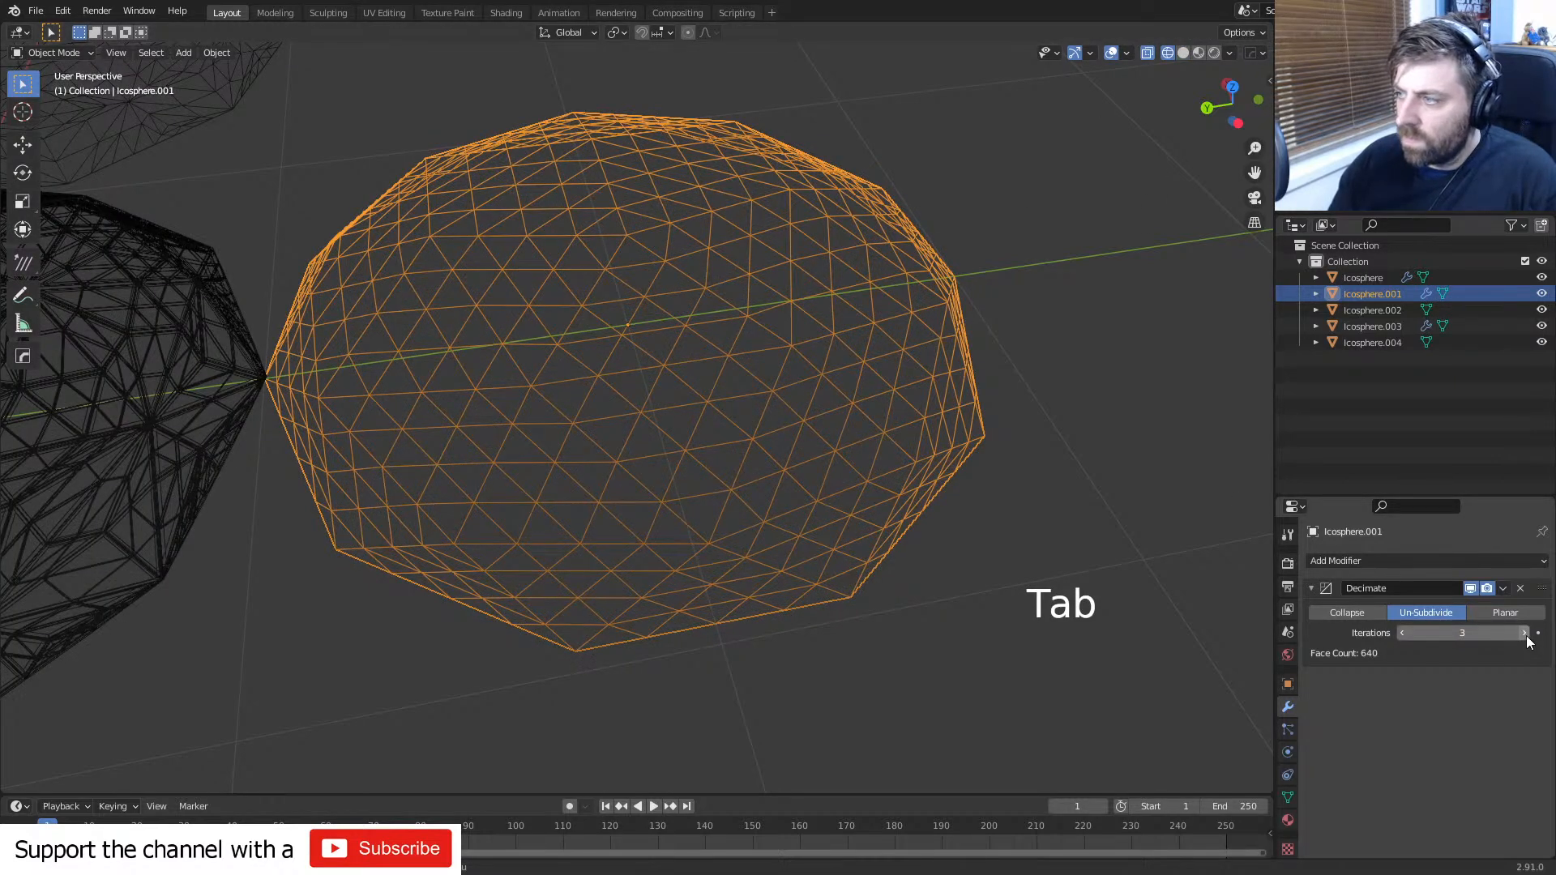
click(1401, 633)
click(1400, 634)
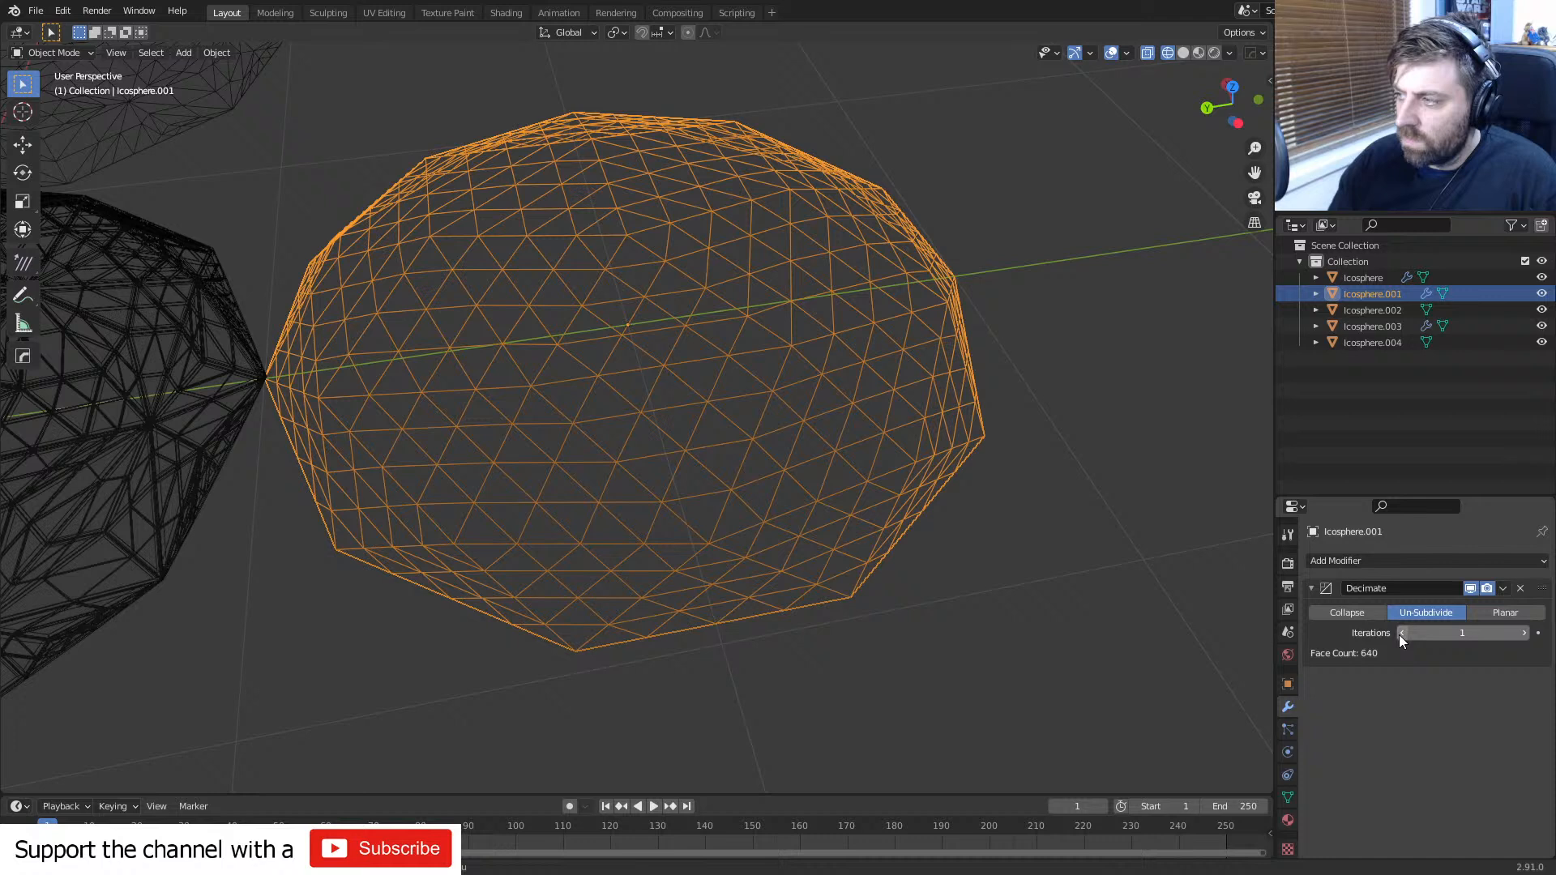
click(1524, 633)
click(1524, 633)
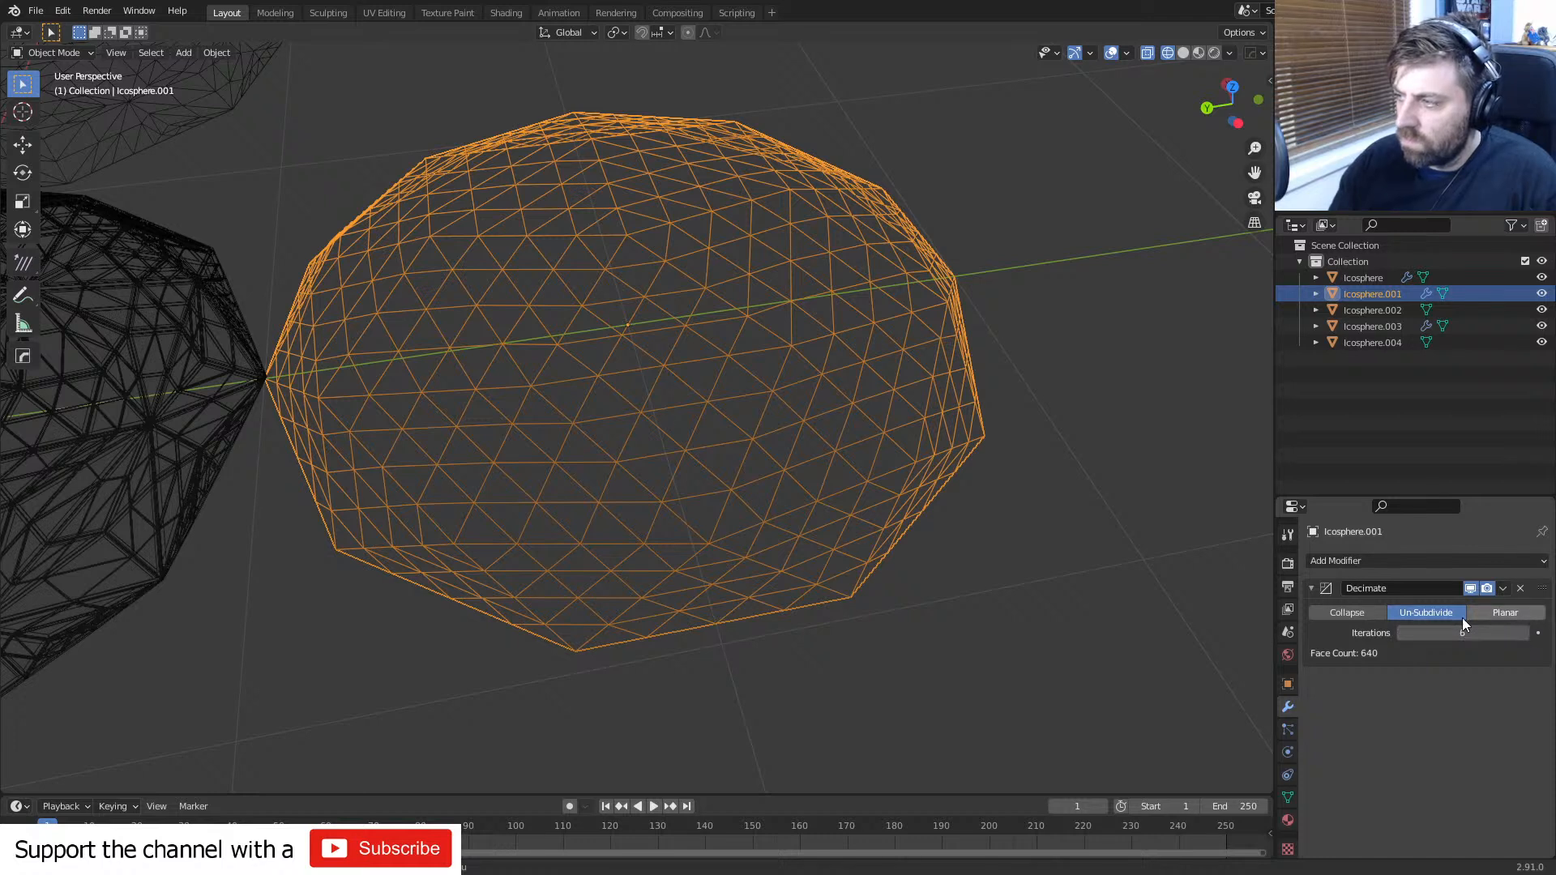
click(1363, 614)
click(1456, 614)
click(1524, 634)
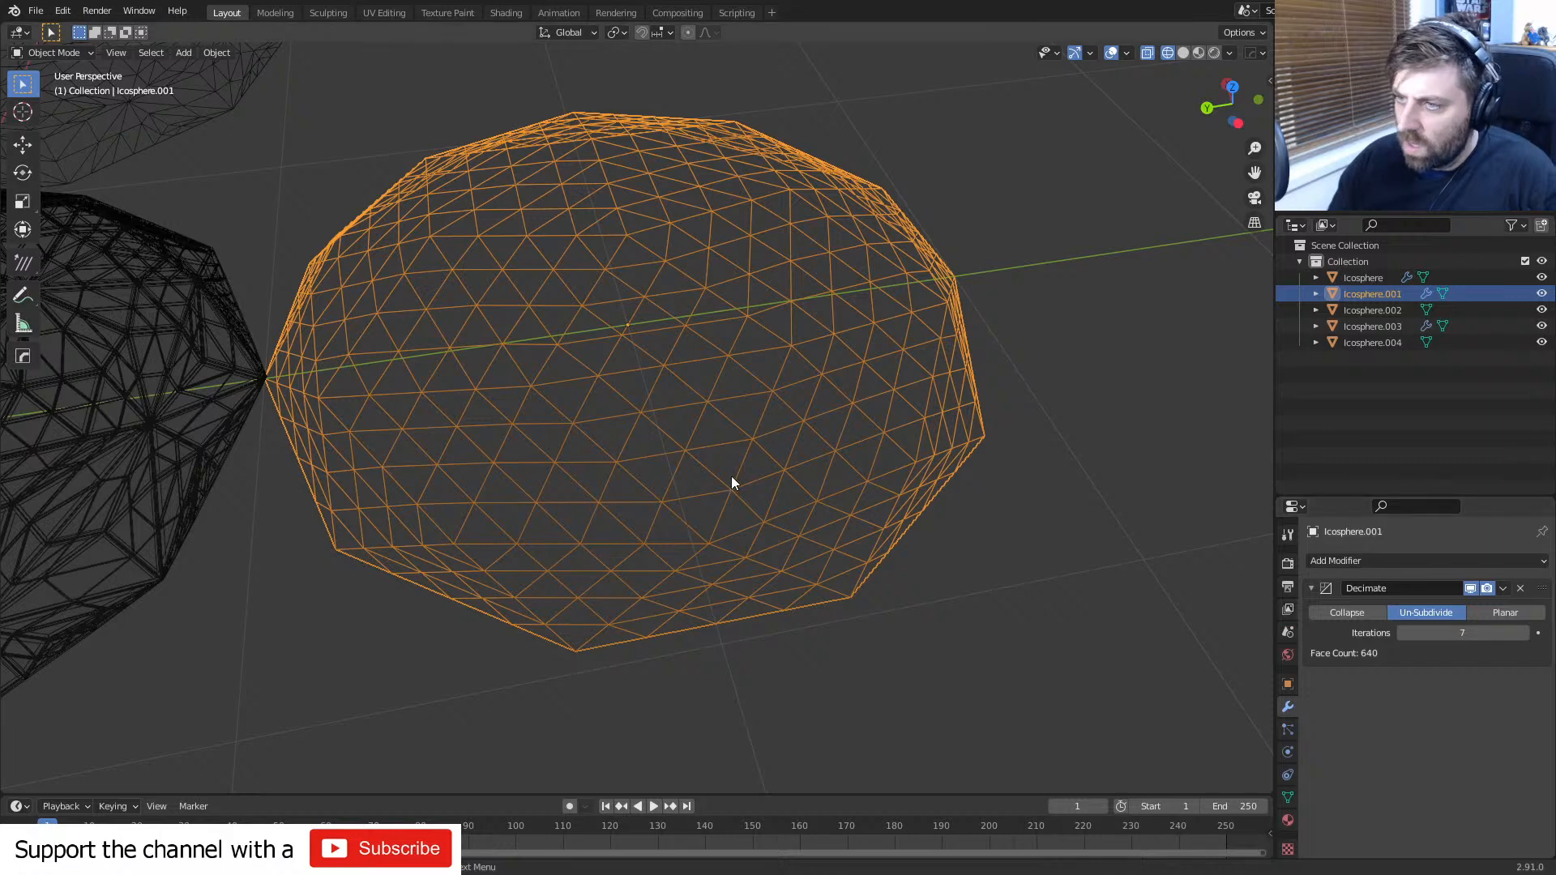
- Try applying the Un-Subdivide Decimate modifier, and undo back to the modifier's Collapse mode
key(ctrl+a)
key(Tab)
key(Tab)
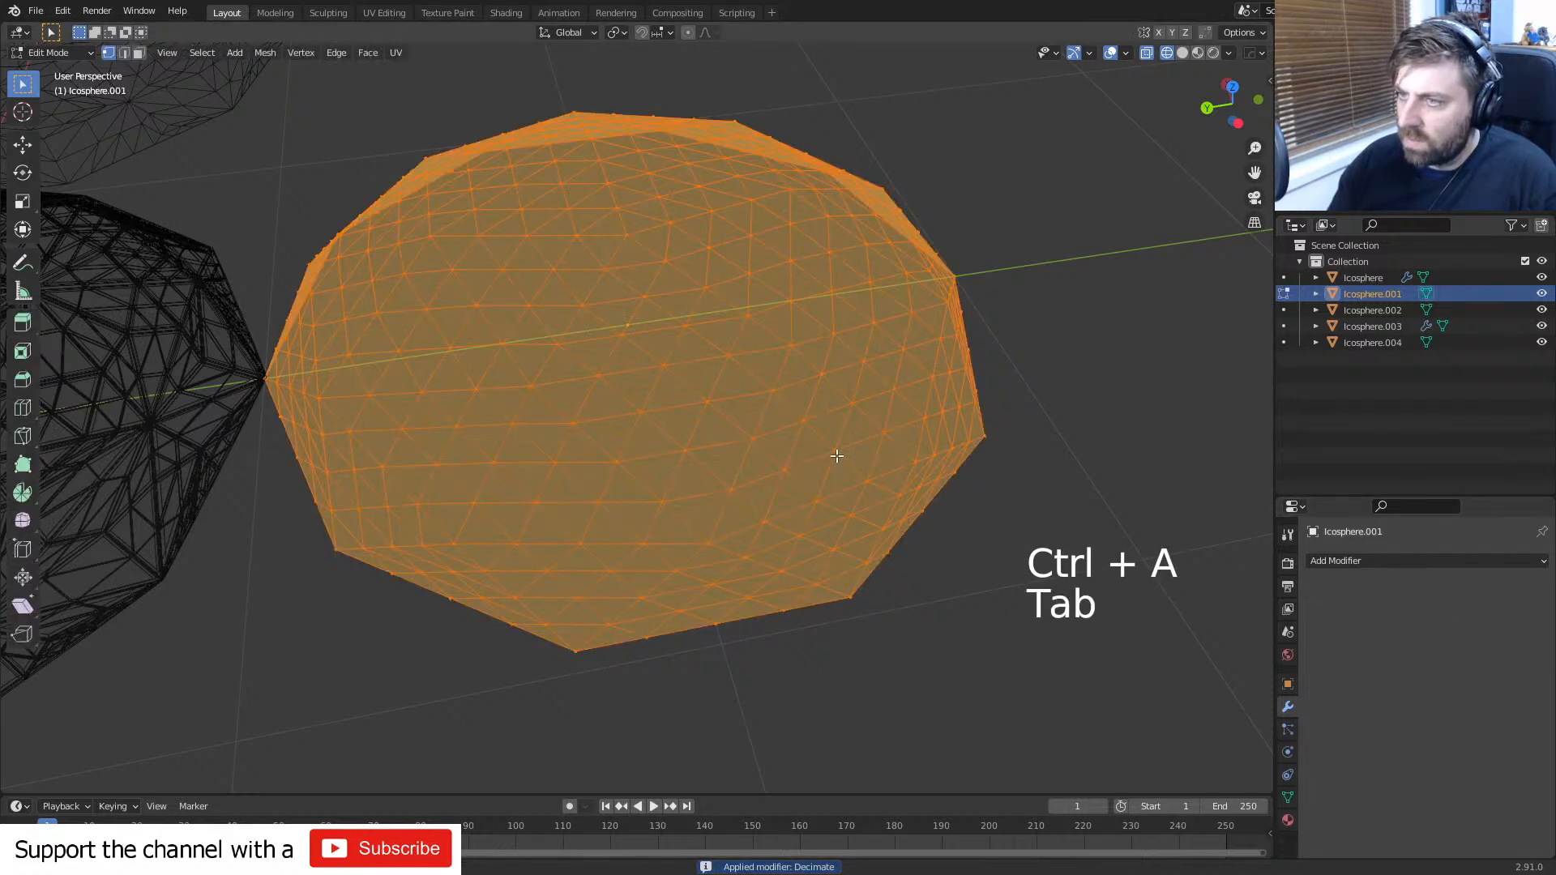
key(ctrl+z)
key(ctrl+z)
key(ctrl+z)
key(ctrl+z)
key(ctrl+z)
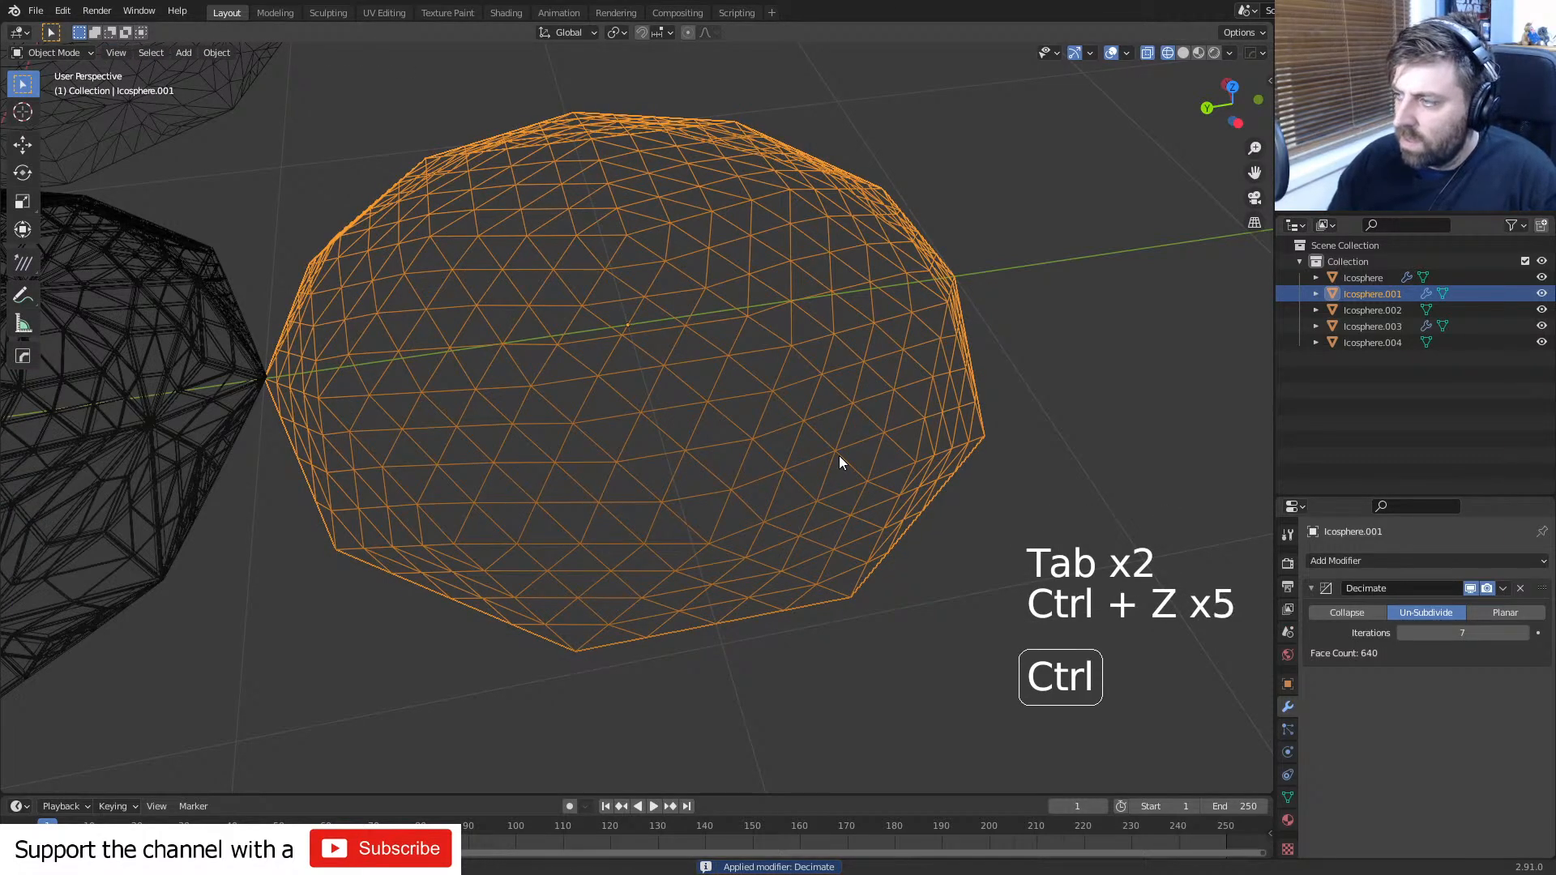
key(ctrl+z)
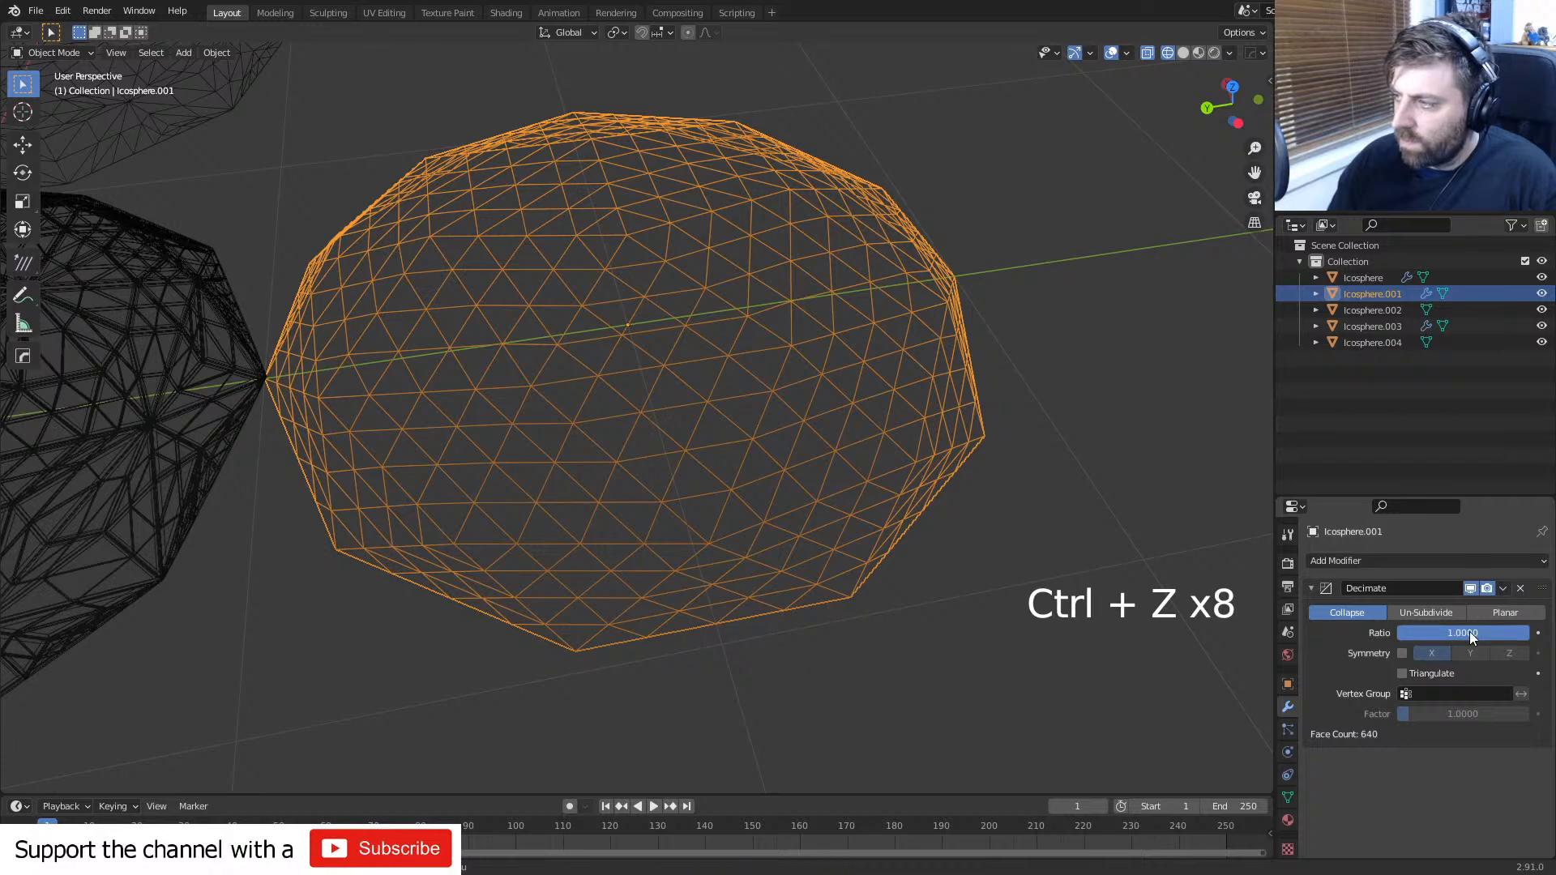
- Remove the Decimate modifier after trying its Planar mode, and hide the evenly triangulated dome
click(1510, 613)
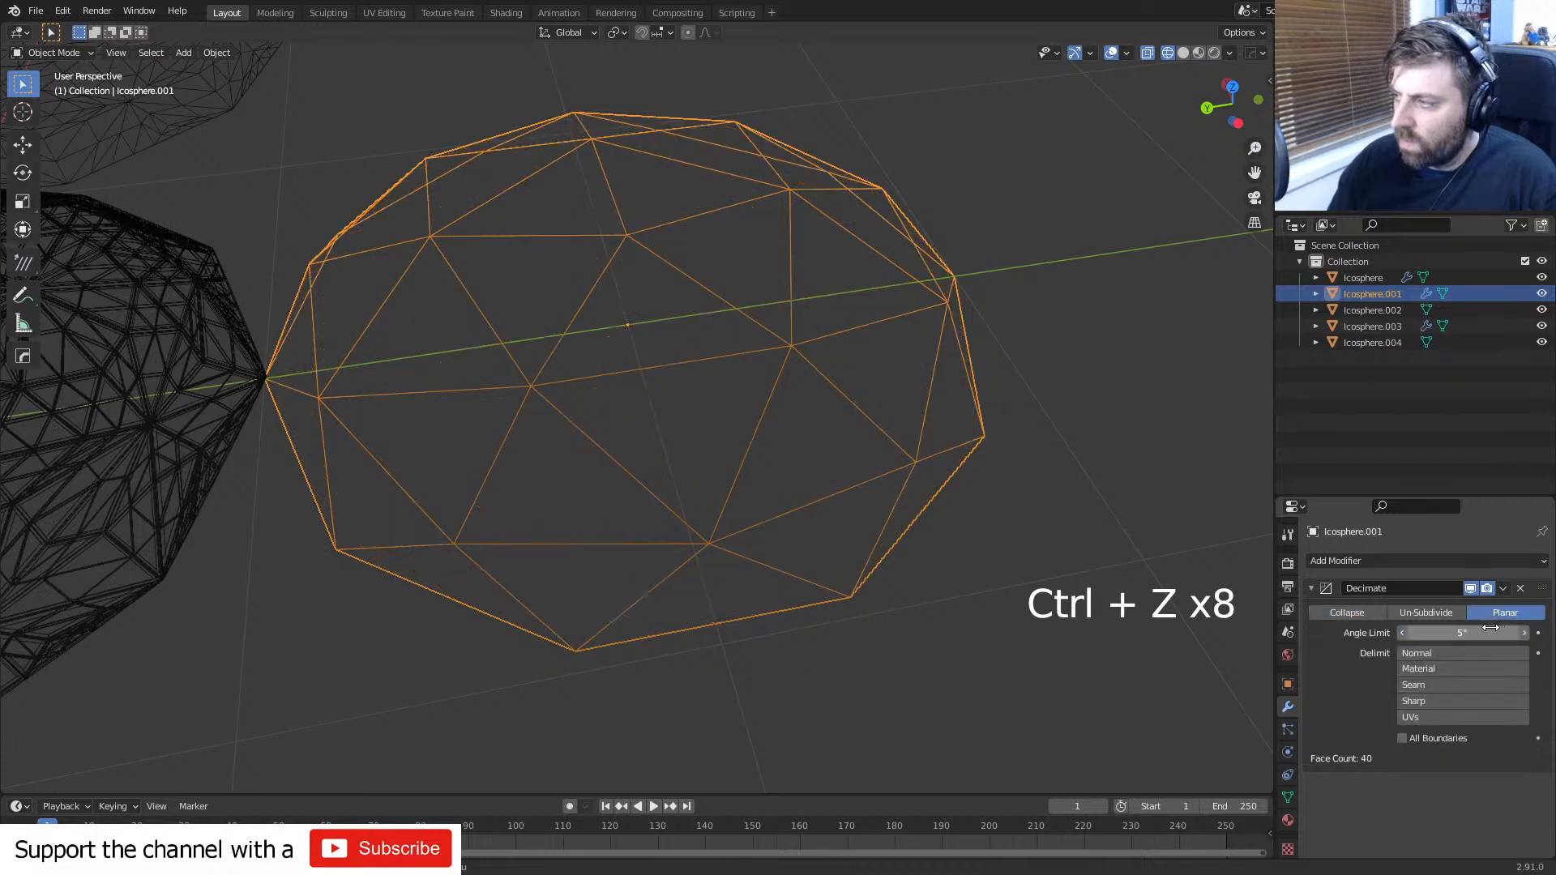
click(1520, 588)
scroll(502, 413, down, 4)
shift+middle_drag(406, 397, 681, 413)
middle_drag(729, 396, 810, 393)
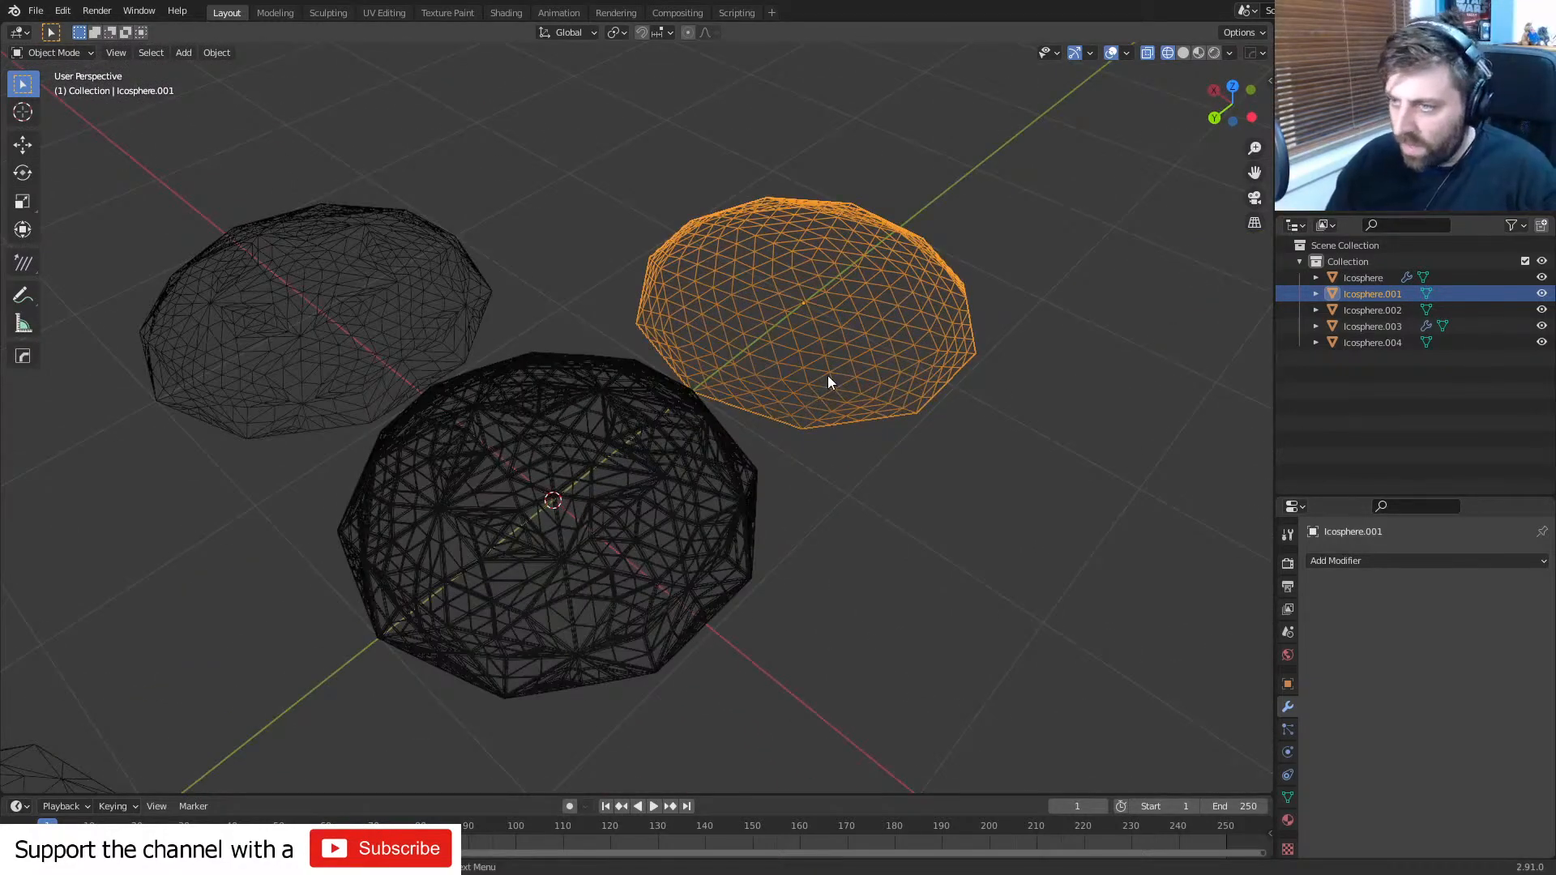
key(h)
- Examine the thick and thin nested strut frames up close in wireframe
scroll(659, 478, up, 3)
click(659, 478)
shift+middle_drag(624, 504, 650, 401)
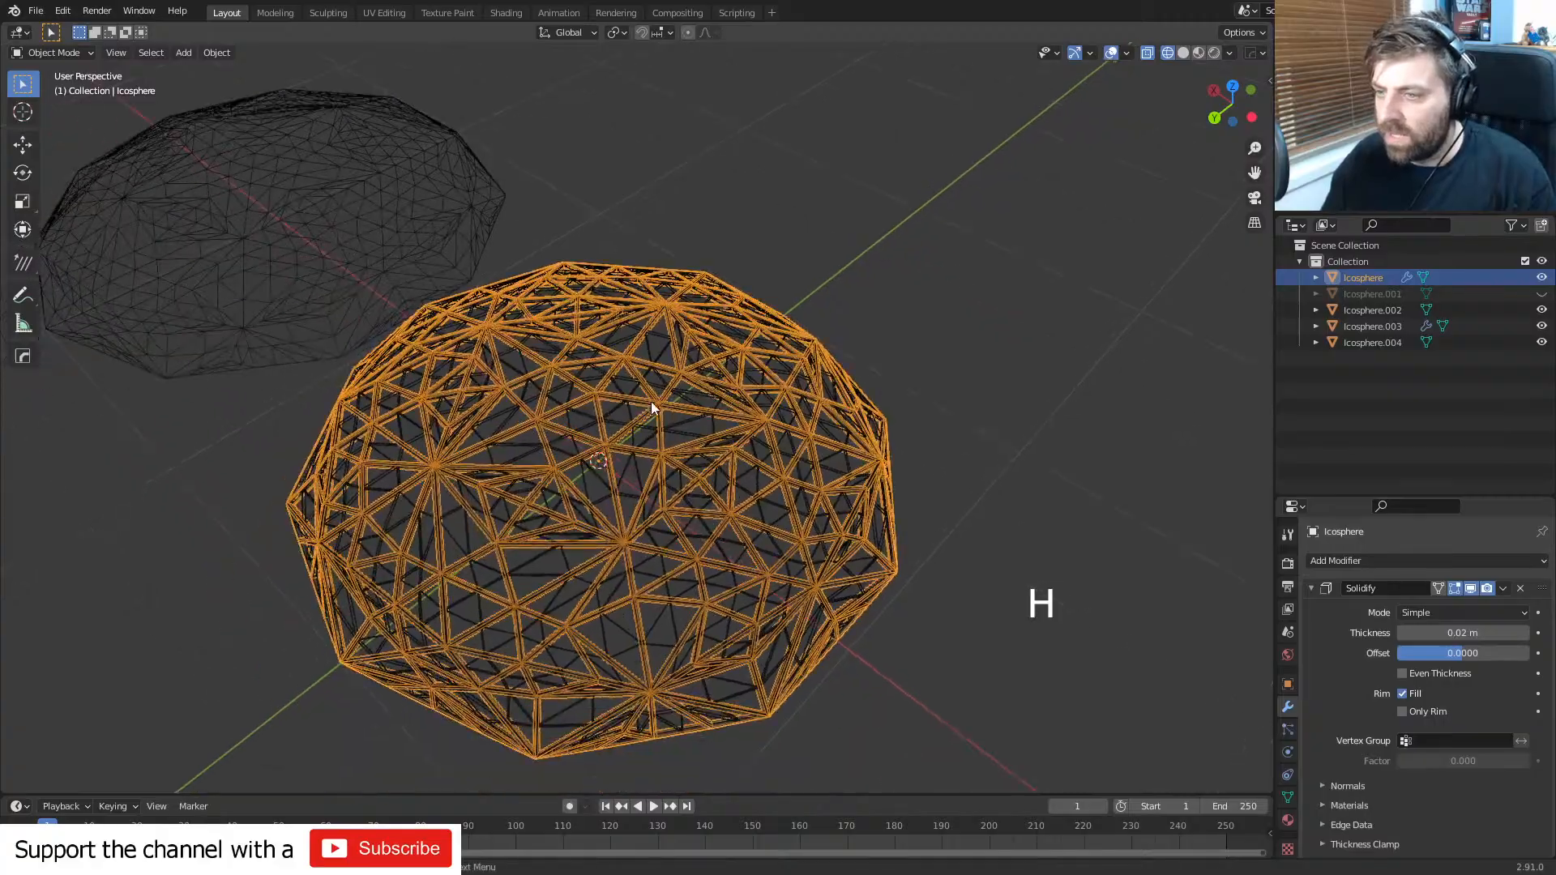
scroll(690, 554, up, 4)
middle_drag(606, 572, 462, 381)
scroll(744, 397, down, 3)
scroll(571, 392, down, 4)
shift+middle_drag(462, 381, 718, 437)
scroll(527, 476, down, 5)
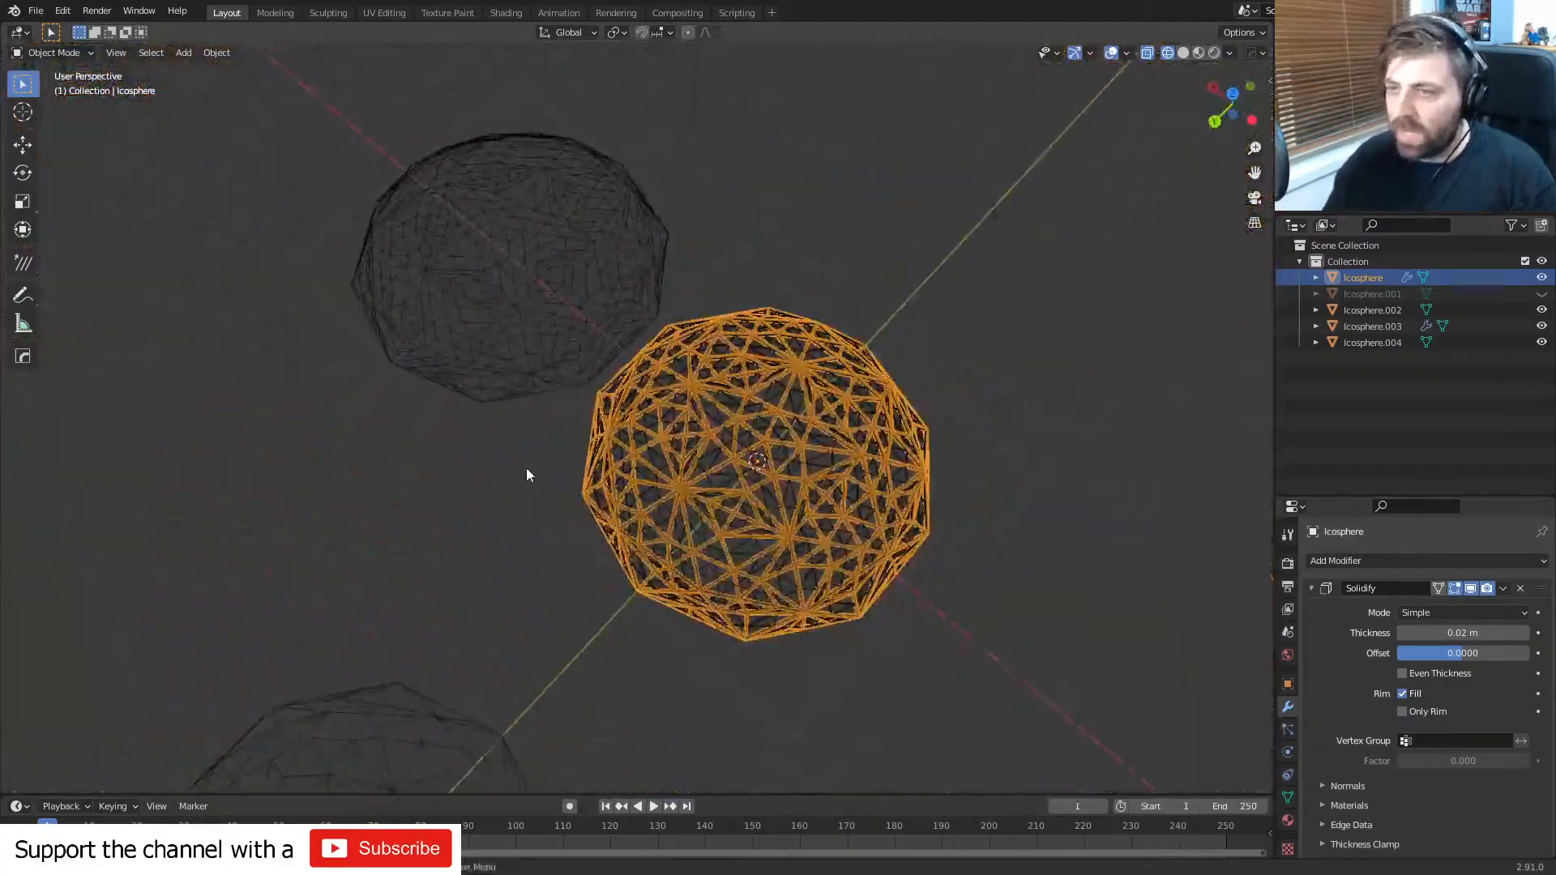
- Duplicate the coarser spare dome from the top view and place the copy over the strut frames at the origin
middle_drag(527, 476, 457, 613)
click(462, 638)
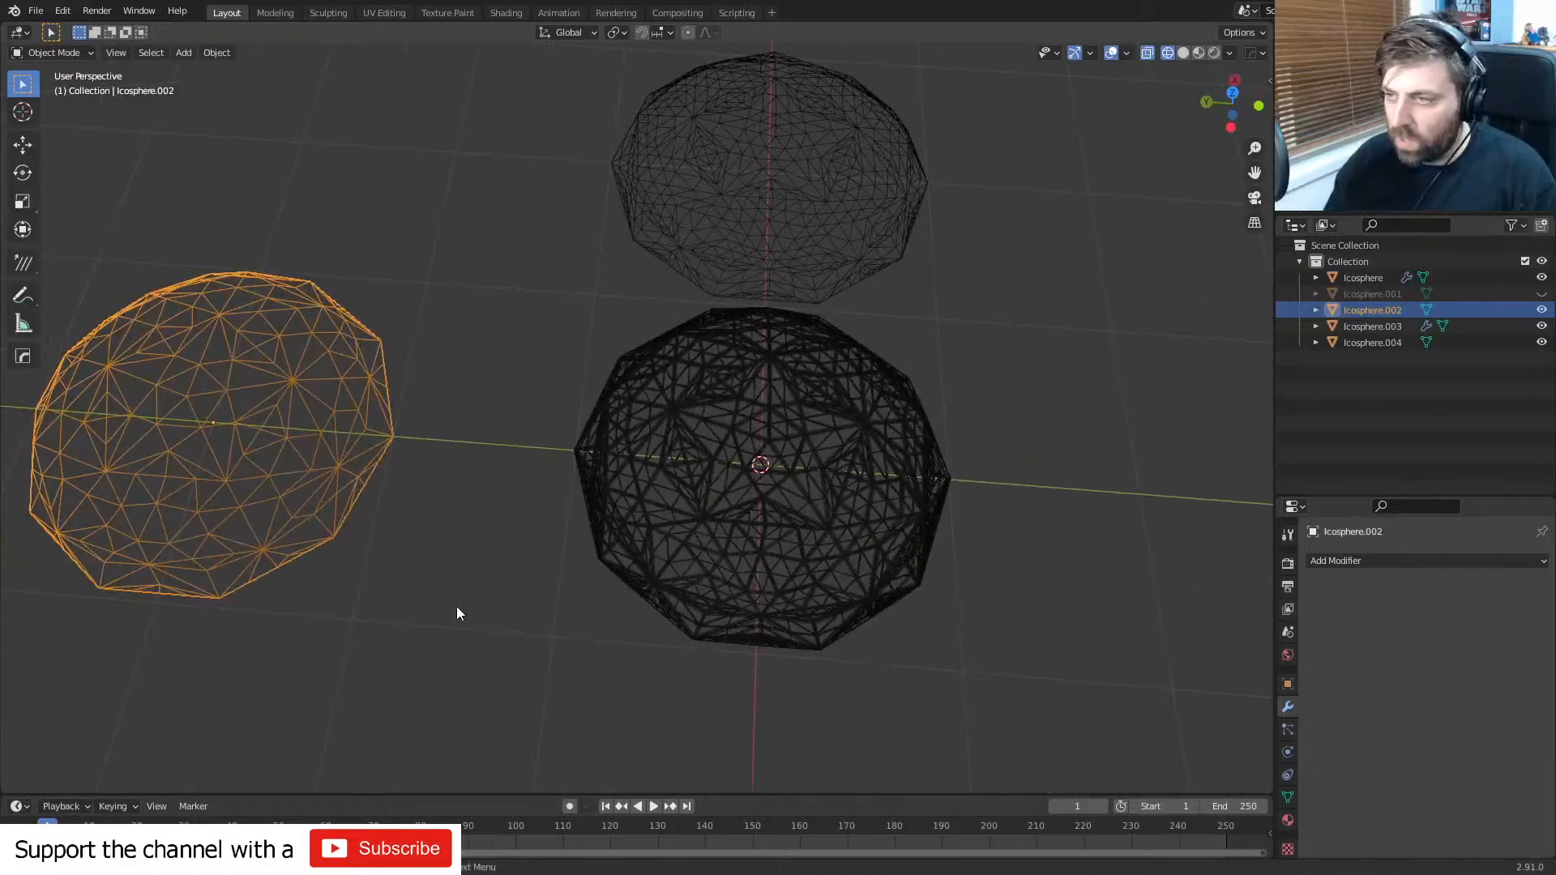
key(KP_7)
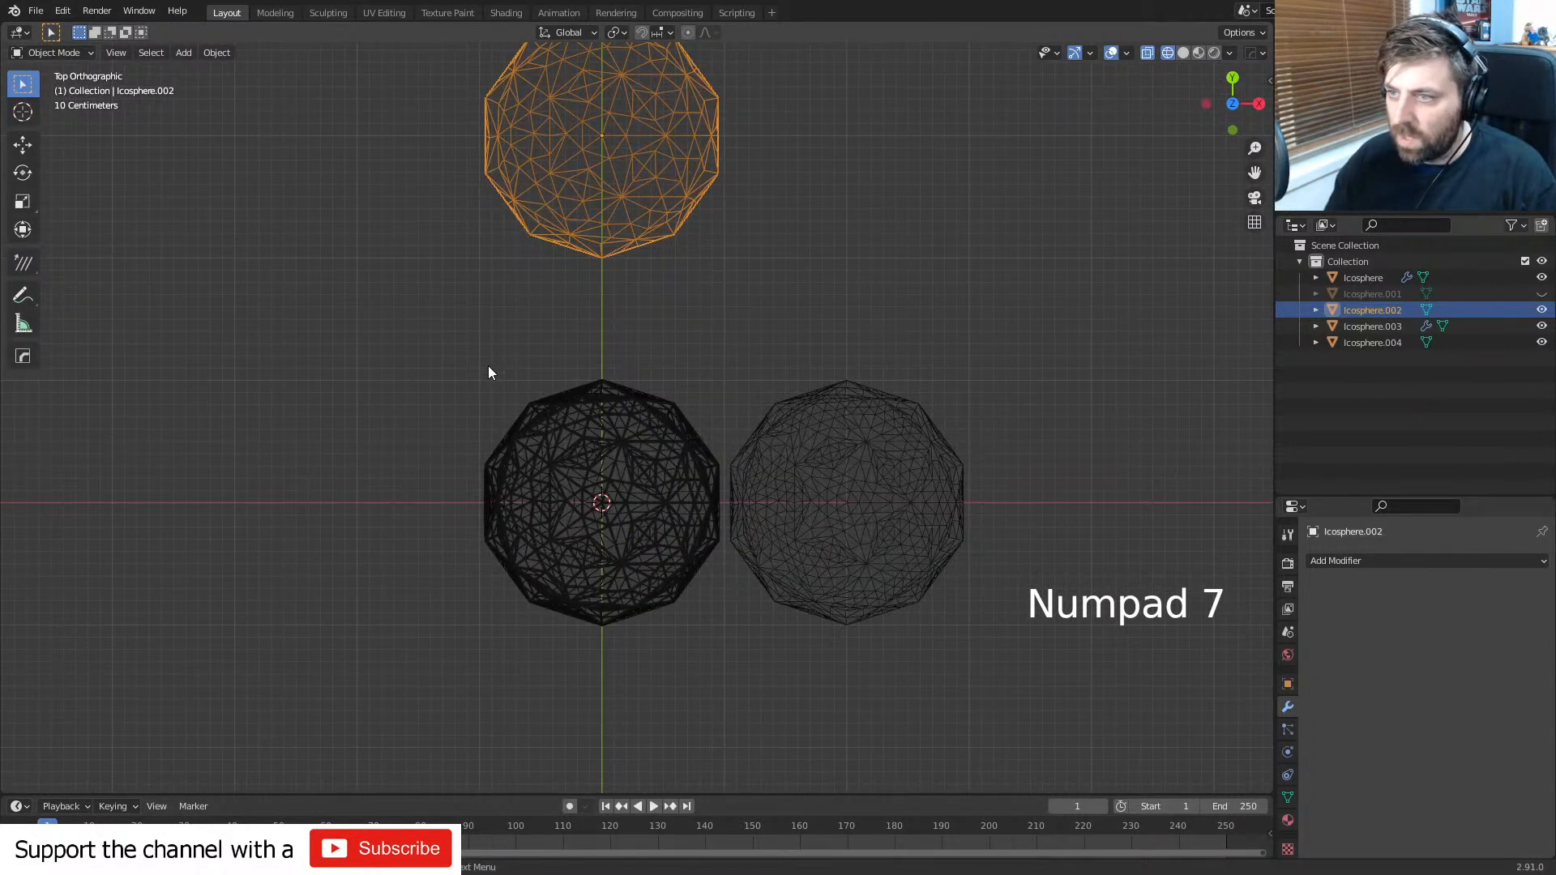
scroll(489, 368, up, 1)
key(shift+d)
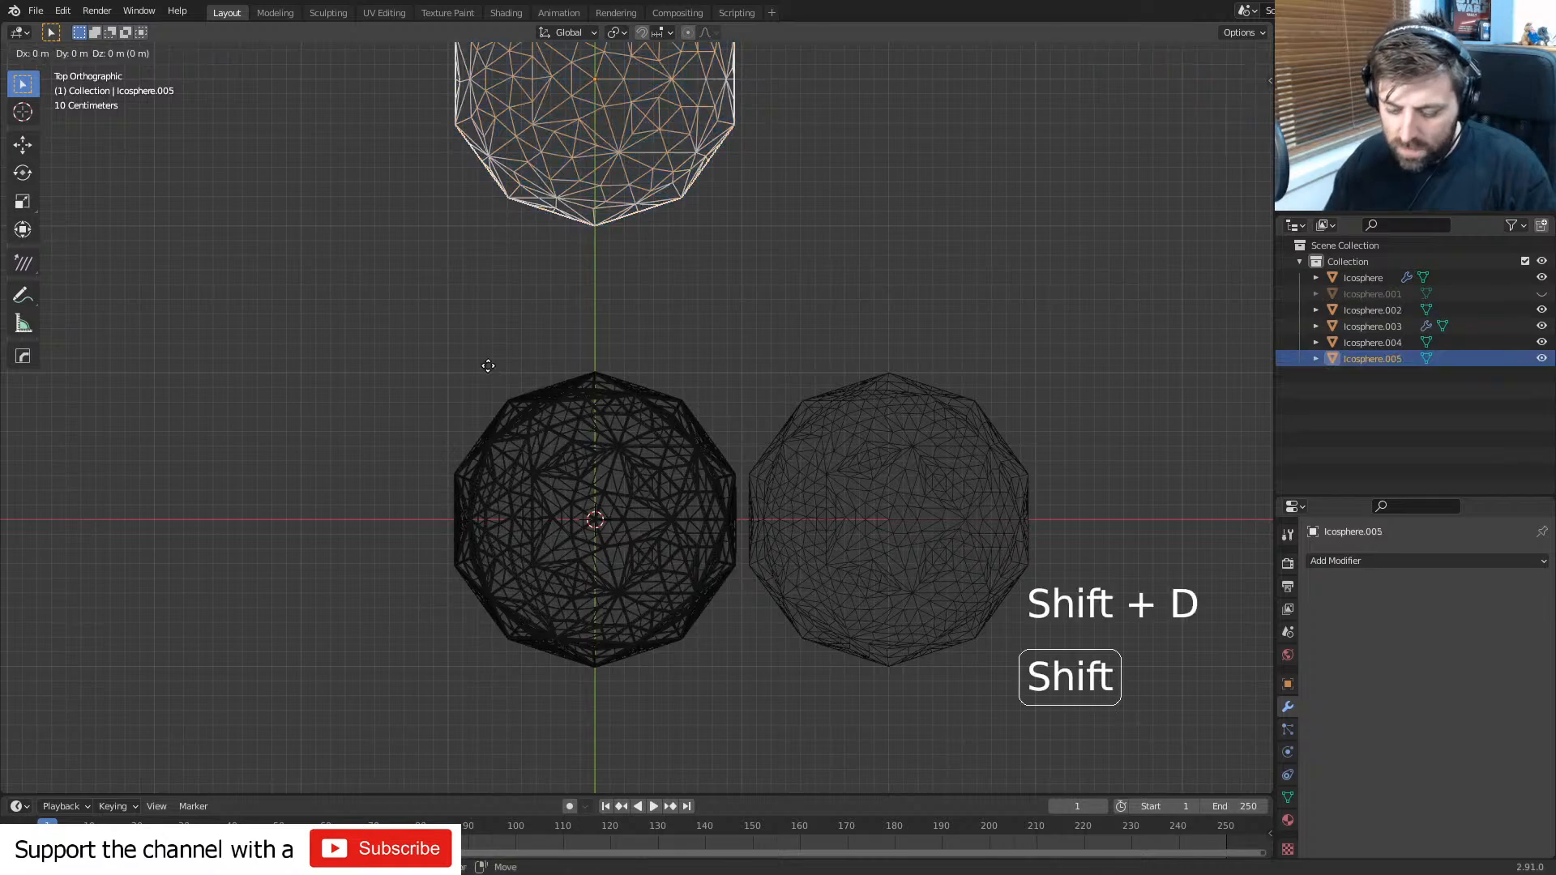
click(585, 57)
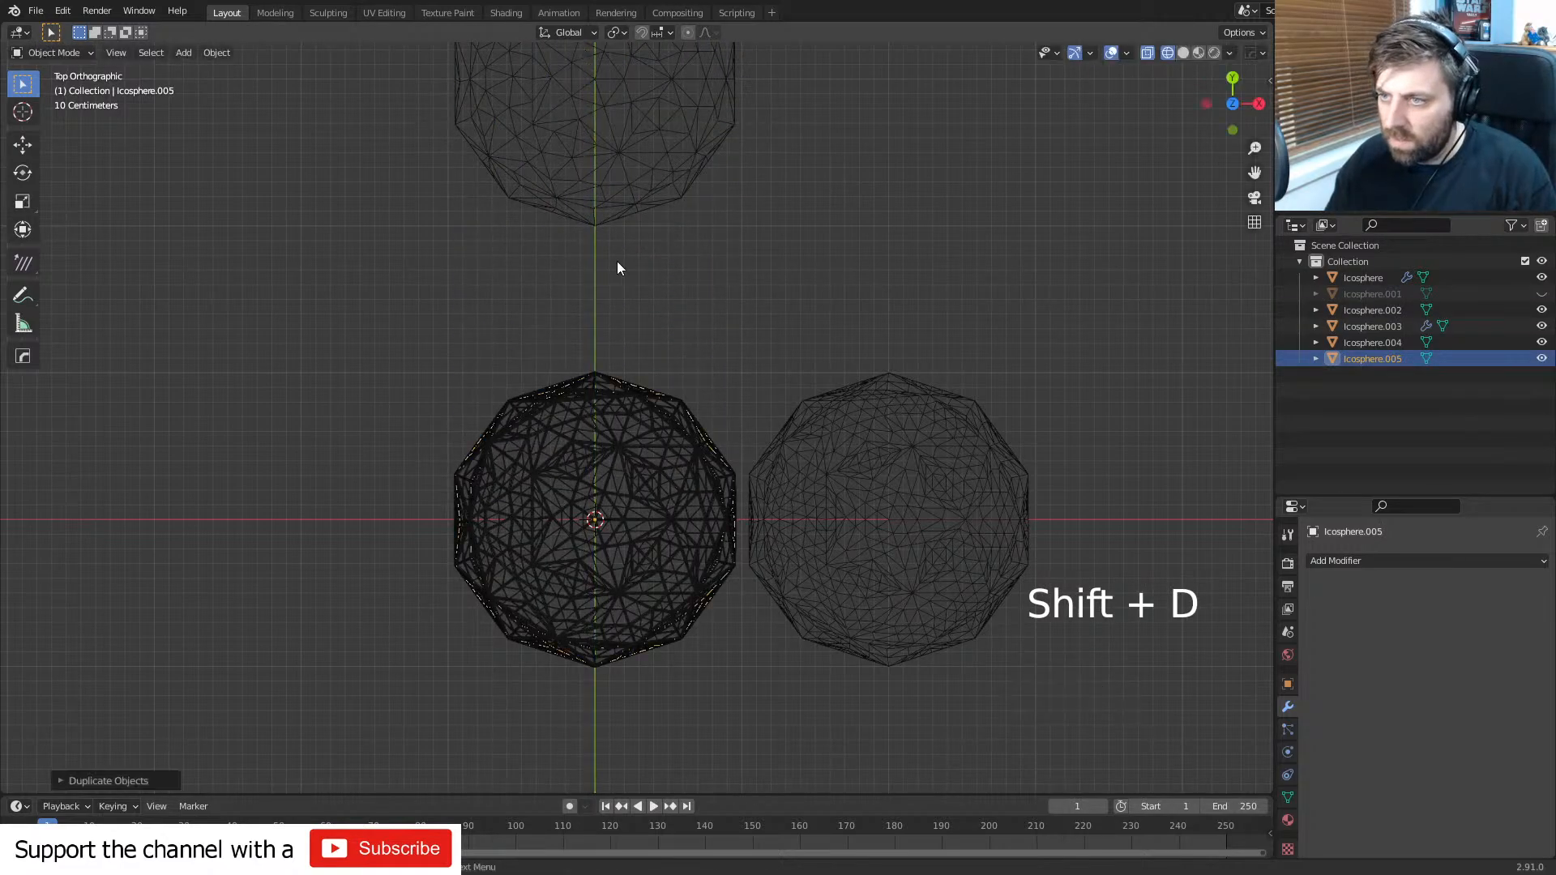
- Check in Edit Mode how the copied coarse dome's faces line up with the strut frames
scroll(554, 489, up, 5)
middle_drag(554, 489, 709, 409)
middle_drag(709, 410, 676, 454)
scroll(688, 458, up, 2)
scroll(675, 454, up, 1)
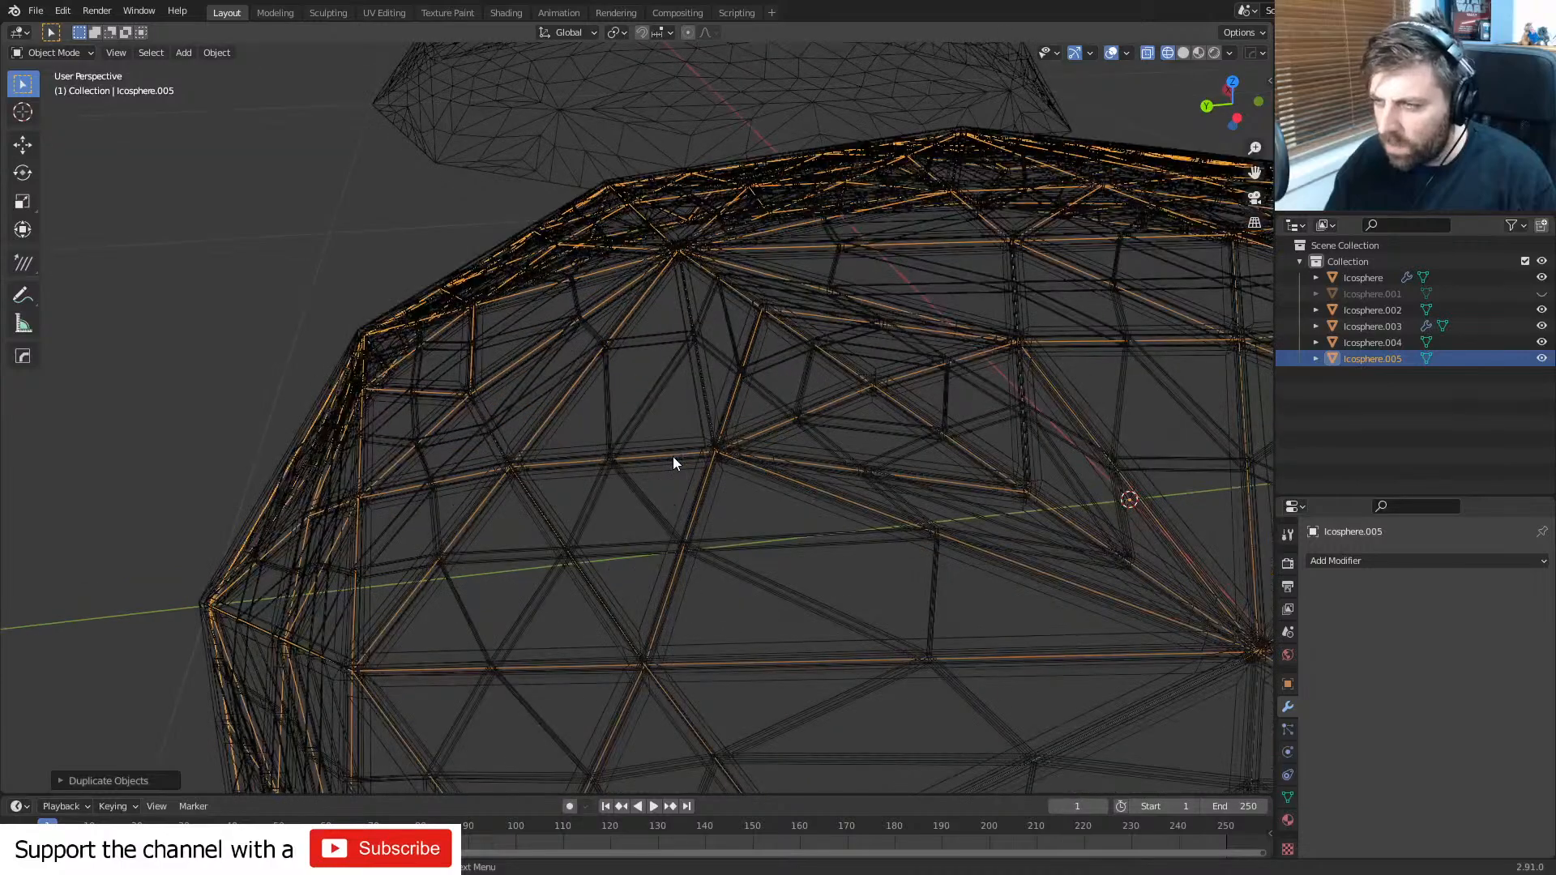
key(Tab)
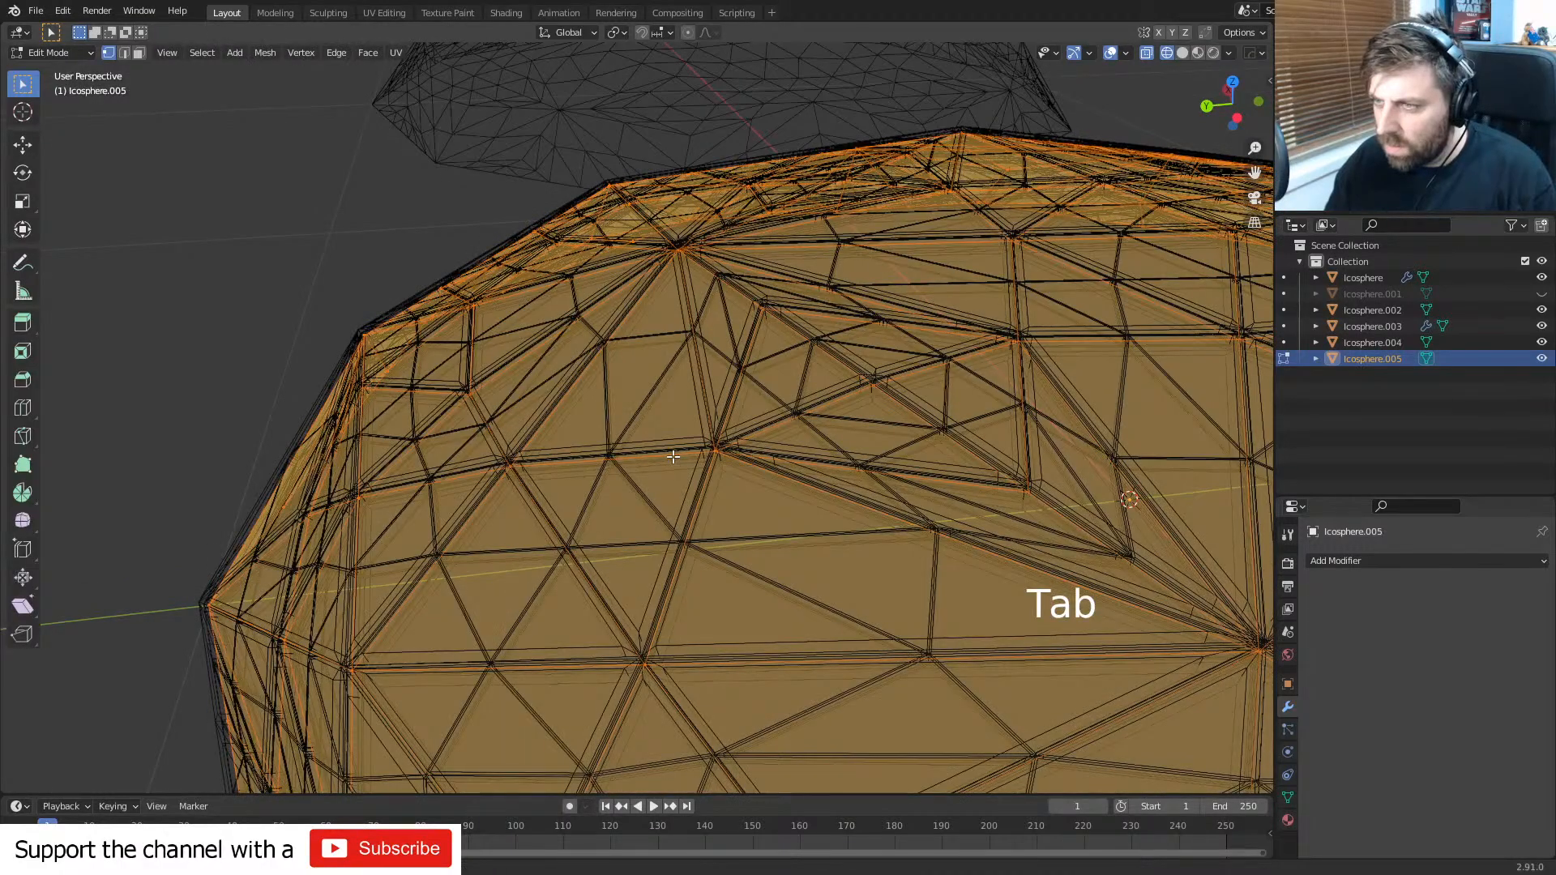
key(Tab)
key(Tab)
key(a)
key(a)
key(a)
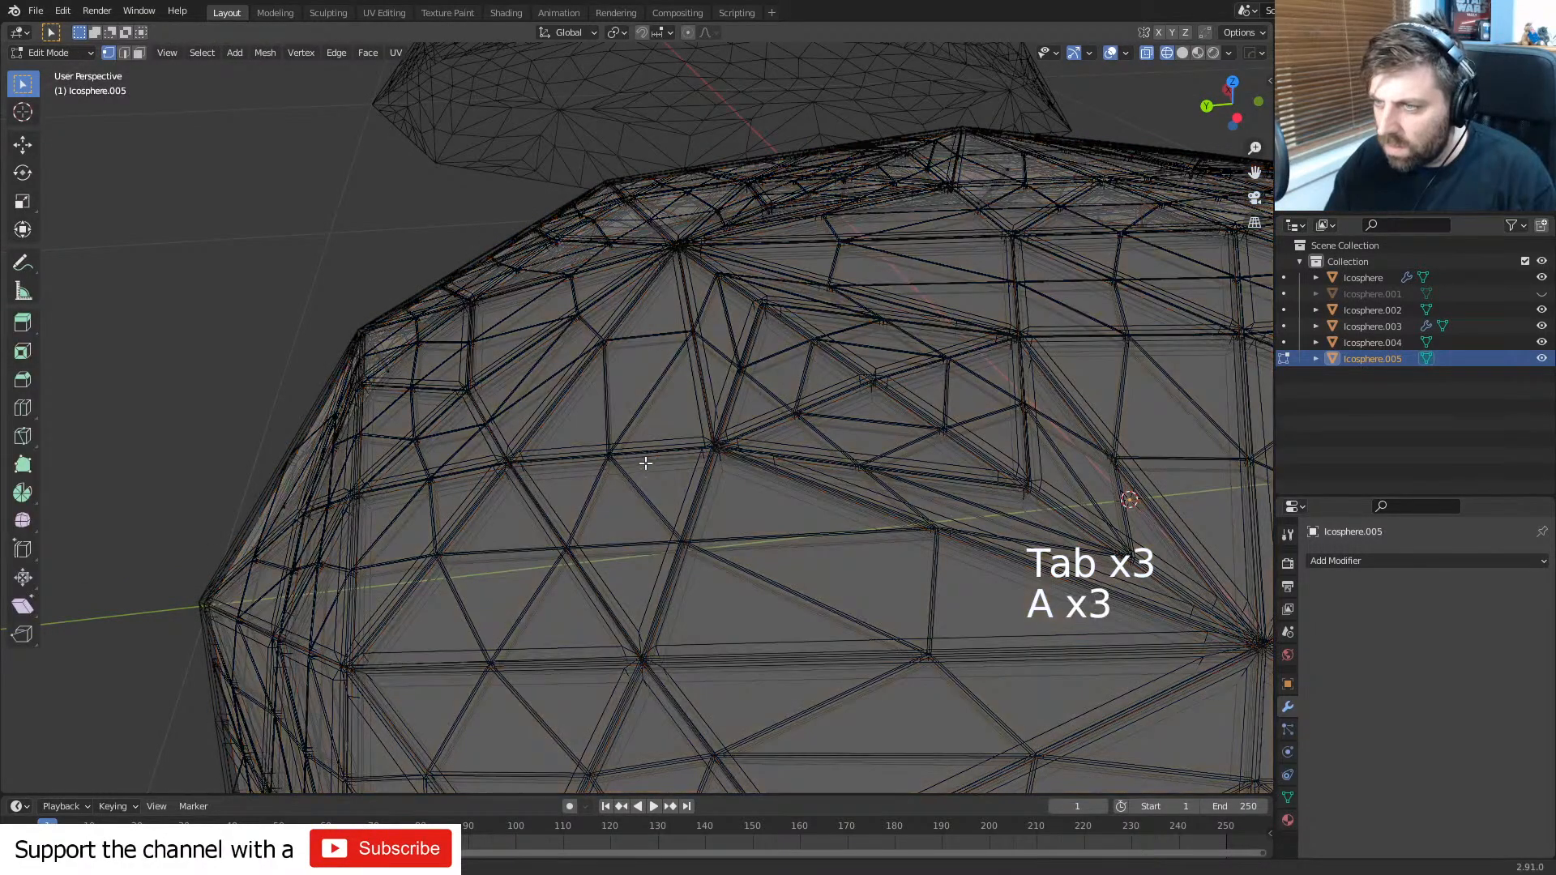
key(Tab)
- Delete the coarse dome copy that overlaps the strut frames
middle_drag(648, 473, 567, 505)
scroll(559, 494, down, 7)
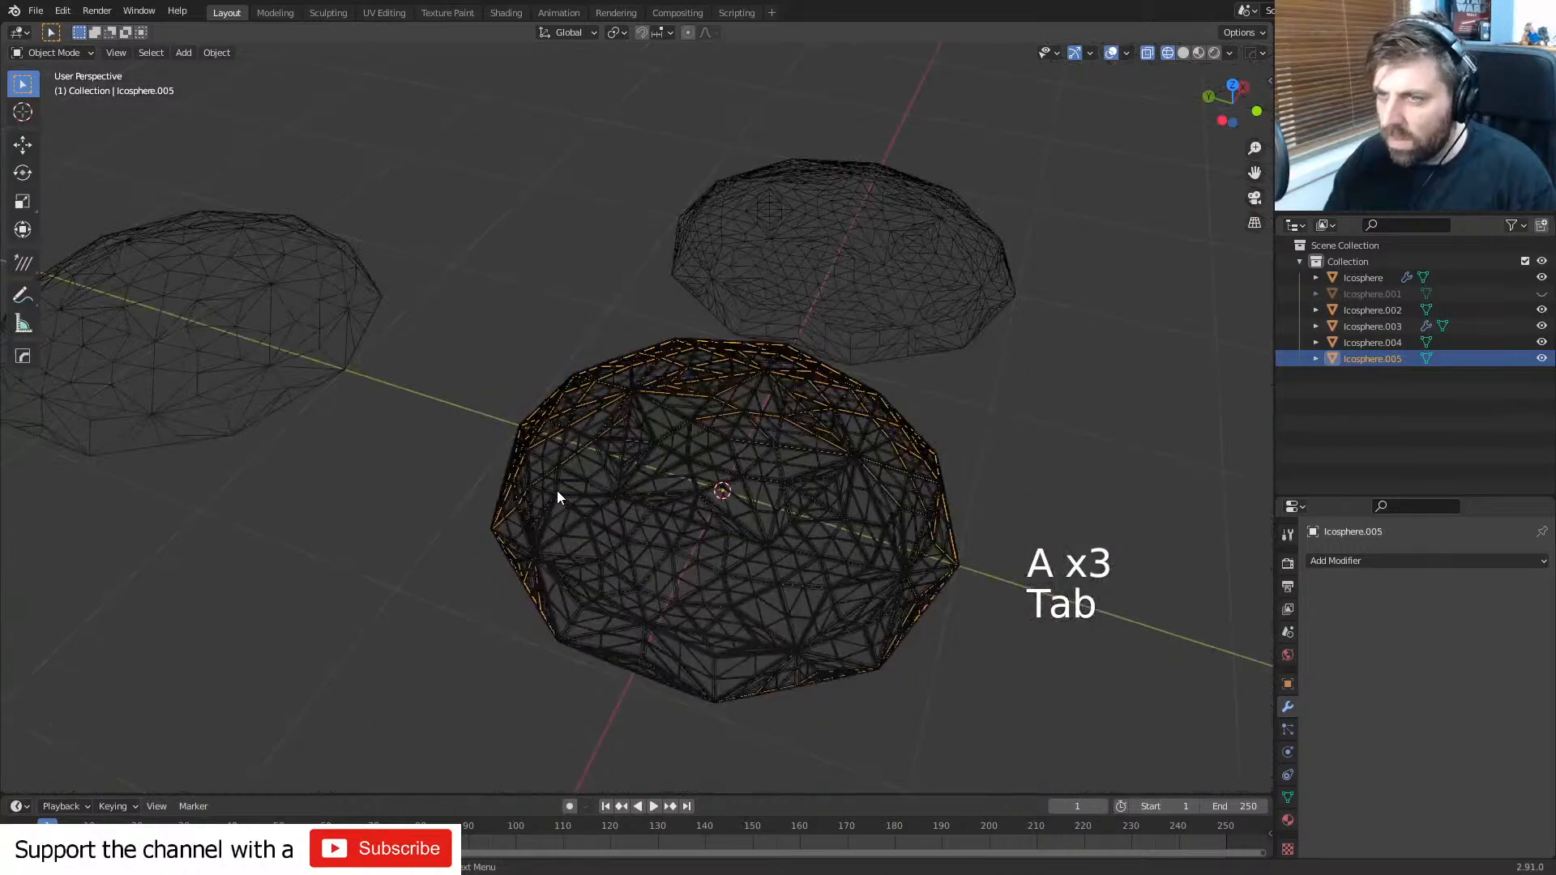
key(Tab)
key(Tab)
key(Tab)
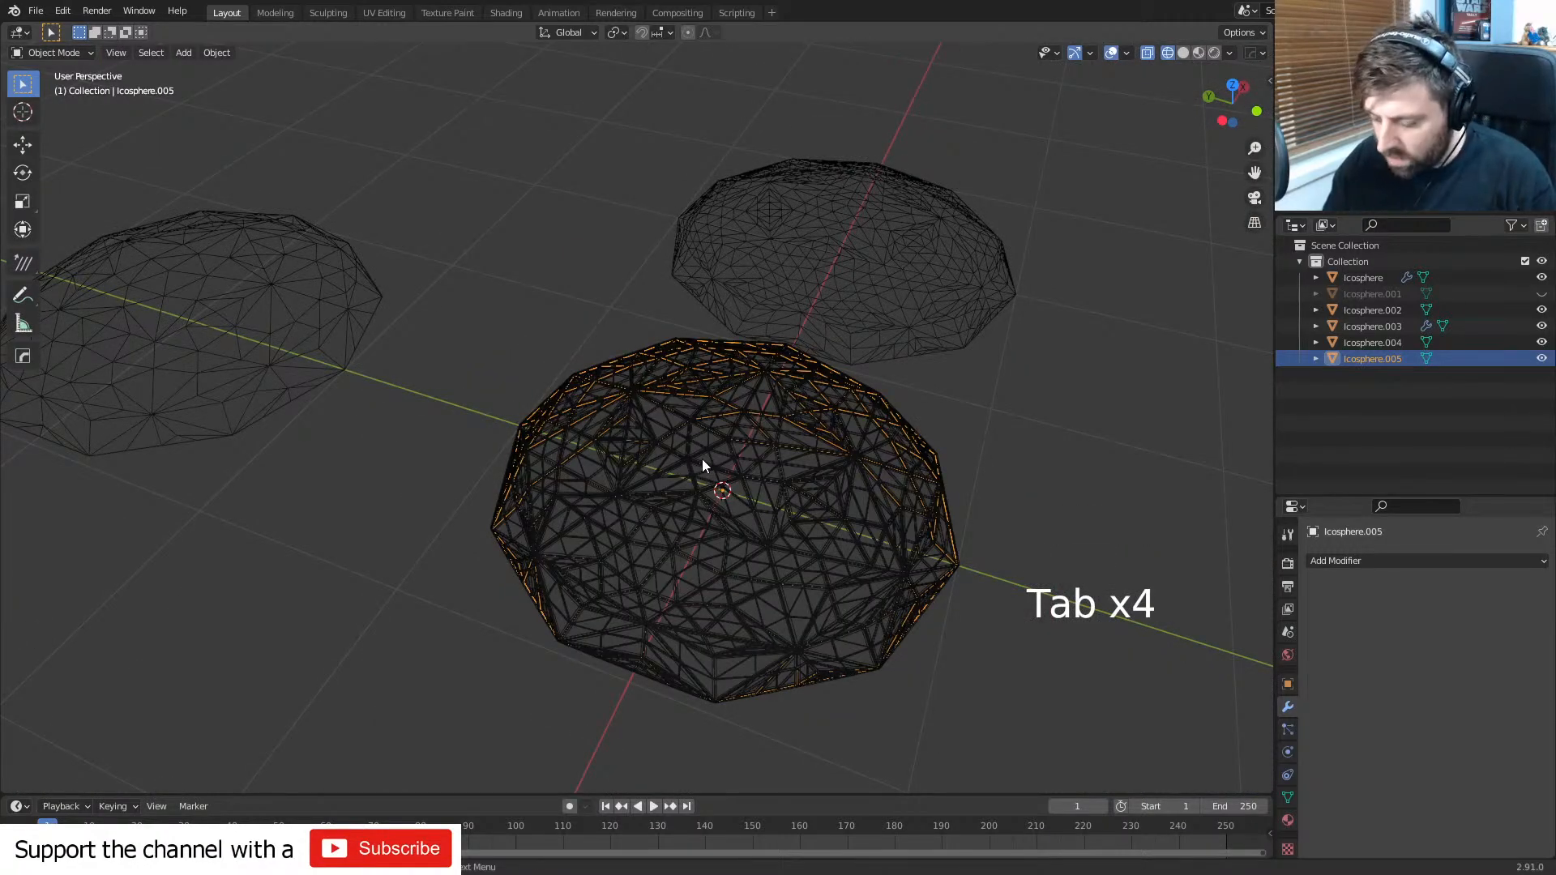
key(Delete)
- Duplicate the finely subdivided spare dome and snap the copy along the X axis onto the strut frames at the origin
click(904, 260)
middle_drag(904, 259, 824, 468)
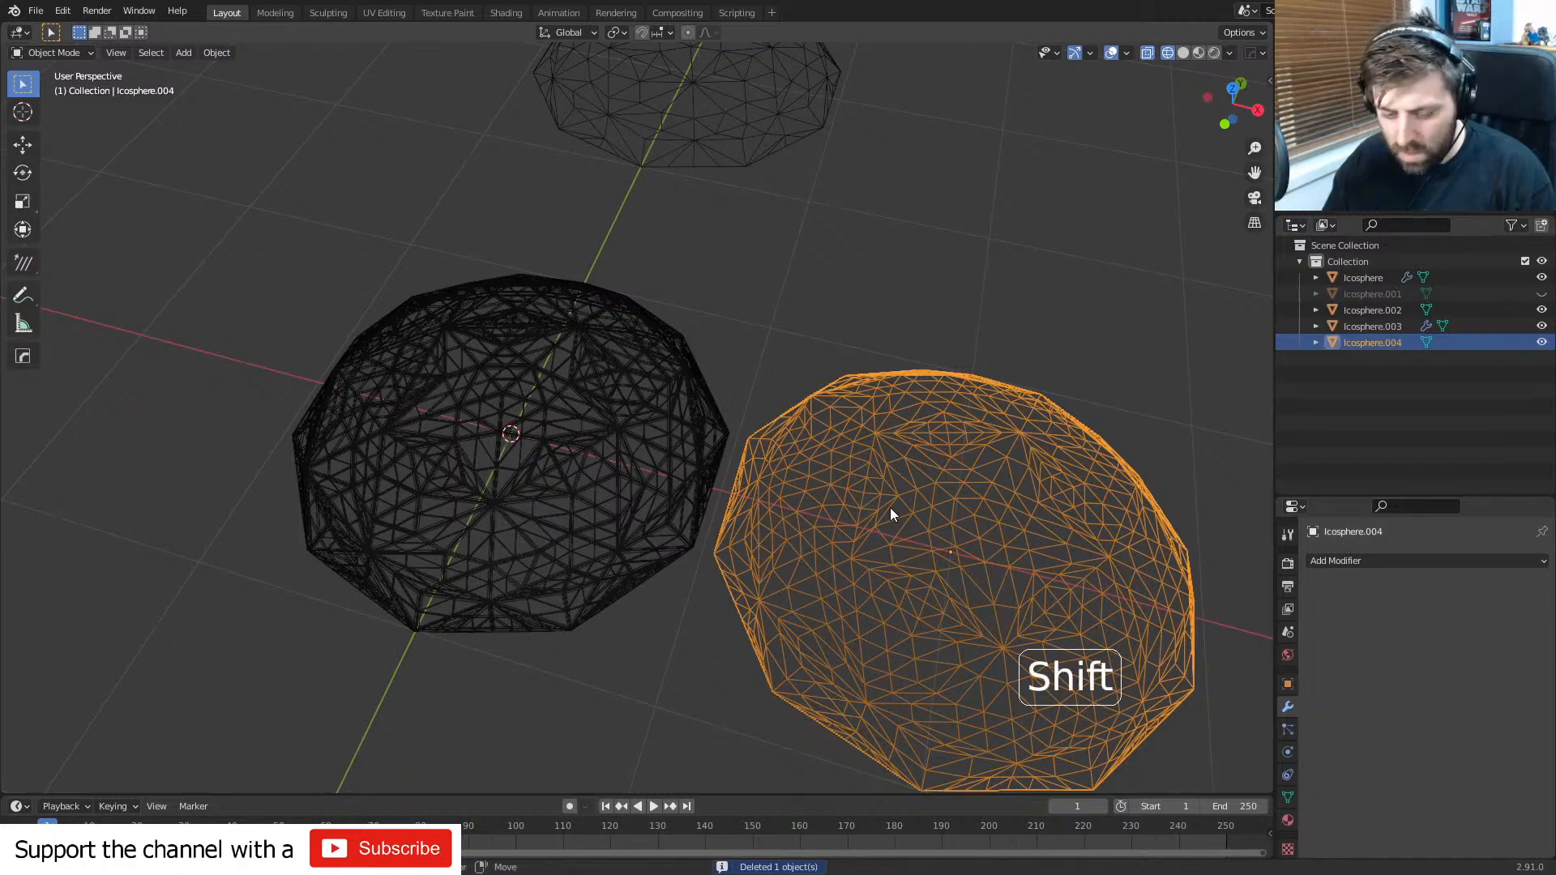
key(shift+d)
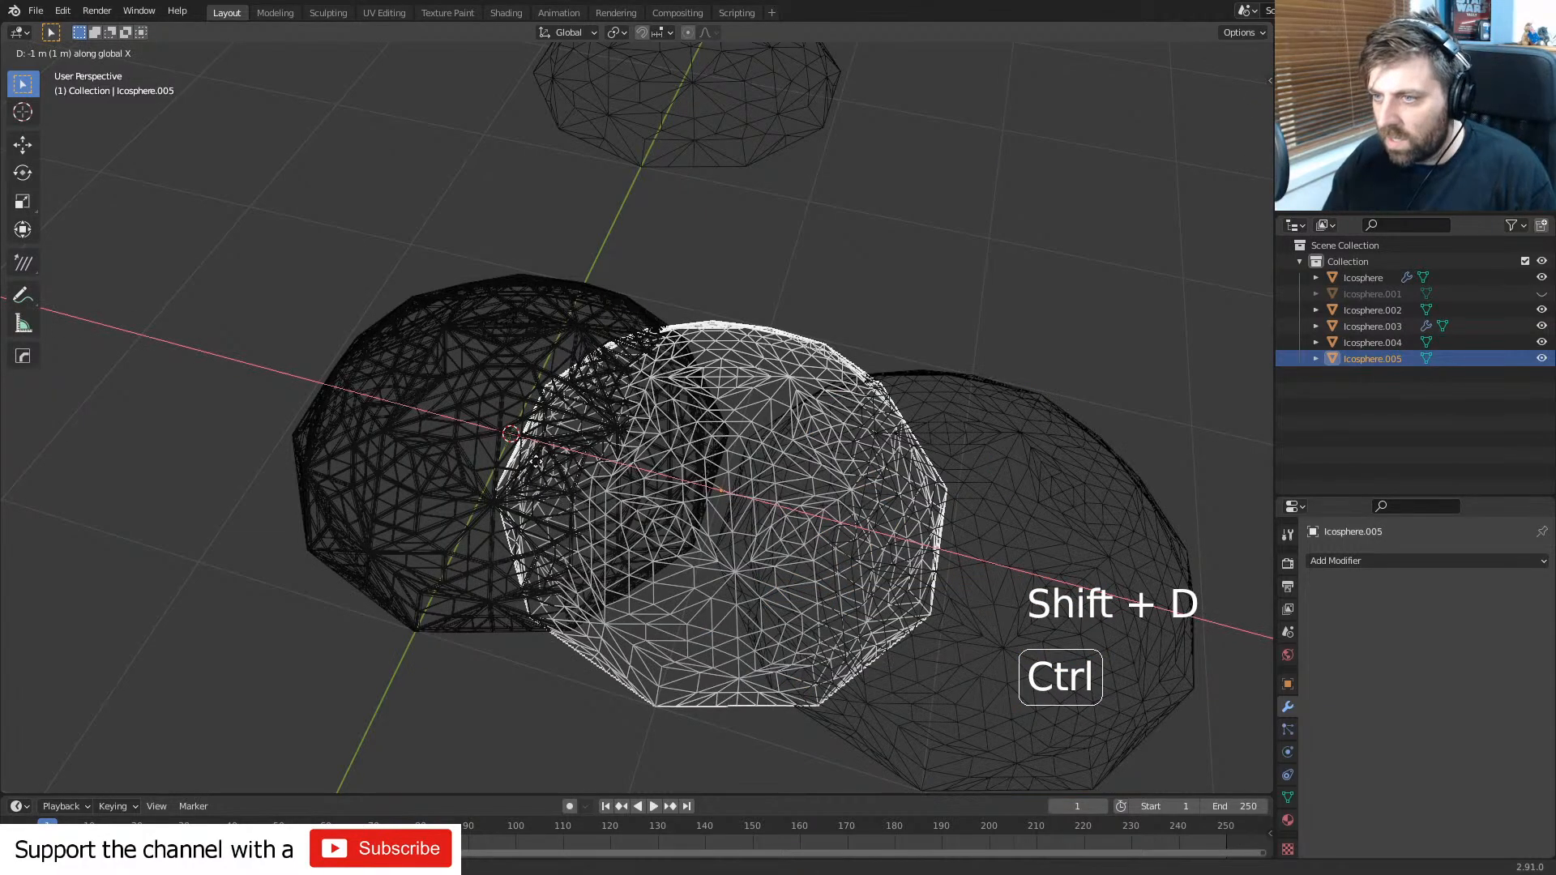
ctrl+click(479, 457)
scroll(488, 474, up, 4)
middle_drag(489, 474, 599, 467)
- Enter Edit Mode on the new subdivided dome copy and deselect all of its geometry
key(Tab)
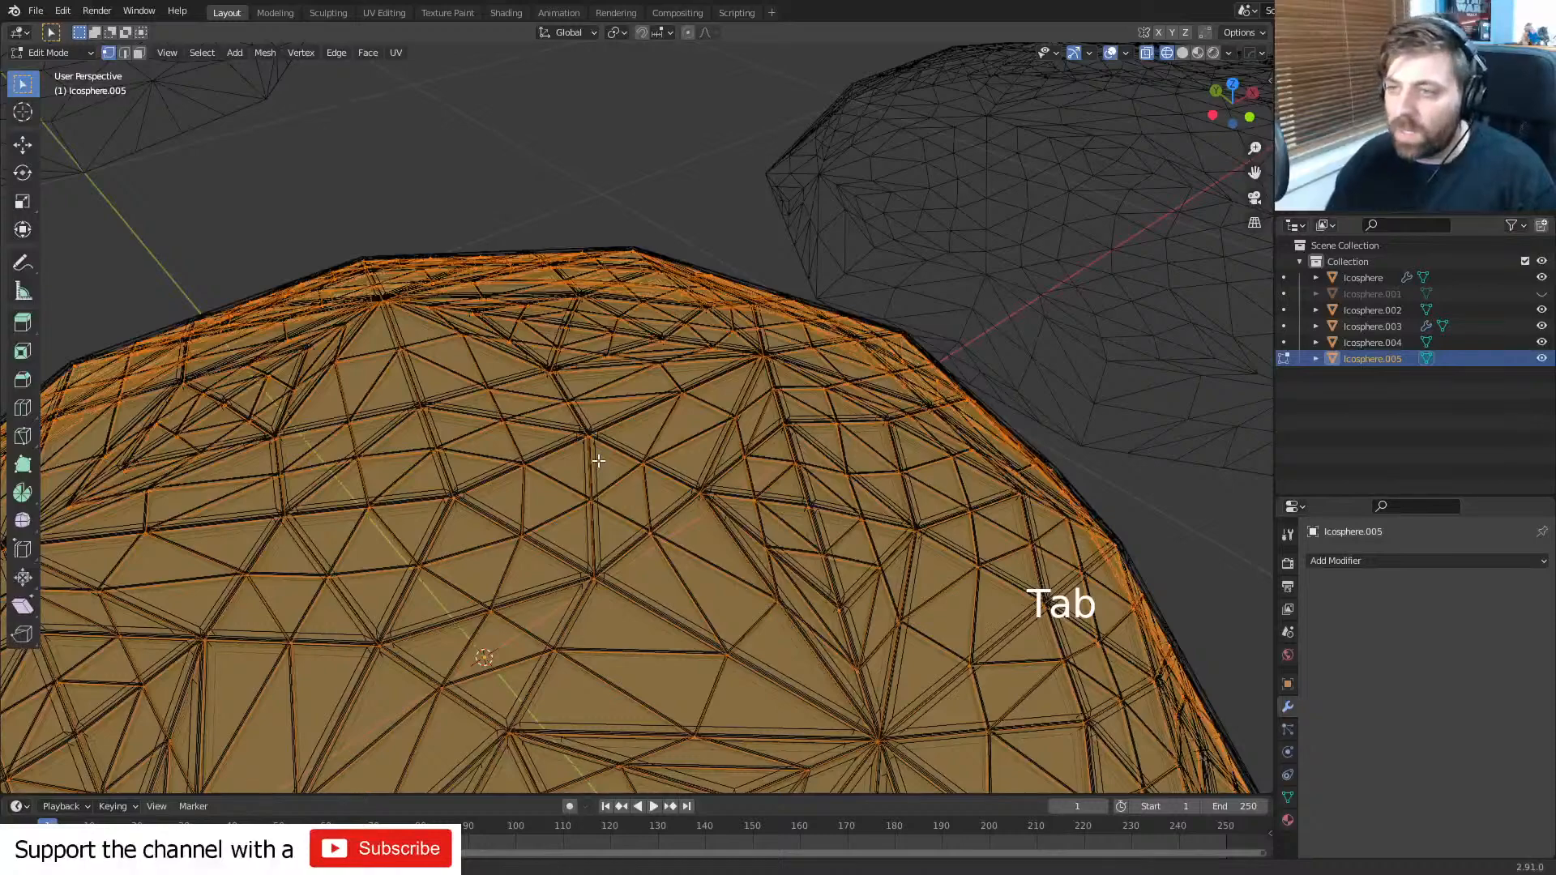
key(a)
scroll(596, 486, down, 3)
key(a)
key(a)
key(a)
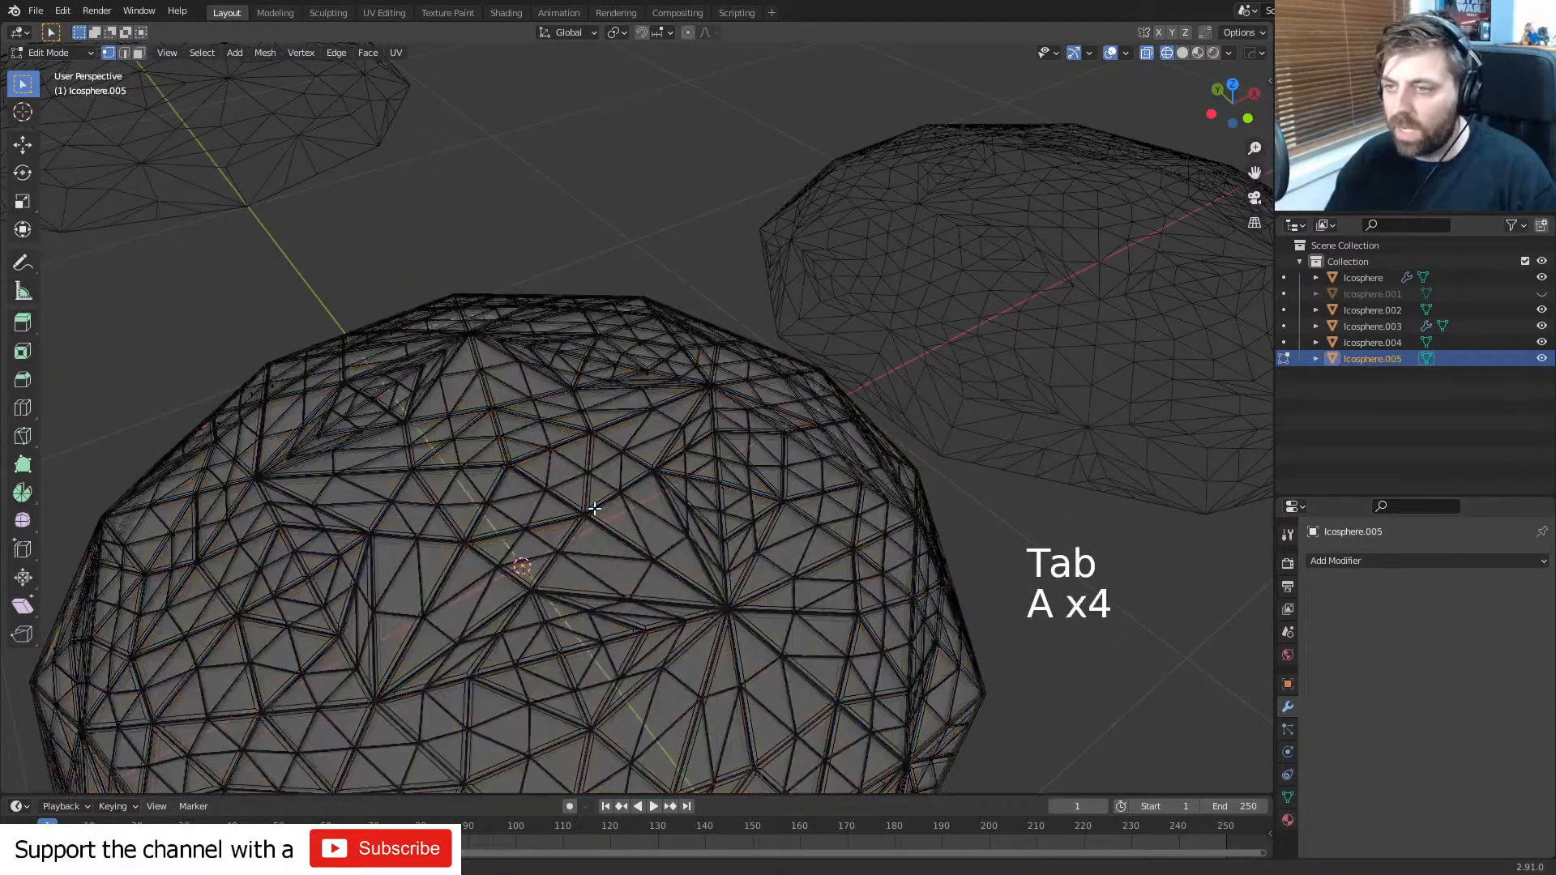
- Run Select Random on the subdivided dome copy, switch to face selection and expand the operator's settings
key(space)
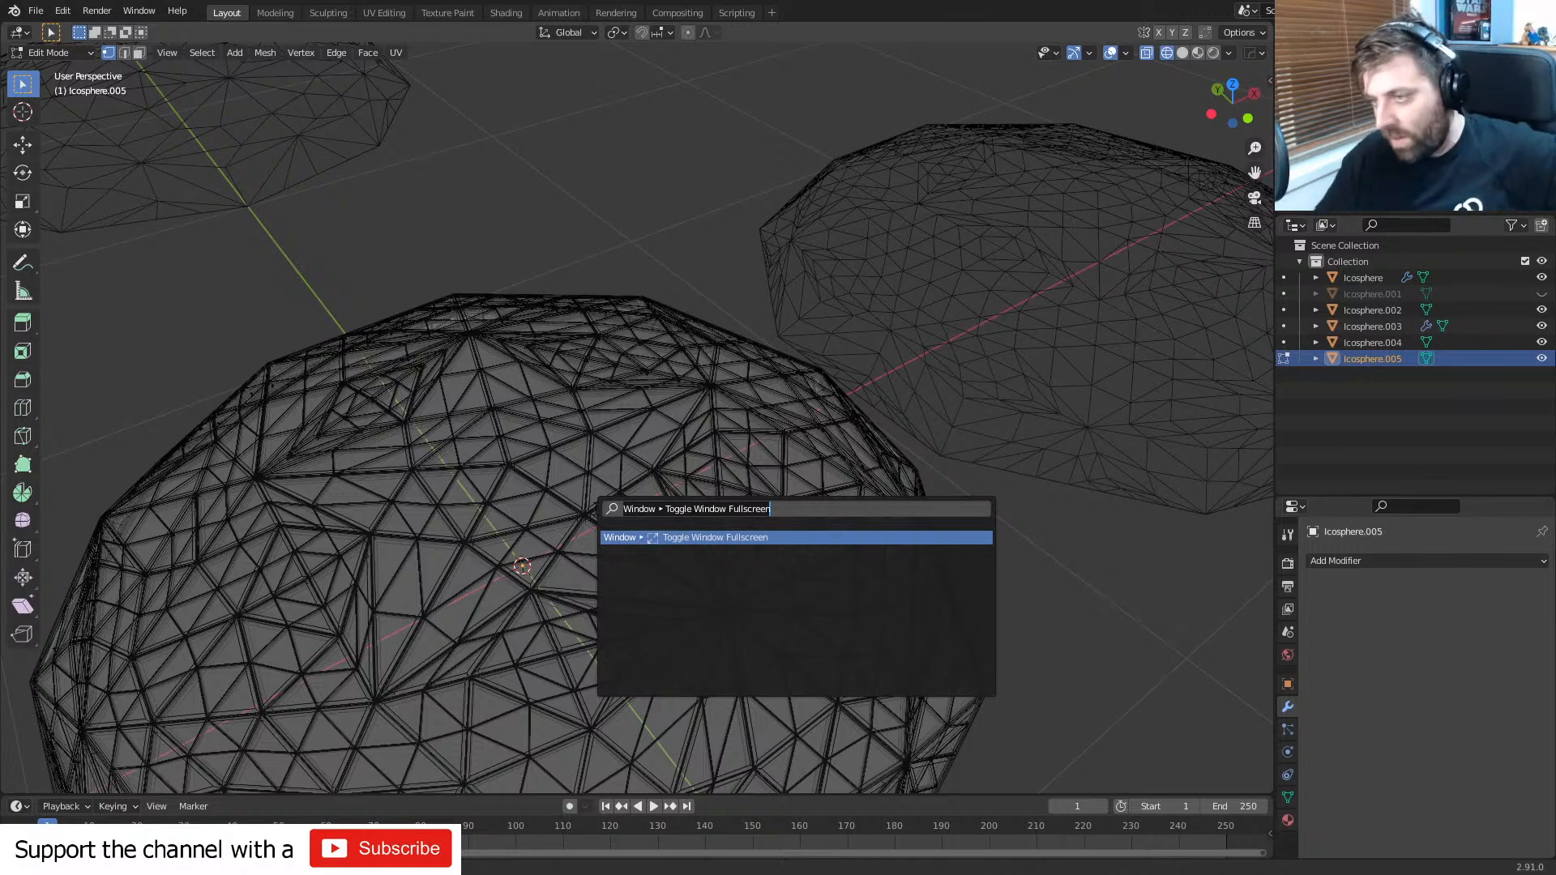
text(random)
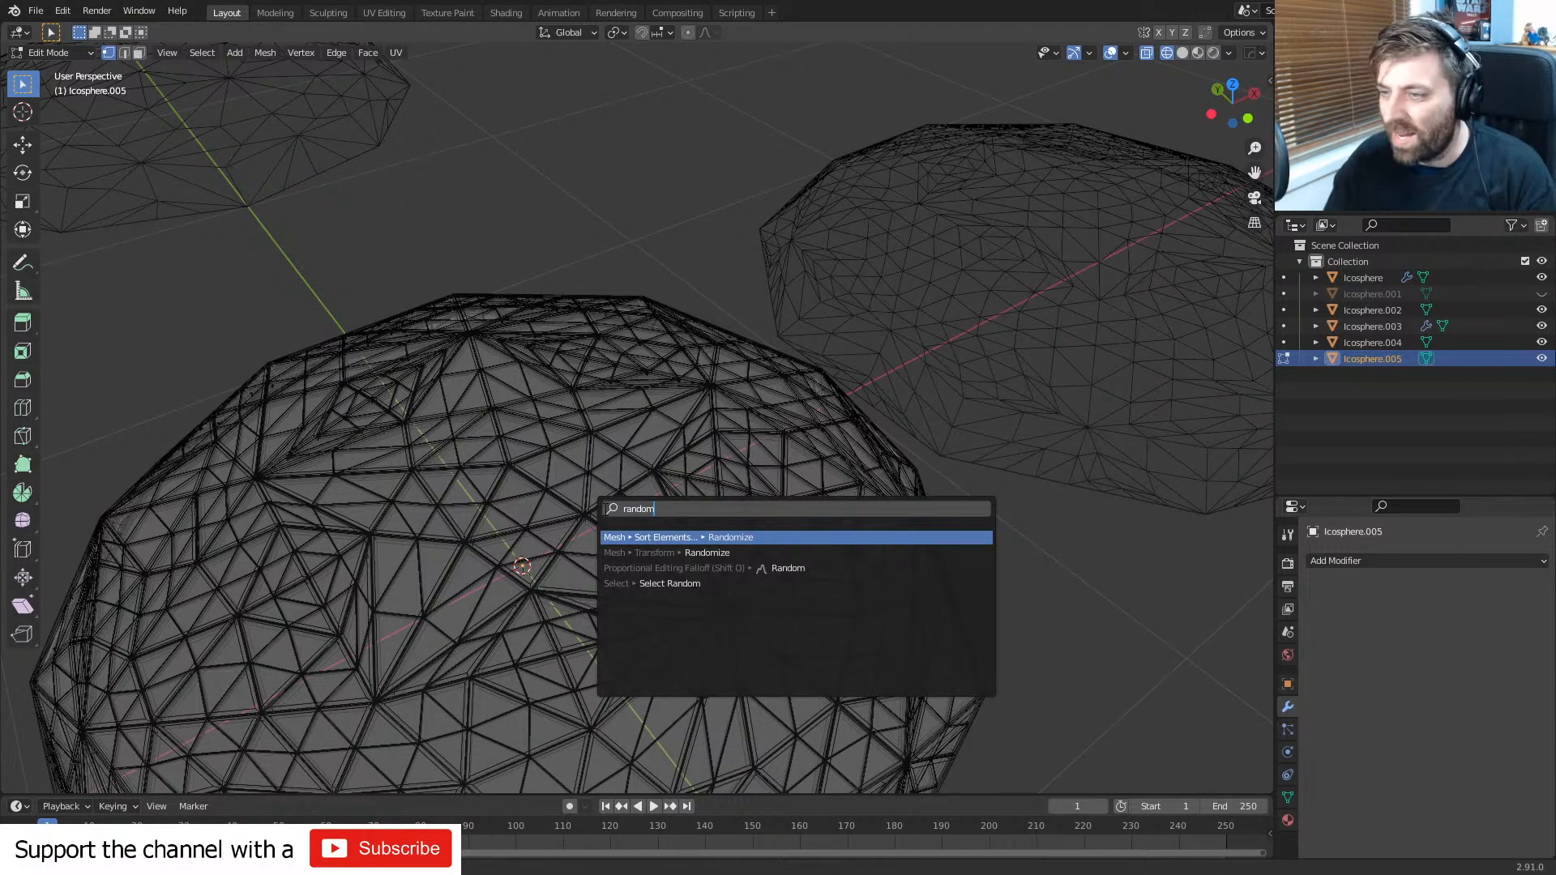
click(718, 584)
click(138, 52)
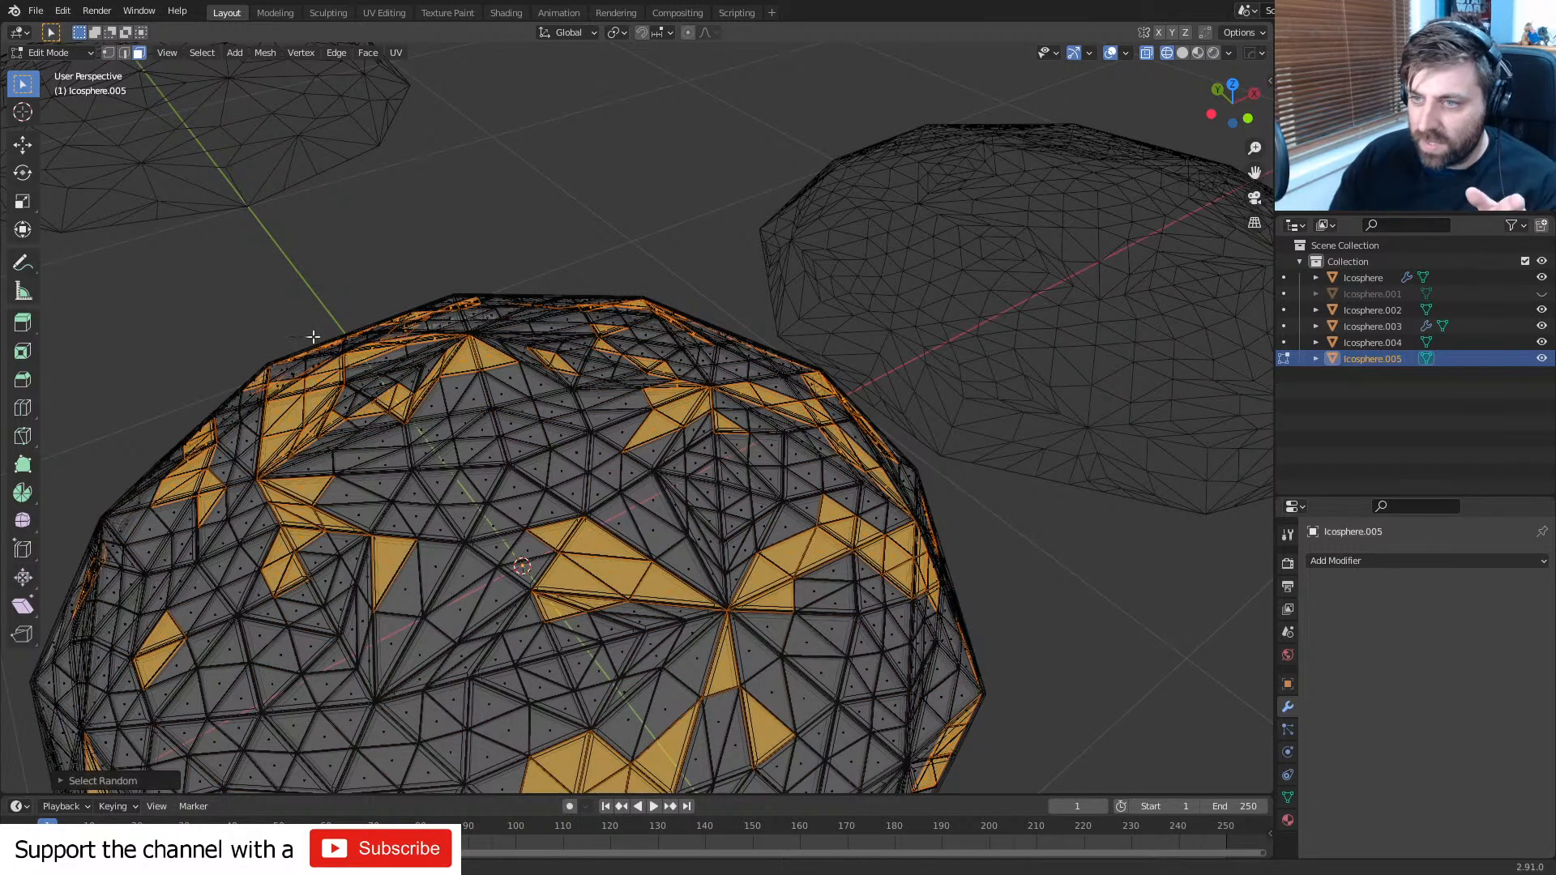
click(73, 781)
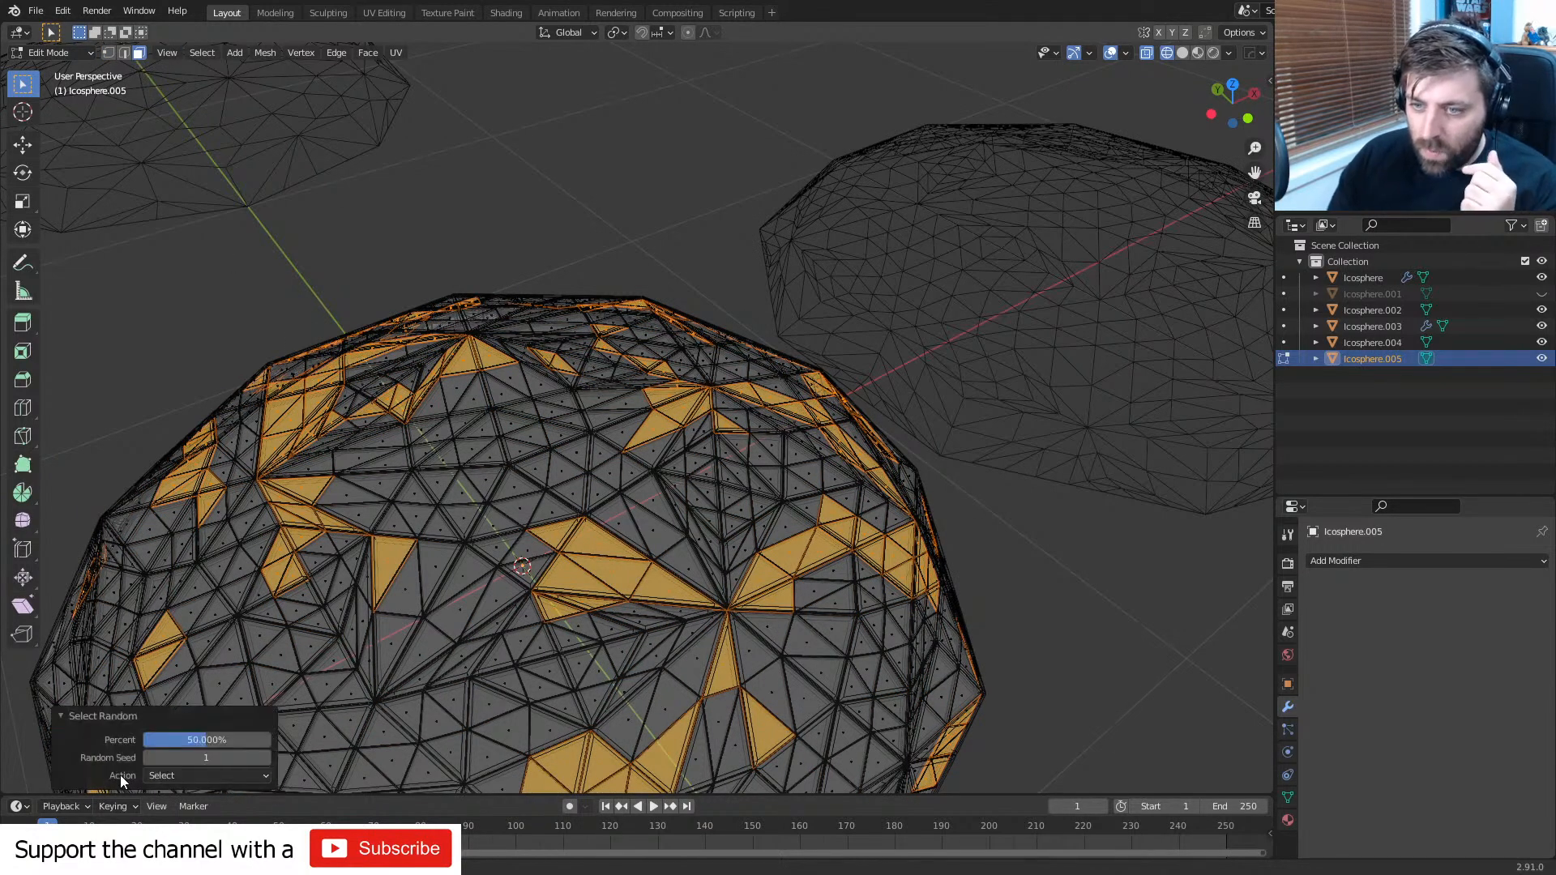
- Try random selection percentages of 10 and 20 on the dome copy, checking the results in face selection mode
click(211, 745)
text(10)
key(Return)
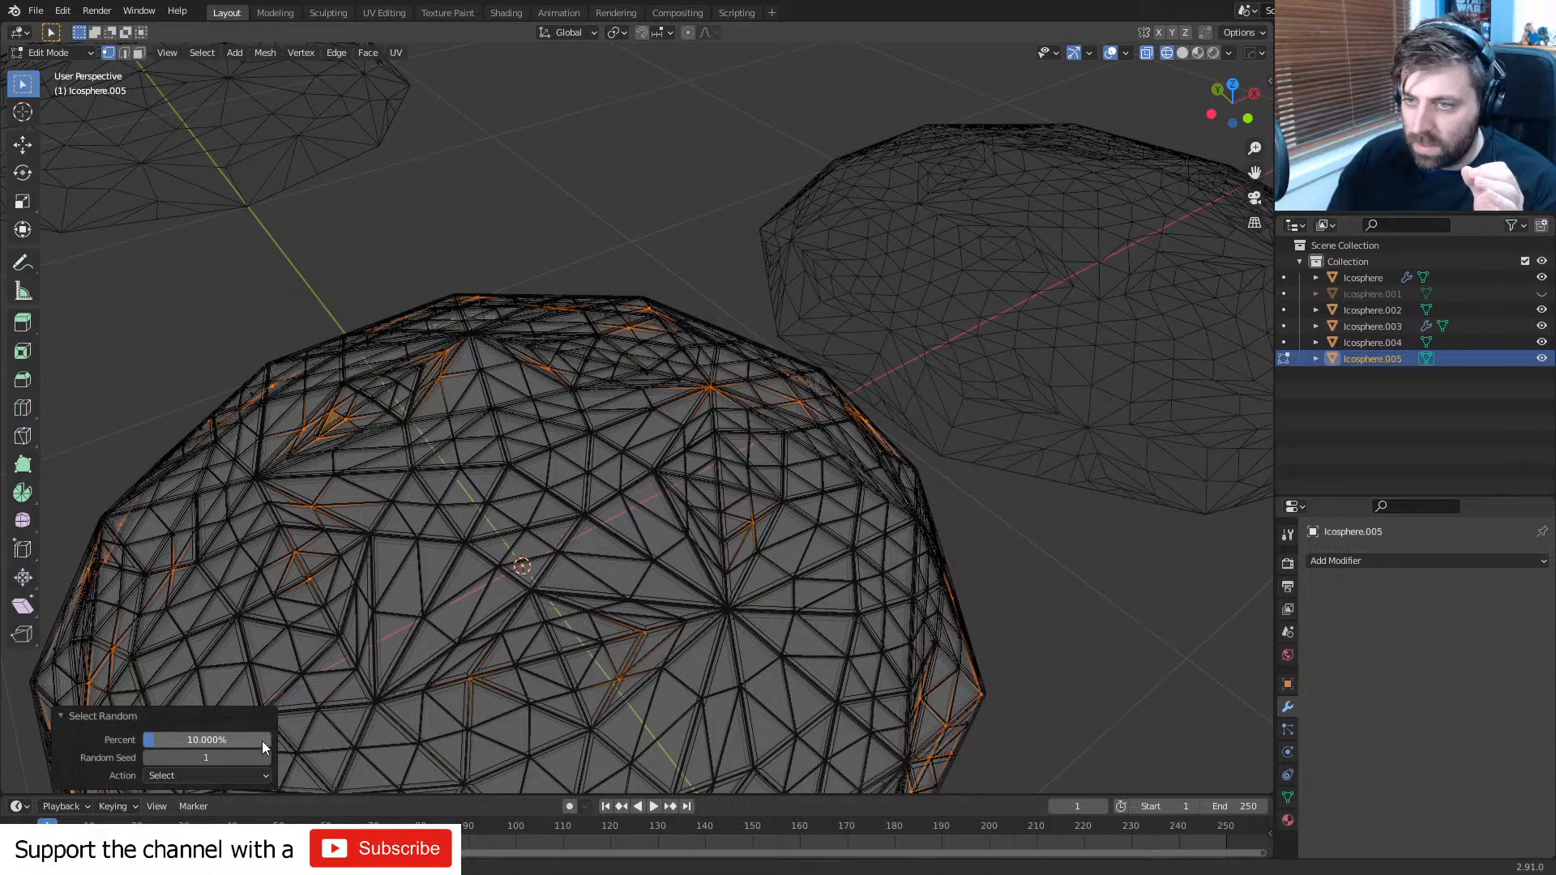
click(200, 775)
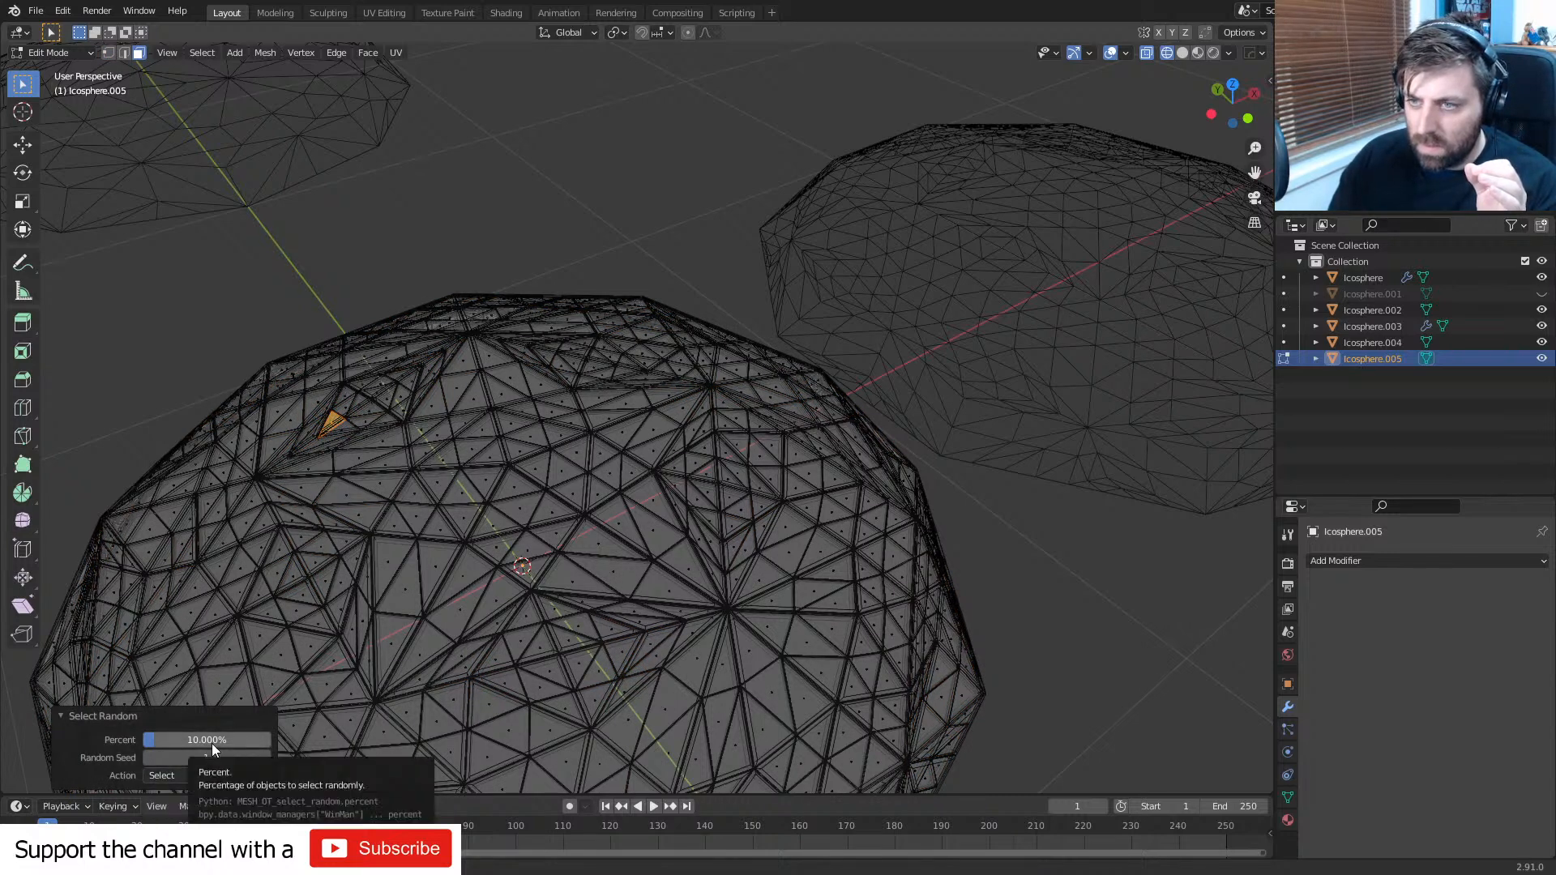
drag(211, 742, 212, 742)
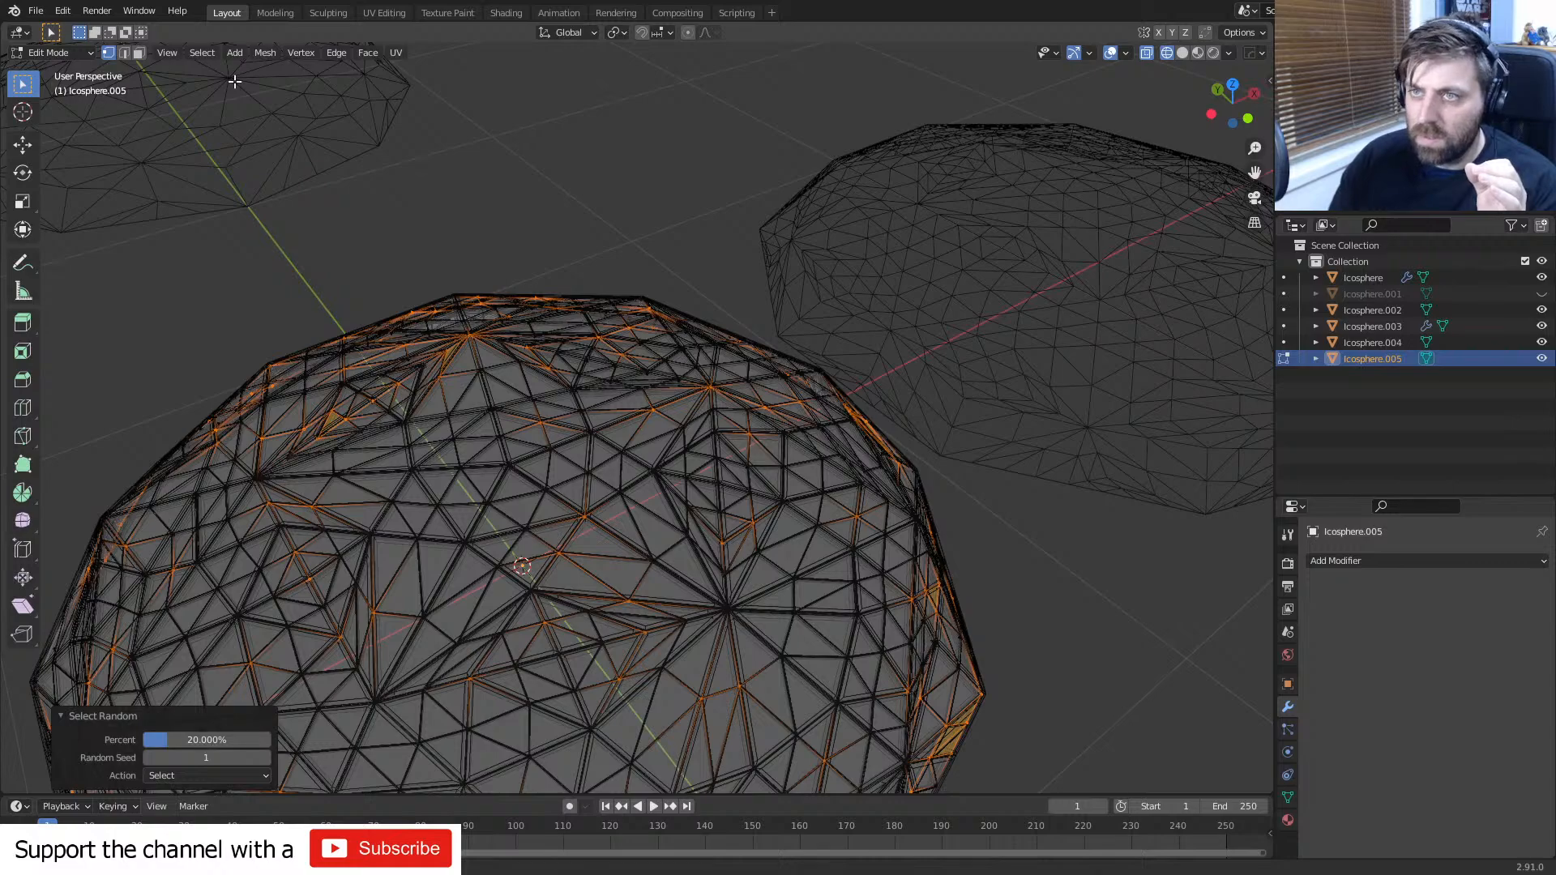
click(139, 53)
middle_drag(305, 392, 471, 343)
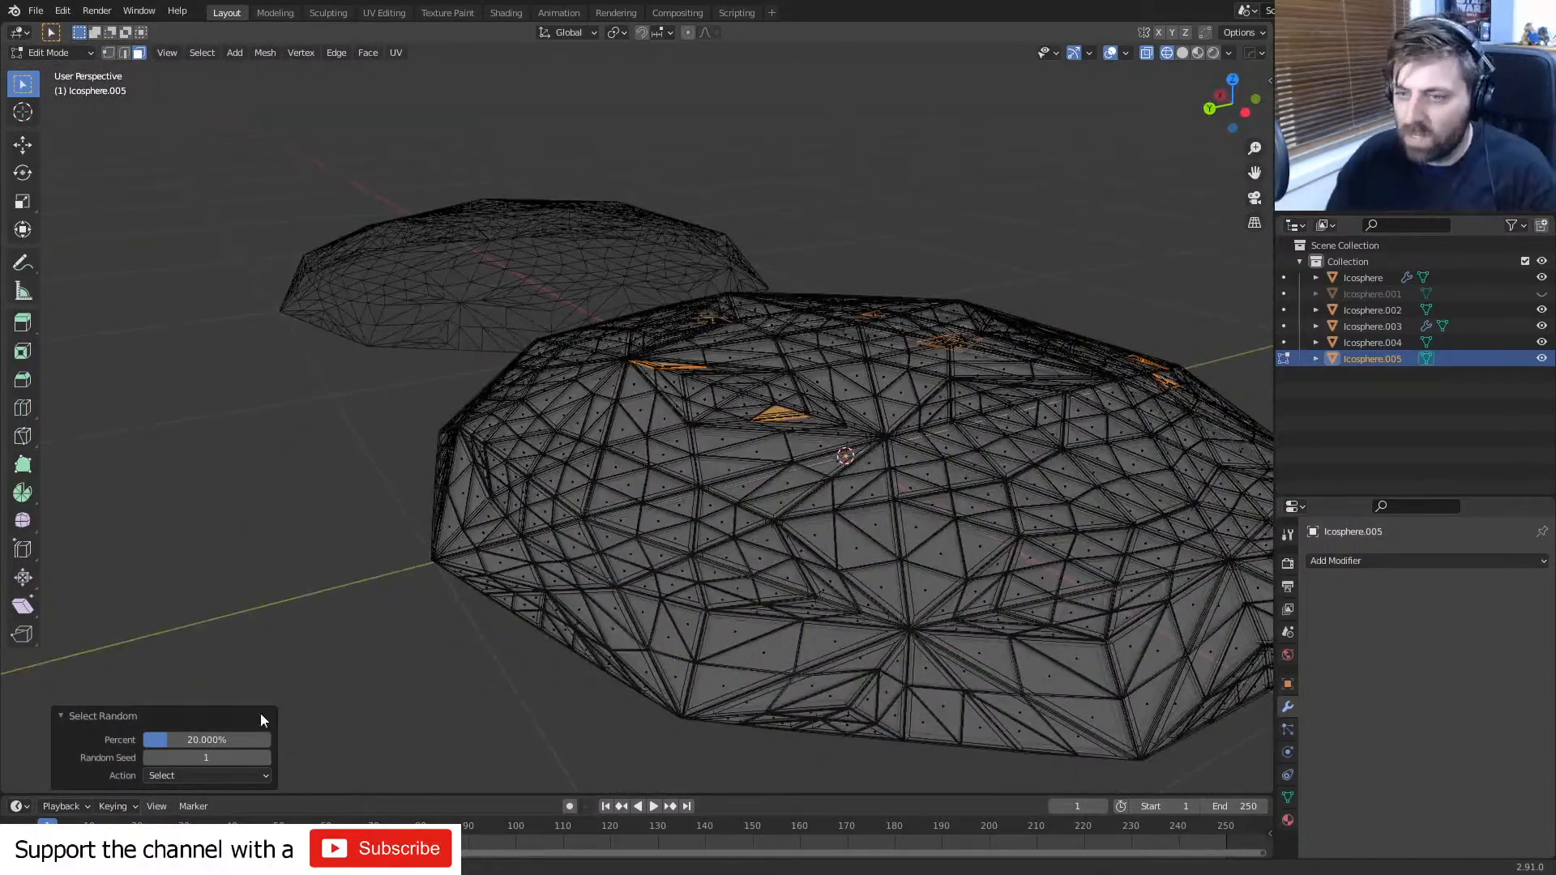
- Try a random selection percentage of 40 and check how the selected faces are spread over the dome
text(40)
key(Return)
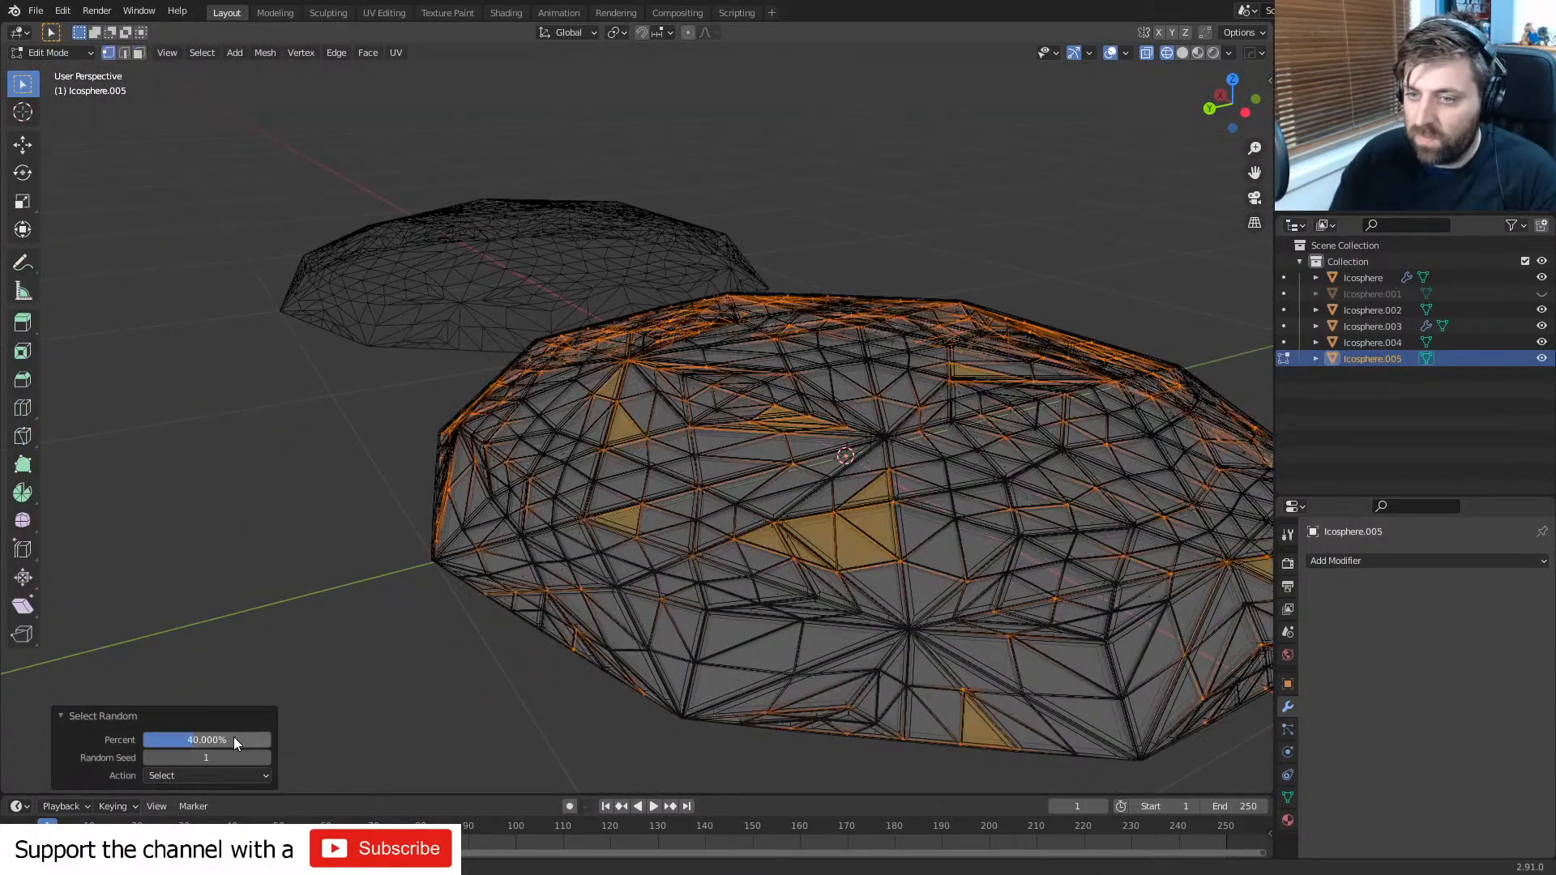
middle_drag(454, 207, 333, 285)
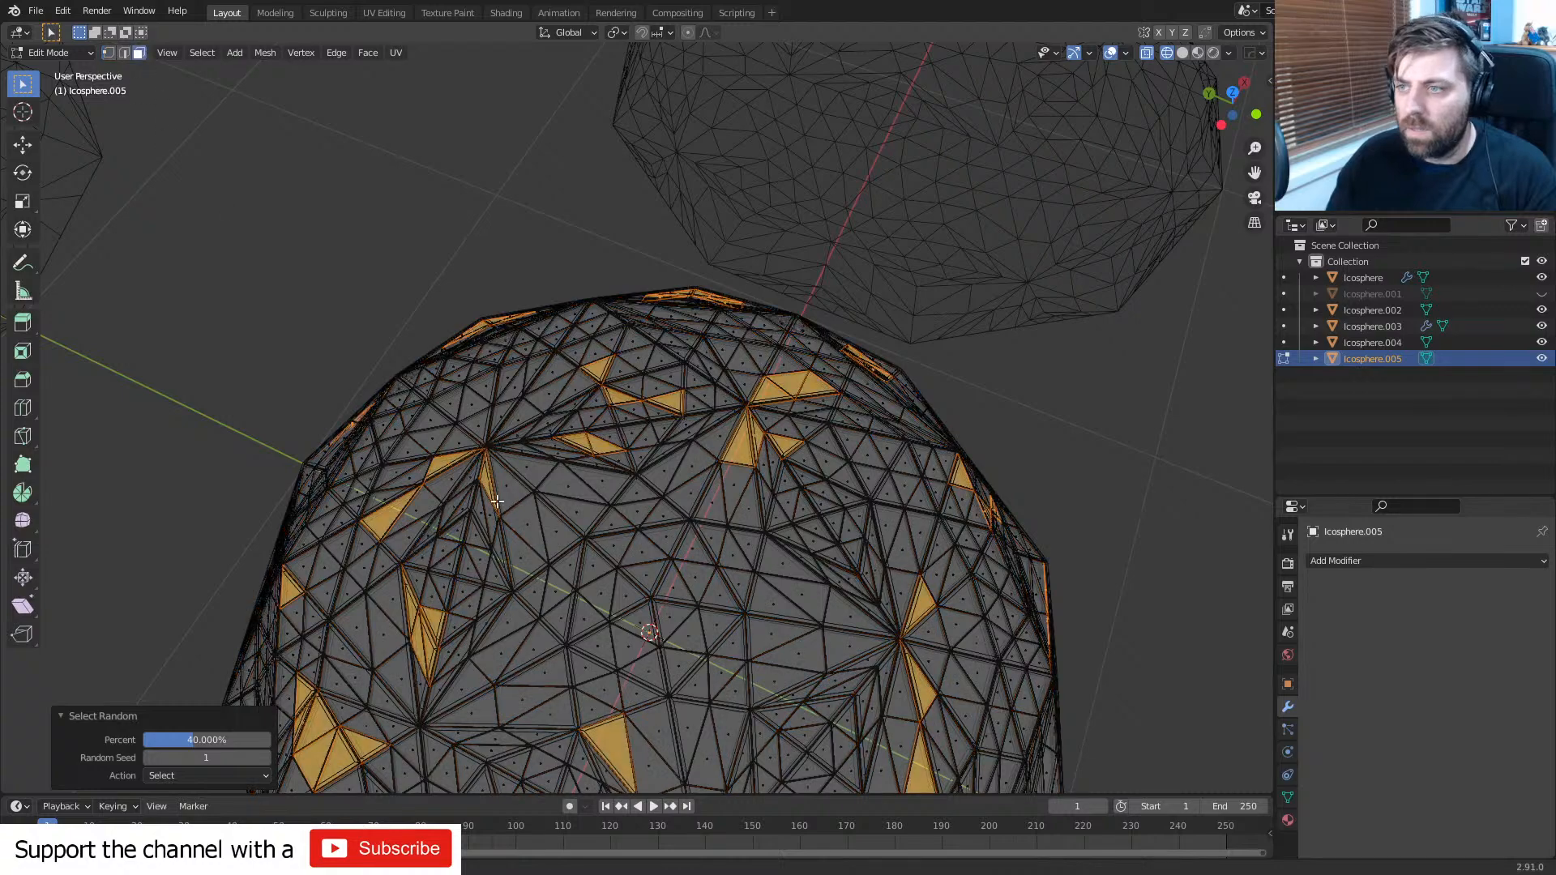
shift+middle_drag(499, 502, 466, 417)
- Set the random seed of the selection to 4 and show the result as selected faces
click(267, 757)
click(266, 758)
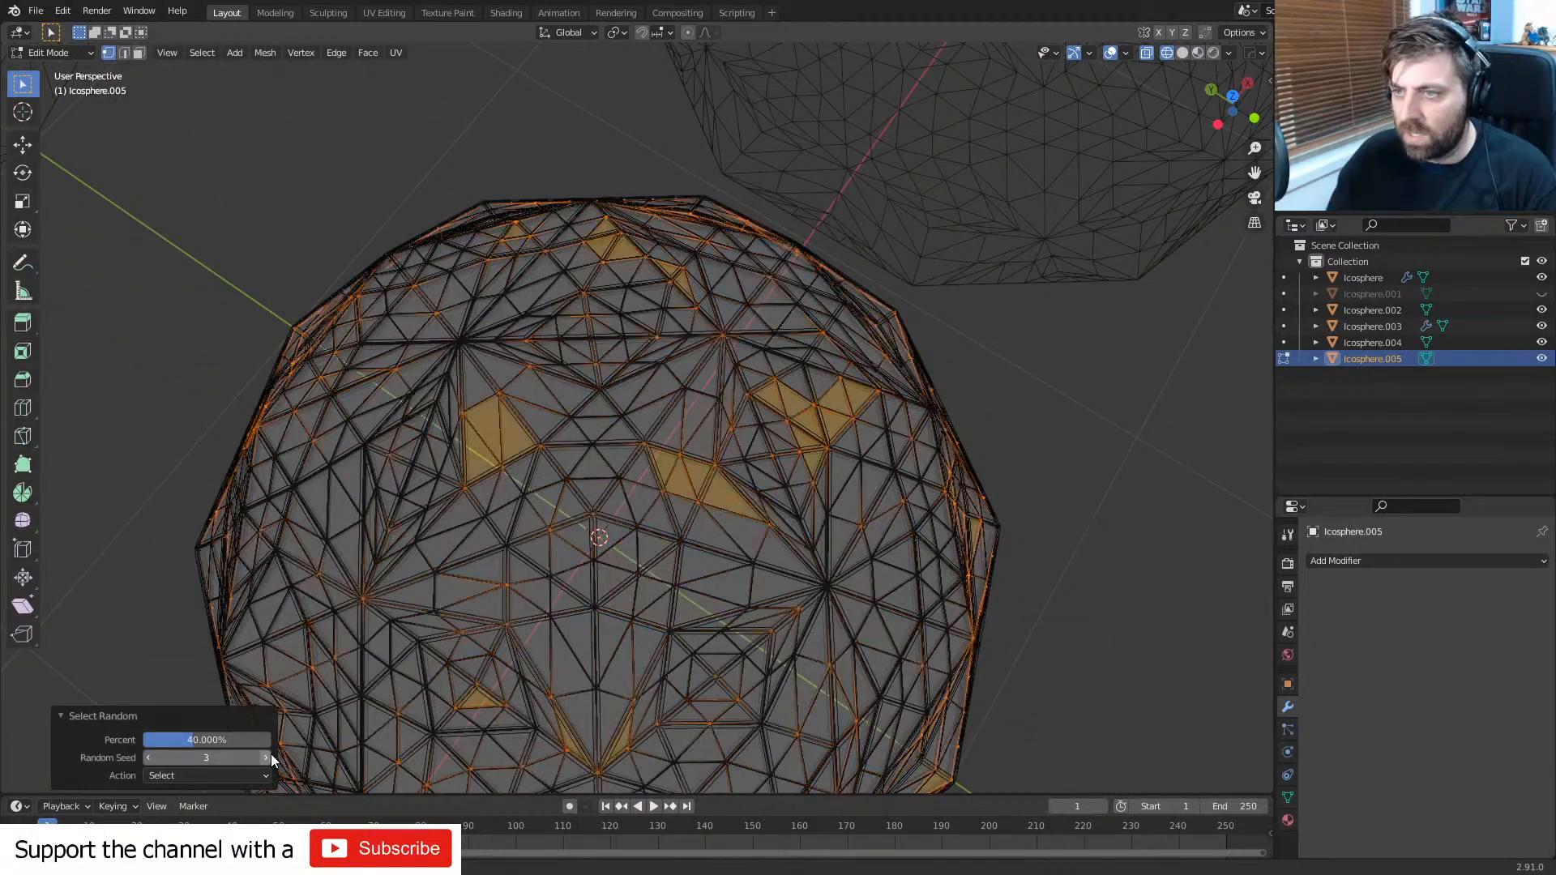
click(139, 53)
middle_drag(422, 403, 360, 498)
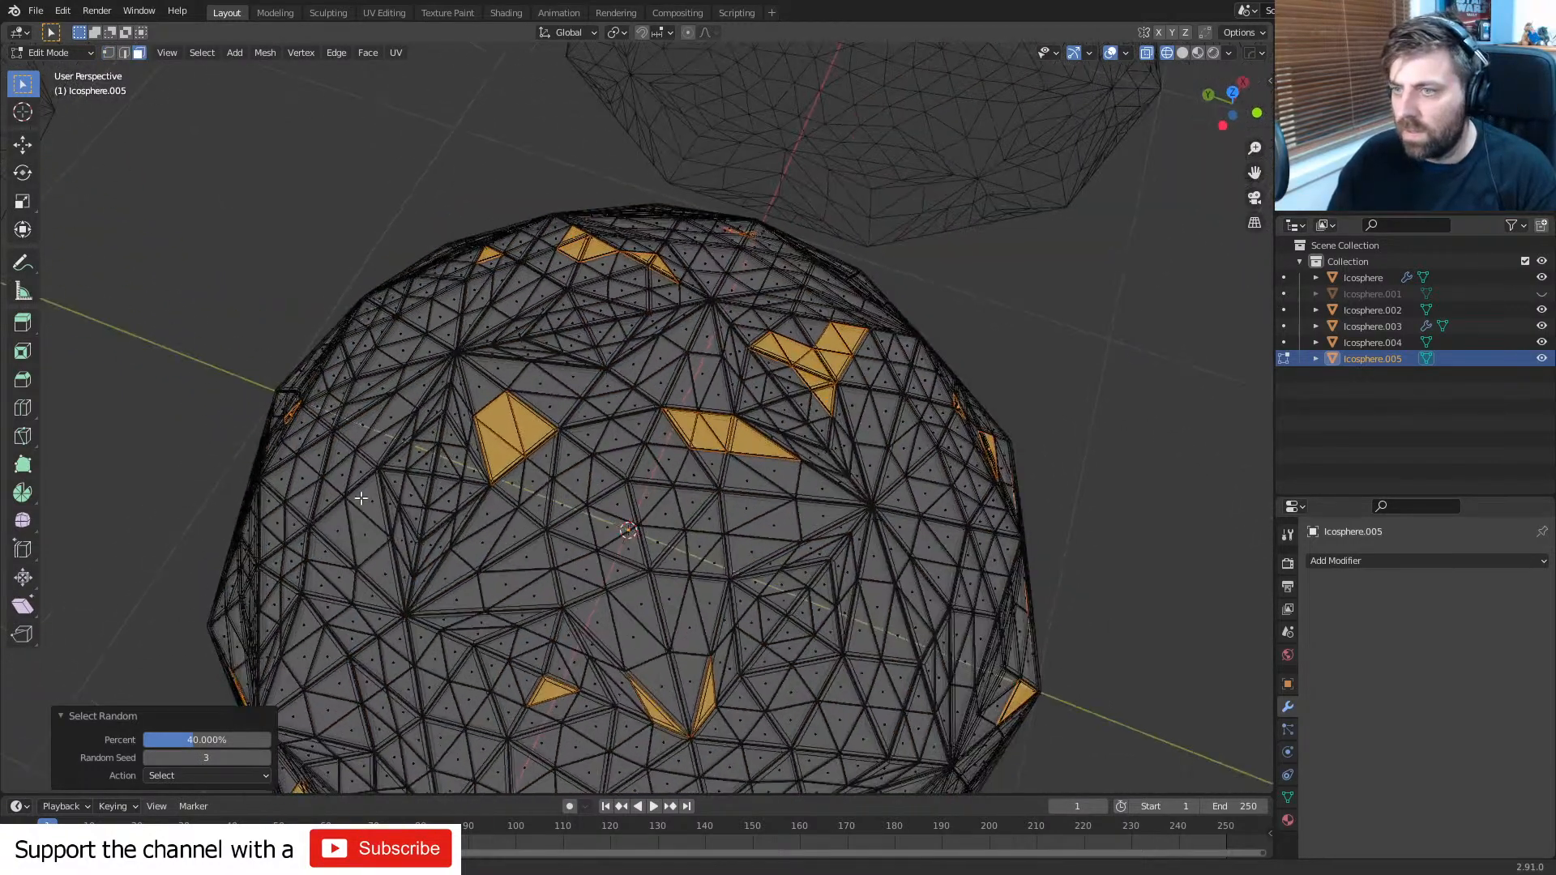
click(265, 756)
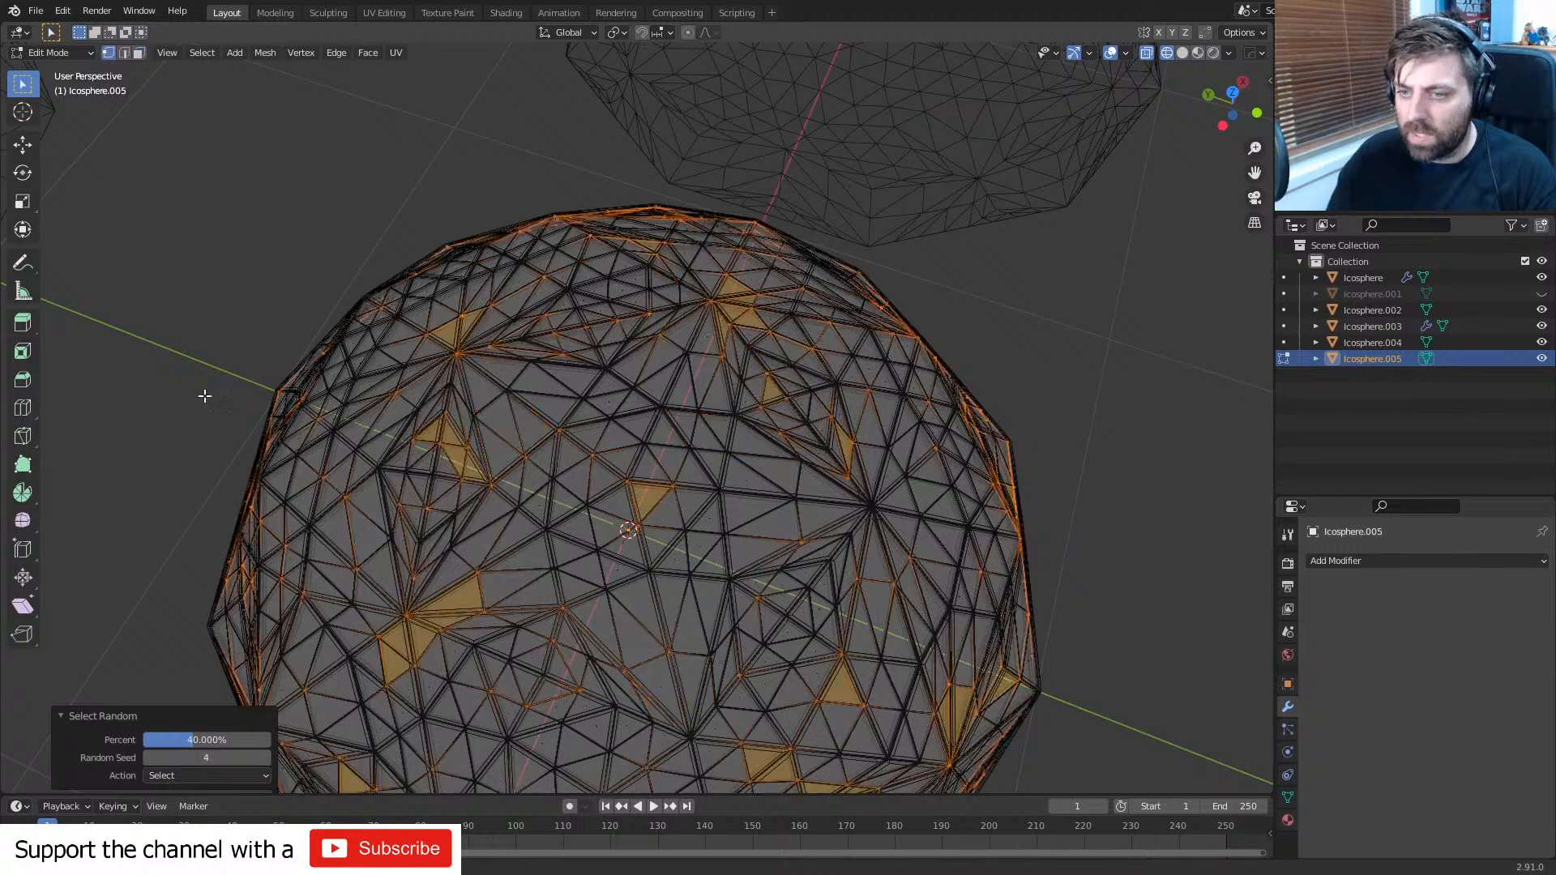
click(138, 51)
middle_drag(543, 449, 630, 389)
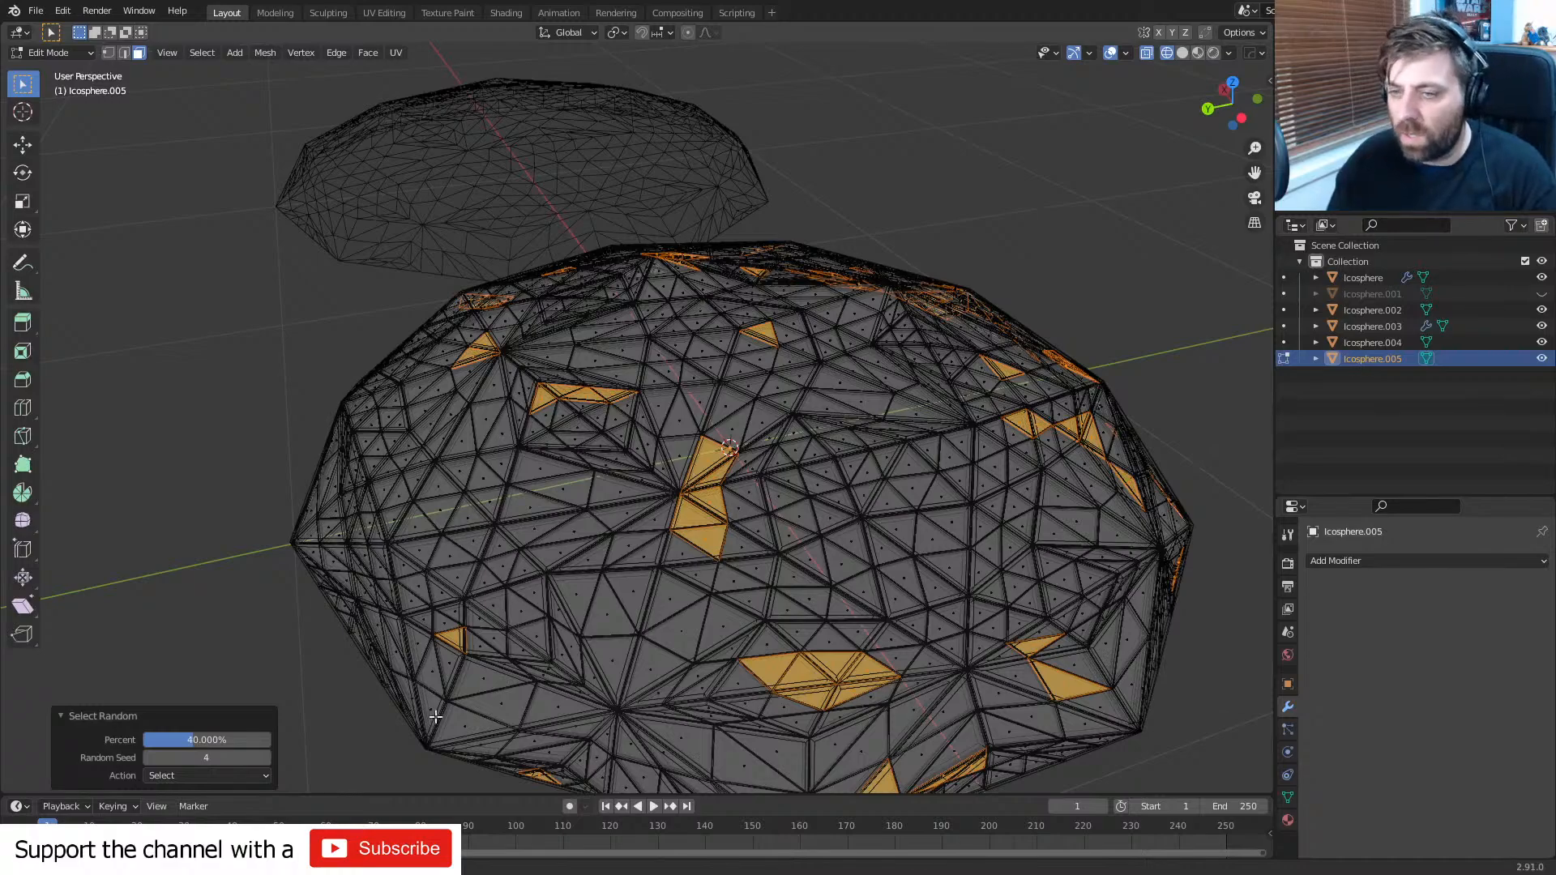
- Set the random selection percentage to 60 and check the face pattern from around the dome
click(234, 744)
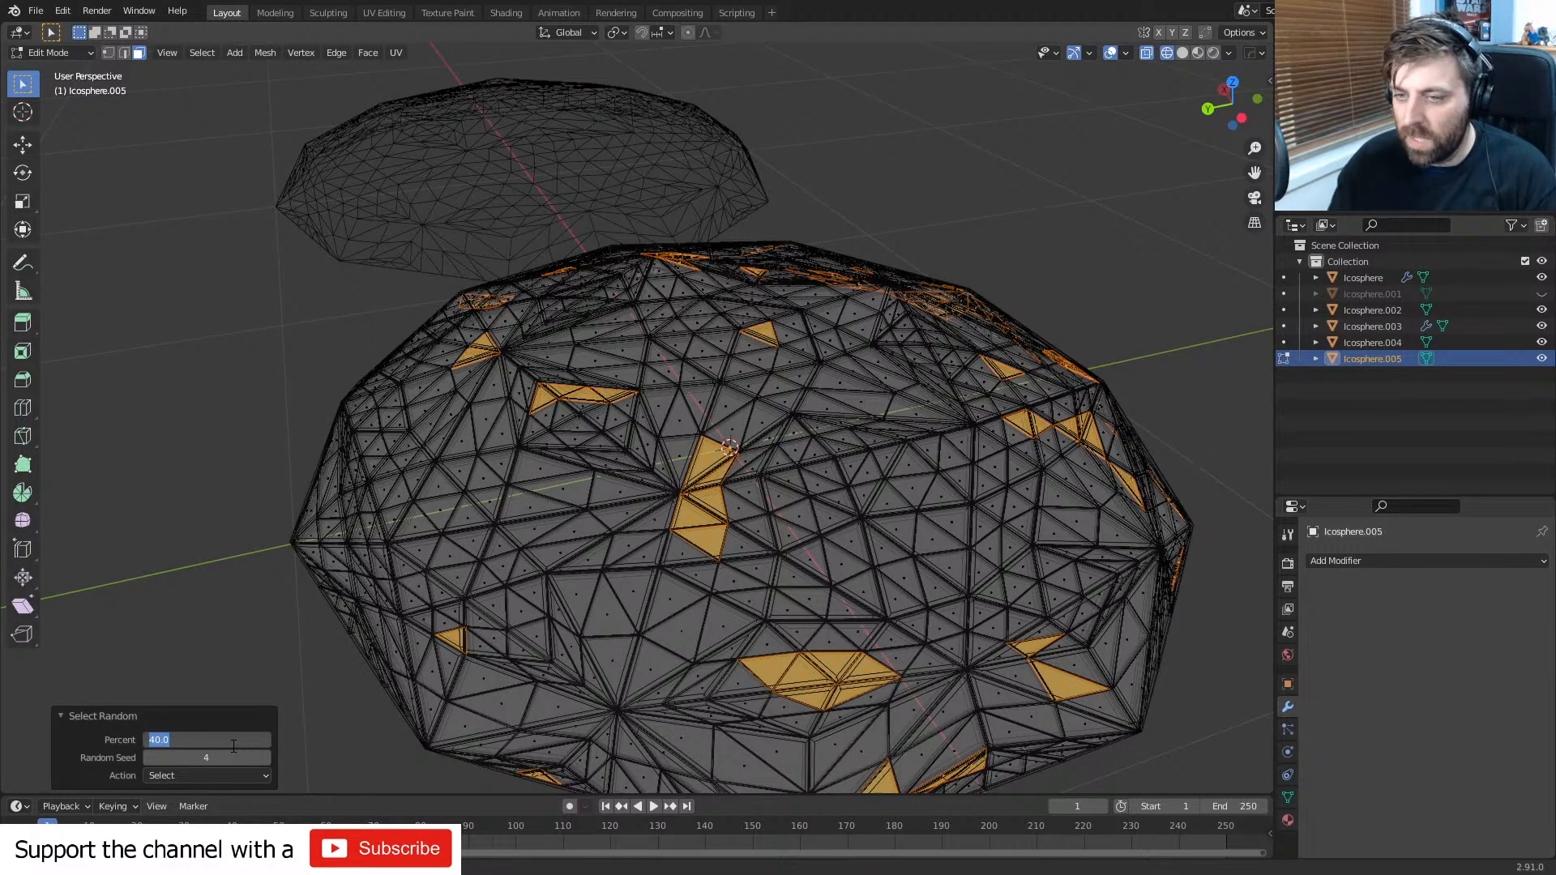
text(60)
key(Return)
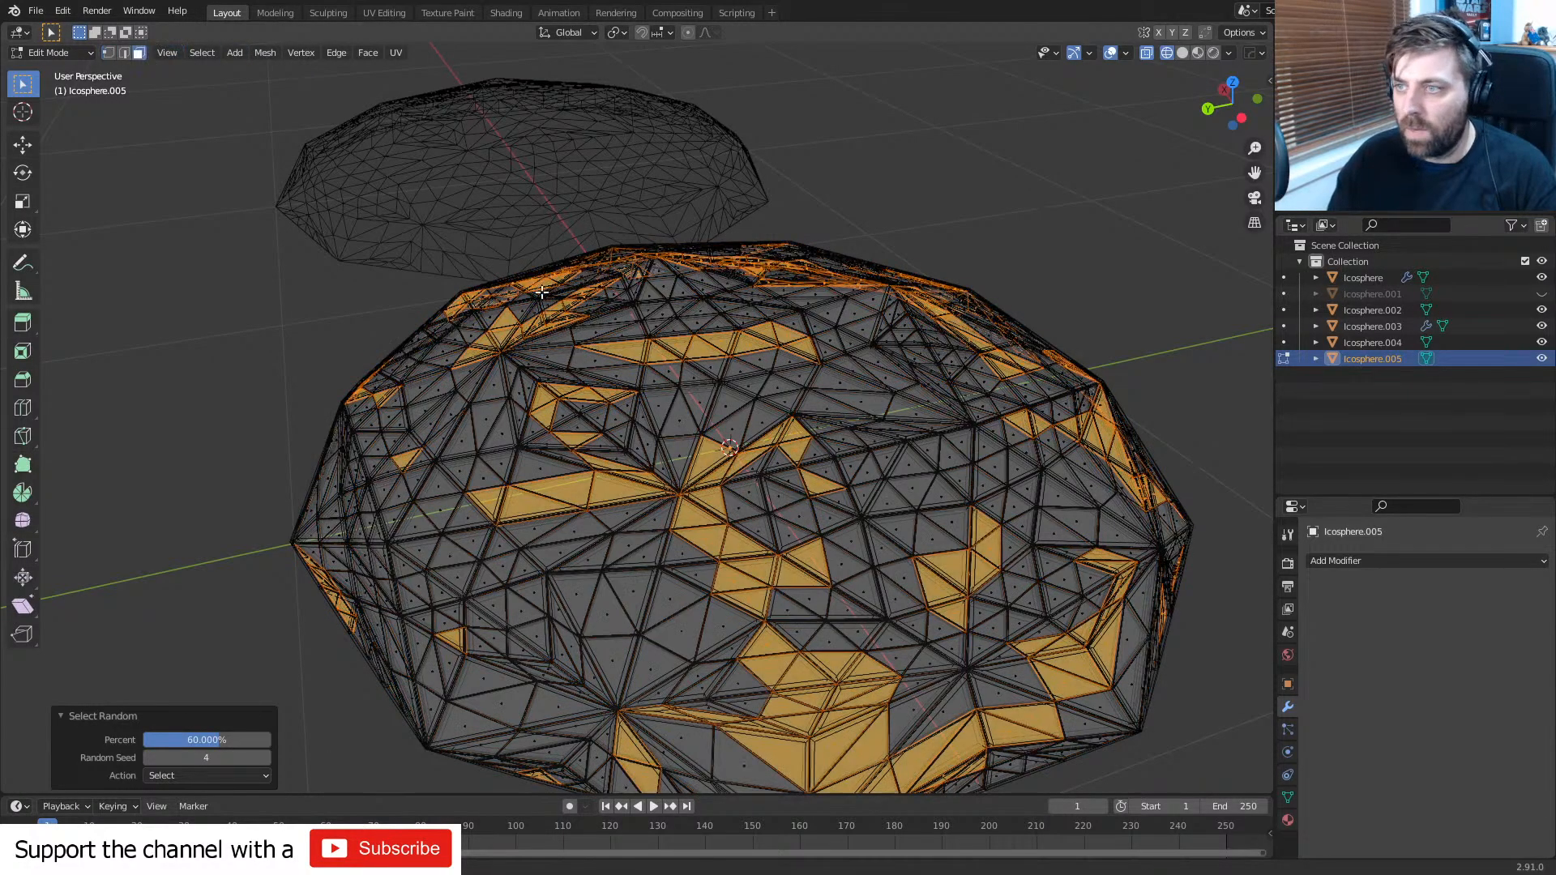
middle_drag(541, 292, 676, 353)
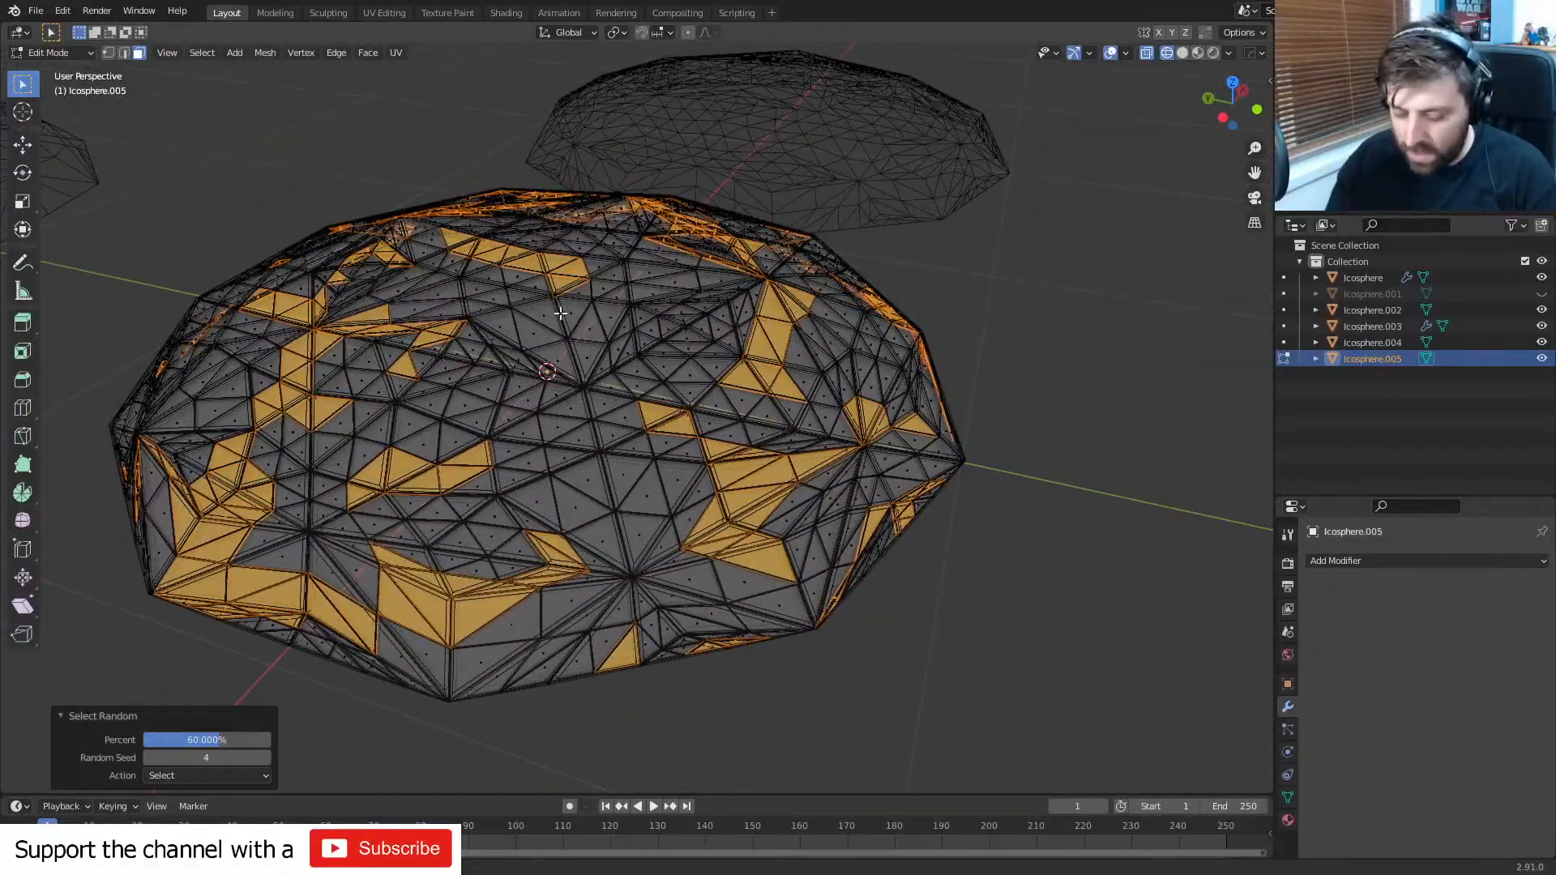
scroll(586, 350, down, 4)
middle_drag(625, 336, 558, 335)
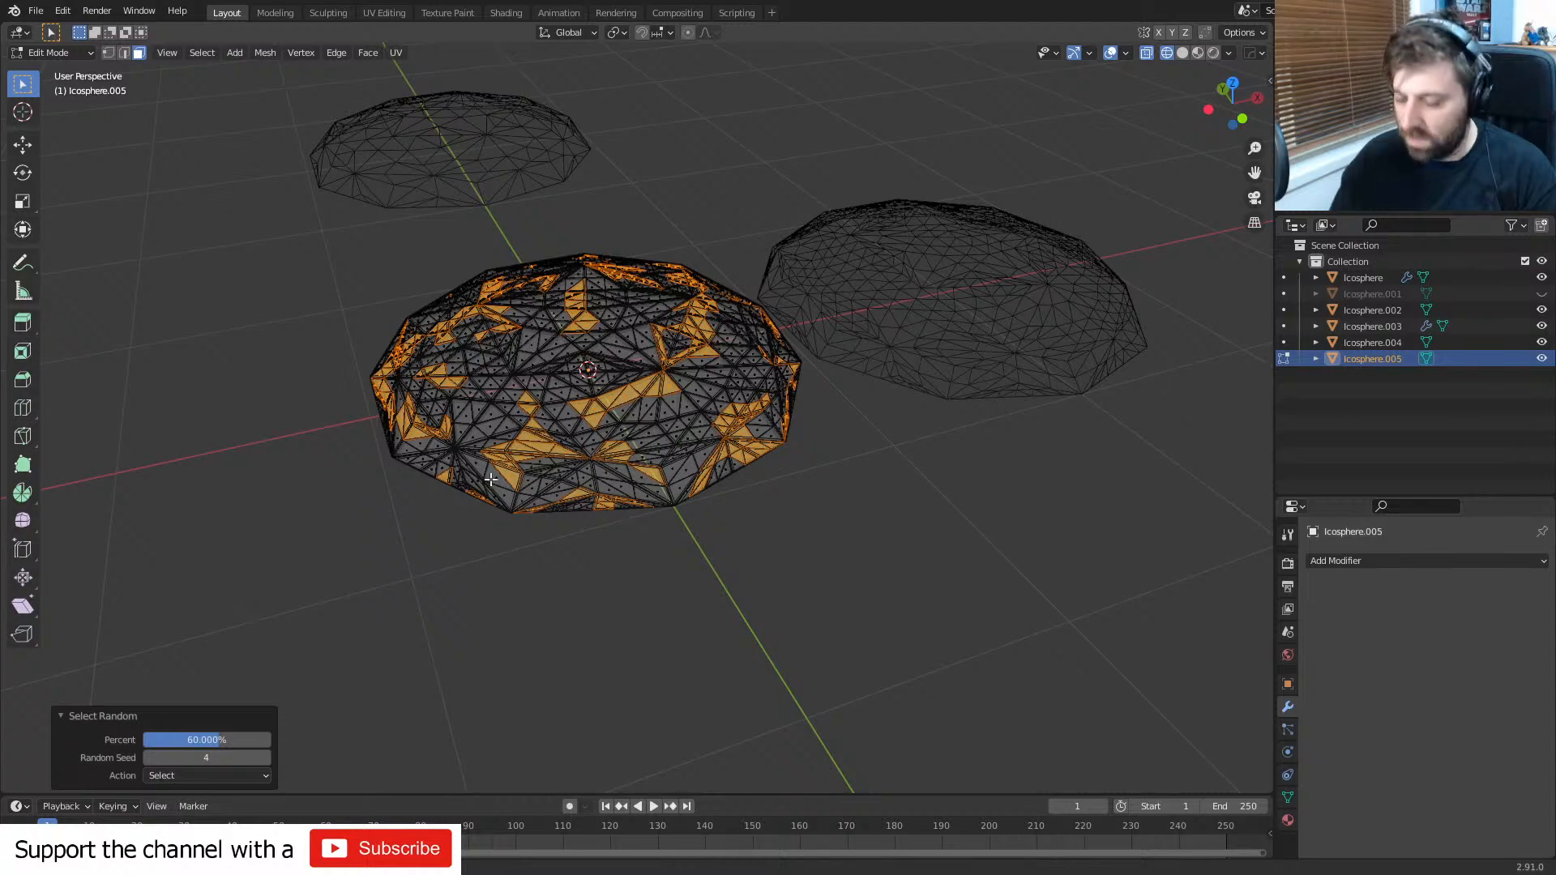
- Invert the face selection and delete those faces, keeping only the randomly chosen panels
key(ctrl+i)
key(Delete)
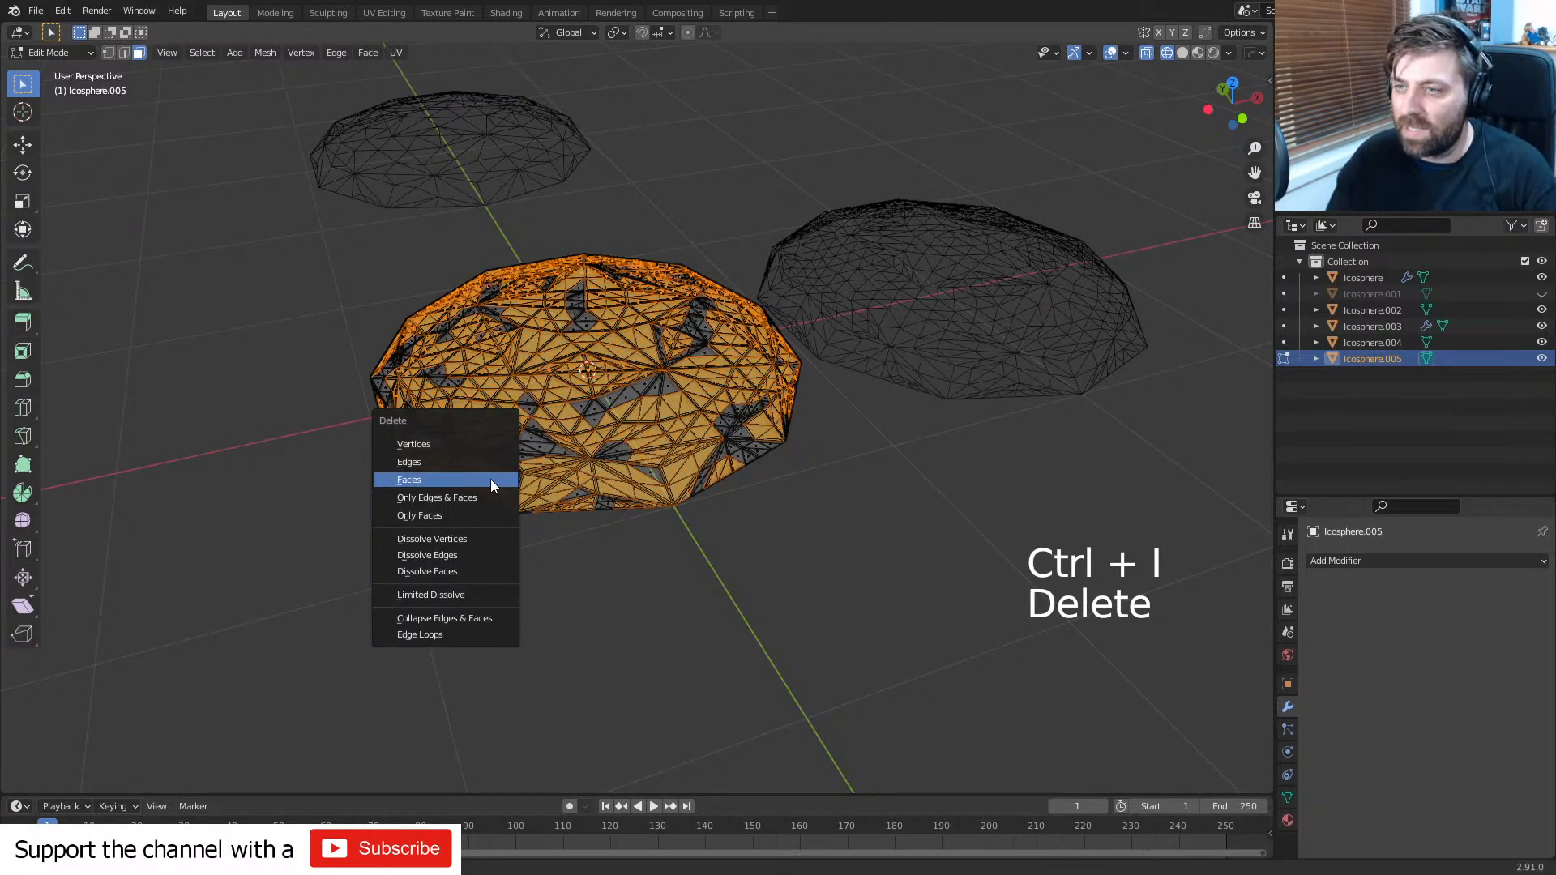
click(489, 479)
scroll(653, 505, up, 4)
scroll(680, 503, down, 4)
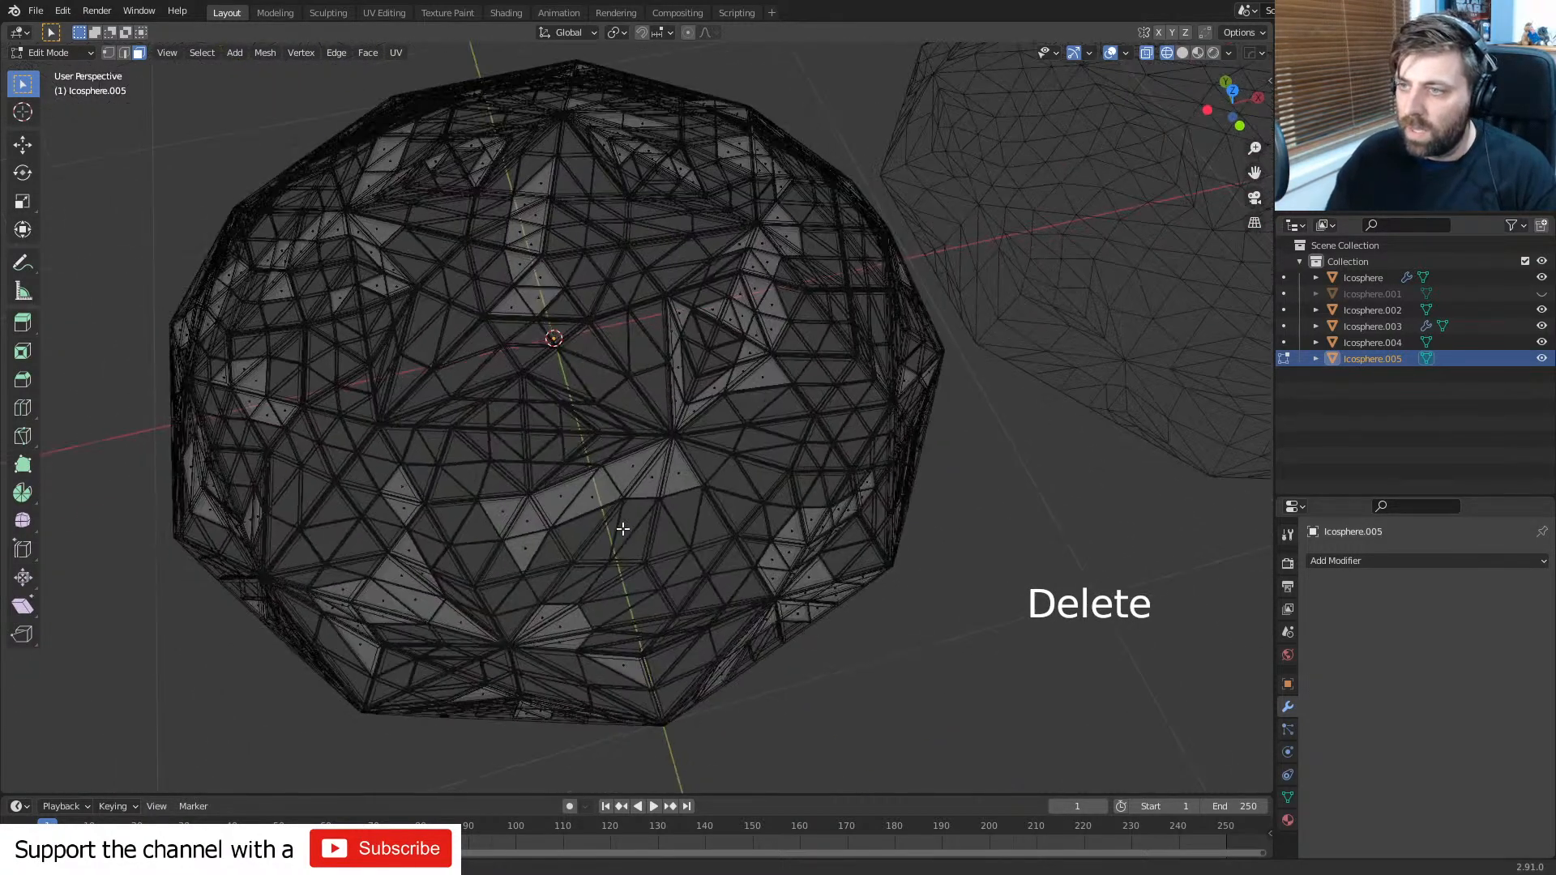
scroll(642, 456, up, 6)
scroll(642, 456, up, 3)
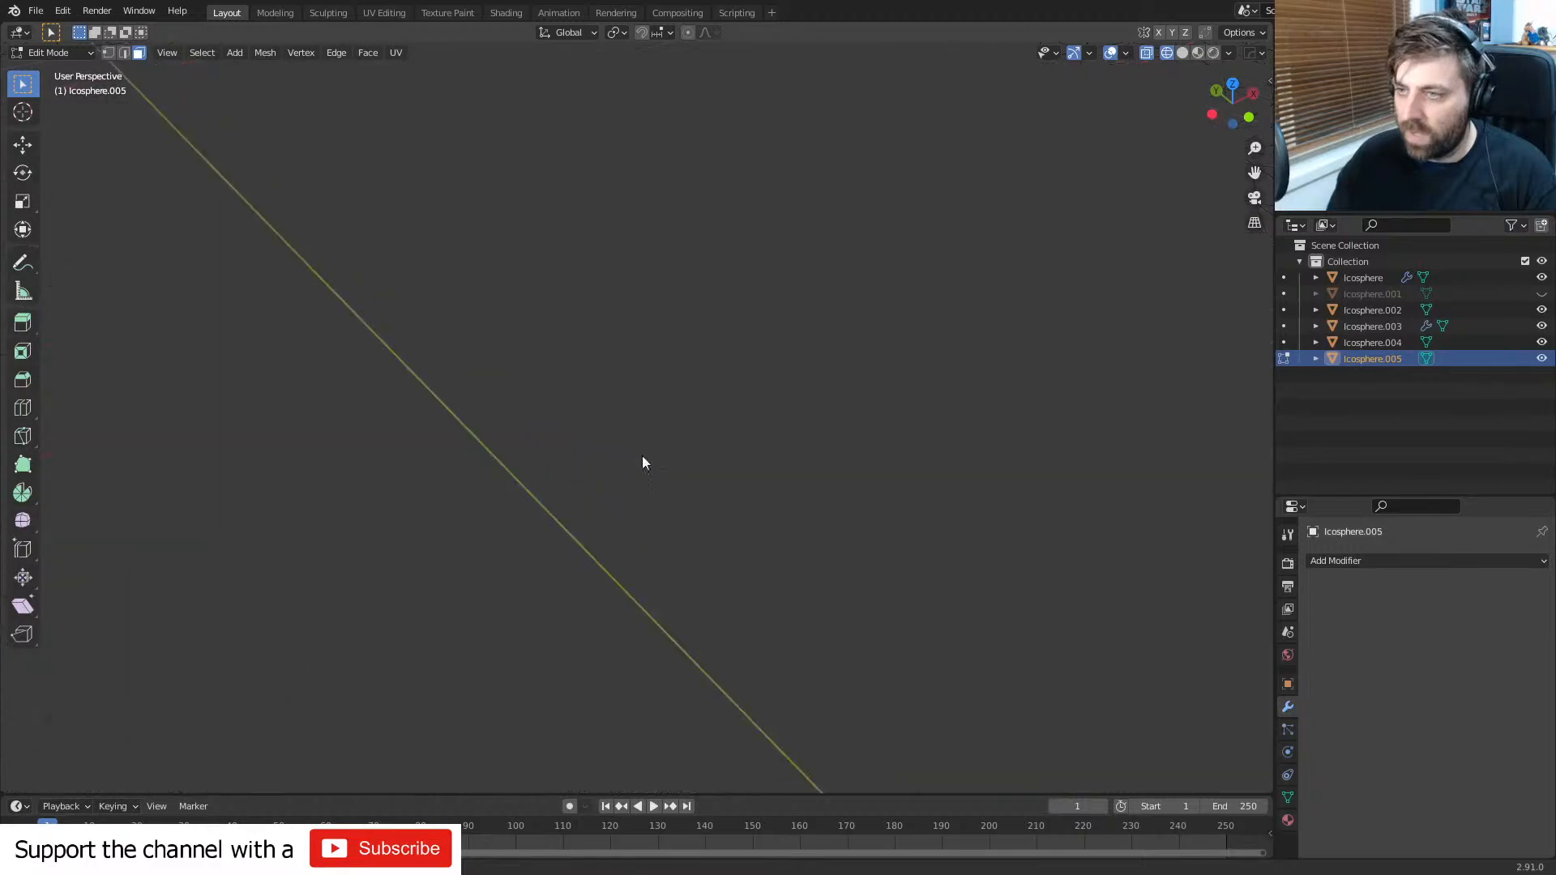
- Return to Object Mode, switch to solid shading and inspect the panels within the strut frames
key(Tab)
middle_drag(642, 458, 725, 381)
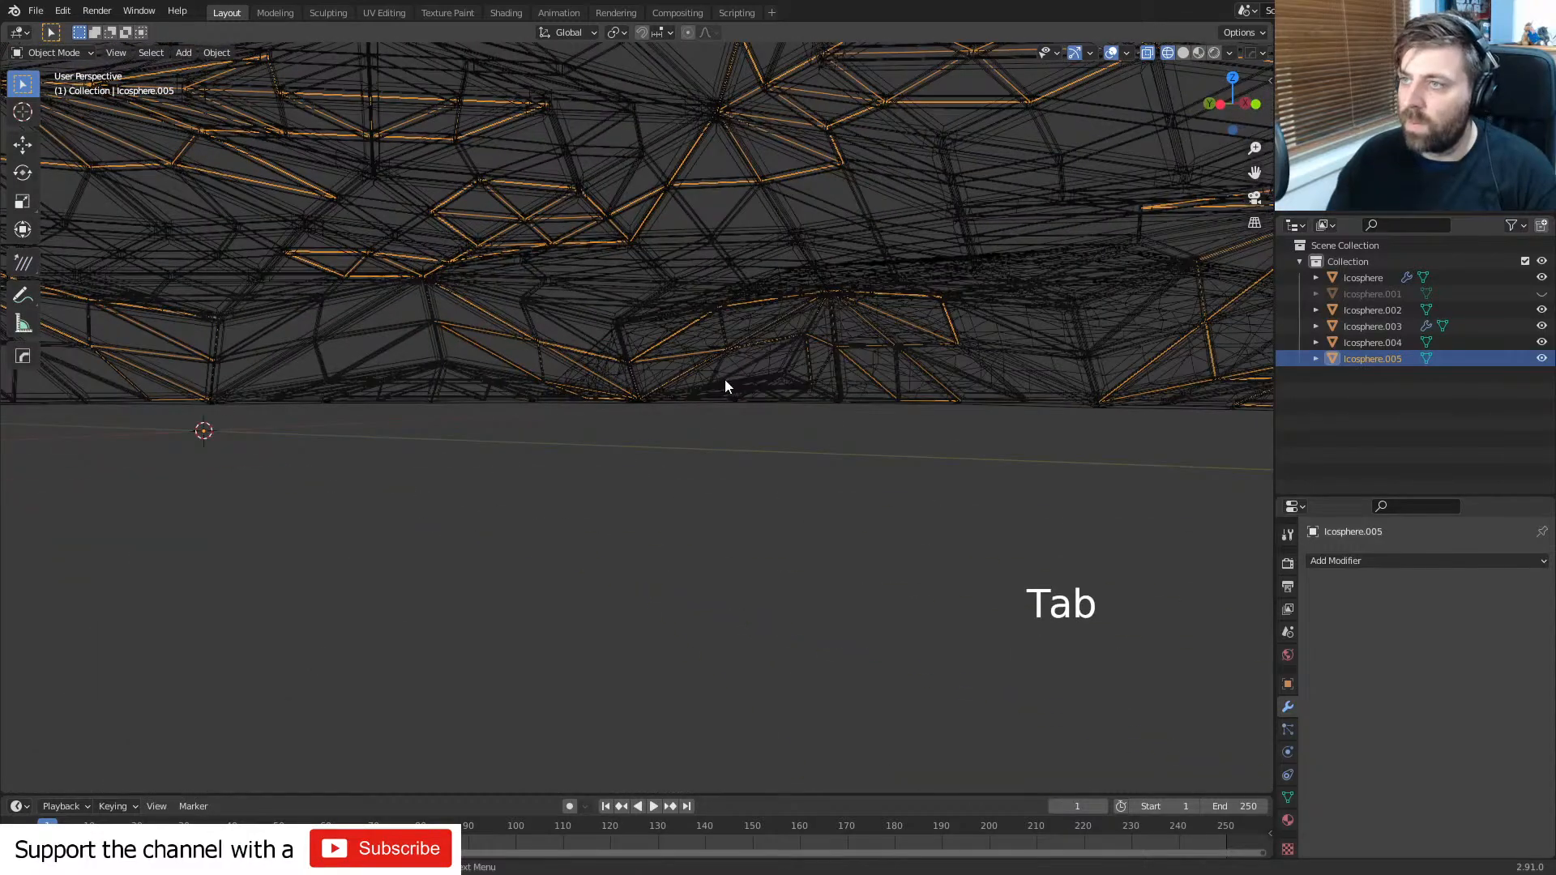
click(1183, 54)
shift+middle_drag(812, 174, 828, 316)
mouse_move(828, 316)
middle_down()
mouse_move(859, 463)
mouse_move(965, 399)
mouse_move(865, 285)
middle_up()
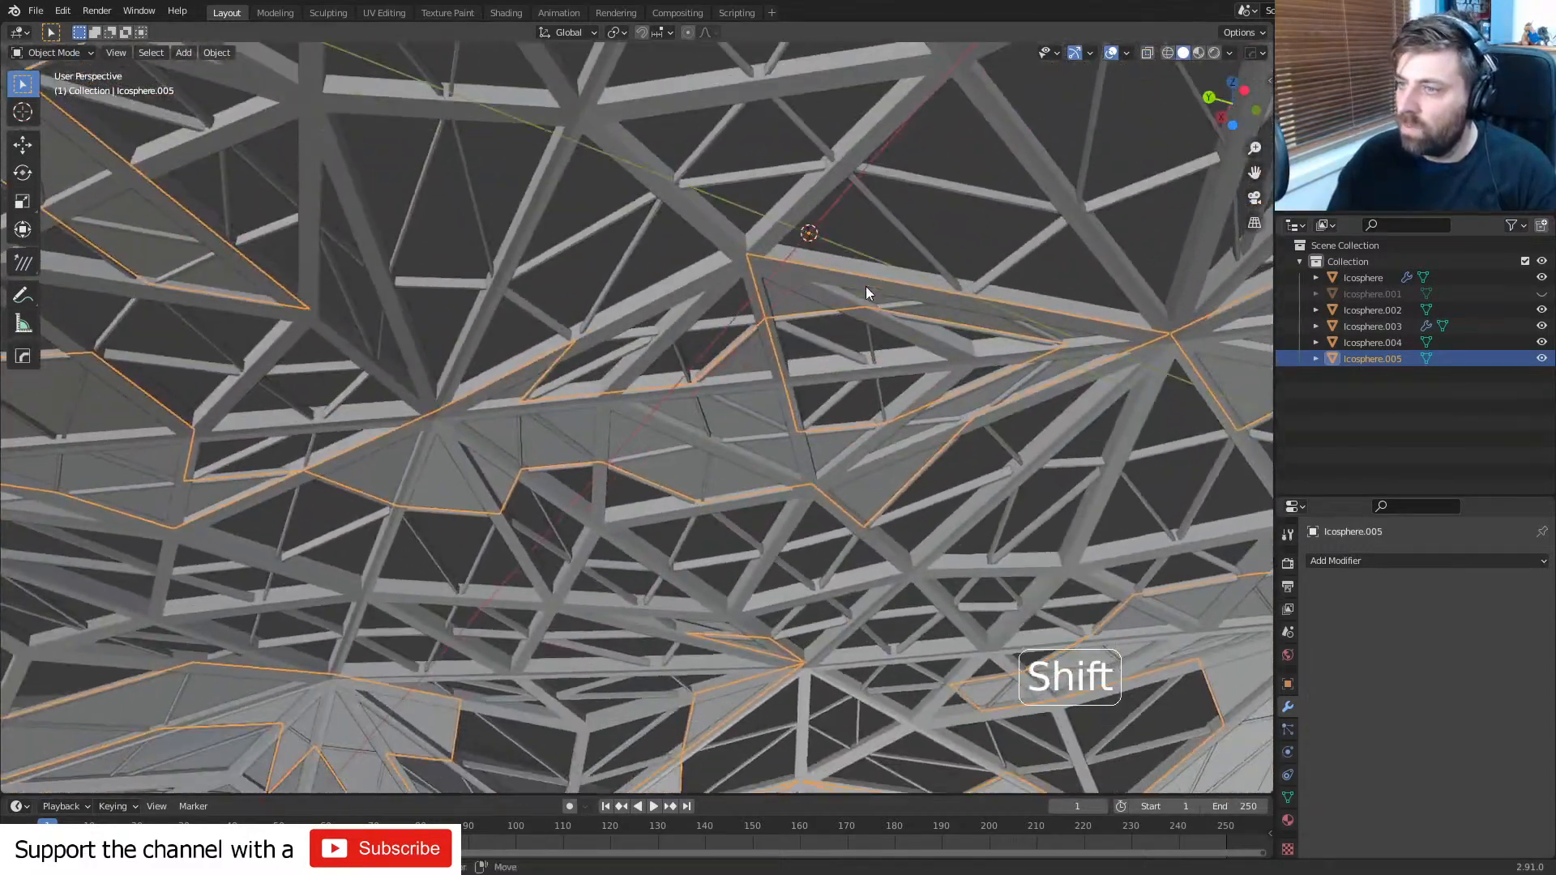
middle_drag(558, 445, 756, 374)
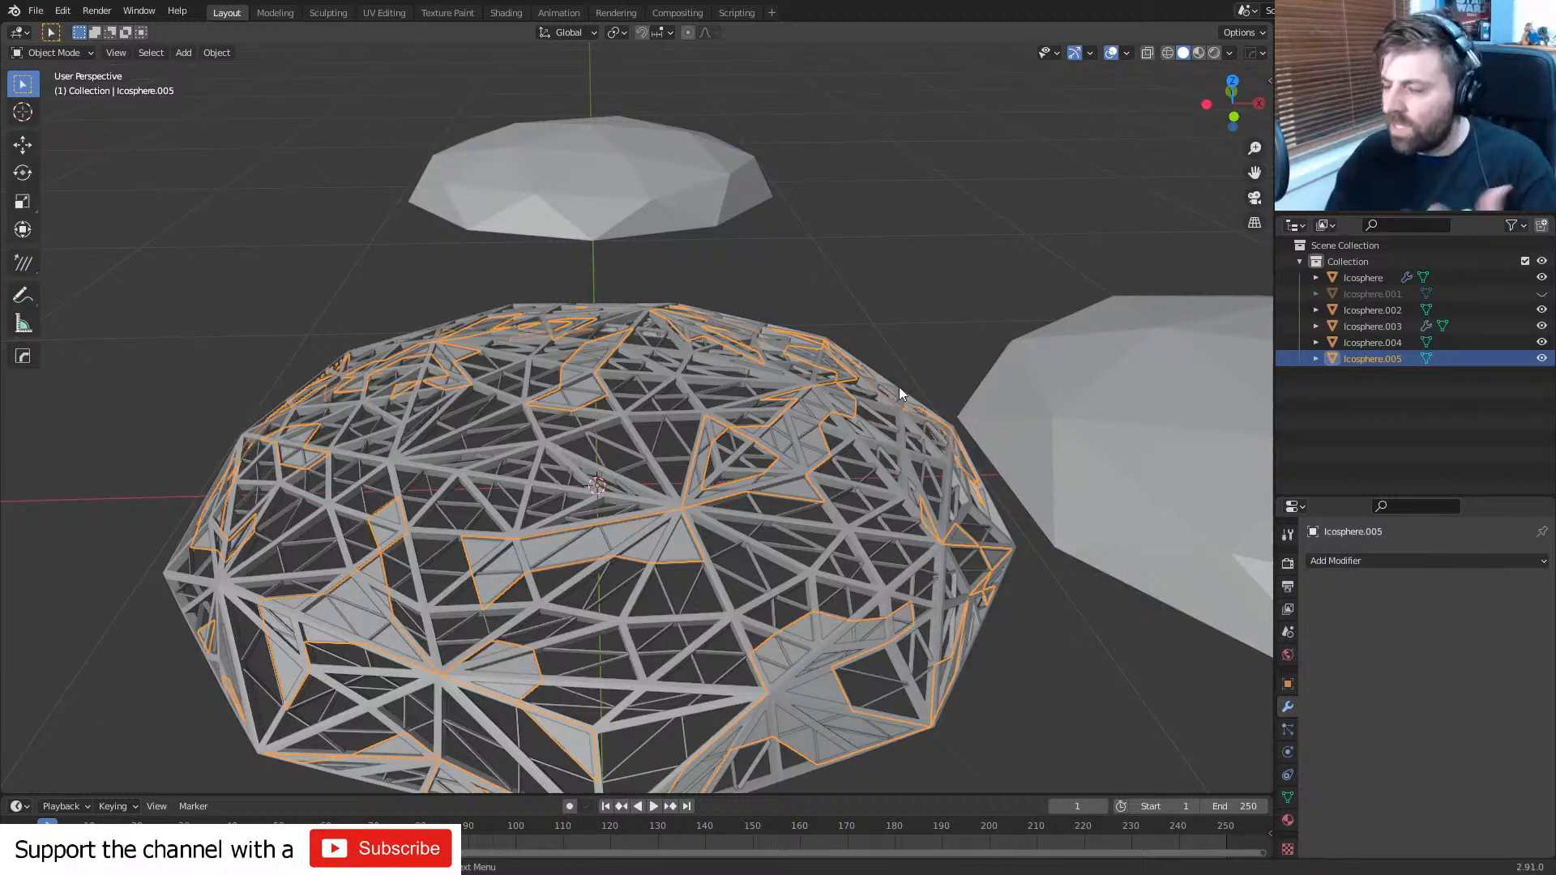
- Select both strut frames together with the panels and scale them up by a factor of 5
key(n)
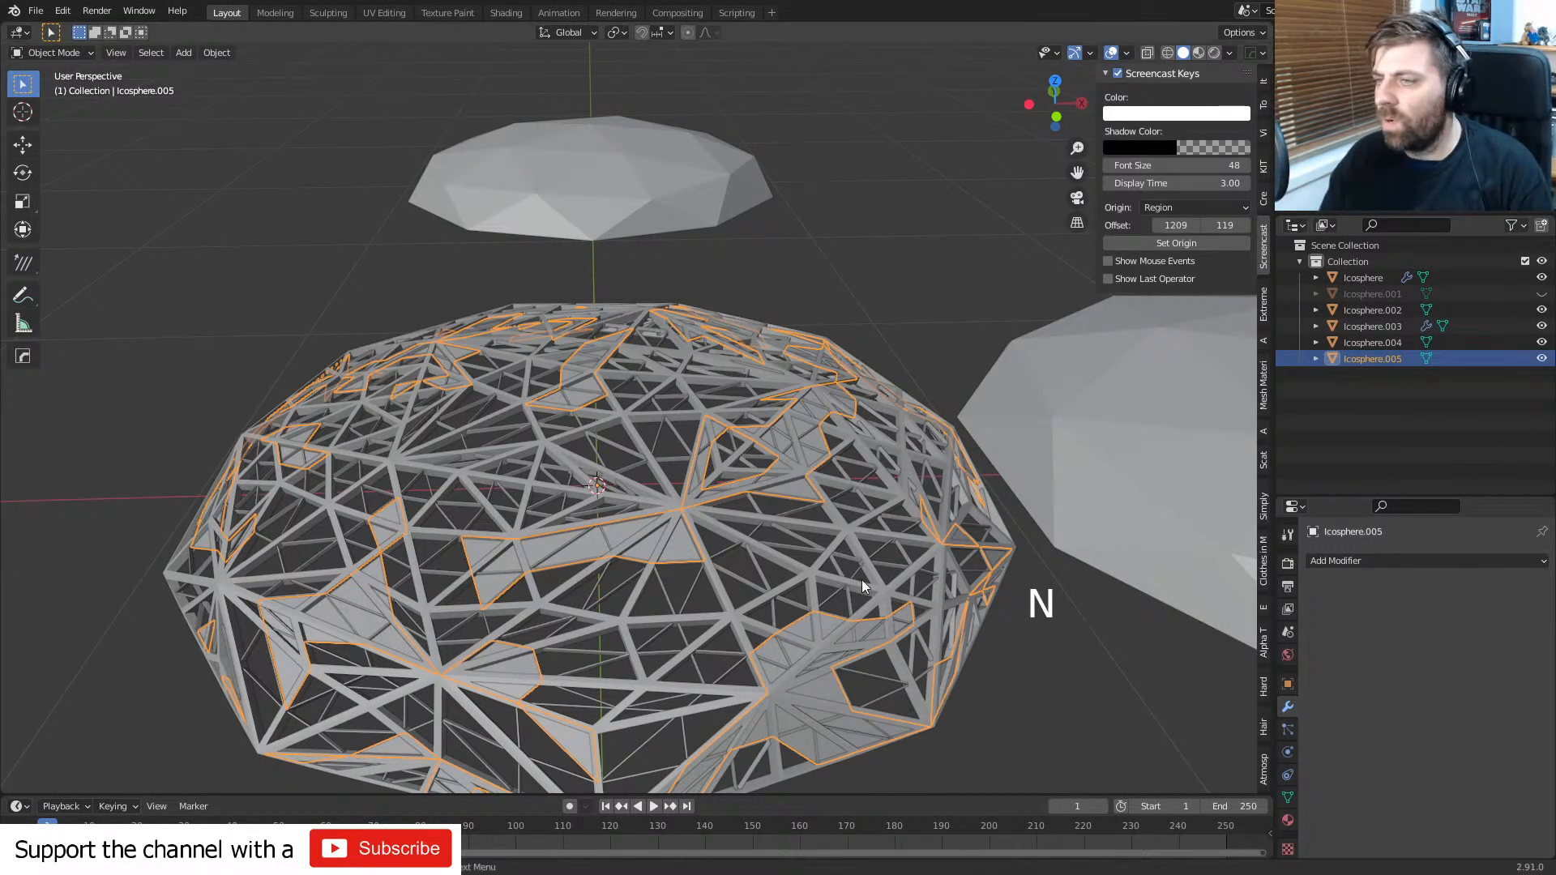
middle_drag(862, 580, 825, 554)
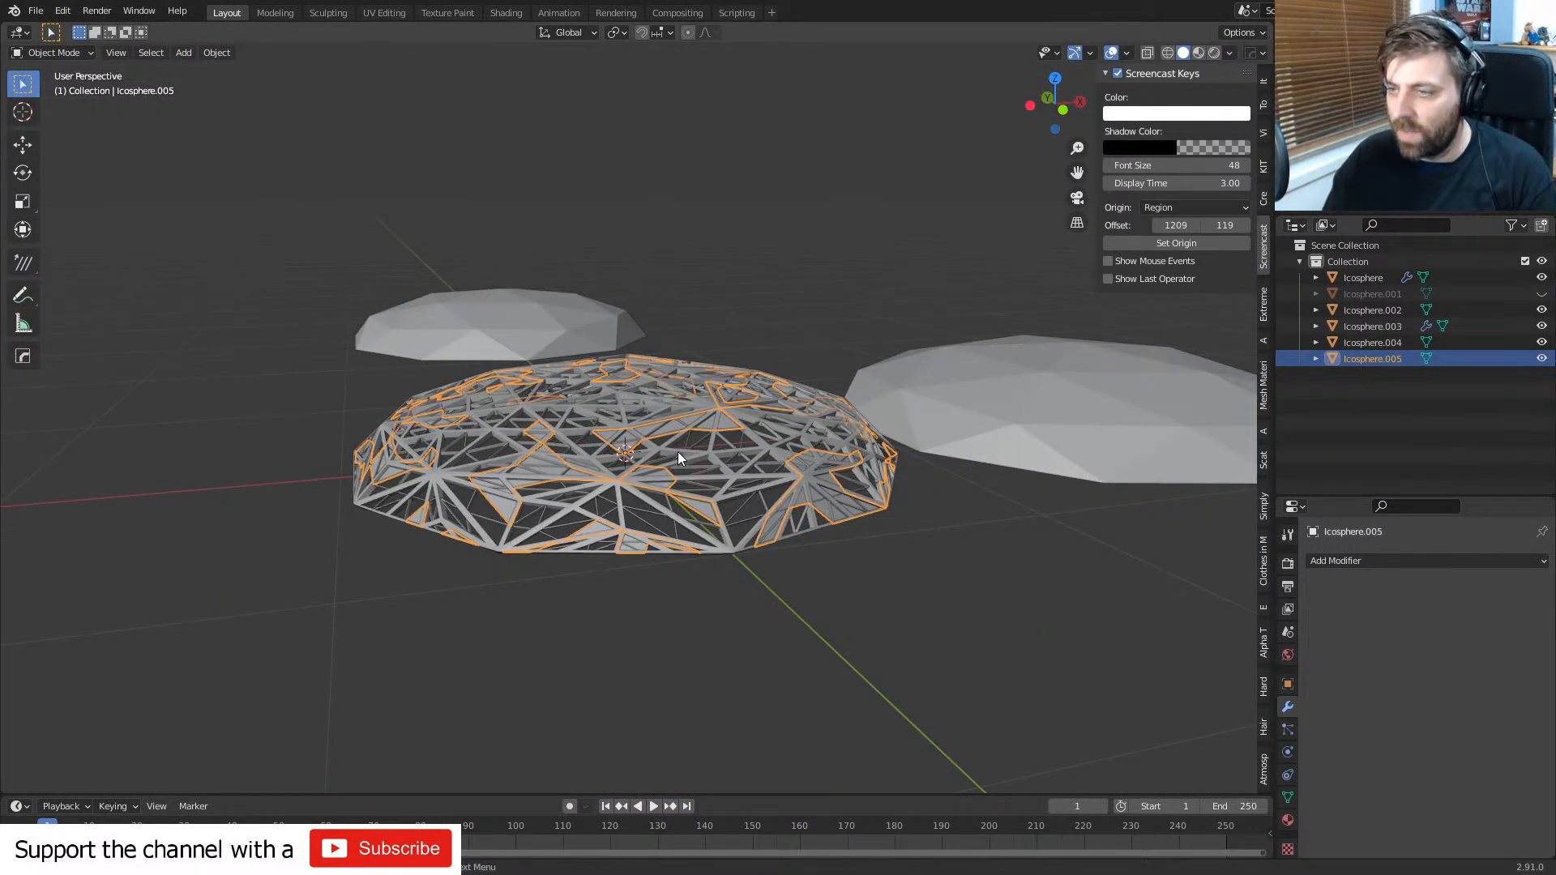
key(c)
click(648, 454)
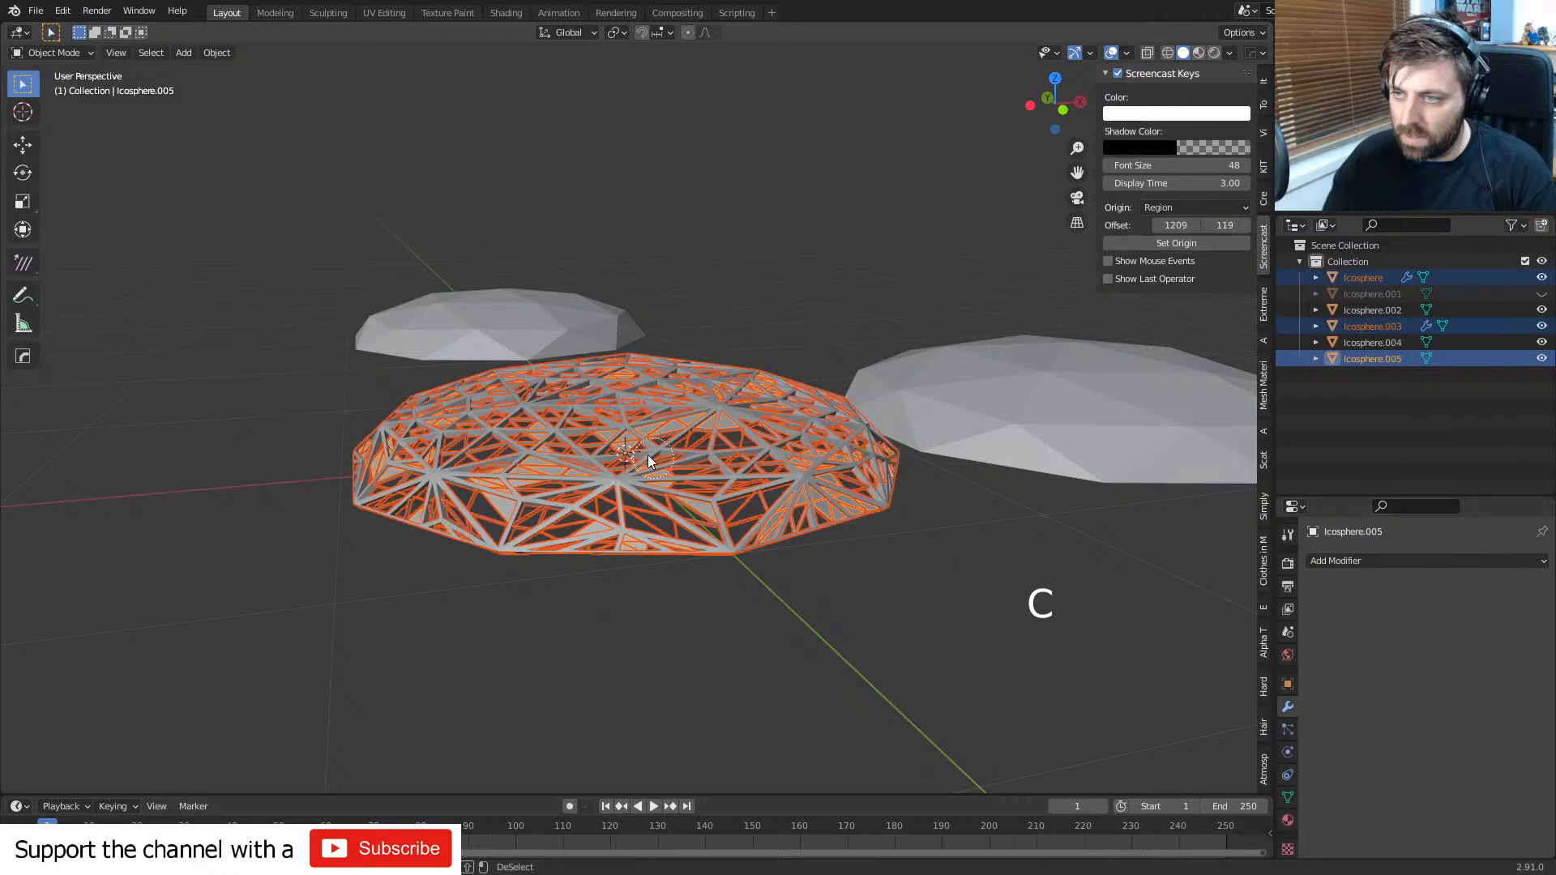
text(s5)
key(Return)
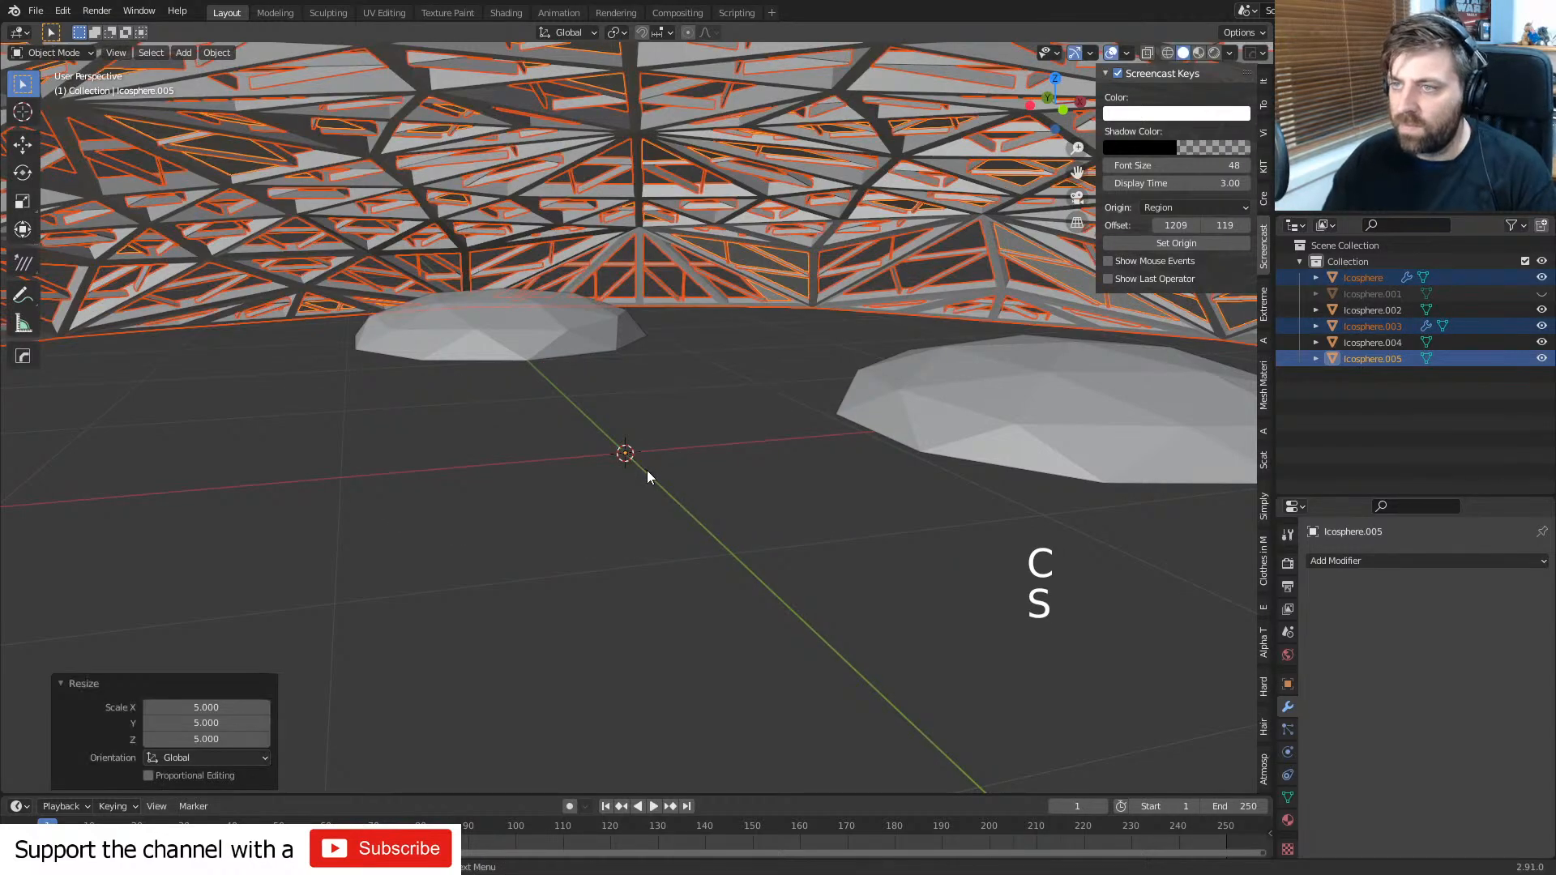
- Move the finely subdivided spare dome 6 m along the X axis, clear of the enlarged structure
middle_drag(647, 470, 752, 446)
click(782, 459)
scroll(751, 446, down, 5)
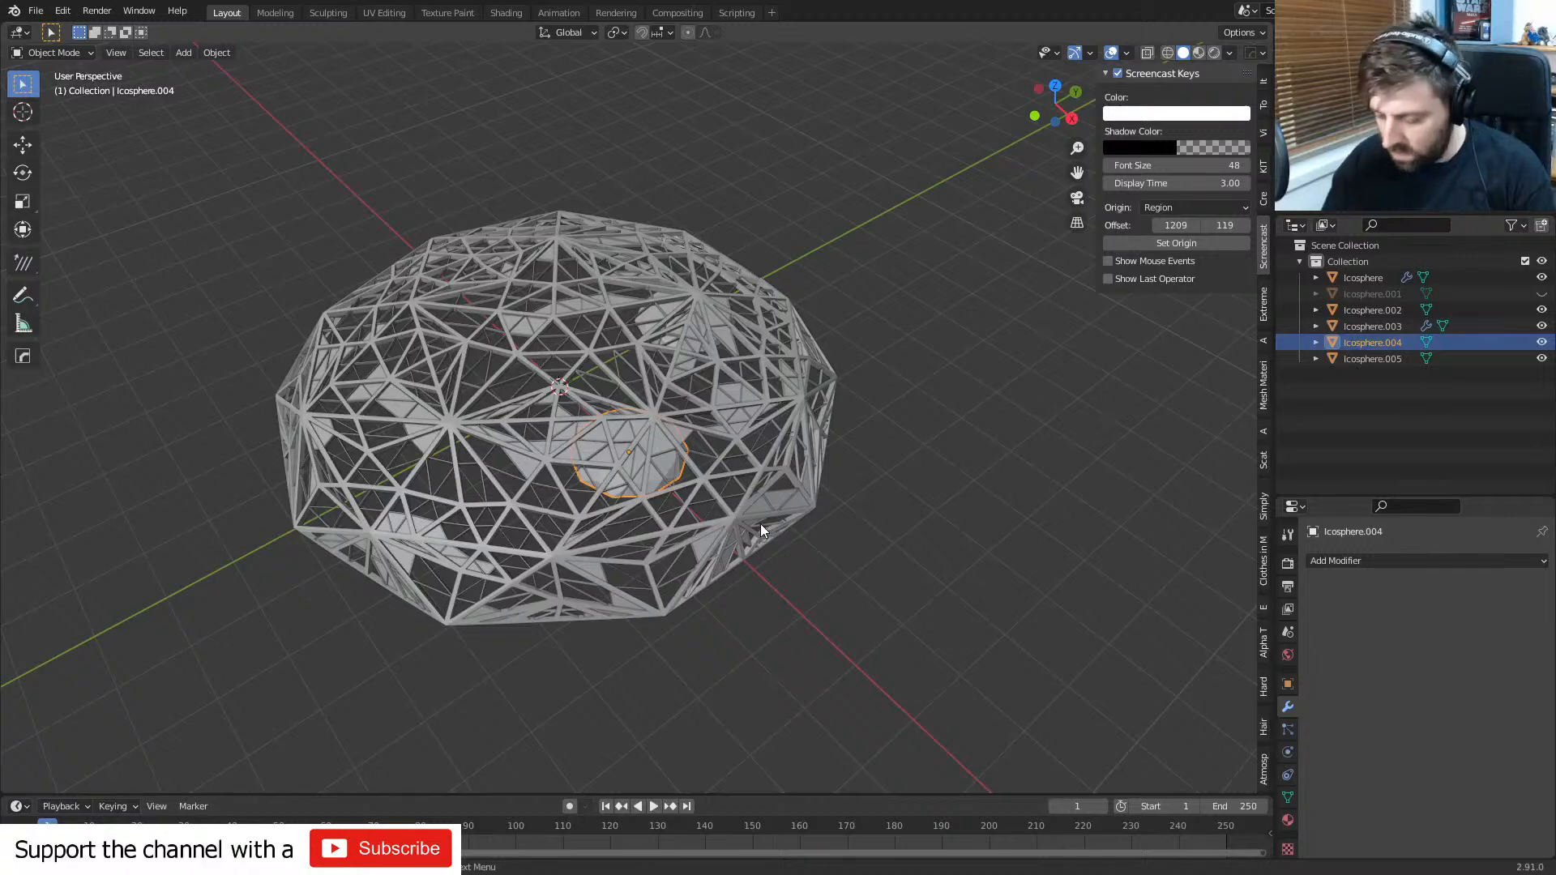
key(KP_7)
key(g)
ctrl+click(1105, 537)
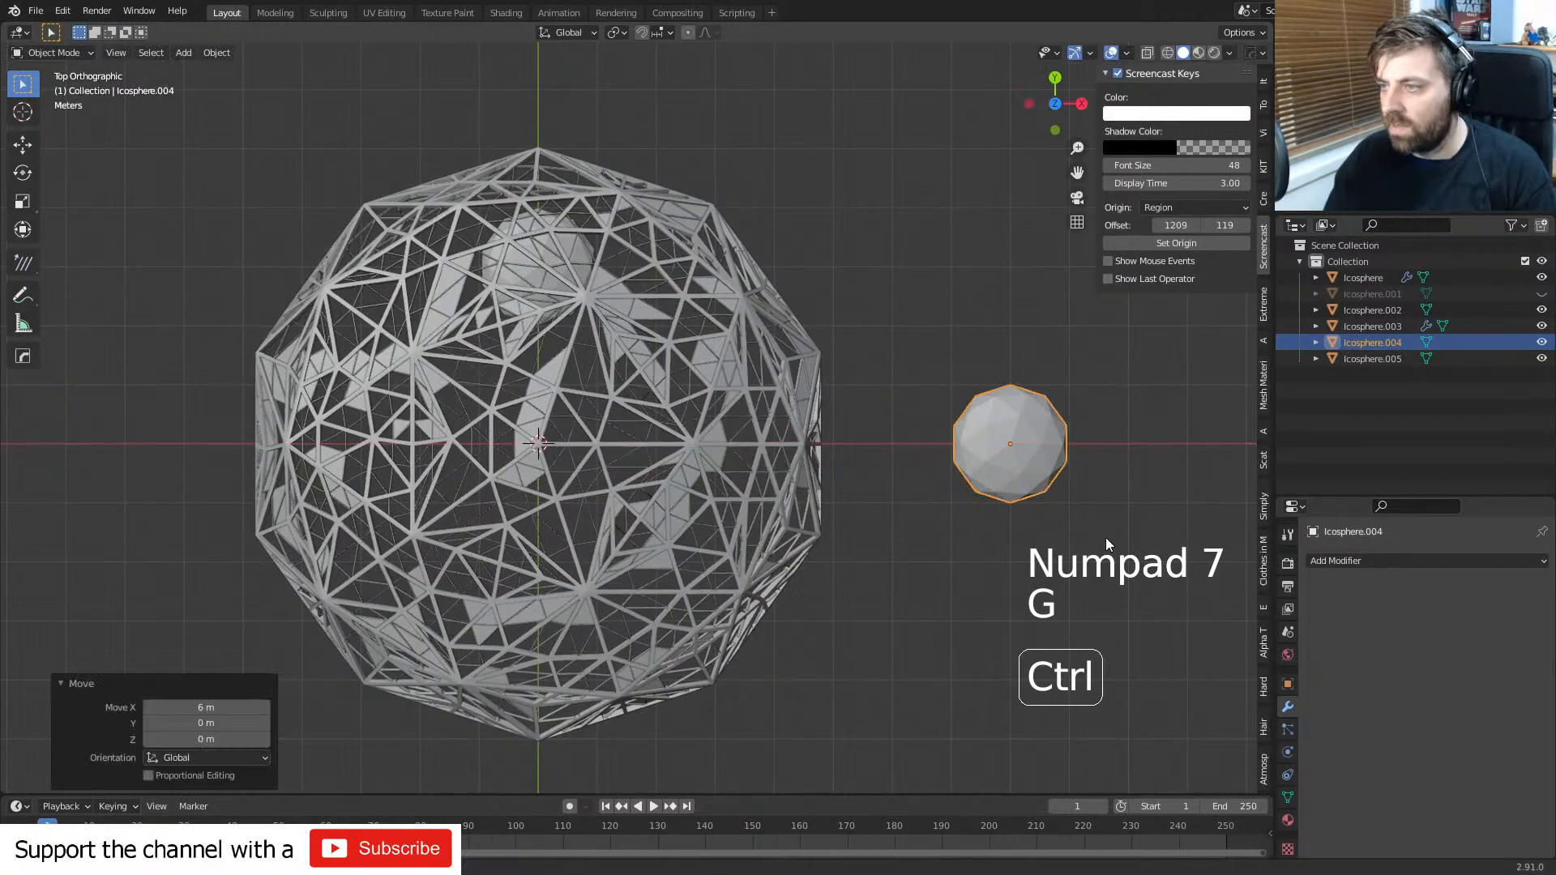
- Move the coarse spare dome 4 m along the Y axis, out of the enlarged strut frames
shift+middle_drag(629, 188, 666, 288)
click(578, 342)
click(586, 346)
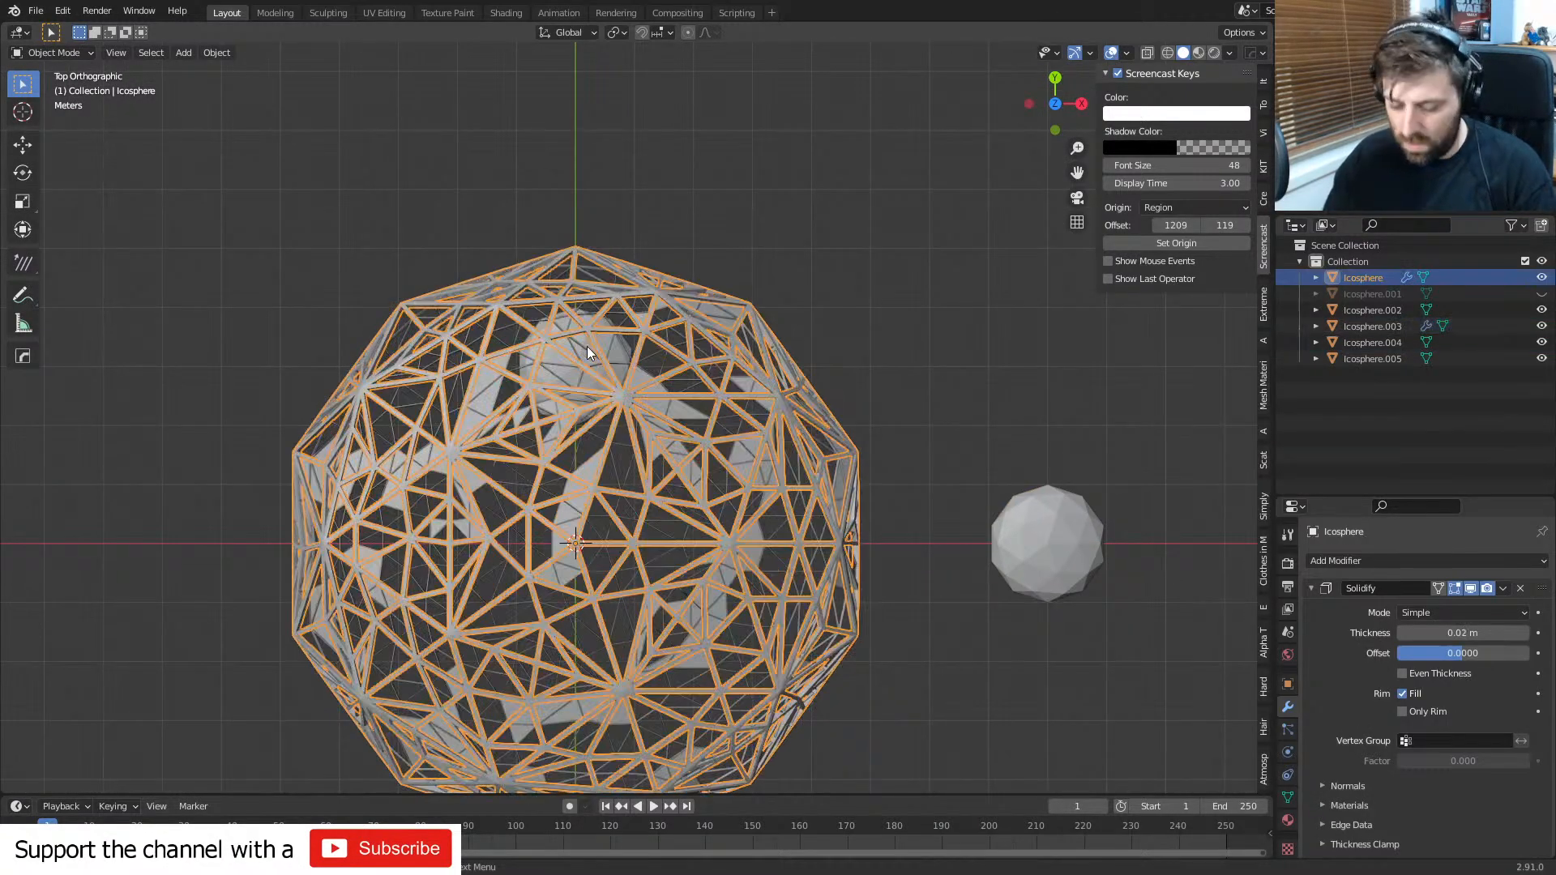
click(587, 347)
click(585, 346)
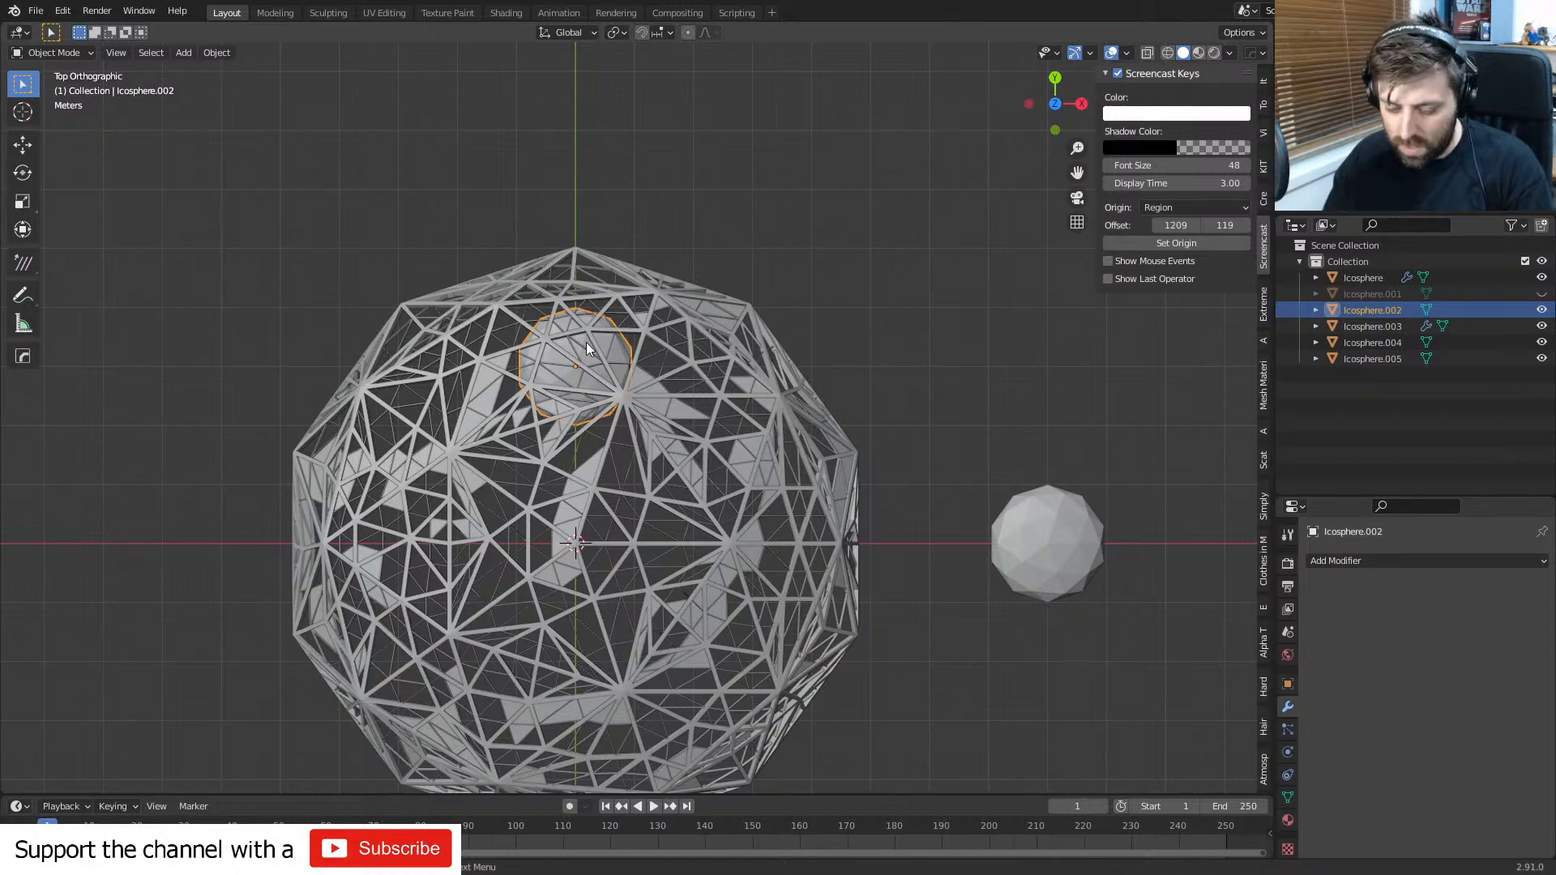
key(g)
ctrl+click(601, 157)
scroll(587, 568, up, 1)
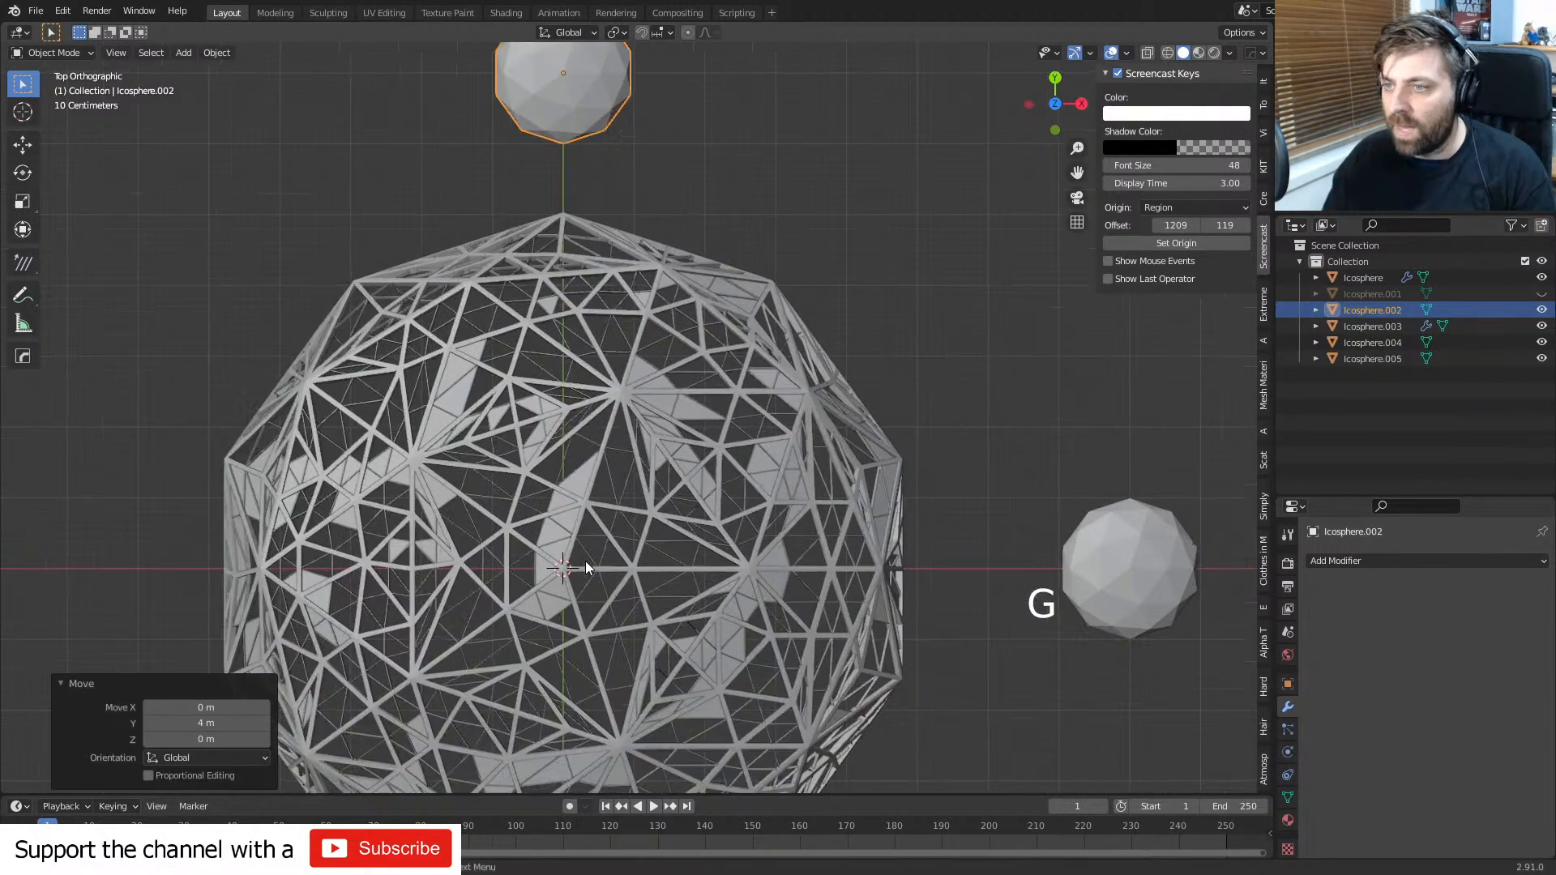
middle_drag(587, 567, 573, 560)
scroll(590, 489, down, 3)
- Add a plane at the origin as the ground and scale it up by about 6.7, beyond the dome's footprint
key(shift+a)
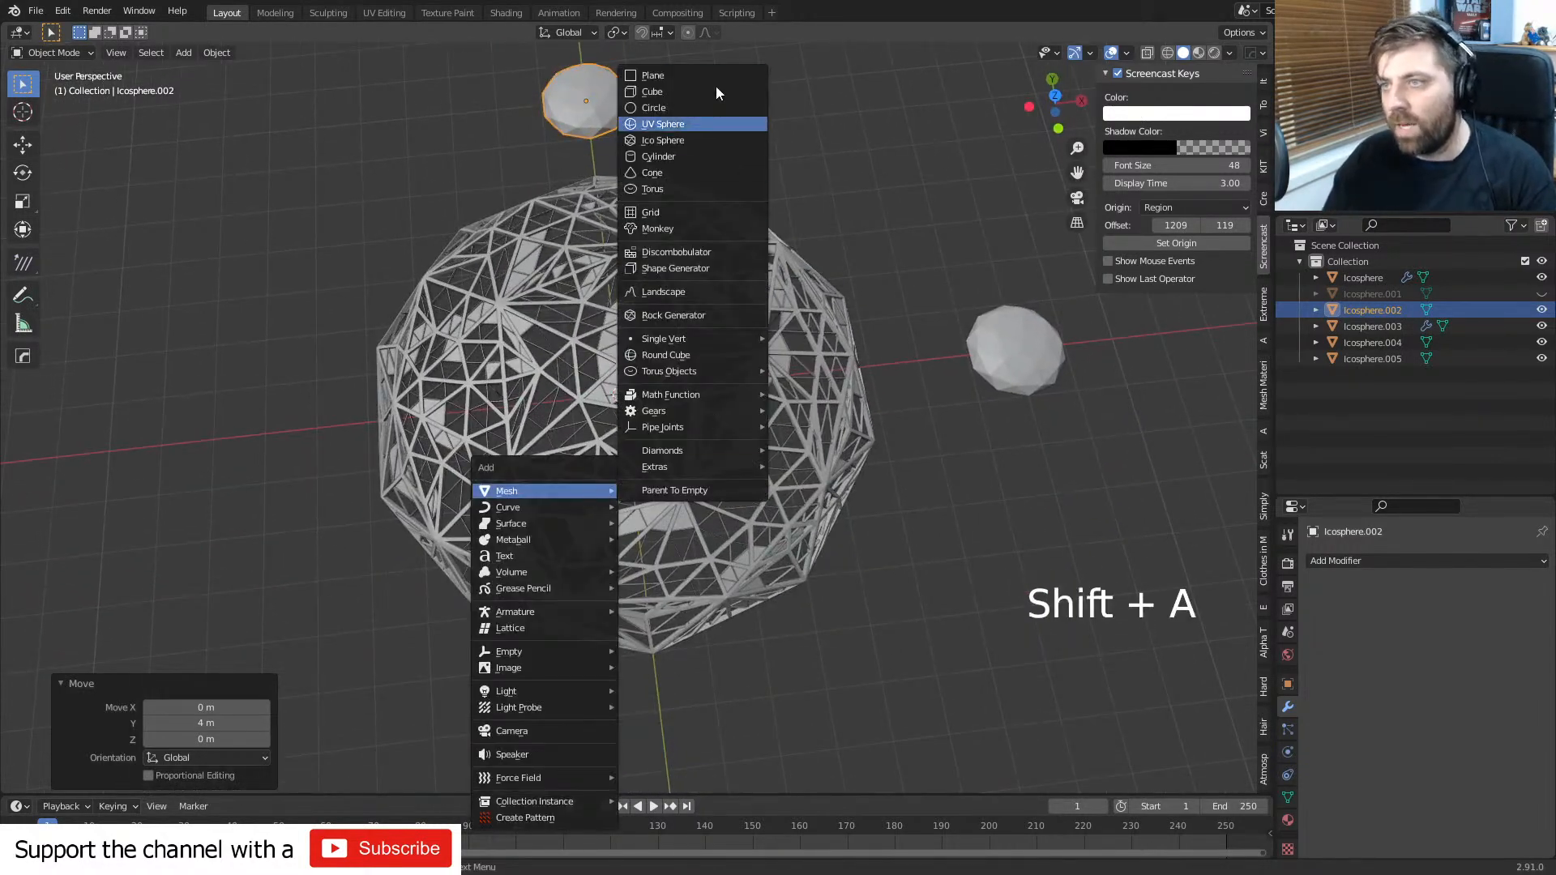
click(698, 73)
key(s)
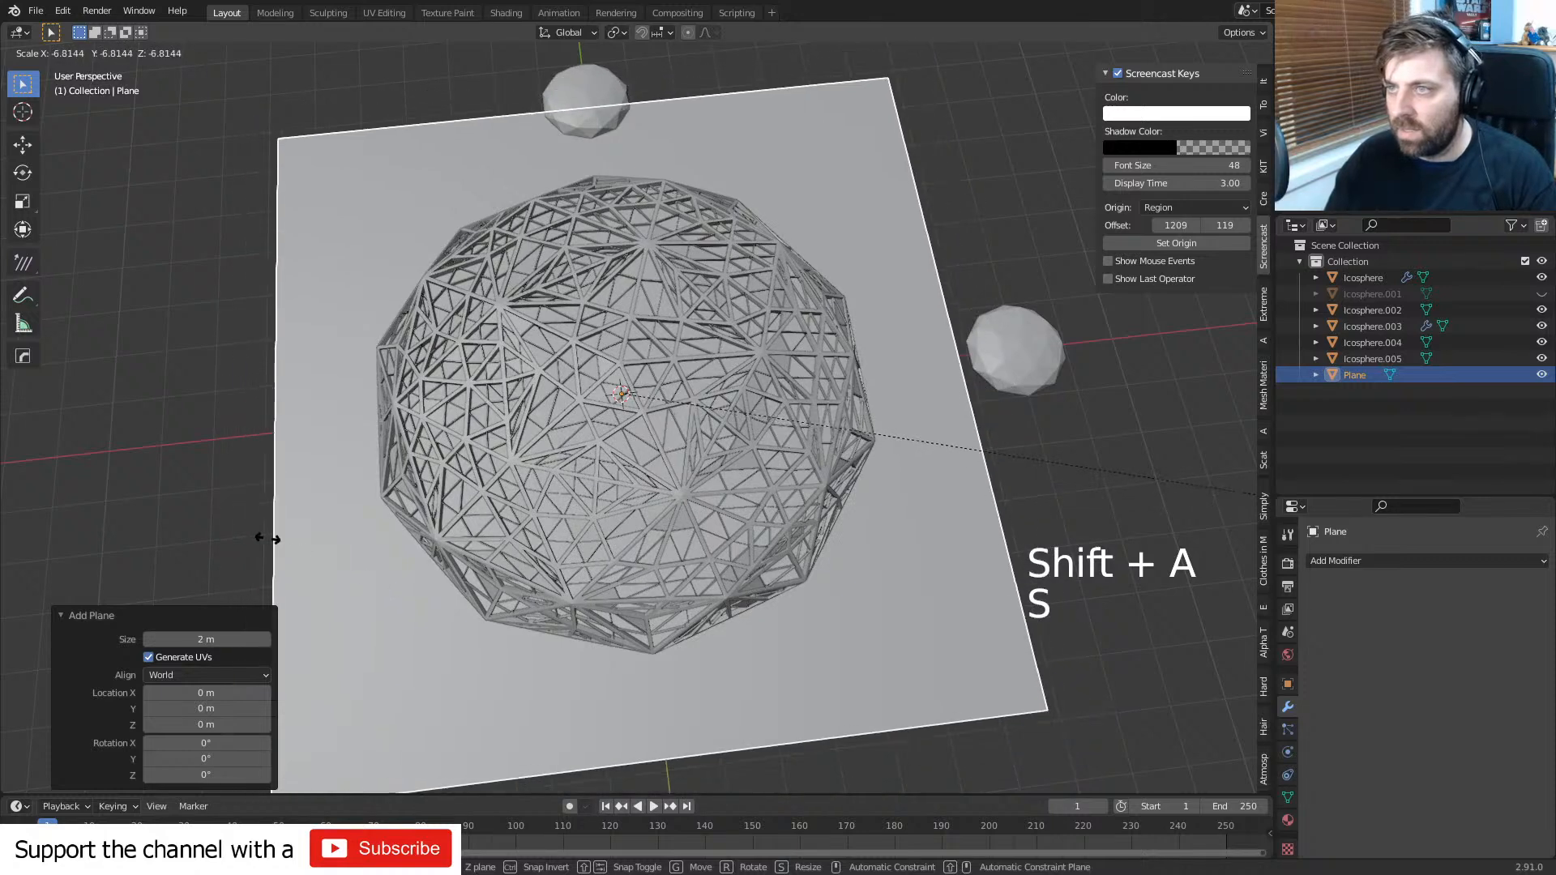
click(266, 543)
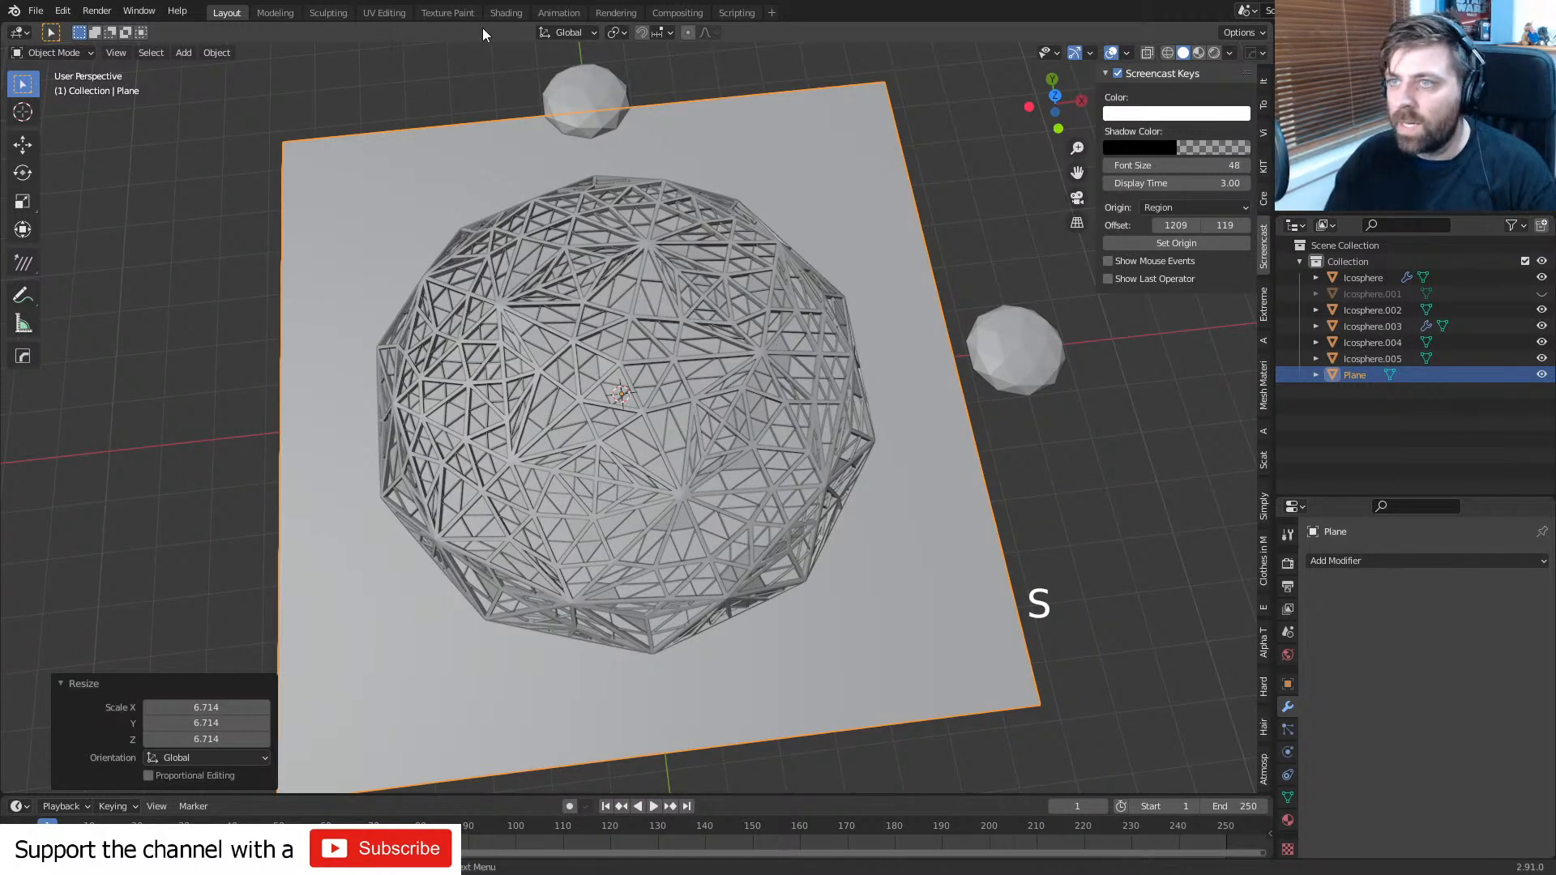
- Open the Shading workspace and display the World node tree instead of the object's nodes
click(506, 13)
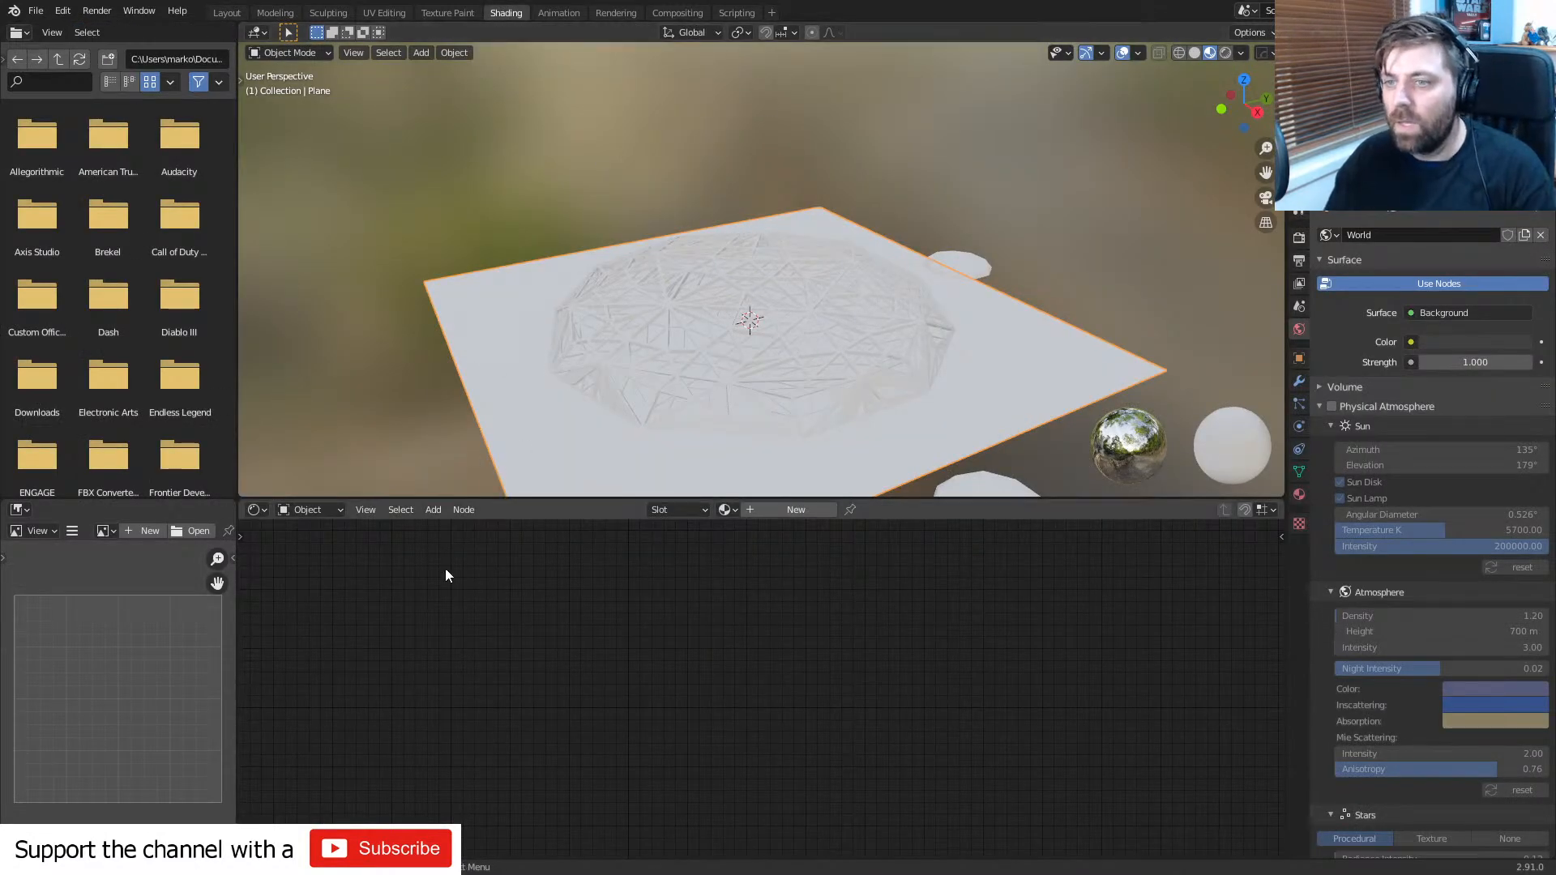
click(310, 509)
click(316, 546)
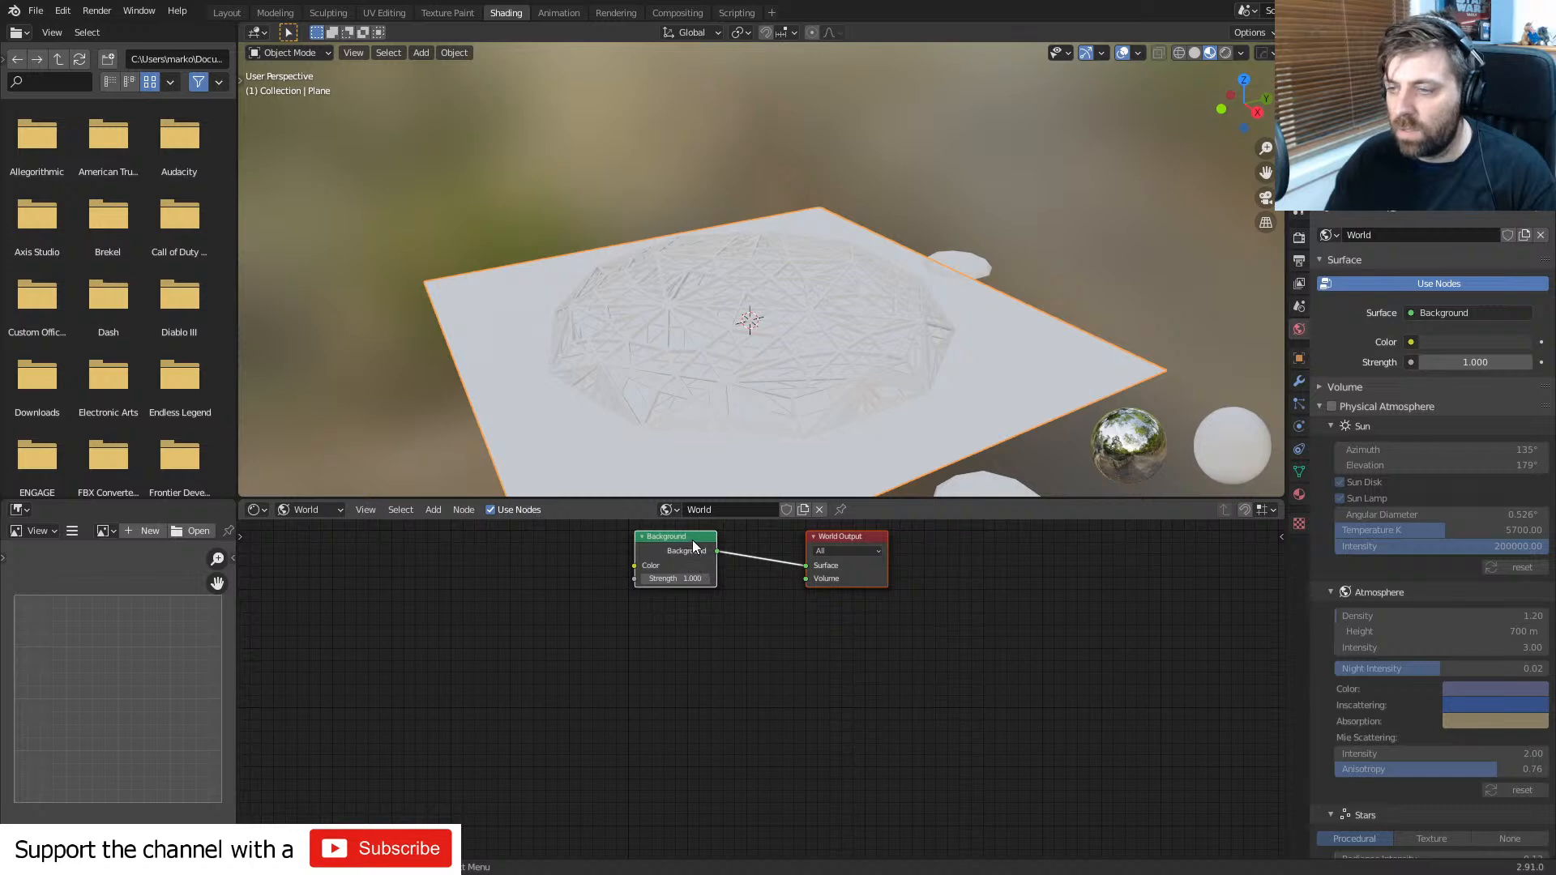
click(821, 634)
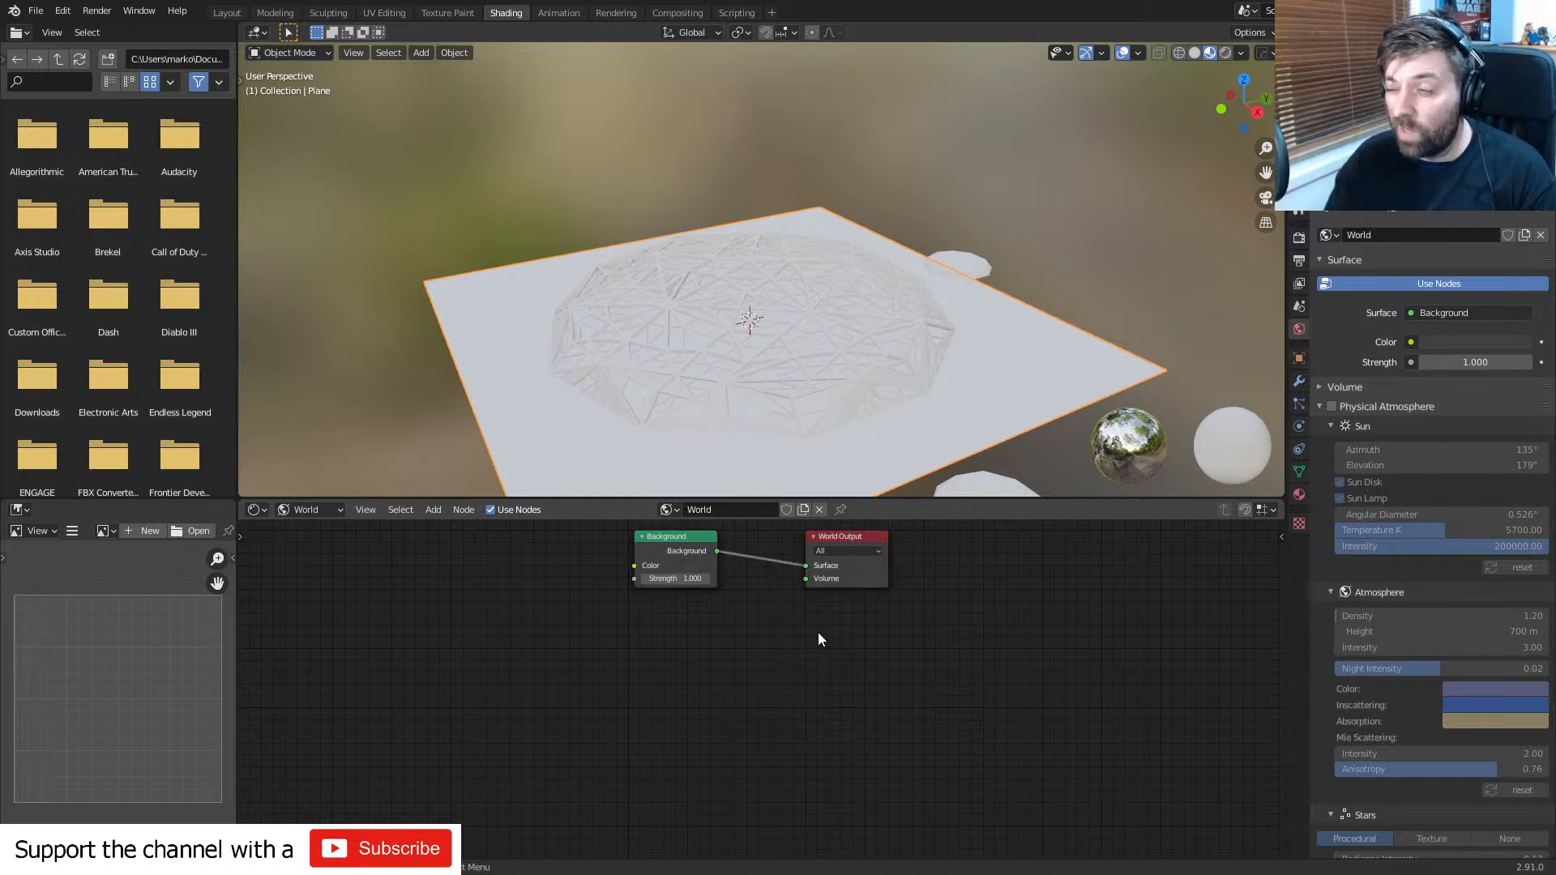
- Create a dynamic sky and assign Dynamic_1 as the scene's world
key(n)
click(1270, 147)
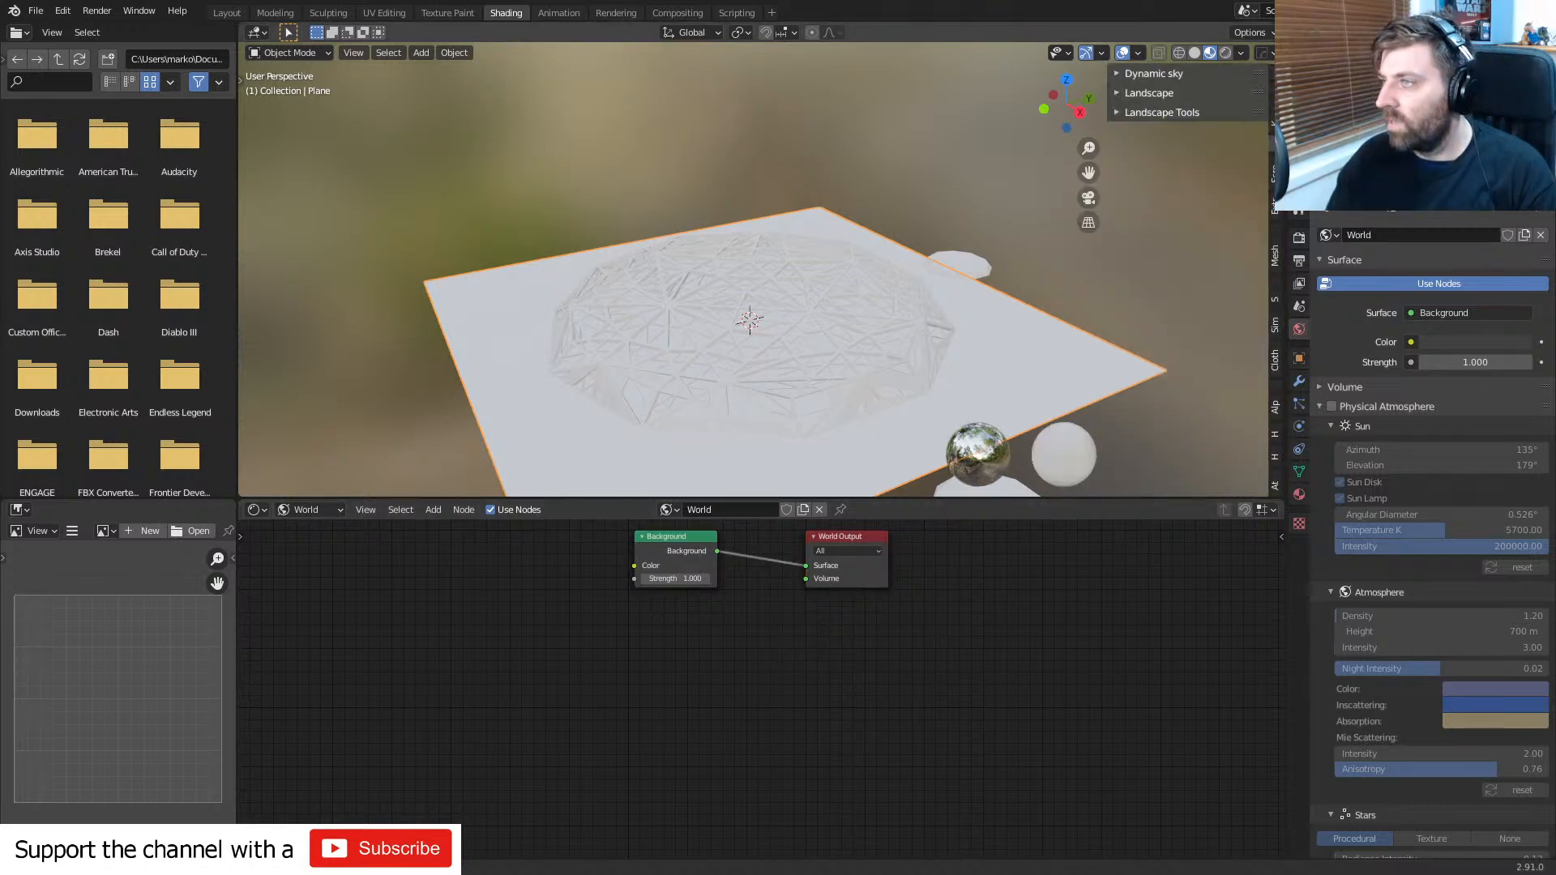
click(1151, 73)
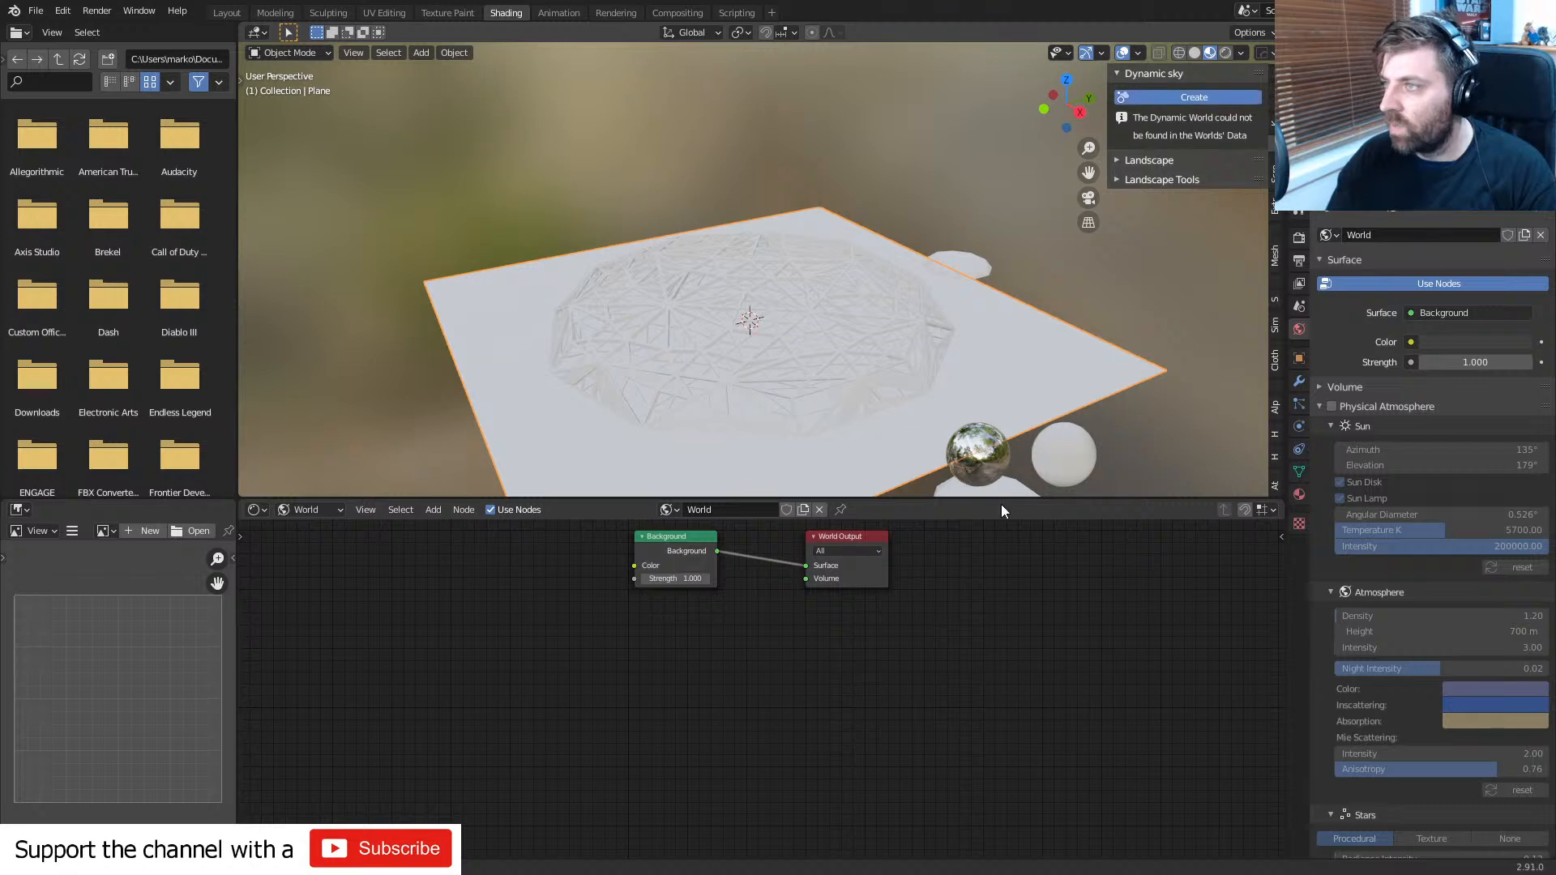
key(n)
key(n)
click(666, 509)
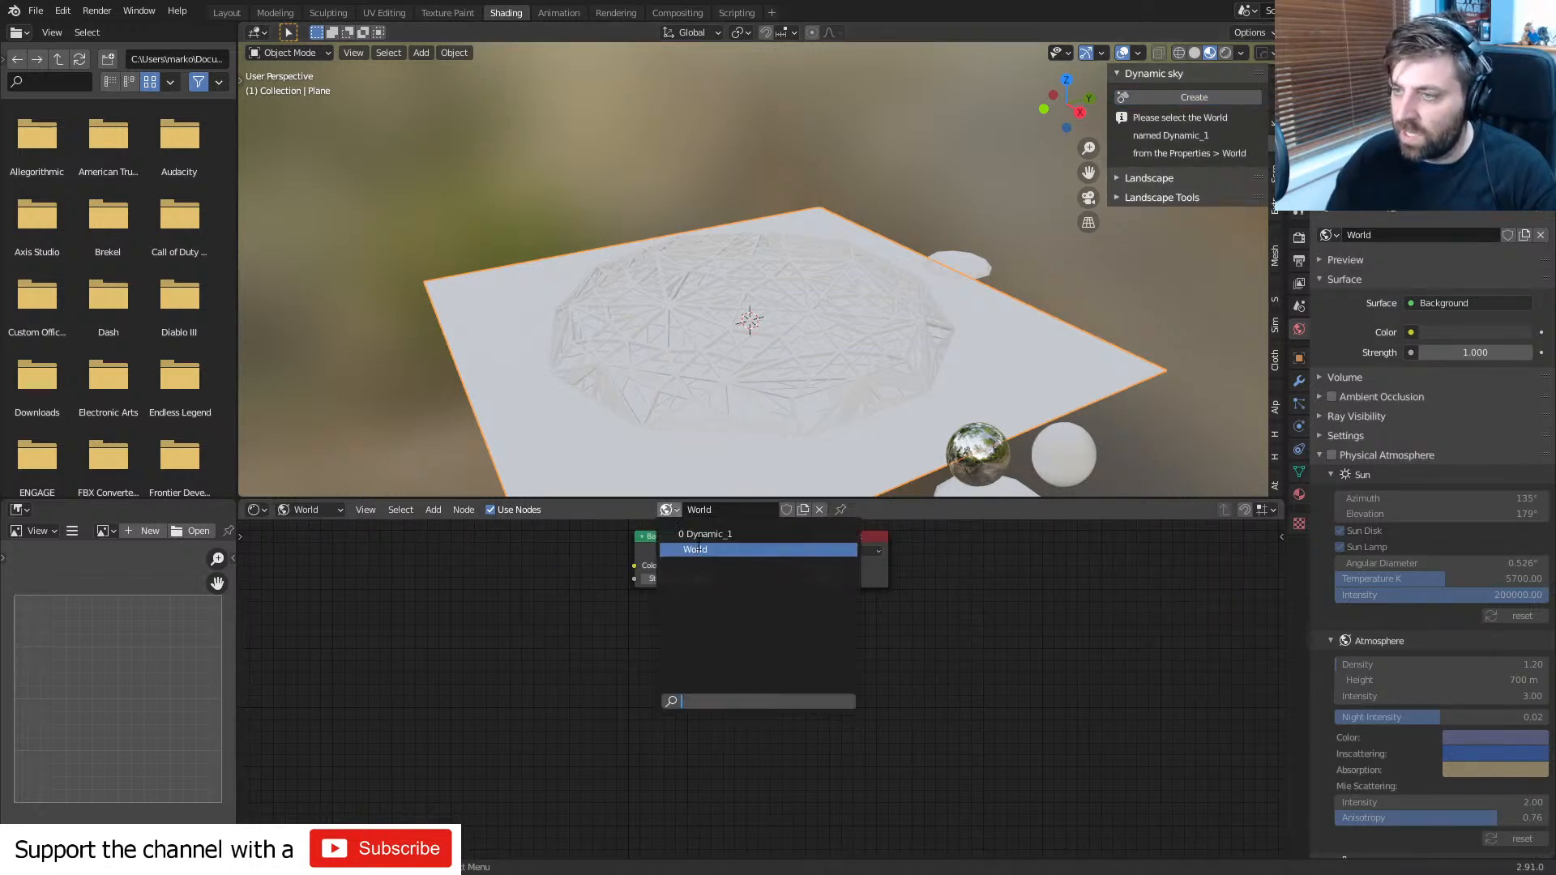
click(664, 528)
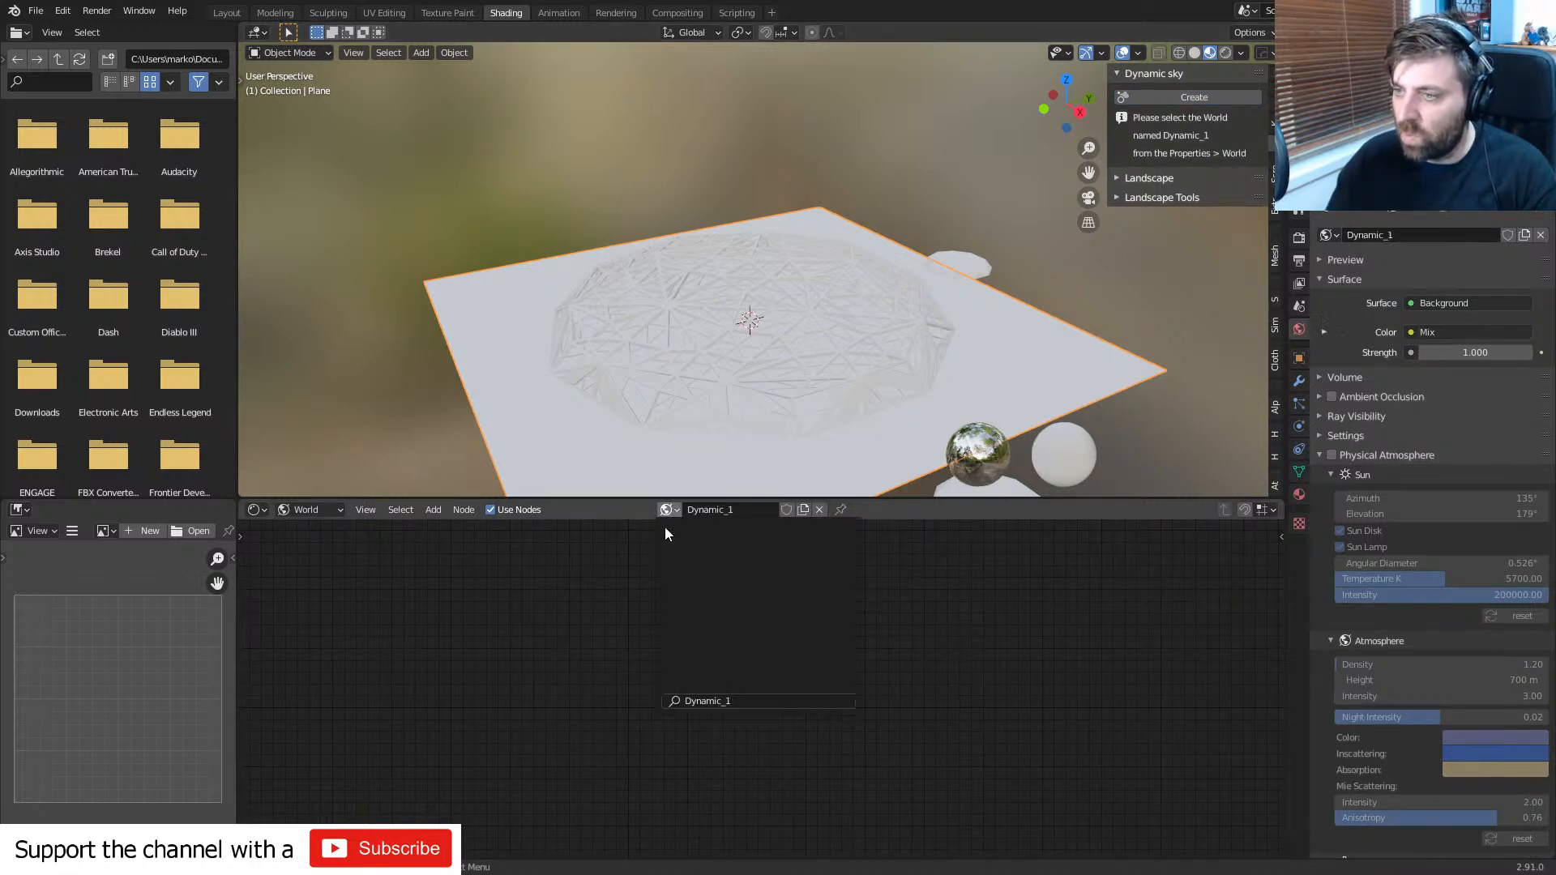
- Preview the dome's interior in rendered shading and switch the scene's world back to World
click(1225, 52)
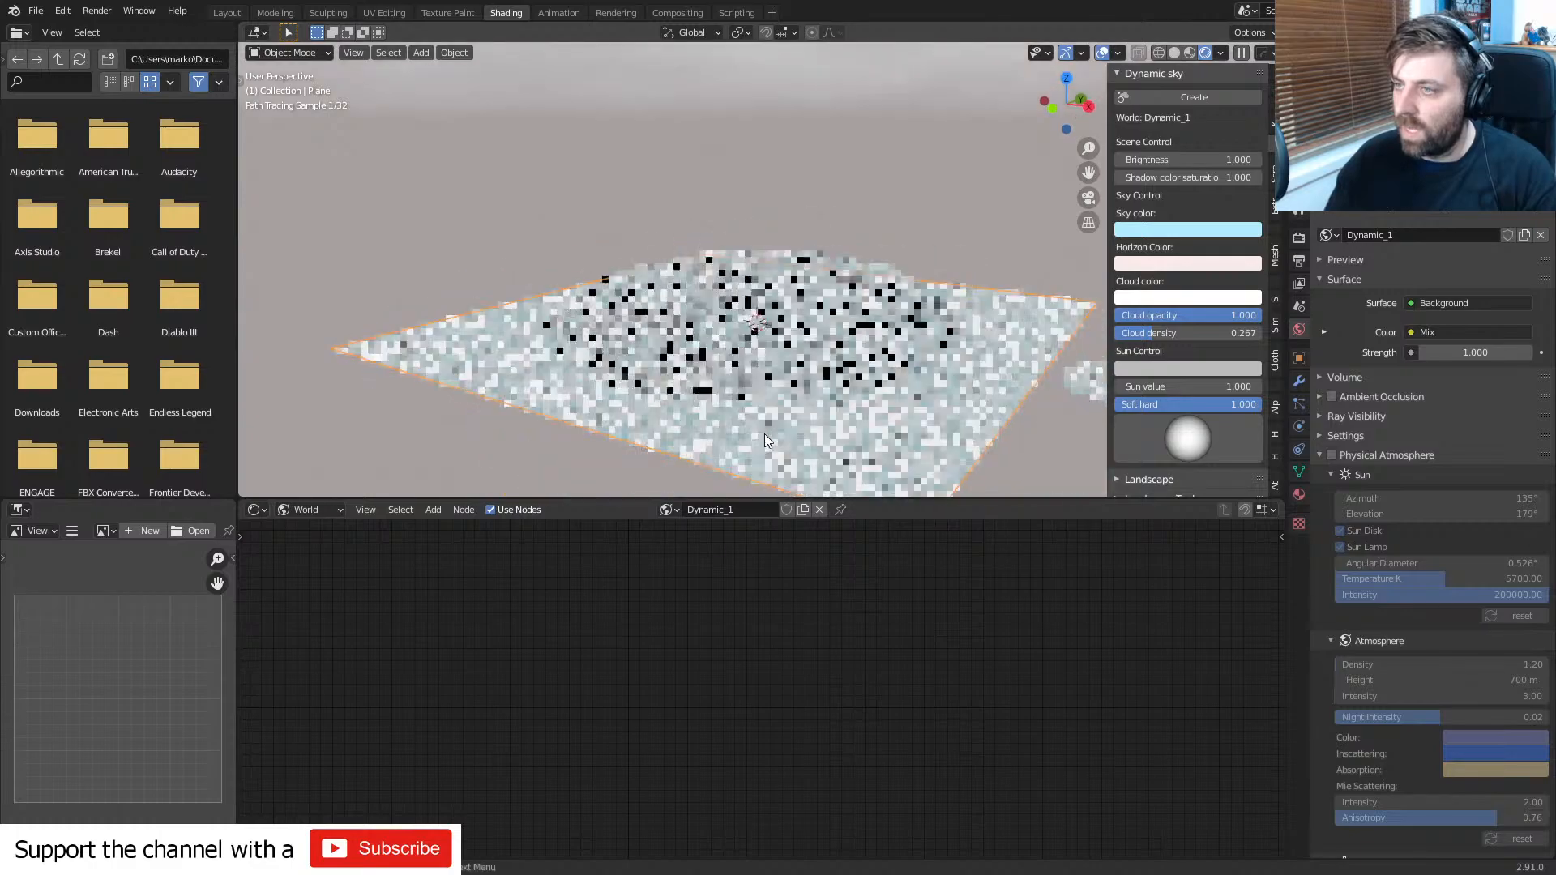
scroll(742, 329, up, 3)
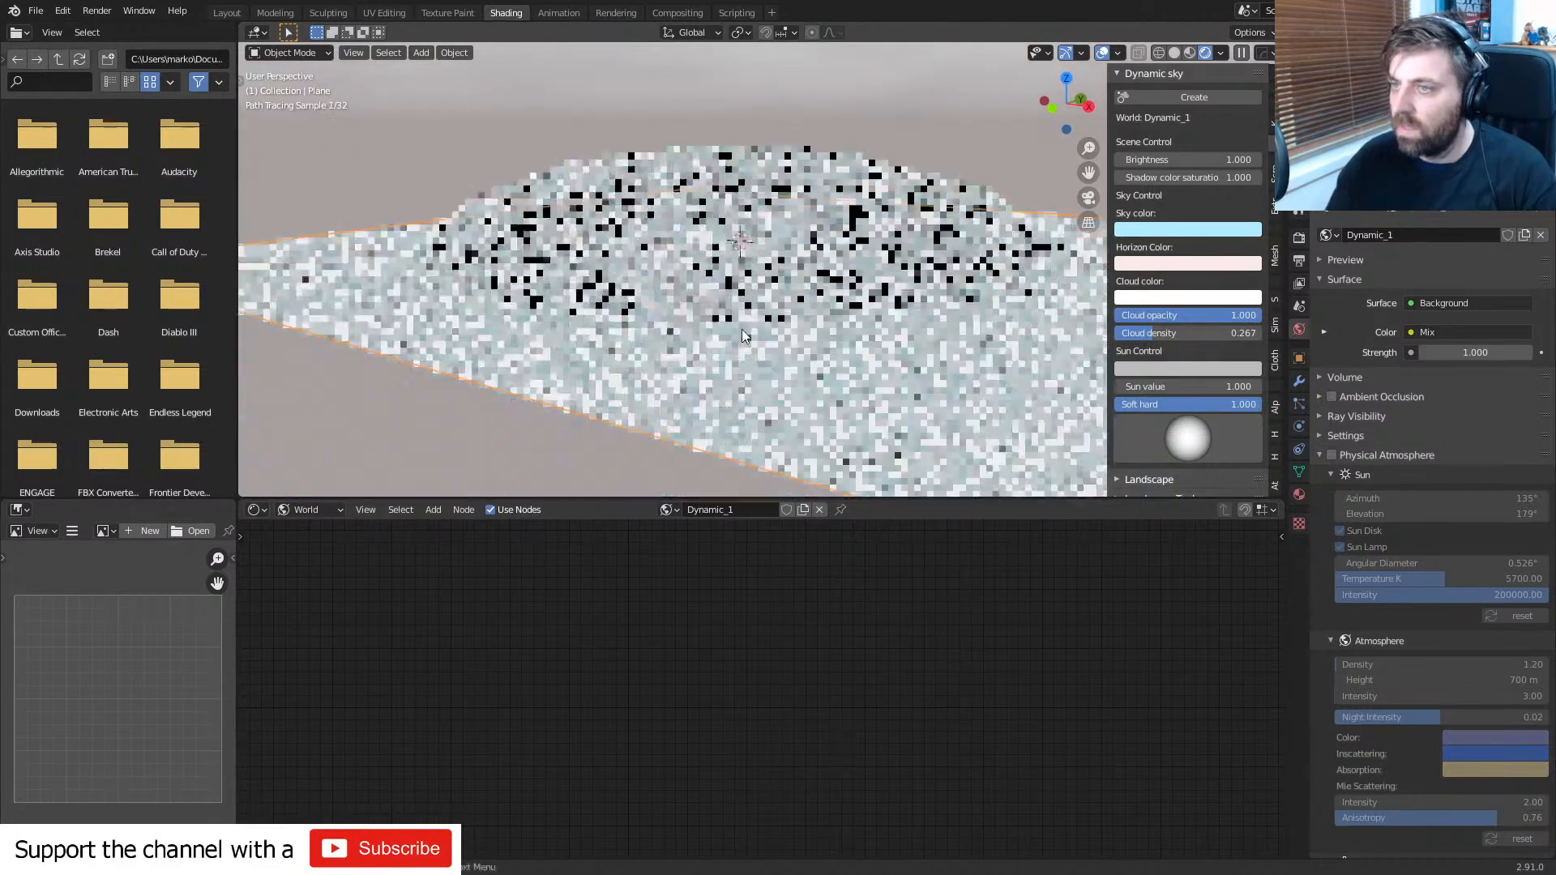
scroll(742, 329, up, 3)
mouse_move(742, 329)
middle_down()
mouse_move(780, 228)
mouse_move(768, 272)
middle_up()
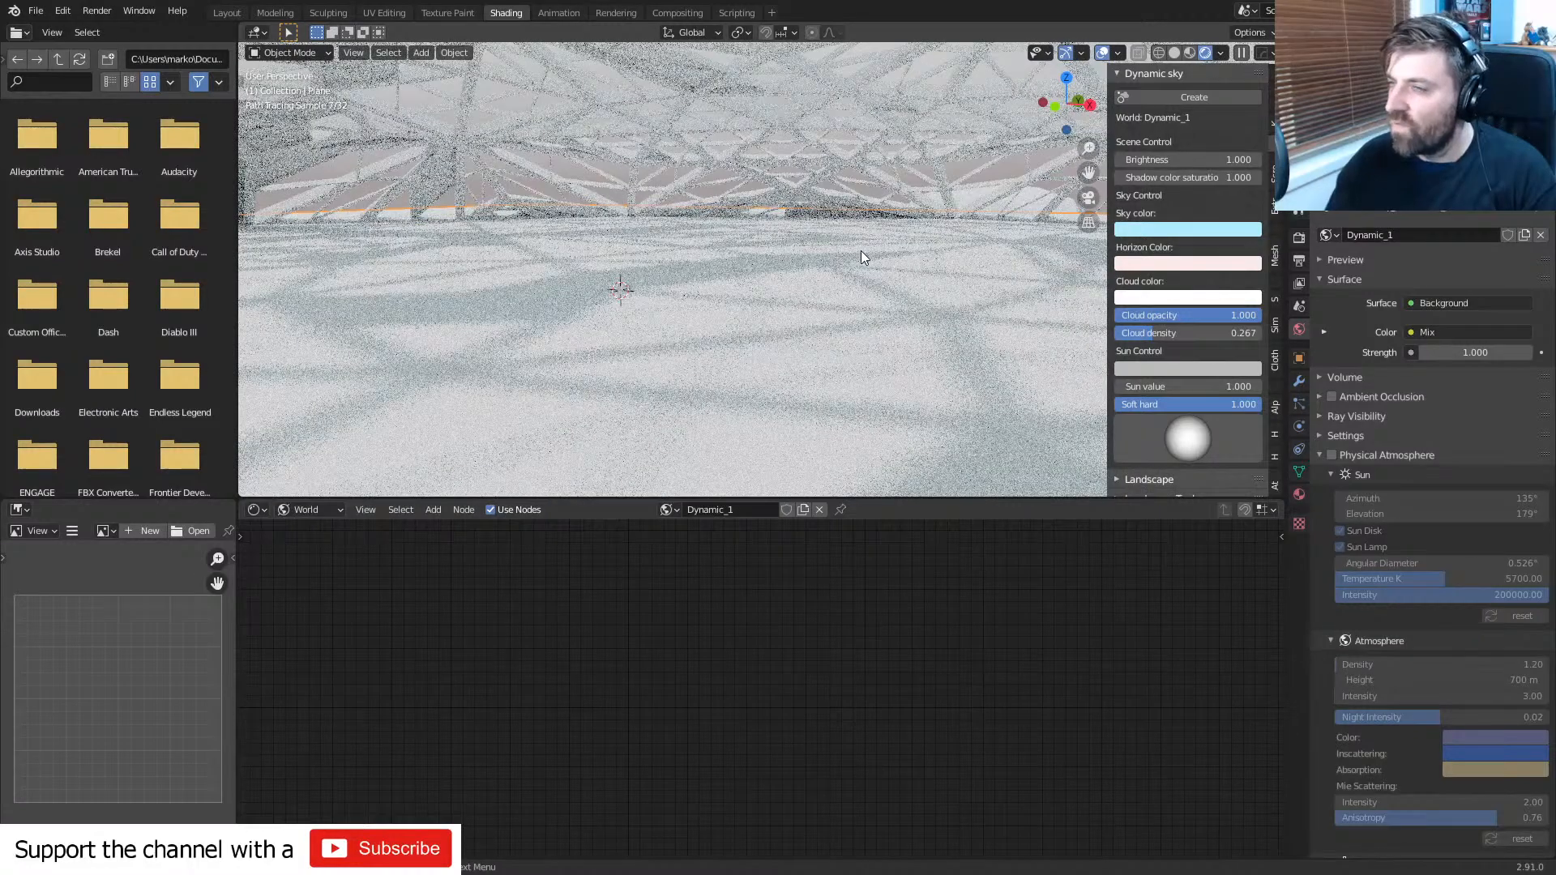
shift+middle_drag(813, 183, 811, 223)
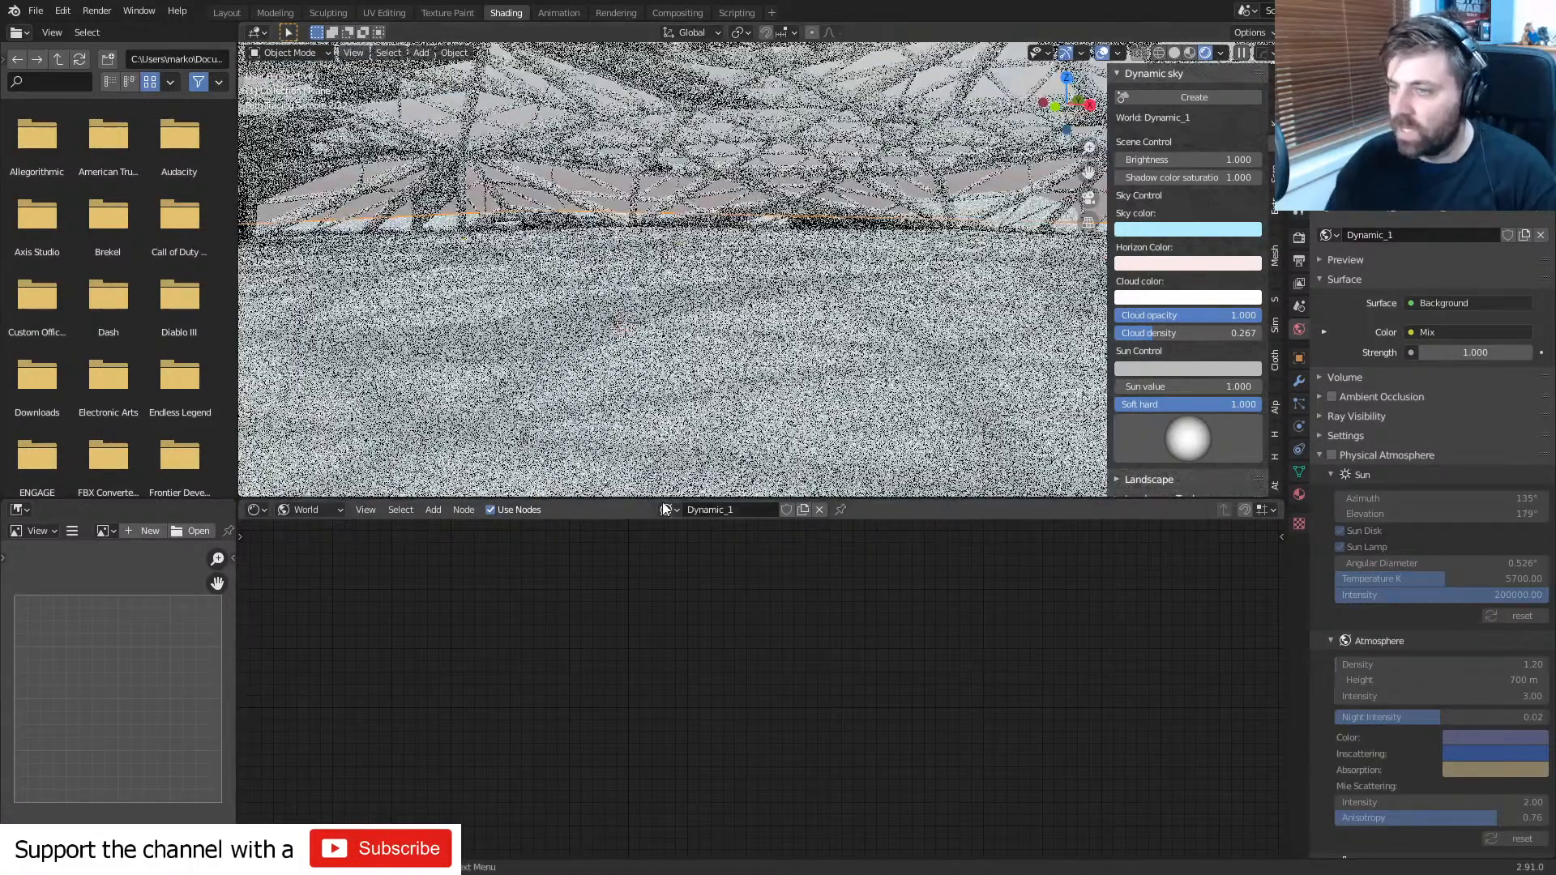
click(664, 509)
mouse_move(627, 371)
middle_down()
mouse_move(690, 352)
mouse_move(681, 314)
middle_up()
- Add a sun light and rotate it so that it shines through the struts at an angle
key(shift+a)
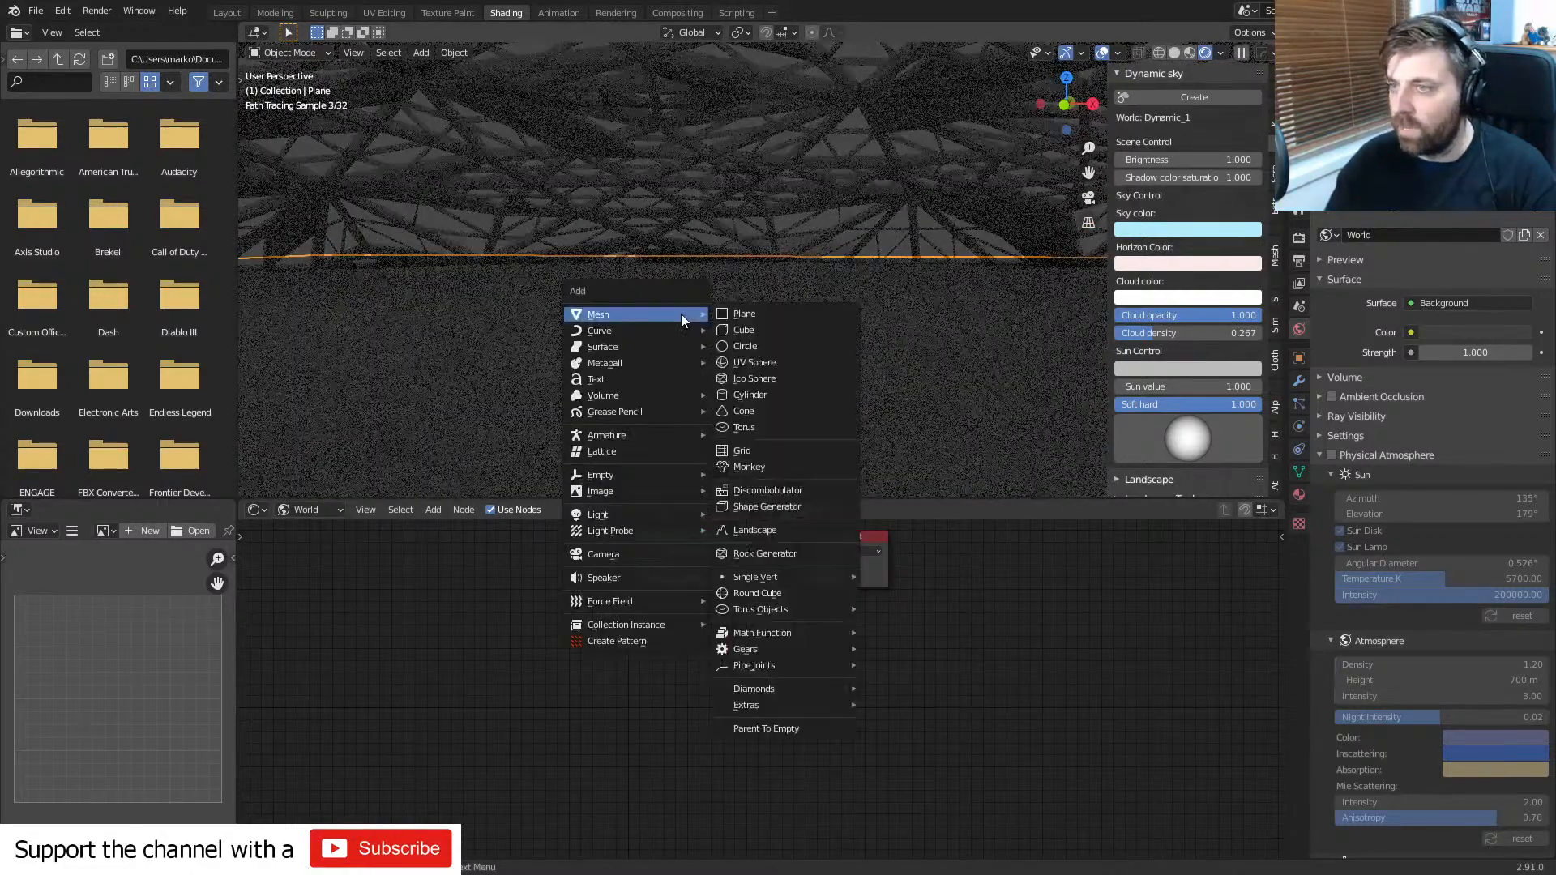
mouse_move(658, 514)
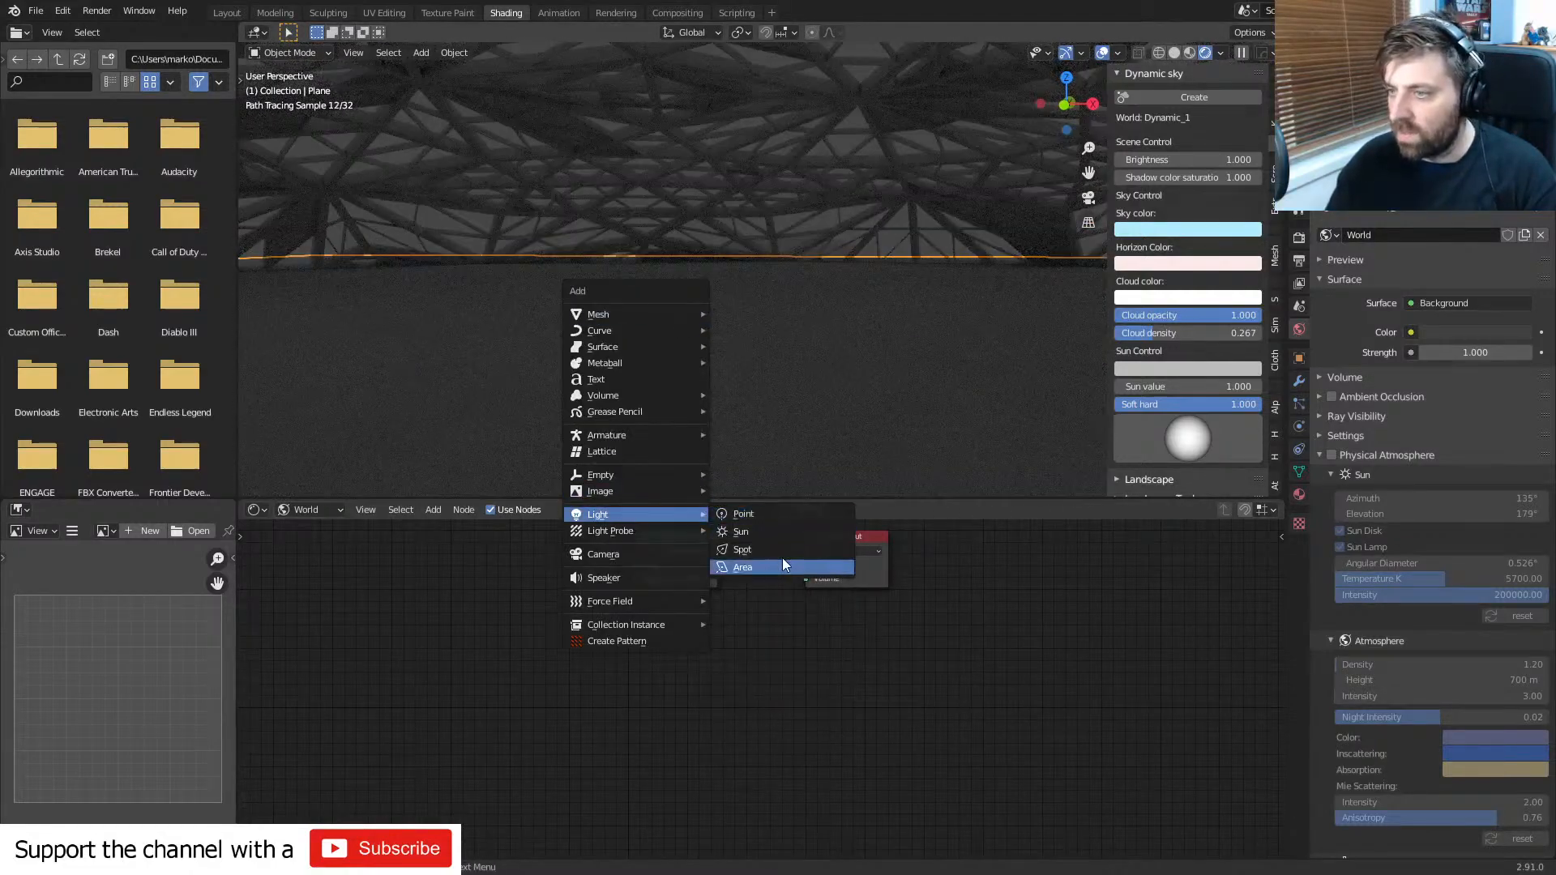
click(779, 532)
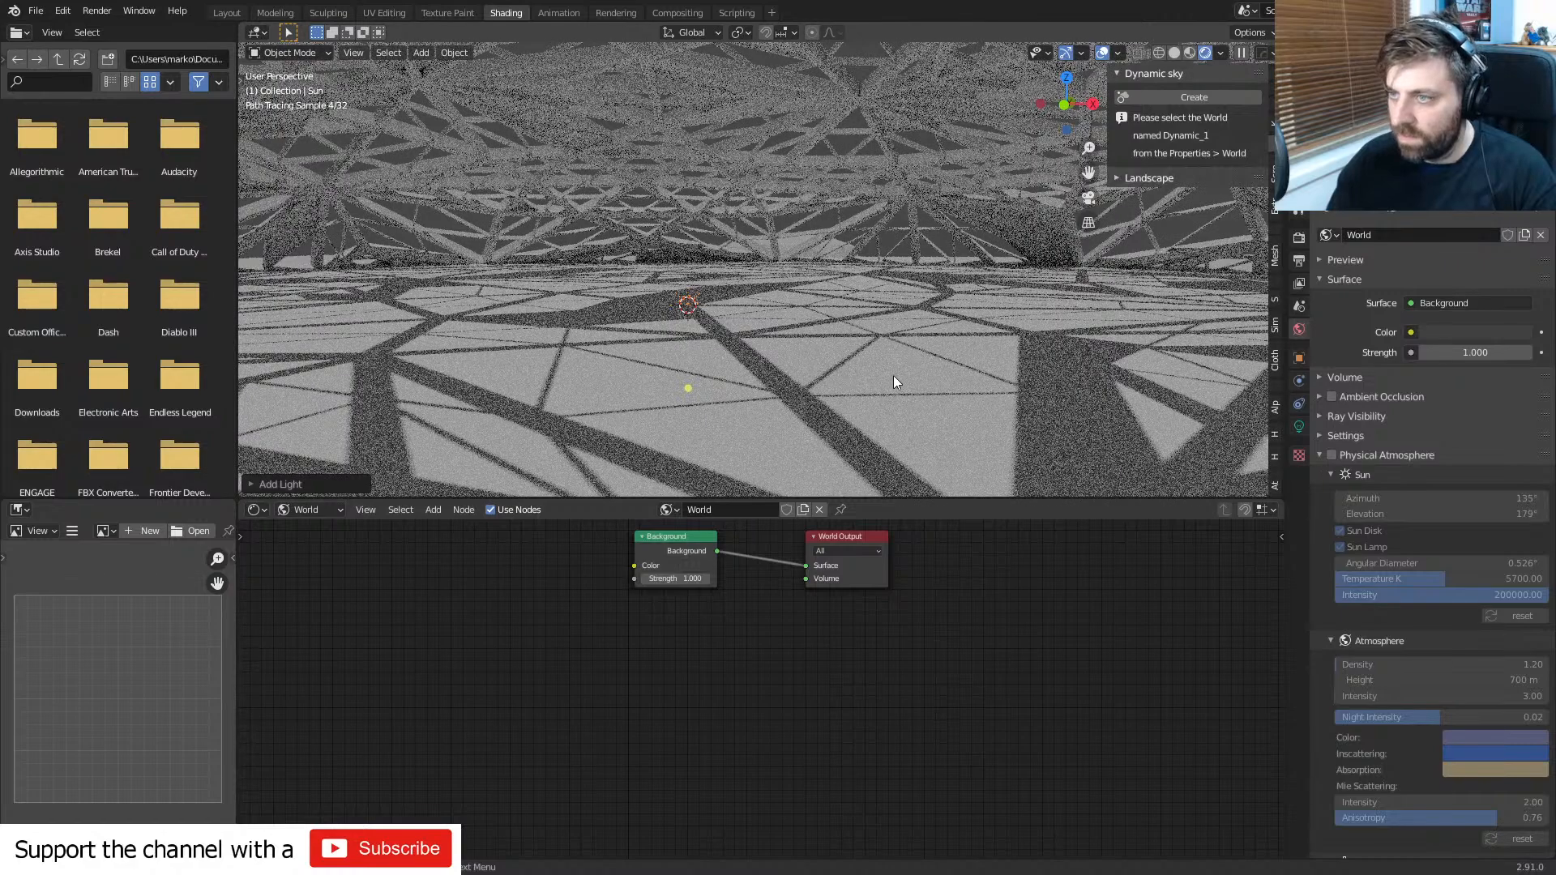
key(r)
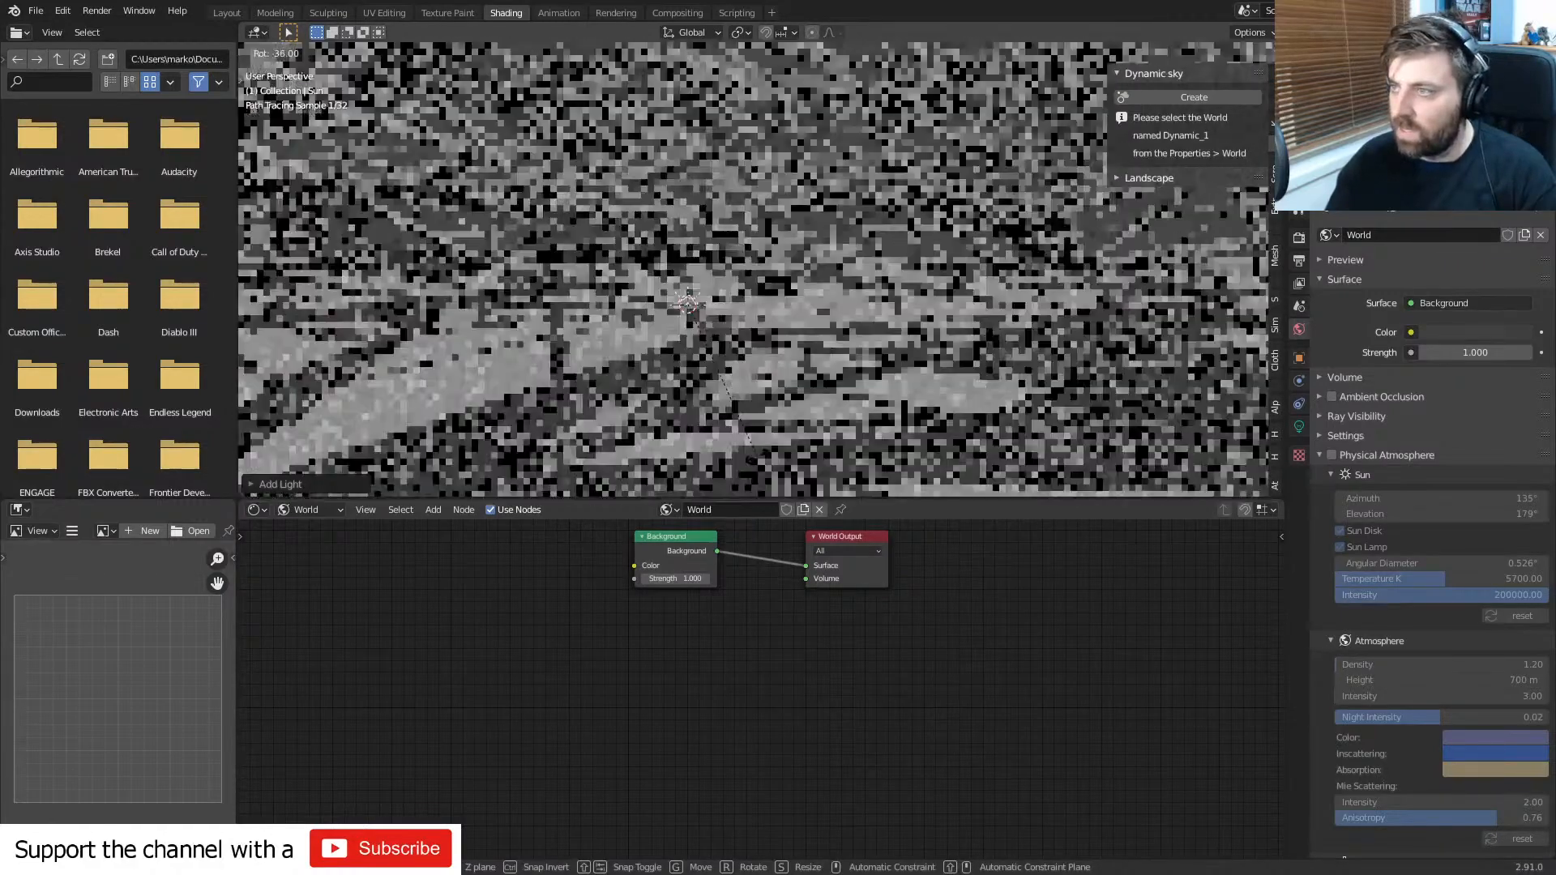
click(757, 440)
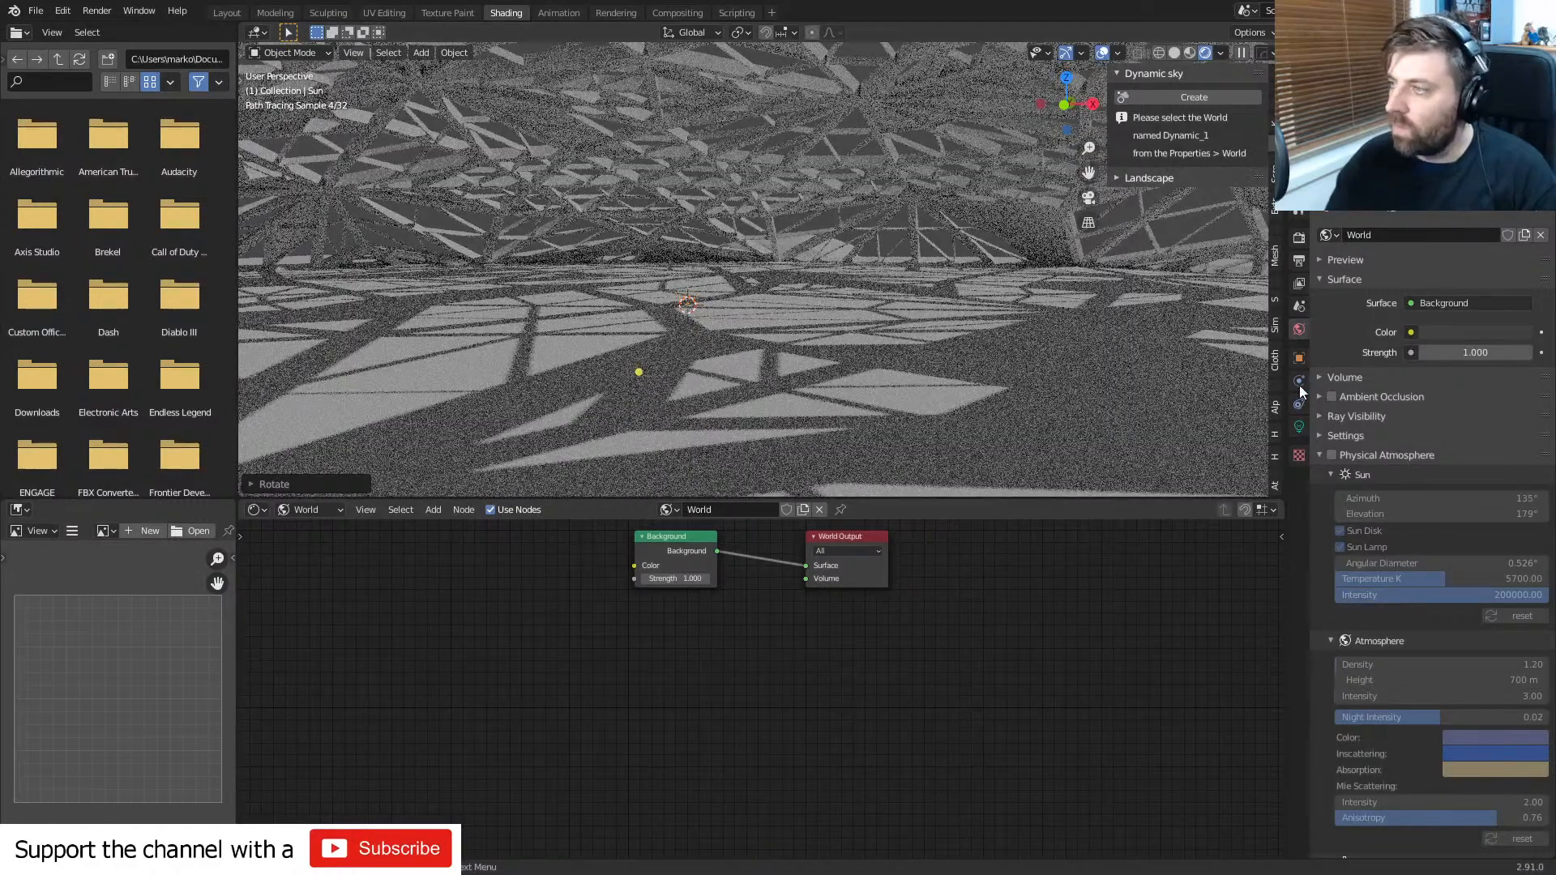
- Set the render engine to Eevee and view the whole dome from outside
click(1301, 239)
click(1426, 235)
click(1439, 255)
middle_drag(843, 362, 915, 376)
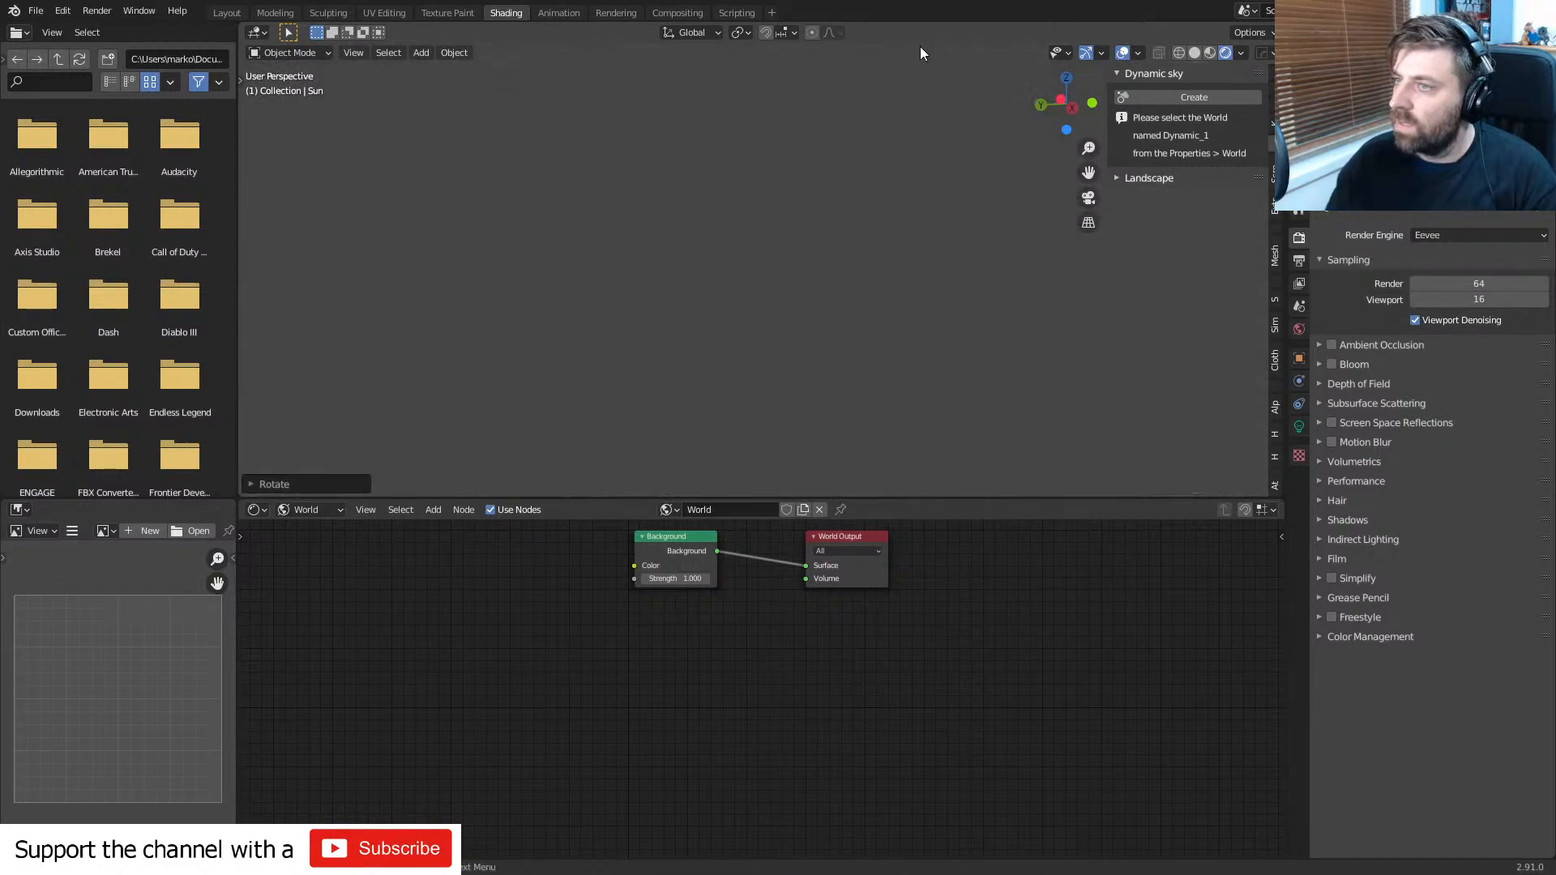
middle_drag(747, 251, 775, 314)
key(shift+a)
mouse_move(776, 313)
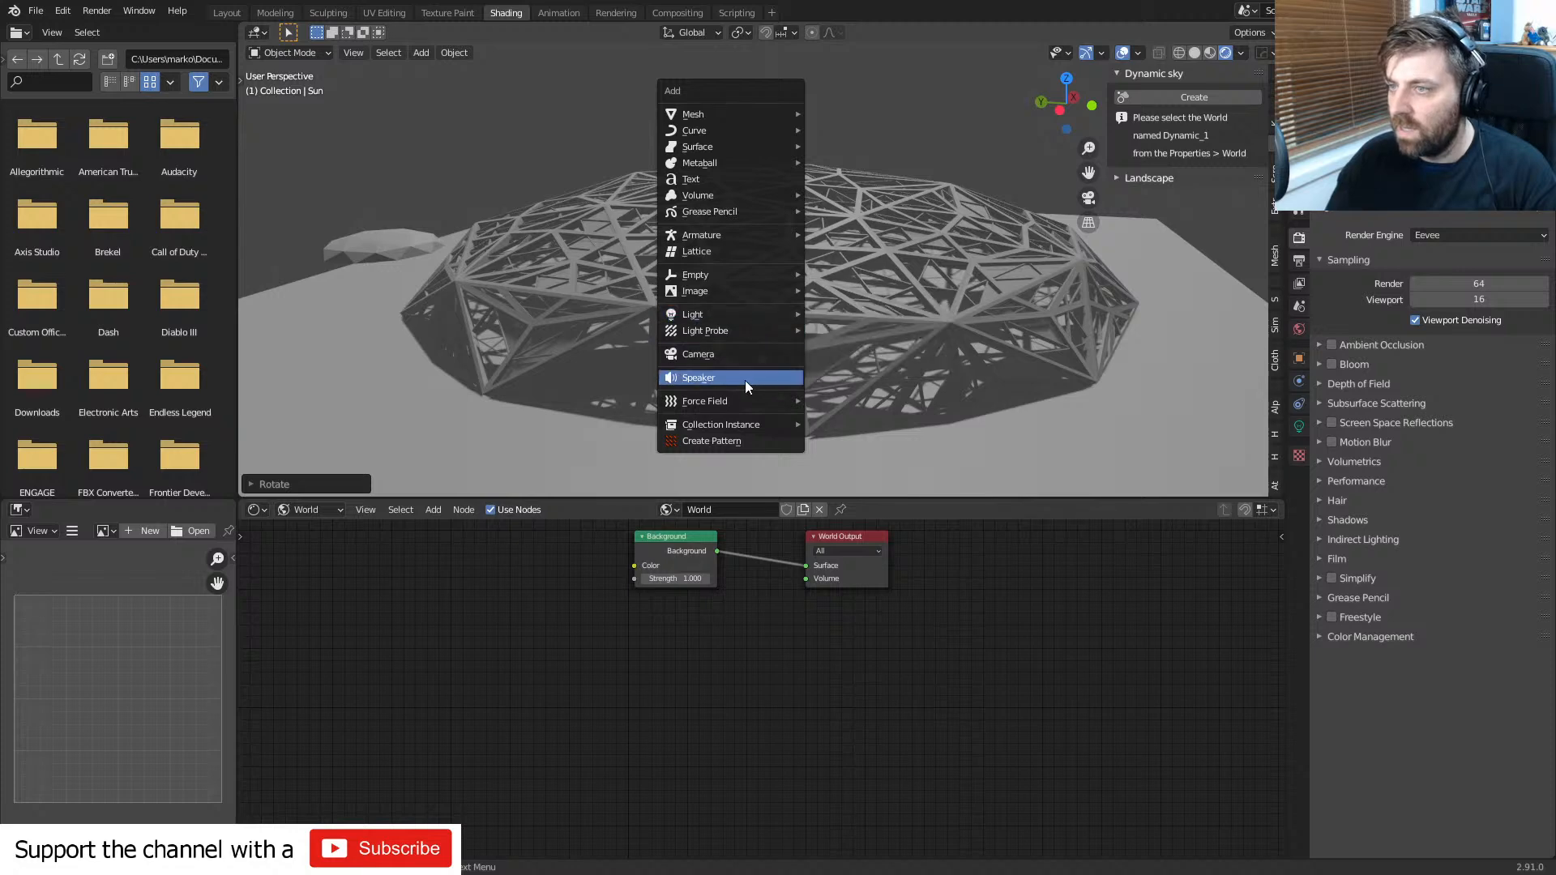
key(Escape)
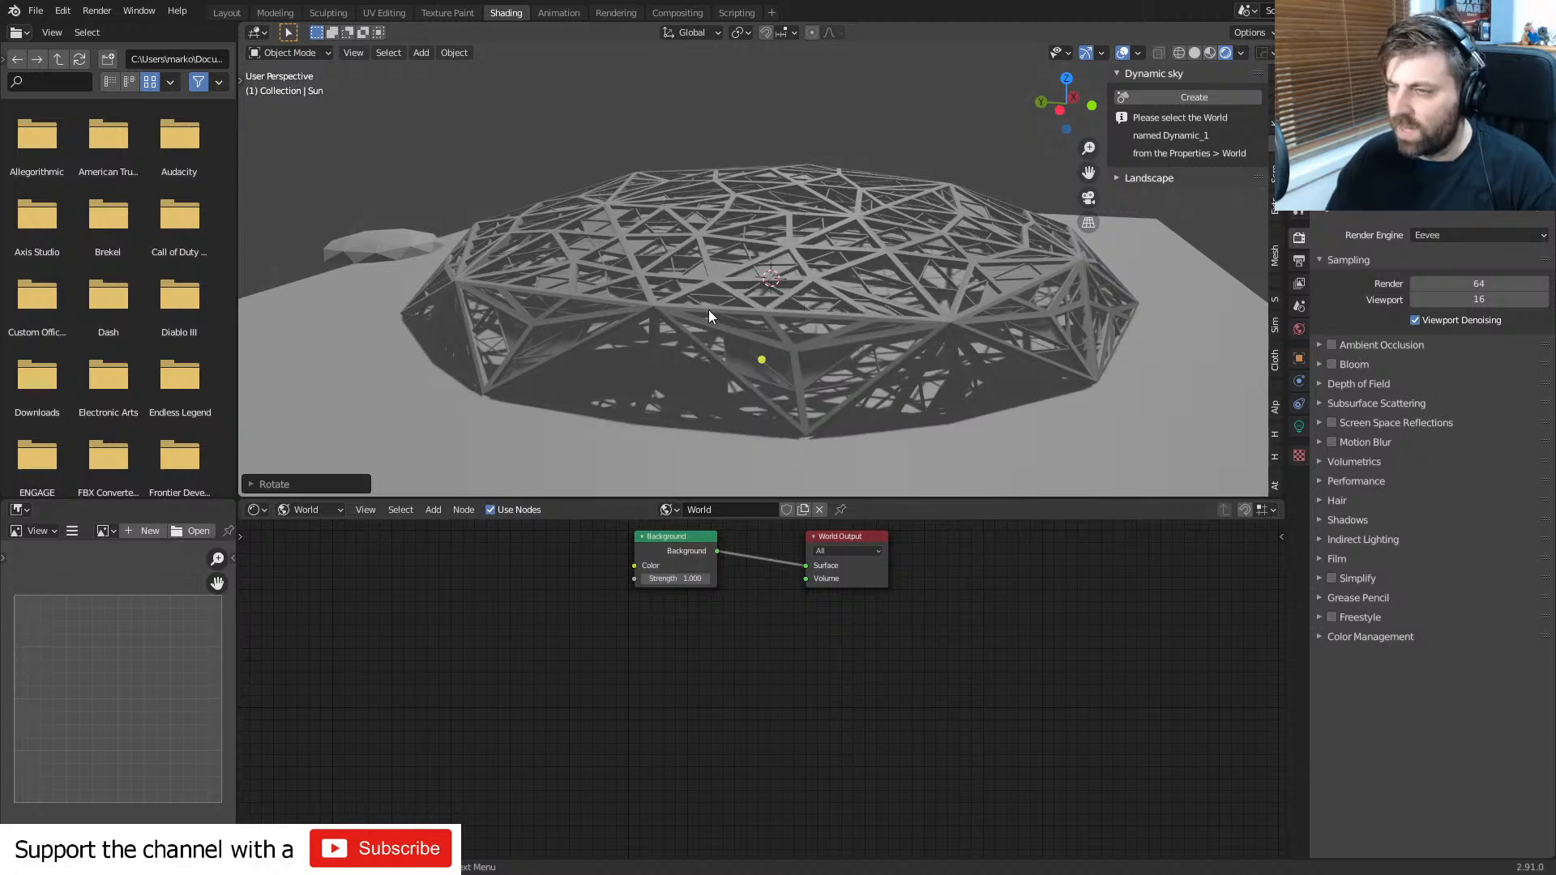
- Add a camera to the scene and look through it
key(shift+a)
click(747, 357)
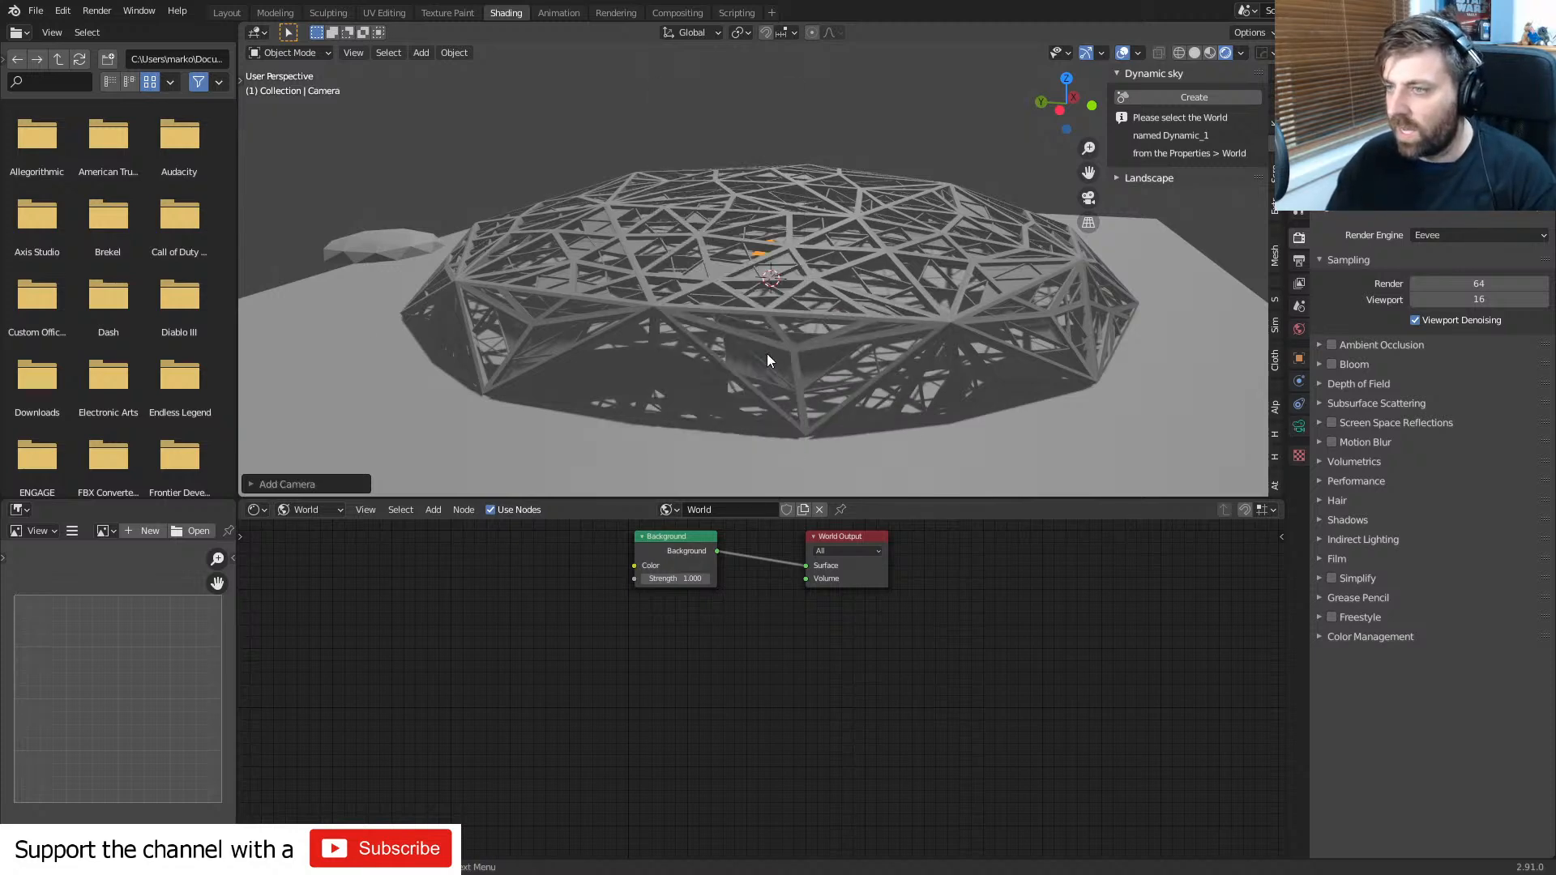
key(KP_0)
- Move the camera inside the dome and try to aim it at the struts with free trackball rotation
key(r)
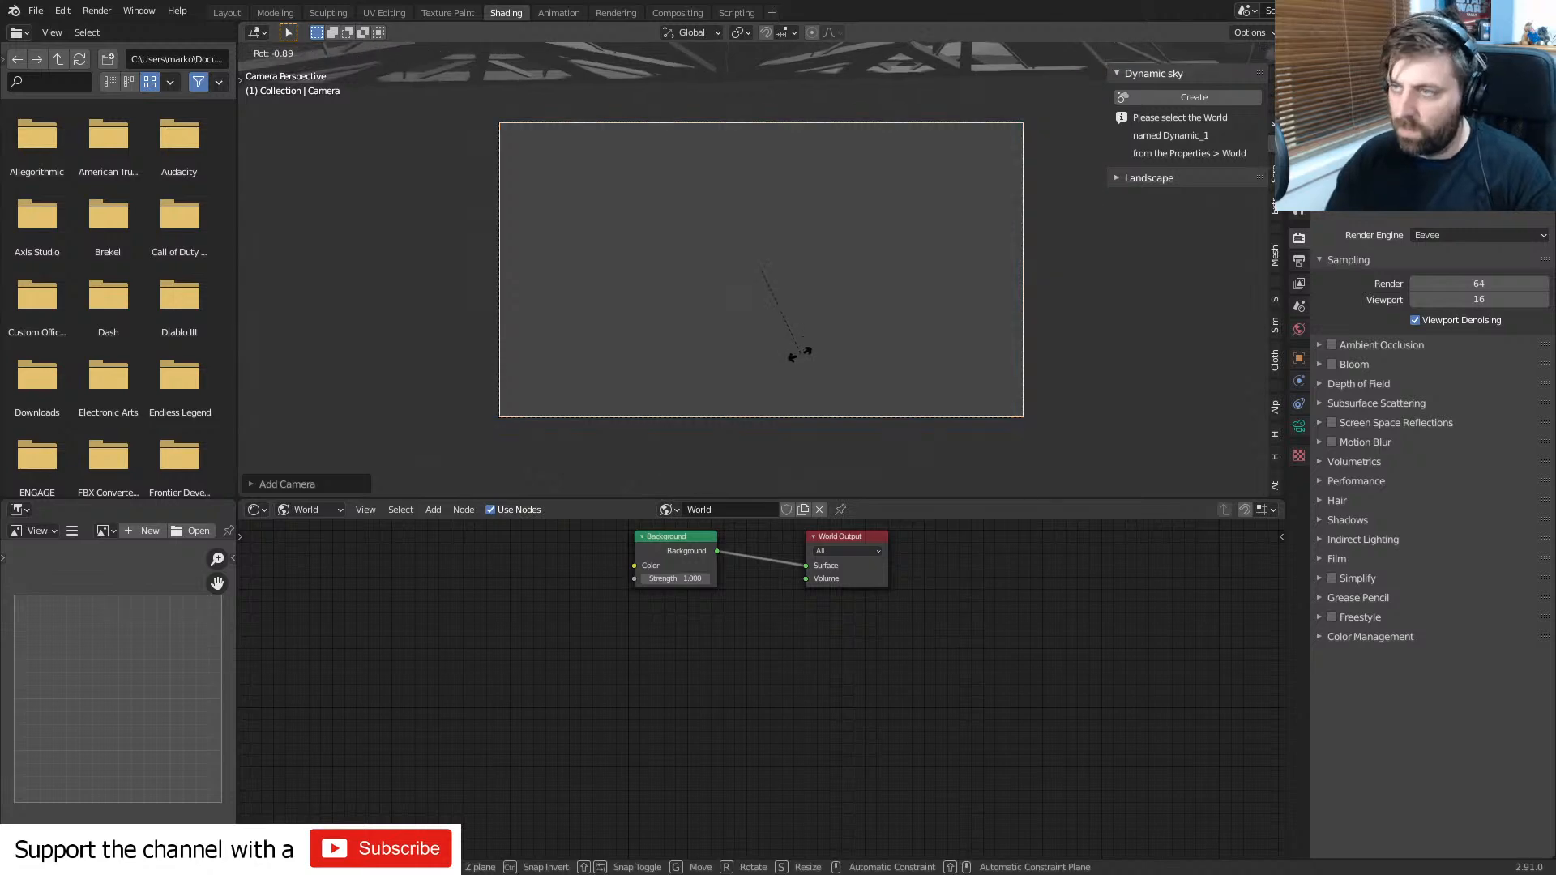
key(r)
right_click(791, 399)
key(r)
key(r)
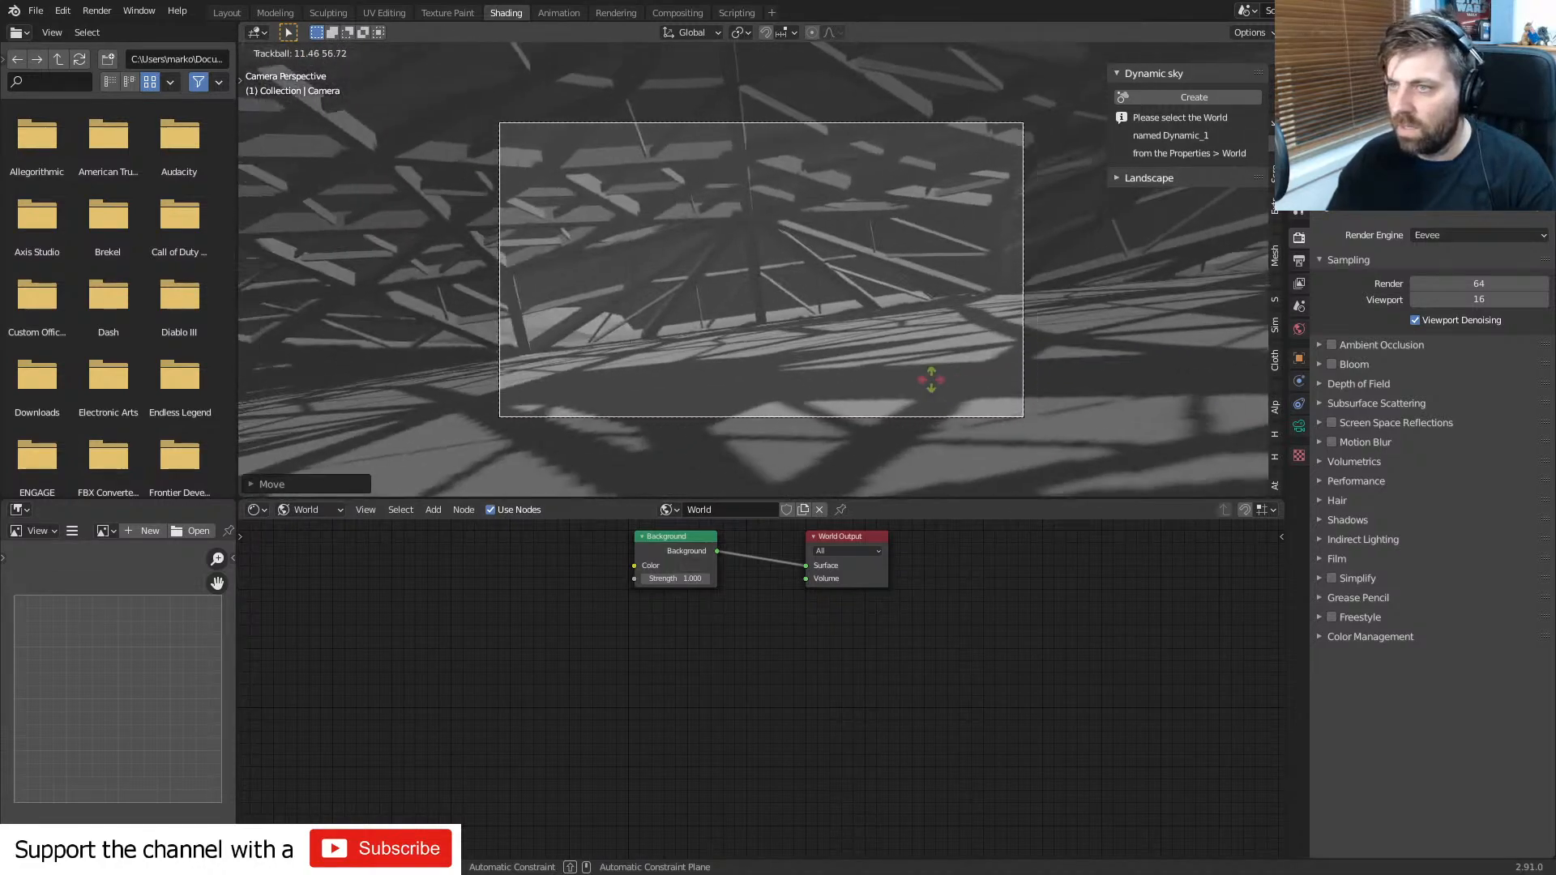
right_click(912, 371)
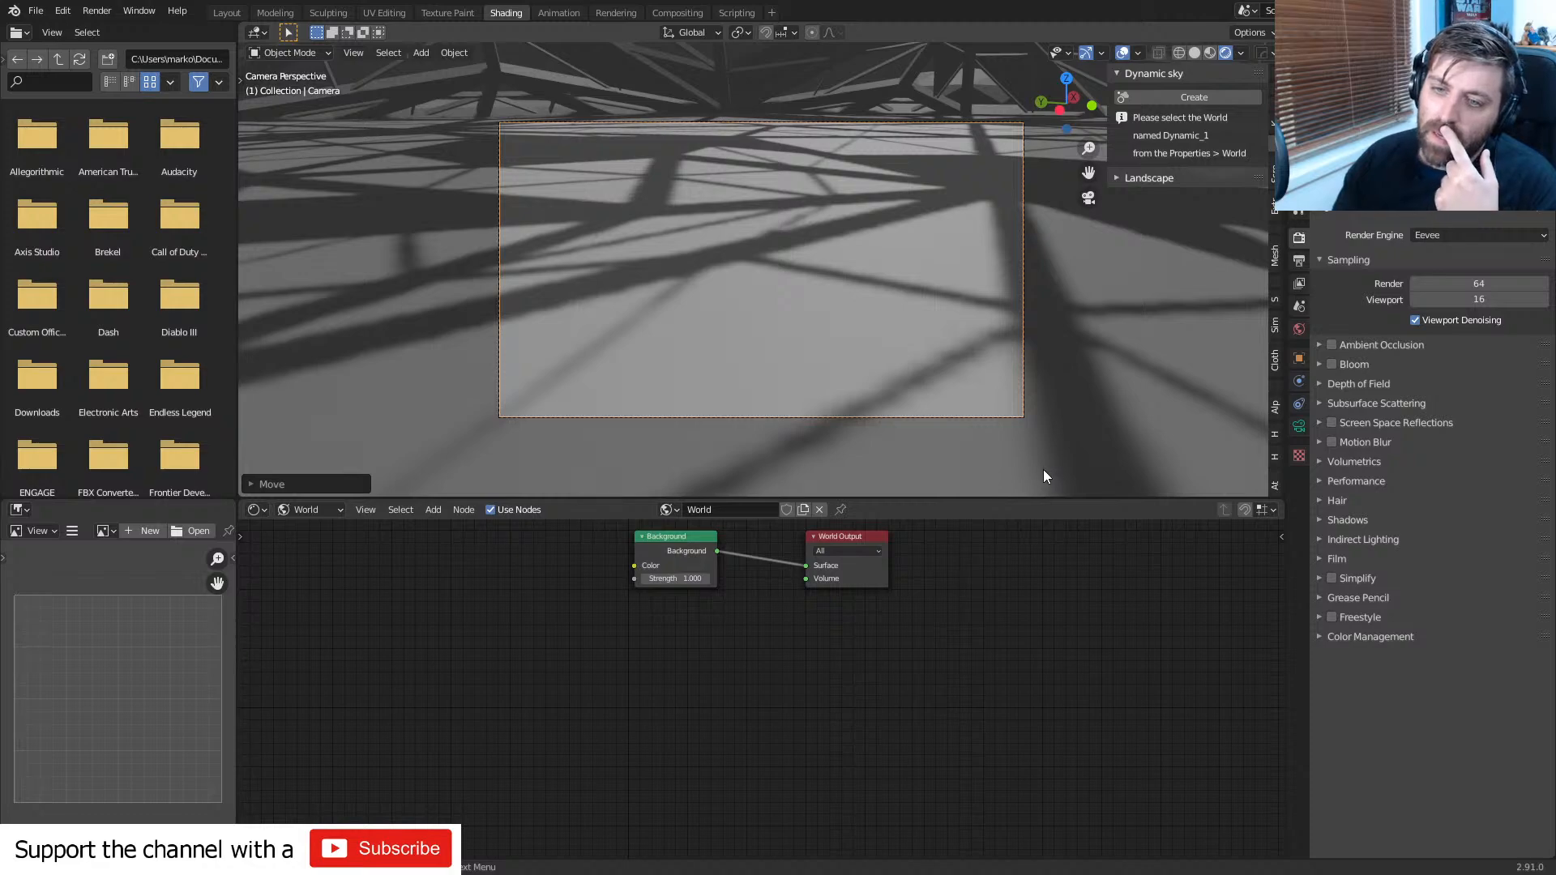
- Select the thick strut frame and show it in the Modeling workspace in Object Mode
middle_drag(854, 396, 843, 363)
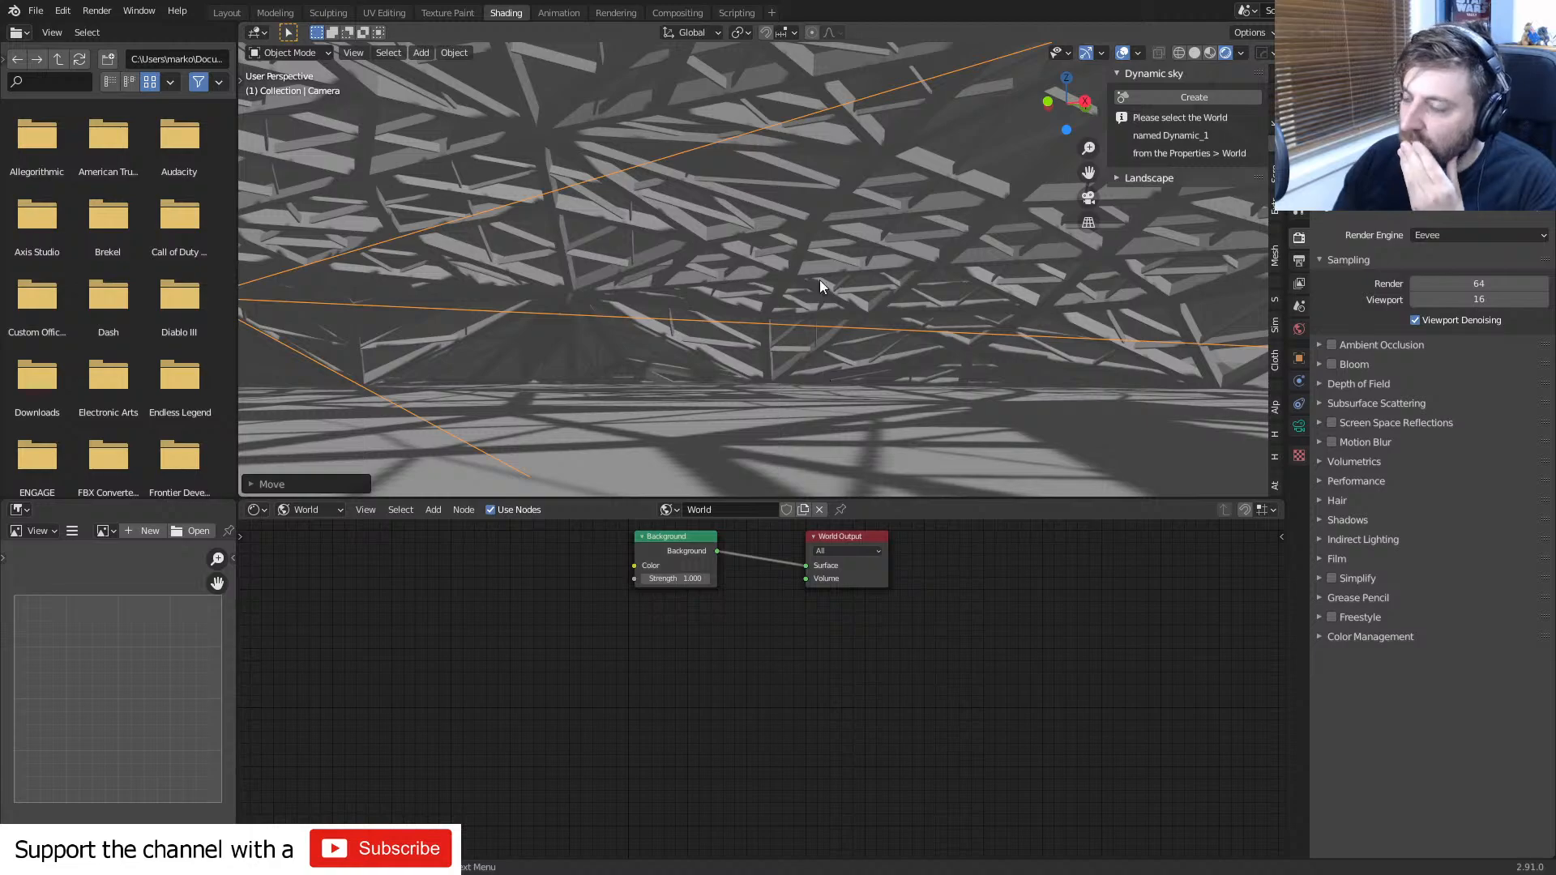
click(819, 235)
middle_drag(819, 227, 1193, 342)
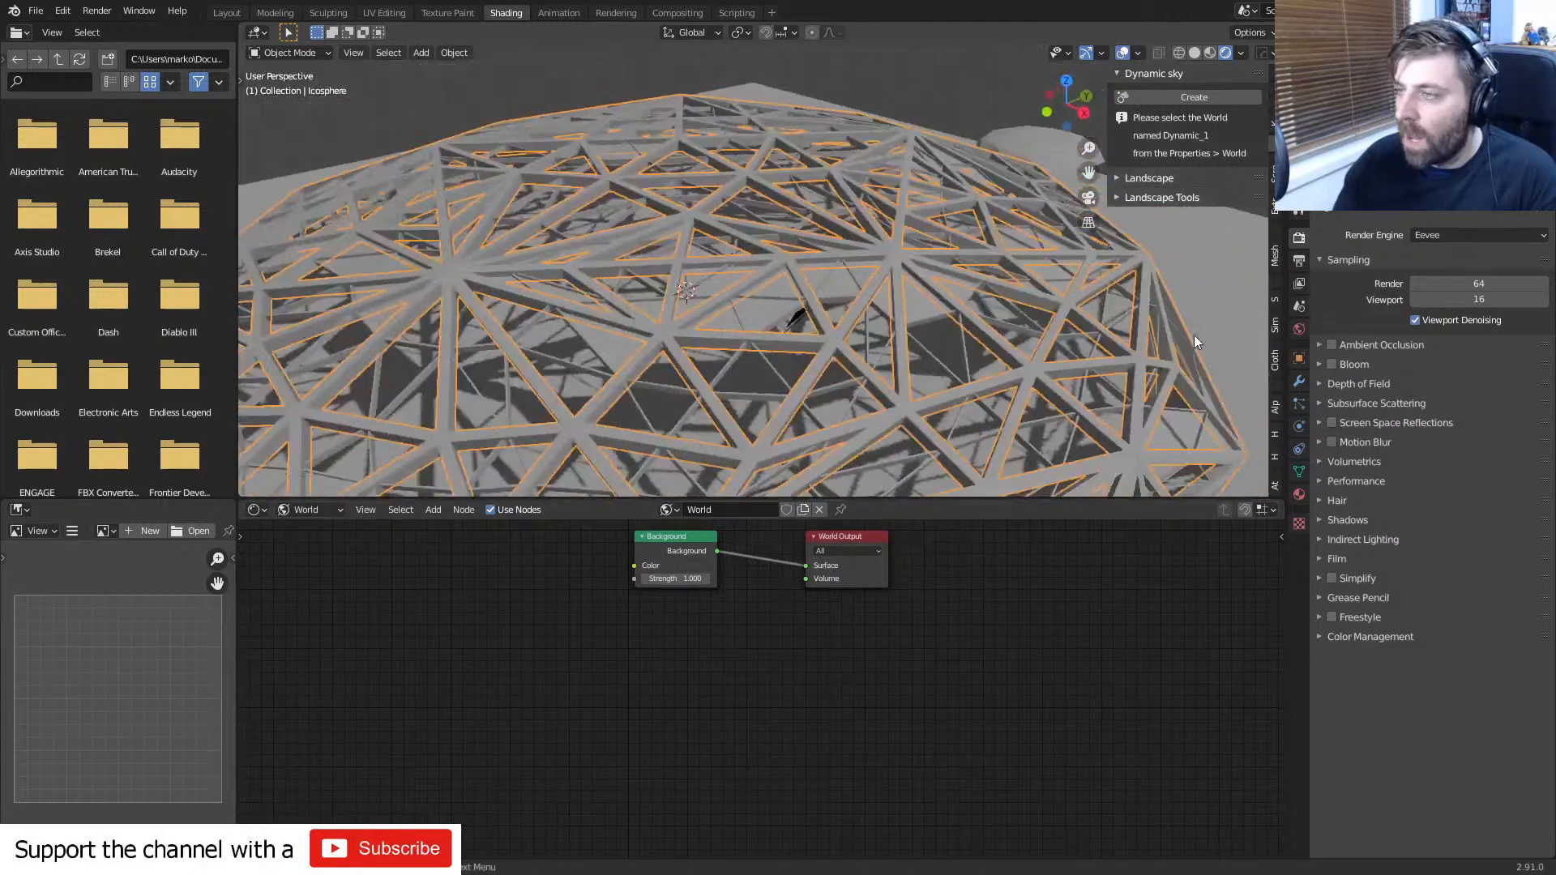
click(261, 13)
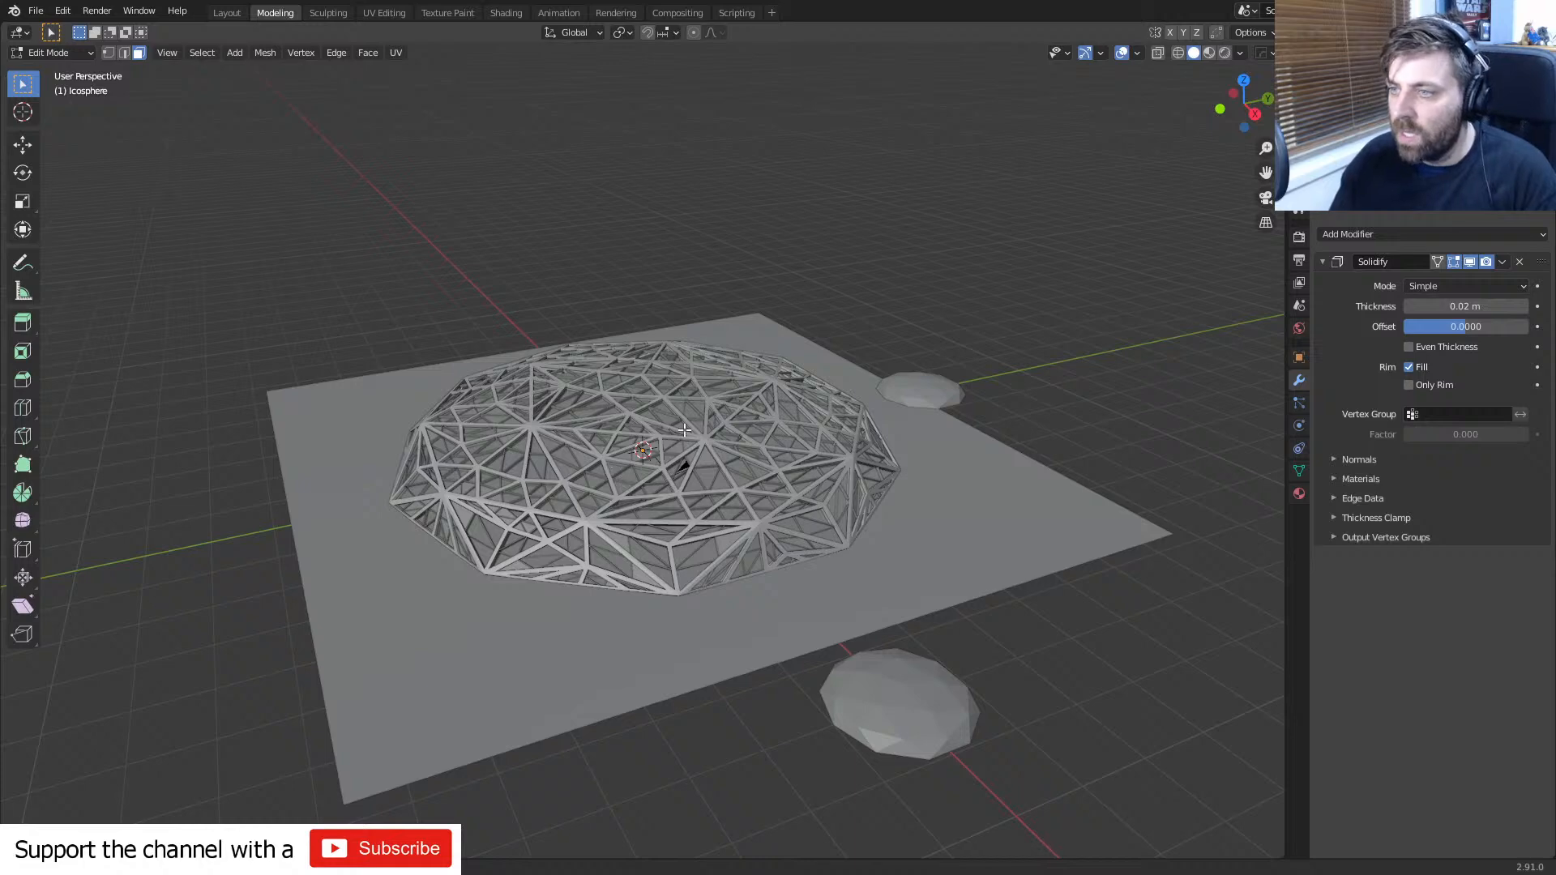
key(Tab)
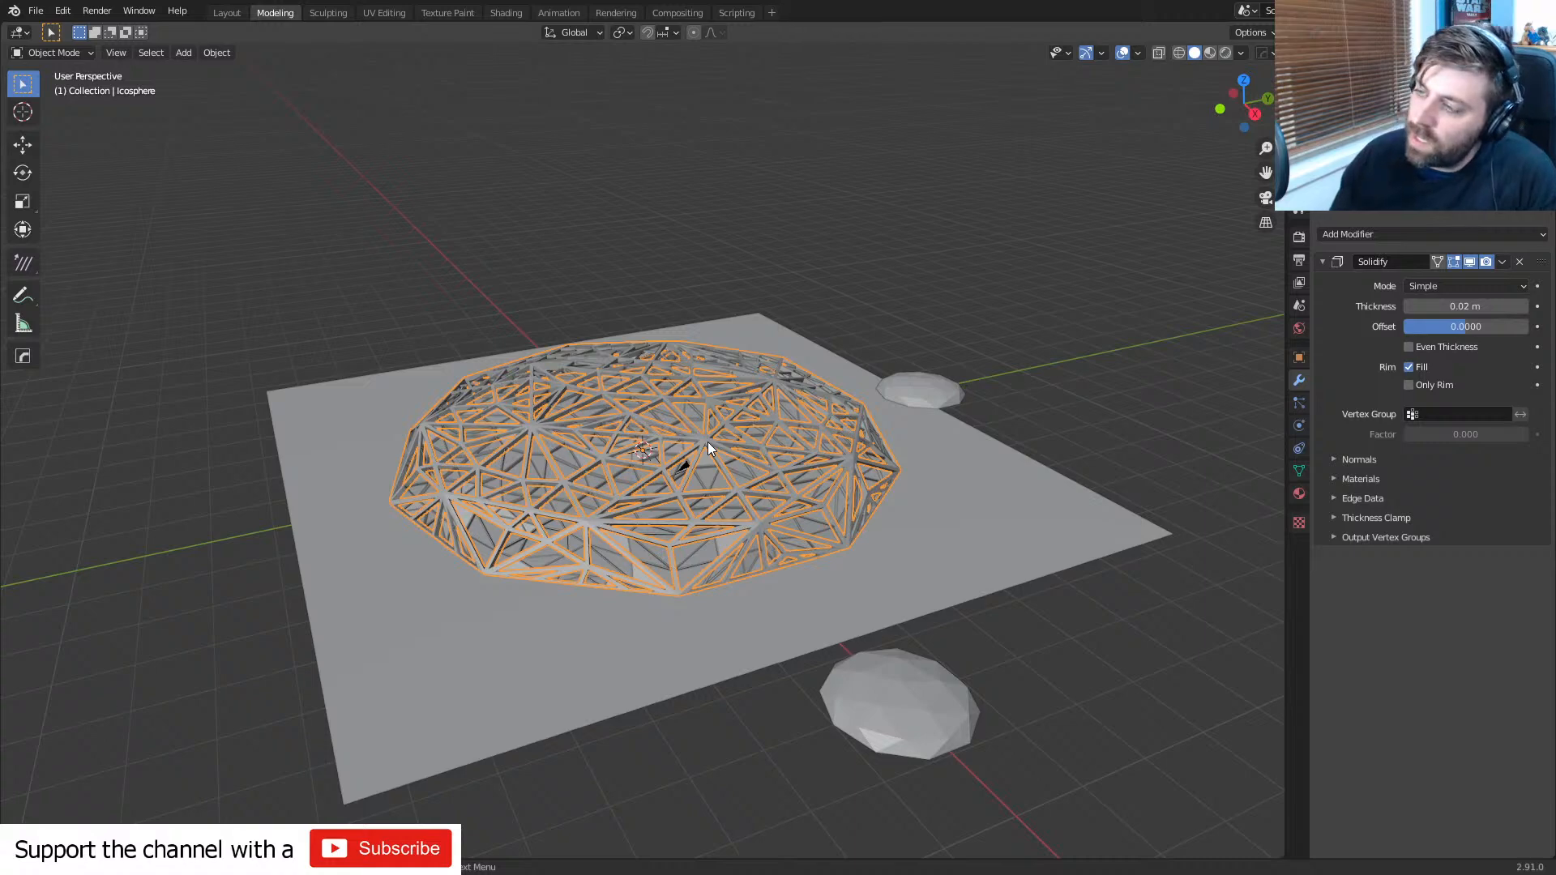
scroll(707, 441, up, 3)
key(Tab)
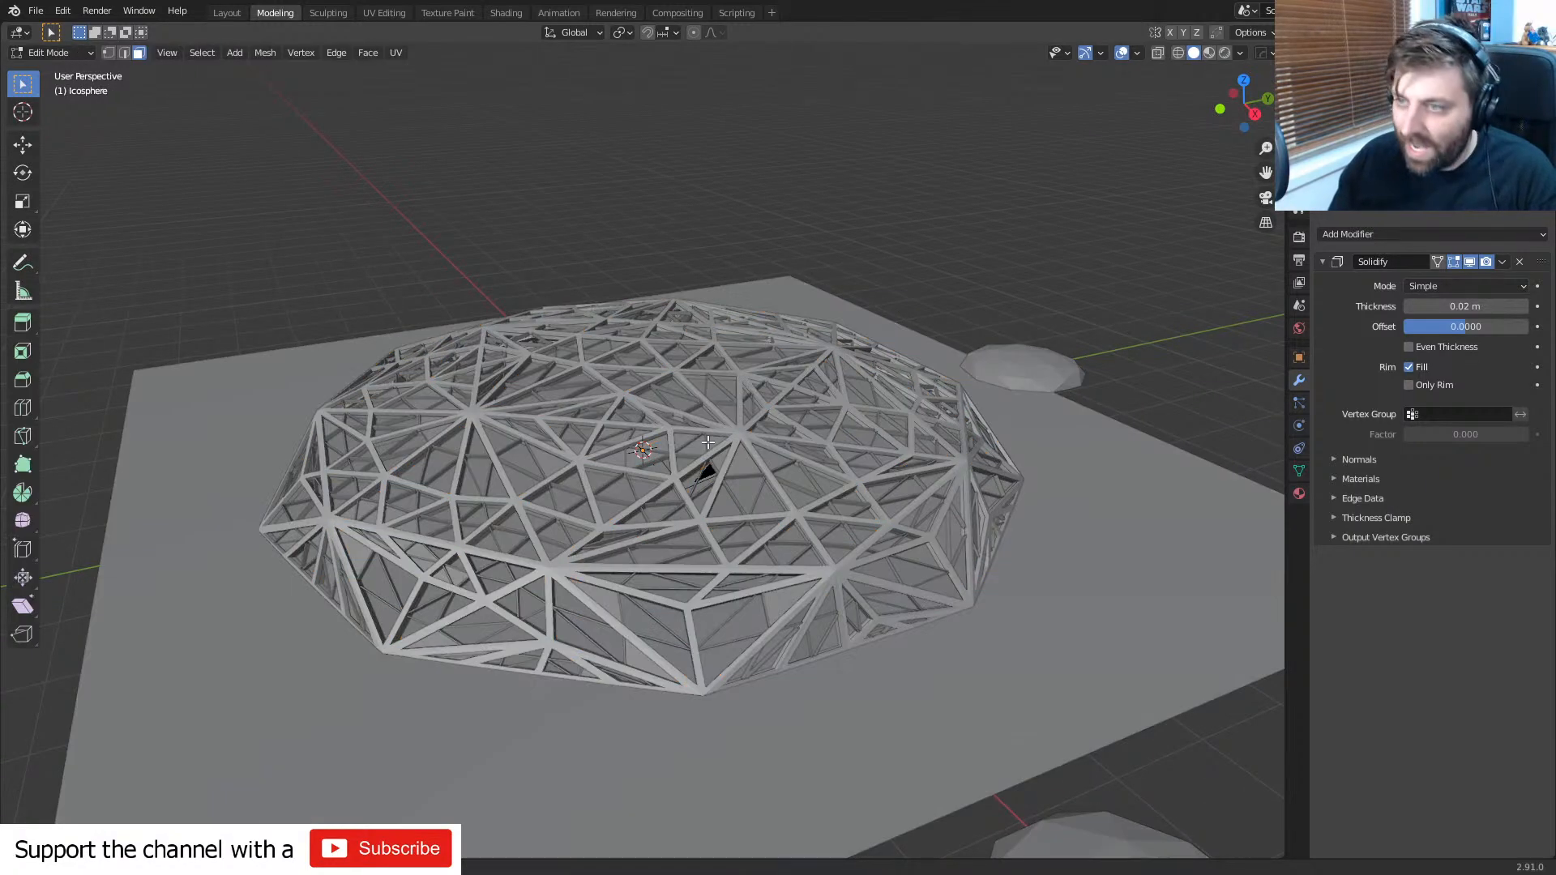
key(Tab)
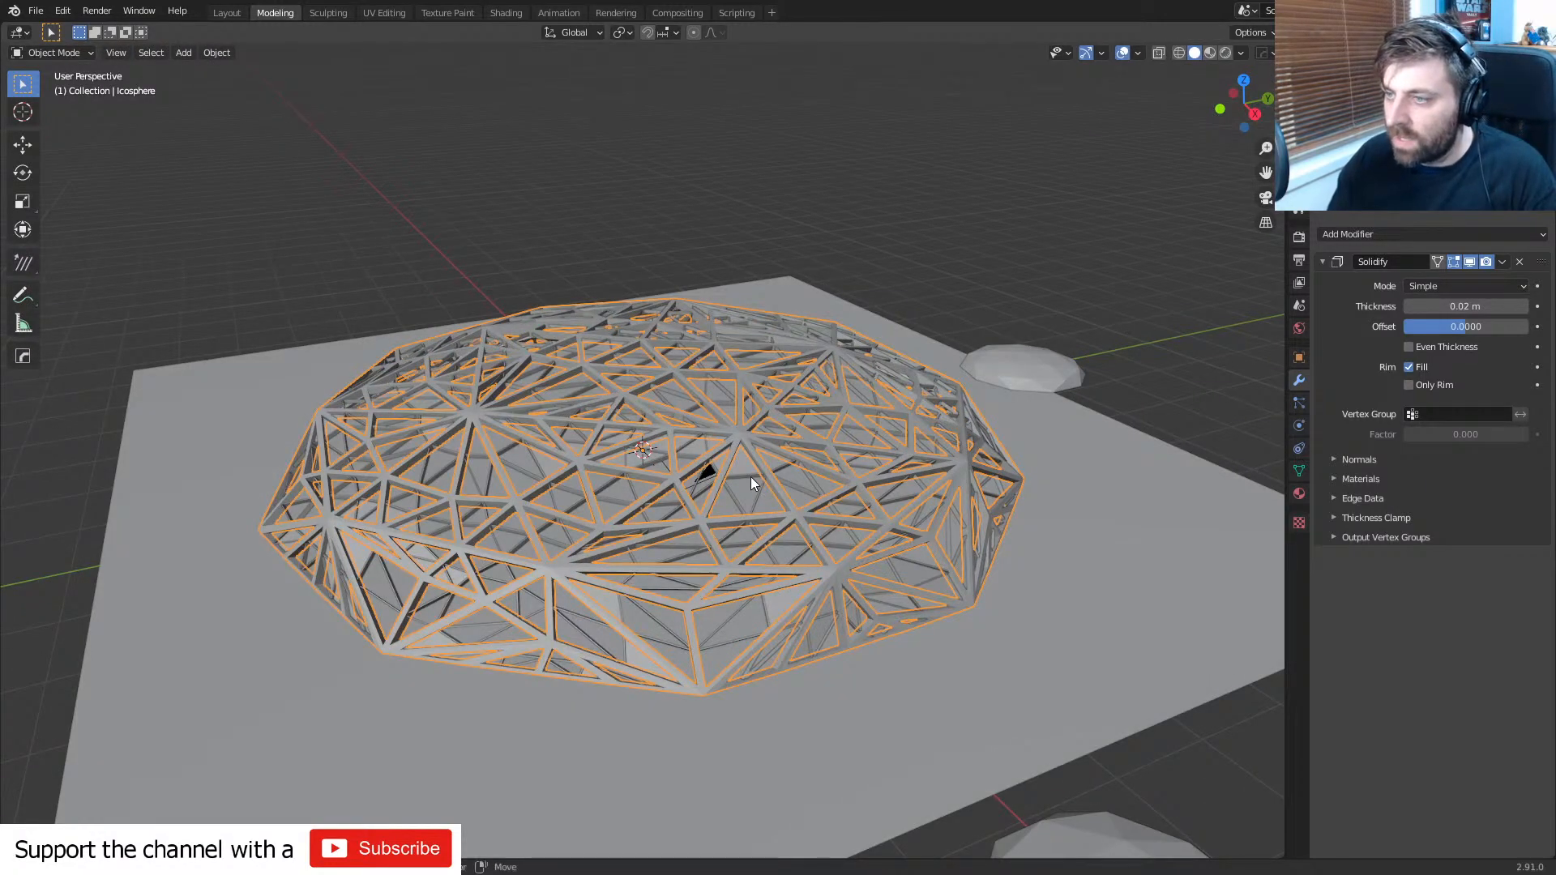
- Select the triangular panels object and unwrap all its faces in Edit Mode with Smart UV Project
shift+click(750, 477)
click(747, 467)
key(Tab)
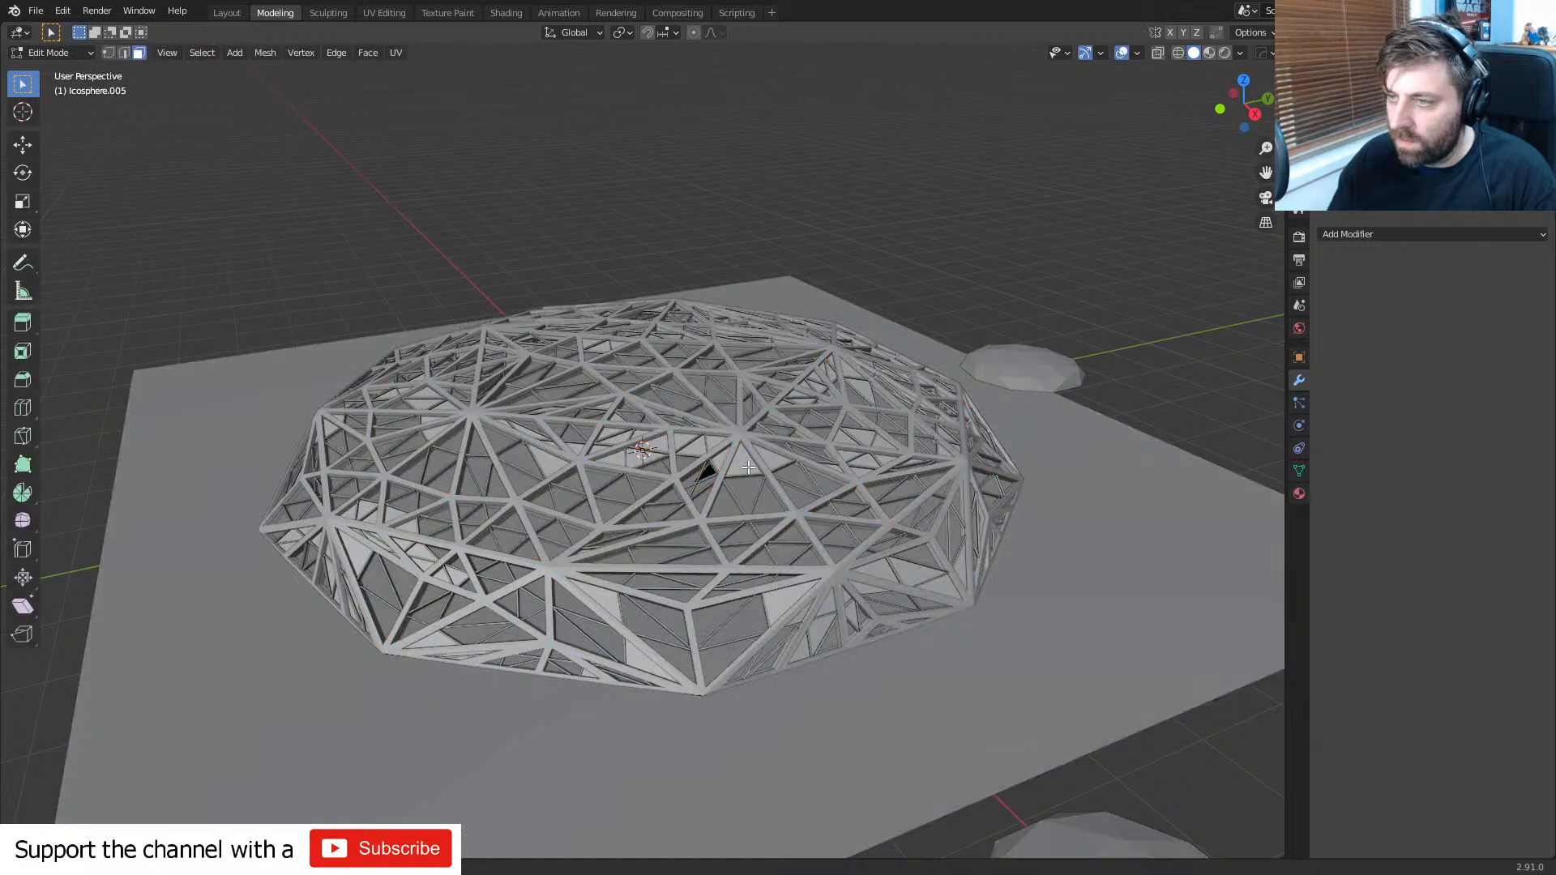
key(u)
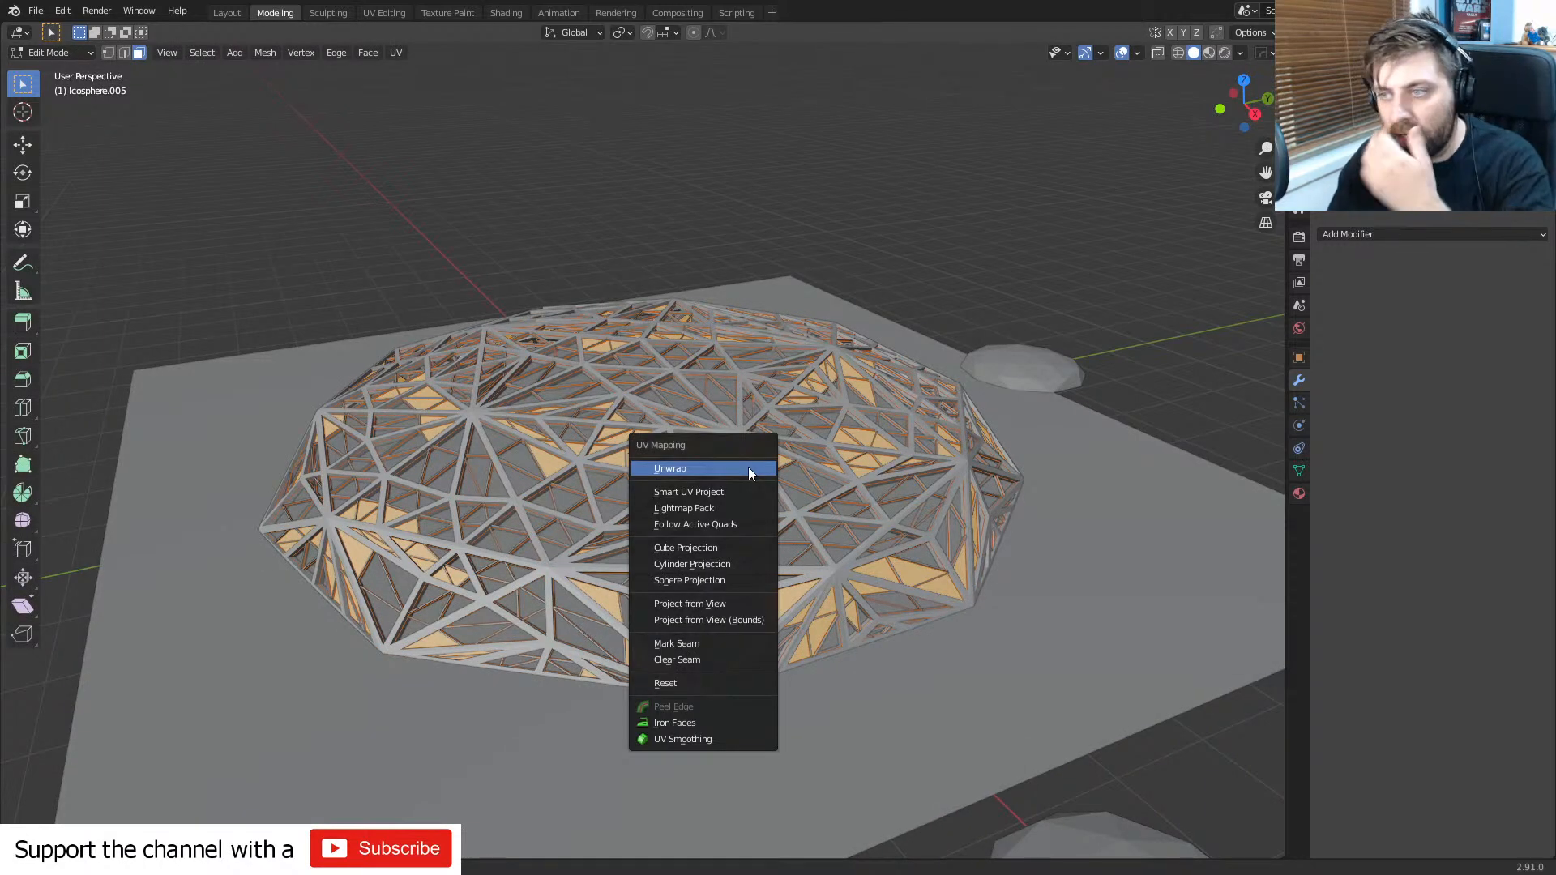
click(752, 485)
click(765, 616)
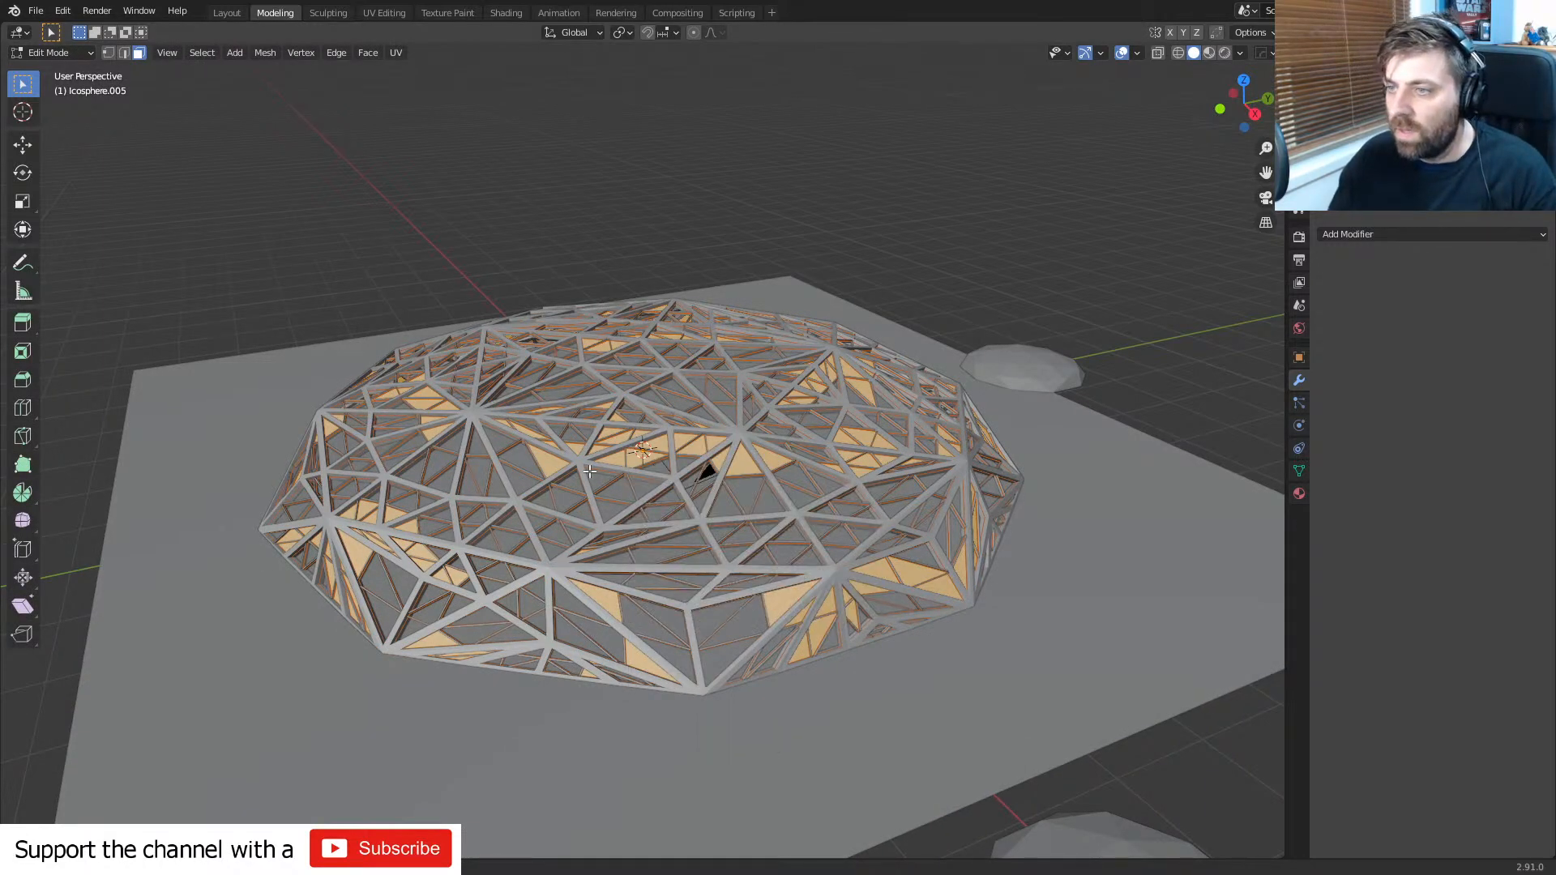
- Return the triangular panels object to Object Mode and choose Concrete16 from the Concrete category of the Extreme PBR library
key(Tab)
key(n)
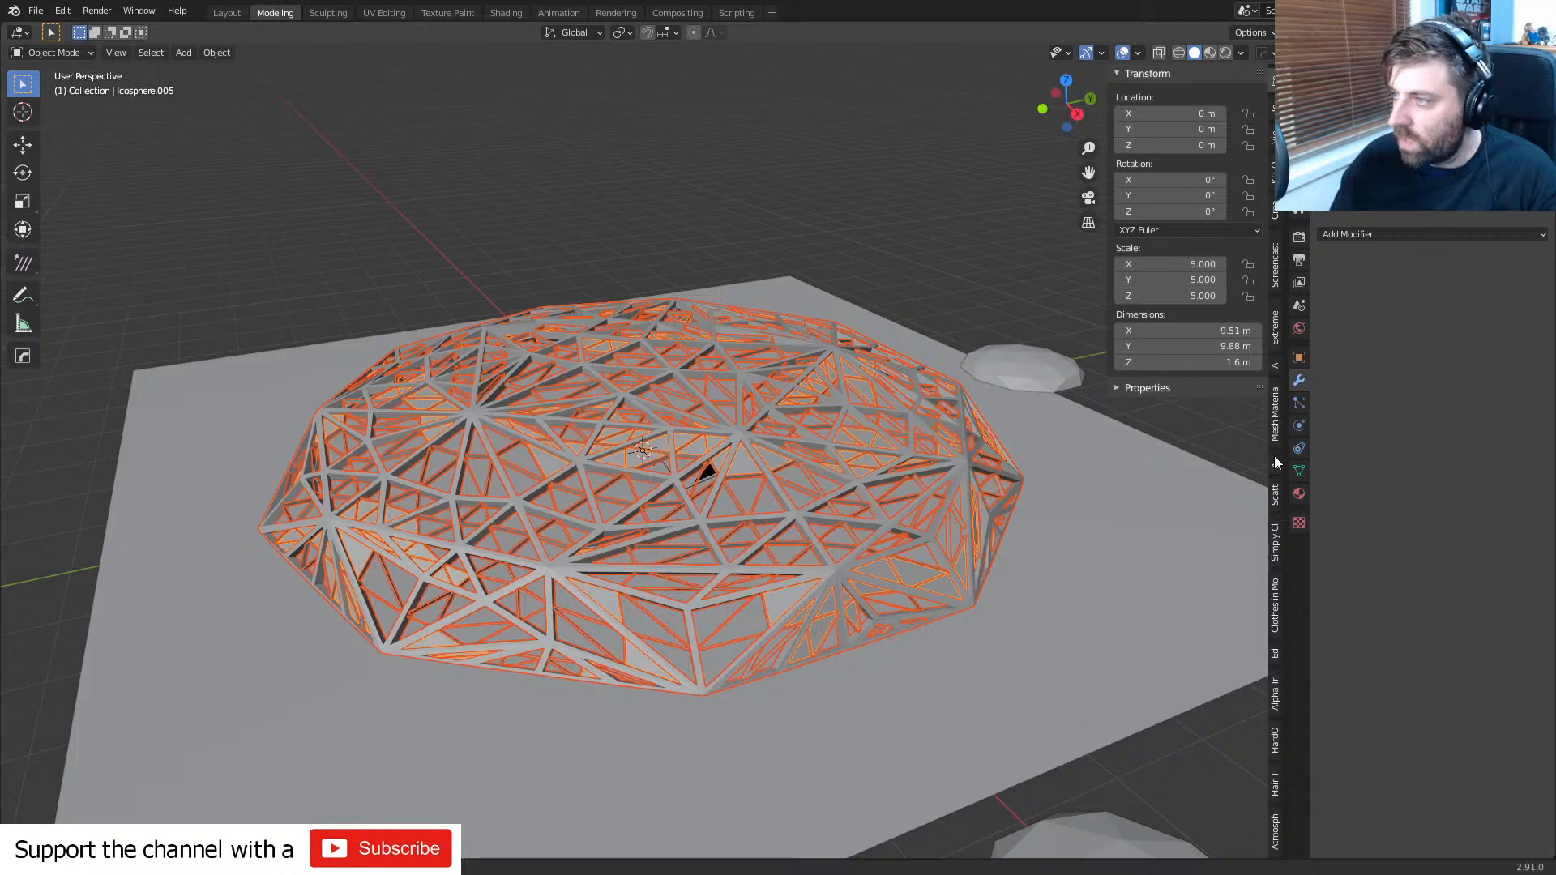
click(1274, 369)
click(1275, 328)
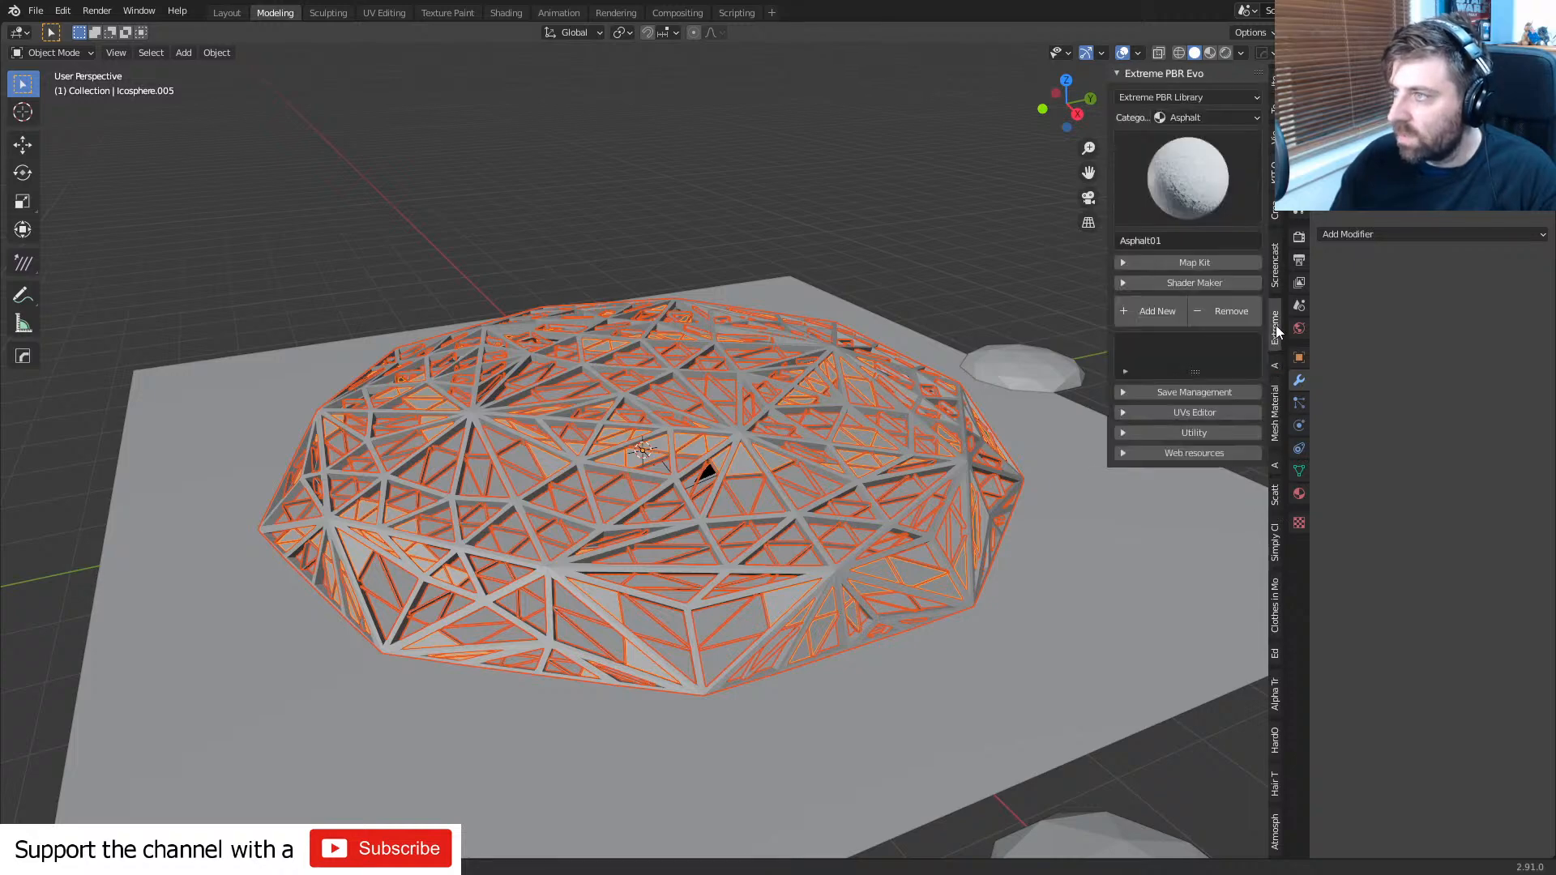
click(1226, 100)
click(1195, 98)
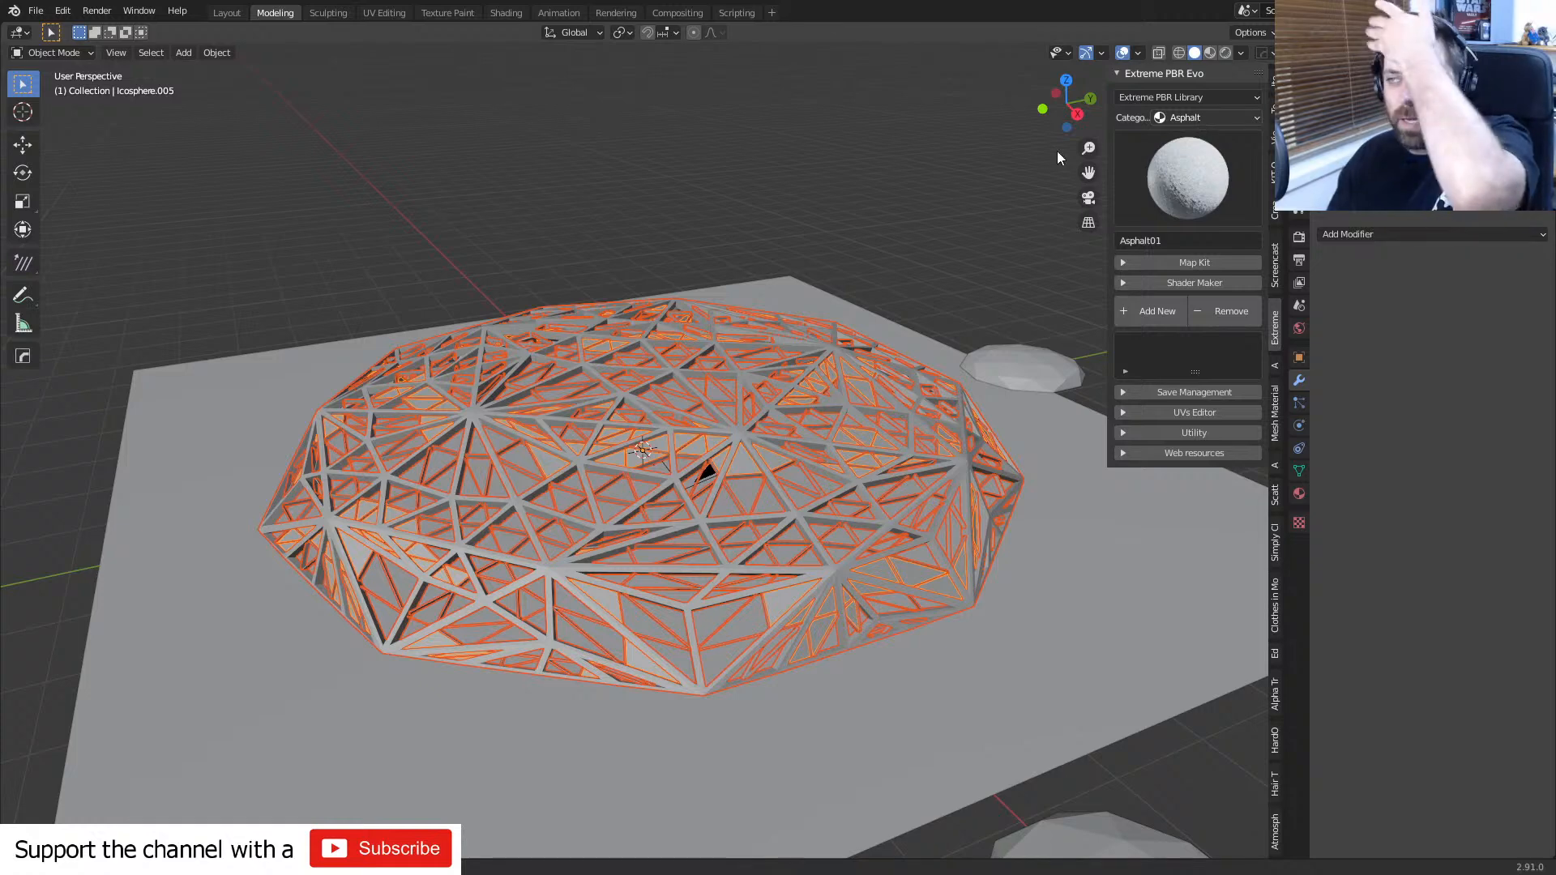
click(1202, 119)
click(828, 222)
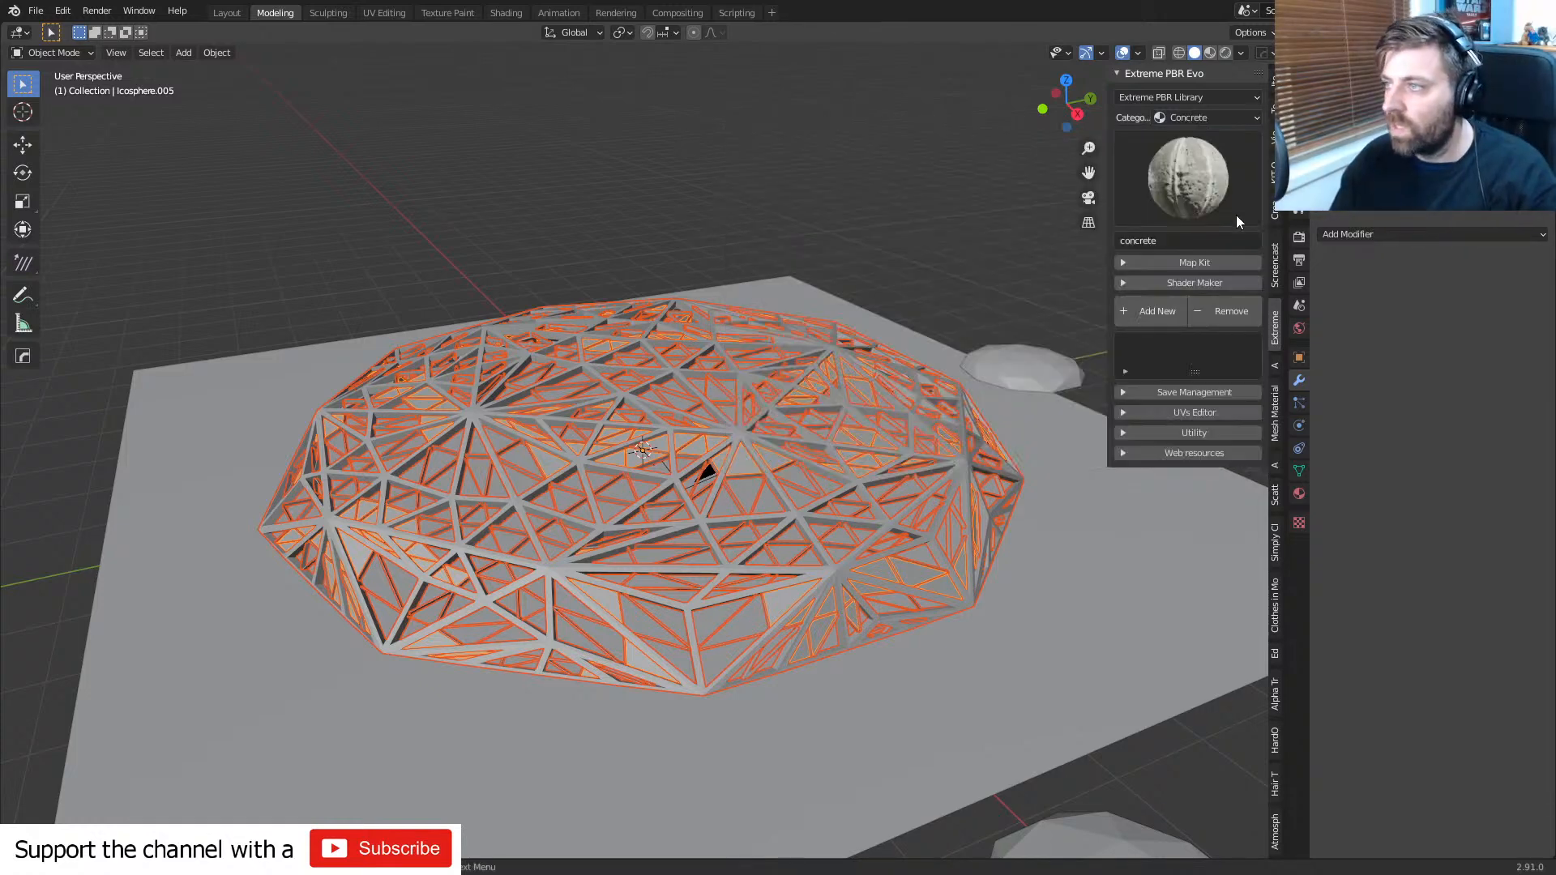
click(1209, 188)
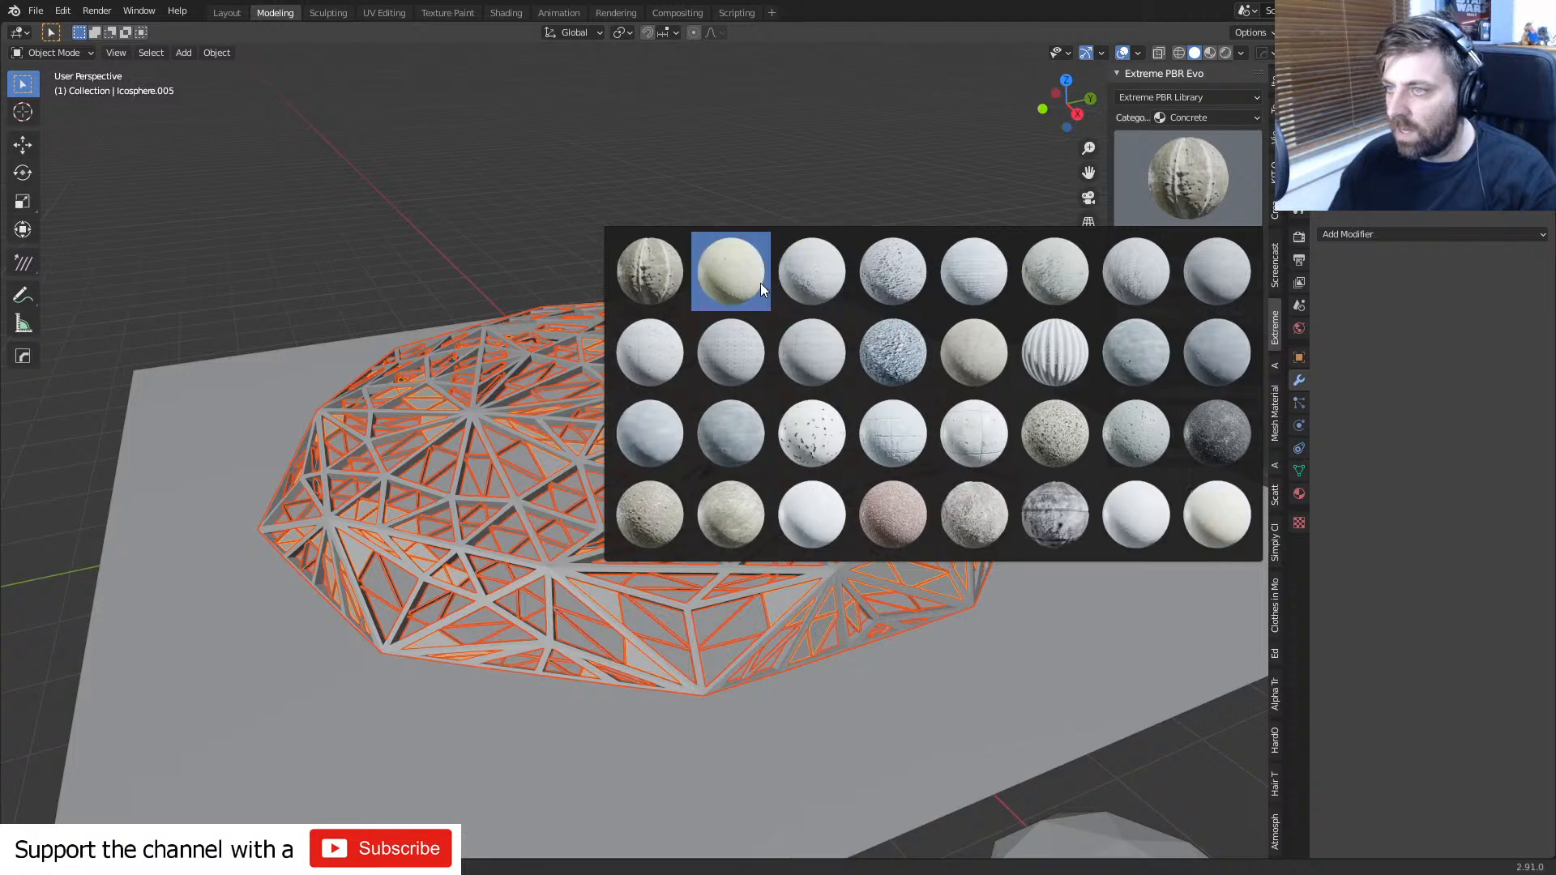
click(629, 454)
scroll(703, 510, up, 4)
- Enable the Specular, Roughness, Normal and Metal maps alongside Diffuse, and add Concrete16 to the panels as a new material
click(1177, 264)
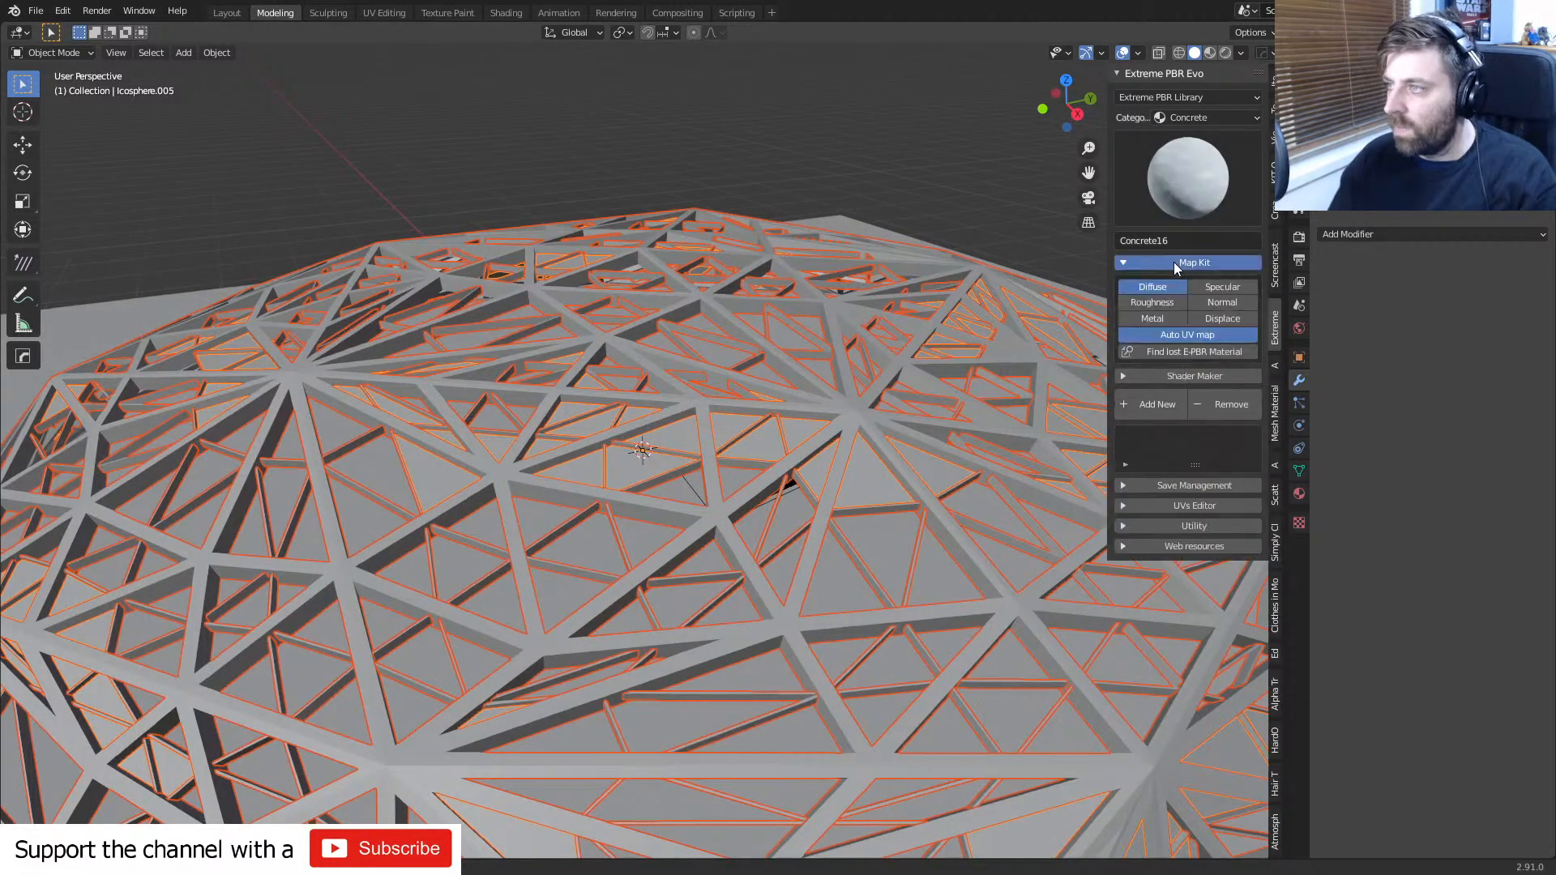
click(1223, 288)
click(1222, 302)
click(1152, 303)
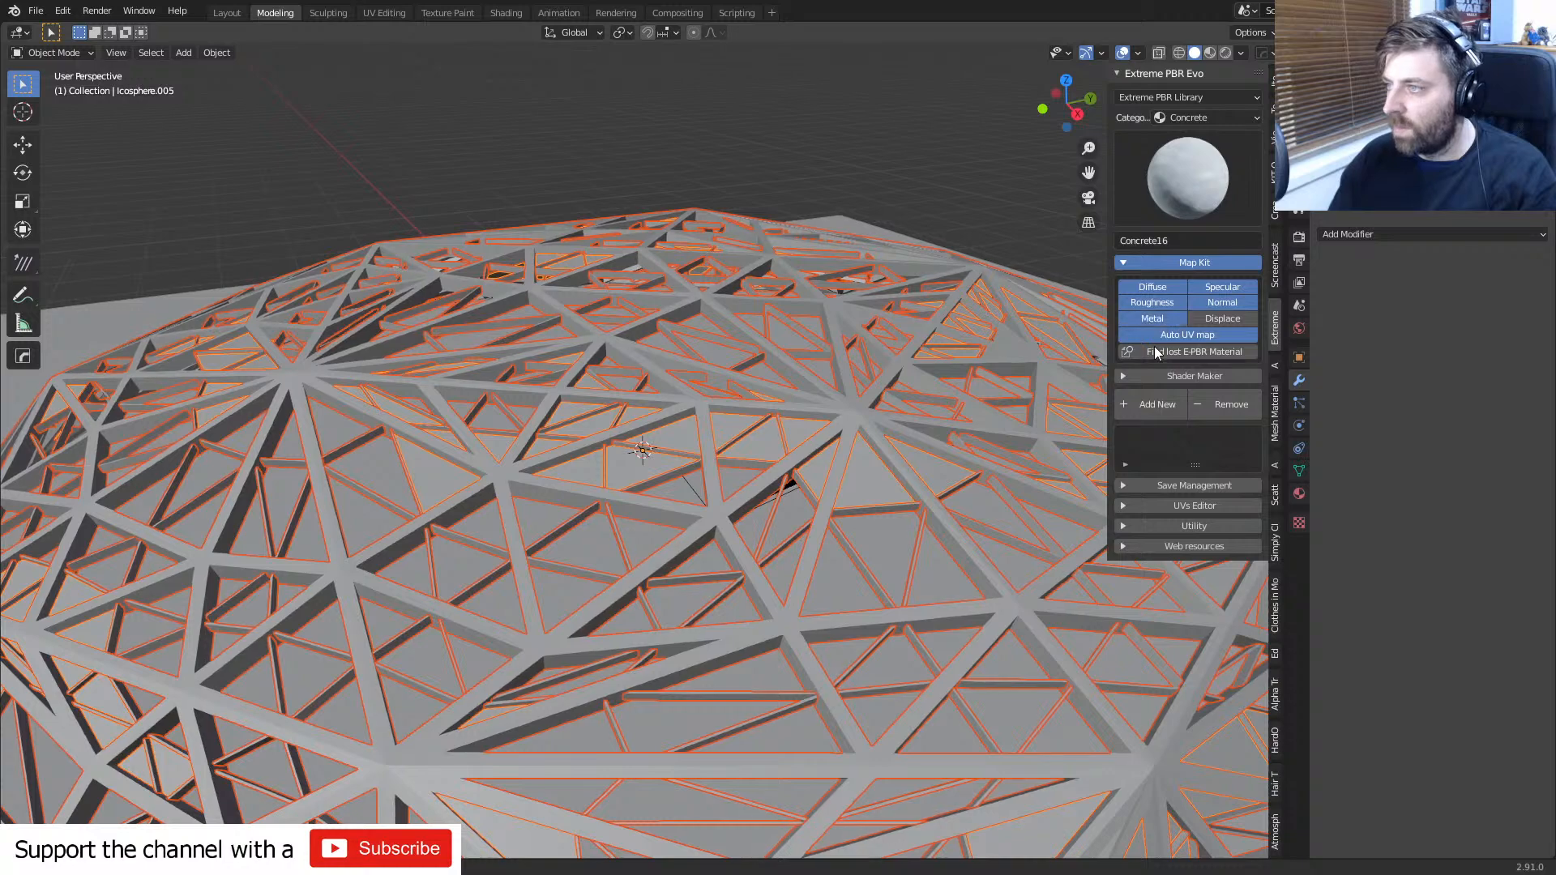
click(1154, 404)
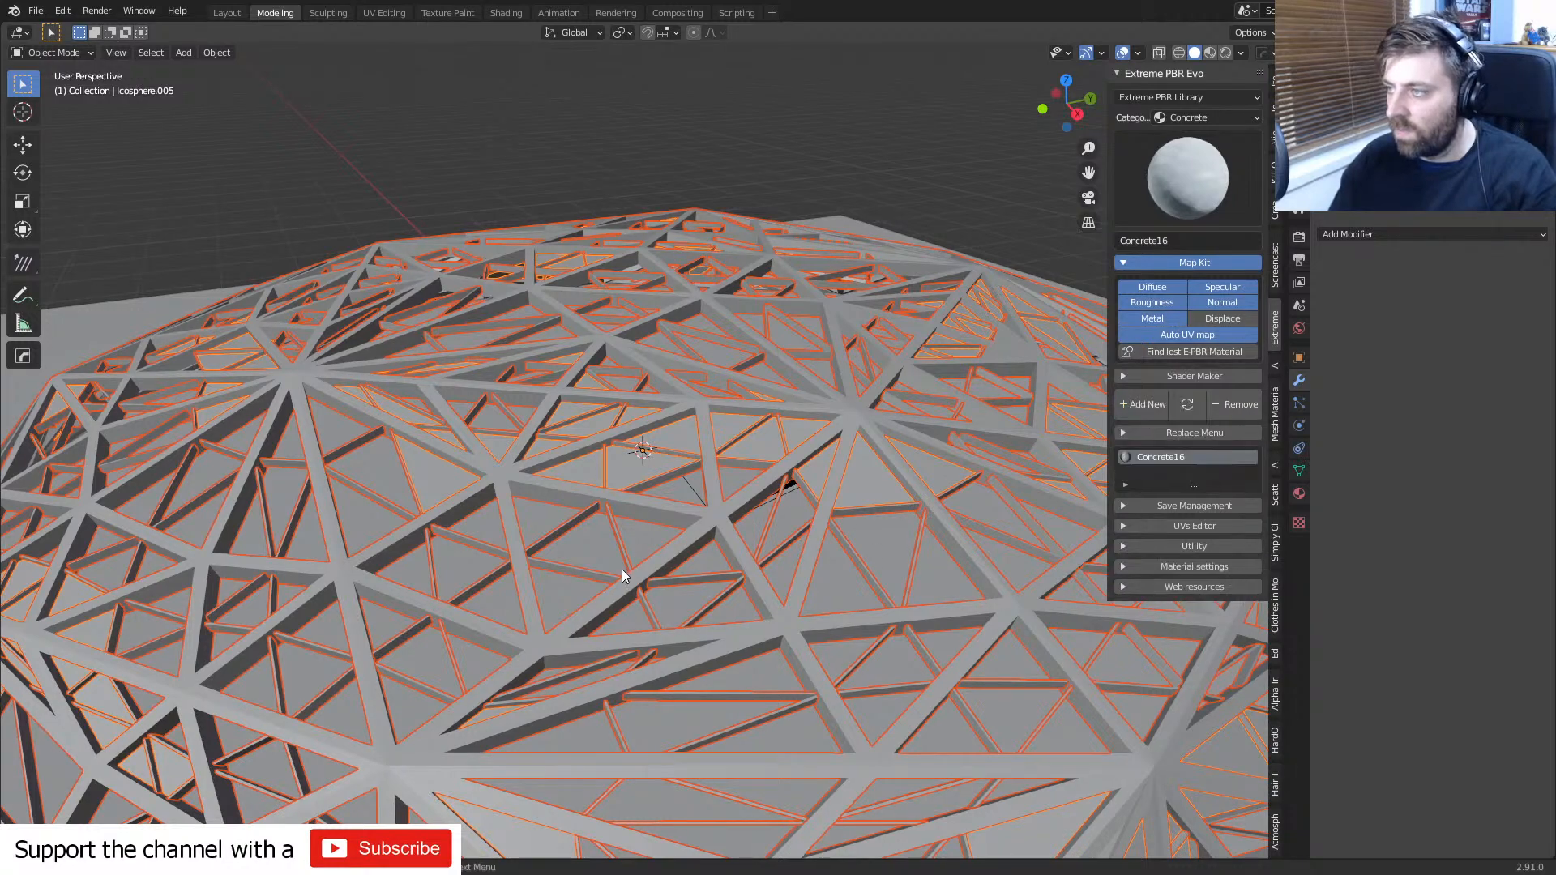
- Show the panels object in Edit Mode in the UV Editing workspace and select all its UVs
scroll(621, 569, down, 4)
middle_drag(621, 568, 672, 549)
scroll(672, 556, up, 4)
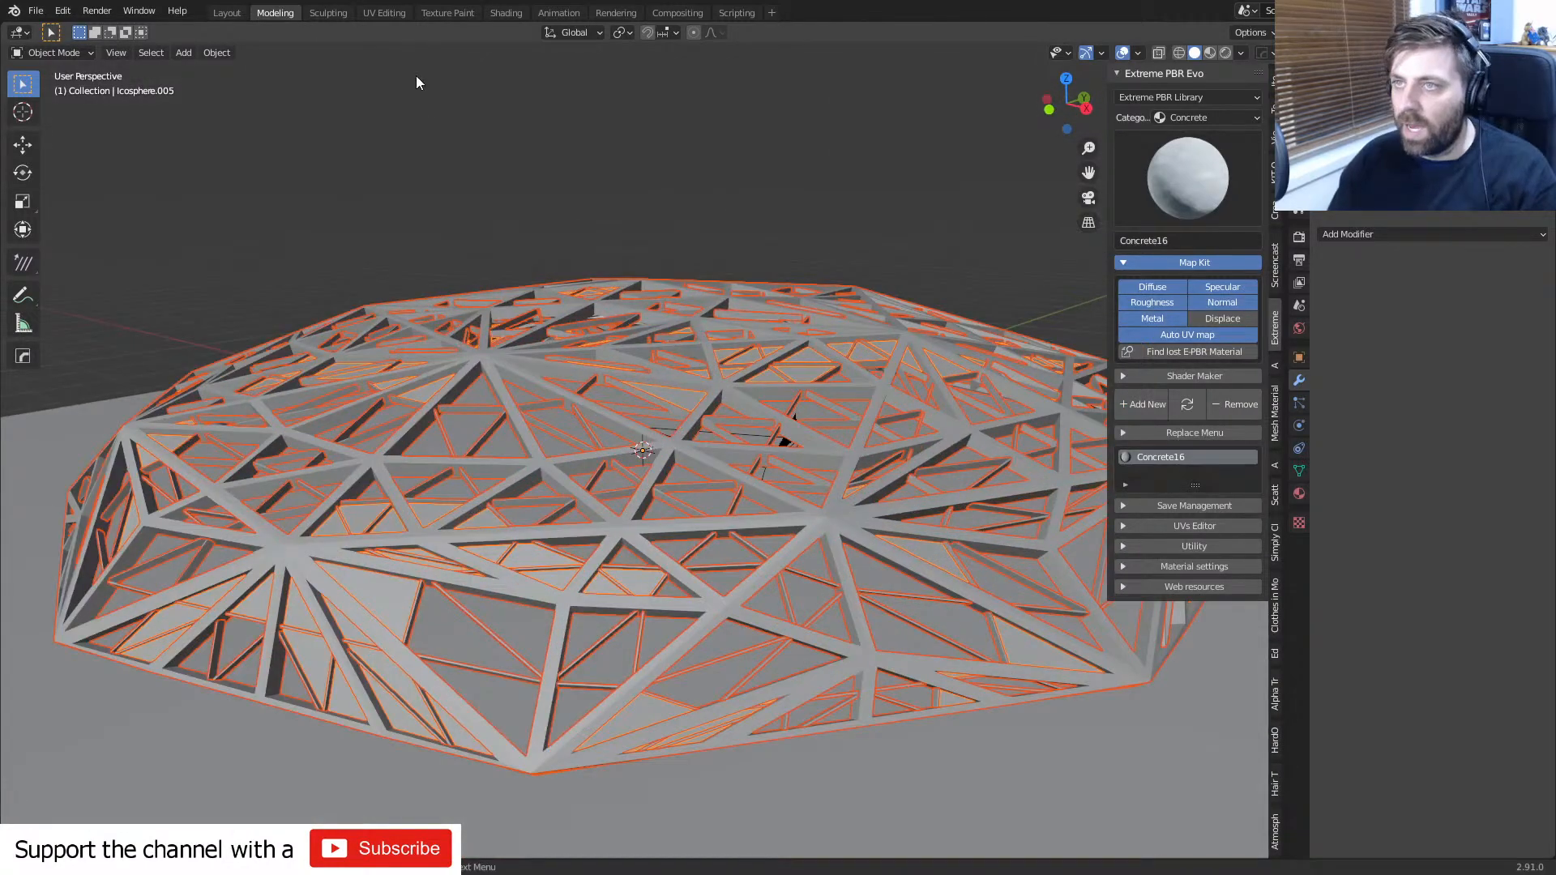
click(374, 14)
key(Tab)
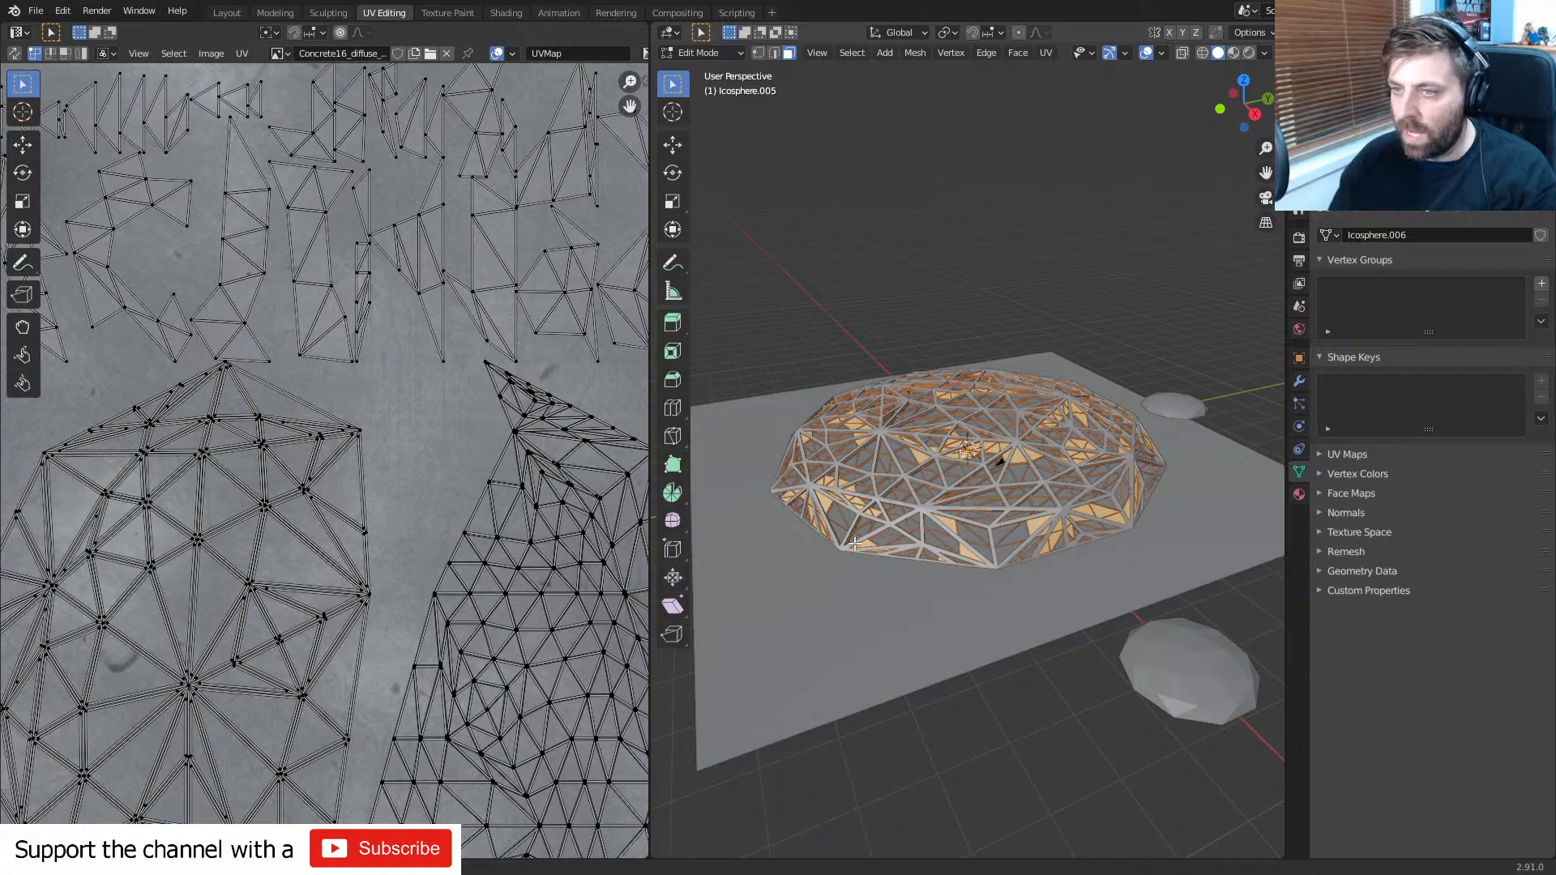
key(Home)
key(a)
scroll(436, 518, up, 6)
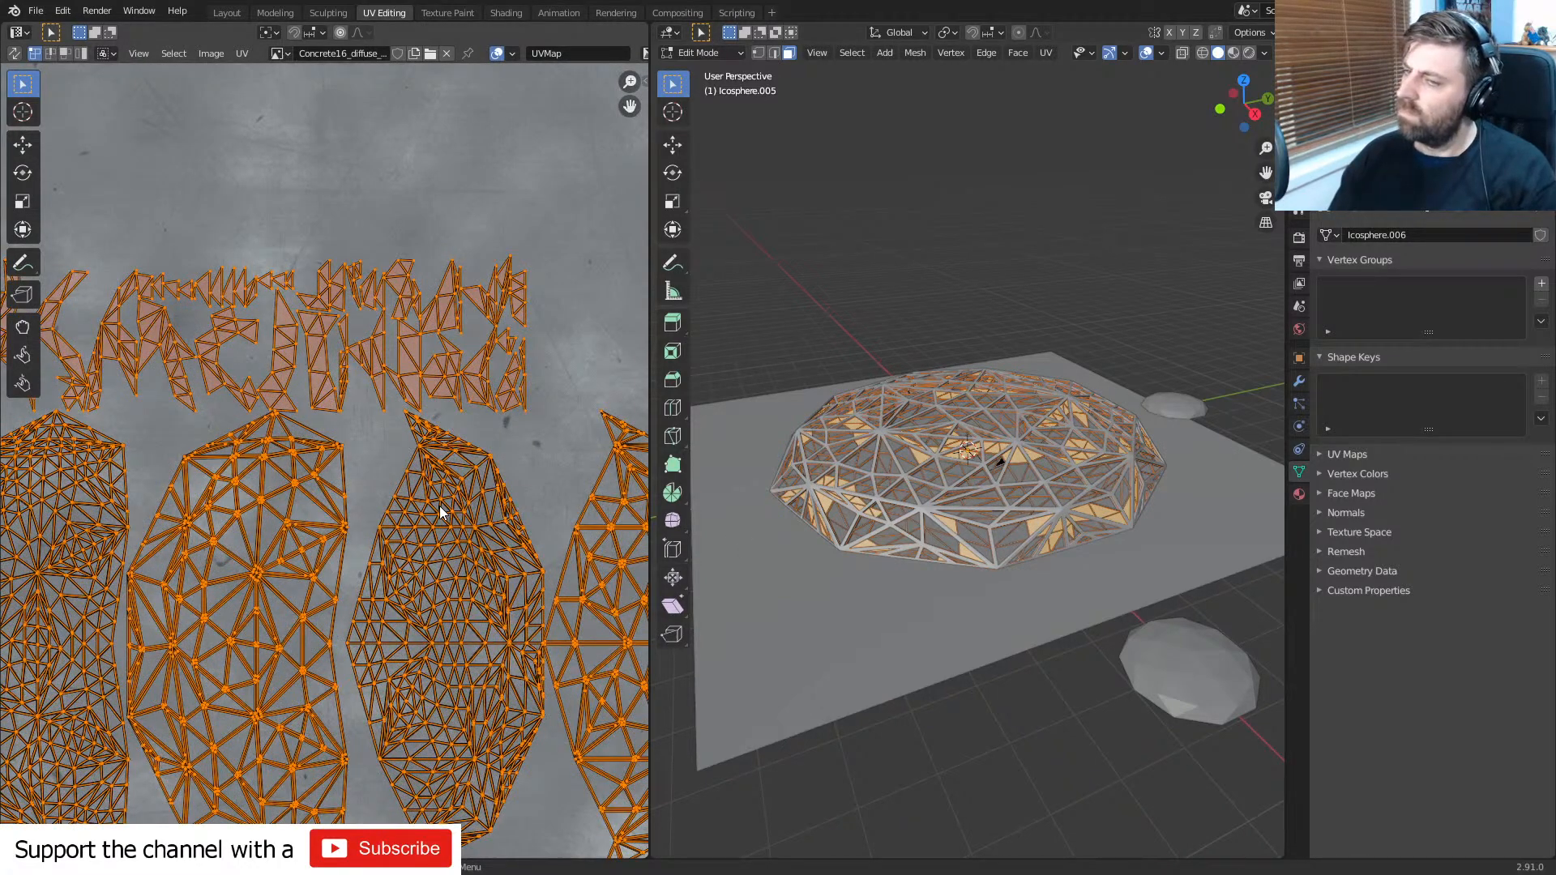
- Pack the selected UV islands into the texture square with UVPackmaster2
scroll(567, 478, down, 1)
key(n)
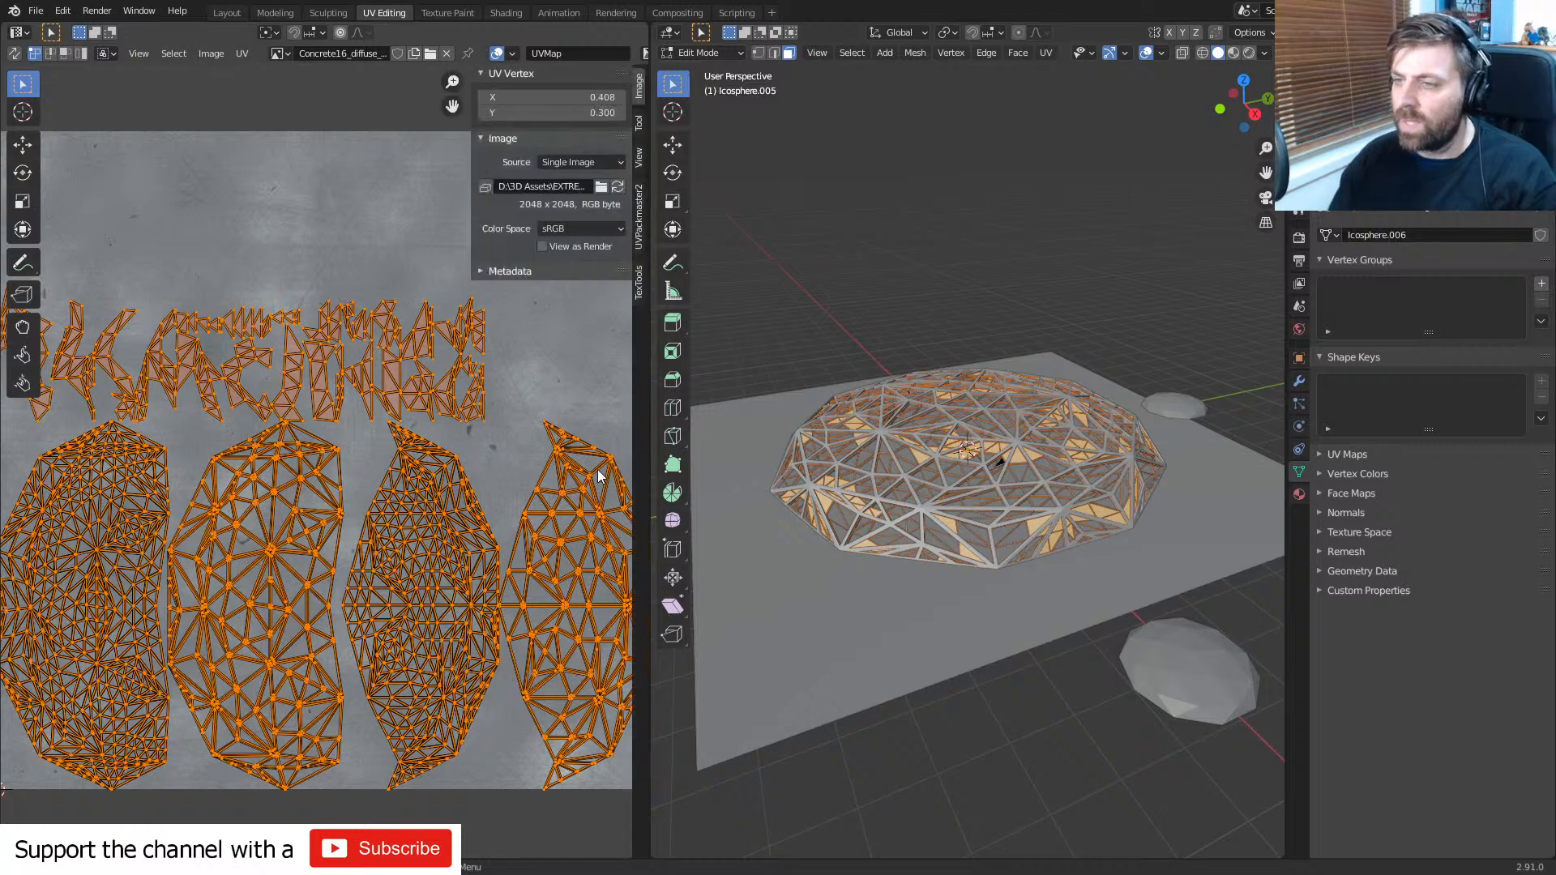
click(639, 217)
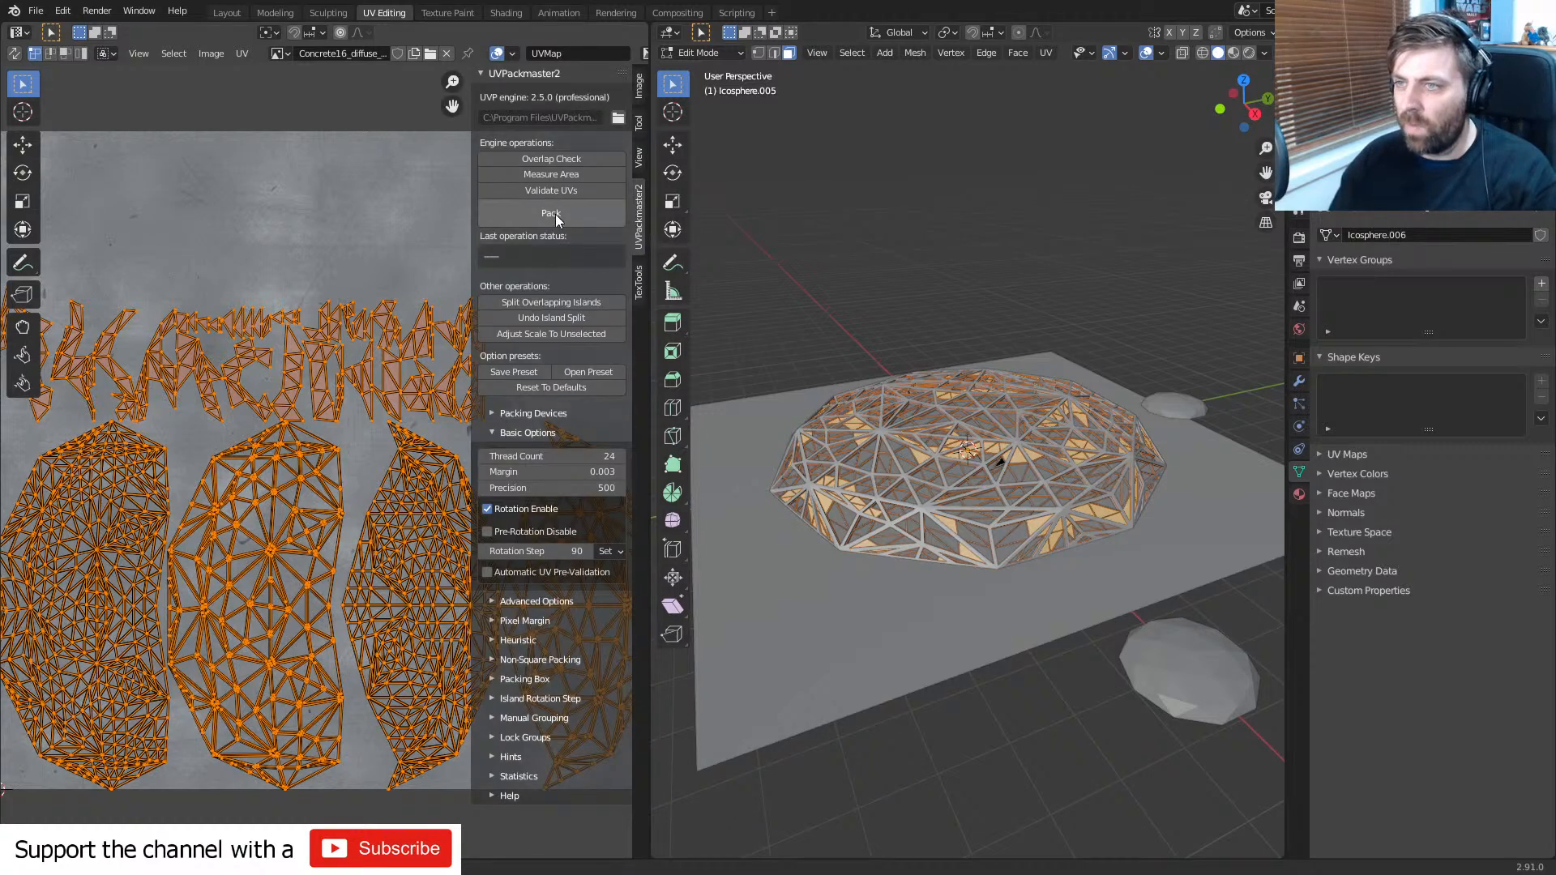
click(554, 211)
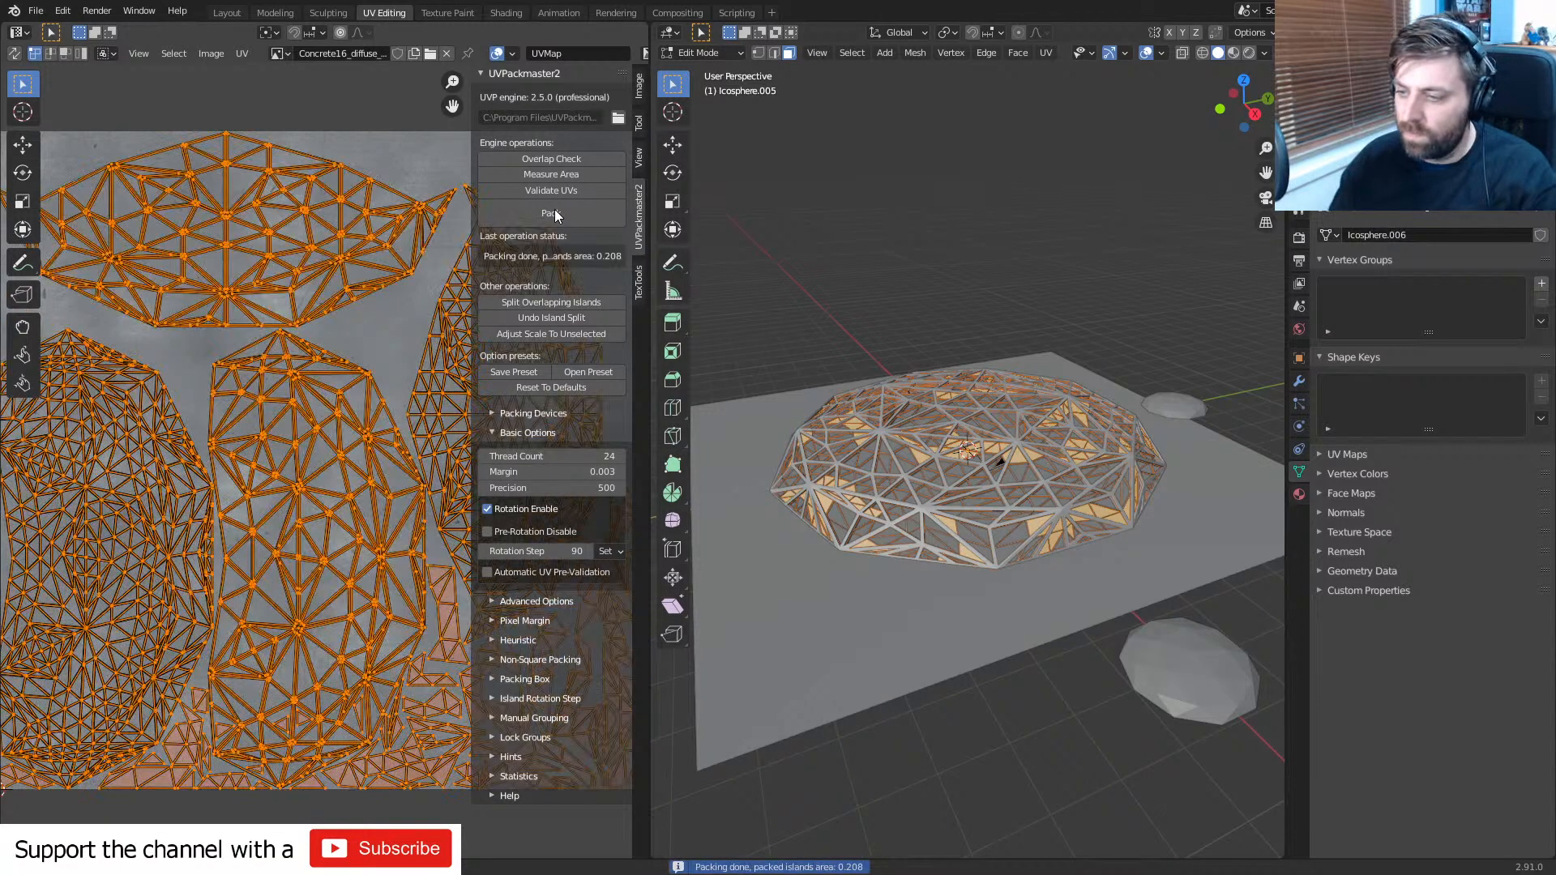
key(Home)
key(n)
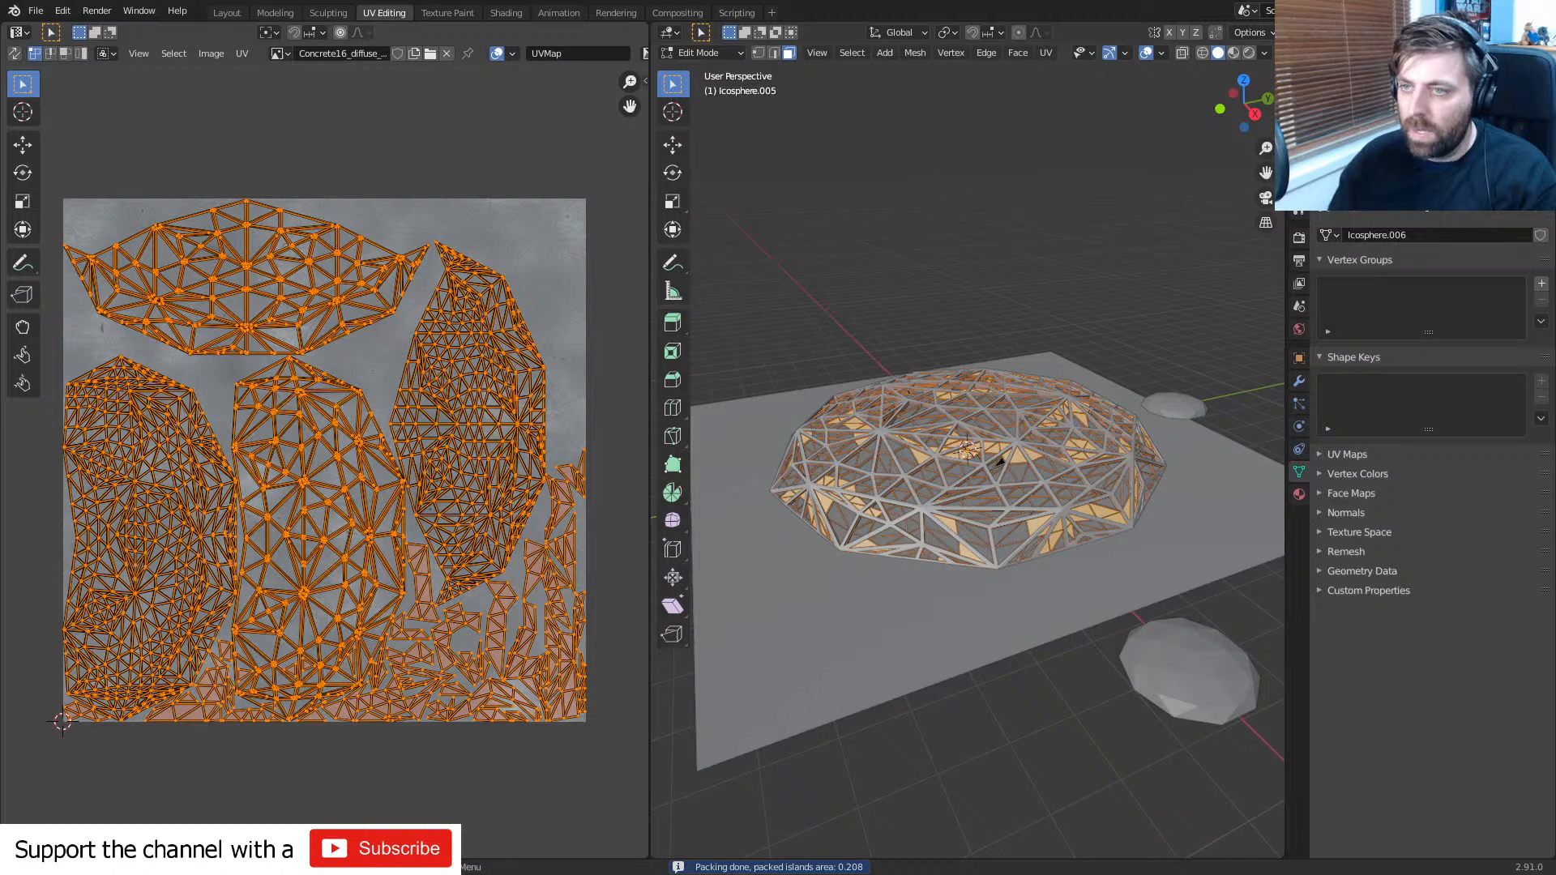
- Scale the packed UVs by 10 and return to Object Mode
text(s5)
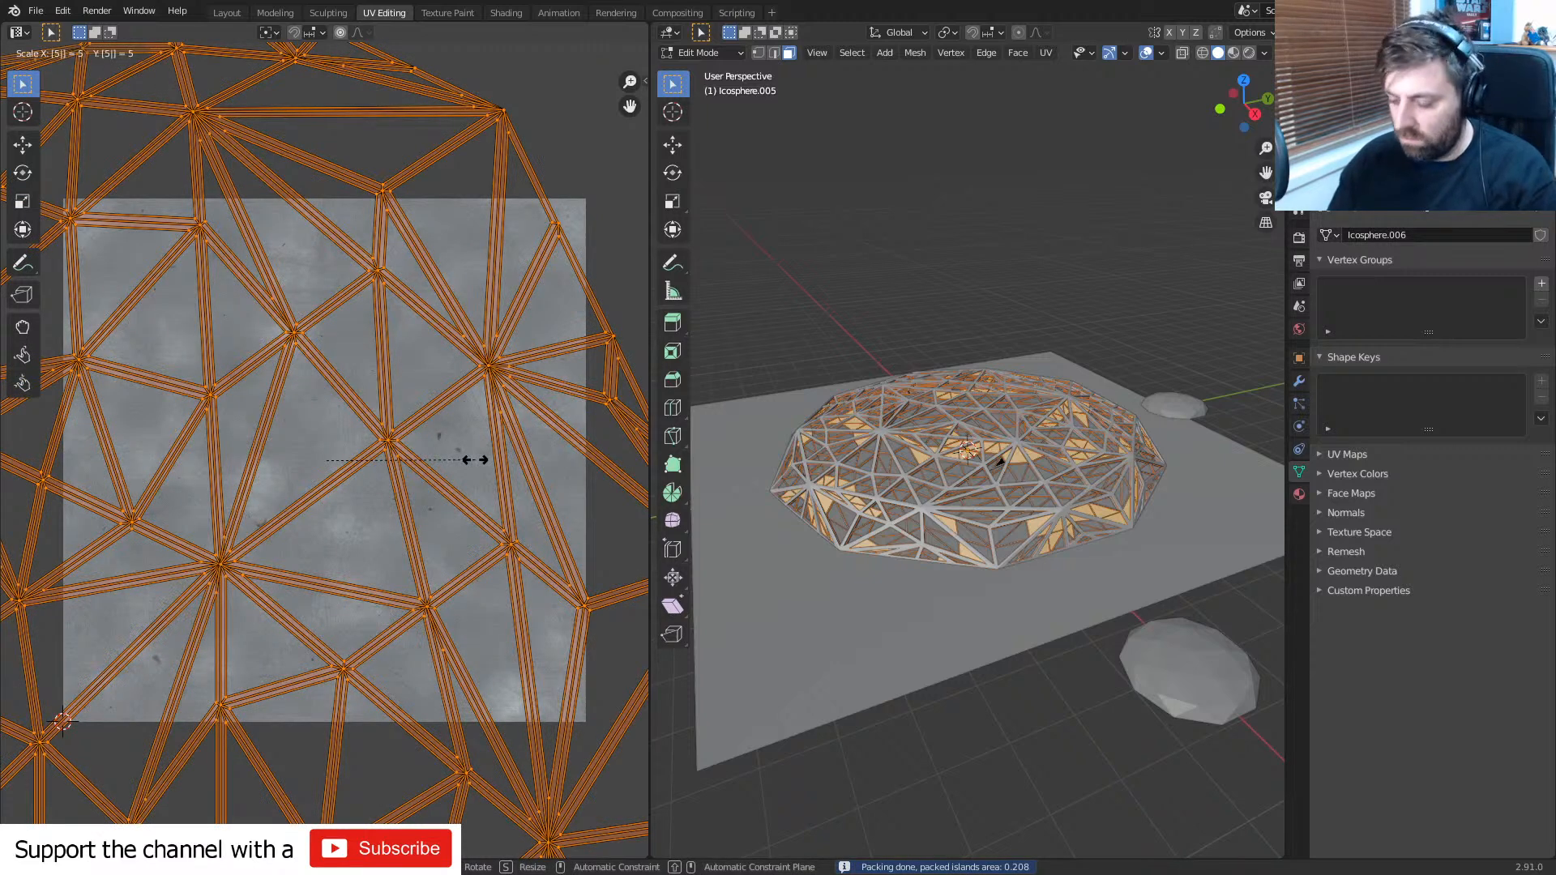
key(BackSpace)
text(1)
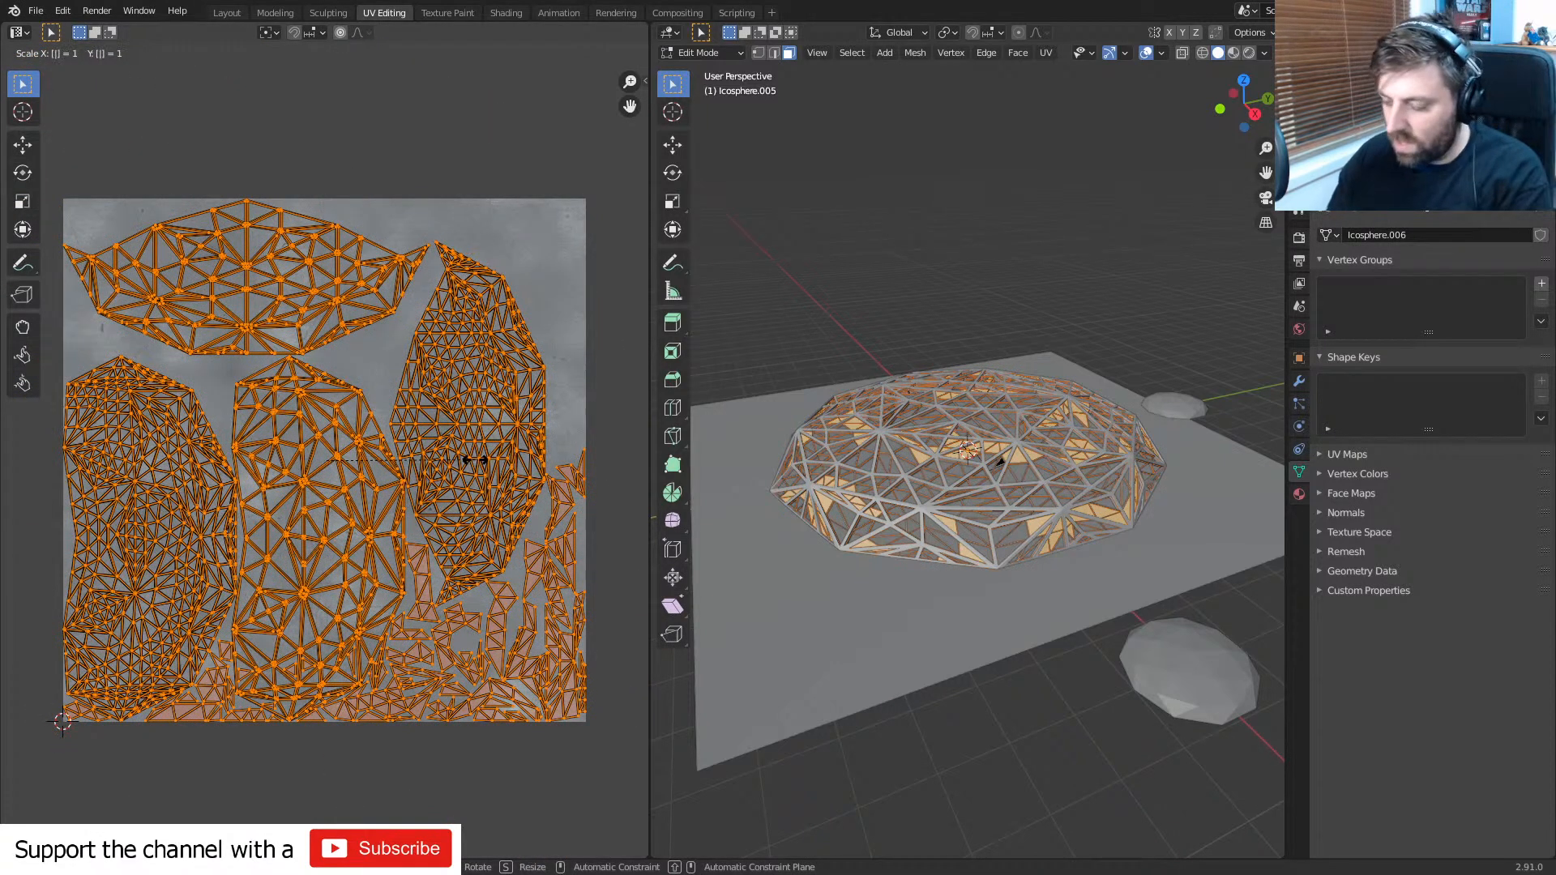
text(0)
key(Return)
key(Tab)
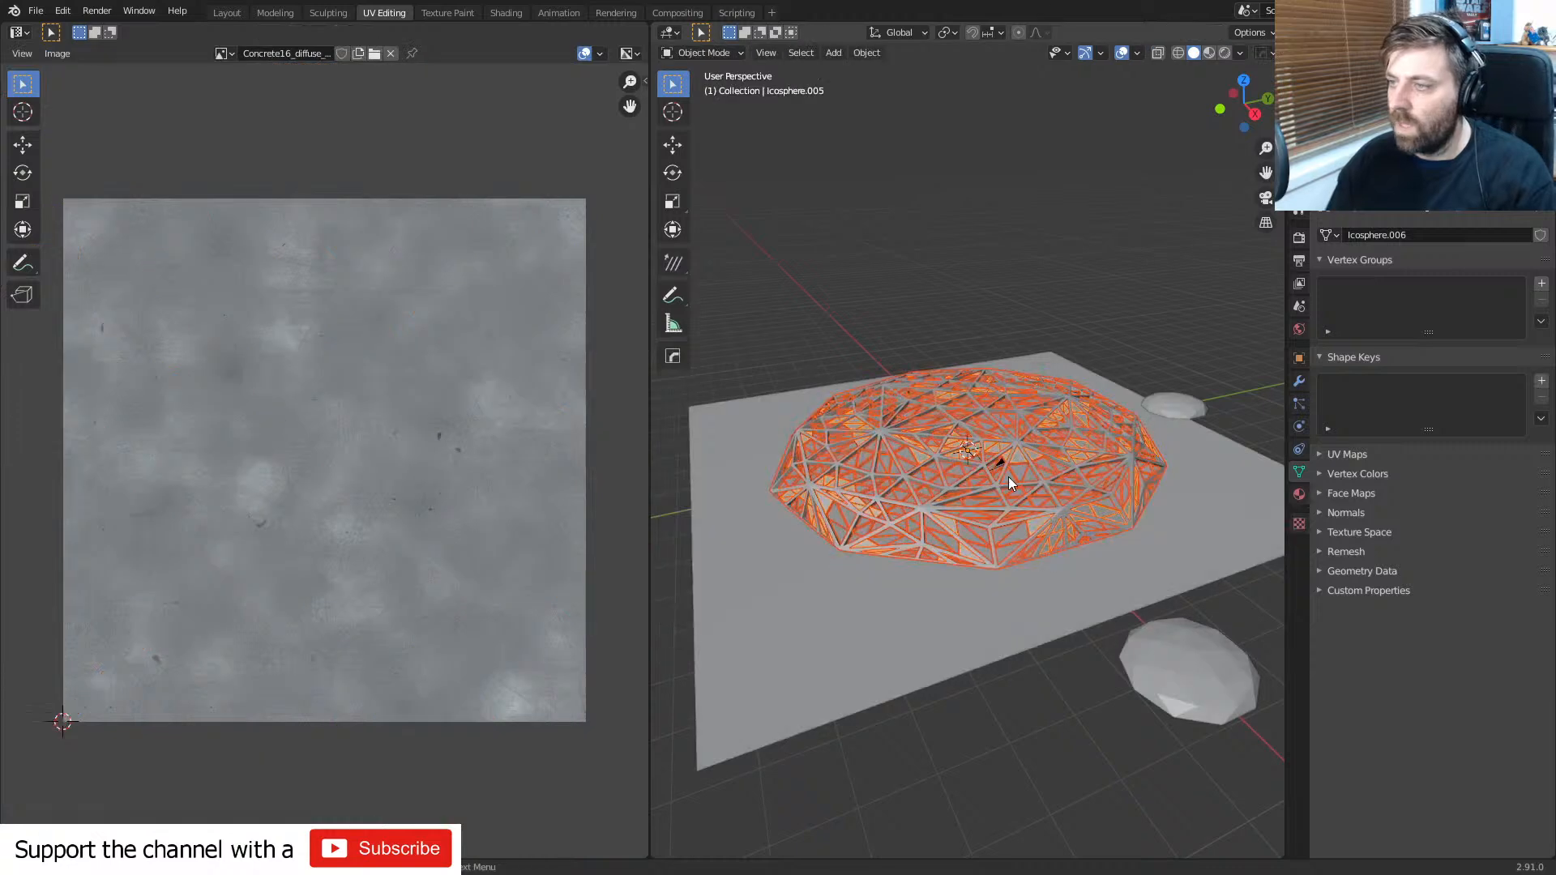
- Look through the camera in Rendered shading and raise the camera about 0.4 m along the global Z axis
key(KP_0)
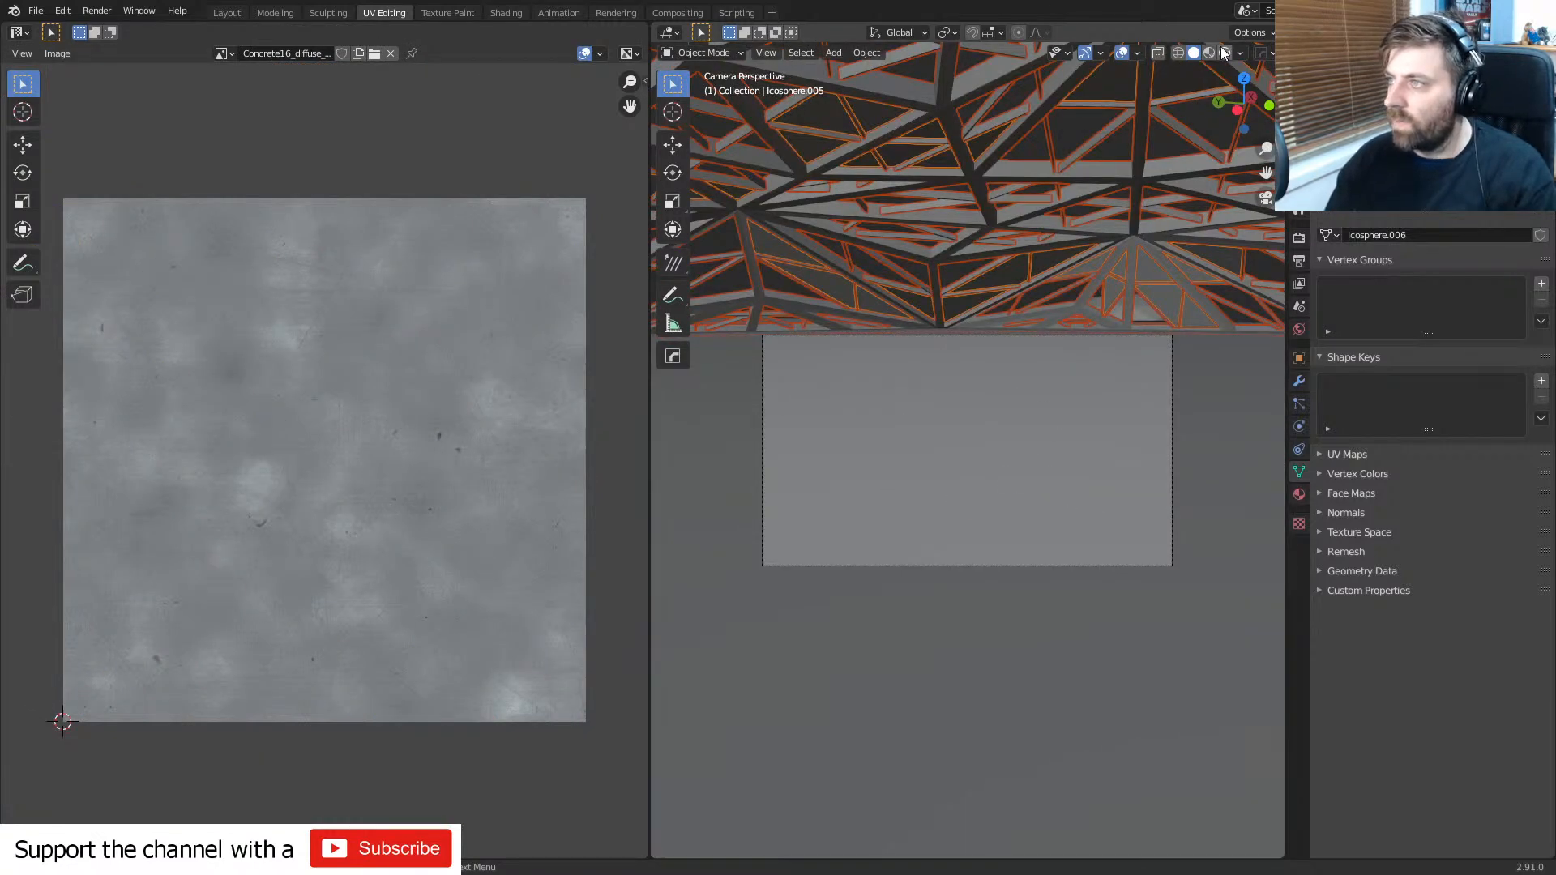
click(1223, 53)
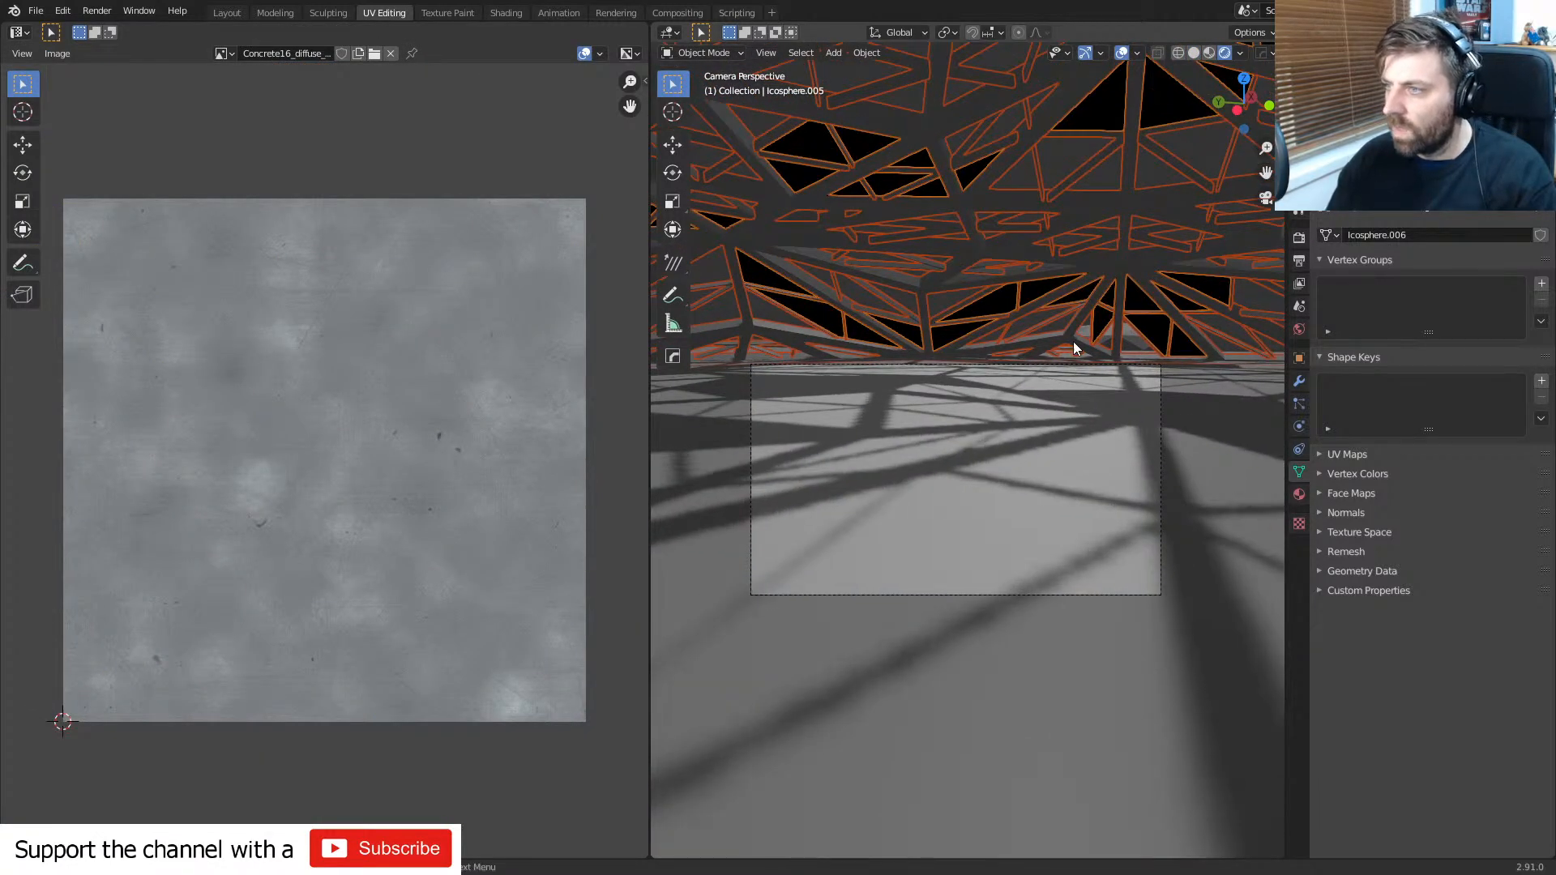
click(1072, 361)
key(g)
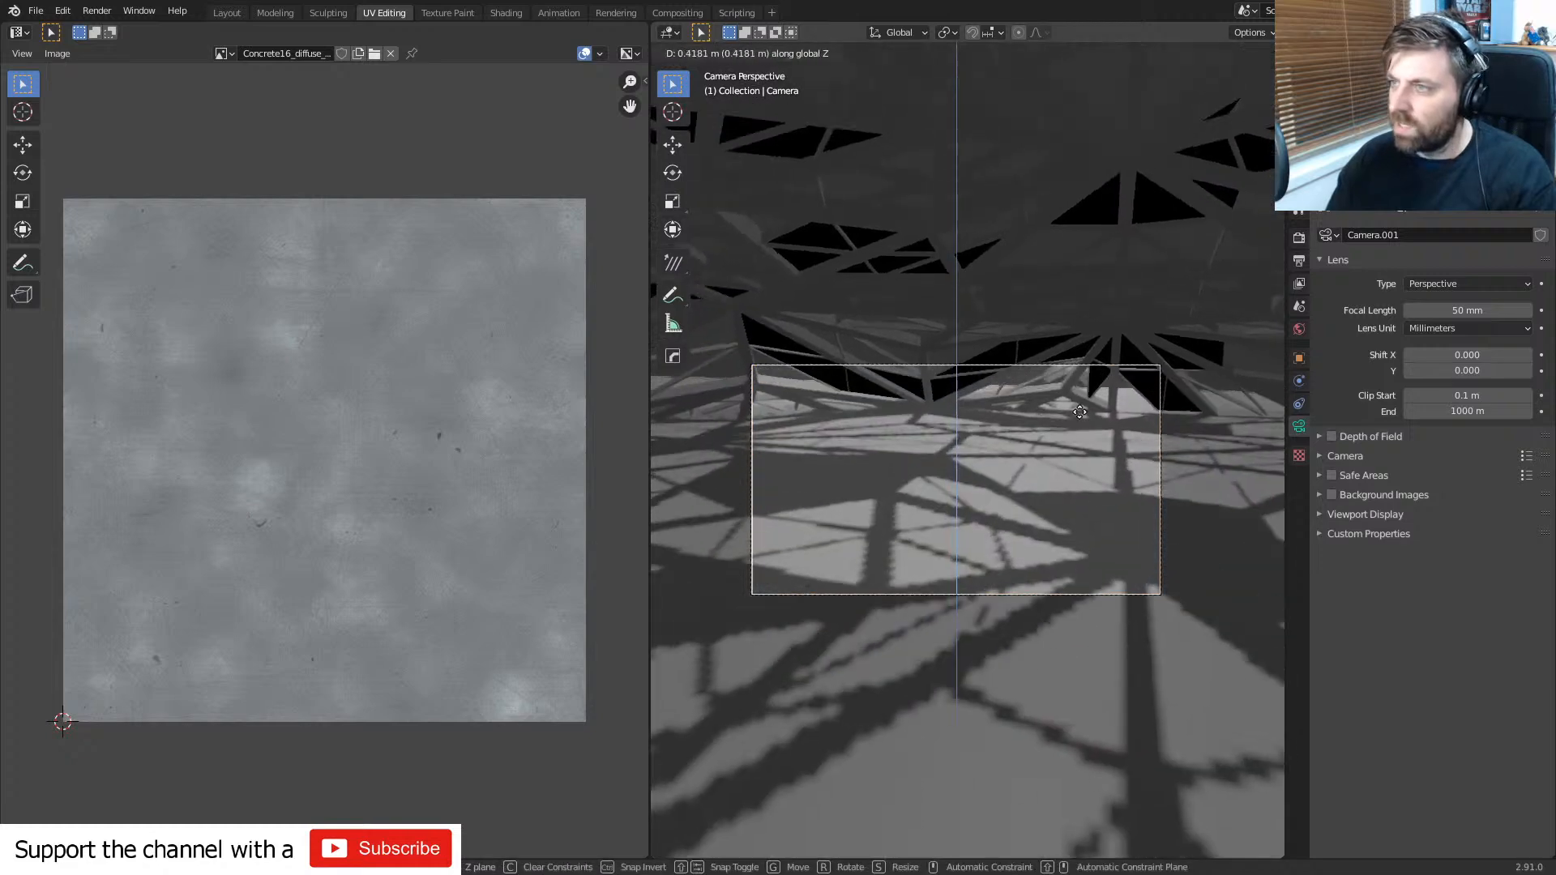
click(1077, 425)
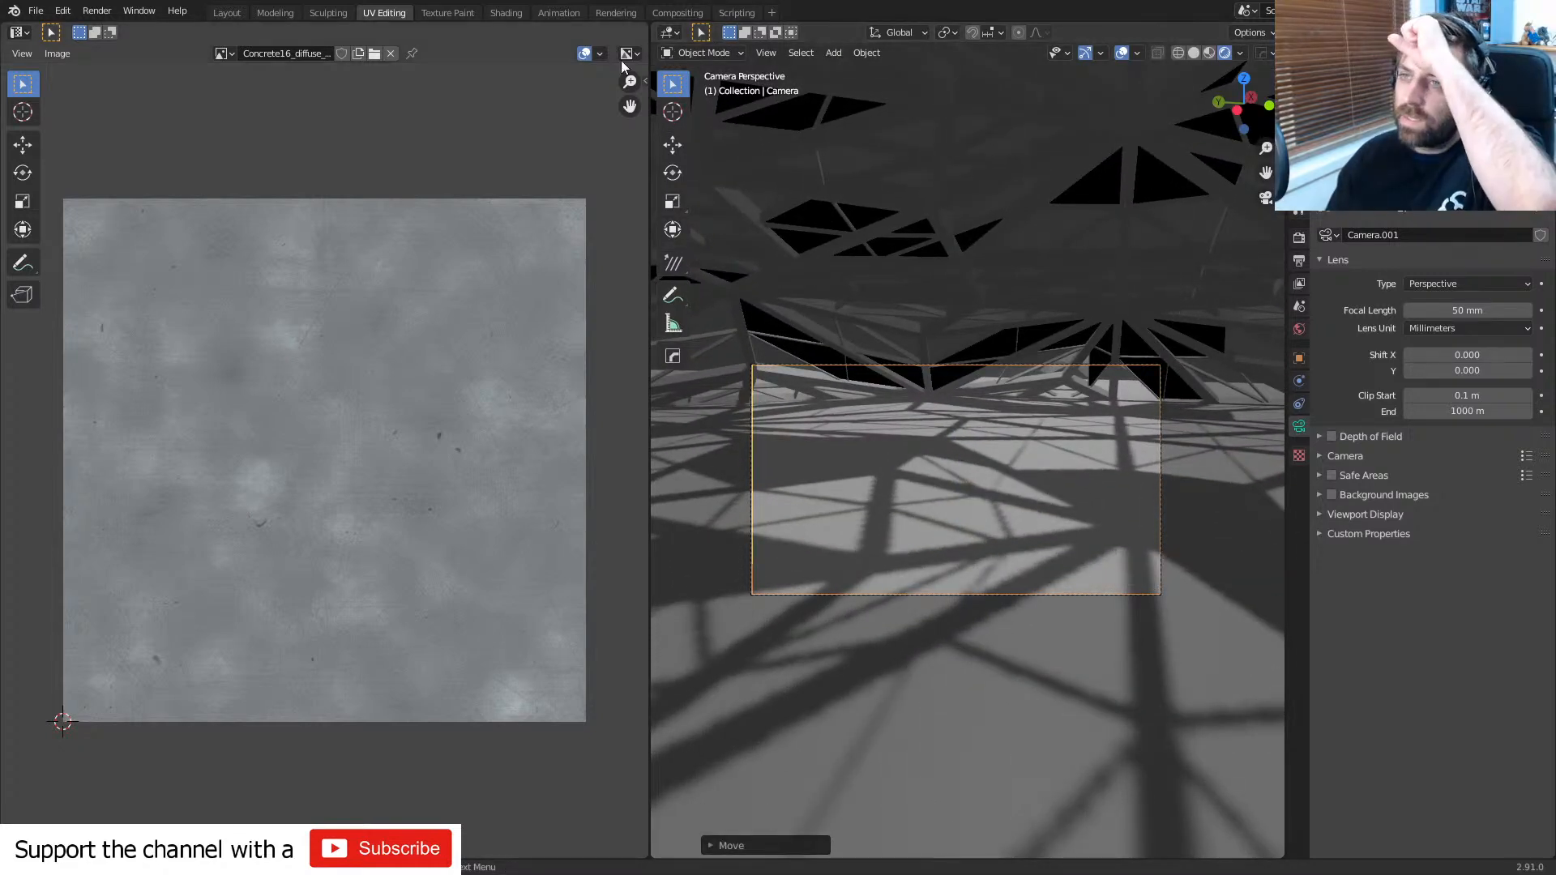
- In the Shading workspace, set the shader type to Object and assign the Concrete16 material to the thick strut frame
click(505, 13)
click(306, 509)
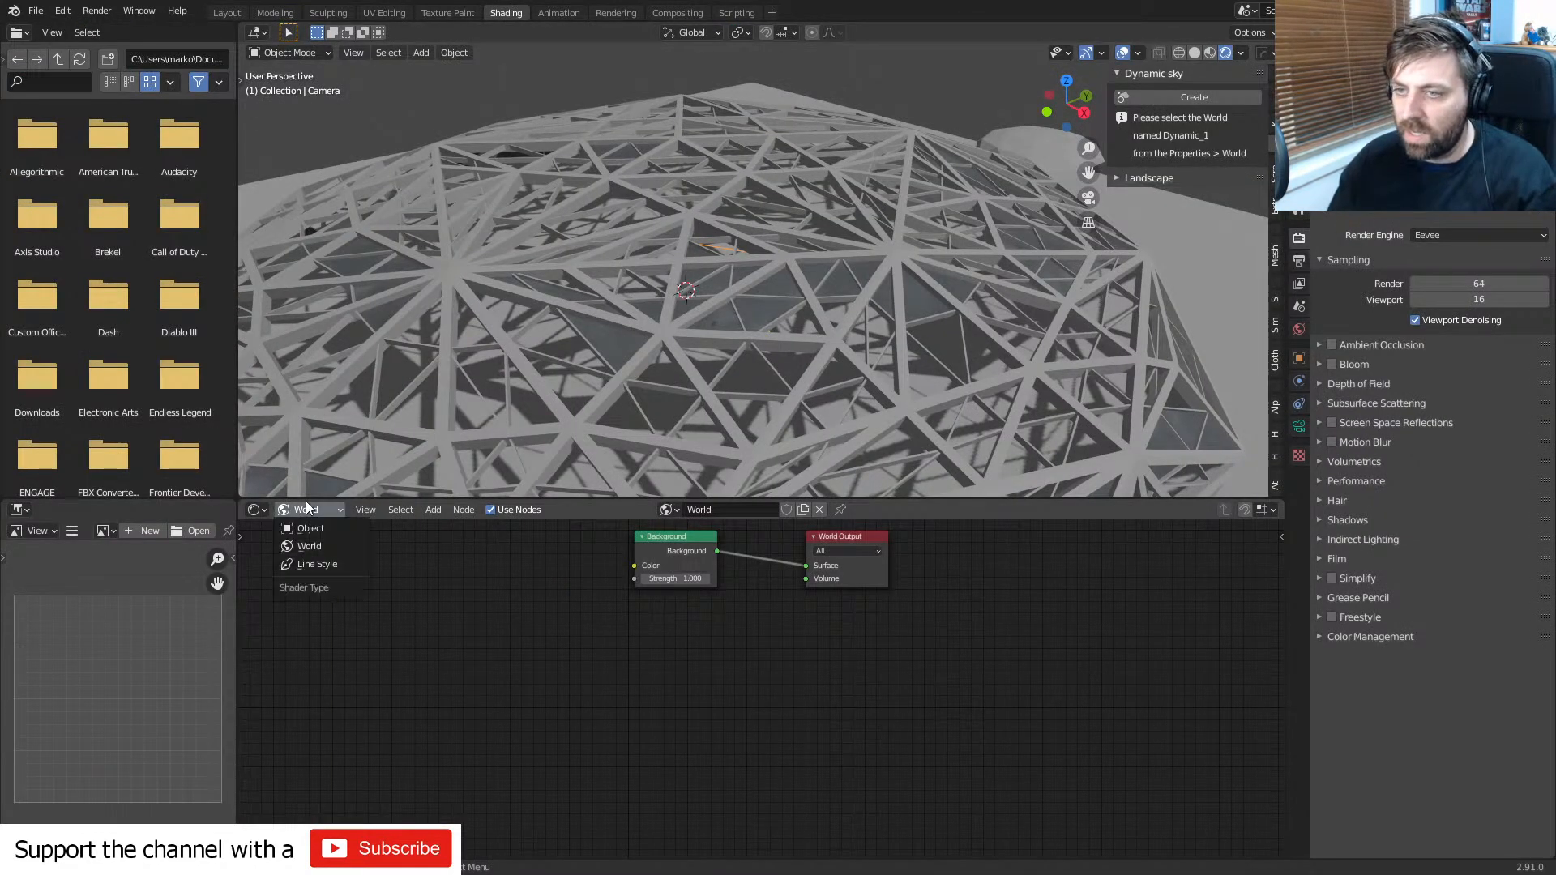
click(305, 525)
click(525, 360)
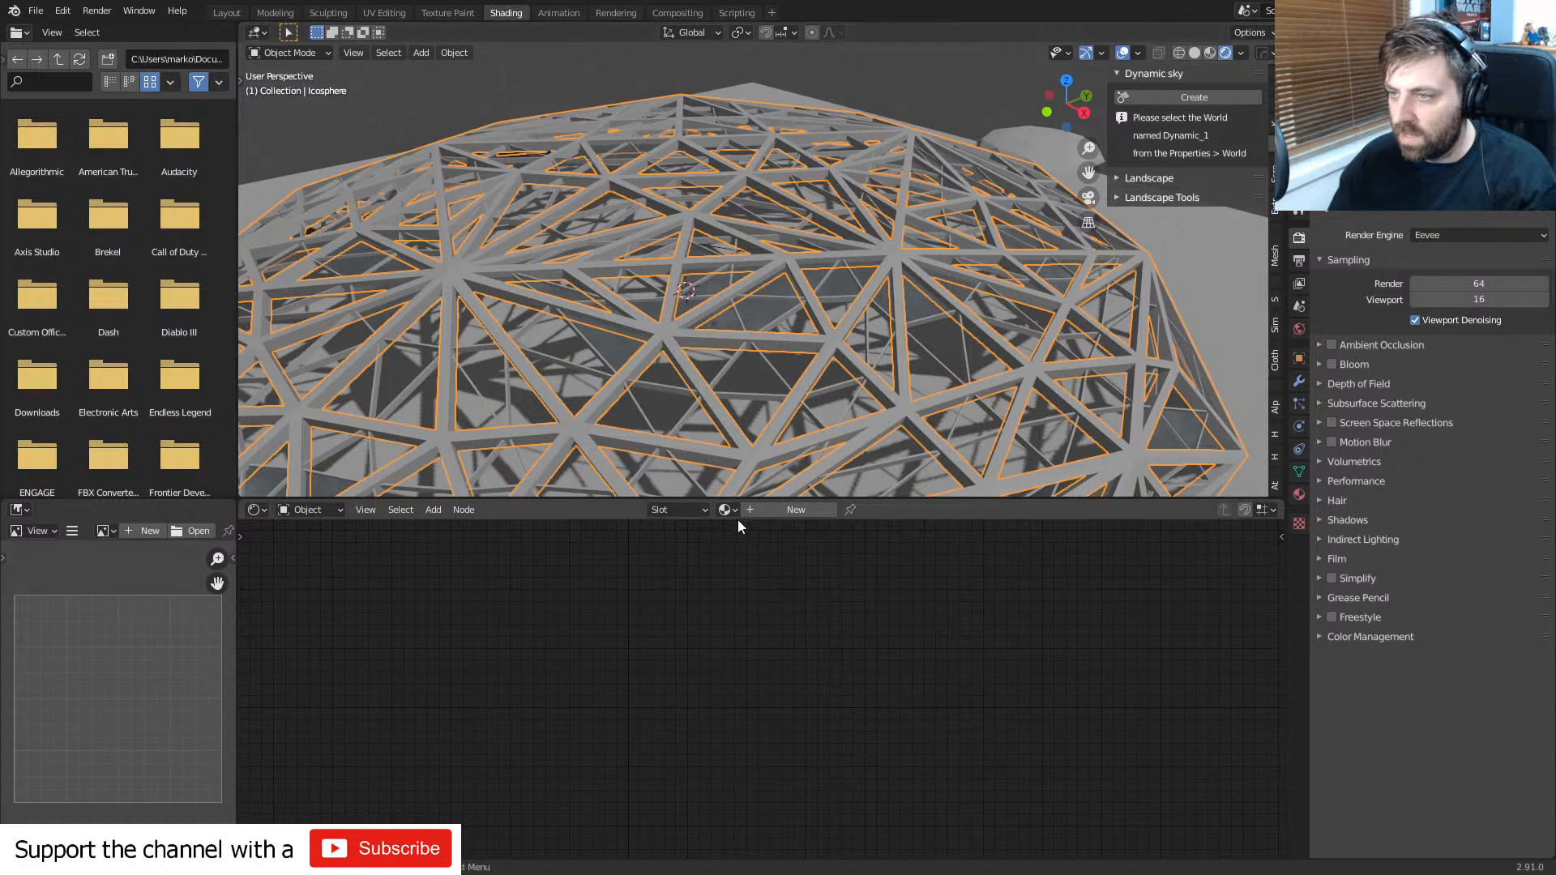
click(1299, 494)
click(1327, 332)
click(1349, 357)
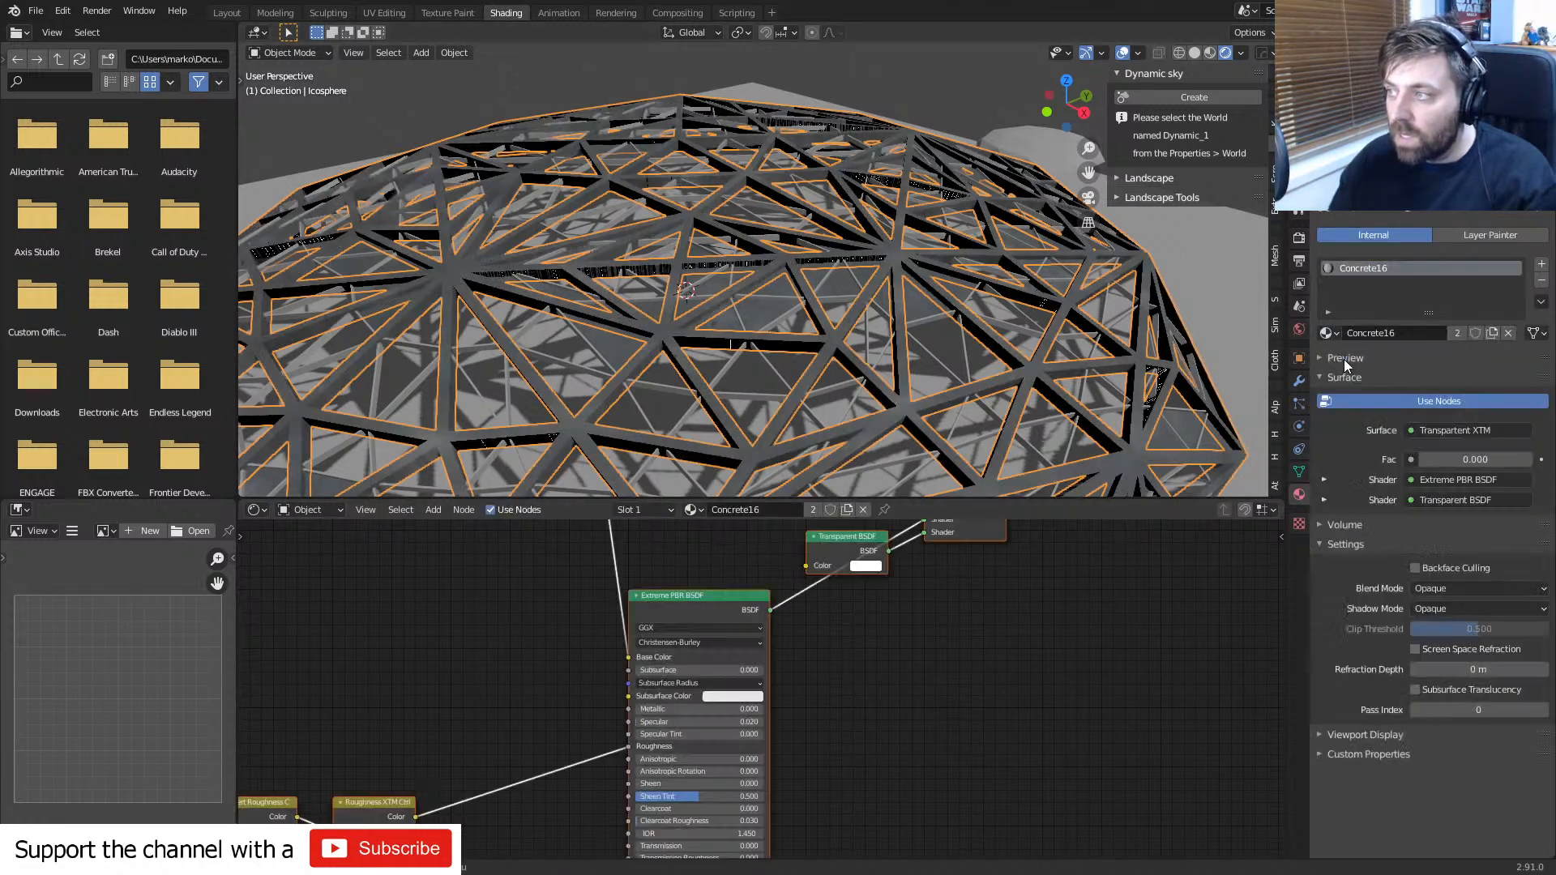
- Assign the existing Concrete16 material to the thinner nested strut frame
click(768, 396)
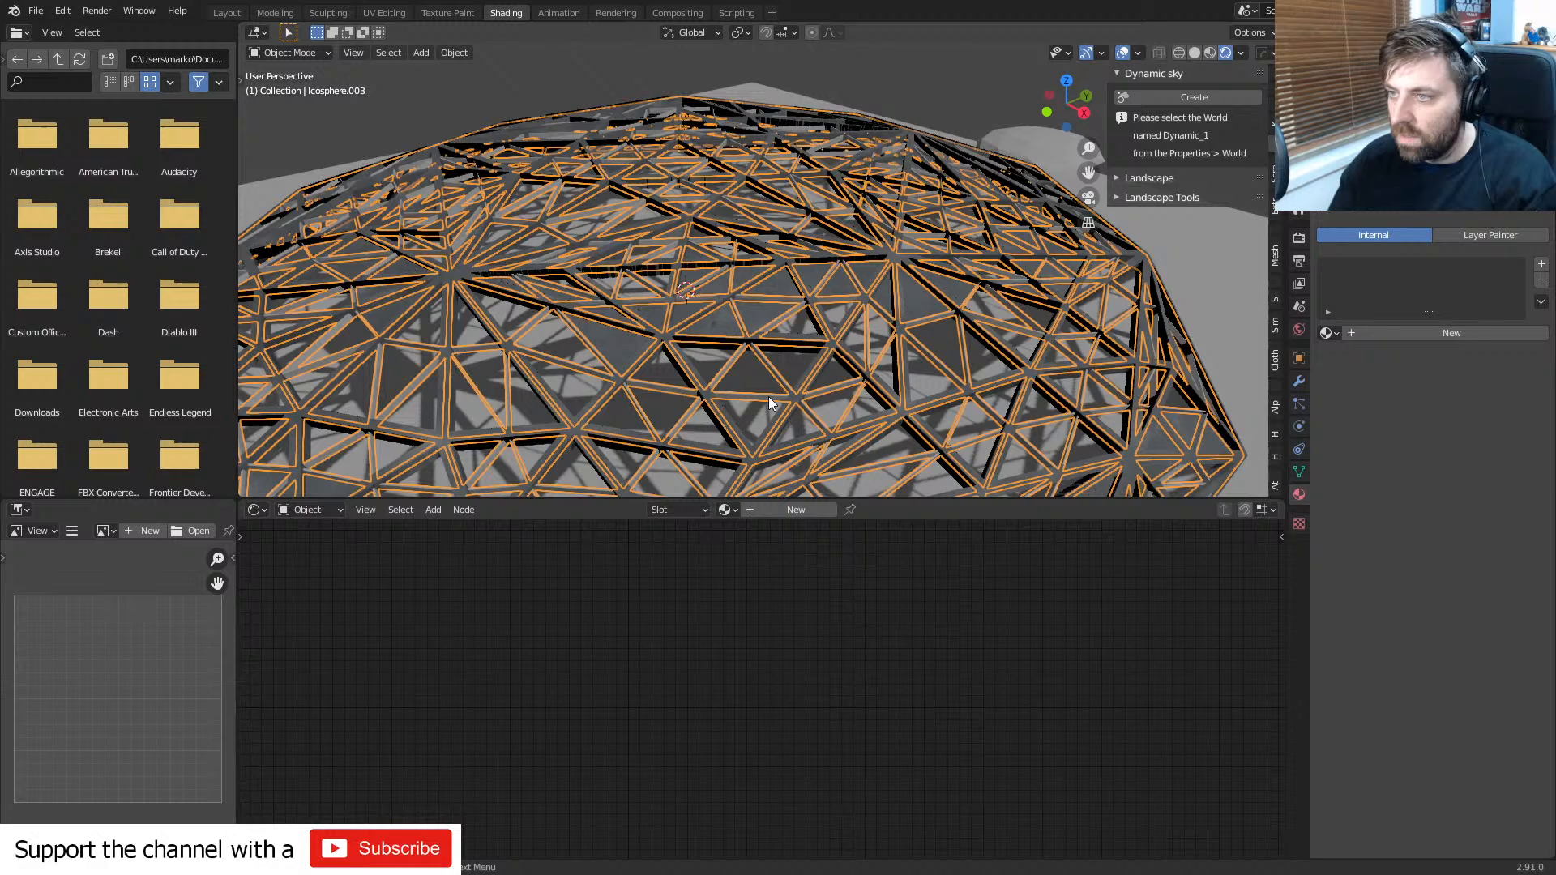
click(1327, 332)
click(1364, 357)
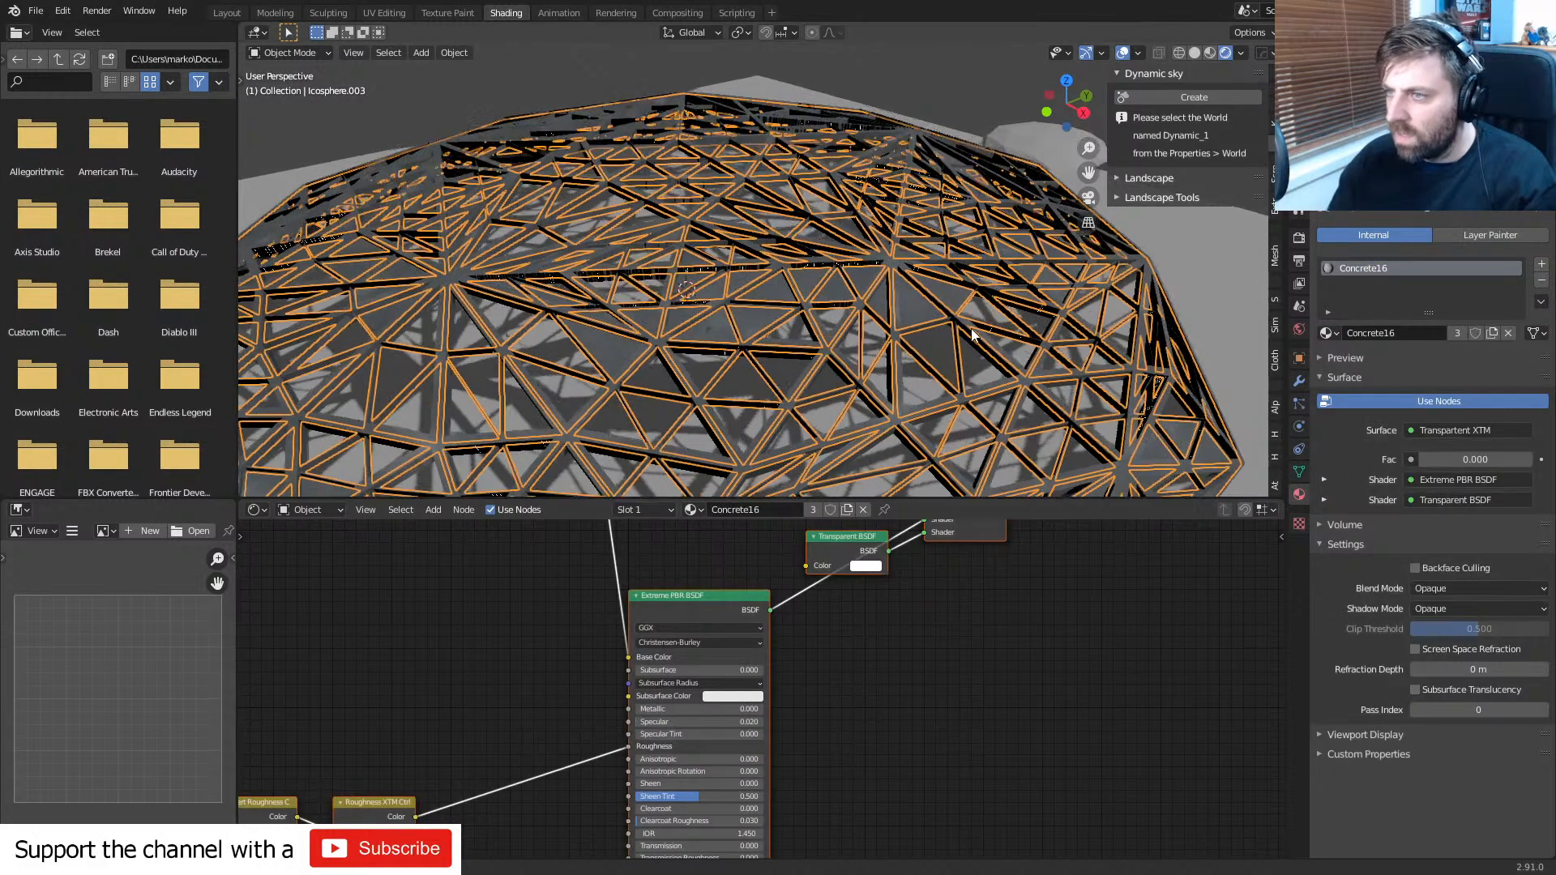
- In the panels' Concrete16 material, move the Normal XTM Ctrl link from the Extreme PBR BSDF's Alpha input to its Normal input
click(825, 347)
middle_drag(796, 688, 844, 574)
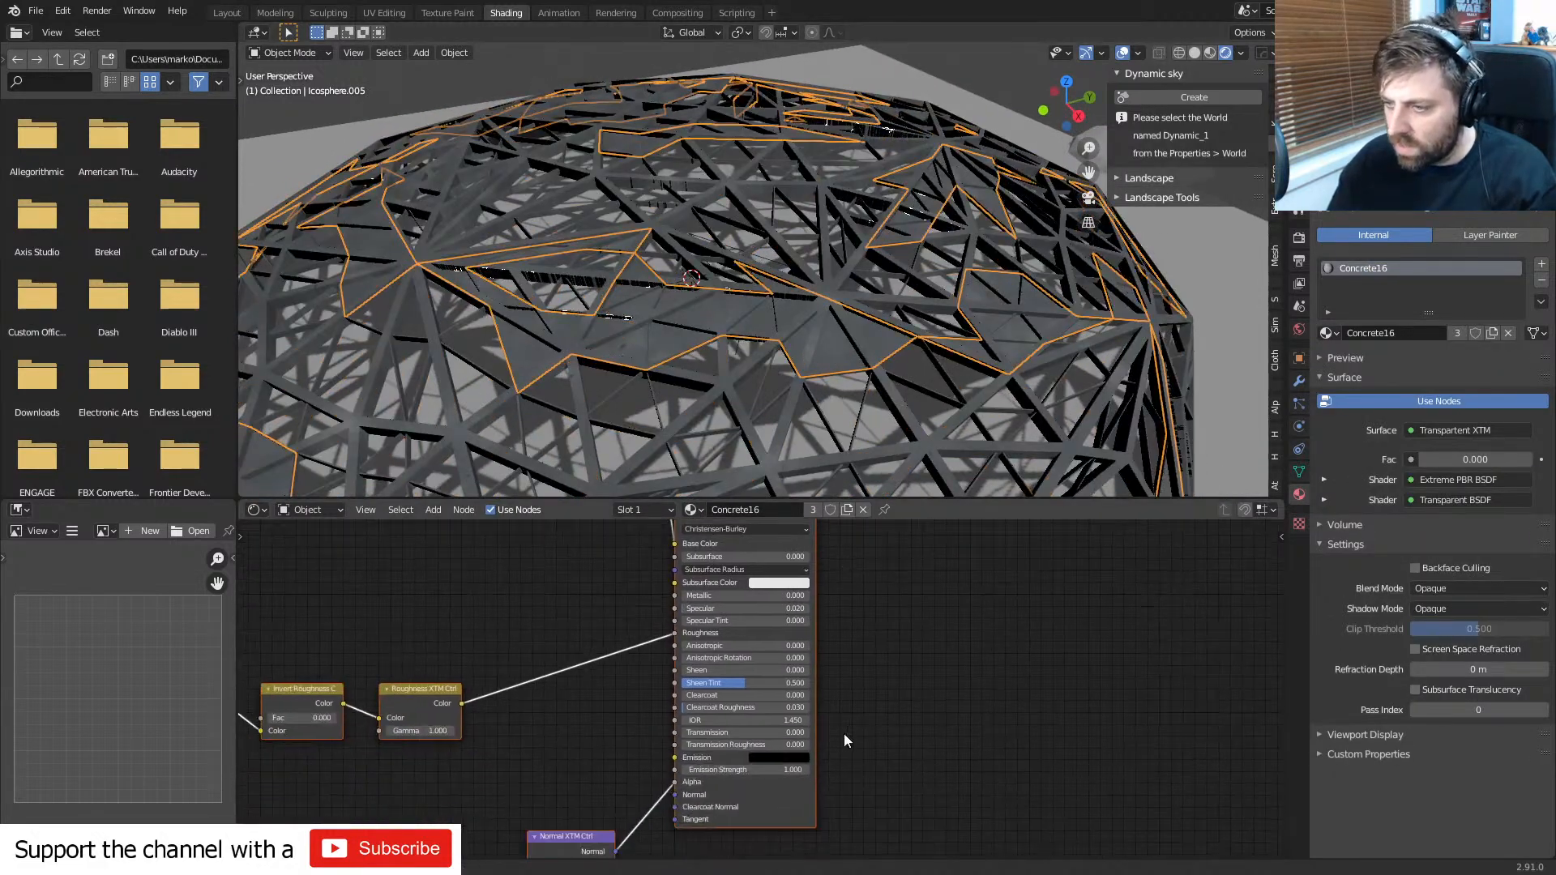
middle_drag(844, 740, 899, 633)
drag(735, 679, 732, 687)
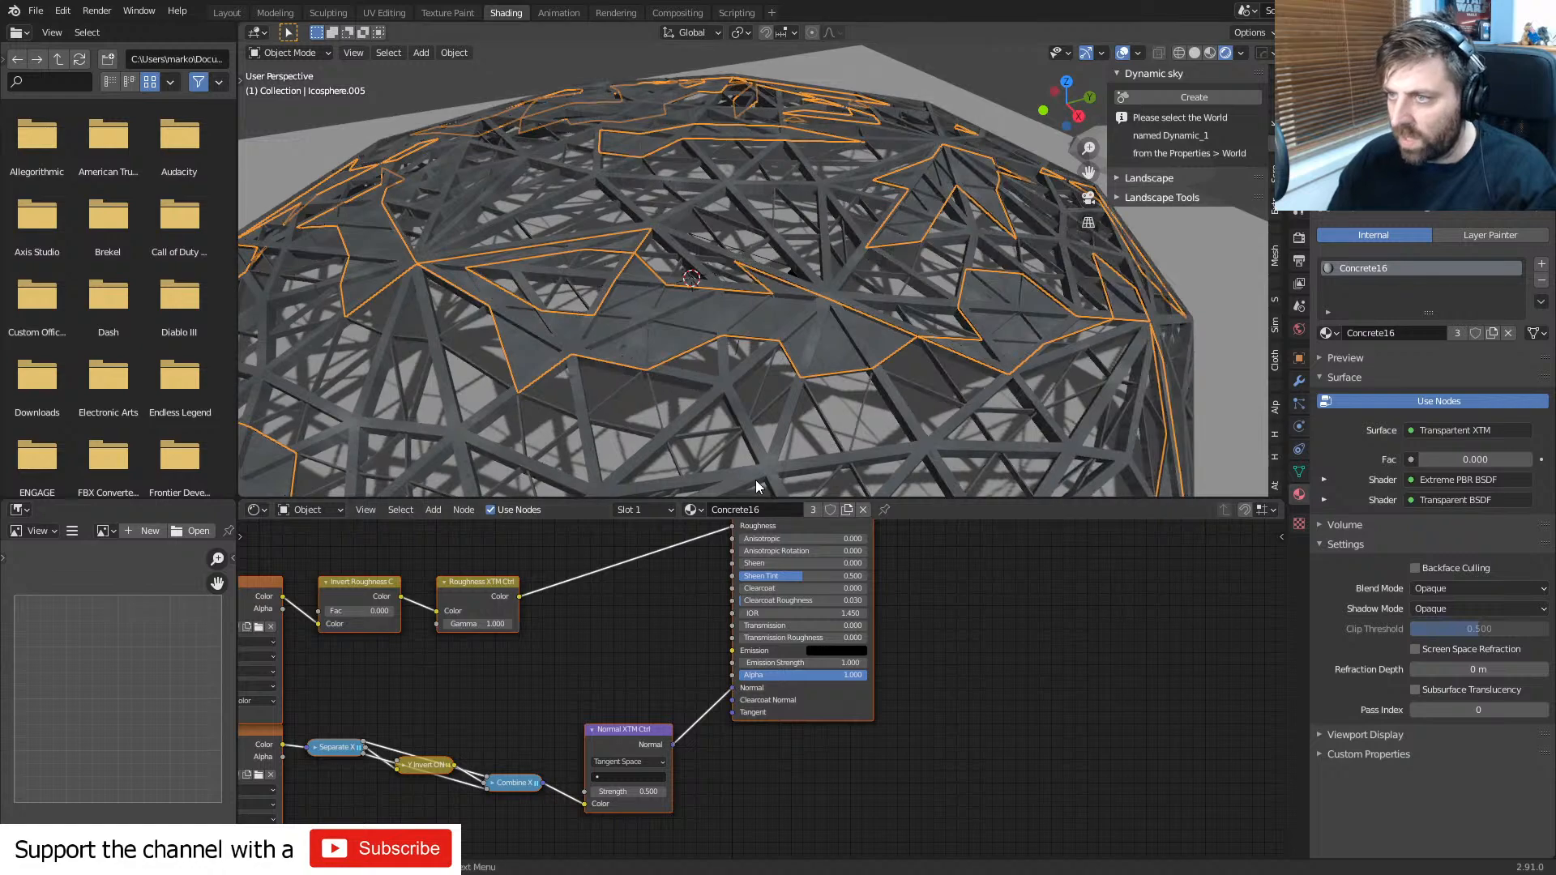
- Select the camera inside the dome, look through it and tilt it upward about its local X axis toward the struts
scroll(755, 476, down, 8)
middle_drag(754, 475, 837, 451)
scroll(833, 421, up, 8)
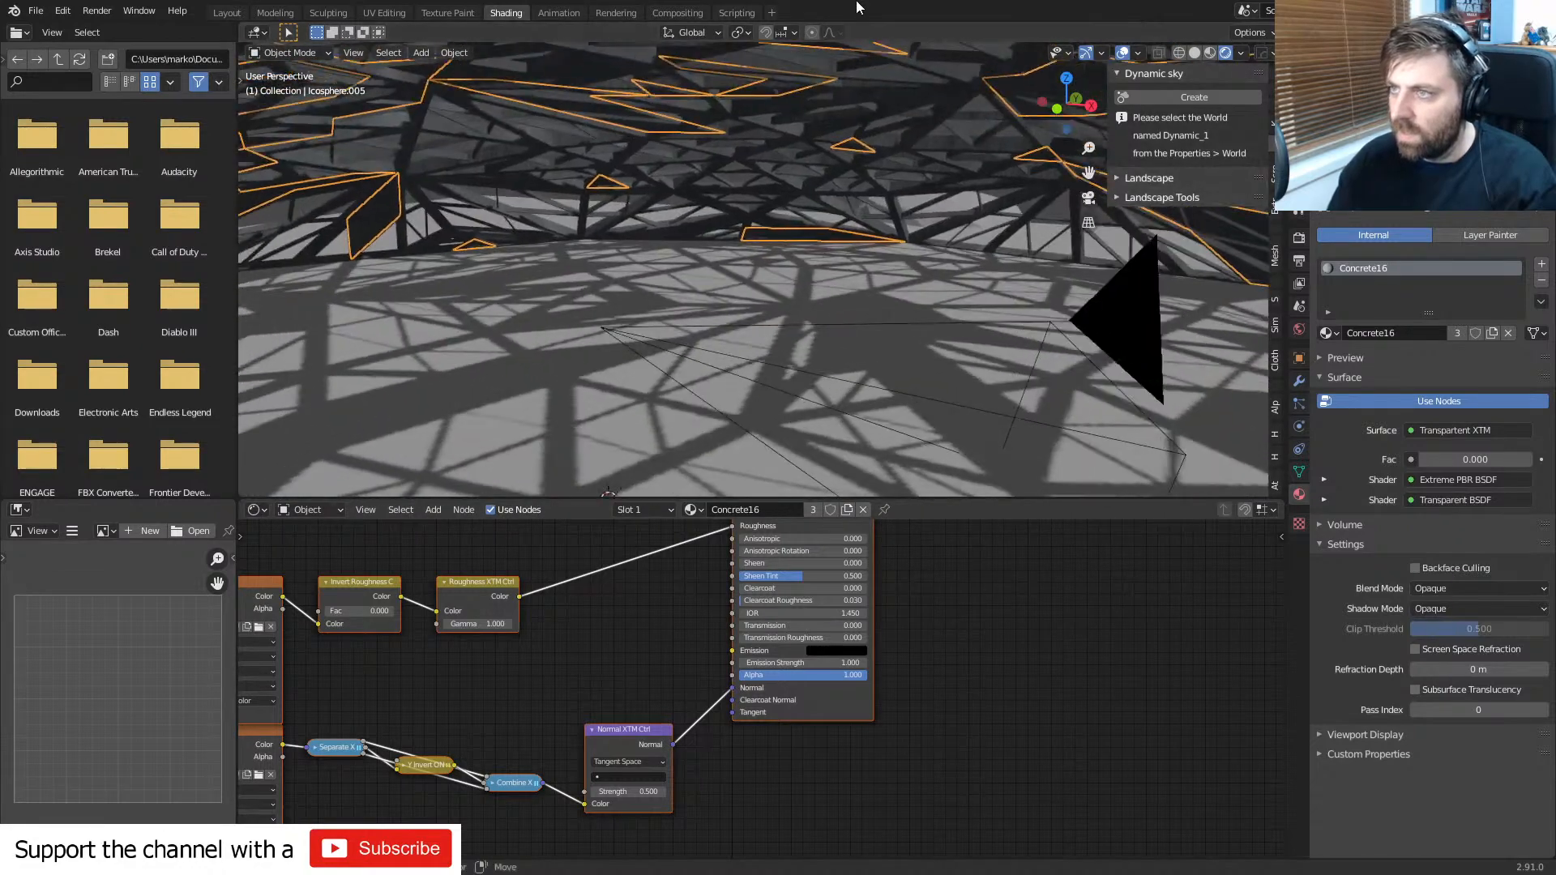
click(1149, 332)
key(KP_0)
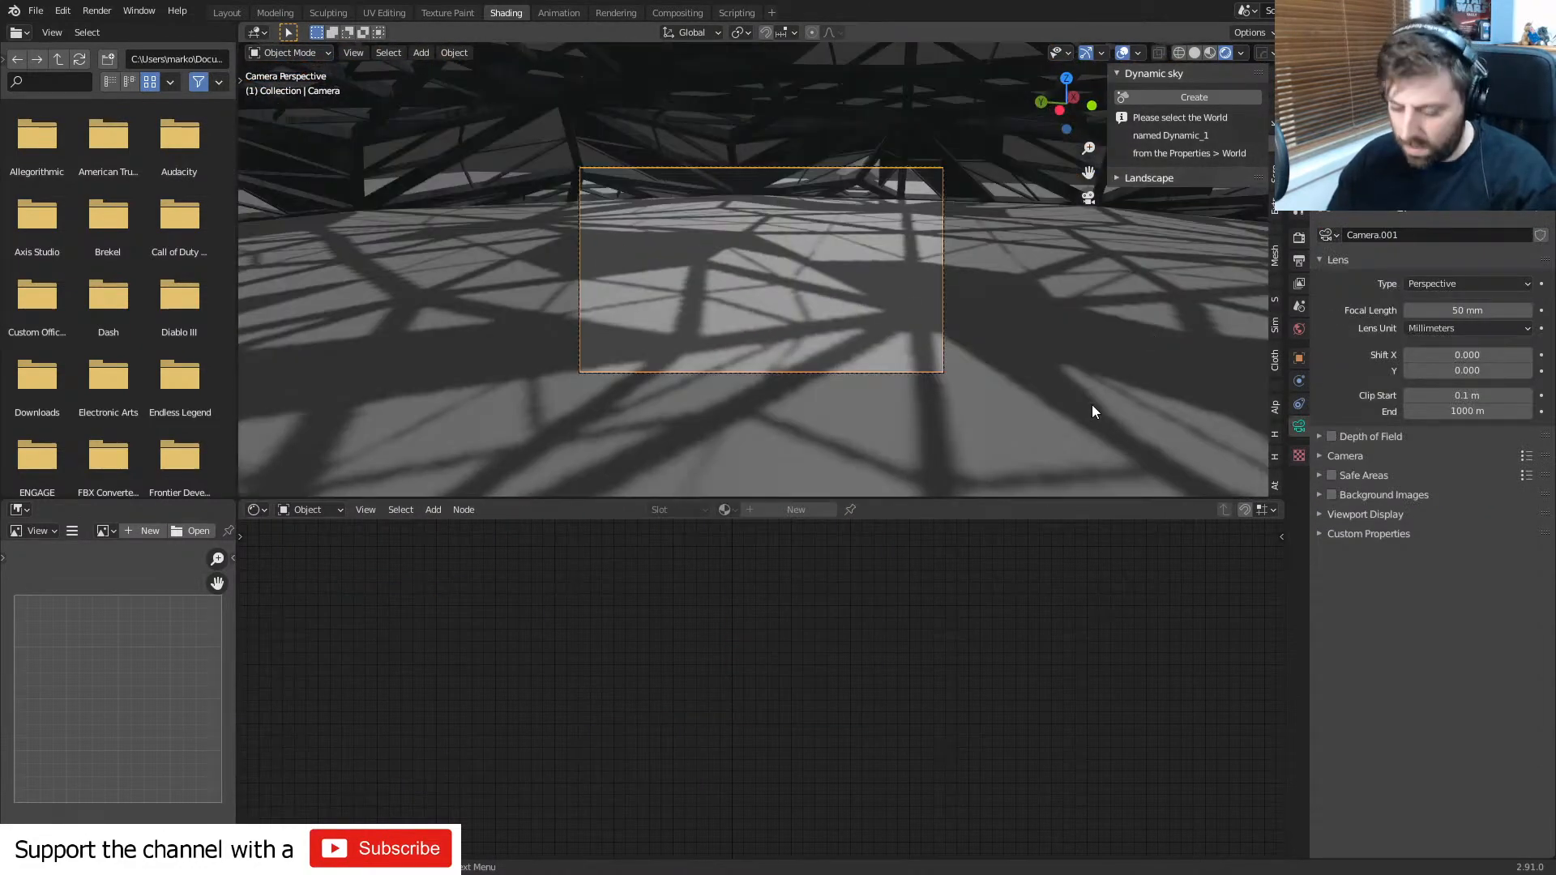
key(r)
key(r)
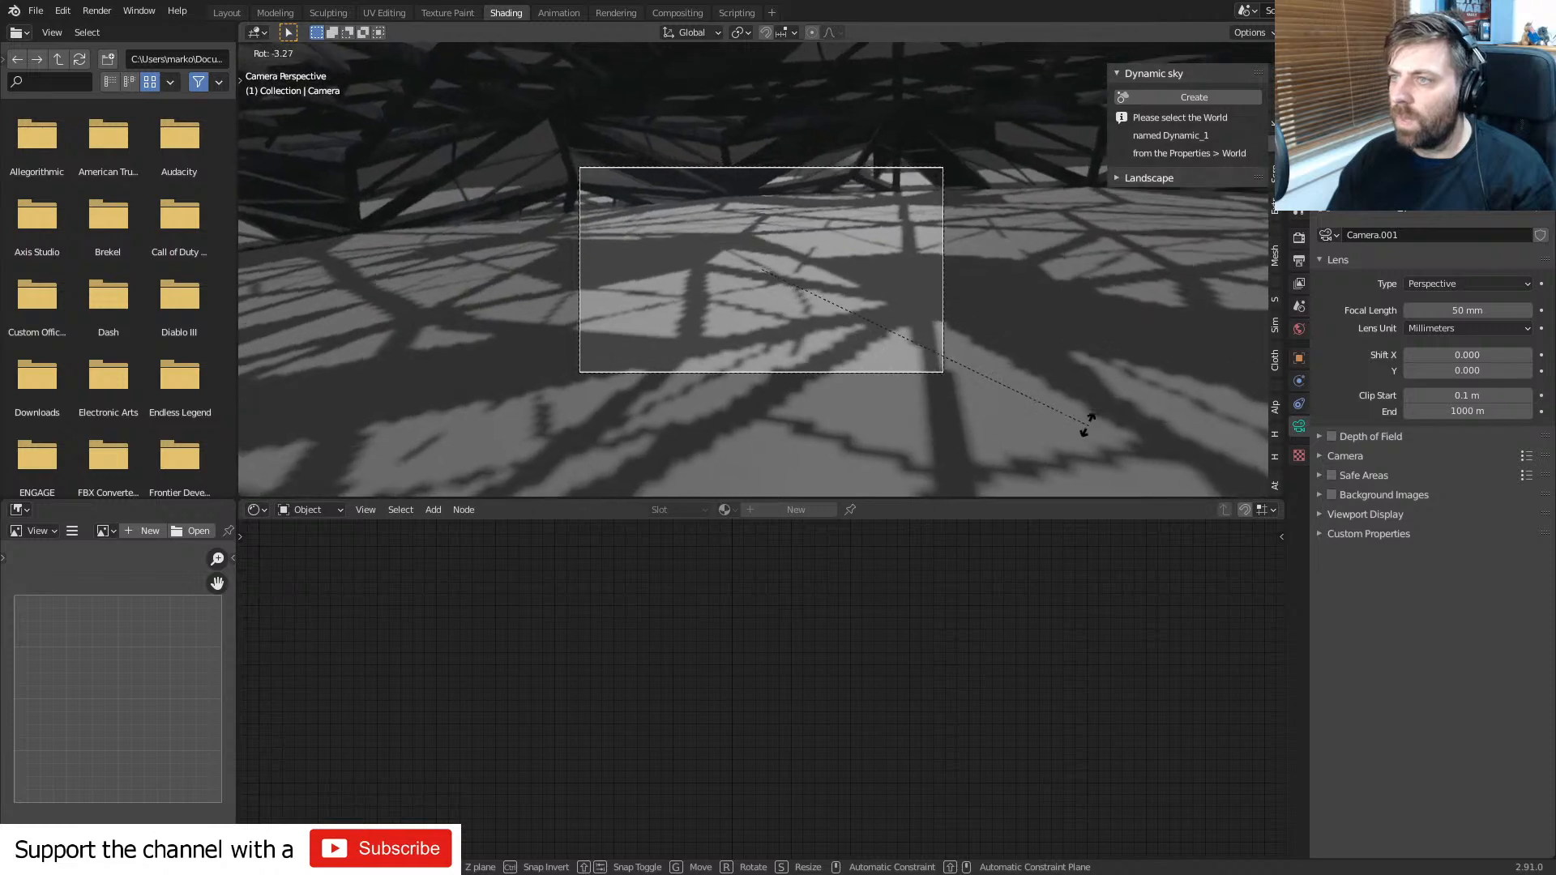
key(x)
key(x)
click(1021, 453)
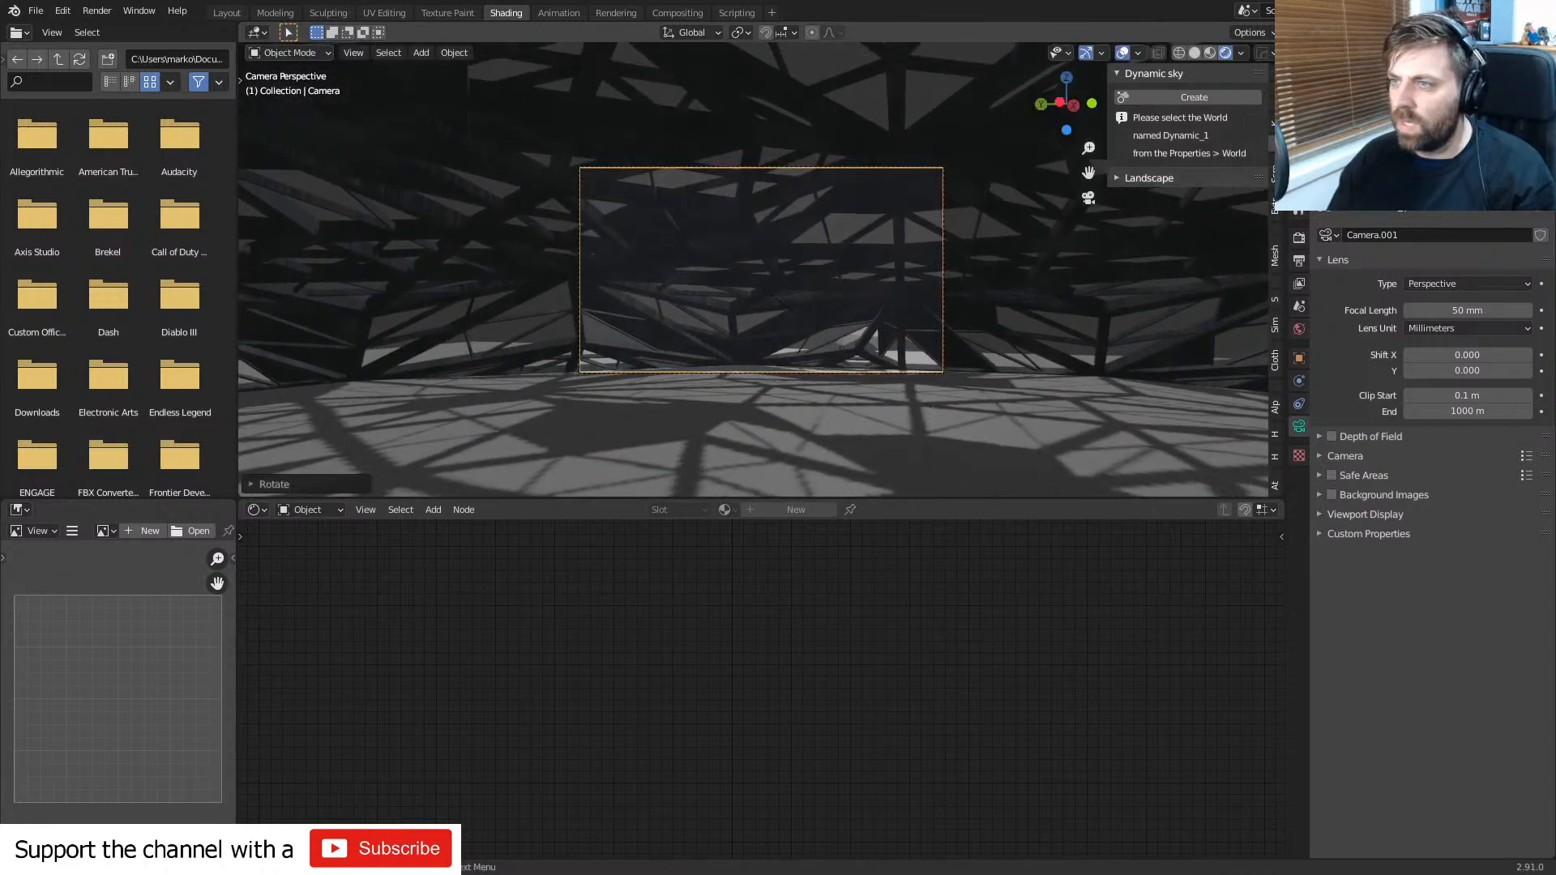
- Rotate the camera by about -334° around the global Z axis and view the dome from outside
key(r)
key(z)
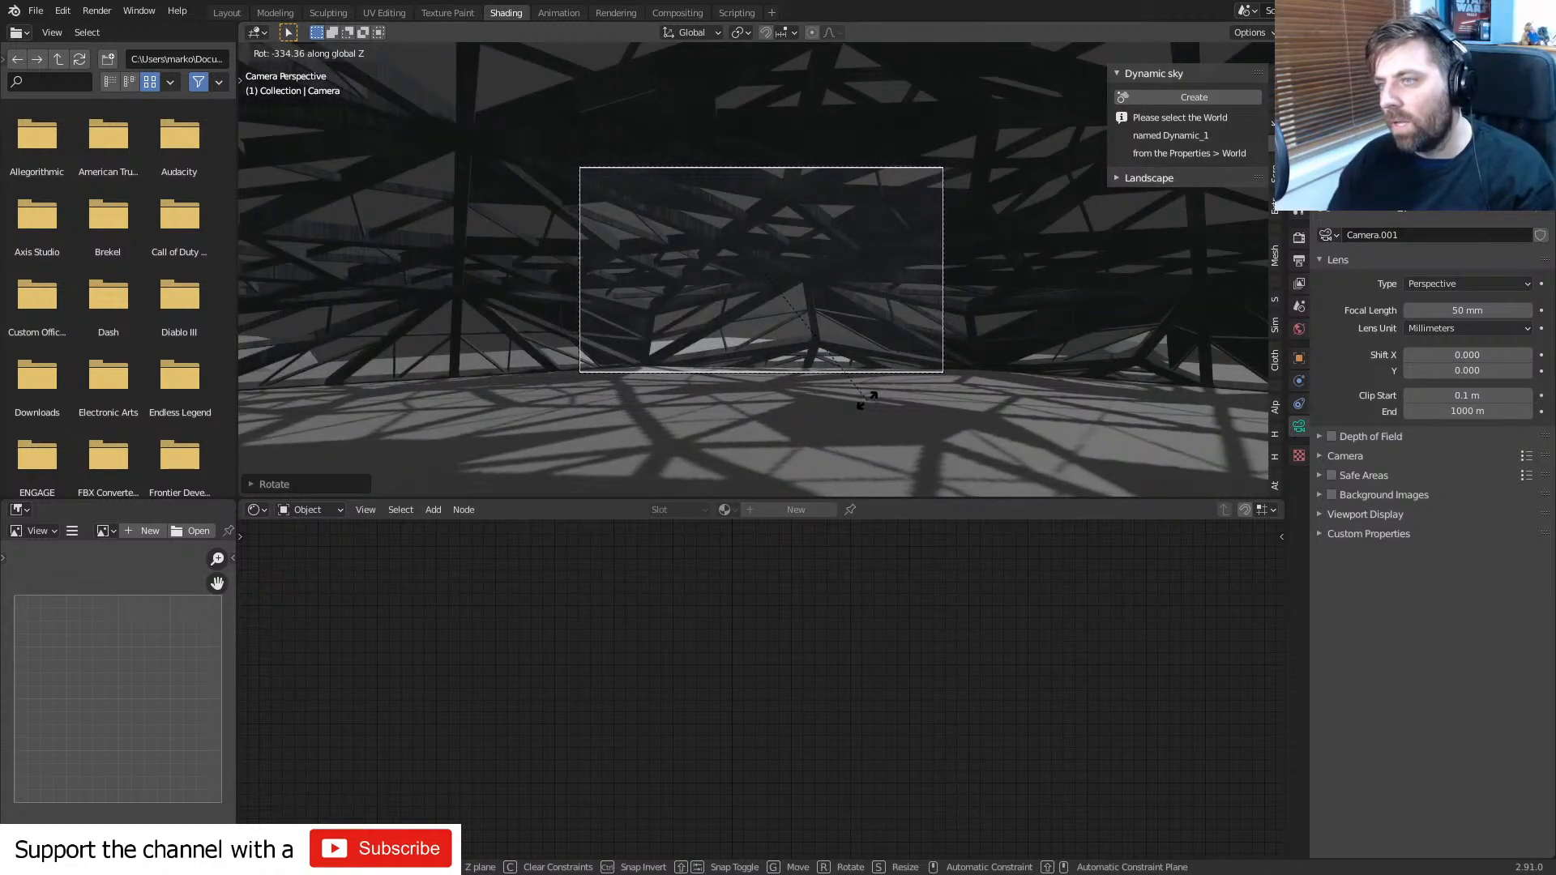
click(867, 398)
middle_drag(869, 331, 762, 368)
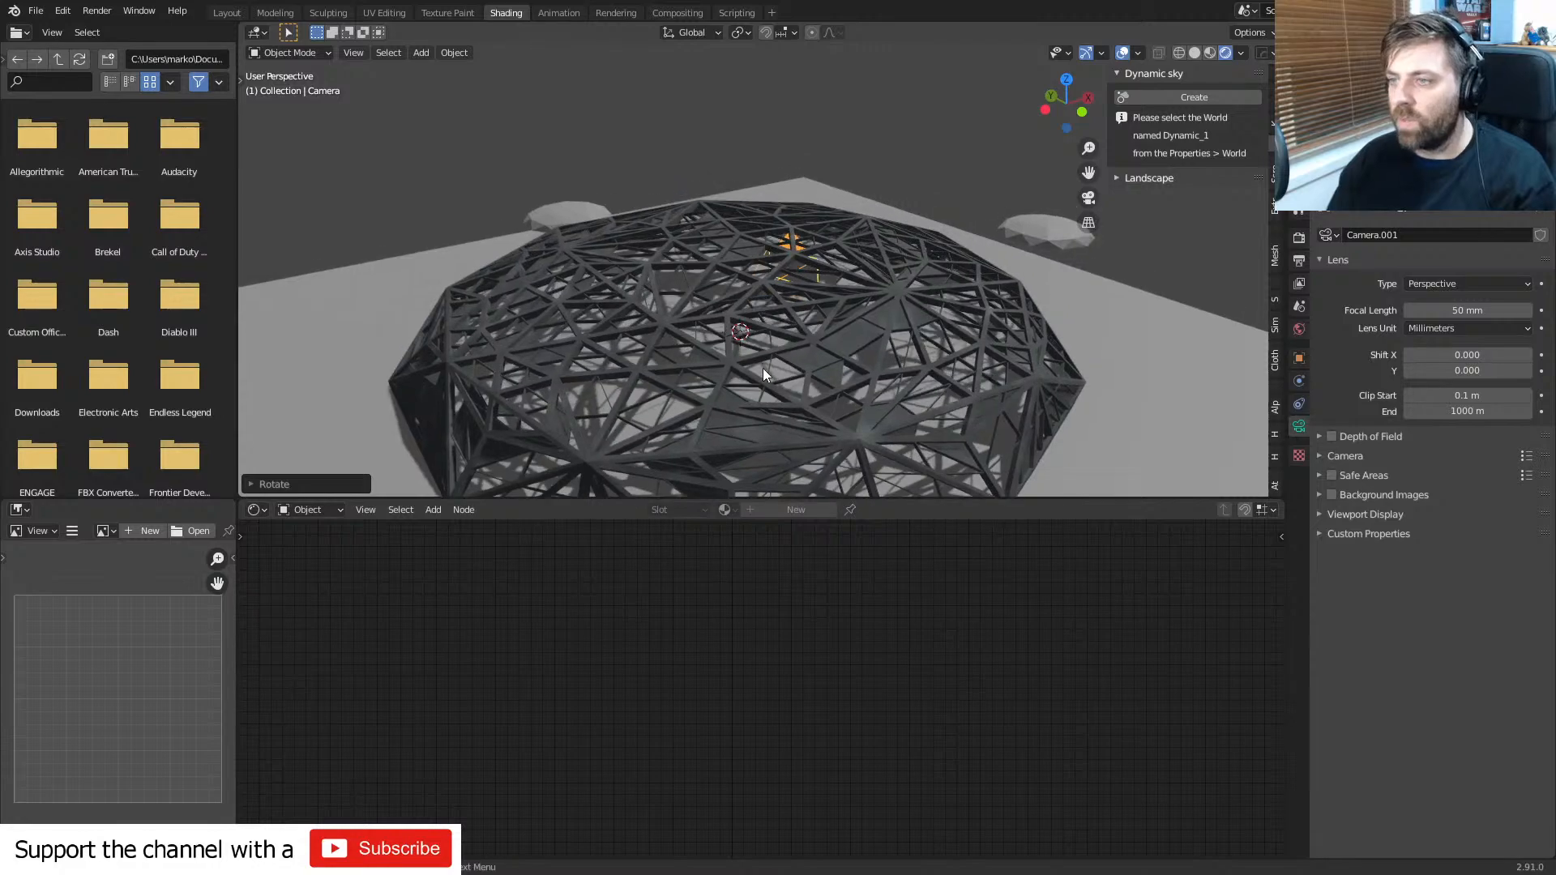
- Select the thicker outer strut frame and switch the shader editor to the scene's World nodes
click(763, 369)
scroll(765, 358, up, 6)
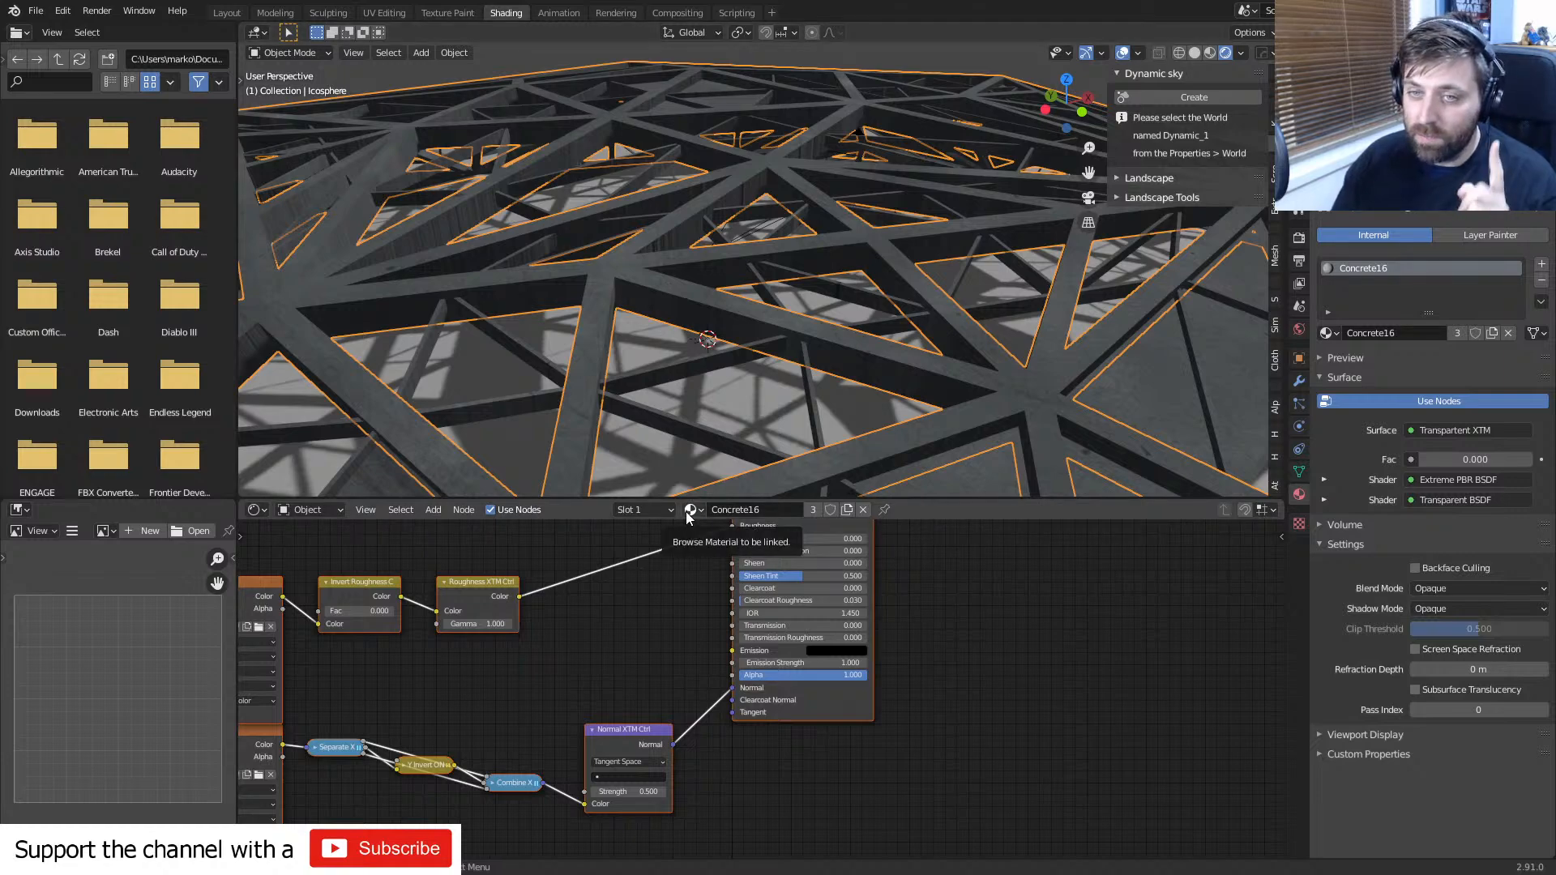
scroll(750, 328, down, 8)
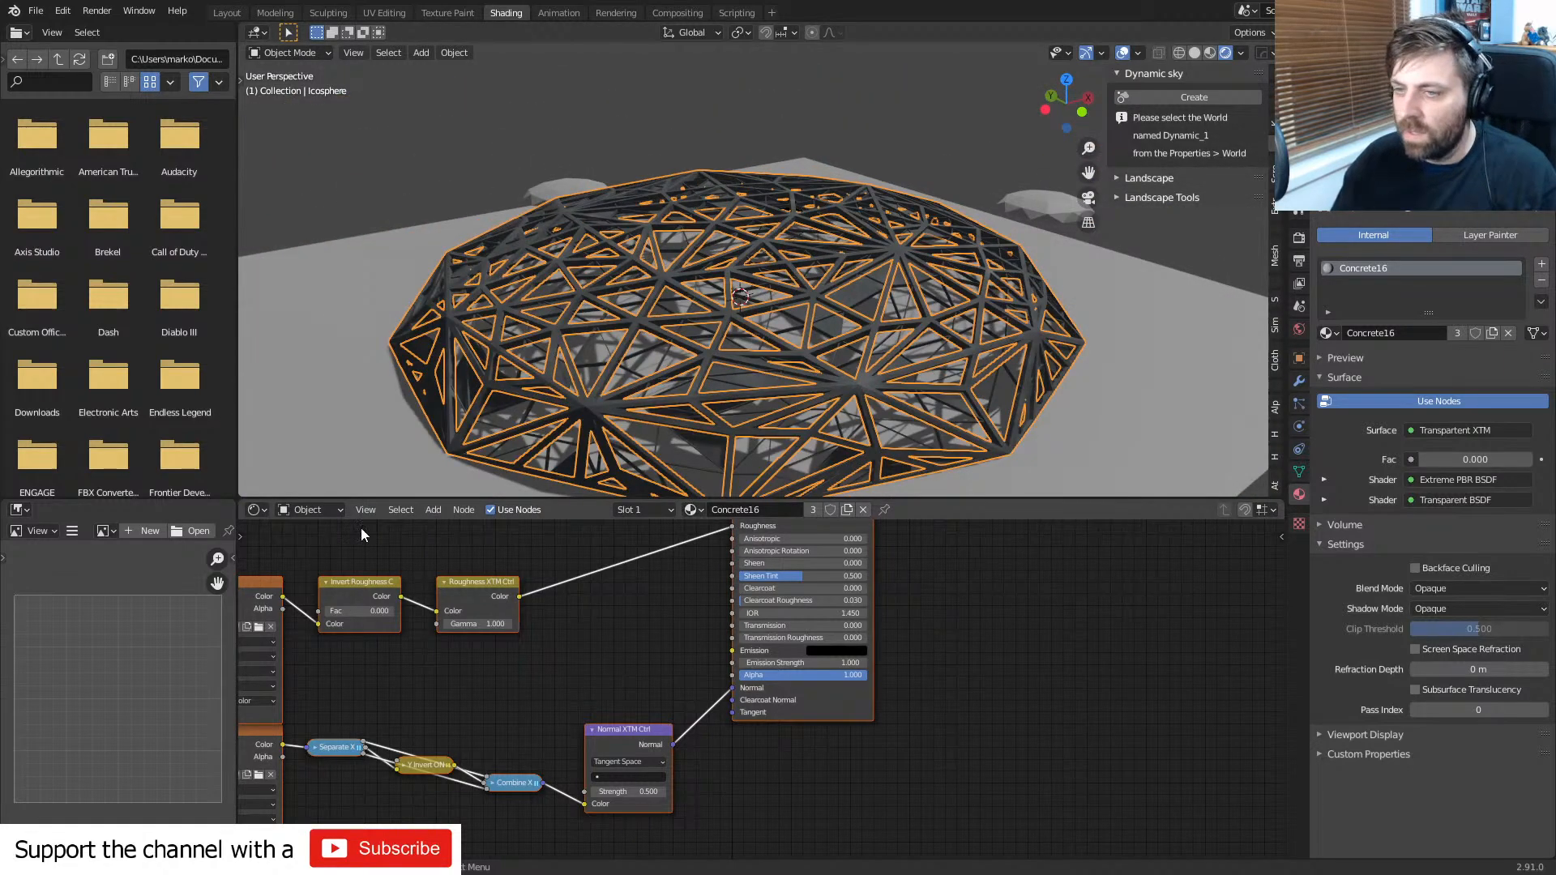
click(316, 511)
click(313, 546)
click(670, 510)
click(681, 550)
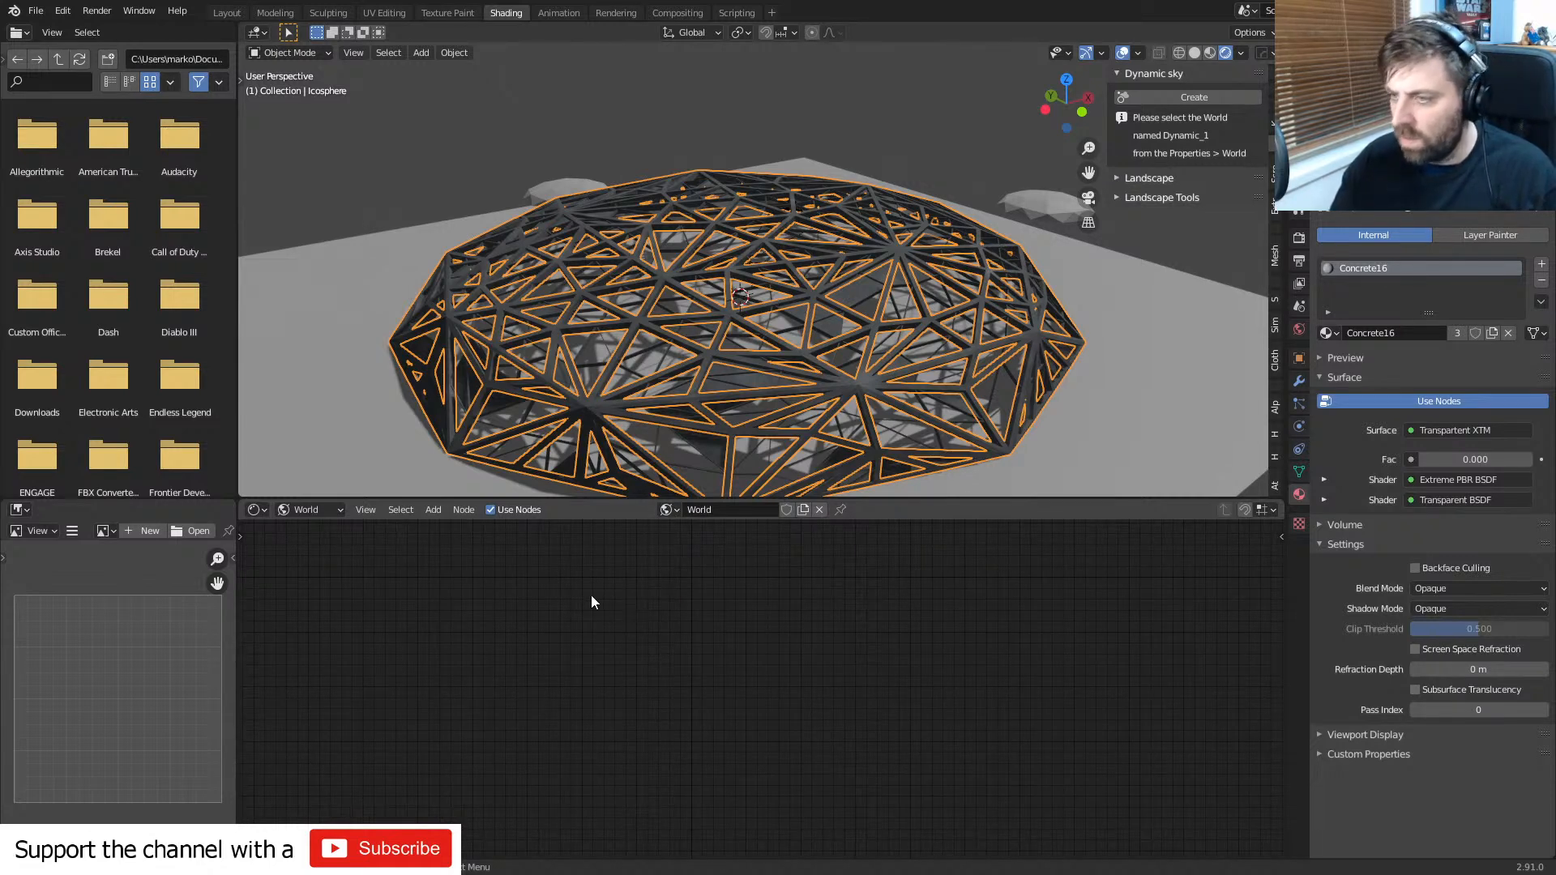
- Add a Sky Texture node to the World nodes and link its Color output to the Background's Color input
key(Home)
scroll(591, 594, down, 4)
key(shift+a)
click(523, 670)
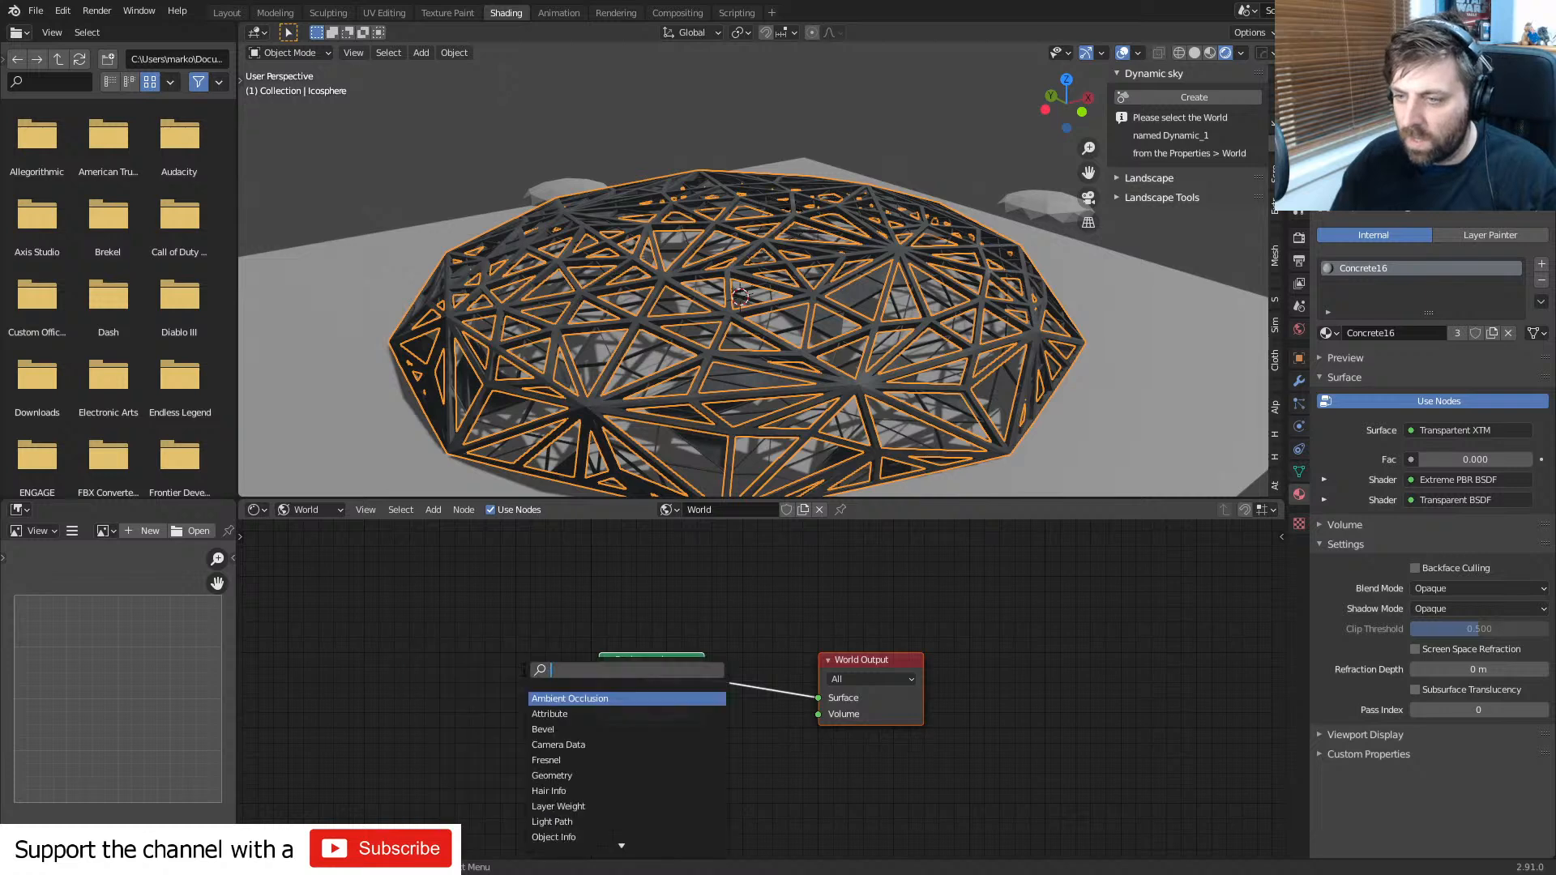
text(sky)
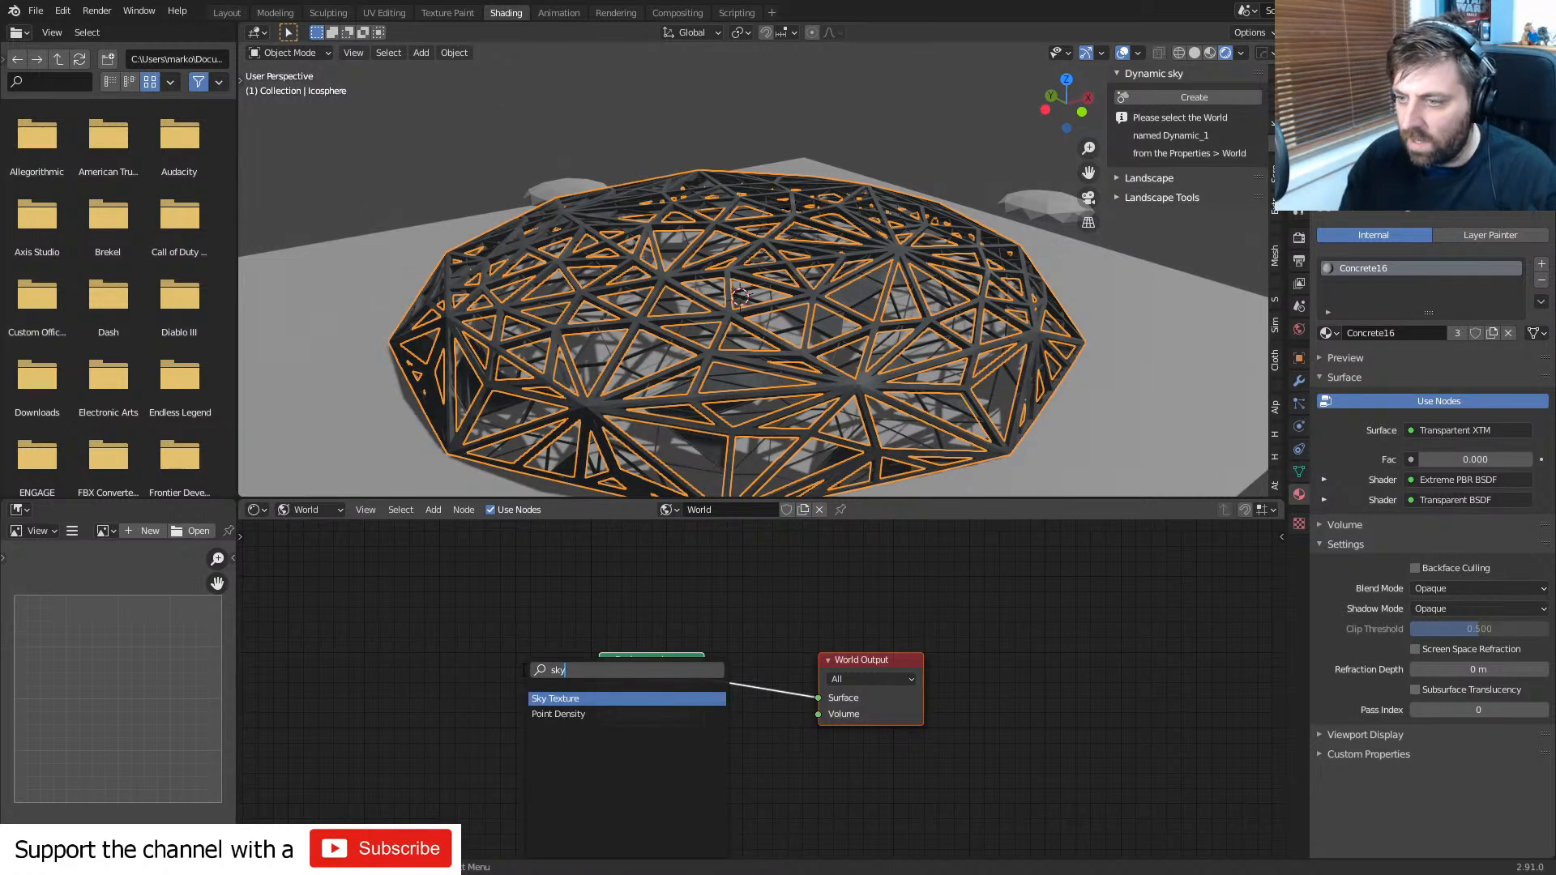
key(Return)
click(341, 612)
middle_drag(528, 679, 544, 647)
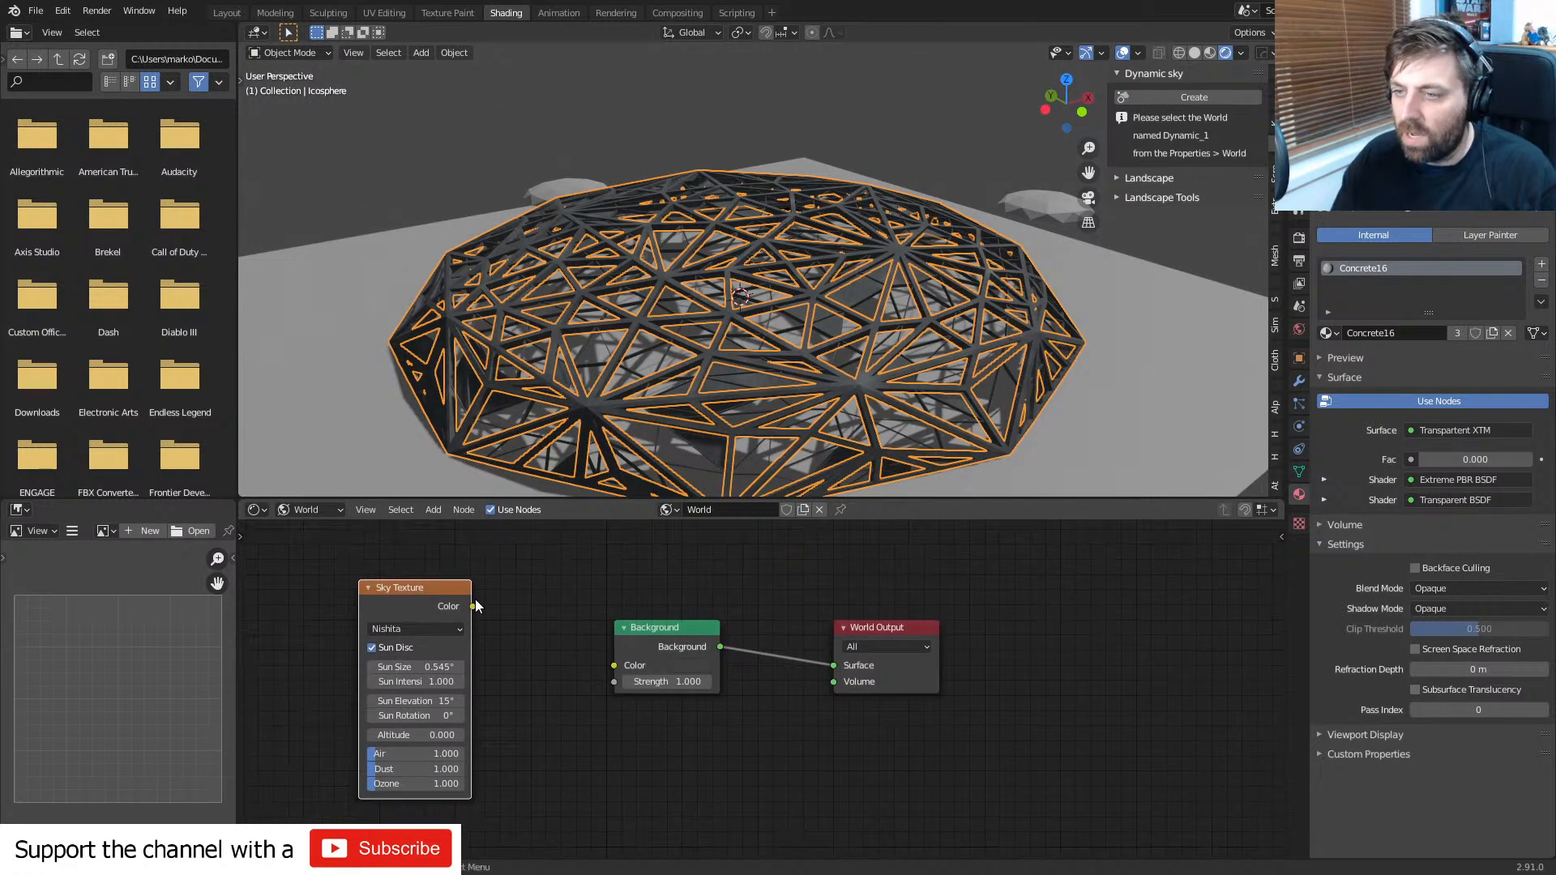
drag(473, 606, 614, 665)
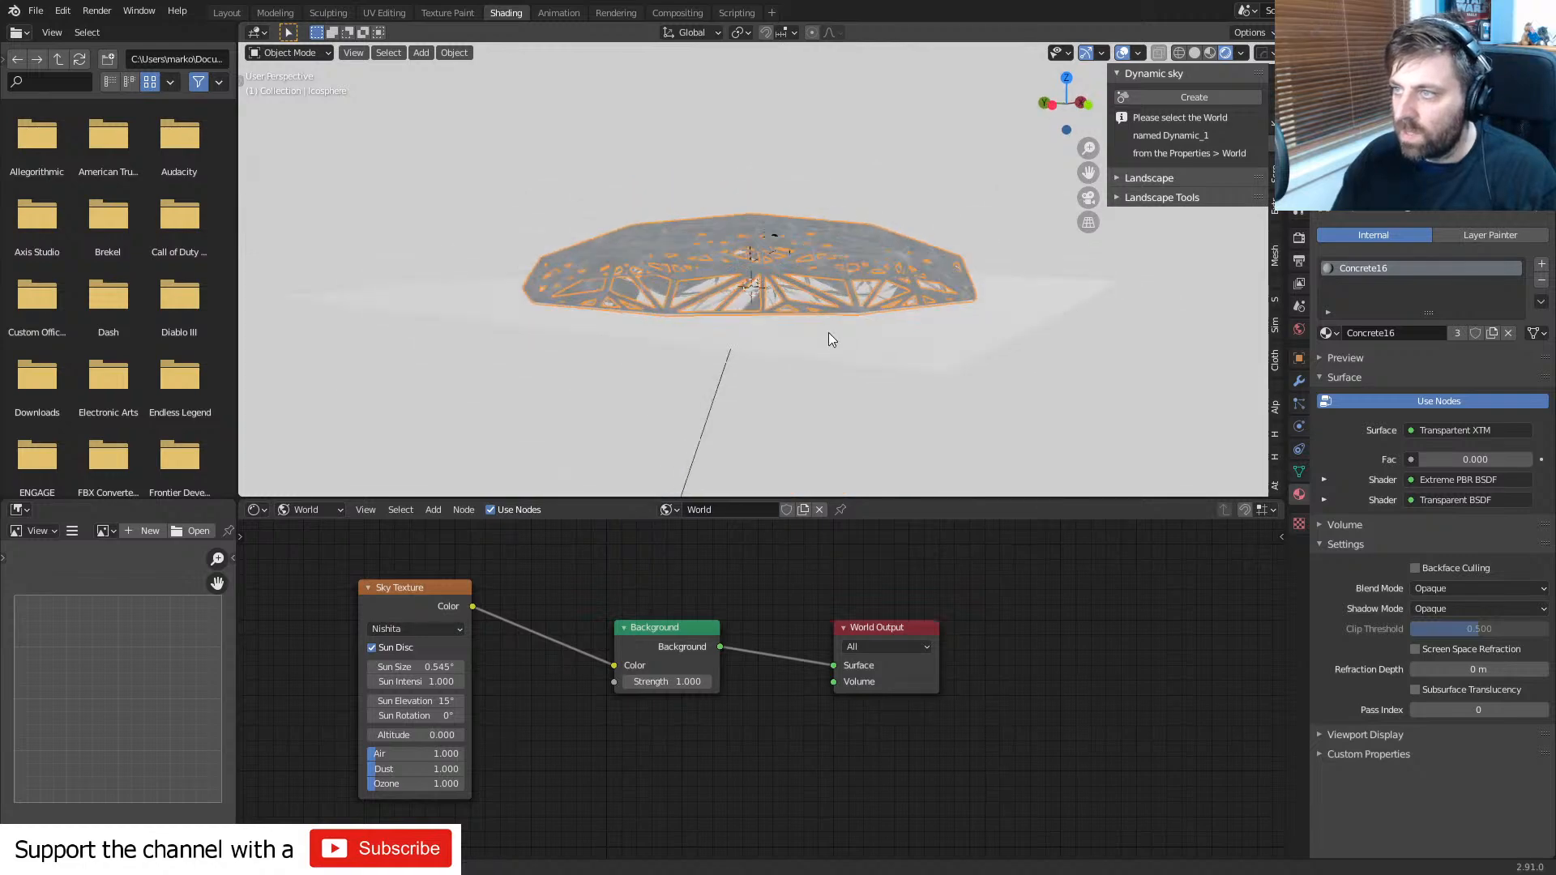
- Set the Sky Texture's sky type to Hosek / Wilkie and check the lighting inside the dome
click(397, 630)
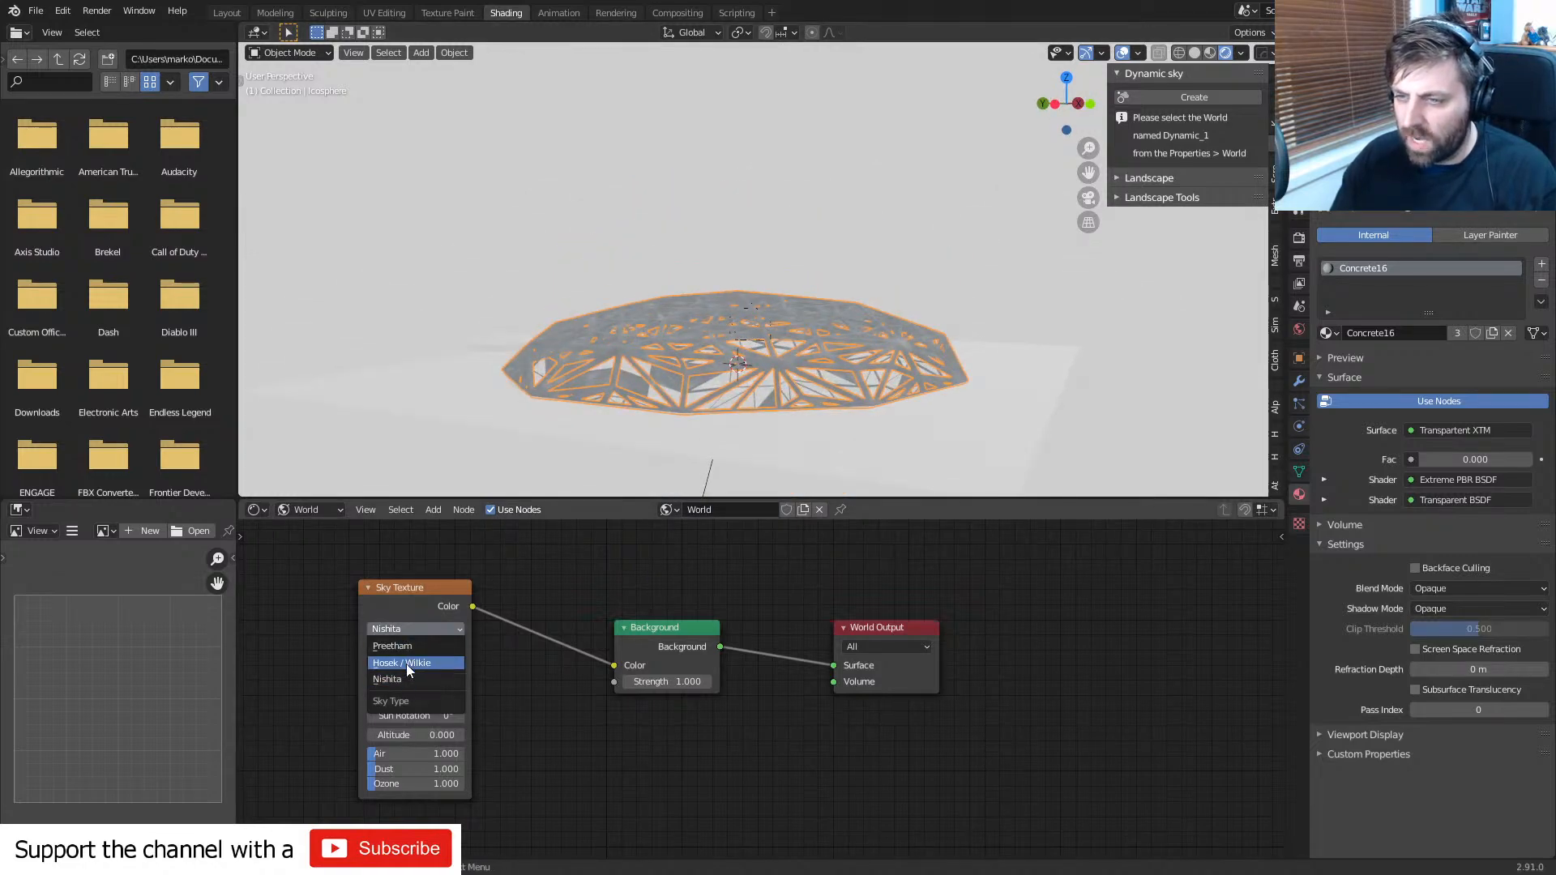
click(407, 663)
middle_drag(703, 438, 856, 421)
scroll(801, 445, up, 4)
scroll(770, 328, up, 6)
- Assign the existing Concrete16 material to the ground plane
click(855, 421)
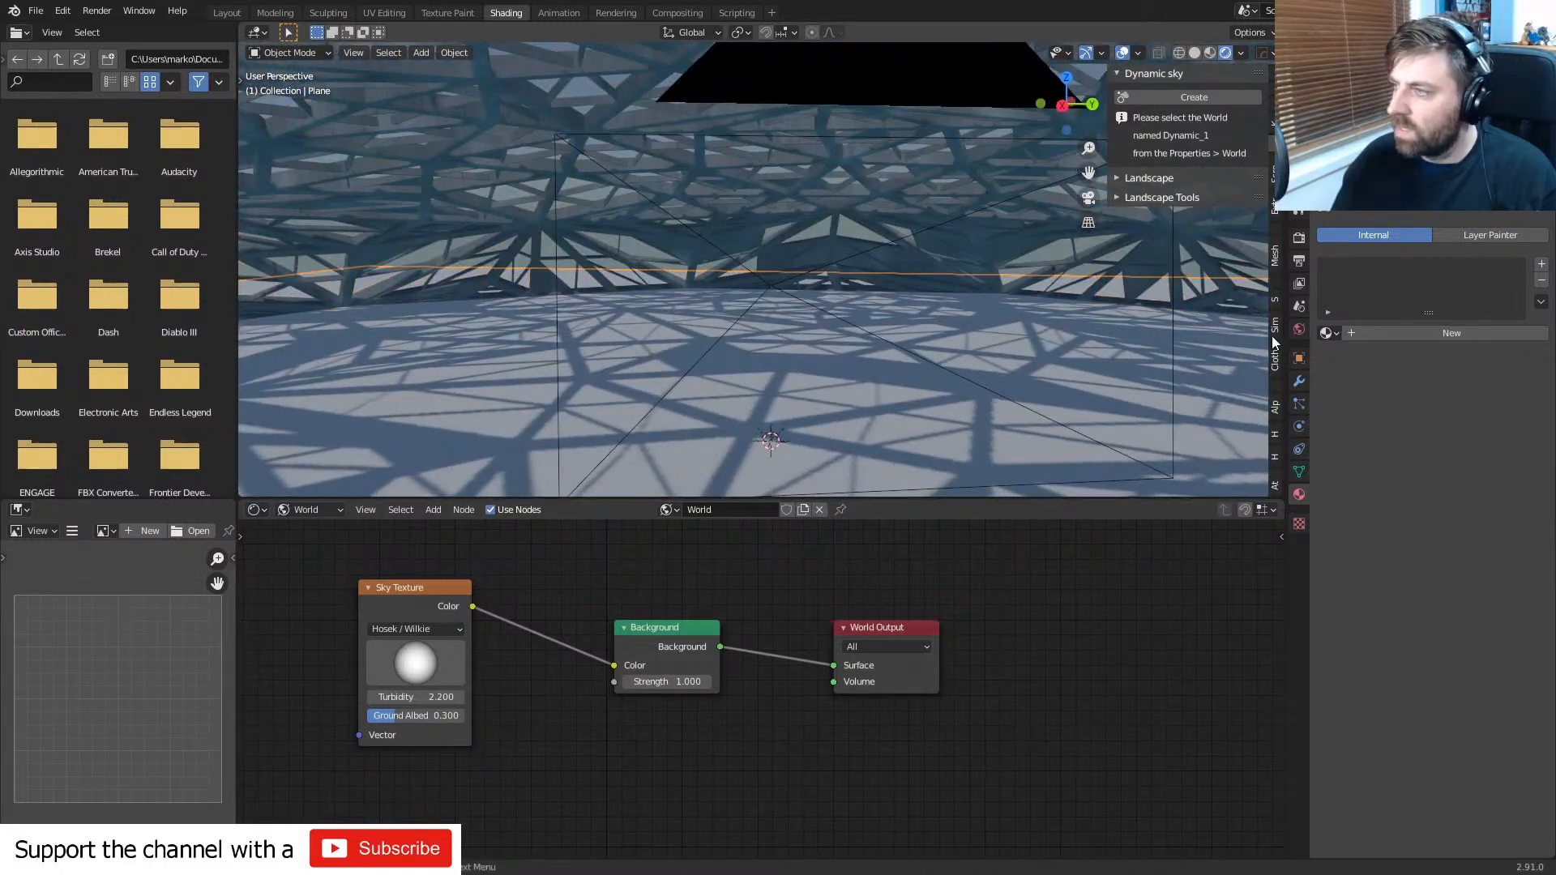
click(1338, 333)
click(1377, 347)
middle_drag(705, 370, 639, 465)
scroll(690, 295, down, 5)
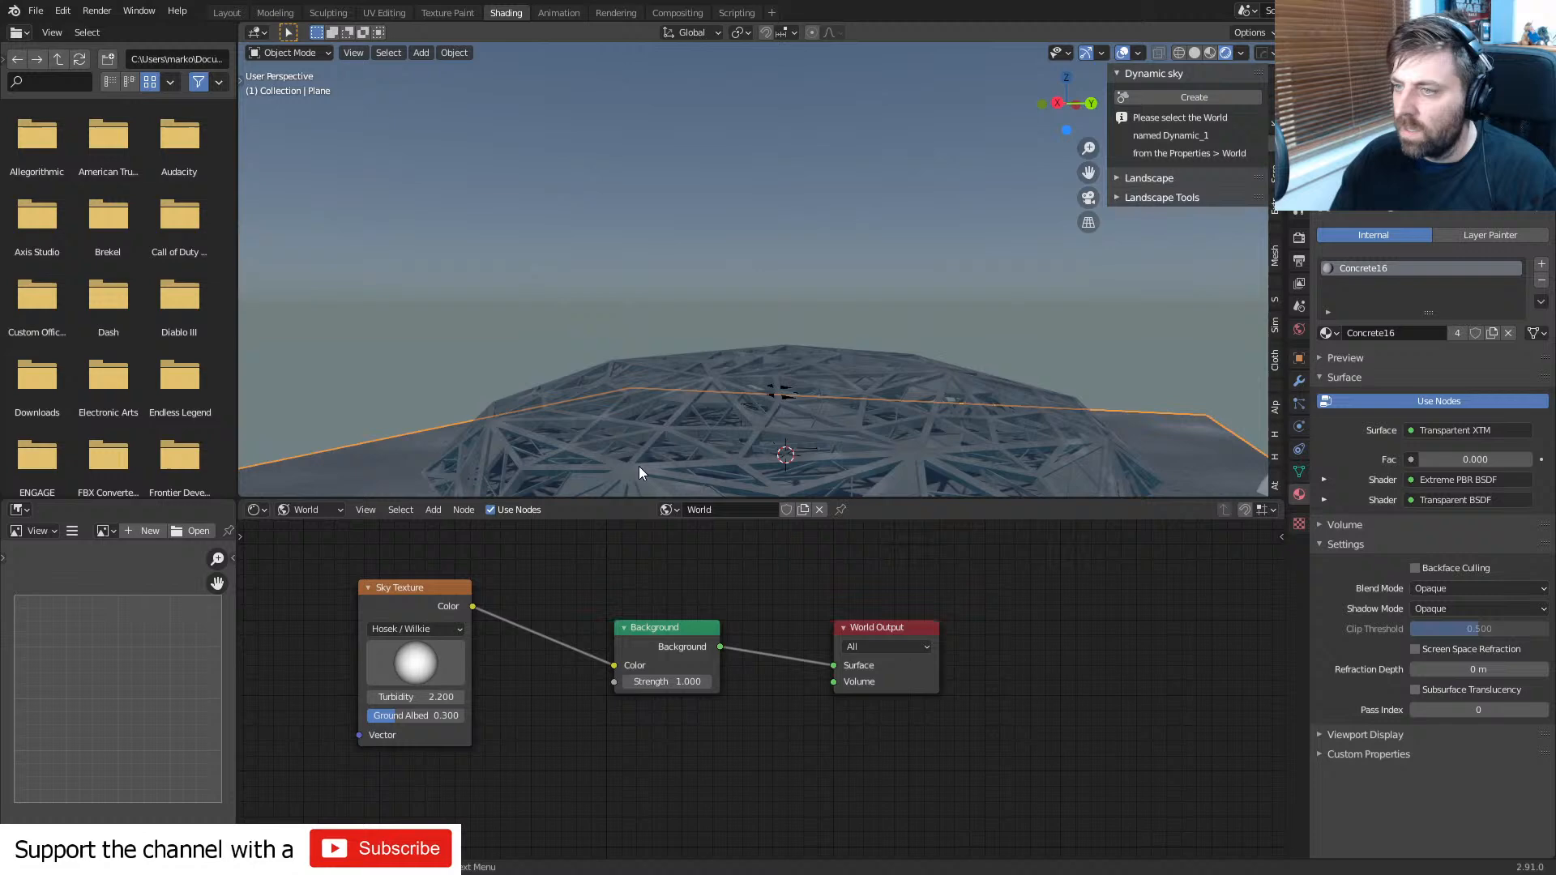
- Try the Dynamic_1 world as the scene environment and switch back to World
click(666, 509)
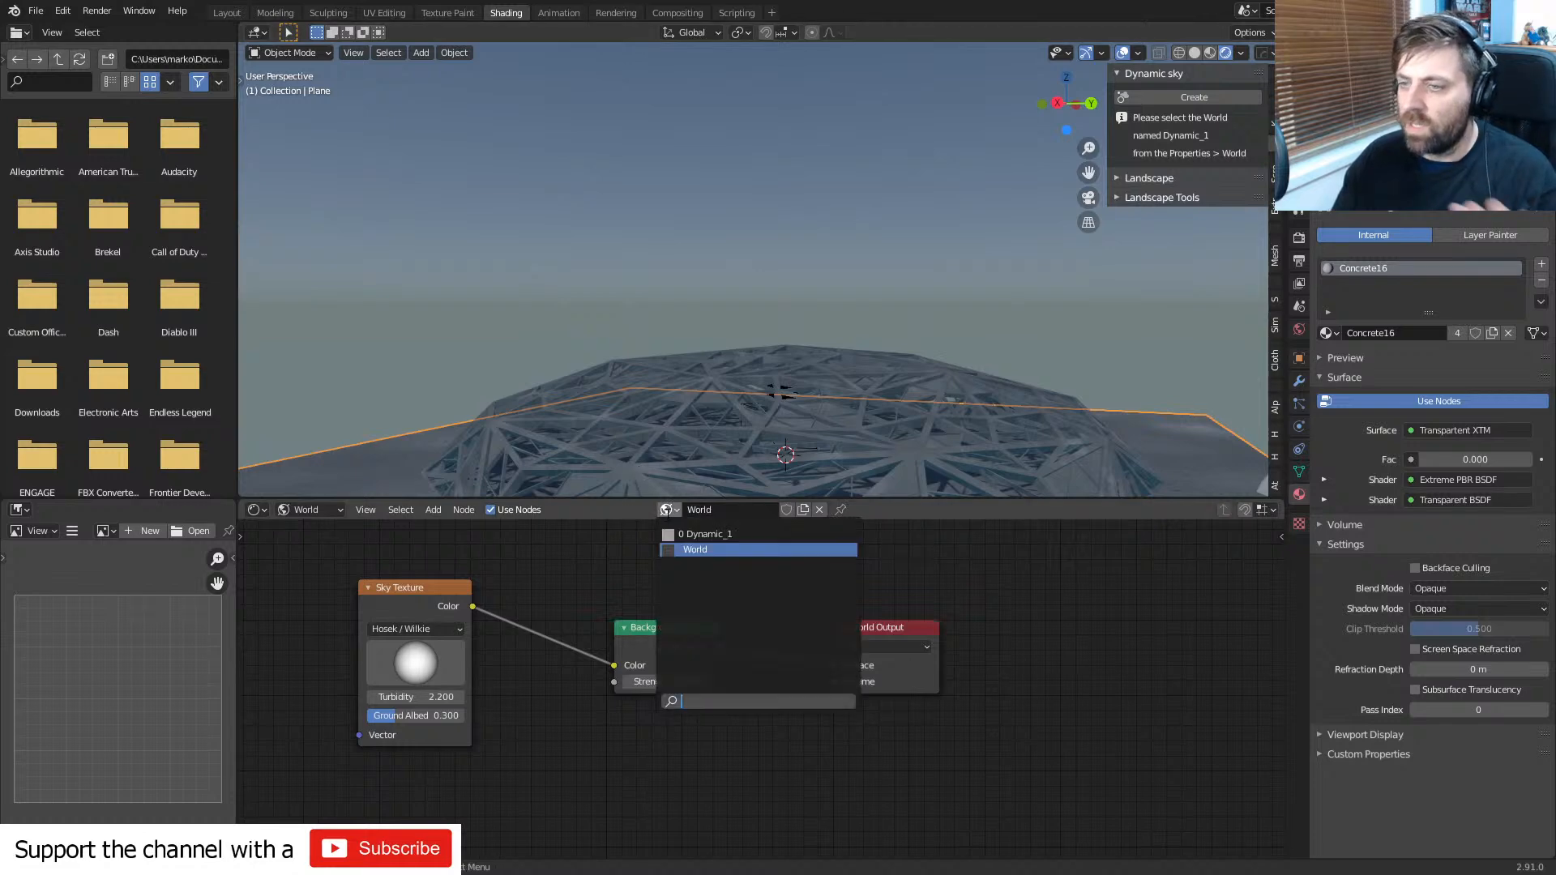
click(697, 533)
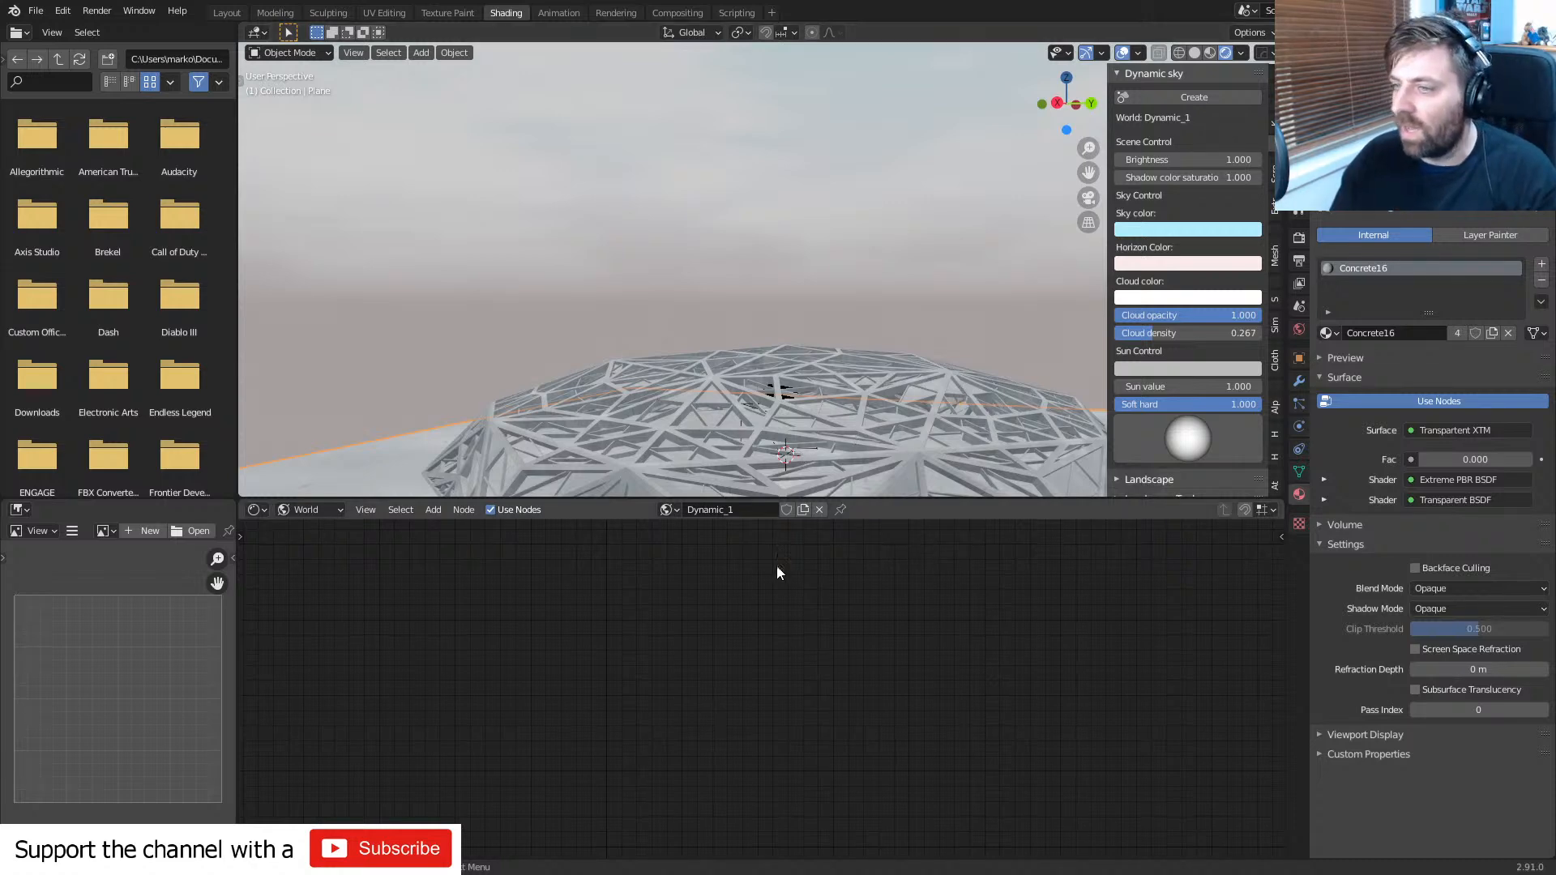
click(666, 512)
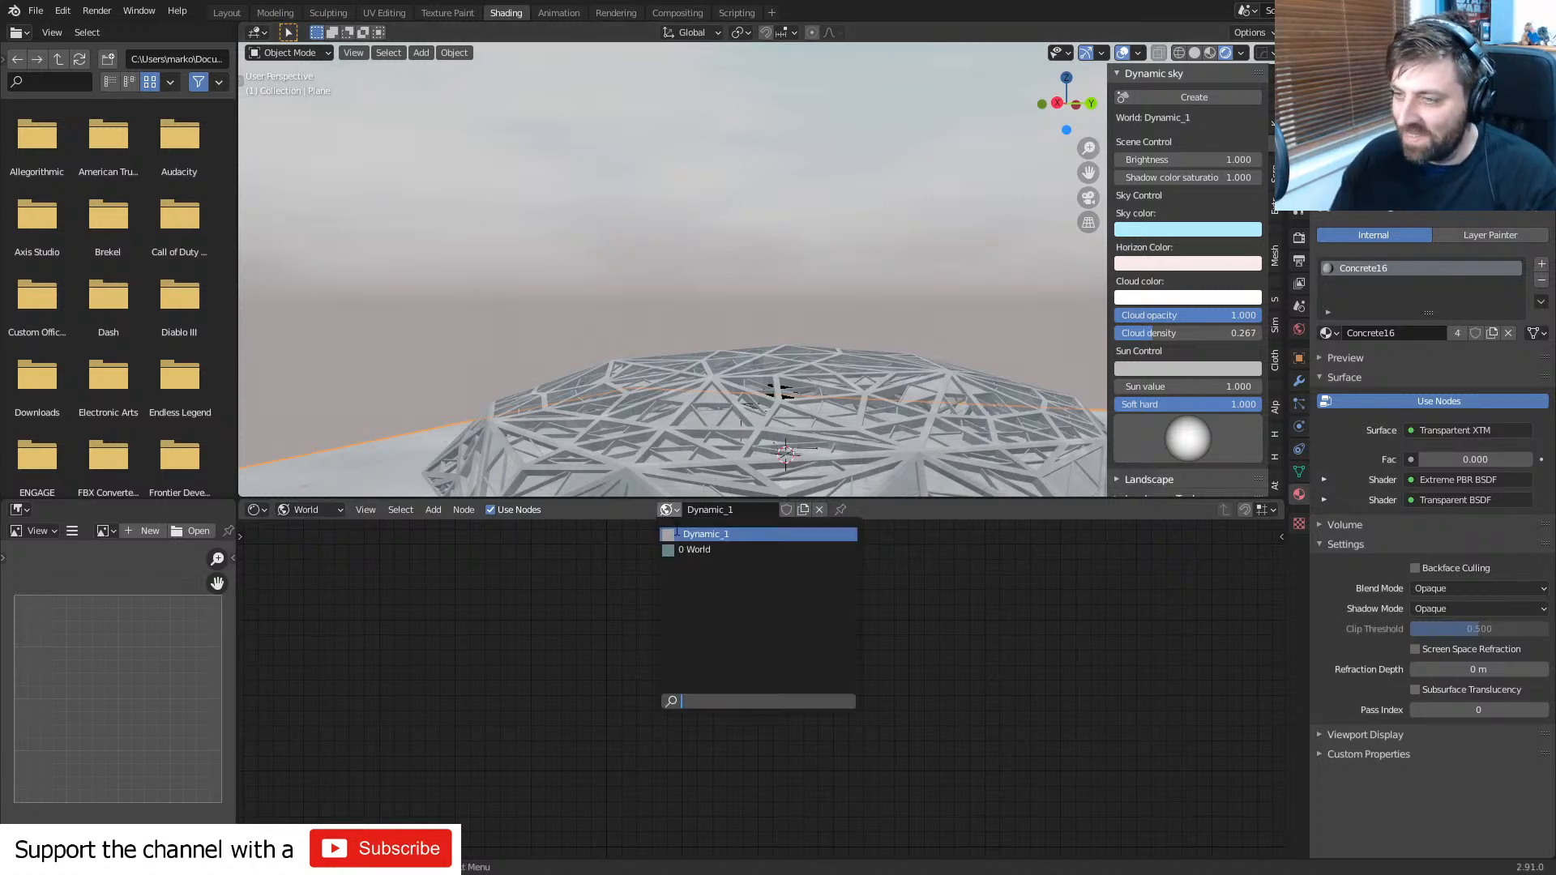
click(683, 547)
shift+middle_drag(684, 420, 539, 597)
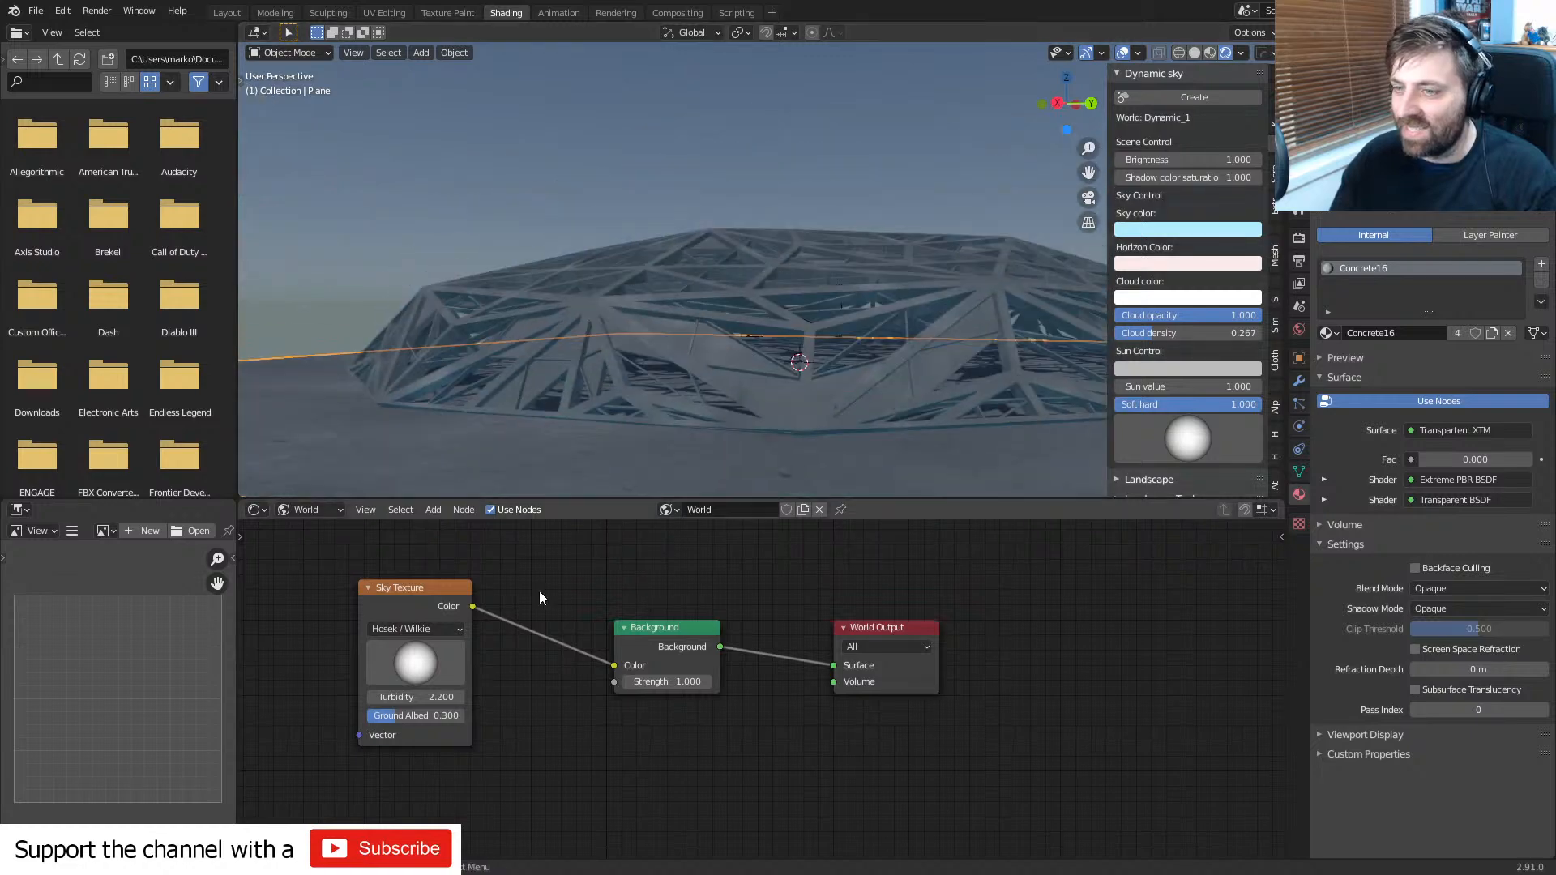
- Disconnect the Sky Texture from the Background's Color input and view the struts from inside the dome
drag(611, 666, 598, 620)
middle_drag(797, 354, 782, 305)
scroll(781, 303, up, 8)
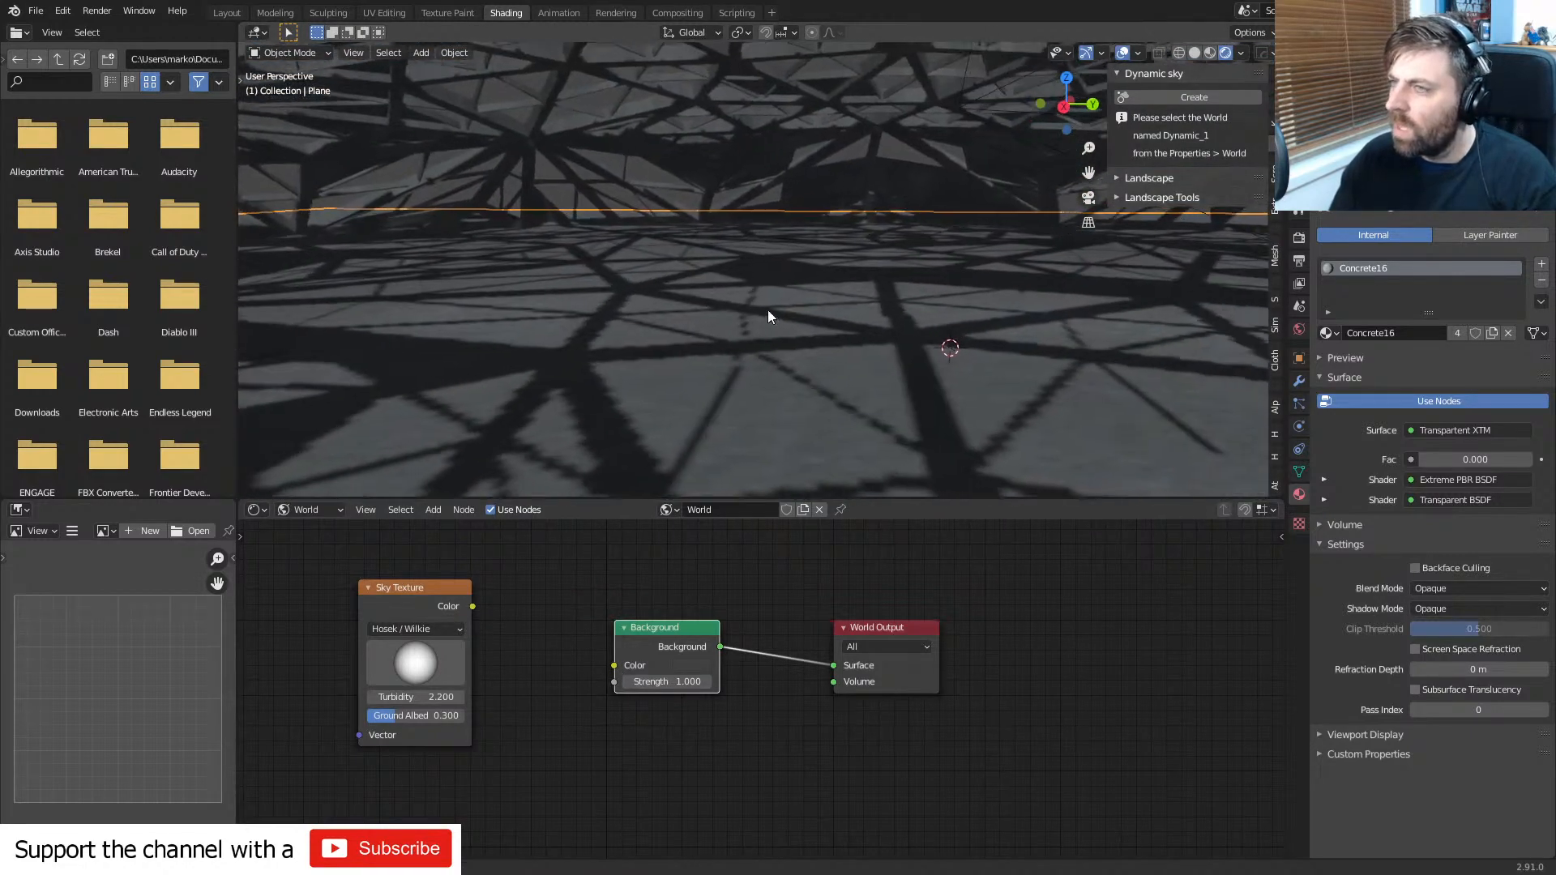
middle_drag(717, 282, 533, 176)
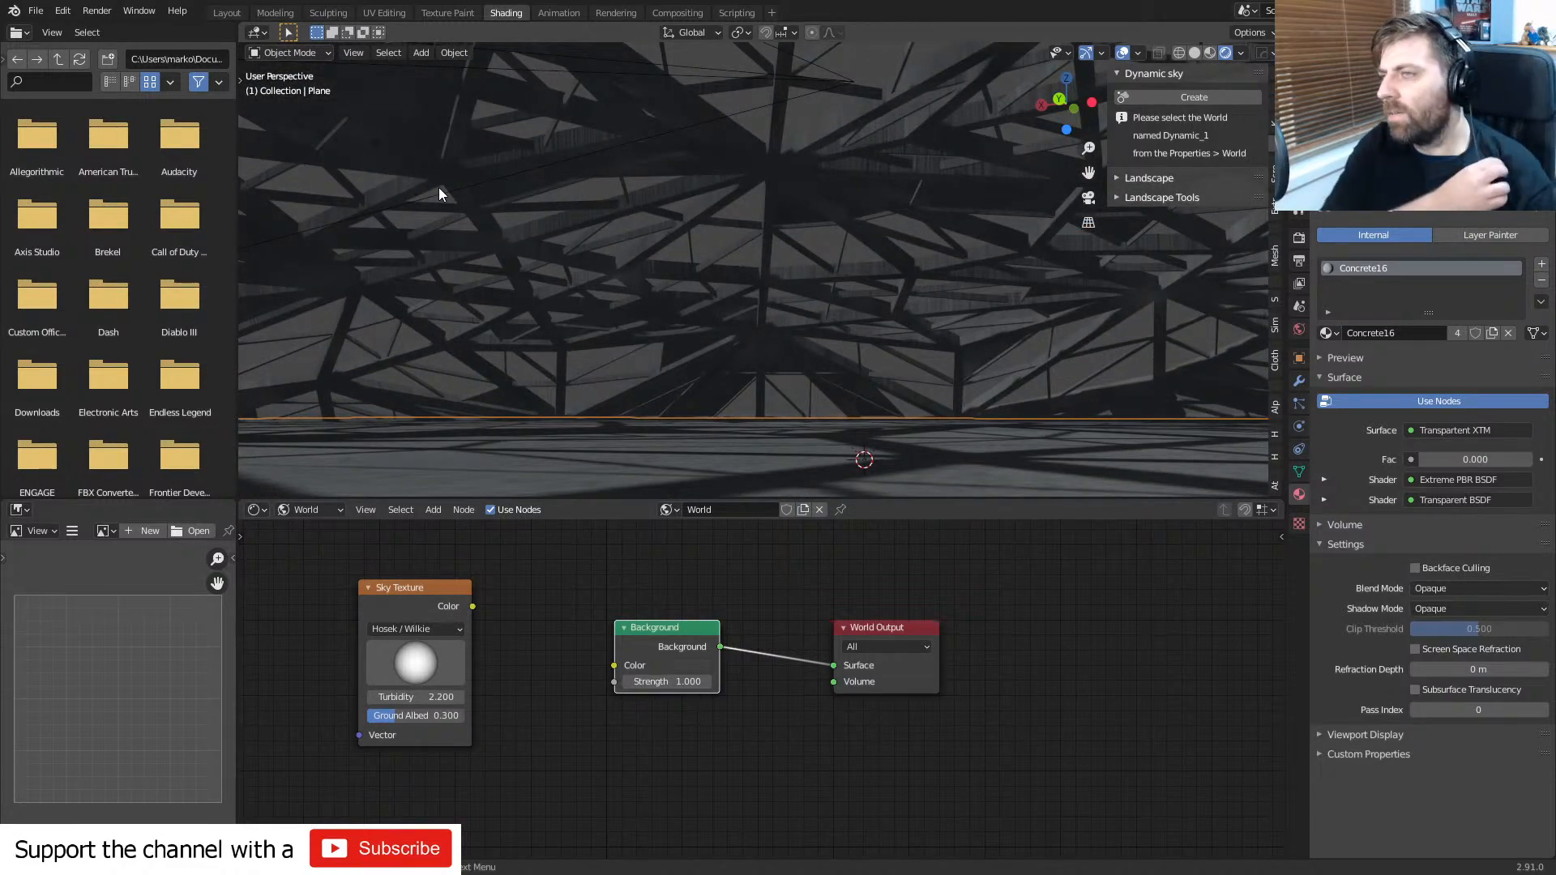
- Duplicate the outer strut frame and place the copy slightly offset from the original
click(780, 113)
scroll(784, 122, down, 4)
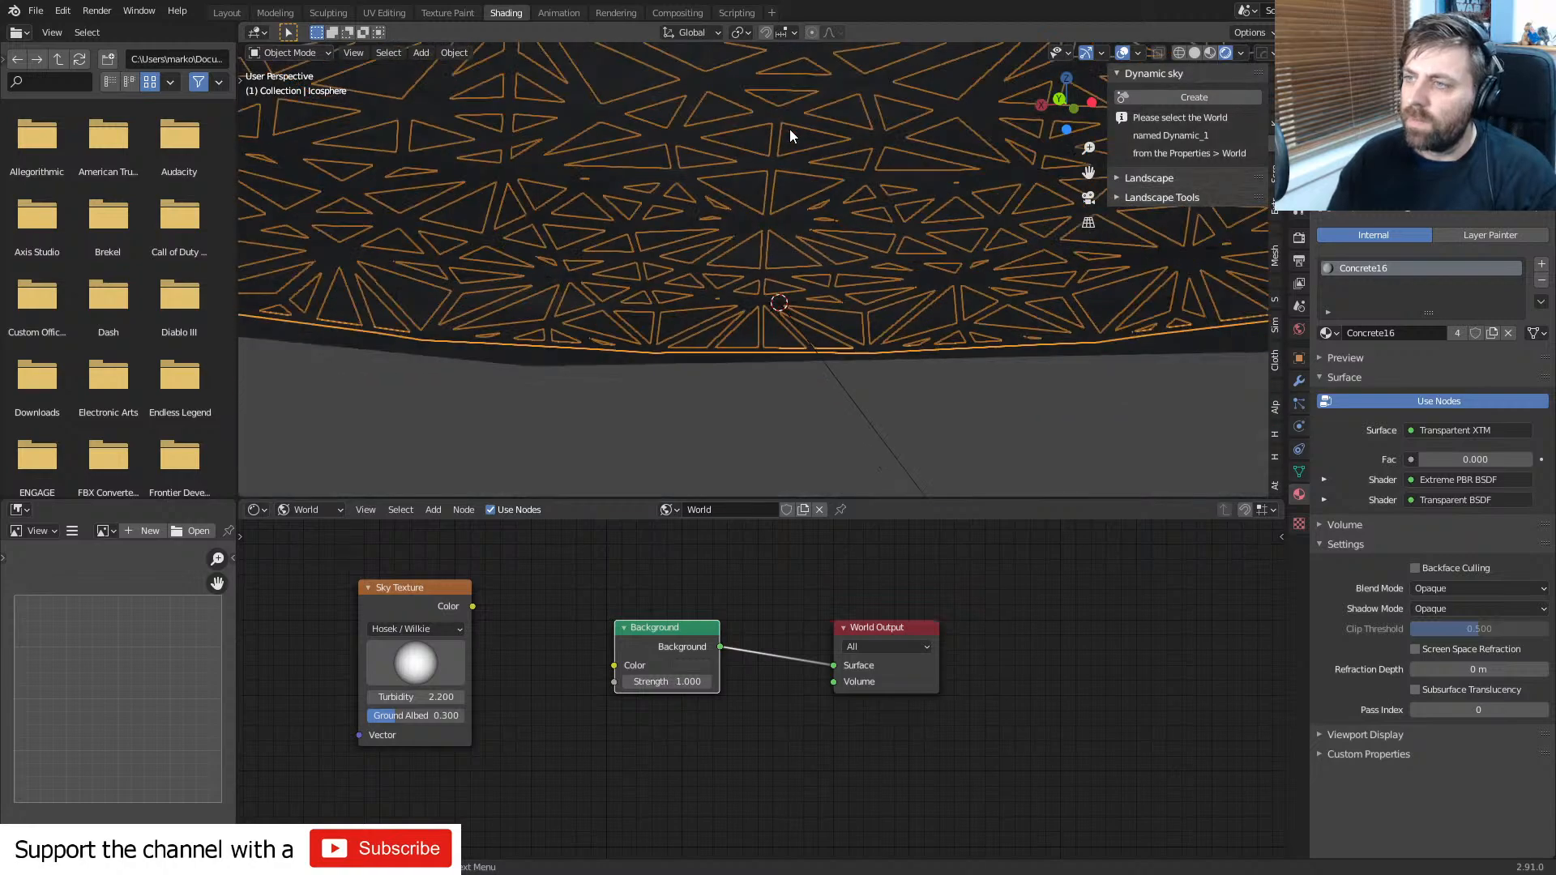
middle_drag(789, 129, 800, 378)
key(shift+d)
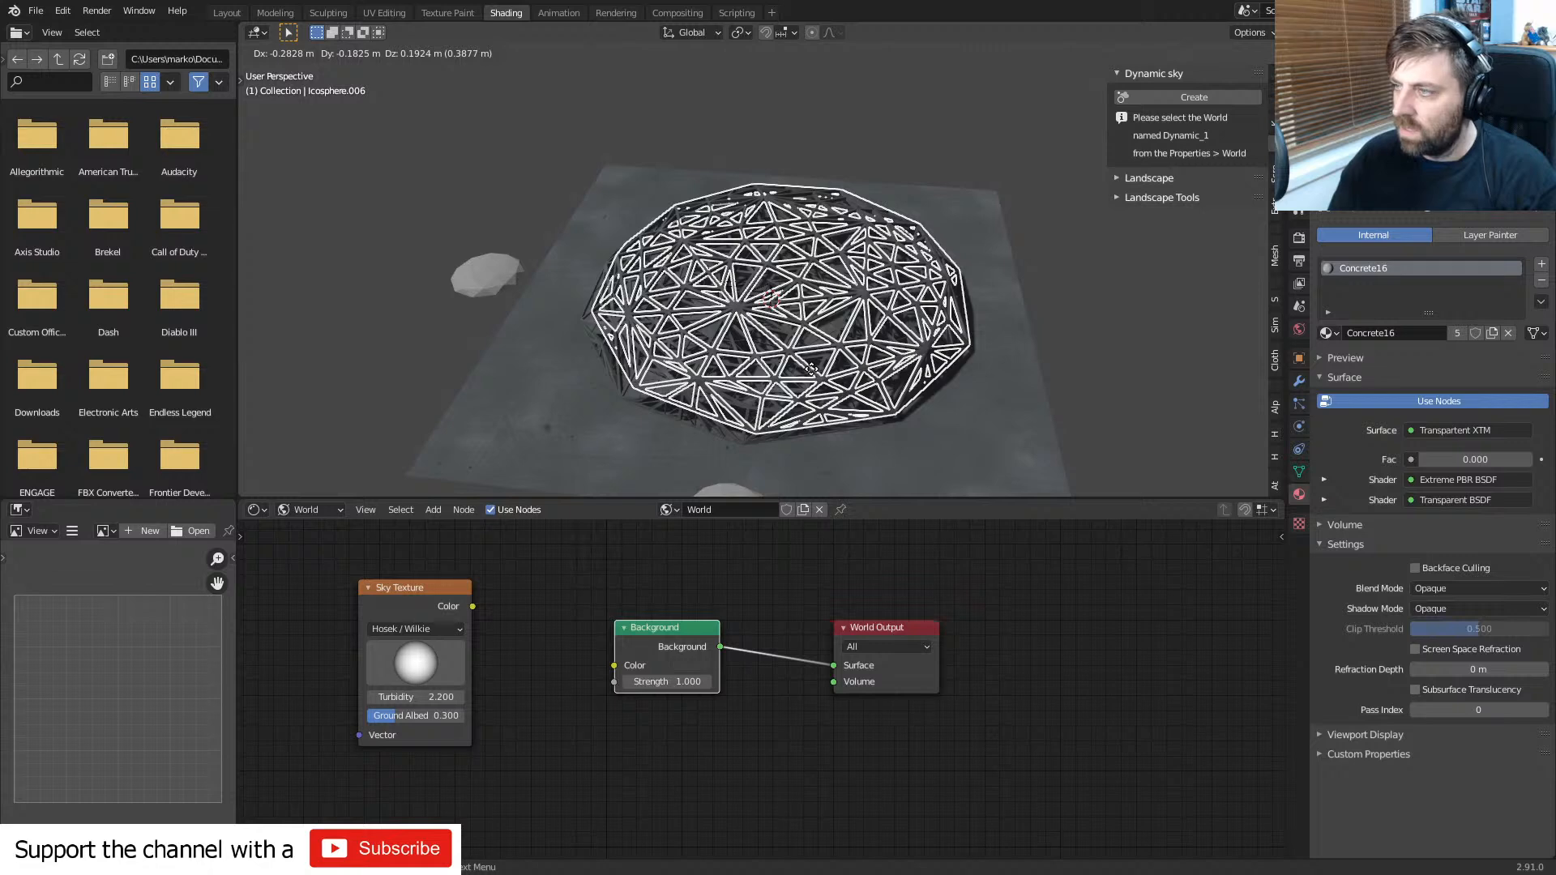
click(810, 369)
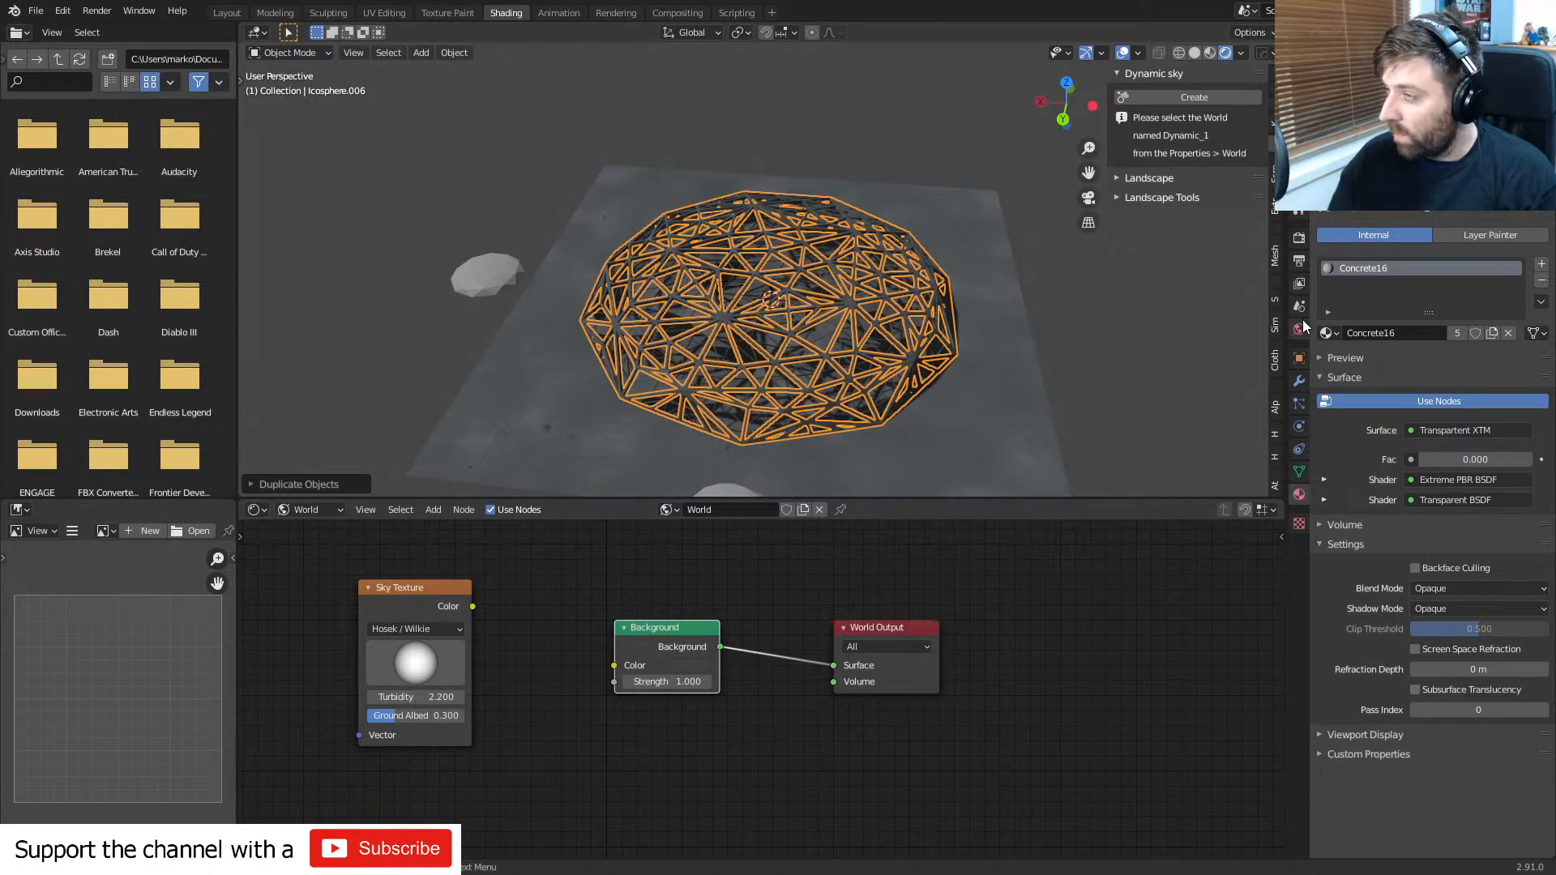
- Show the duplicated frame's Solidify modifier, enter Edit Mode on it and display the view as wireframe
click(1299, 380)
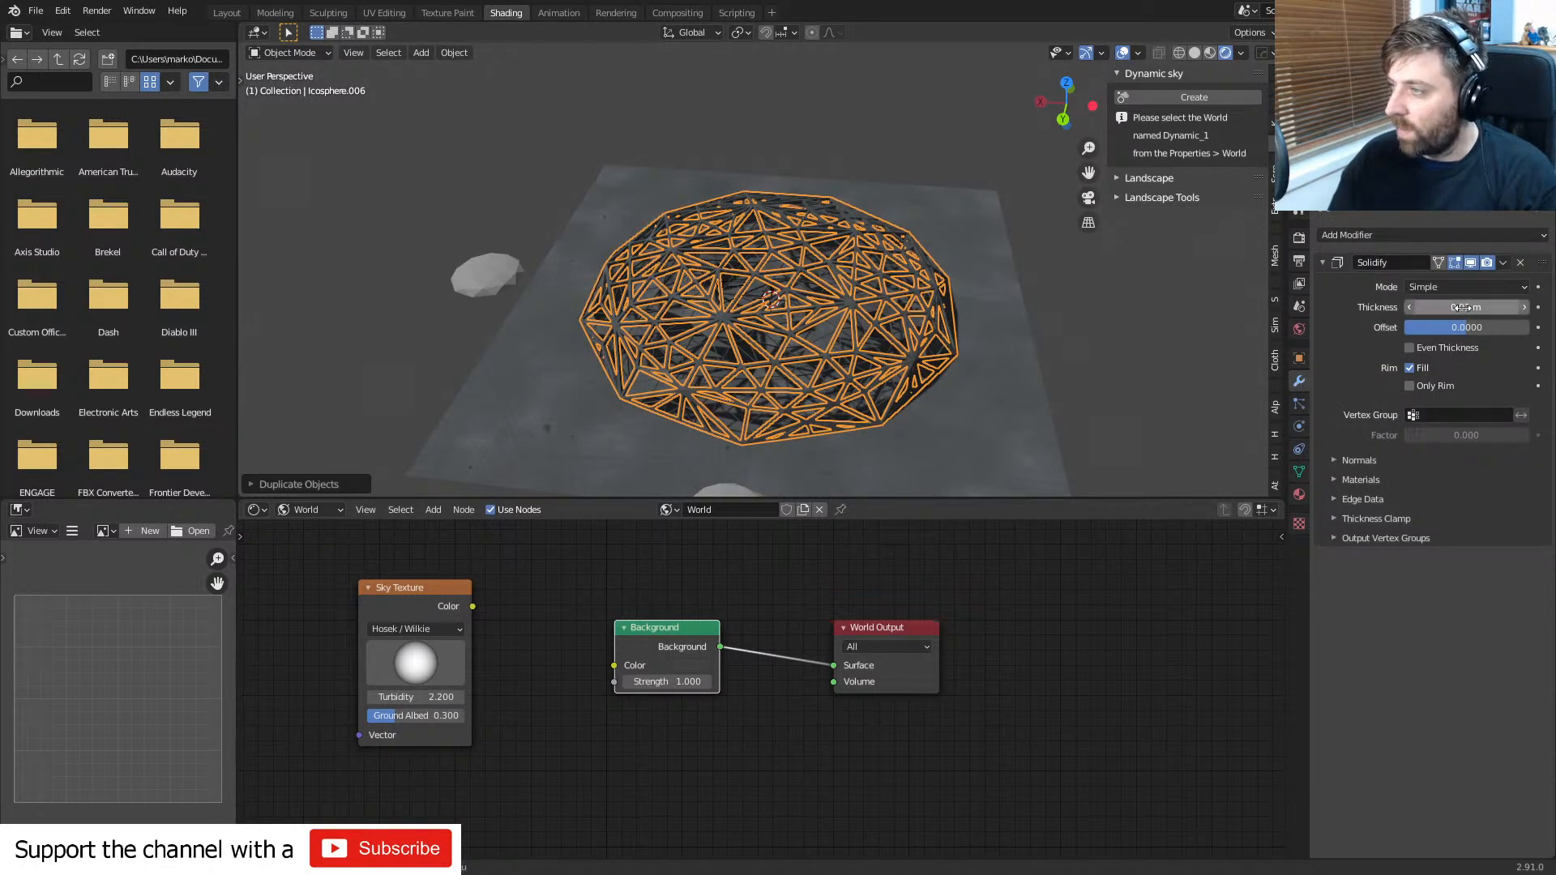
middle_drag(818, 389, 784, 397)
scroll(784, 397, up, 2)
key(Tab)
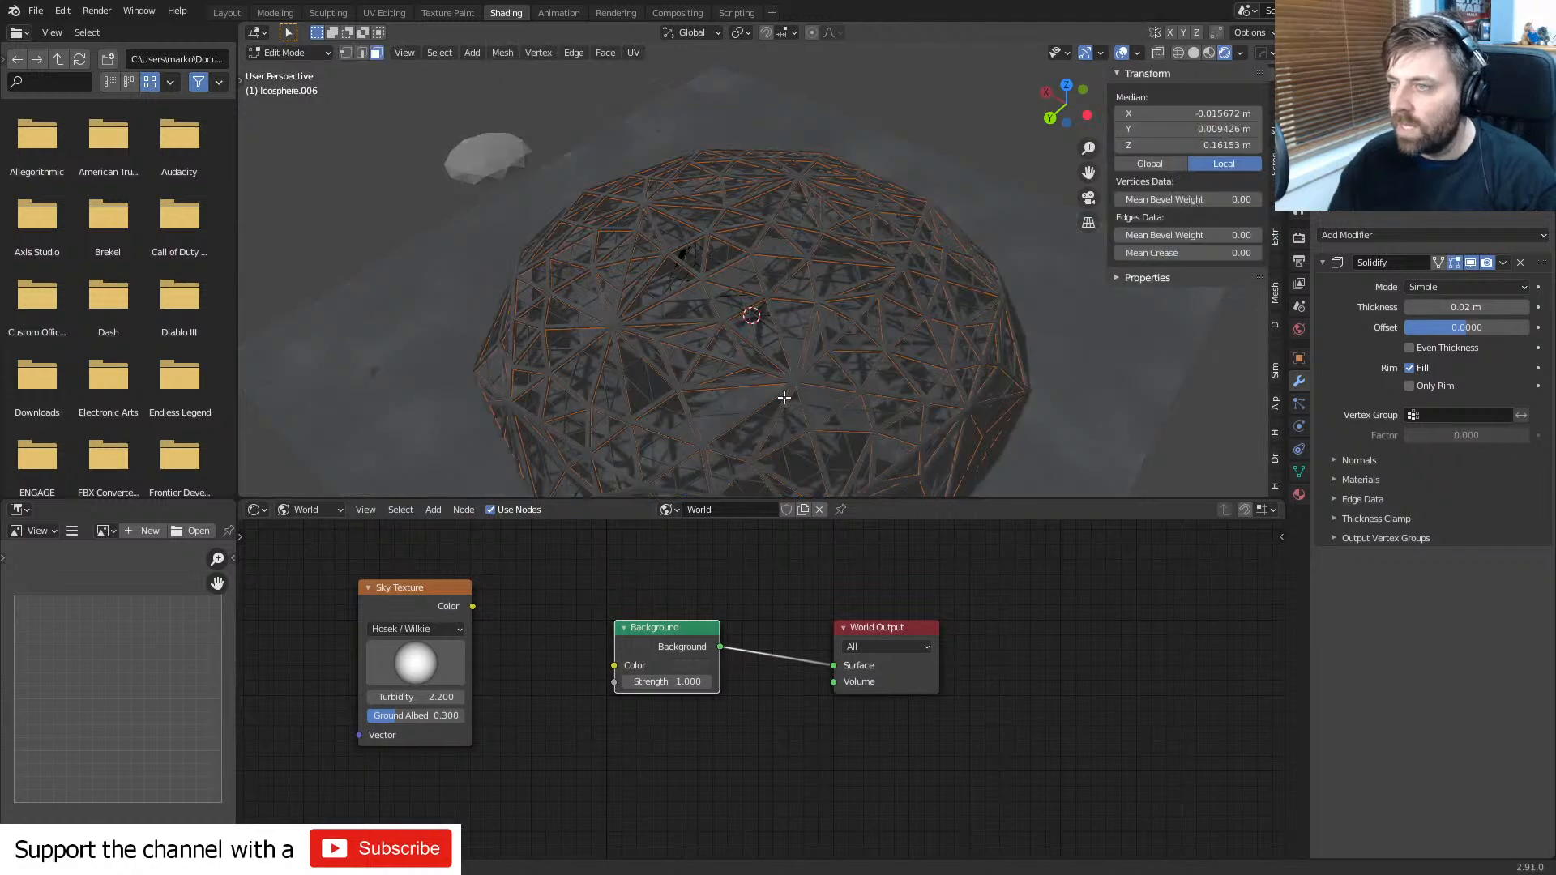
click(323, 55)
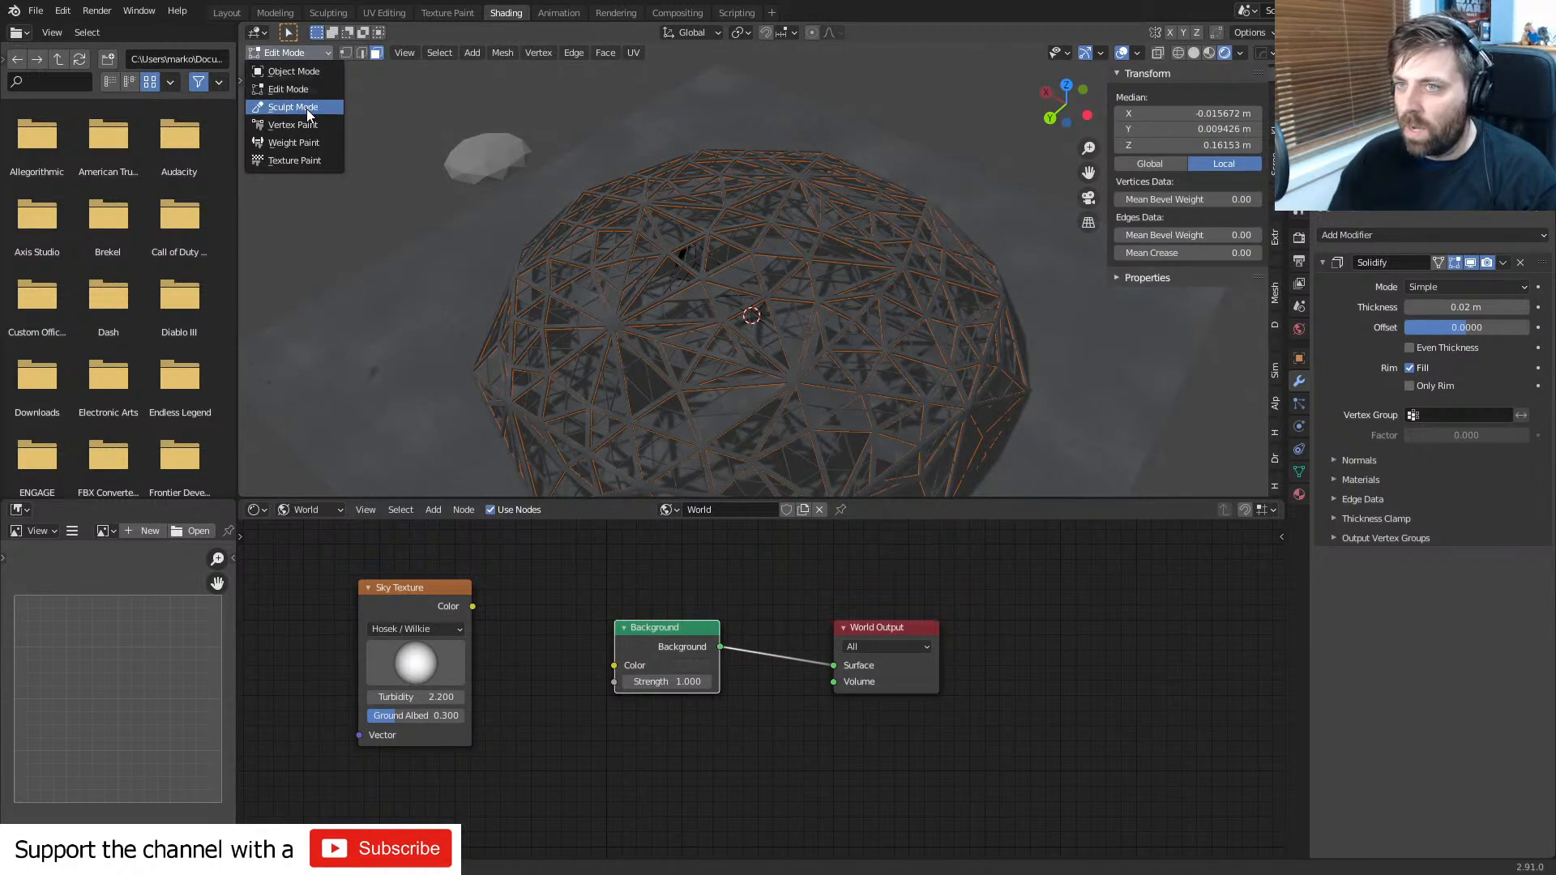
key(z)
click(642, 293)
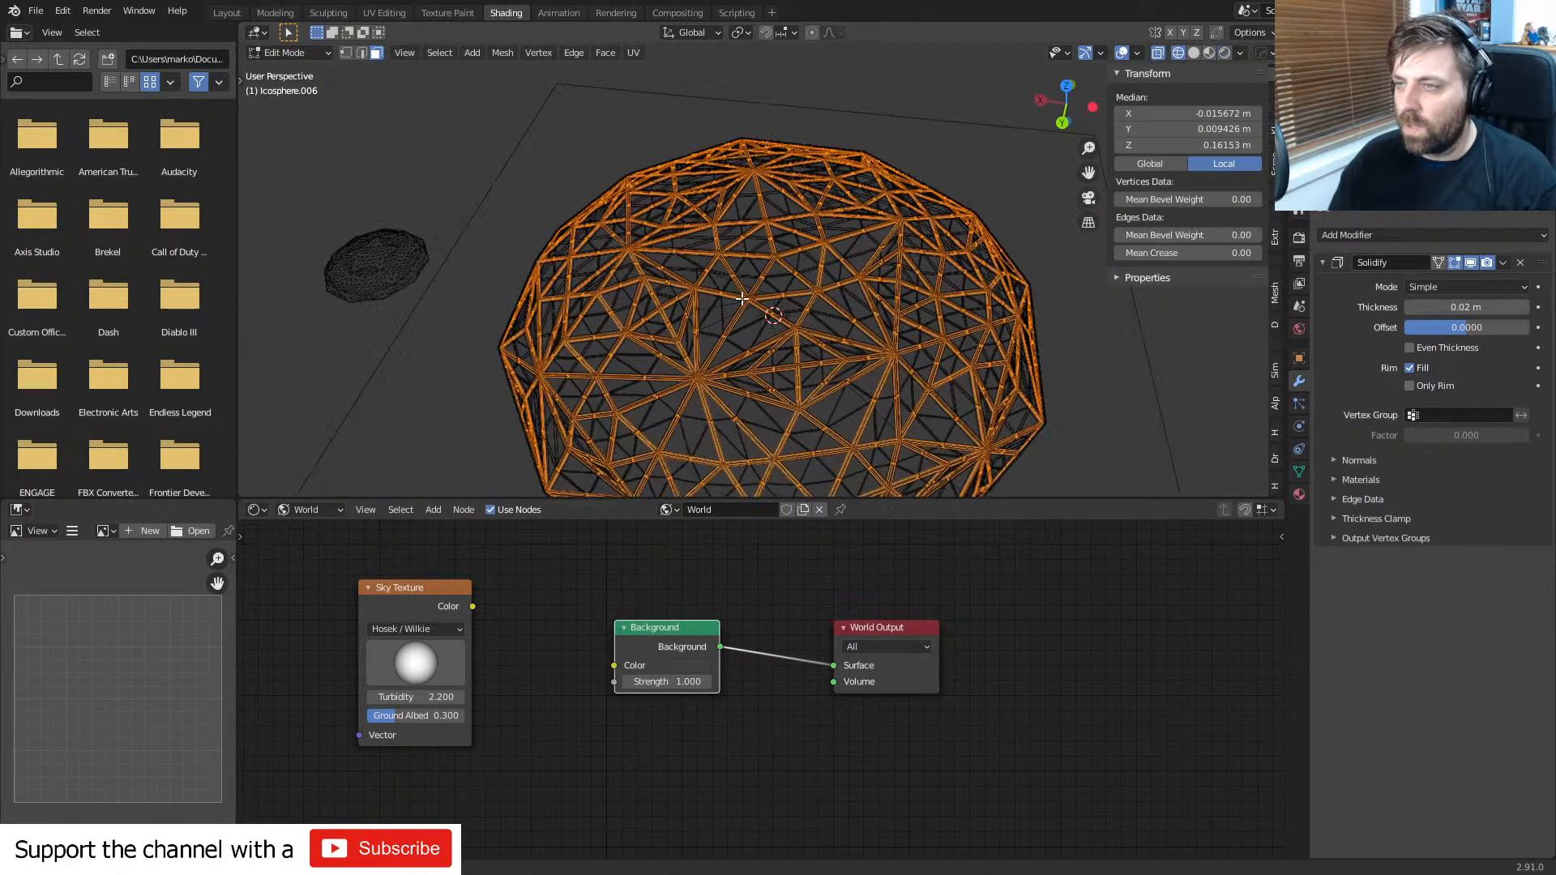
- Try to shrink the duplicated frame's selection with repeated Select Less, changing from face to edge selection mode
scroll(976, 357, up, 2)
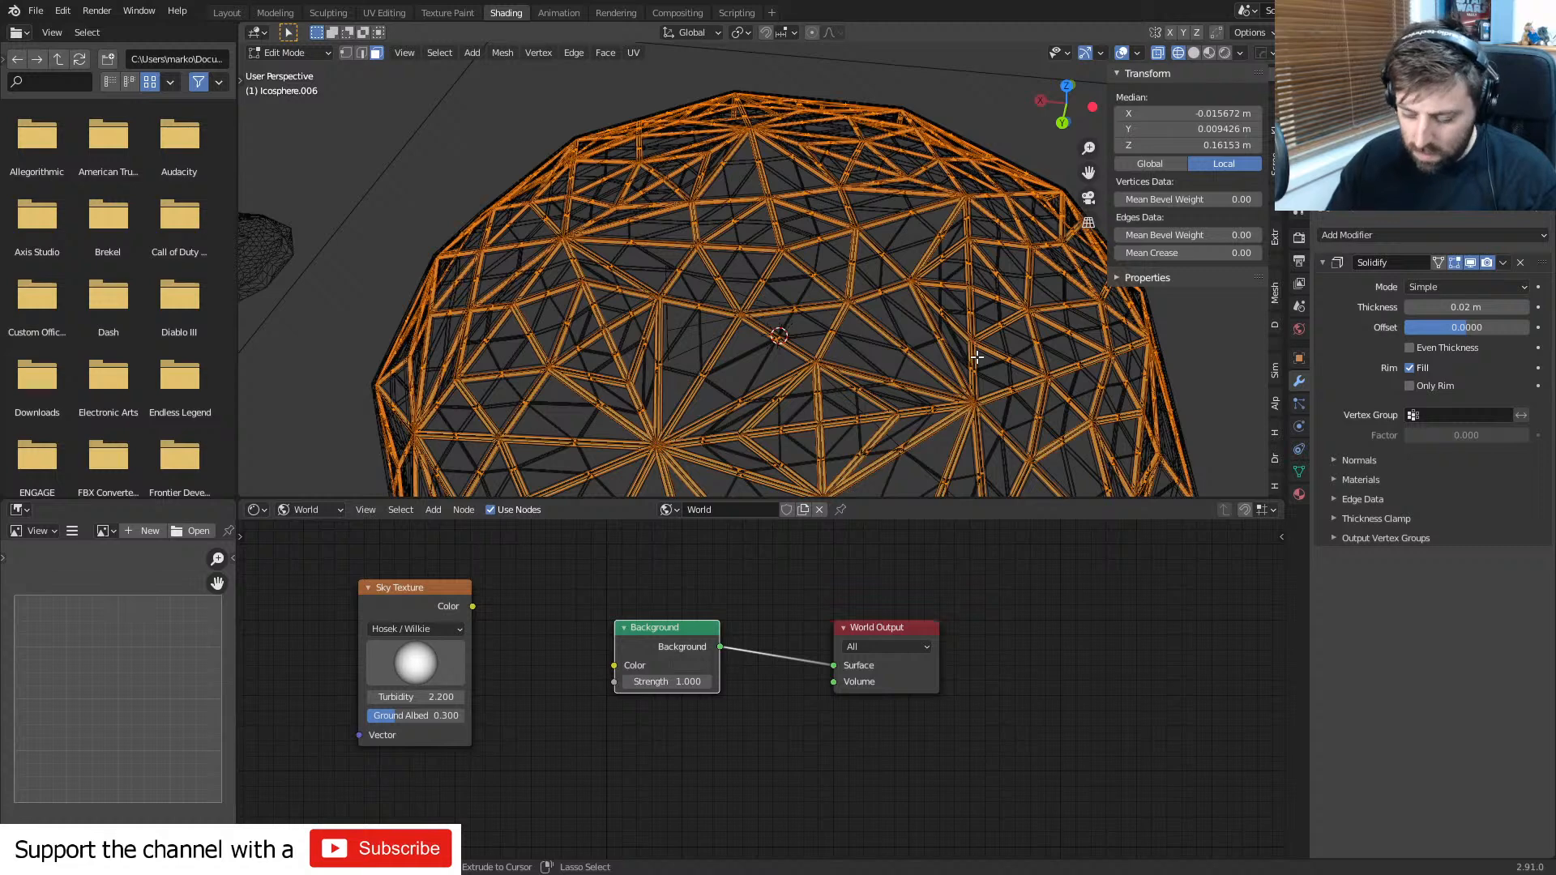
key(ctrl+KP_Subtract)
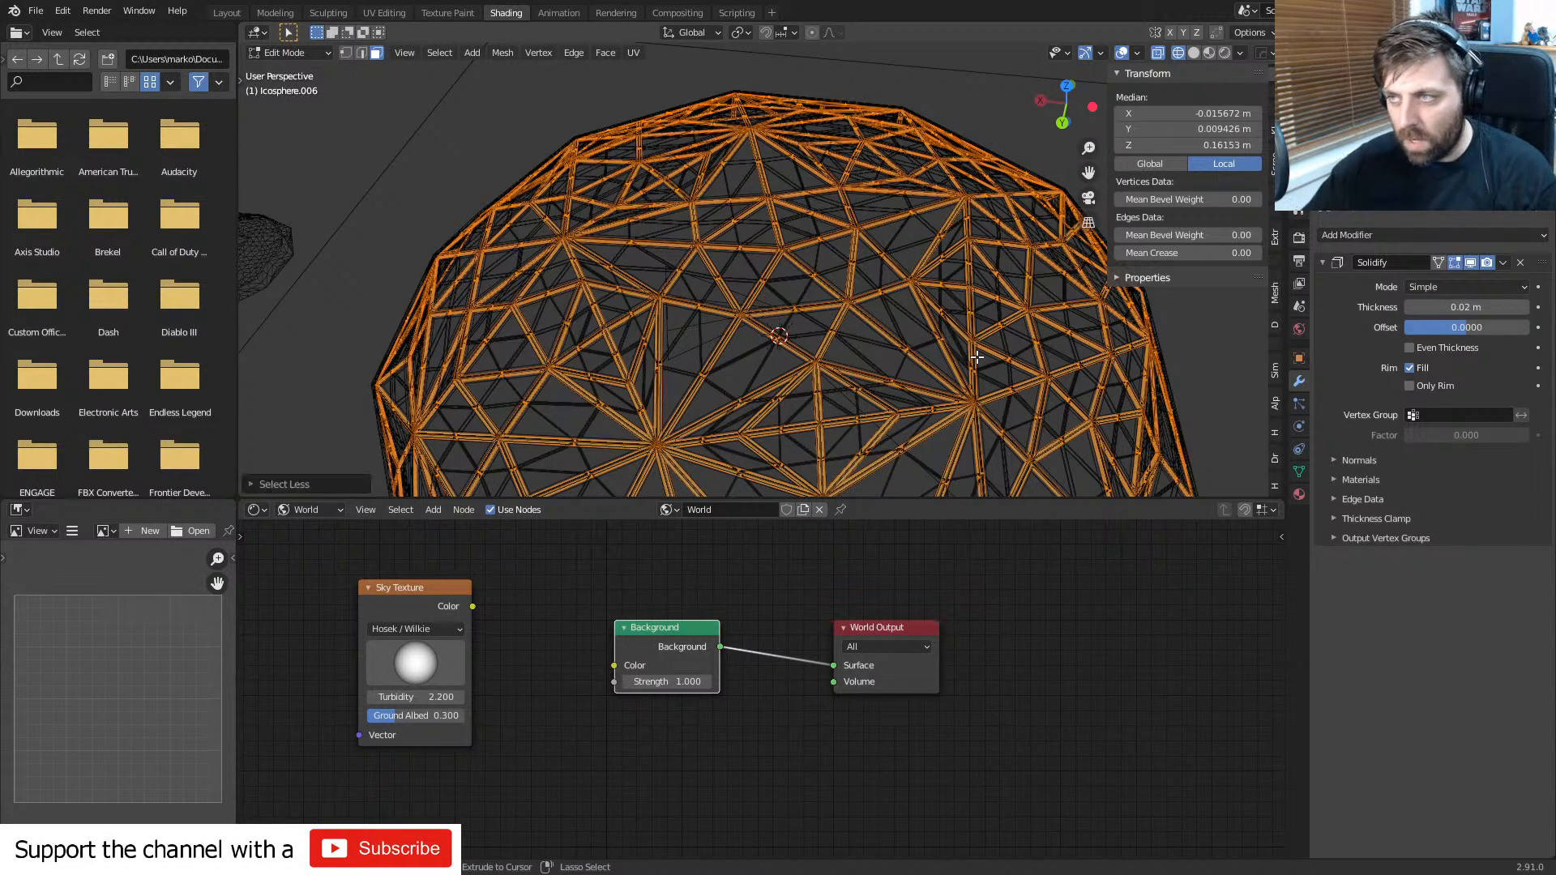
click(345, 52)
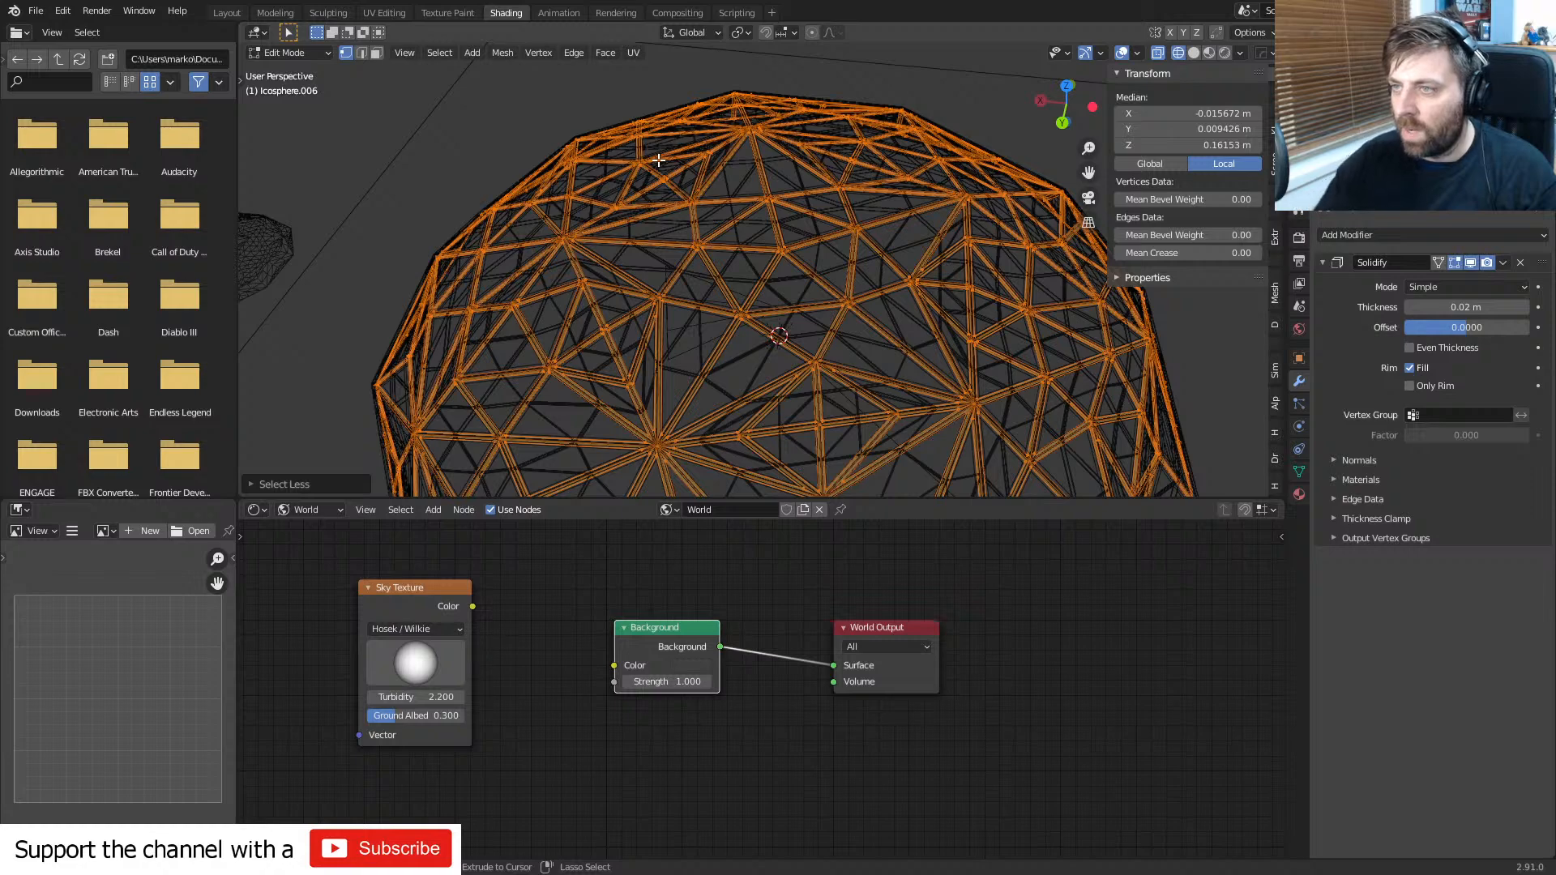
click(361, 52)
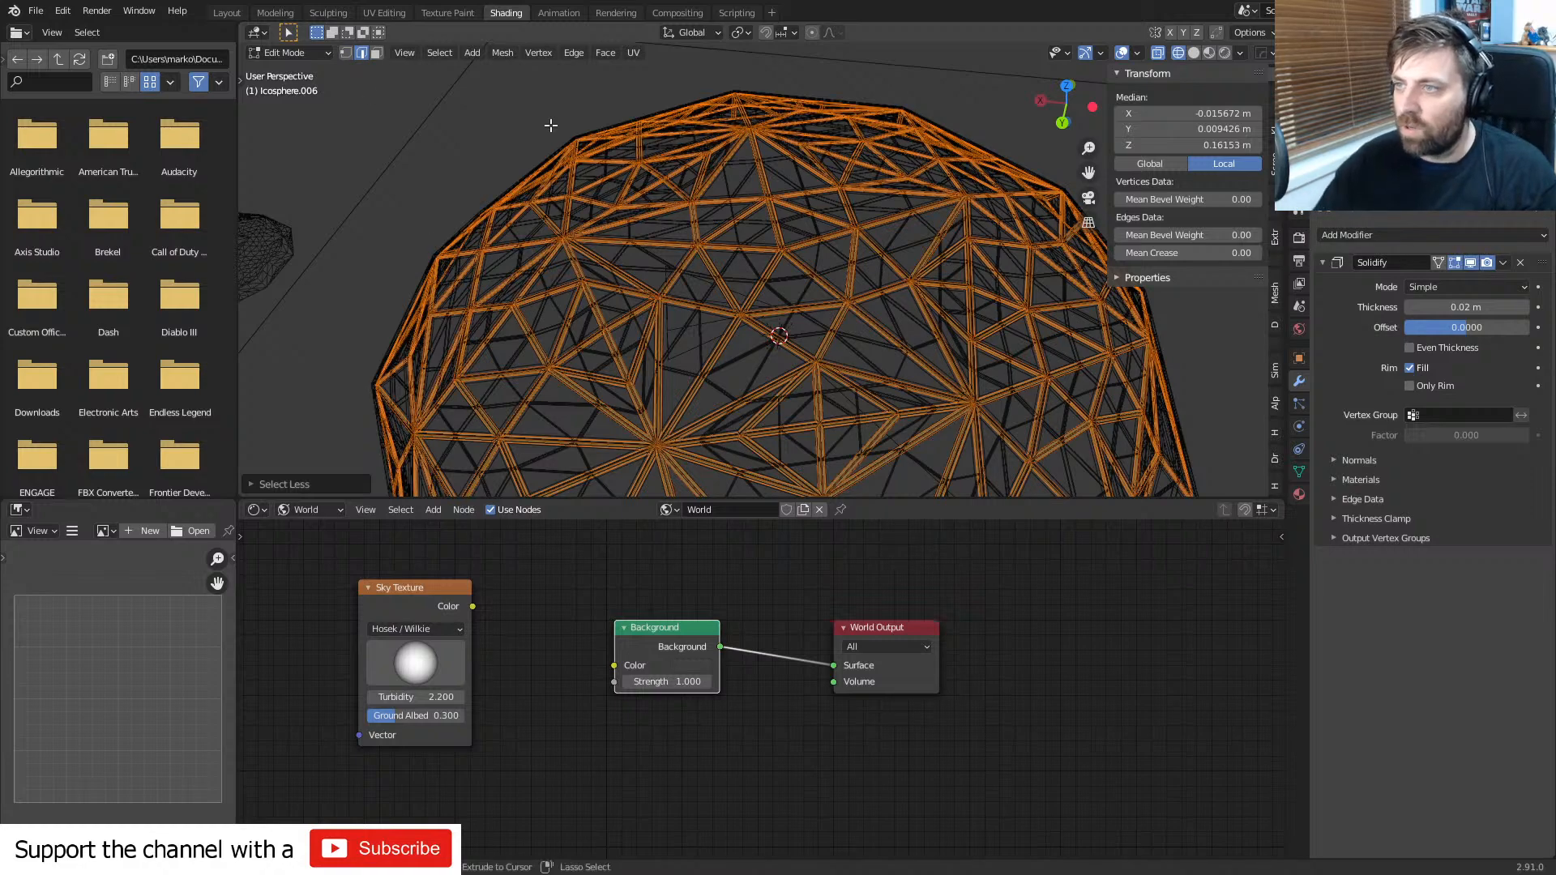
scroll(757, 278, up, 8)
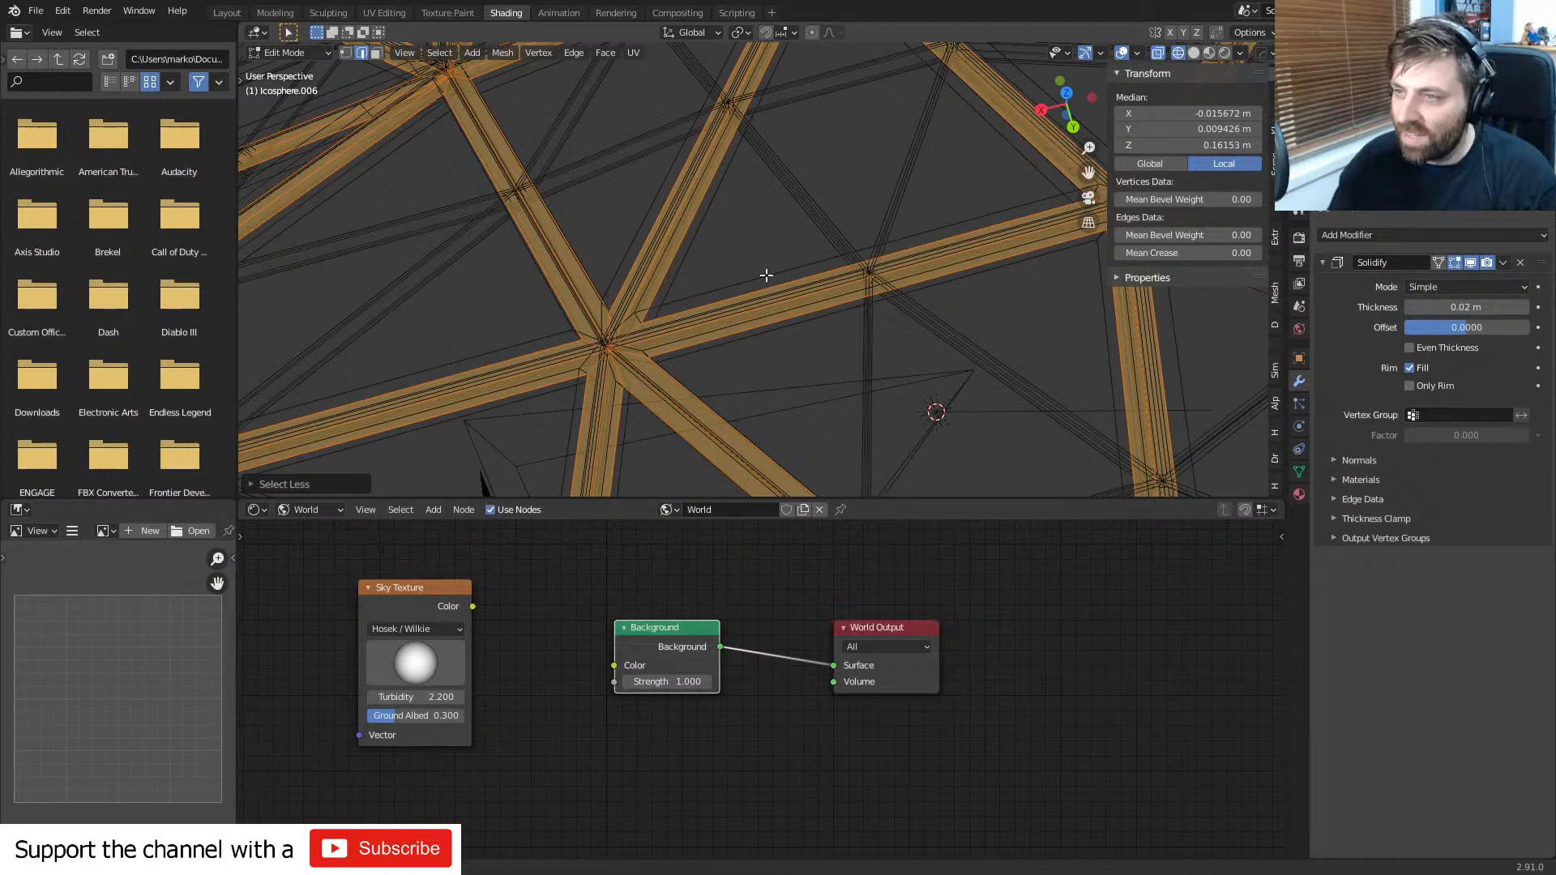
key(ctrl+KP_Subtract)
key(ctrl+KP_Subtract)
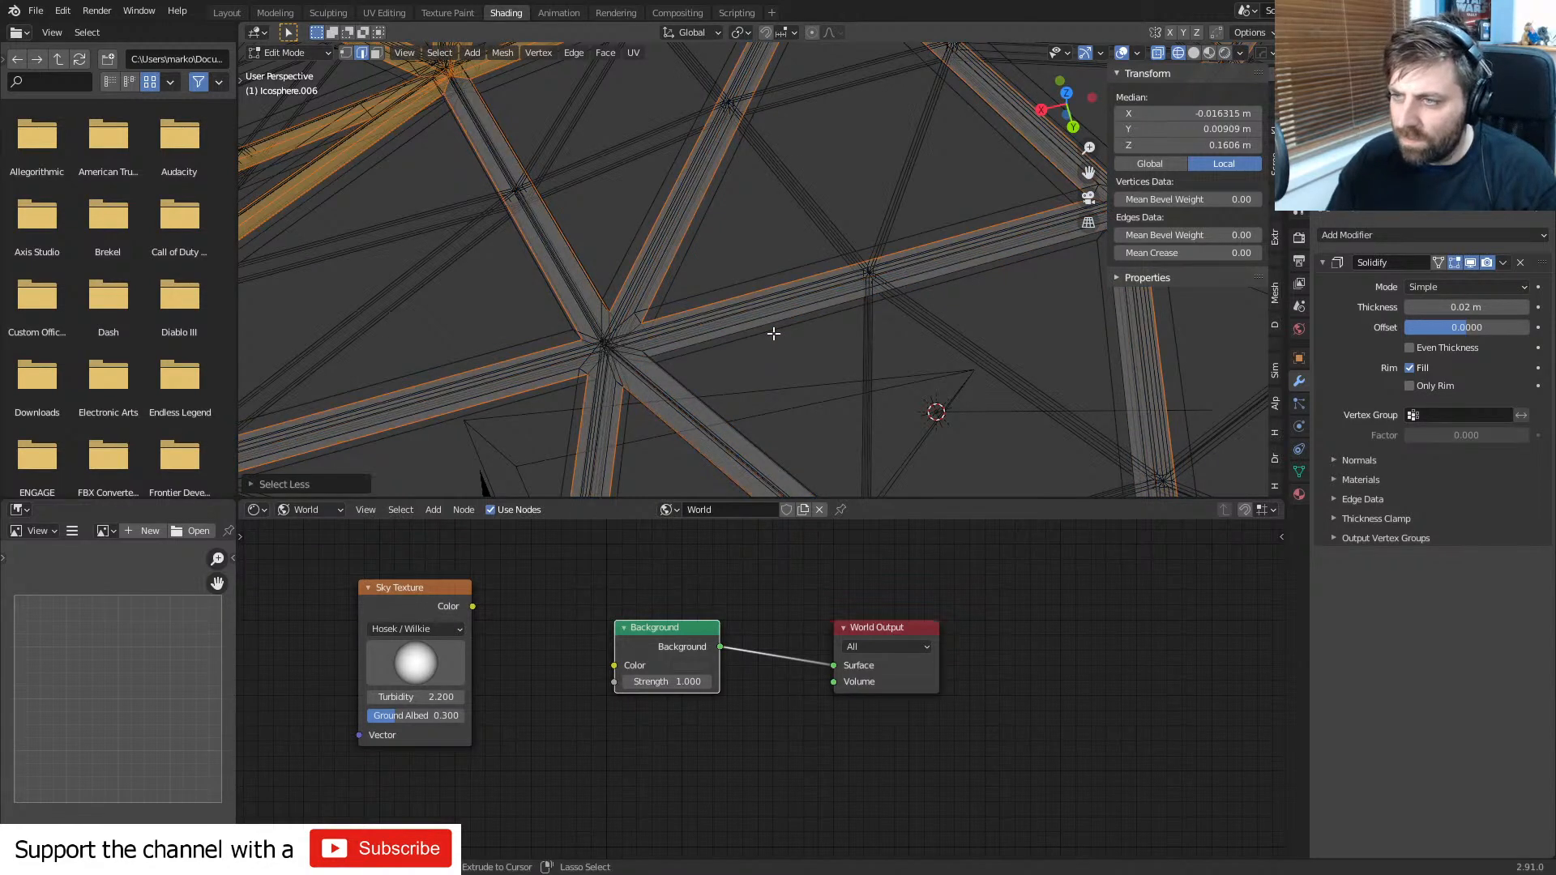
- Add one more strut edge to the selection, grow the selection twice and inspect the frame's wireframe
shift+click(773, 333)
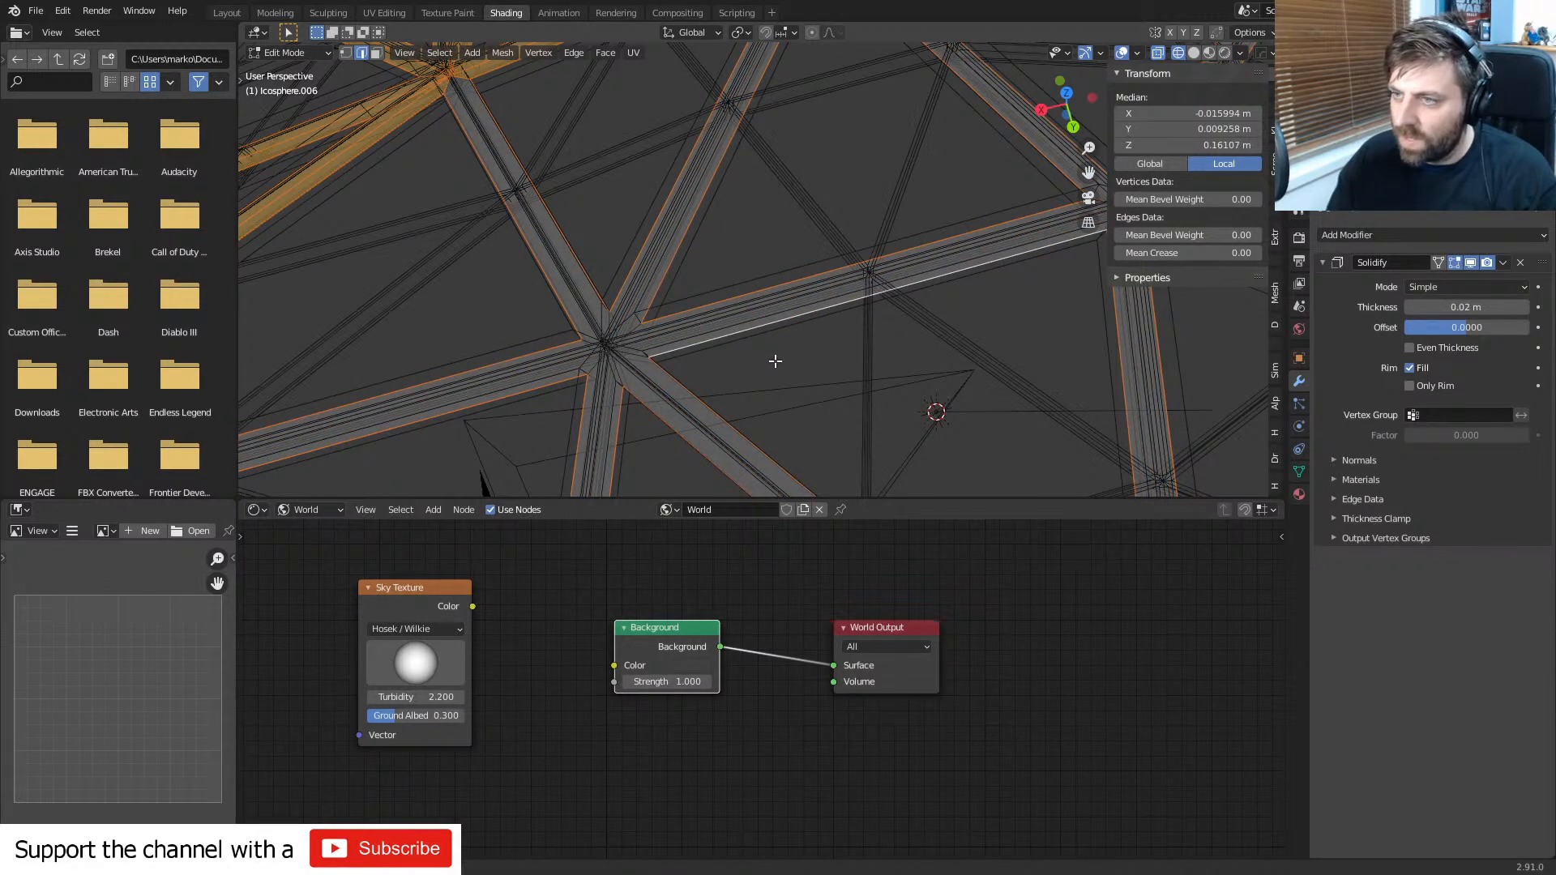
scroll(775, 362, down, 2)
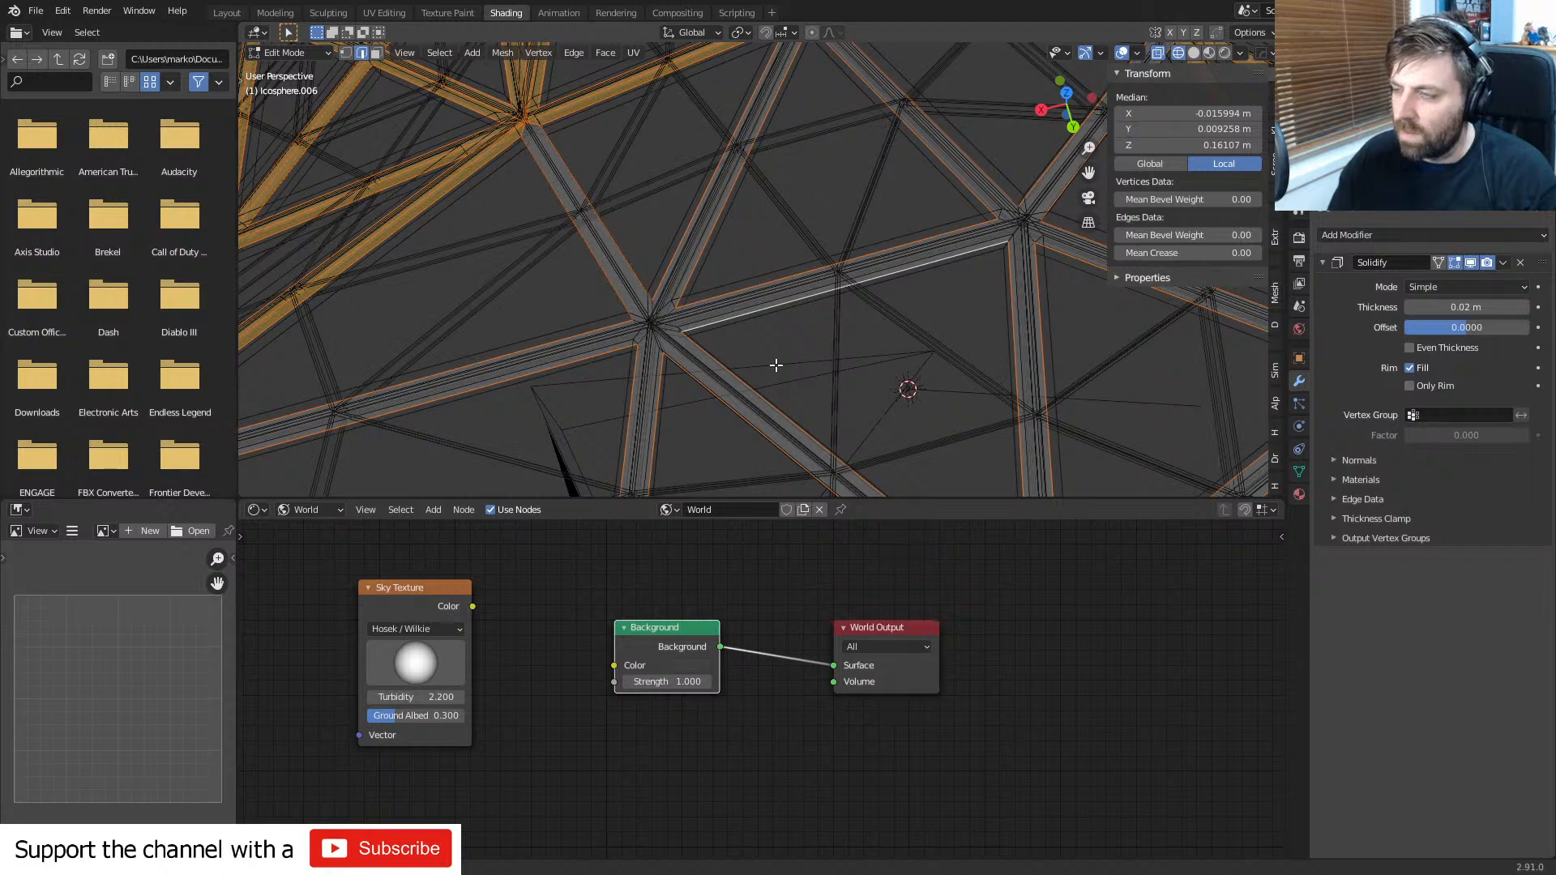
key(ctrl+KP_Add)
key(ctrl+KP_Add)
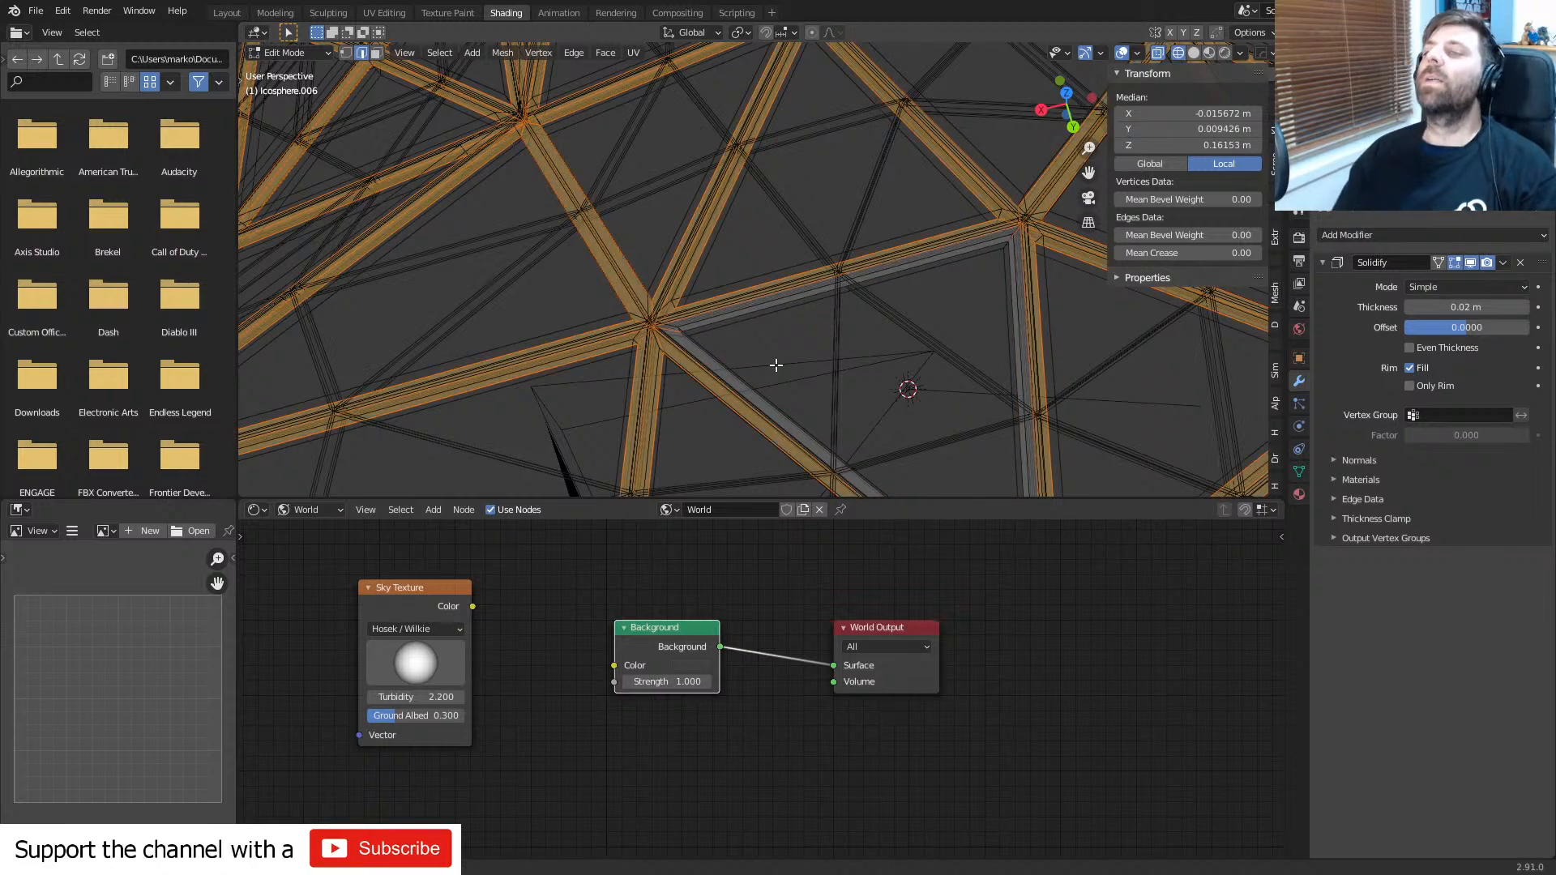
scroll(775, 365, down, 4)
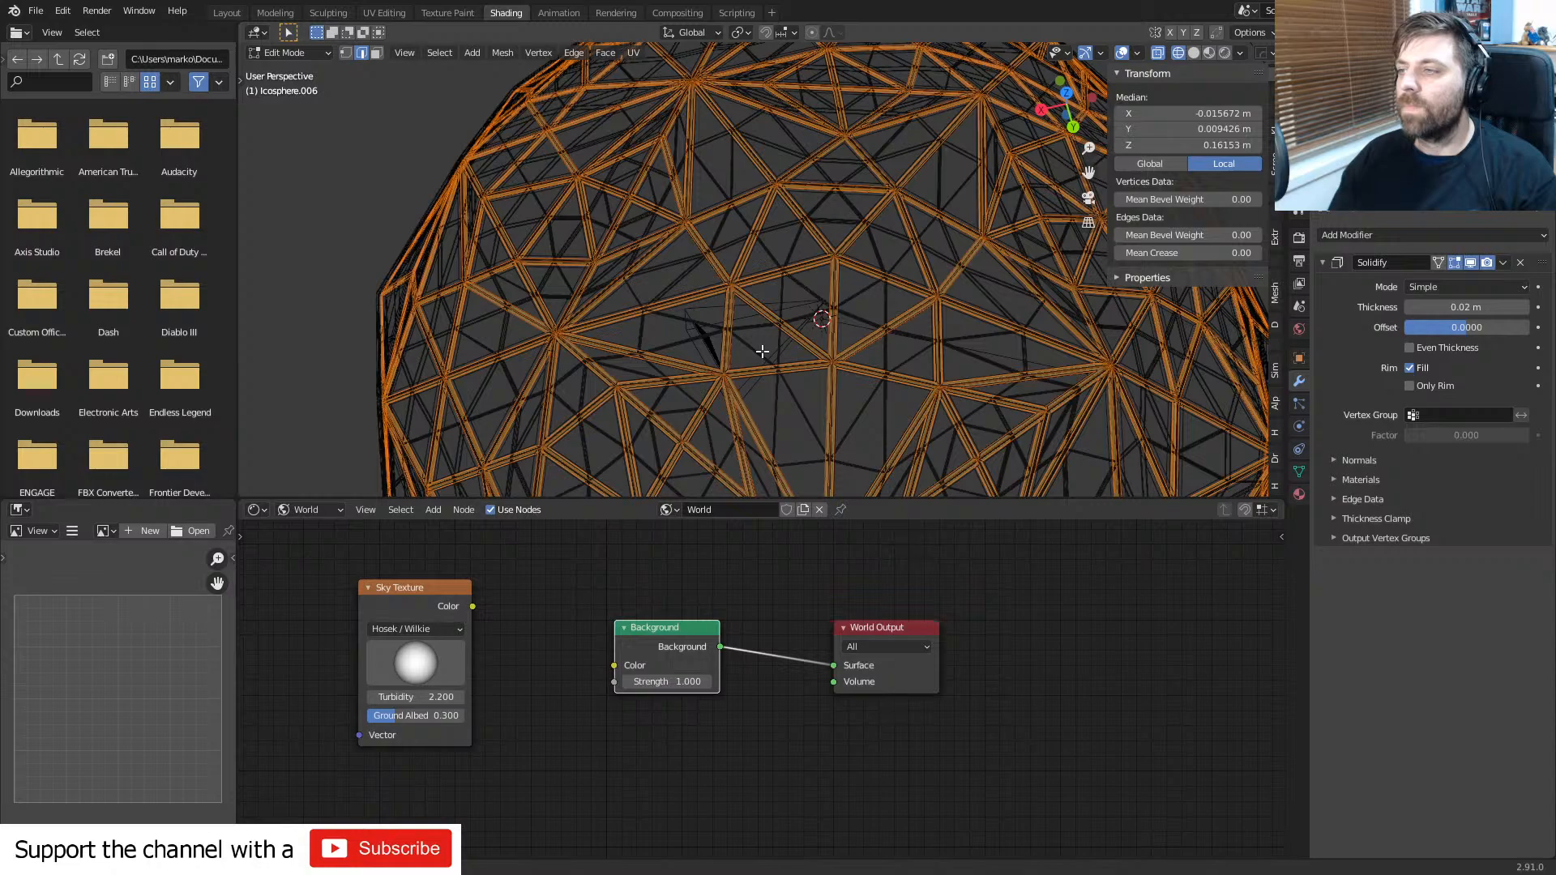
middle_drag(832, 352, 661, 316)
scroll(660, 315, up, 3)
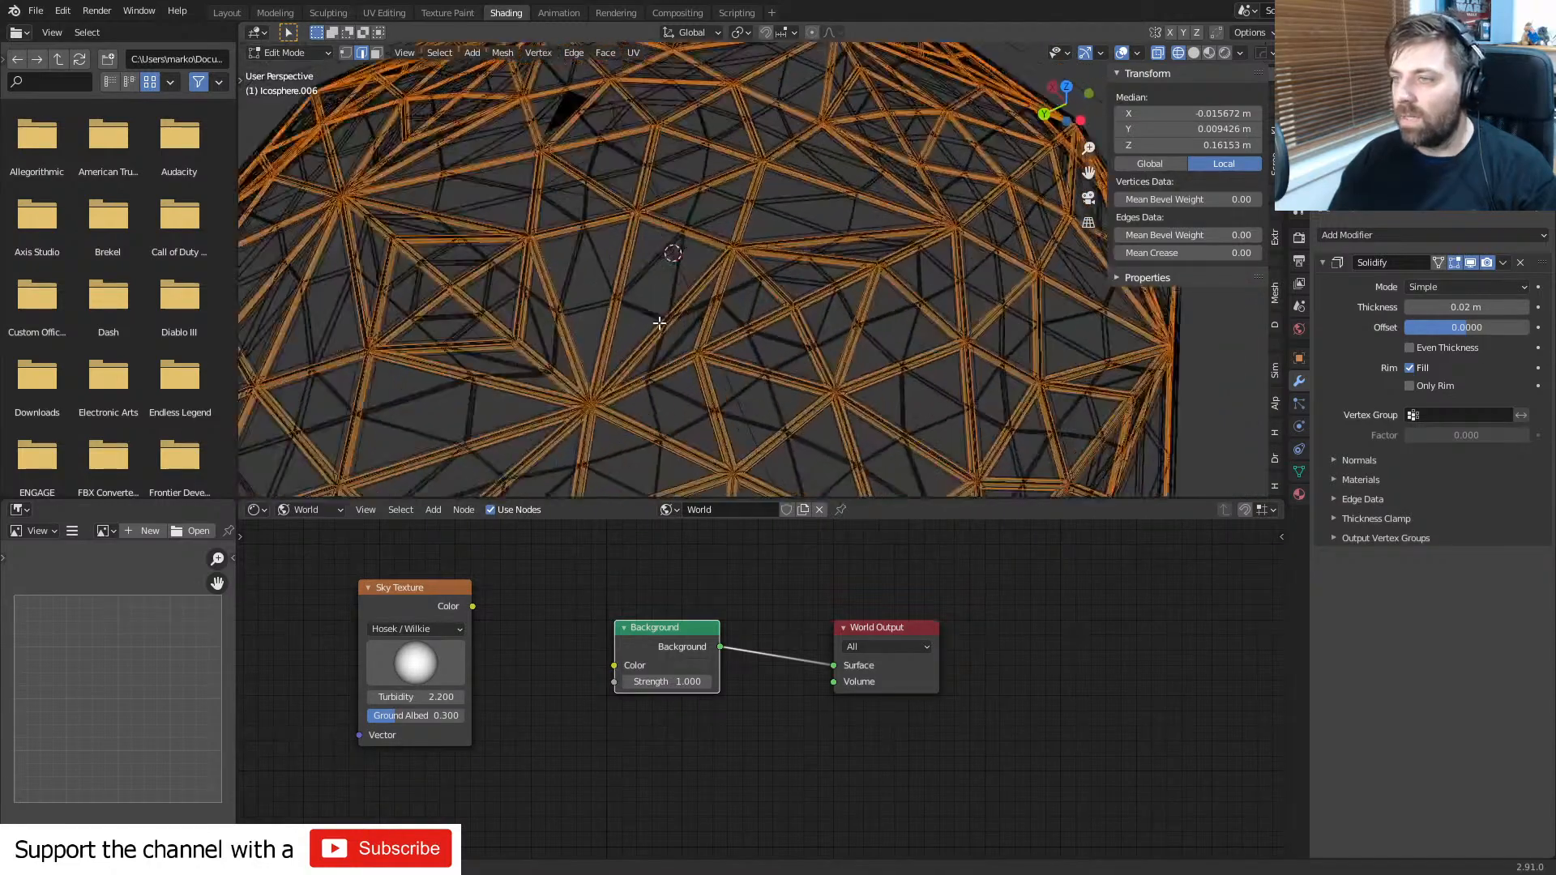
middle_drag(695, 256, 685, 300)
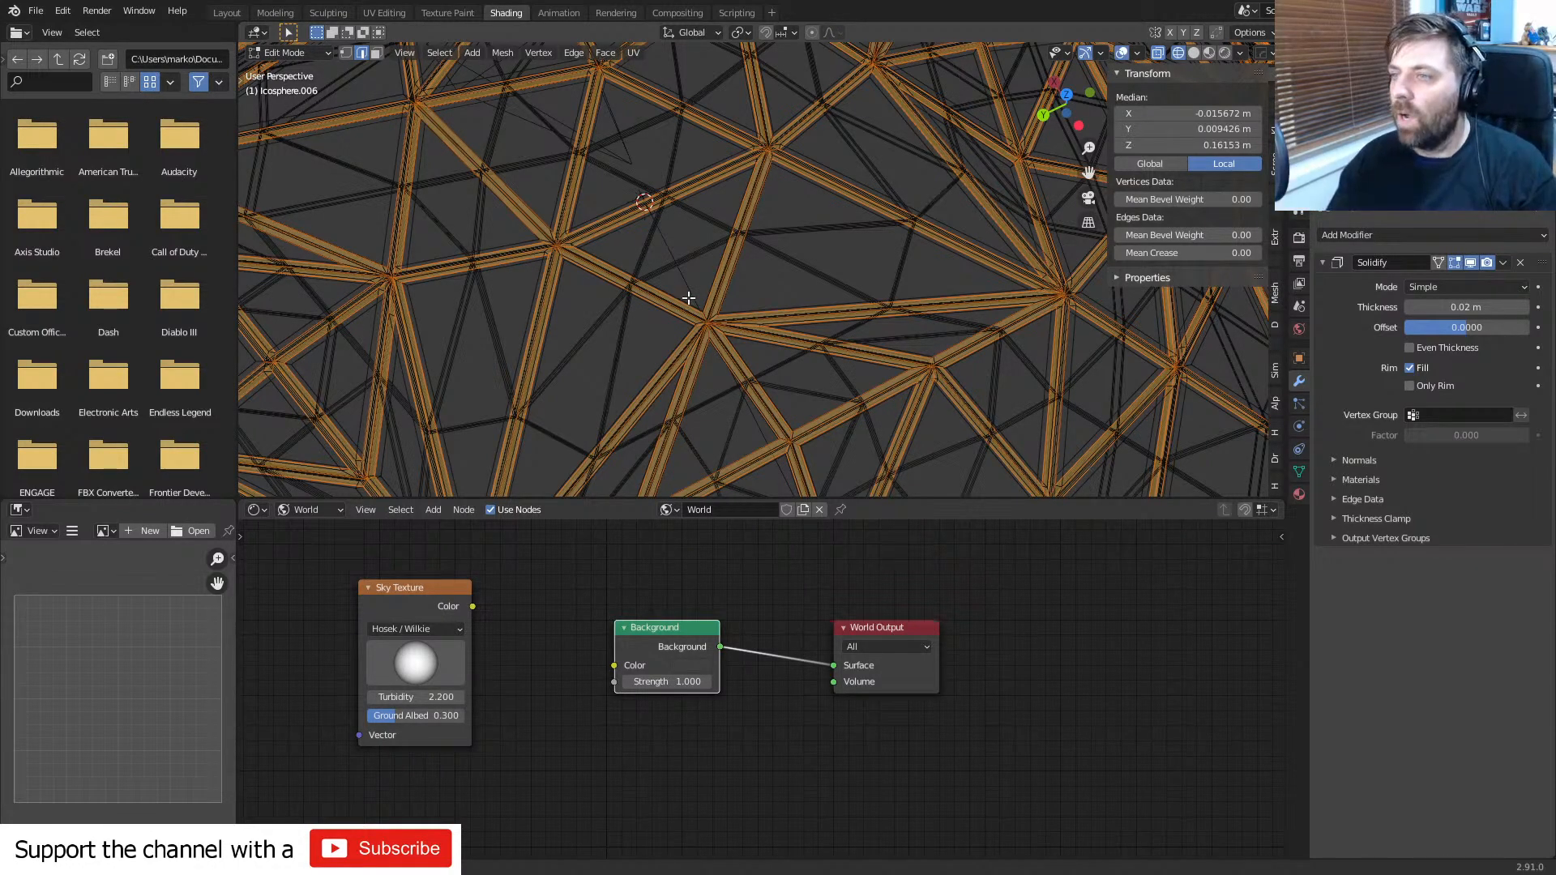
- Select a single lengthwise edge on one strut of the duplicated frame and extend the selection to all edges of similar length
scroll(688, 299, up, 5)
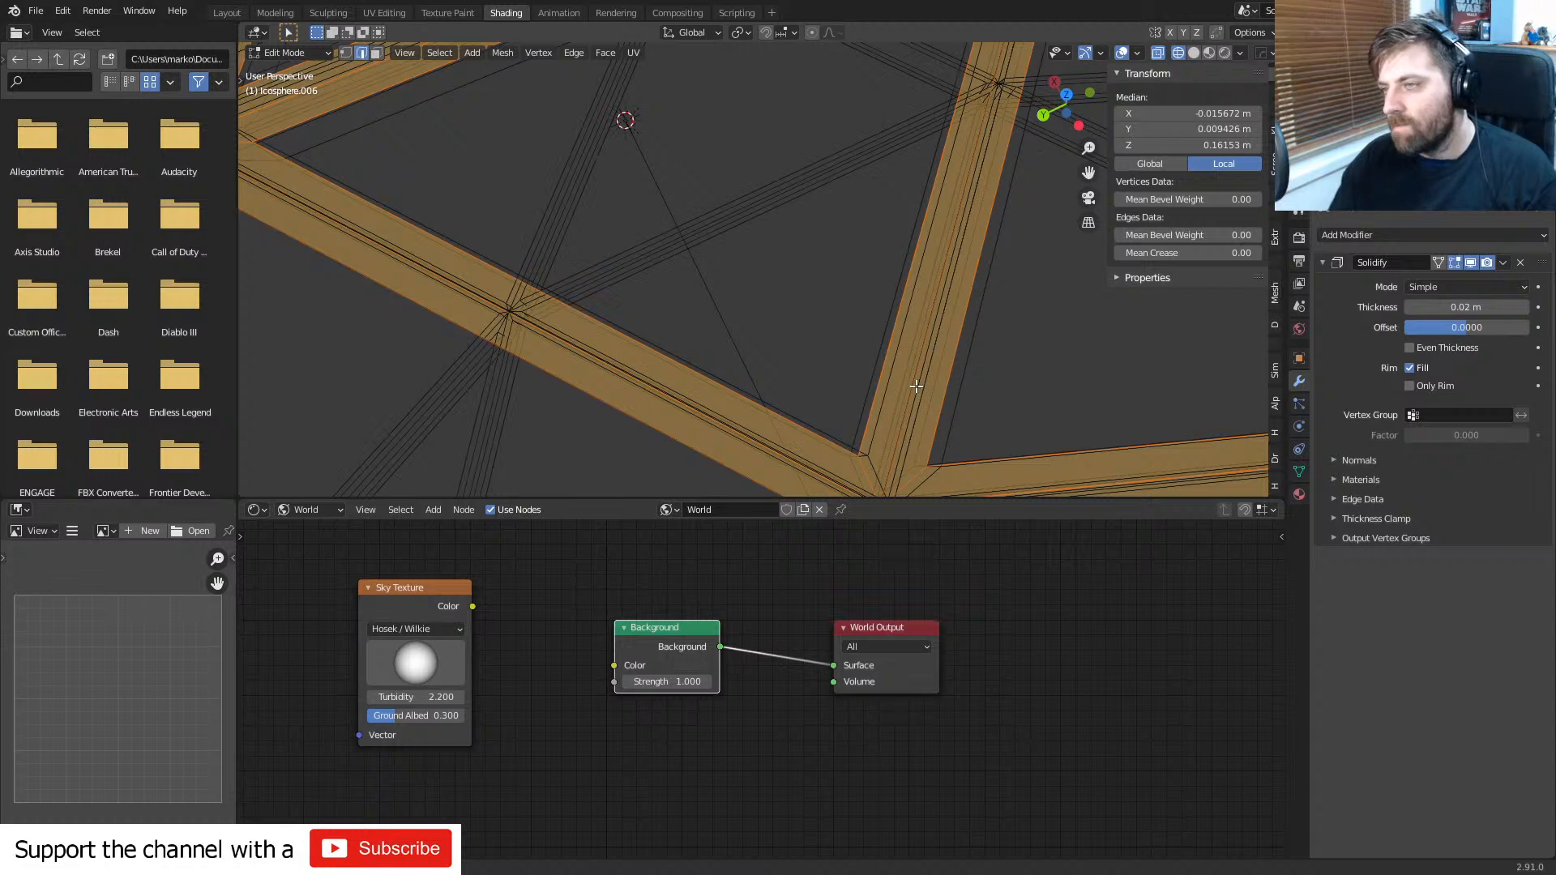
click(916, 387)
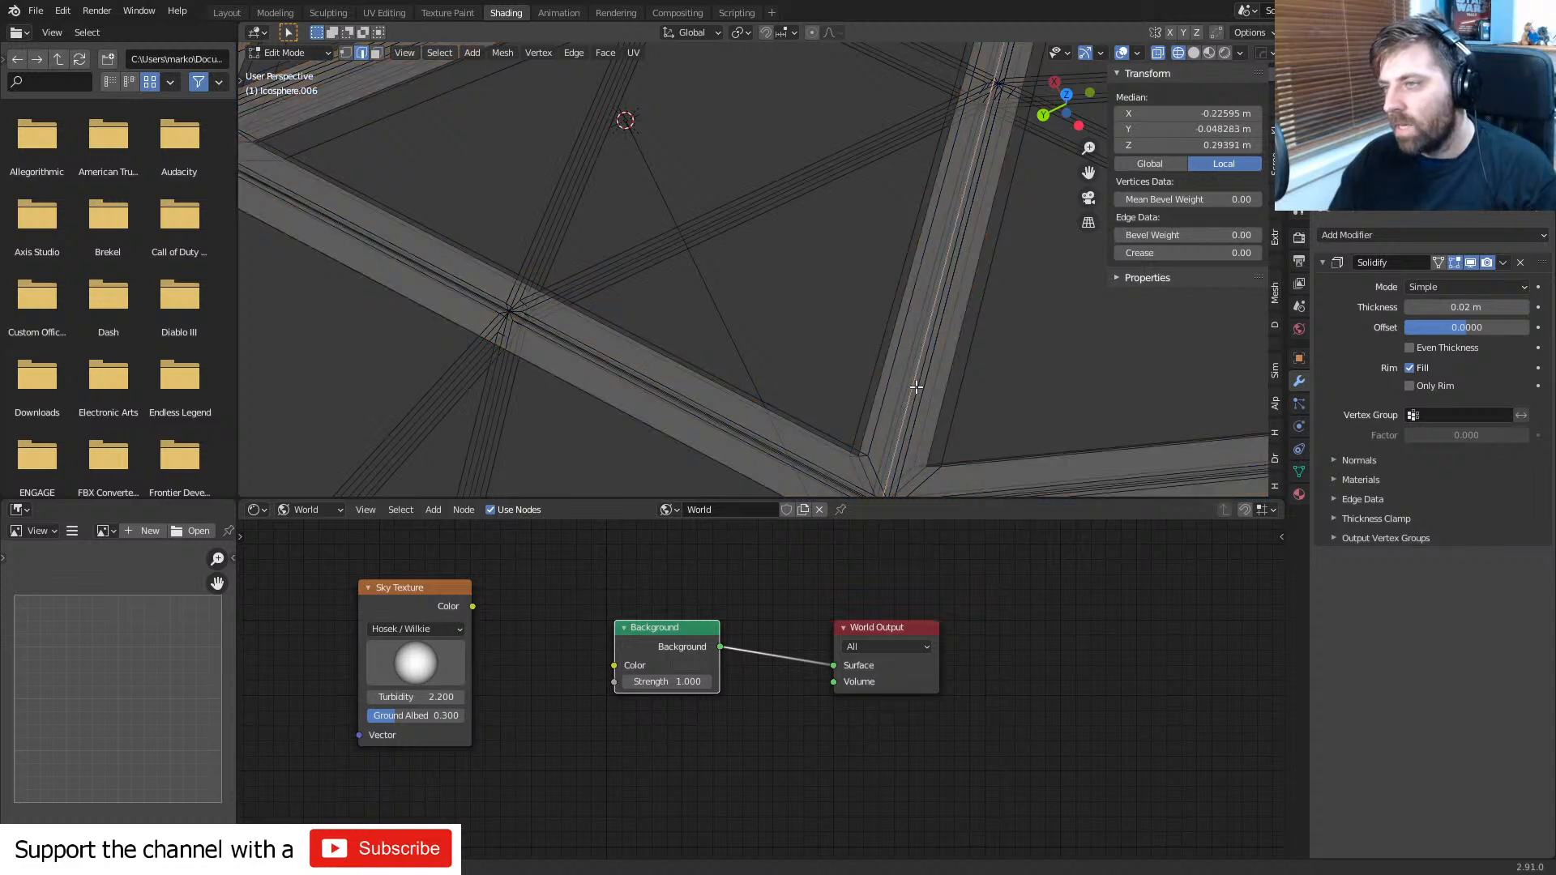
click(446, 55)
mouse_move(526, 231)
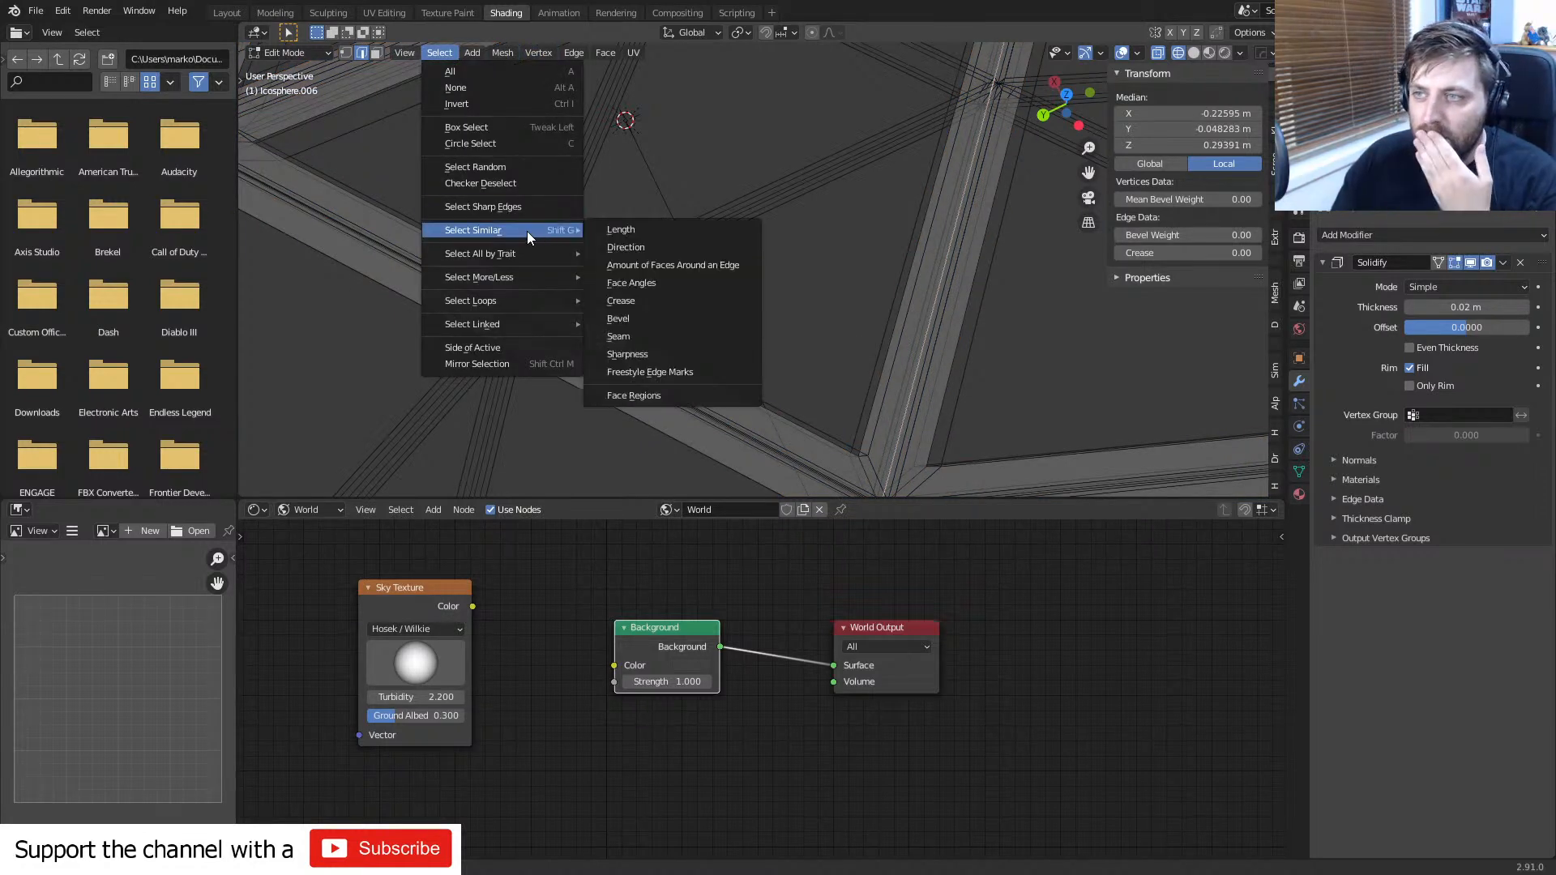
click(662, 226)
scroll(743, 266, down, 2)
scroll(743, 266, down, 4)
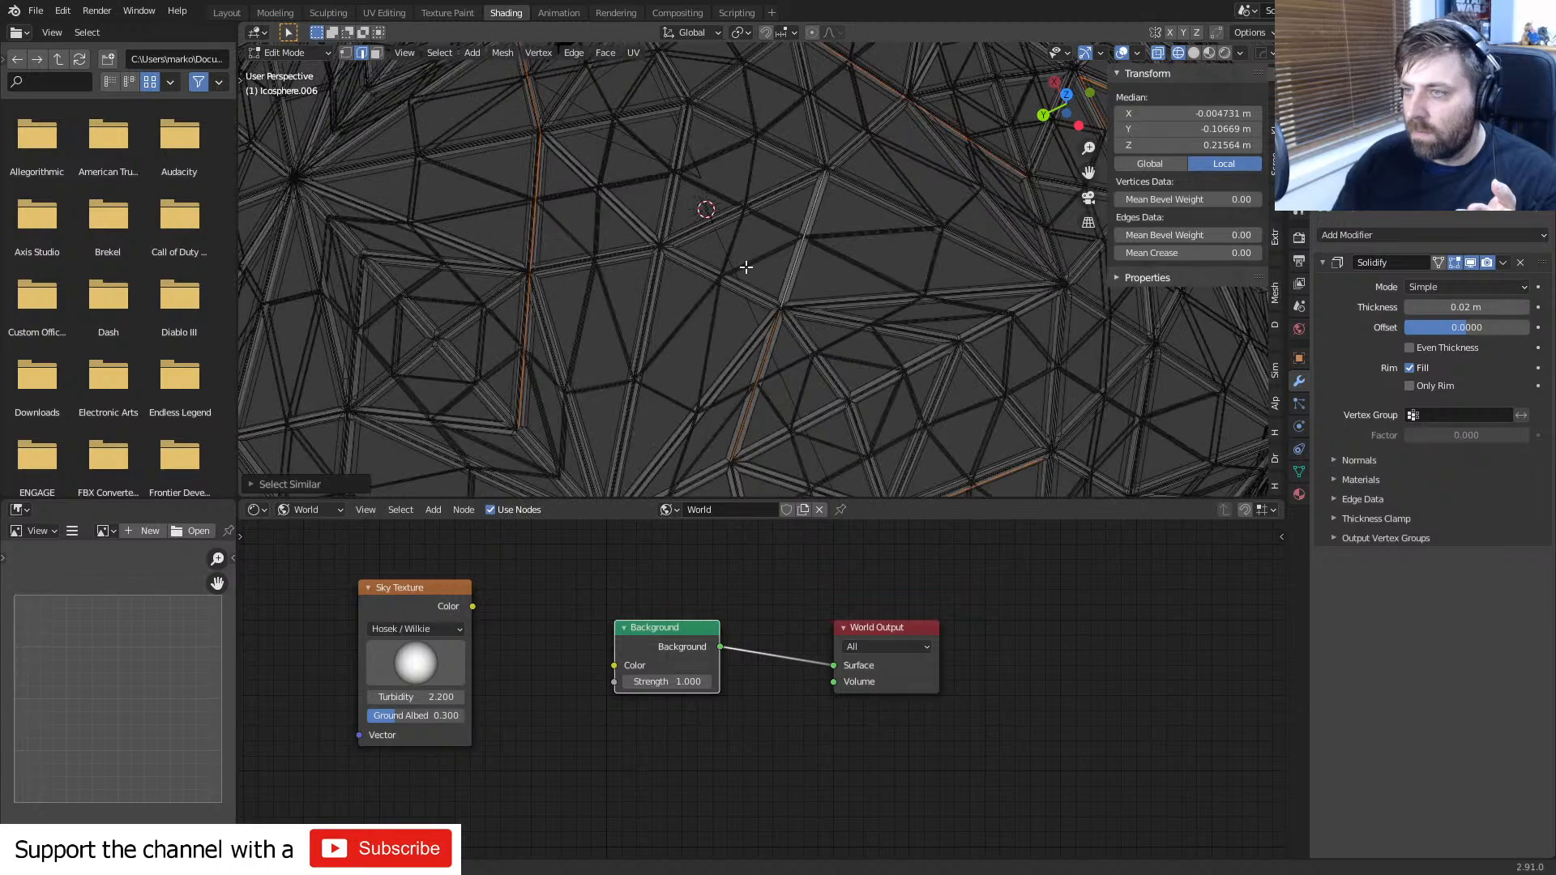
middle_drag(743, 266, 860, 284)
scroll(903, 246, down, 4)
scroll(860, 284, up, 5)
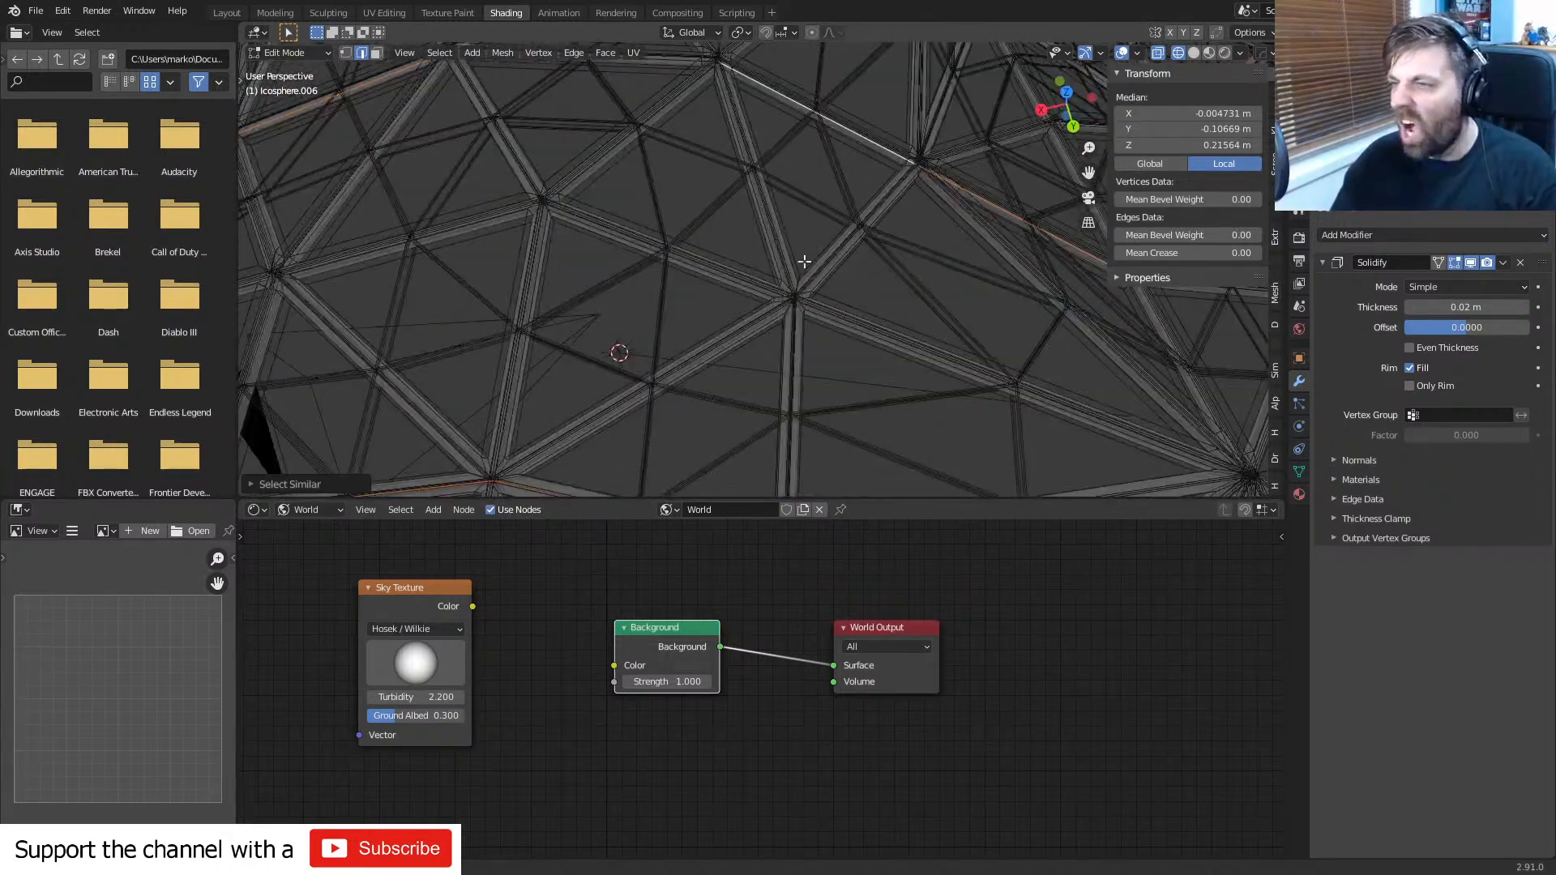
- Add an edge from a neighbouring strut of a different length and select all edges matching its length
click(616, 230)
click(440, 53)
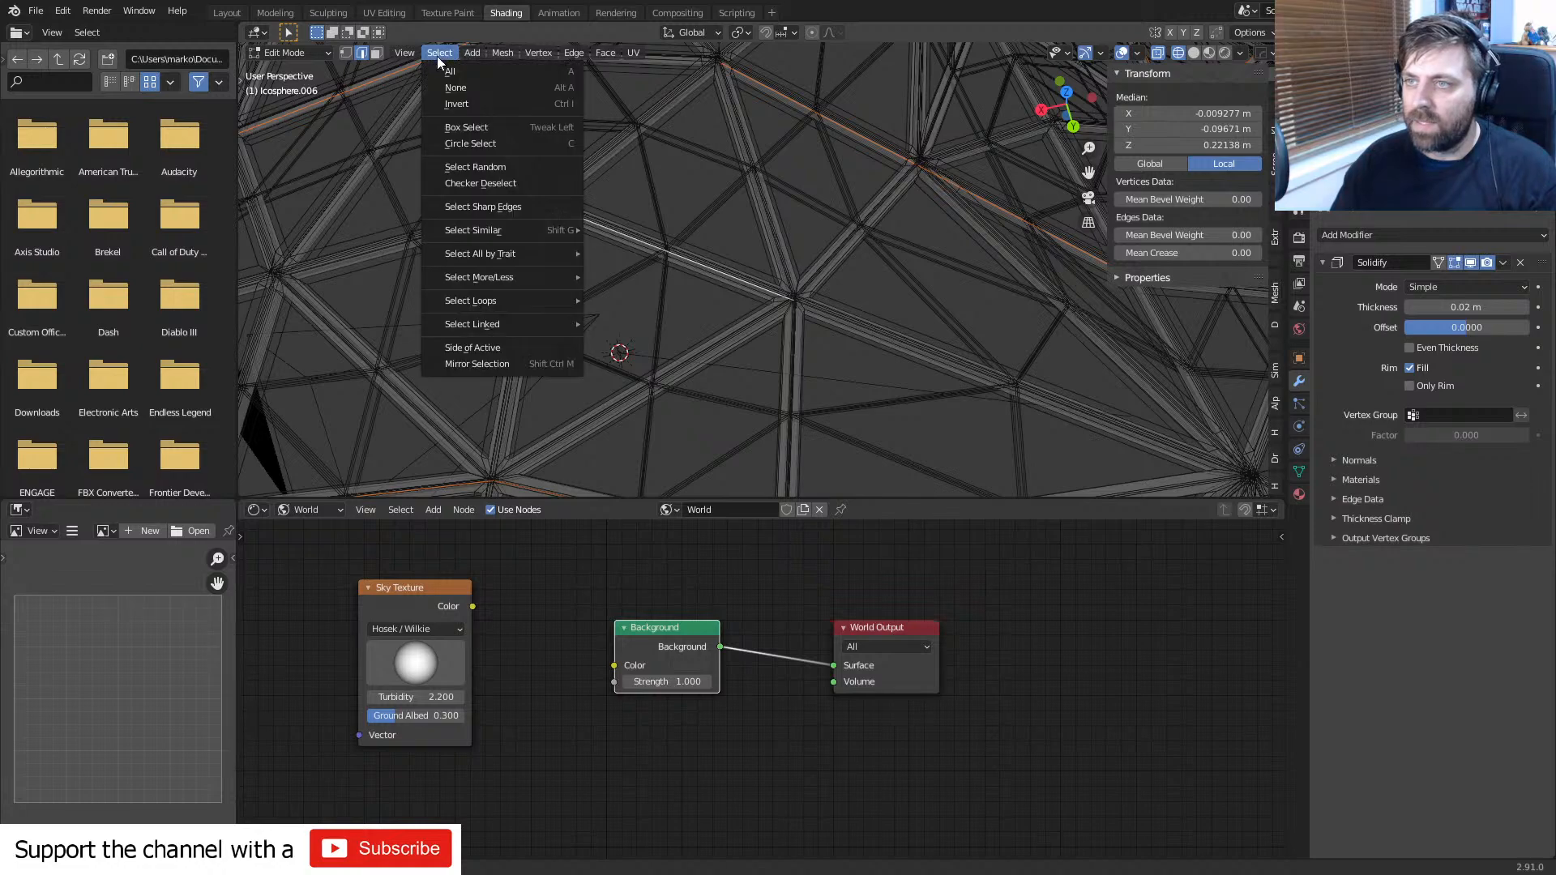
mouse_move(523, 228)
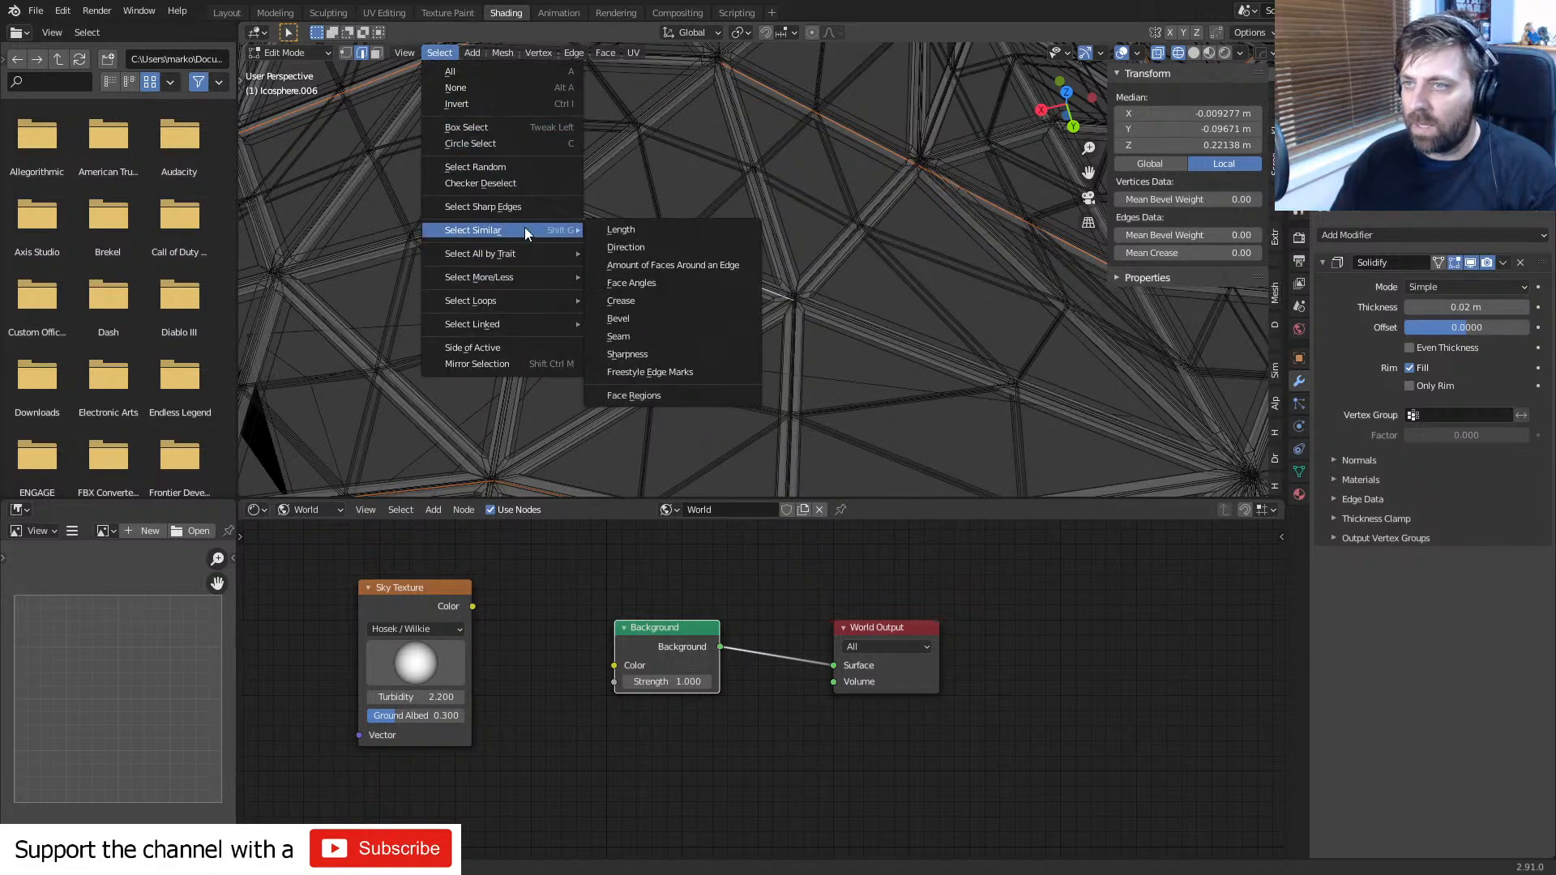
click(669, 226)
scroll(657, 233, down, 5)
middle_drag(657, 234, 658, 295)
scroll(854, 212, down, 4)
- Add a third strut edge on another part of the dome and include all edges similar to it in length
shift+middle_drag(846, 338, 776, 270)
right_click(762, 345)
key(Escape)
scroll(744, 337, up, 6)
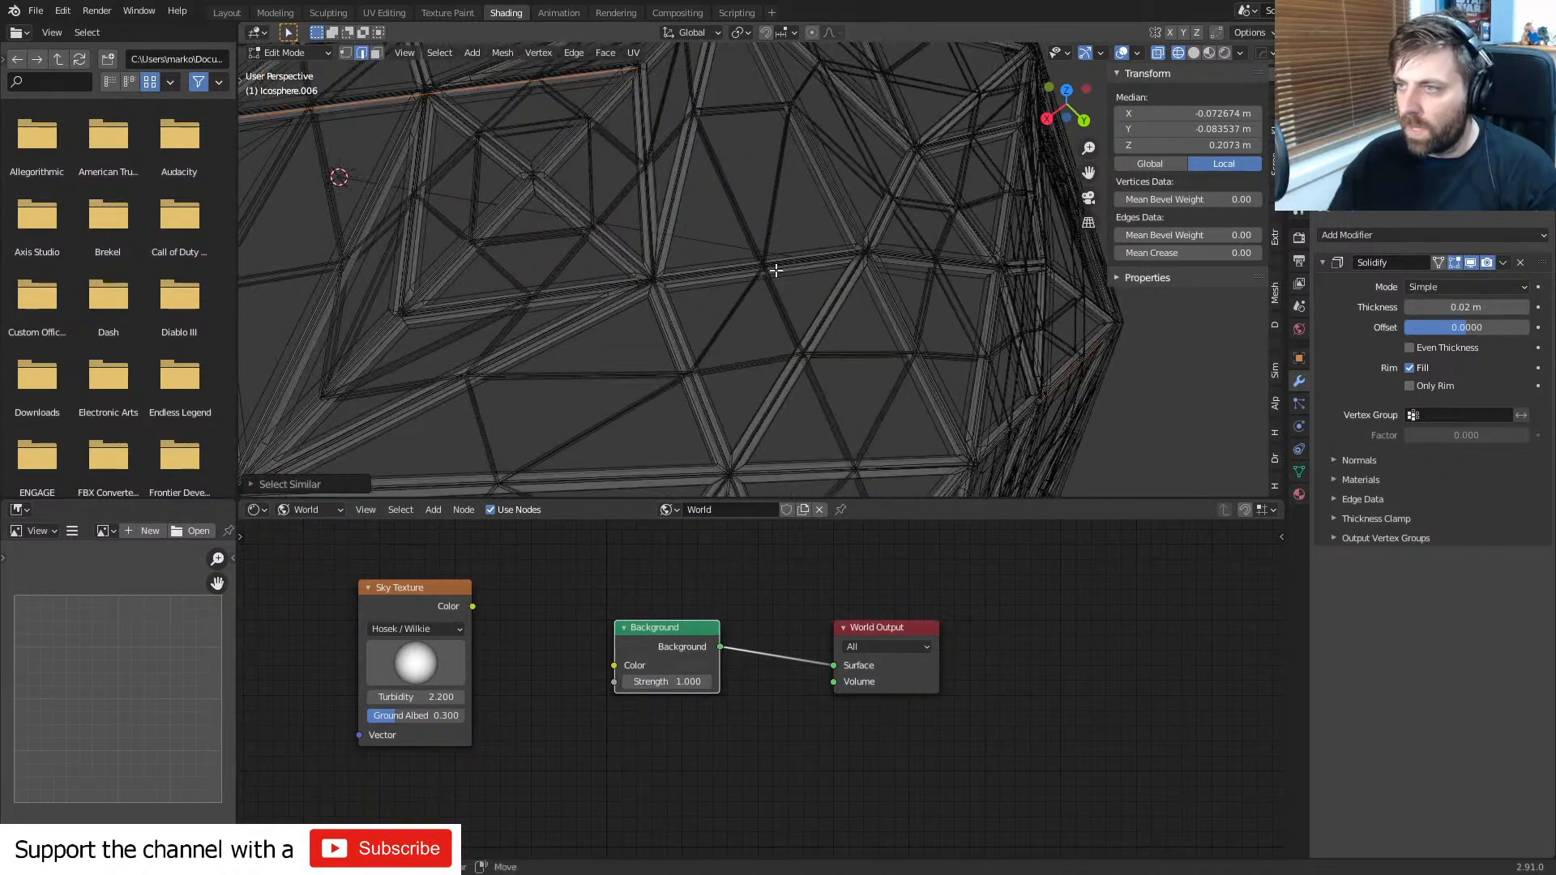
shift+click(776, 265)
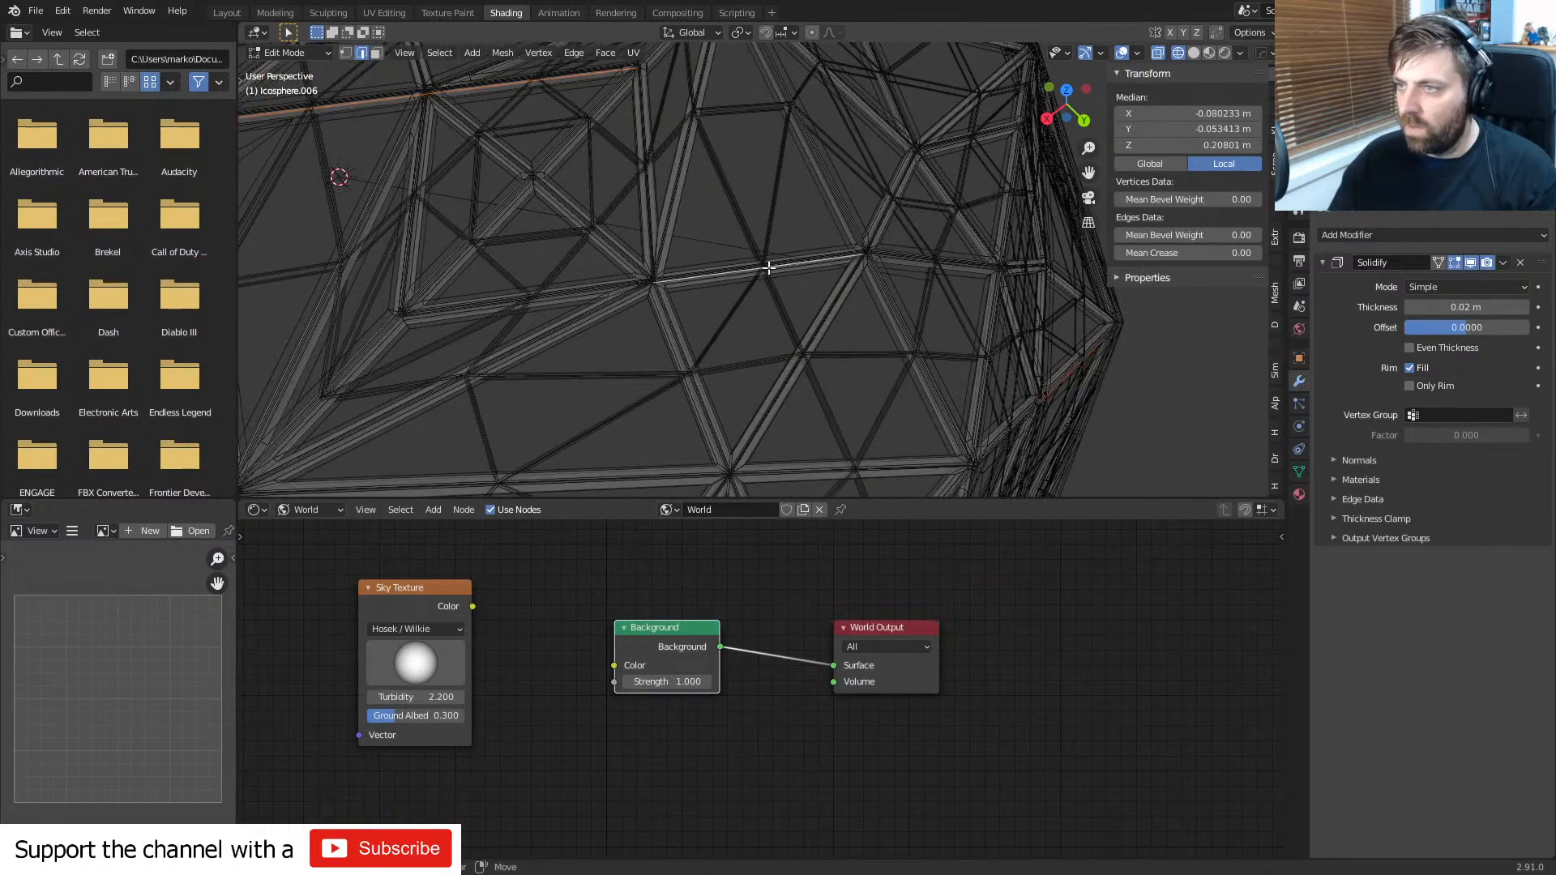
click(452, 57)
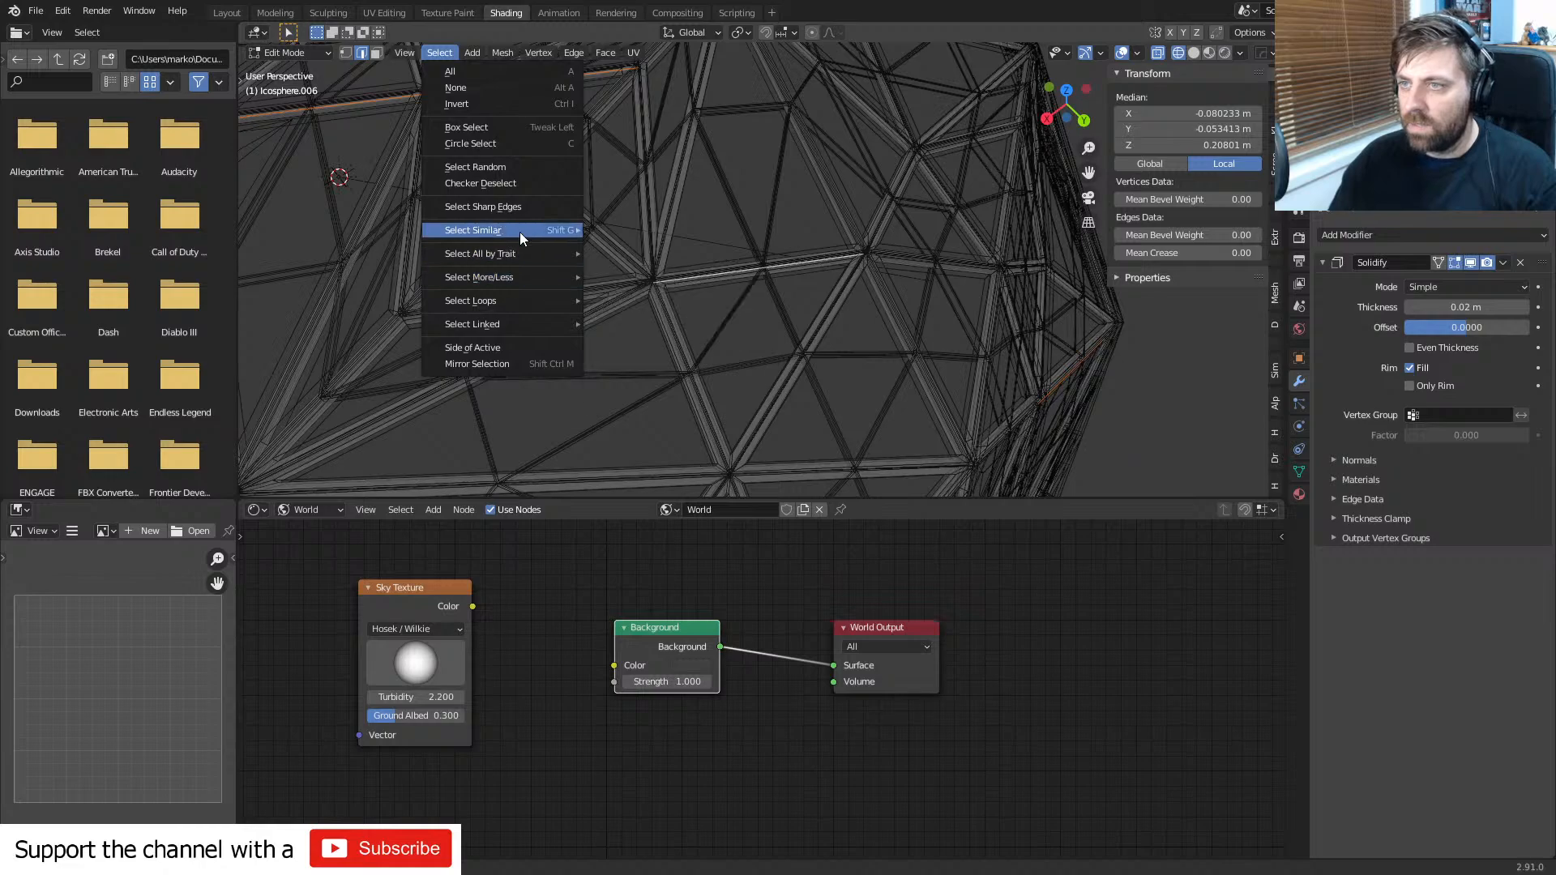
mouse_move(518, 232)
click(650, 232)
middle_drag(650, 232, 626, 306)
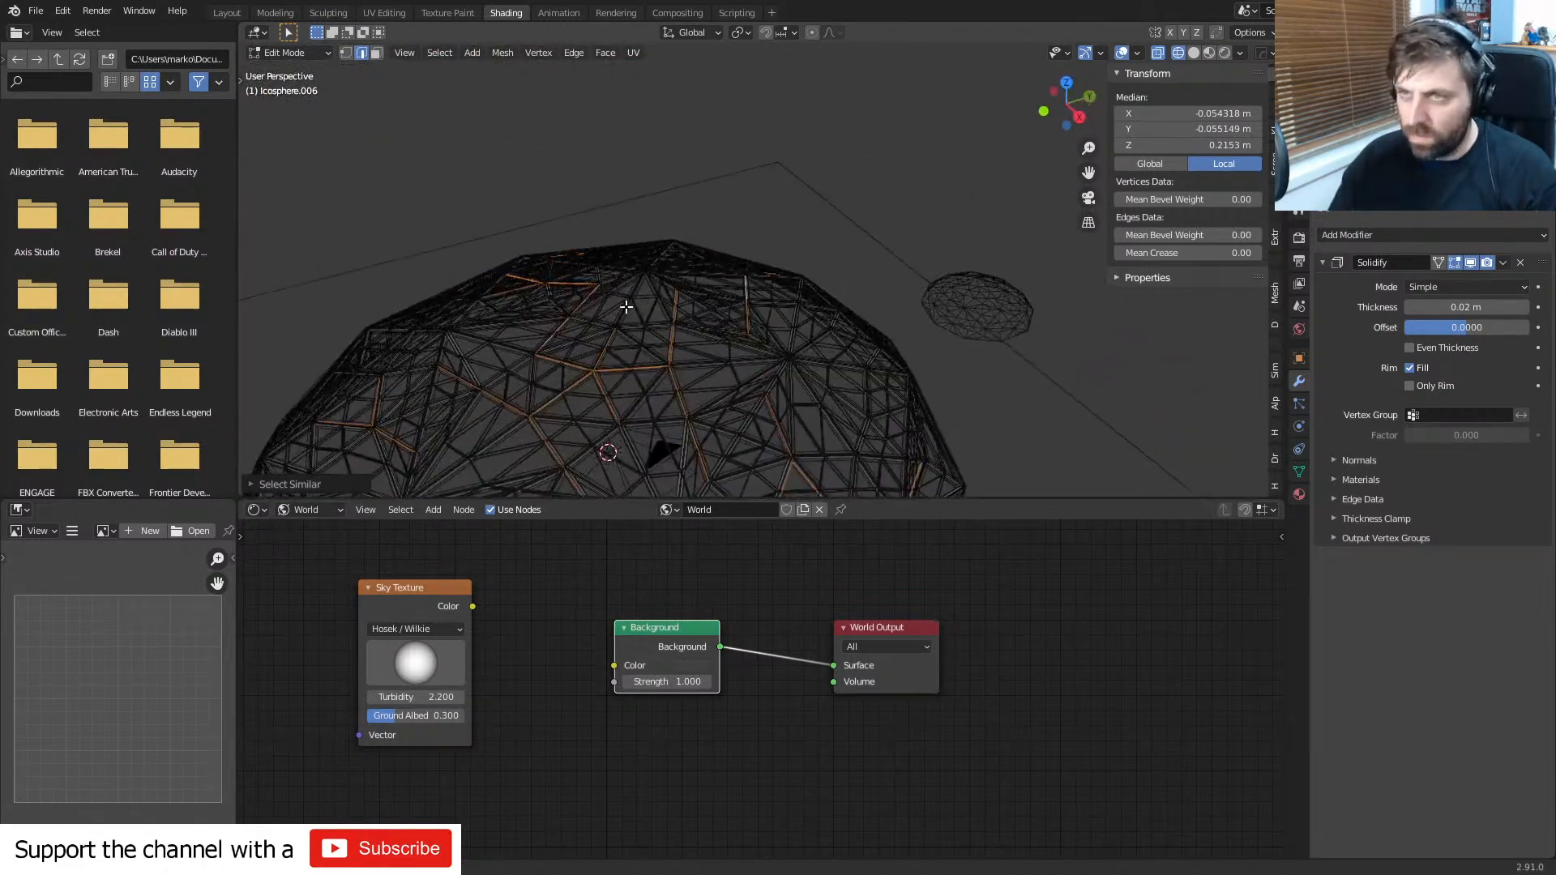
- Invert the edge selection, delete the other edges so only the chosen strut edges remain, and select them all
click(345, 53)
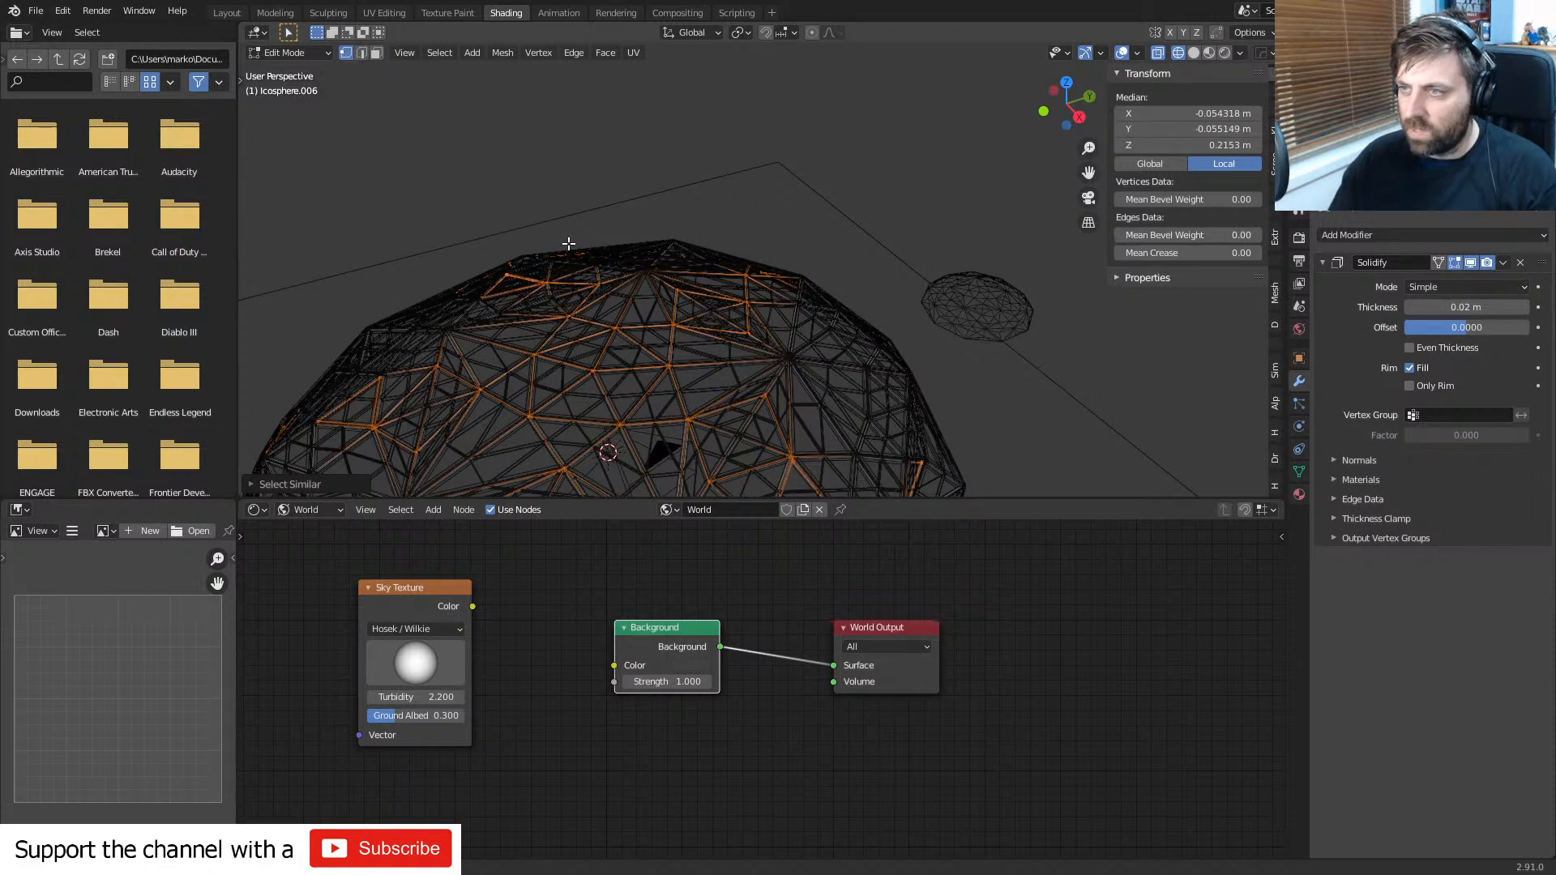
key(2)
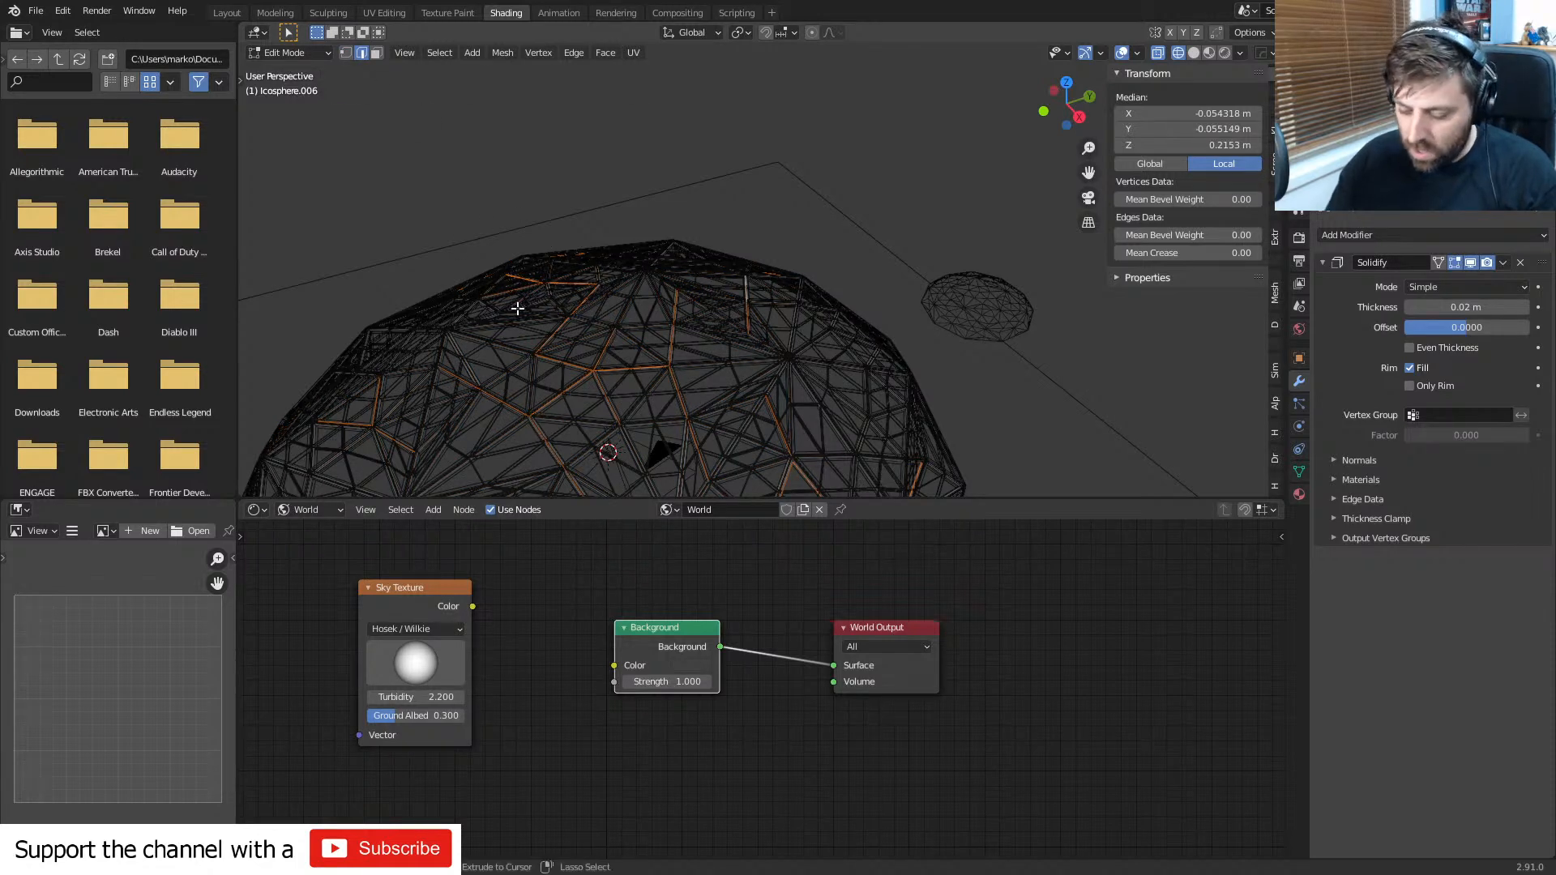
key(a)
key(x)
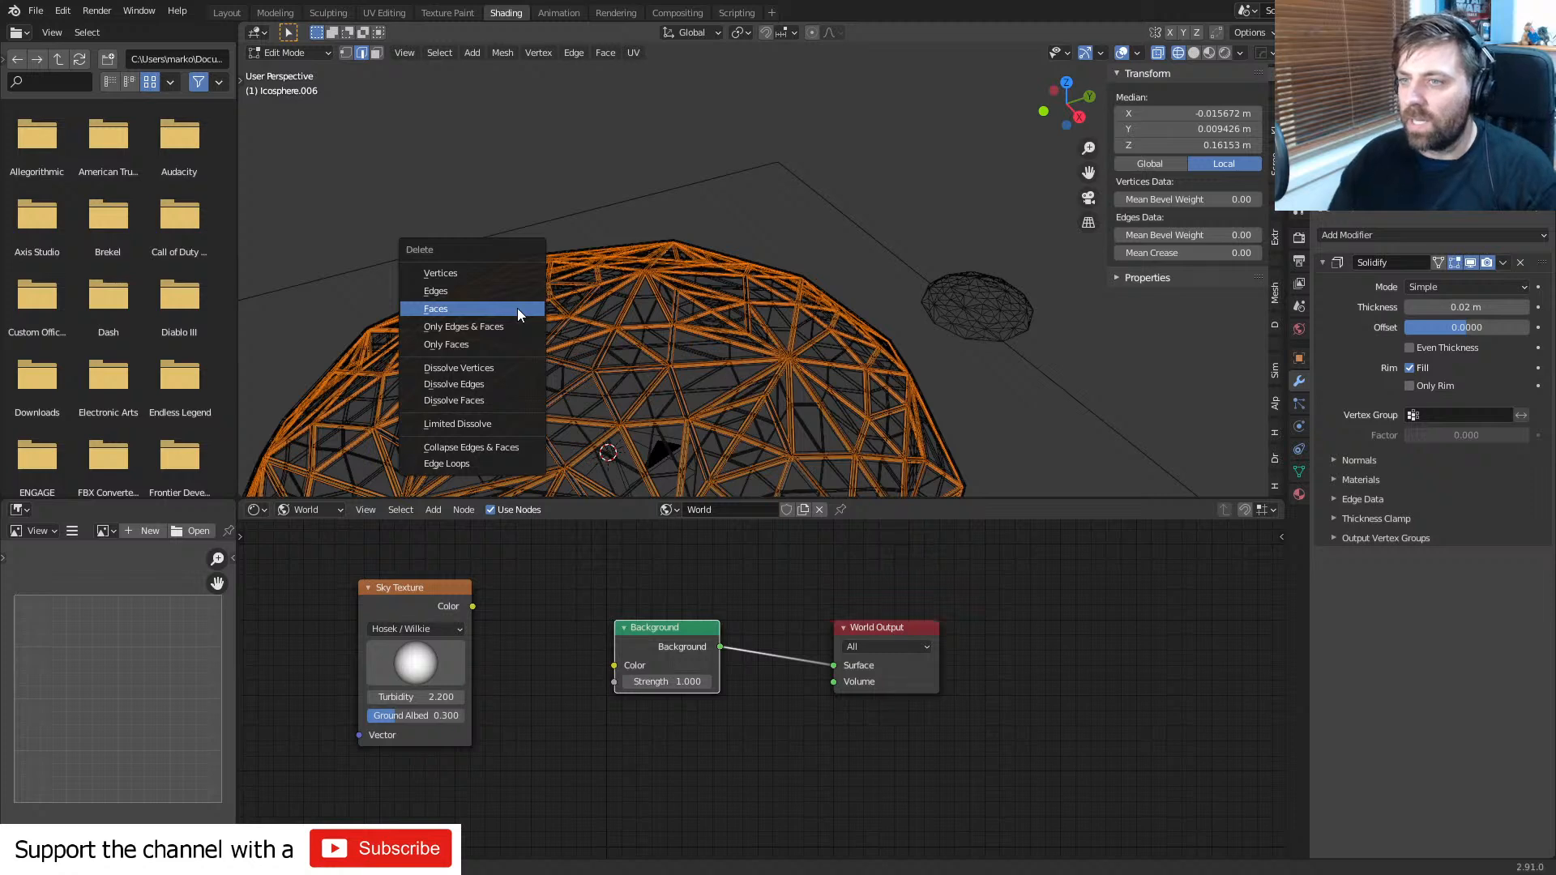
click(511, 293)
middle_drag(511, 293, 754, 341)
key(a)
- Add a Skin modifier to the remaining strut edges and display them in solid shading
click(1363, 235)
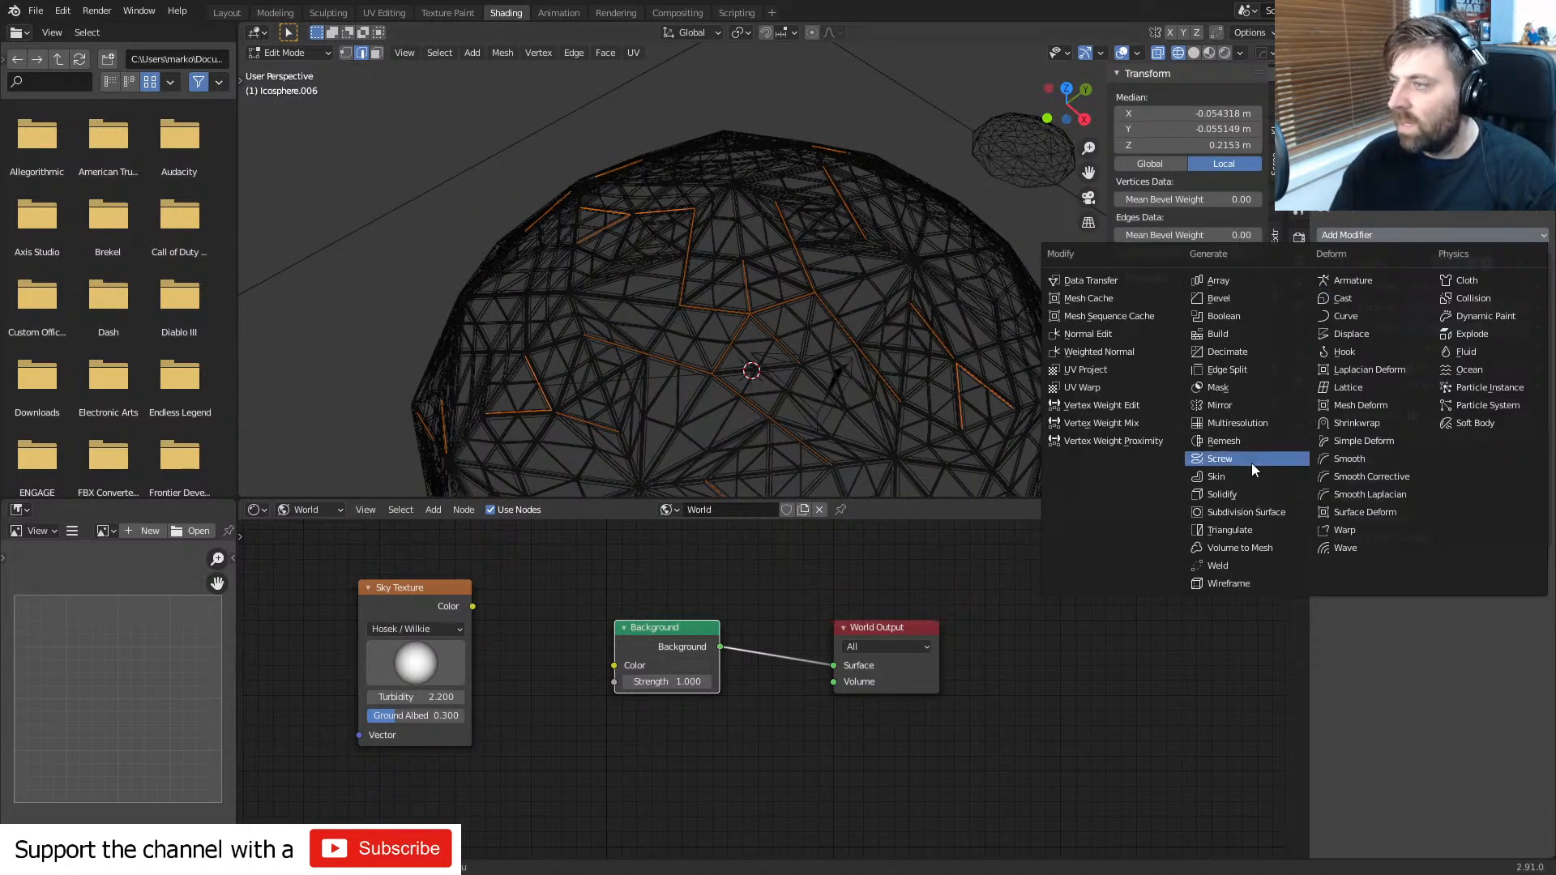
click(1255, 504)
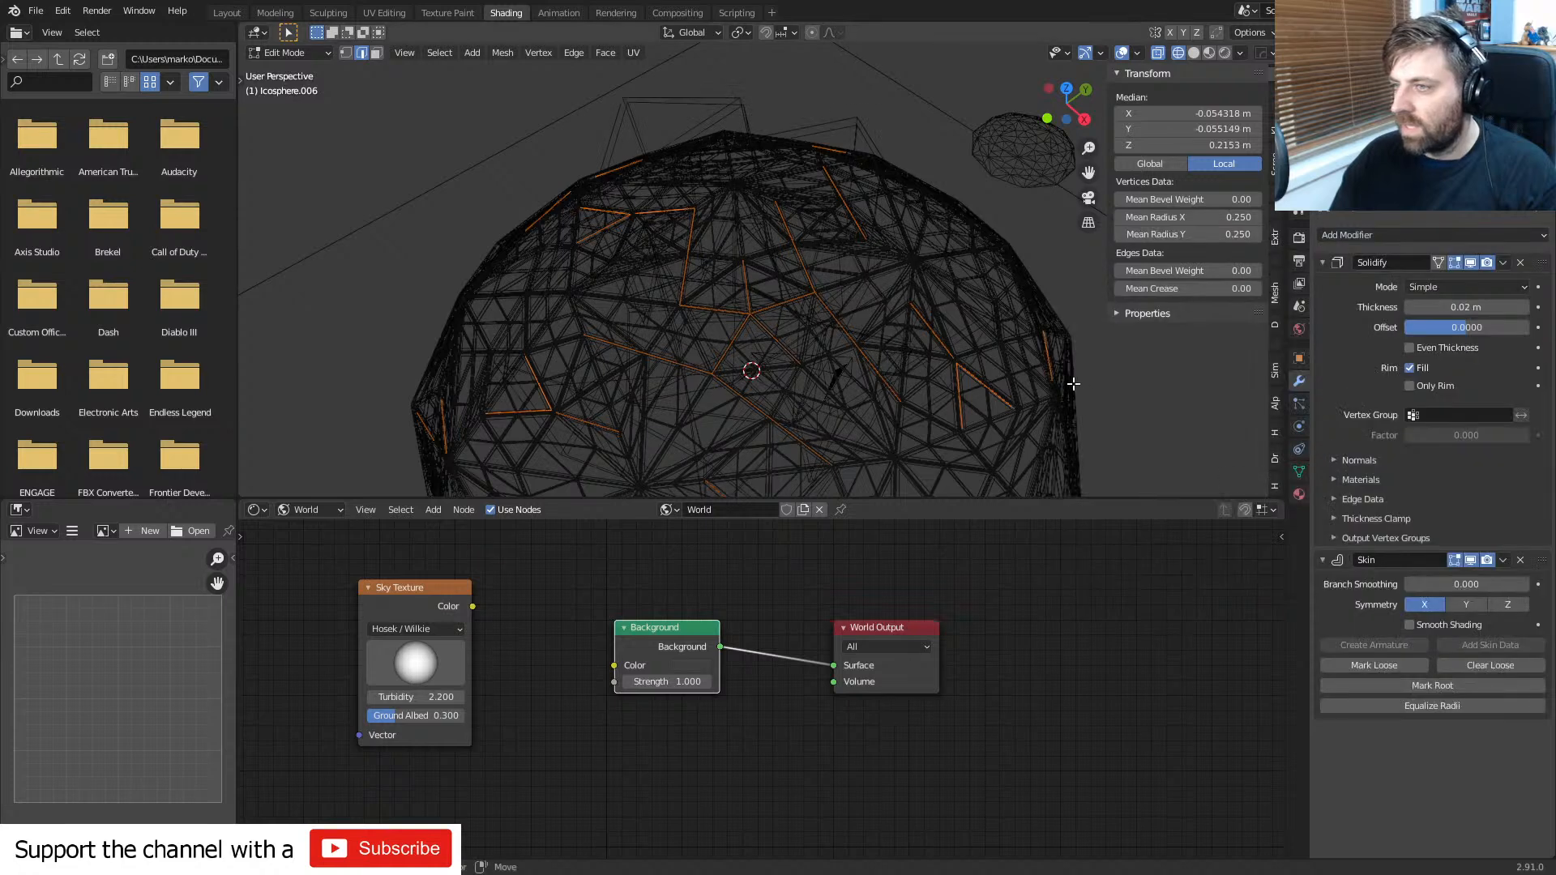
middle_drag(1078, 365, 1036, 314)
key(z)
click(739, 253)
key(z)
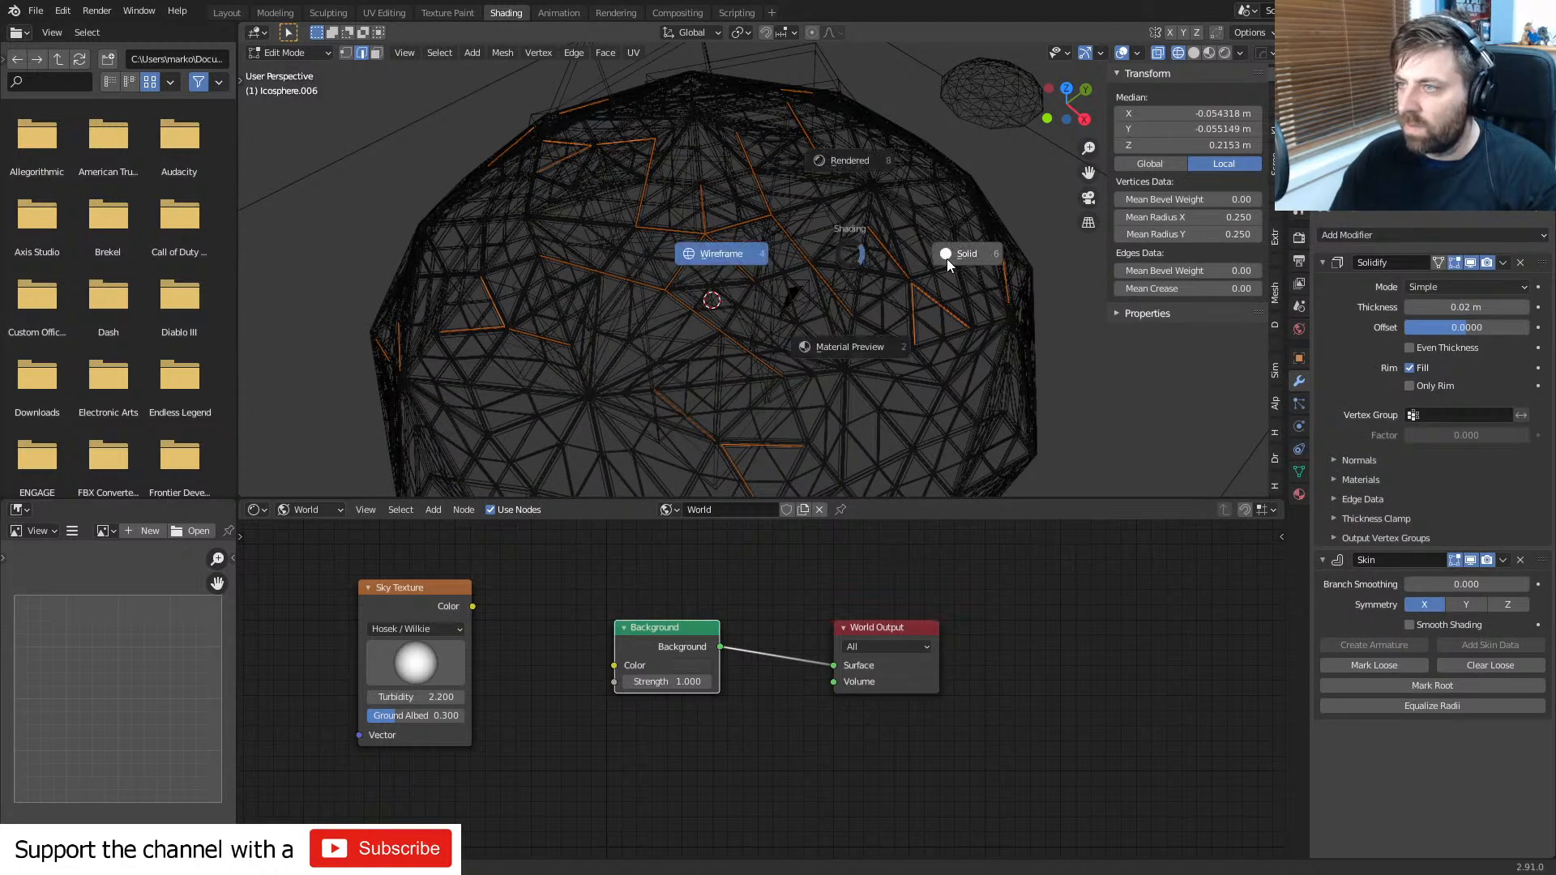
click(948, 257)
middle_drag(934, 297, 960, 294)
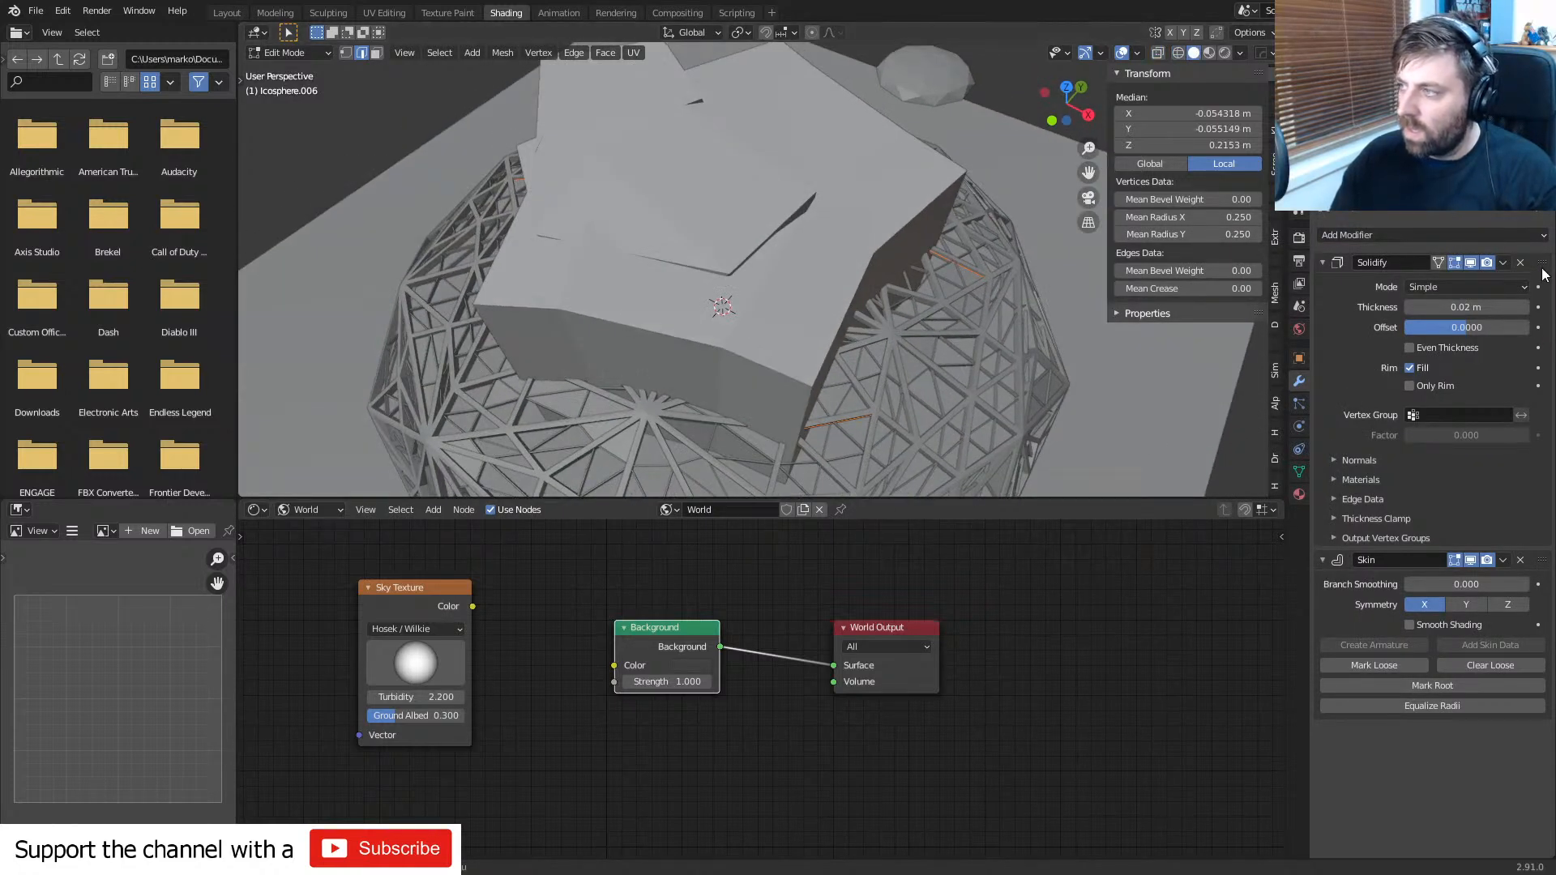
- Turn off the Solidify modifier's effect and shrink the skin radius of all selected vertices to about 0.034
drag(1491, 263, 1452, 265)
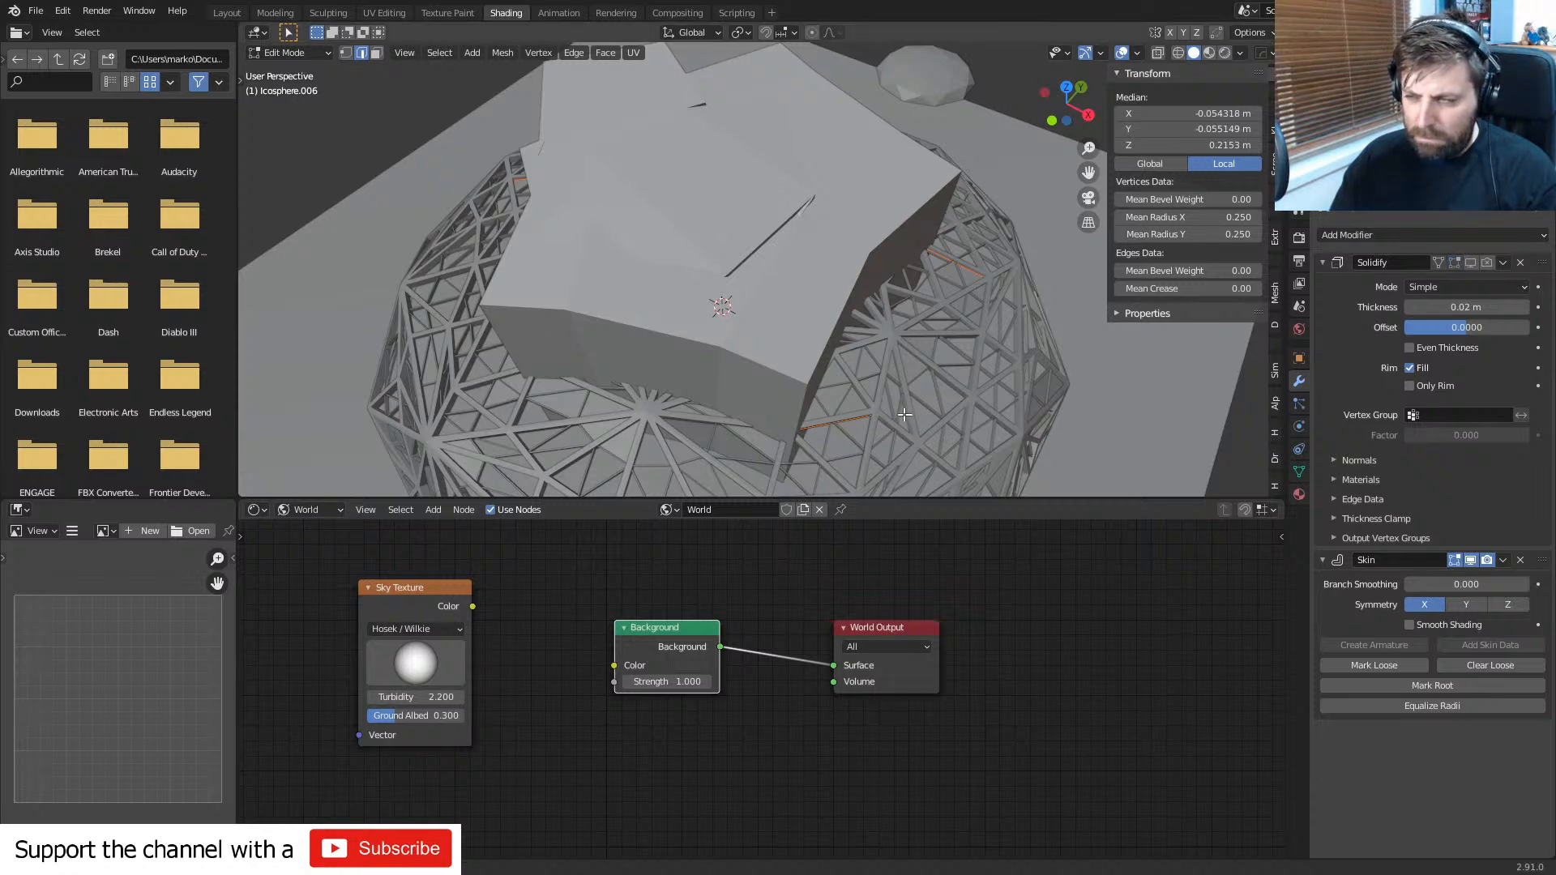
key(alt+a)
key(a)
key(s)
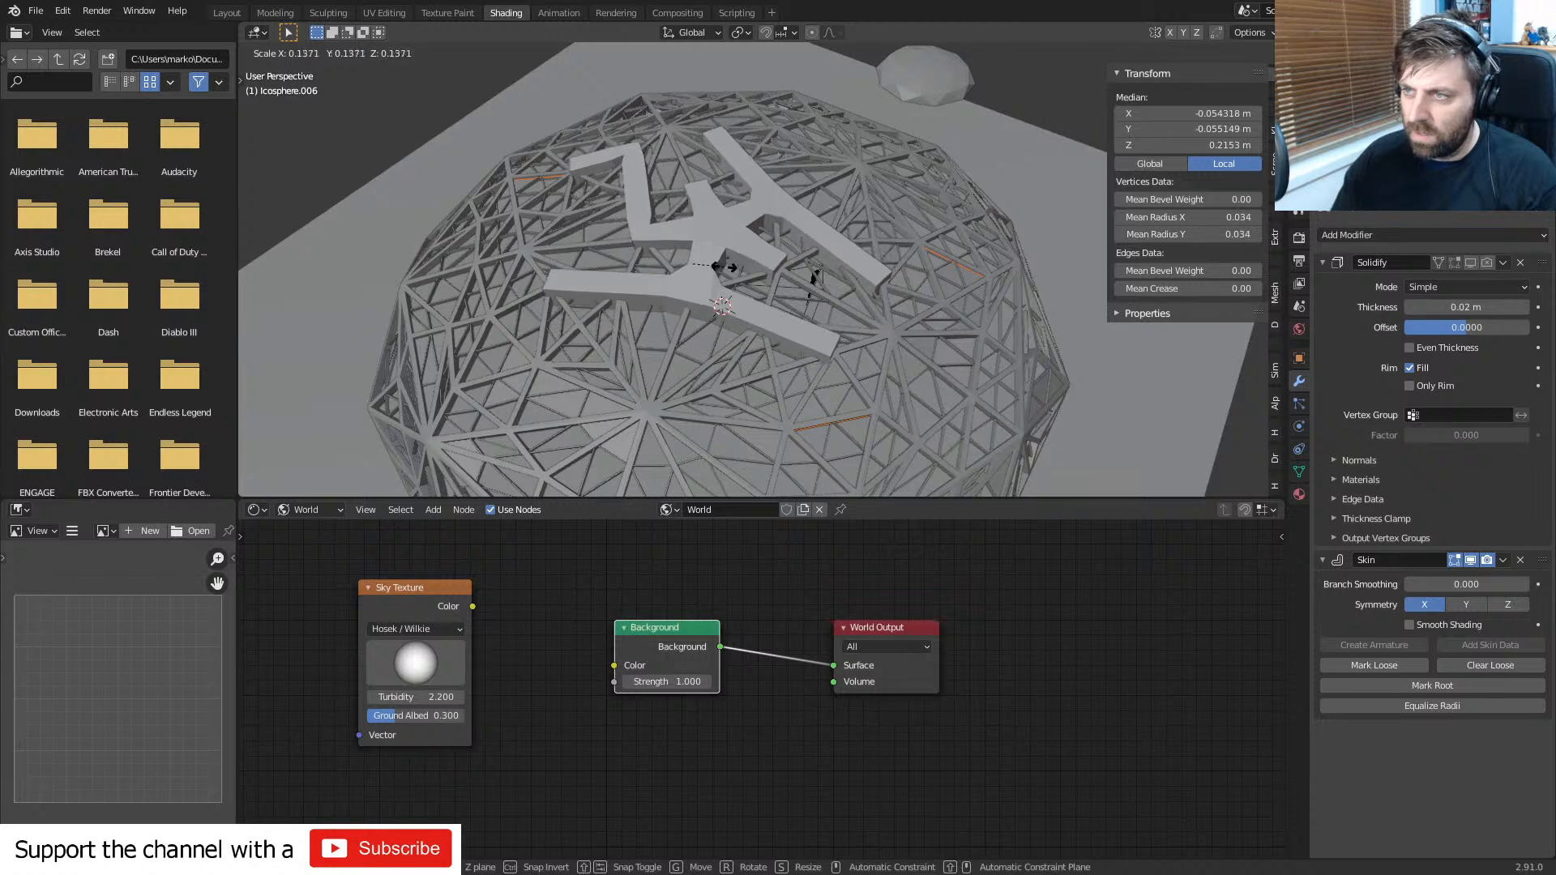
click(722, 267)
key(ctrl+a)
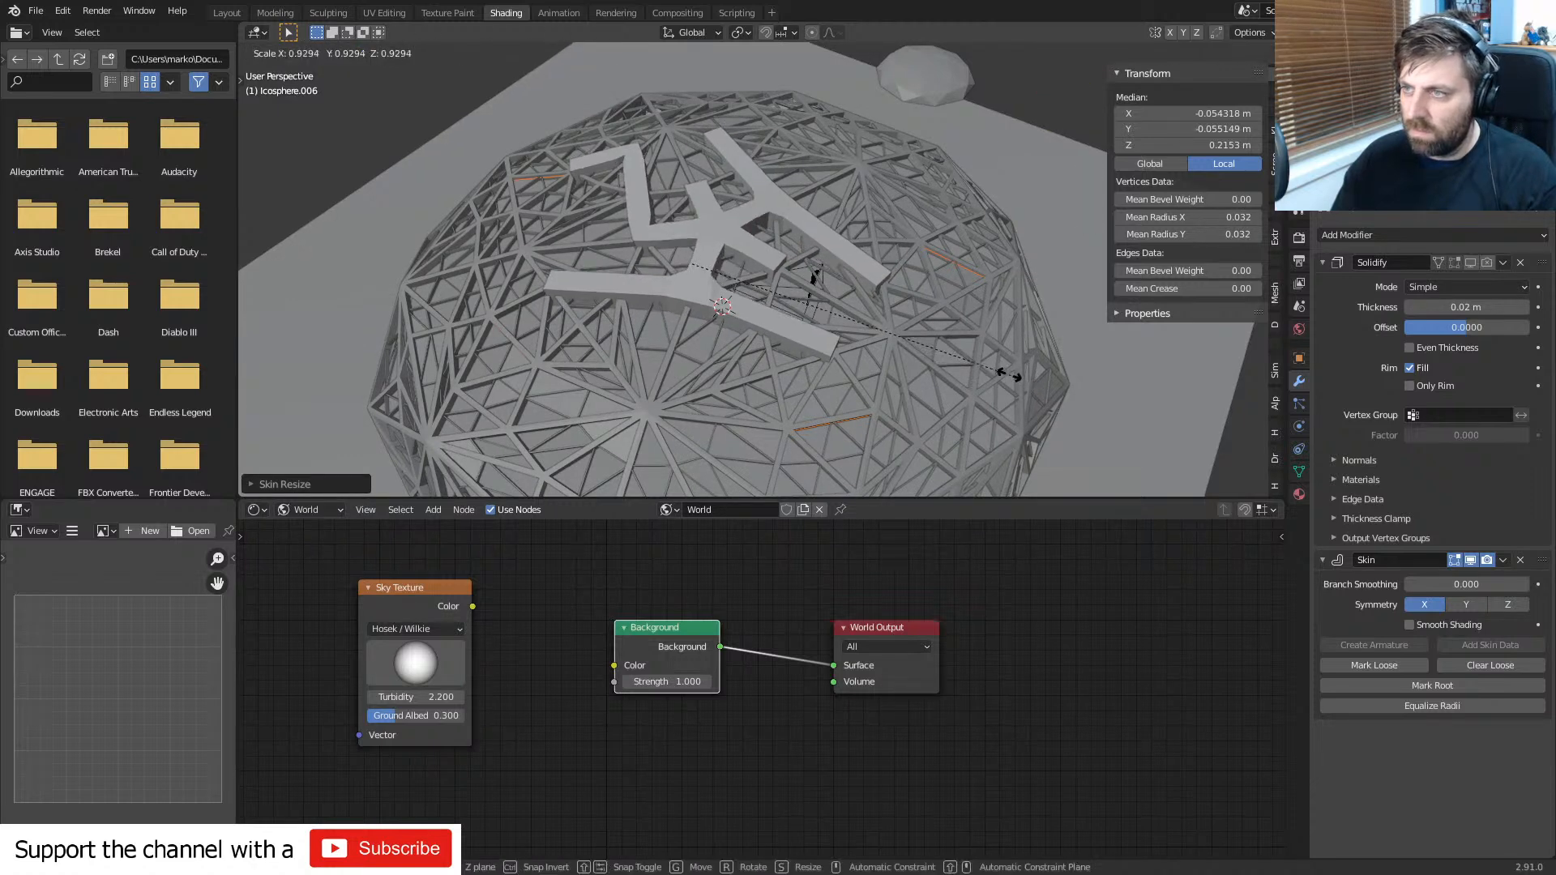
key(Escape)
- Examine the skinned strut edges in wireframe, comparing their appearance in Edit Mode and Object Mode
scroll(845, 315, up, 6)
scroll(846, 315, down, 5)
mouse_move(845, 315)
middle_down()
mouse_move(851, 290)
mouse_move(879, 285)
mouse_move(953, 326)
middle_up()
key(z)
click(856, 323)
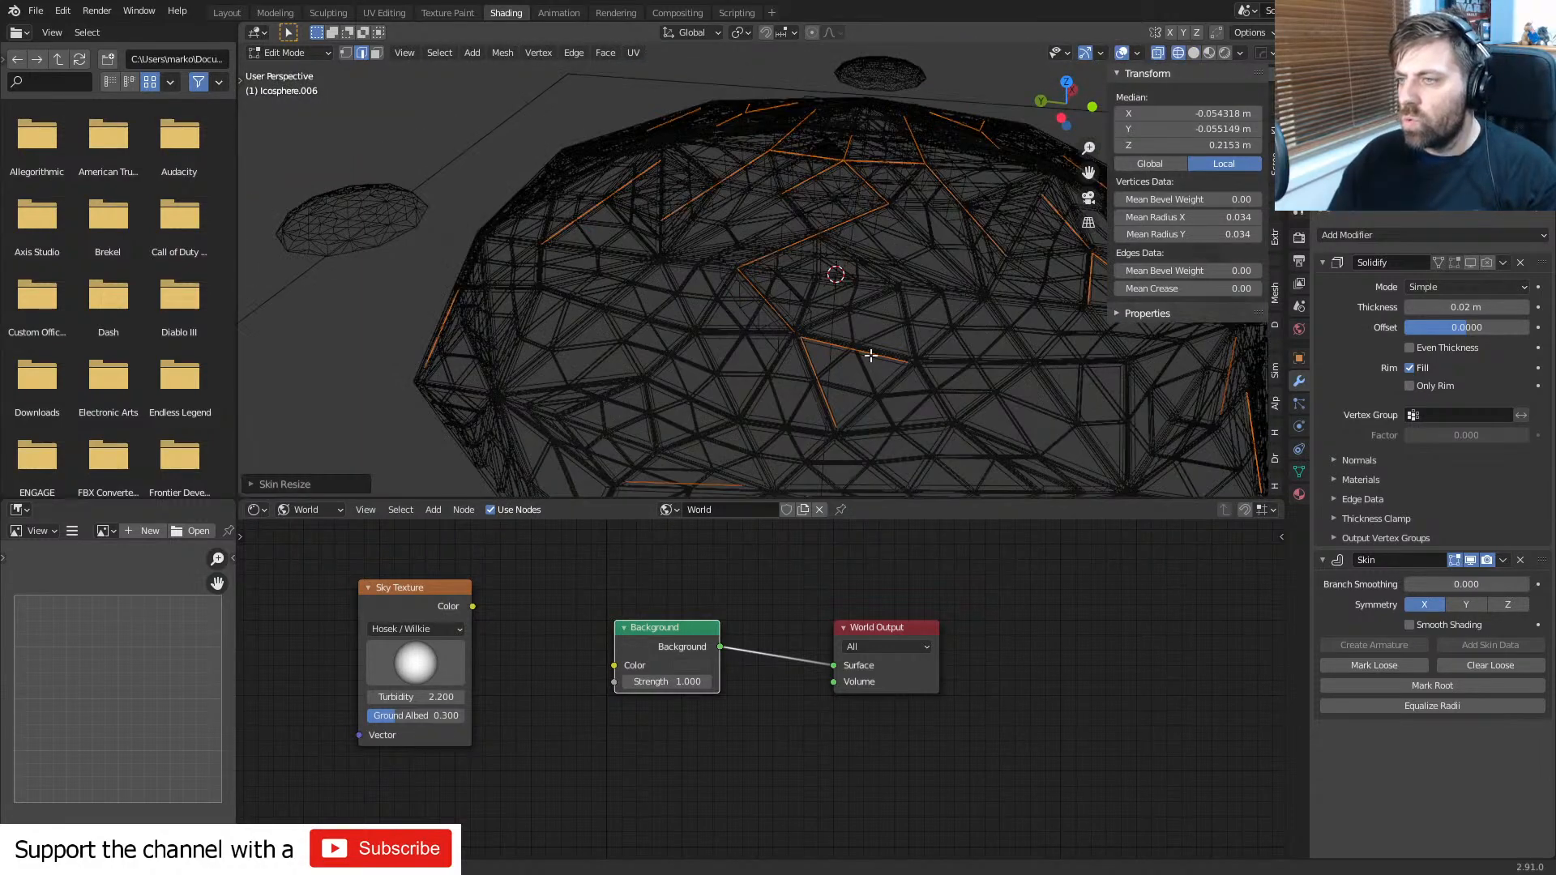
scroll(881, 336, down, 4)
key(Tab)
scroll(809, 363, up, 3)
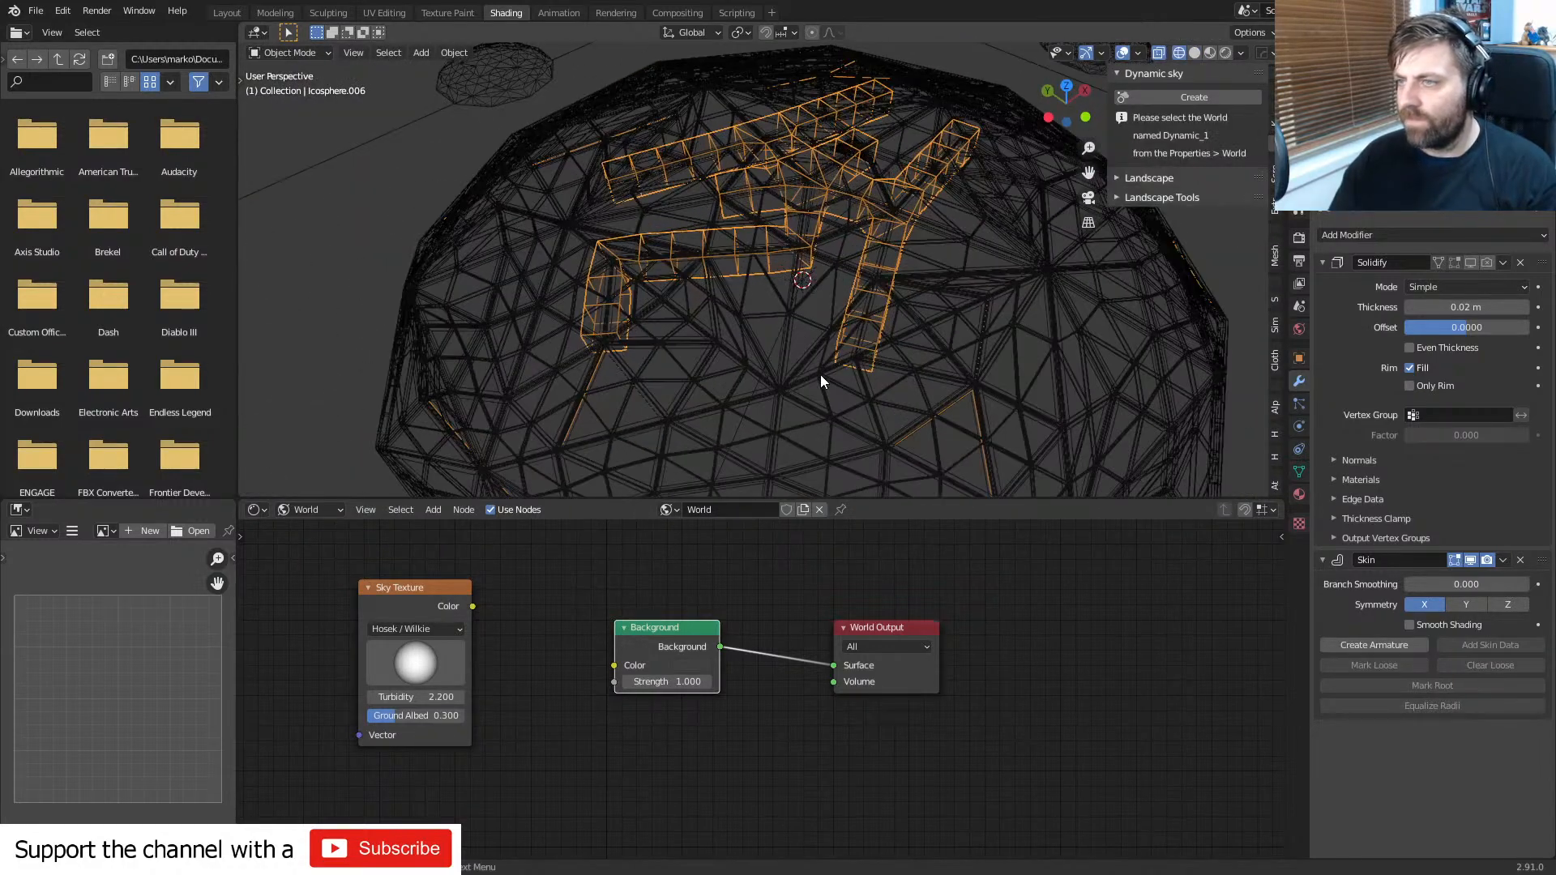
scroll(820, 377, down, 3)
key(Tab)
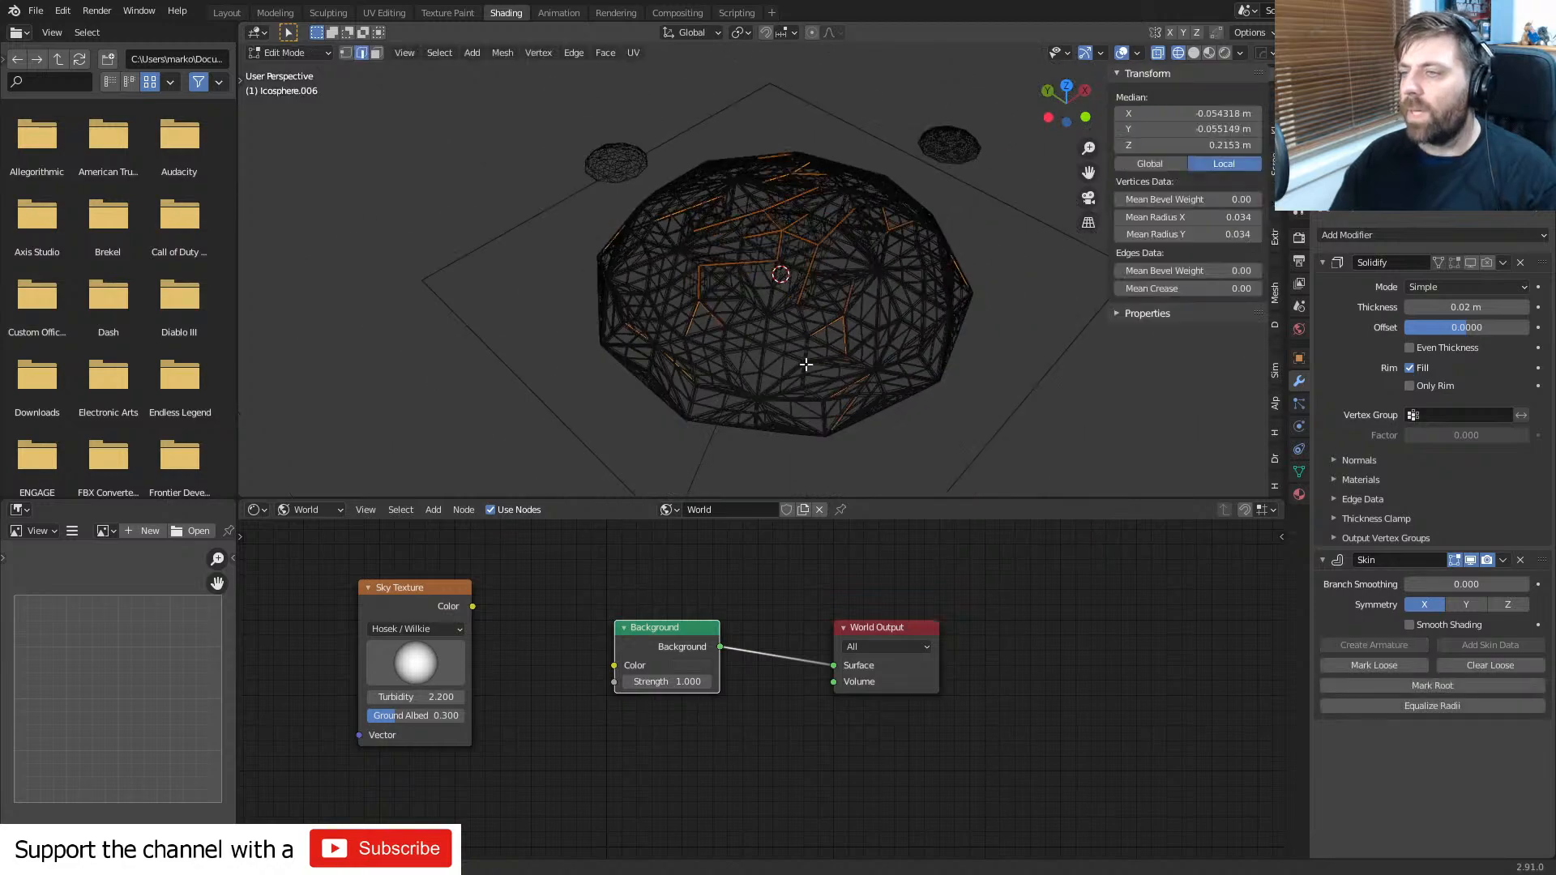
middle_drag(807, 364, 768, 291)
key(Tab)
key(Tab)
scroll(769, 292, up, 6)
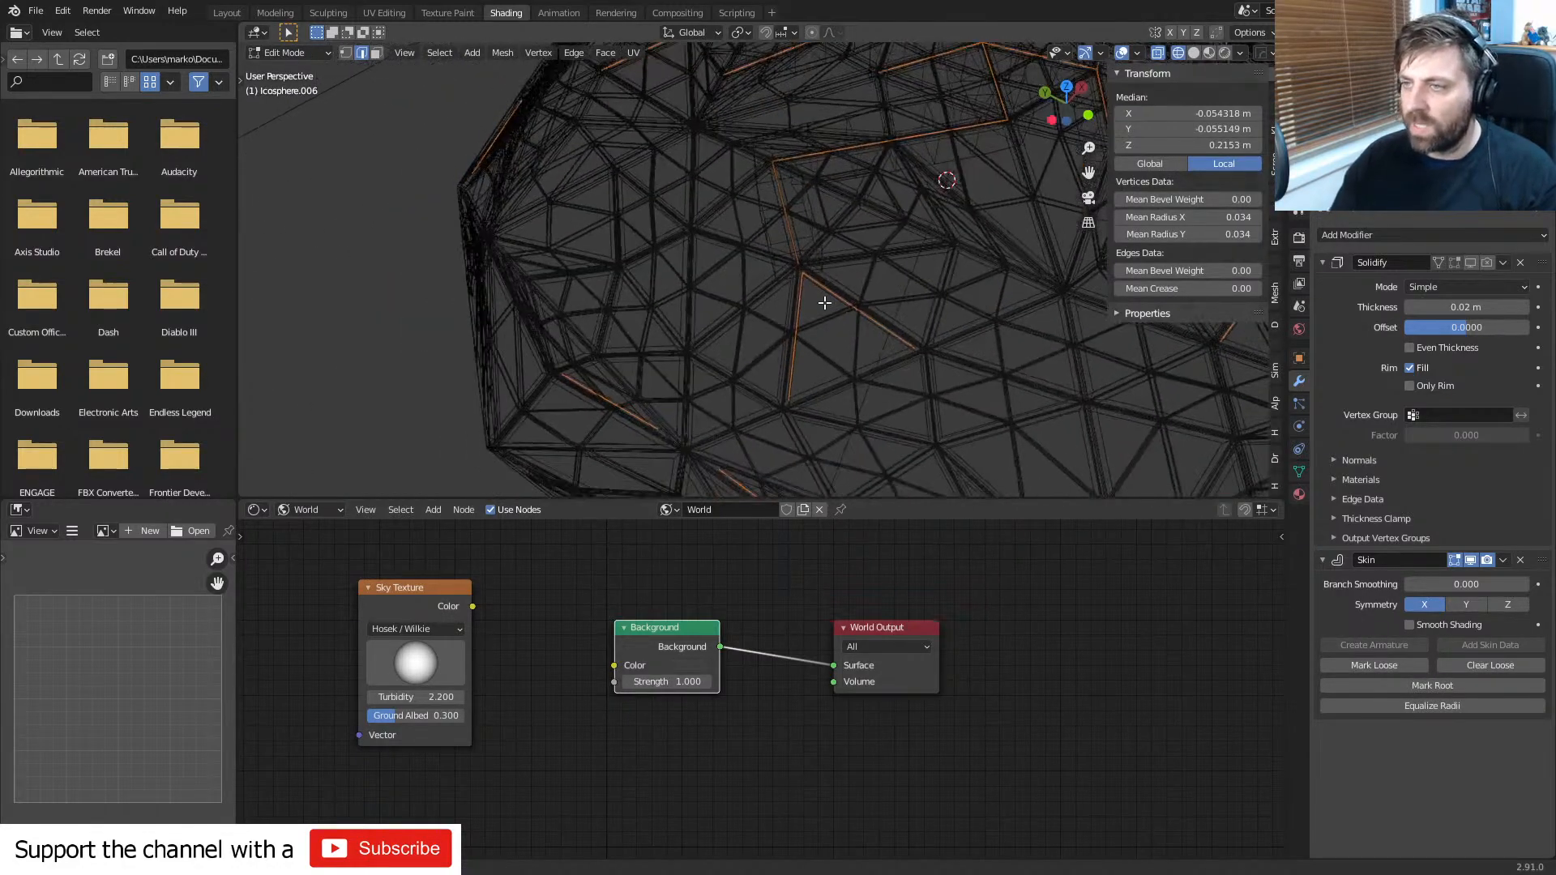
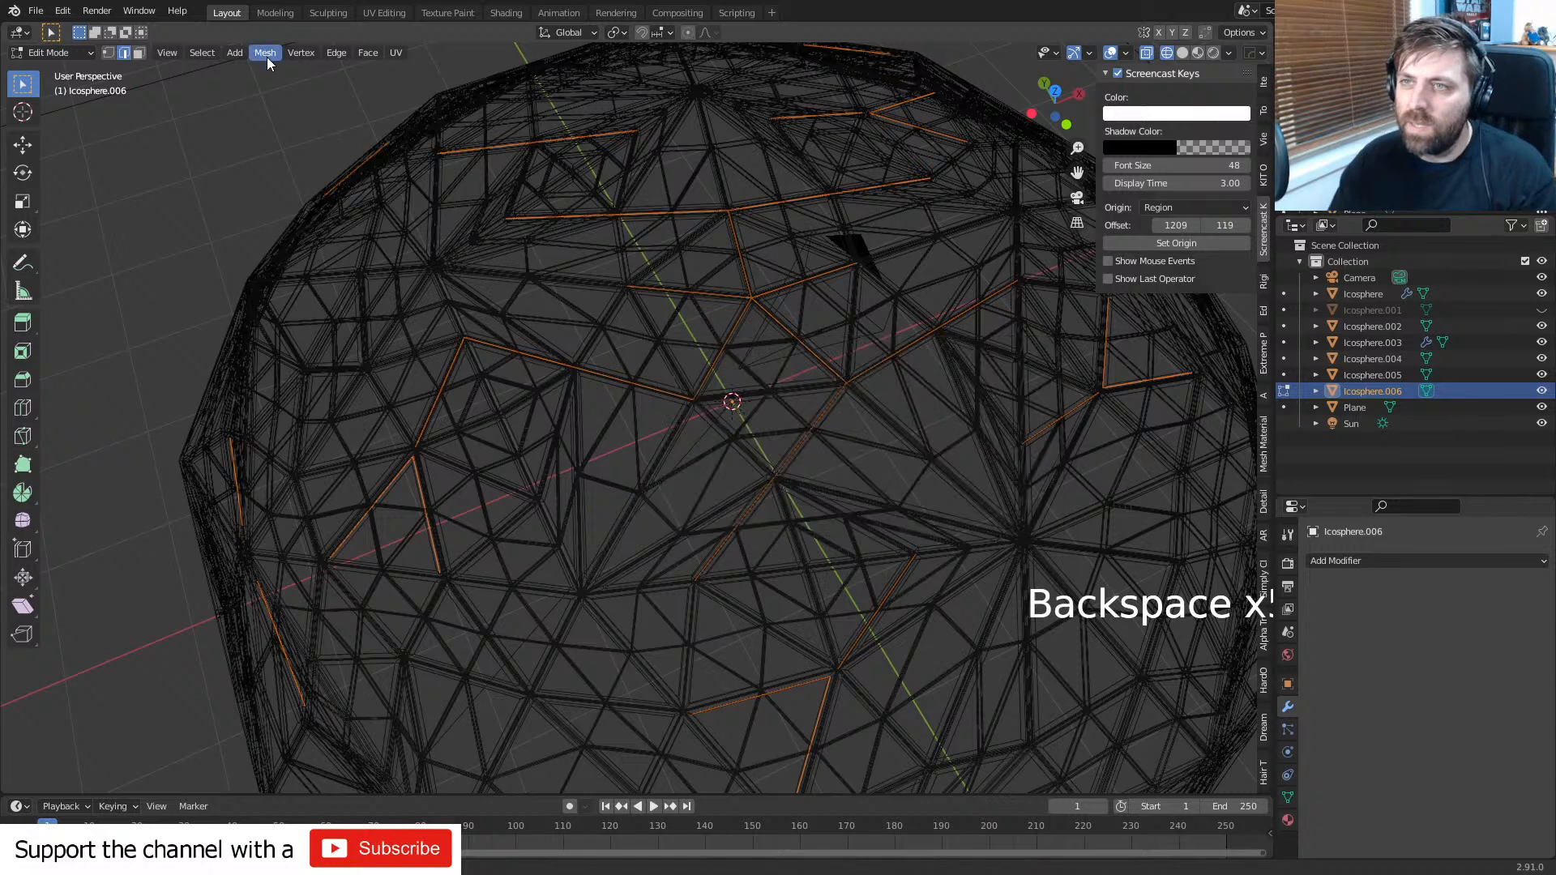
- Look through the mesh operations and change the transform pivot point for the selected strut edges
click(267, 53)
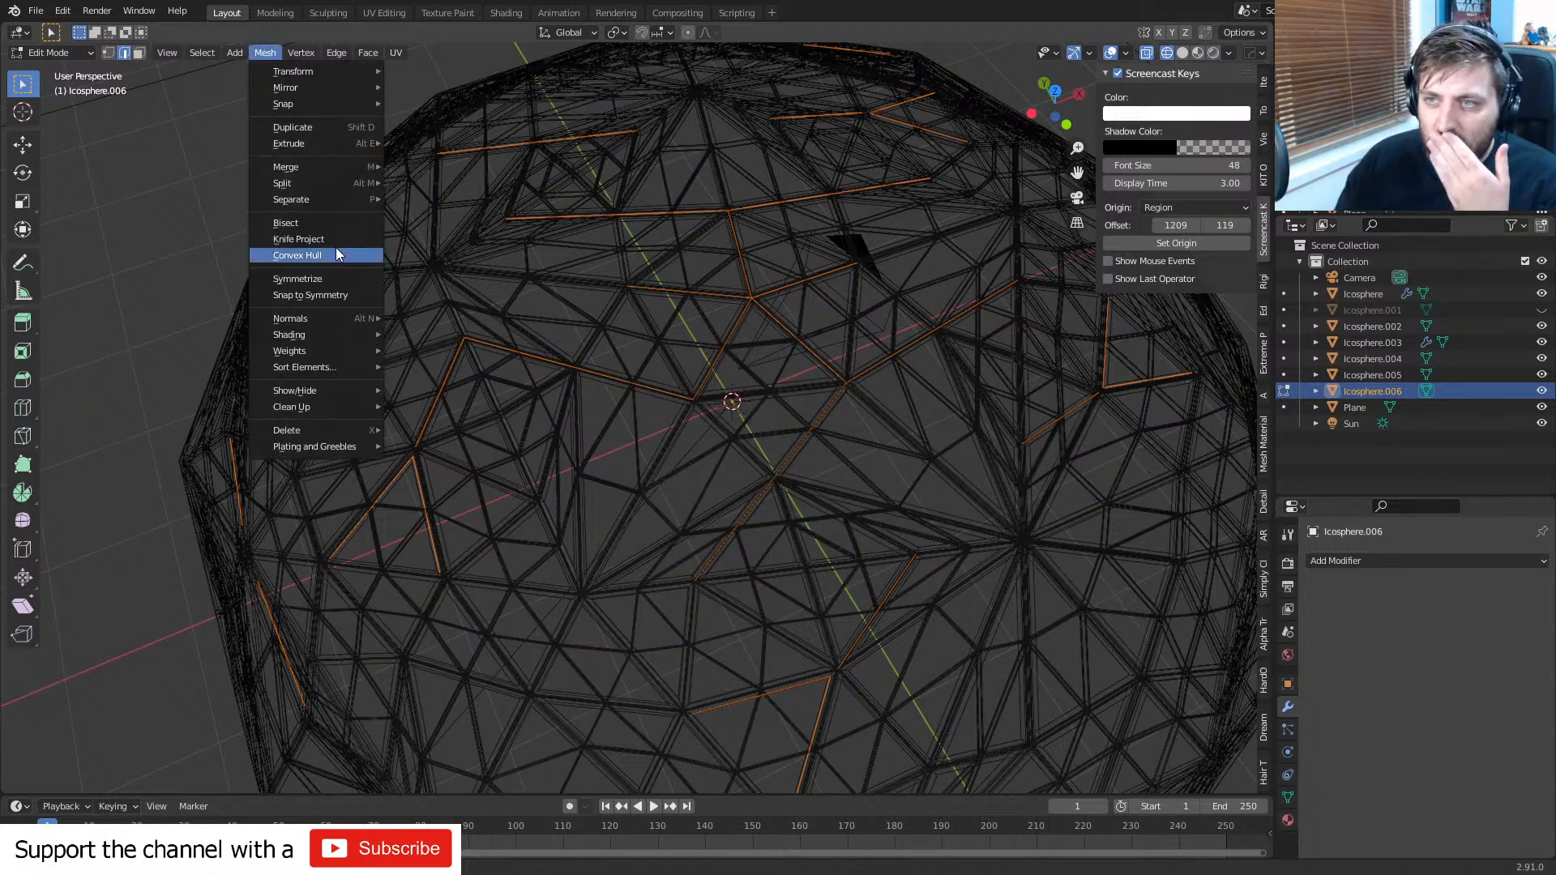
mouse_move(336, 71)
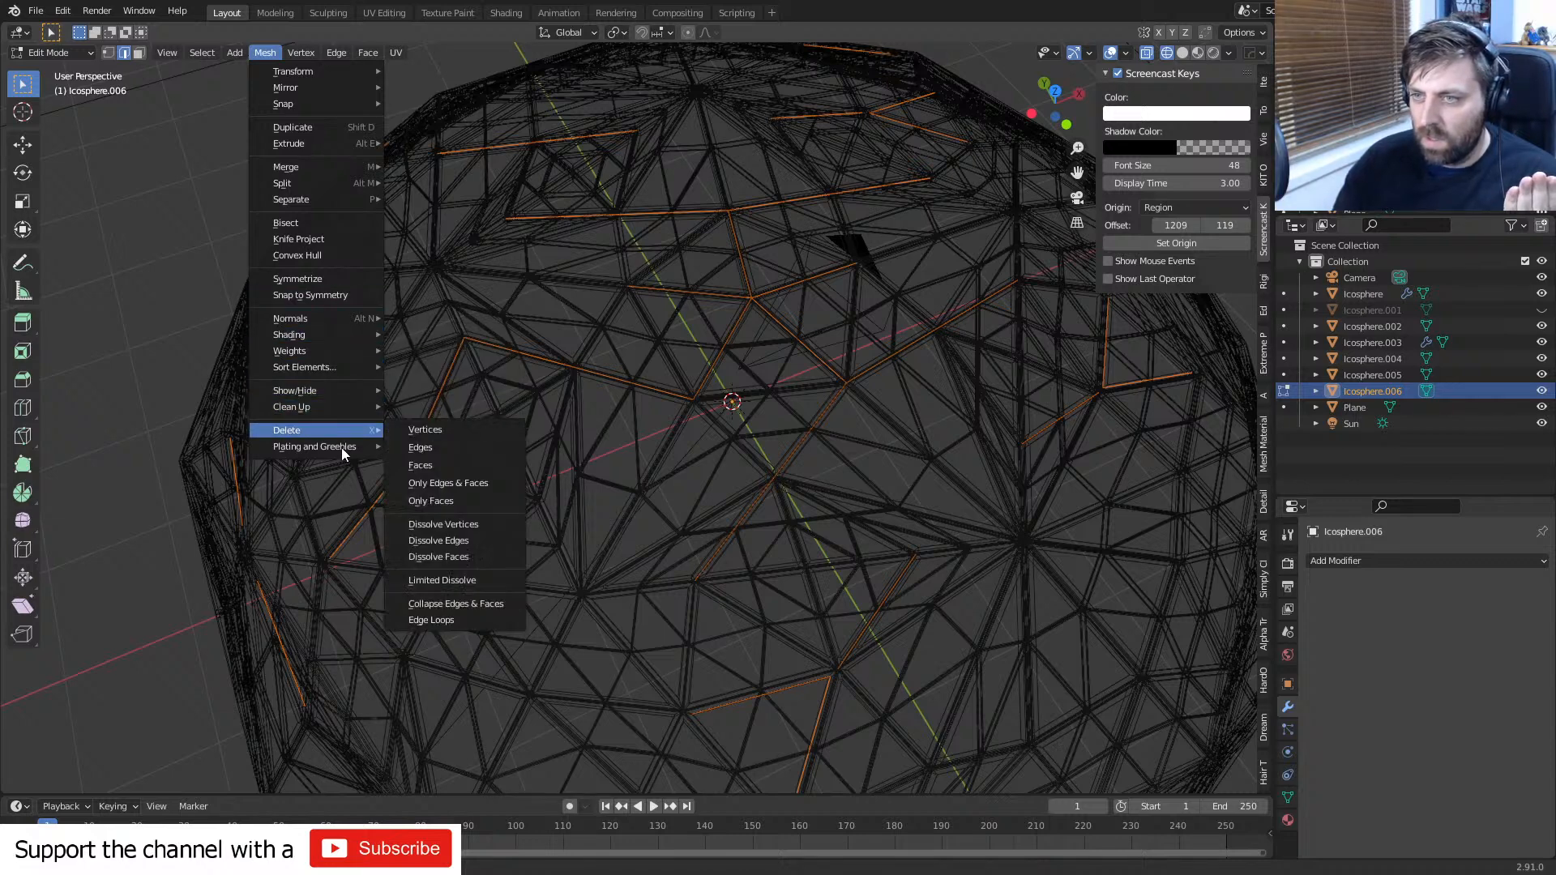
mouse_move(337, 412)
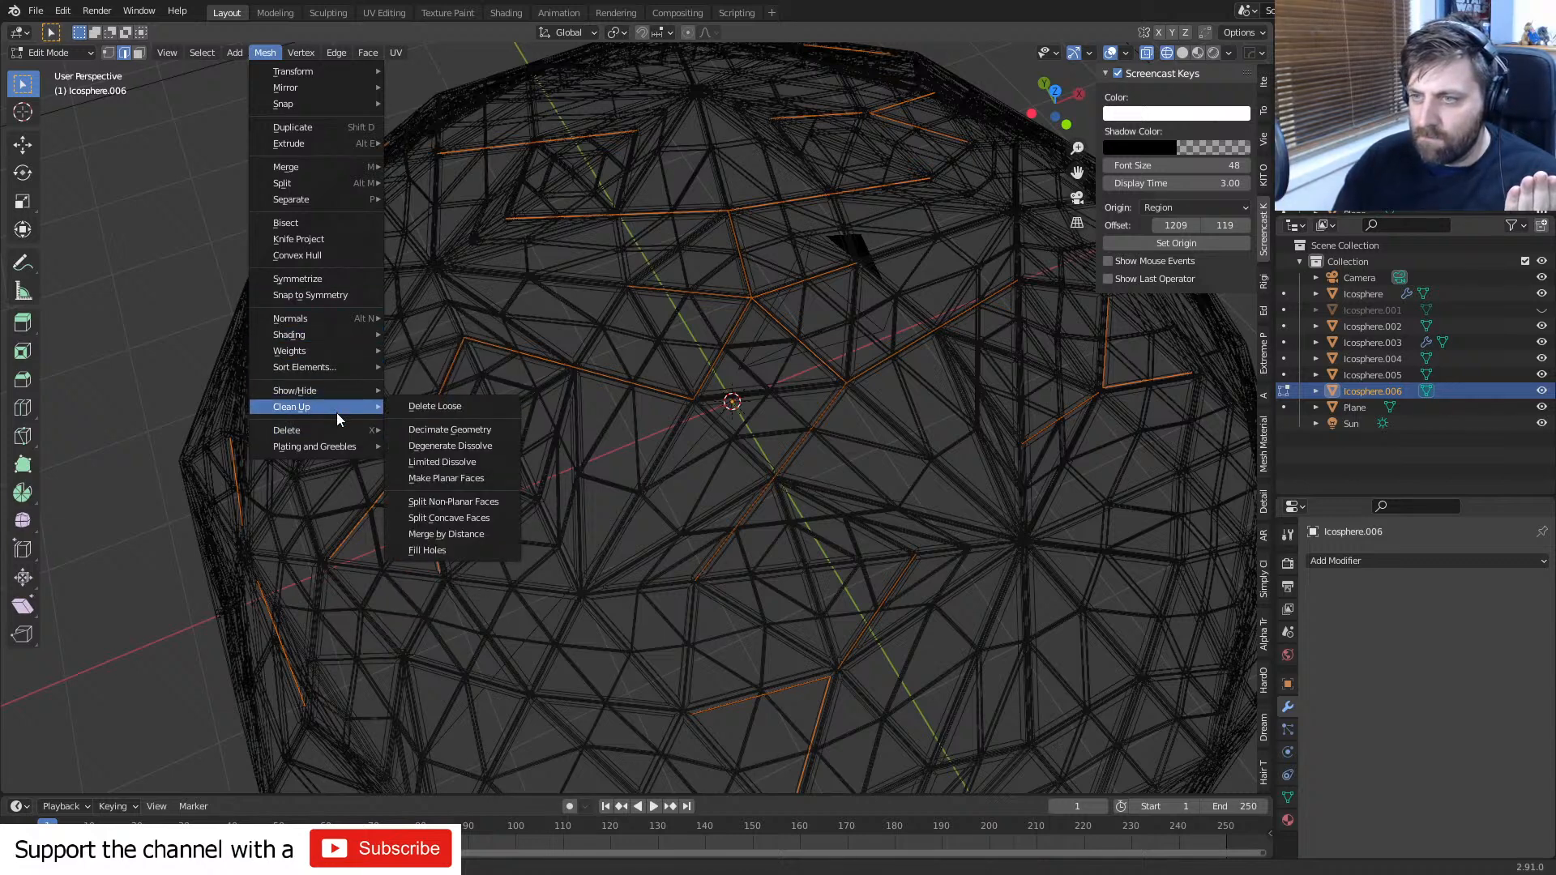
mouse_move(337, 364)
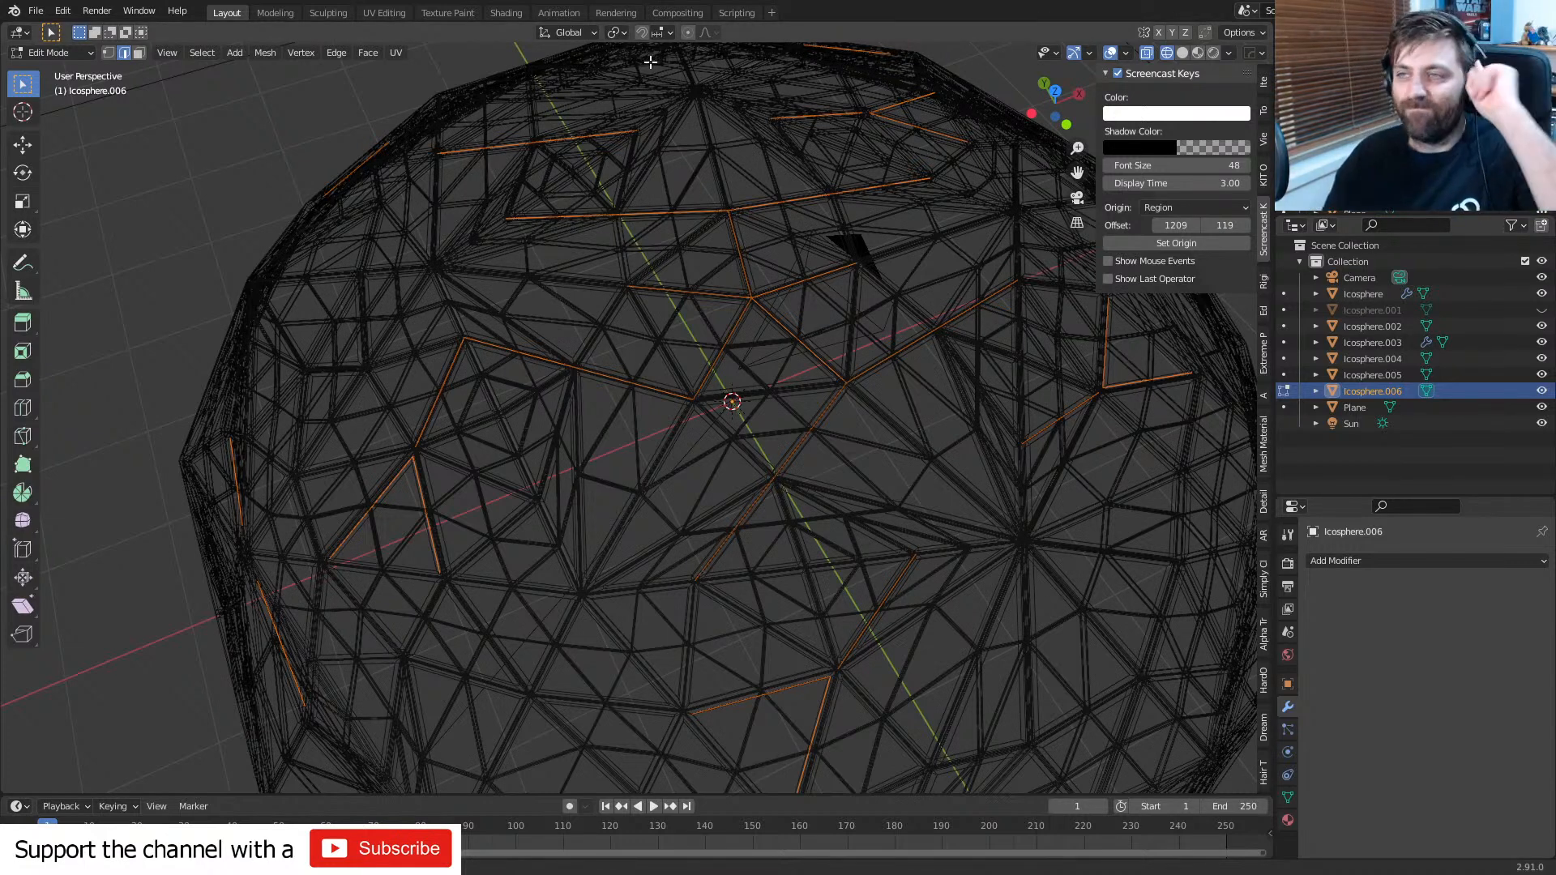
click(615, 32)
click(644, 69)
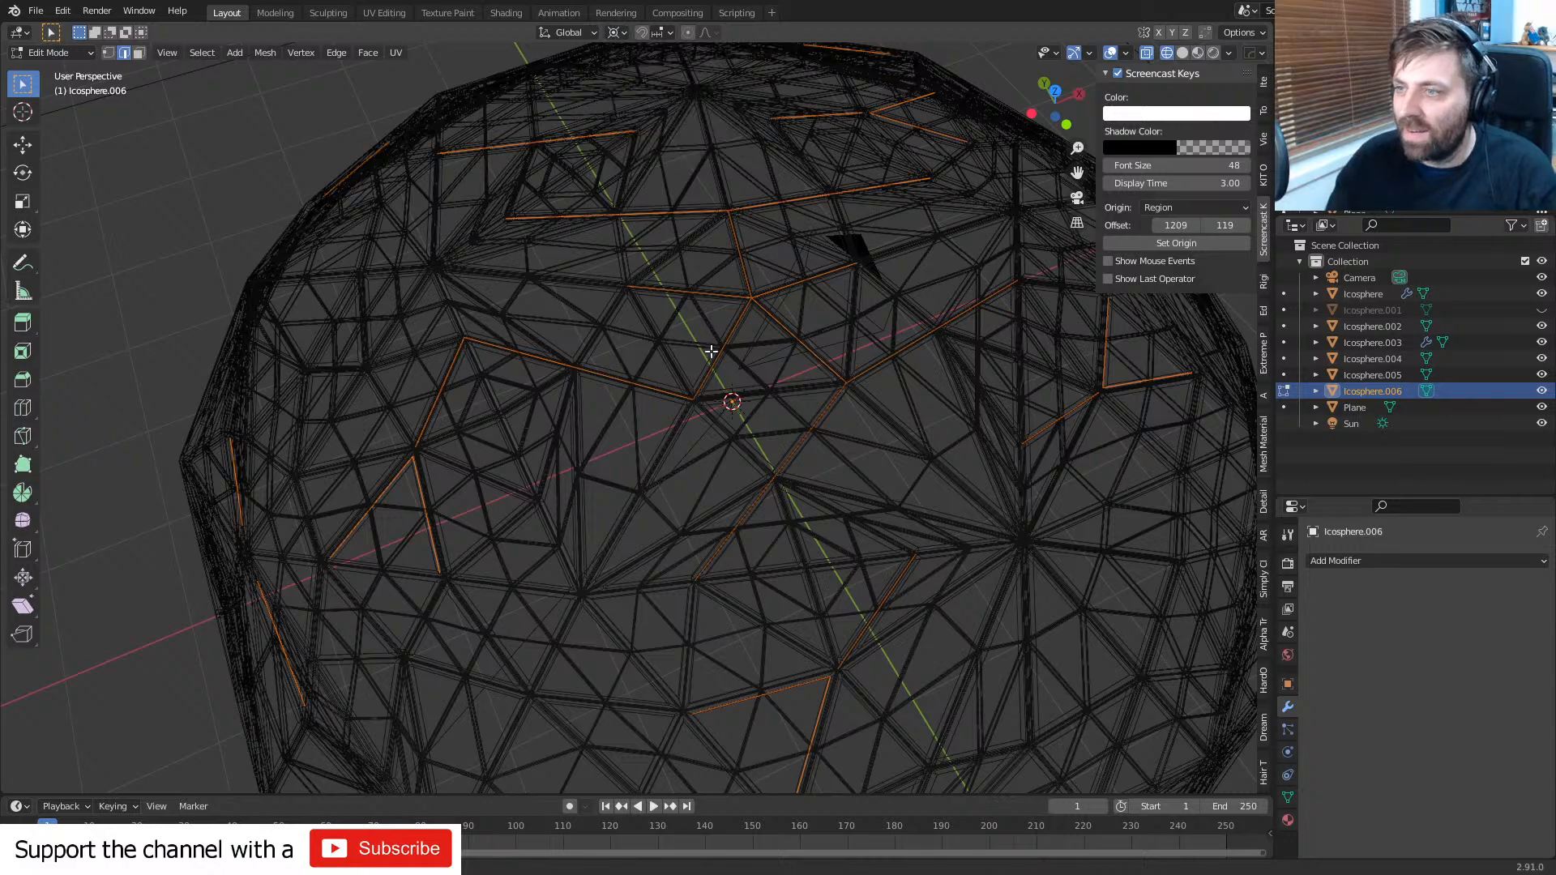
- Extrude the selected strut edges in place, leaving the new geometry at zero offset
middle_drag(712, 351, 742, 349)
scroll(742, 349, up, 3)
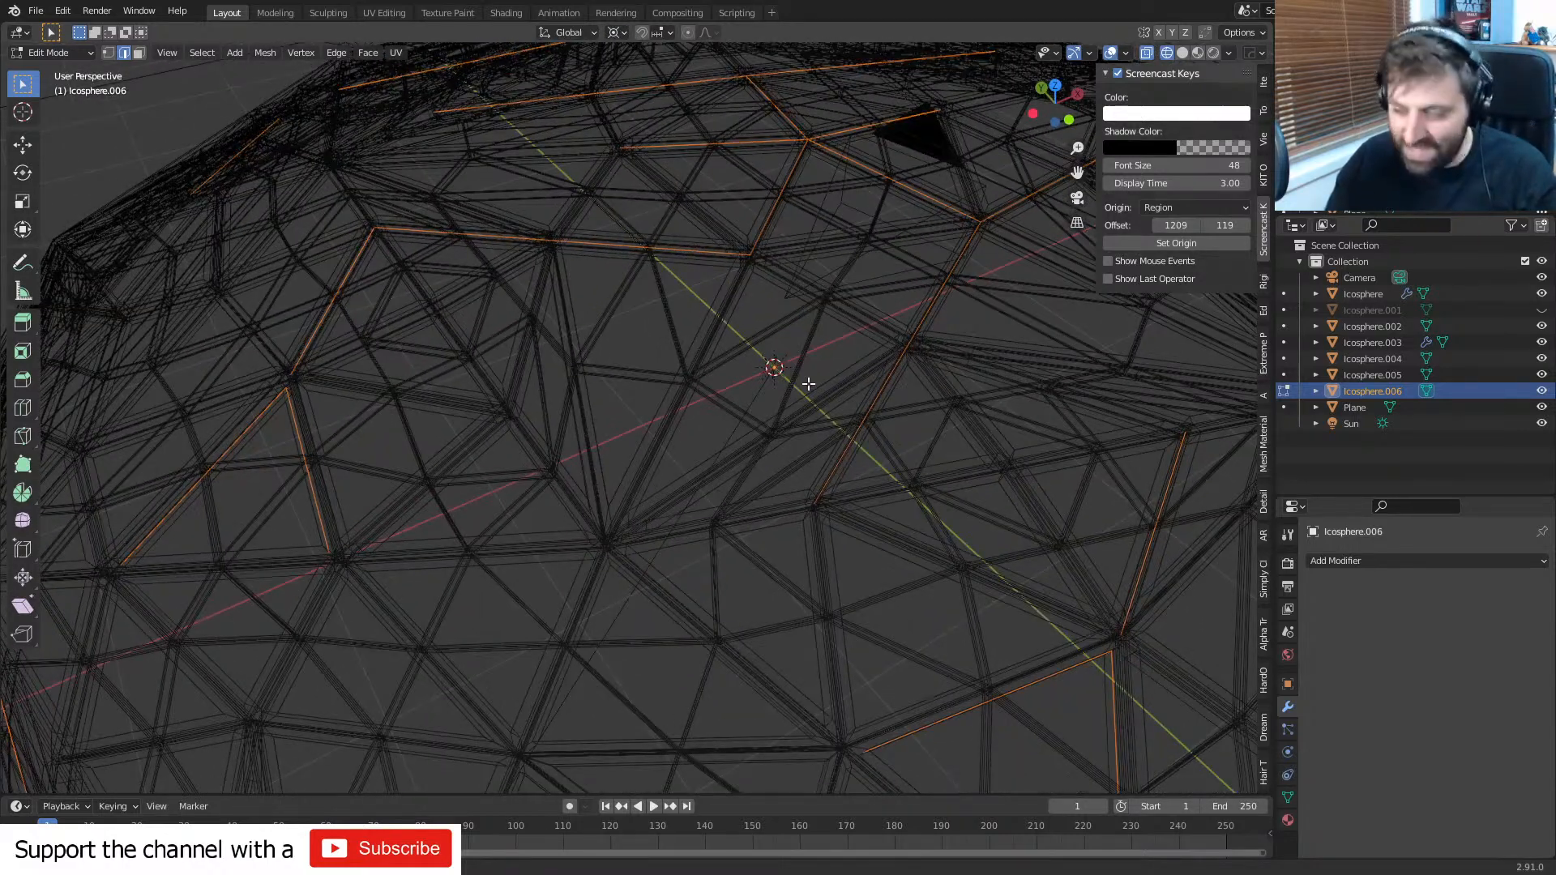
key(e)
click(812, 388)
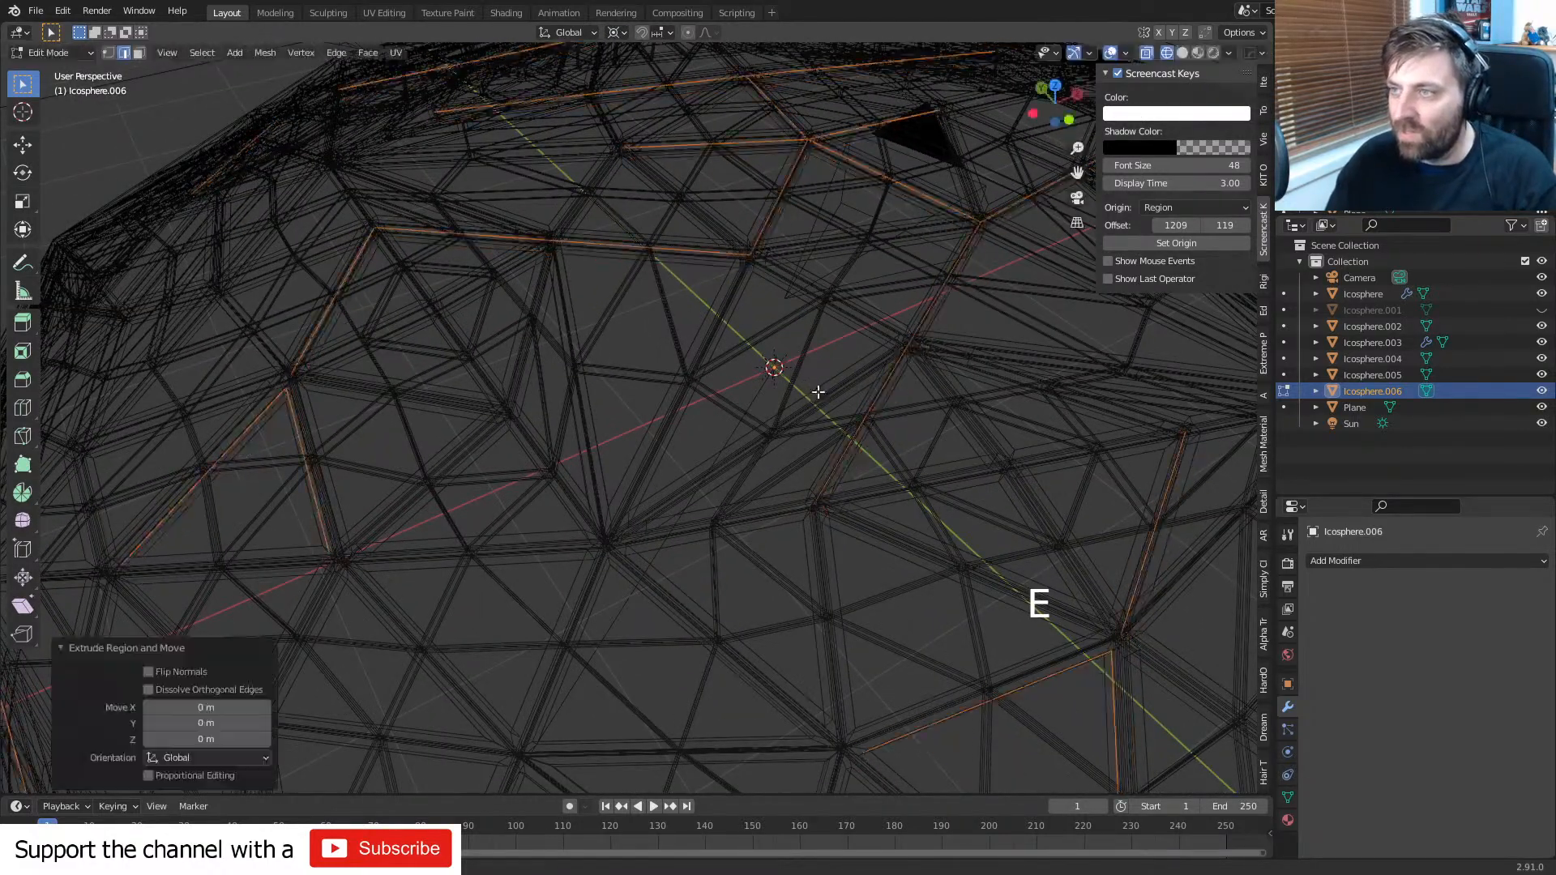
key(ctrl+z)
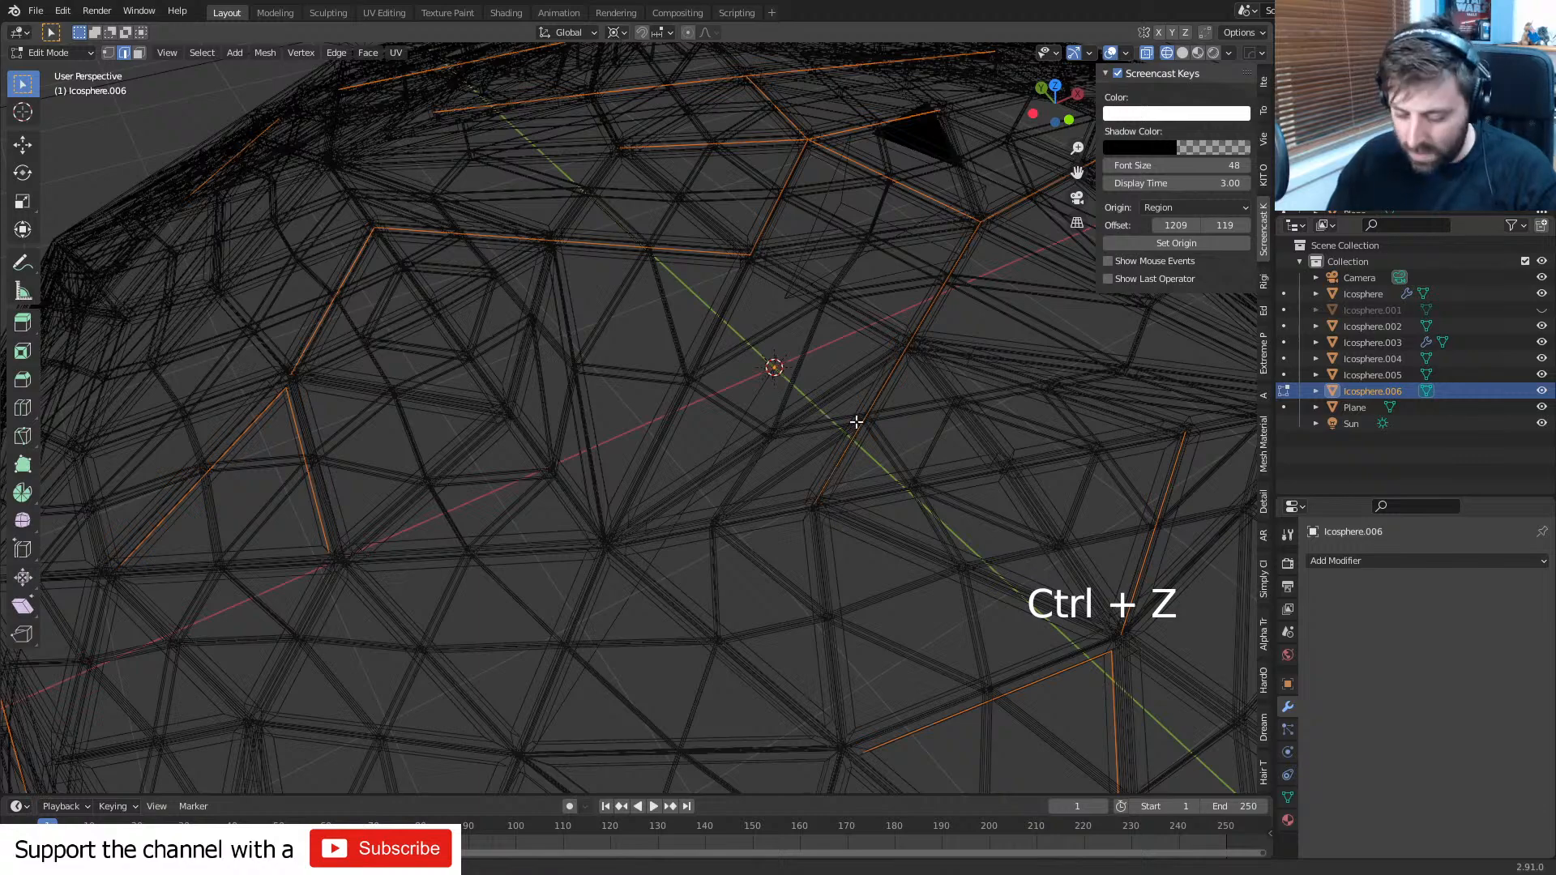
key(e)
right_click(808, 376)
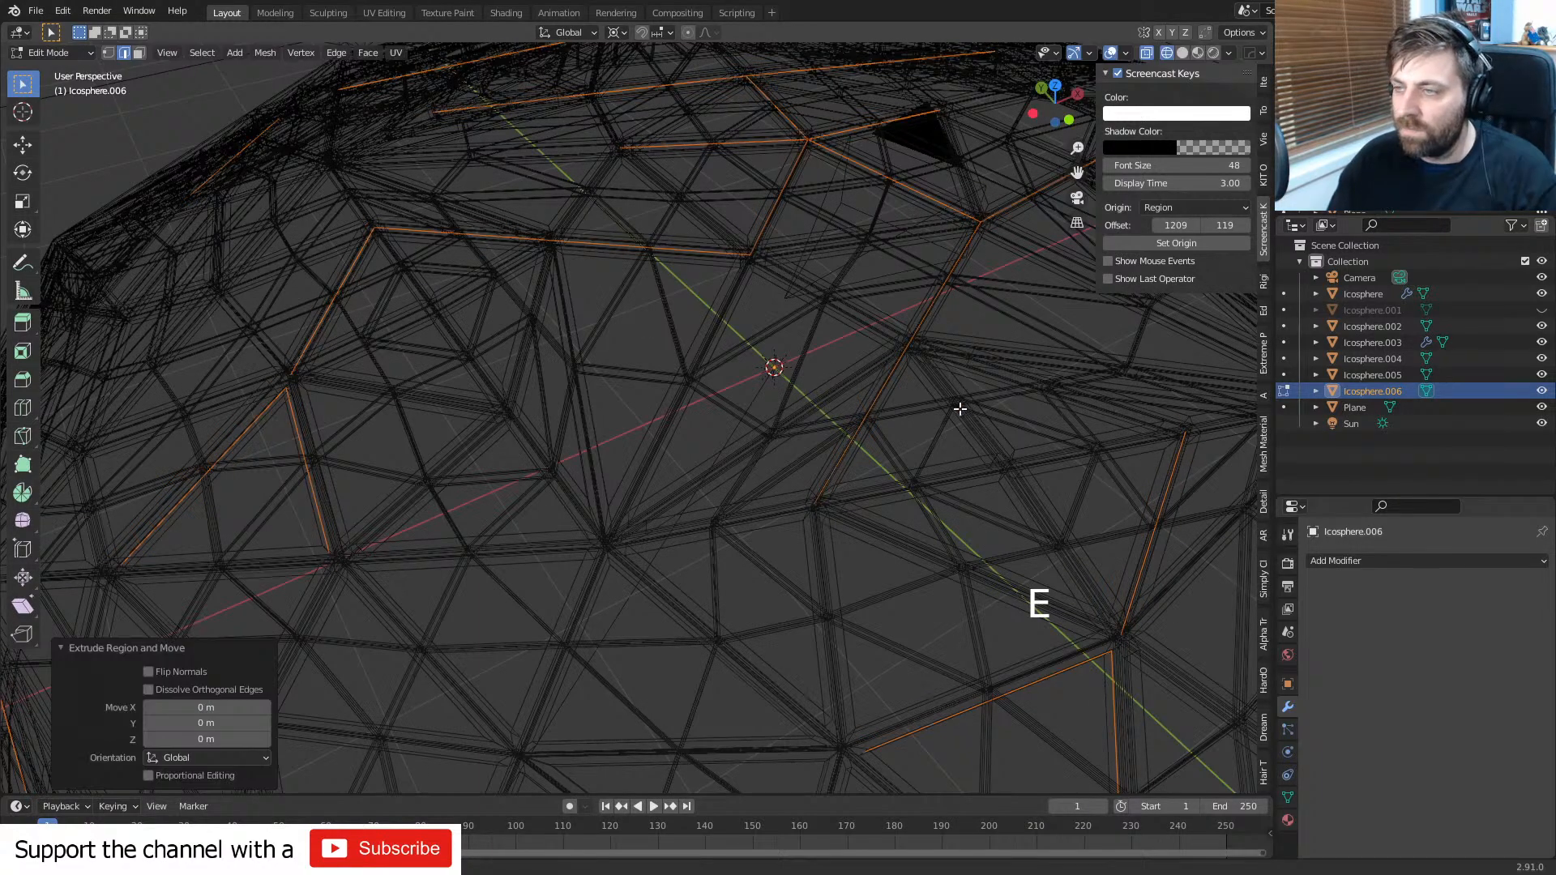
- Scale the extruded strut edges inward to about 0.984 to form narrow strips
key(s)
key(shift)
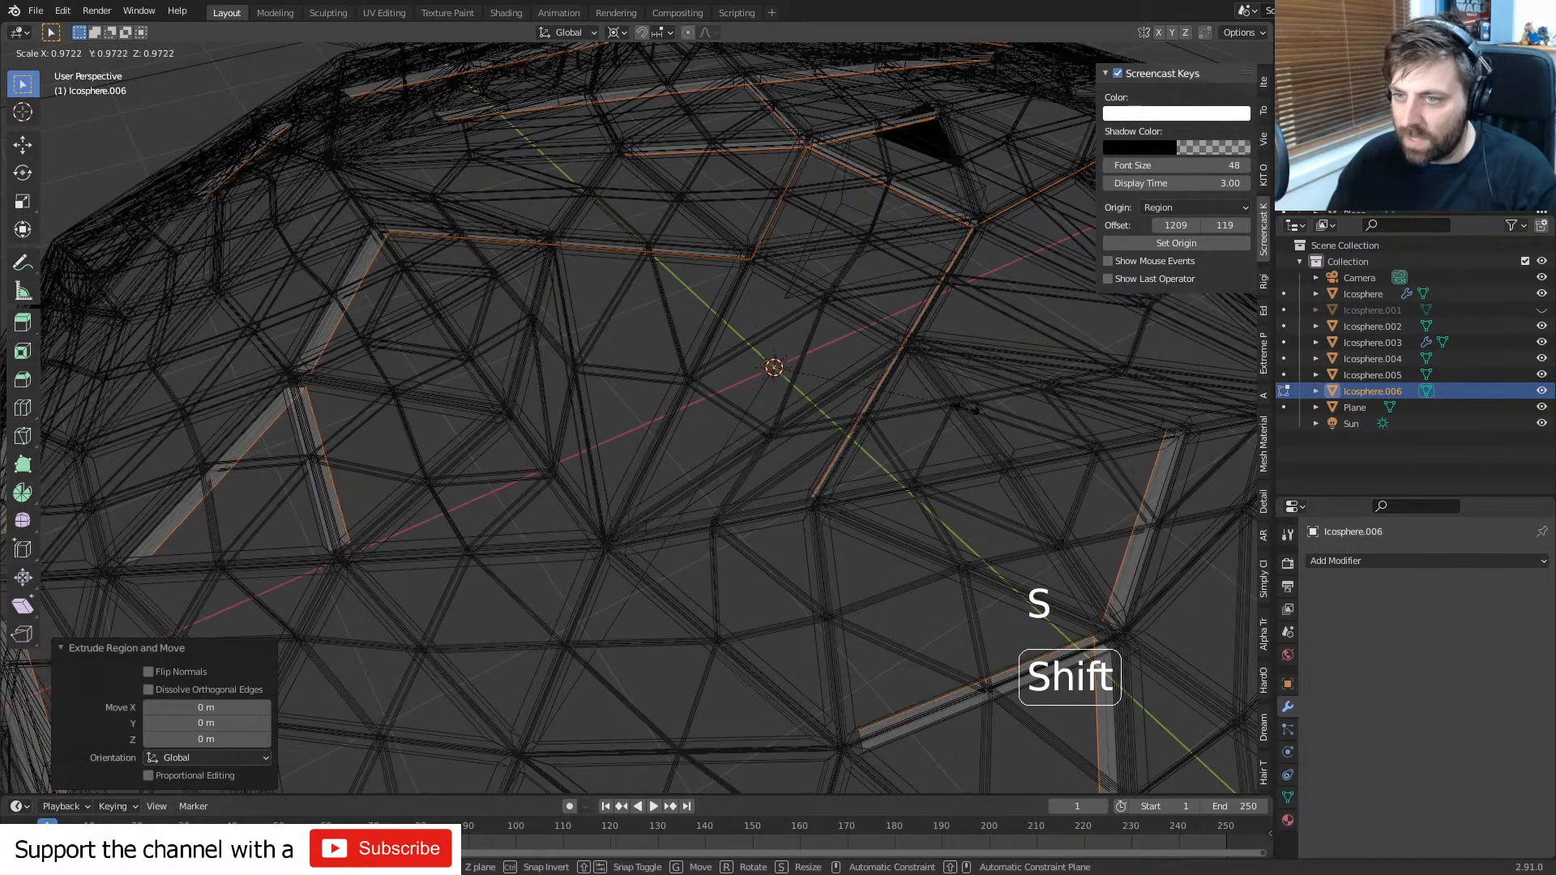
click(990, 410)
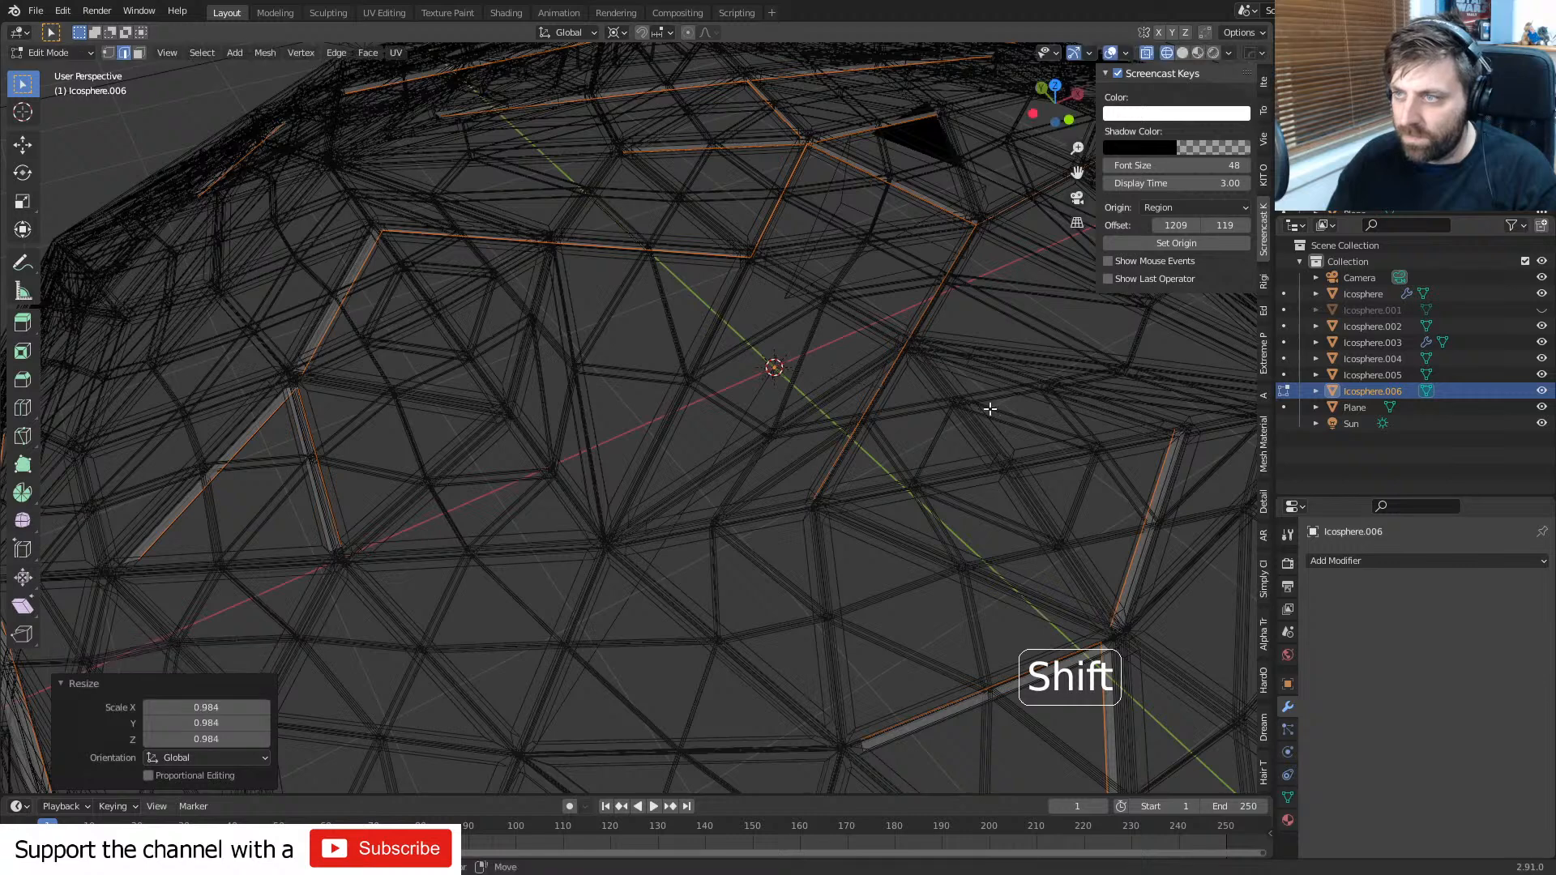
- Add a Solidify modifier to the duplicated frame's strips and show the dome interior in solid shading
click(1390, 566)
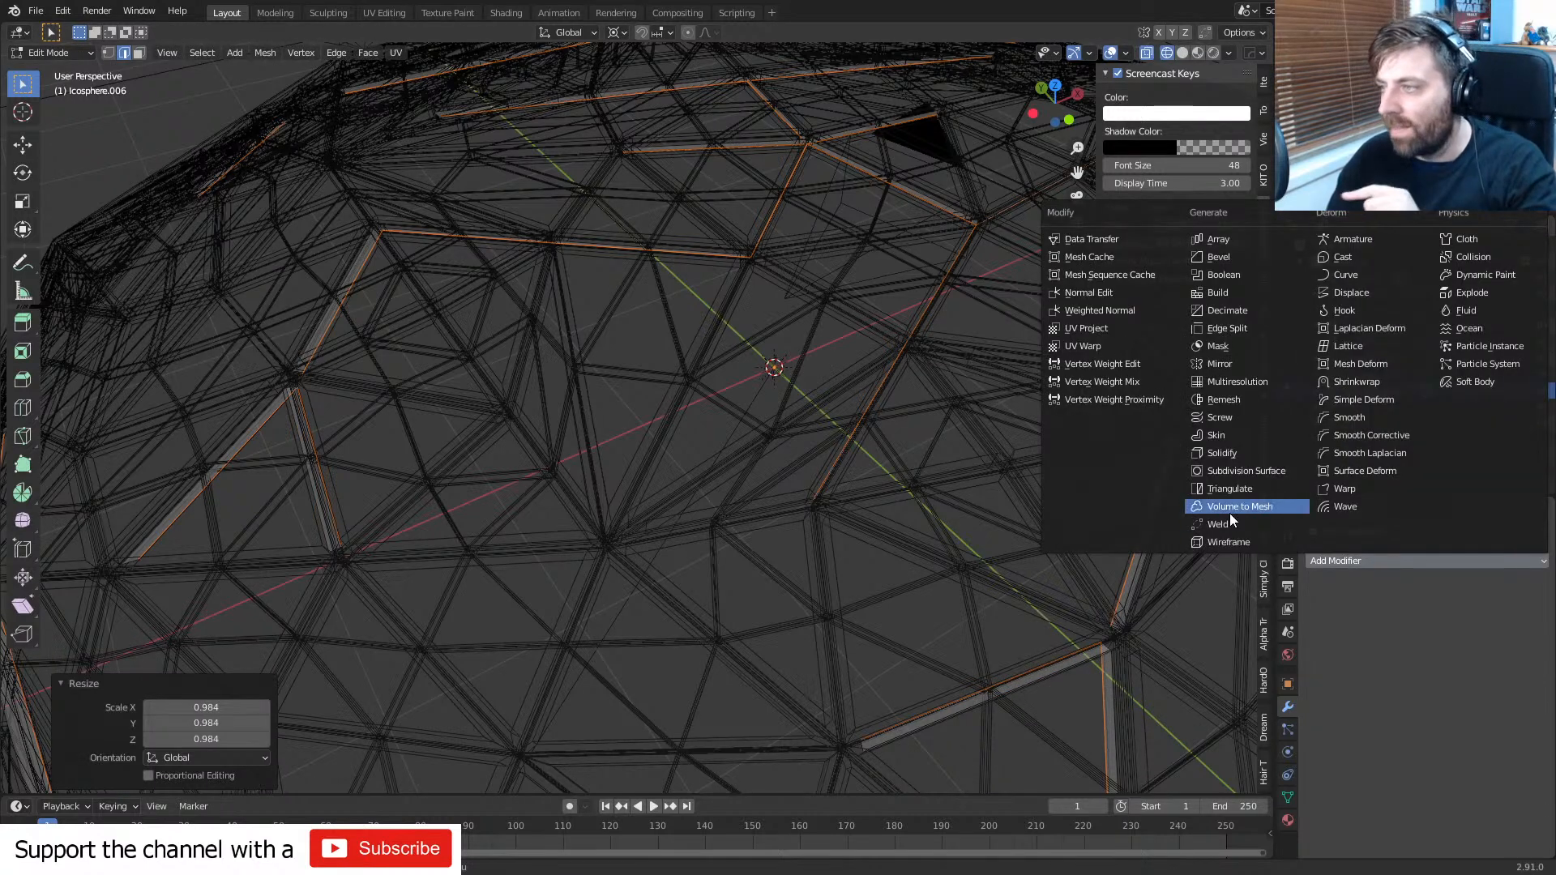
click(1221, 453)
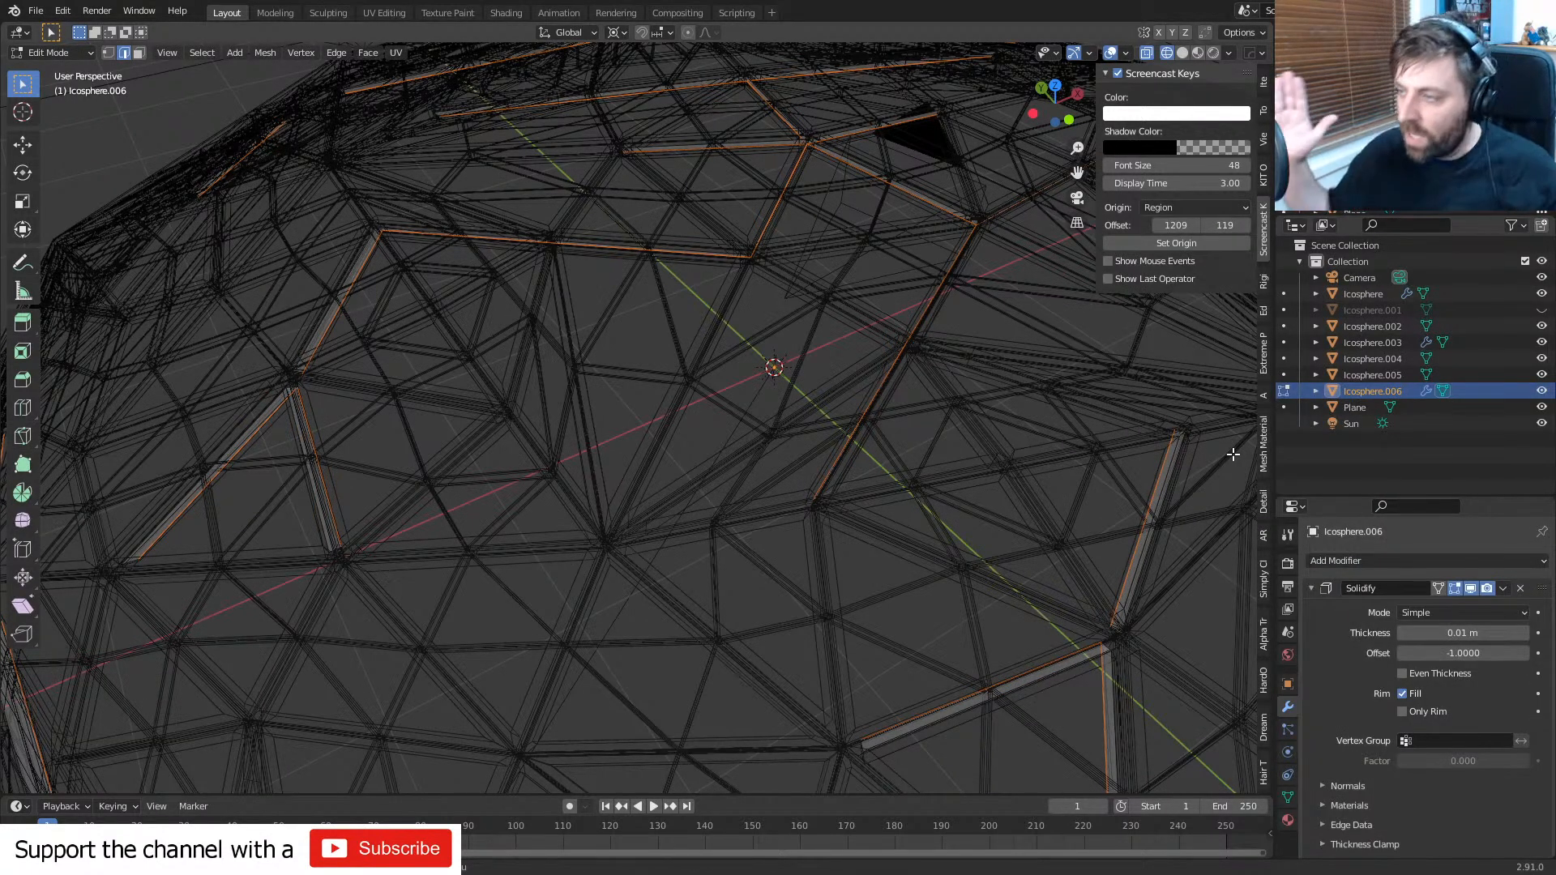
scroll(313, 531, up, 3)
shift+middle_drag(316, 532, 719, 586)
middle_drag(747, 526, 858, 649)
middle_drag(859, 648, 838, 614)
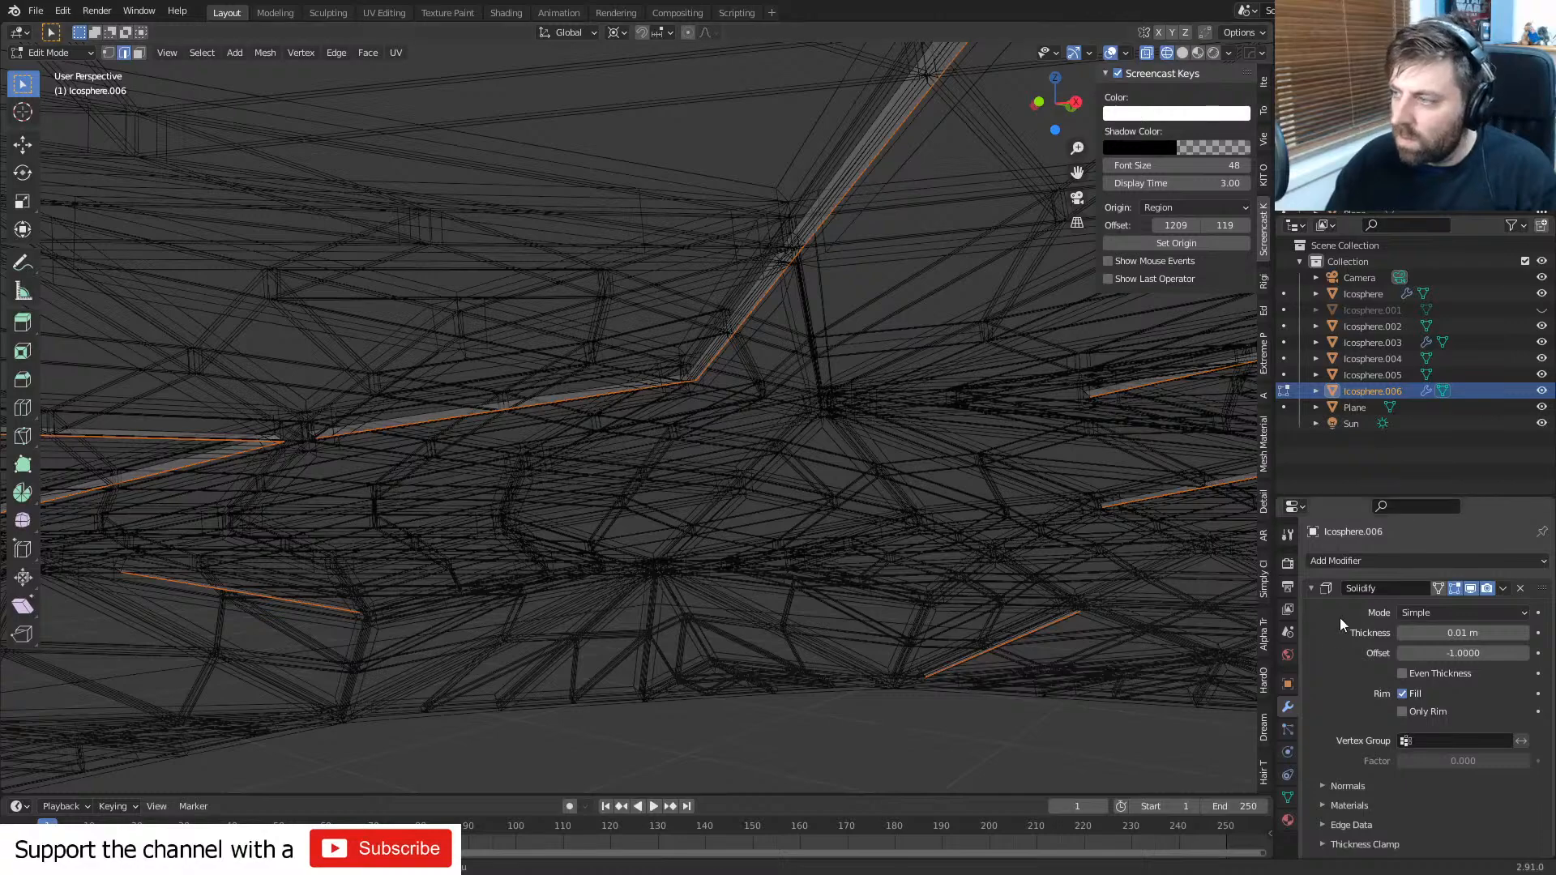
key(z)
click(956, 496)
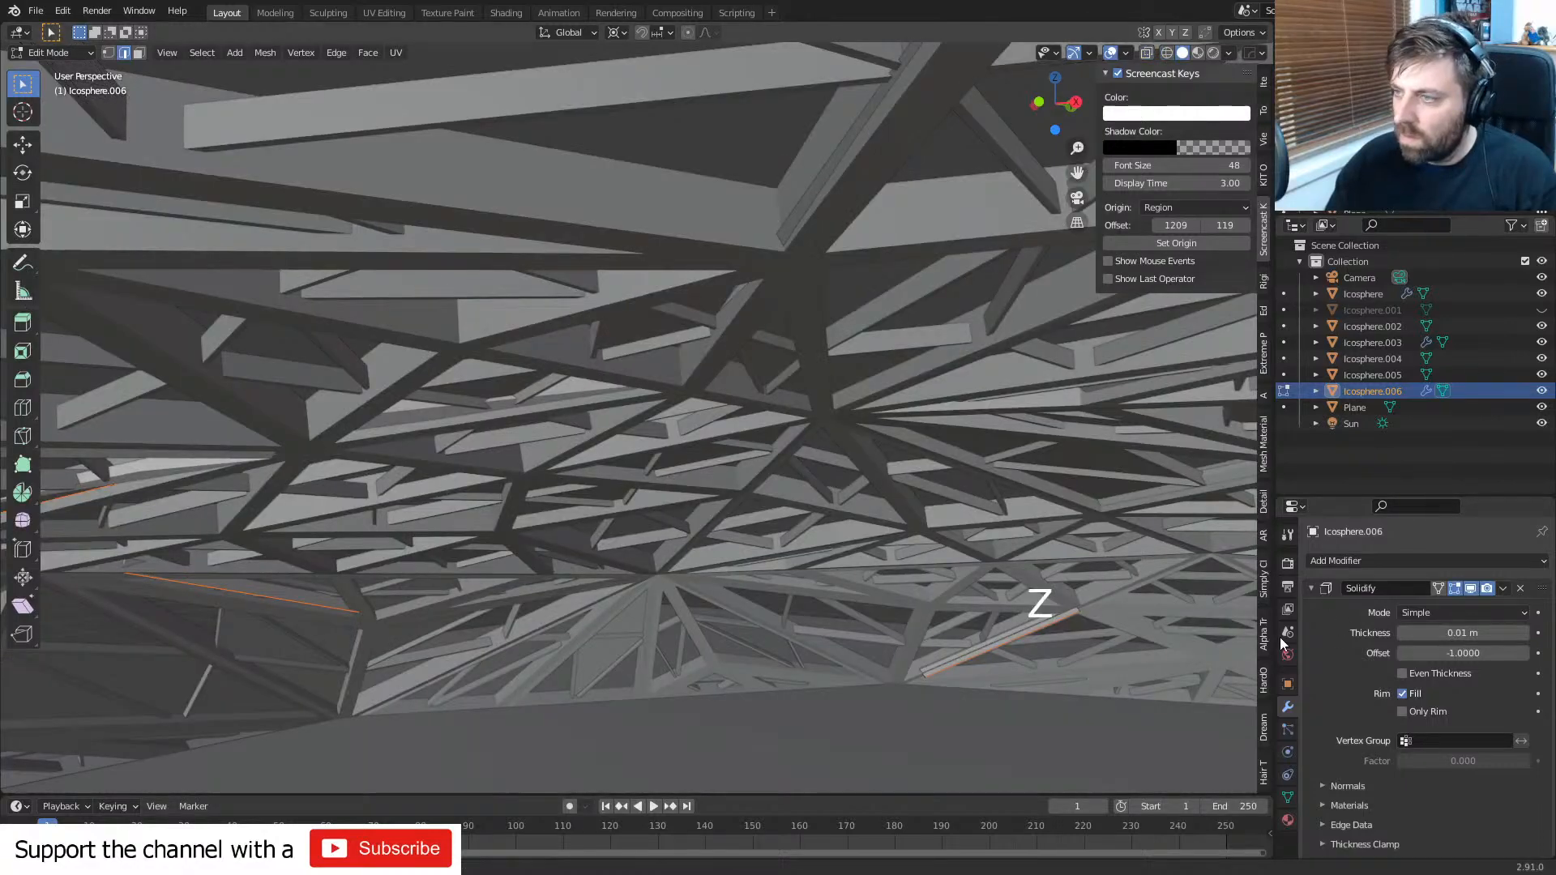
- Set the Solidify modifier's offset to 0 to centre the thickness on the strips
click(1472, 654)
text(0)
key(Return)
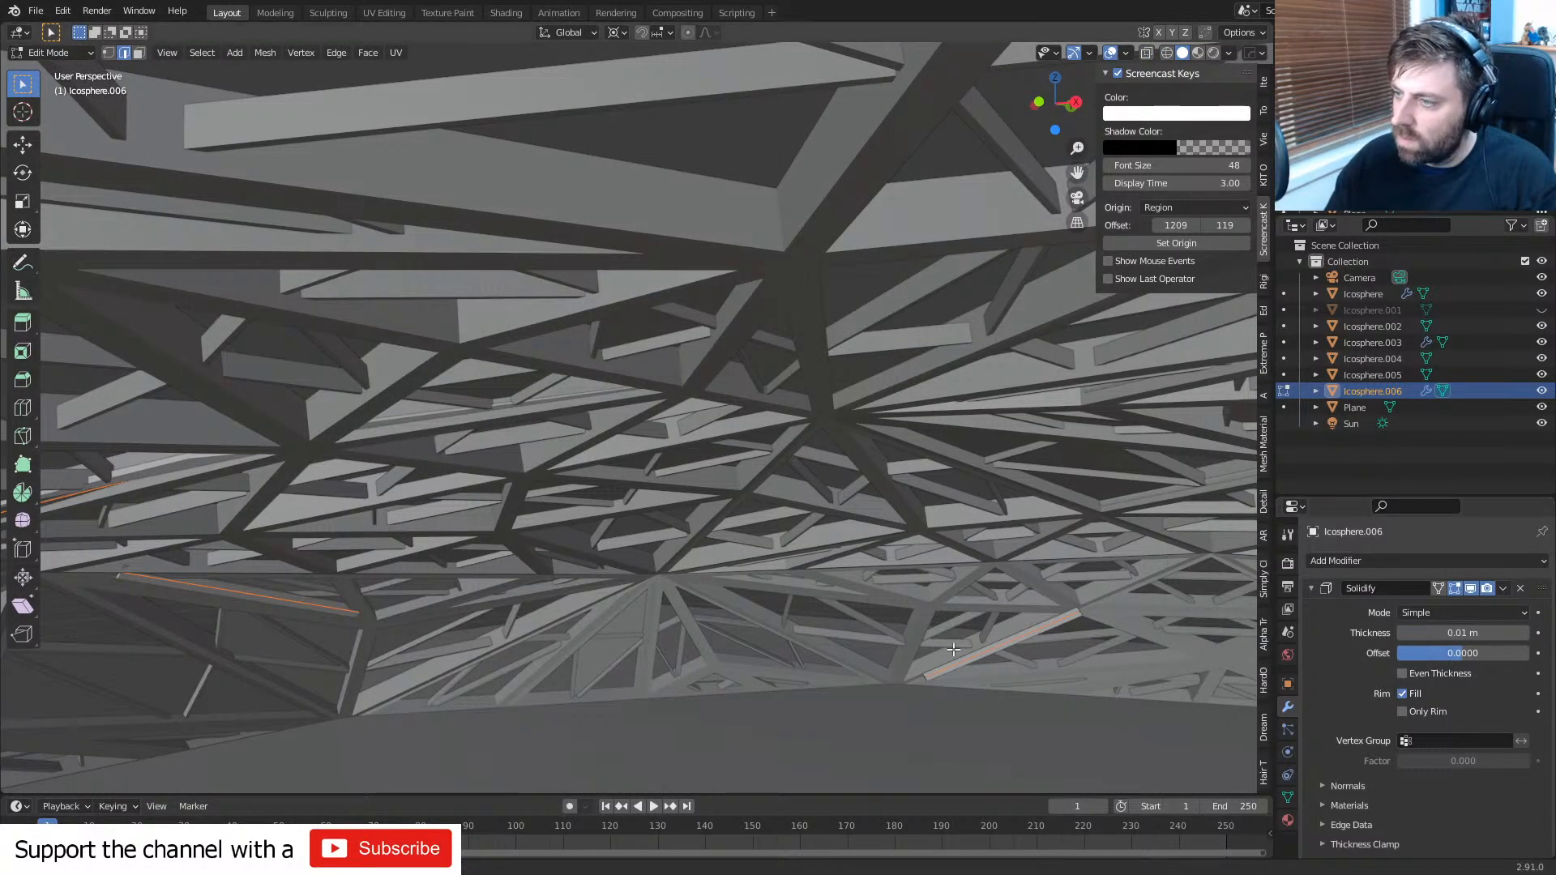
- Examine the selected strips across the dome from inside and outside, using wireframe shading to see through the lattice
middle_drag(867, 639, 977, 601)
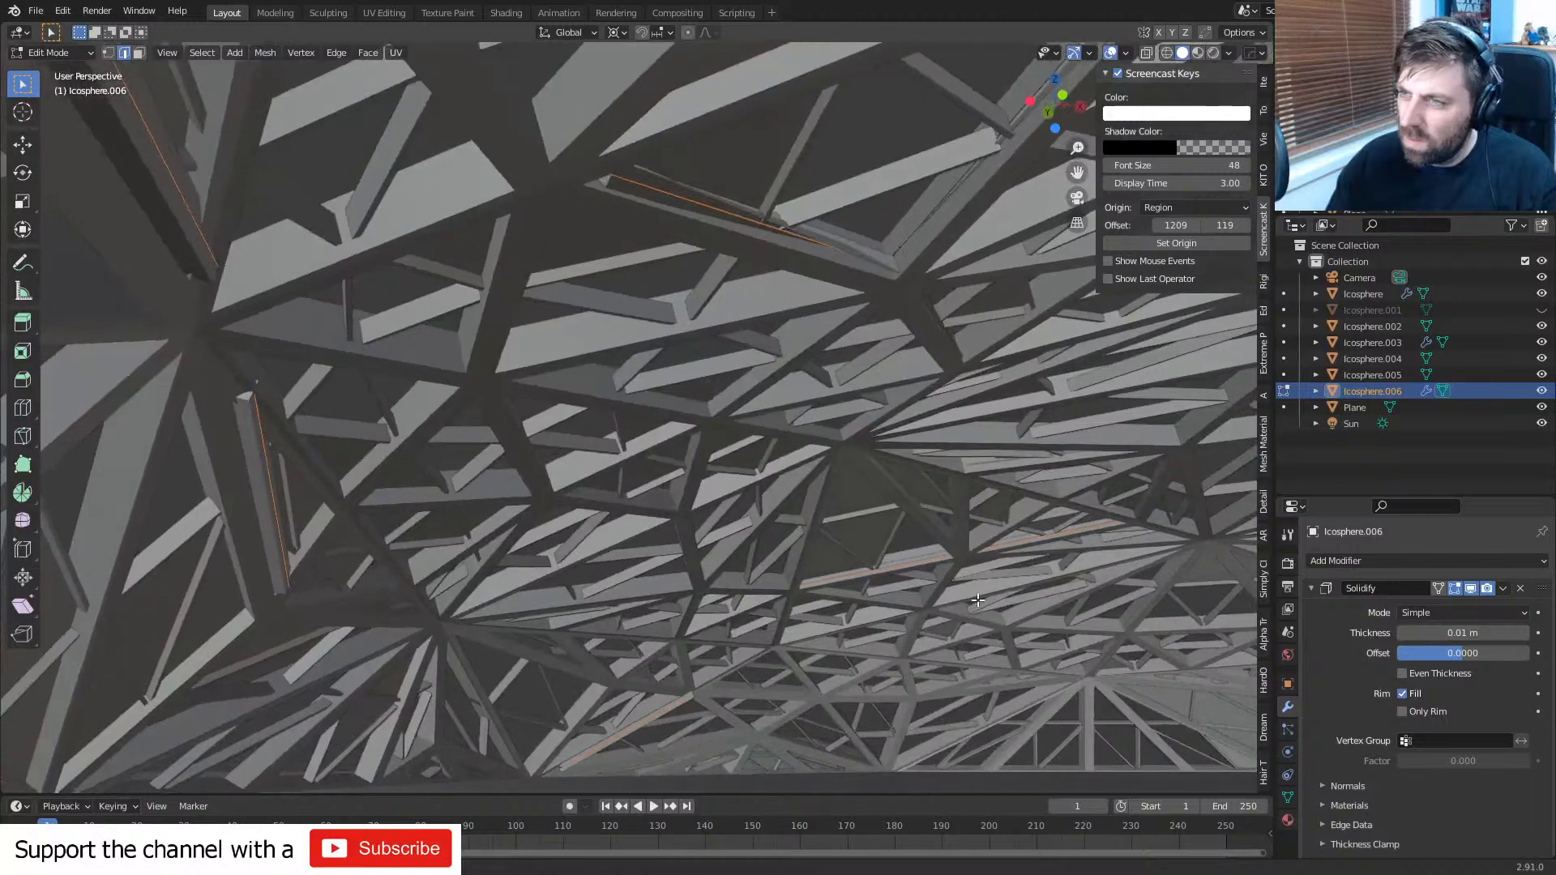
middle_drag(894, 575, 803, 565)
scroll(802, 565, down, 3)
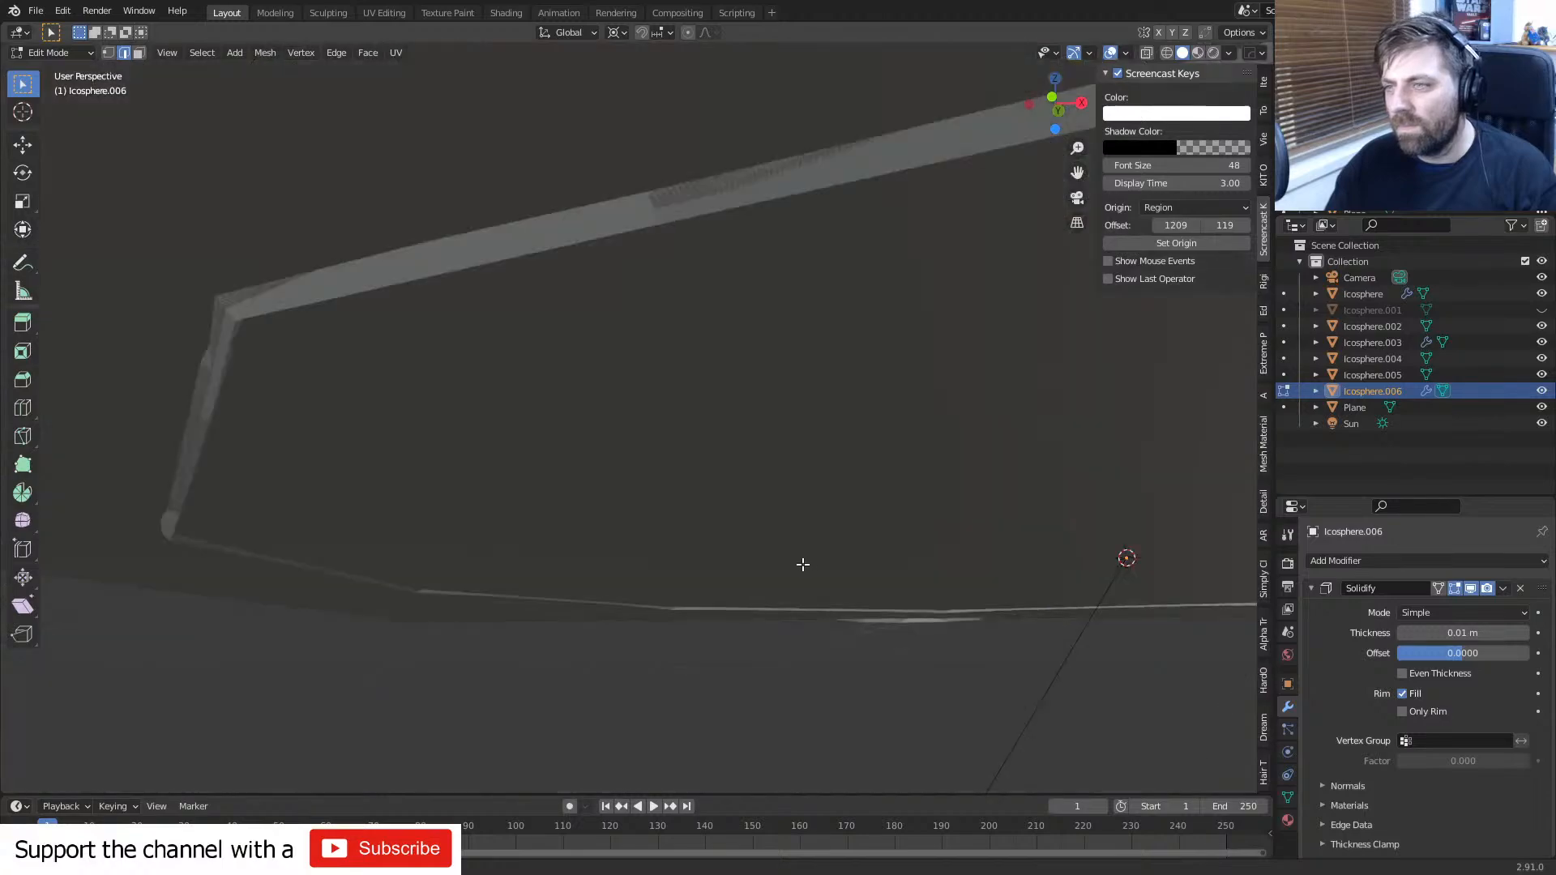
scroll(803, 565, down, 8)
key(z)
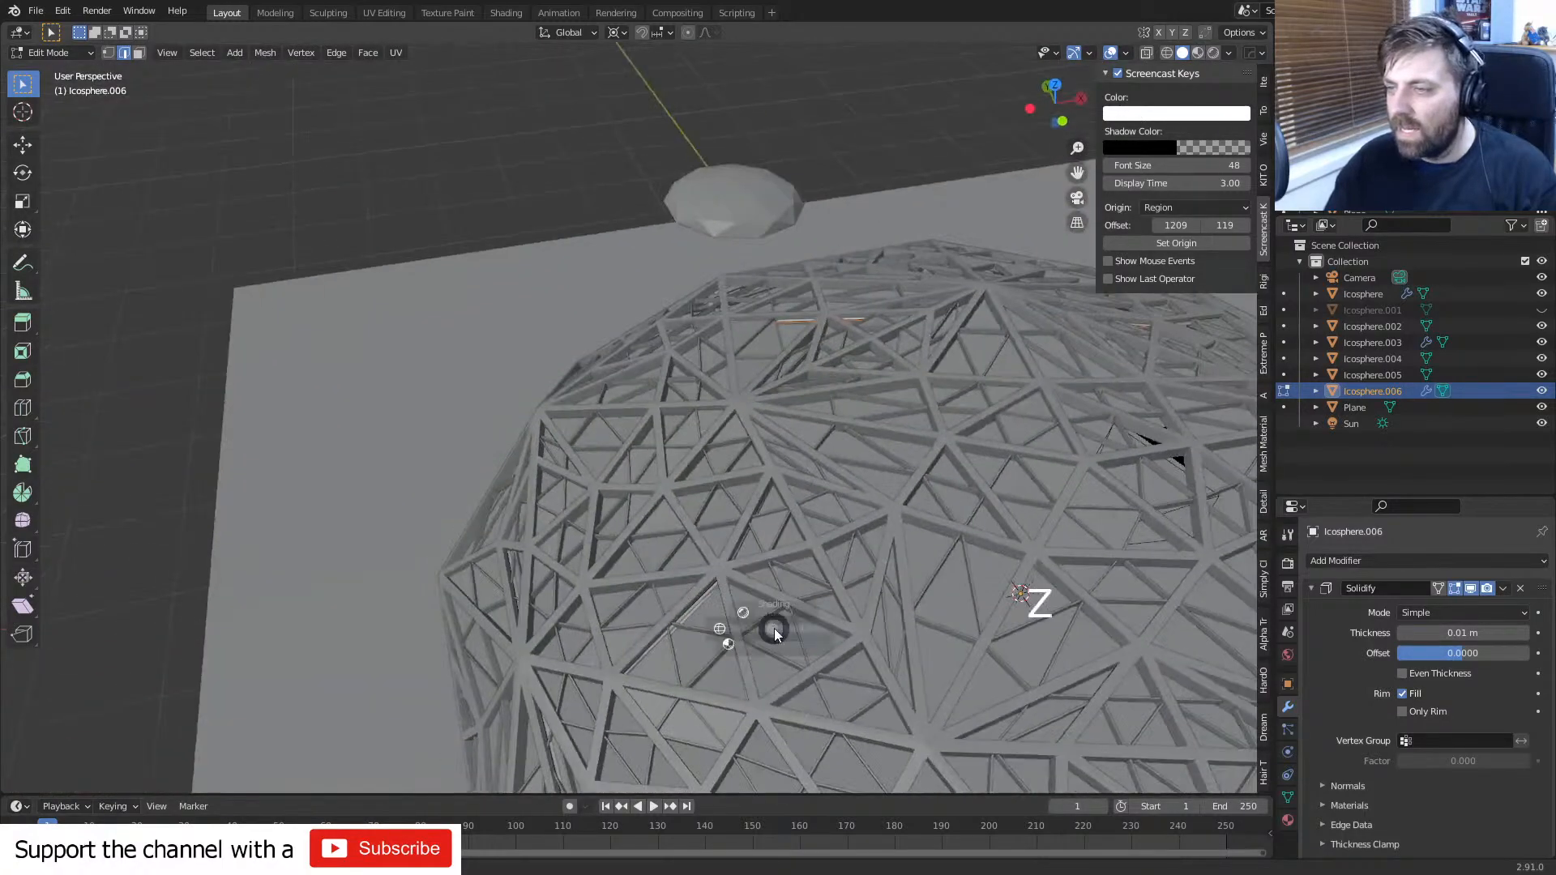
click(733, 624)
middle_drag(733, 624, 736, 617)
scroll(862, 622, up, 2)
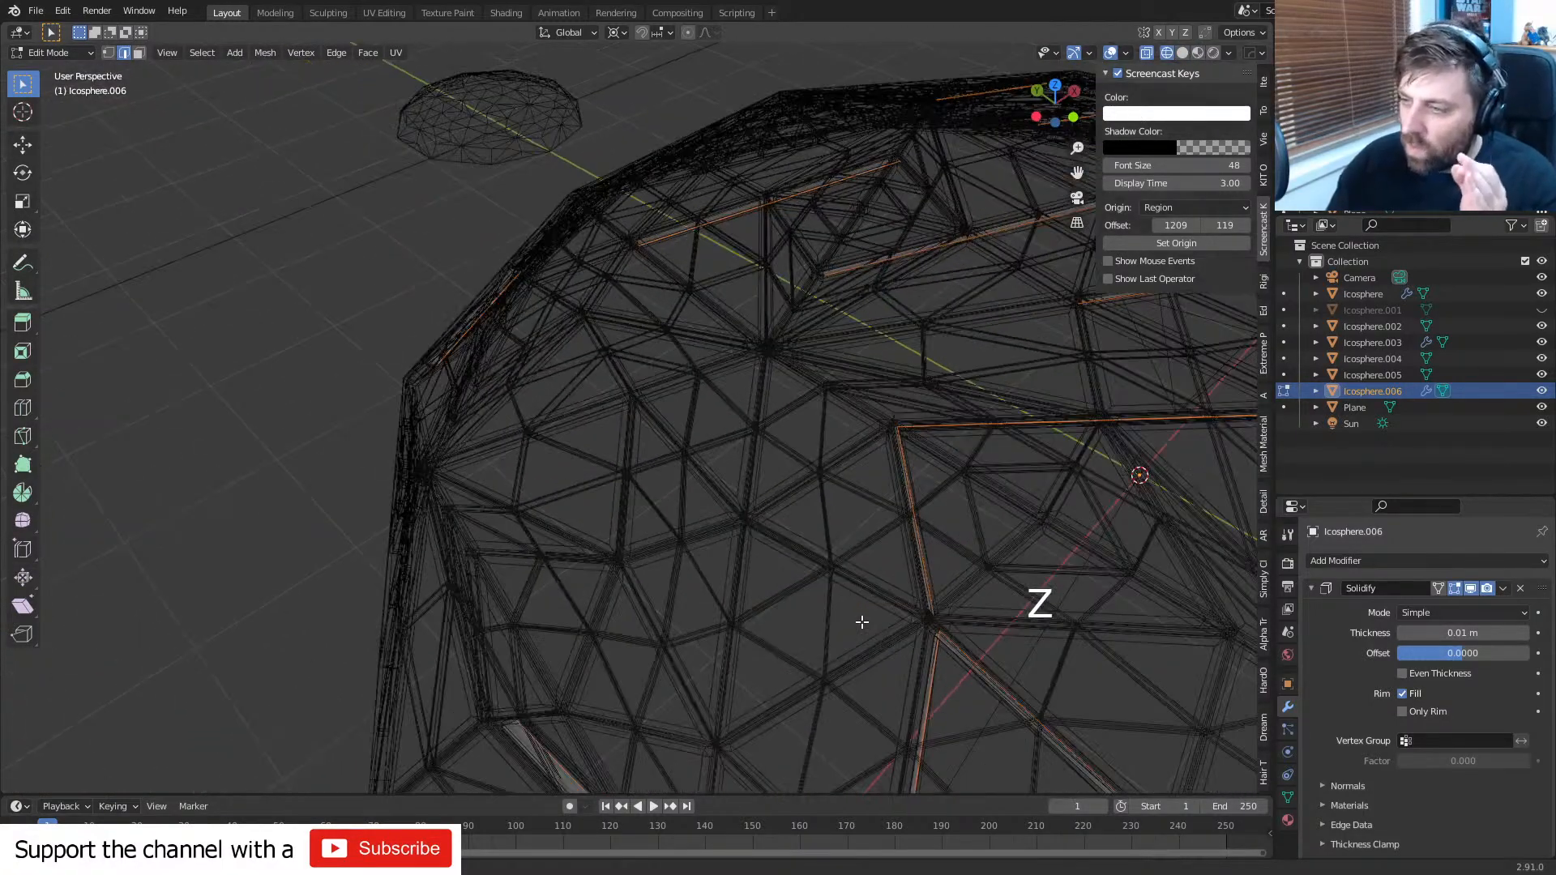
middle_drag(948, 535, 750, 593)
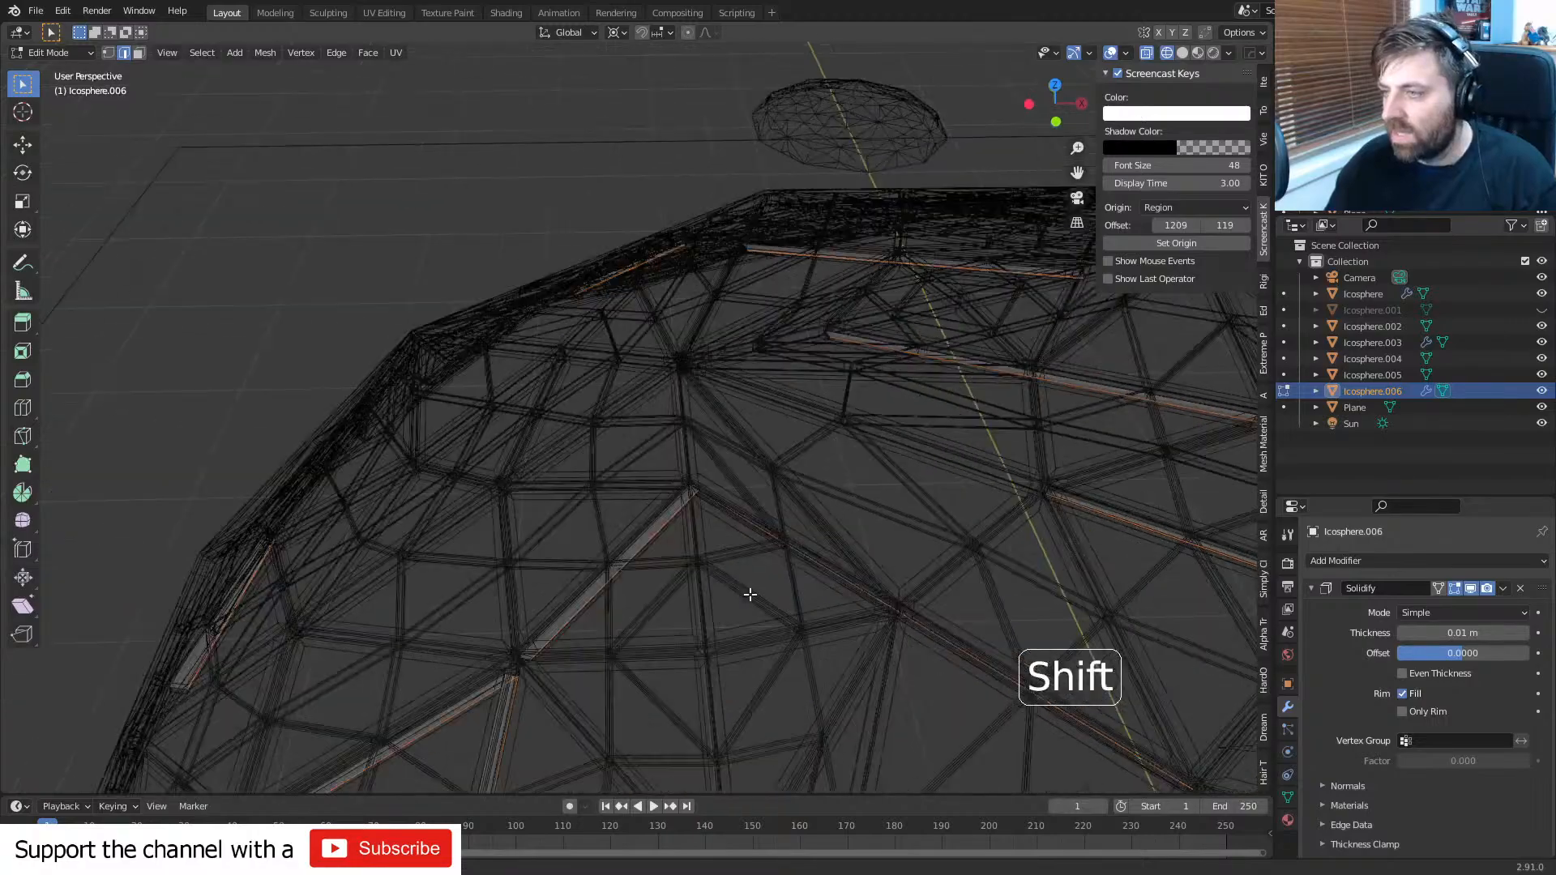
middle_drag(915, 571, 722, 567)
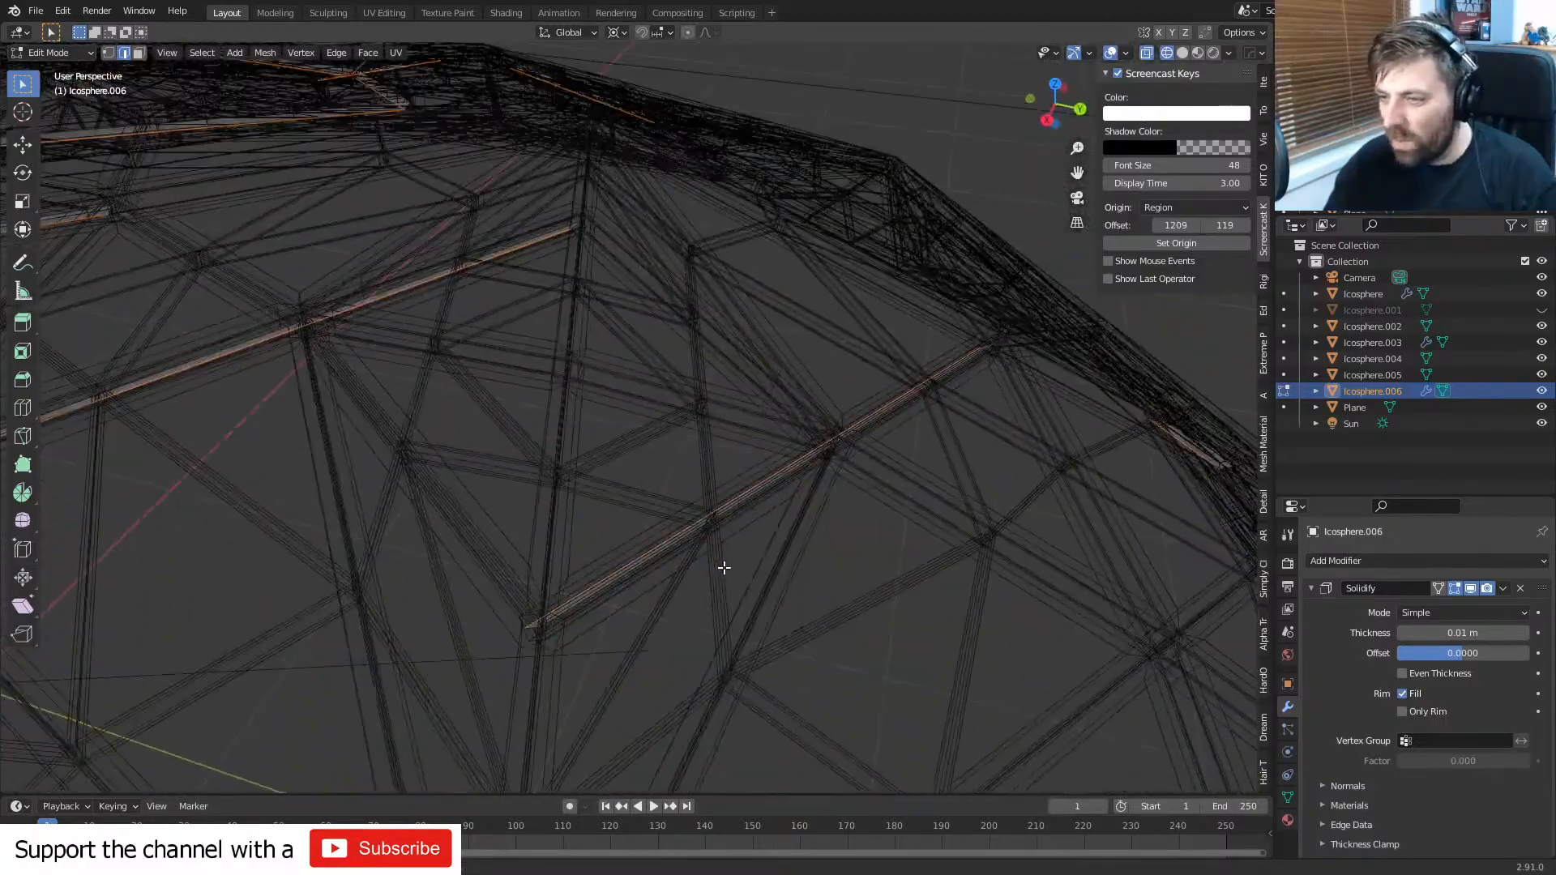
- Return to Object Mode and delete the dome-sized Icosphere.006 object with the scattered light strips
scroll(722, 566, down, 7)
key(Tab)
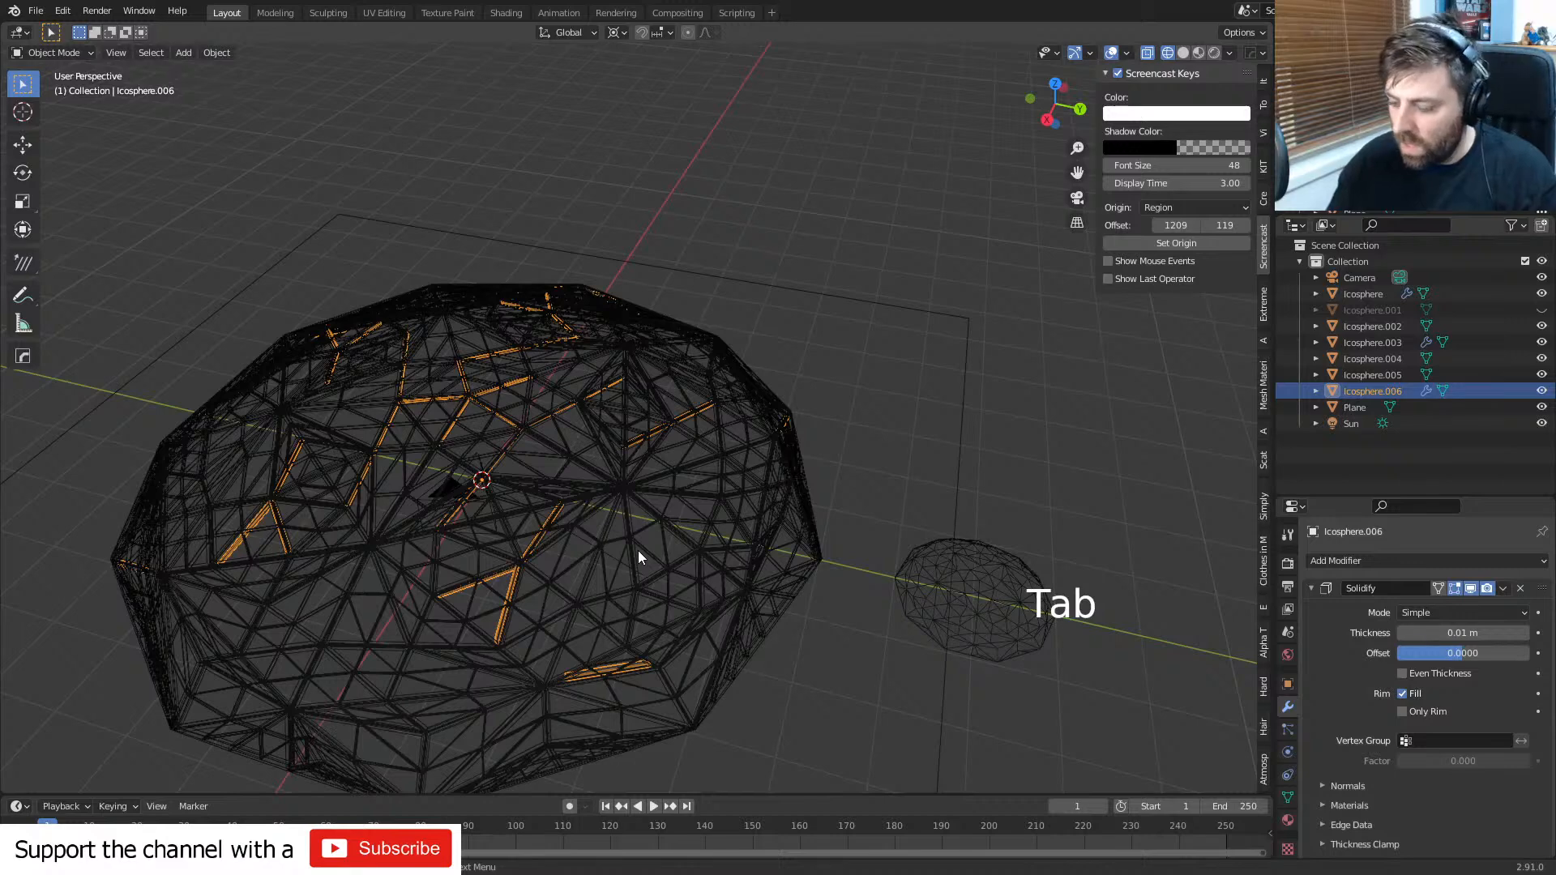
key(Delete)
click(960, 597)
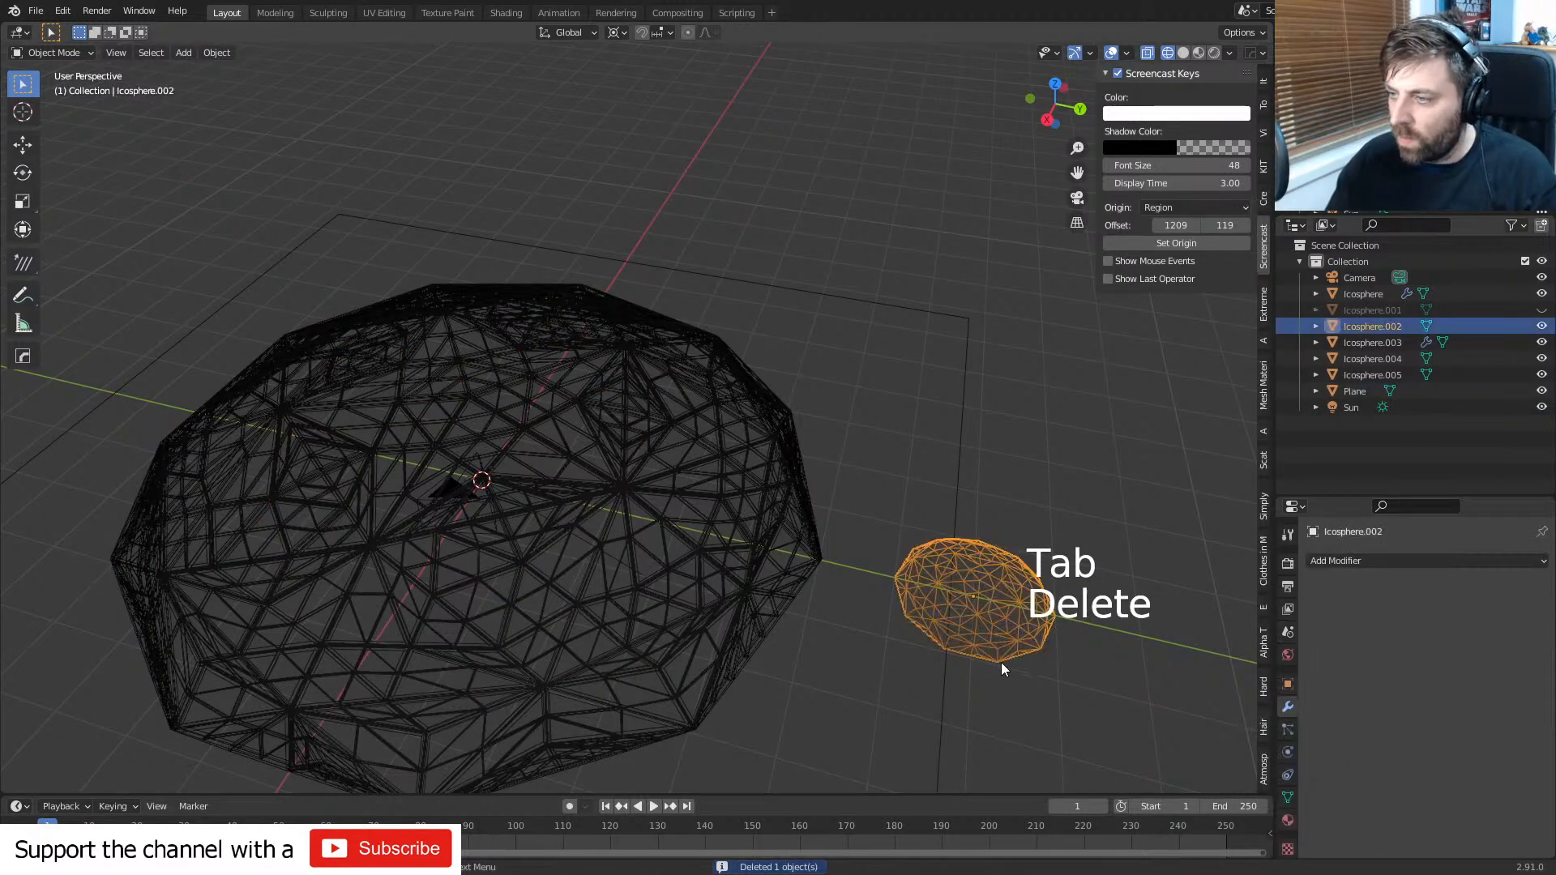
key(shift+d)
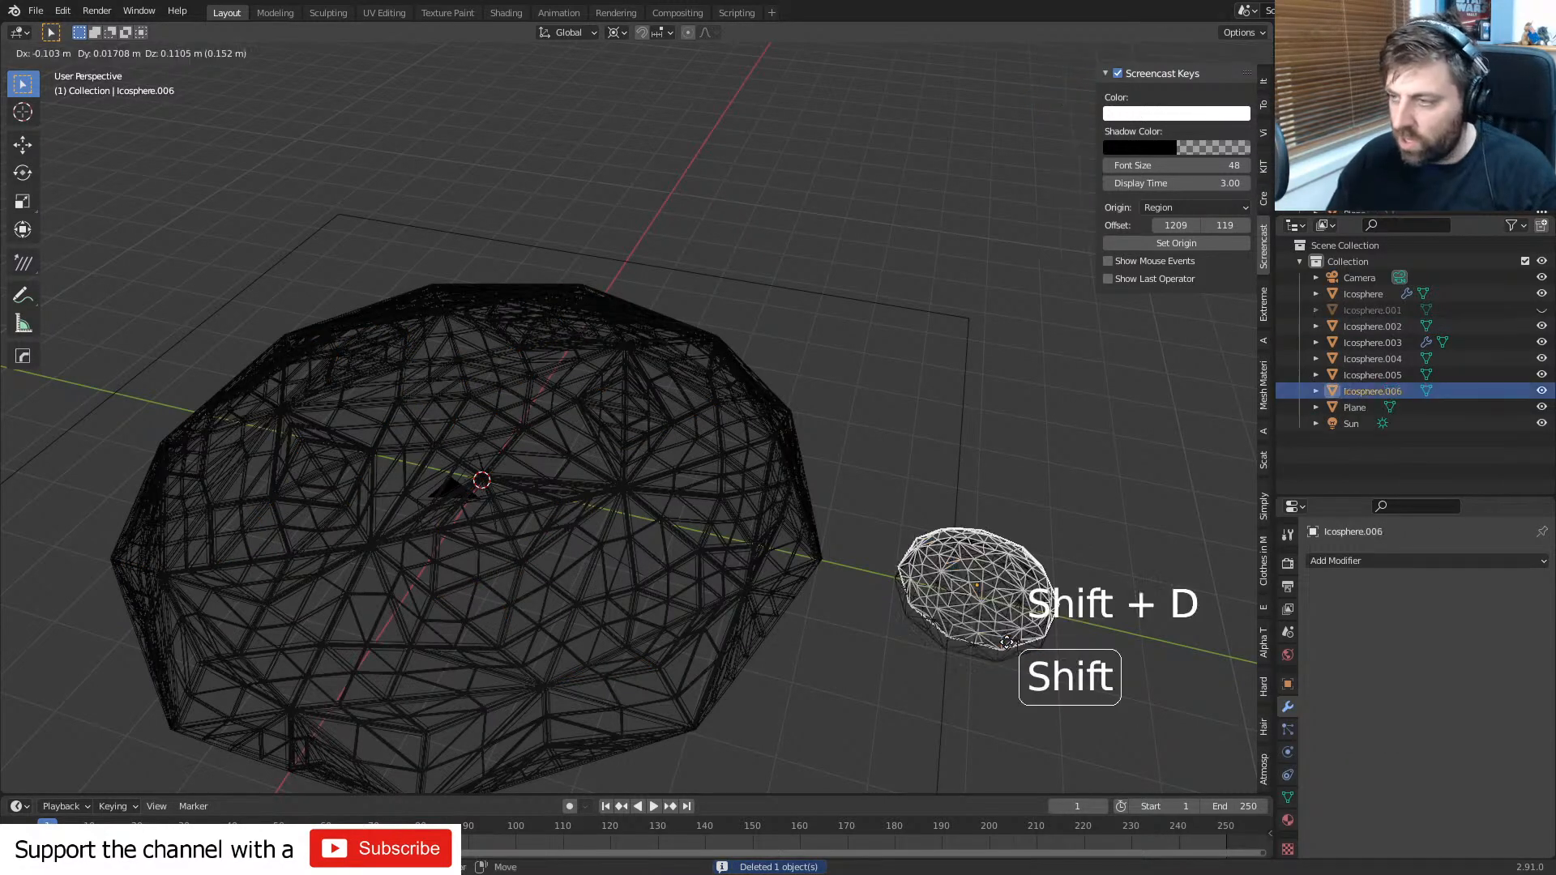
right_click(1003, 658)
key(g)
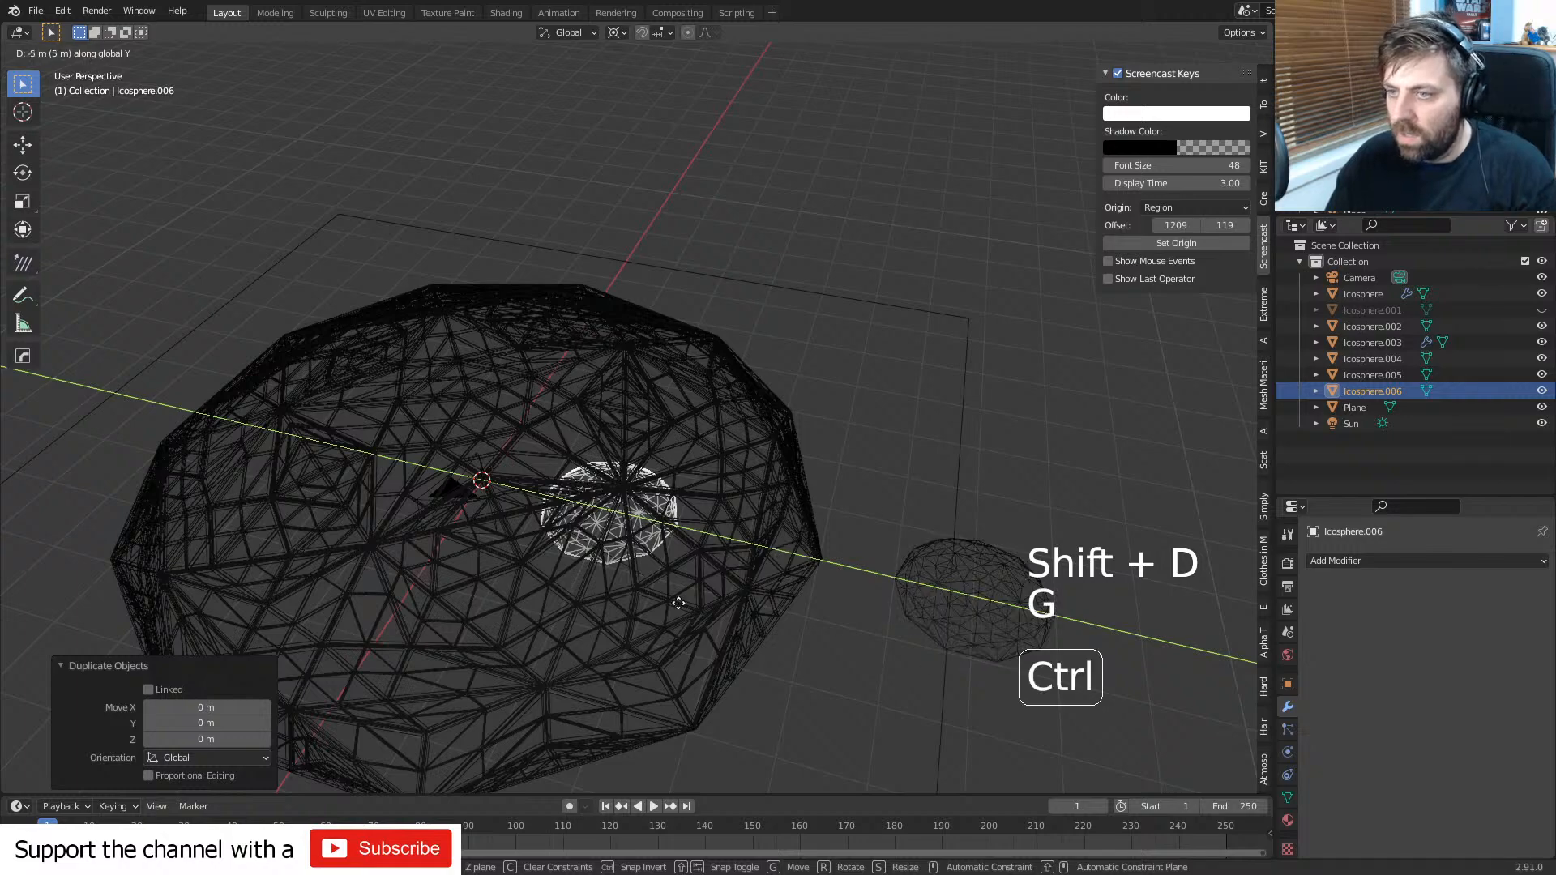
ctrl+click(584, 586)
key(s)
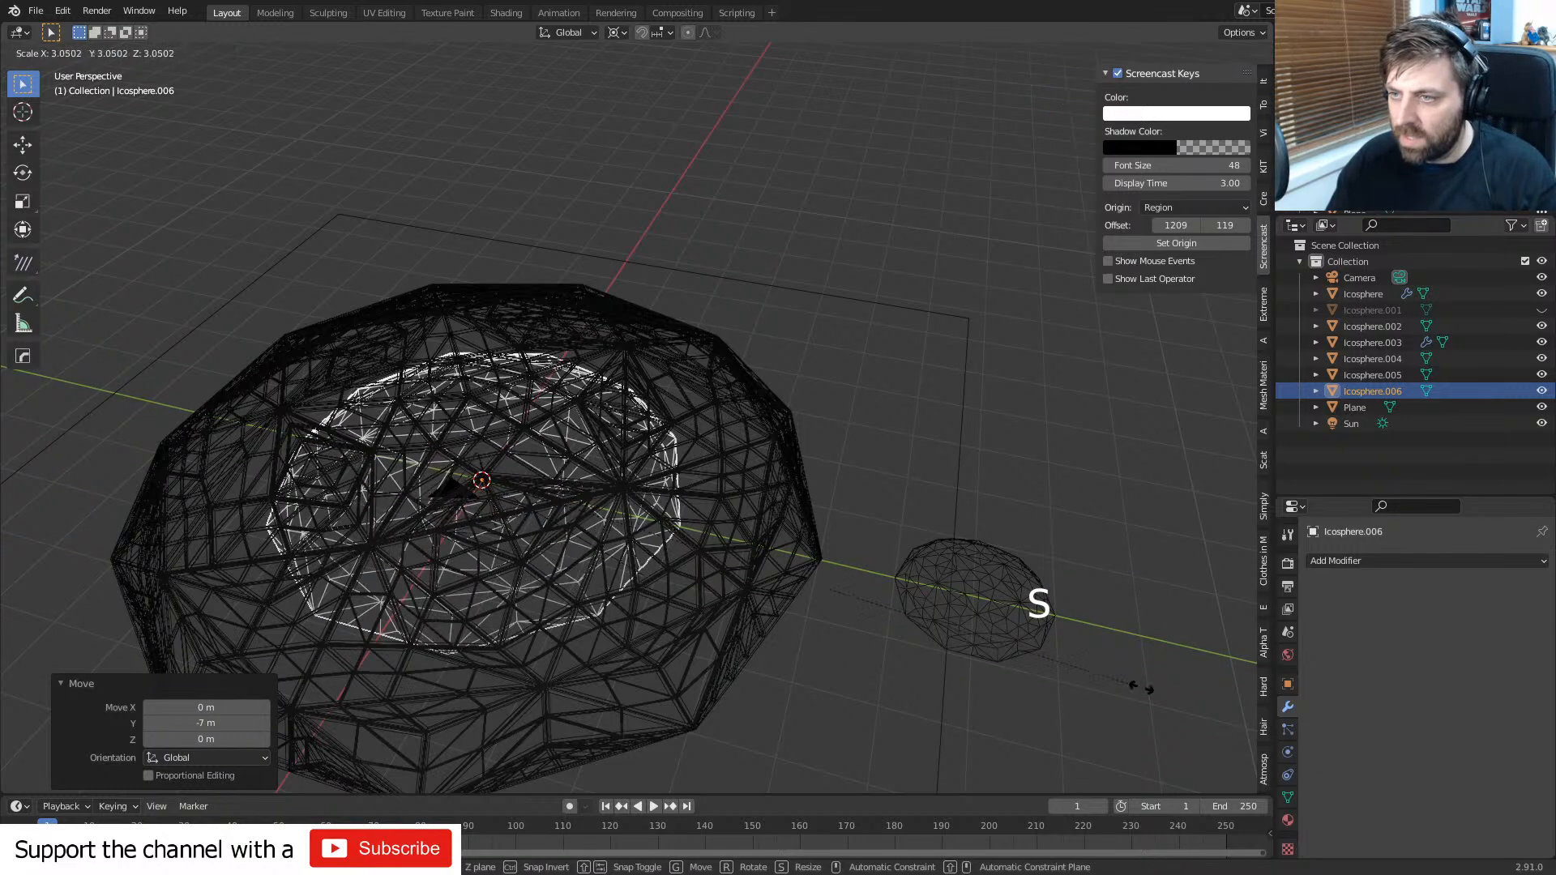
right_click(498, 726)
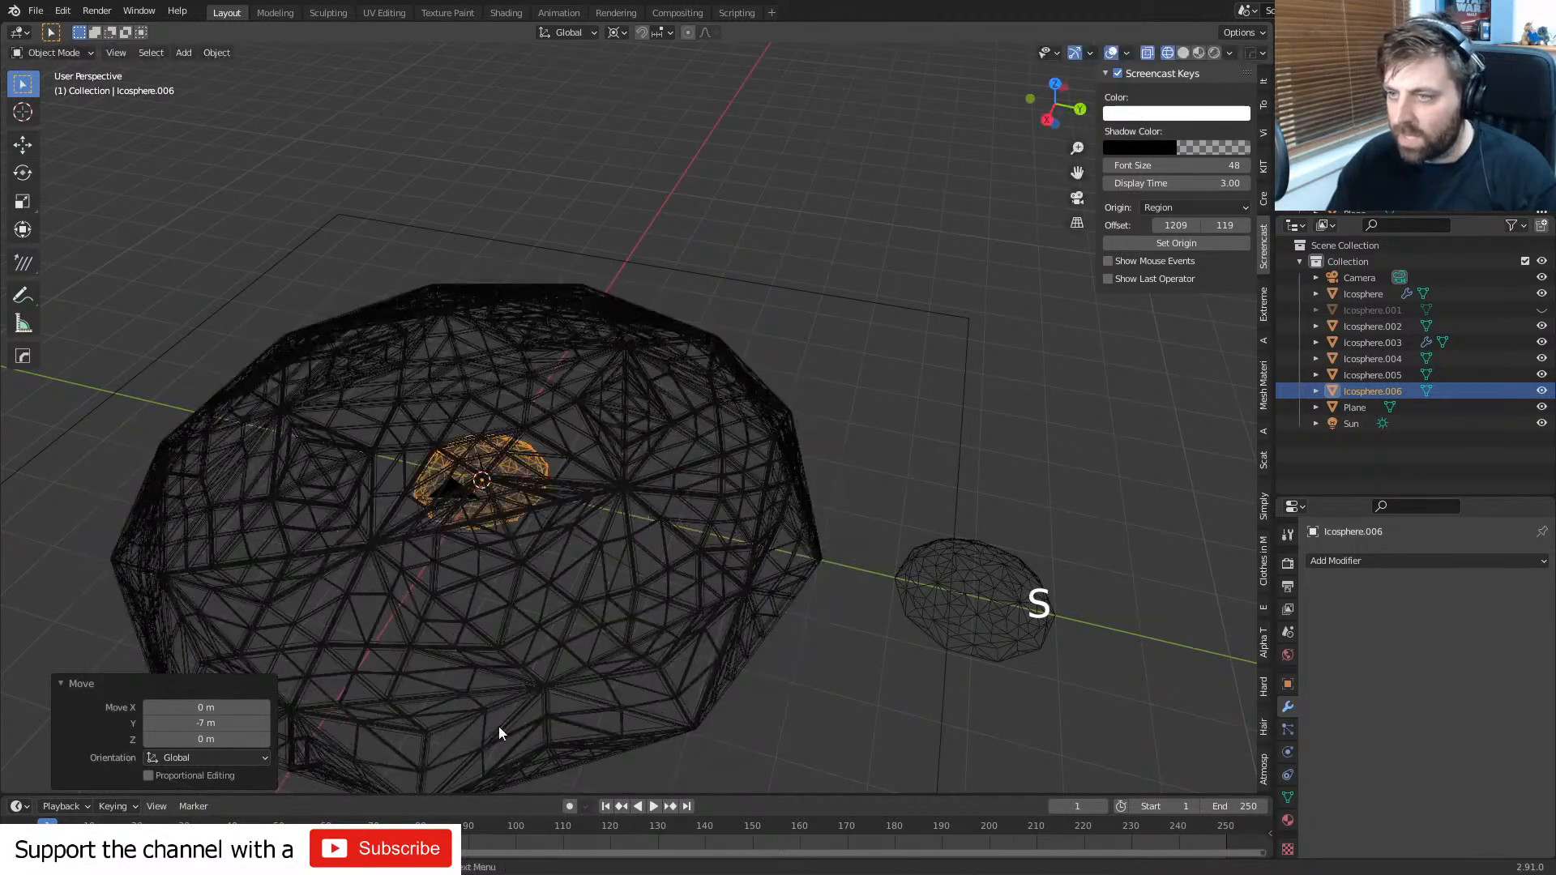
key(Delete)
- Duplicate the small icosphere on the X axis and move the copy -8 m along X to the dome's centre
scroll(397, 618, down, 5)
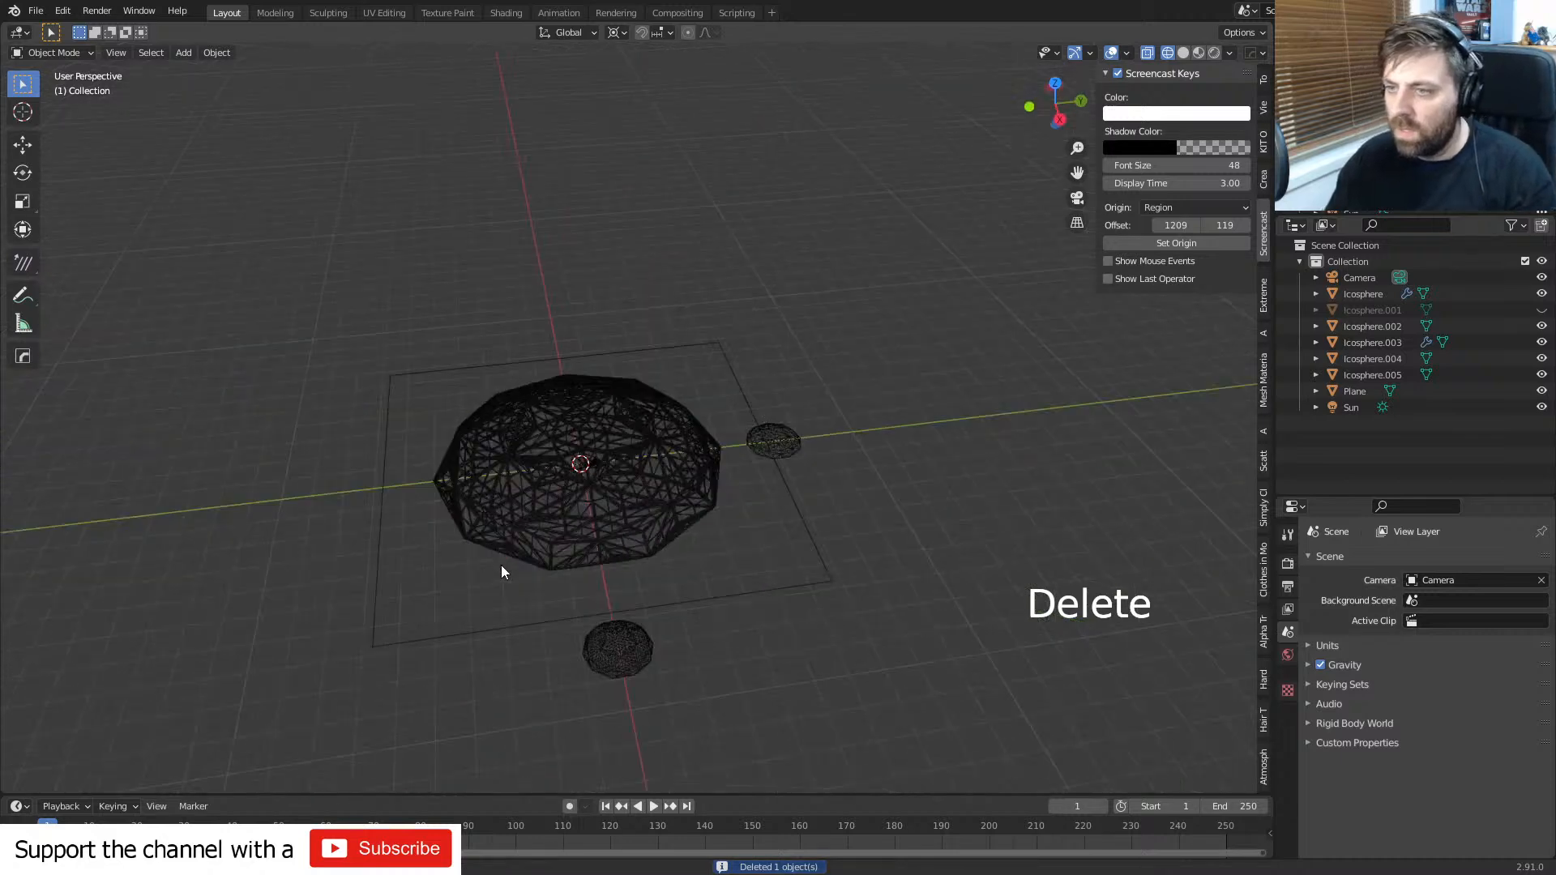
middle_drag(501, 565, 966, 575)
click(886, 548)
key(KP_7)
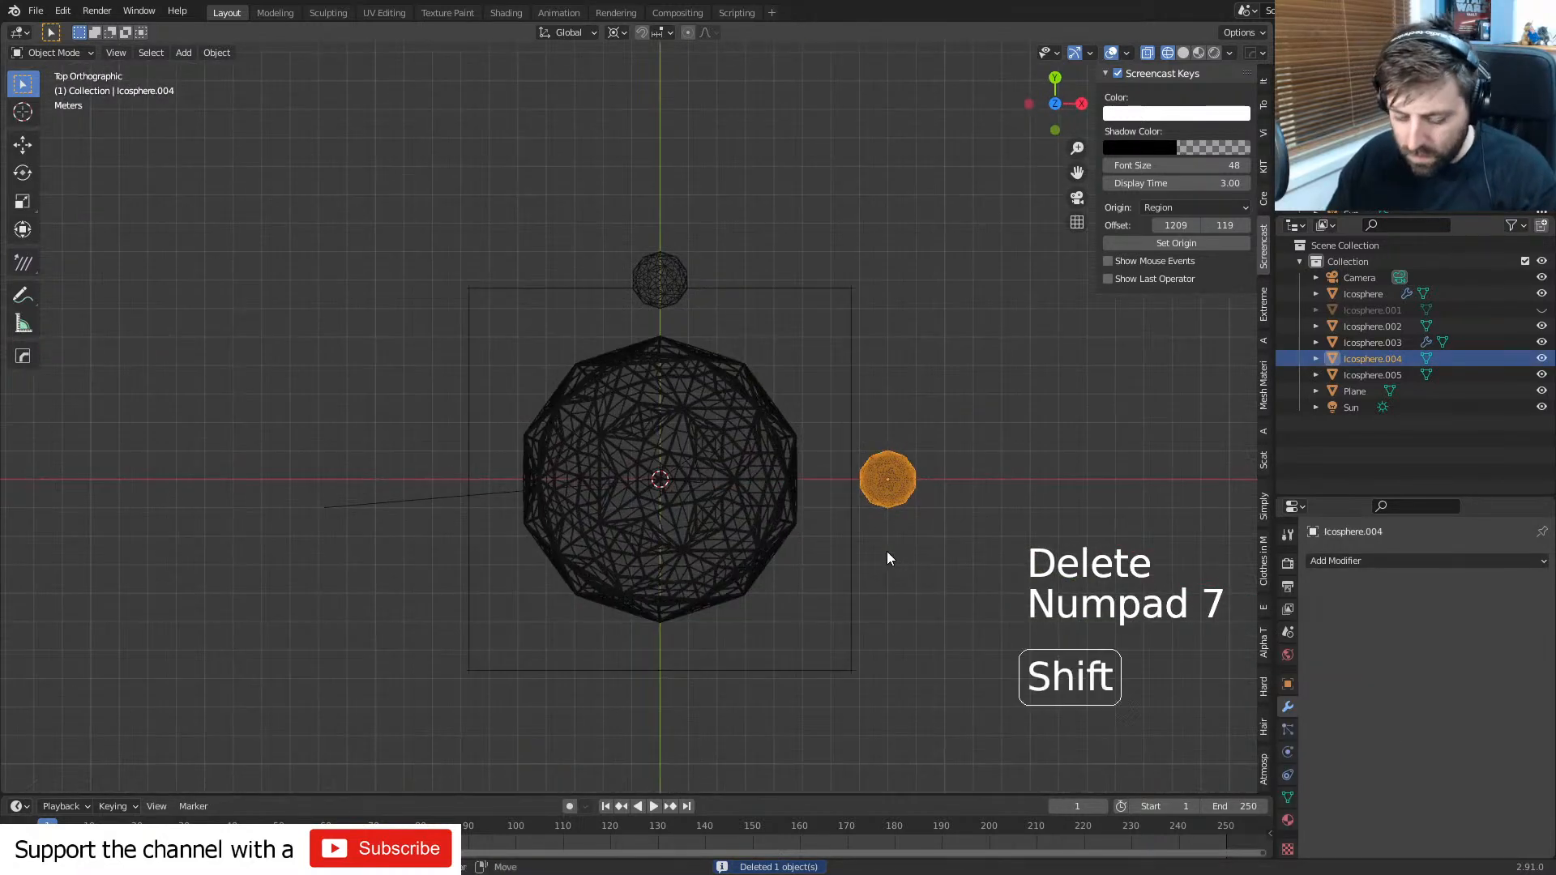
key(shift+d)
key(x)
click(674, 542)
- Scale the duplicated icosphere uniformly by a factor of 5 to match the dome
text(s)
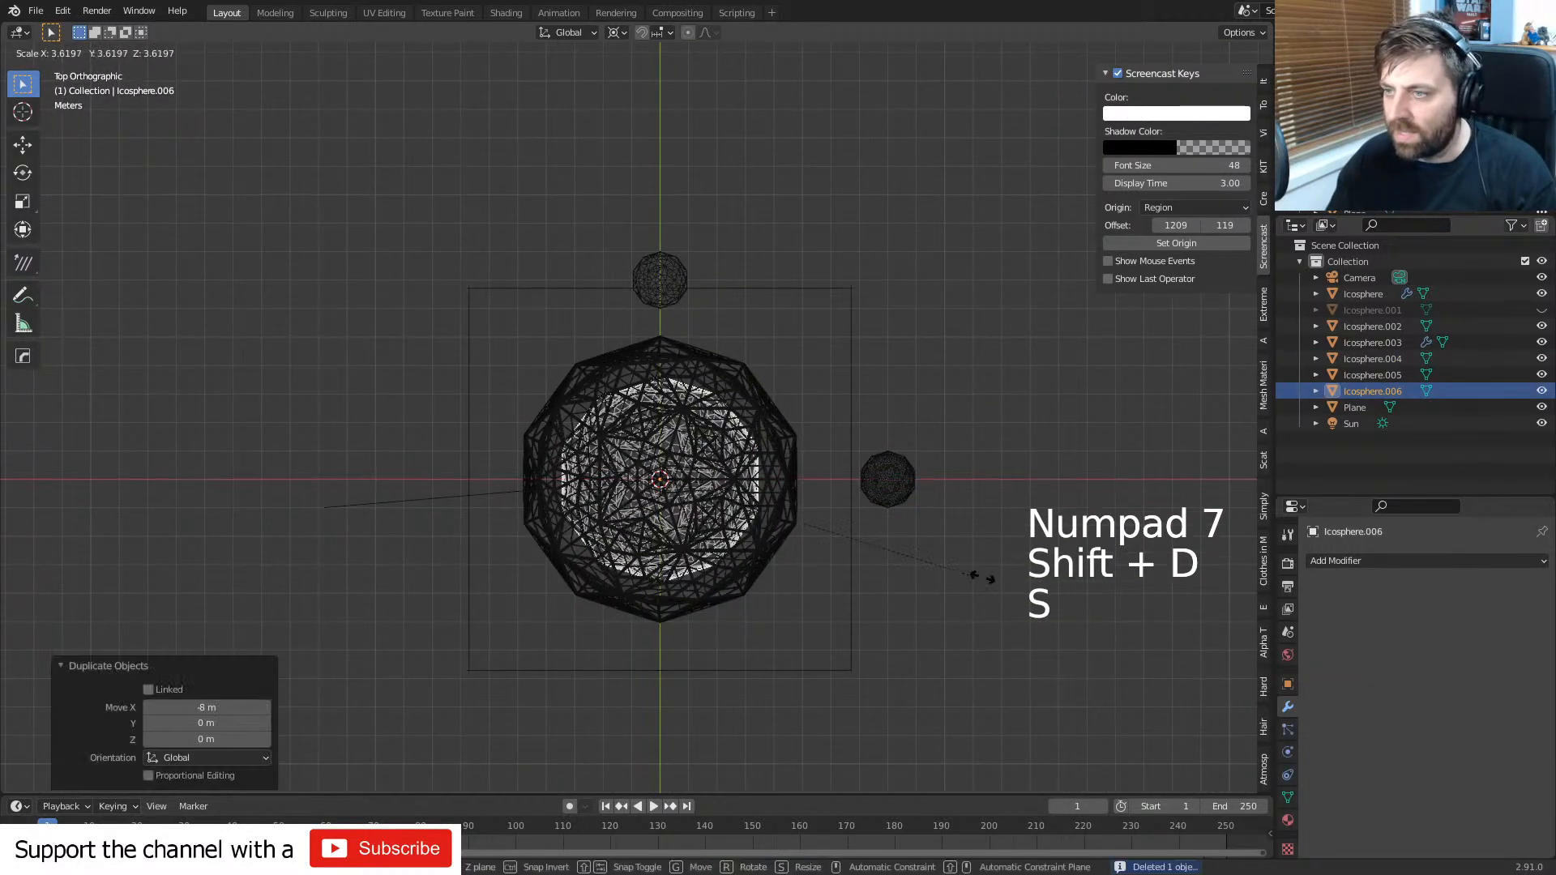
text(10)
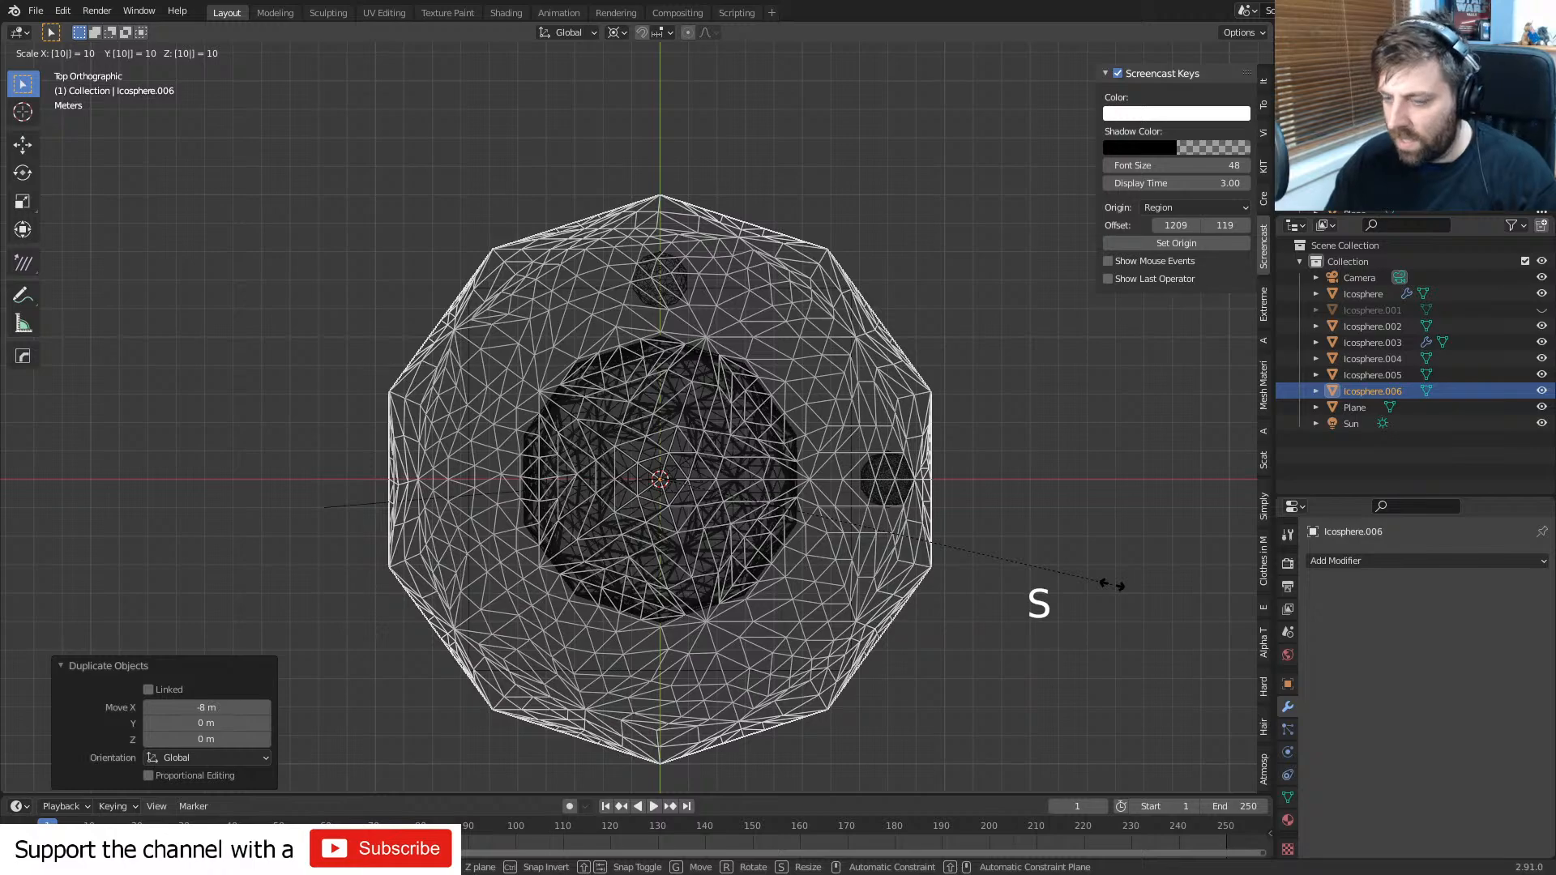
key(BackSpace)
key(BackSpace)
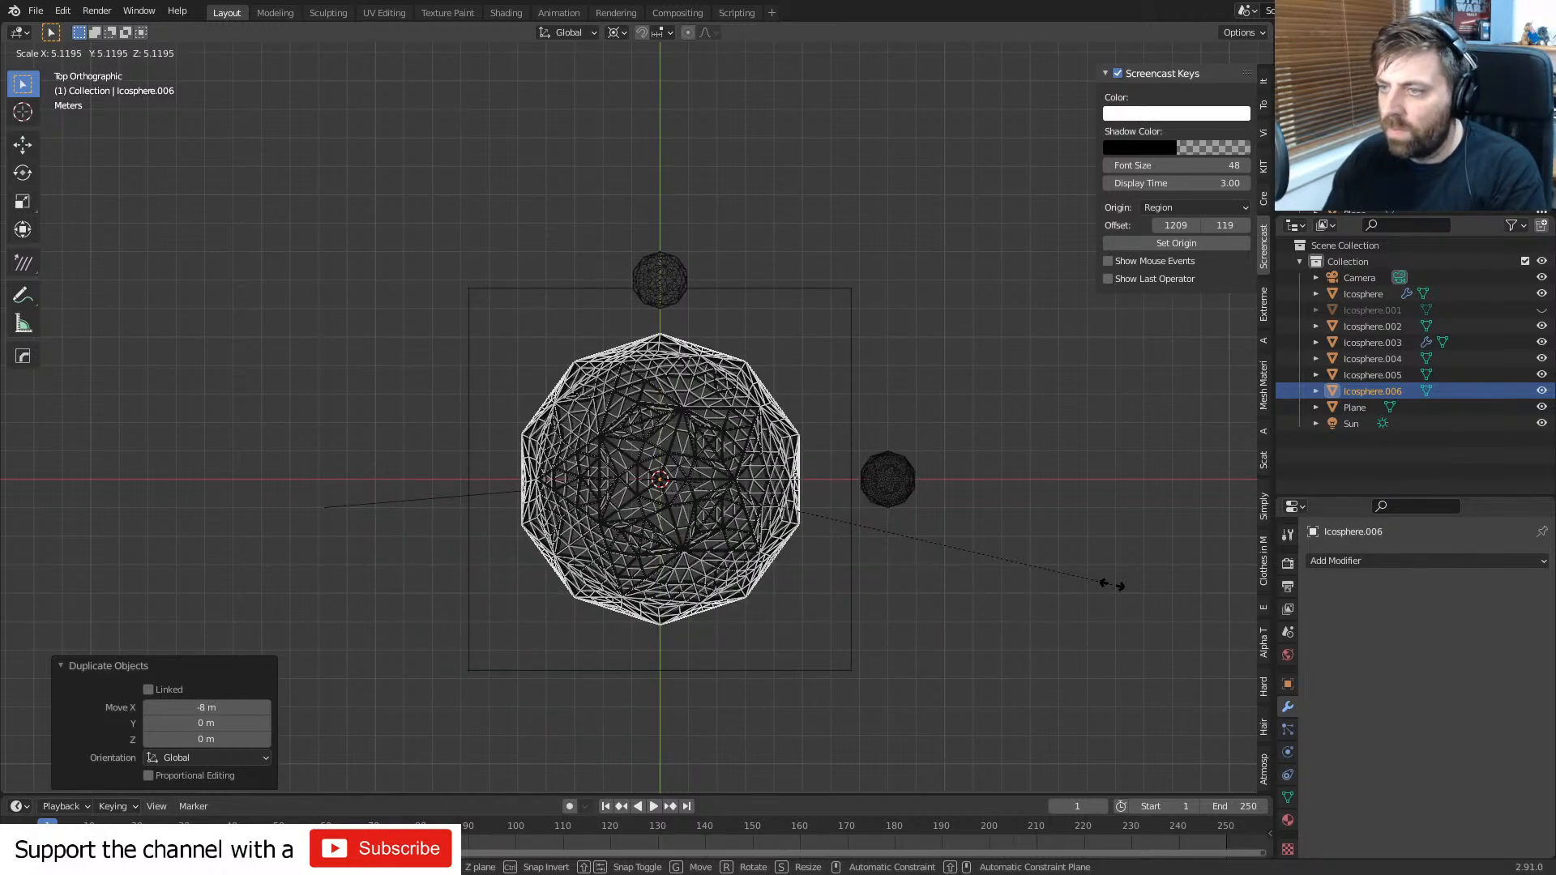
text(5)
key(Return)
- In the scaled copy's mesh, clear the selection and apply Select Random with a random seed of 37
scroll(669, 580, up, 5)
middle_drag(670, 580, 747, 528)
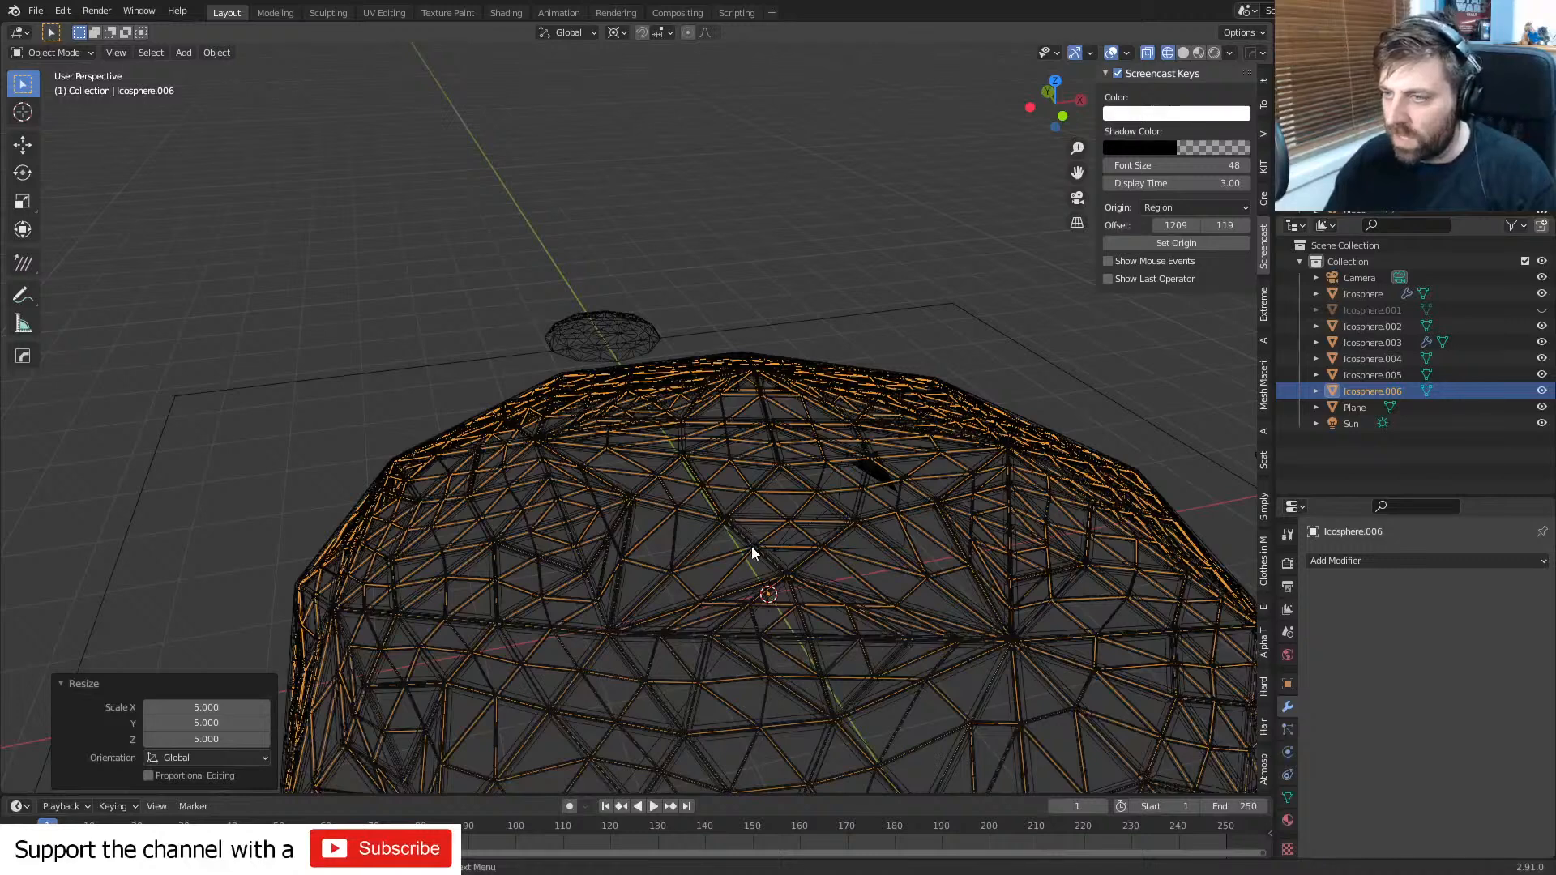
key(Tab)
scroll(747, 567, down, 4)
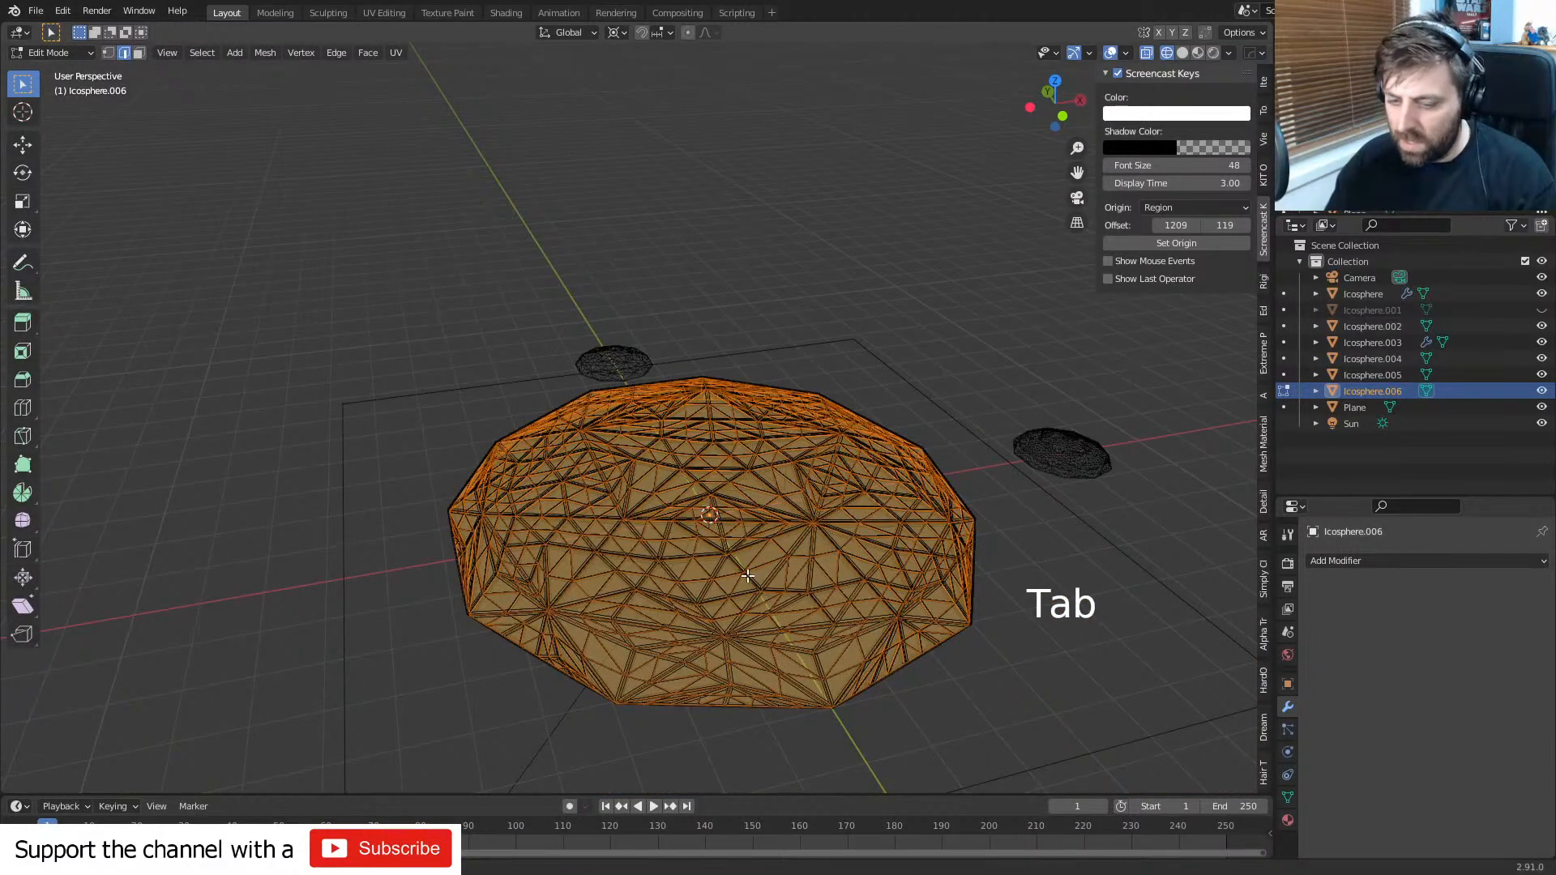
key(a)
key(a)
key(a)
key(space)
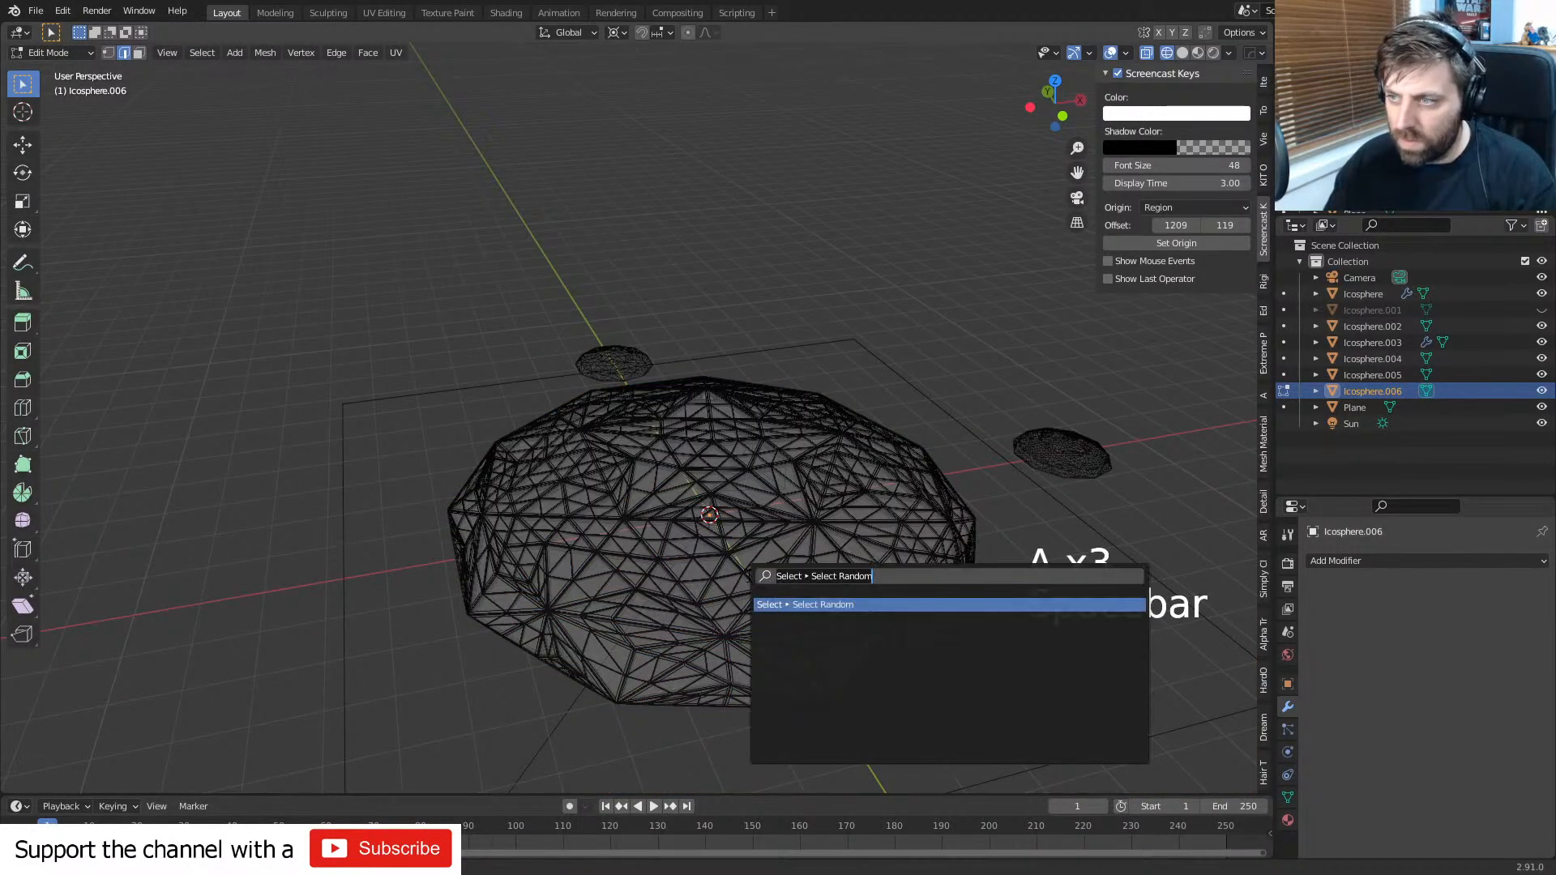
key(Return)
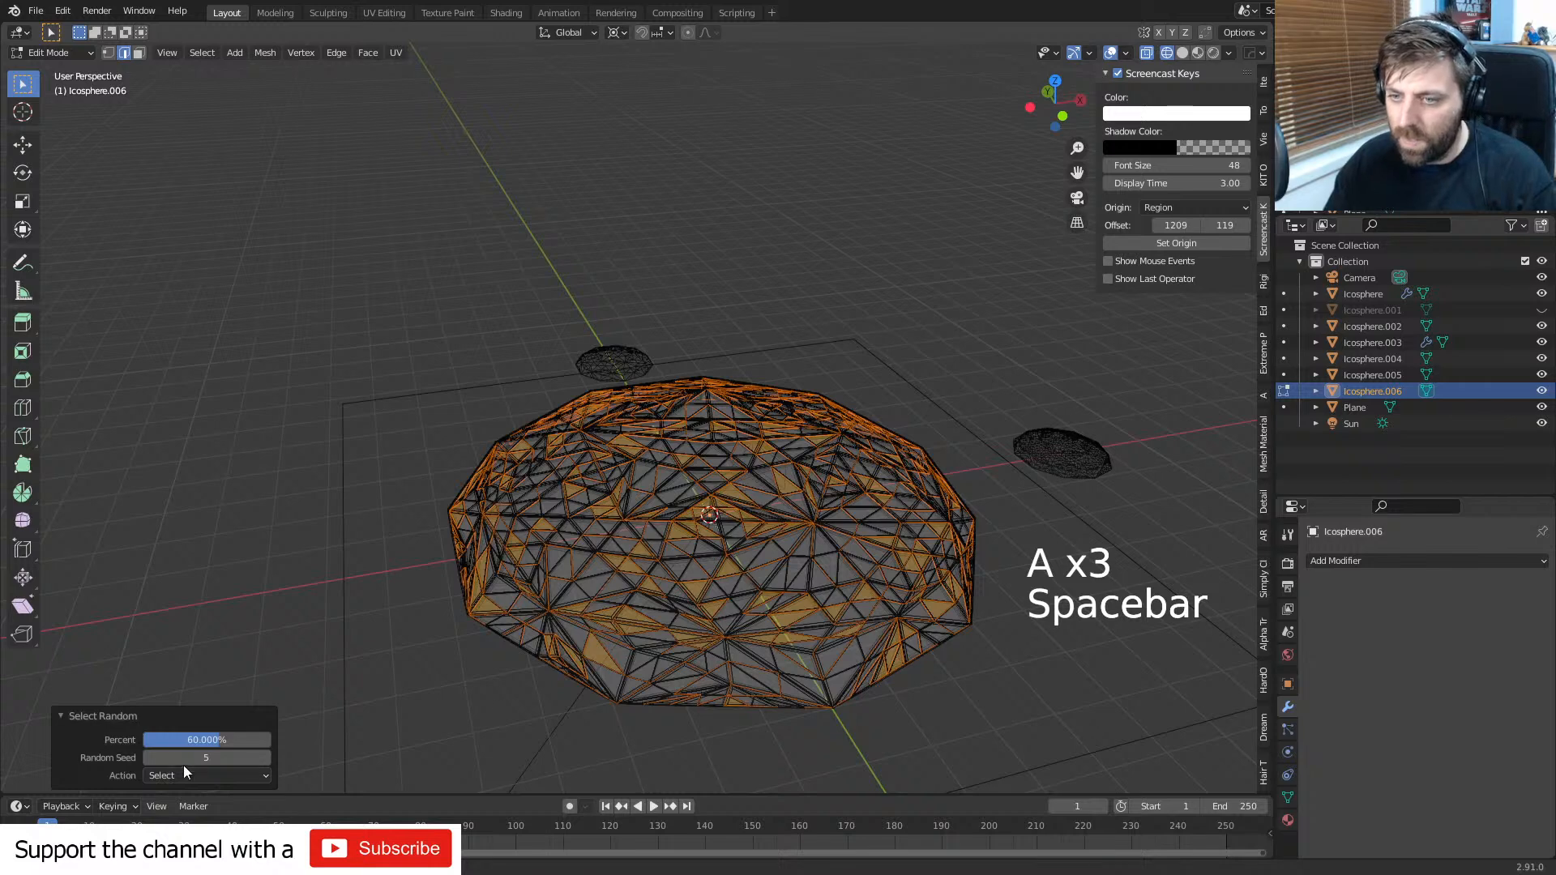
drag(195, 758, 603, 737)
- Try 80 percent for the random selection, and settle on 75 percent
click(227, 739)
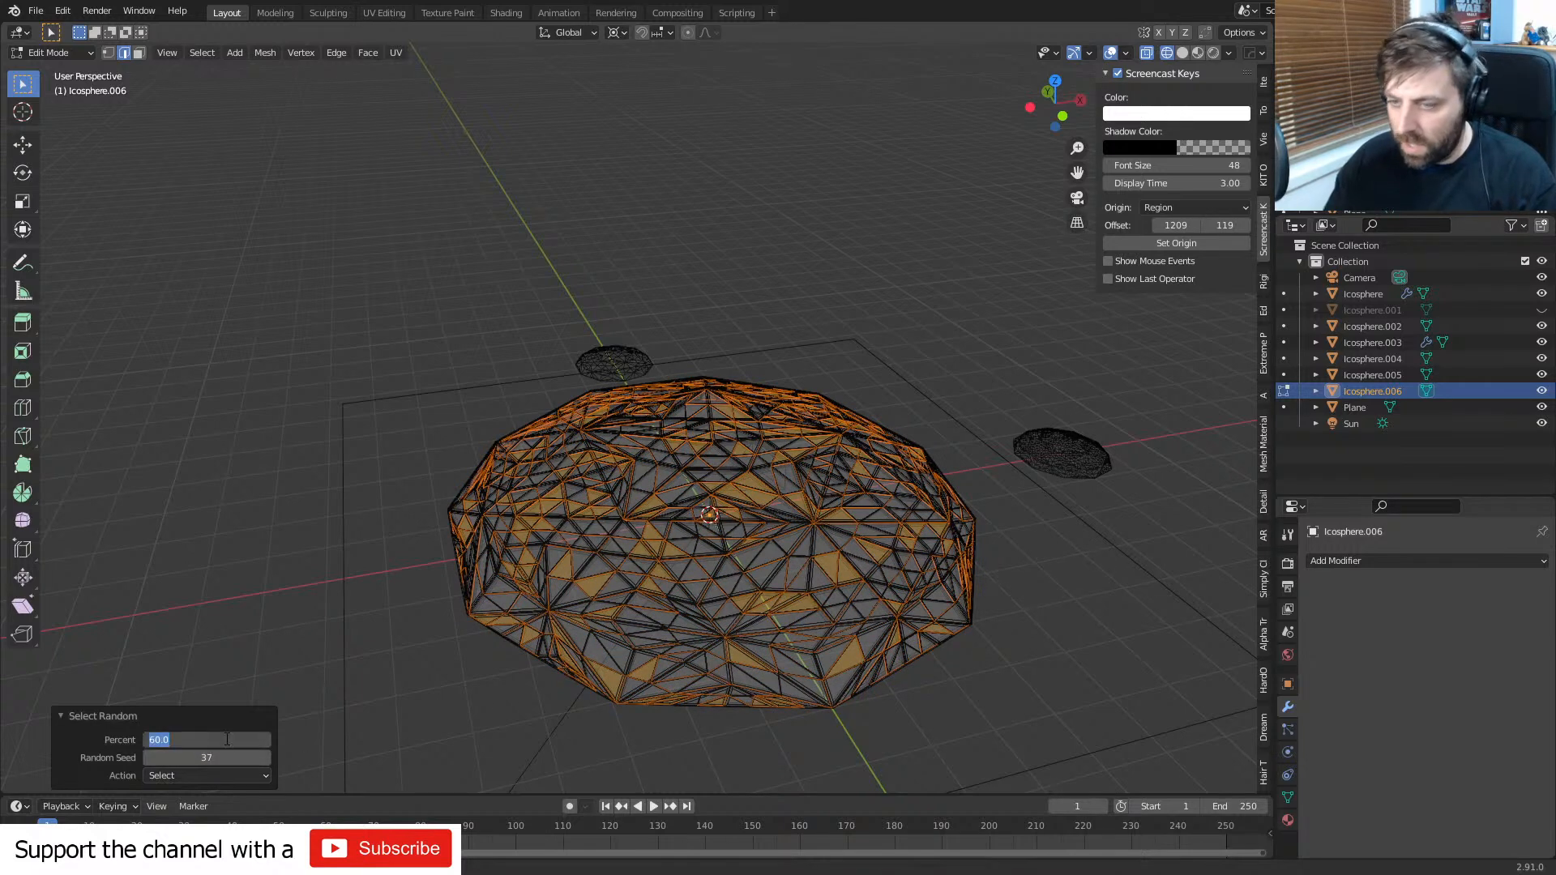
text(80)
key(Return)
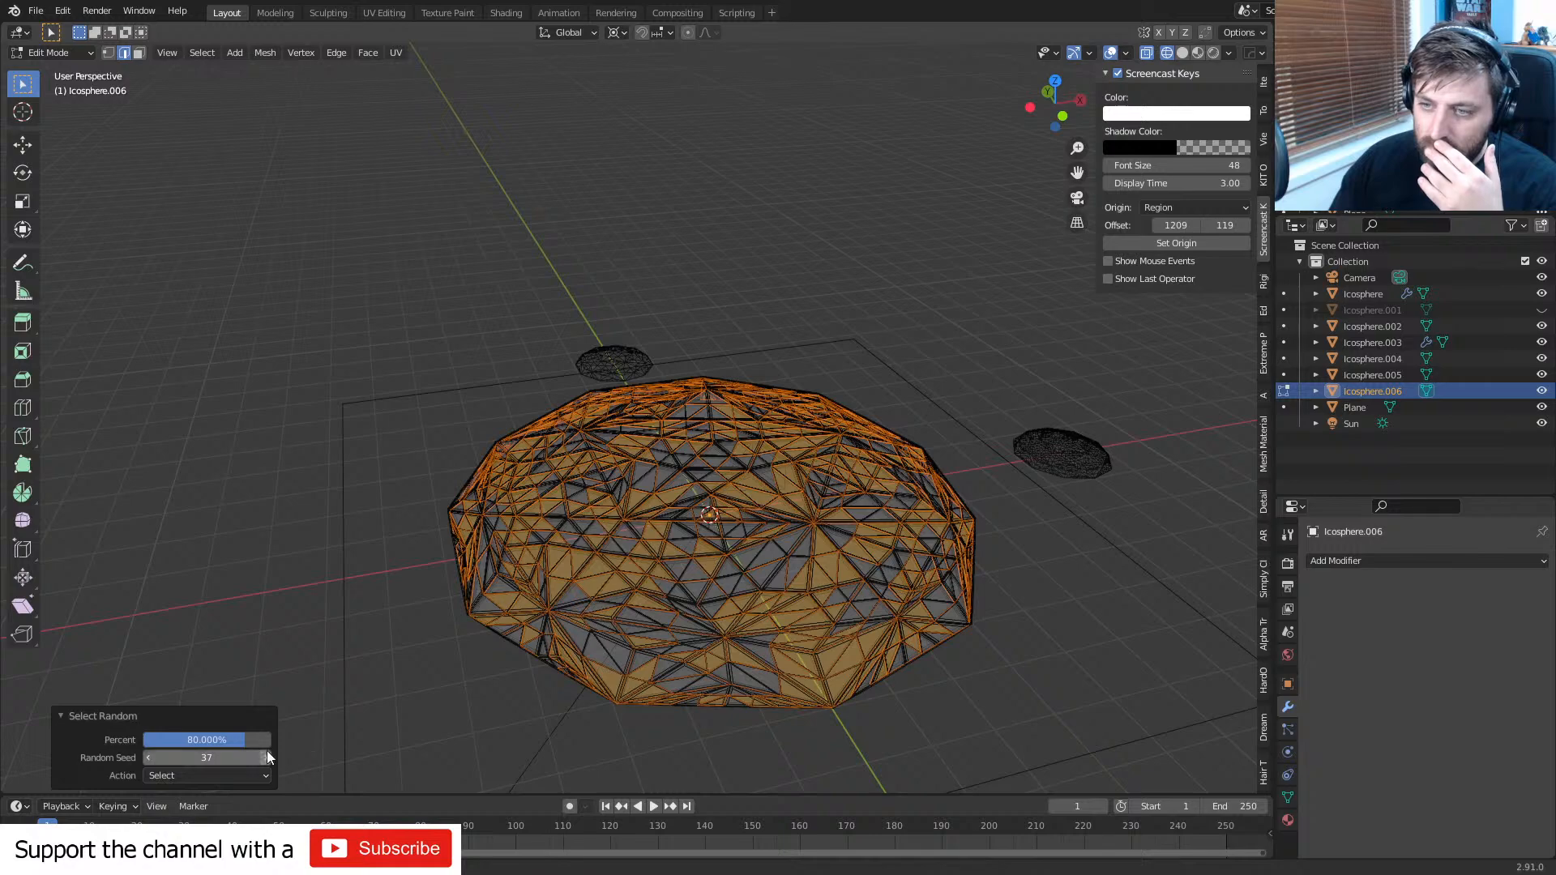
click(225, 740)
text(75)
key(Return)
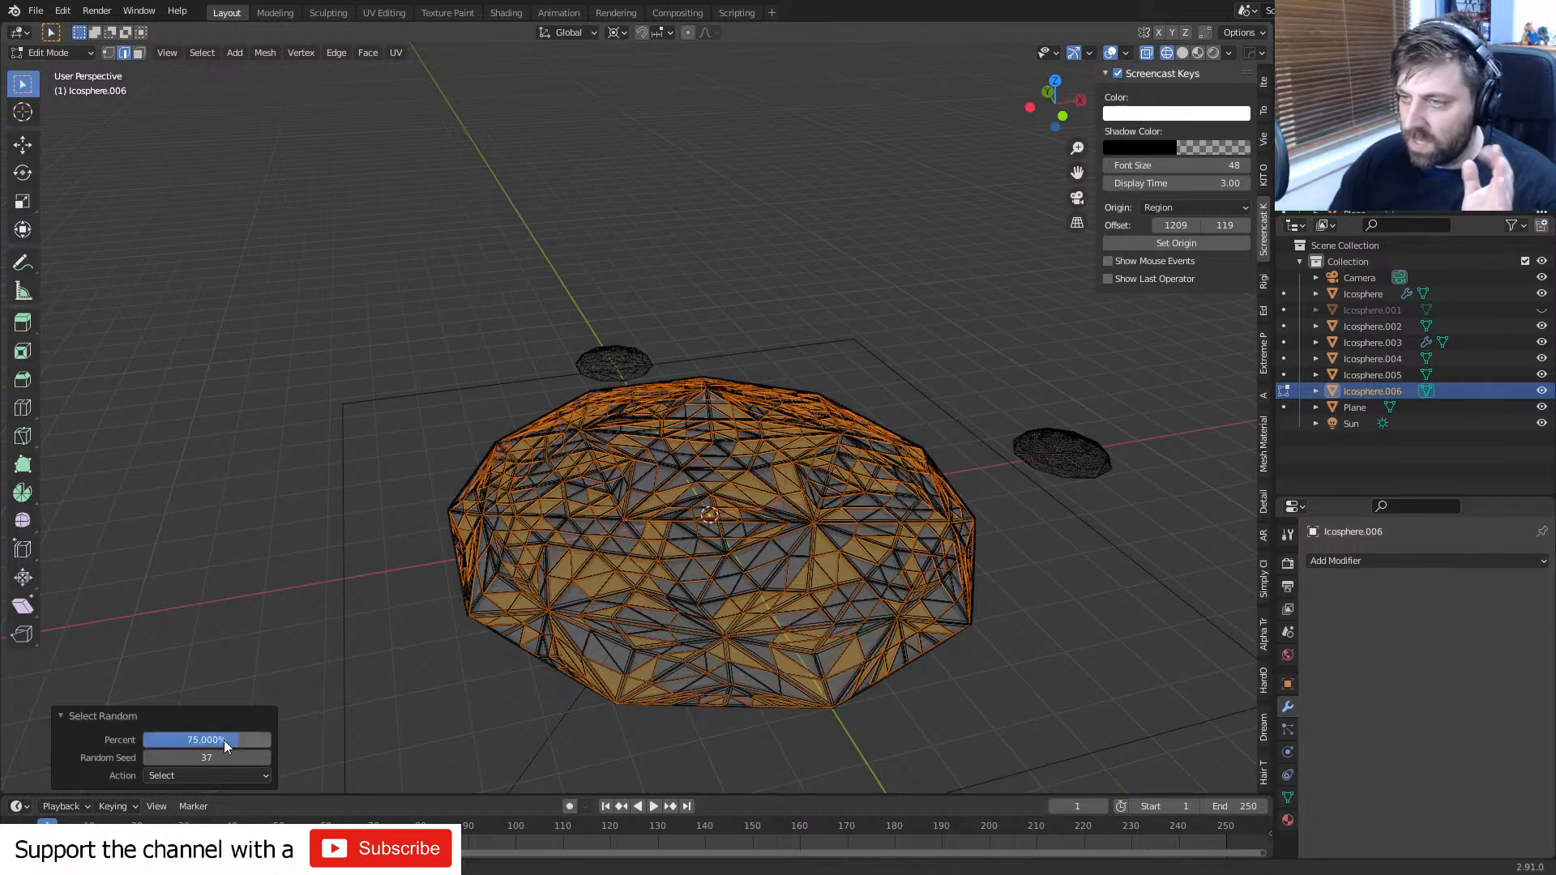
- Switch to face selection, invert the random selection and delete the faces it now covers
middle_drag(487, 603, 356, 655)
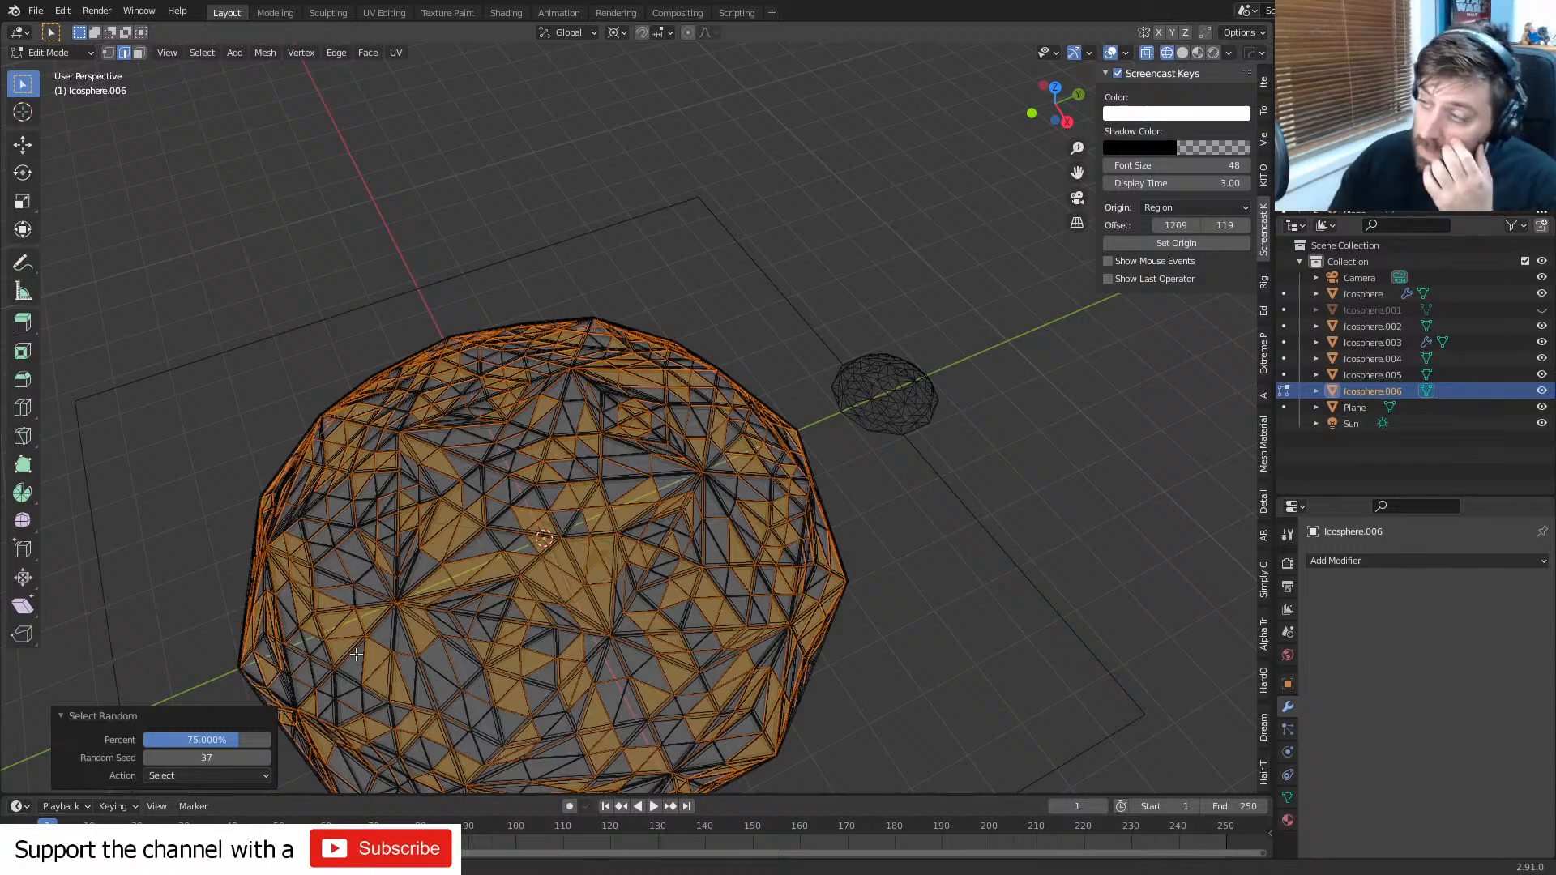
middle_drag(356, 654, 598, 598)
click(139, 53)
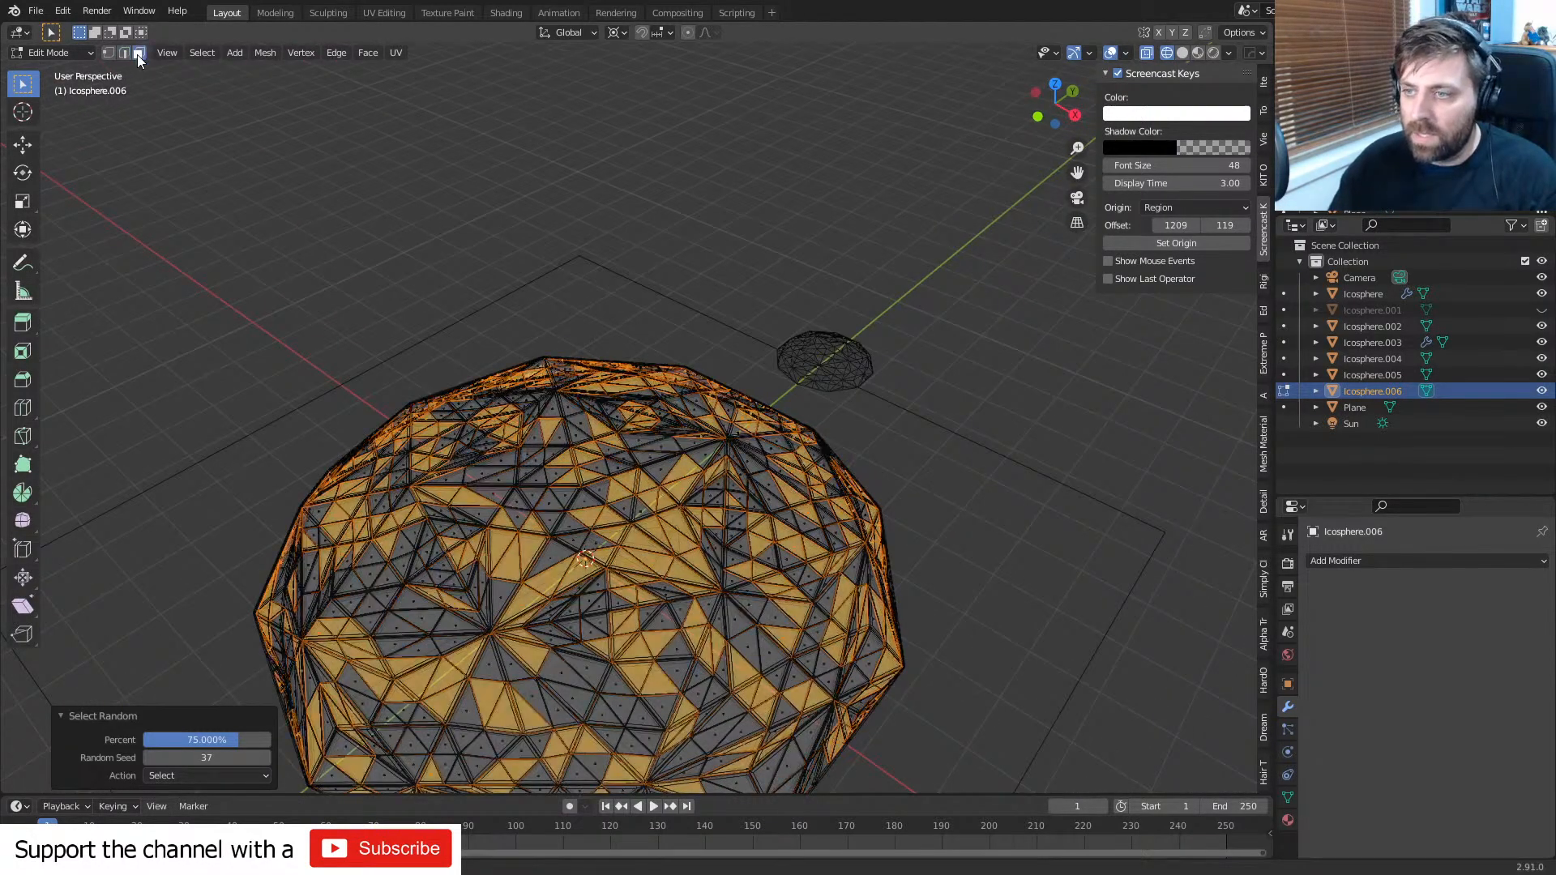
key(ctrl+i)
key(Delete)
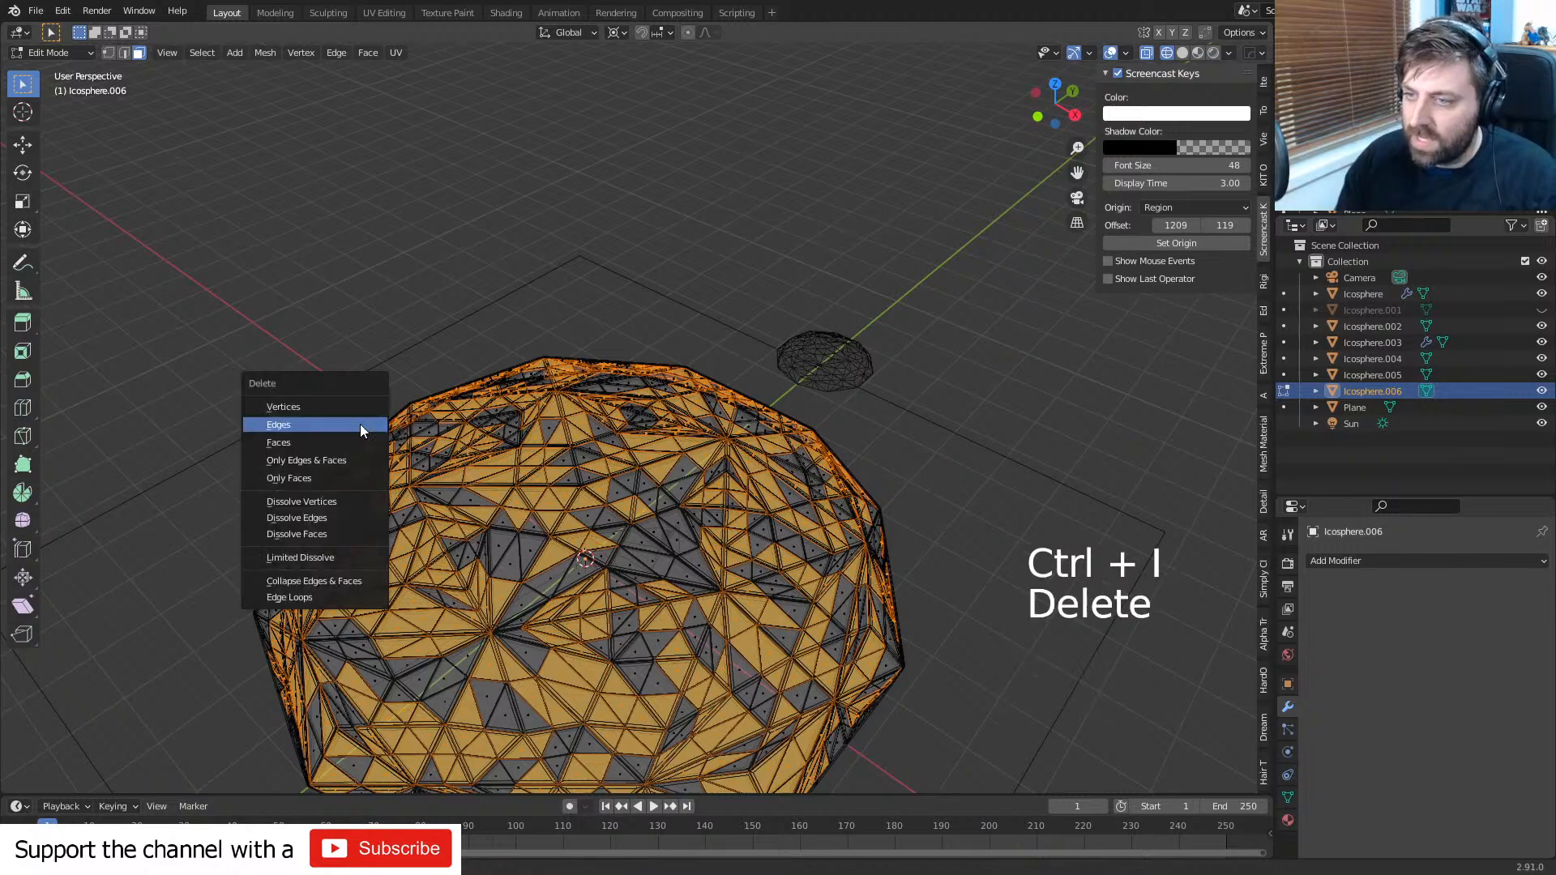
click(357, 442)
- Select all remaining faces and give the object a new material named Lights
scroll(685, 581, up, 3)
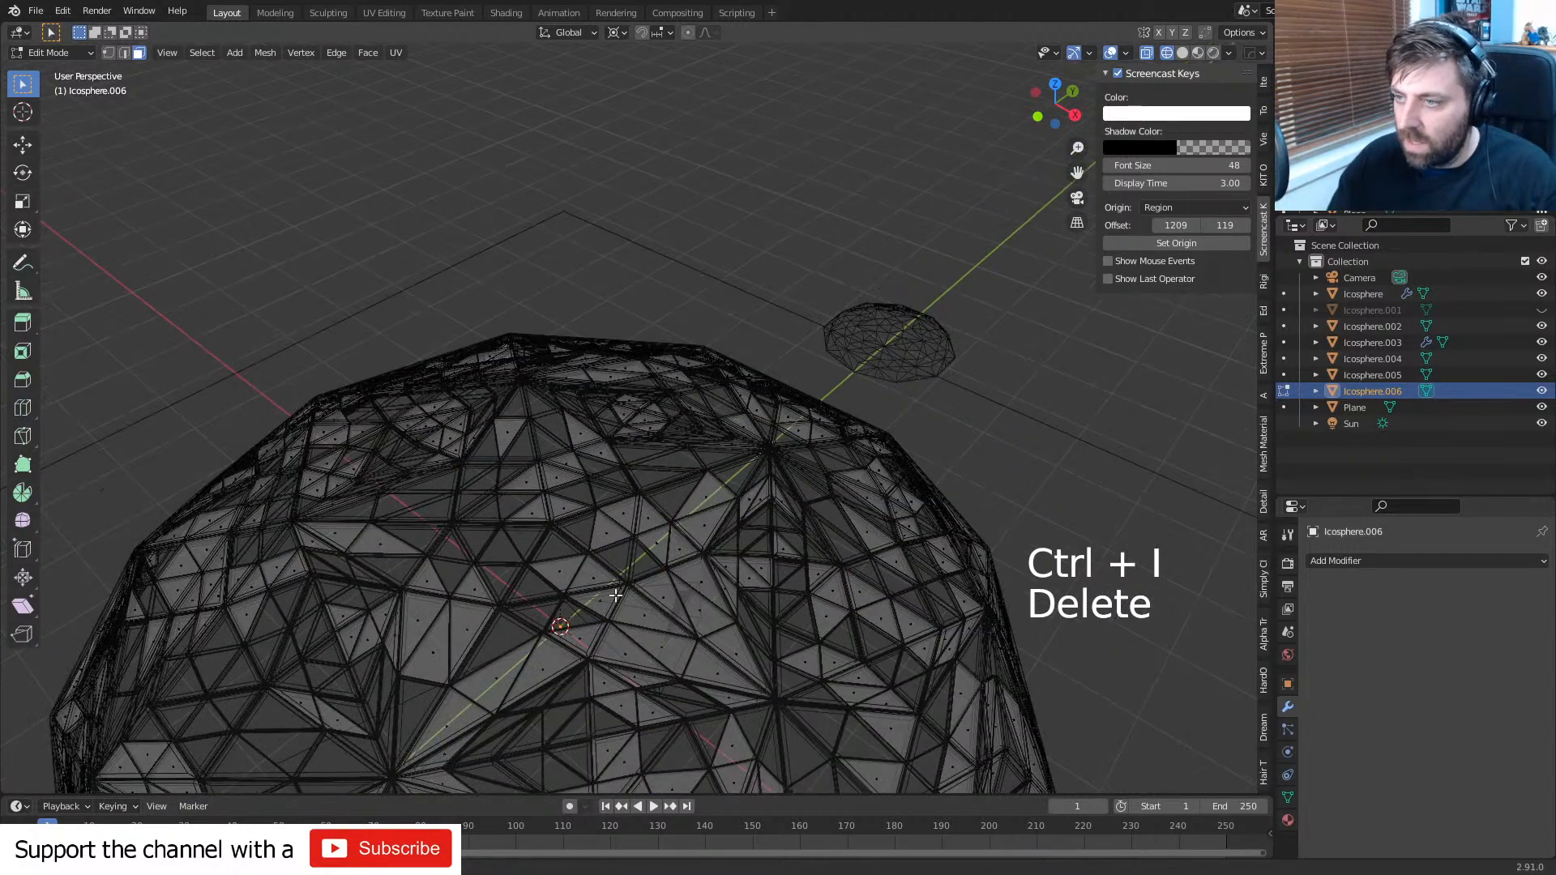
key(a)
middle_drag(652, 565, 973, 480)
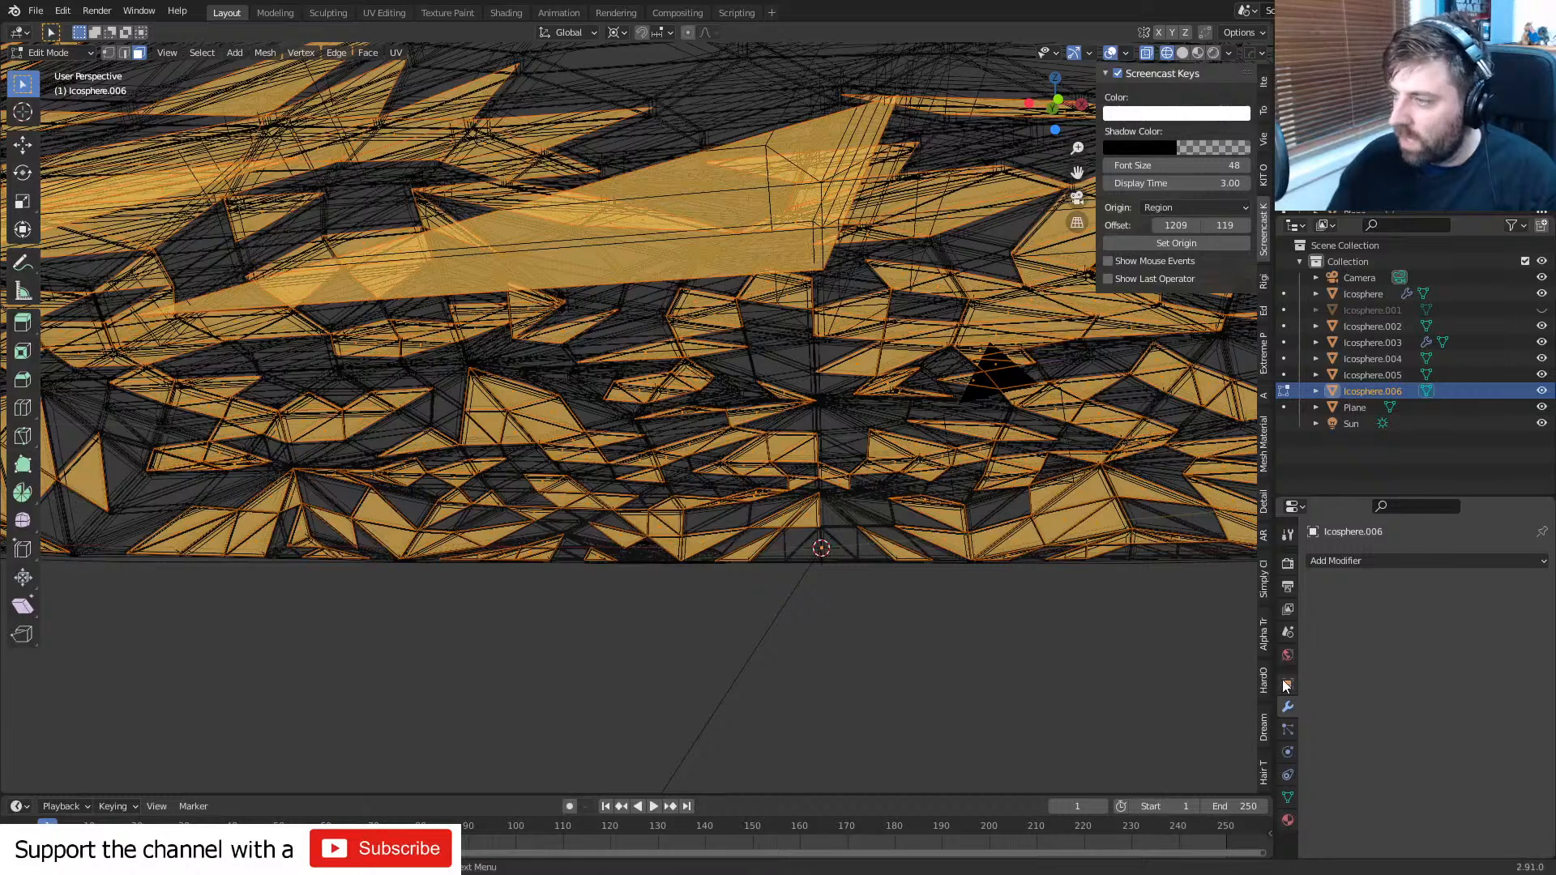
click(1286, 820)
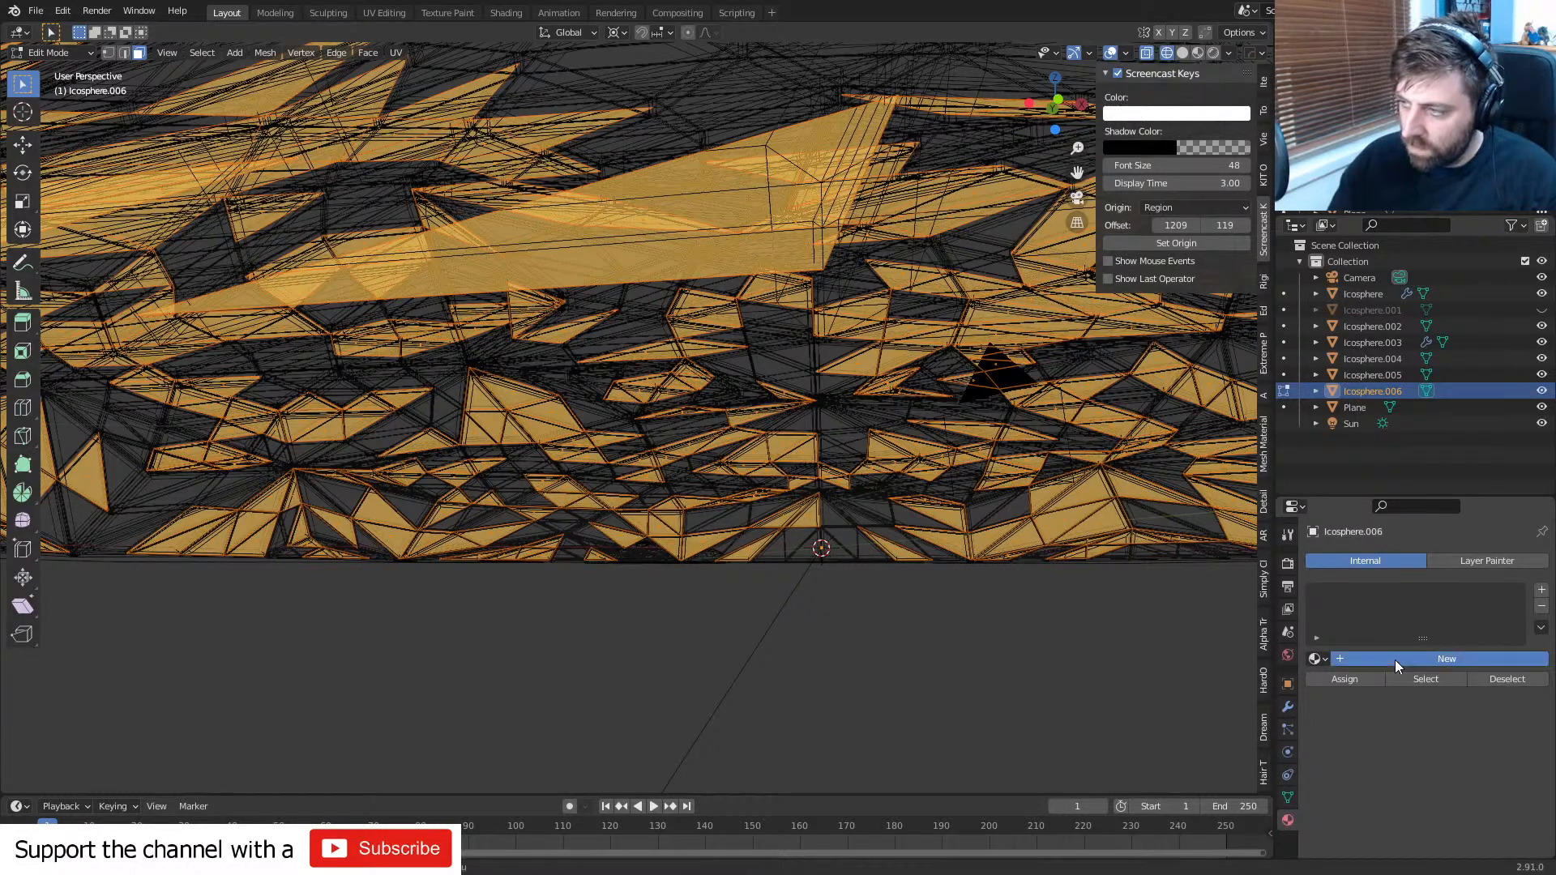
click(1394, 659)
click(1383, 657)
text(Lights)
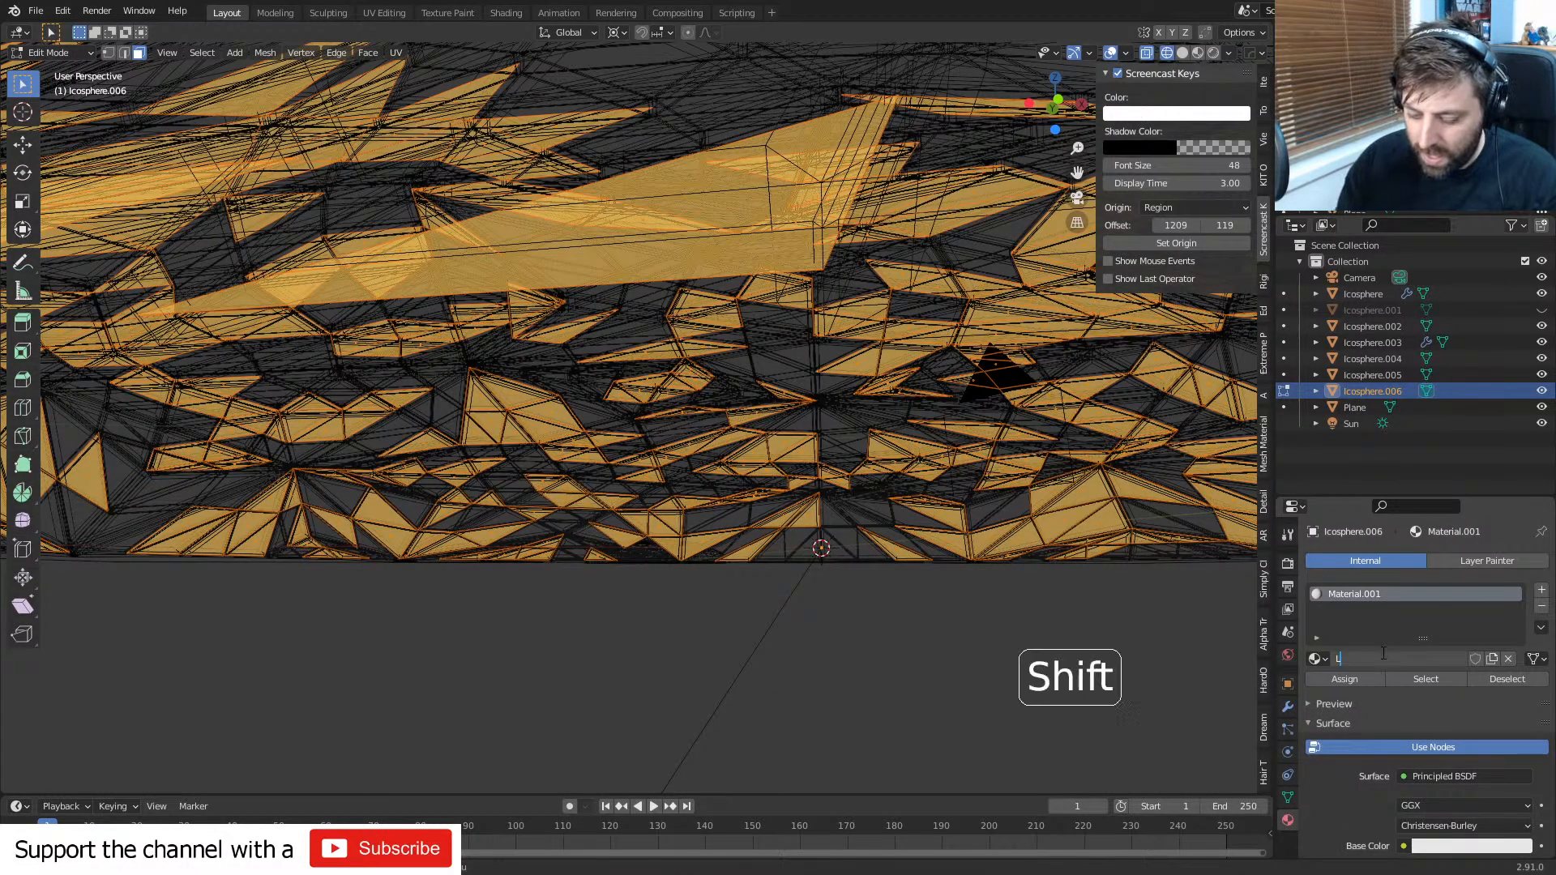
key(Return)
scroll(1364, 729, down, 2)
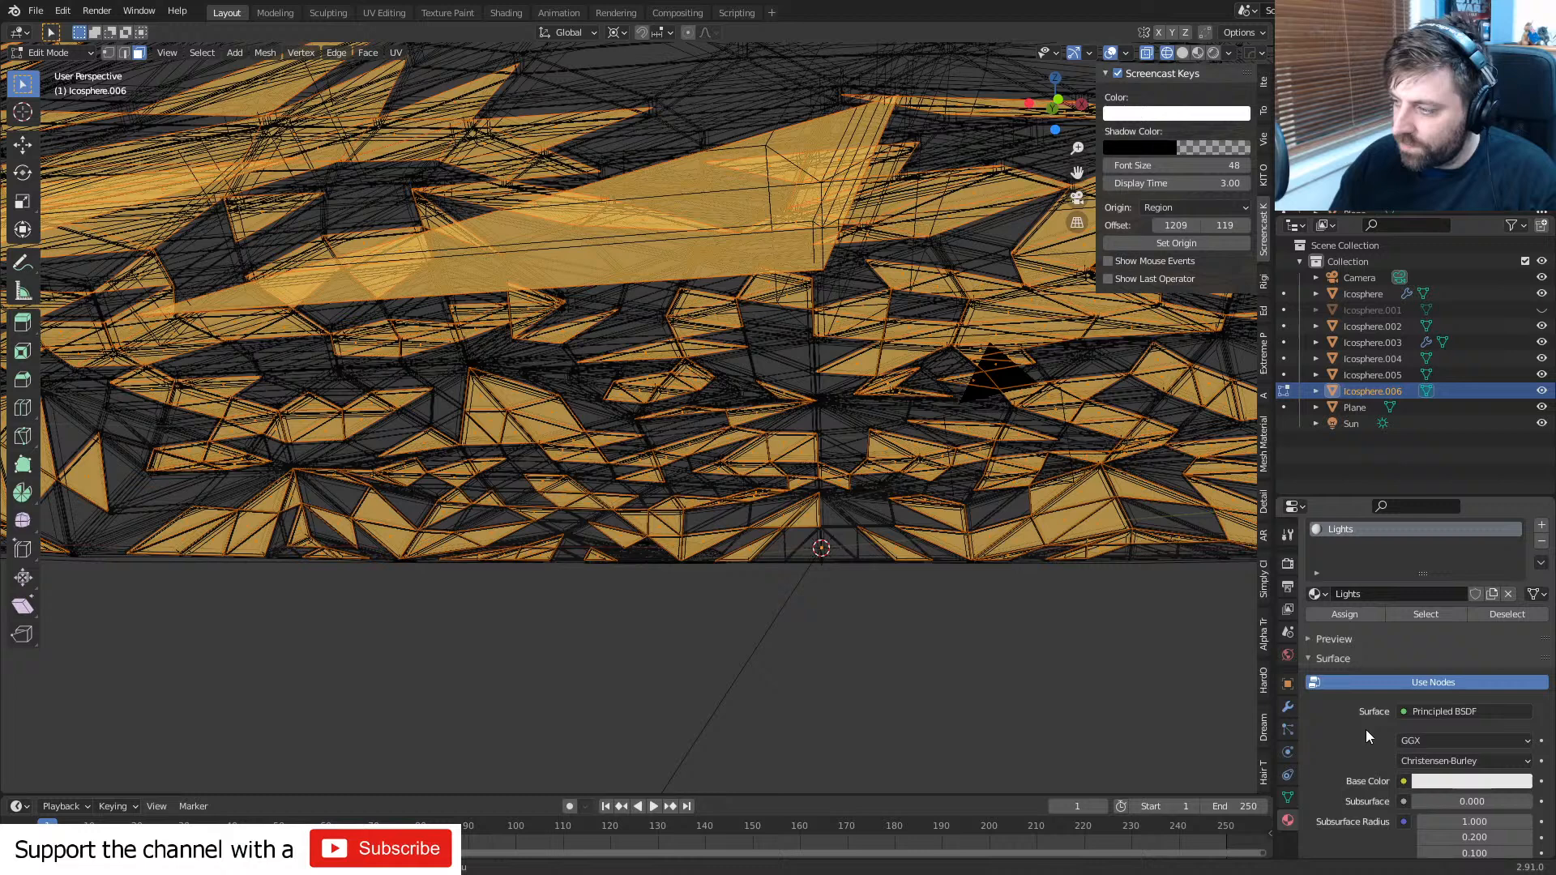
- Change the Lights material's surface shader to Emission with a strength of 2 and return to Object Mode
click(1442, 780)
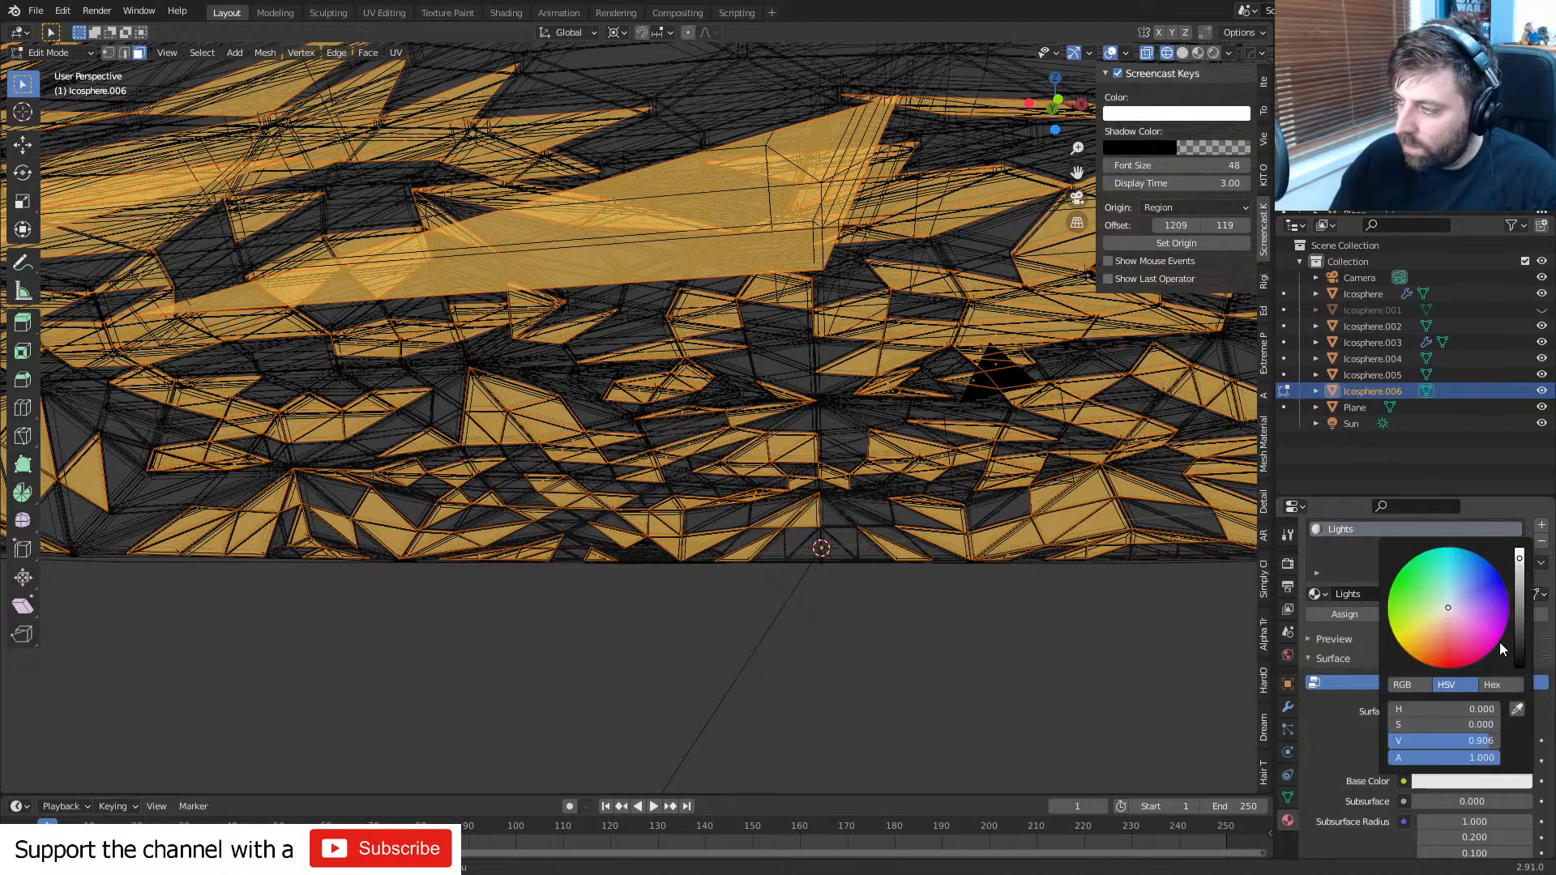
click(1446, 706)
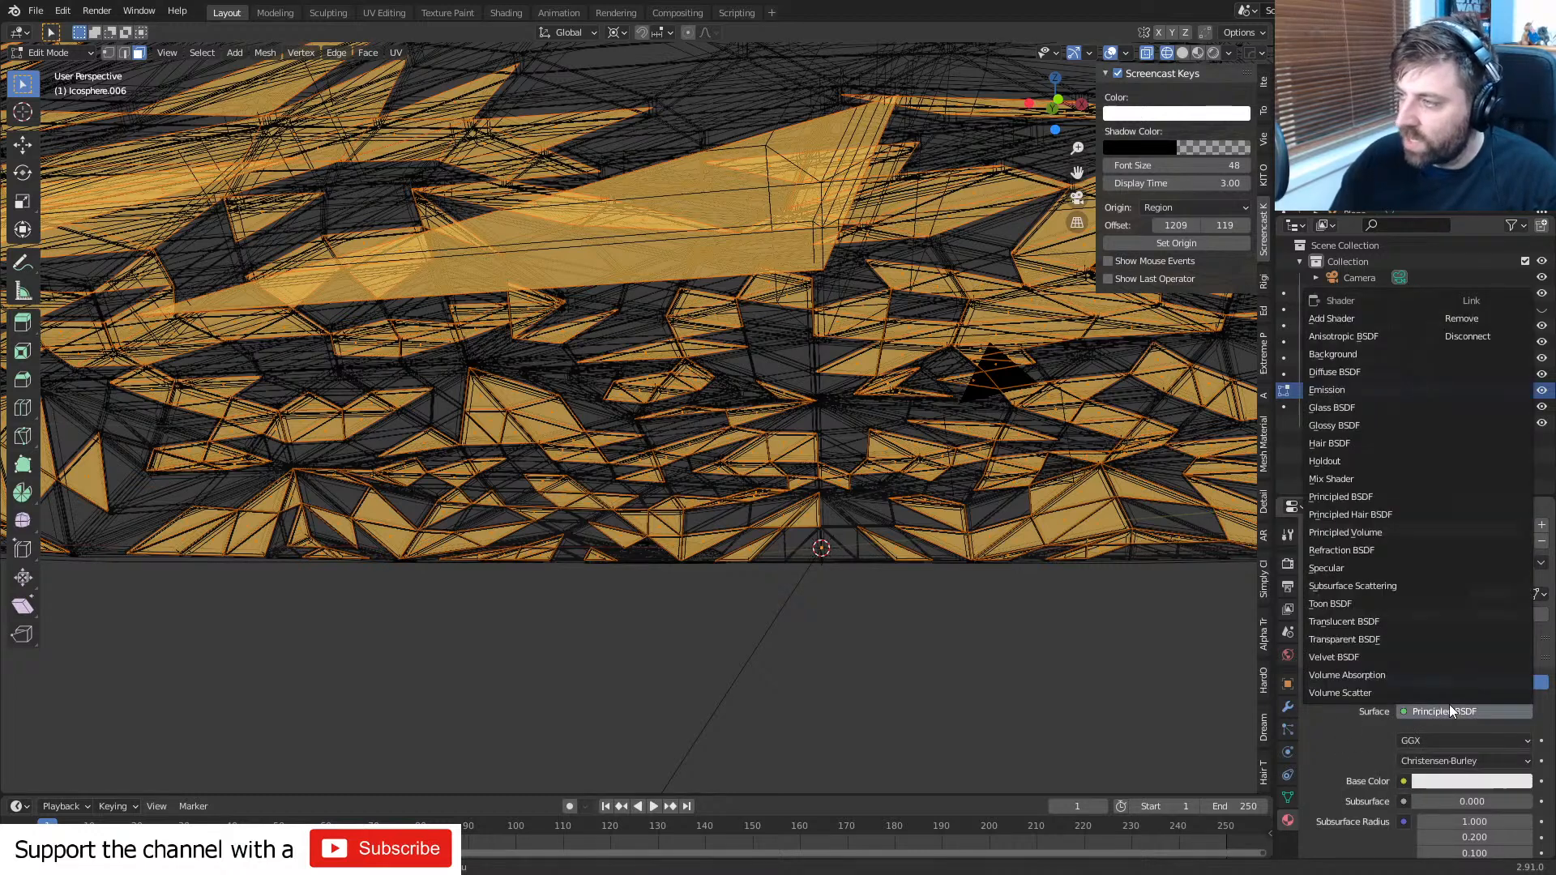
click(1394, 389)
click(1467, 760)
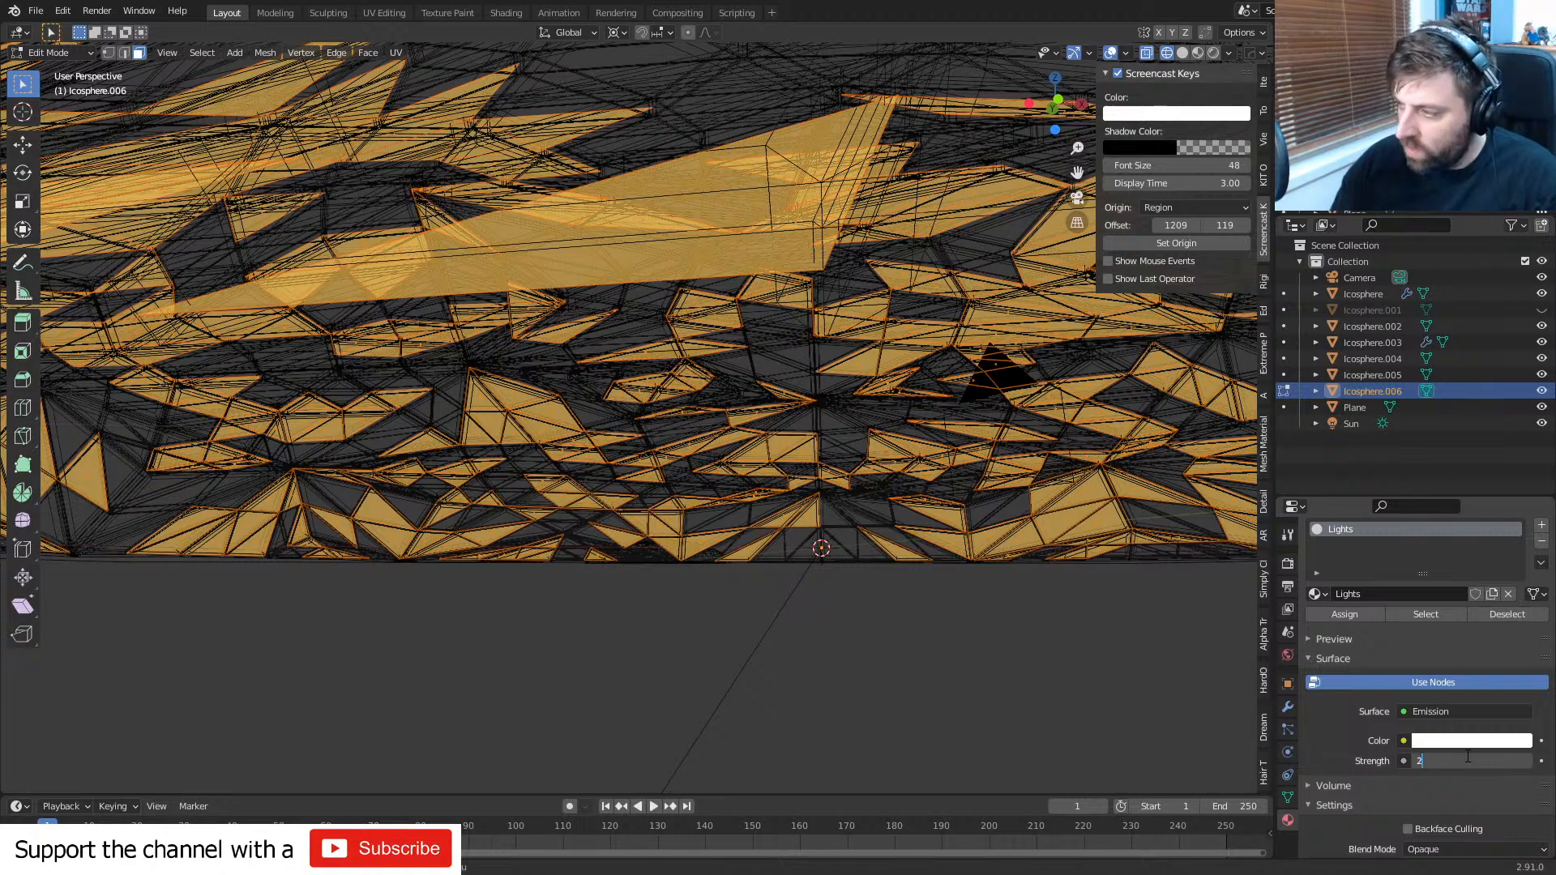
text(2)
key(Return)
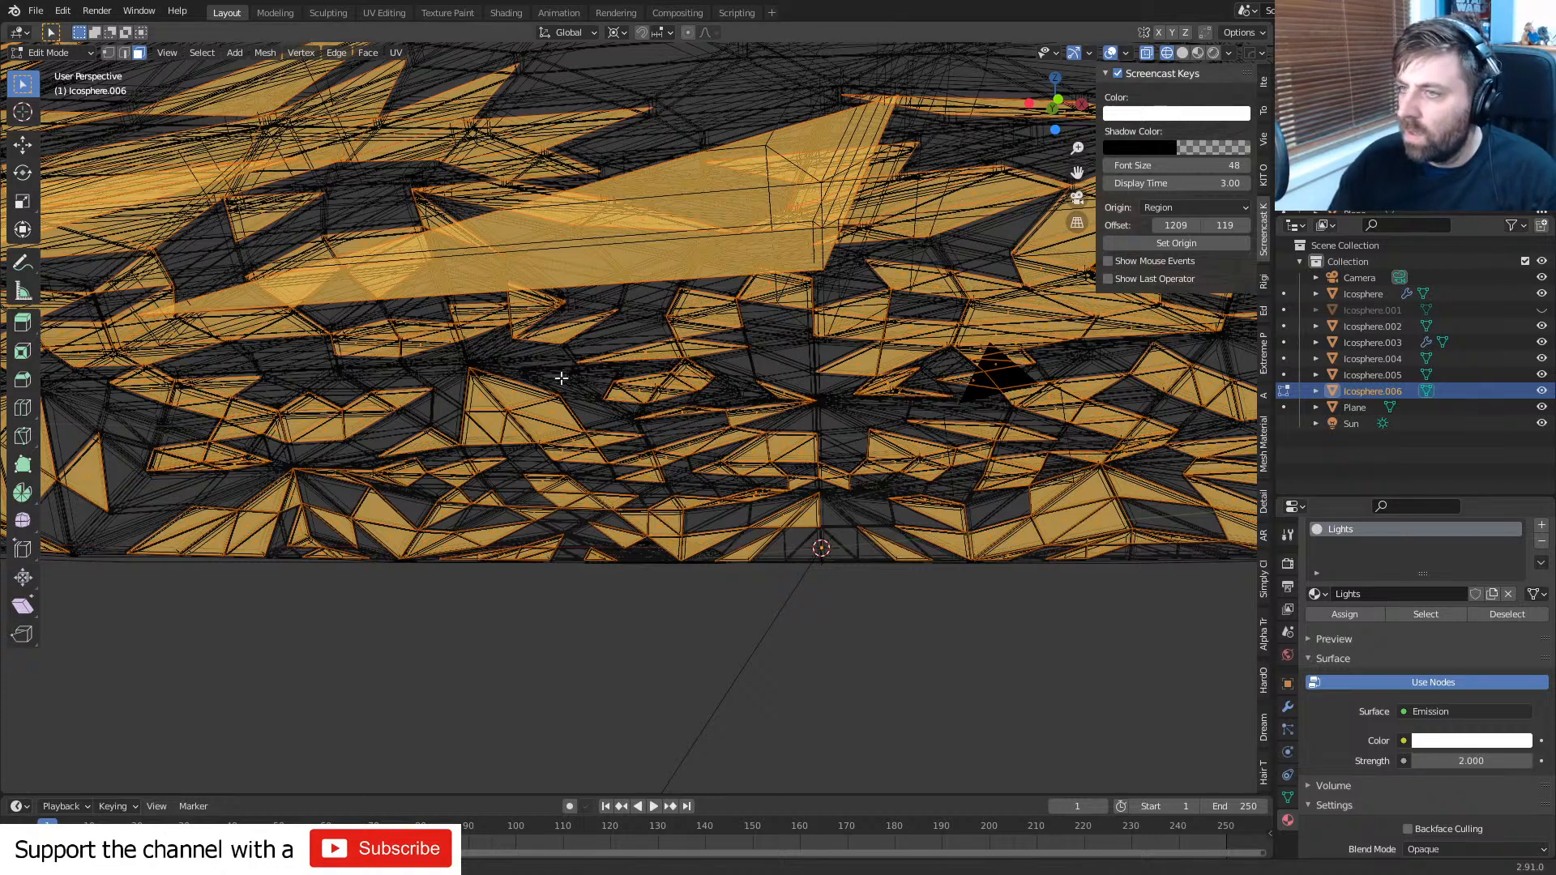
key(Tab)
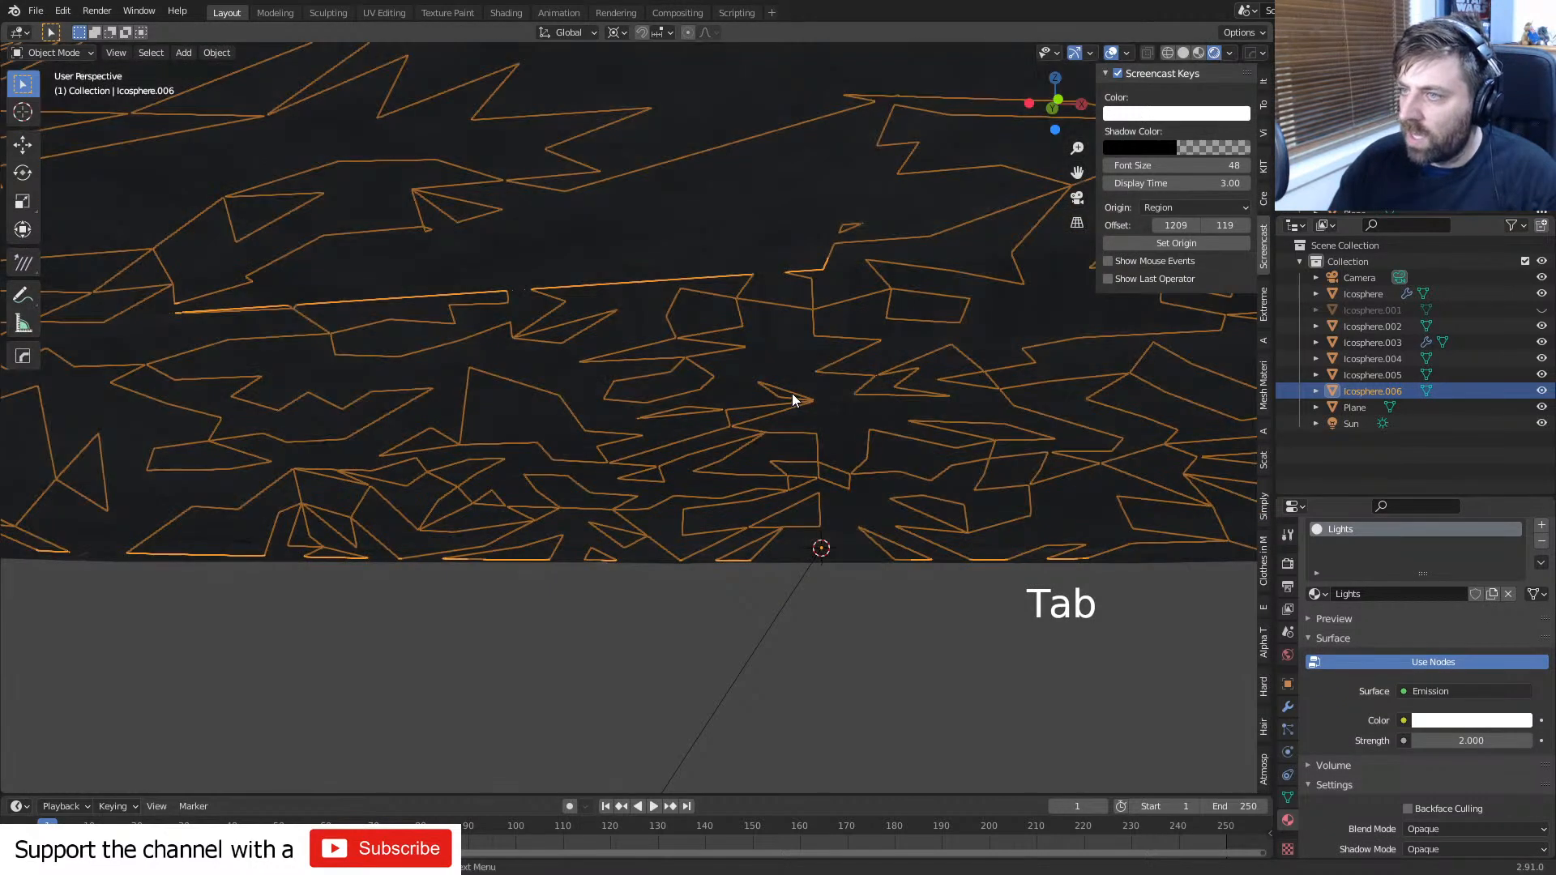
- From inside the dome, switch the scene's render engine from Eevee to Cycles
middle_drag(792, 398, 726, 360)
scroll(725, 361, up, 3)
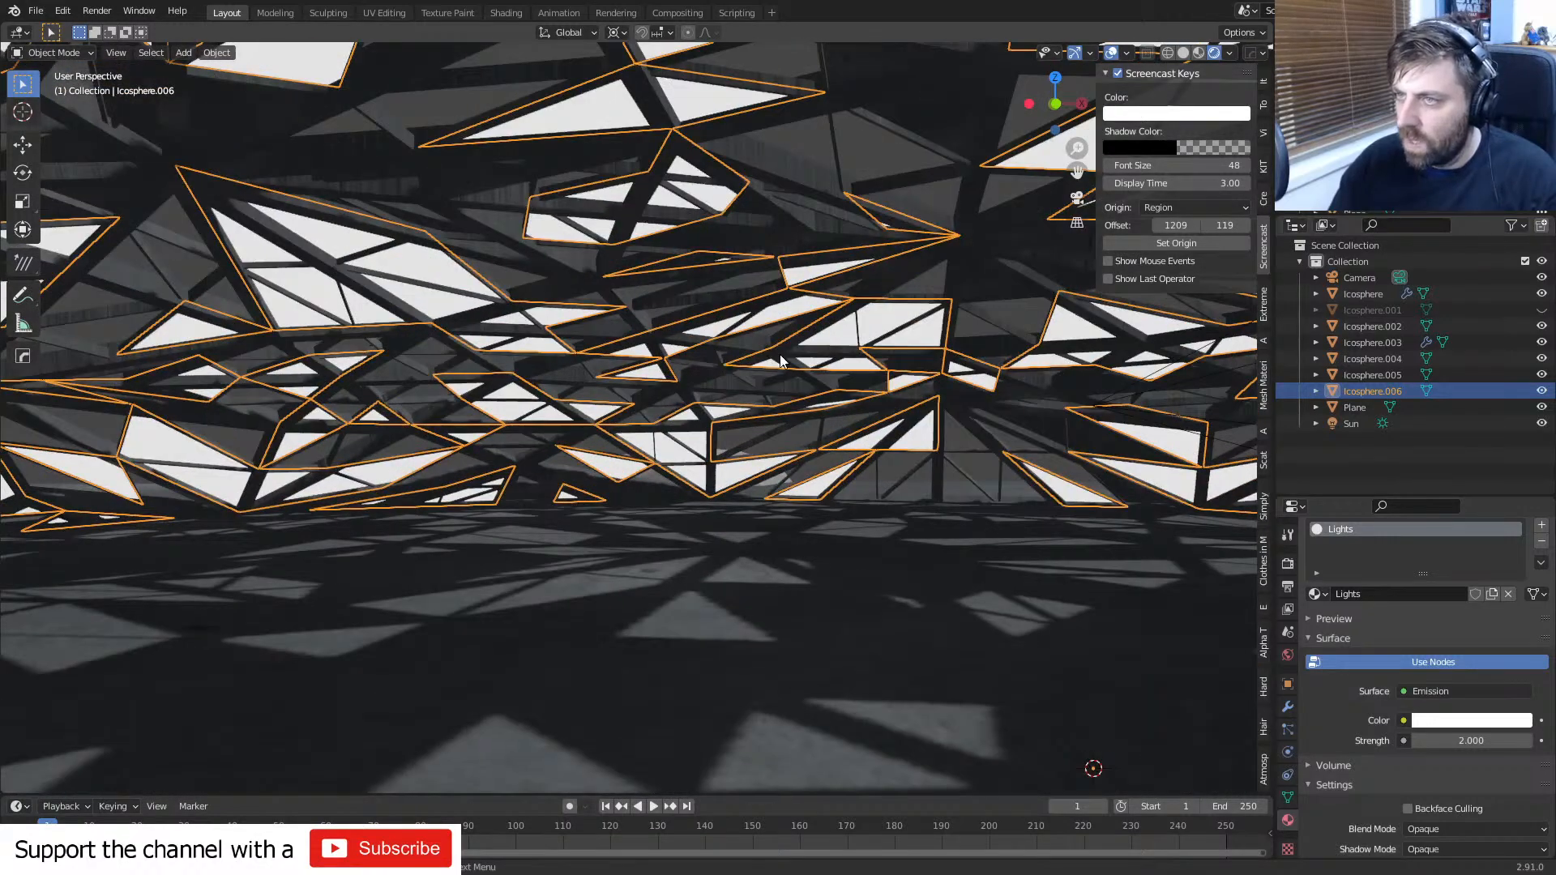
click(1289, 536)
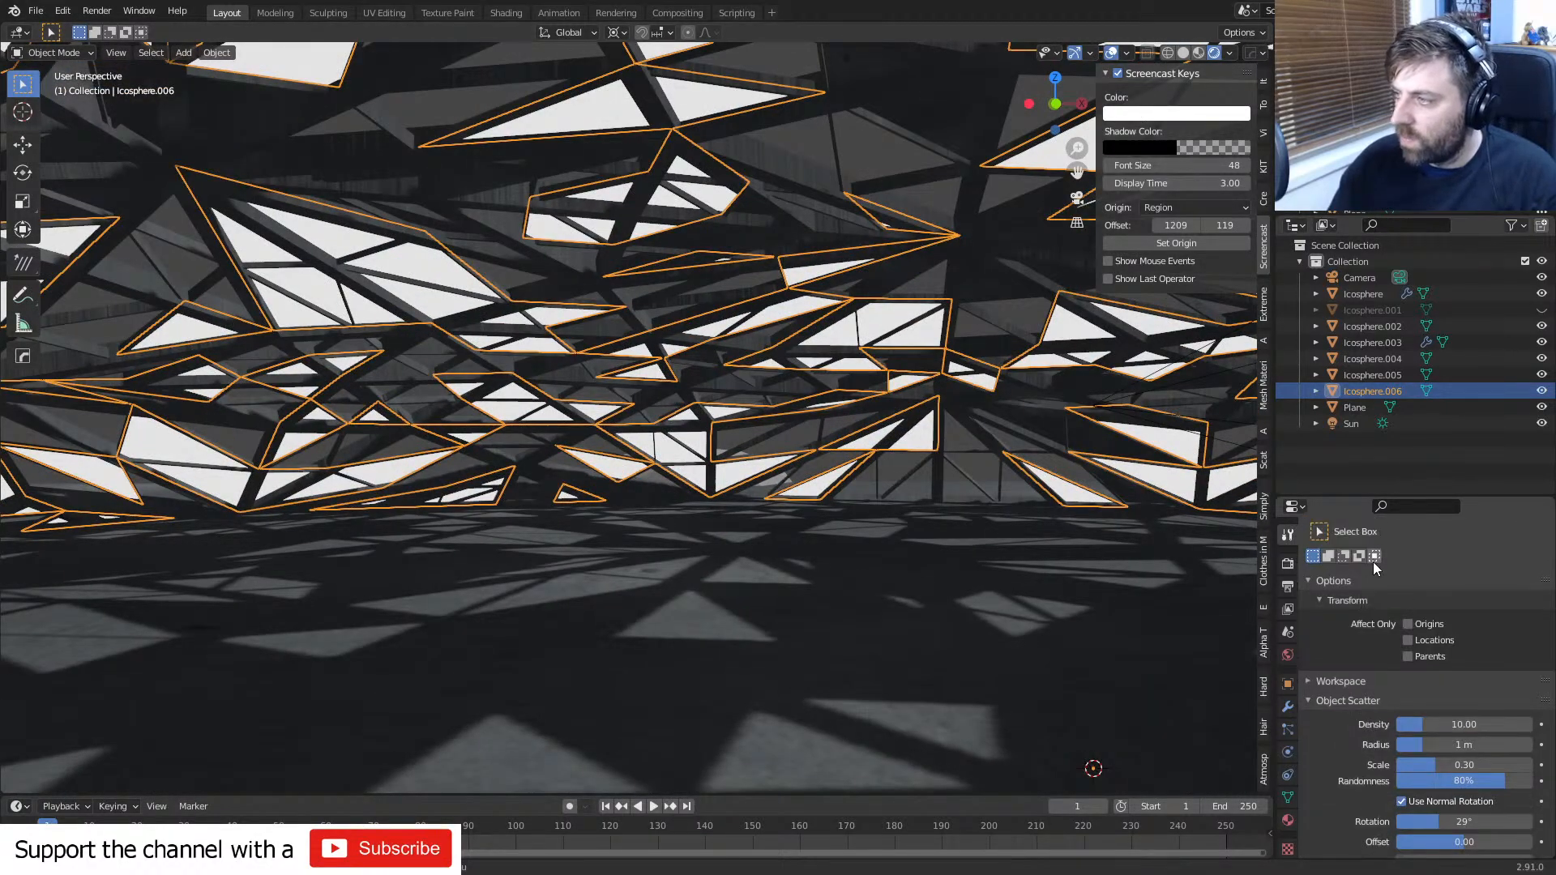
click(1288, 564)
click(1470, 561)
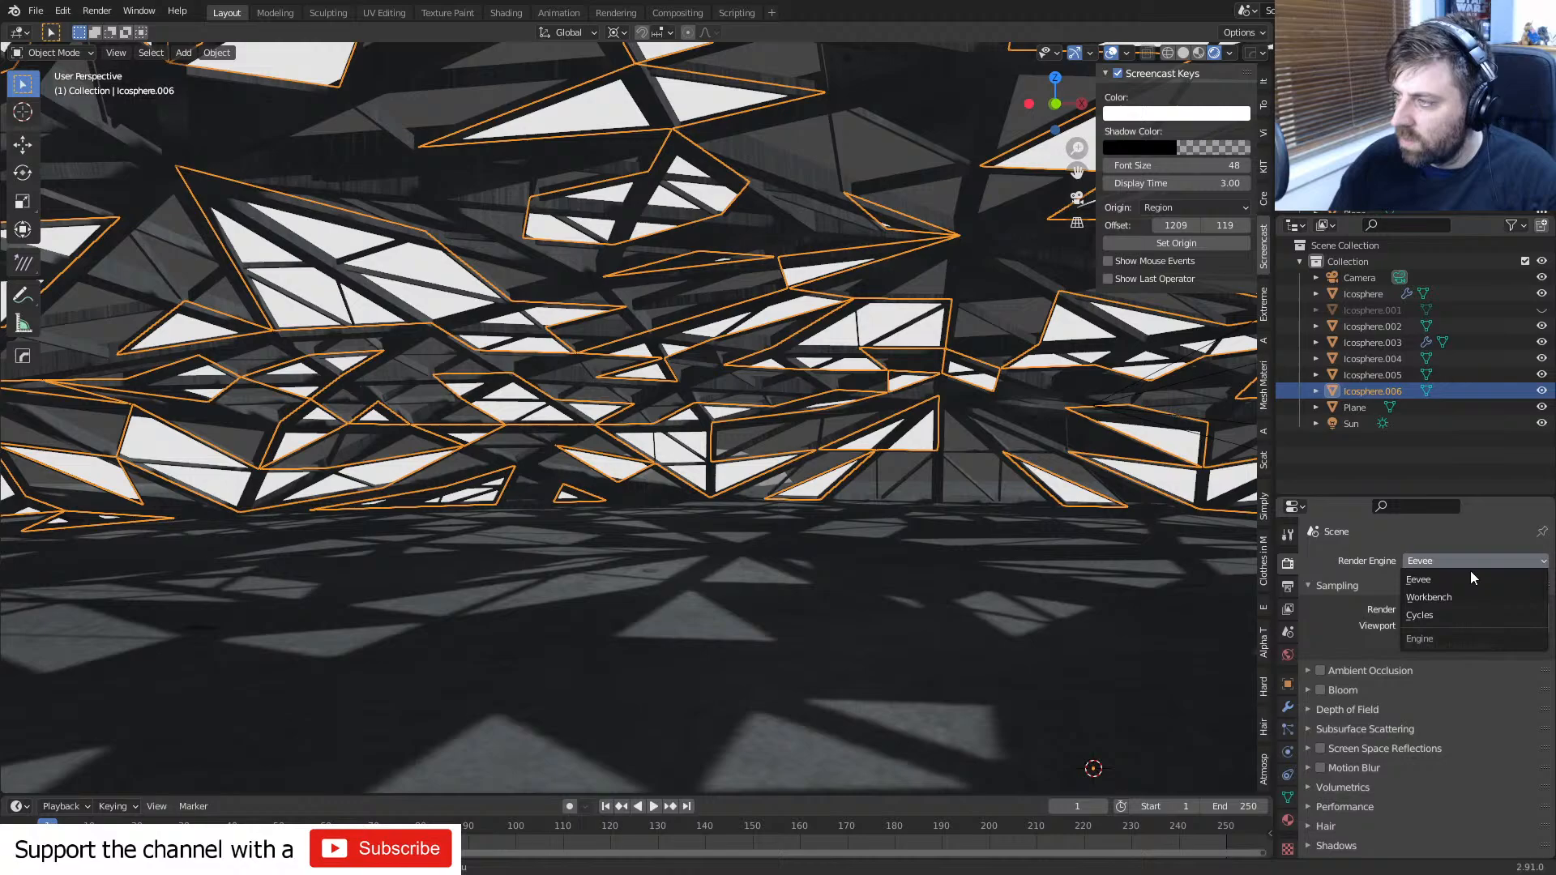
click(1473, 618)
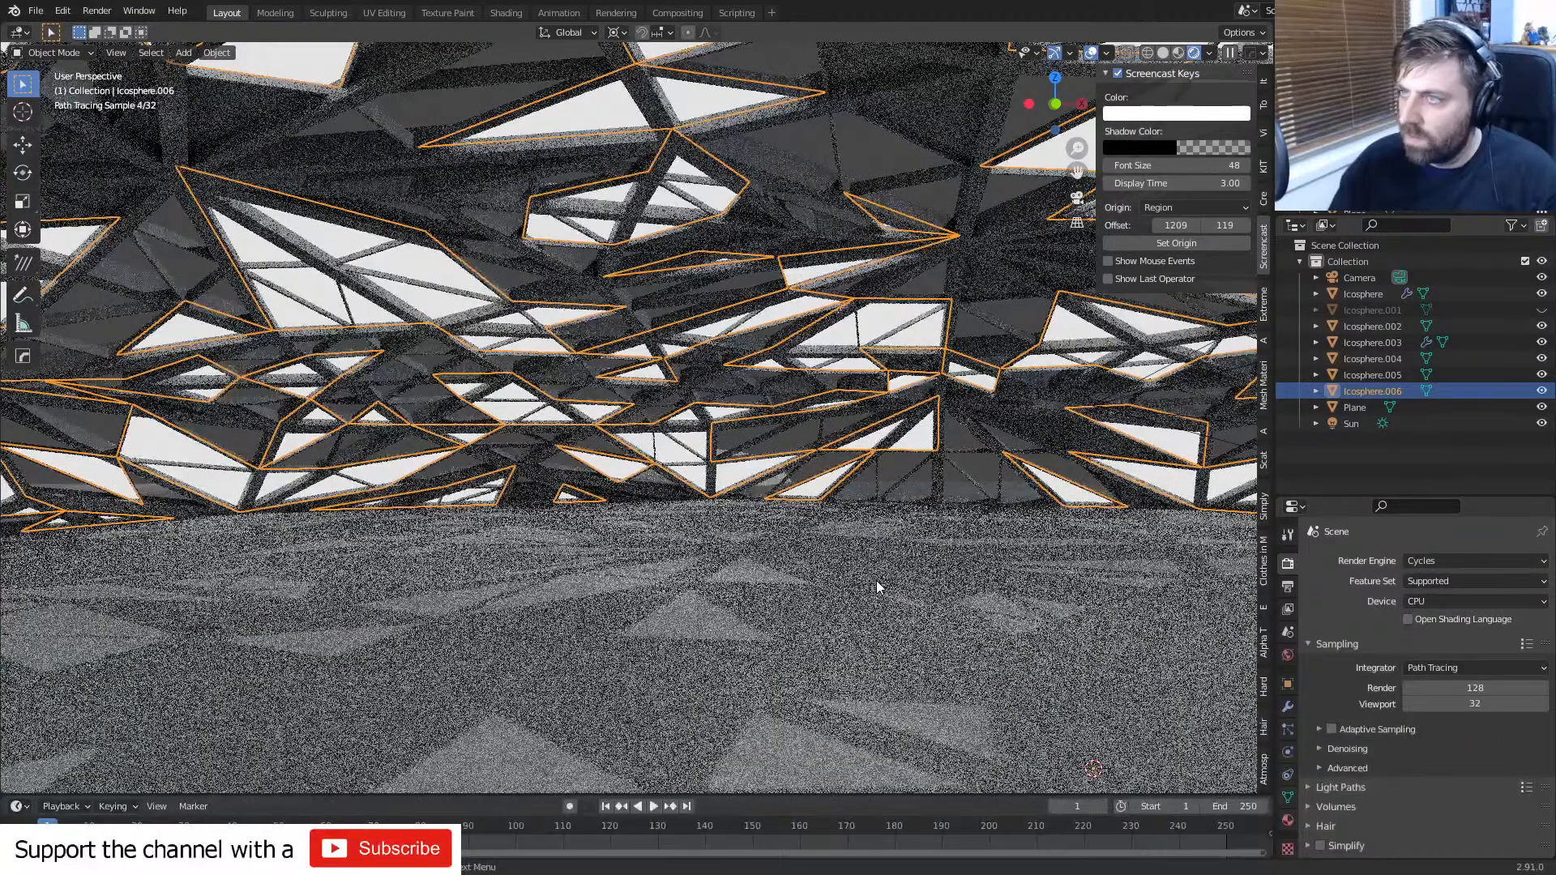
- Scale the entire mesh of the Icosphere.005 panels up by 1.01 in Edit Mode and return to Object Mode
click(940, 111)
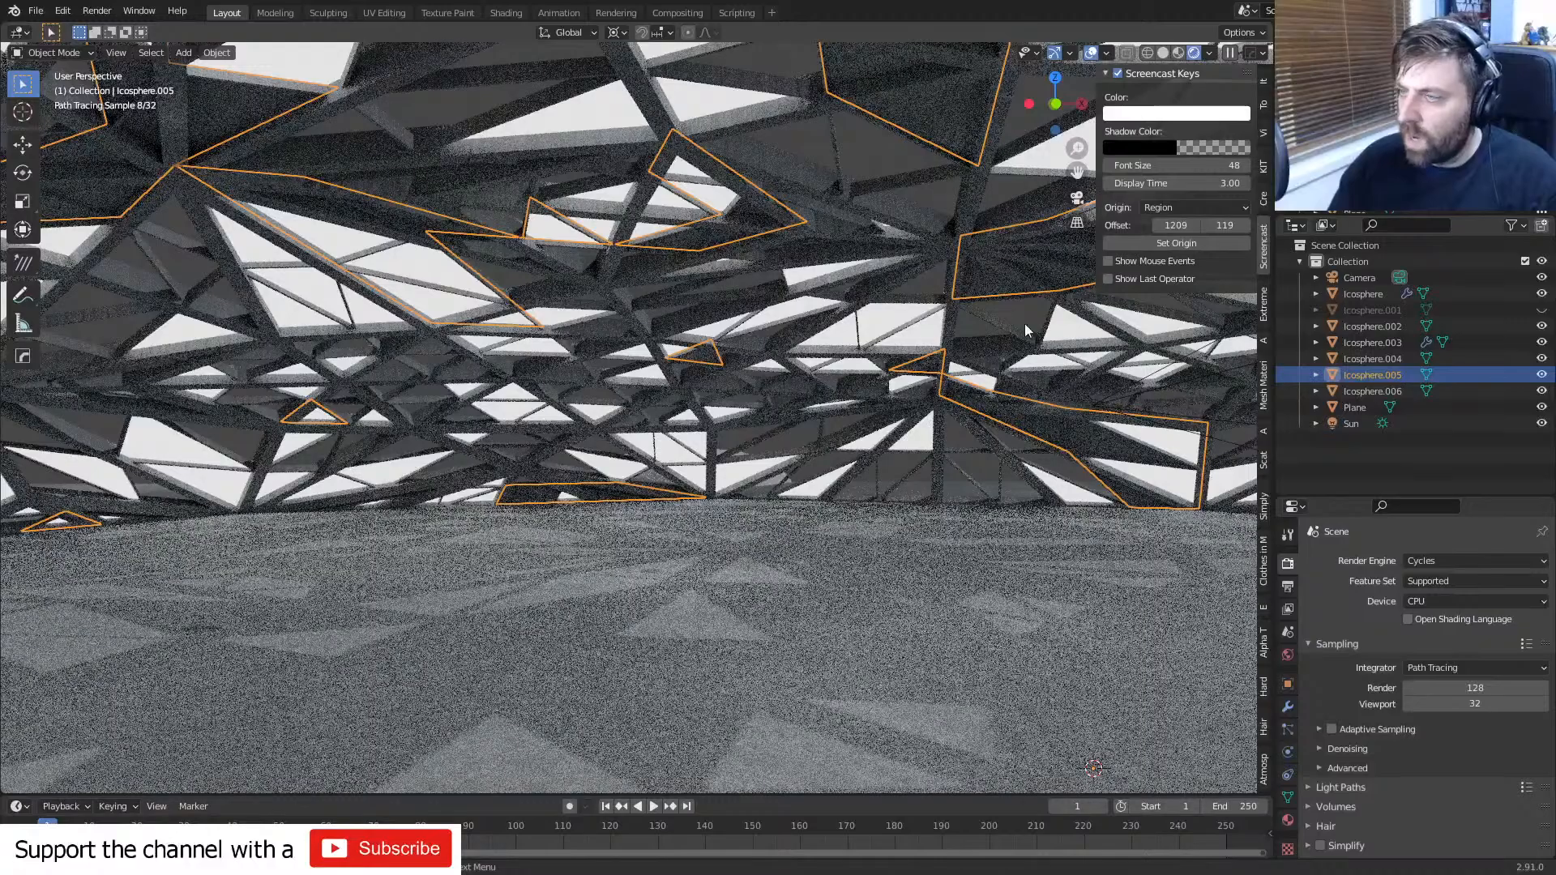
key(Tab)
key(a)
key(s)
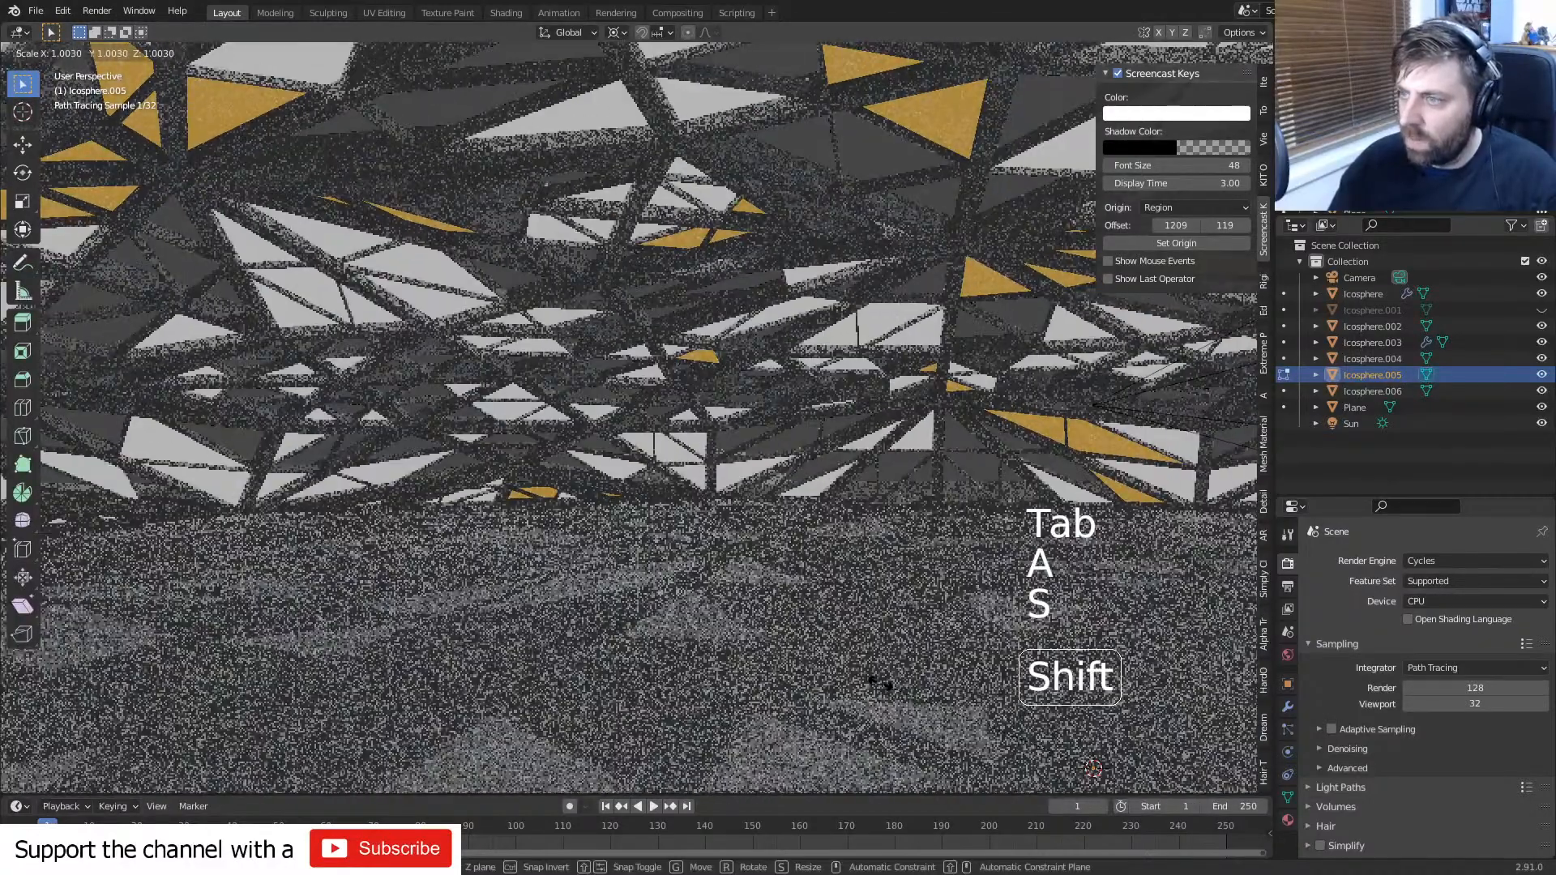
key(s)
click(912, 683)
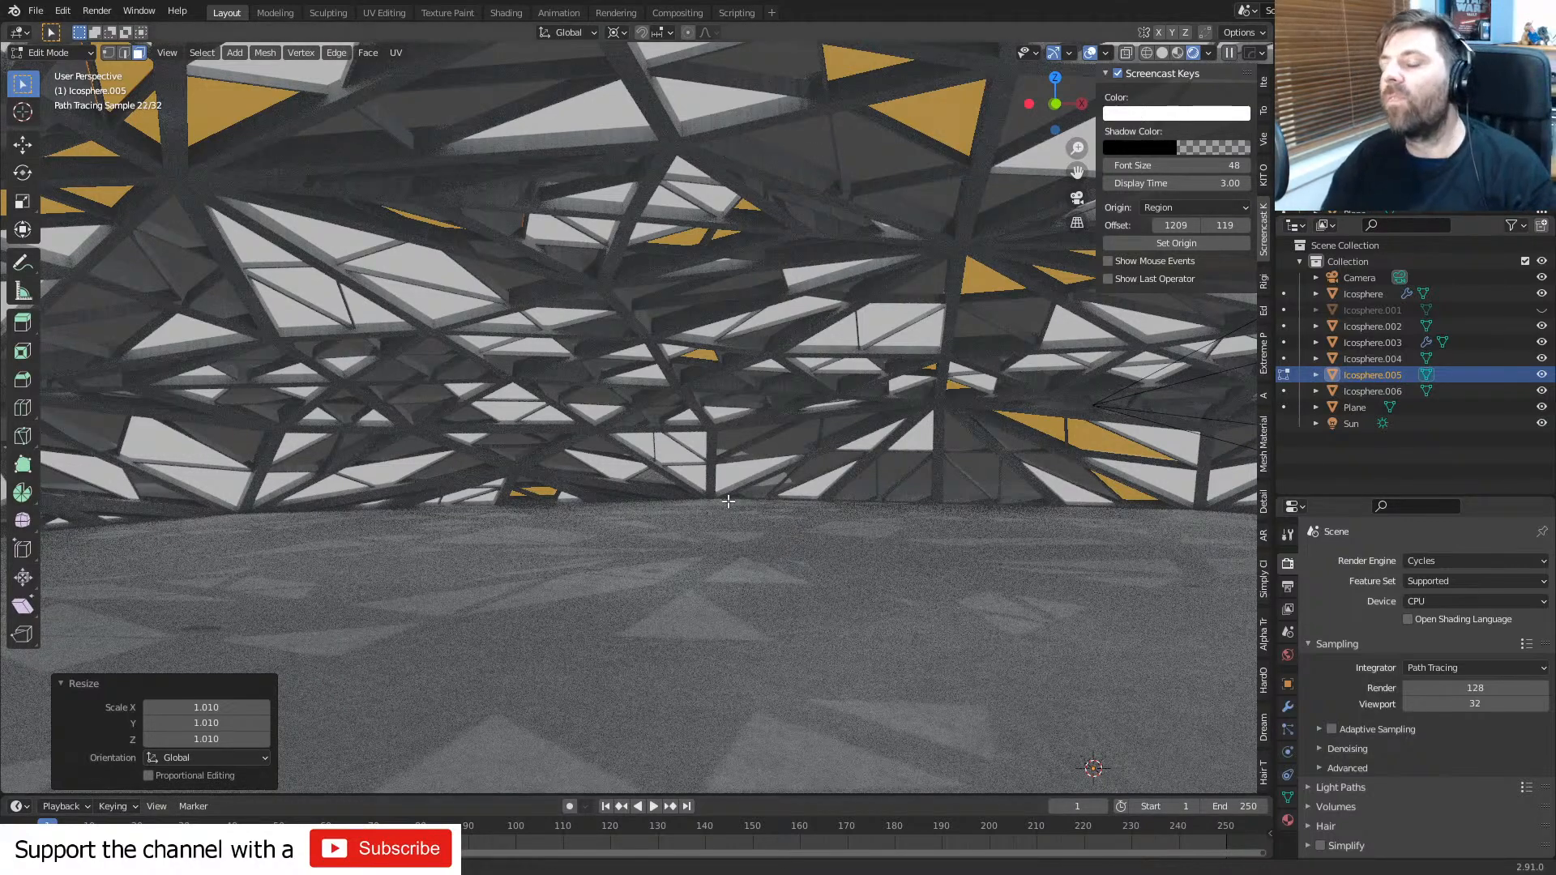
key(Tab)
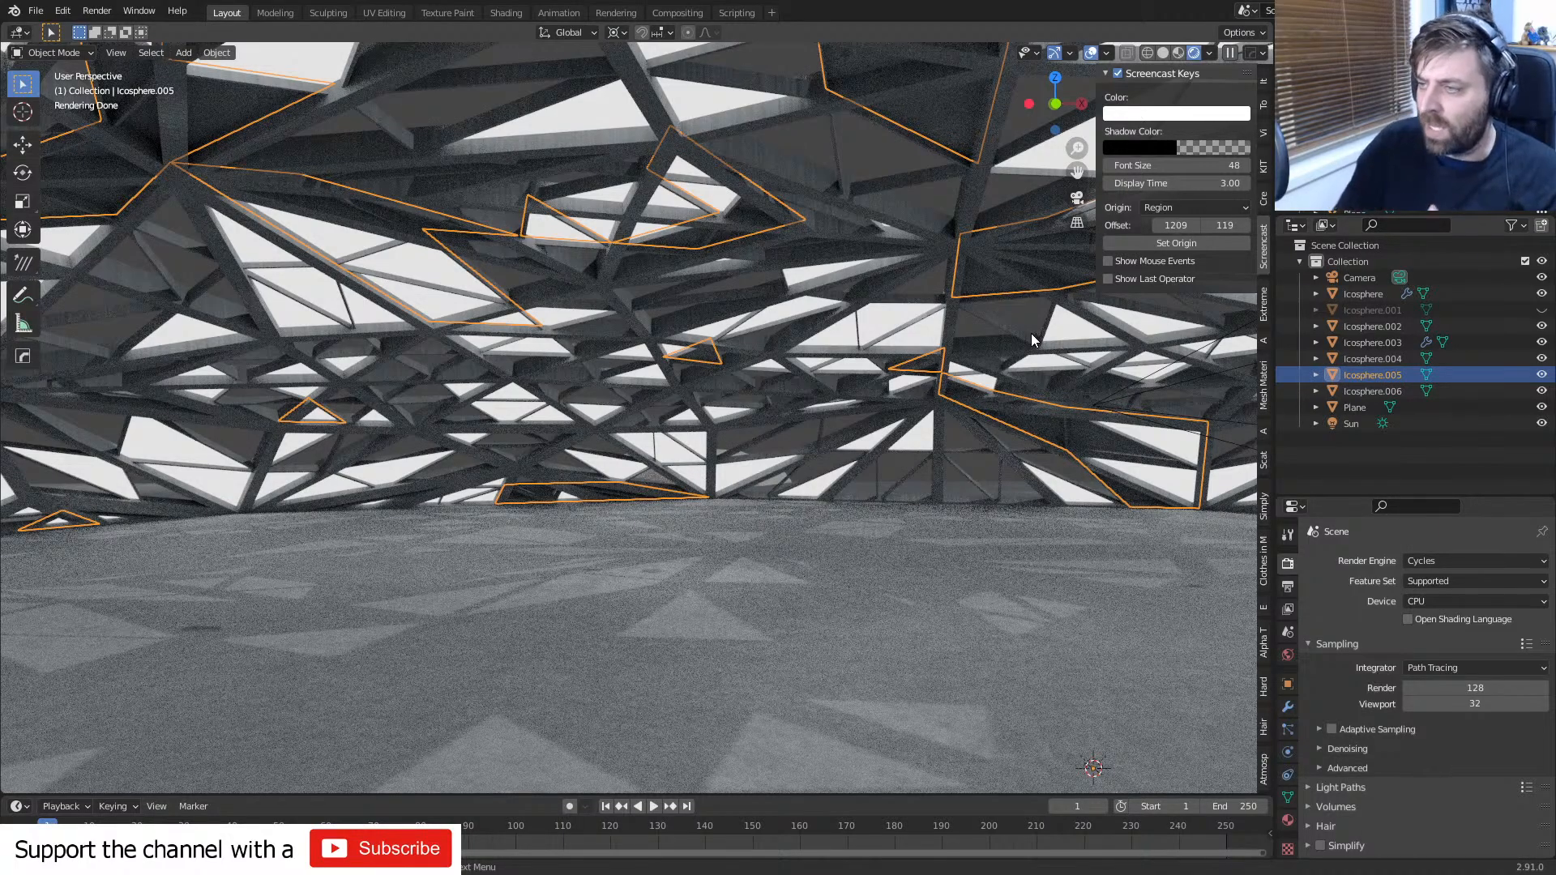
- Show the scene from the top in wireframe, with the small icosphere beside the dome on the X axis selected
shift+middle_drag(765, 516, 766, 474)
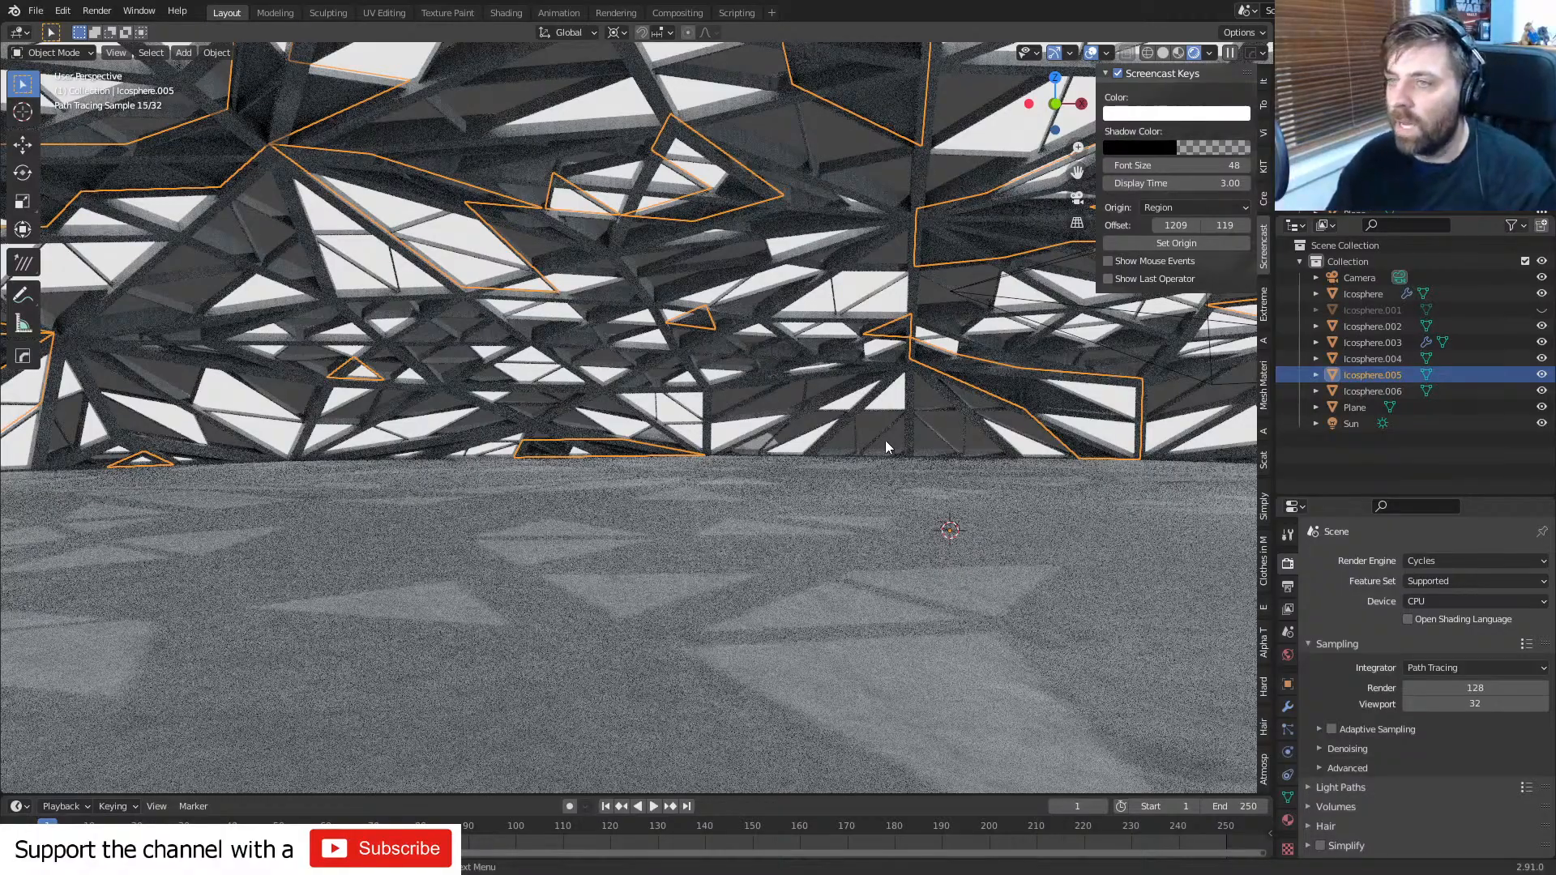
middle_drag(743, 409, 864, 485)
click(1165, 52)
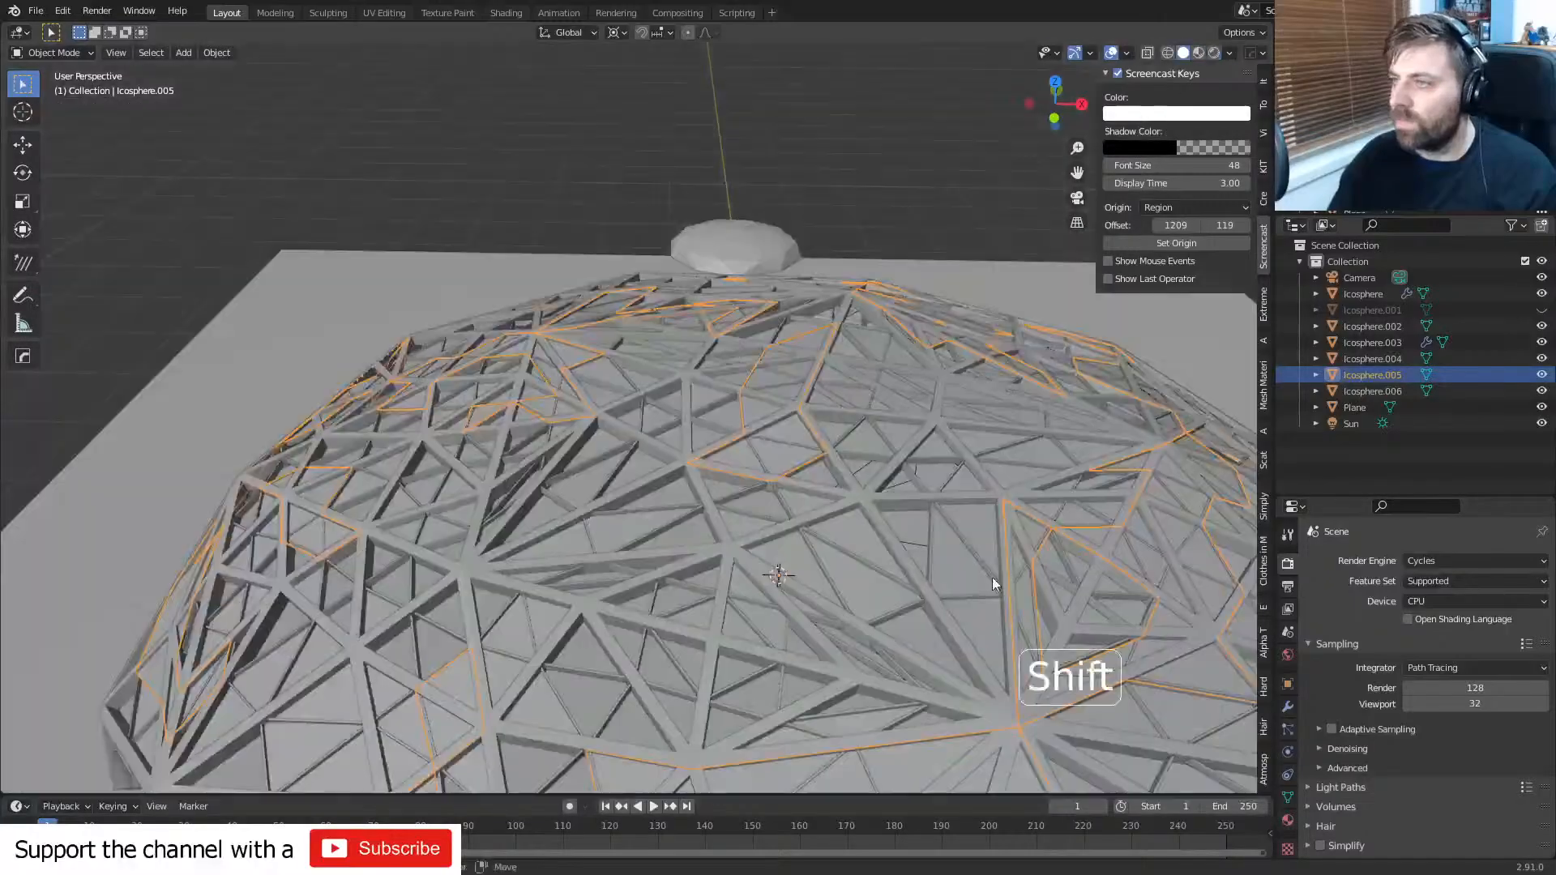
shift+middle_drag(992, 577, 922, 507)
scroll(964, 502, down, 5)
click(1005, 495)
key(KP_7)
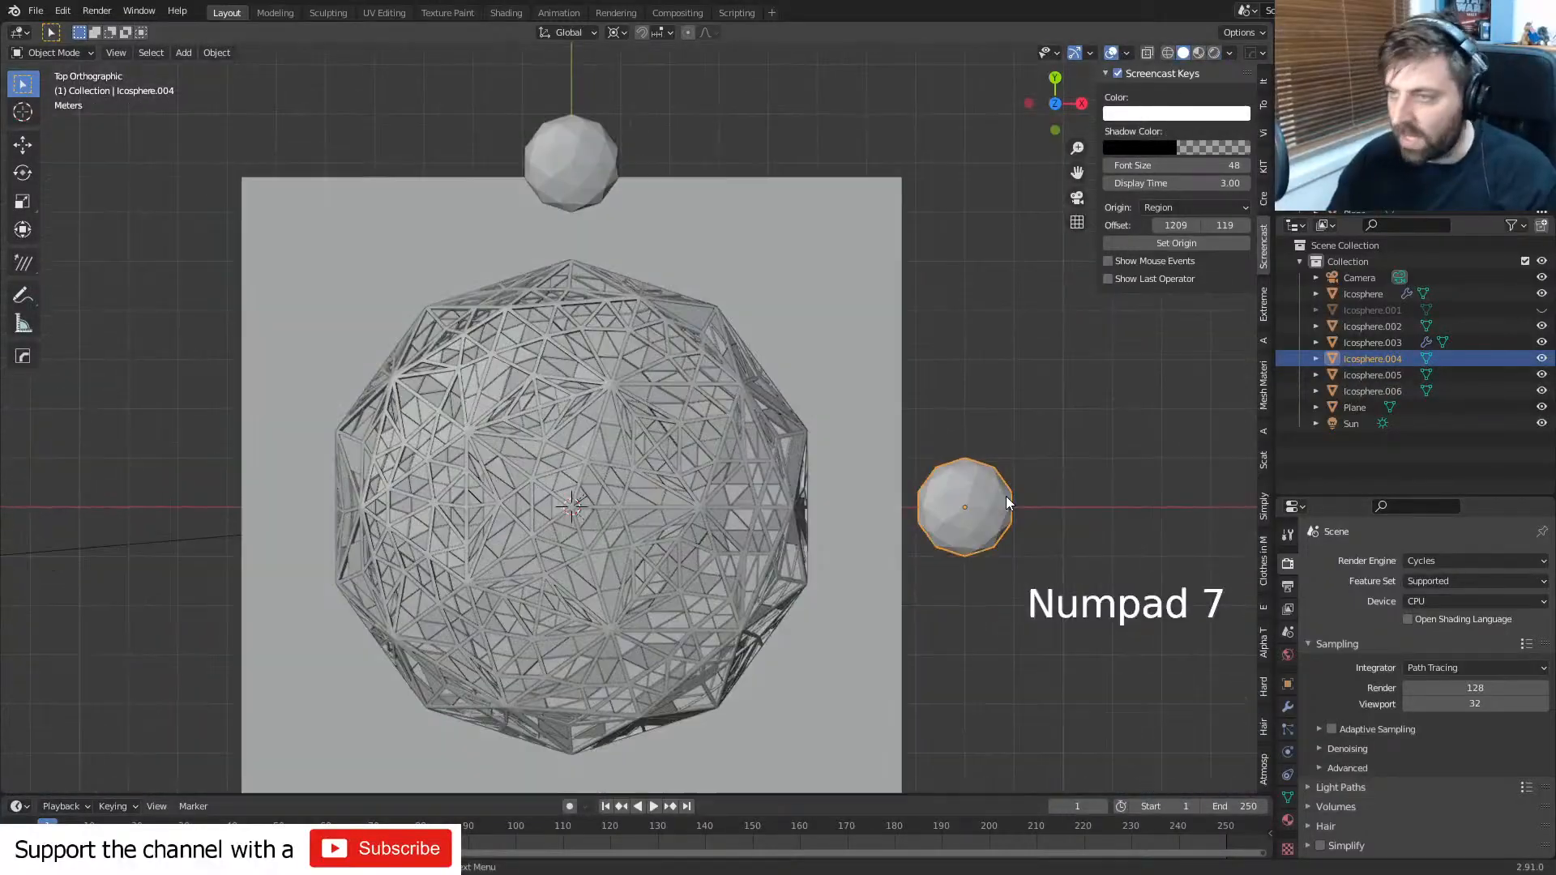
click(603, 143)
key(z)
click(470, 139)
click(1020, 518)
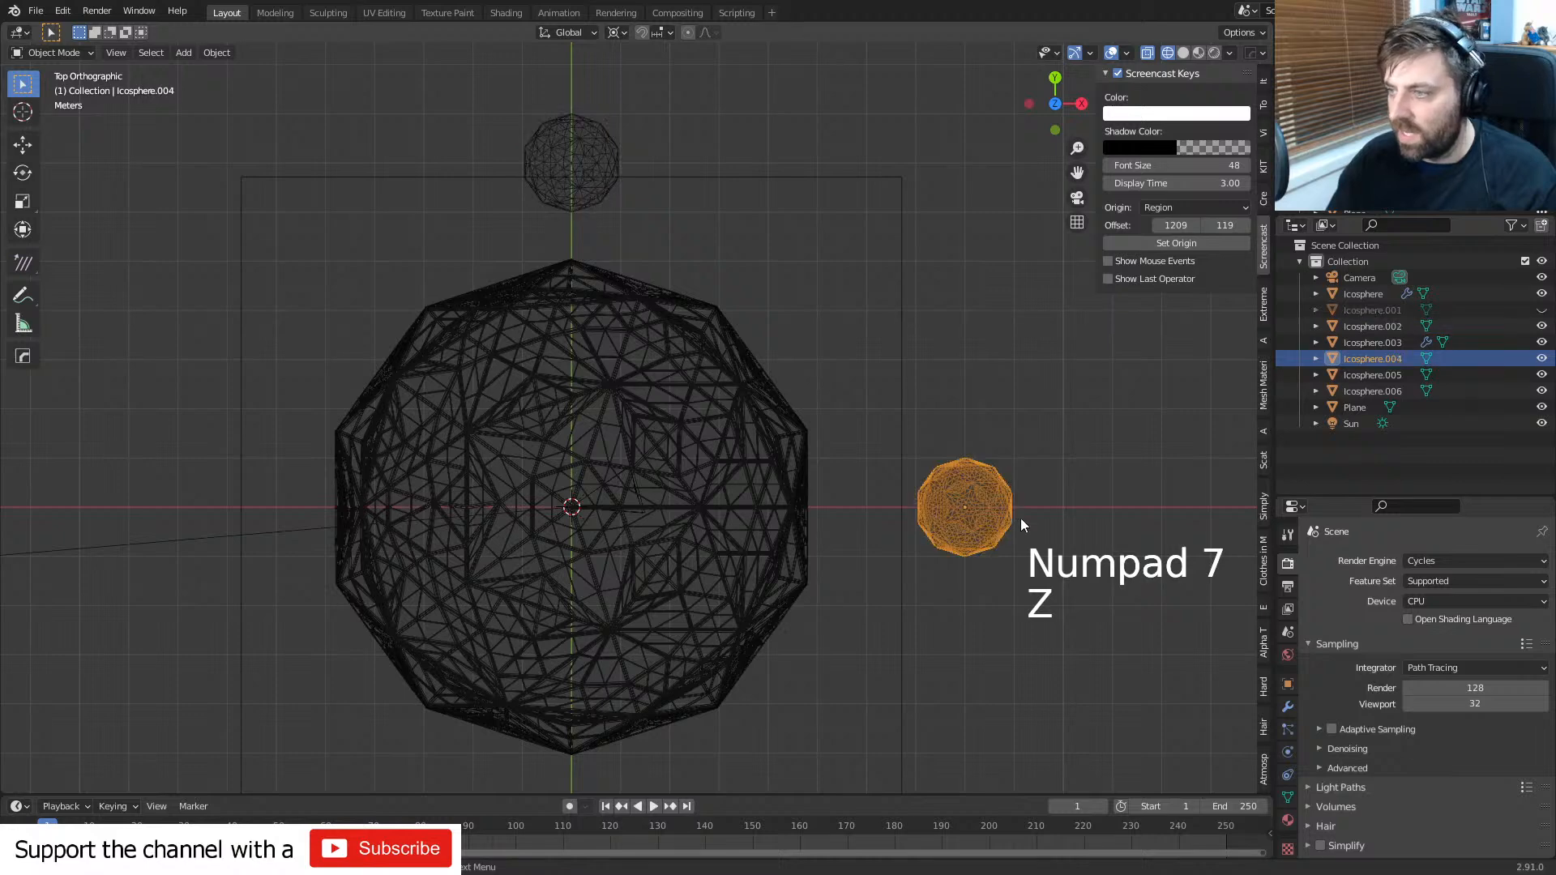
- Duplicate the small icosphere -8 m along X to the dome's centre, scale the copy by 5 and enter Edit Mode
key(shift+d)
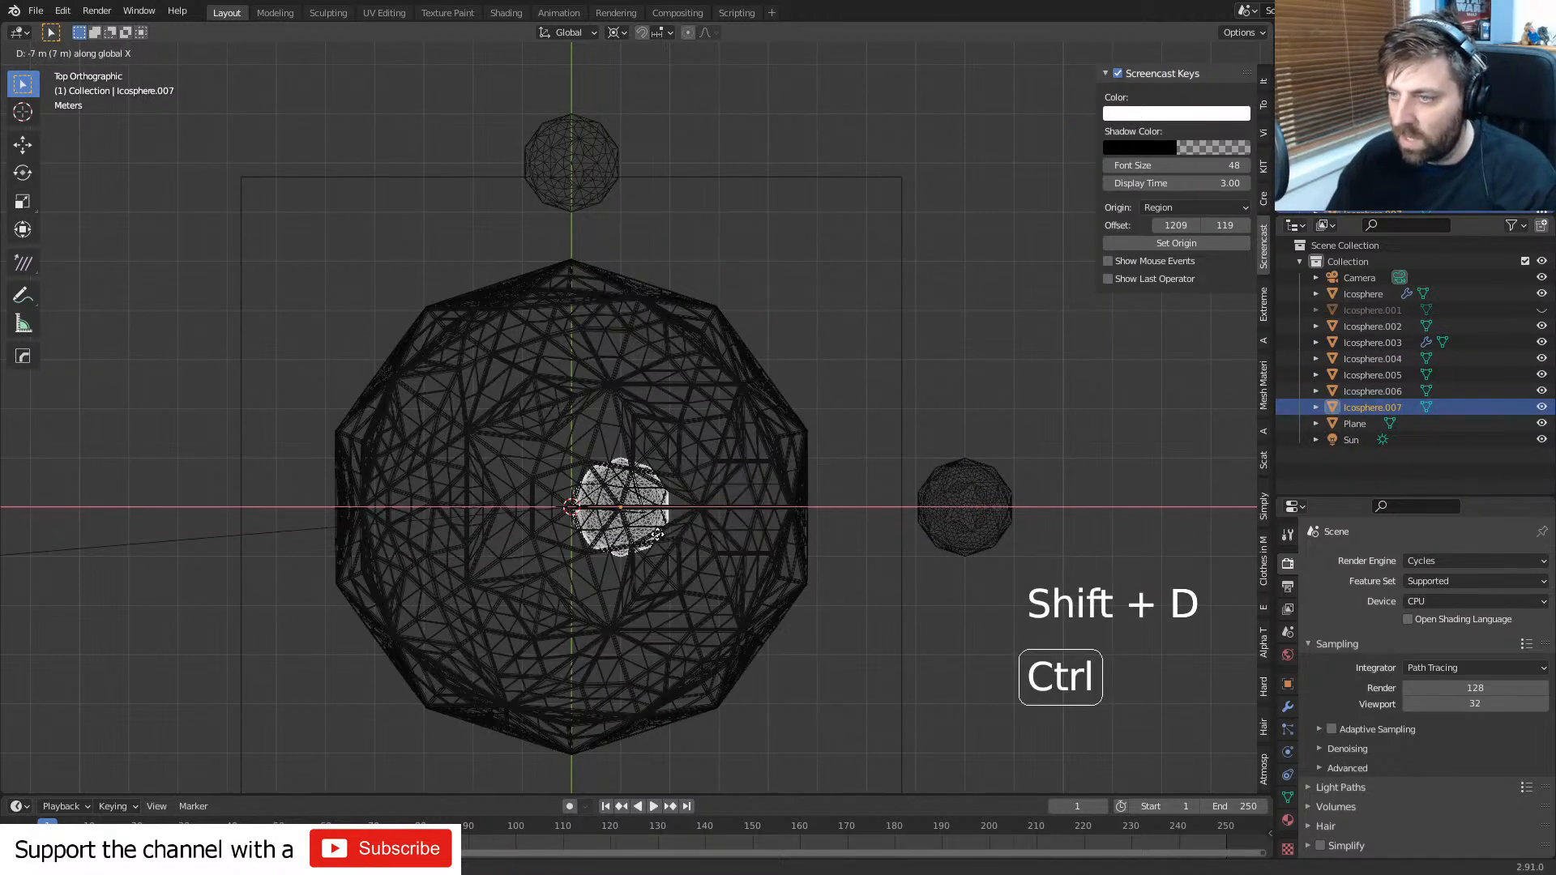
ctrl+click(643, 532)
text(s5)
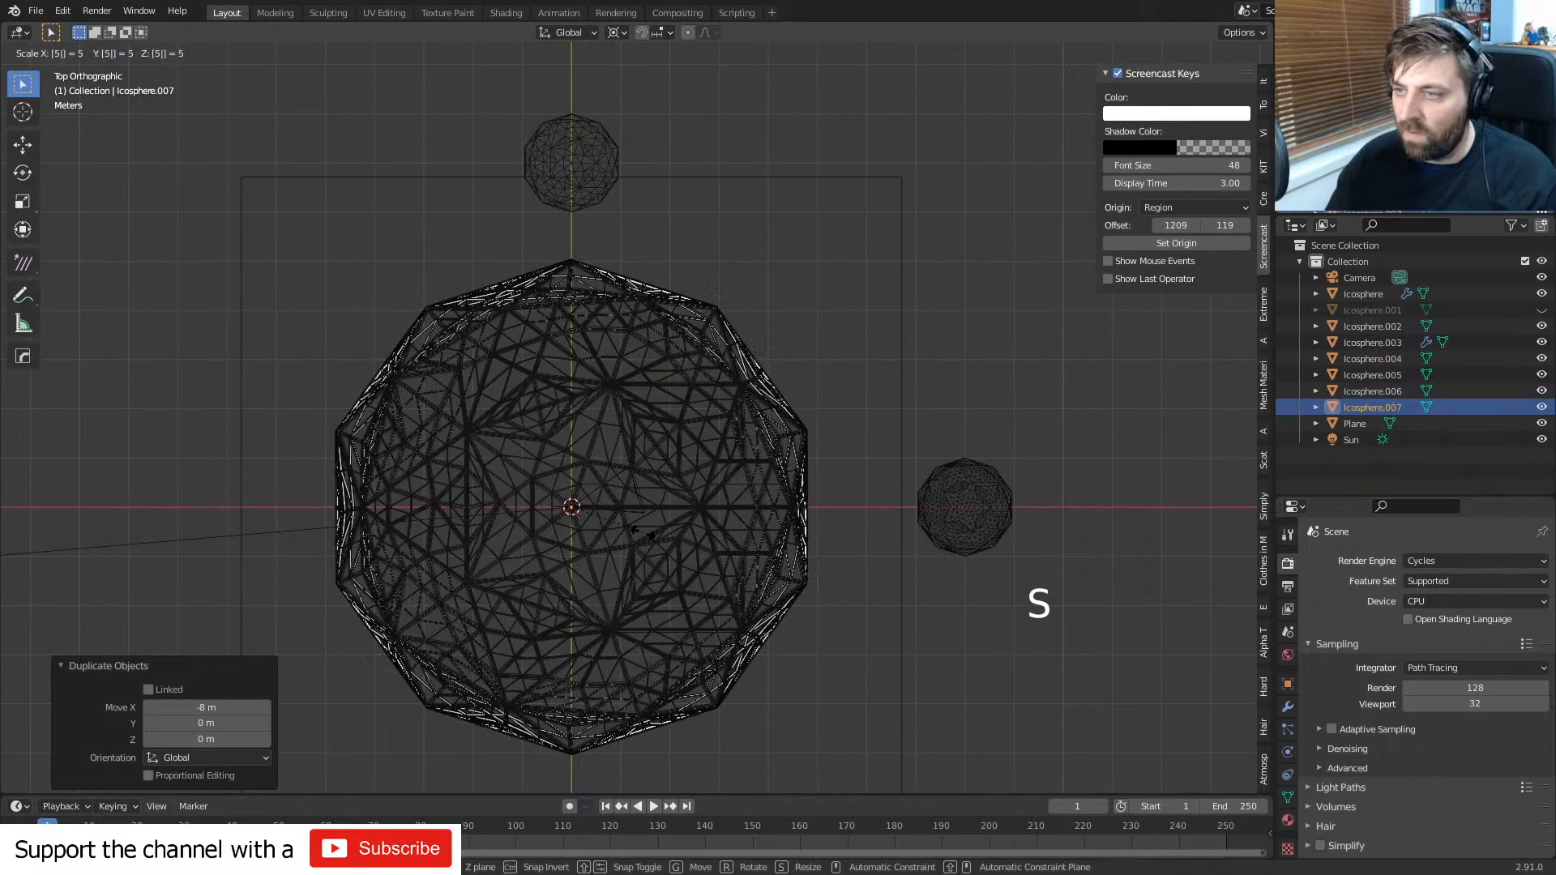
key(Return)
key(Tab)
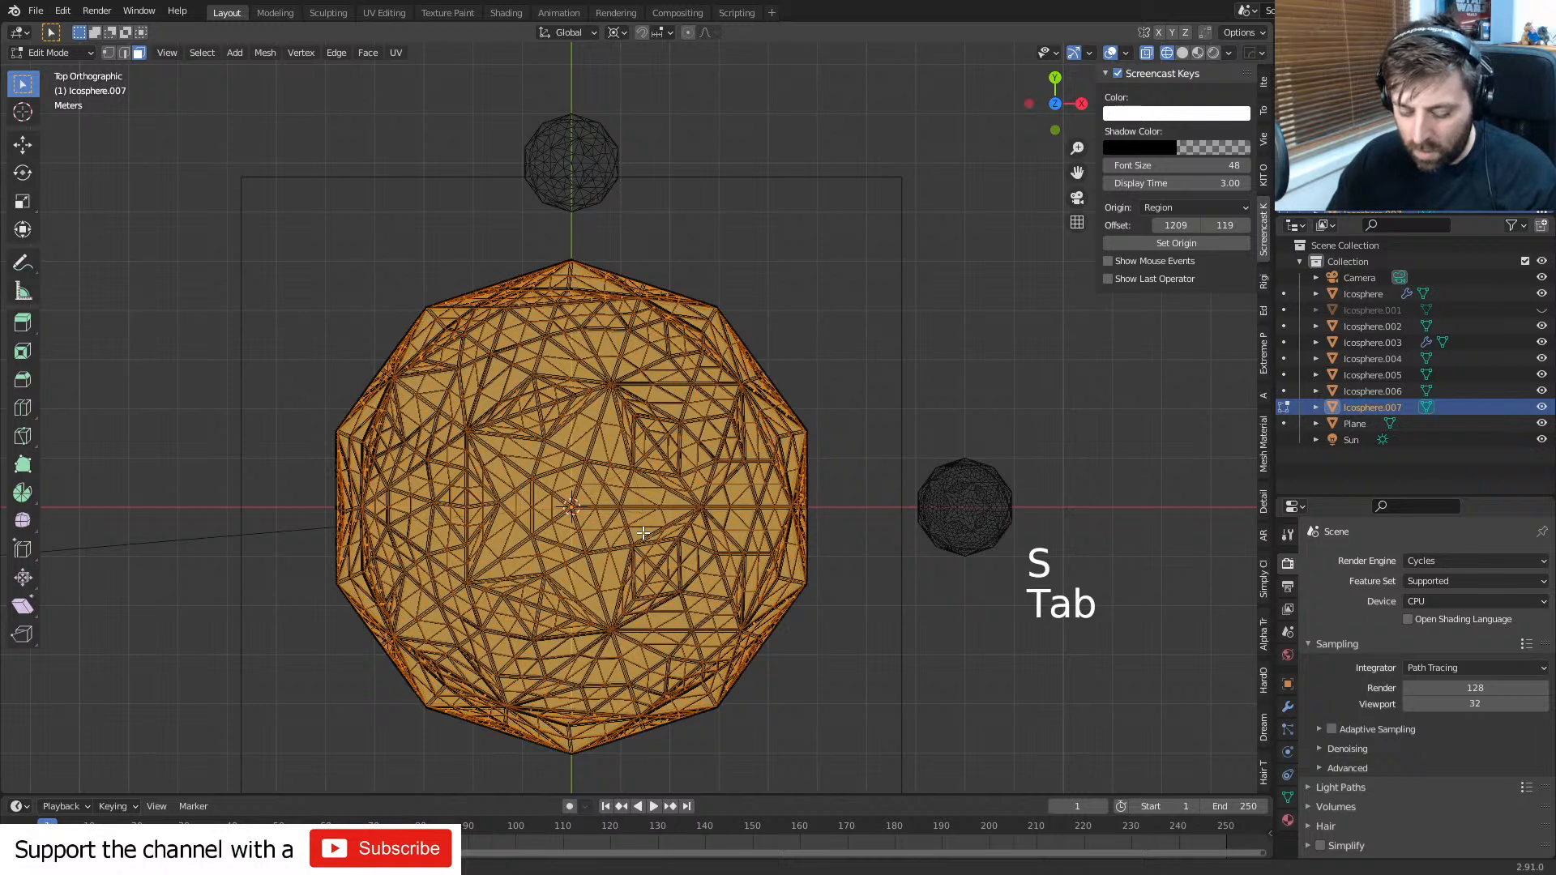
- Try scaling the copy's entire mesh by 1.03
key(s)
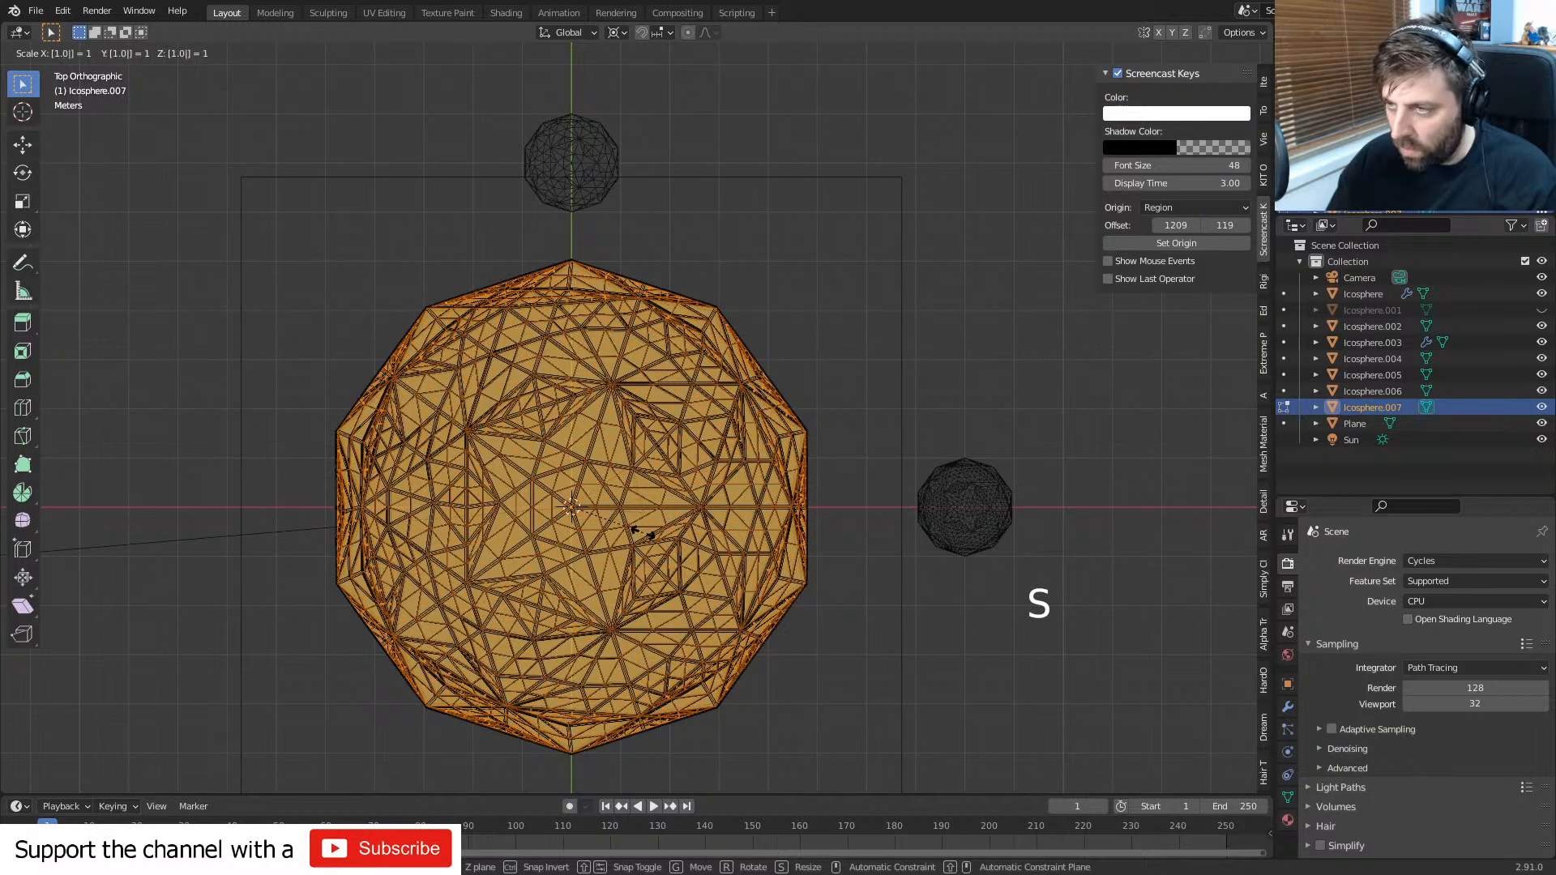
click(642, 532)
right_click(643, 532)
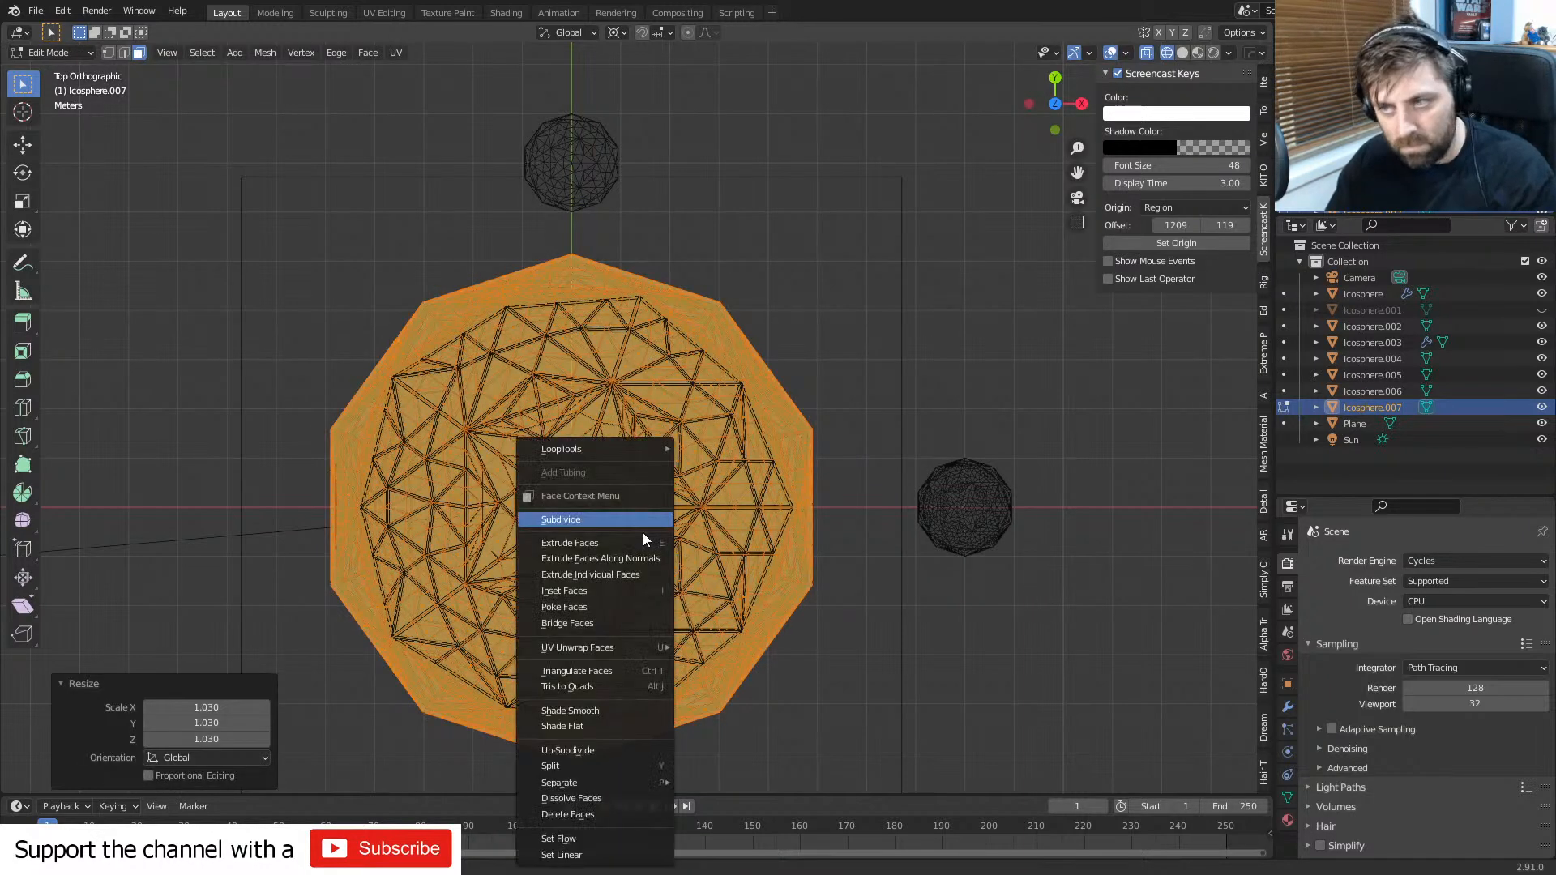
key(ctrl+z)
text(s)
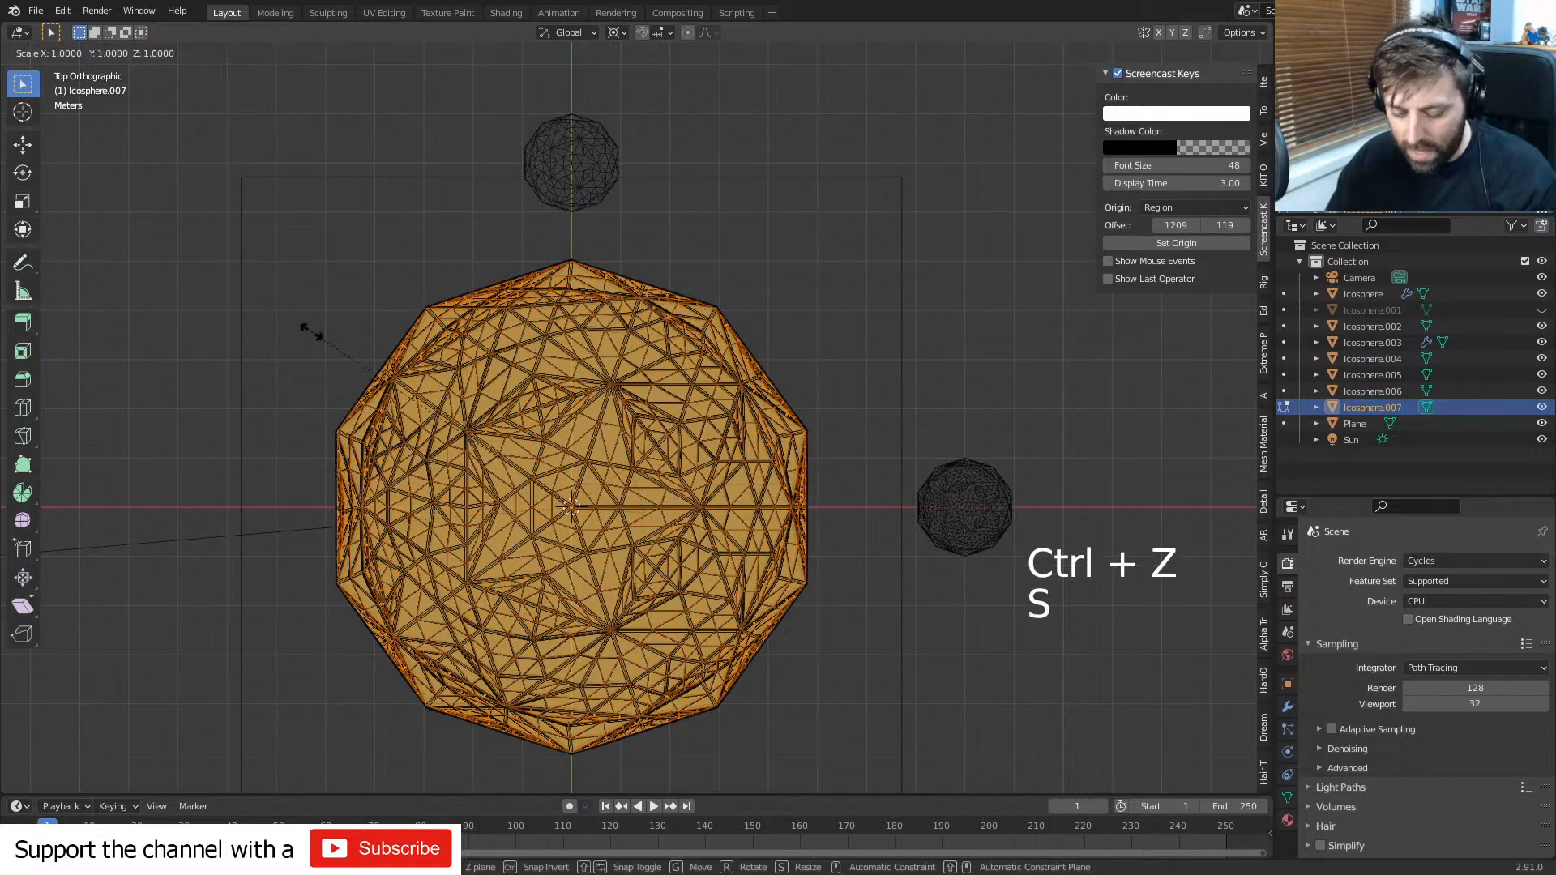
text(1.03)
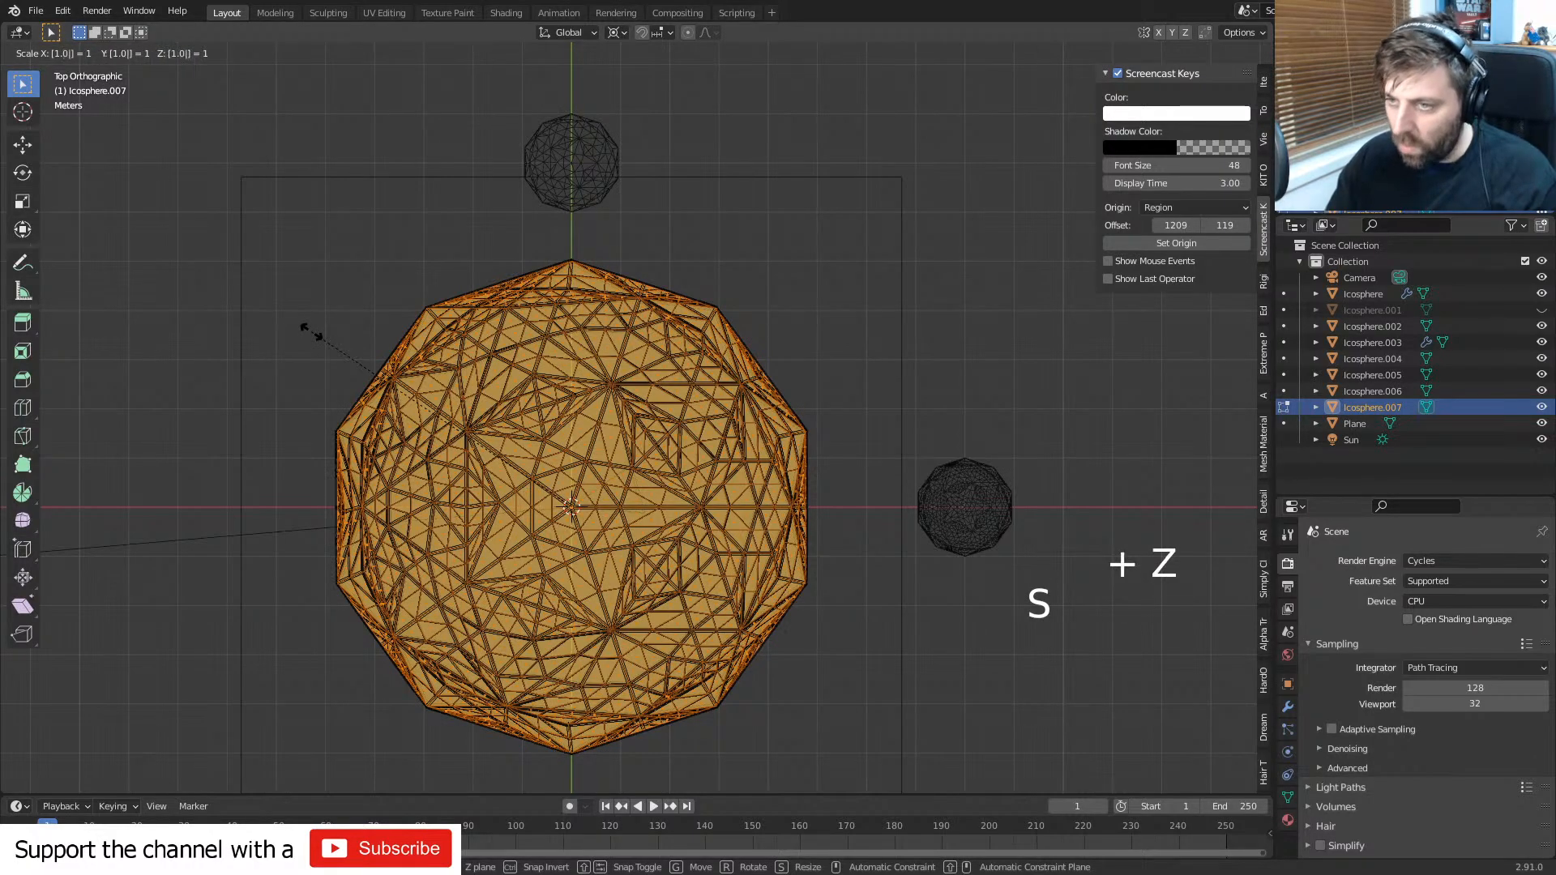
key(Return)
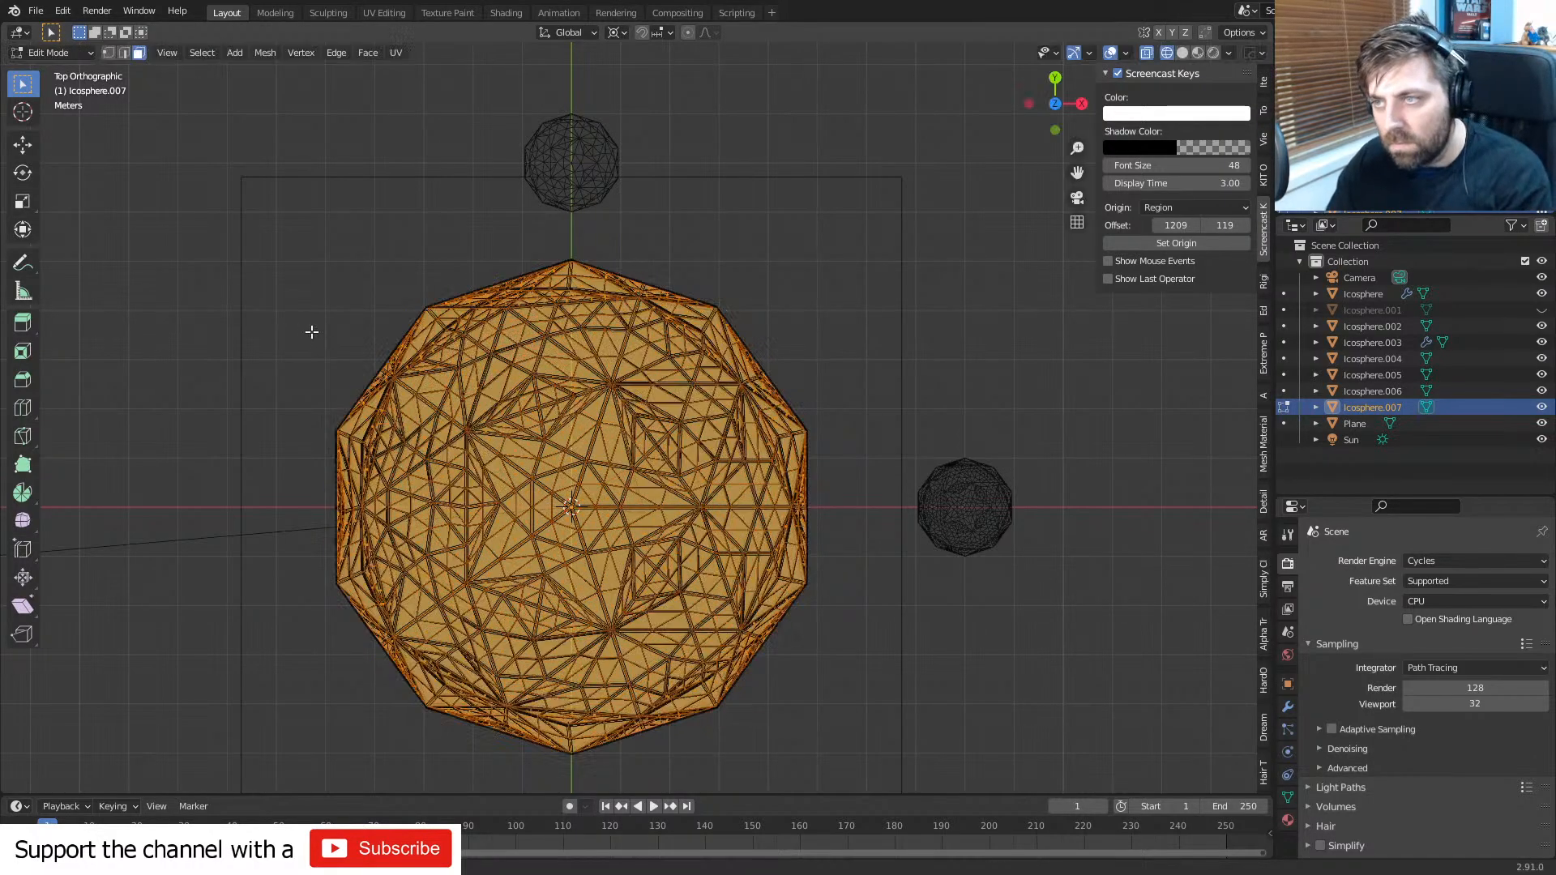
- Scale the copy's entire mesh up slightly by a factor of 1.003
scroll(362, 350, up, 5)
middle_drag(381, 343, 680, 381)
key(s)
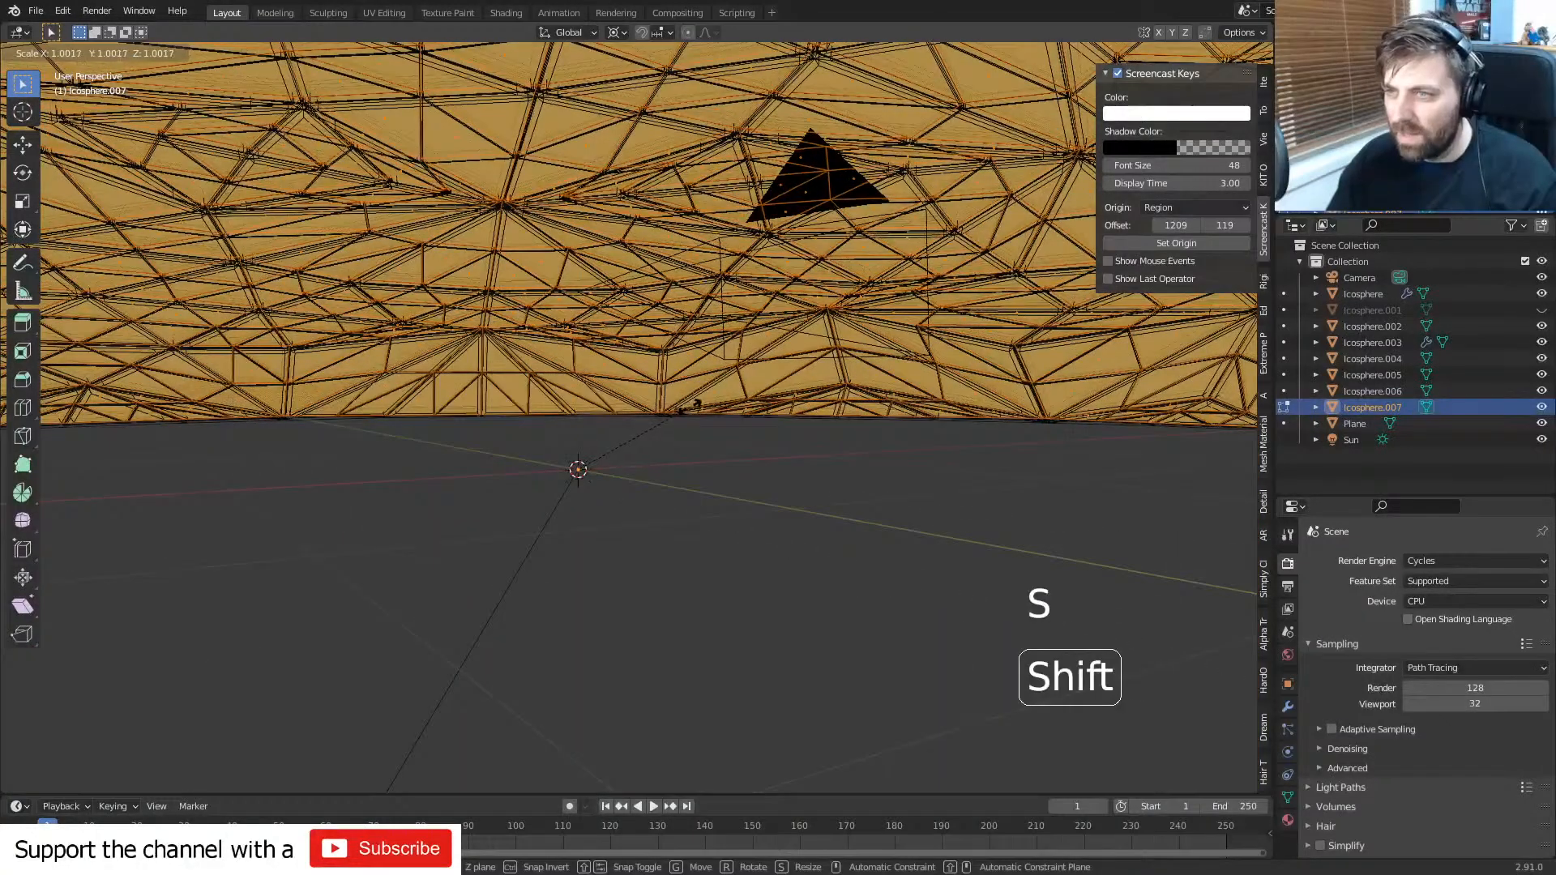
right_click(694, 408)
text(s)
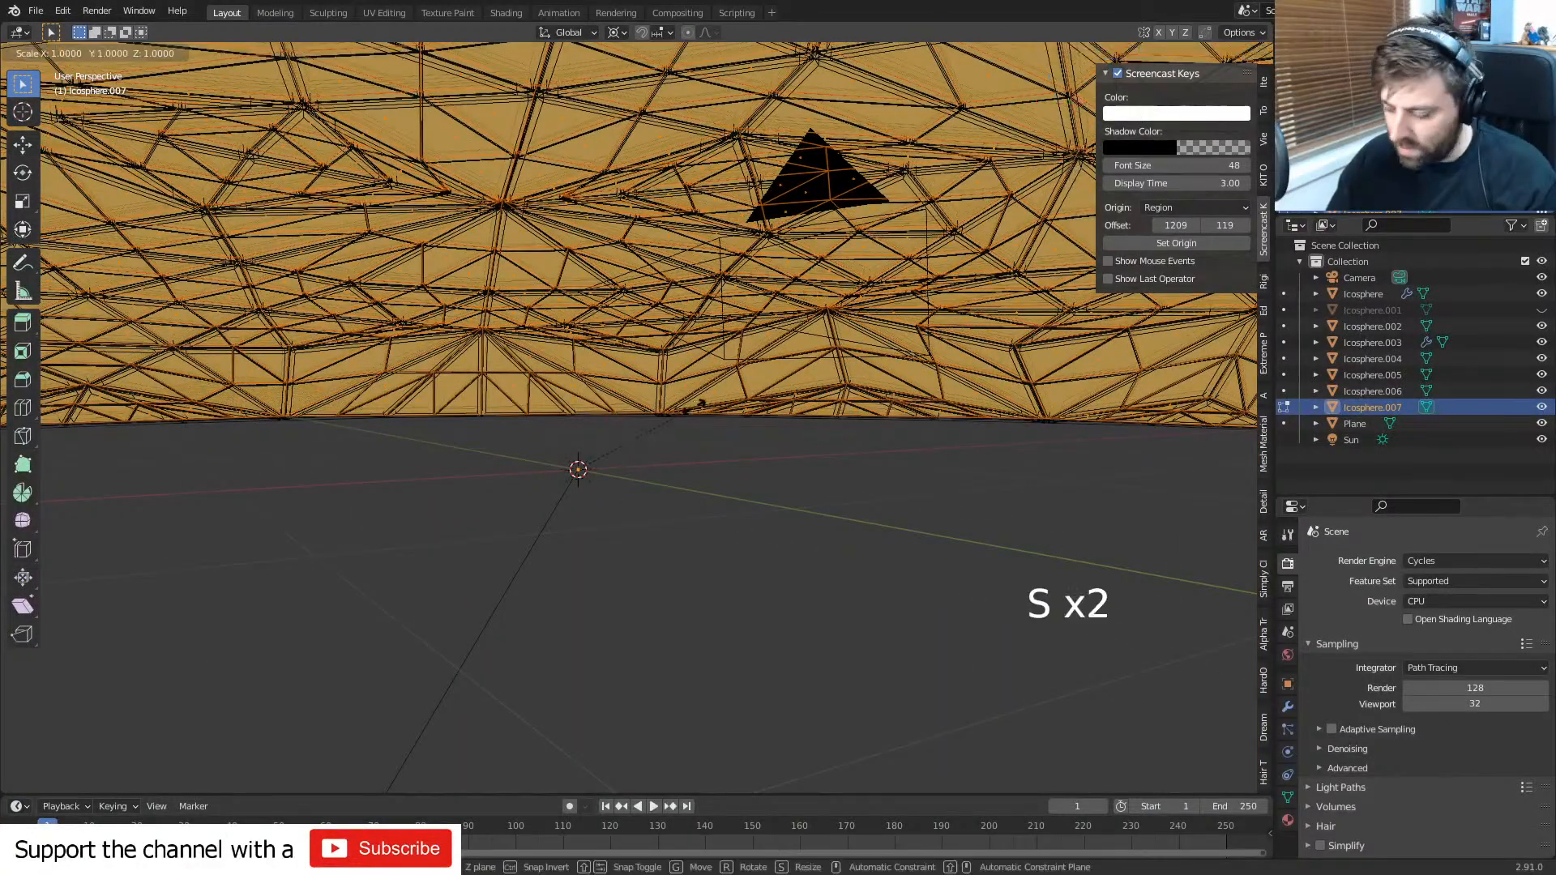
text(1.003)
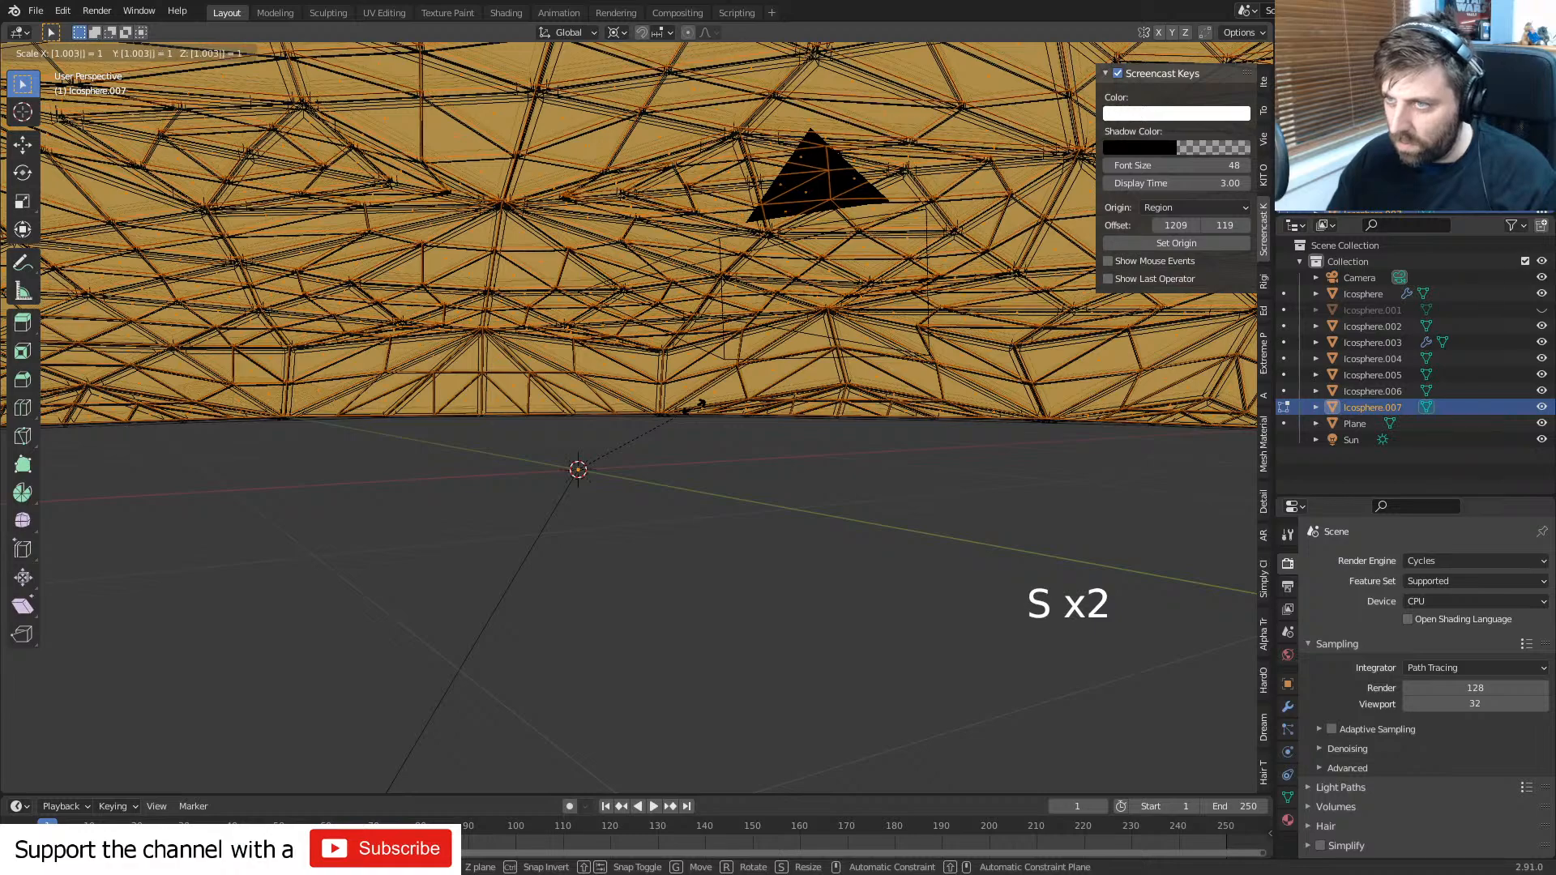
key(Return)
middle_drag(694, 407, 658, 431)
scroll(619, 454, down, 3)
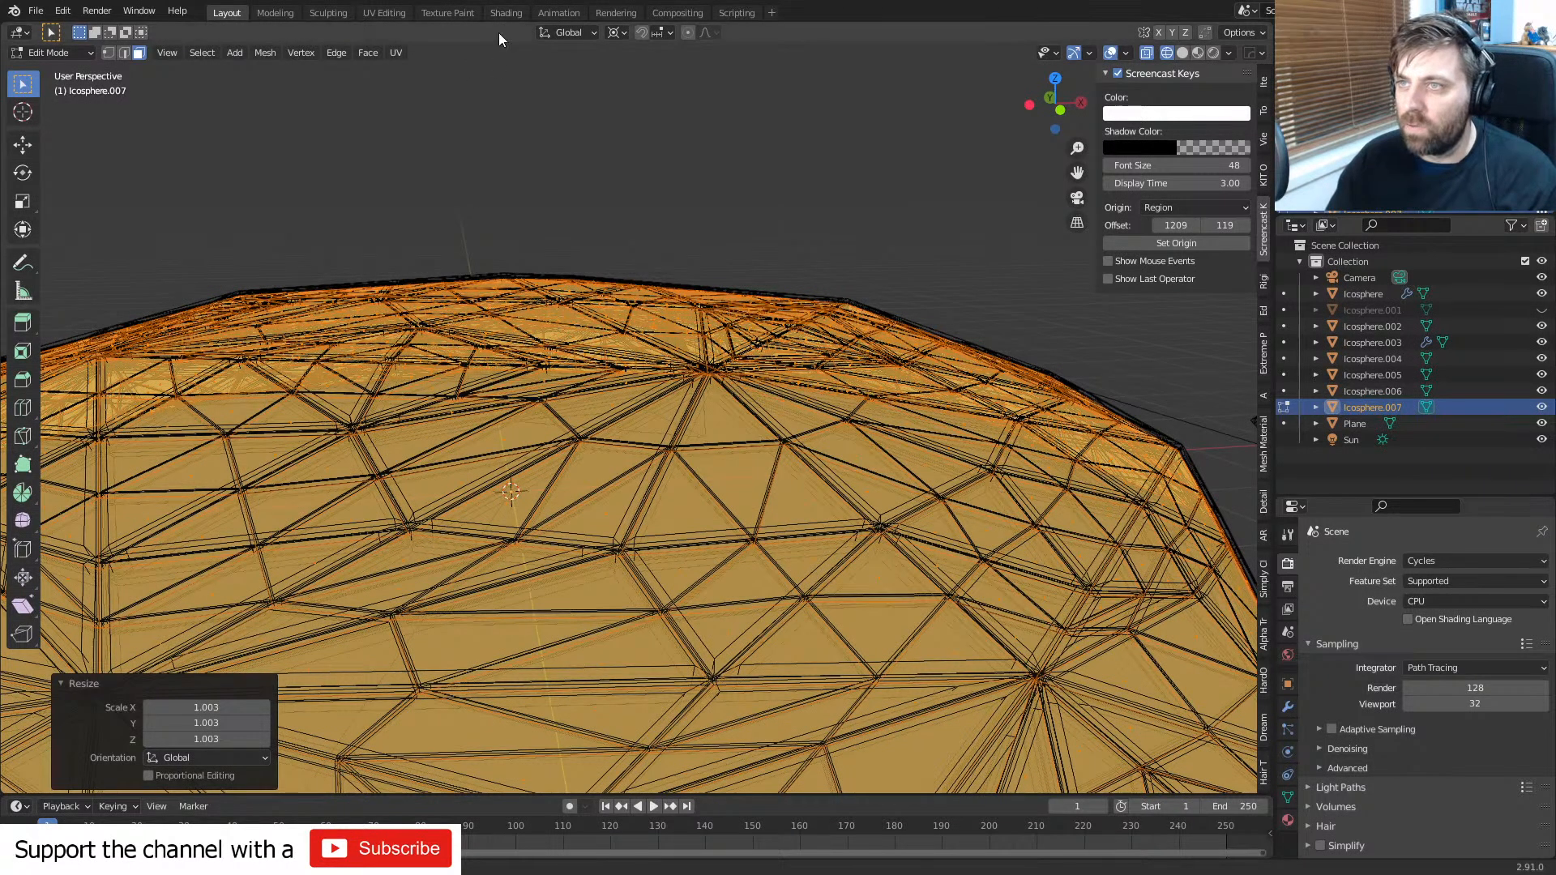
- In the Shading workspace, switch the node editor to Object shaders and create a material named Glass for the copy
click(508, 11)
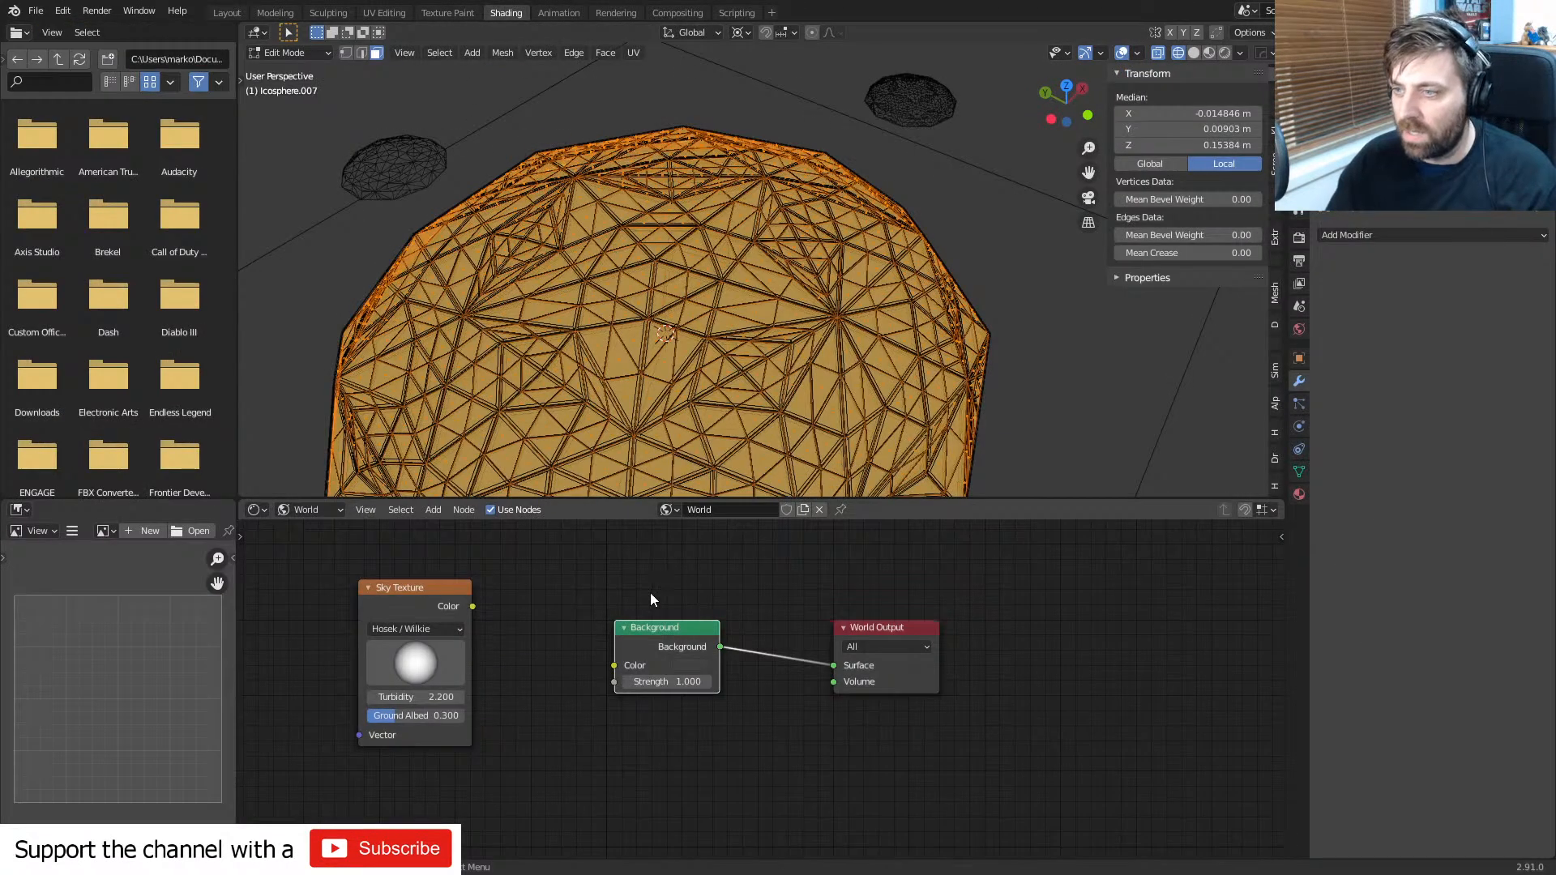
click(309, 509)
click(307, 527)
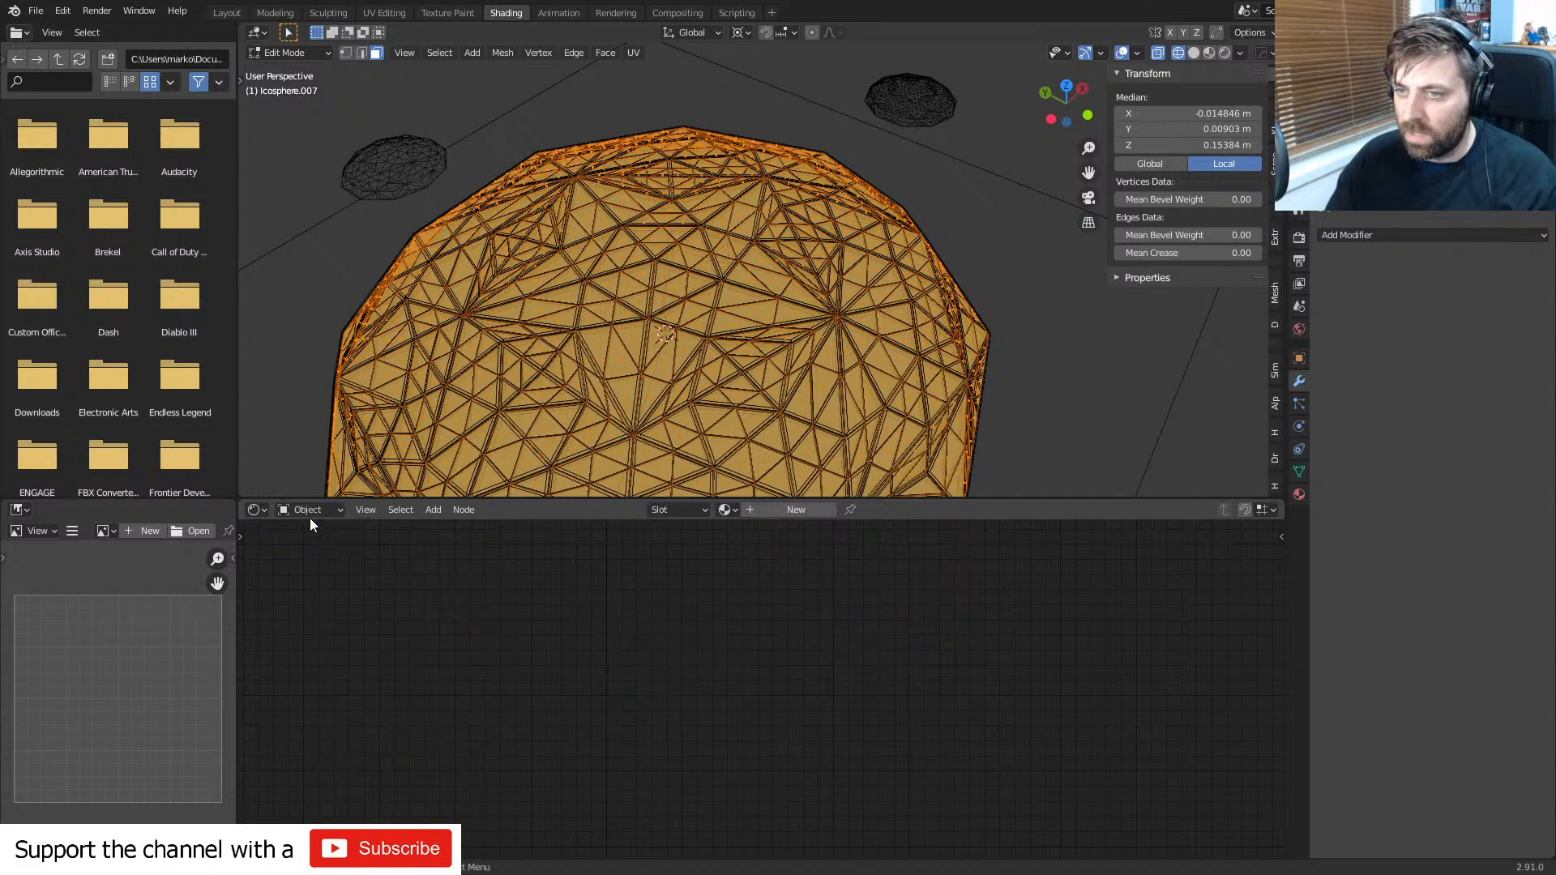
click(309, 514)
click(787, 515)
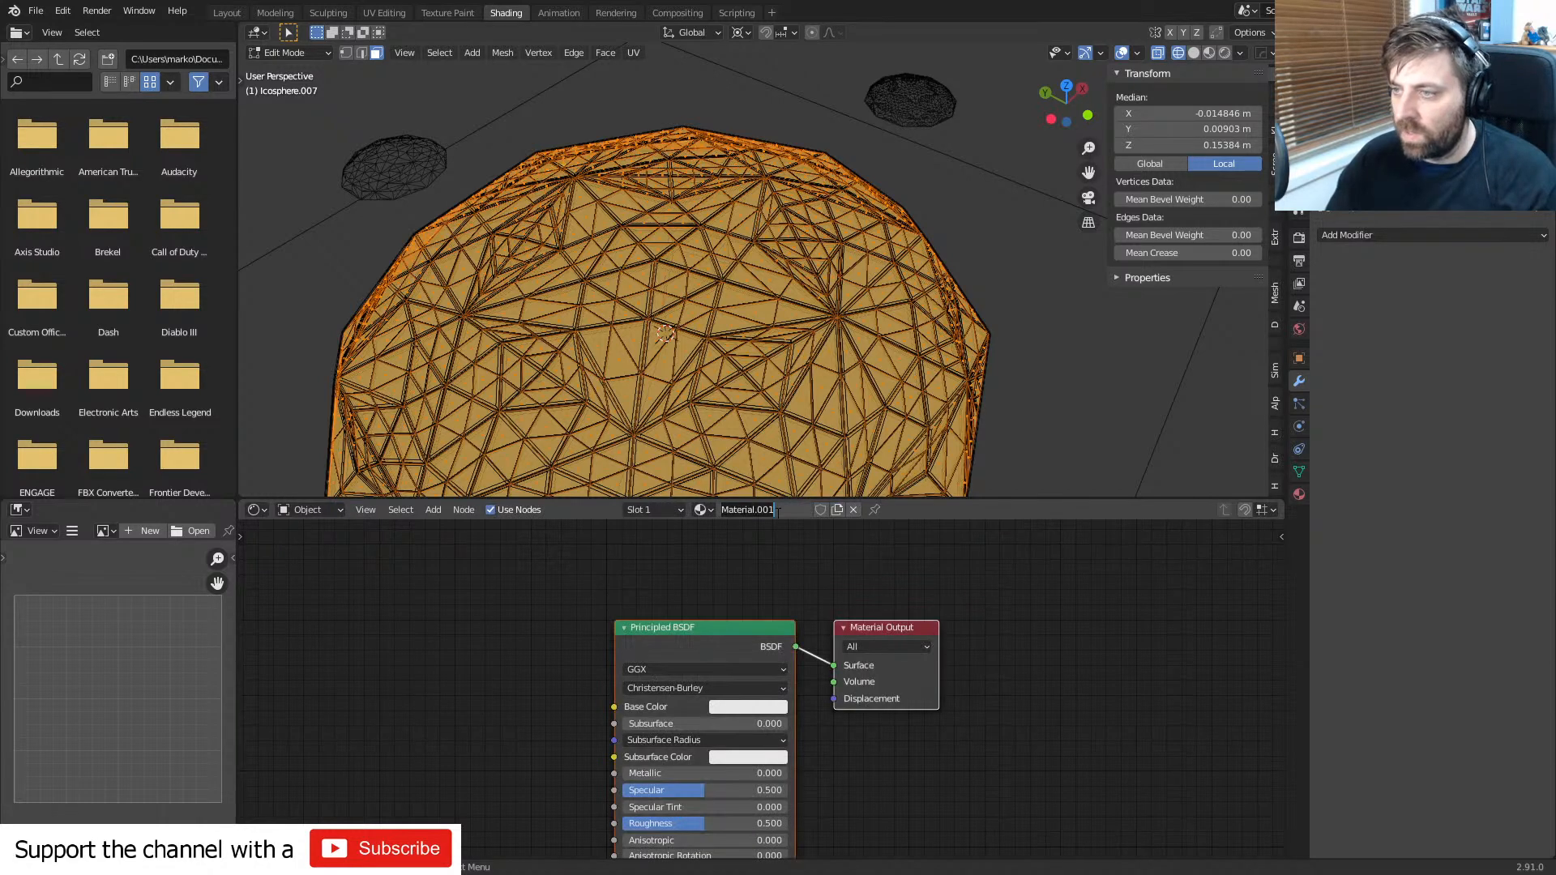
text(F)
text(la)
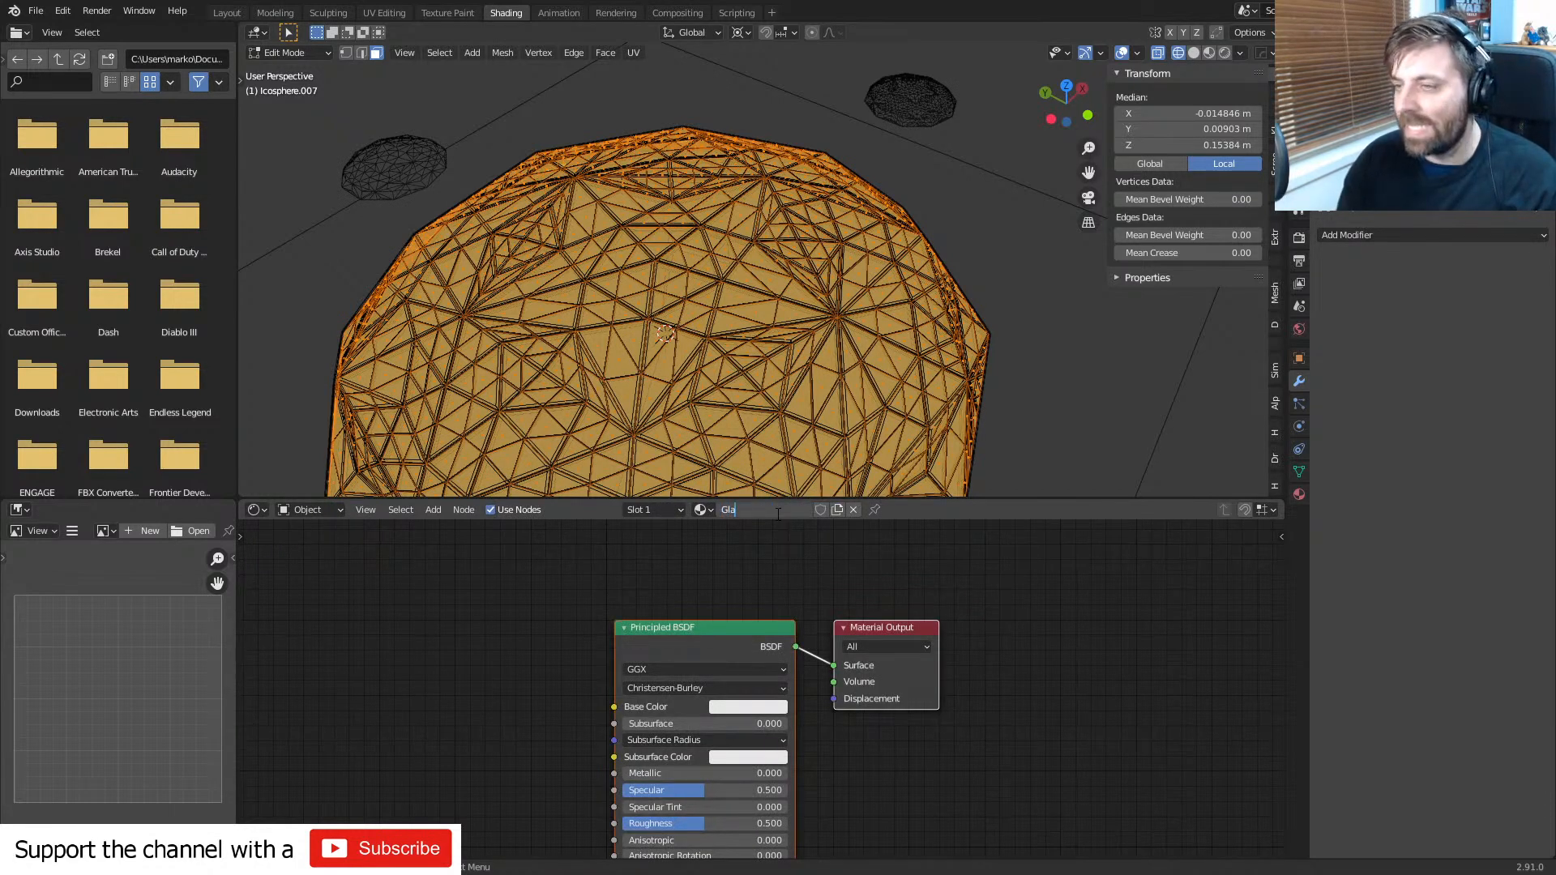
text(ss)
key(Return)
- Replace the Glass material's Principled BSDF with a Glass BSDF node connected to the Material Output's Surface
key(shift+a)
click(454, 571)
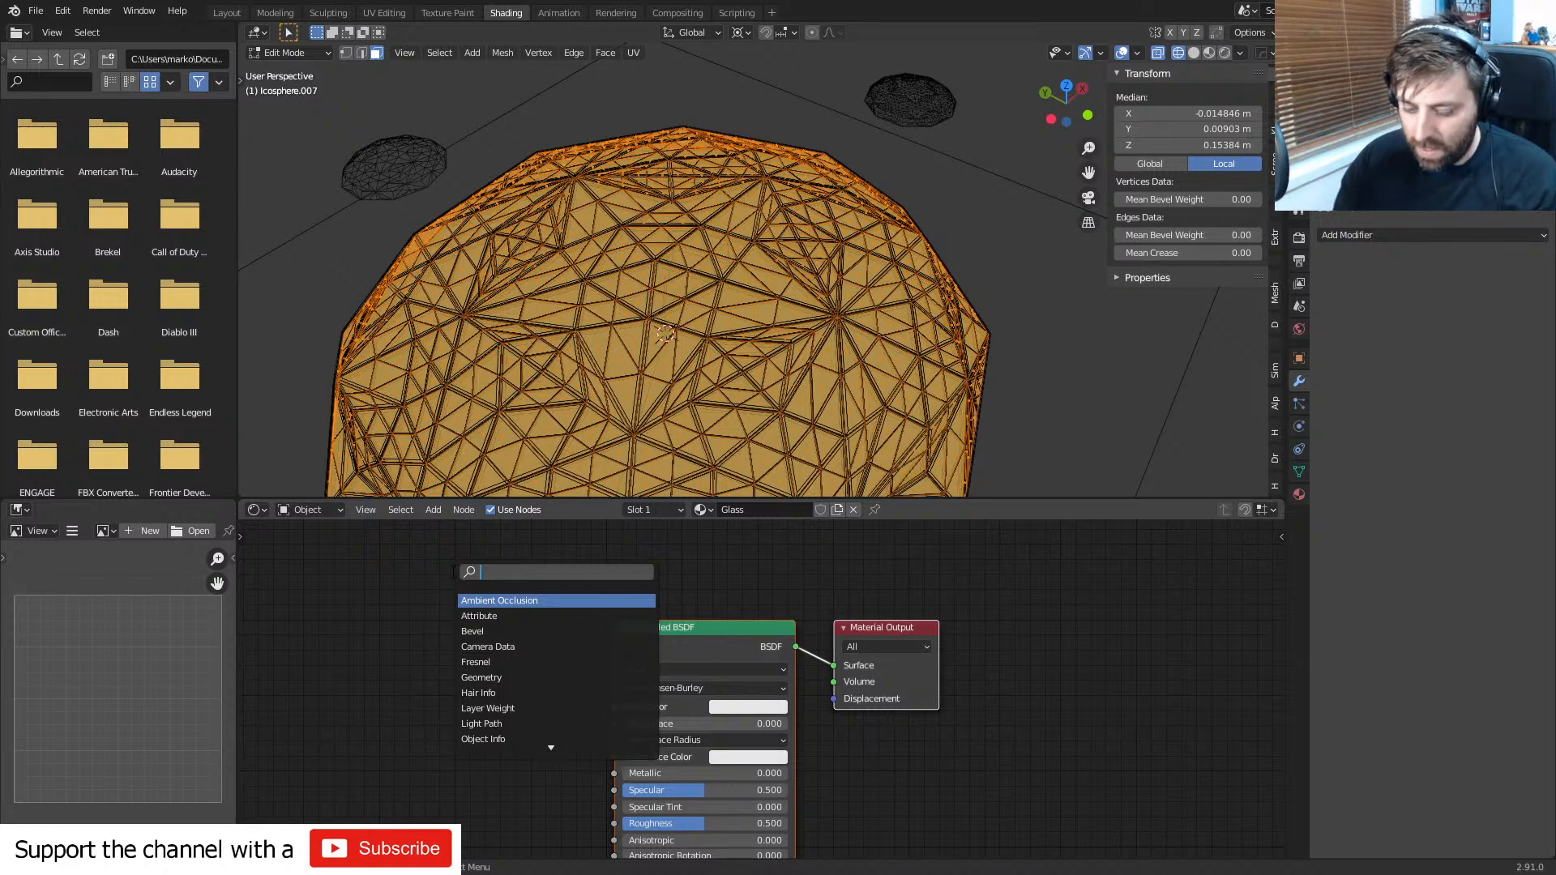
text(glass)
key(Return)
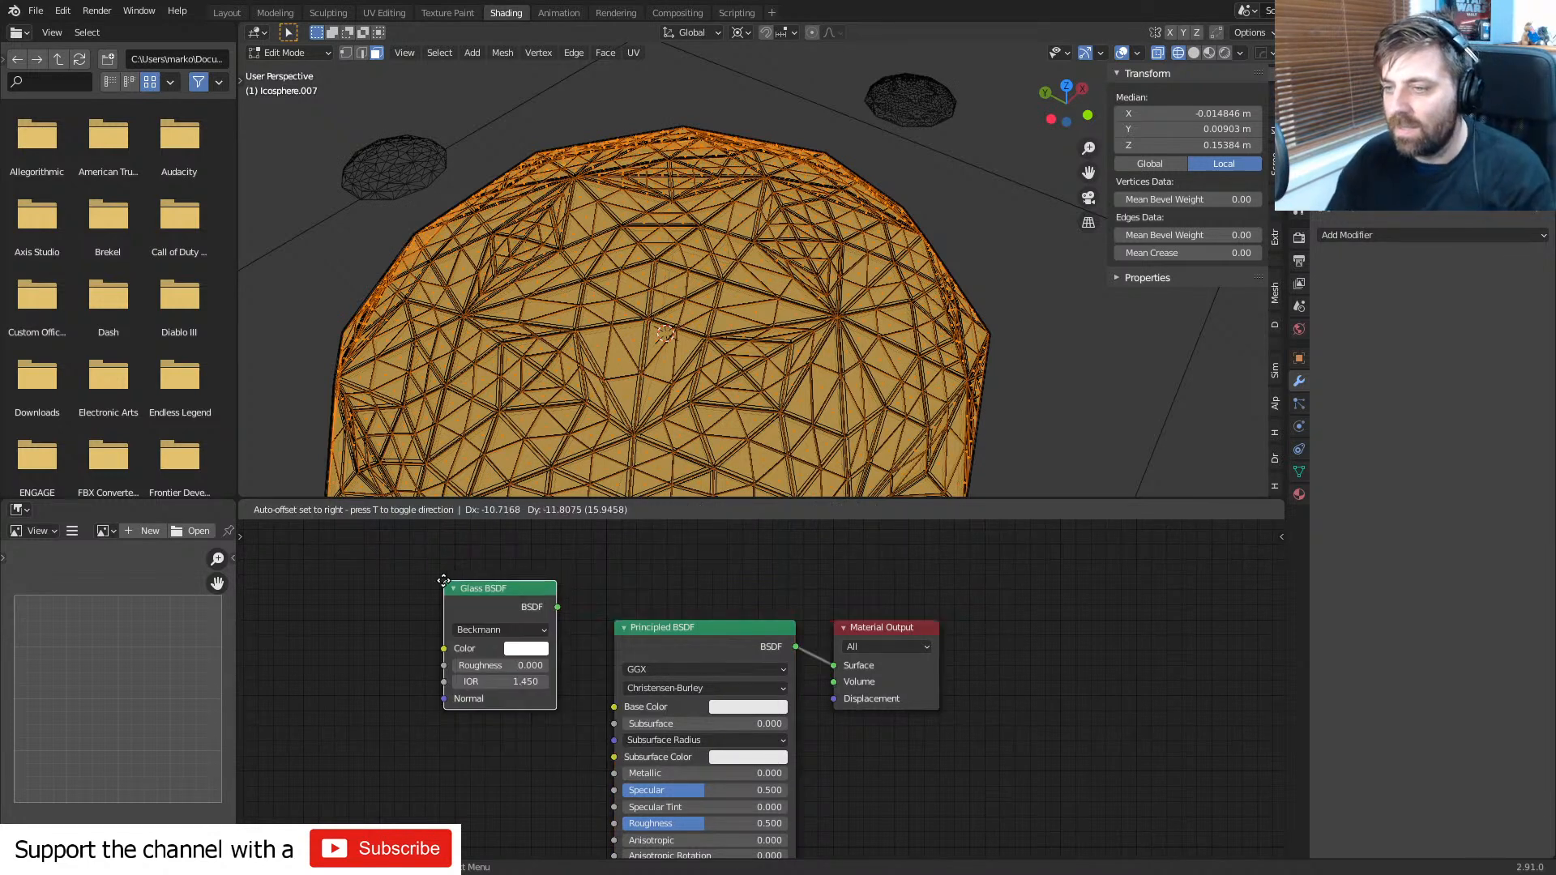
click(443, 581)
click(658, 663)
key(x)
drag(557, 608, 835, 667)
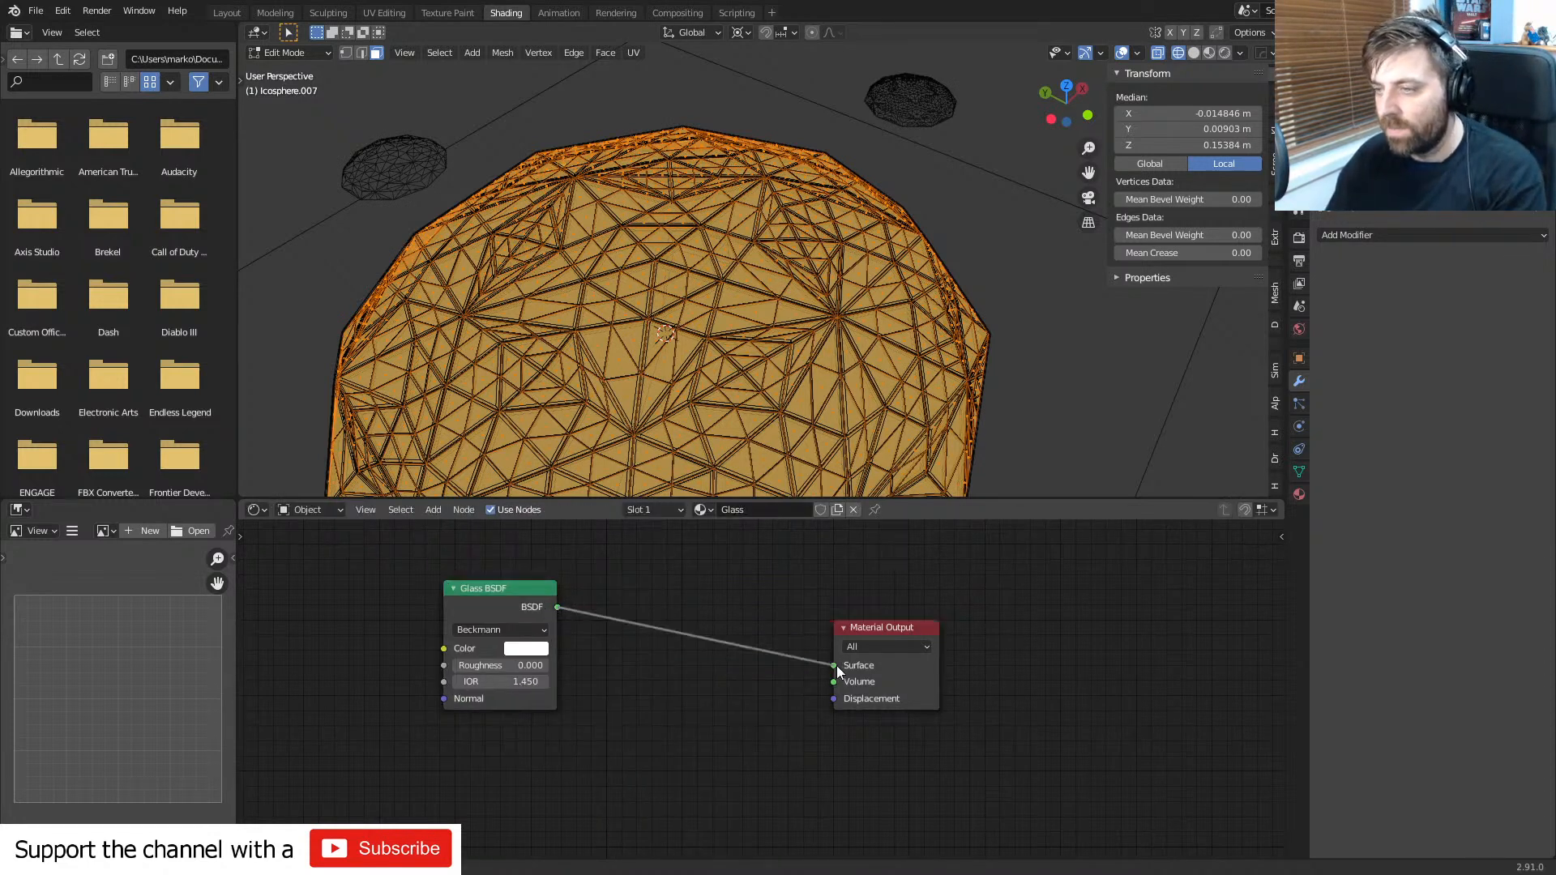
drag(519, 606, 613, 643)
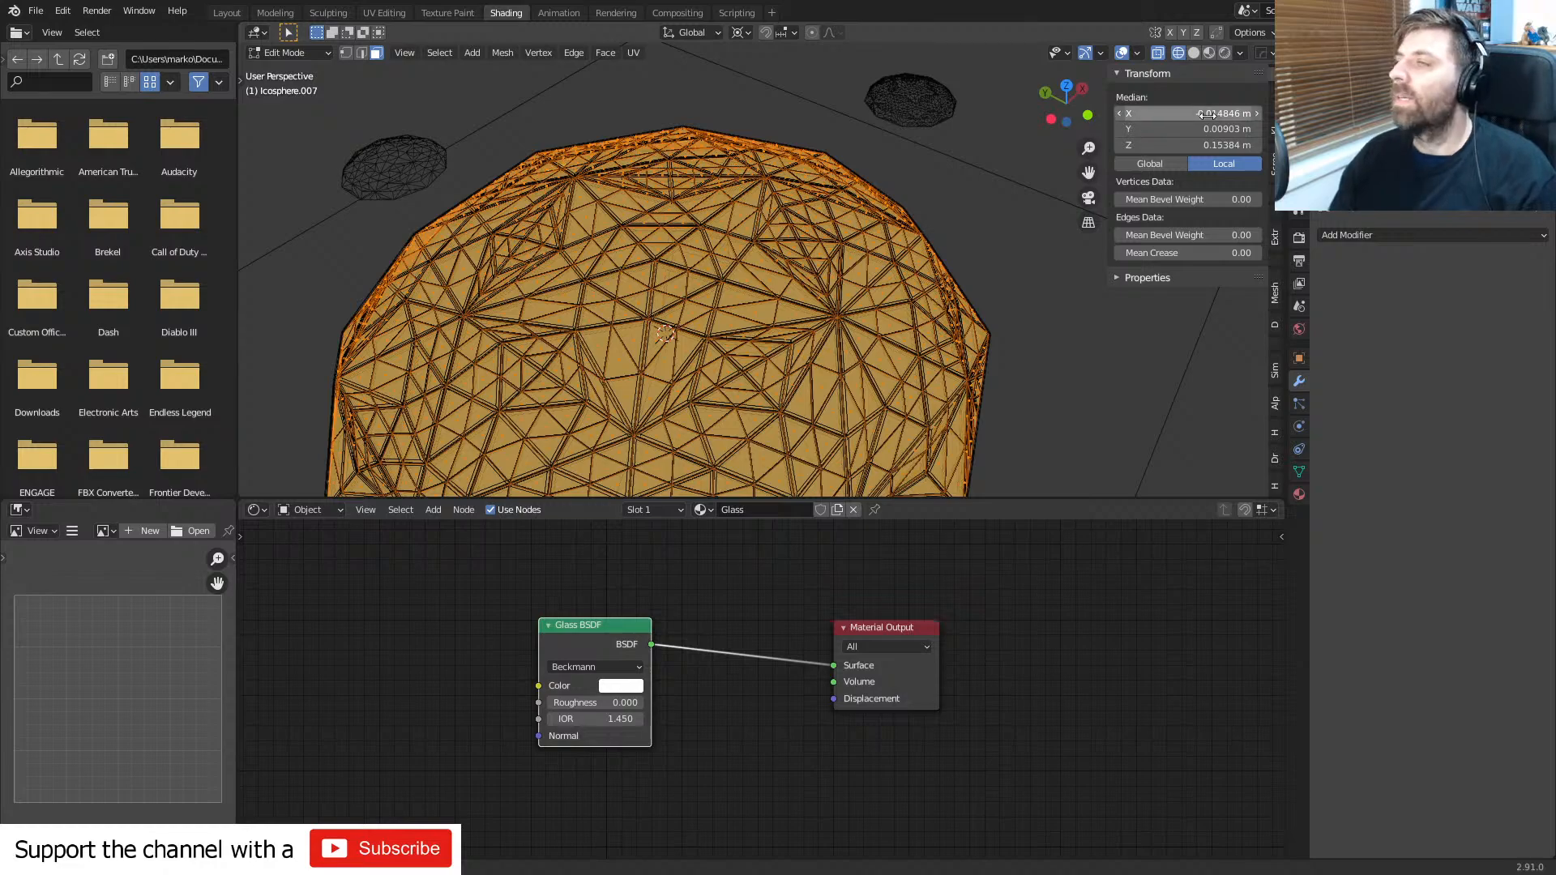
- Leave Edit Mode and preview the dome through the camera with rendered shading
key(Tab)
key(KP_0)
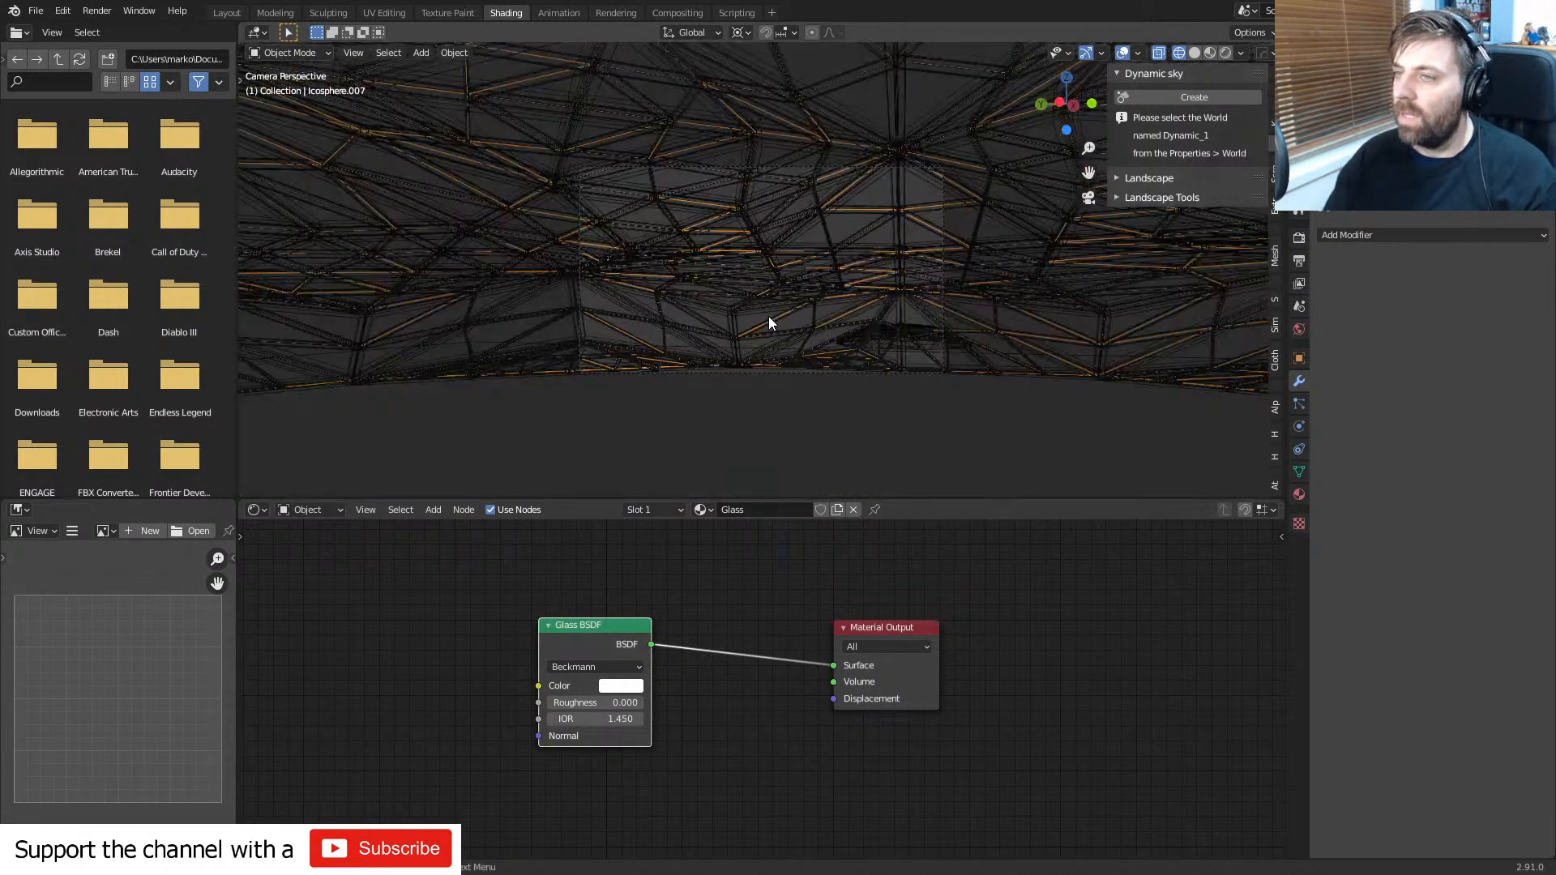
click(1225, 53)
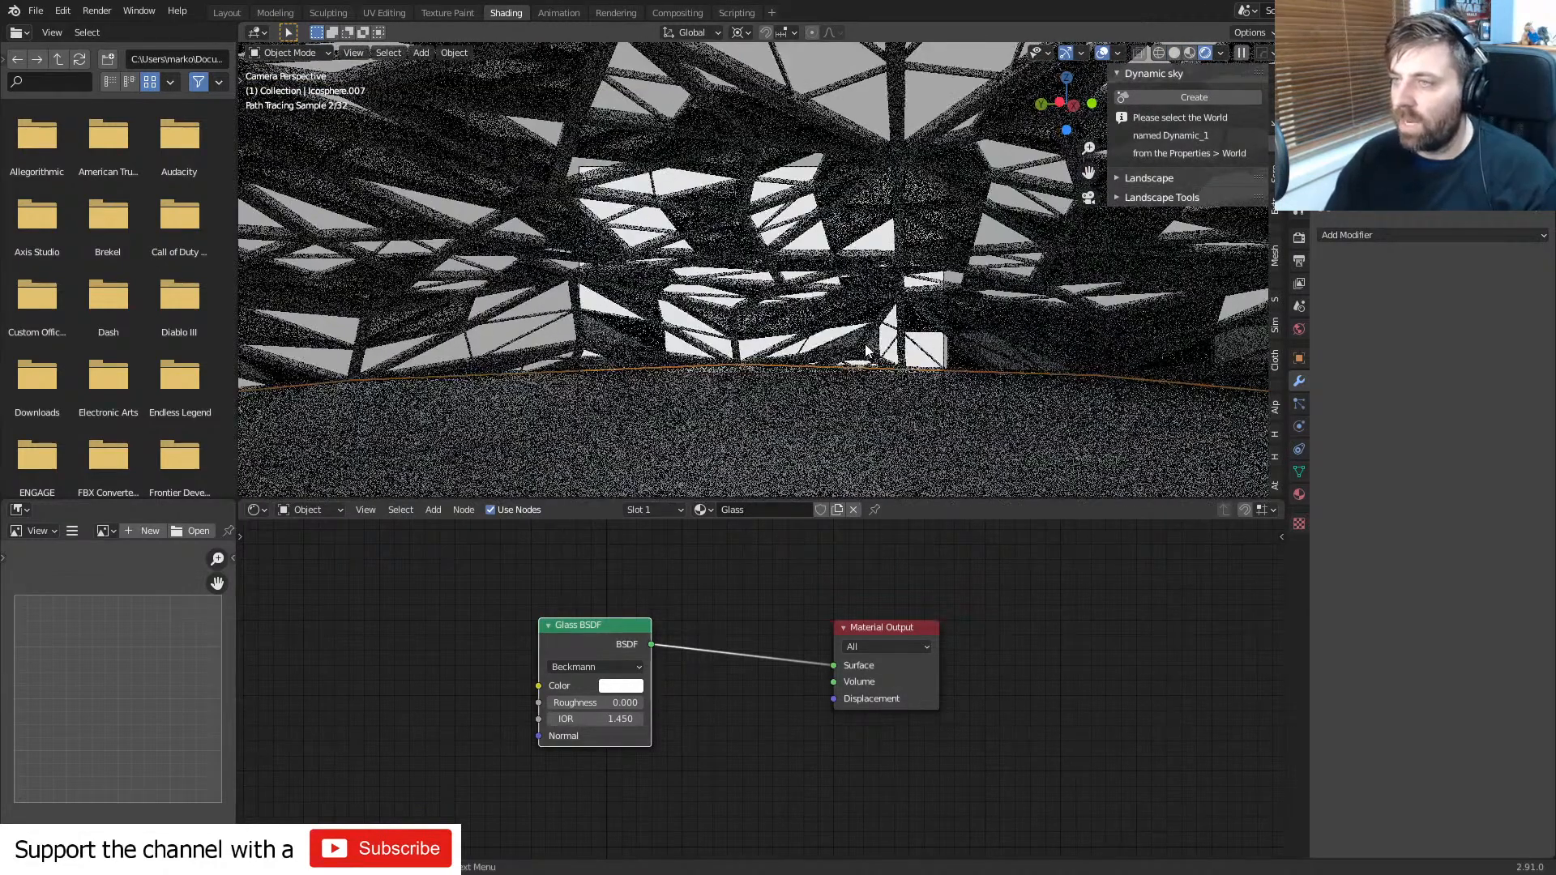
scroll(866, 350, up, 3)
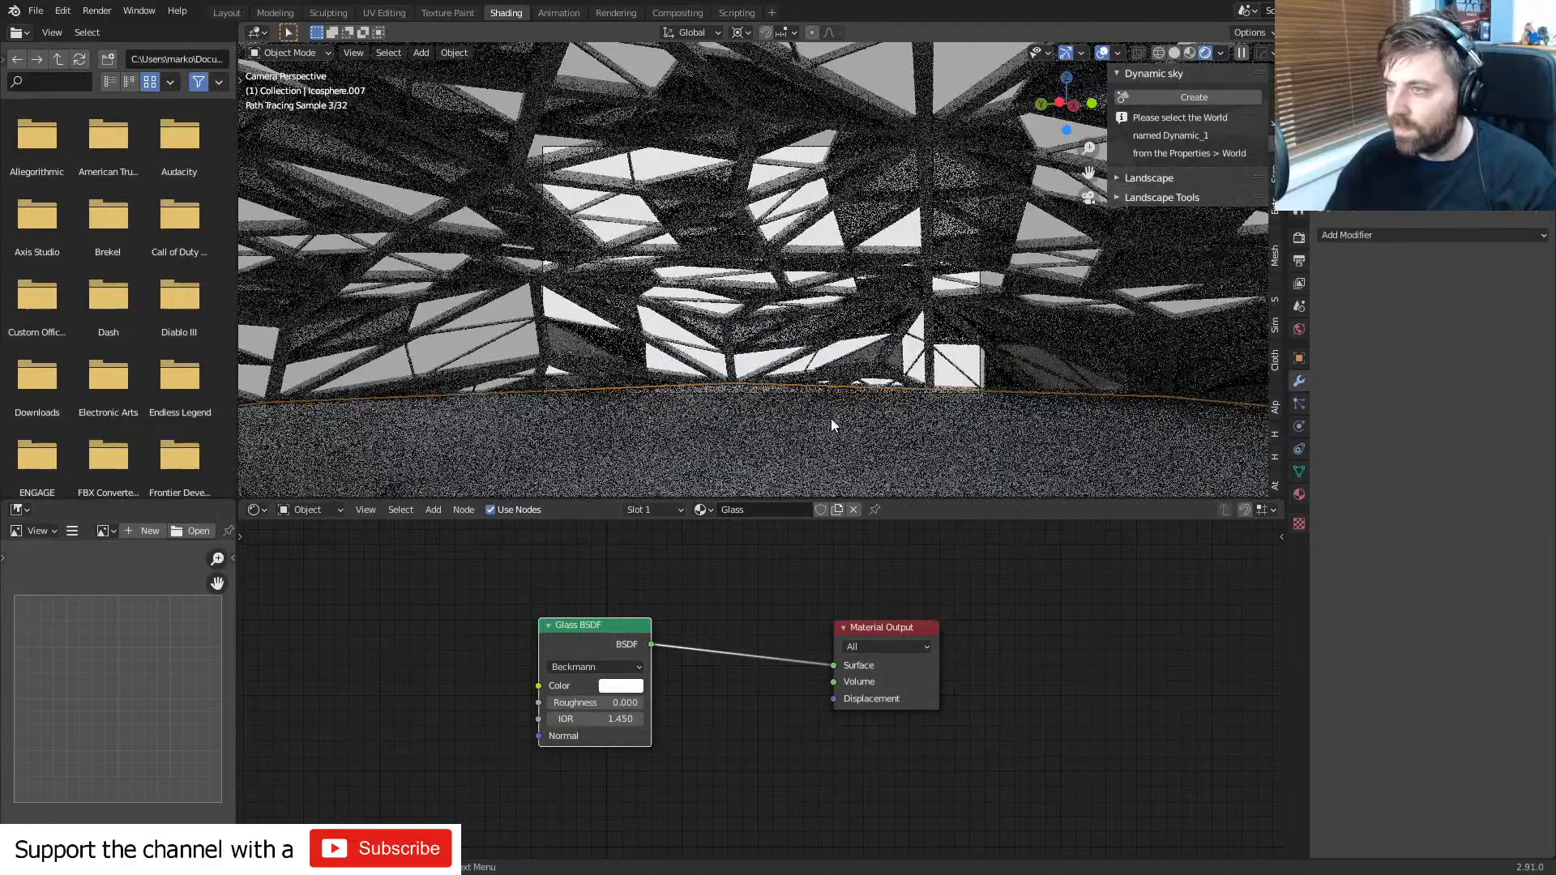
- Select the camera and trackball-rotate it to about 119°, 7.5°, -99.4° so it looks up at the dome's lattice
click(980, 280)
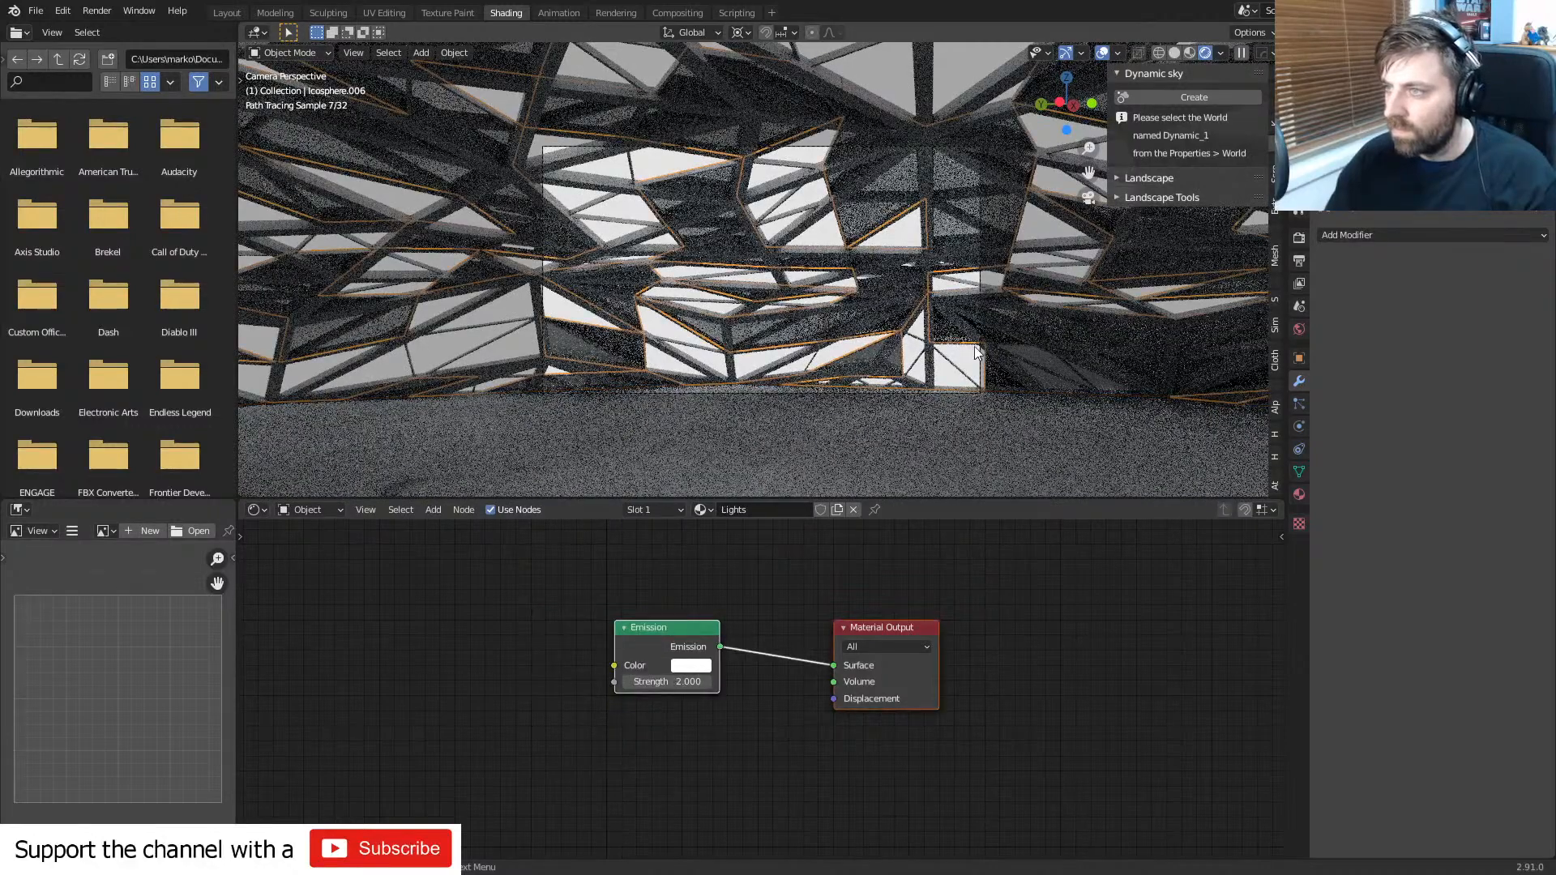
click(968, 390)
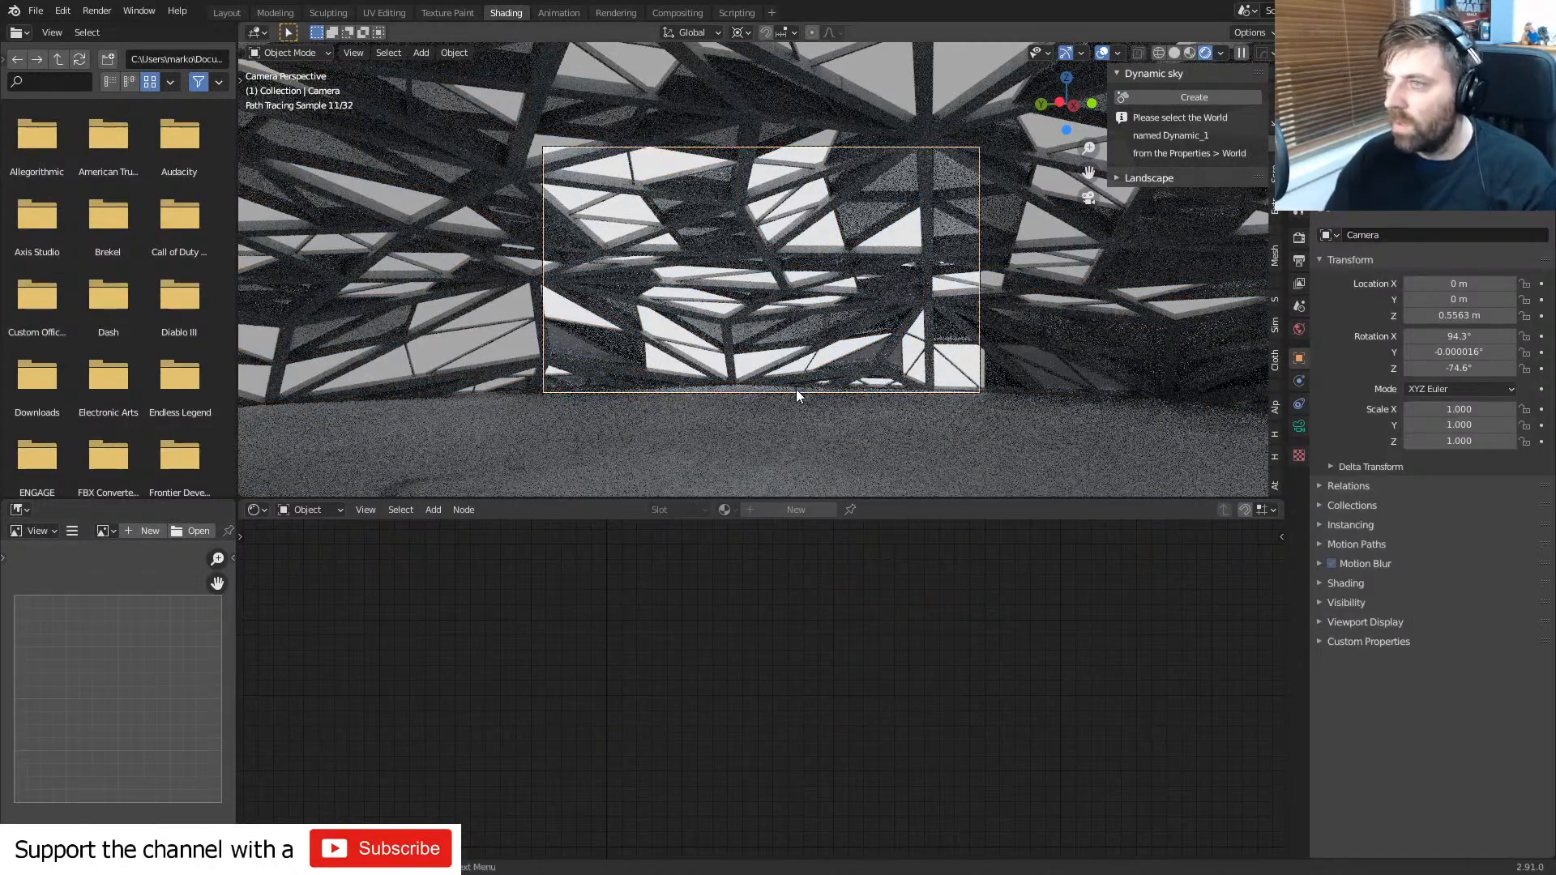
key(r)
key(r)
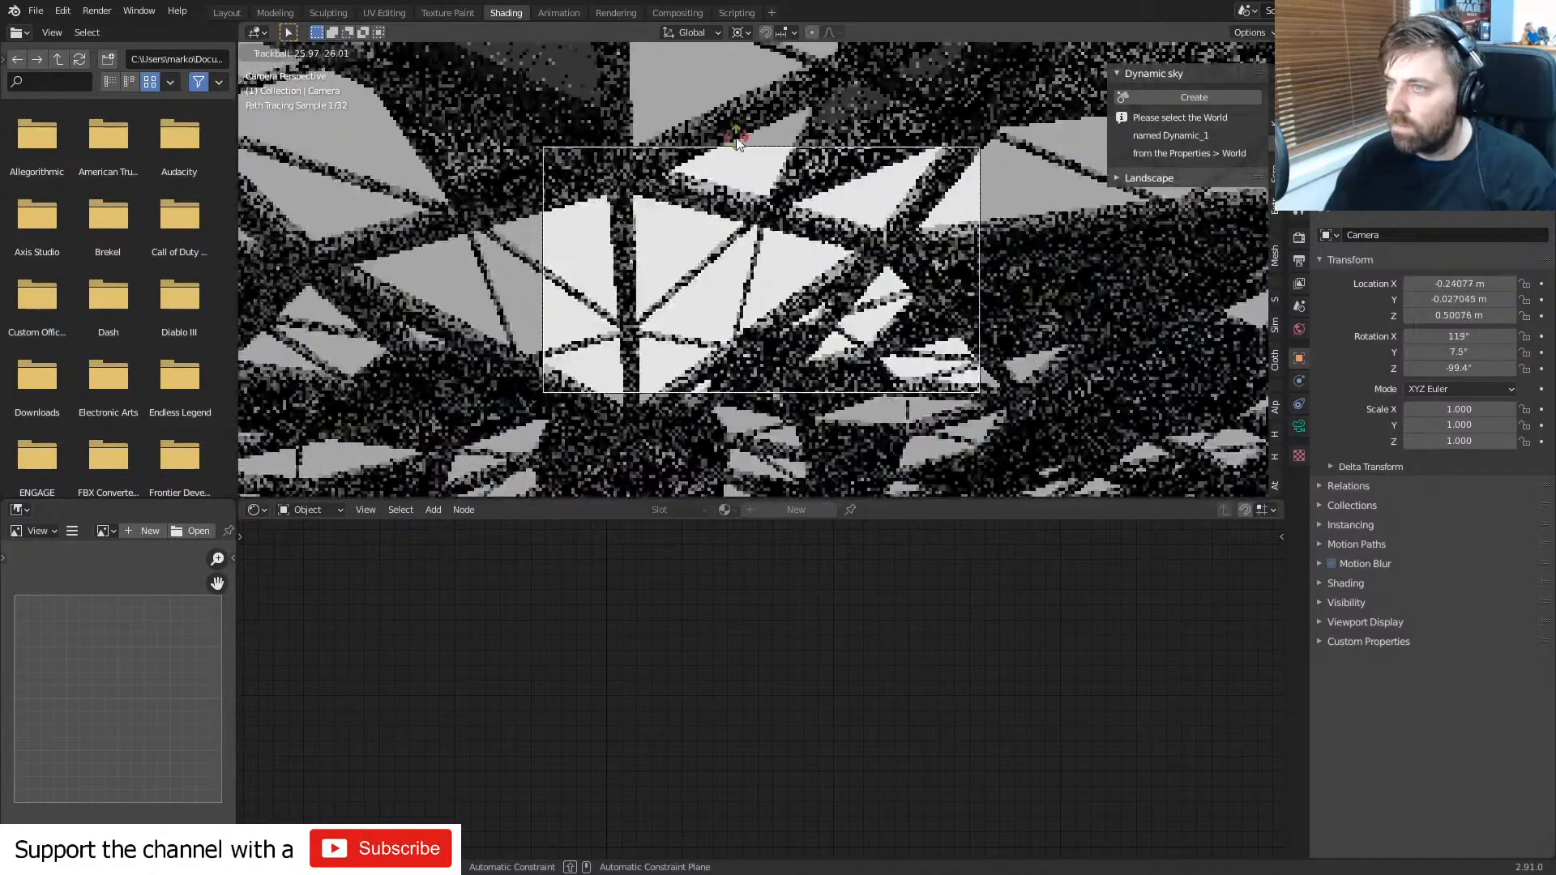
click(1024, 261)
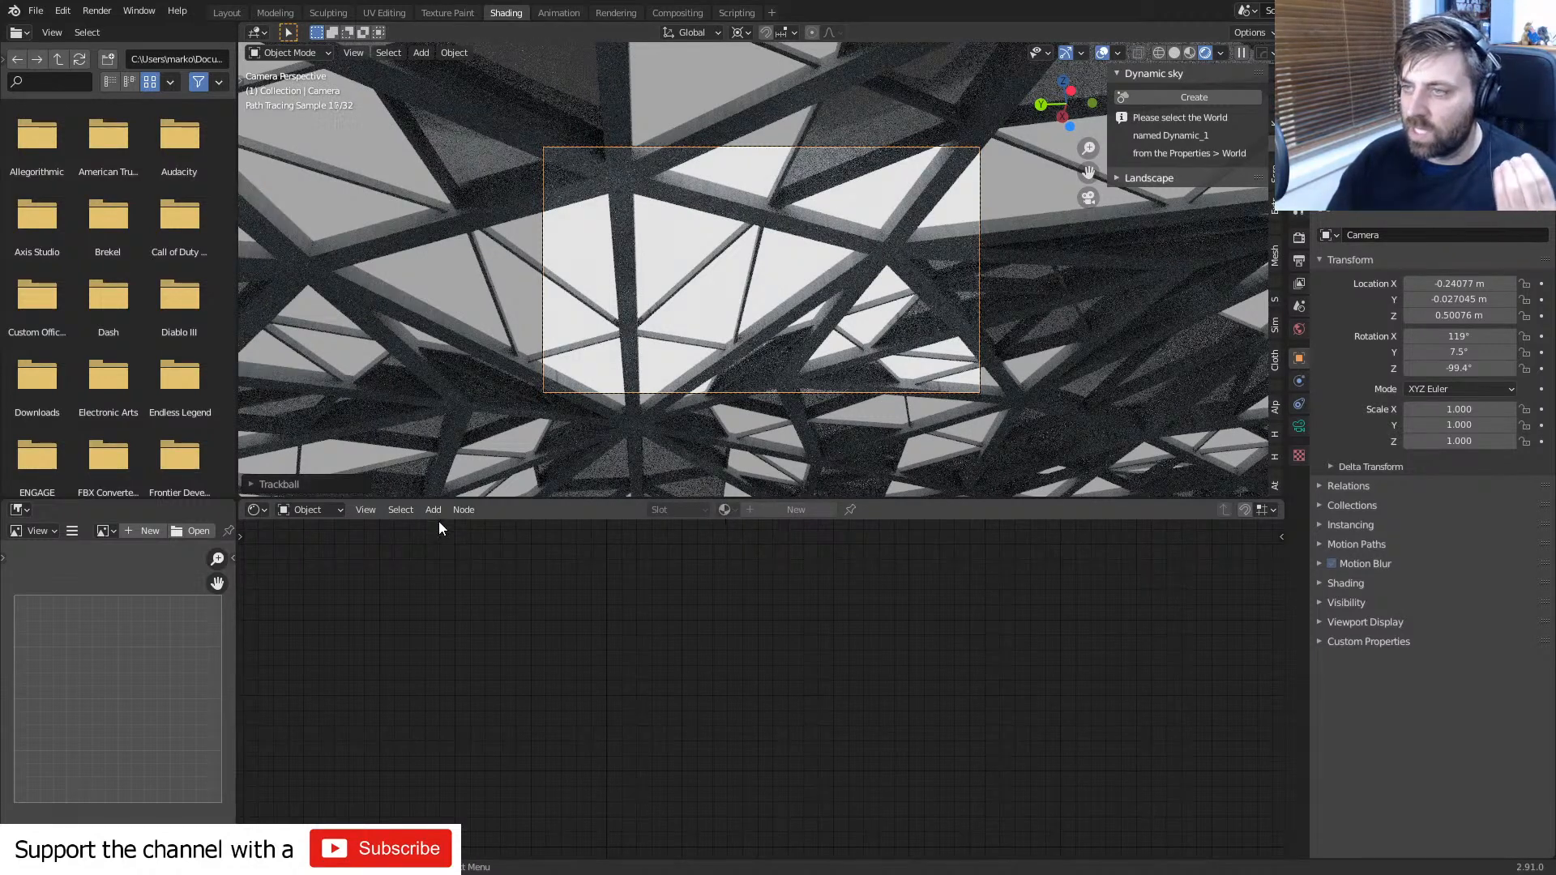
- Show the World shader nodes and connect the Sky Texture's Color to the Background node's Color
click(329, 511)
click(320, 546)
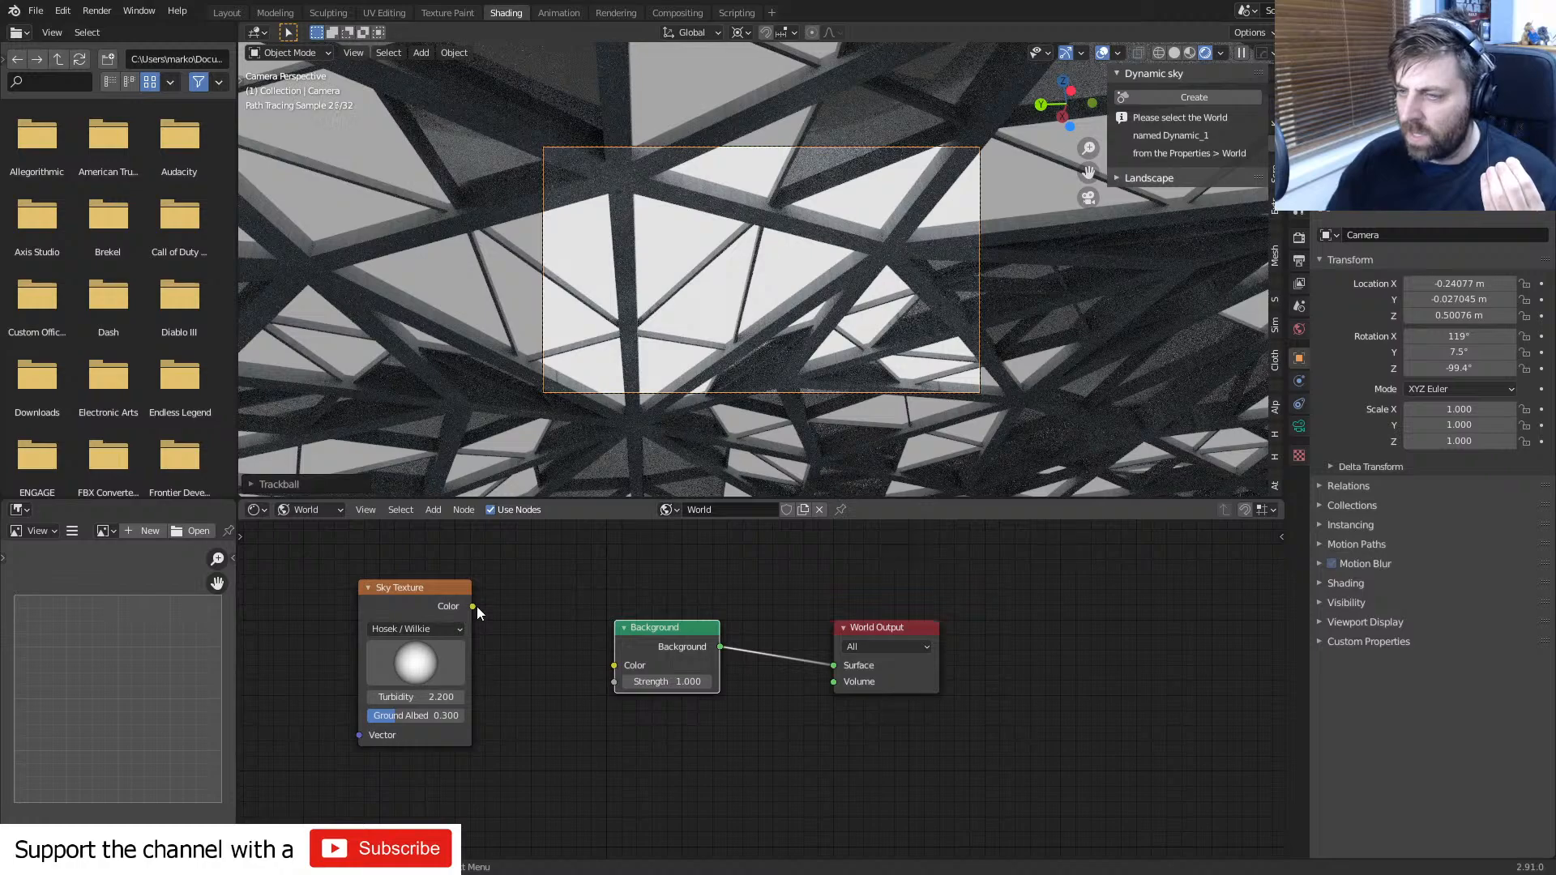
drag(473, 606, 620, 669)
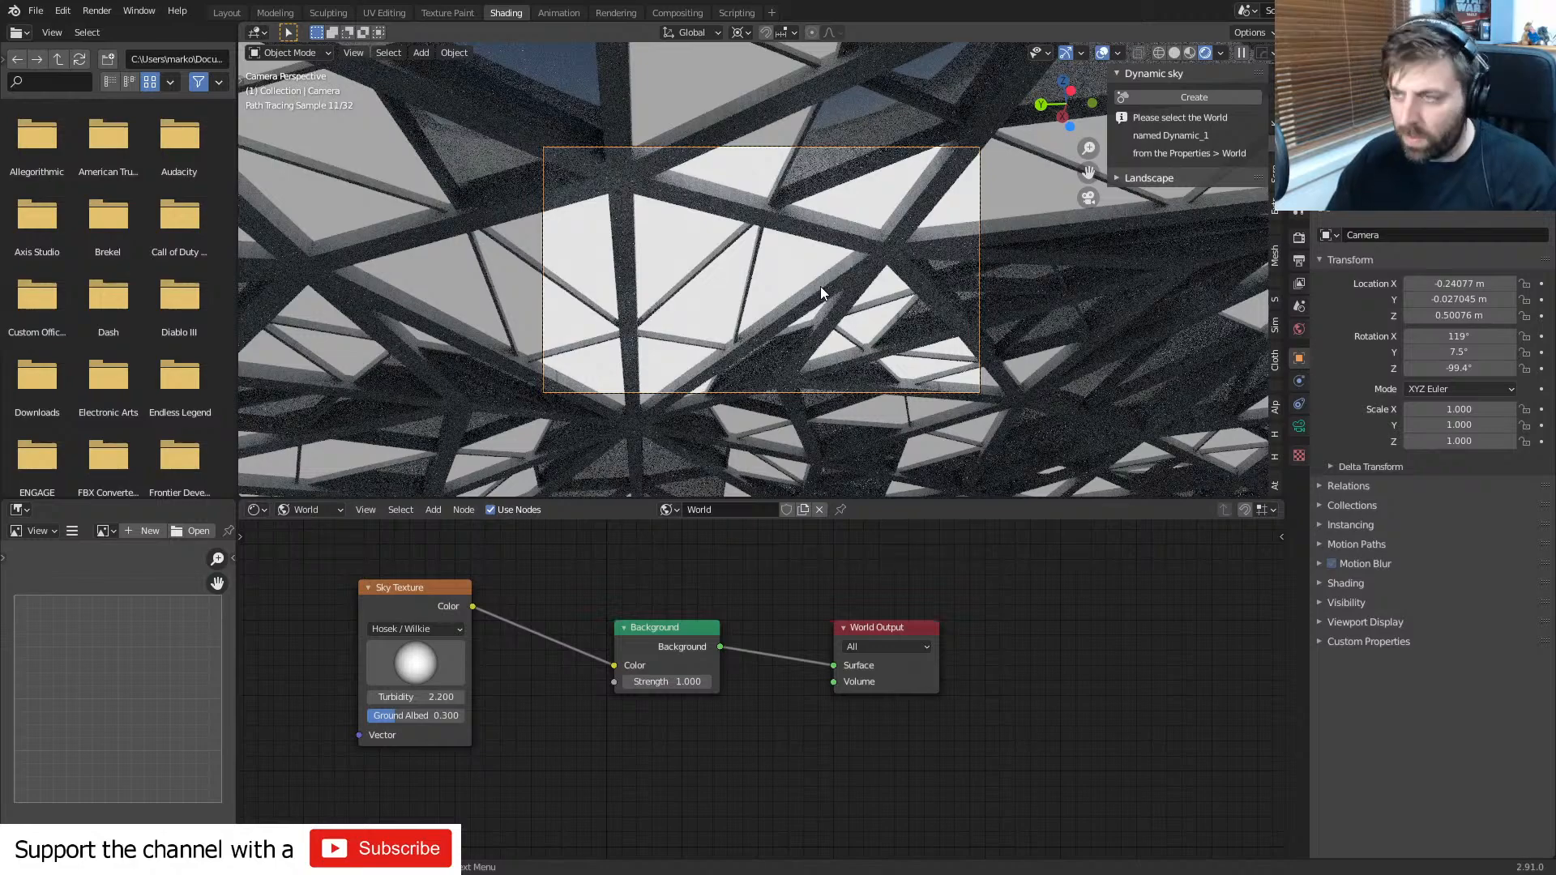
- Rotate the camera to about 87.4°, 11.6°, -131° so it frames the lattice wall and the floor
key(r)
key(r)
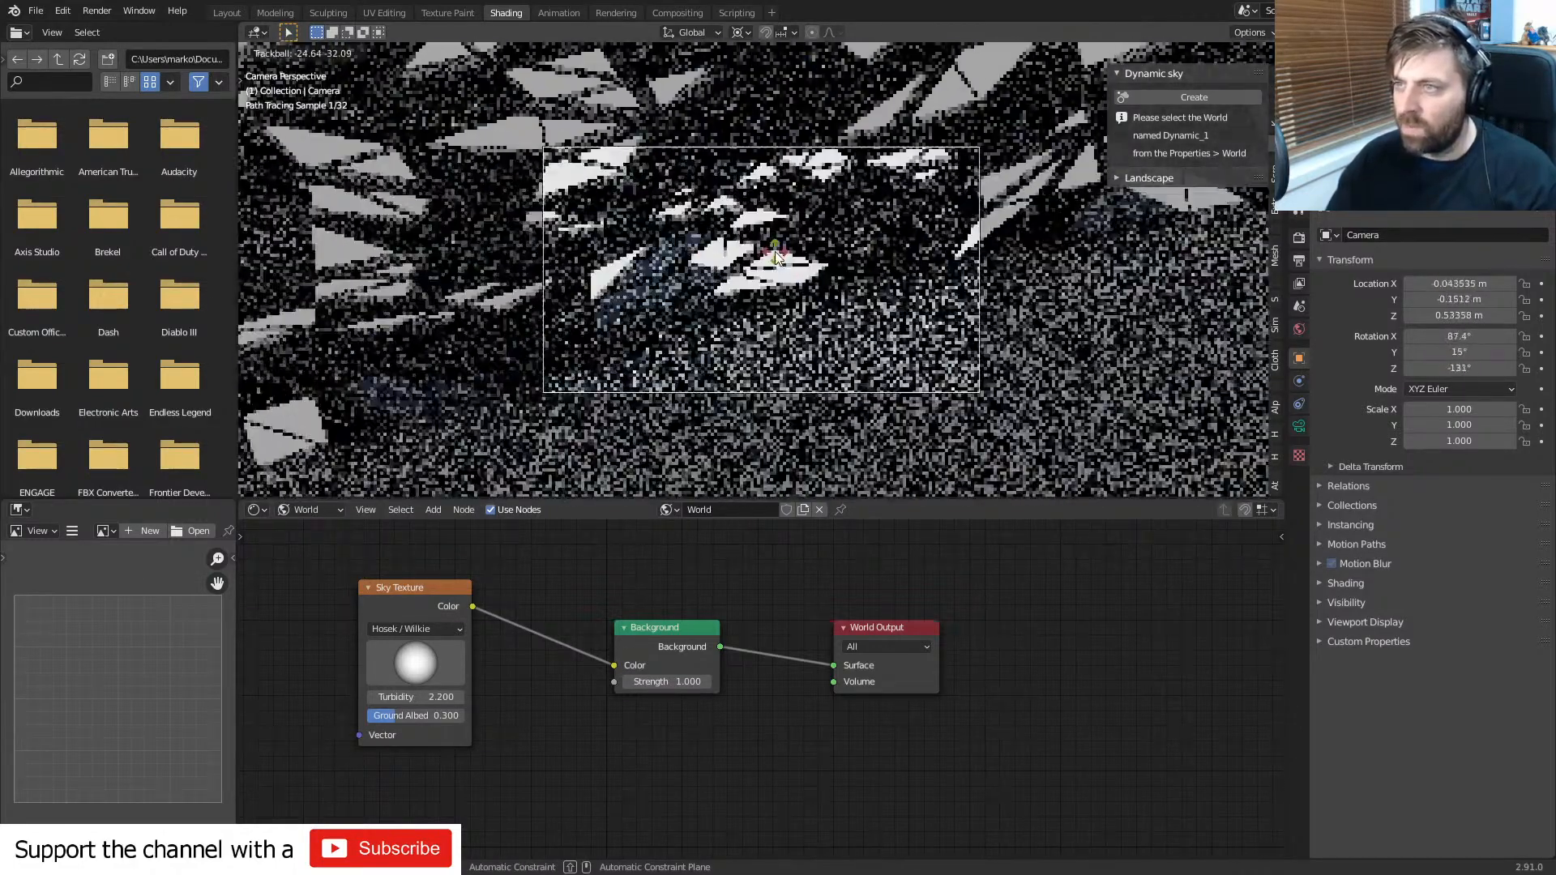
click(1043, 262)
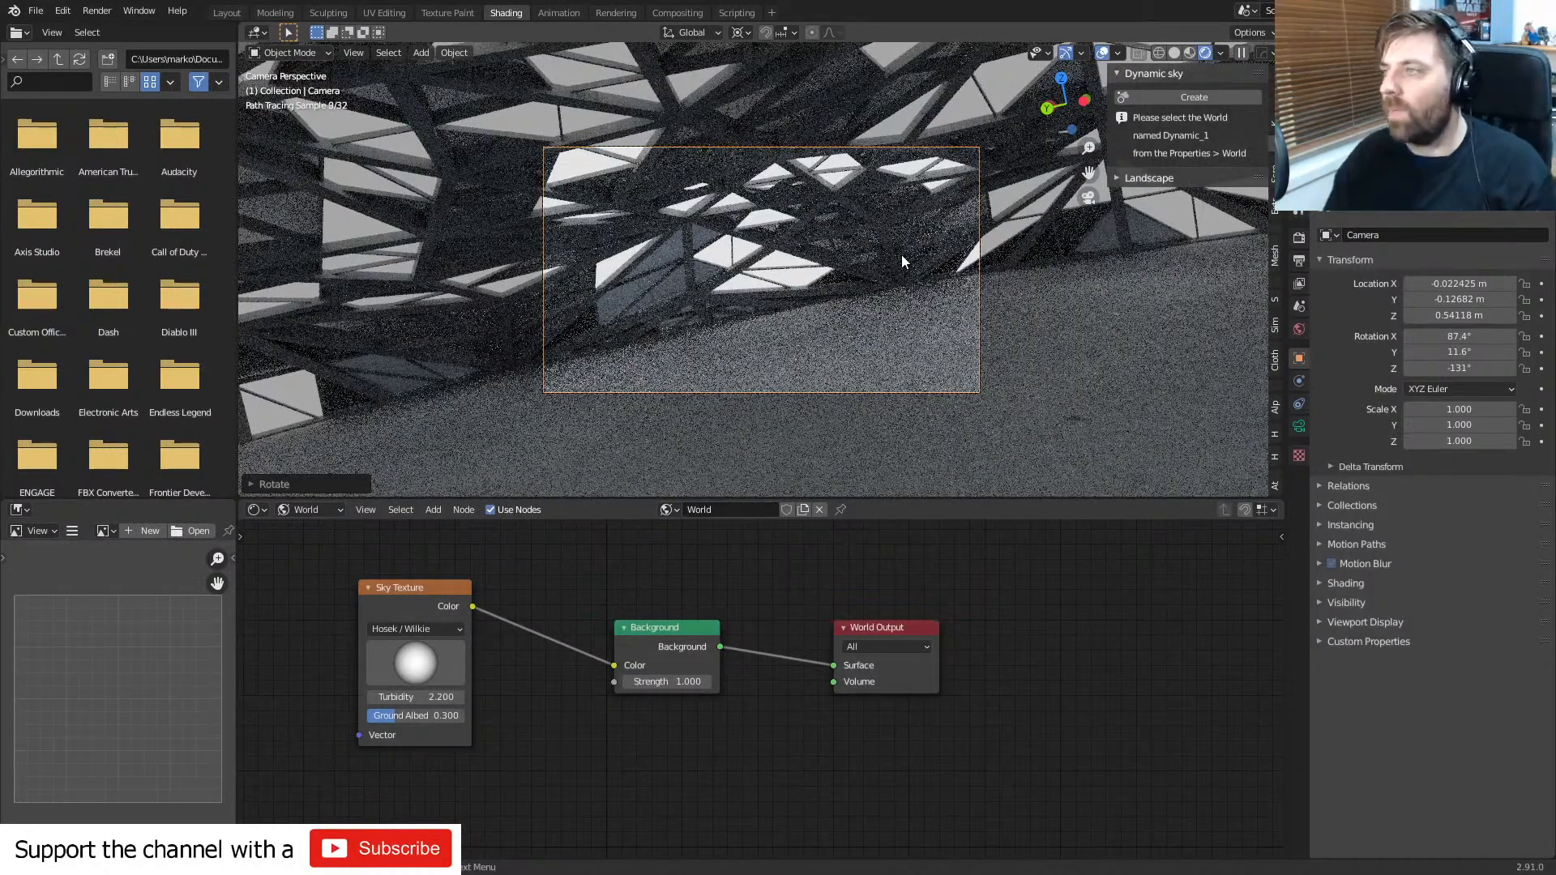
- Leave the rendered camera view, select the ground plane and display the whole scene in wireframe from above
click(1176, 51)
mouse_move(604, 291)
middle_down()
mouse_move(606, 377)
mouse_move(703, 312)
middle_up()
scroll(606, 378, down, 8)
click(790, 274)
key(shift+z)
mouse_move(737, 261)
middle_down()
mouse_move(829, 256)
mouse_move(630, 342)
mouse_move(614, 382)
mouse_move(591, 391)
mouse_move(614, 390)
middle_up()
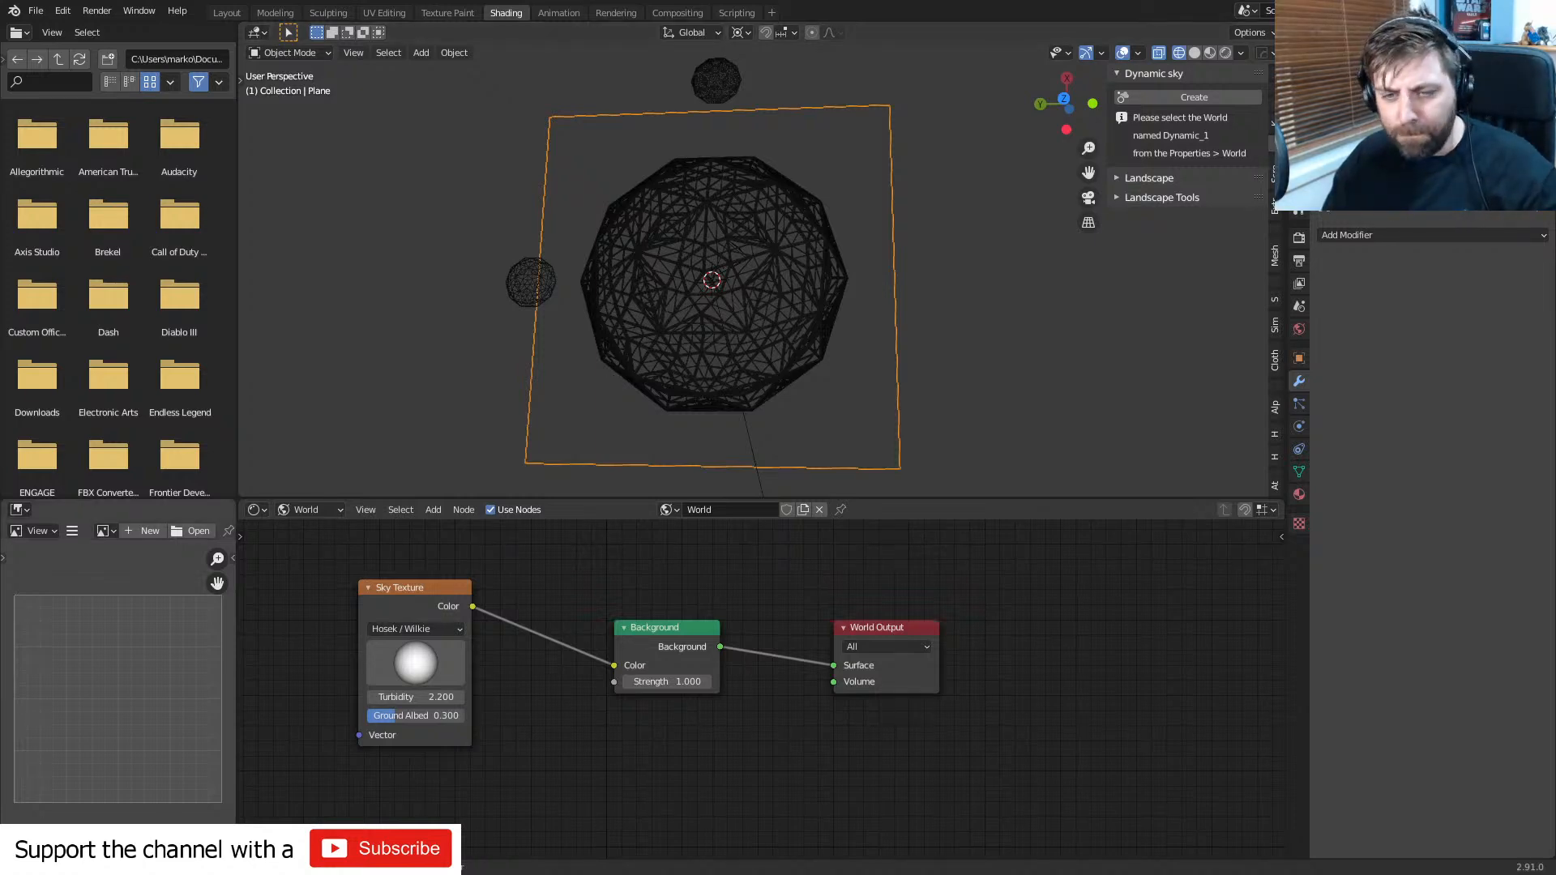
scroll(632, 332, up, 4)
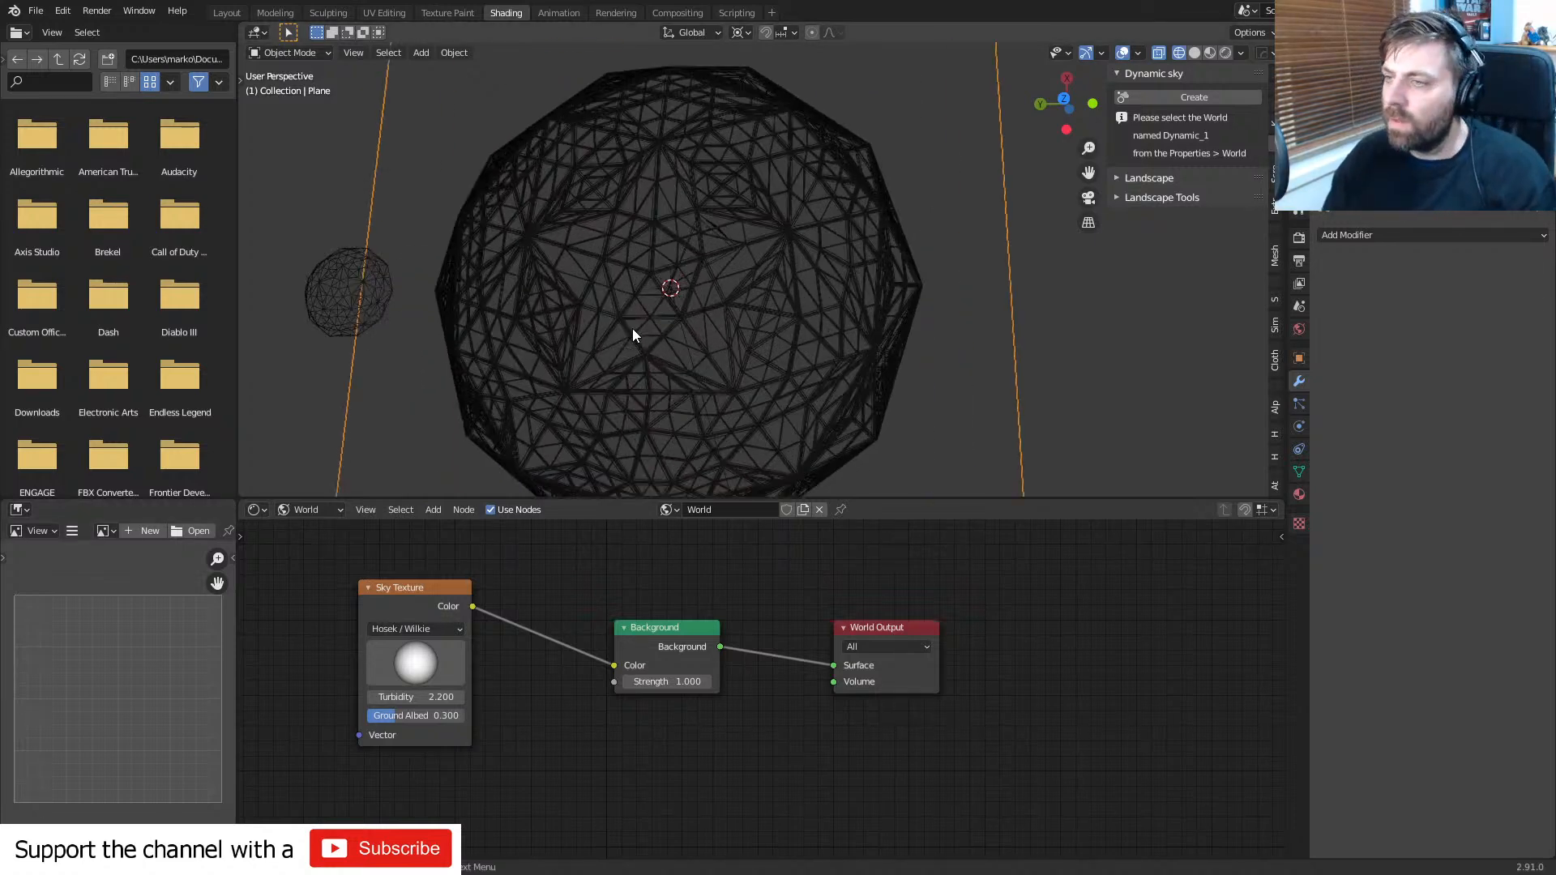
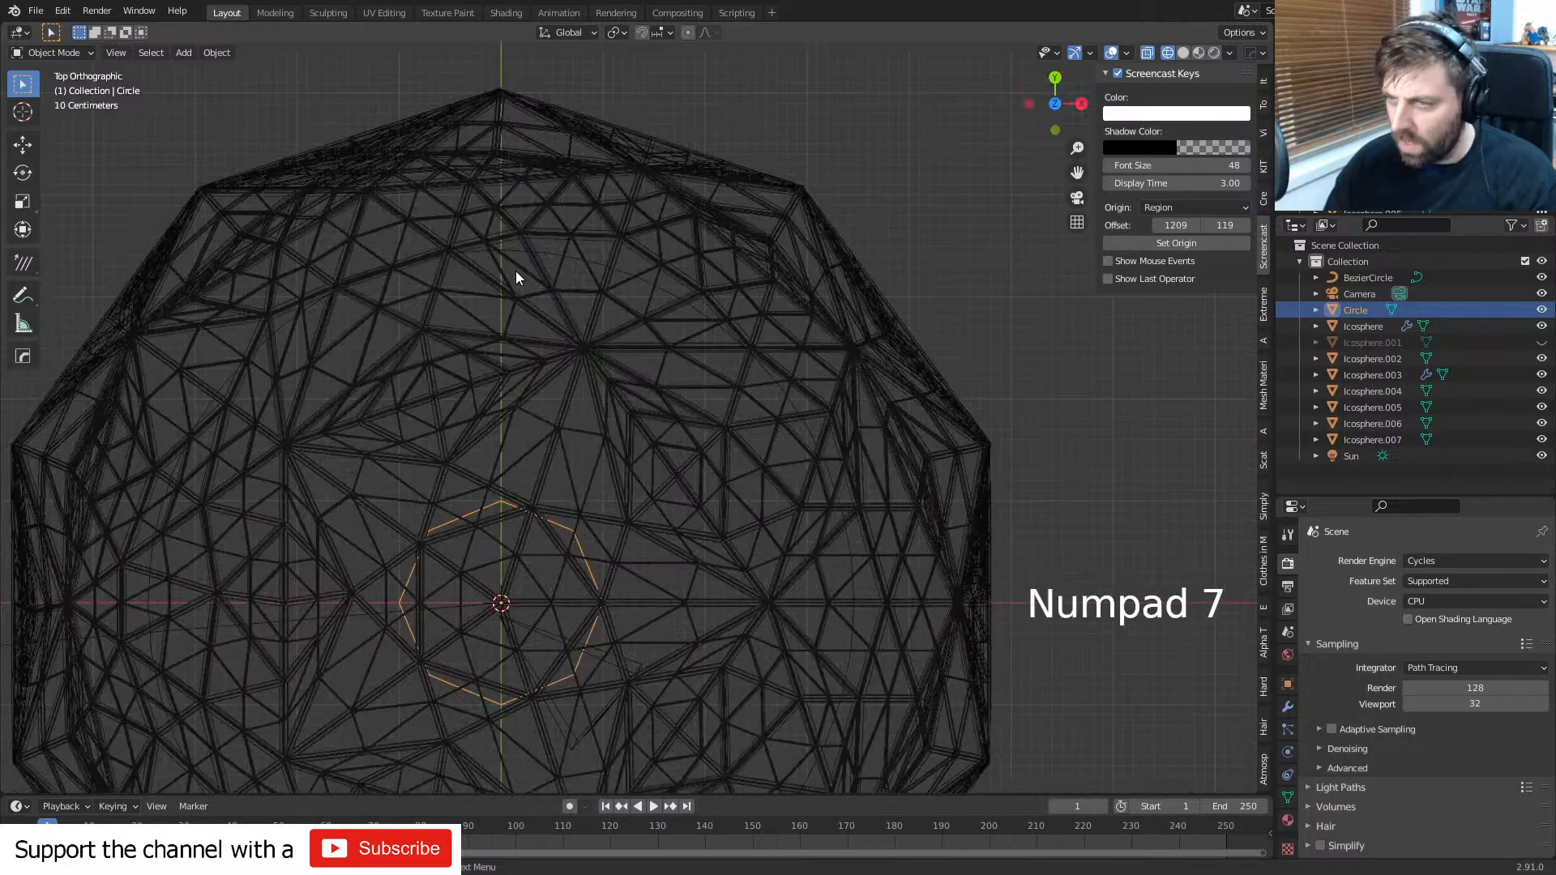
- Add a Curve modifier to the Circle object with BezierCircle as its curve object
middle_drag(504, 558, 604, 405)
middle_drag(604, 405, 887, 236)
shift+middle_drag(333, 328, 437, 320)
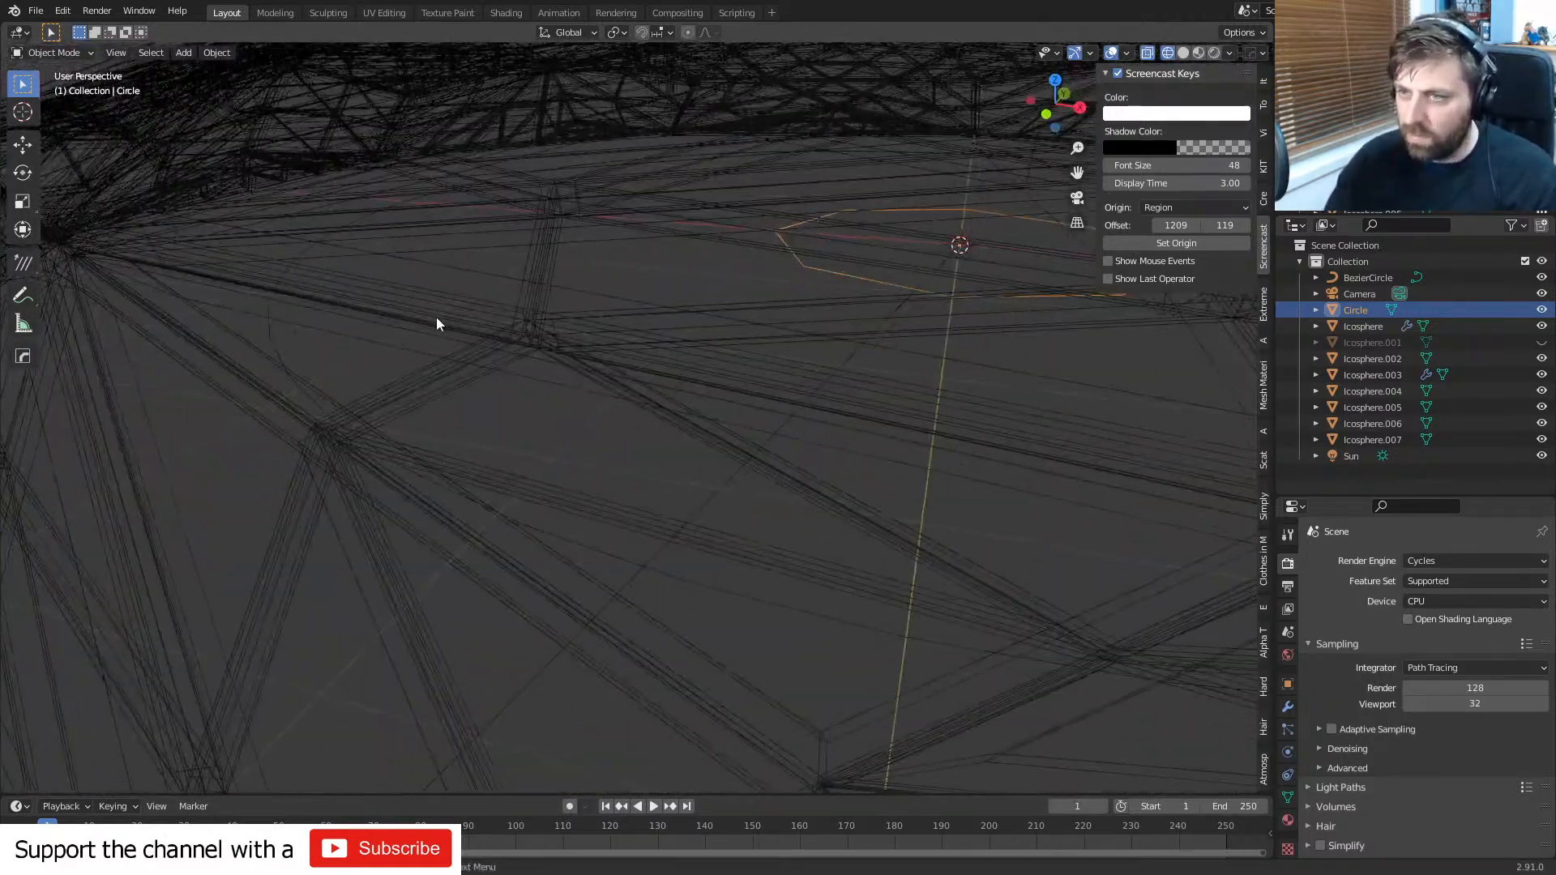
click(1287, 705)
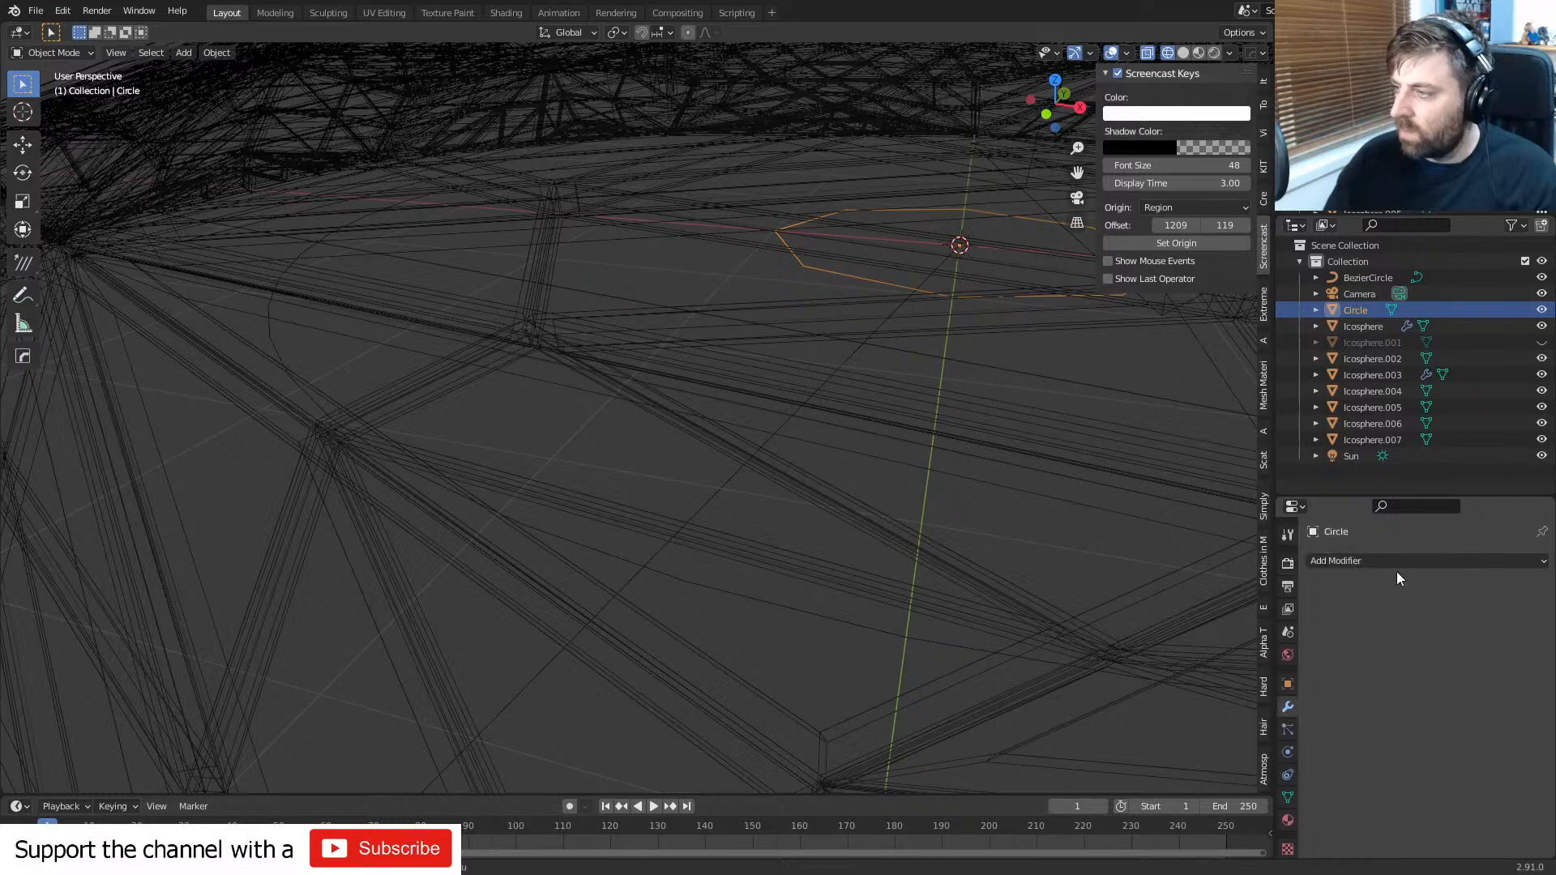
click(1397, 561)
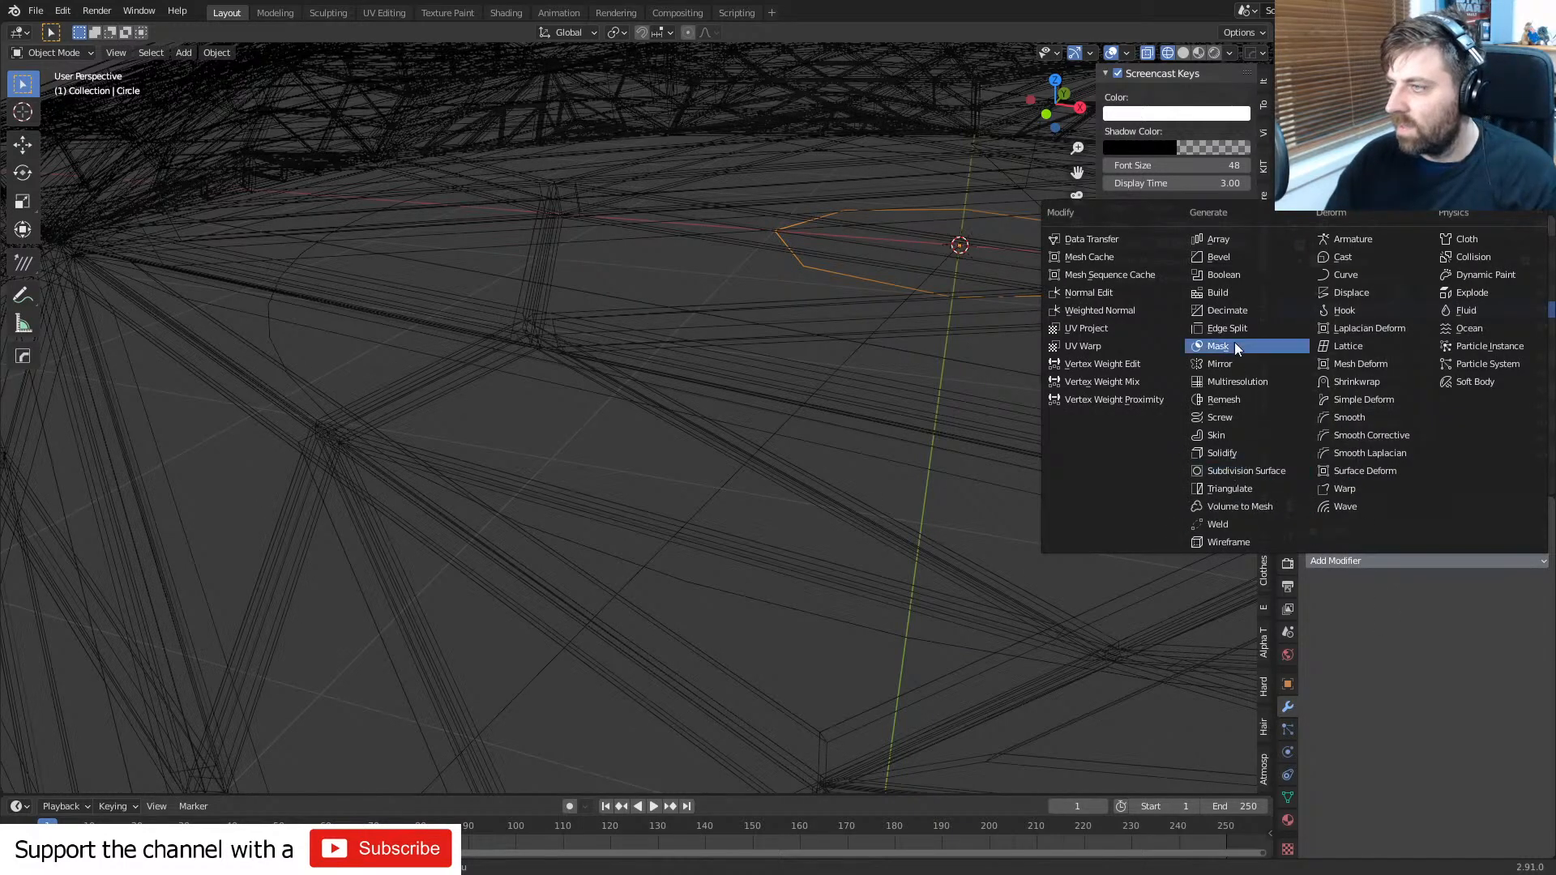
click(1324, 275)
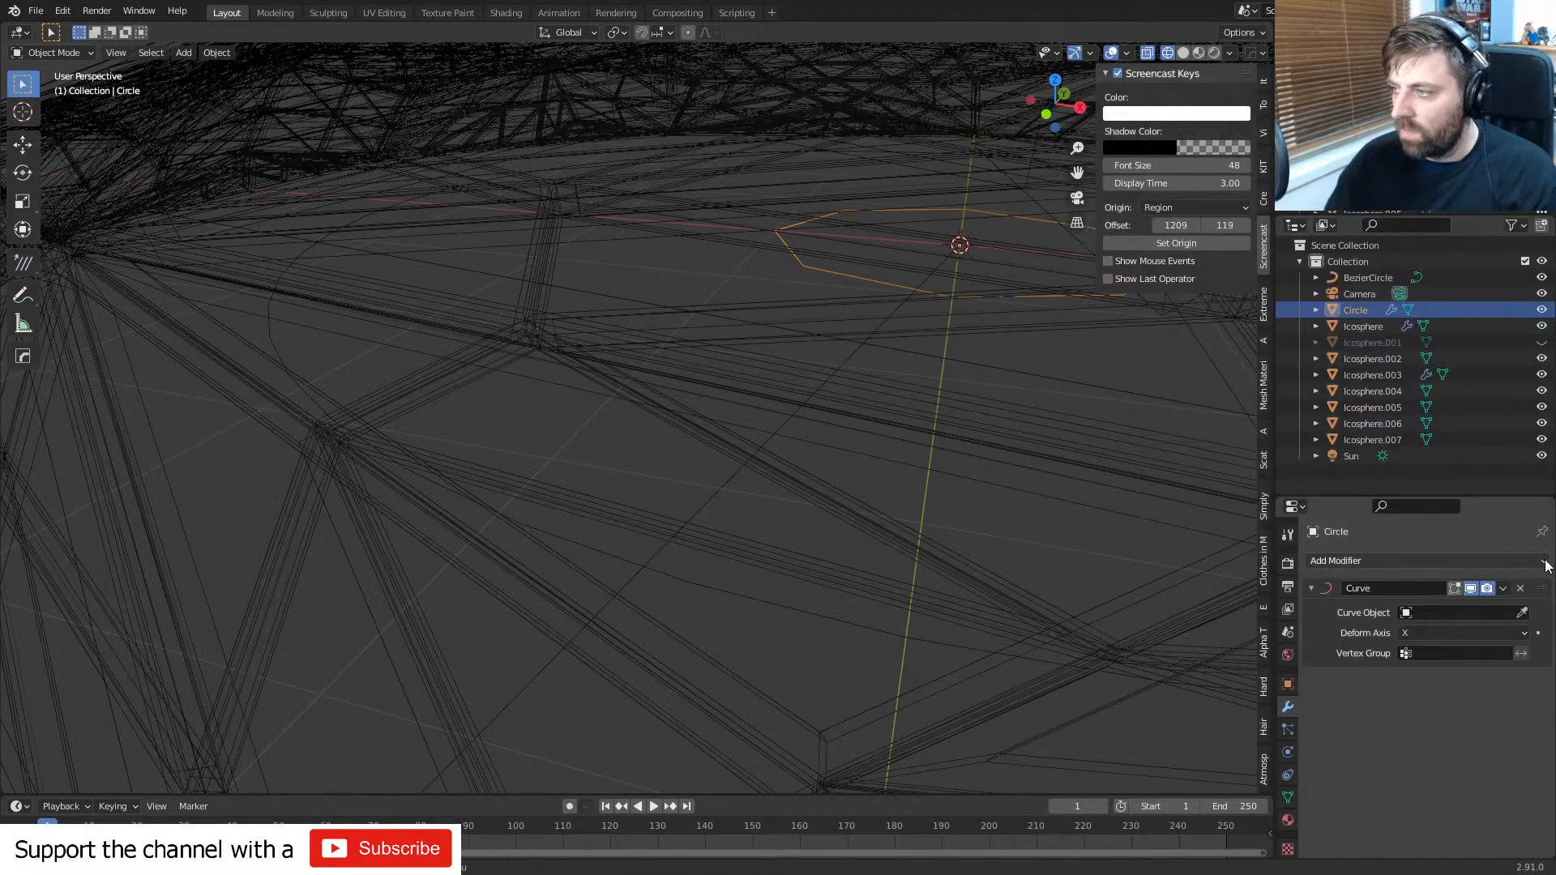
click(1522, 613)
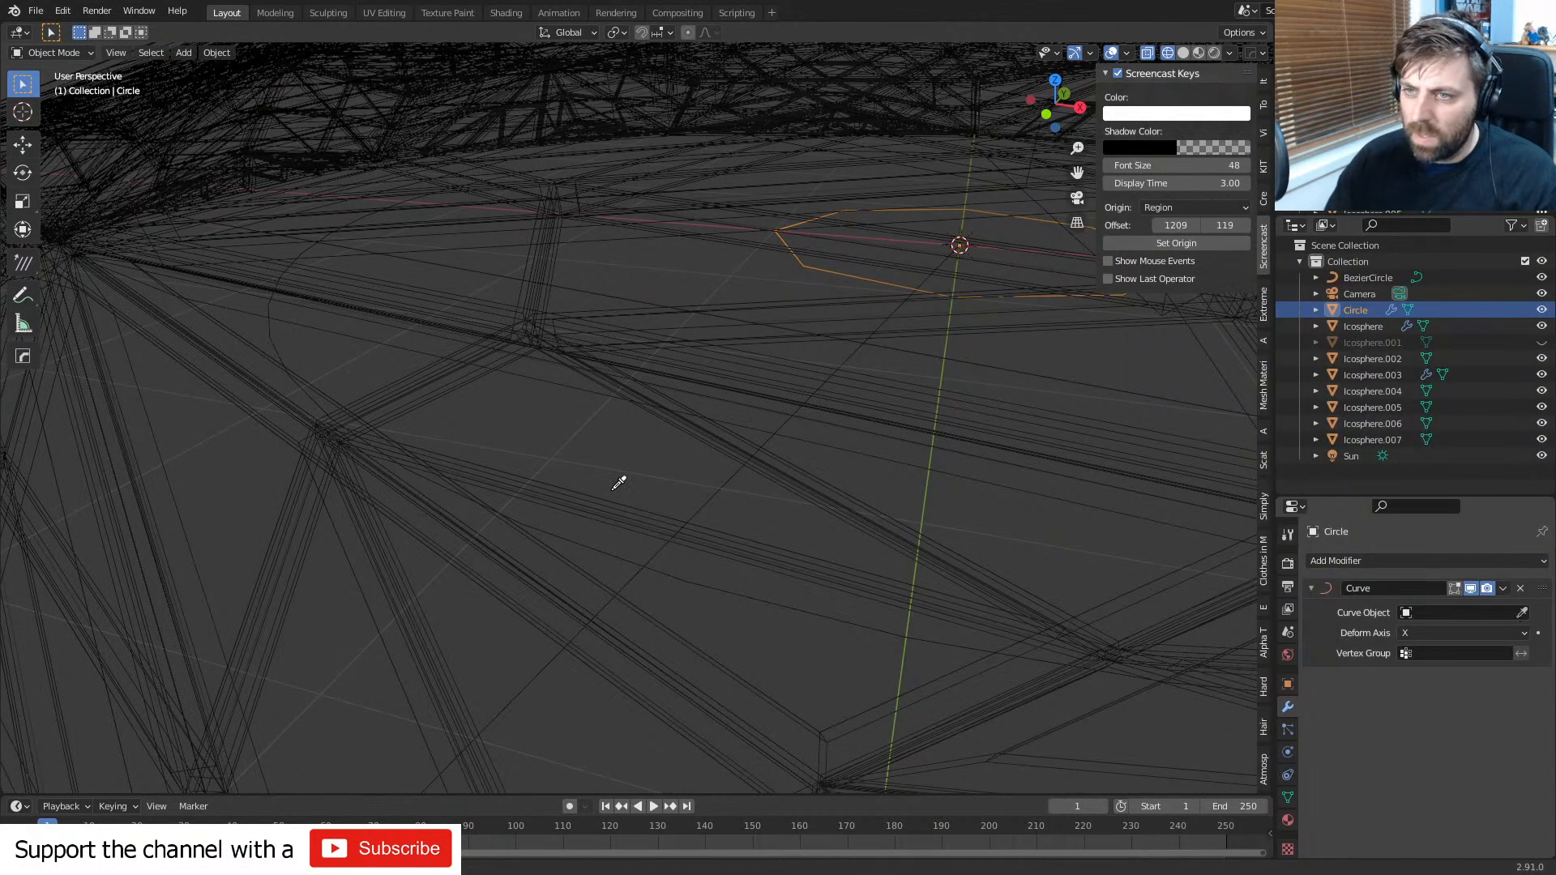
click(275, 335)
- Add an Array modifier to the Circle, place it above the Curve modifier and set its count to 11
middle_drag(280, 340, 503, 466)
scroll(705, 496, down, 4)
shift+middle_drag(716, 497, 522, 496)
middle_drag(523, 496, 476, 503)
scroll(518, 518, down, 5)
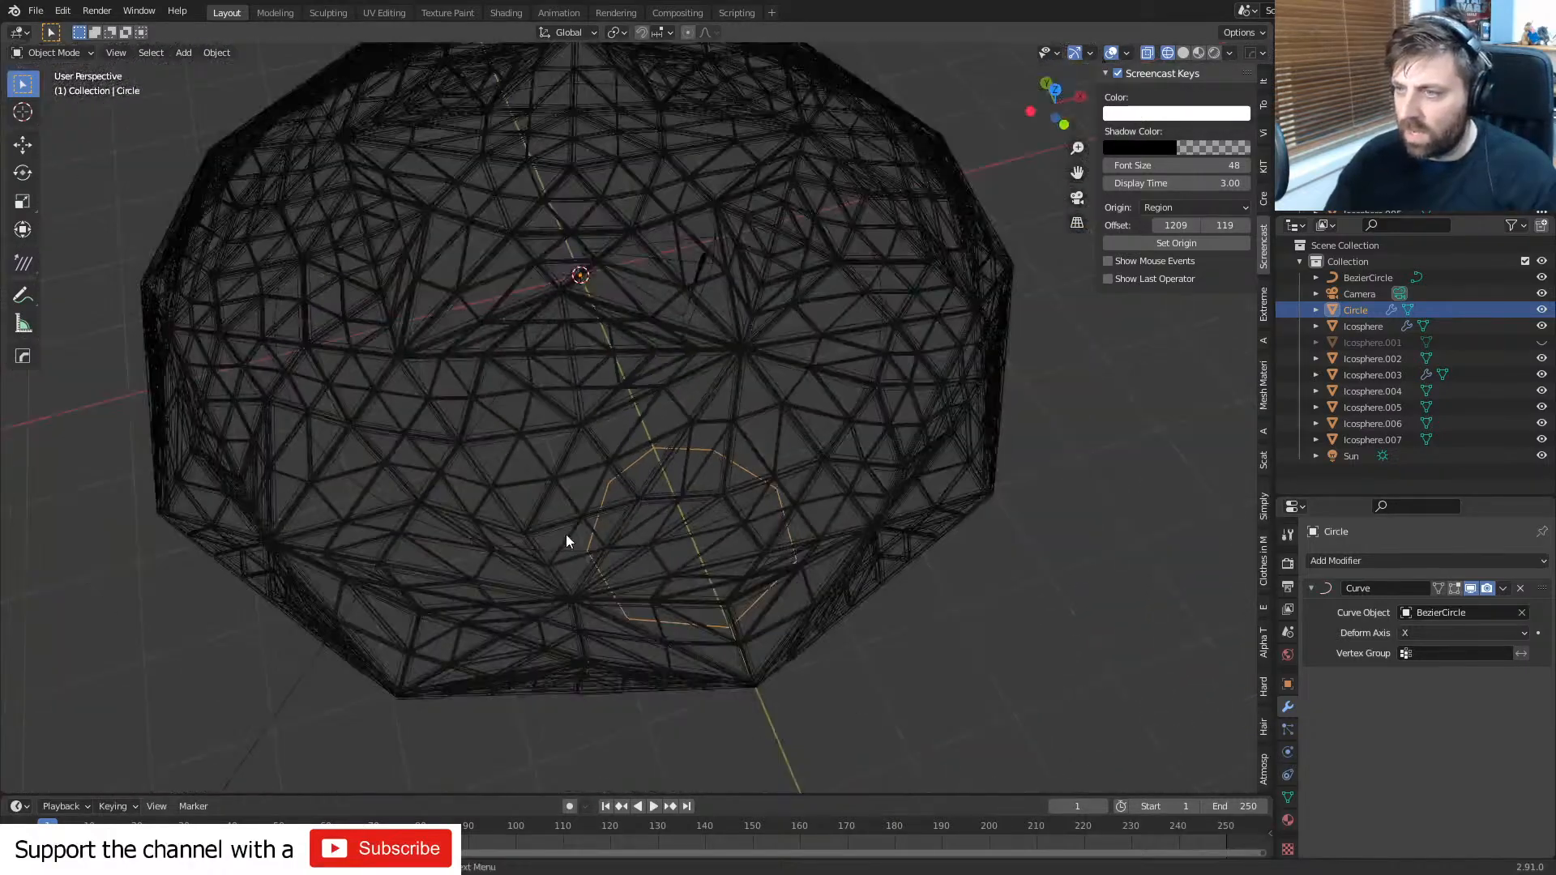
middle_drag(566, 533, 576, 451)
key(KP_7)
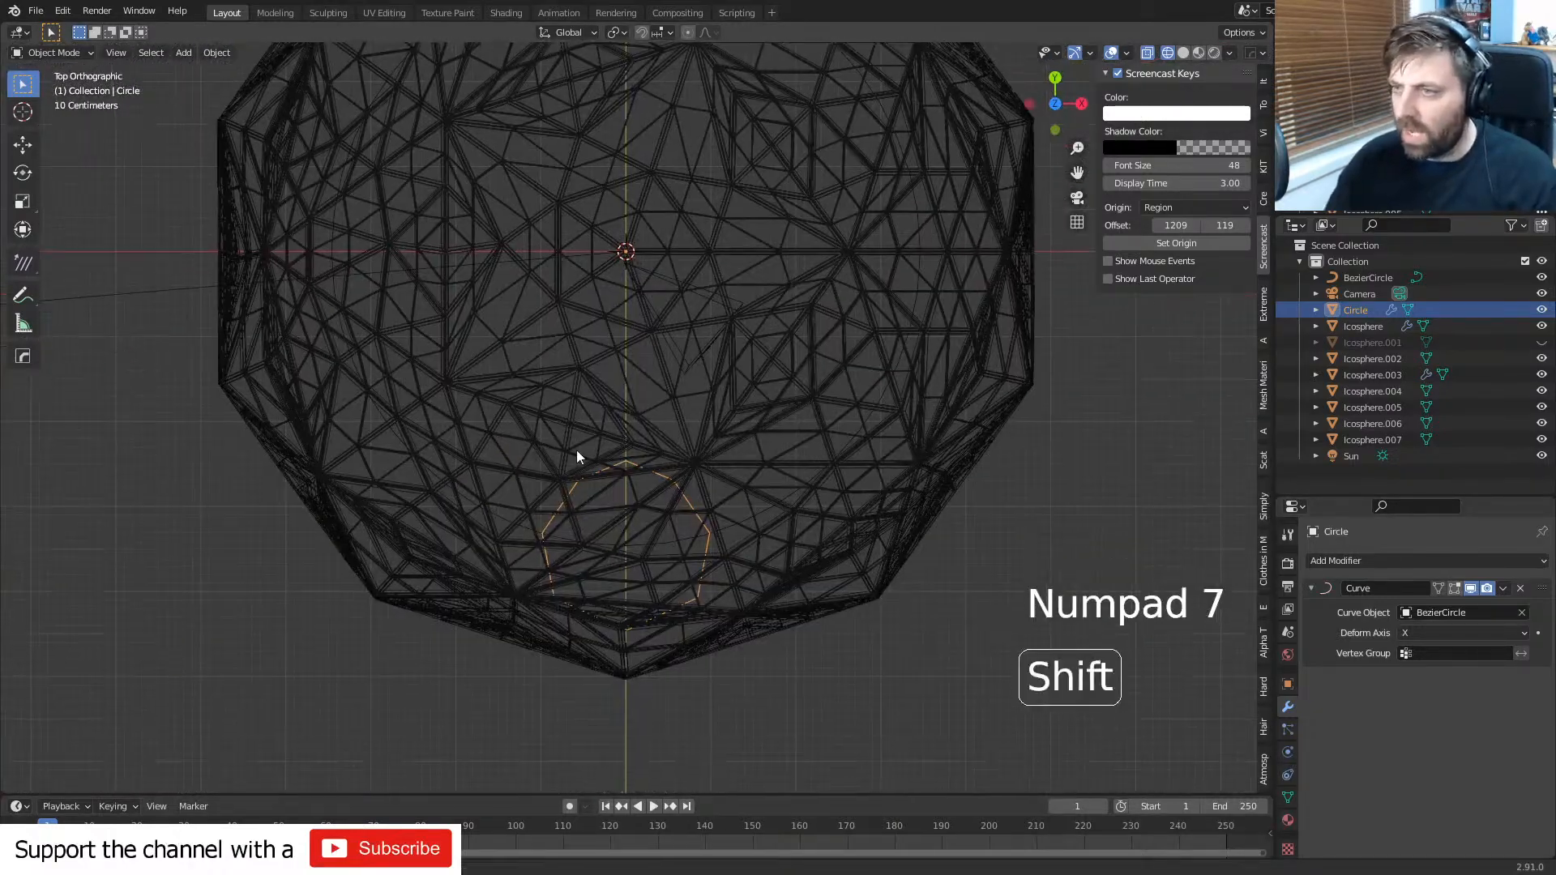
click(1425, 561)
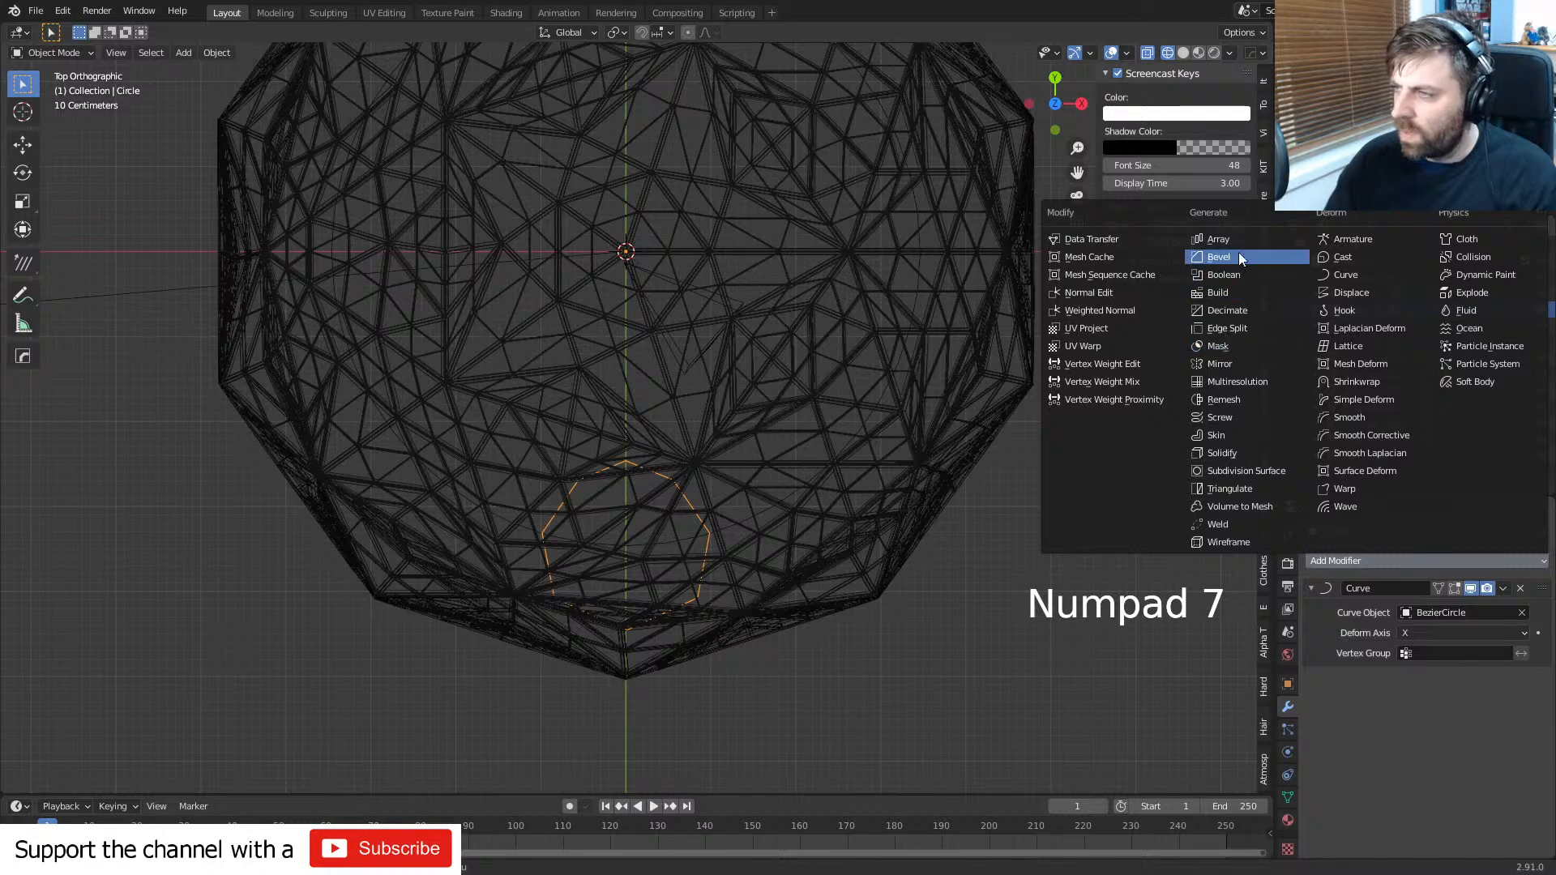
click(1219, 240)
click(1524, 725)
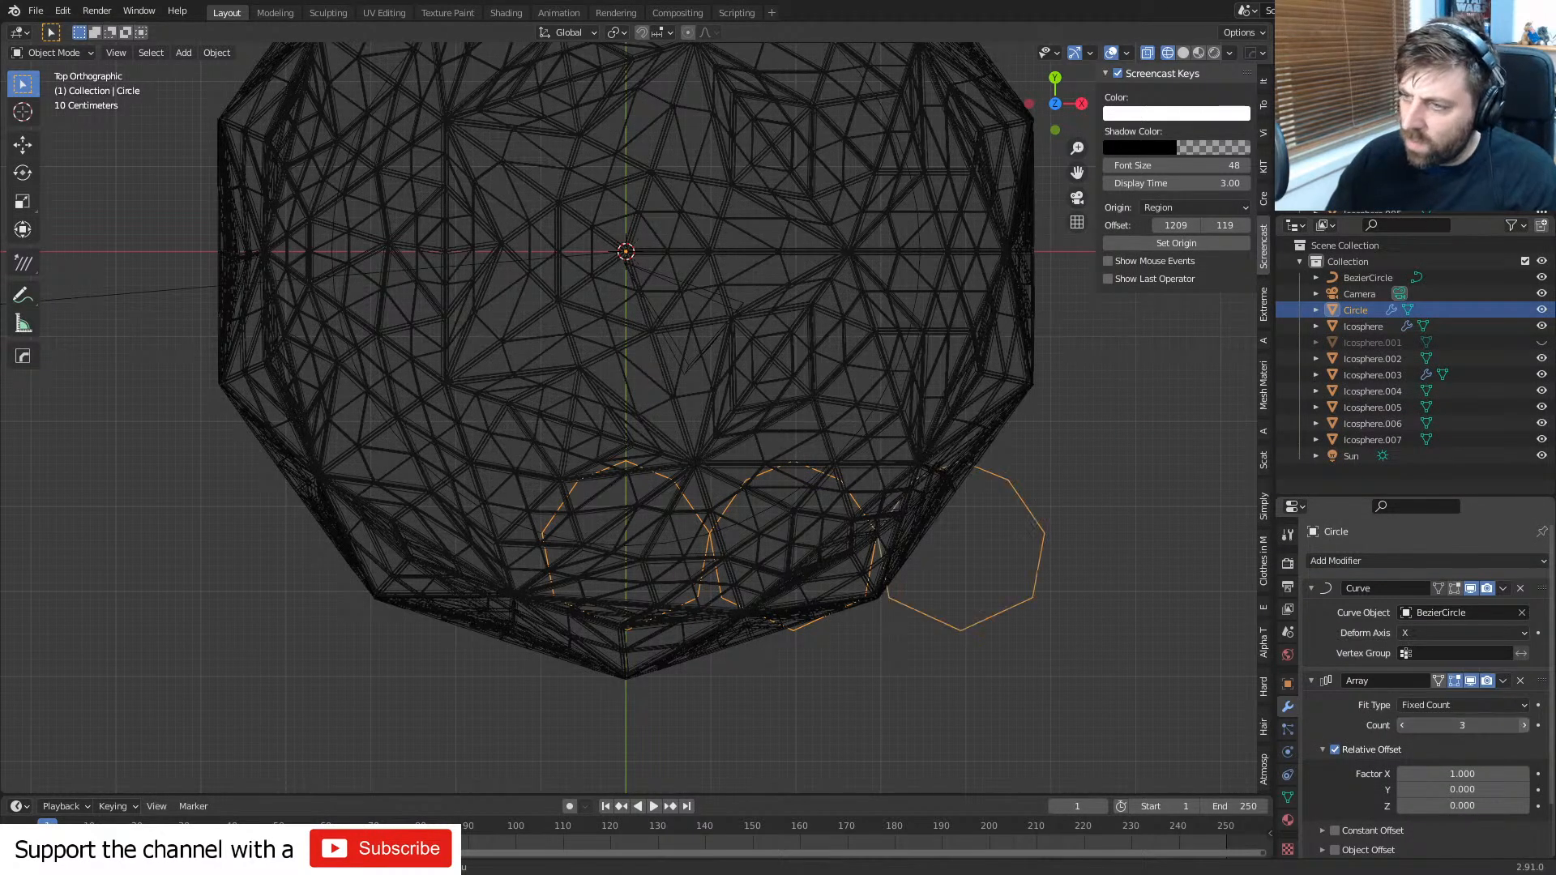
click(1523, 725)
drag(1541, 681, 1534, 579)
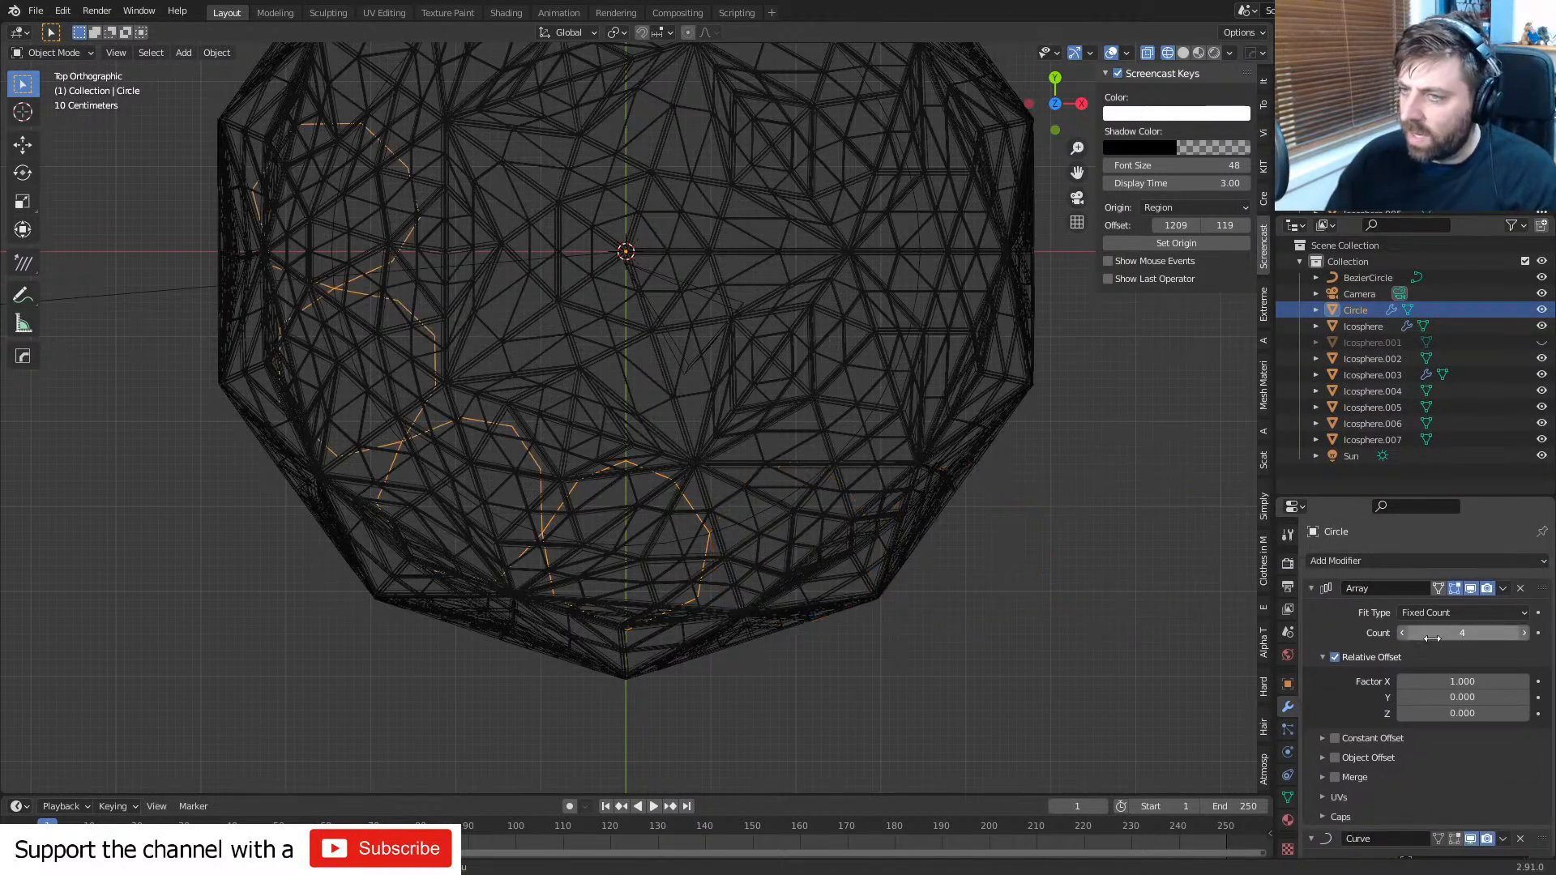
shift+middle_drag(877, 522, 867, 563)
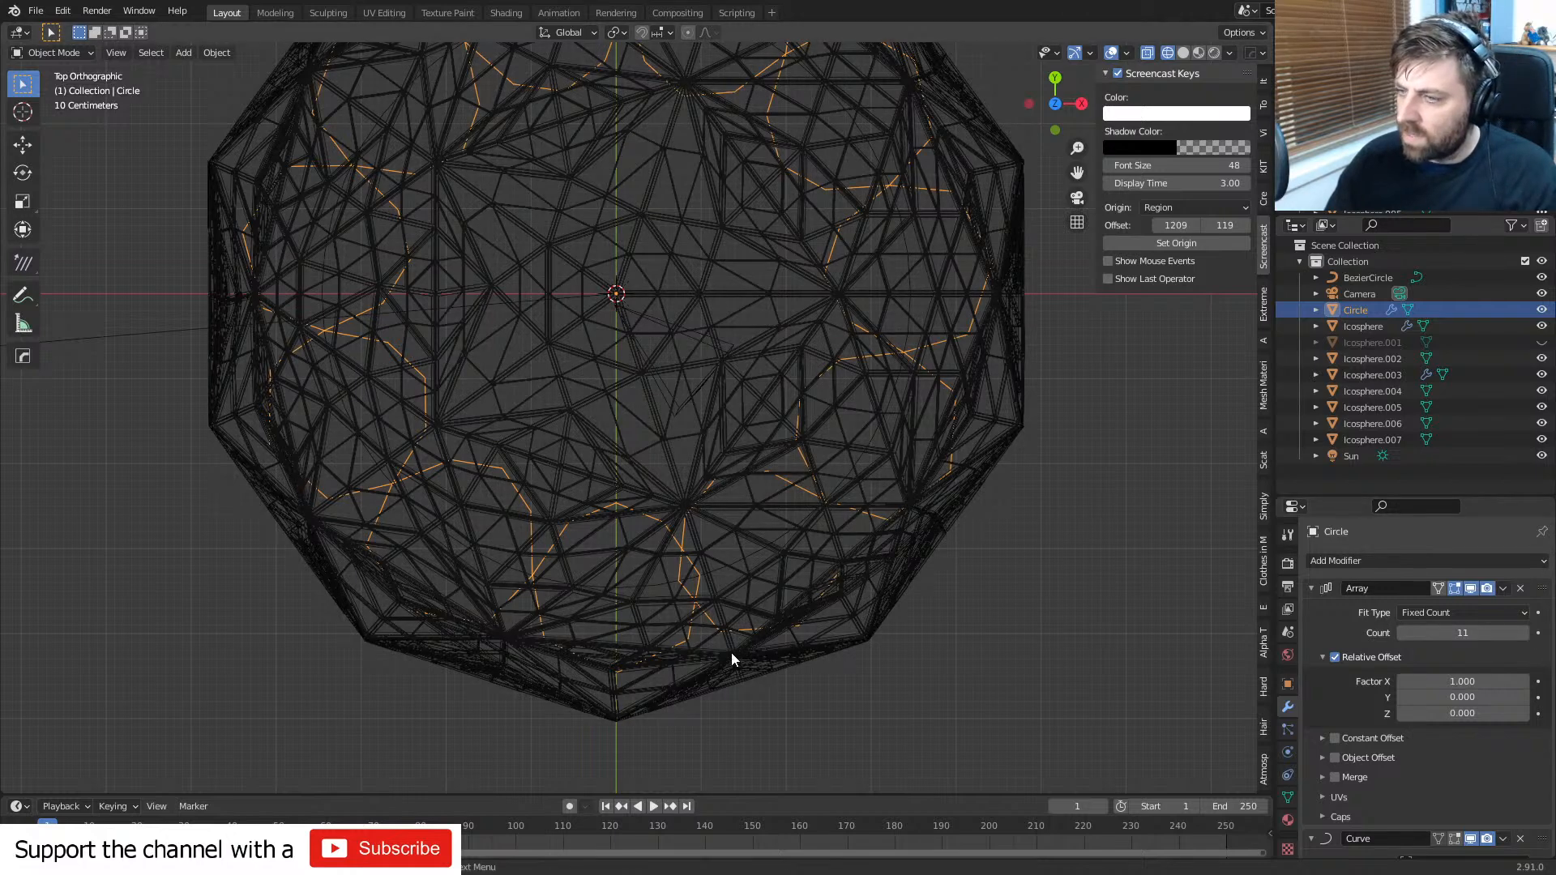
- Scale the Circle object by about 0.988 so the first and last arrayed copies meet, checking the join up close
key(s)
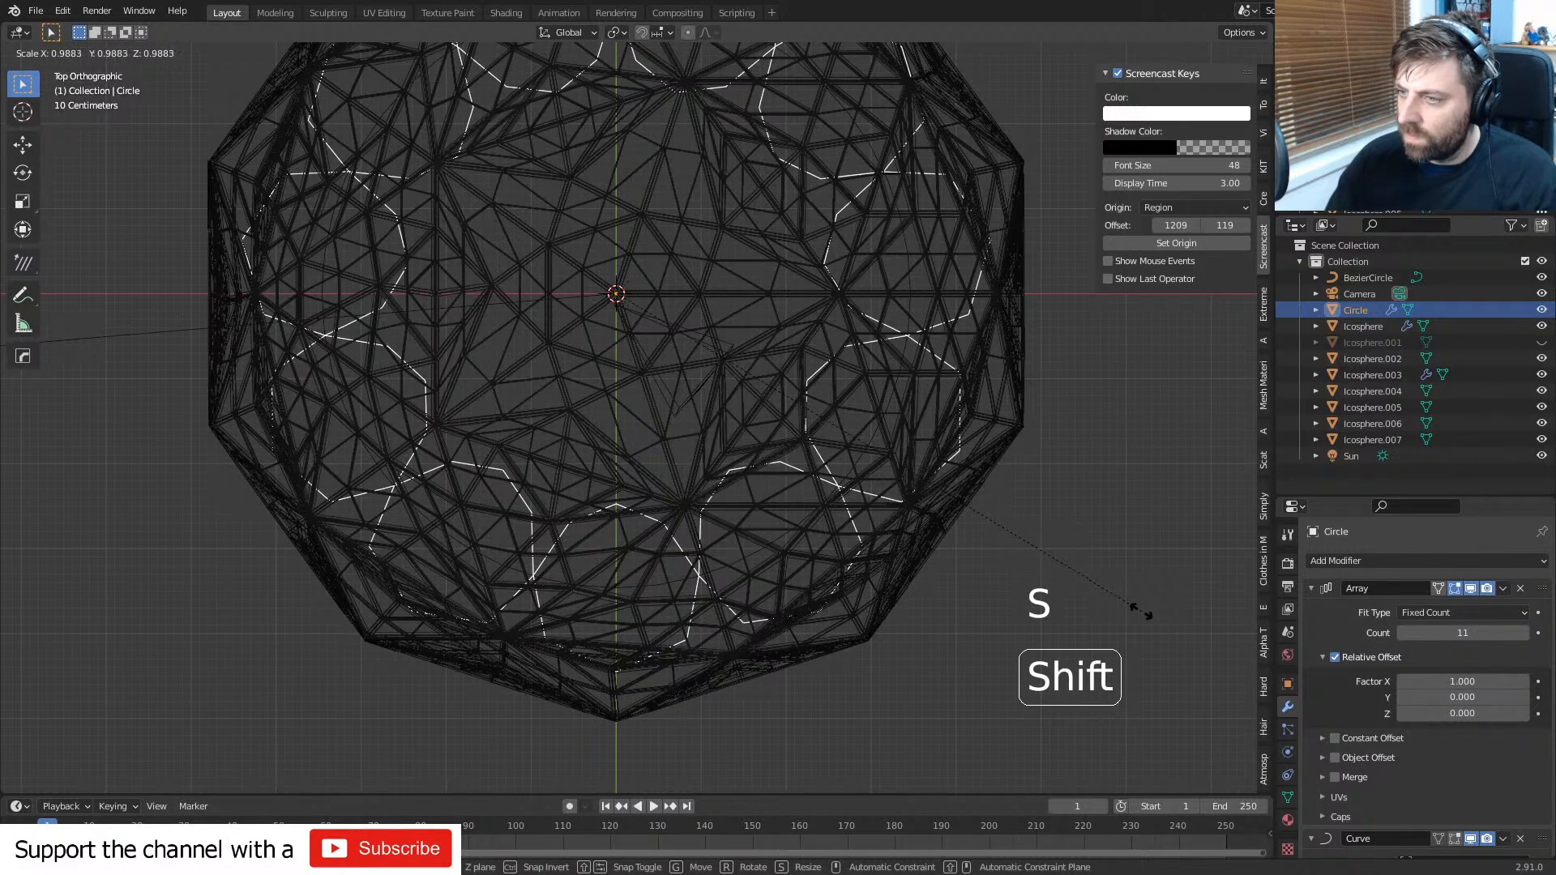
click(805, 581)
scroll(805, 581, up, 6)
scroll(863, 557, up, 8)
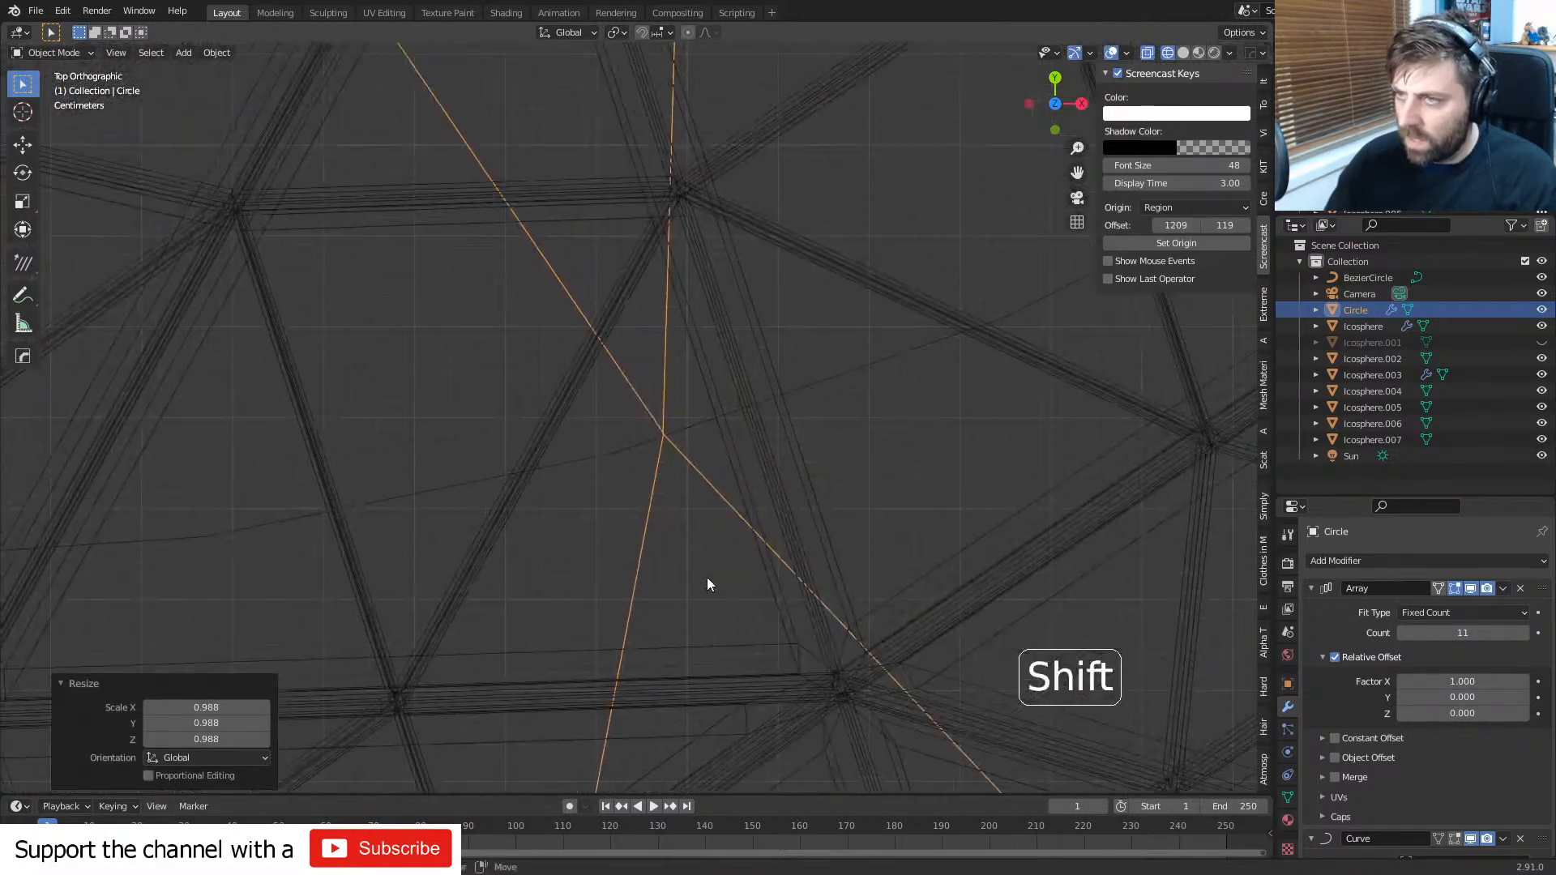
shift+middle_drag(572, 666, 1112, 417)
key(s)
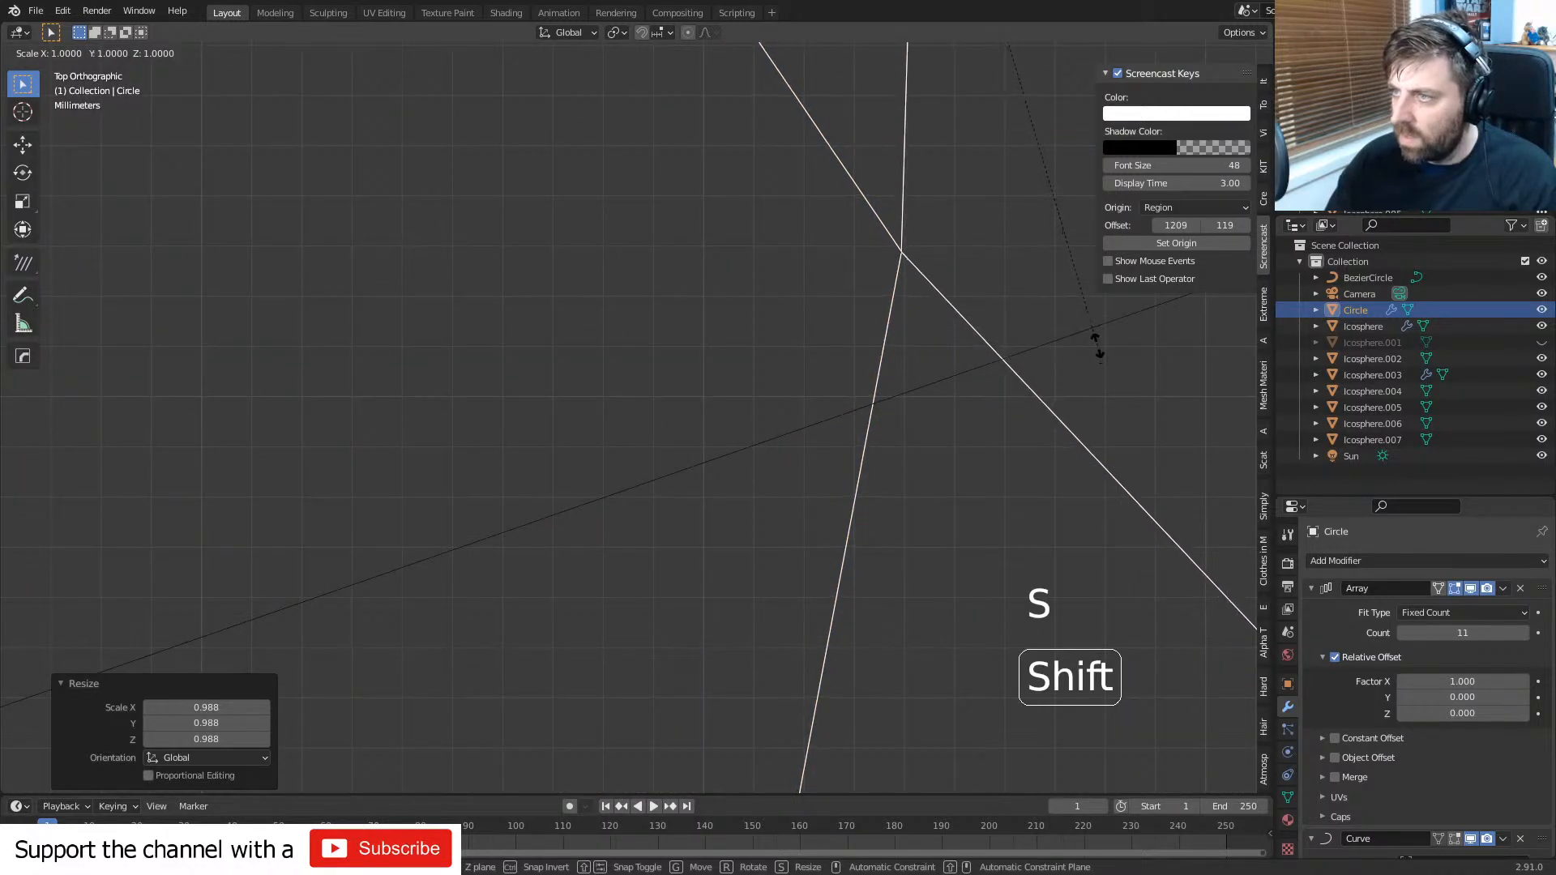
click(1097, 349)
scroll(684, 494, down, 10)
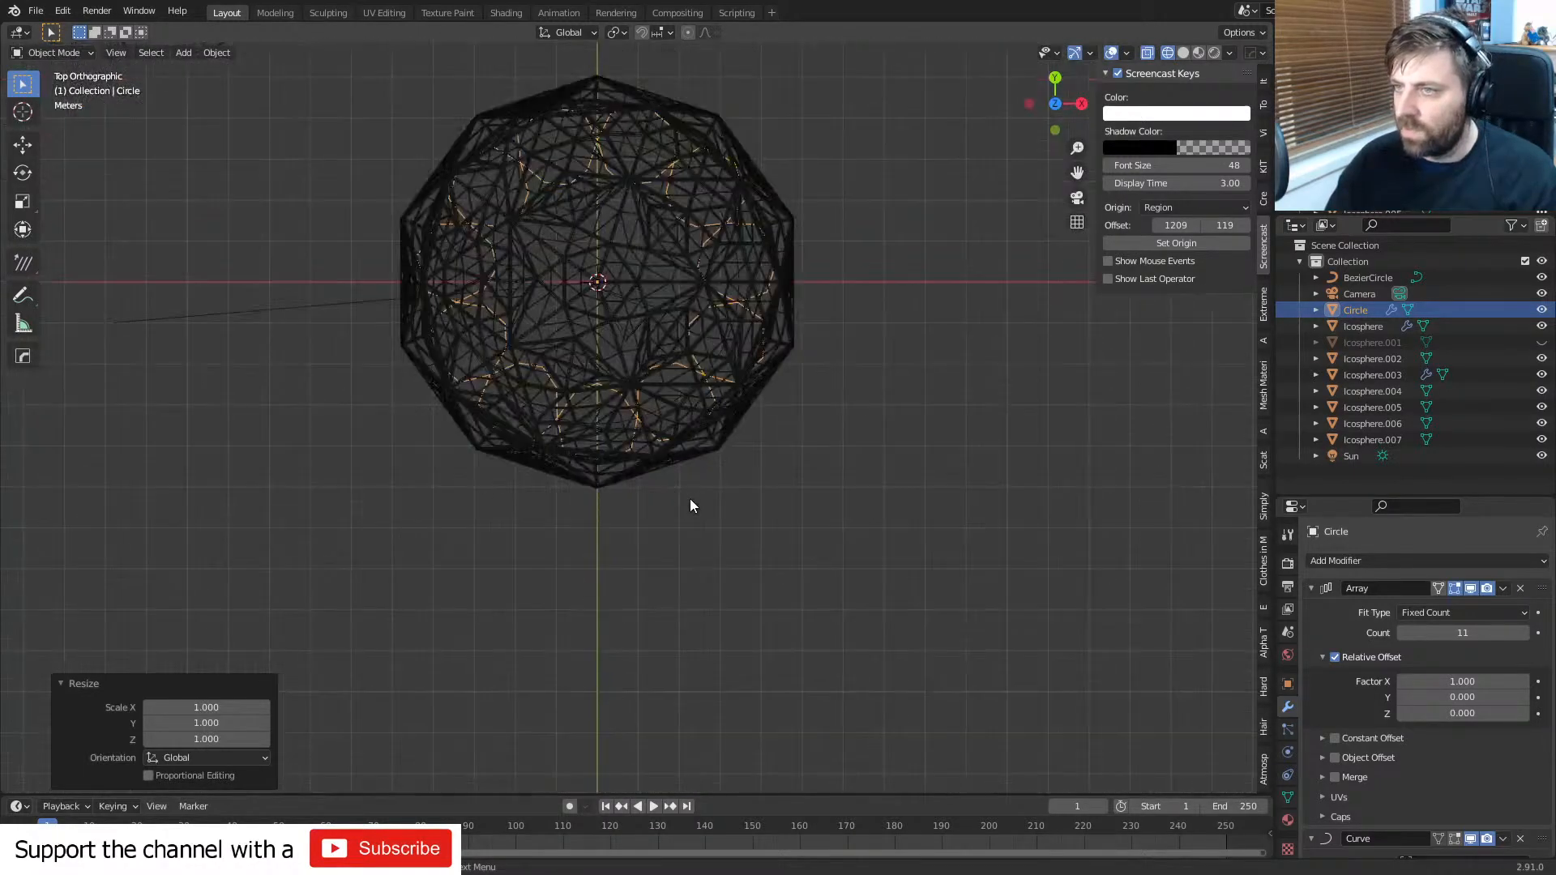
middle_drag(689, 498, 791, 445)
scroll(679, 438, up, 6)
shift+middle_drag(678, 438, 866, 451)
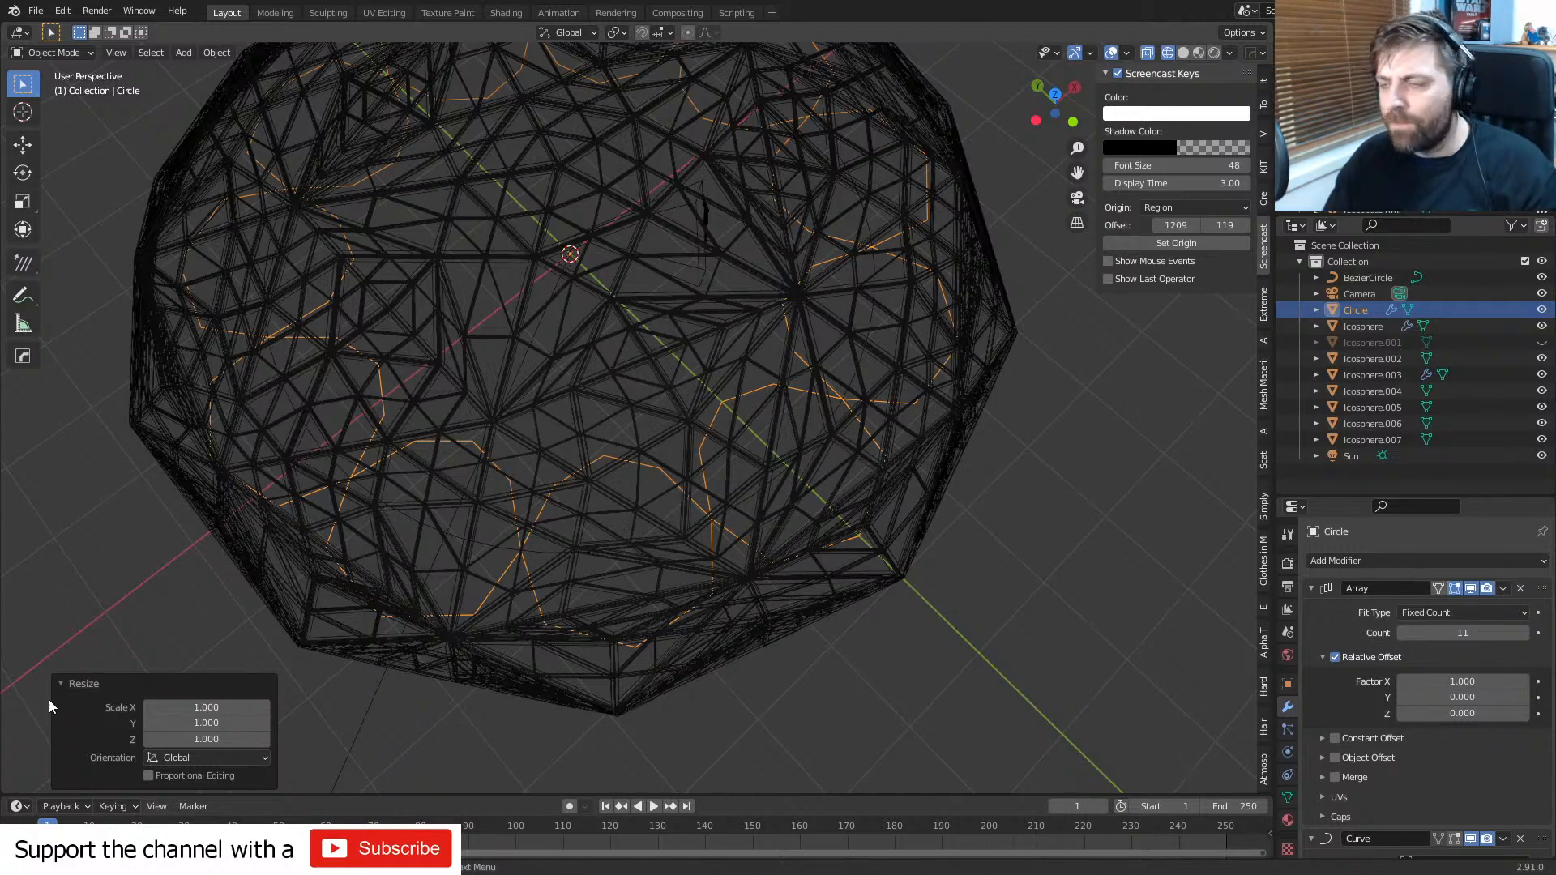
middle_drag(743, 497, 716, 393)
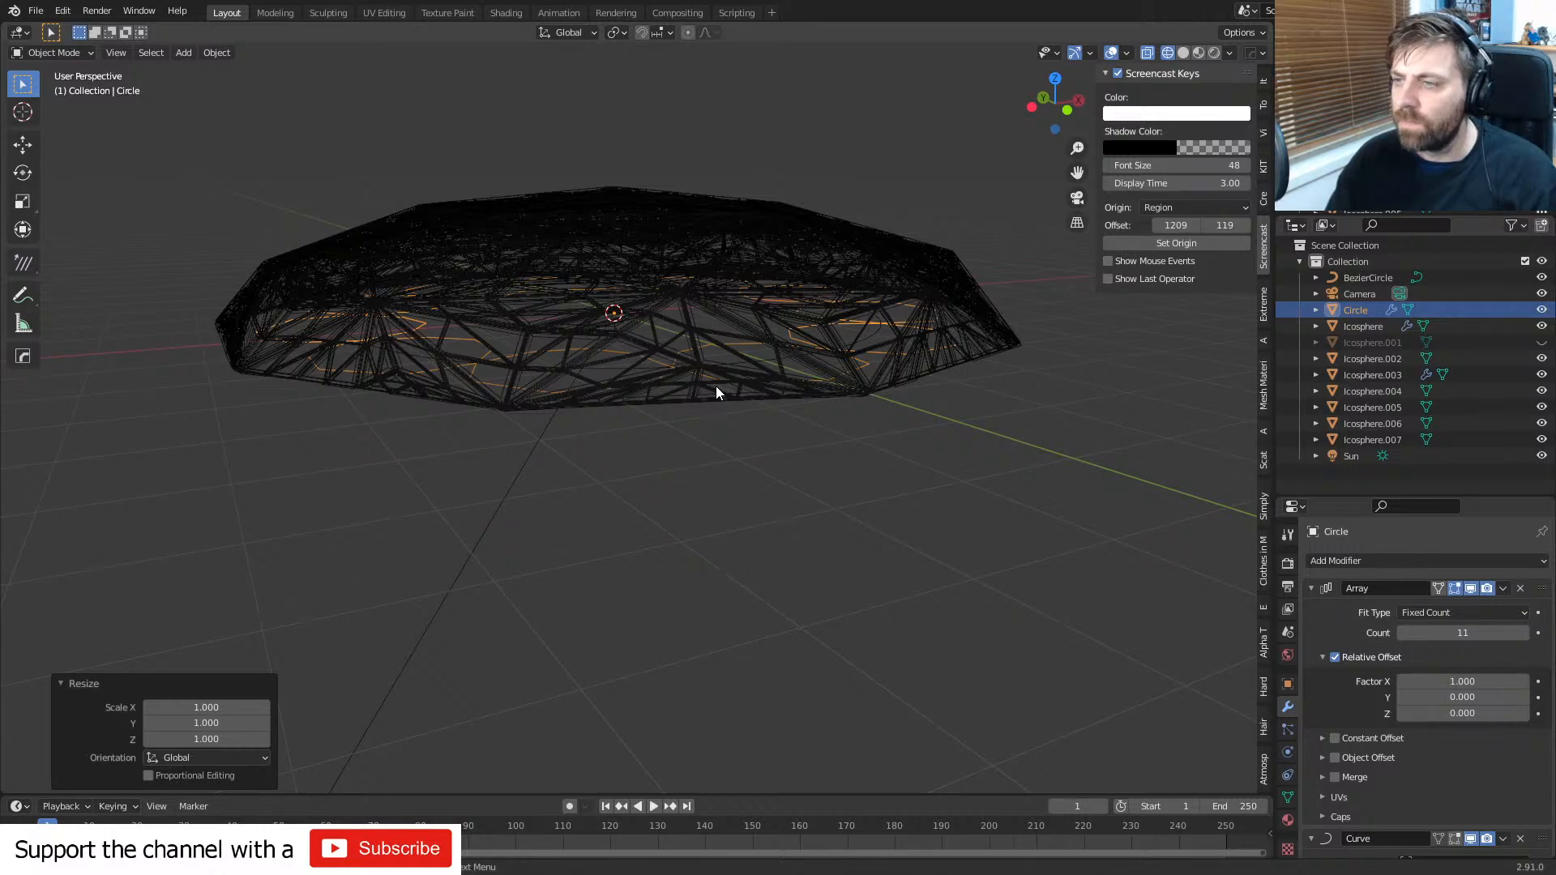
- Raise the Circle object's Array count to 16 while viewing the dome from above
middle_drag(461, 387, 483, 447)
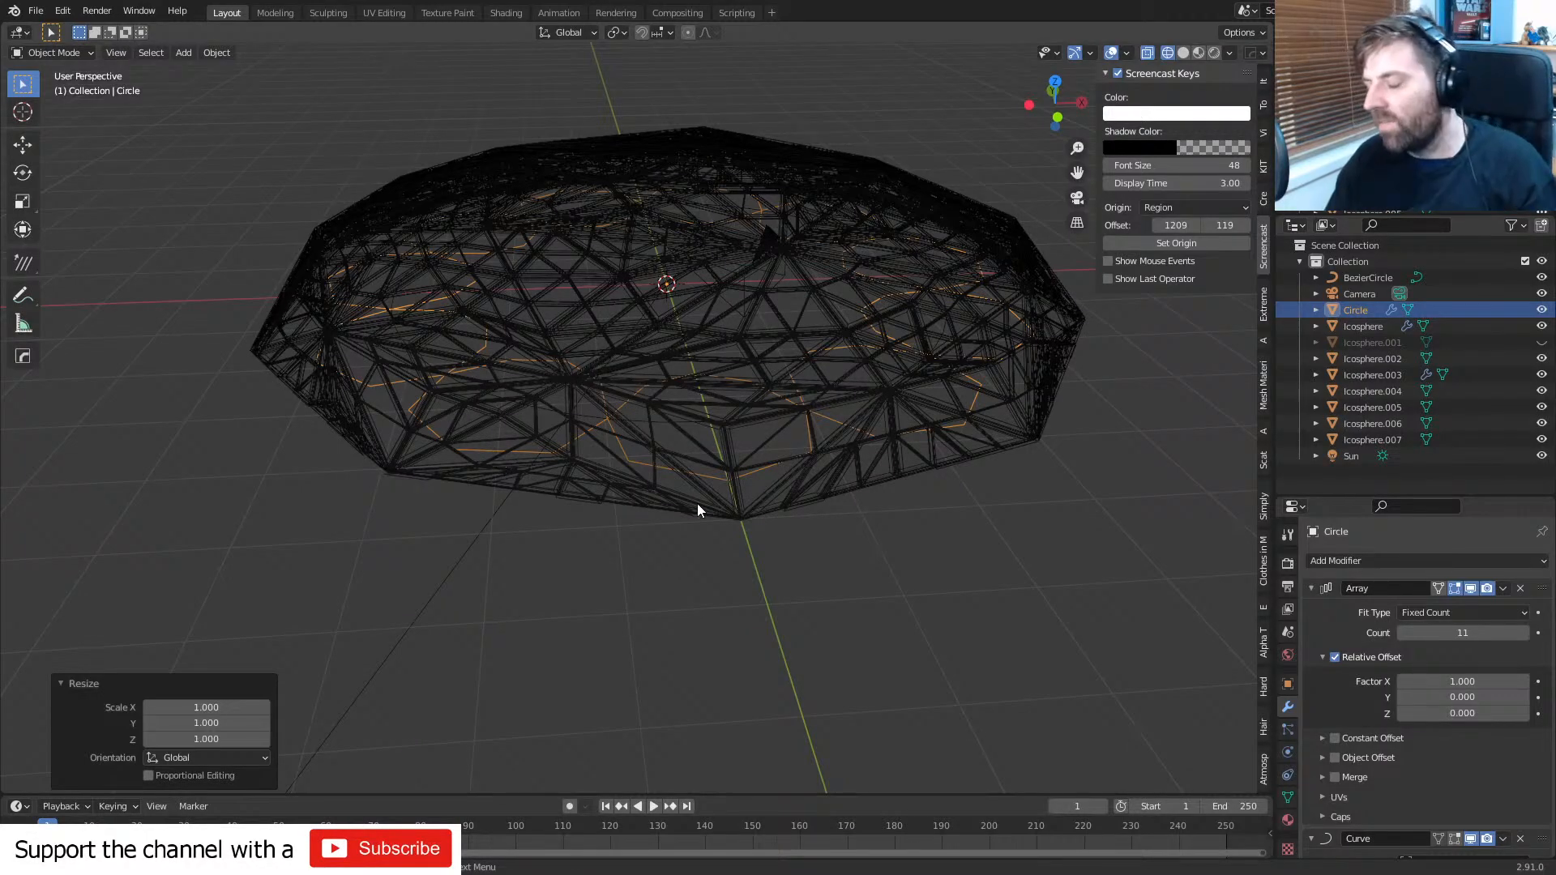
middle_drag(754, 469, 679, 566)
scroll(682, 535, up, 2)
scroll(682, 536, down, 1)
key(Tab)
key(Tab)
scroll(677, 474, down, 5)
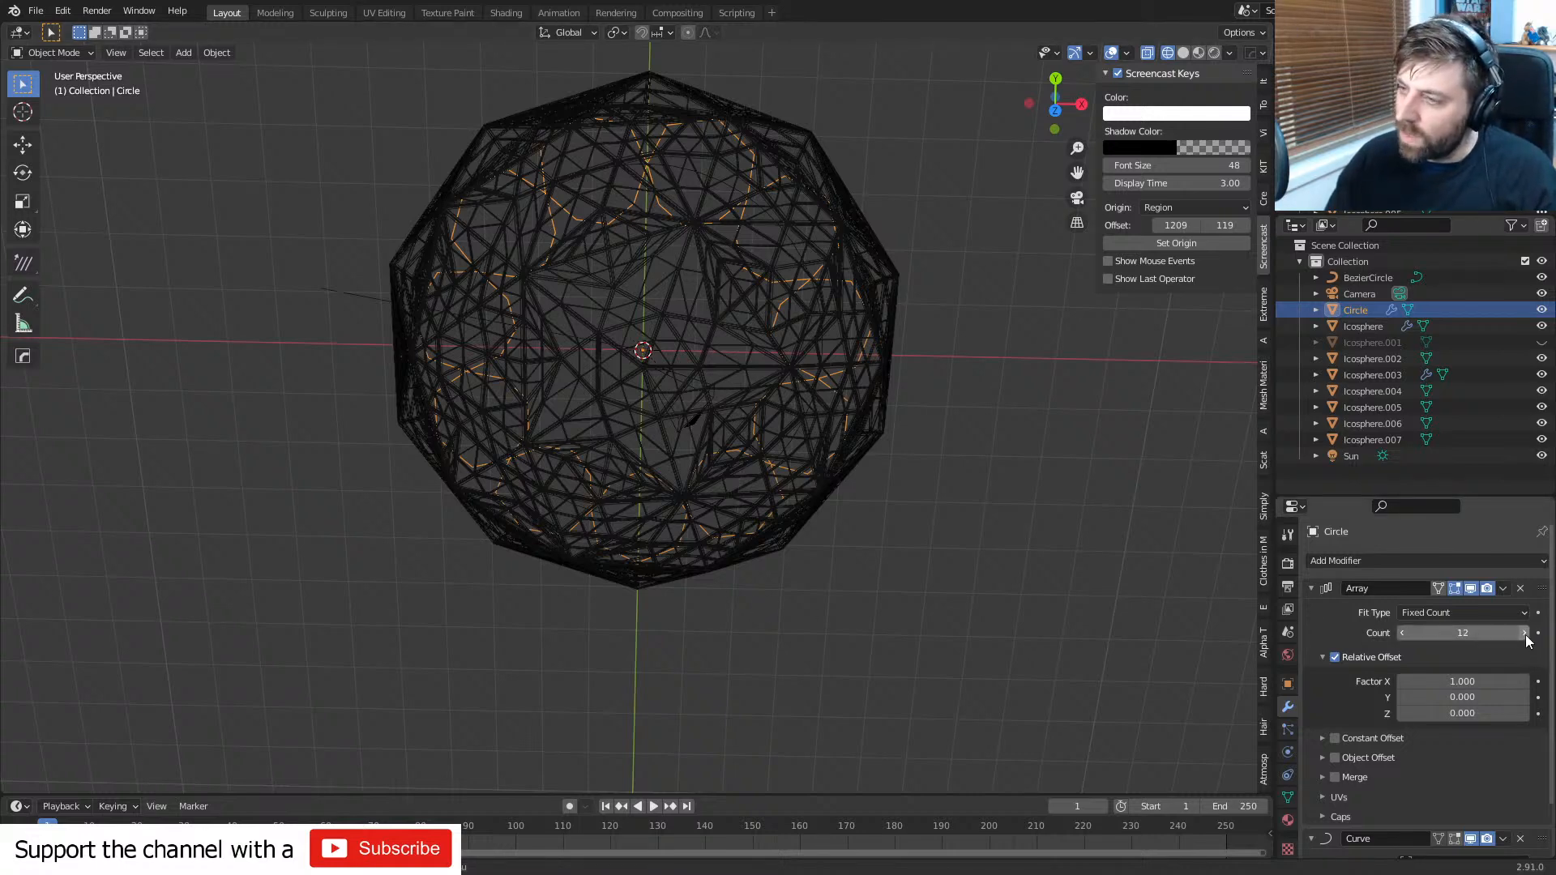
shift+middle_drag(772, 506, 789, 420)
scroll(756, 458, up, 3)
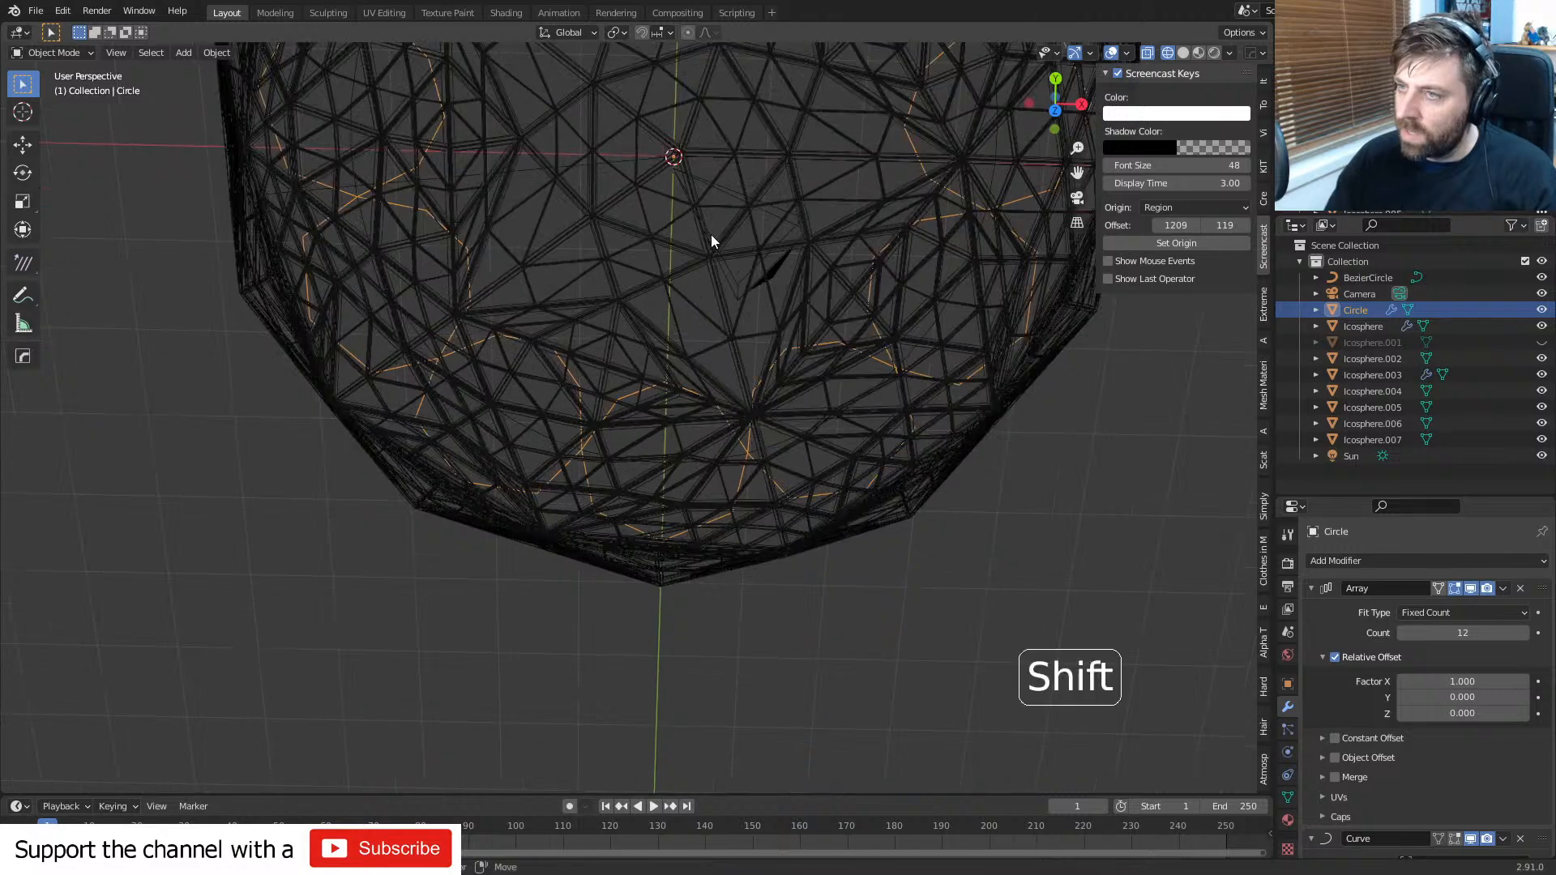
shift+middle_drag(712, 241, 707, 529)
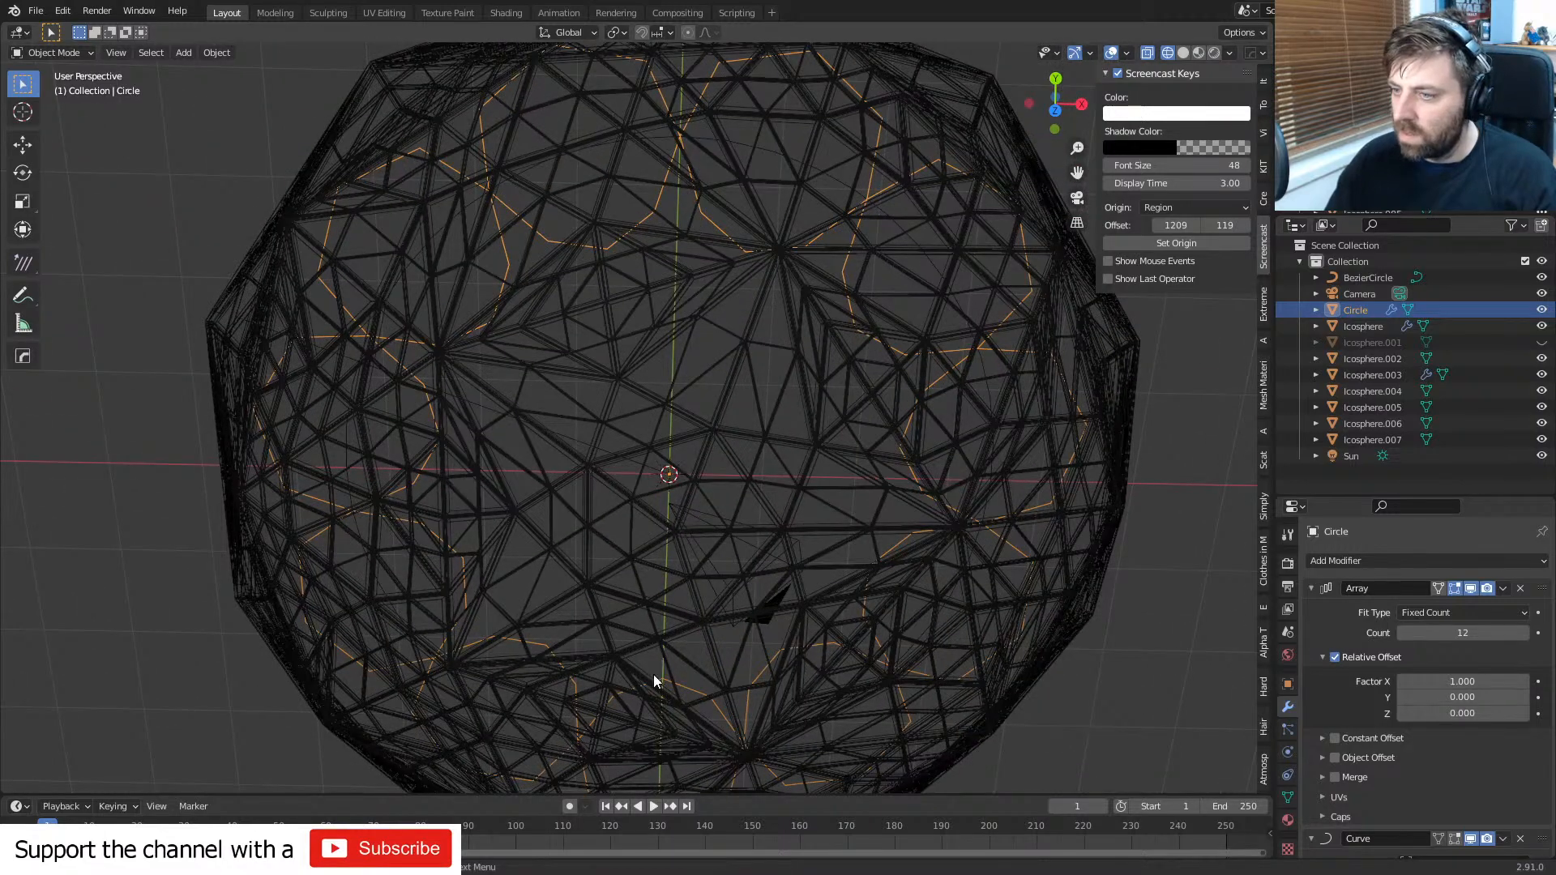
scroll(648, 663, down, 3)
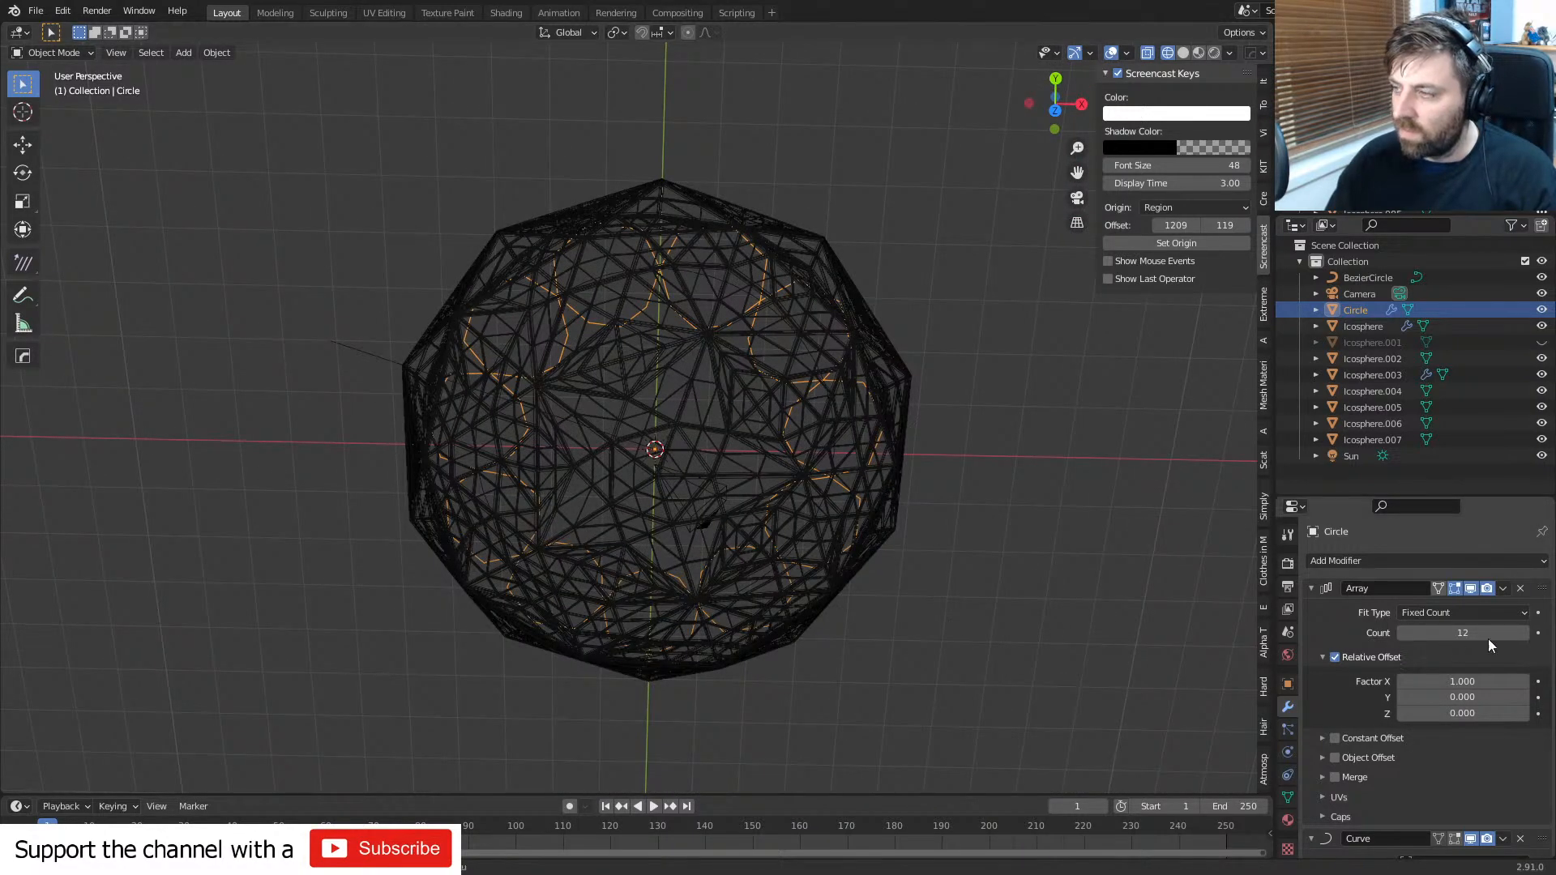
click(1524, 633)
click(1524, 633)
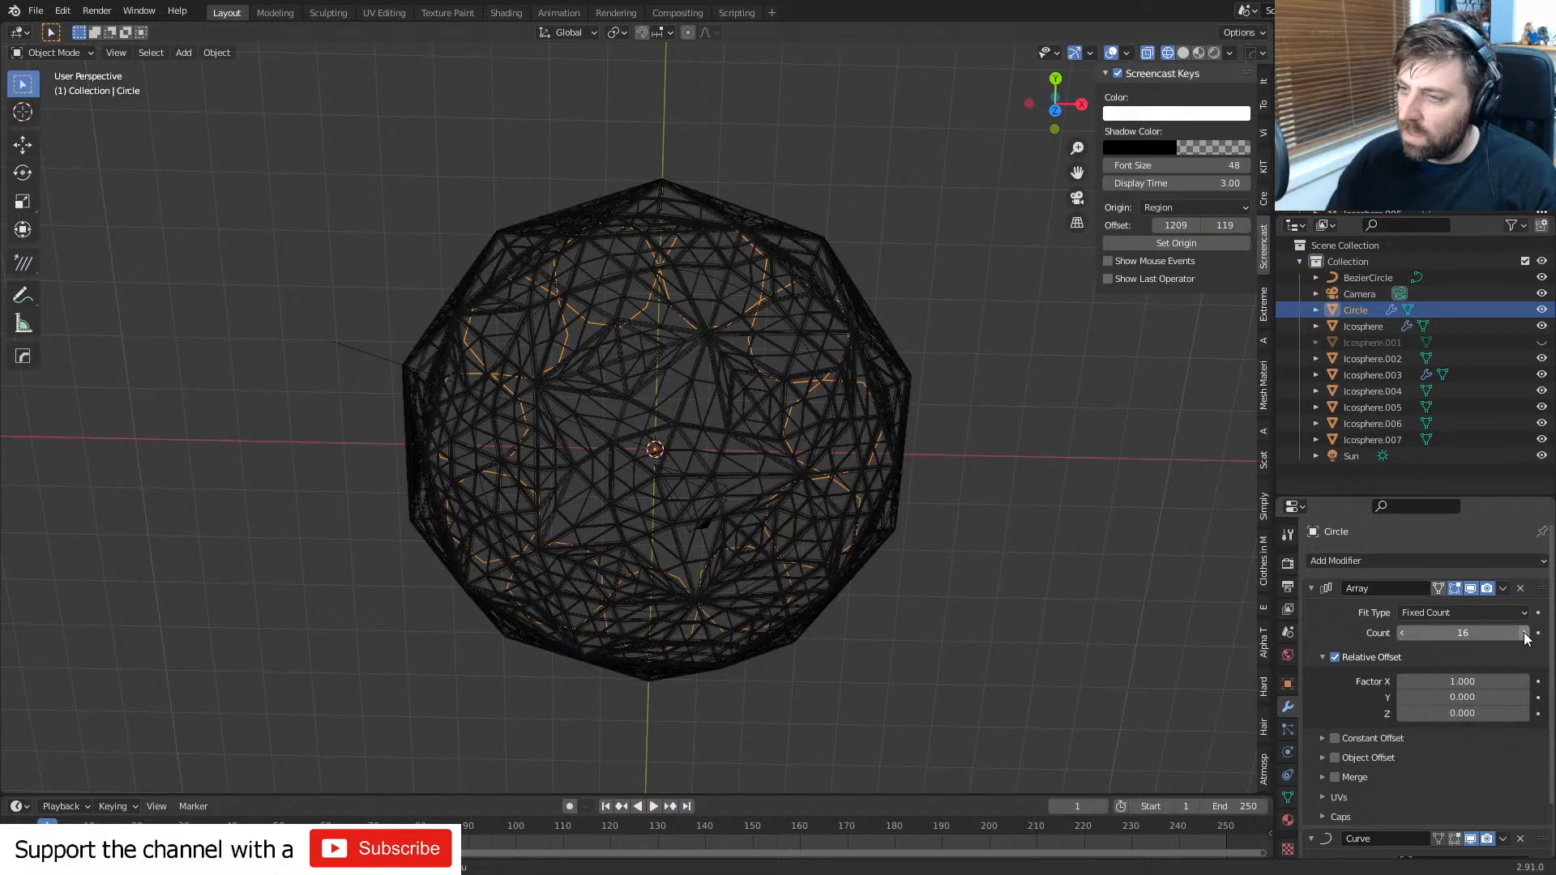
- Scale the arrayed Circle object by about 0.689 in the top orthographic view to spread its copies around the curve
key(KP_3)
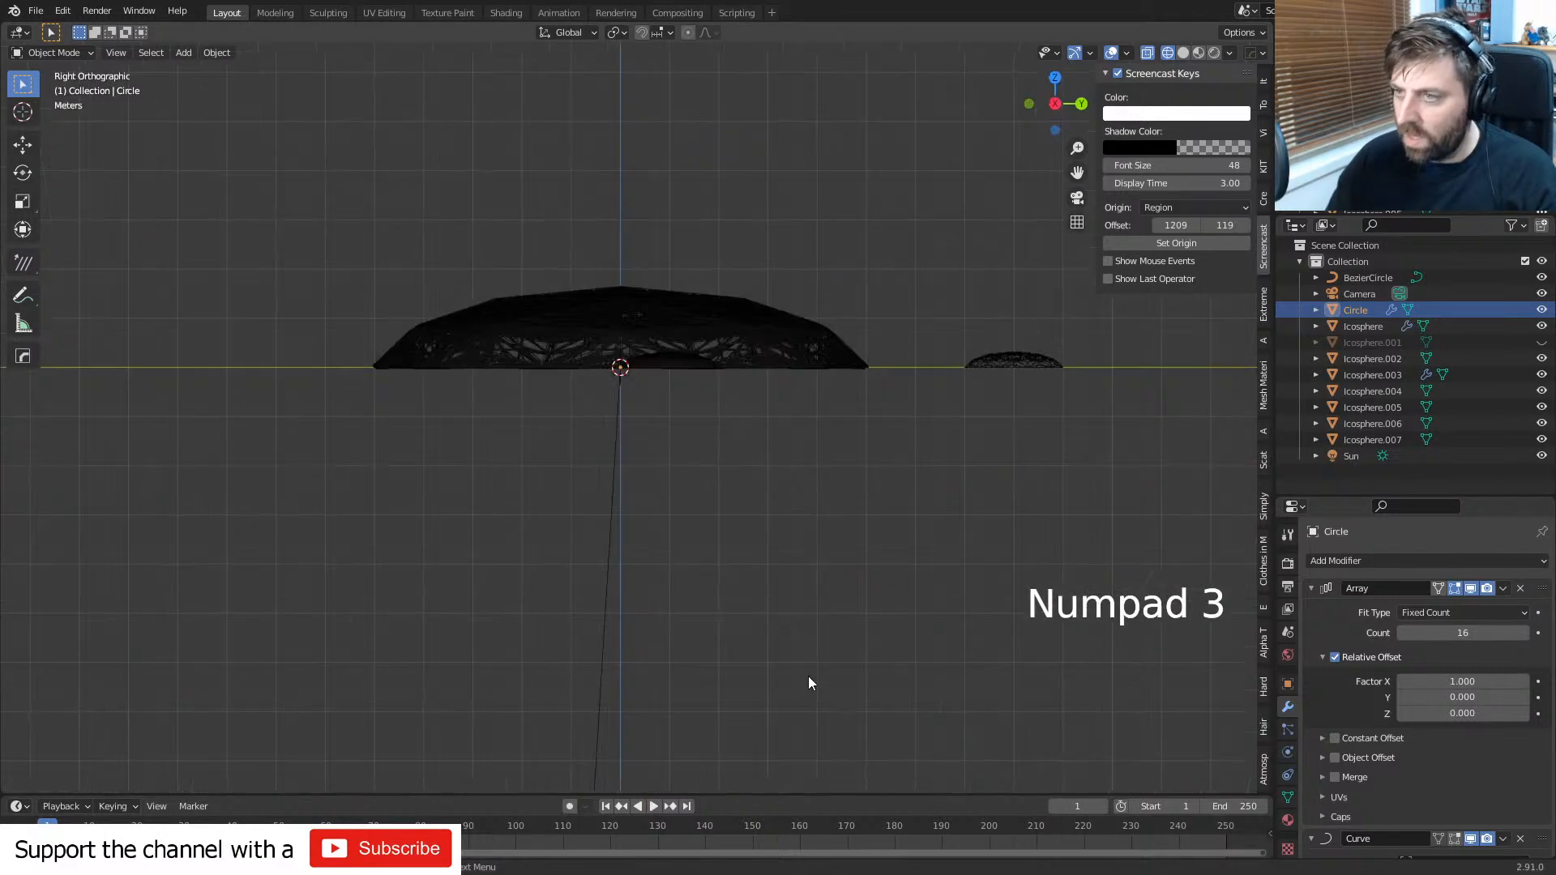
key(KP_1)
key(KP_7)
key(s)
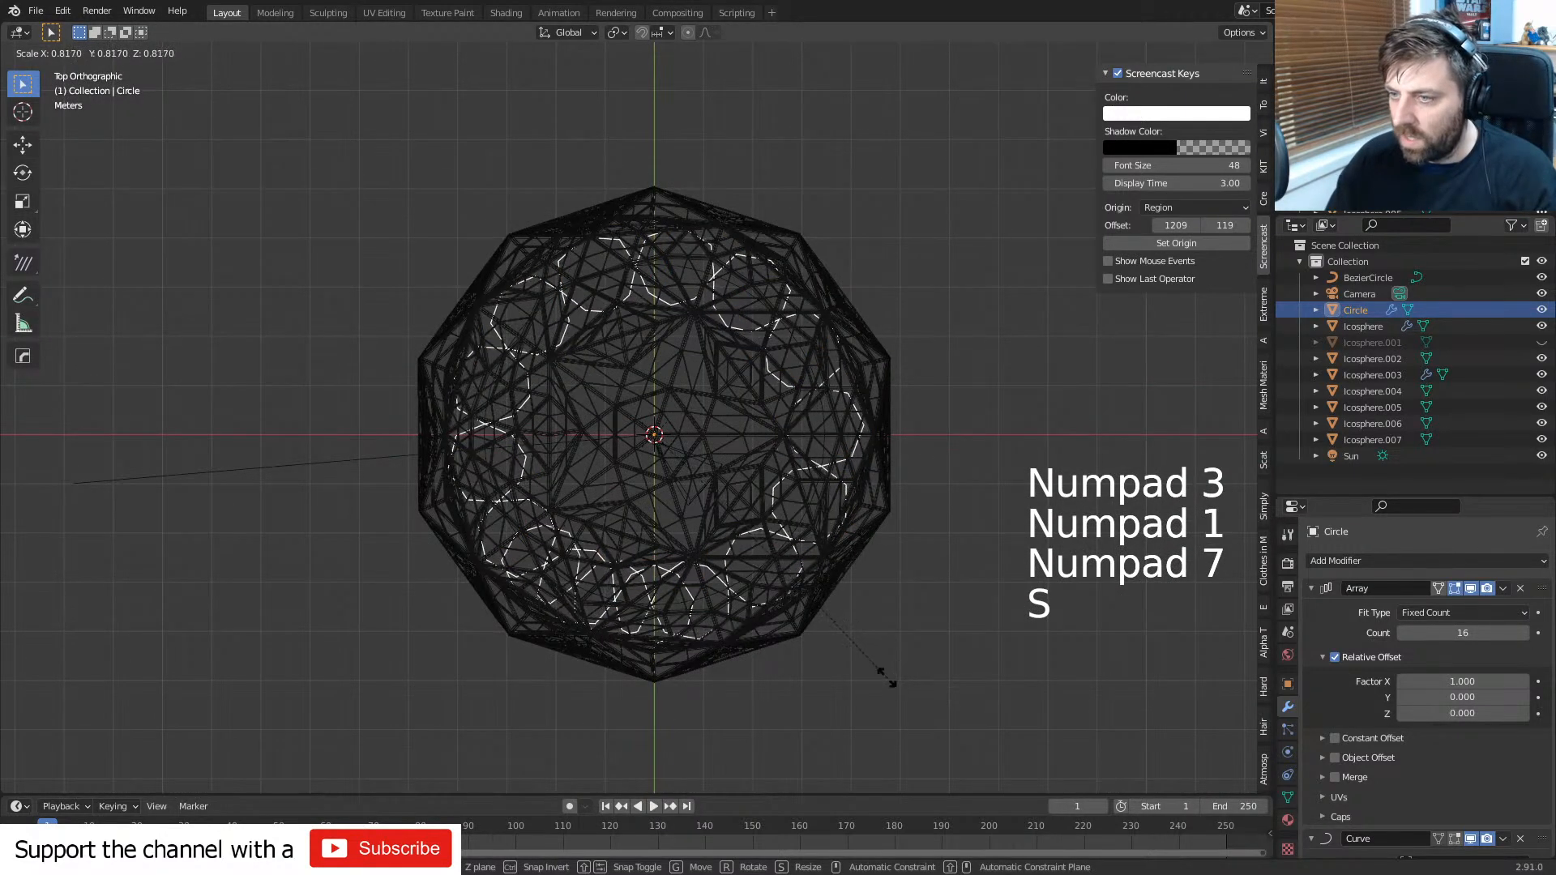
key(shift)
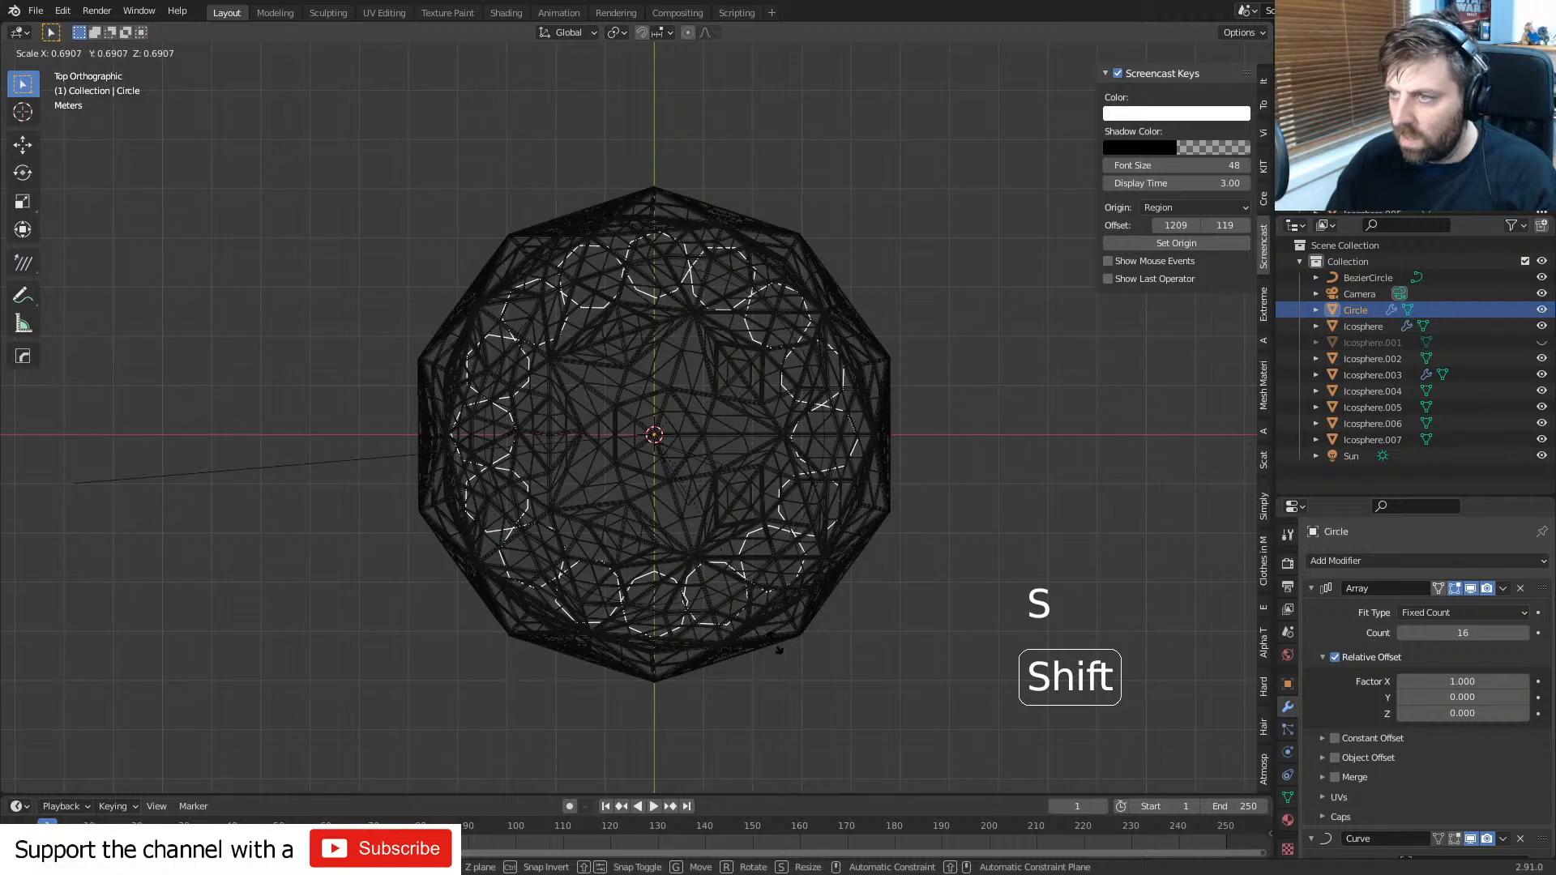
click(777, 646)
- Fine-scale the Circle object by about 0.998 so the first and last copies meet at the join
scroll(643, 484, up, 8)
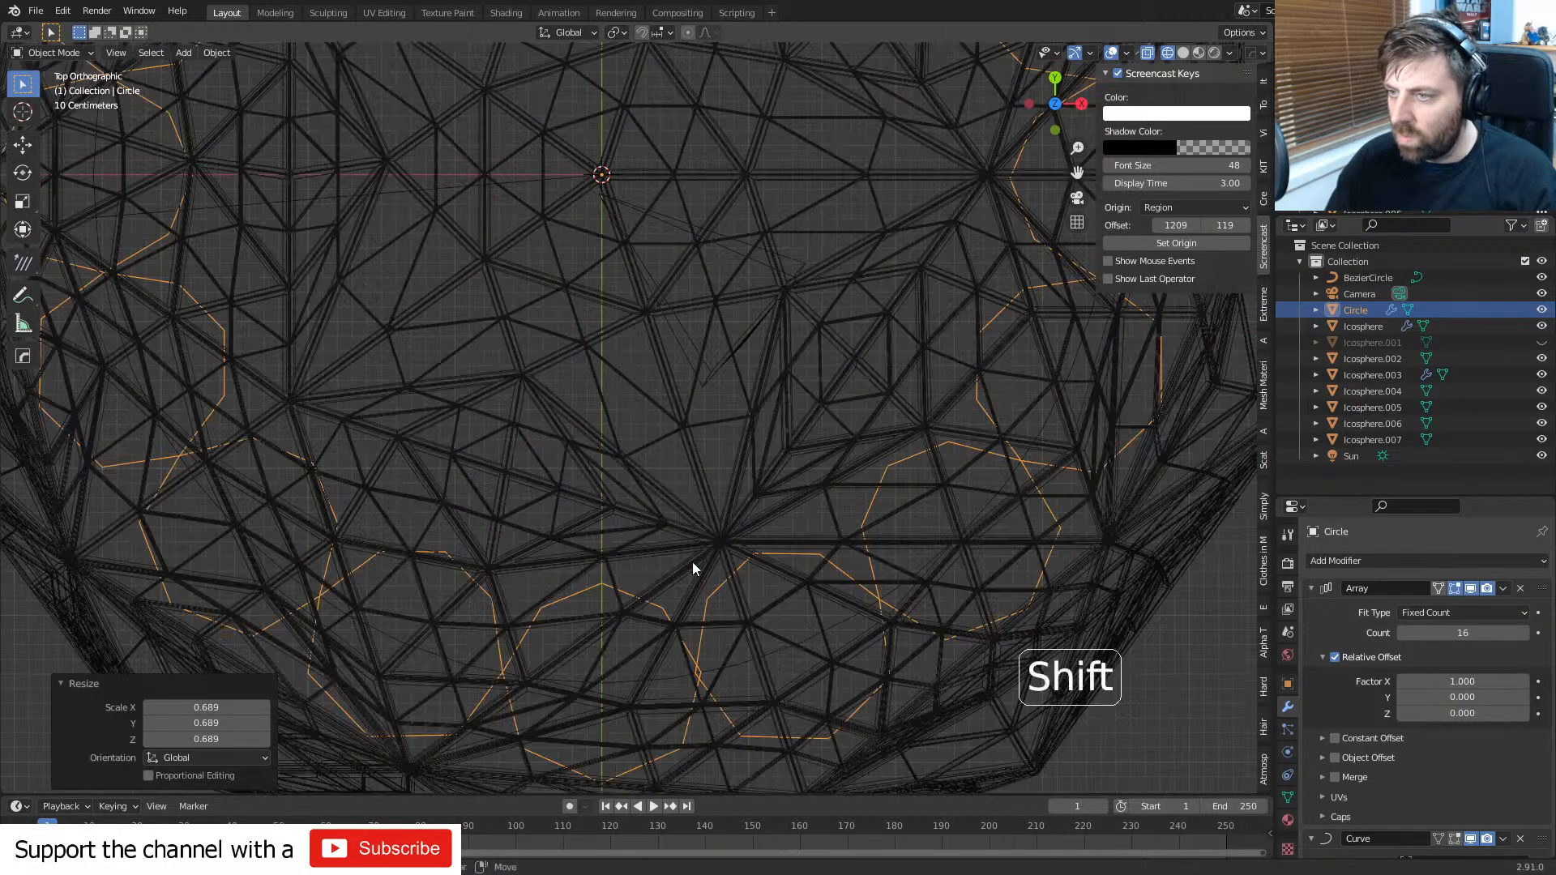
key(shift)
scroll(695, 562, up, 8)
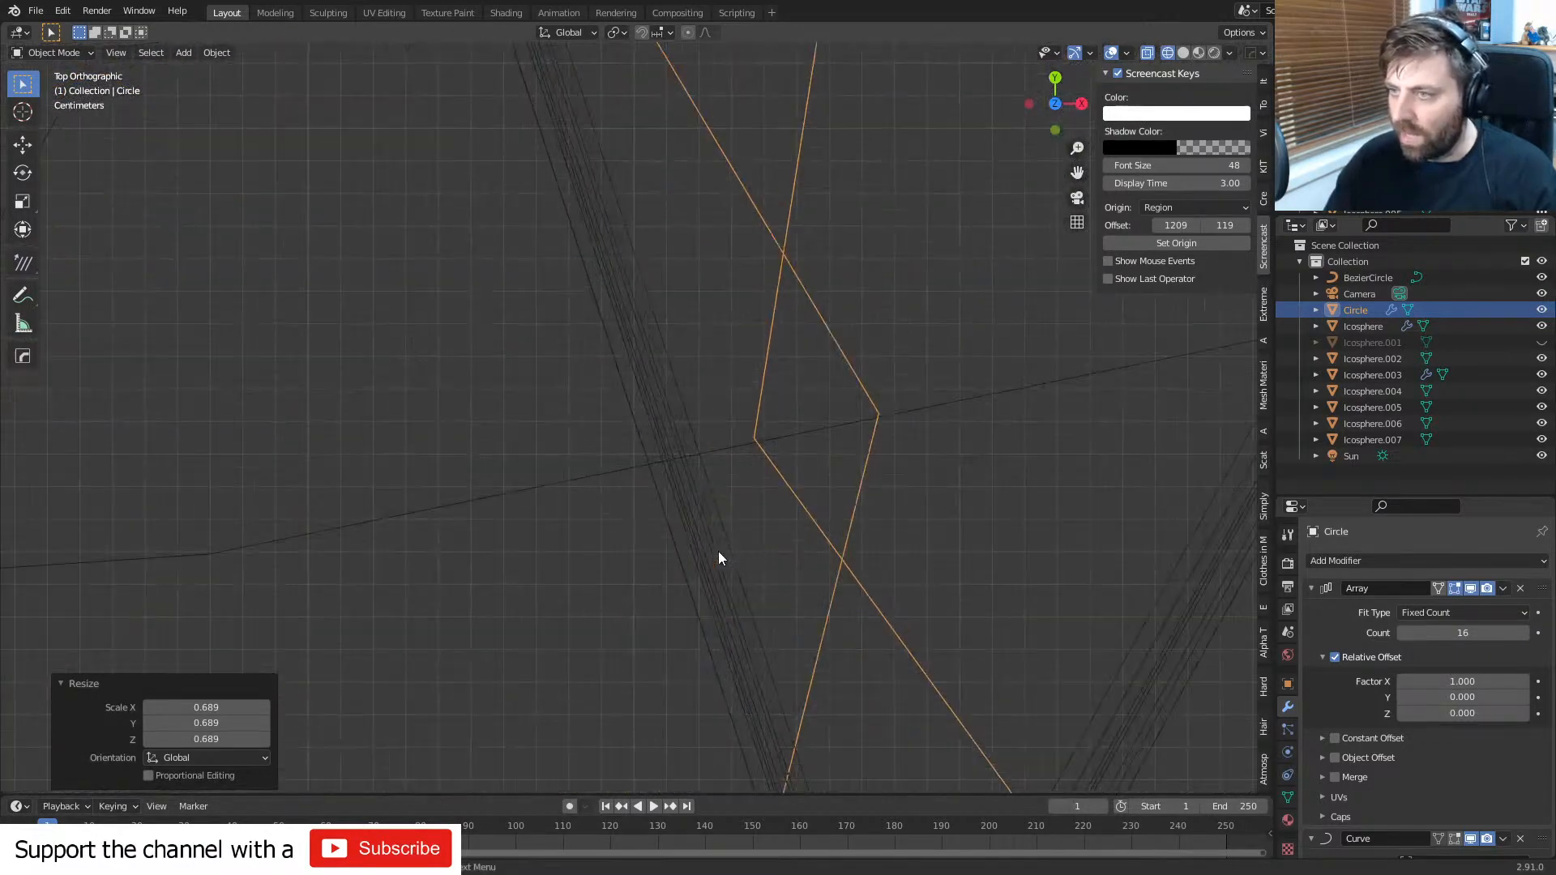
key(s)
key(shift)
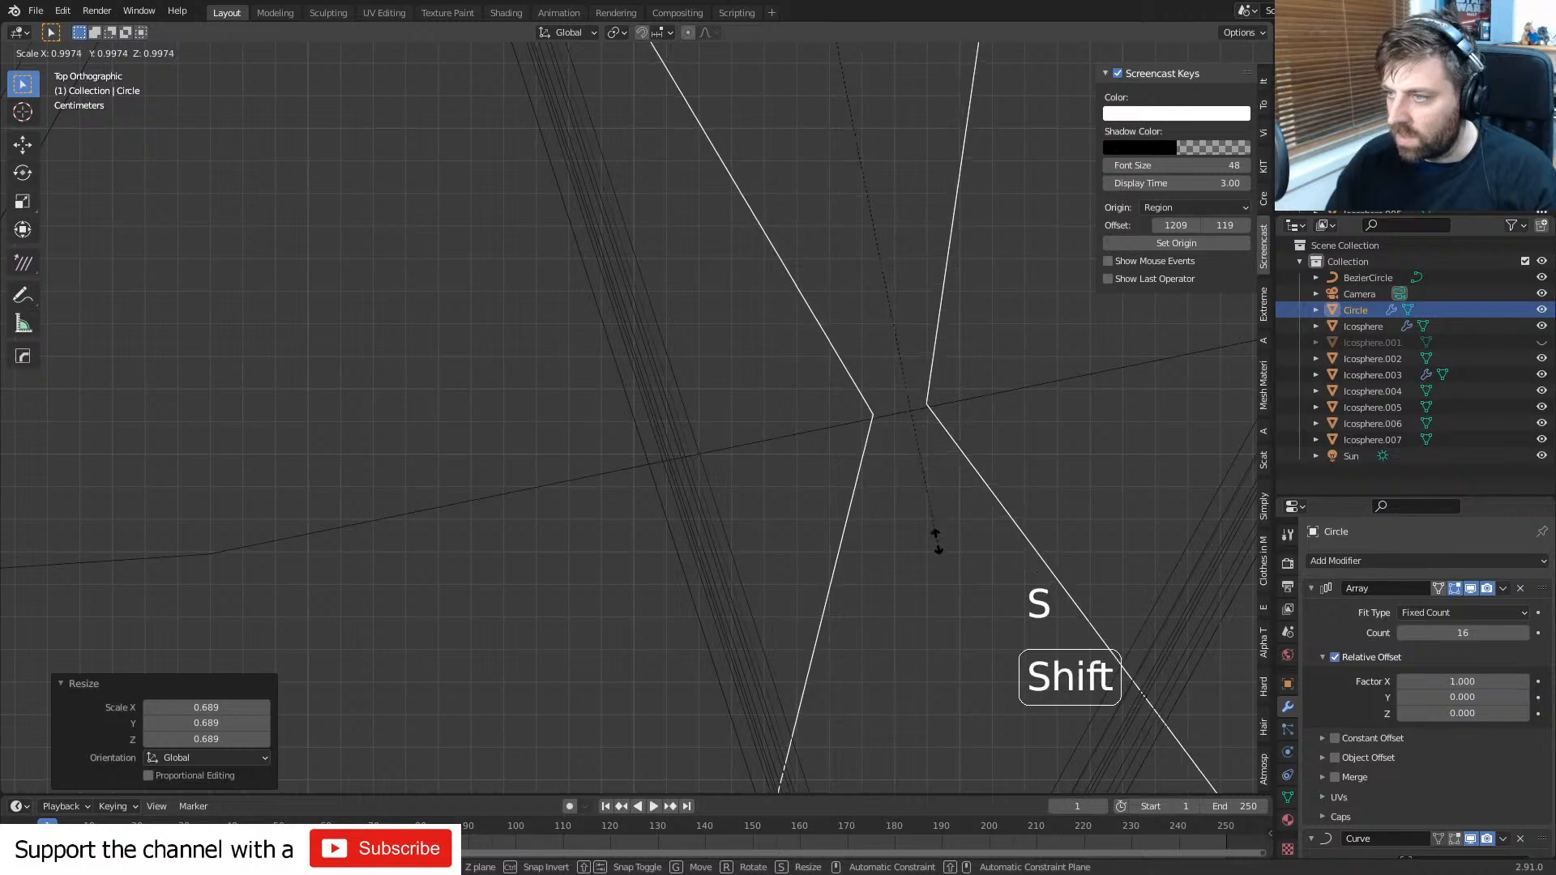
click(928, 620)
- Add a mesh circle with 6 vertices and a 1 m radius at the centre of the dome
scroll(640, 462, down, 8)
scroll(640, 457, down, 5)
shift+middle_drag(622, 449, 664, 606)
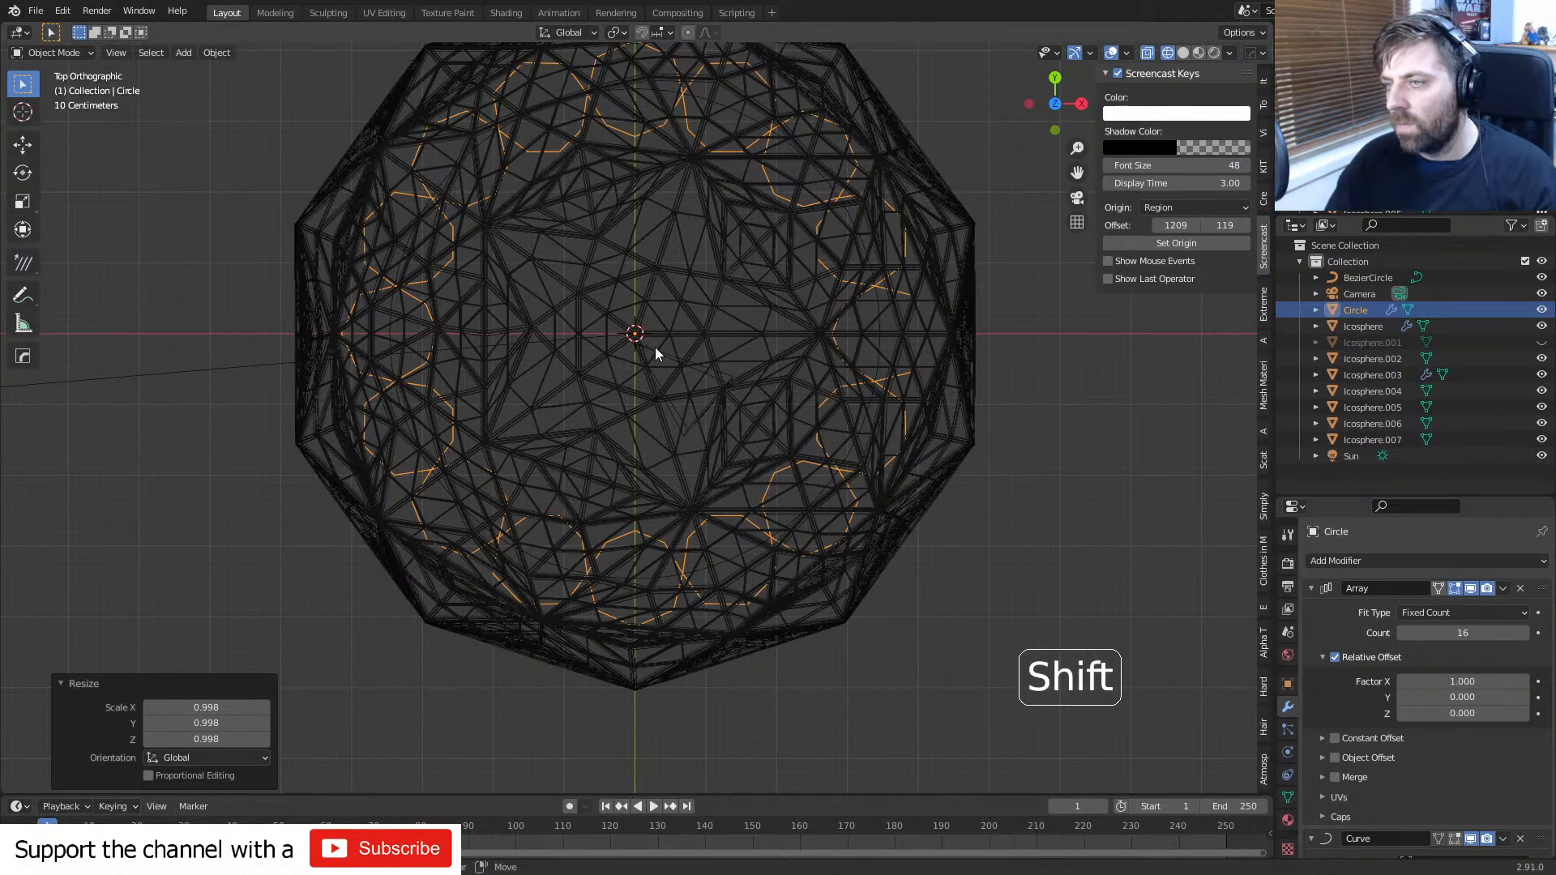
key(shift+a)
mouse_move(655, 347)
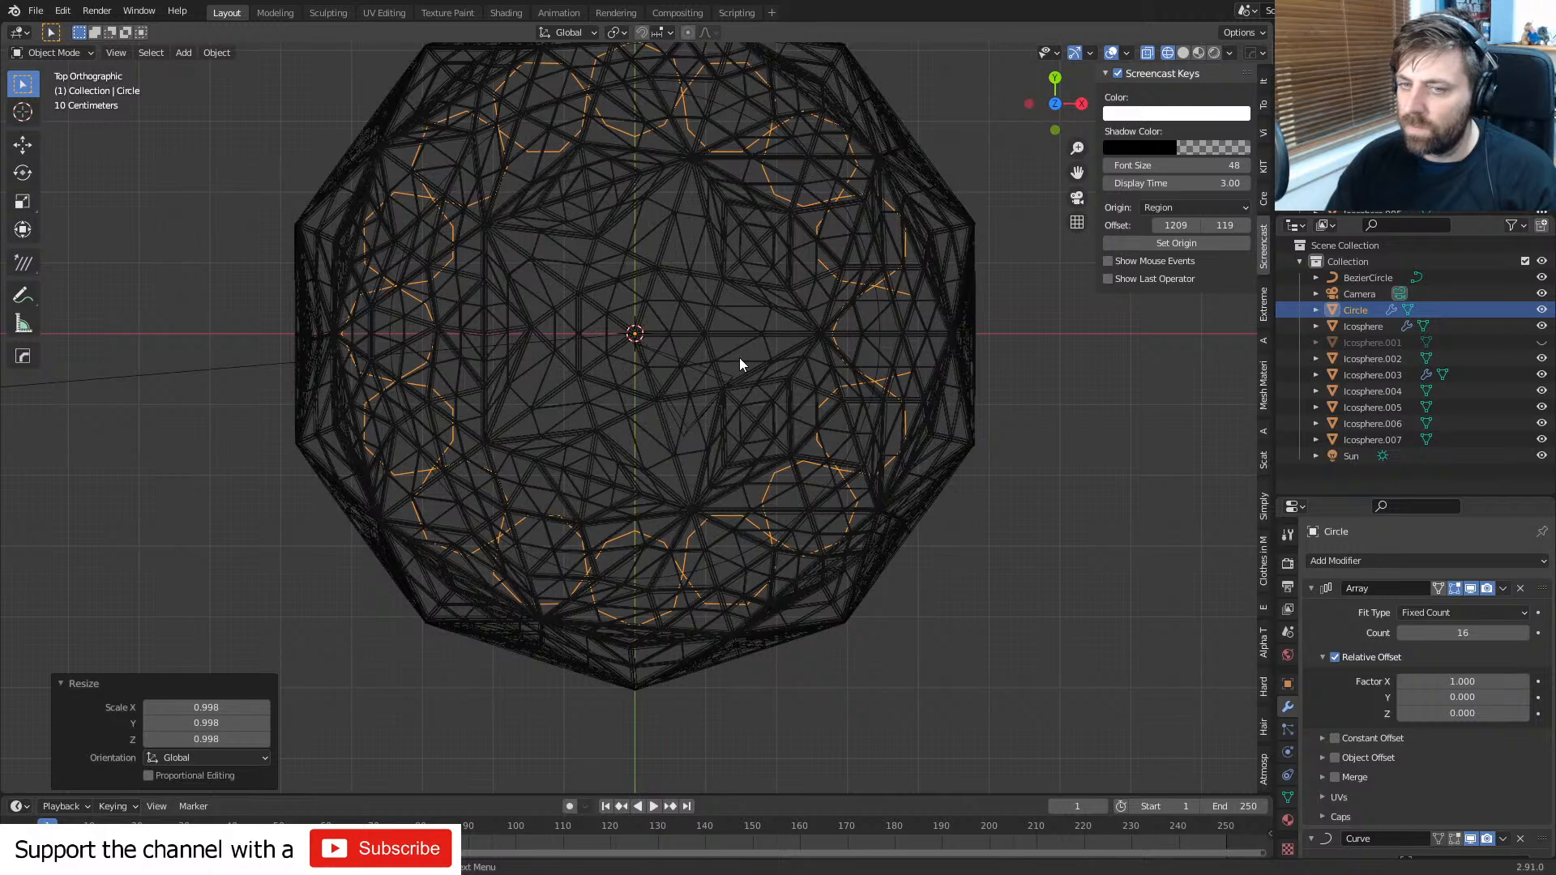
key(shift+a)
mouse_move(739, 359)
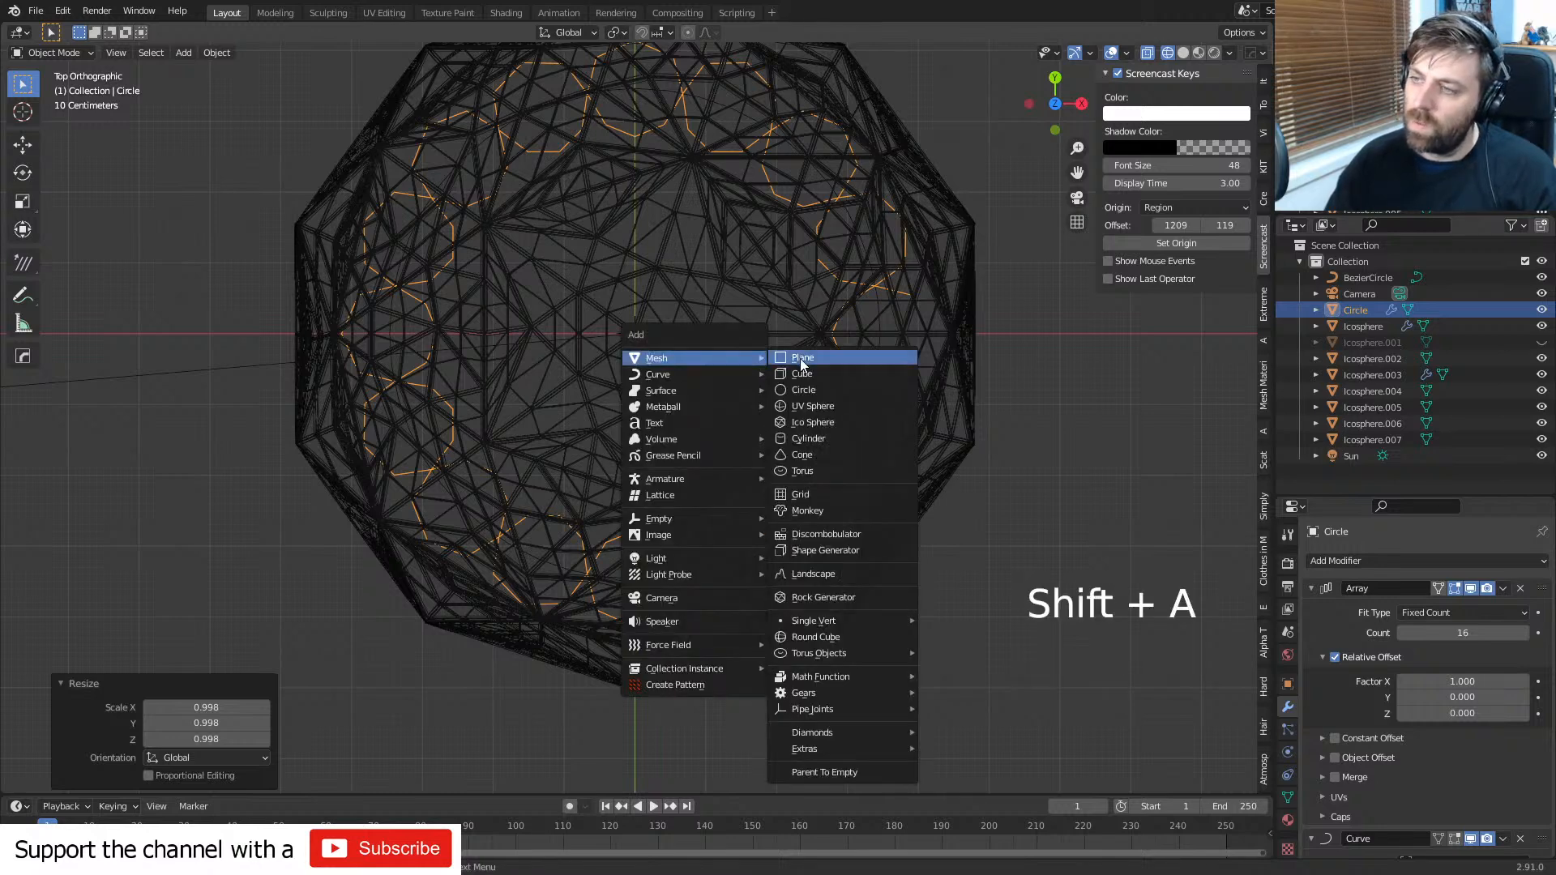
click(824, 393)
click(230, 603)
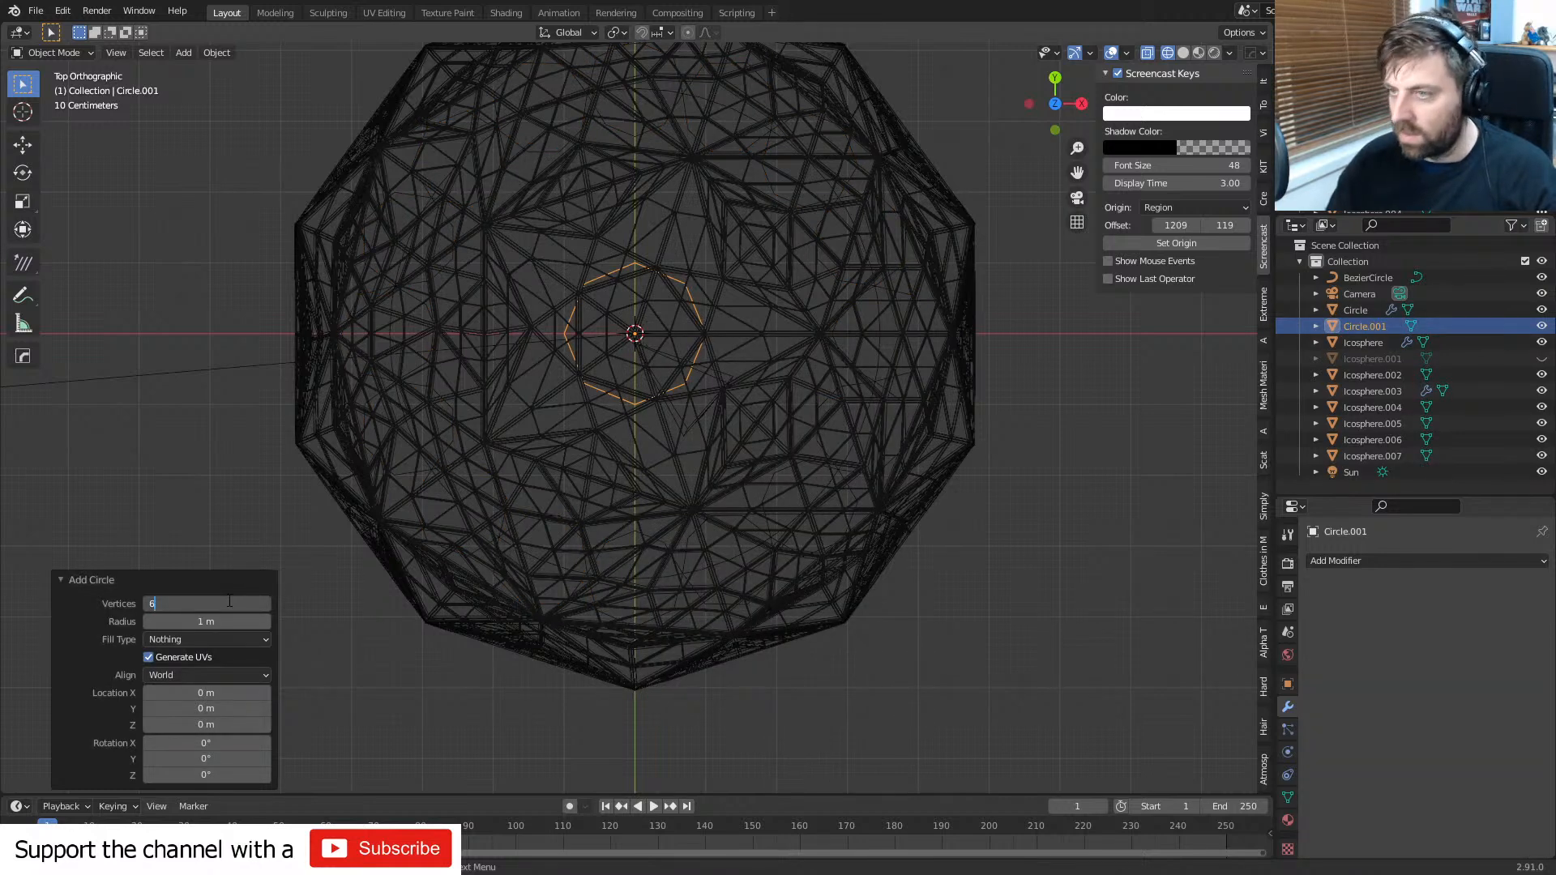
text(6)
key(Return)
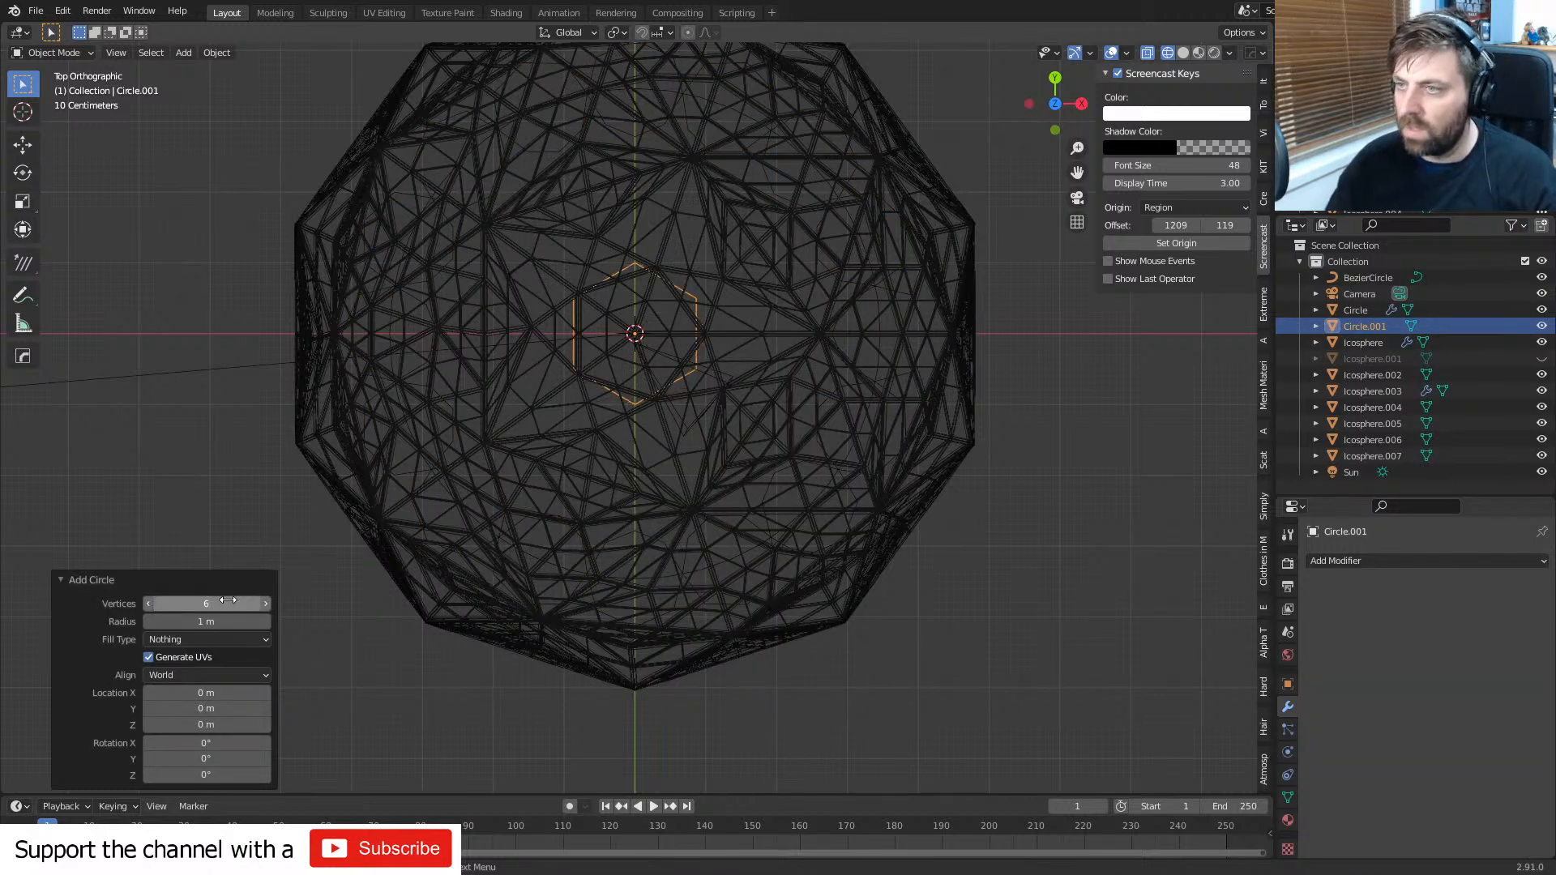
click(1341, 563)
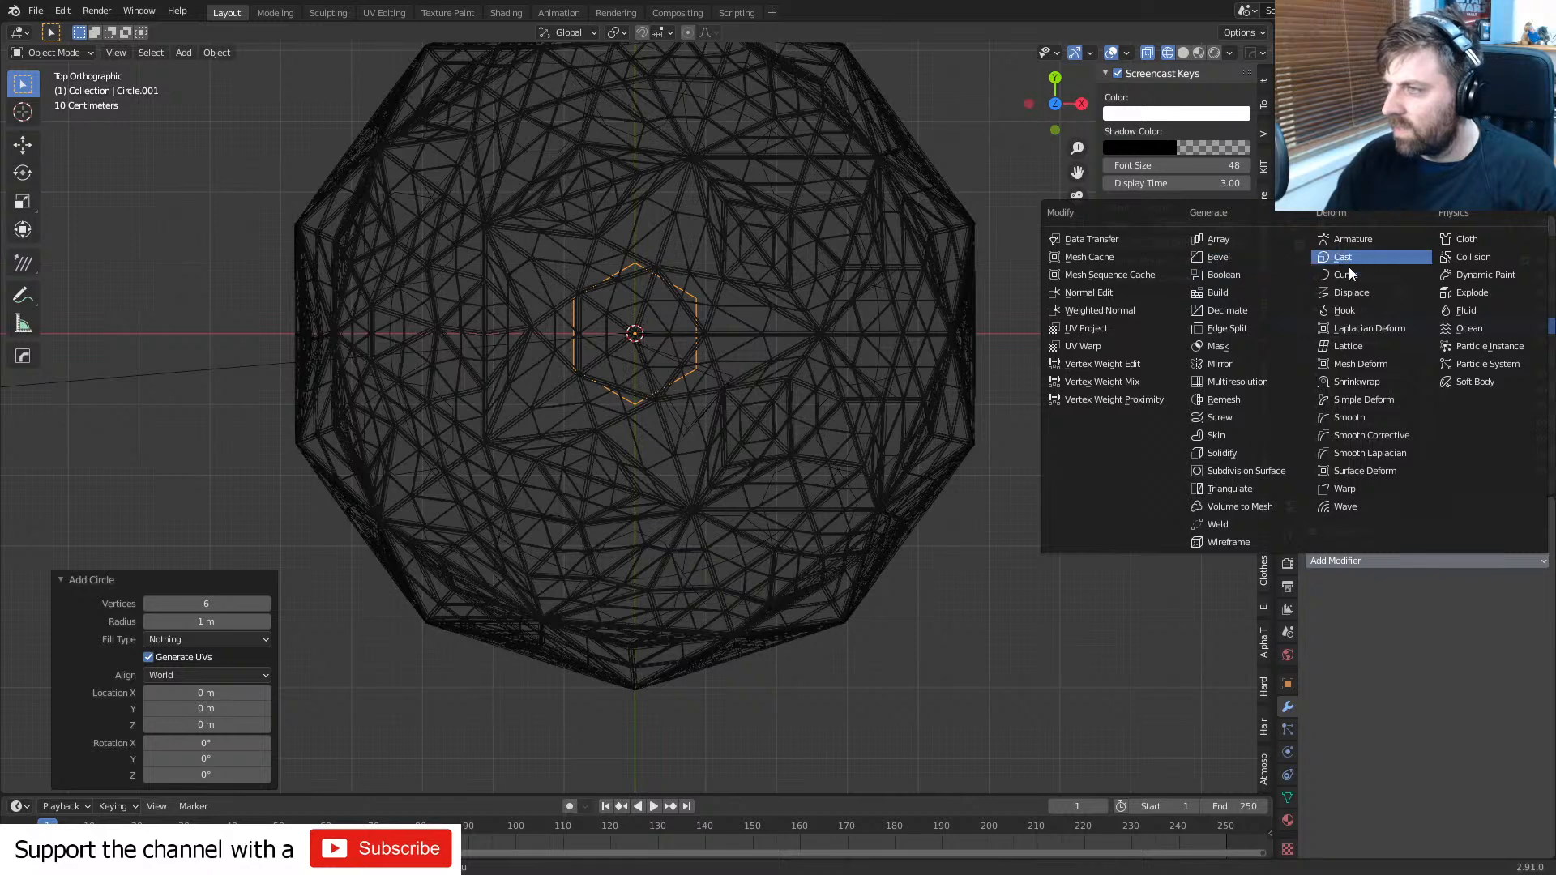
click(1352, 291)
key(ctrl+z)
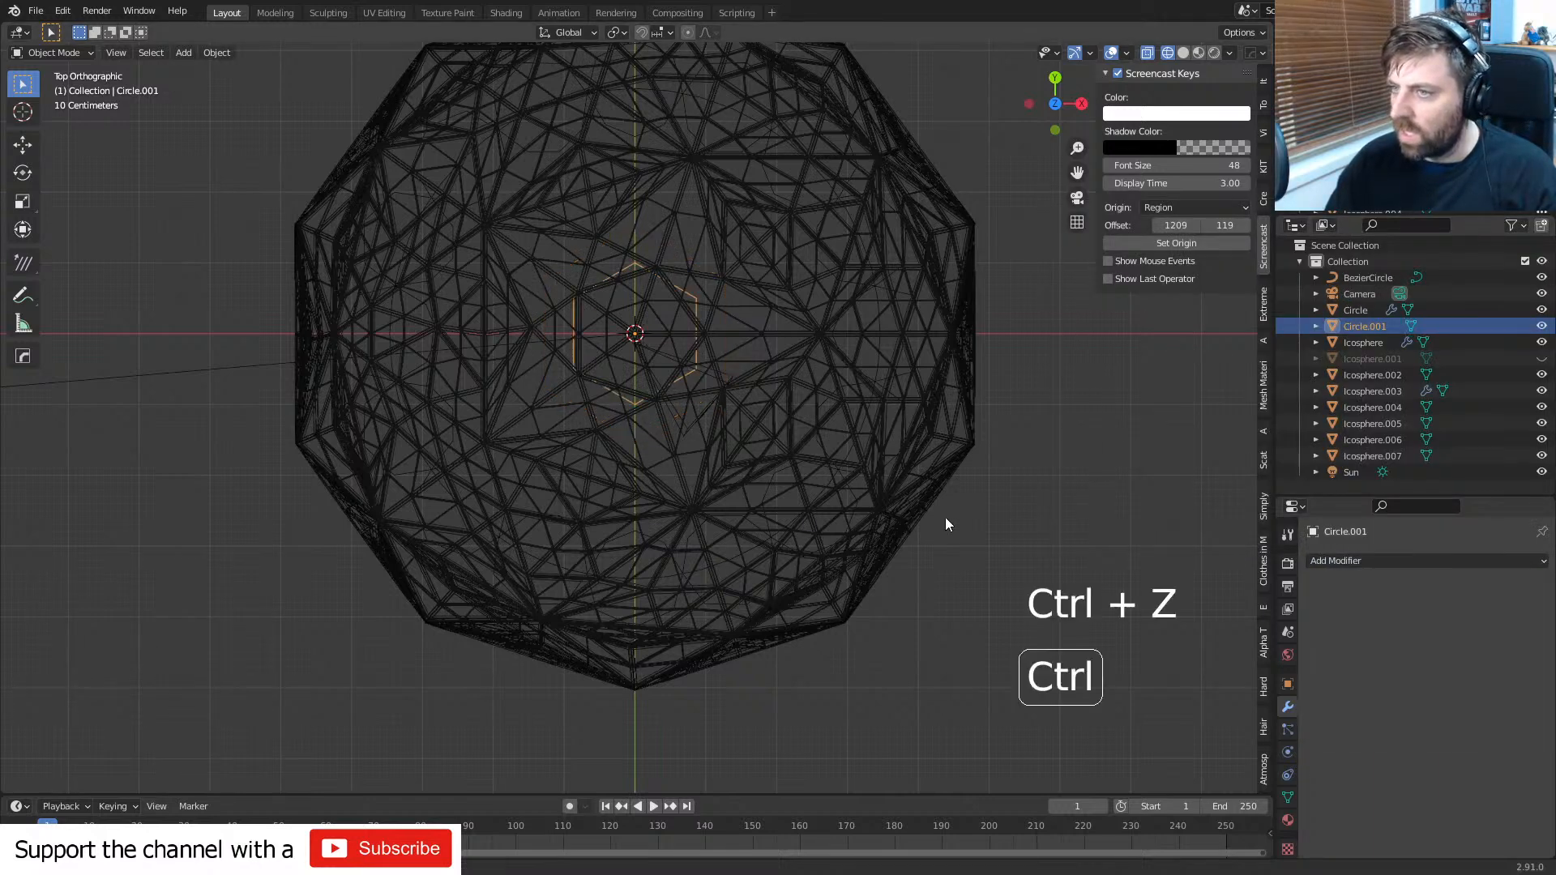
- Add a Curve modifier to the new hexagon with BezierCircle as its curve object
click(1361, 567)
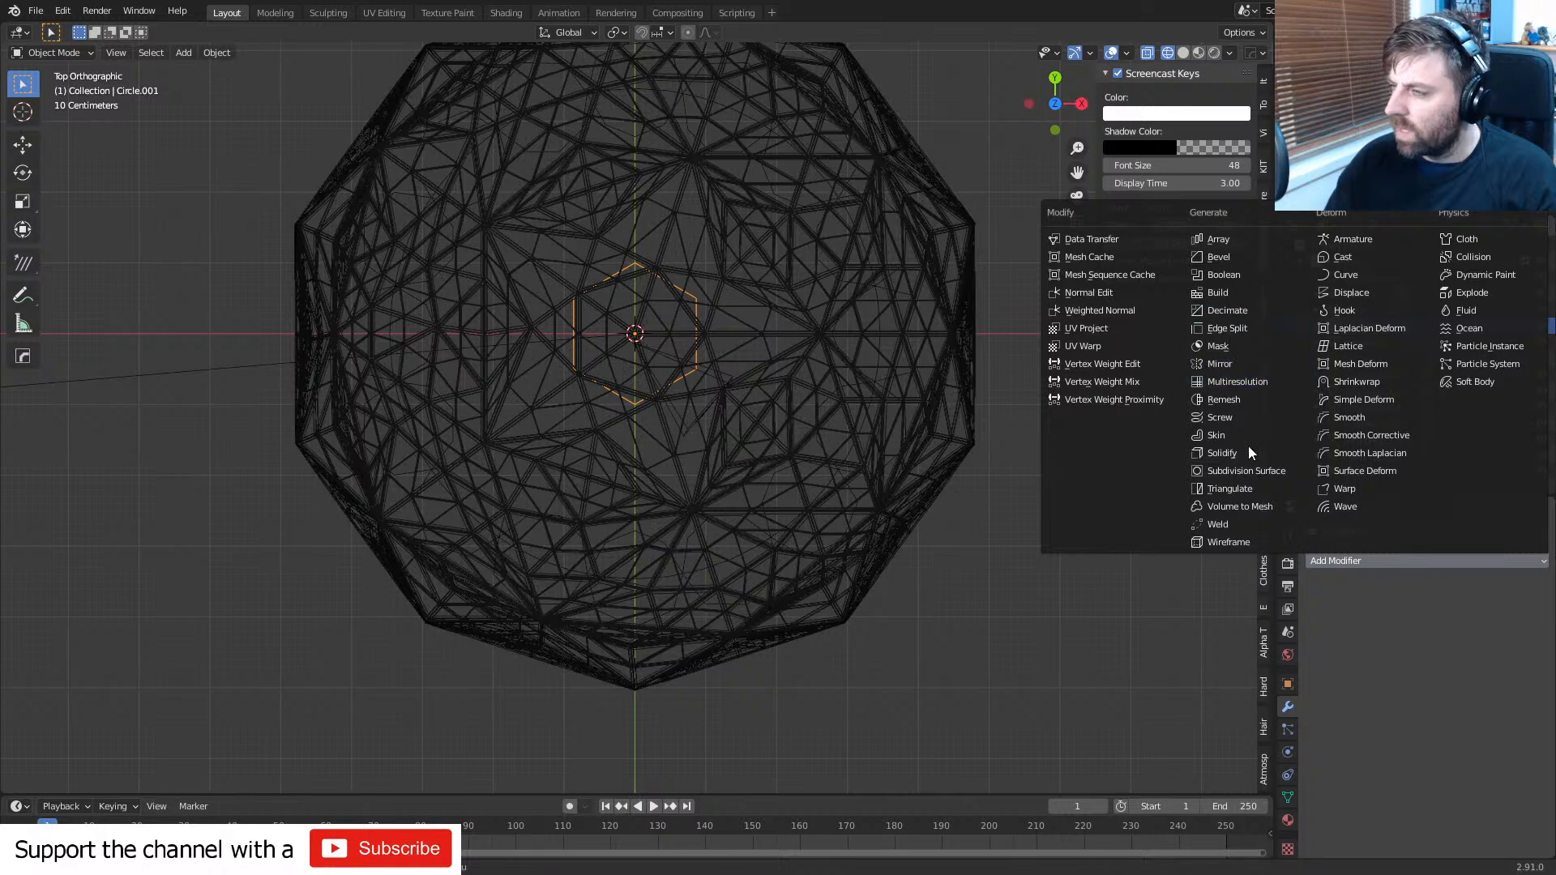
click(1345, 275)
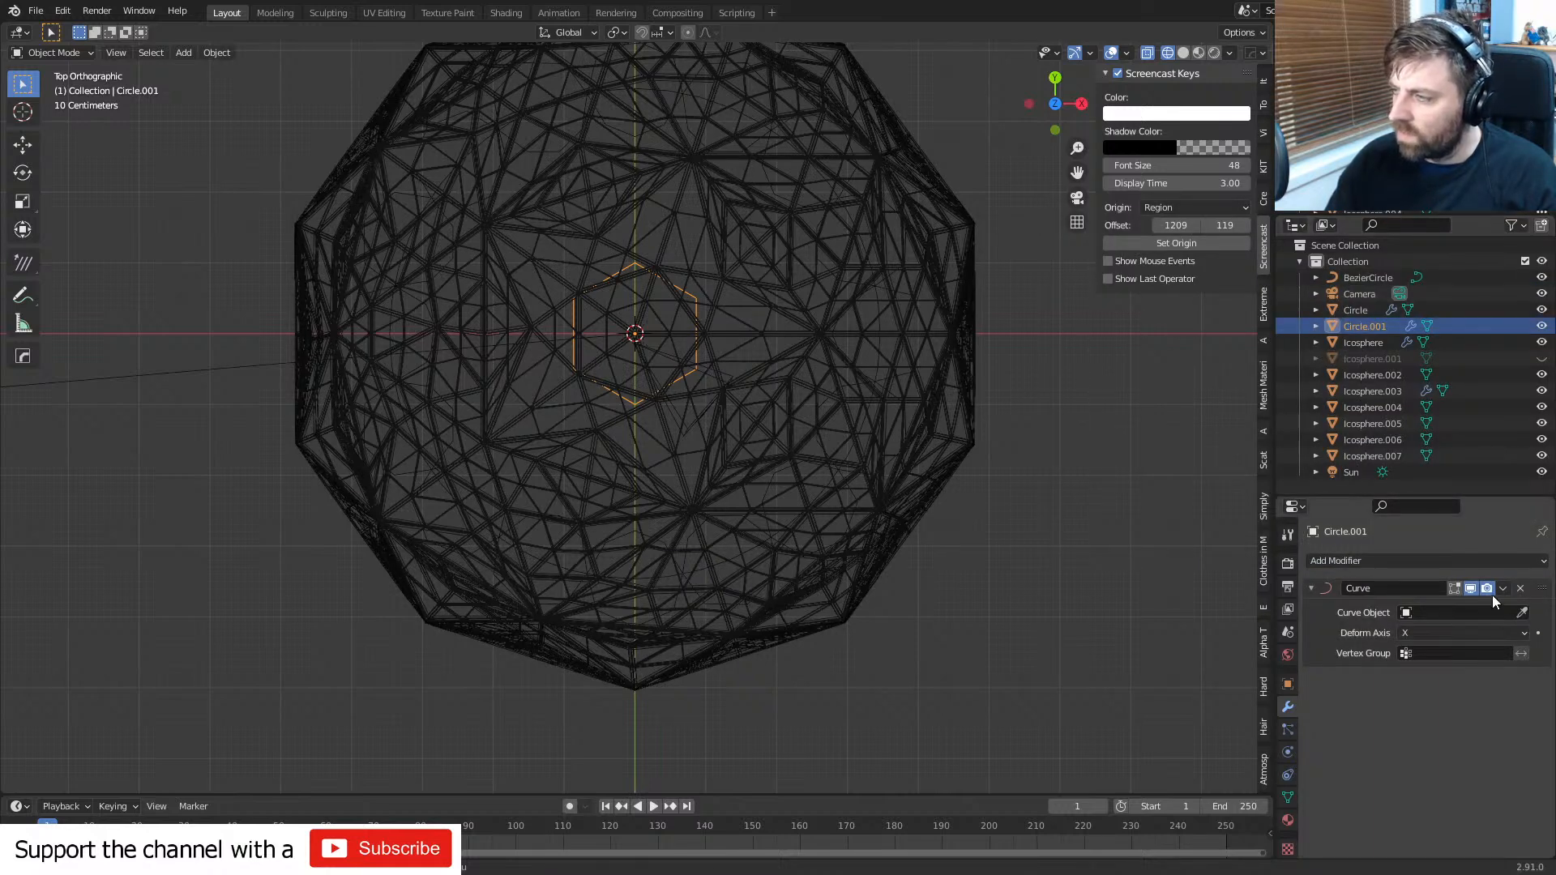
click(1521, 612)
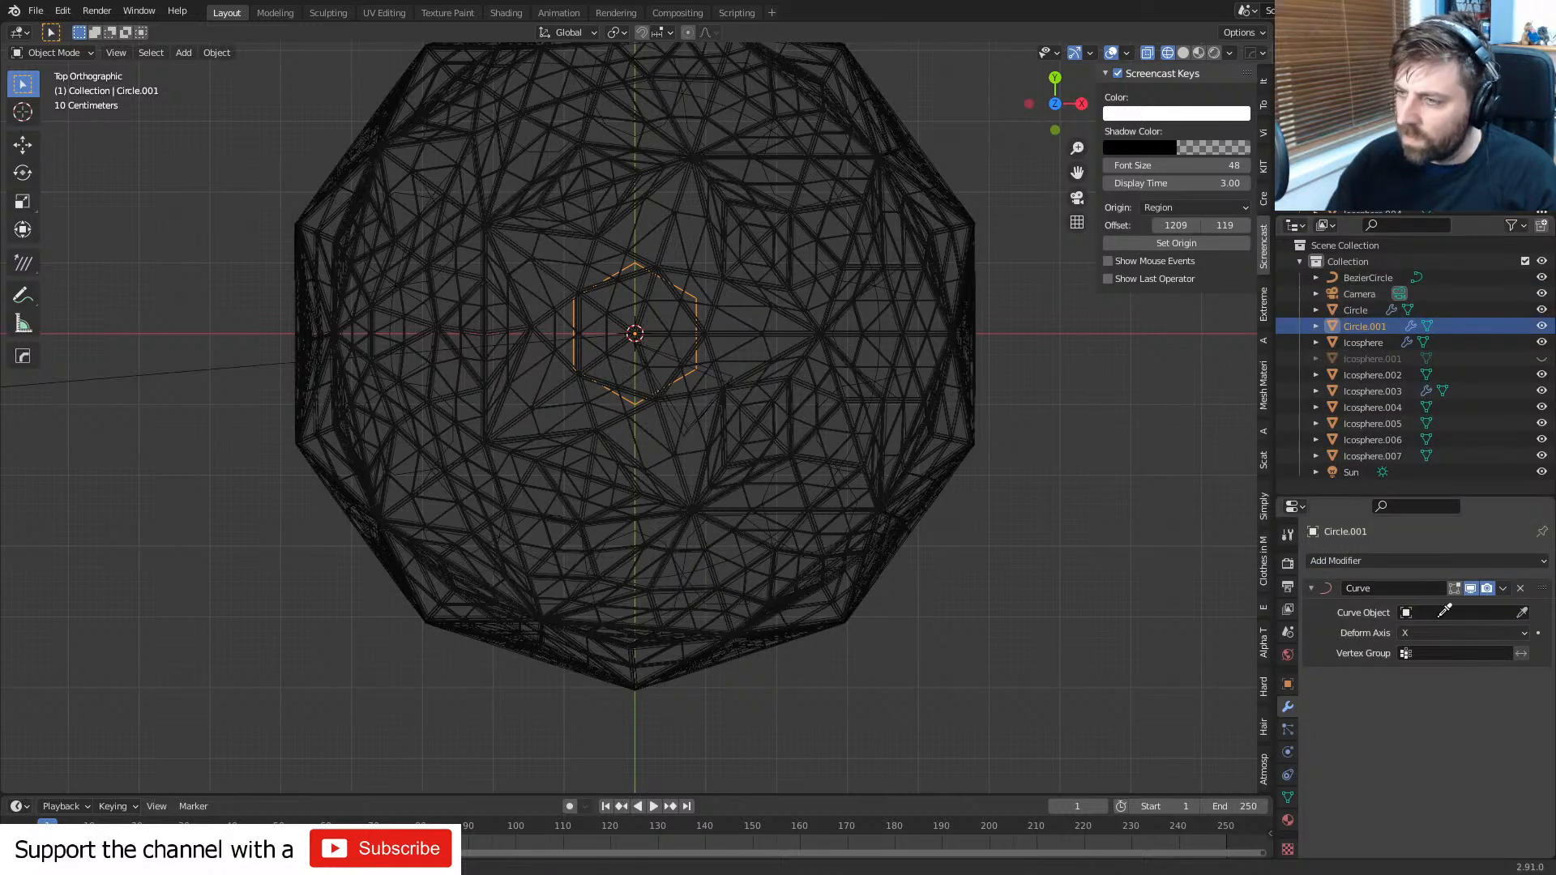
click(740, 551)
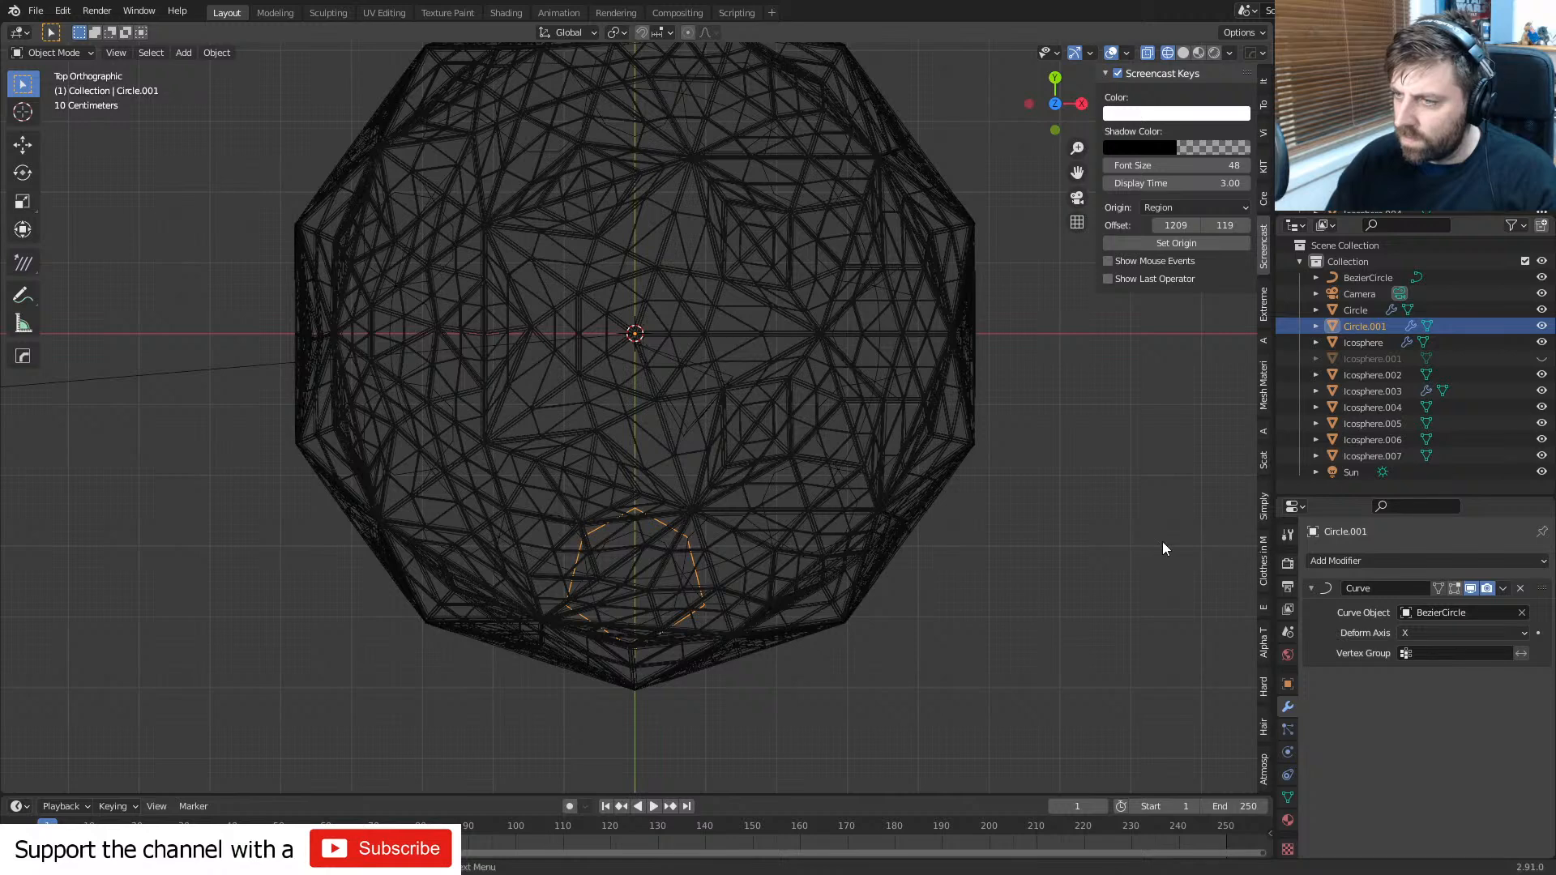
- Add an Array modifier to the hexagon, place it above the Curve modifier and set its count to 24
click(1384, 558)
click(1207, 240)
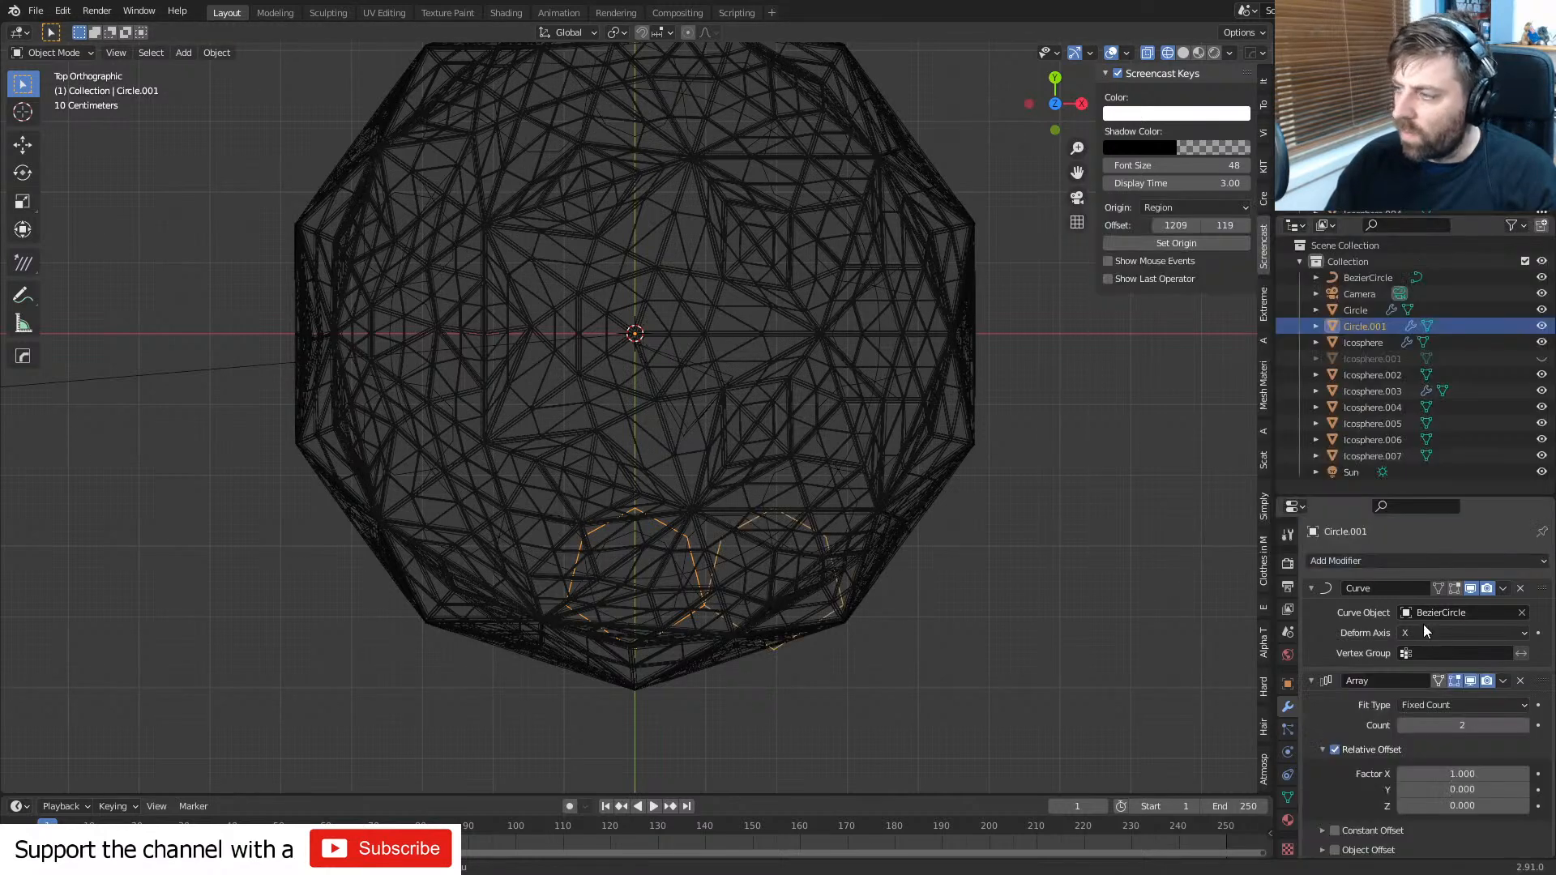
drag(1541, 680, 1534, 574)
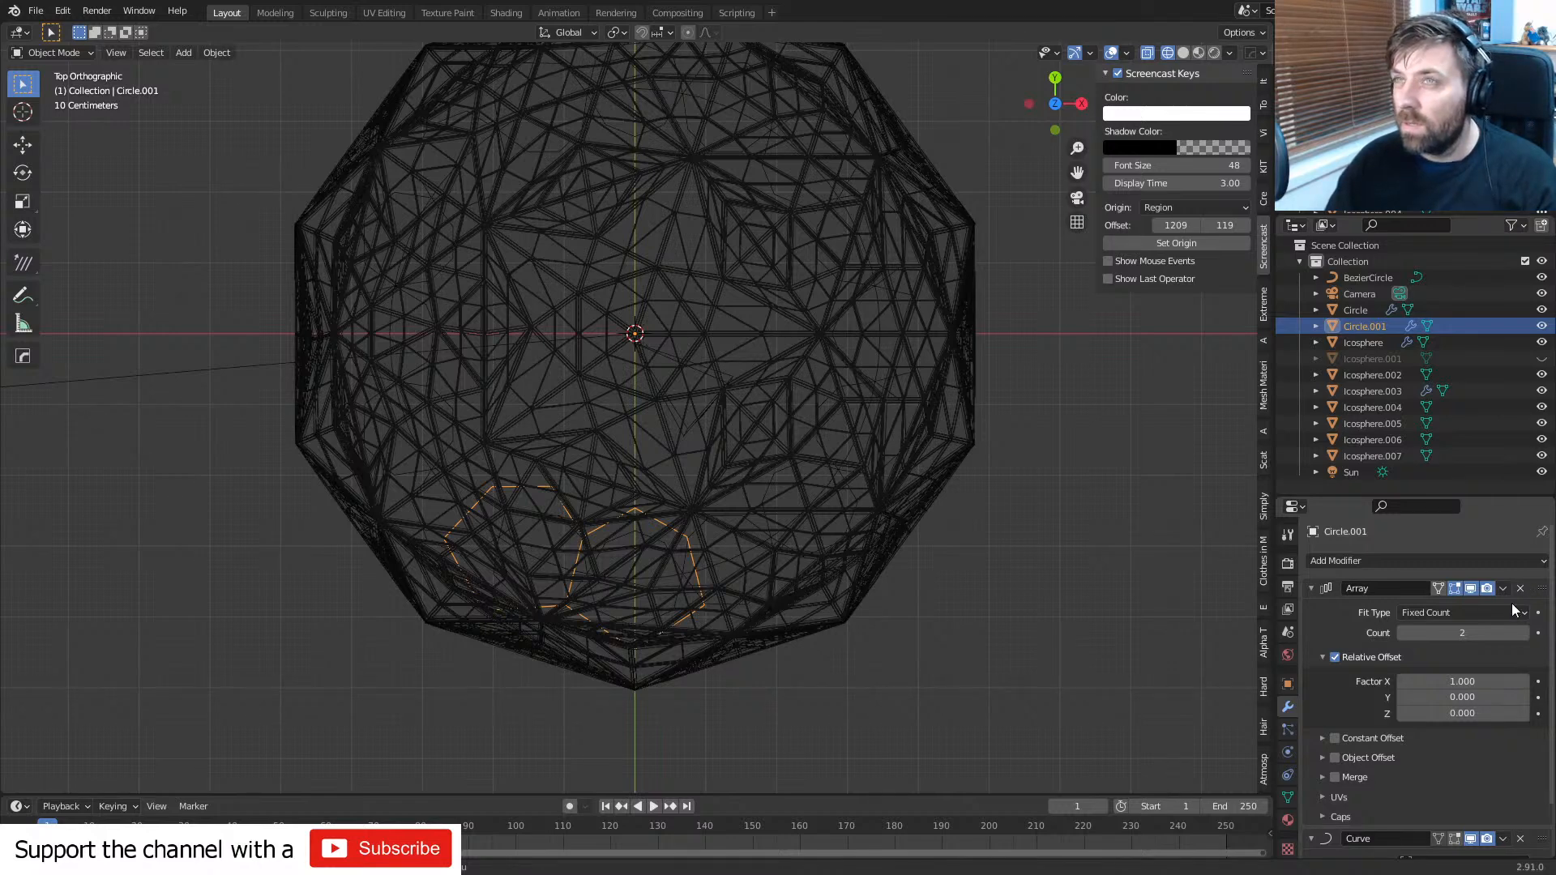
click(1473, 632)
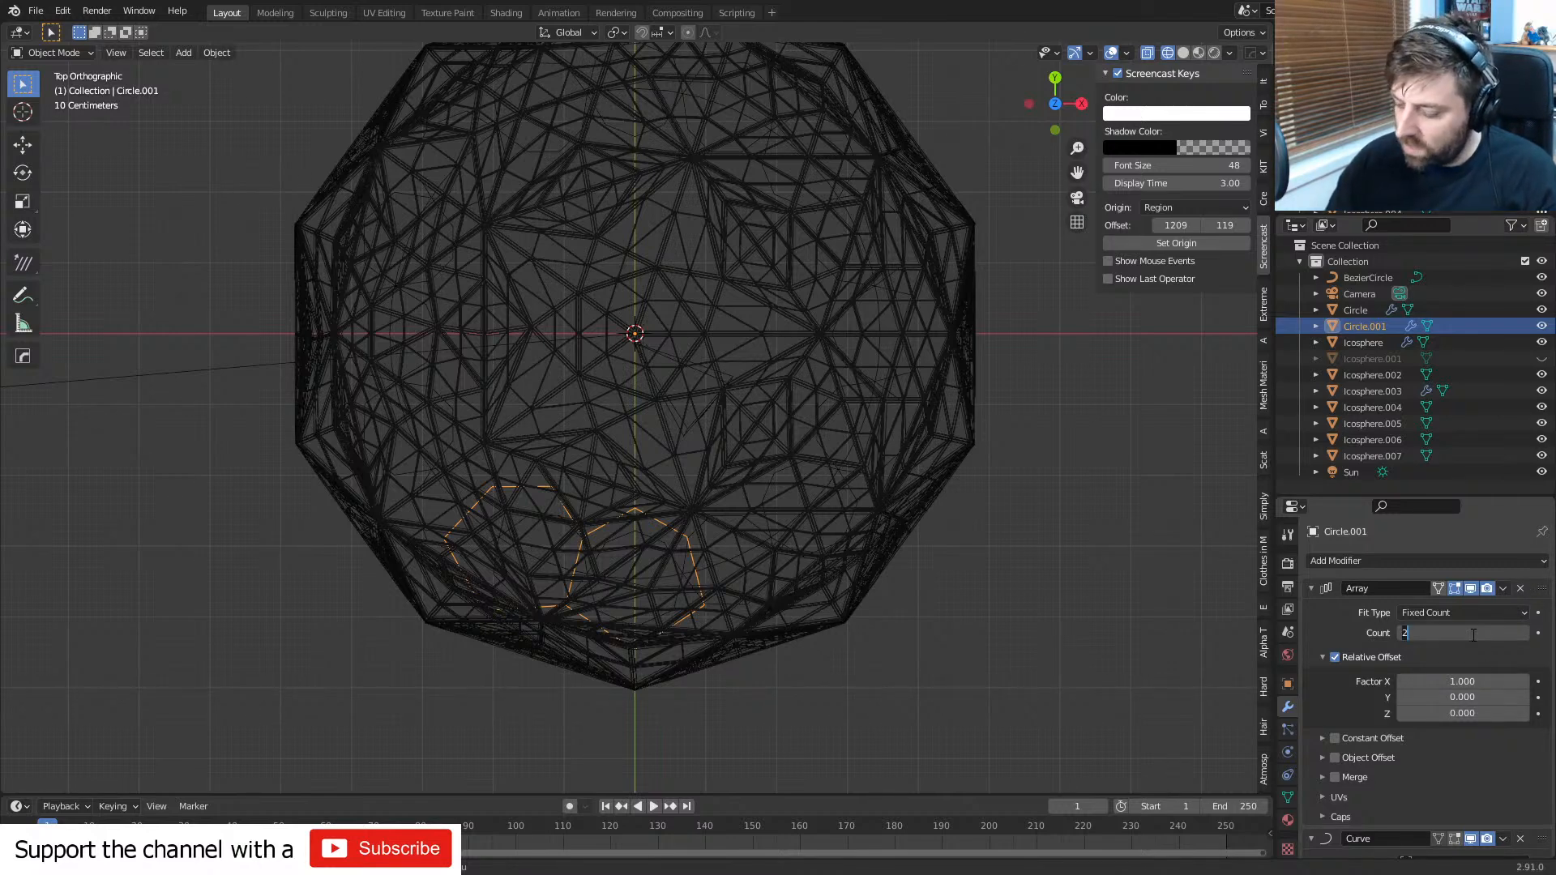
text(24)
key(Return)
- Scale the hexagon by about 0.5 and move it about -1.17 m along Y, placing its ring inside the larger one
key(s)
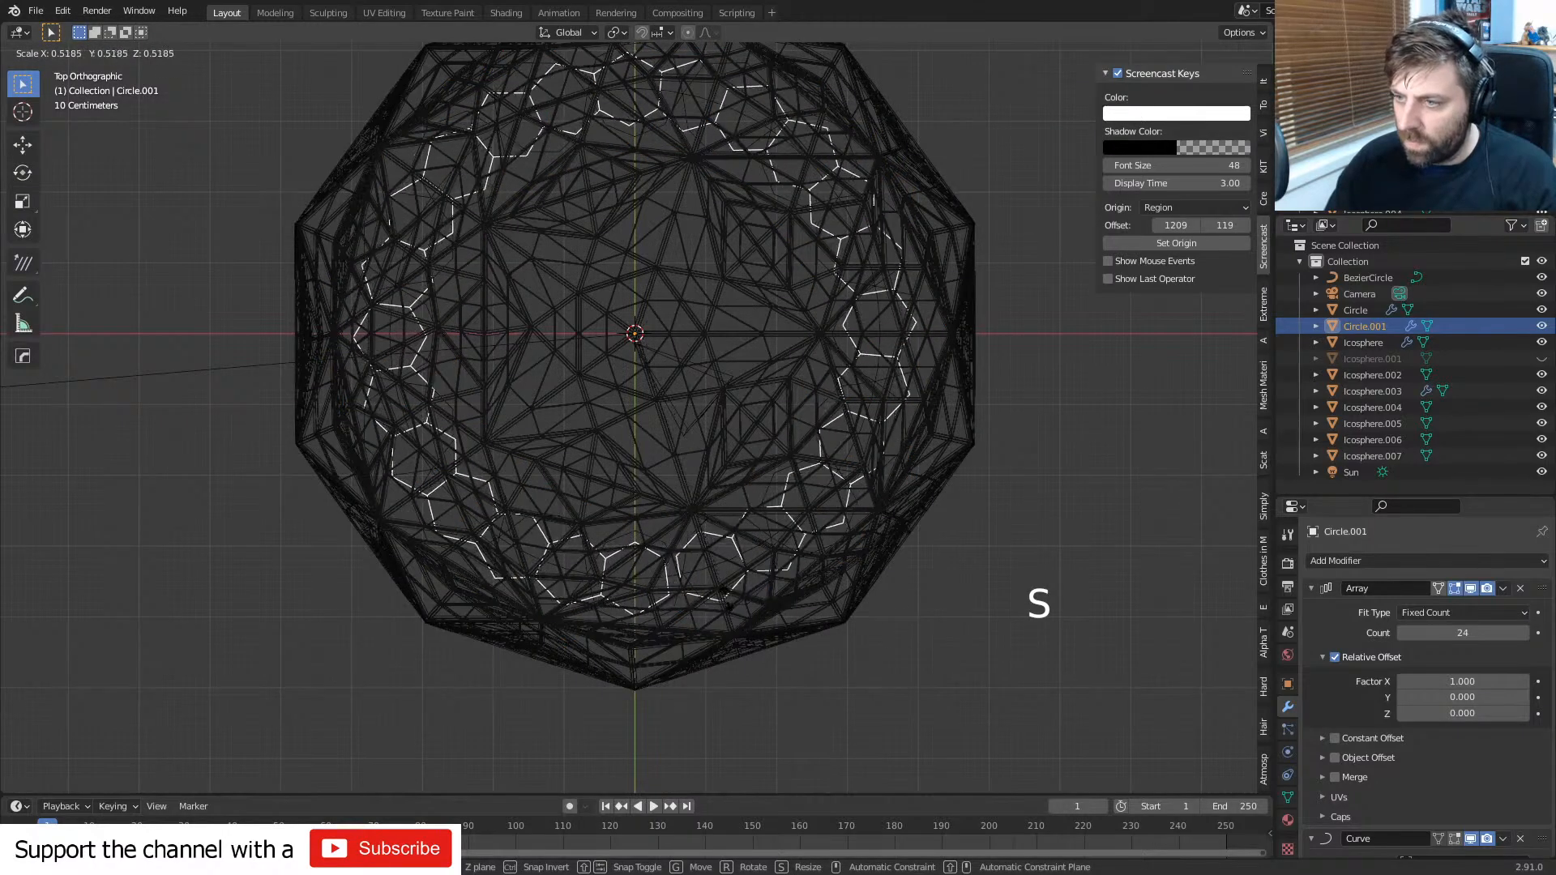
click(717, 591)
scroll(718, 599, up, 2)
key(g)
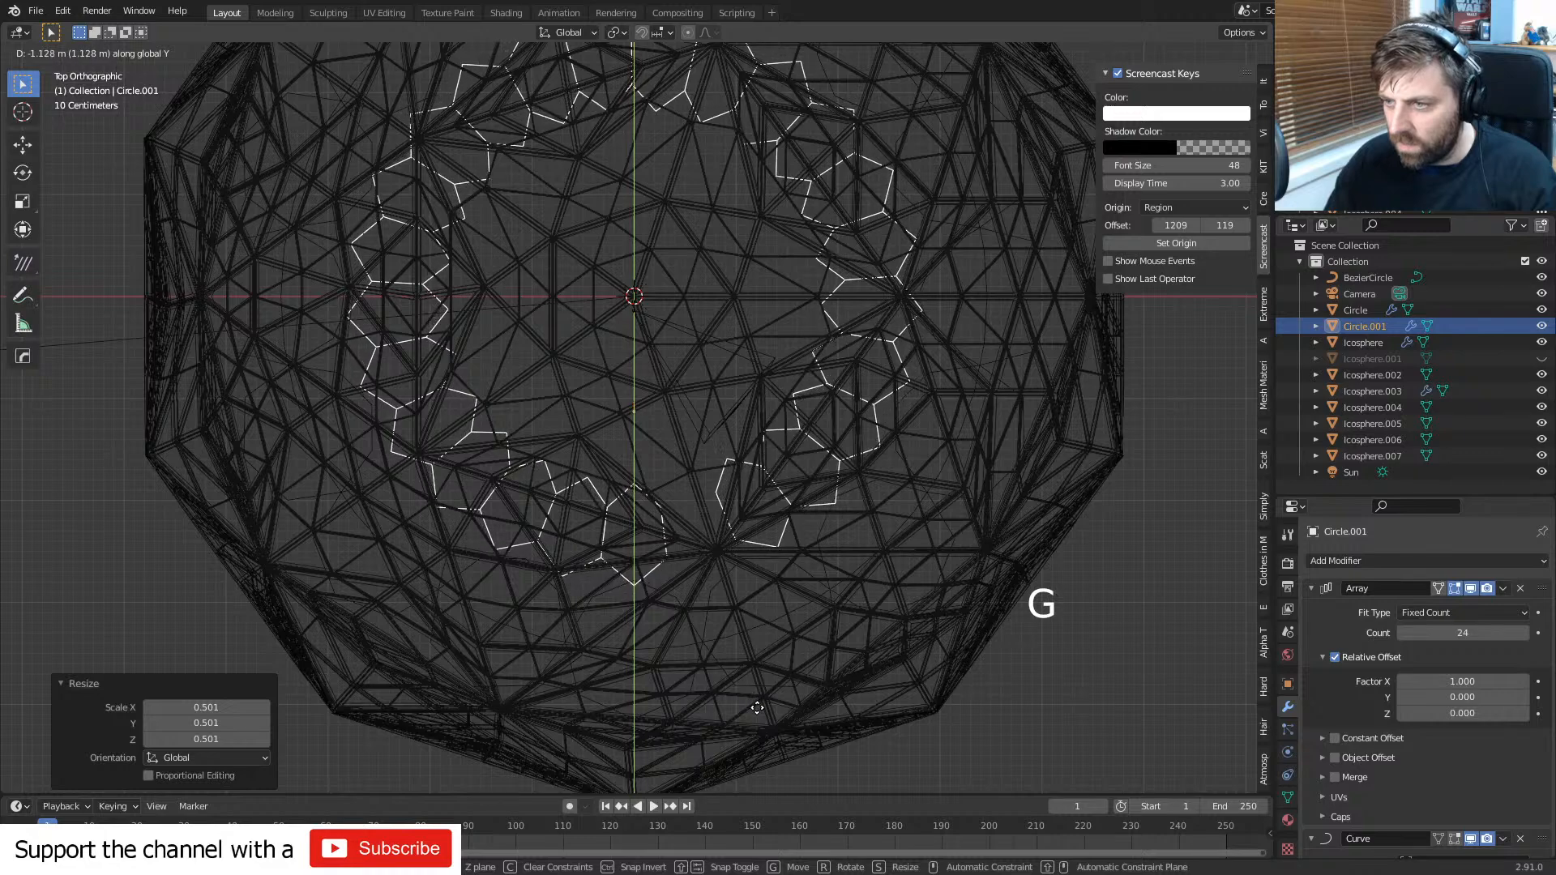
key(shift)
click(755, 743)
- Nudge the hexagon about -0.009 m along Y so its outer tip meets the inner vertex of the larger circle ring
scroll(663, 489, up, 8)
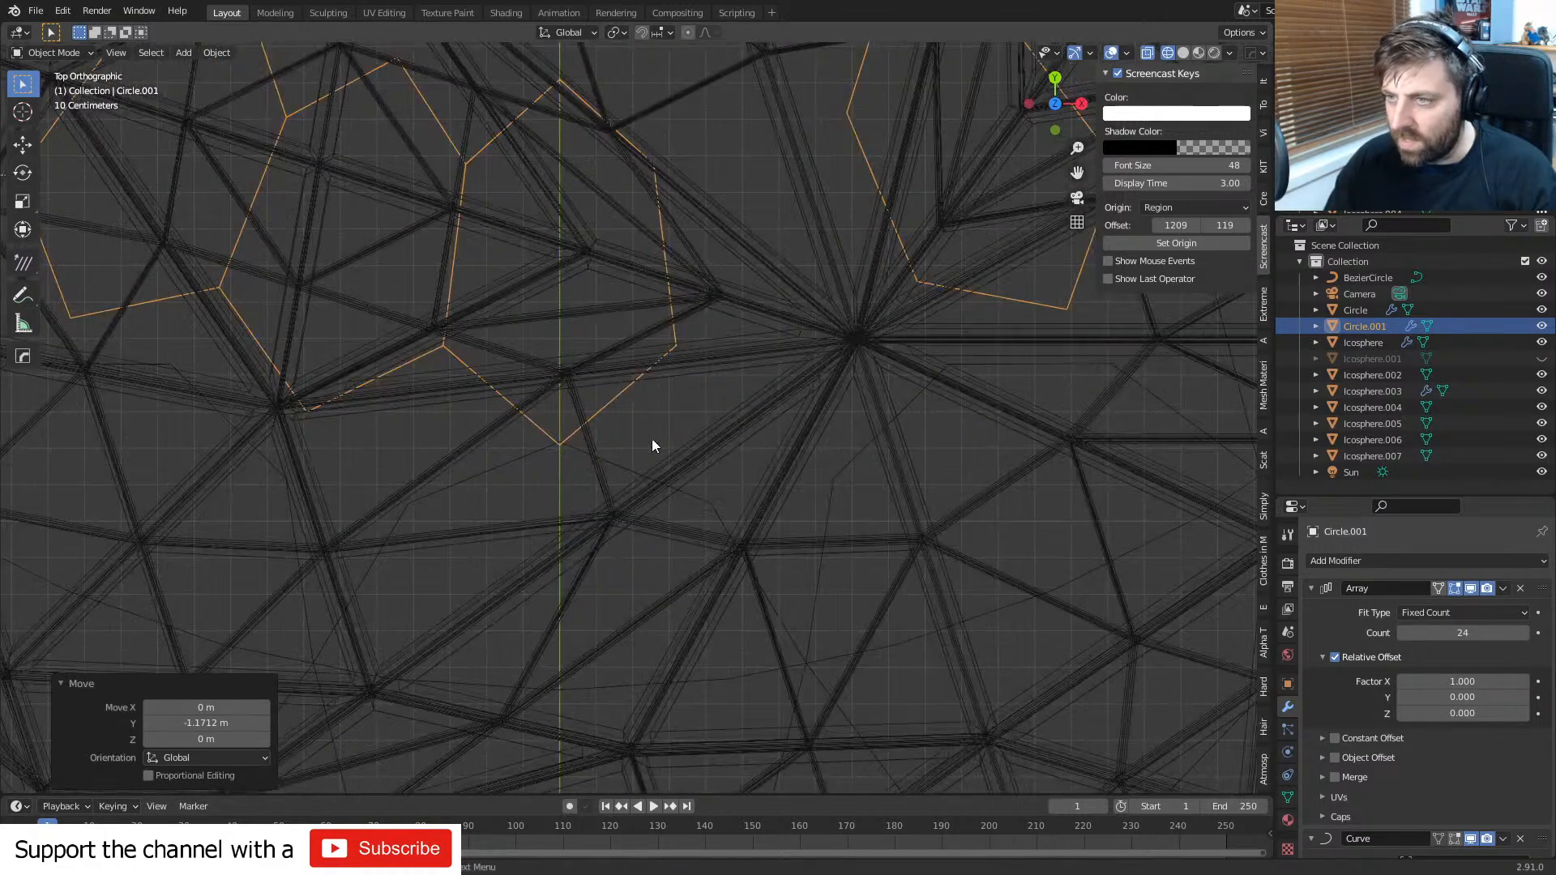
scroll(663, 523, up, 3)
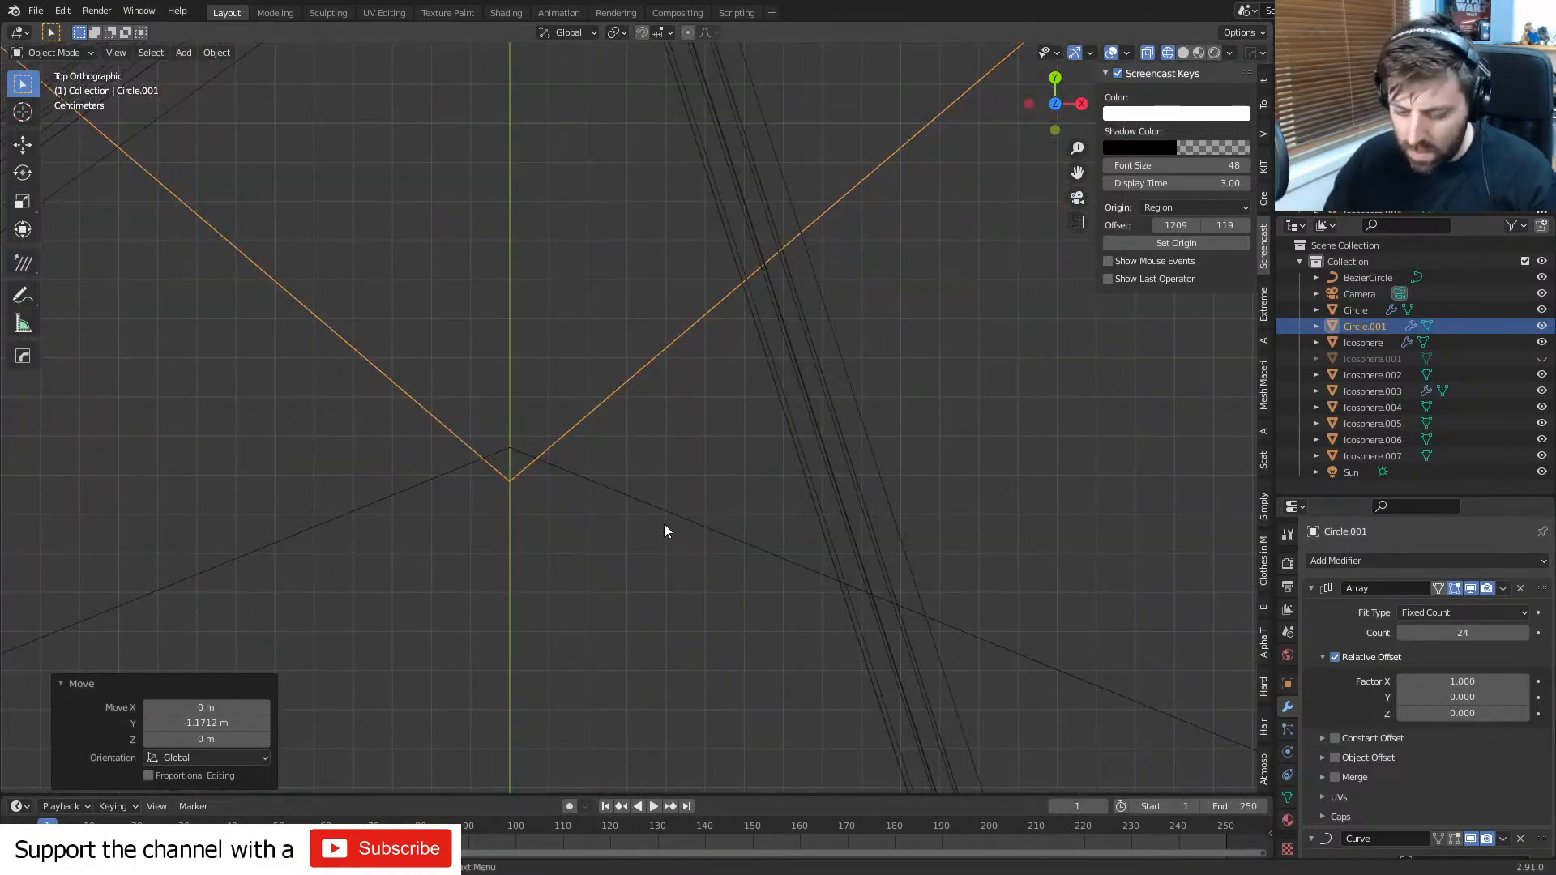
key(g)
key(shift)
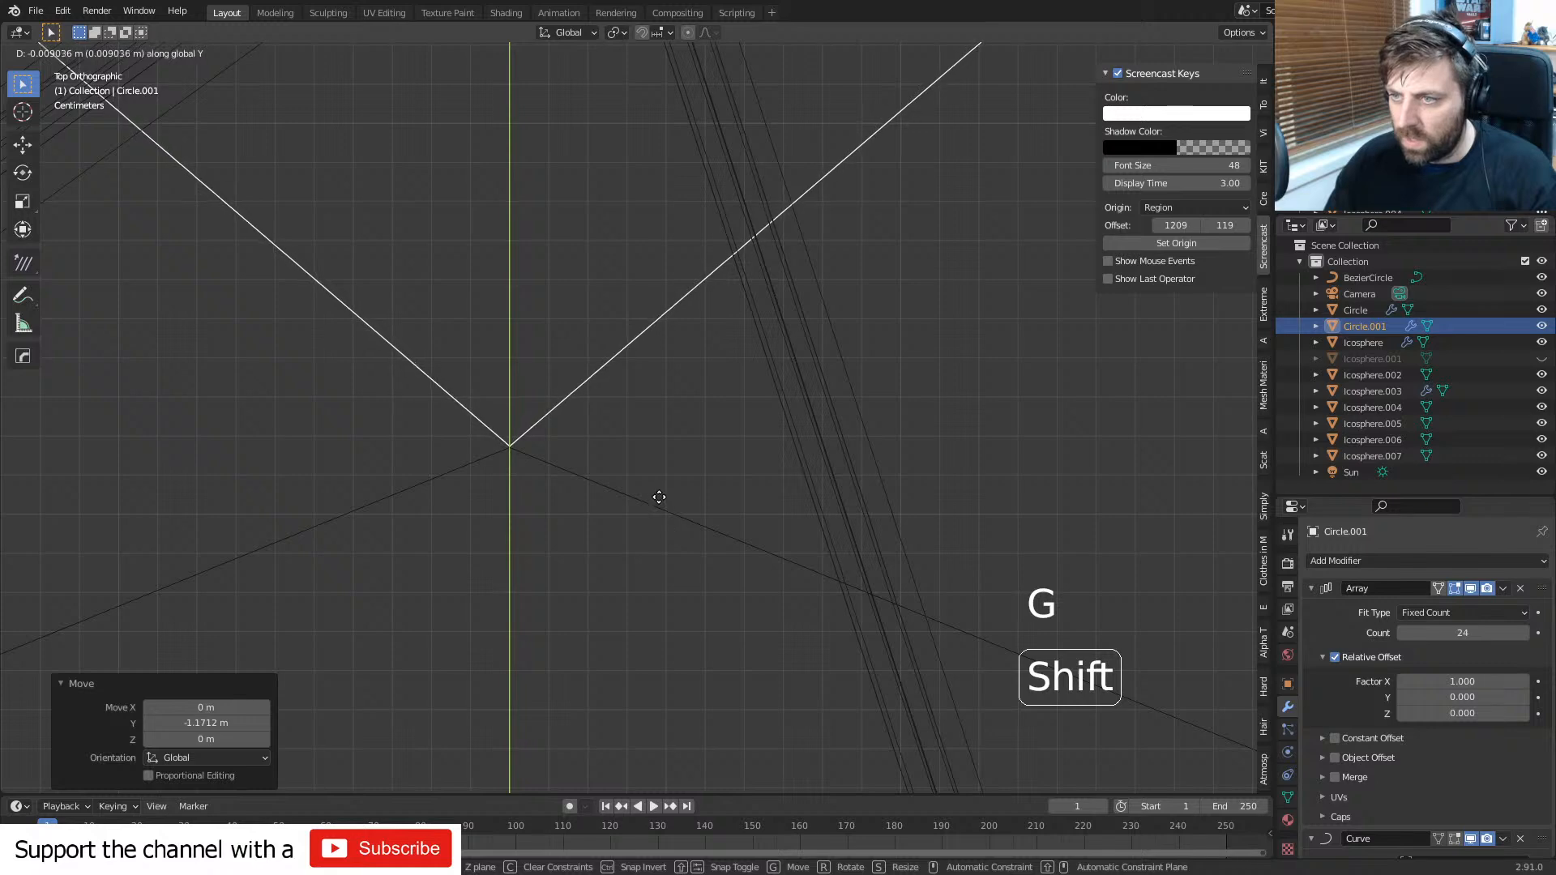
click(659, 497)
- Scale the hexagon by about 1.045 so that neighbouring hexagons in the inner ring nearly touch
scroll(659, 496, down, 4)
scroll(656, 510, down, 4)
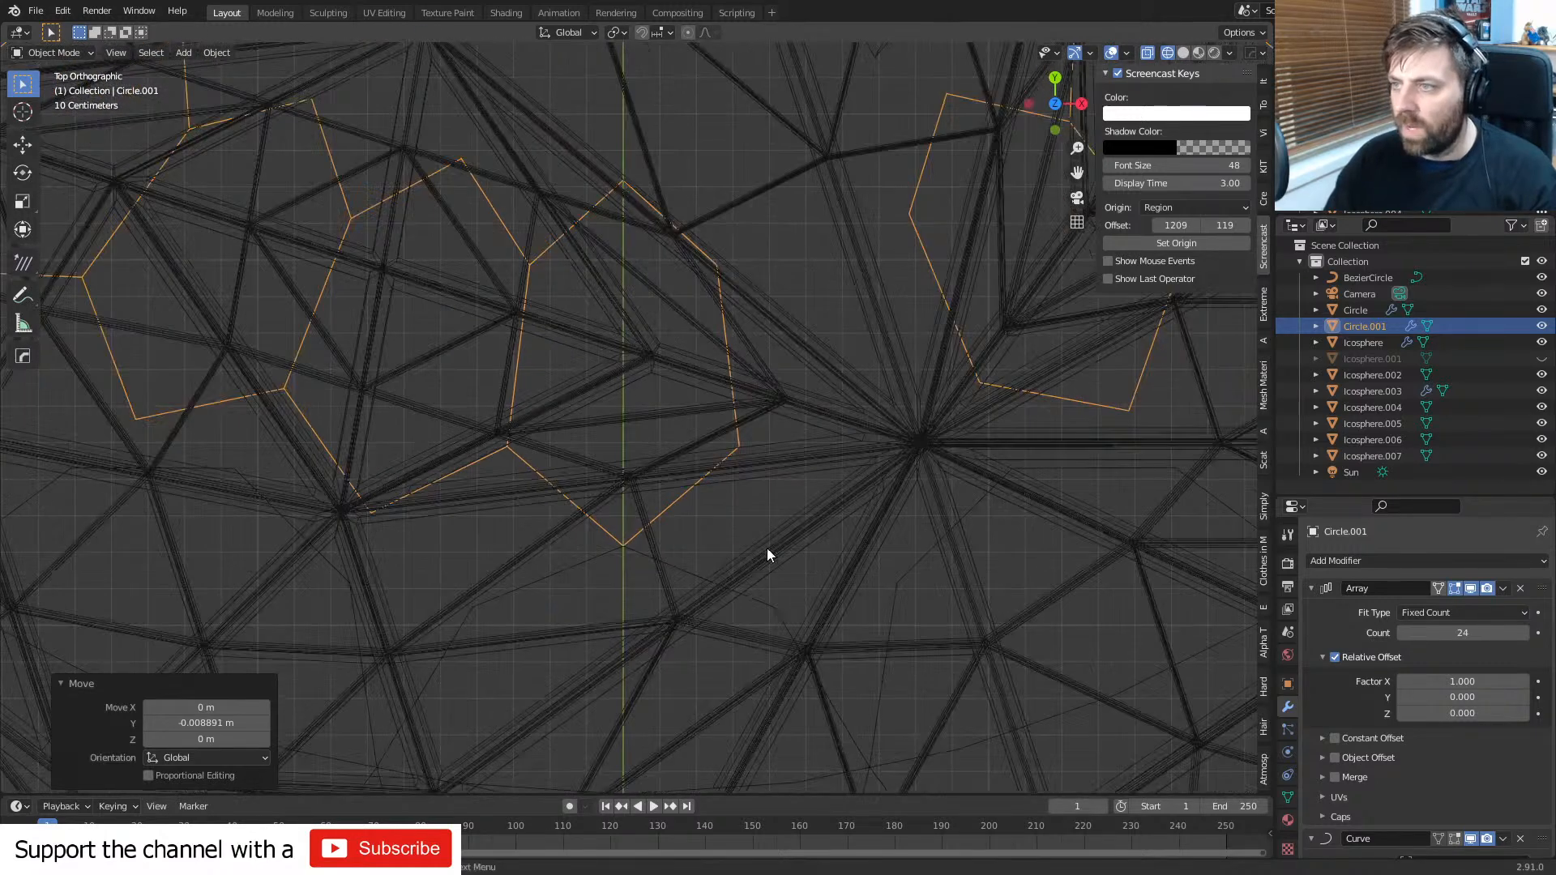
key(s)
key(shift)
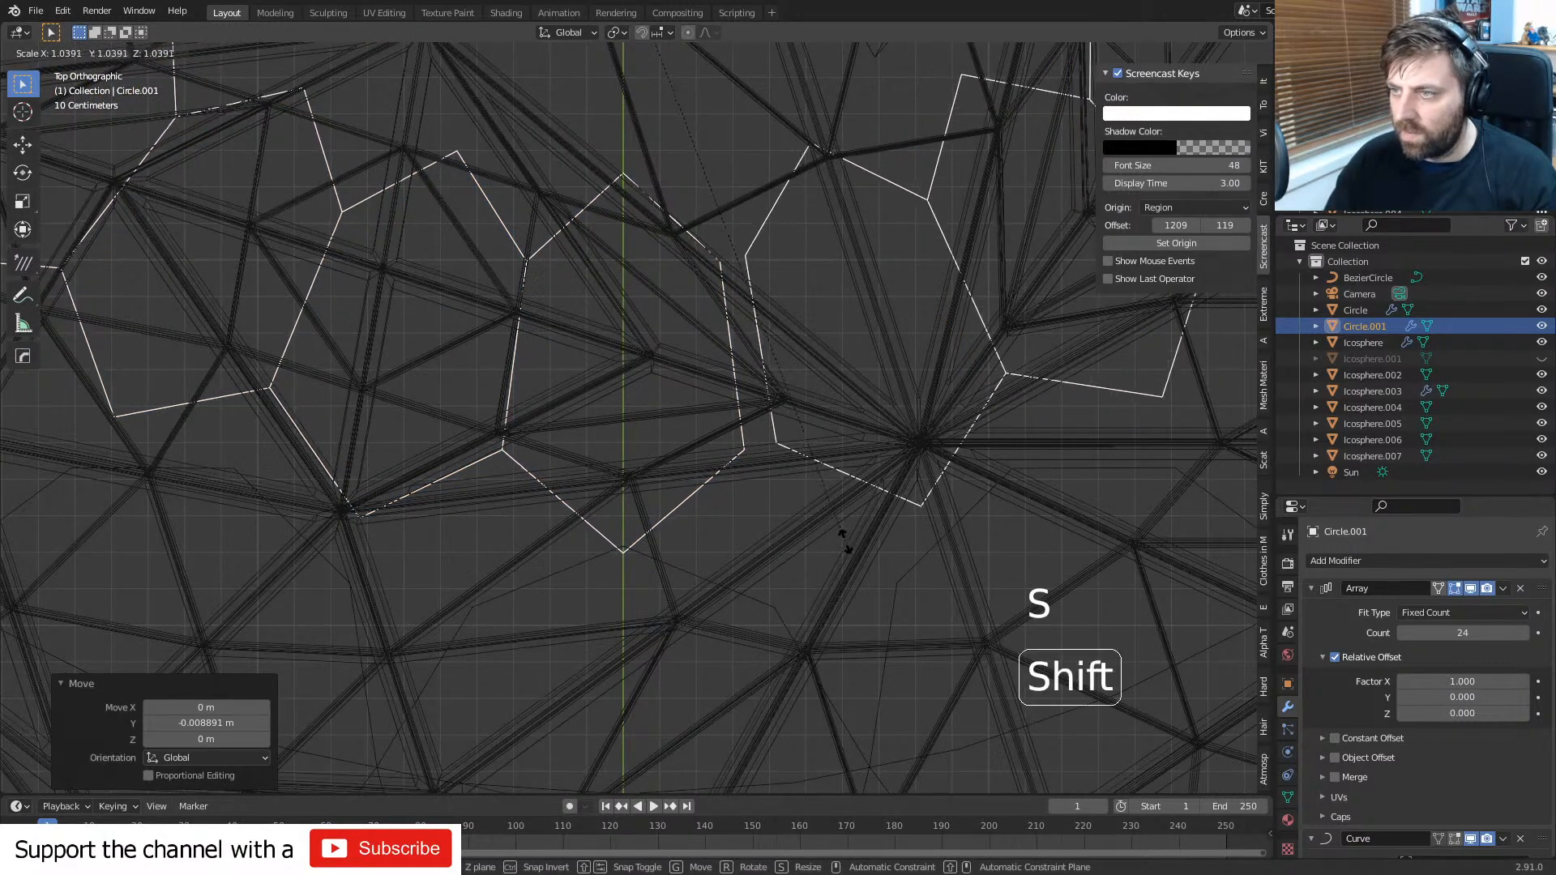
click(873, 572)
- Fine-tune the hexagon's scale so the side corners of adjacent hexagons in the ring coincide
scroll(723, 483, up, 3)
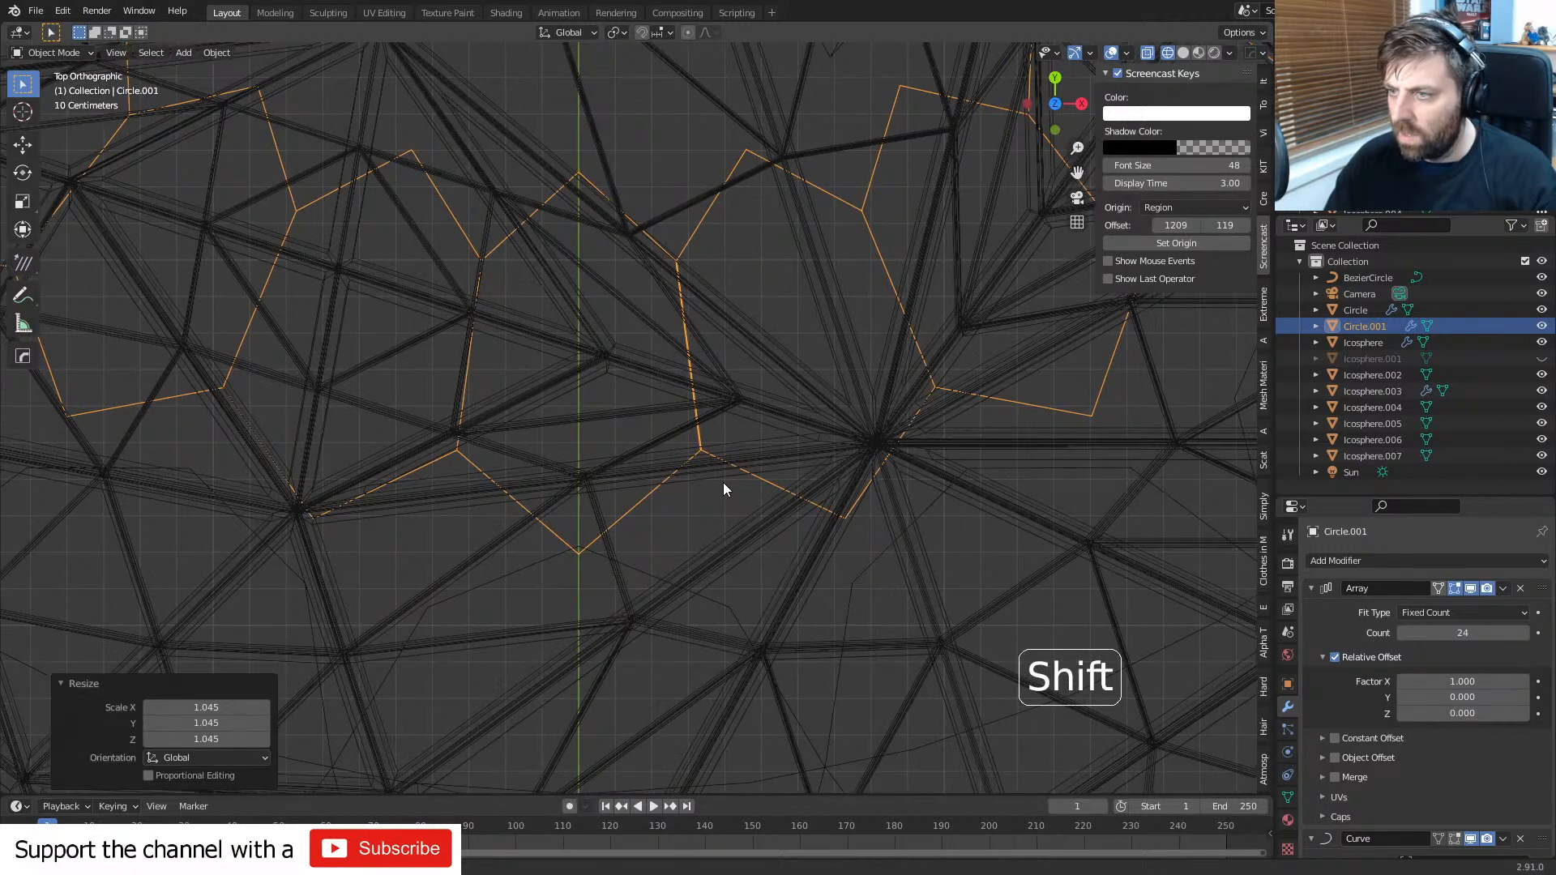
scroll(732, 318, up, 3)
shift+middle_drag(732, 317, 544, 638)
scroll(562, 467, up, 4)
shift+middle_drag(562, 466, 711, 617)
scroll(789, 502, up, 4)
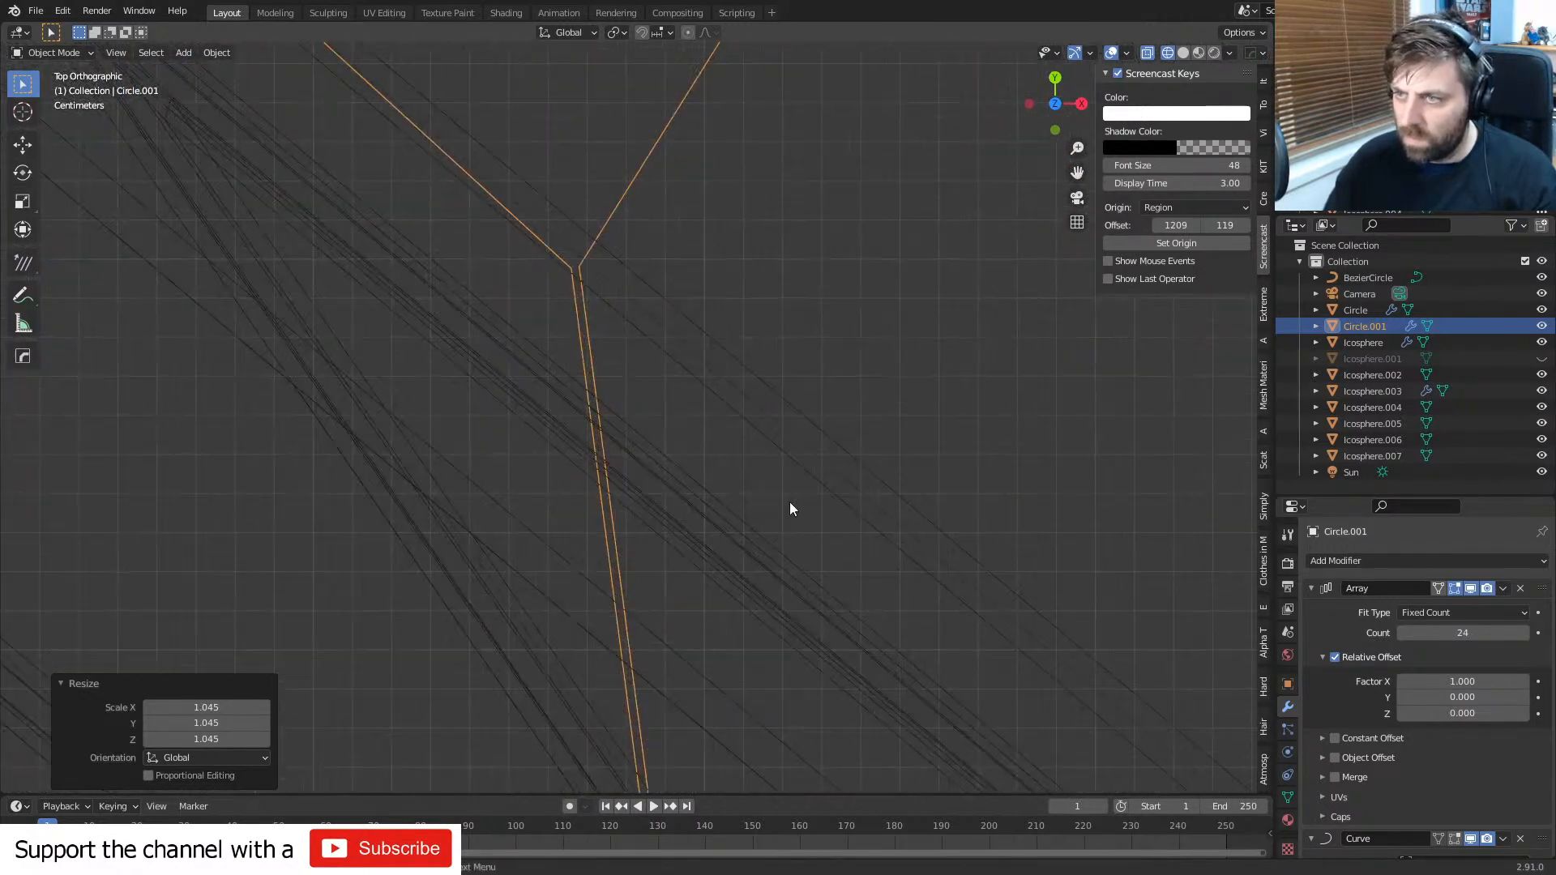
key(s)
key(shift)
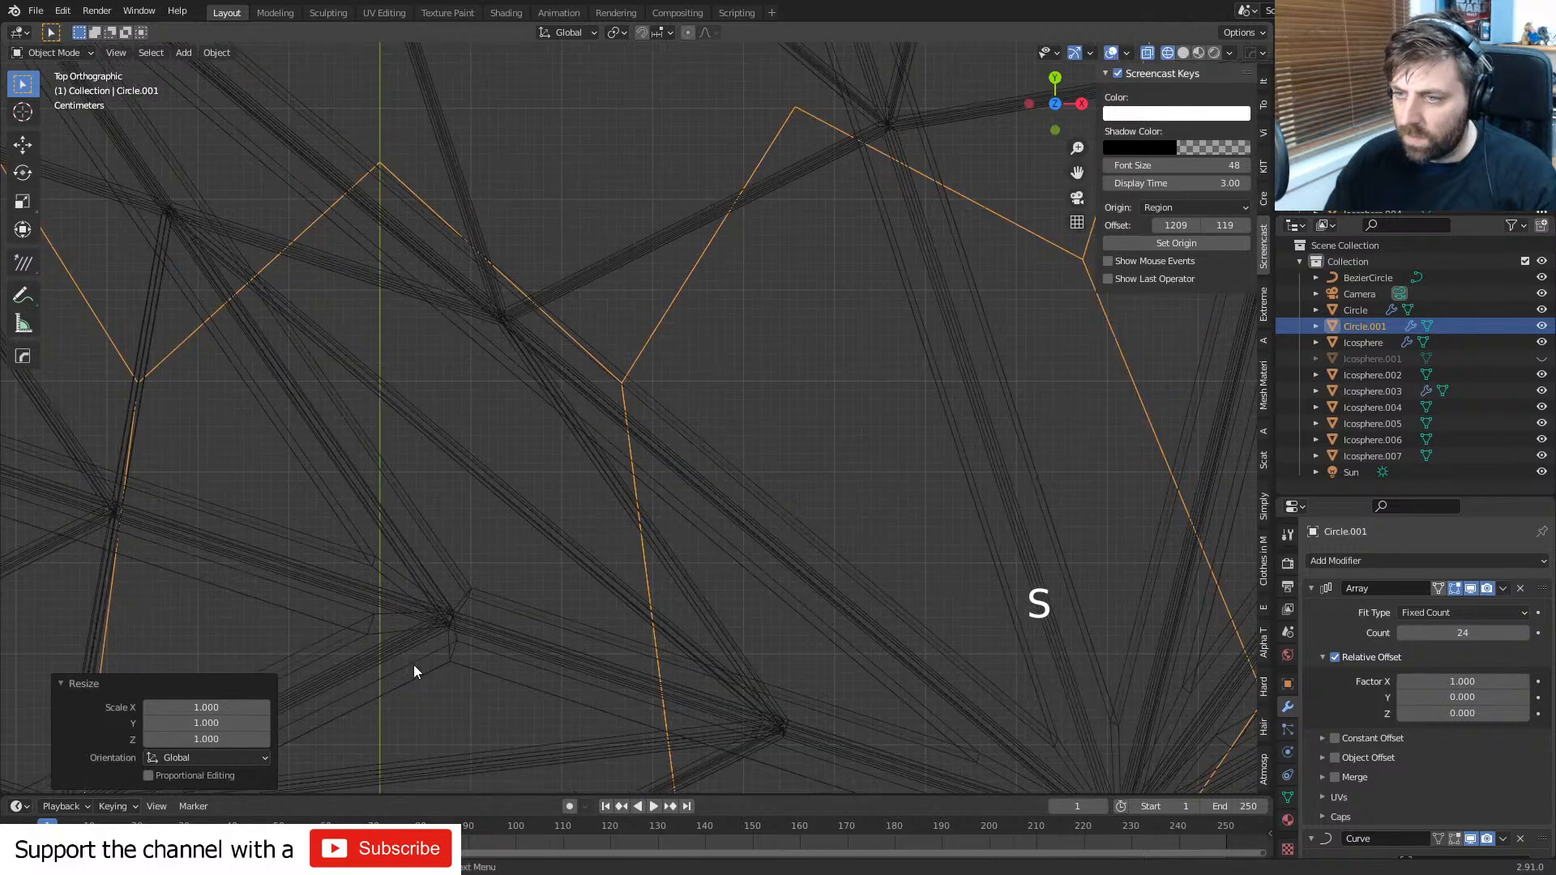
- Move the hexagon about -0.022 m along Y so its outer tip meets the inner vertex of the larger circle ring
shift+middle_drag(413, 671, 636, 515)
scroll(640, 498, up, 3)
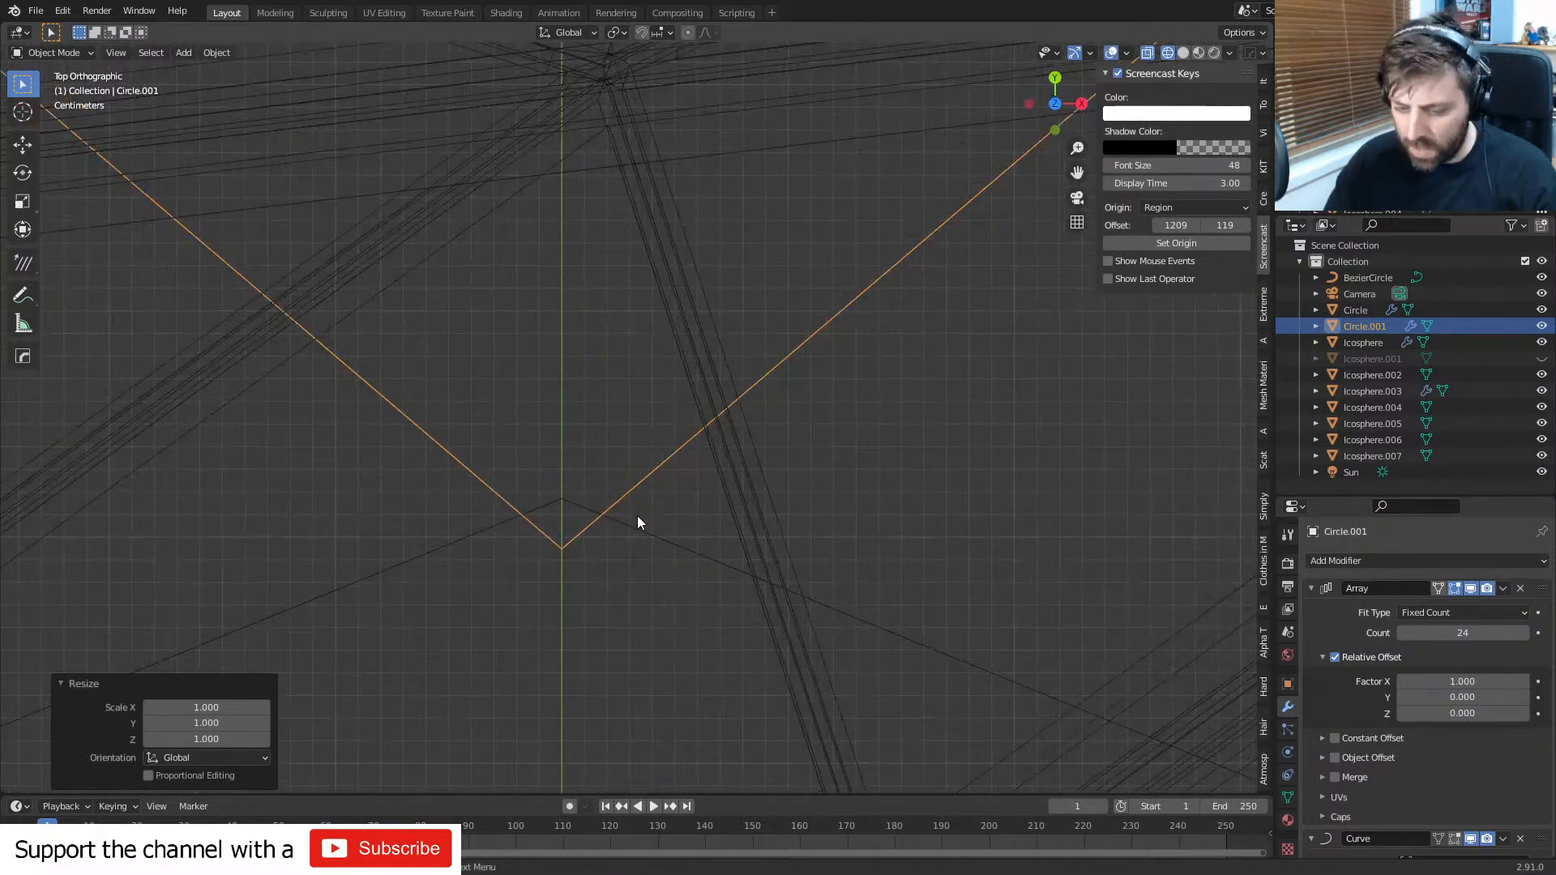
key(g)
key(y)
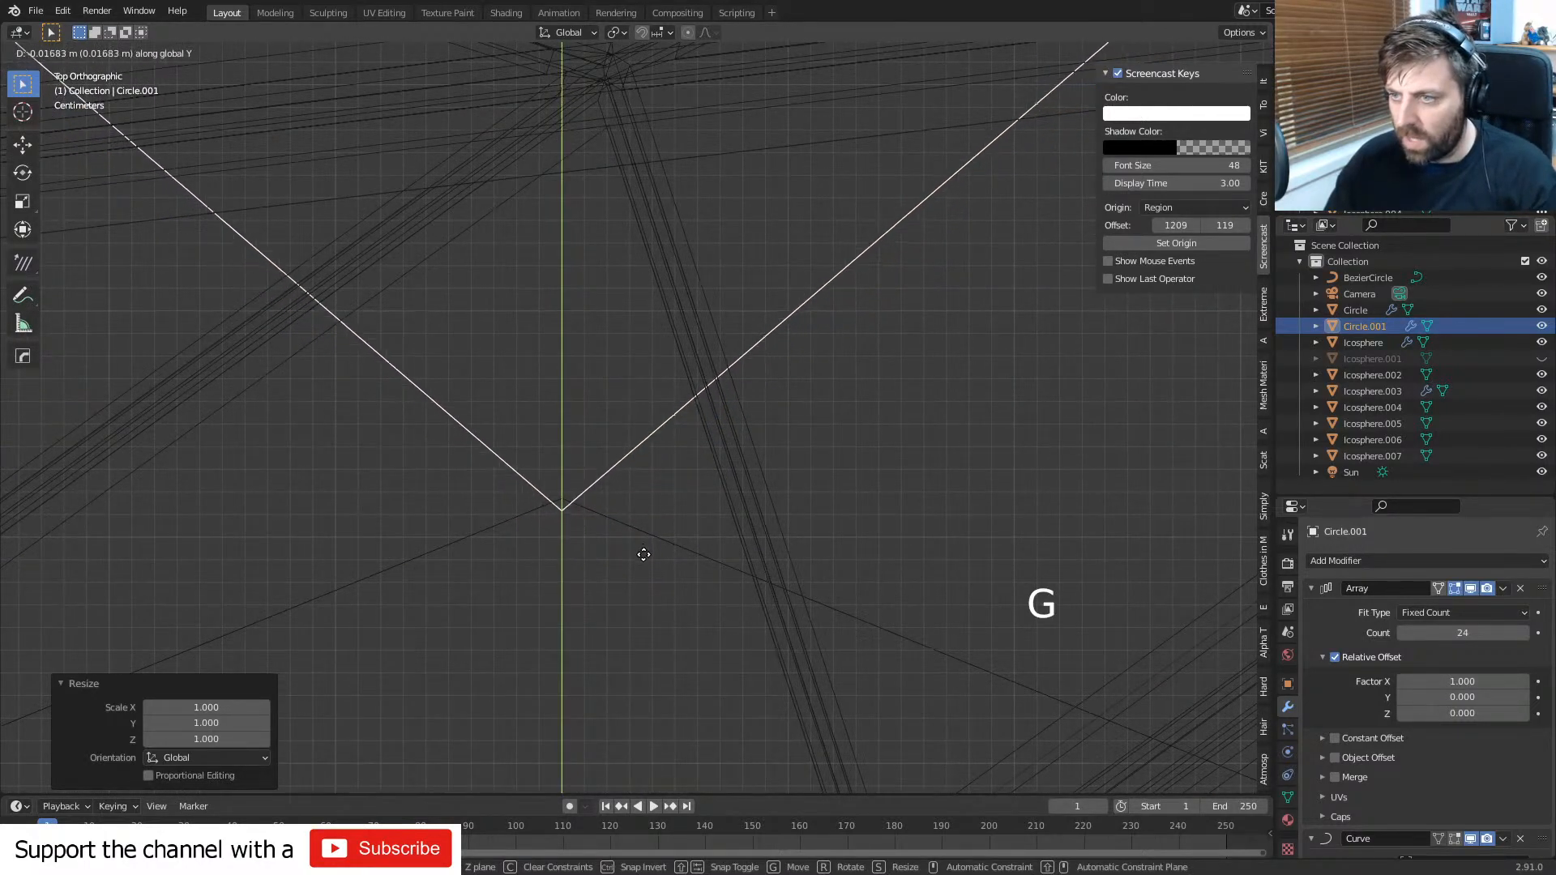
click(646, 565)
- Readjust the hexagon's scale very slightly to close the remaining gap between adjacent hexagons after the move
scroll(645, 429, down, 6)
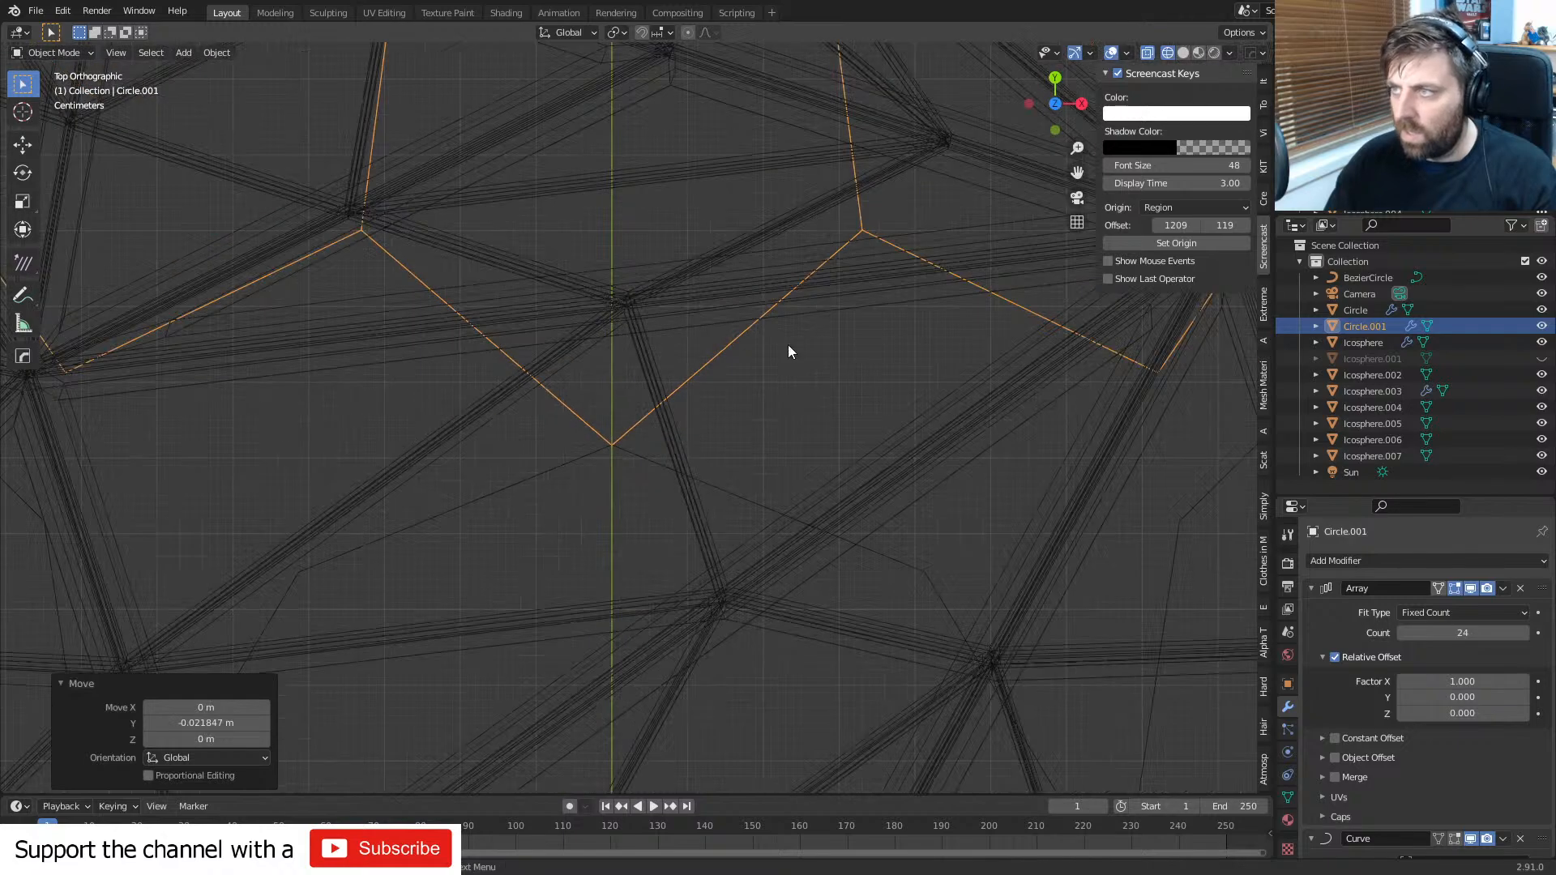
shift+middle_drag(834, 323, 488, 598)
scroll(670, 454, up, 3)
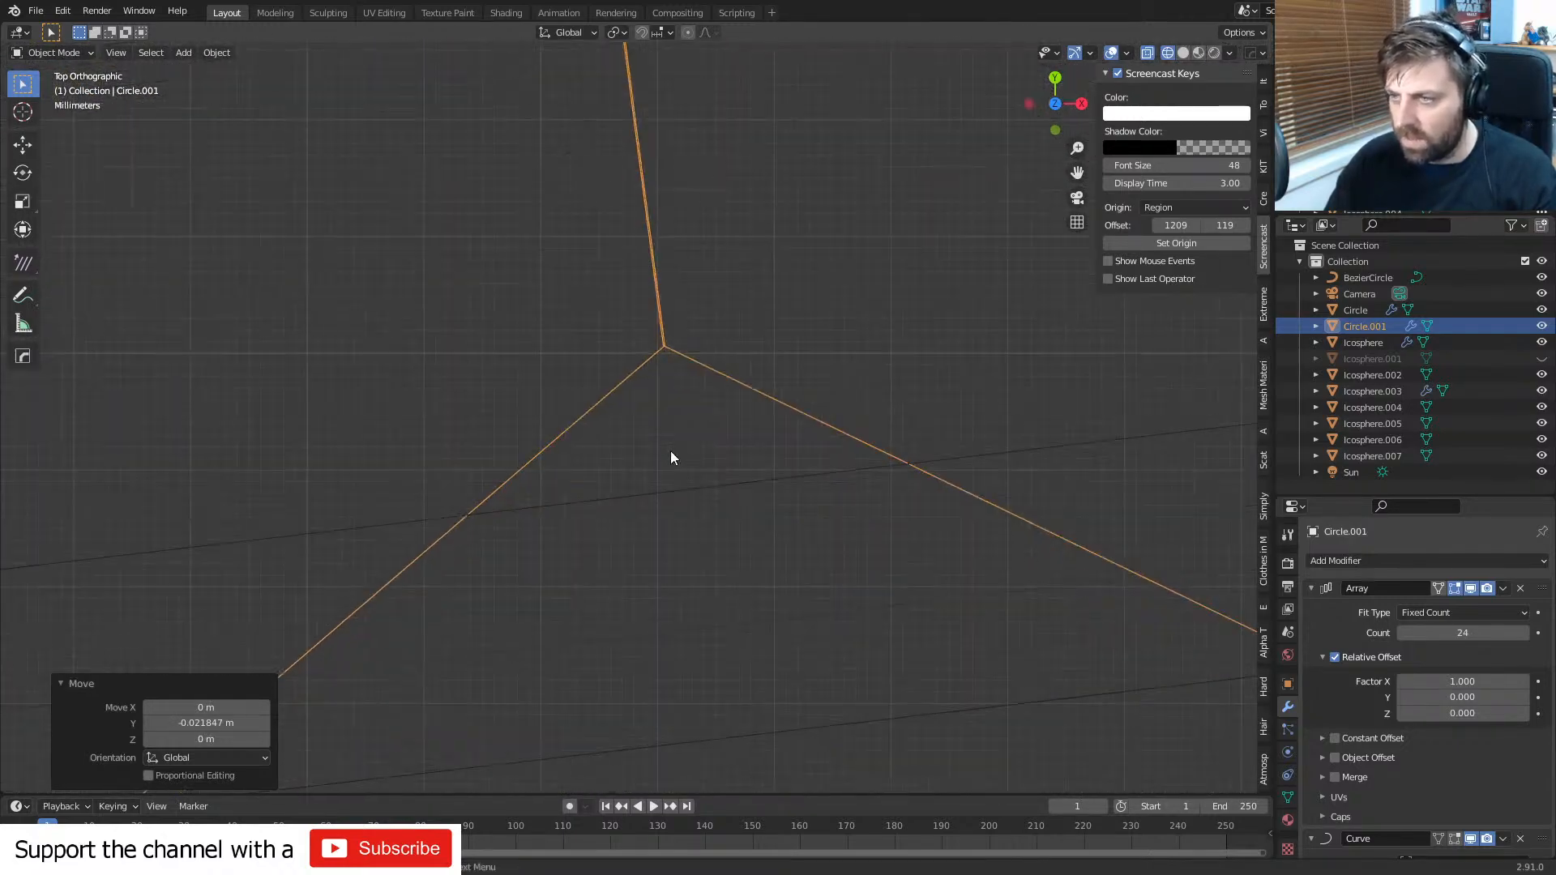
scroll(669, 450, up, 5)
key(s)
key(shift)
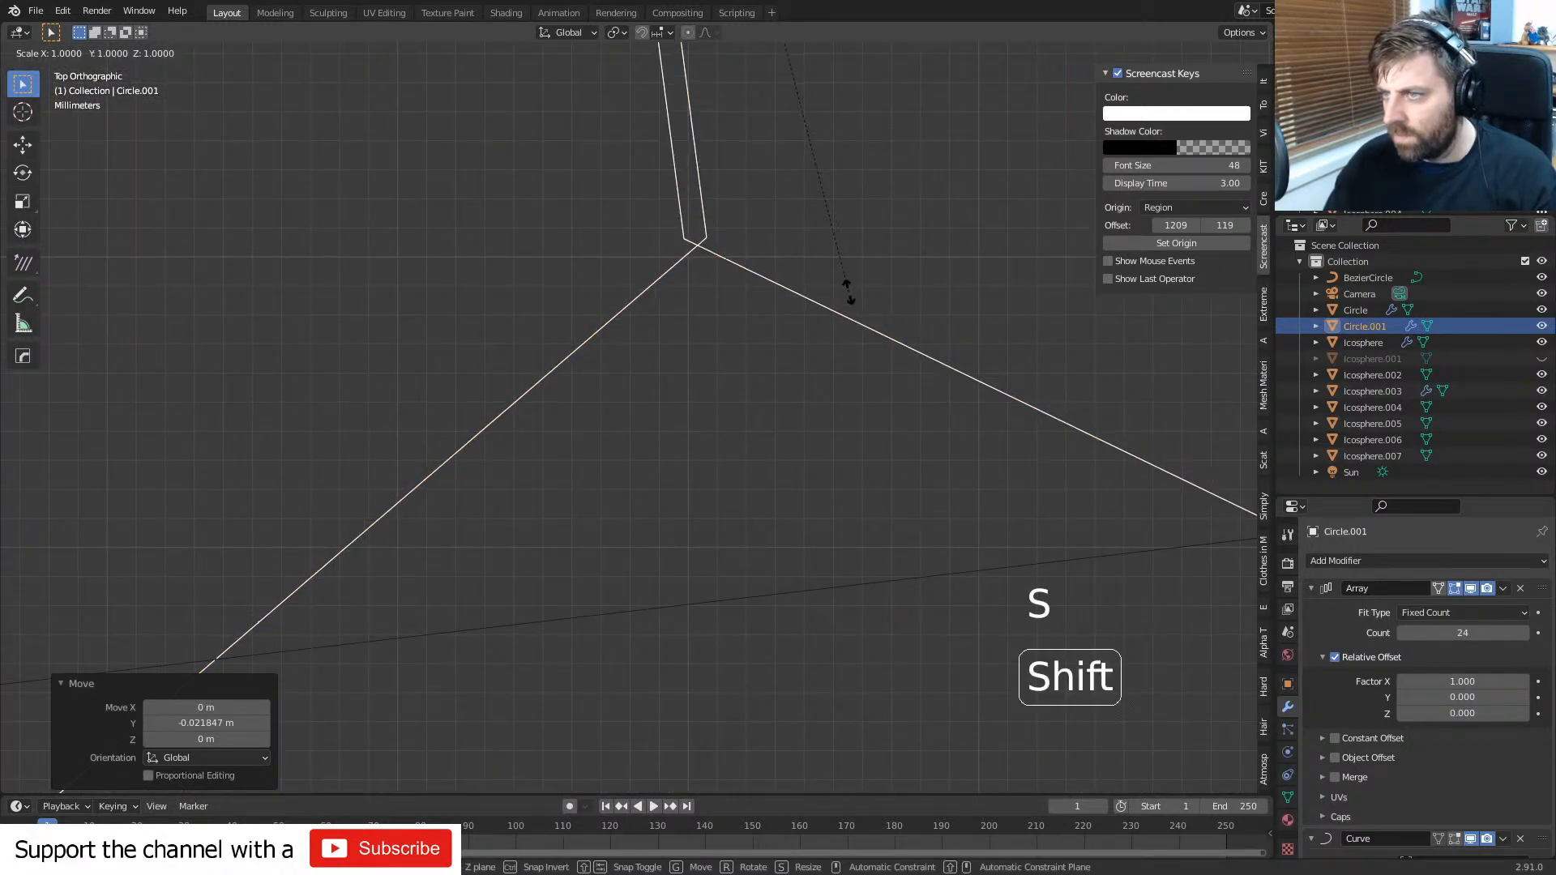
click(843, 287)
- Switch to solid shading and fill the hexagon's outline with a face, making the inner ring solid
scroll(840, 290, down, 15)
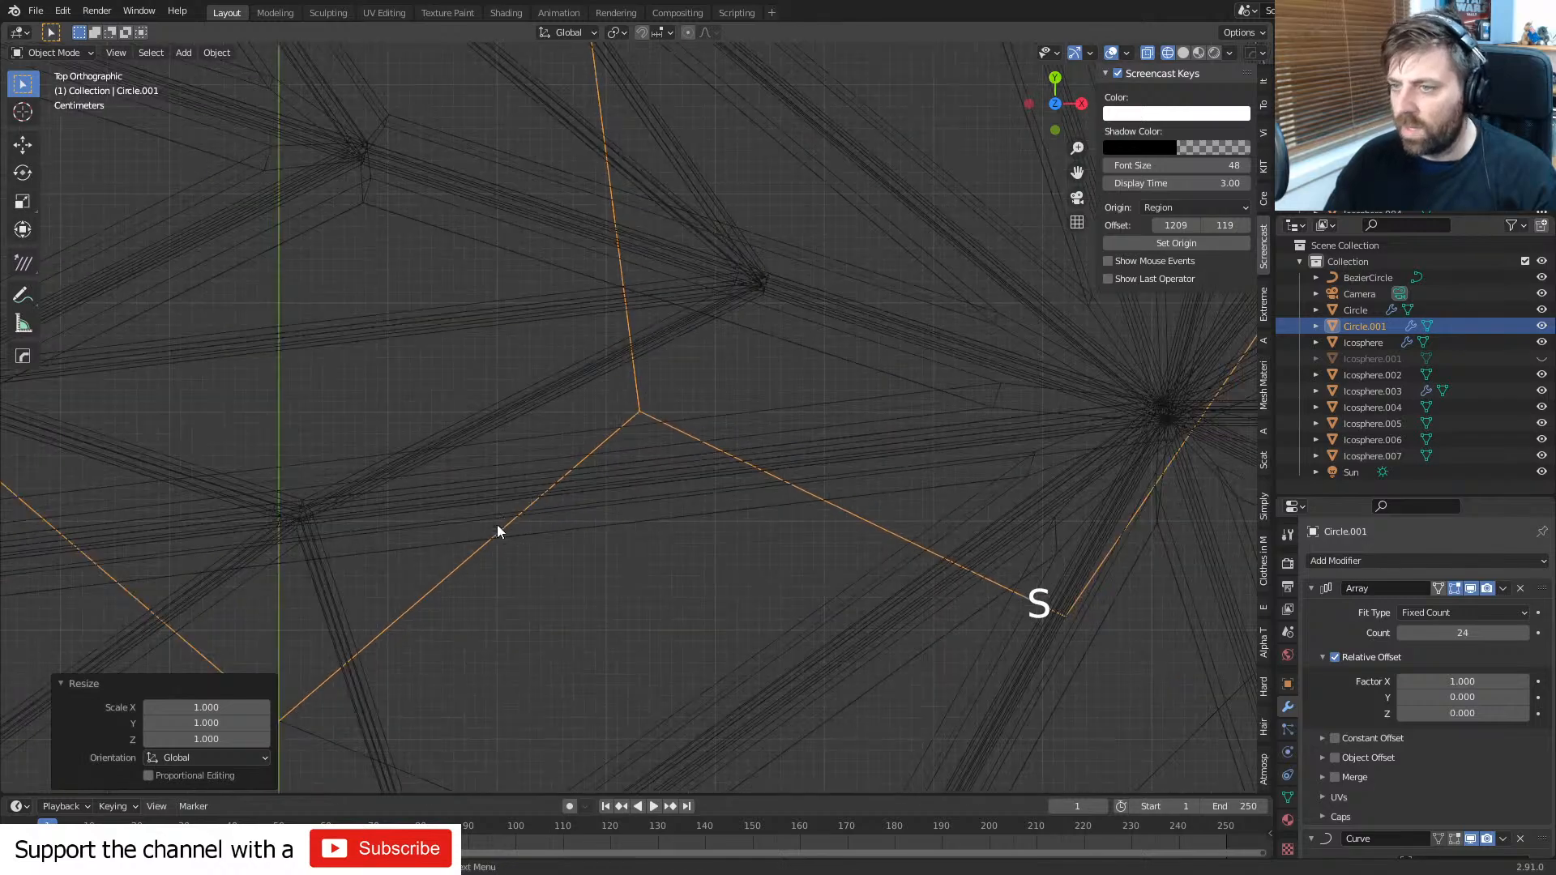
shift+middle_drag(454, 566, 736, 326)
scroll(546, 479, down, 6)
scroll(673, 368, down, 3)
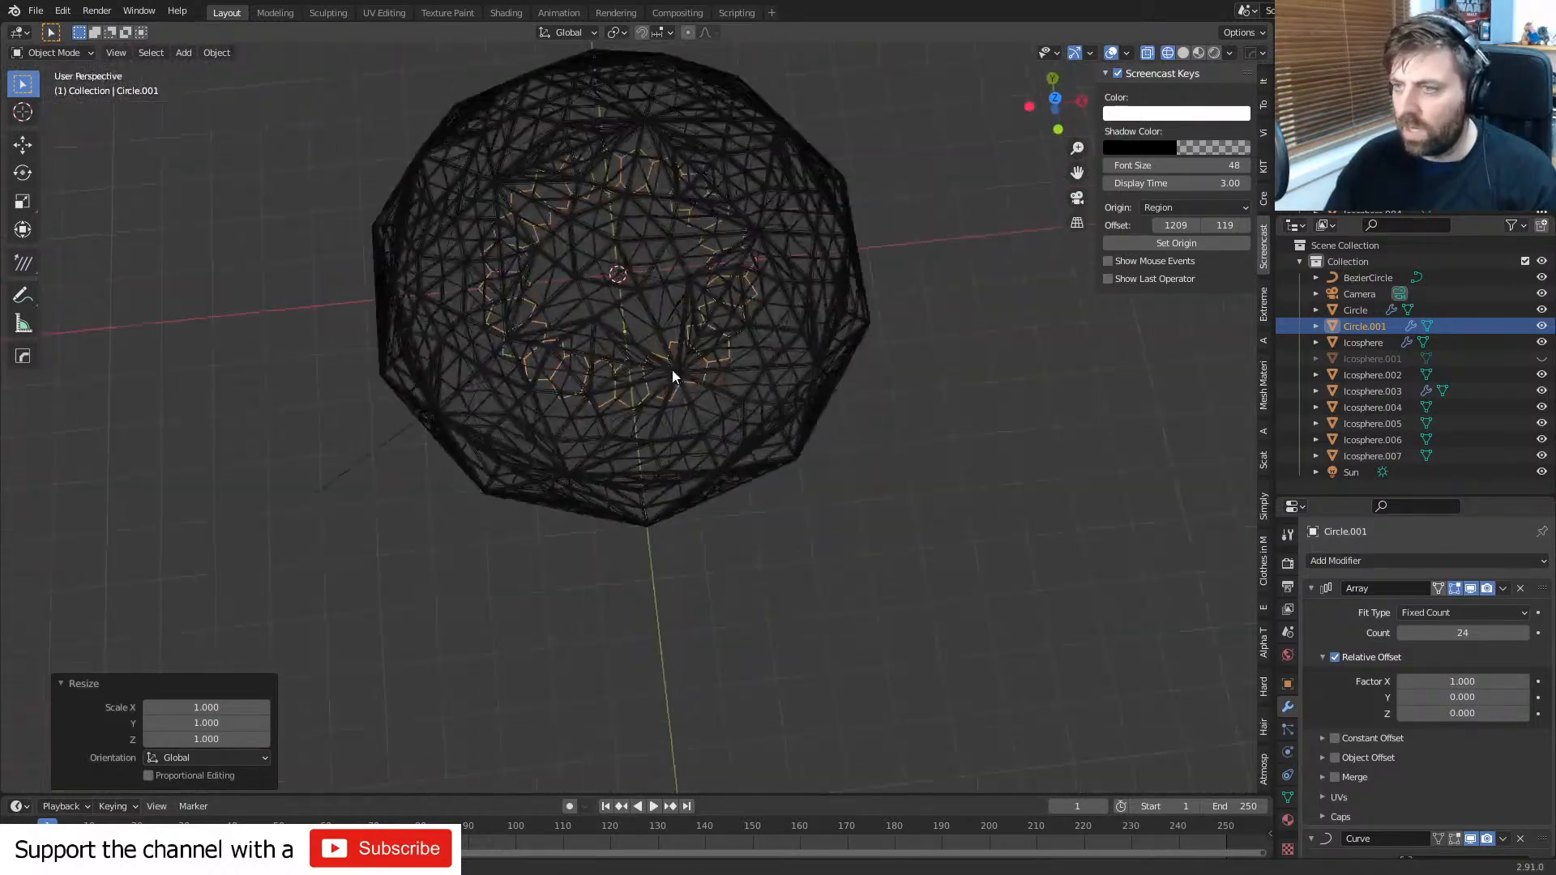
mouse_move(672, 367)
middle_down()
mouse_move(678, 242)
mouse_move(674, 280)
mouse_move(786, 240)
mouse_move(704, 301)
middle_up()
scroll(678, 241, up, 4)
key(z)
click(754, 241)
key(Tab)
middle_drag(689, 422, 600, 389)
scroll(601, 389, up, 1)
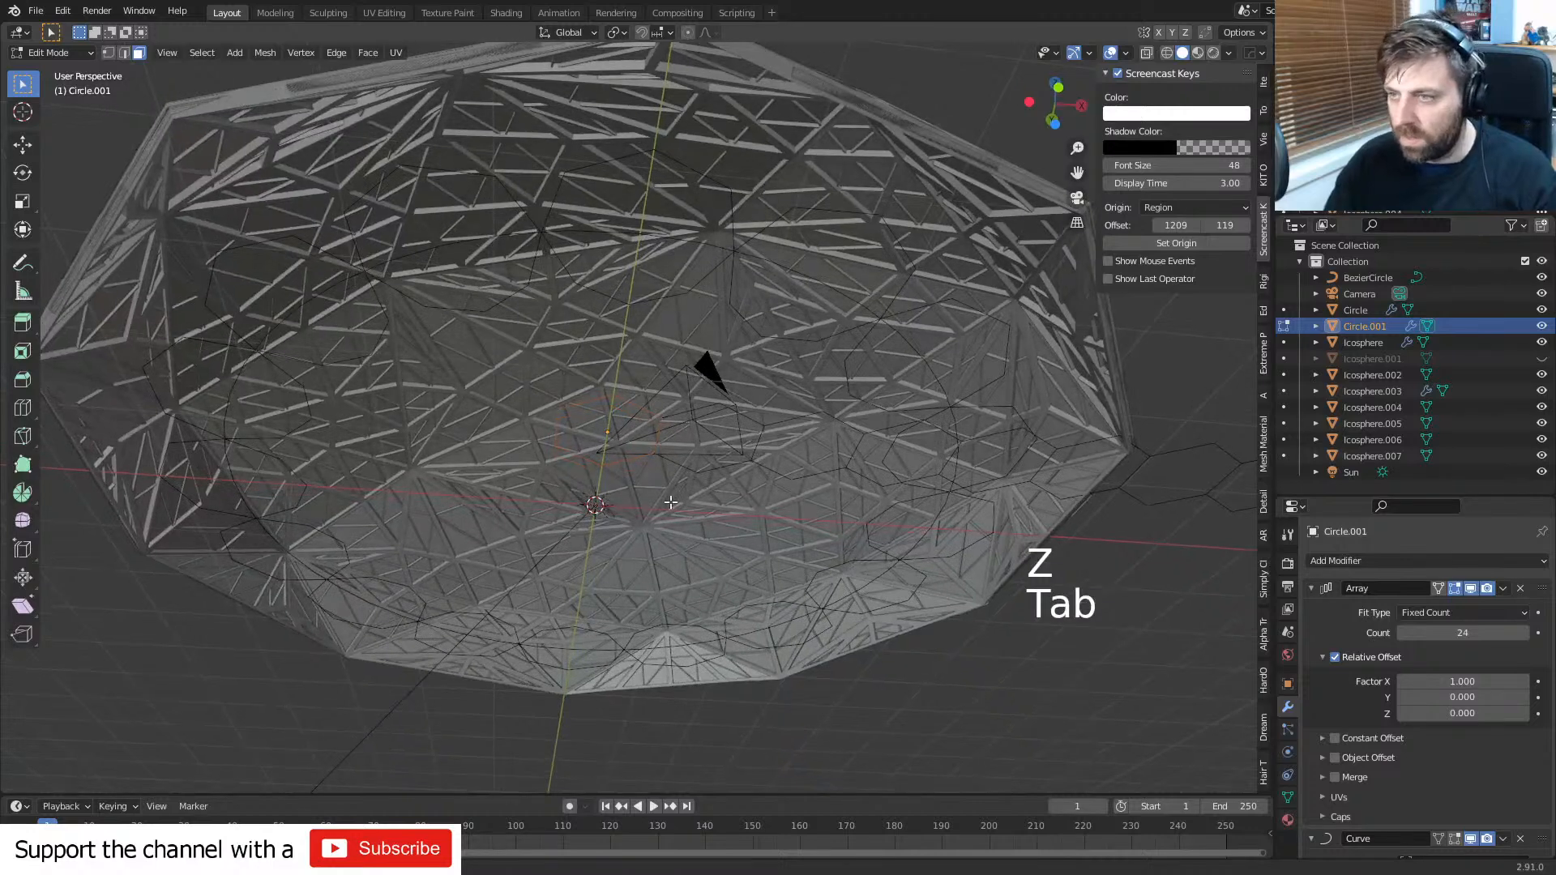
key(a)
key(f)
key(Tab)
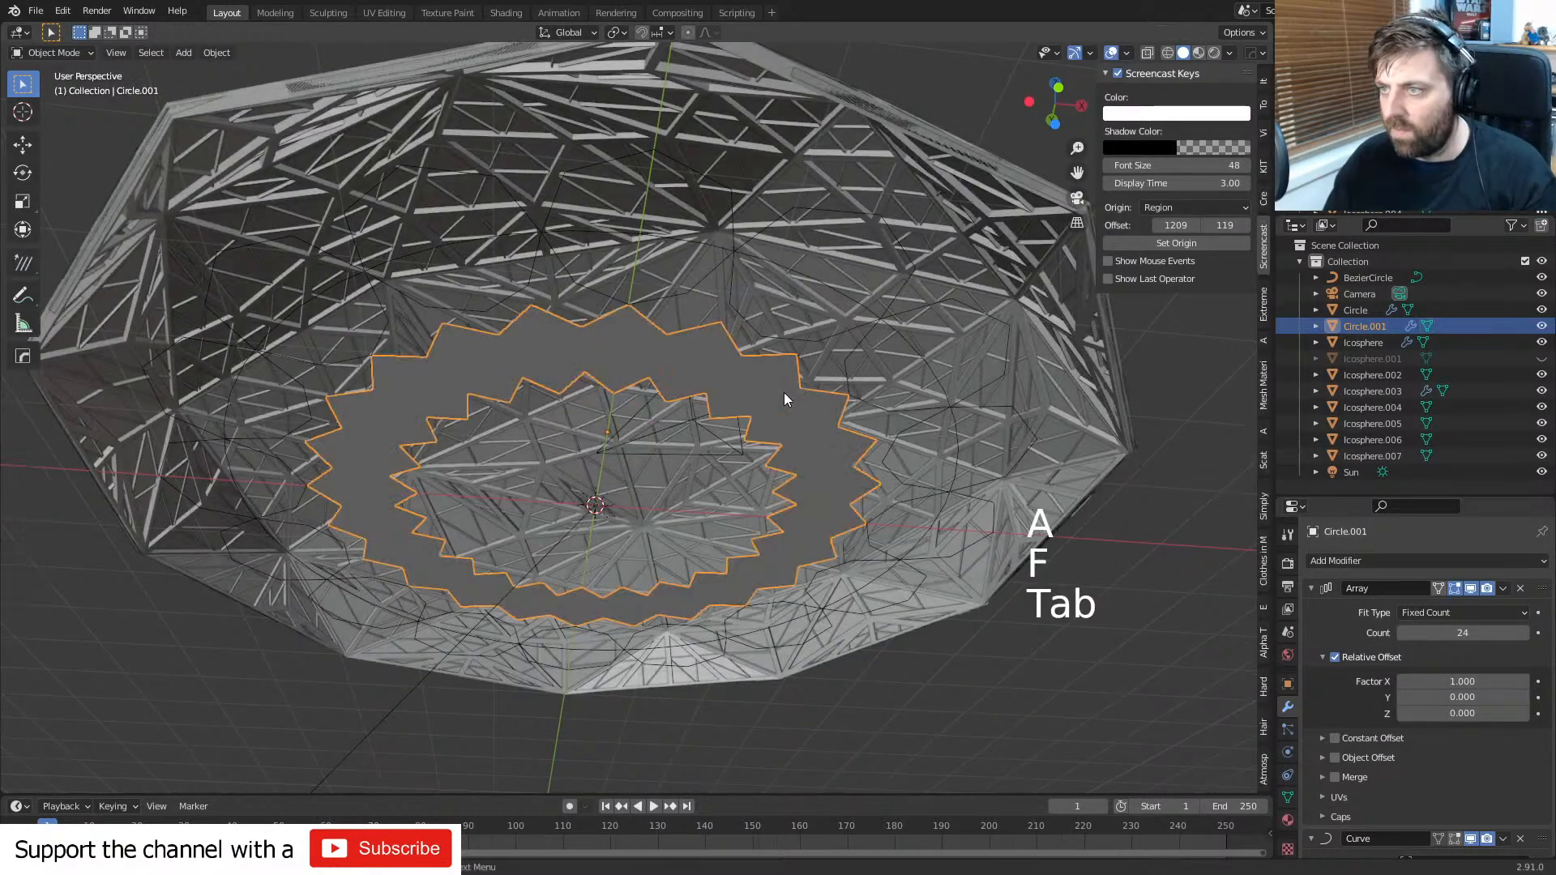
- Fill the outline of the larger arrayed circle with a face
click(814, 338)
key(Tab)
key(a)
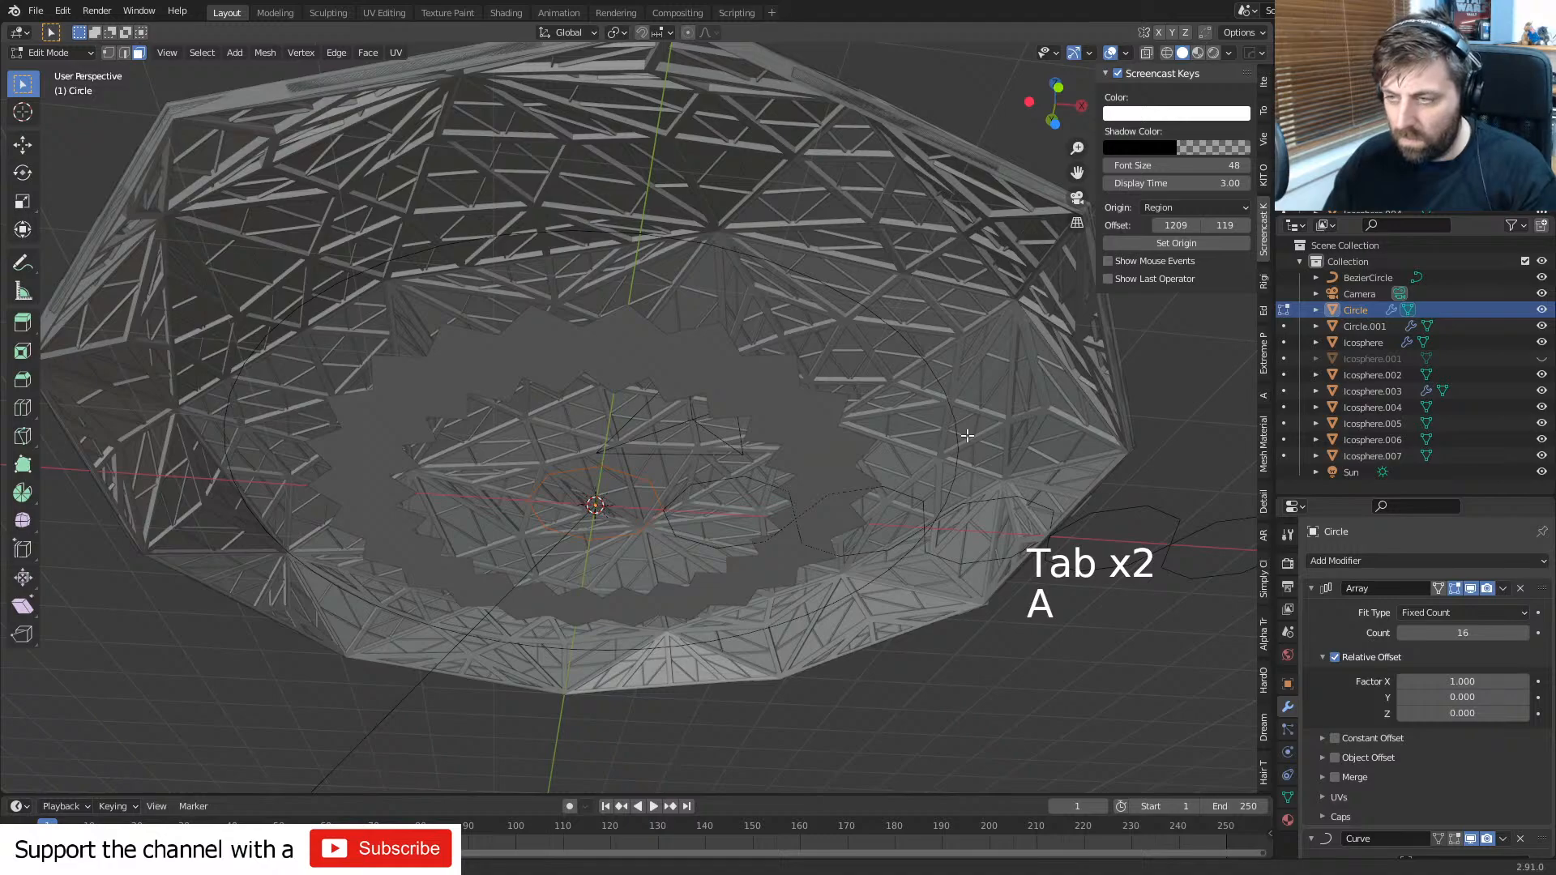
key(f)
key(Tab)
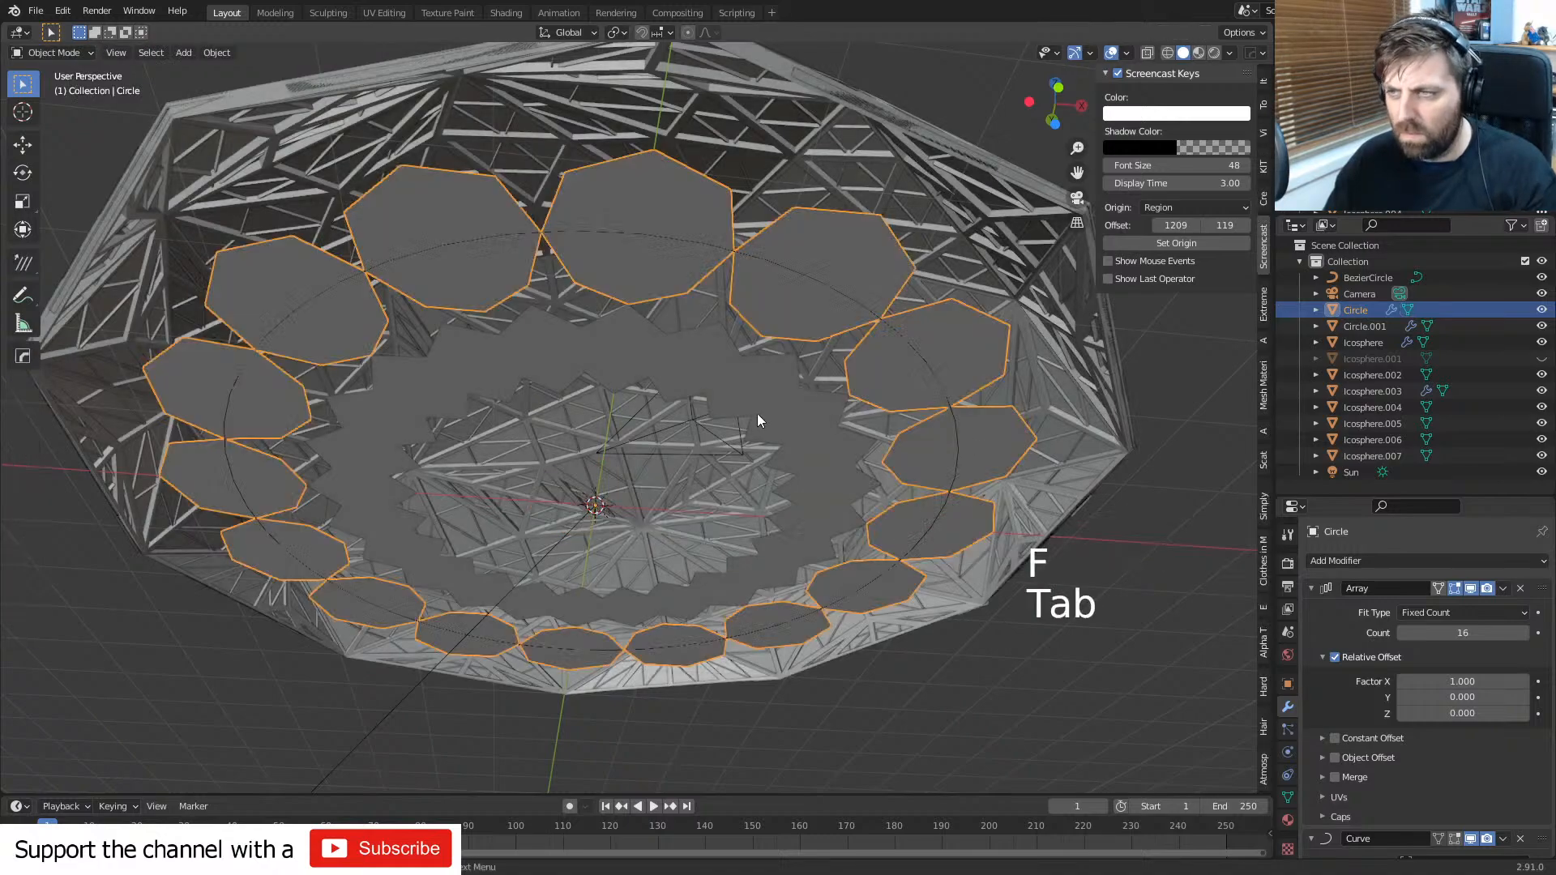
- Examine the filled rings from outside and inside the dome in different shading modes
scroll(751, 412, up, 2)
mouse_move(751, 411)
middle_down()
mouse_move(654, 368)
mouse_move(299, 539)
mouse_move(462, 591)
middle_up()
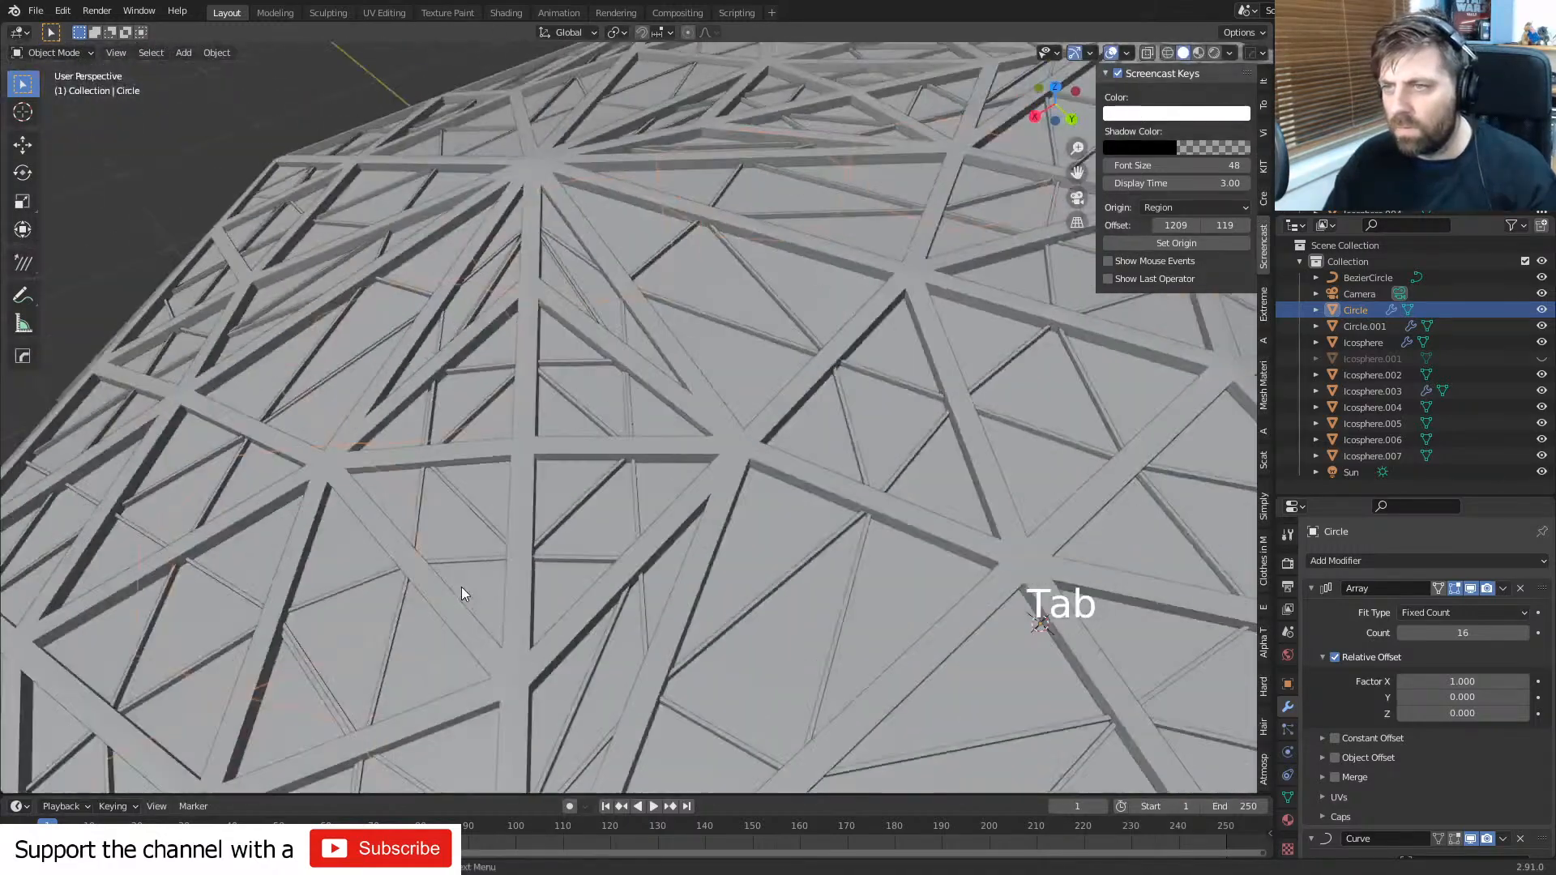
key(z)
key(z)
click(361, 546)
mouse_move(361, 546)
middle_down()
mouse_move(625, 519)
mouse_move(645, 644)
mouse_move(761, 347)
mouse_move(824, 235)
middle_up()
key(z)
click(915, 217)
middle_drag(695, 343, 769, 270)
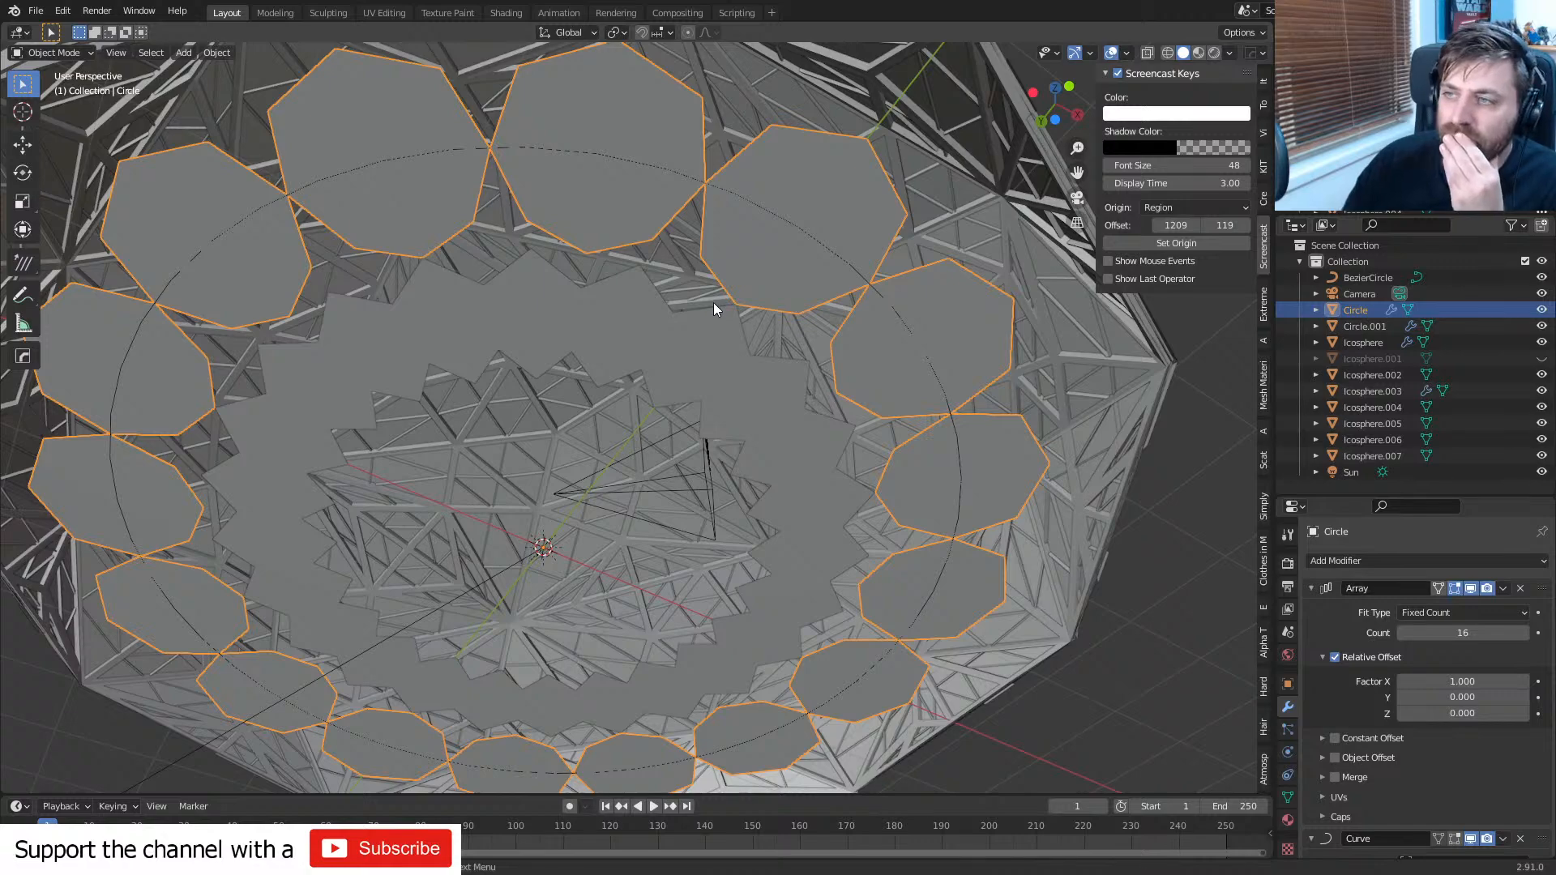
- Select the inner hexagon ring and open its mesh for editing
click(669, 367)
mouse_move(685, 377)
middle_down()
mouse_move(693, 411)
mouse_move(701, 381)
middle_up()
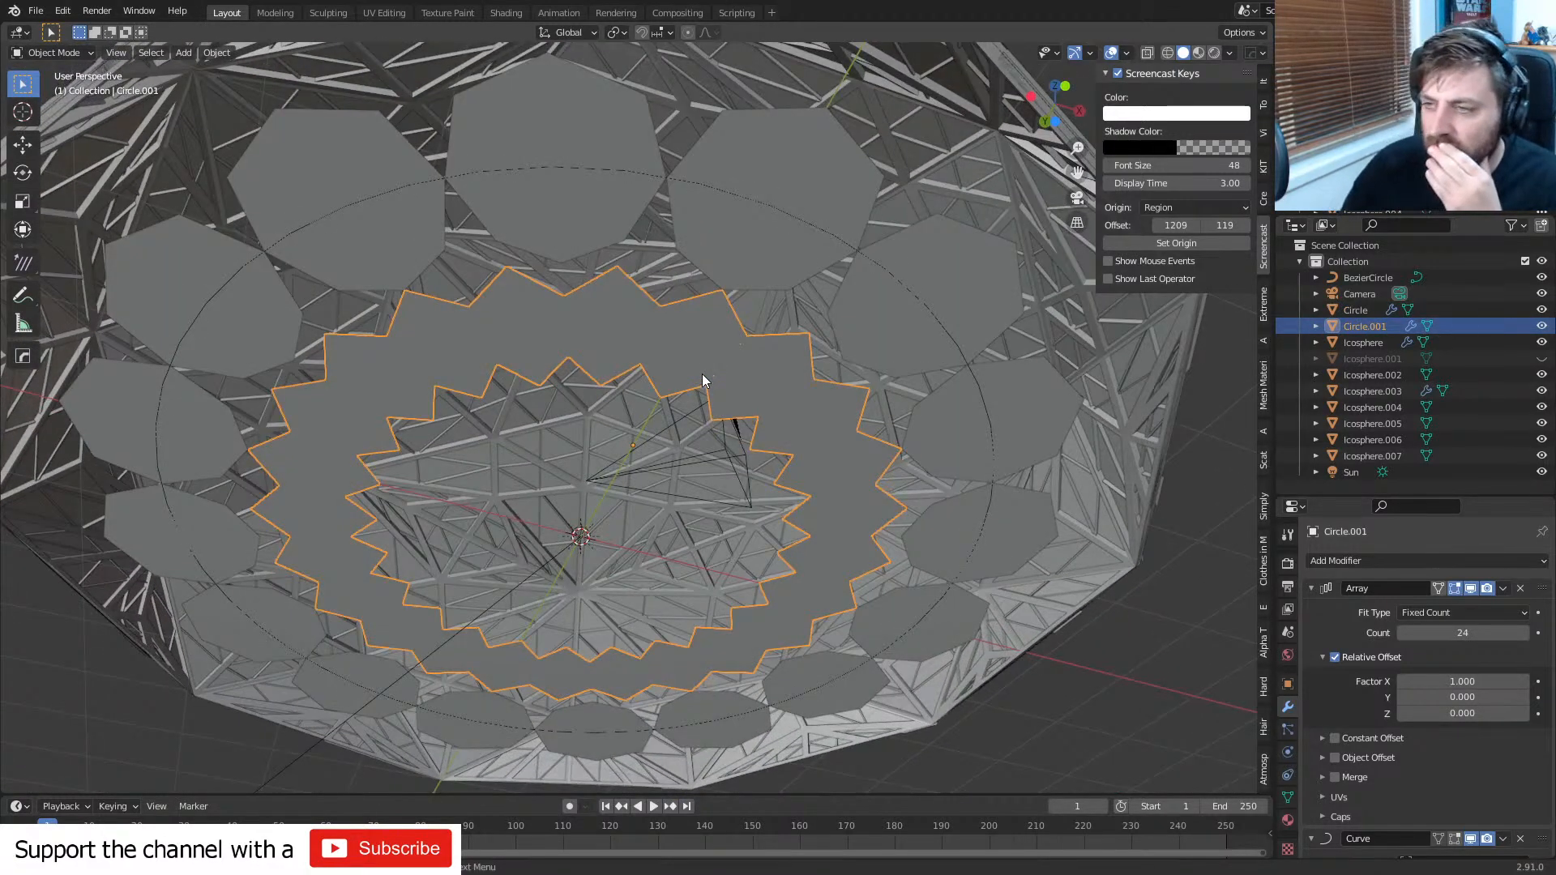
middle_drag(613, 533, 624, 472)
key(Tab)
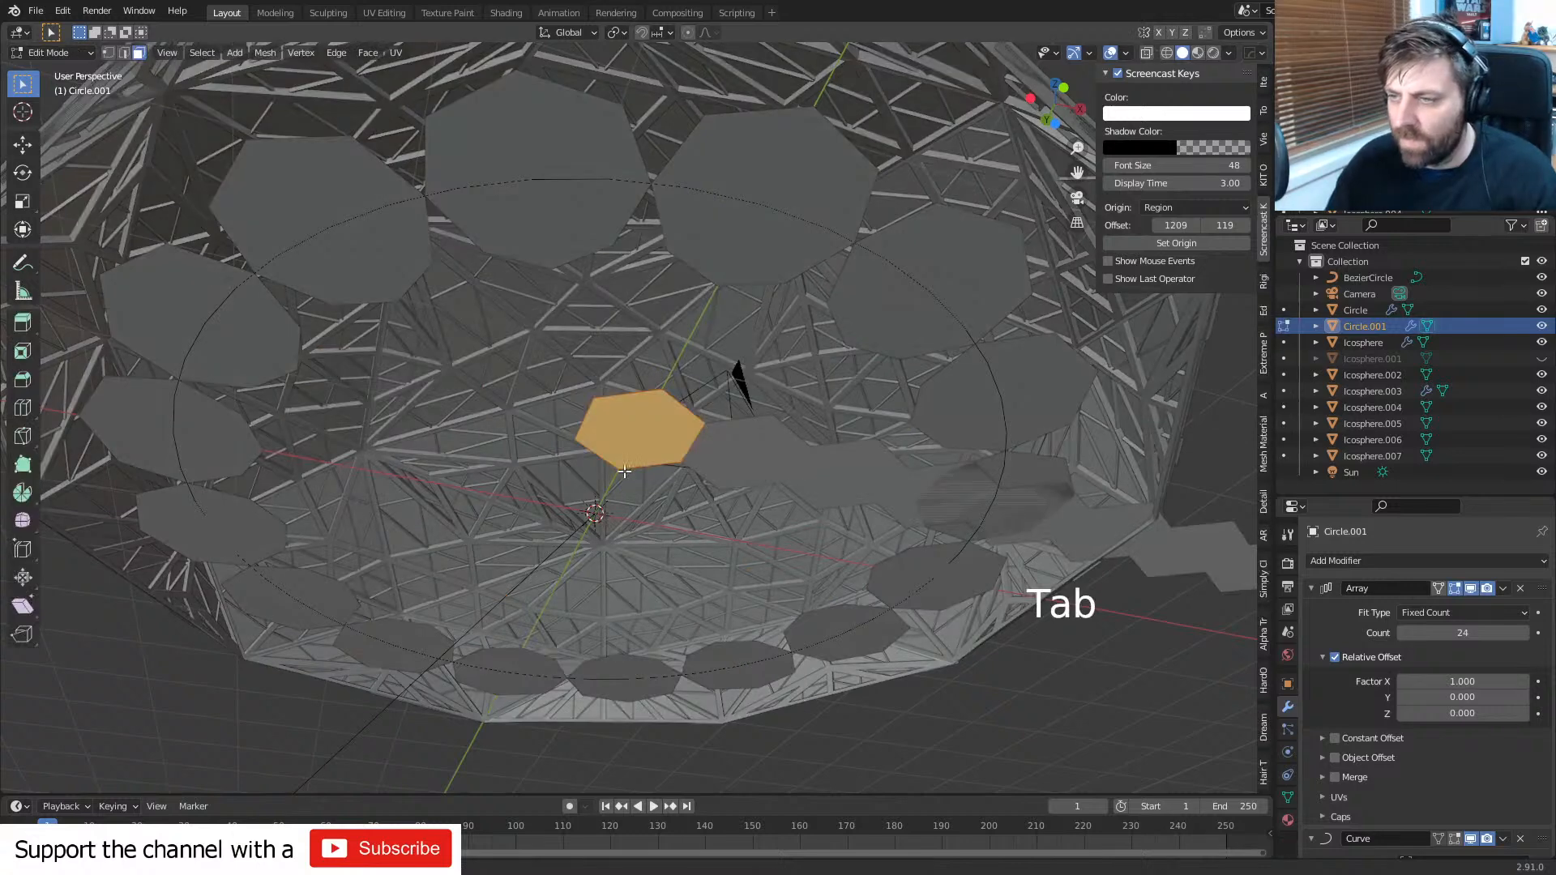
text(rz)
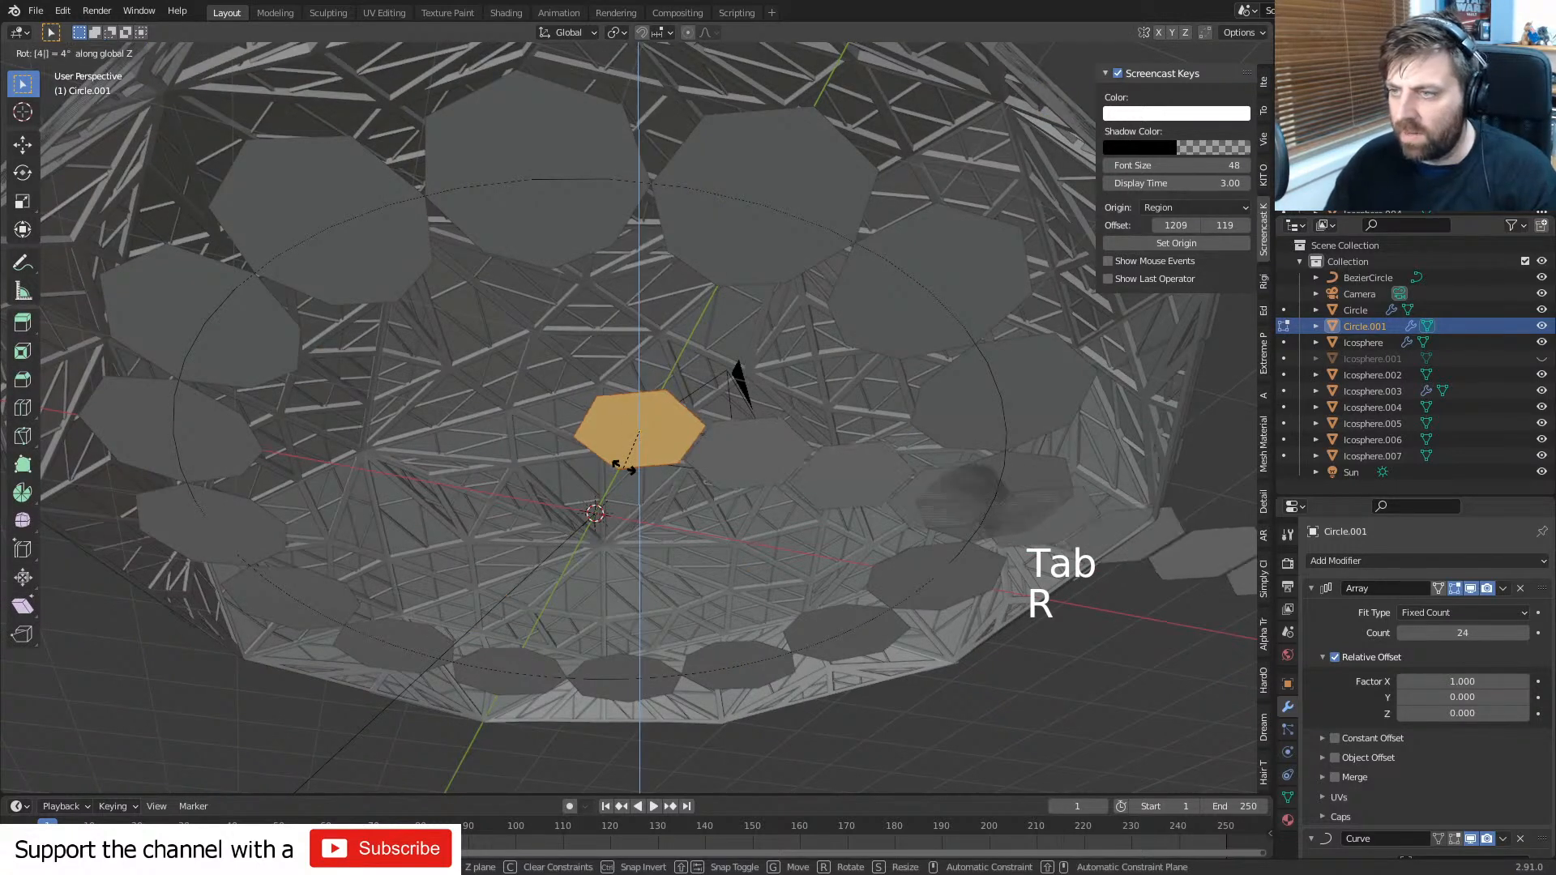
text(45)
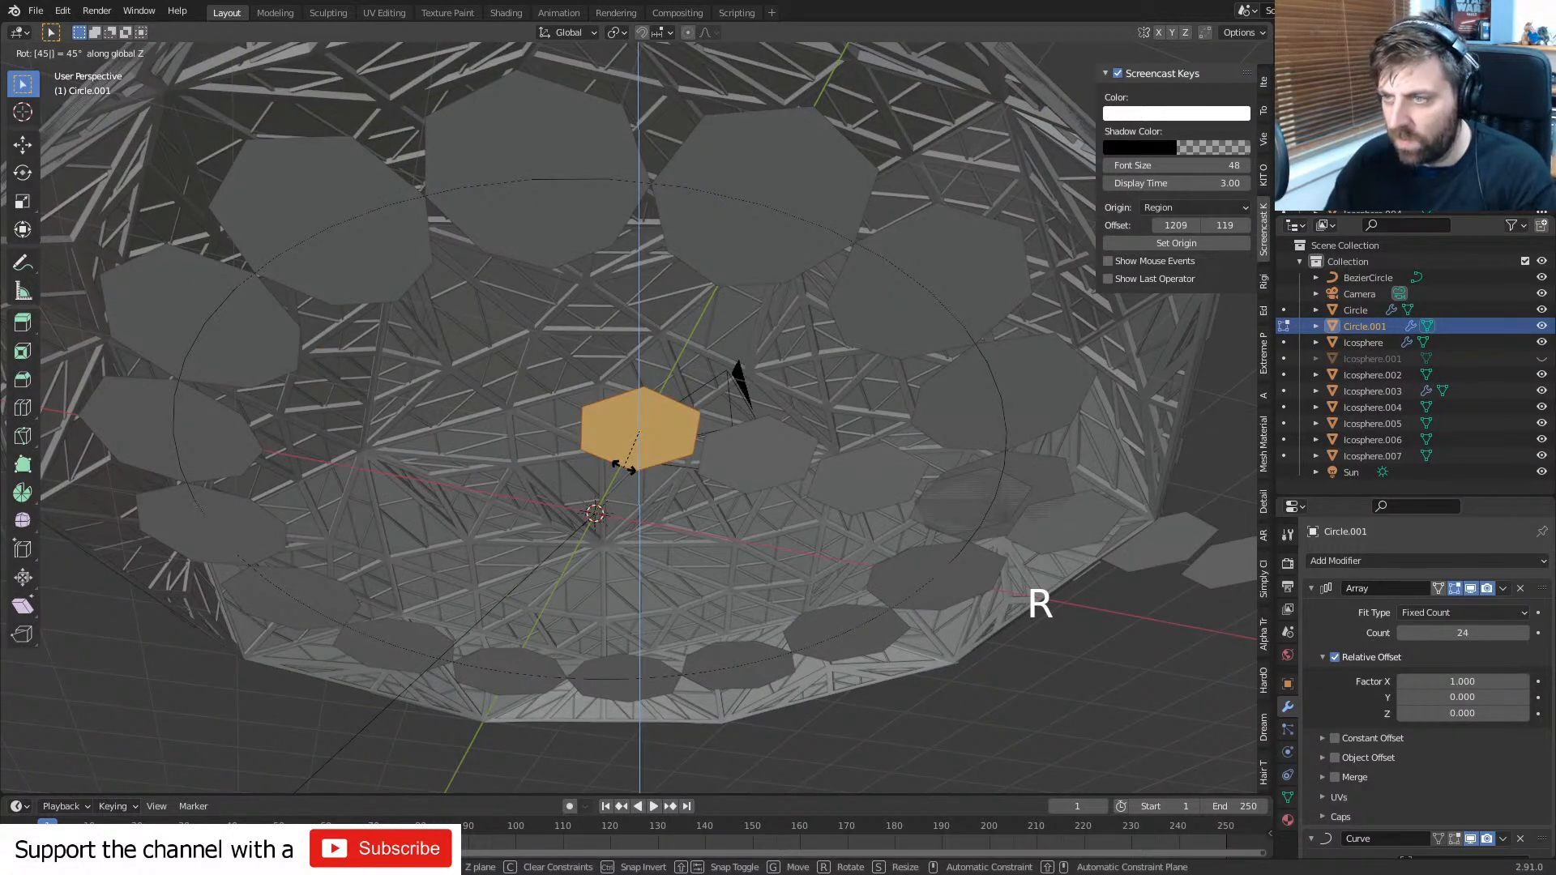
text(r)
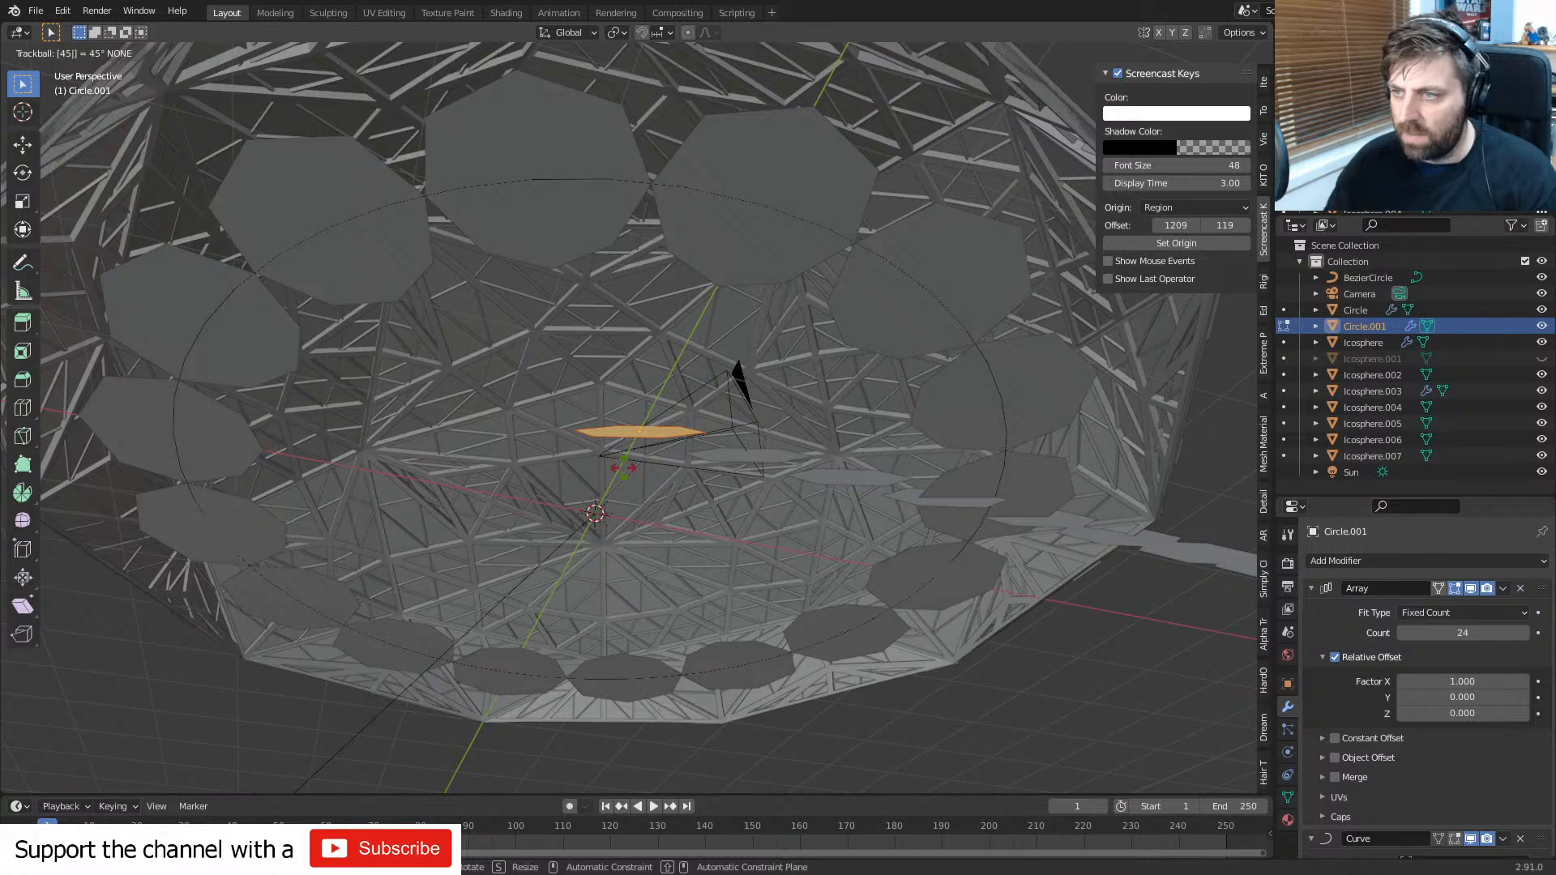
key(Escape)
- Rotate the hexagon's mesh 30° about Z and return to Object Mode
text(r)
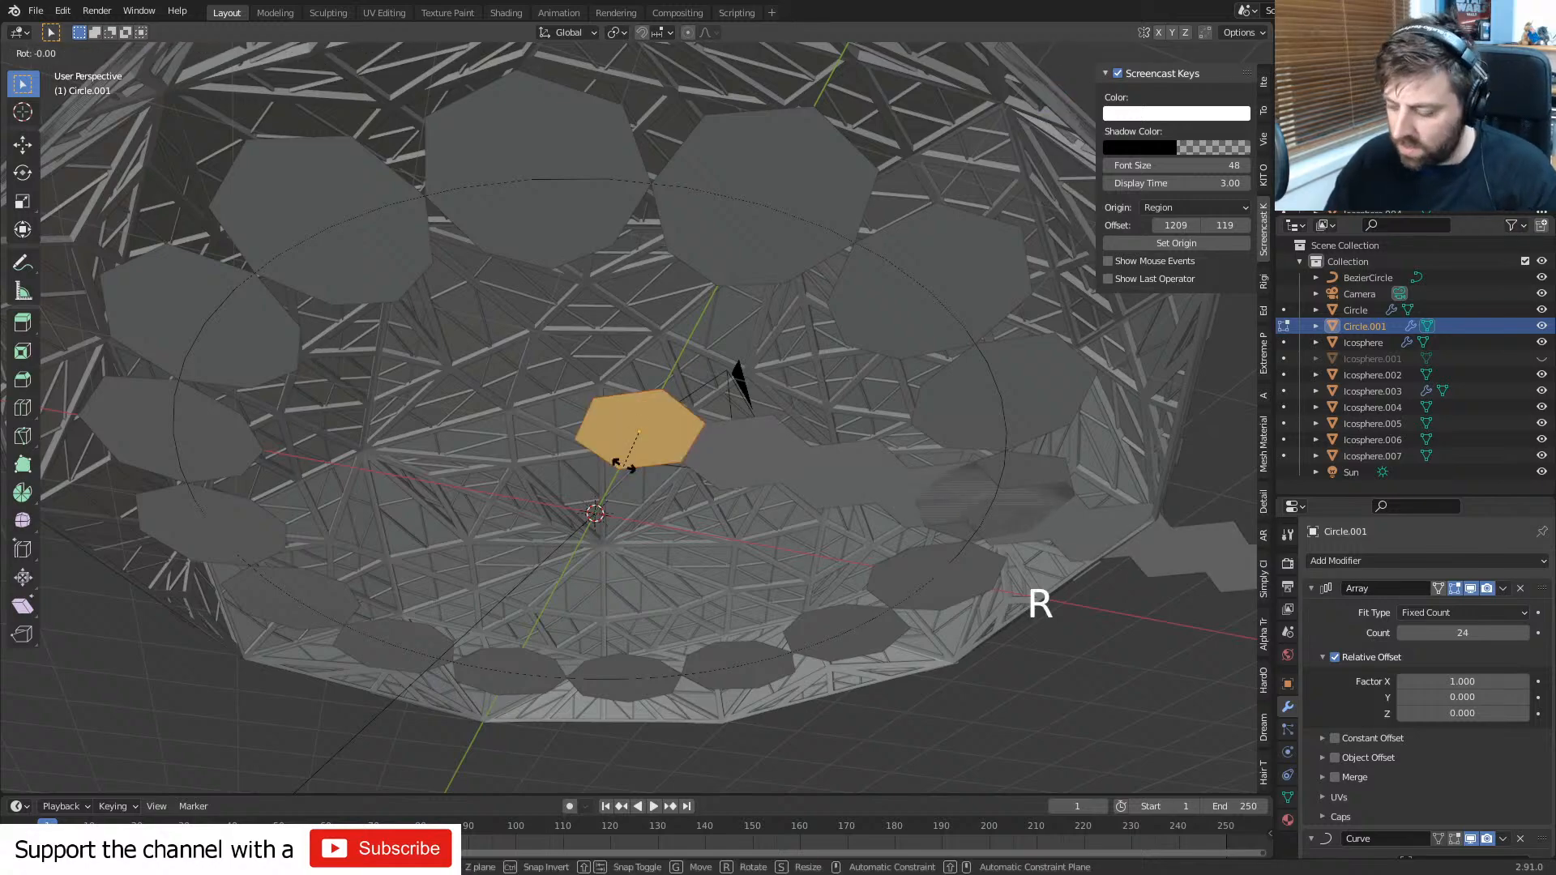
text(z30)
key(Return)
key(Tab)
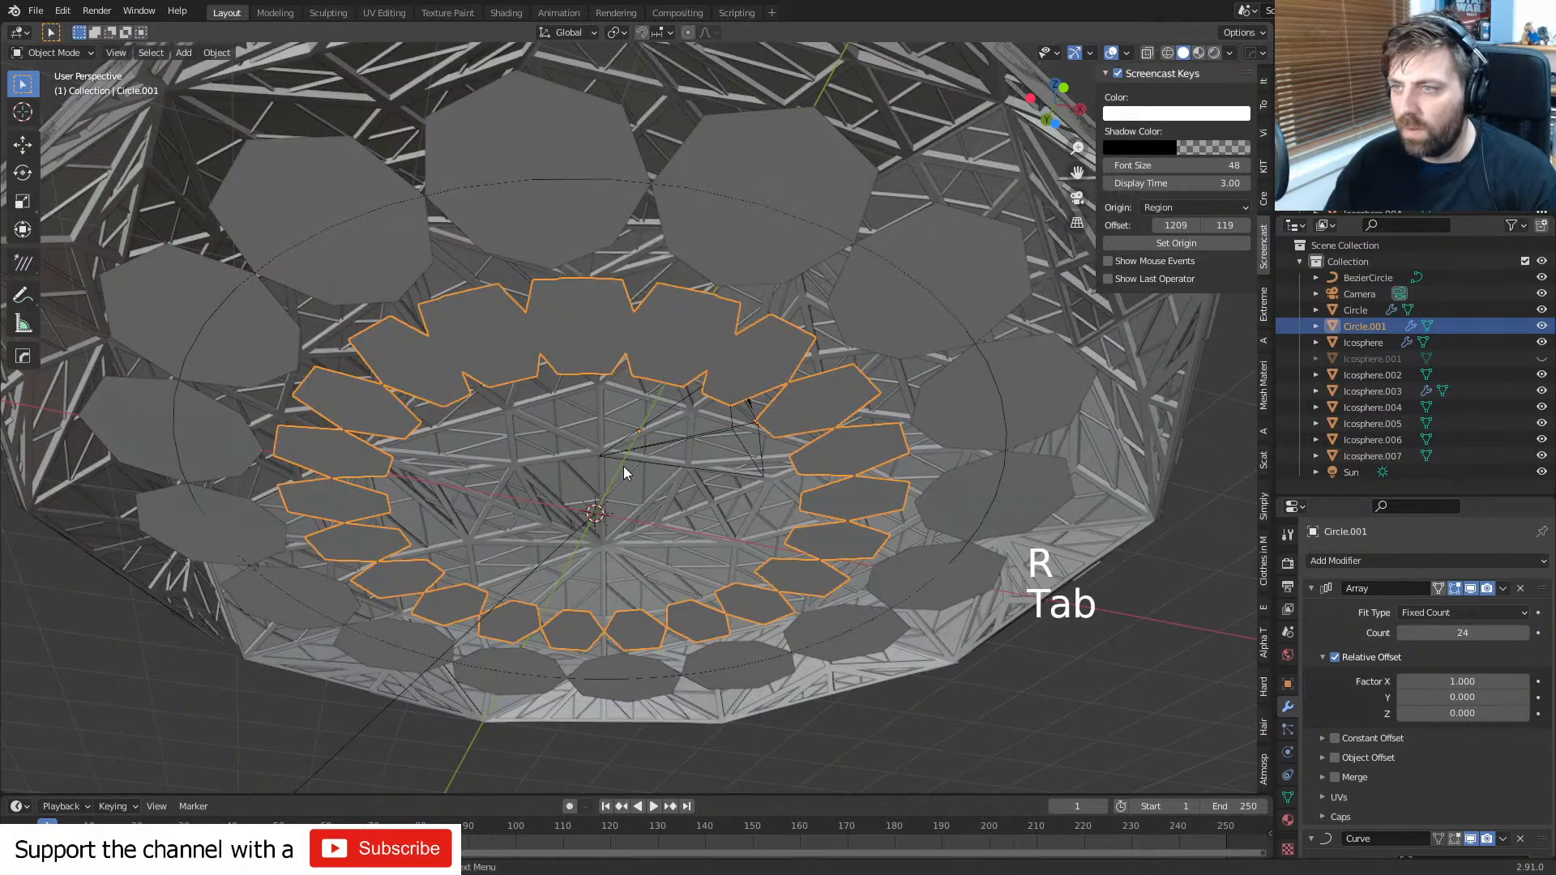
- In wireframe top view, scale the rotated hexagon by about 0.866 to reduce the overlap between neighbours
mouse_move(623, 465)
middle_down()
mouse_move(661, 430)
mouse_move(635, 587)
mouse_move(639, 542)
middle_up()
key(z)
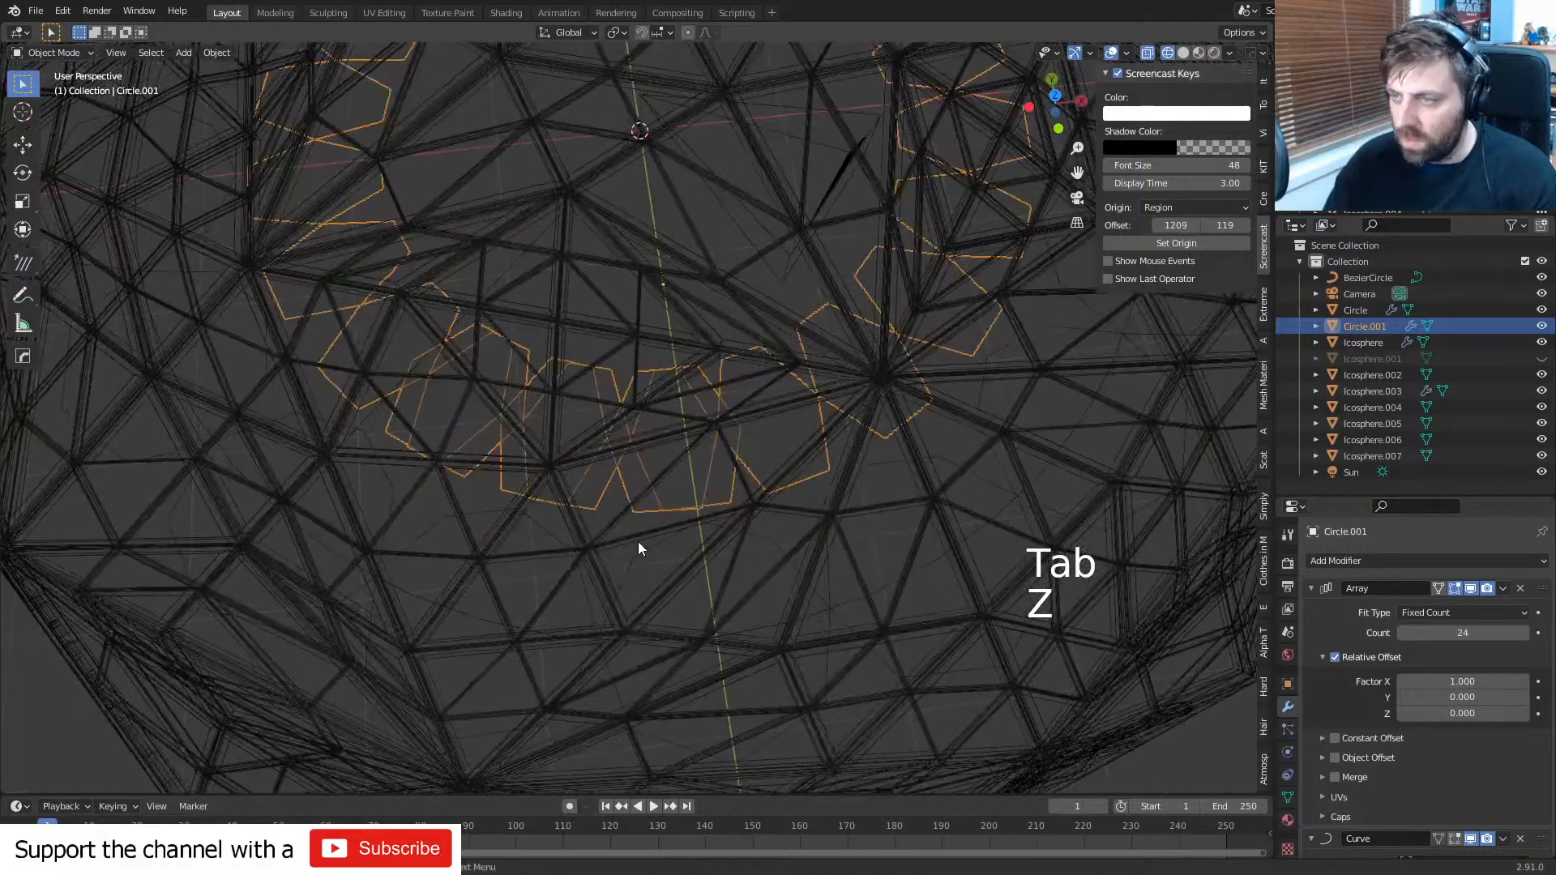
key(KP_7)
scroll(792, 517, up, 2)
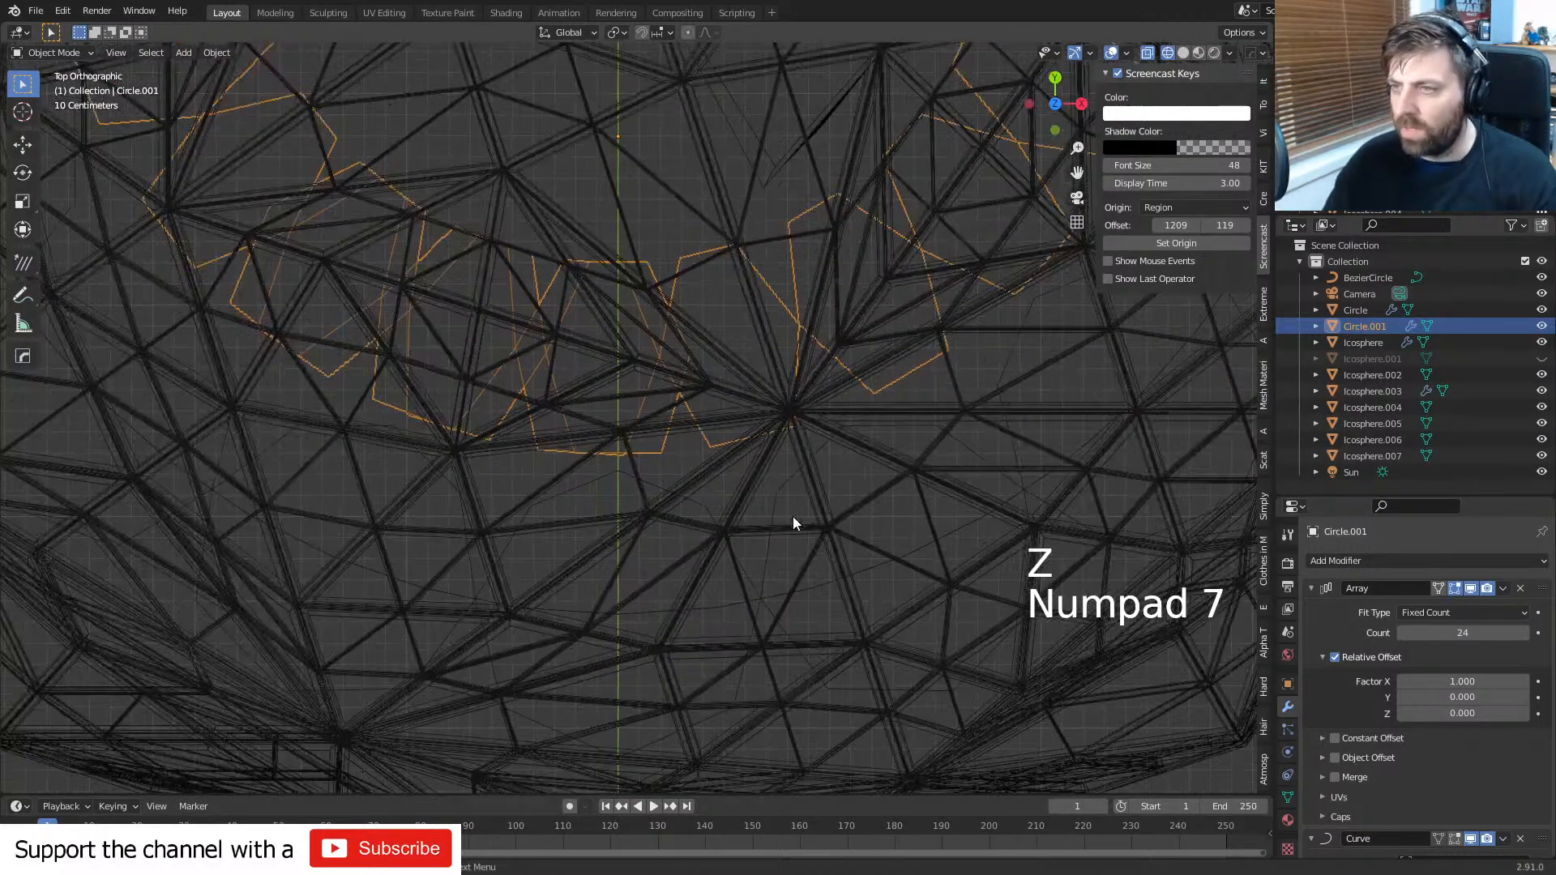
key(s)
key(shift)
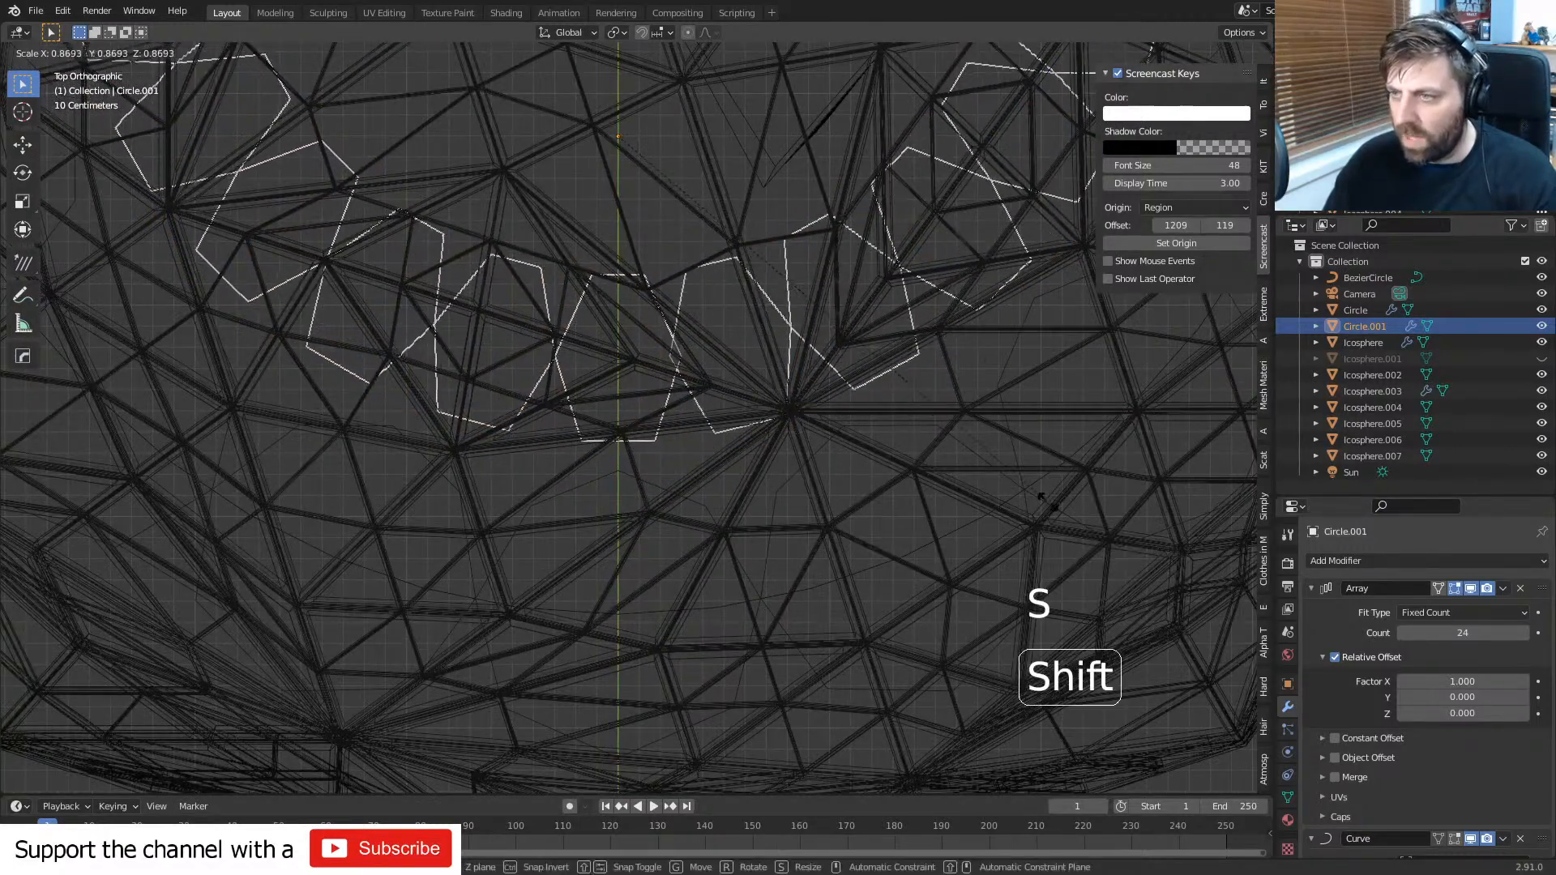
click(1023, 493)
- Move the hexagon about 0.144 m along Y to reposition the inner ring against the larger circle ring
scroll(843, 346, up, 5)
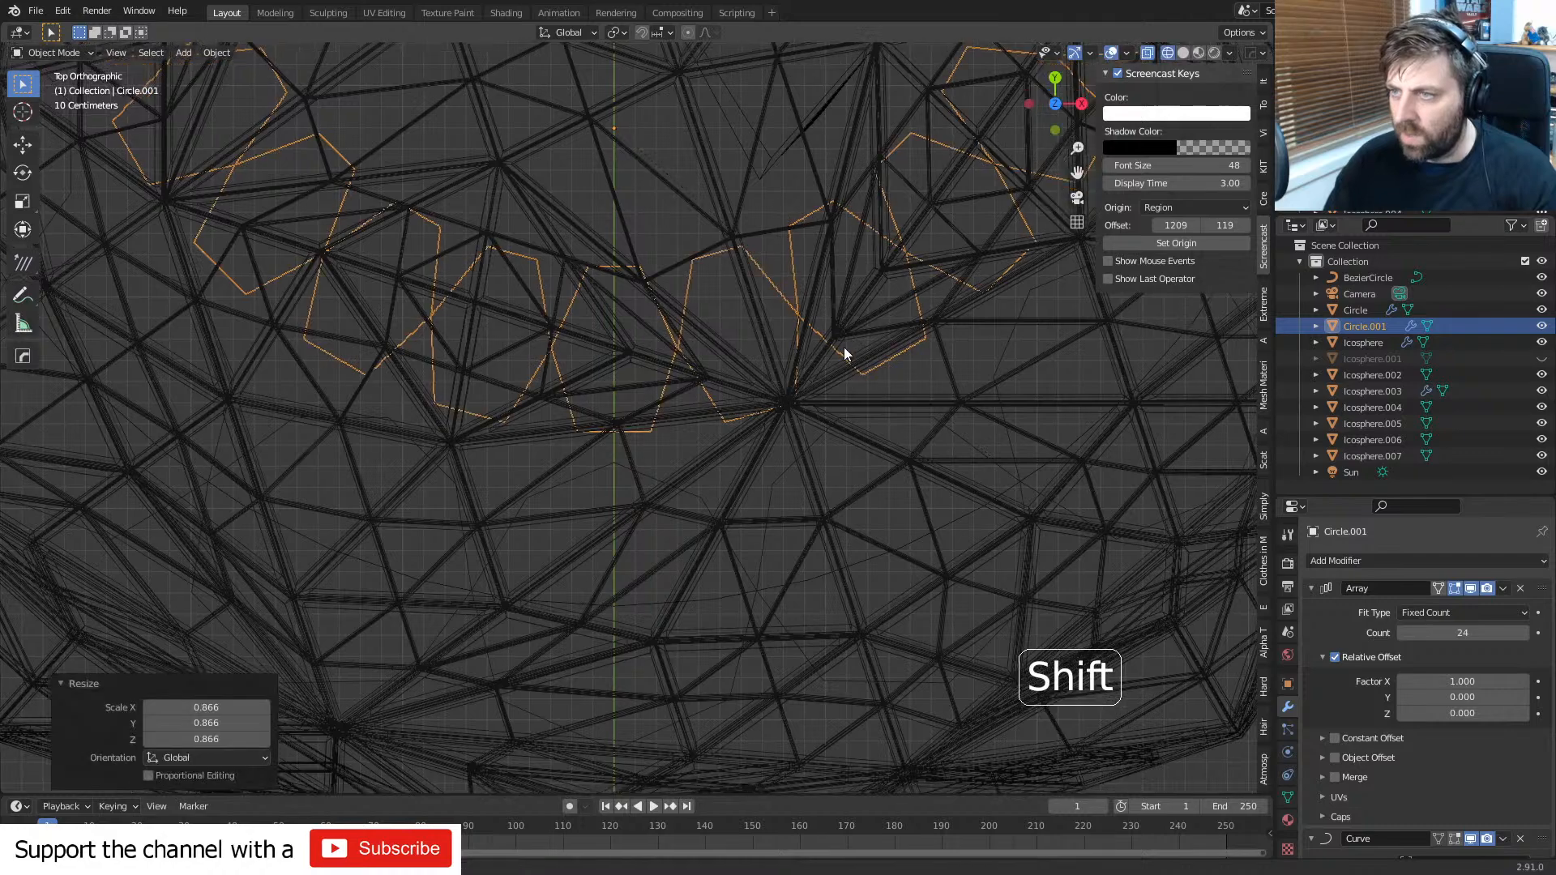
key(h)
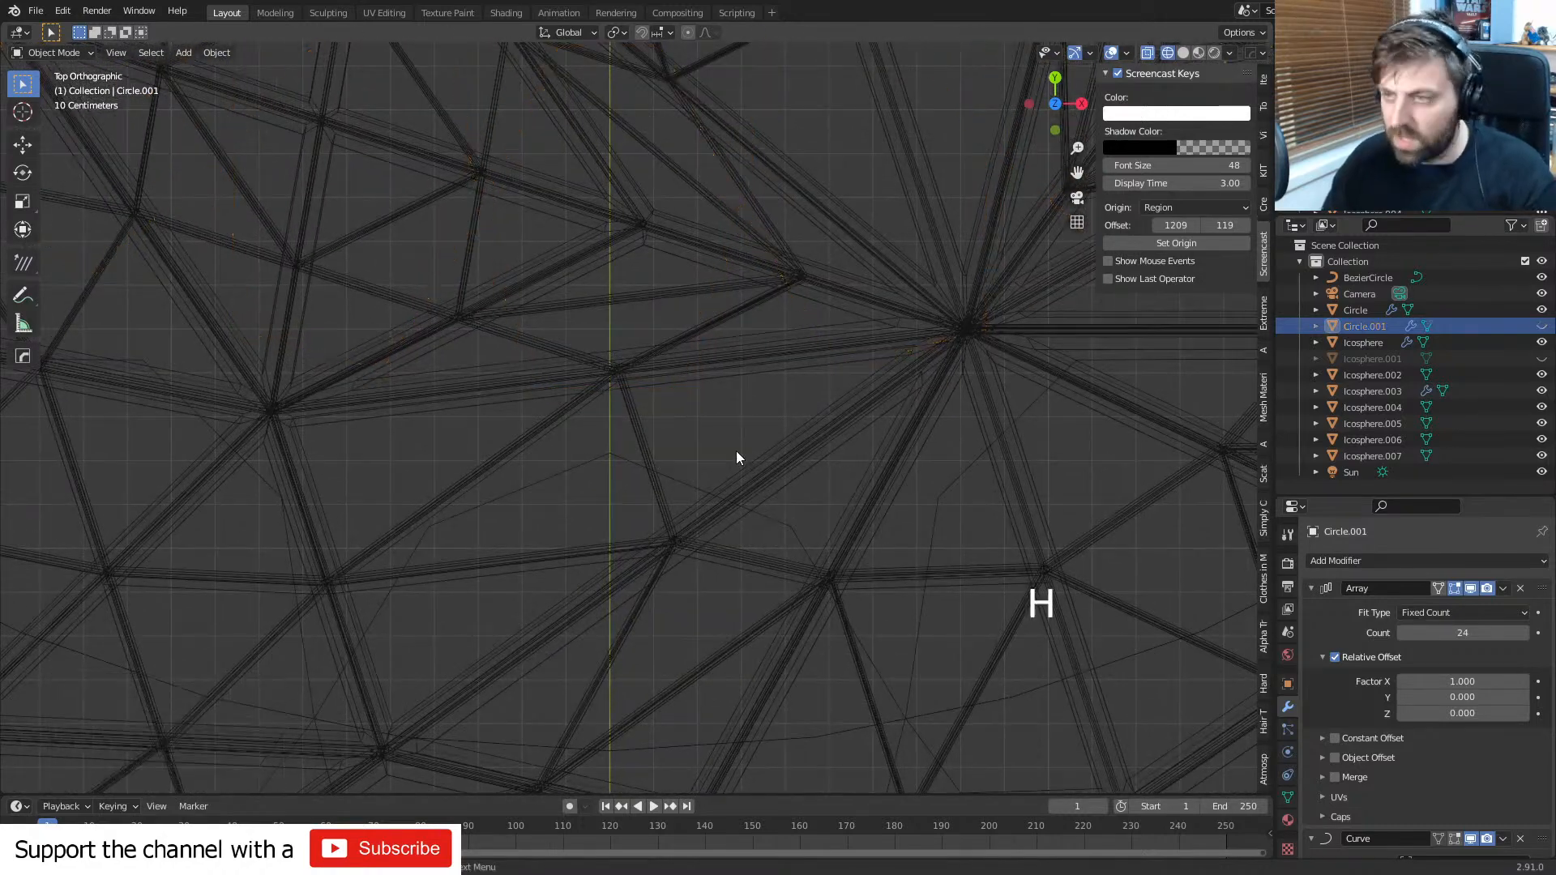
key(ctrl+z)
key(g)
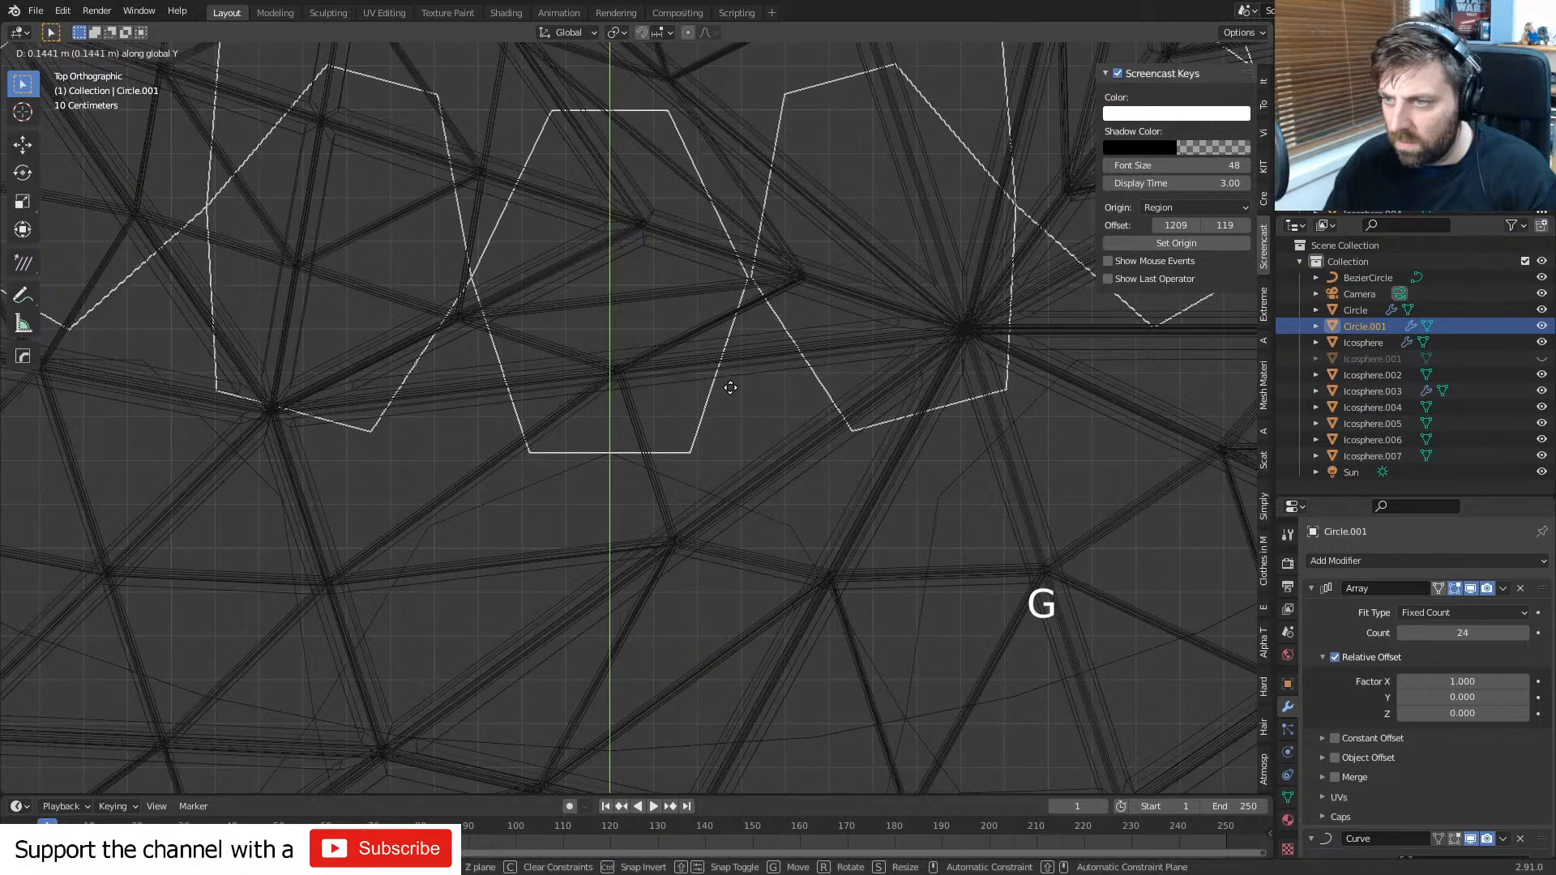
click(730, 387)
- Fine-tune the rotated hexagon's scale until neighbouring corners meet, and inspect the ring in solid shading
scroll(879, 363, up, 5)
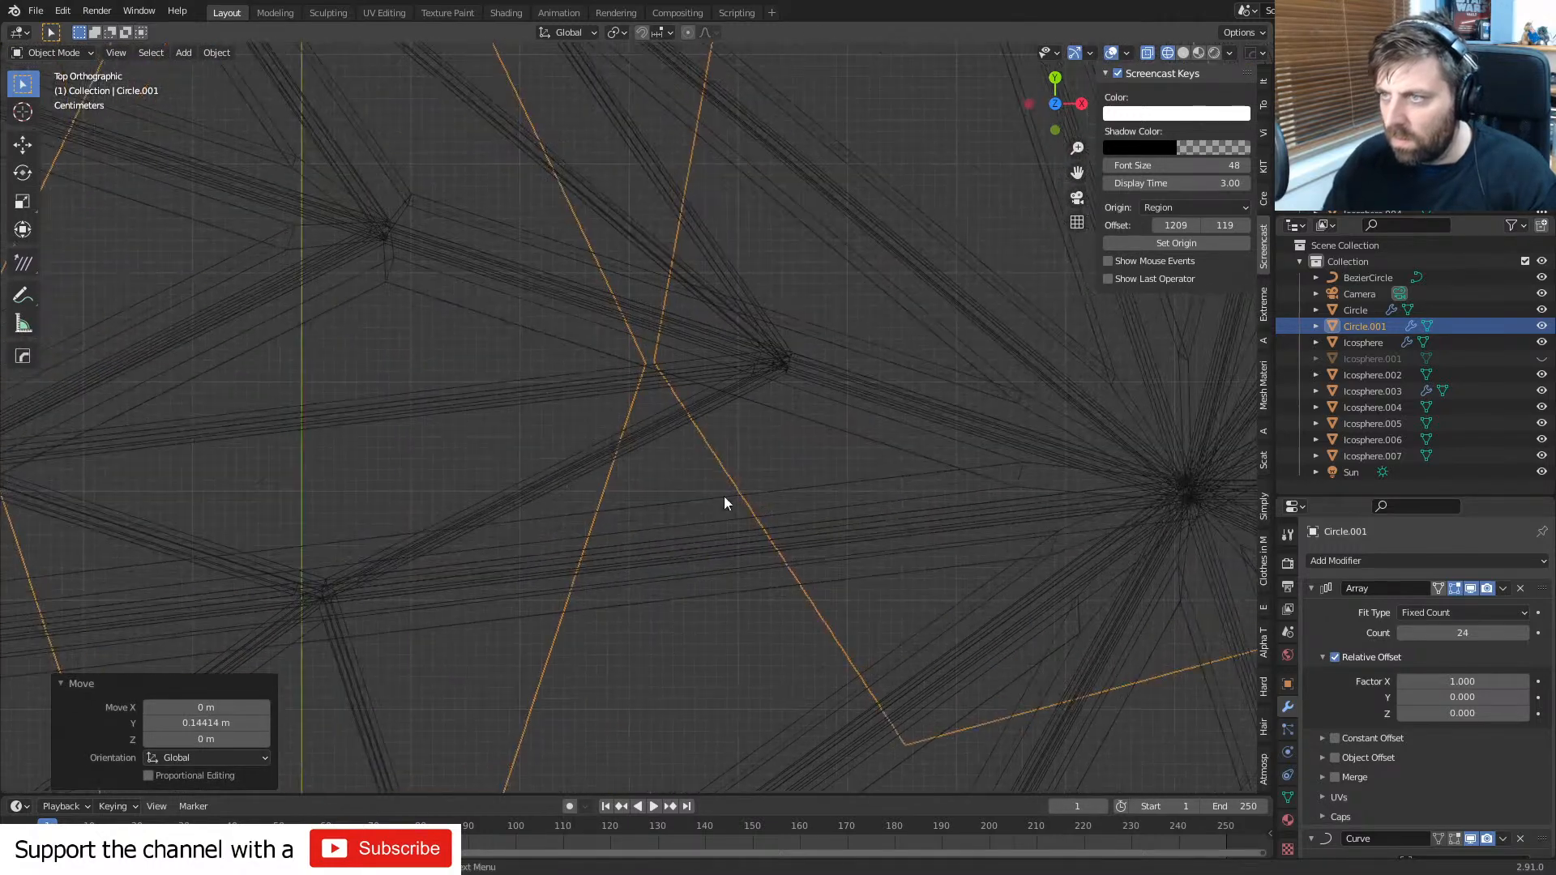
key(s)
key(shift)
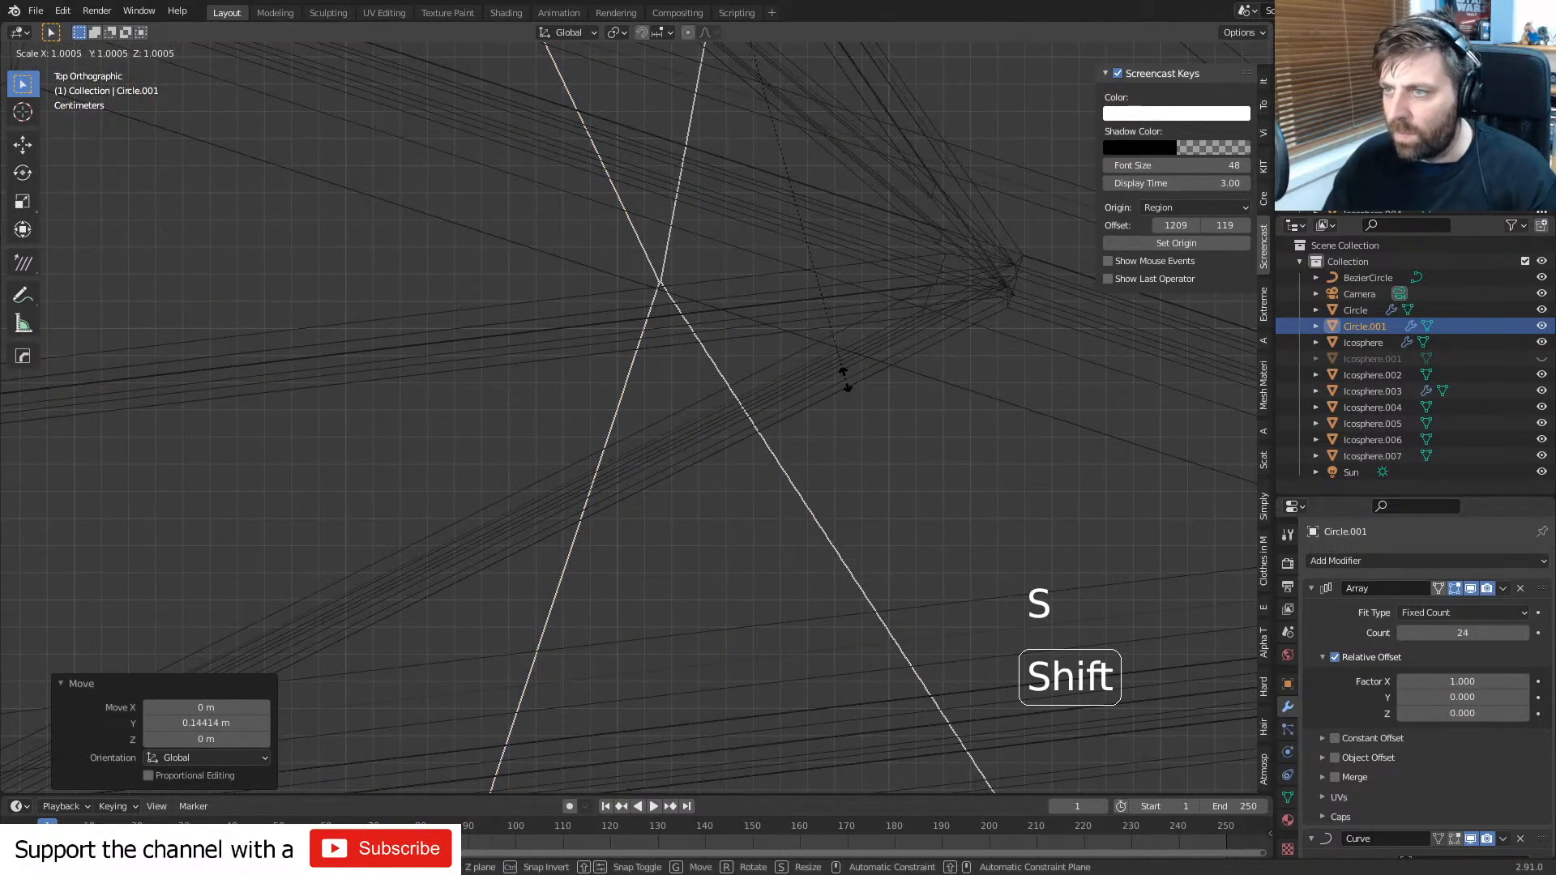
click(825, 402)
scroll(676, 451, down, 5)
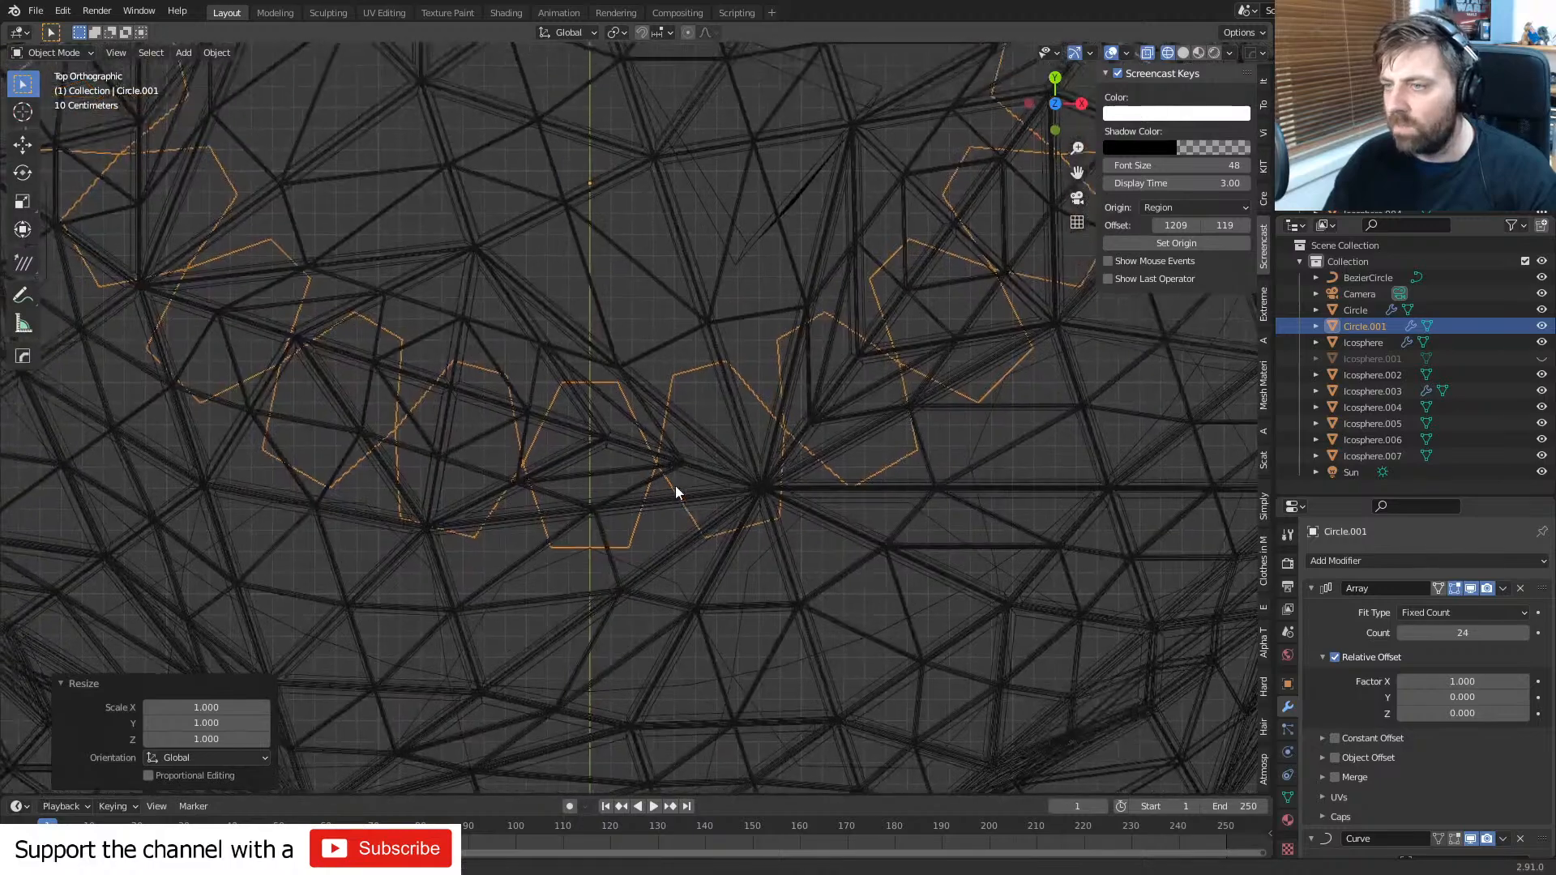
key(z)
click(731, 488)
mouse_move(630, 485)
middle_down()
mouse_move(618, 335)
mouse_move(600, 311)
mouse_move(616, 222)
mouse_move(752, 428)
mouse_move(625, 311)
middle_up()
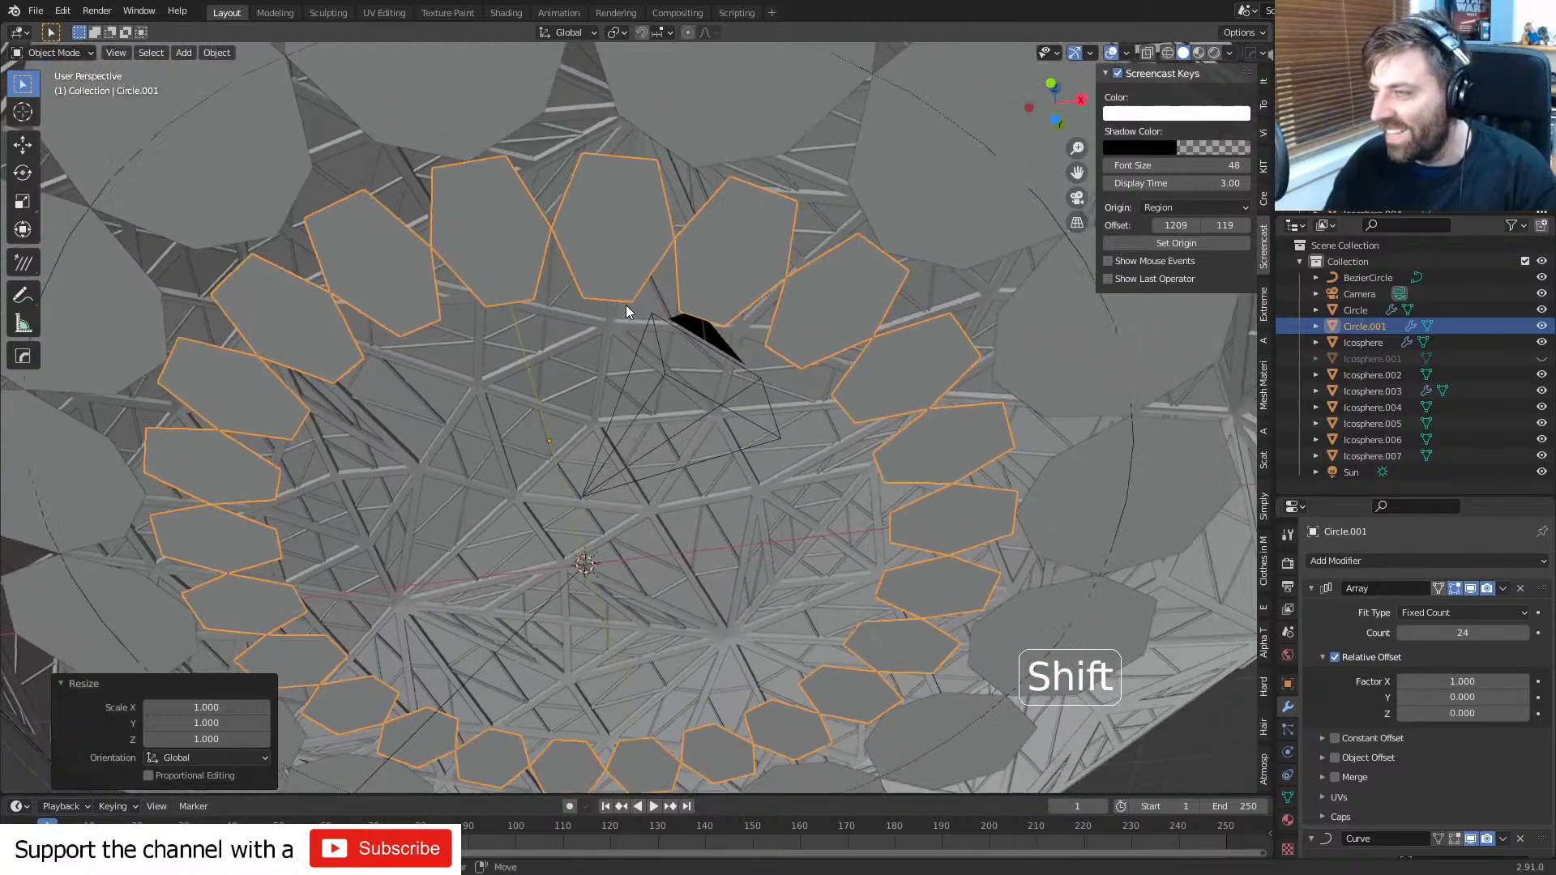
- Switch the viewport to wireframe shading to see the selected hexagon ring through the dome's lattice
mouse_move(770, 445)
middle_down()
mouse_move(549, 329)
mouse_move(585, 488)
middle_up()
key(z)
click(665, 494)
key(z)
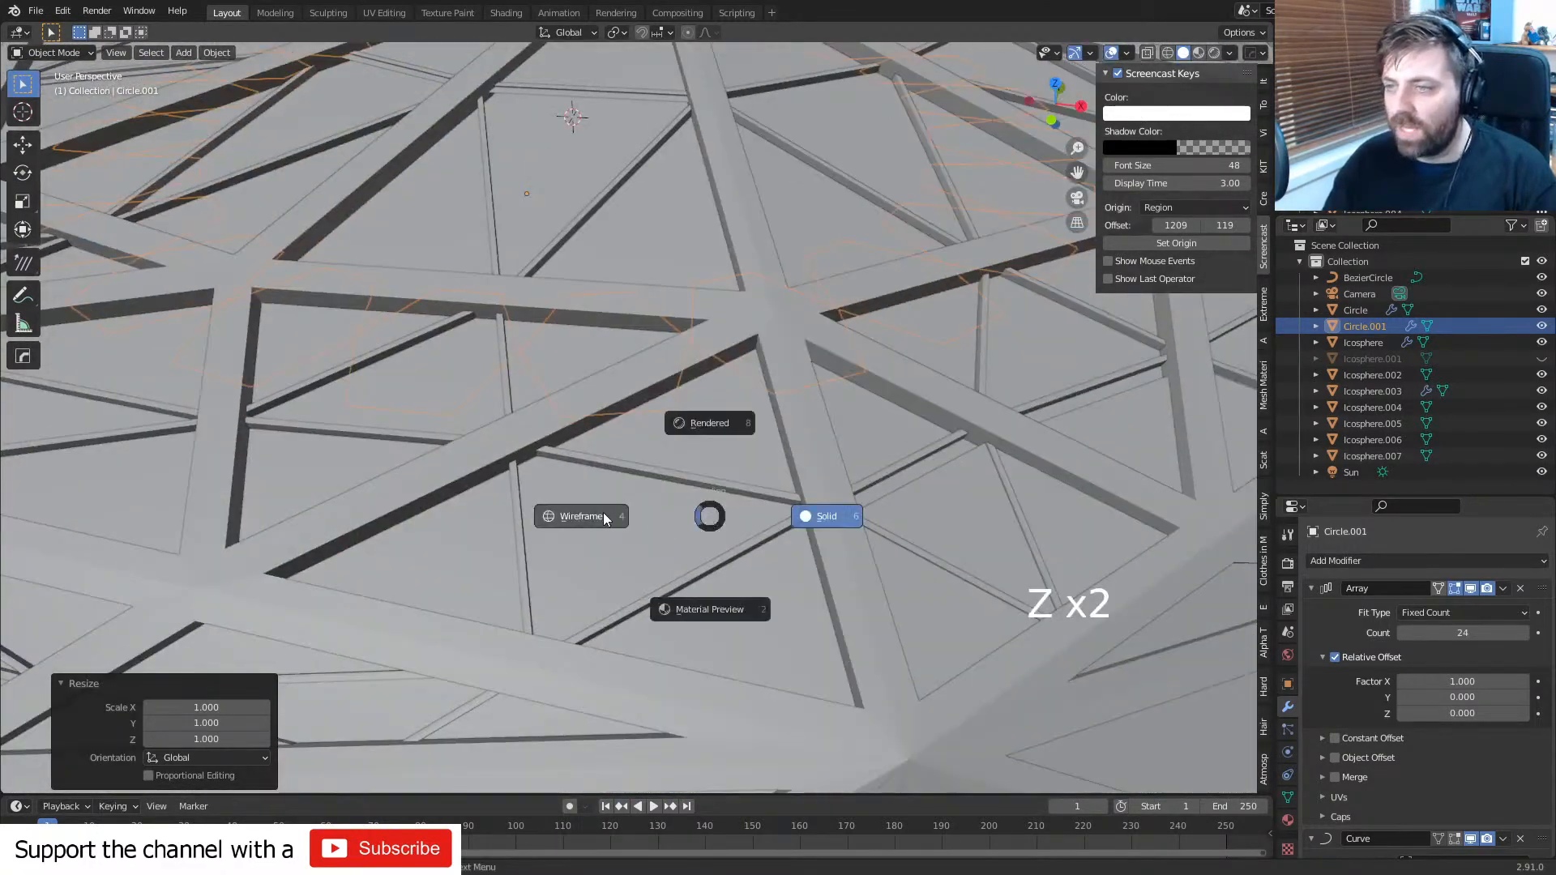
click(601, 513)
scroll(606, 441, down, 3)
middle_drag(608, 446, 576, 471)
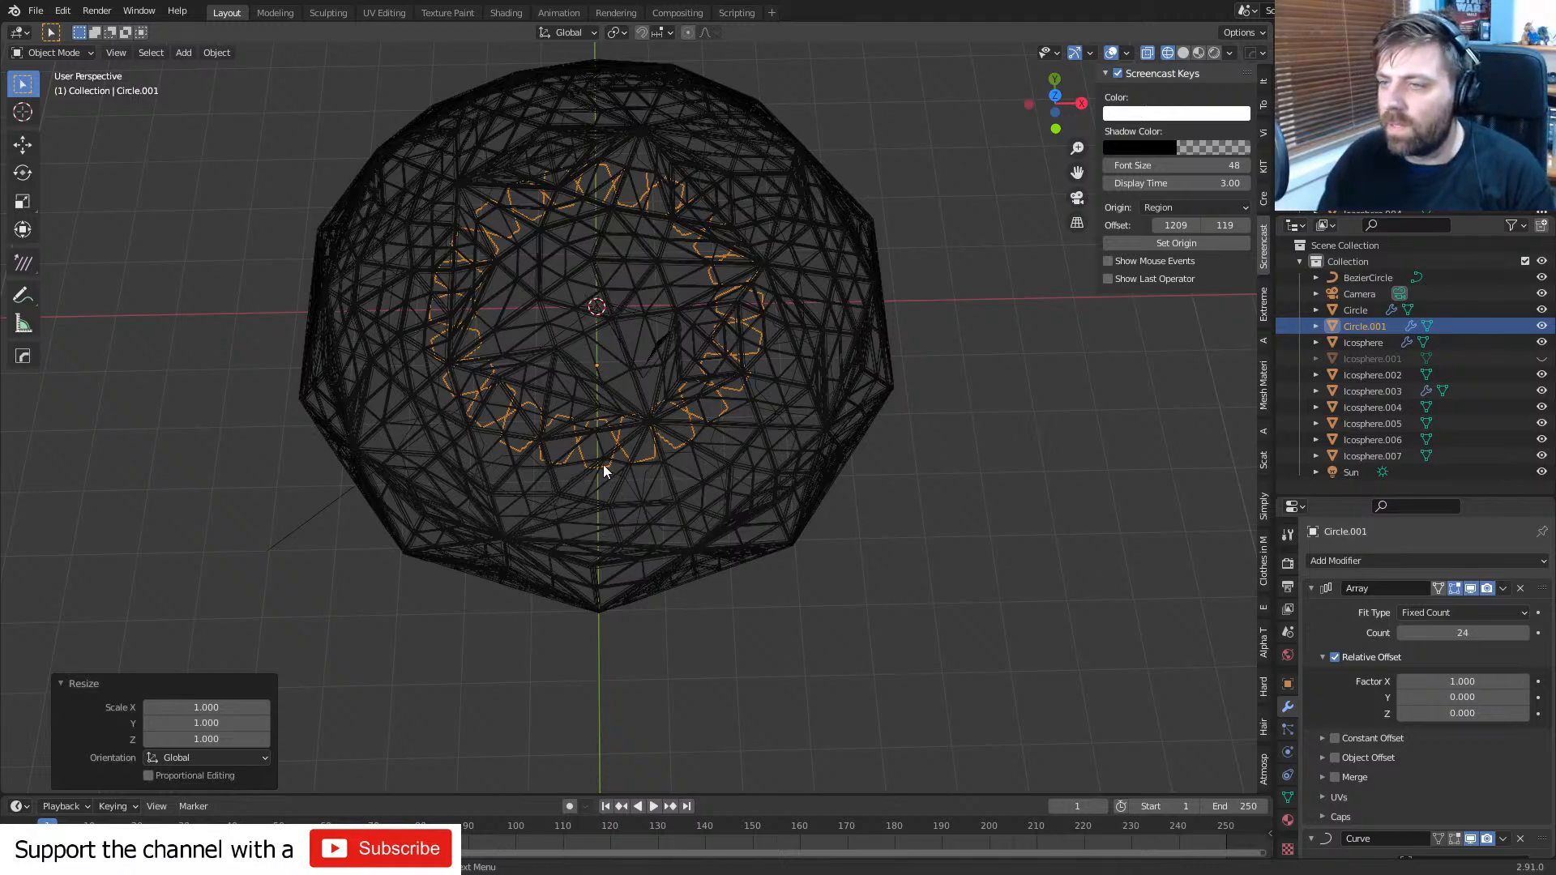
scroll(603, 464, up, 5)
shift+middle_drag(602, 464, 596, 417)
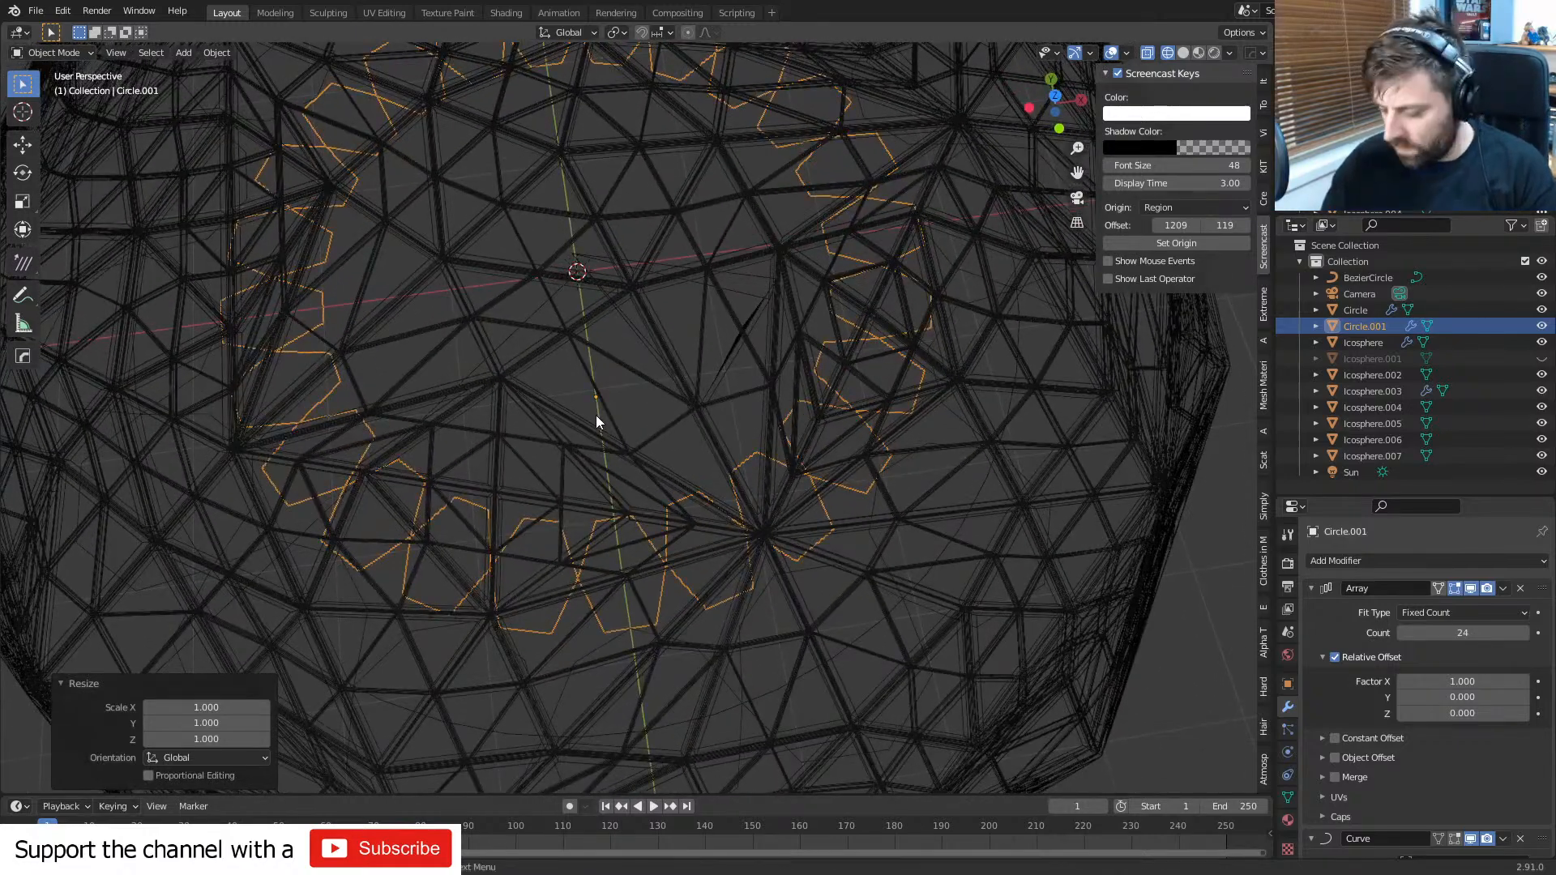
- Try to clear the view of the rings by hiding Icosphere.007 and Icosphere.006
key(KP_7)
key(shift+a)
click(656, 328)
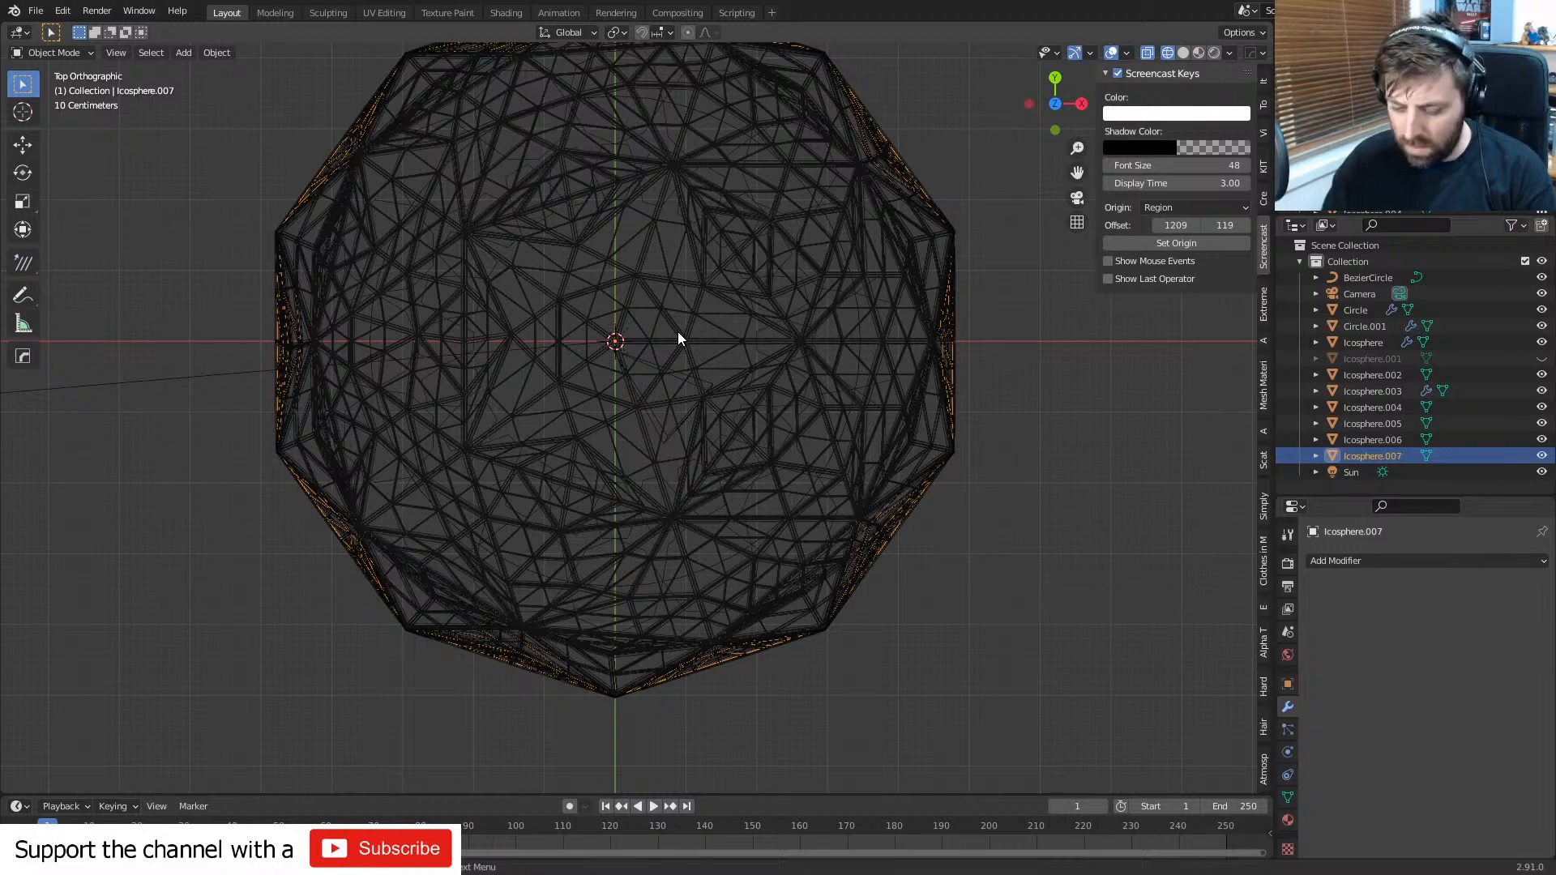
key(h)
key(h)
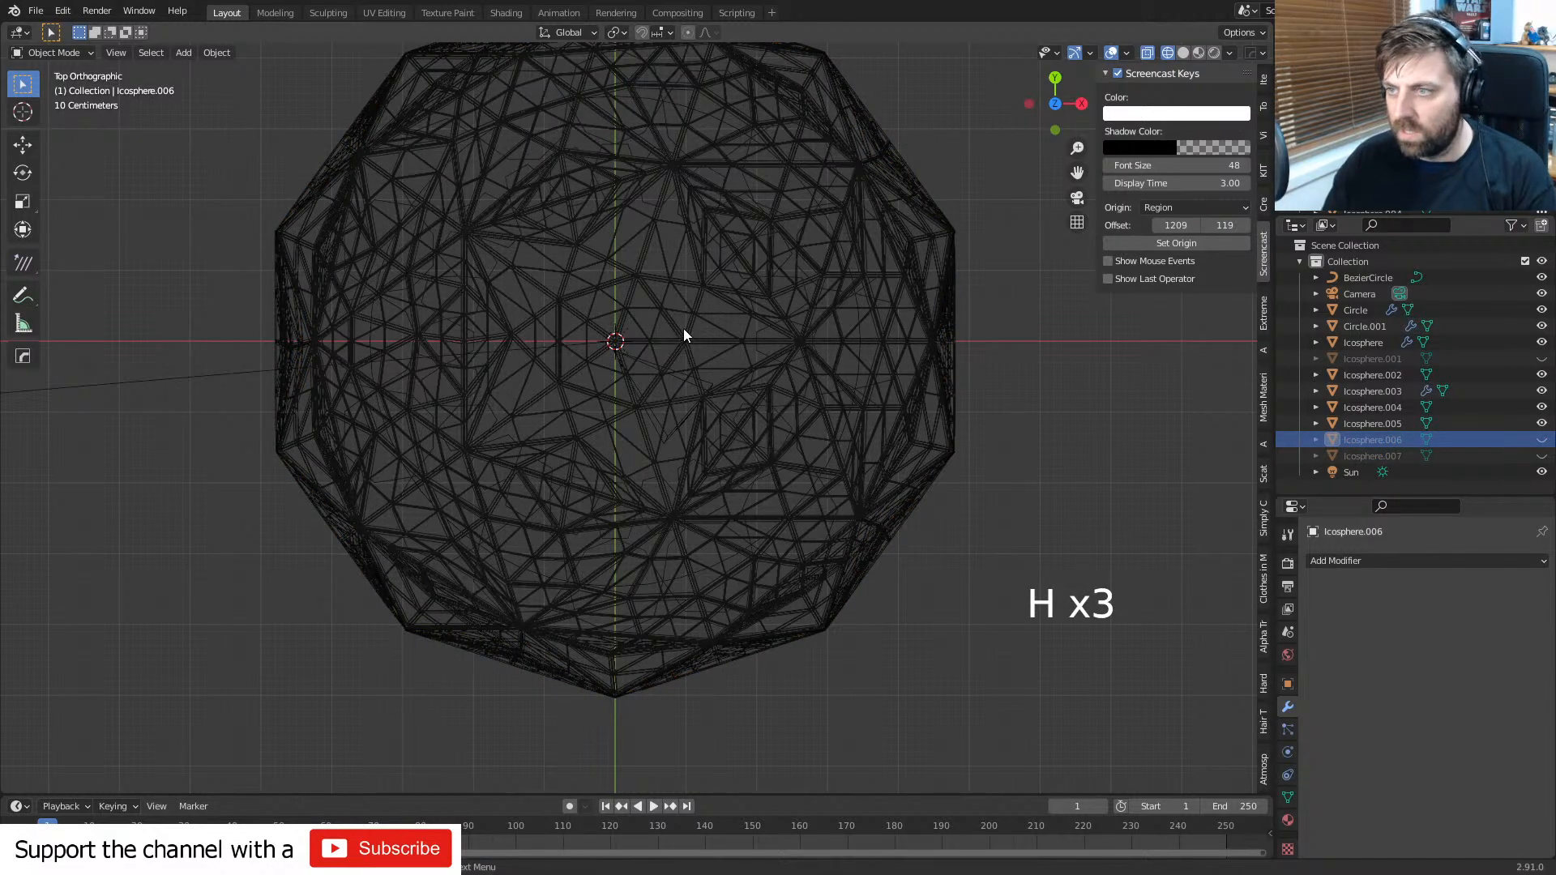
click(650, 353)
click(694, 348)
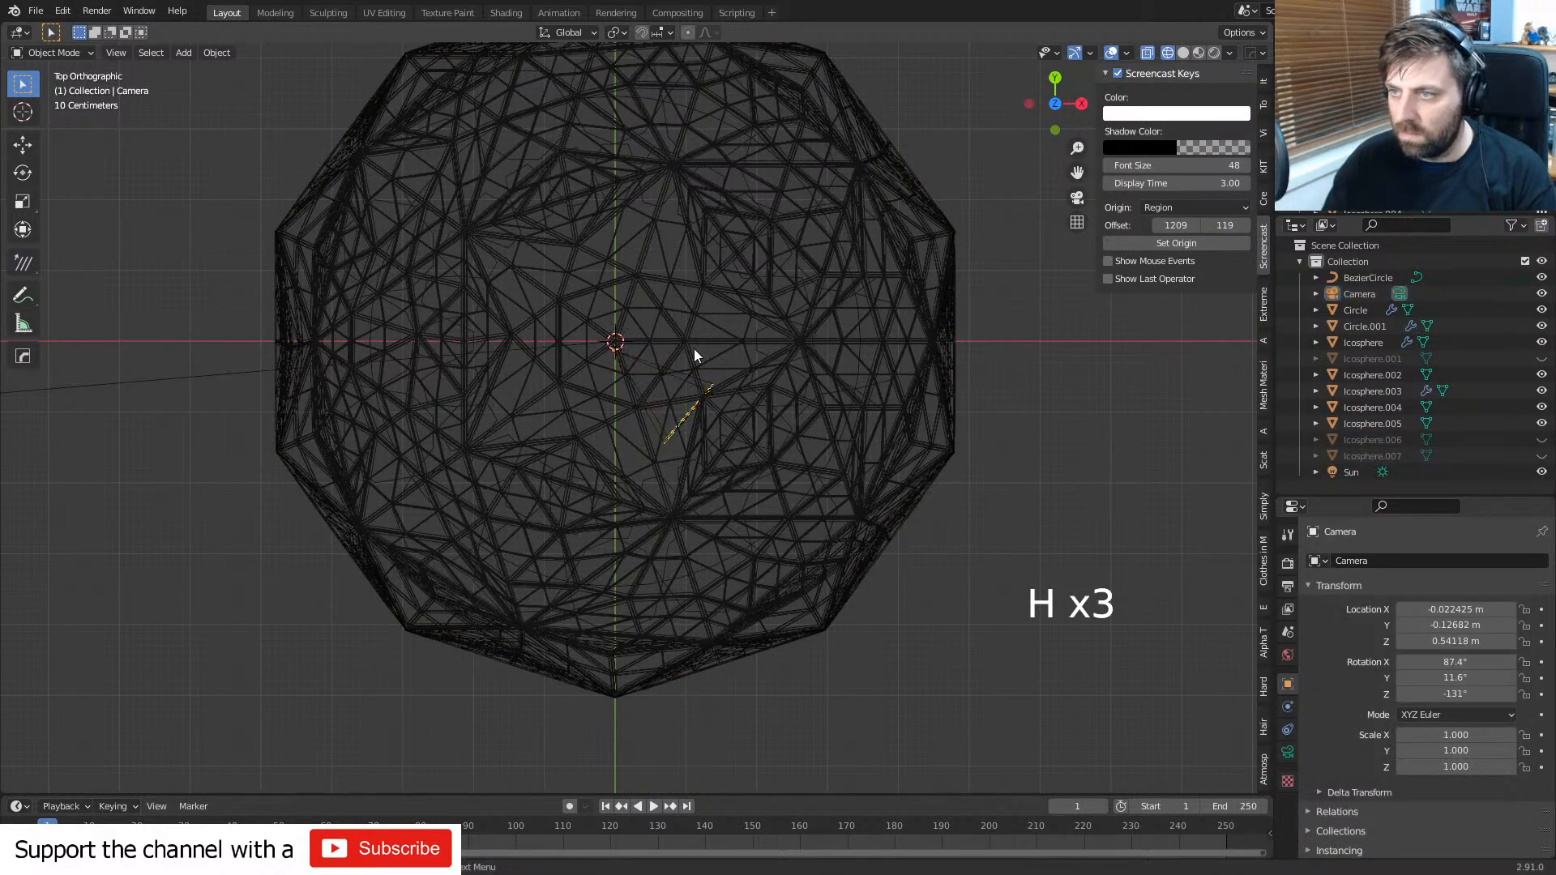
middle_drag(683, 336, 914, 400)
click(875, 304)
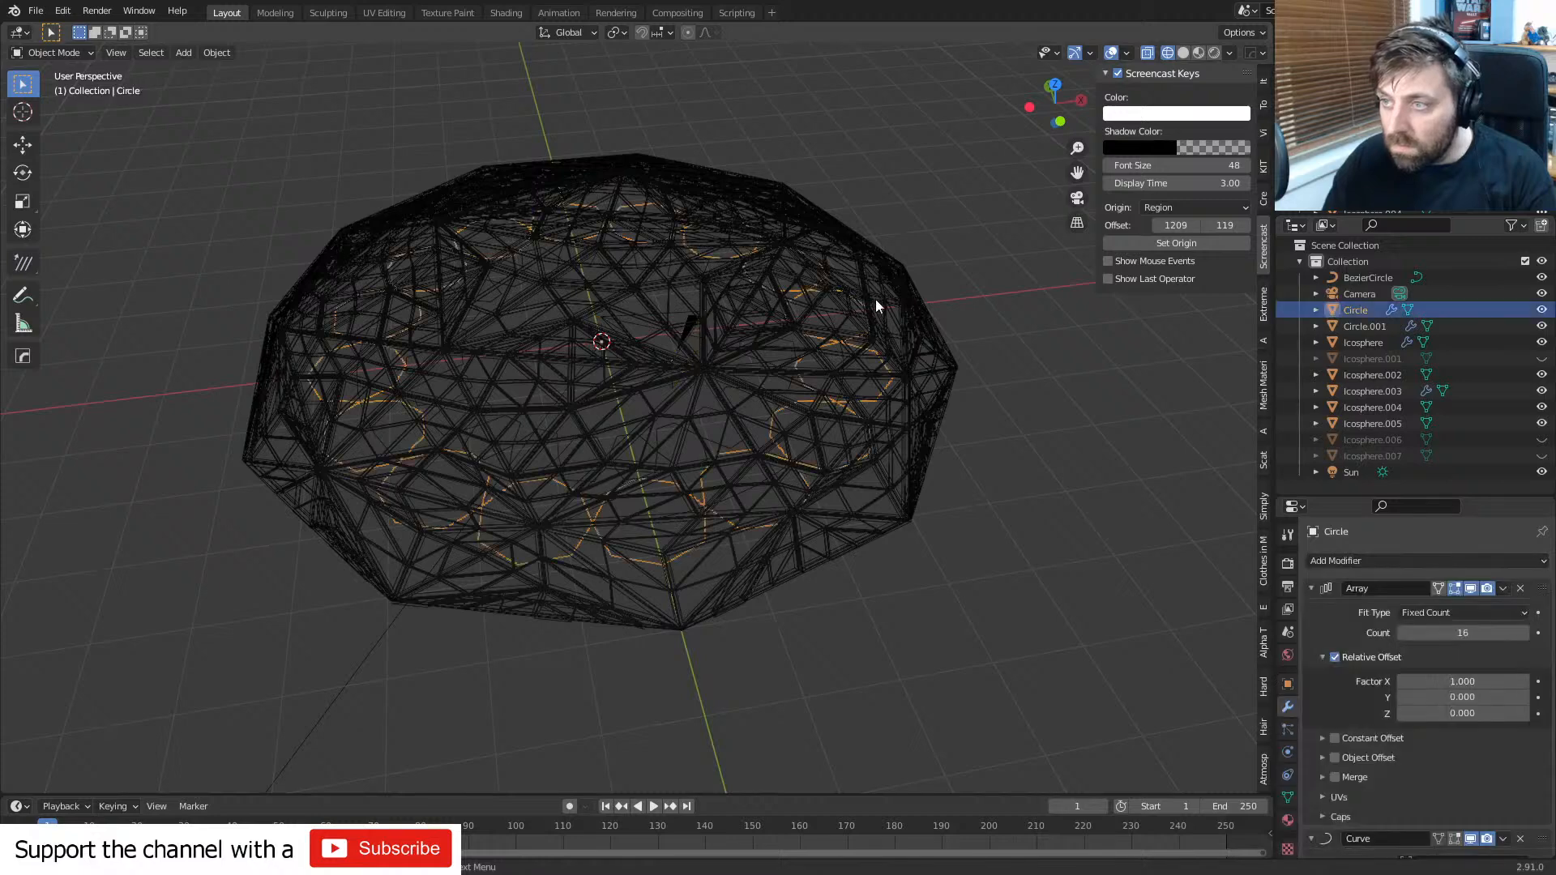
click(898, 290)
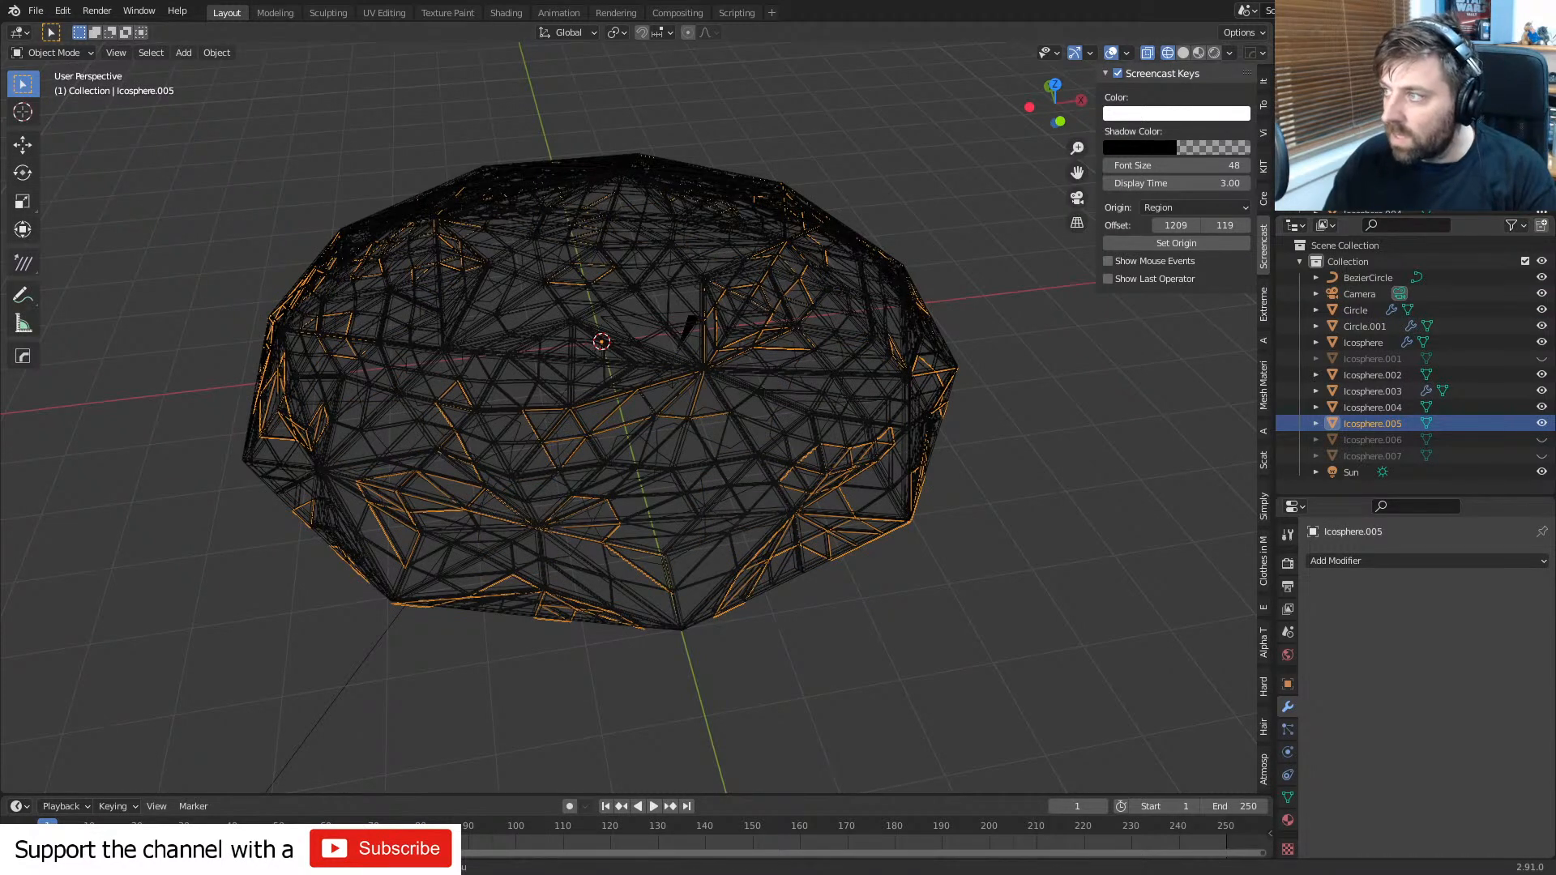
- Make the hidden Icosphere.001, Icosphere.006 and Icosphere.007 visible again and clear the selection
click(1541, 165)
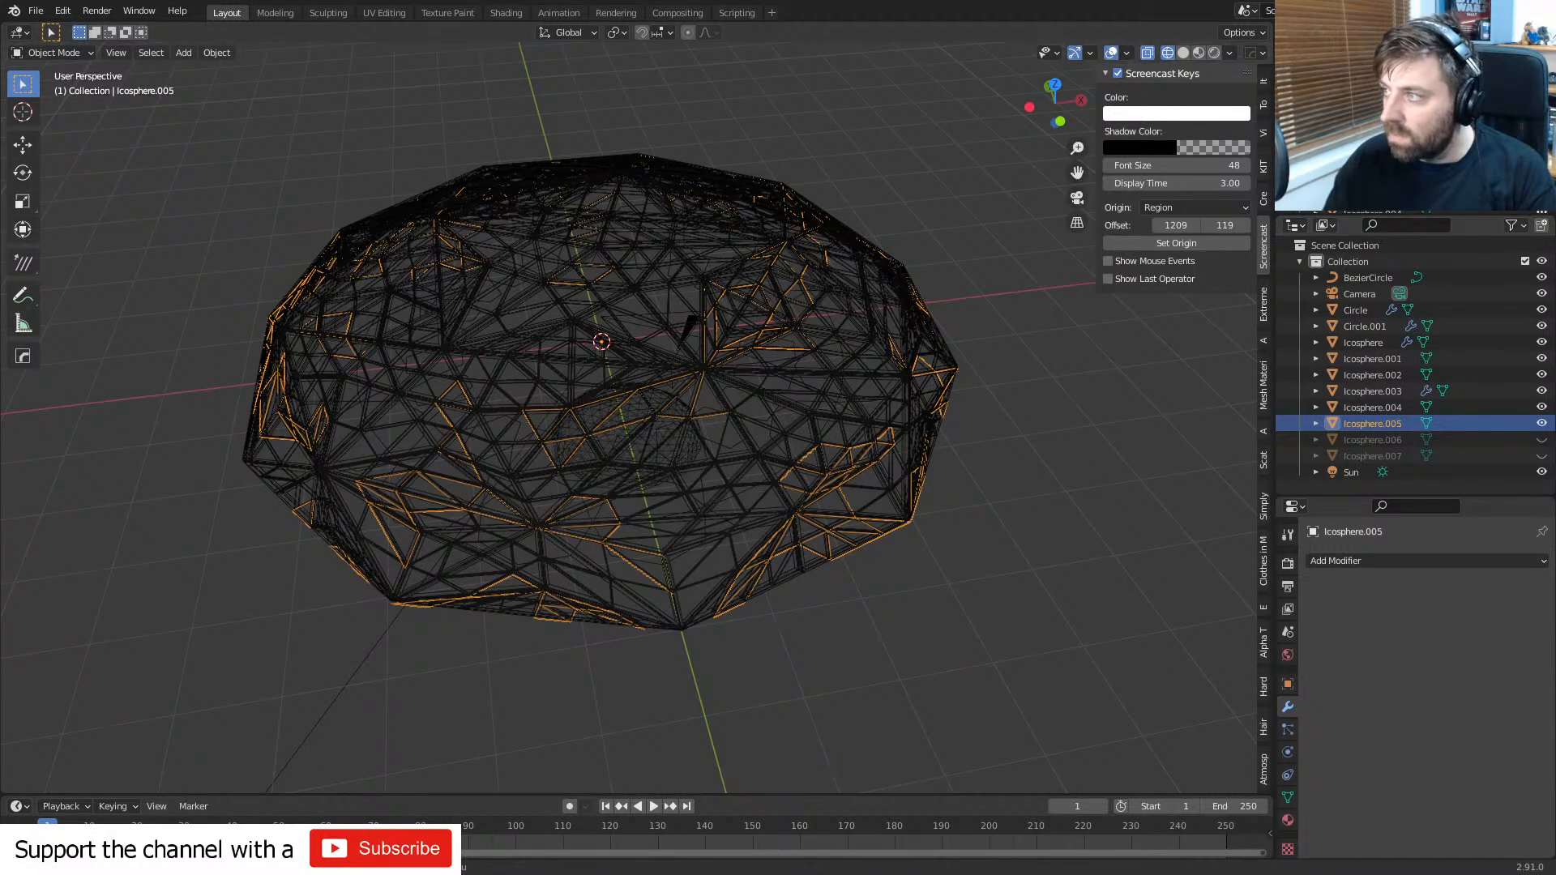
click(1541, 439)
click(1541, 455)
click(891, 530)
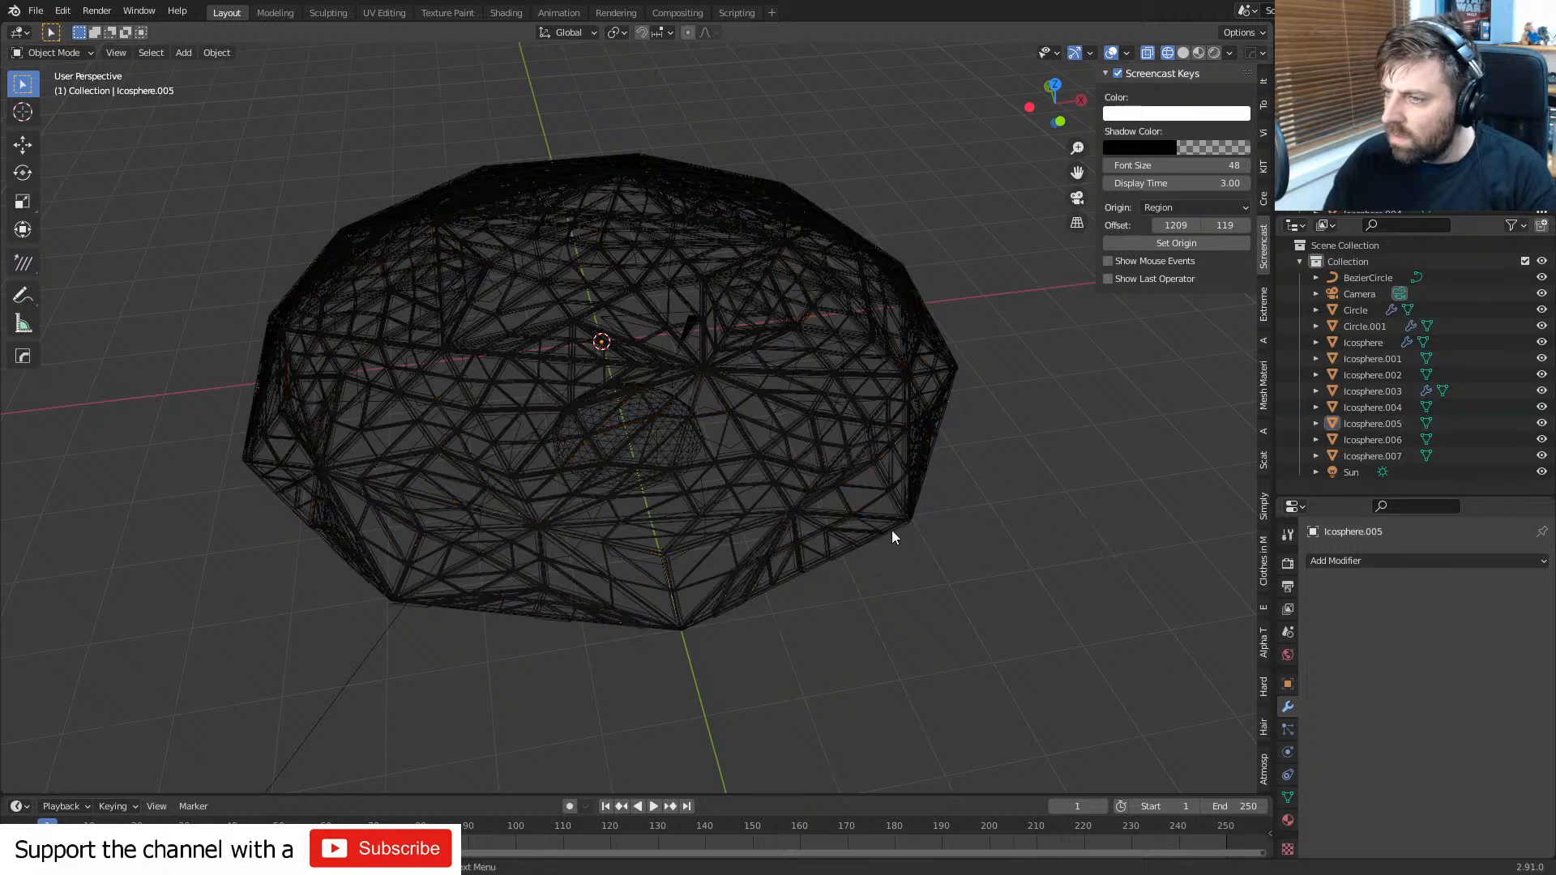
- Hide Icosphere.007 and Icosphere.005 from the viewport
click(896, 527)
key(h)
click(897, 533)
key(h)
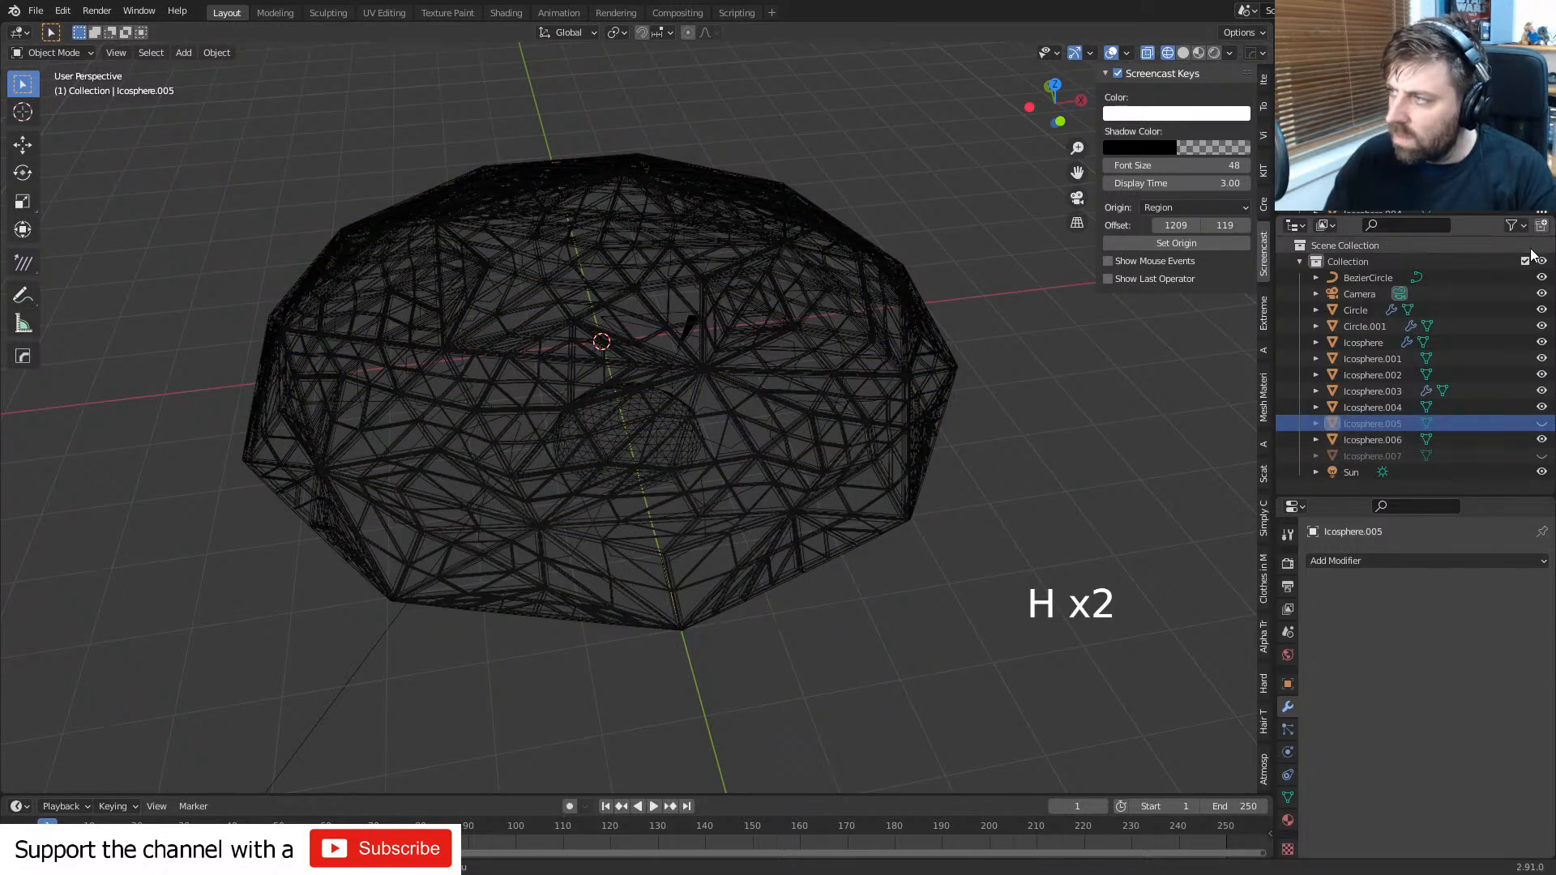
- Show the selectability toggles in the outliner and hide Icosphere.006 from the viewport
click(1512, 226)
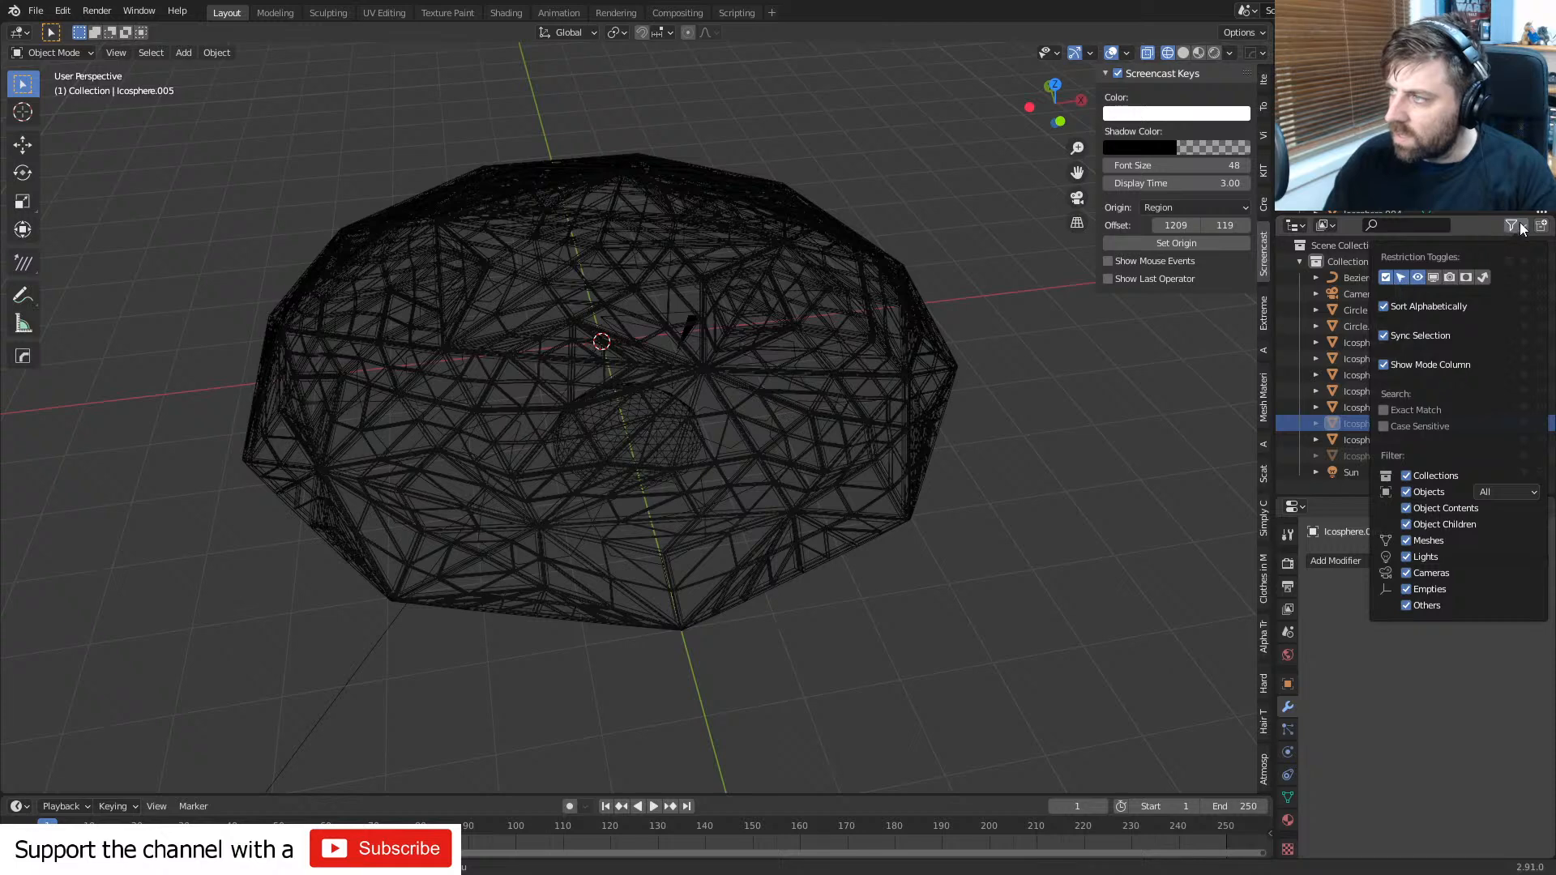
middle_drag(679, 509, 579, 248)
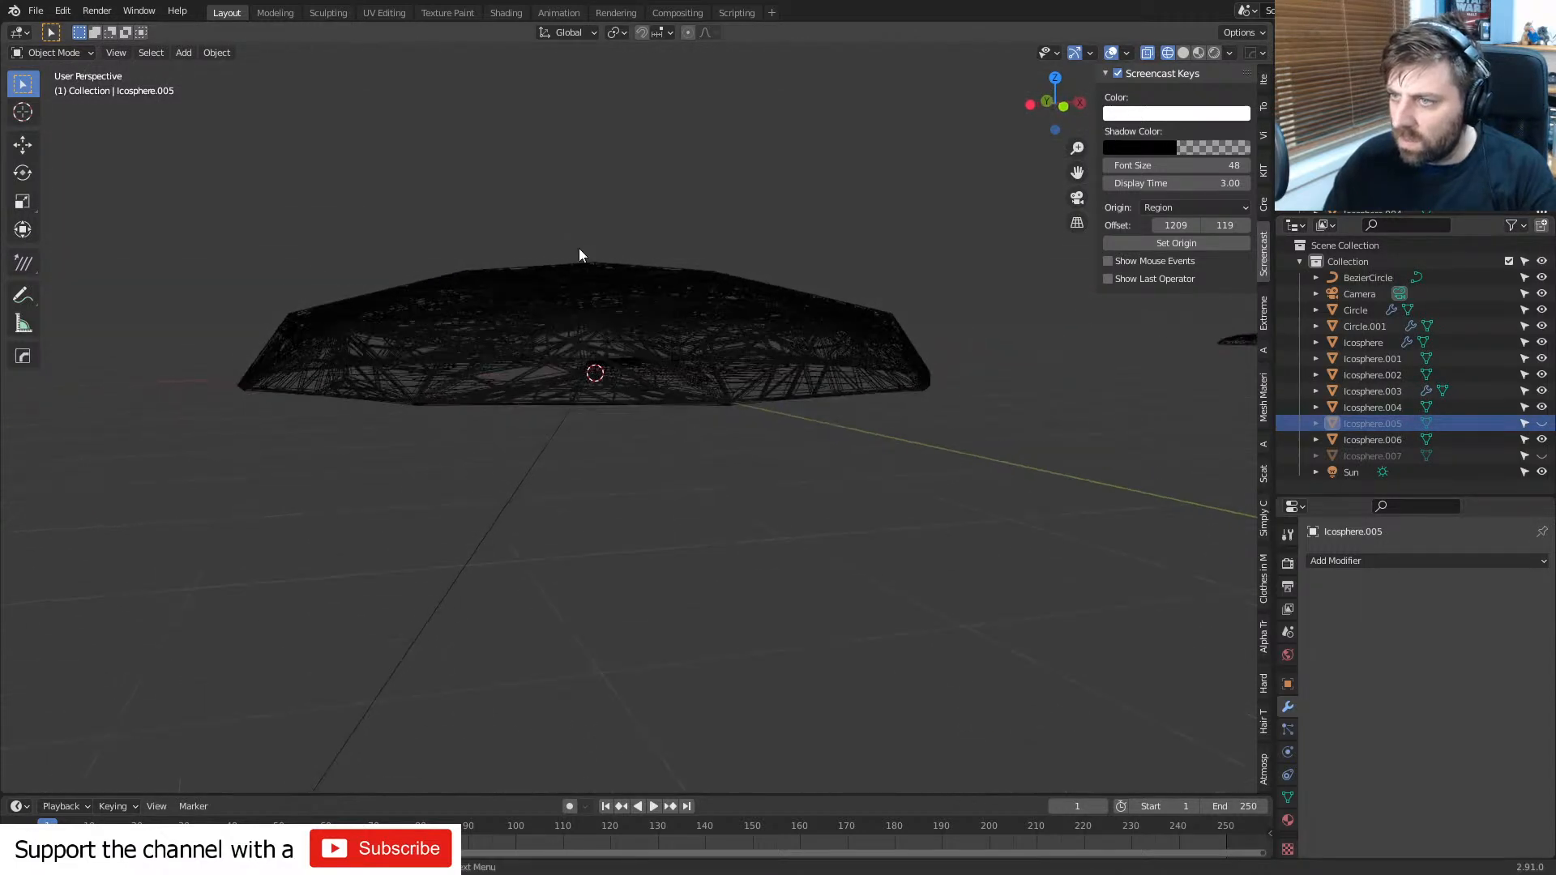
click(384, 277)
click(386, 277)
click(435, 287)
key(h)
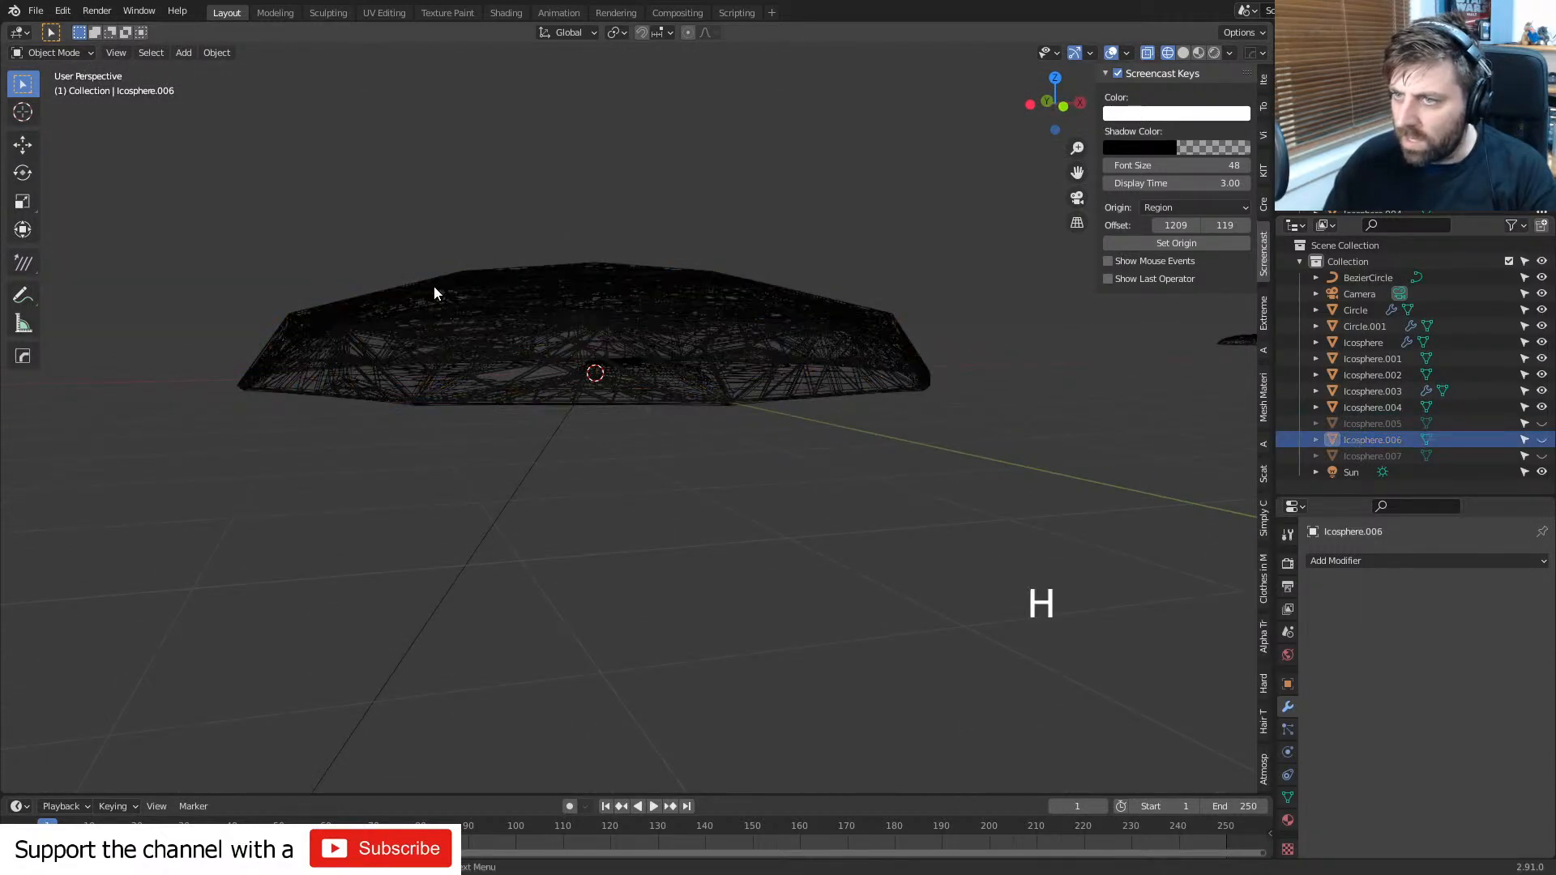
- Hide the inner hexagon ring Circle.001 and the small dome Icosphere.001
drag(428, 326, 364, 340)
click(250, 363)
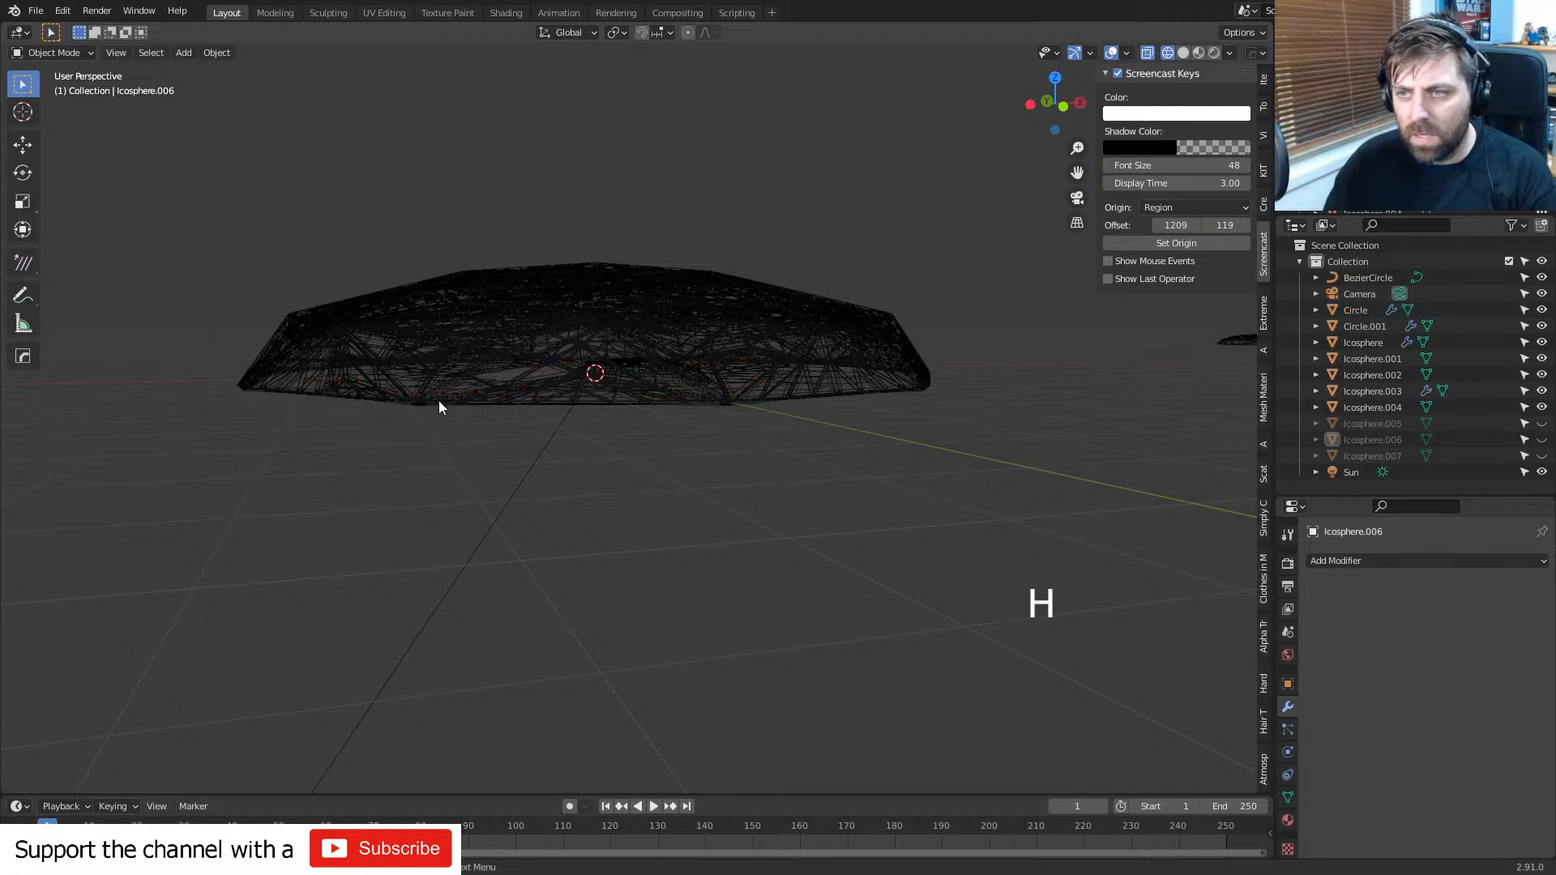
click(451, 395)
click(517, 373)
middle_drag(671, 424, 656, 507)
key(h)
click(622, 355)
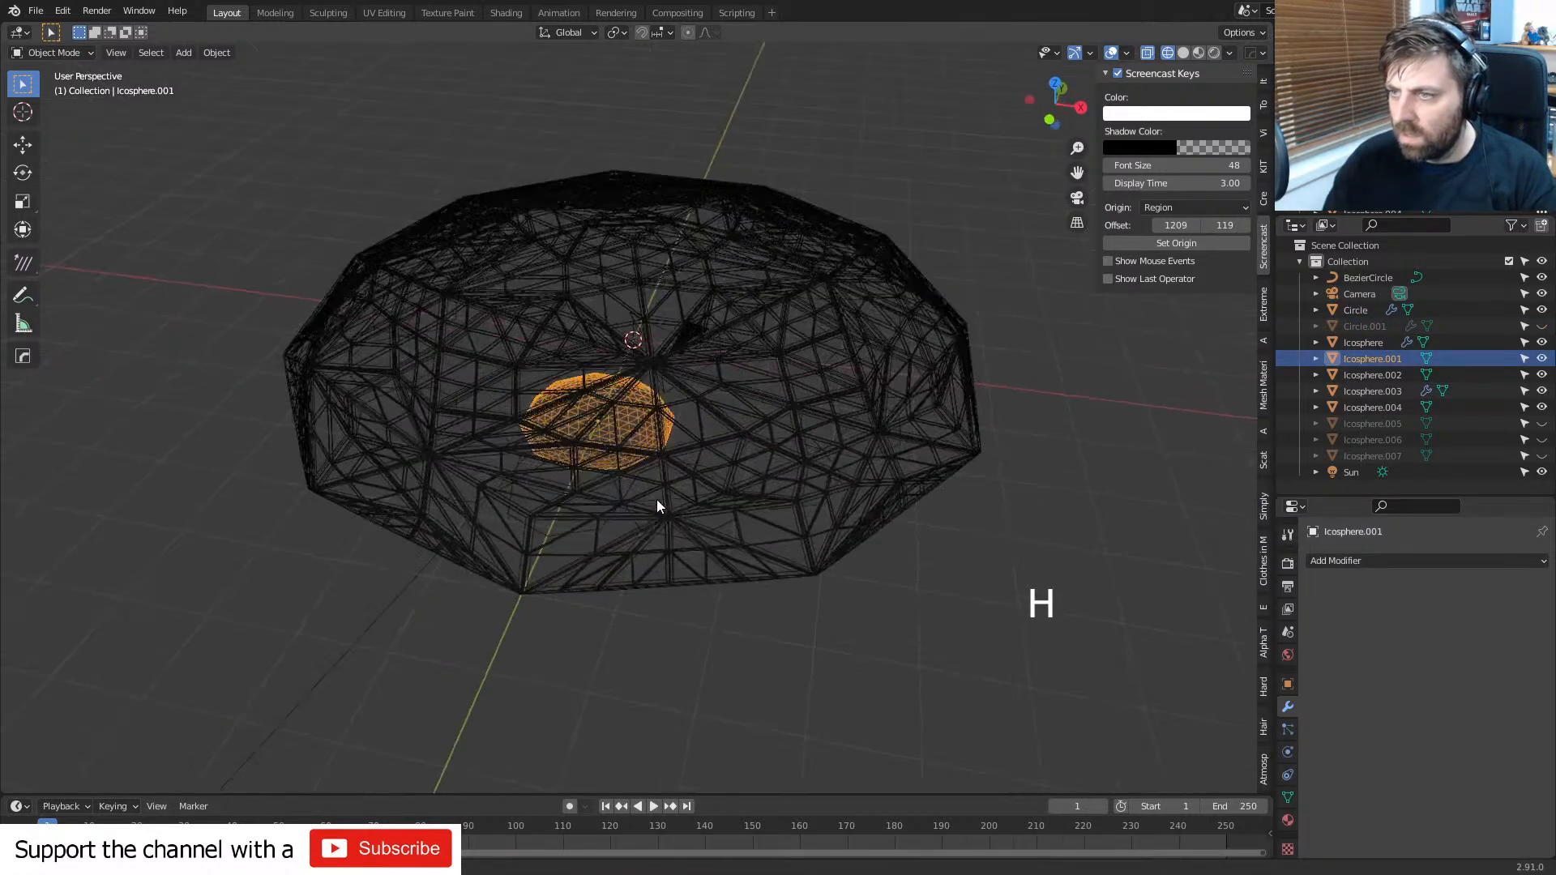
key(h)
- Hide every object in the scene and reveal only Circle, Circle.001 and BezierCircle
click(625, 462)
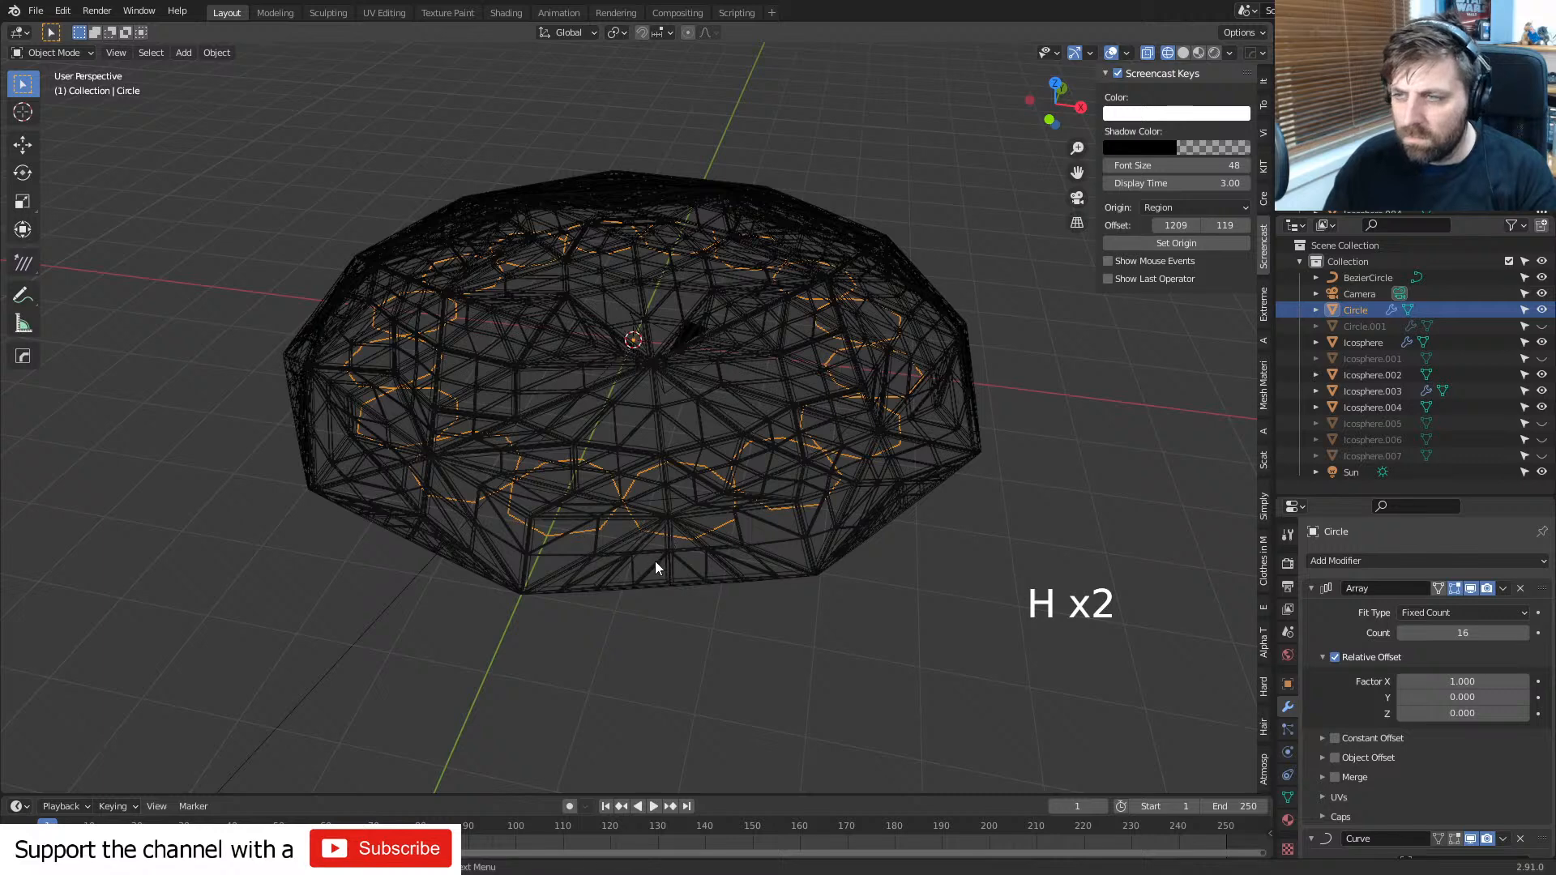
key(a)
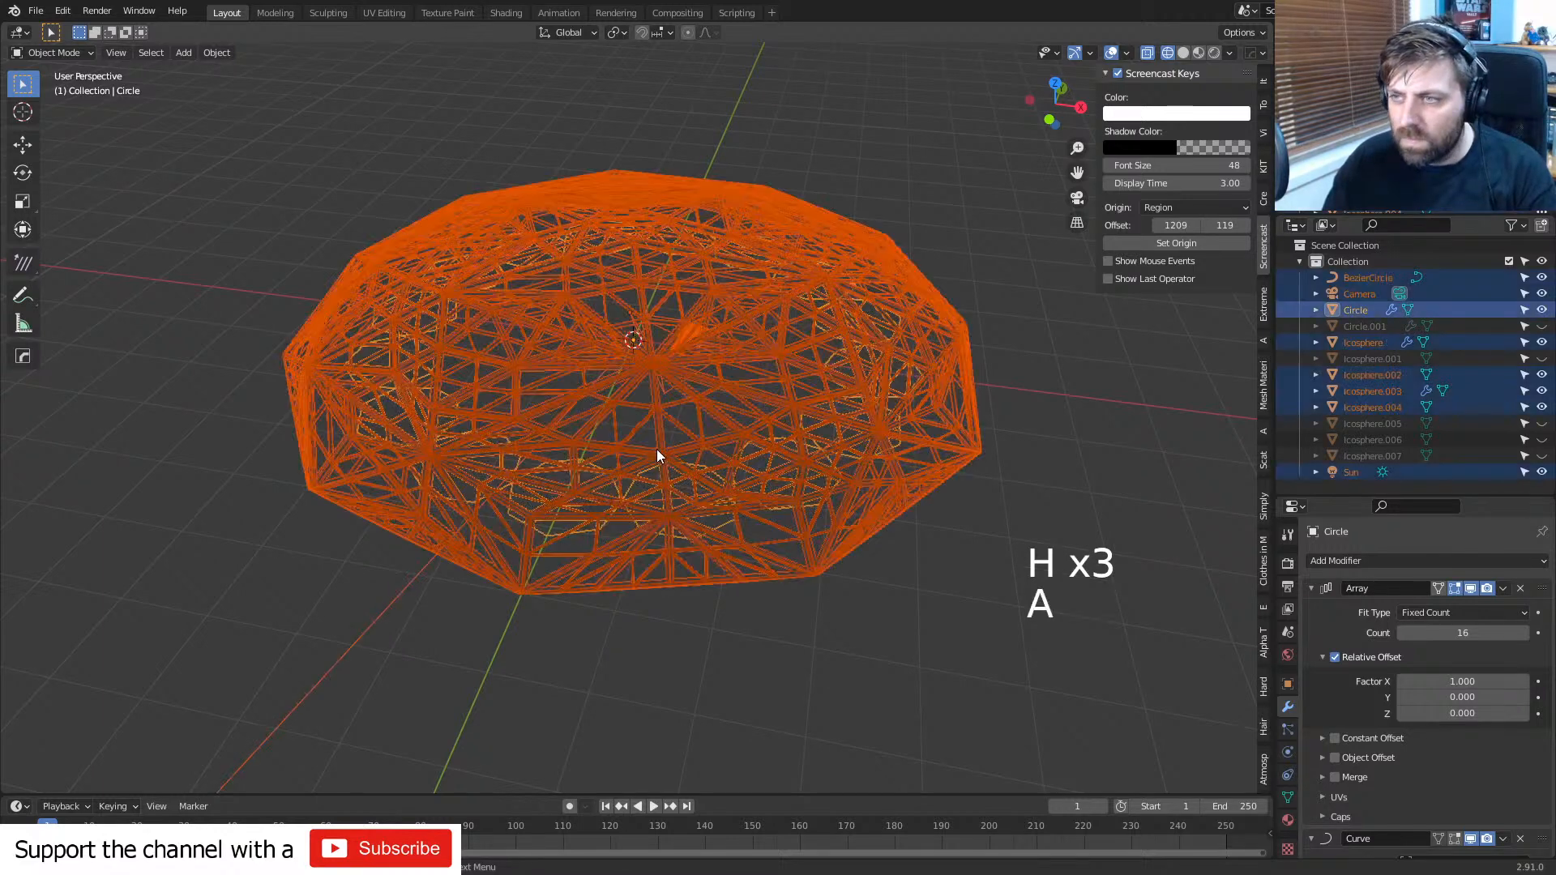
key(h)
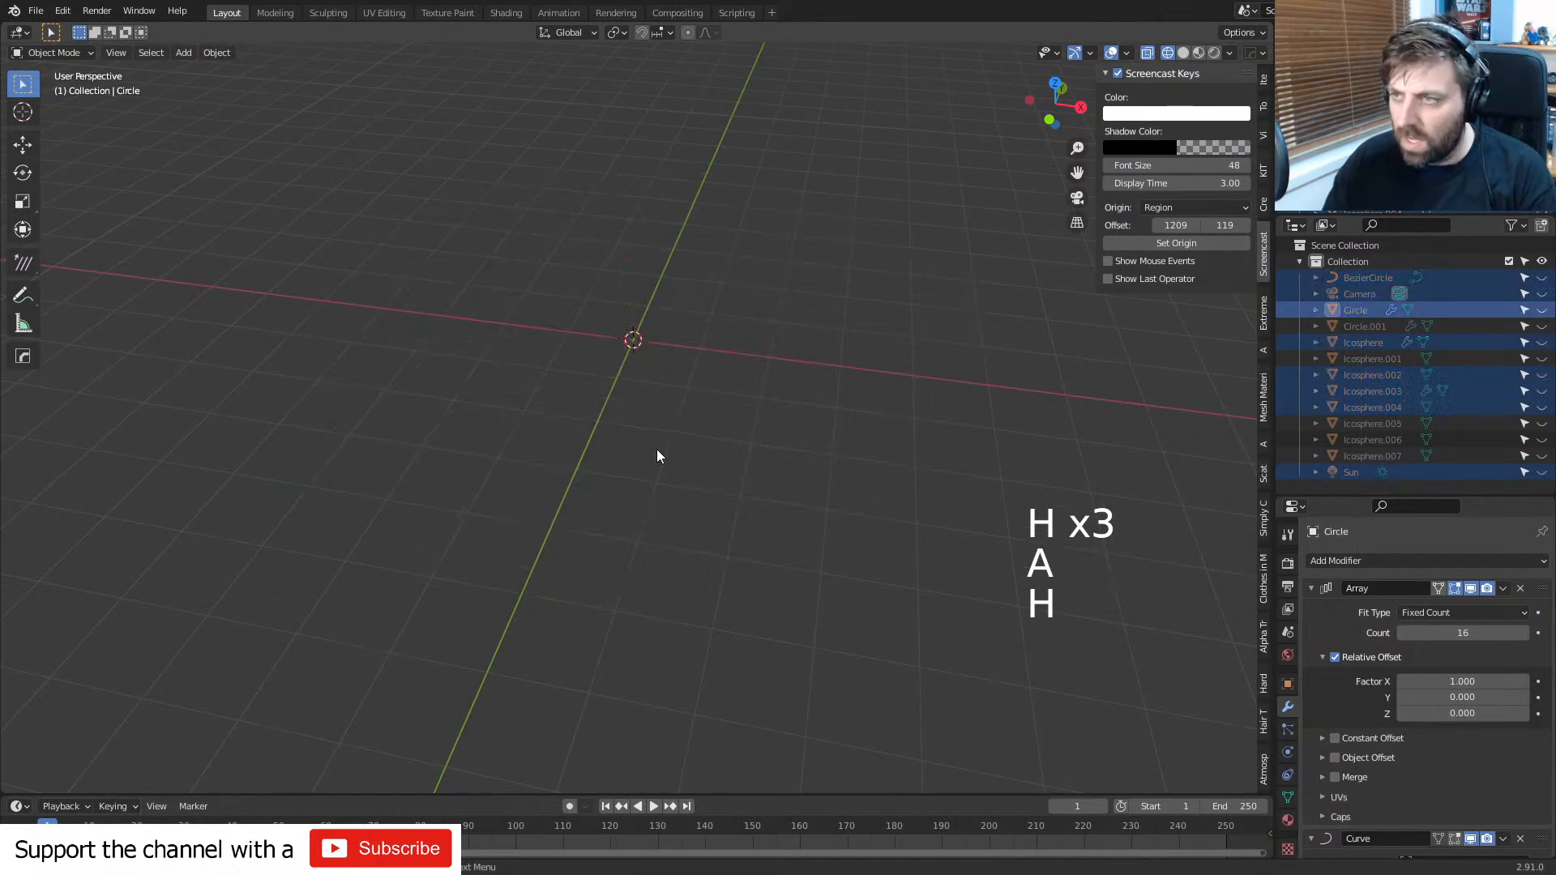
click(1540, 310)
click(1541, 326)
click(1540, 293)
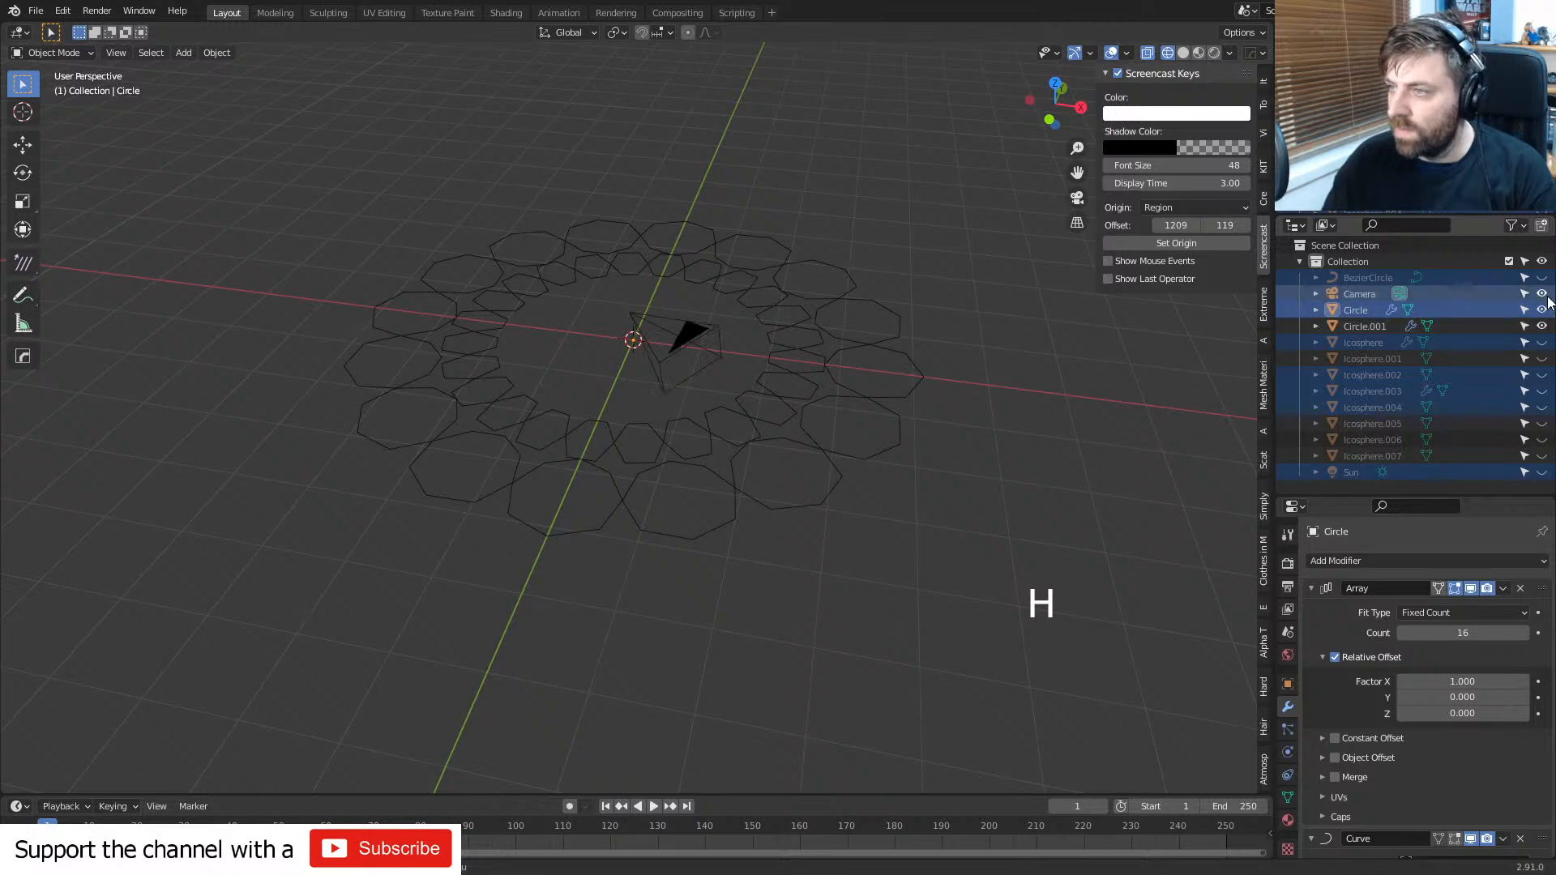
middle_drag(713, 466, 780, 483)
click(1540, 293)
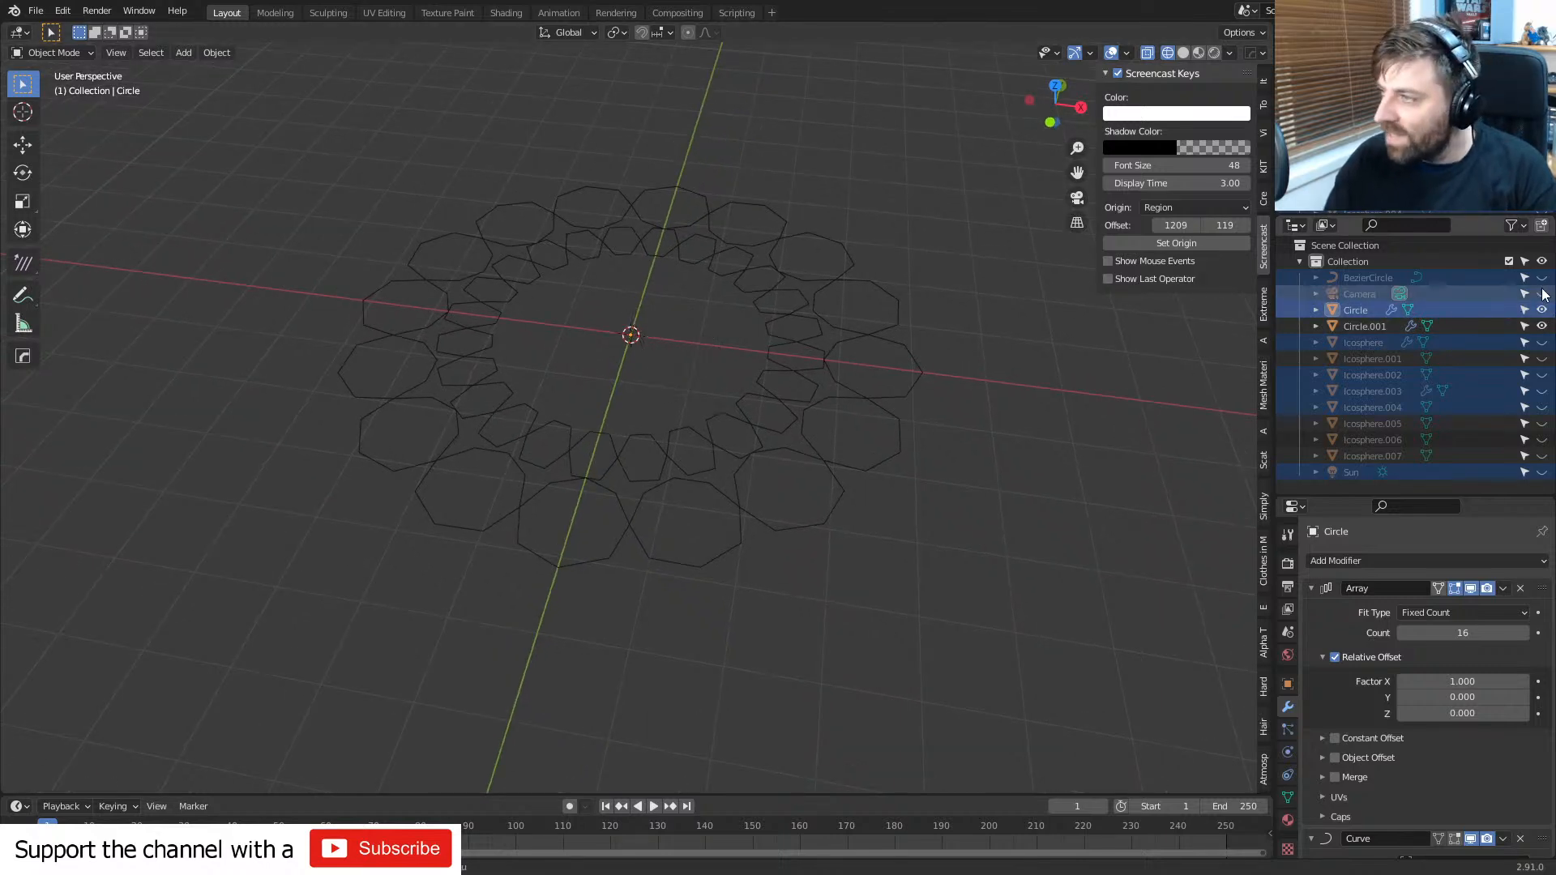
click(1540, 277)
- Switch the viewport back to solid shading to view the two isolated rings
middle_drag(425, 339, 436, 363)
key(z)
click(553, 363)
shift+middle_drag(561, 367, 566, 413)
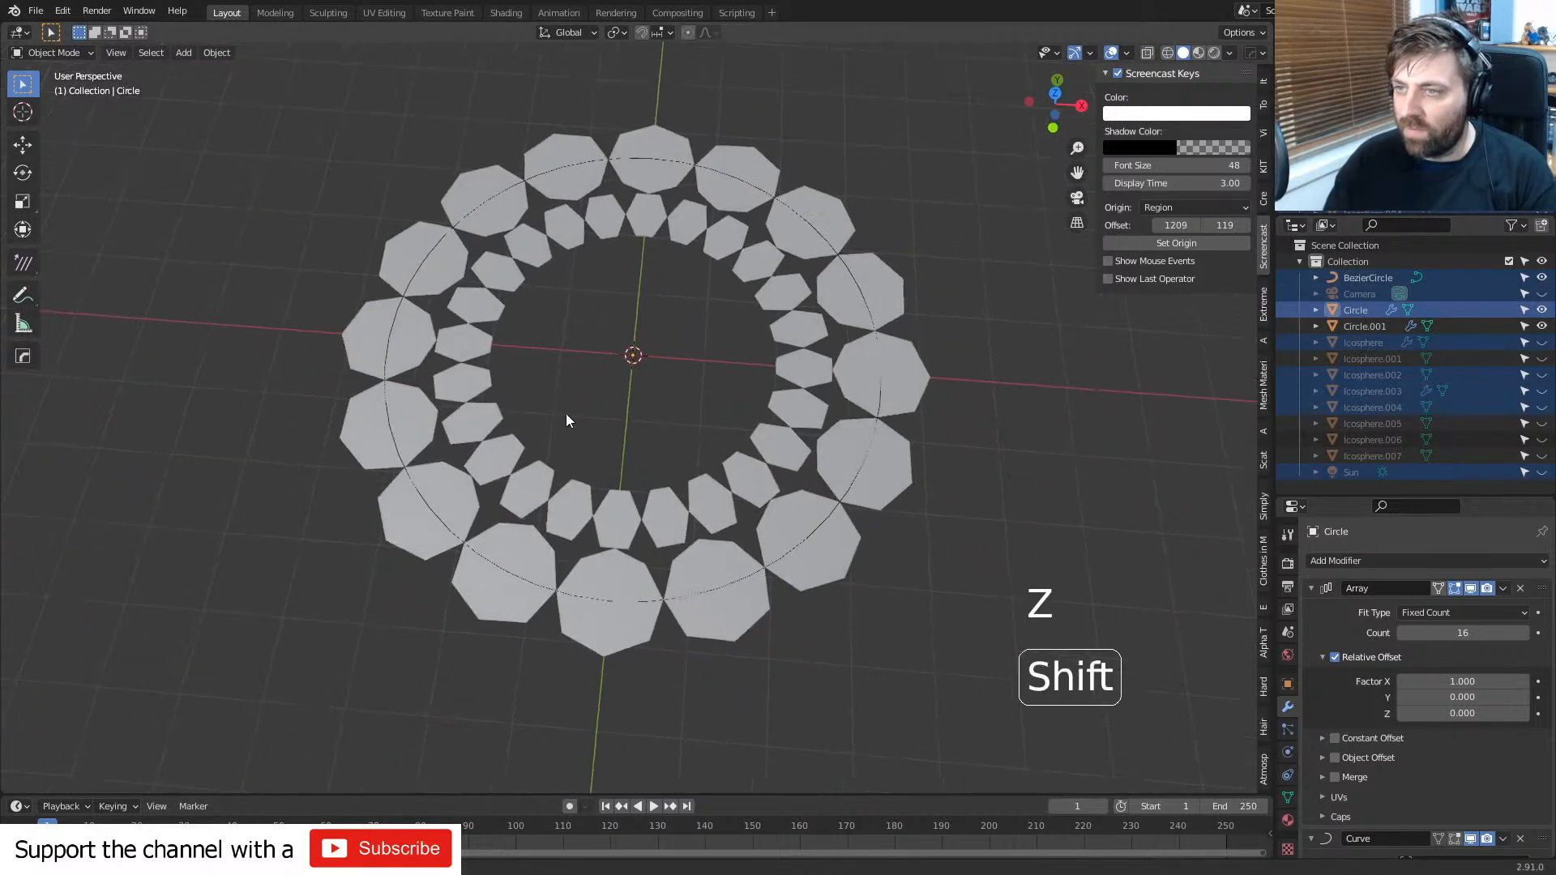
- In top view, add a mesh circle with 64 vertices at the centre of the rings
key(KP_7)
key(shift+a)
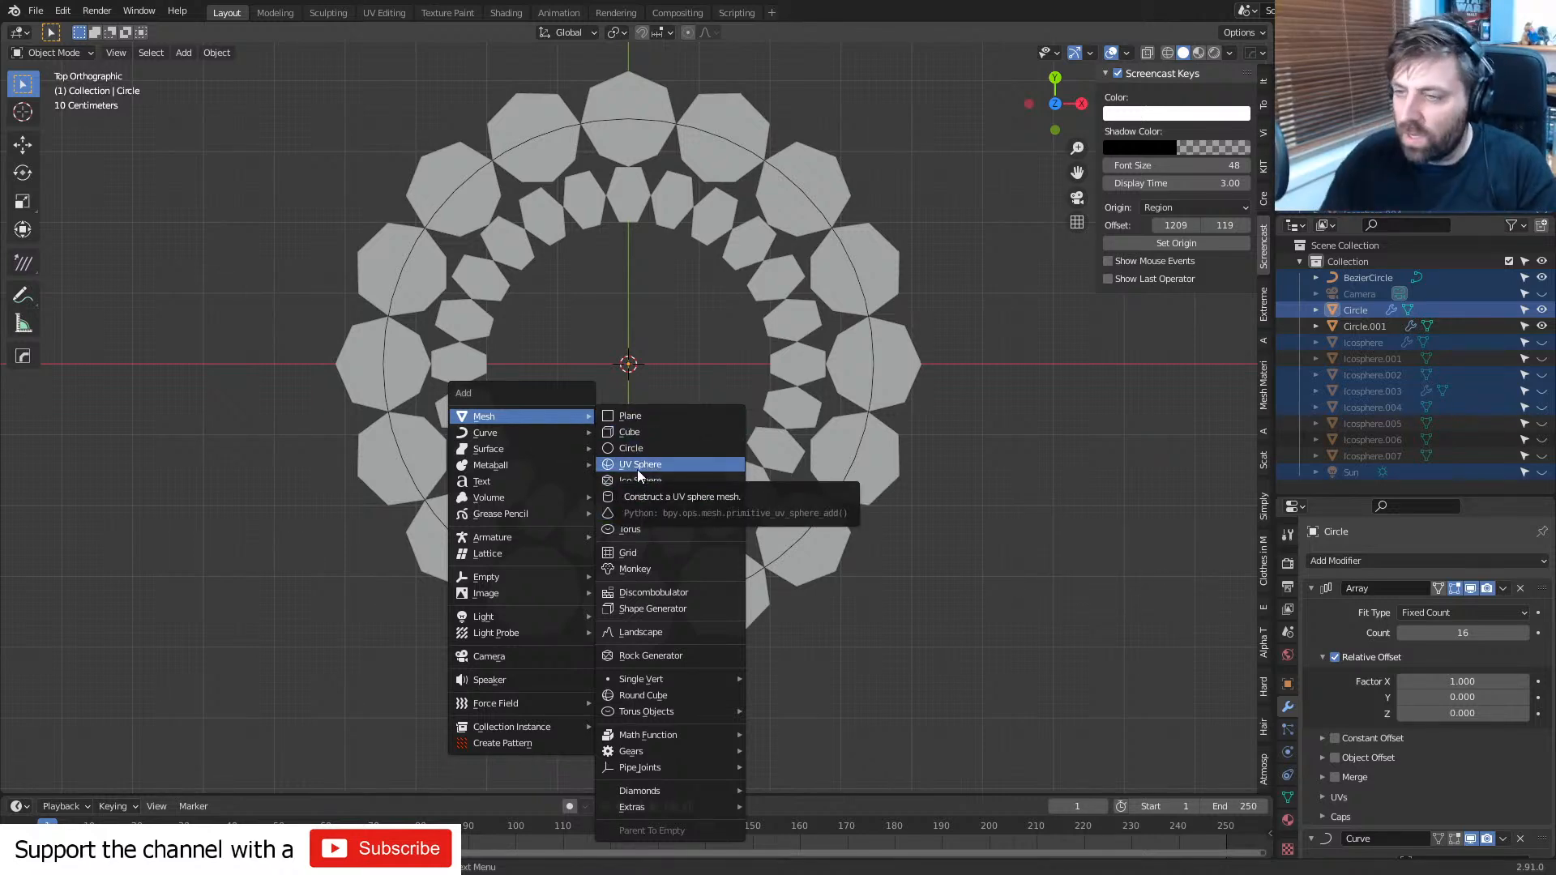
click(656, 450)
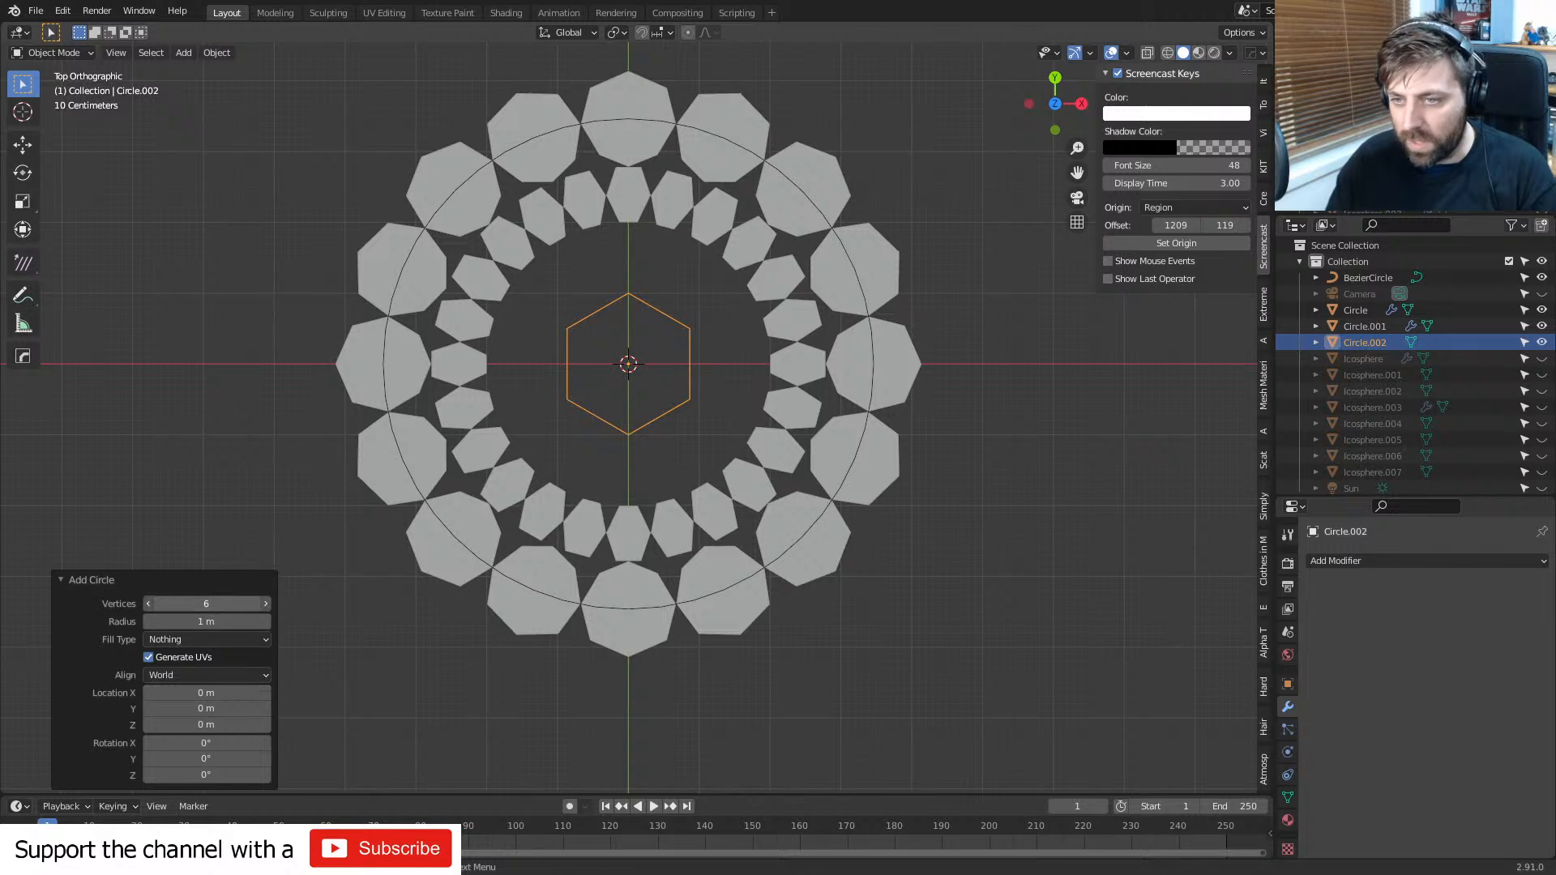
click(216, 602)
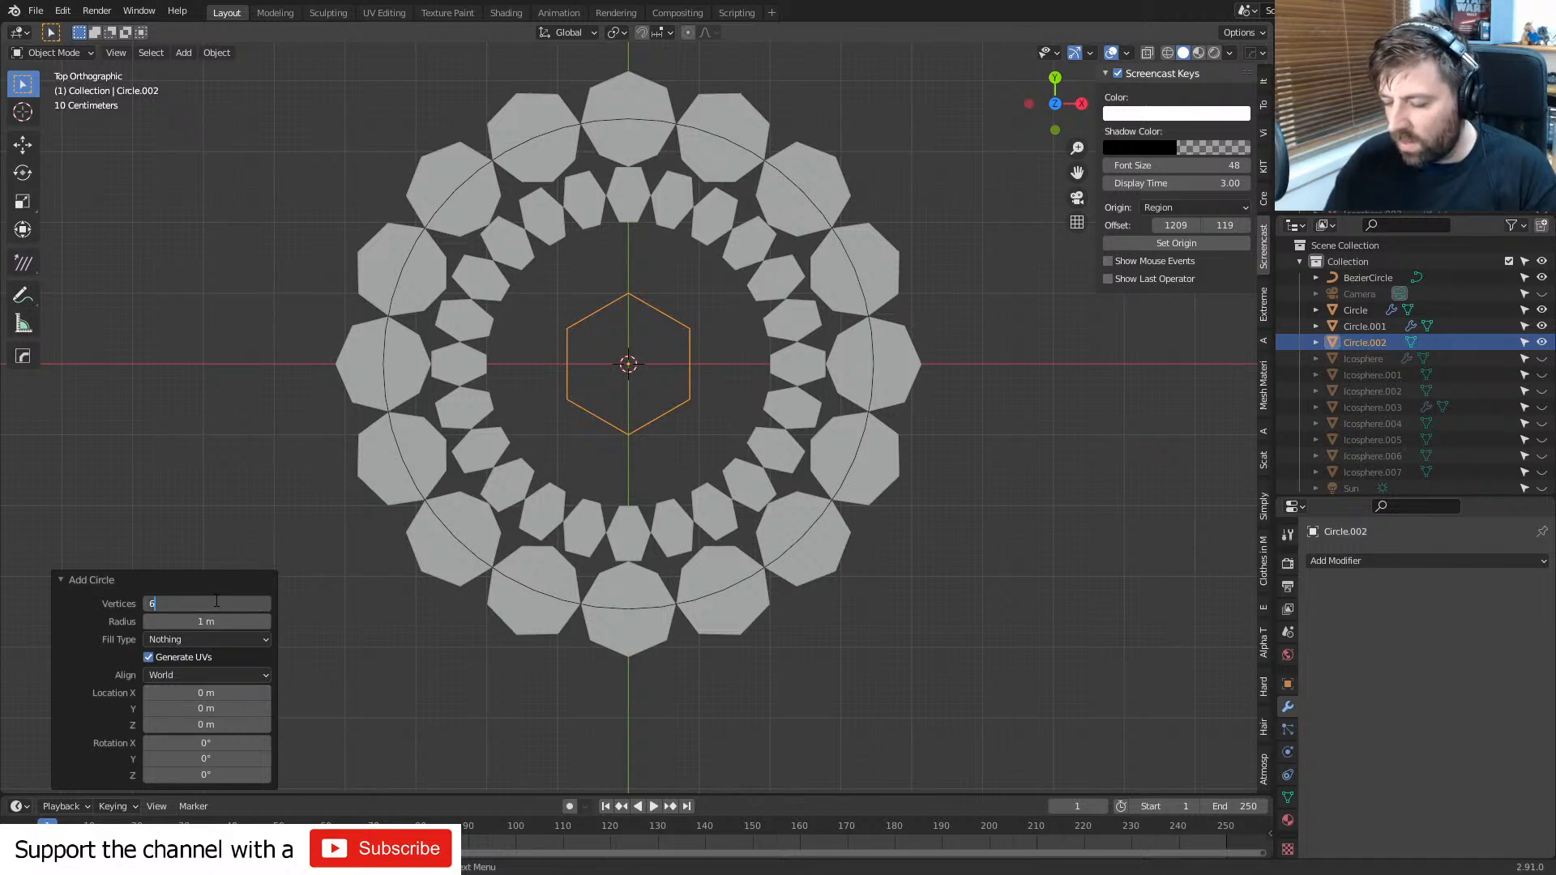
text(64)
key(Return)
- In Edit Mode, scale the new circle's vertices up by about 1.934 so it fits just inside the hexagon ring
scroll(392, 494, up, 3)
key(Tab)
key(s)
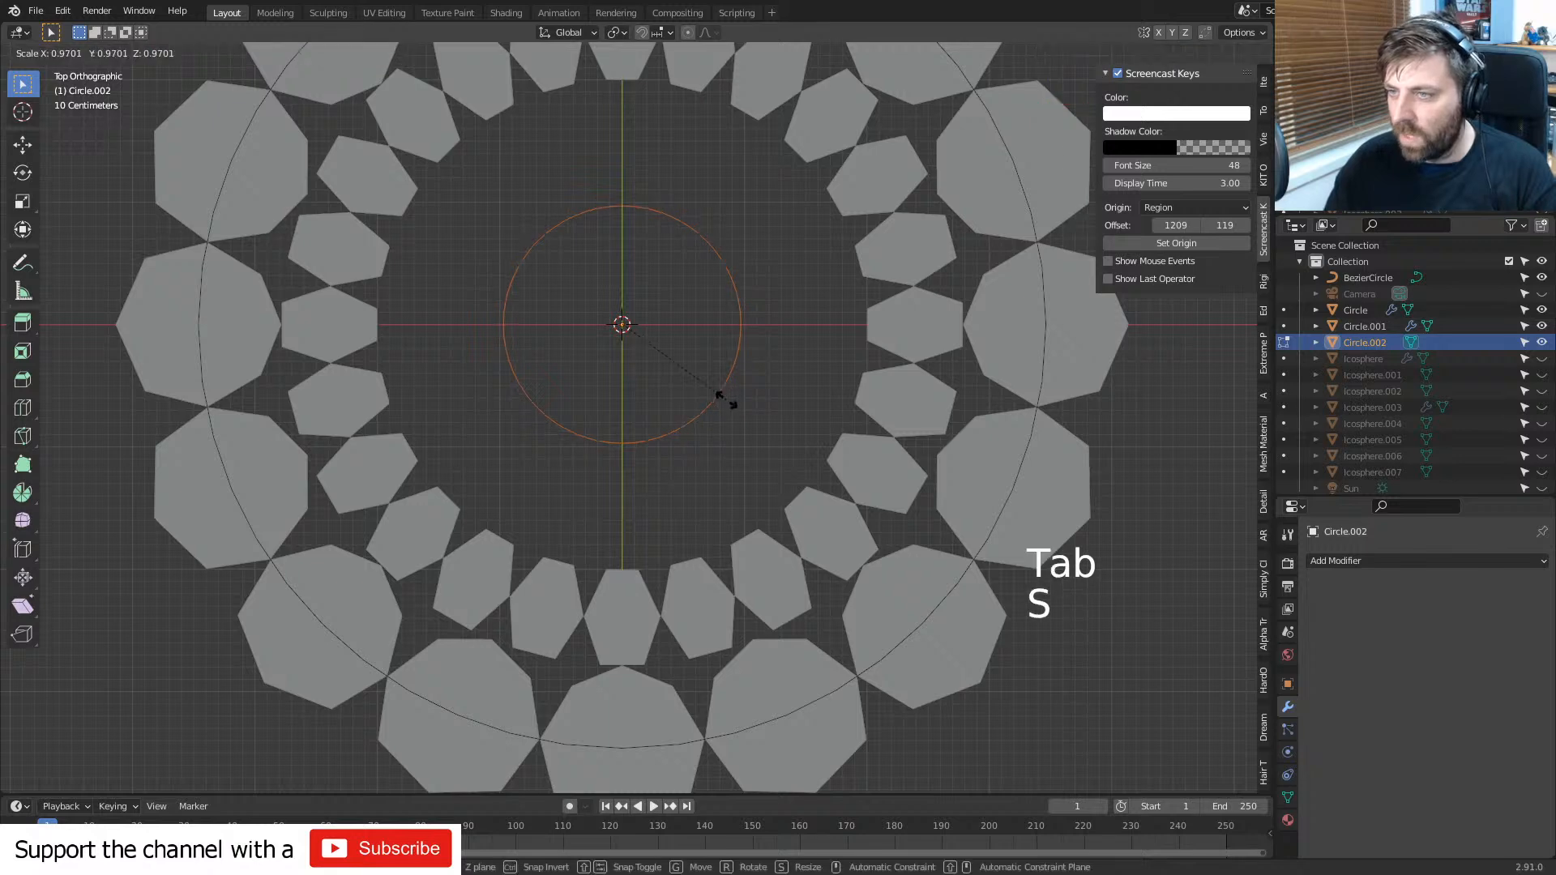
click(738, 426)
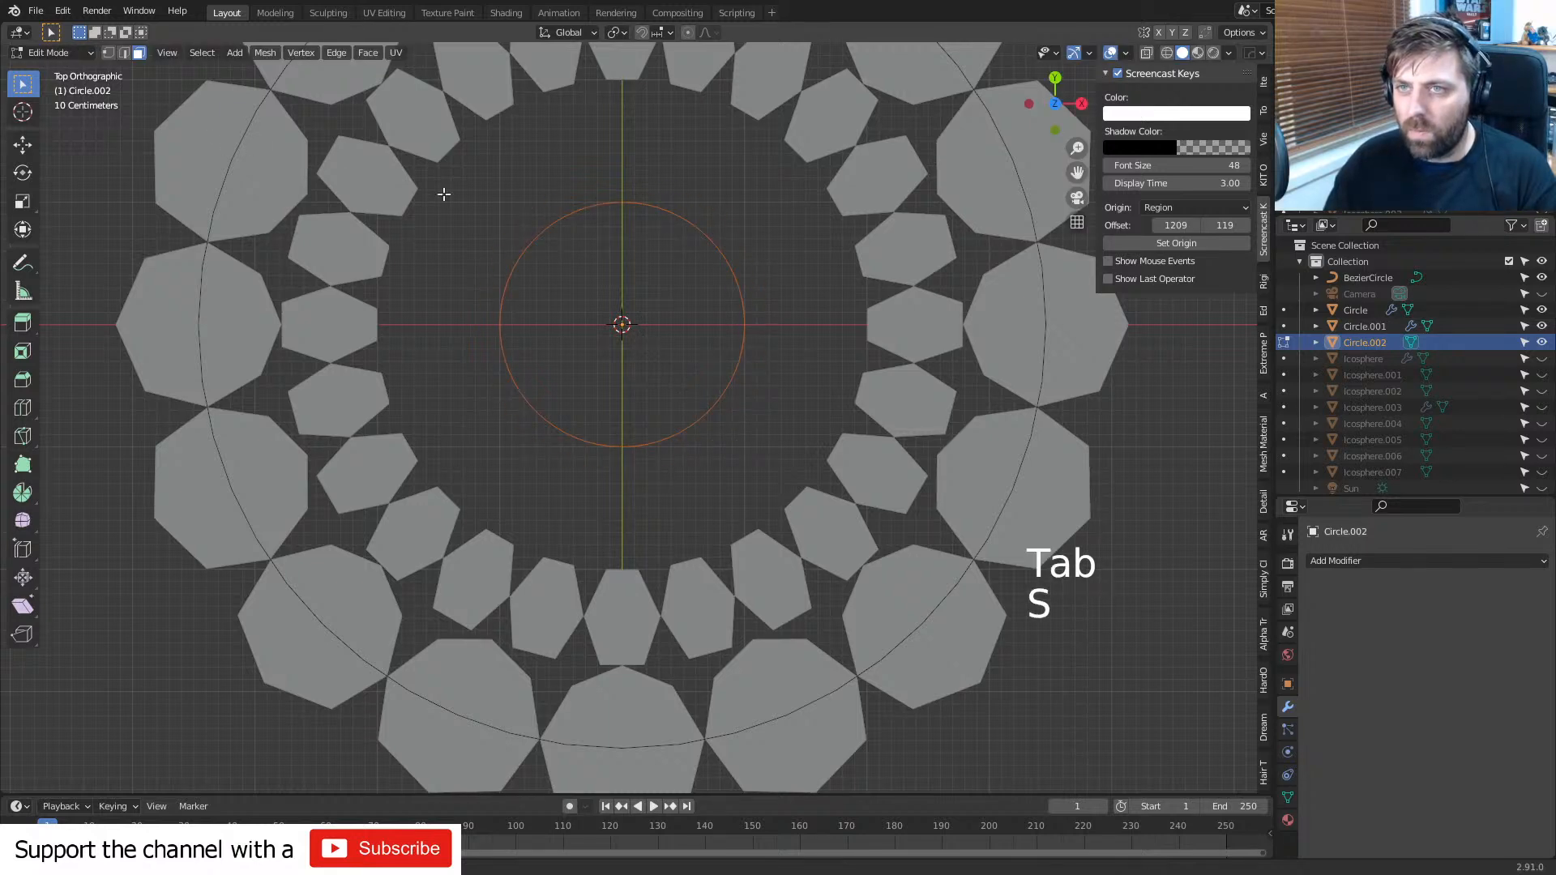
key(1)
key(s)
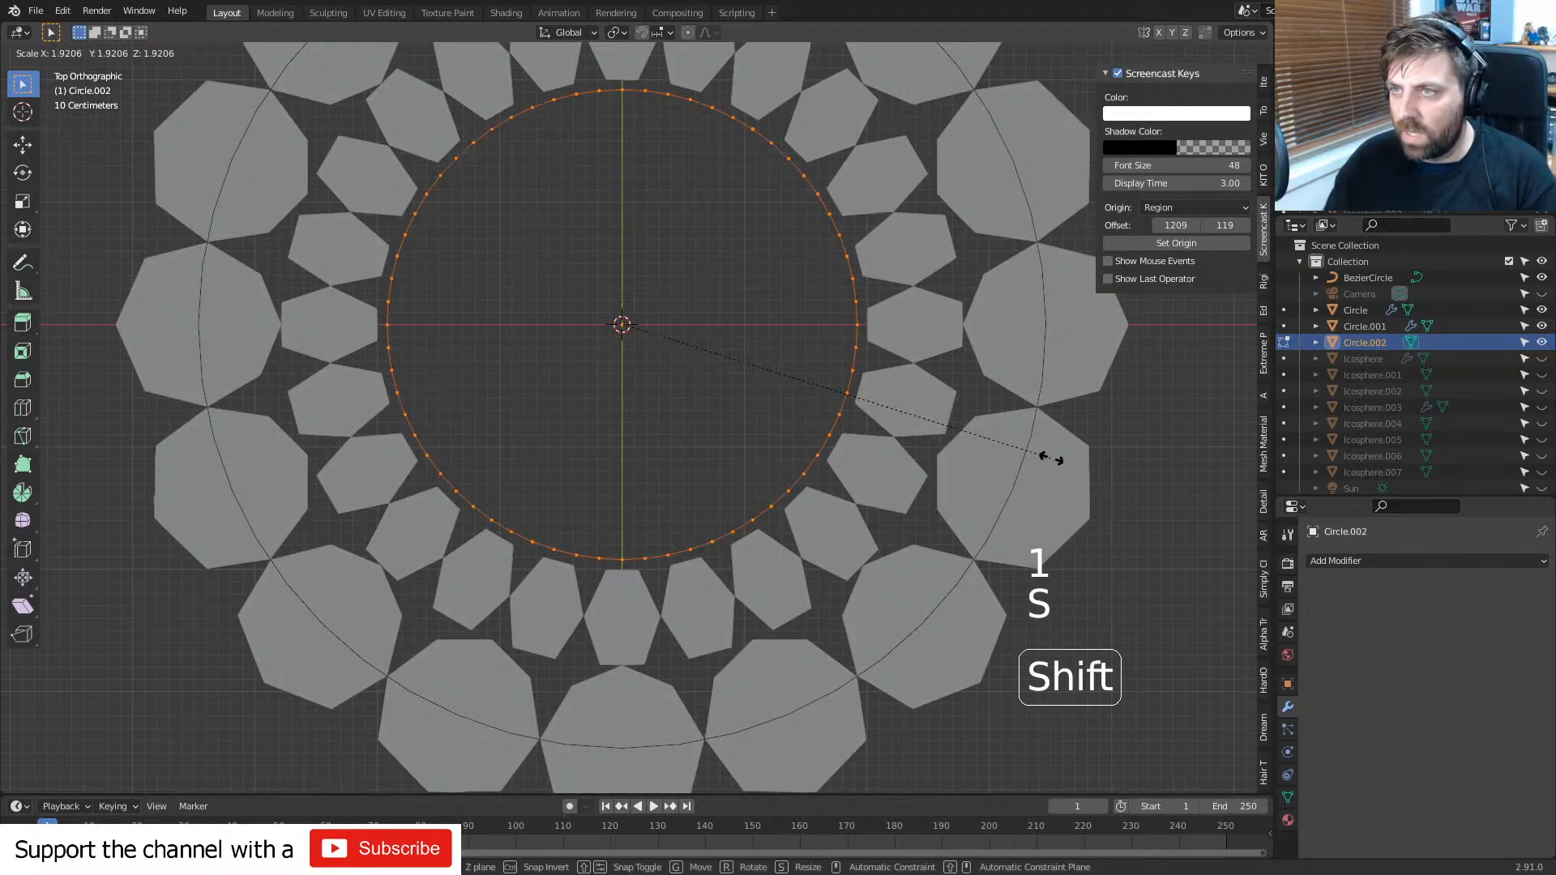
click(1053, 457)
- Extrude the circle's edge inward twice, scaling by about 0.986 and 0.978 to form two thin bands
scroll(937, 486, up, 4)
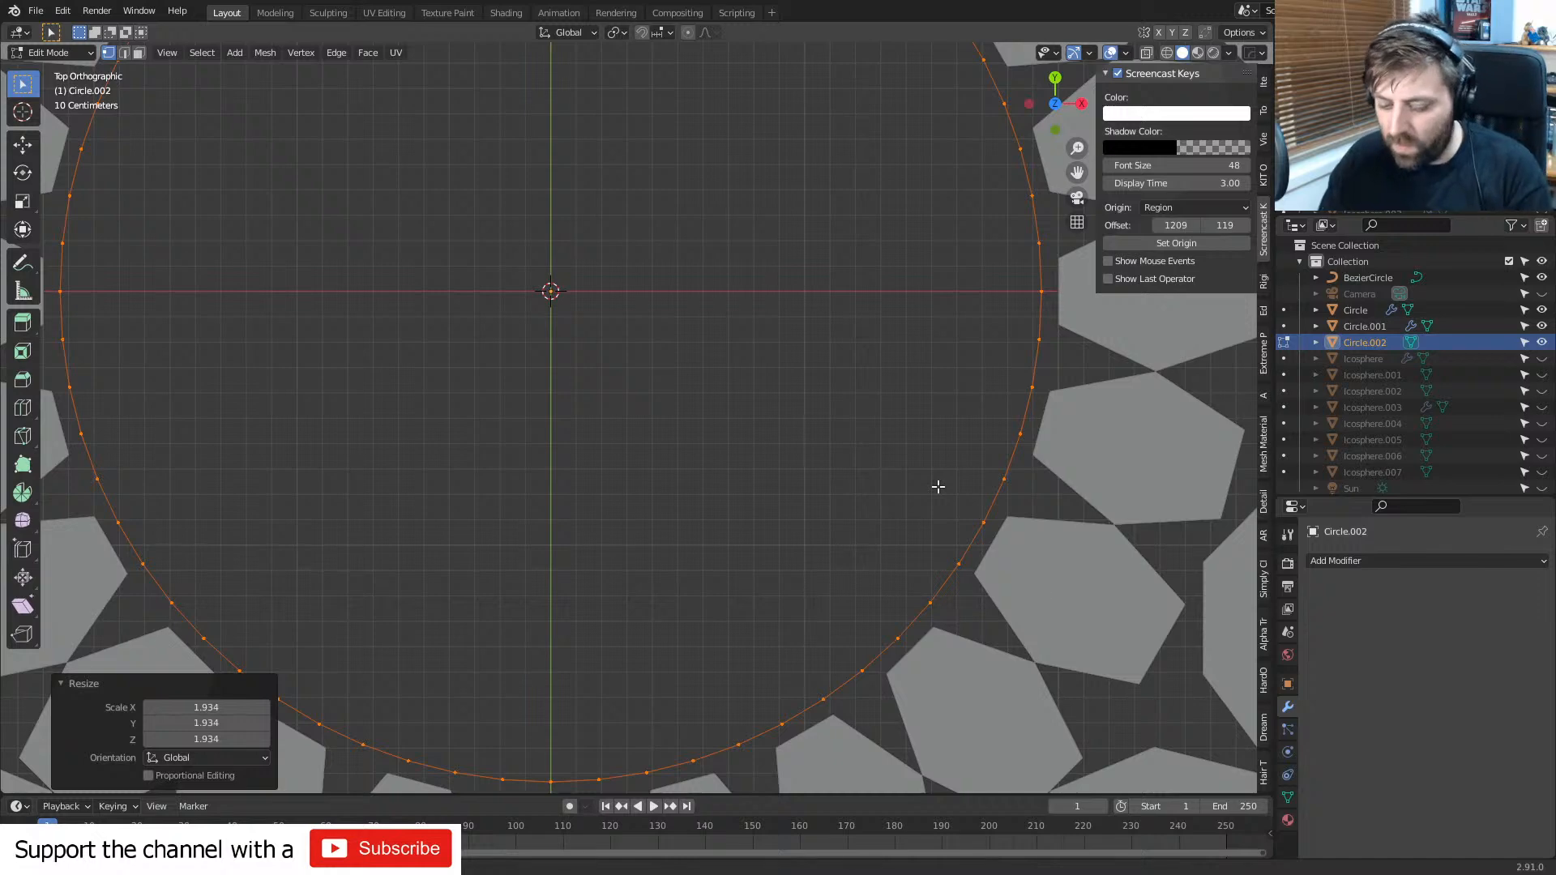
key(e)
key(s)
click(1159, 478)
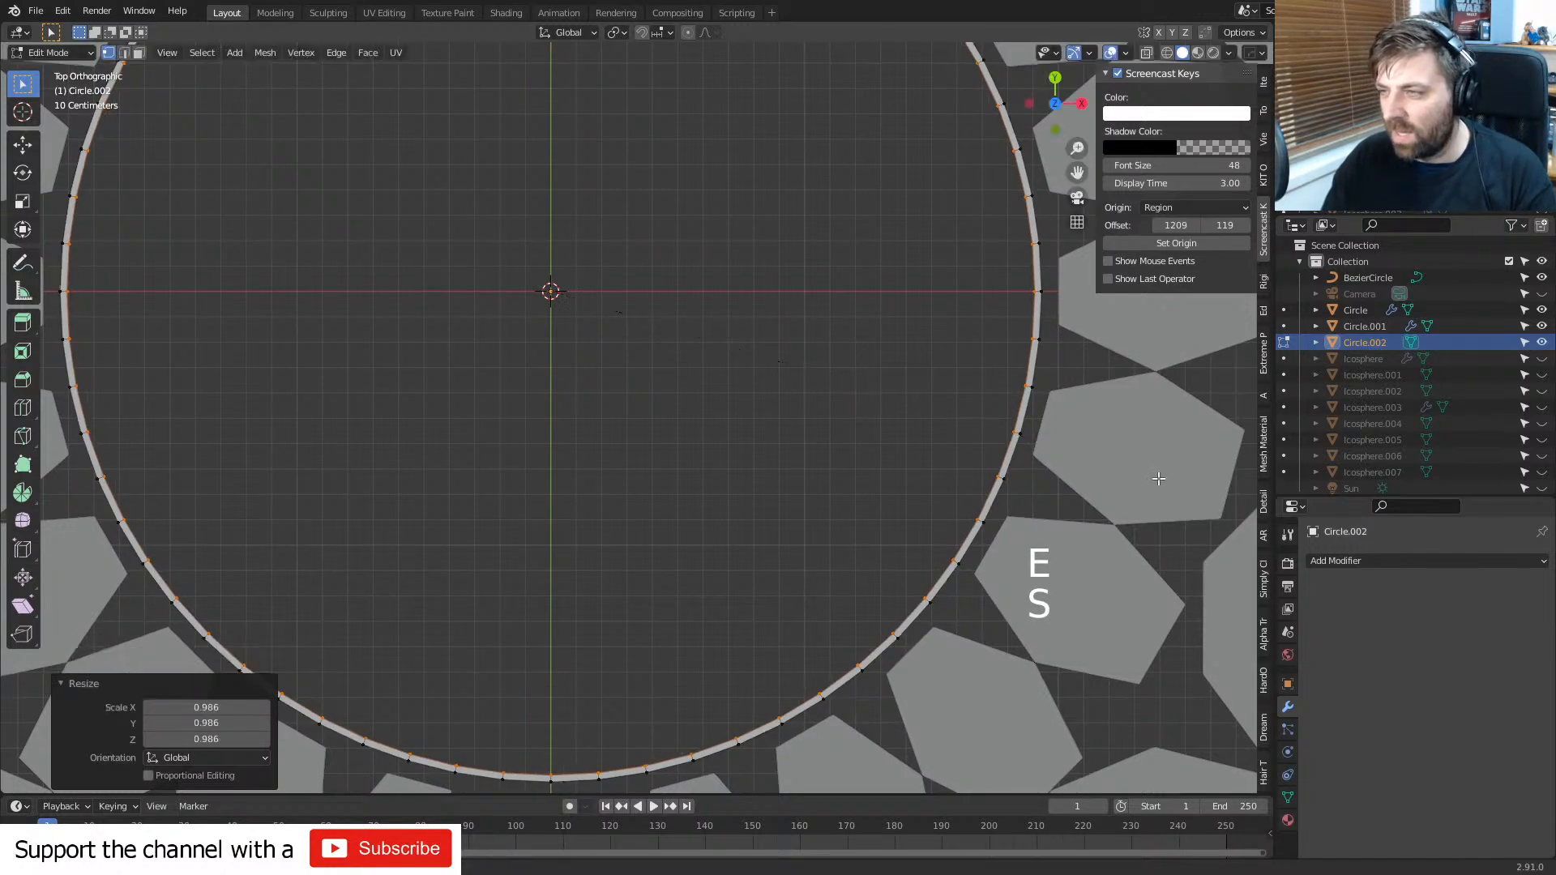
key(e)
key(s)
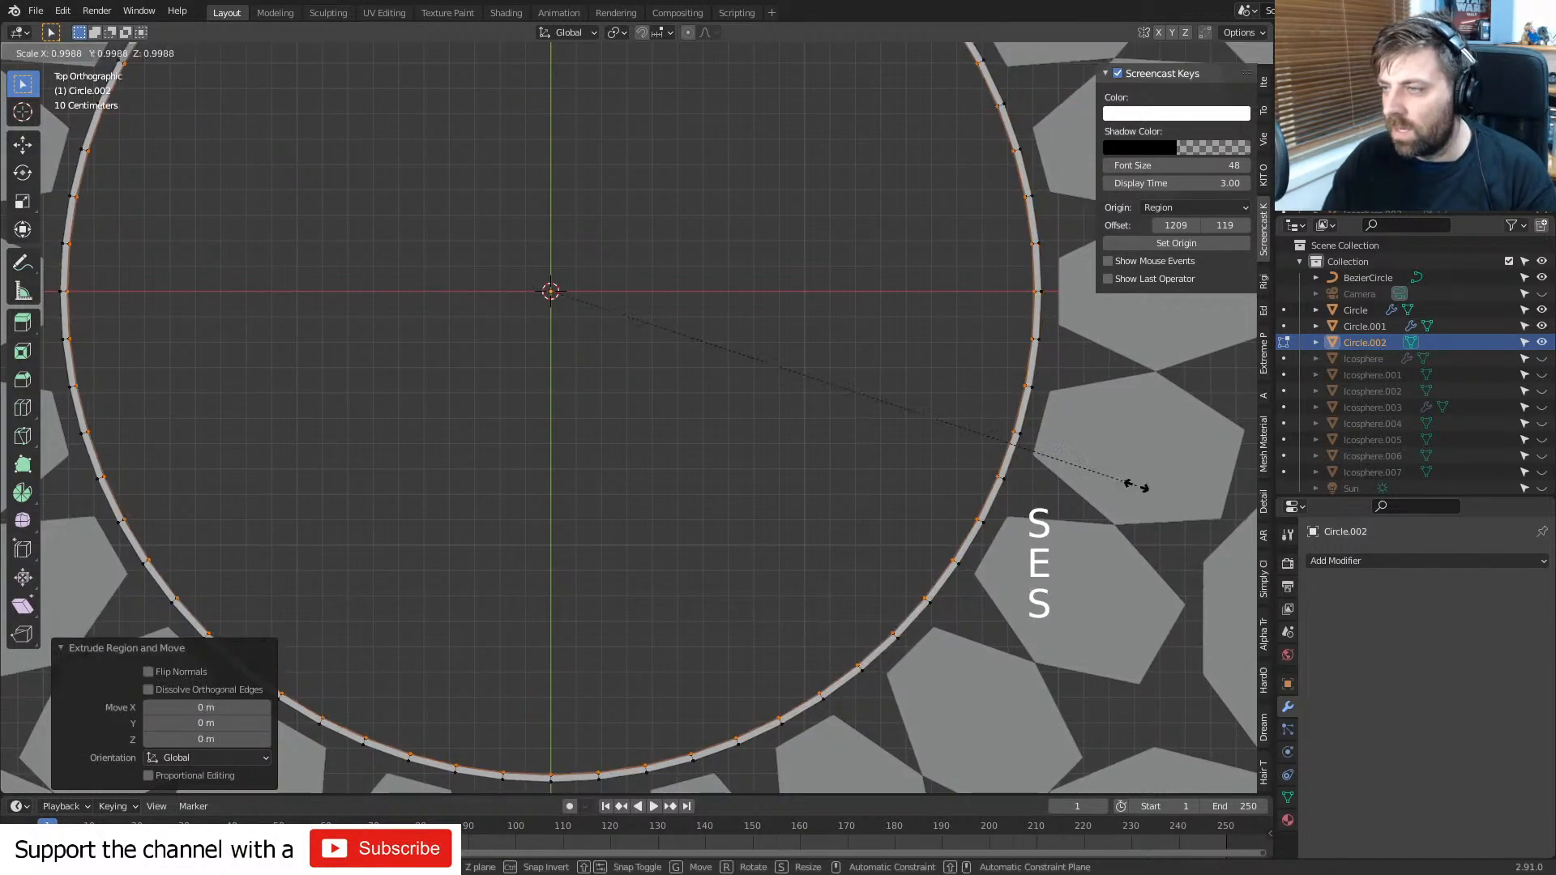
click(1104, 465)
- Extrude the inner edge inward three more times: a wide band at scale 0.841, a thin band, and a wide band at 0.879
key(e)
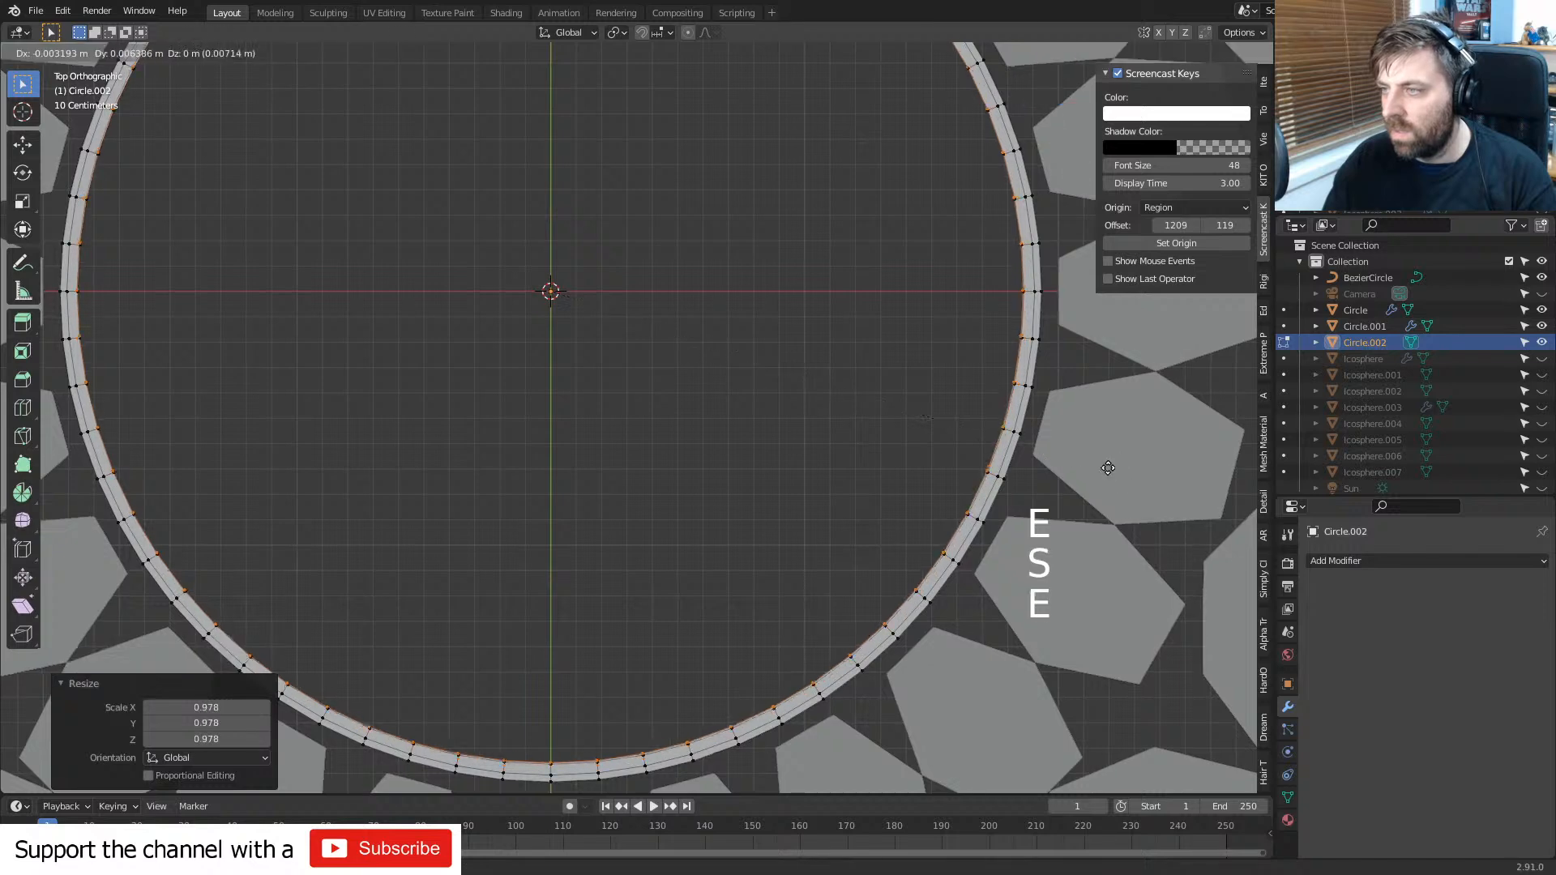
key(s)
click(1062, 445)
key(e)
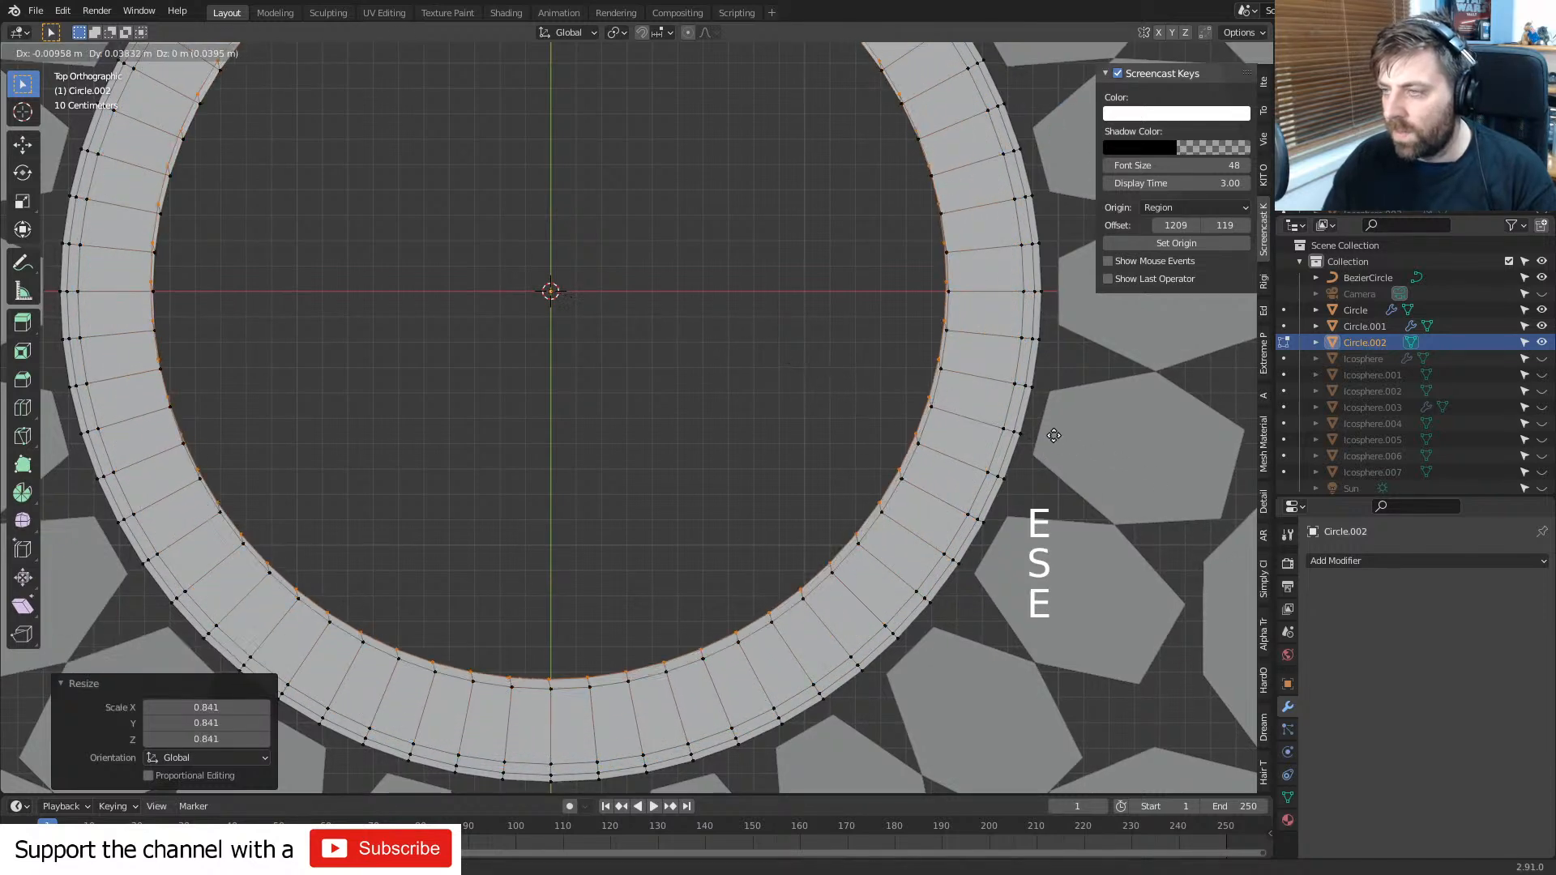
key(s)
click(1058, 443)
key(e)
key(s)
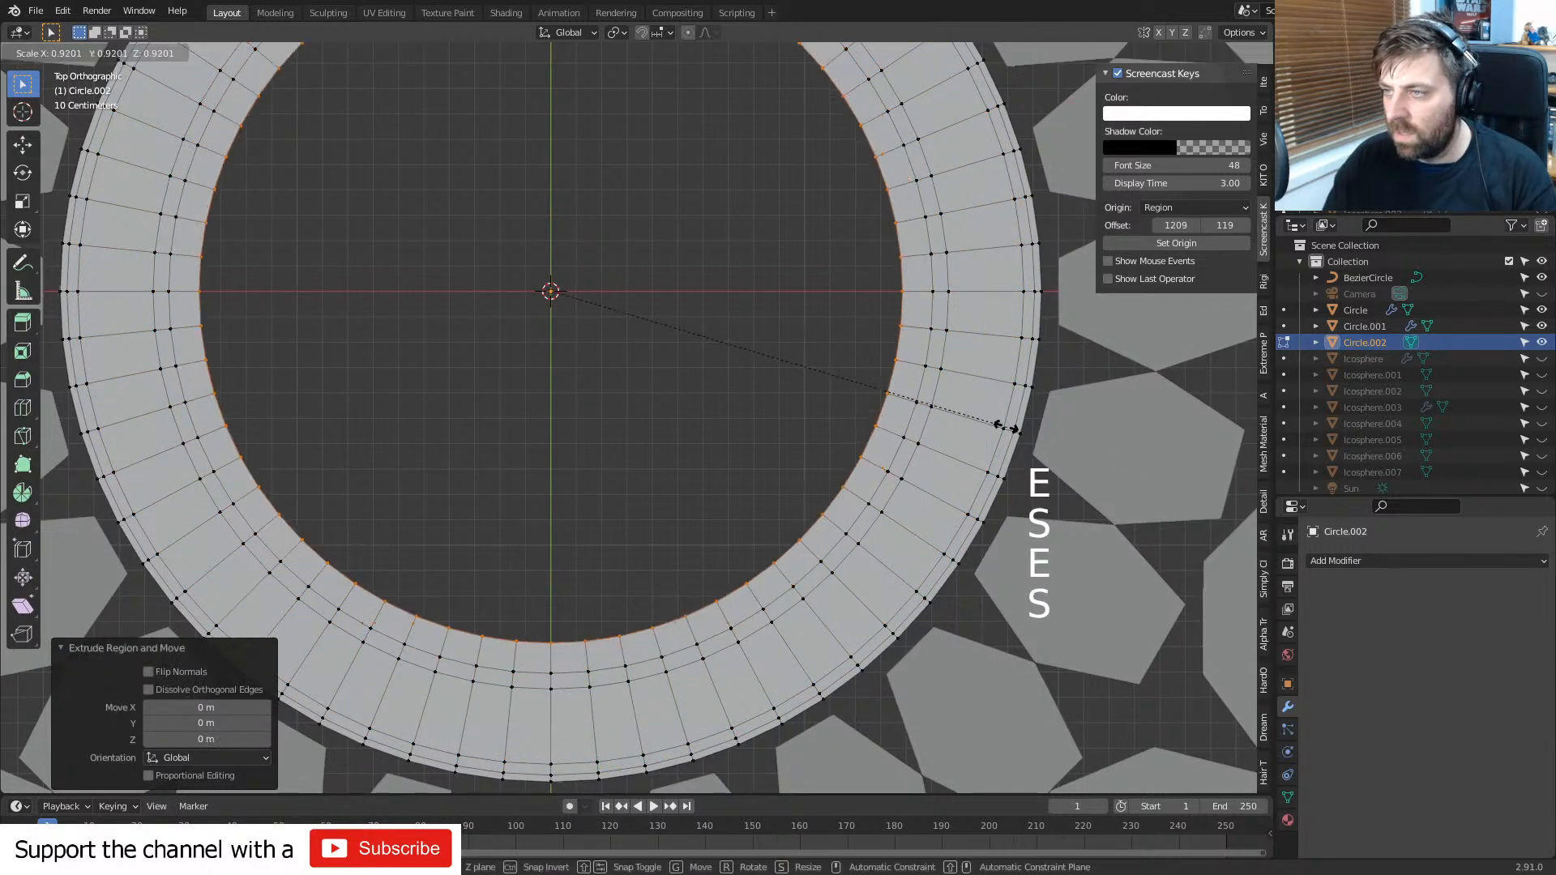
click(1027, 430)
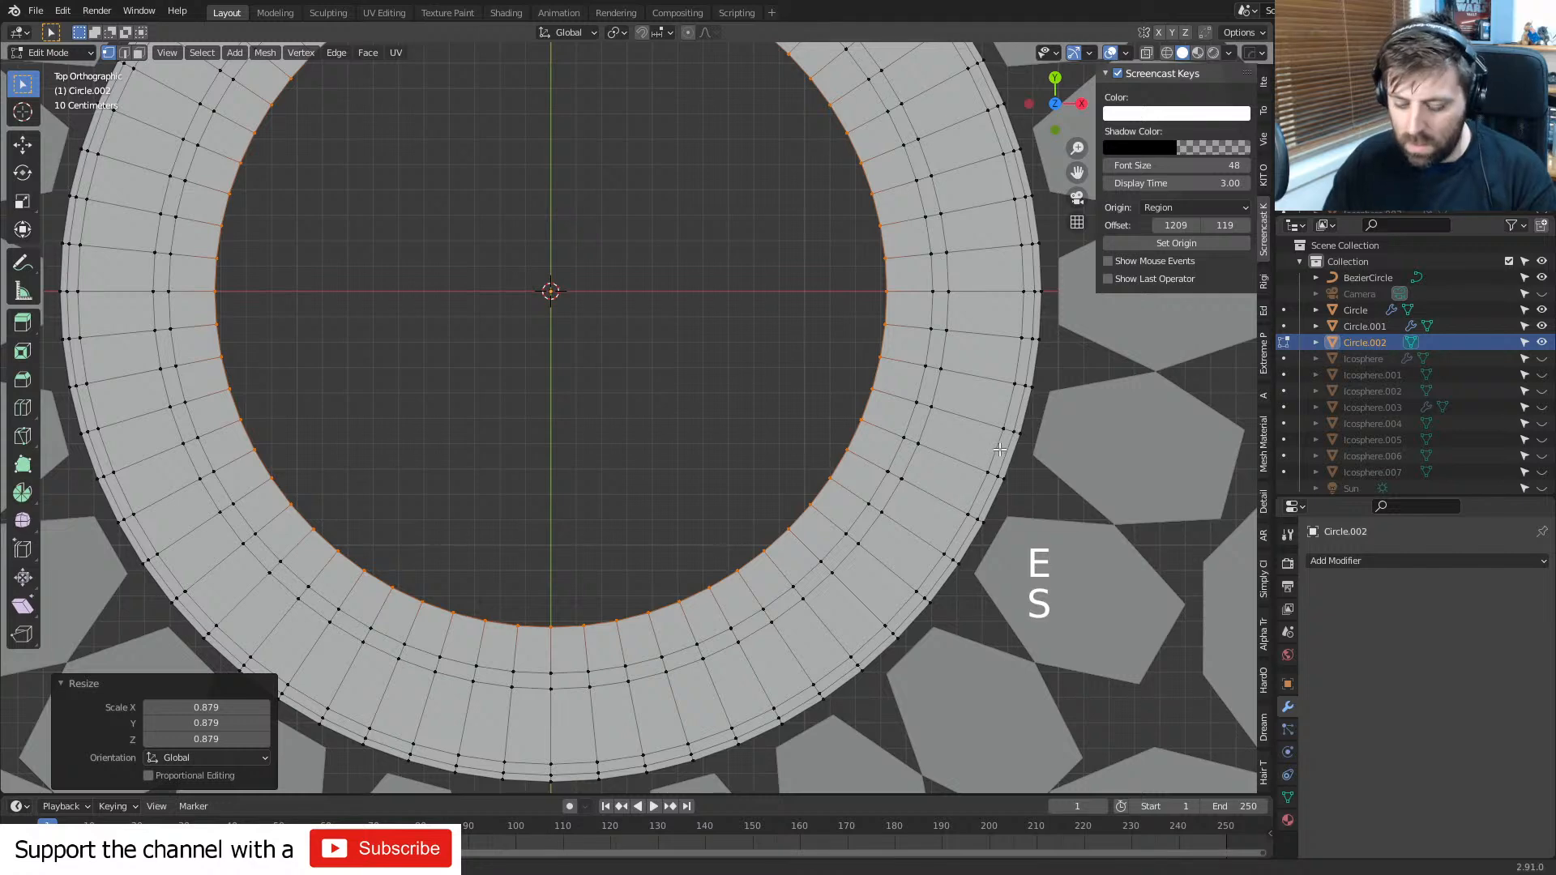
- Extrude the disc's inner edge inward twice, scaling by about 0.898 and 0.562 for a medium band and a very wide band
key(e)
key(s)
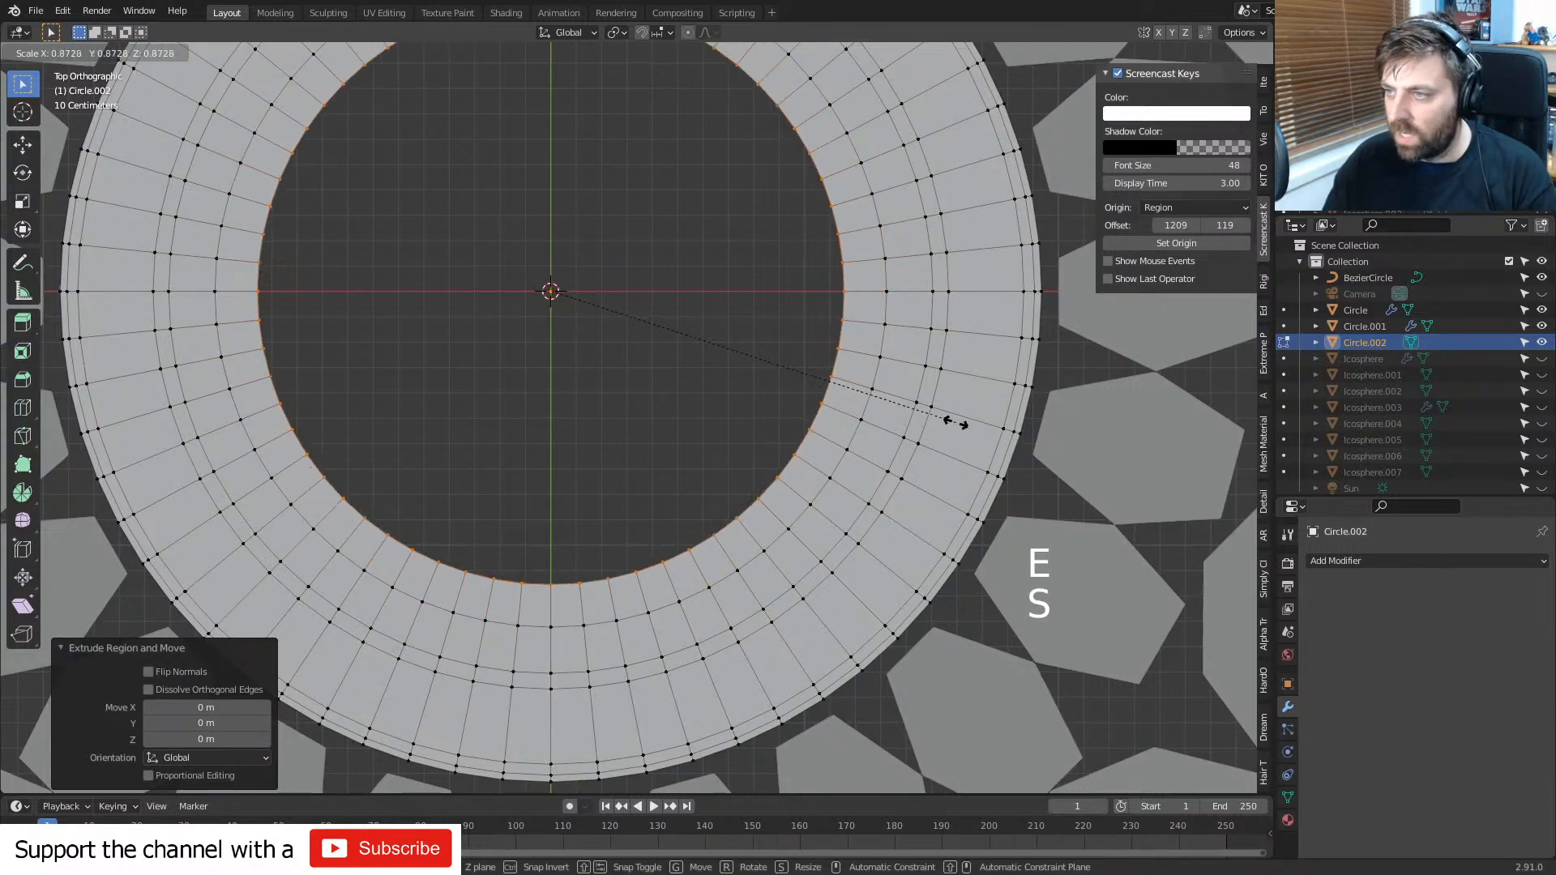
click(964, 442)
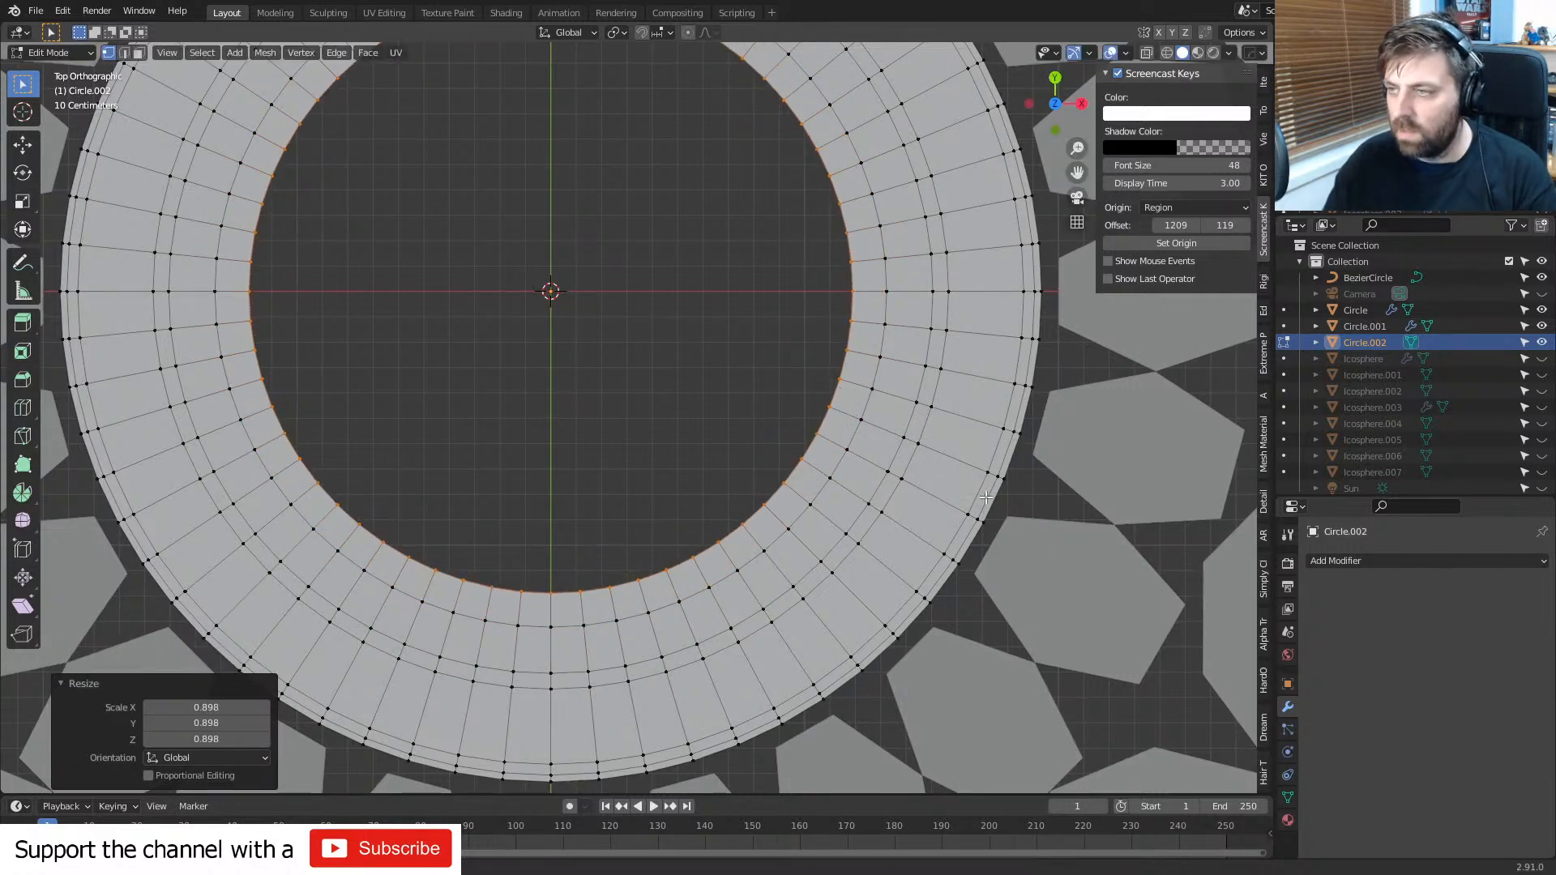
key(e)
key(s)
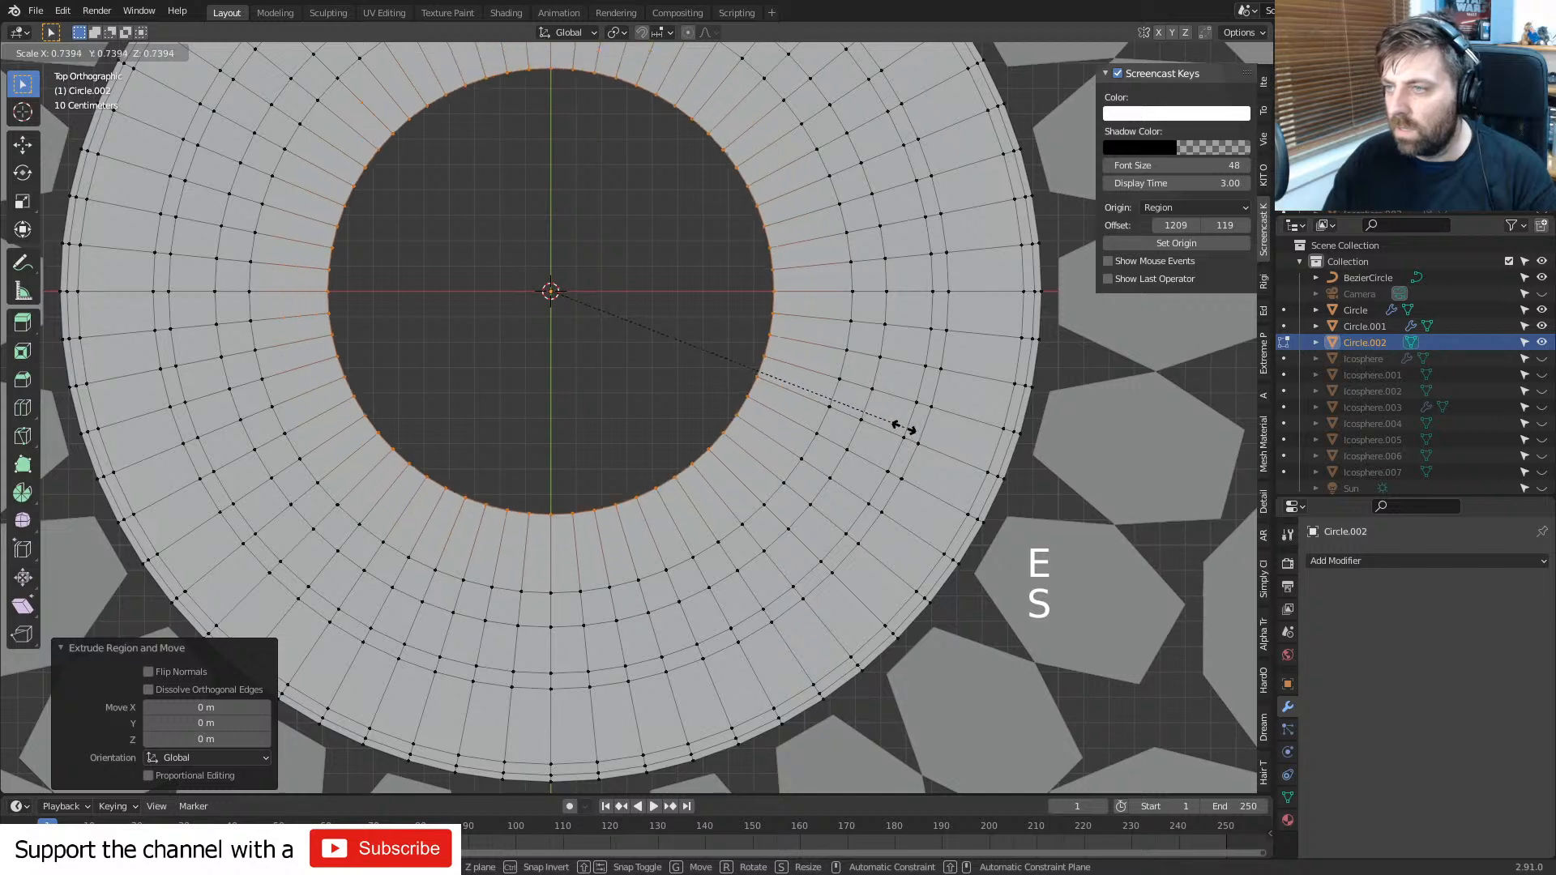
click(819, 392)
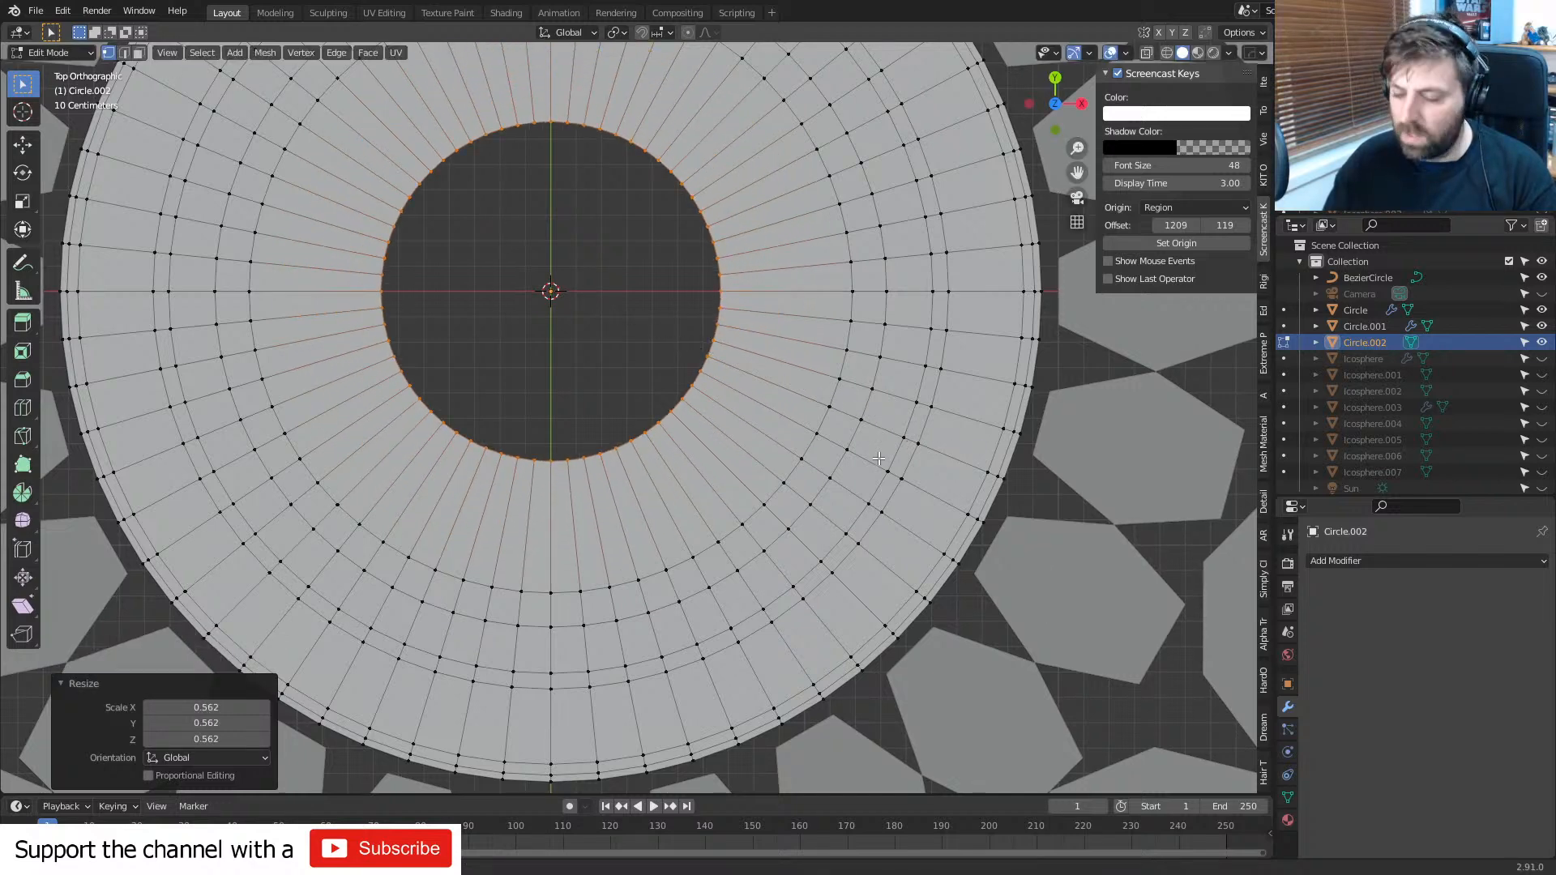
- Extrude the inner edge inward three more times, forming a thin band, a medium band and a very thin band scaled 0.972
key(e)
key(s)
click(895, 435)
key(e)
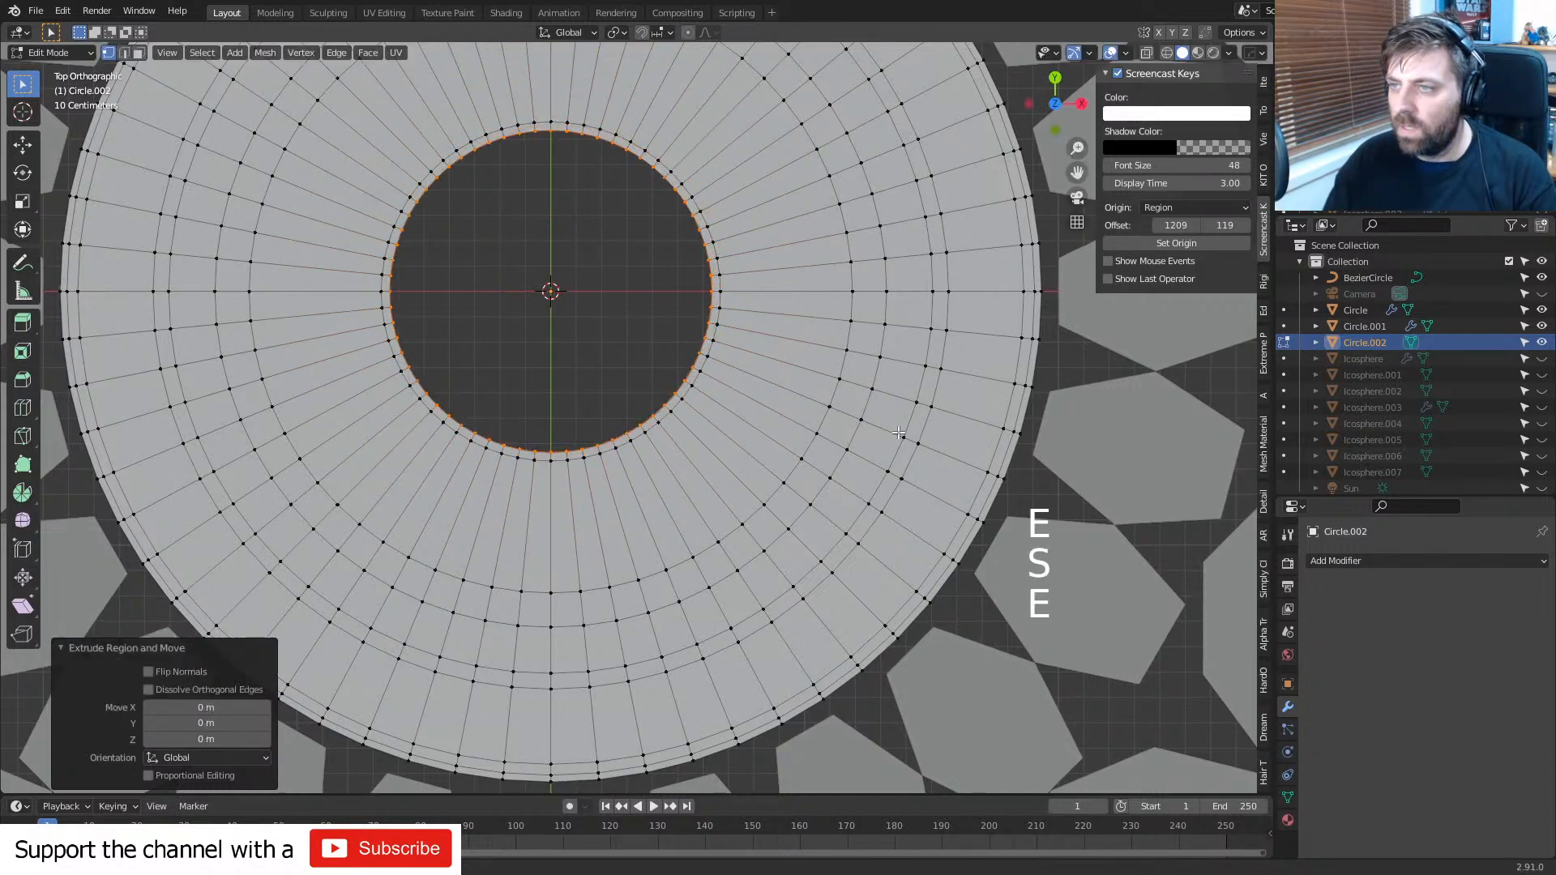
key(s)
click(839, 405)
key(e)
key(s)
click(834, 399)
- Extrude the innermost edge inward once more, scaling by about 0.419 to leave a small central hole
key(e)
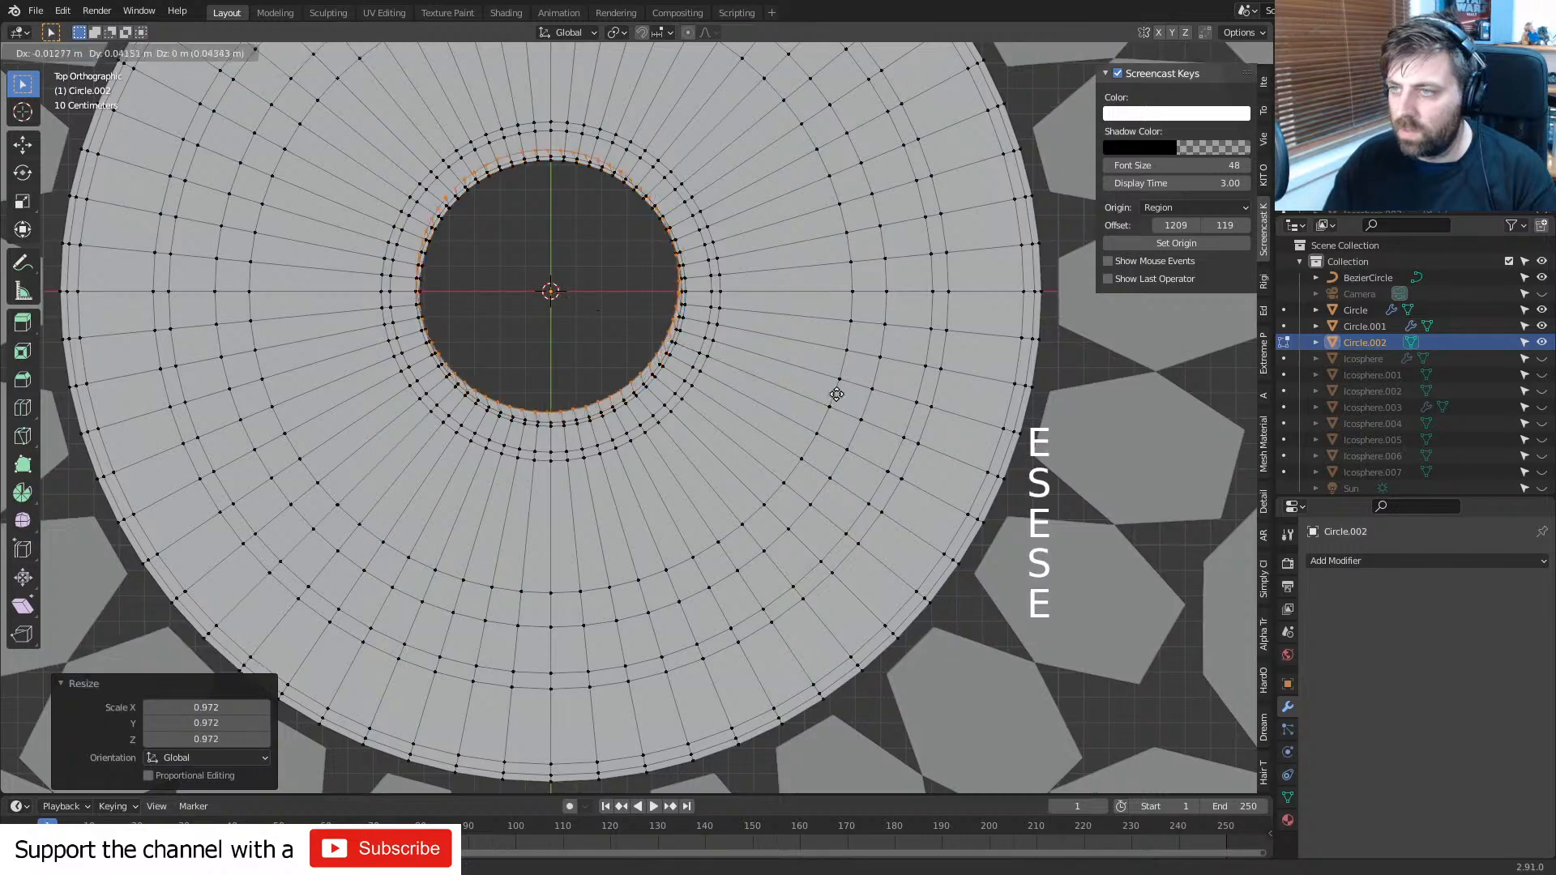
click(836, 395)
key(s)
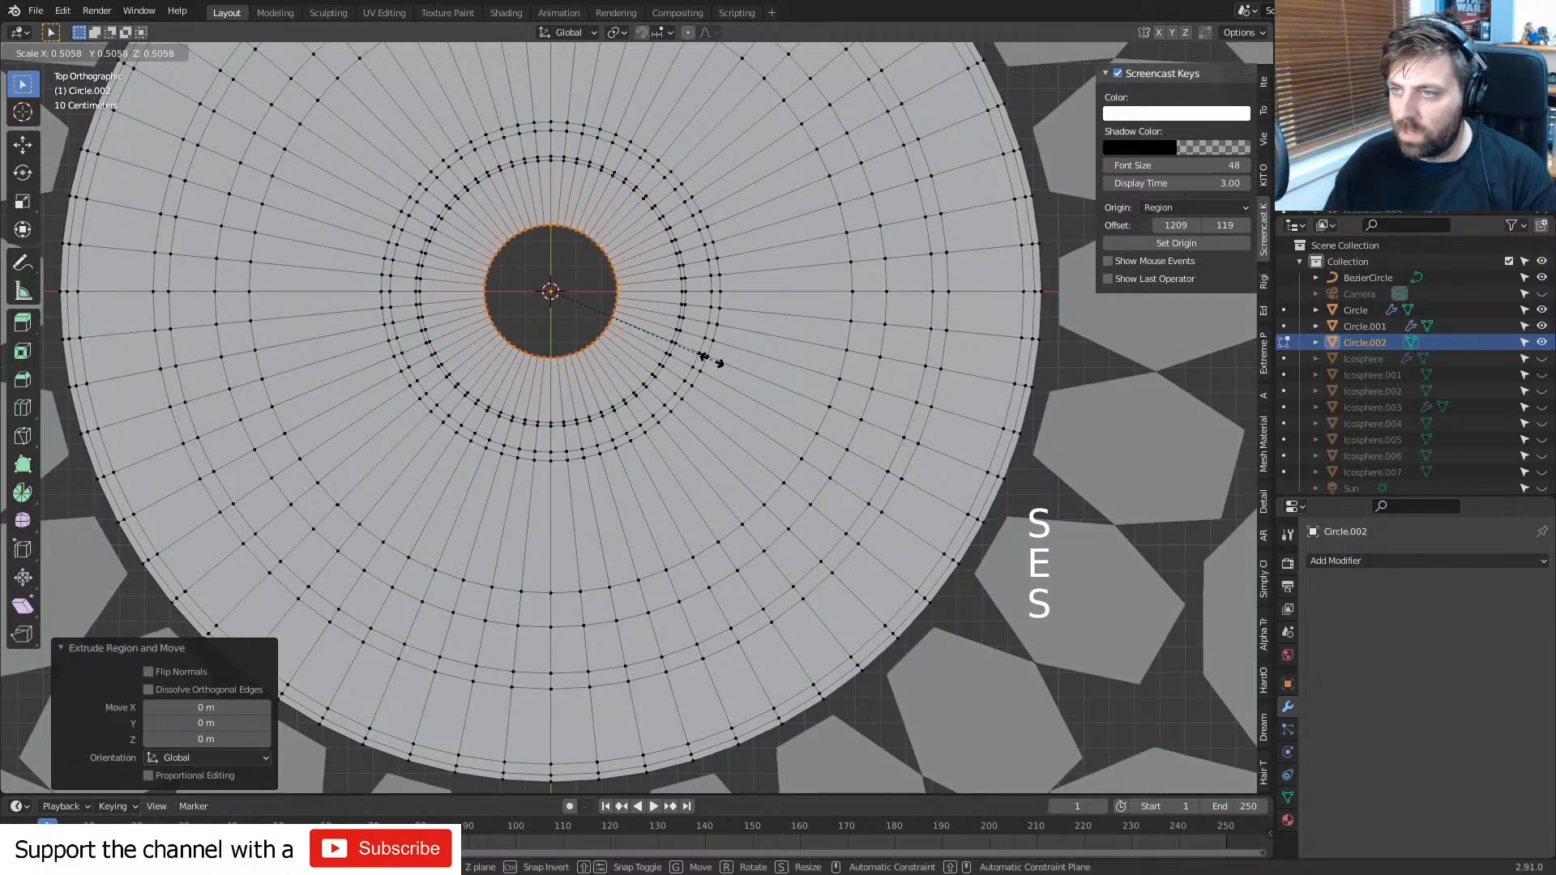
click(685, 348)
- Delete five separating face loops from the disc: the thin one near the rim, the next two inward, and the two narrow ones around the centre
middle_drag(843, 559, 595, 753)
scroll(675, 449, up, 4)
scroll(772, 567, up, 4)
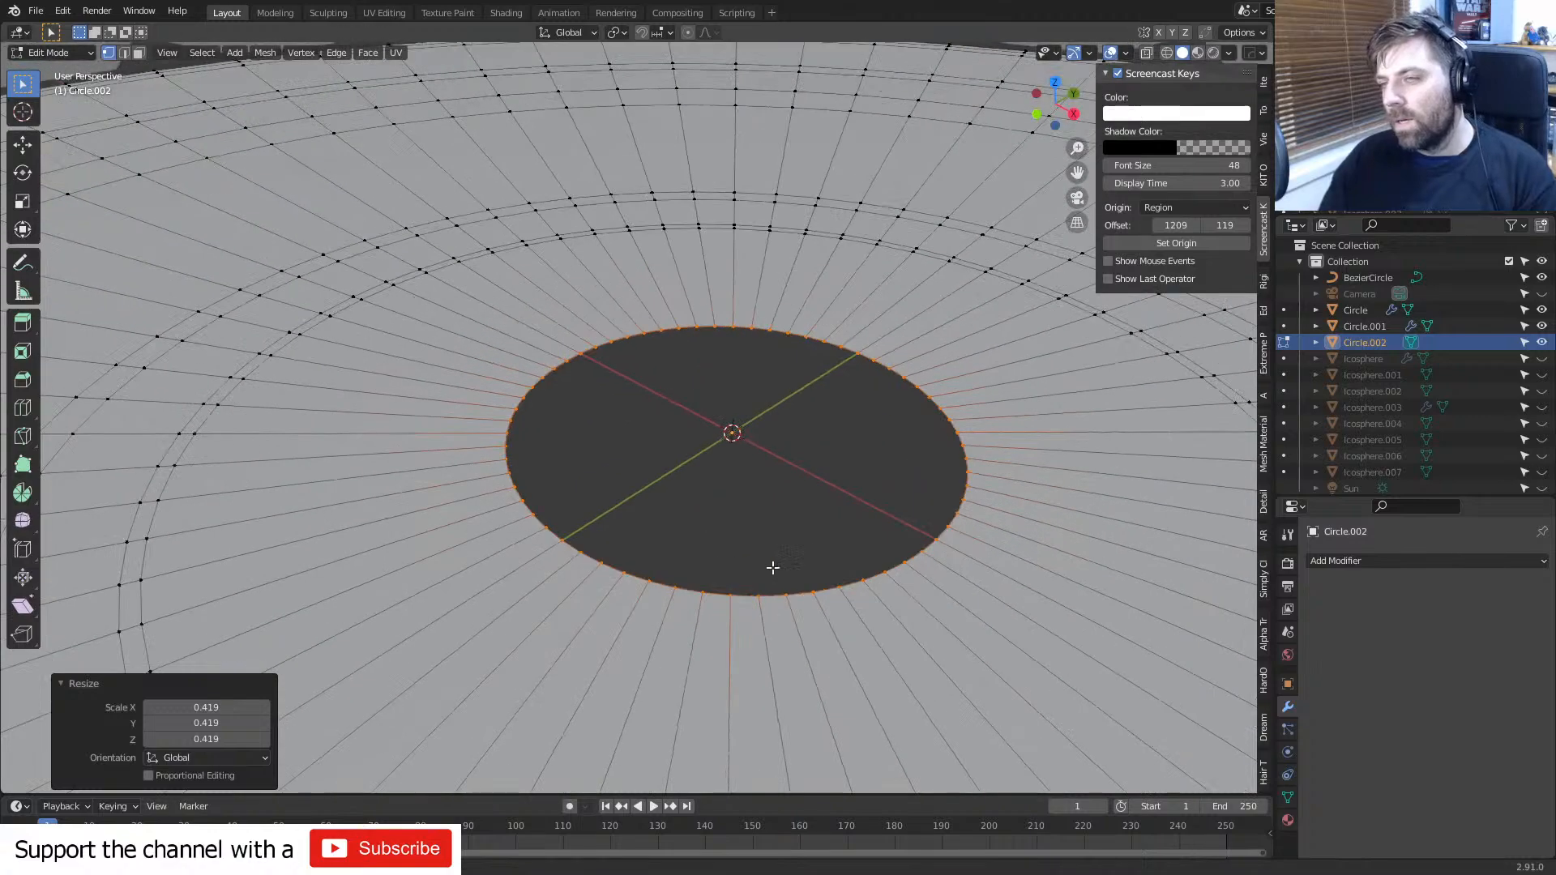
scroll(772, 568, down, 6)
key(3)
shift+middle_drag(418, 741, 551, 547)
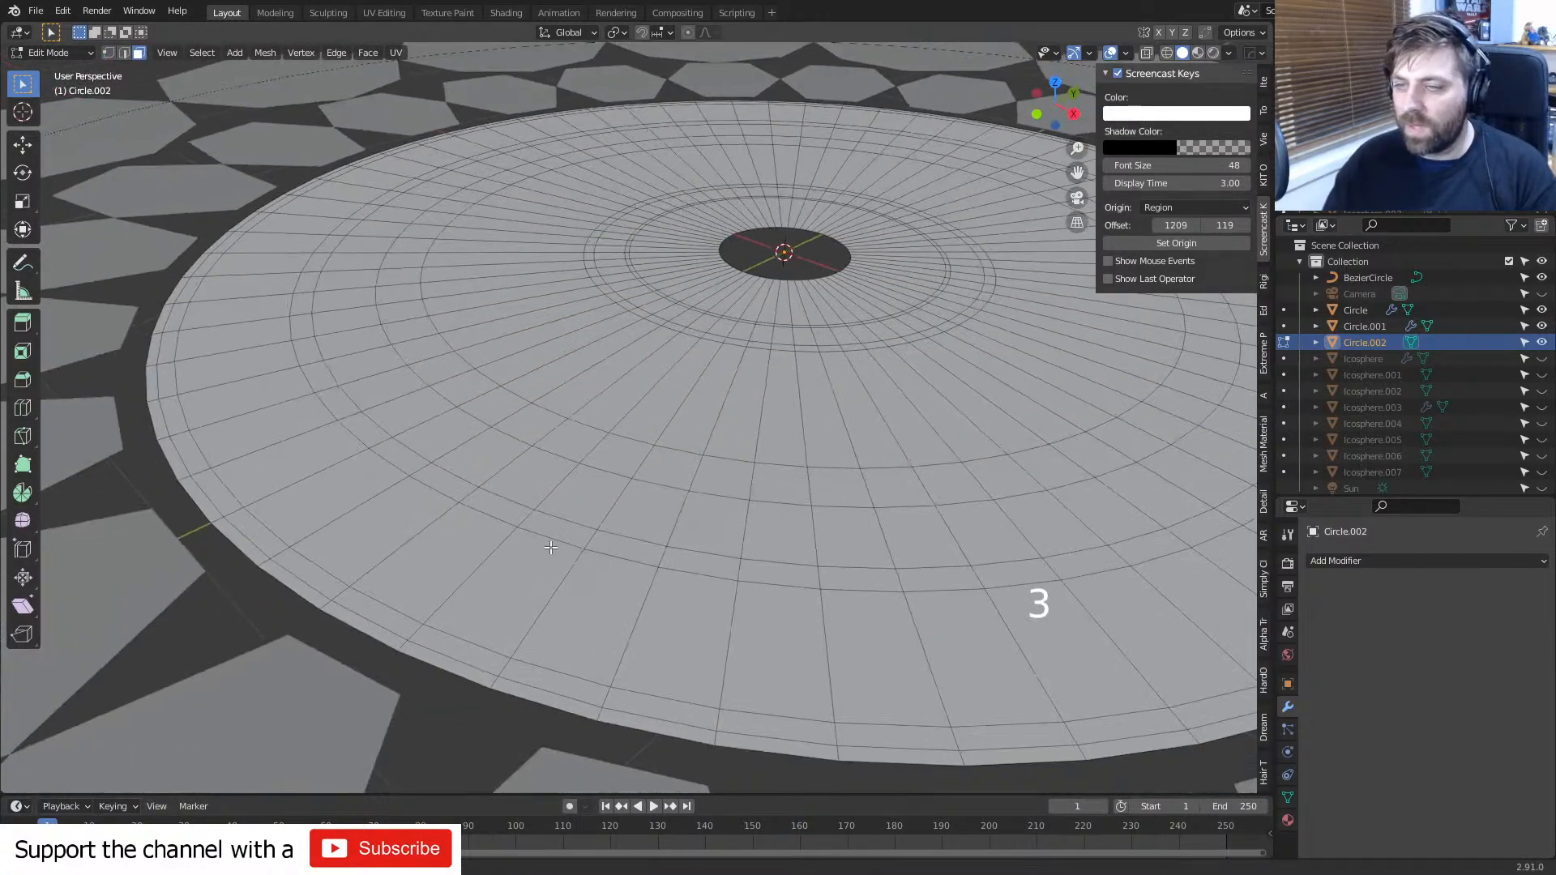
alt+click(412, 633)
alt+shift+click(522, 512)
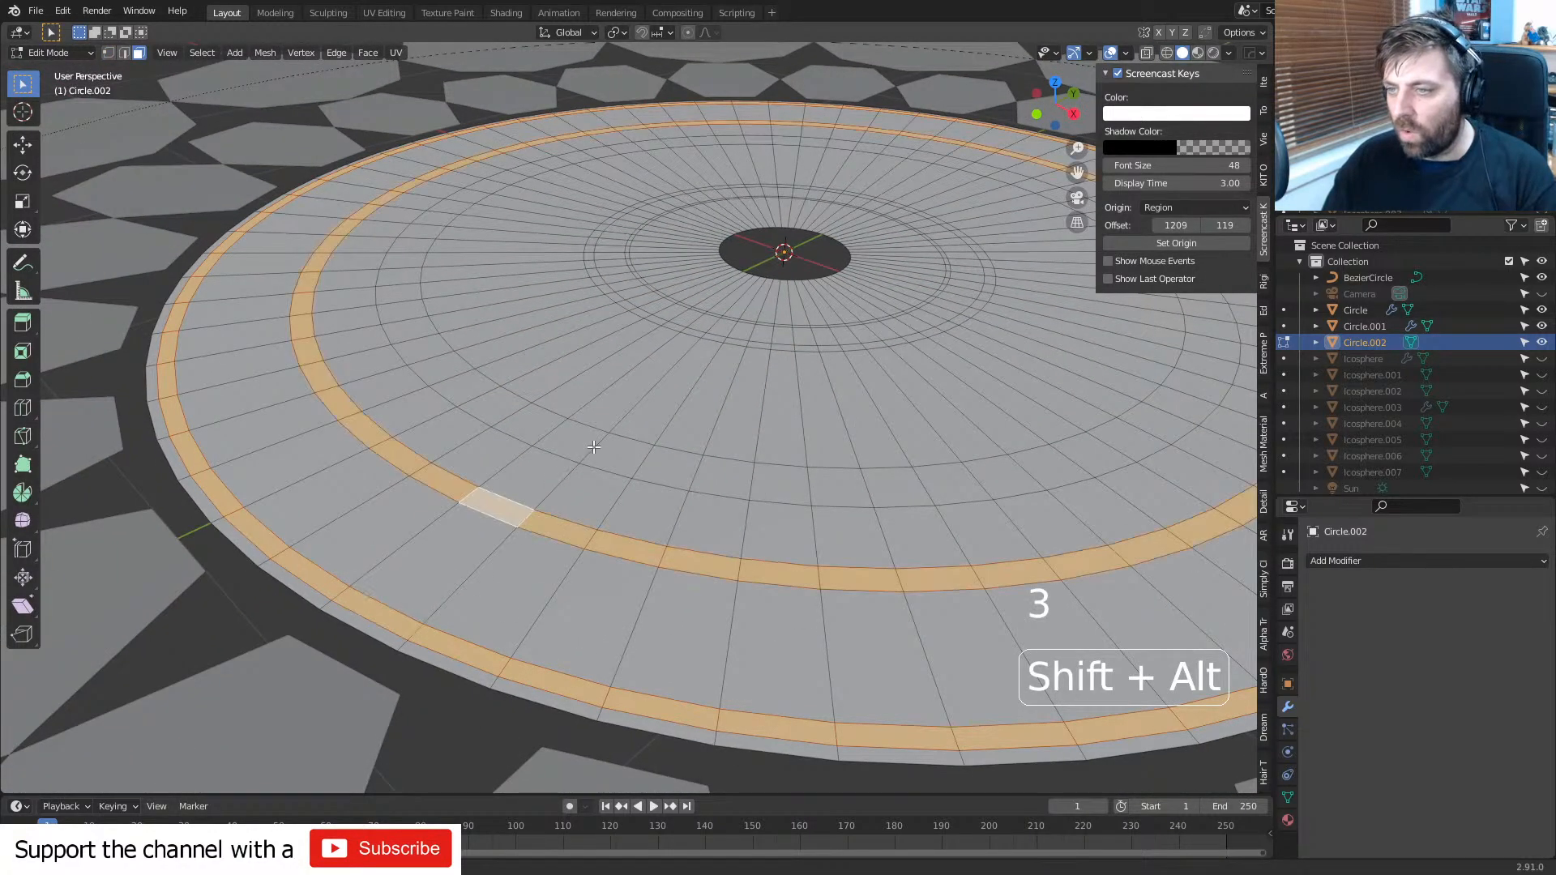
alt+shift+click(571, 442)
alt+shift+click(716, 338)
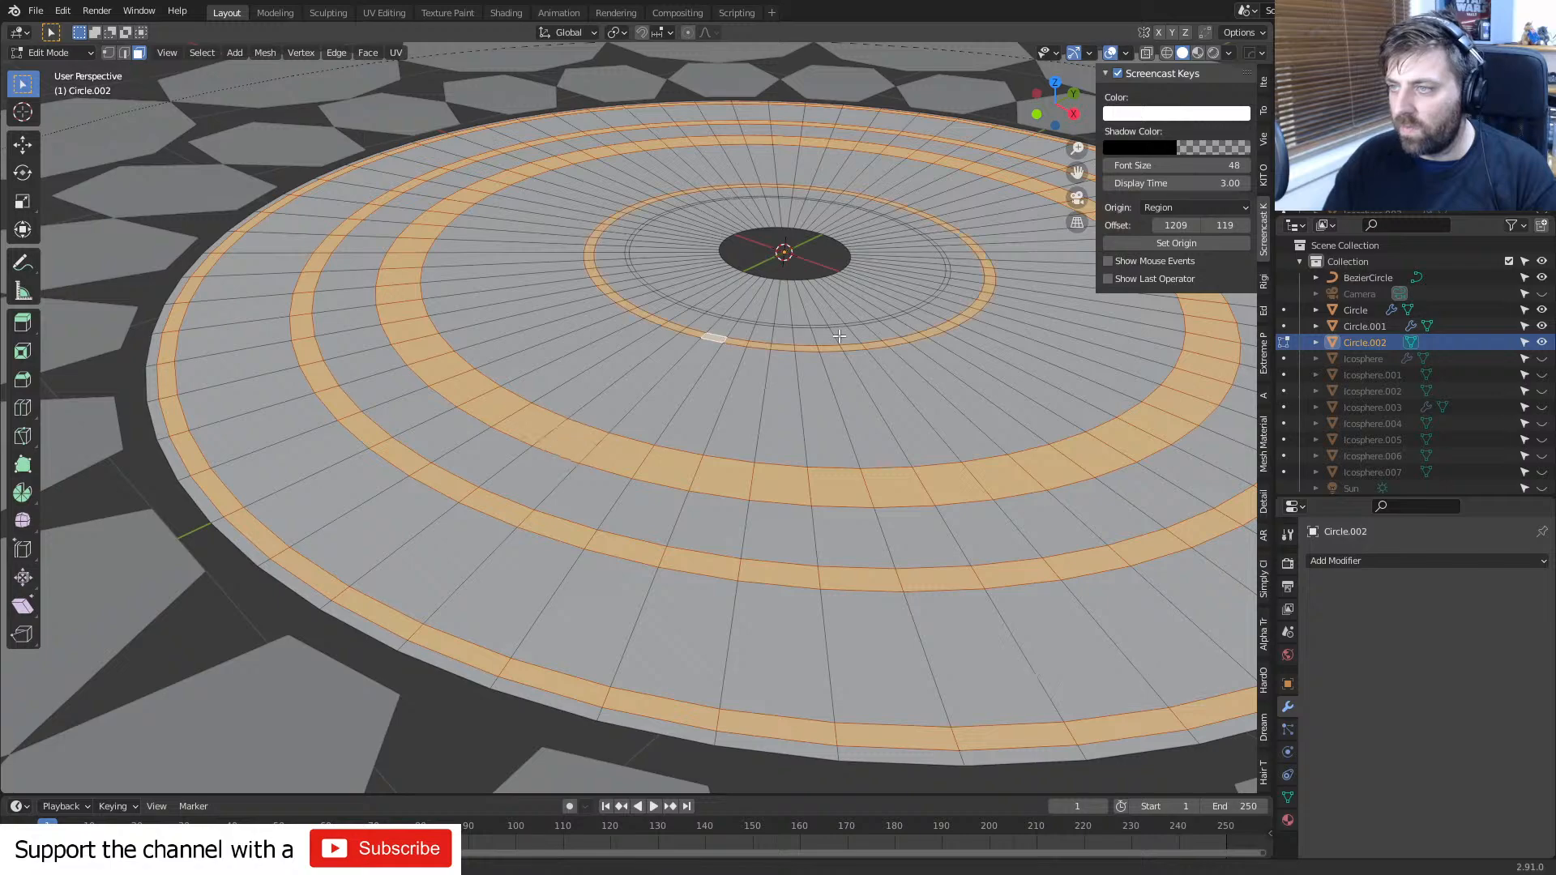
middle_drag(716, 338, 614, 360)
scroll(616, 363, up, 3)
alt+shift+click(624, 367)
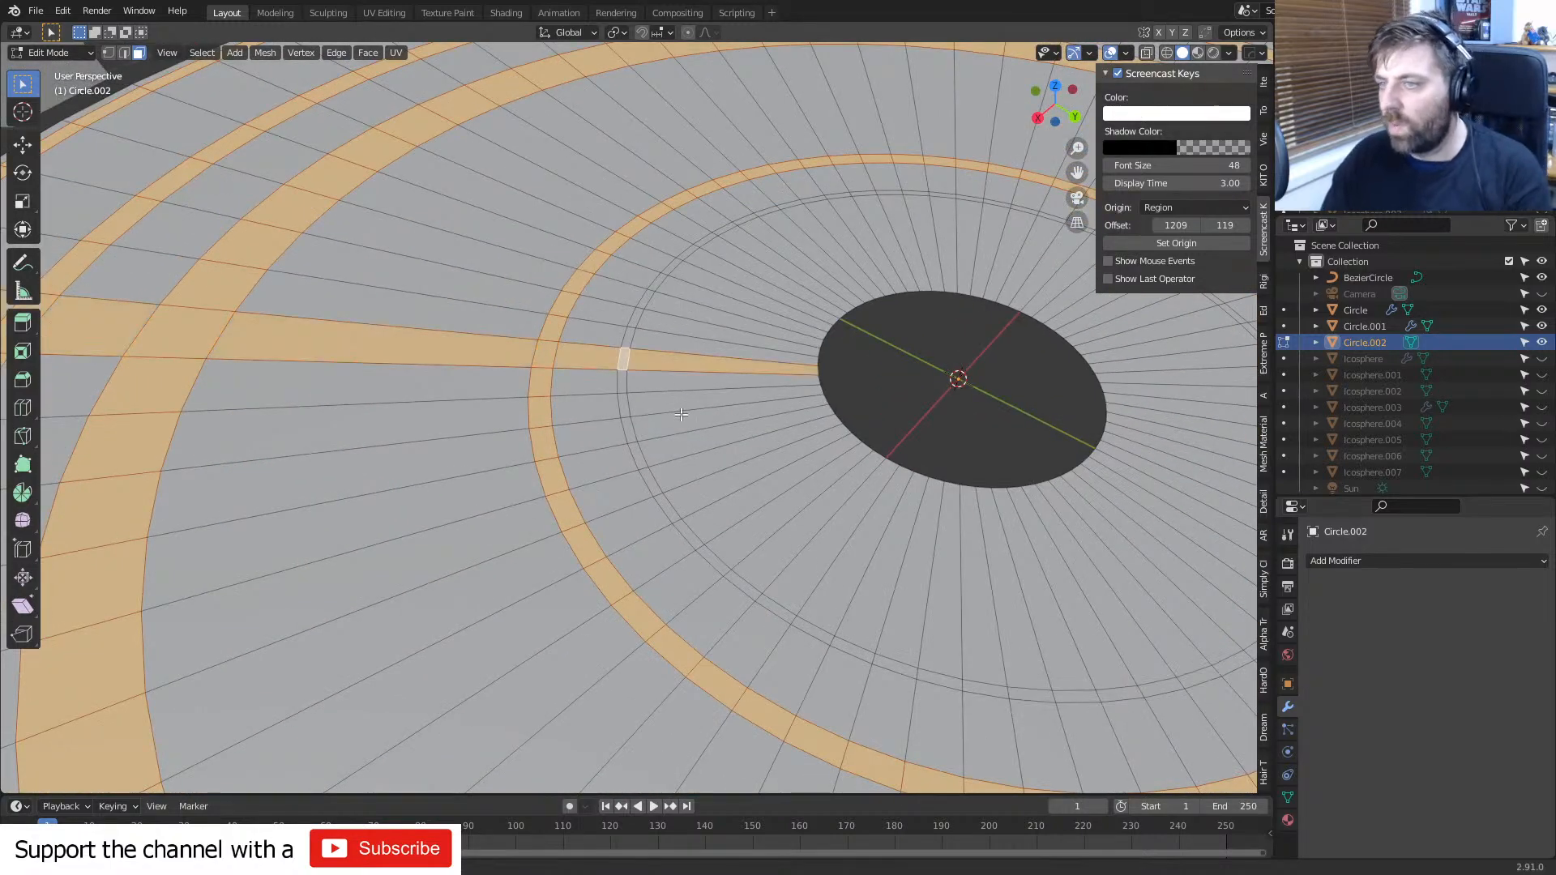
key(ctrl+z)
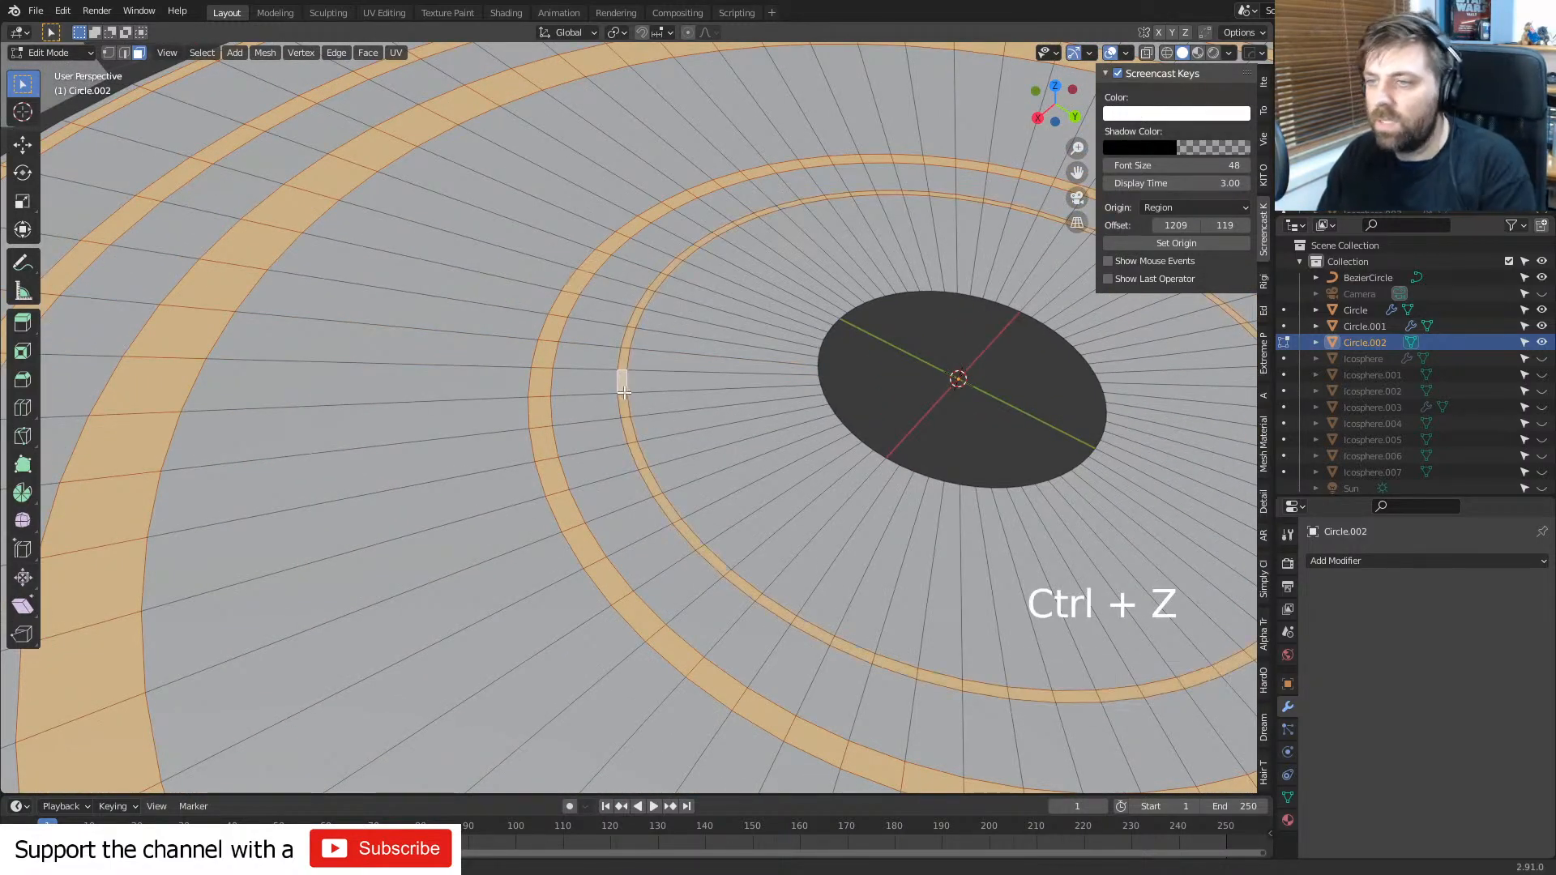
key(Delete)
click(624, 392)
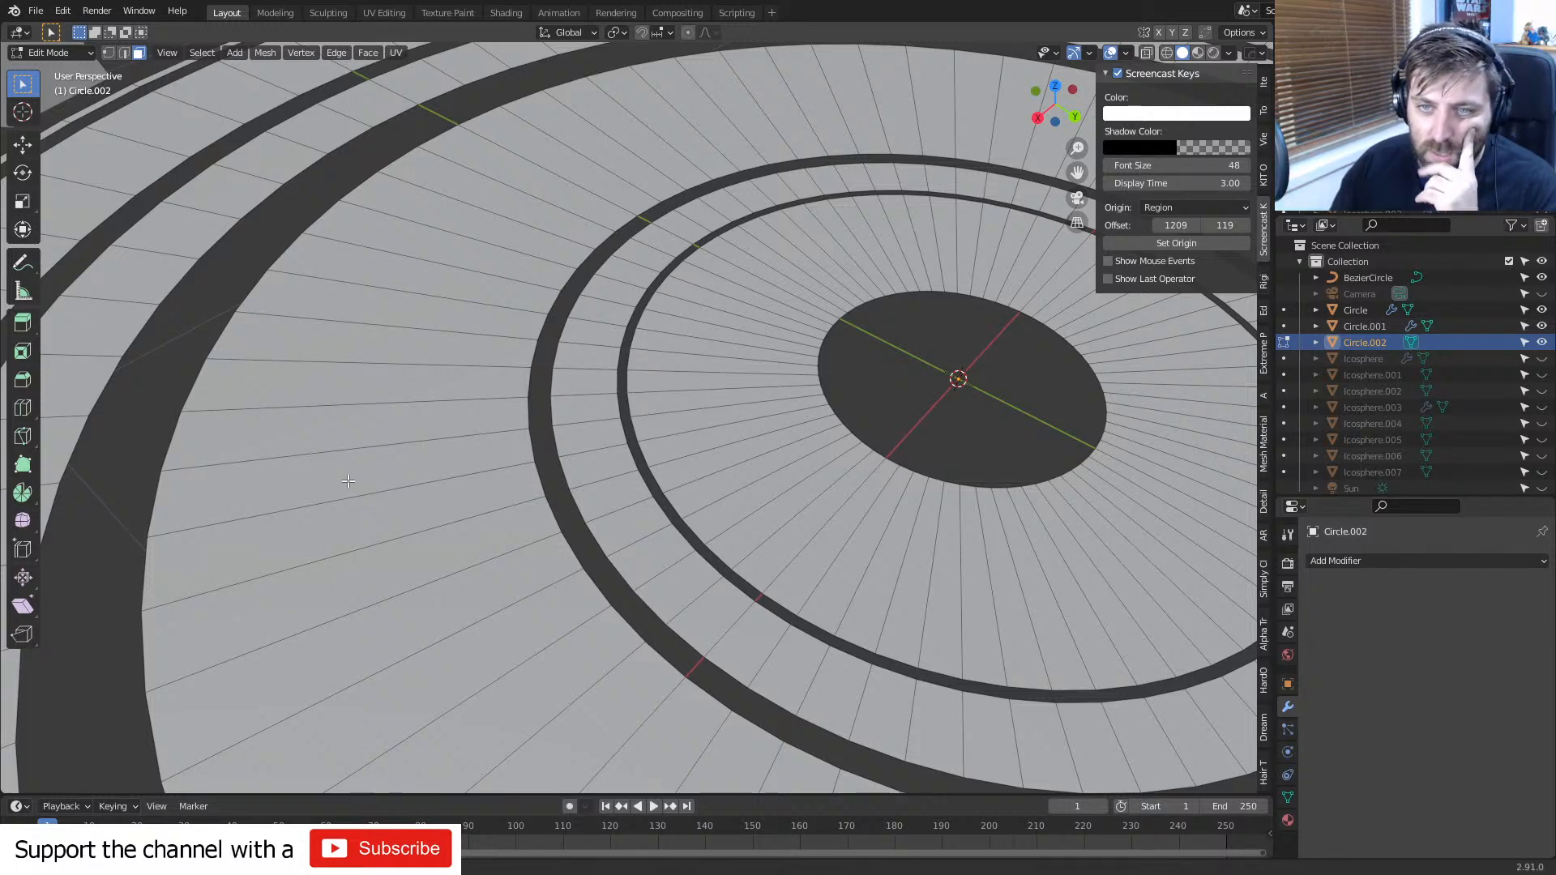
- Switch the render engine to Eevee and enable Bloom
click(1289, 537)
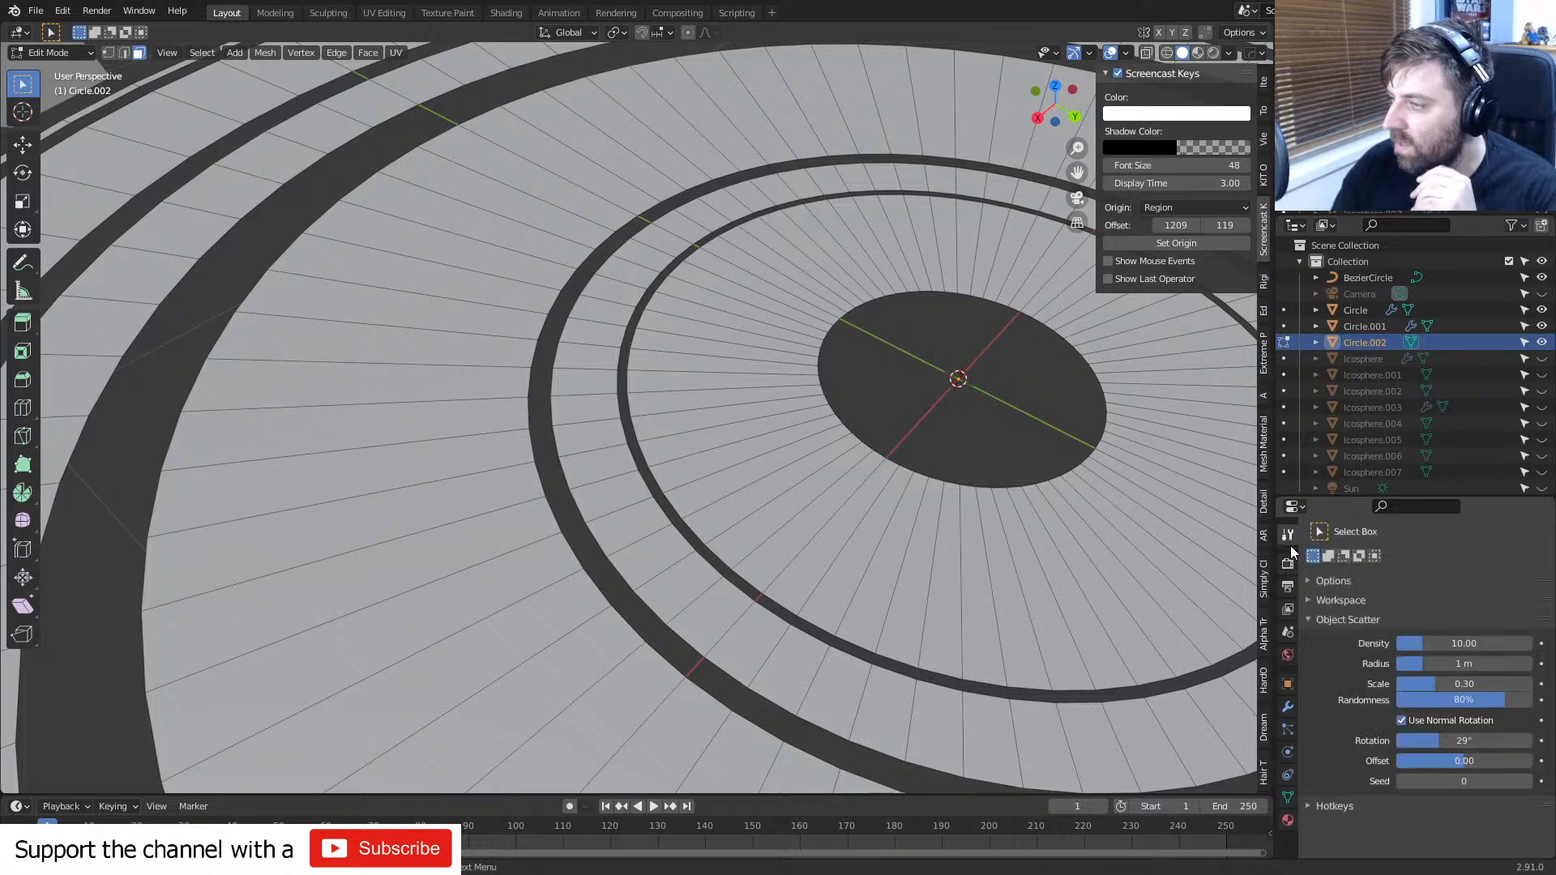
click(1288, 563)
click(1459, 556)
click(1455, 594)
click(1287, 587)
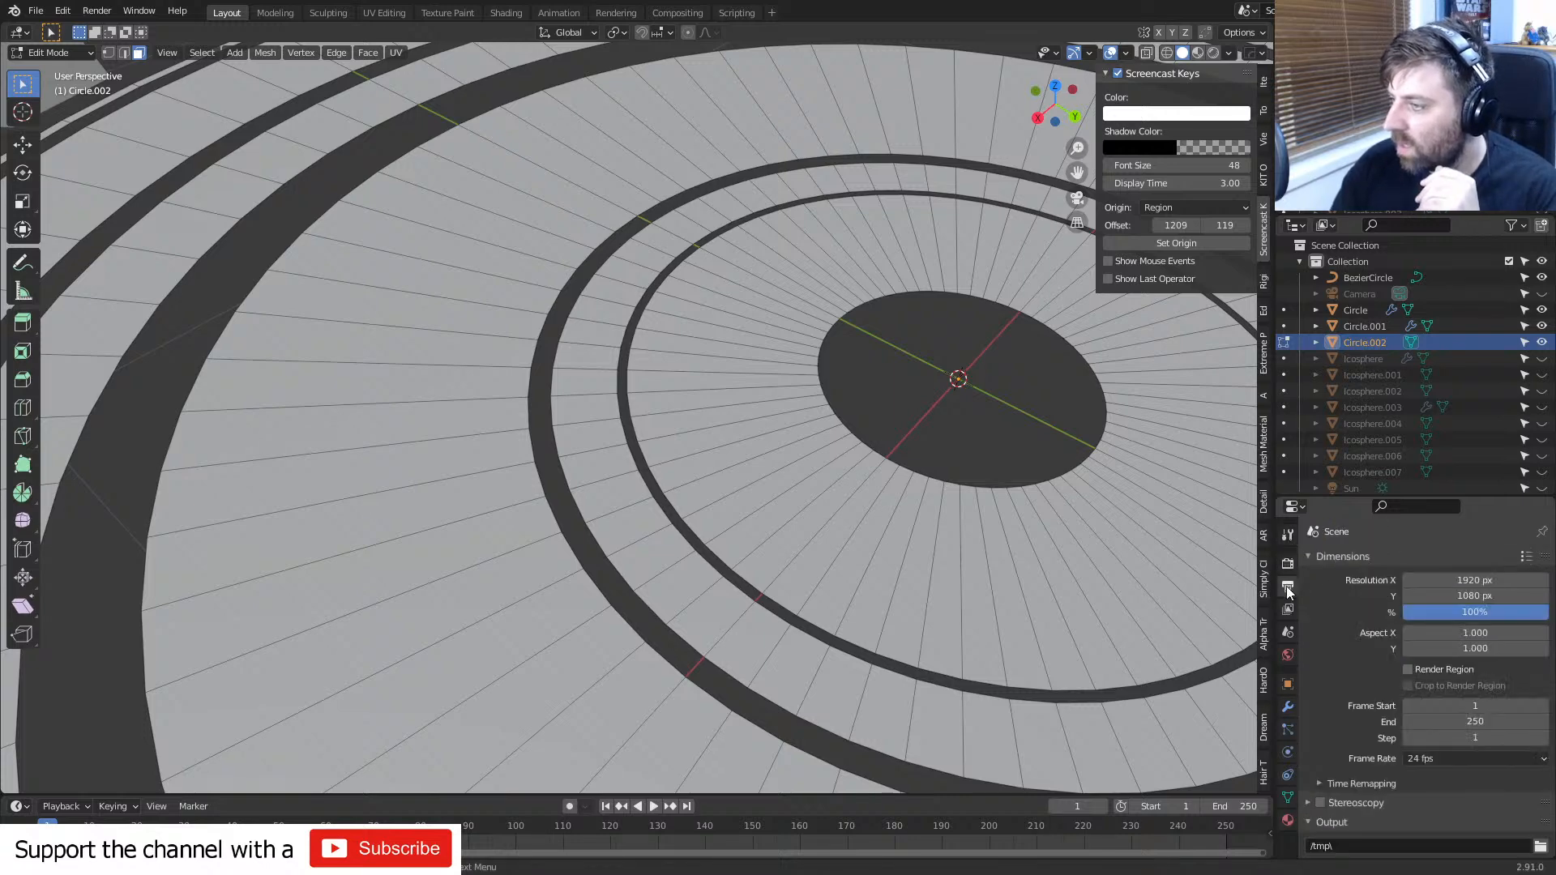
click(1288, 616)
click(1288, 563)
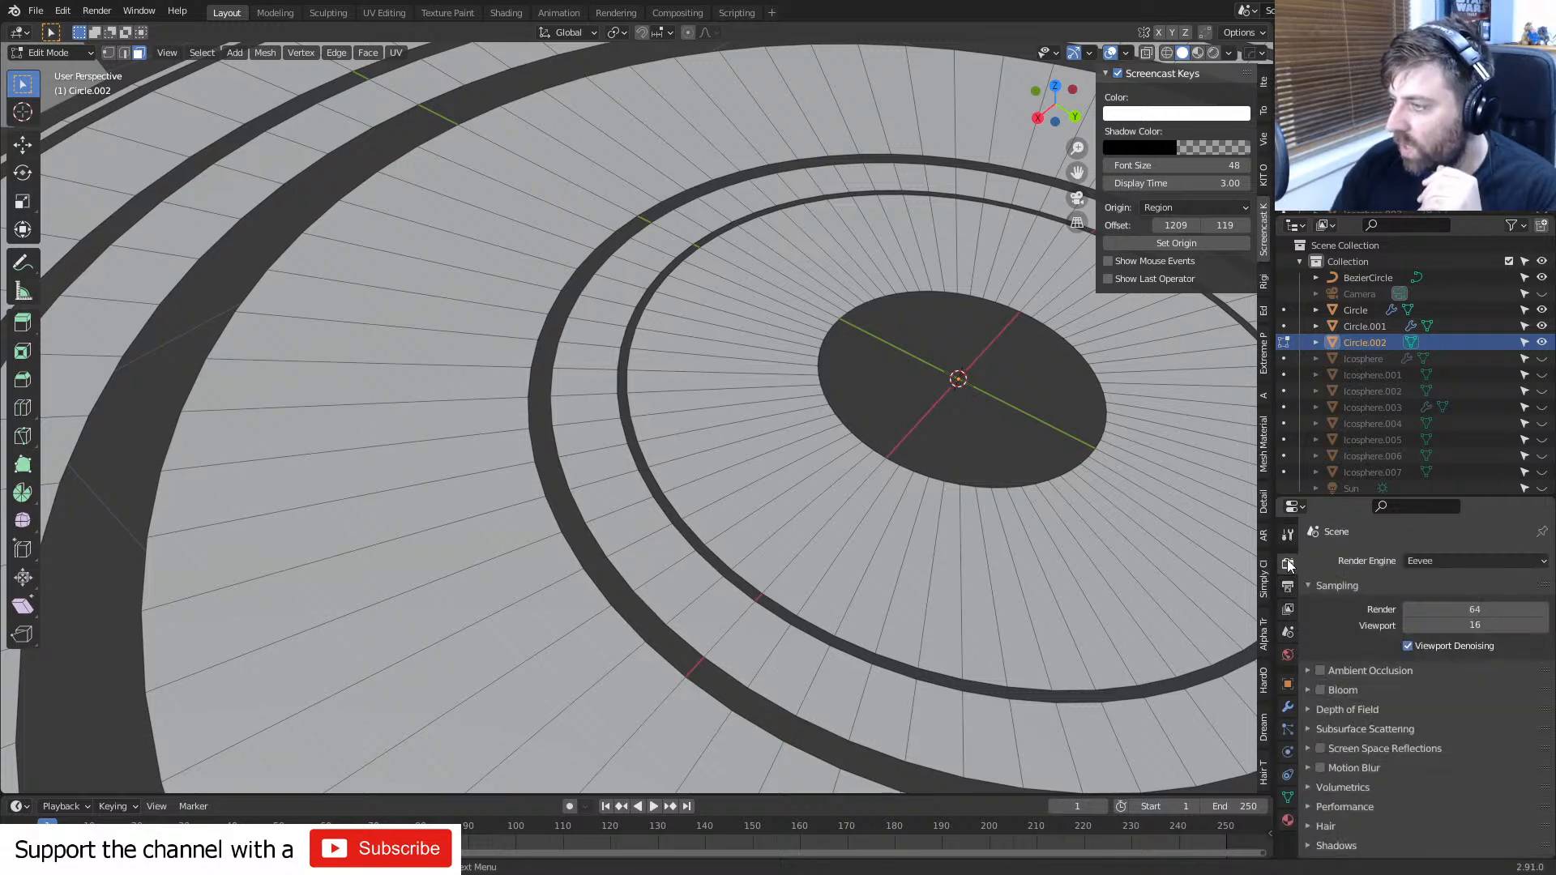
click(1306, 690)
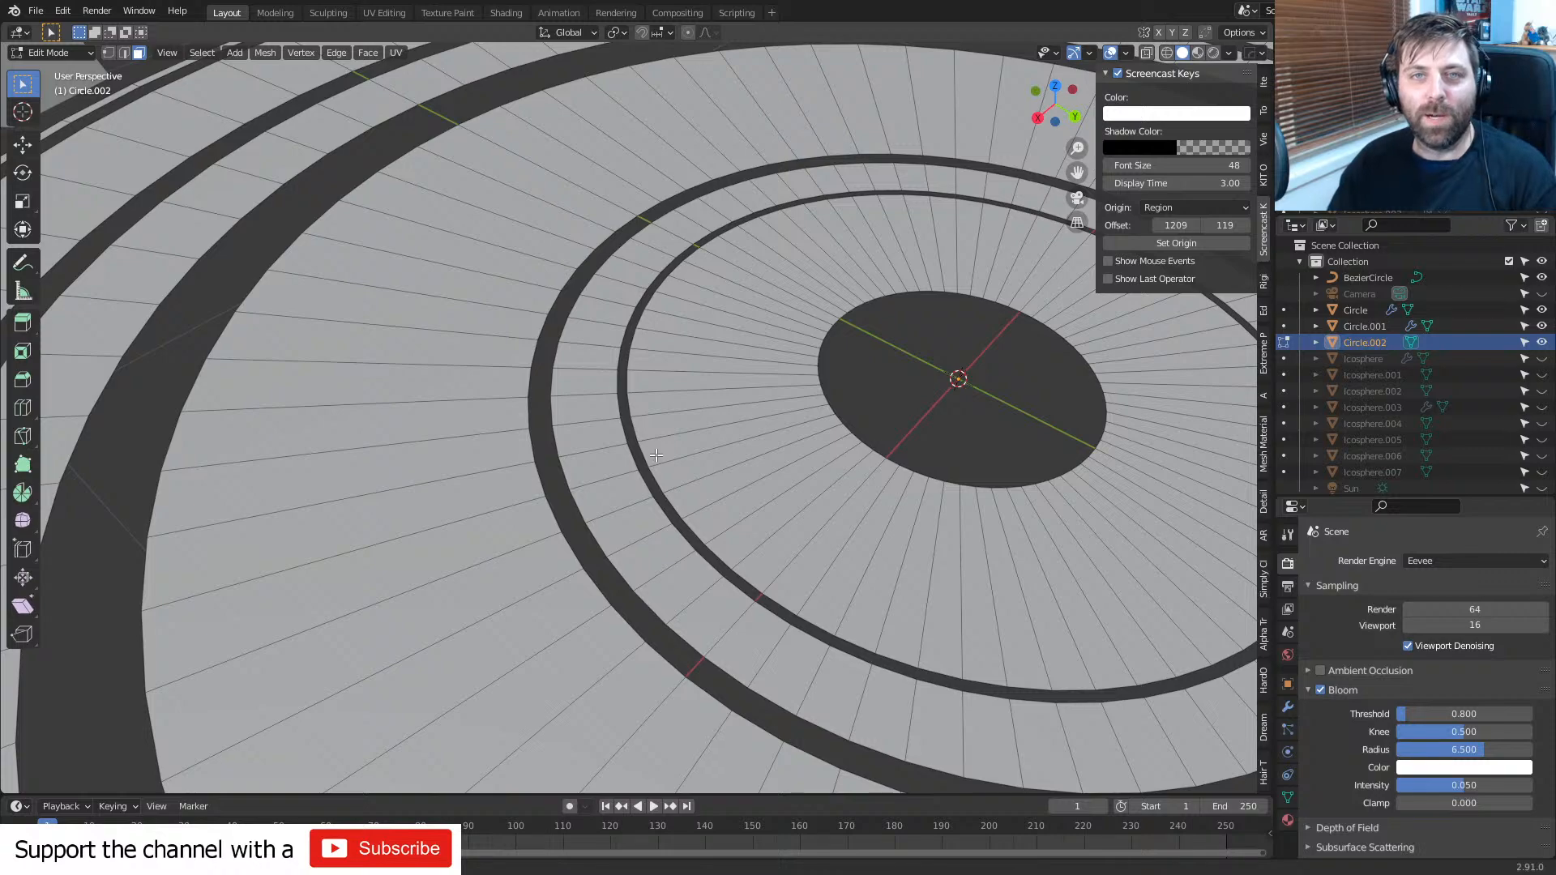
- In top view, switch to edge selection and select the edge loop around the central hole
middle_drag(513, 423, 480, 421)
key(KP_7)
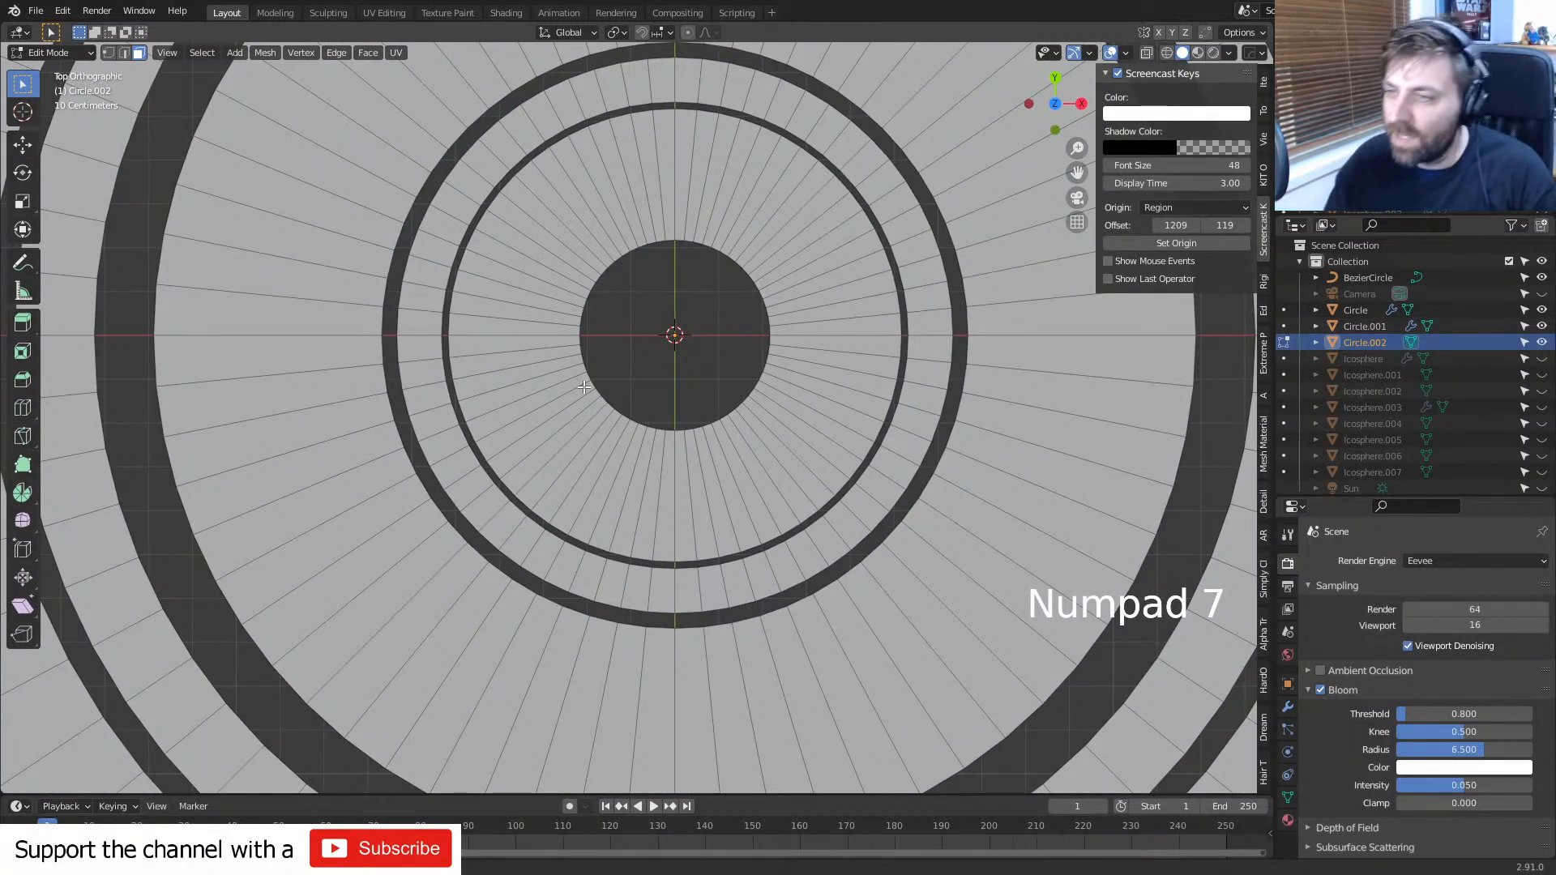
shift+middle_drag(583, 388, 547, 407)
scroll(670, 427, down, 2)
key(2)
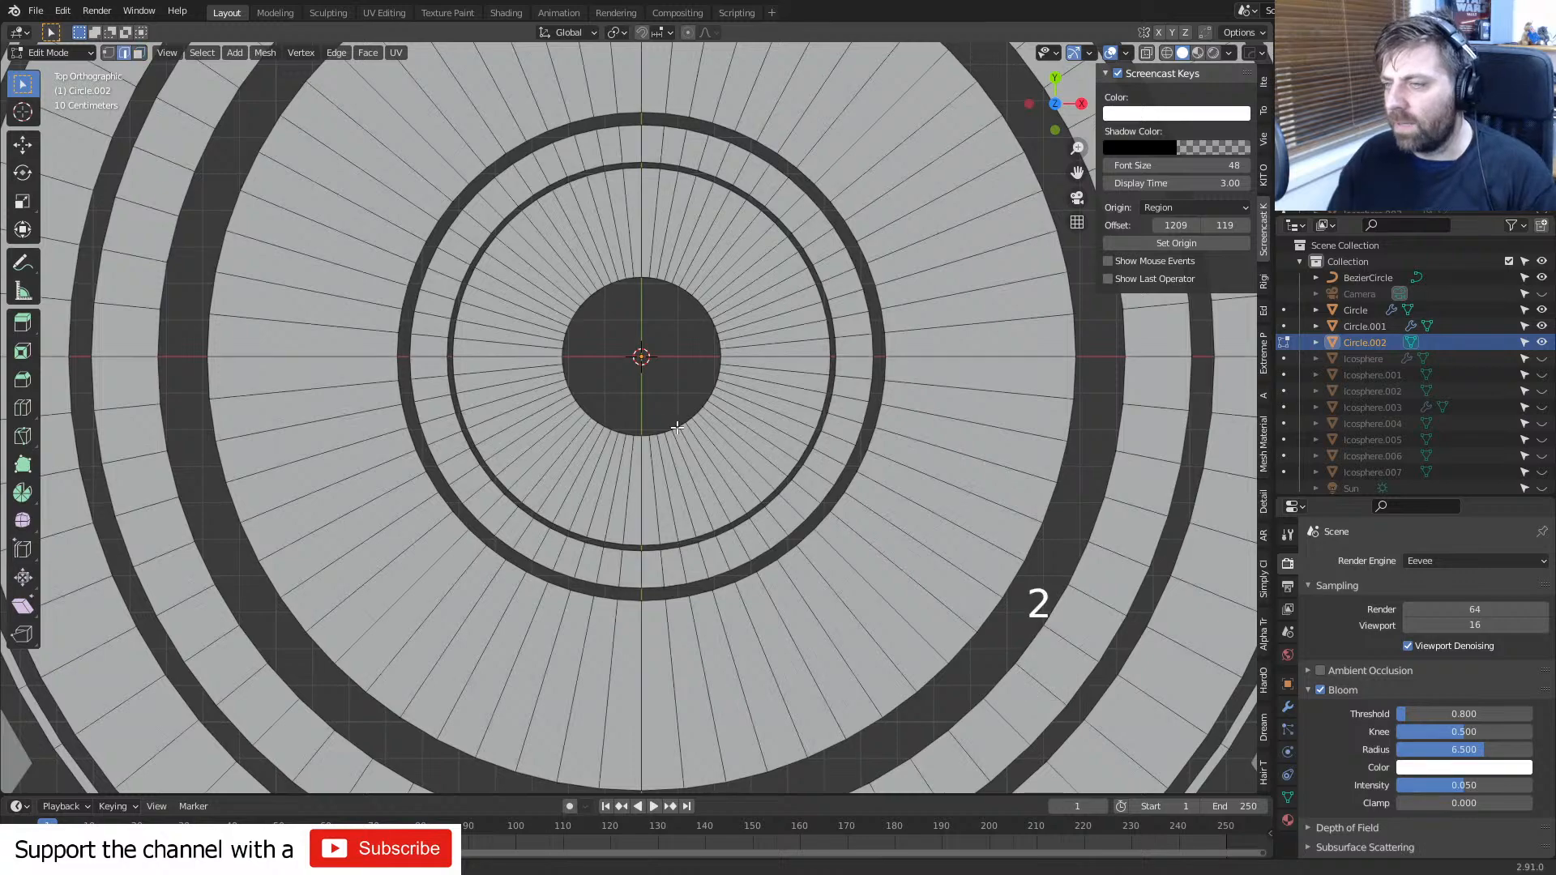
alt+click(687, 415)
scroll(697, 439, down, 3)
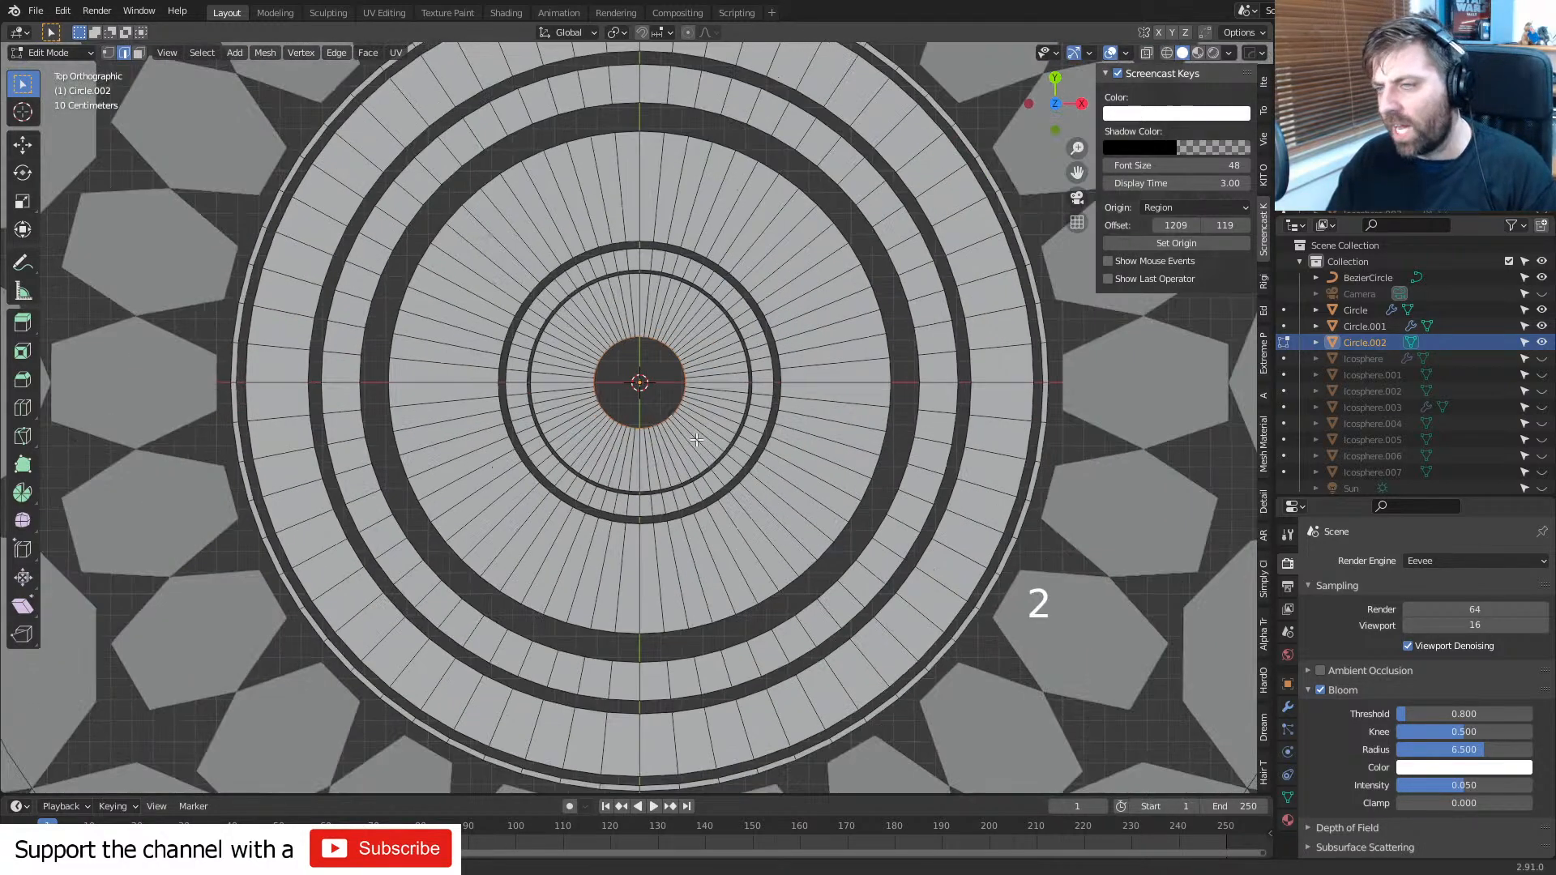
scroll(696, 439, down, 4)
- Duplicate the disc's outermost thin ring and scale the copy by 1.457 so it circles the inner ring of shapes
middle_drag(697, 440, 729, 486)
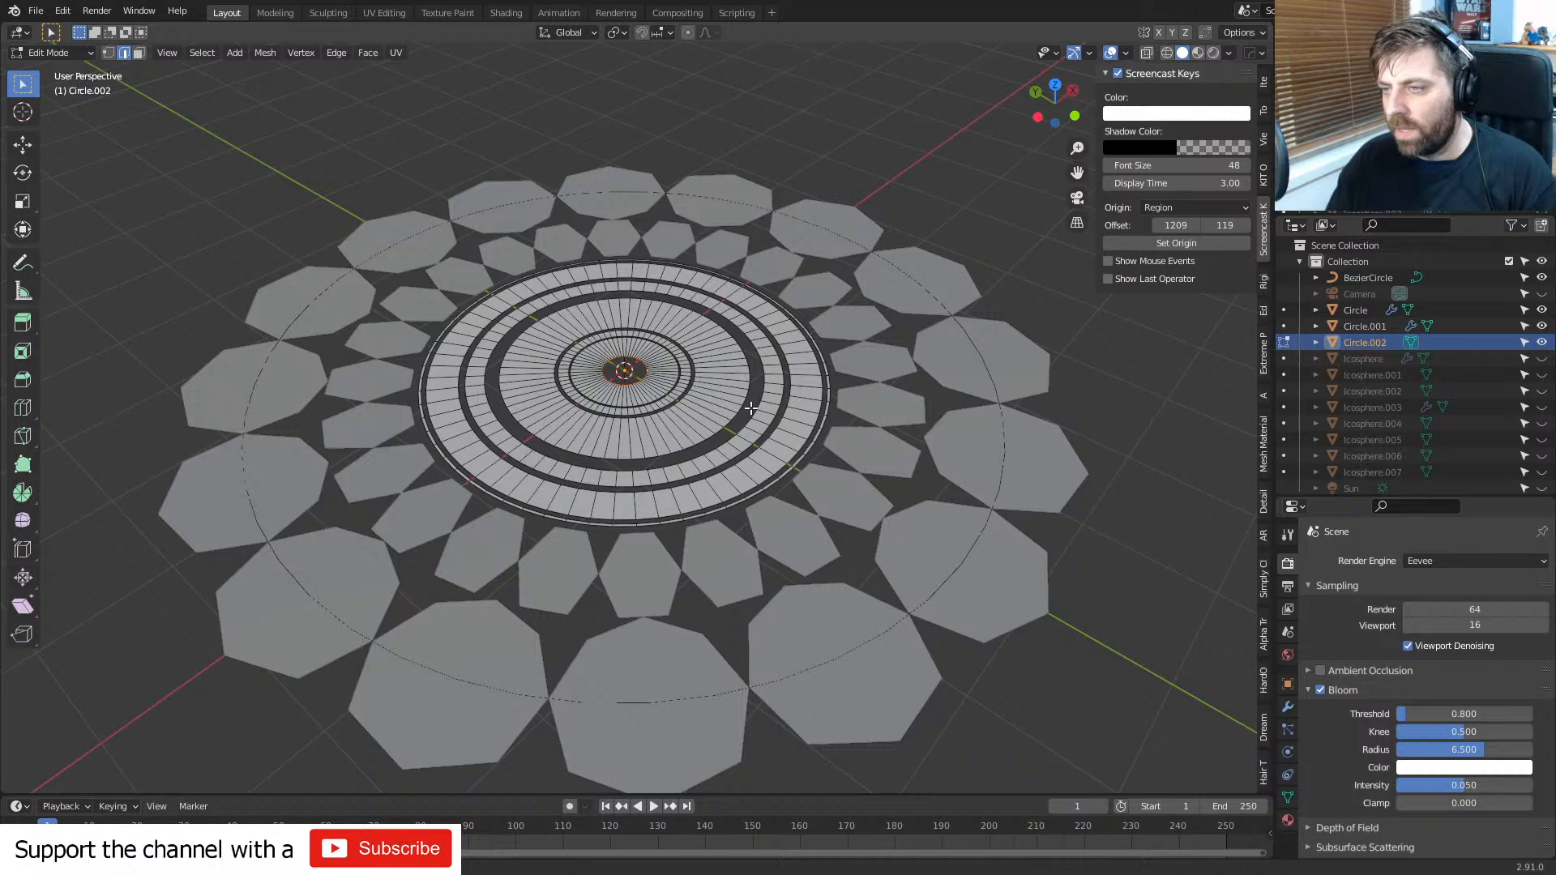
alt+click(704, 522)
key(ctrl+l)
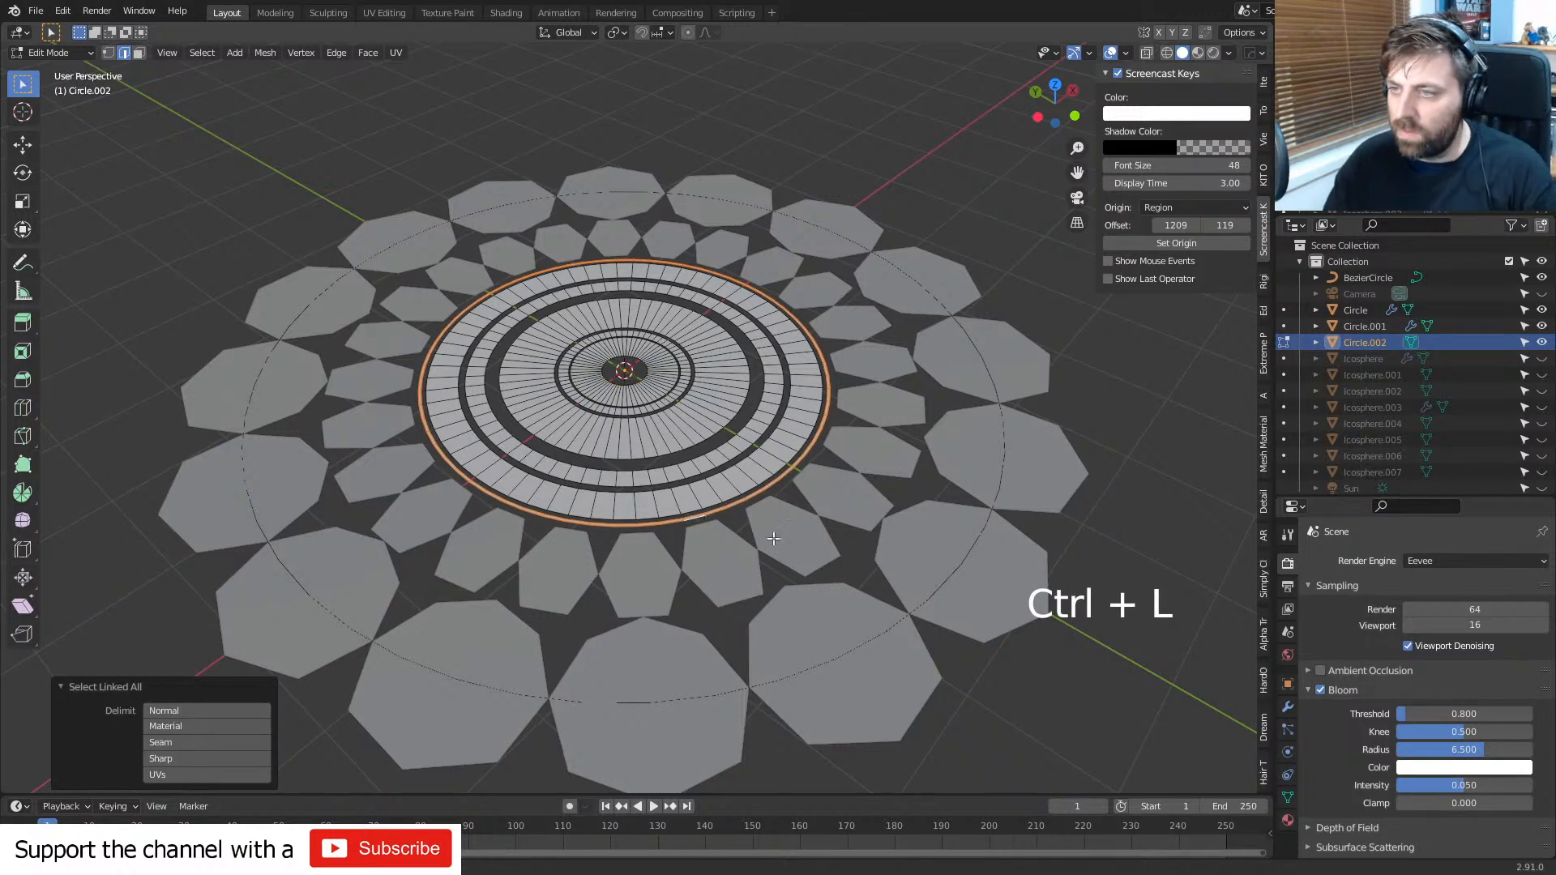
key(shift+d)
key(s)
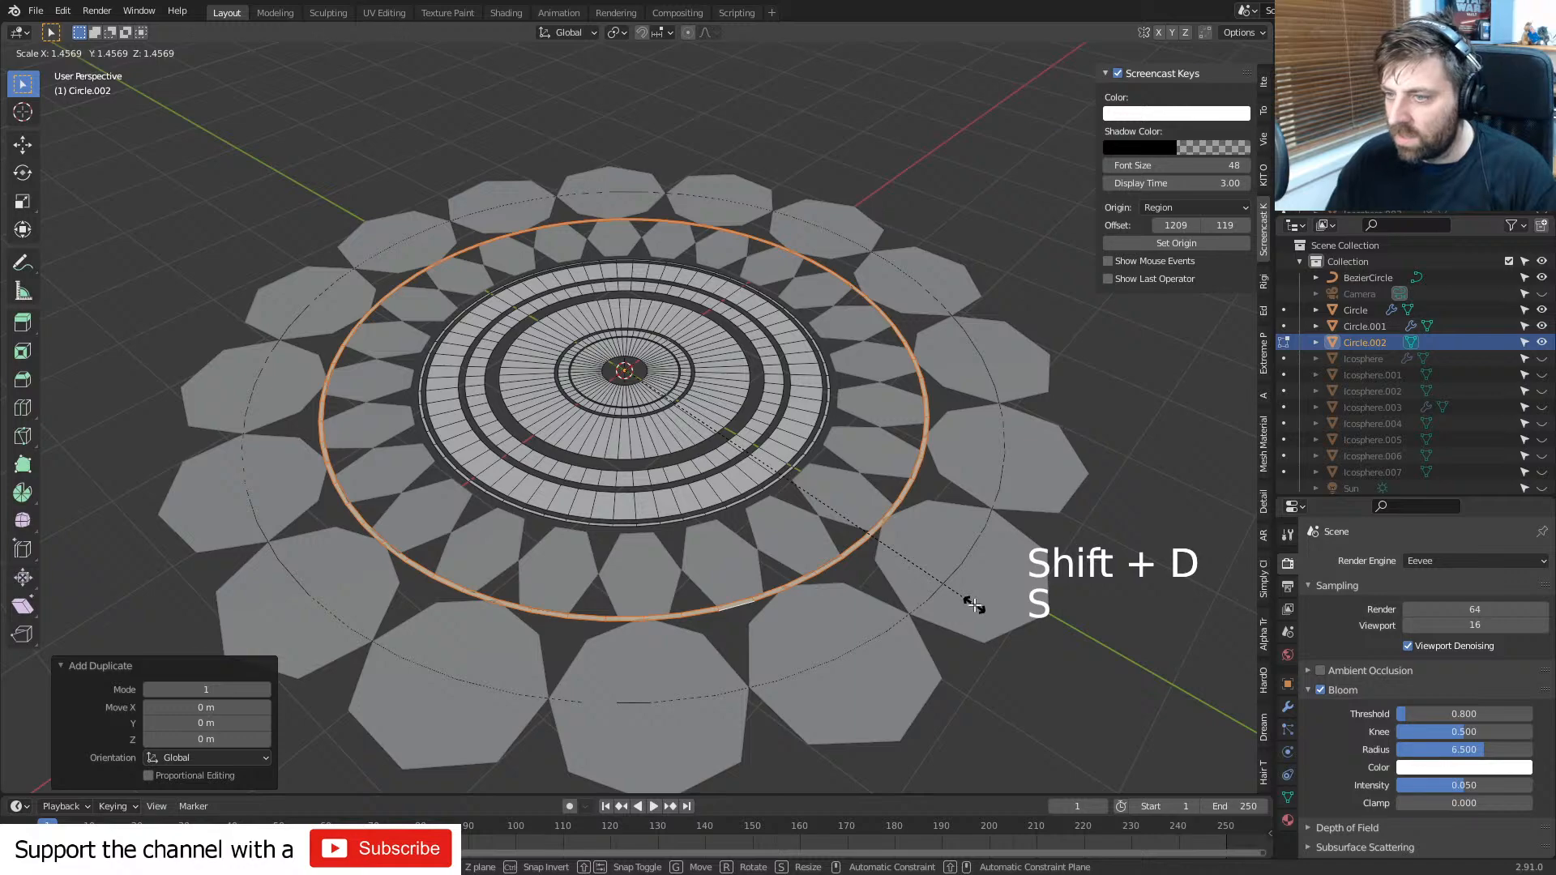
click(974, 604)
- Examine the enlarged ring close up, the central hole's edge loop from above, and the overall ring arrangement
scroll(810, 518, up, 5)
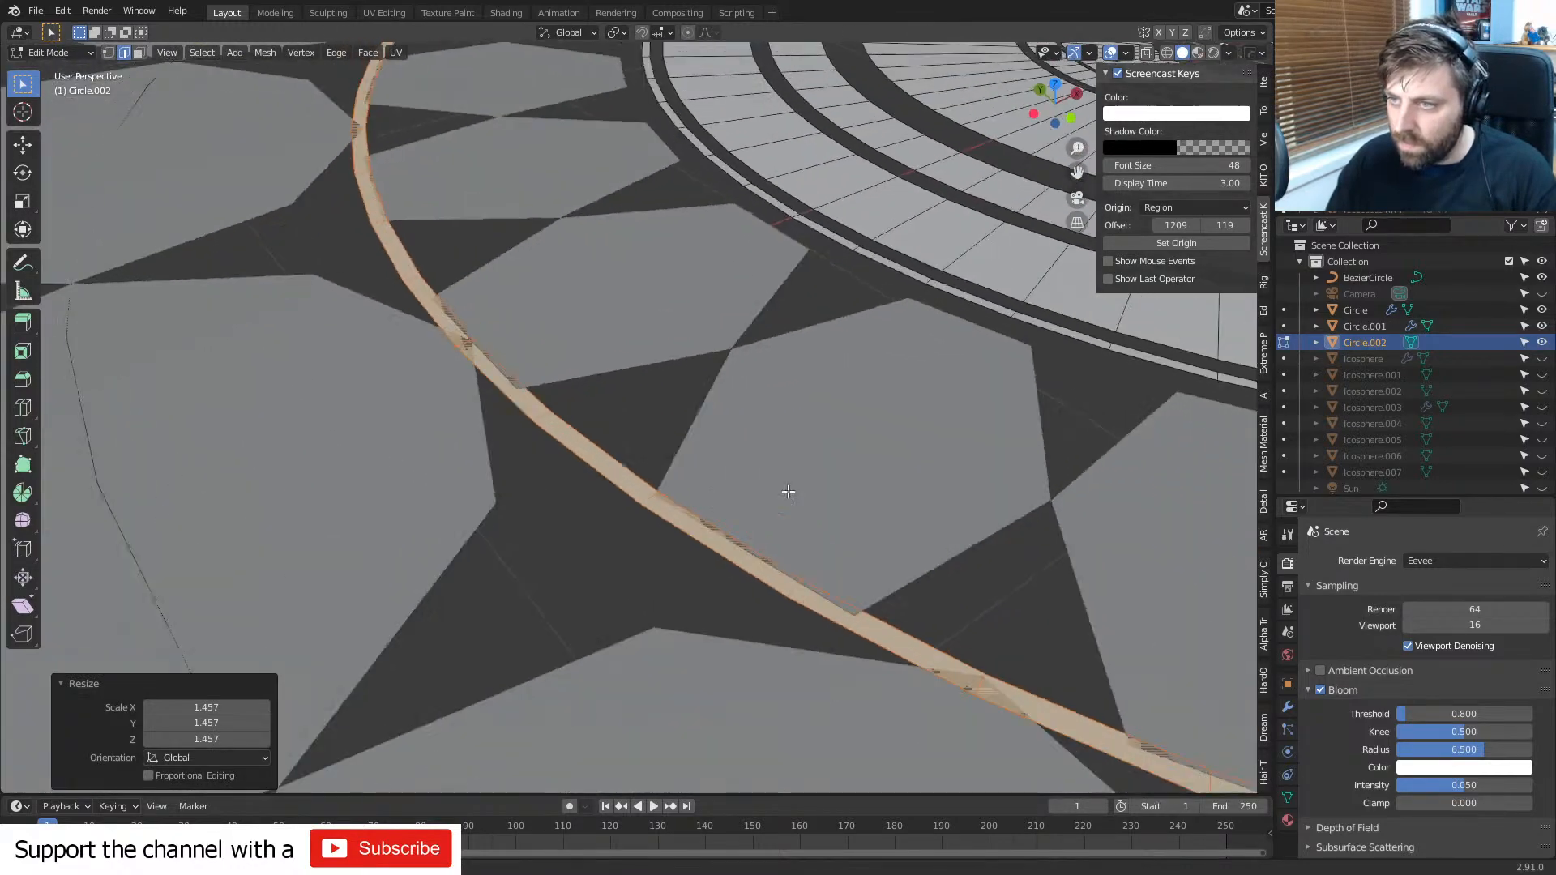
middle_drag(789, 491, 767, 475)
scroll(767, 475, down, 8)
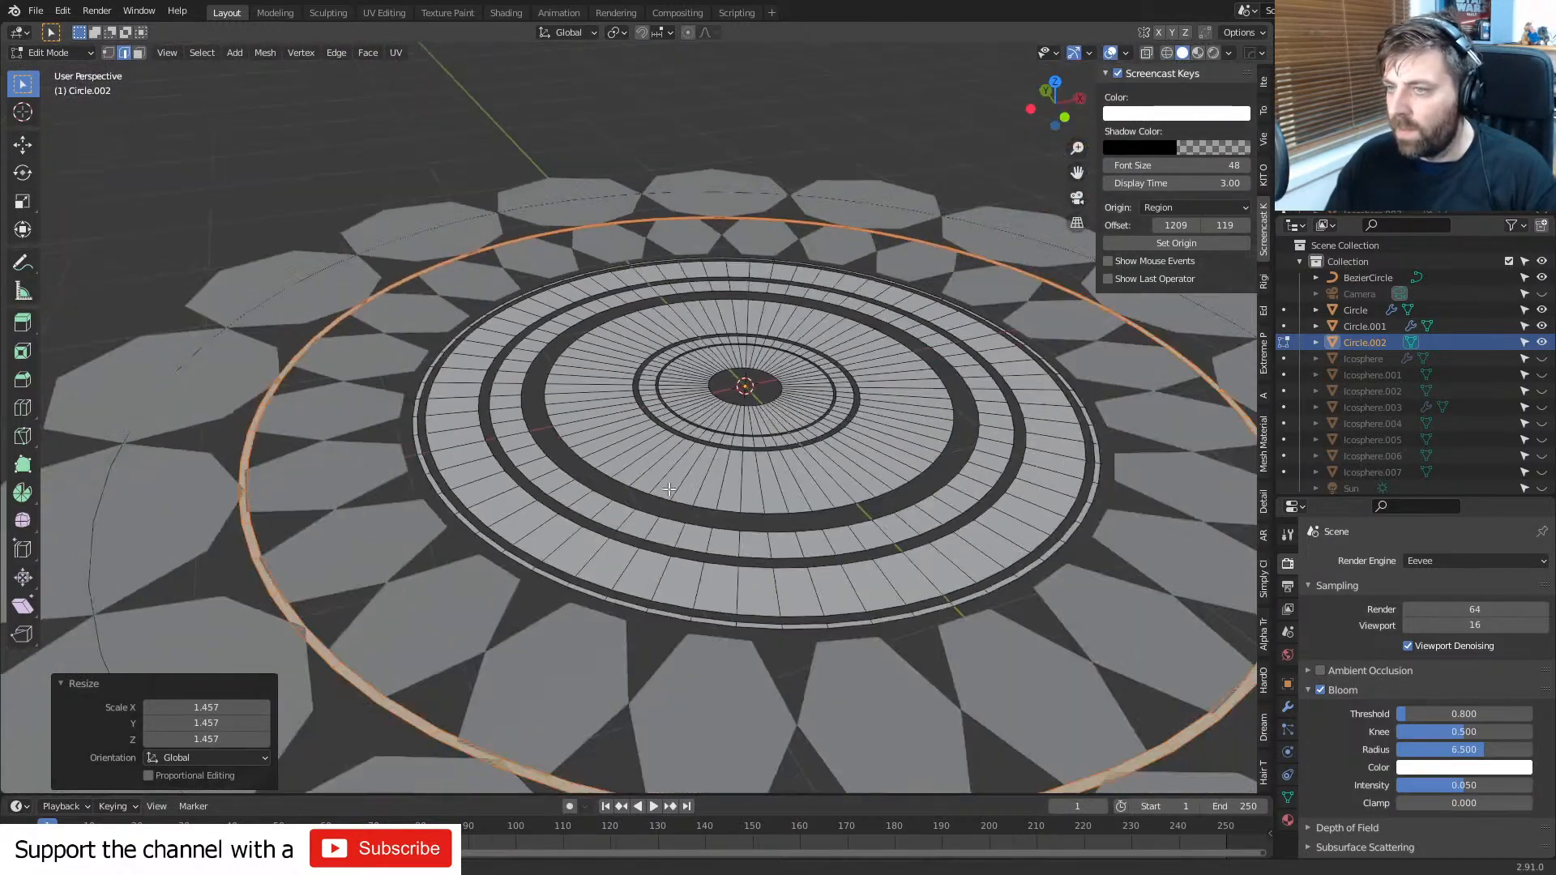
key(Tab)
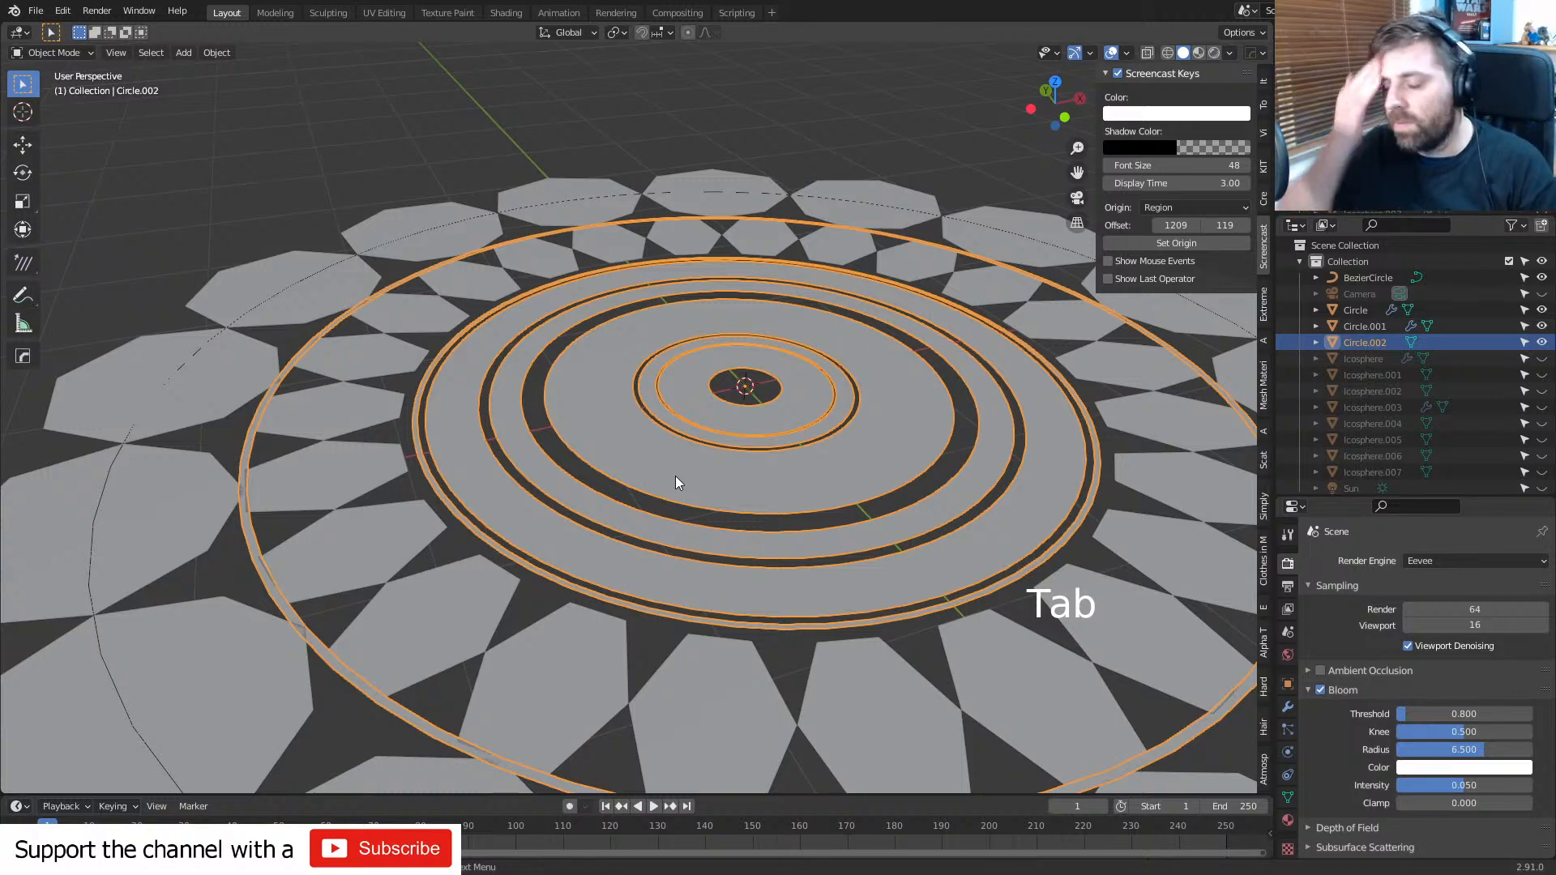
key(KP_7)
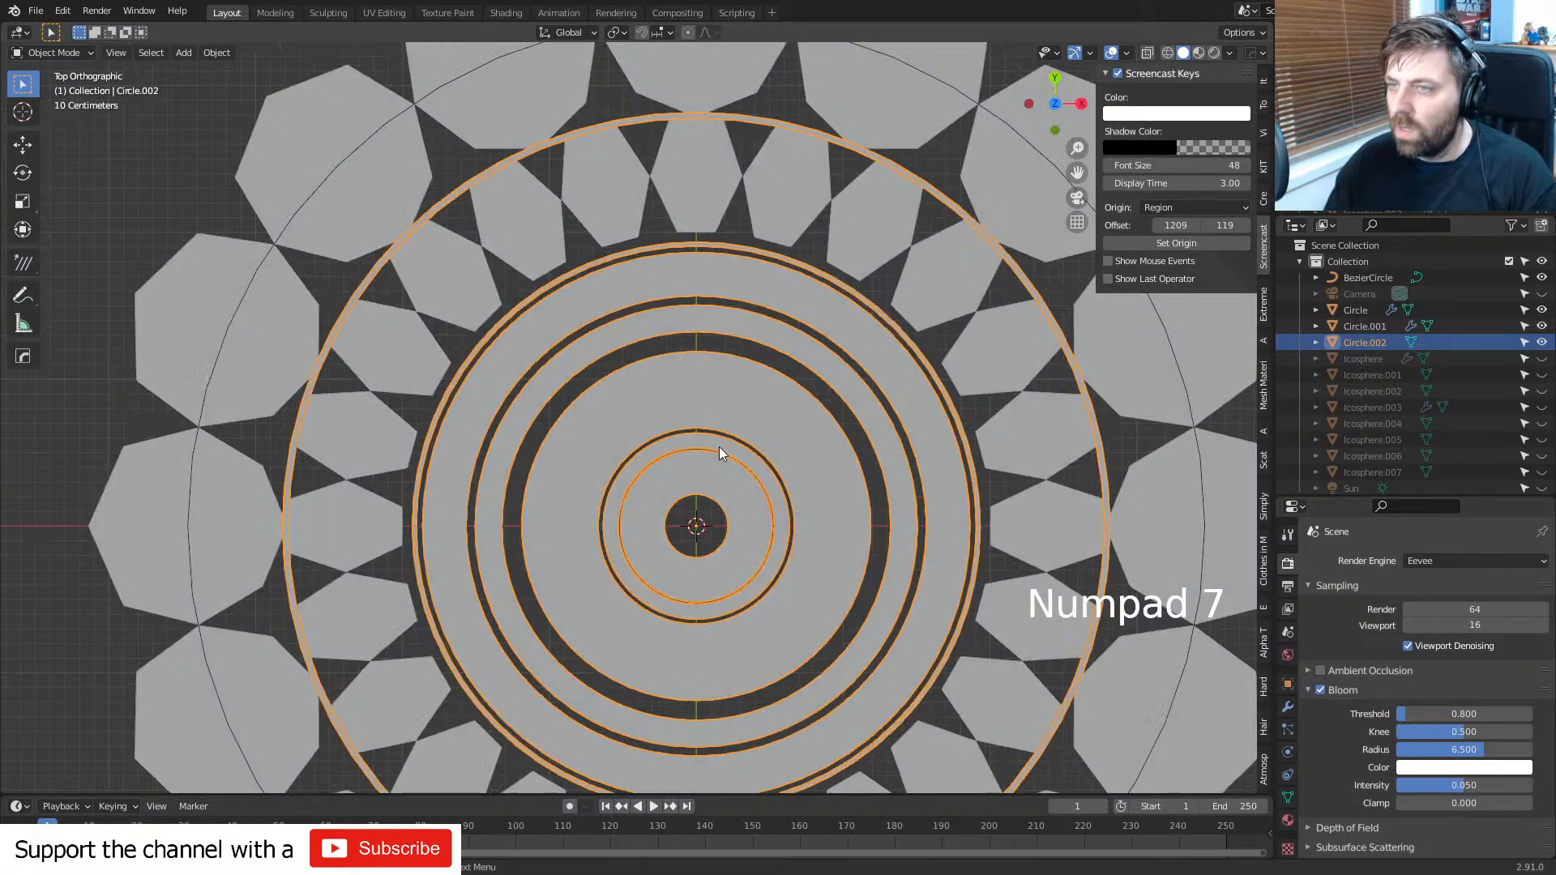
scroll(826, 551, up, 7)
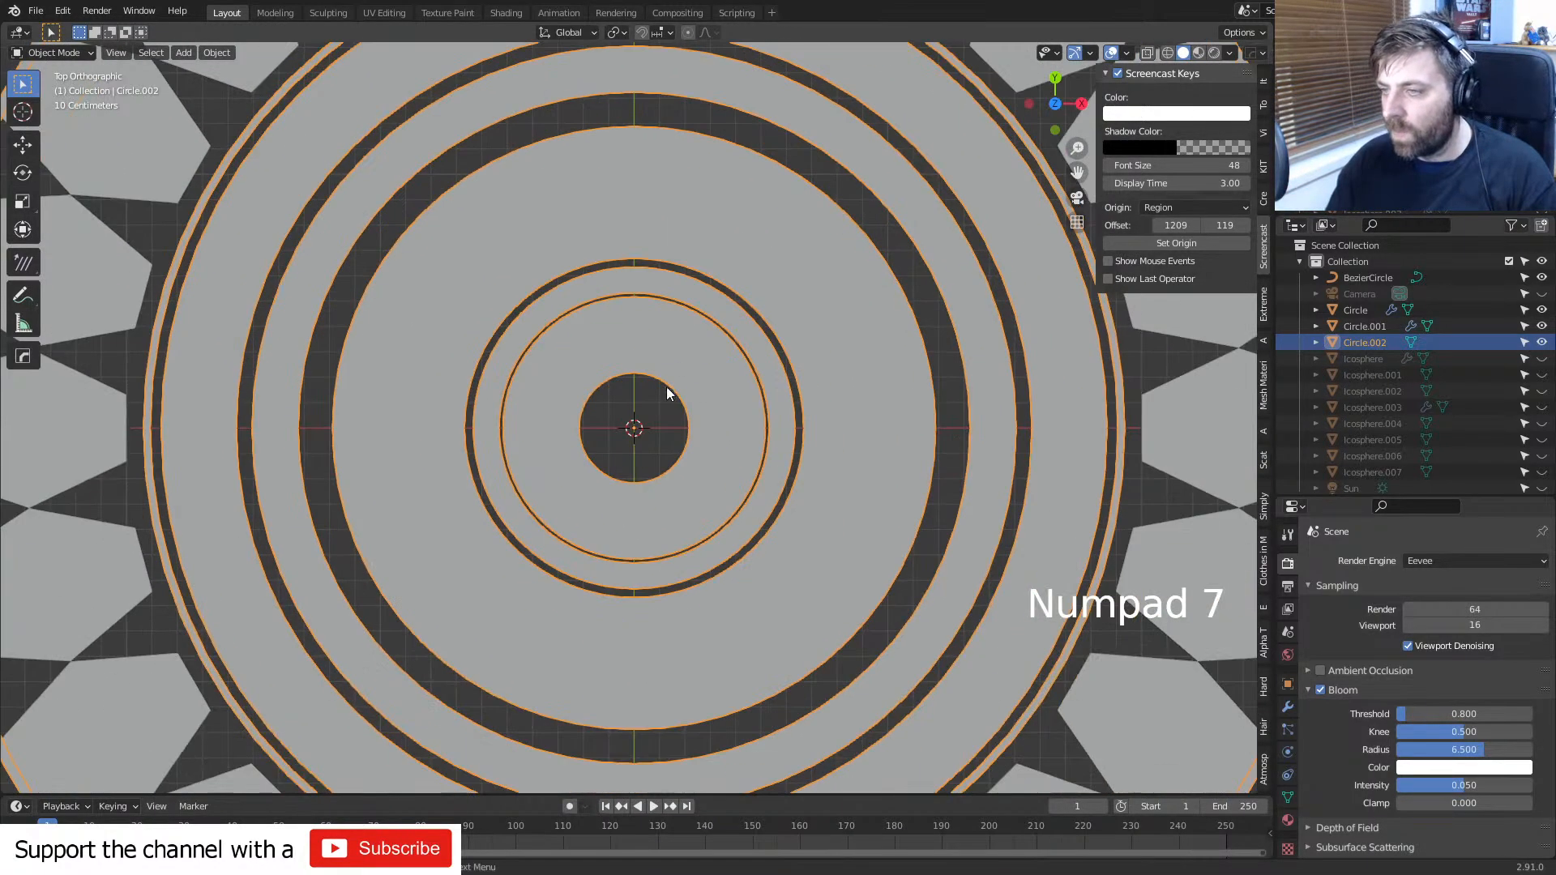
key(Tab)
alt+click(717, 526)
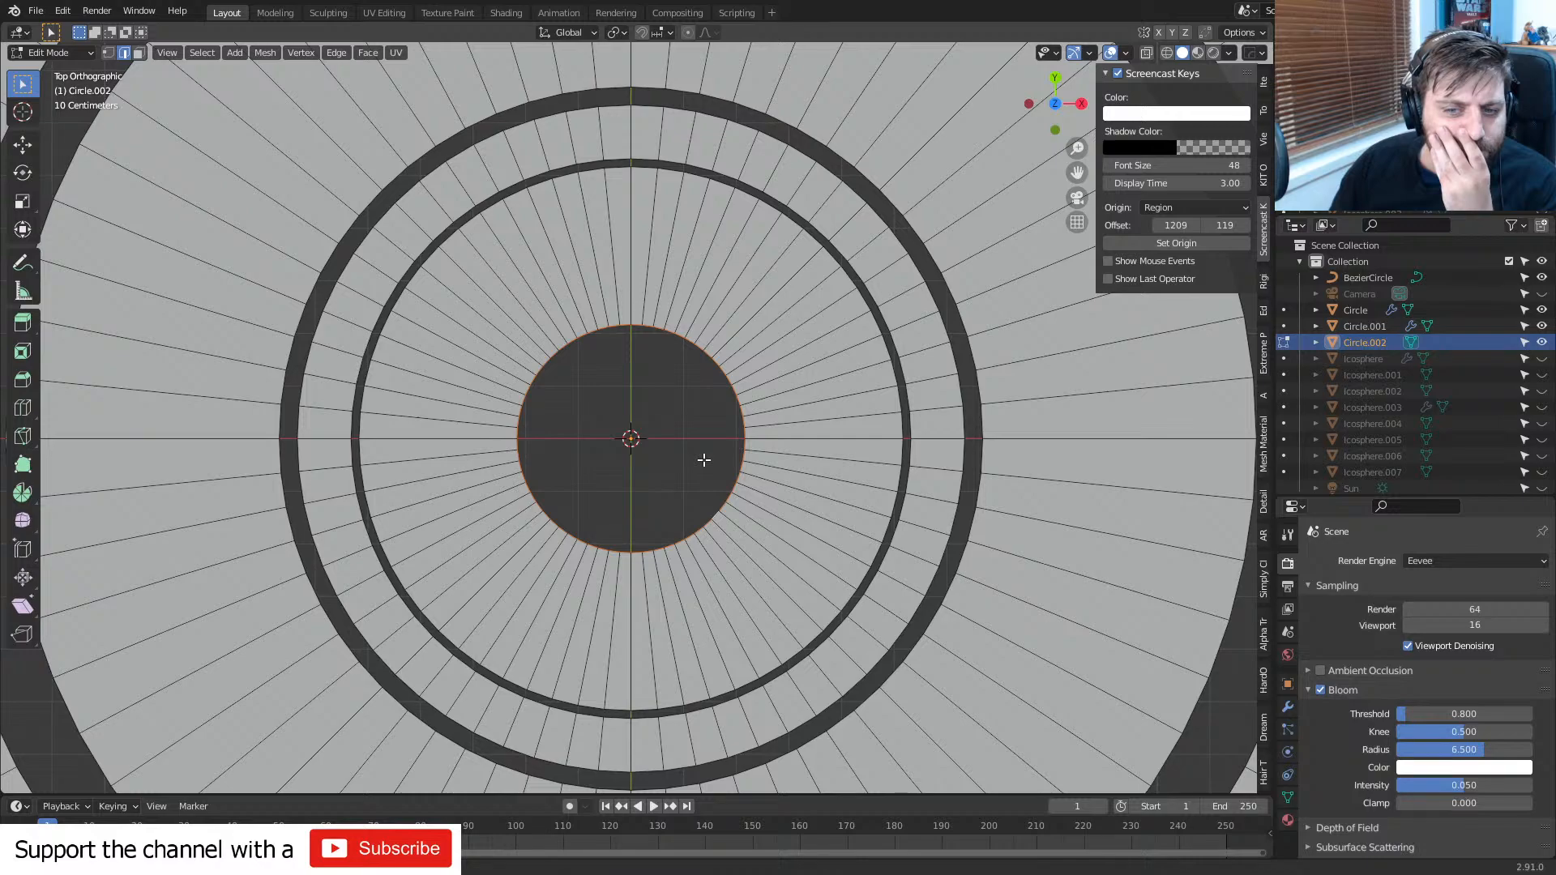
scroll(686, 471, down, 2)
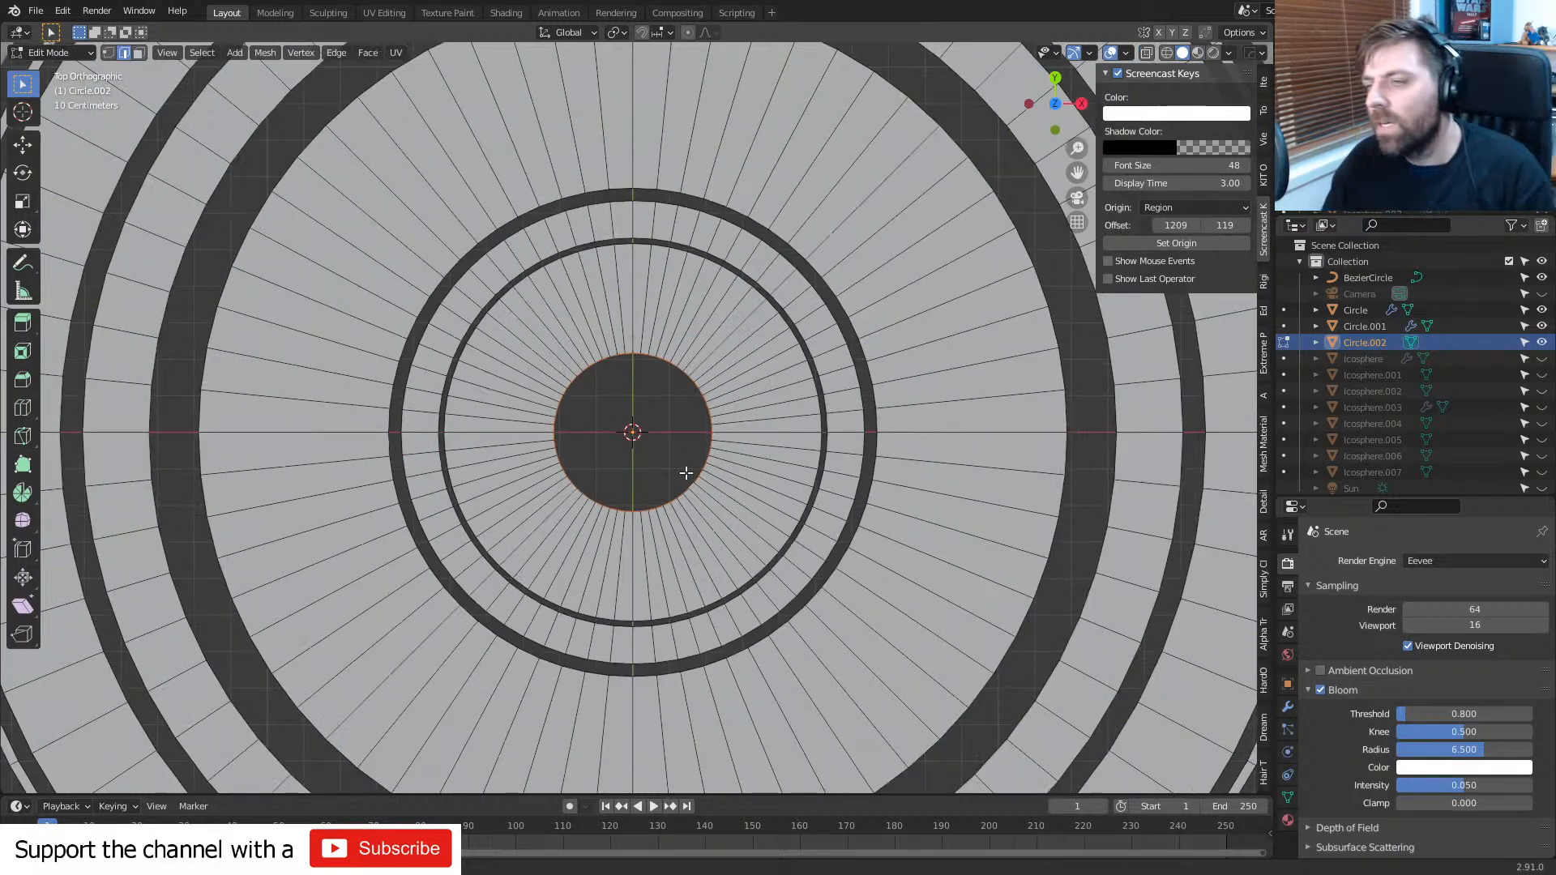
middle_drag(683, 473, 638, 516)
scroll(708, 395, down, 2)
scroll(639, 515, down, 1)
scroll(639, 515, down, 5)
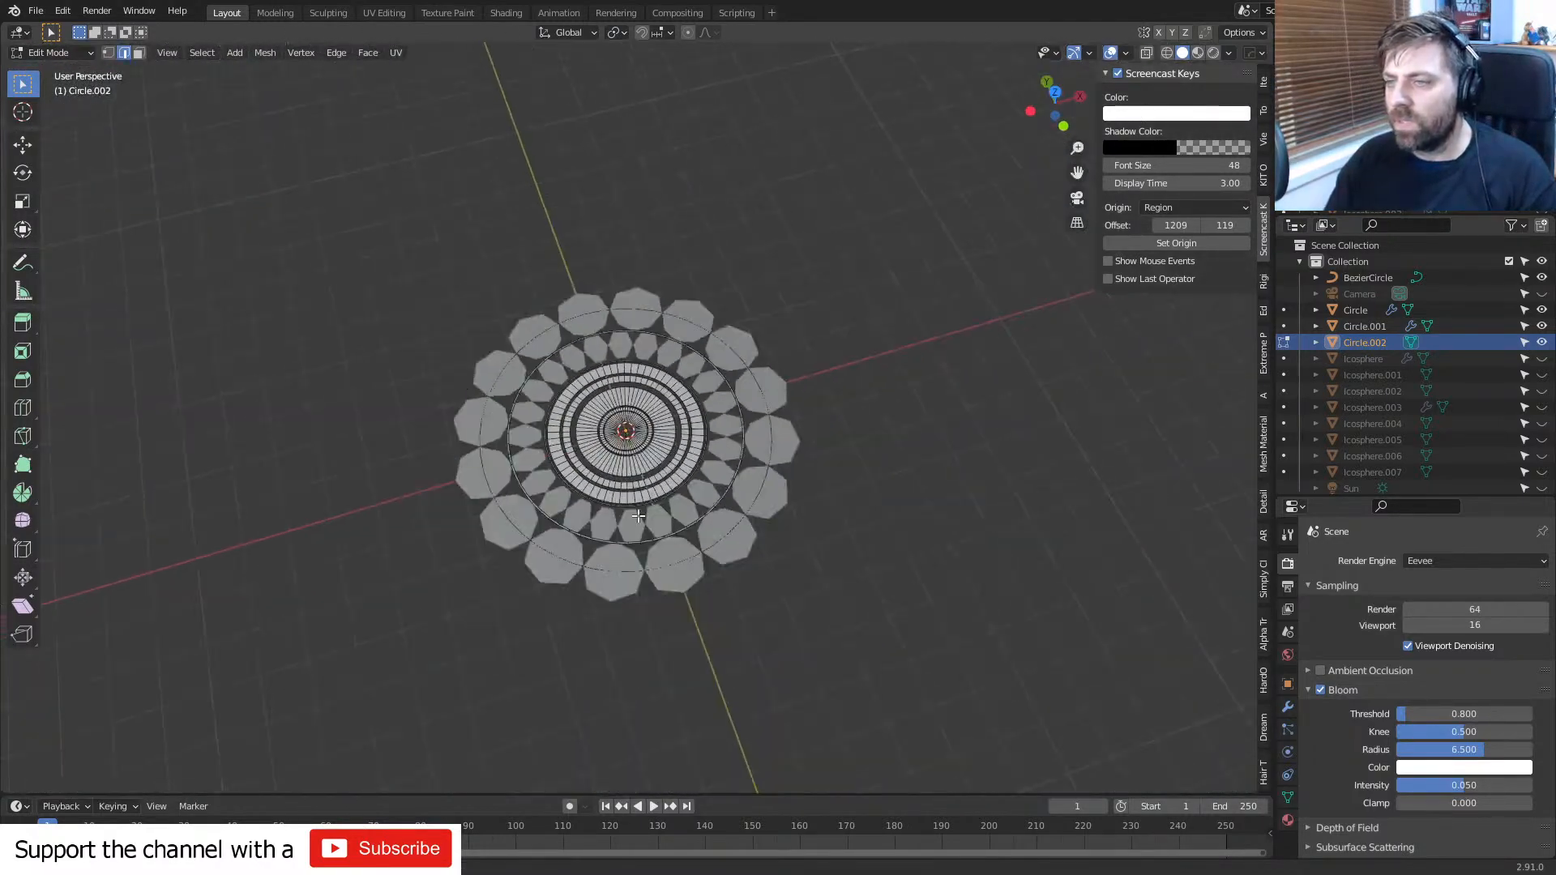
- Leave mesh editing and save the project as SciFiDome.blend in the Assets folder
key(Tab)
key(ctrl+s)
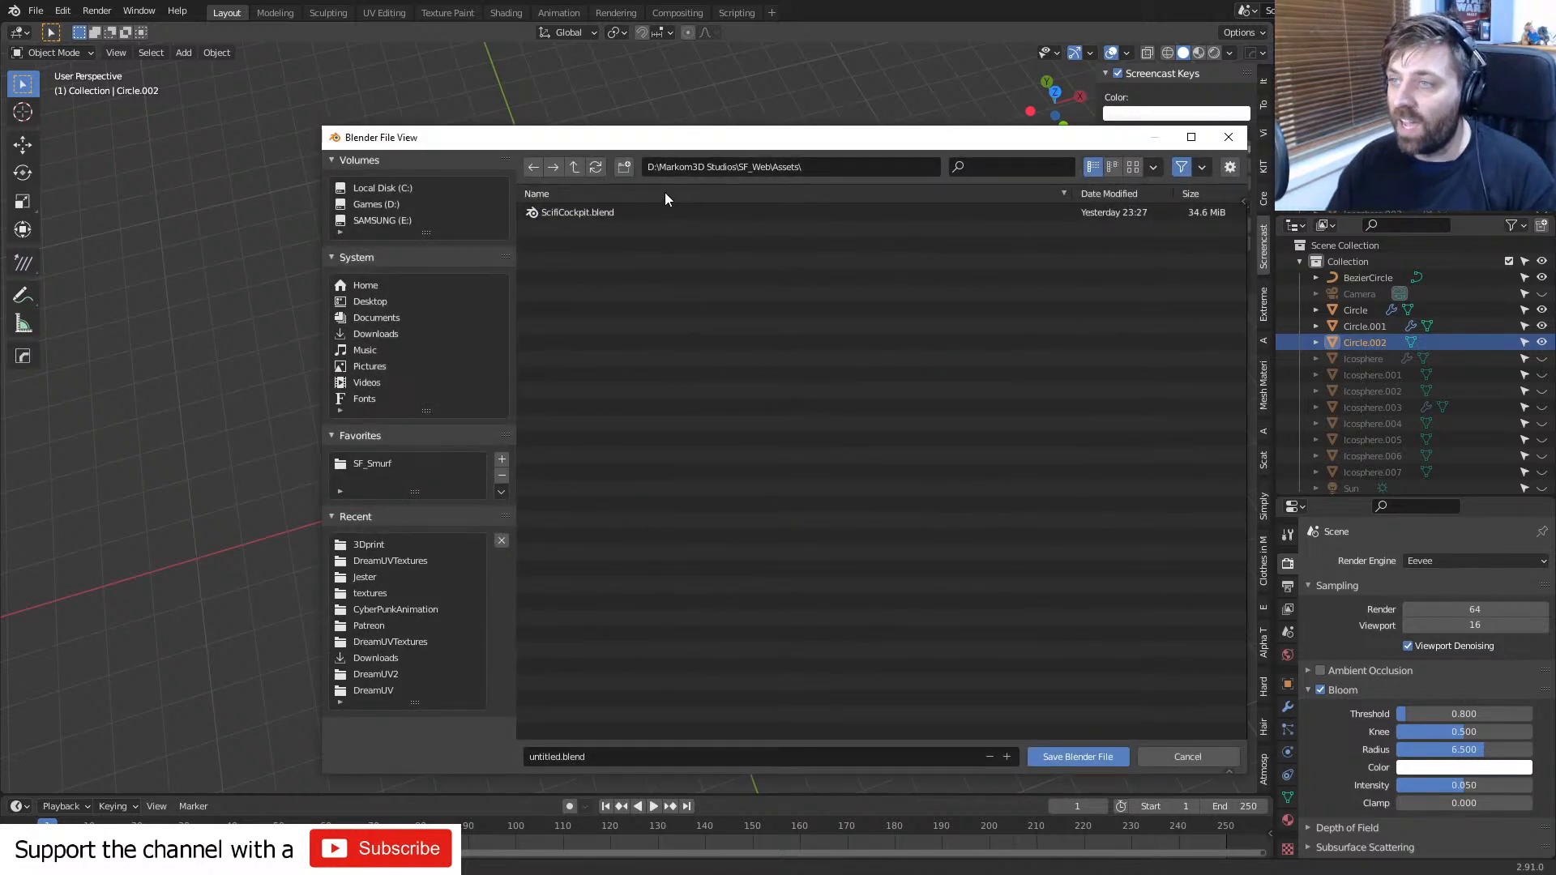
click(617, 754)
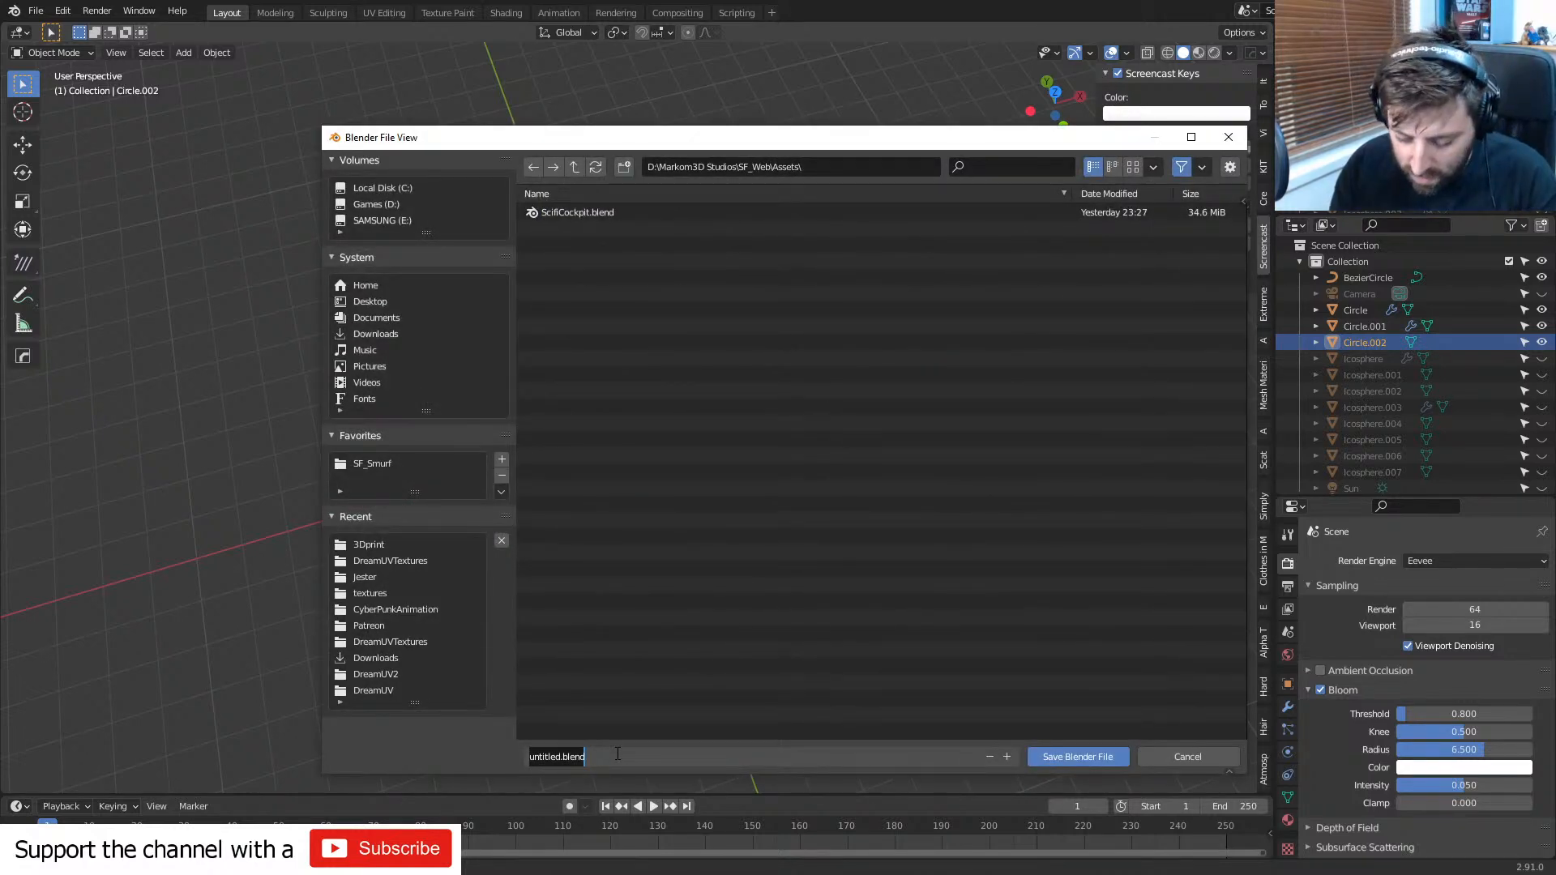
text(SciF)
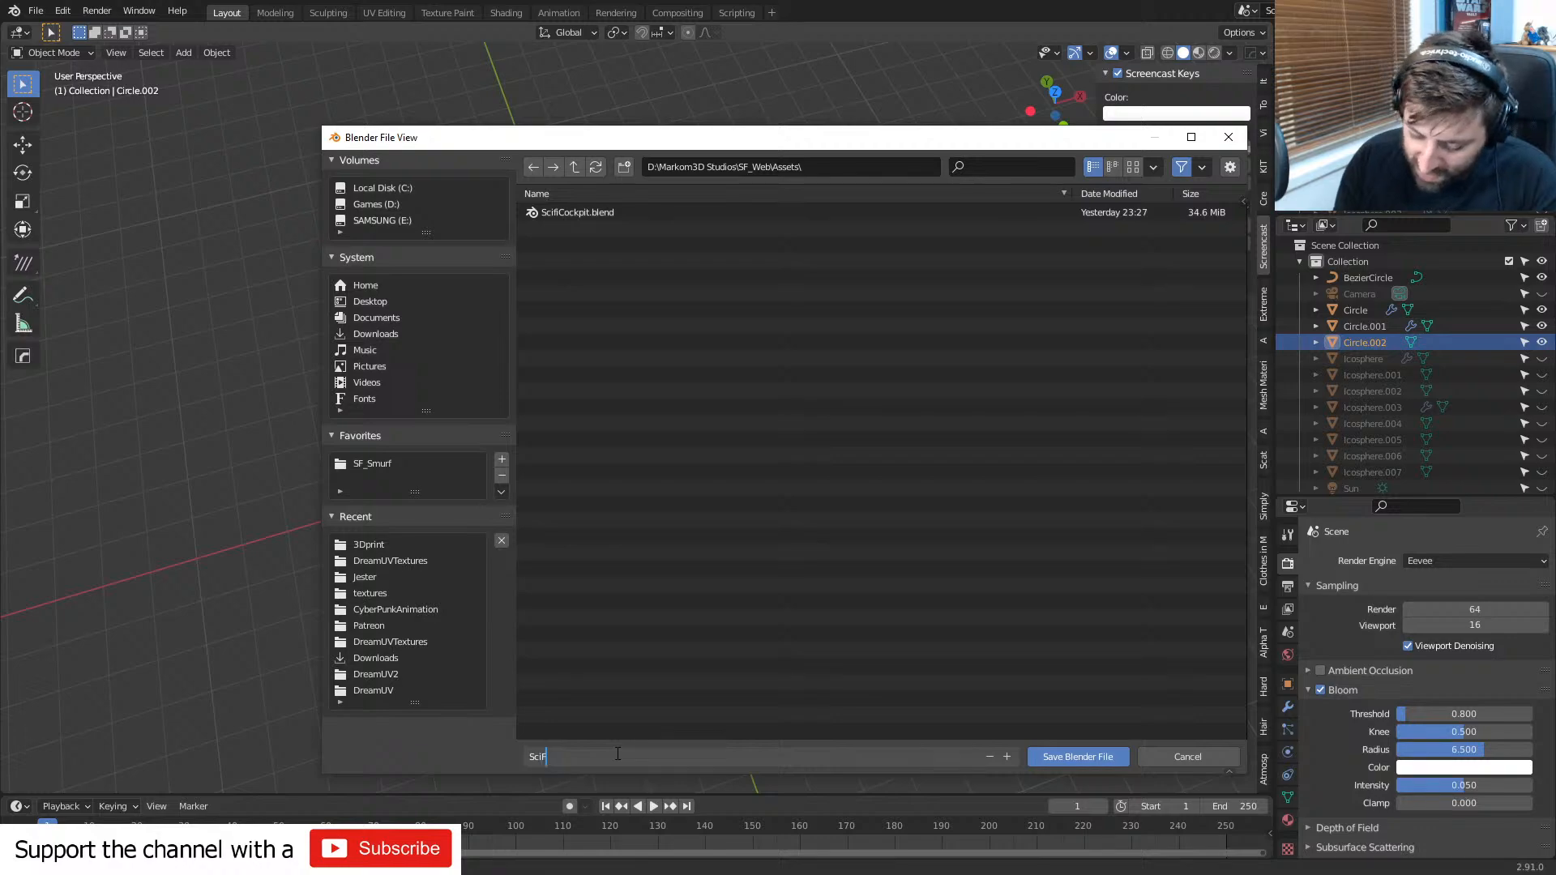
text(iDome.blend)
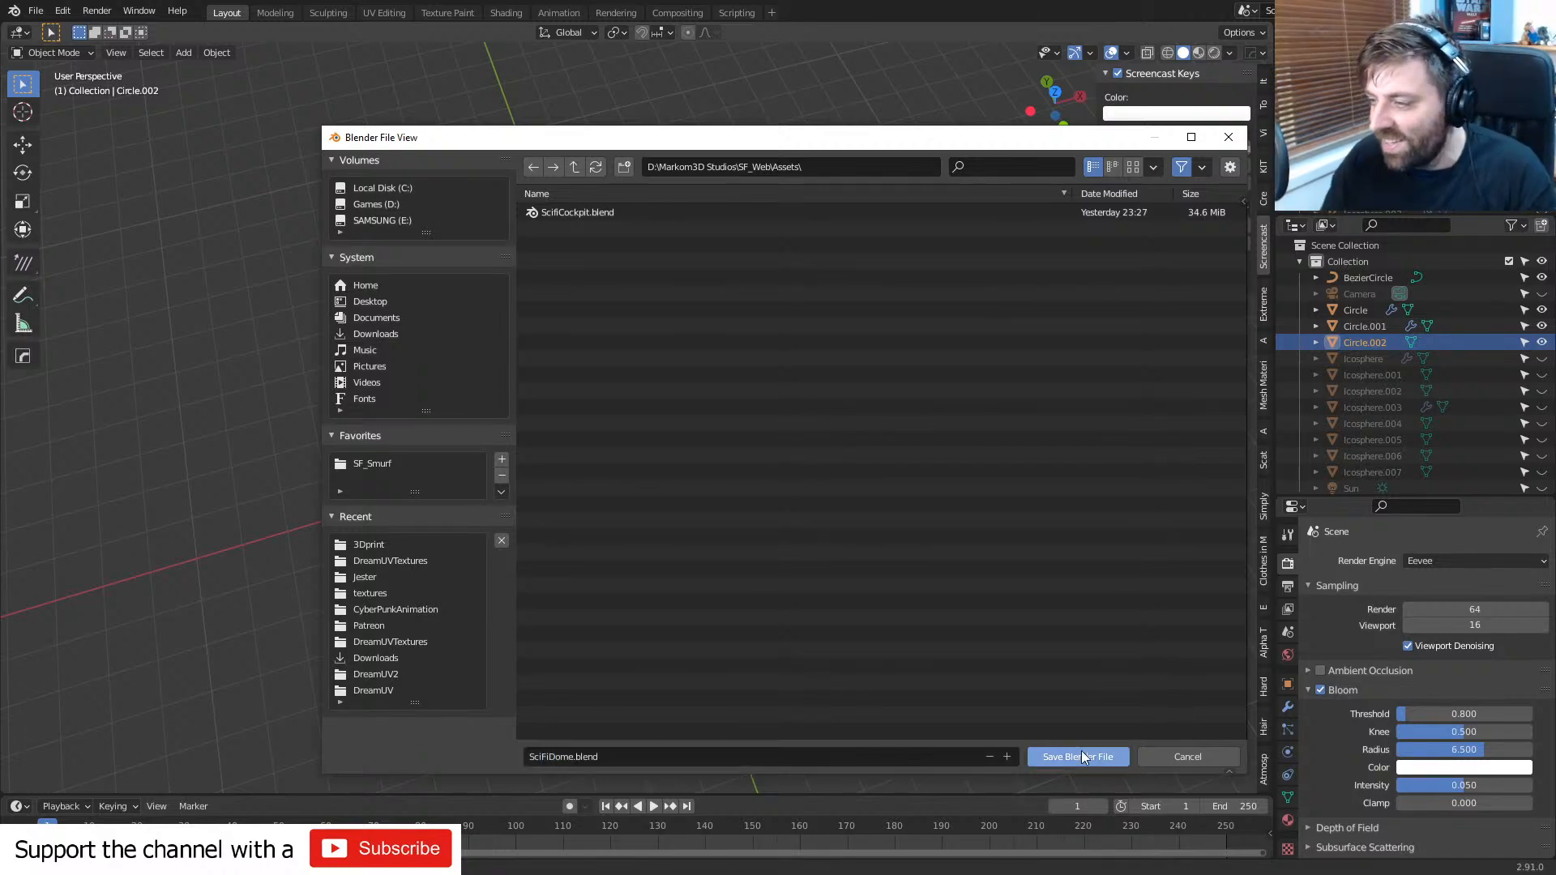
key(Return)
click(1077, 756)
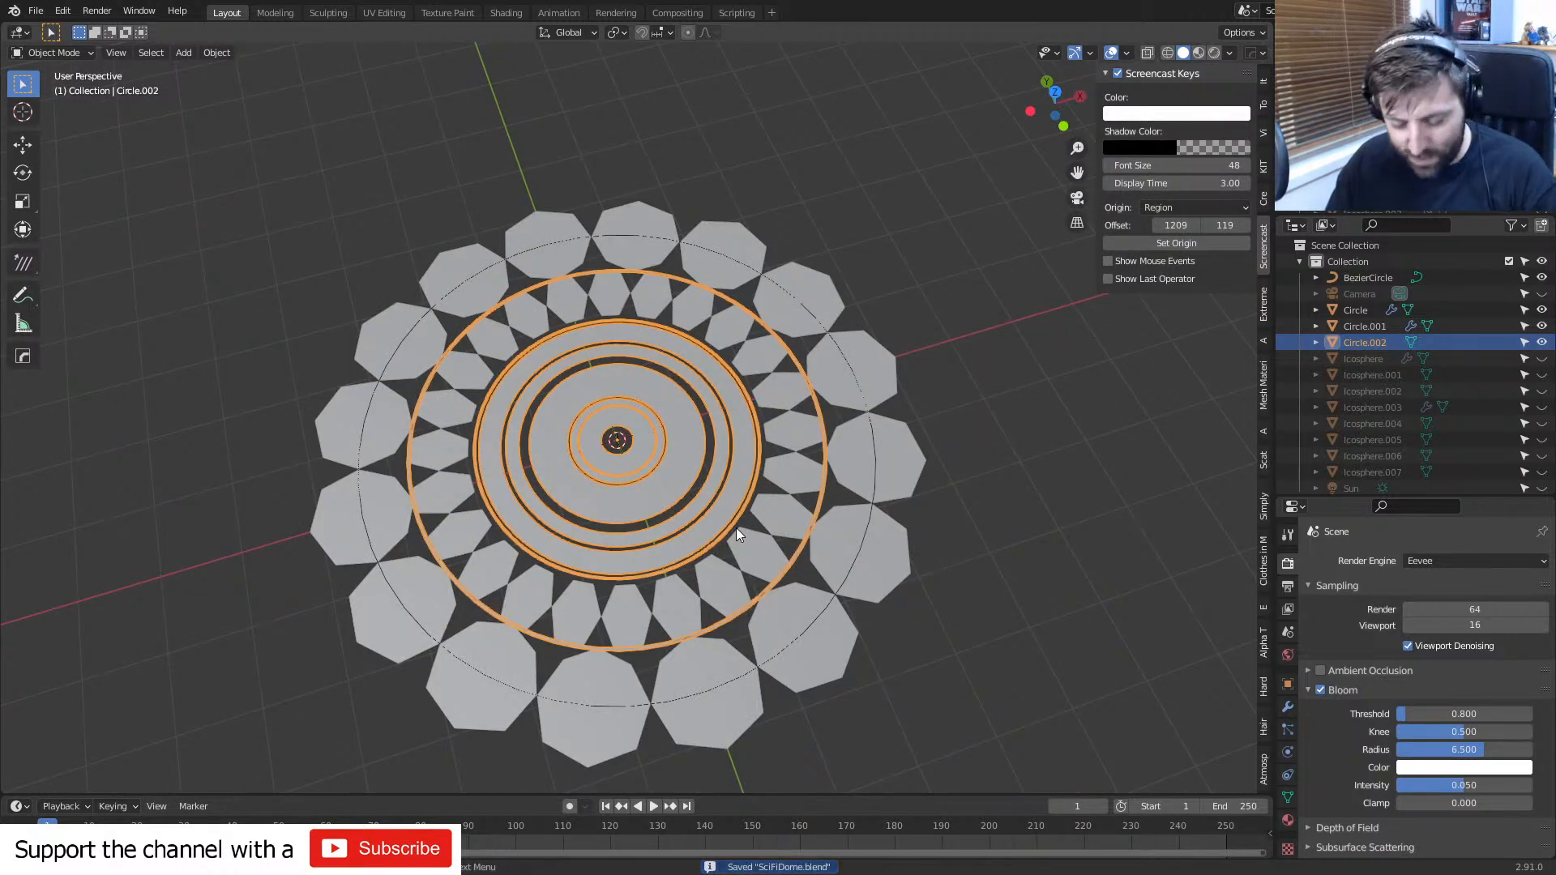
- Unhide all hidden objects and display the scene in wireframe
key(alt+h)
middle_drag(737, 550, 770, 474)
scroll(769, 474, up, 3)
key(z)
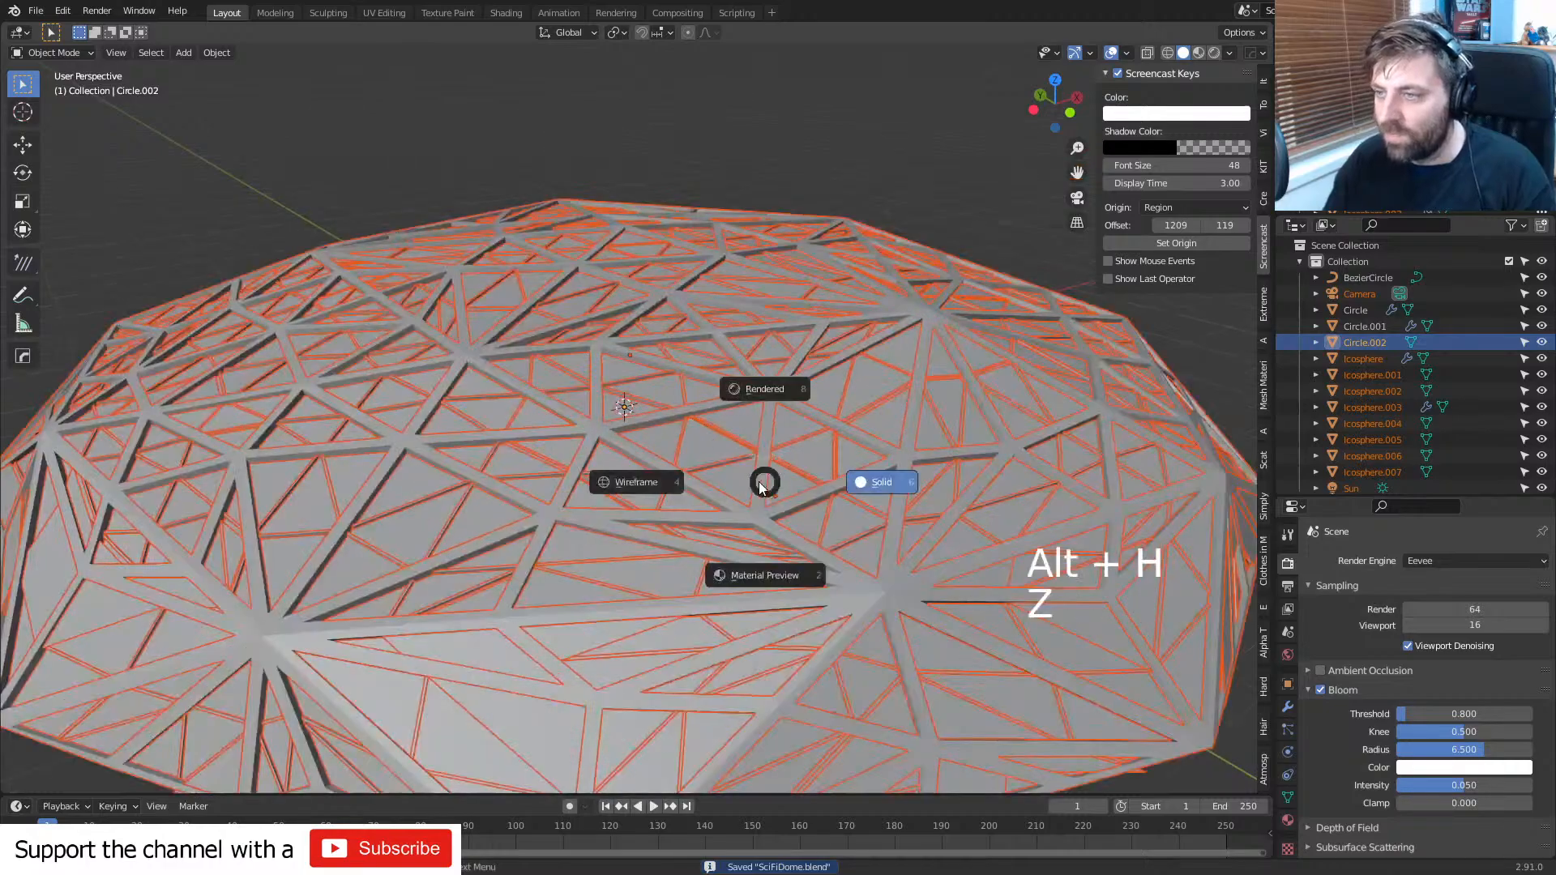
click(654, 502)
scroll(718, 518, up, 6)
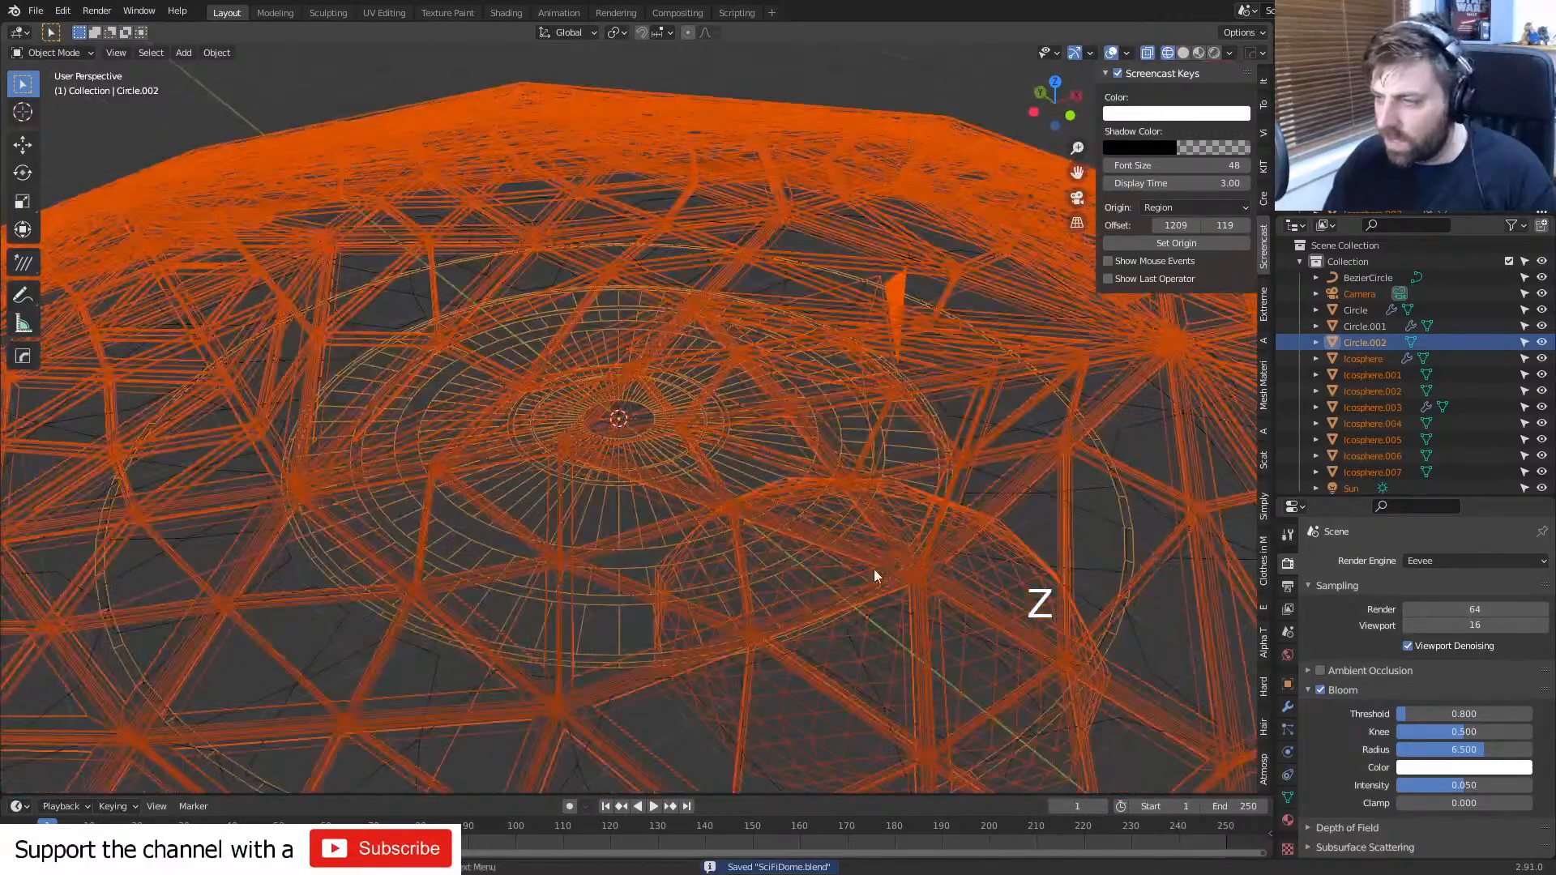
- In top view, move the small icosphere inside the dome -8.8 m along the Y axis, out of the dome
click(816, 590)
key(KP_7)
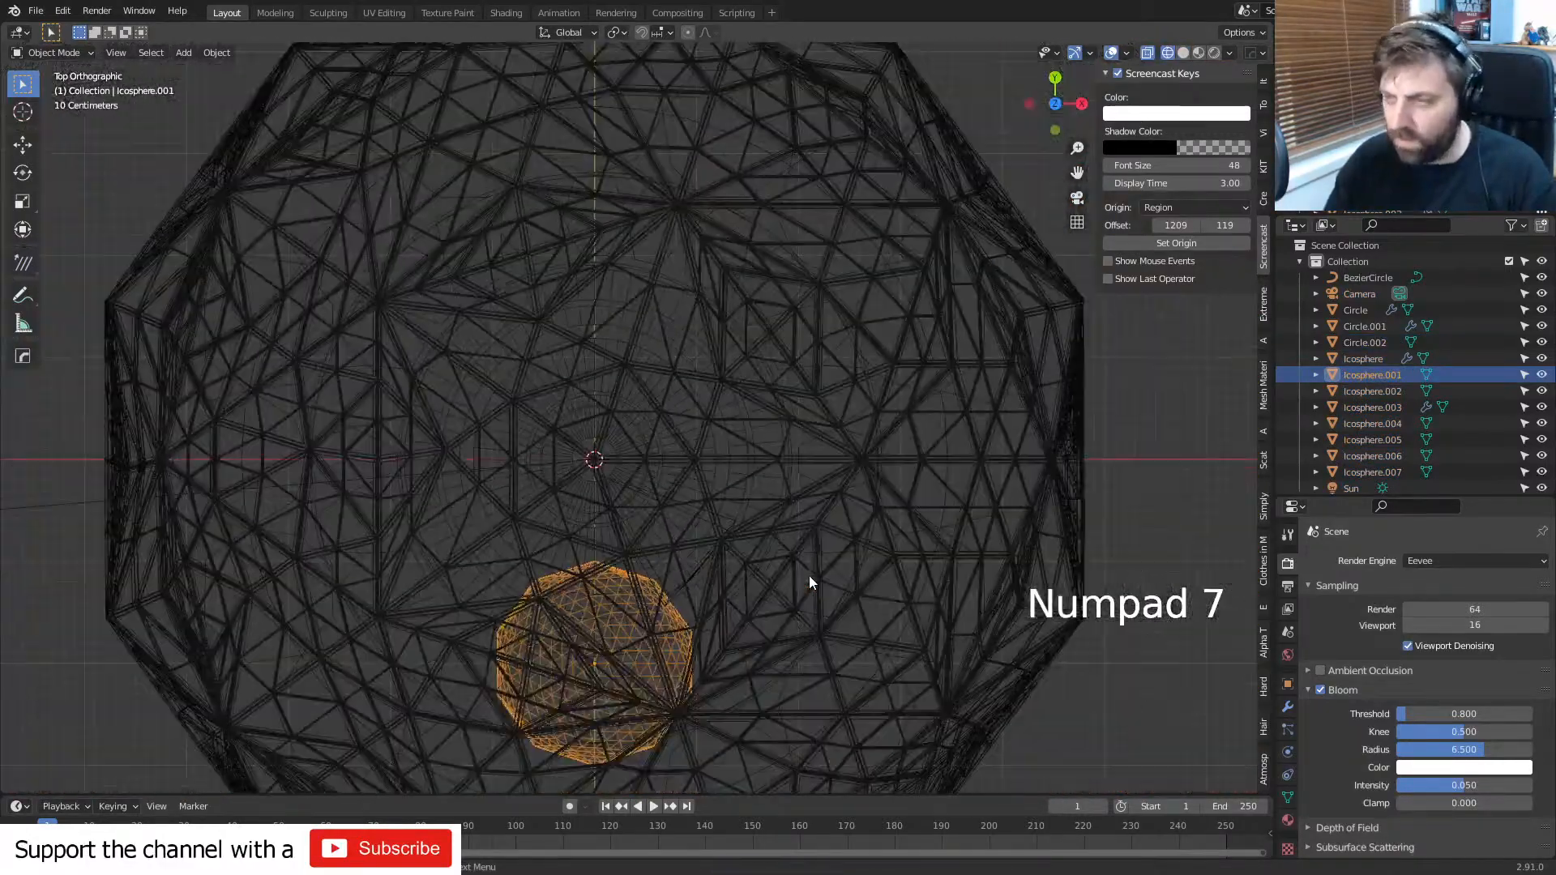
key(g)
key(ctrl)
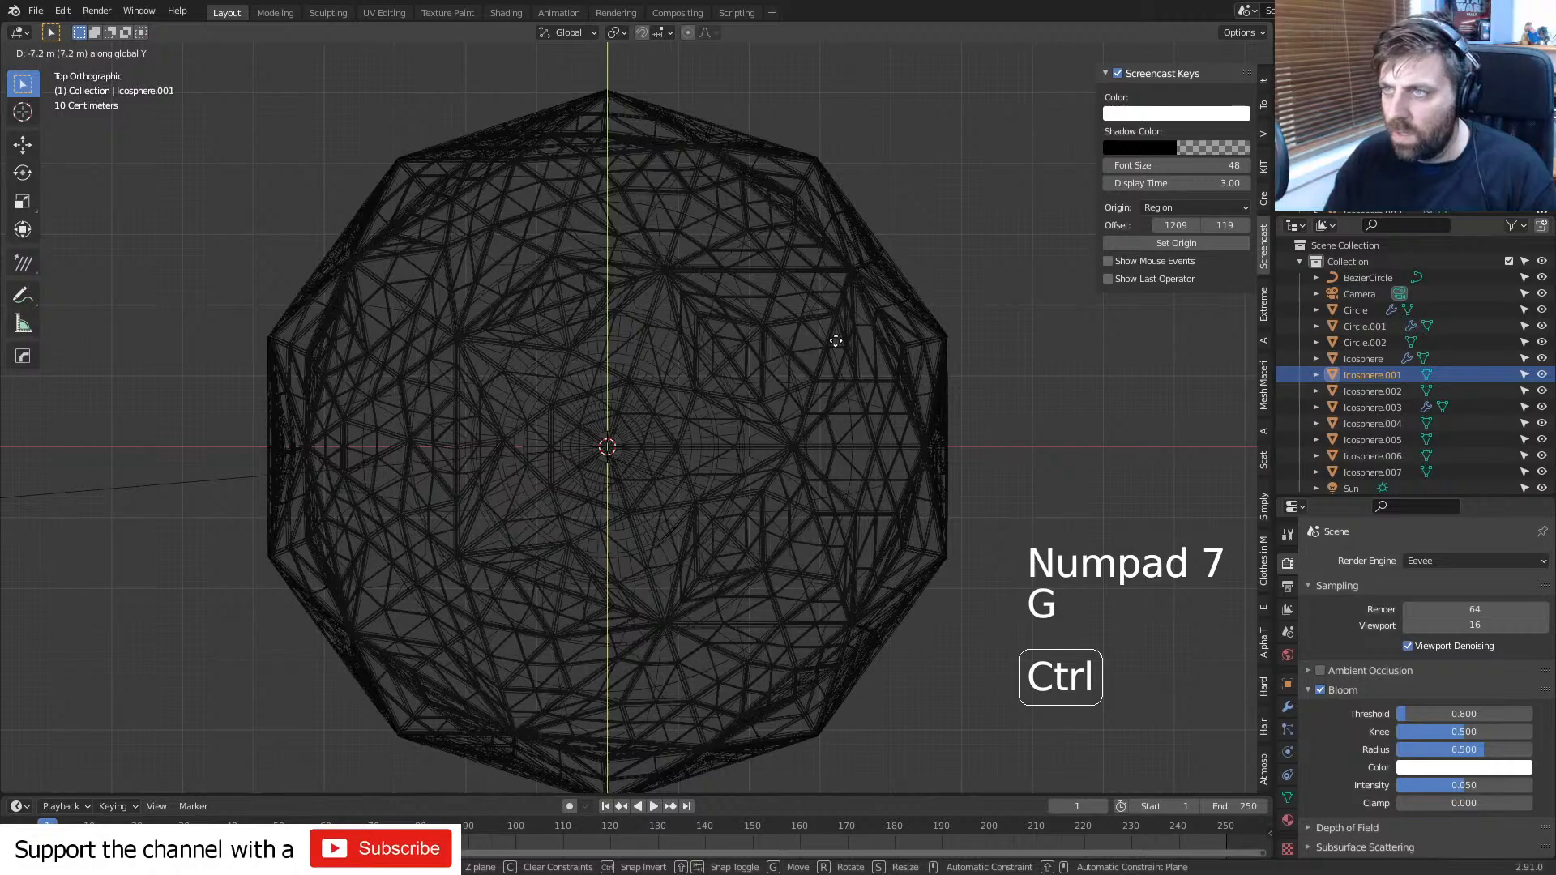
click(831, 454)
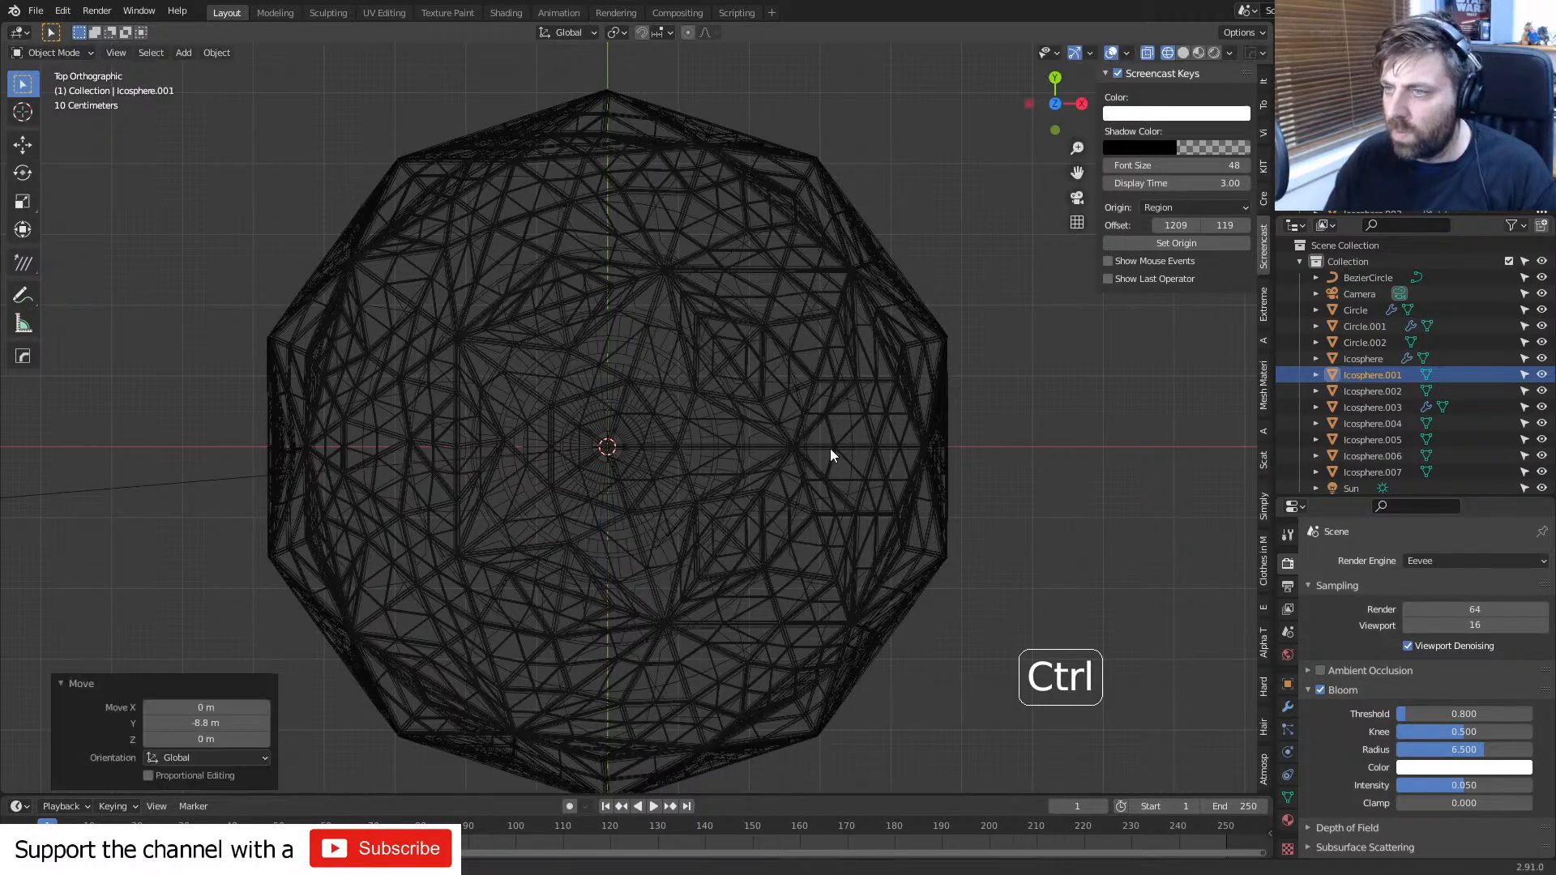
- Examine the dome interior and the floor rings from inside in rendered shading
middle_drag(658, 369, 689, 310)
scroll(610, 445, up, 6)
middle_drag(609, 445, 688, 434)
scroll(698, 335, up, 4)
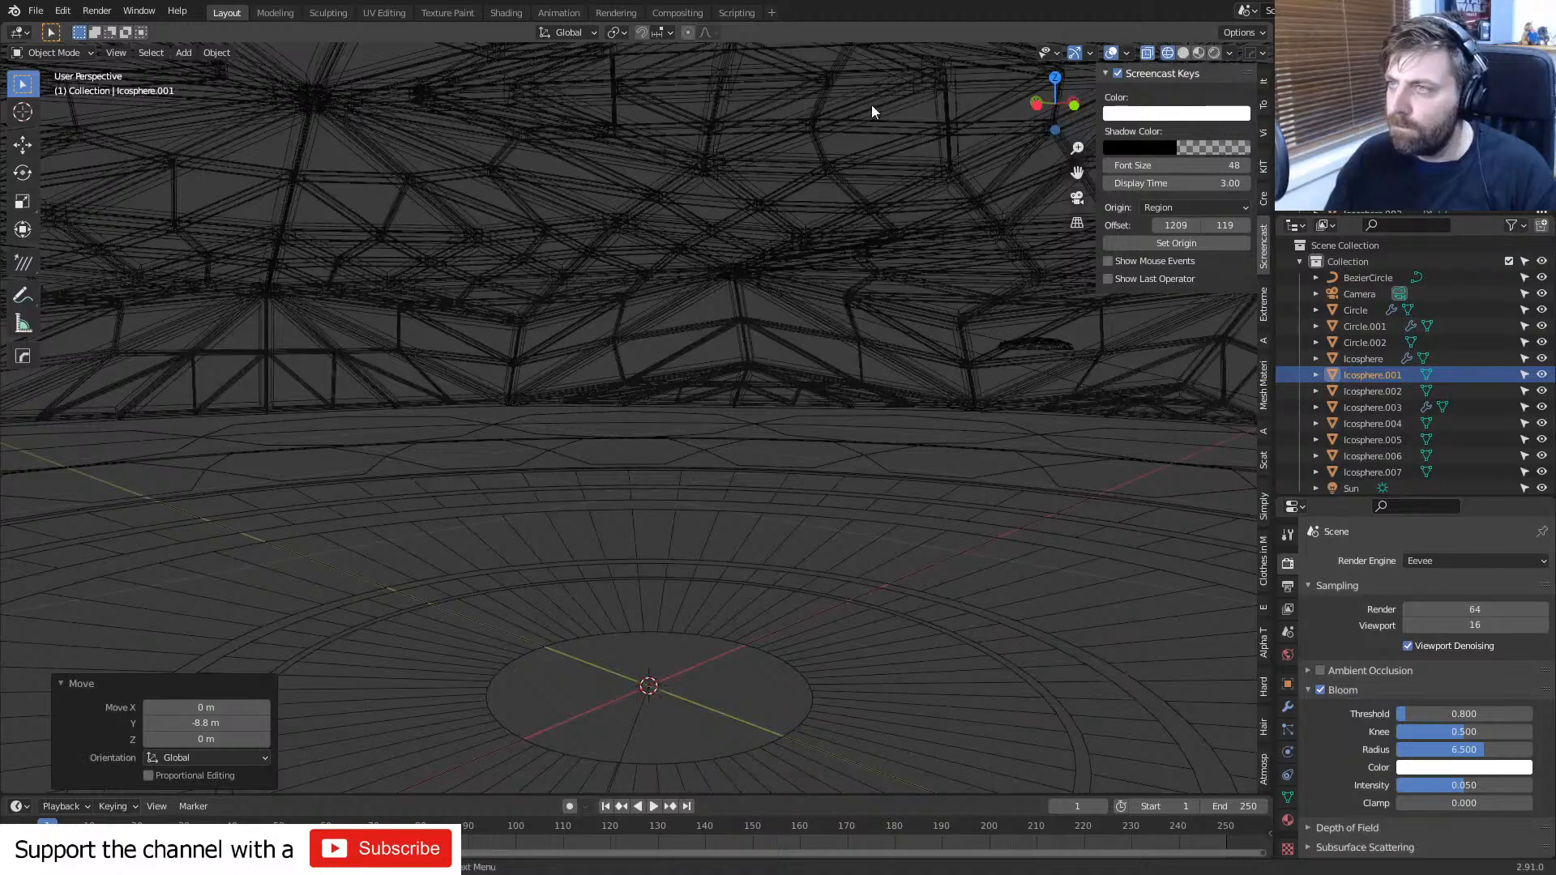
click(1214, 53)
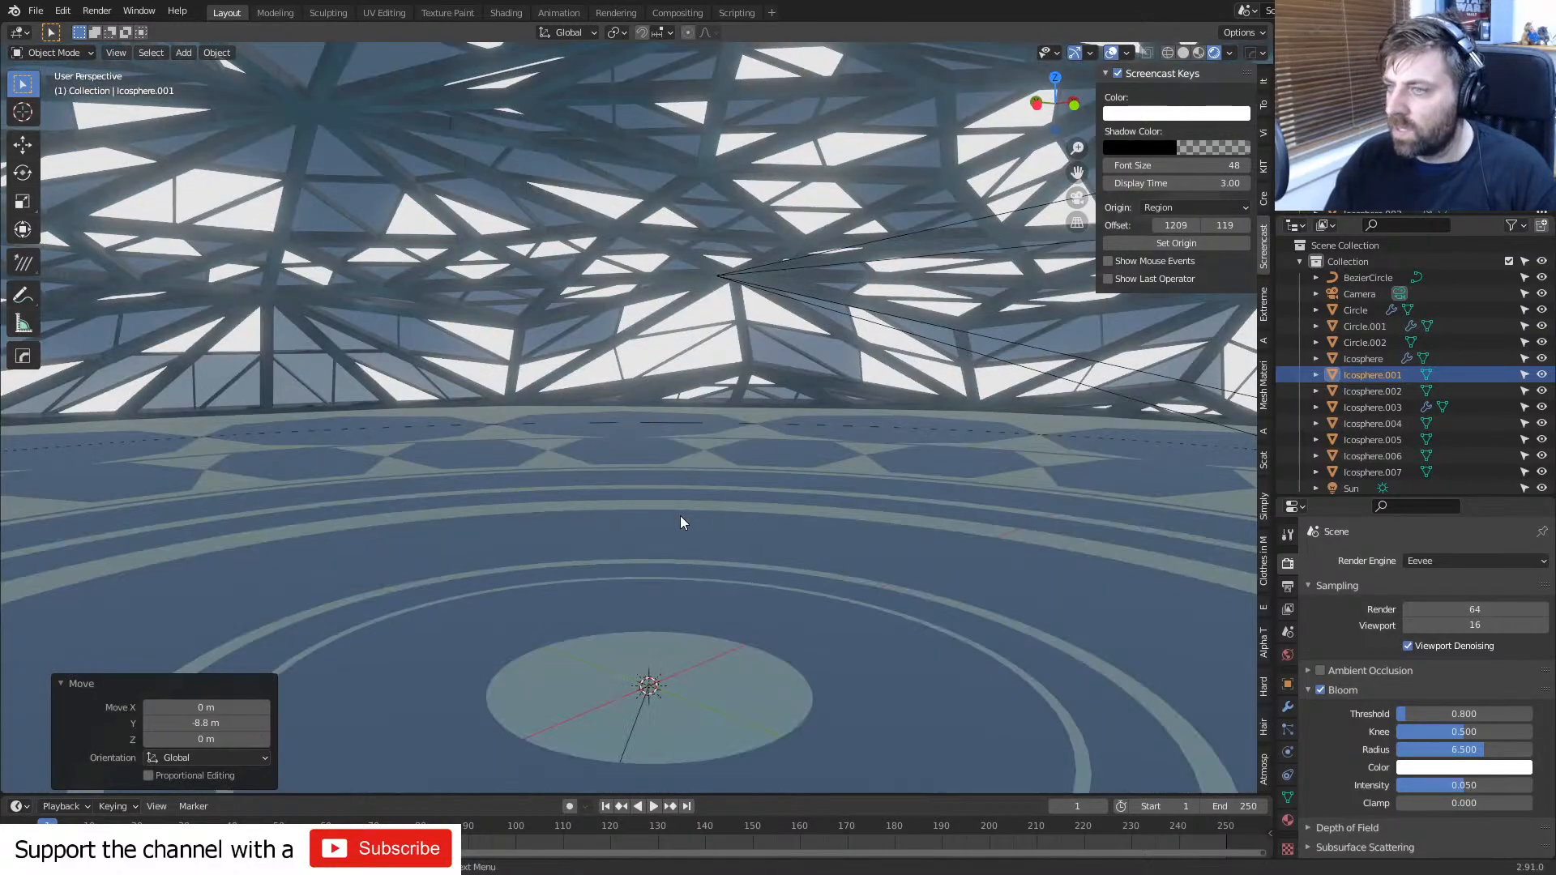
middle_drag(704, 520, 1021, 538)
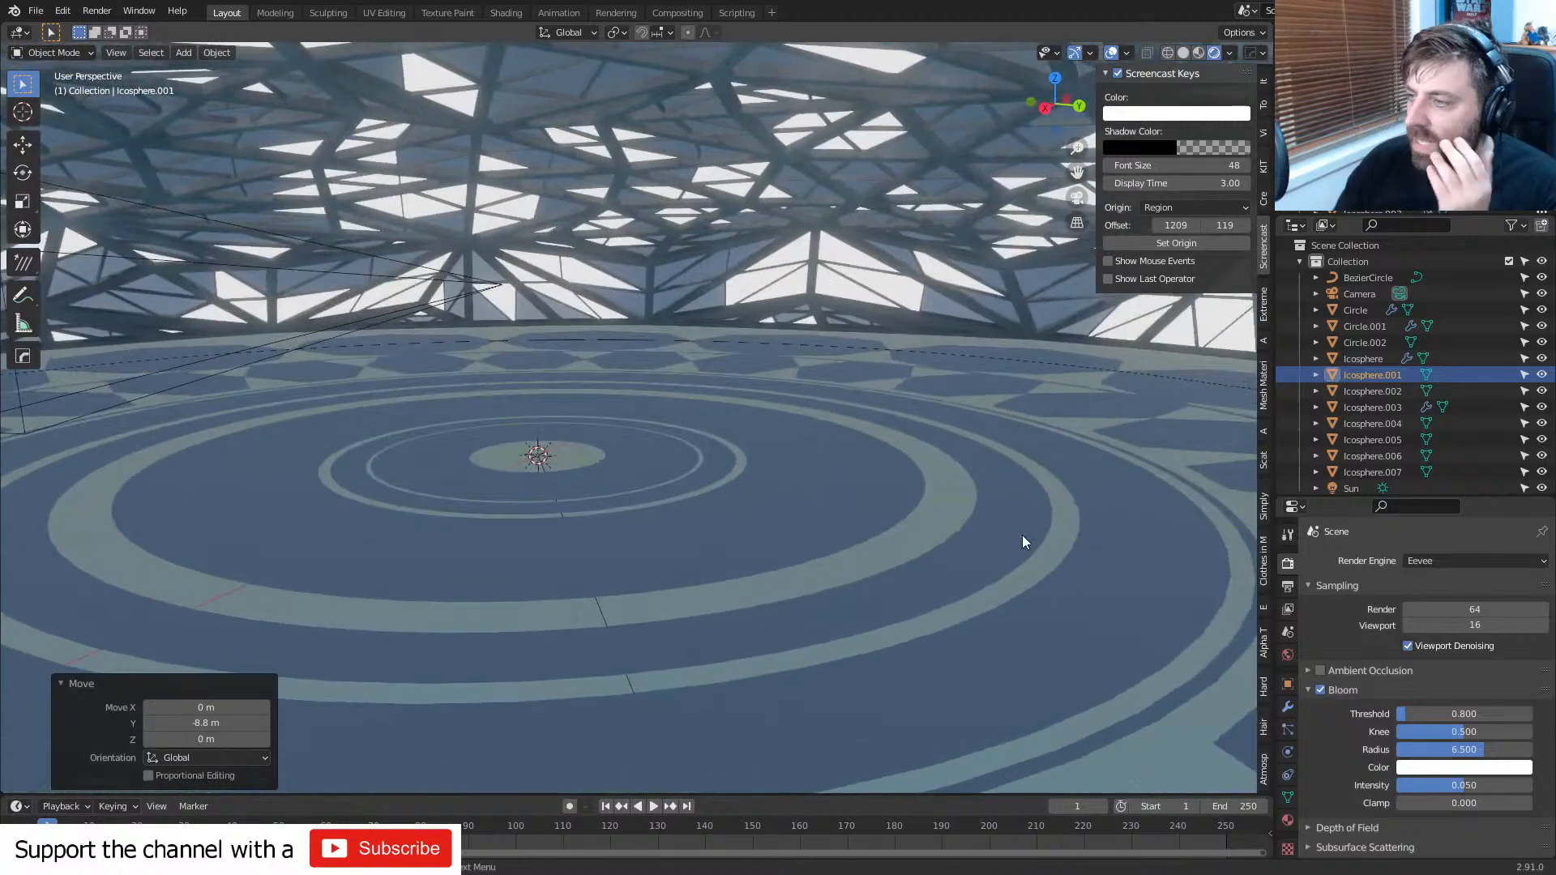
- Add a Solidify modifier with offset 0 to the banded central disc
click(1017, 537)
click(1287, 706)
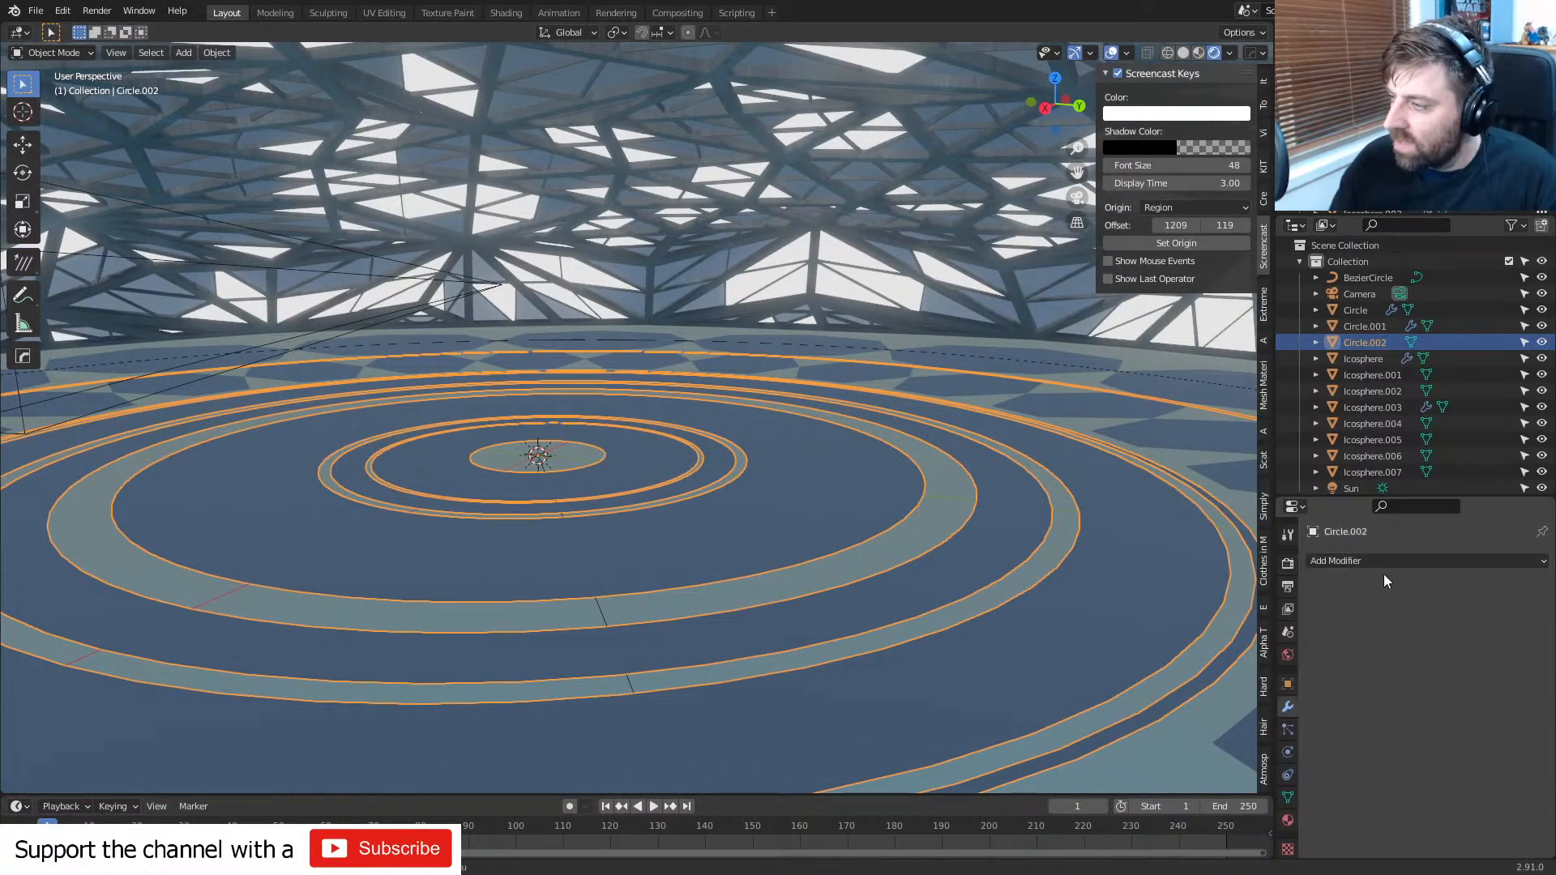
click(1389, 561)
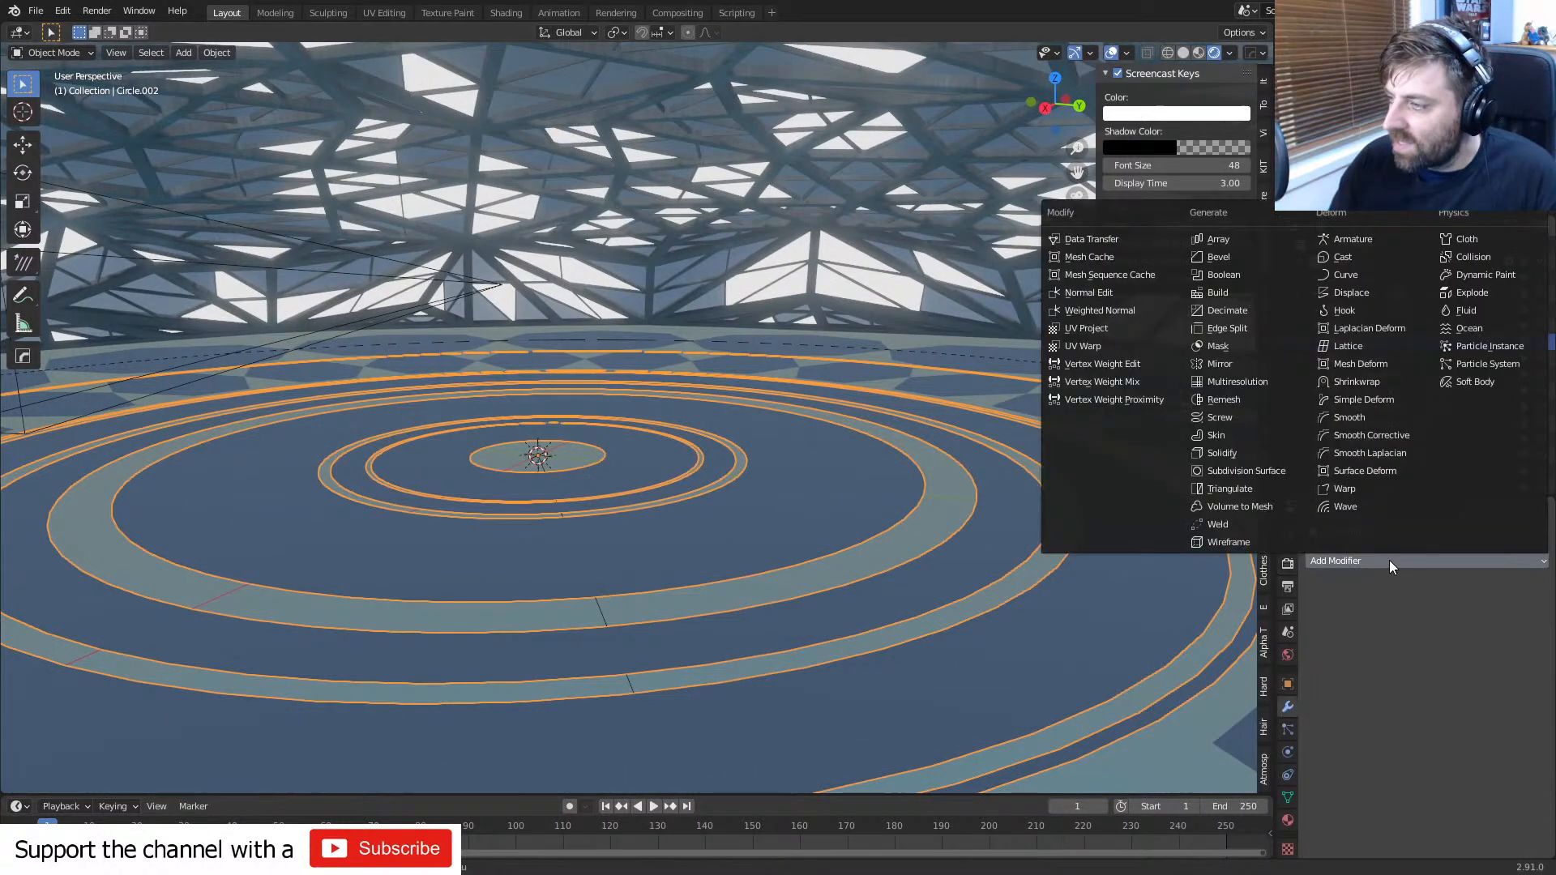
click(1243, 453)
middle_drag(918, 542, 1165, 574)
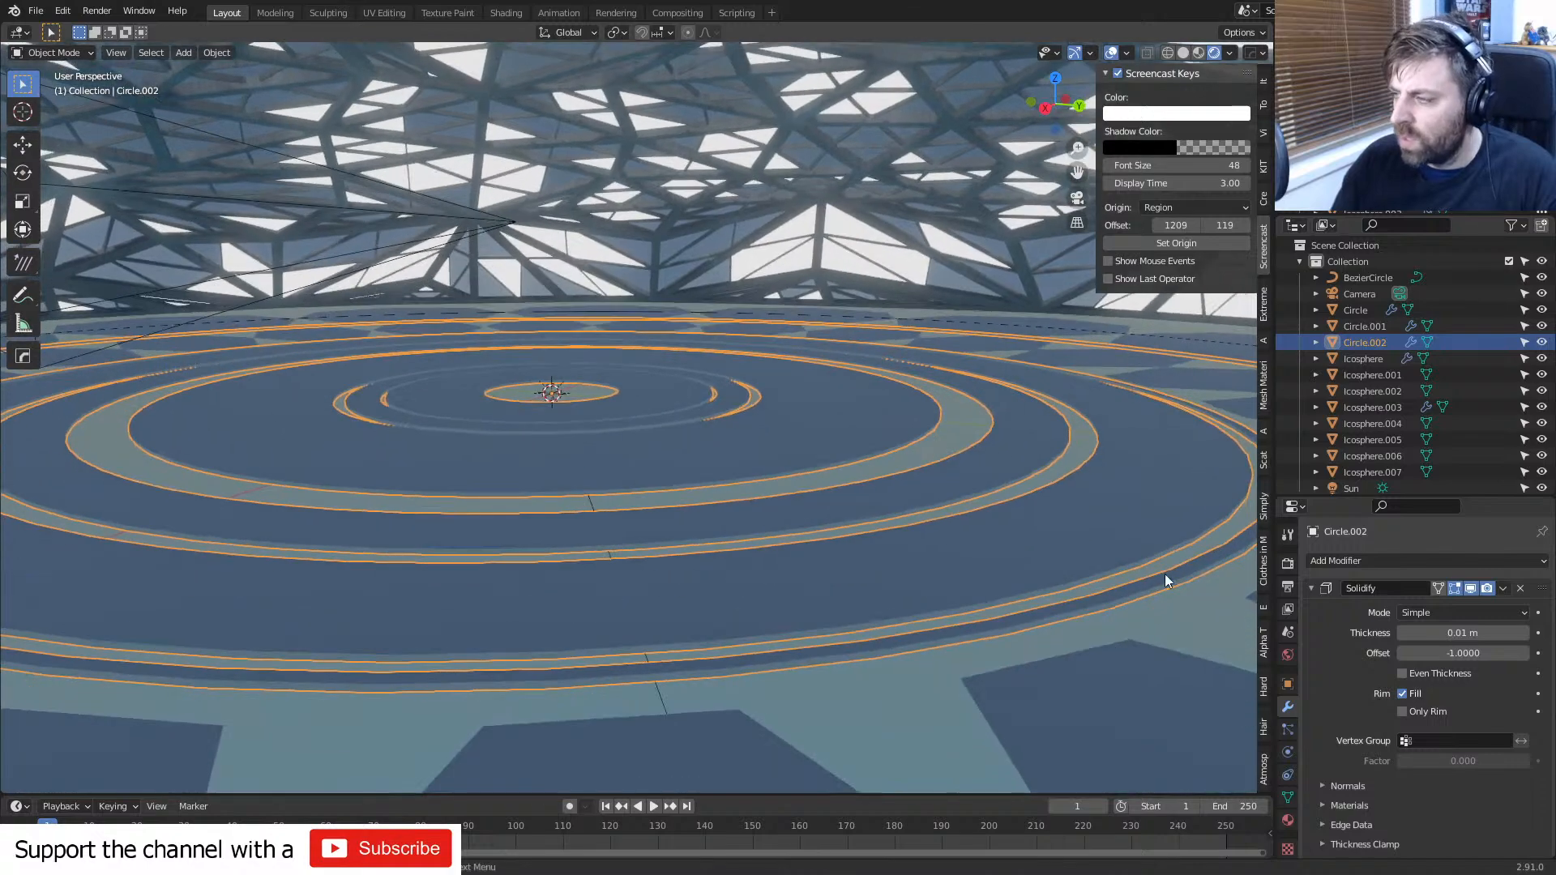
click(1461, 653)
text(0)
key(Return)
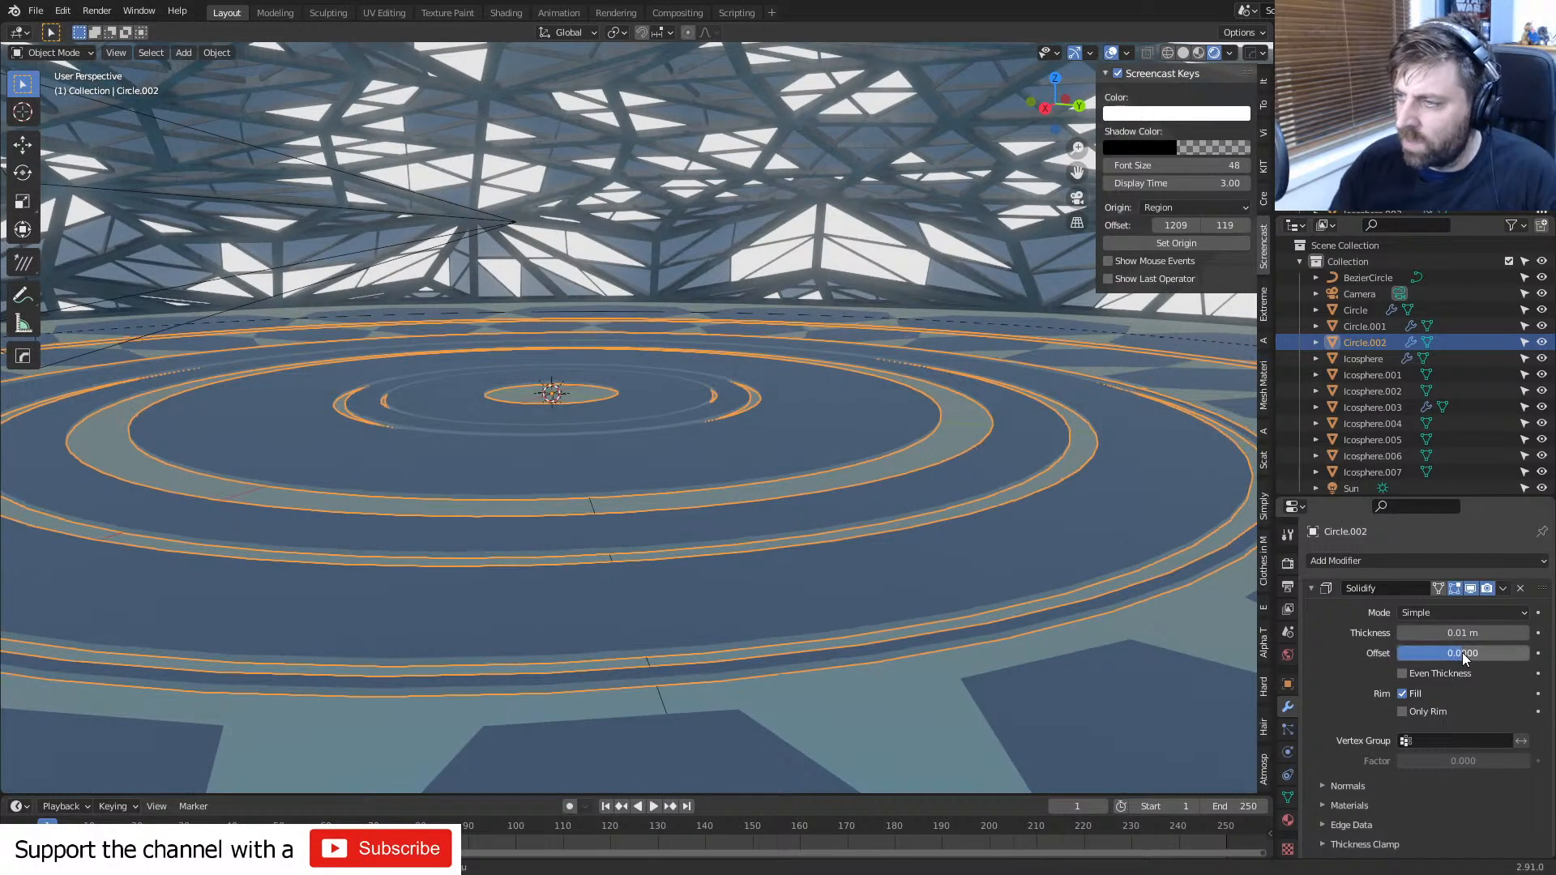
- Select both rings of arrayed shapes with the outer one active, and add a Solidify modifier with offset 0
shift+middle_drag(1068, 522, 749, 519)
click(998, 464)
shift+middle_drag(998, 464, 746, 474)
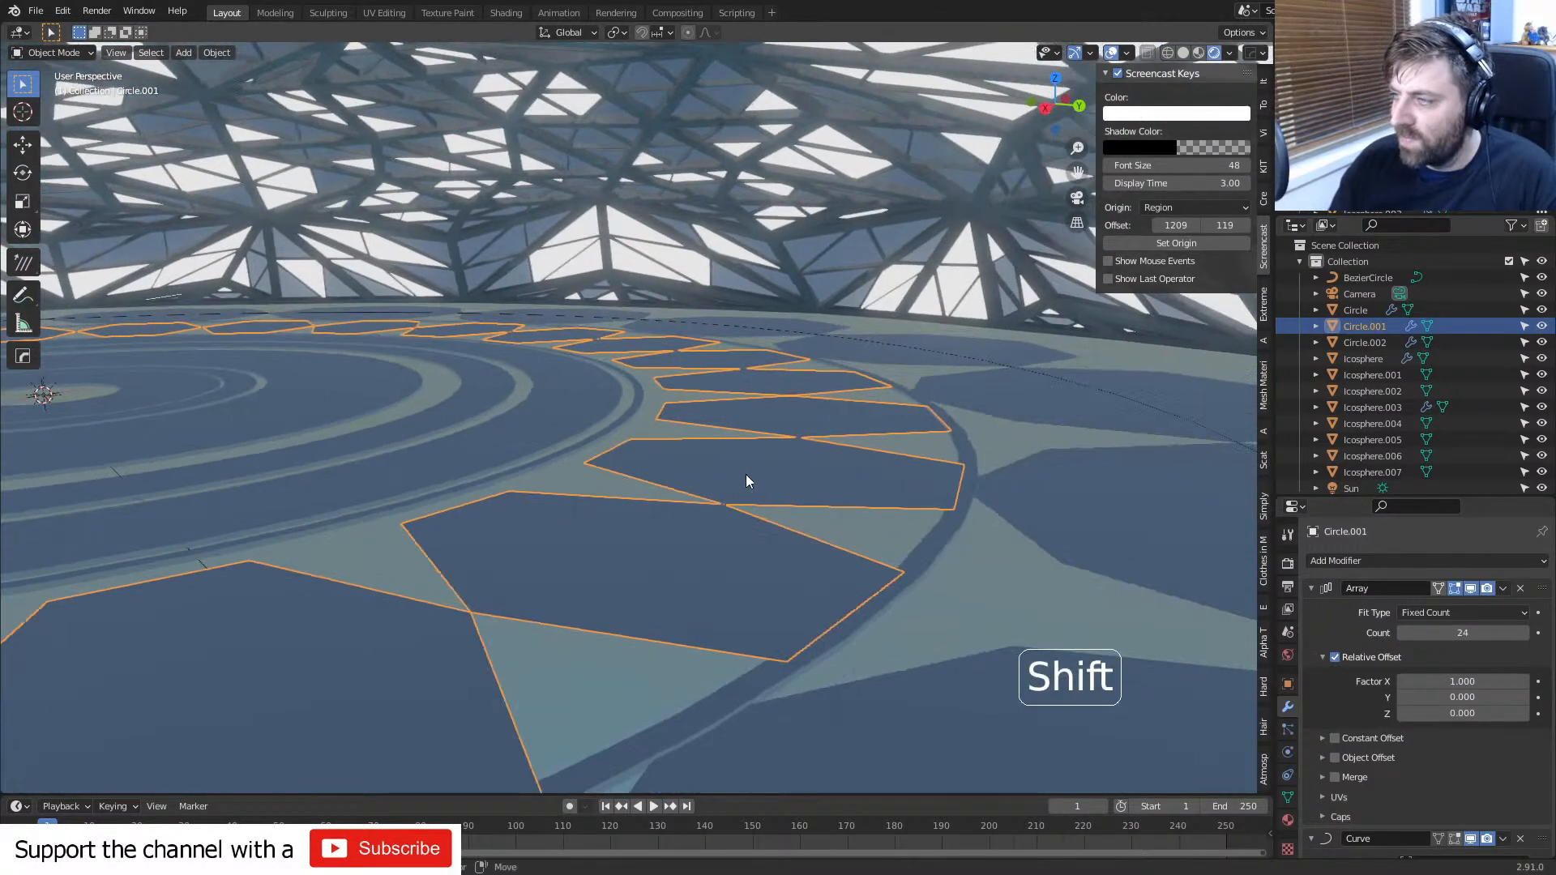
click(1092, 520)
click(1418, 560)
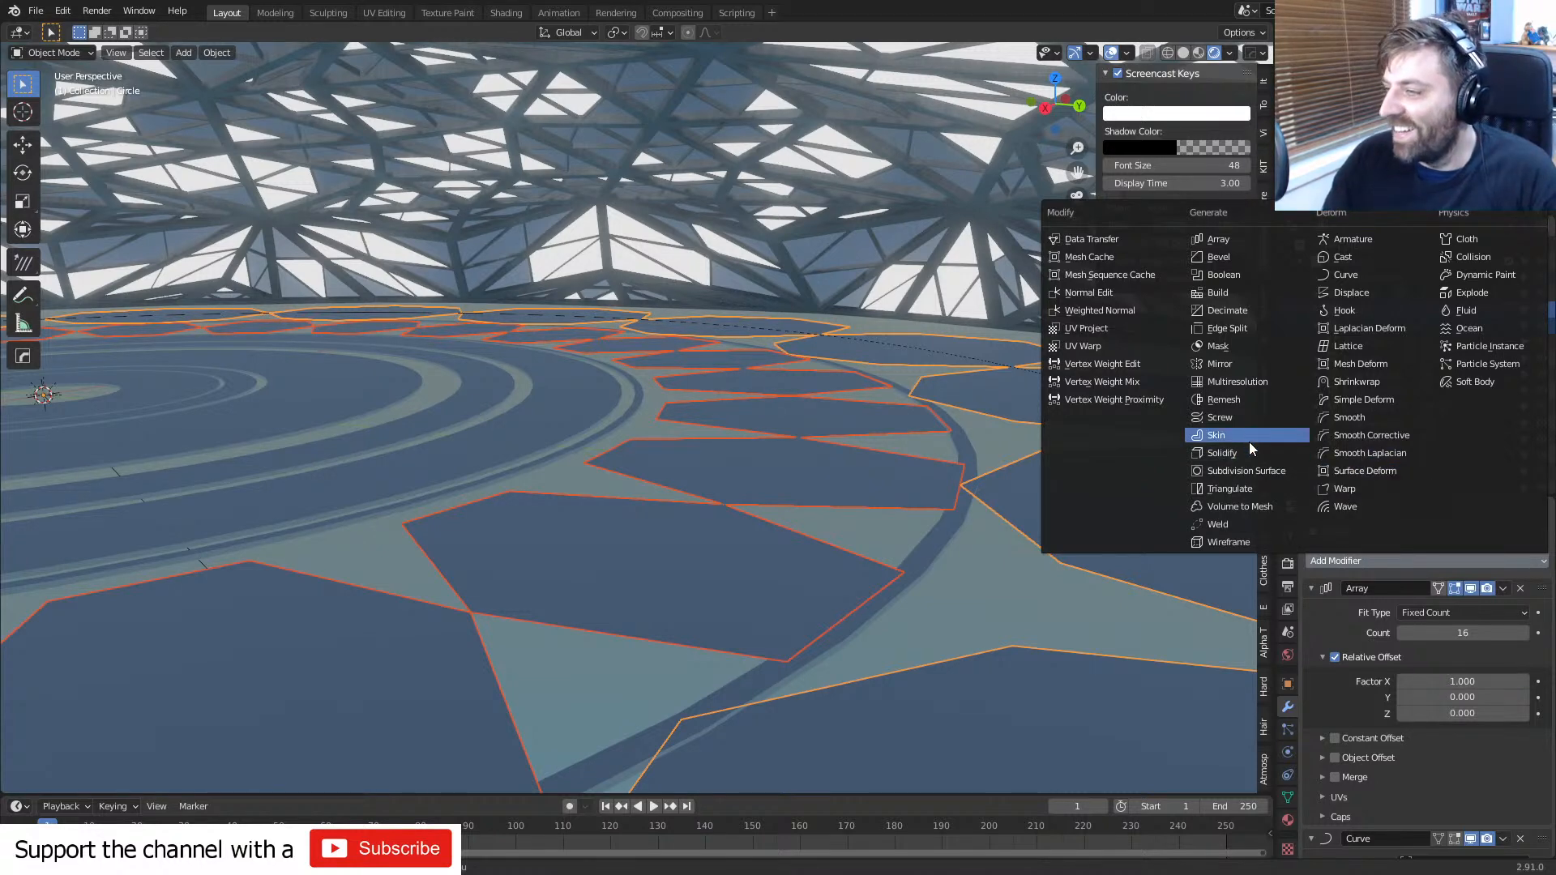
scroll(1423, 645, down, 10)
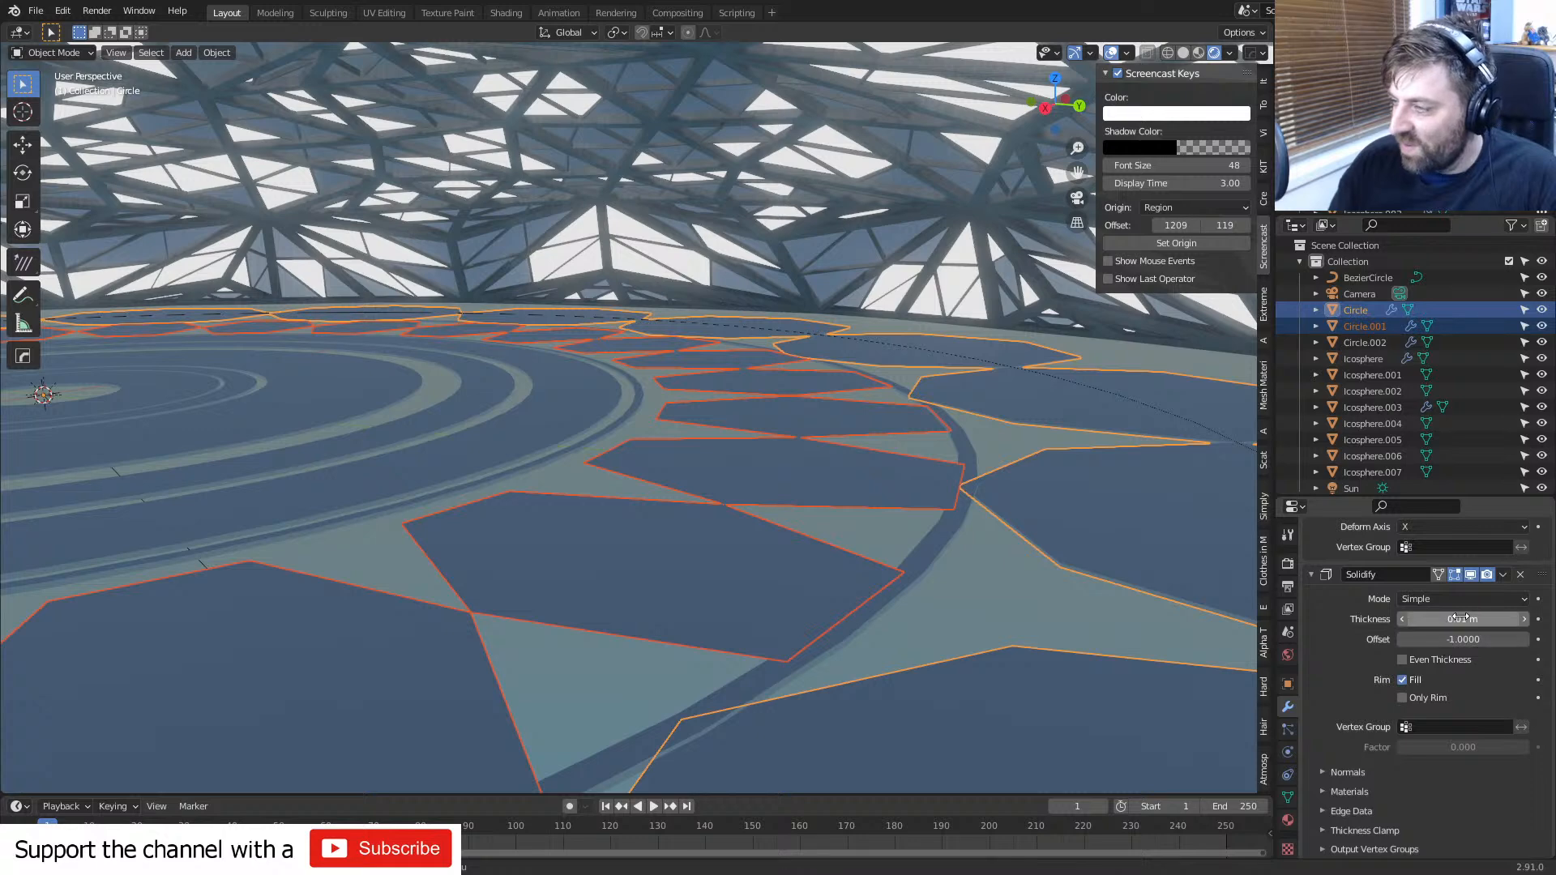
click(1458, 645)
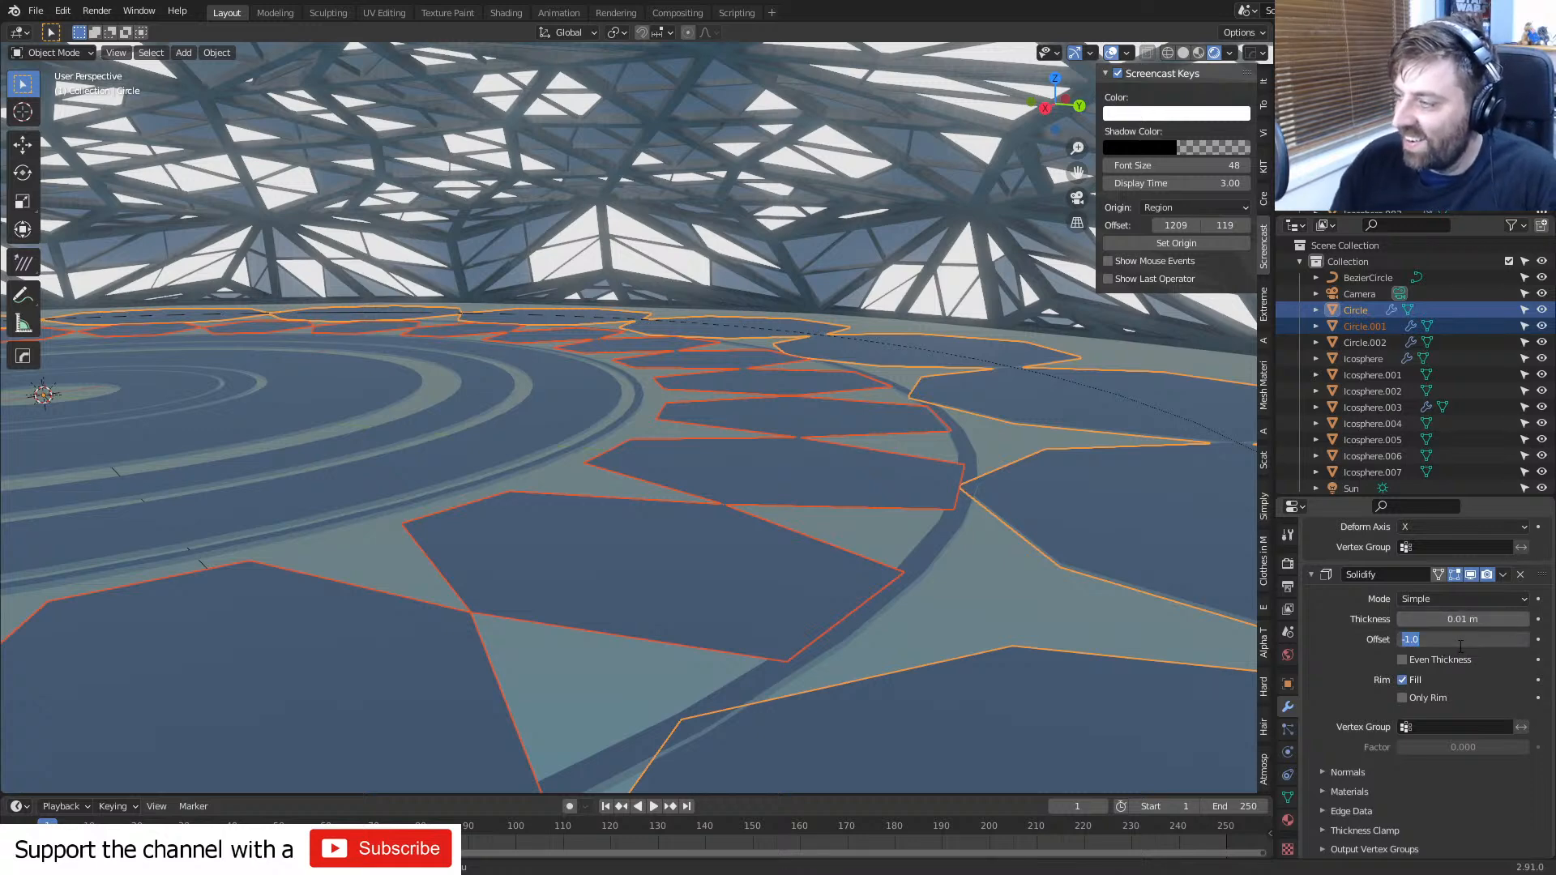
text(0)
key(Return)
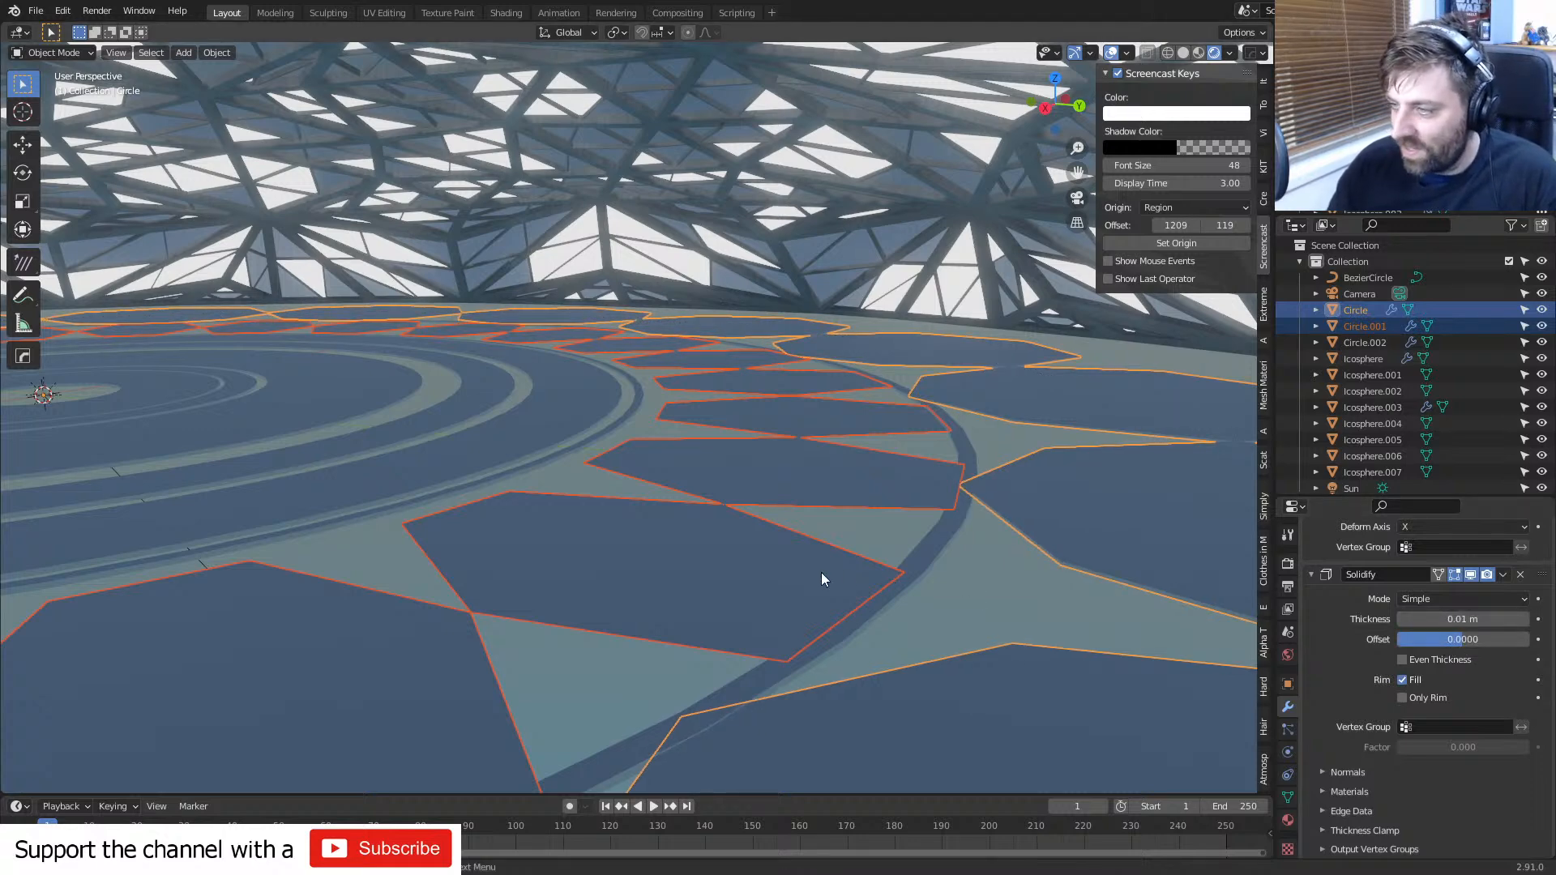
- Add a Solidify modifier with offset 0 to the inner ring of arrayed shapes
click(820, 572)
scroll(1402, 551, up, 2)
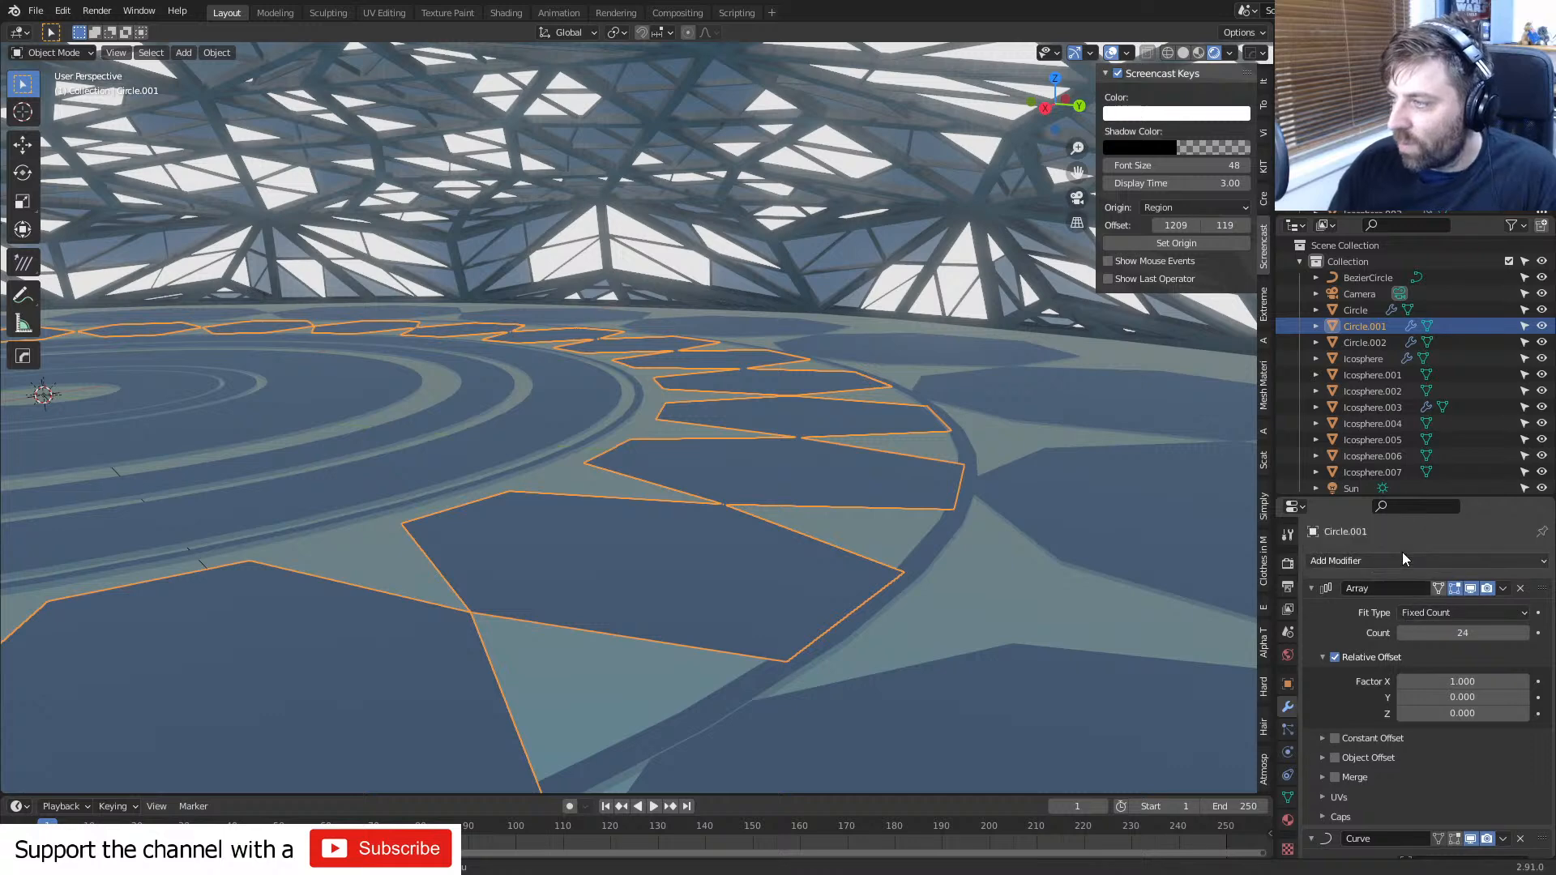
click(1395, 556)
click(1221, 452)
scroll(1446, 664, down, 3)
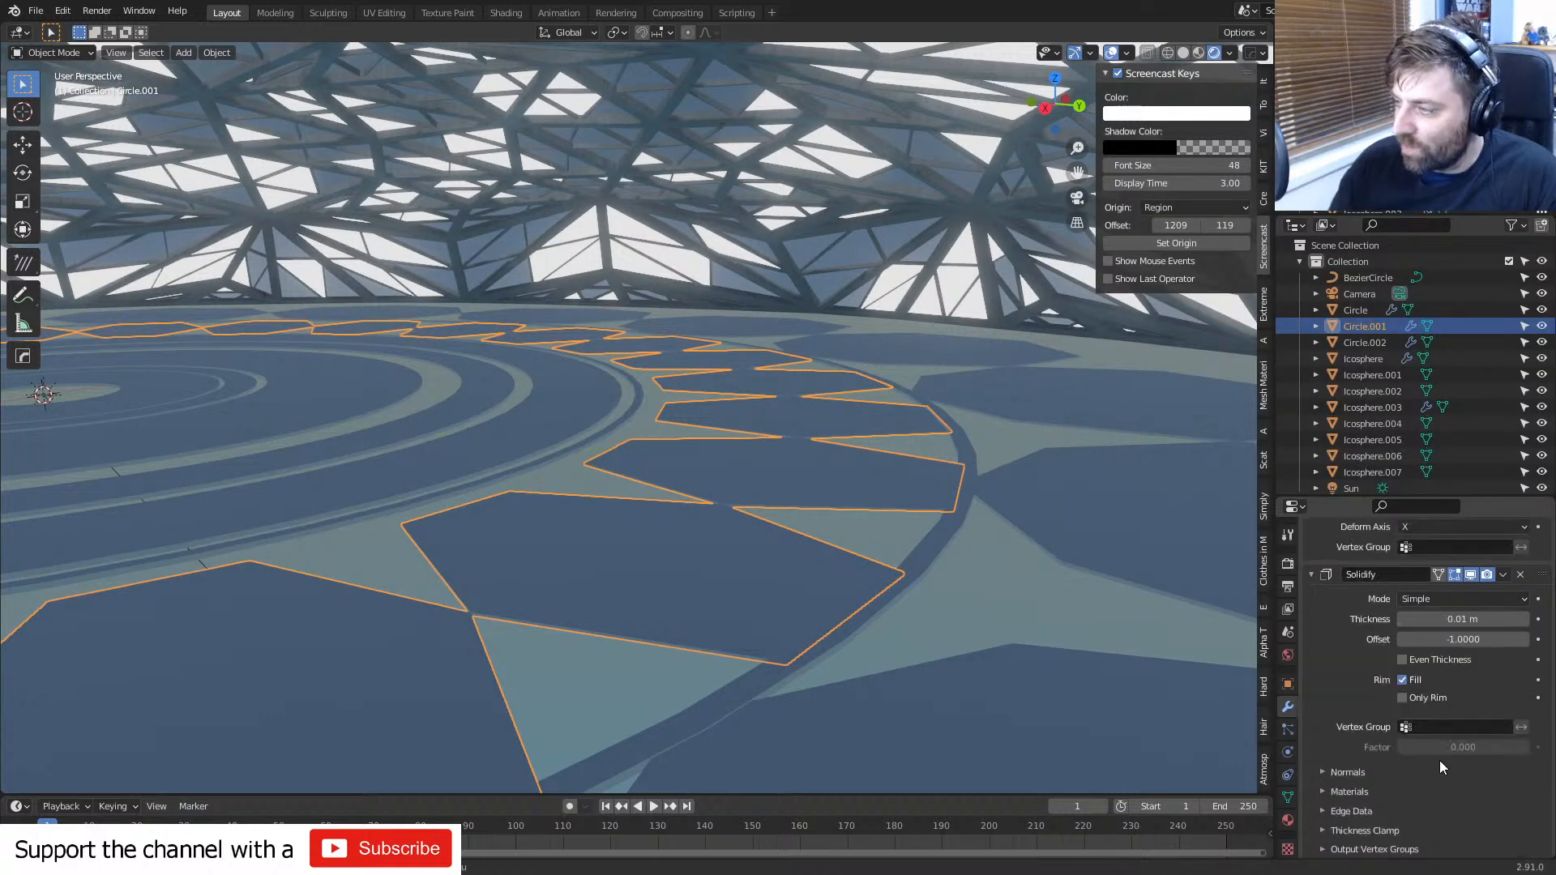
click(1450, 619)
click(1461, 637)
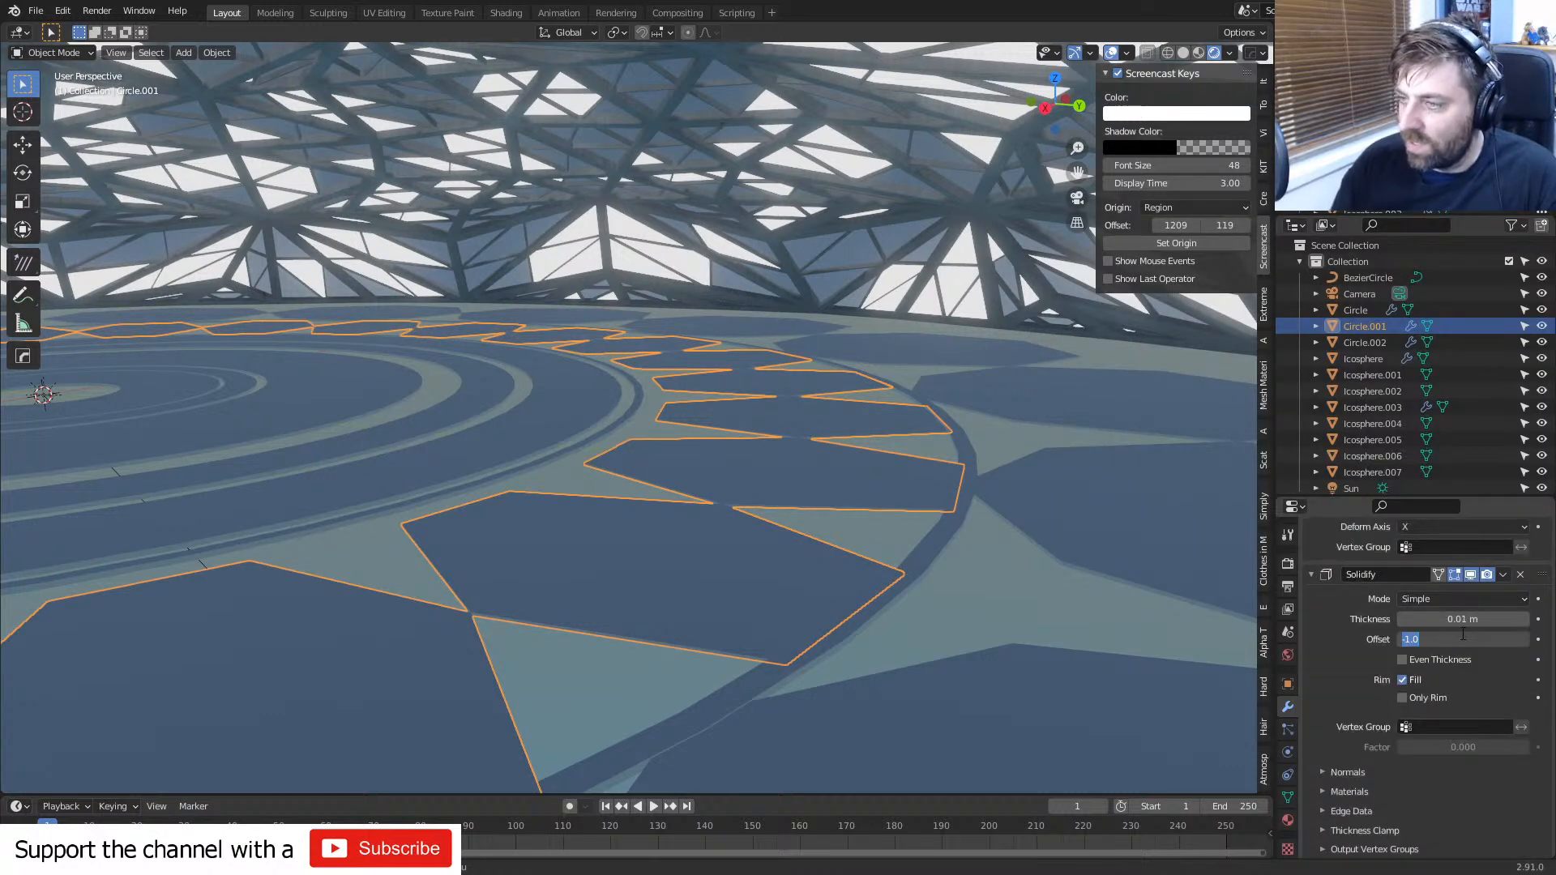
text(0)
key(Return)
- Set the banded disc's Solidify thickness to 0.012 m and inspect the rings close up
click(946, 554)
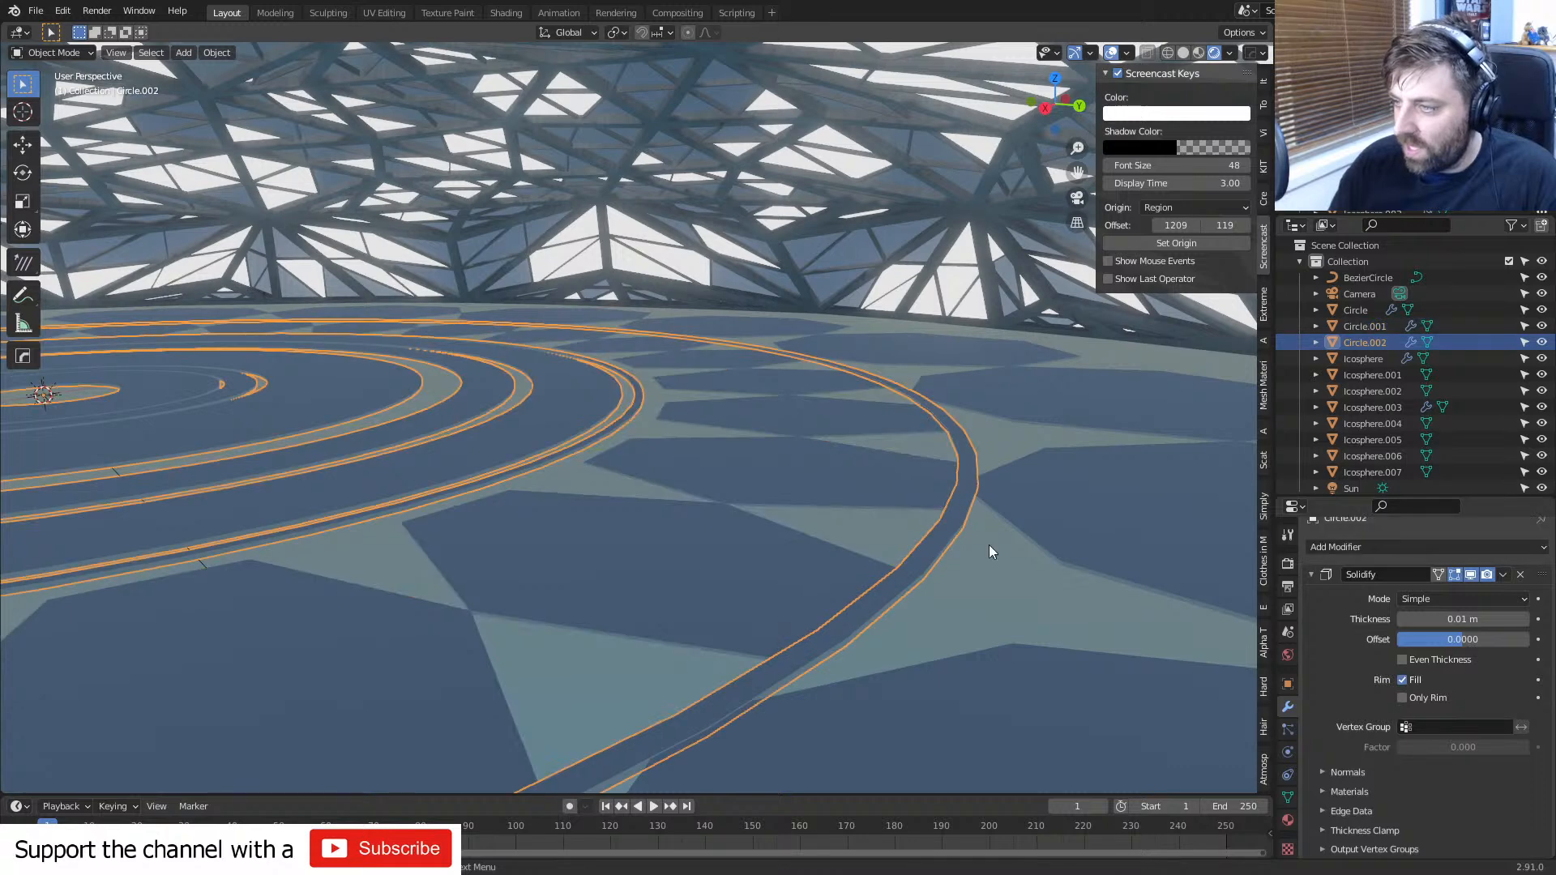
click(1484, 619)
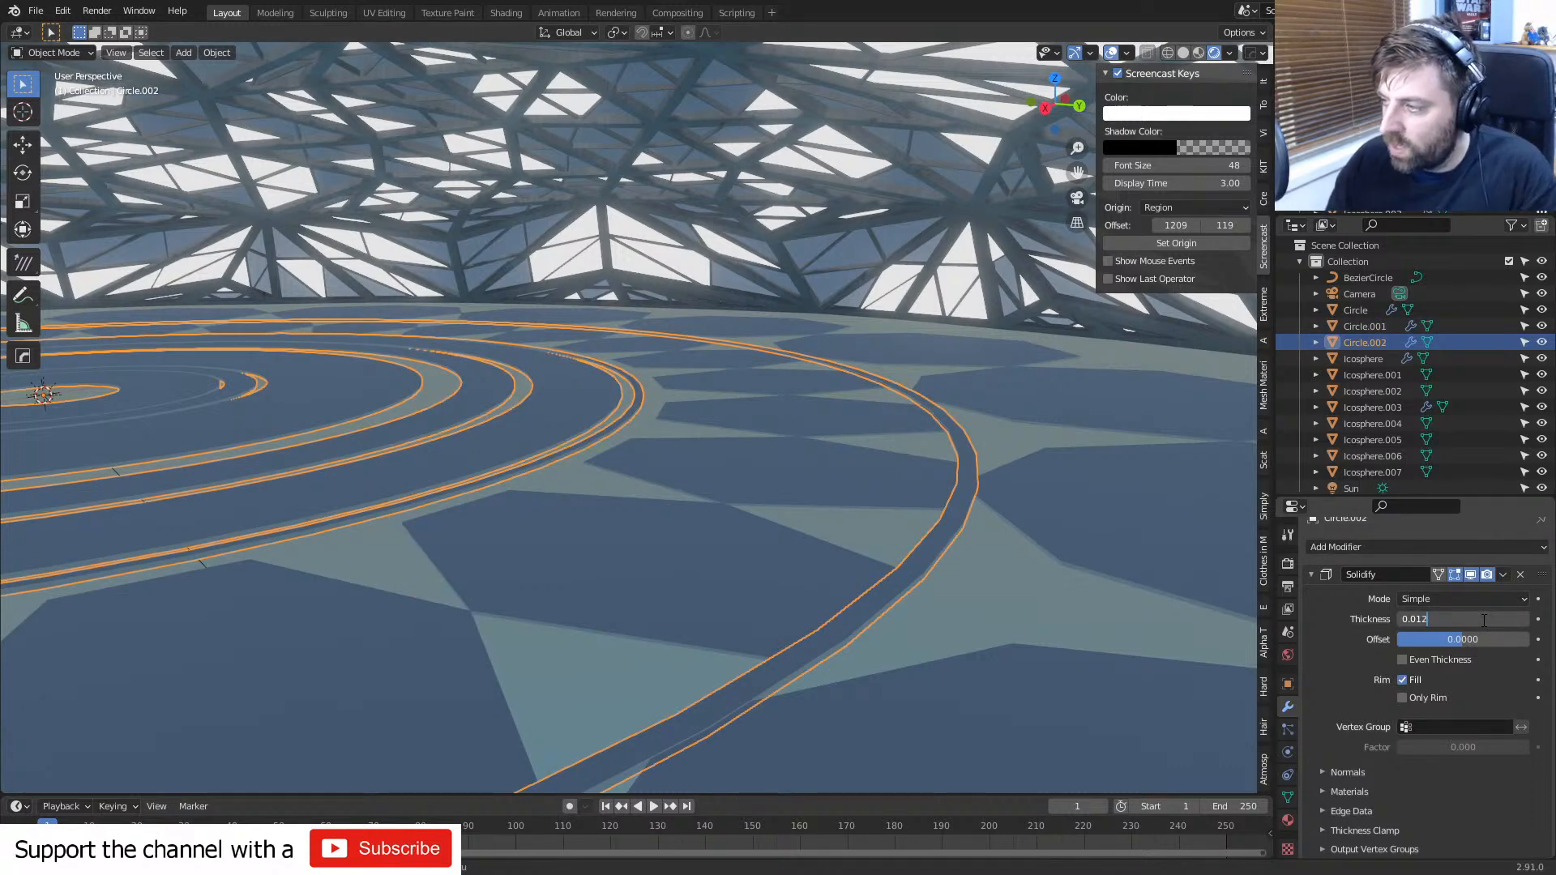
text(0.012)
key(Return)
mouse_move(989, 478)
middle_down()
mouse_move(679, 502)
mouse_move(469, 575)
mouse_move(292, 548)
mouse_move(392, 530)
mouse_move(629, 624)
mouse_move(634, 650)
middle_up()
scroll(679, 502, up, 2)
scroll(291, 548, up, 3)
click(628, 624)
- In wireframe top view, add a plane at the dome's centre and scale it by 18.611 to extend beyond the dome
scroll(633, 614, down, 8)
key(z)
click(585, 626)
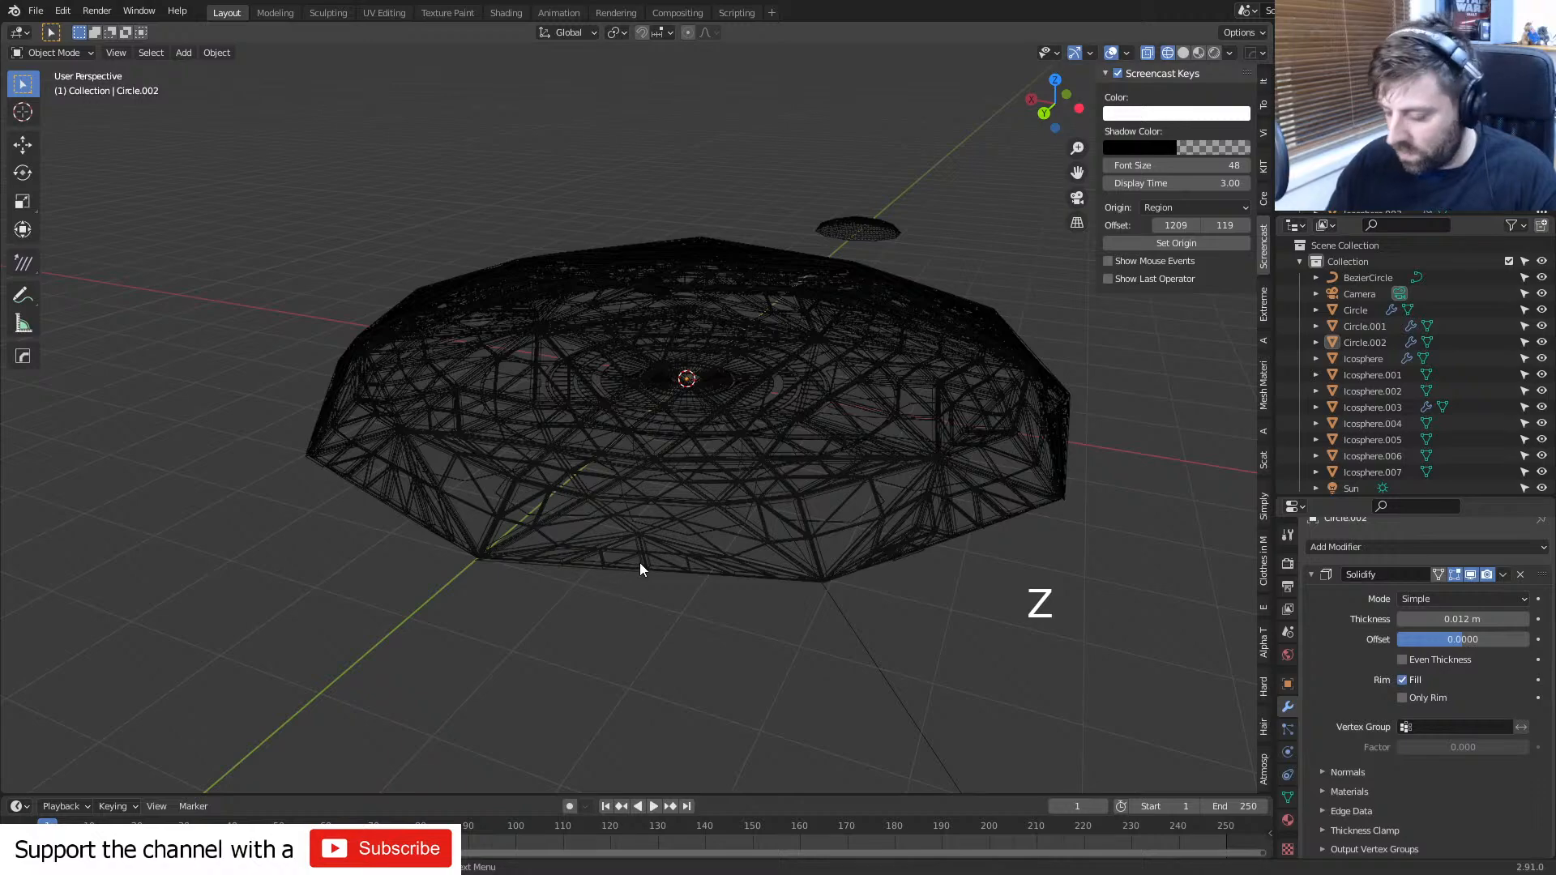
key(KP_7)
key(shift+a)
mouse_move(624, 531)
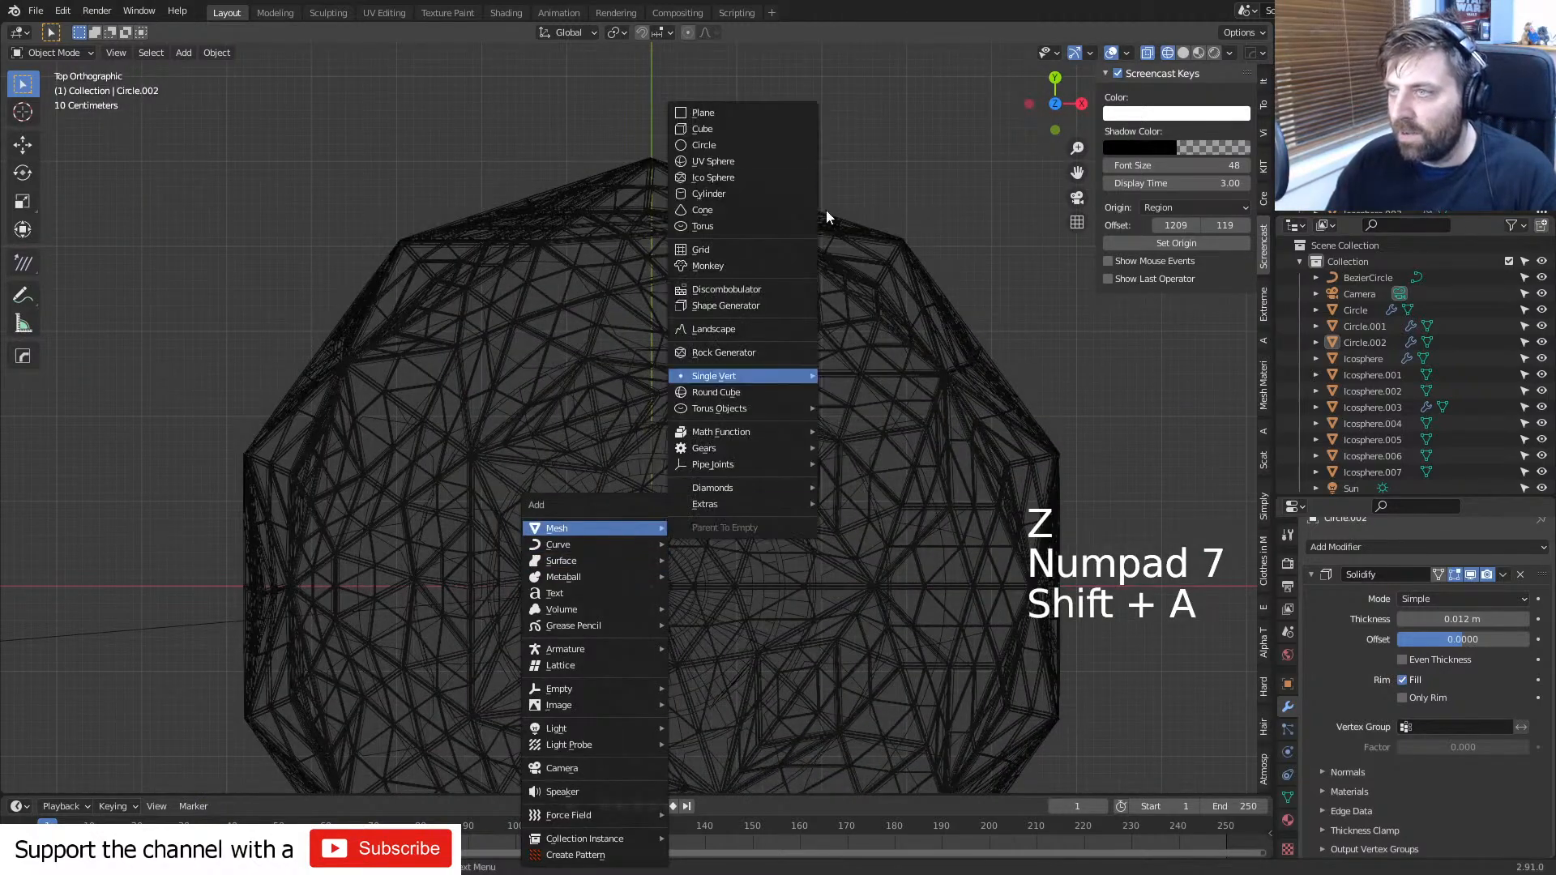
click(757, 113)
key(s)
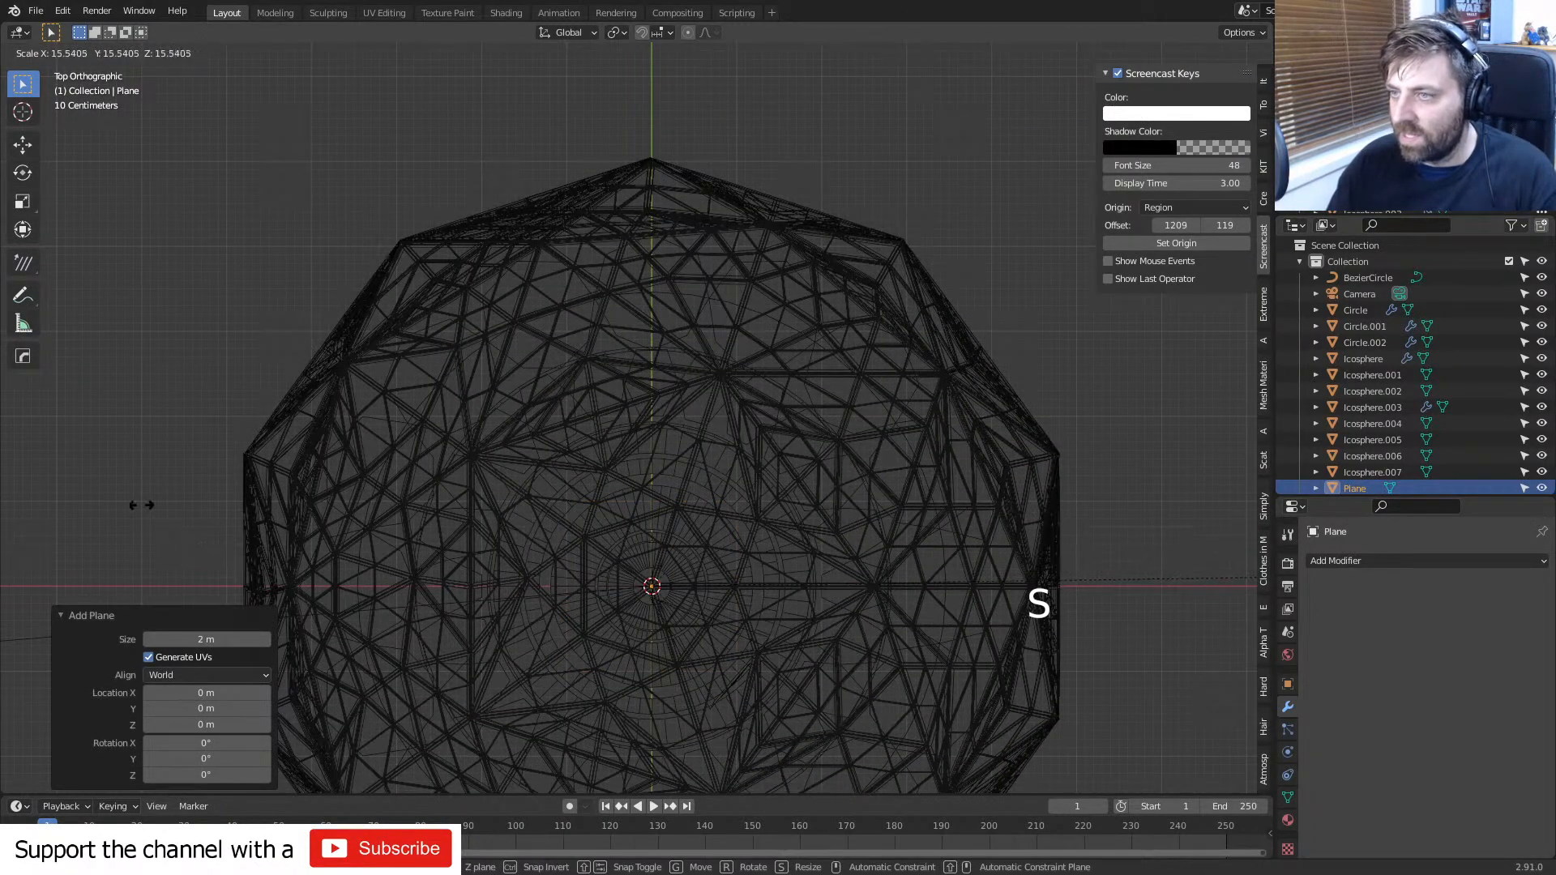
click(36, 474)
- View the scene through the camera, first in solid and finally in rendered shading
key(KP_0)
key(z)
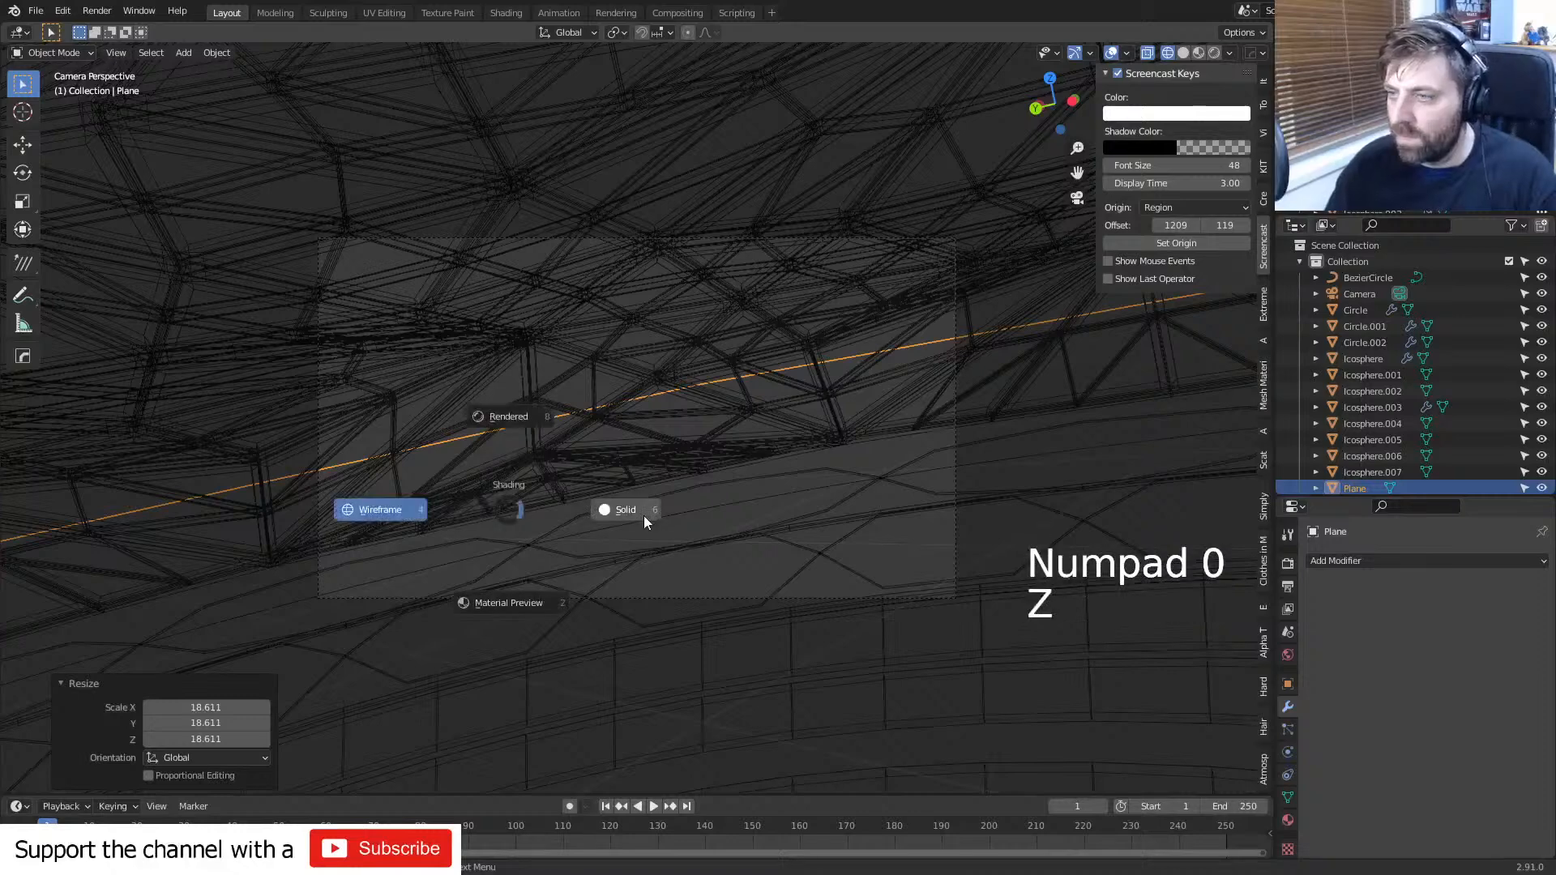
click(643, 515)
click(946, 440)
click(948, 435)
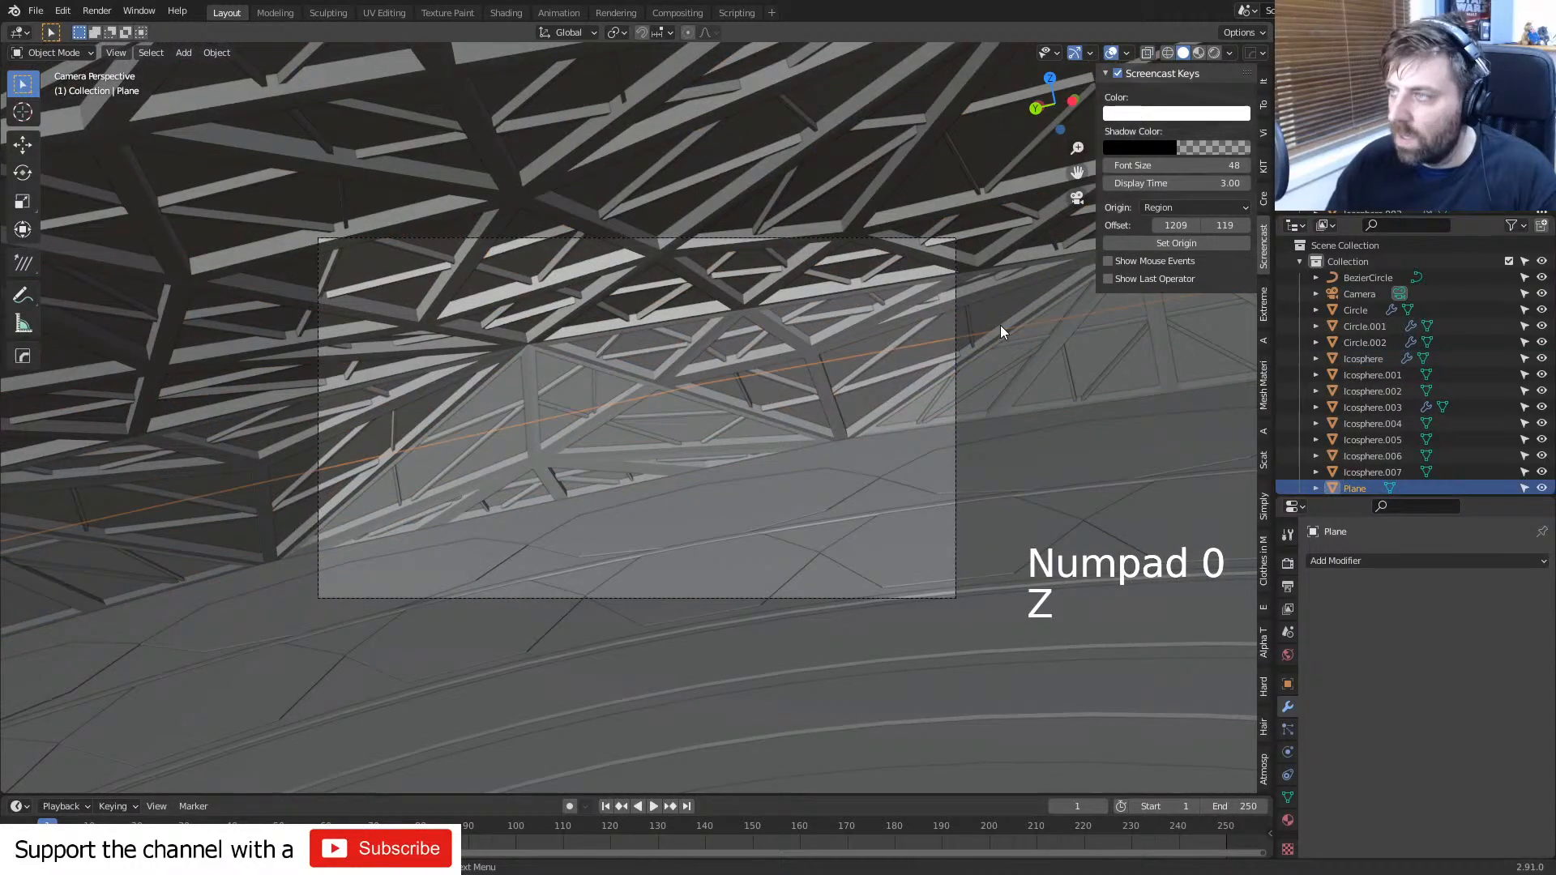
click(1213, 53)
- Select the camera and rotate it 13.4° about the view axis
click(1019, 545)
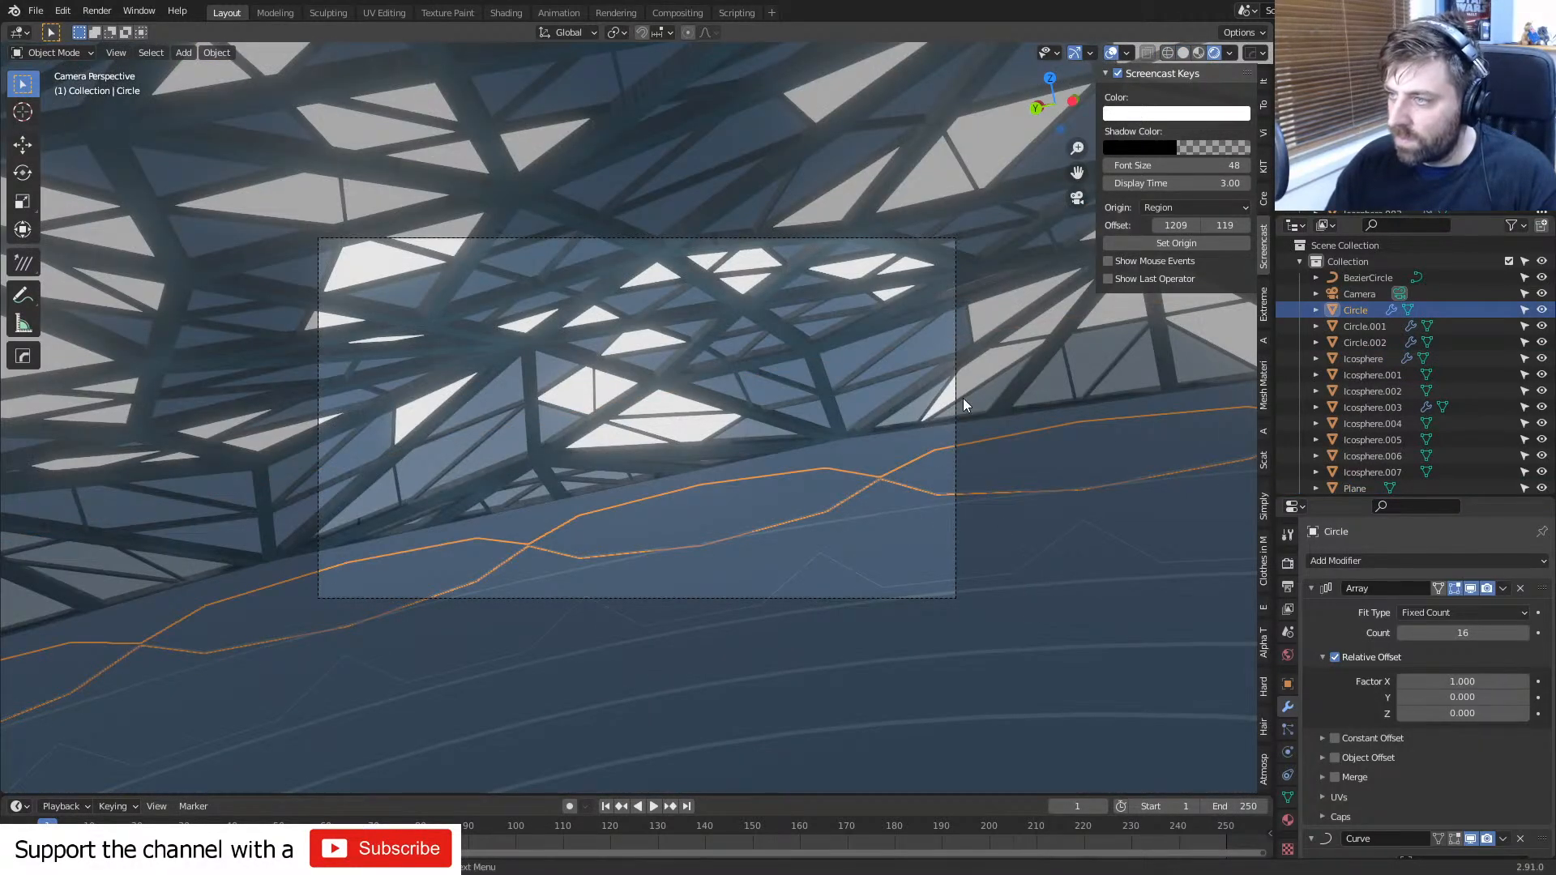
click(953, 379)
key(r)
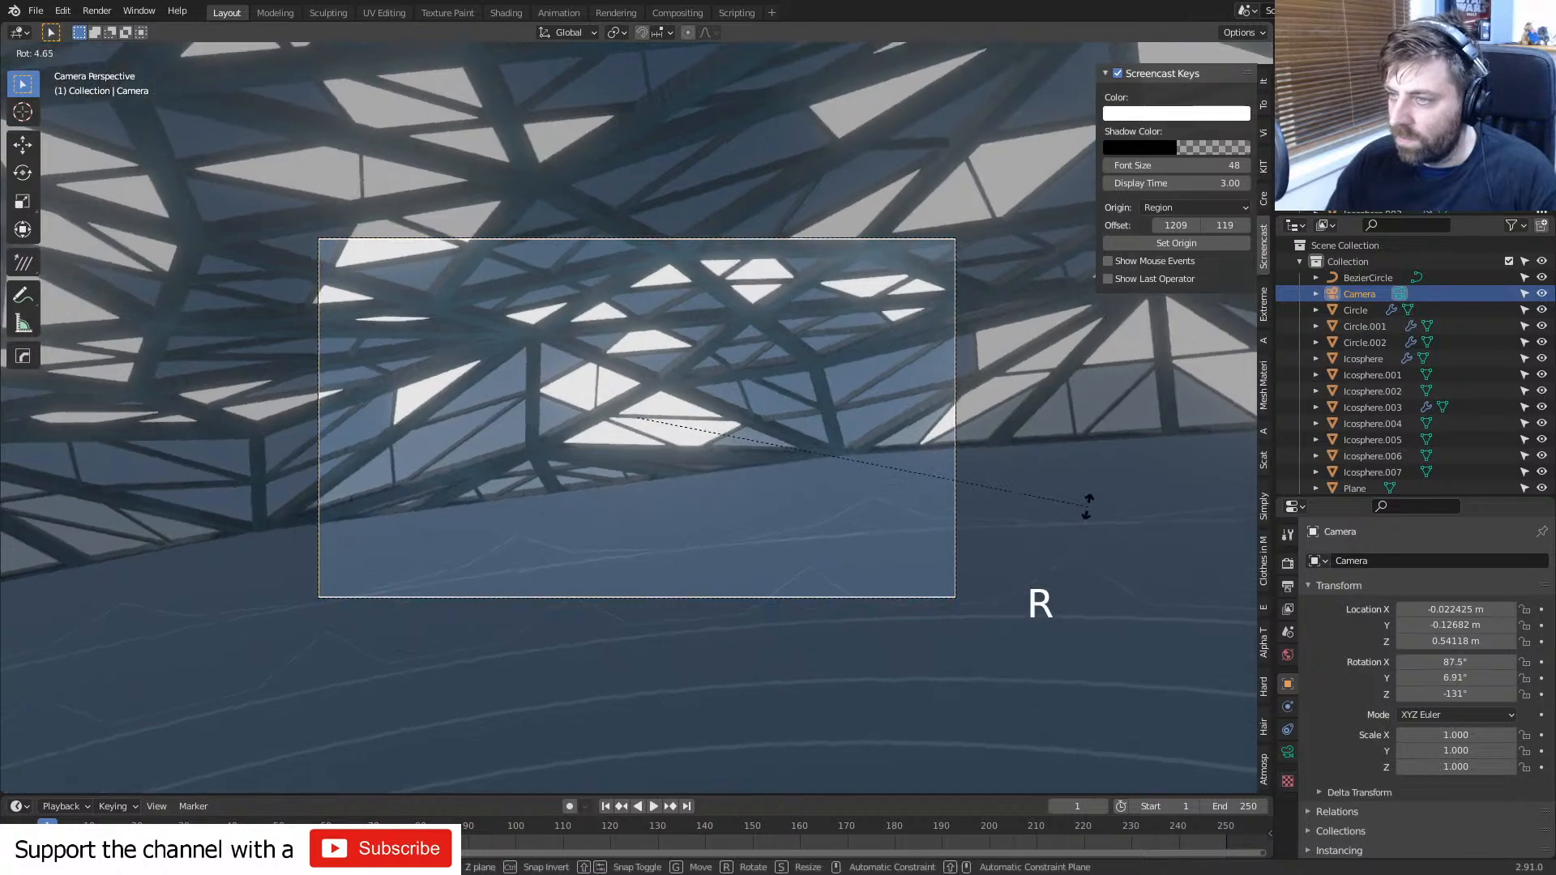
click(1084, 438)
middle_drag(1016, 476, 545, 474)
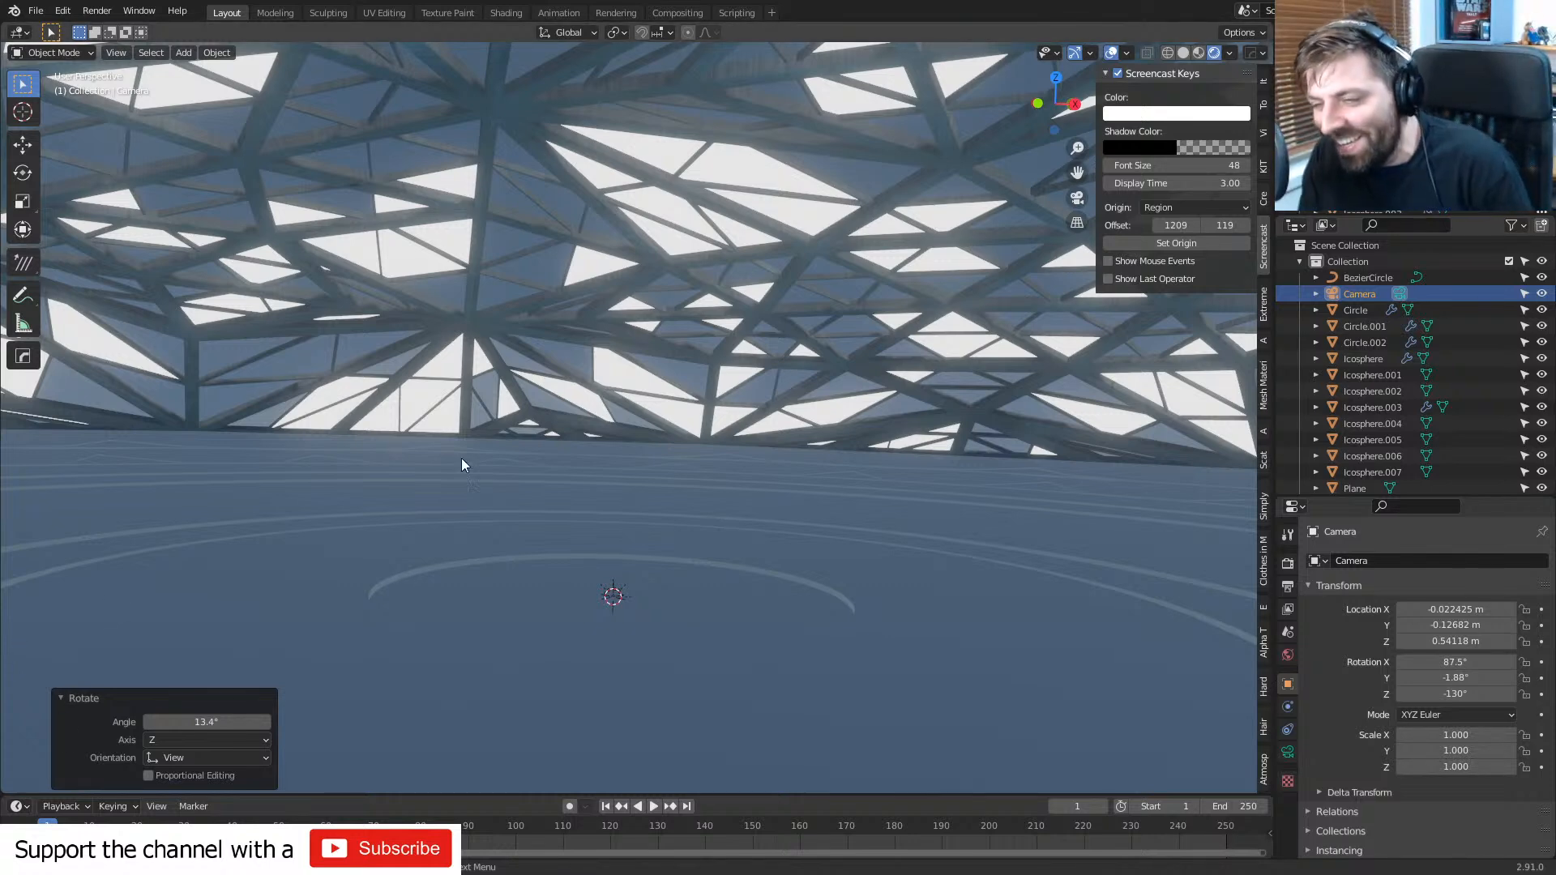
- Switch the render engine to Cycles and set its device to GPU Compute
scroll(455, 449, down, 1)
middle_drag(425, 392, 542, 405)
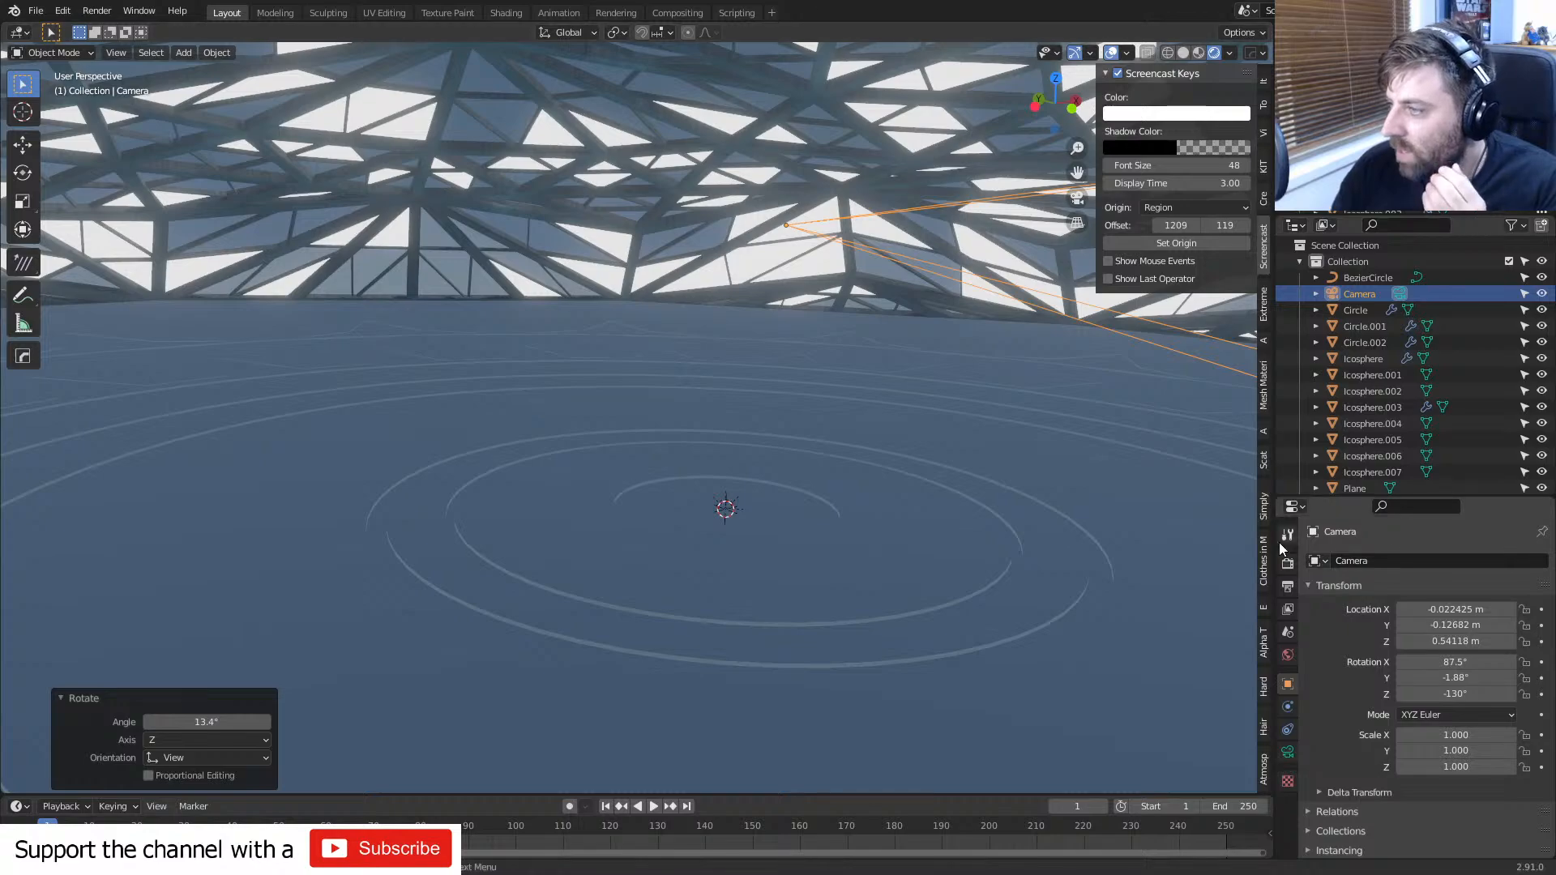
click(1287, 562)
click(1445, 562)
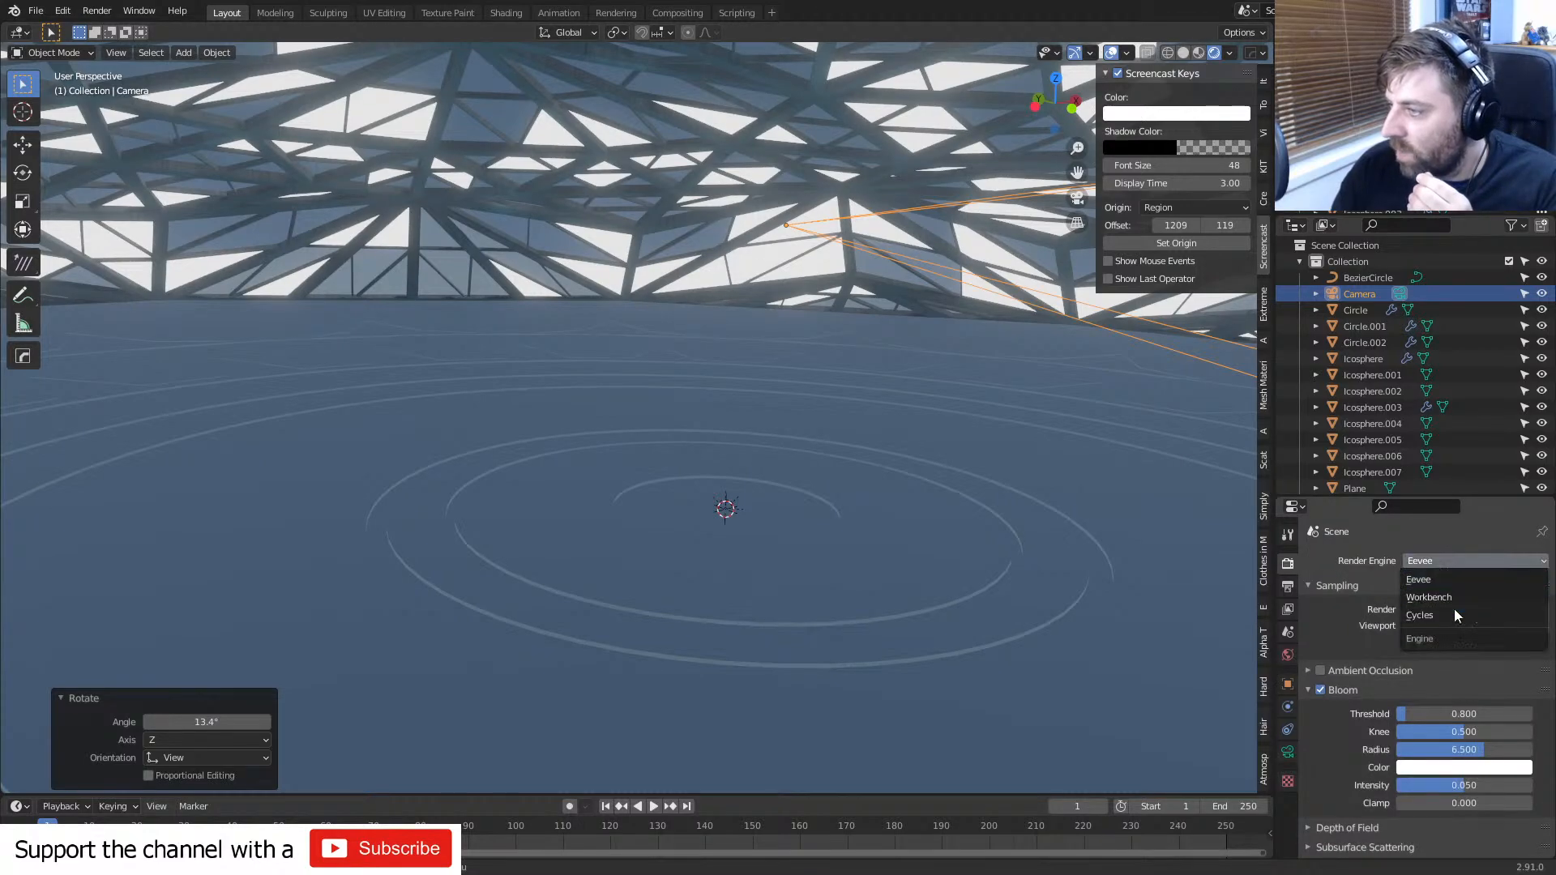
click(1454, 615)
click(1464, 603)
click(1457, 642)
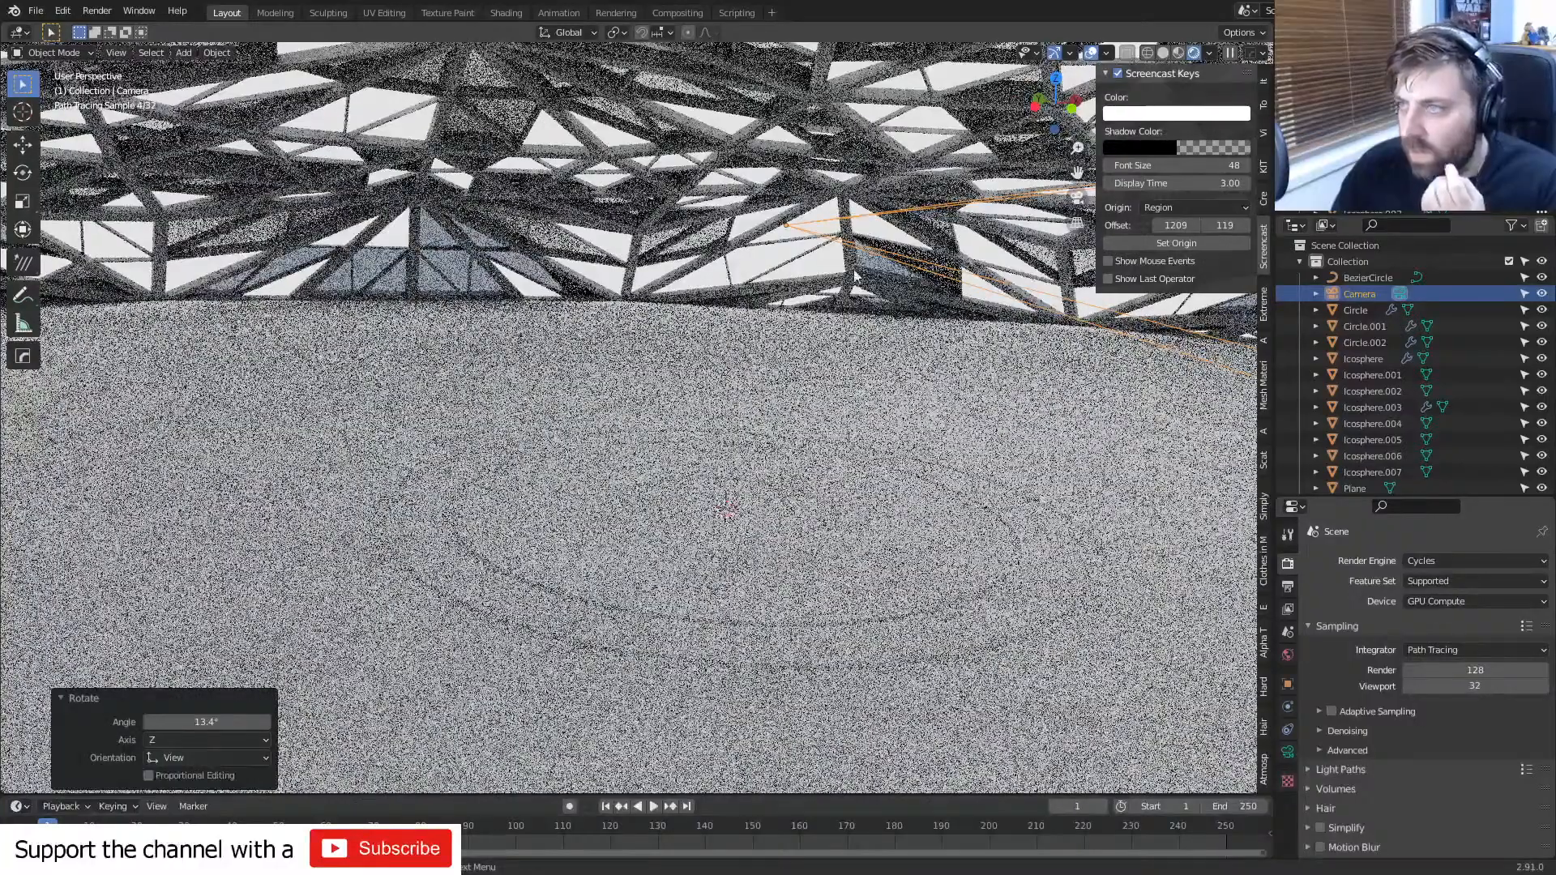
- Check the materials of the dome parts and rename the emissive panel object Icosphere.006 as Roof_Lights
click(862, 277)
click(790, 259)
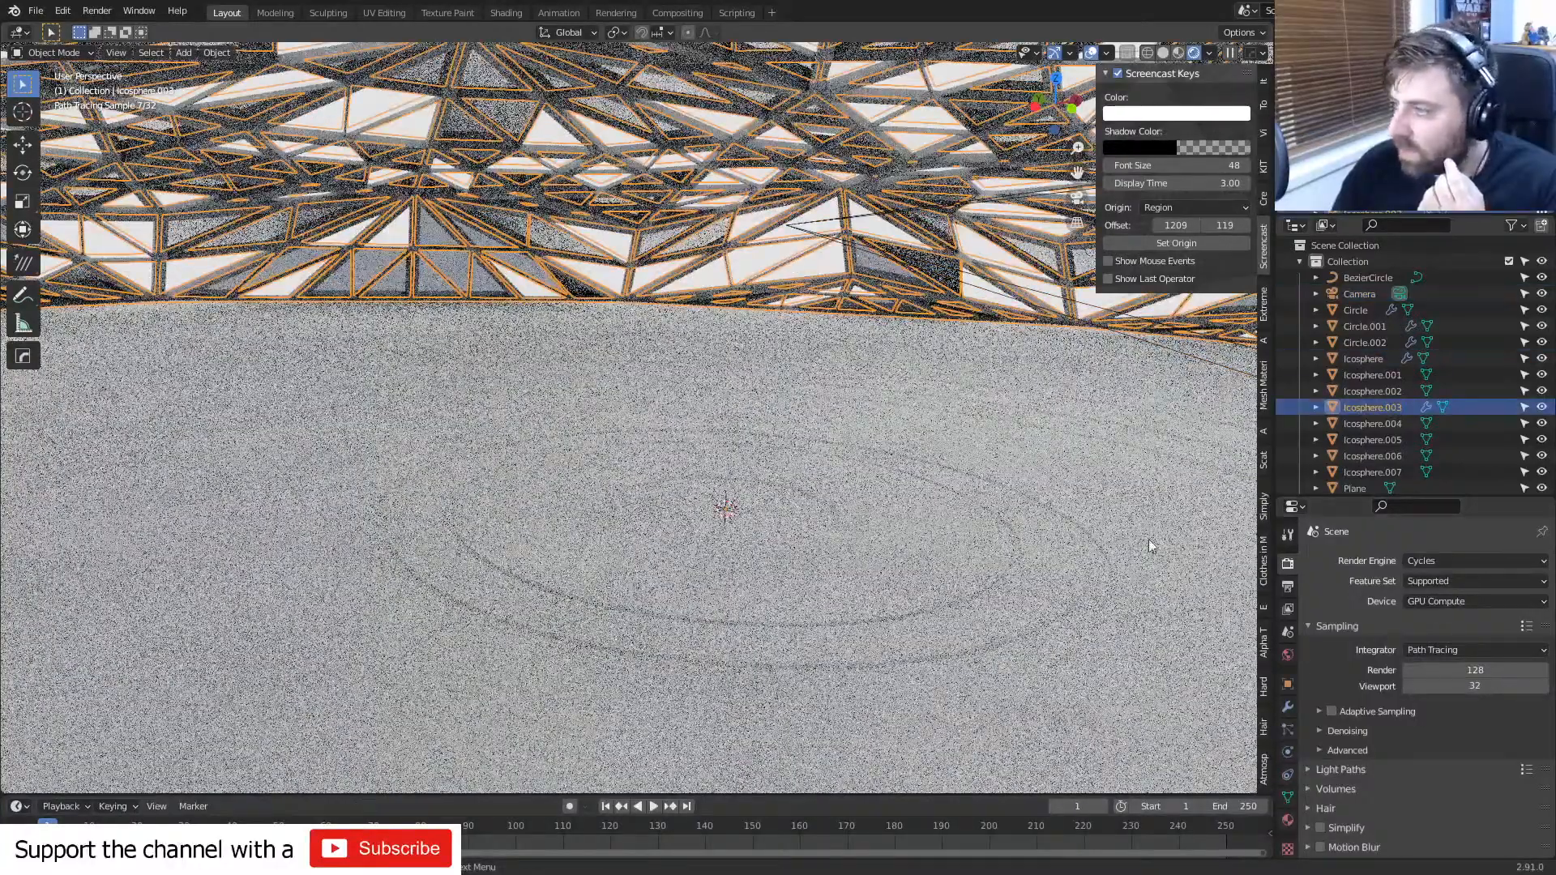
click(1287, 820)
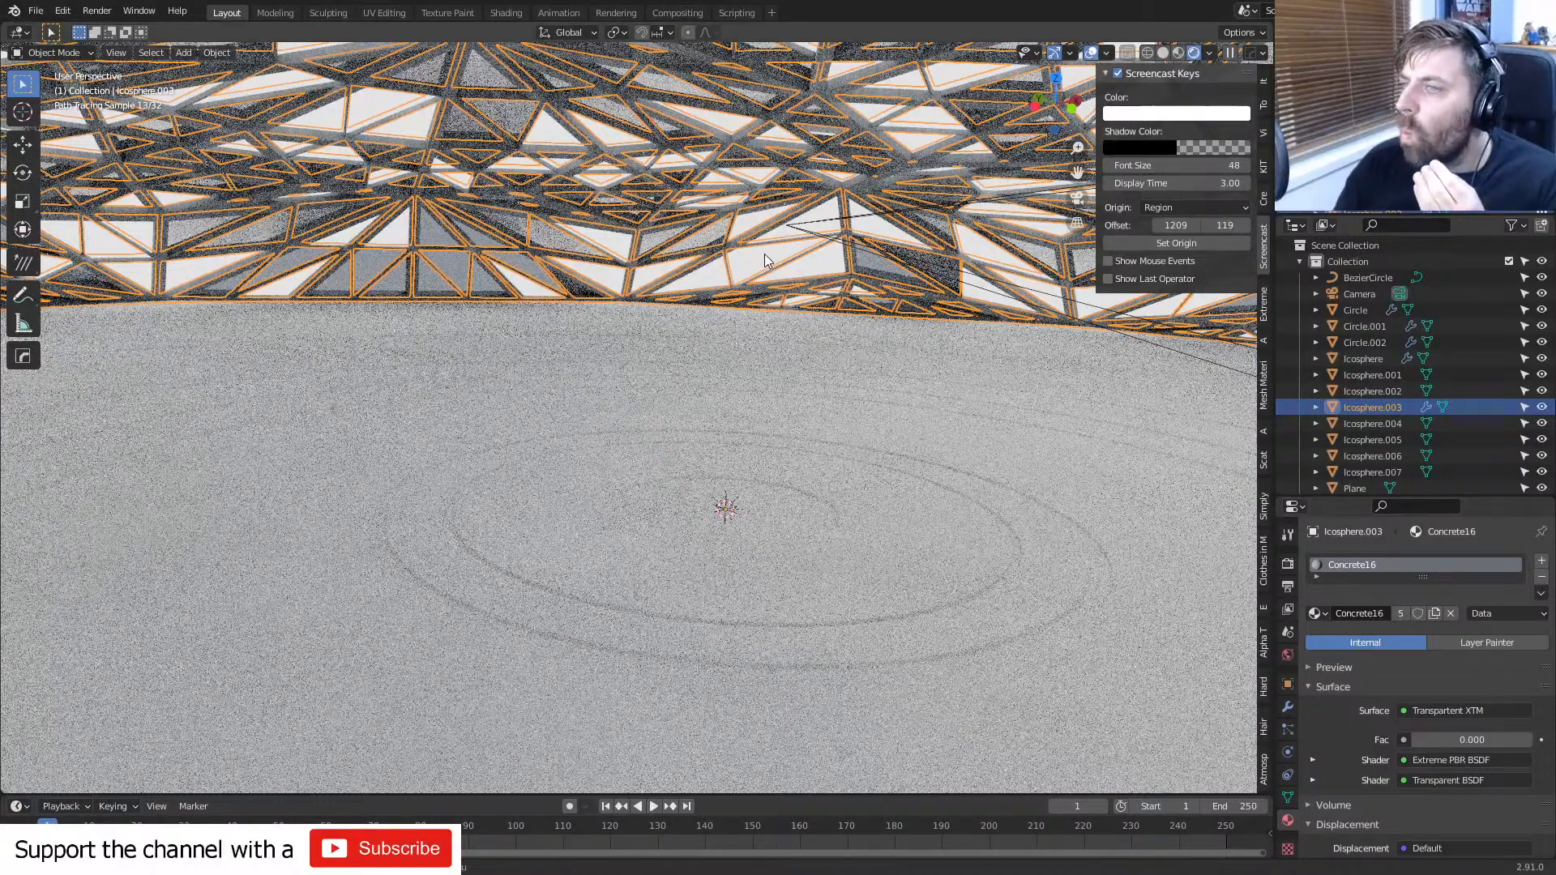
click(834, 265)
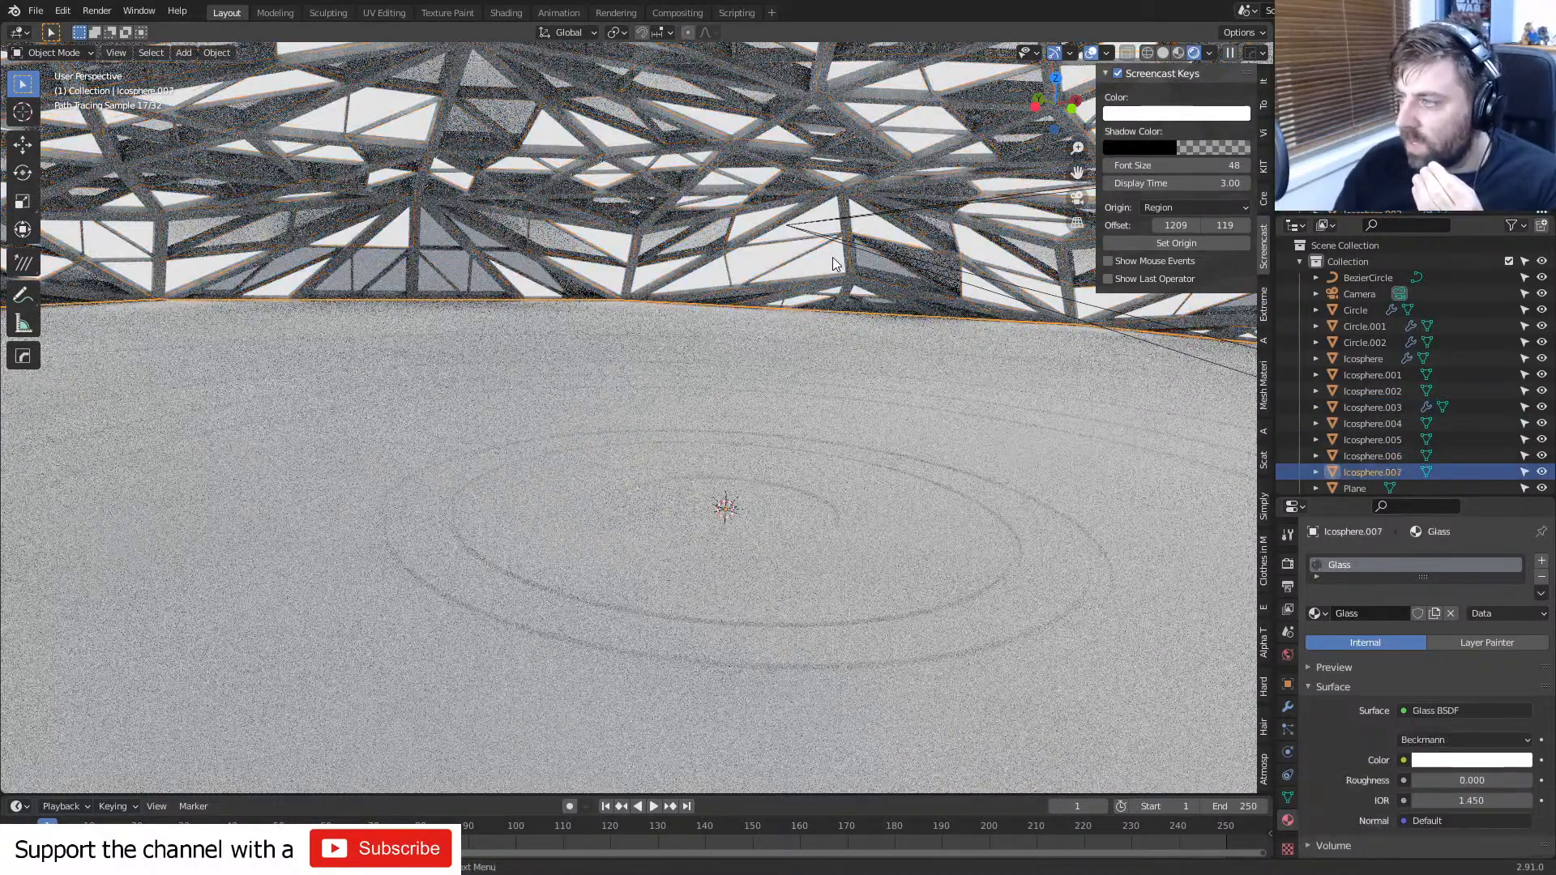
click(1372, 455)
double_click(1373, 456)
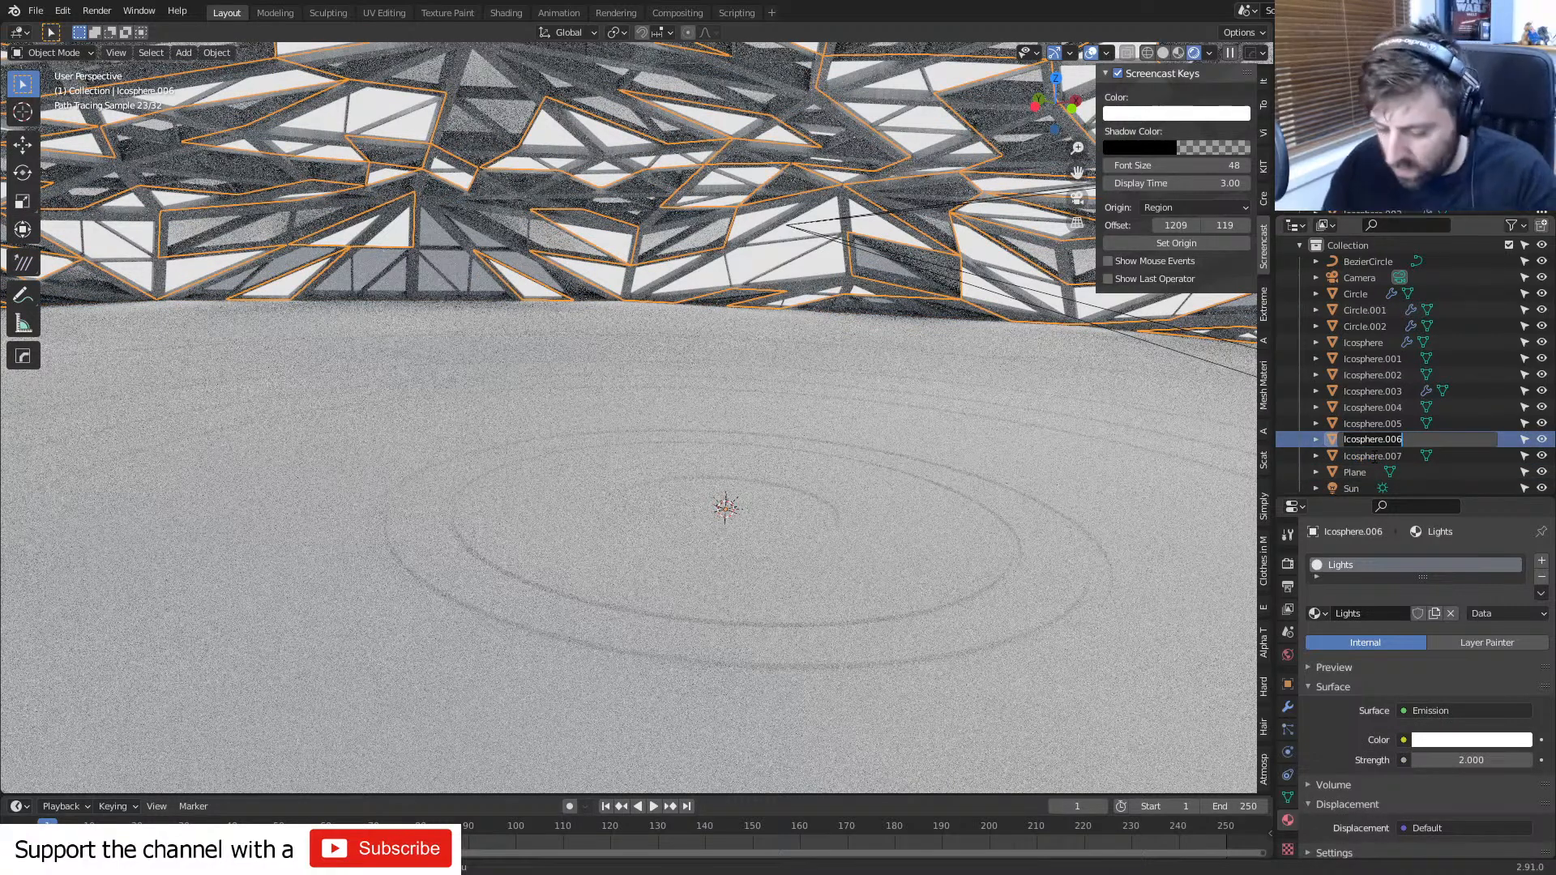
key(shift)
text(Roof_Lights)
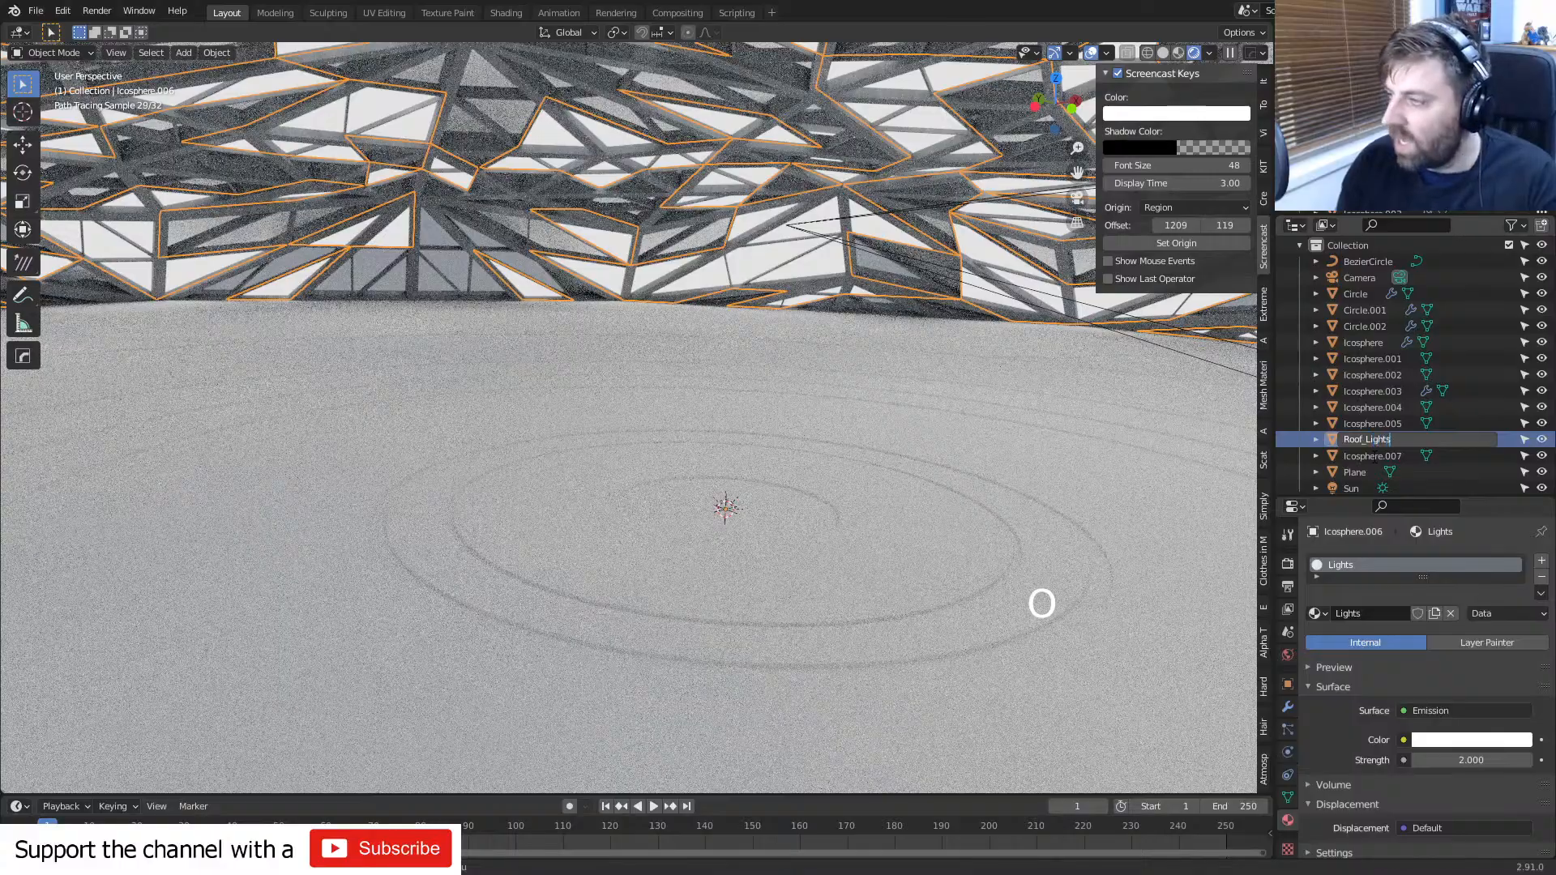
key(Return)
- Identify the glass panels of the dome in solid shading and rename Icosphere.007 as Roof_Glass
click(1372, 439)
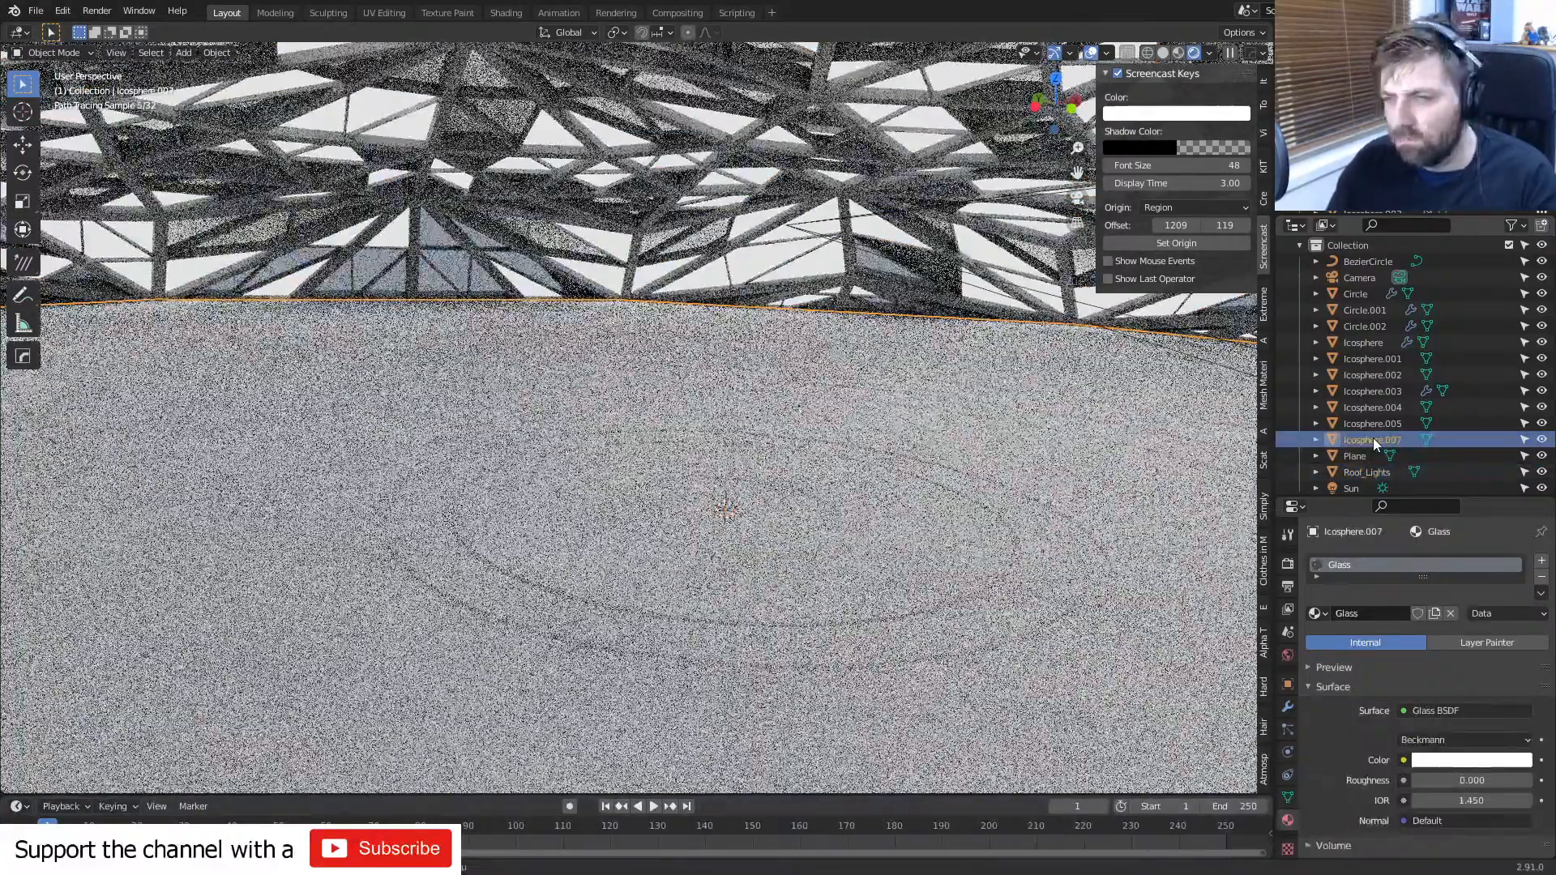
scroll(808, 365, down, 6)
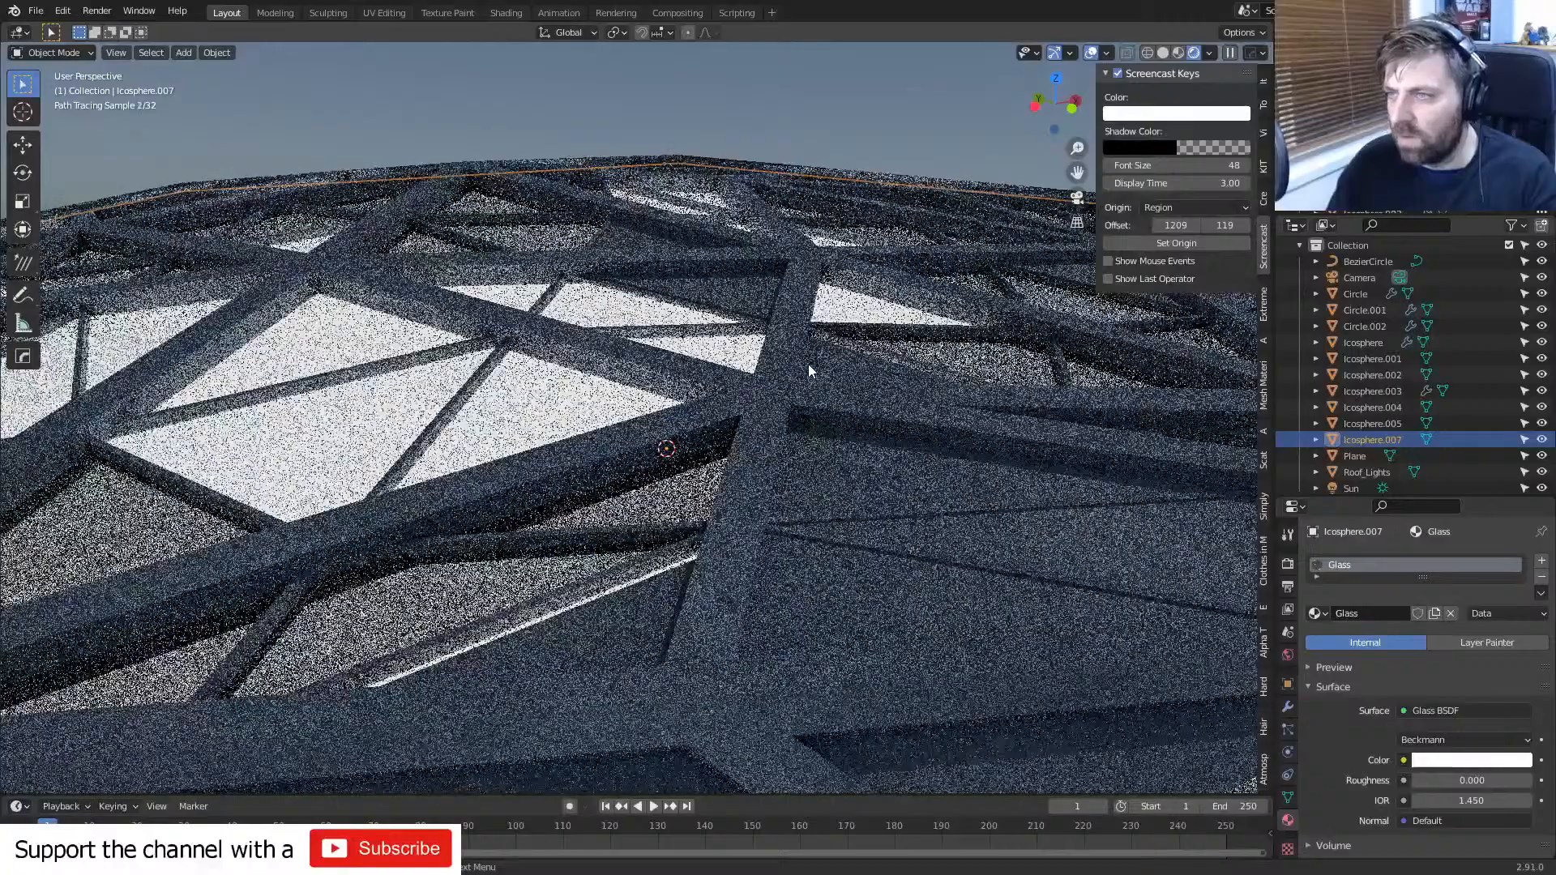
scroll(809, 372, down, 6)
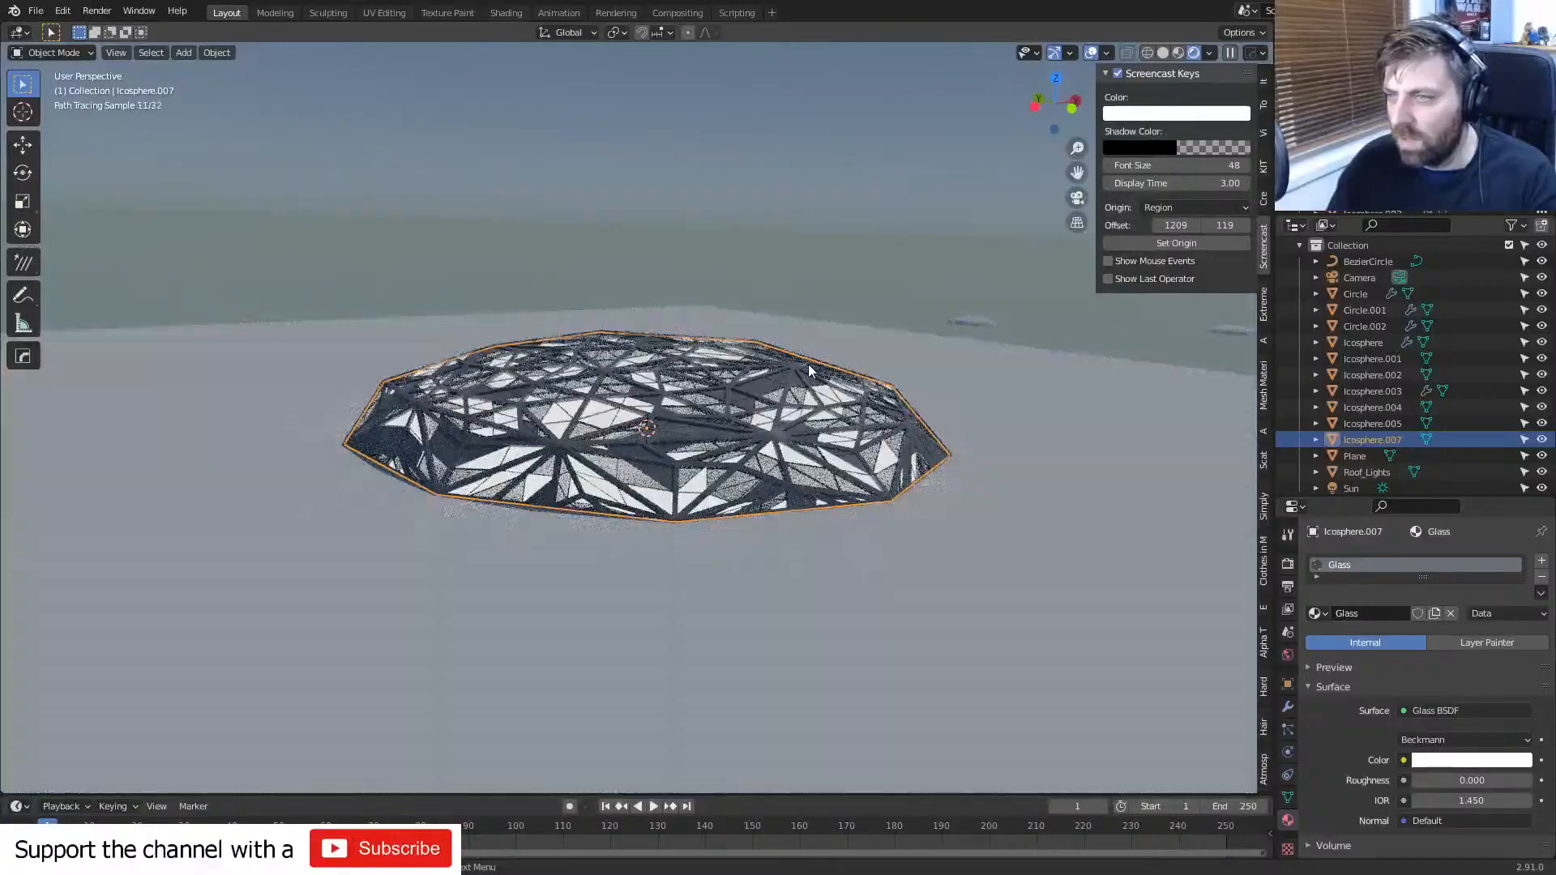
scroll(809, 371, up, 10)
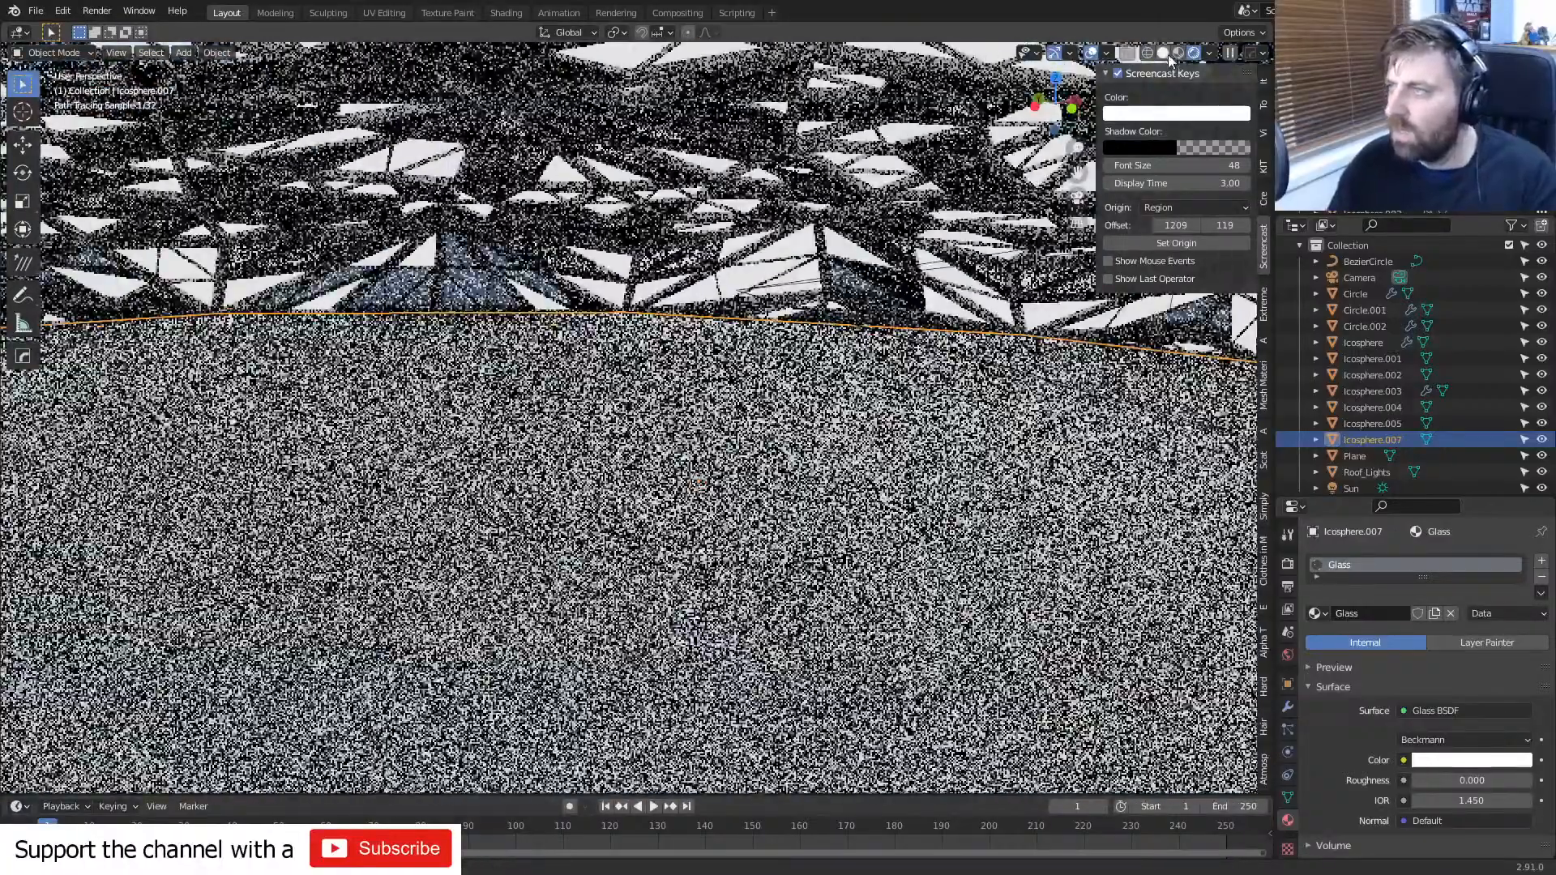
click(1165, 52)
scroll(668, 387, down, 3)
scroll(628, 423, down, 6)
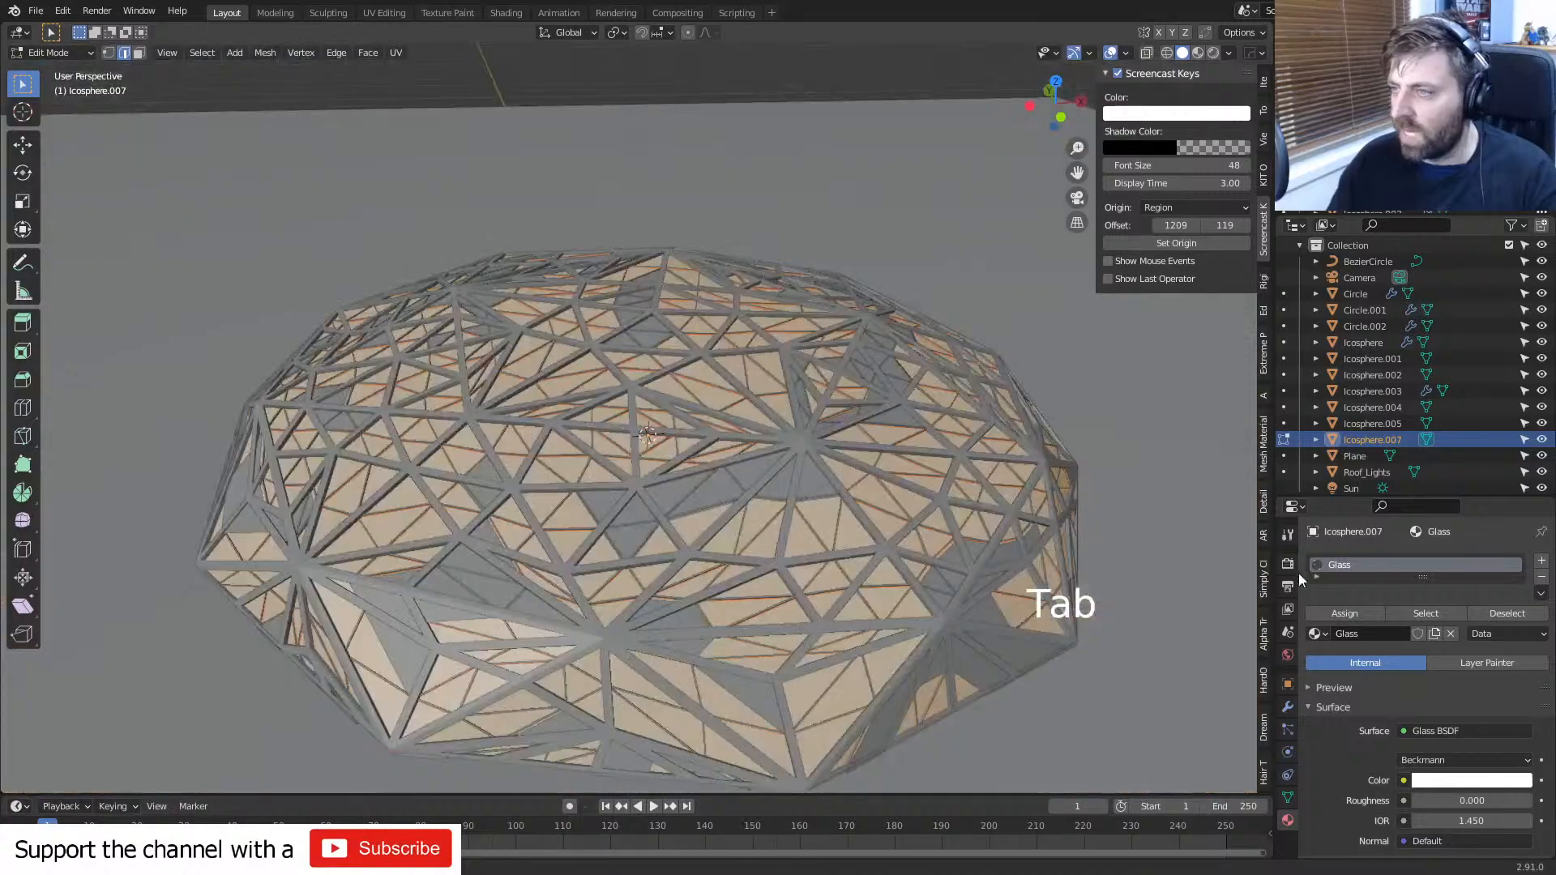
double_click(1372, 439)
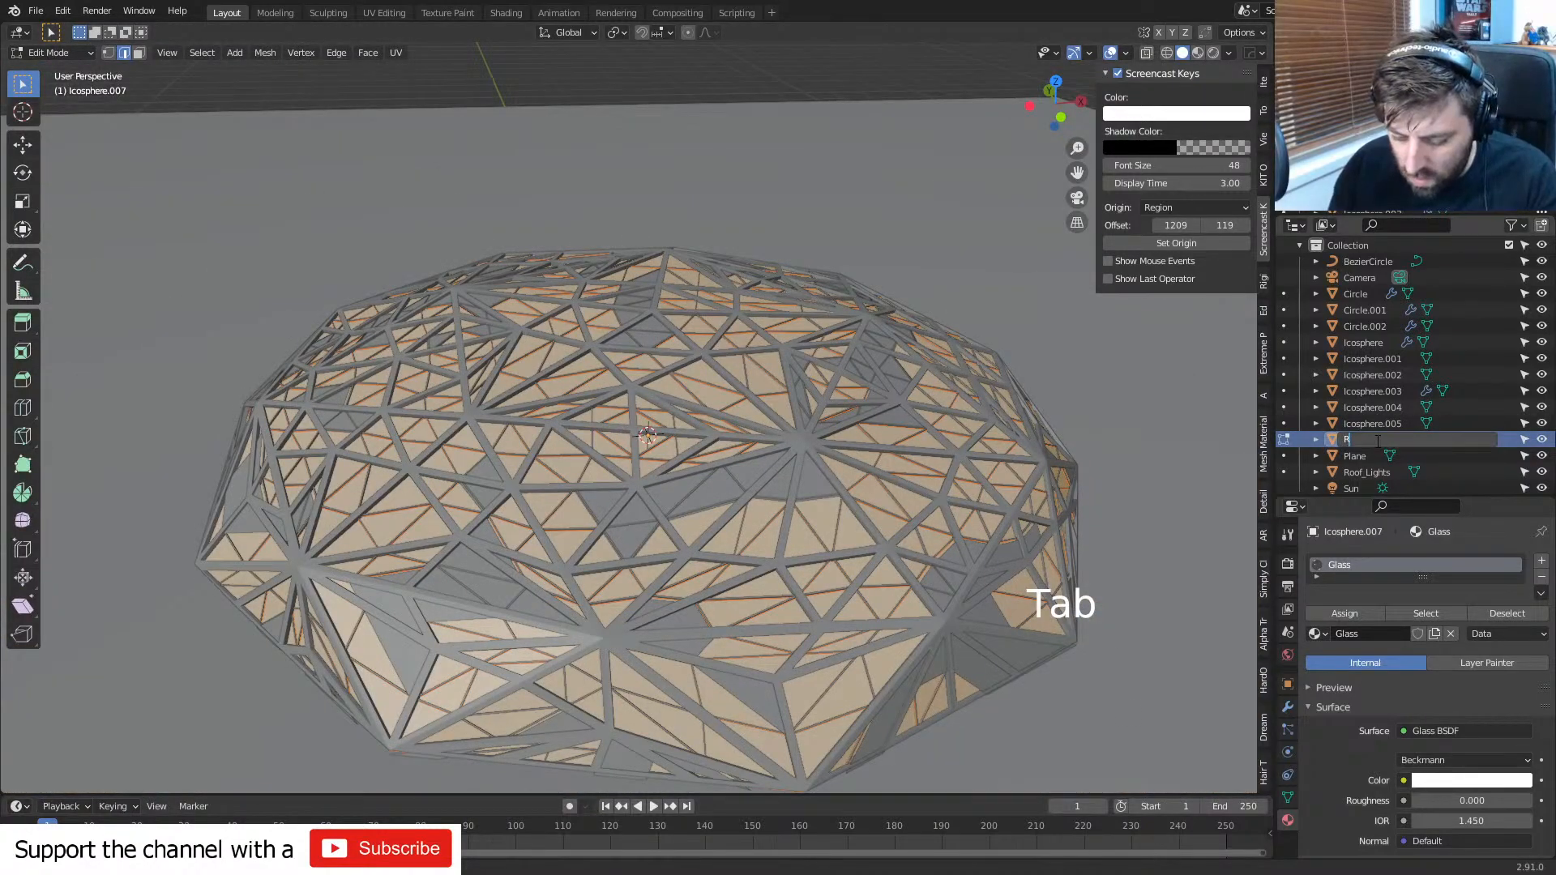
text(Roof))
key(BackSpace)
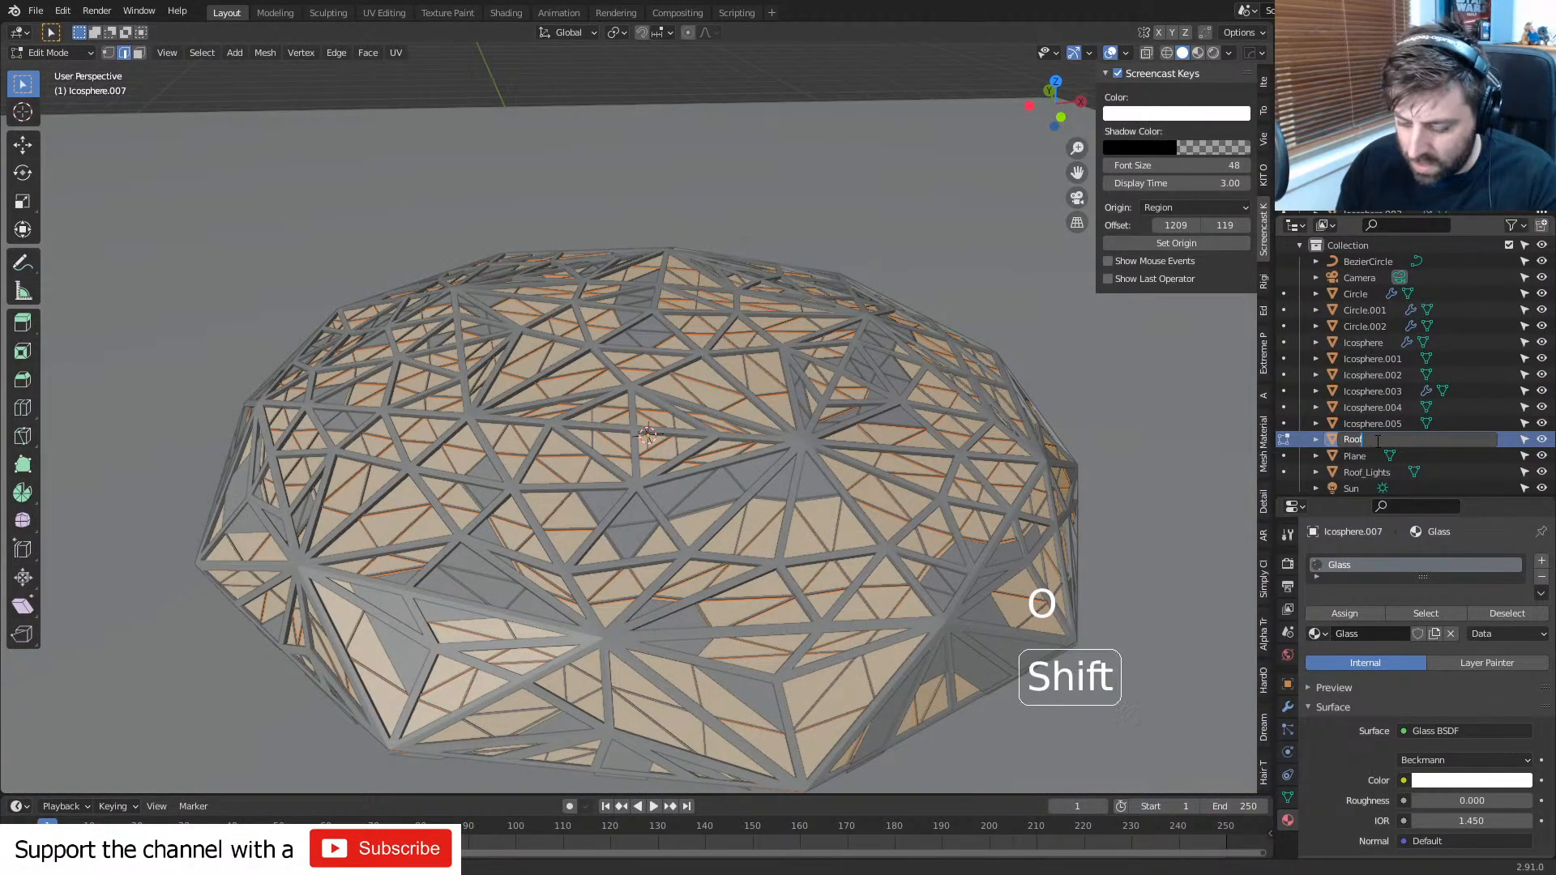
text(_Glass)
key(Return)
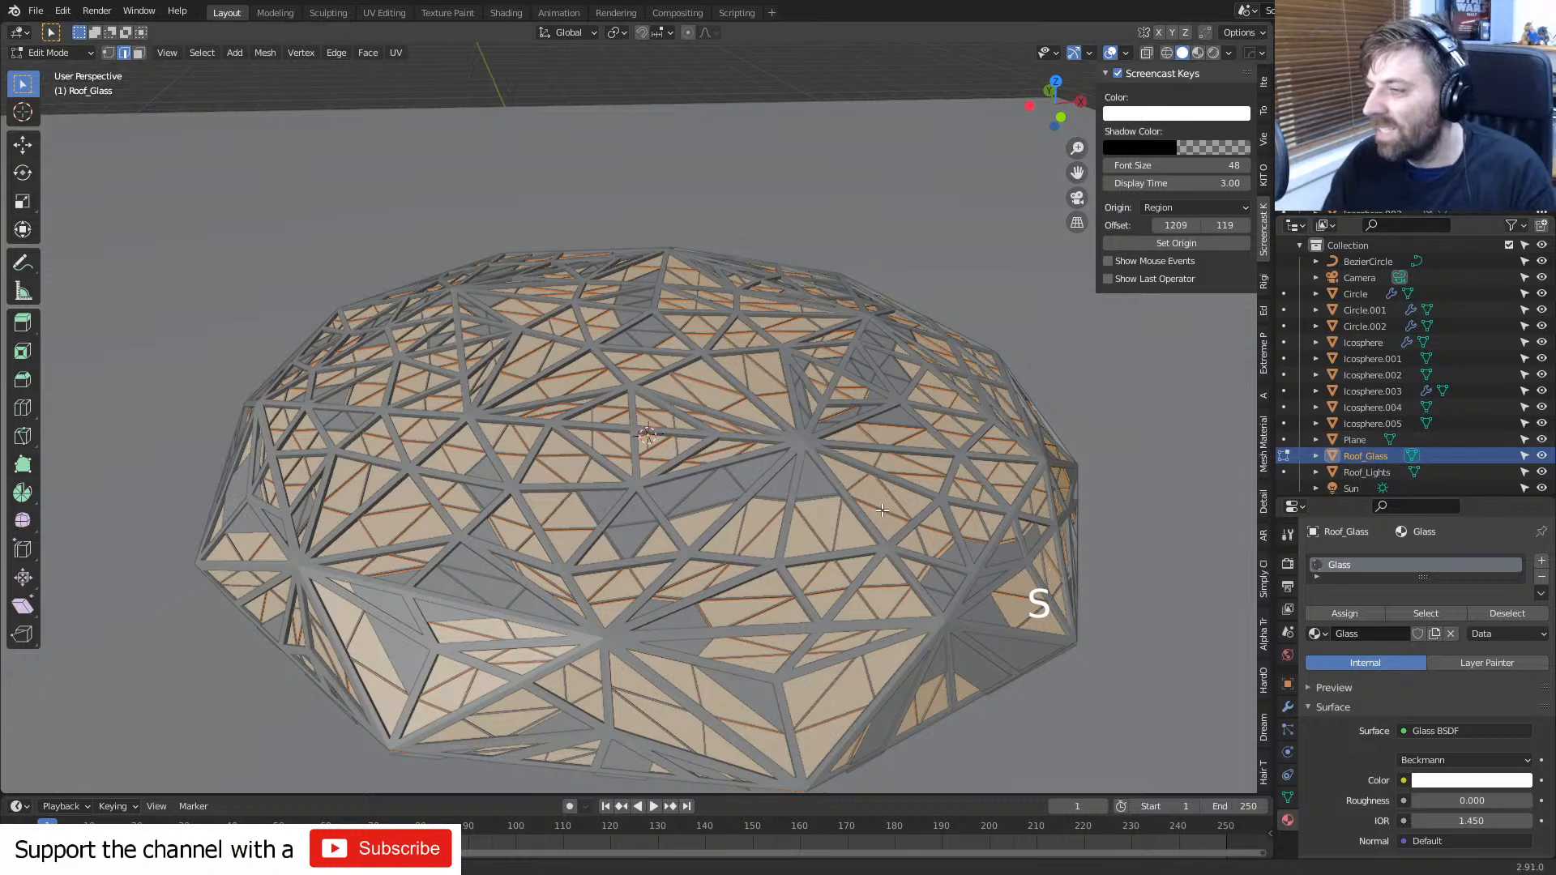
- Inspect Icosphere.004 and Icosphere.005 from outside and inside the dome, in solid and rendered shading, to identify which parts they form
click(1378, 423)
key(Tab)
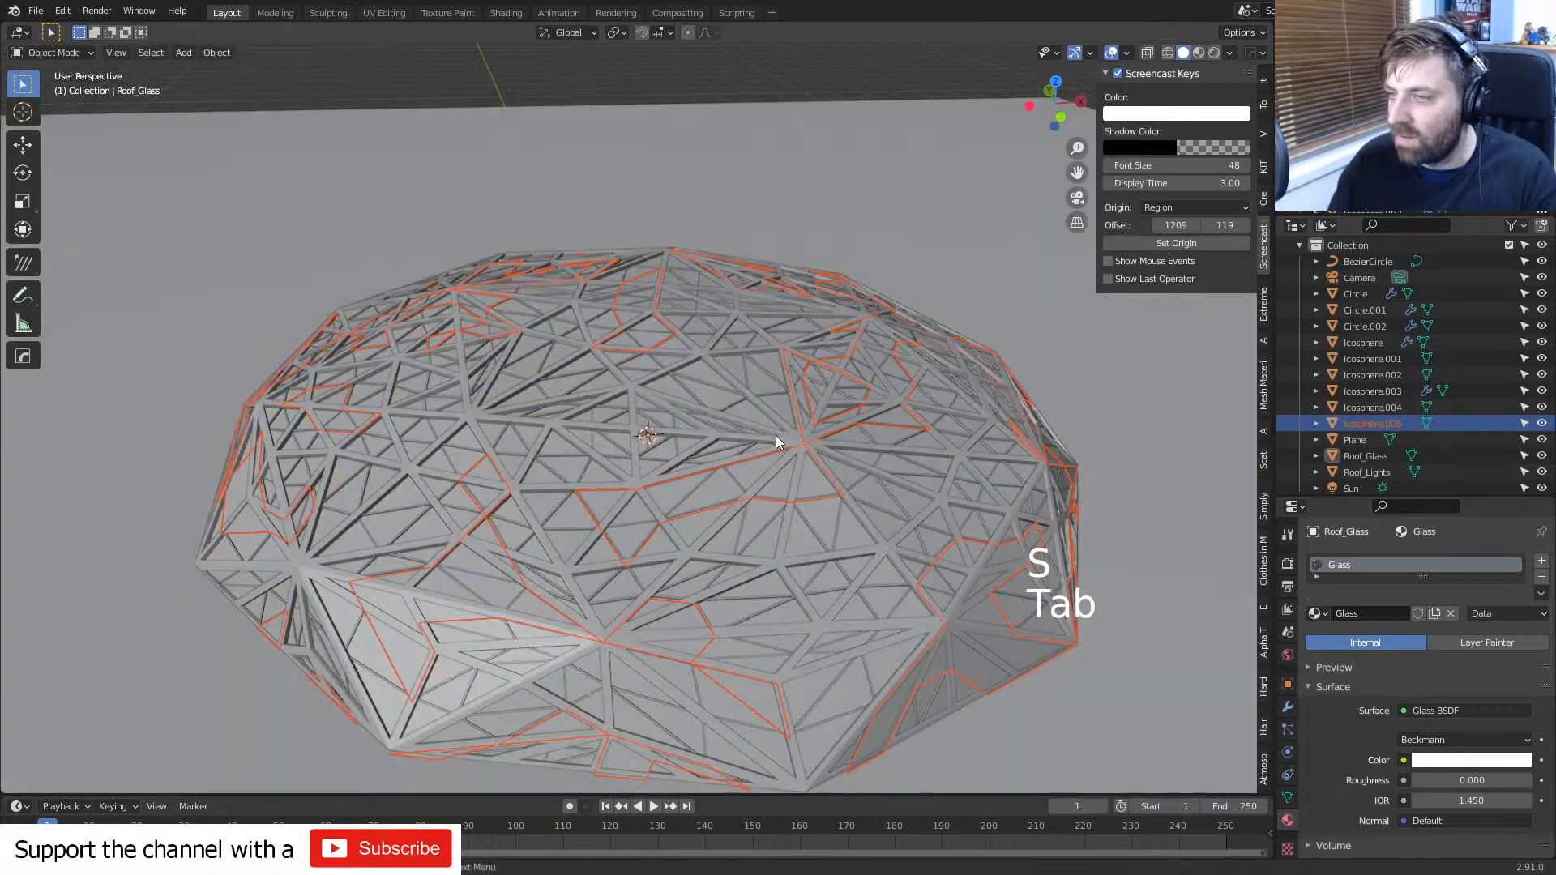
click(1357, 410)
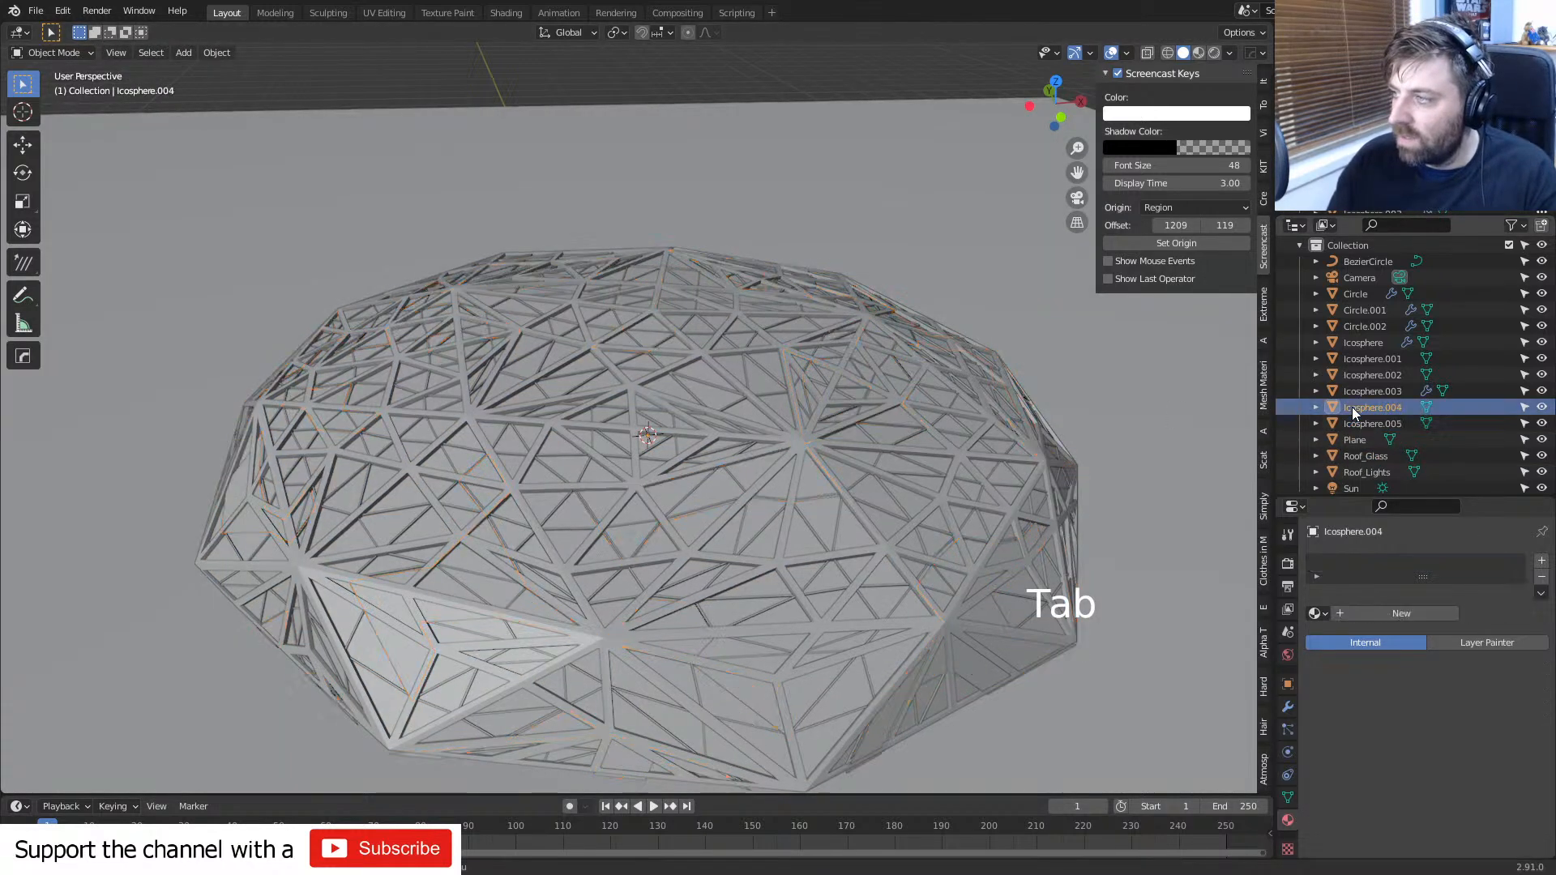
click(1361, 424)
key(Tab)
scroll(711, 508, up, 2)
key(Tab)
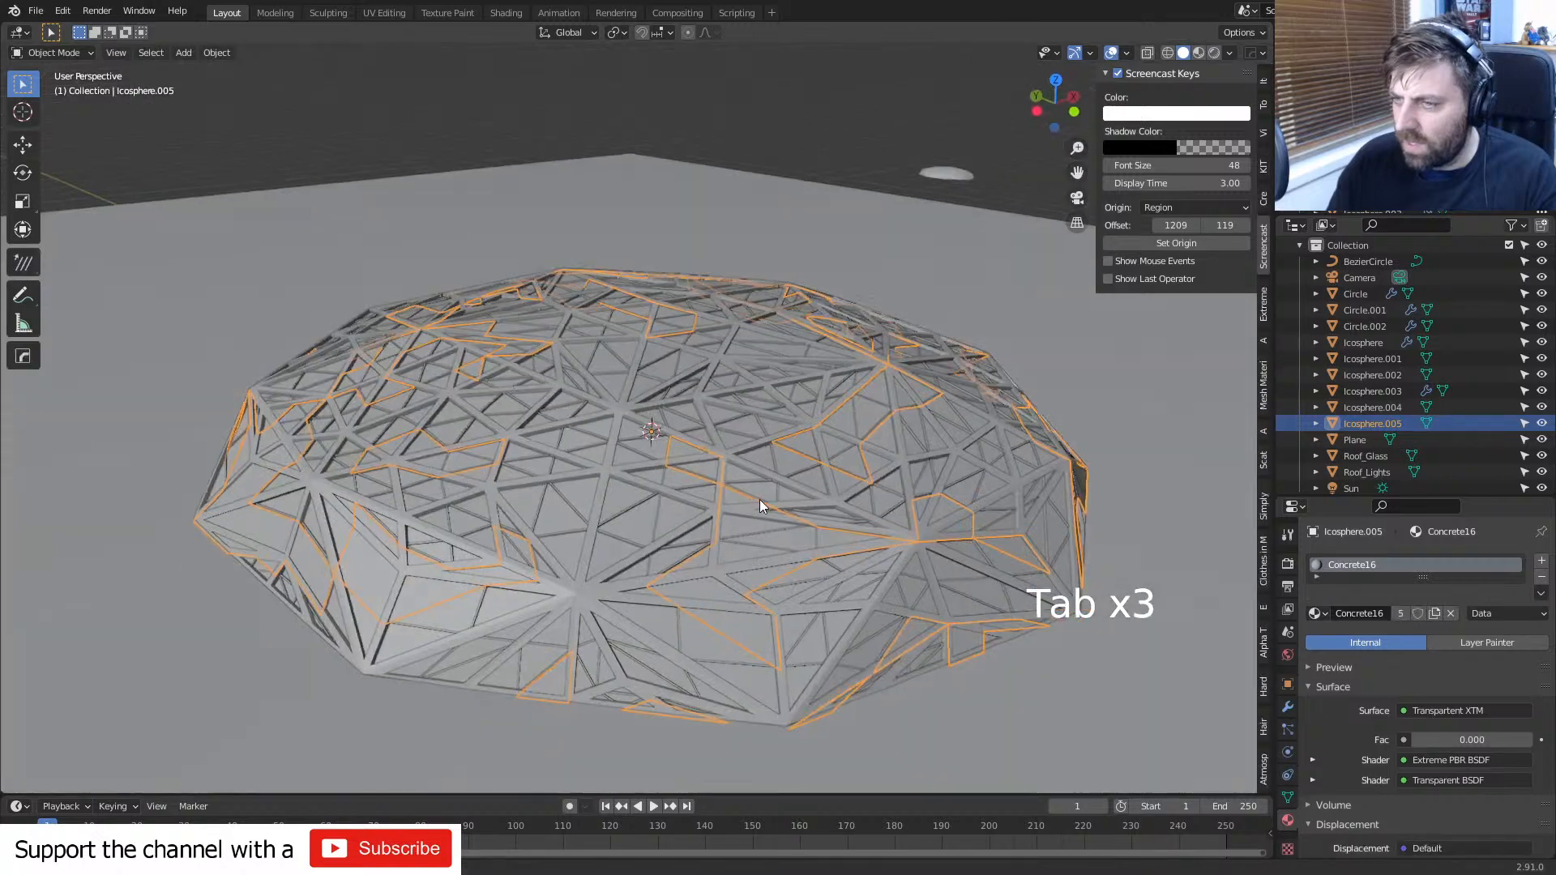
scroll(760, 499, up, 8)
shift+middle_drag(776, 420, 773, 519)
click(1210, 52)
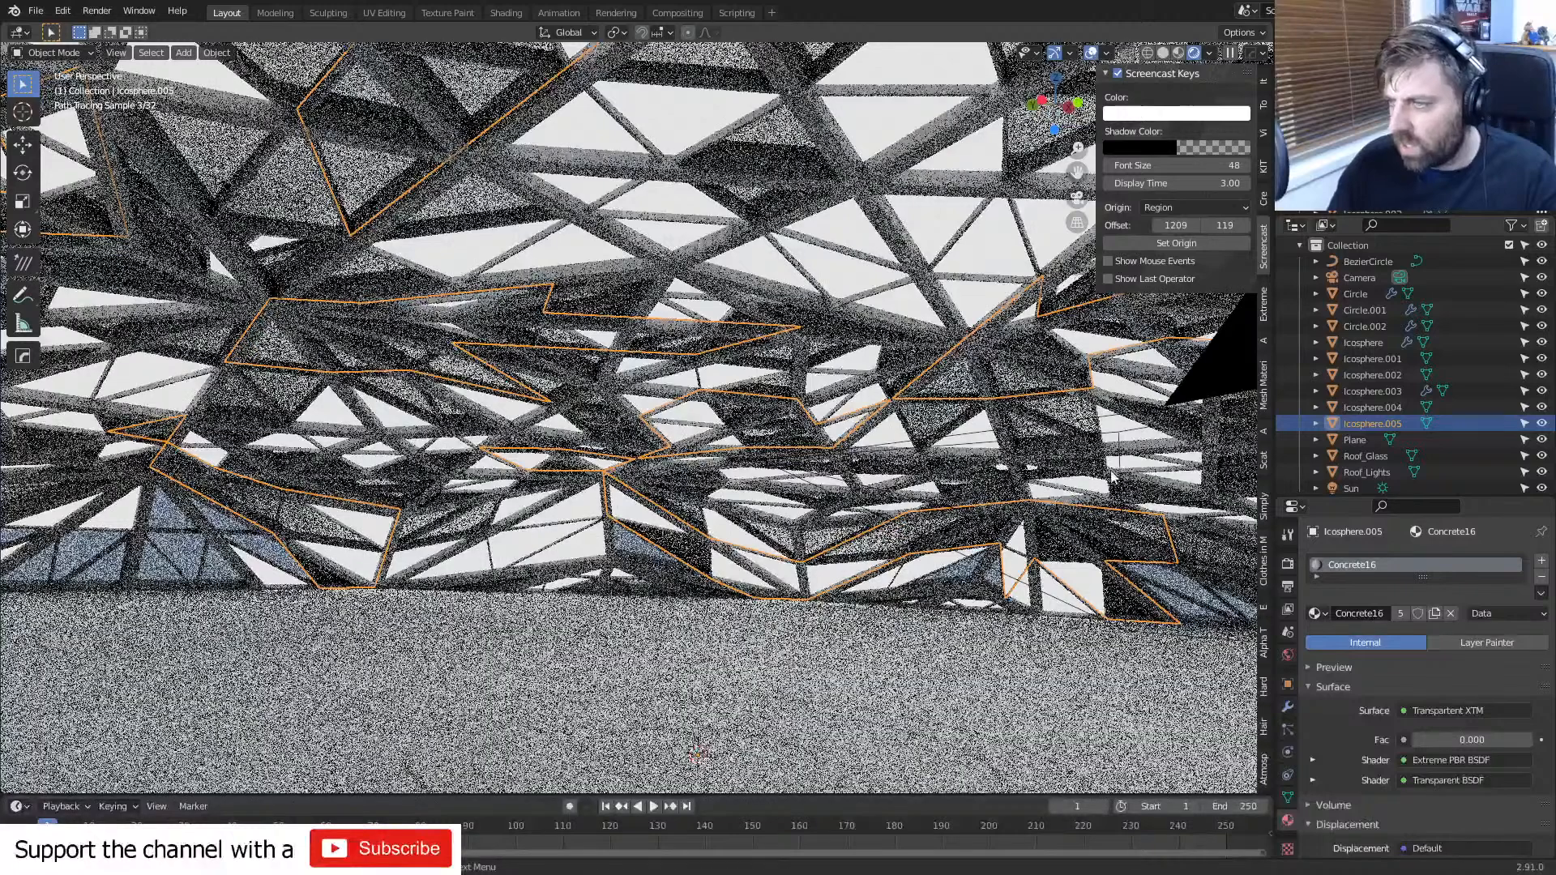
click(1162, 53)
- Rename the concrete panel object Icosphere.005 as Roof_Soild
double_click(1358, 423)
text(R)
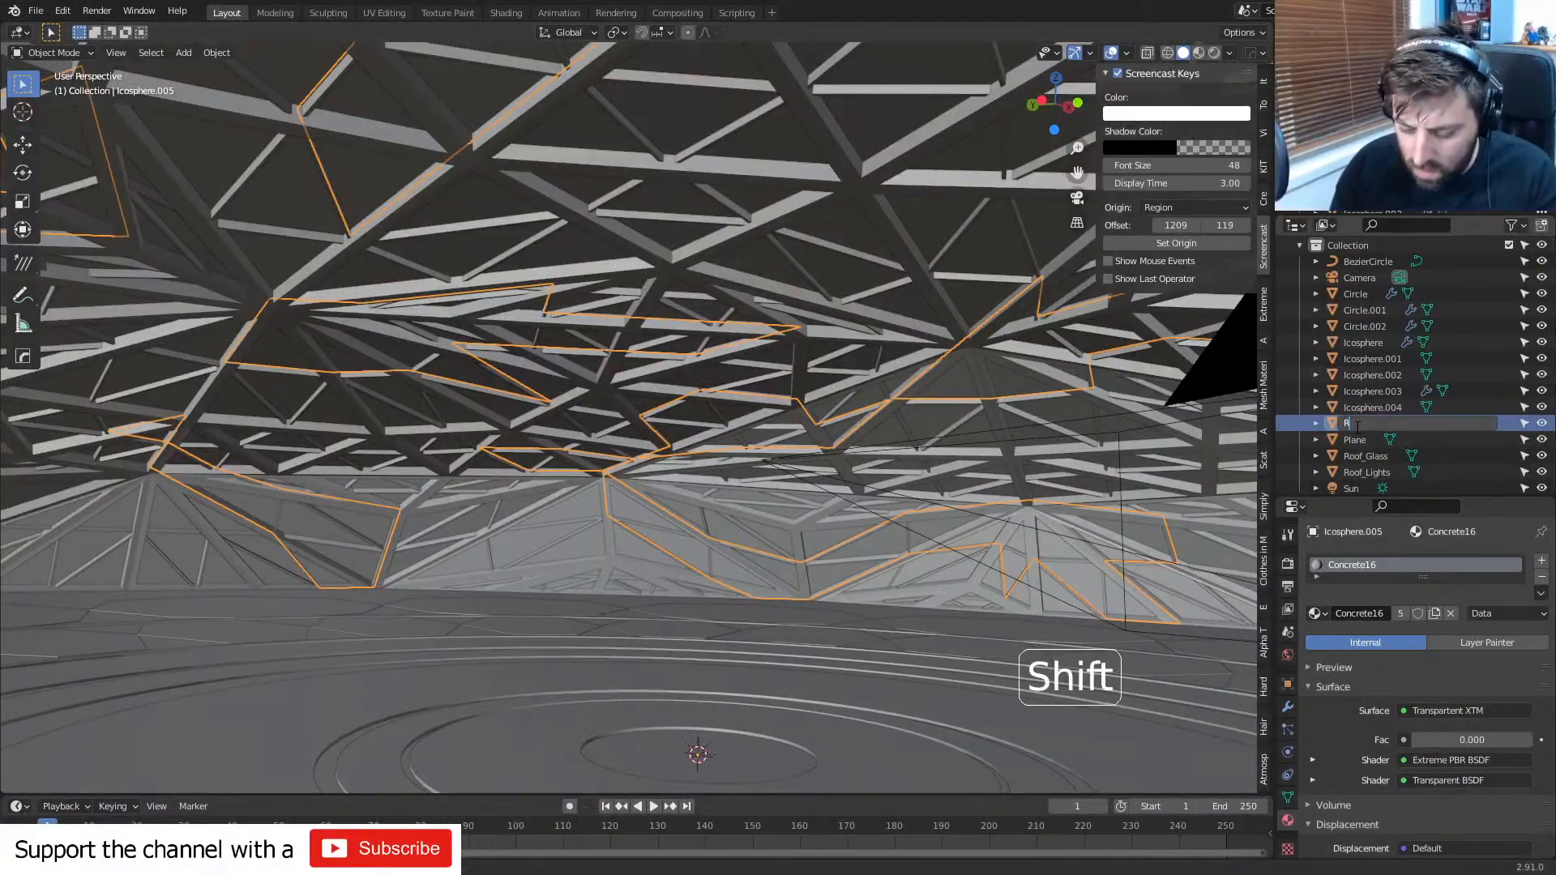
text(oof_Soild)
key(Return)
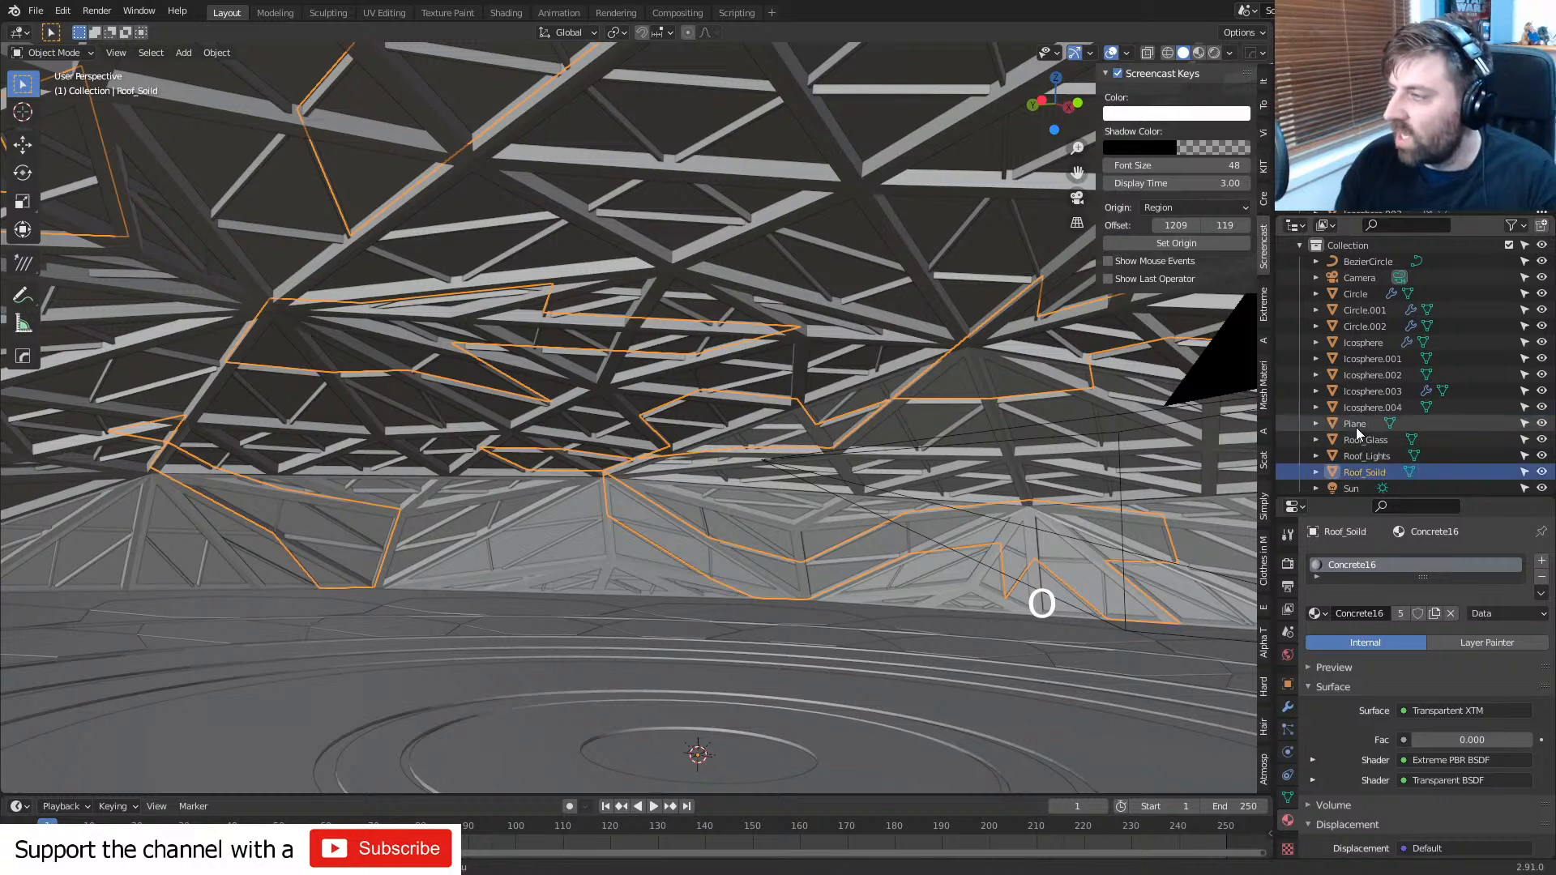
- Find the thin strut lattice among the remaining icospheres and rename Icosphere.003 as Roof_SmallStrut
click(1374, 410)
middle_drag(755, 492, 562, 543)
scroll(535, 491, down, 10)
scroll(617, 559, up, 5)
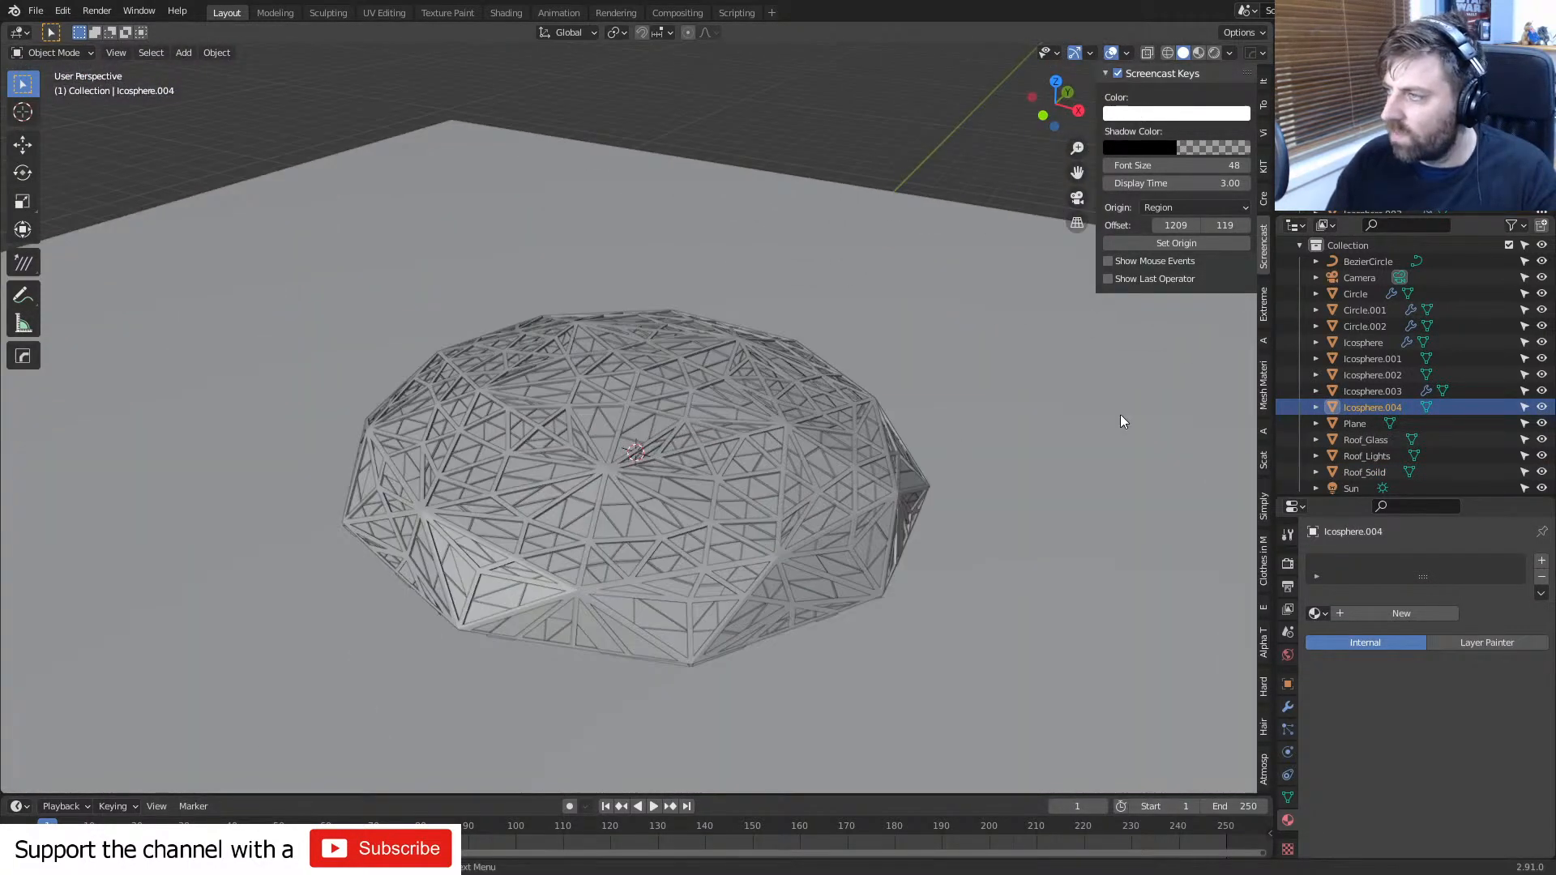
click(1358, 391)
click(1364, 373)
click(1370, 390)
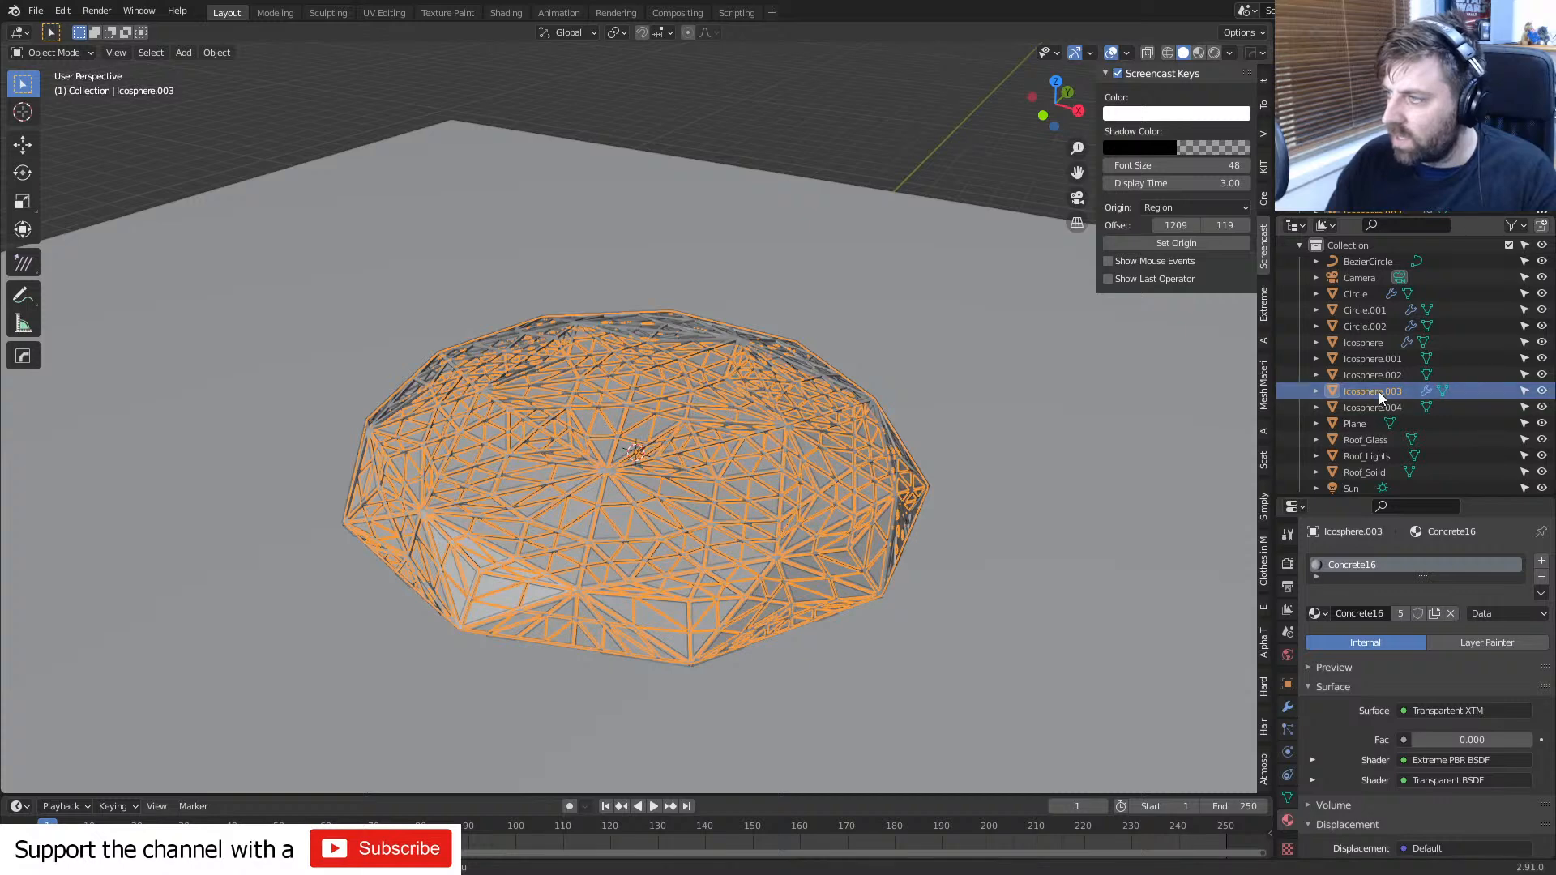
double_click(1378, 391)
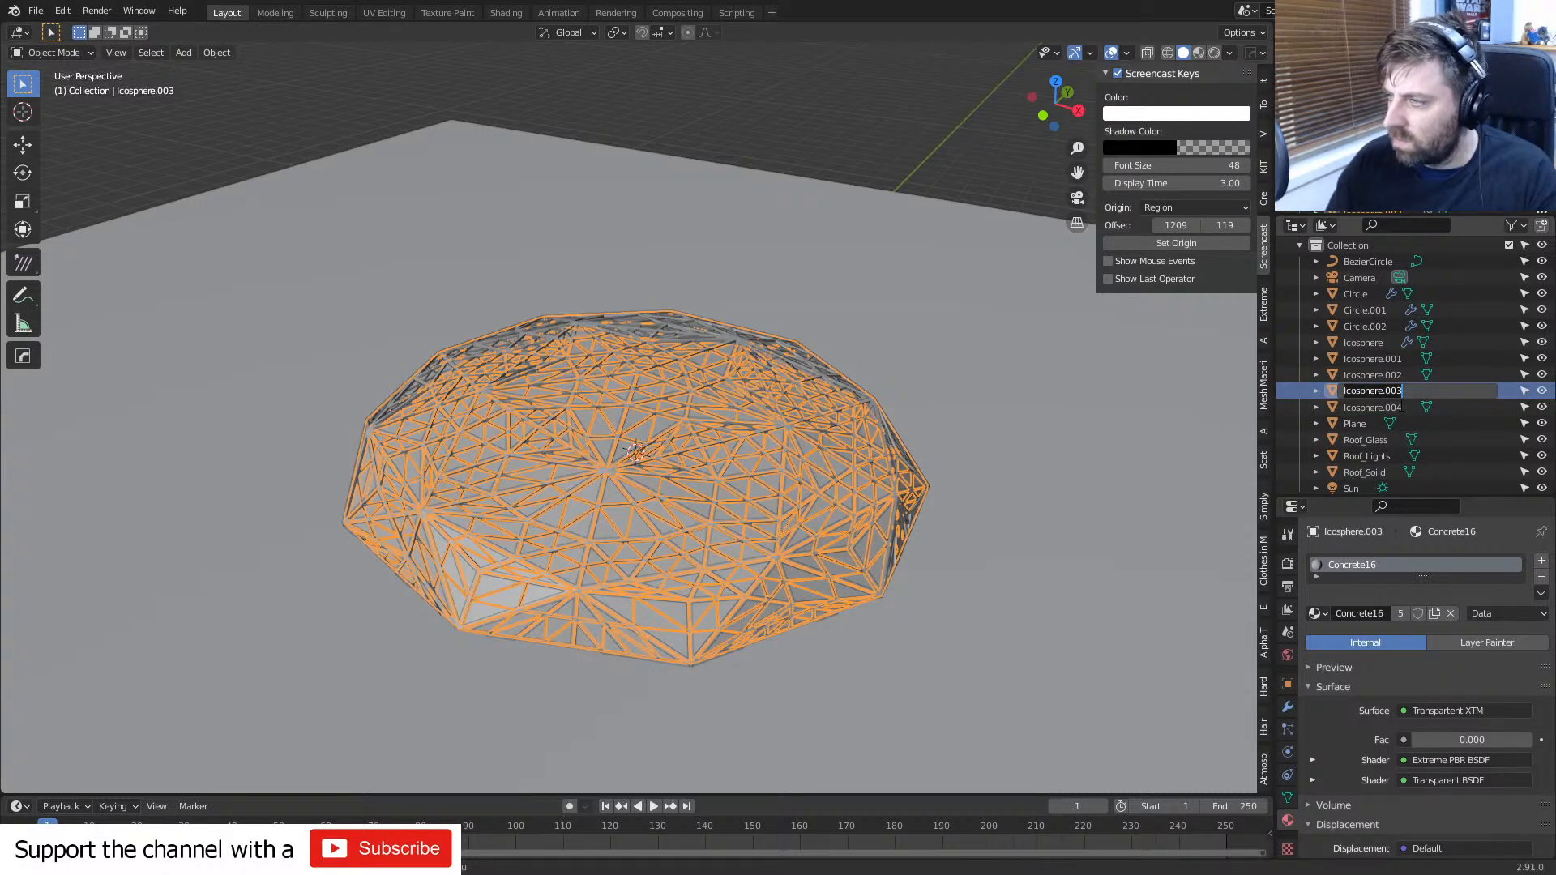
text(R)
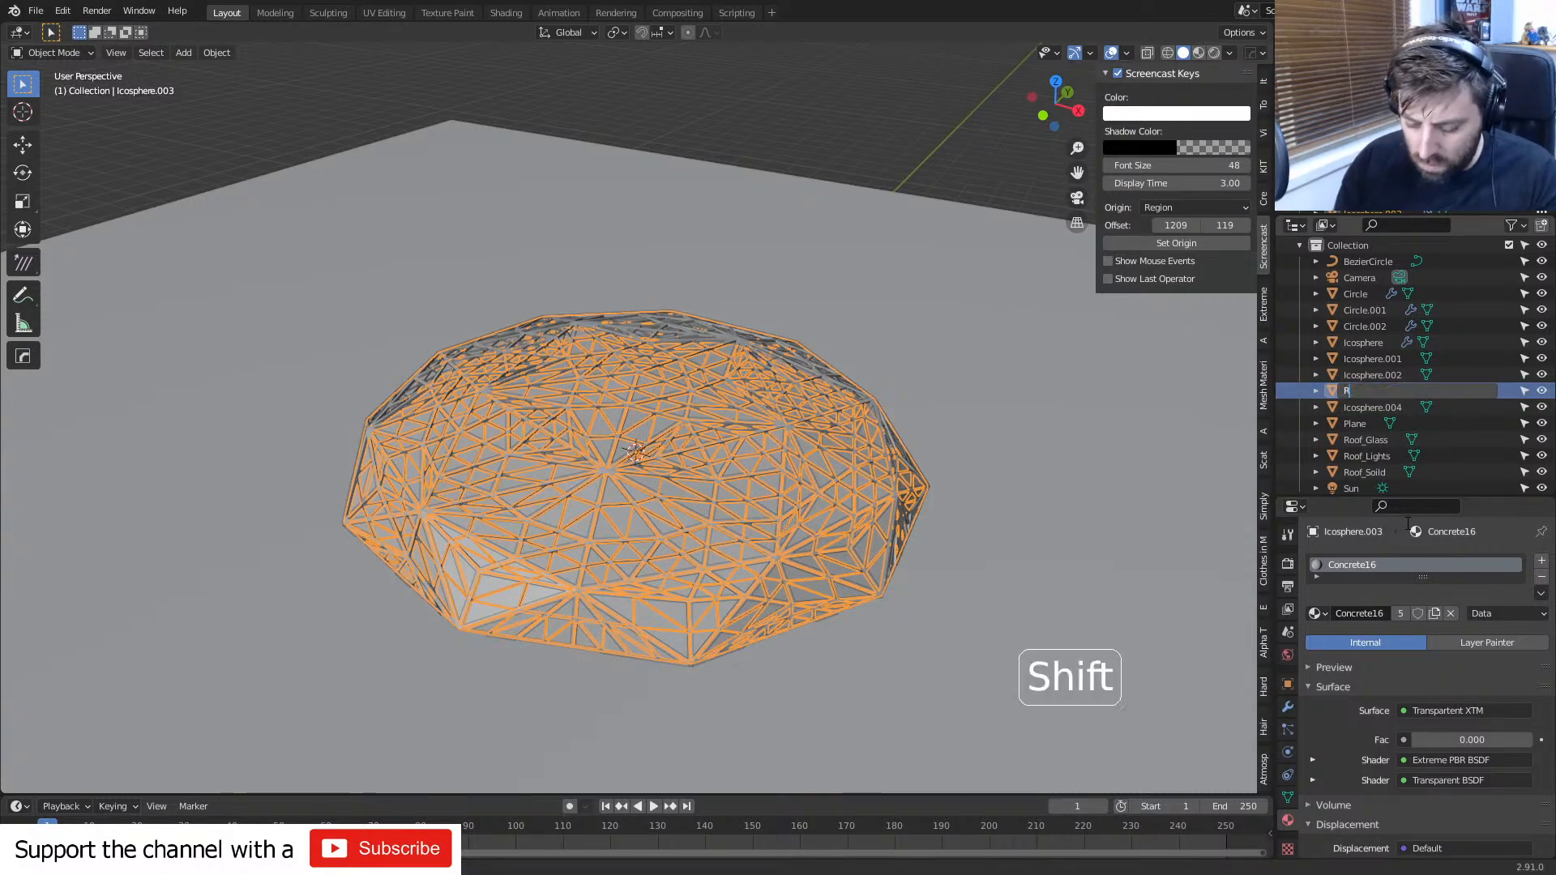
text(oof_S)
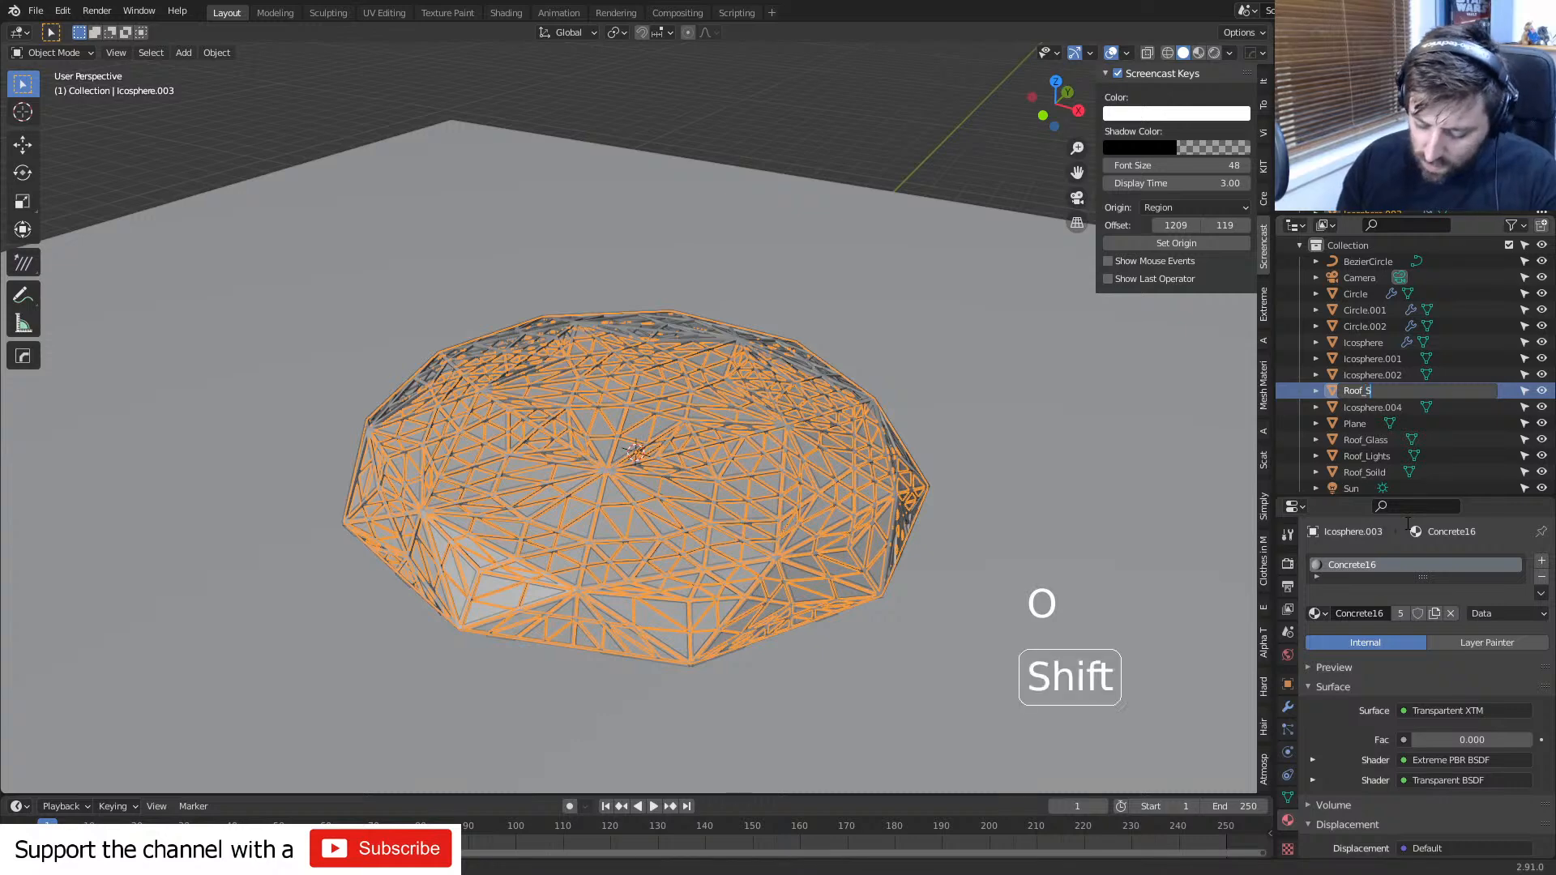
text(mallStrut)
key(Return)
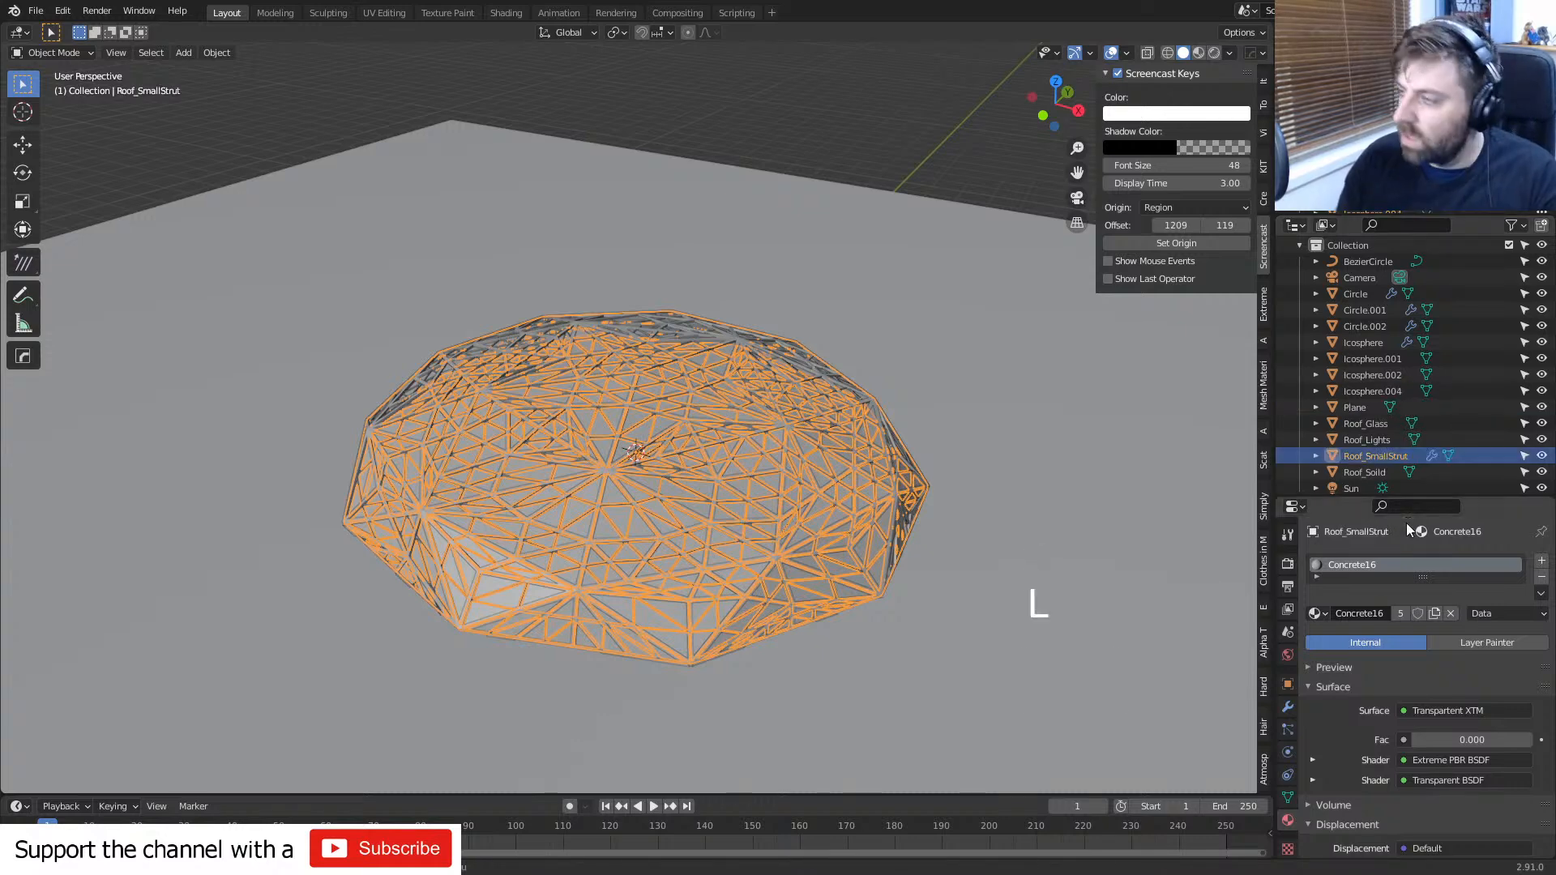
- Find the thick strut frame of the dome and rename the object Icosphere as Roof_MainStrut
click(1373, 375)
scroll(733, 495, down, 8)
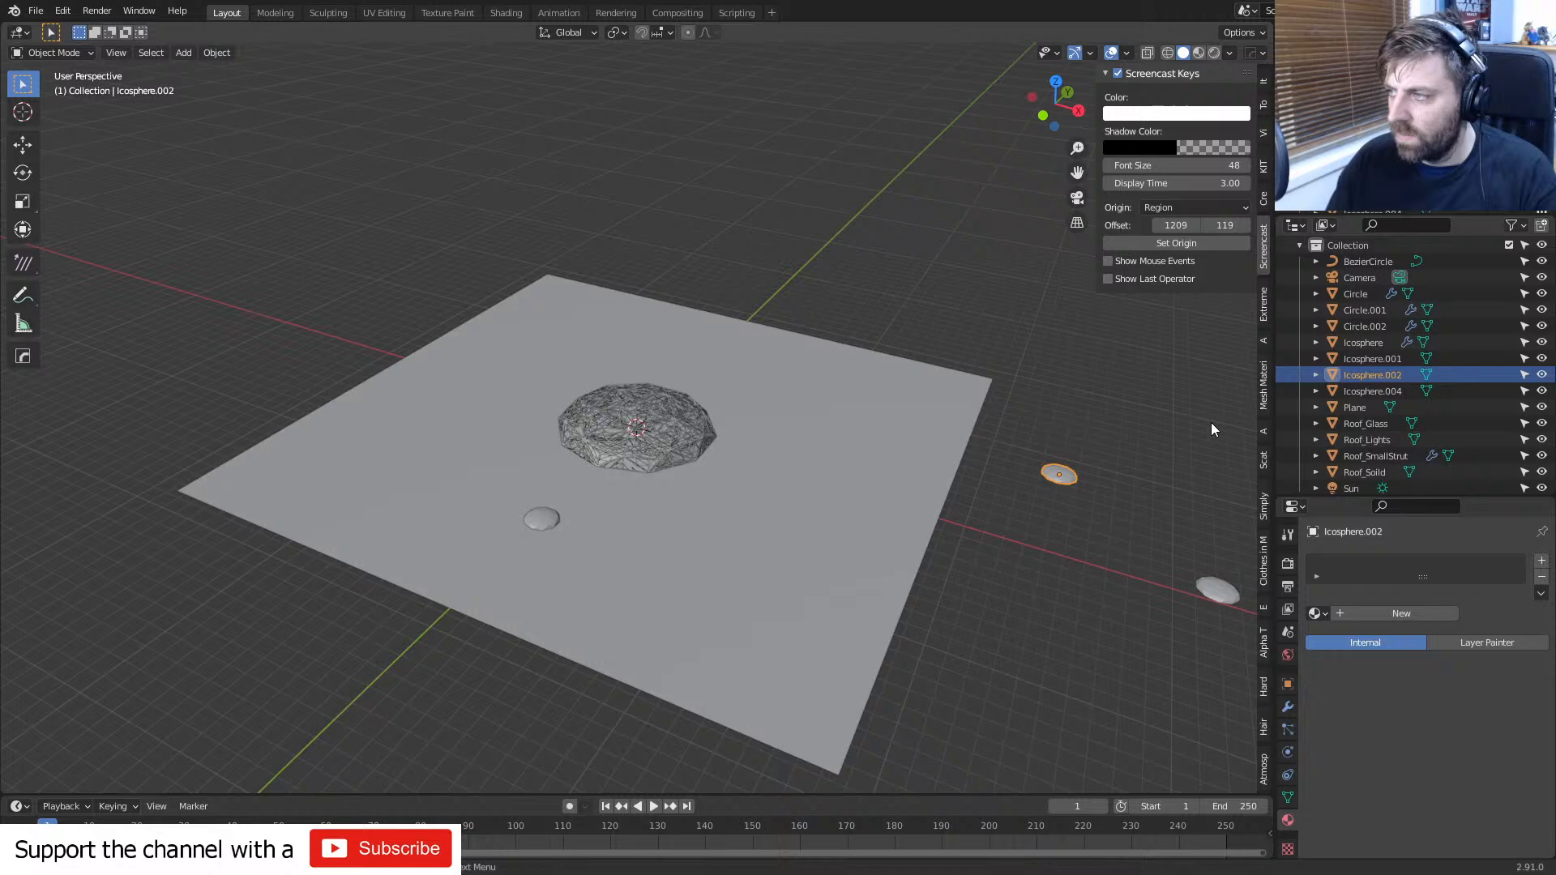
click(1368, 343)
scroll(551, 531, up, 7)
scroll(550, 531, up, 2)
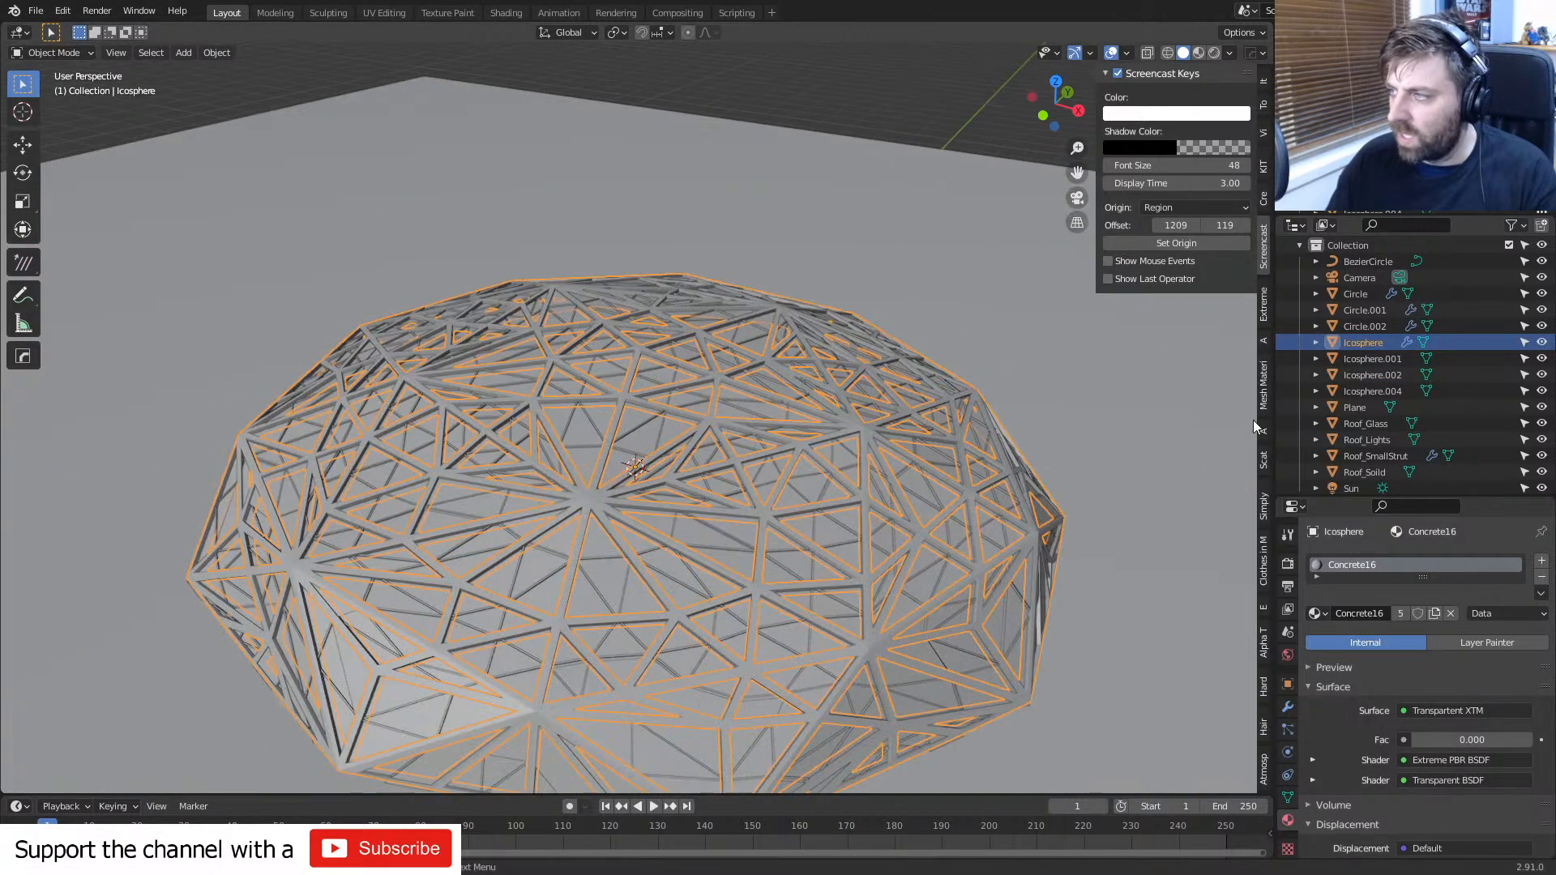
double_click(1364, 342)
scroll(1364, 342, up, 1)
text(Roof)
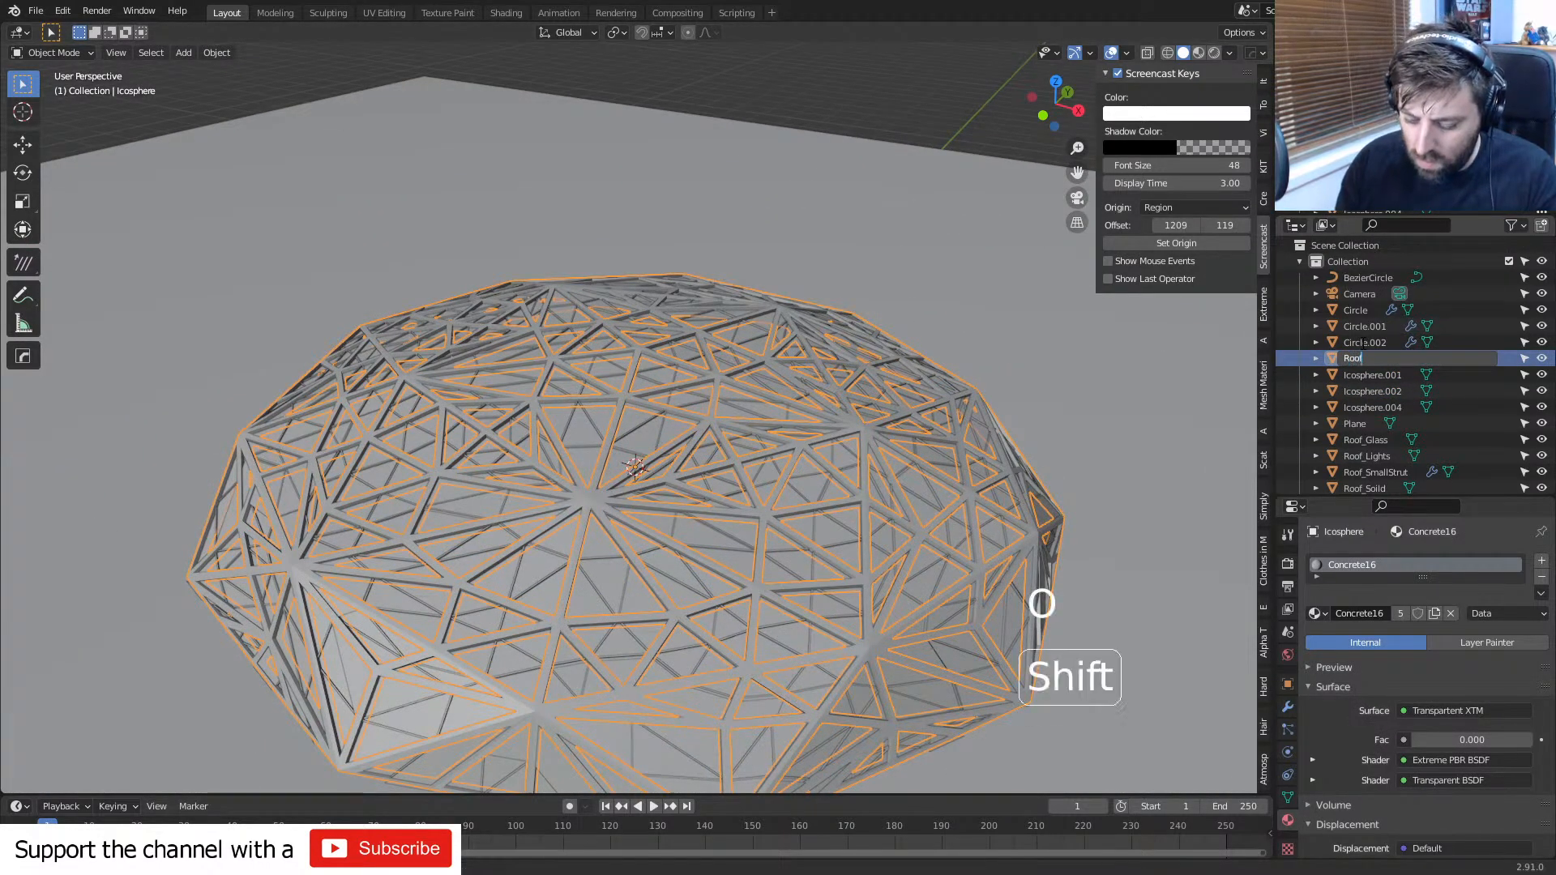
text(_MainSt)
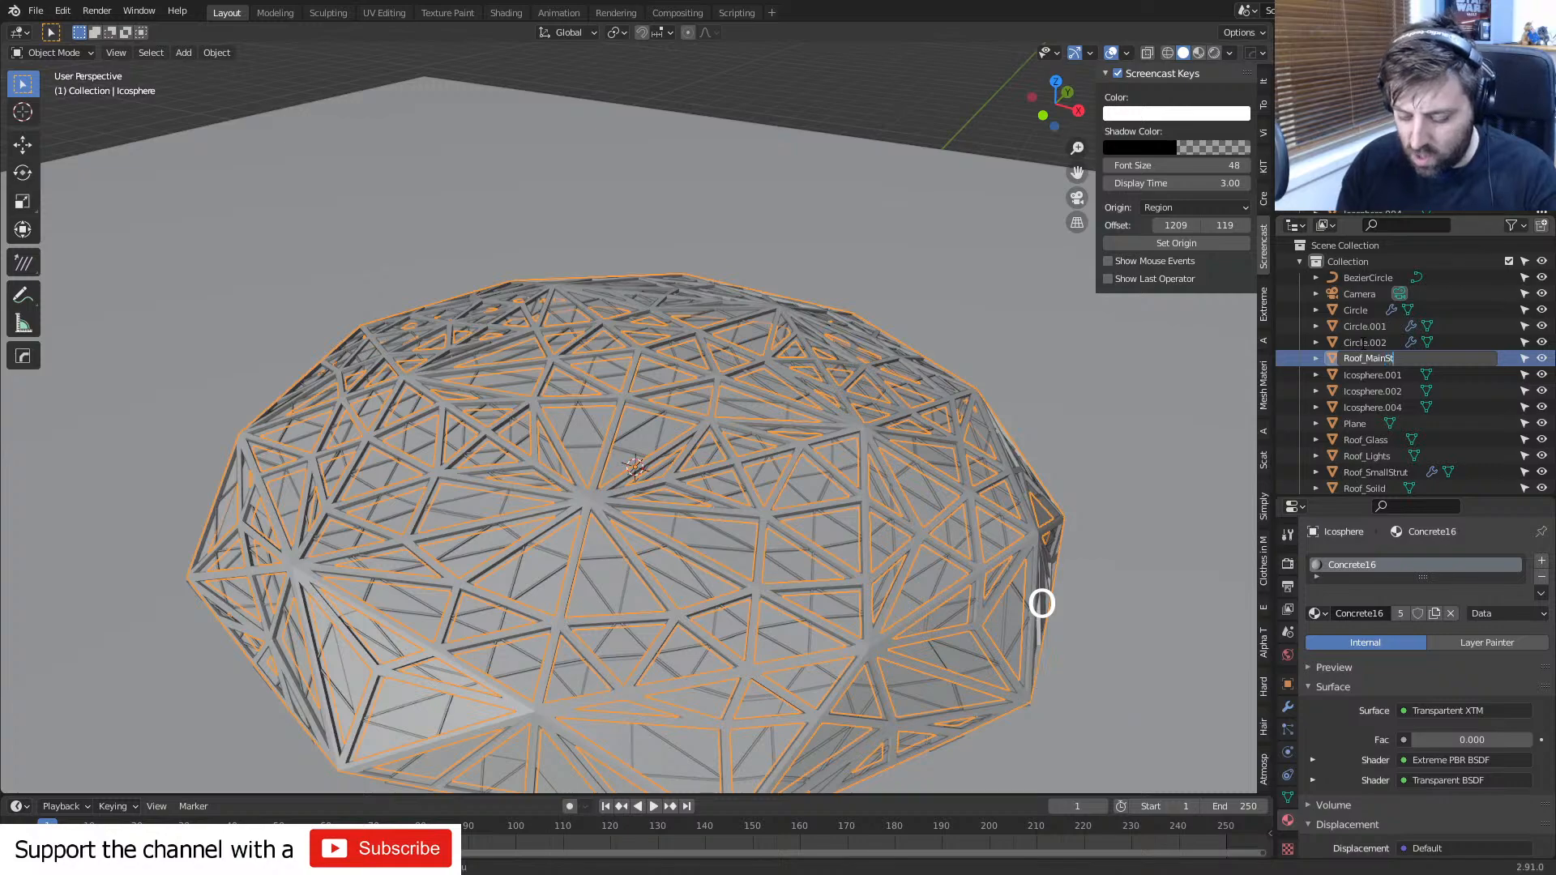
text(rut)
key(Return)
- Hide Roof_MainStrut in the viewport and select Roof_SmallStrut
scroll(605, 576, down, 6)
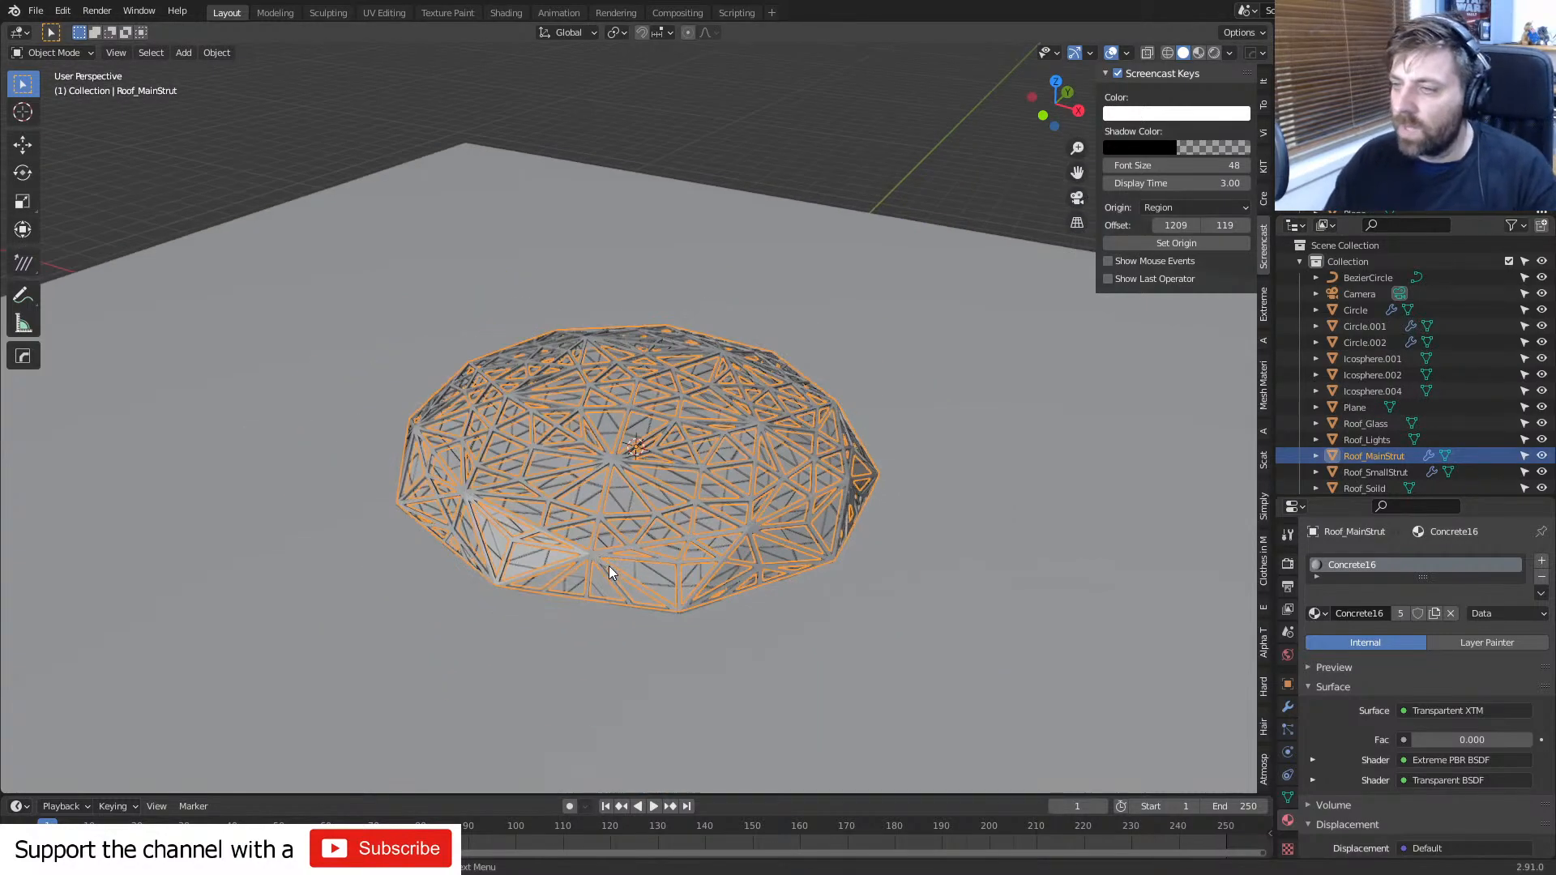
scroll(689, 556, up, 1)
click(1541, 455)
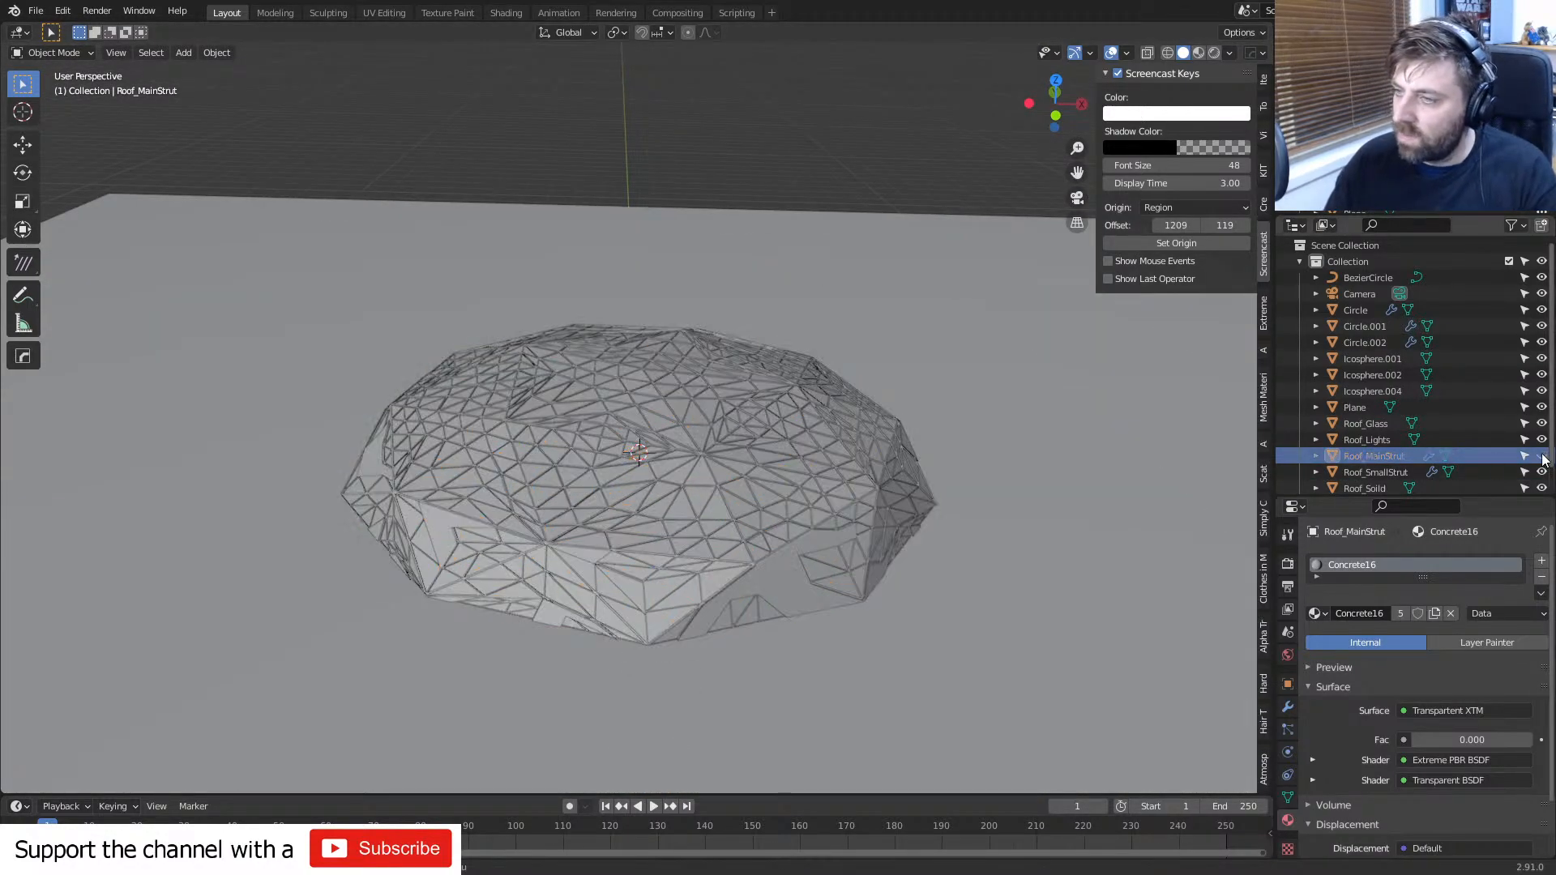
scroll(1424, 458, down, 1)
click(1379, 446)
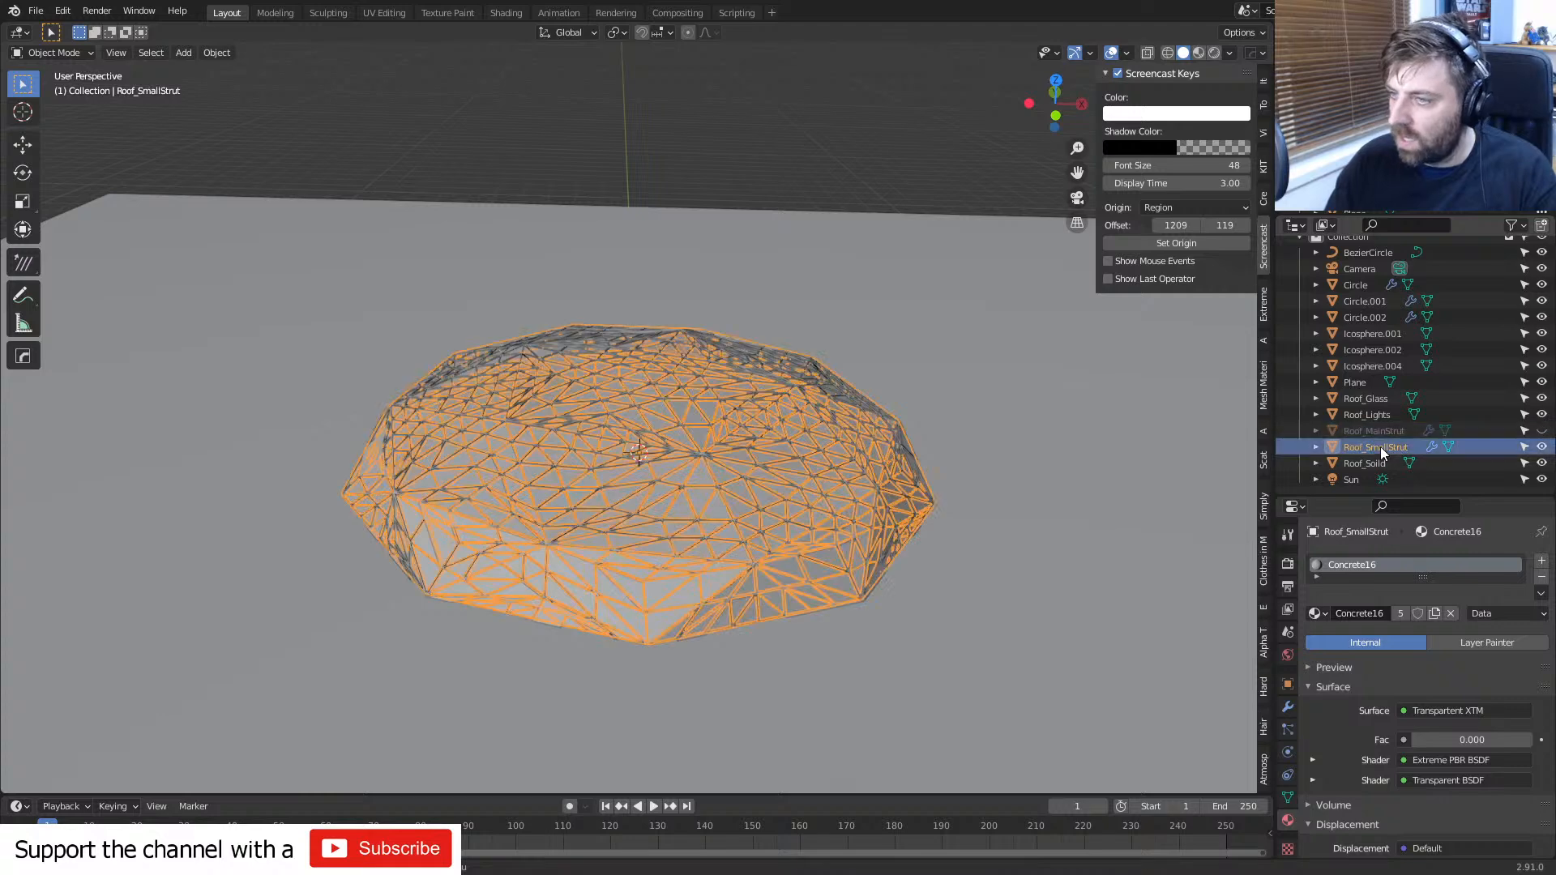
- Hide the remaining roof objects Roof_SmallStrut, Roof_Soild, Roof_Lights and Roof_Glass in the viewport
click(1541, 446)
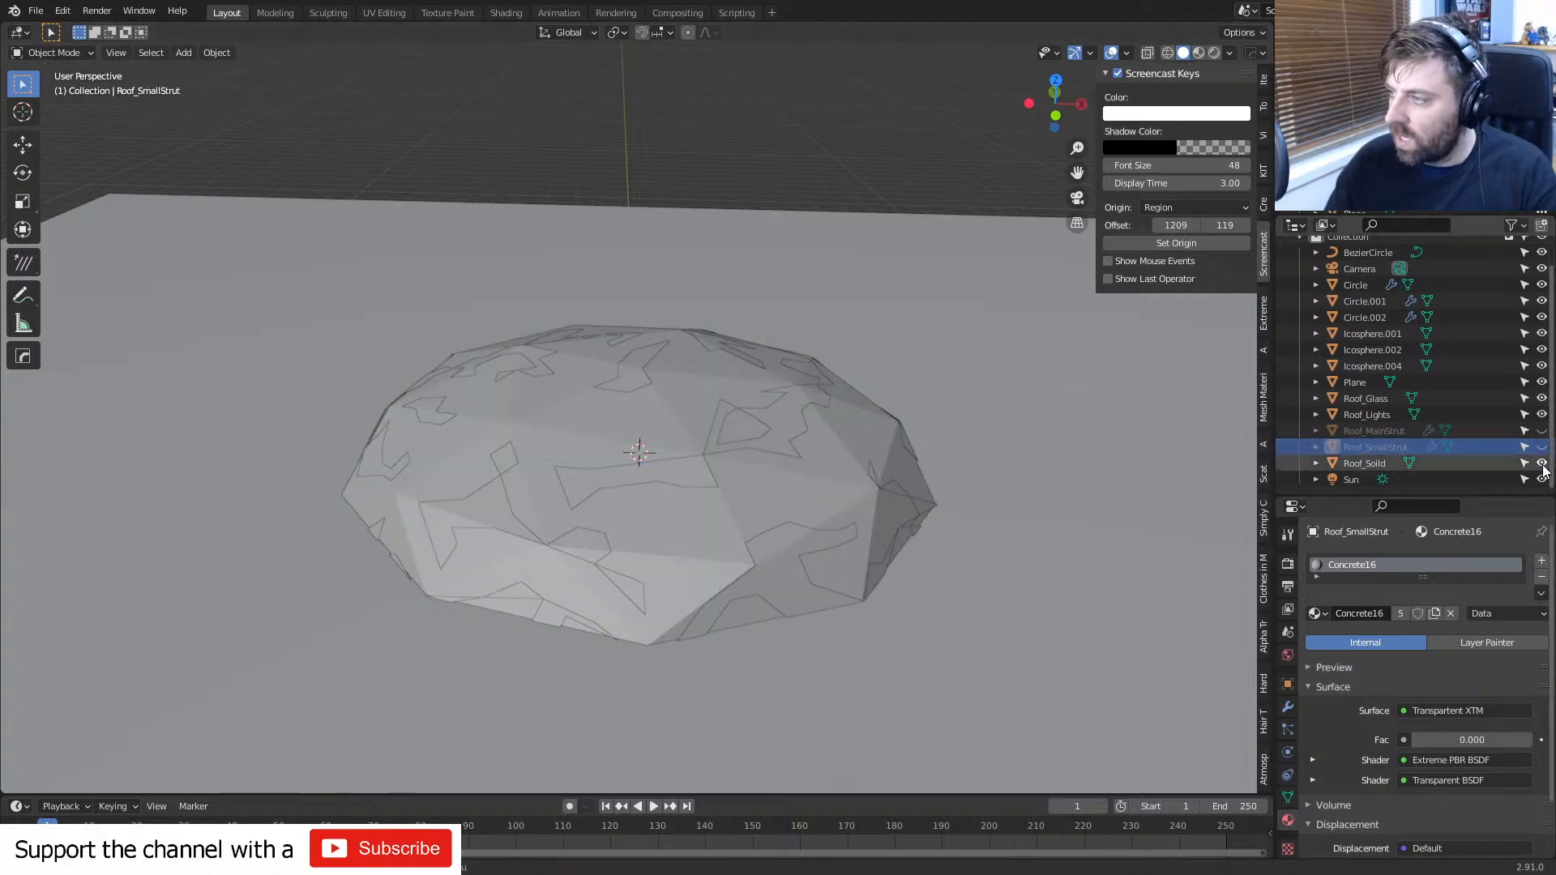
click(1541, 462)
scroll(752, 548, up, 3)
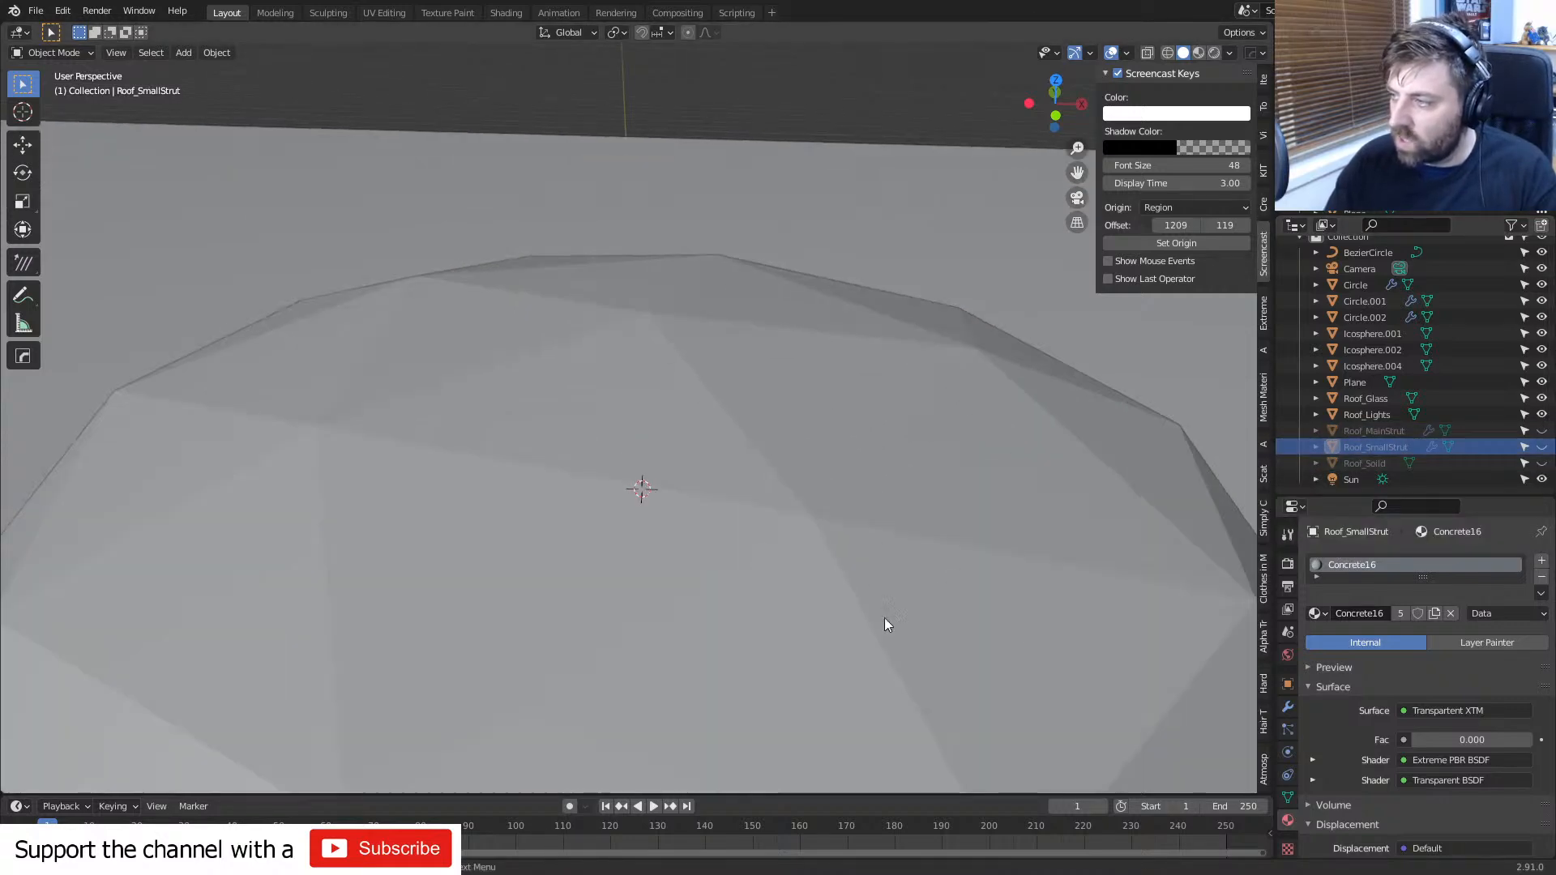
scroll(1102, 519, down, 4)
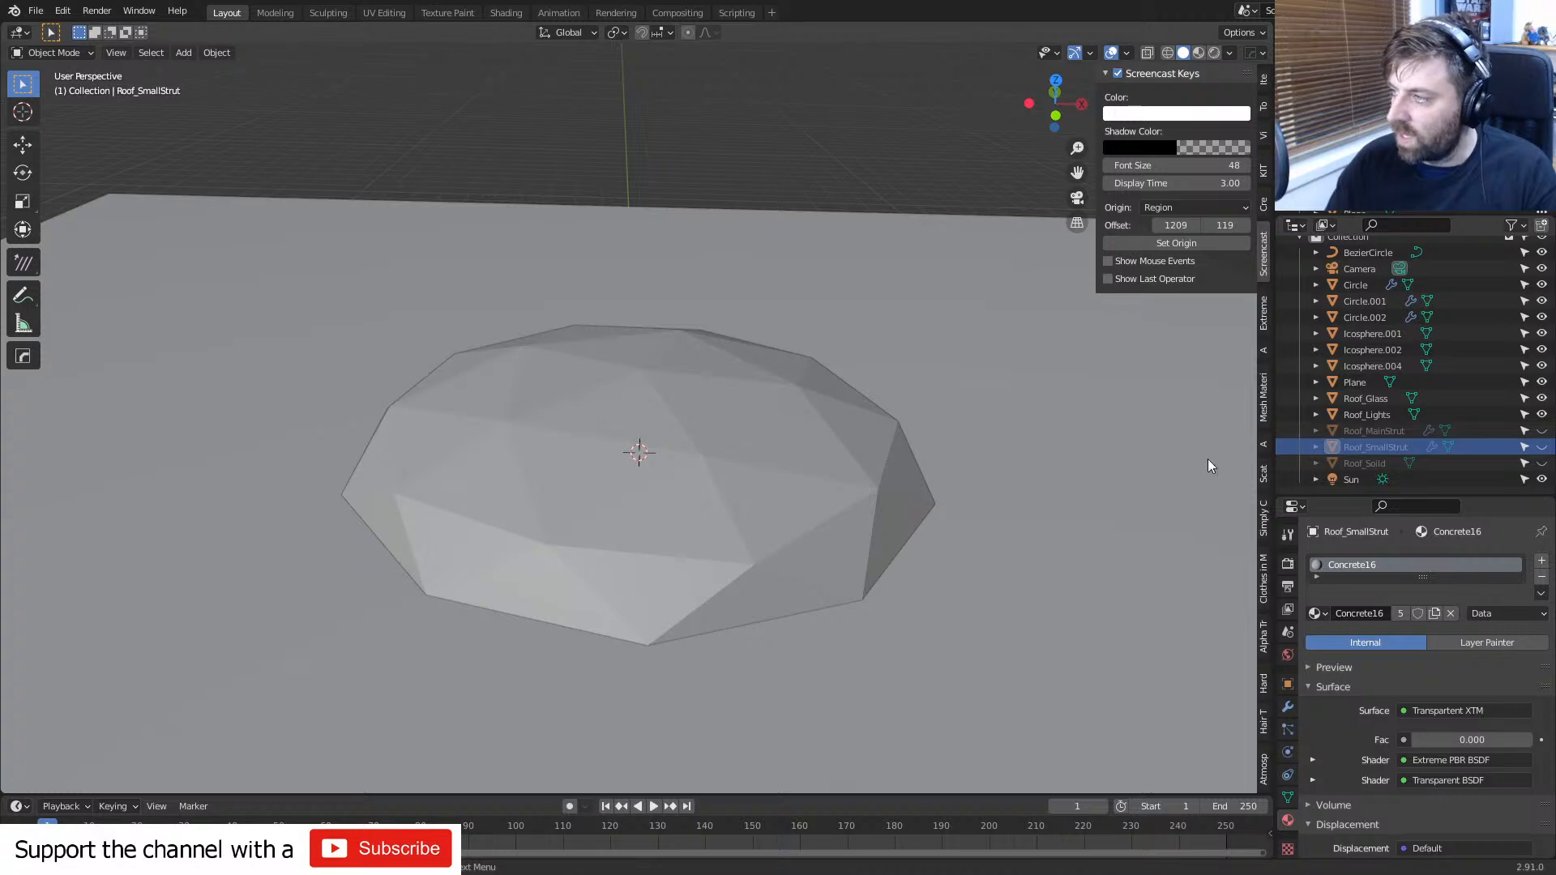
click(1388, 415)
click(1541, 414)
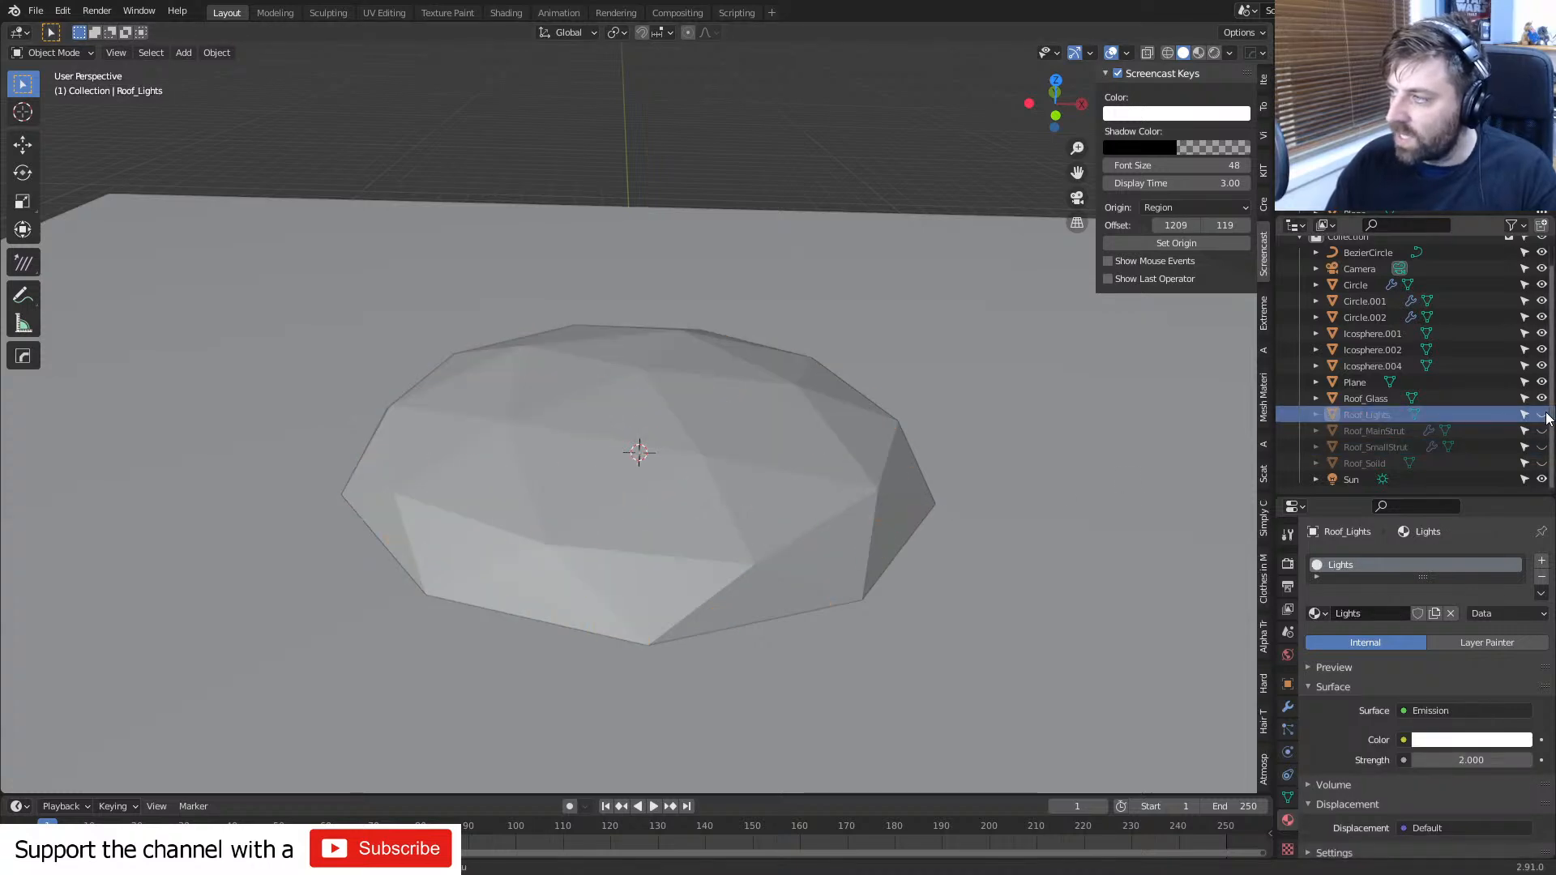
click(1351, 399)
click(1541, 398)
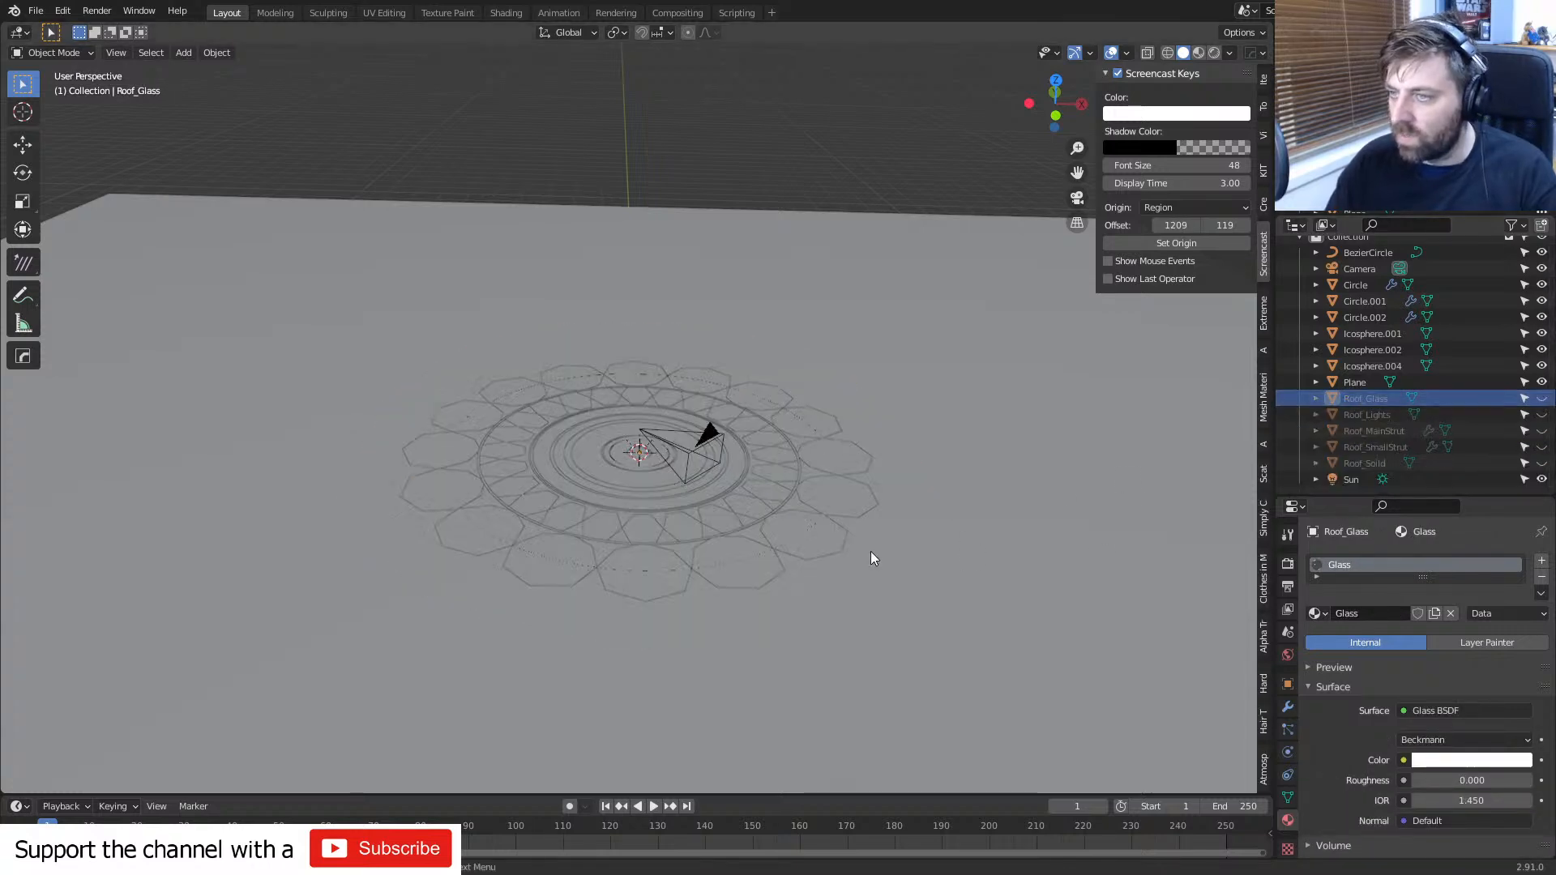
- Open the inner ring of floor hexagons, Circle.001, in Edit Mode and show it in wireframe from the top view
scroll(870, 553, up, 3)
middle_drag(649, 496, 607, 525)
scroll(525, 569, up, 4)
shift+middle_drag(486, 565, 619, 458)
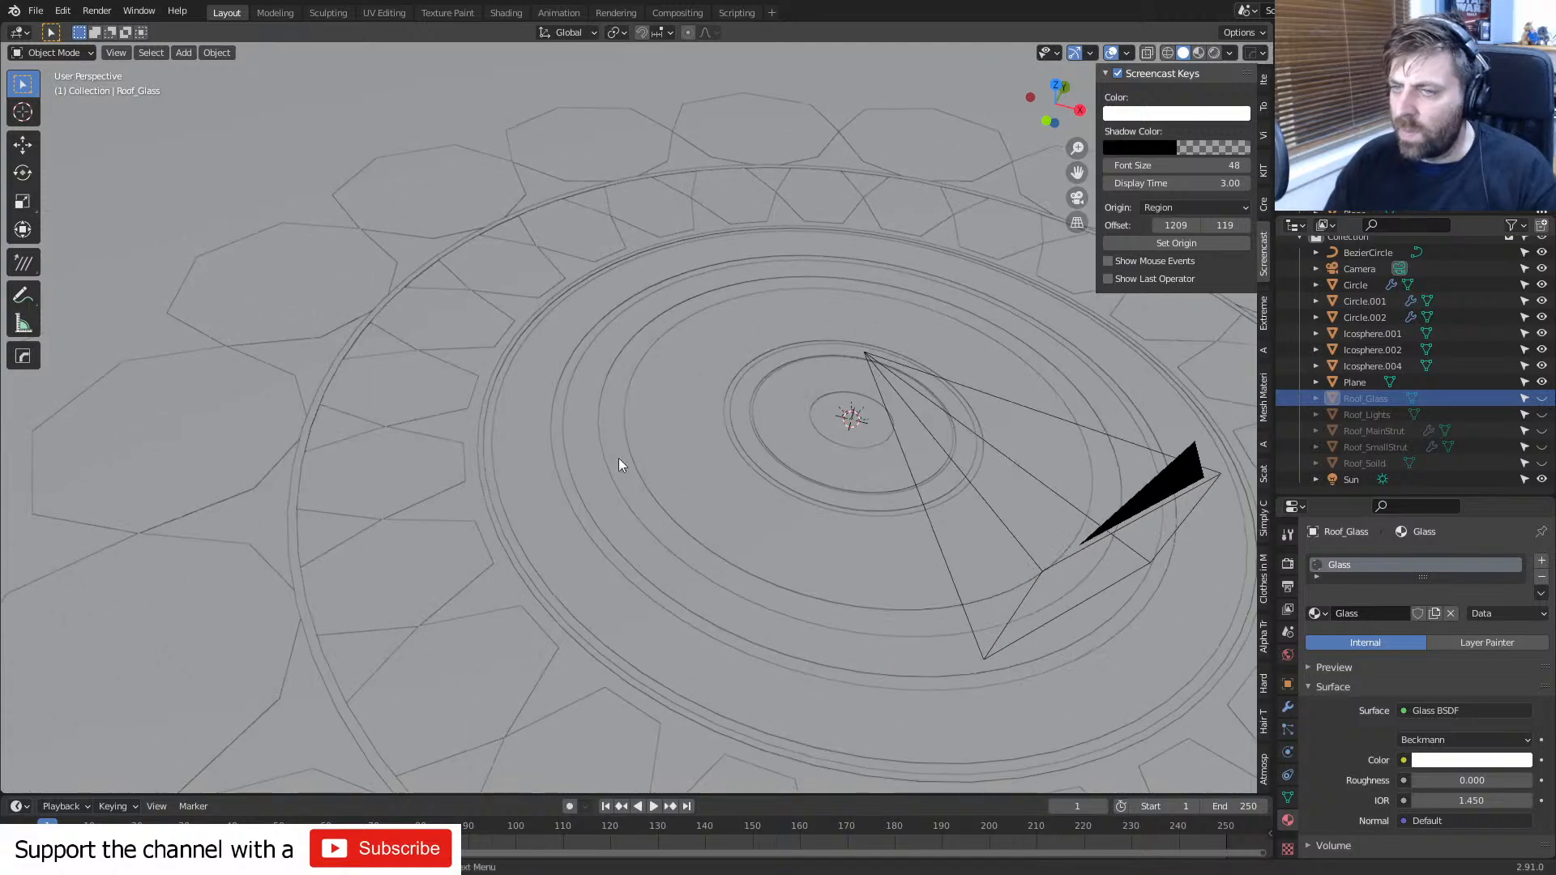
click(391, 485)
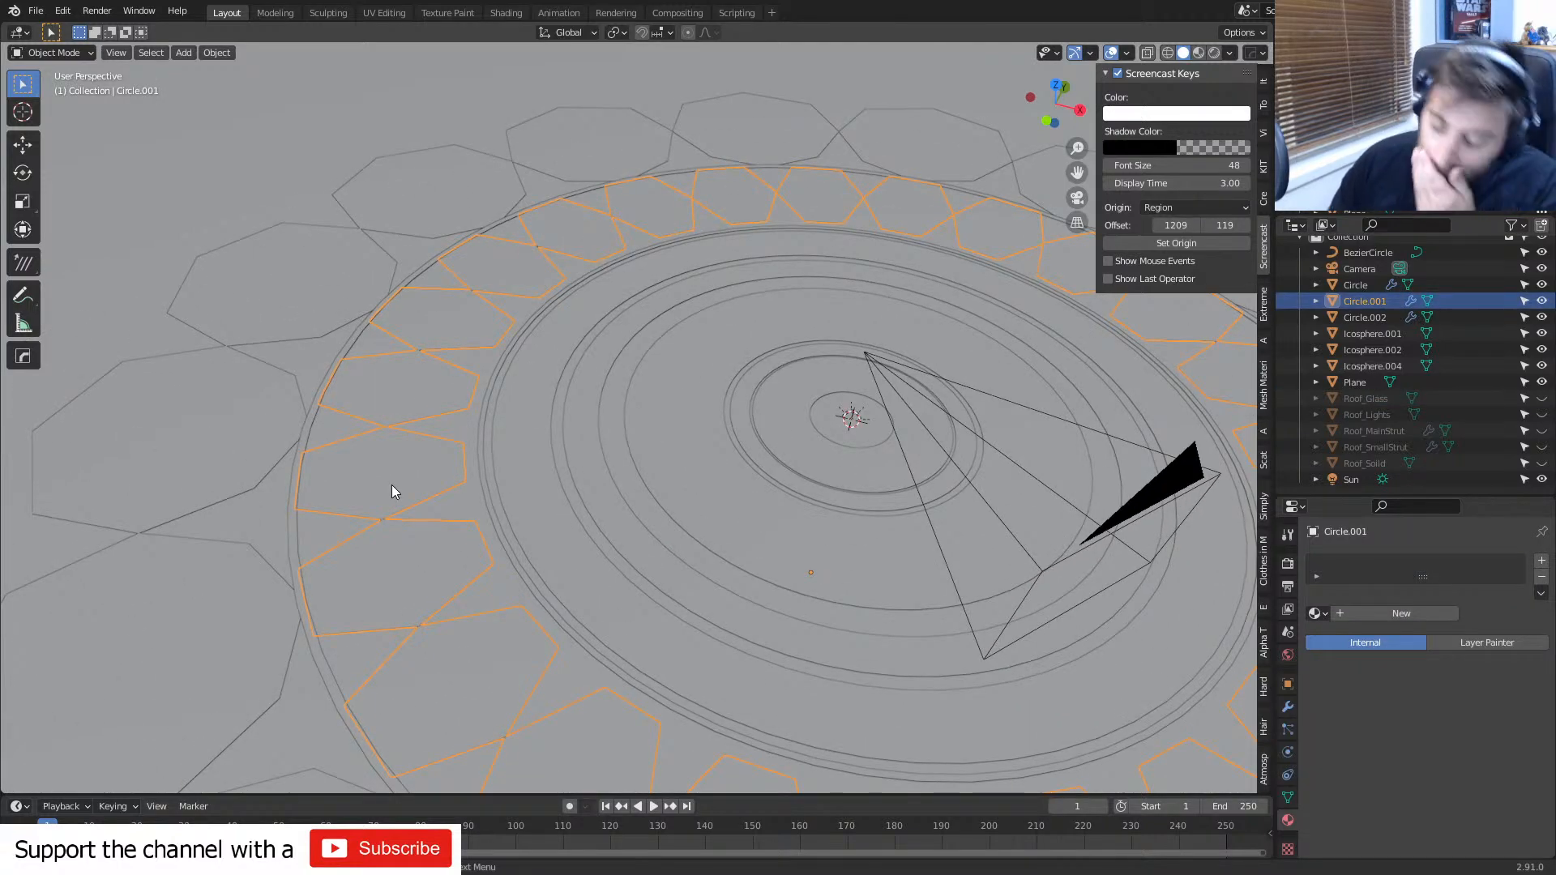
scroll(392, 485, down, 4)
key(Tab)
key(KP_7)
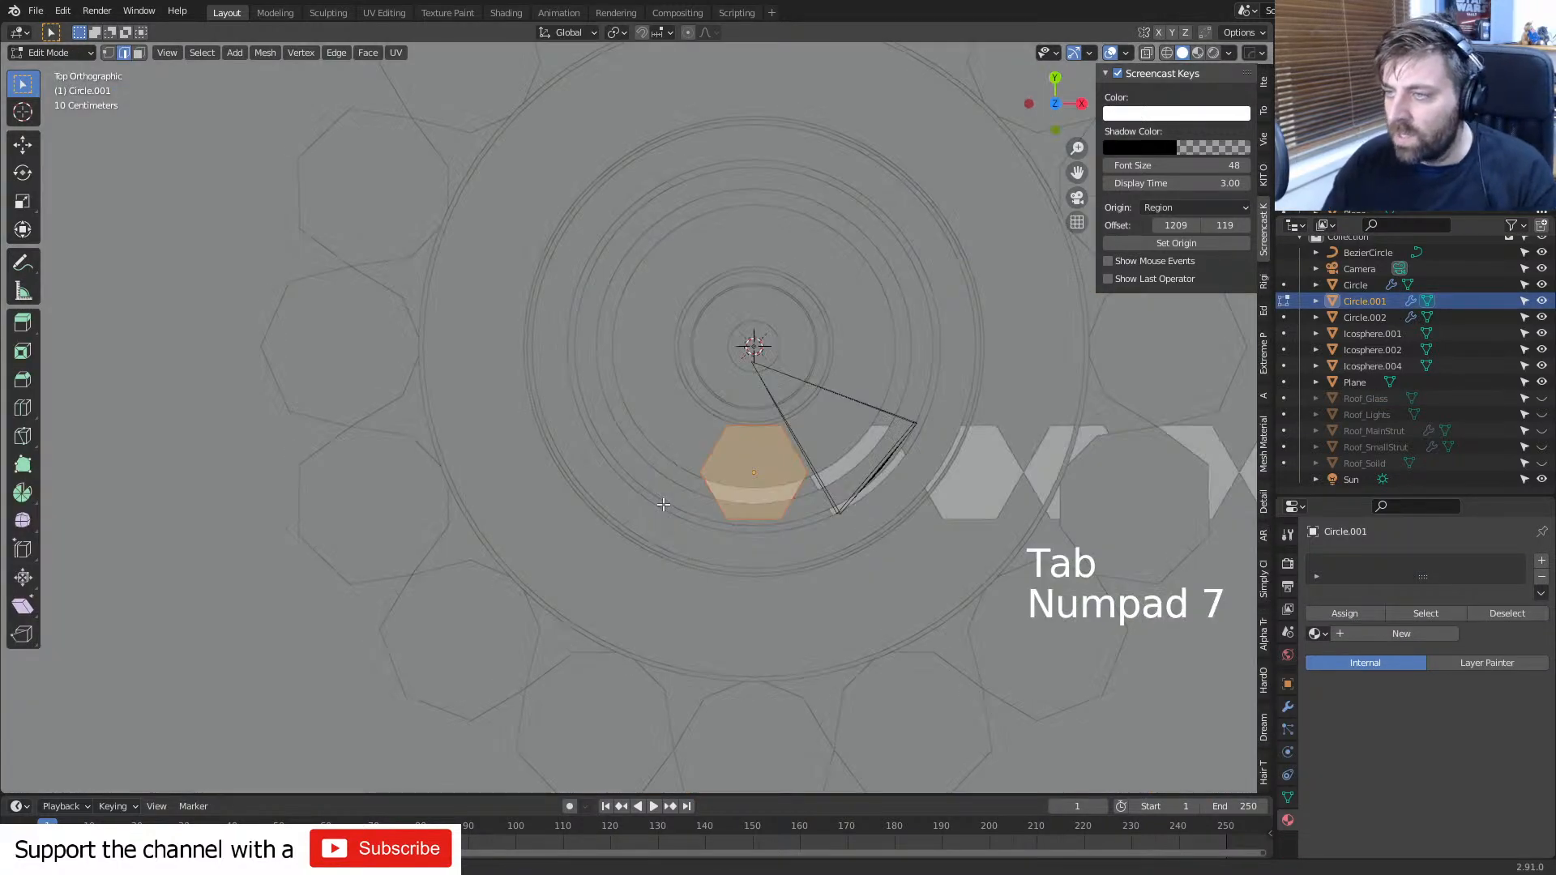
key(z)
click(560, 509)
shift+middle_drag(702, 508, 530, 515)
scroll(567, 544, up, 4)
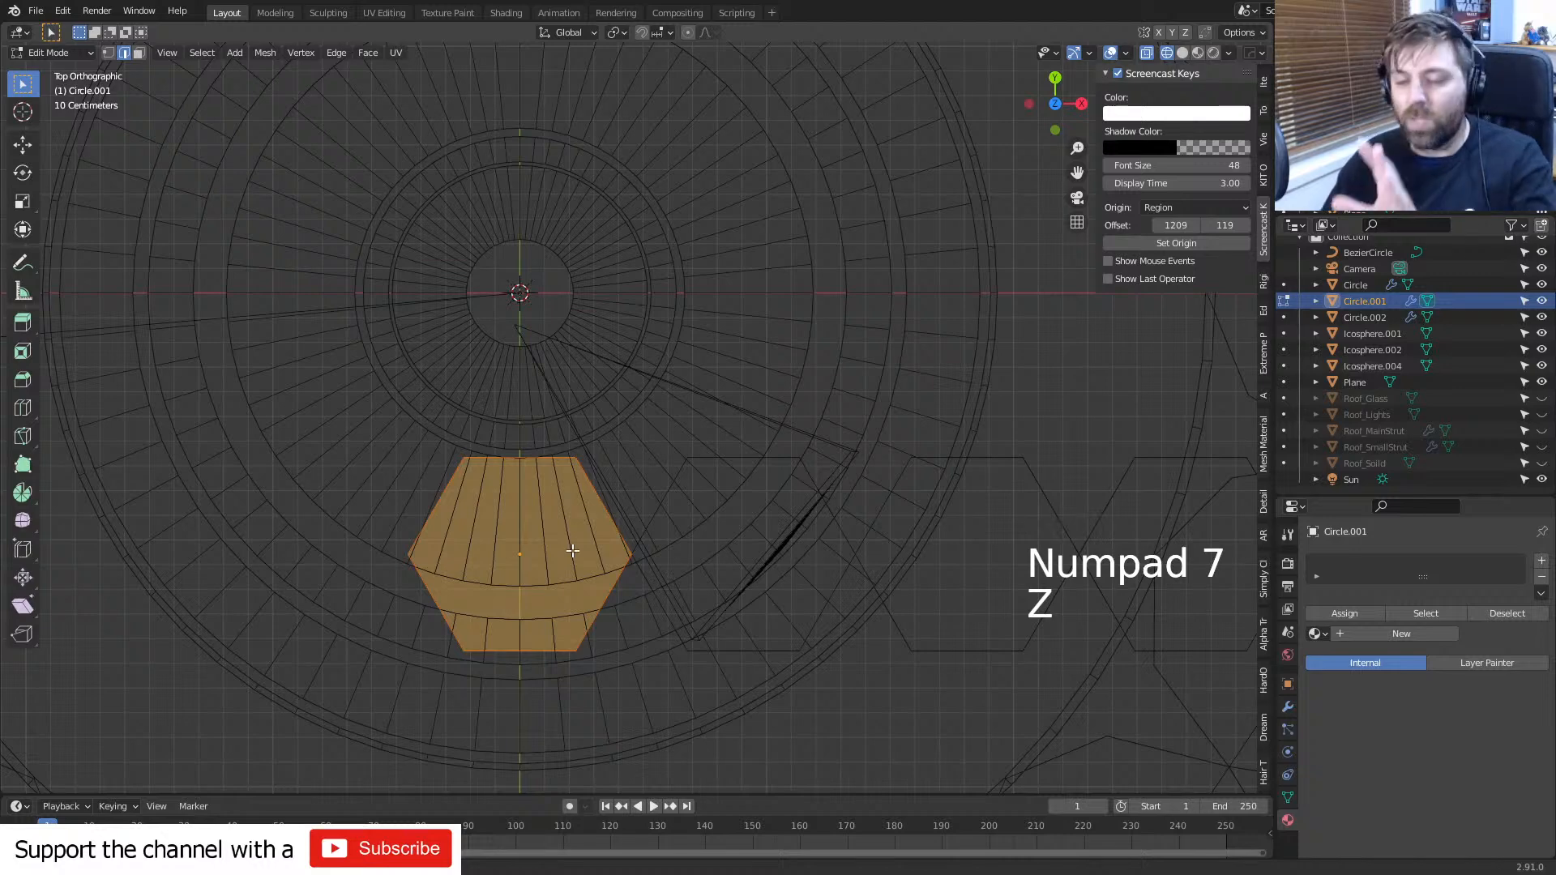
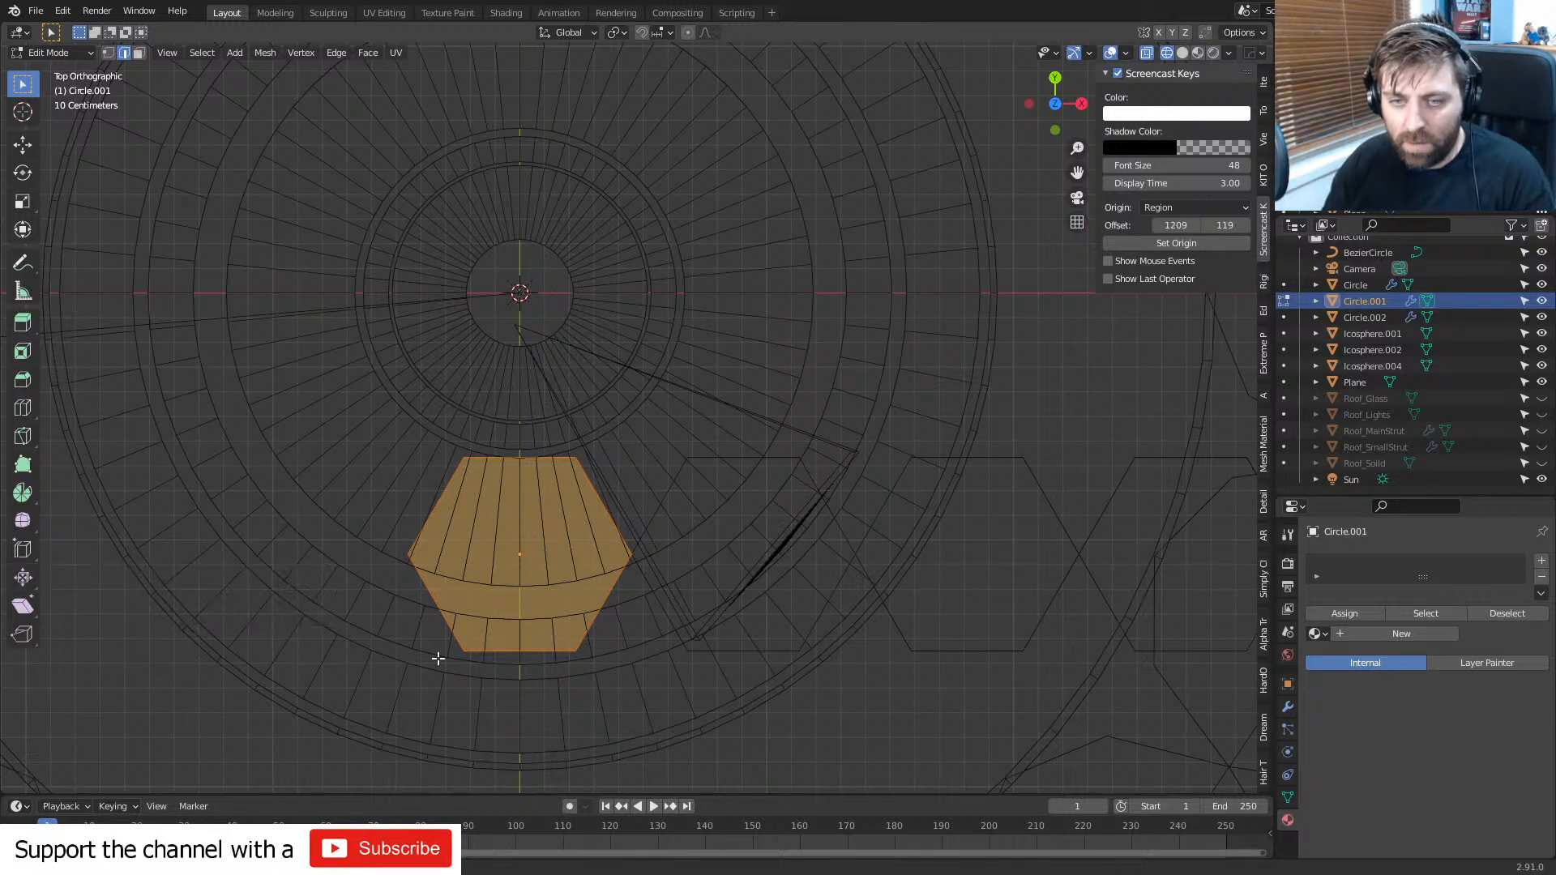
- Inset the hexagon face repeatedly to form alternating wide and narrow concentric rings across its outer part
middle_drag(481, 640, 577, 411)
scroll(578, 411, up, 4)
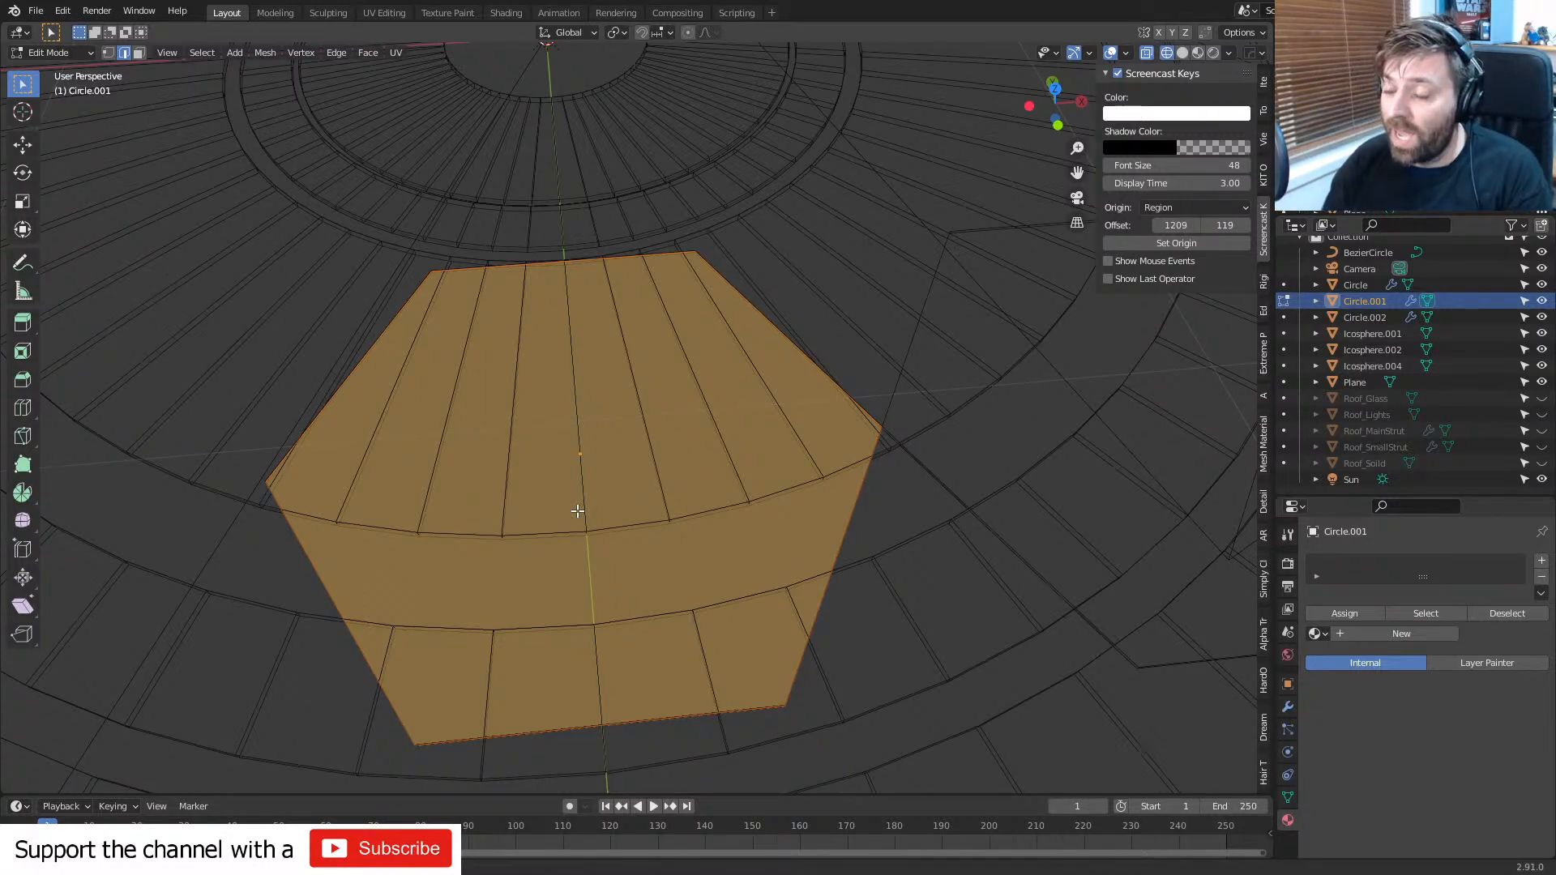
key(i)
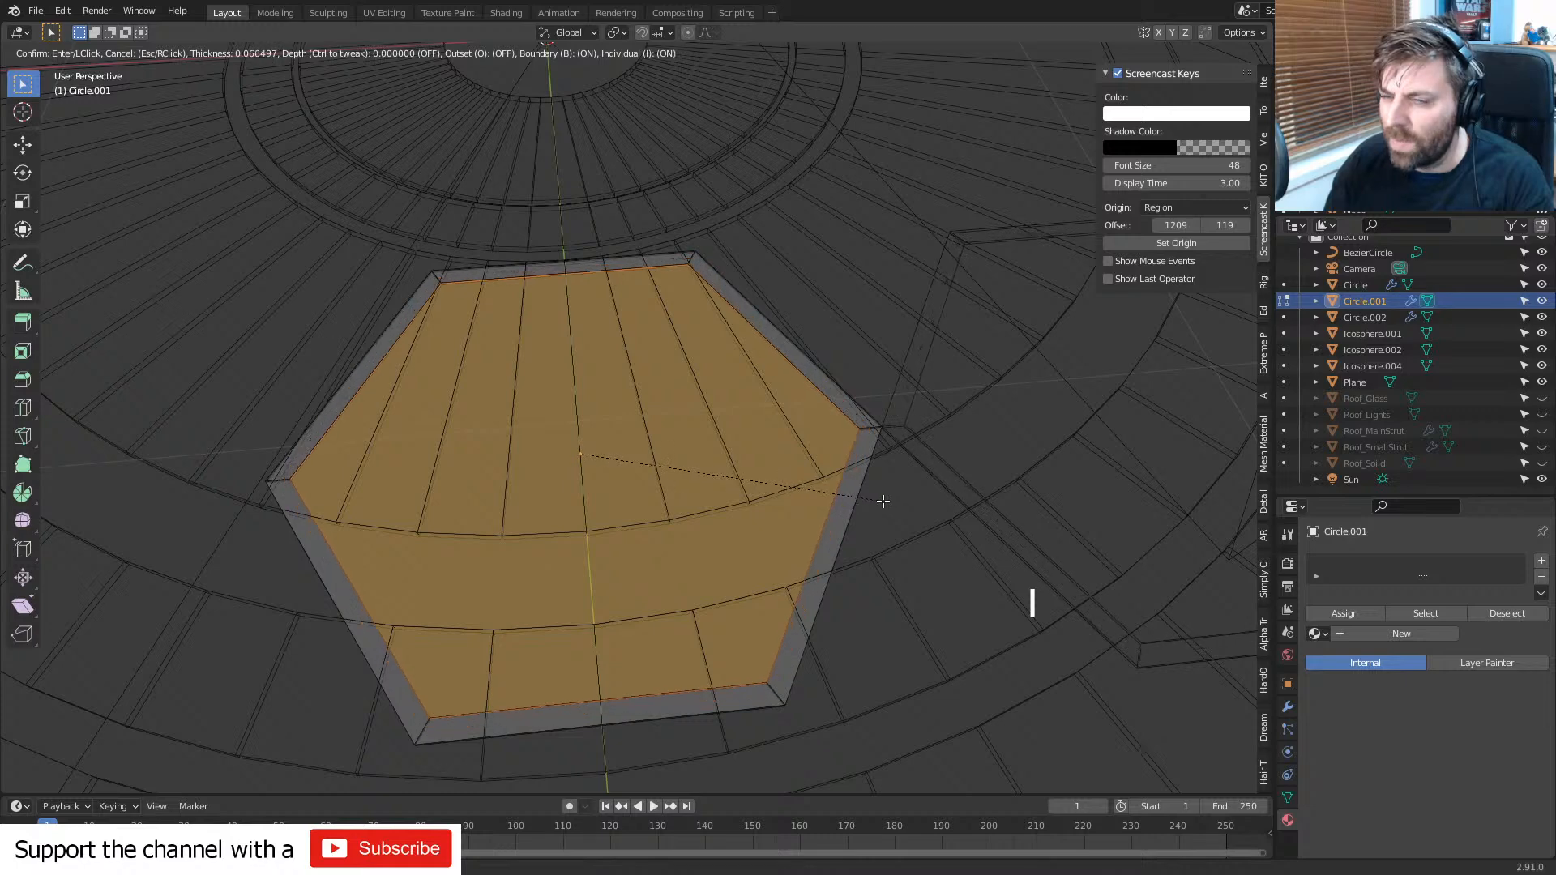
click(873, 497)
key(i)
key(i)
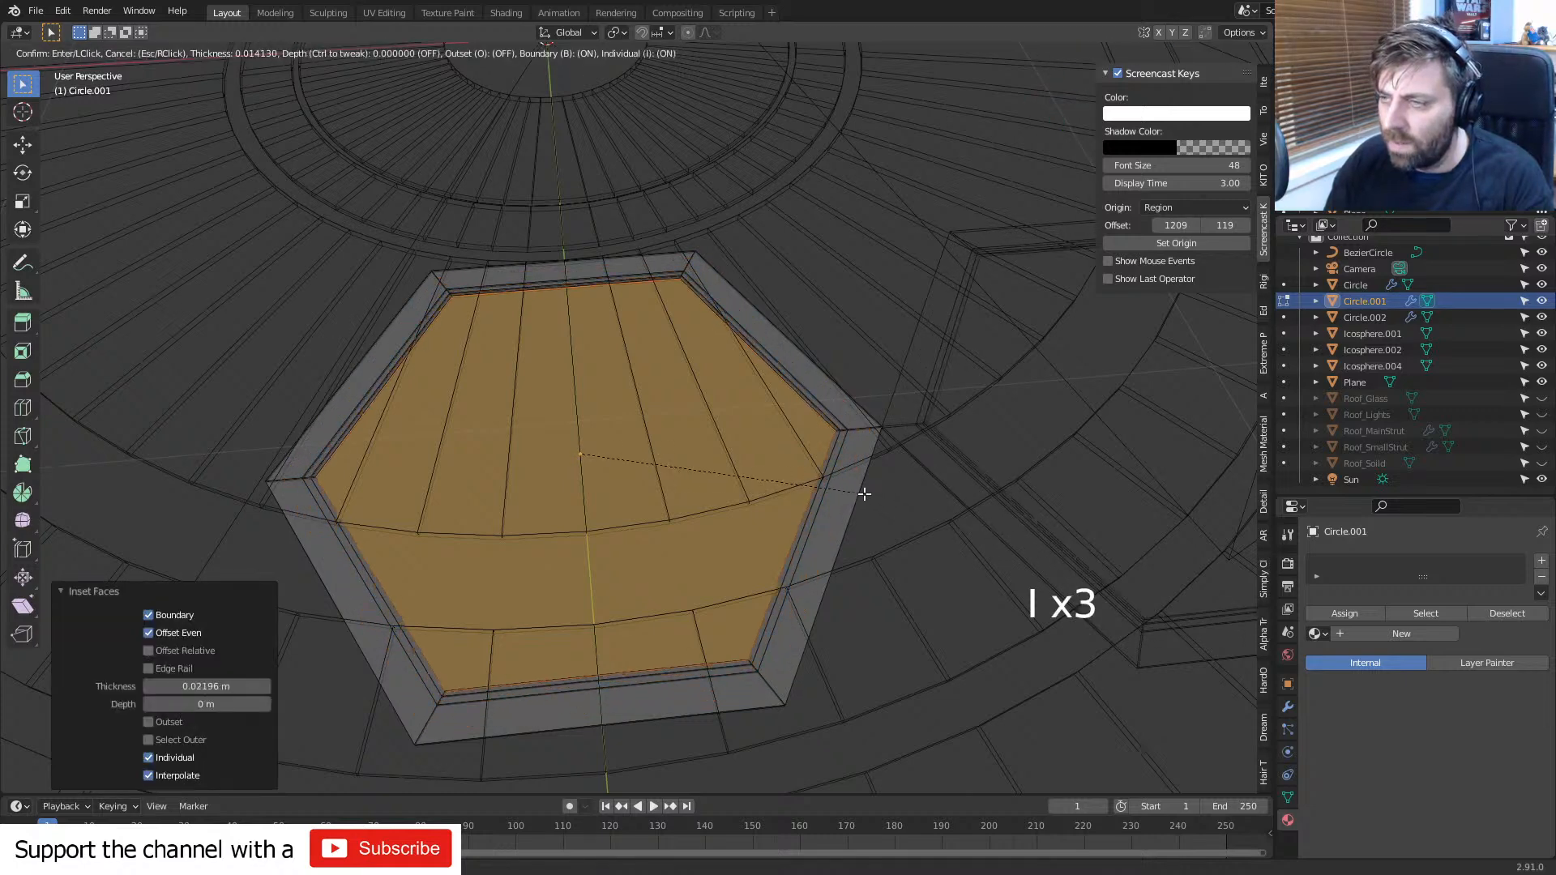
click(828, 478)
key(i)
click(823, 470)
key(i)
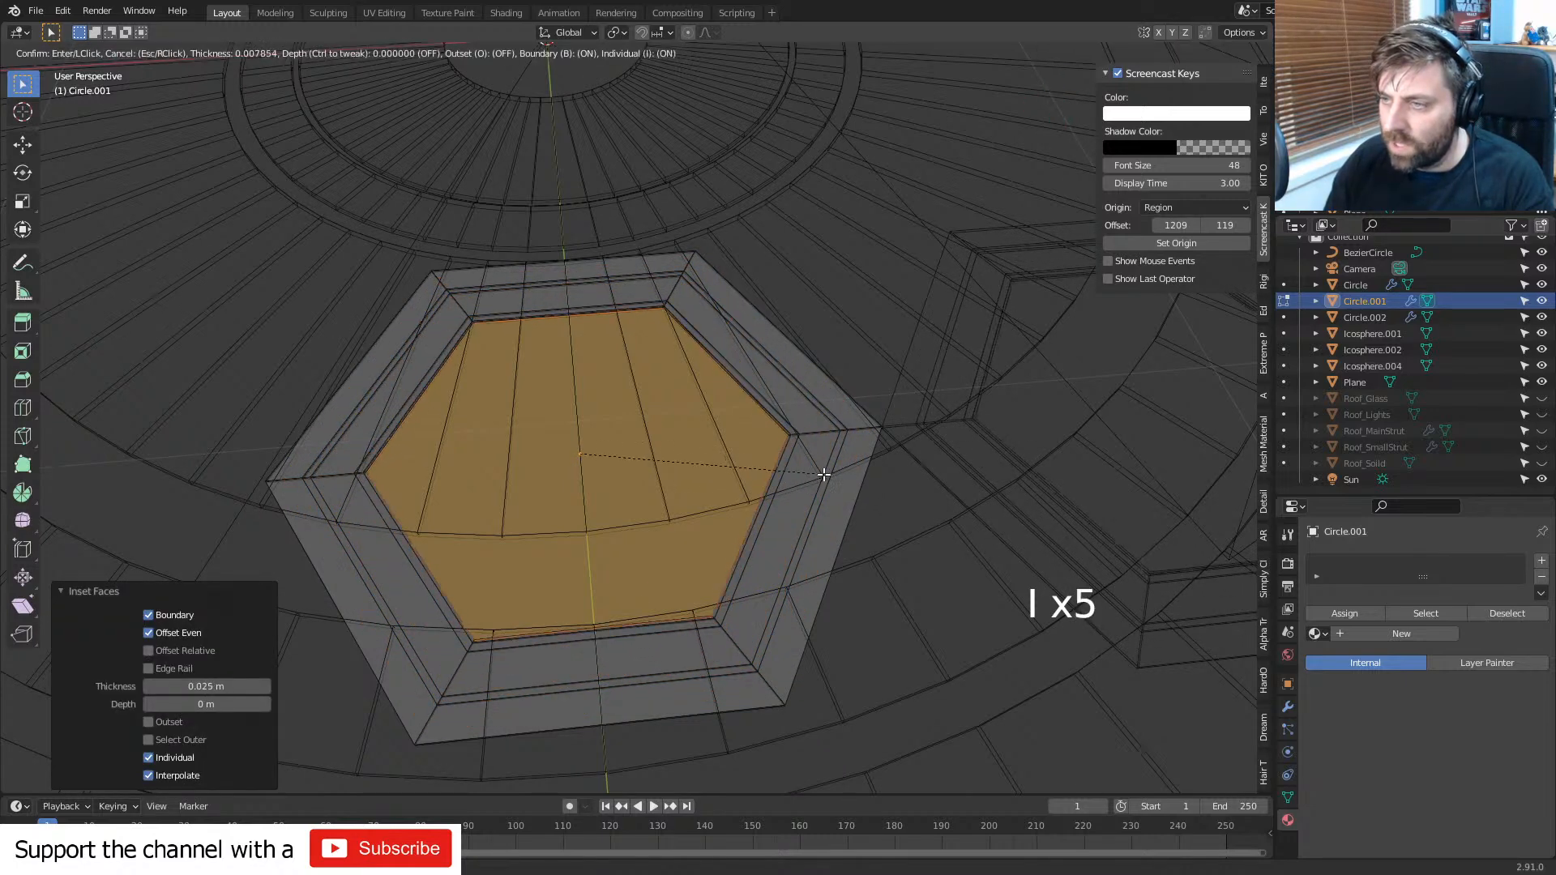
click(766, 462)
key(i)
click(753, 451)
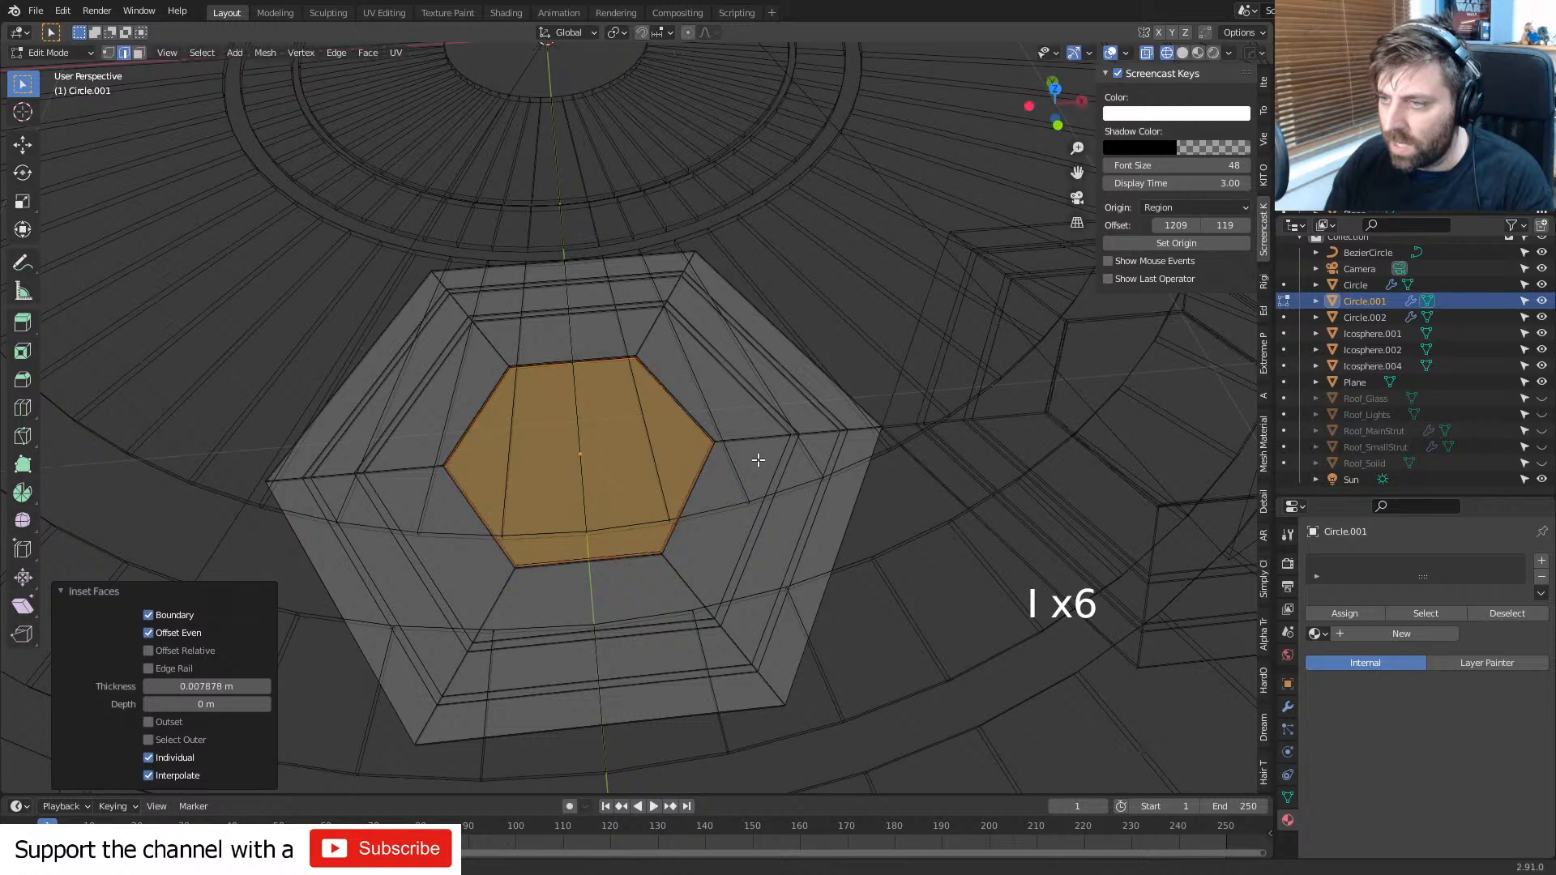
- Add more alternating wide and narrow insets toward the middle, ending with a small central hexagon
key(i)
click(733, 455)
key(i)
click(717, 451)
key(i)
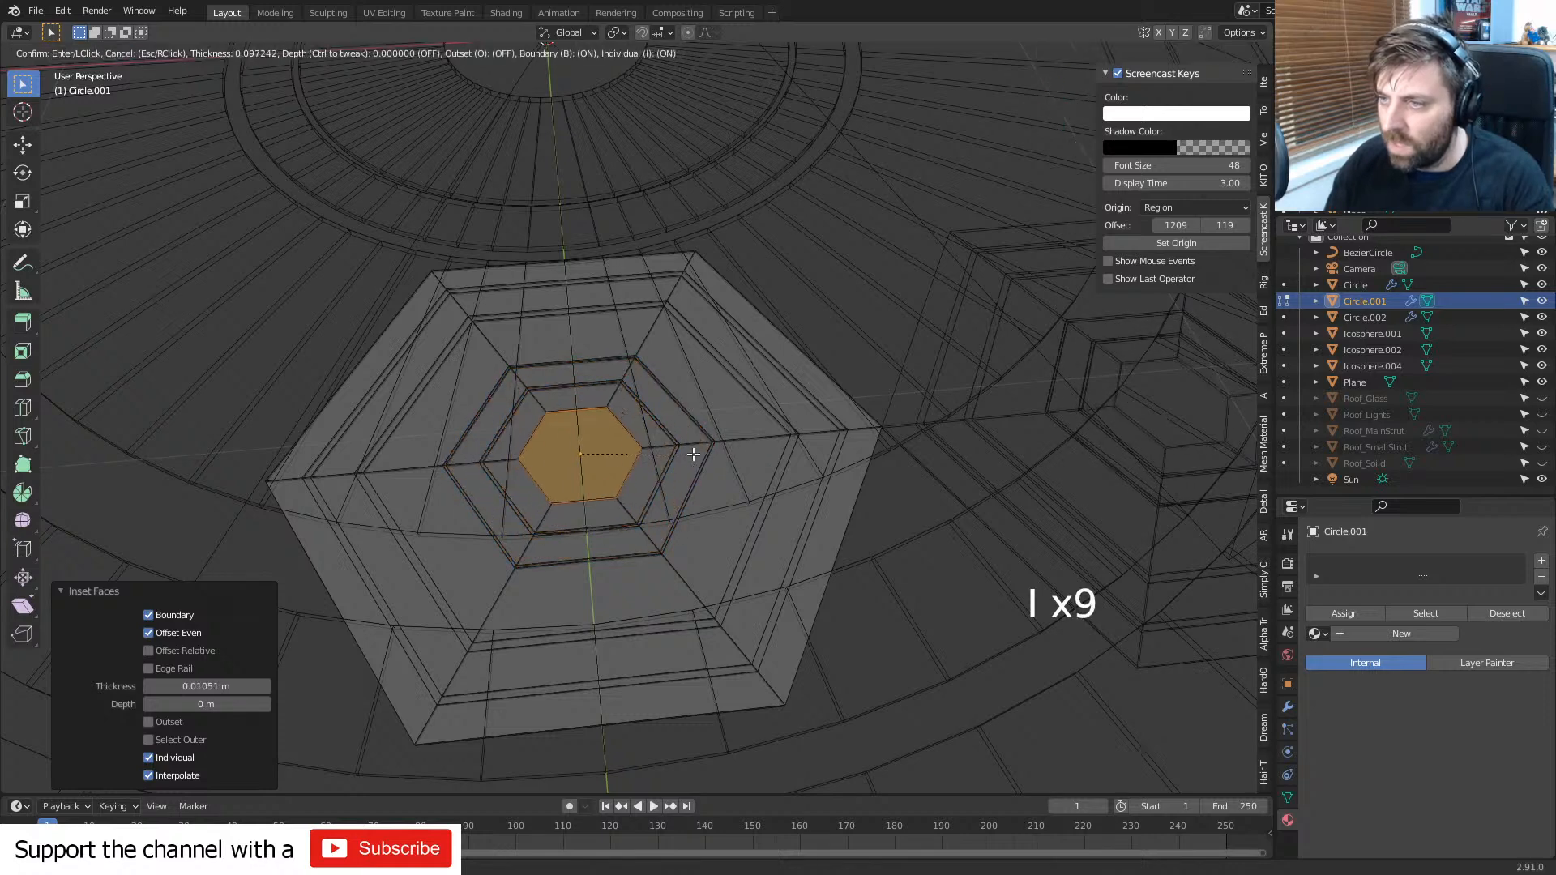
click(696, 454)
key(i)
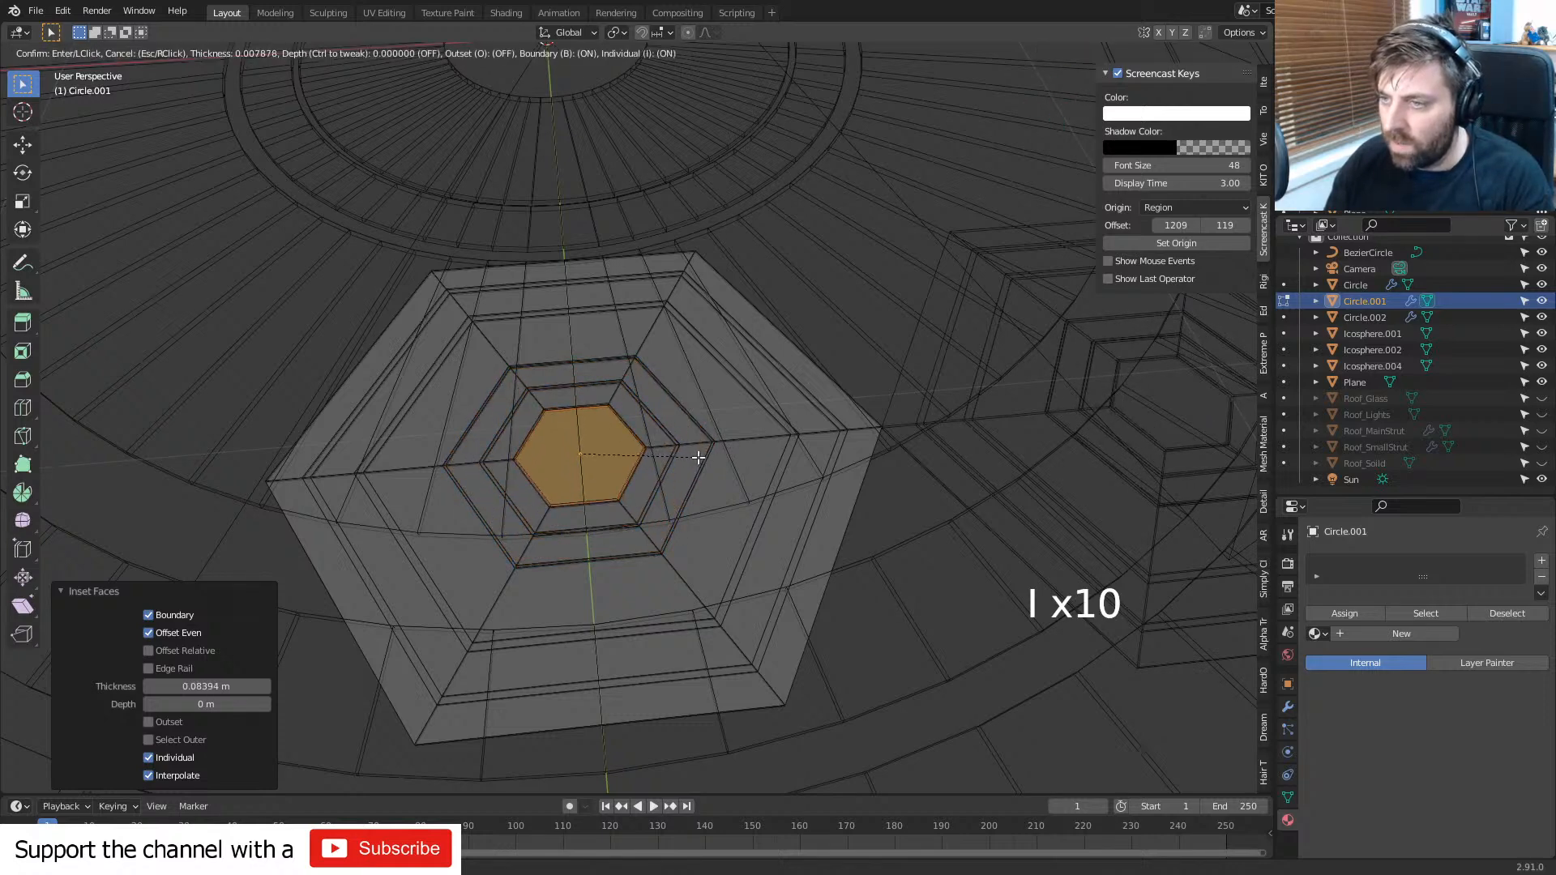
click(697, 457)
- Select the narrow concentric face rings of the hexagon in face mode and delete their faces
scroll(683, 504, up, 3)
scroll(683, 504, up, 3)
key(3)
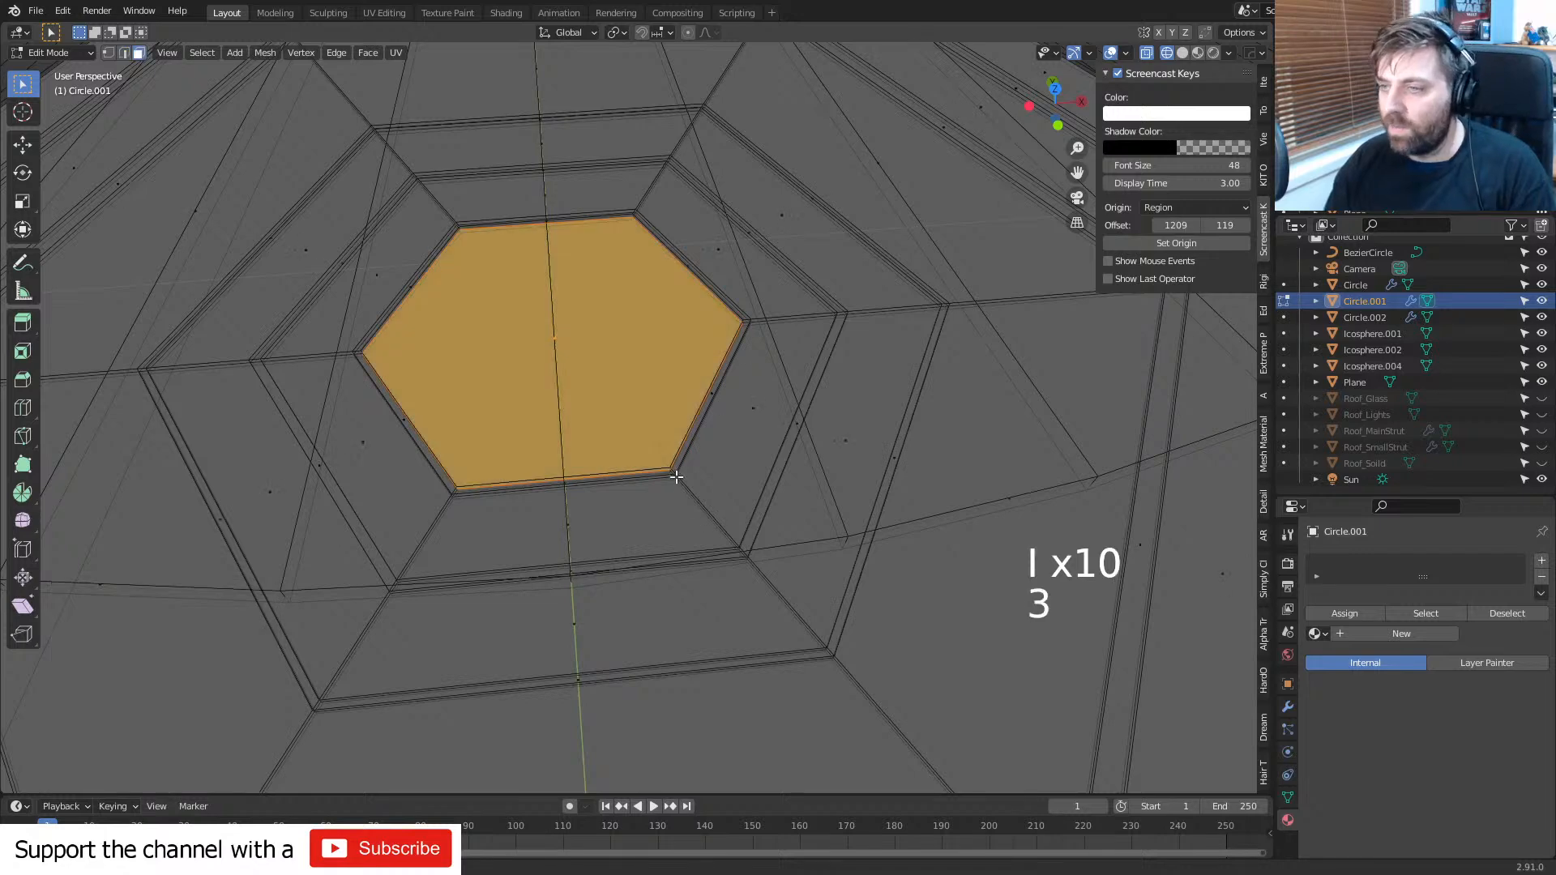
alt+click(687, 484)
alt+shift+click(743, 554)
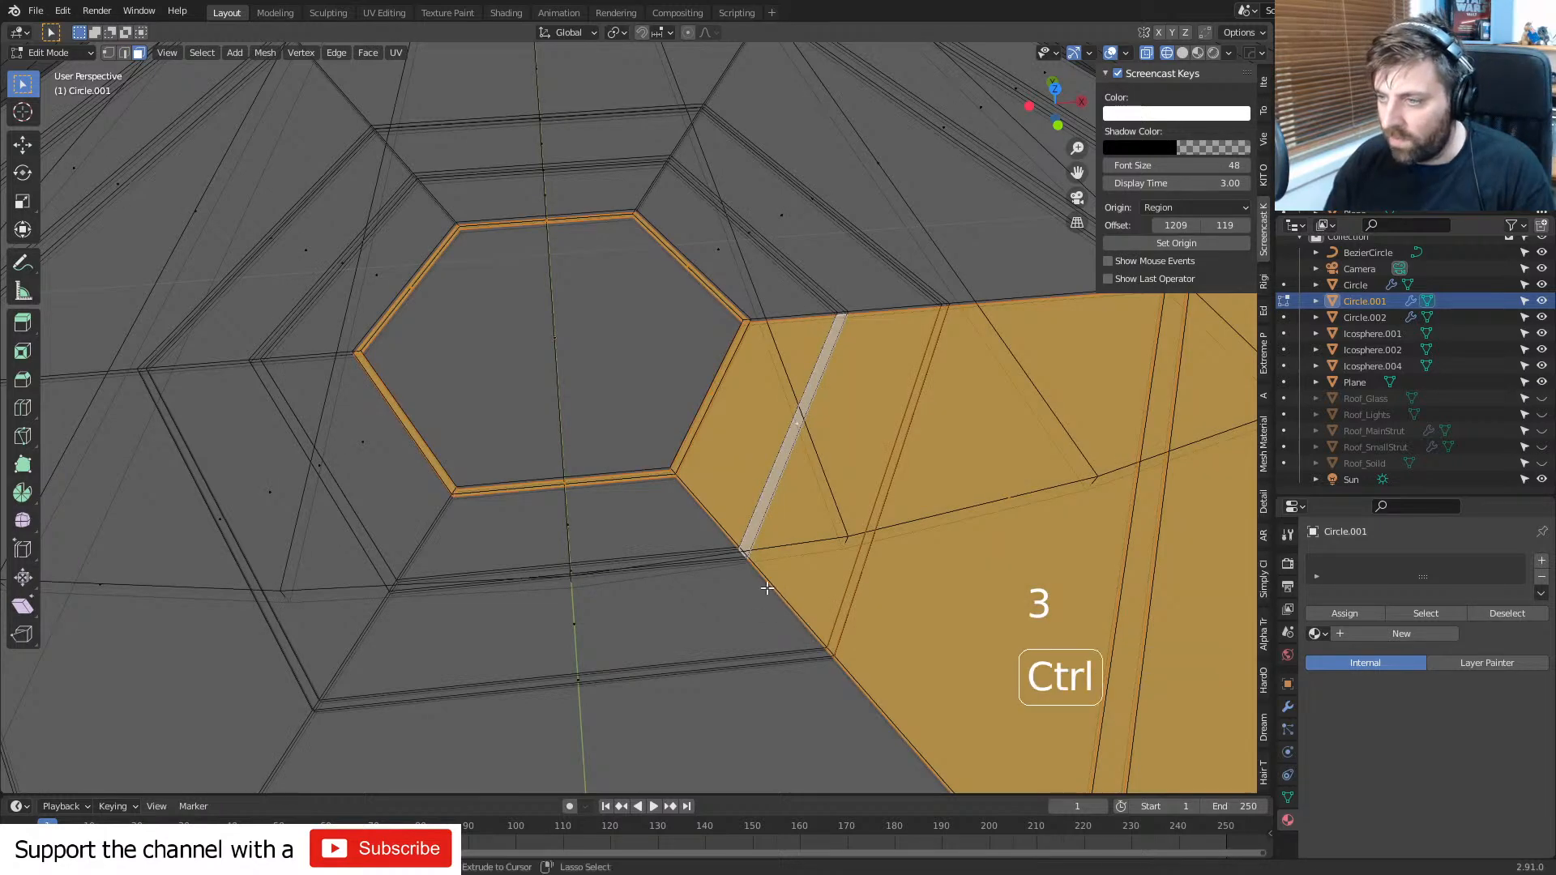
key(ctrl+z)
alt+shift+click(777, 582)
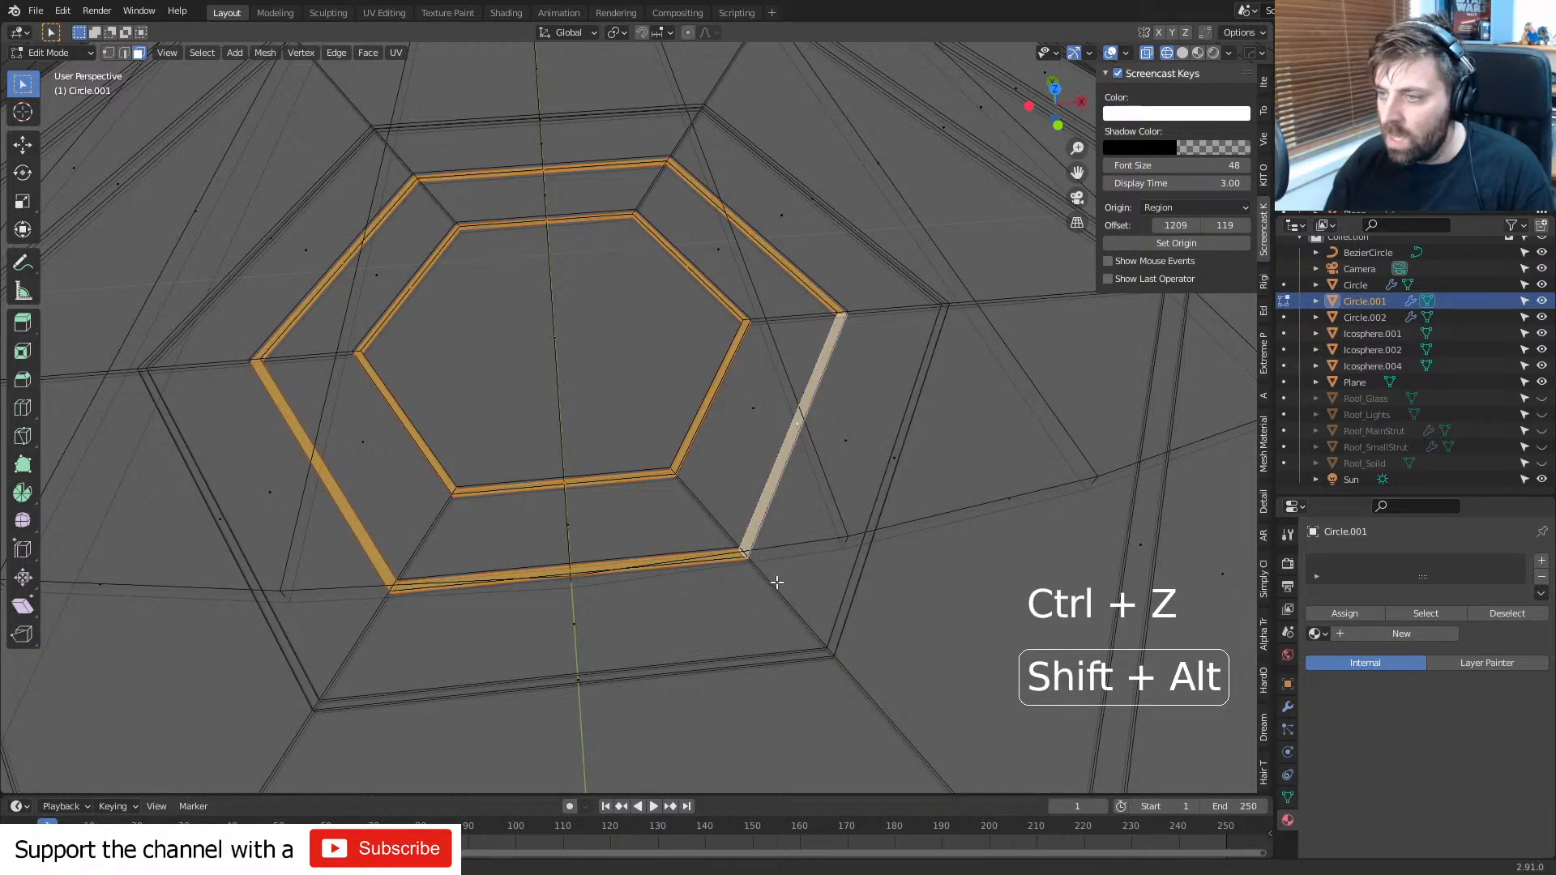
alt+shift+click(828, 648)
scroll(875, 651, down, 4)
shift+middle_drag(924, 644, 828, 592)
alt+shift+click(699, 572)
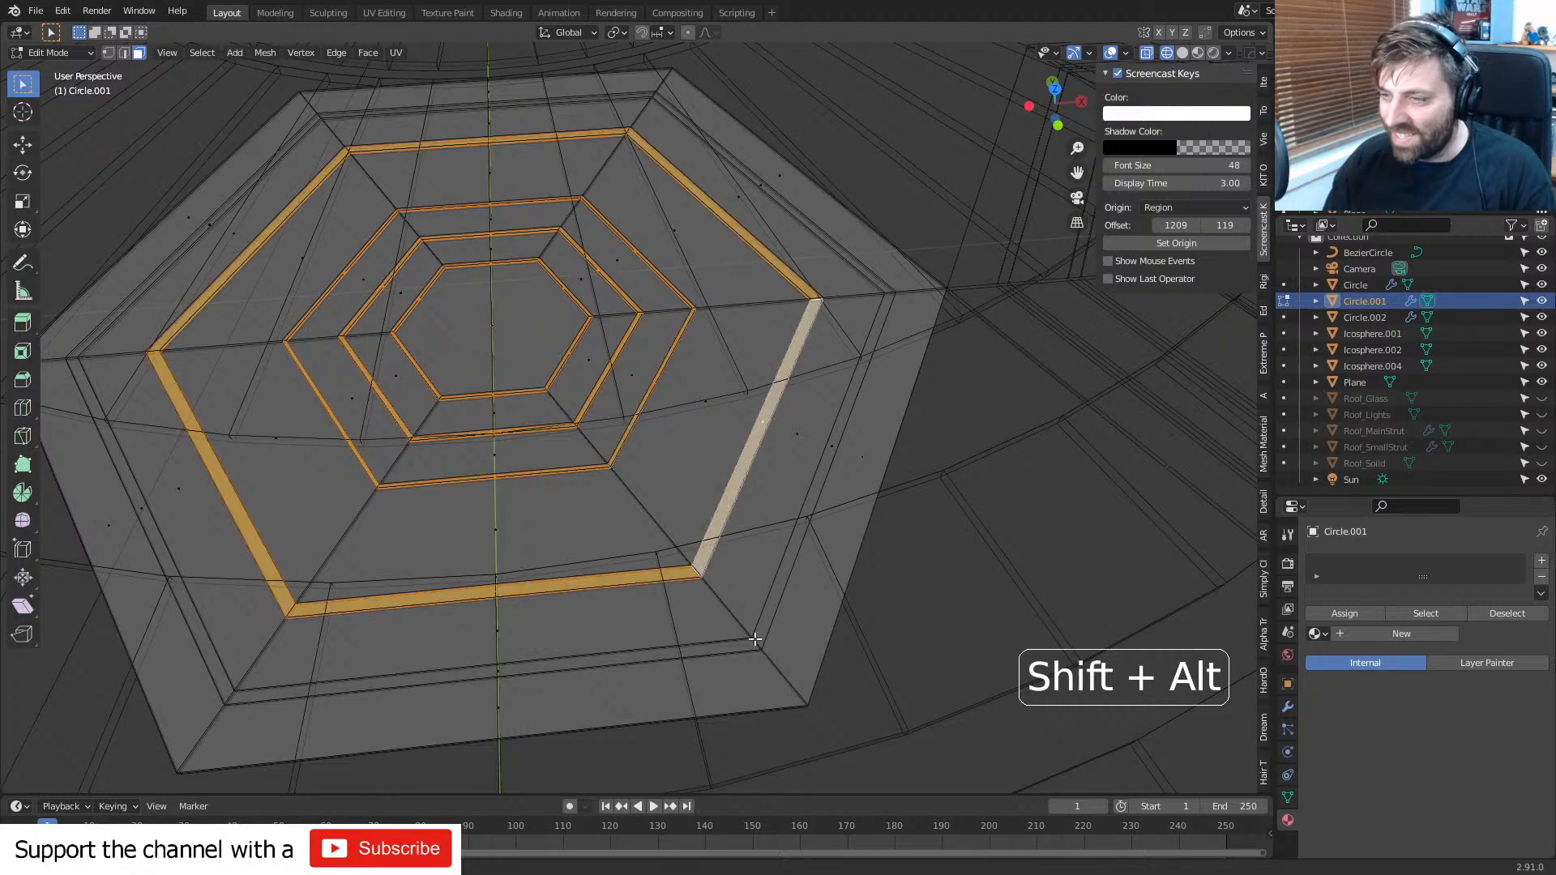
alt+shift+click(756, 640)
key(Delete)
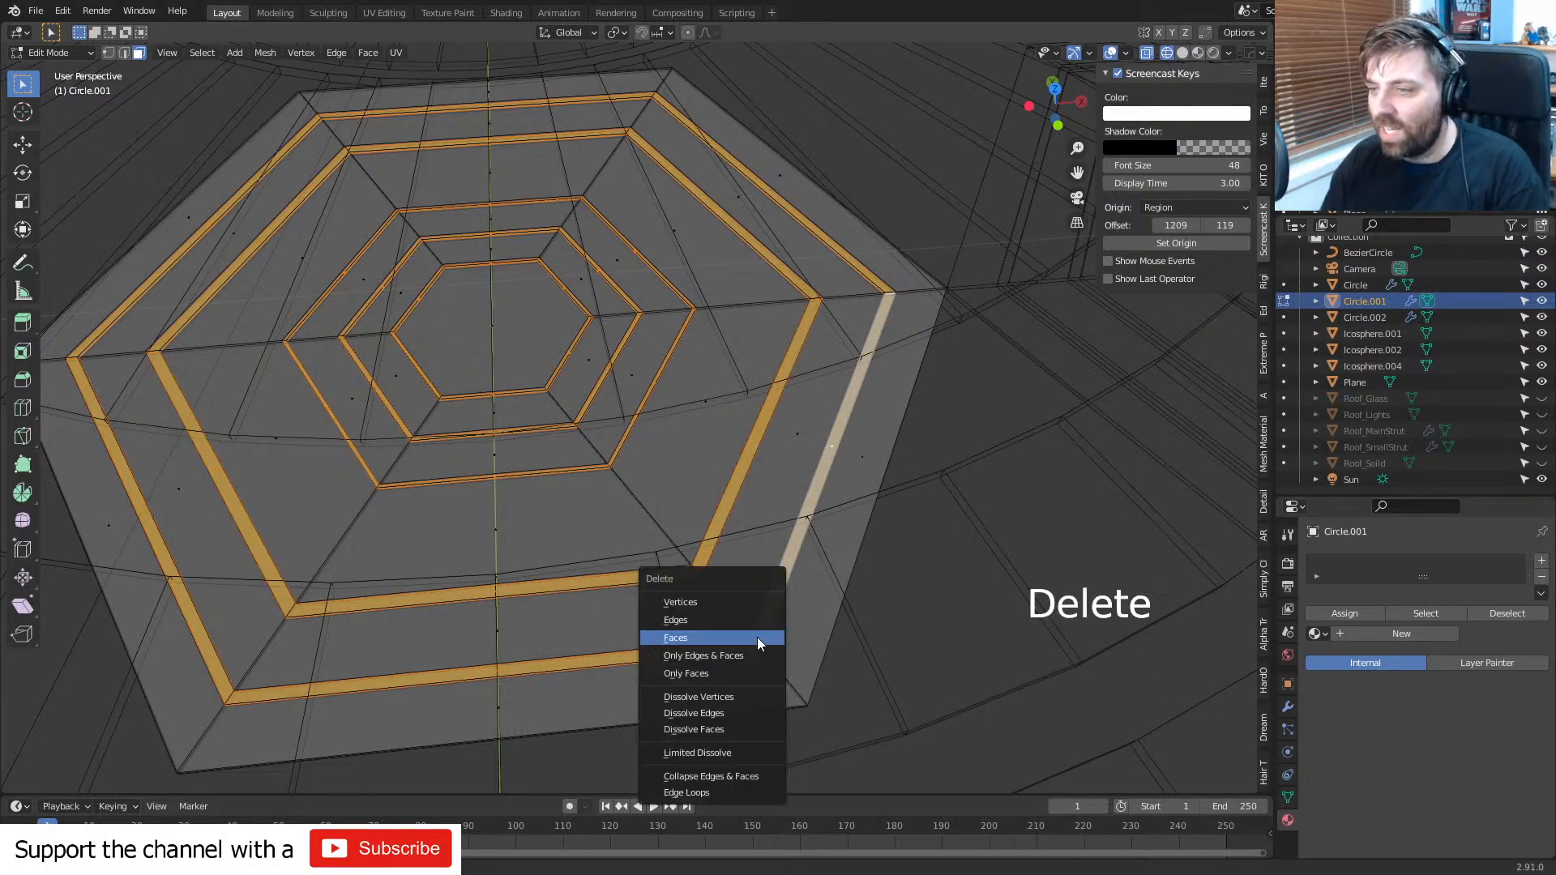
click(757, 637)
- Leave mesh editing and examine the concentric hexagon pattern around the circular array in solid shading
scroll(628, 569, down, 6)
middle_drag(628, 569, 599, 592)
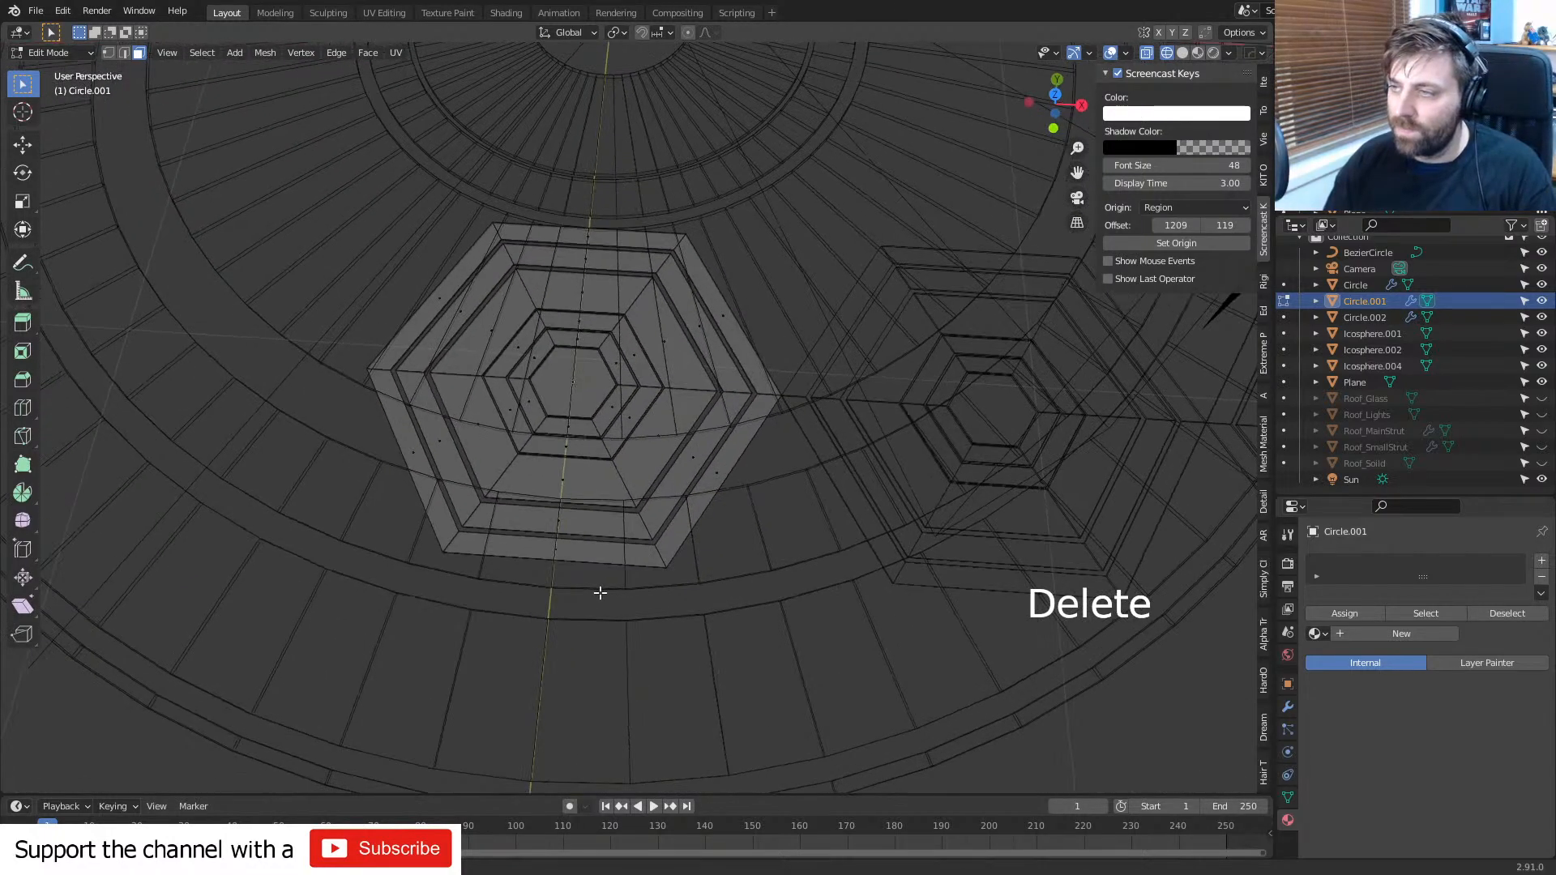
scroll(621, 558, up, 4)
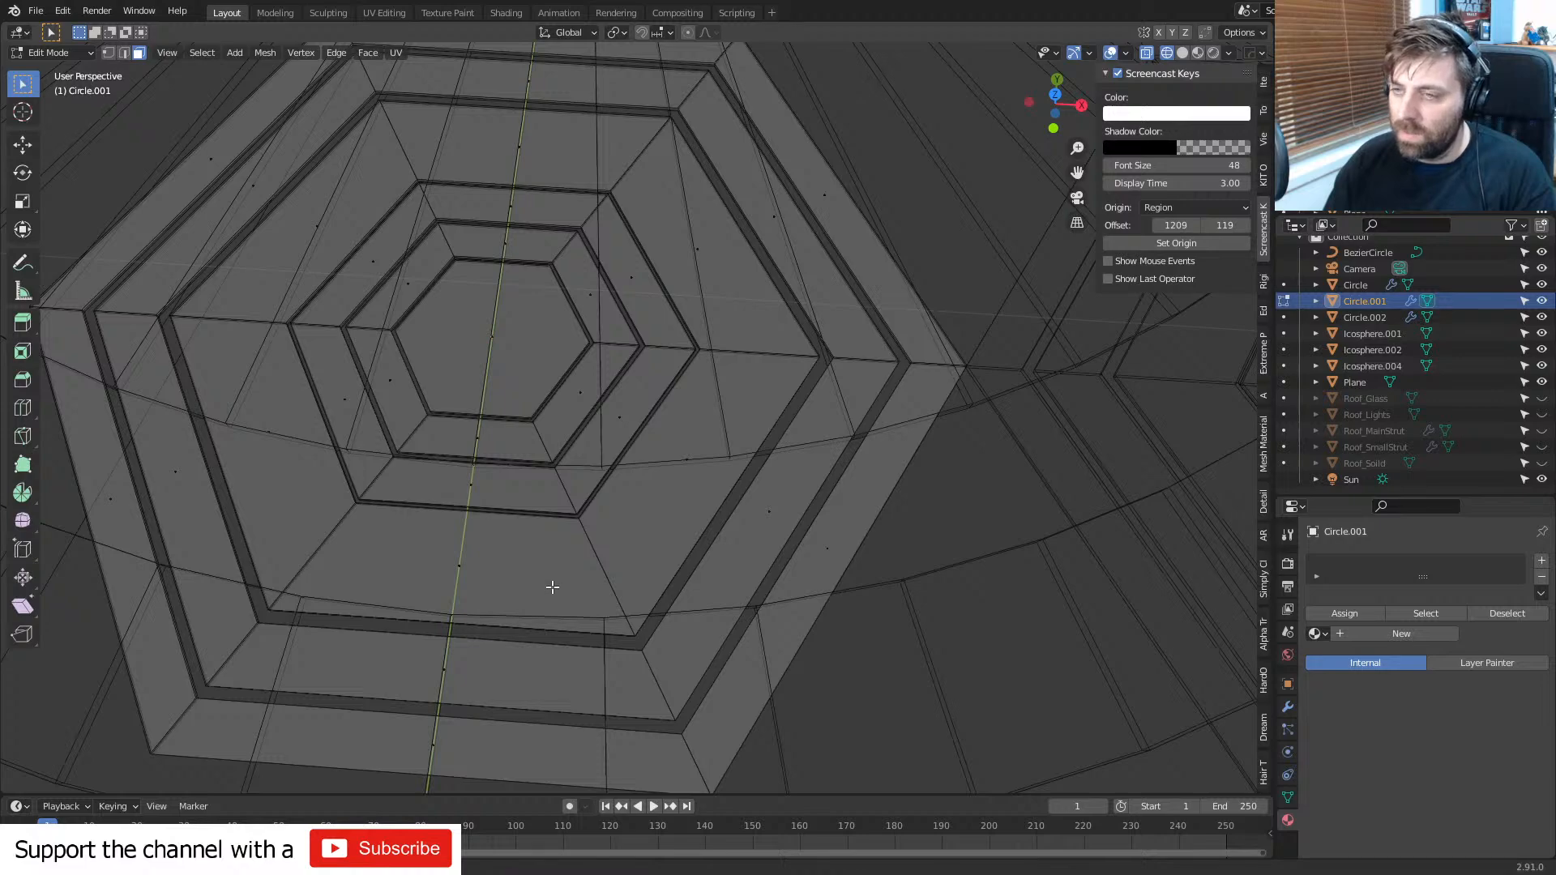
scroll(552, 587, down, 6)
key(Tab)
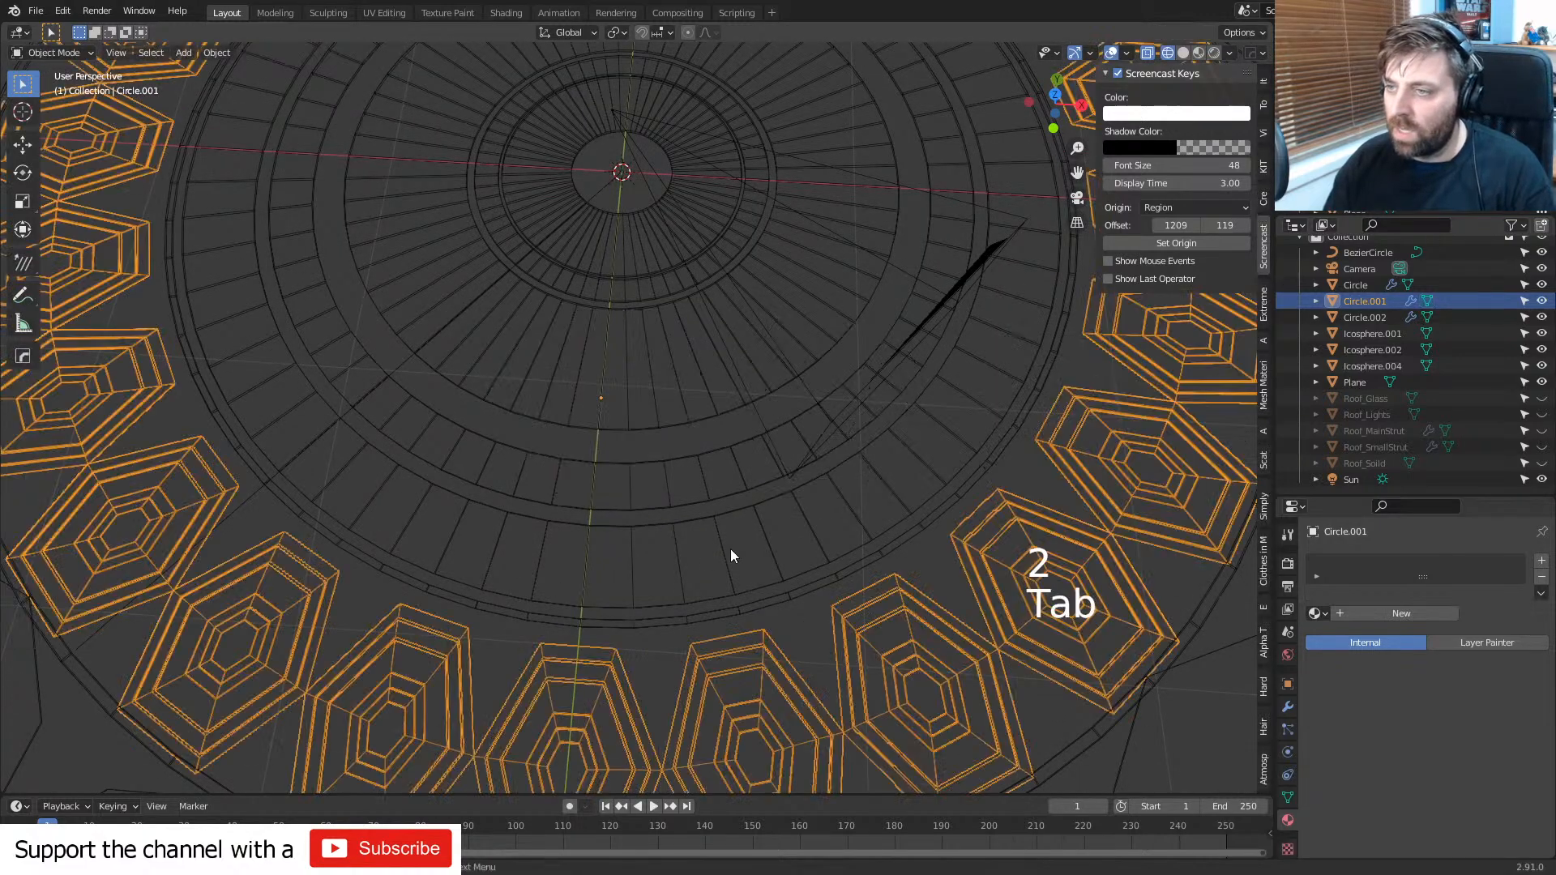
scroll(672, 632, down, 2)
key(z)
click(794, 630)
middle_drag(653, 634, 674, 601)
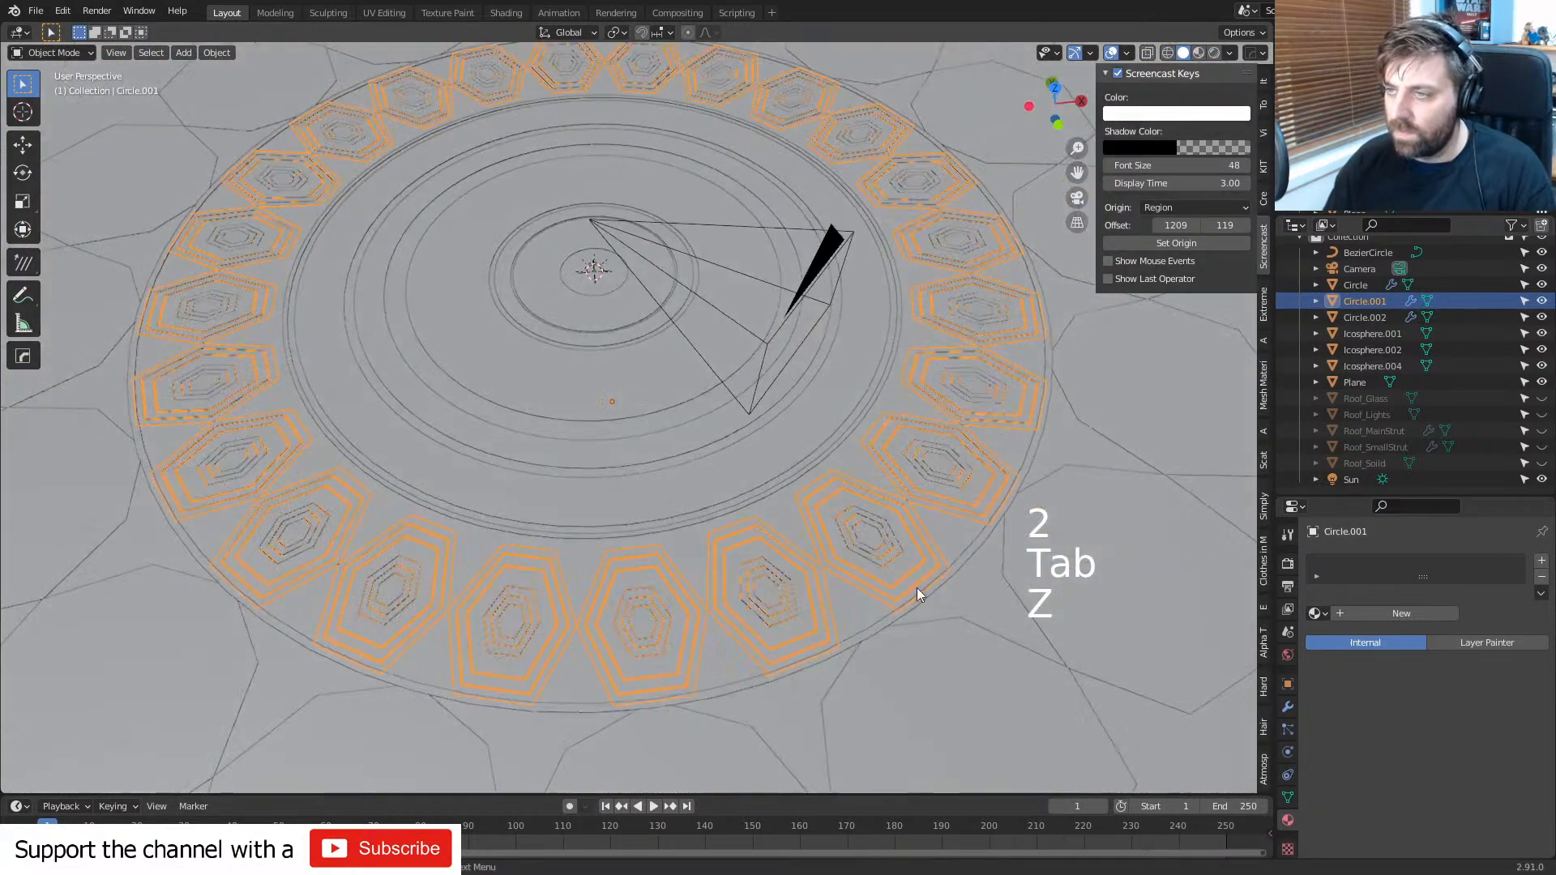
click(1019, 548)
scroll(776, 532, down, 2)
- Undo the ring deletion and every inset back to the plain hexagon face, viewing it in wireframe
key(ctrl+z)
key(ctrl+z)
key(ctrl+z)
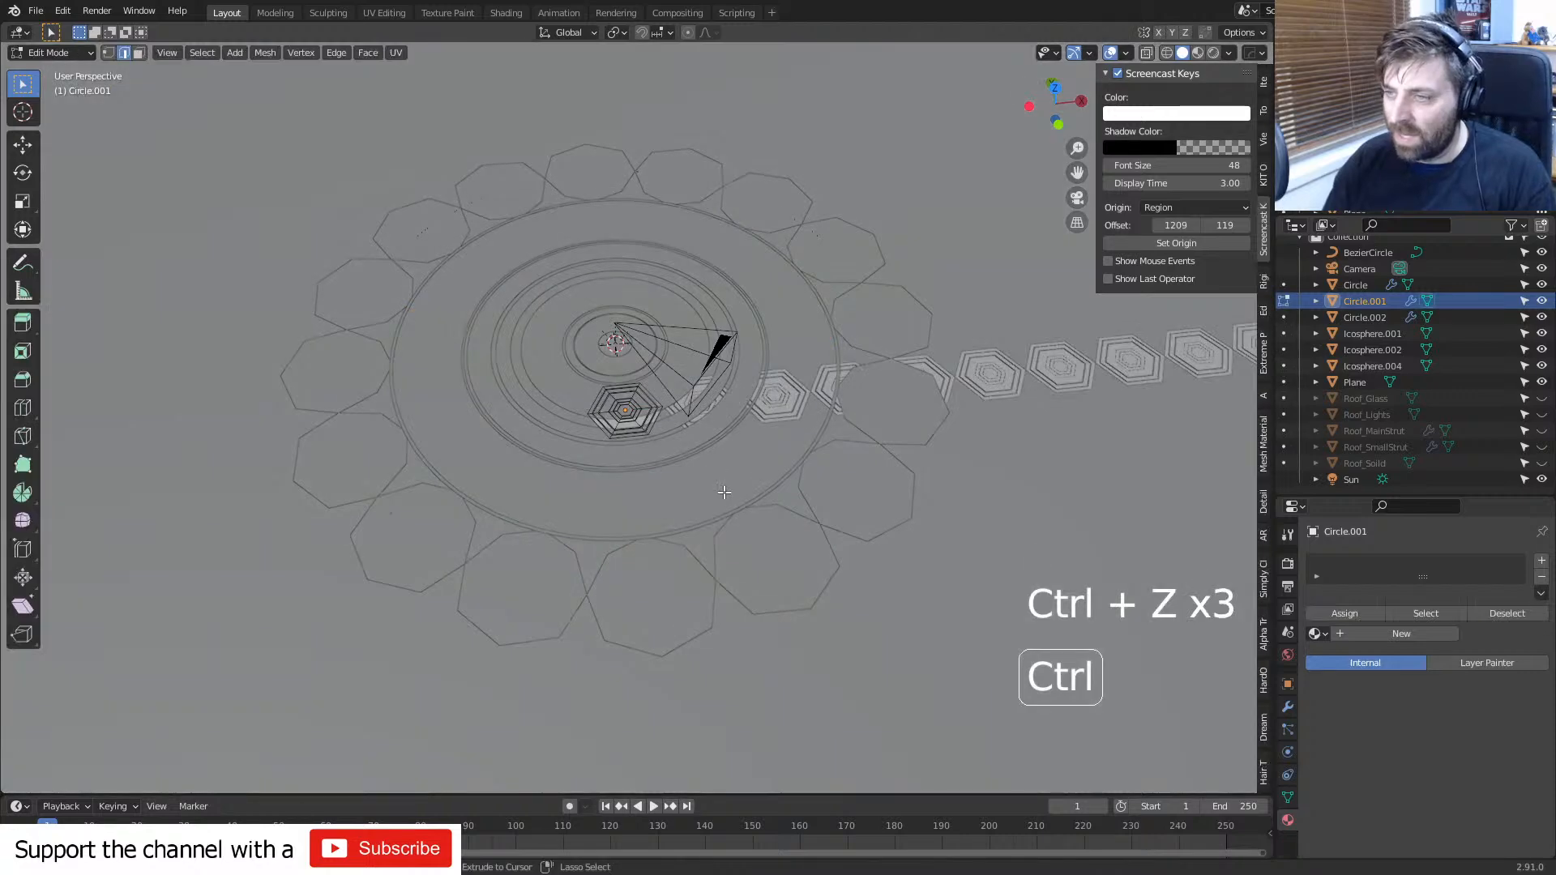
scroll(723, 492, up, 3)
key(ctrl+z)
key(ctrl+z)
key(ctrl+z)
key(ctrl+z)
key(ctrl+z)
key(ctrl+z)
key(z)
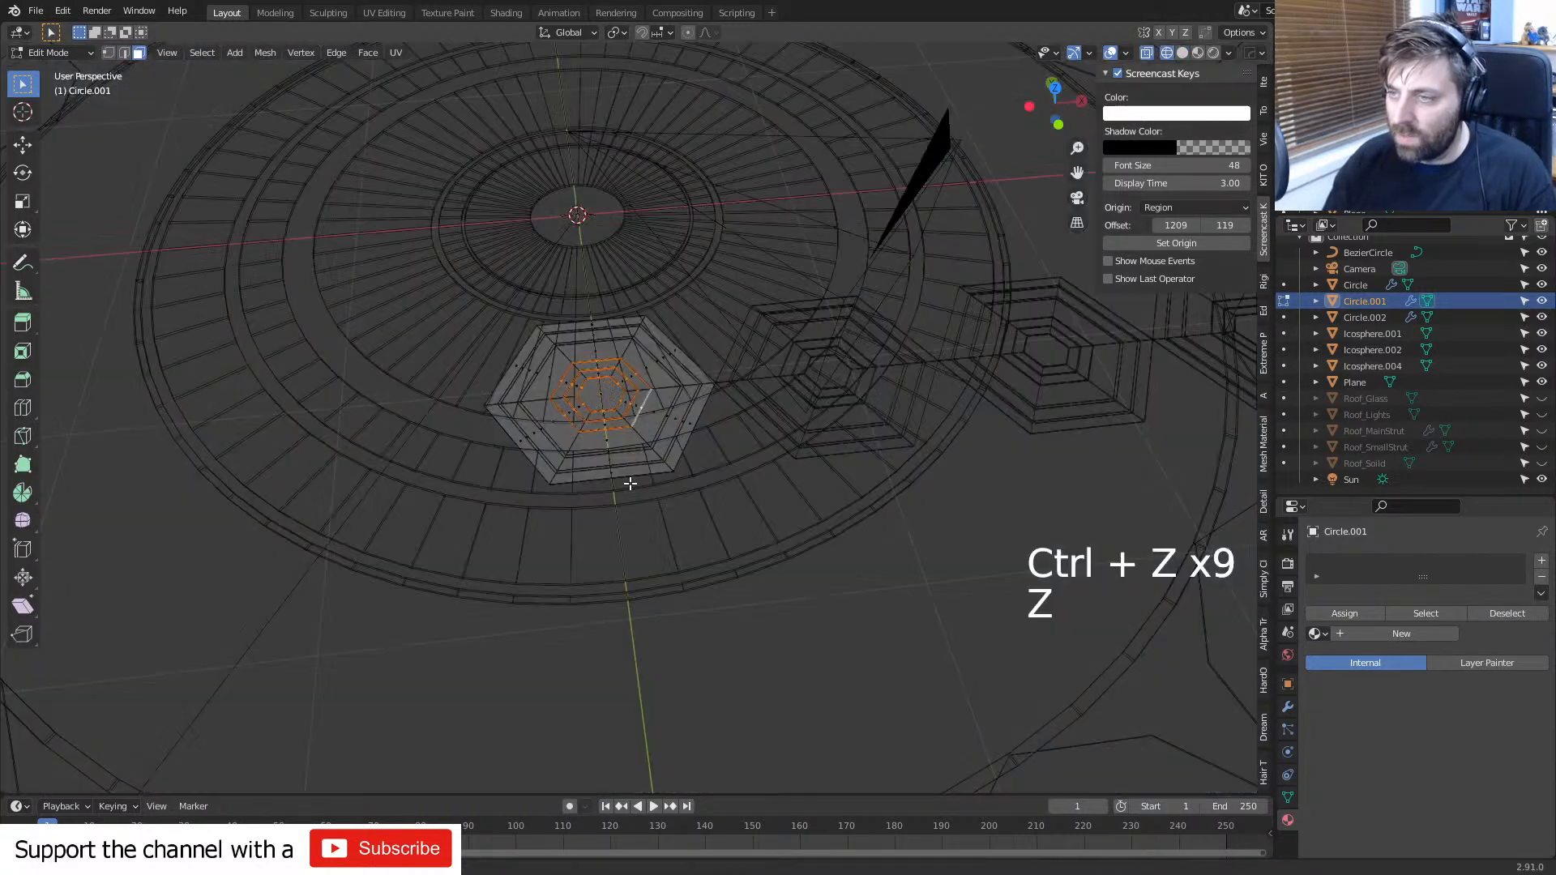
key(ctrl+z)
key(ctrl+z)
key(ctrl+z)
key(ctrl+z)
key(ctrl+z)
key(ctrl+z)
key(ctrl+z)
key(ctrl+z)
key(ctrl+z)
key(ctrl+z)
key(ctrl+z)
key(ctrl+z)
key(ctrl+z)
key(ctrl+z)
key(ctrl+z)
key(ctrl+z)
key(ctrl+z)
key(ctrl+z)
key(ctrl+z)
key(ctrl+z)
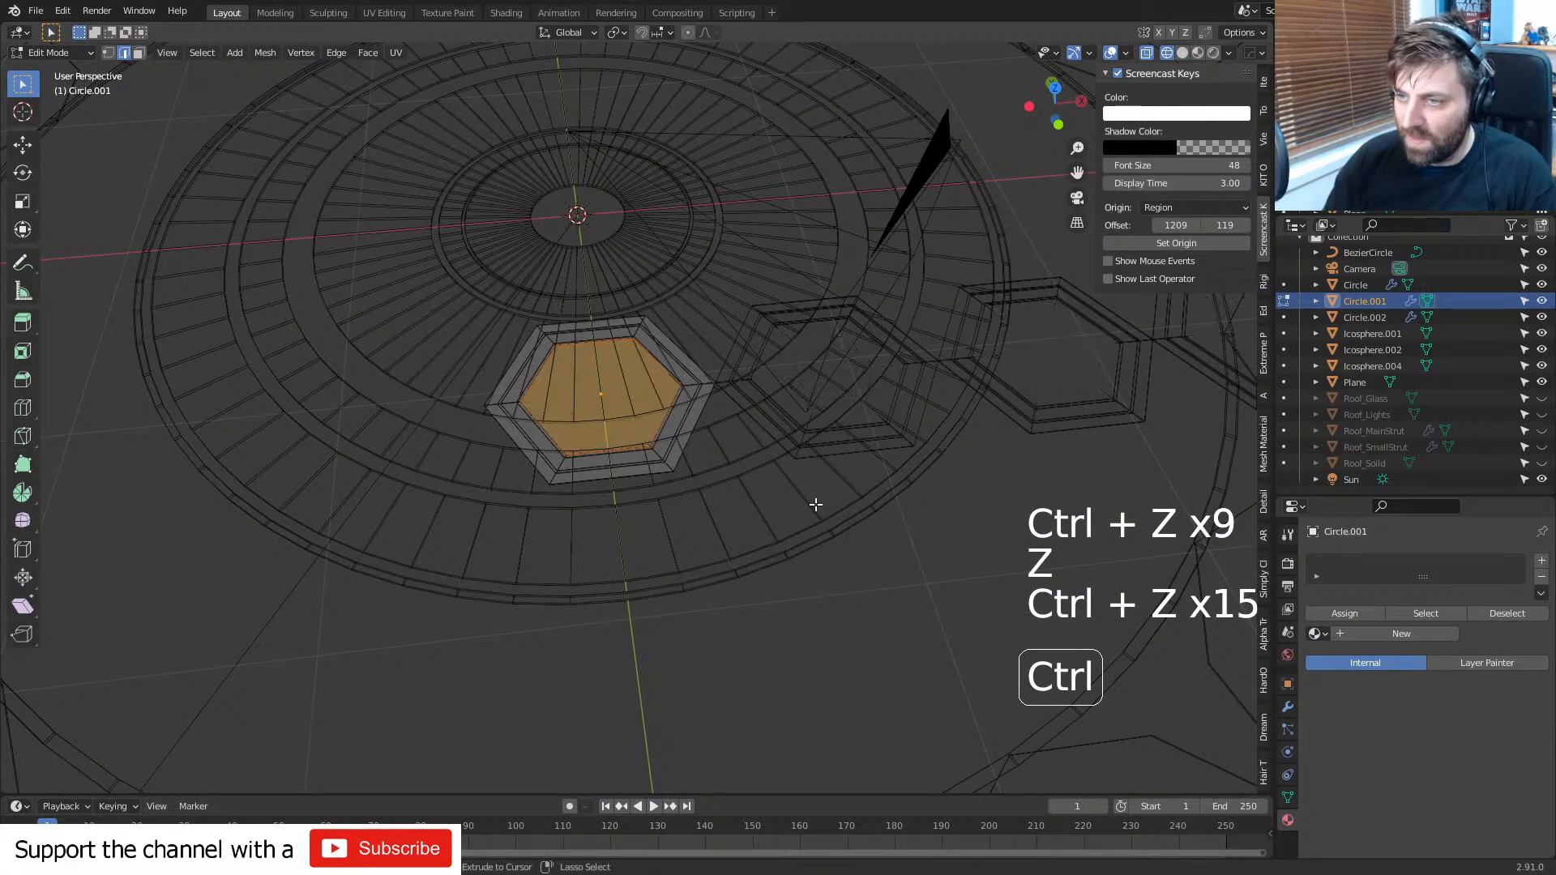
key(ctrl+z)
shift+middle_drag(698, 462, 719, 523)
scroll(720, 528, up, 4)
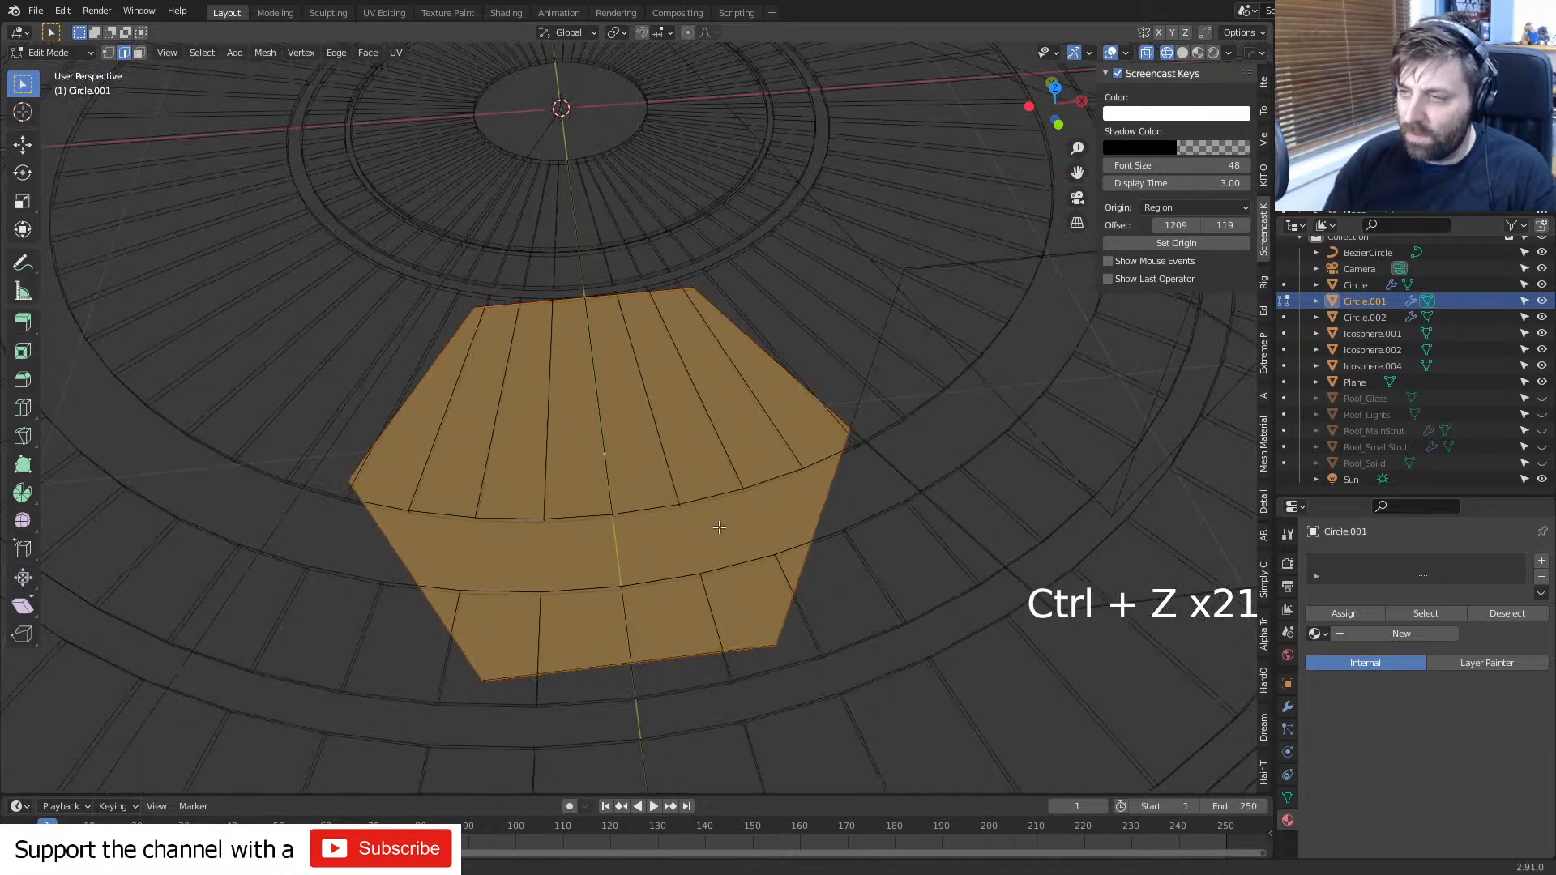
key(i)
right_click(936, 567)
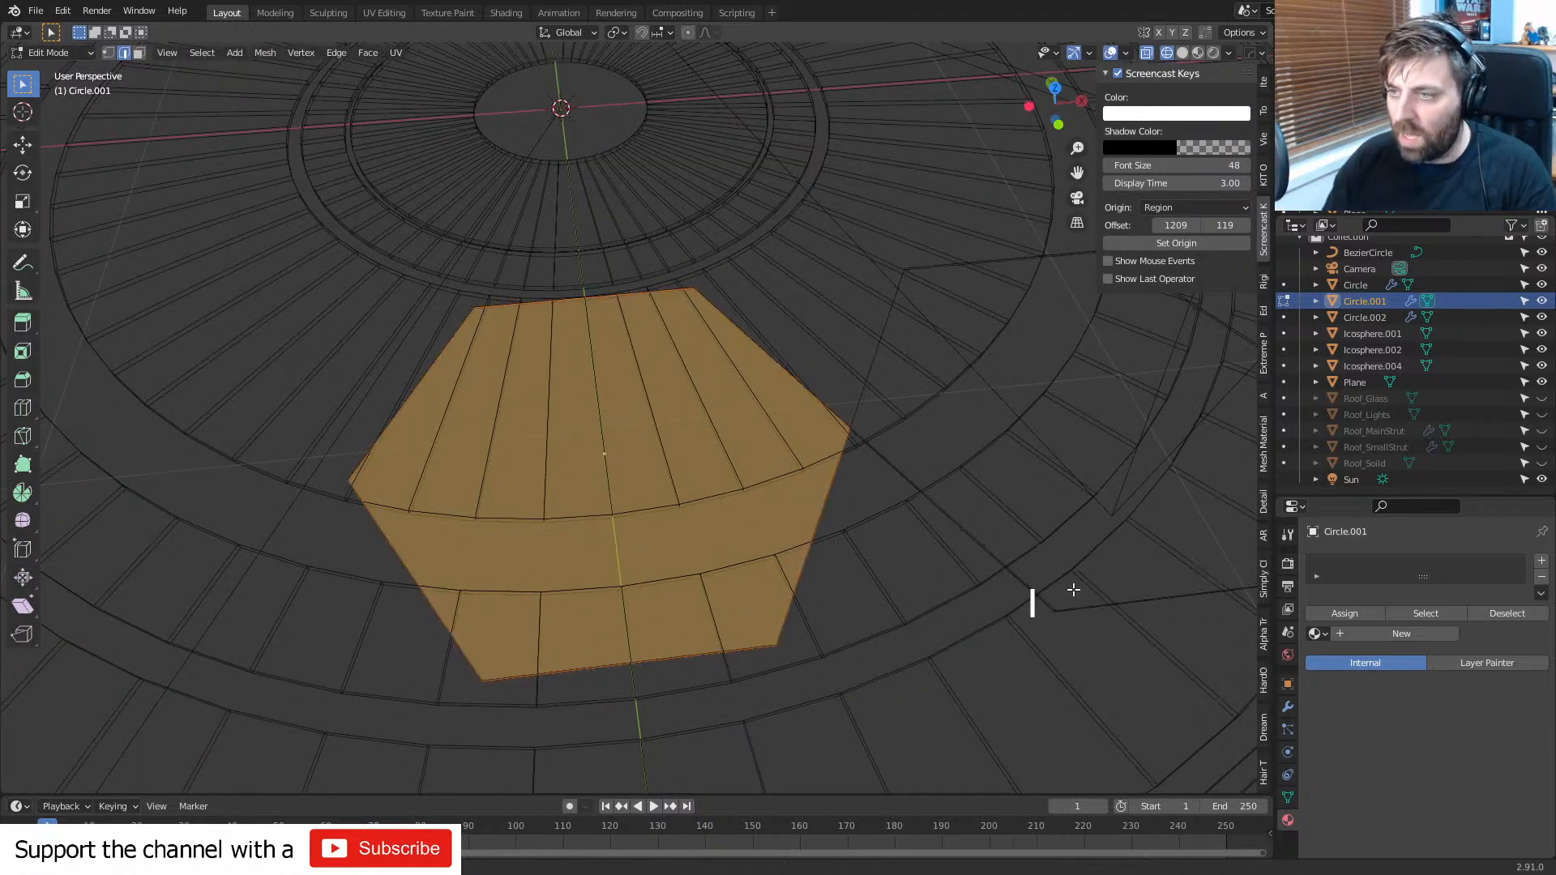
key(s)
right_click(851, 511)
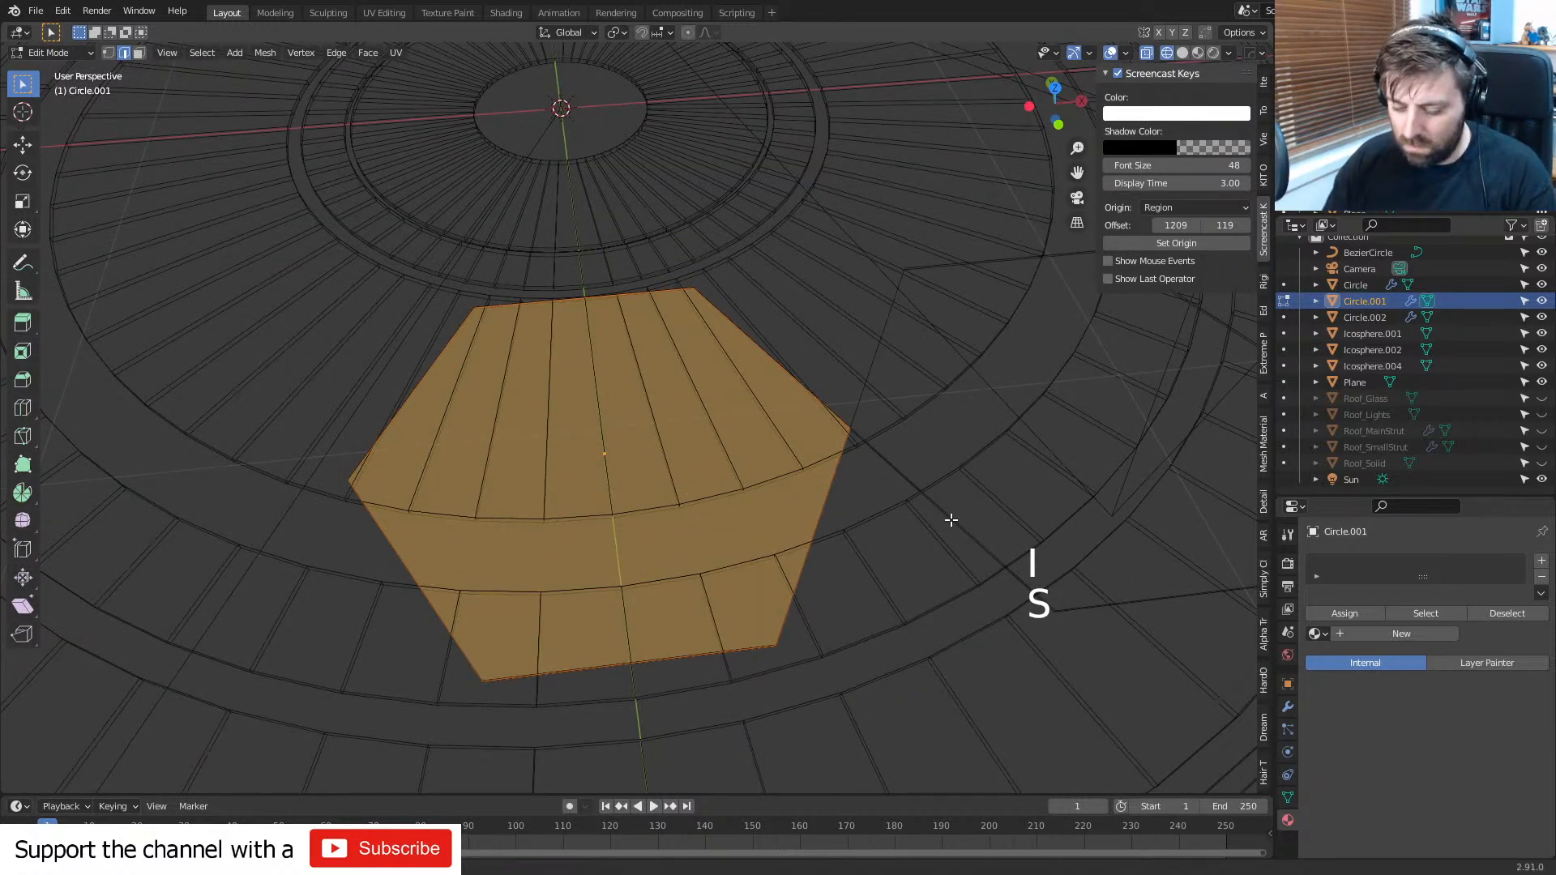
- Turn on proportional editing and inset the hexagon face down to a small hexagon at its centre
key(o)
key(i)
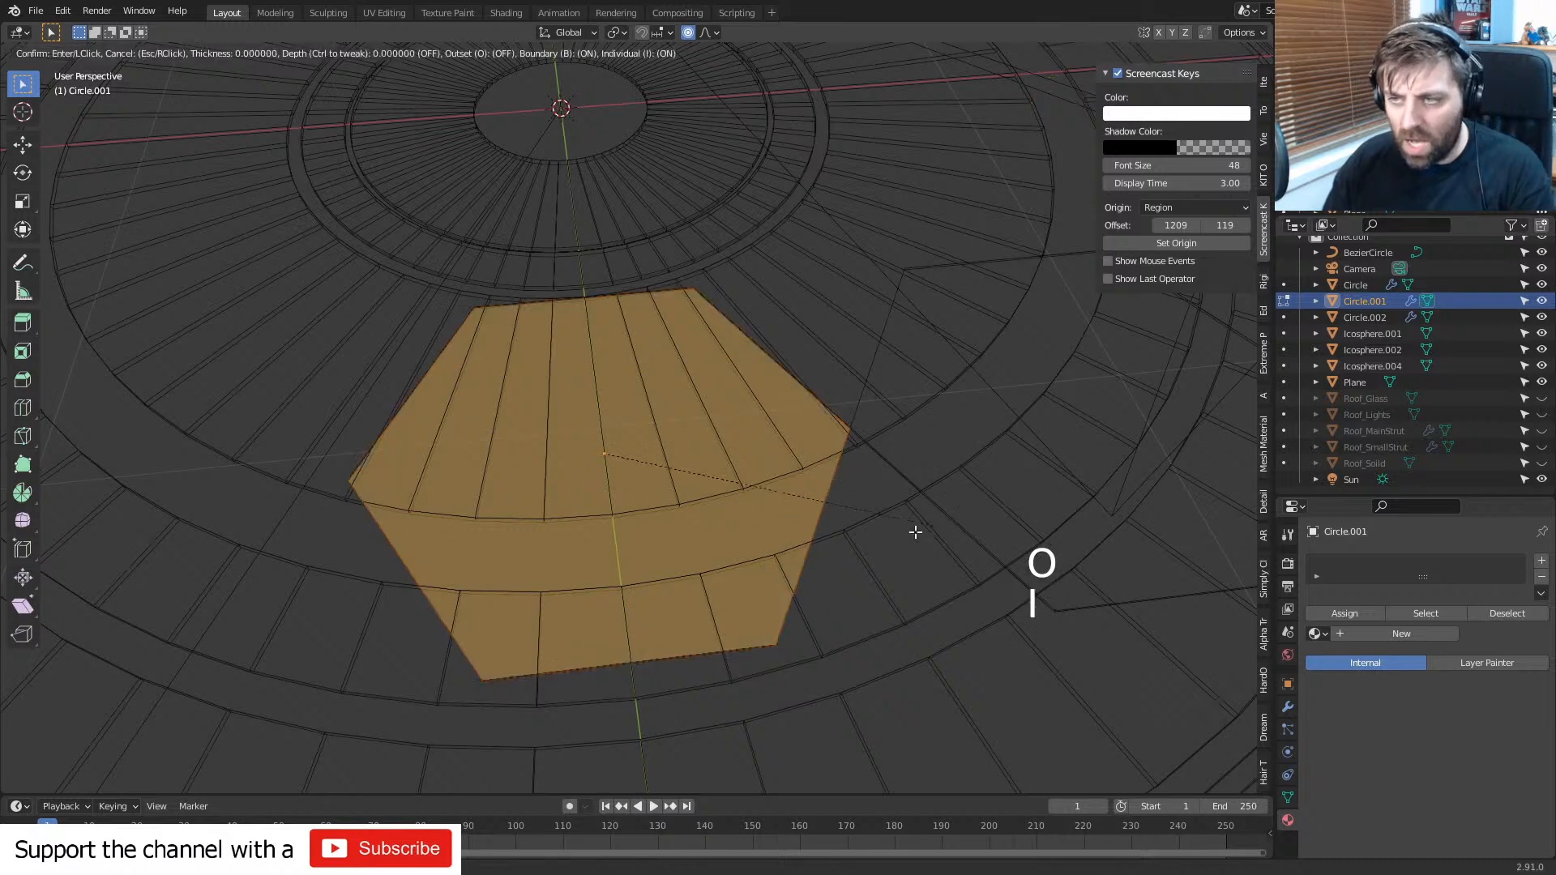
click(709, 483)
- Merge all vertices of the hexagon mesh by distance, using a 0.0001 m merge distance
key(a)
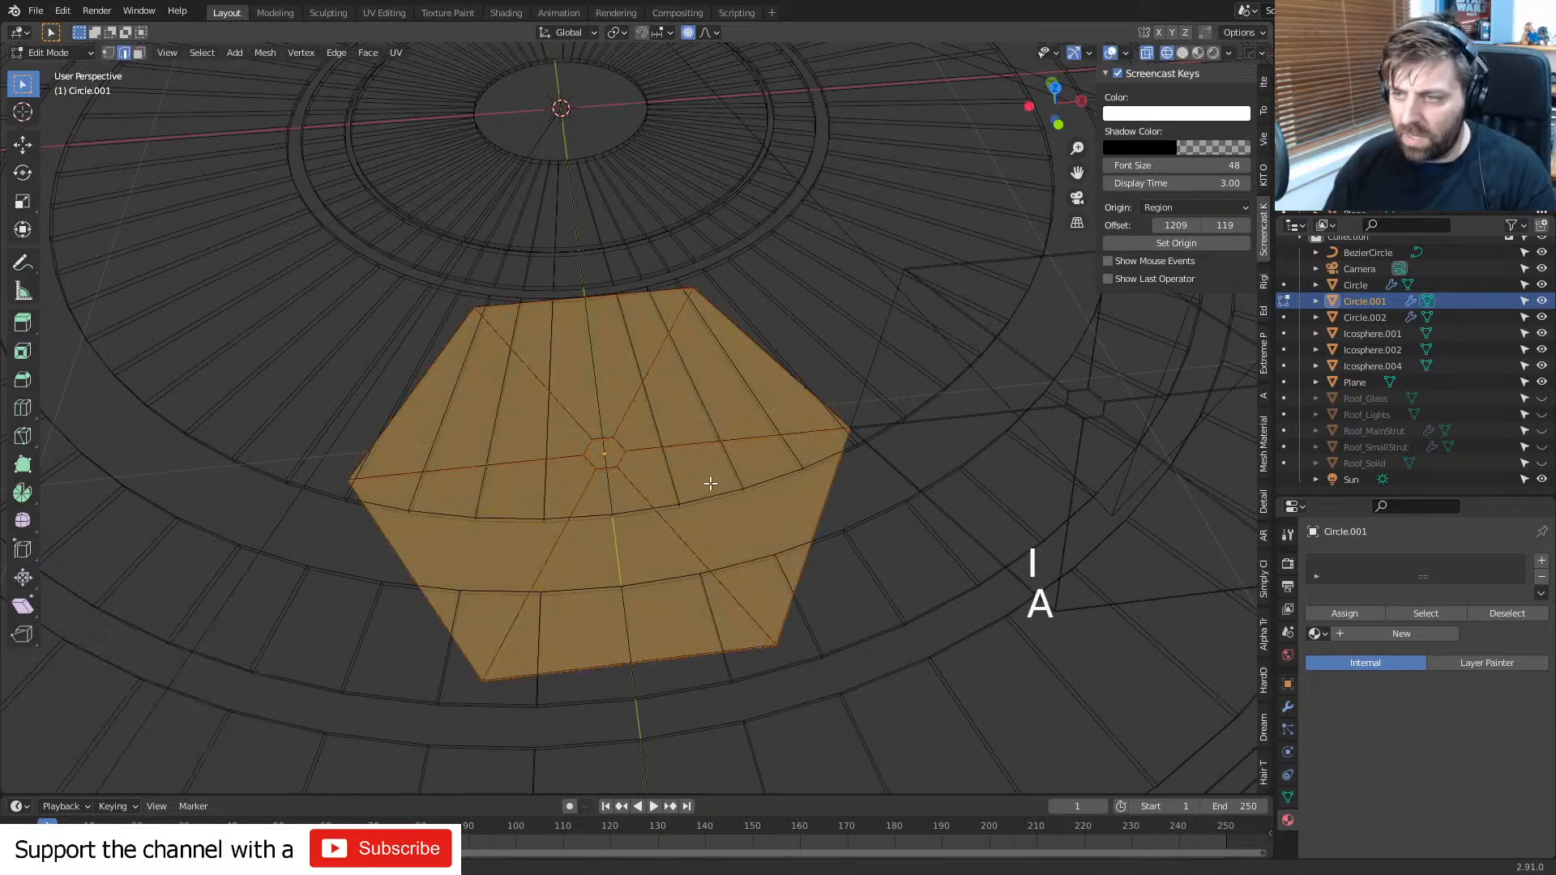
key(m)
click(710, 483)
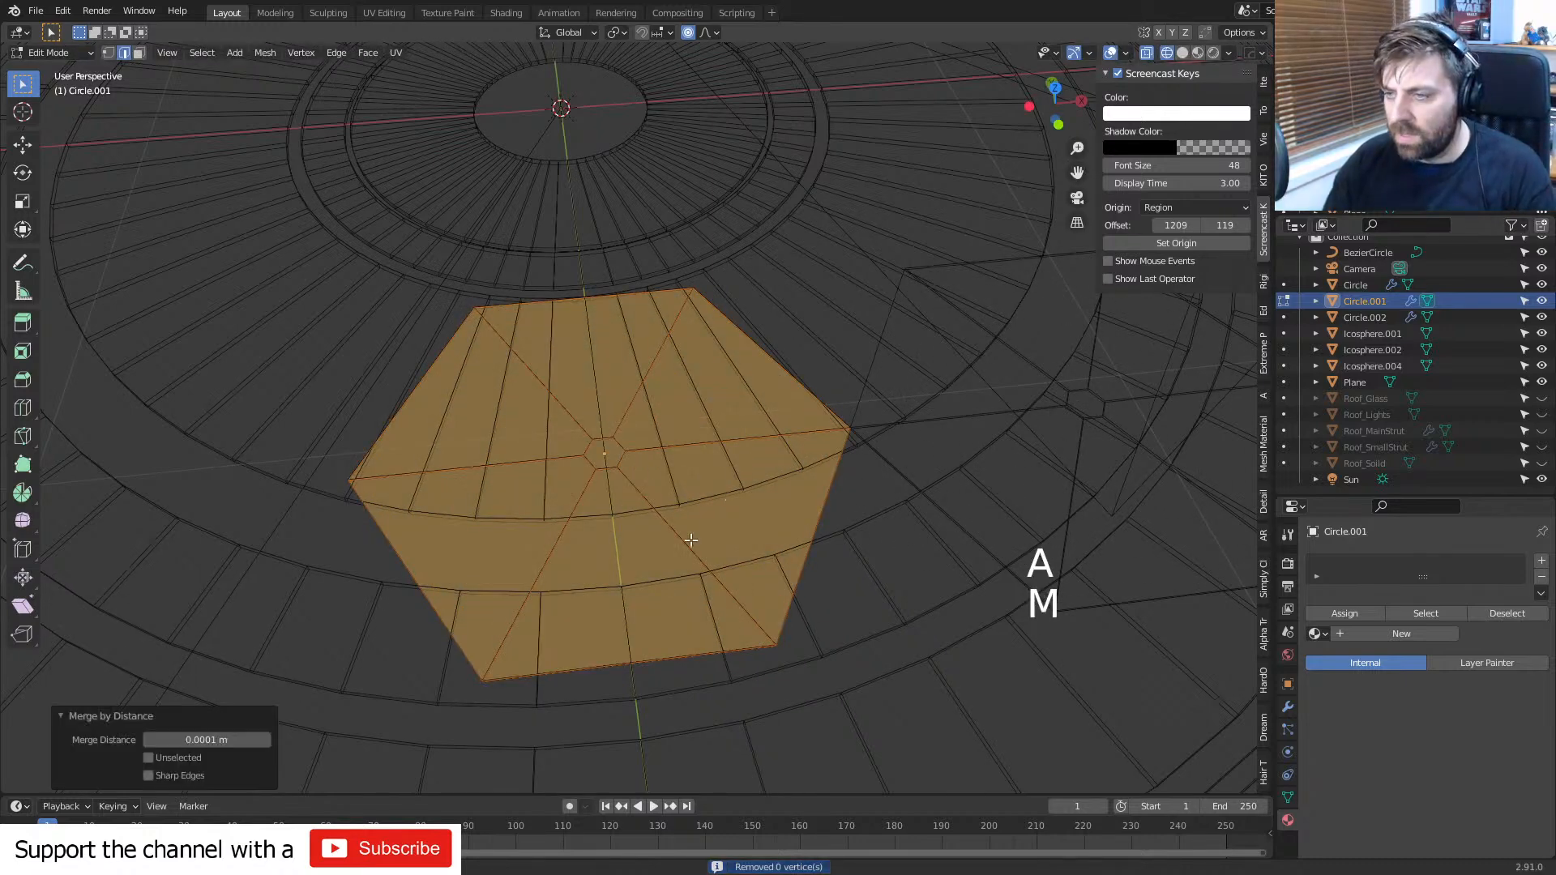
- Bevel the six spoke edges from the central hexagon to the corners by about 0.0036 m and delete the resulting spoke faces with the central face
scroll(655, 540, up, 1)
key(2)
alt+click(629, 531)
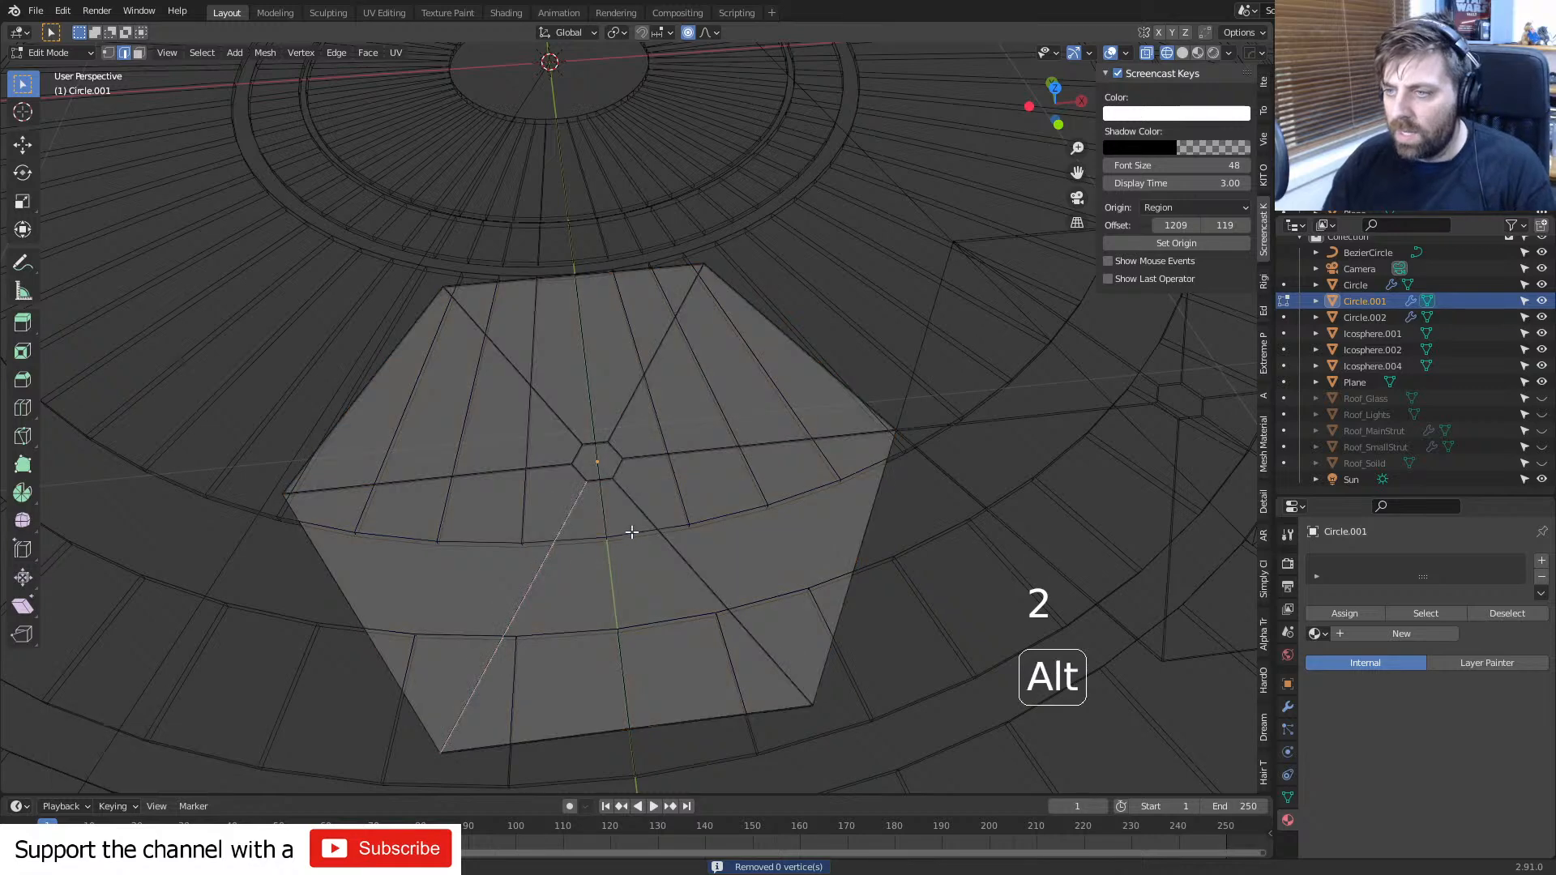
alt+shift+click(558, 464)
alt+shift+click(571, 438)
alt+shift+click(624, 417)
alt+shift+click(649, 455)
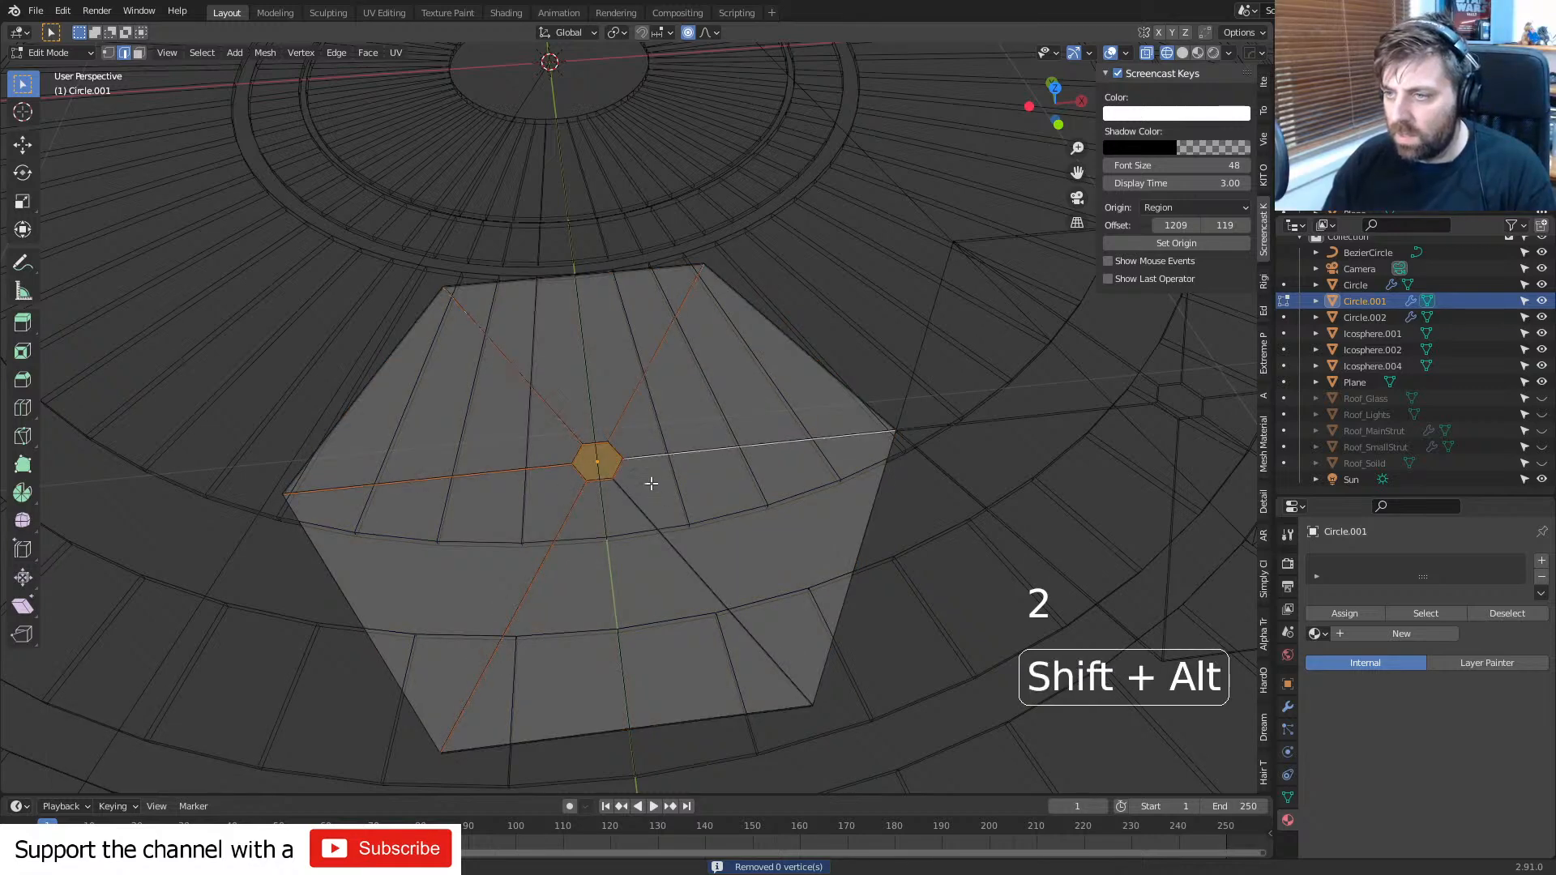
alt+shift+click(674, 548)
scroll(755, 578, up, 2)
key(ctrl+b)
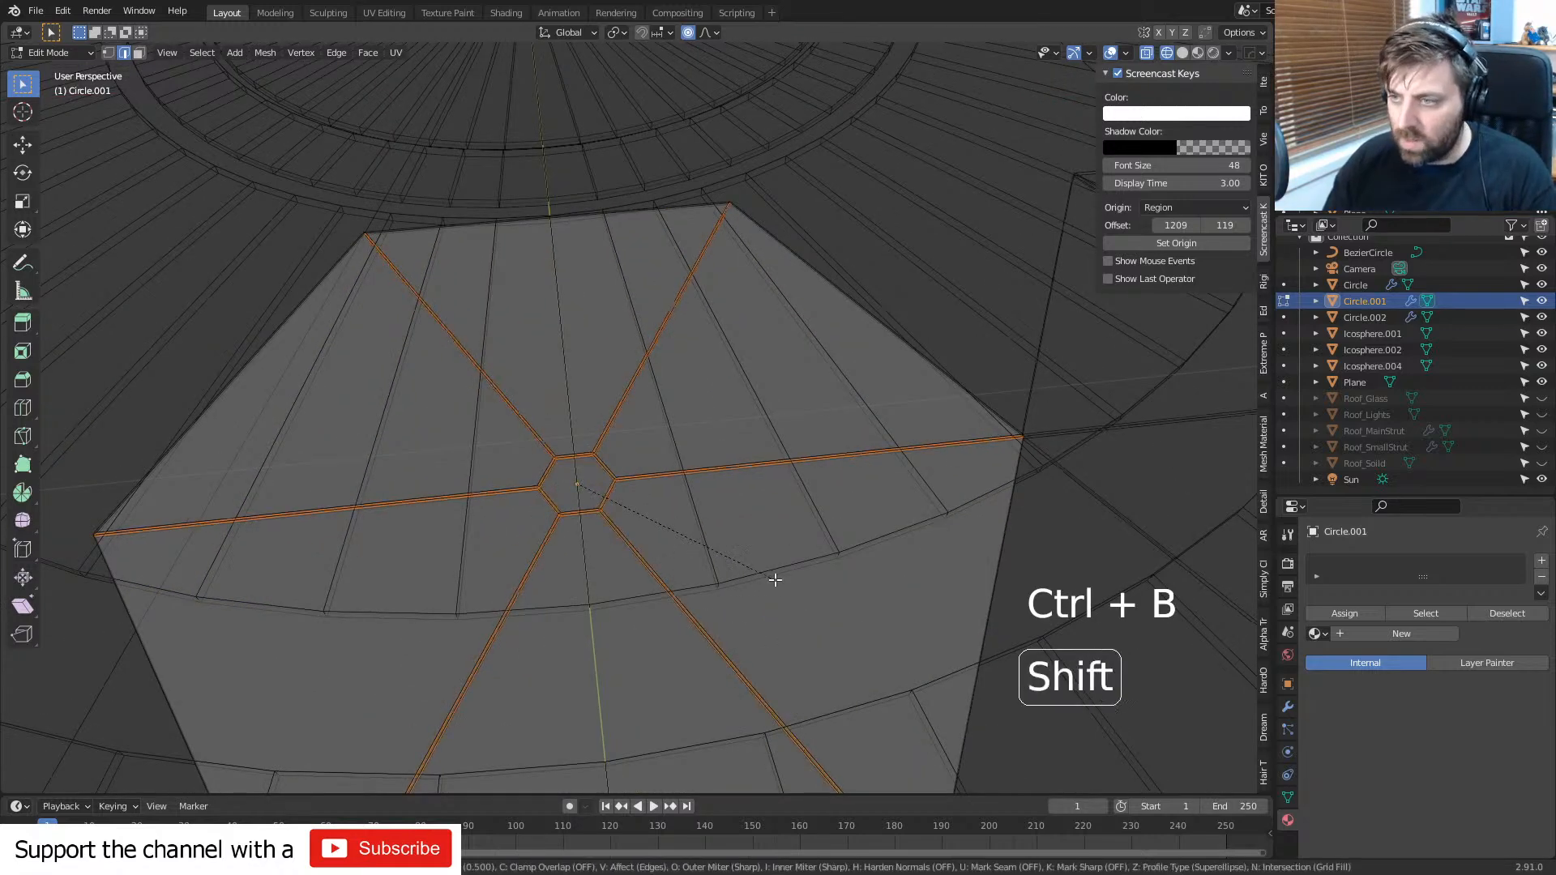
click(776, 580)
key(Delete)
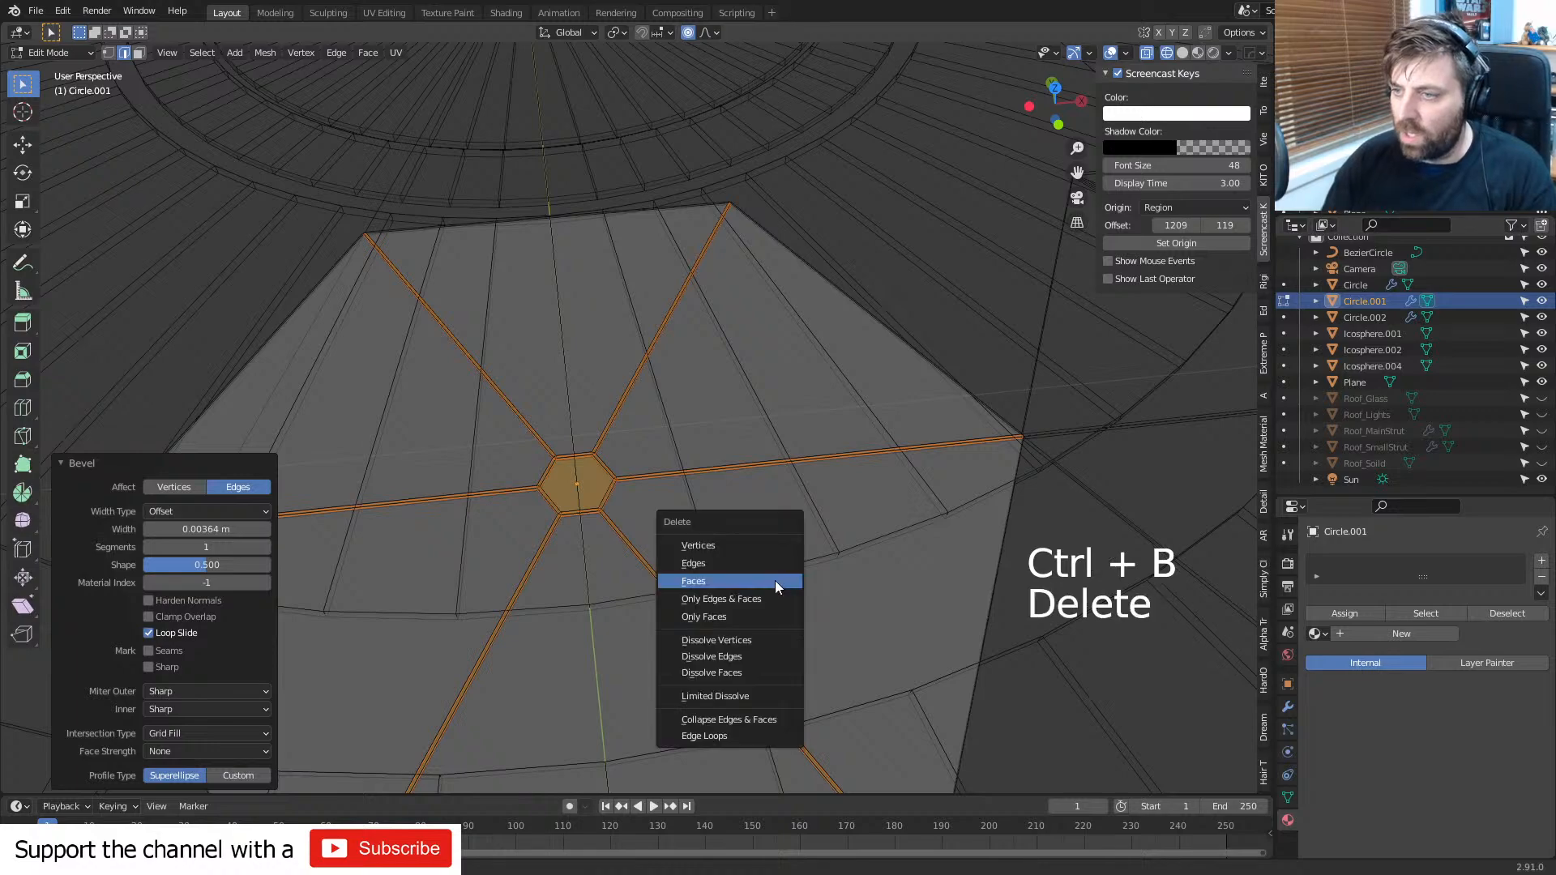
click(775, 580)
- Return to object mode and inspect the segmented hexagons around the array in solid shading from a low angle
key(Tab)
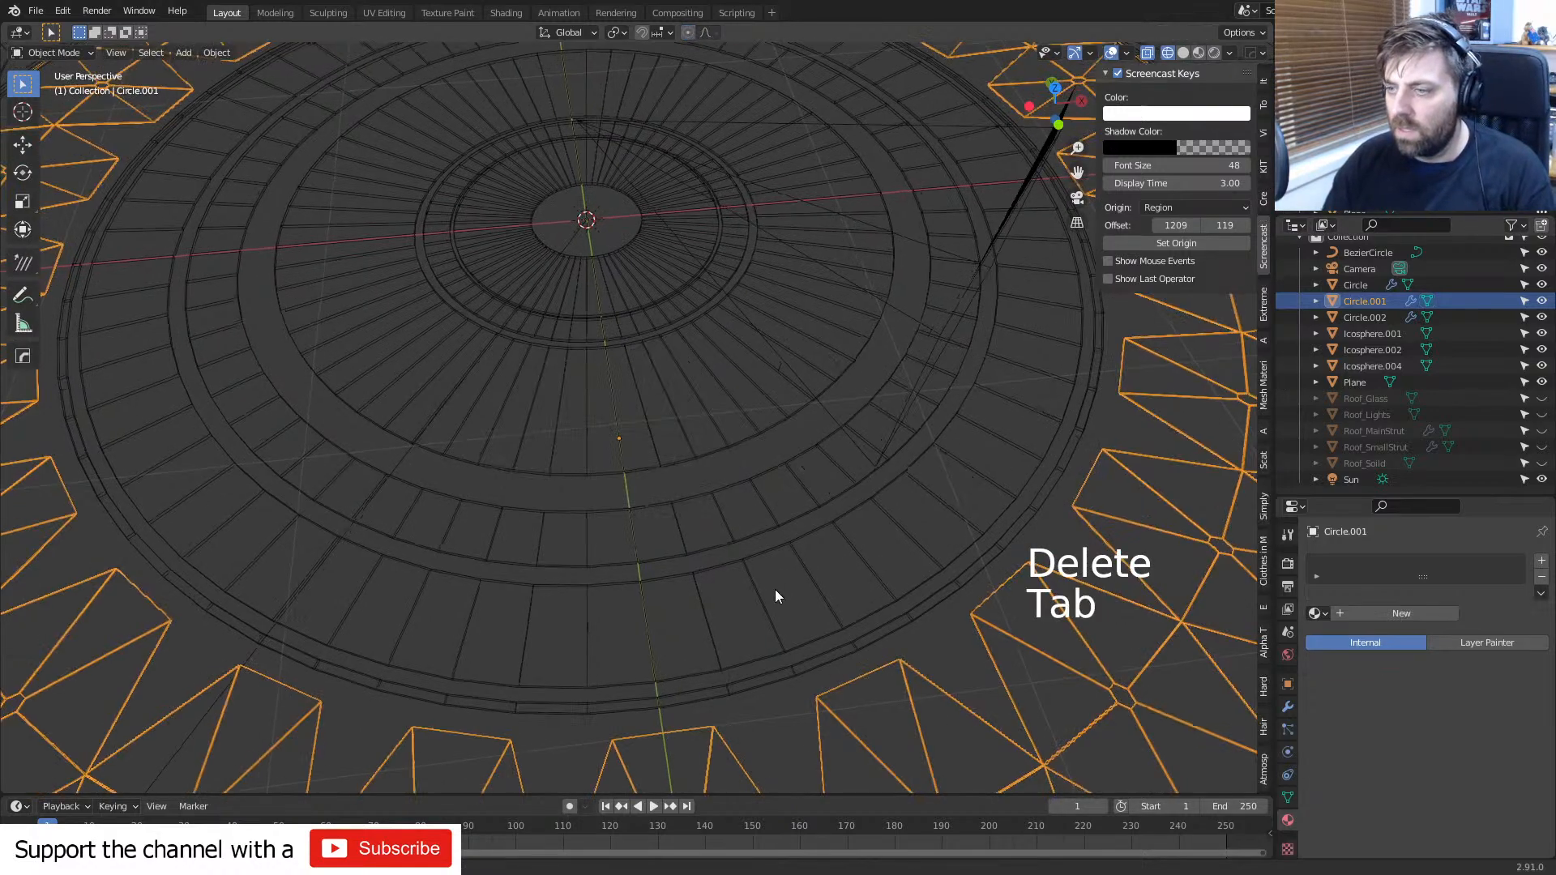
mouse_move(775, 590)
shift+middle_down()
mouse_move(794, 640)
mouse_move(728, 498)
mouse_move(864, 440)
shift+middle_up()
key(z)
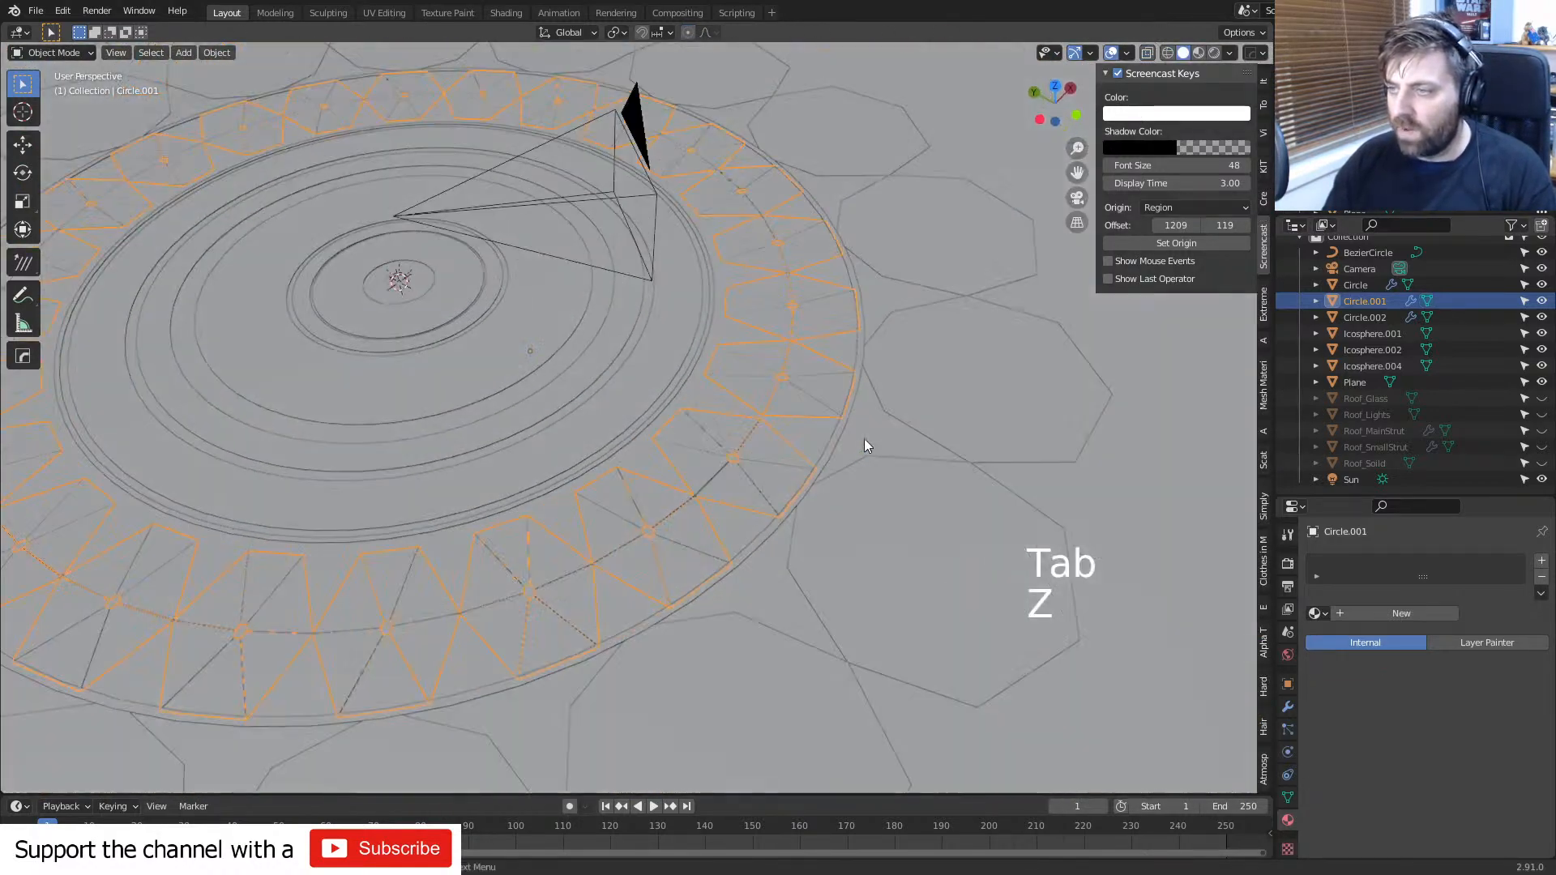
scroll(1005, 434, down, 1)
click(1106, 431)
middle_drag(769, 482, 776, 449)
- Select the concentric ring object Circle.002 and briefly check its mesh in edit mode
key(Tab)
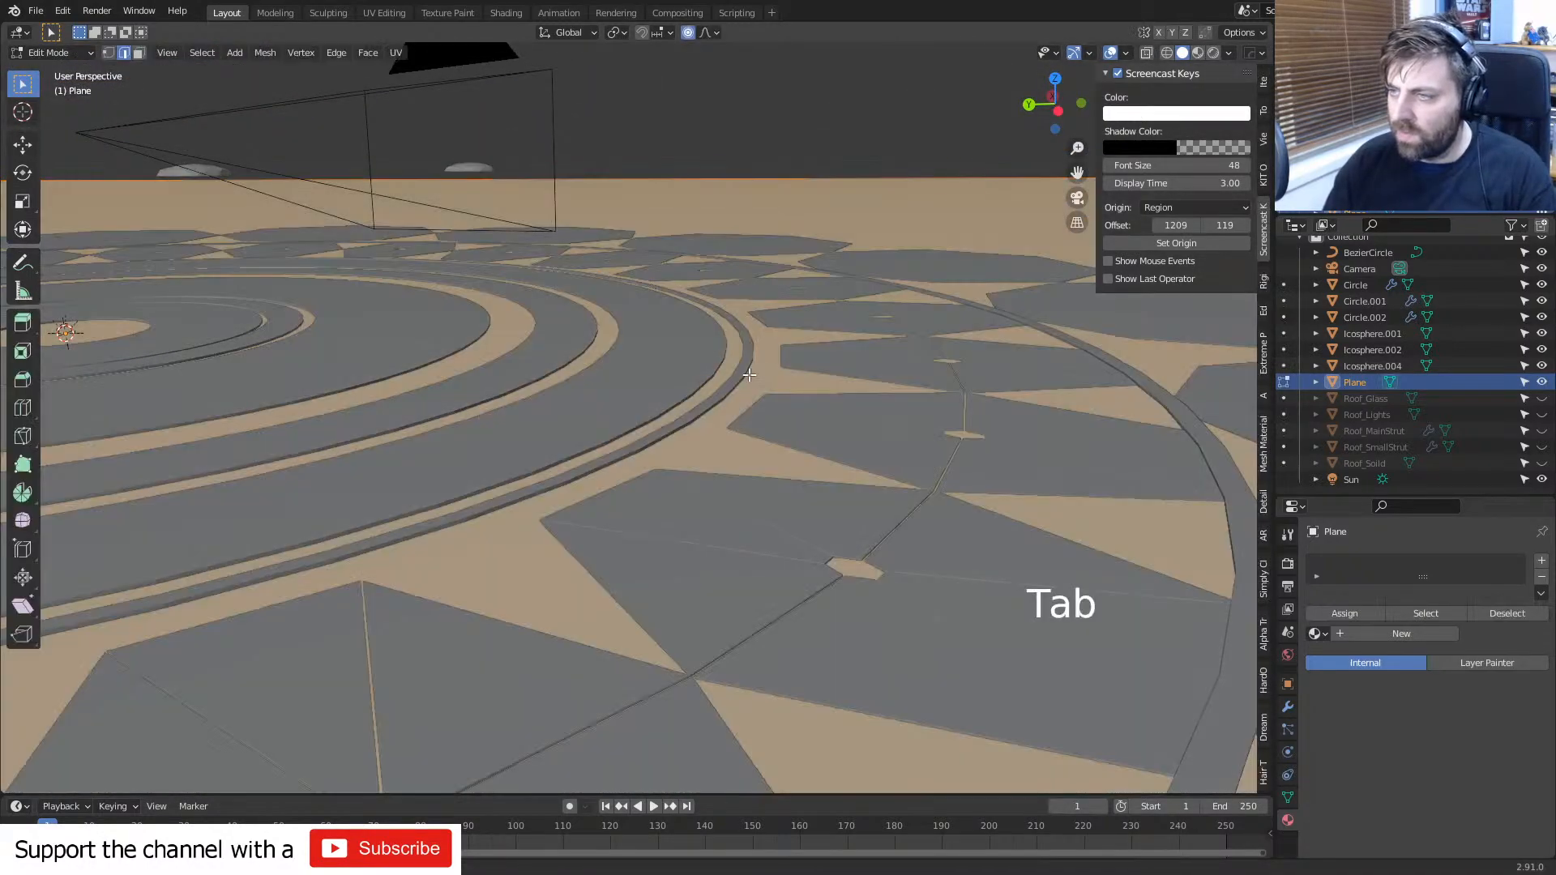
key(Tab)
click(739, 373)
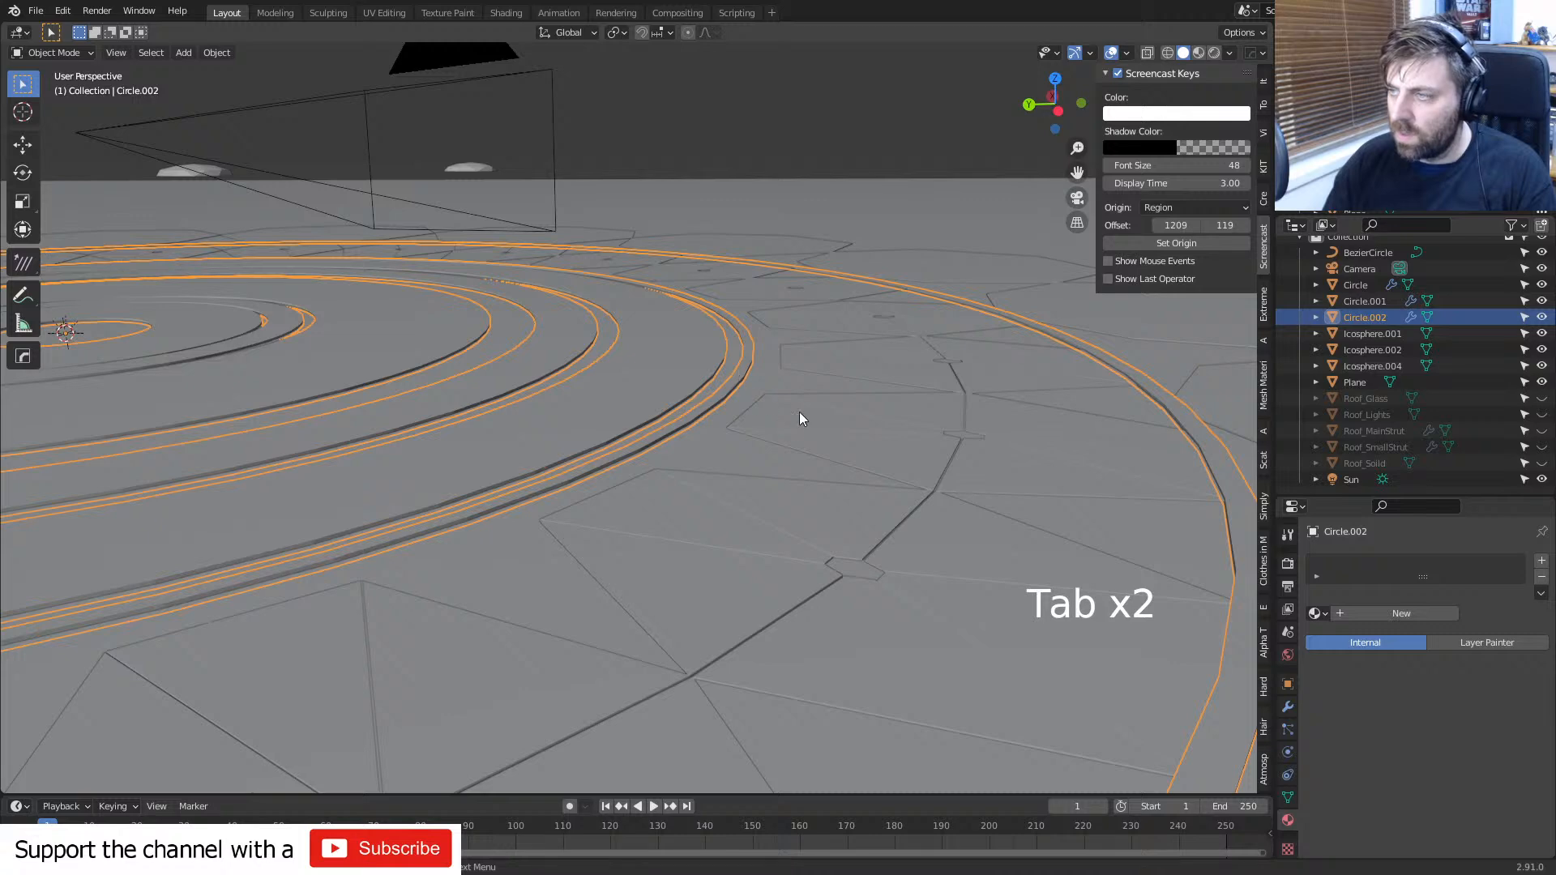
key(Tab)
middle_drag(799, 412, 786, 398)
key(Tab)
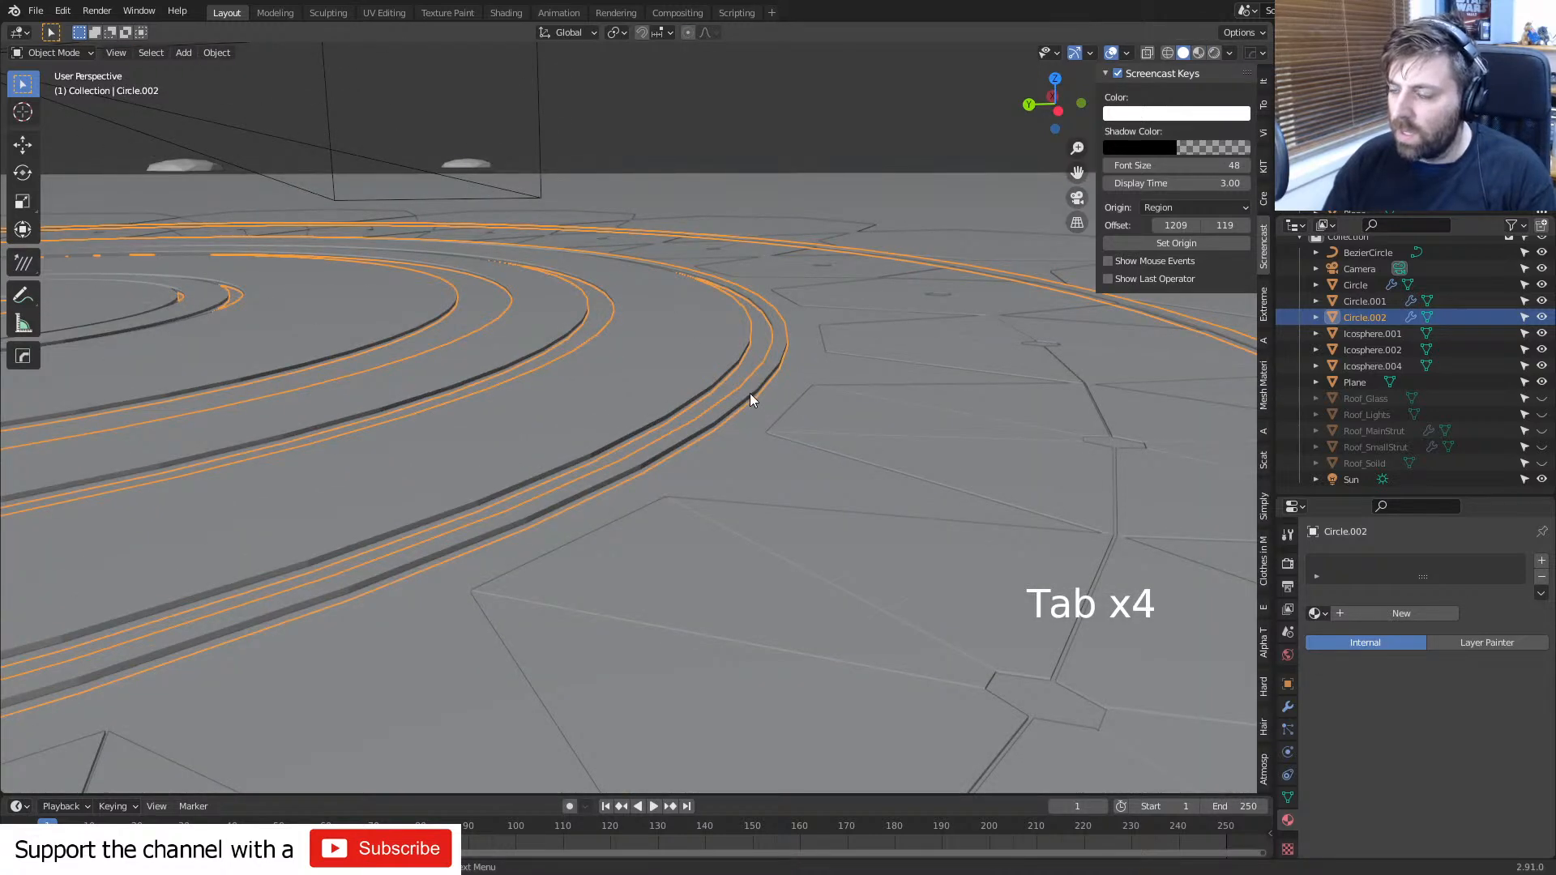
- Scale the outermost edge loop of Circle.002 outward by about 1.04 with proportional editing off and return to object mode
key(Tab)
key(1)
alt+click(776, 394)
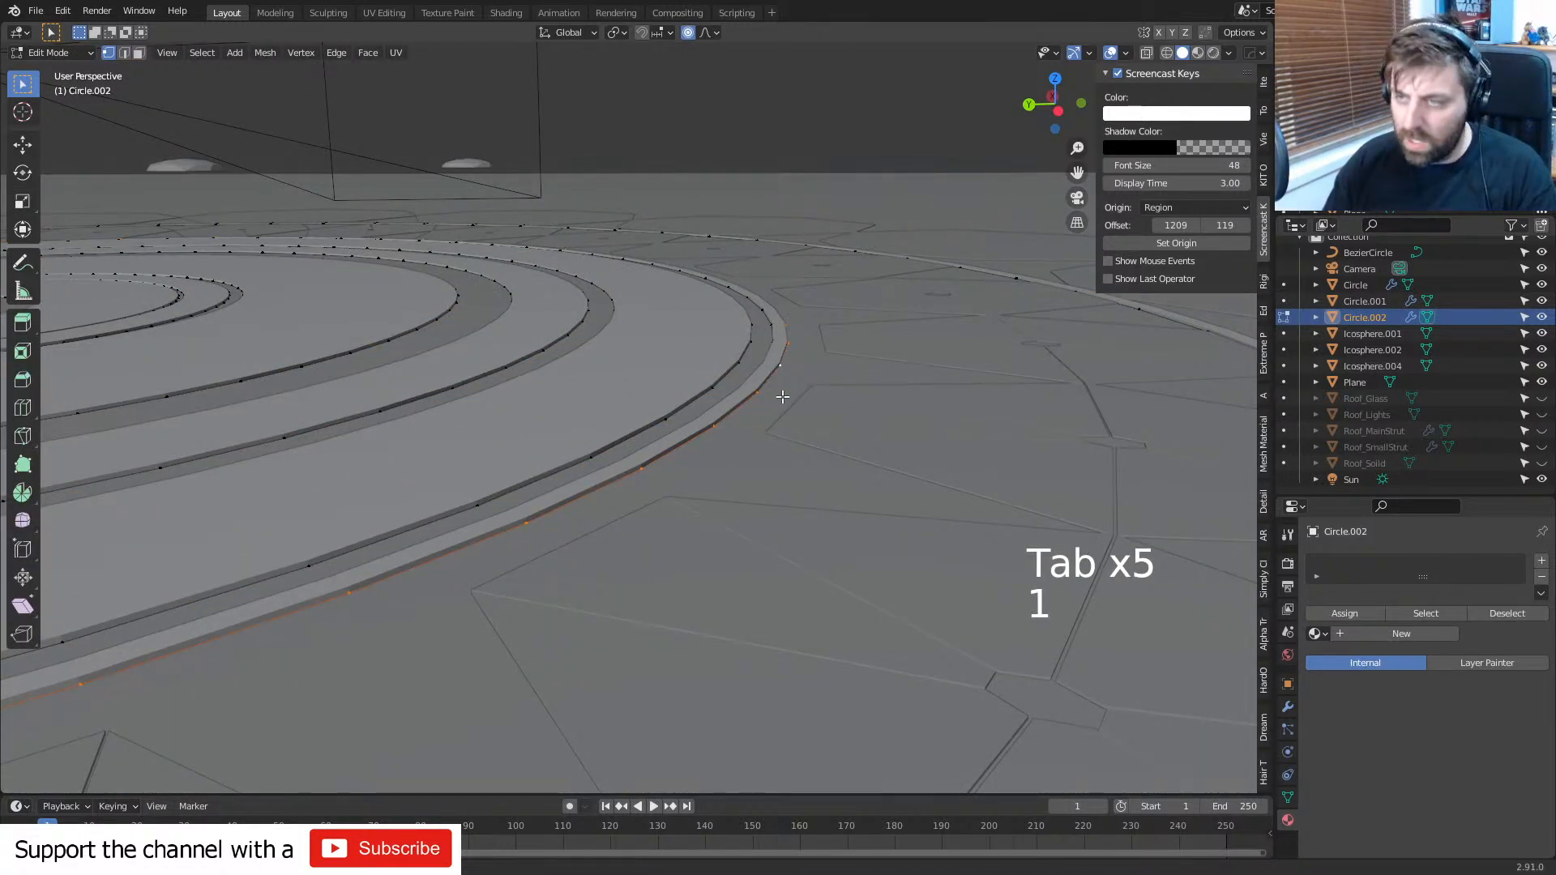
key(s)
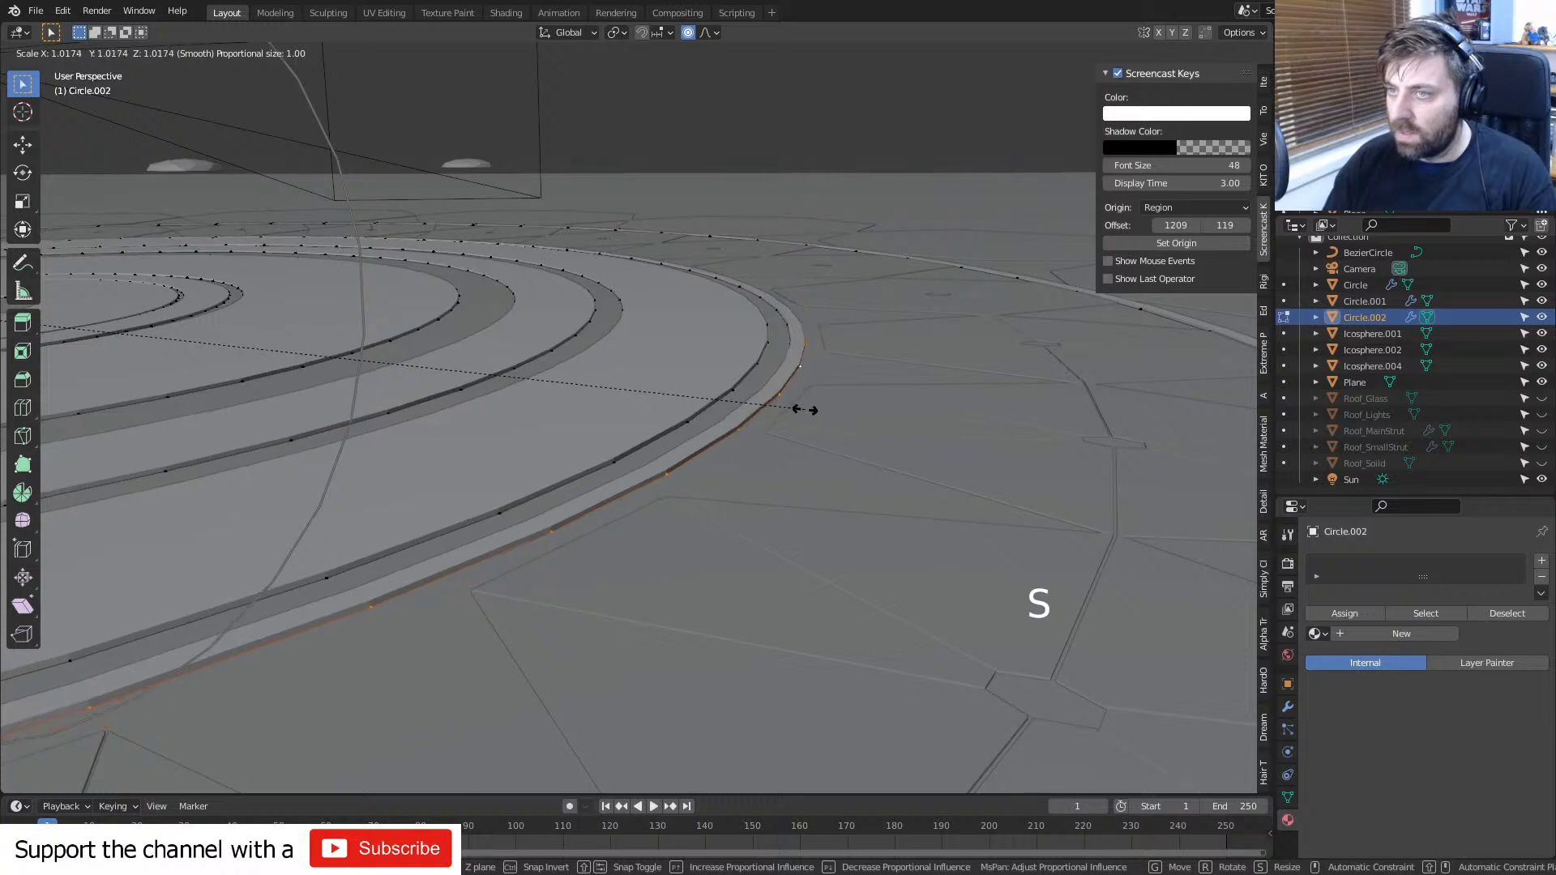
click(804, 410)
key(o)
key(s)
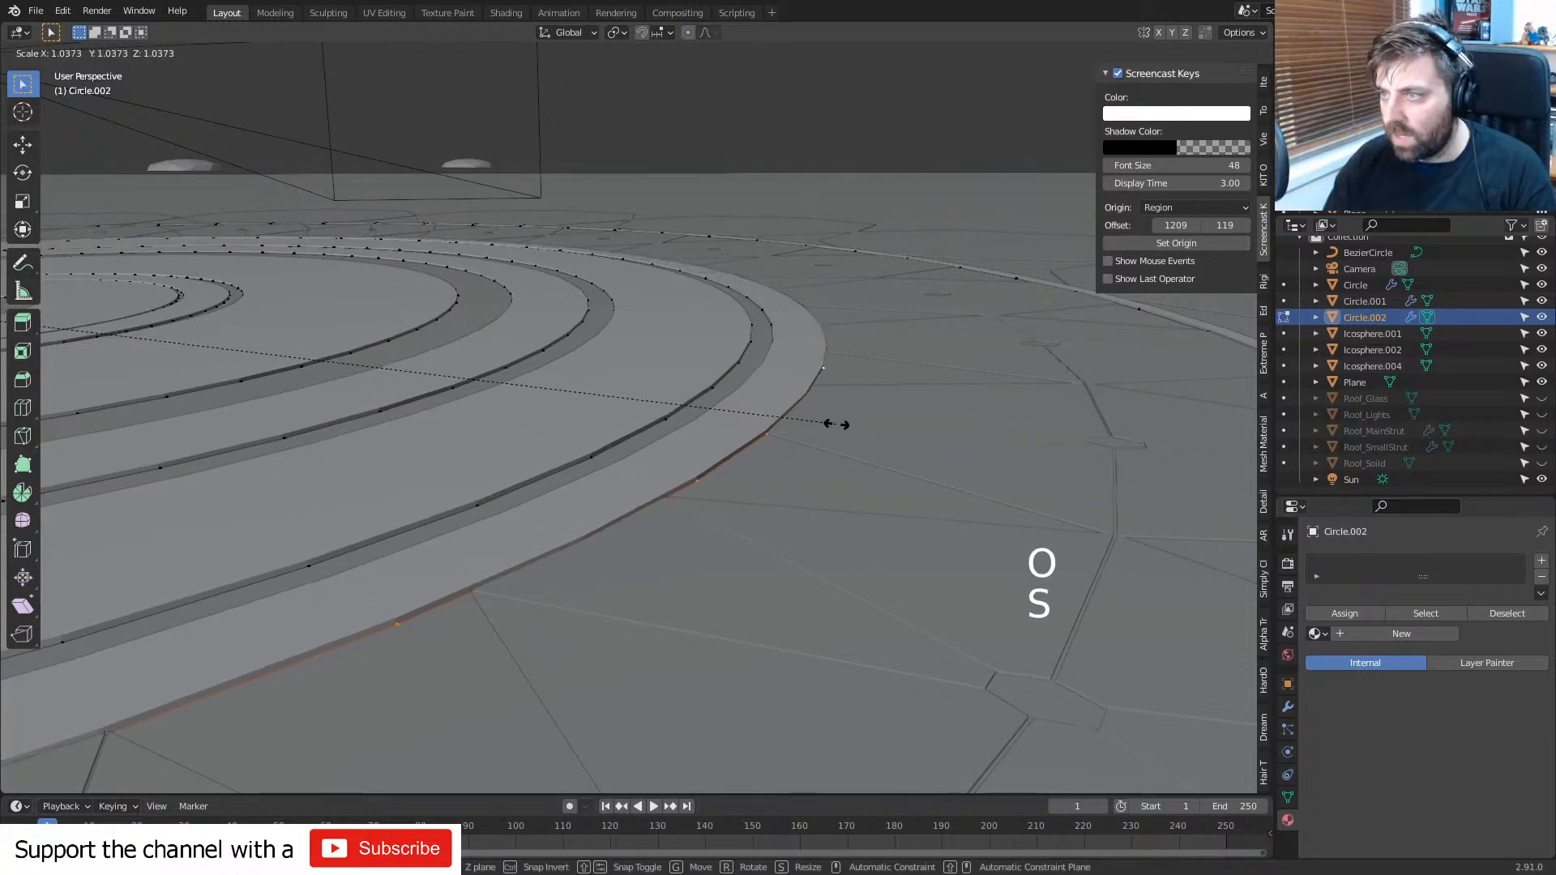
click(840, 427)
key(z)
click(922, 426)
key(Tab)
- Unhide all the hidden roof objects above the floor
scroll(907, 438, down, 3)
middle_drag(892, 450, 678, 498)
scroll(525, 531, down, 4)
scroll(640, 497, down, 3)
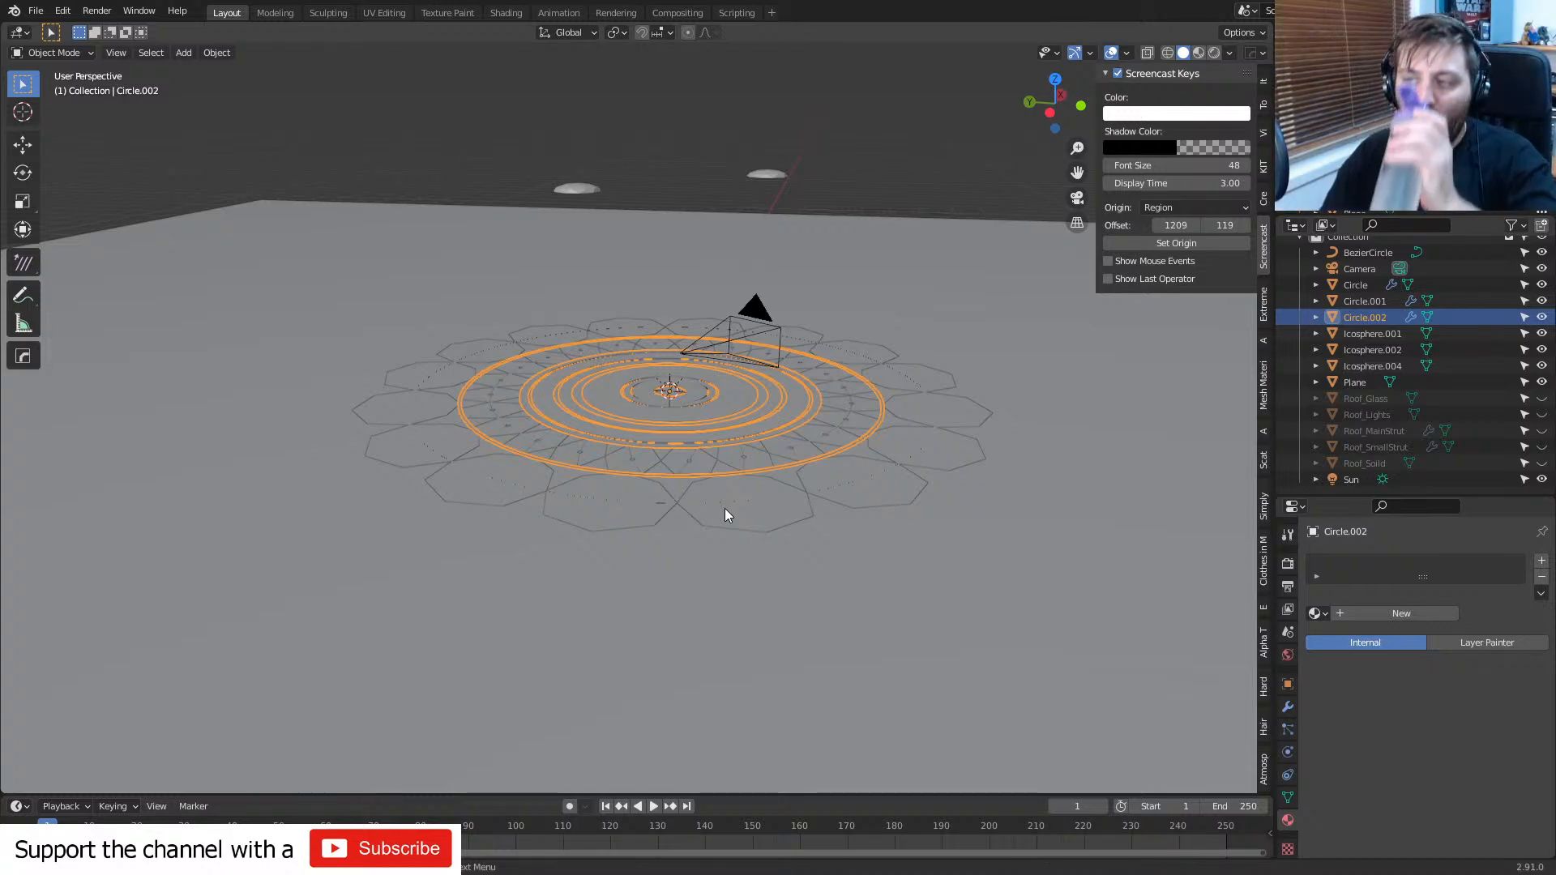
middle_drag(744, 511, 852, 284)
middle_drag(478, 709, 1213, 449)
key(alt+h)
scroll(779, 543, up, 4)
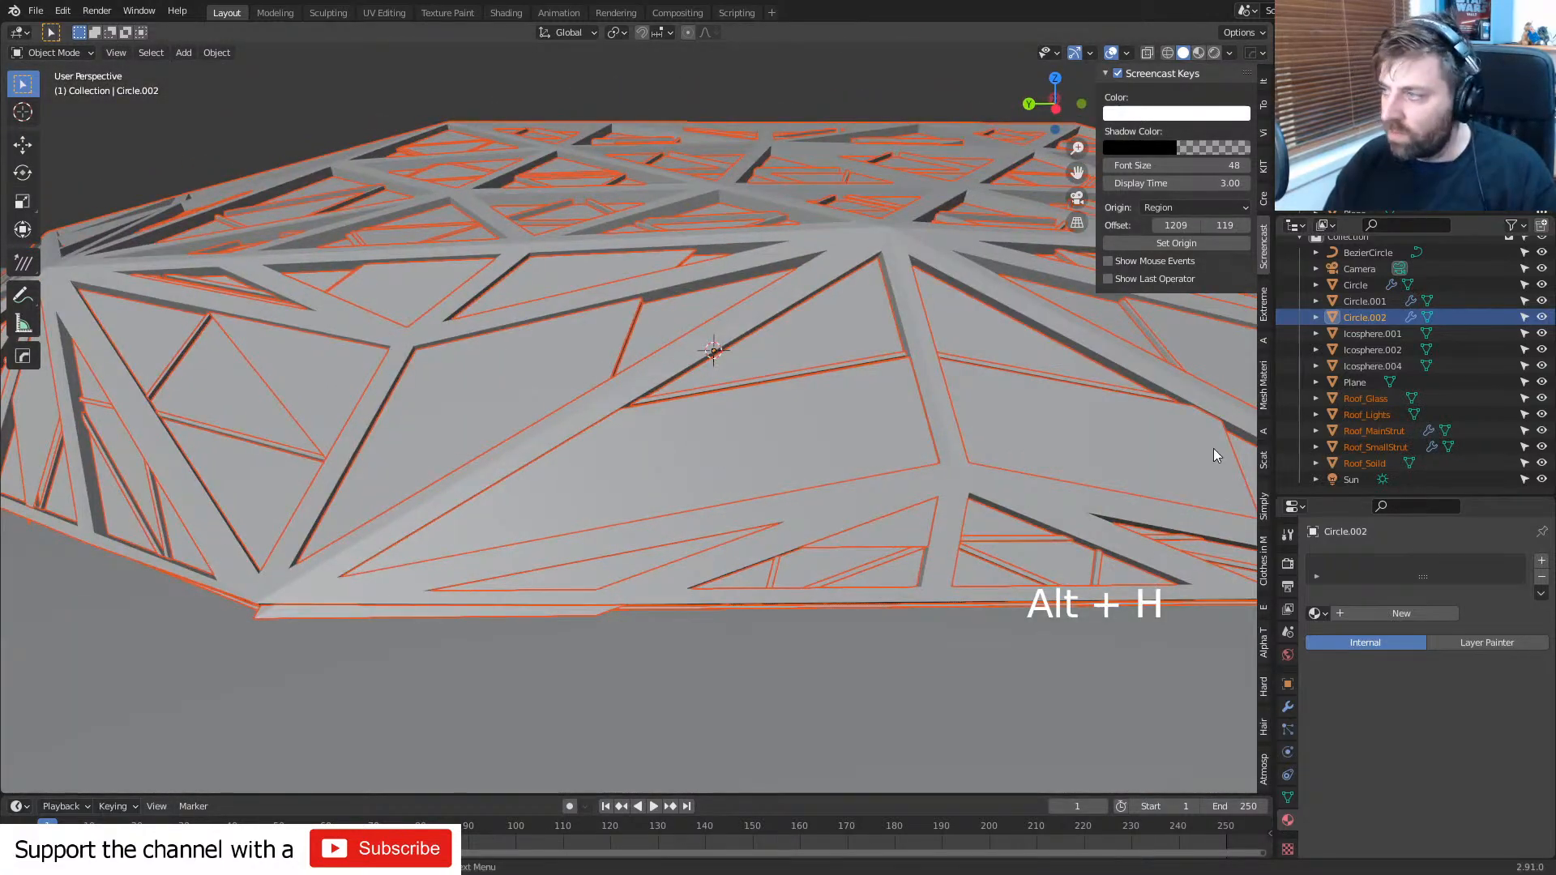
- Select the five roof objects from Roof_Glass to Roof_Soild and raise them 0.2 m along Z in right view
click(1361, 401)
shift+click(1364, 463)
scroll(1013, 478, down, 5)
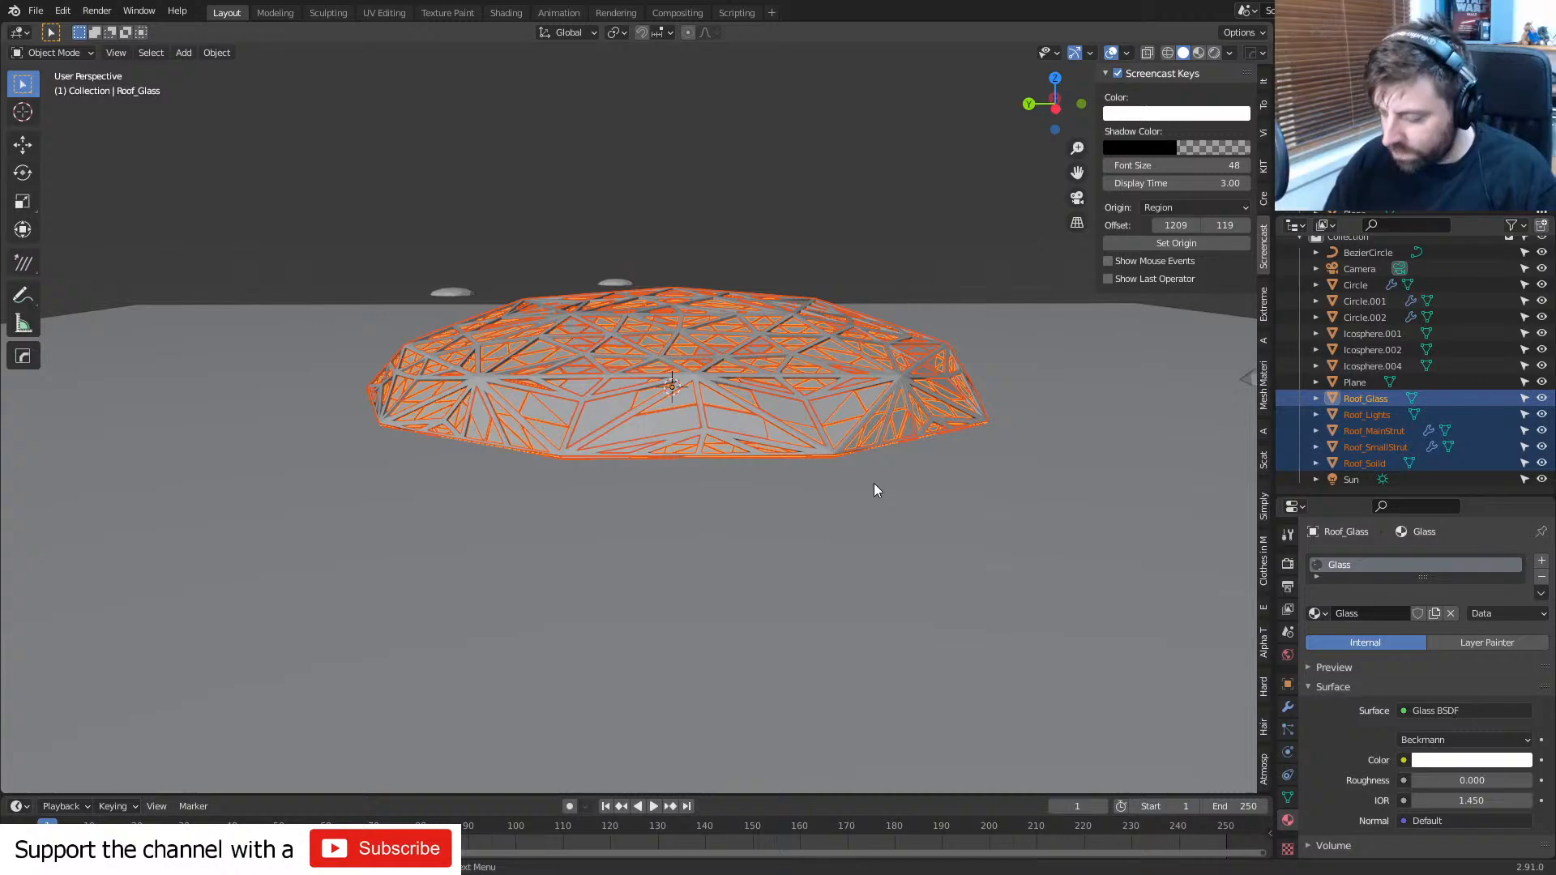
key(KP_3)
scroll(585, 434, up, 5)
shift+middle_drag(586, 434, 731, 554)
scroll(736, 571, up, 2)
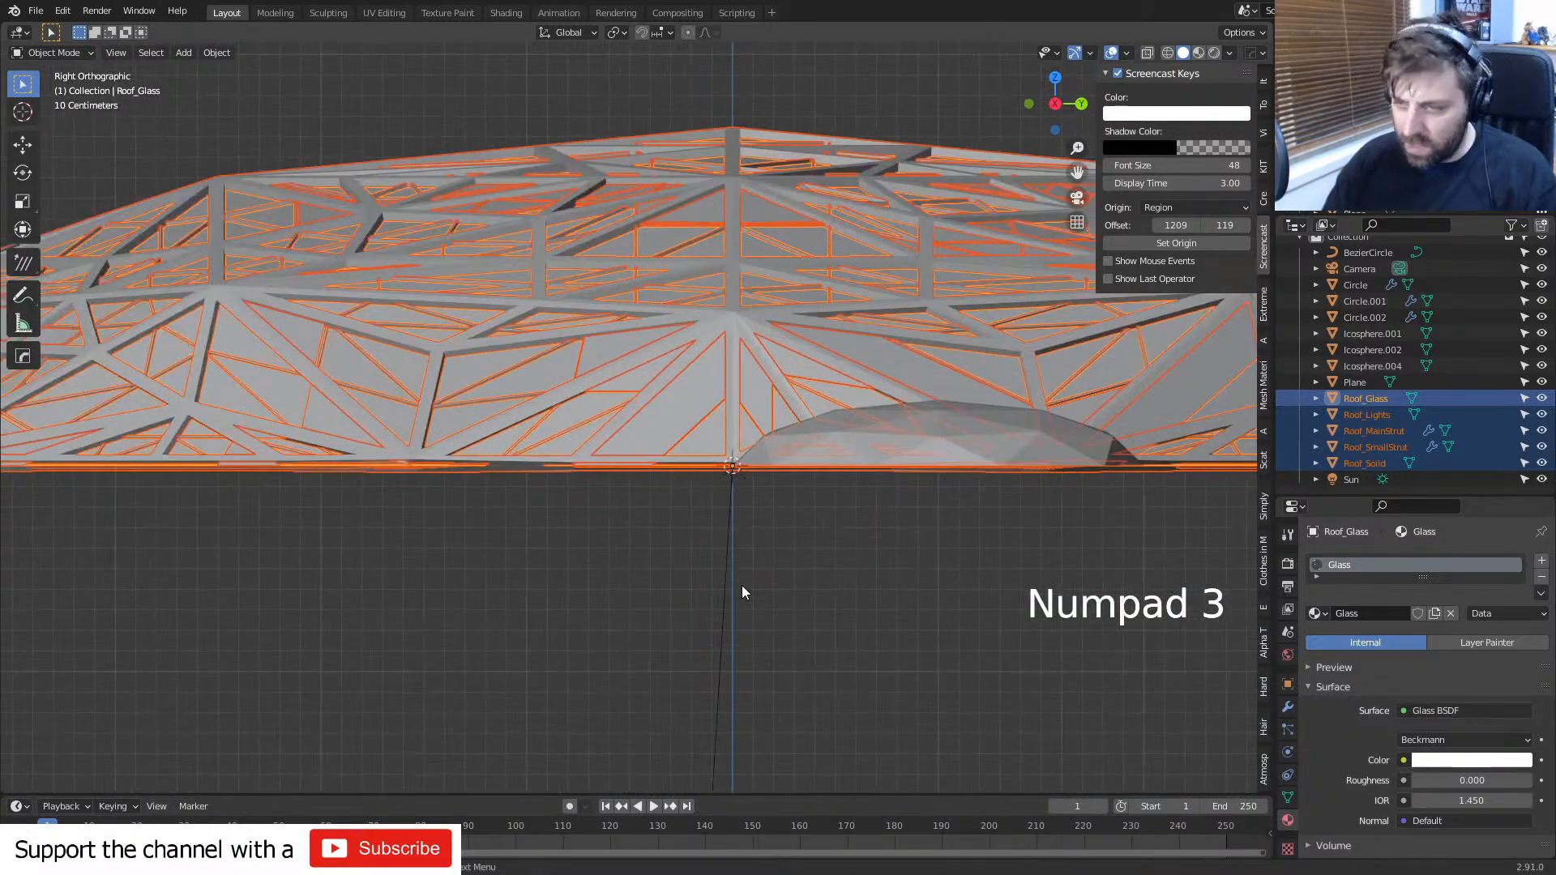
key(g)
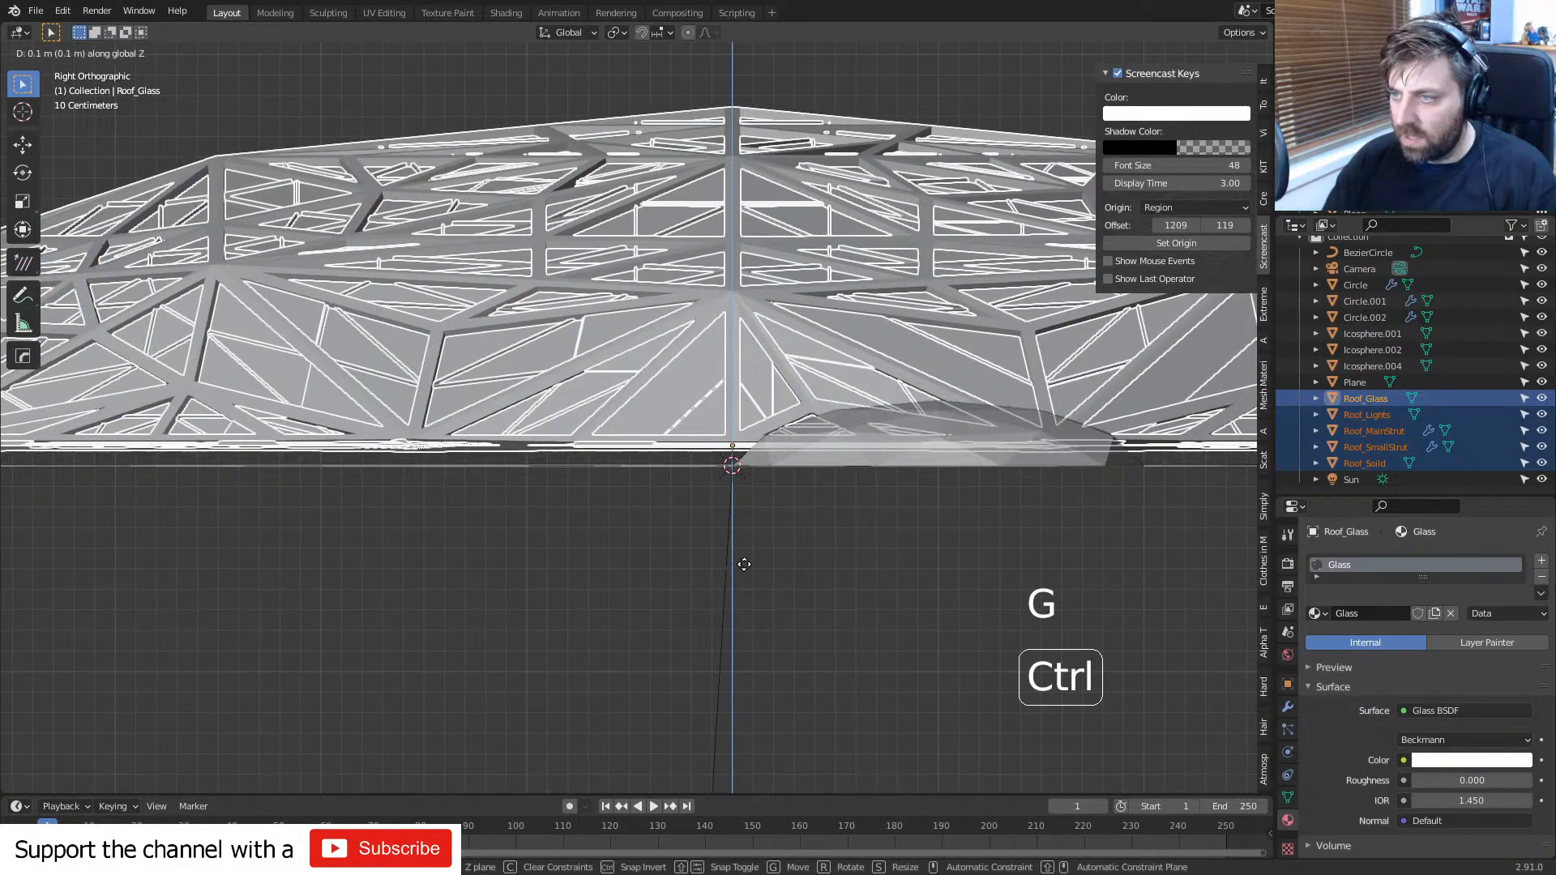
ctrl+click(742, 538)
key(ctrl+a)
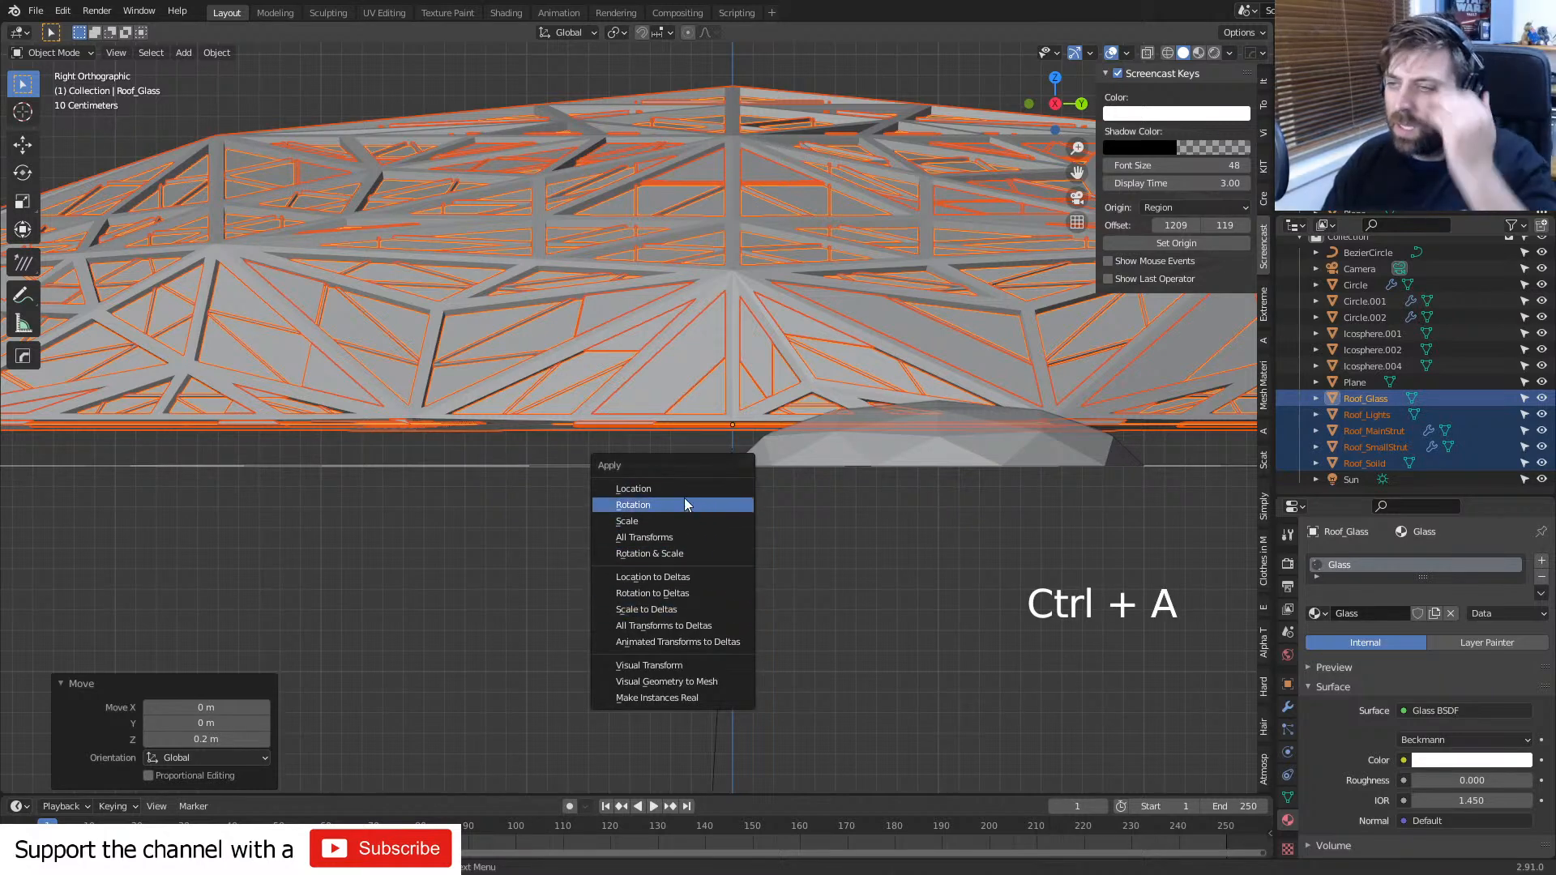
click(658, 515)
- Add a 2 m cube at the origin and scale it down to about 0.092
key(shift+a)
mouse_move(658, 514)
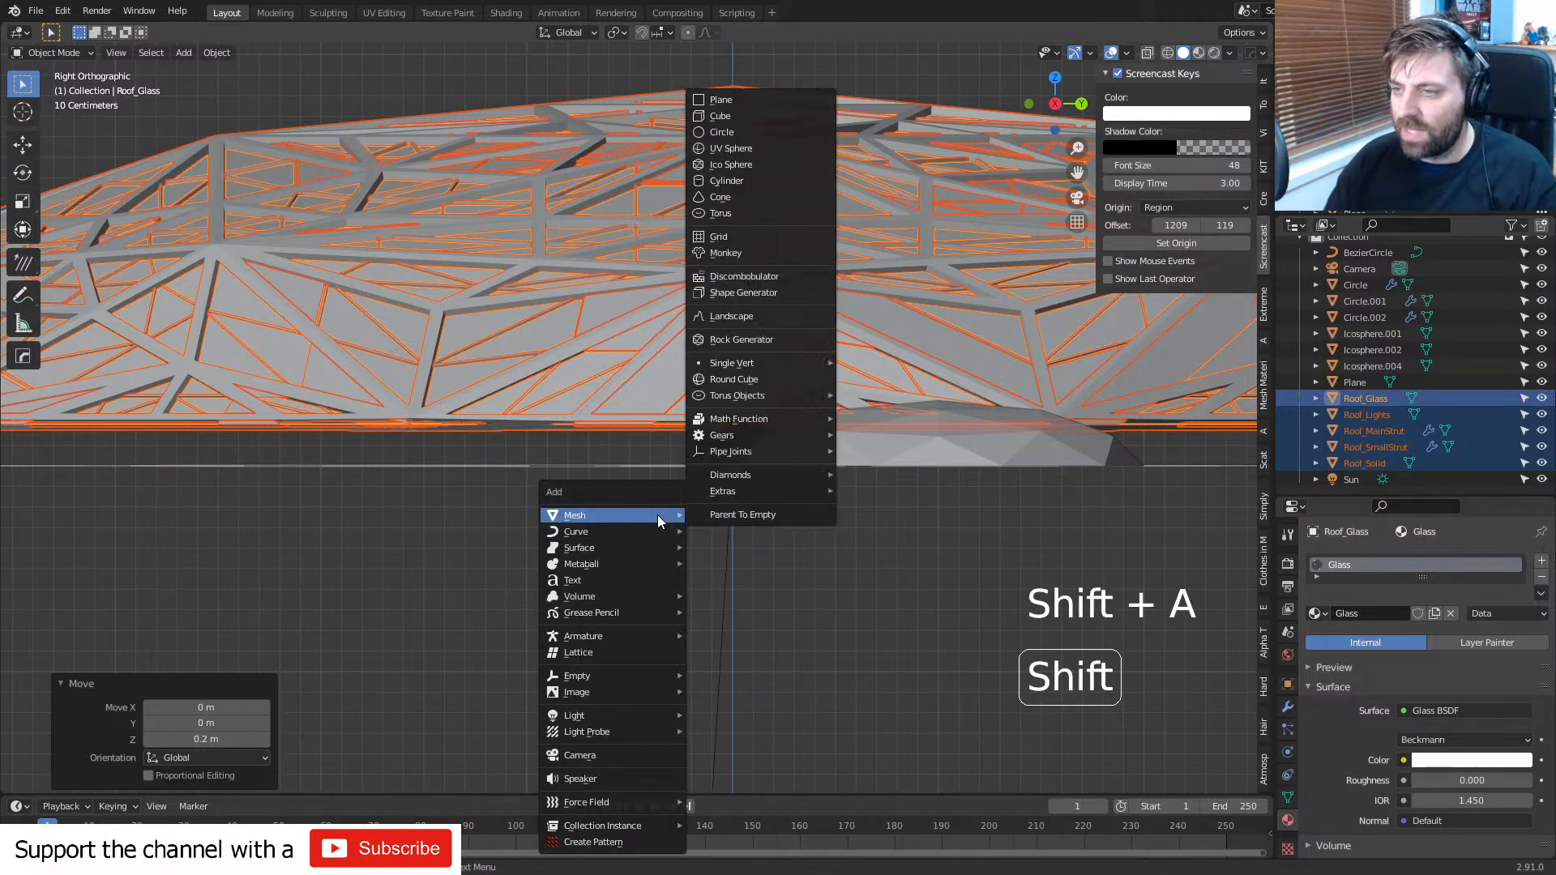
click(729, 120)
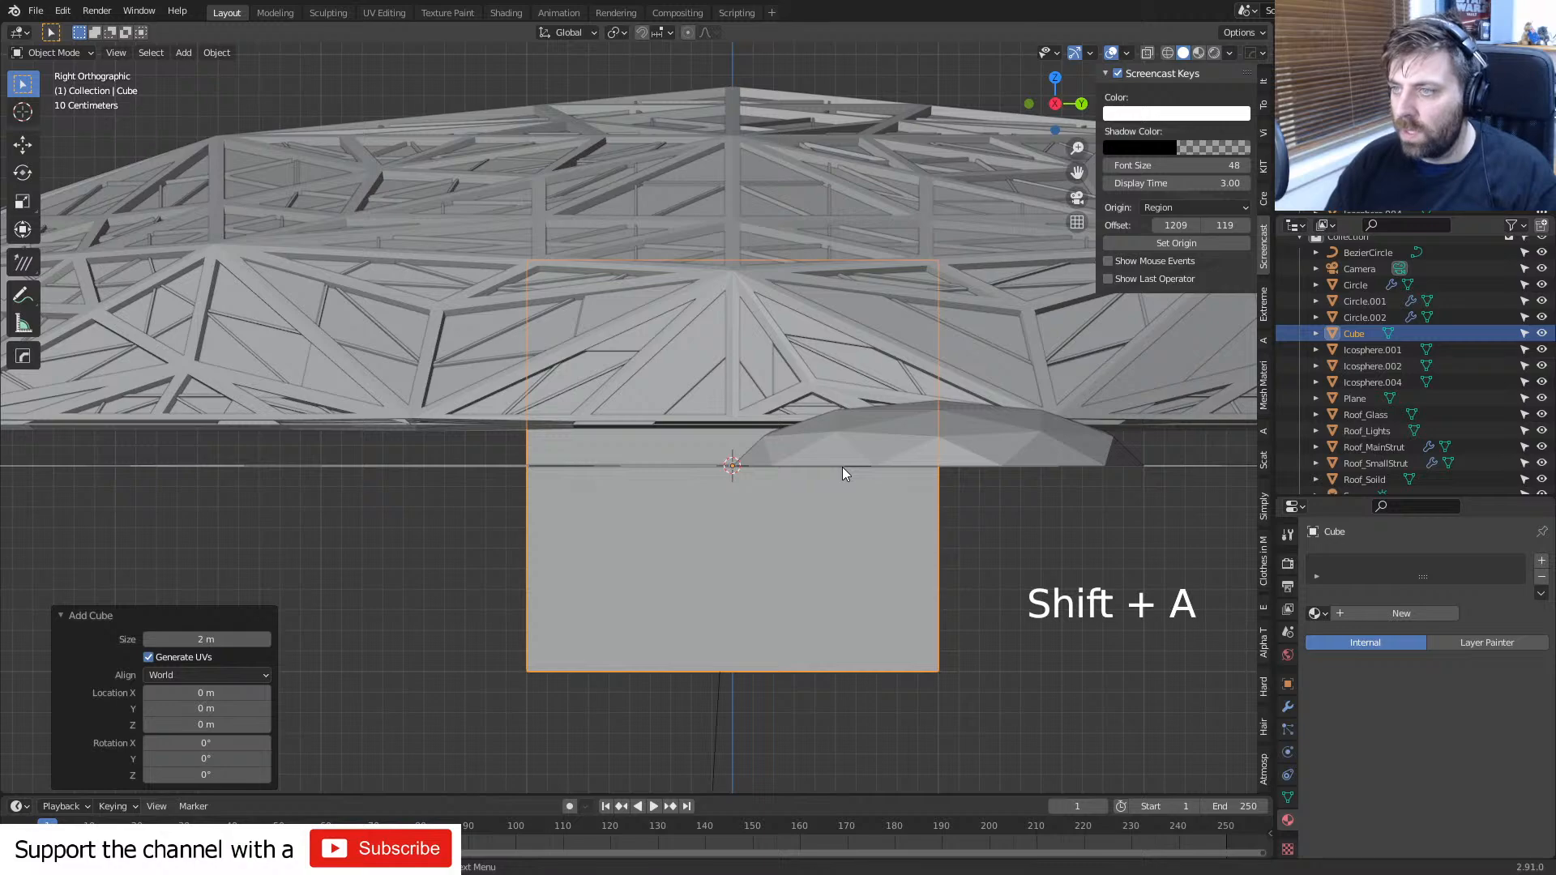
scroll(843, 467, down, 3)
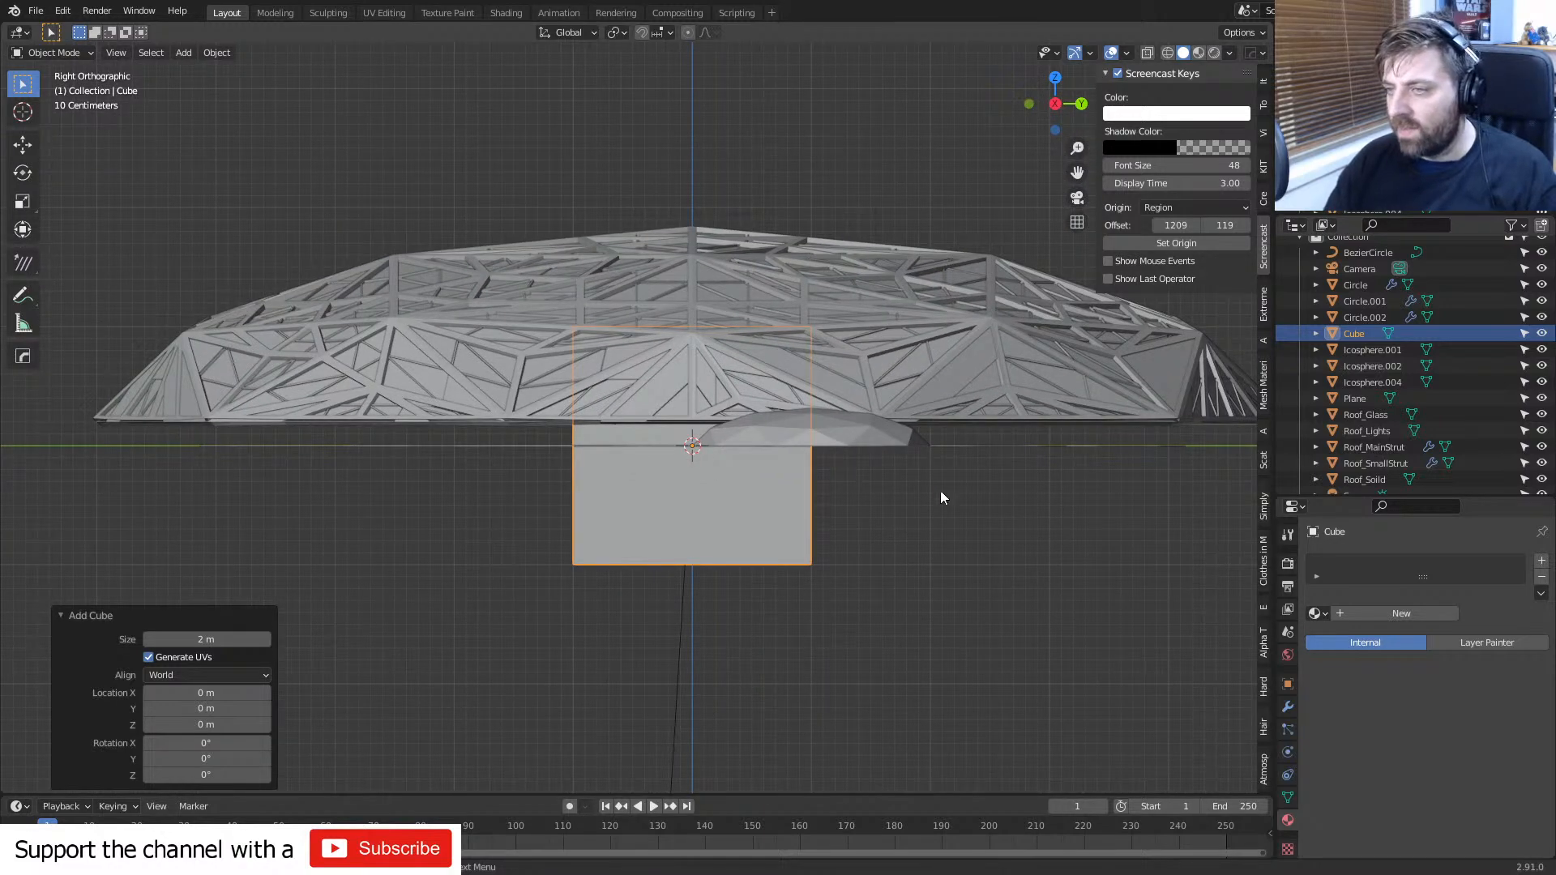
key(s)
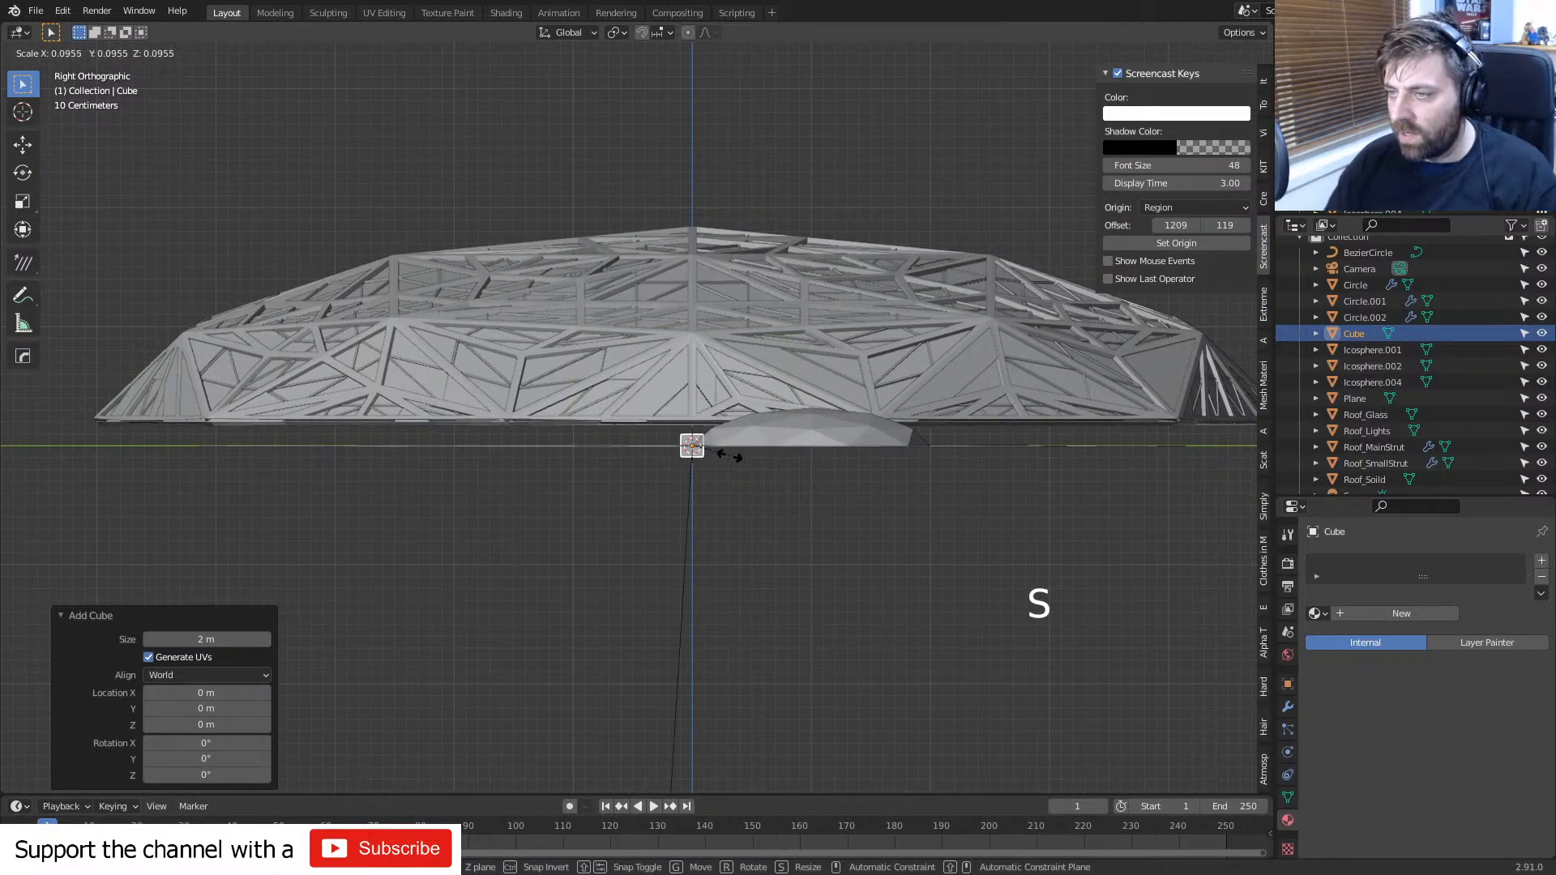
click(723, 457)
- Shrink the cube further by 0.616 and move it vertically so that it rests on the floor below the roof
scroll(723, 489, up, 5)
key(g)
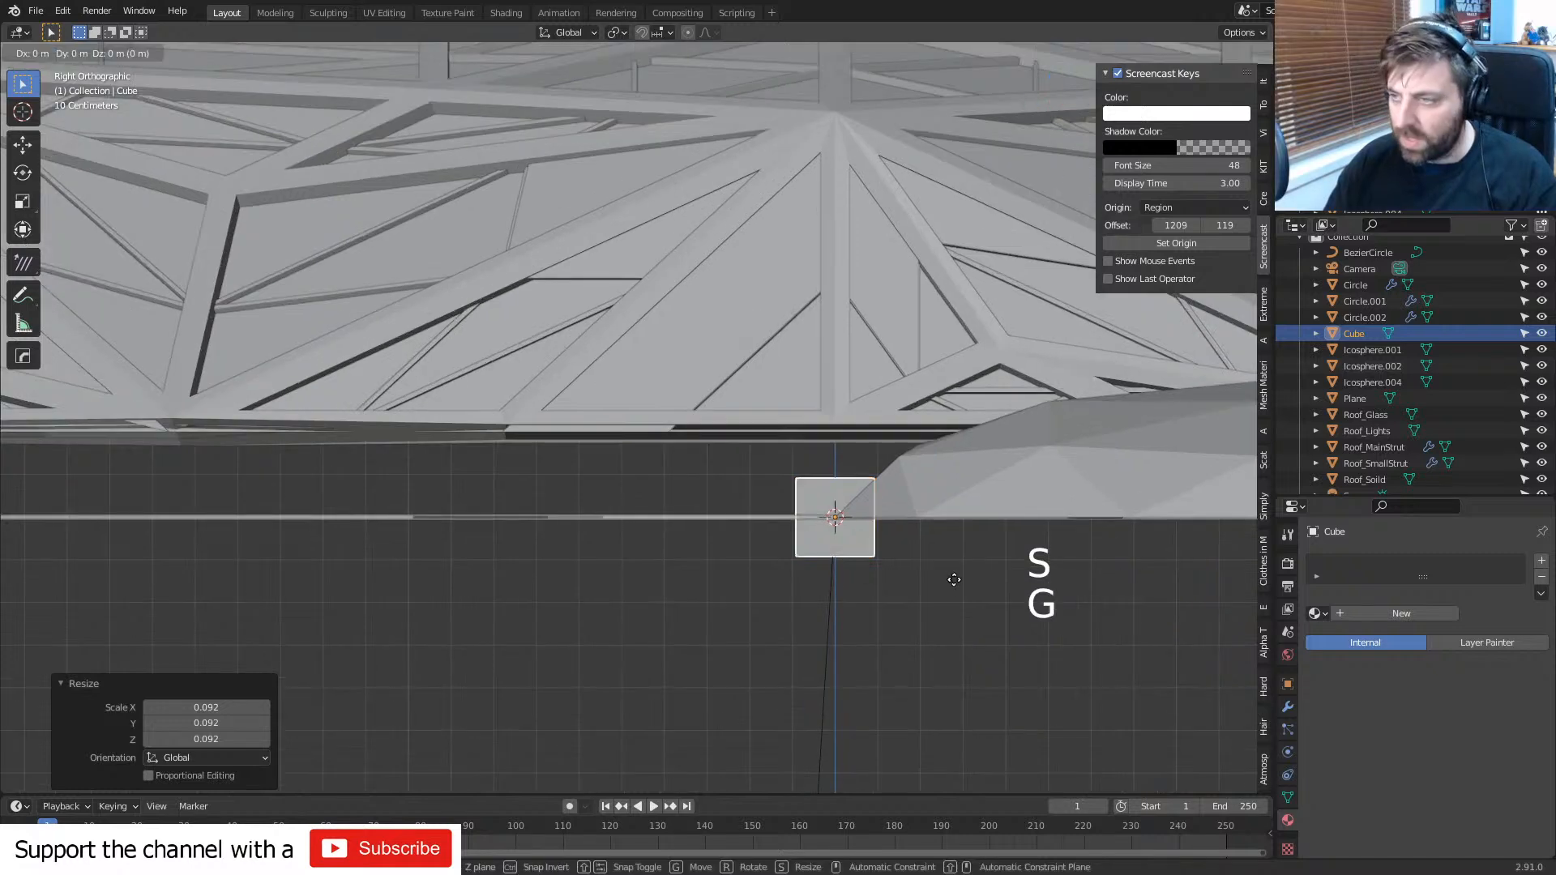
click(954, 539)
key(s)
click(1006, 512)
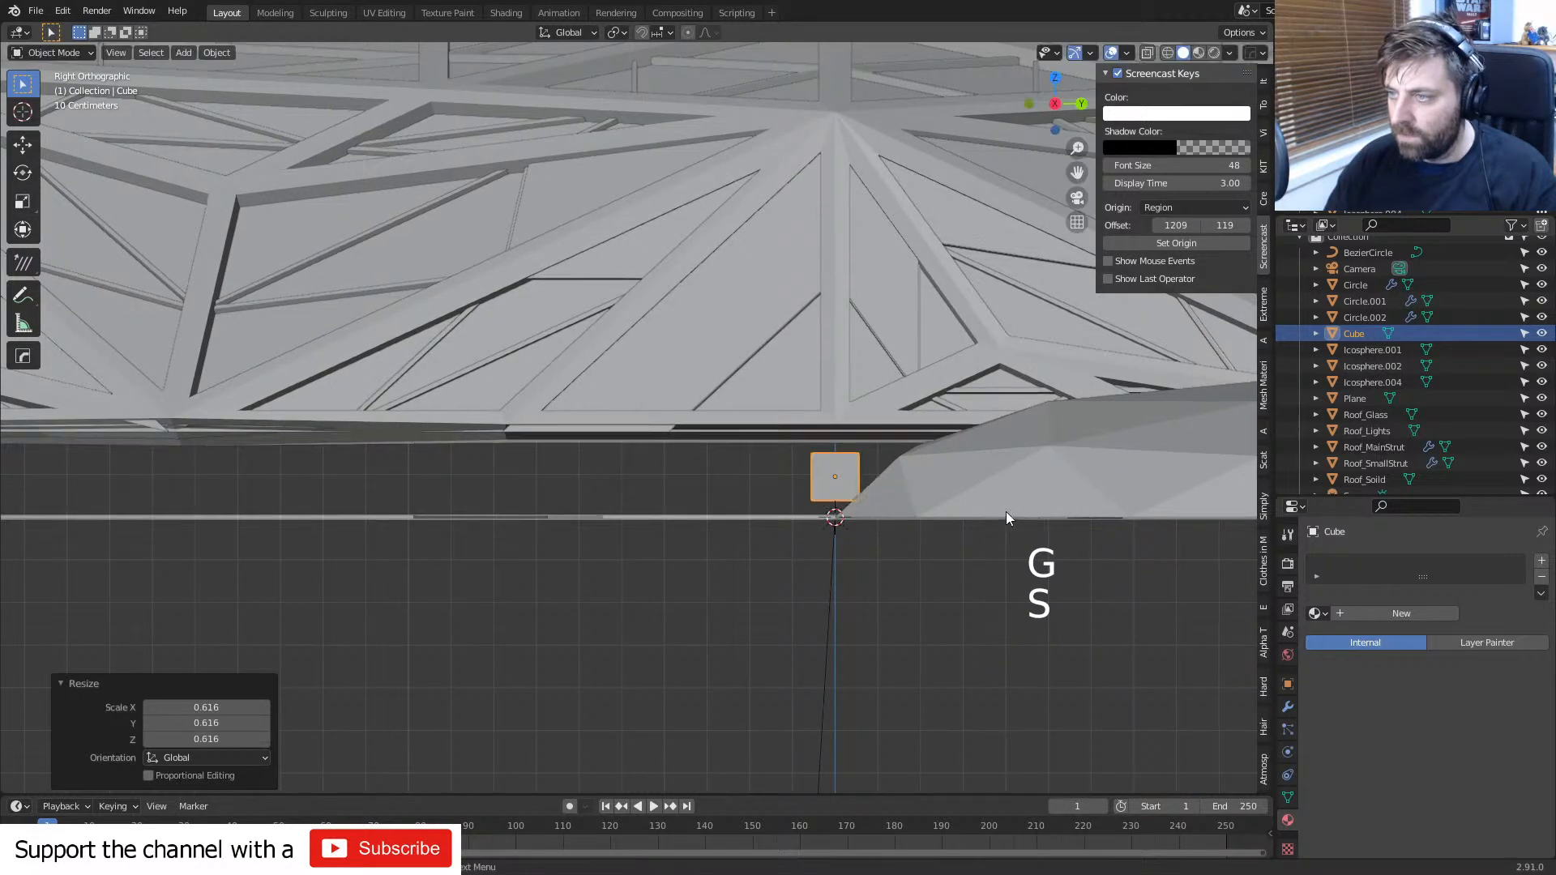
key(g)
click(1013, 527)
scroll(775, 514, down, 5)
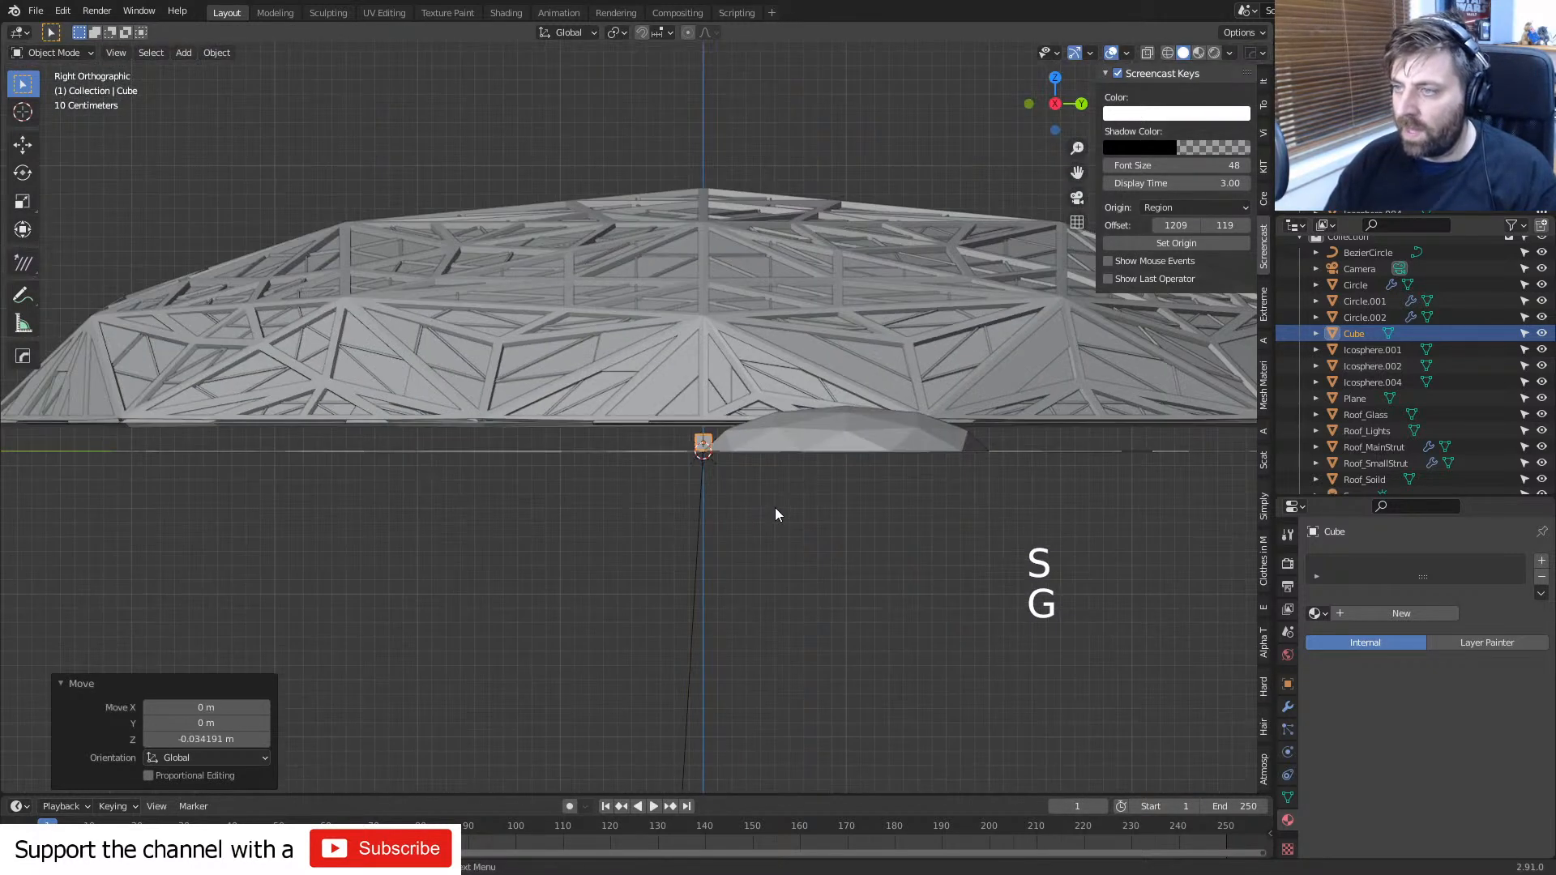
- Select the five roof objects from Roof_Glass to Roof_Soild, try enlarging them together, and undo the scaling
scroll(775, 514, down, 2)
click(1365, 414)
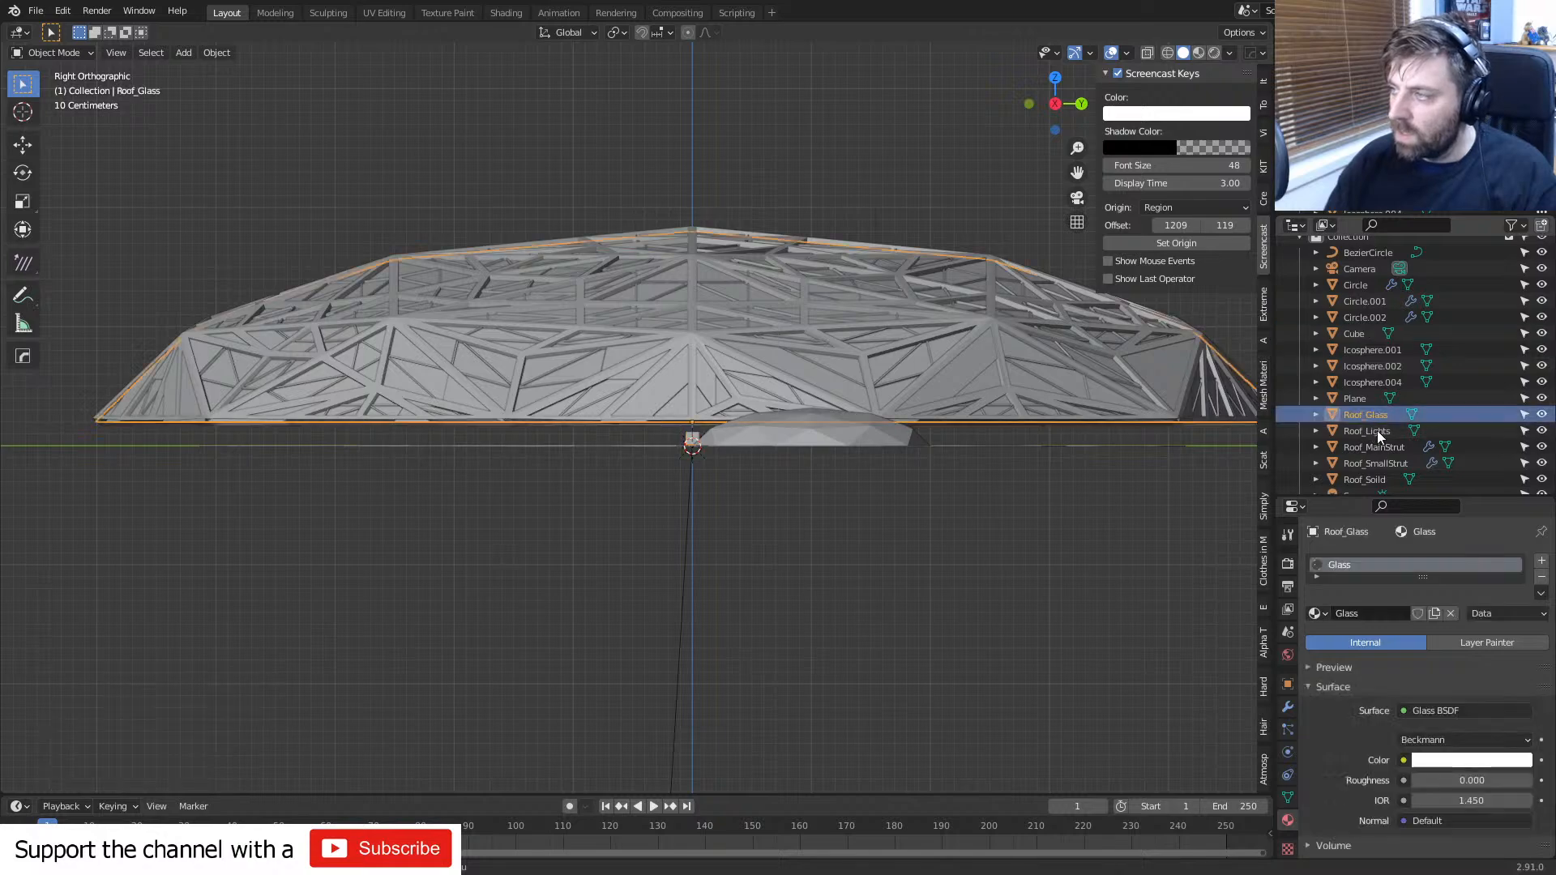
shift+click(1376, 480)
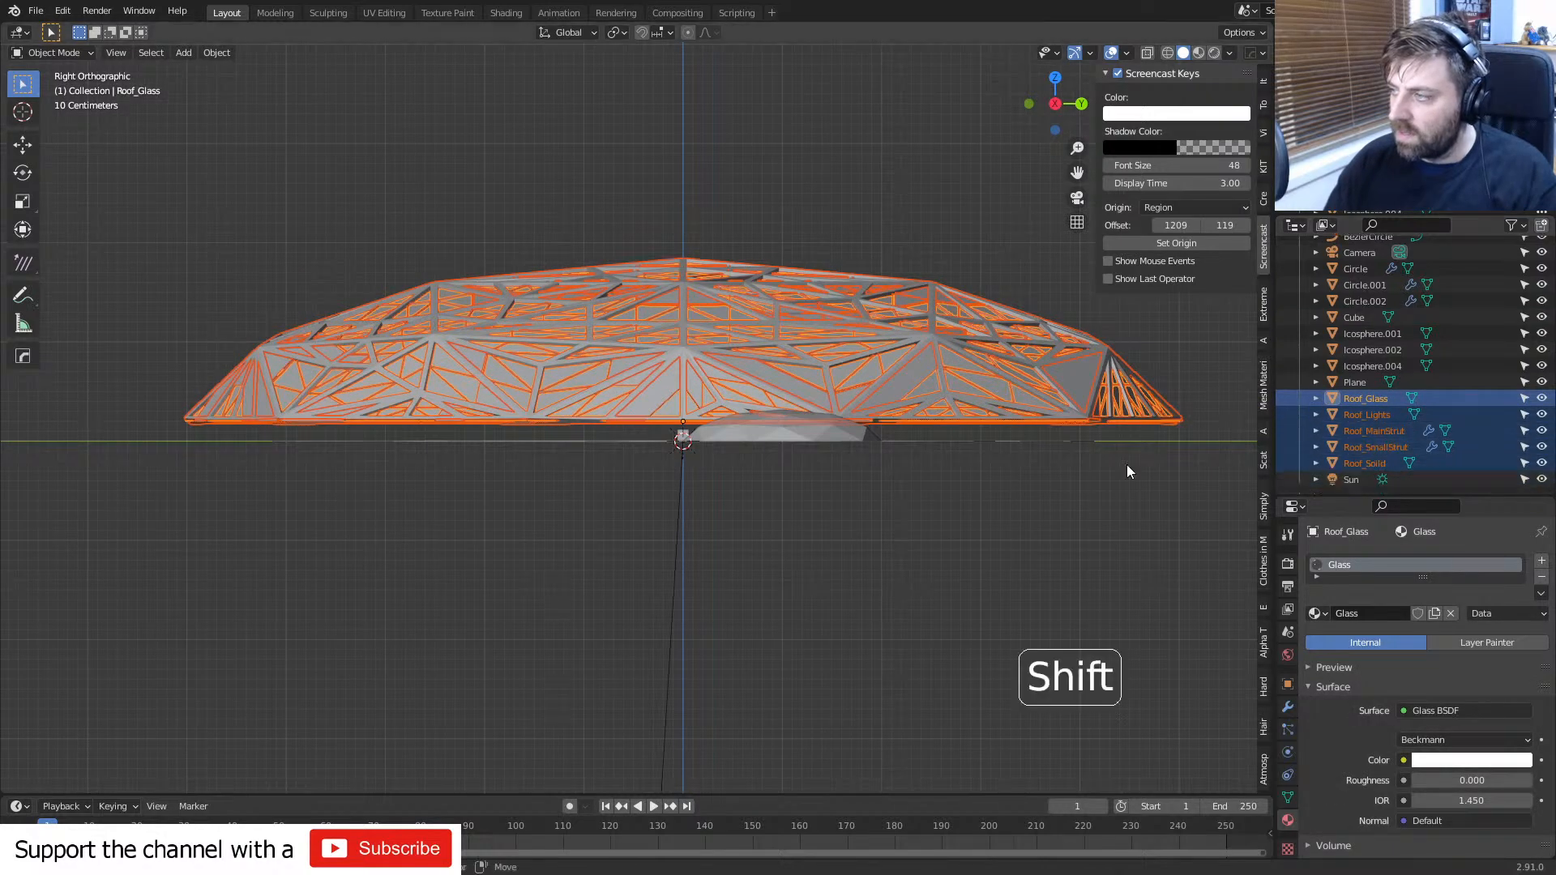
key(s)
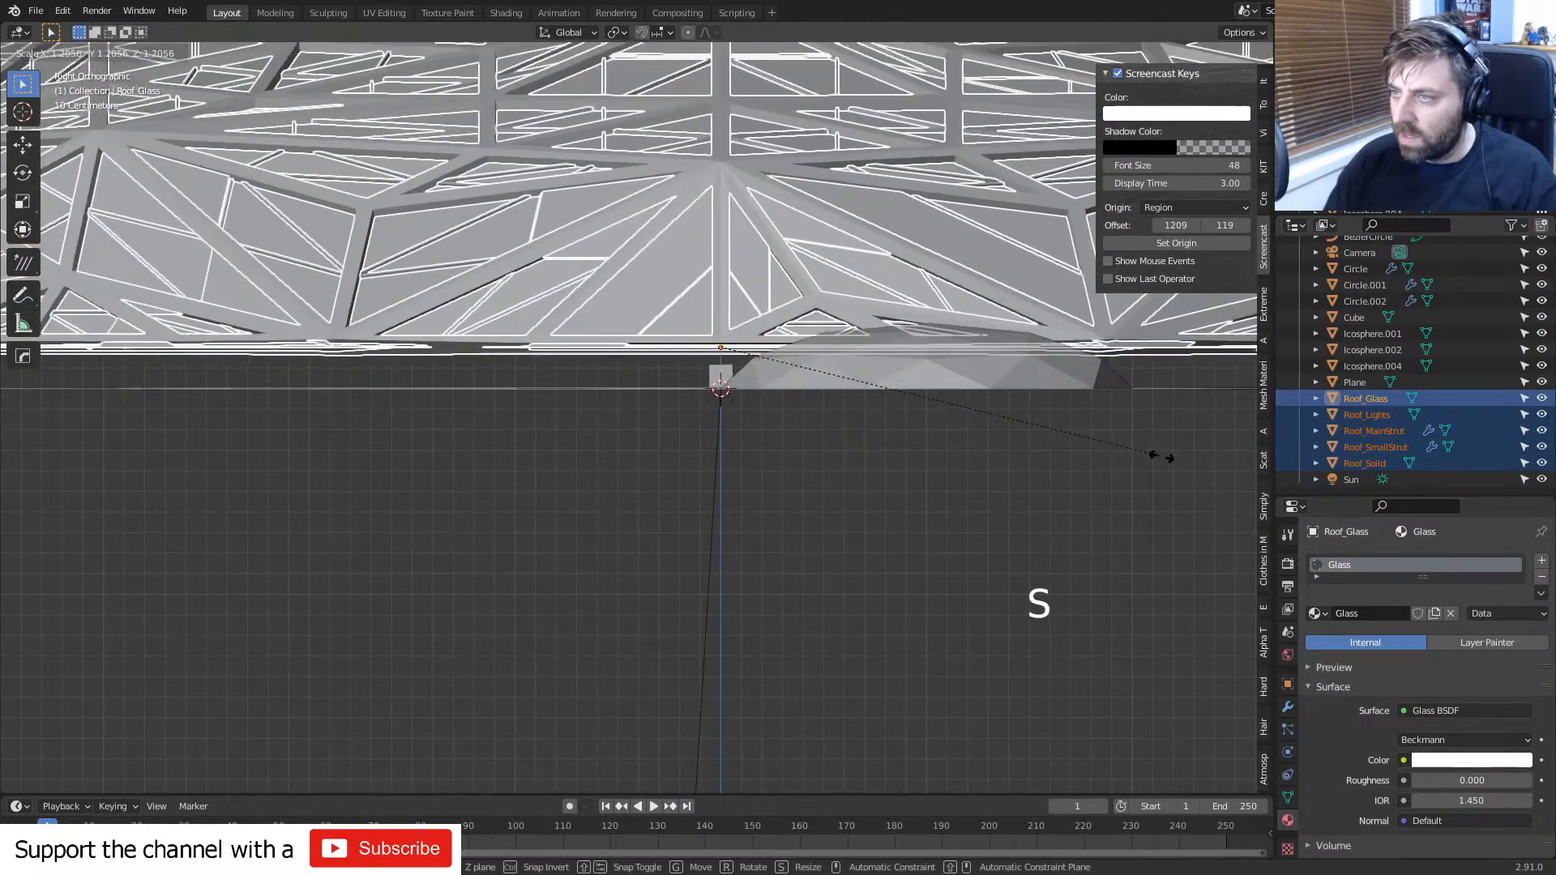
click(1149, 456)
key(ctrl+z)
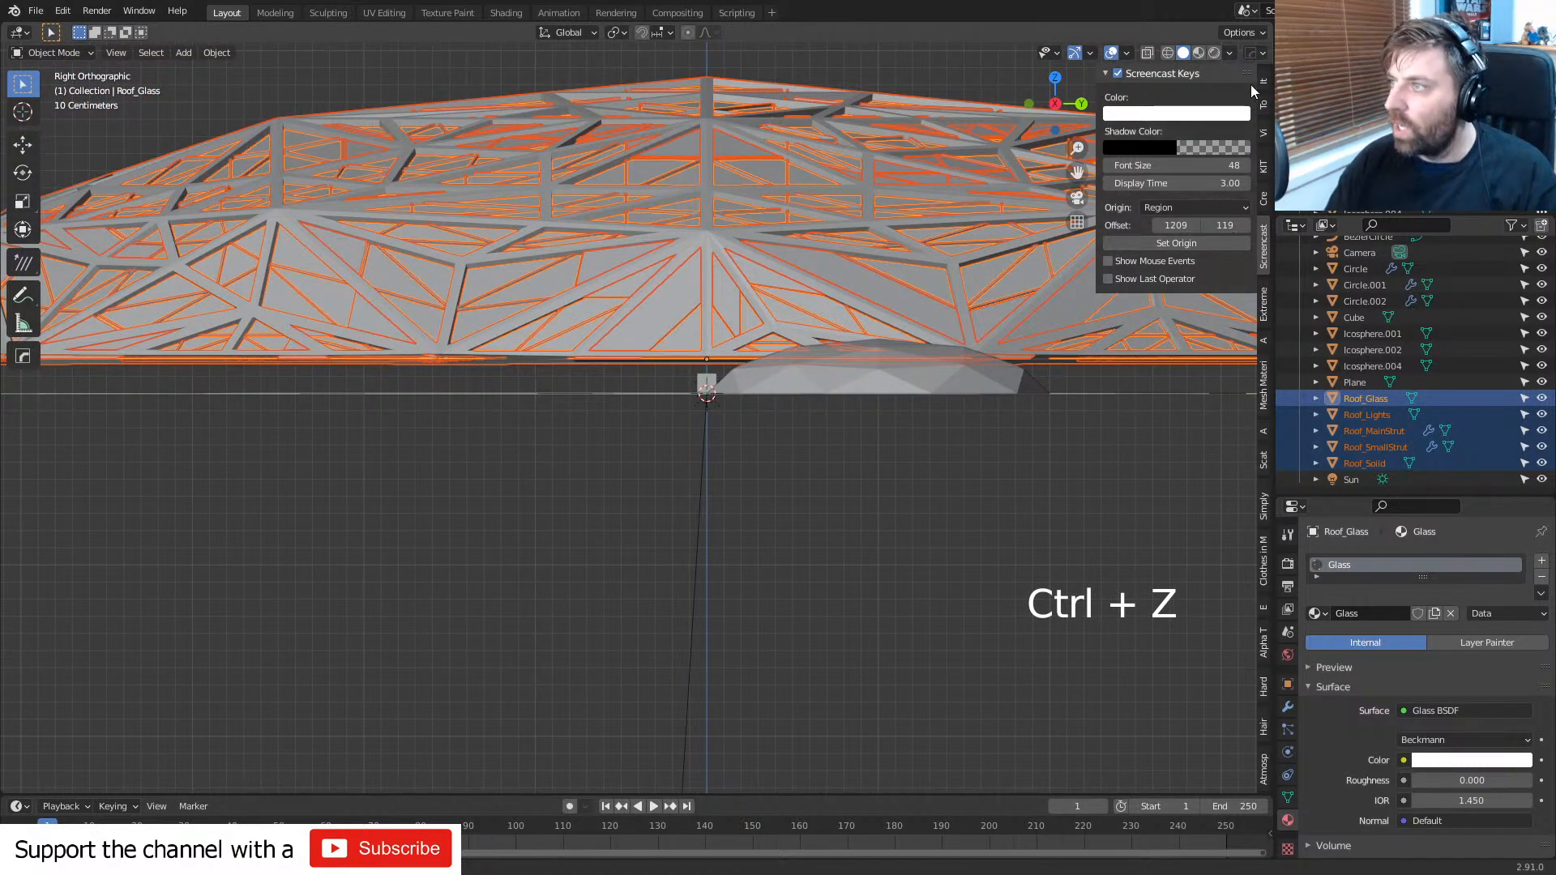
- Display the transform values, raise the selected roof objects by about 0.0036 m along Z, and check their position in wireframe
click(1264, 84)
scroll(818, 425, up, 2)
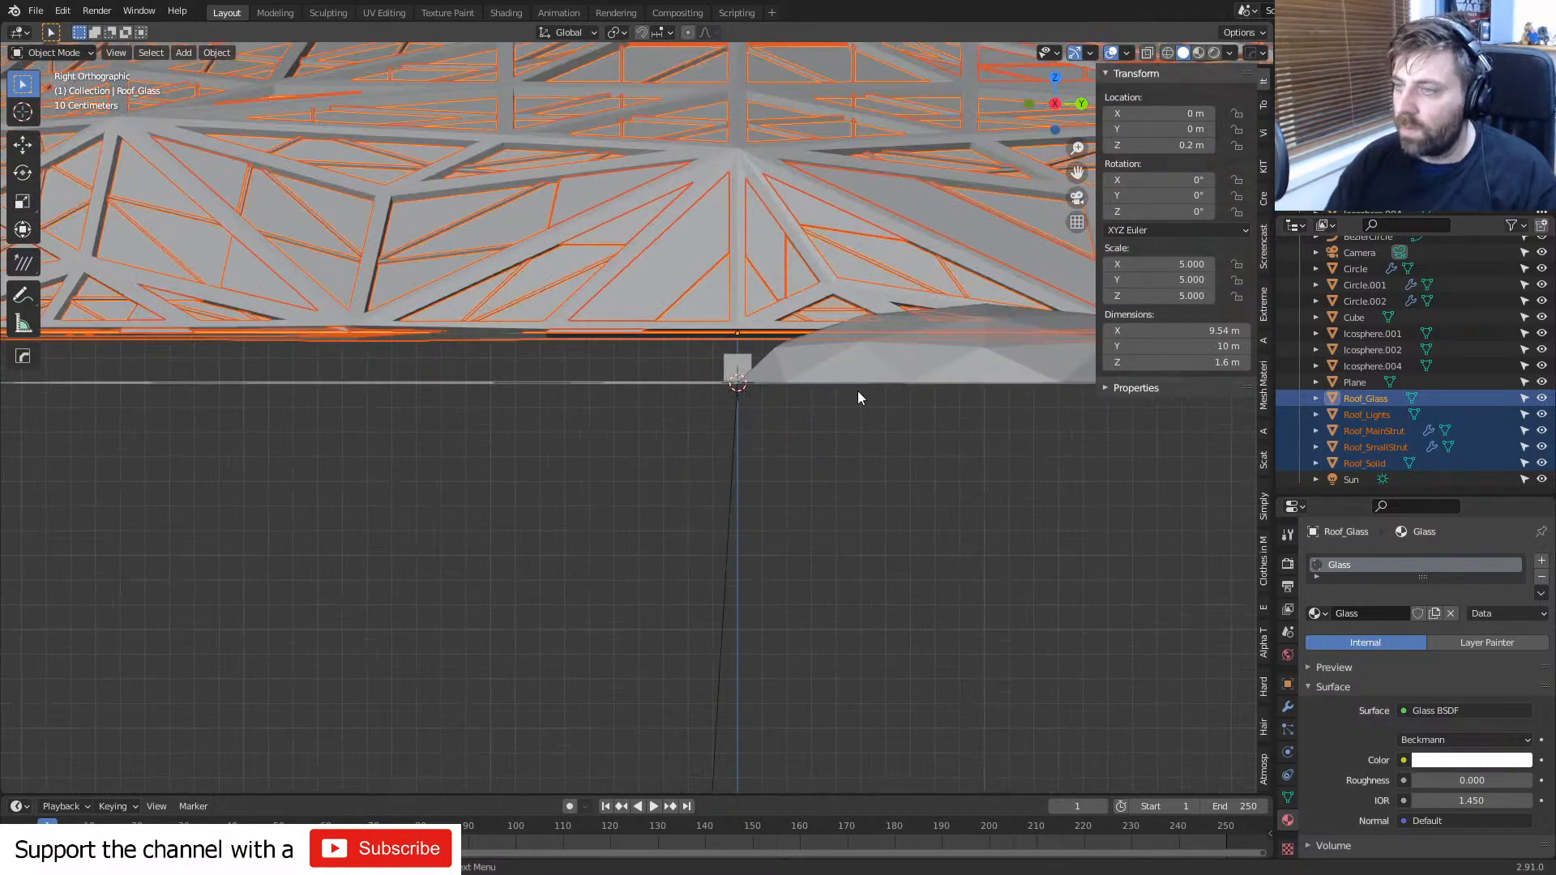
key(g)
key(shift)
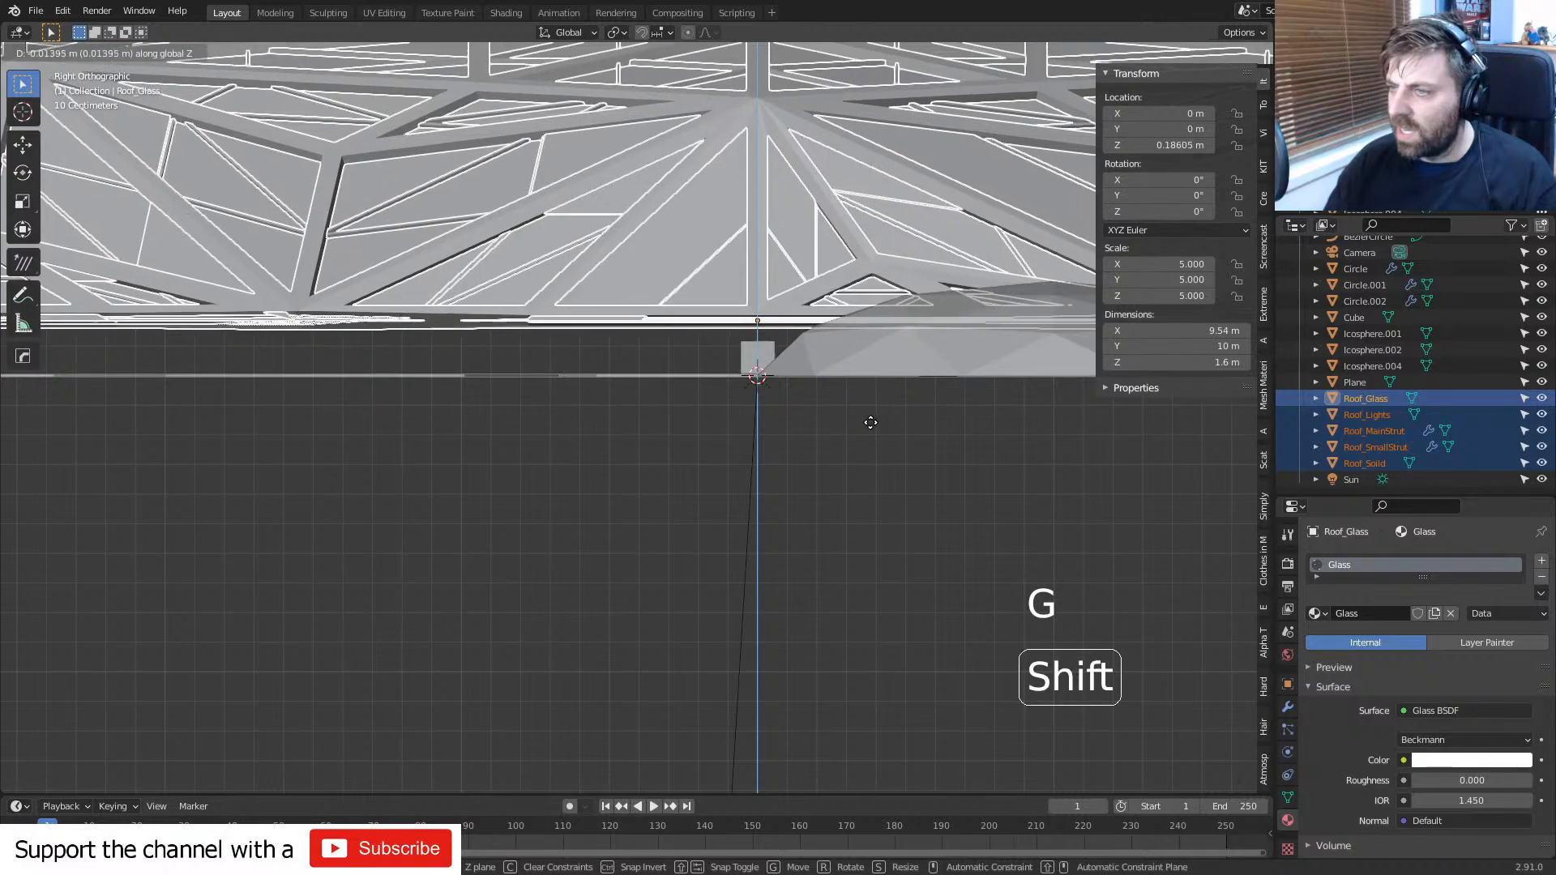
click(661, 410)
mouse_move(661, 411)
middle_down()
mouse_move(693, 439)
mouse_move(786, 455)
mouse_move(645, 528)
mouse_move(717, 478)
mouse_move(693, 459)
middle_up()
key(z)
click(591, 496)
scroll(707, 550, up, 4)
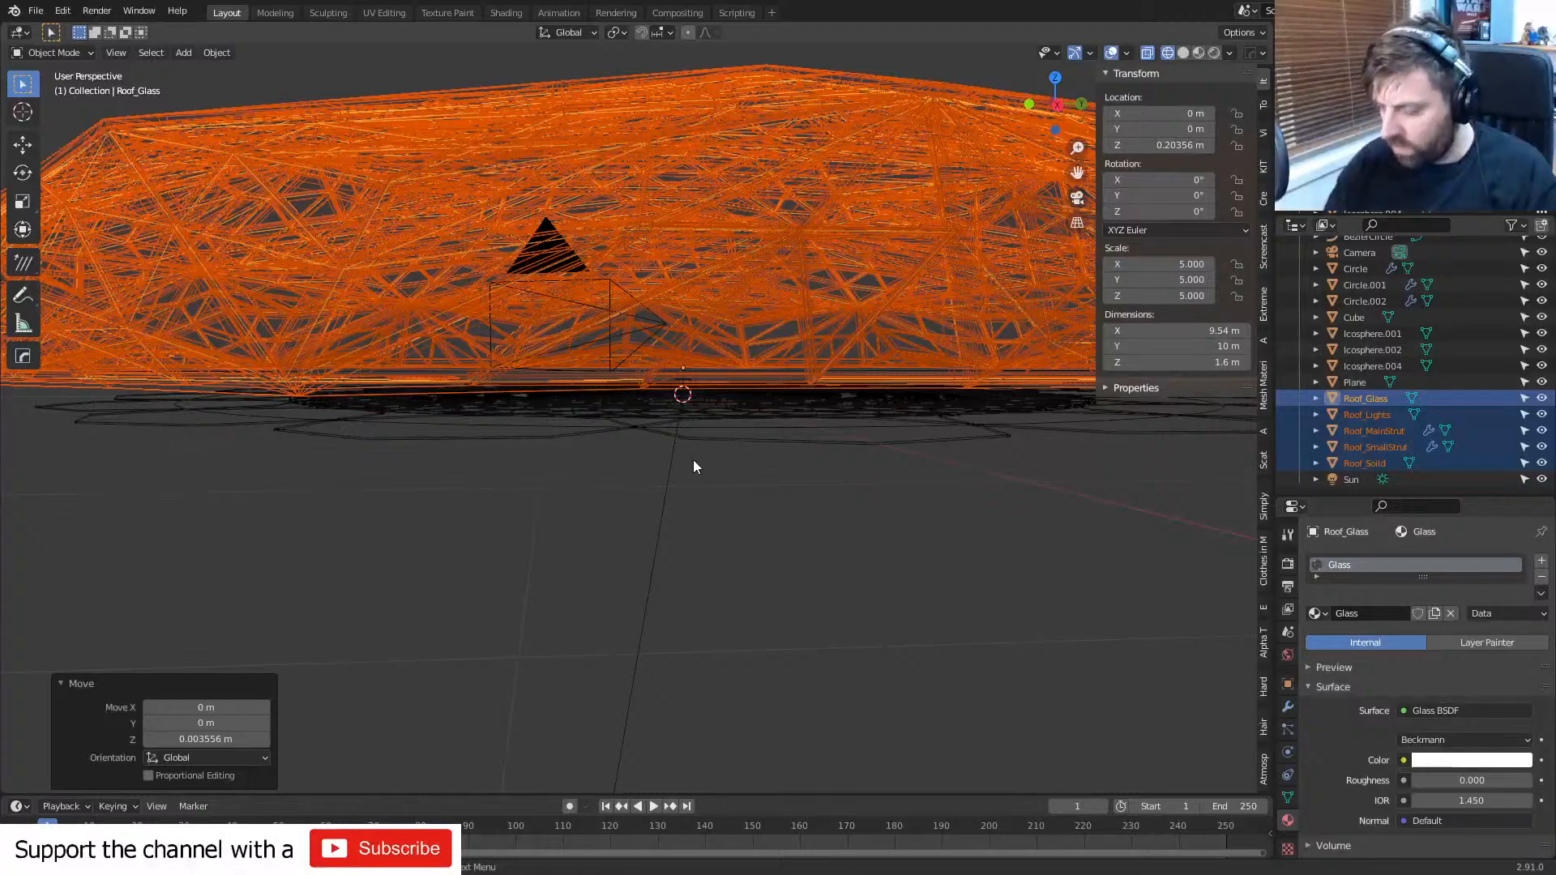
key(KP_3)
key(z)
click(761, 465)
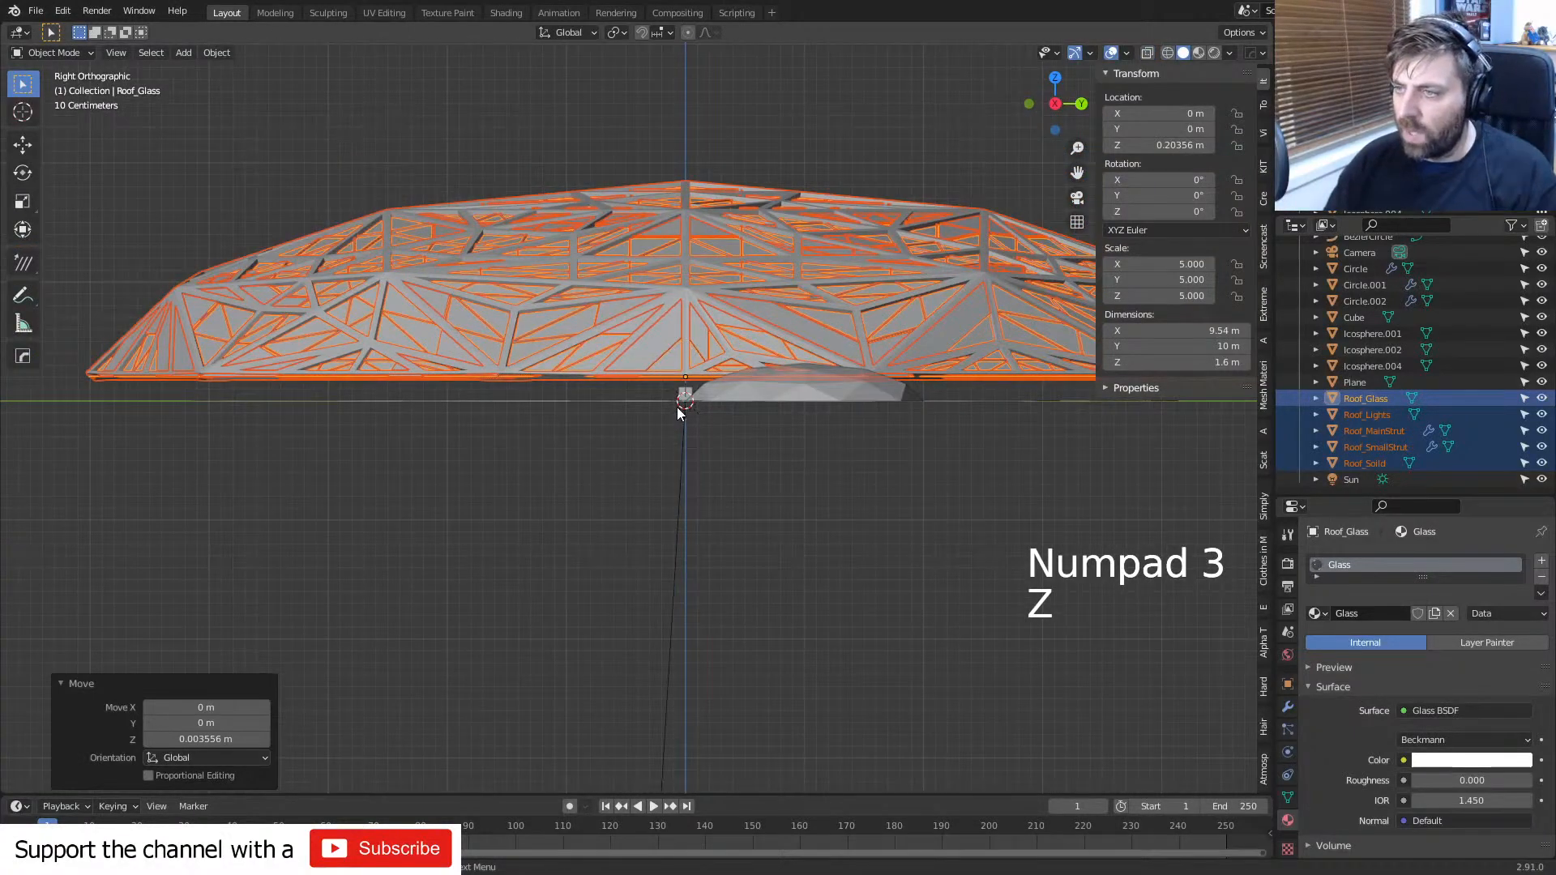
- Add a circle mesh with 8 vertices at the origin and enter edit mode on it in top wireframe view
key(shift+a)
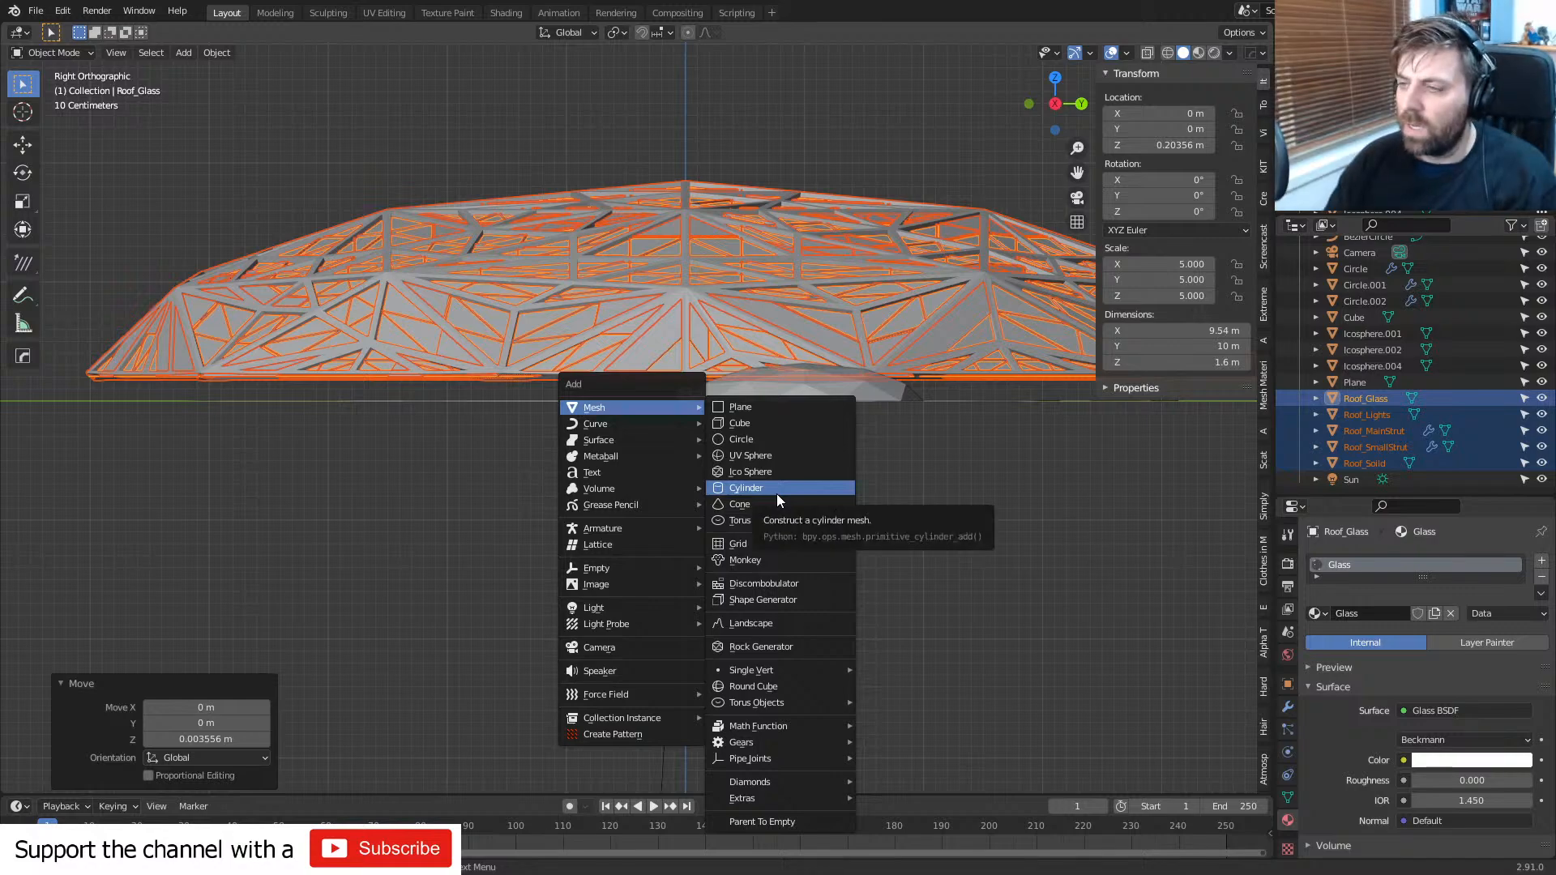
click(770, 439)
click(204, 604)
text(8)
key(Return)
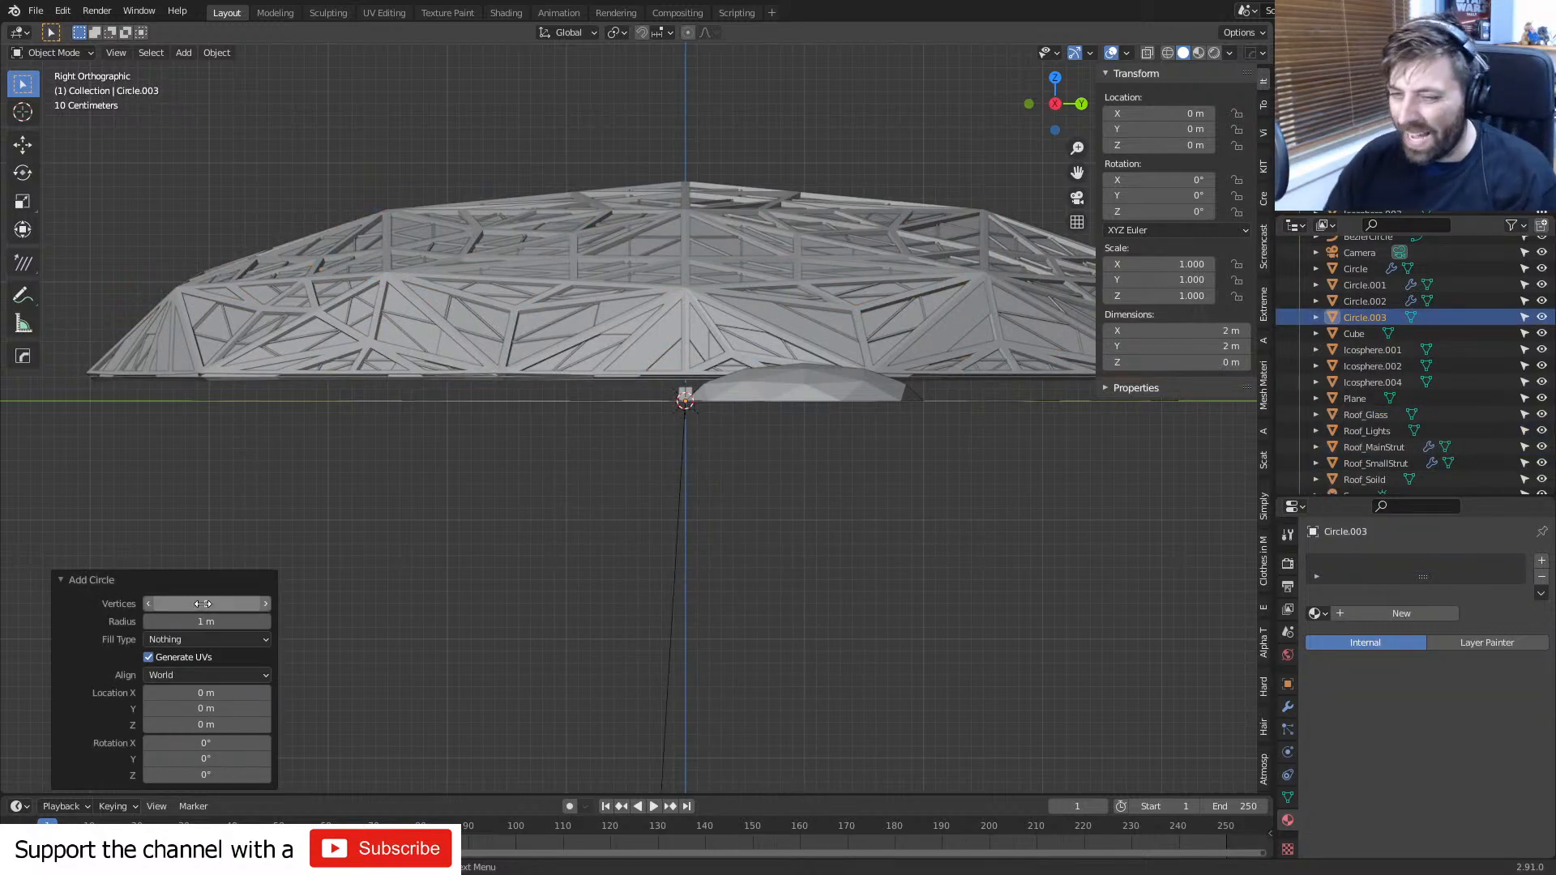
middle_drag(640, 382, 630, 484)
key(KP_7)
key(z)
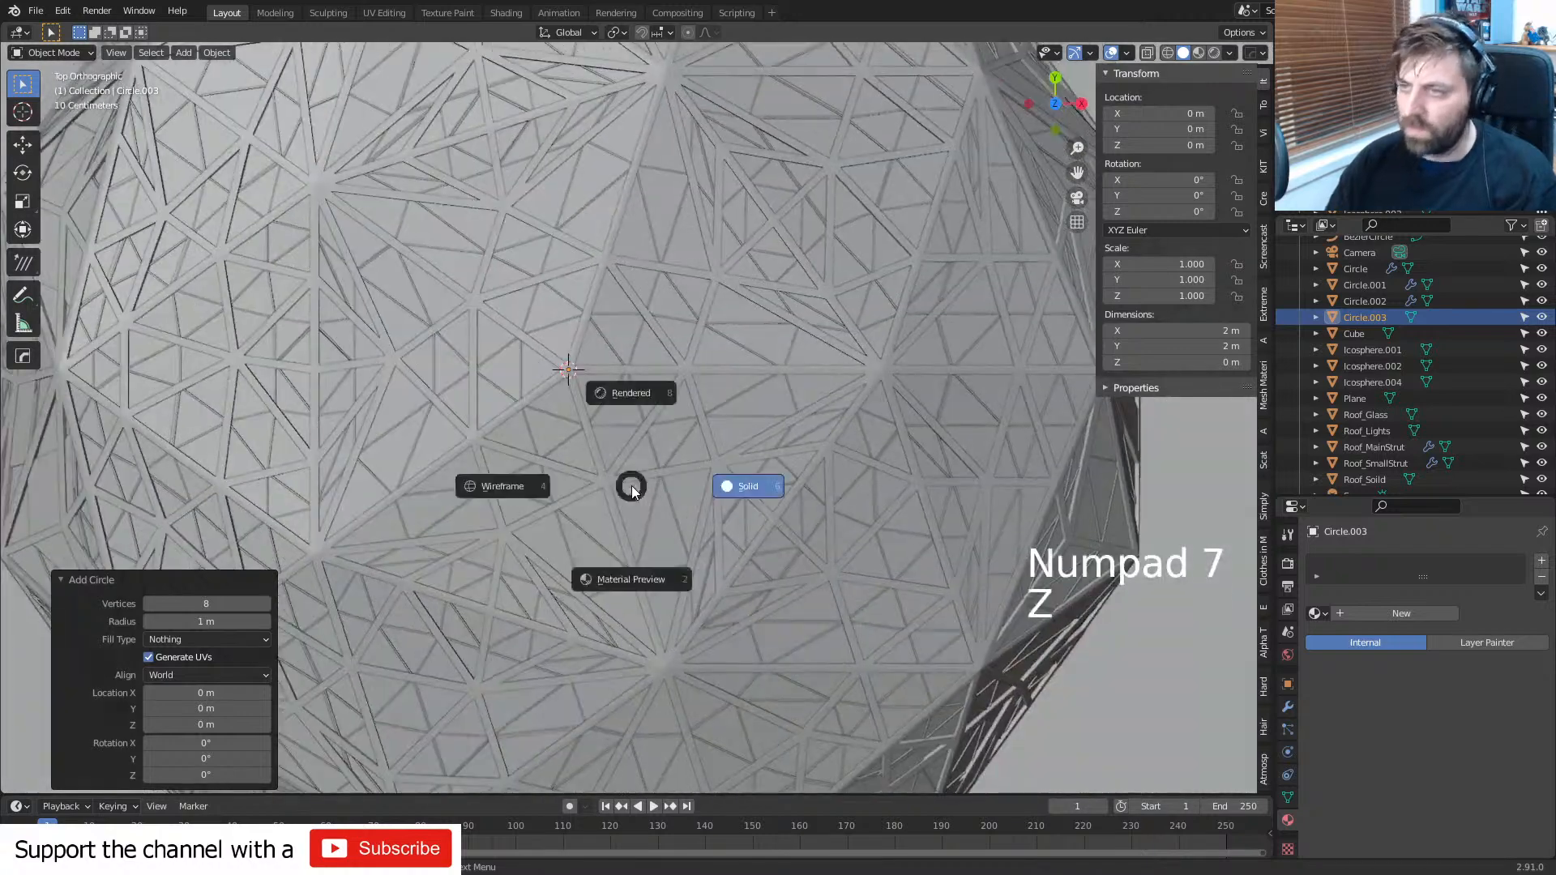
click(557, 502)
scroll(718, 441, down, 5)
key(Tab)
- Try fitting the octagon to the roof outline by scaling it 4.988 and rotating it, and undo the changes
key(s)
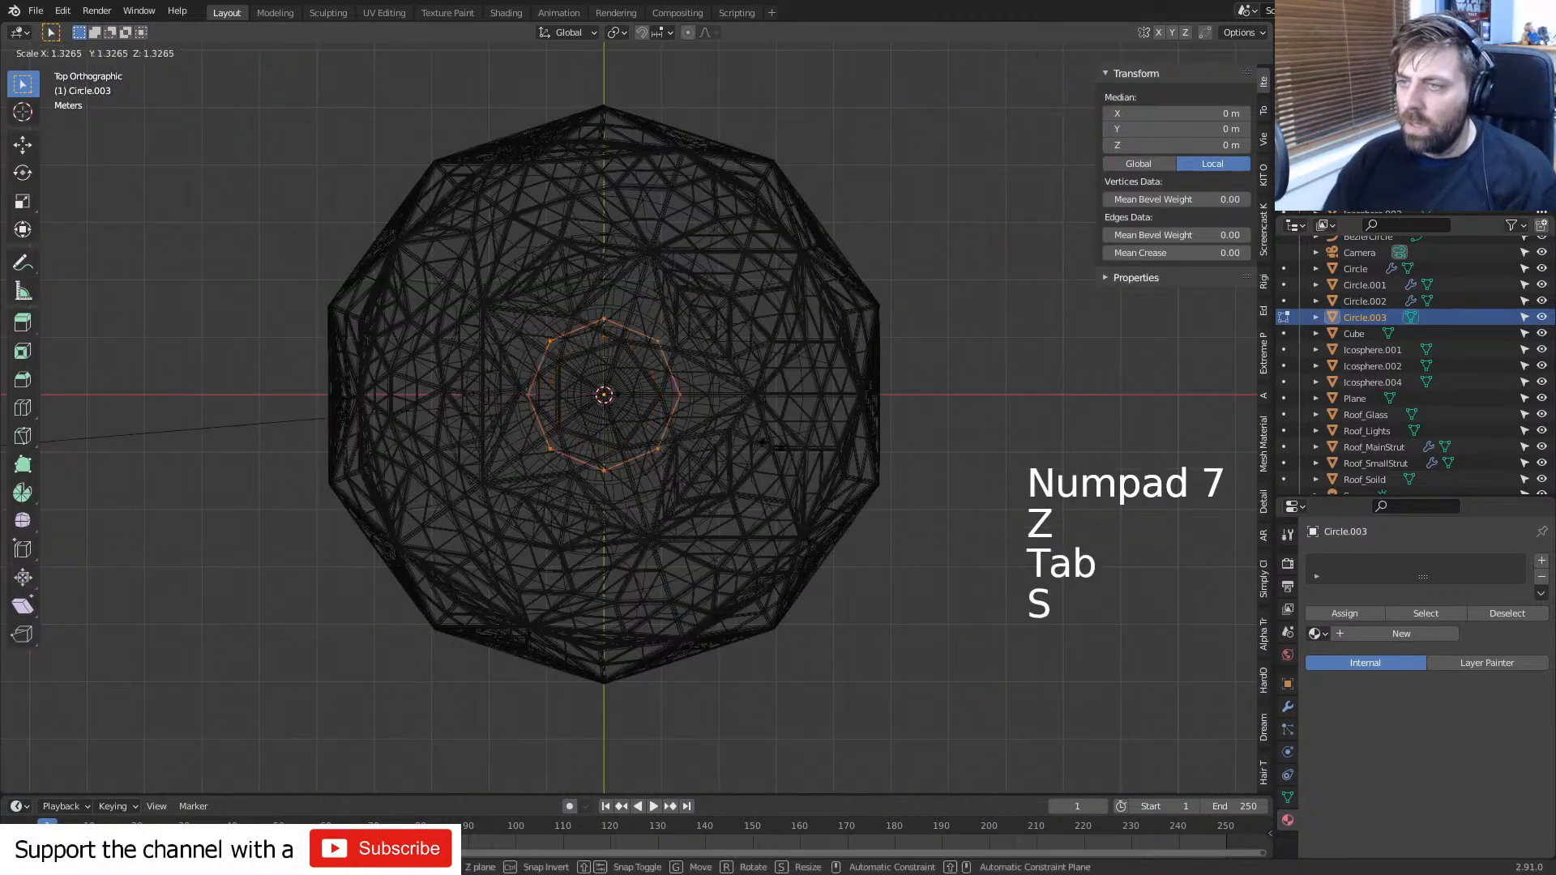
click(1217, 470)
key(r)
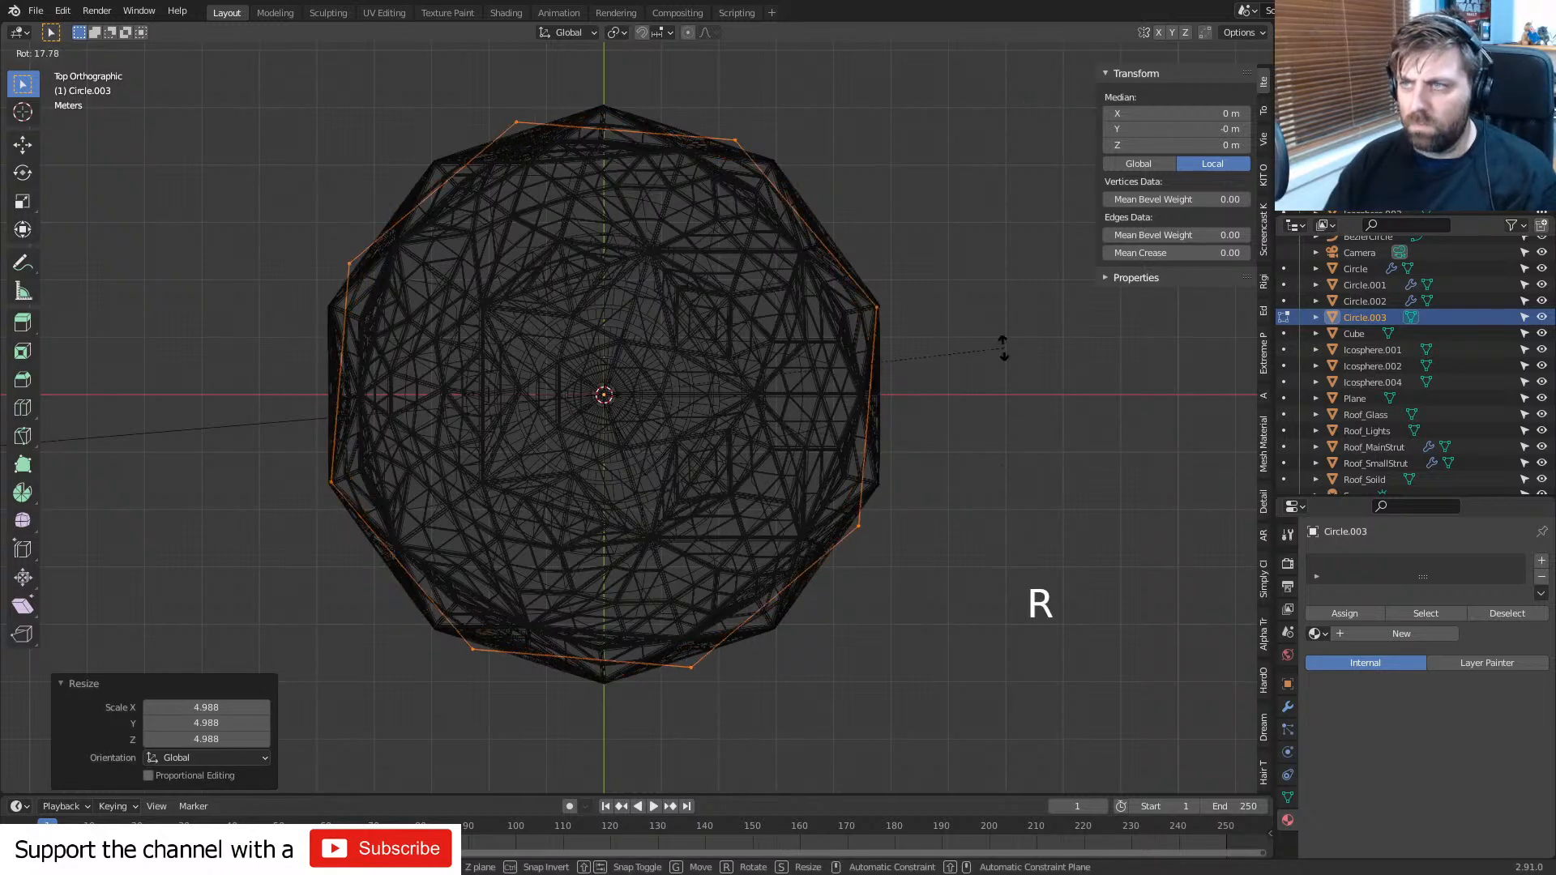
right_click(1003, 348)
key(ctrl+z)
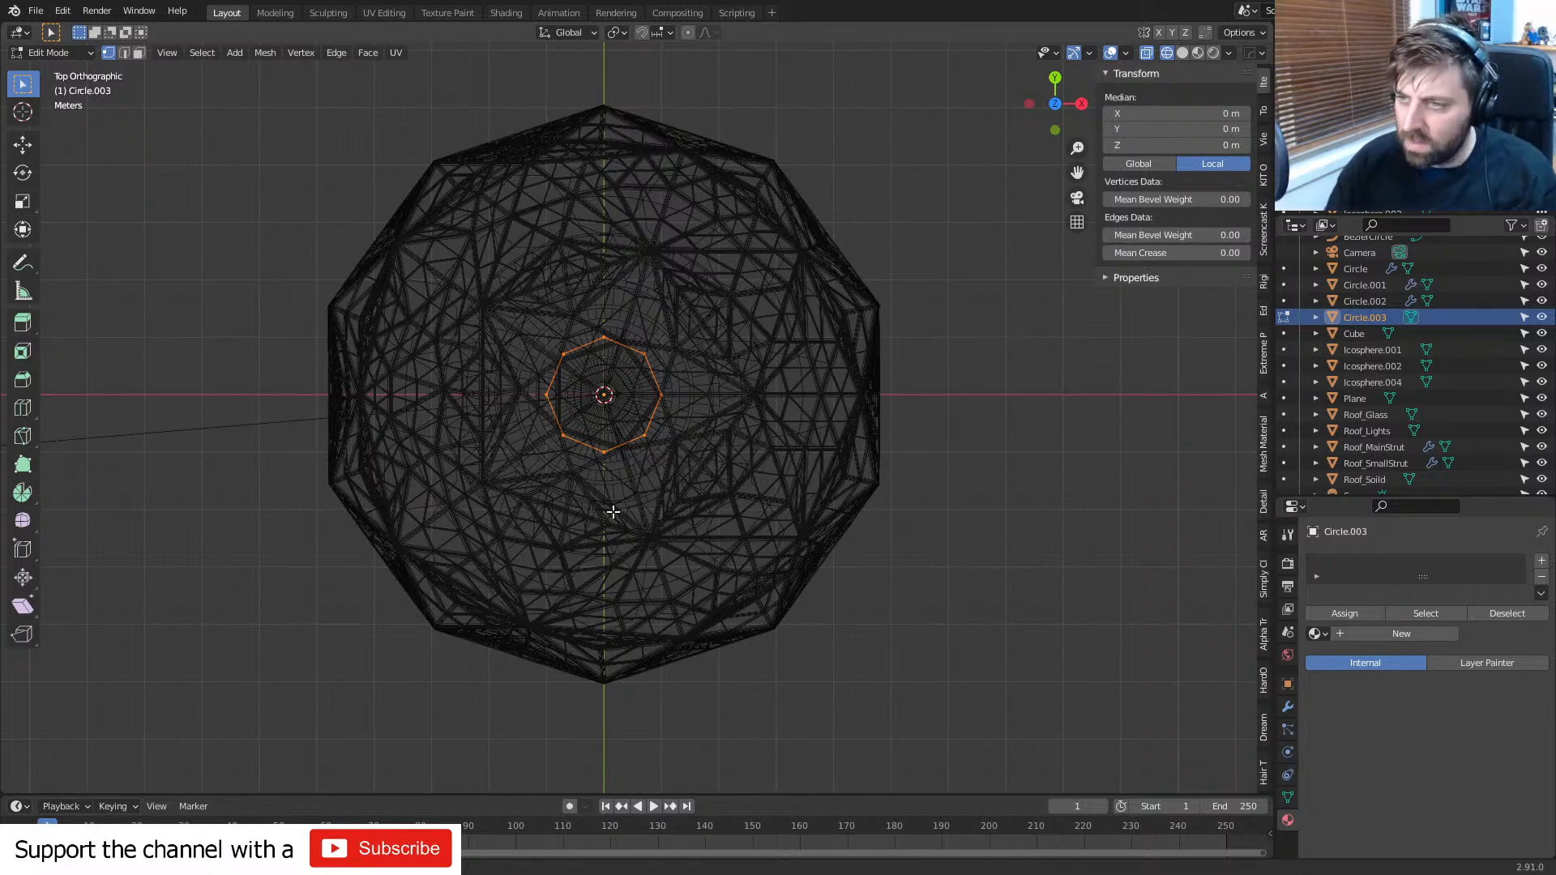
- Delete the octagon's vertices and add a circle with 6 vertices in its place
key(Delete)
click(609, 474)
key(shift+a)
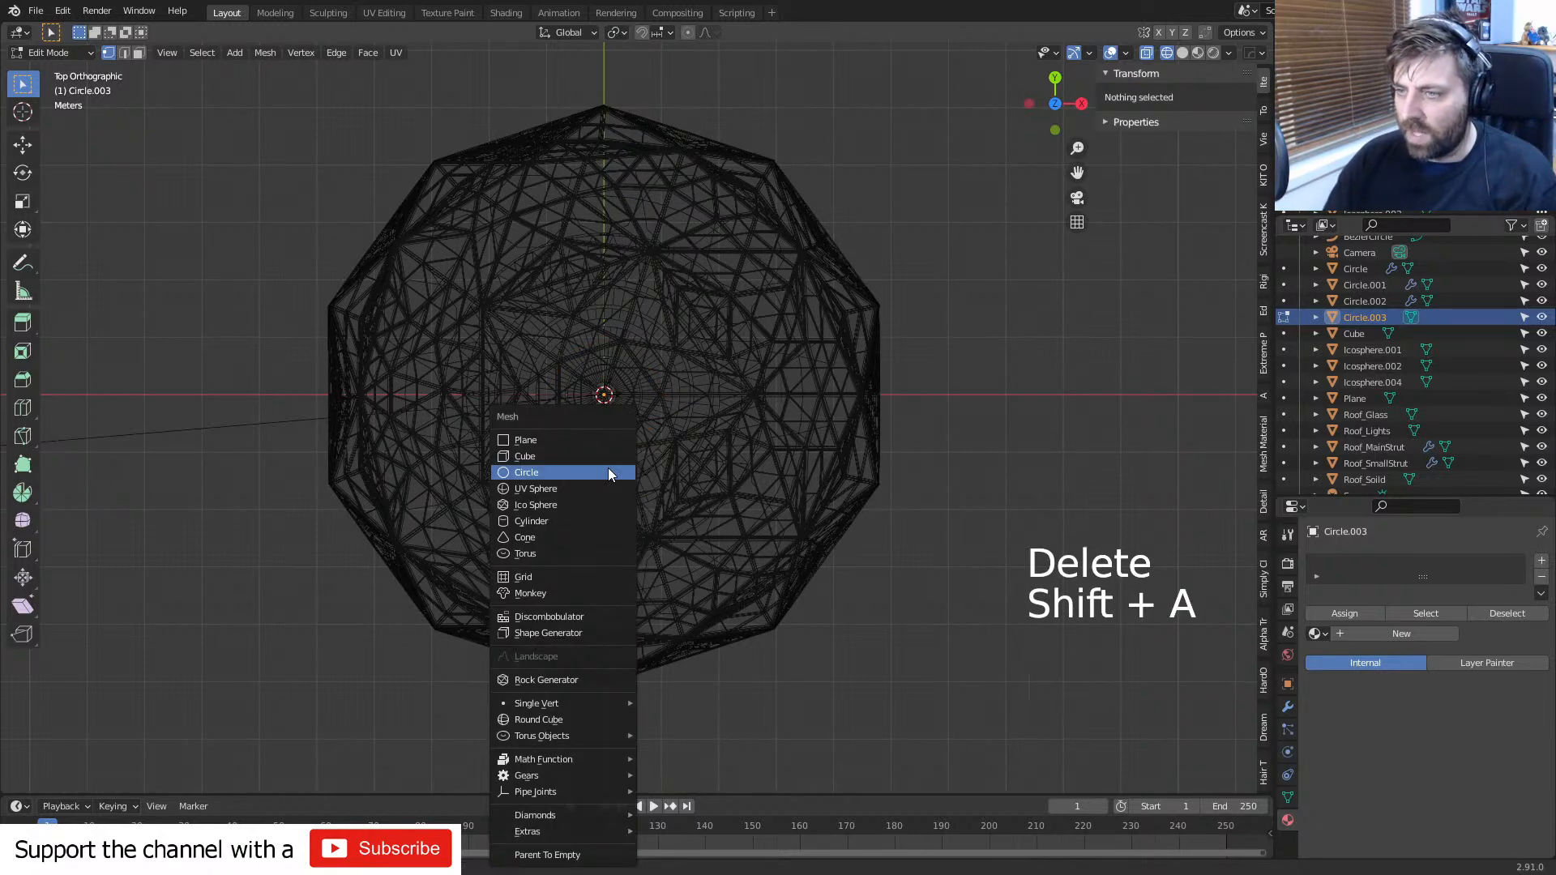
click(607, 472)
drag(209, 603, 170, 603)
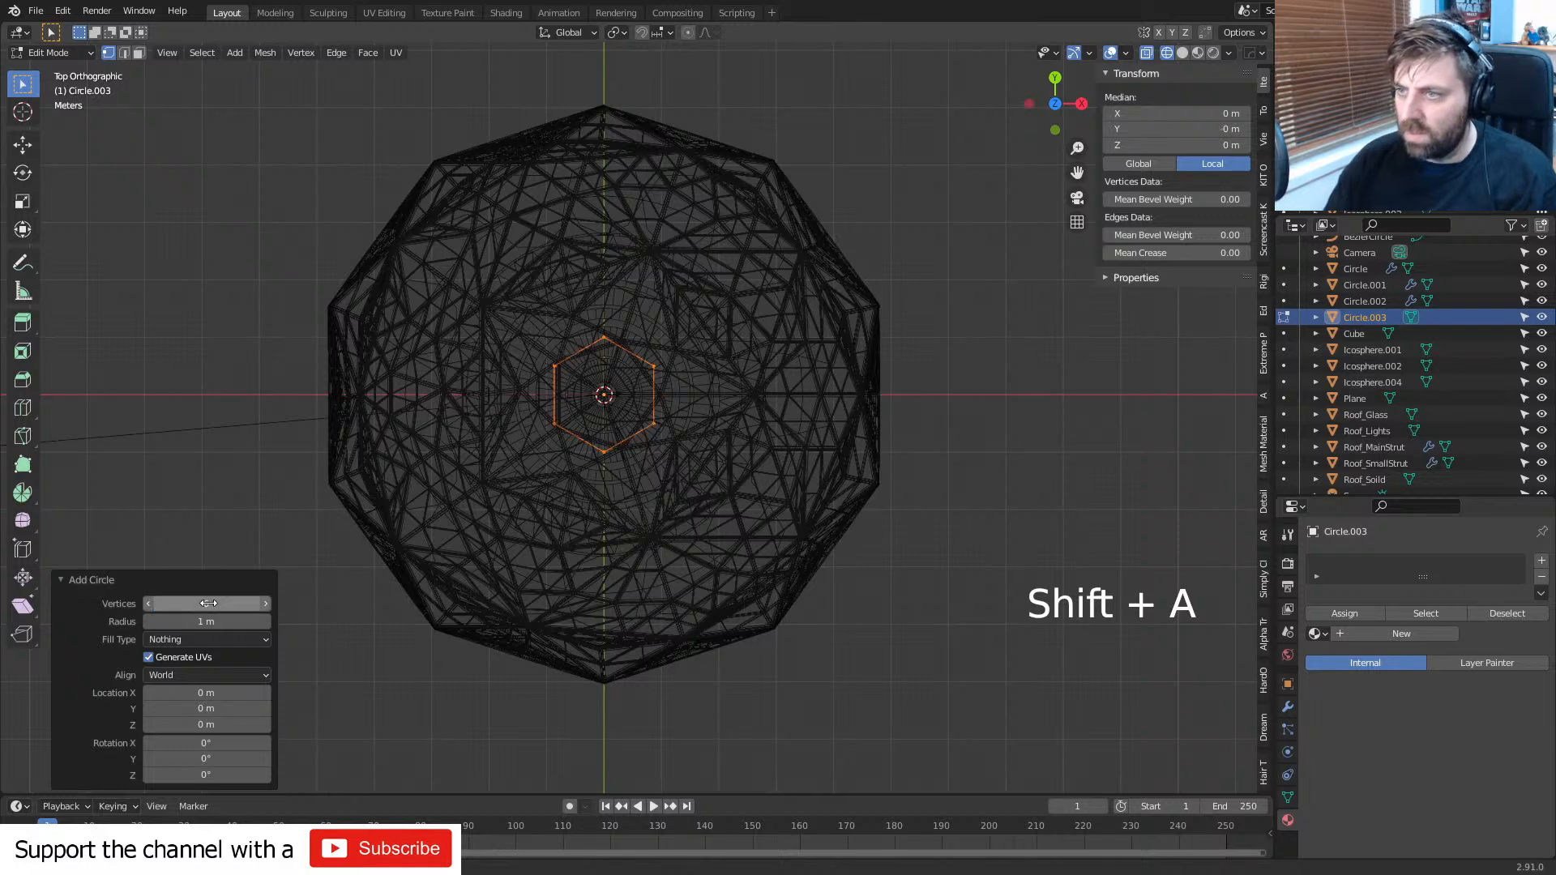
- Try scaling the hexagon up to the roof outline and undo the scaling
key(s)
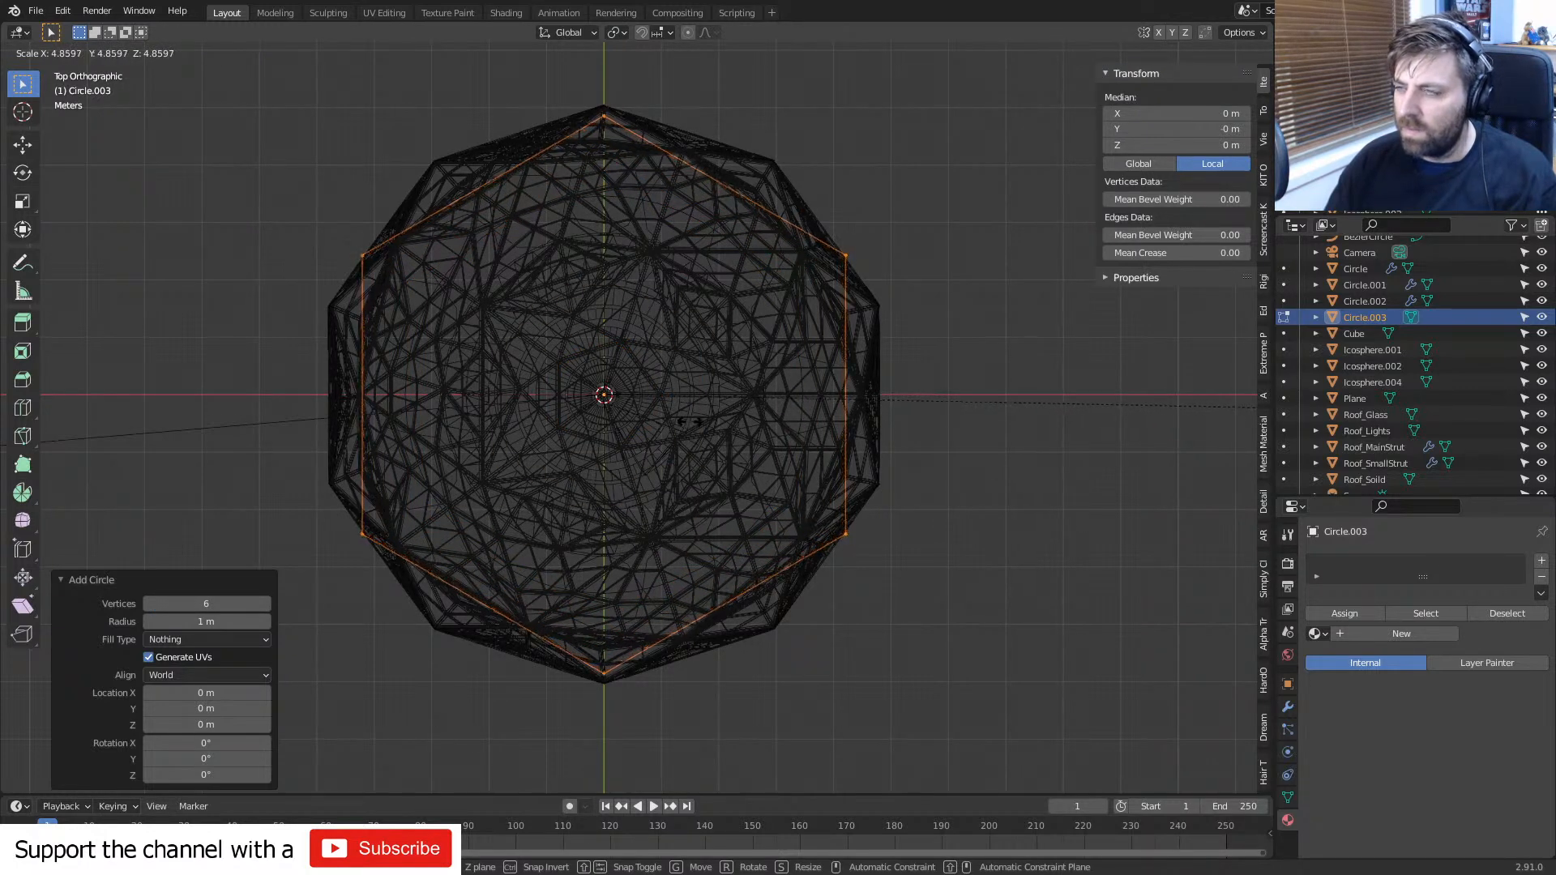
click(889, 427)
key(ctrl+z)
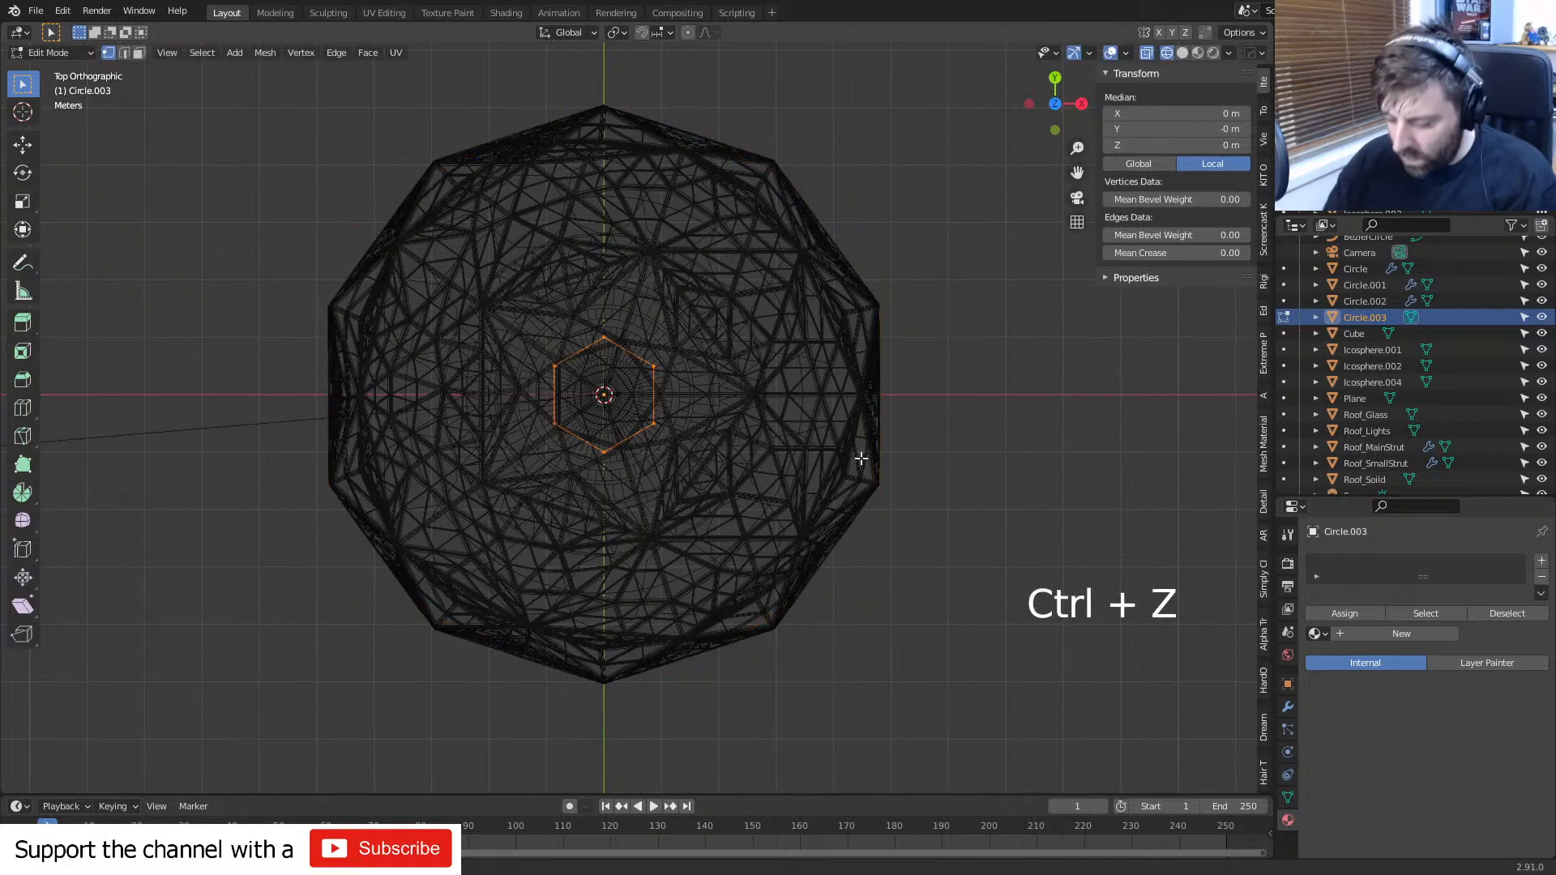
- Replace the hexagon with an 8-vertex circle and try scaling it by 5.058 to fit the roof outline
key(Delete)
click(860, 458)
key(shift+a)
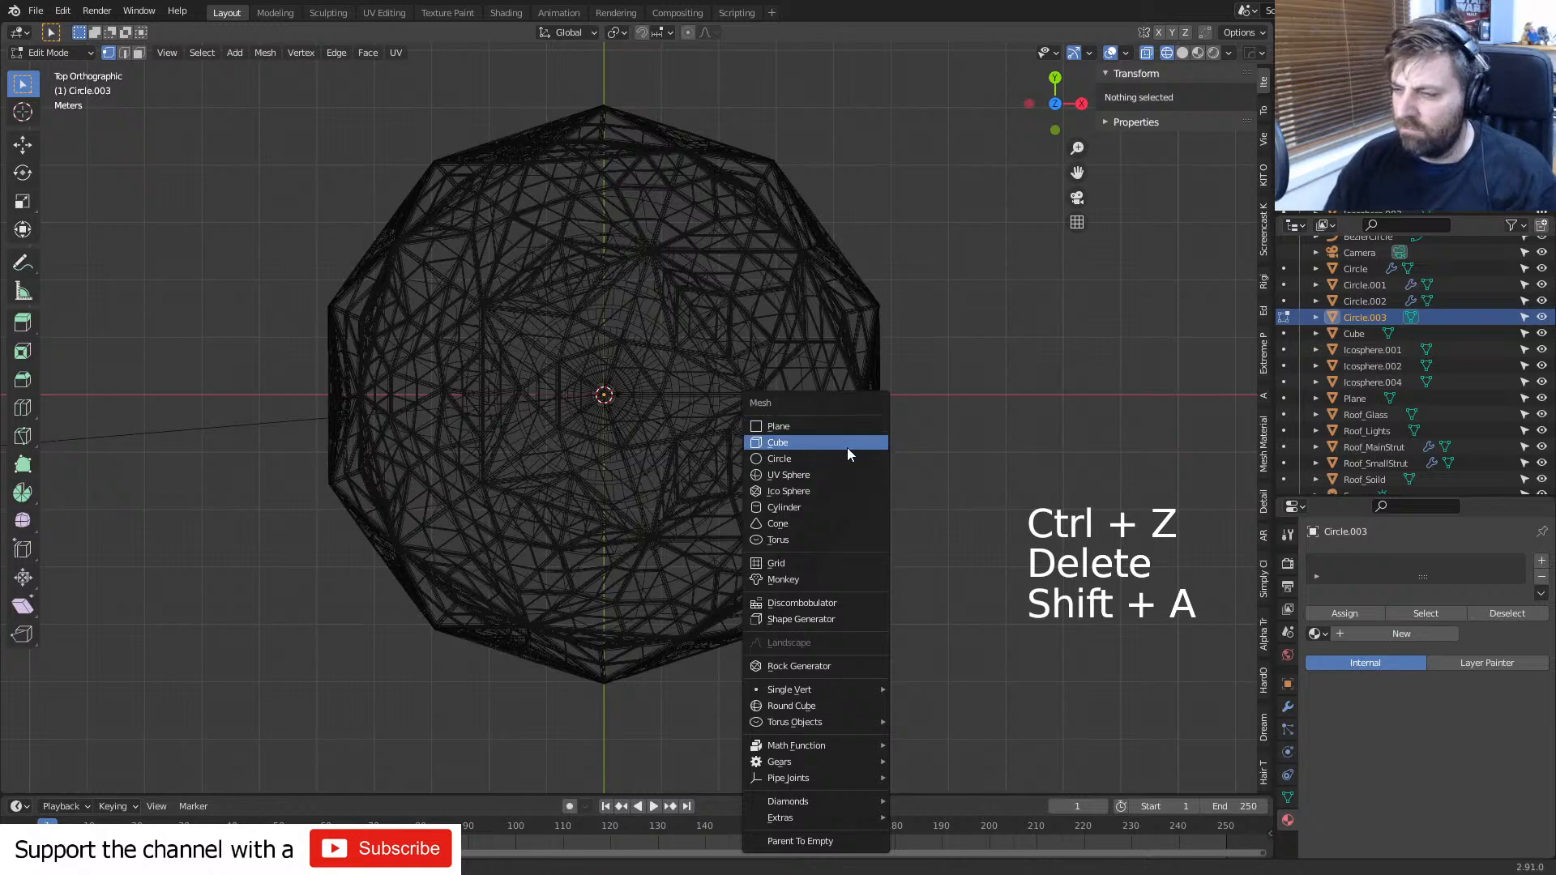
click(844, 459)
click(203, 604)
text(8)
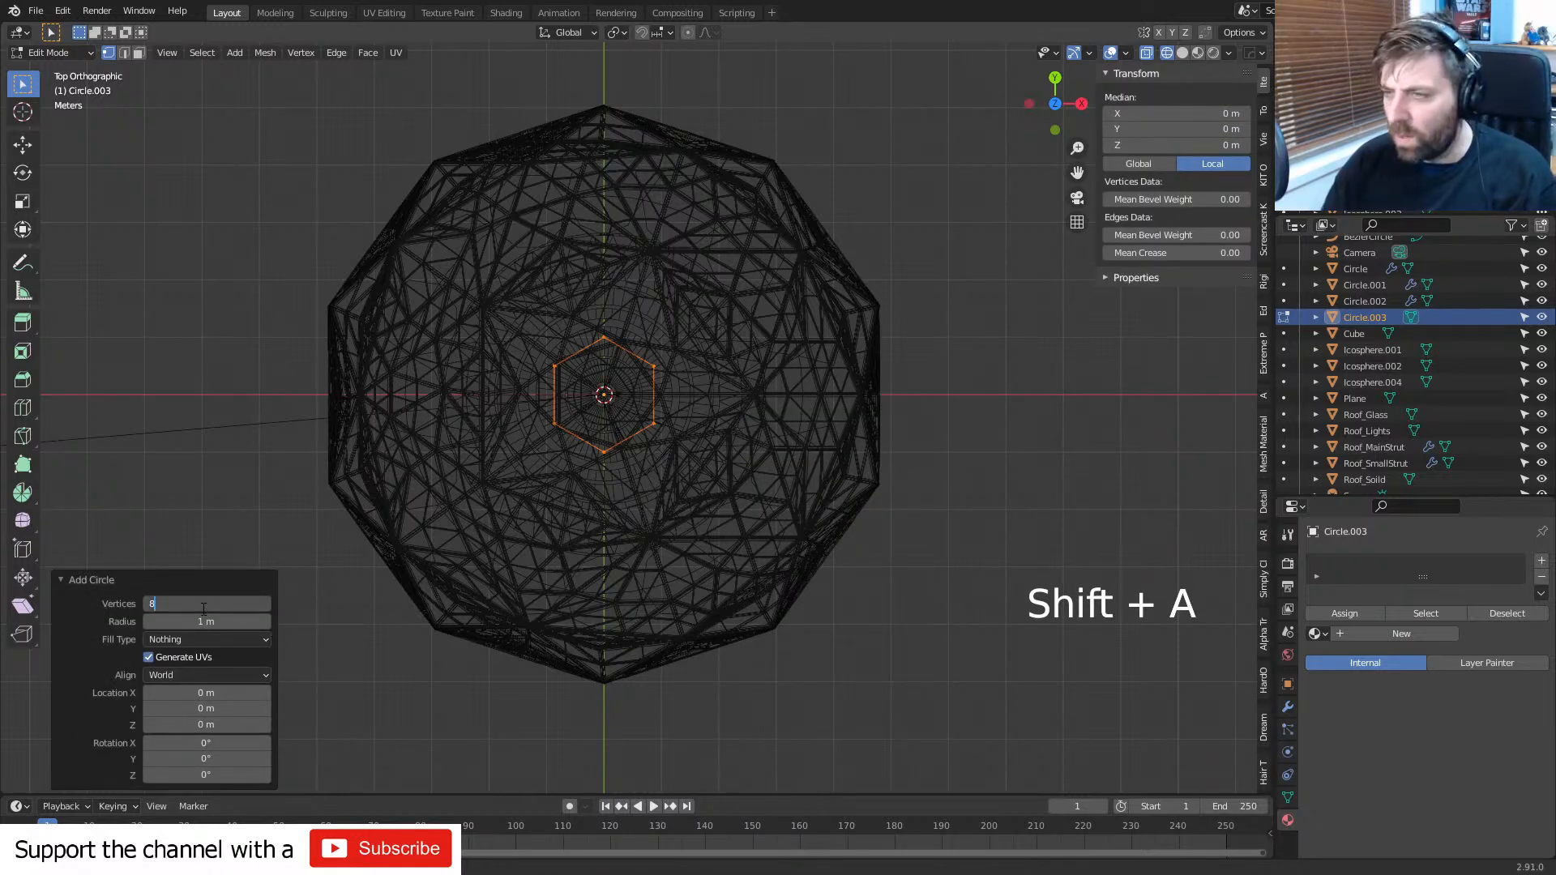
key(Return)
key(s)
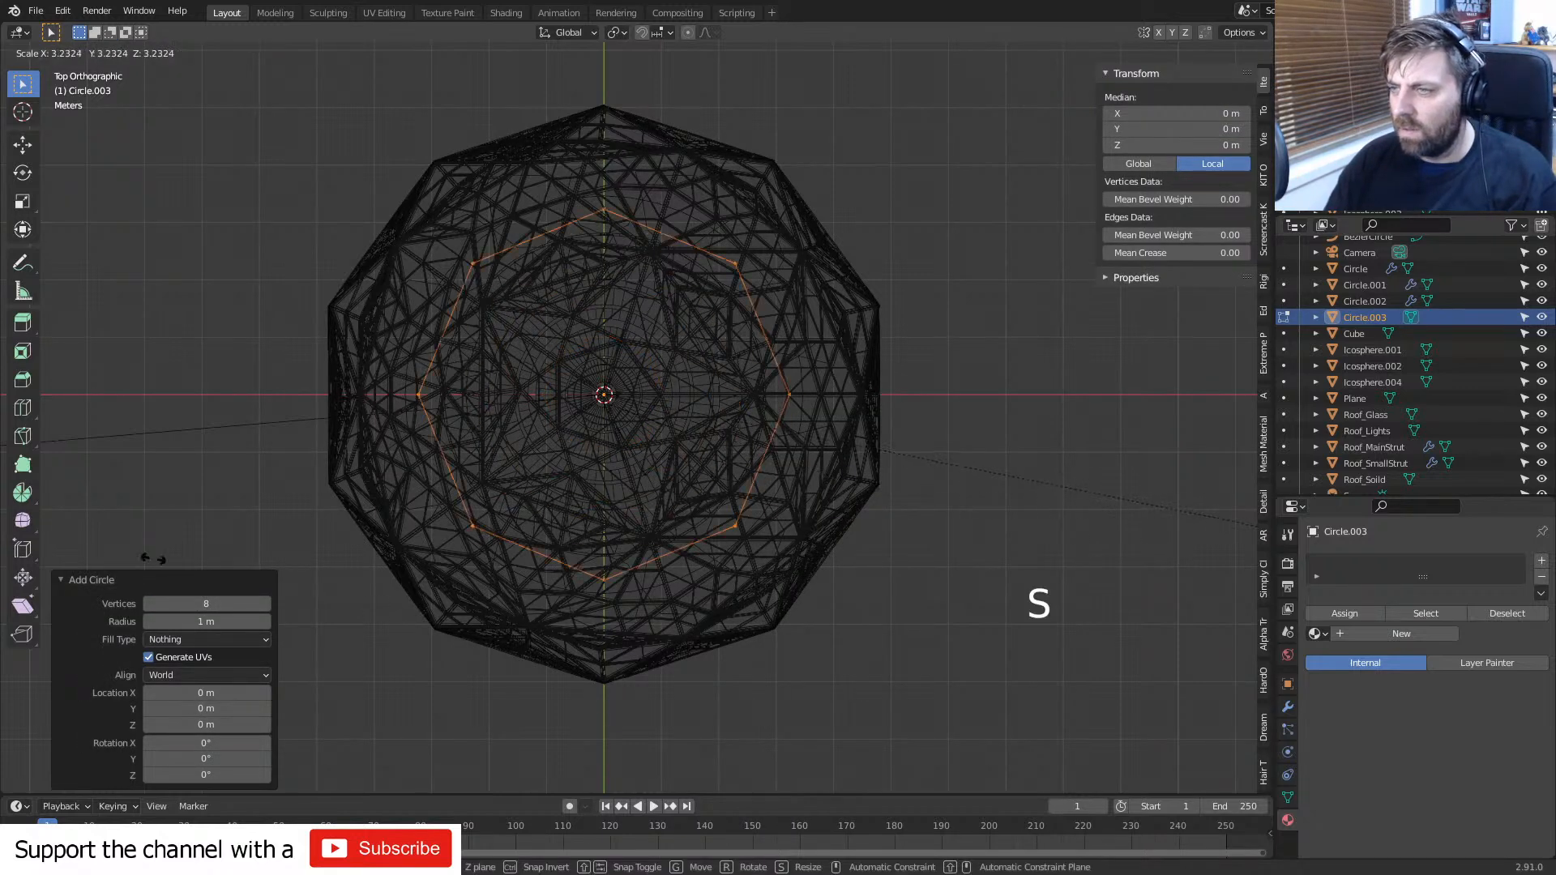
click(618, 569)
- Delete the octagon's vertices and add a circle with 10 vertices in its place
key(Delete)
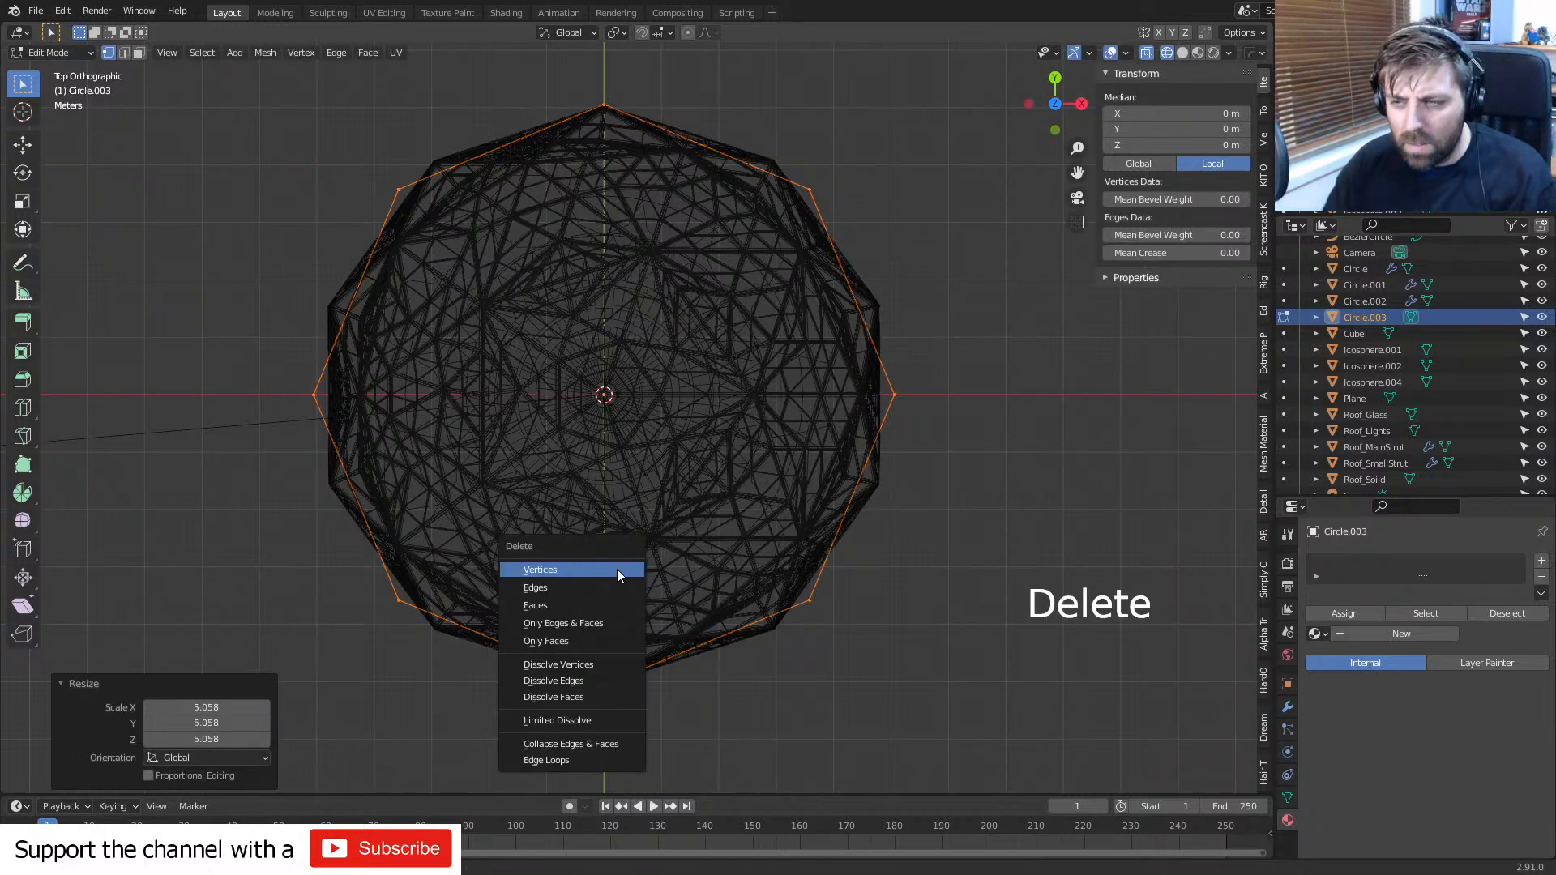
click(616, 569)
key(shift+a)
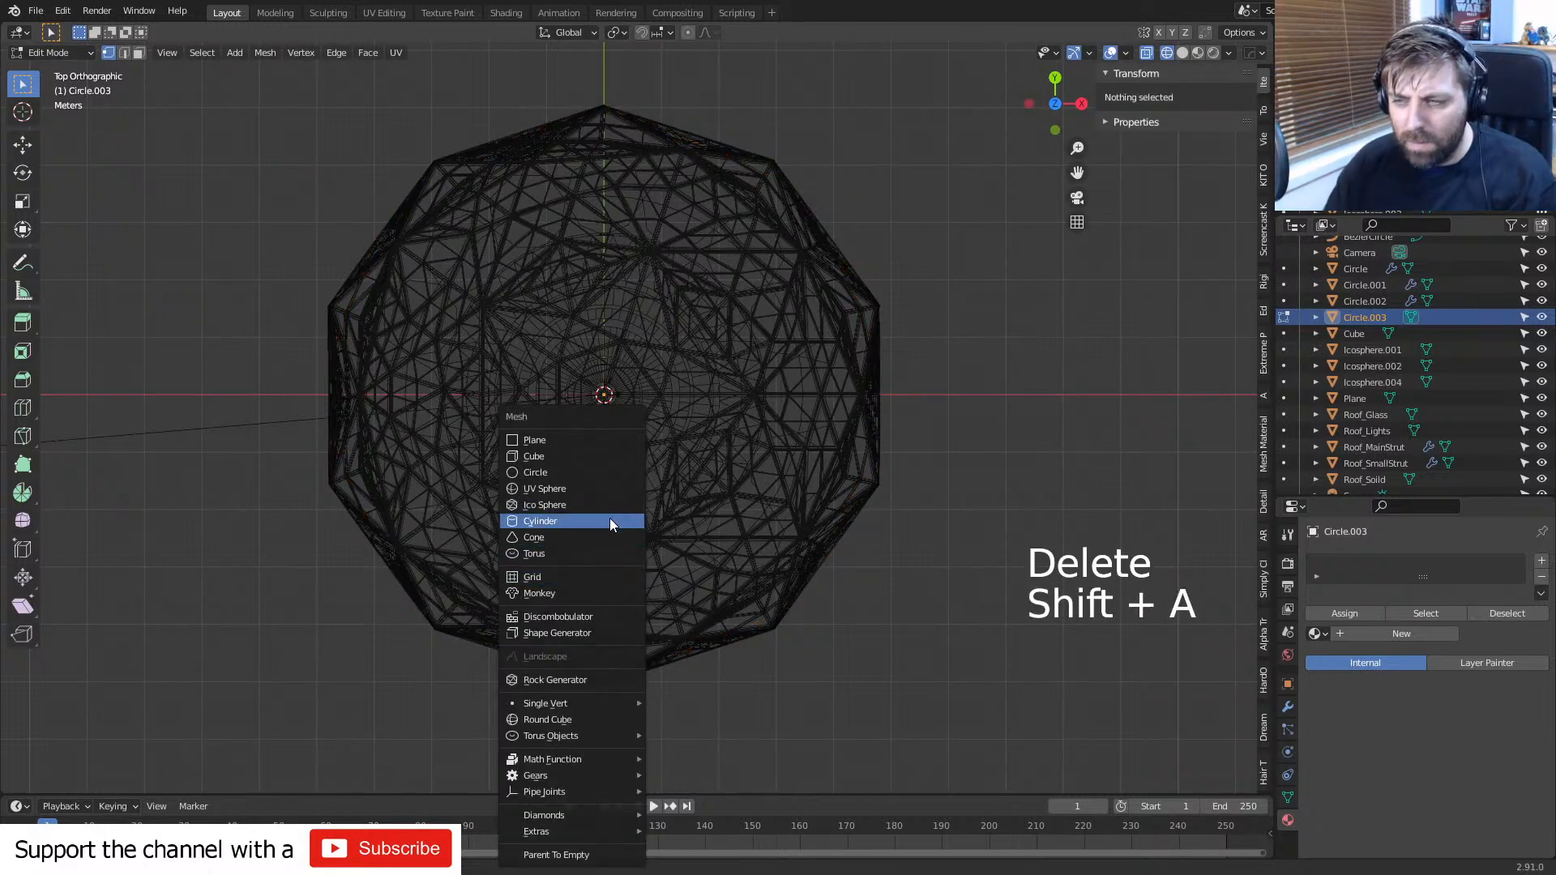
click(612, 473)
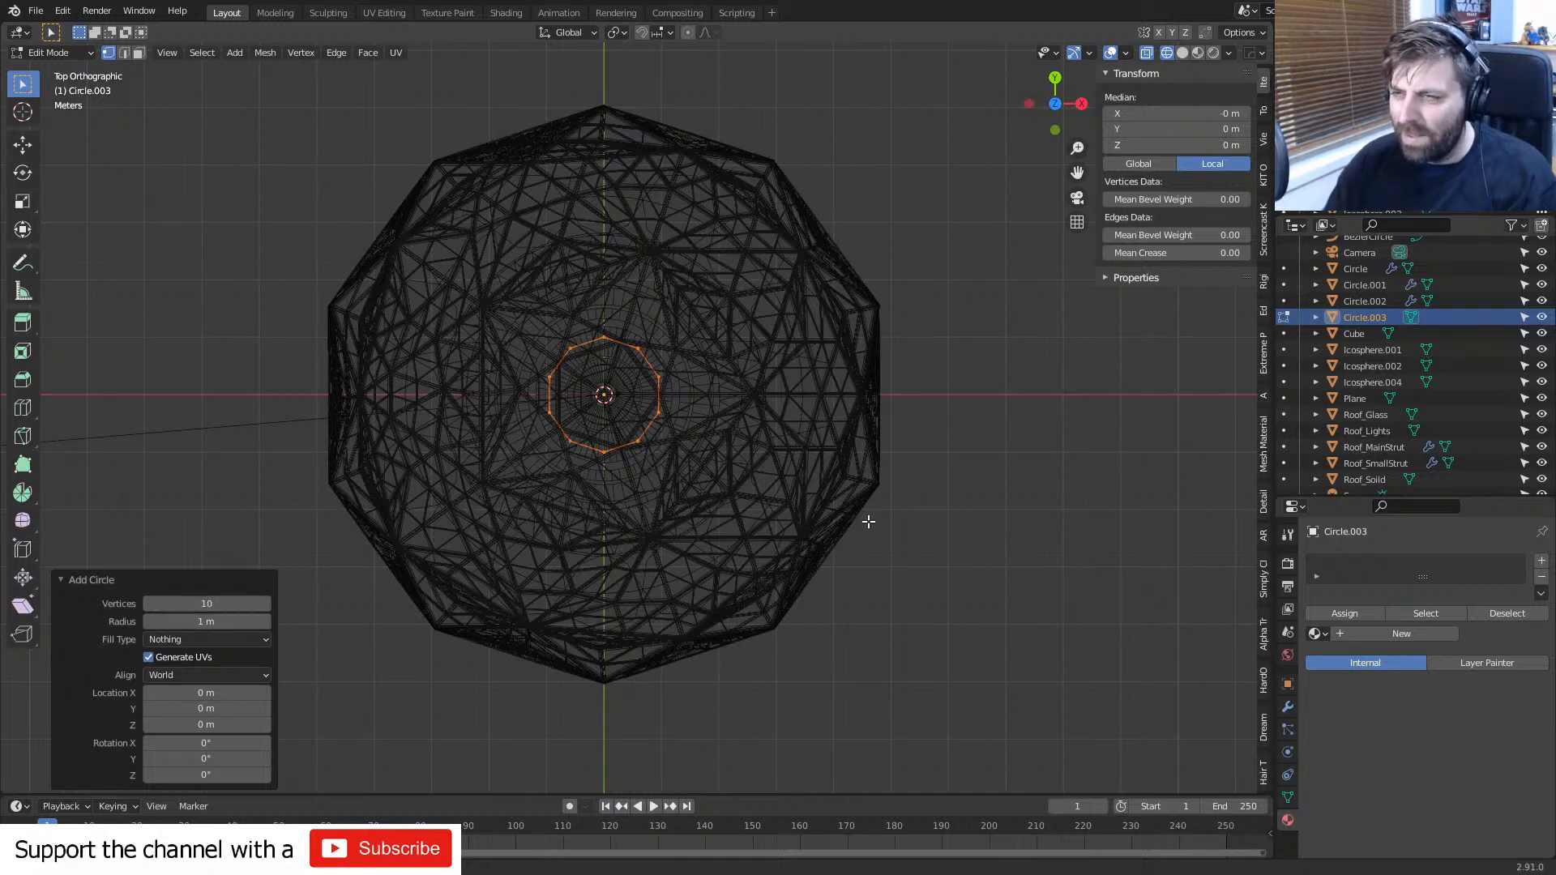
- Scale the 10-sided circle by 4.992 to match the roof's outer perimeter
key(s)
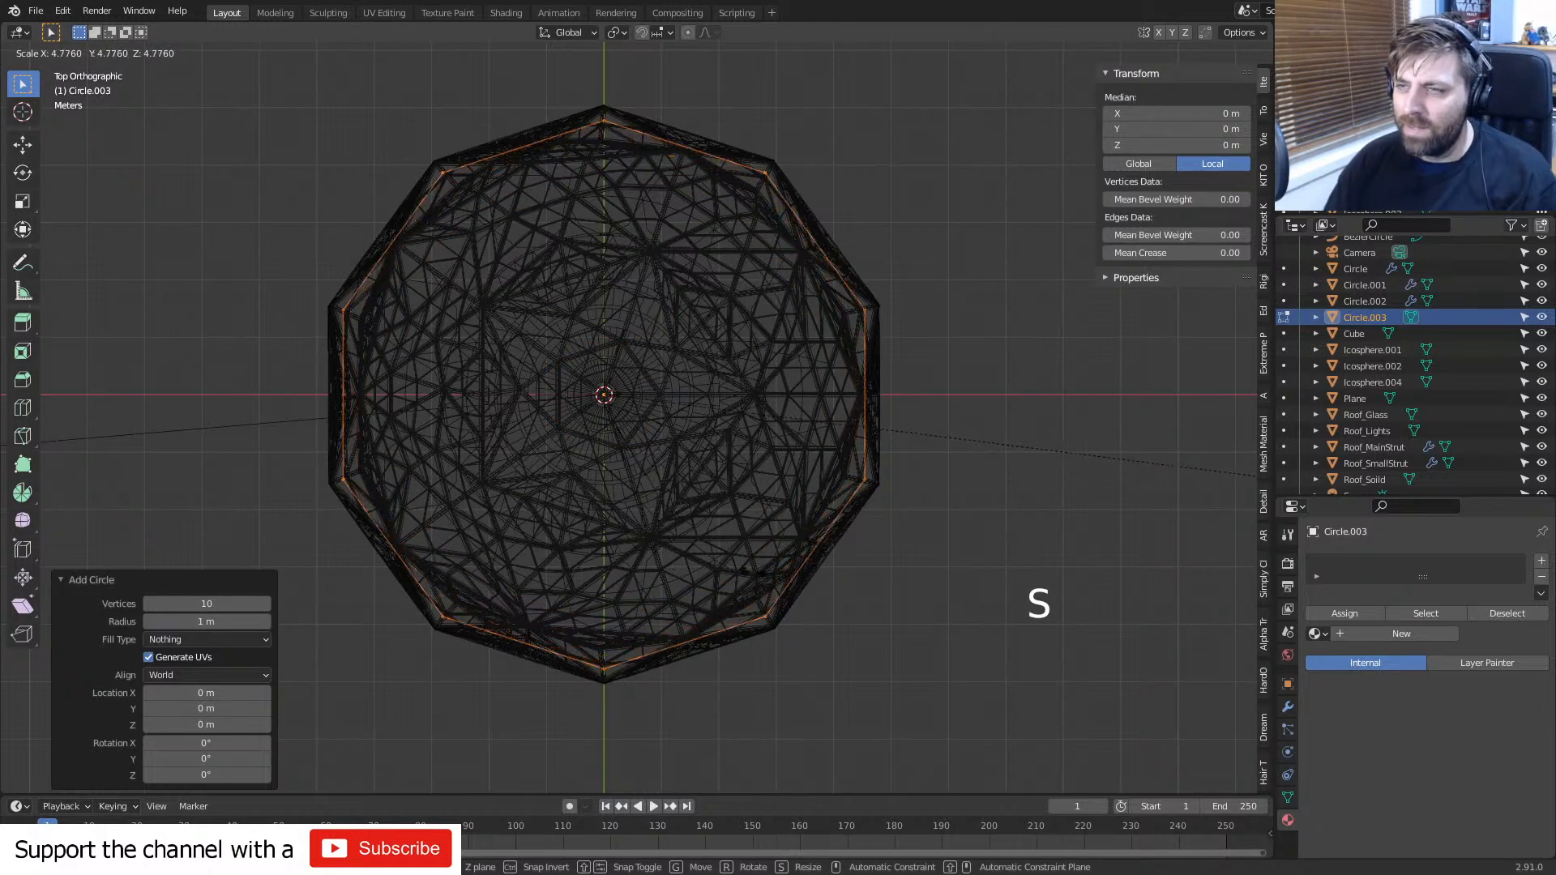
key(shift)
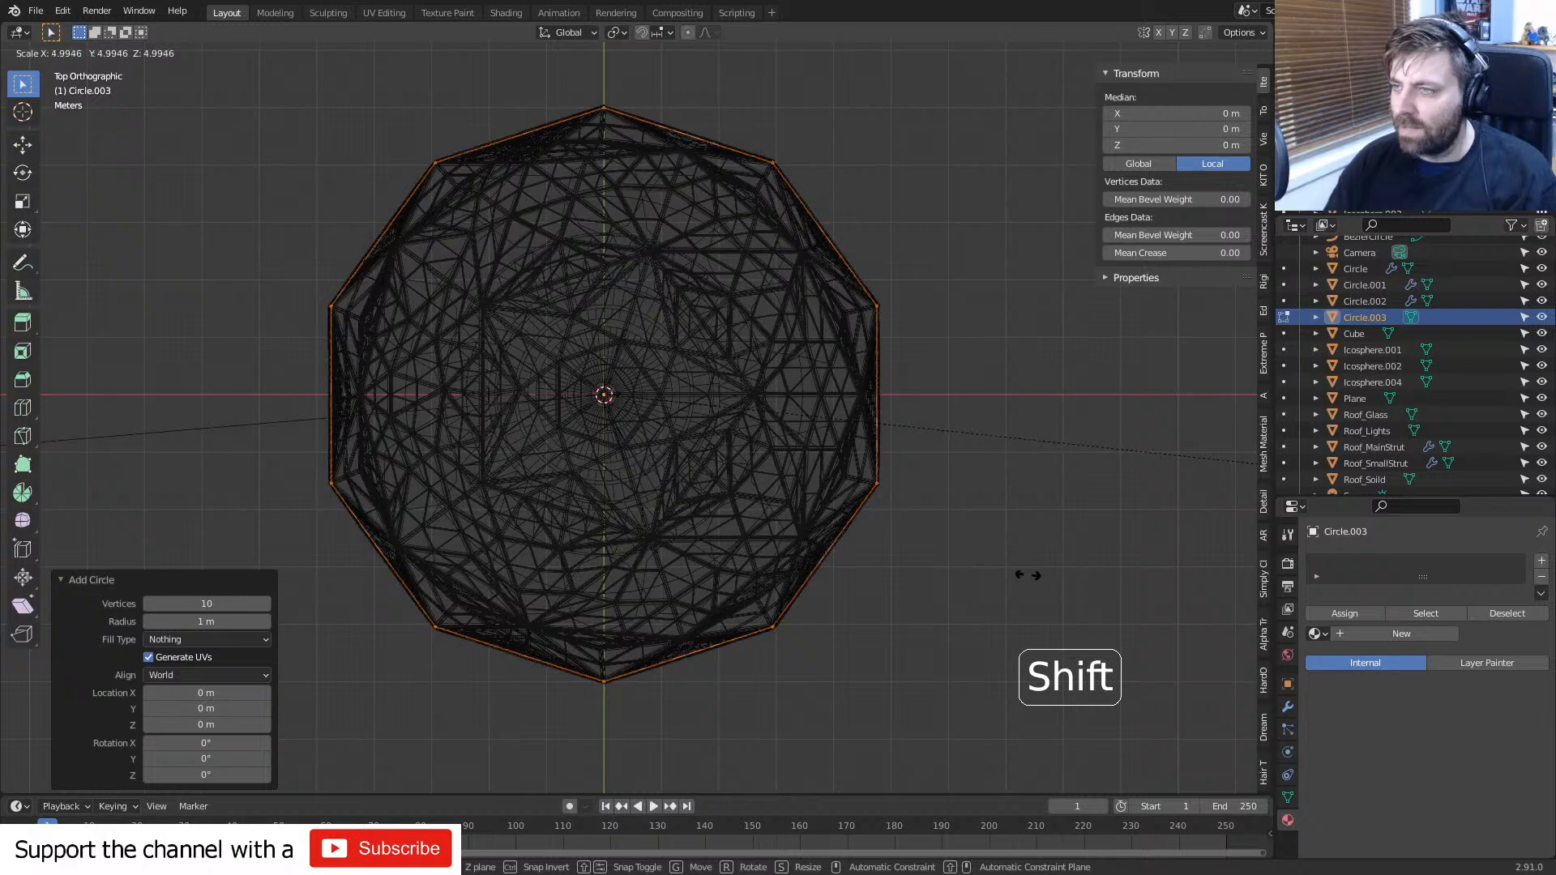
click(1020, 573)
- Extrude the decagon outline and scale the new edges slightly outward to form a flat rim
scroll(645, 455, up, 4)
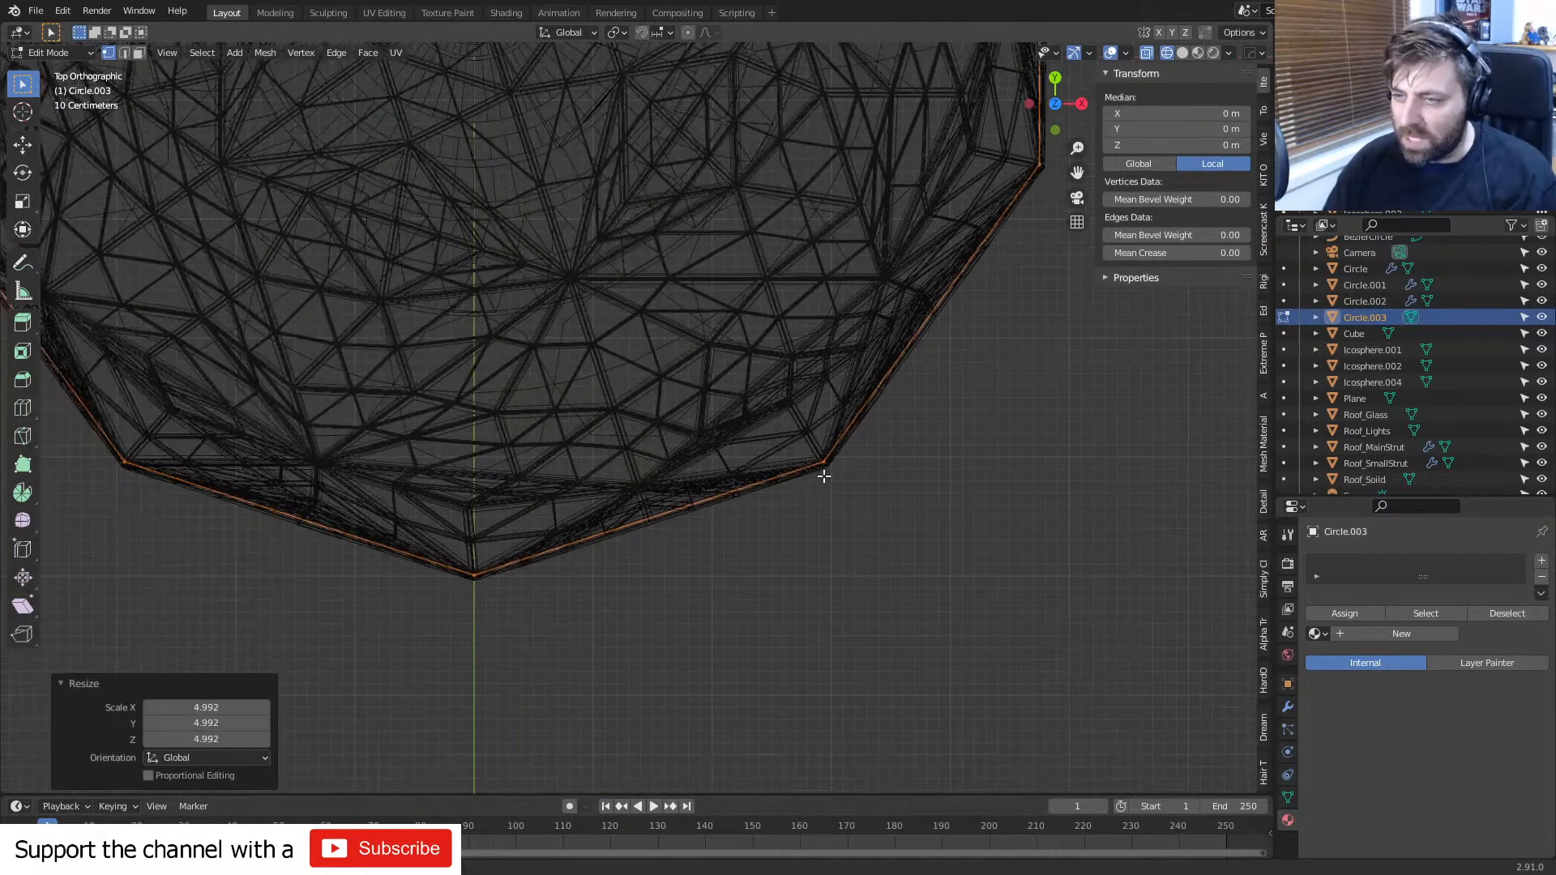
key(e)
key(s)
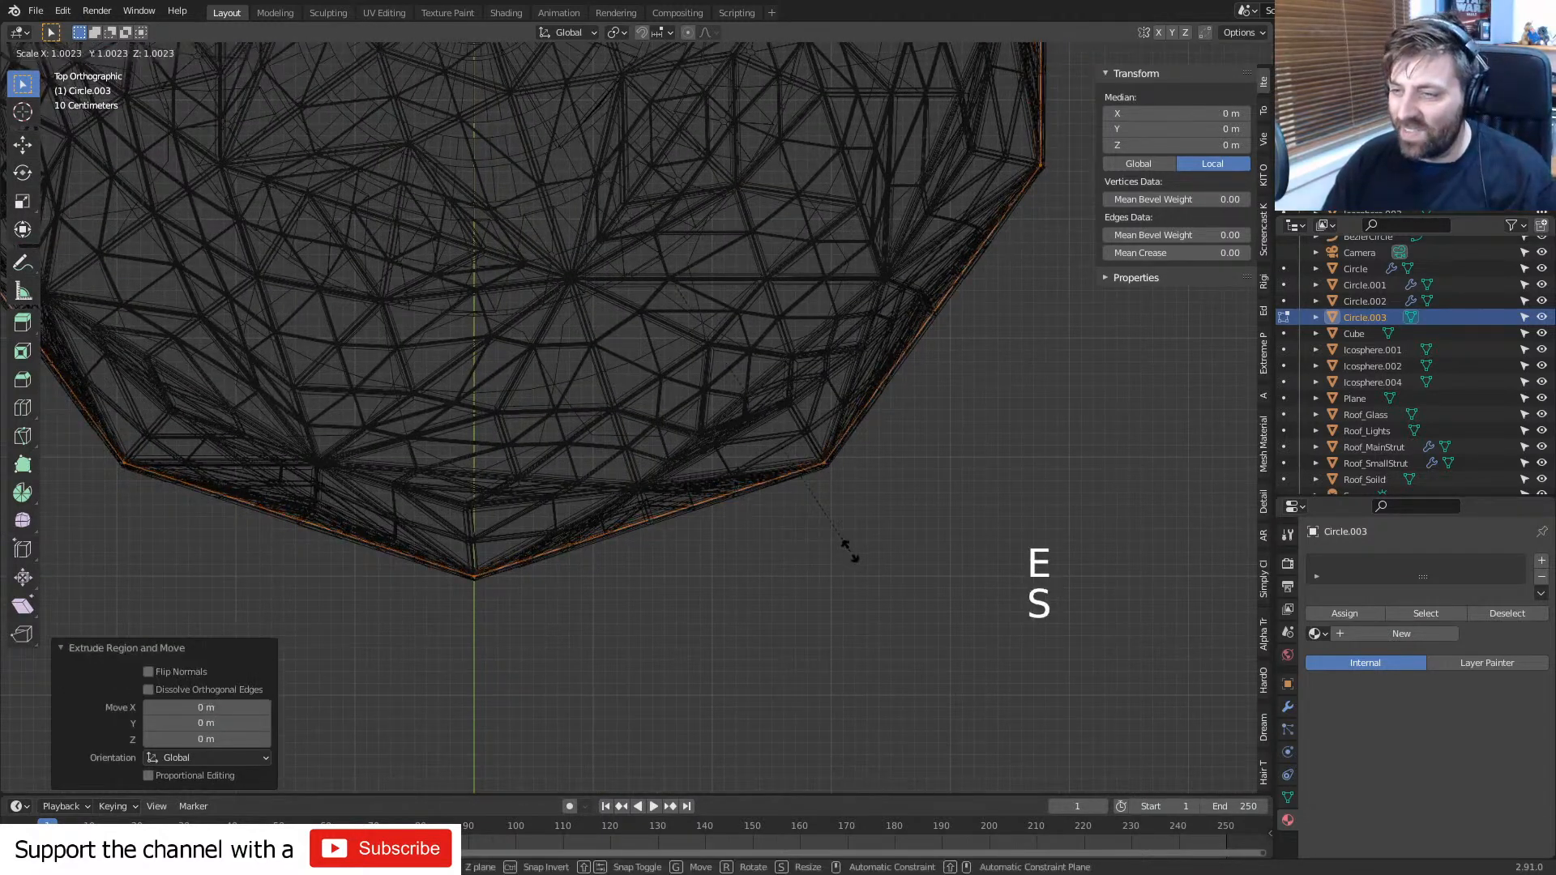
key(shift)
click(1075, 613)
- Select the whole rim and extrude it upward about 0.24 m to meet the roof's lower edge
middle_drag(567, 486, 617, 405)
scroll(594, 424, down, 4)
key(a)
key(KP_3)
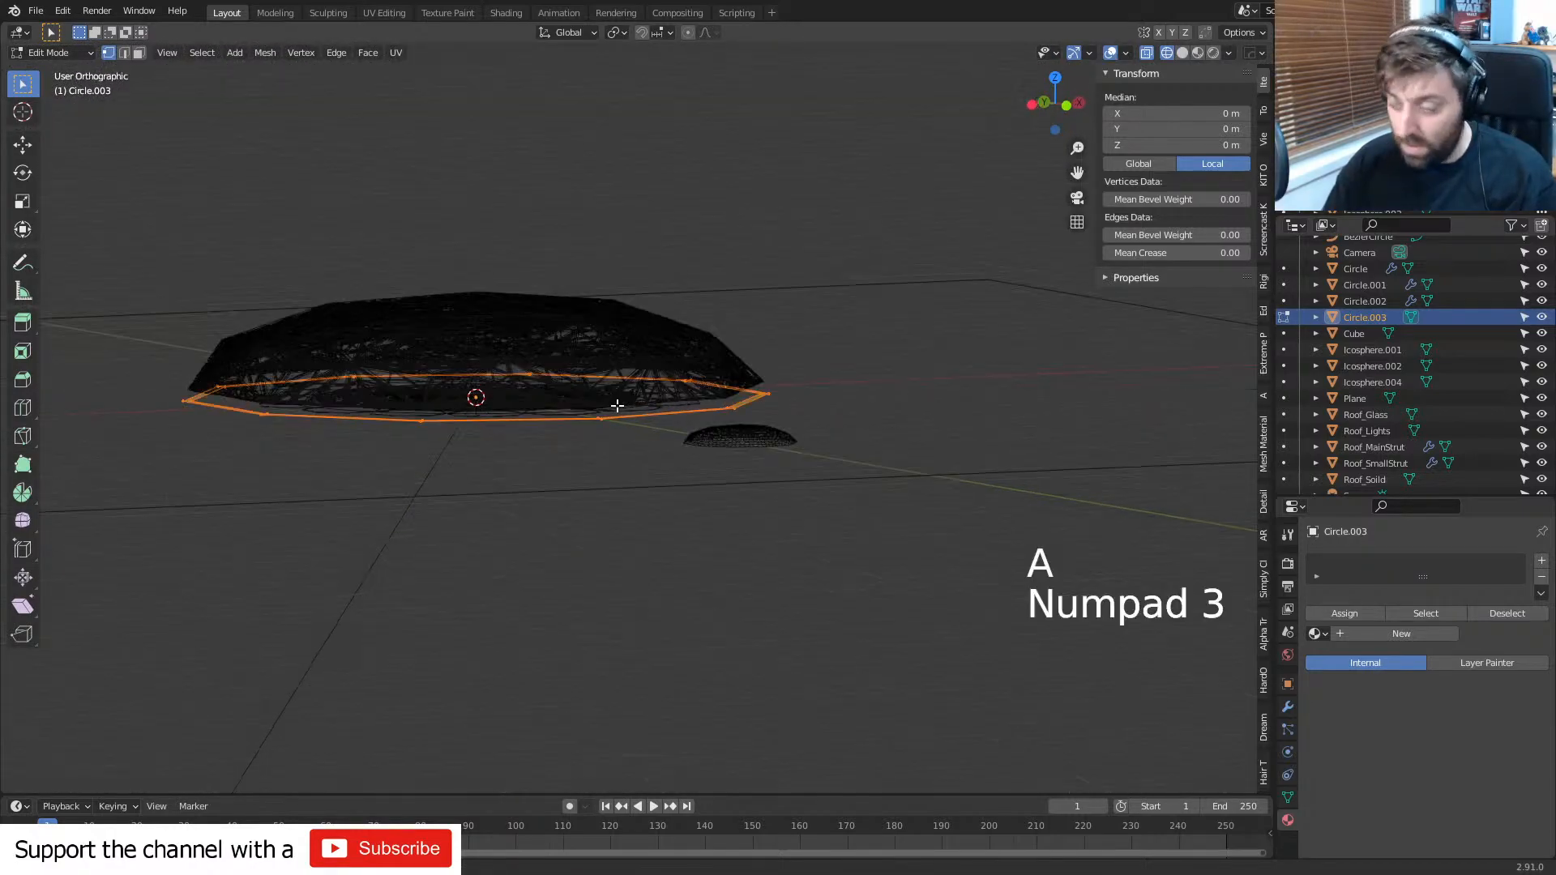
scroll(618, 402, up, 6)
shift+middle_drag(149, 319, 528, 467)
scroll(528, 467, up, 5)
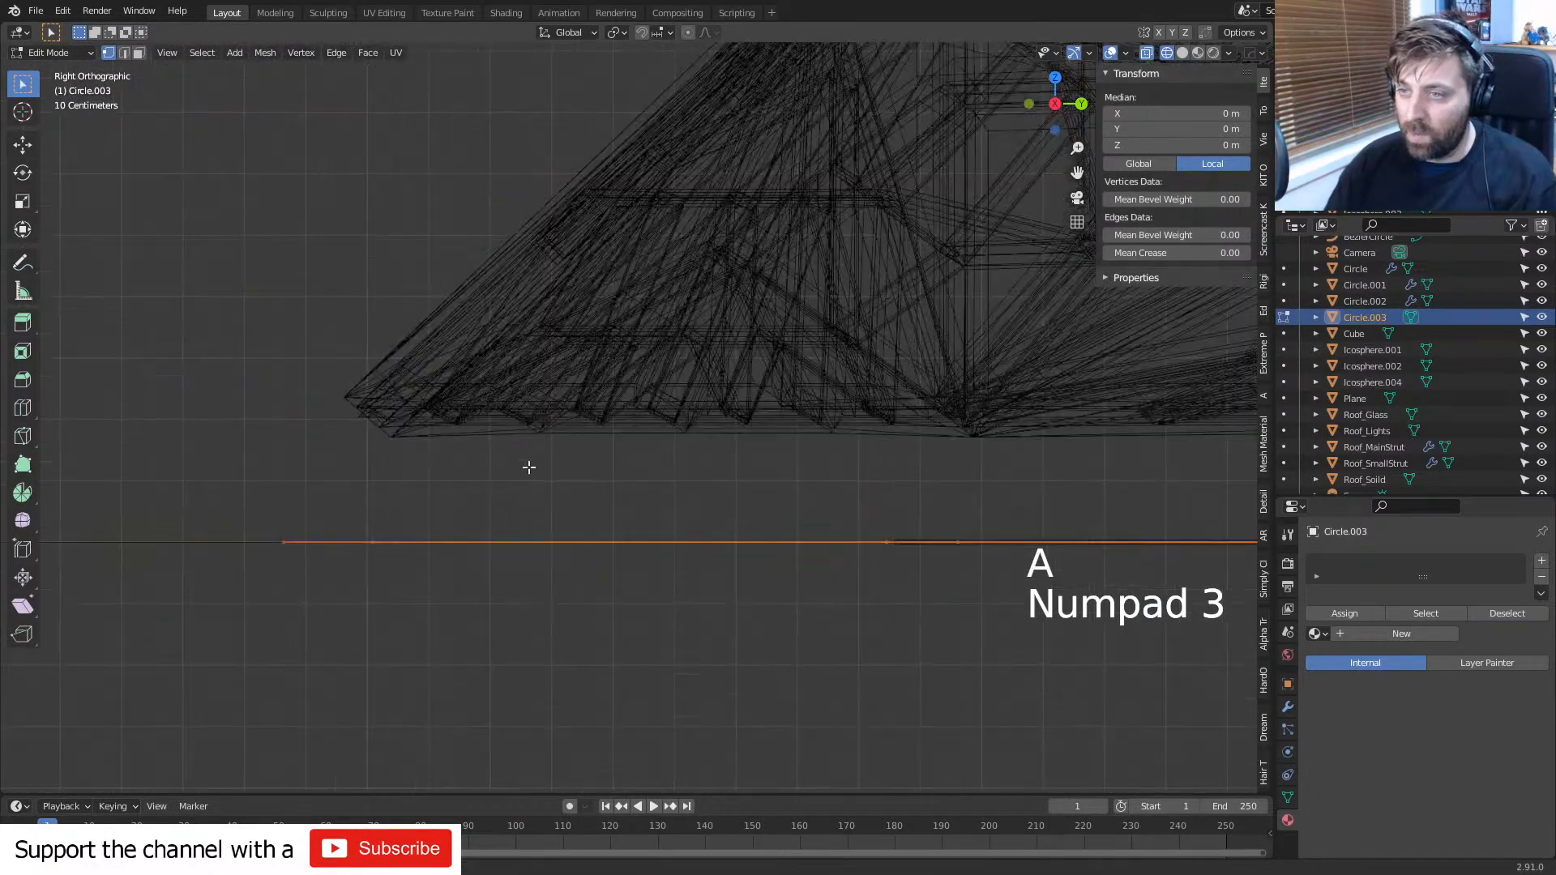
key(e)
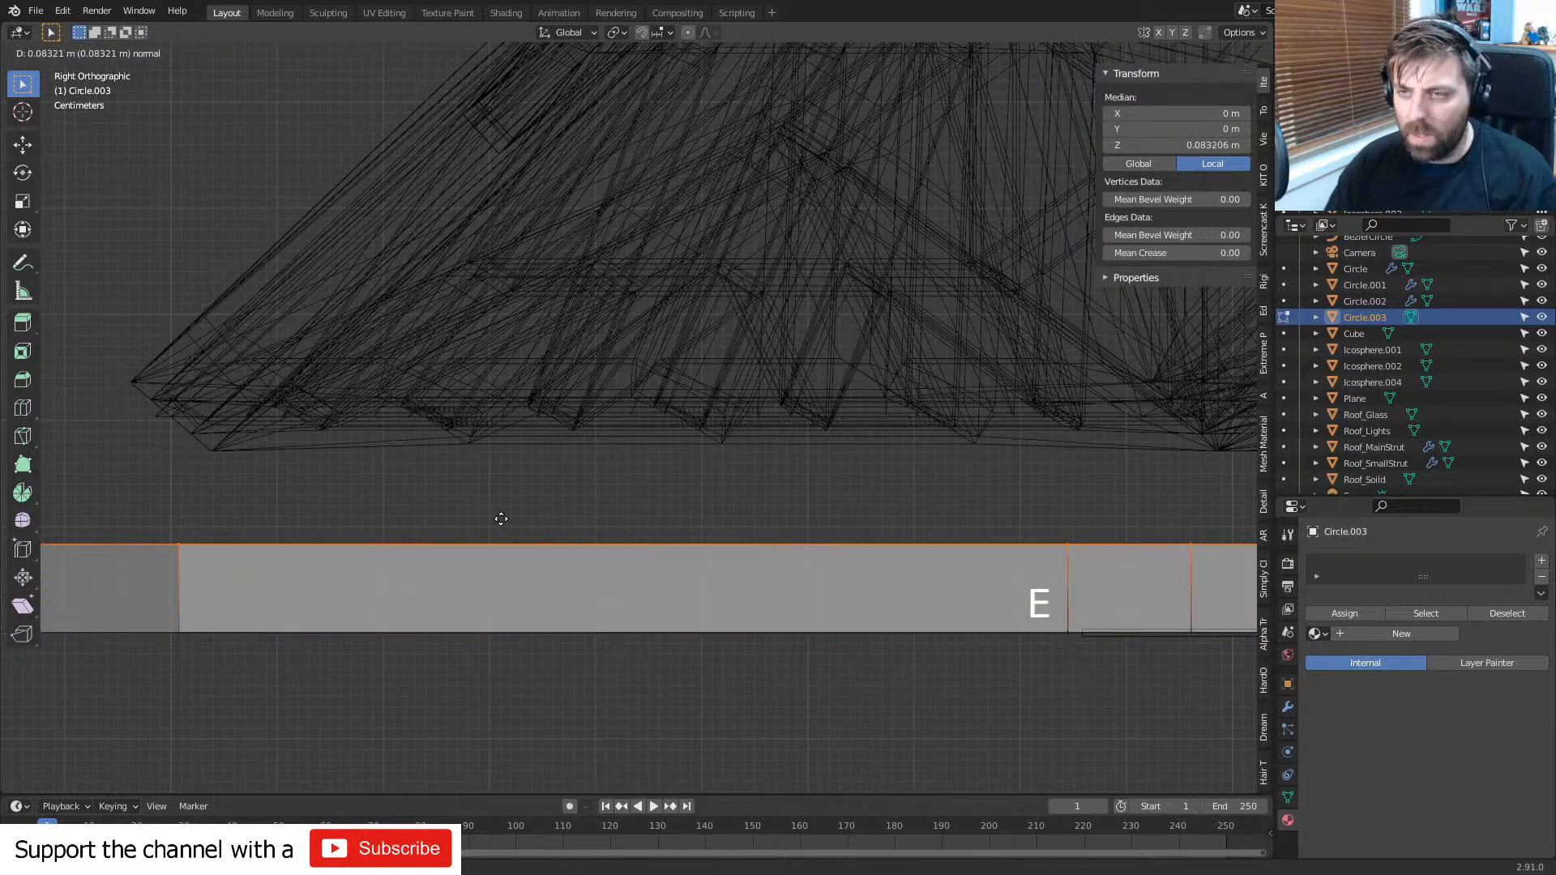
click(503, 351)
- Select the wall's inner face loop in solid shading and scale it to about 0.98, excluding the Z axis
scroll(503, 351, down, 2)
mouse_move(503, 351)
middle_down()
mouse_move(462, 520)
mouse_move(819, 463)
mouse_move(804, 466)
mouse_move(931, 520)
middle_up()
key(z)
click(882, 468)
key(3)
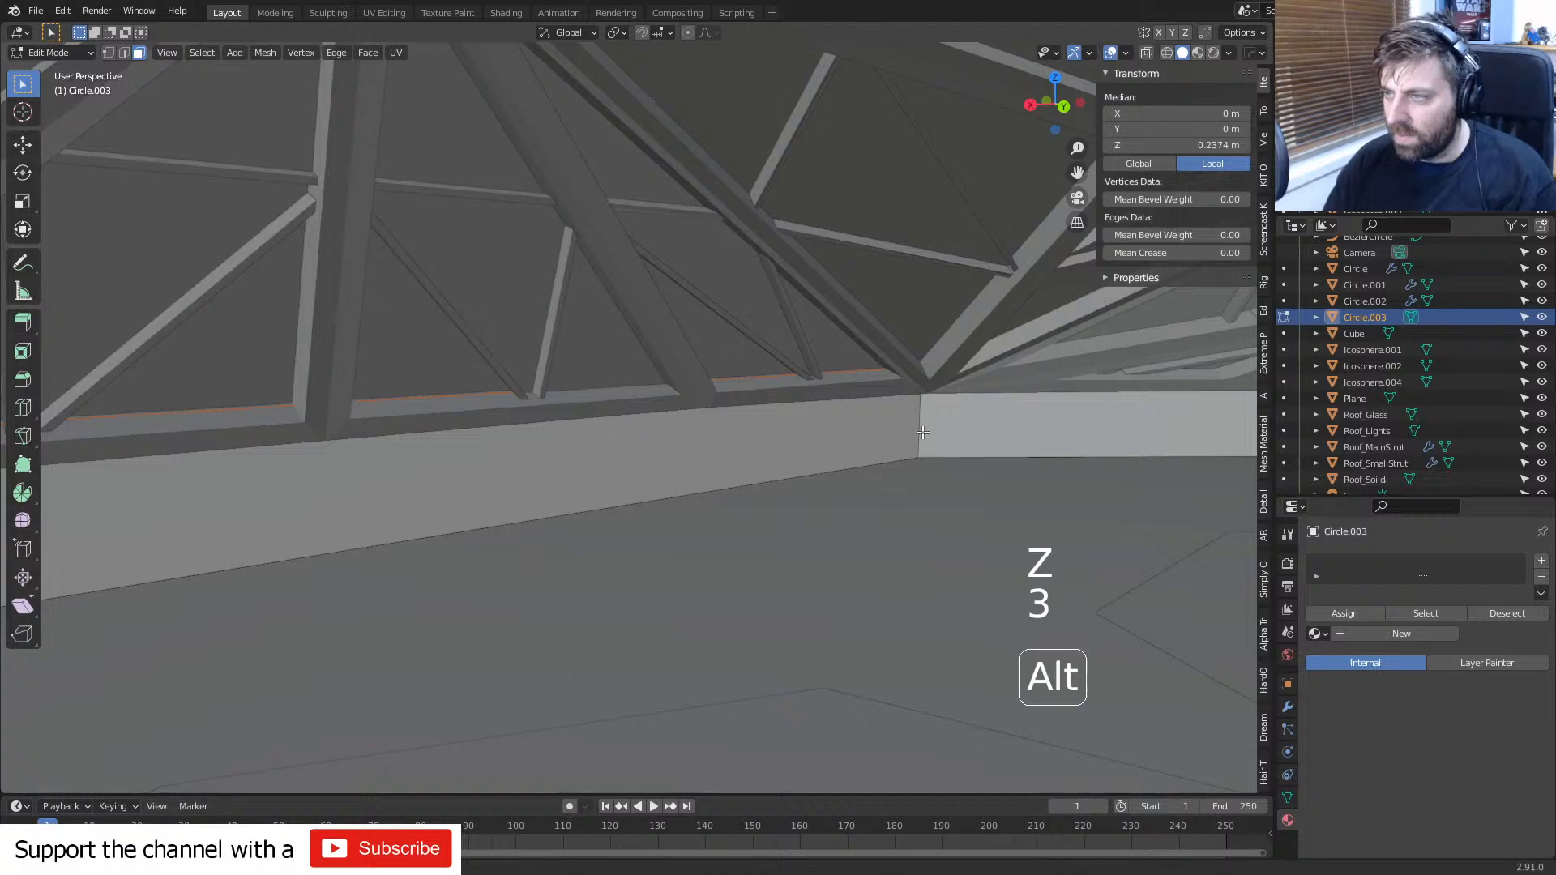
alt+click(1036, 549)
key(s)
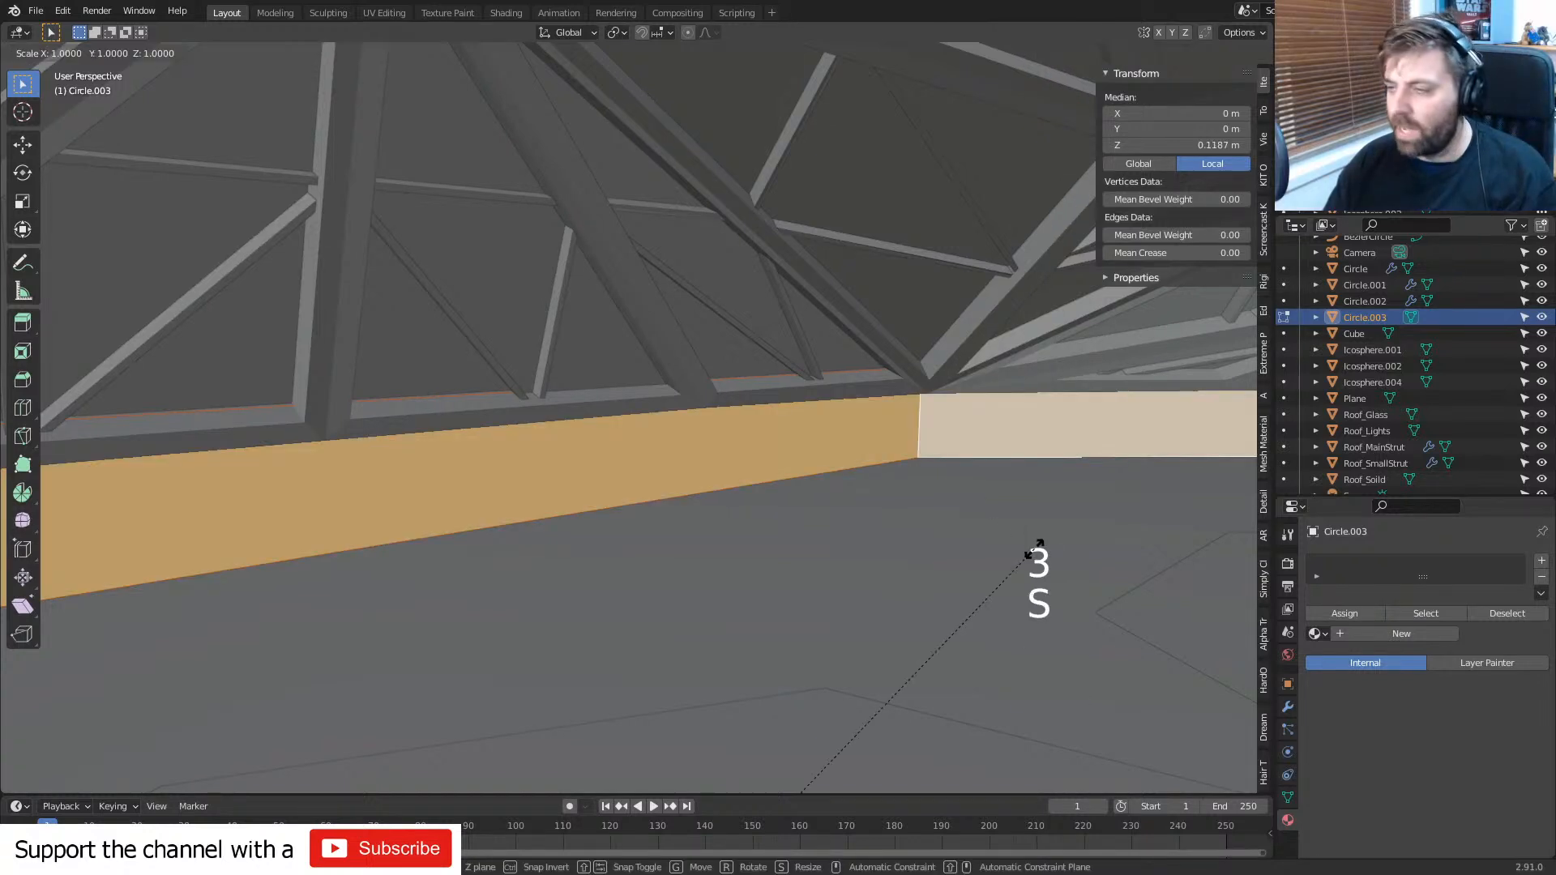
key(shift+z)
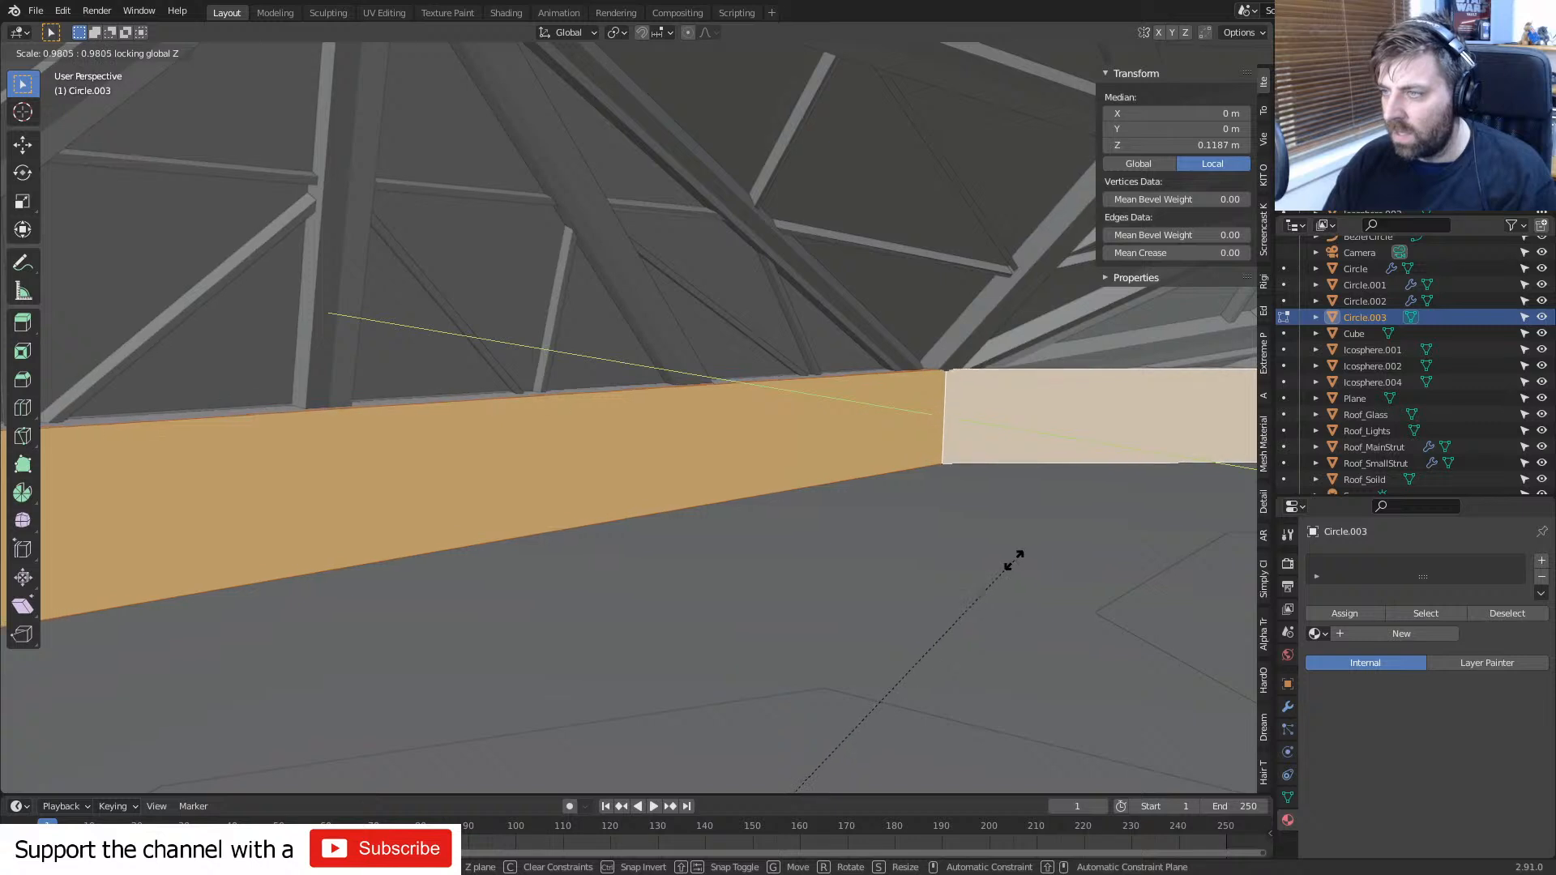
click(1014, 559)
- Lower the wall's top face loop along Z to a wall height of about 0.186 m and leave edit mode
middle_drag(1015, 559, 837, 347)
alt+click(833, 354)
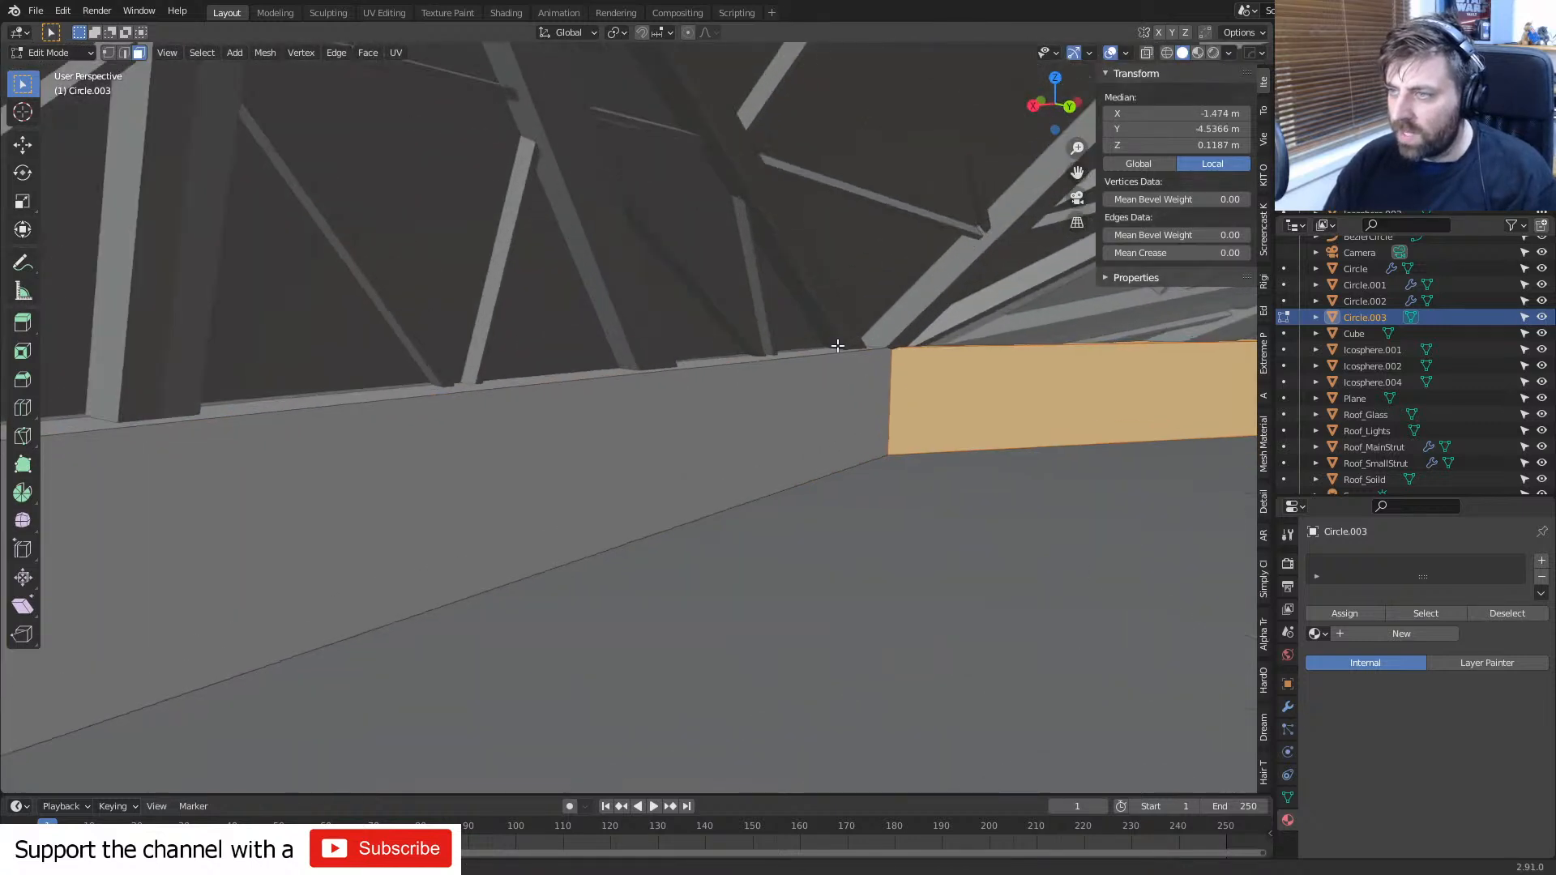
alt+click(911, 386)
key(g)
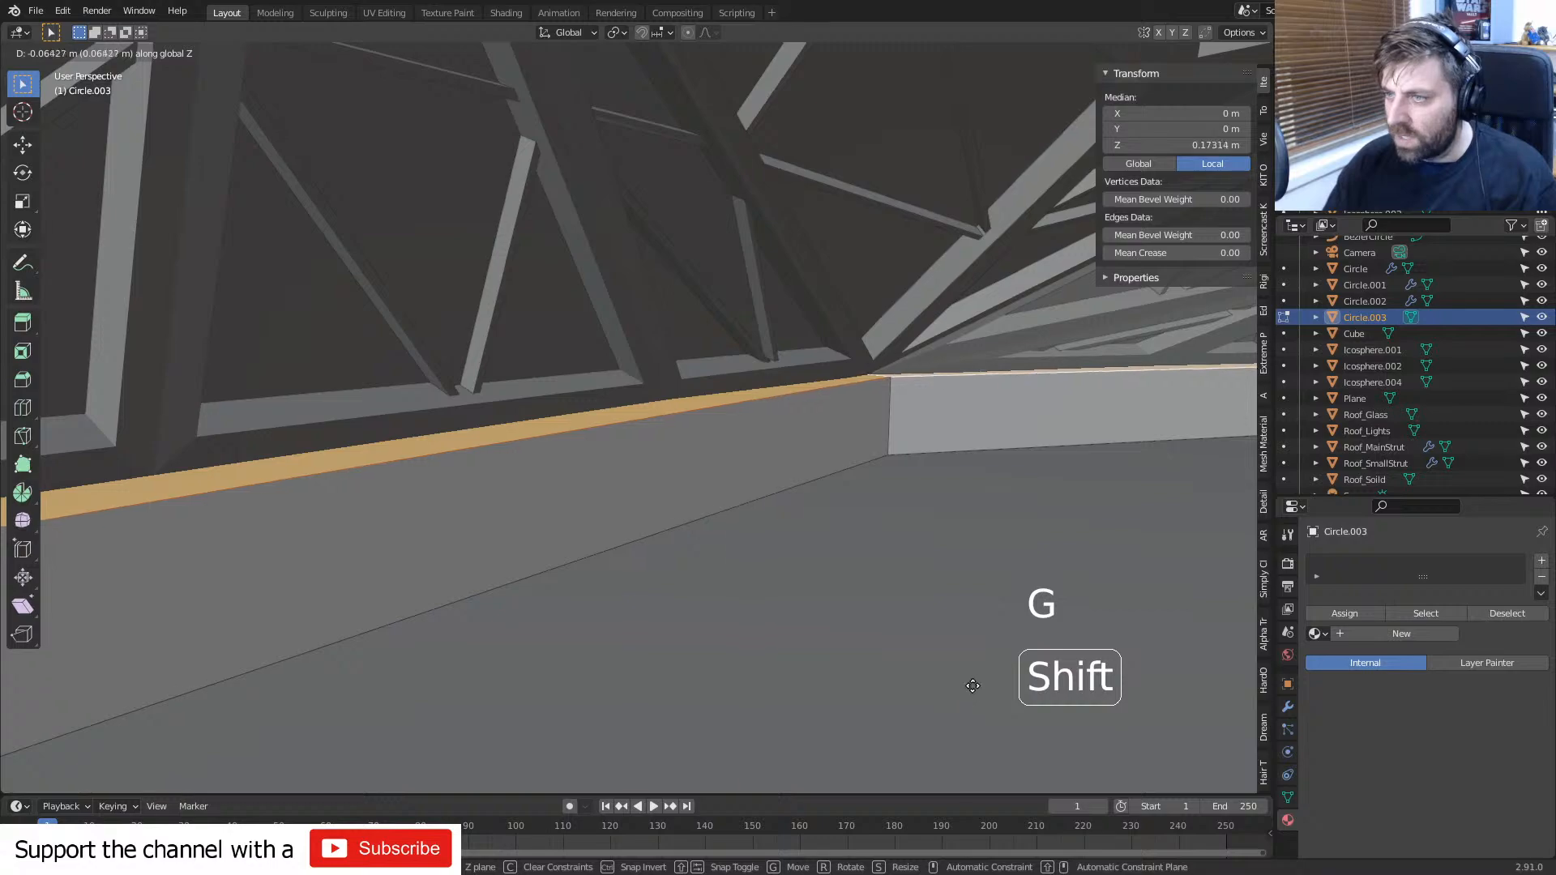
click(885, 576)
key(Tab)
- Examine the base wall from outside and inside the dome, using rendered shading for the interior
scroll(687, 565, down, 10)
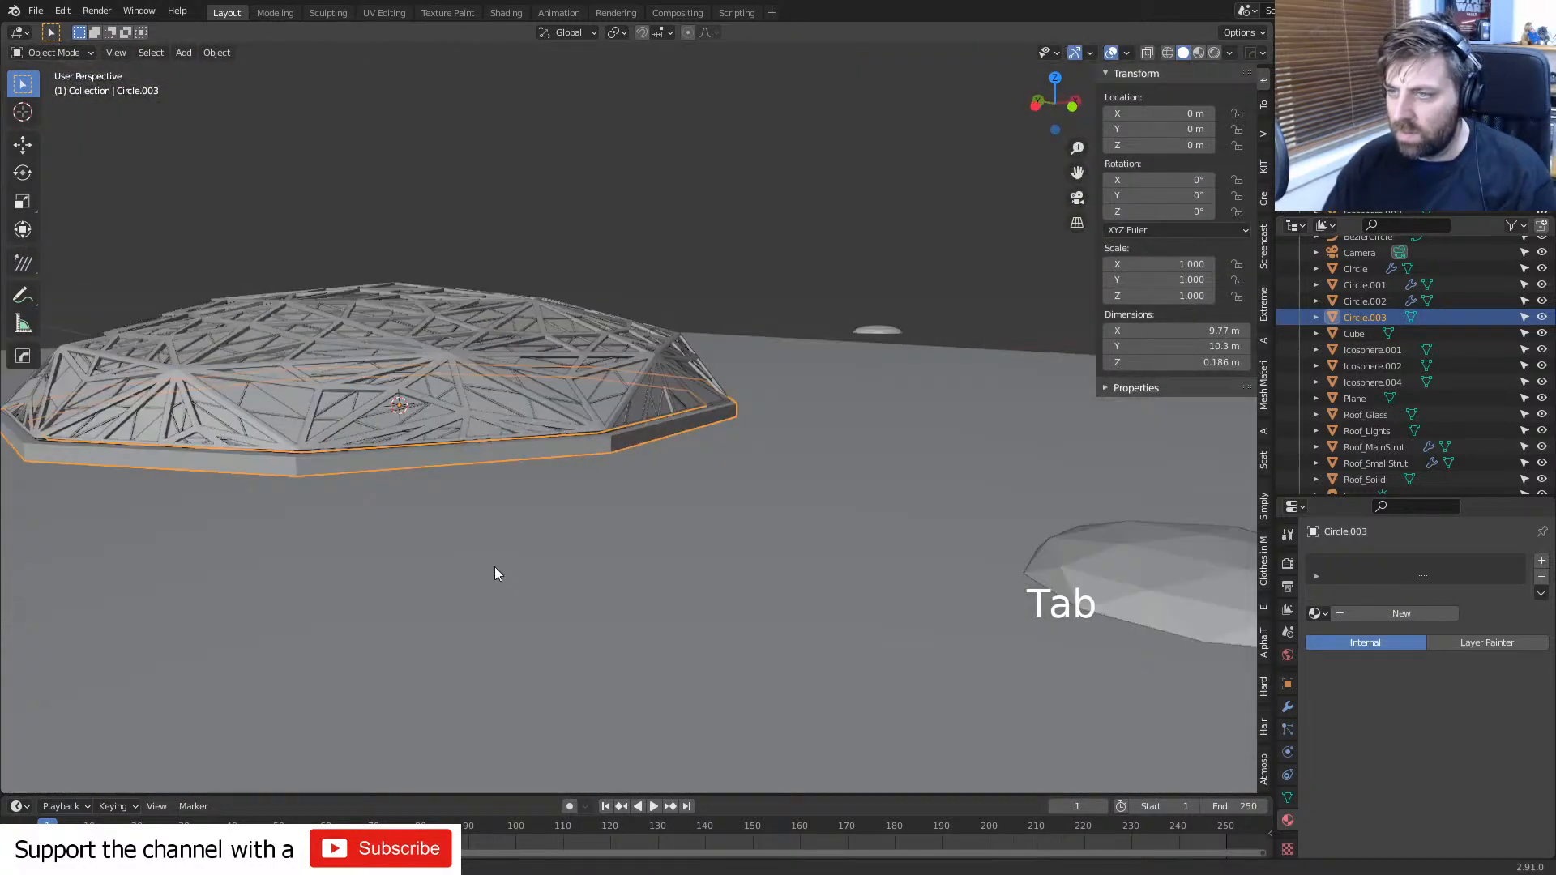
middle_drag(494, 566, 229, 591)
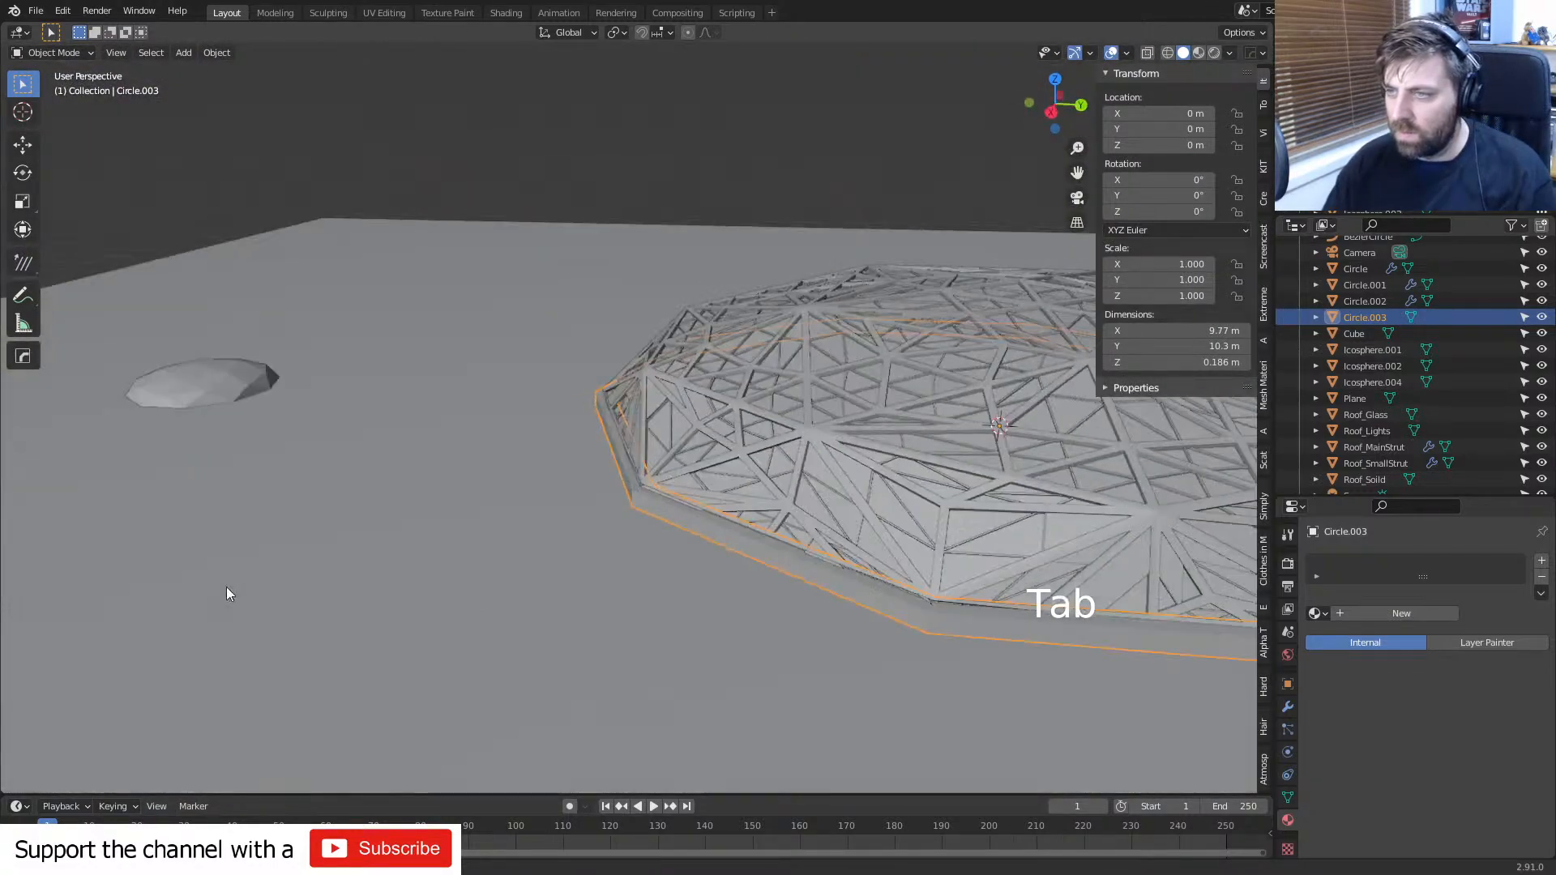
middle_drag(453, 594, 537, 596)
scroll(730, 616, up, 6)
middle_drag(944, 639, 965, 240)
scroll(418, 470, up, 3)
click(1215, 52)
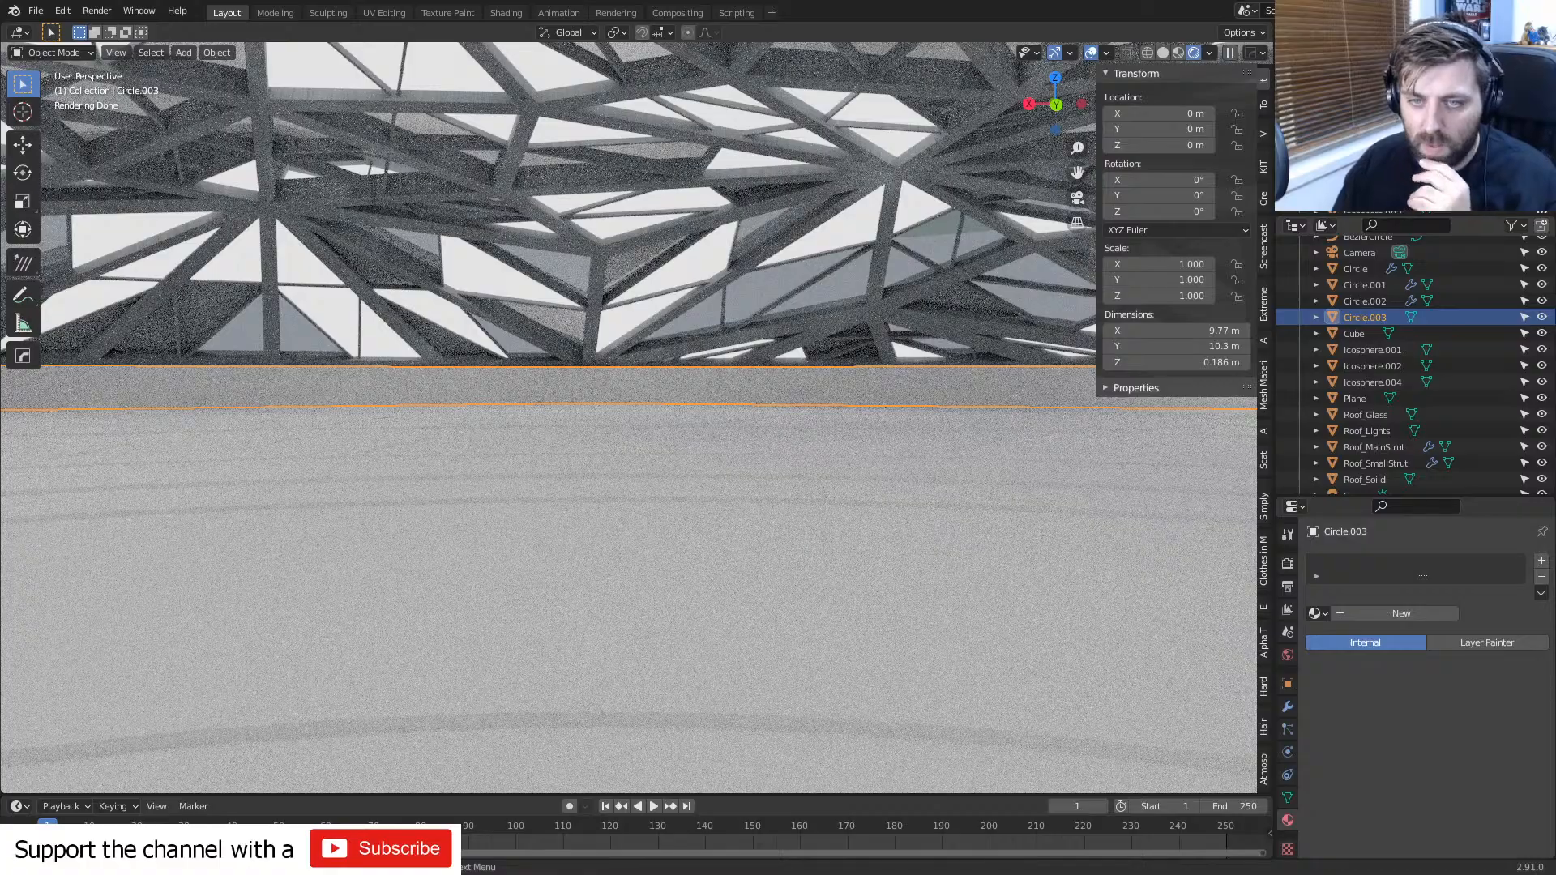
scroll(711, 552, down, 3)
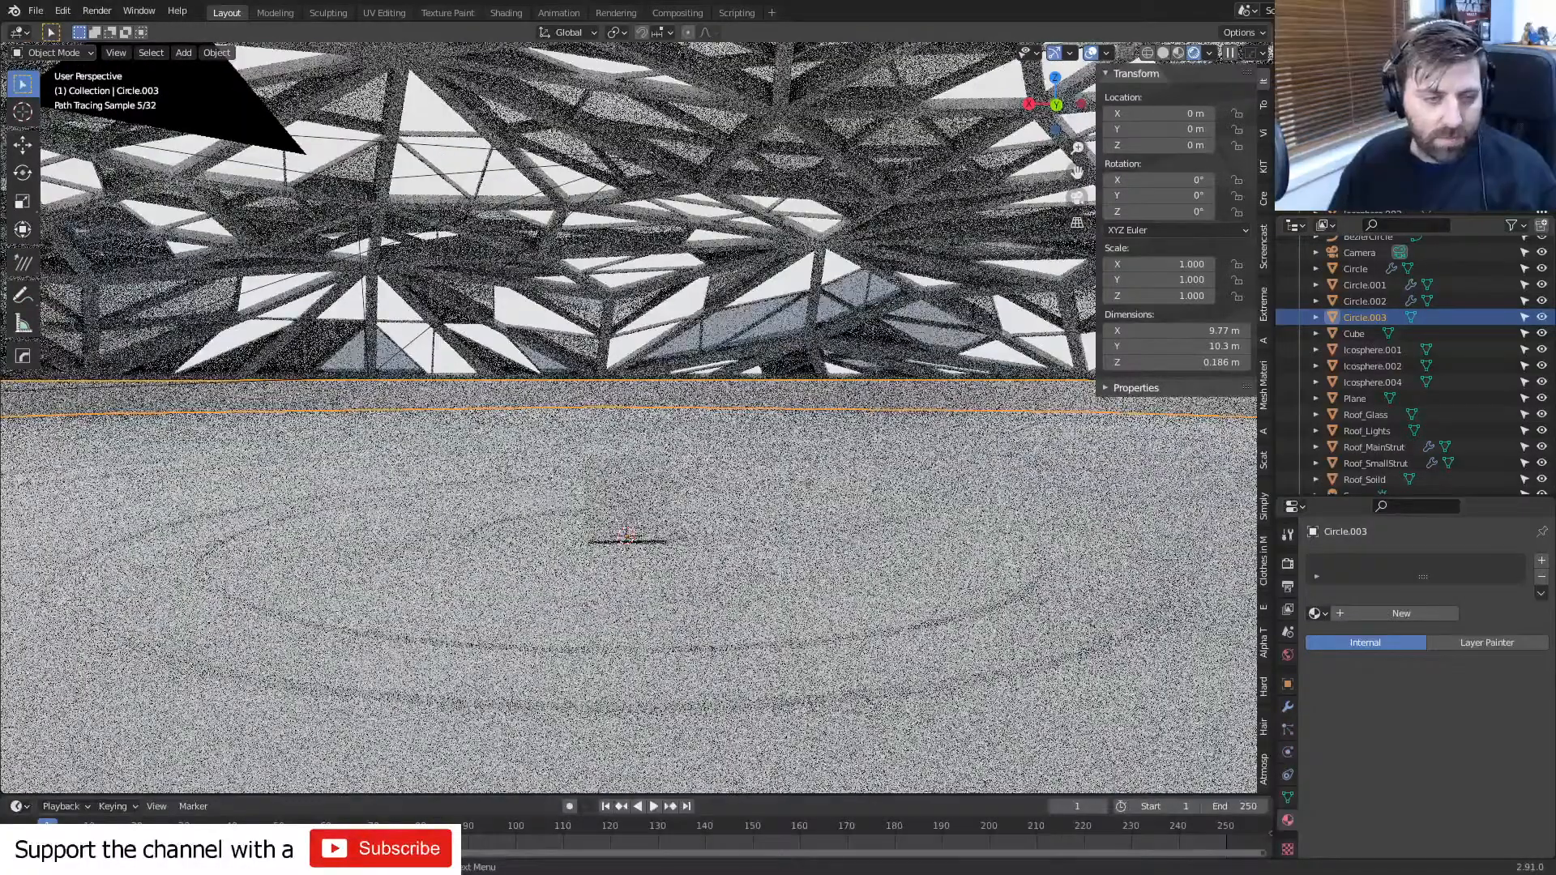
key(super+d)
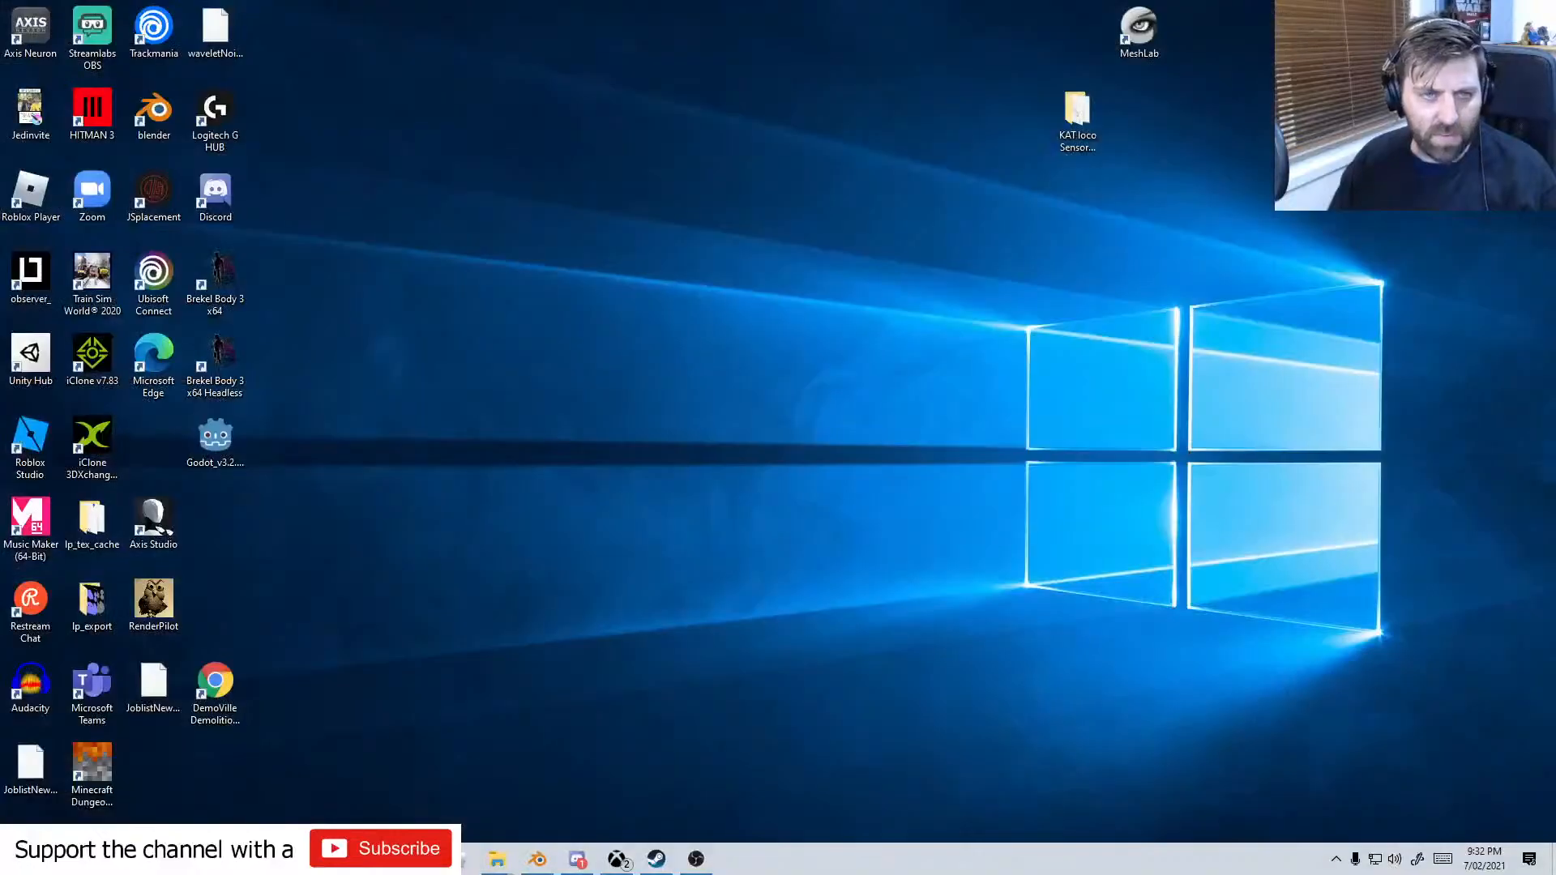
key(super+d)
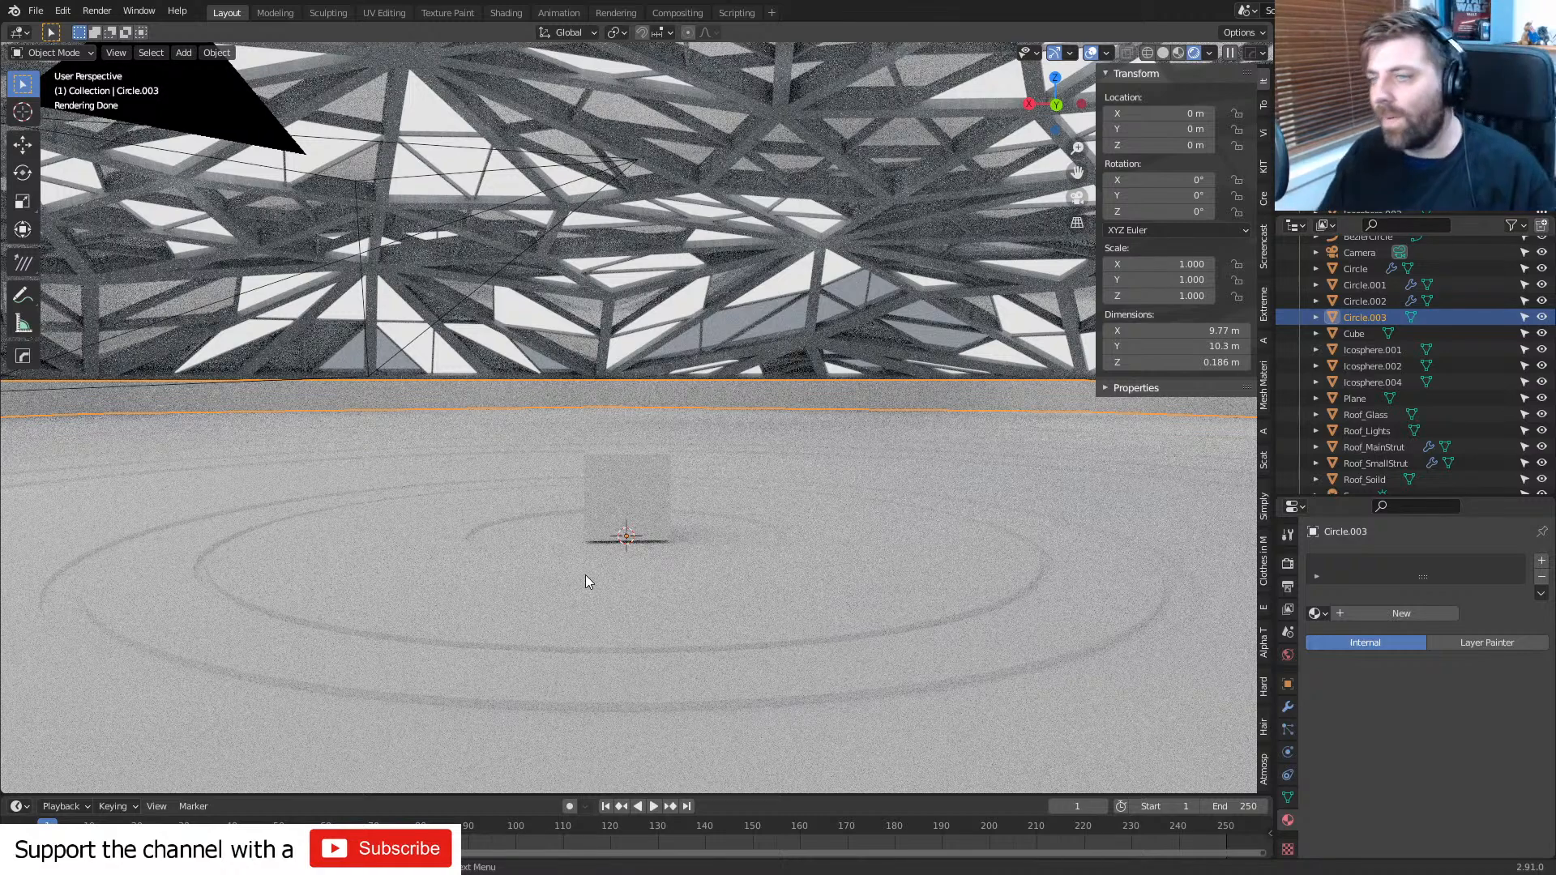
- Set the render engine to Eevee and display the interior in rendered shading
middle_drag(433, 377, 363, 409)
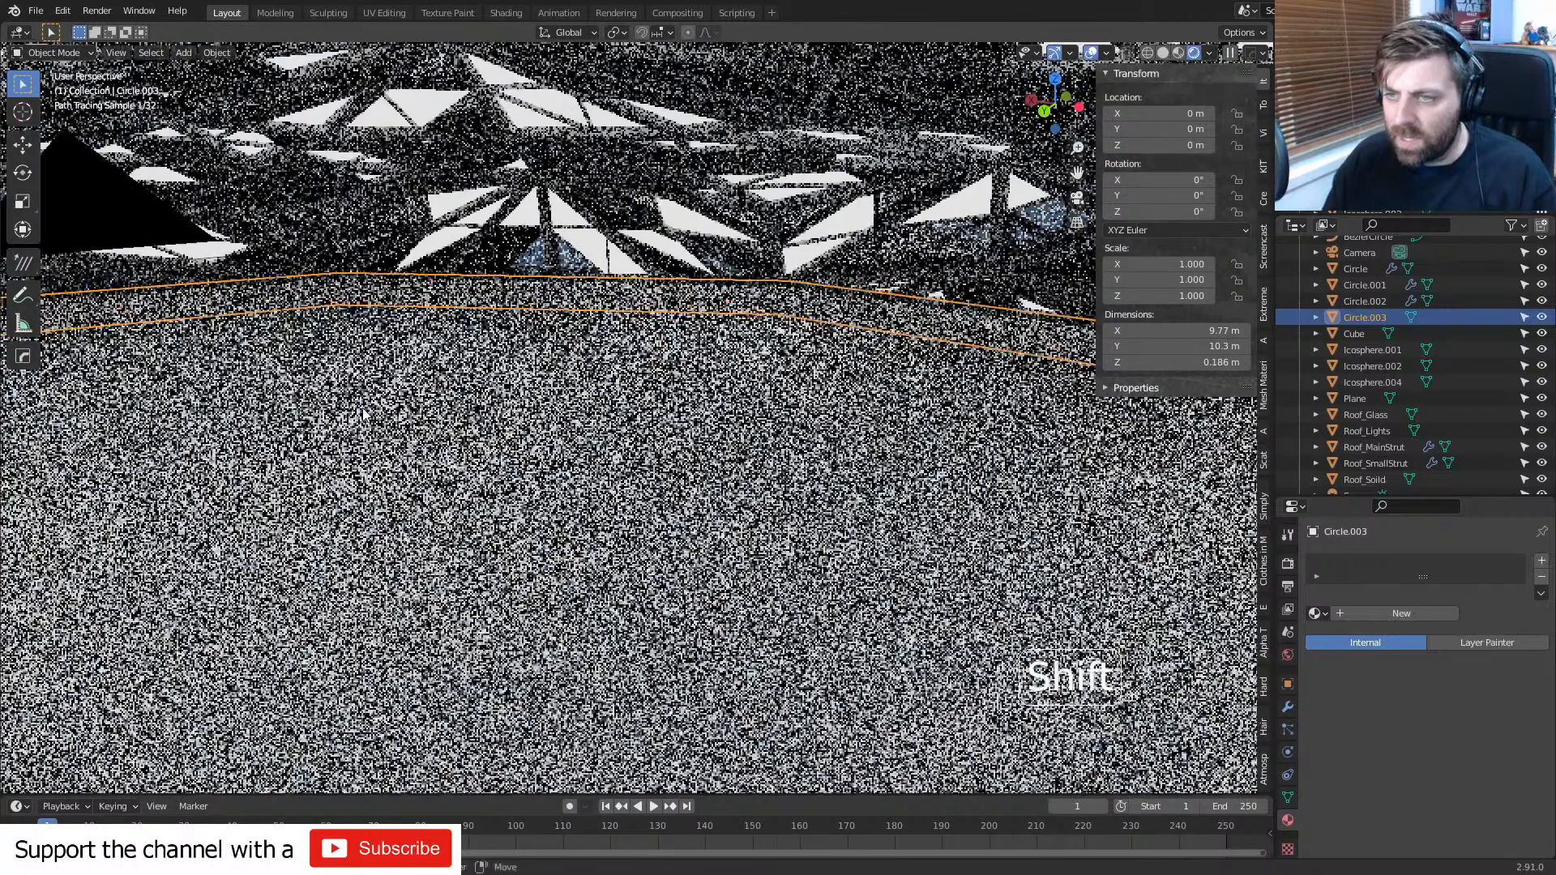
click(1178, 53)
click(1180, 53)
mouse_move(825, 243)
middle_down()
mouse_move(767, 284)
mouse_move(828, 220)
middle_up()
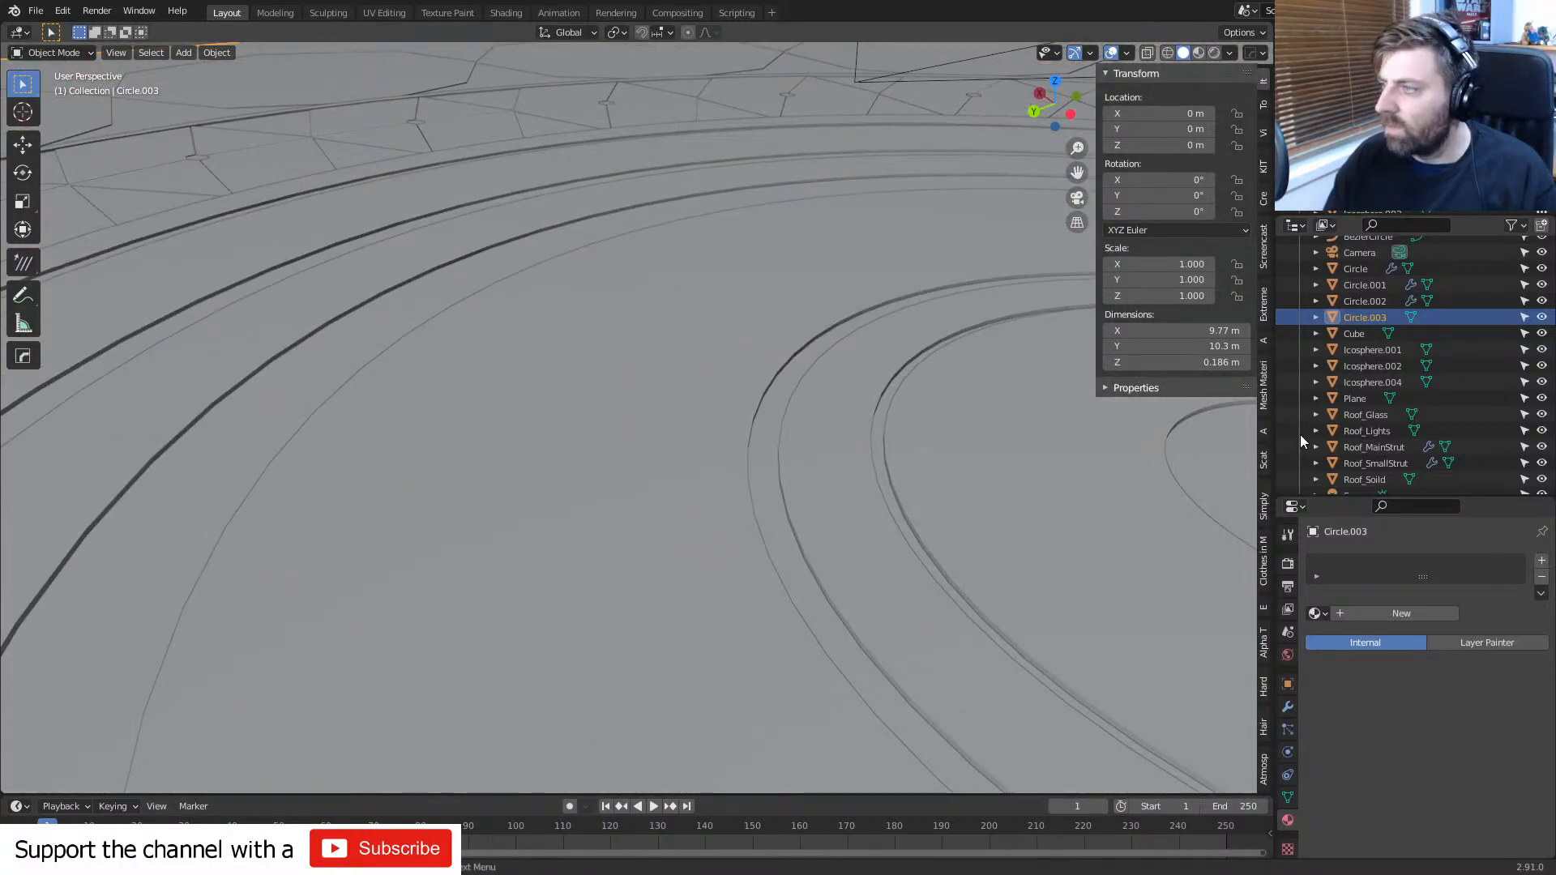
click(1288, 562)
click(1445, 564)
click(1441, 585)
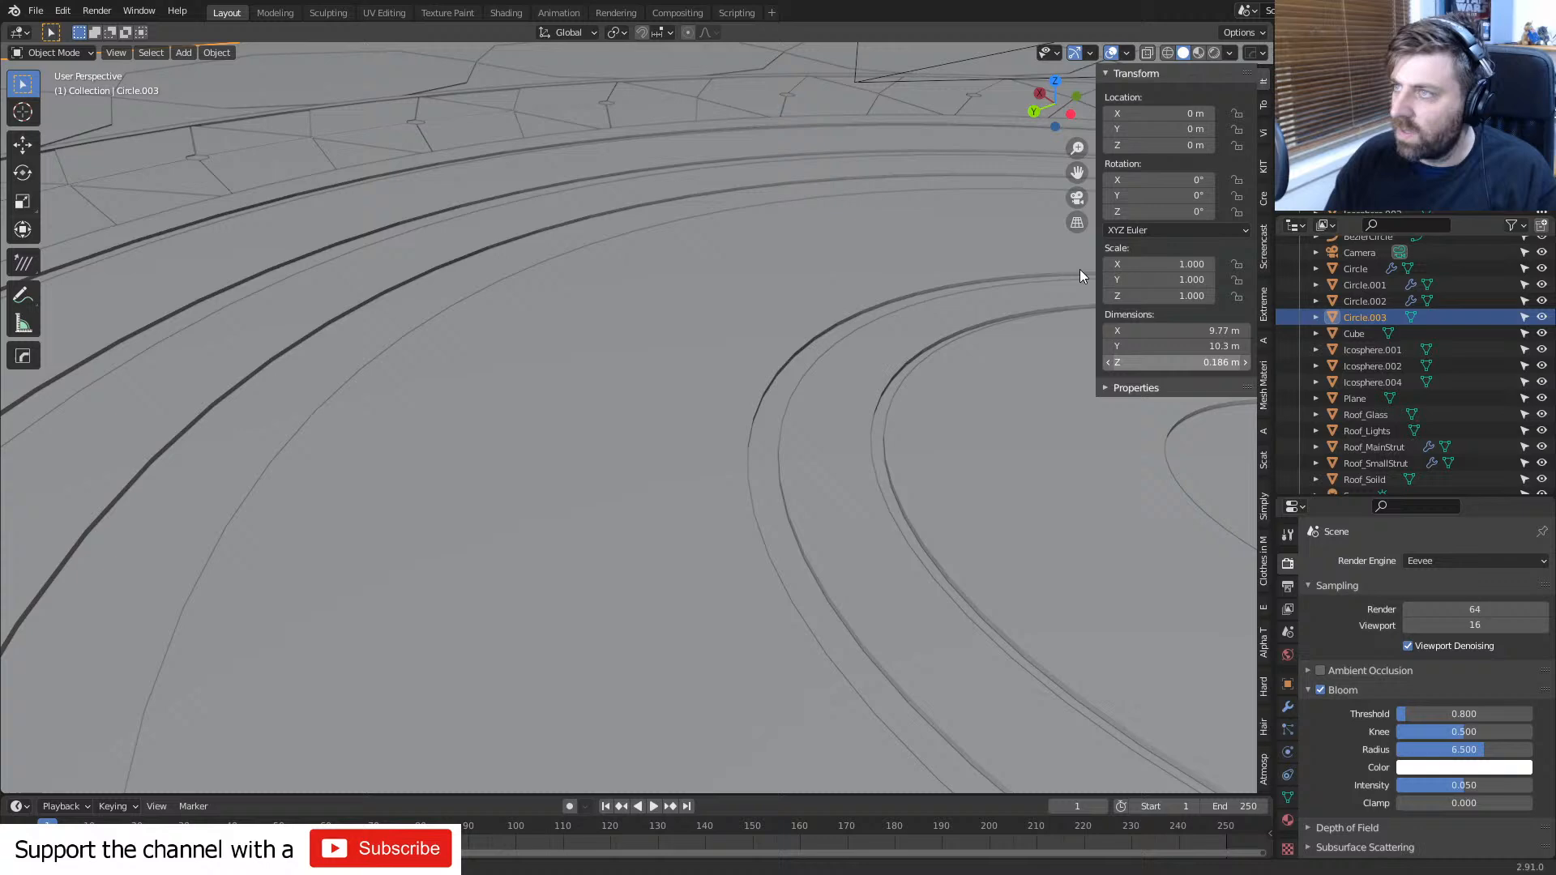
click(1214, 53)
- Assign the existing Concrete16 material to the concentric floor rings object, Circle.002
mouse_move(858, 323)
middle_down()
mouse_move(858, 343)
mouse_move(812, 323)
mouse_move(677, 432)
mouse_move(565, 427)
mouse_move(792, 371)
middle_up()
click(572, 305)
key(Tab)
key(a)
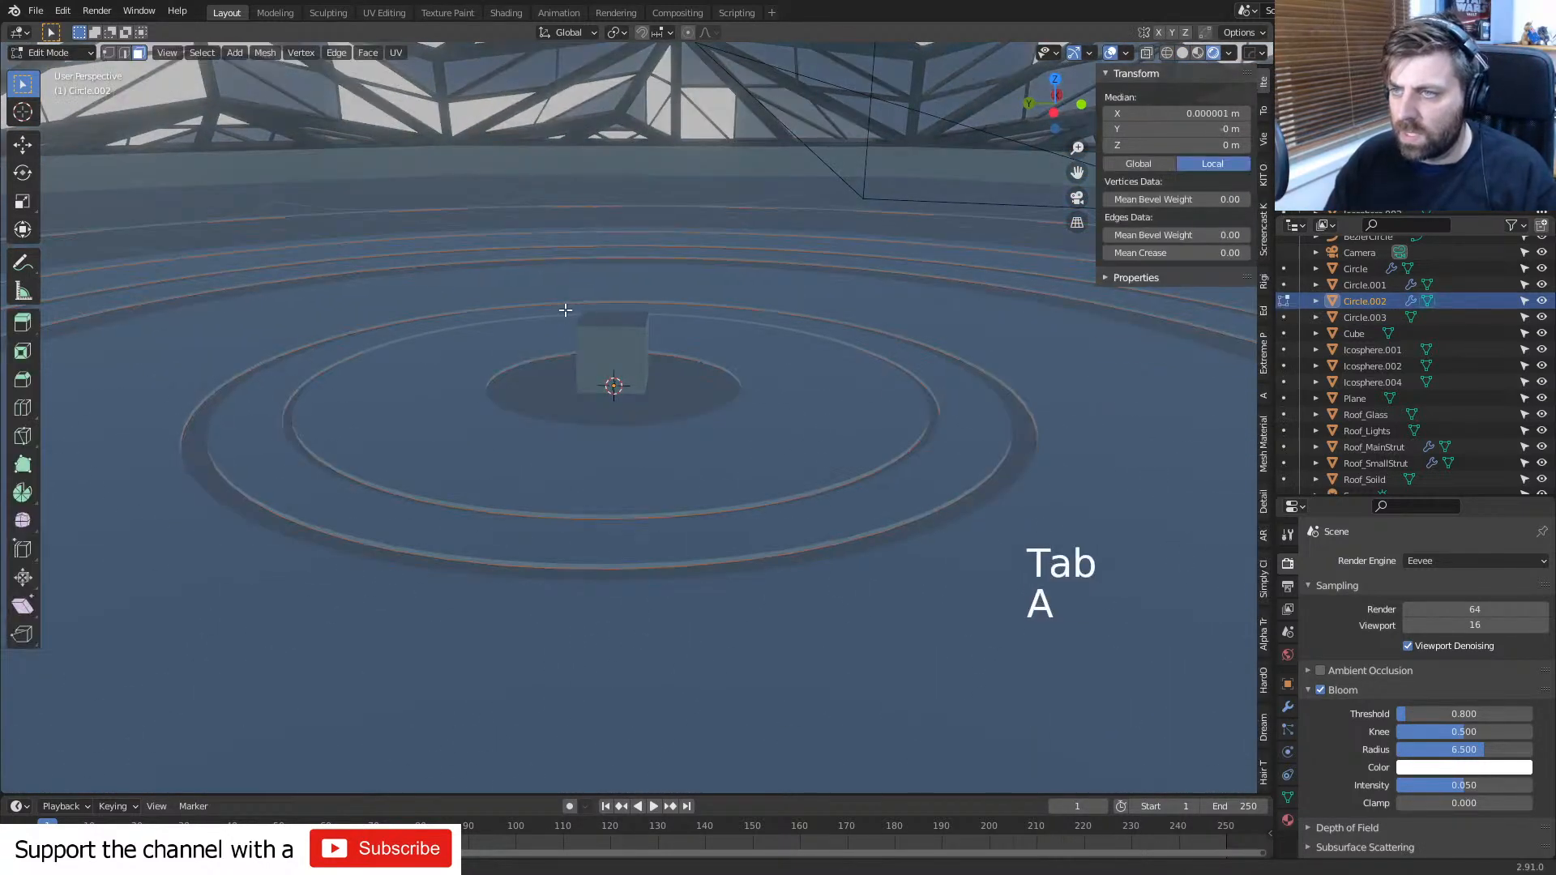
click(1287, 820)
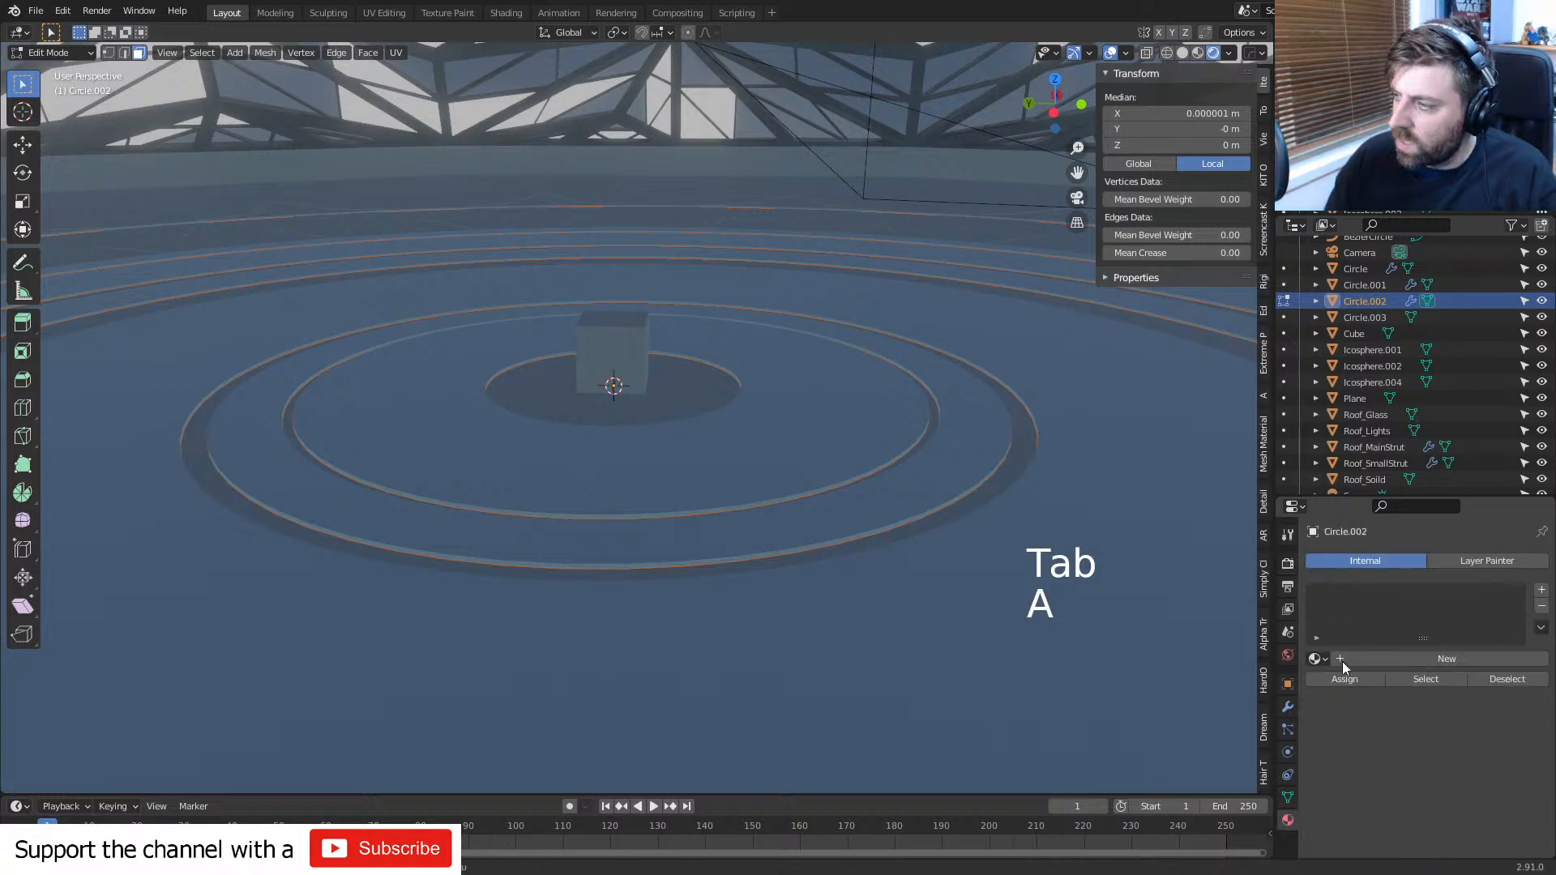
click(1318, 660)
click(1365, 684)
key(Tab)
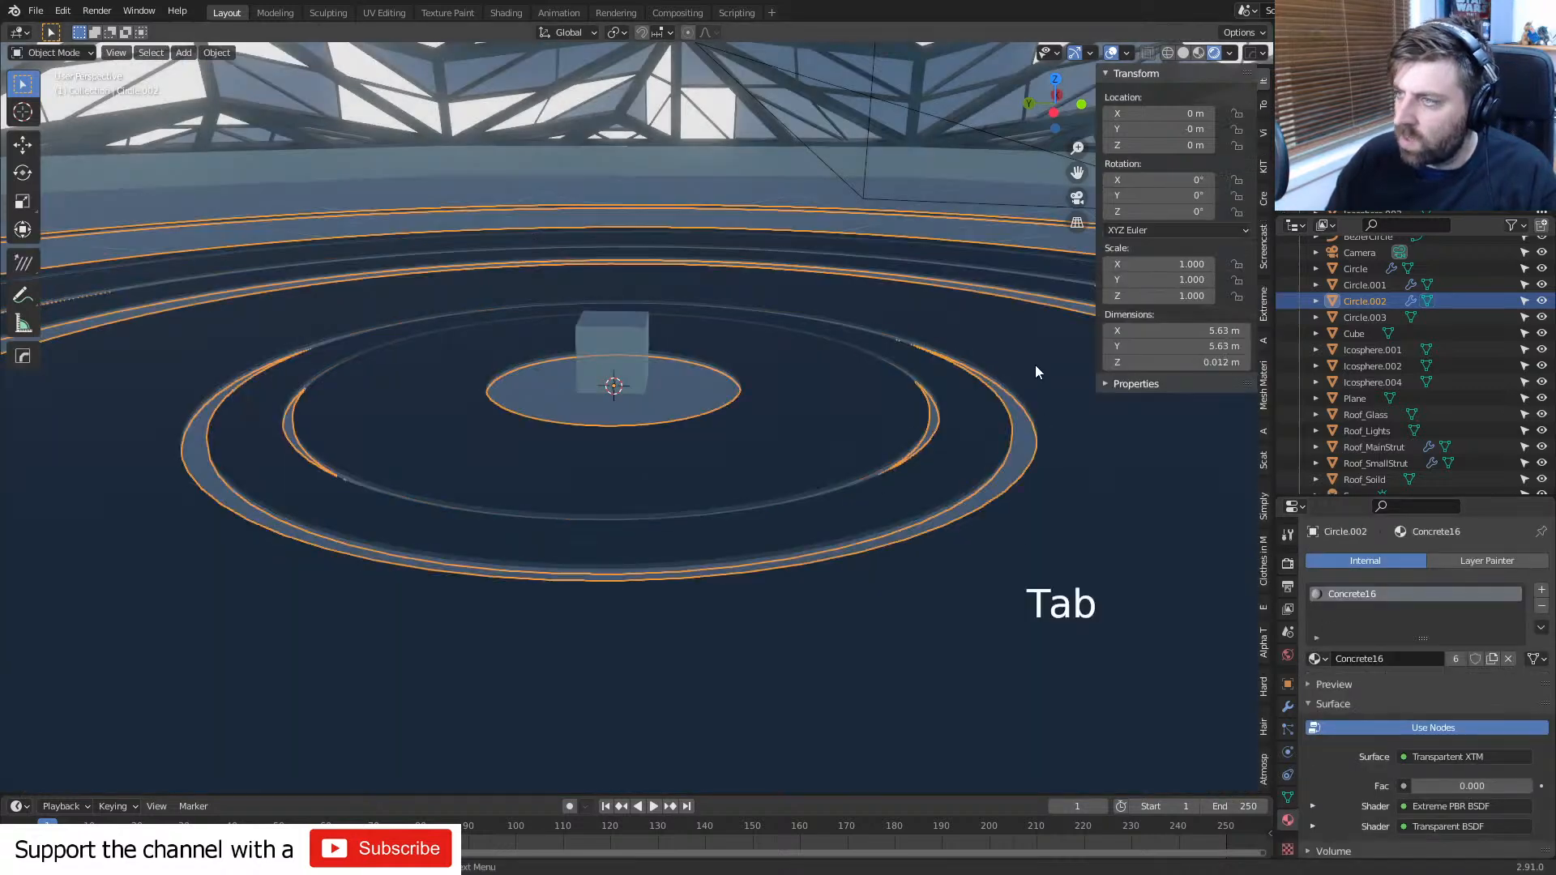
- Assign the Concrete16 material to the ring of smaller floor tiles and the outer ring of larger tiles
click(1016, 235)
click(1011, 224)
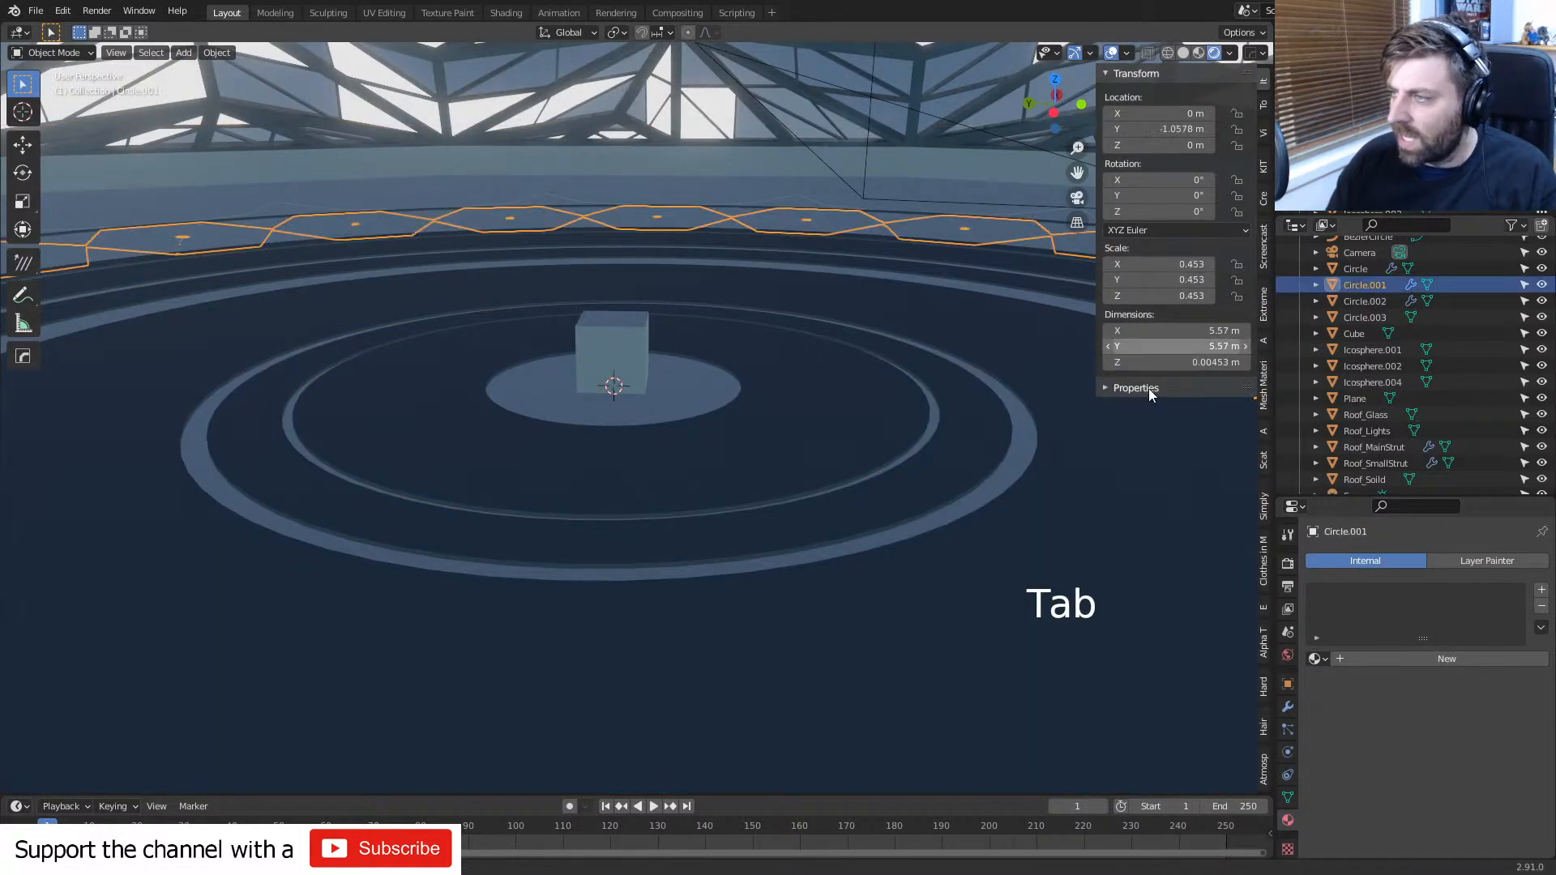
click(1318, 660)
click(1364, 684)
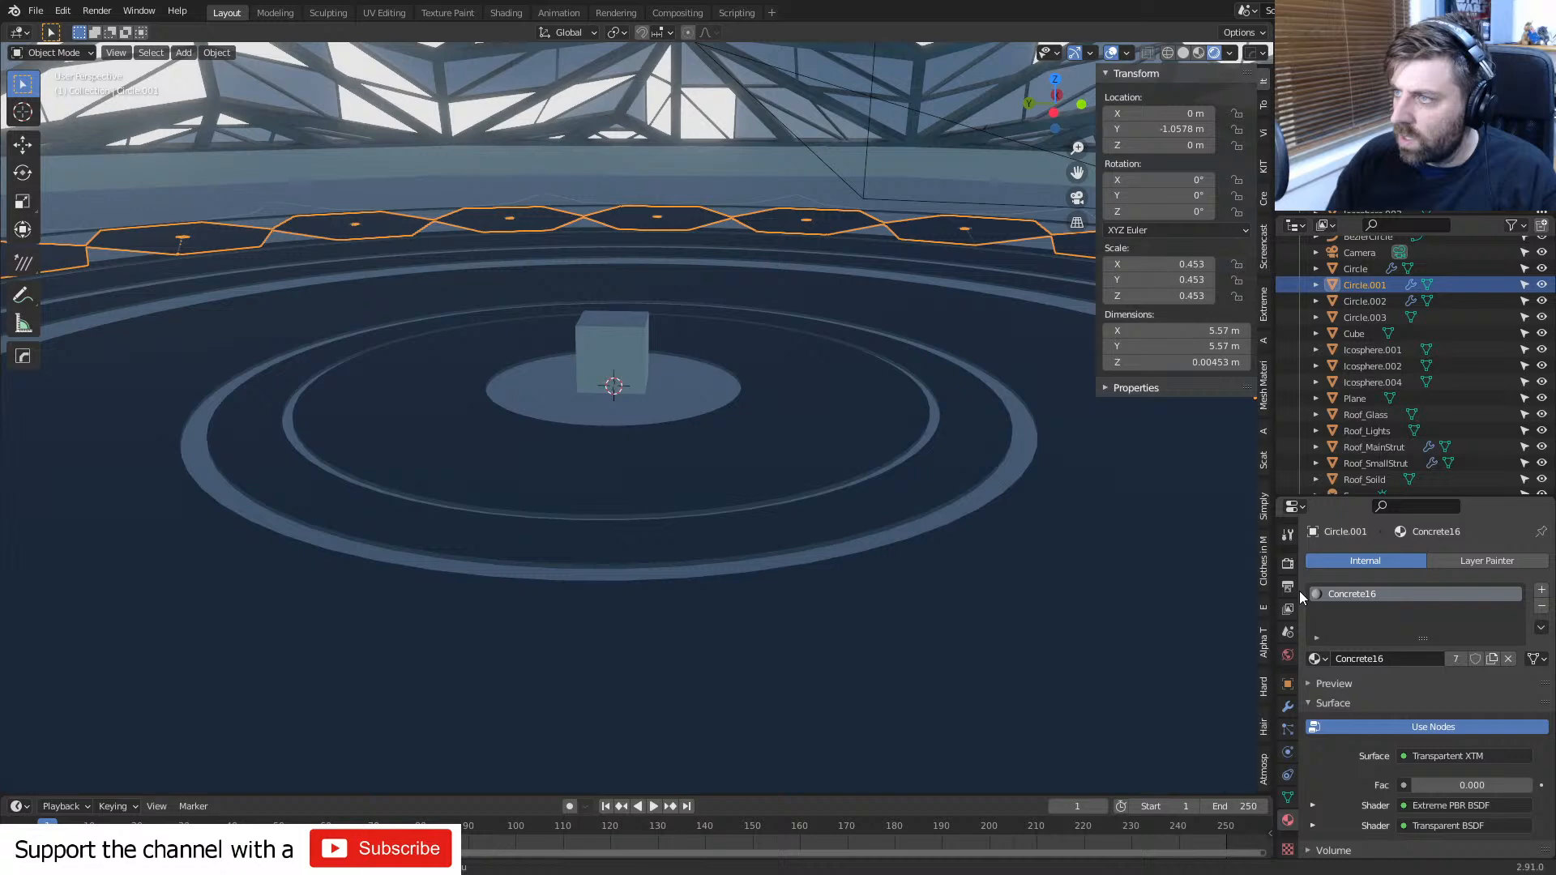
click(995, 209)
click(1318, 660)
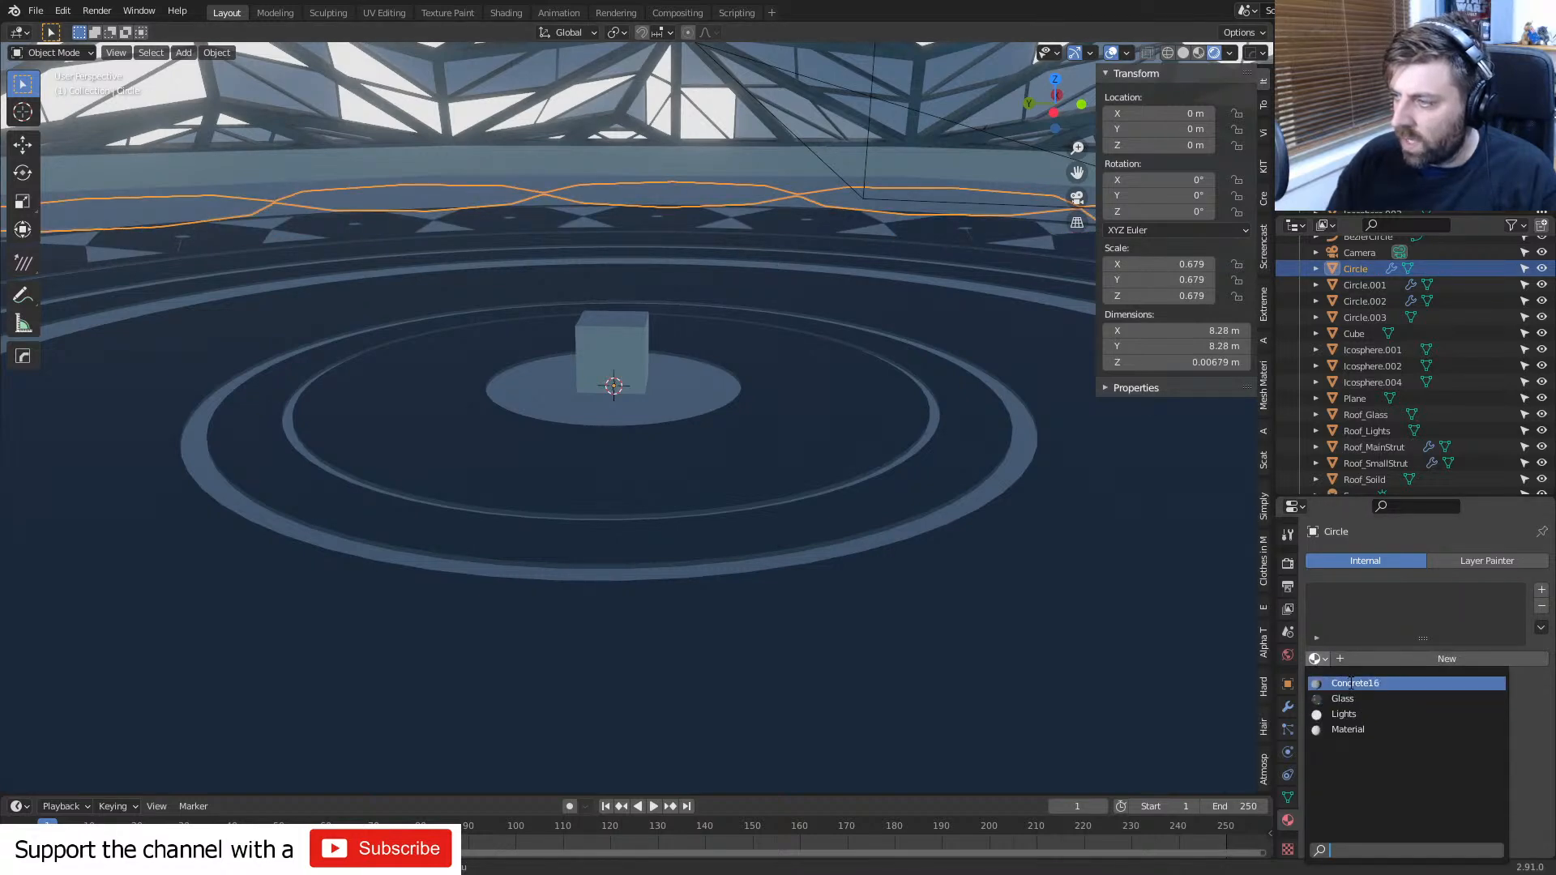
click(1350, 683)
- Assign the Concrete16 material to the base wall around the dome
shift+middle_drag(605, 285, 648, 212)
click(639, 192)
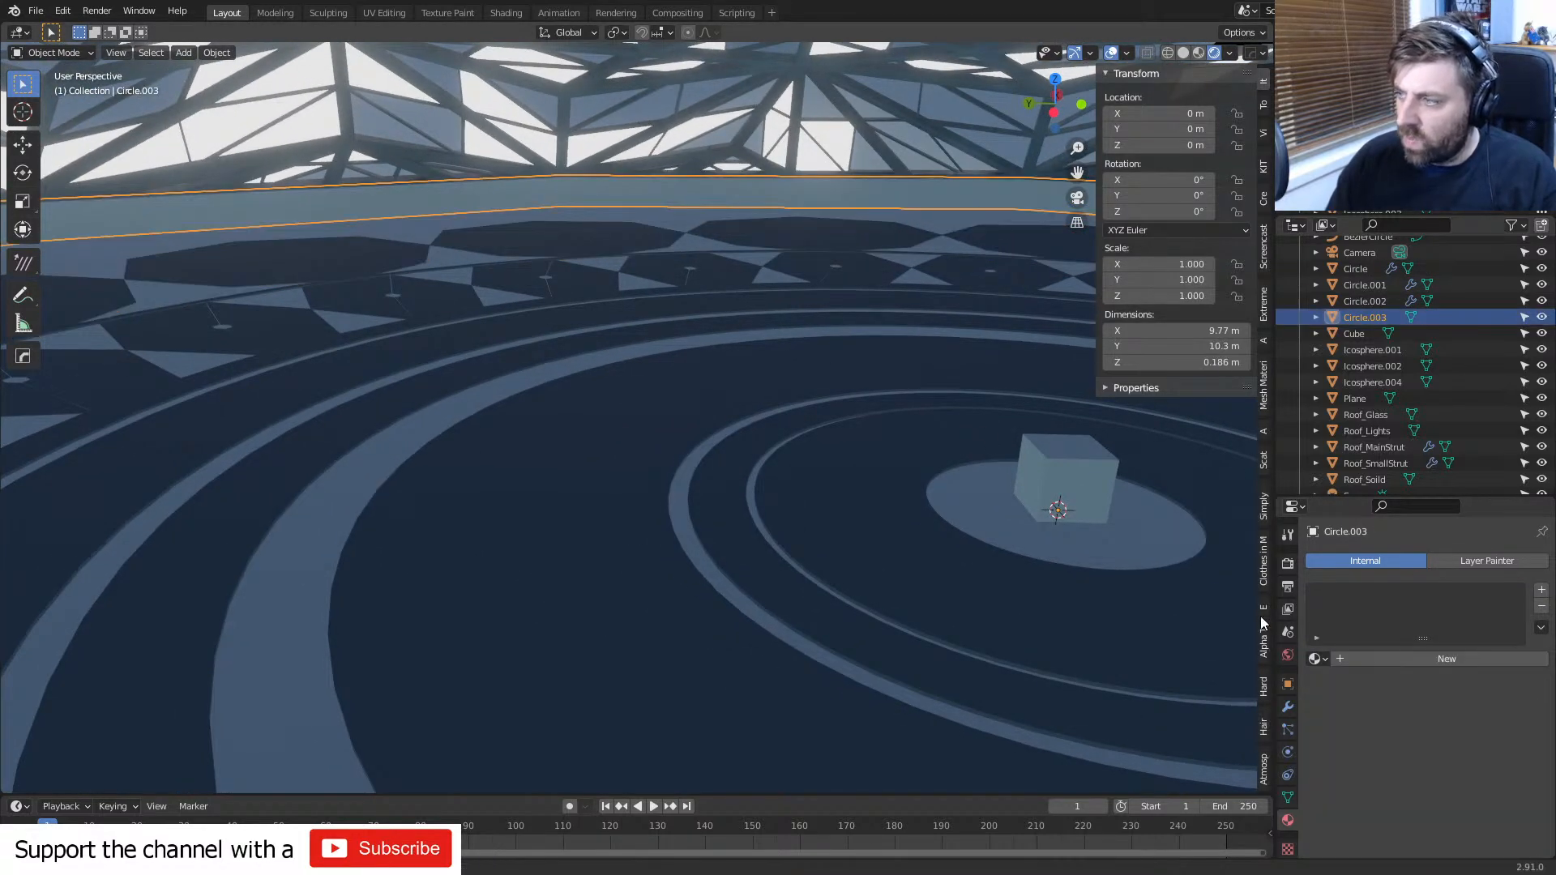
click(1318, 659)
click(1350, 683)
shift+middle_drag(955, 489, 785, 313)
middle_drag(478, 304, 337, 333)
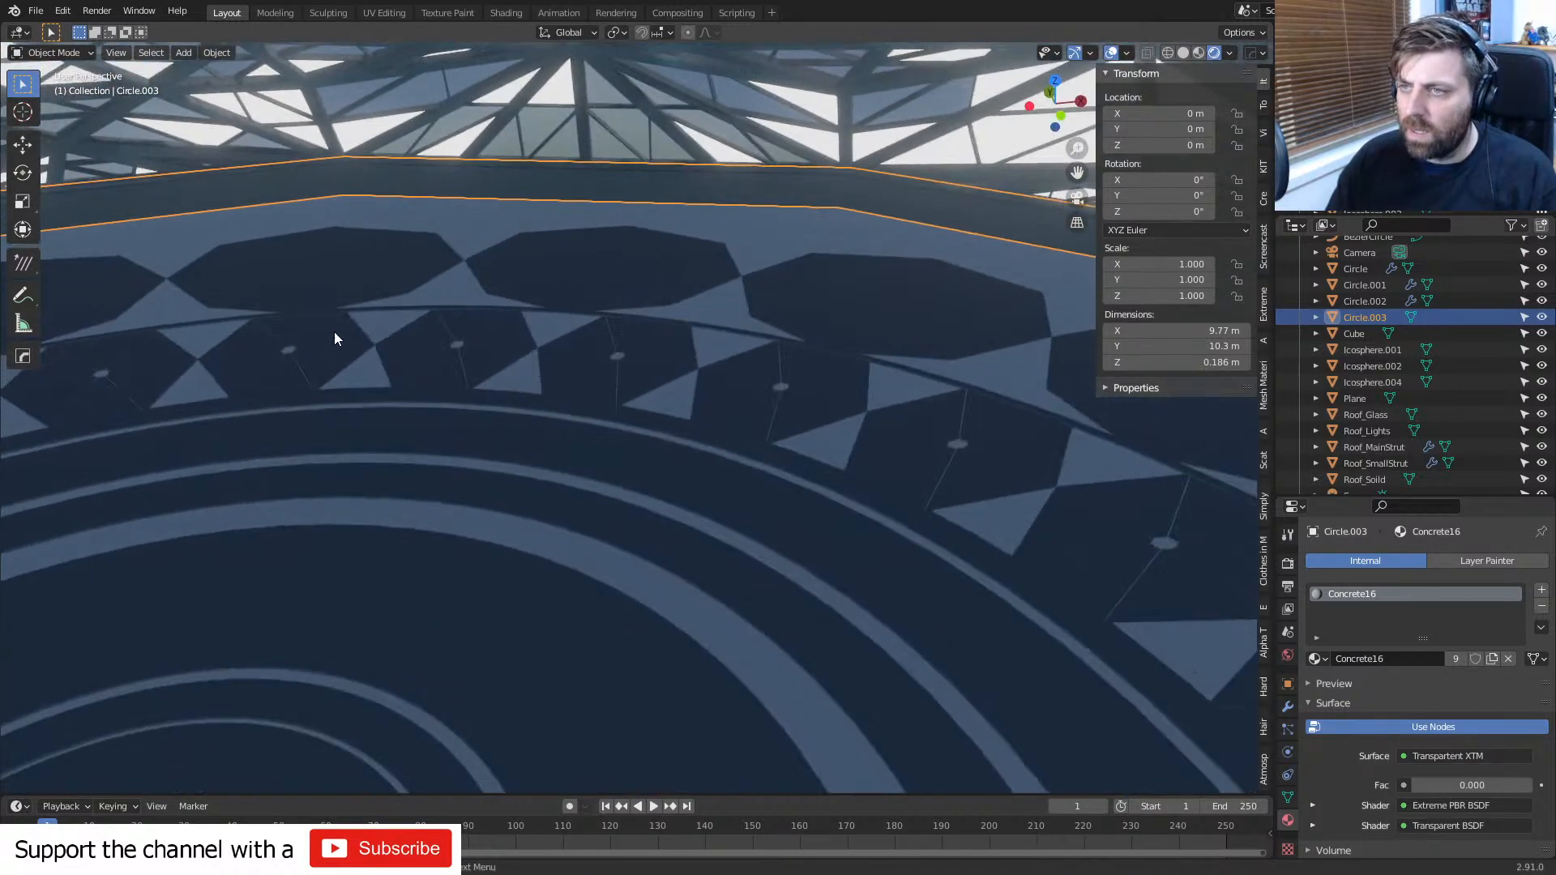
- Open the concentric floor rings object, Circle.002, for mesh editing
click(542, 278)
shift+click(562, 209)
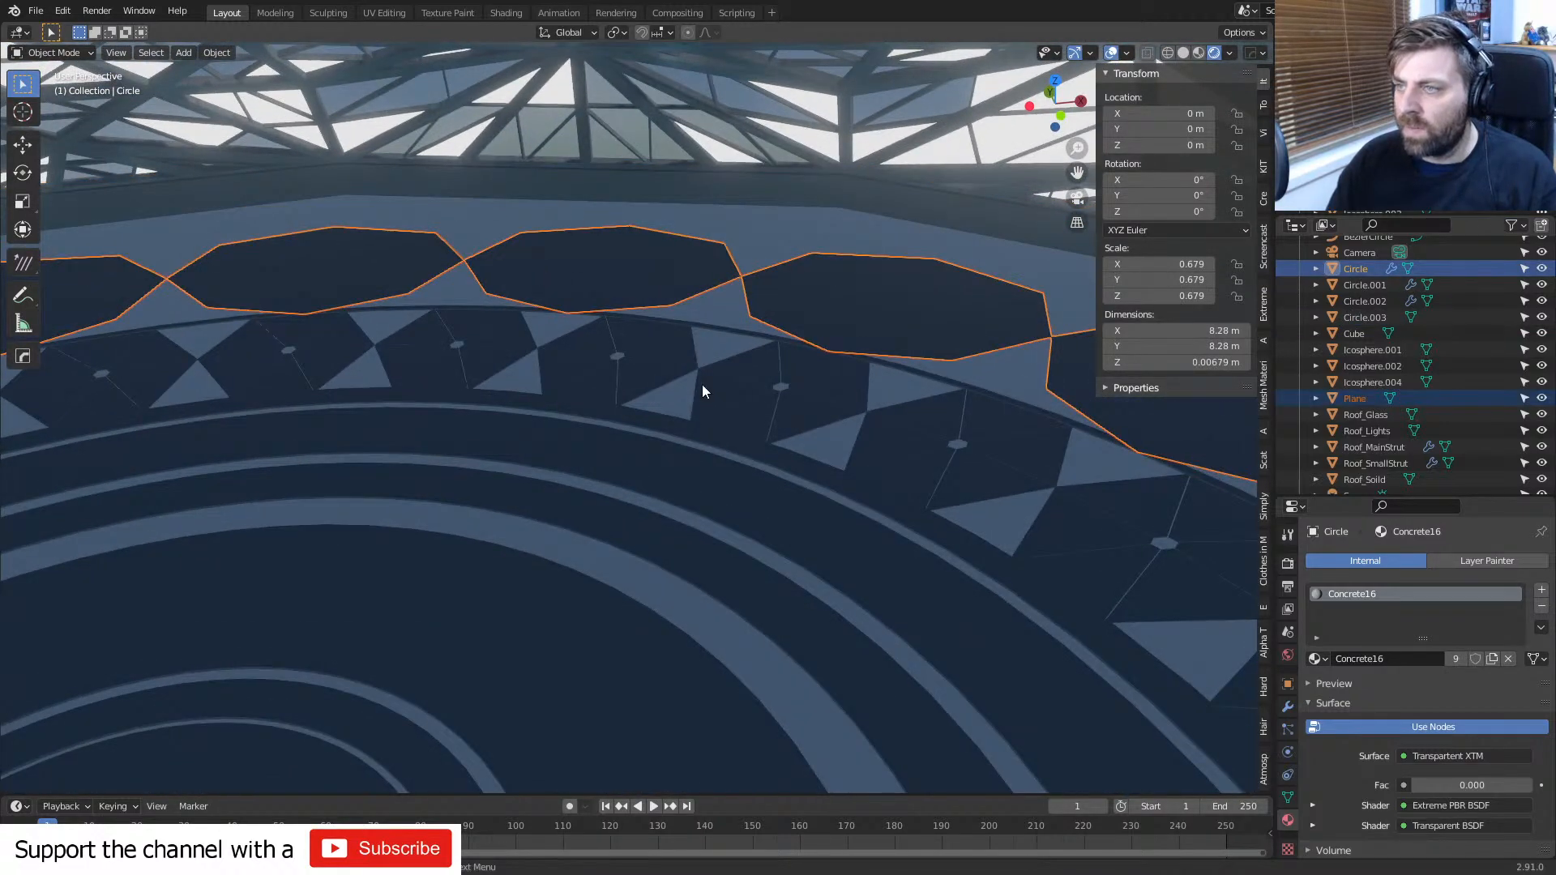
click(712, 328)
click(717, 325)
key(Tab)
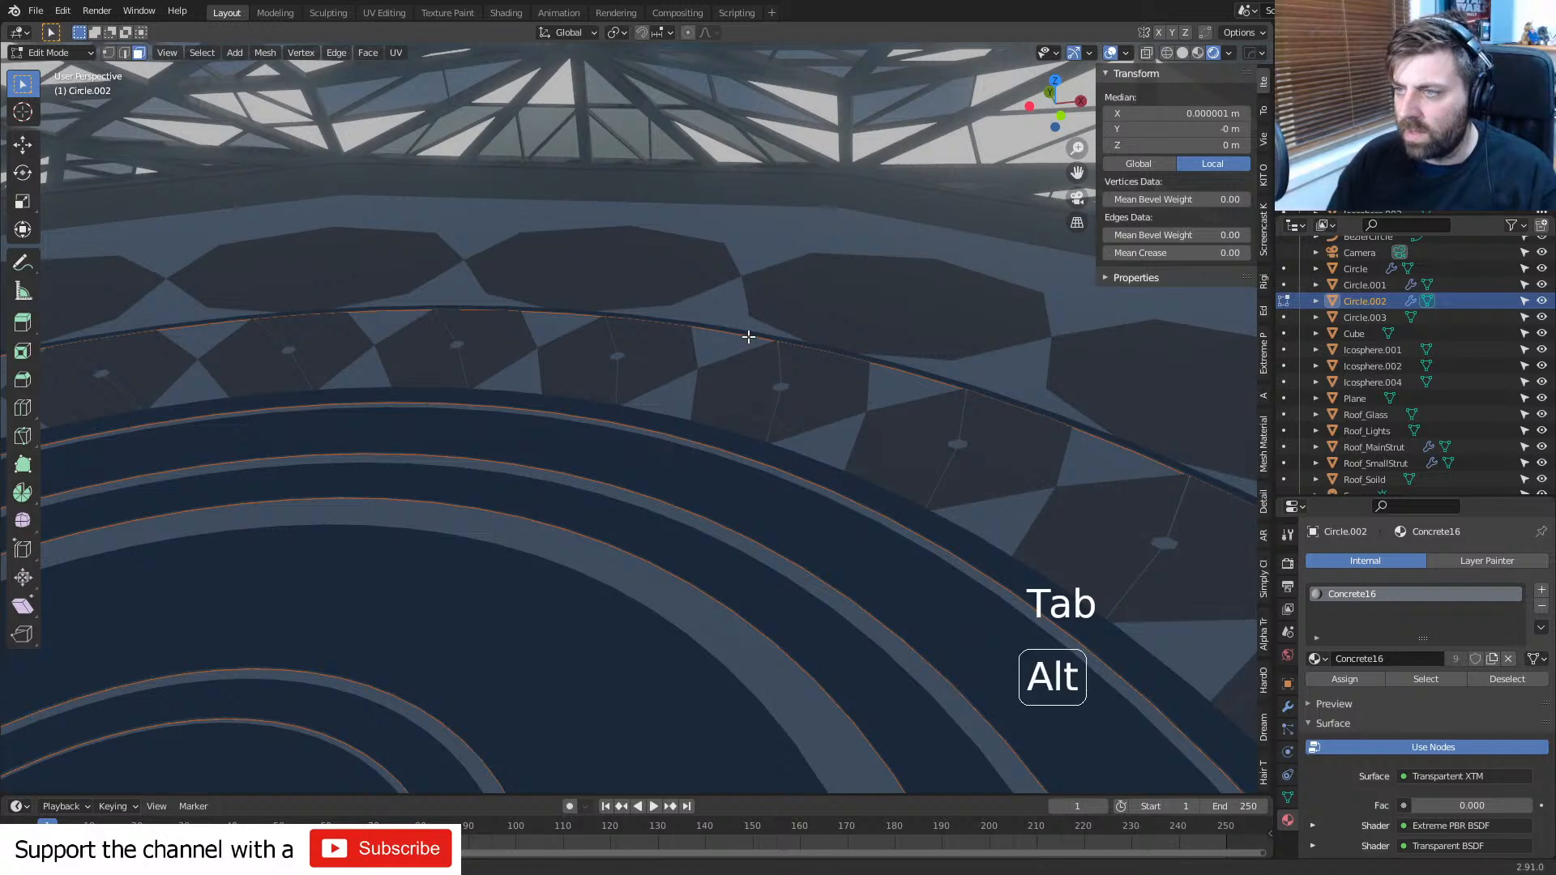
key(alt+a)
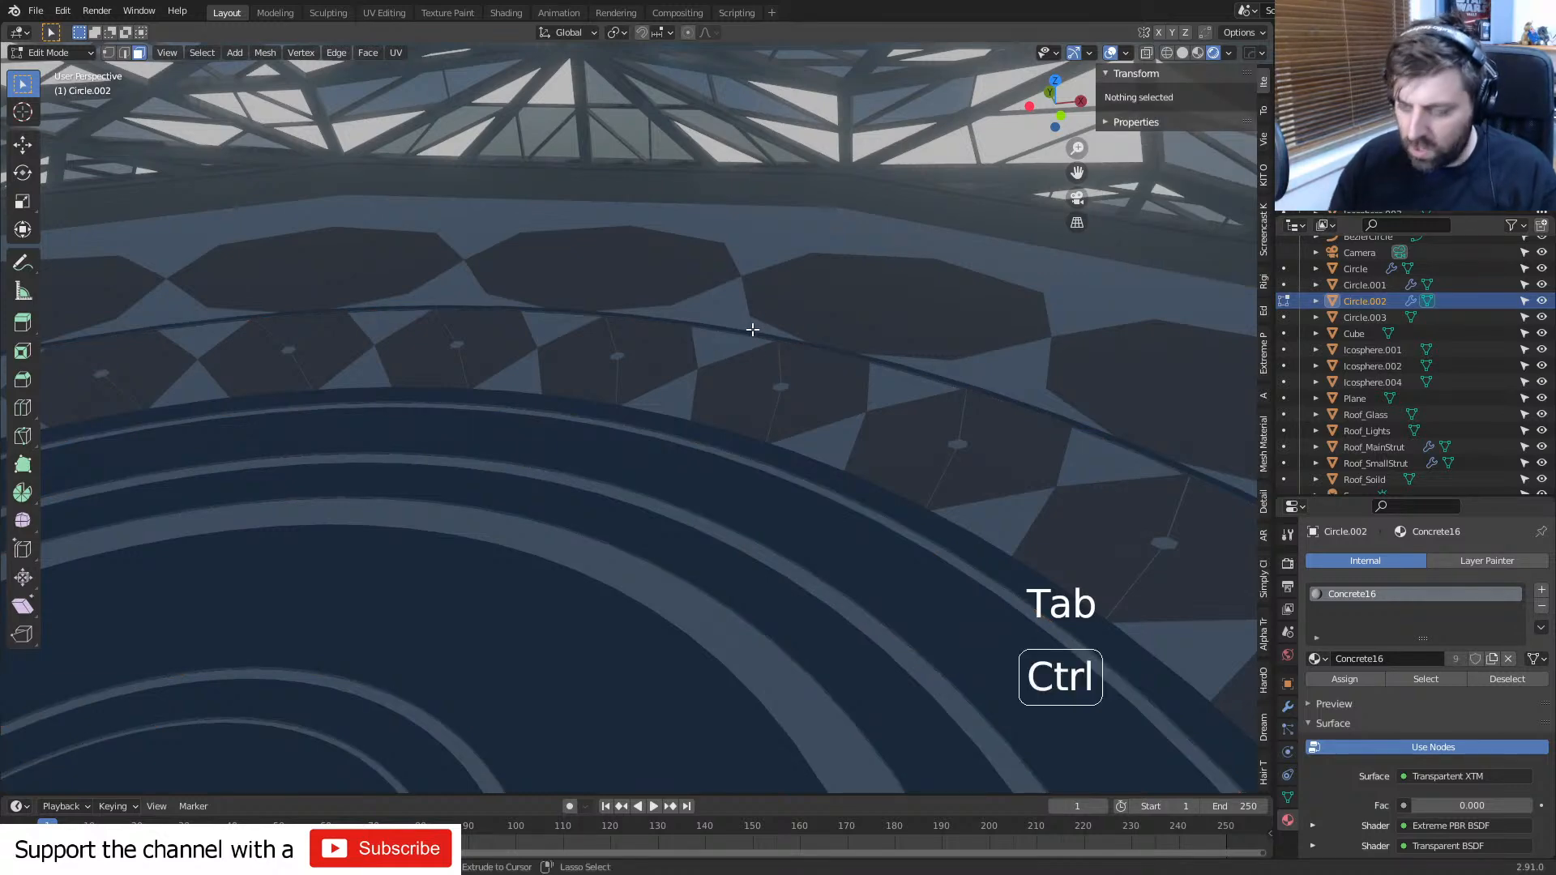
key(ctrl+l)
key(shift+d)
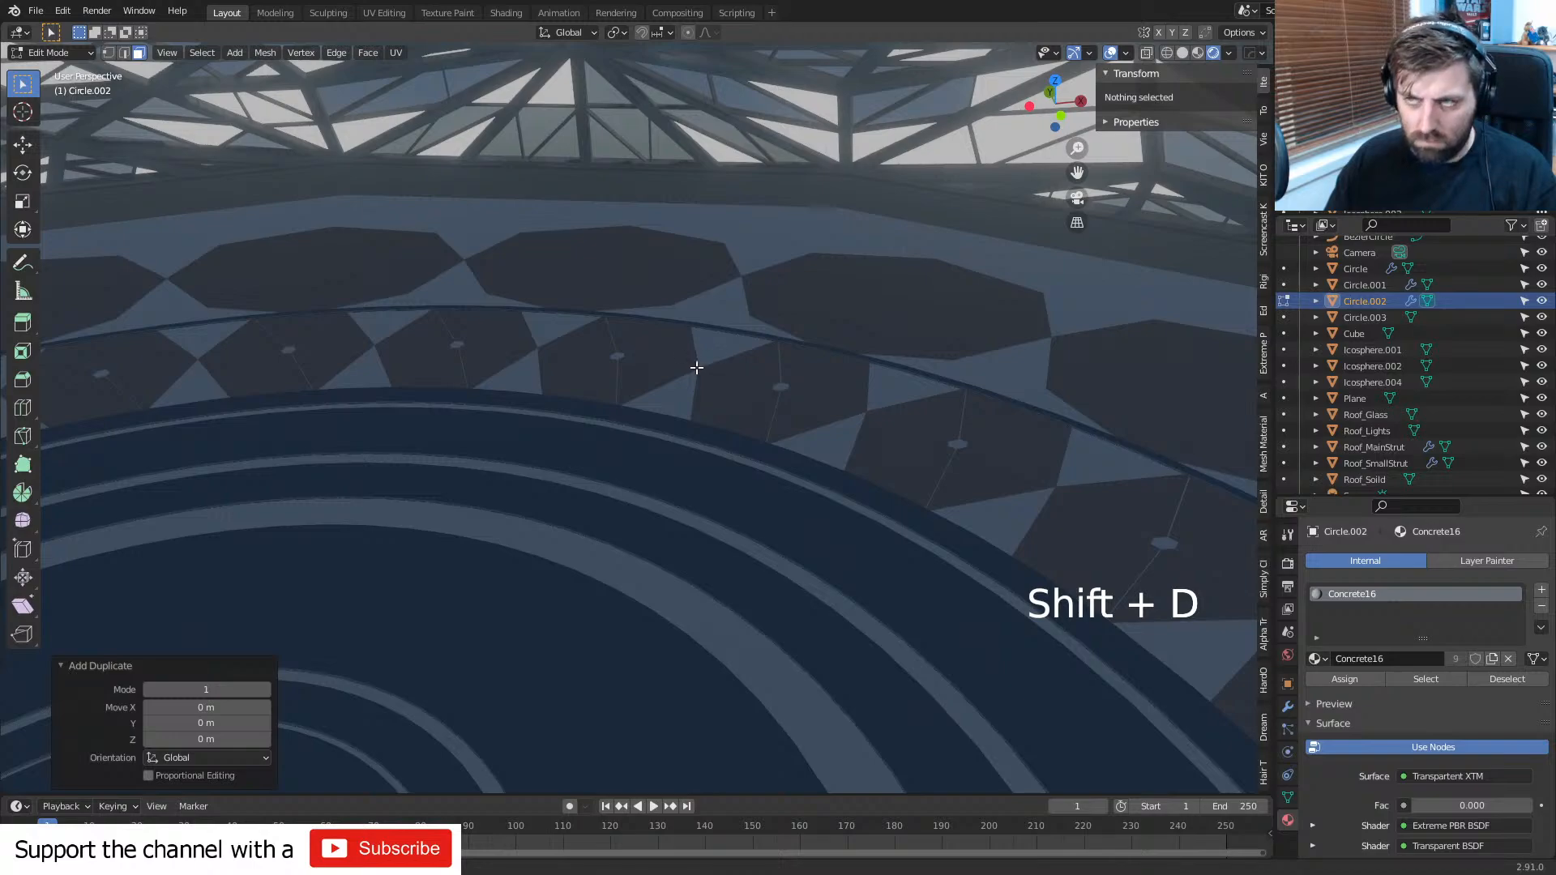
- Duplicate the thin outermost ring of Circle.002 and scale the copy up about 1.7 times so it sits near the dome's perimeter
key(z)
click(606, 357)
scroll(643, 357, down, 5)
middle_drag(643, 357, 535, 364)
key(a)
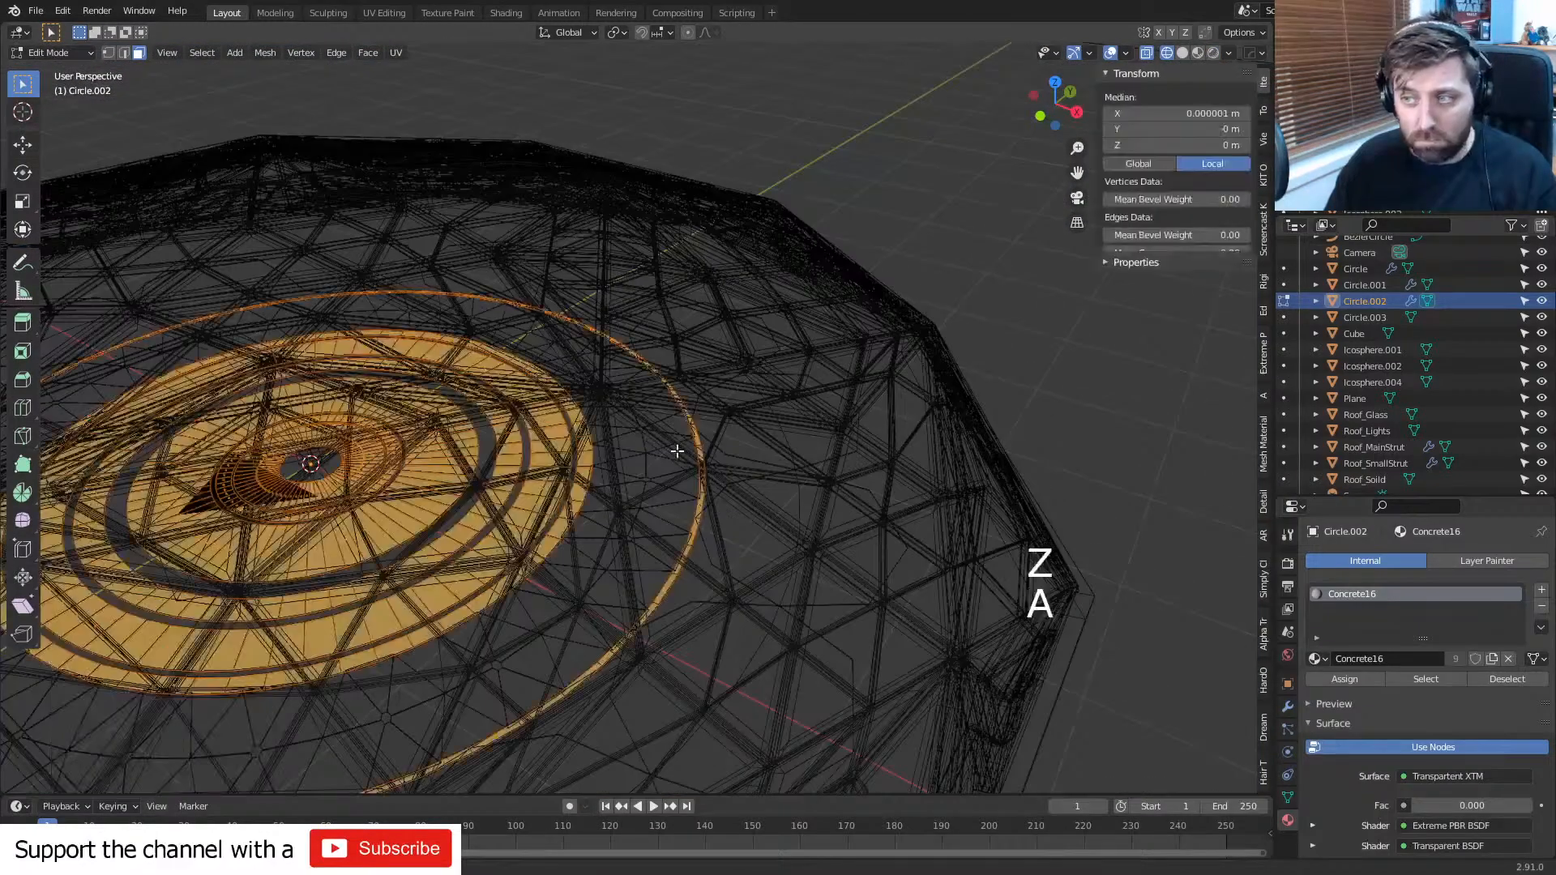
click(699, 450)
key(ctrl+l)
key(KP_7)
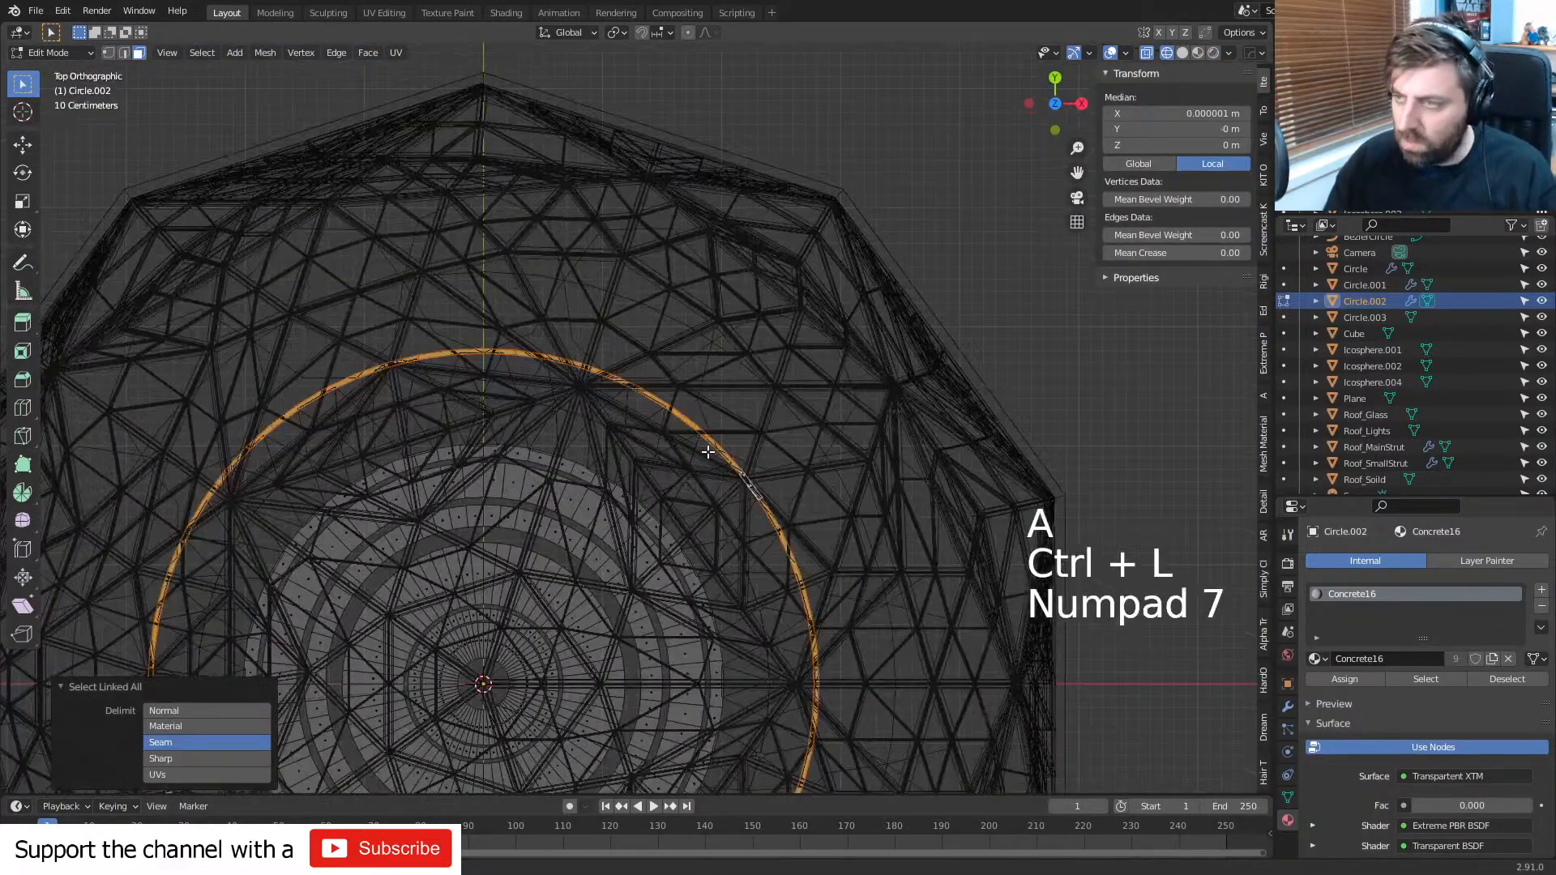
key(shift+d)
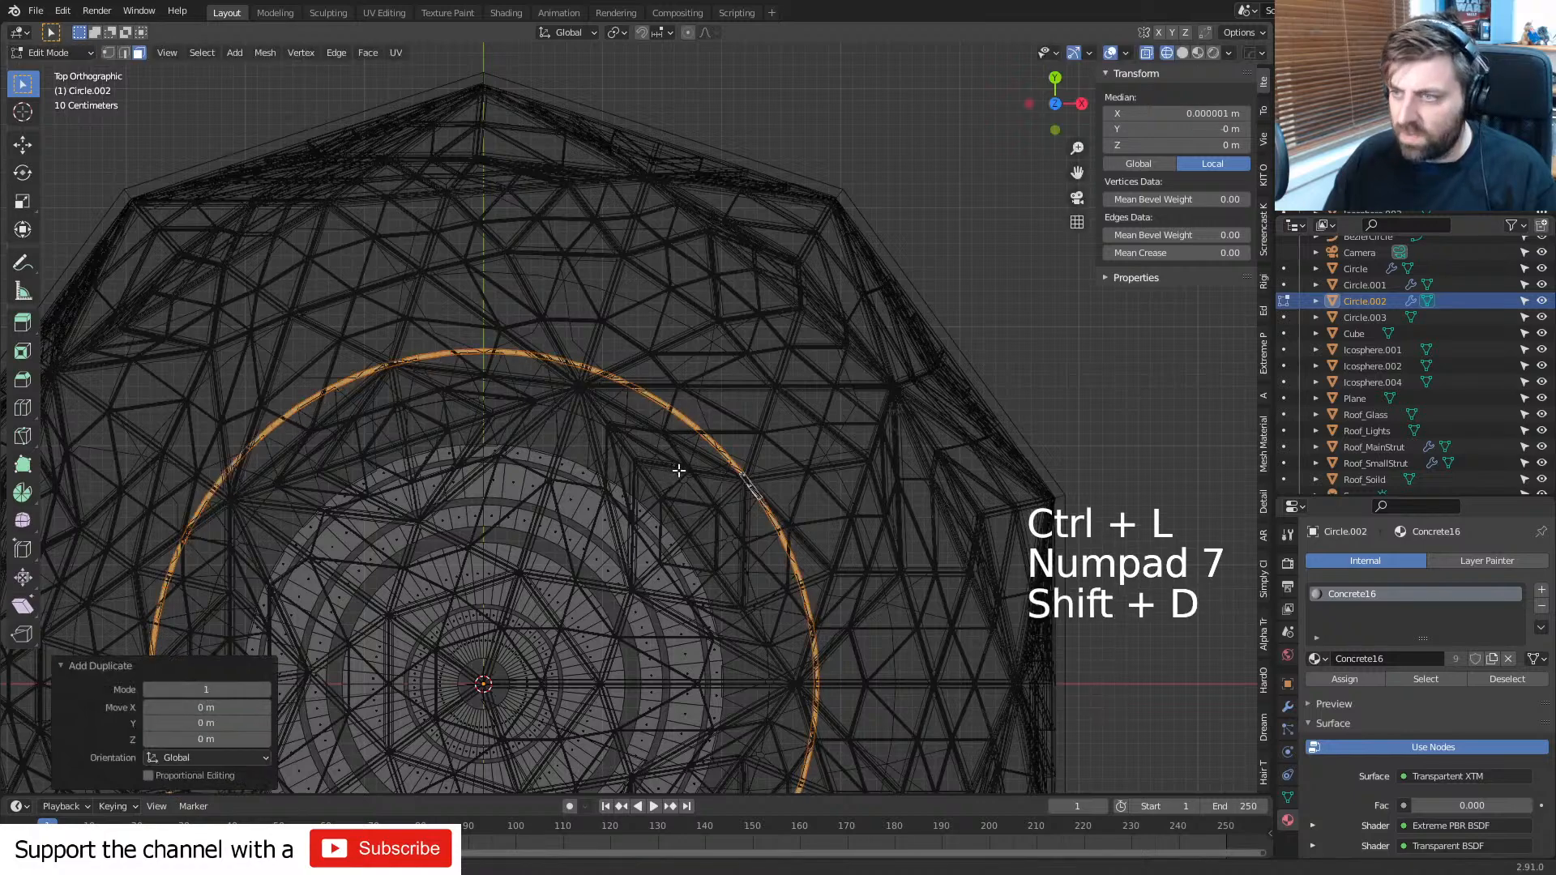
key(s)
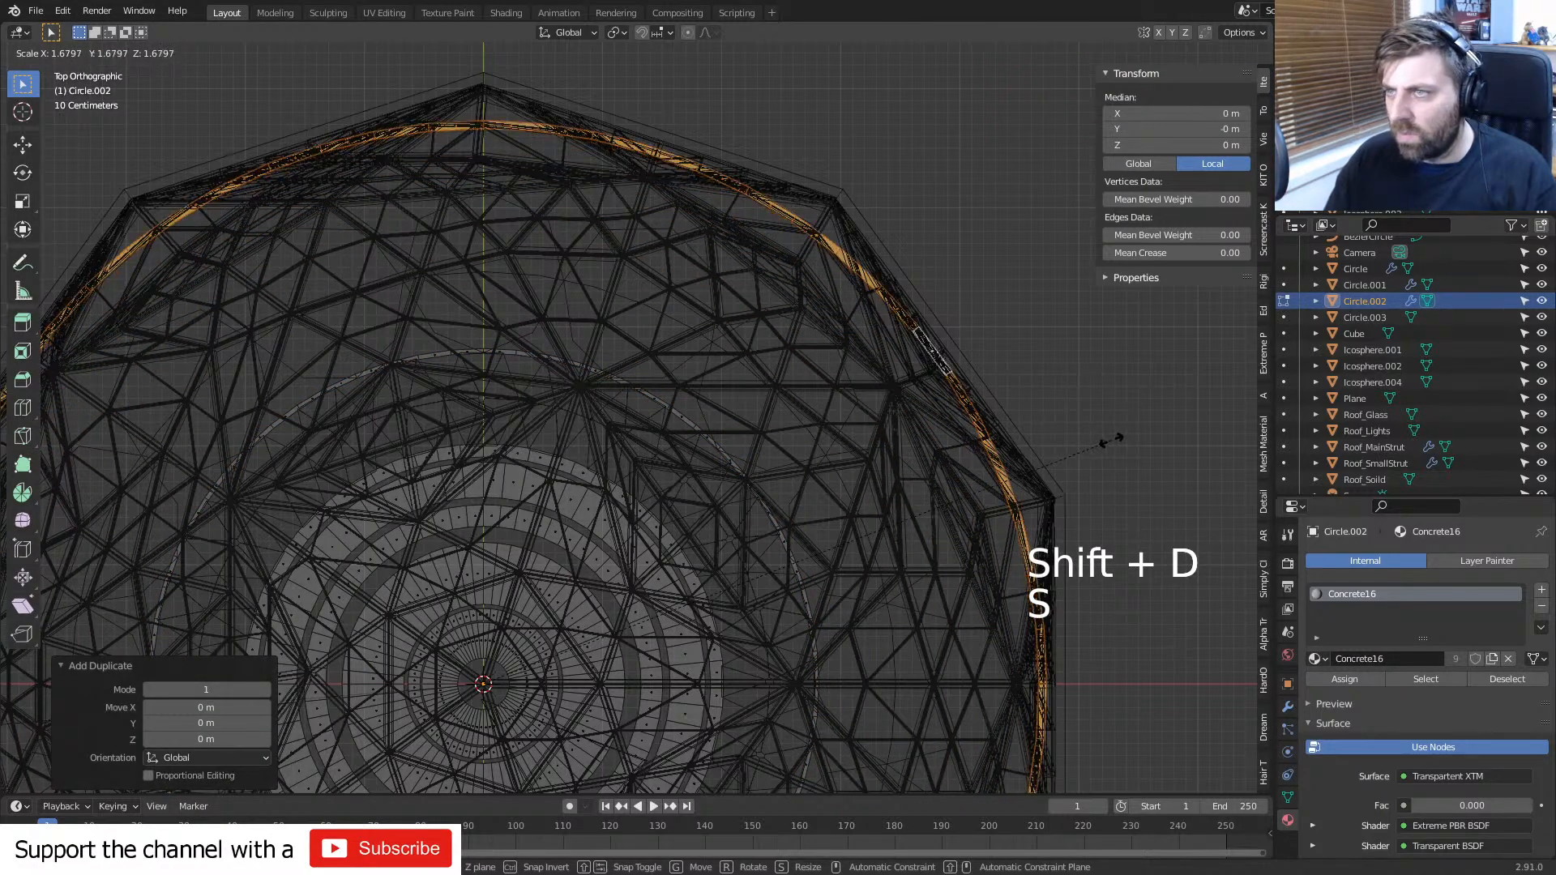
click(1119, 438)
- Widen the enlarged ring into a broad band by scaling its inner edge loop to 0.878
key(1)
key(2)
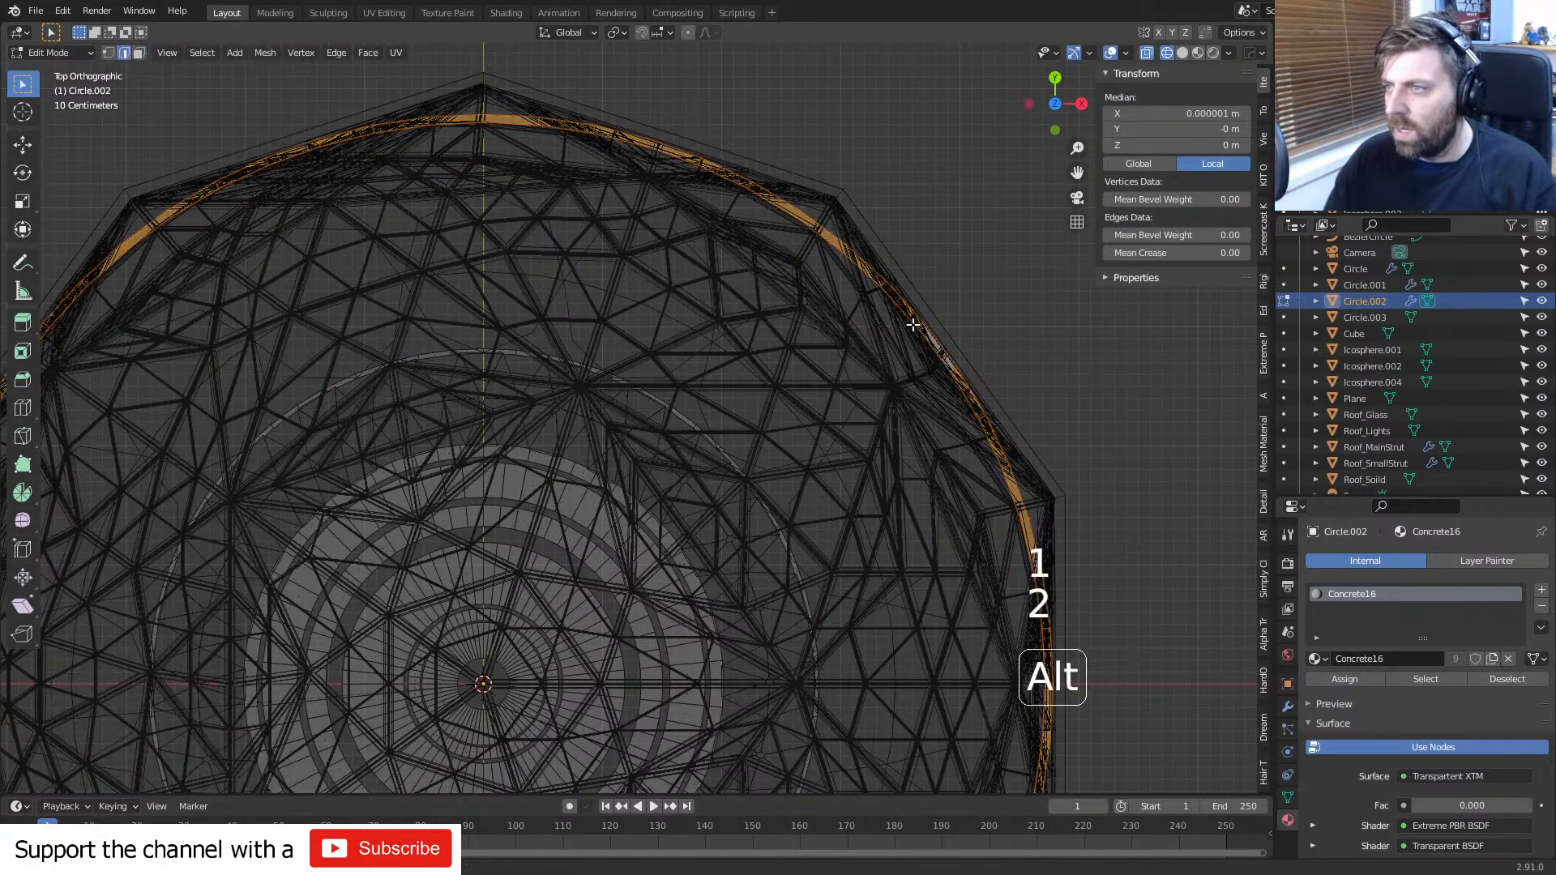
alt+click(913, 325)
shift+middle_drag(916, 329, 756, 364)
key(s)
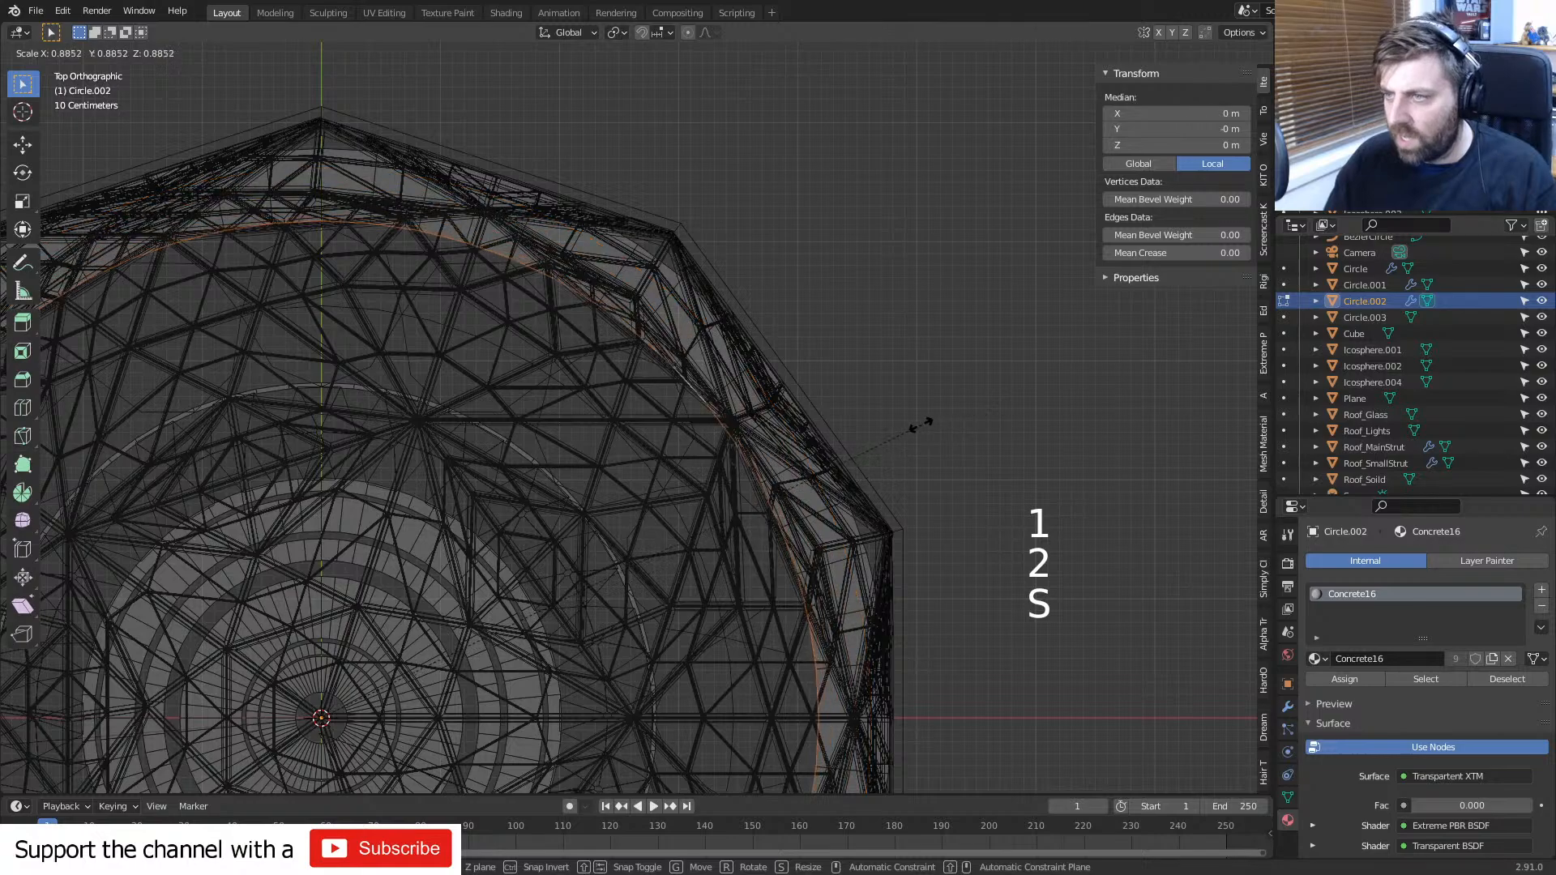
click(915, 428)
- Leave mesh editing and inspect the new floor band from inside the dome in rendered shading
scroll(892, 435, down, 1)
key(z)
click(703, 456)
middle_drag(542, 463, 630, 340)
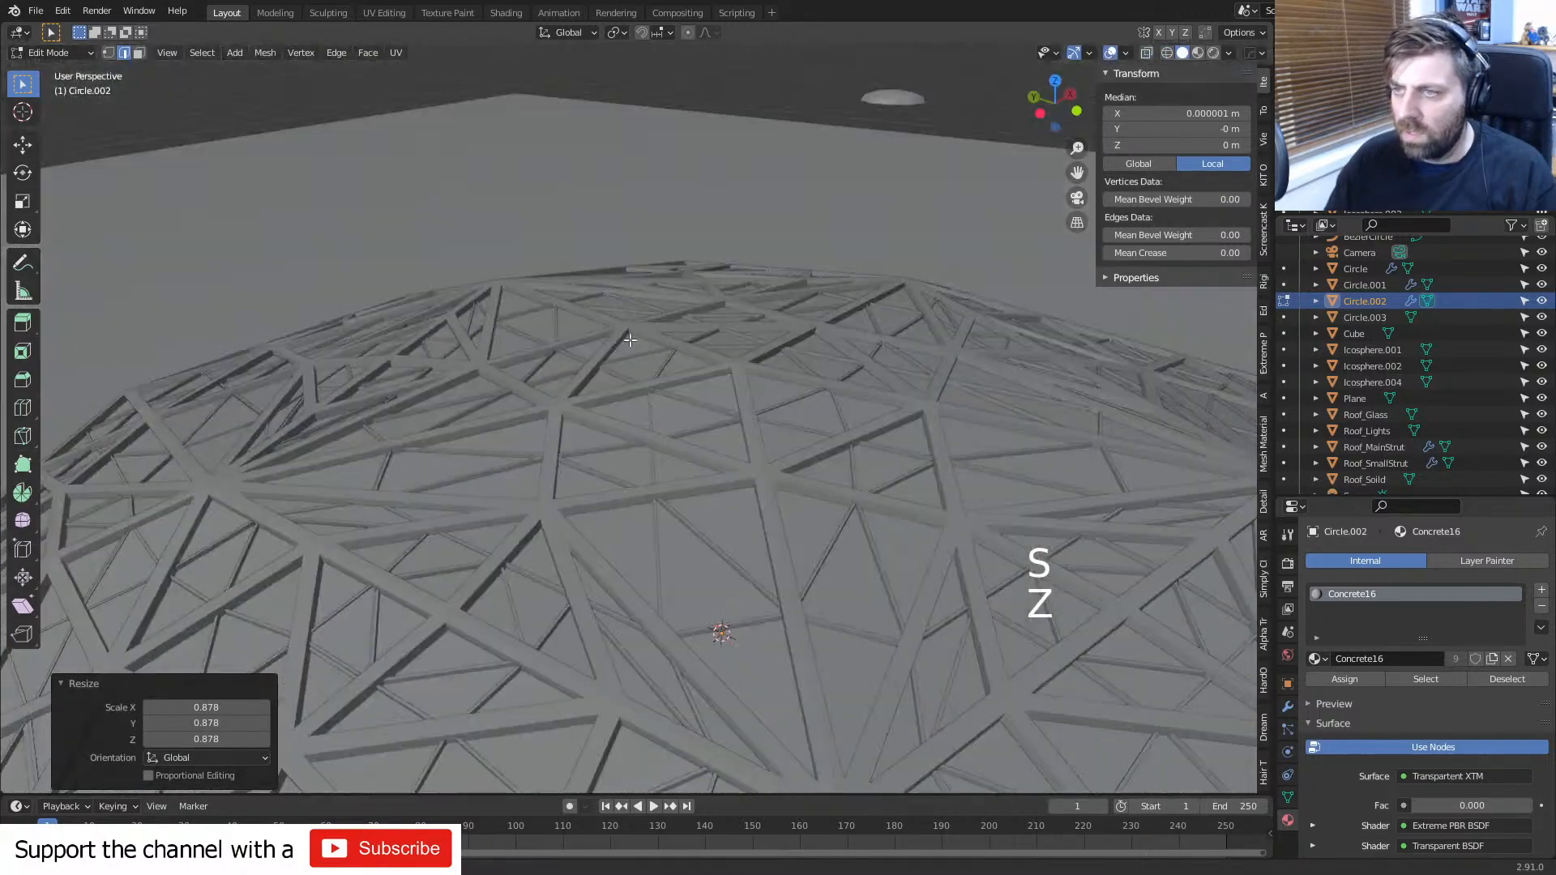
scroll(630, 344, up, 5)
key(KP_0)
key(Tab)
mouse_move(542, 422)
middle_down()
mouse_move(489, 363)
mouse_move(381, 360)
mouse_move(386, 387)
middle_up()
click(1214, 52)
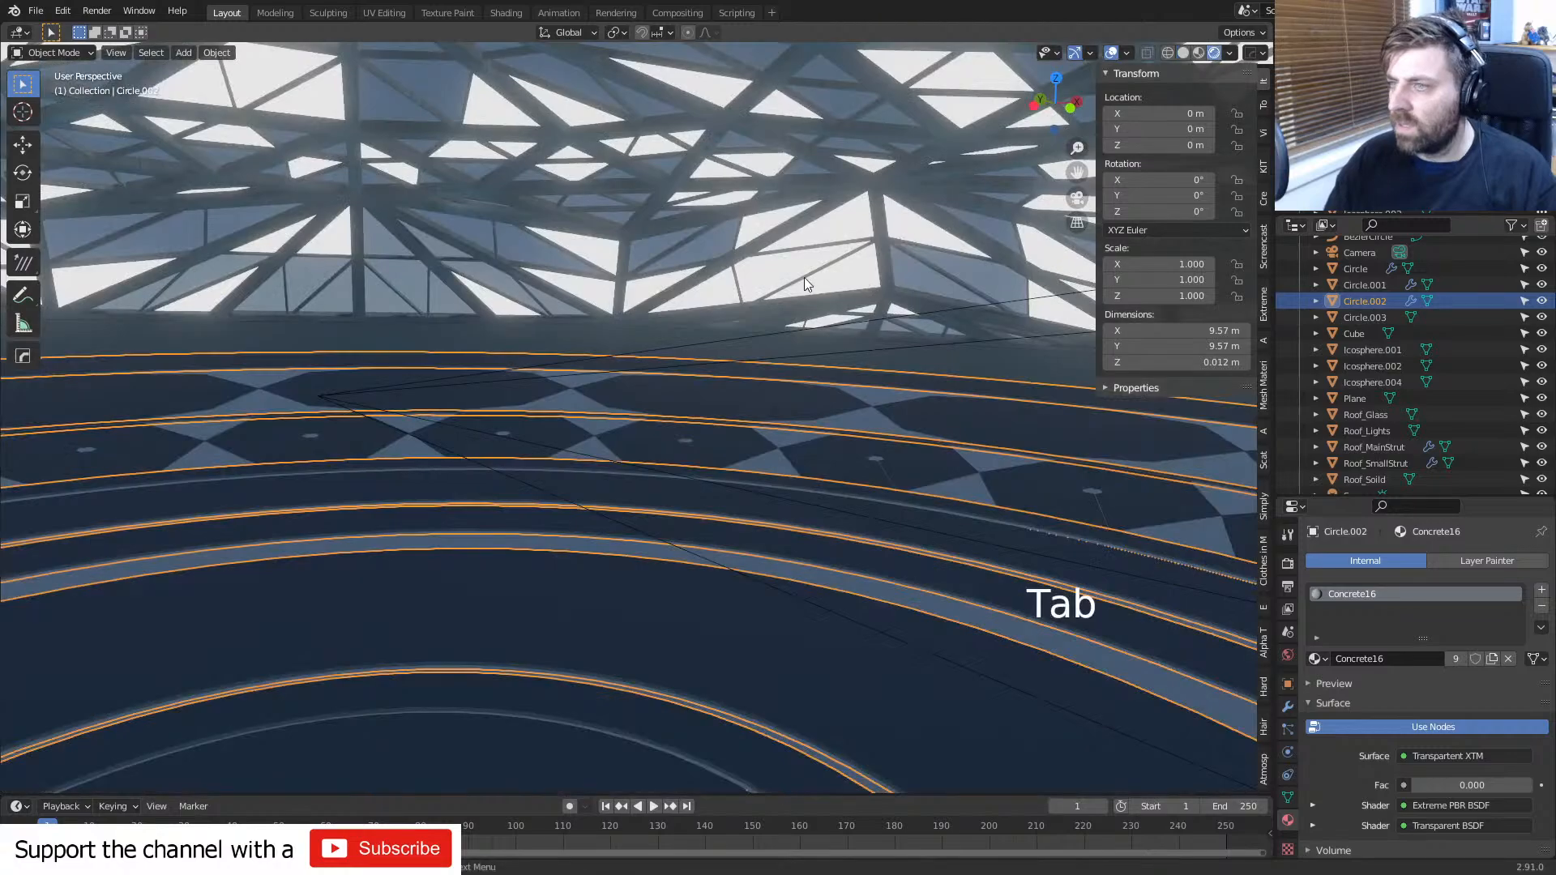
middle_drag(805, 282, 654, 264)
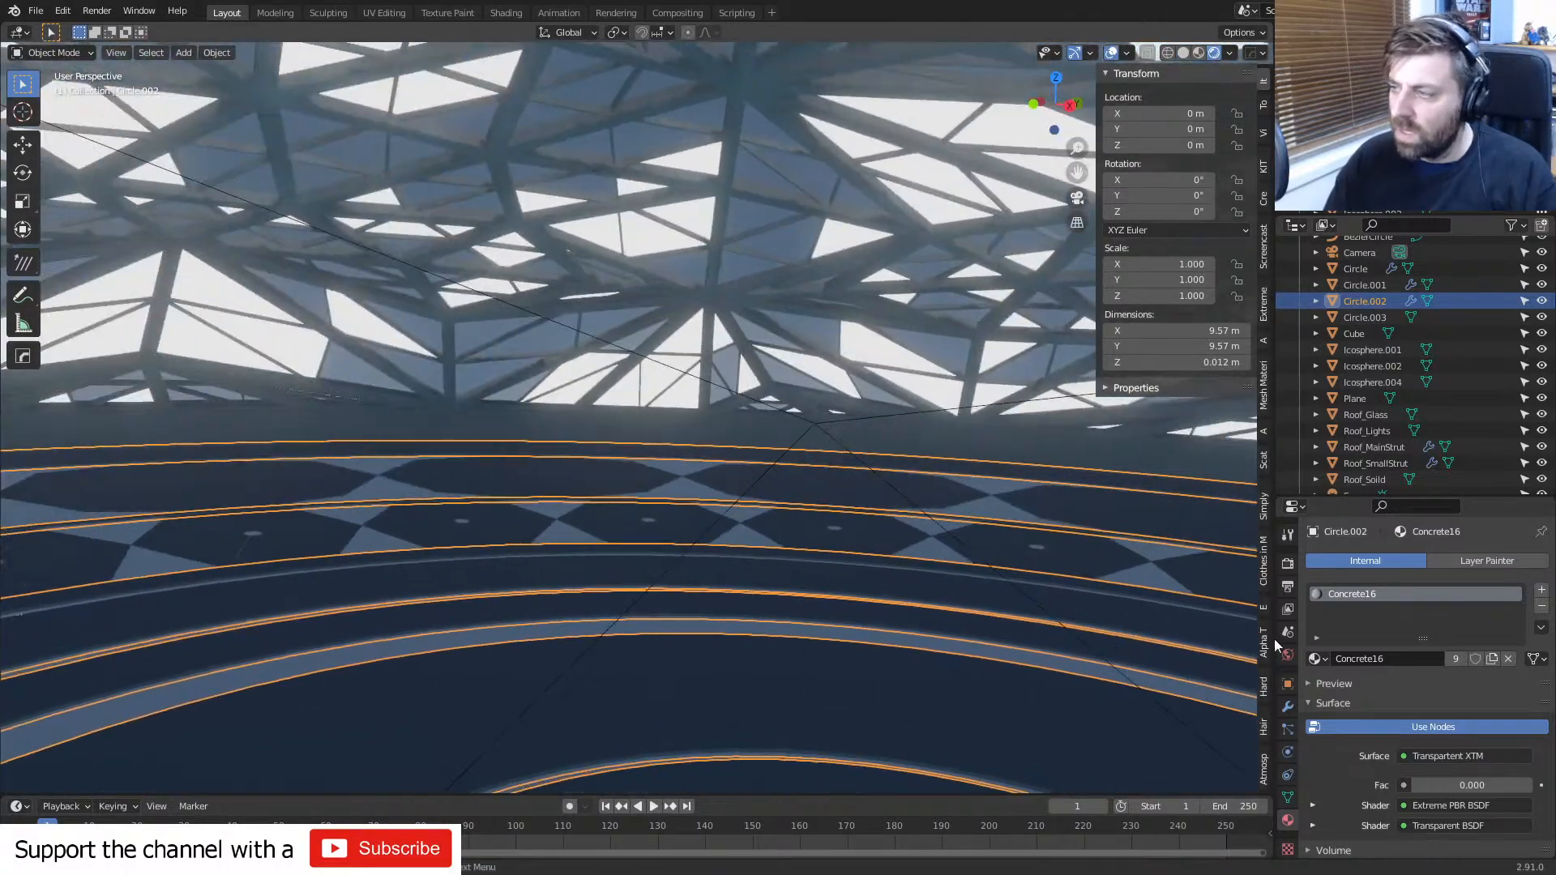
middle_drag(857, 537, 488, 458)
- Move the small icosphere in front of the dome, Icosphere.001, about 7.65 m along X, out of the front view
key(KP_3)
key(KP_1)
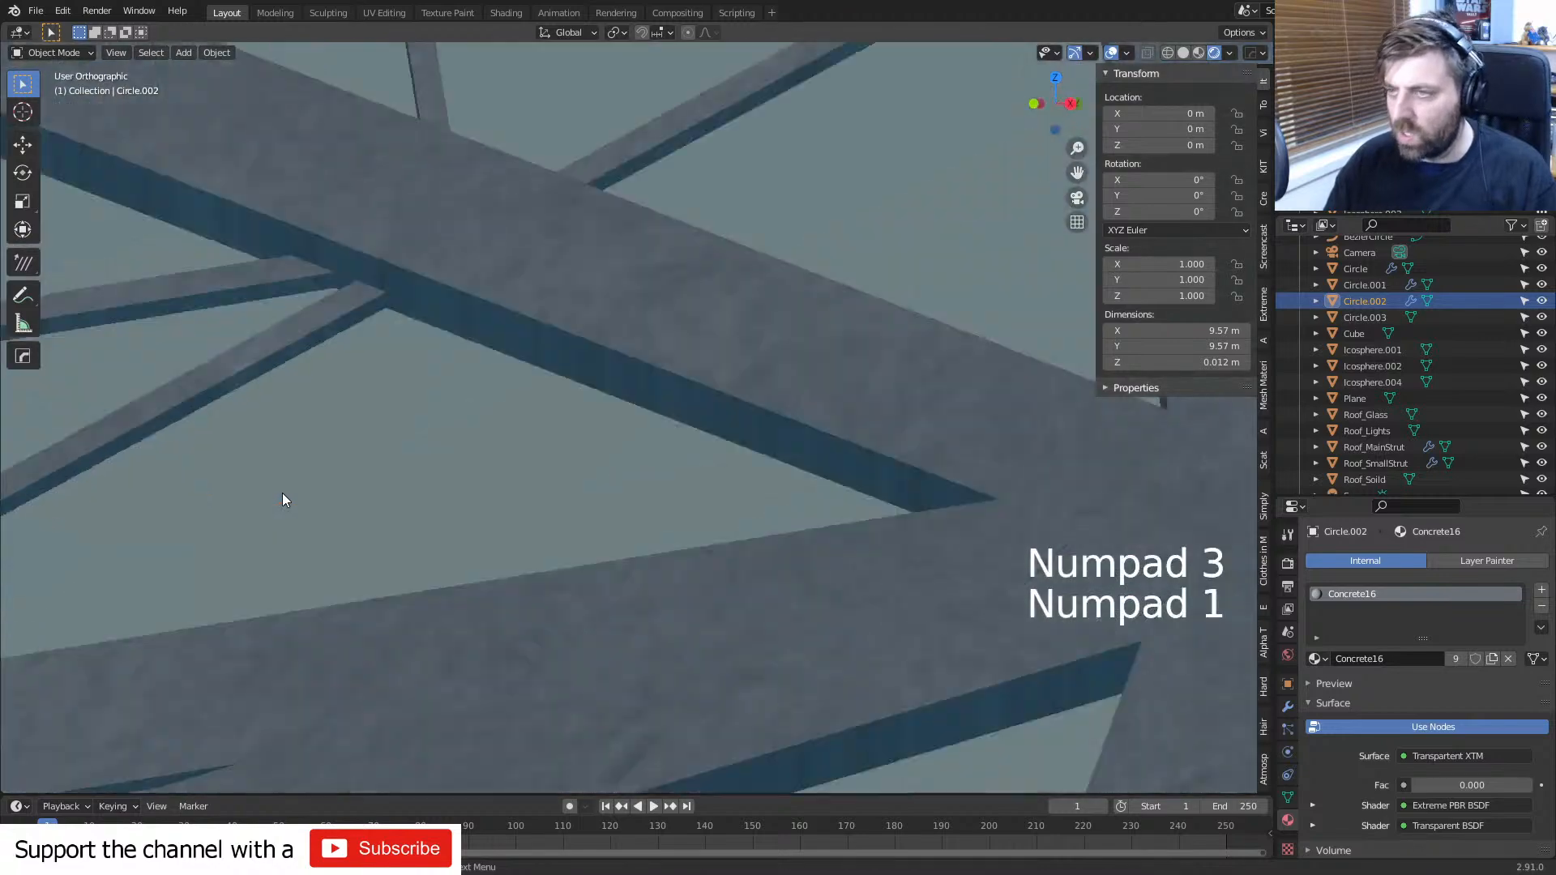
scroll(282, 493, down, 8)
scroll(648, 451, up, 4)
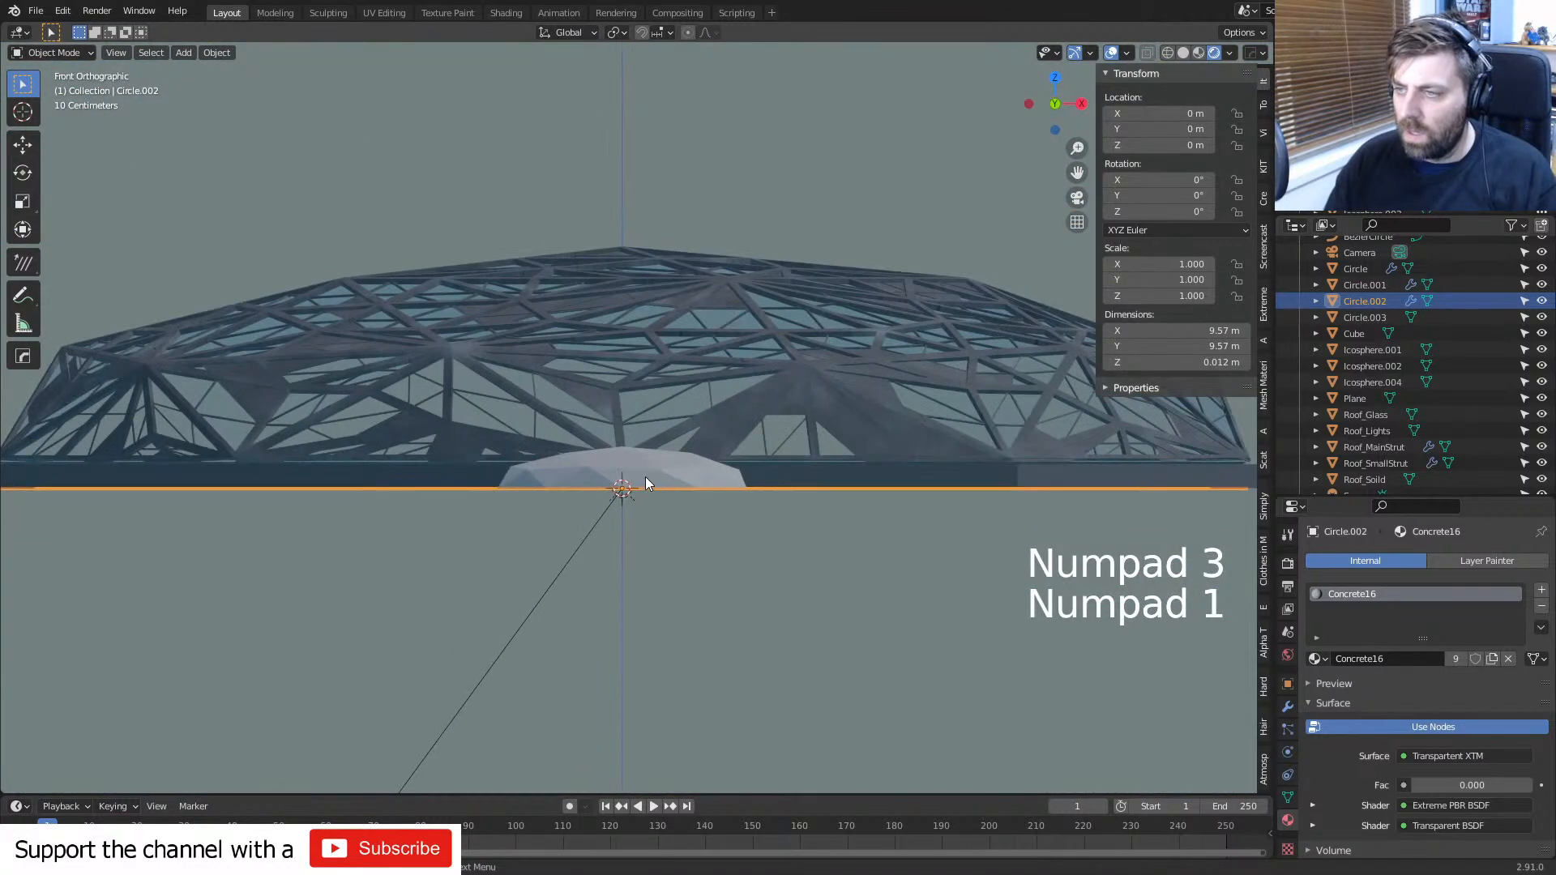
click(645, 474)
key(g)
click(382, 491)
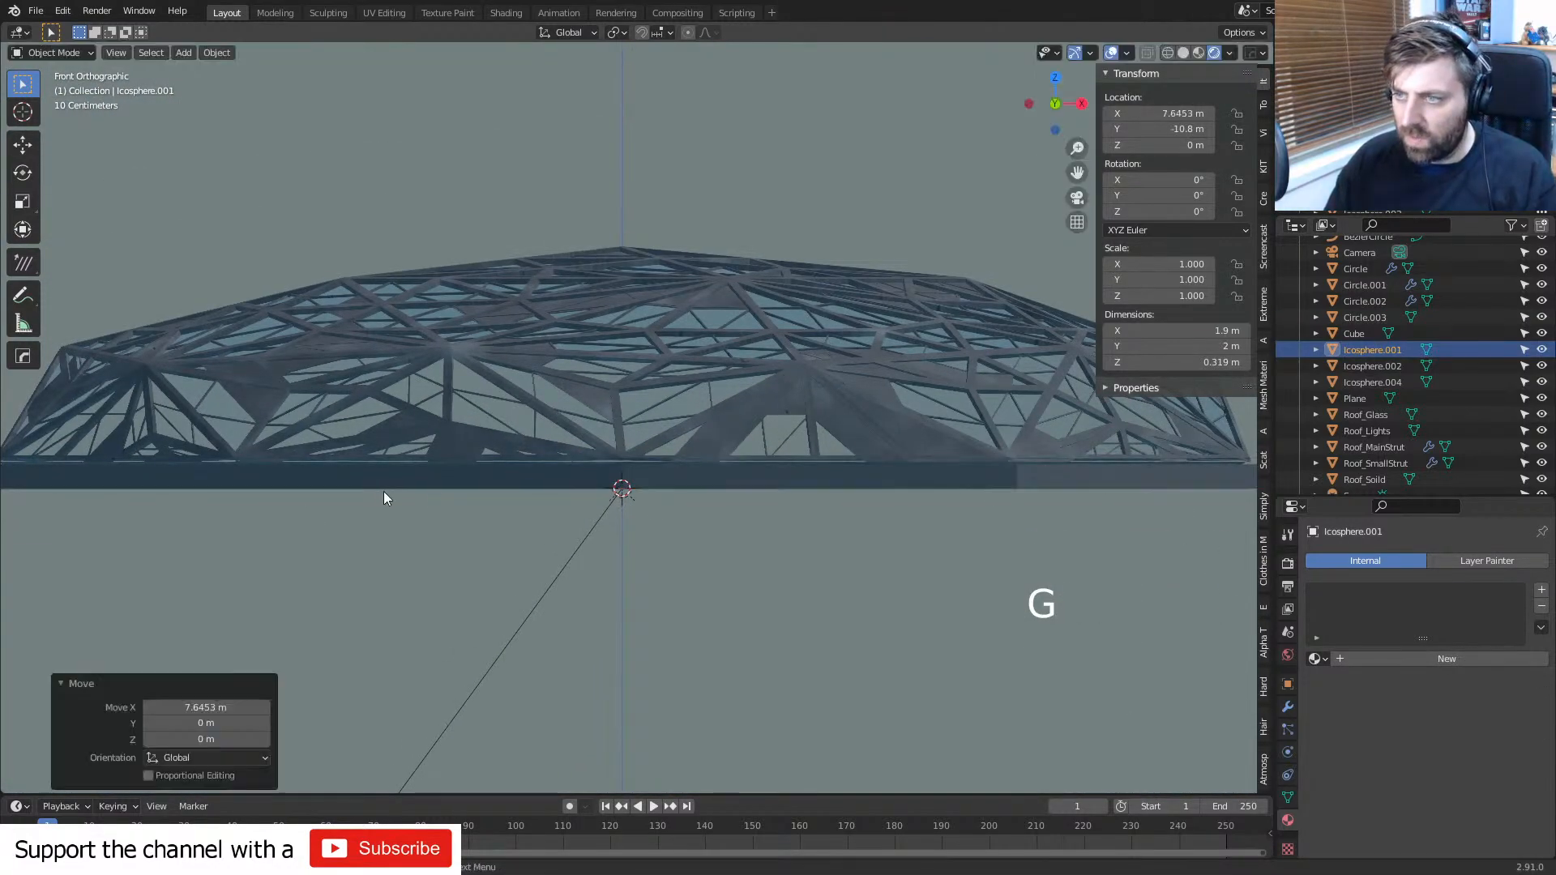
- Select the base wall, Circle.003, and examine its joint with the roof struts in the front view
scroll(513, 480, up, 5)
scroll(610, 414, up, 3)
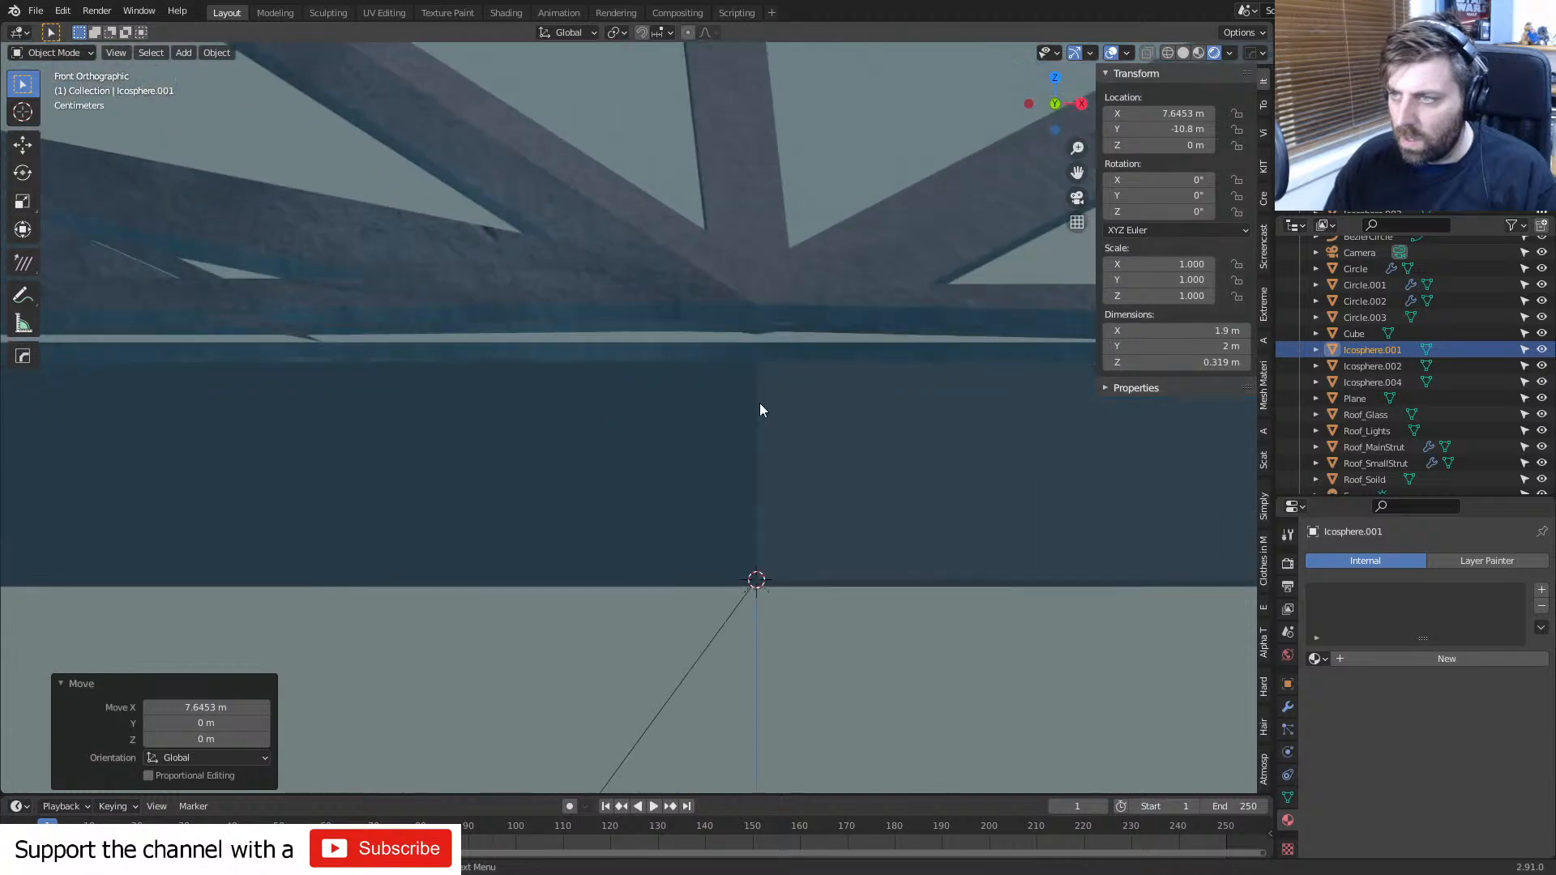
shift+middle_drag(760, 407, 629, 427)
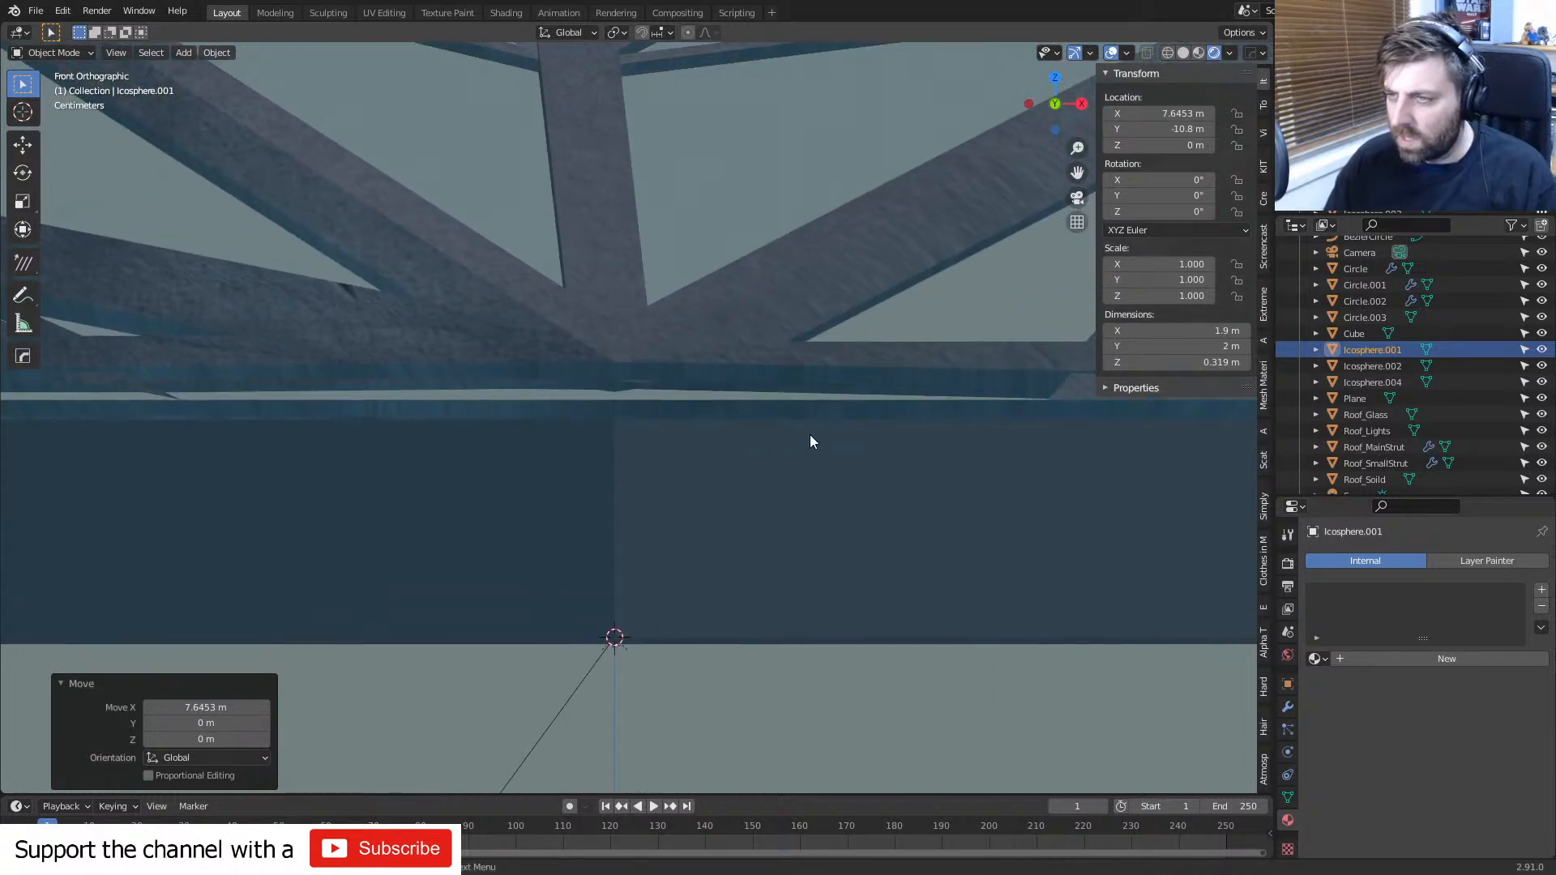
click(545, 590)
scroll(552, 530, down, 3)
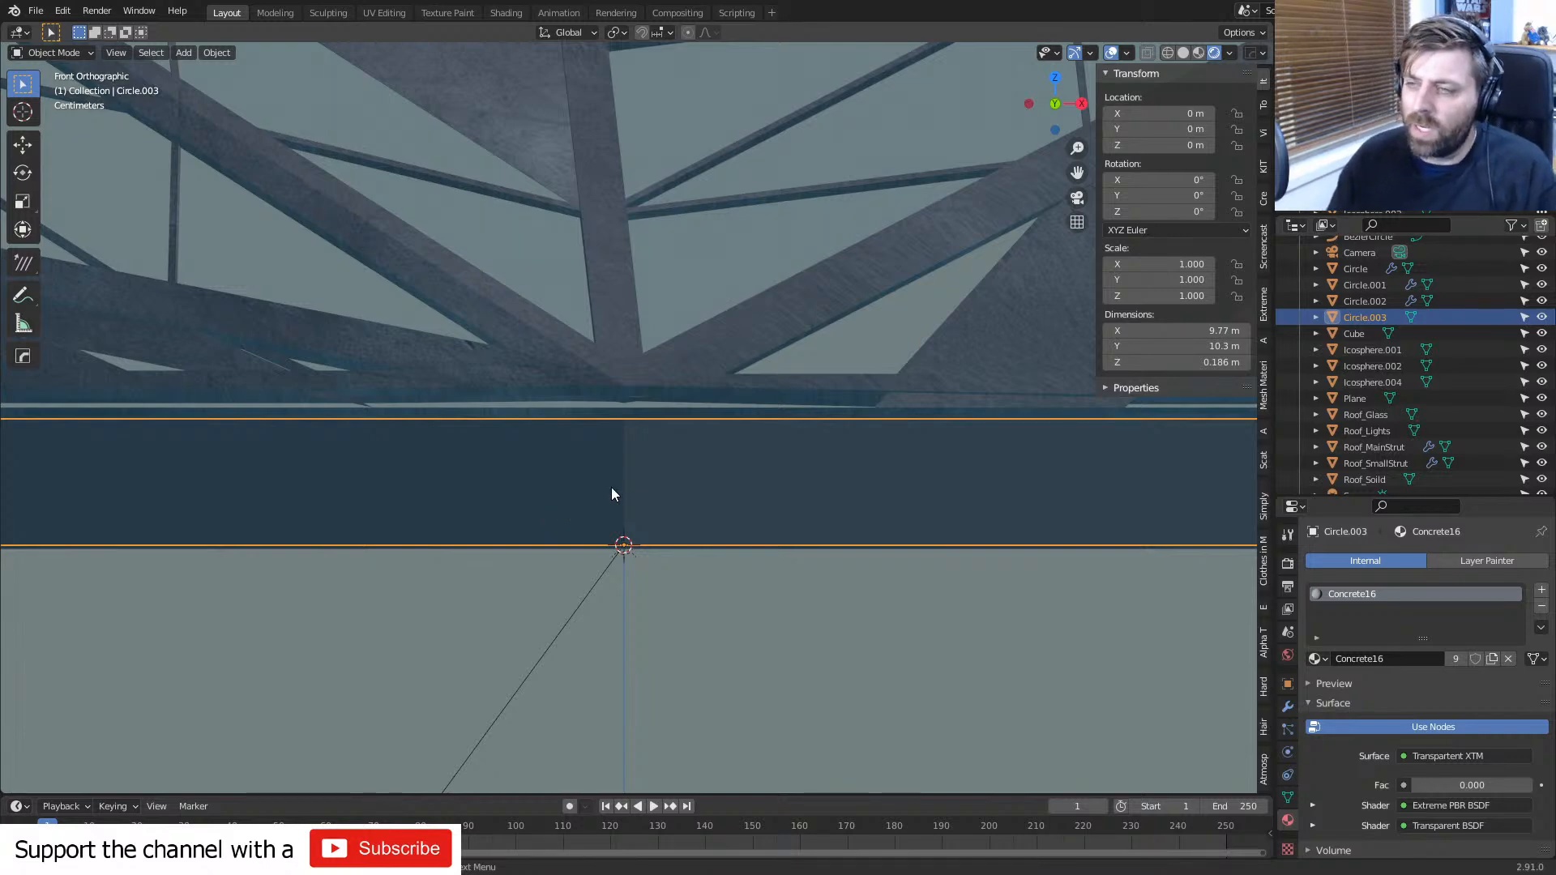
scroll(678, 484, down, 2)
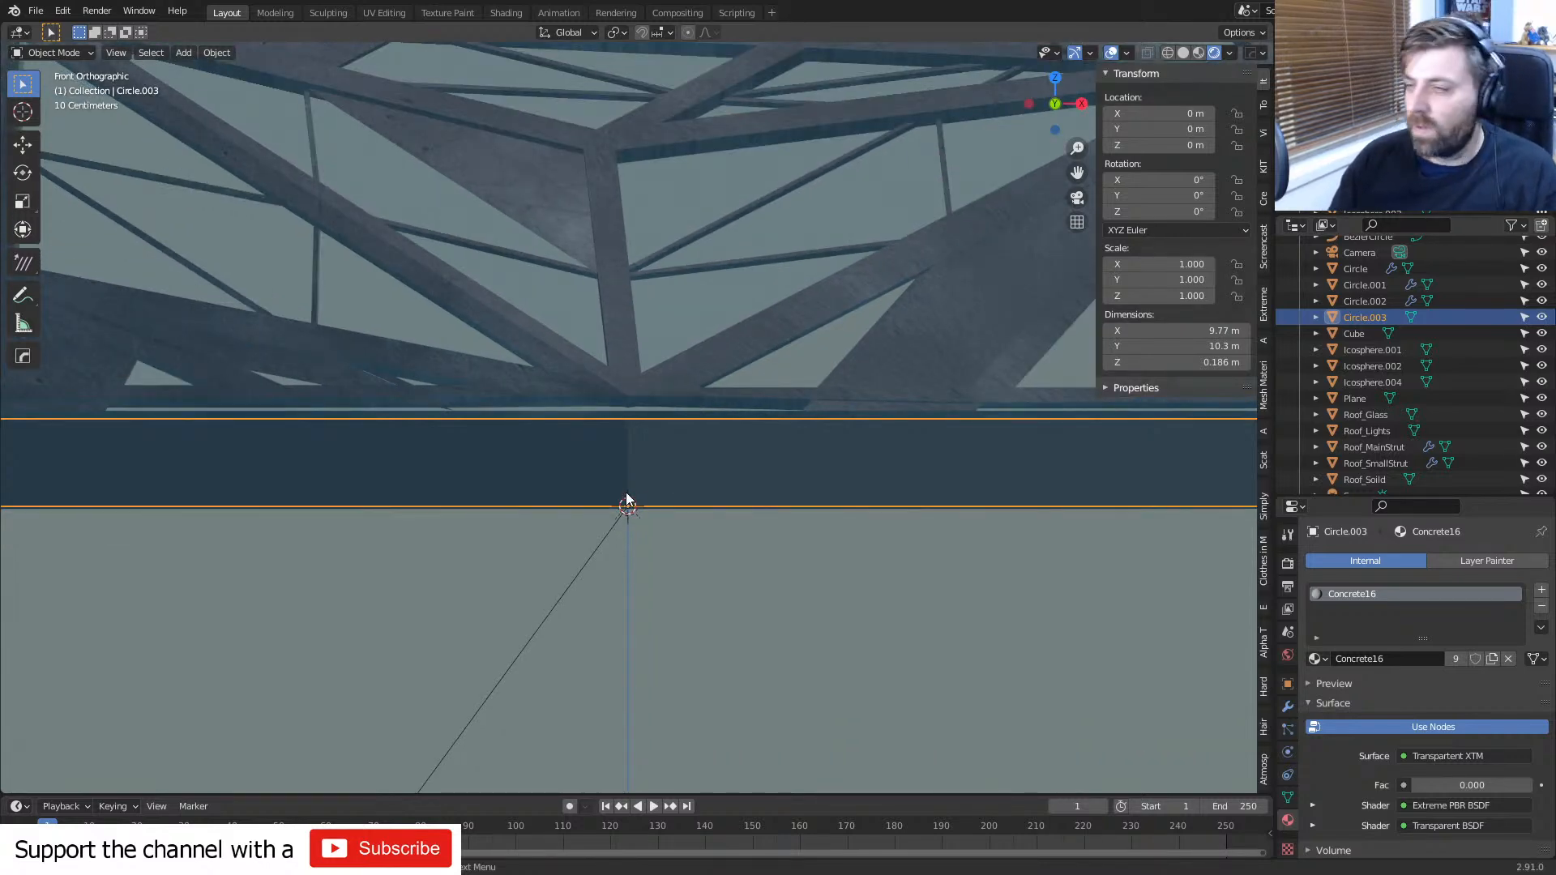
scroll(627, 490, up, 2)
scroll(638, 524, down, 2)
key(shift+a)
mouse_move(641, 525)
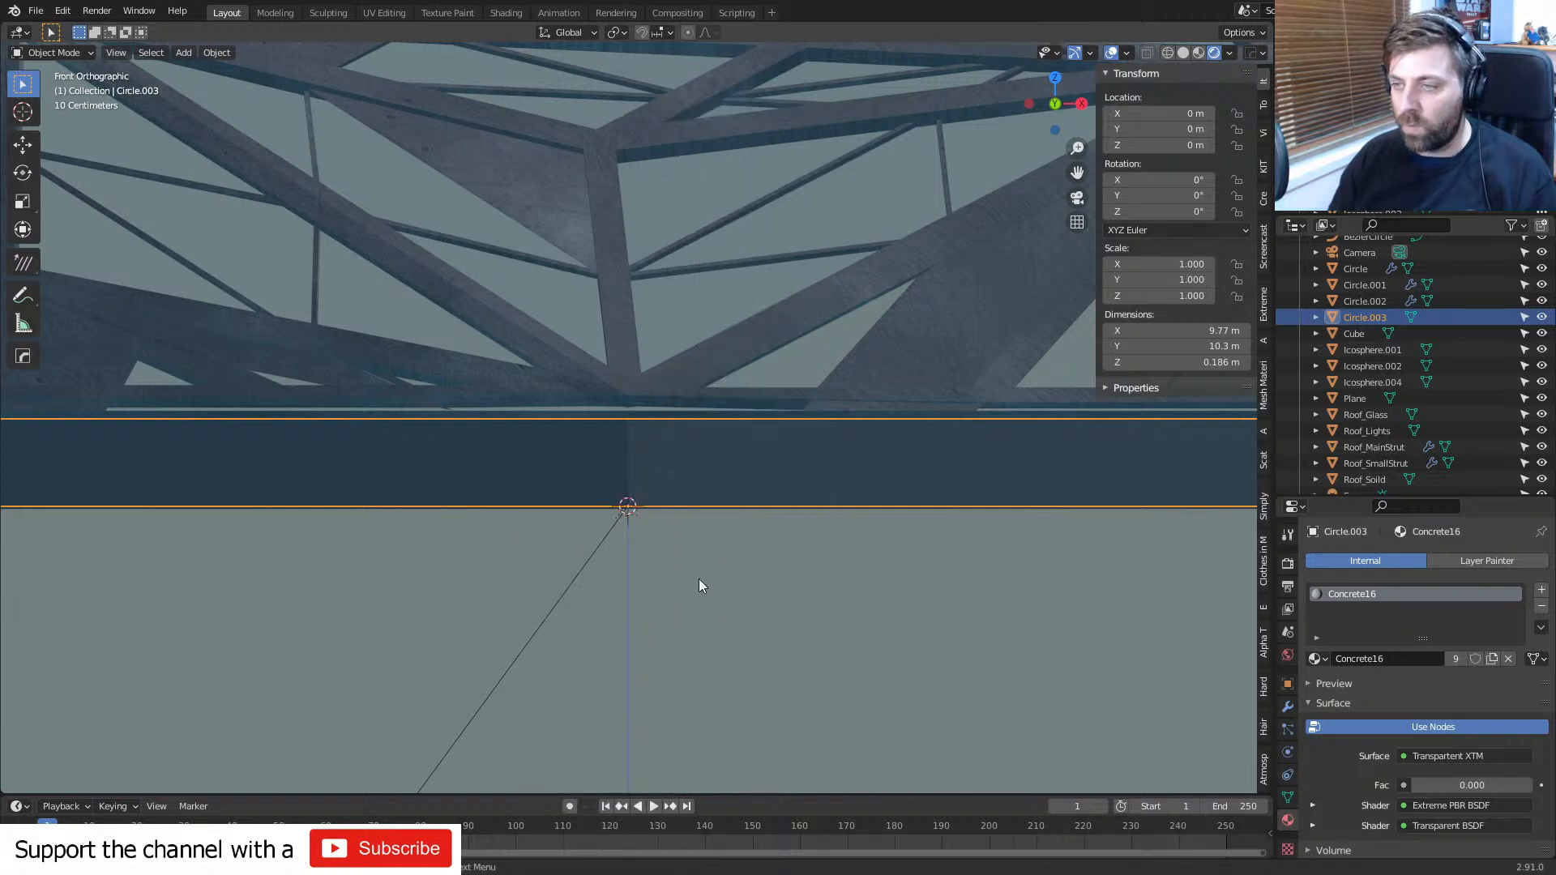
- Snap the 3D cursor to the midpoint of the base wall's vertical edge at its front corner
key(Tab)
key(1)
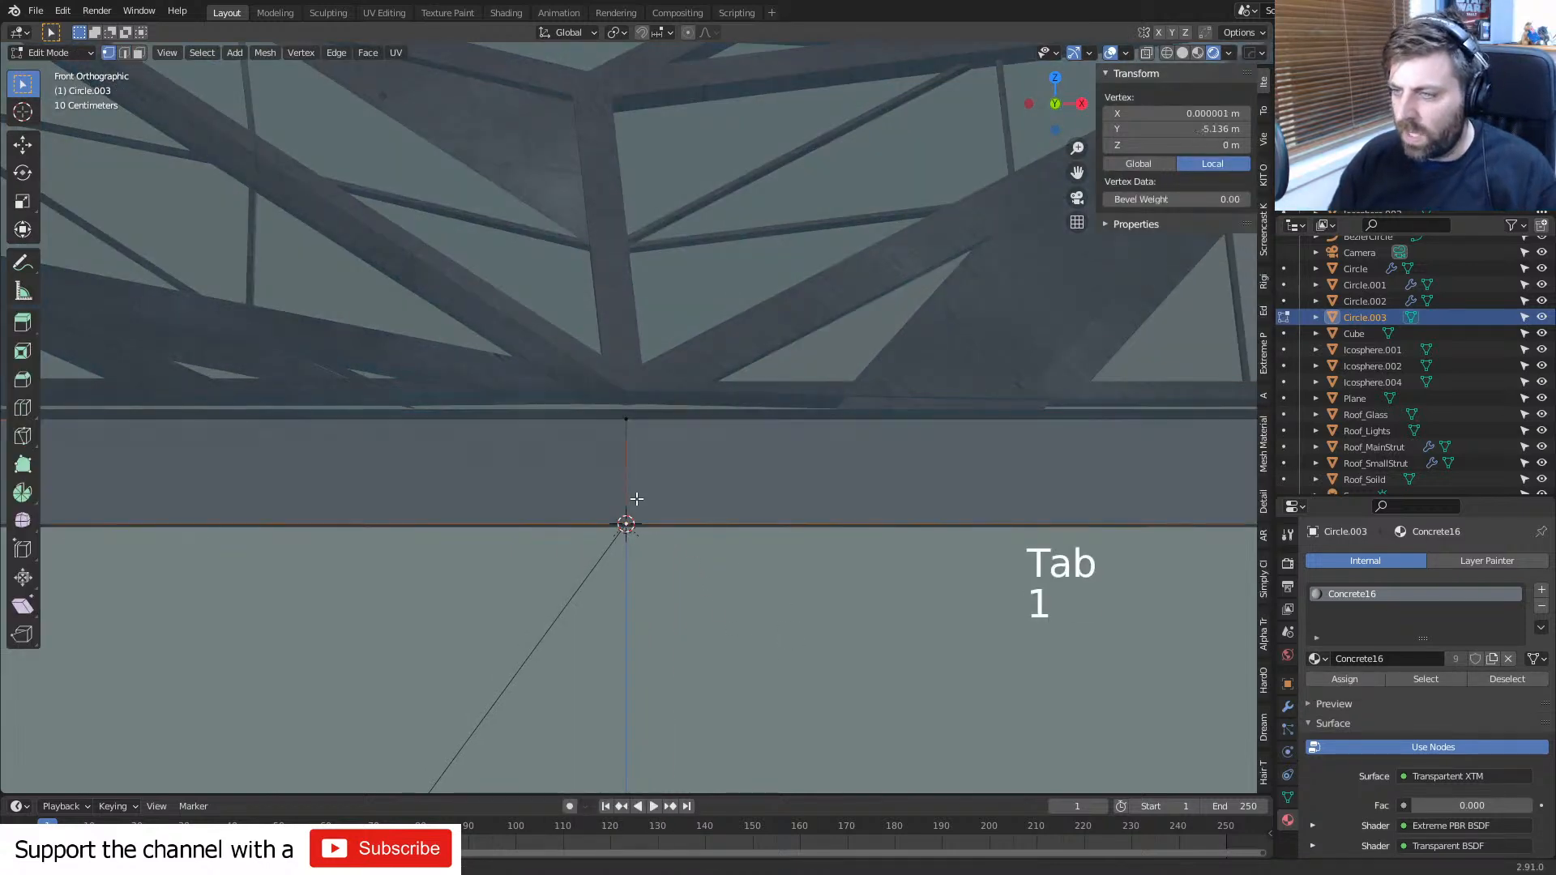
key(ctrl+l)
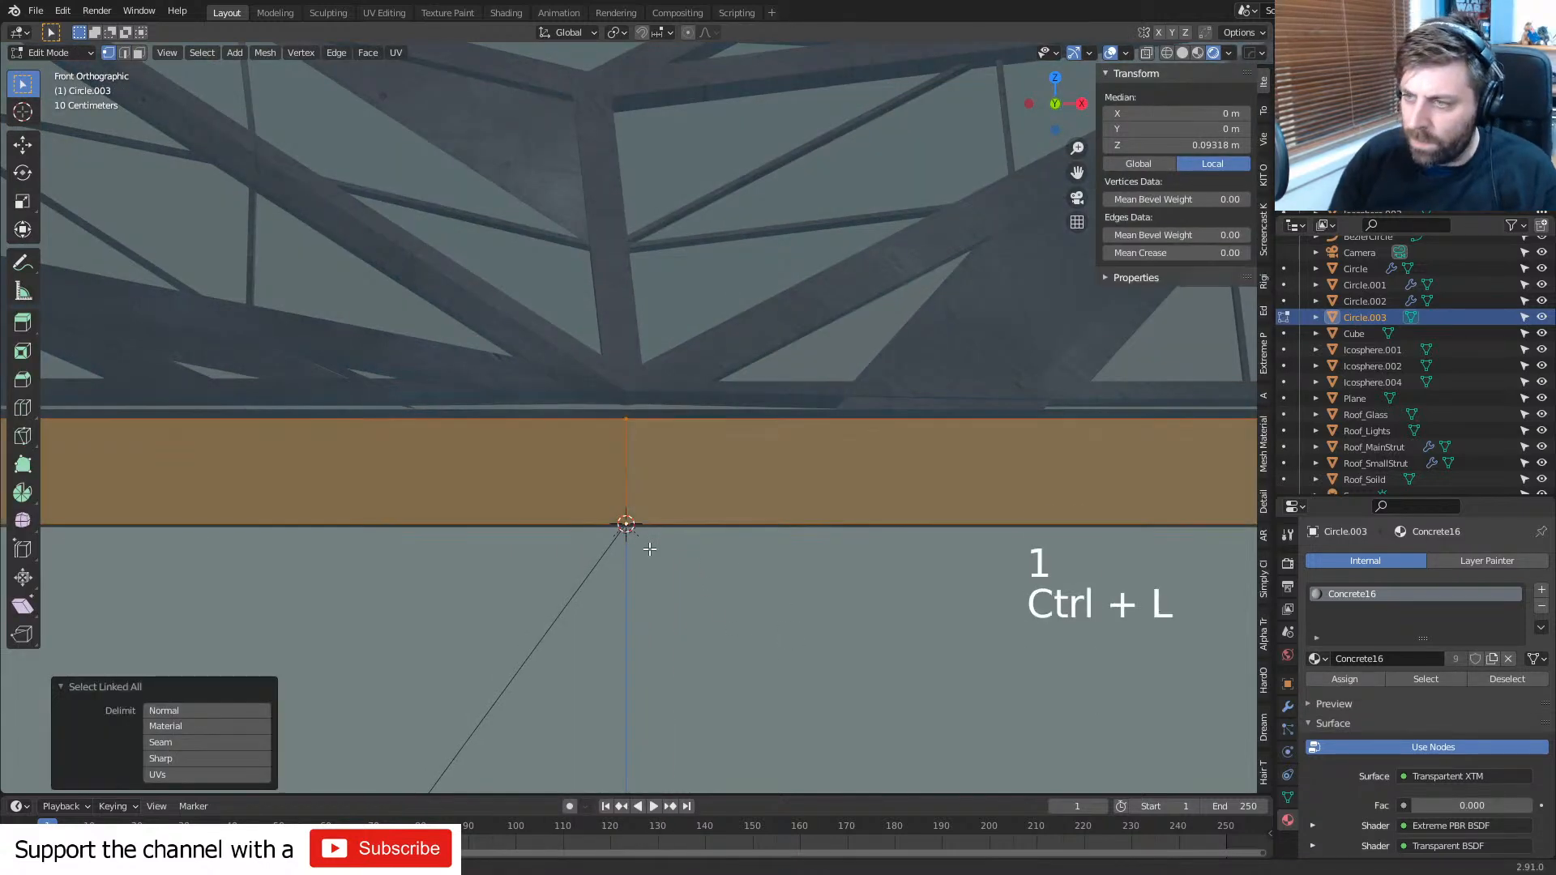
click(646, 542)
shift+click(624, 424)
key(shift+s)
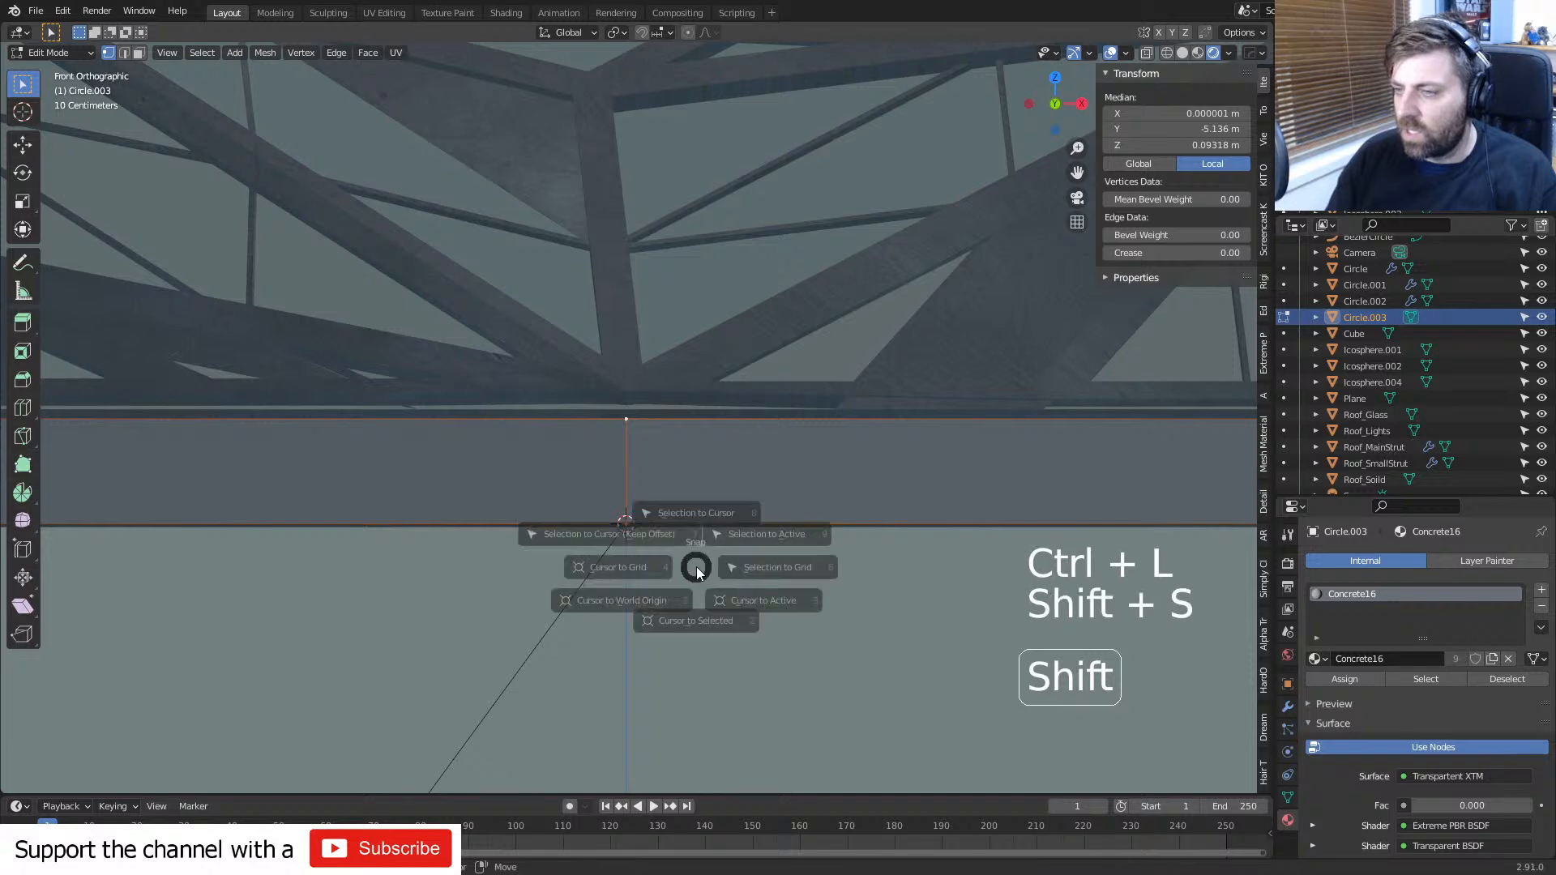
click(661, 669)
- Add a cube as a separate object at the 3D cursor and scale its mesh to 0.098, about the wall's height
key(shift+a)
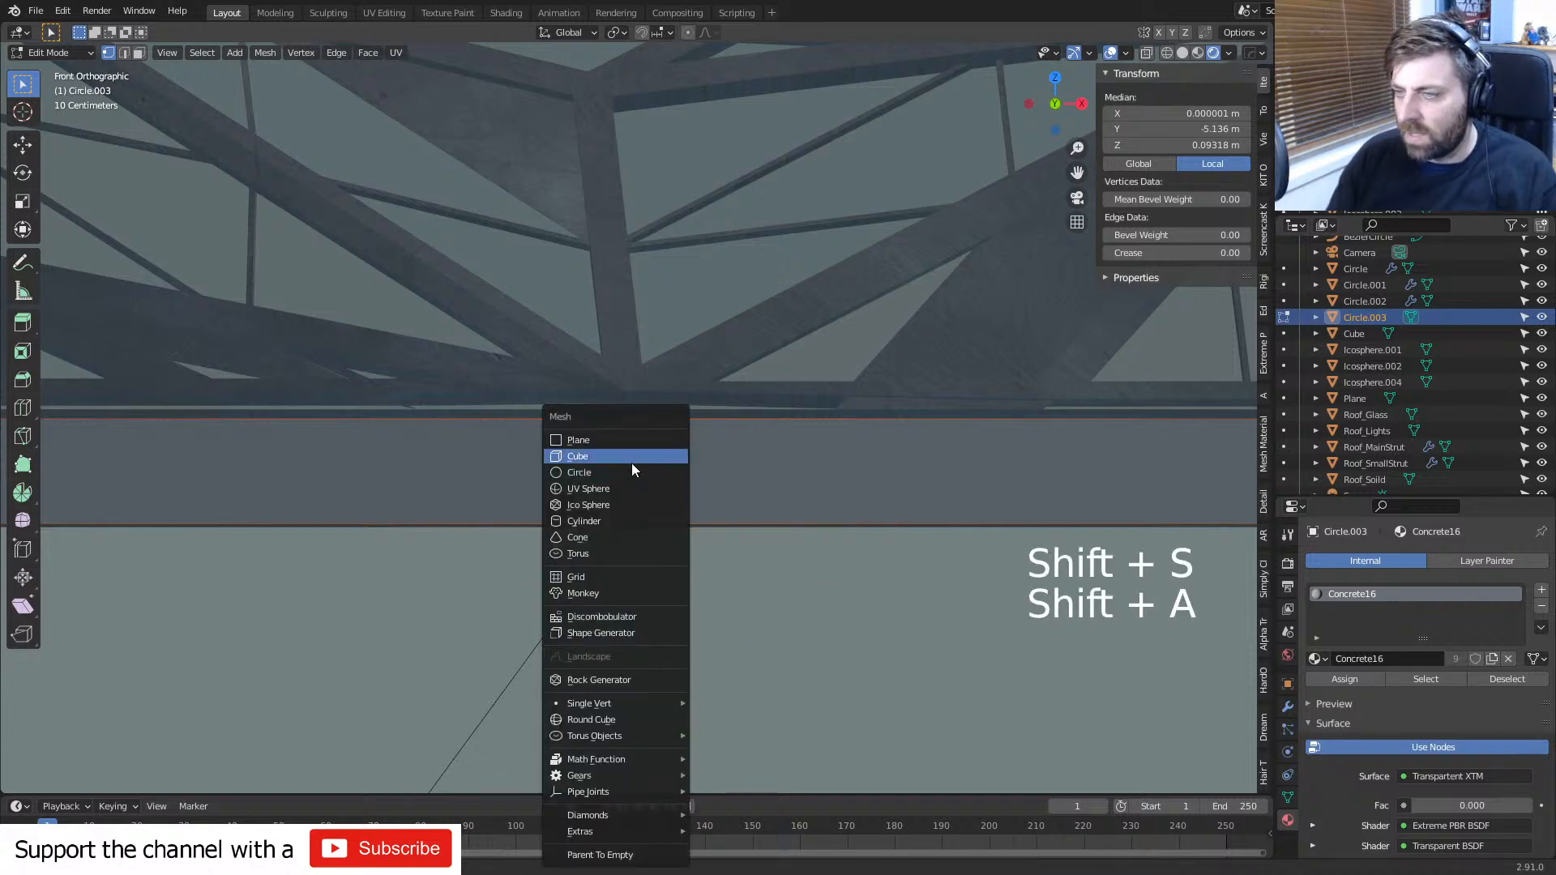
key(Tab)
key(shift+a)
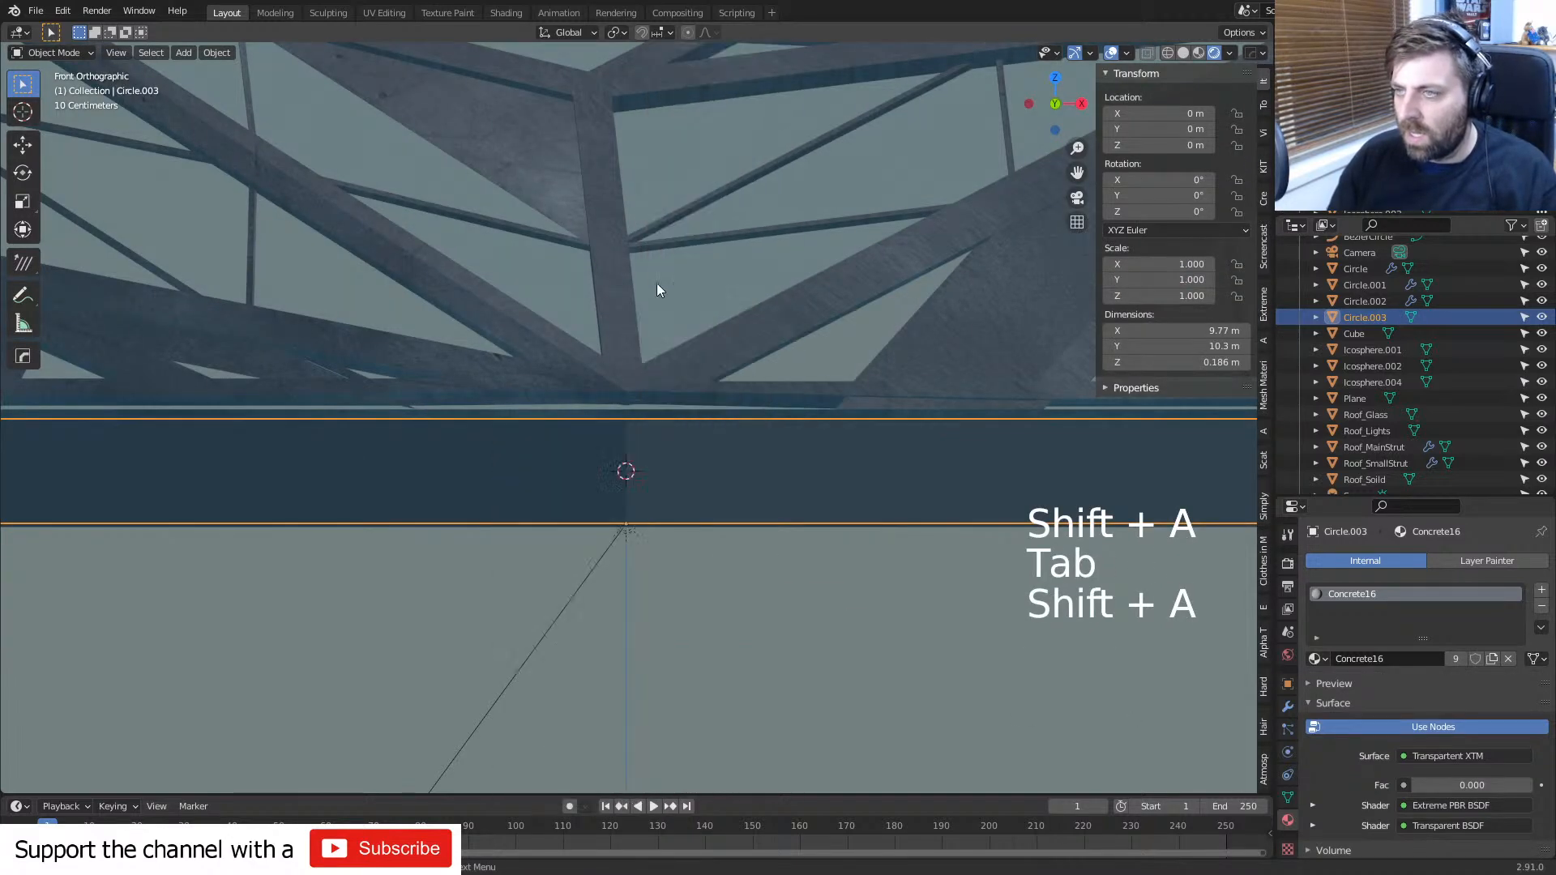
key(shift+a)
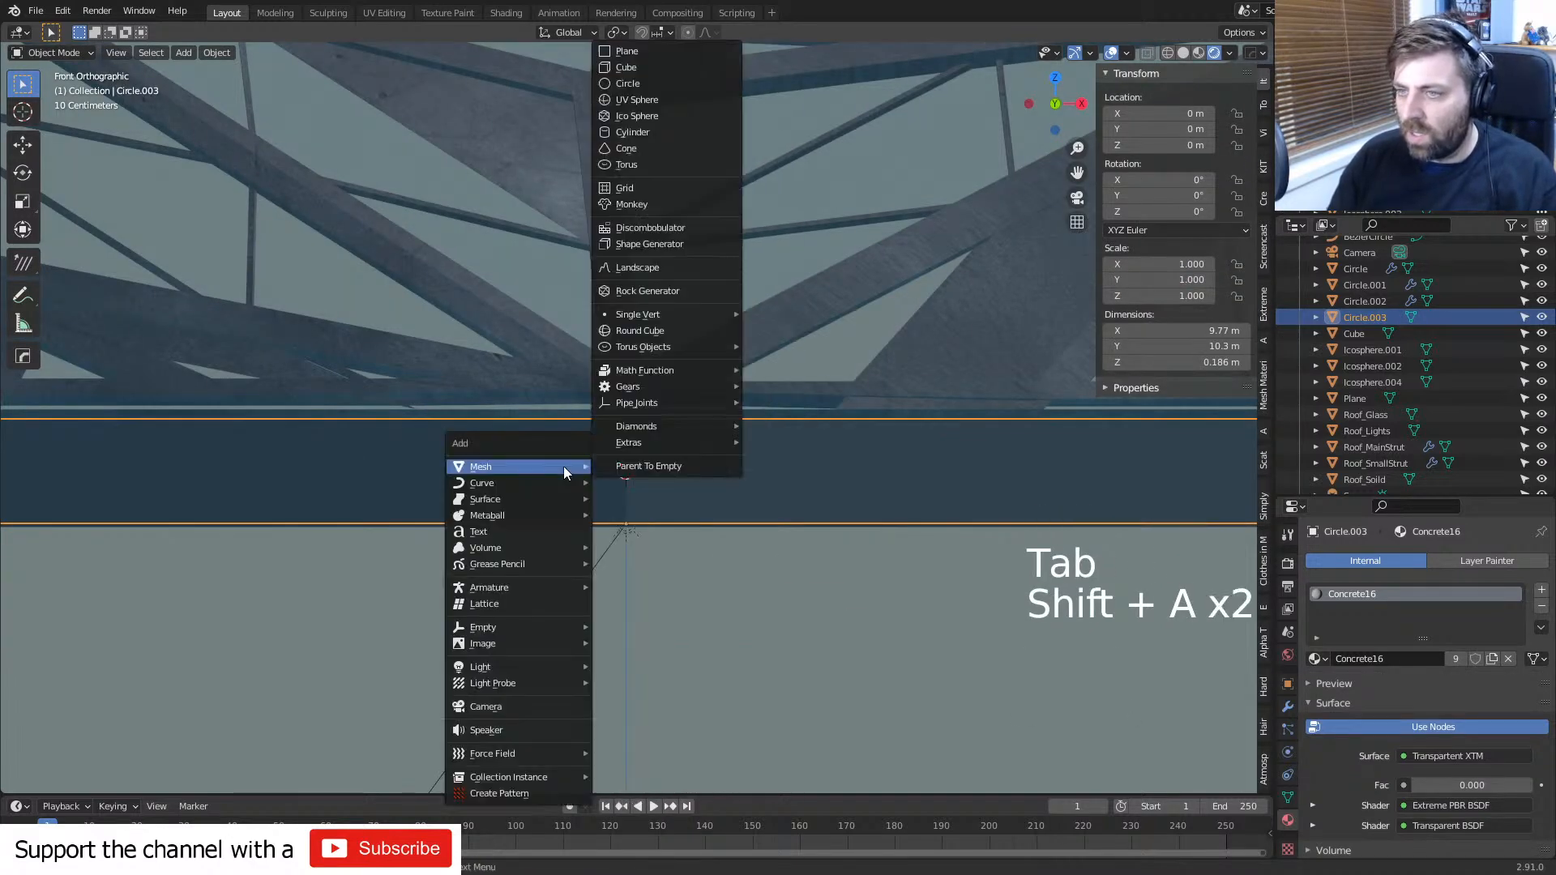
click(663, 67)
key(Tab)
key(s)
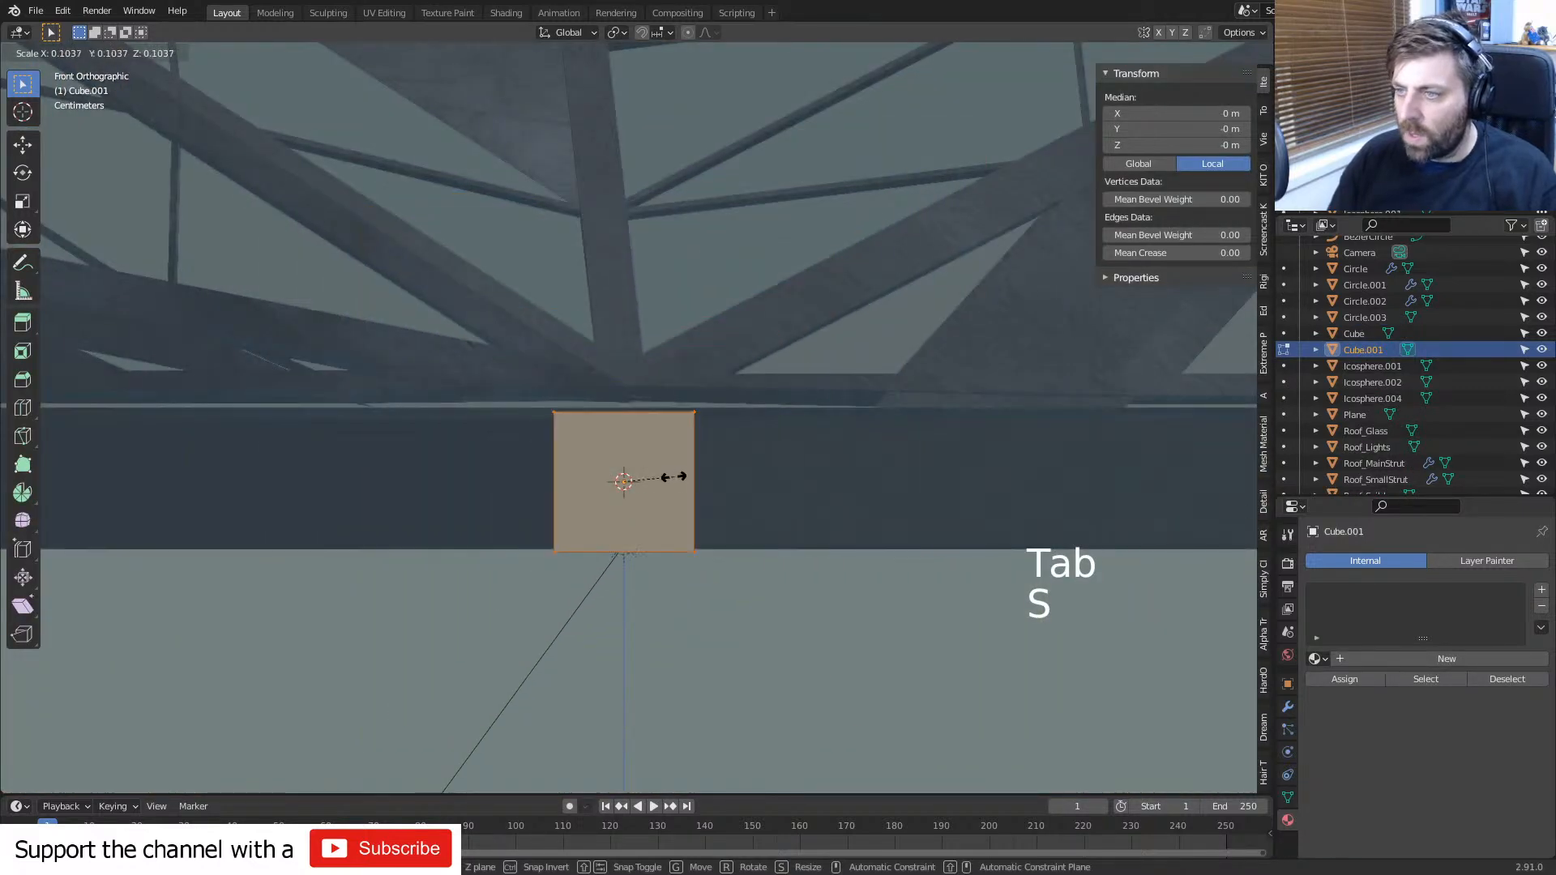
click(671, 481)
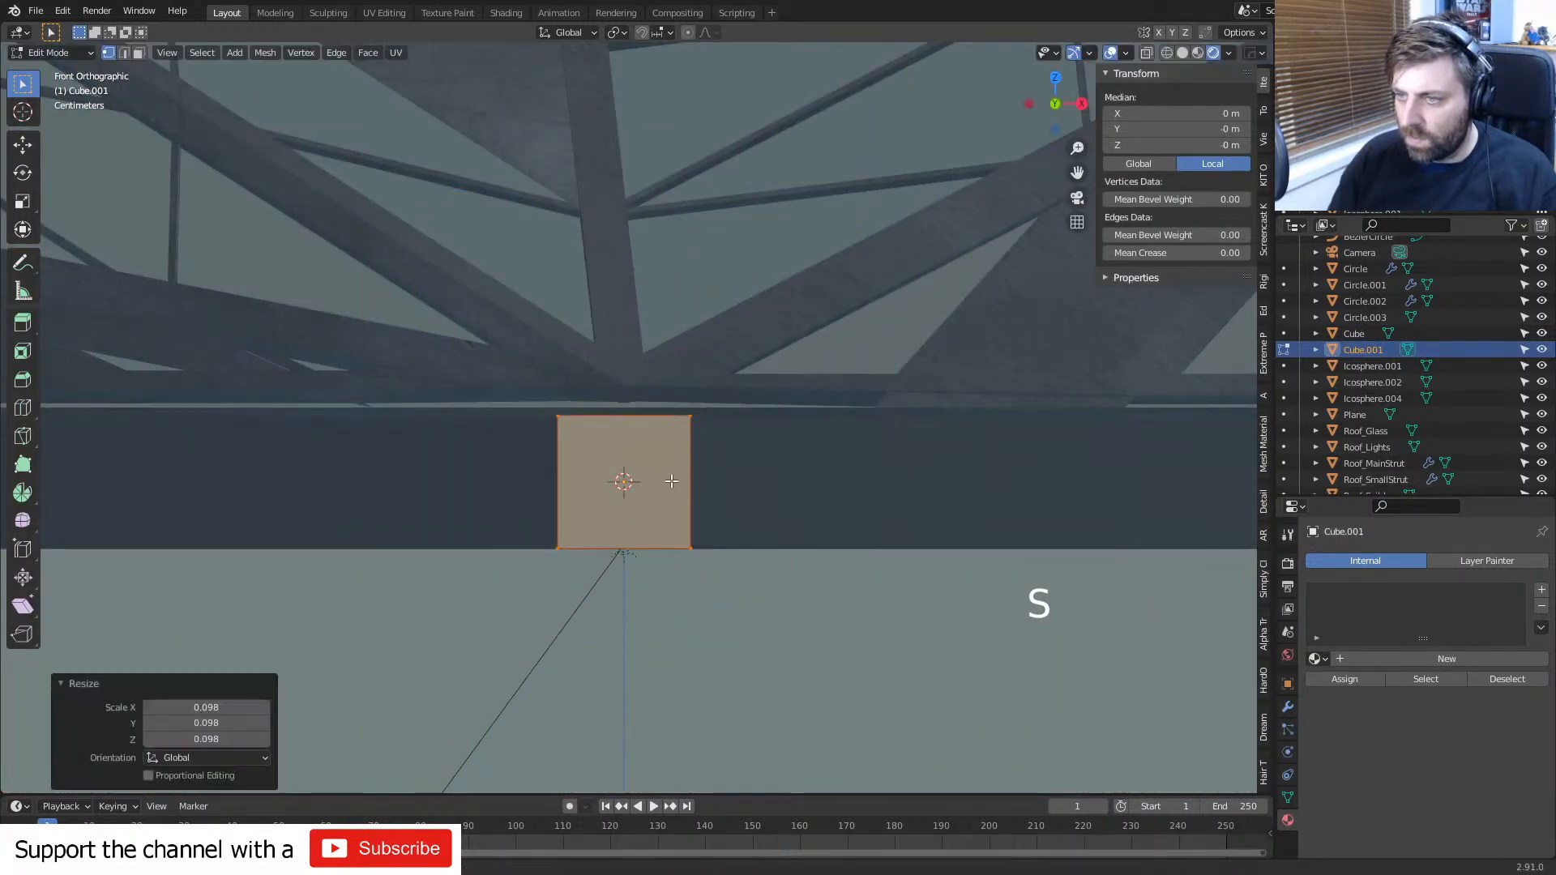
- Move the cube about 1 m outward from the dome along negative Y
middle_drag(670, 480, 771, 503)
scroll(771, 503, down, 7)
middle_drag(618, 479, 903, 538)
scroll(483, 503, up, 6)
key(Tab)
scroll(868, 528, down, 3)
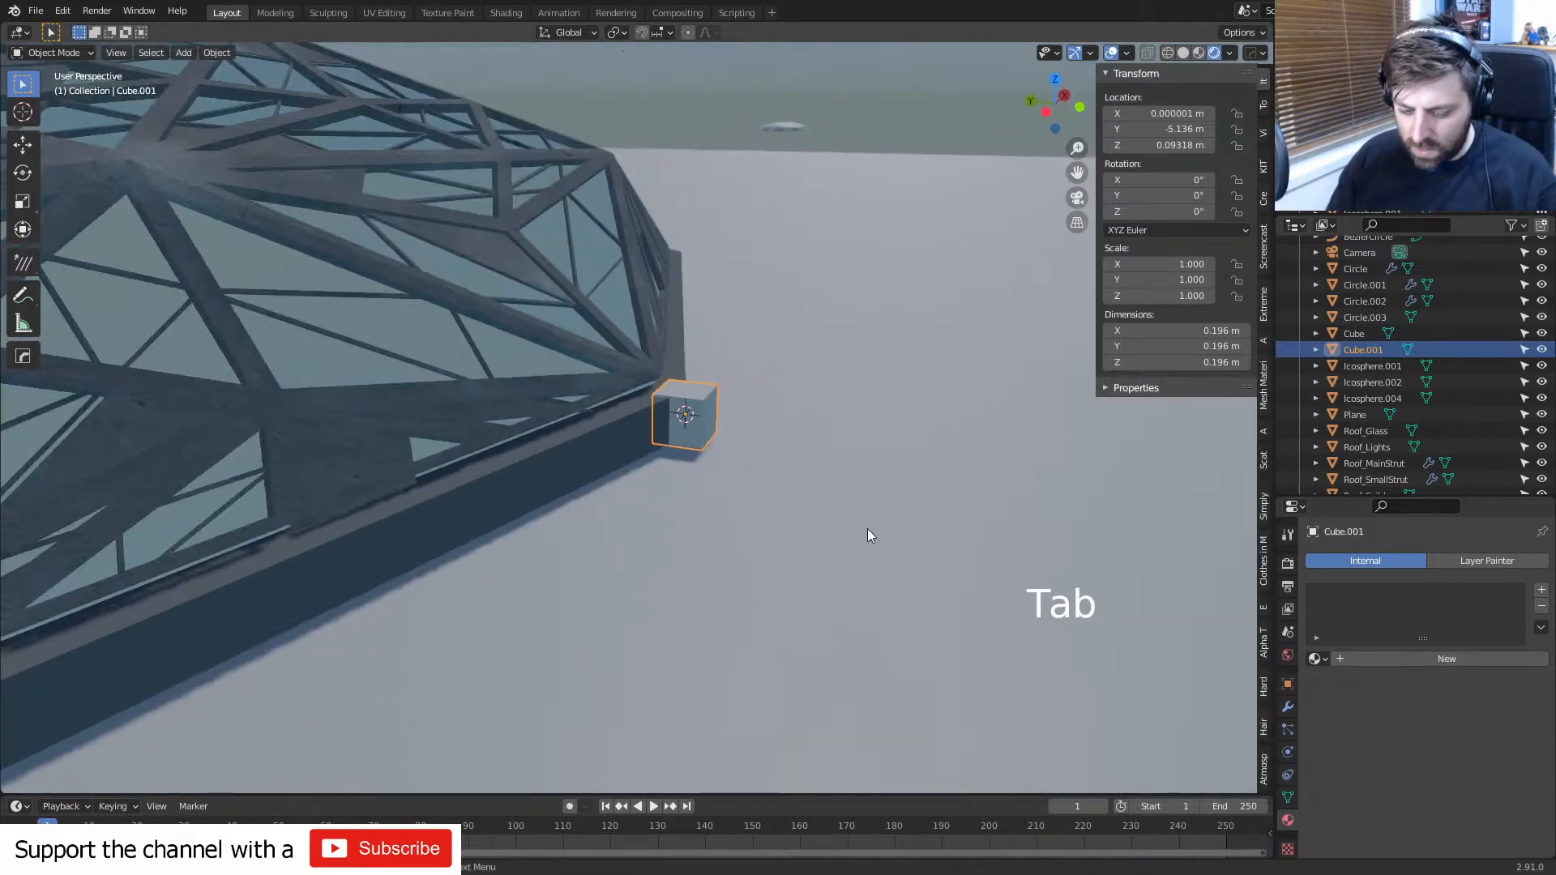
key(g)
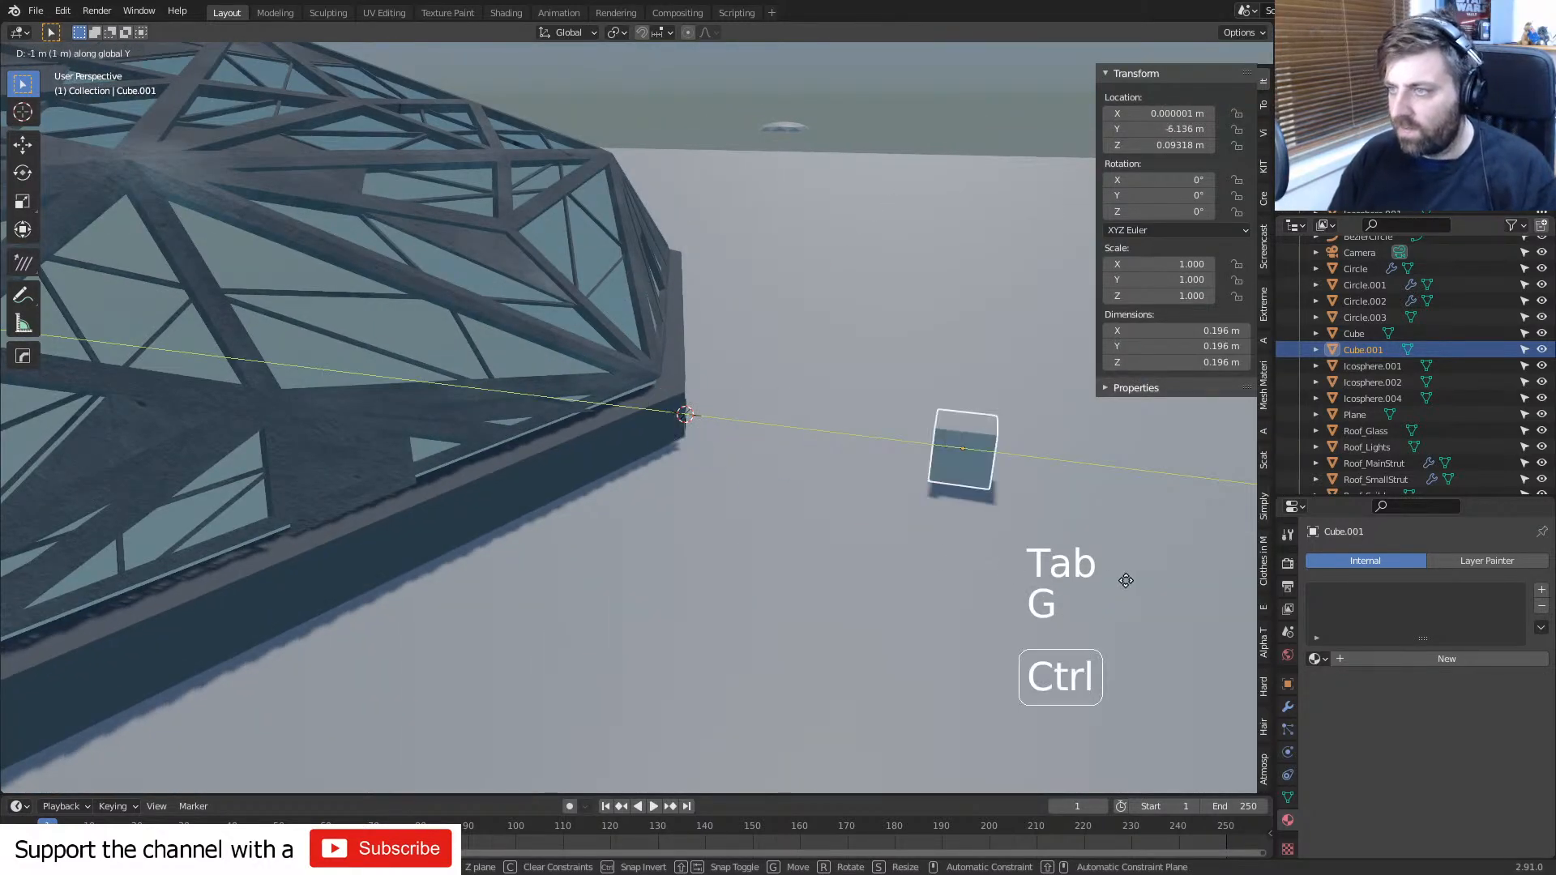
click(1115, 542)
- Flatten the cube's mesh along Y into a thin slab
scroll(1013, 535, up, 3)
key(Tab)
key(a)
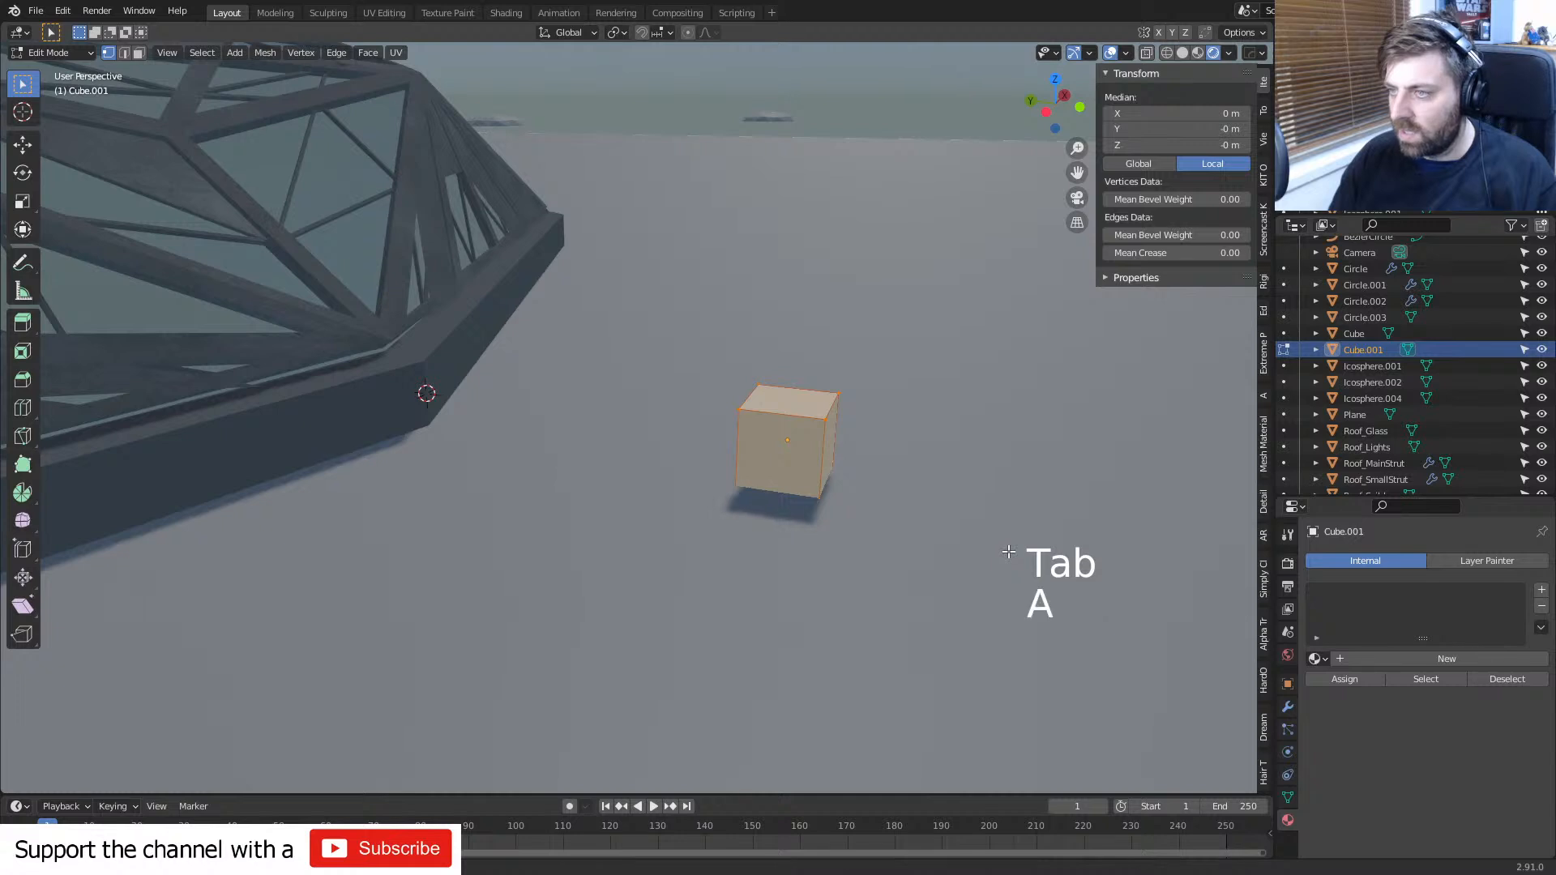
key(s)
key(x)
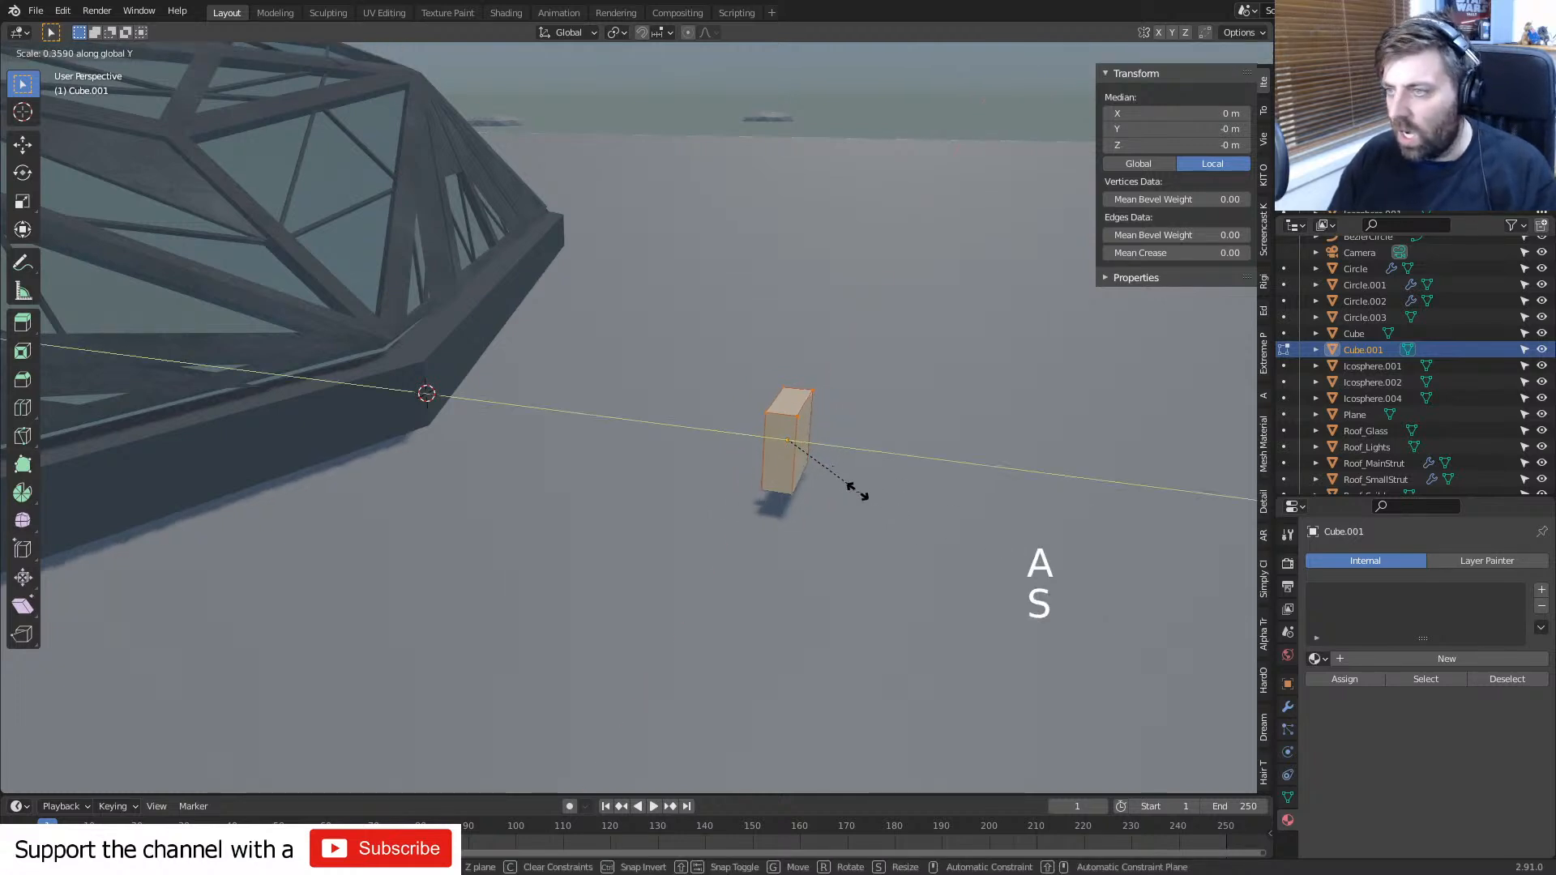
click(822, 463)
- Delete every face of the slab except its large front face, leaving a single flat panel
key(3)
middle_drag(823, 462, 547, 506)
click(647, 485)
scroll(531, 558, up, 1)
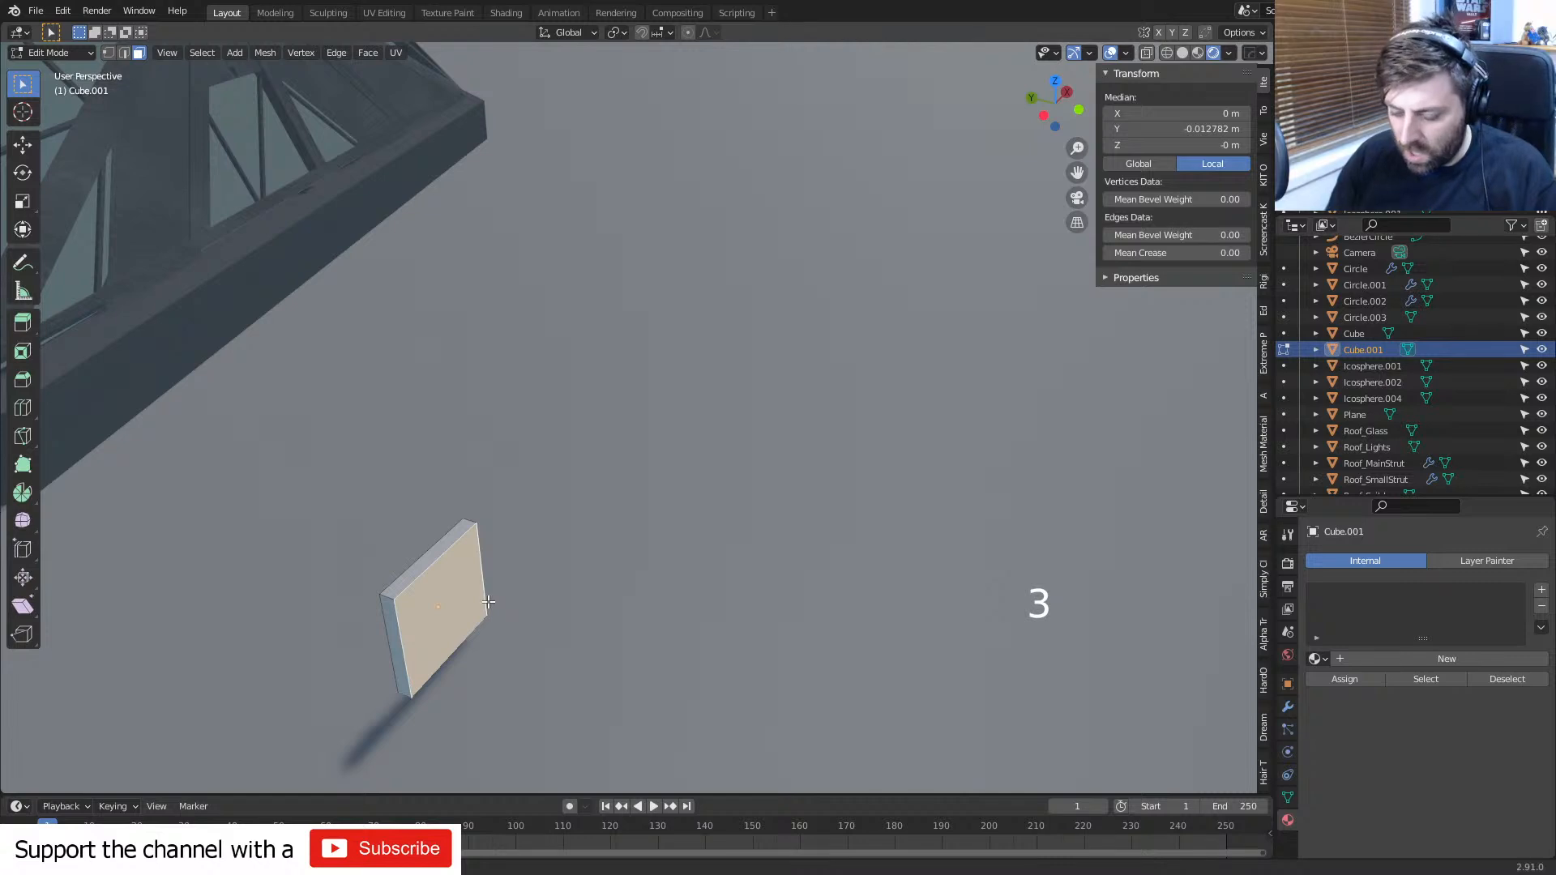
key(ctrl+i)
key(Delete)
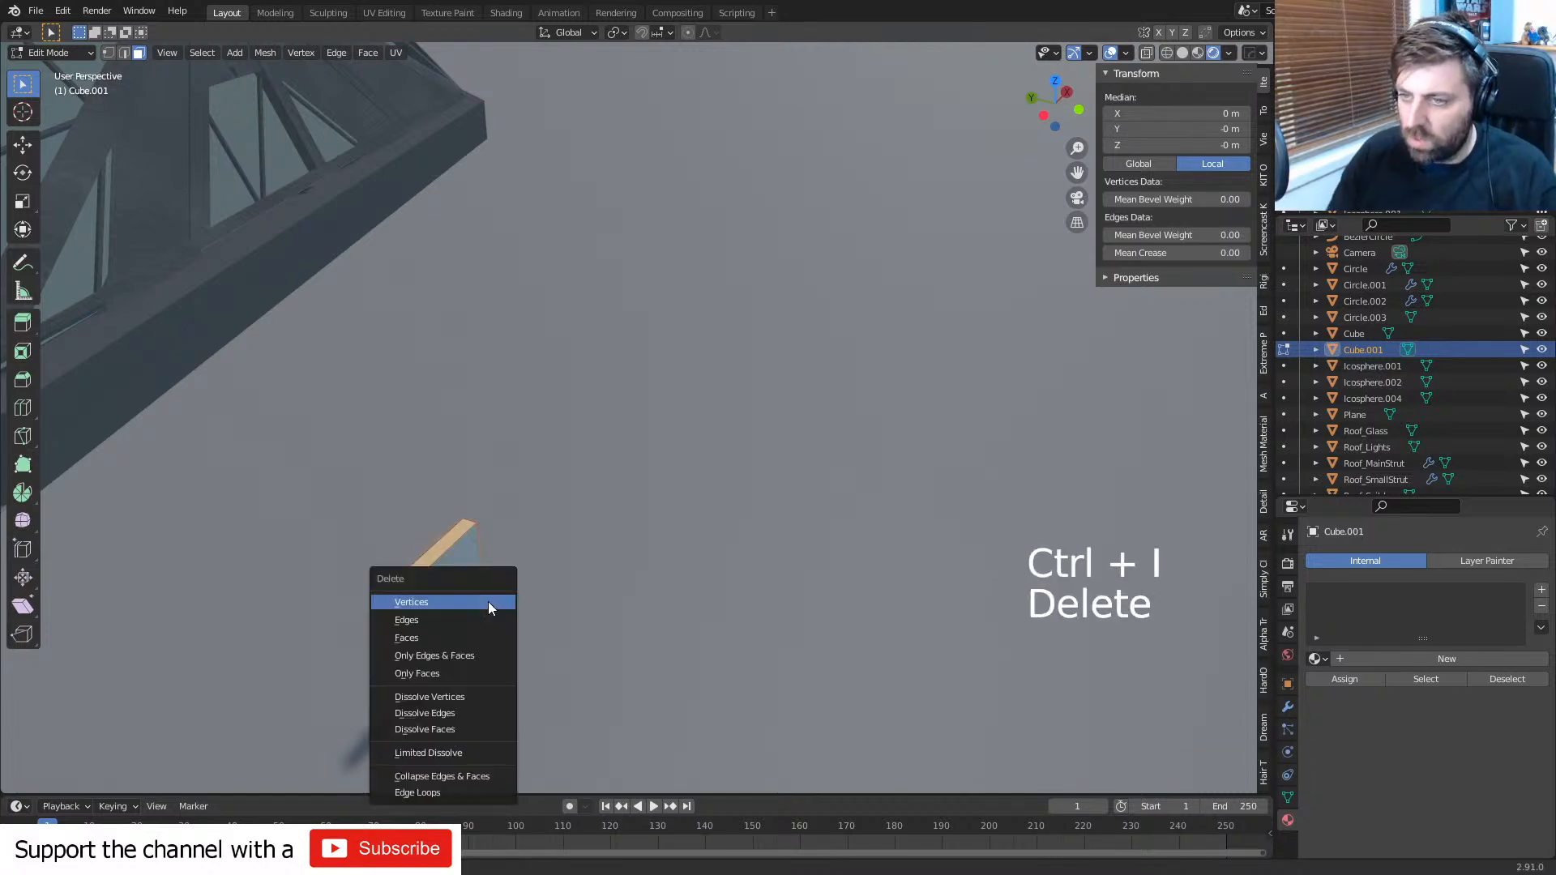
click(437, 644)
middle_drag(438, 645, 354, 573)
- Add a centred vertical loop cut to the panel and bevel it about 0.08 m wide, leaving narrow strips along both sides
key(2)
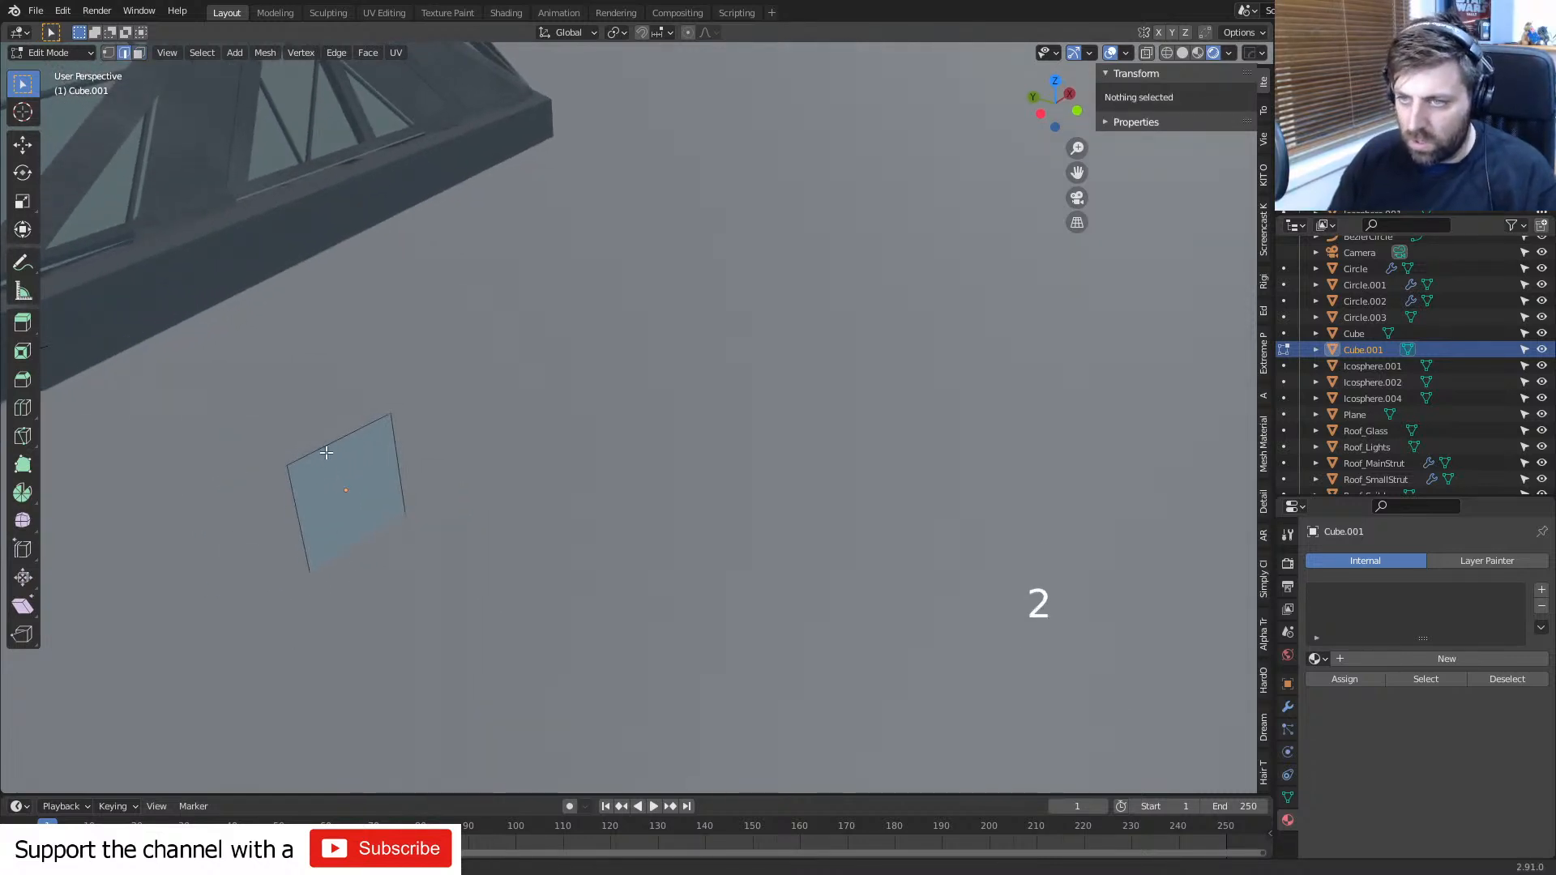
click(327, 452)
key(ctrl+r)
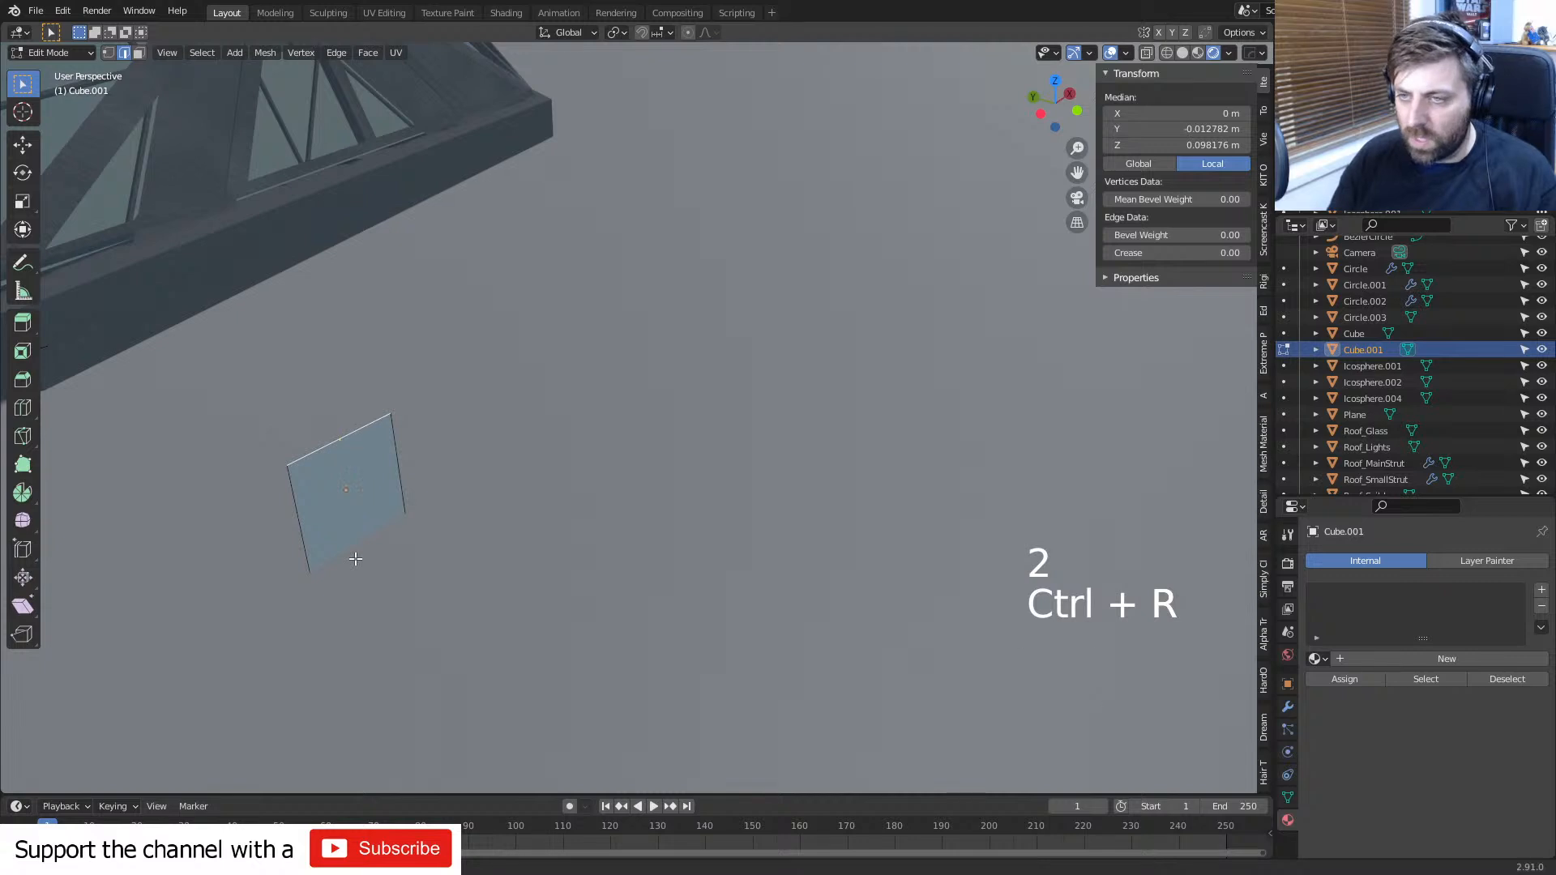
key(ctrl+r)
click(354, 559)
right_click(355, 559)
key(ctrl+b)
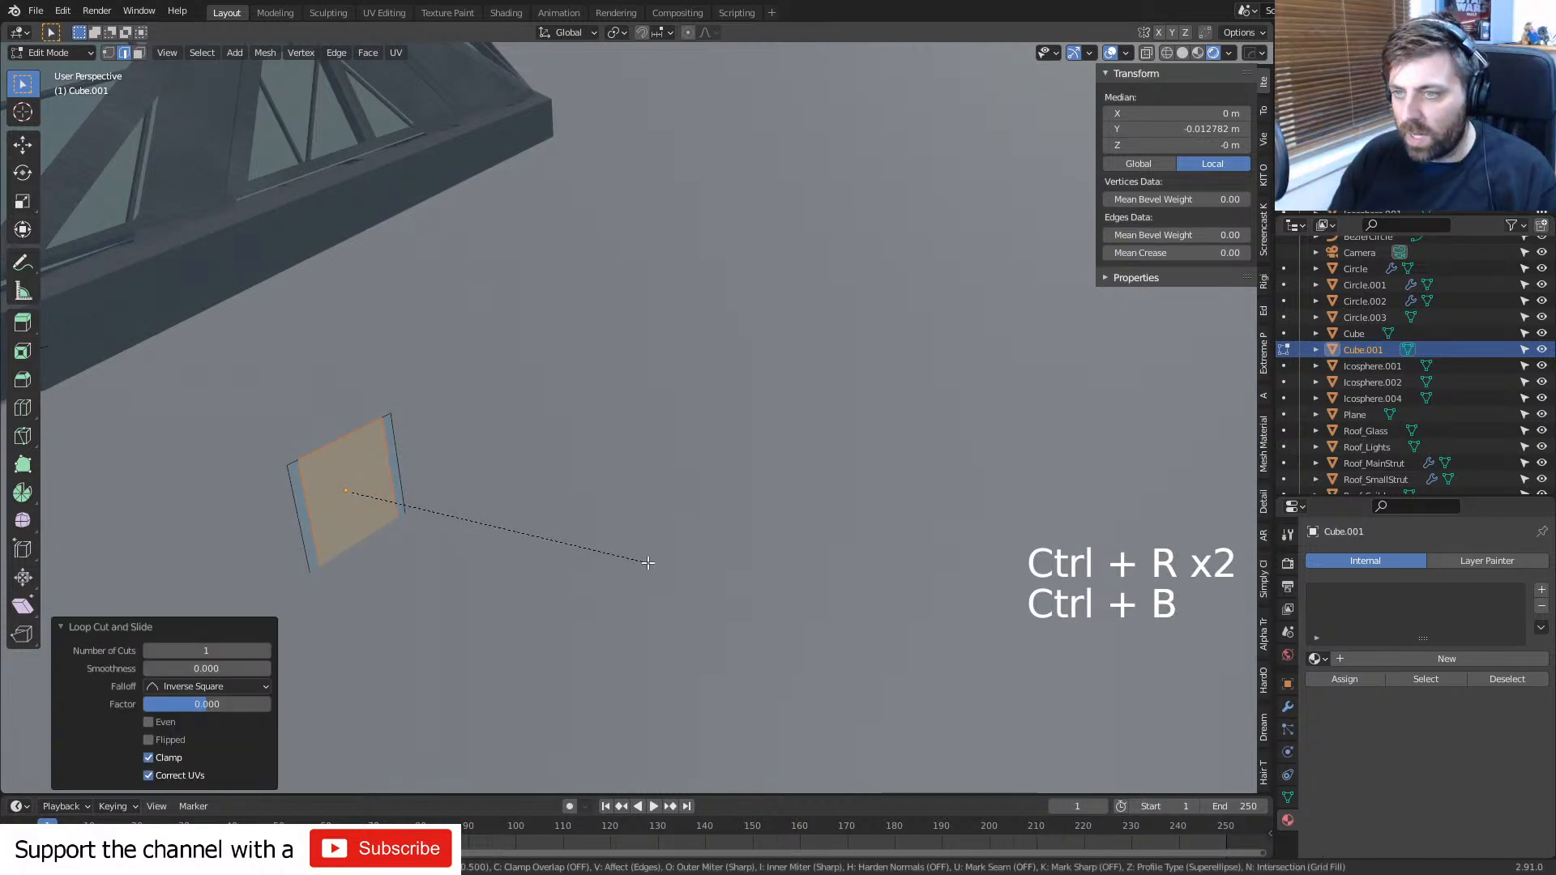
click(647, 562)
- Add a horizontal loop cut across the panel and slide it close to the upper edge
key(ctrl+r)
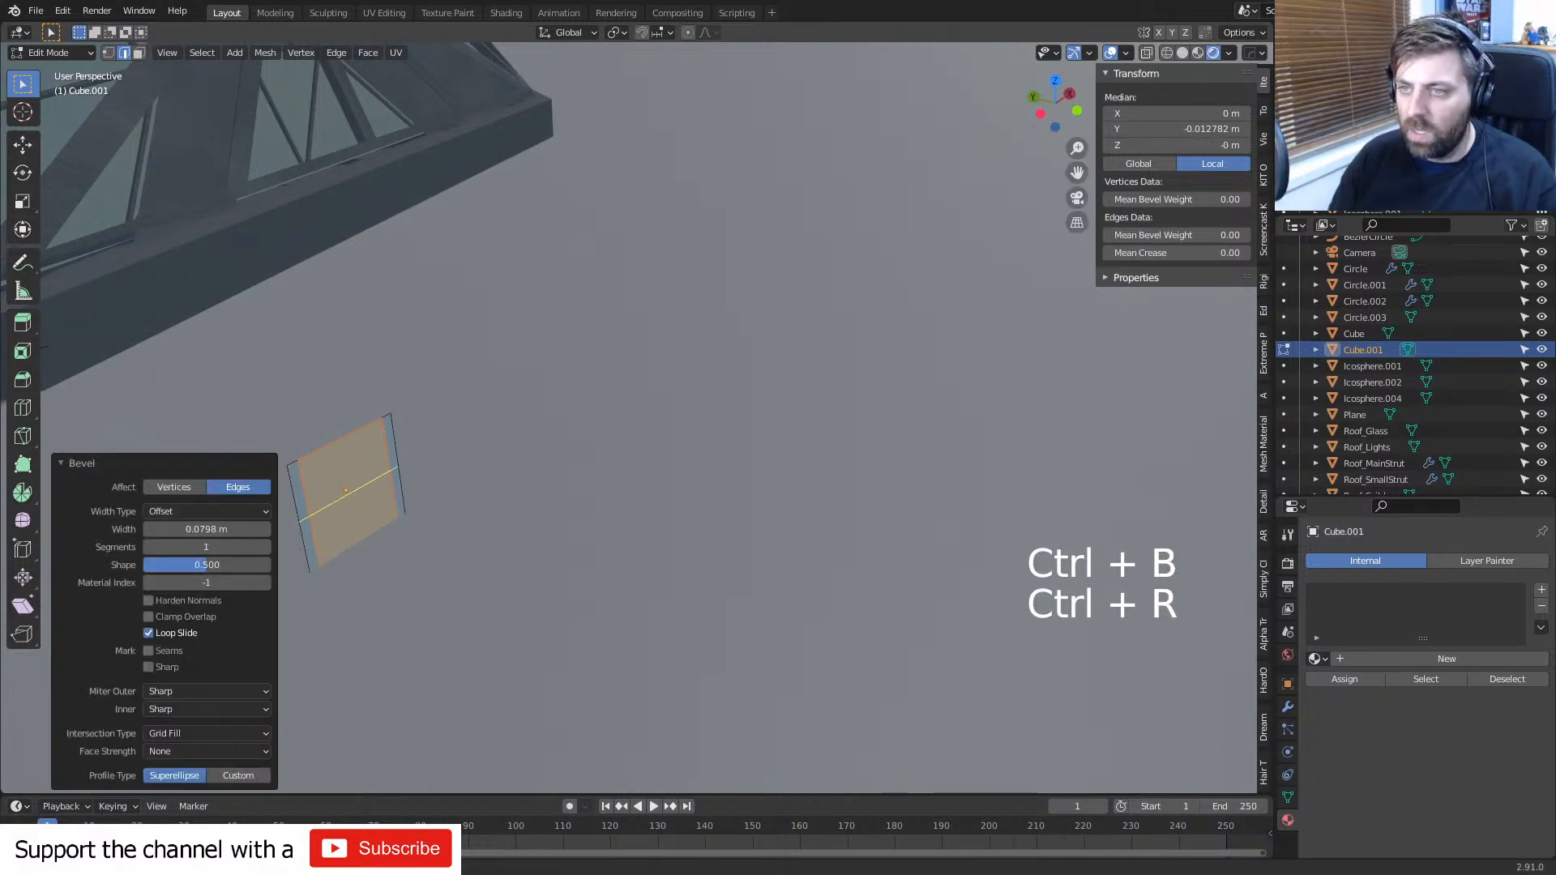
click(391, 473)
click(411, 403)
shift+middle_drag(411, 456, 528, 406)
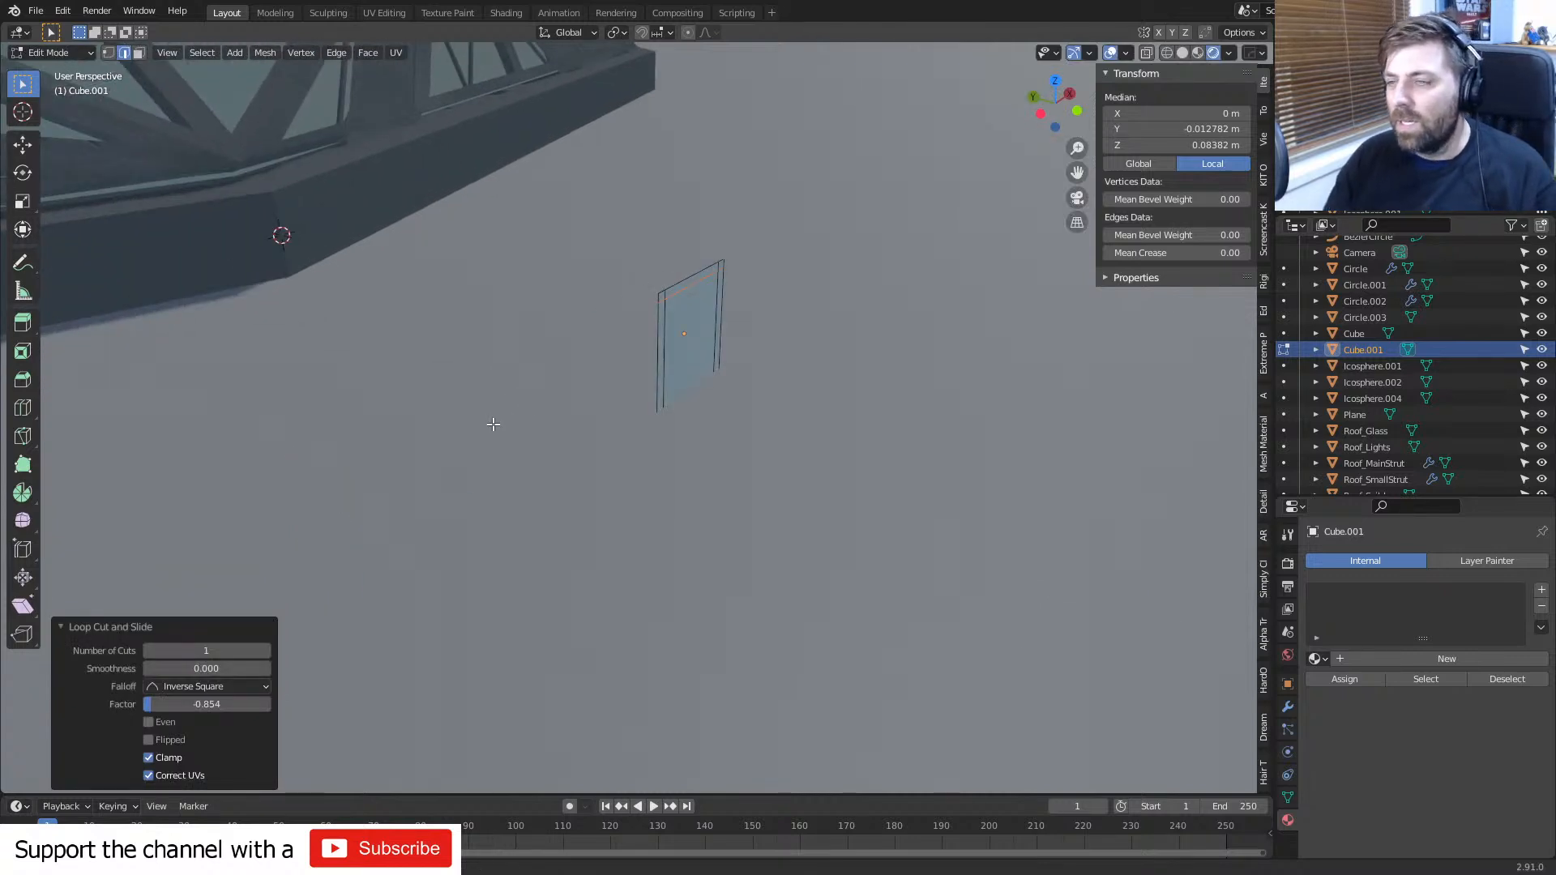
- Add a horizontal loop cut across the panel's middle and bevel it about 0.025 m into a band
key(ctrl+r)
click(666, 344)
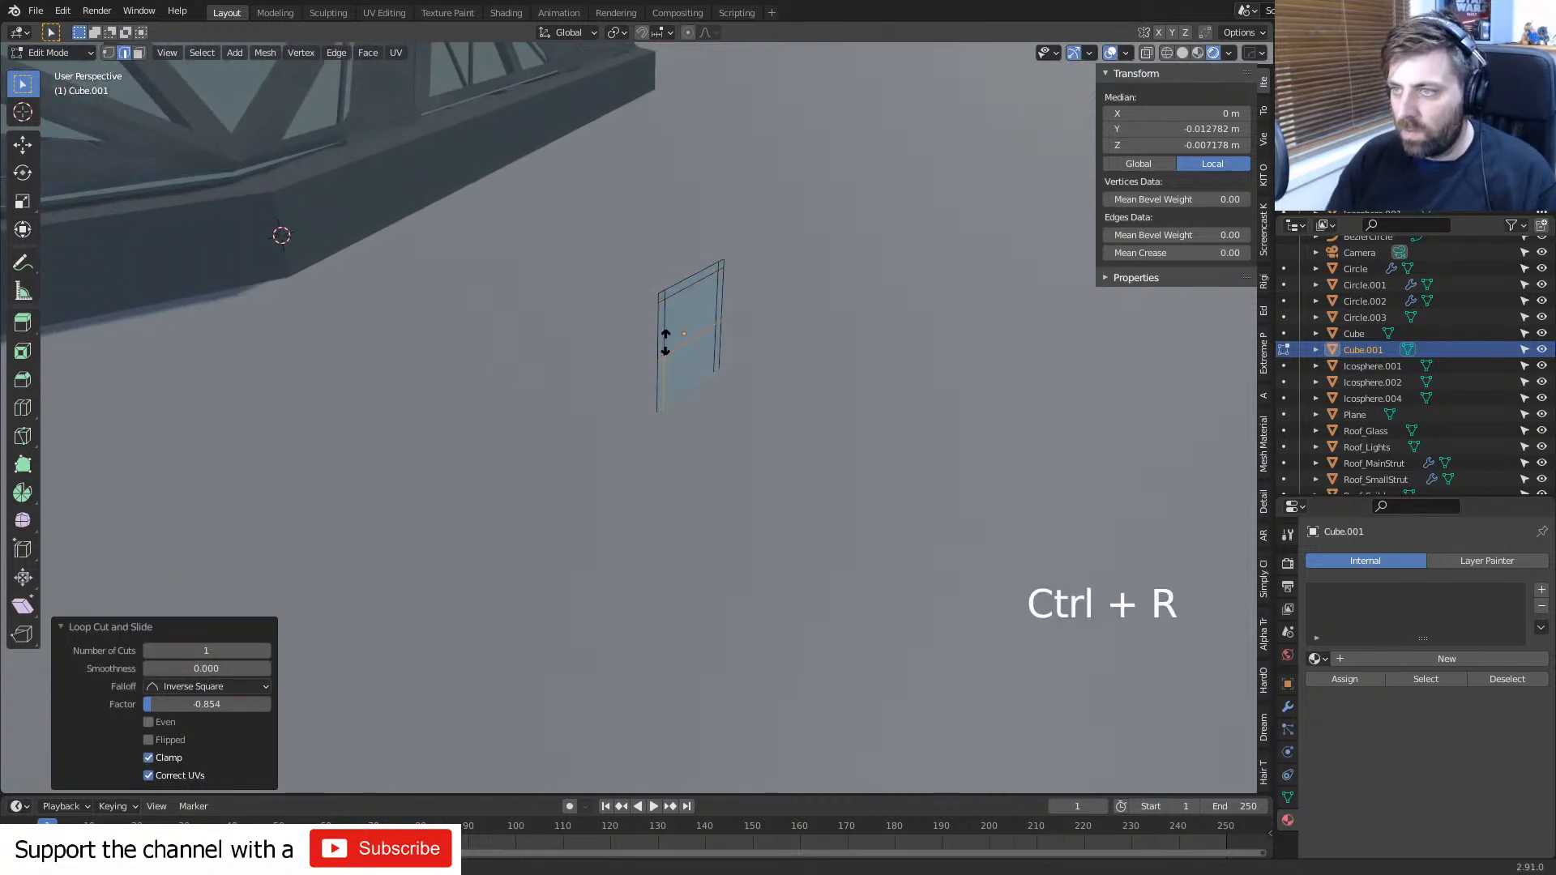
right_click(672, 347)
key(ctrl+b)
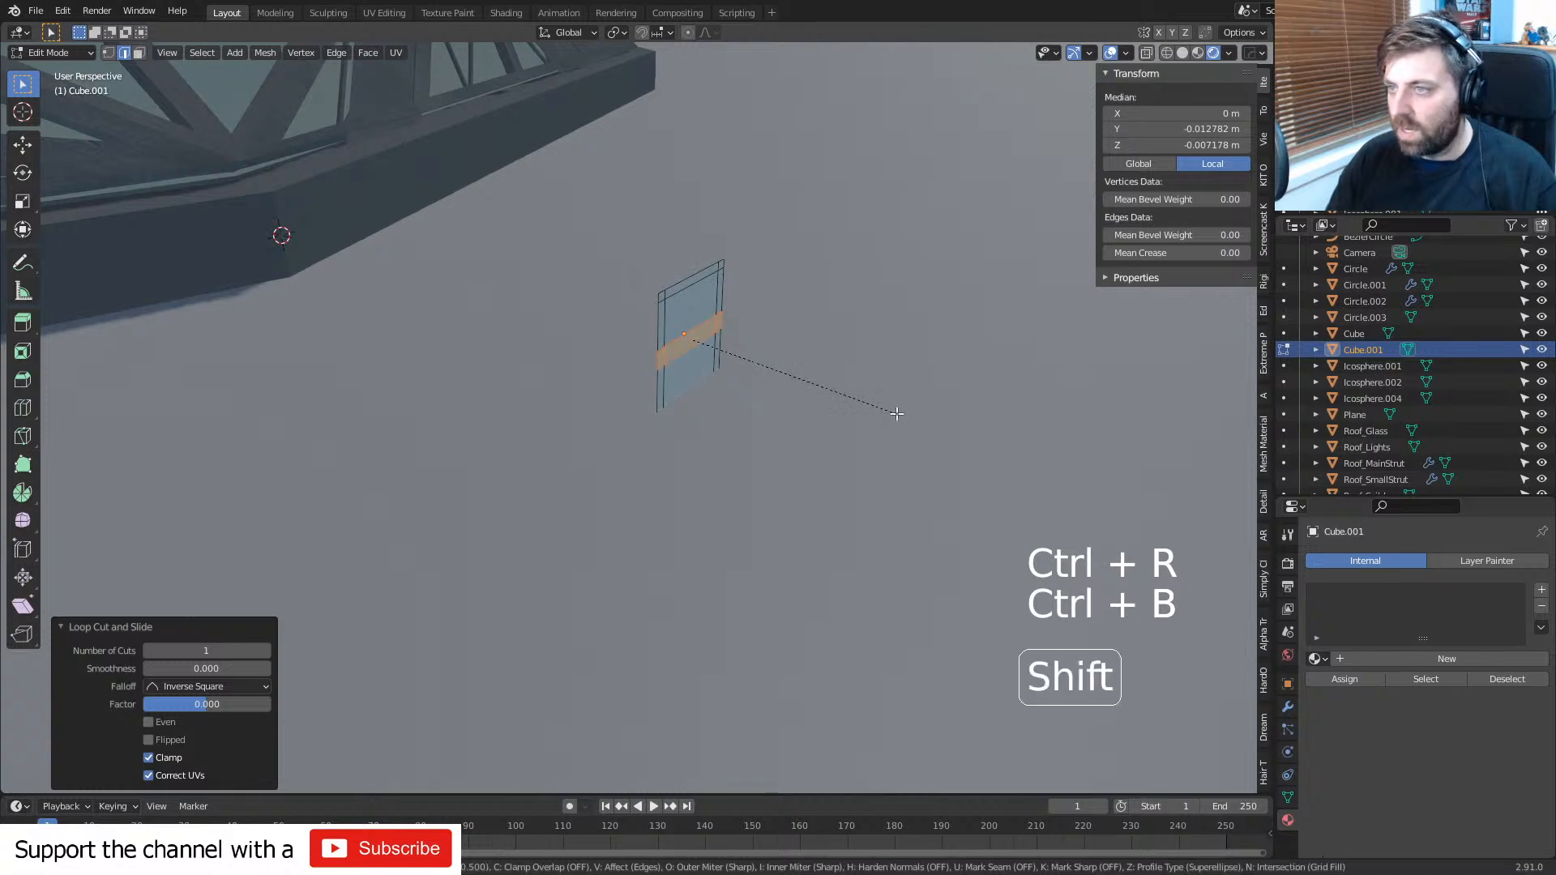
click(945, 423)
middle_drag(843, 405, 730, 388)
shift+middle_drag(729, 387, 511, 347)
scroll(488, 358, up, 3)
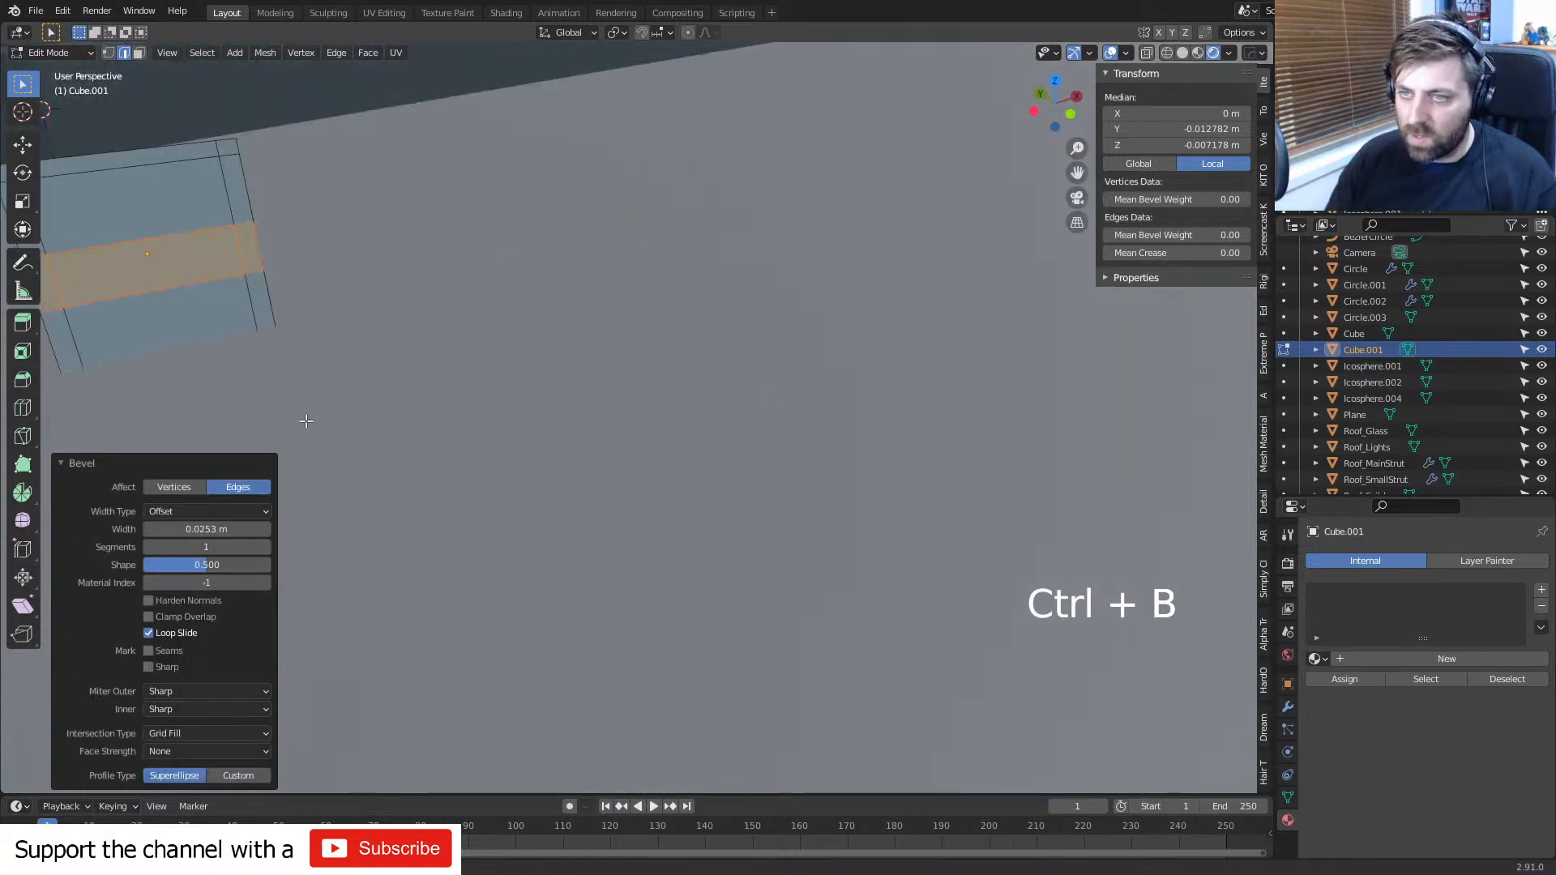
- Scale the two lower outer corner faces apart so the panel flares out at its base
key(3)
click(68, 345)
shift+click(261, 301)
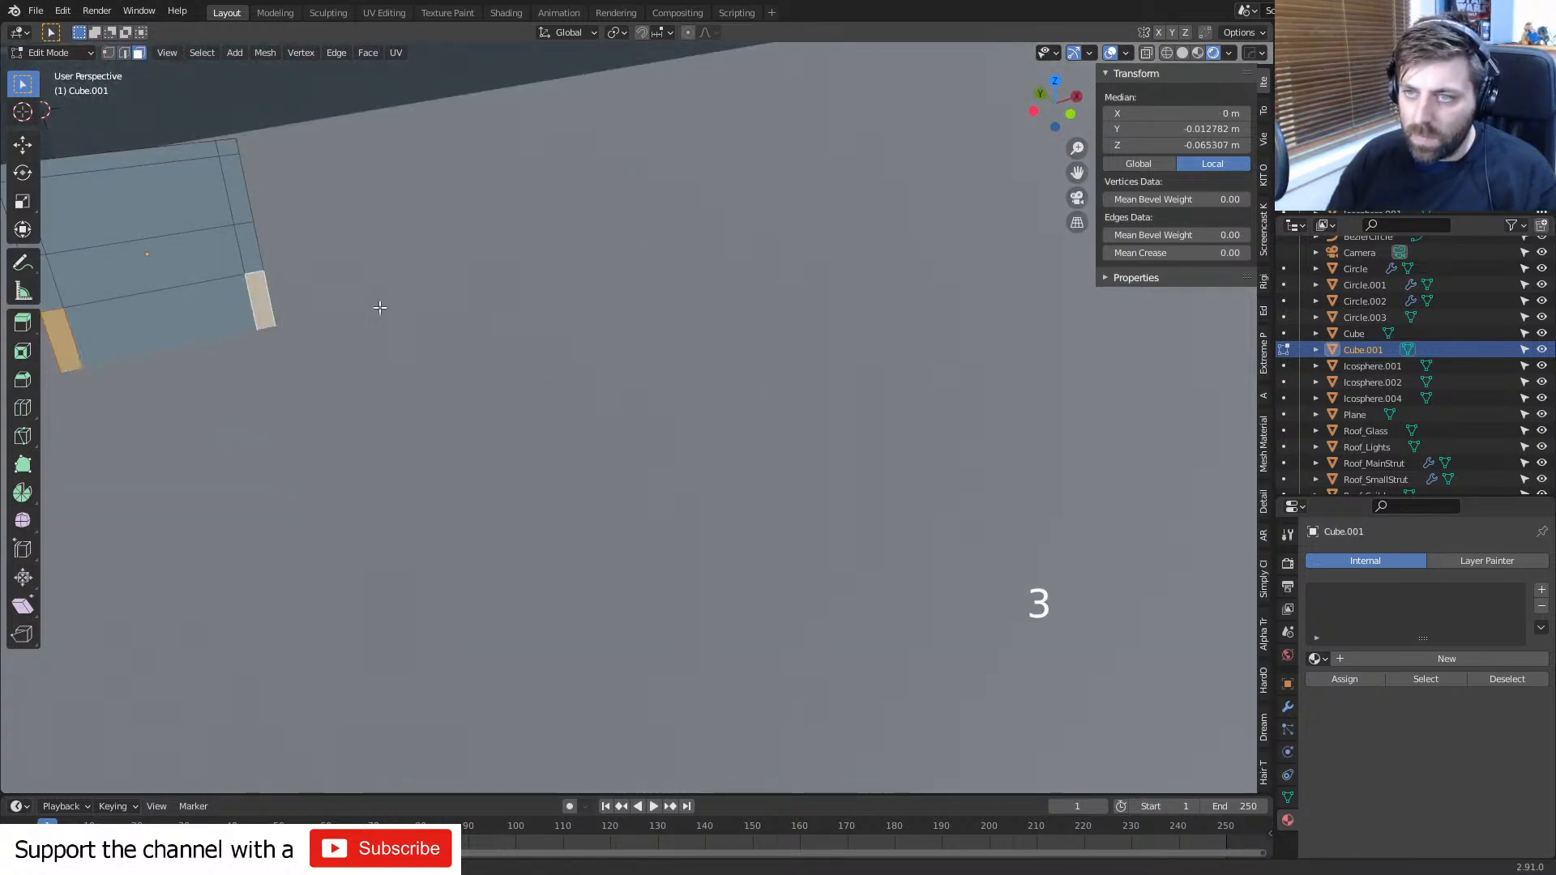
key(s)
click(451, 292)
shift+middle_drag(381, 302, 437, 318)
- Chamfer the panel's two upper outer corners and the matching inner corners with a vertex bevel
key(1)
click(215, 230)
click(239, 236)
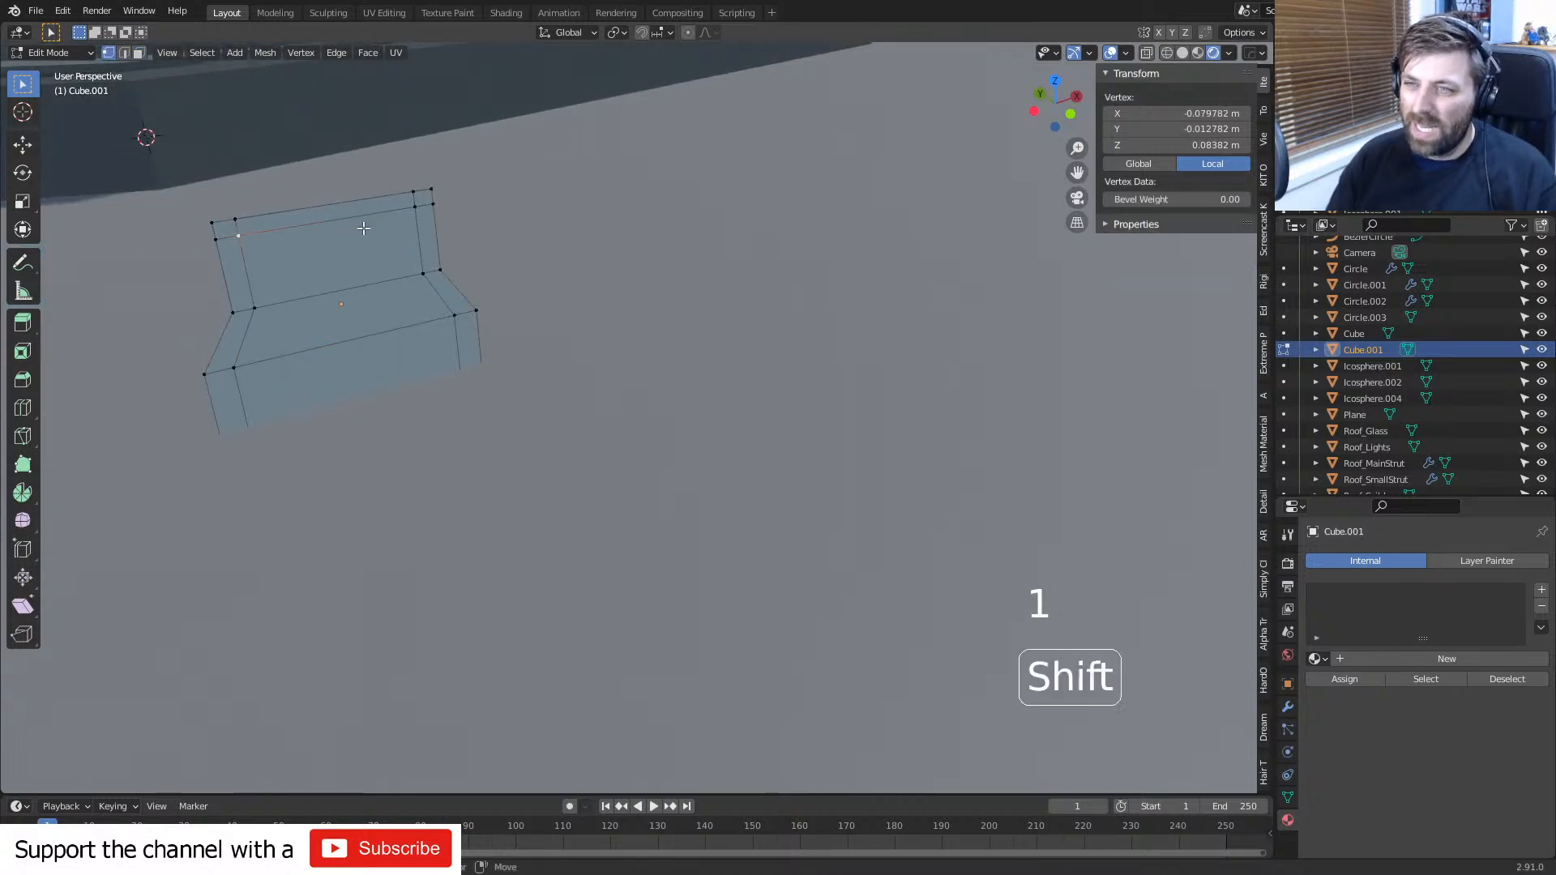
shift+click(415, 208)
key(ctrl+shift+b)
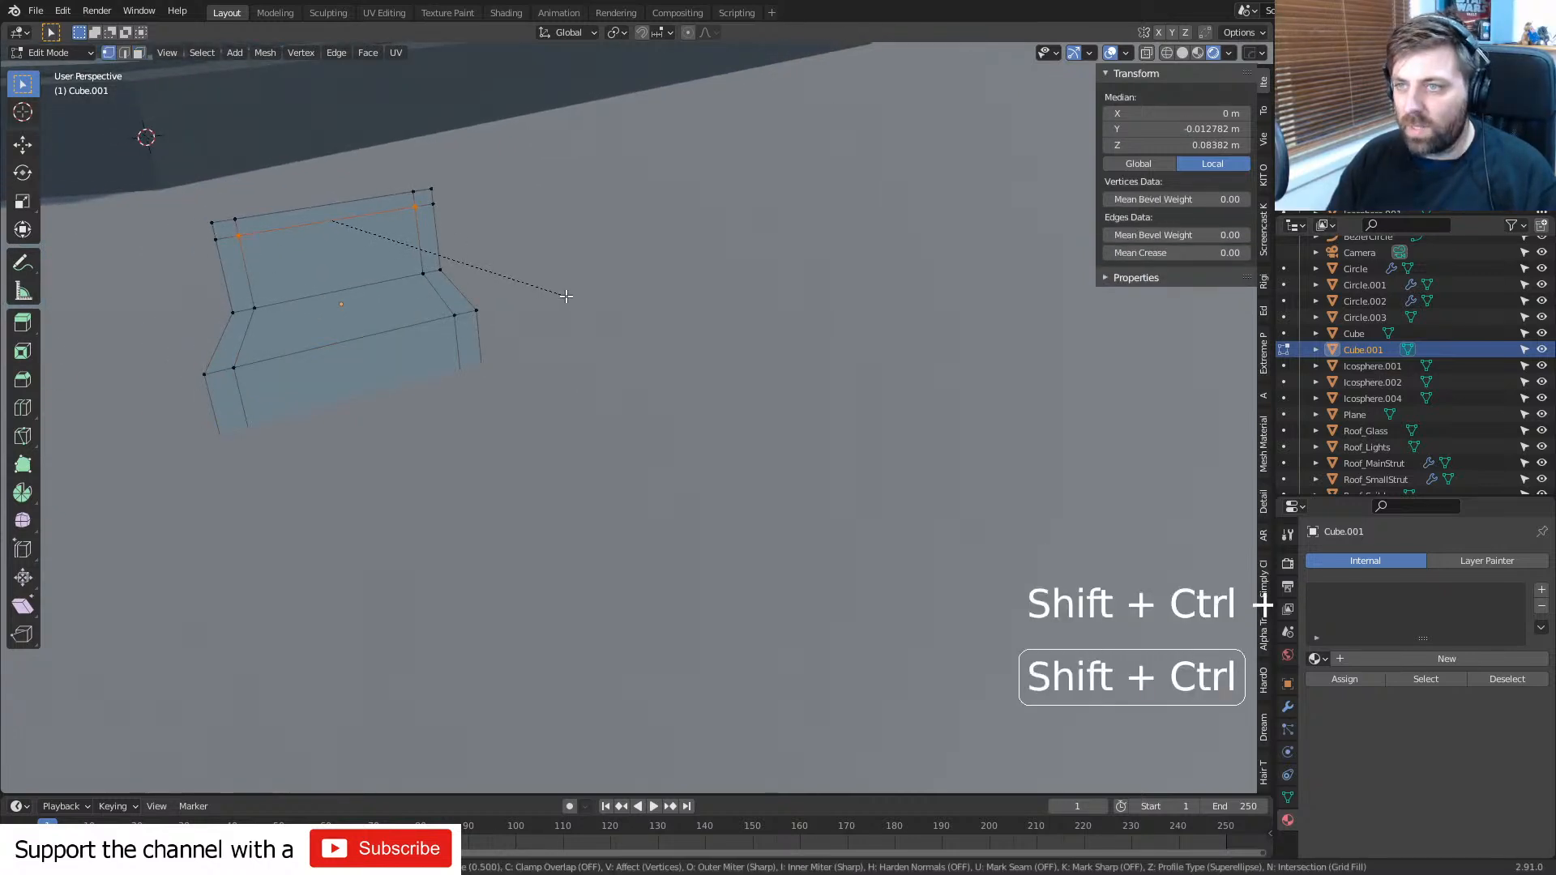
key(ctrl+z)
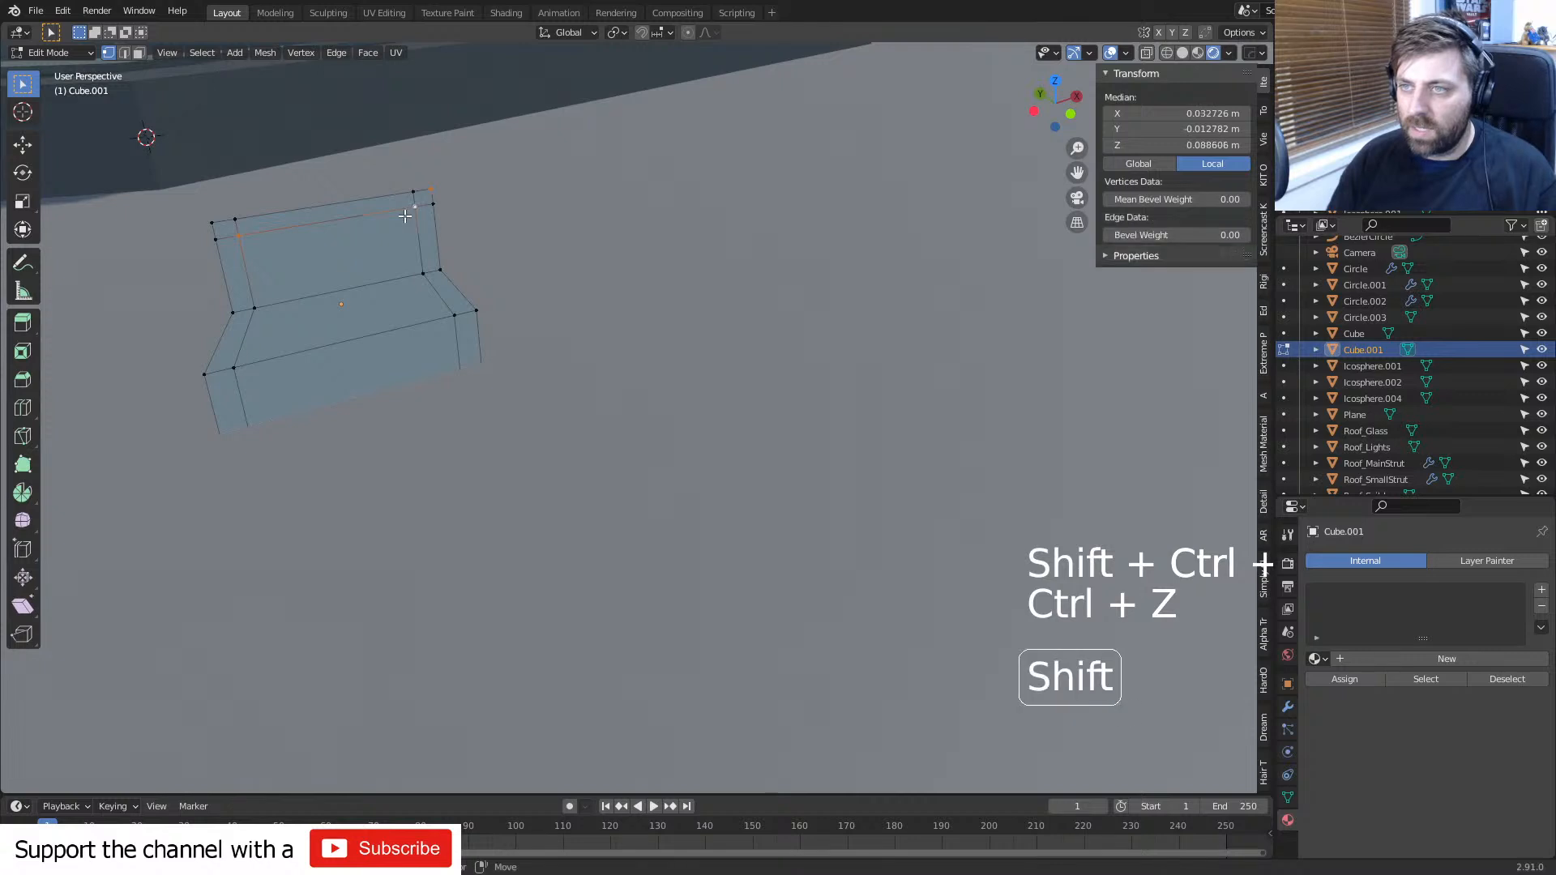
shift+click(213, 219)
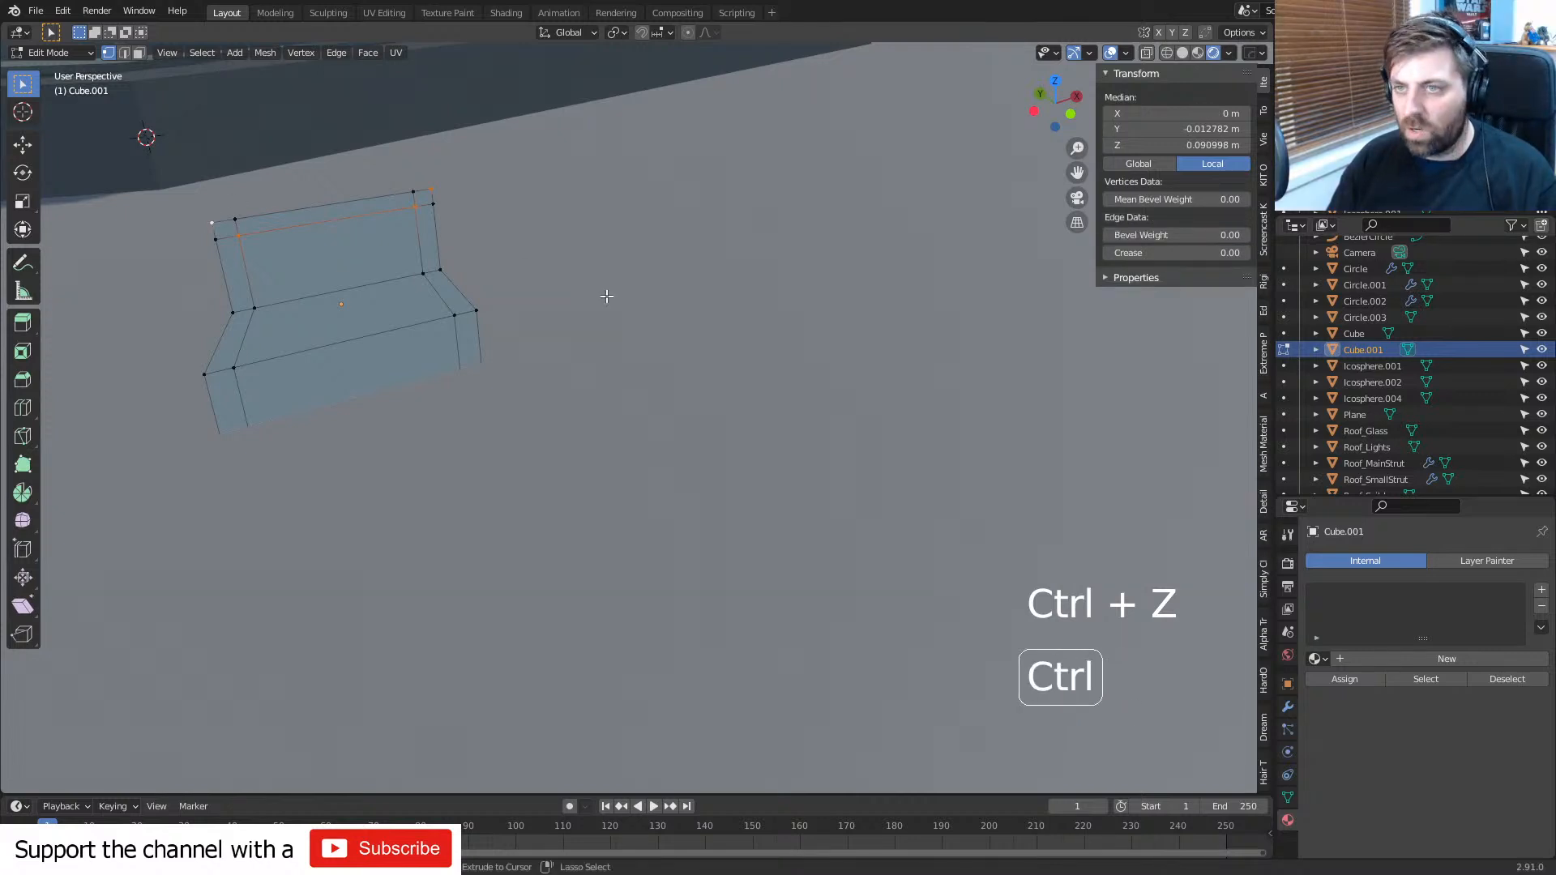
key(ctrl+b)
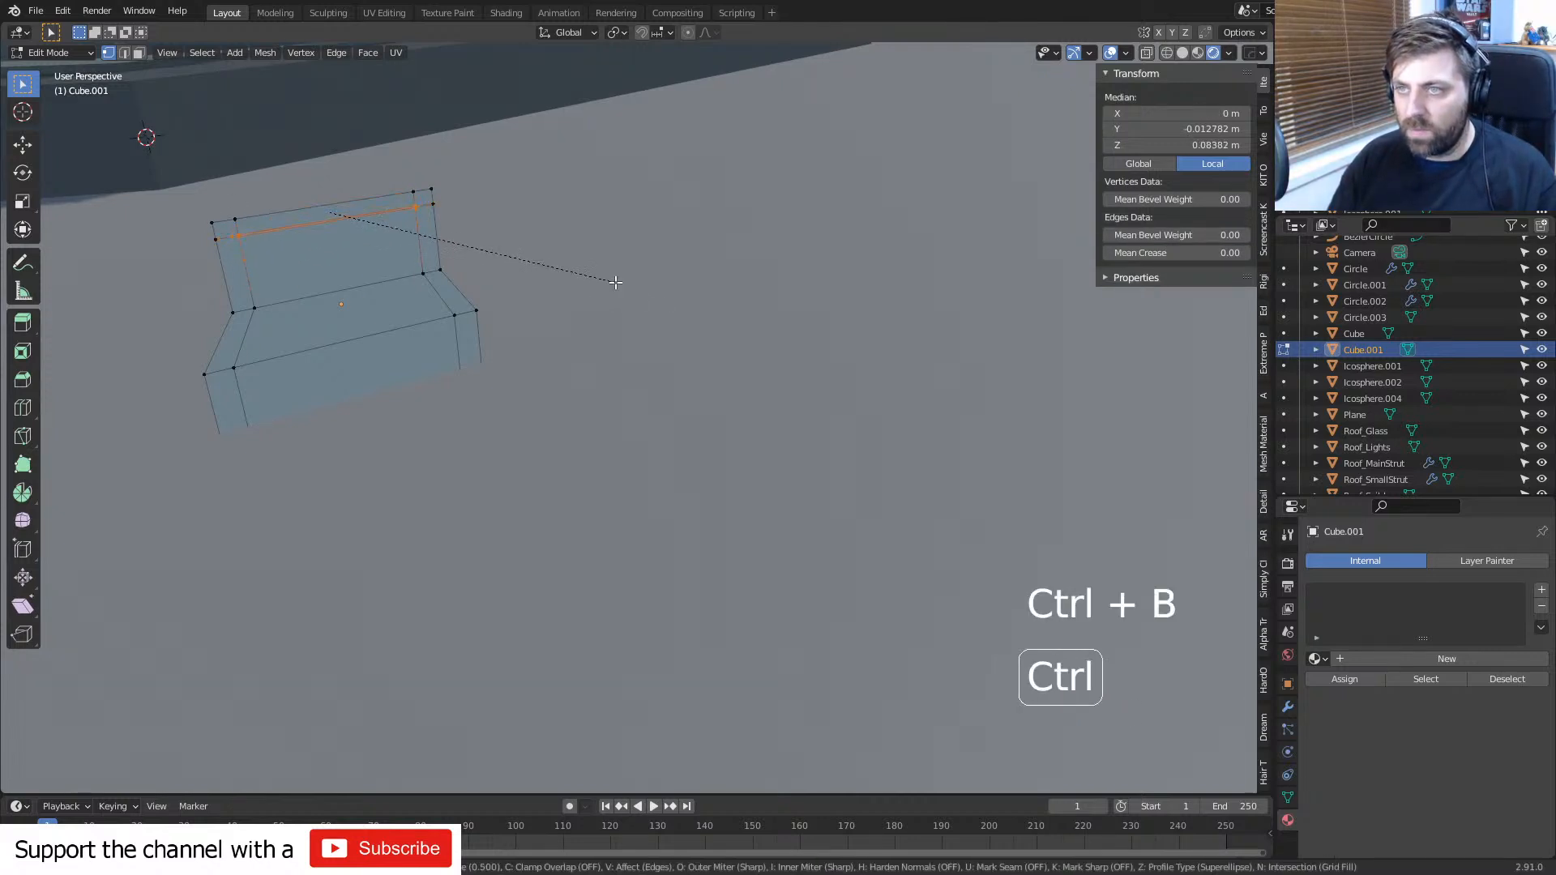
right_click(614, 275)
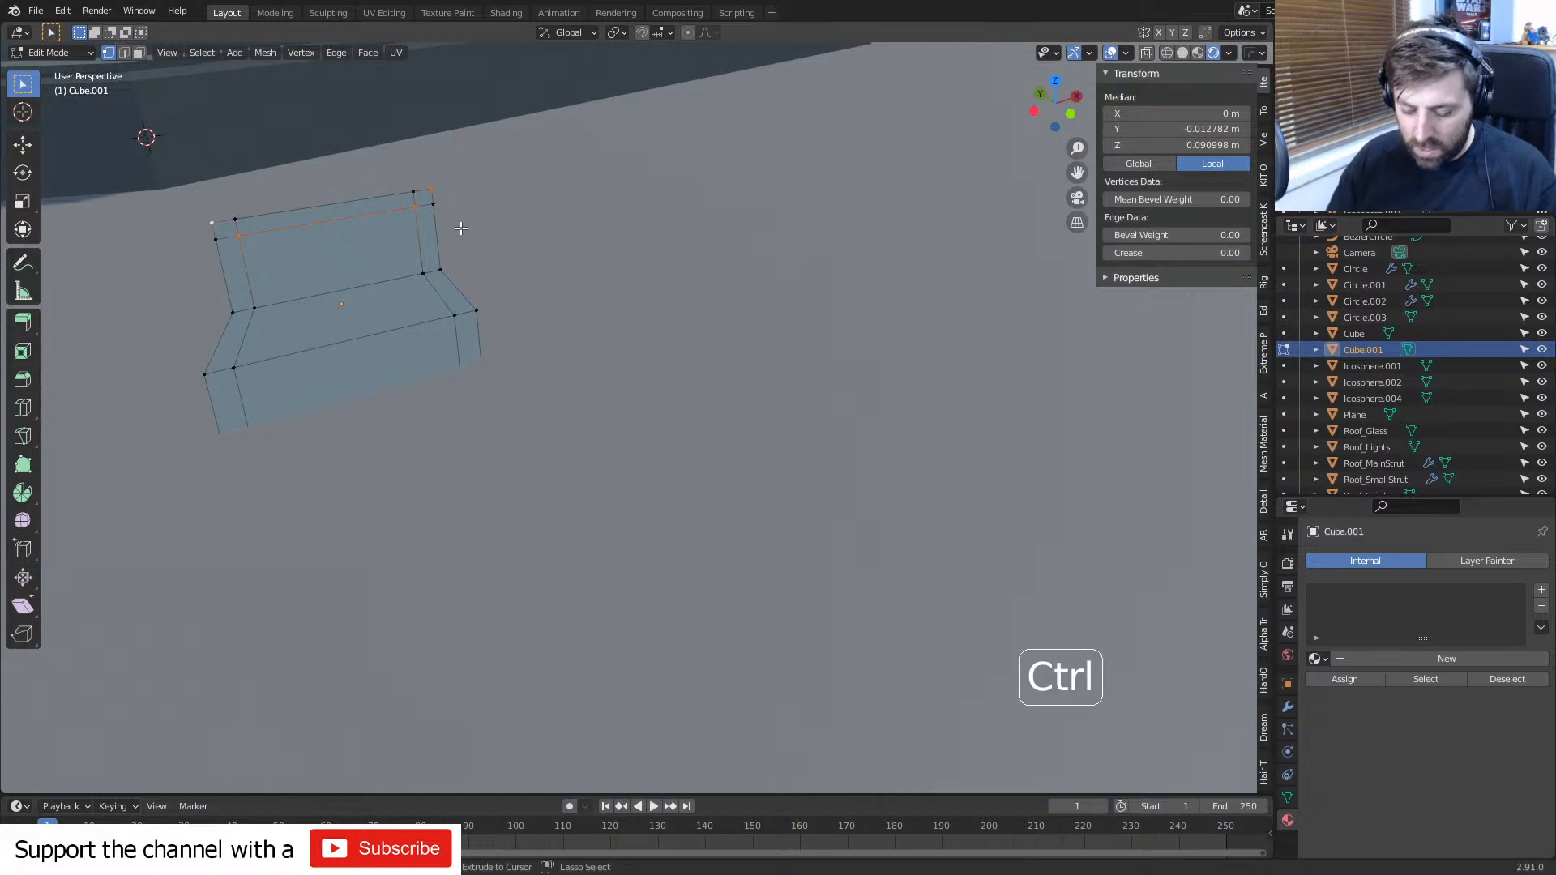
key(ctrl+shift+b)
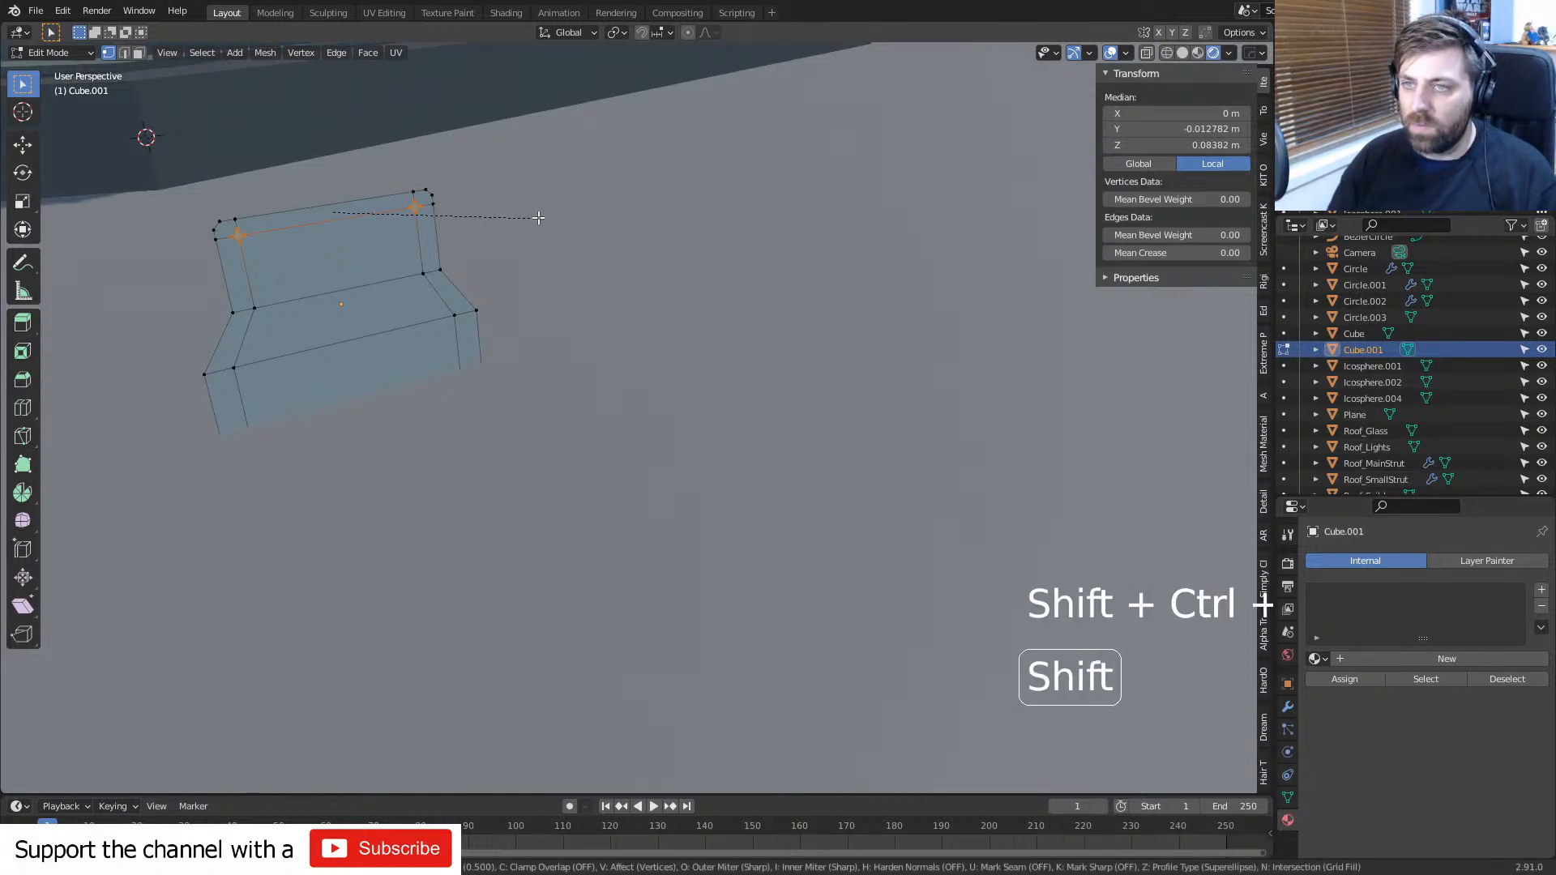
click(577, 214)
key(Tab)
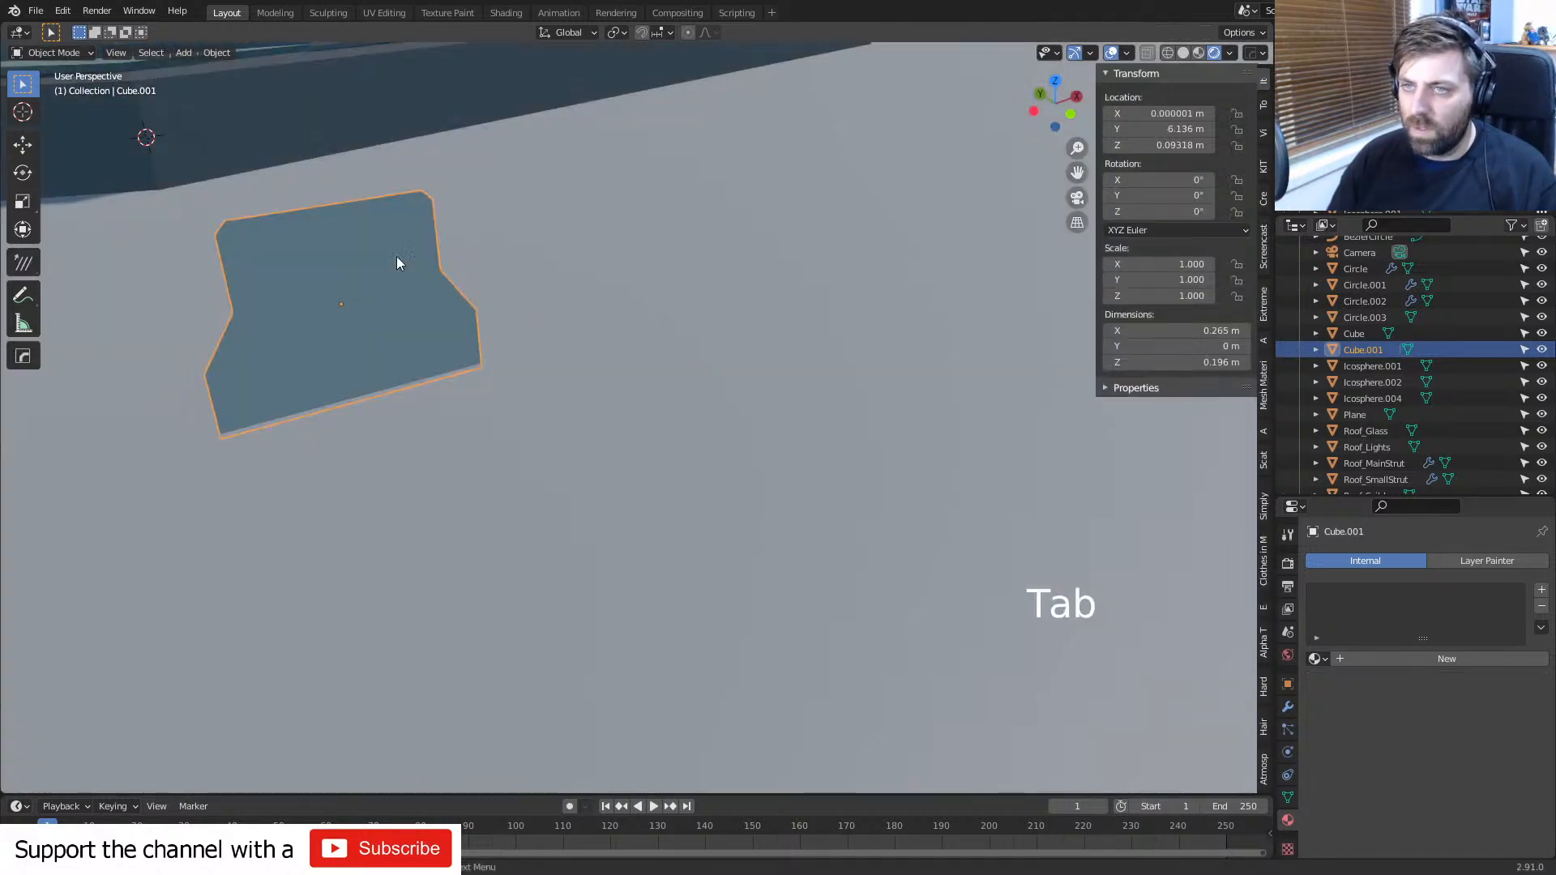
- Delete the three large centre faces of the panel, leaving only the narrow arch-shaped frame
key(Tab)
shift+middle_drag(396, 261, 559, 267)
key(3)
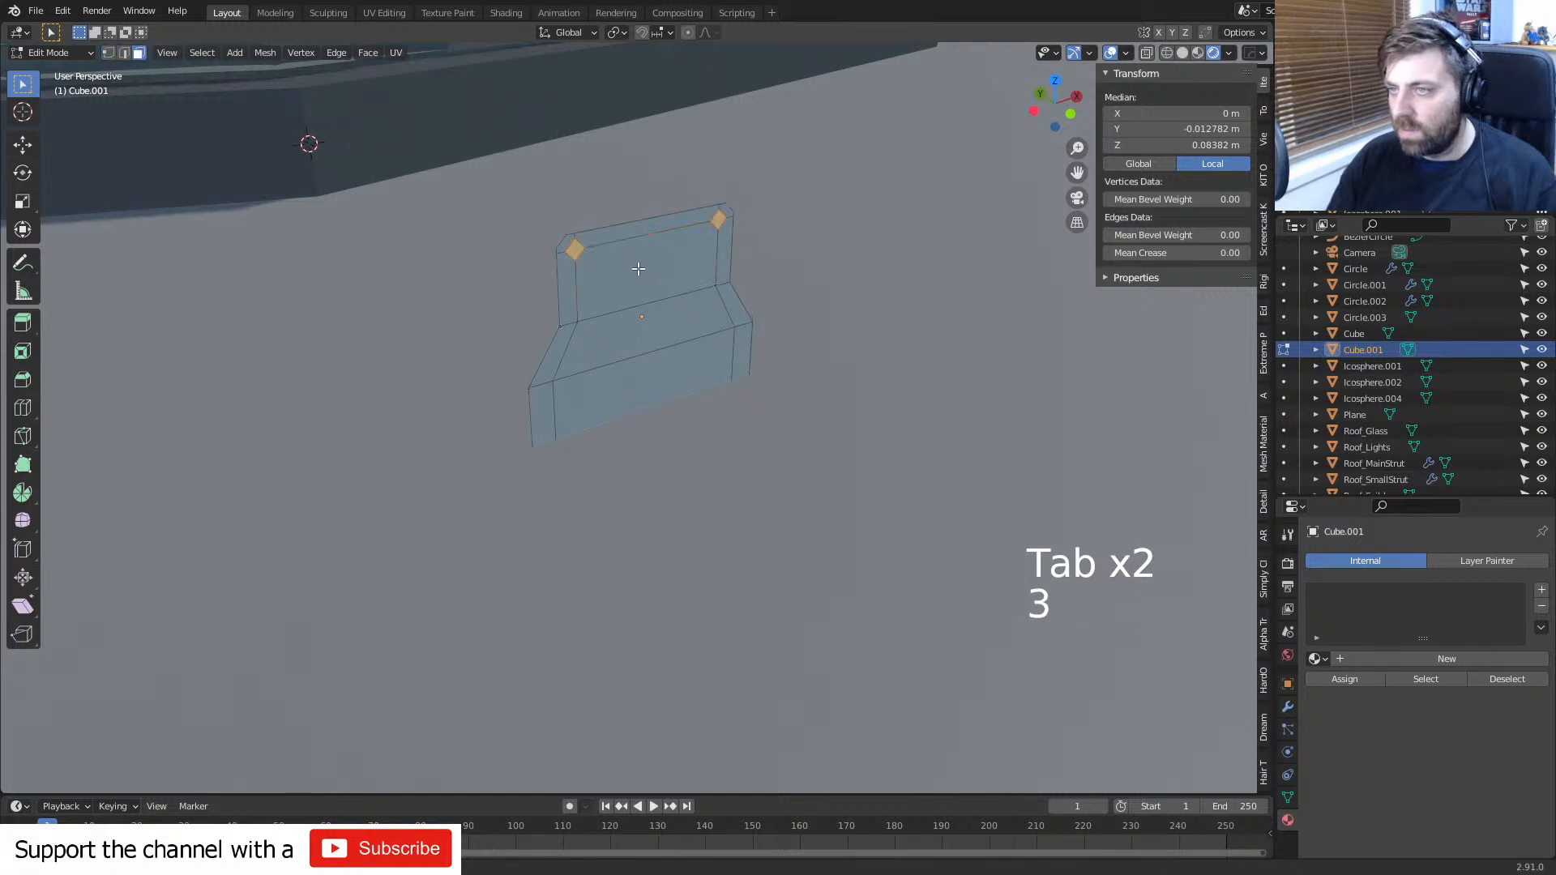
click(638, 269)
shift+click(656, 365)
shift+click(656, 312)
key(Delete)
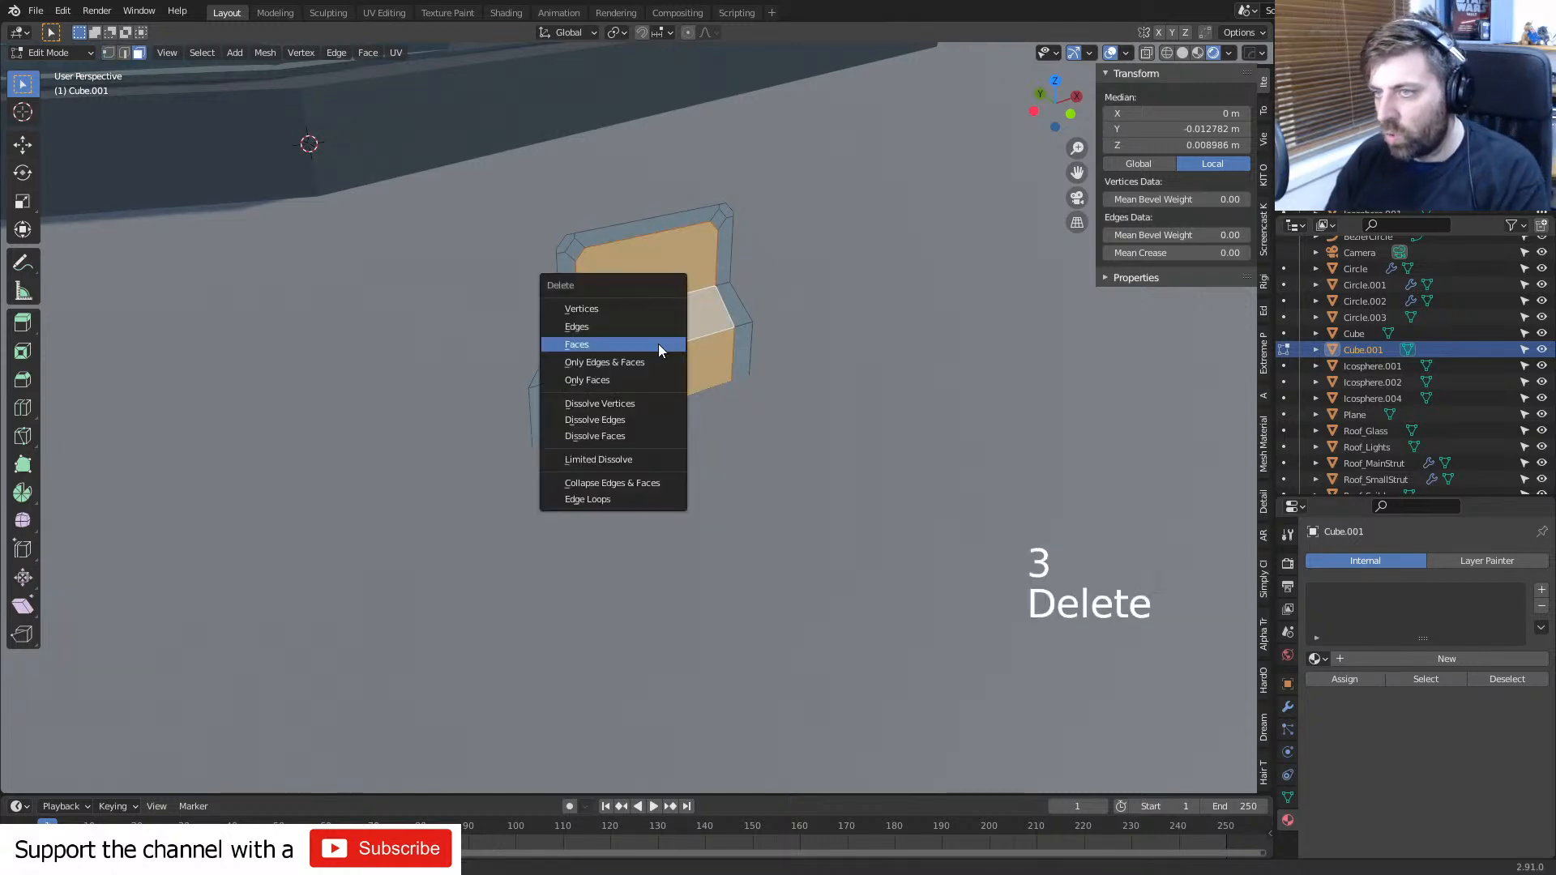
click(658, 350)
scroll(648, 360, down, 6)
key(Tab)
key(Tab)
- Extrude all faces of the arch frame about 0.18 m along Y towards the dome
middle_drag(642, 372, 732, 434)
scroll(744, 427, up, 1)
key(a)
key(3)
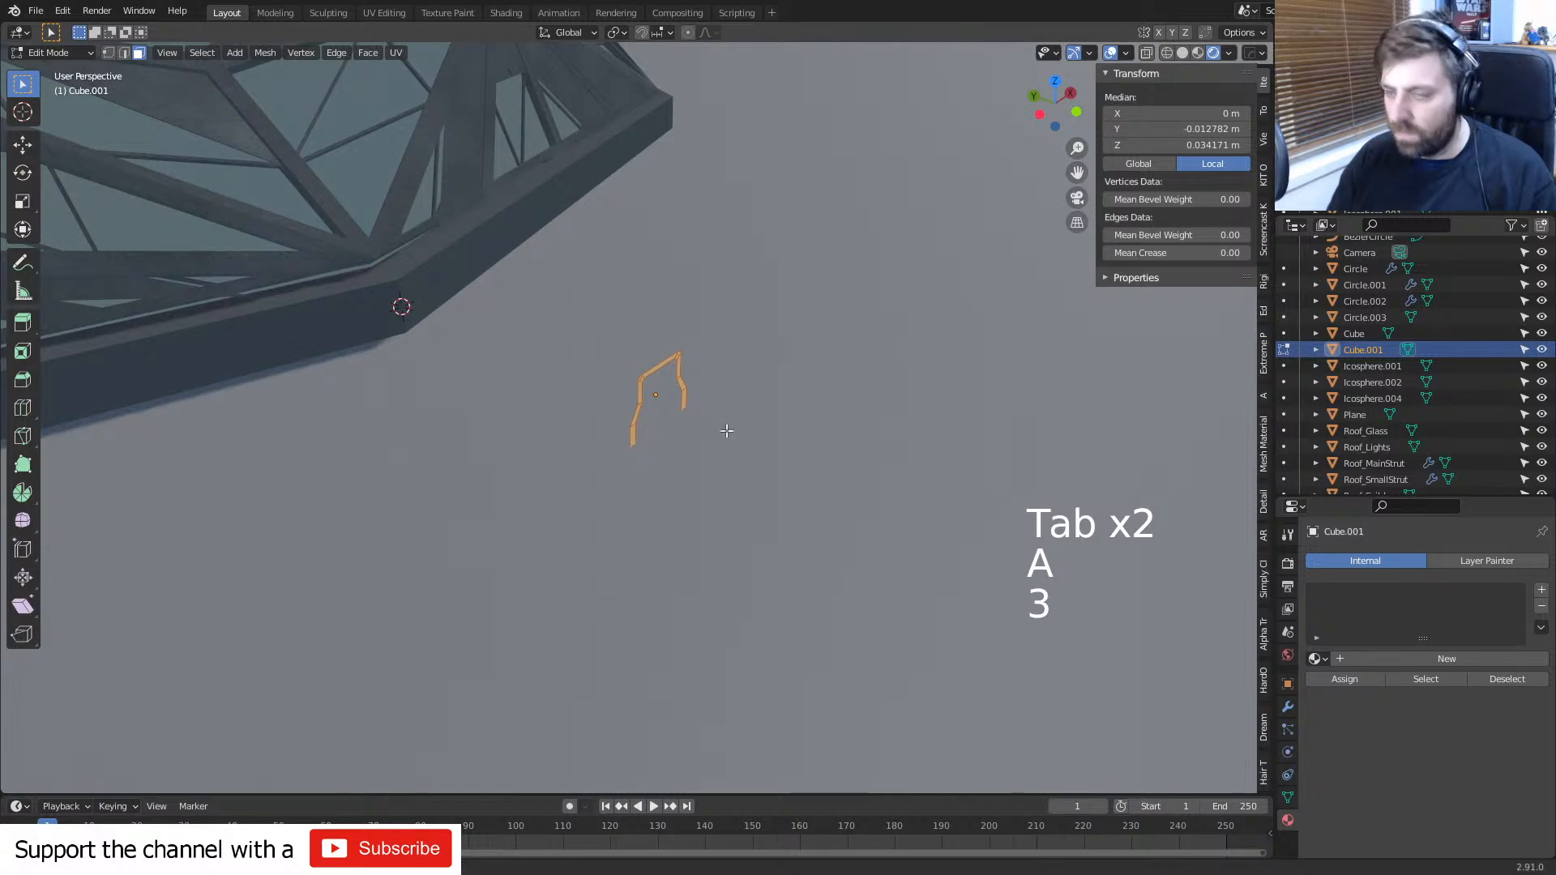
key(e)
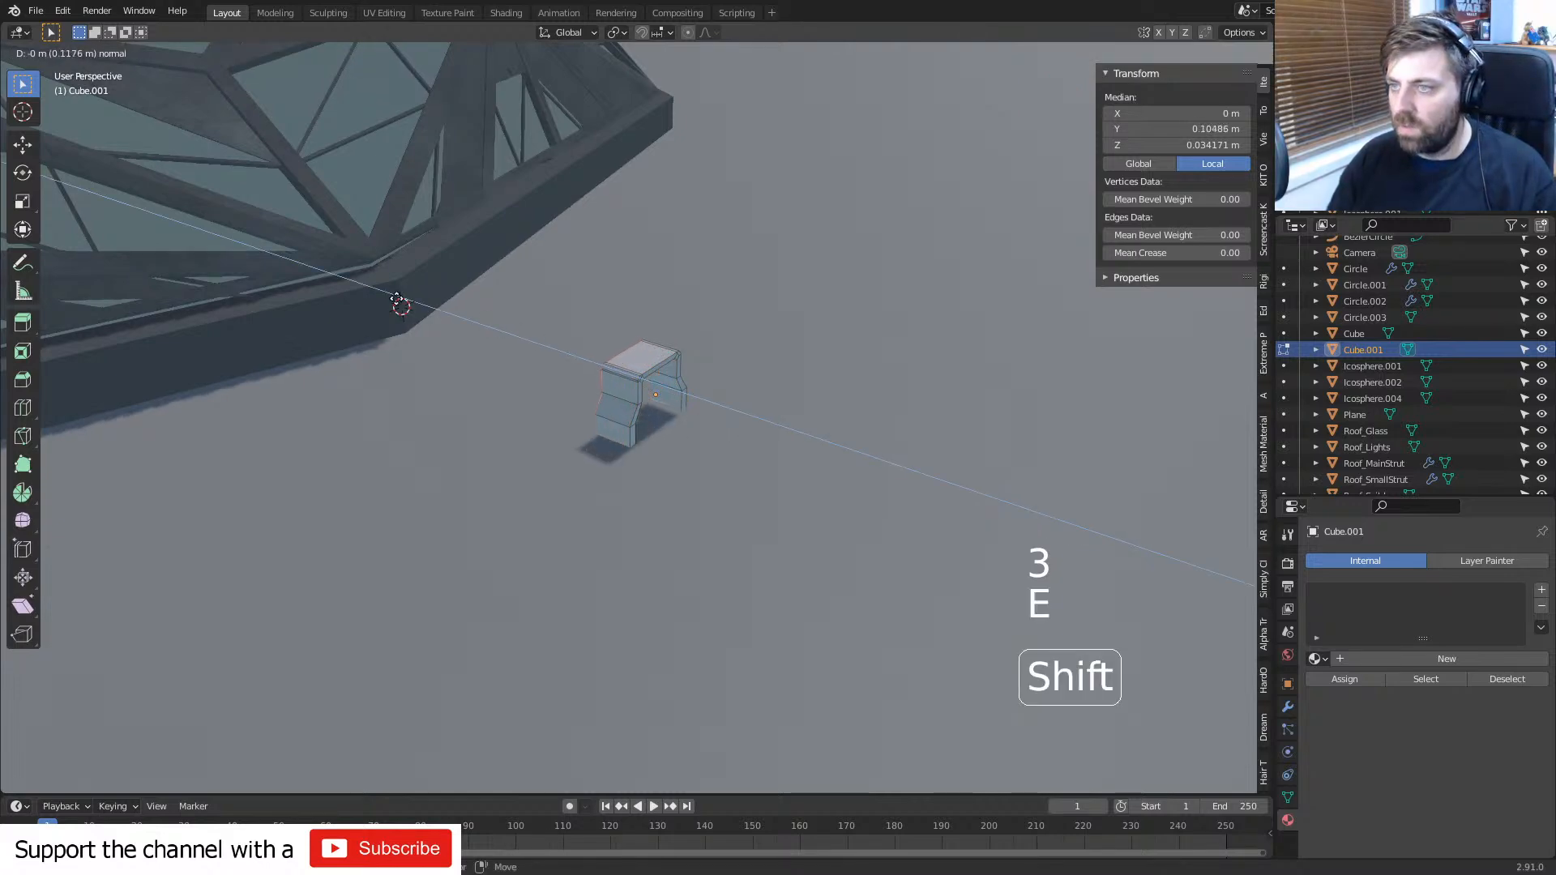
click(1040, 550)
scroll(1041, 550, down, 2)
key(Tab)
scroll(1041, 551, up, 4)
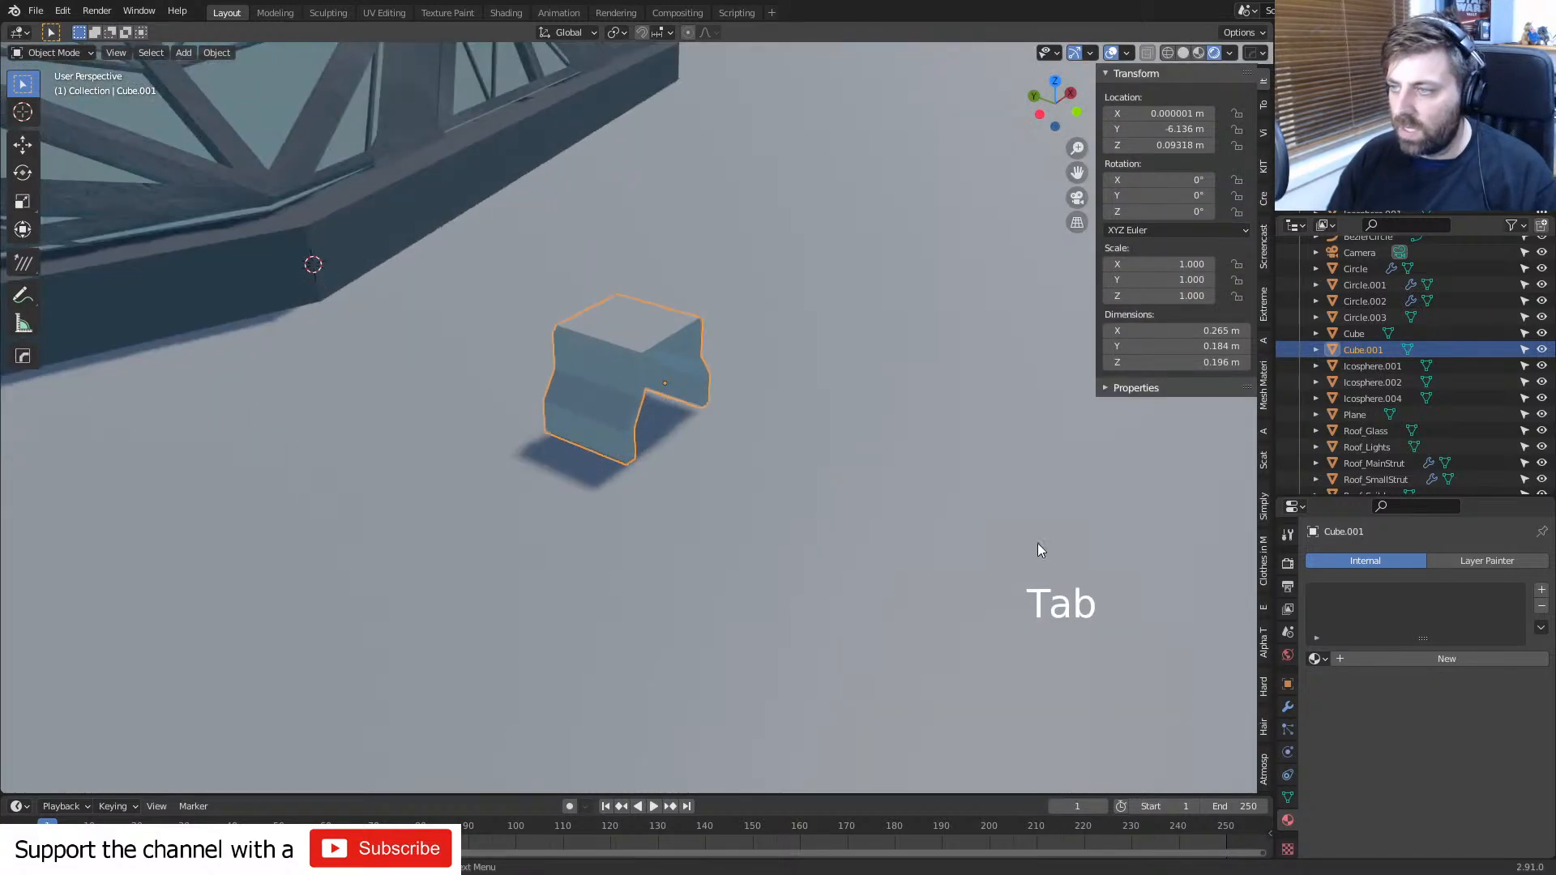
key(Tab)
scroll(1122, 584, up, 4)
scroll(736, 437, down, 3)
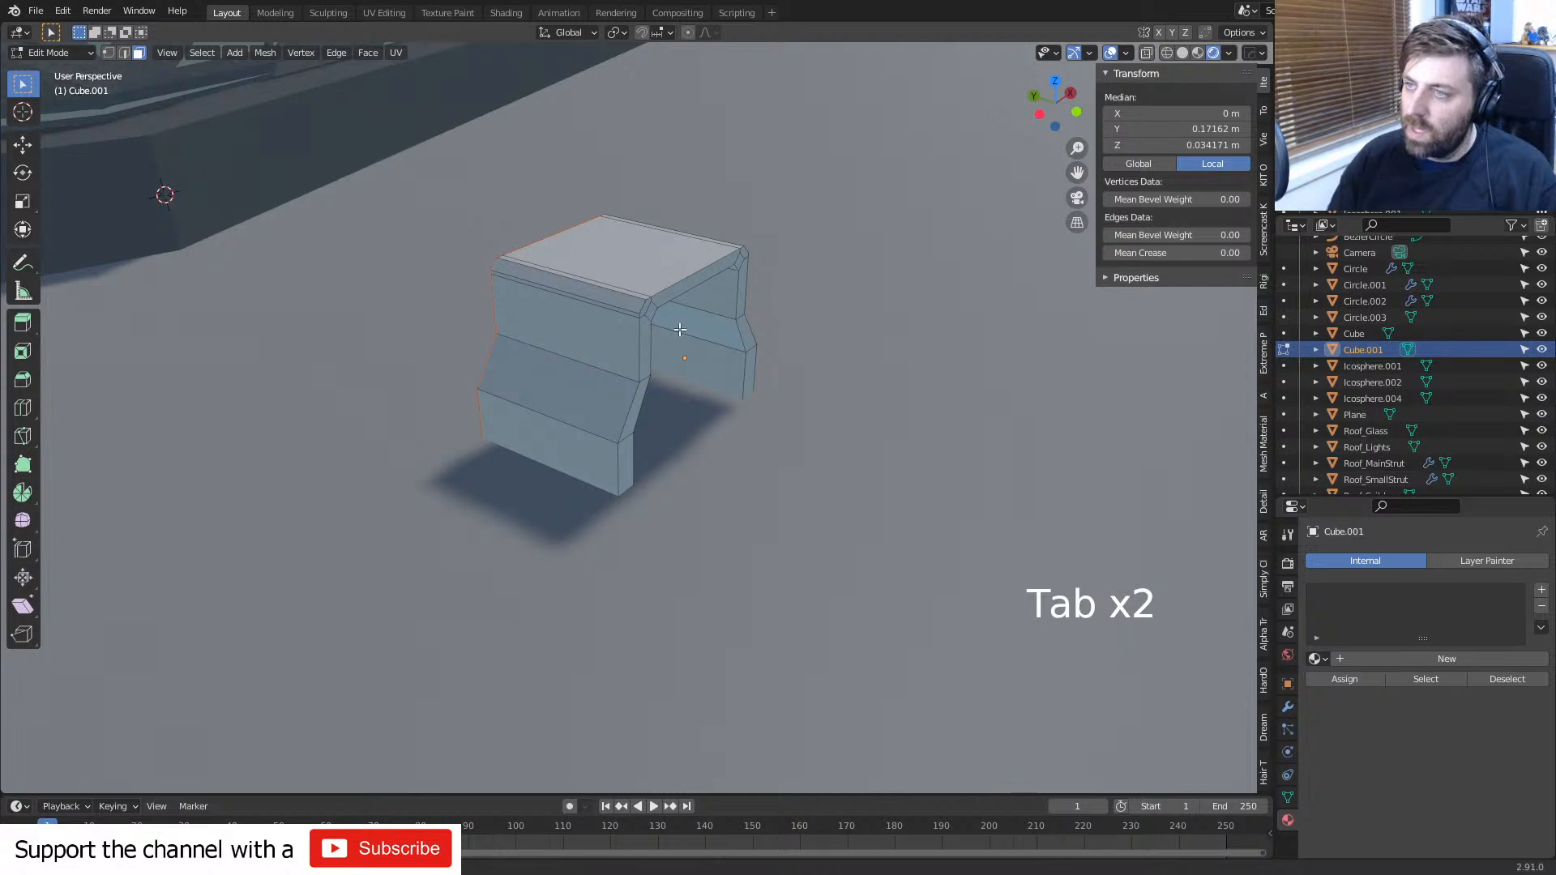
- Select the inner and outer edge loops around the arch's front and back rims and give them a narrow bevel
key(2)
alt+click(685, 279)
alt+shift+click(677, 297)
alt+shift+click(638, 343)
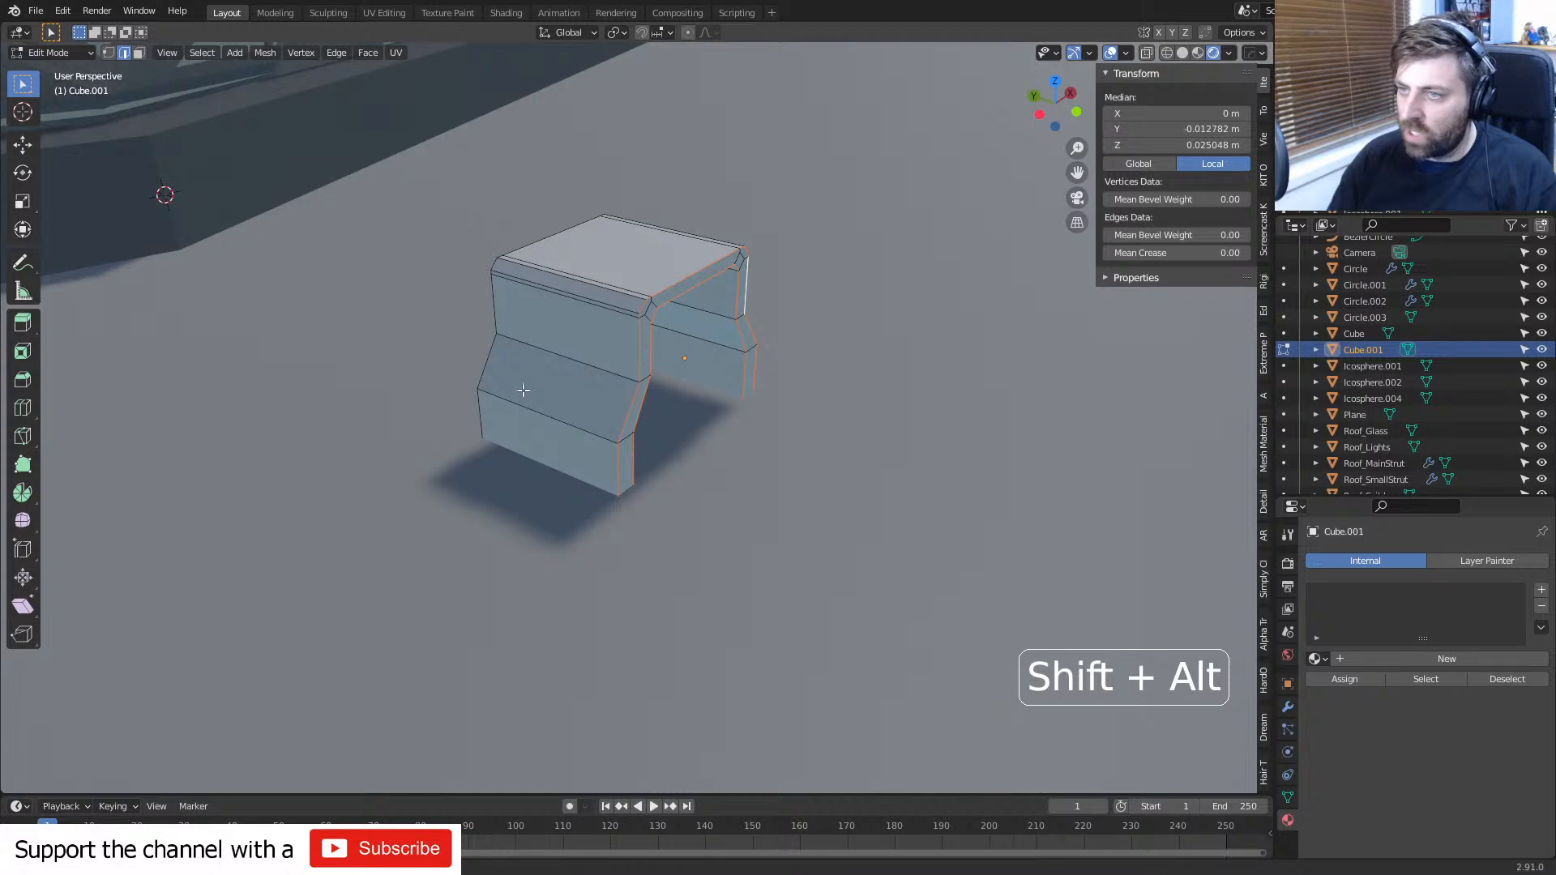
alt+shift+click(497, 287)
alt+shift+click(500, 274)
alt+shift+click(499, 260)
alt+shift+click(523, 245)
alt+shift+click(496, 298)
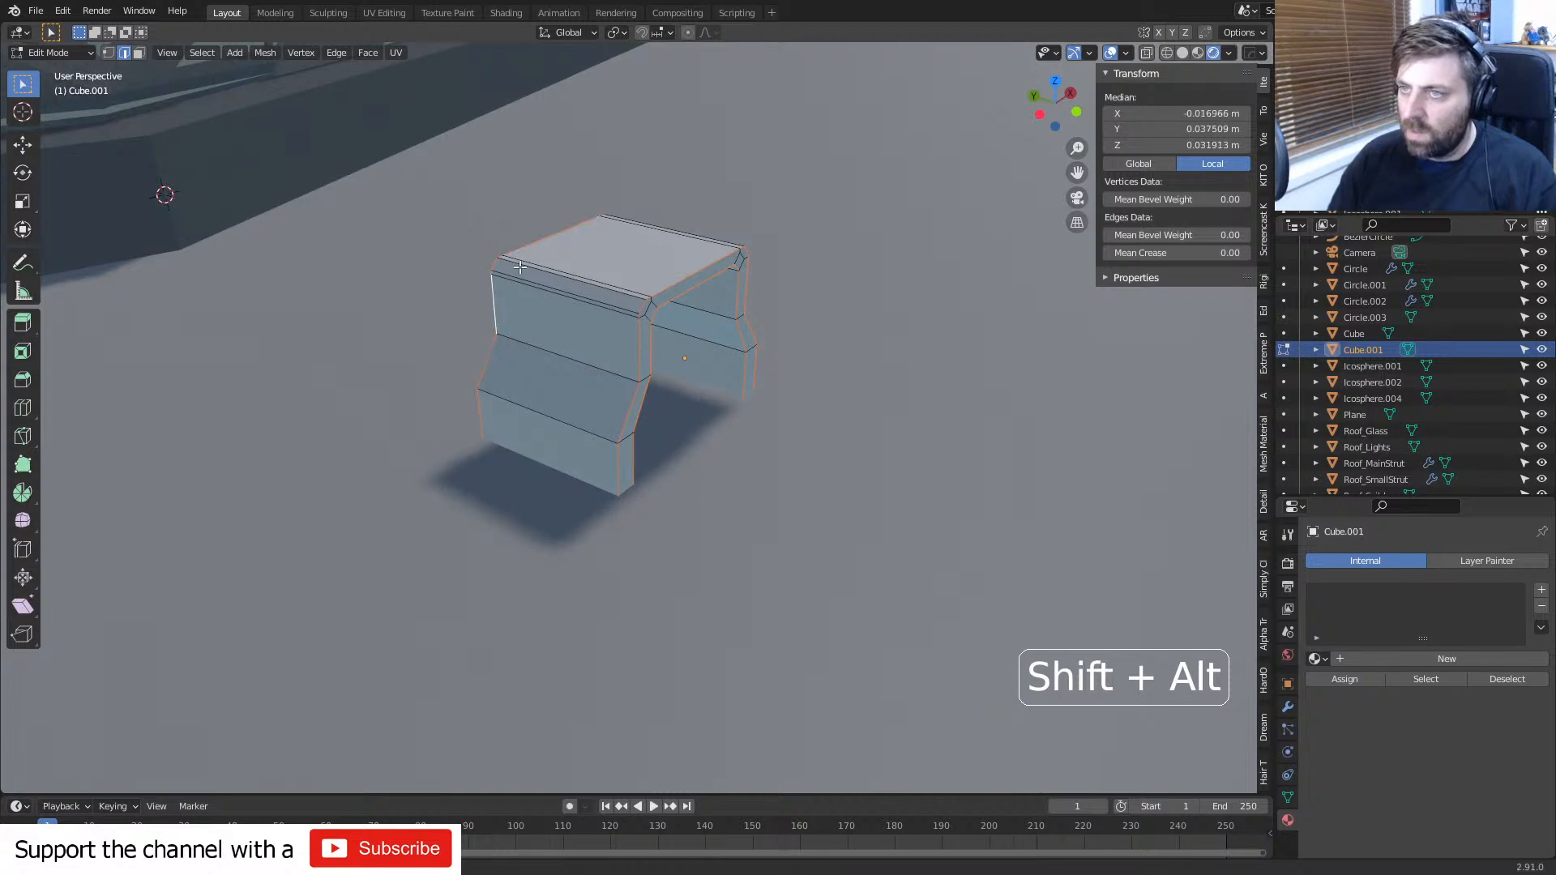
middle_drag(622, 219, 486, 332)
middle_drag(486, 333, 681, 348)
shift+middle_drag(680, 348, 383, 357)
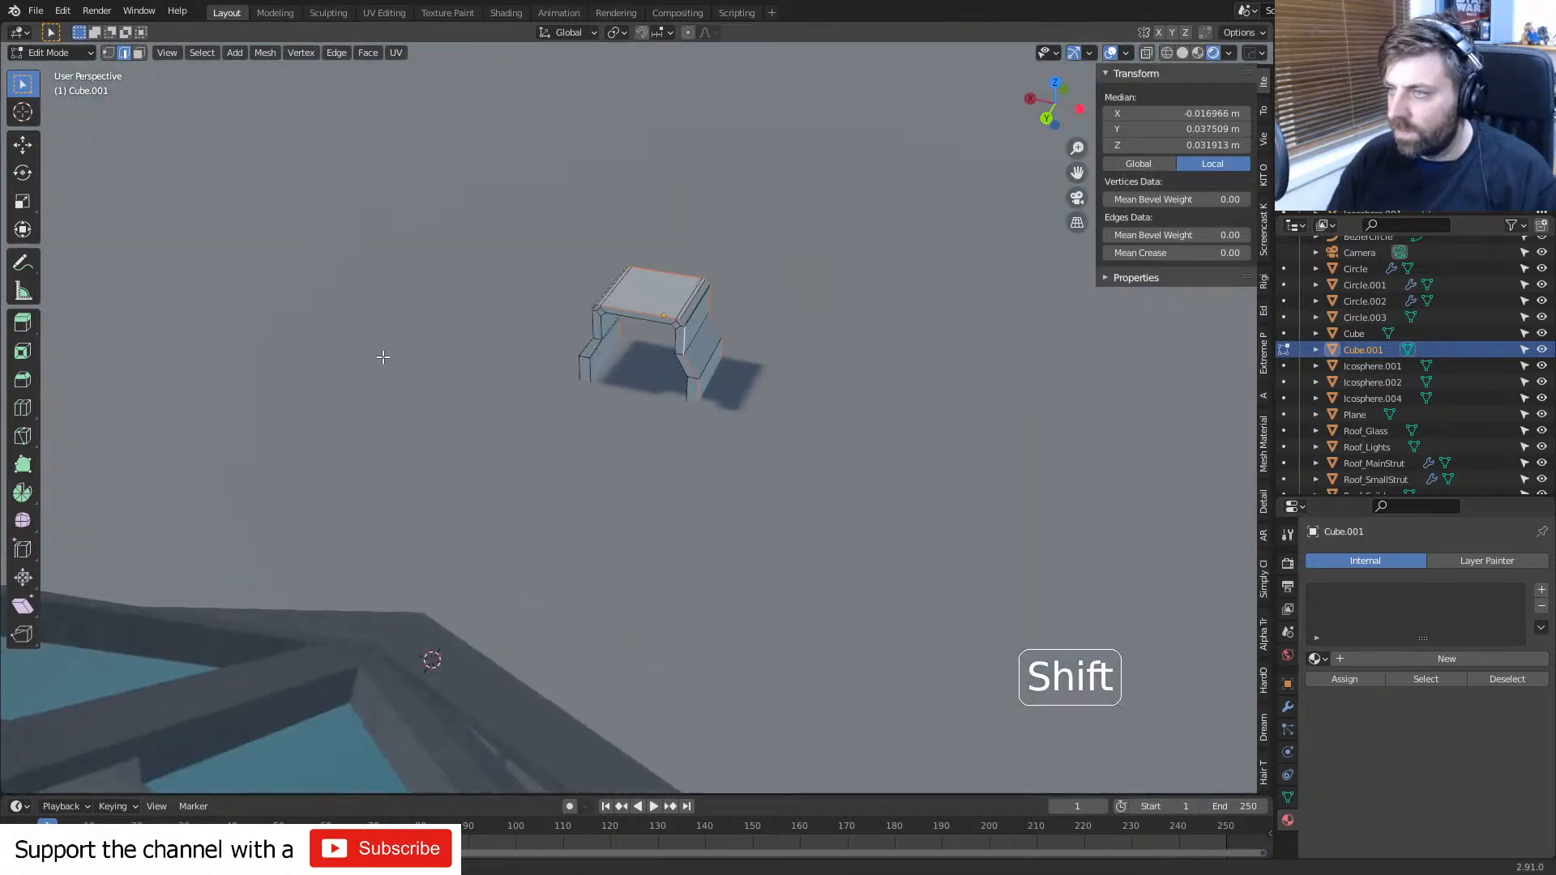
scroll(384, 358, up, 4)
alt+shift+click(530, 265)
alt+shift+click(554, 266)
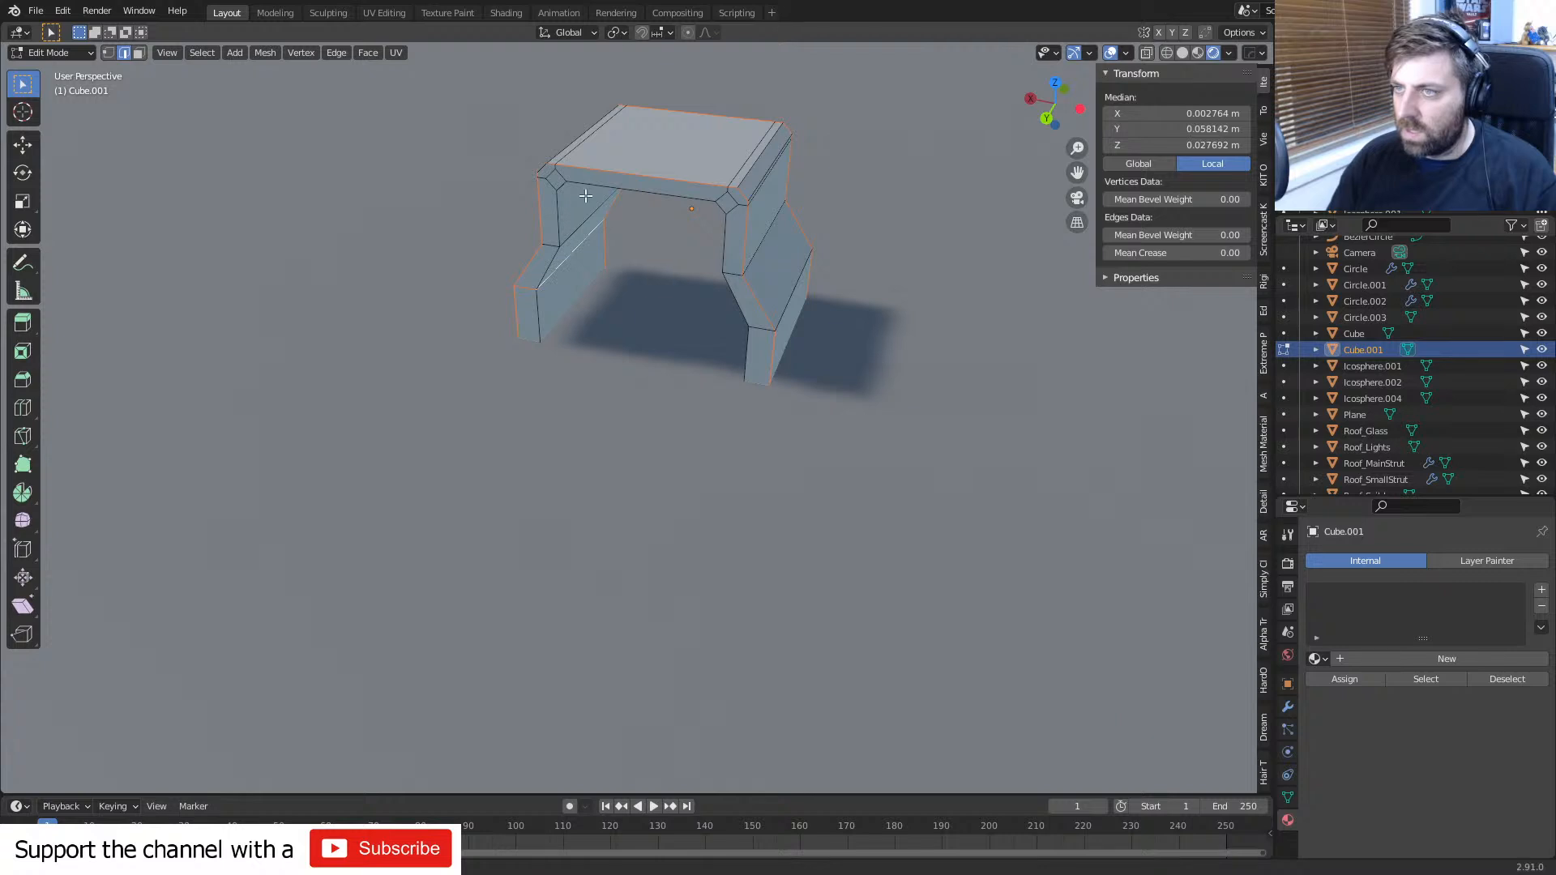
key(ctrl+z)
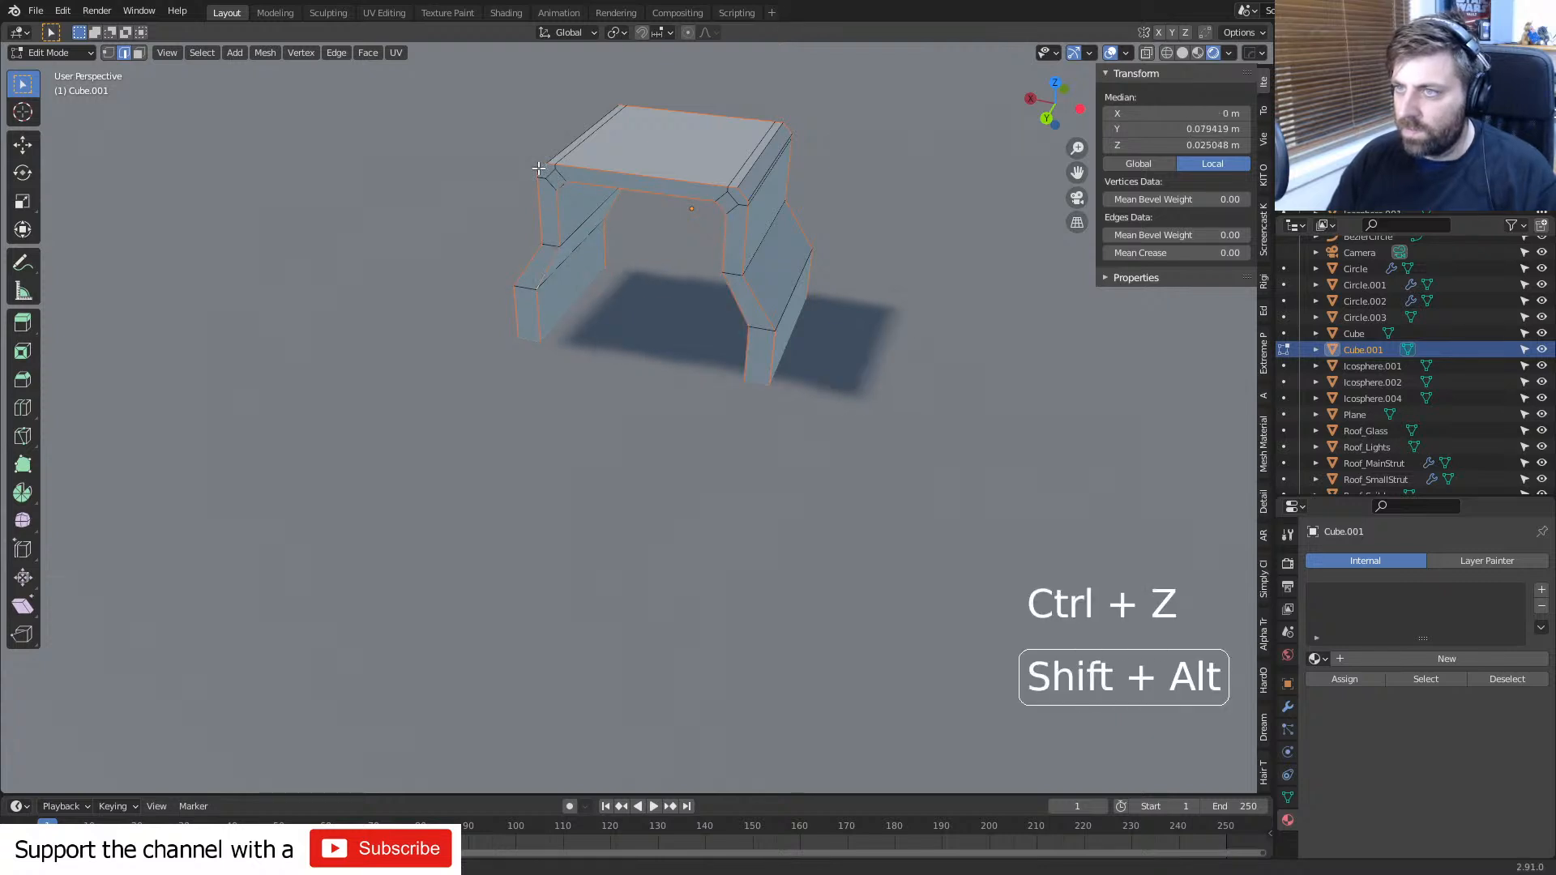
key(ctrl+b)
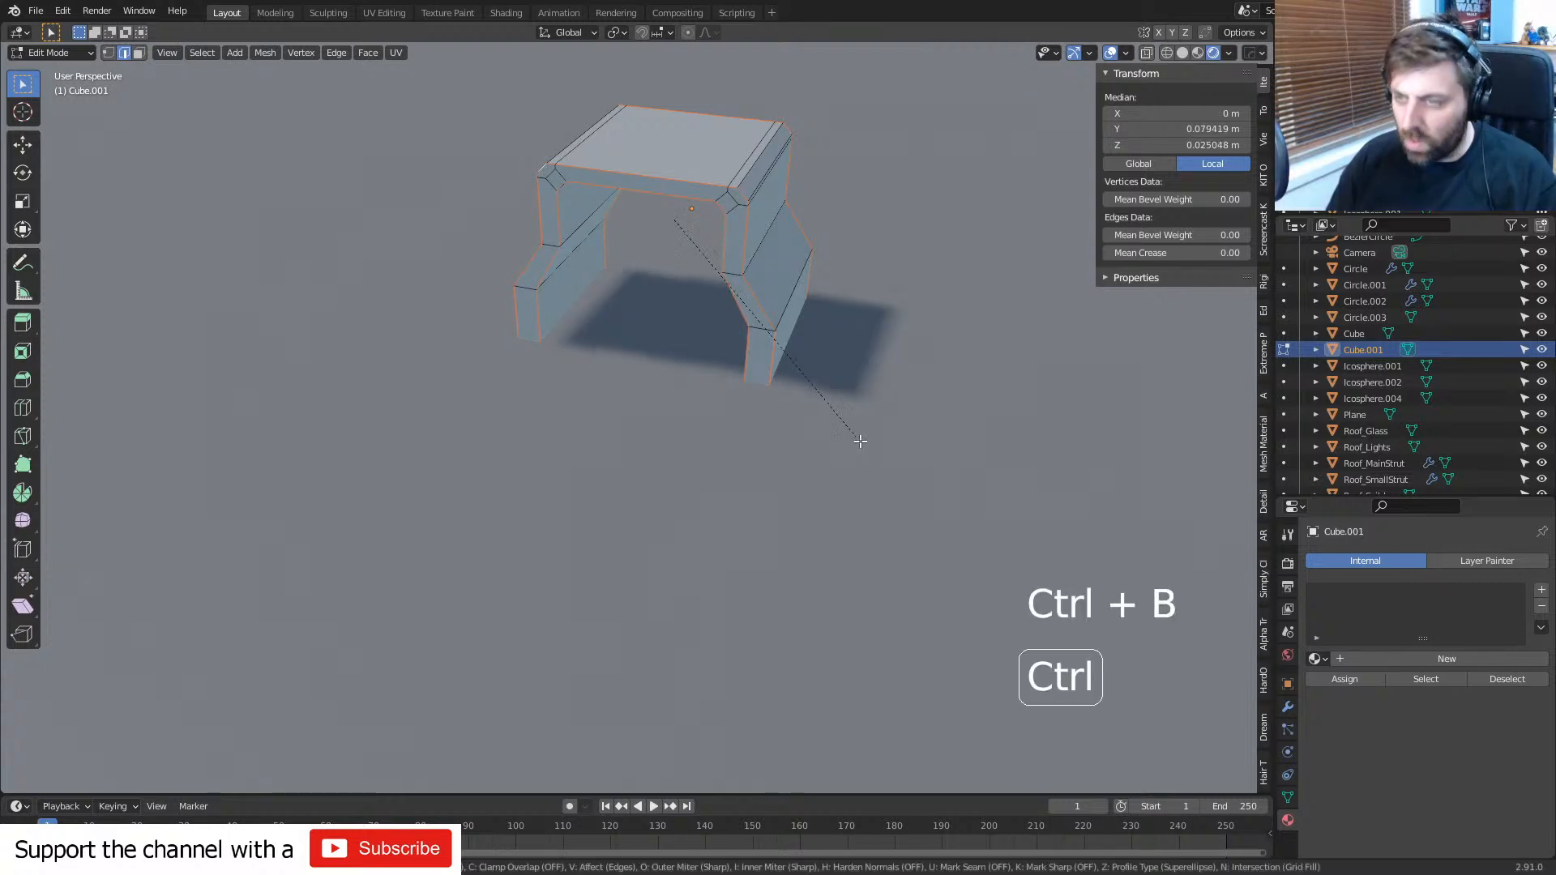
click(891, 459)
middle_drag(891, 460, 546, 437)
key(Tab)
- In top wireframe view, move the arch about 1.24 m along Y into the dome's front corner
scroll(669, 421, down, 8)
key(KP_7)
key(z)
key(z)
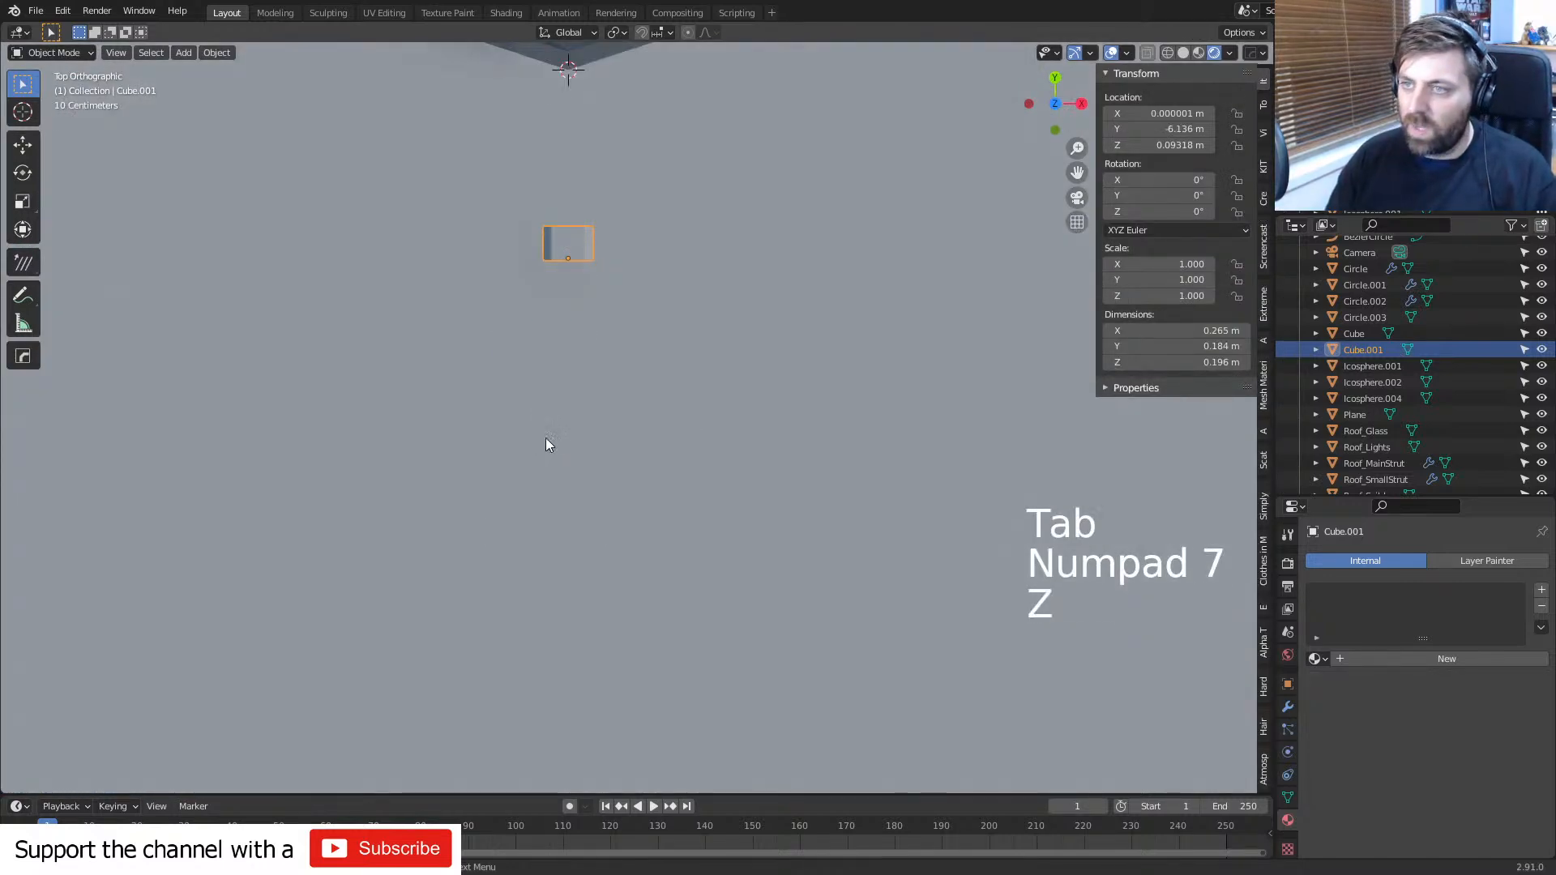
click(522, 440)
shift+middle_drag(623, 245, 648, 518)
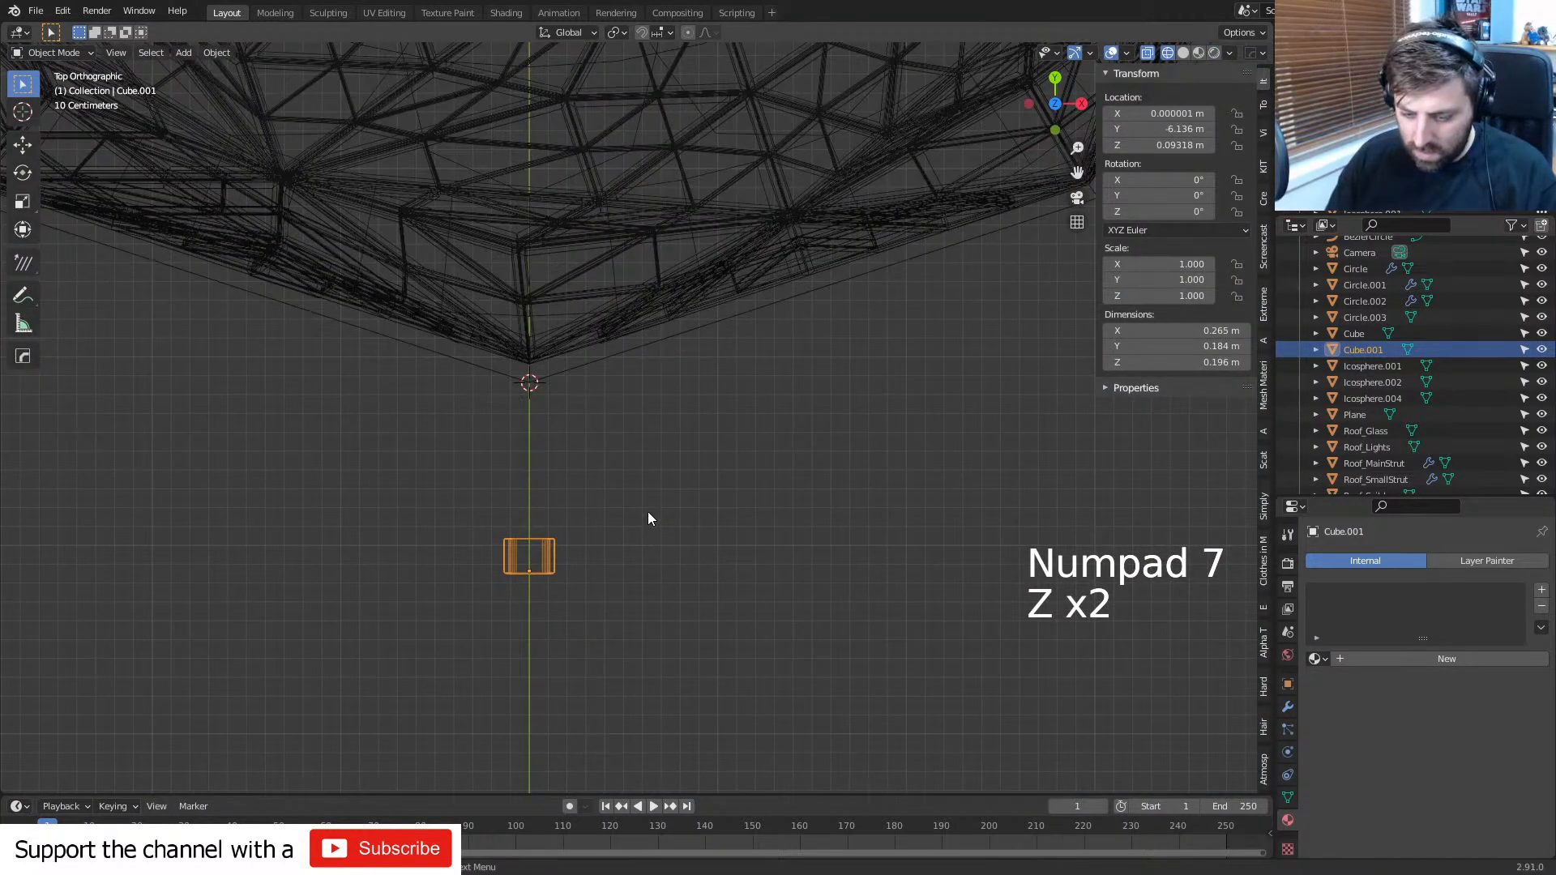
key(g)
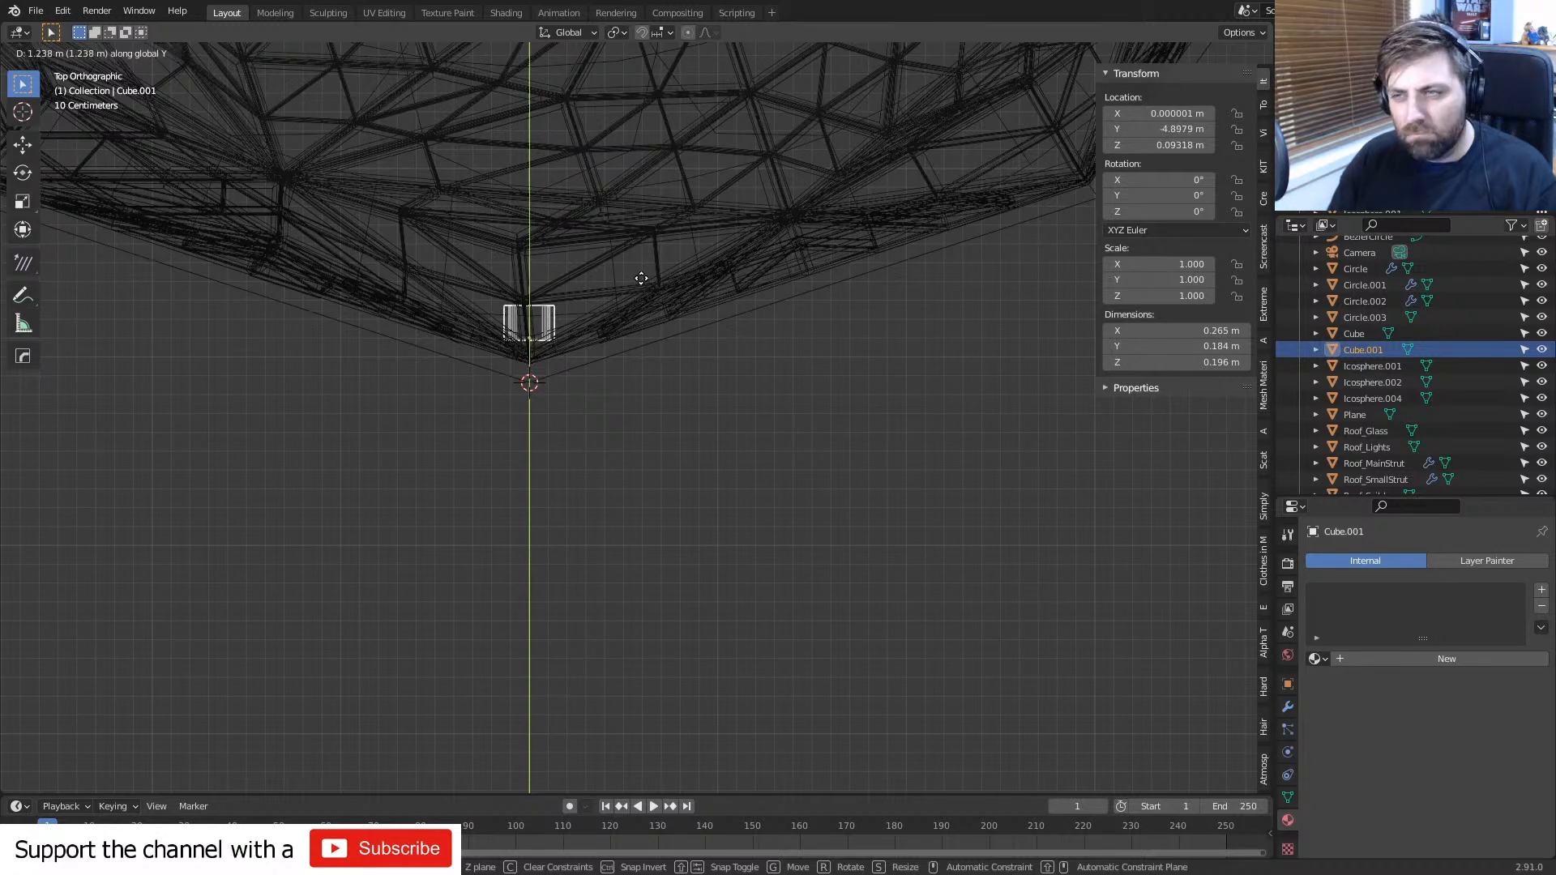
click(640, 278)
- Move the arch about 0.11 m further outward along Y into the wall's corner
click(525, 378)
scroll(516, 374, up, 3)
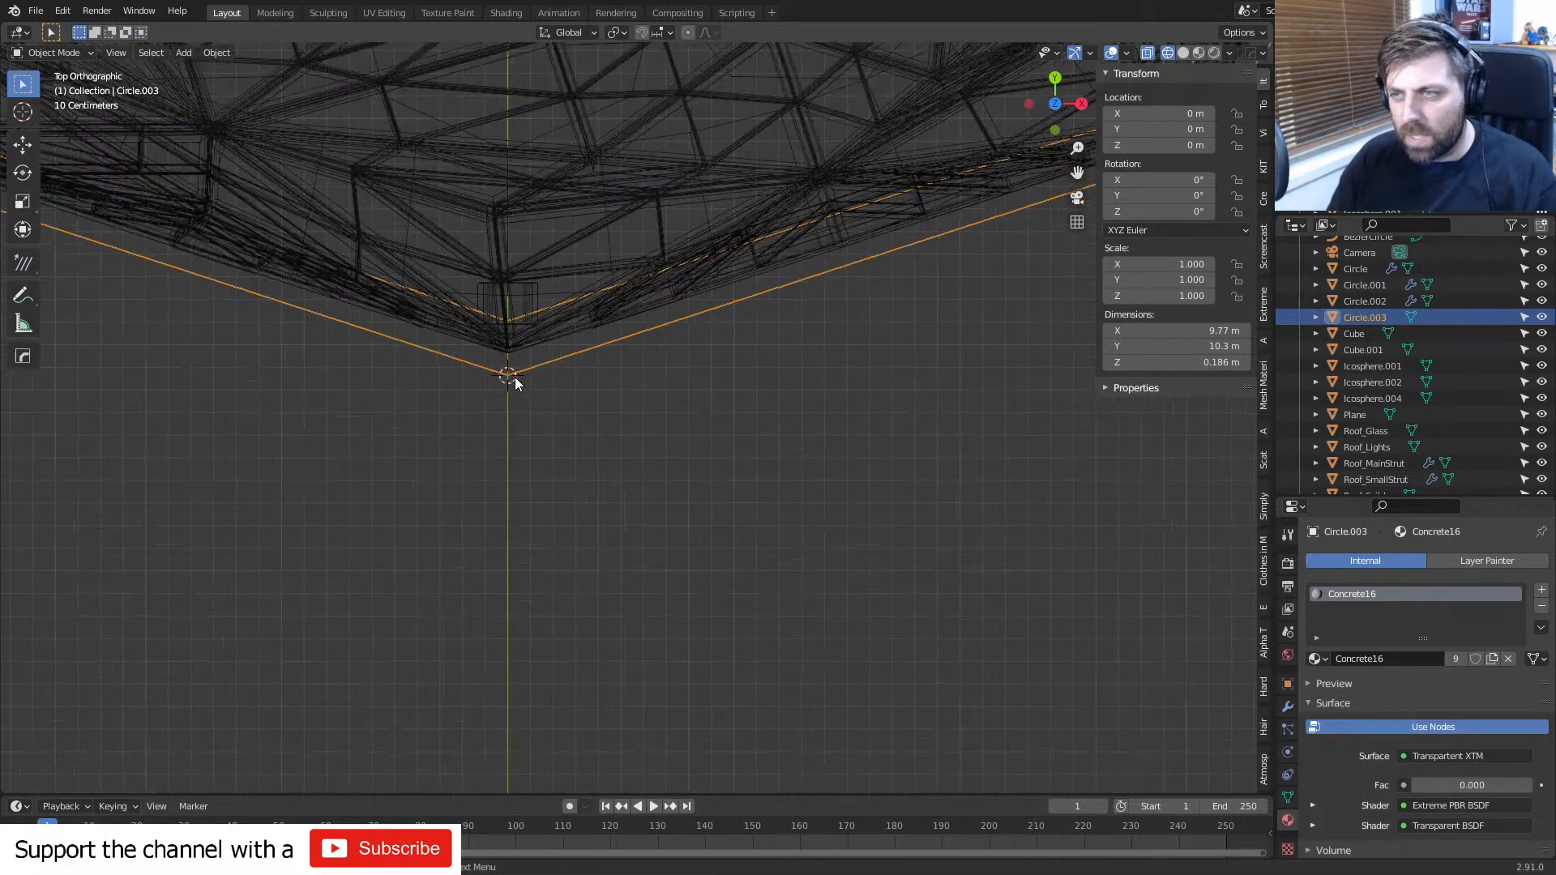
click(516, 285)
key(g)
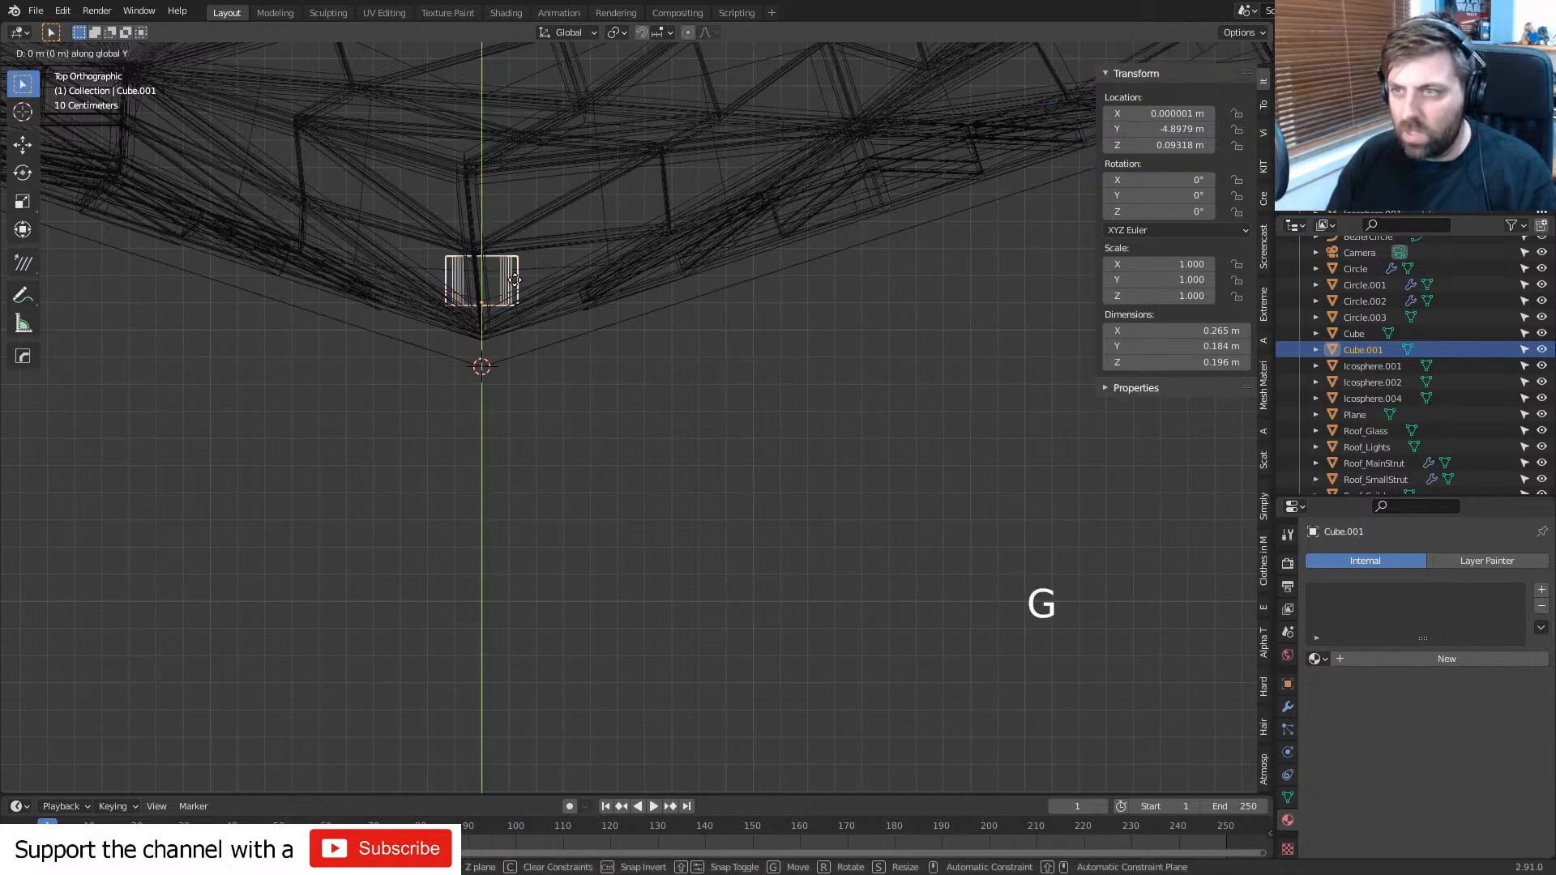
click(532, 309)
middle_drag(532, 310, 606, 378)
scroll(561, 391, down, 5)
mouse_move(606, 378)
middle_down()
mouse_move(740, 314)
mouse_move(624, 436)
mouse_move(499, 508)
mouse_move(708, 469)
mouse_move(707, 449)
middle_up()
scroll(741, 314, up, 4)
key(z)
scroll(666, 446, up, 2)
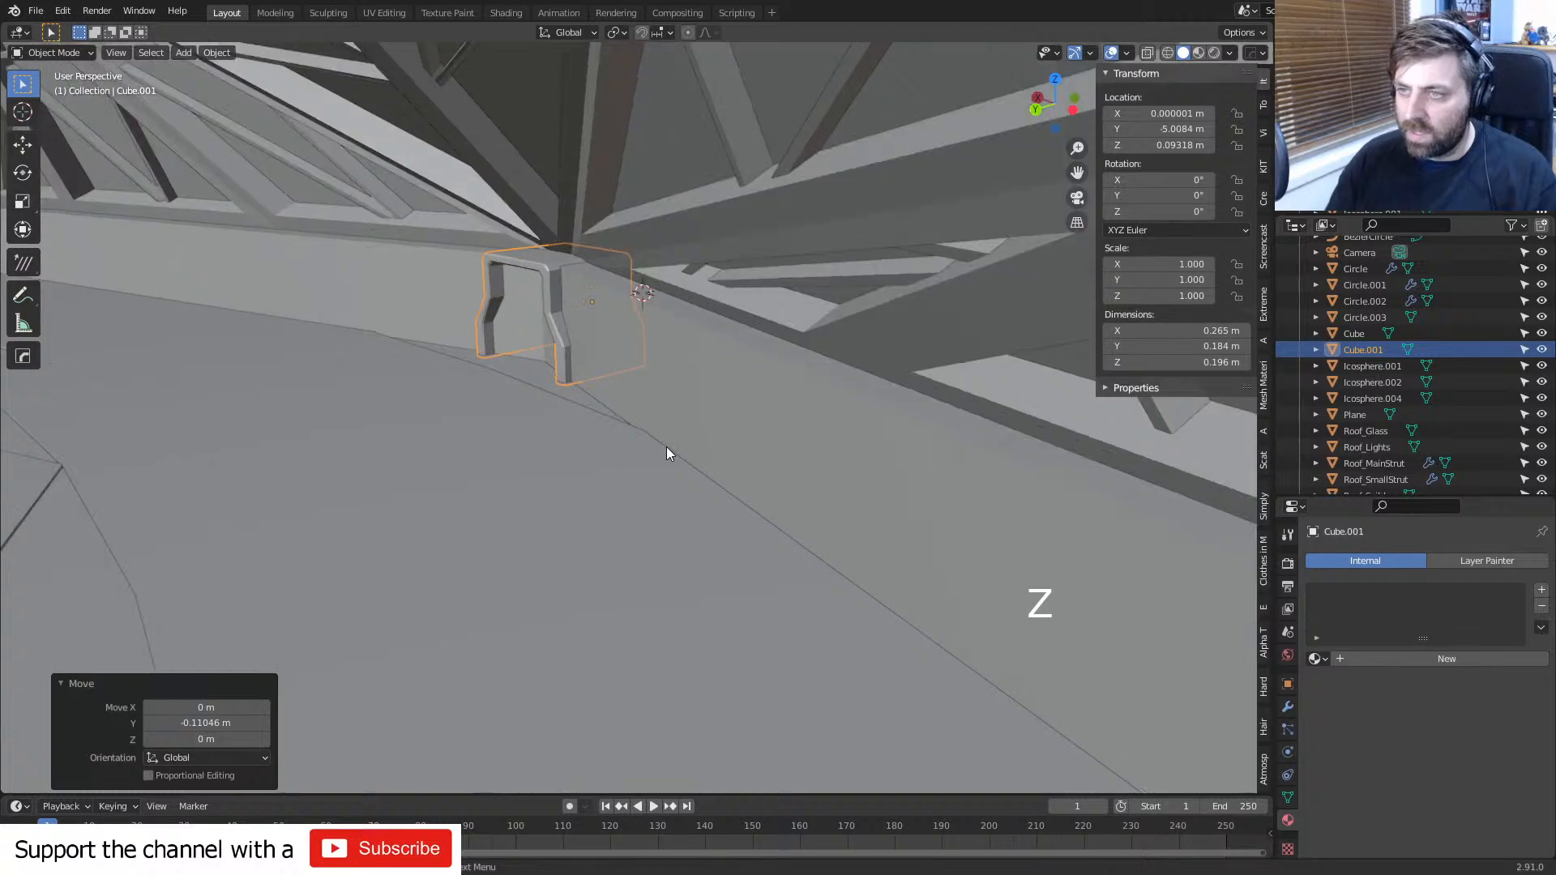
- In front wireframe view, lower the arch's entire mesh about 0.022 m along Z so its feet sink below the floor
key(Tab)
key(s)
right_click(666, 446)
key(a)
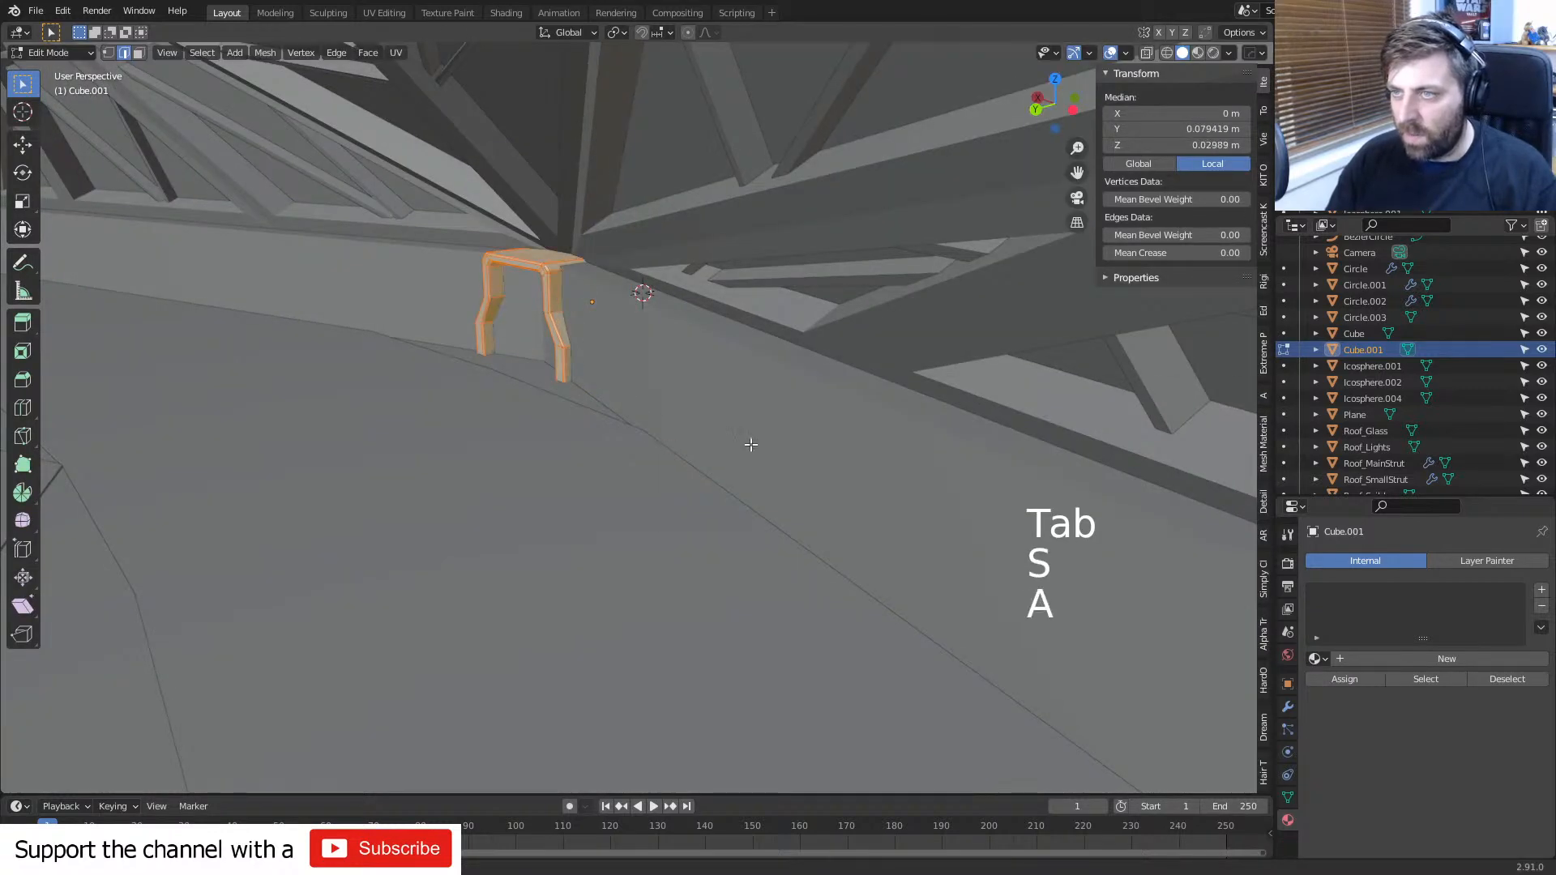
key(KP_3)
key(KP_1)
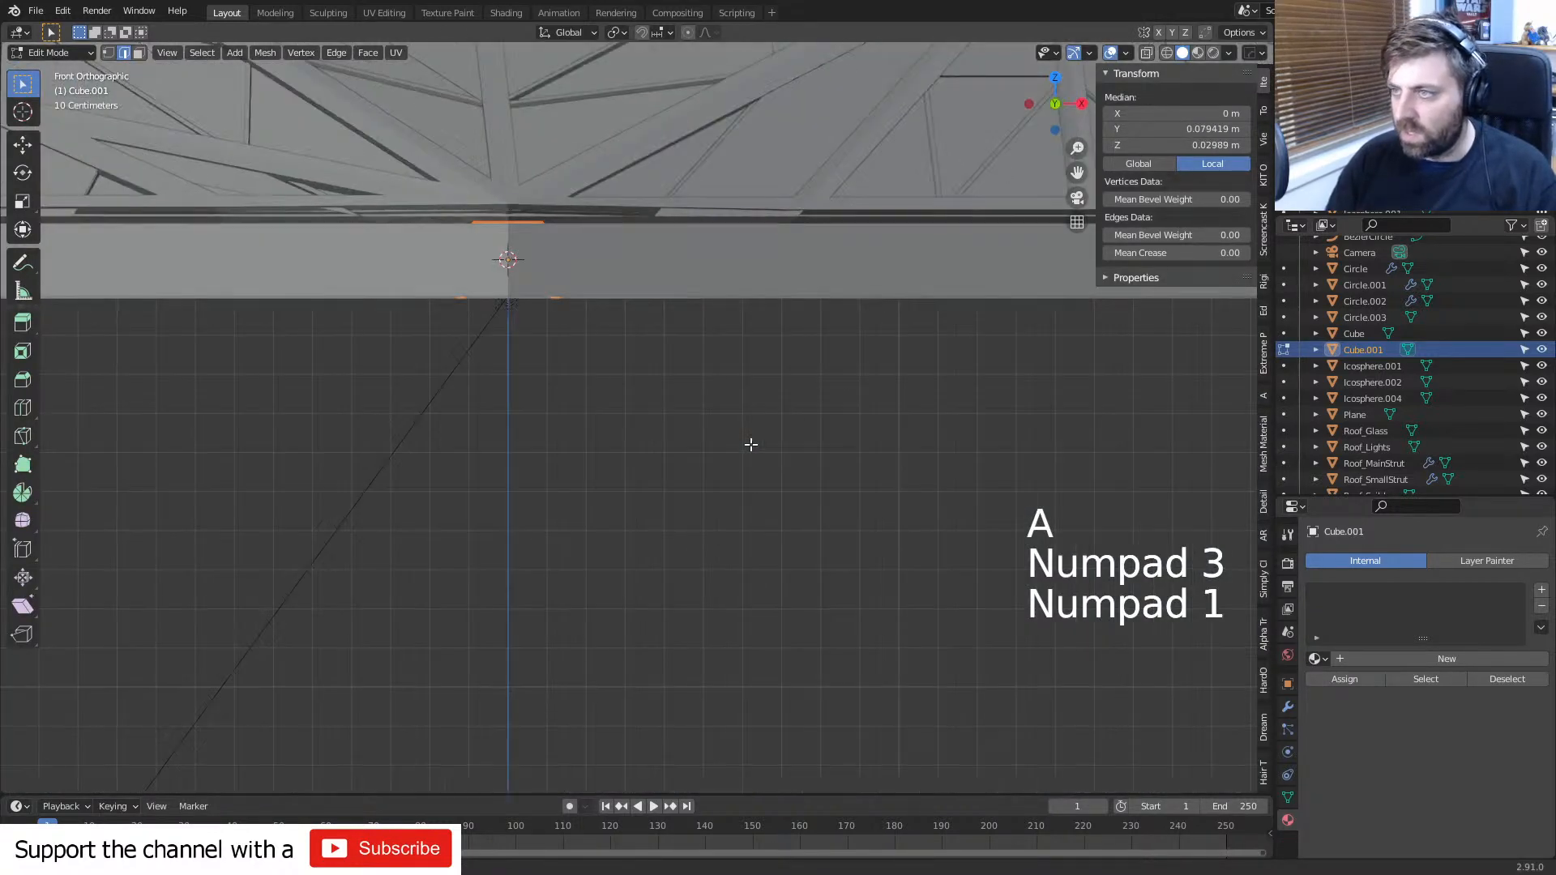
key(z)
click(537, 373)
scroll(537, 373, up, 1)
shift+middle_drag(513, 340, 718, 455)
scroll(718, 455, up, 3)
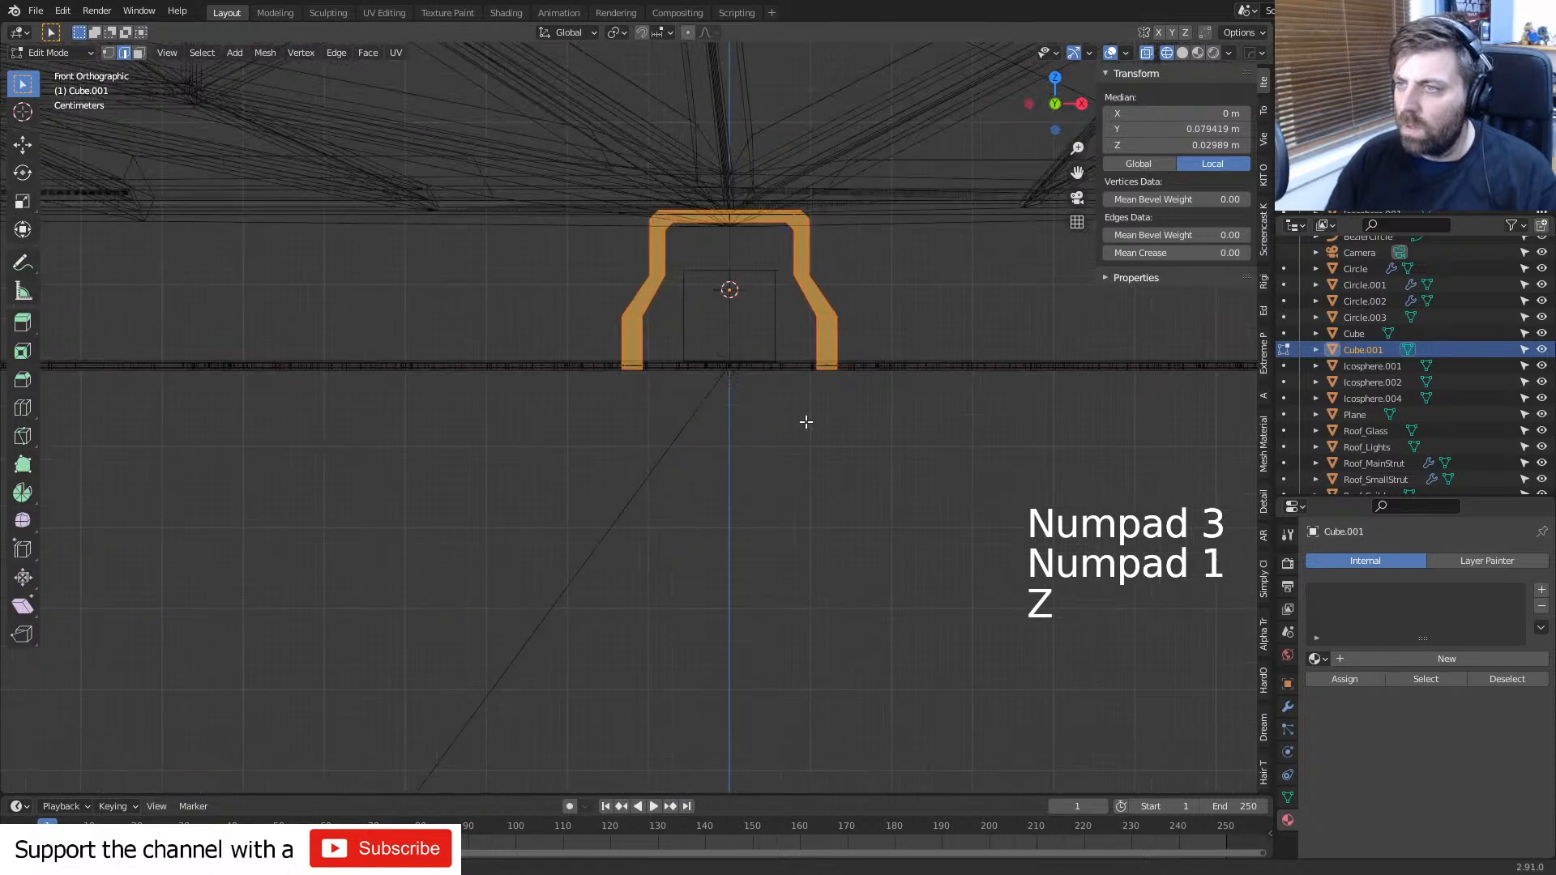
key(g)
key(g)
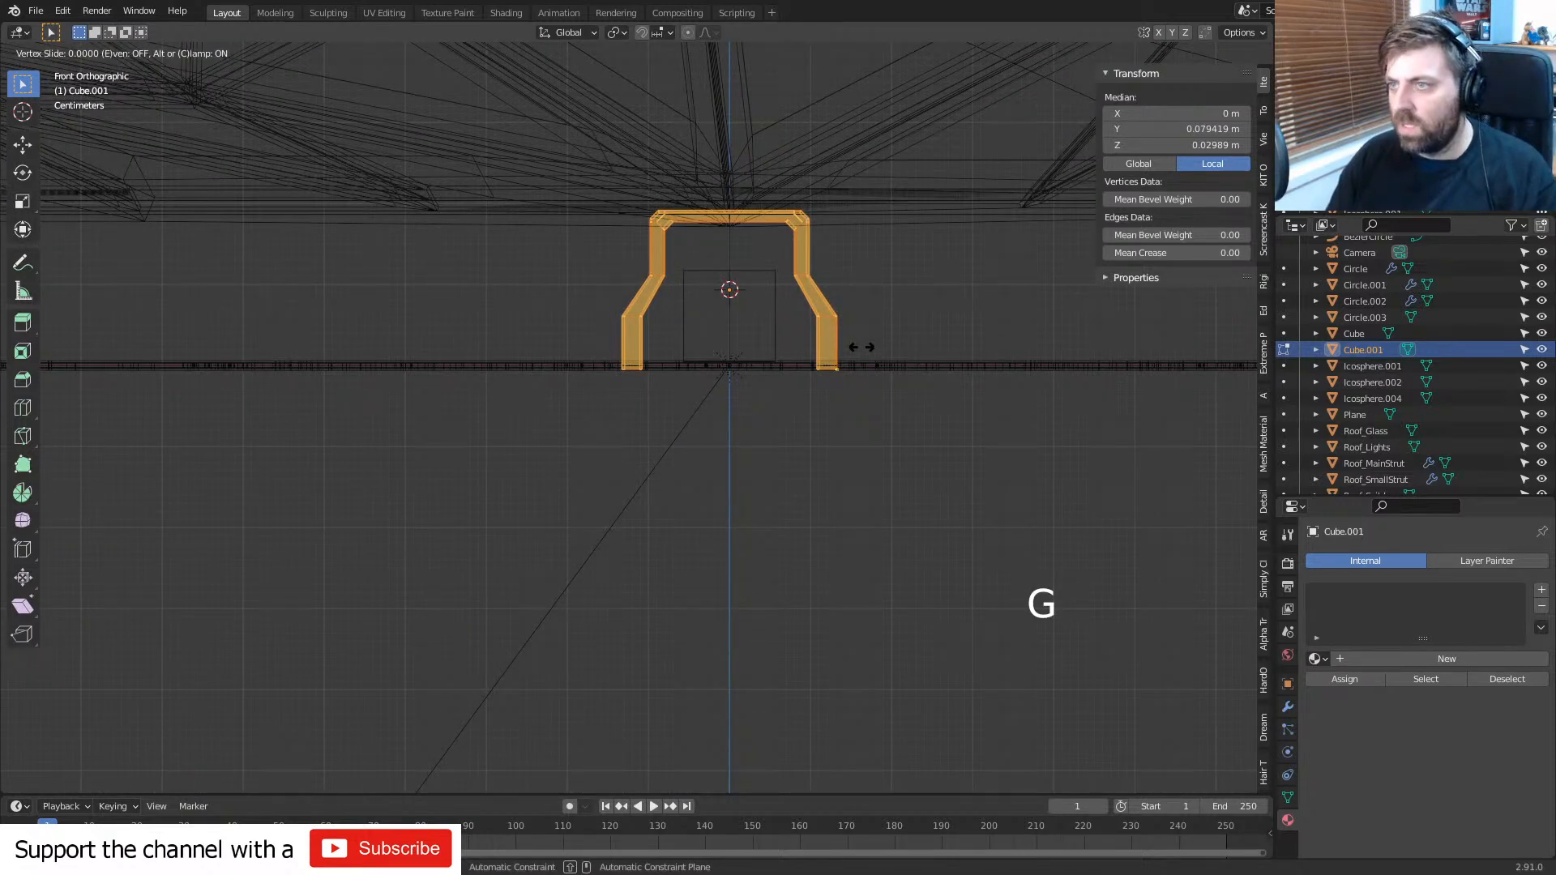
right_click(861, 350)
key(a)
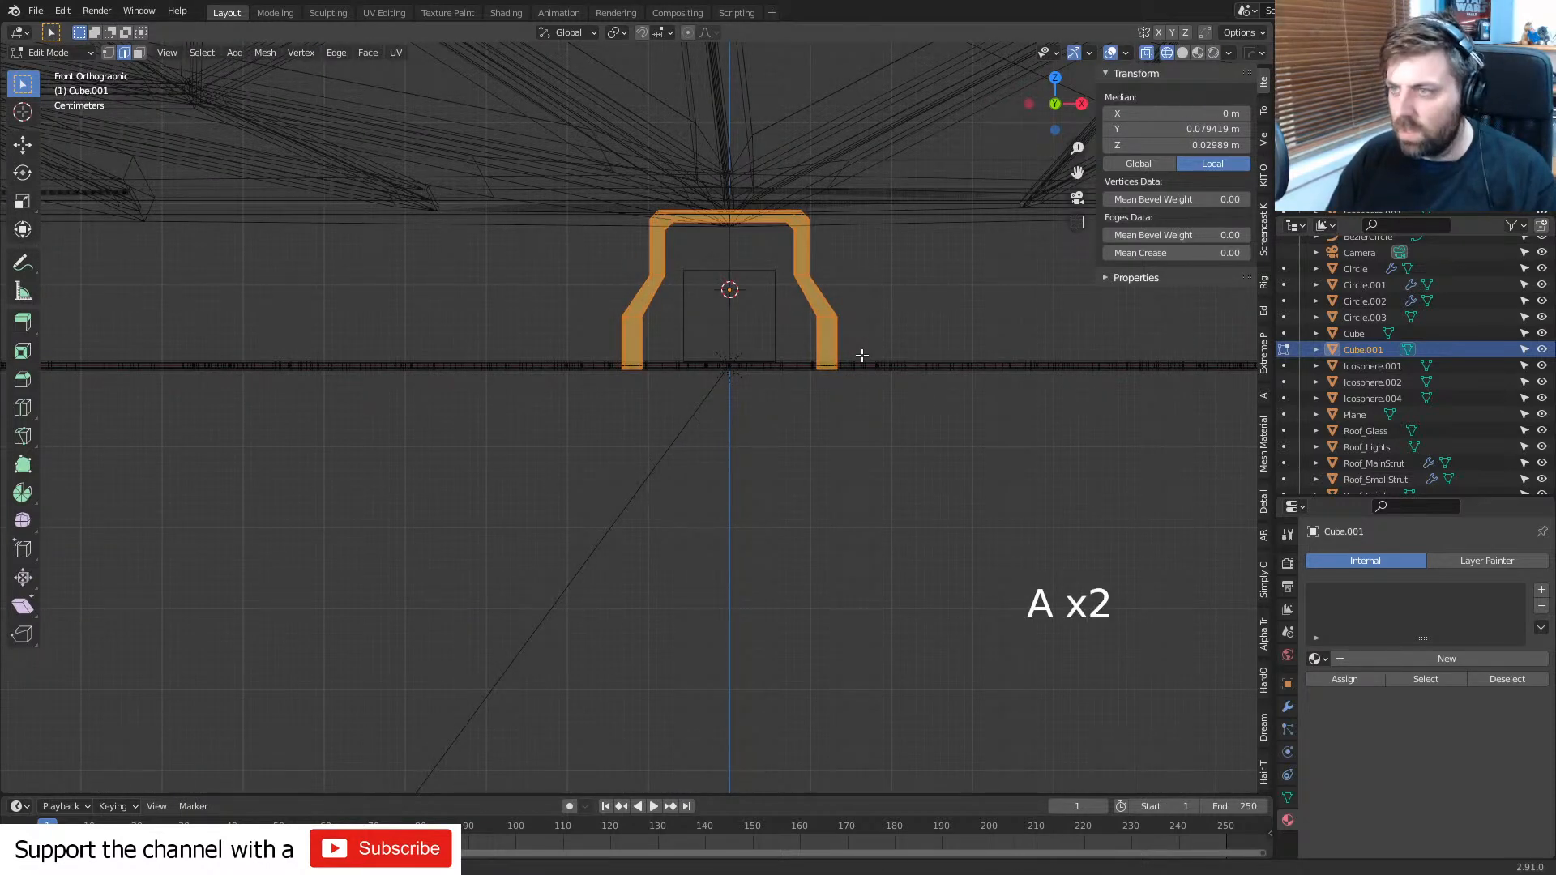
key(a)
key(g)
key(z)
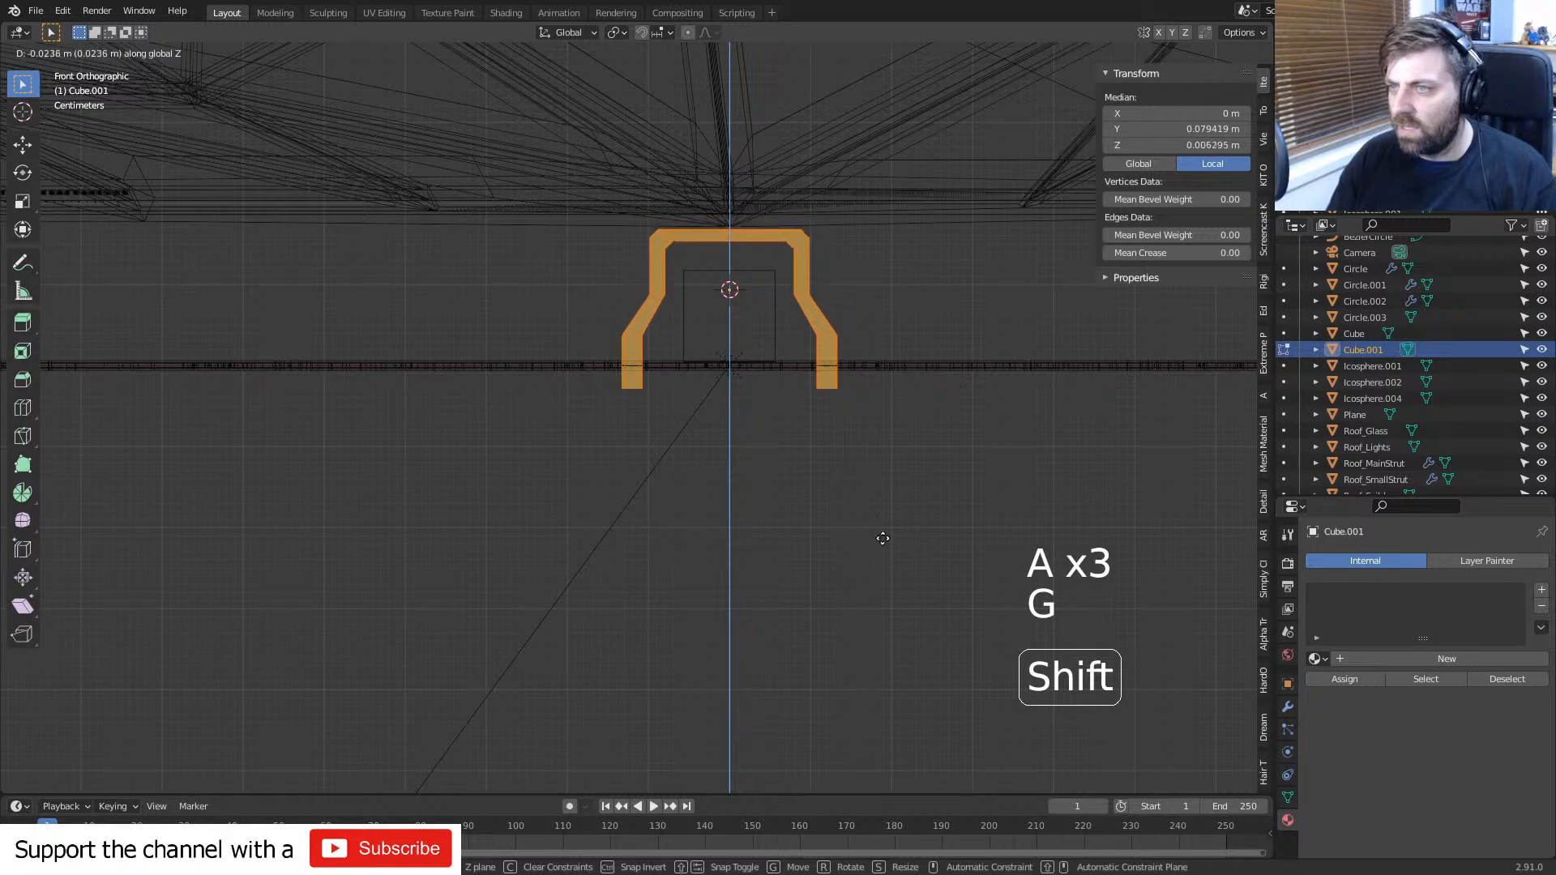
click(885, 530)
- Examine the arch's fit against the base wall and floor in solid shading from outside and inside the dome
middle_drag(938, 410, 897, 422)
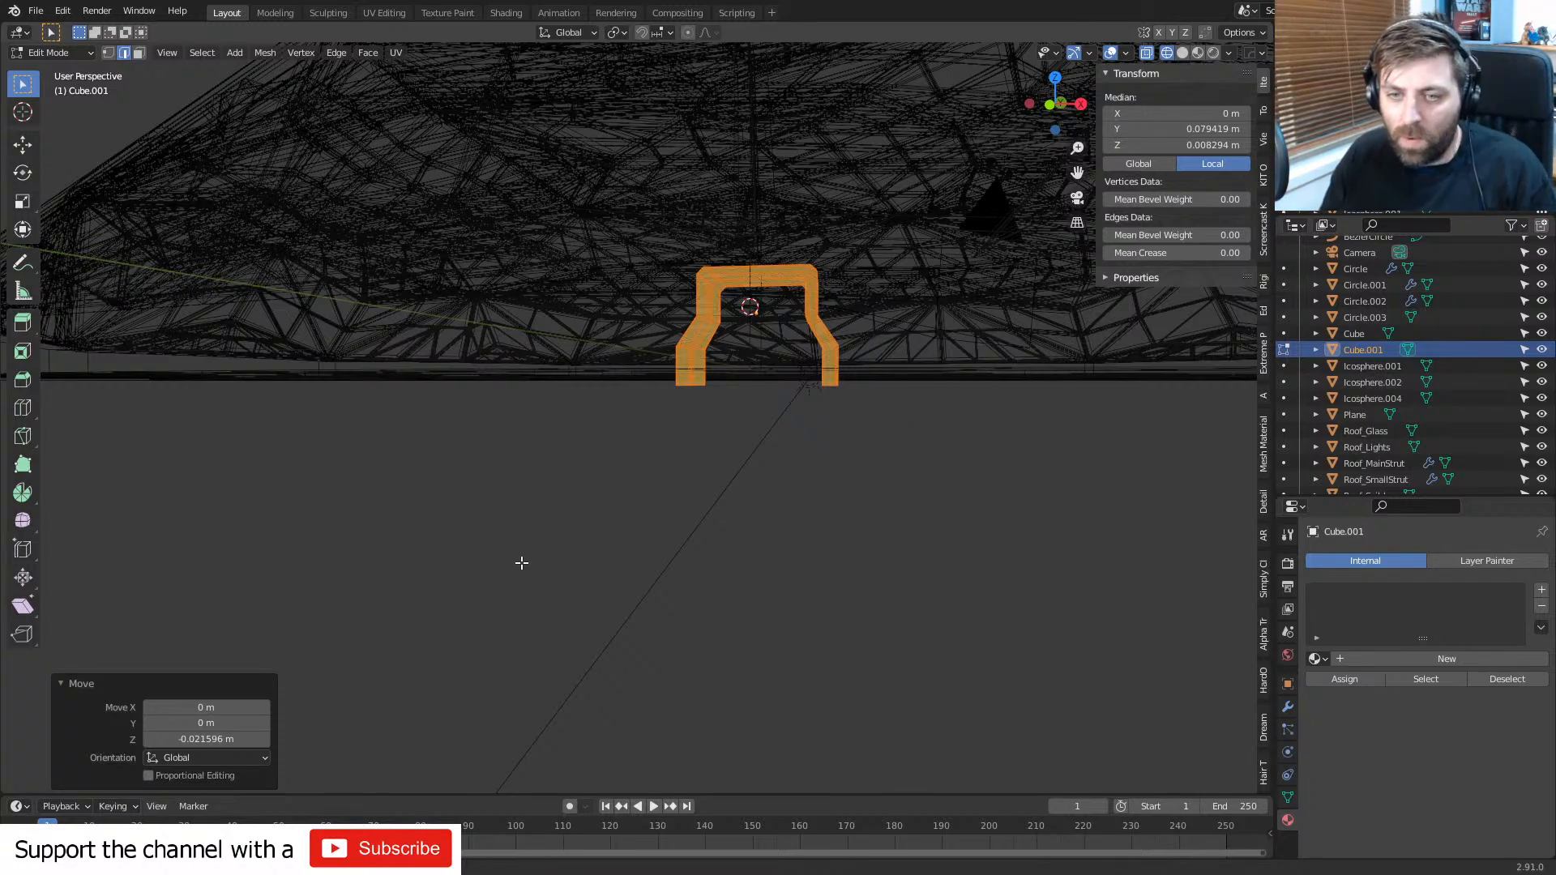
mouse_move(520, 562)
middle_down()
mouse_move(733, 479)
mouse_move(542, 513)
middle_up()
key(z)
click(809, 516)
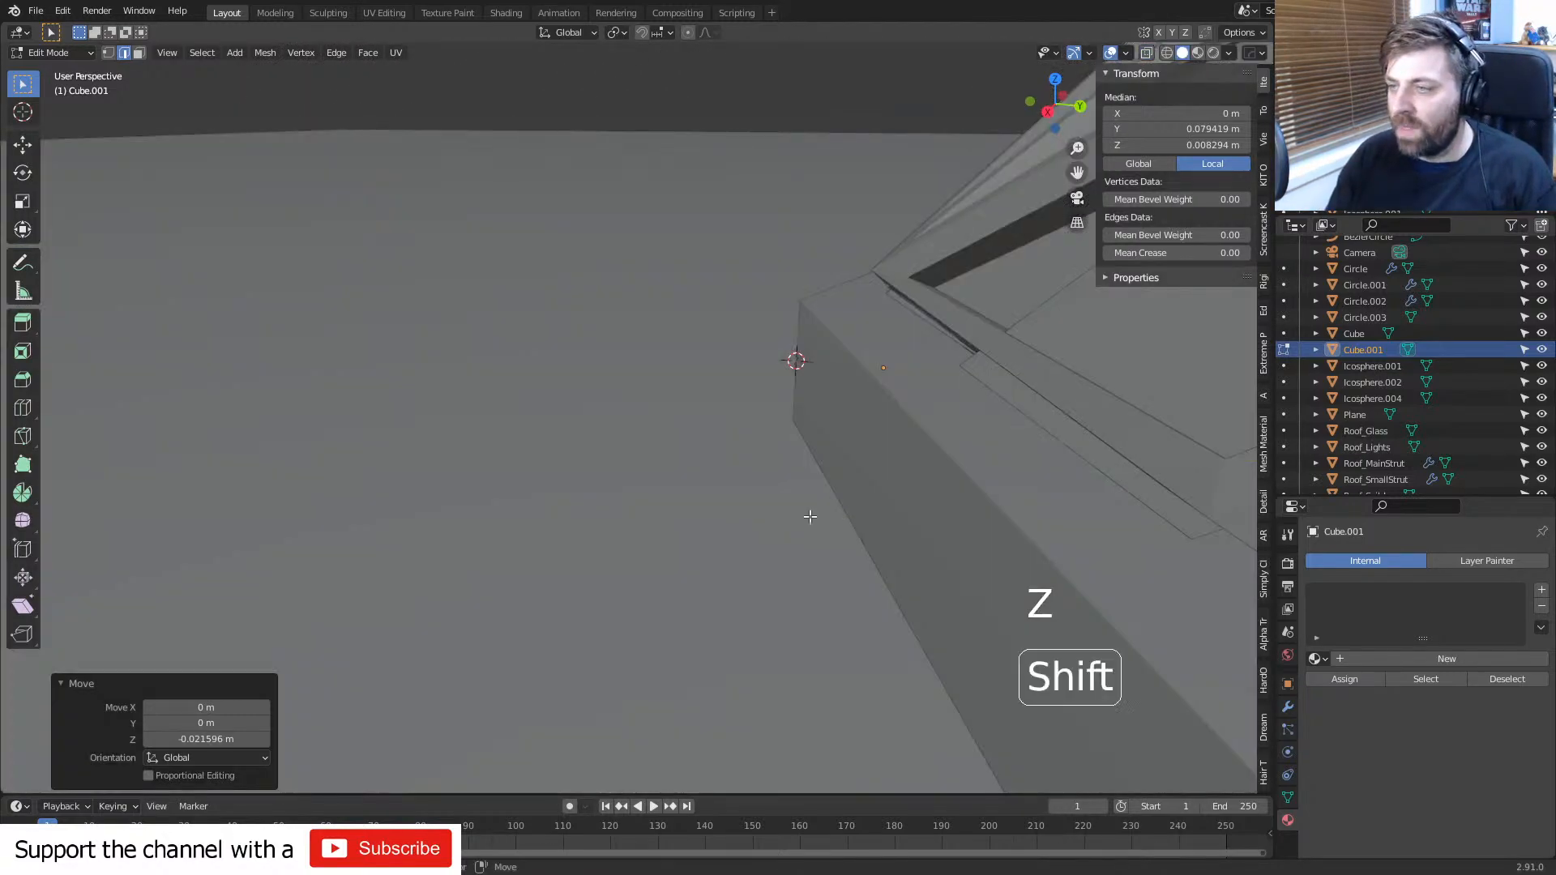
shift+middle_drag(810, 516, 640, 531)
middle_drag(640, 531, 454, 561)
scroll(611, 507, down, 5)
key(Tab)
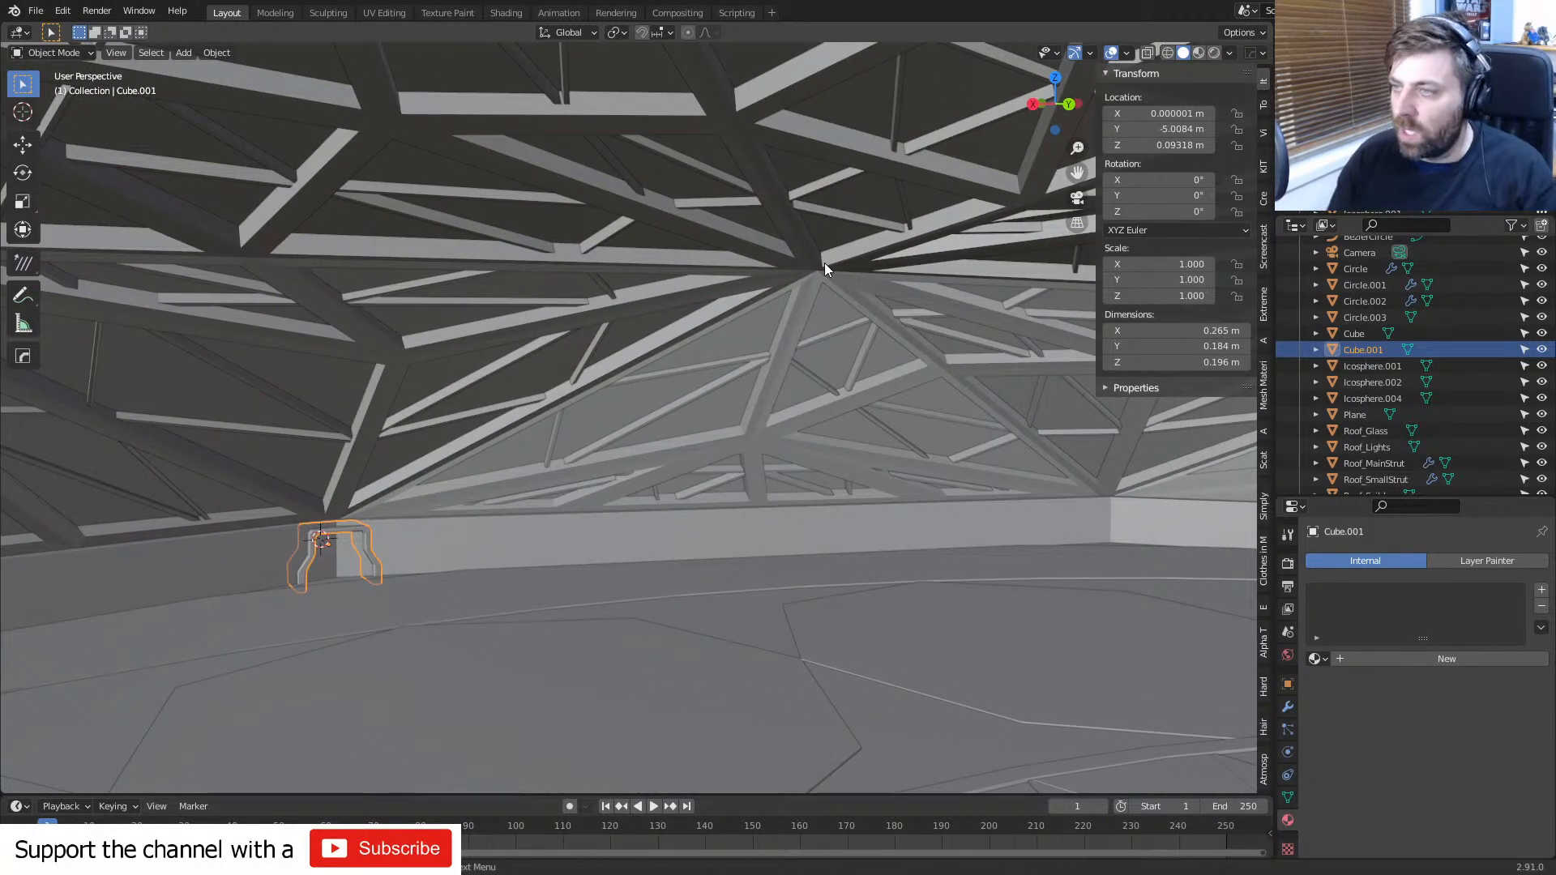
shift+middle_drag(411, 606, 556, 557)
scroll(551, 557, up, 4)
key(Tab)
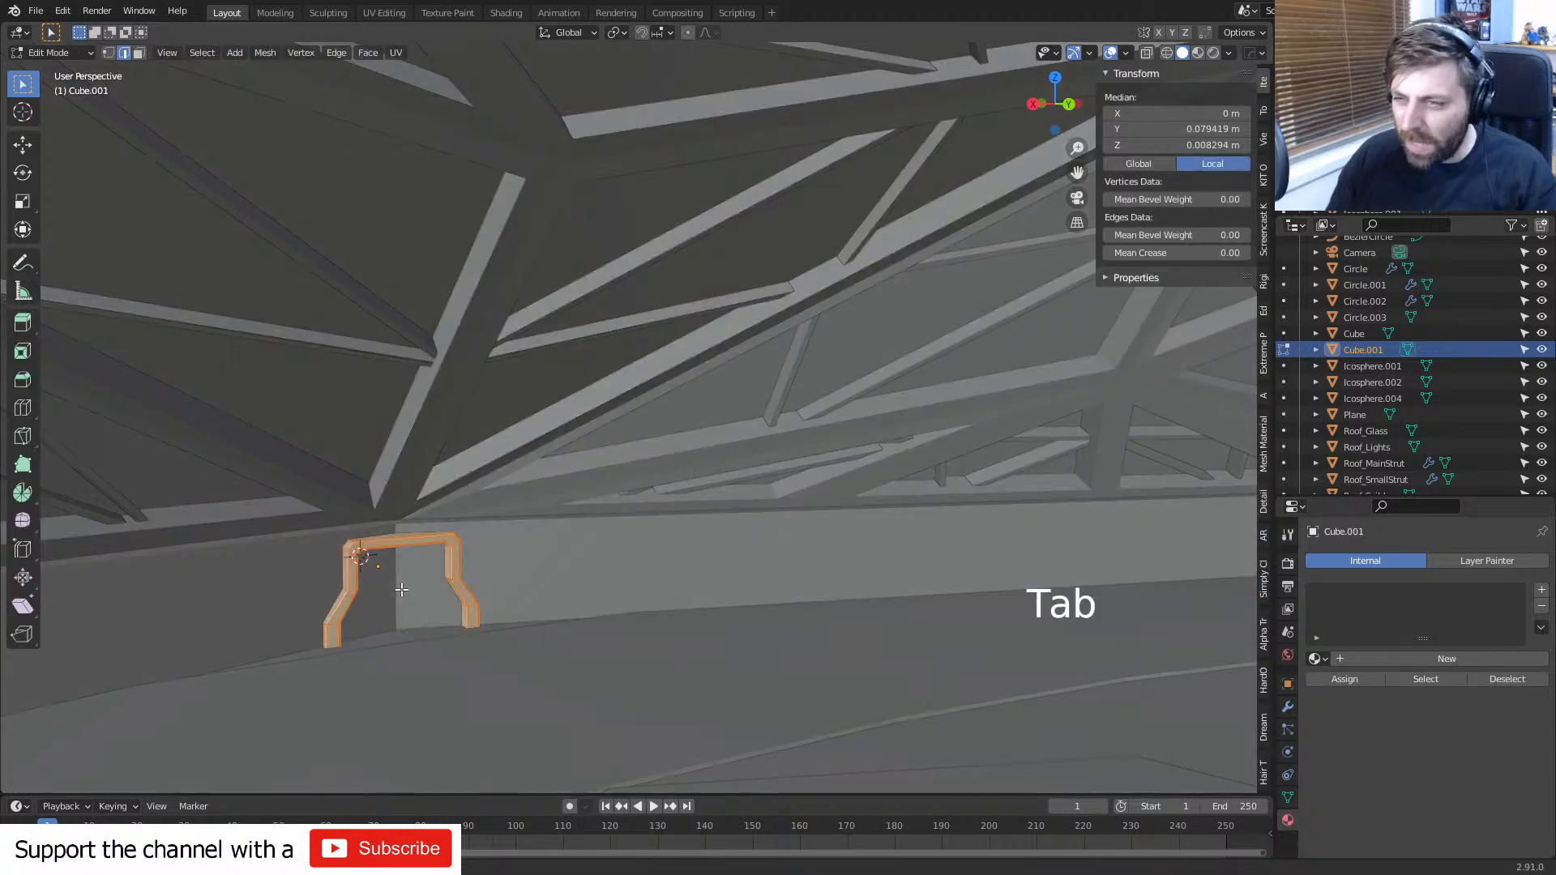
key(Tab)
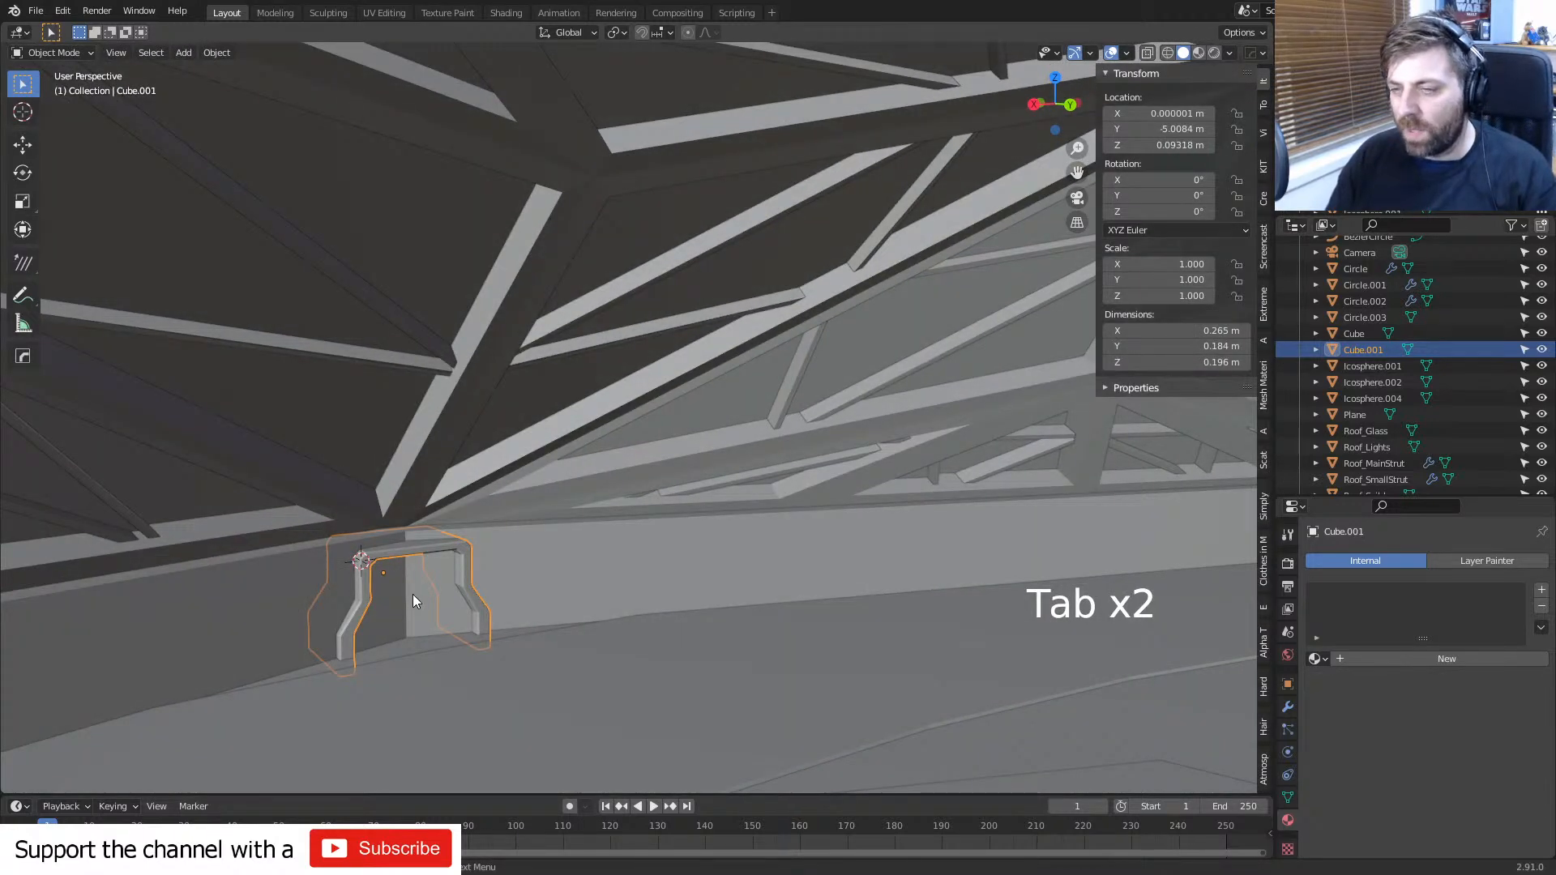
- Add a horizontal loop cut to the base wall and slide it towards the wall's top edge with a factor of about -0.656
click(412, 596)
key(Tab)
key(Tab)
key(Tab)
key(ctrl+r)
click(412, 588)
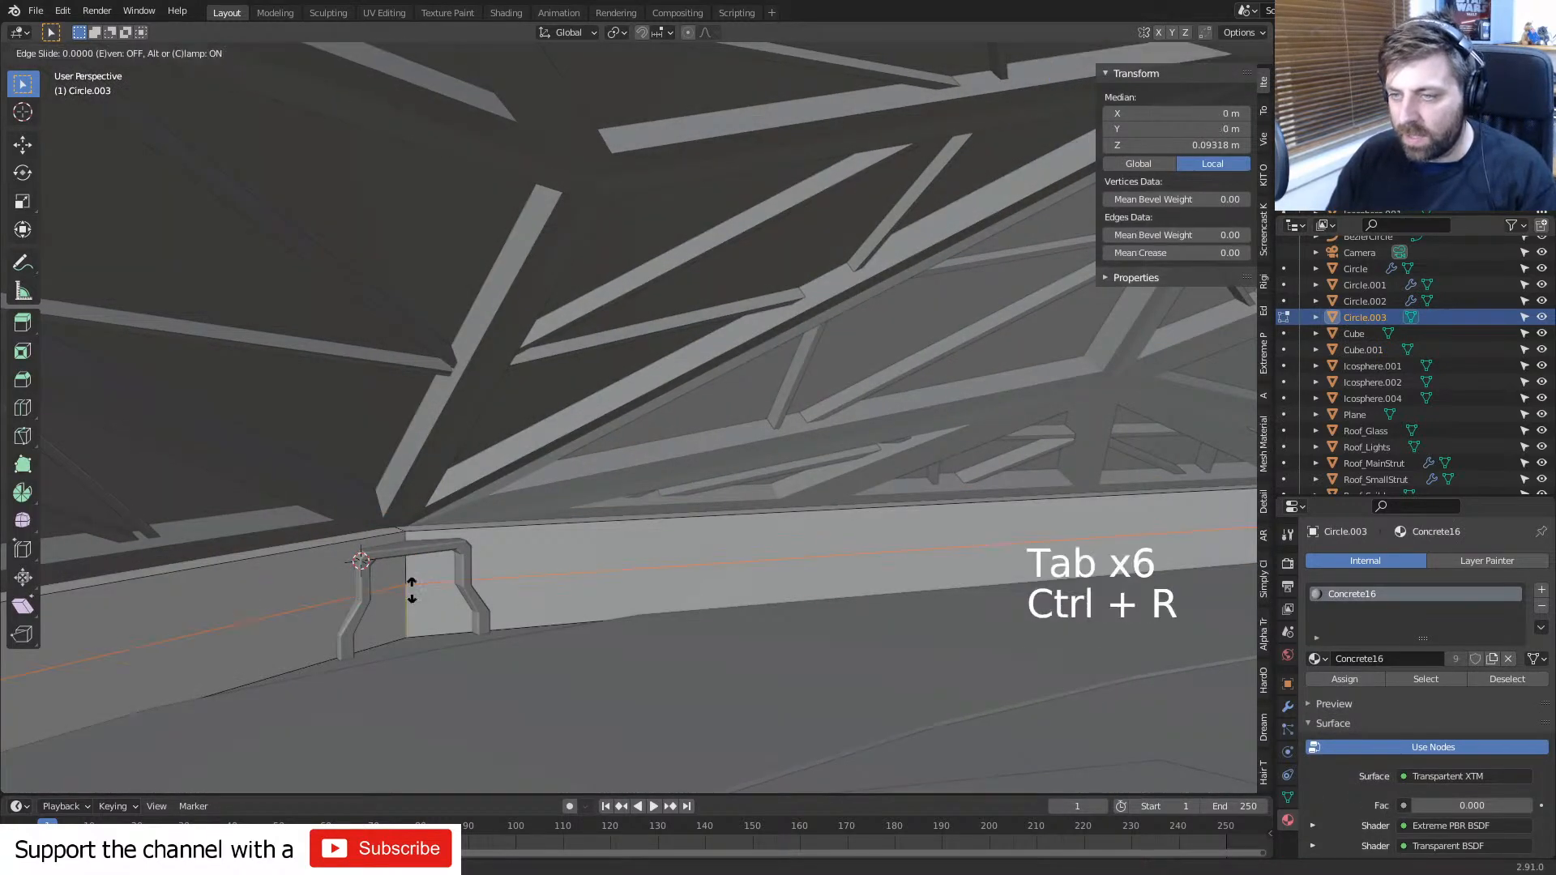
click(431, 556)
- Add a vertical loop cut to the base wall and slide it to the corner behind the arch
key(ctrl+r)
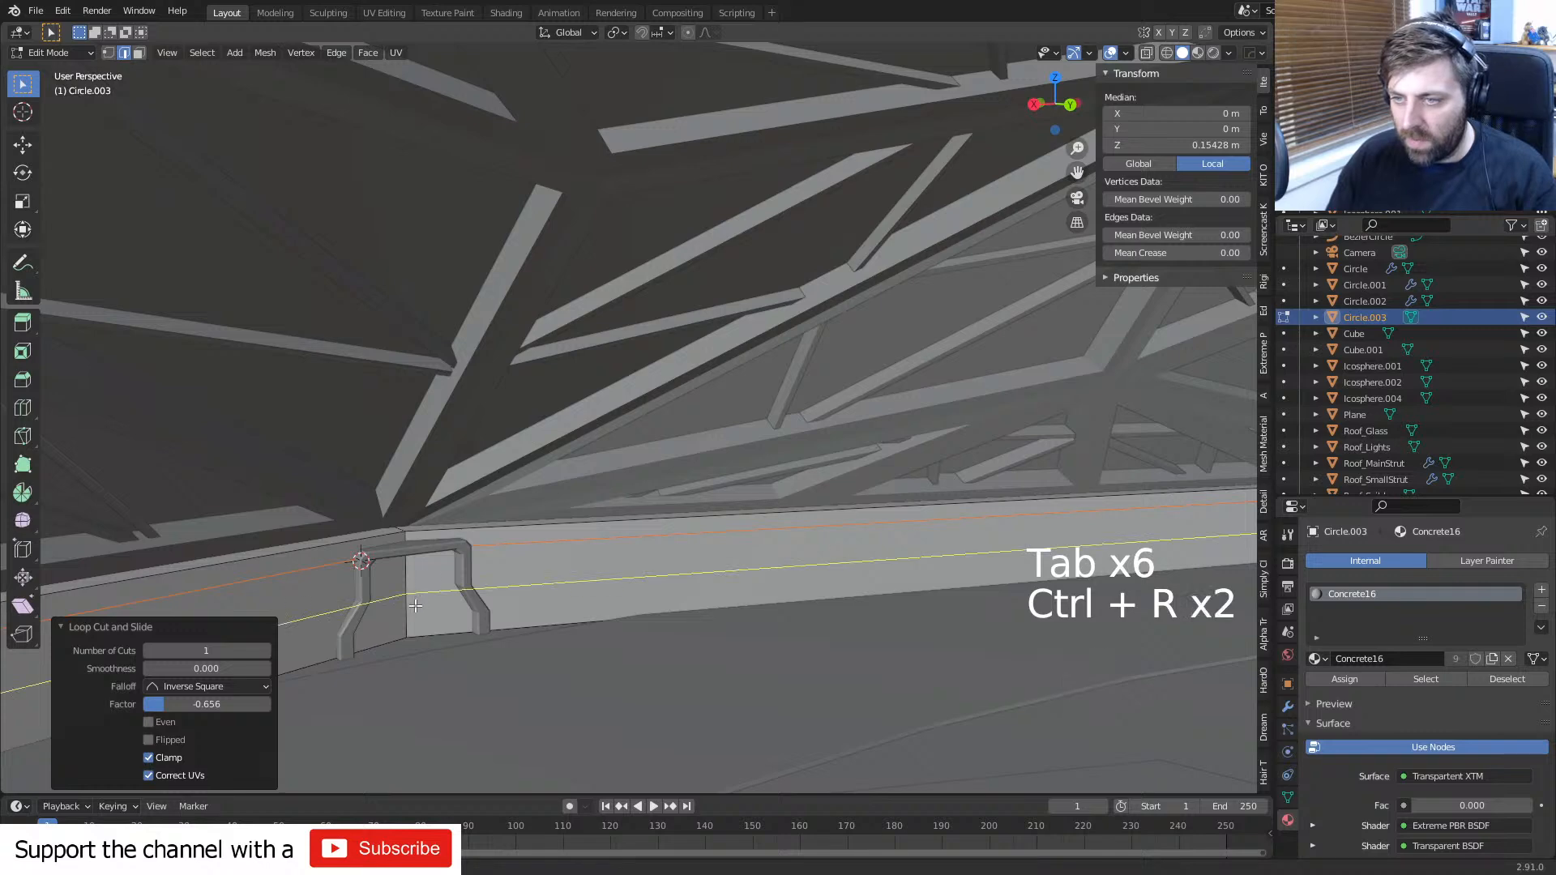
key(ctrl+r)
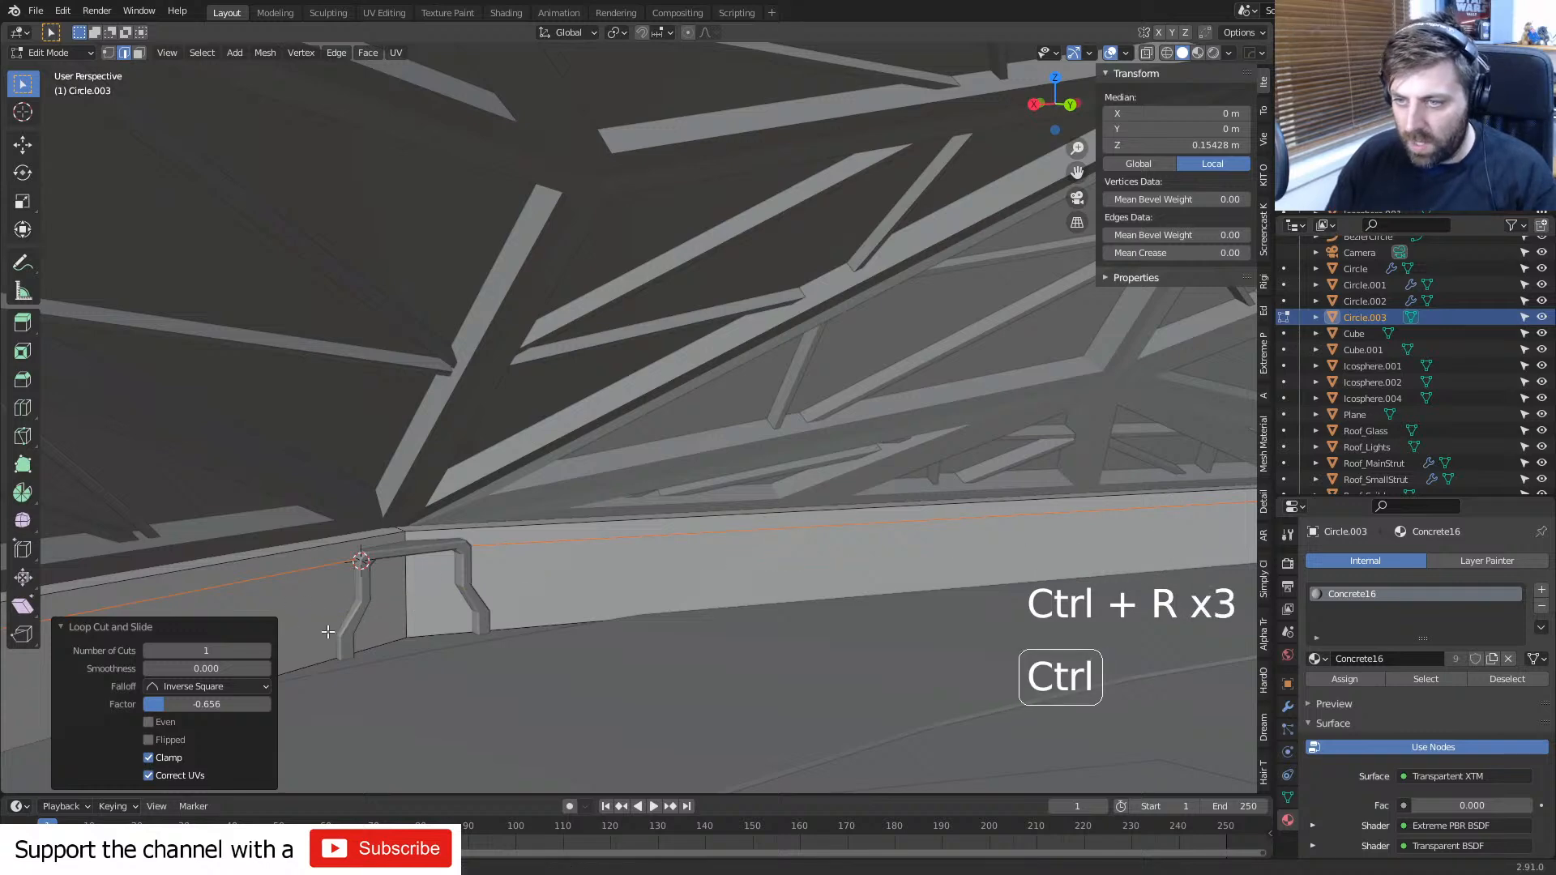
click(312, 551)
key(shift)
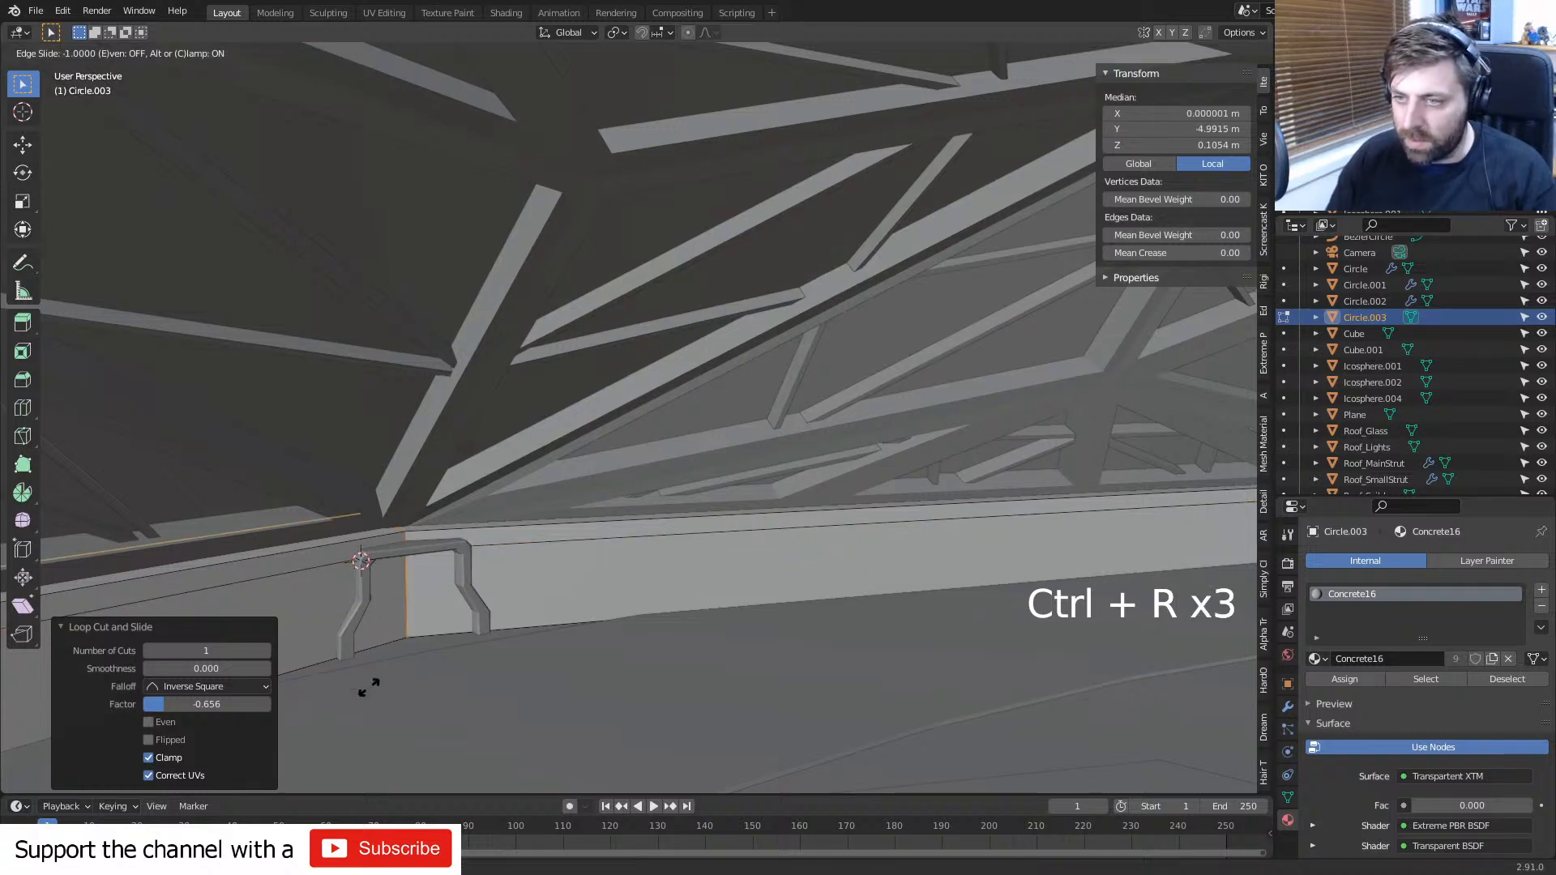
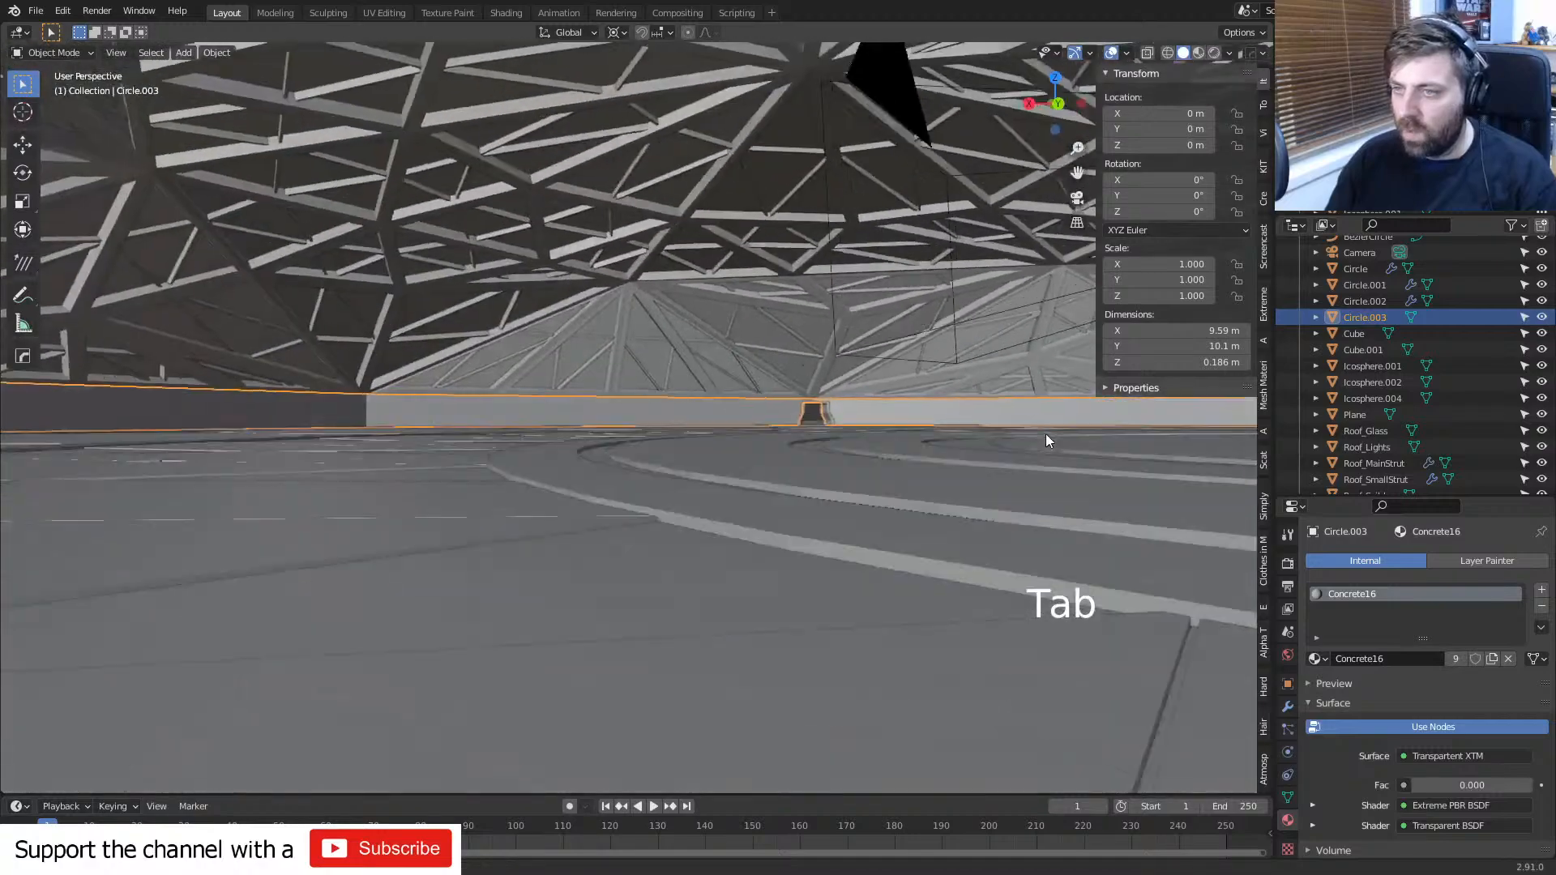
- Delete the small cube at the centre of the floor
shift+middle_drag(750, 441, 921, 410)
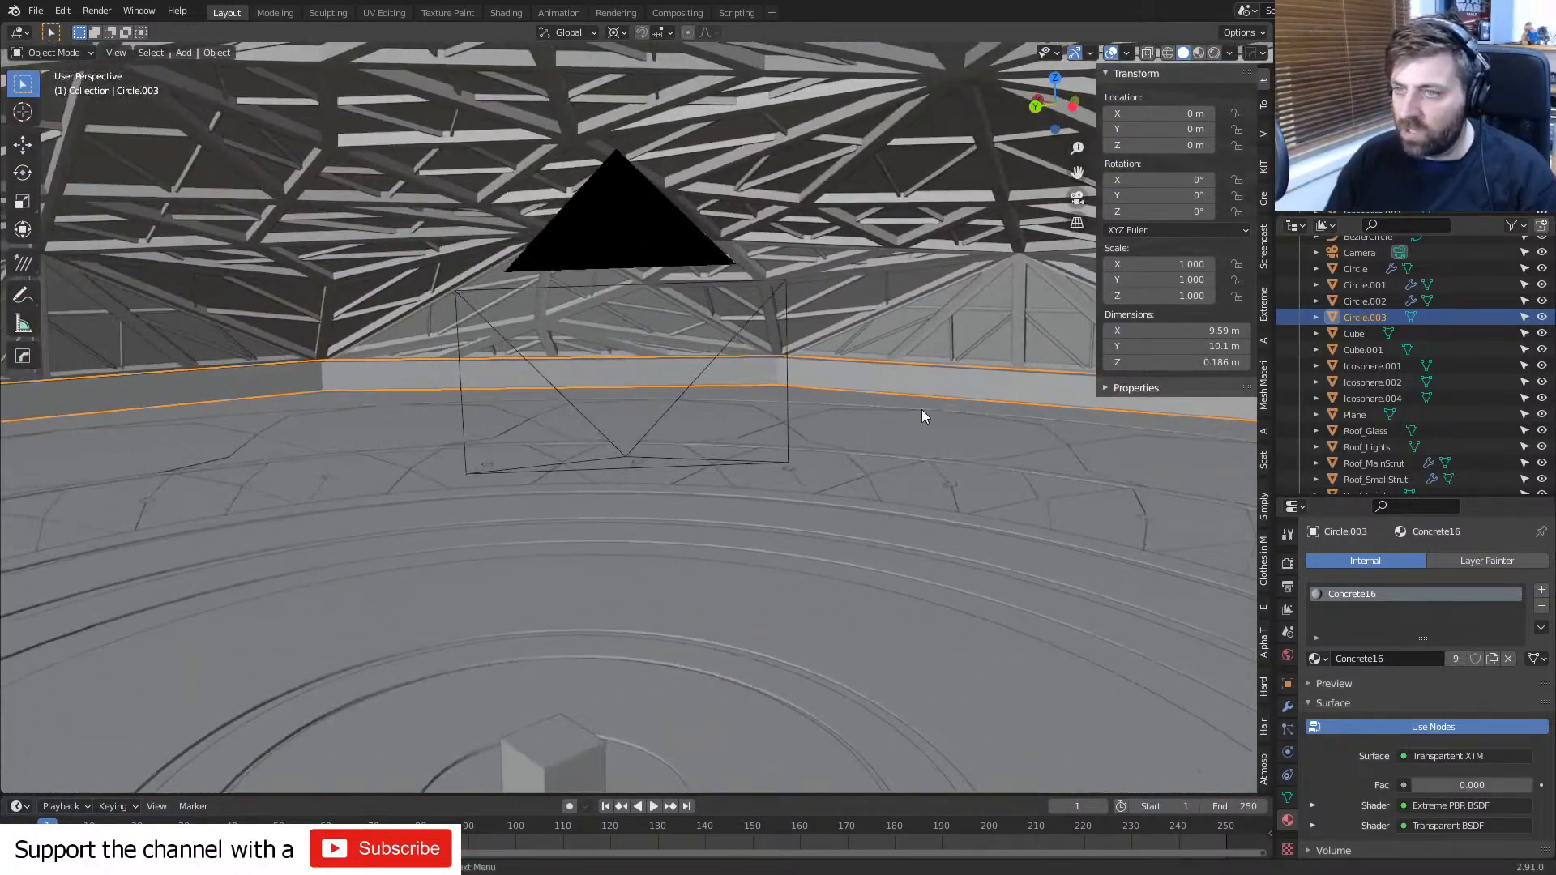
shift+middle_drag(1141, 420, 560, 381)
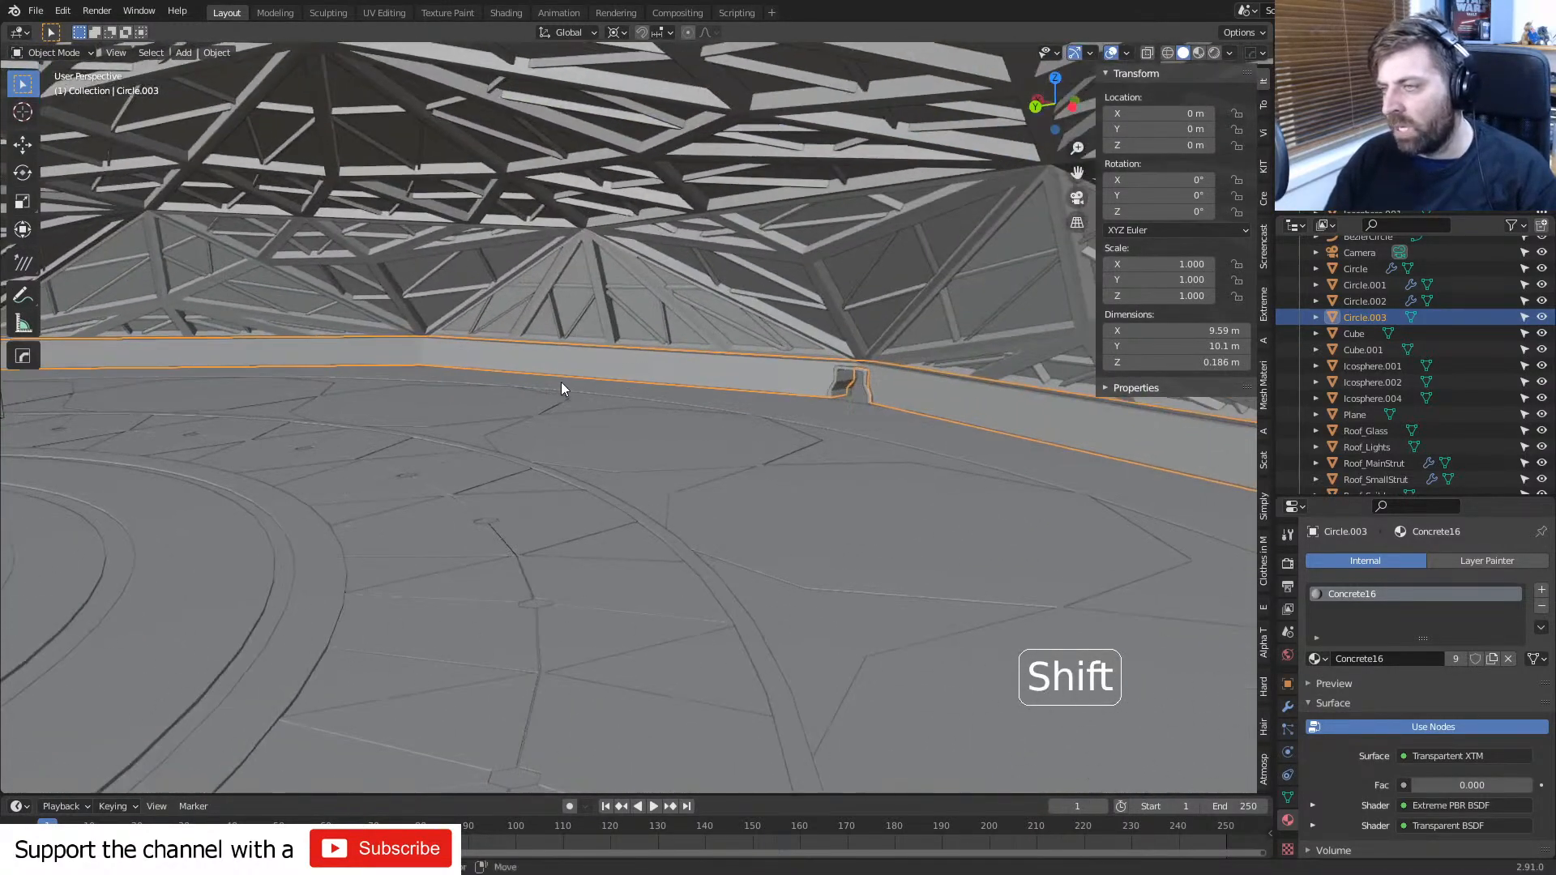
scroll(373, 444, down, 3)
middle_drag(478, 460, 580, 510)
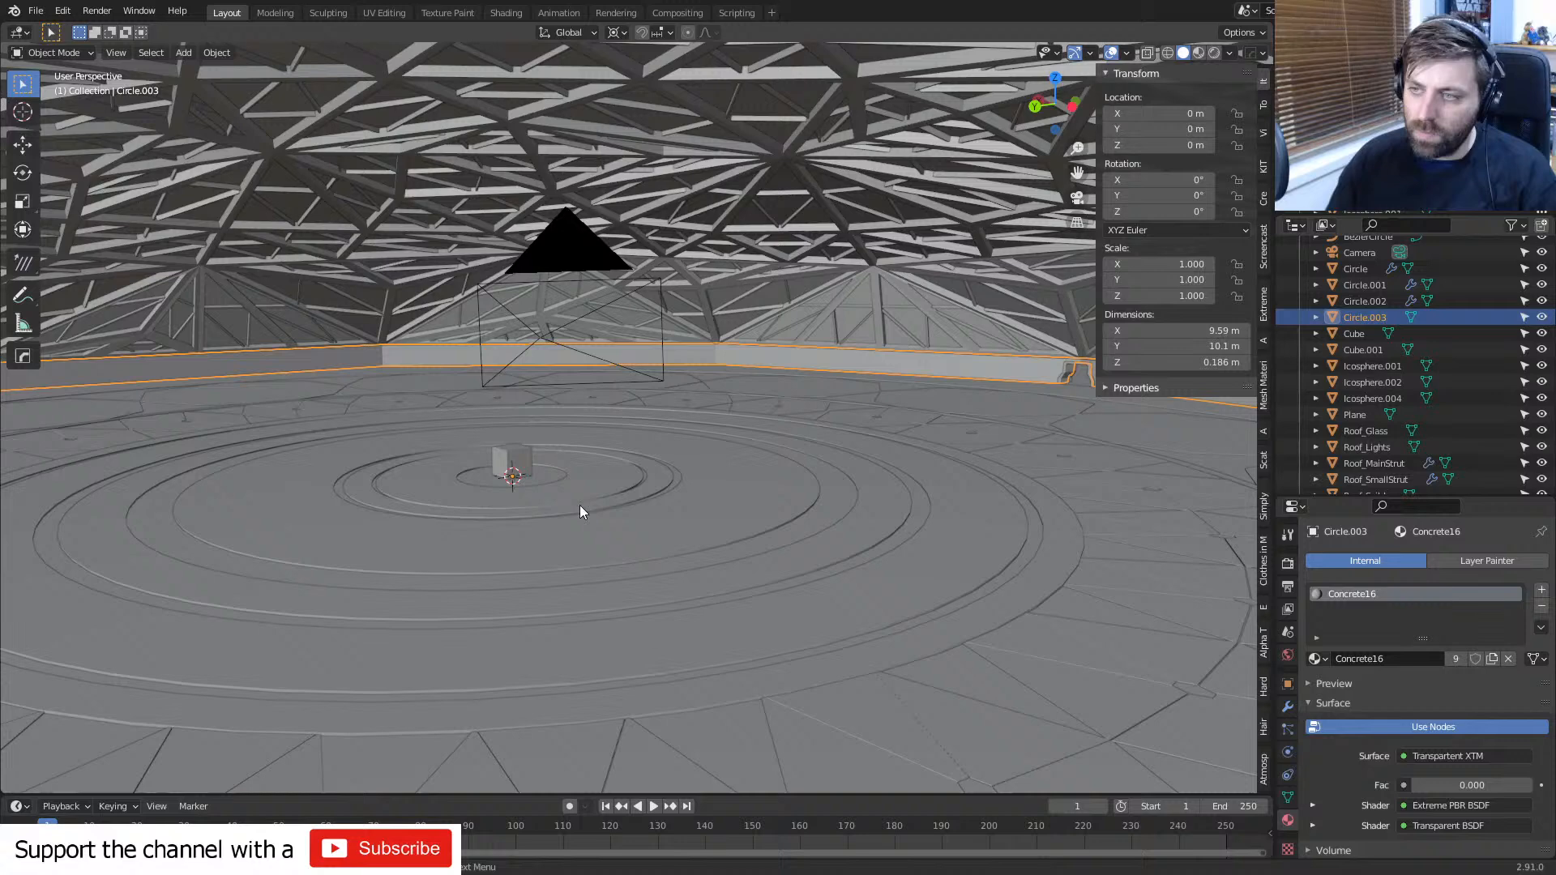
click(543, 481)
key(Delete)
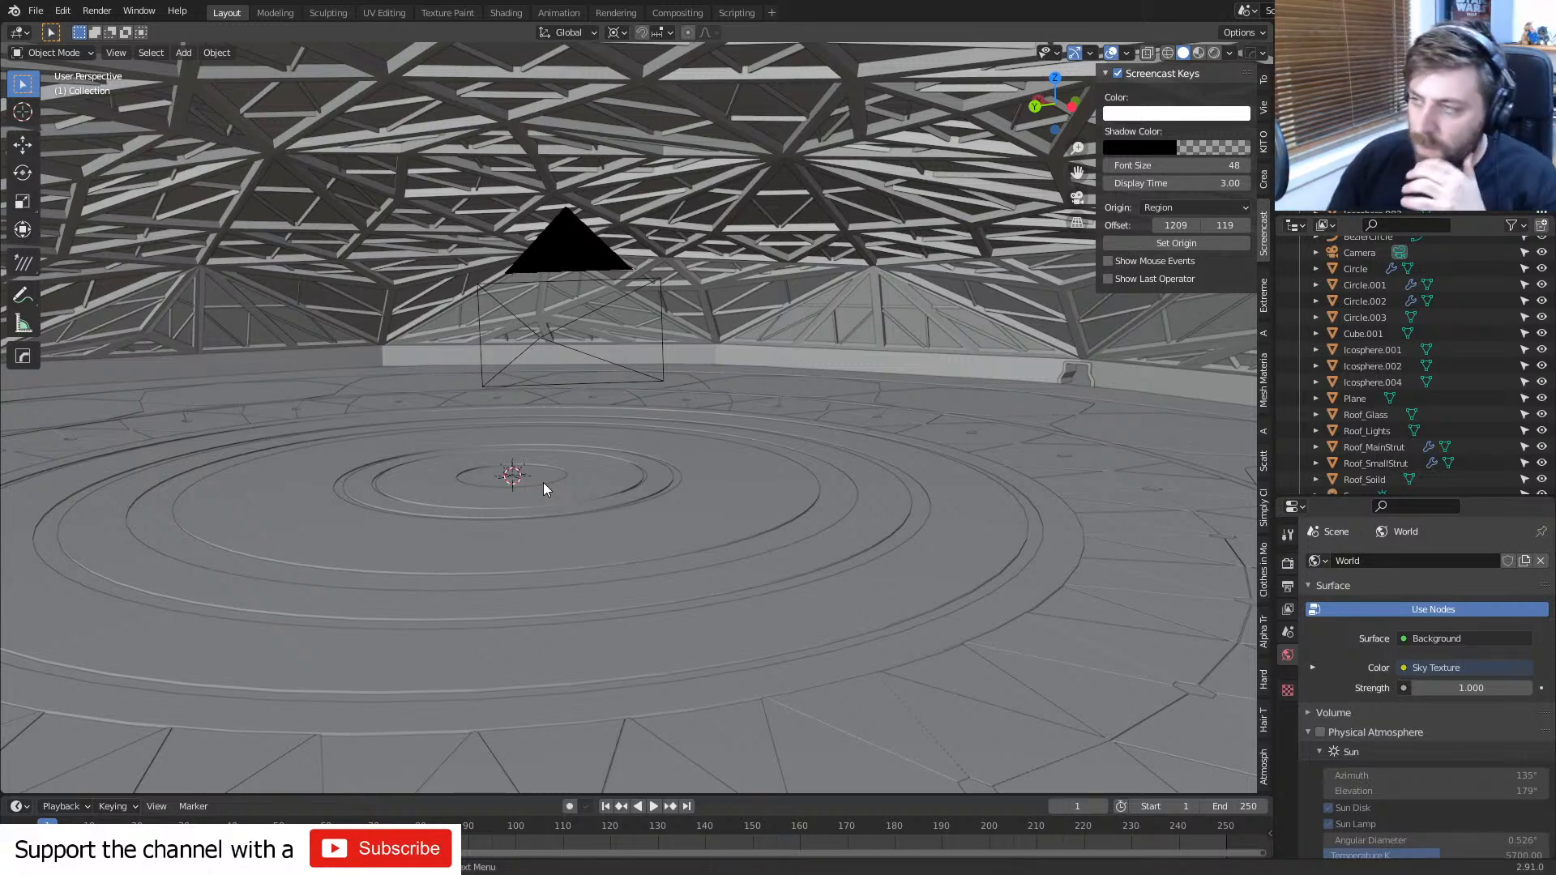
- Review the dome's interior and exterior, and save the file
scroll(543, 482, down, 2)
scroll(543, 483, up, 2)
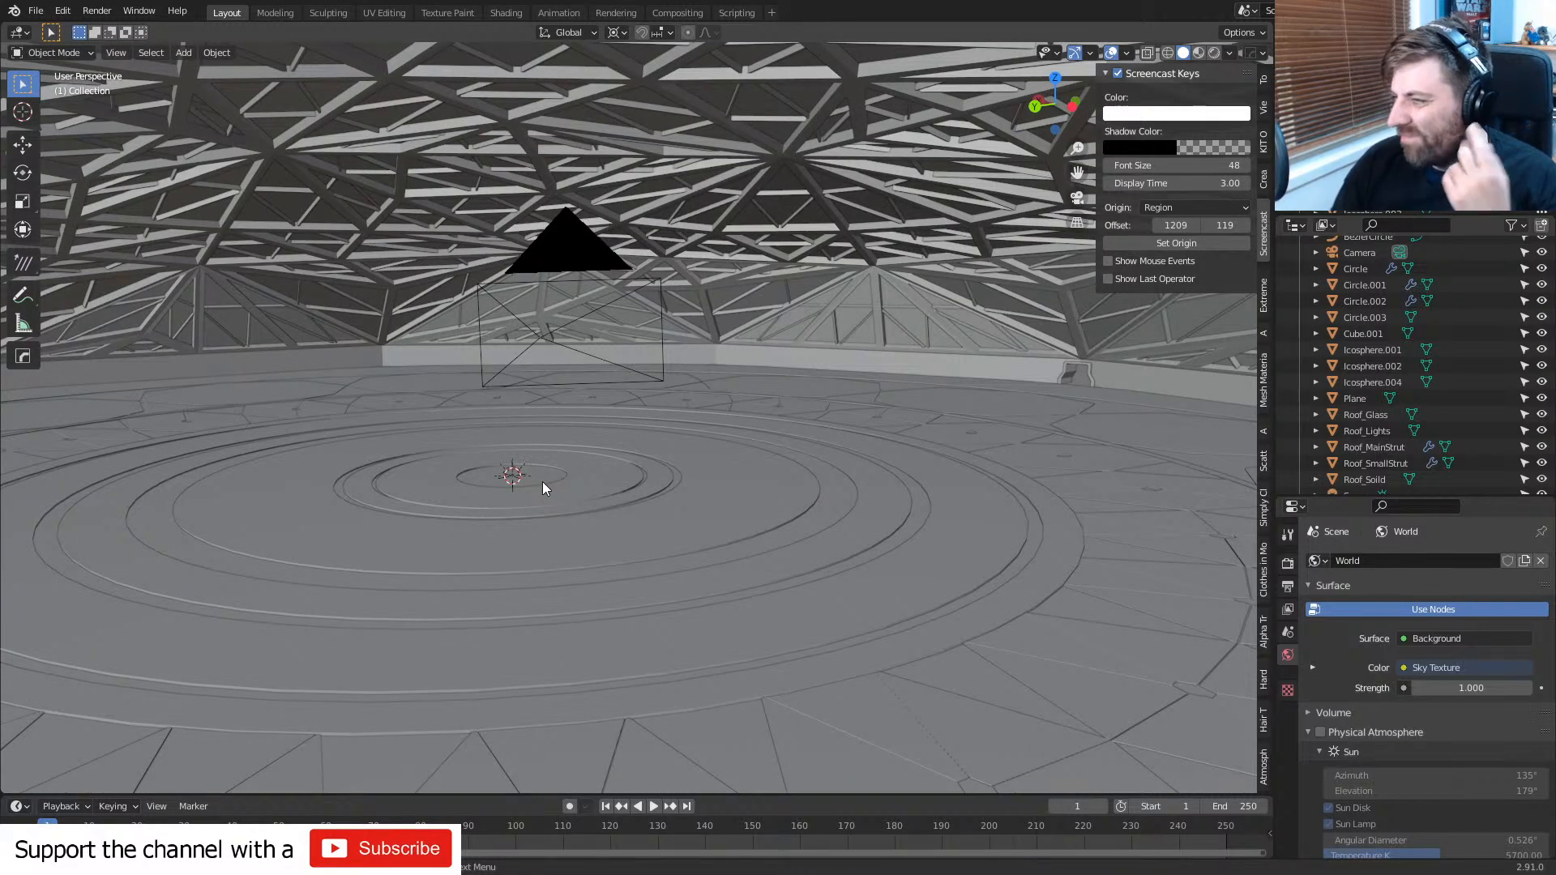
scroll(542, 481, up, 2)
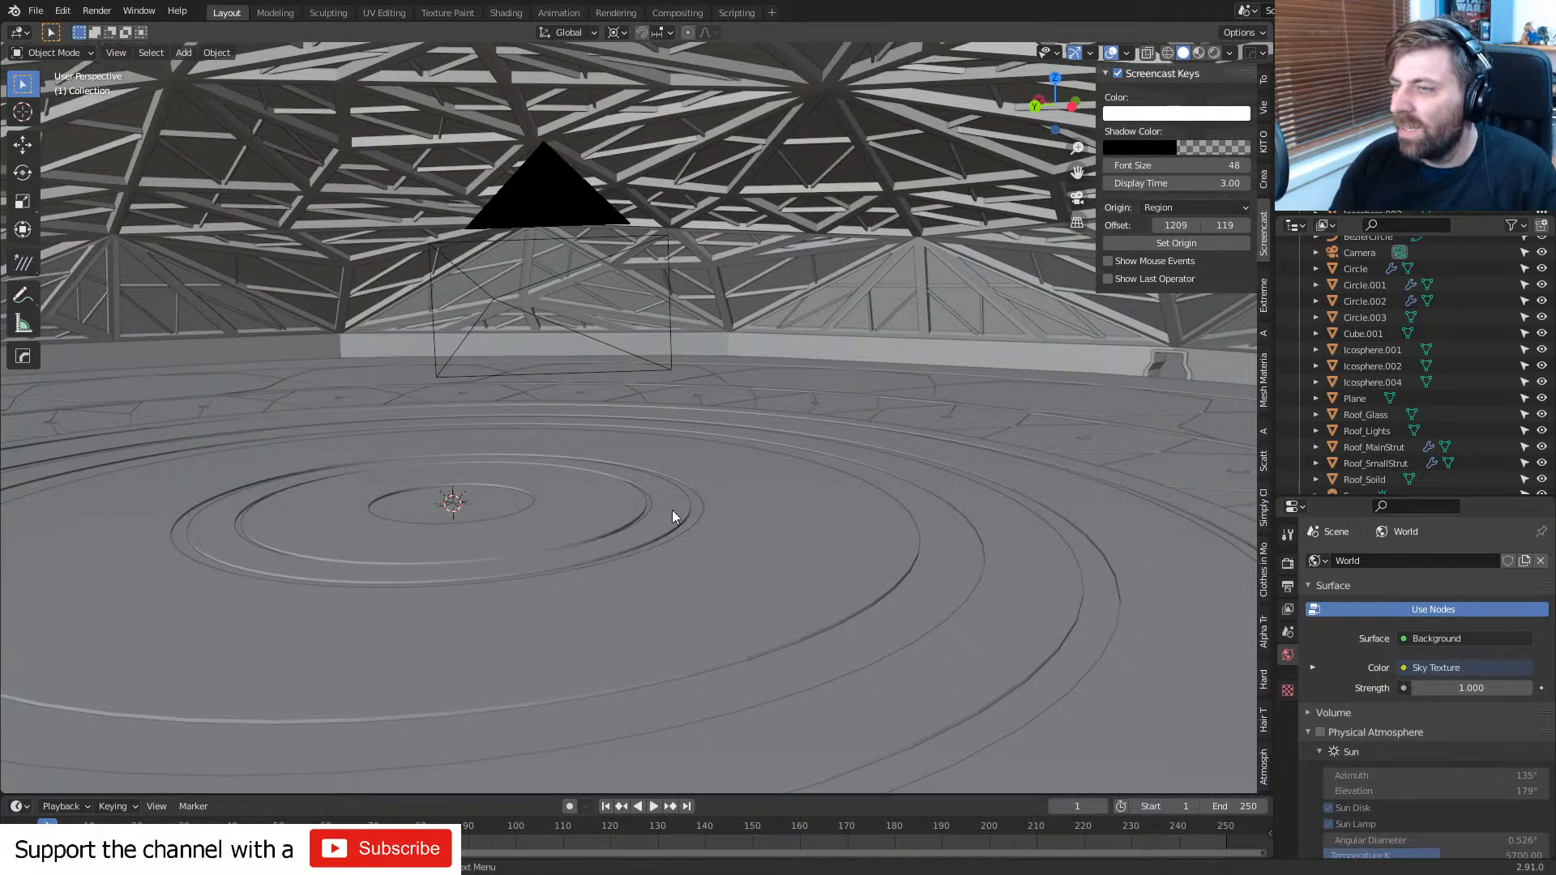
shift+middle_drag(669, 503, 562, 513)
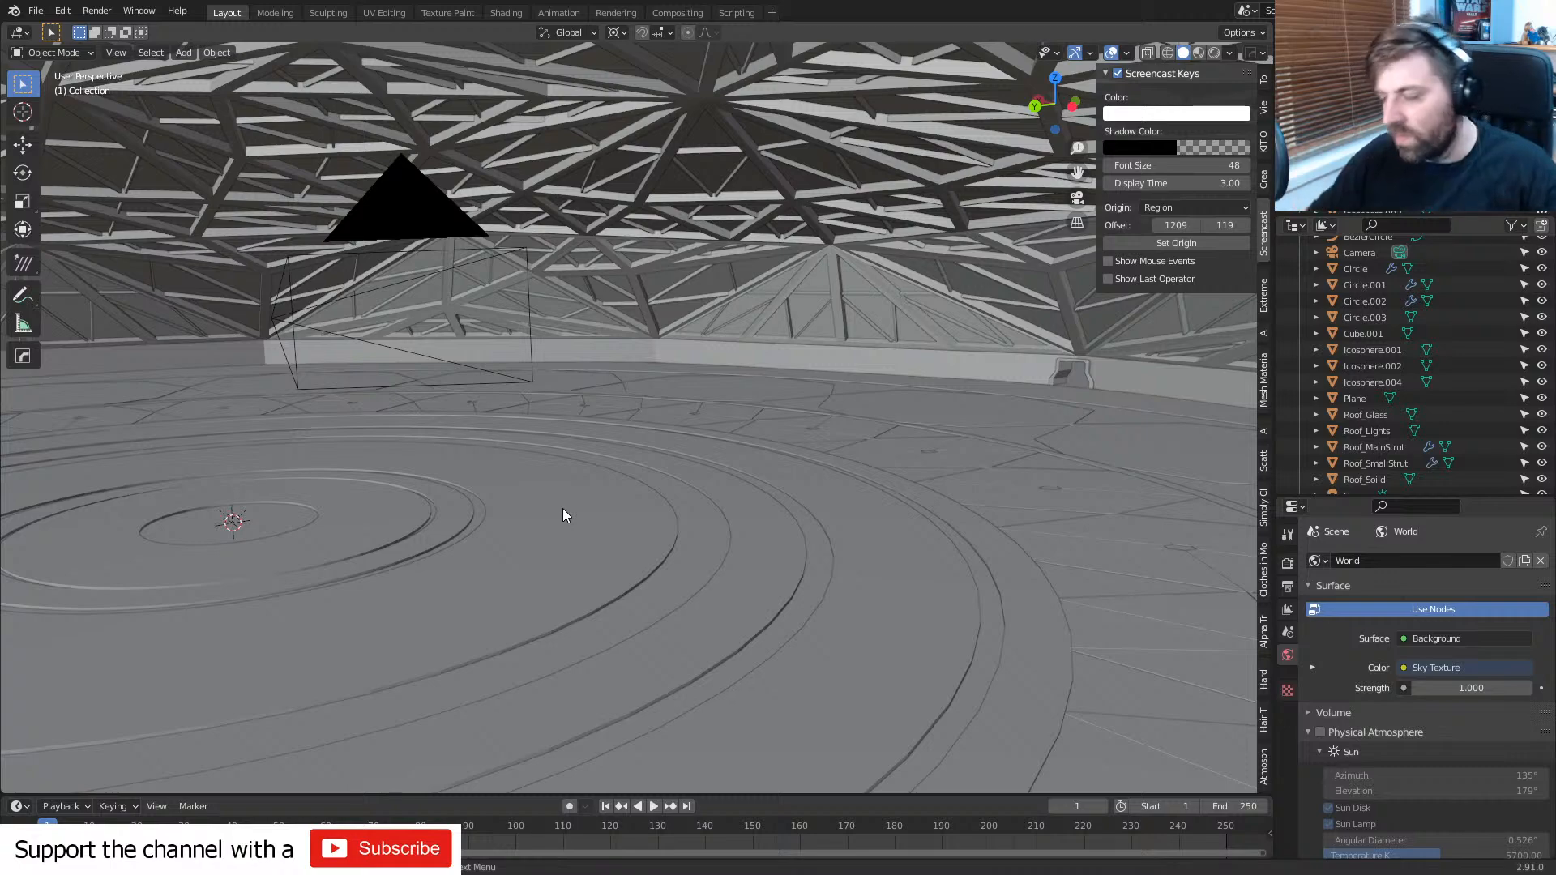
shift+middle_drag(737, 493, 918, 486)
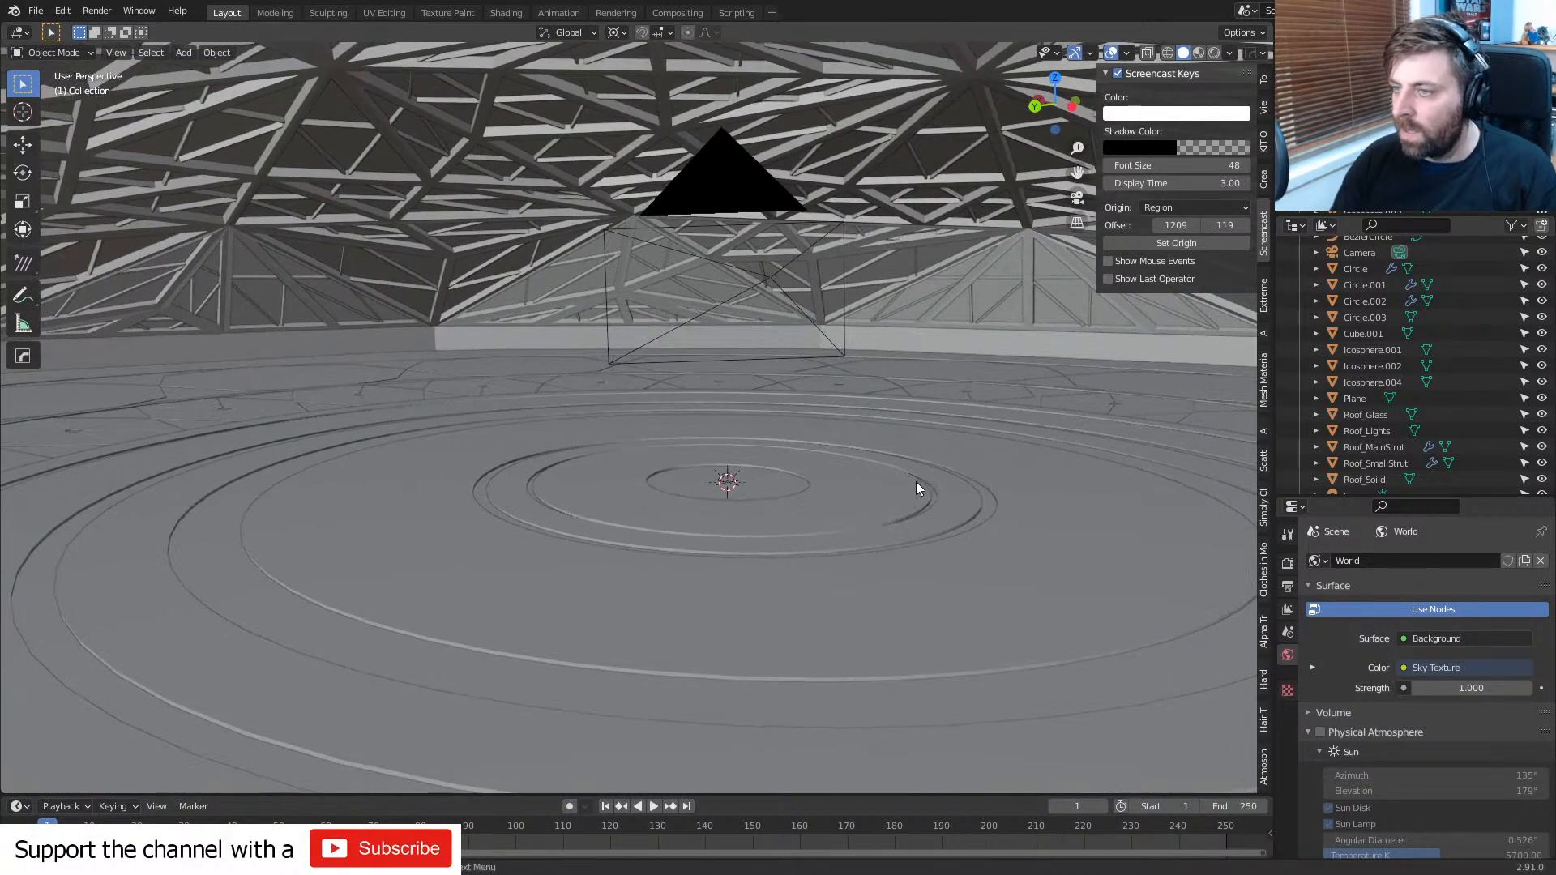
scroll(916, 481, down, 12)
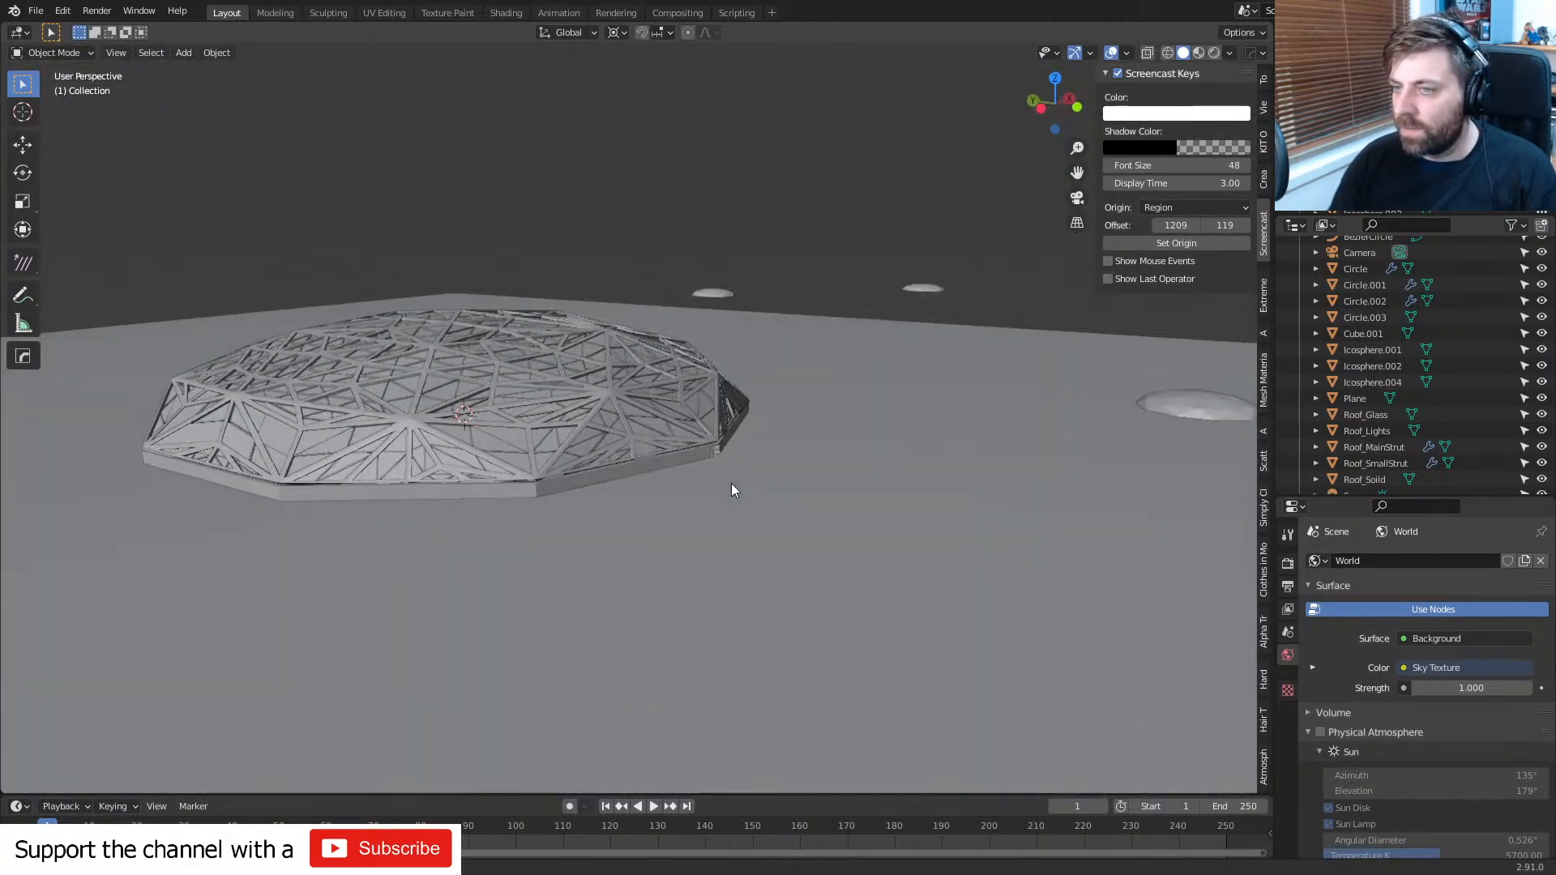
scroll(734, 483, up, 4)
shift+middle_drag(604, 495, 846, 459)
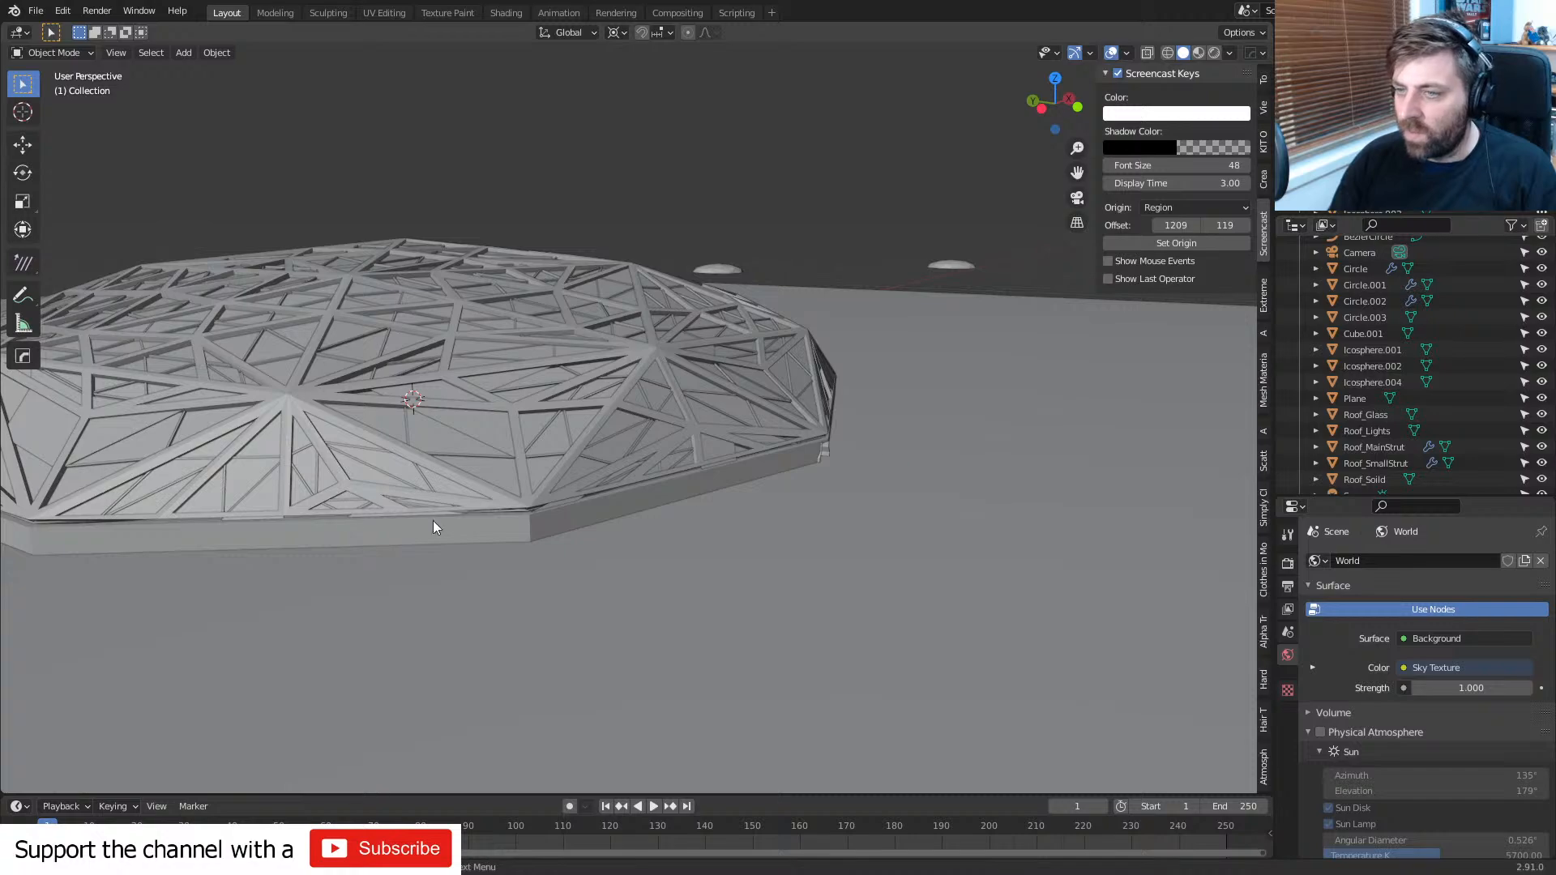
shift+middle_drag(433, 527, 565, 548)
scroll(376, 498, up, 8)
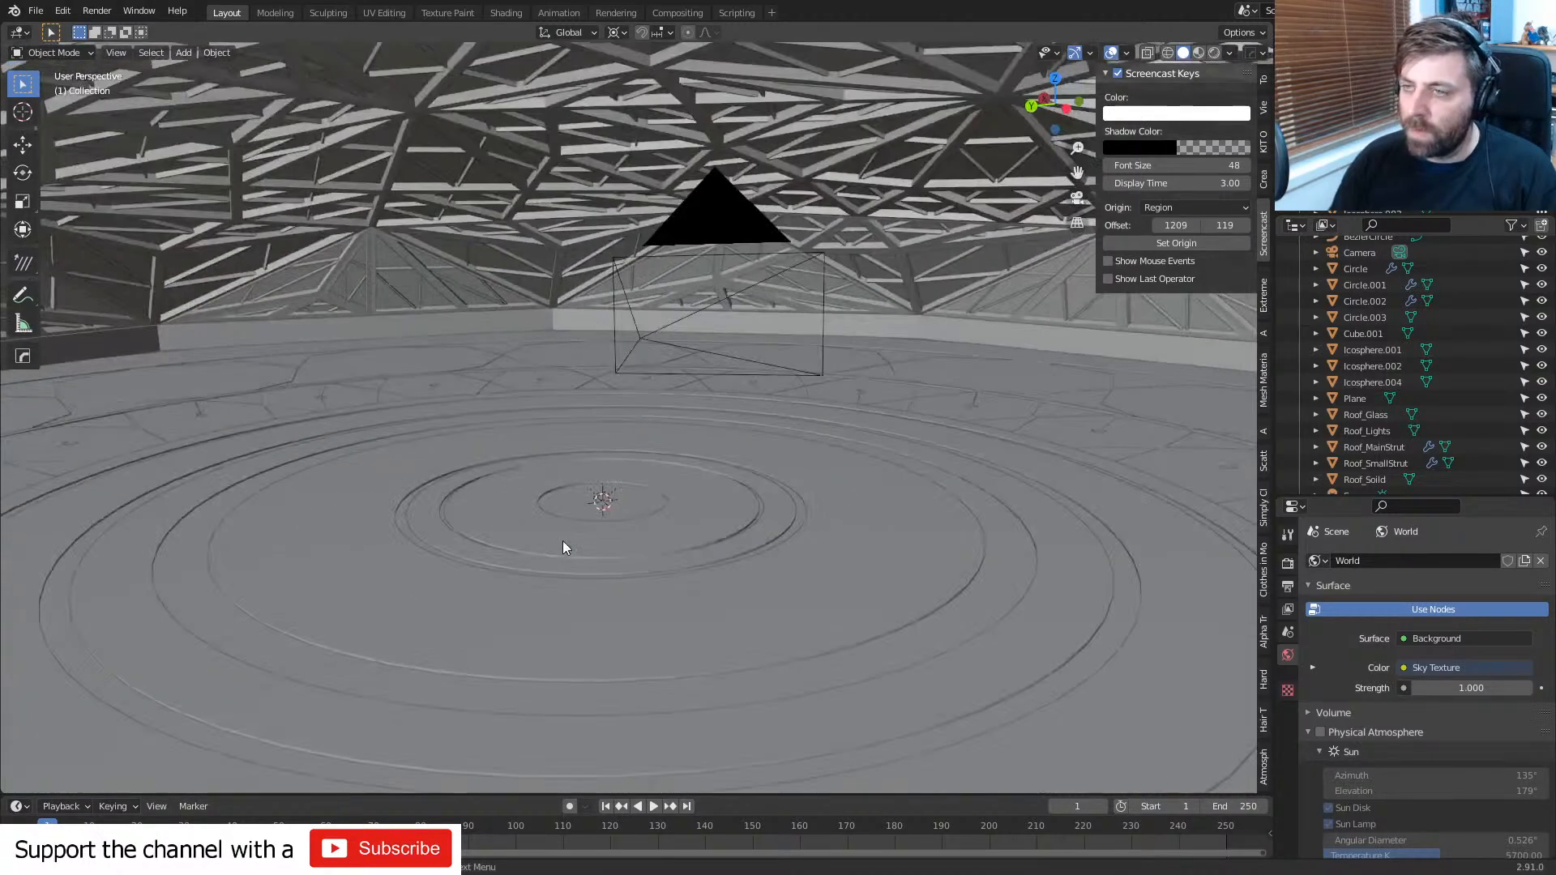
key(ctrl+s)
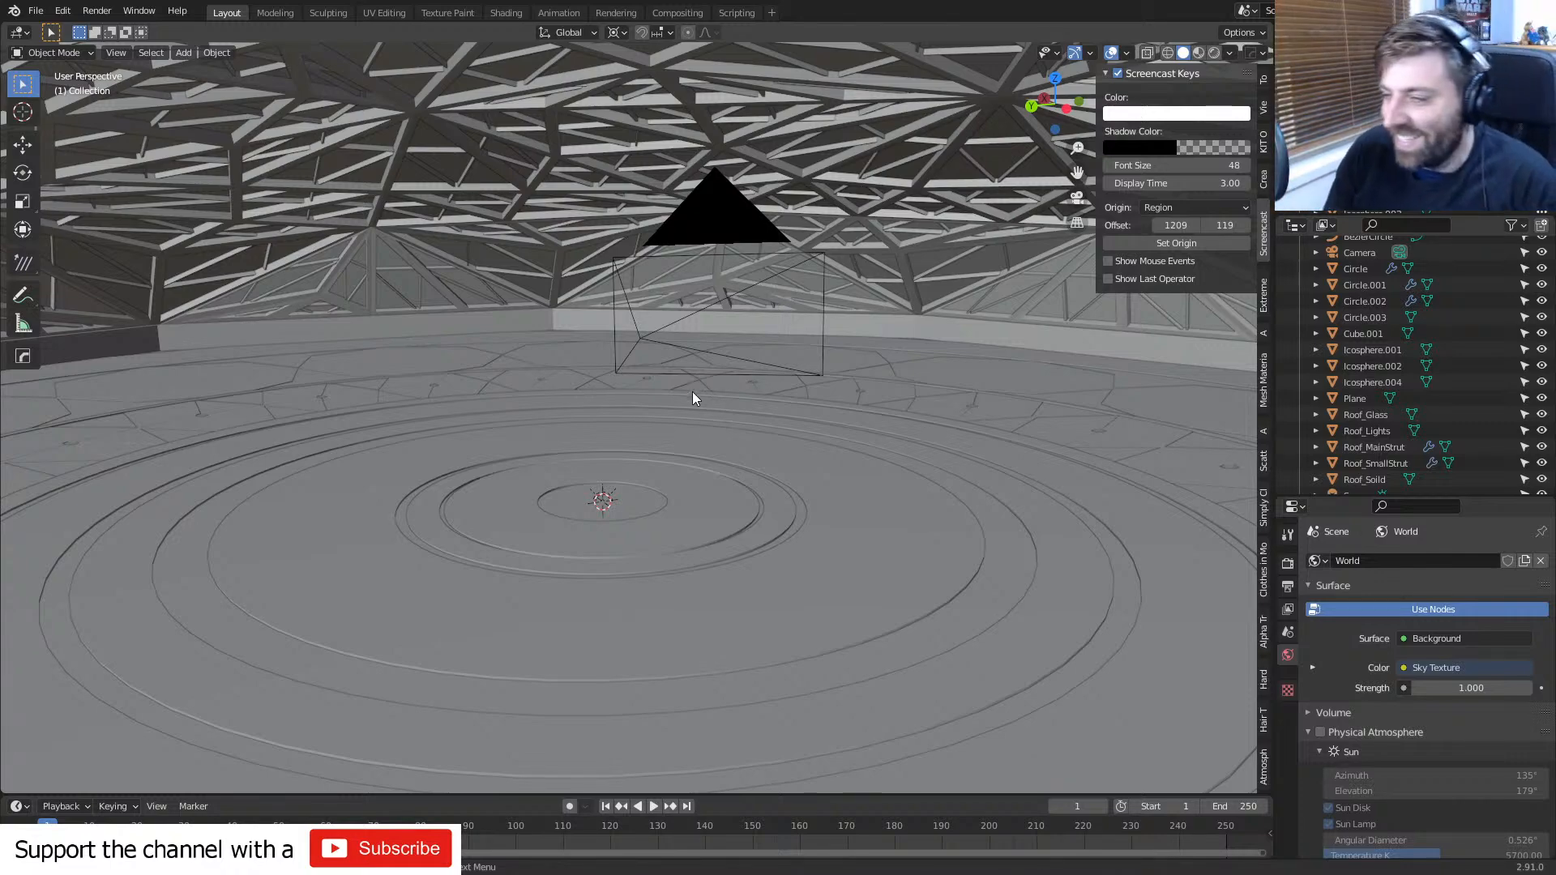
- Select the base wall and check the arch detail at its corner
scroll(692, 391, up, 4)
shift+middle_drag(590, 409, 754, 381)
scroll(813, 399, down, 2)
middle_drag(879, 387, 624, 382)
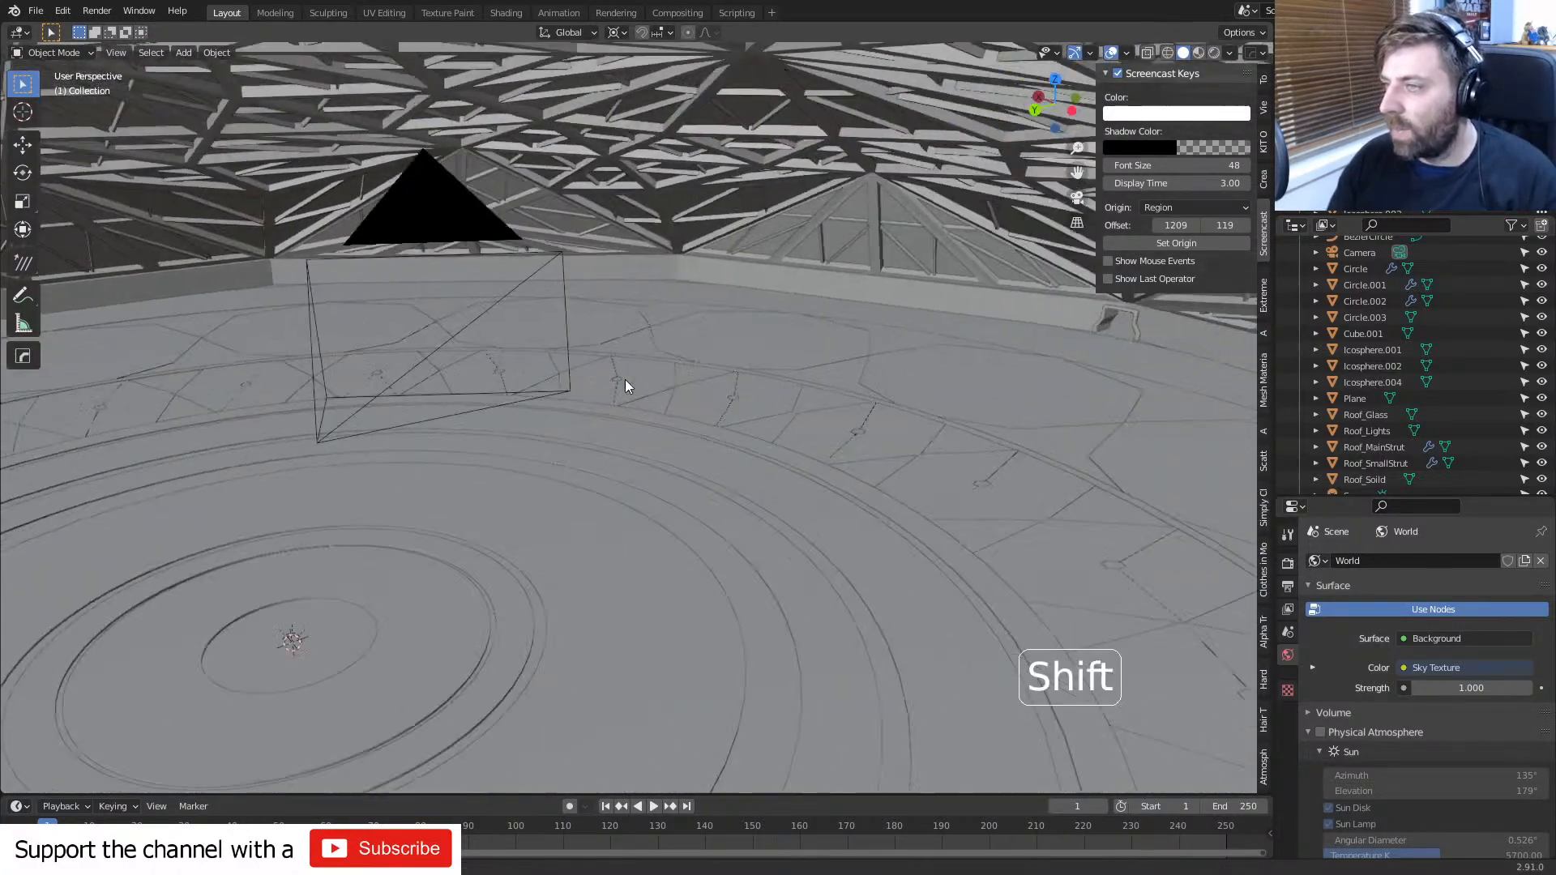
click(1069, 322)
middle_drag(1077, 328, 936, 293)
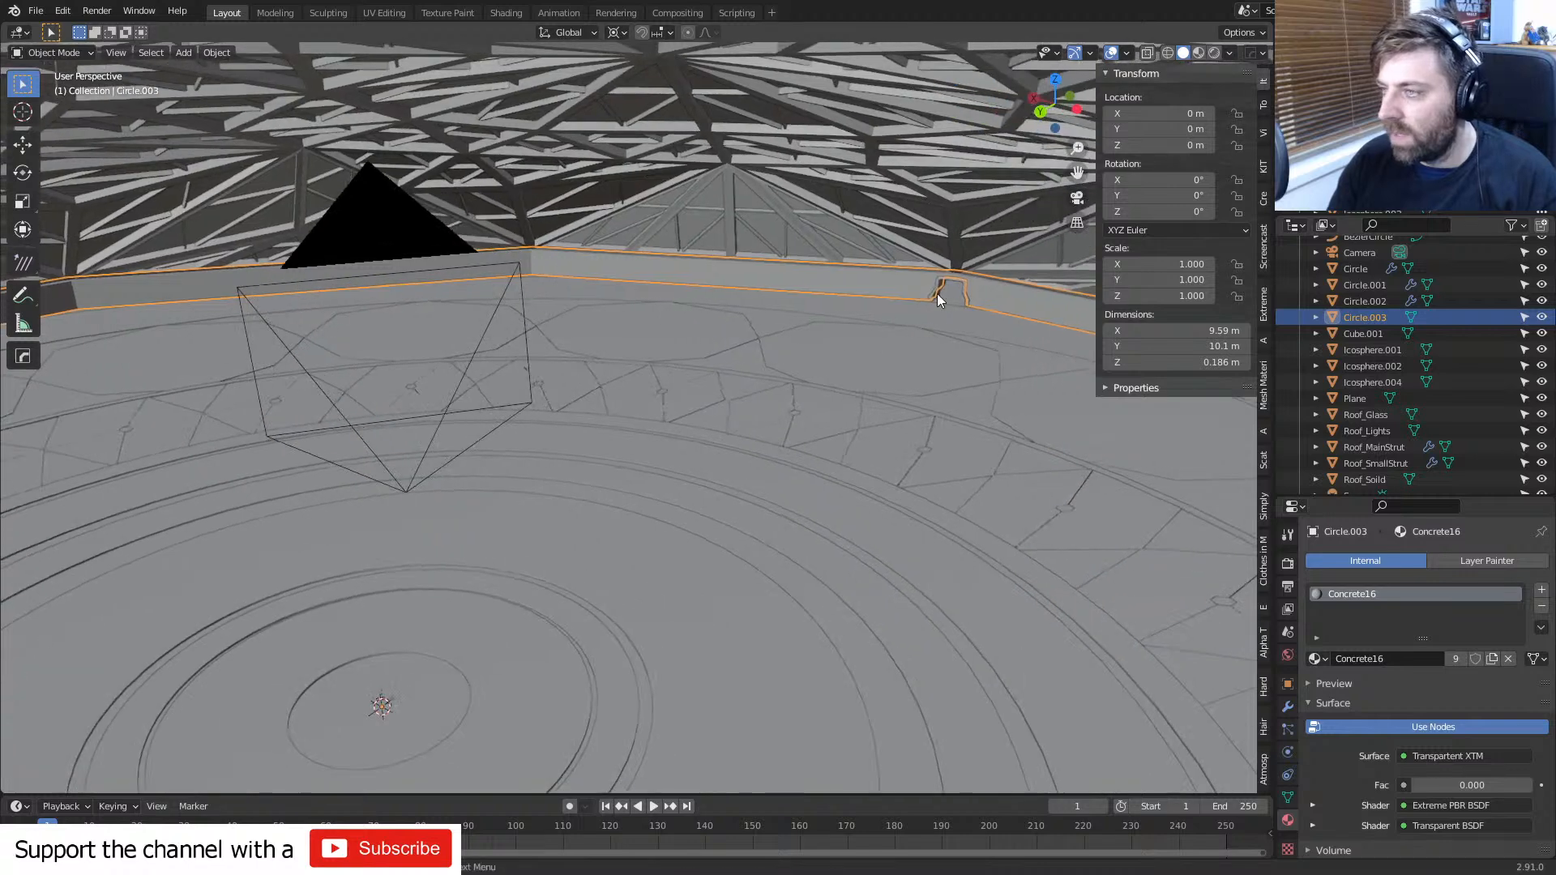
click(943, 287)
click(754, 293)
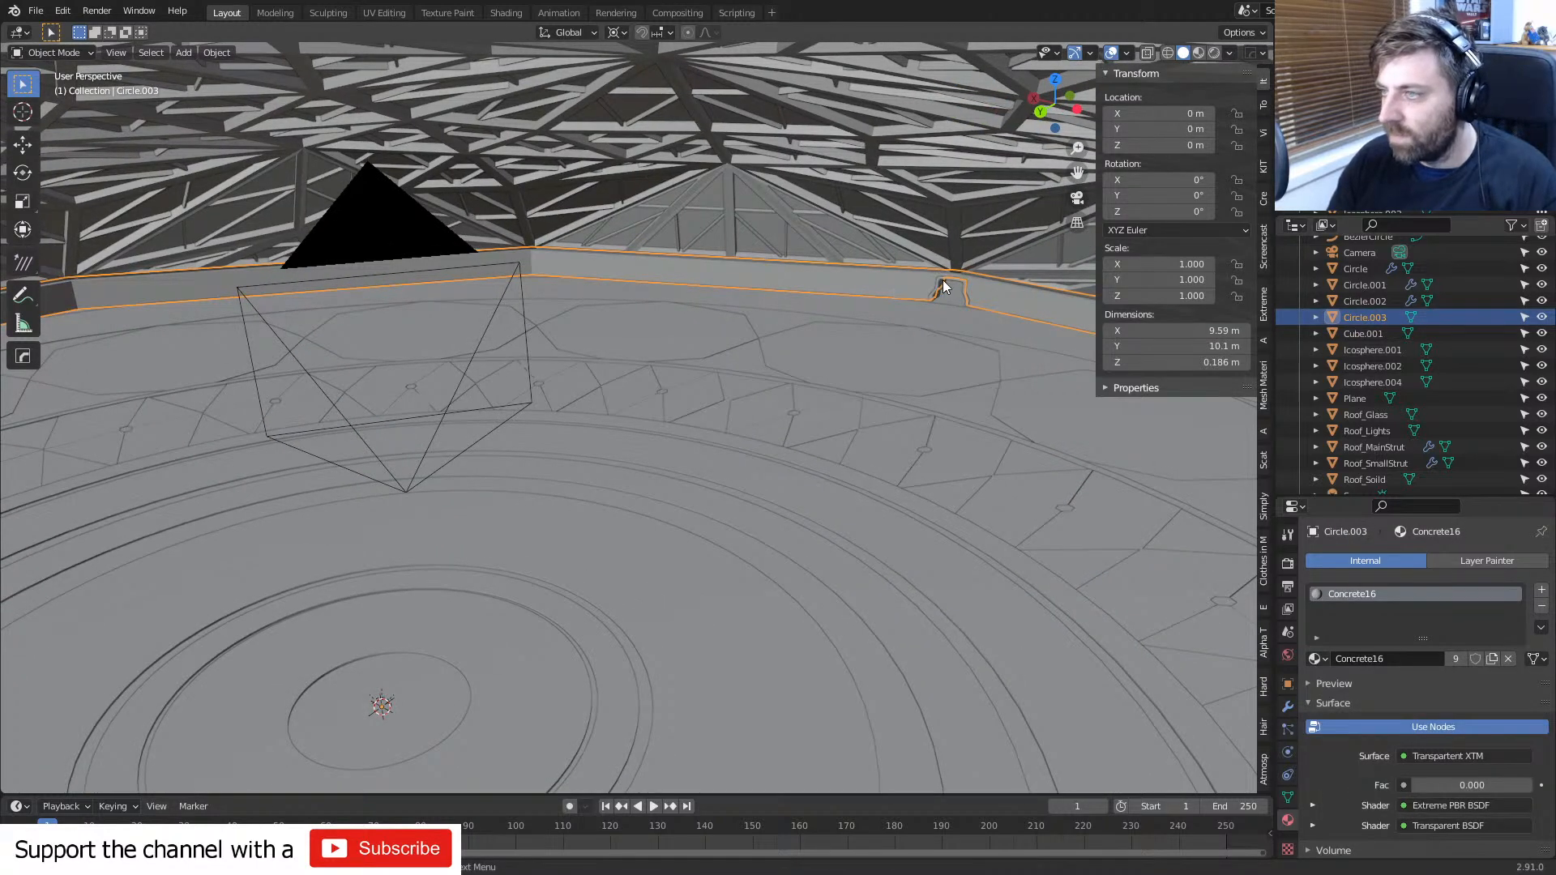
click(942, 279)
click(882, 290)
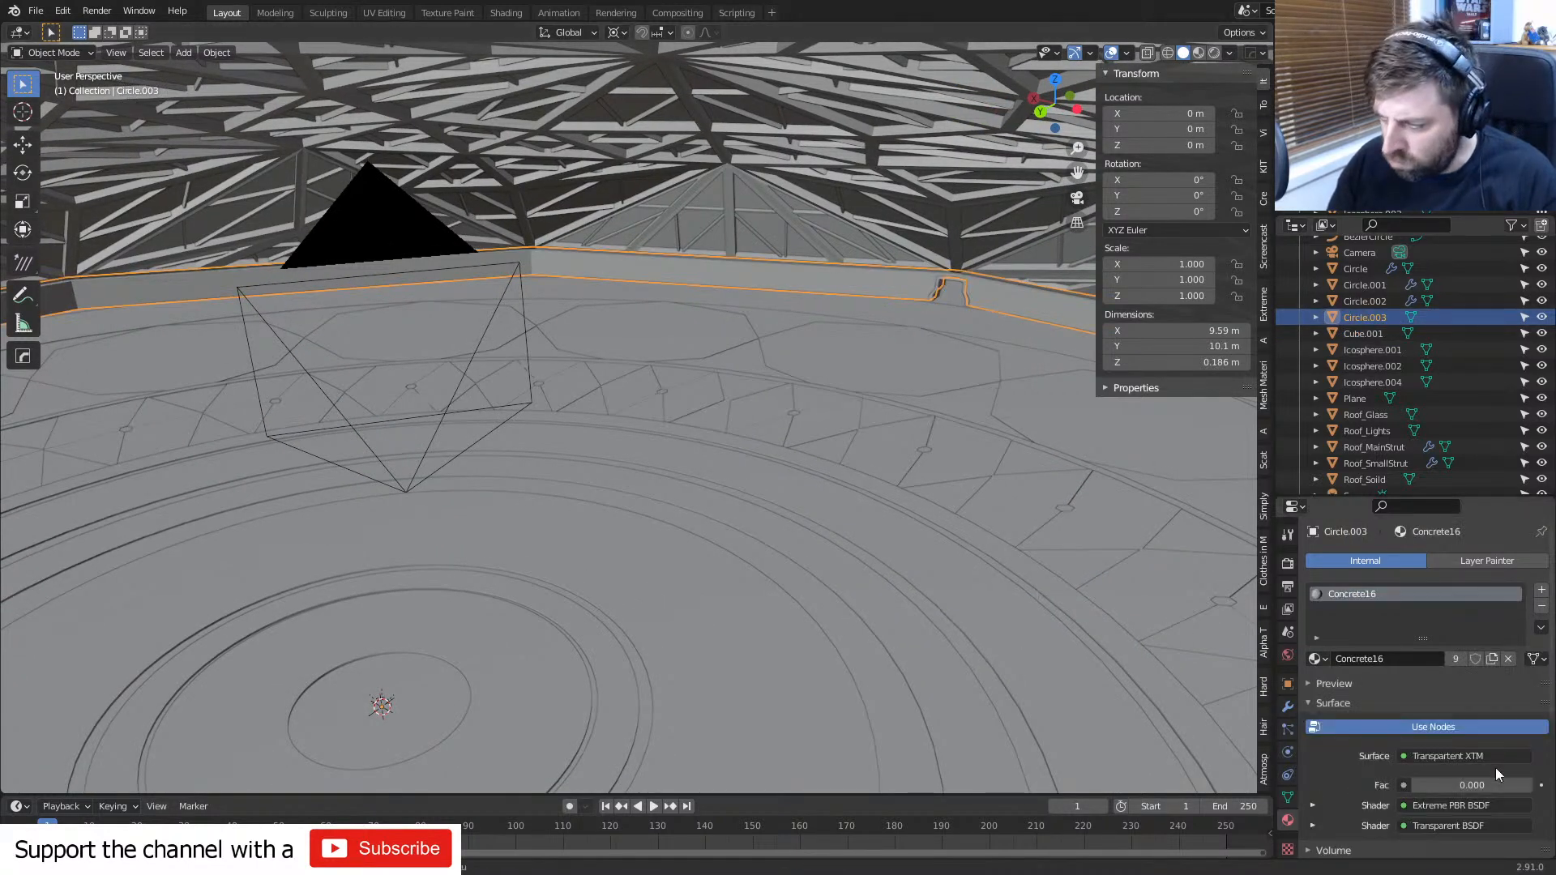
- Inspect the modifier settings of the base wall and of the dome's main struts
scroll(1442, 745, down, 1)
click(1291, 798)
click(1289, 750)
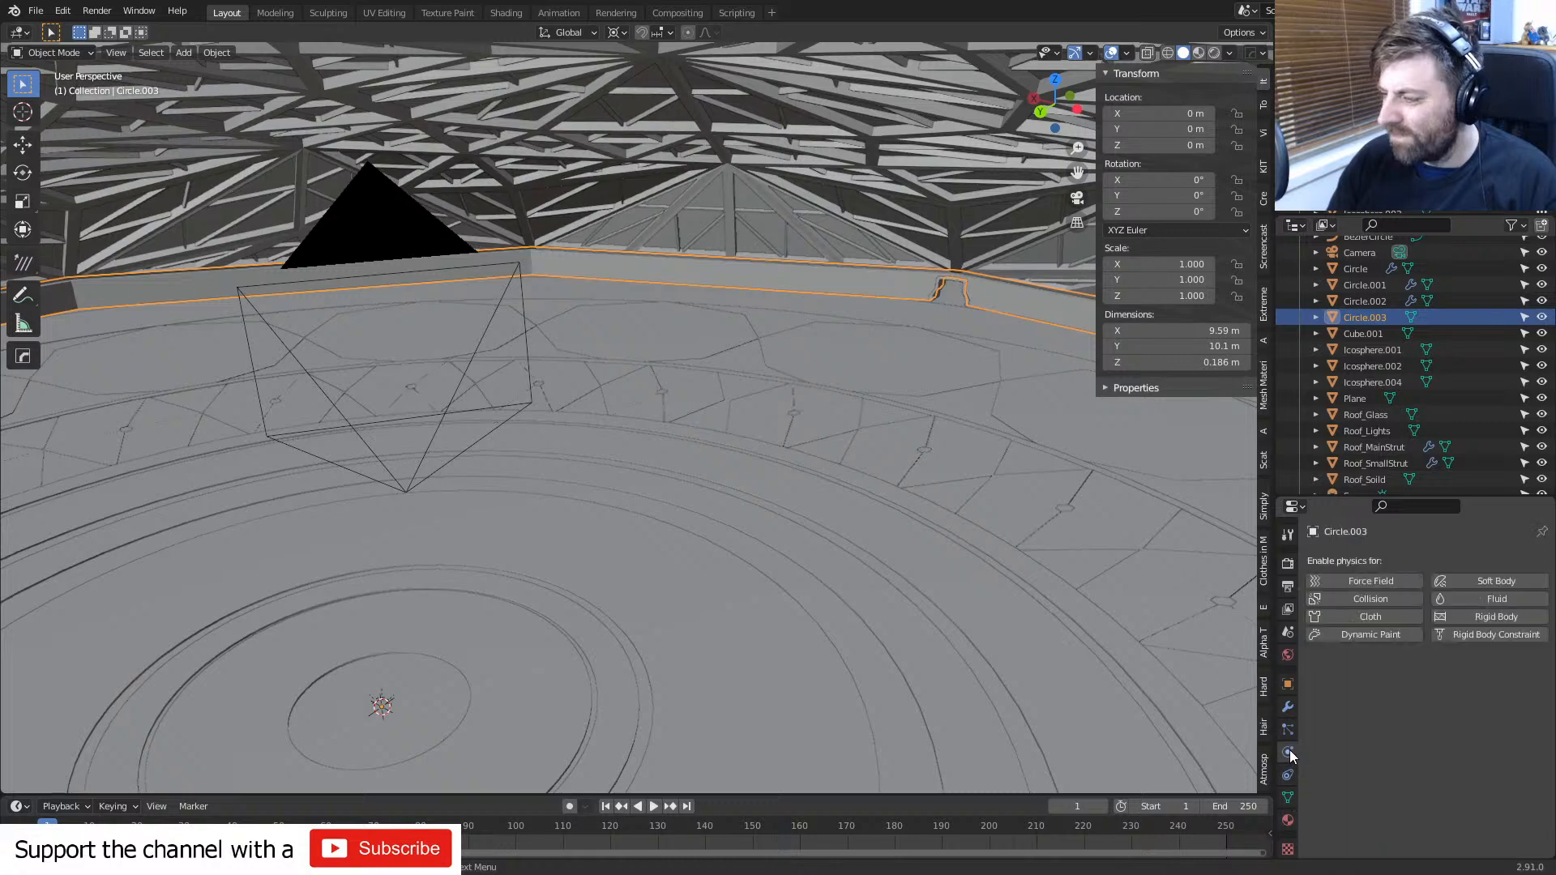
click(1287, 706)
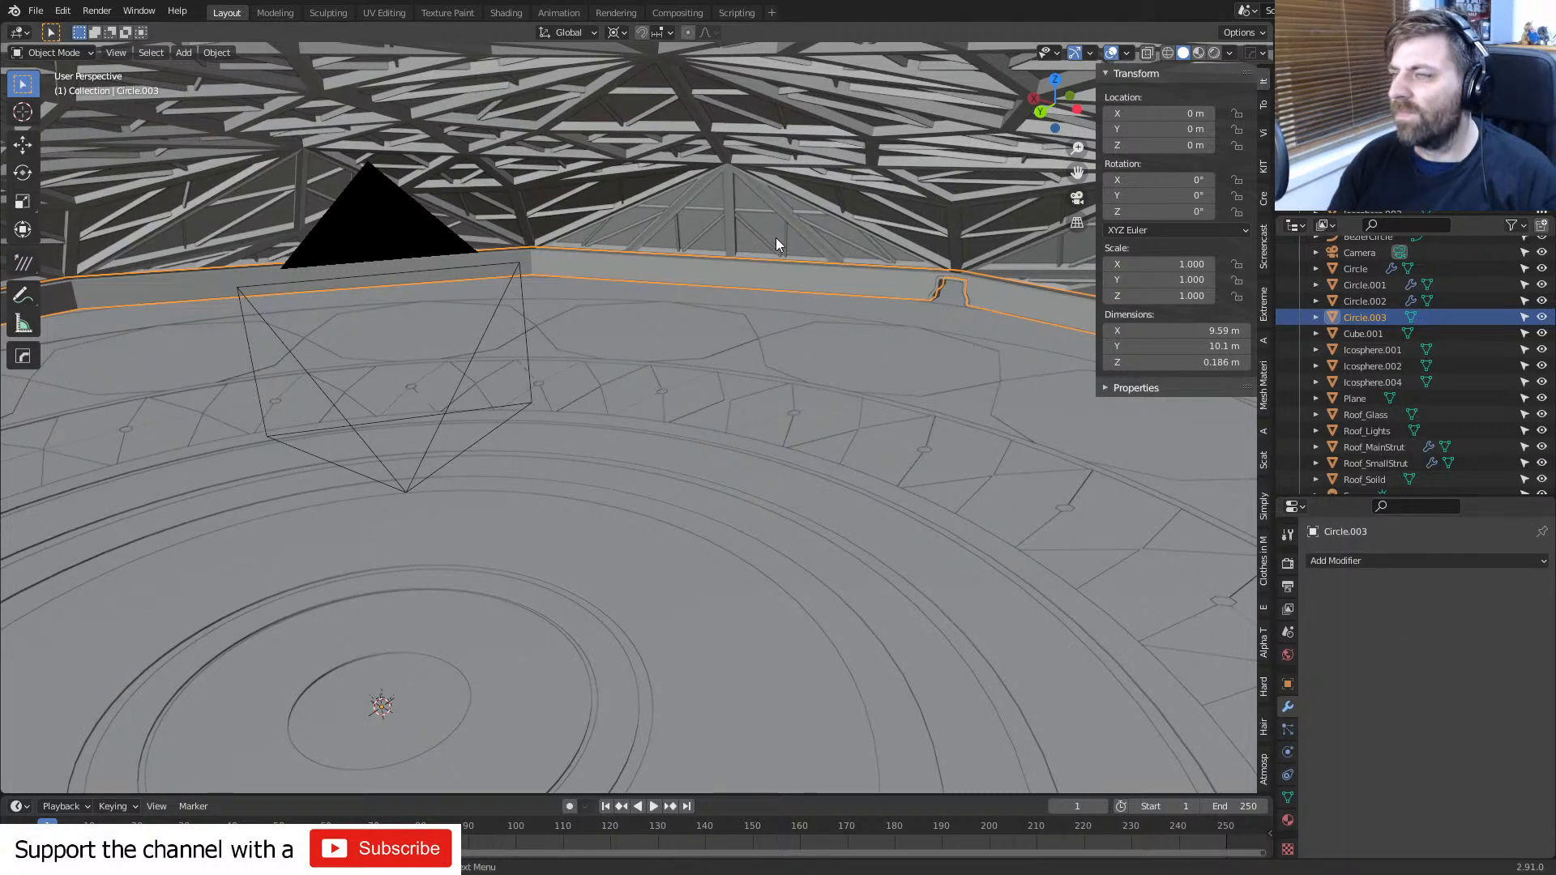
middle_drag(775, 236, 747, 216)
click(747, 216)
key(KP_Decimal)
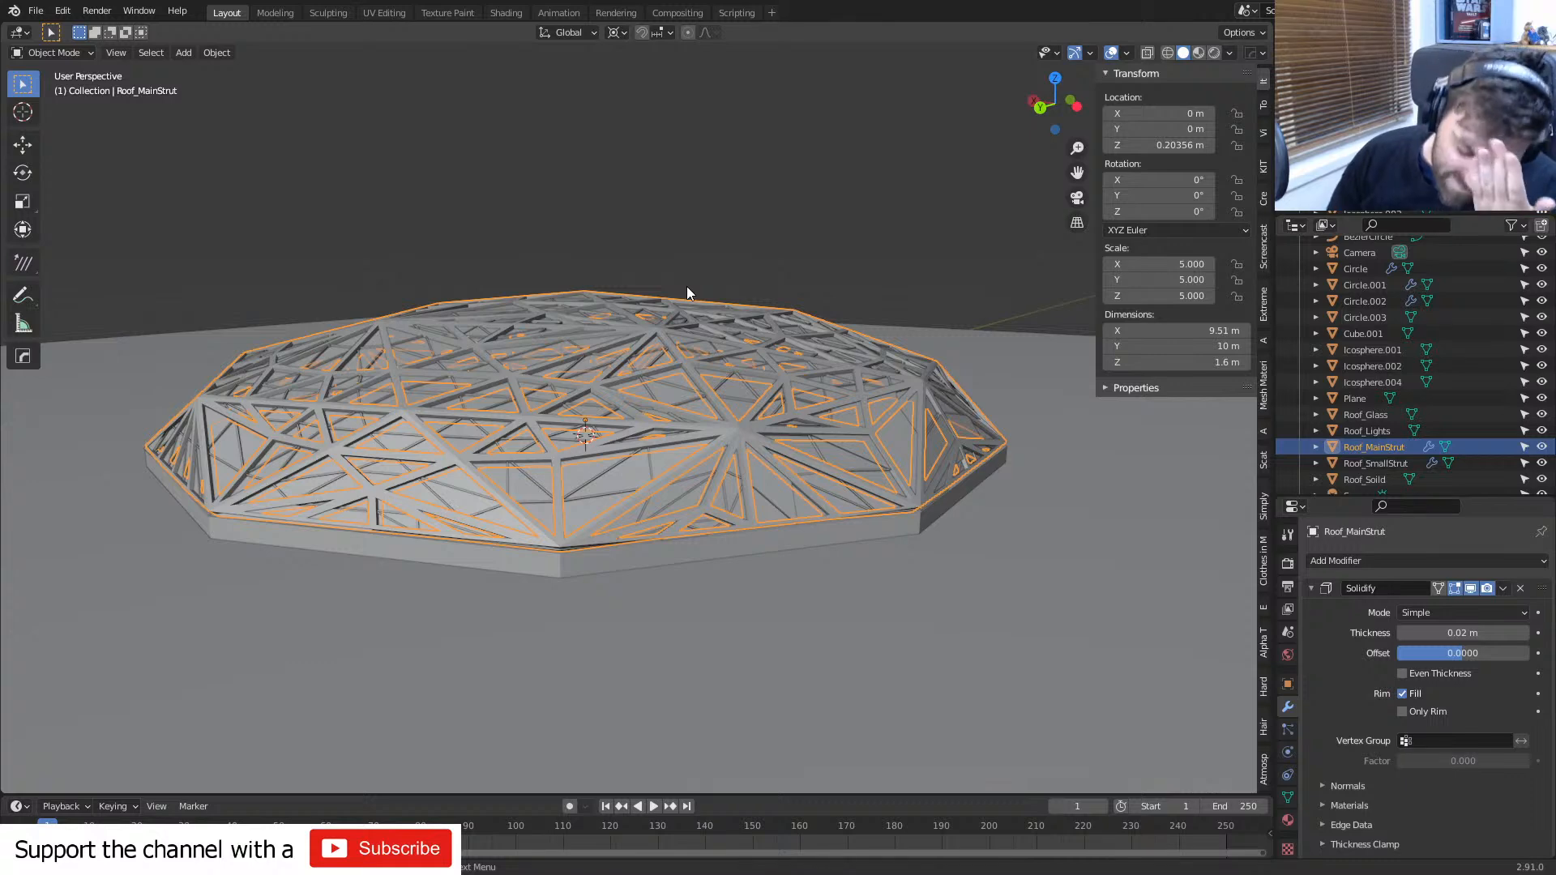
- Review the dome's floor and interior walls from several angles, and save the file
scroll(668, 427, up, 7)
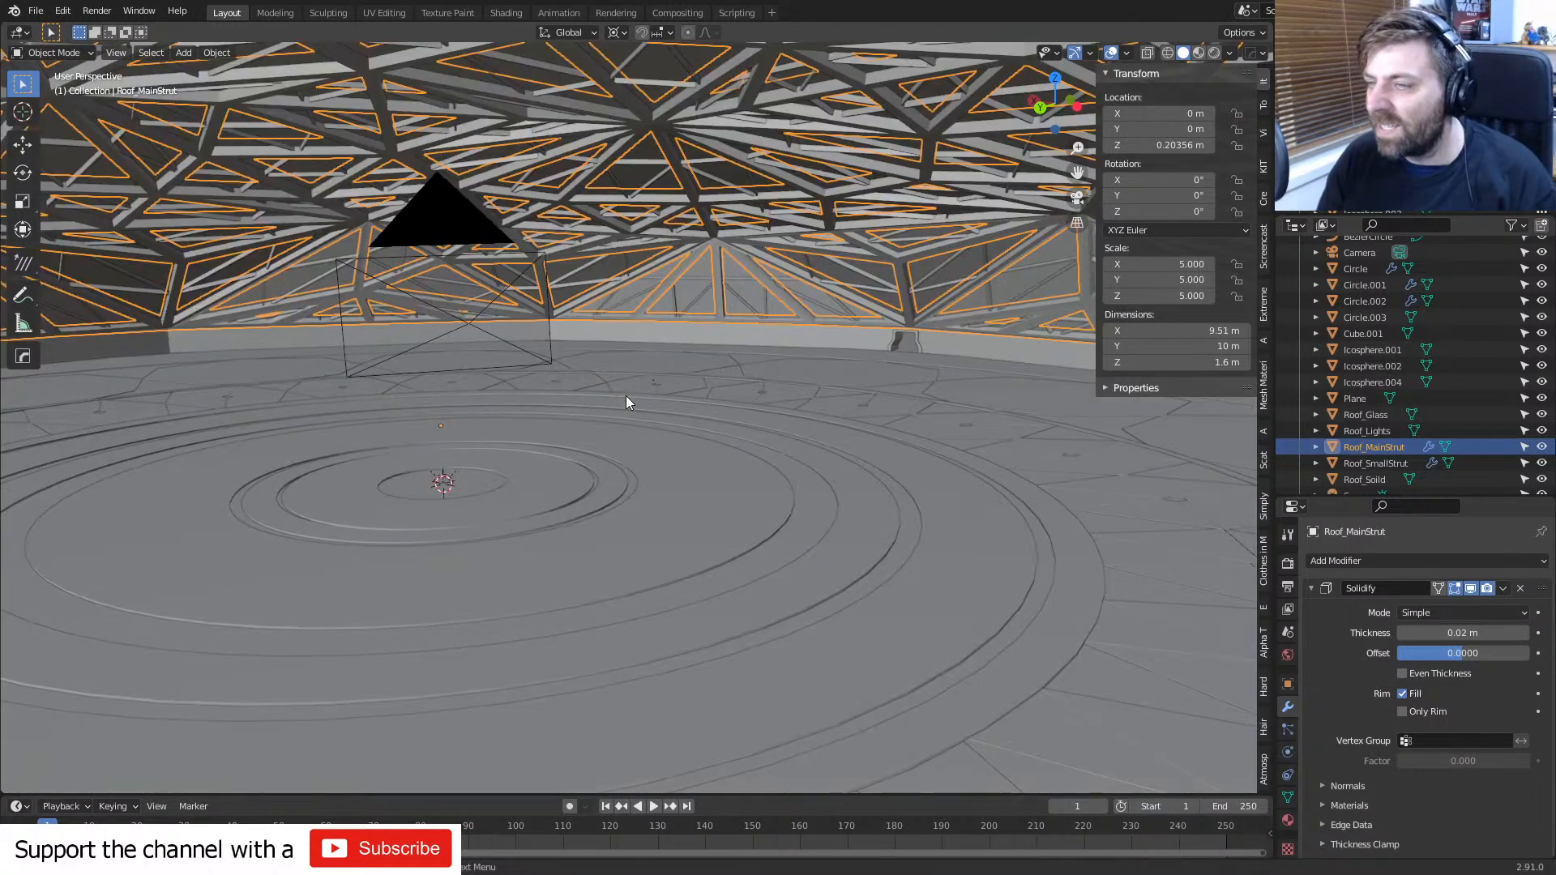
shift+middle_drag(626, 396, 710, 409)
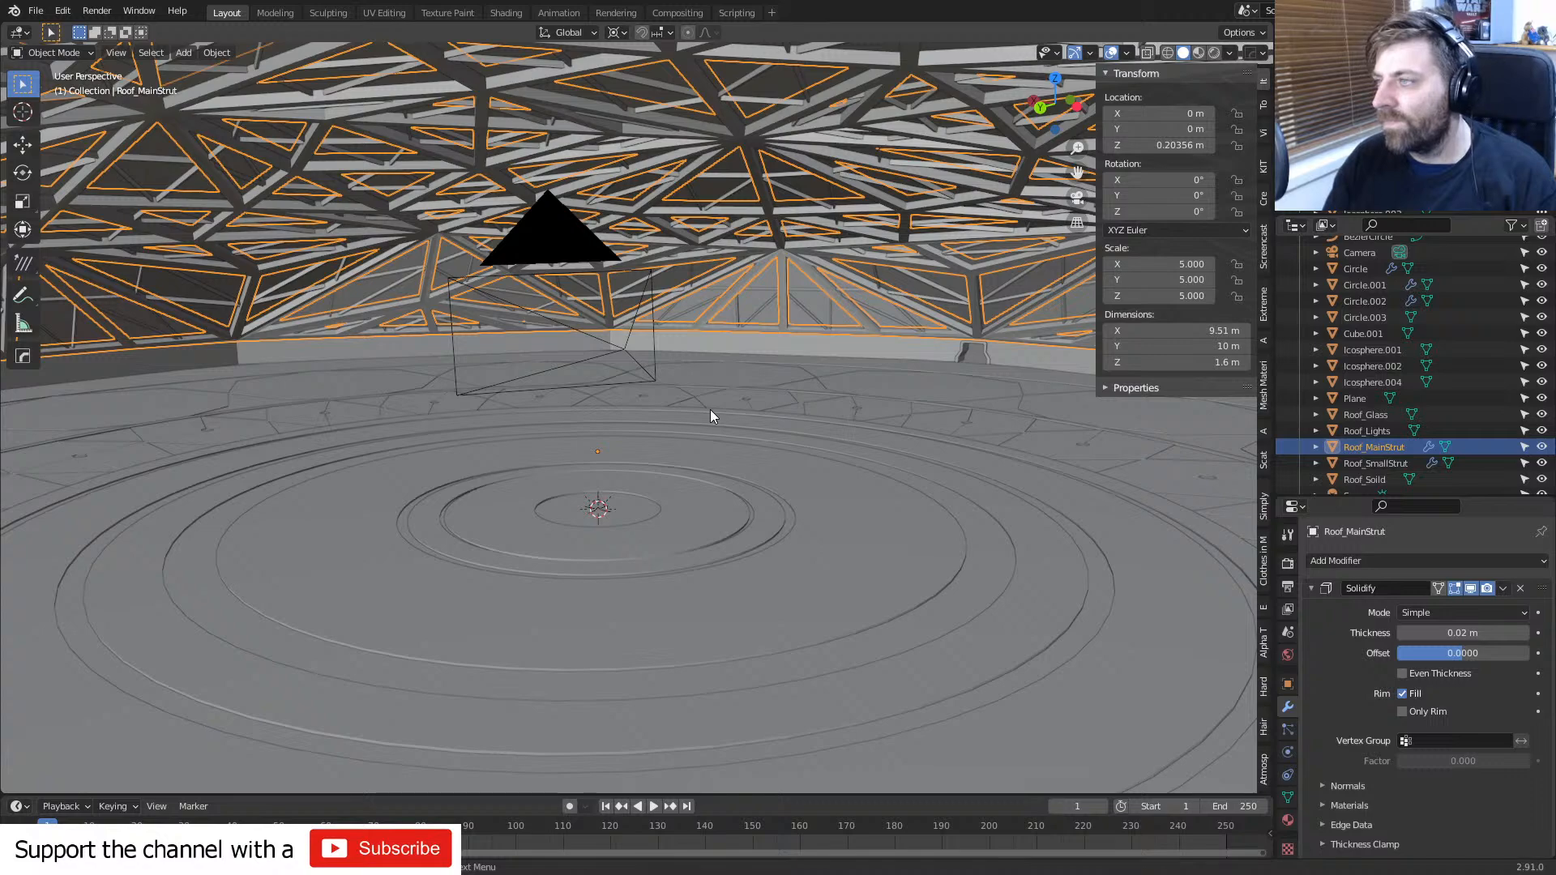
shift+middle_drag(709, 407, 645, 405)
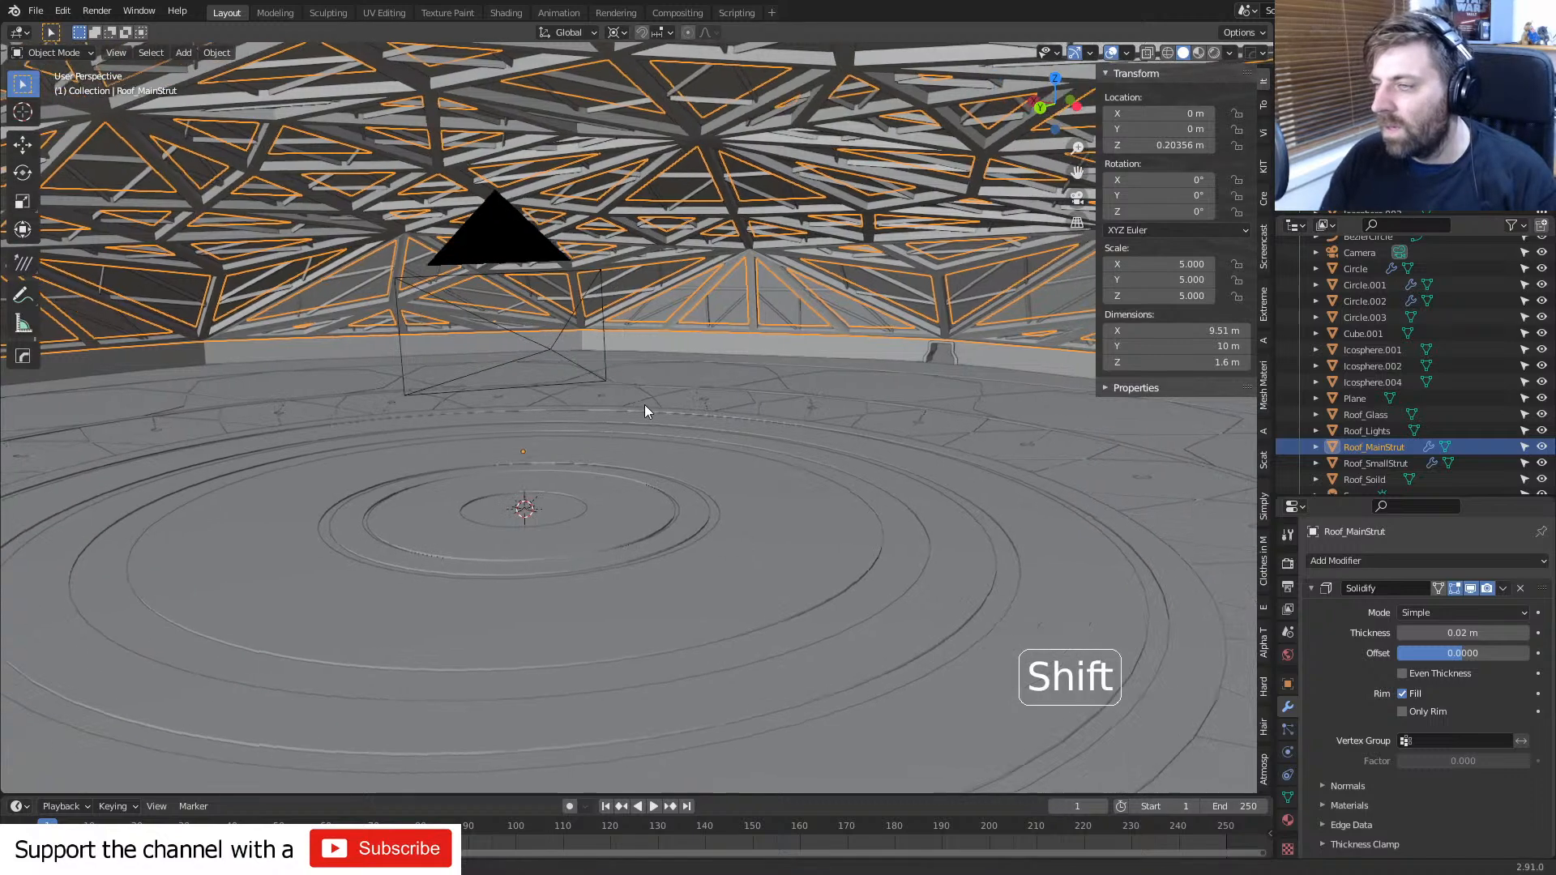
middle_drag(830, 414, 805, 441)
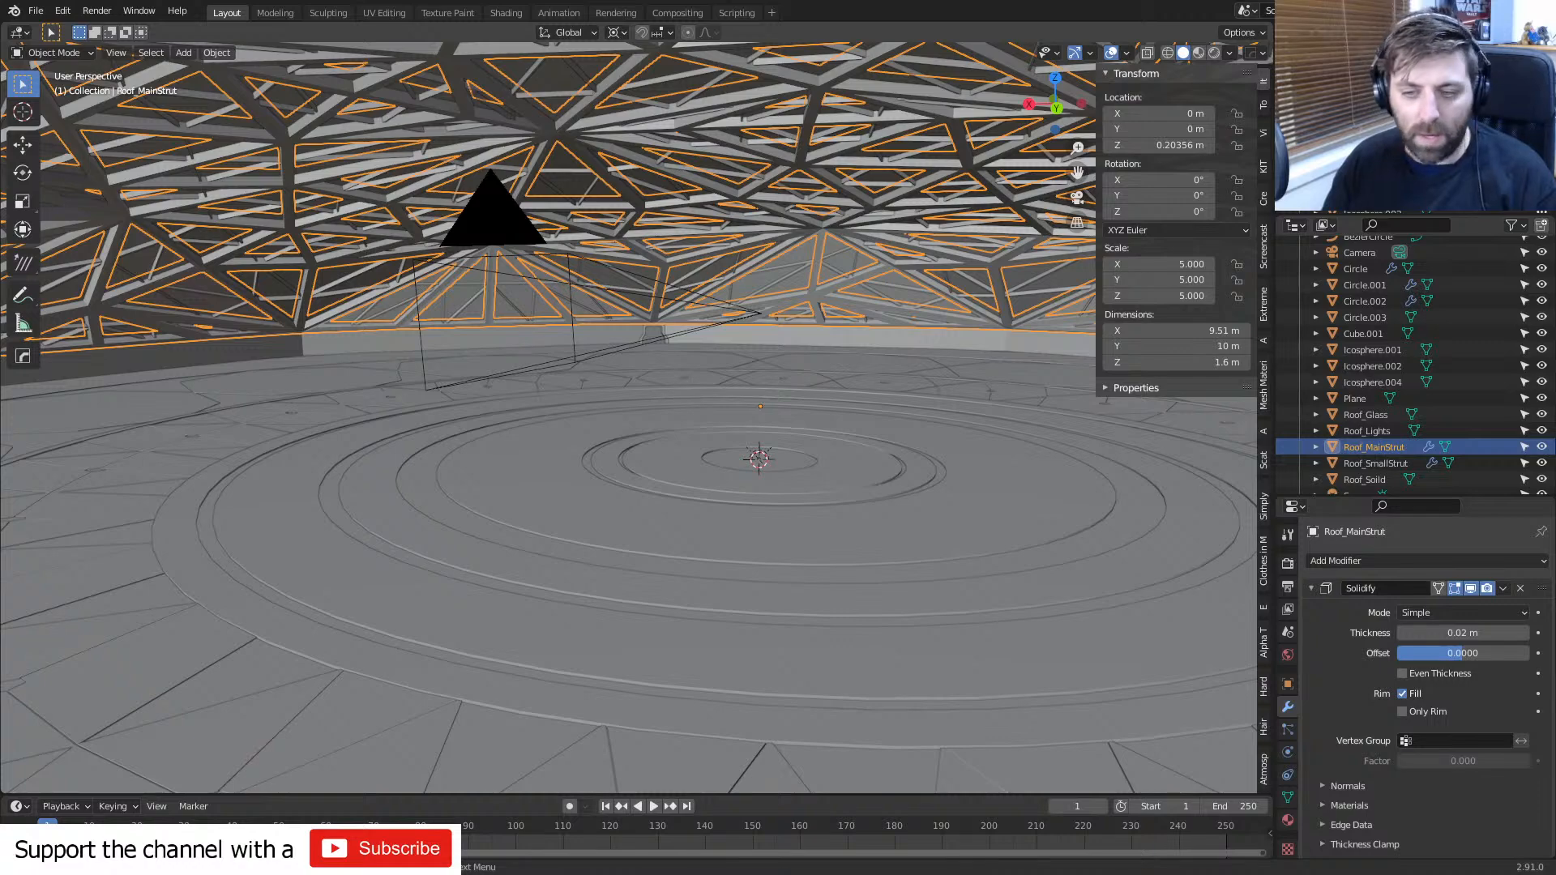
shift+middle_drag(819, 498, 669, 442)
key(ctrl+s)
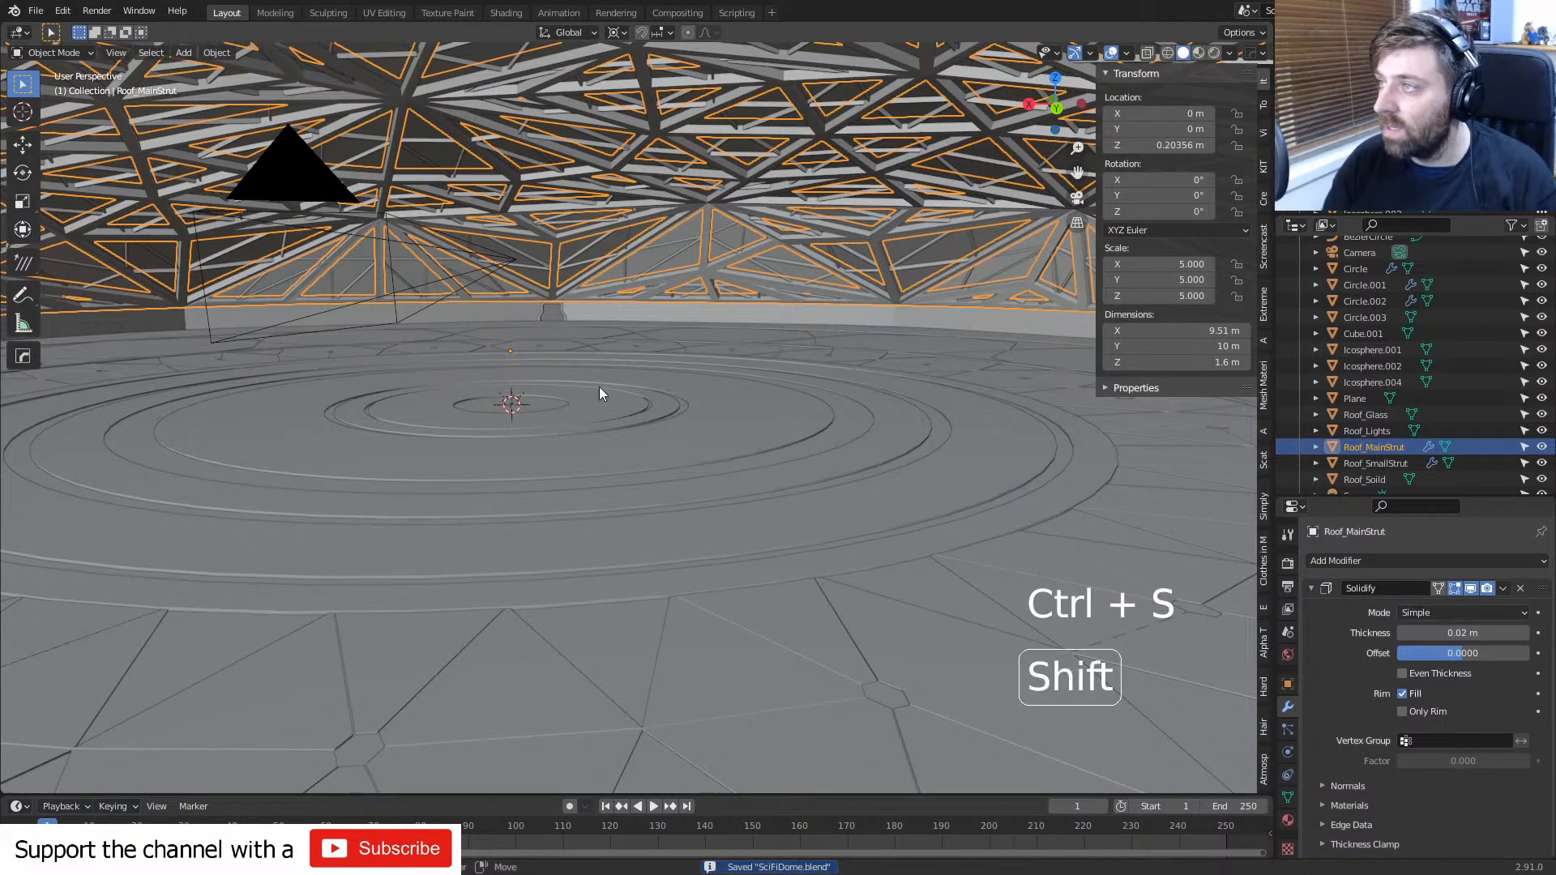
- Look through the camera and move it about 4.785 m along the global Y axis towards the dome's edge
shift+middle_drag(599, 386, 707, 475)
scroll(440, 285, up, 3)
click(347, 246)
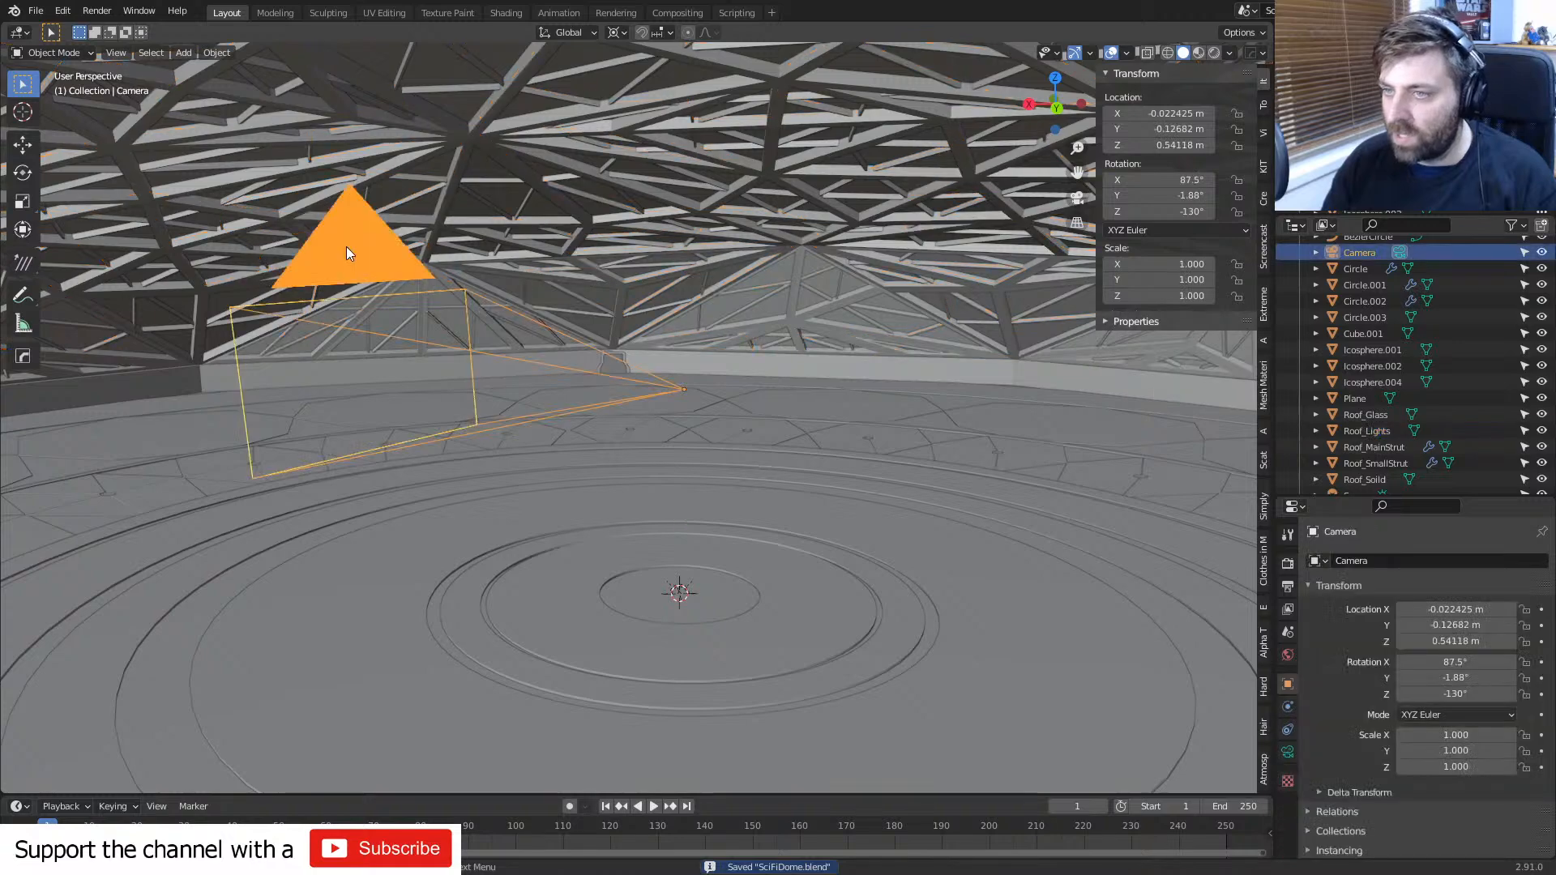
key(KP_0)
key(g)
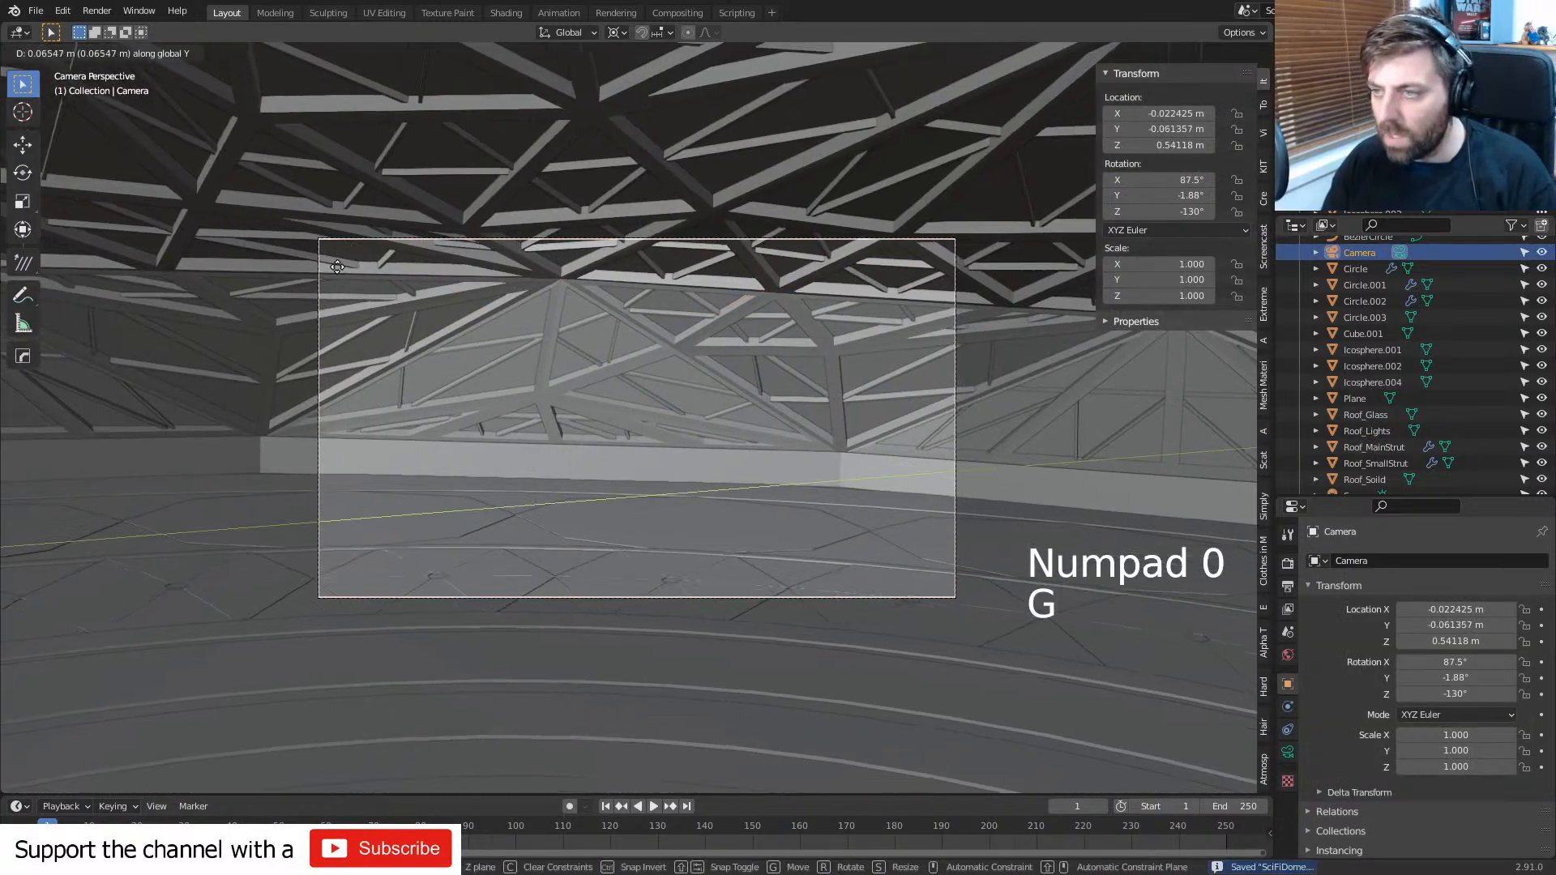
key(y)
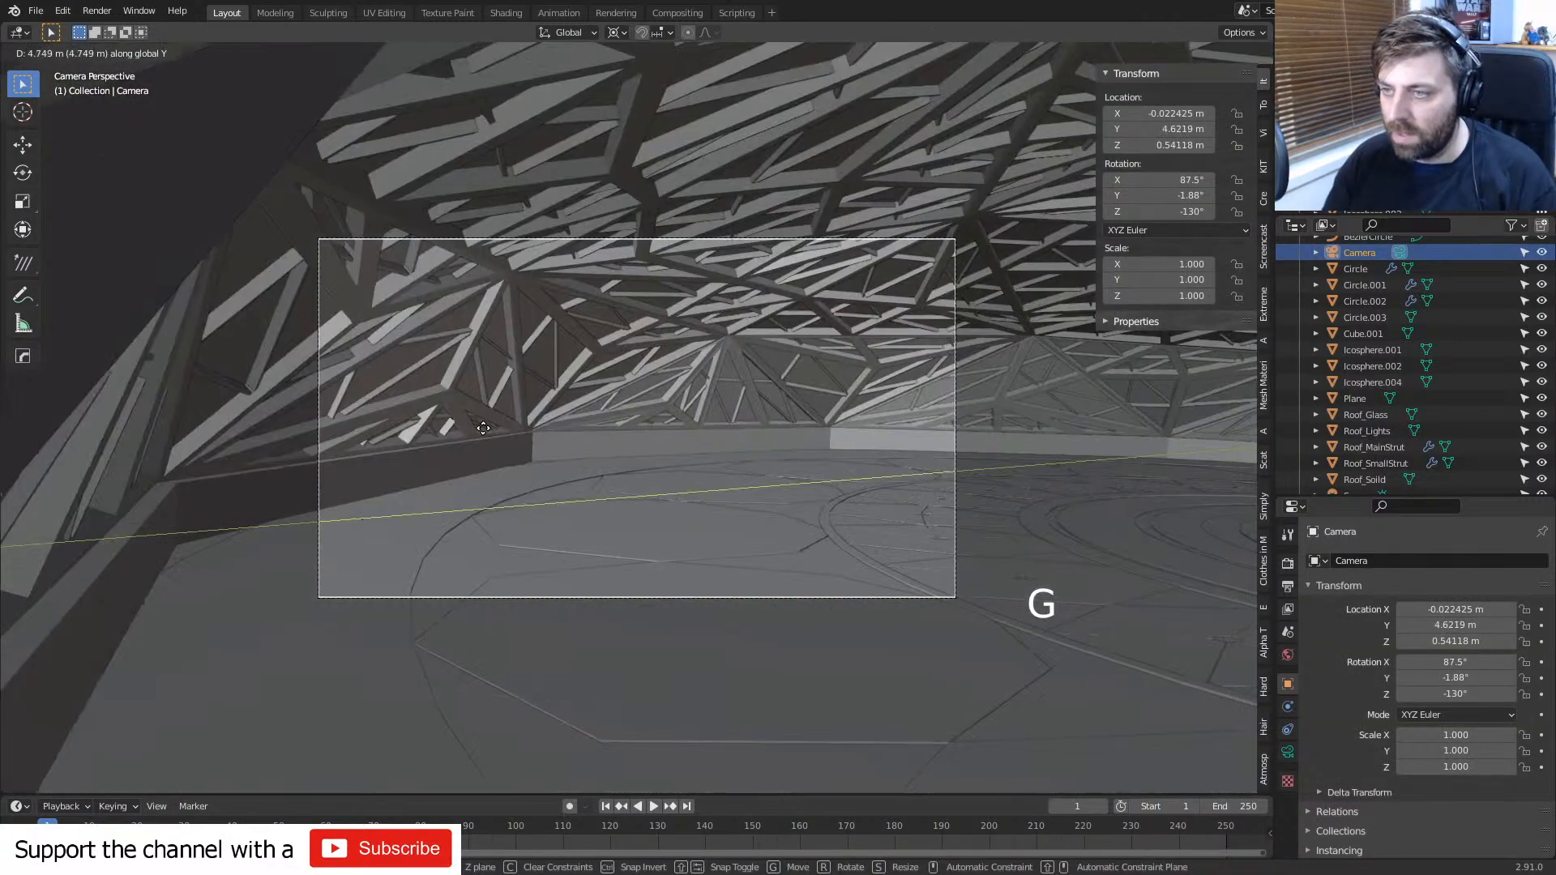
click(693, 467)
- Rotate the camera freely with a trackball rotation of about 0.573° and -6.88°
key(r)
key(r)
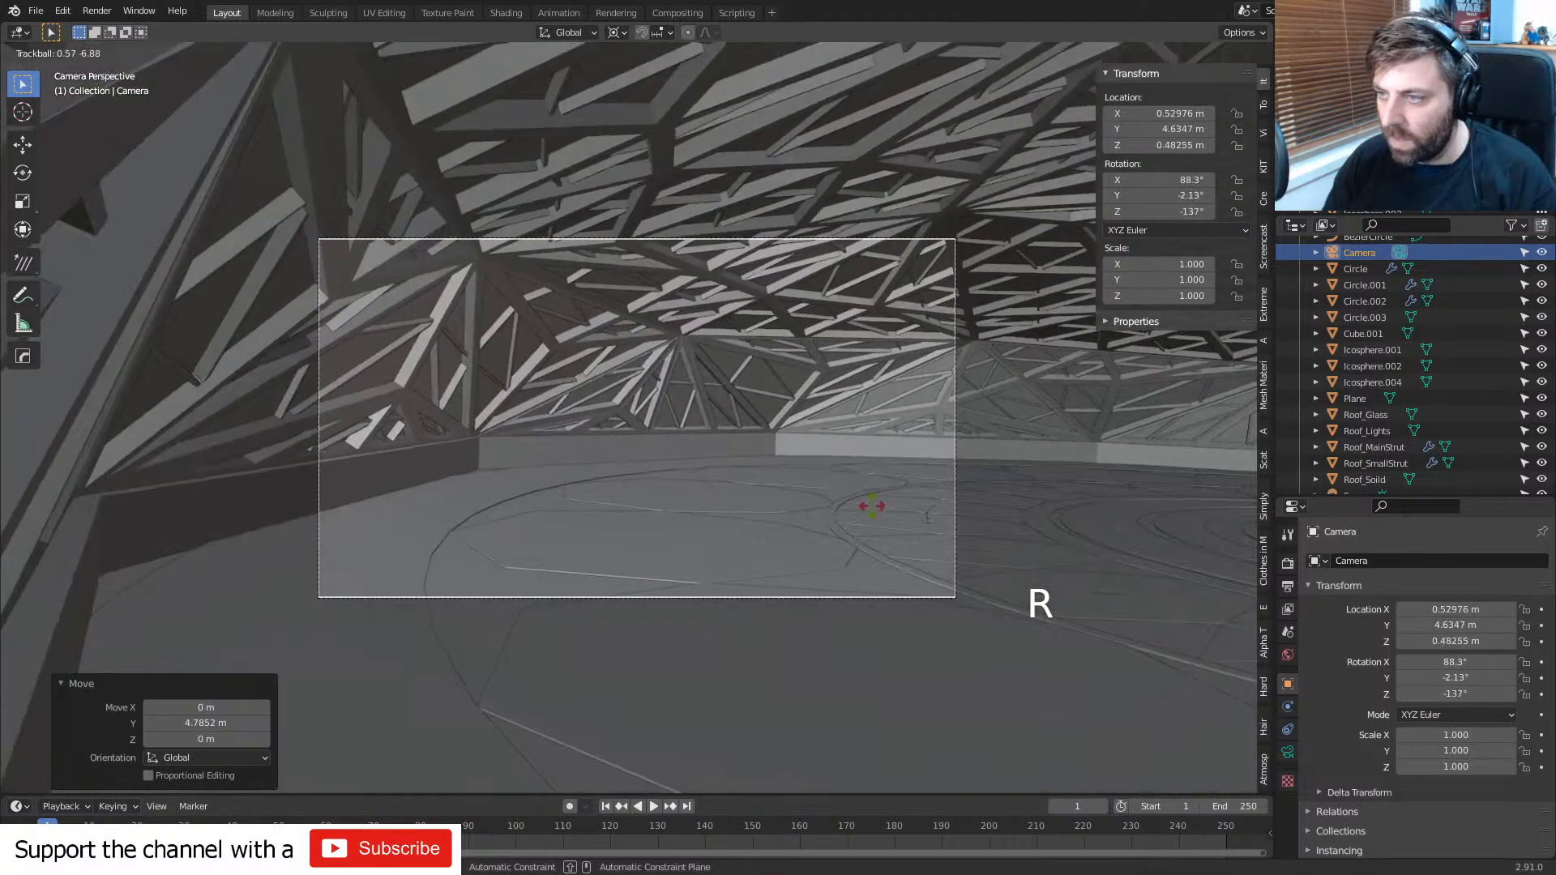
click(872, 508)
key(r)
key(z)
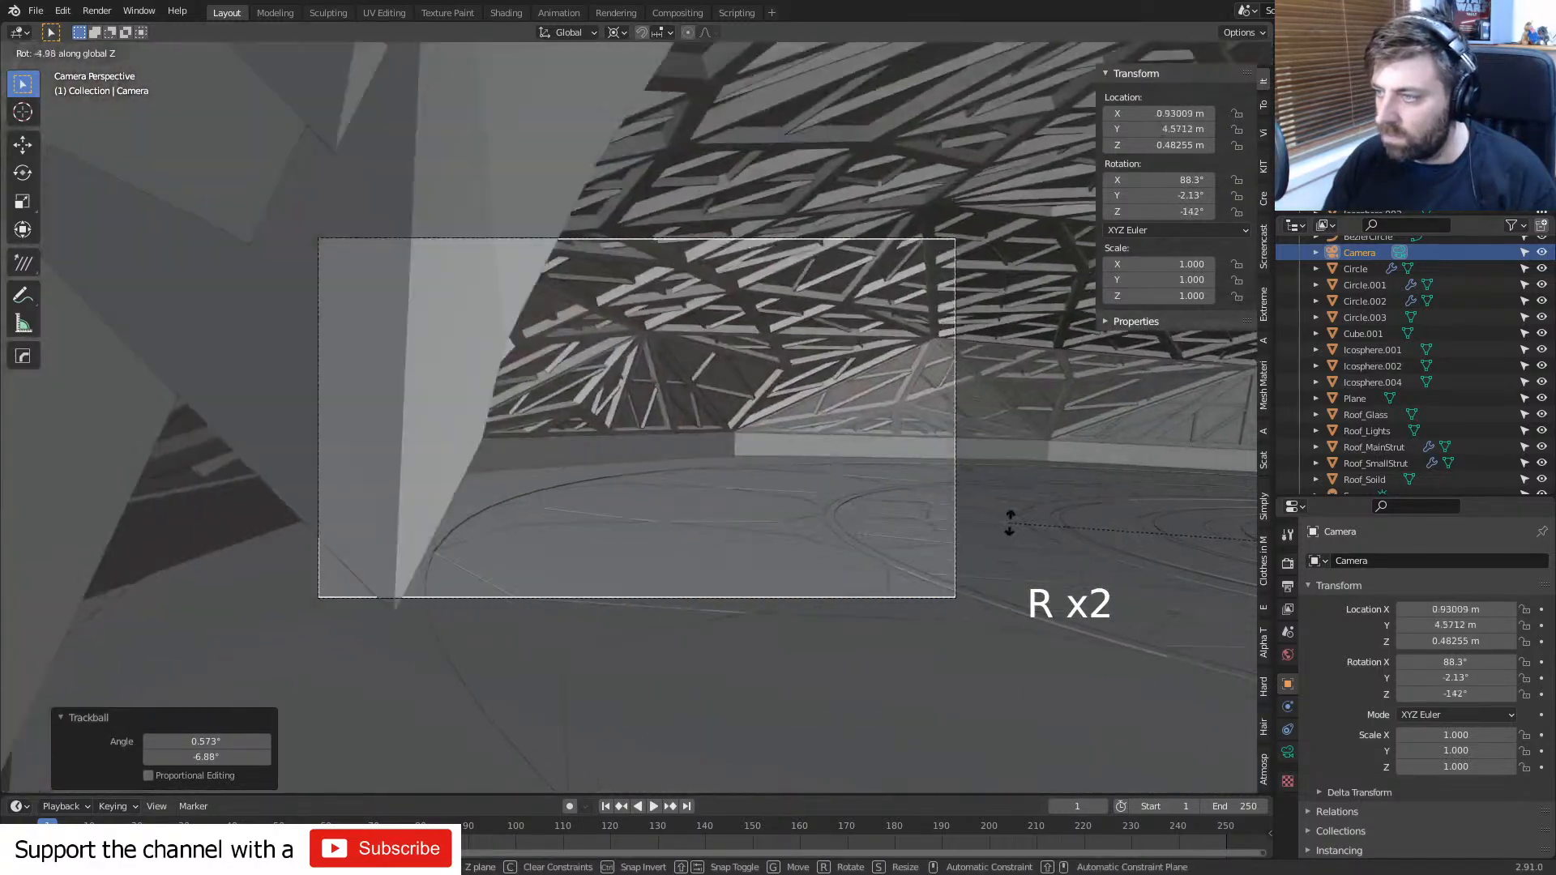
click(1007, 521)
- Open the transform pivot point options
click(616, 34)
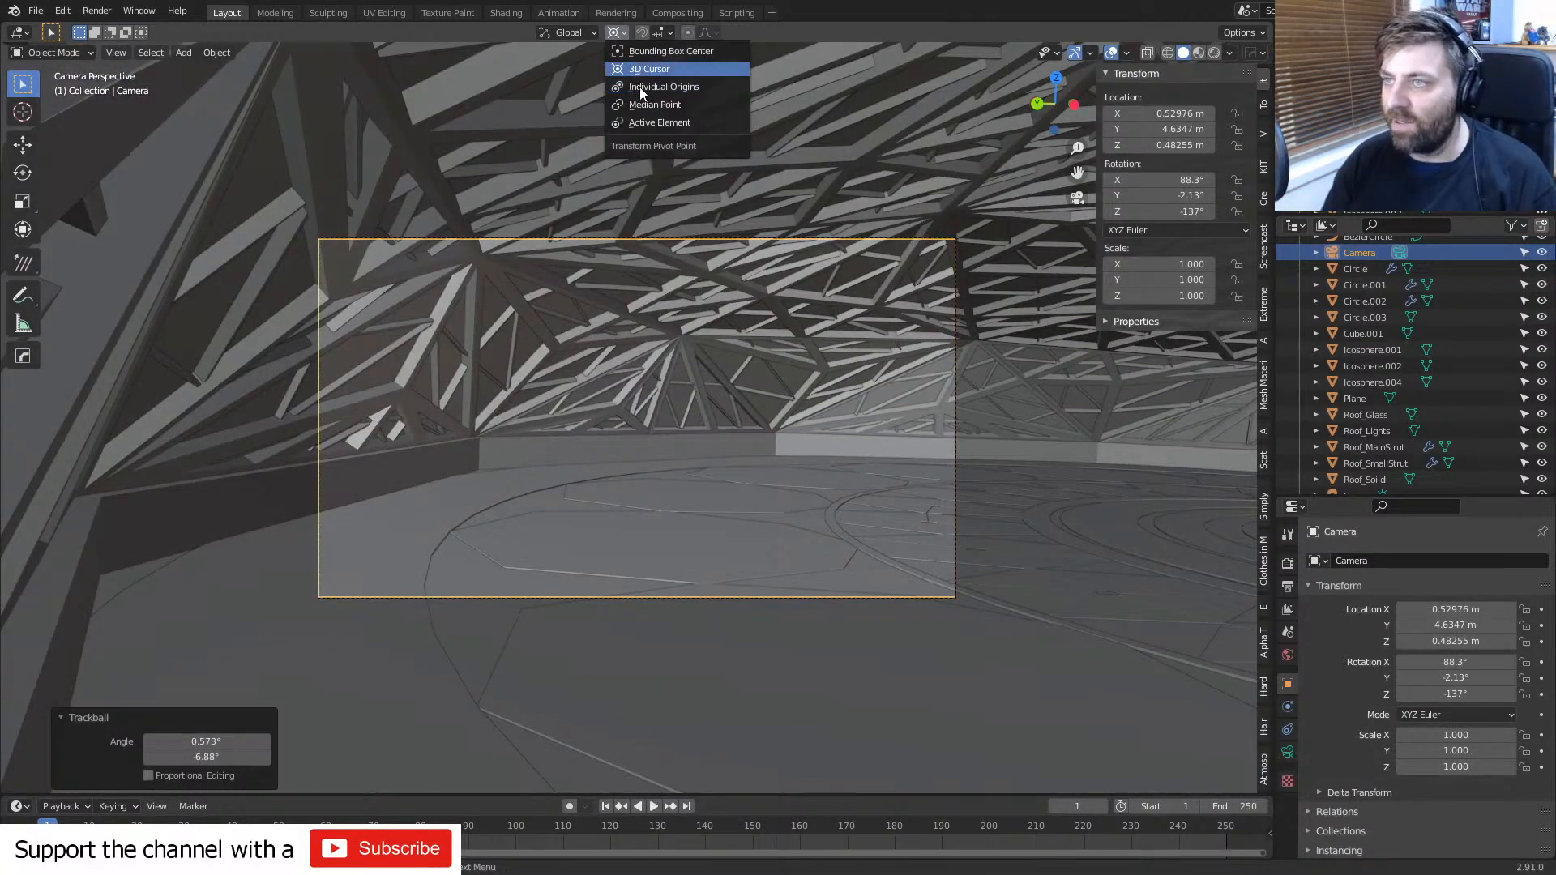
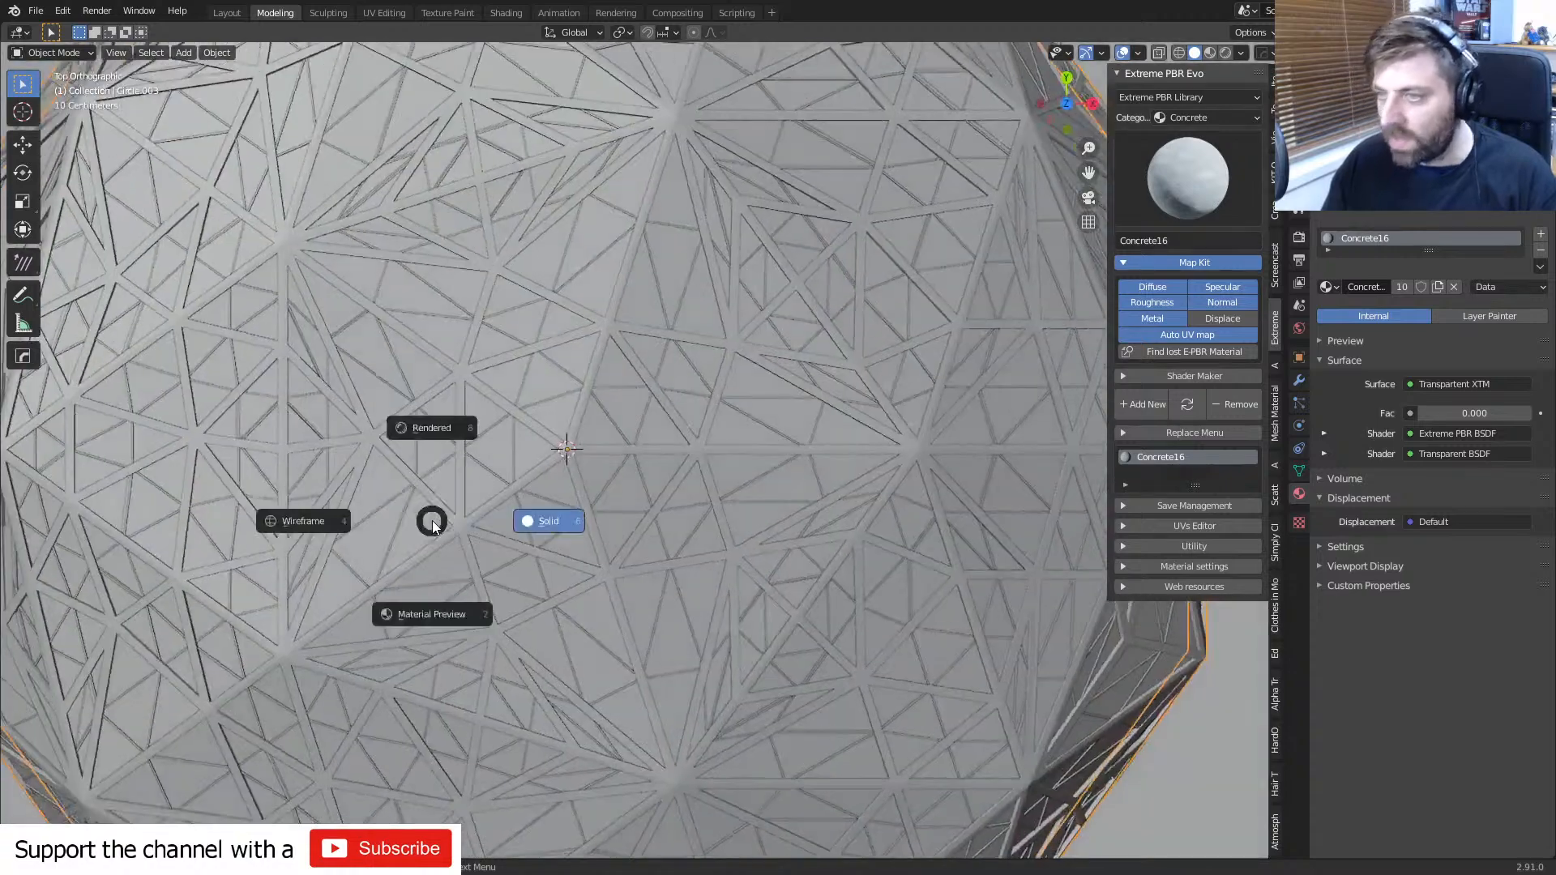
- Switch the viewport shading to Solid for the top view of the dome
click(549, 528)
scroll(405, 527, down, 5)
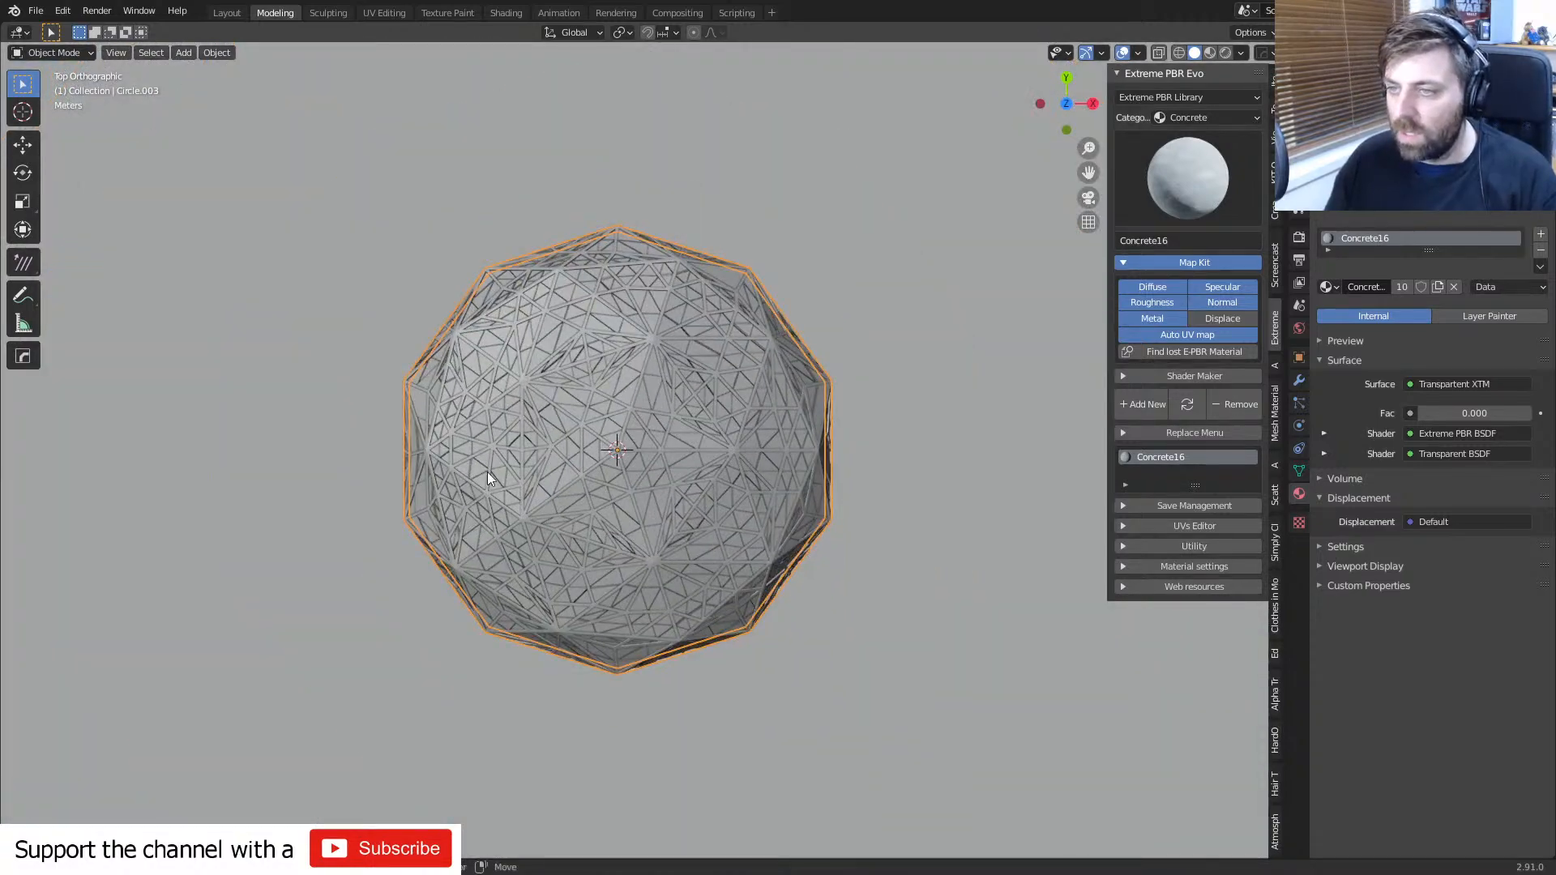
scroll(518, 458, down, 2)
scroll(566, 431, up, 4)
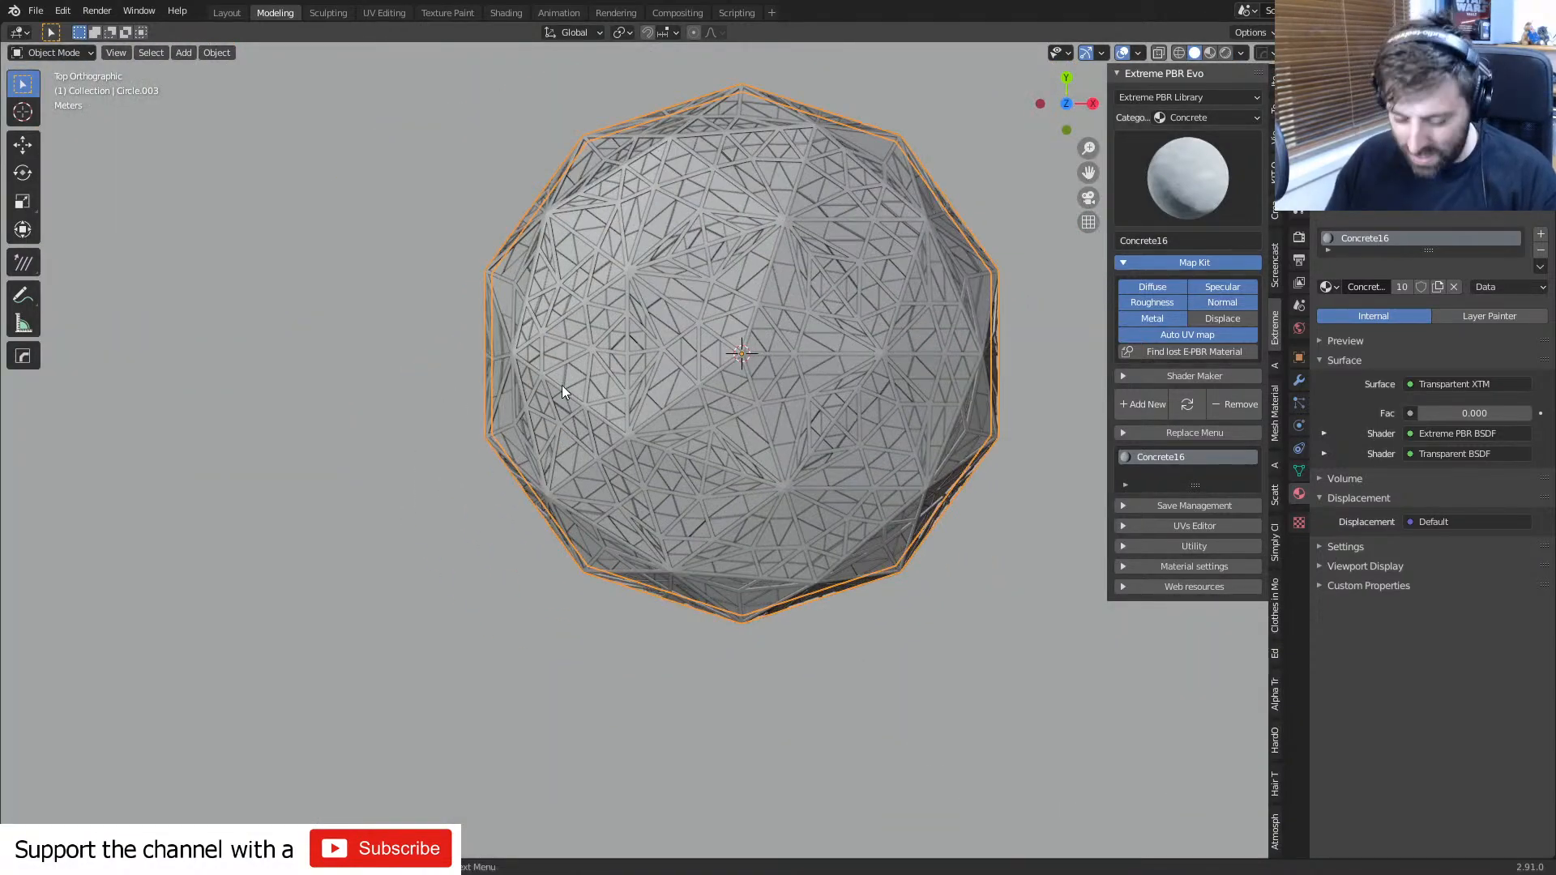
key(shift+a)
mouse_move(660, 361)
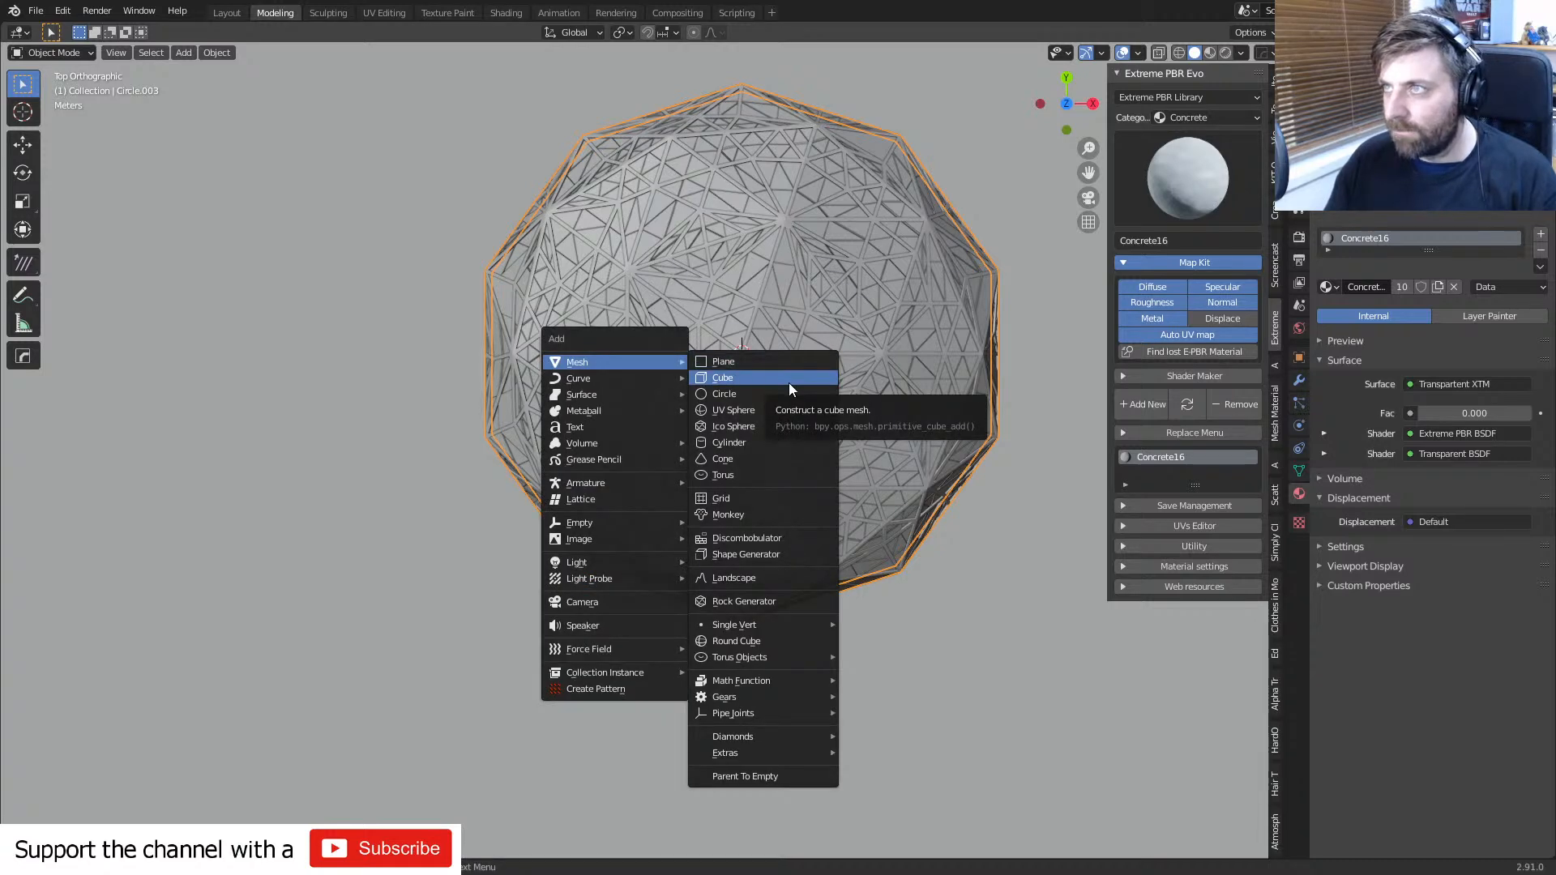
key(Escape)
- Switch to the web browser and dismiss the interrupting notifications, ignoring the friend request
drag(0, 233, 389, 235)
click(811, 338)
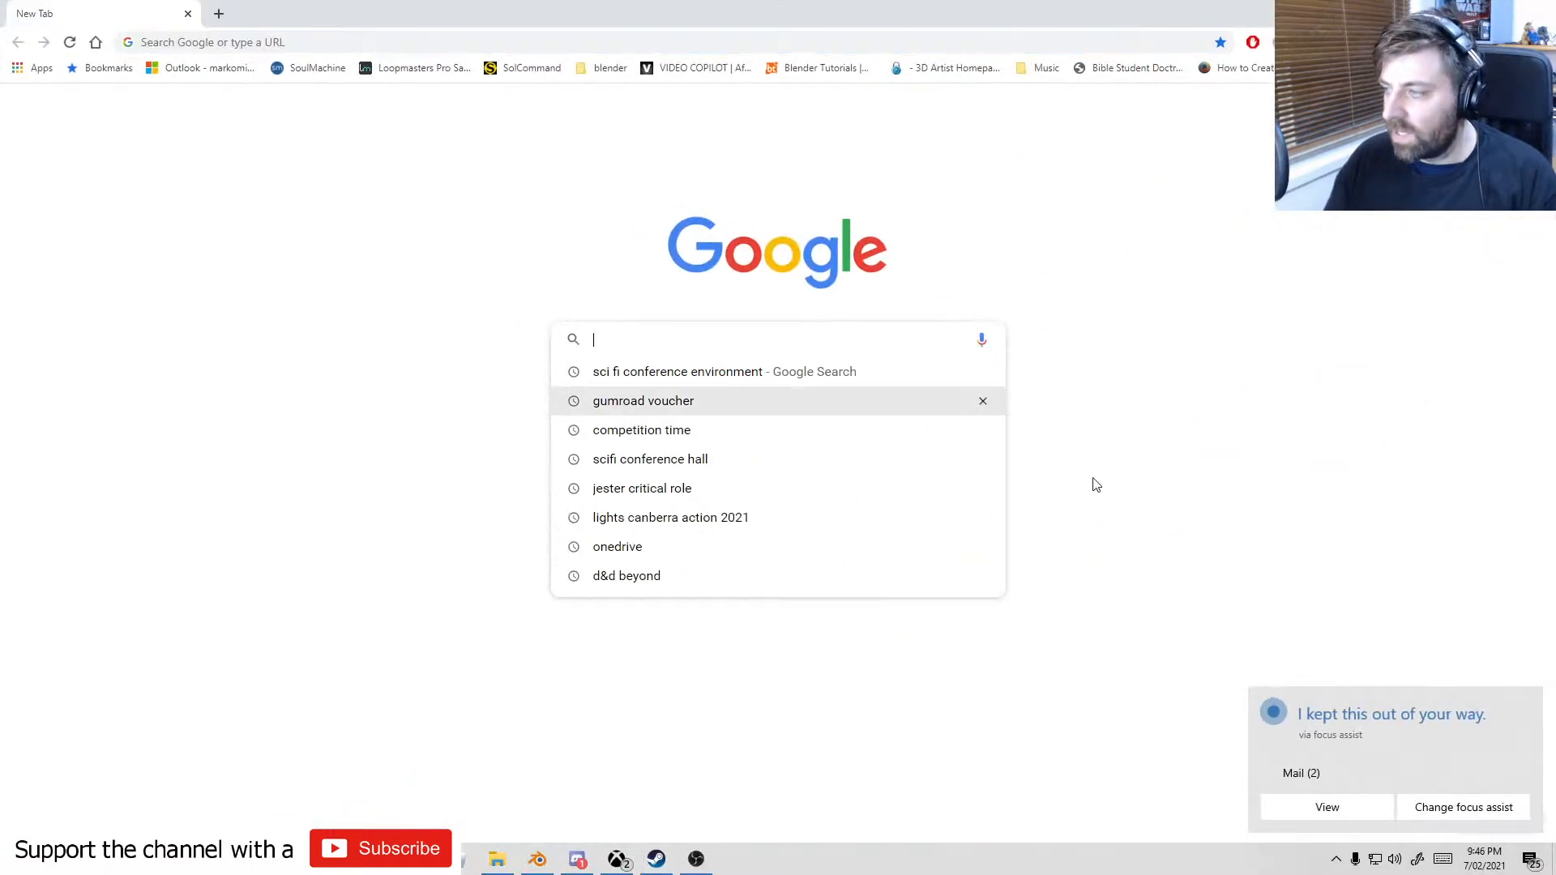
click(1527, 701)
right_click(419, 858)
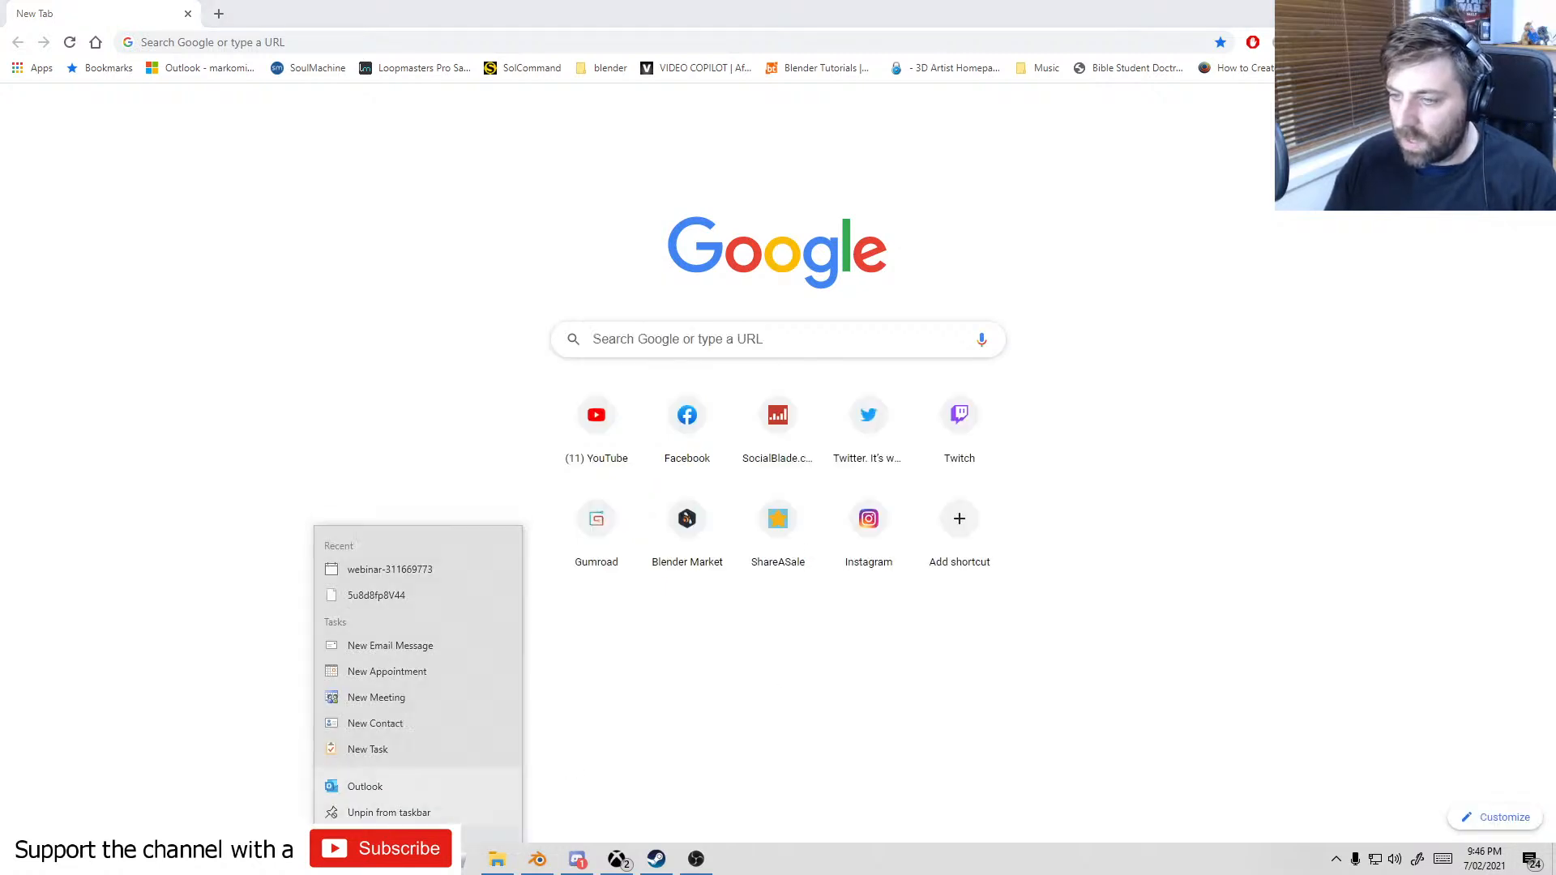
click(458, 816)
click(738, 337)
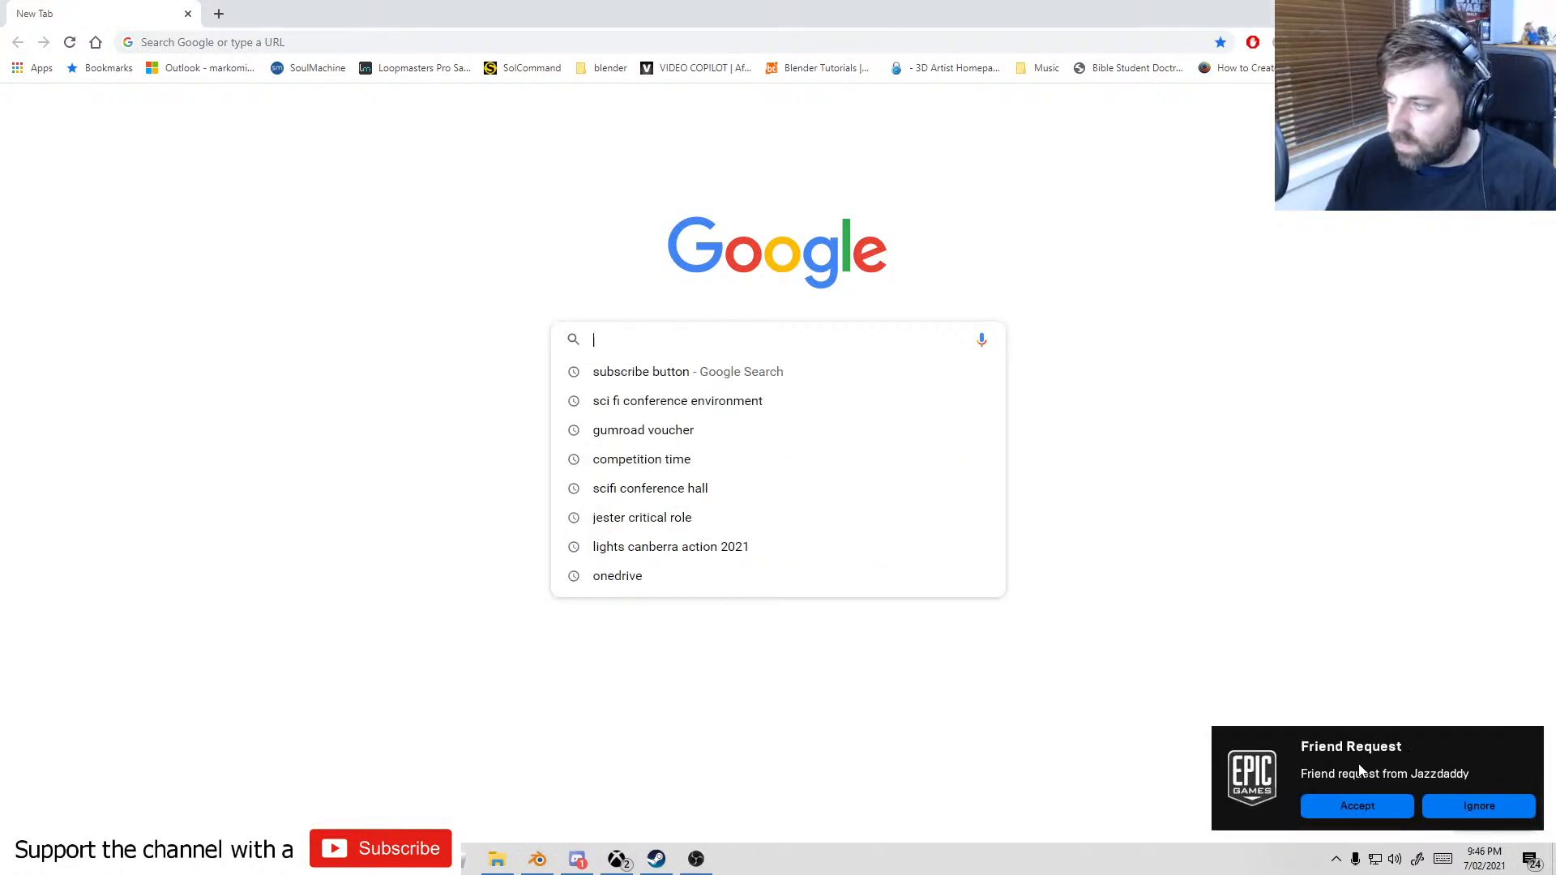
click(1486, 812)
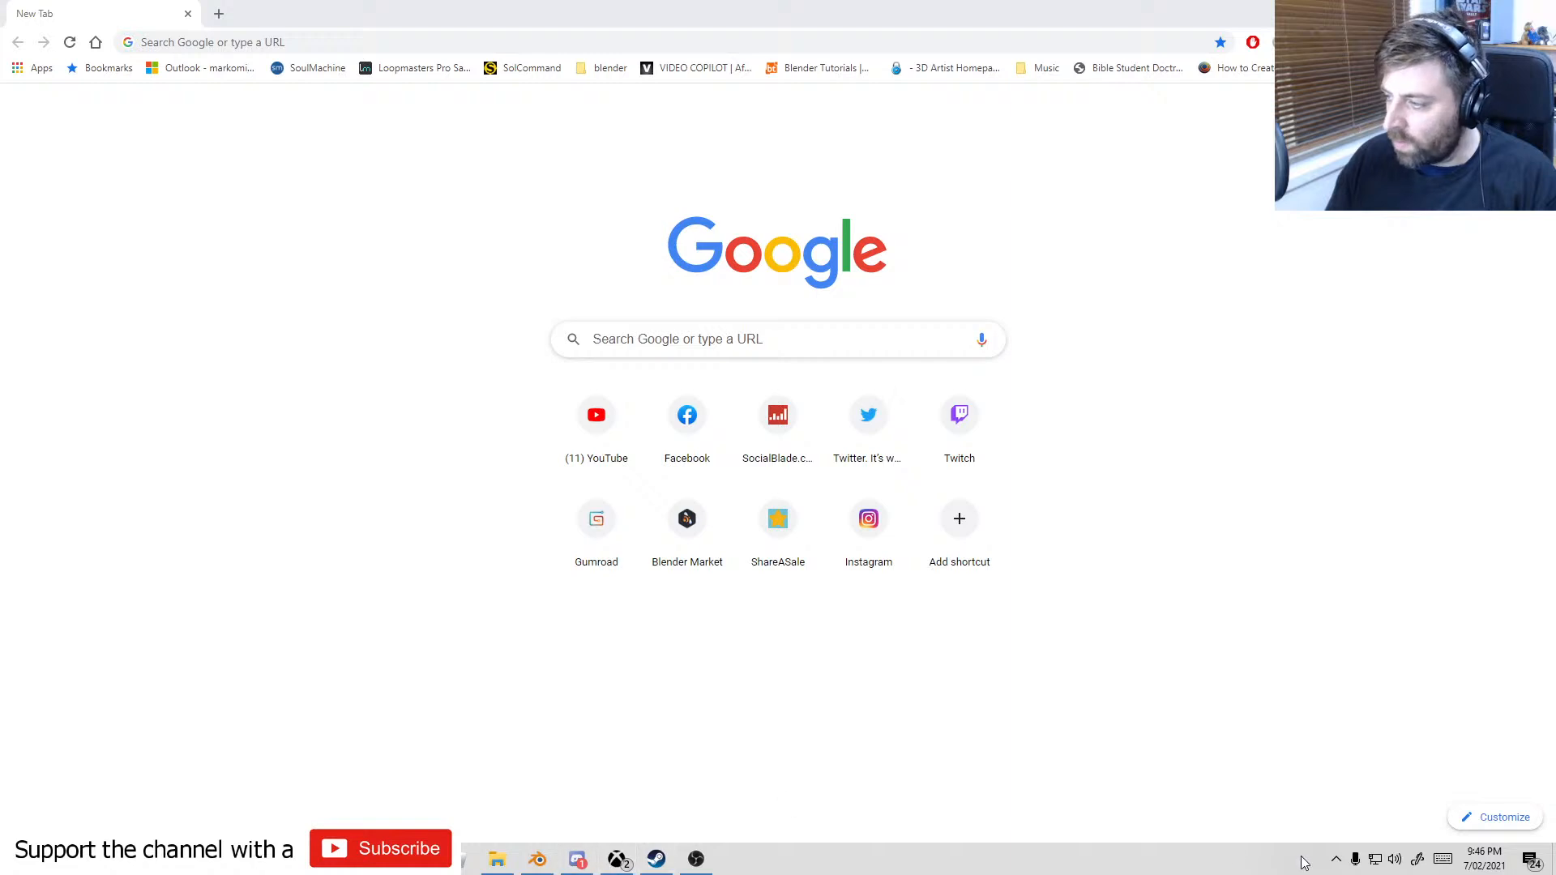
- Search Google Images for sci fi chairs and browse the results for seating references
click(789, 344)
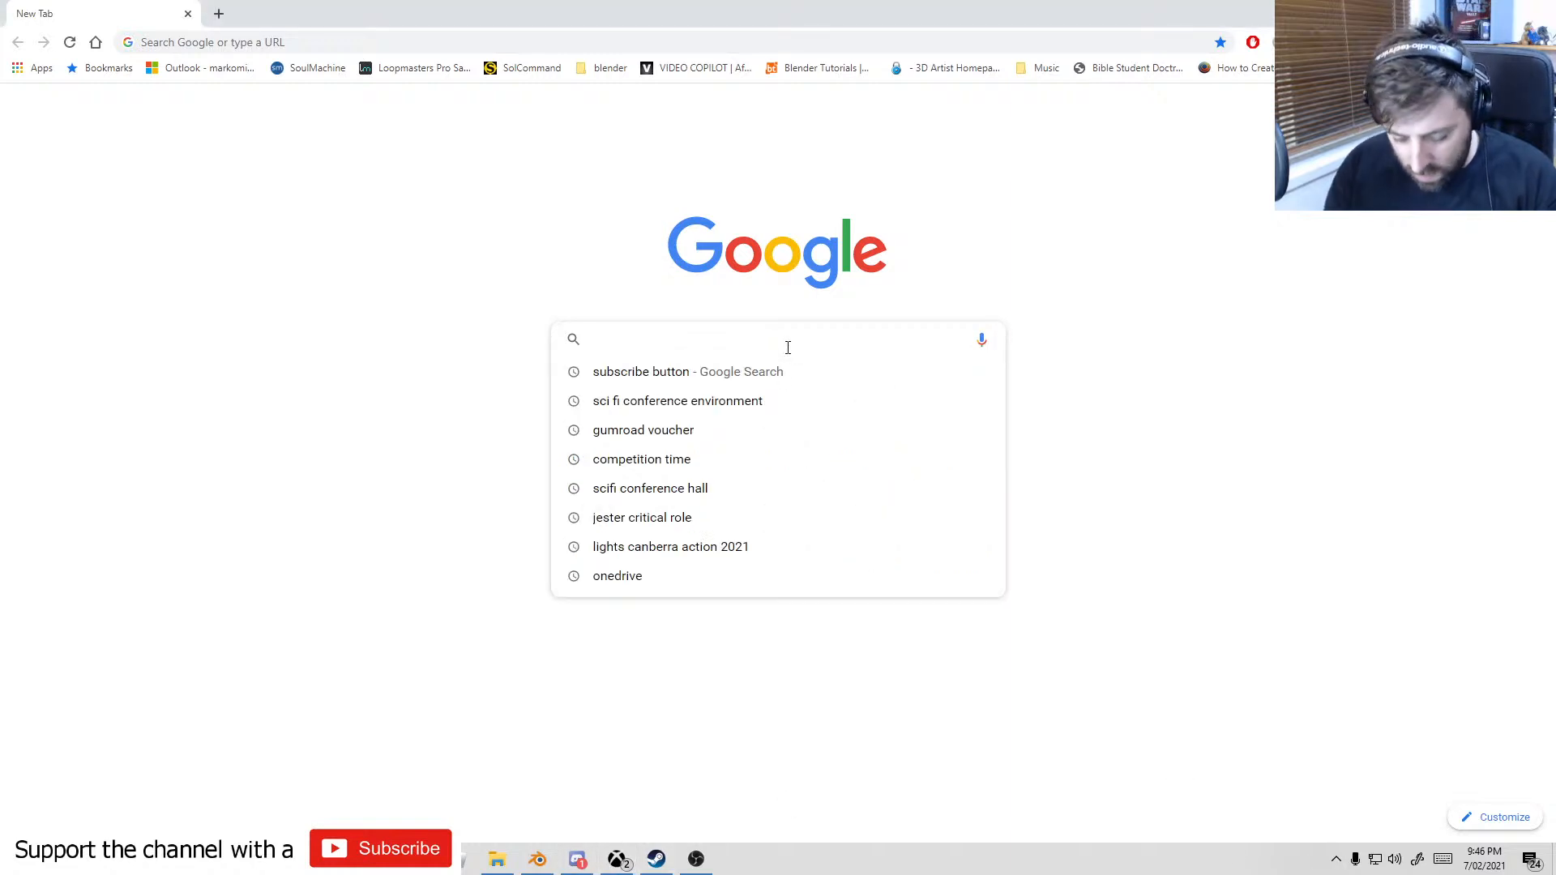
text(scifi )
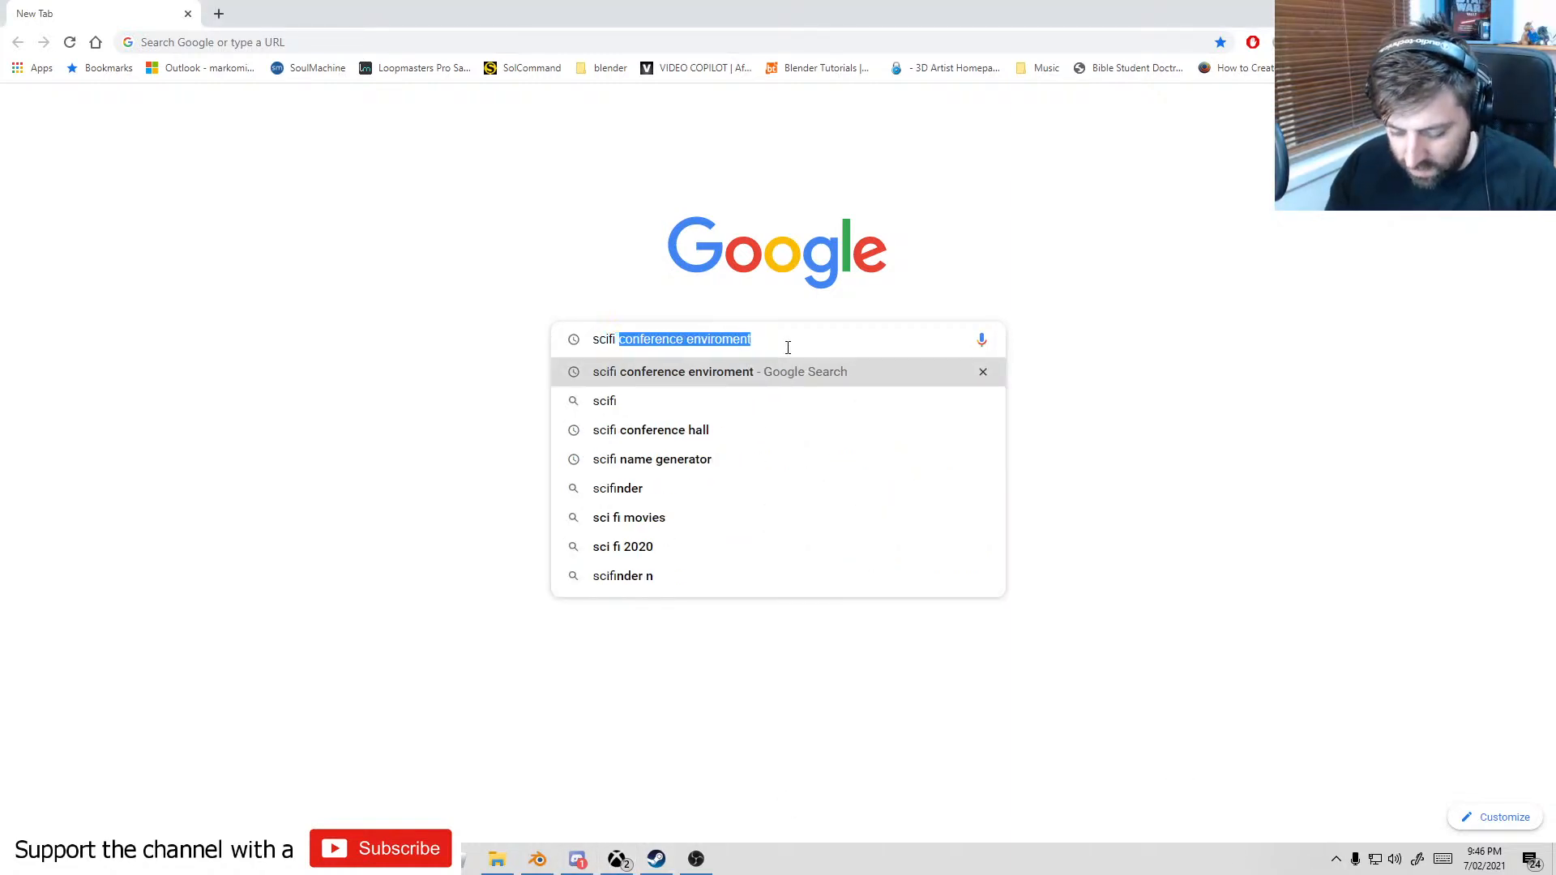
text(shairs)
key(Return)
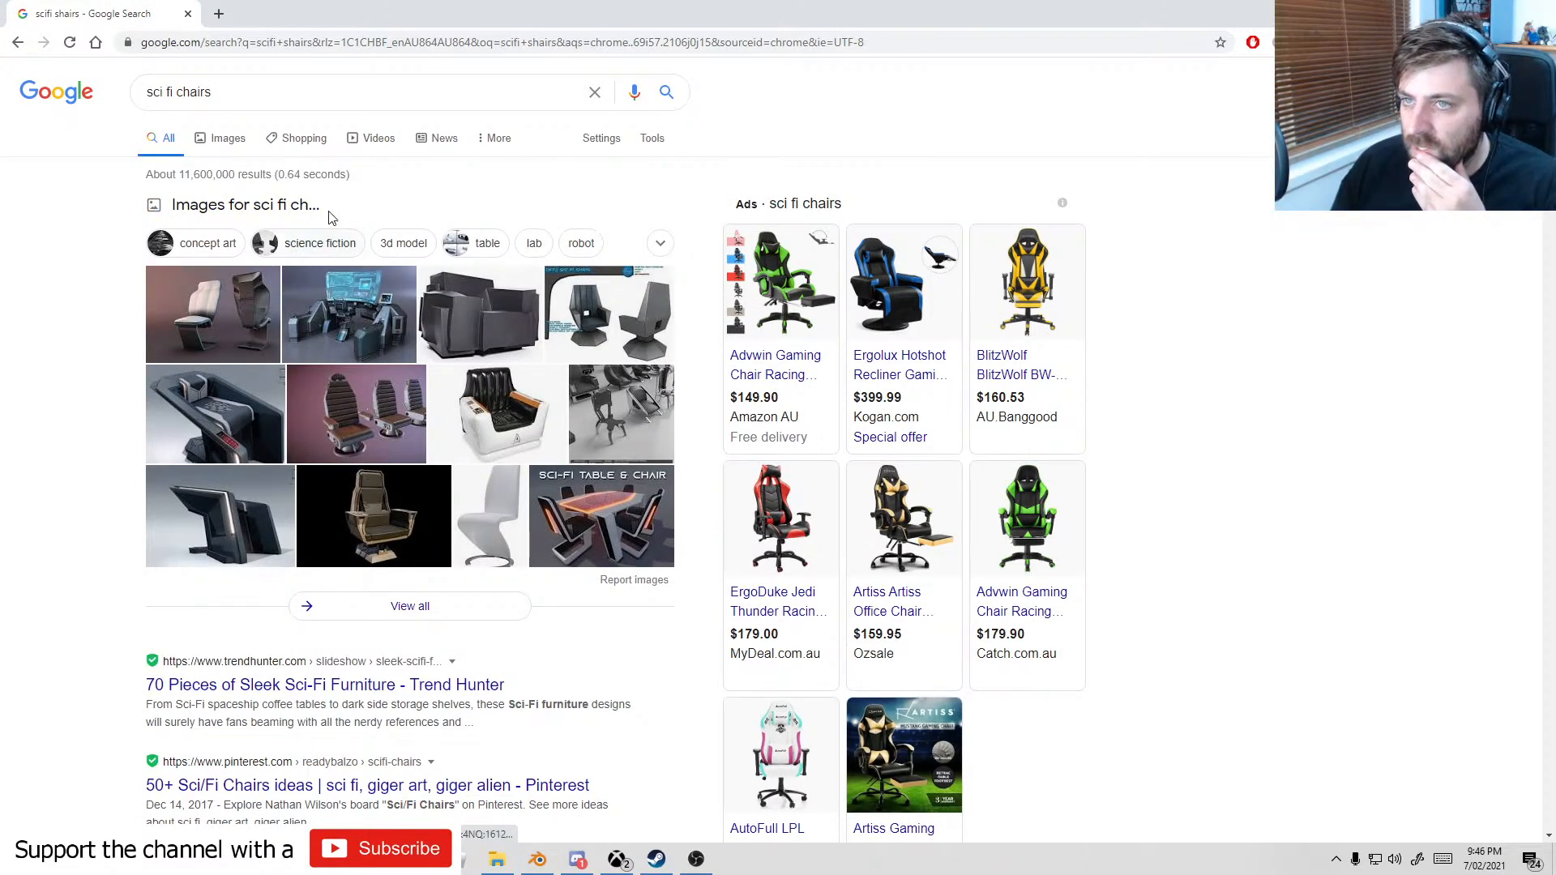
click(223, 139)
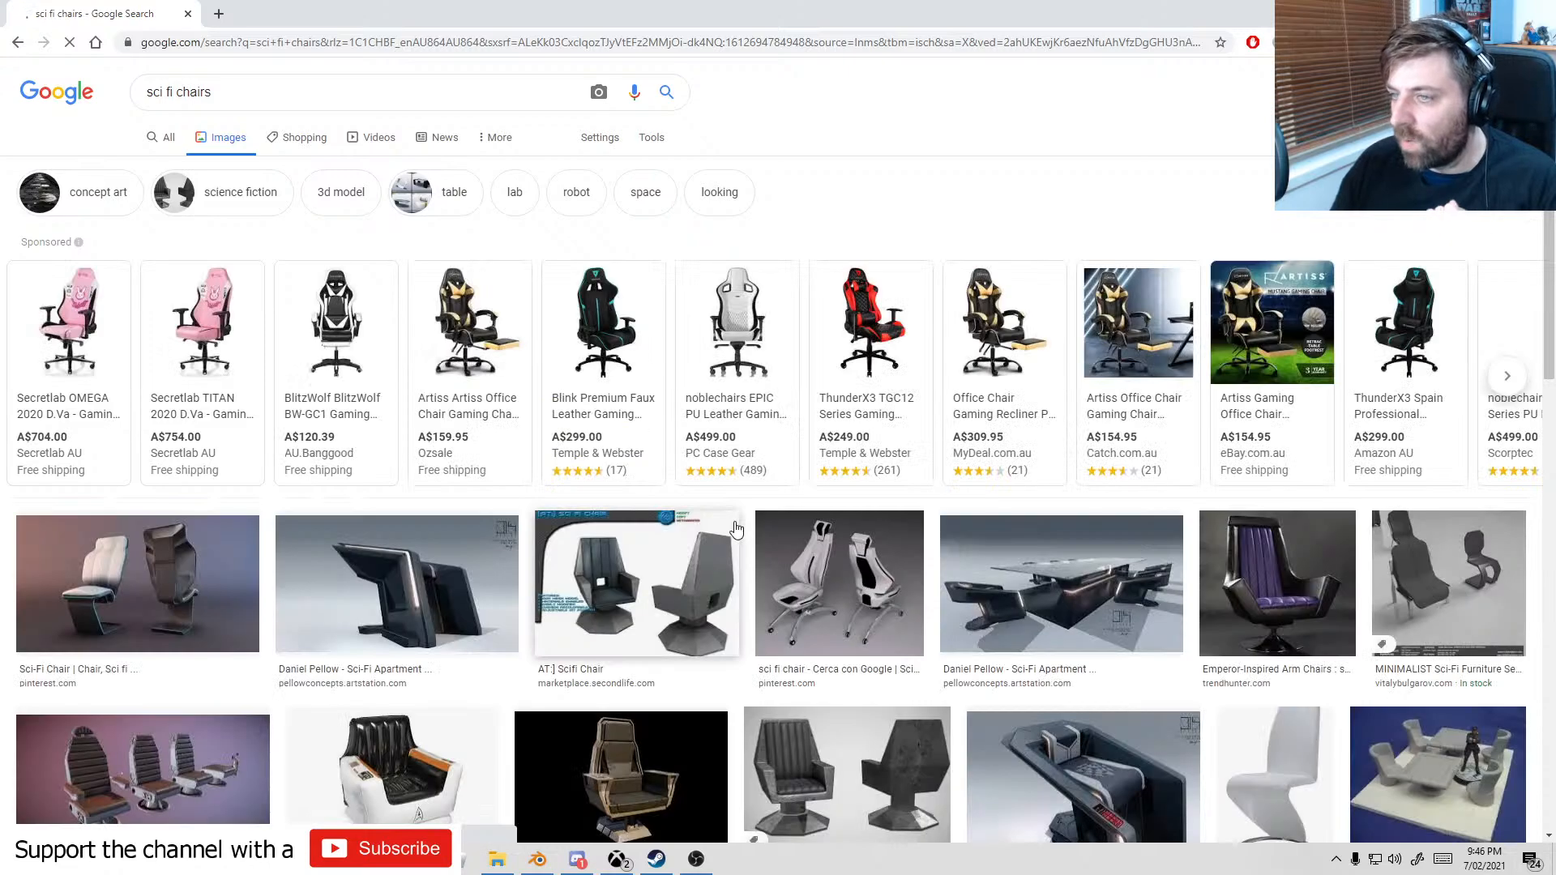
scroll(641, 389, down, 3)
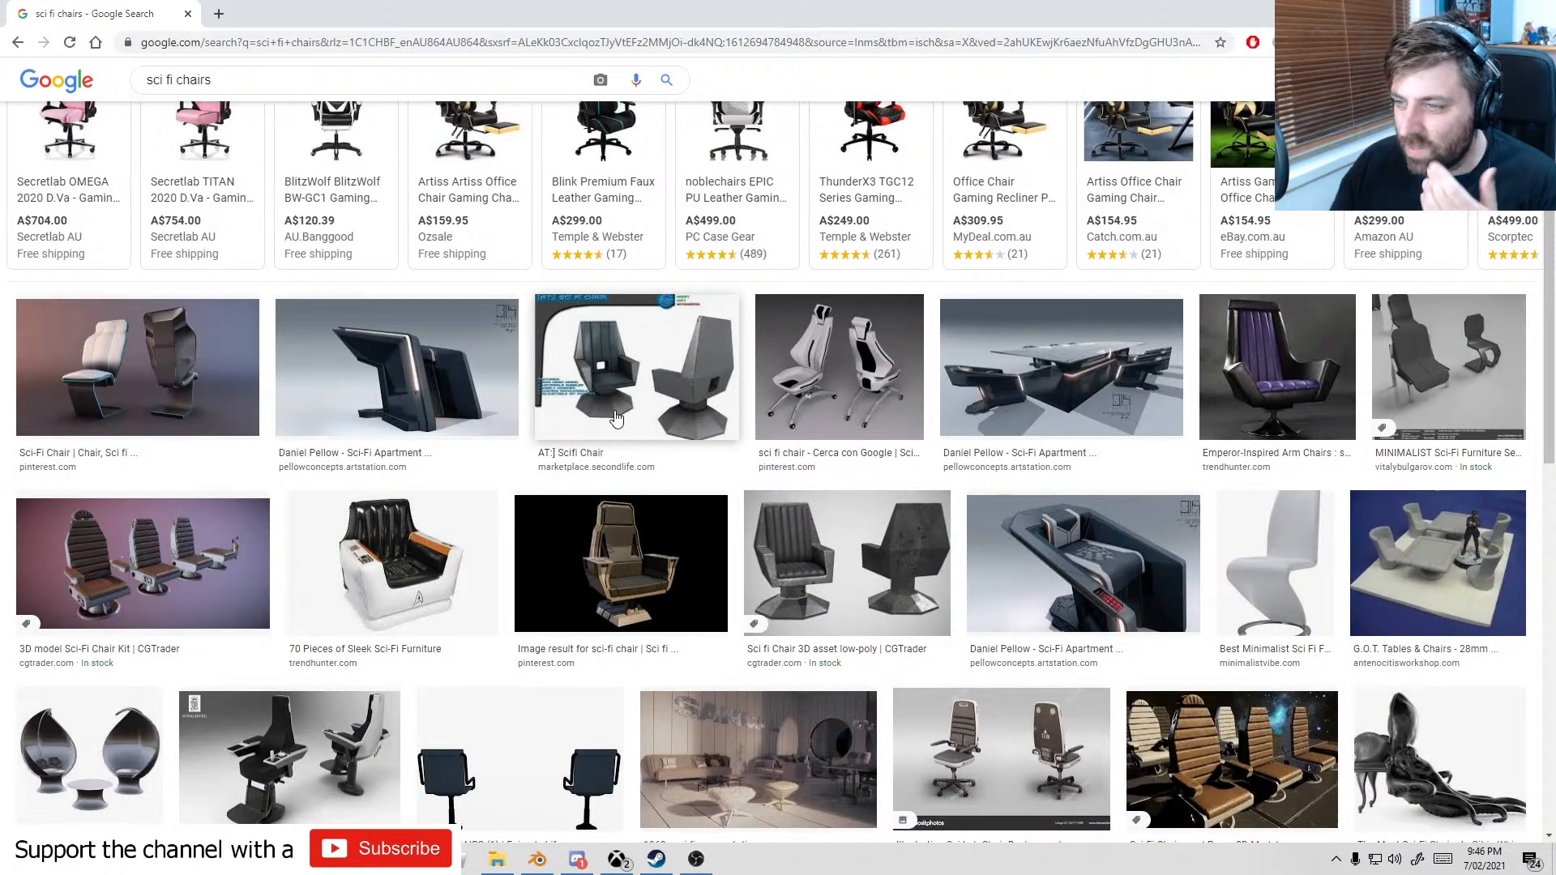
scroll(485, 635, down, 4)
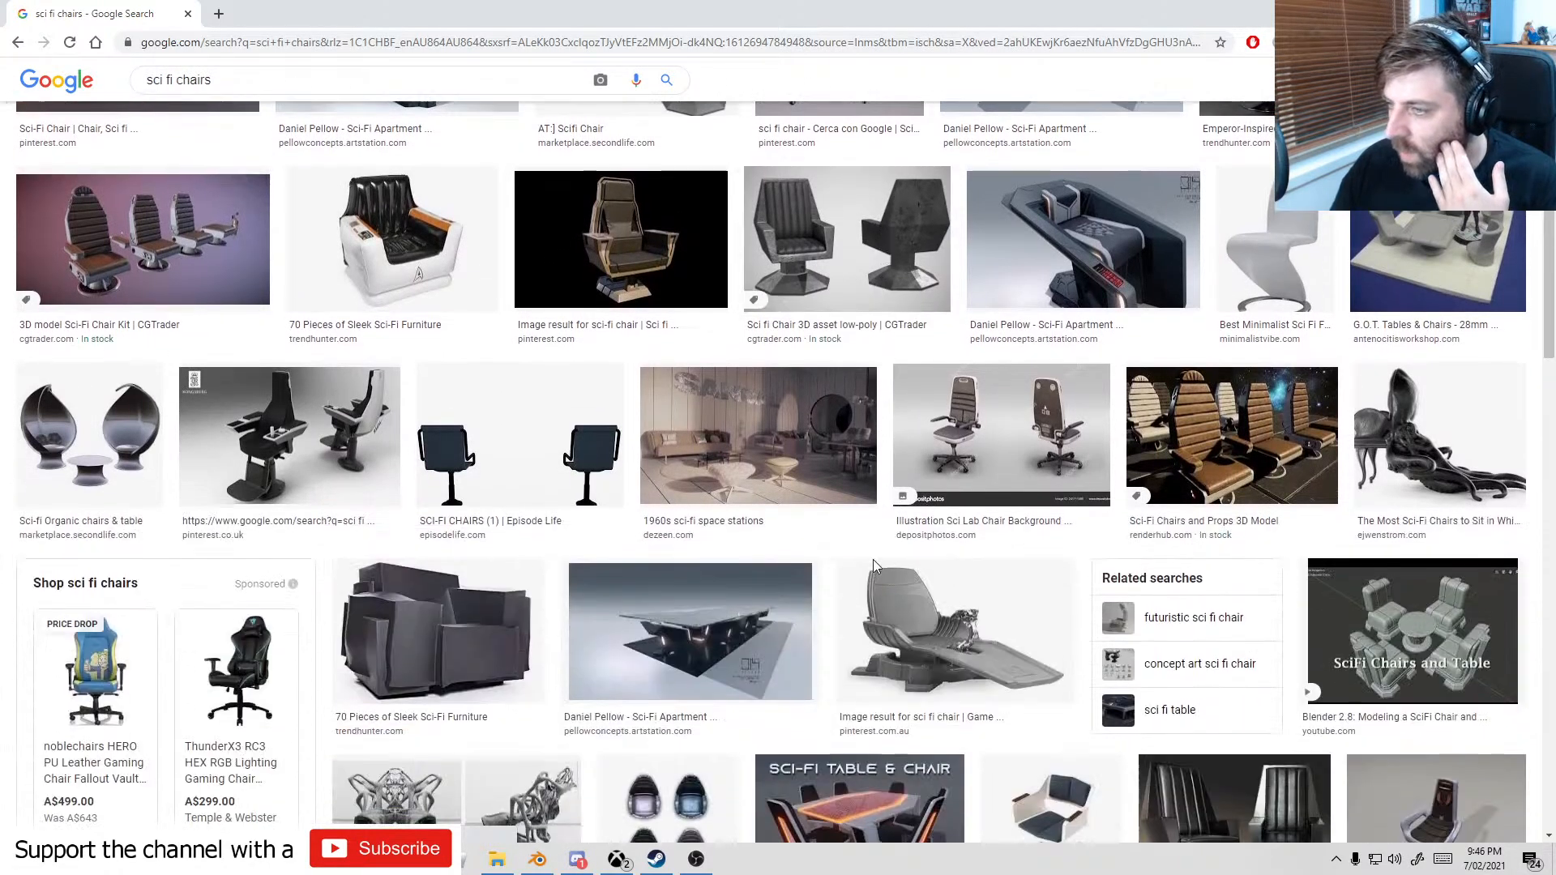
scroll(485, 635, down, 4)
scroll(349, 206, up, 10)
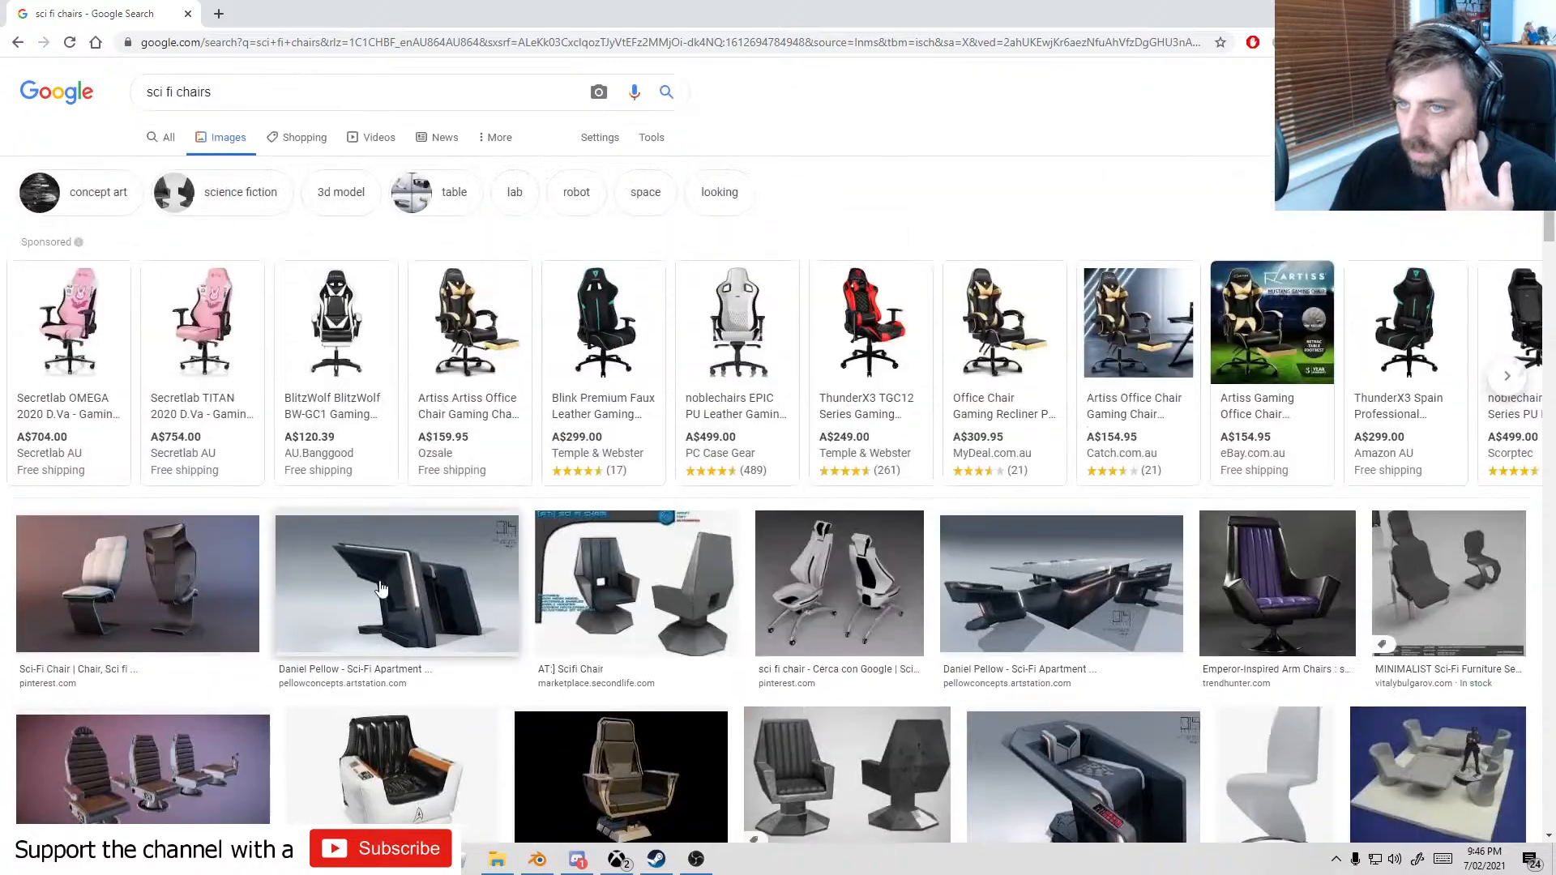
- Change the image search to "sci fi bench" and browse the results for a bench design reference
double_click(199, 91)
text(bench)
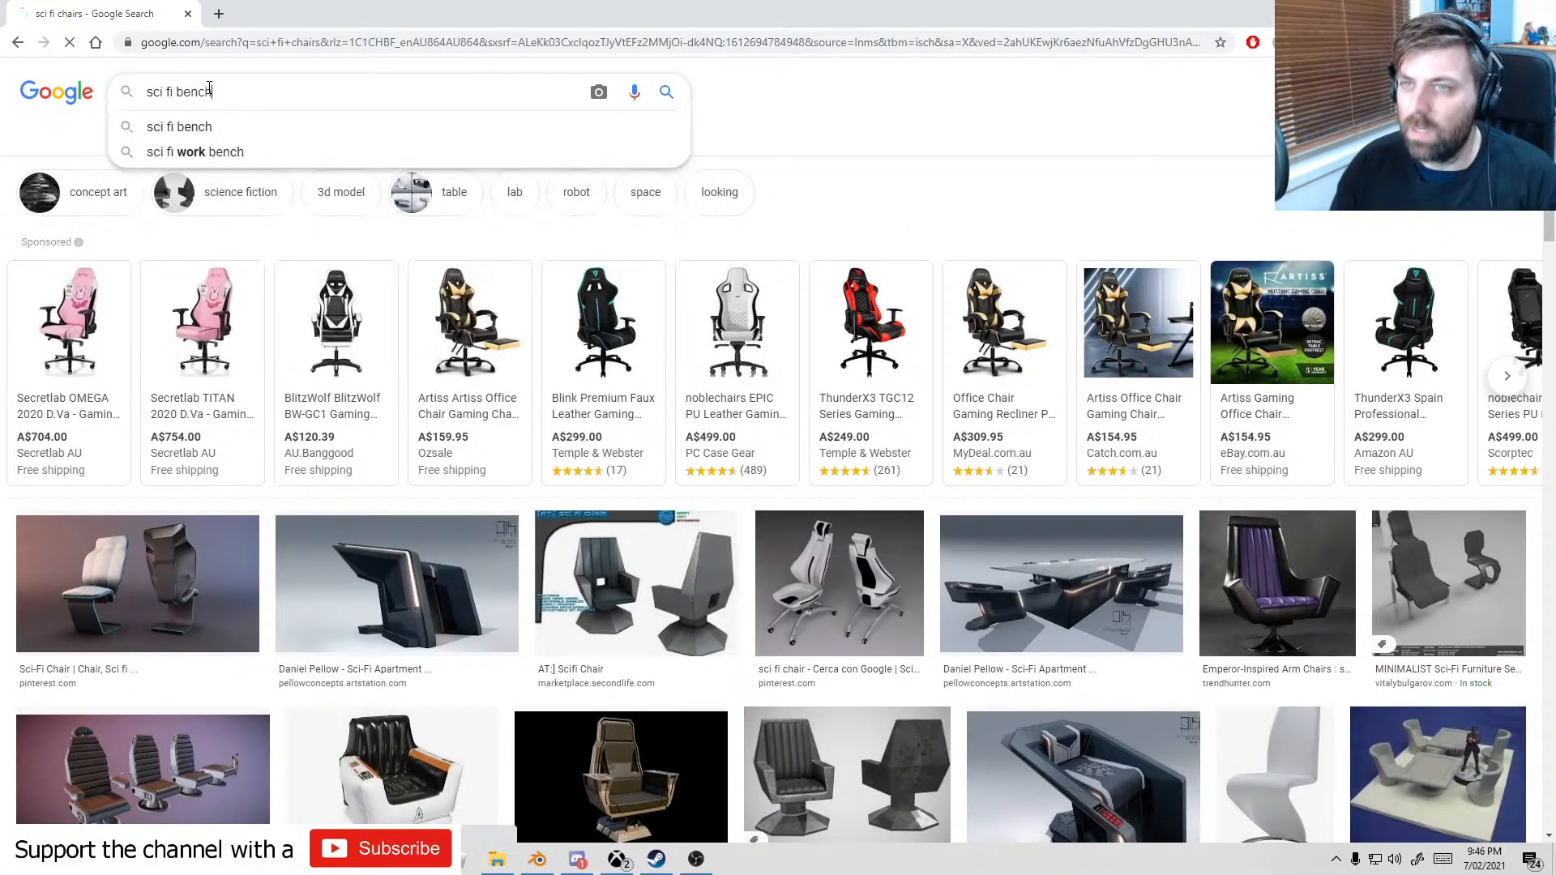
key(Return)
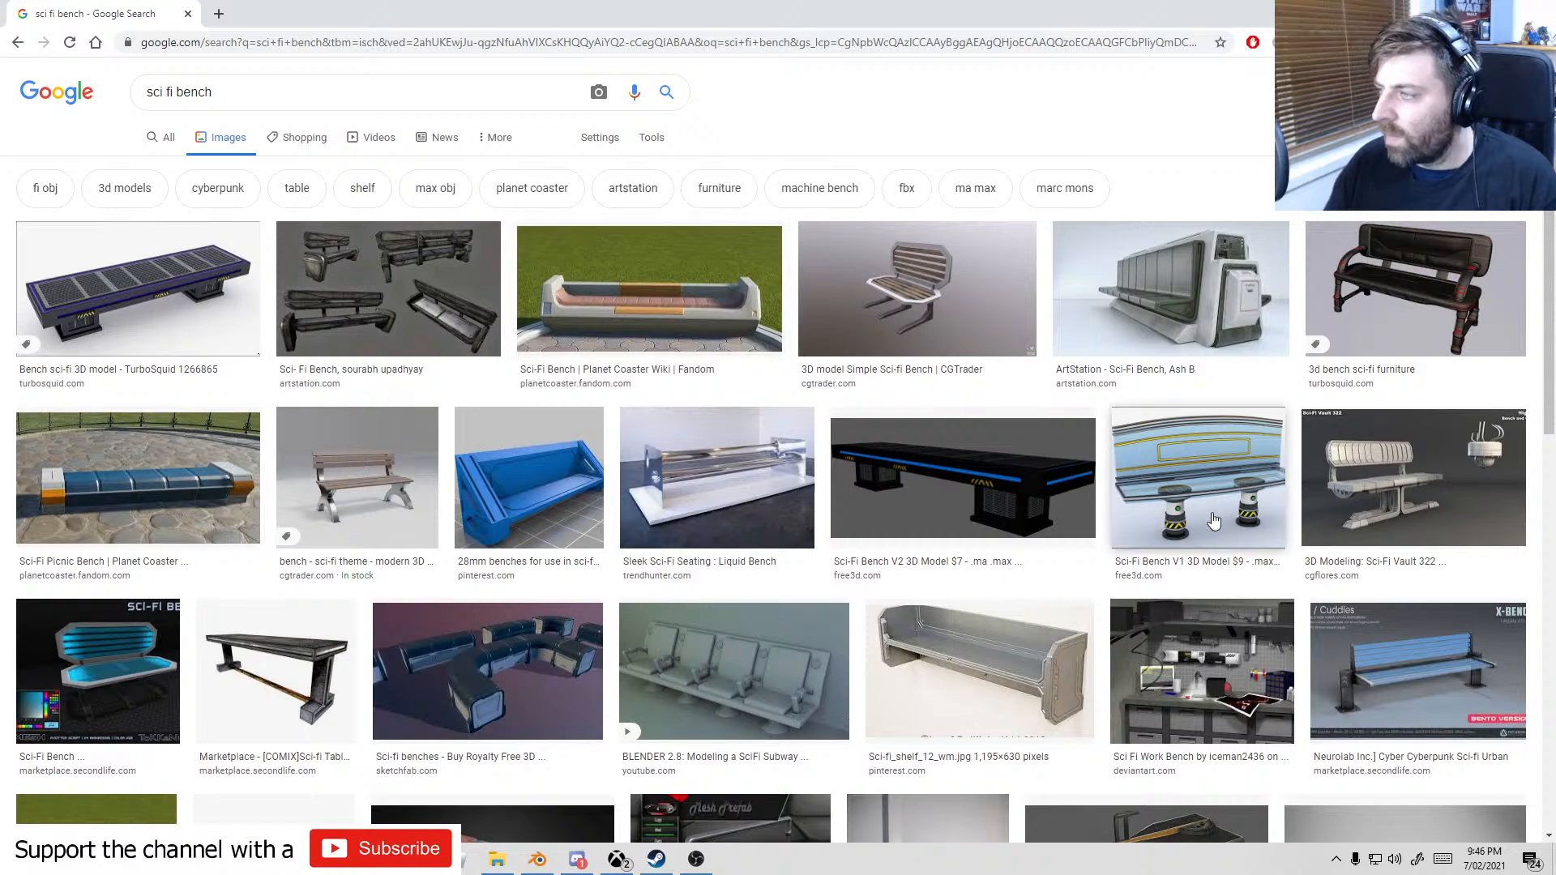
scroll(1207, 507, down, 3)
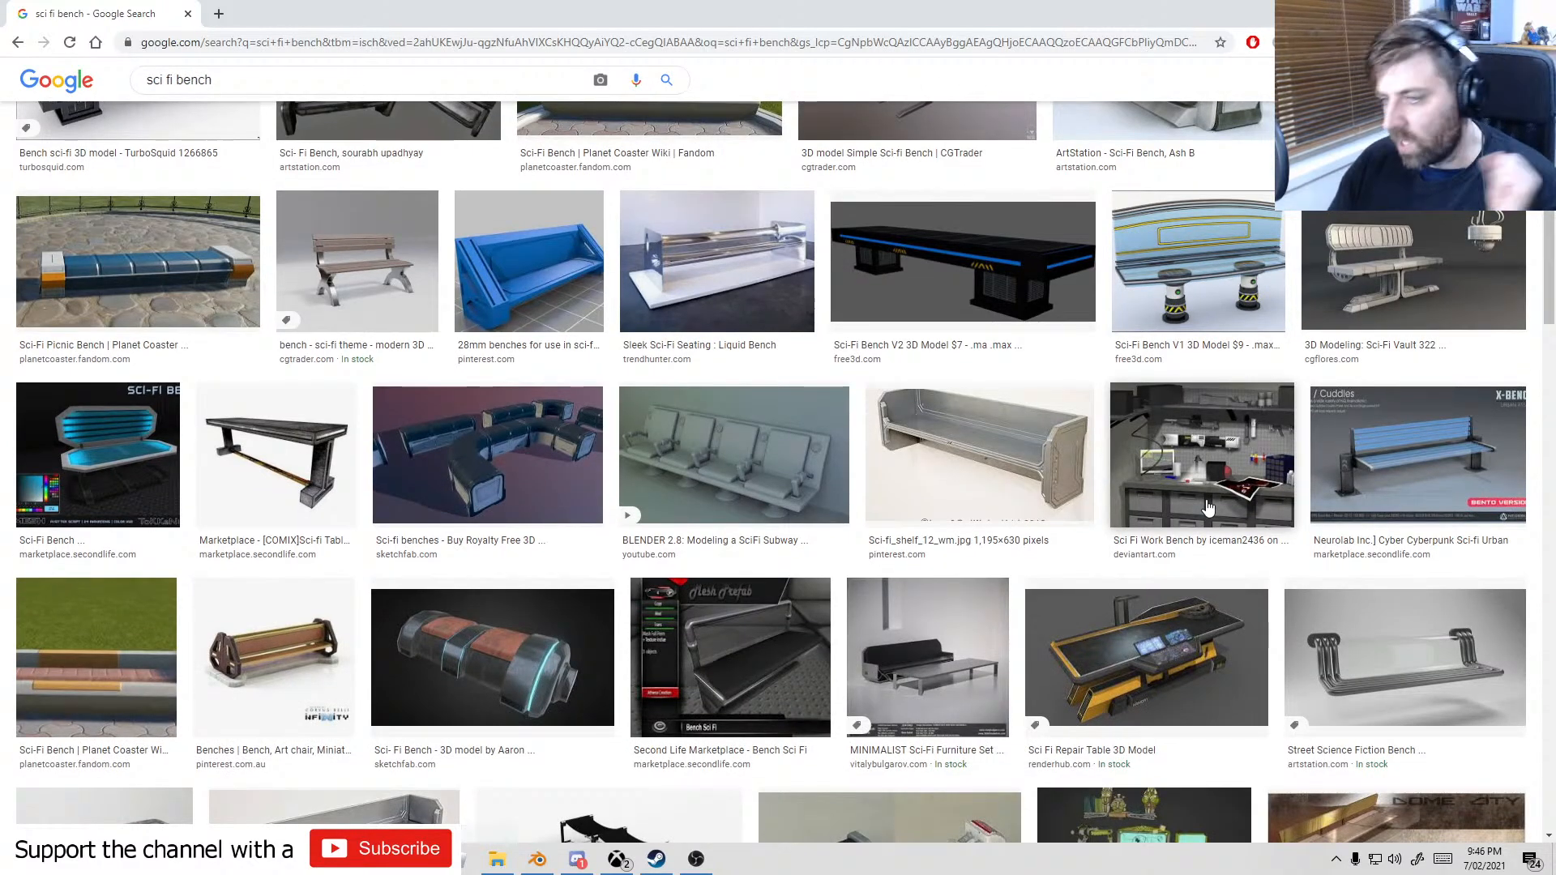
scroll(922, 666, down, 4)
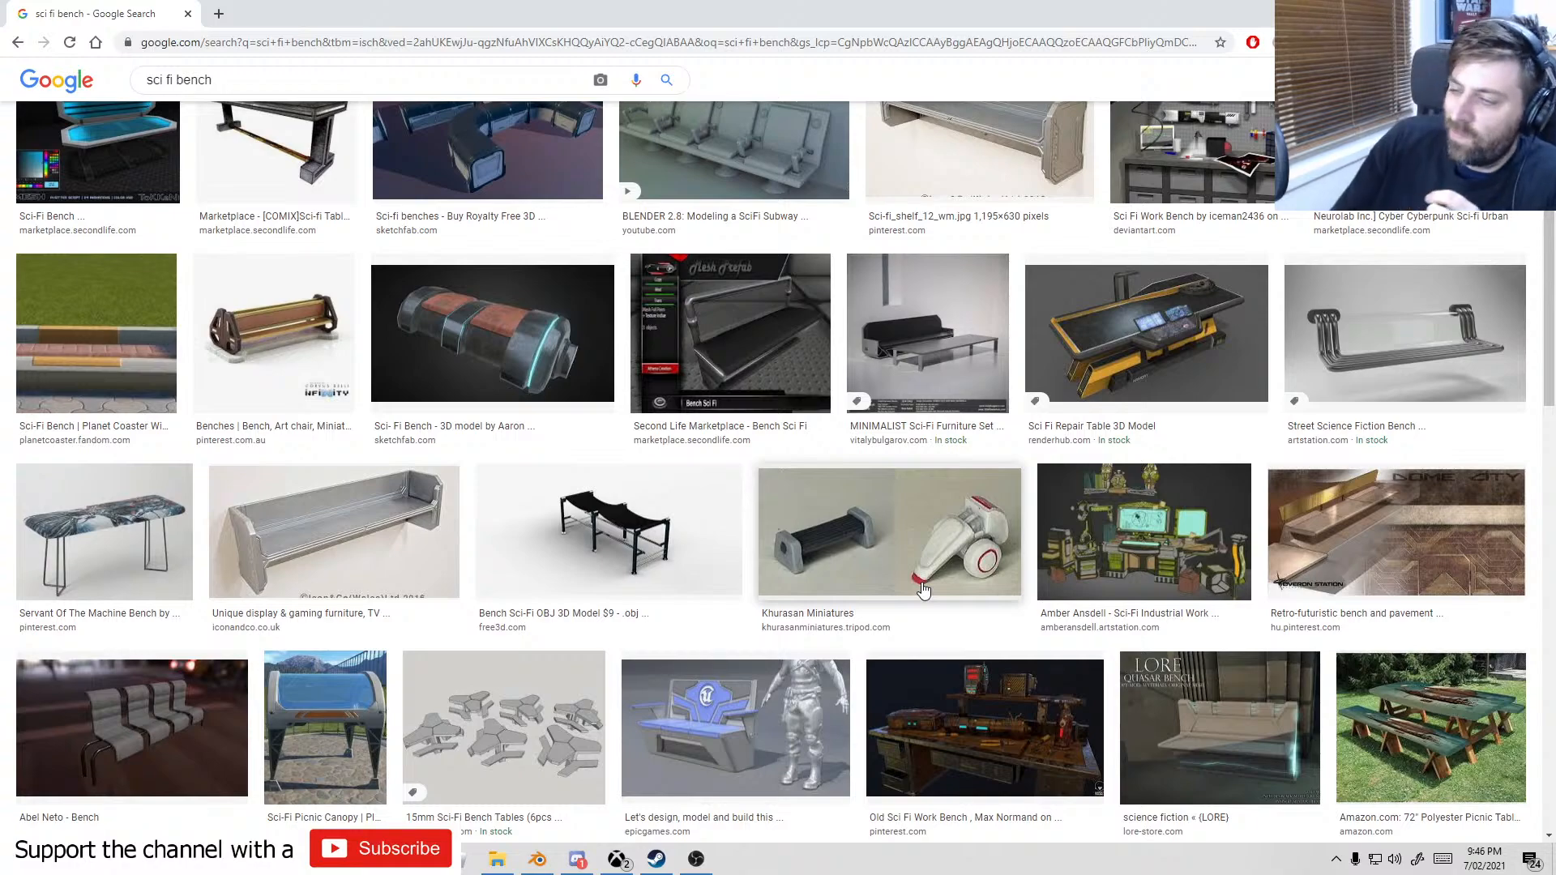
scroll(934, 593, down, 9)
scroll(972, 591, up, 7)
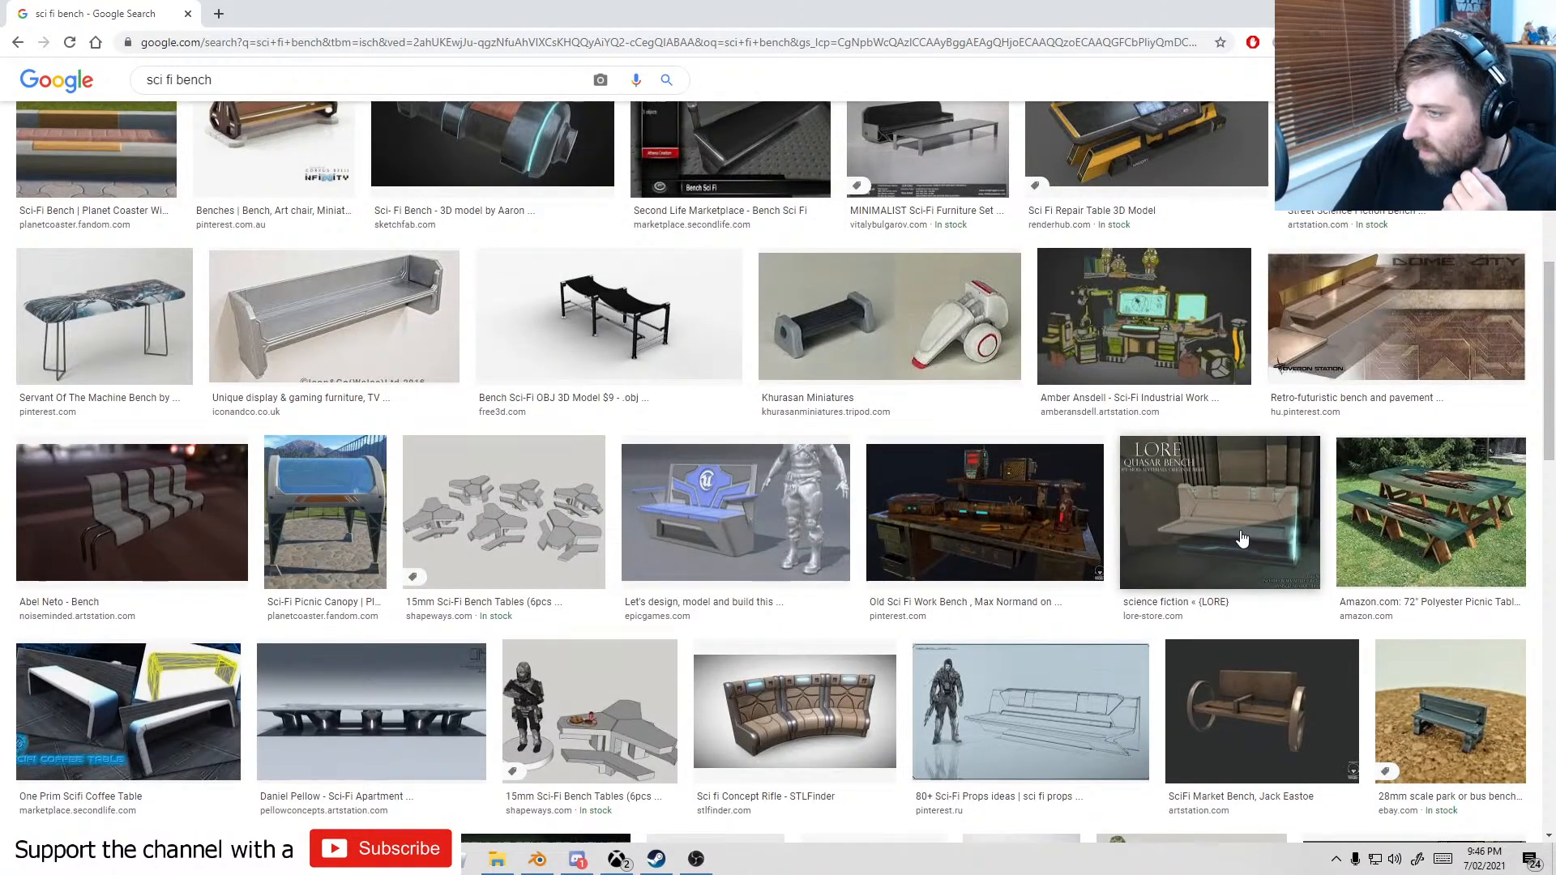
scroll(811, 623, down, 1)
scroll(770, 600, down, 5)
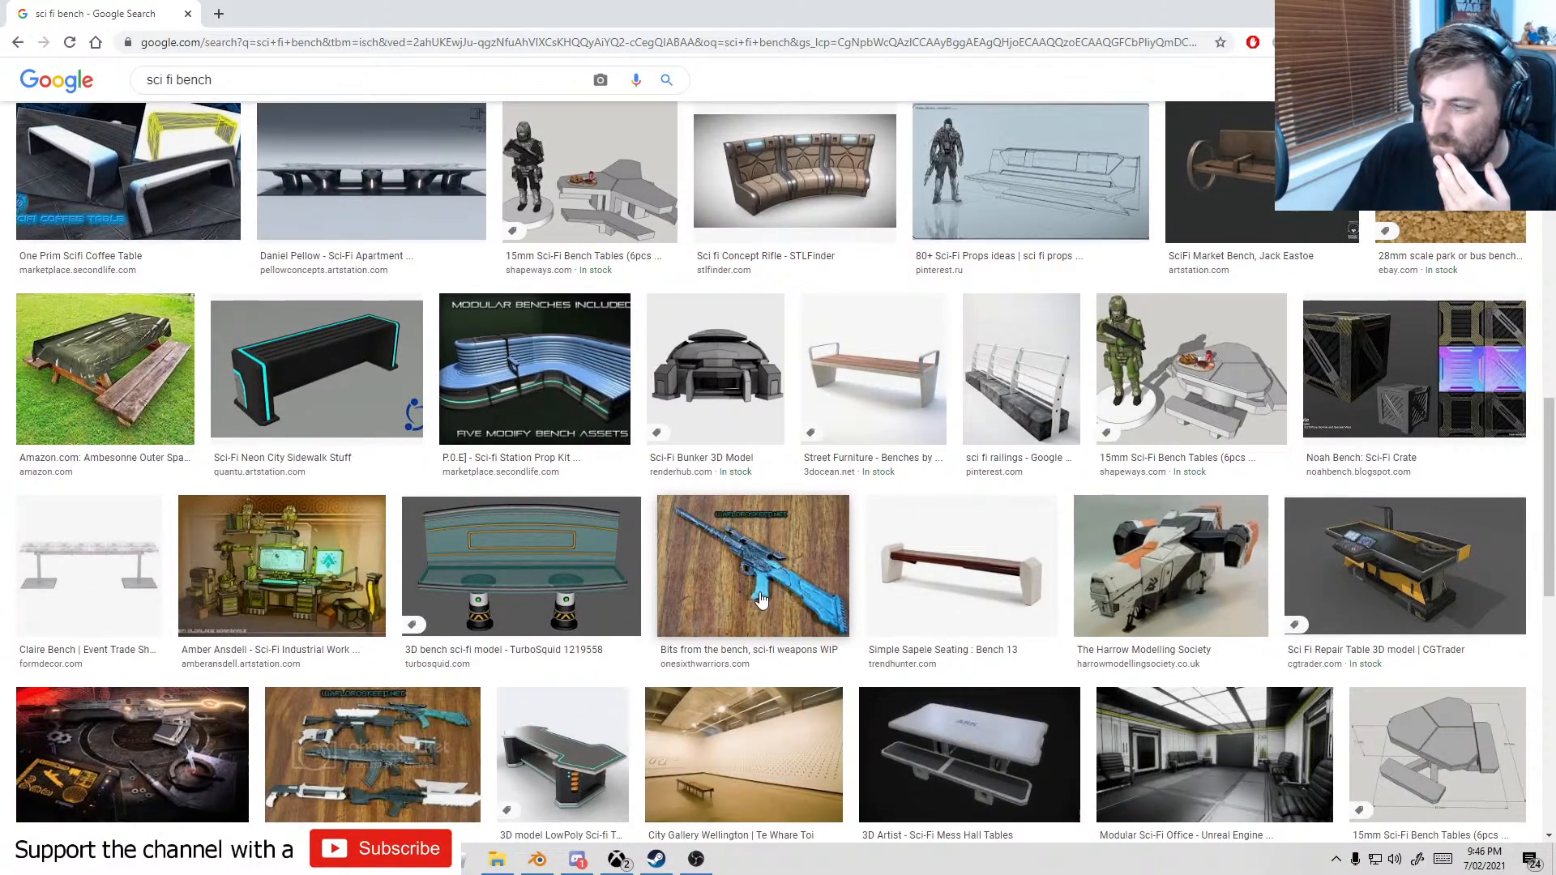
- Return from the bench search to the "sci fi chairs" image results and browse them for seating references
scroll(762, 600, up, 12)
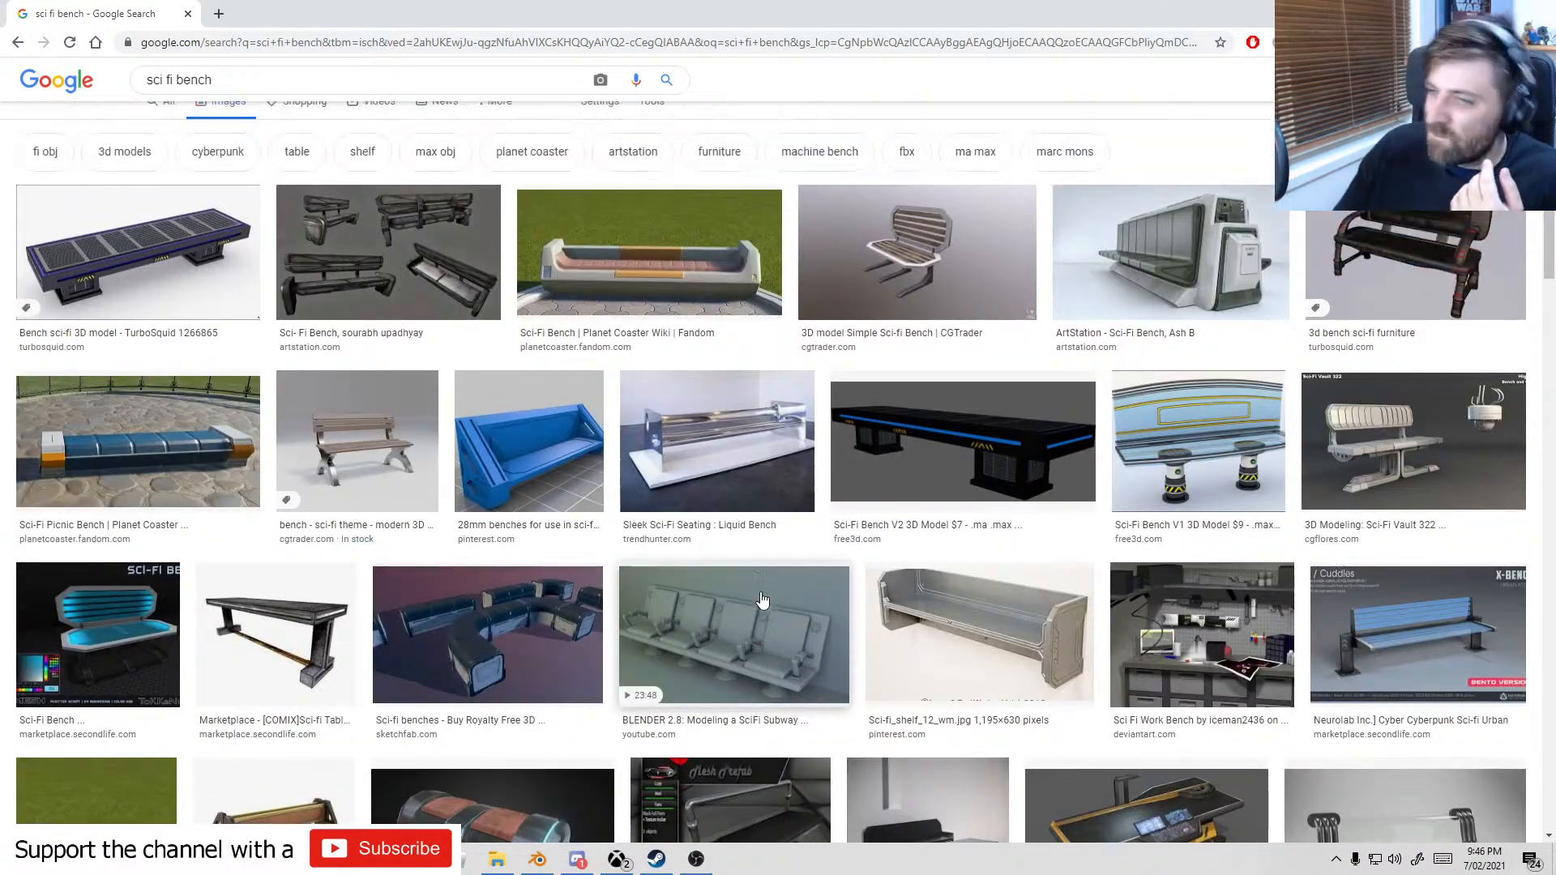
key(alt+Left)
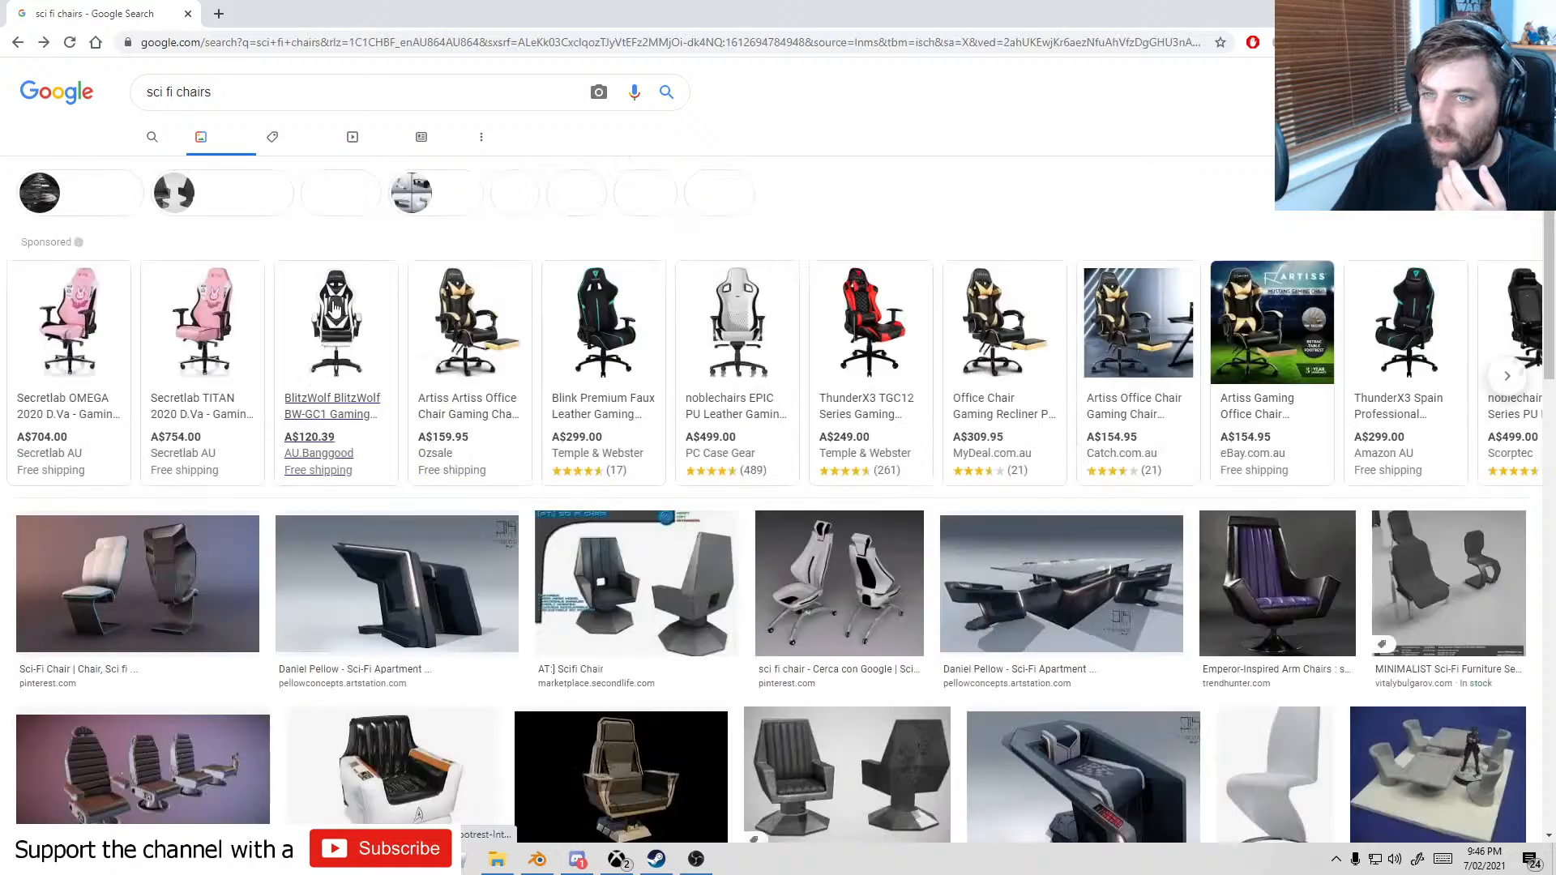
scroll(684, 634, down, 12)
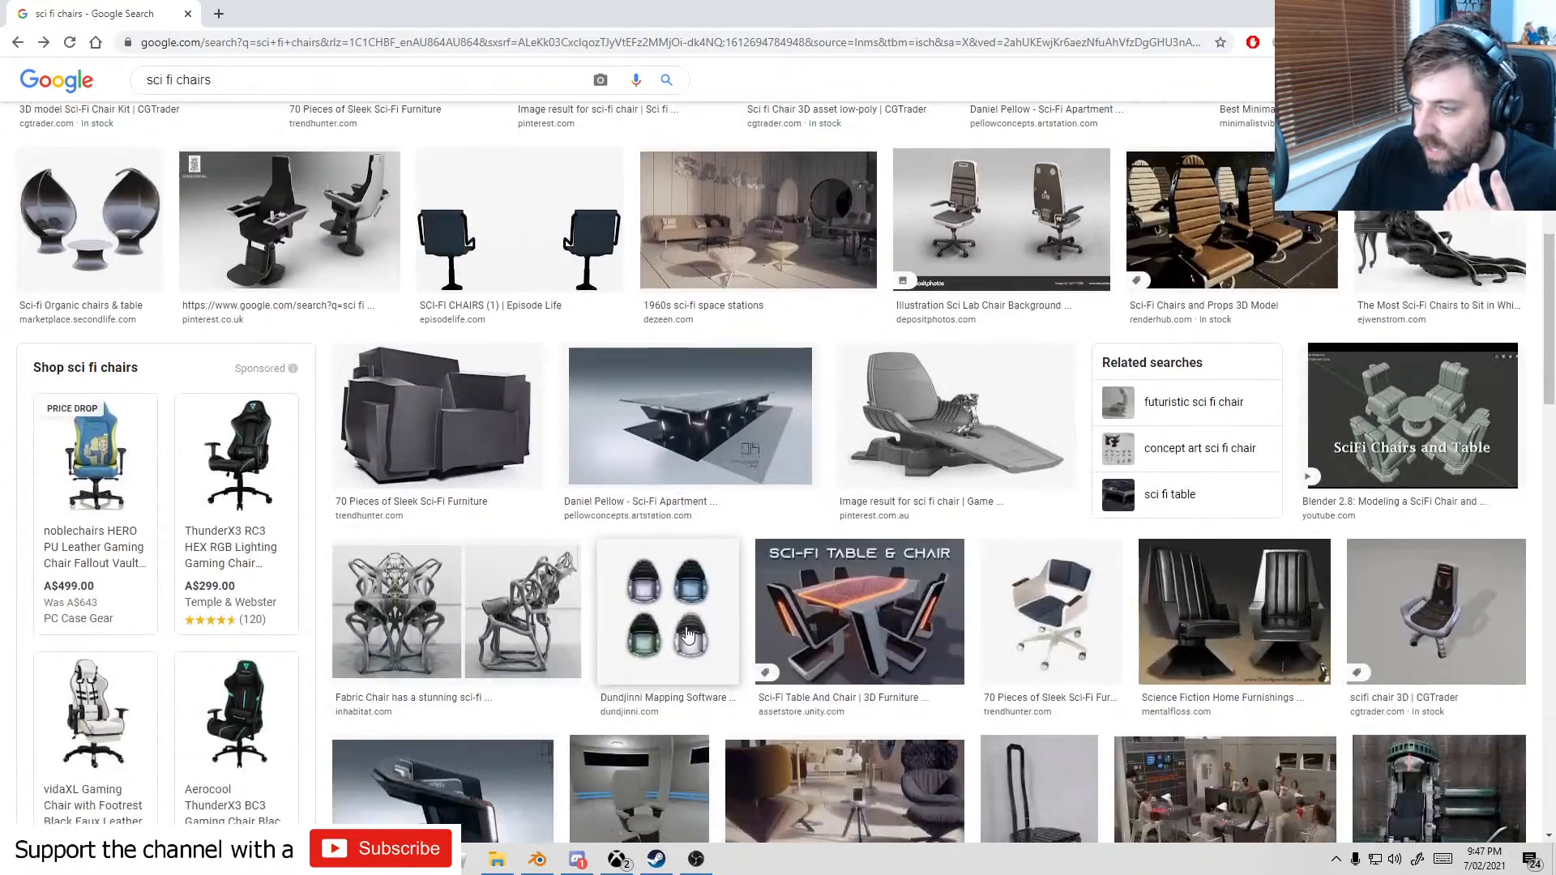
scroll(688, 634, down, 15)
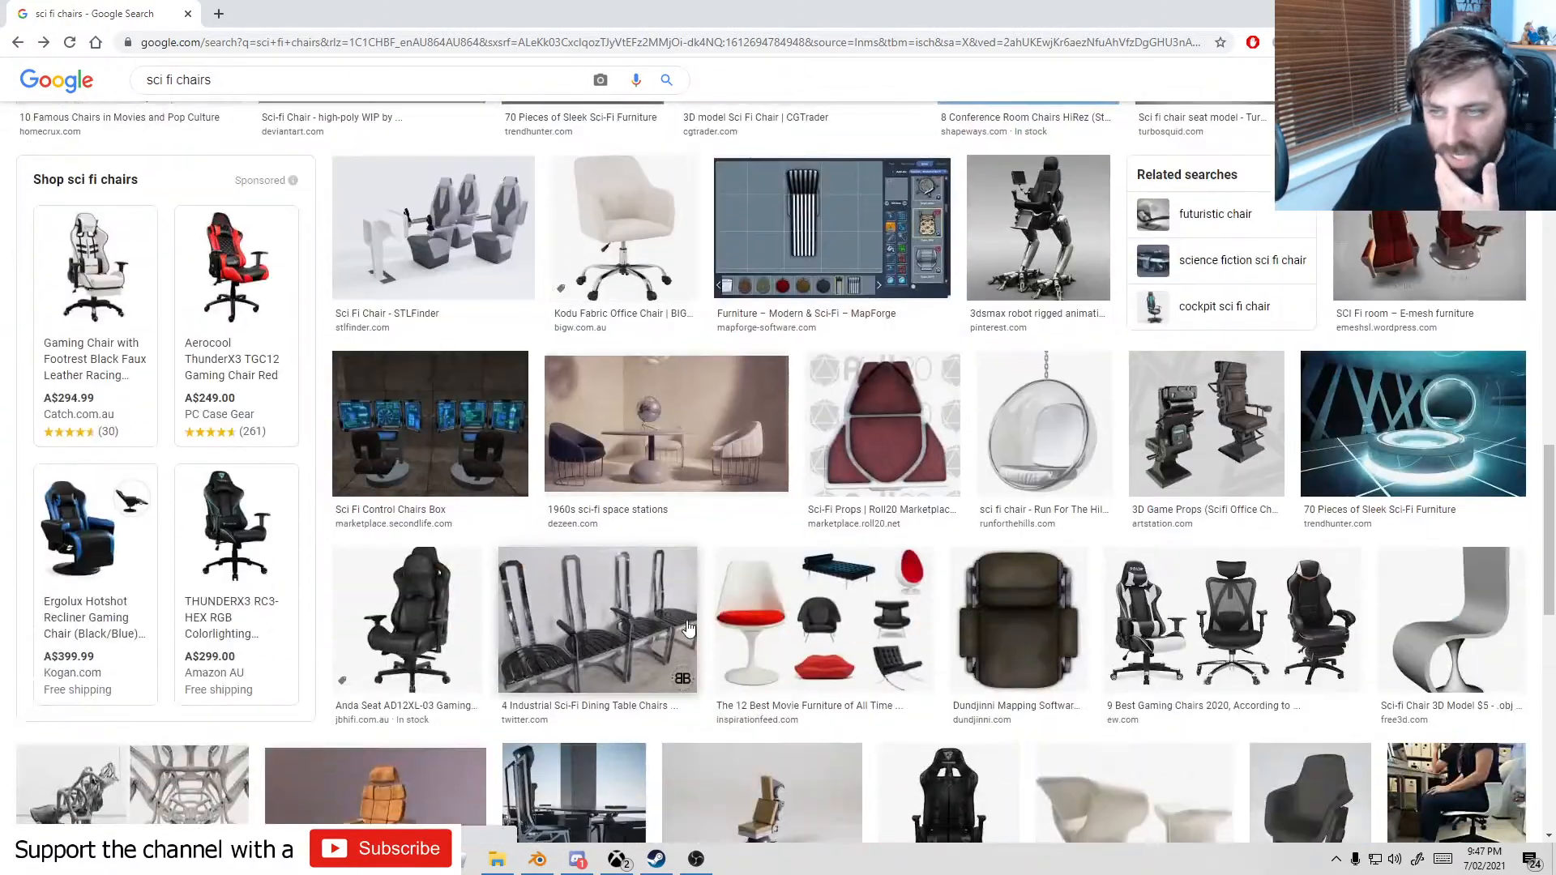
scroll(693, 620, down, 4)
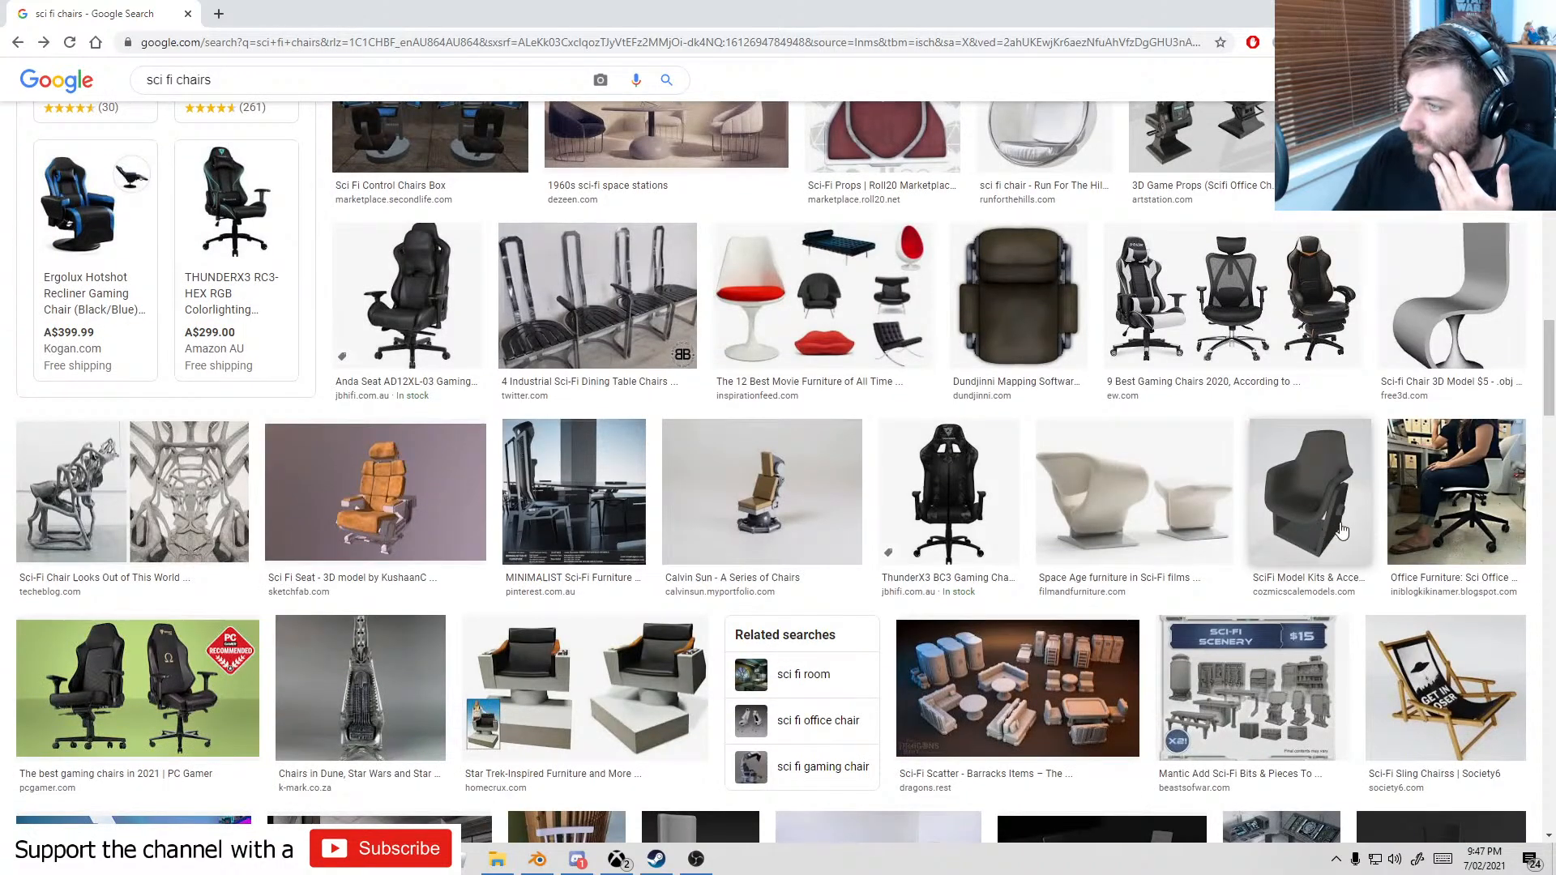
scroll(1340, 530, down, 3)
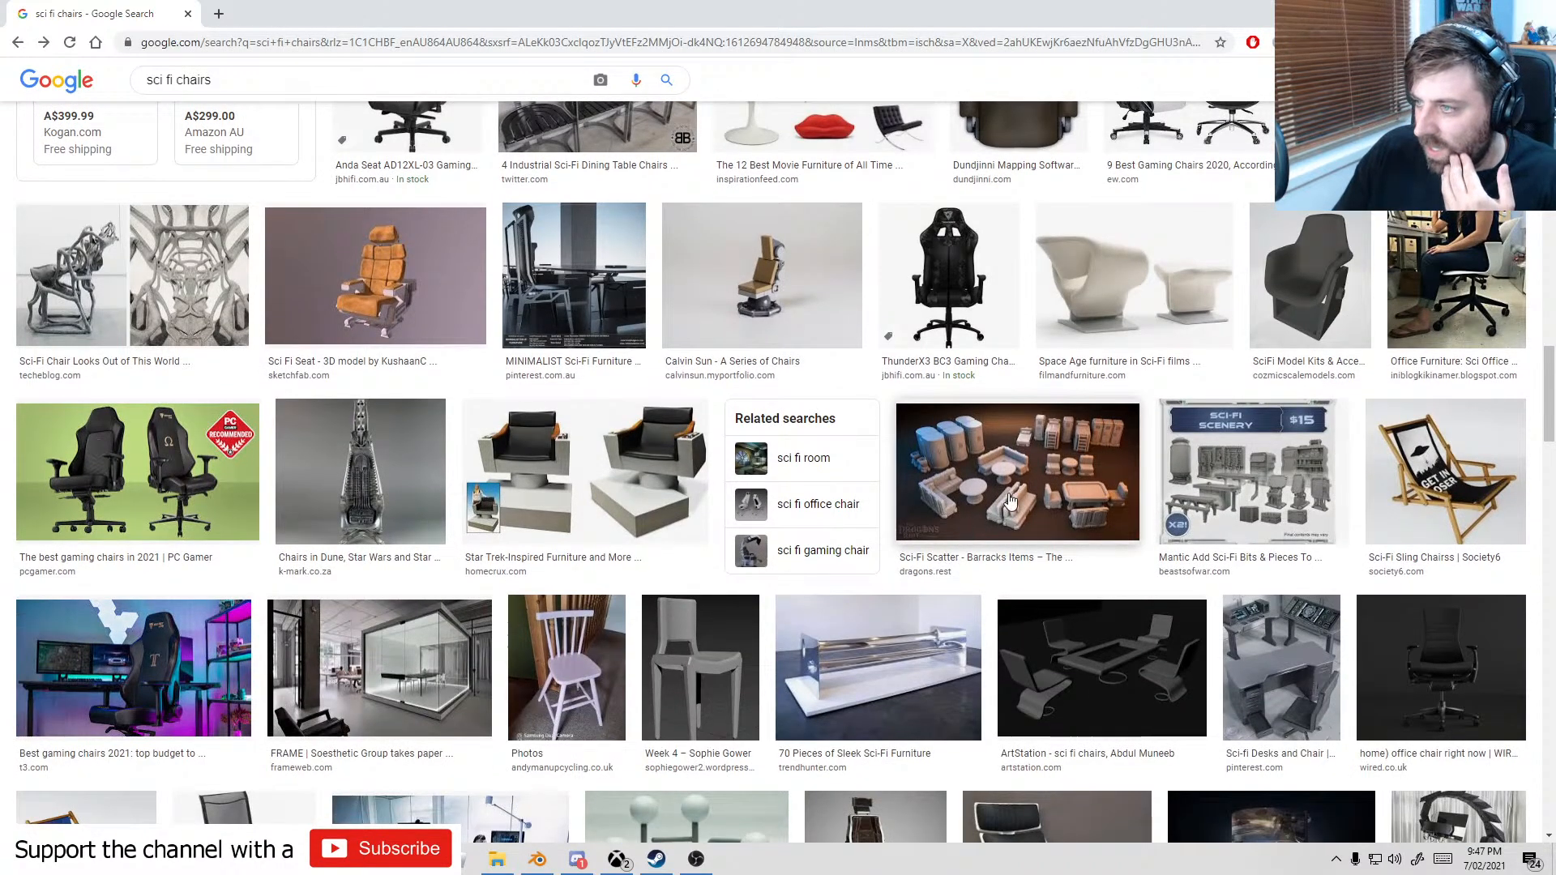
- Examine the Sci-Fi Scatter Barracks Items furniture image, close its preview and look through more chair results
click(1045, 494)
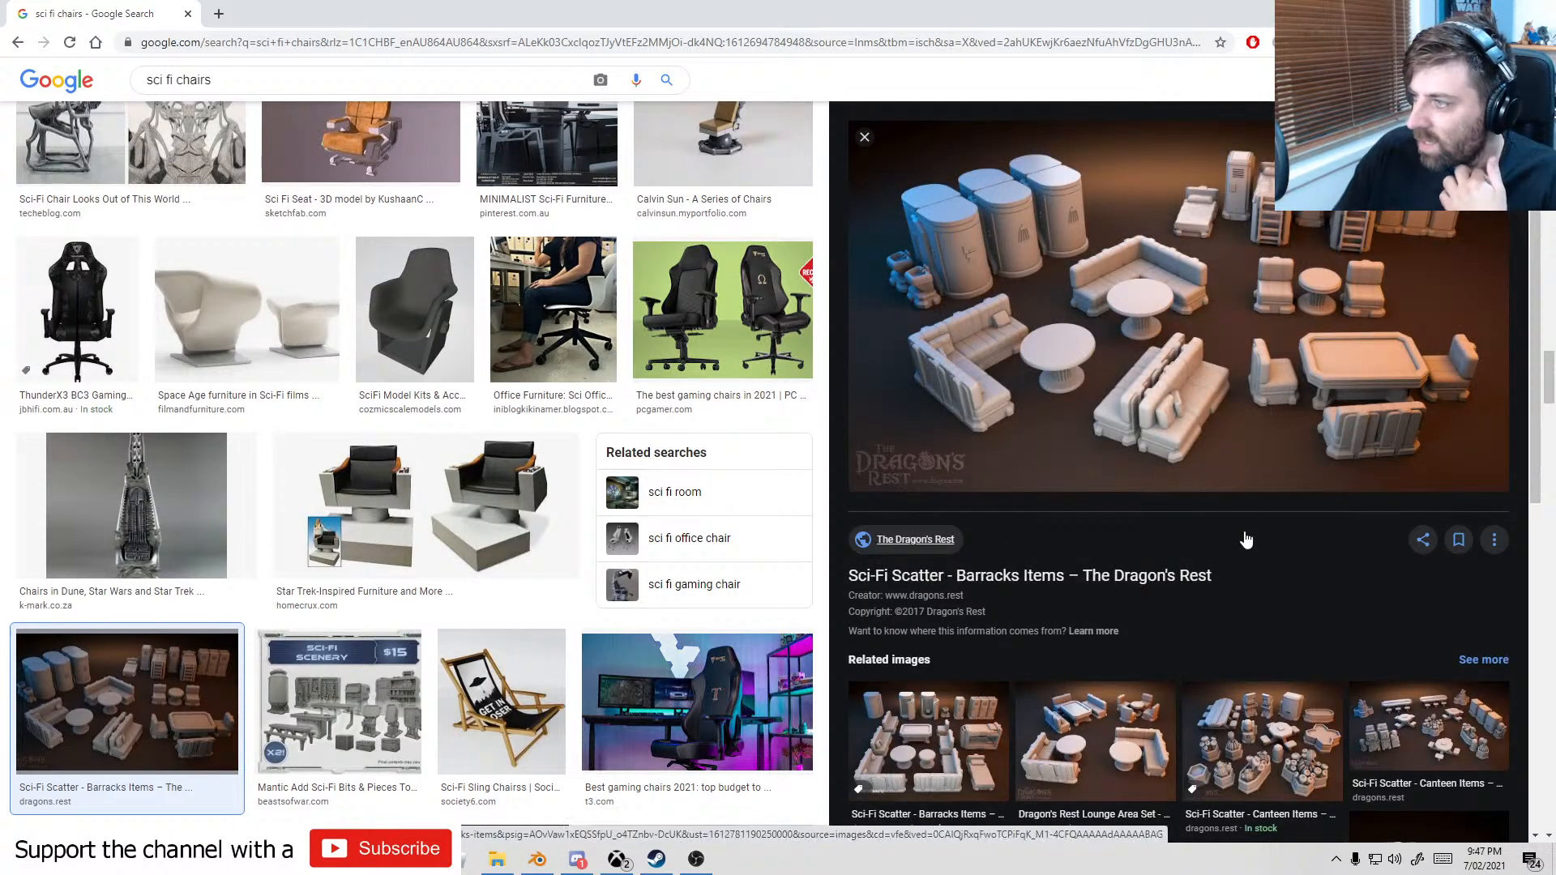
scroll(590, 562, down, 7)
scroll(591, 562, down, 7)
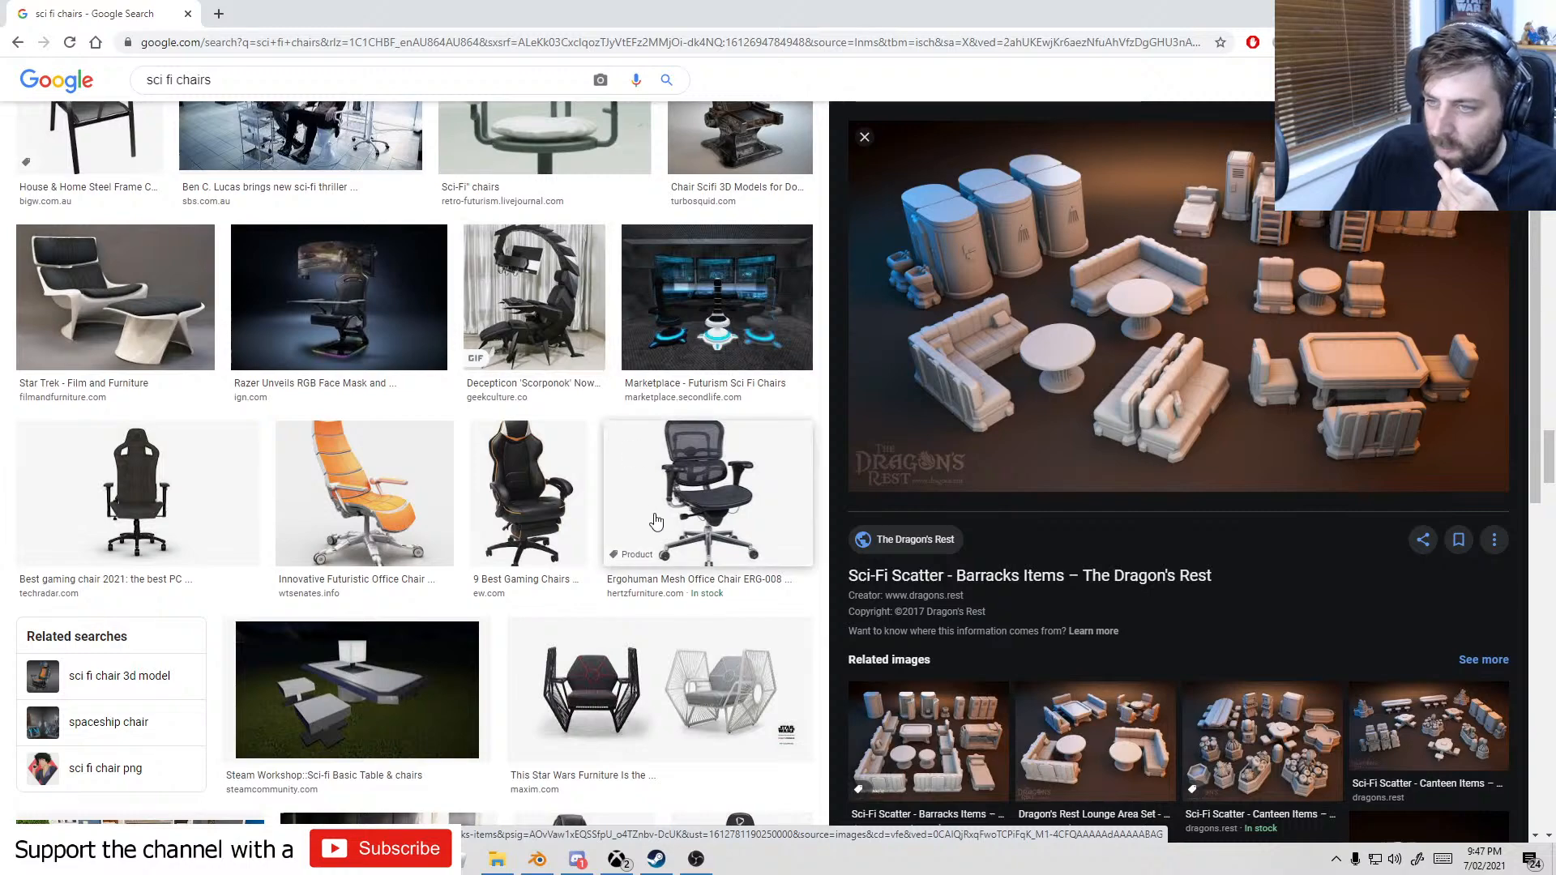
key(alt+Left)
scroll(621, 493, down, 4)
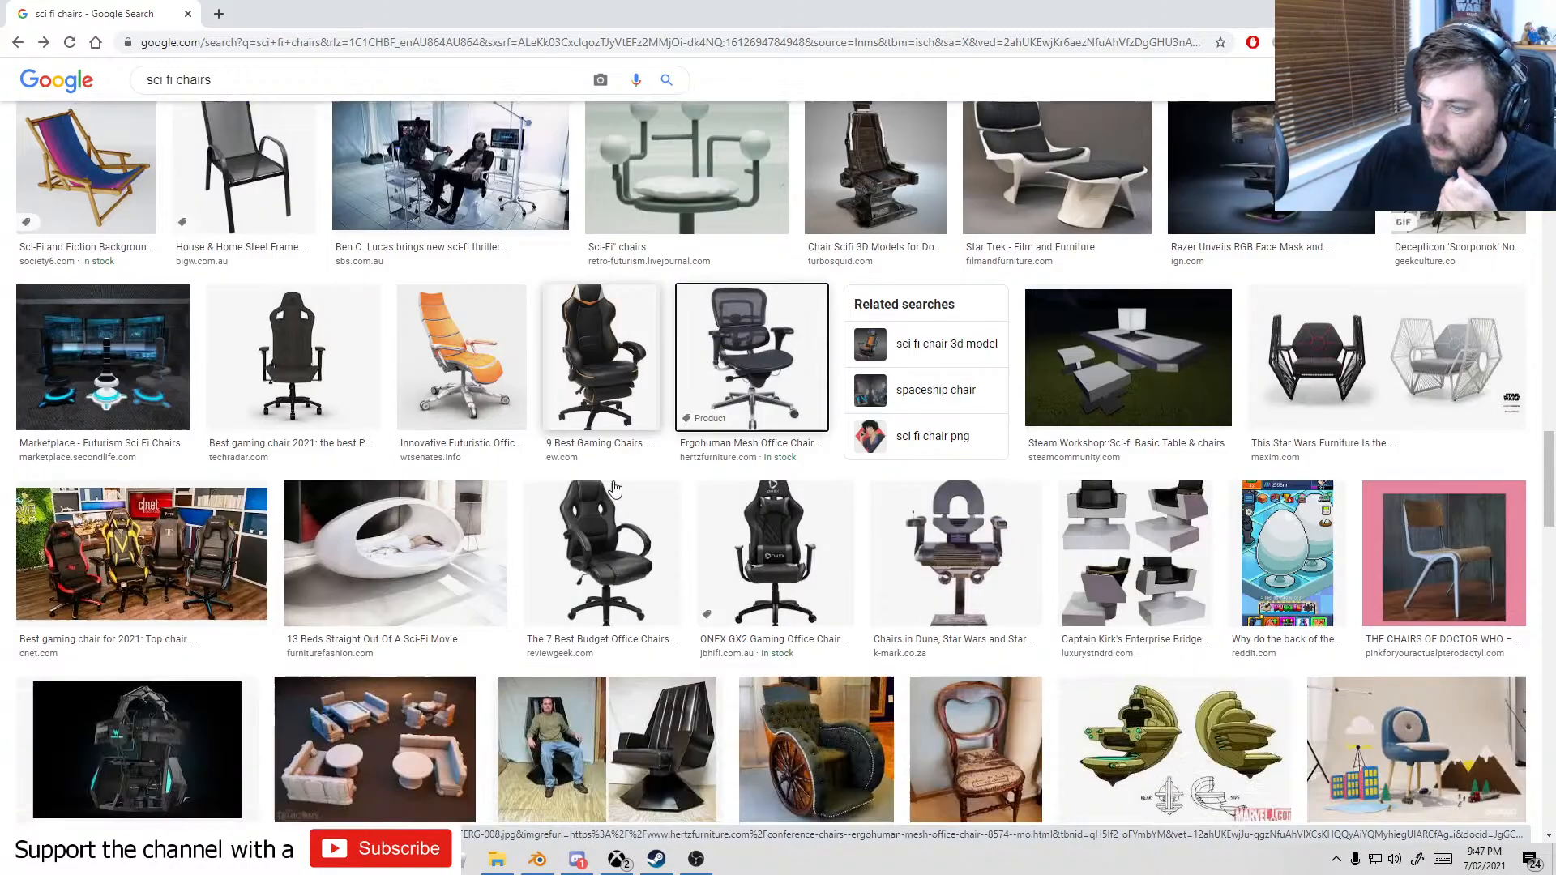
scroll(348, 802, down, 1)
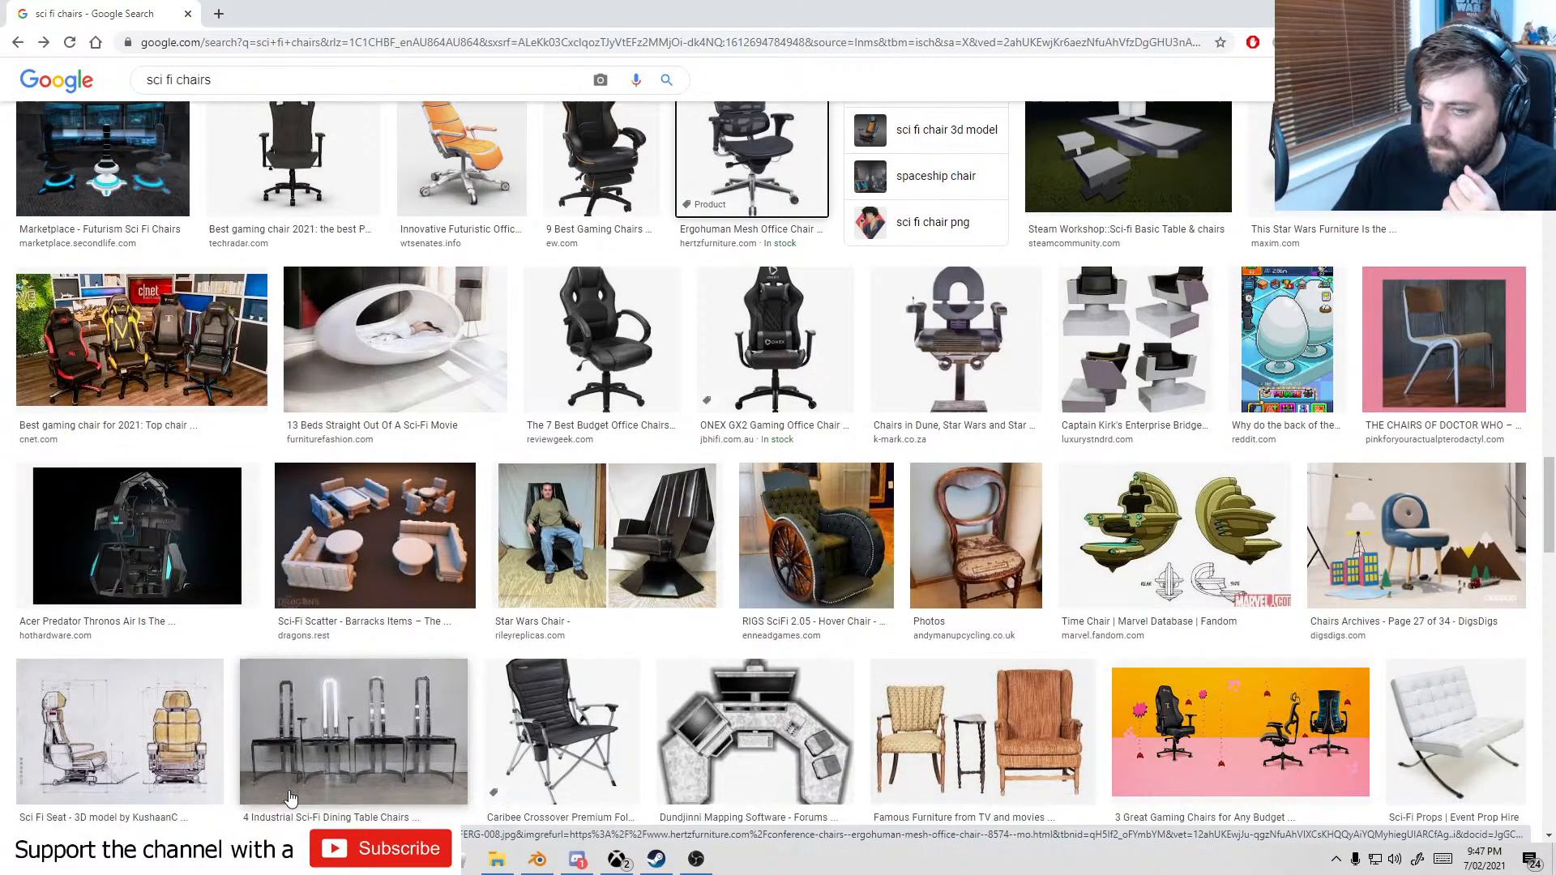
- Open the Sci Fi Seat drawing with side and front views and save it to Downloads as unnamed.jpg
click(199, 695)
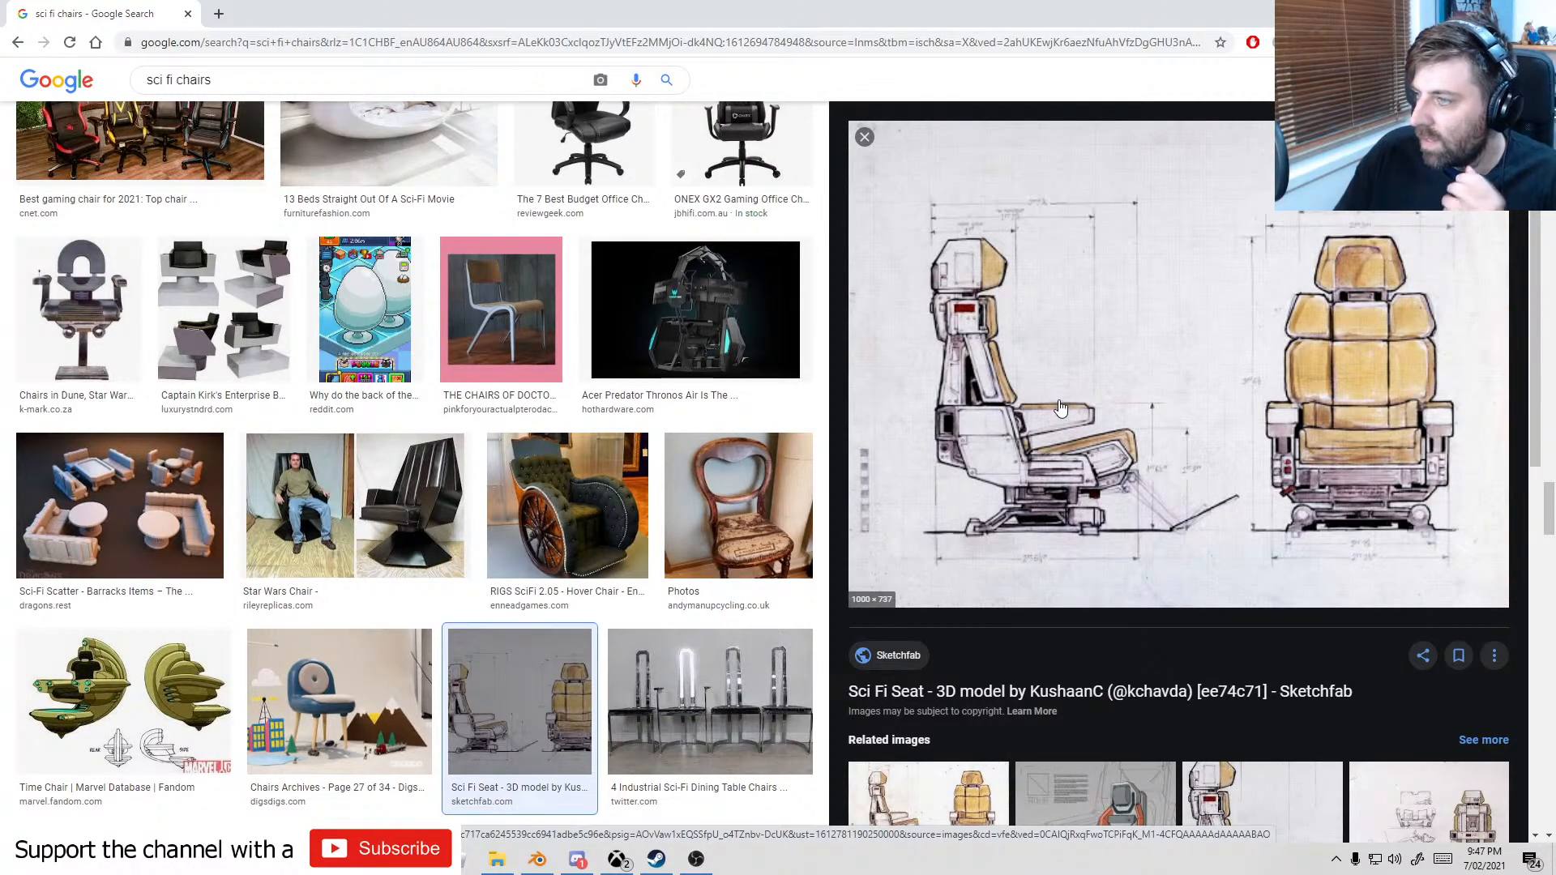
scroll(1102, 567, down, 5)
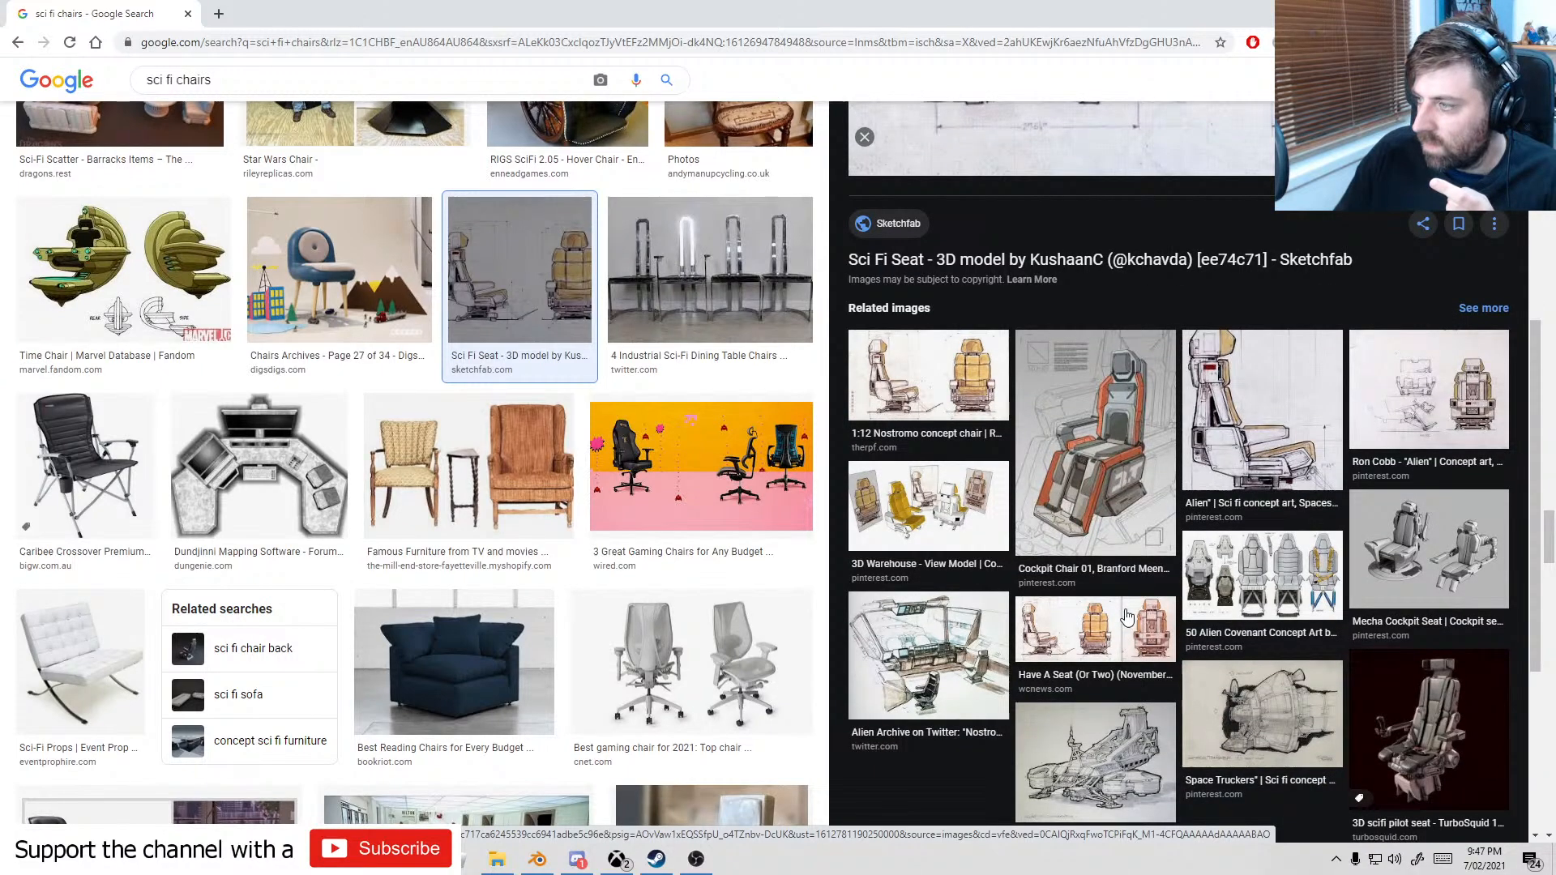
scroll(1127, 617, up, 10)
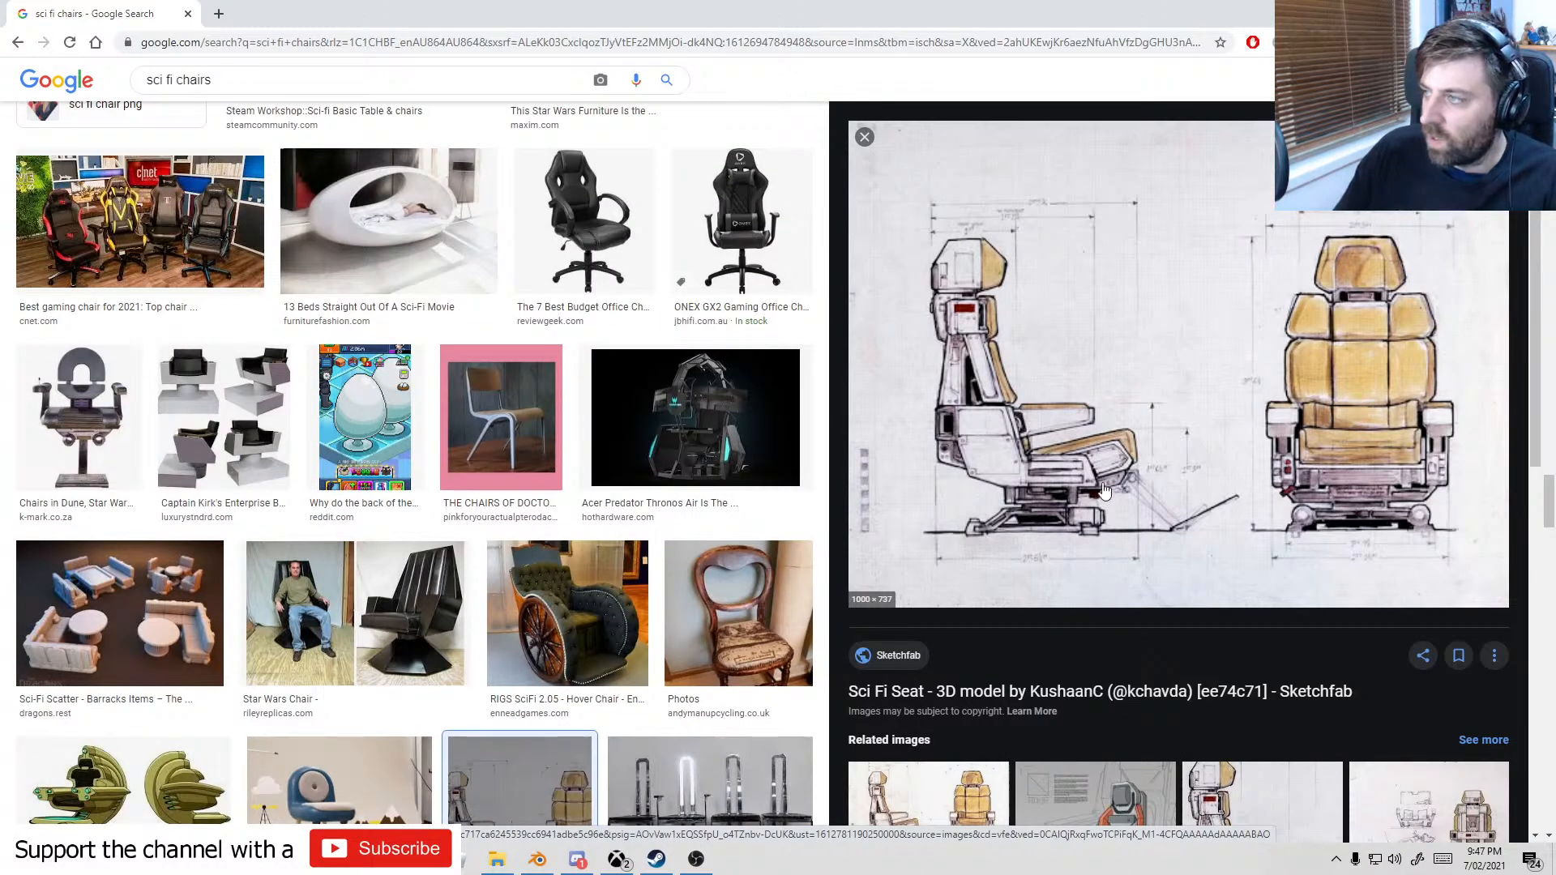
right_click(1114, 437)
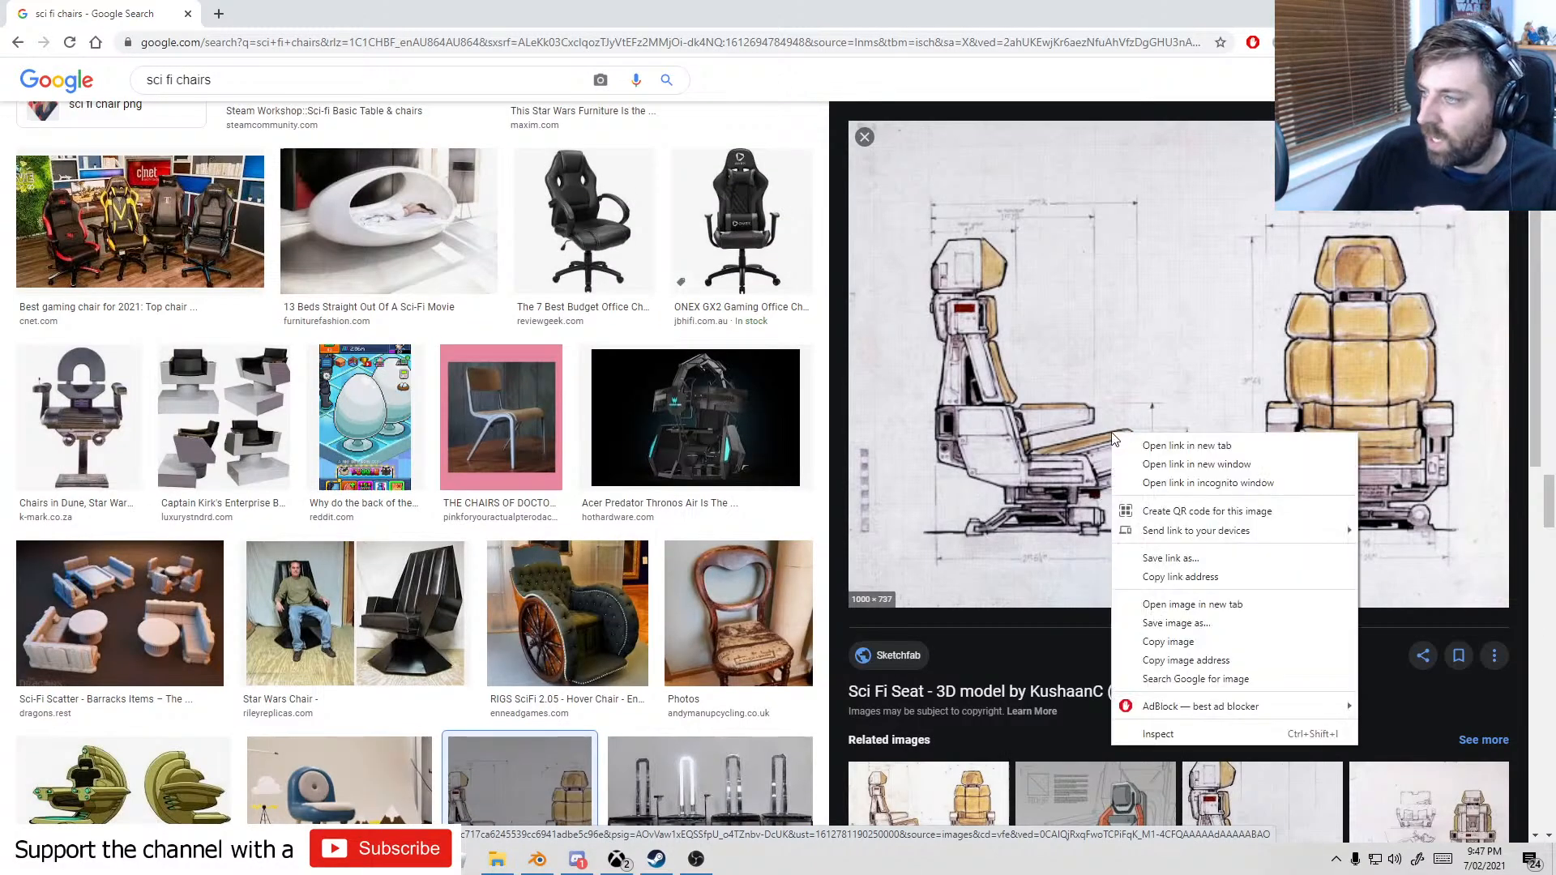
click(1199, 625)
click(760, 721)
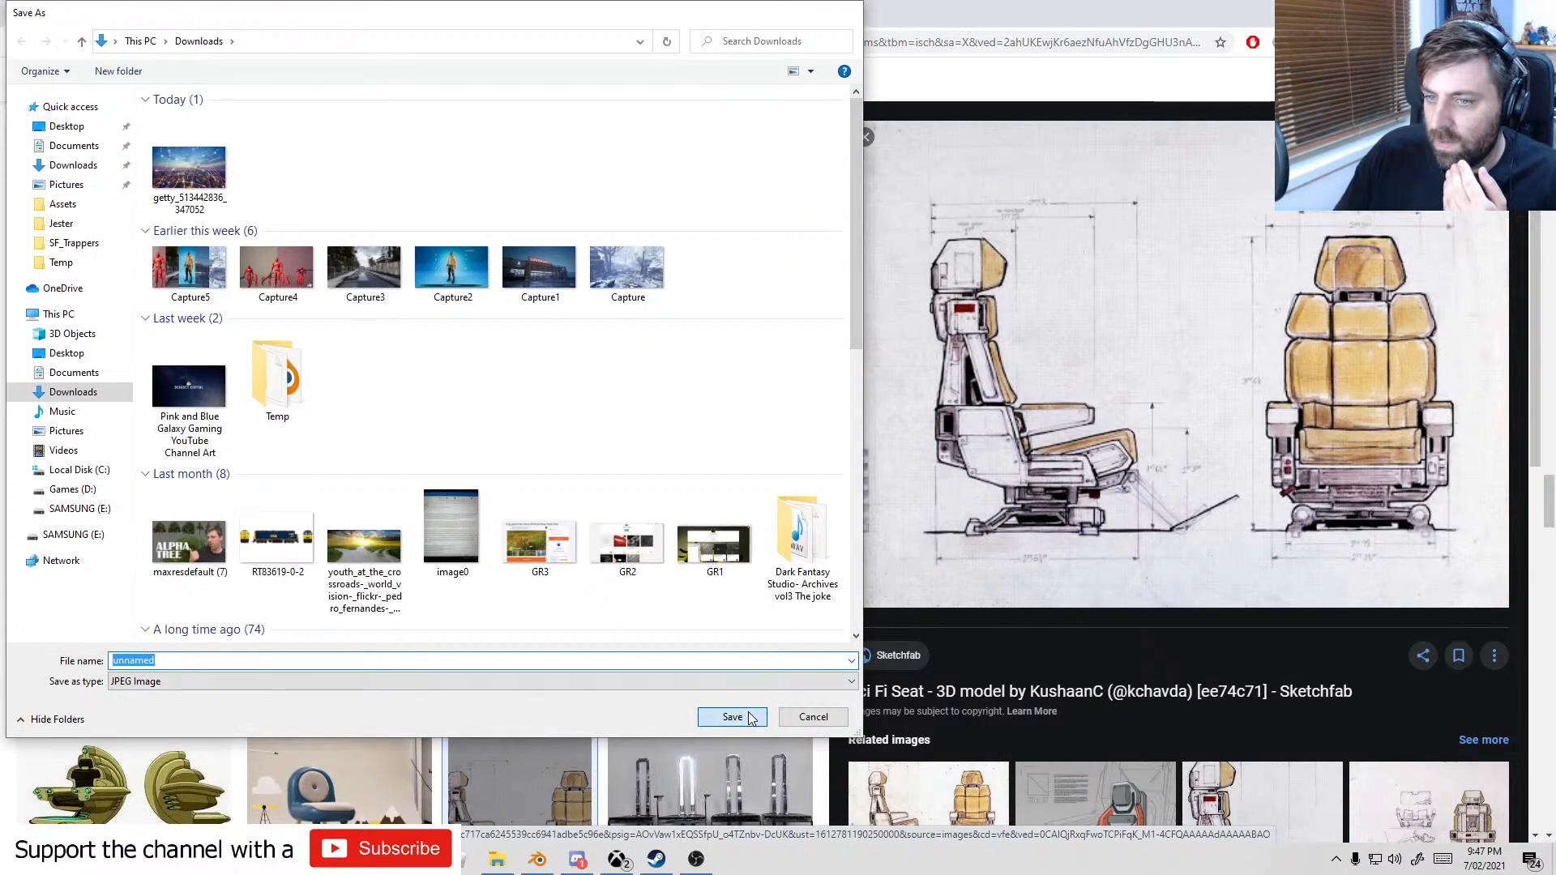
- Look back through the chair results and switch to the related image search "futuristic chair"
scroll(517, 538, up, 2)
scroll(515, 540, up, 15)
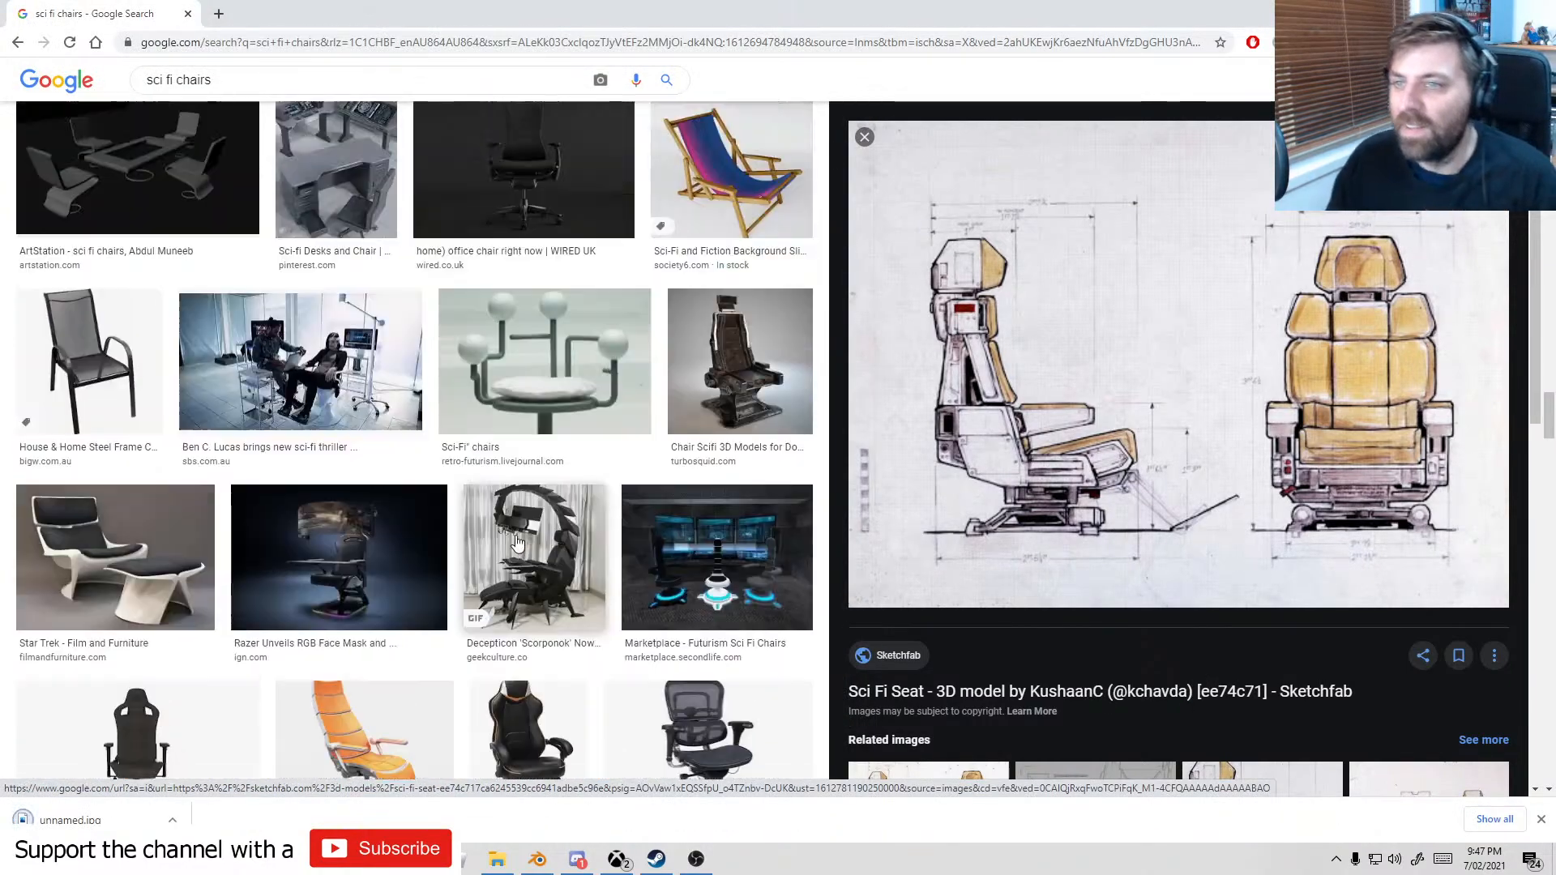
scroll(515, 541, down, 5)
scroll(516, 535, up, 6)
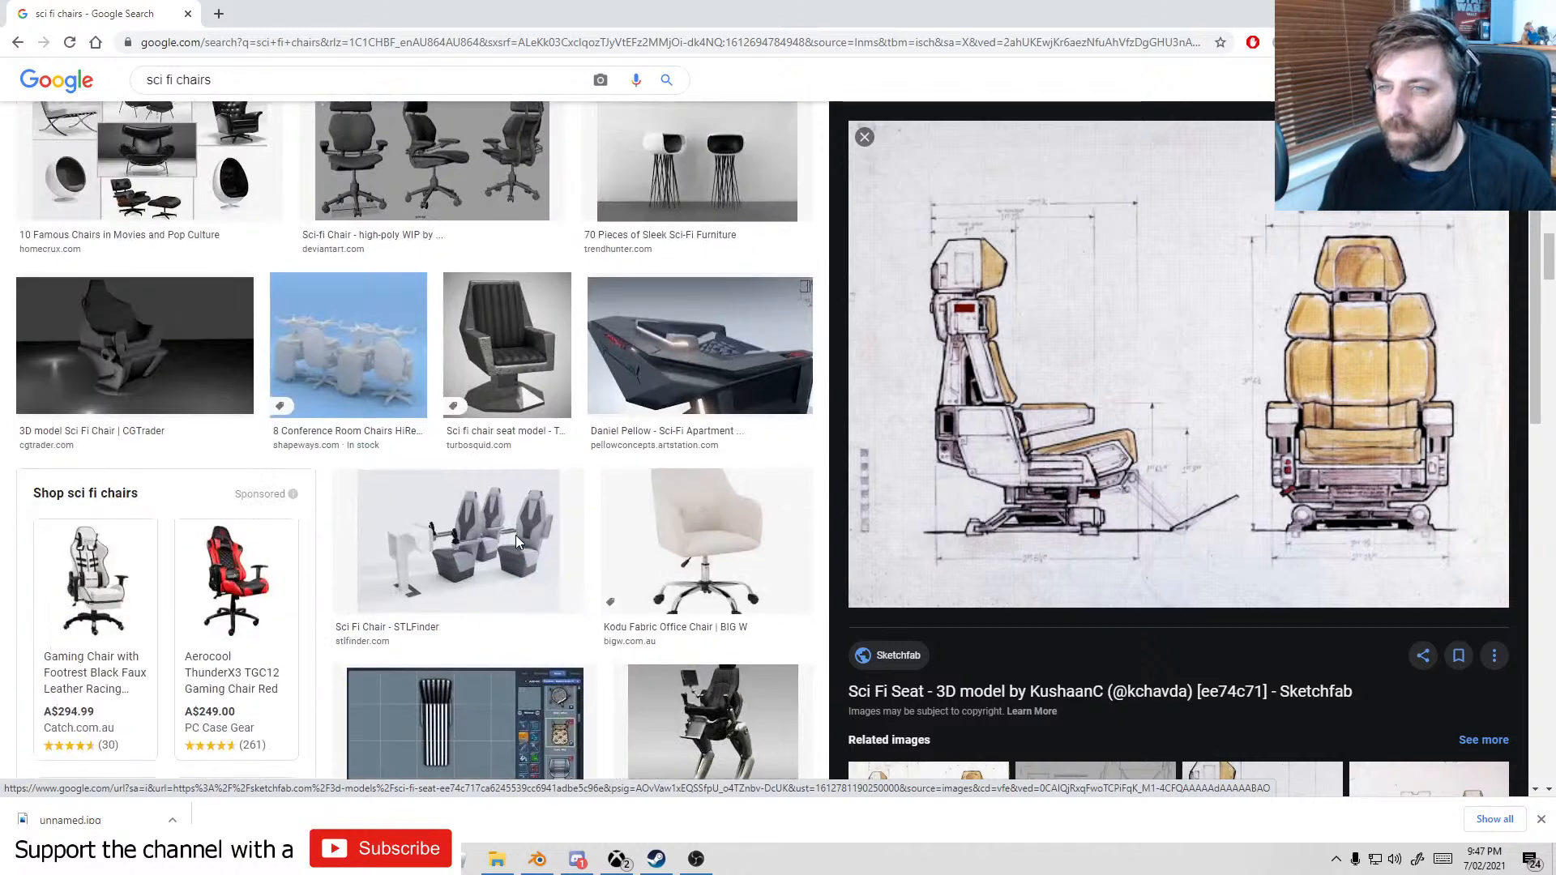
scroll(515, 535, down, 5)
click(419, 488)
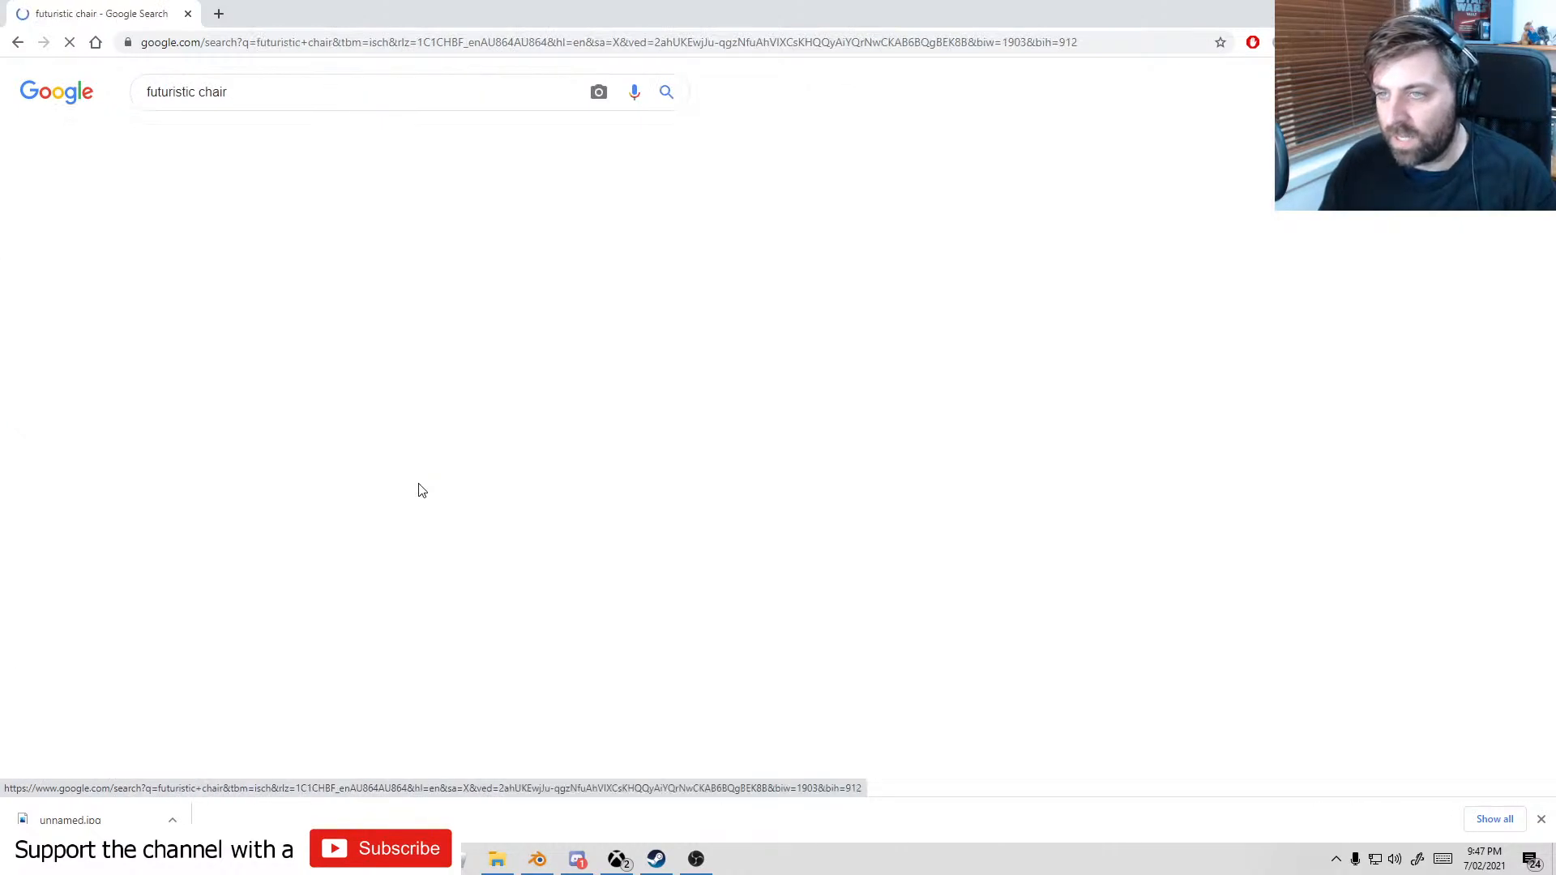
- Examine the futuristic chair images for simple seat shapes that could furnish the dome interior
scroll(292, 478, down, 4)
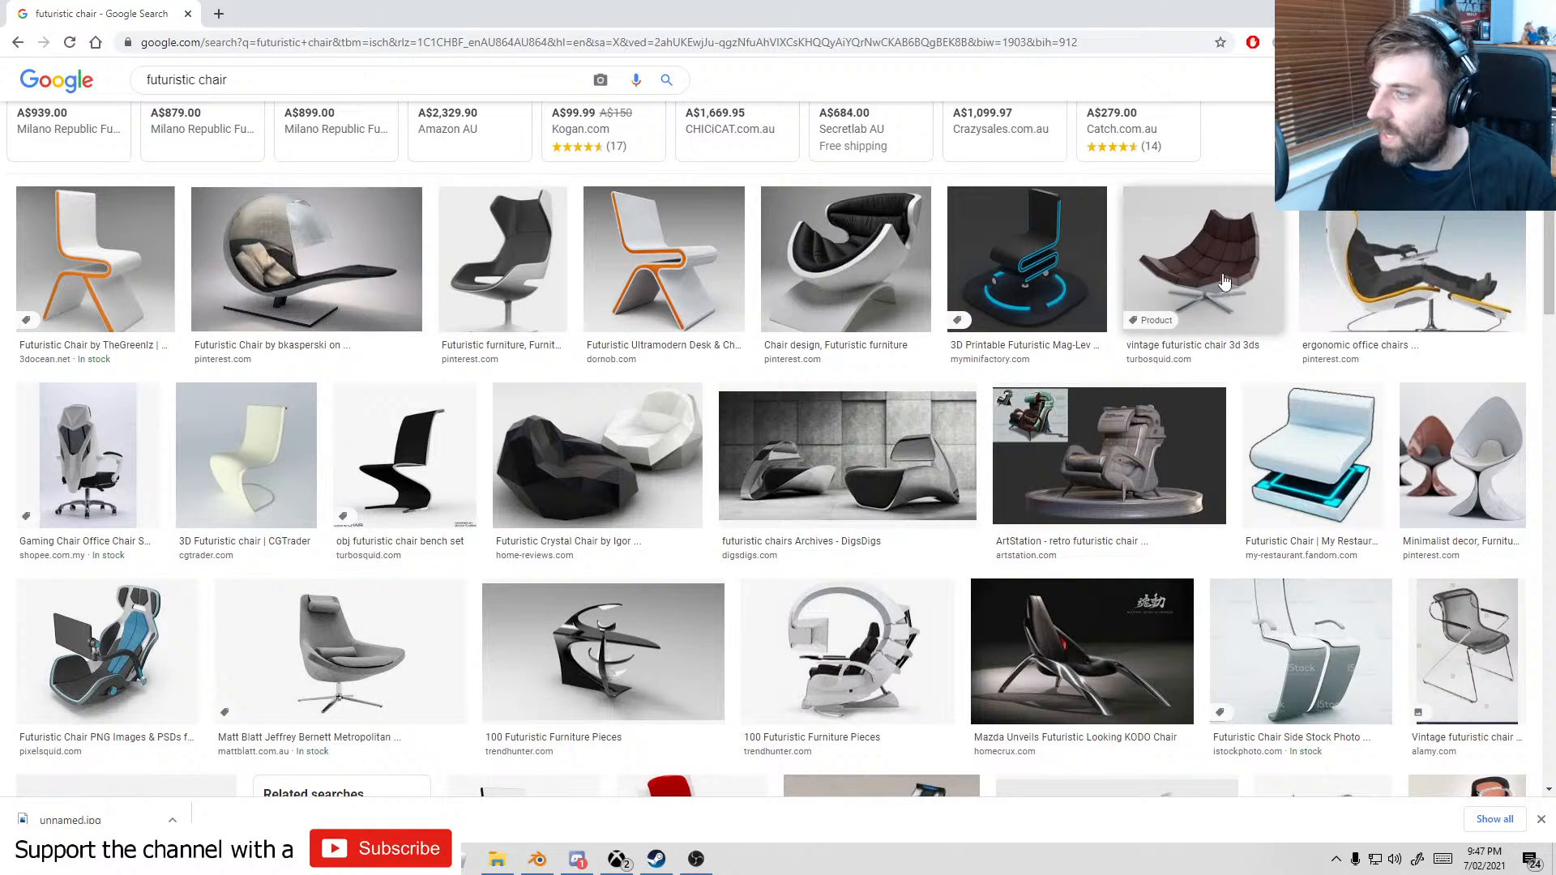
scroll(190, 655, down, 4)
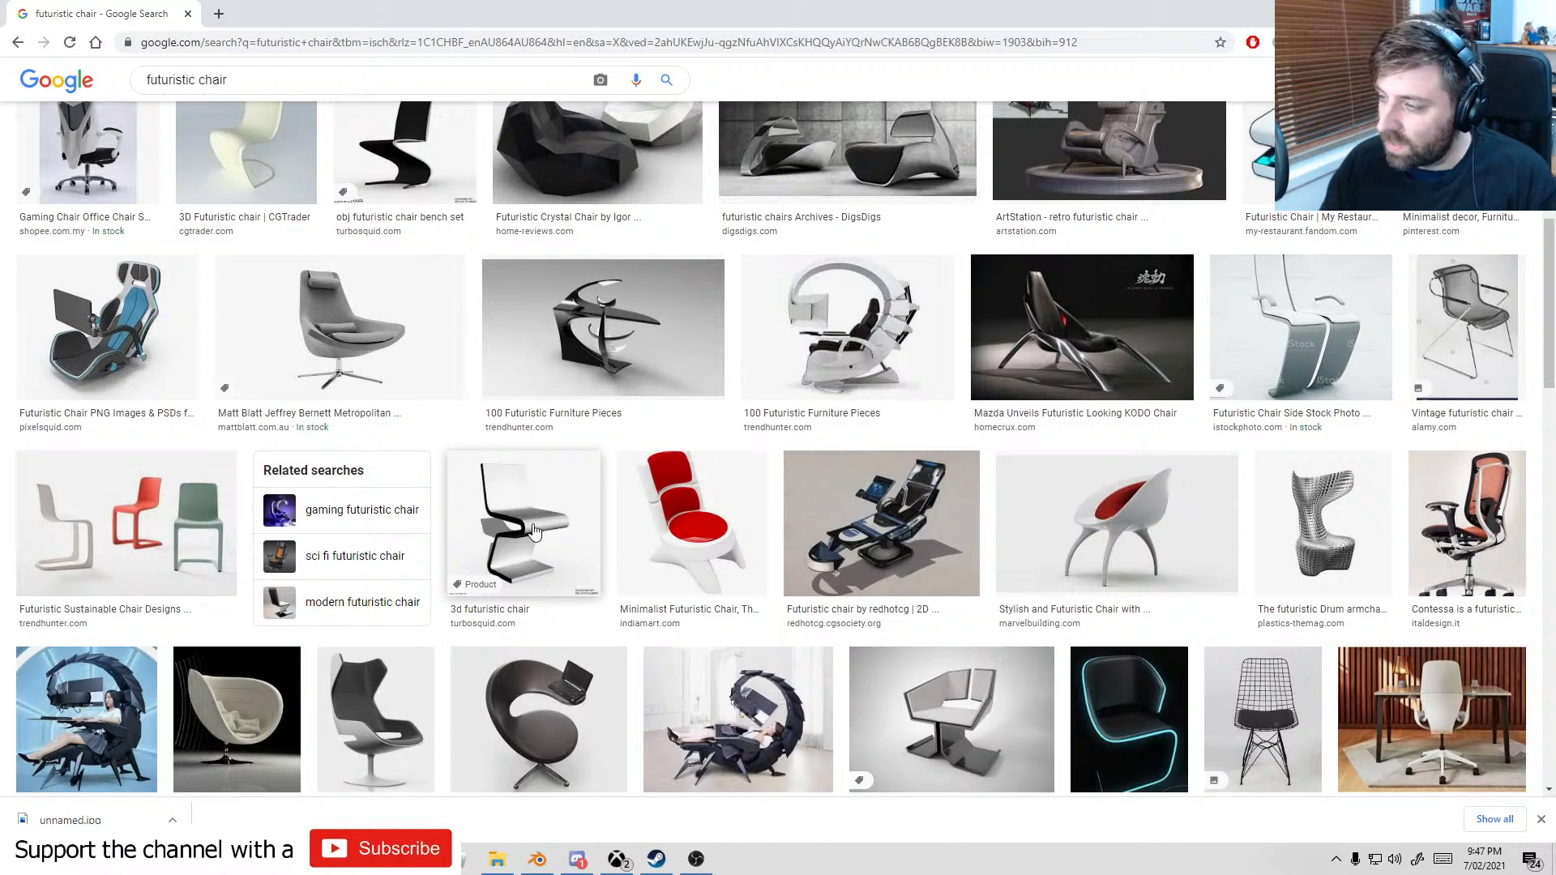
scroll(534, 531, down, 1)
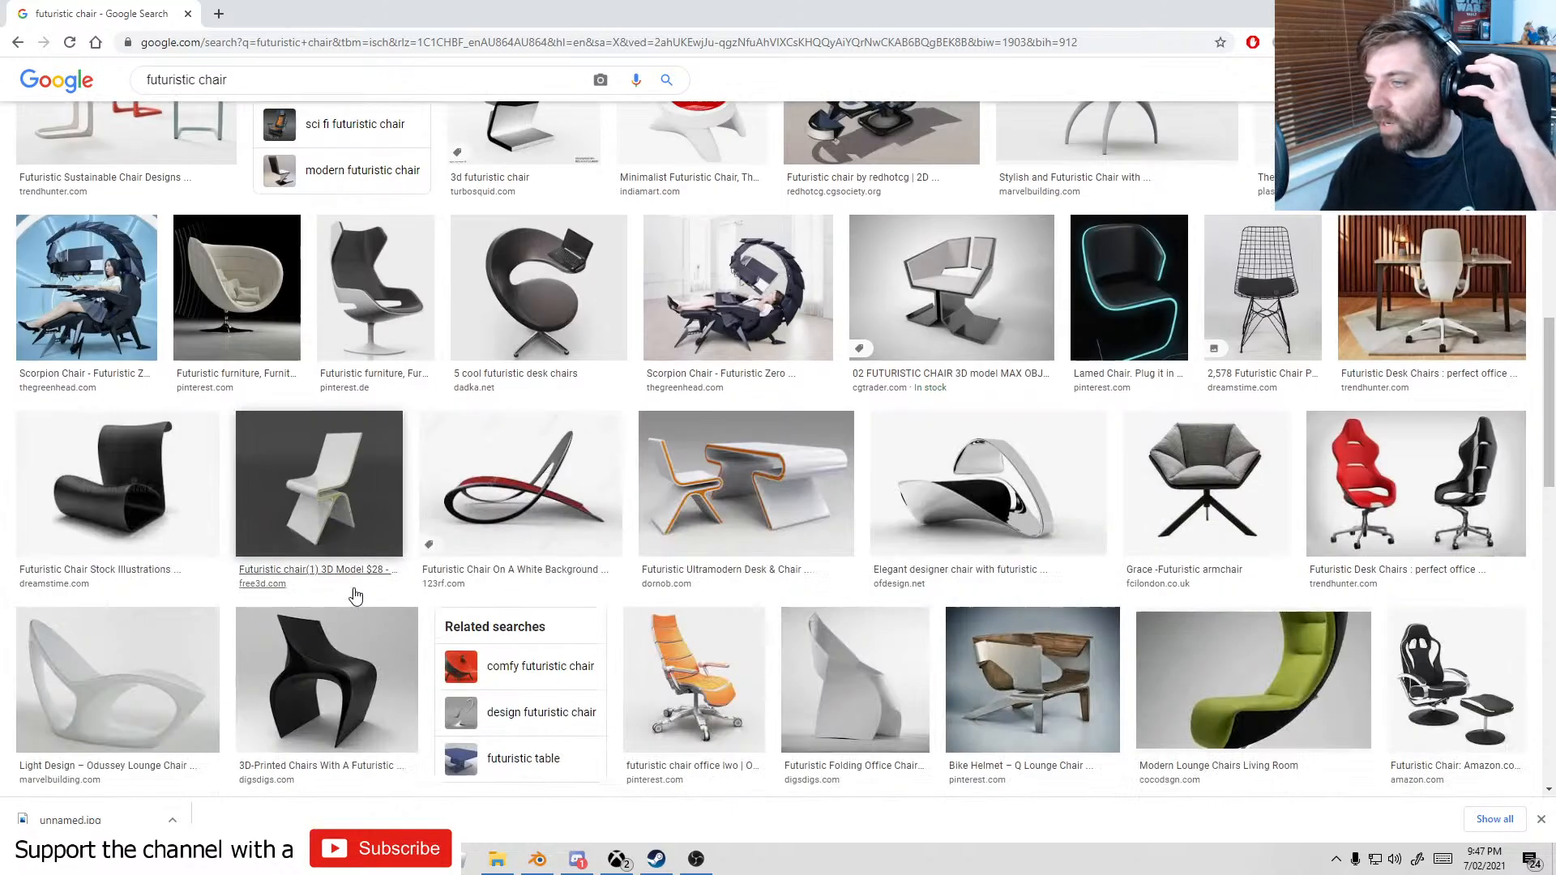
scroll(355, 595, down, 3)
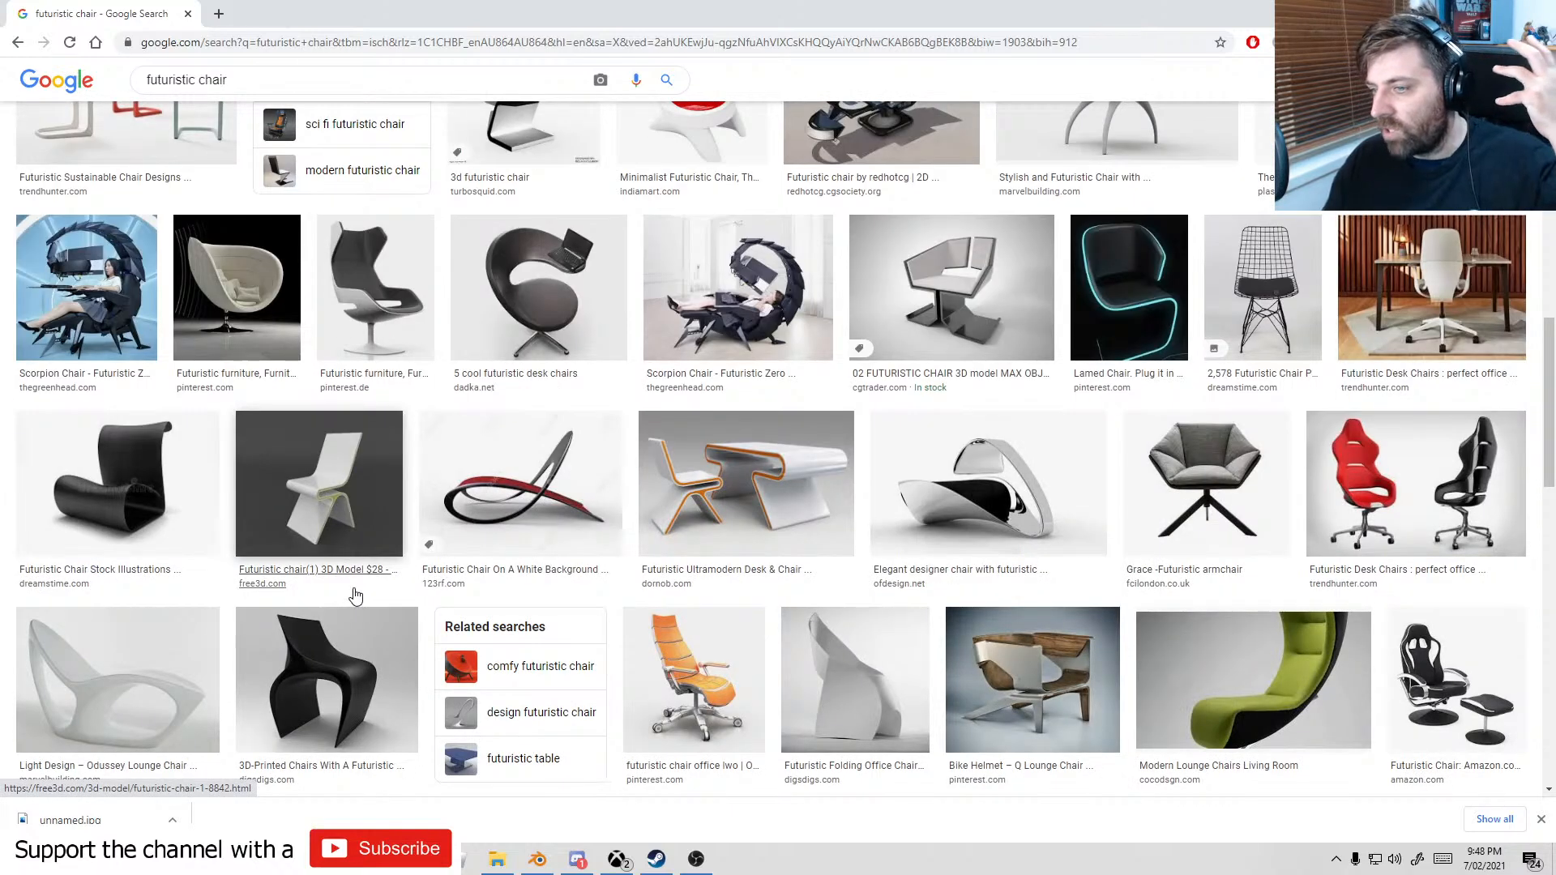
scroll(355, 595, down, 2)
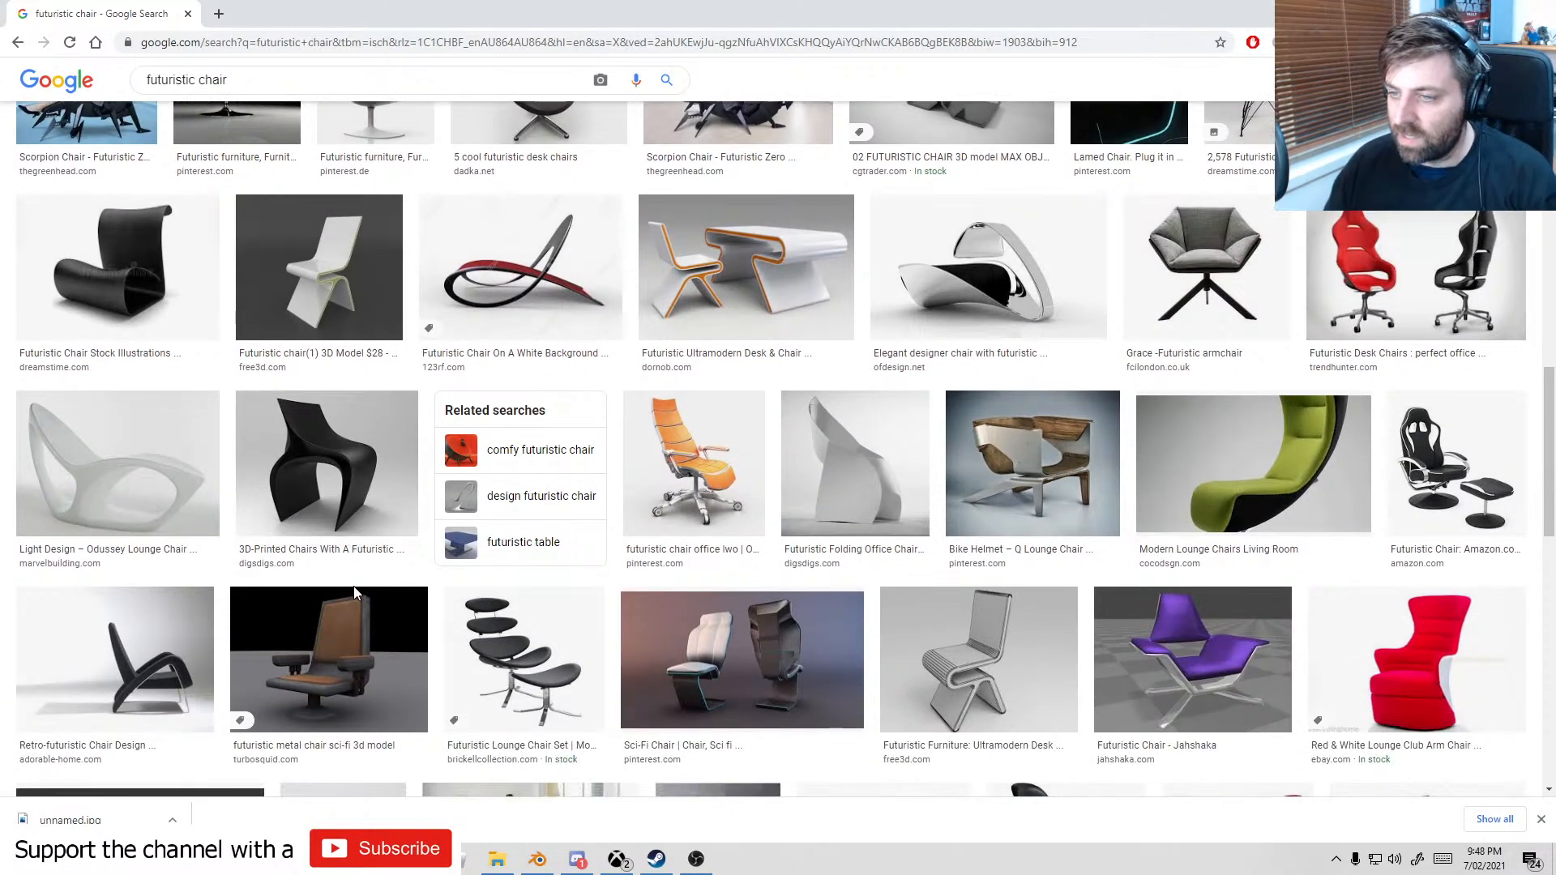
scroll(355, 596, down, 1)
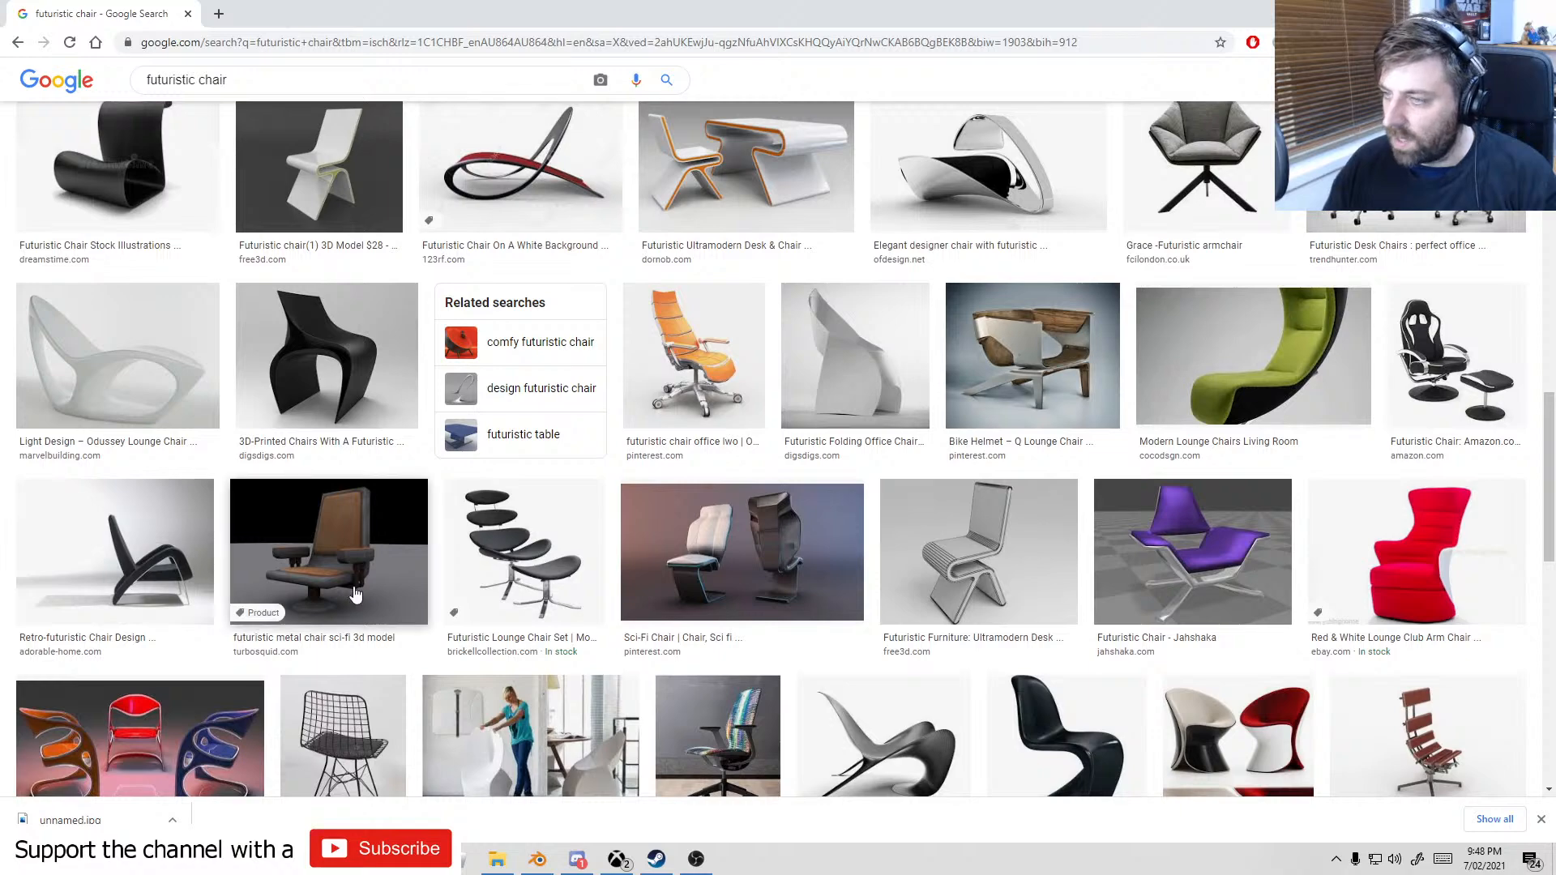
scroll(355, 595, down, 3)
scroll(355, 596, up, 8)
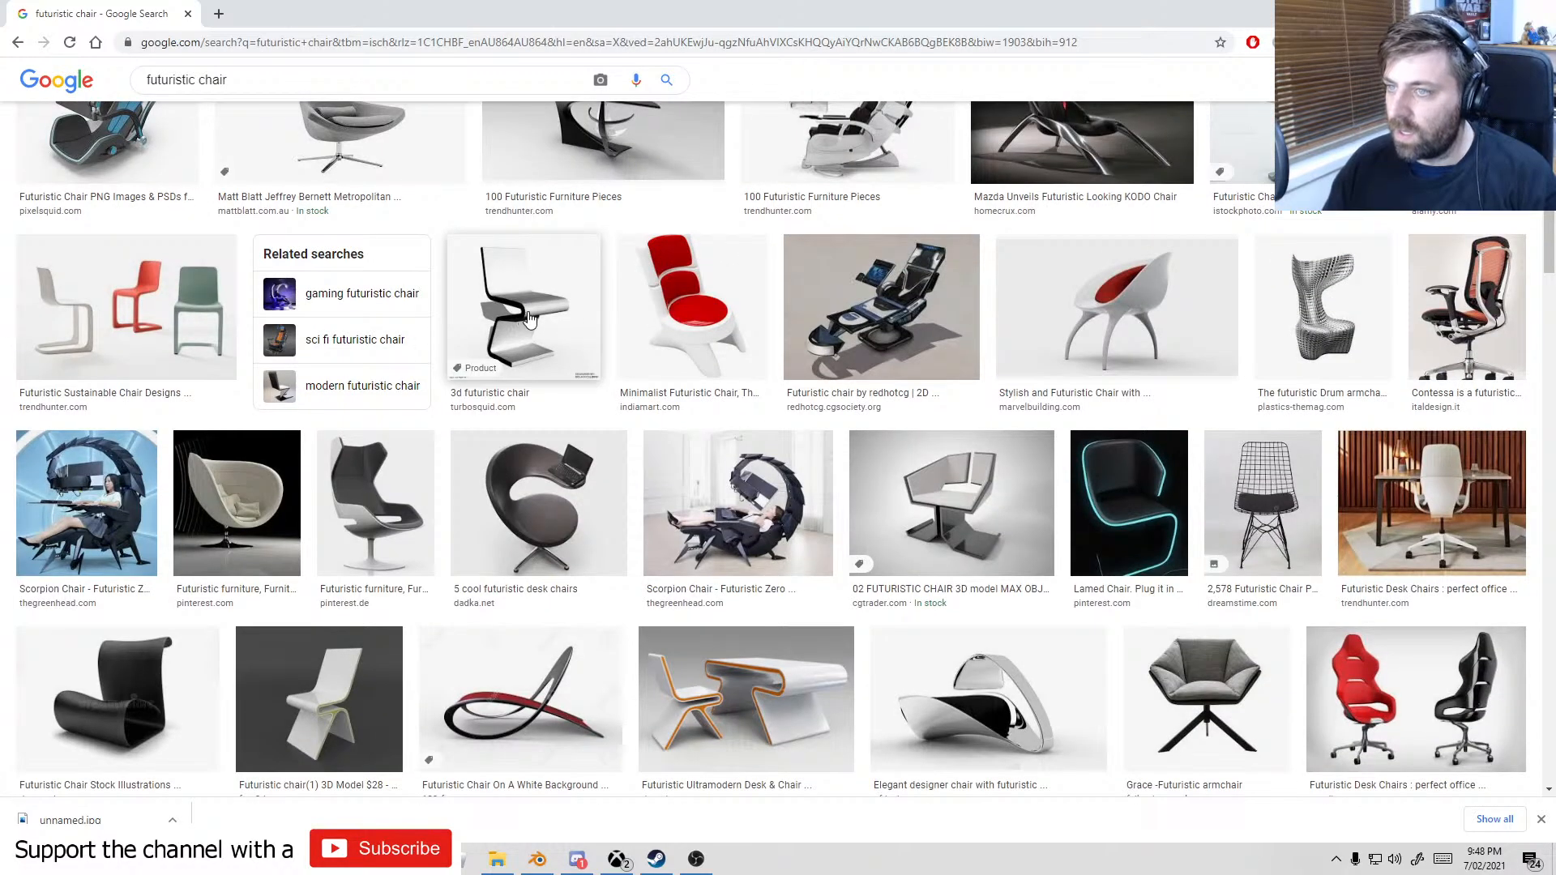
- Switch back to Blender, save the dome scene and open a new default scene in a second Blender window
key(alt+Tab)
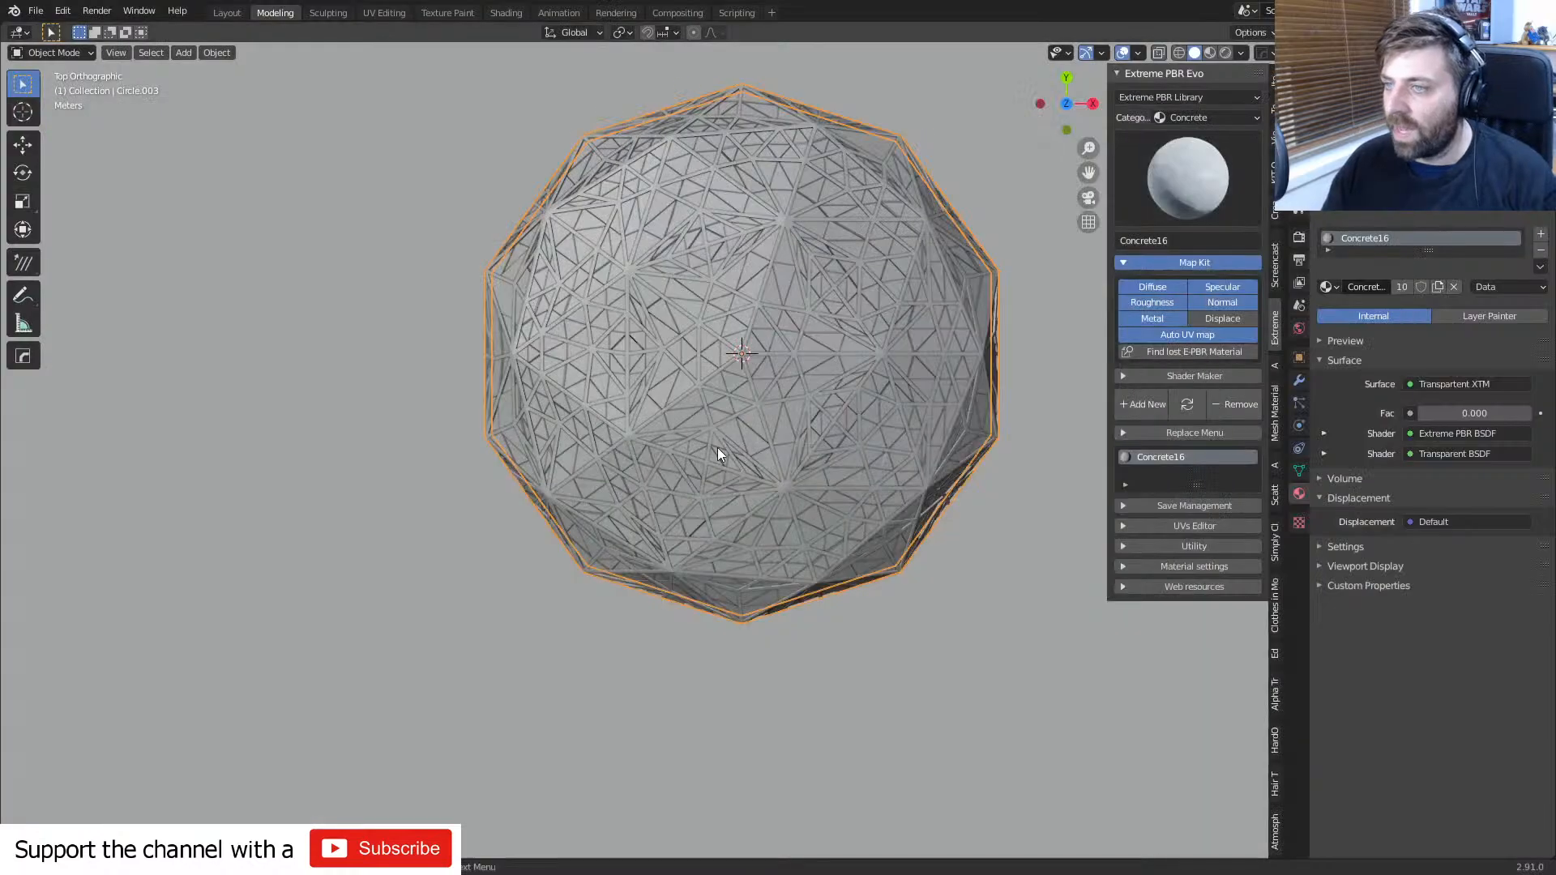
scroll(717, 448, down, 4)
middle_drag(717, 447, 640, 351)
scroll(714, 389, up, 2)
scroll(694, 379, down, 3)
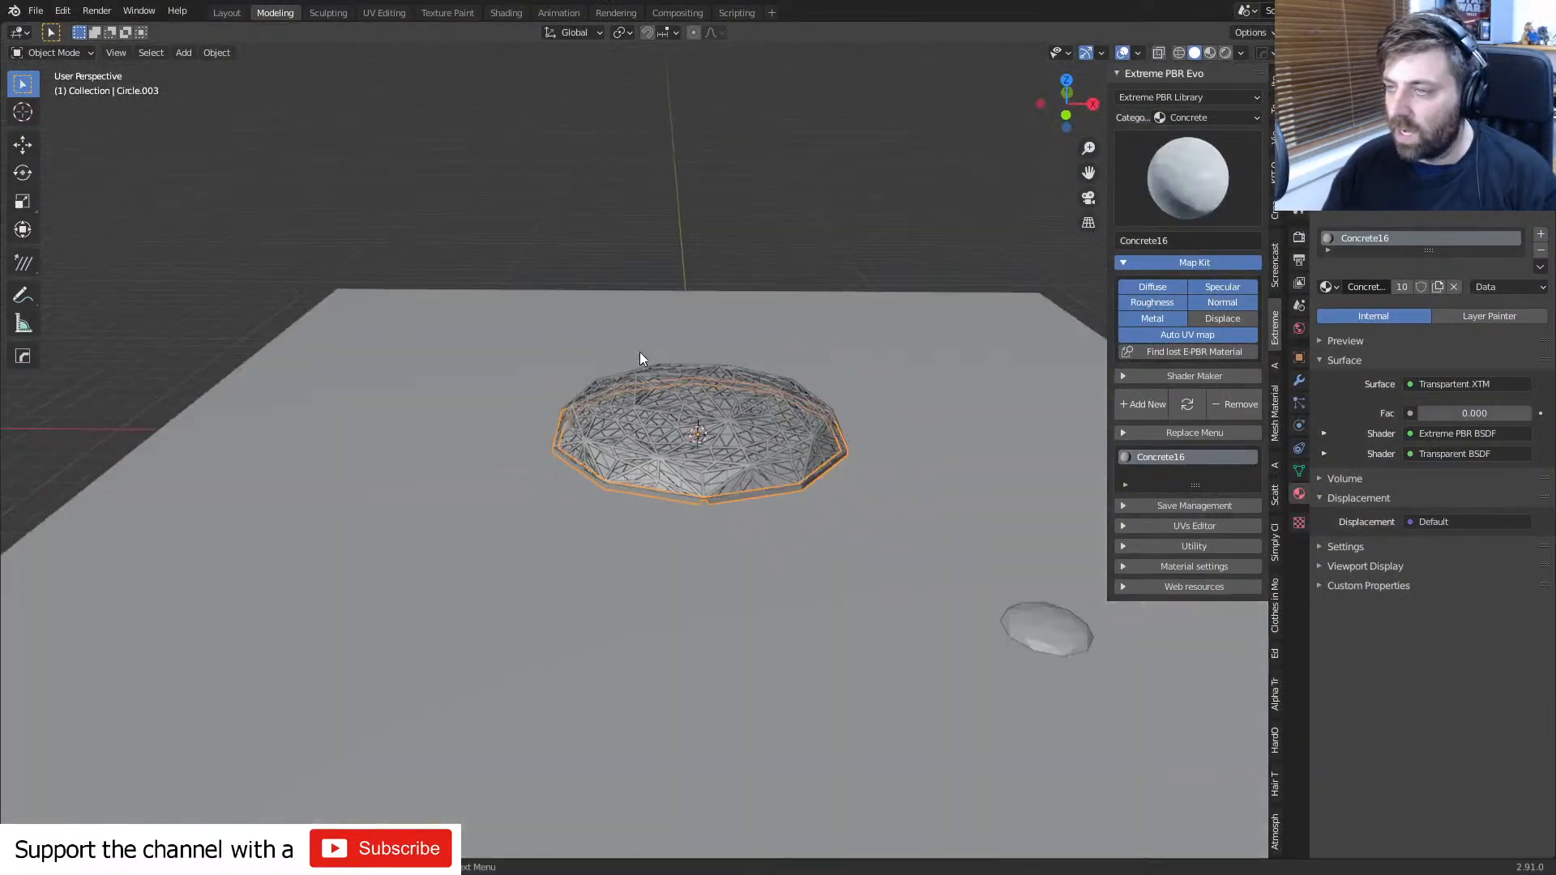
key(ctrl+s)
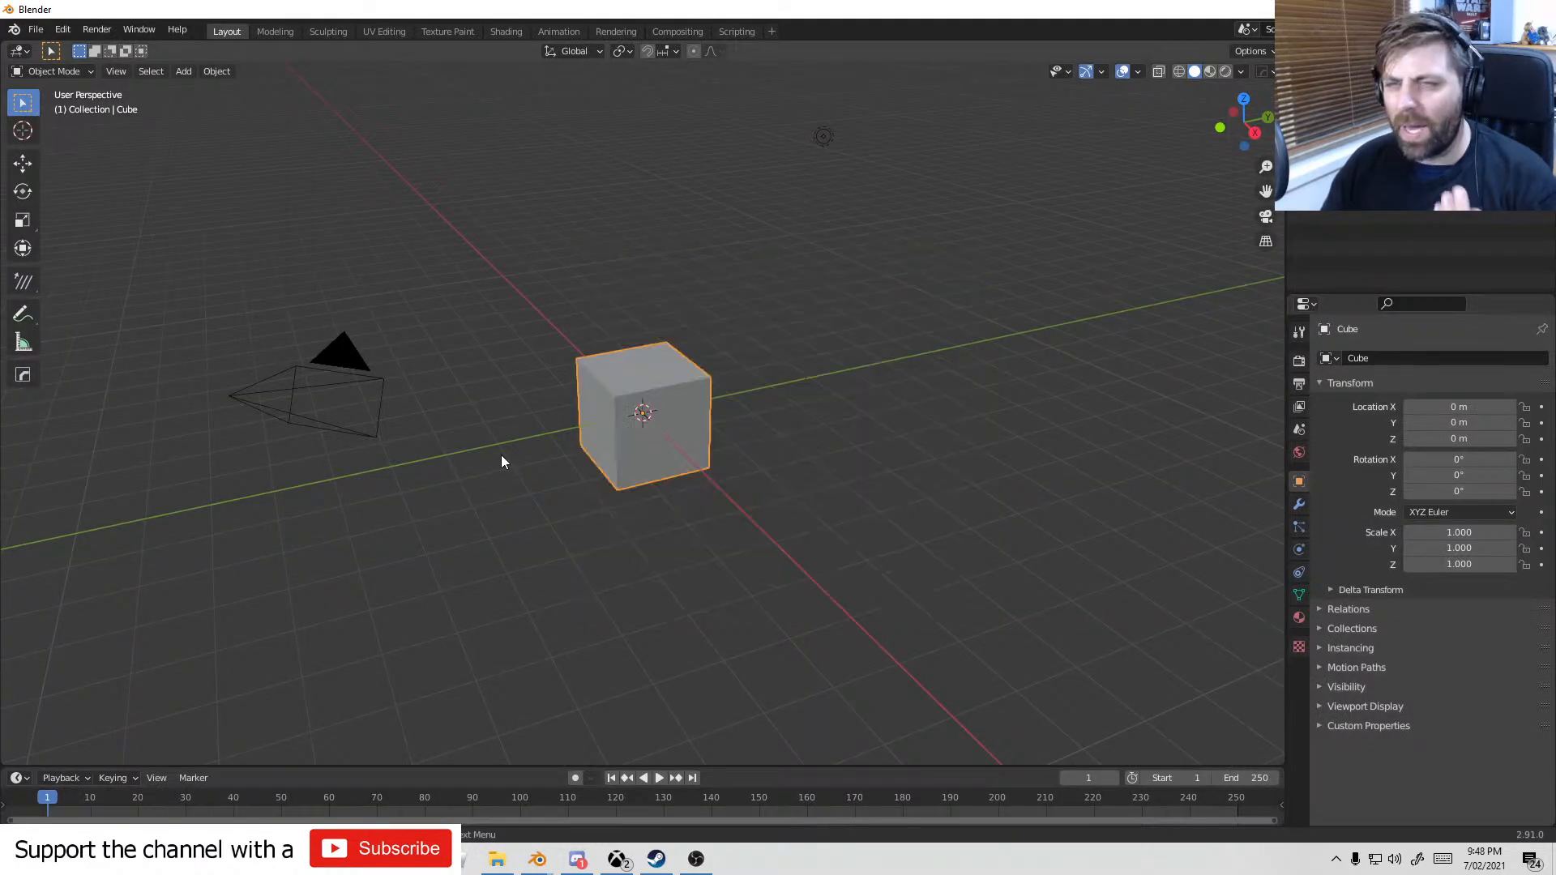
- Try copying the default cube from the new Blender scene into the dome scene, and delete the pasted object
click(63, 30)
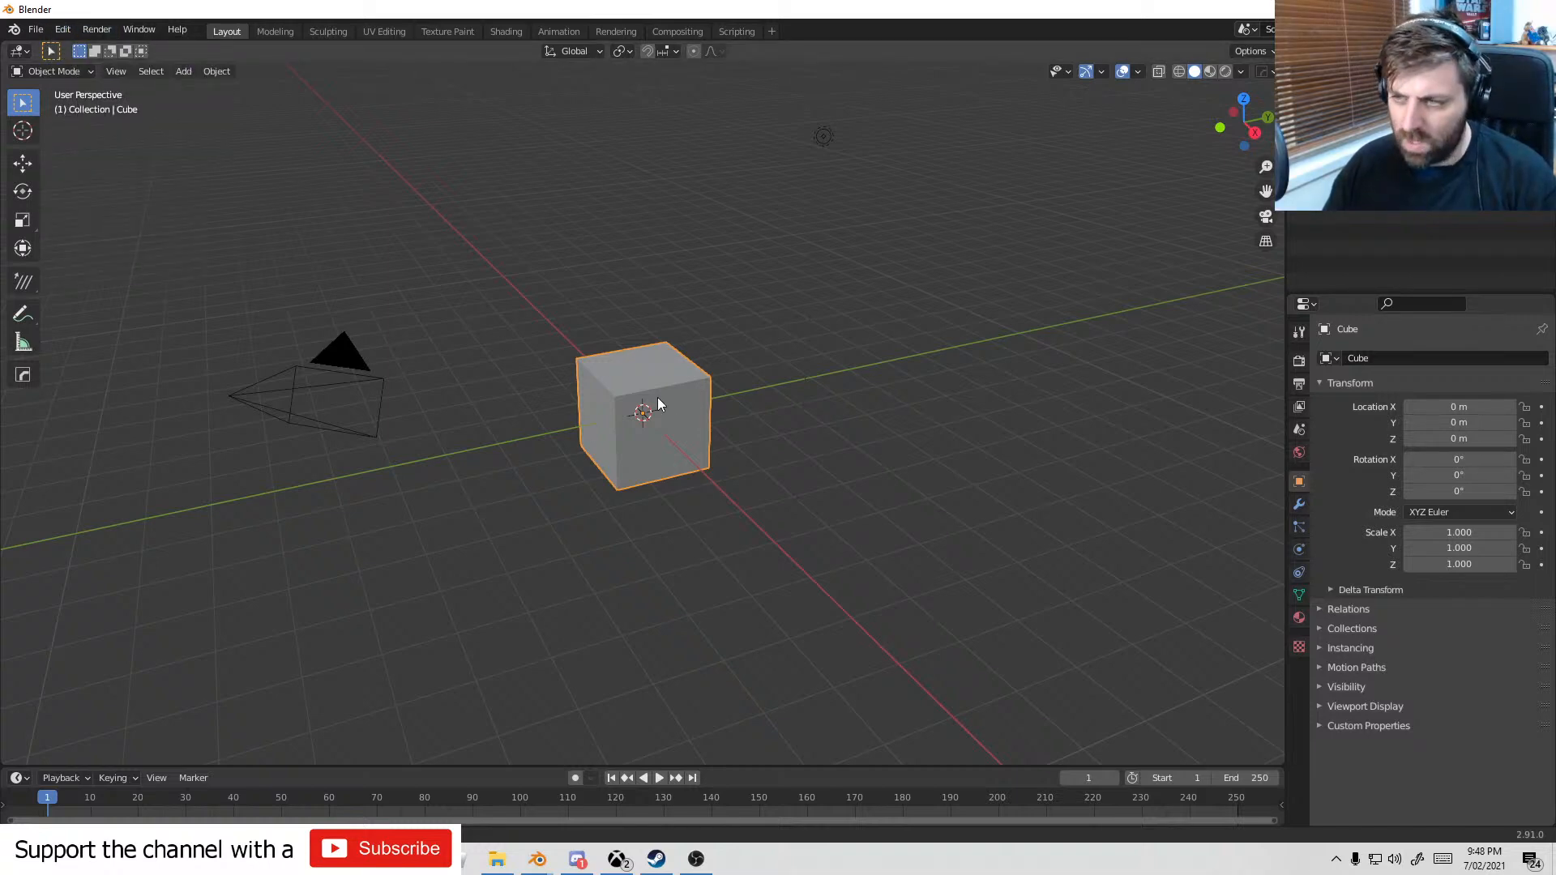
key(ctrl+c)
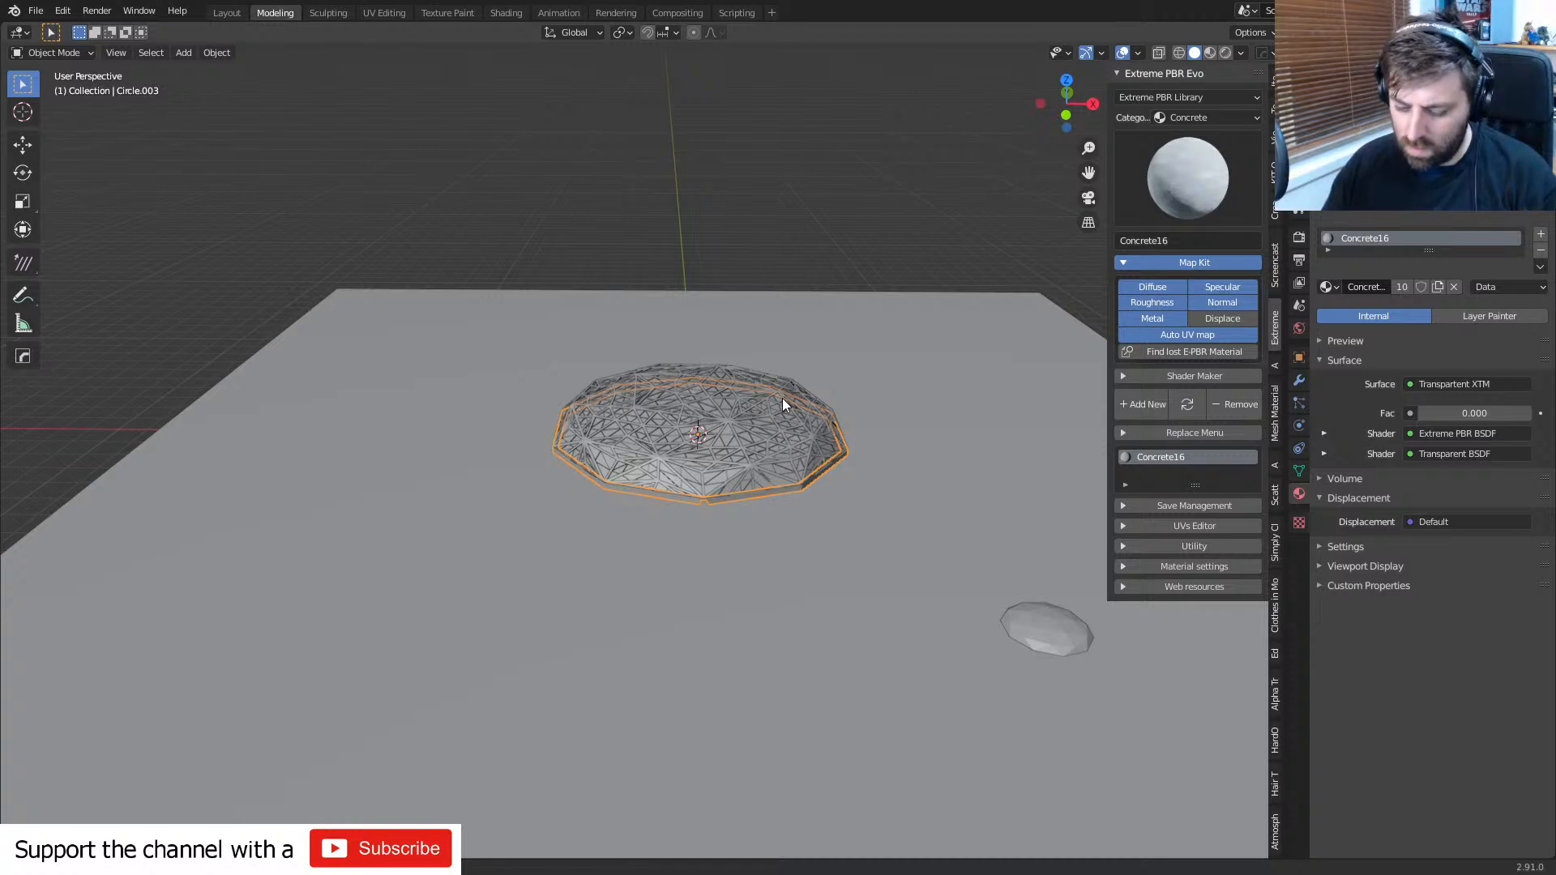
key(ctrl+v)
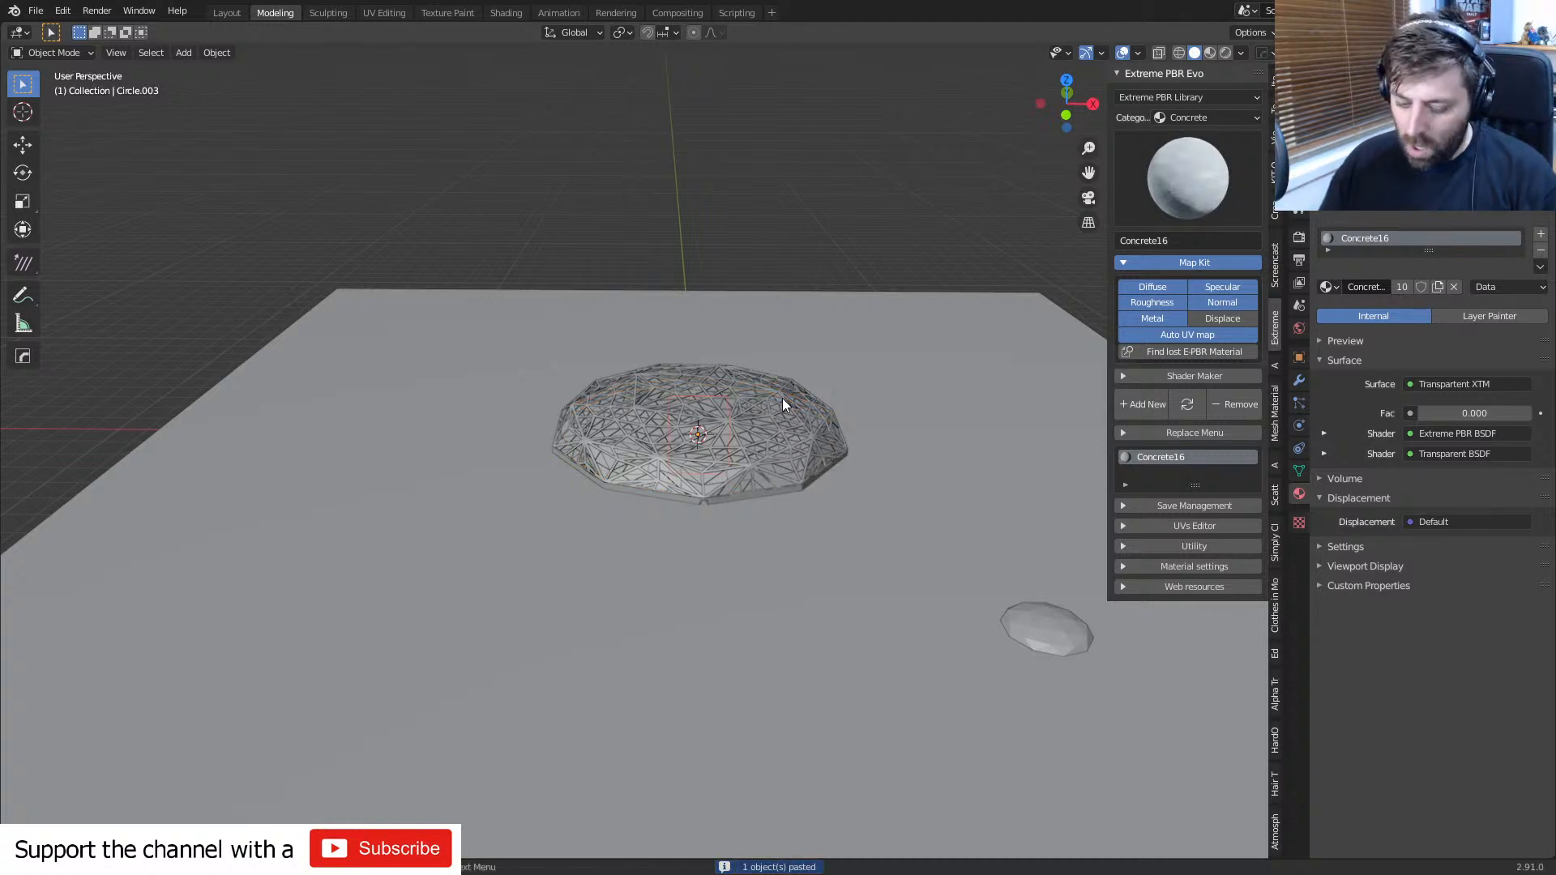
key(g)
click(768, 146)
key(Delete)
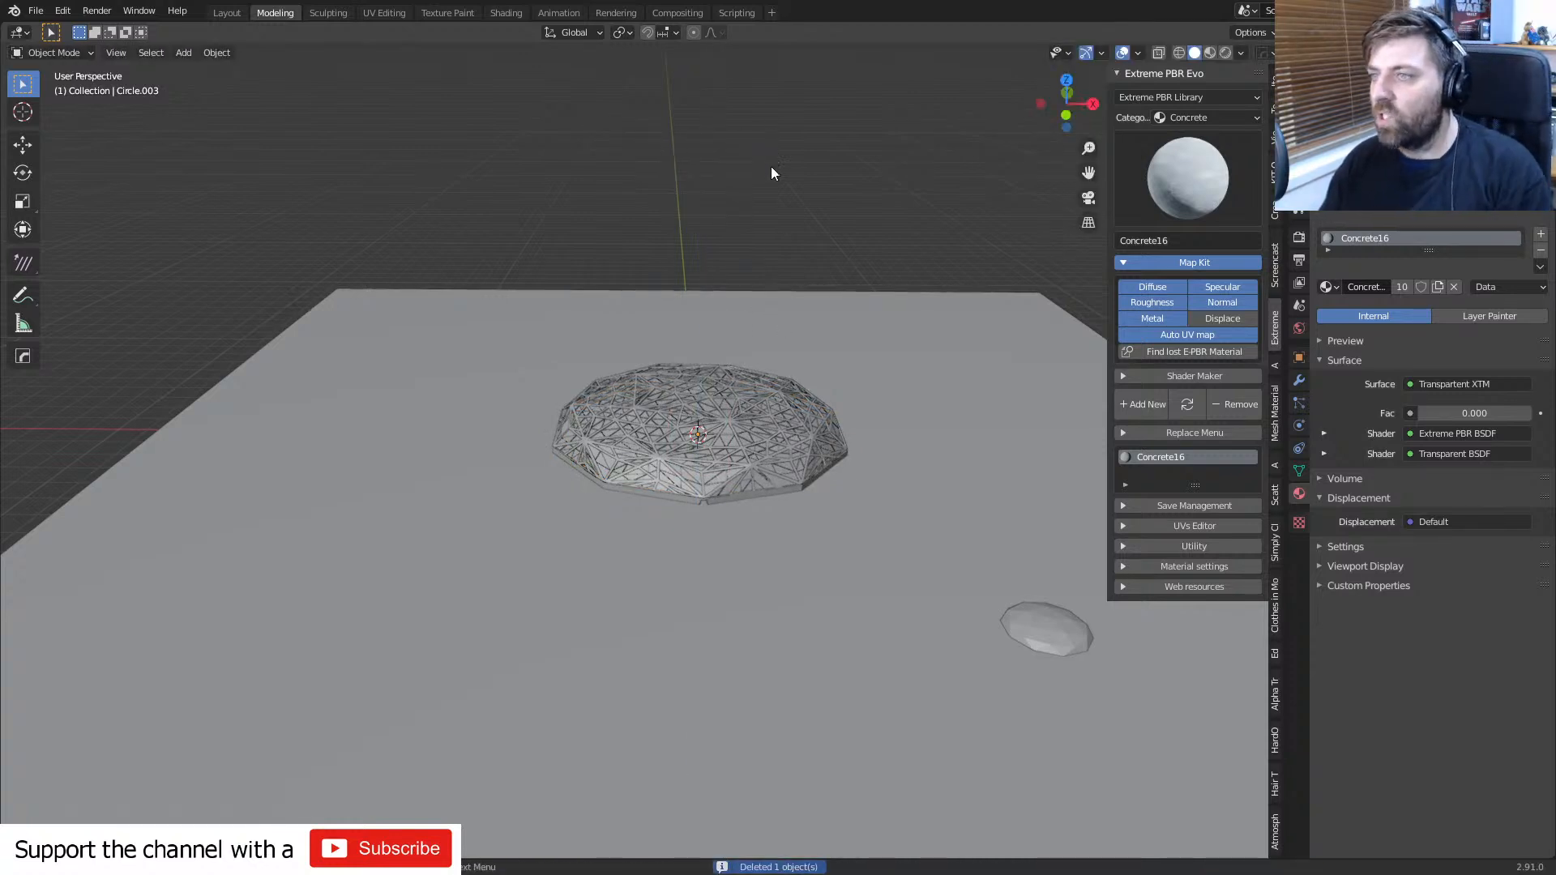
- Save the dome scene, switch to the new Blender scene and replace its default cube with a mesh circle
key(ctrl+s)
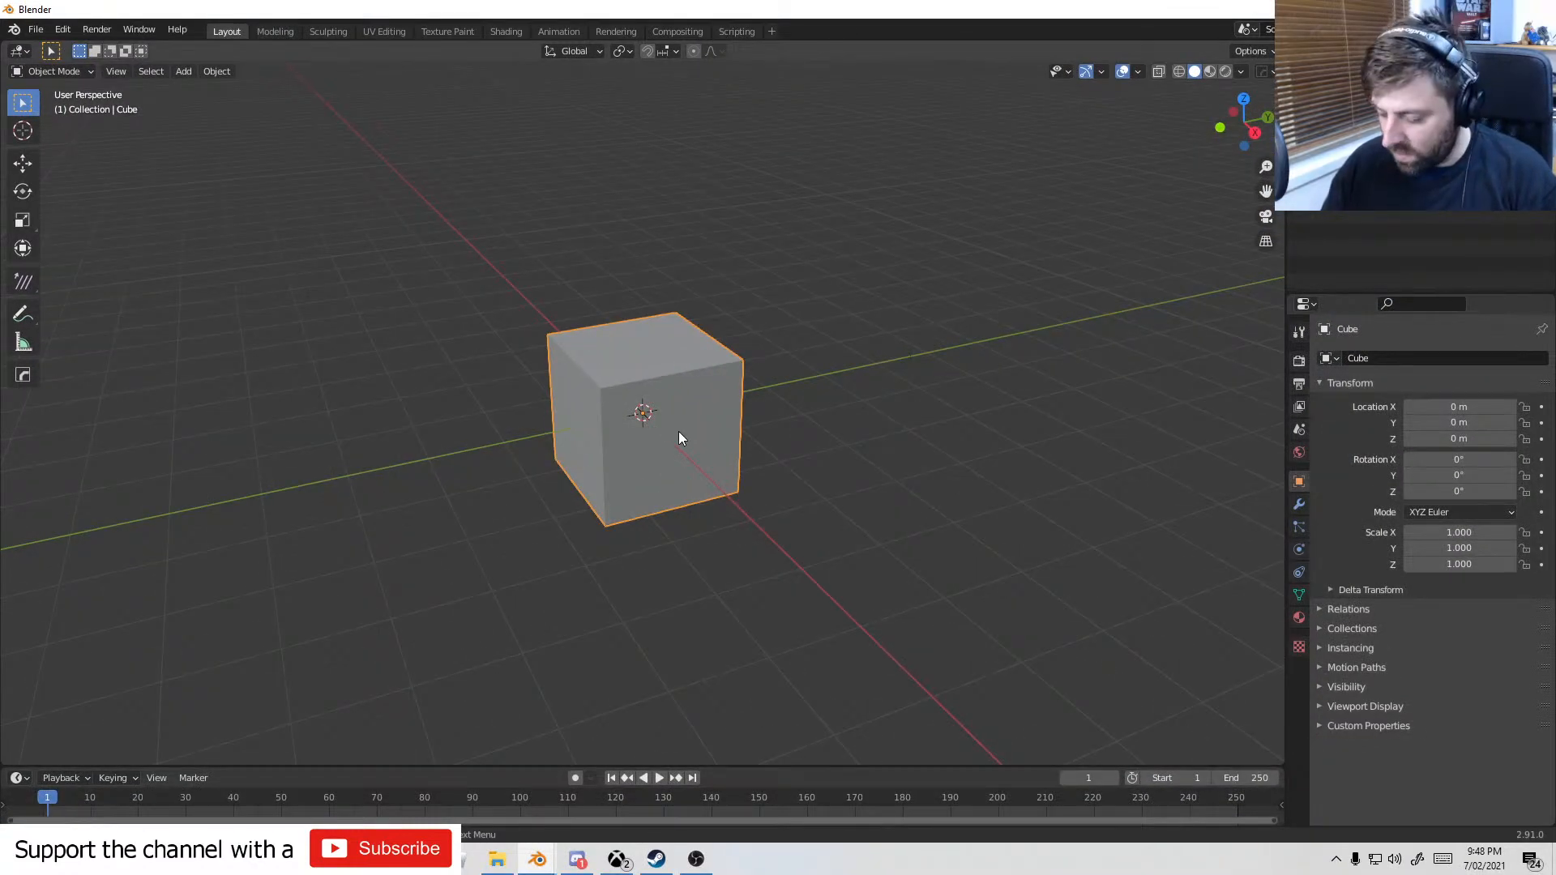
key(Delete)
key(KP_3)
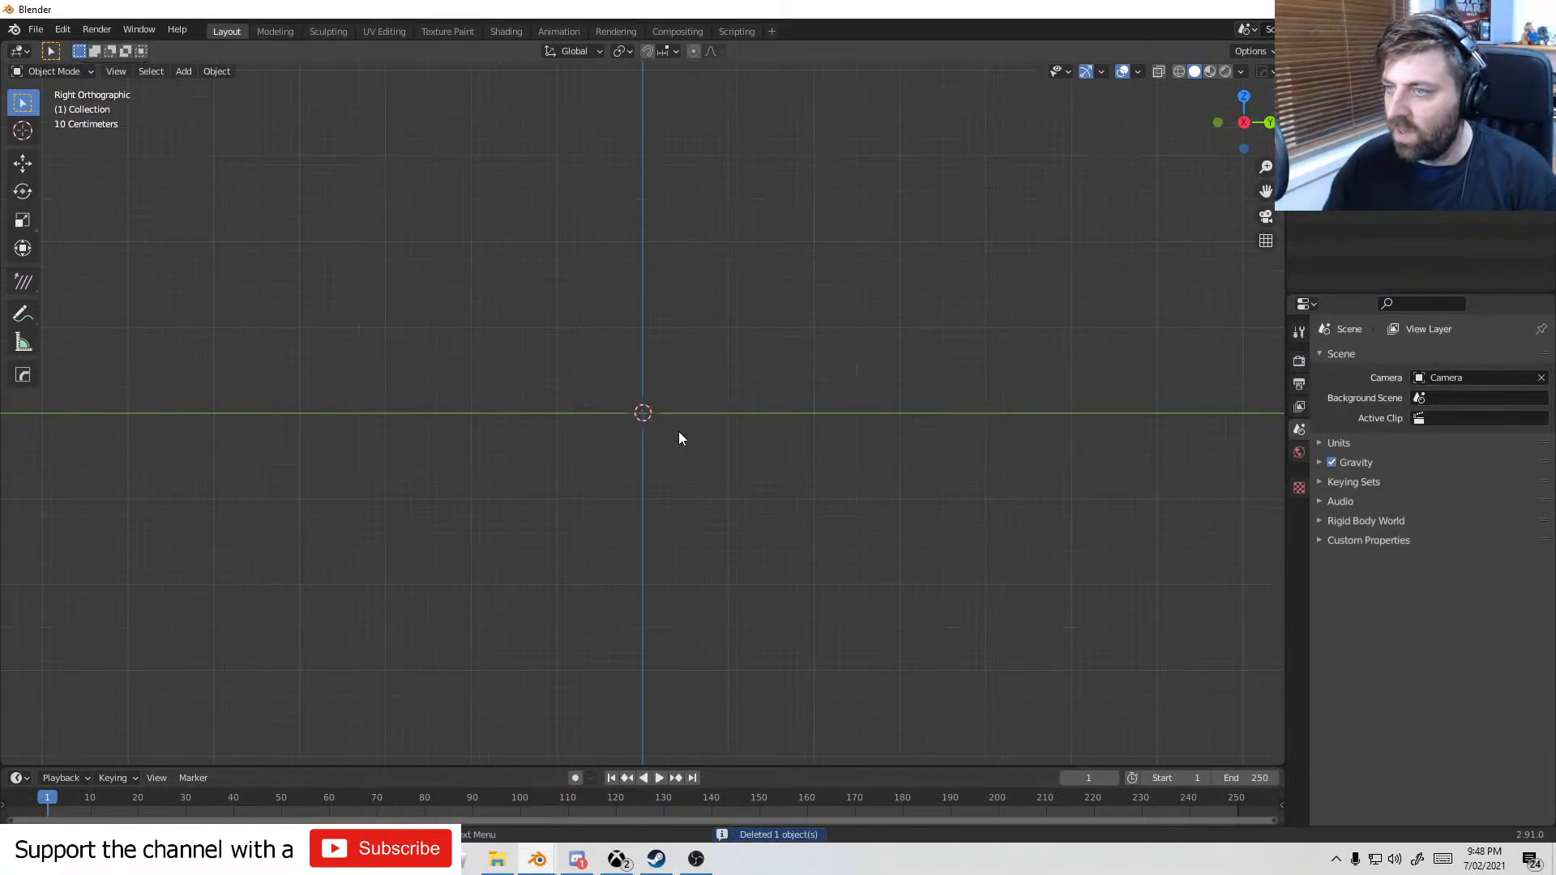
key(shift+a)
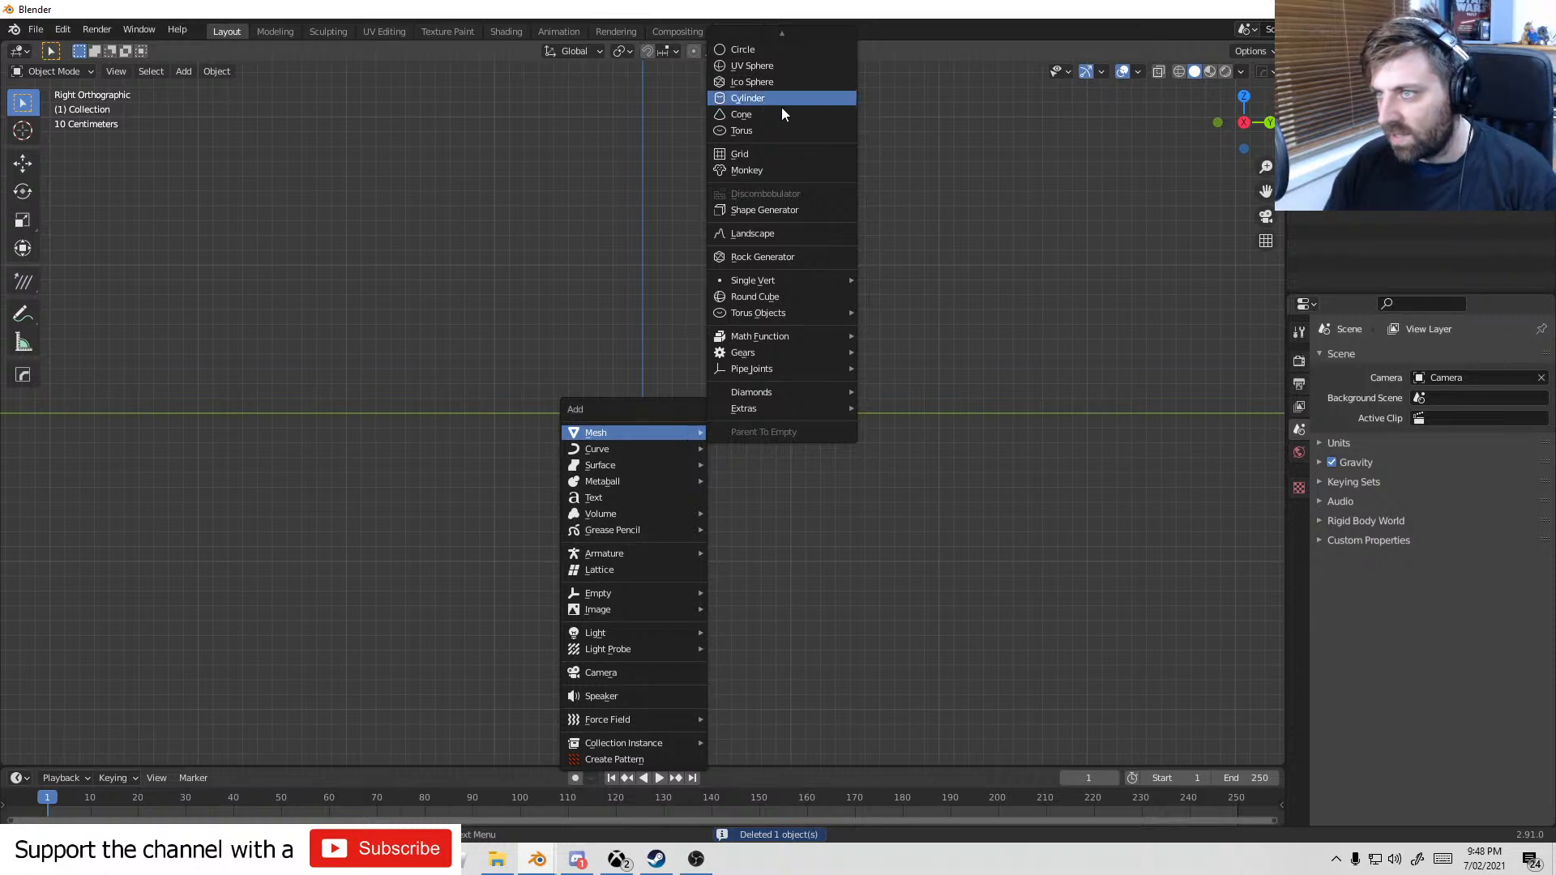
click(776, 50)
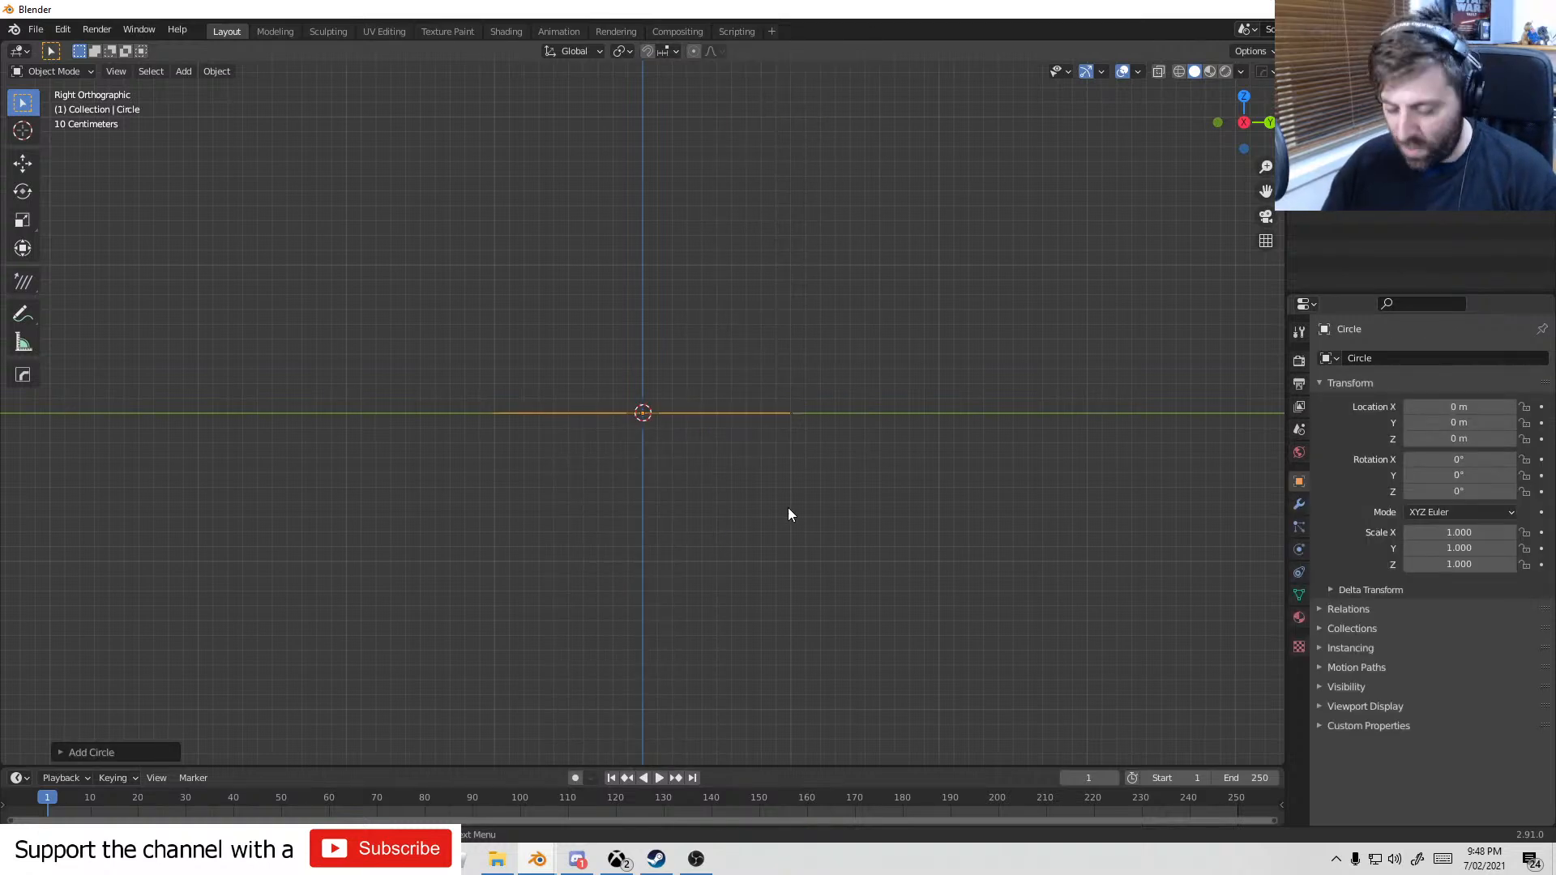
- Rotate all of the circle's vertices 90° about the Y axis in Edit Mode so it stands upright
key(Tab)
key(r)
key(x)
key(9)
key(0)
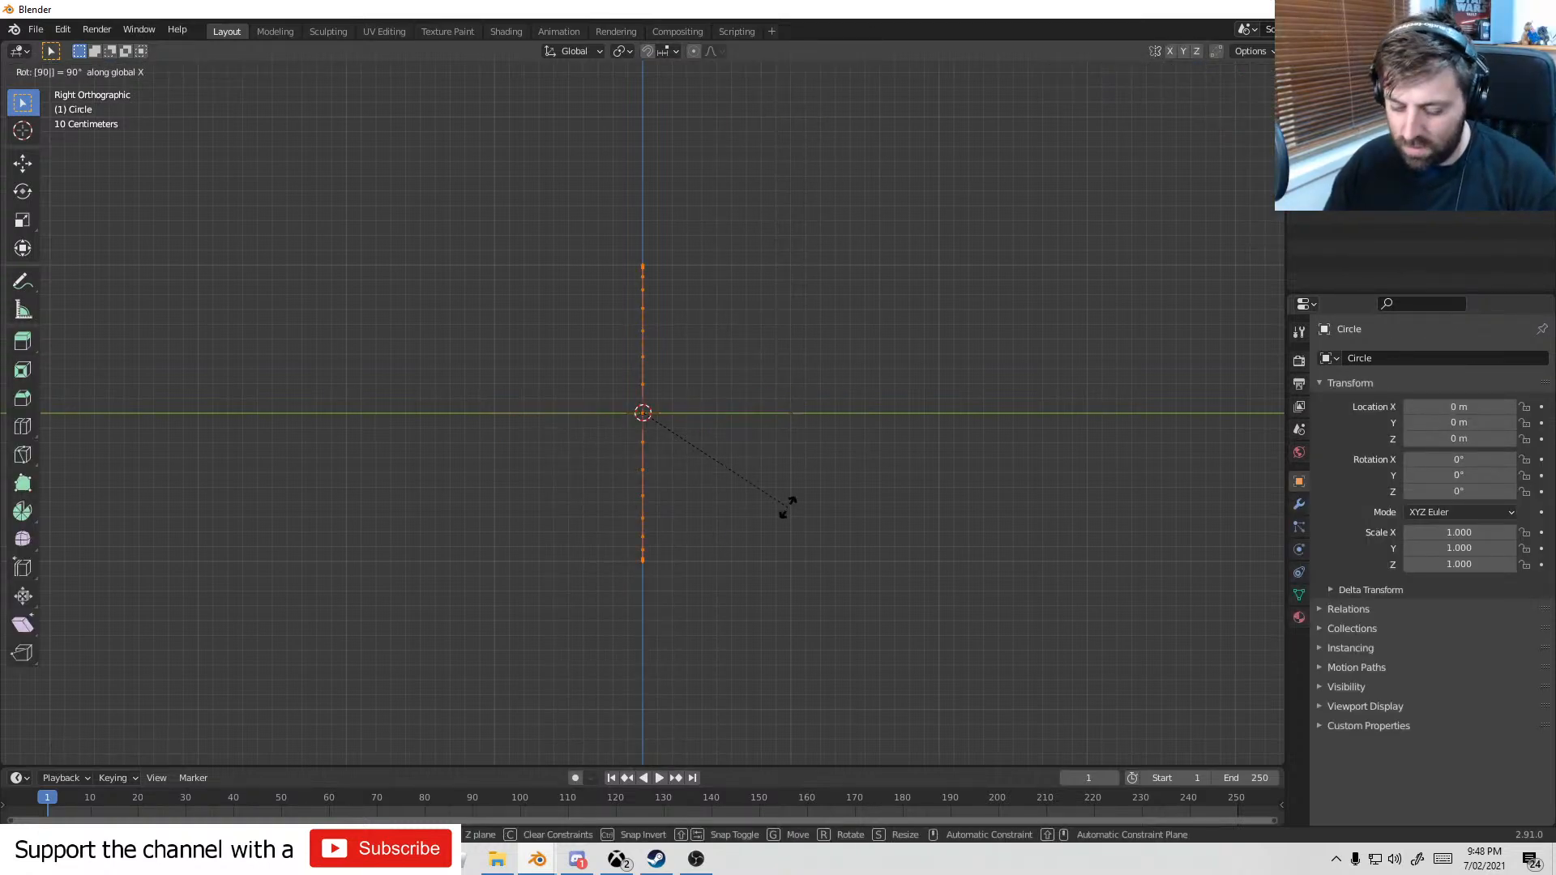
key(y)
key(Return)
key(KP_1)
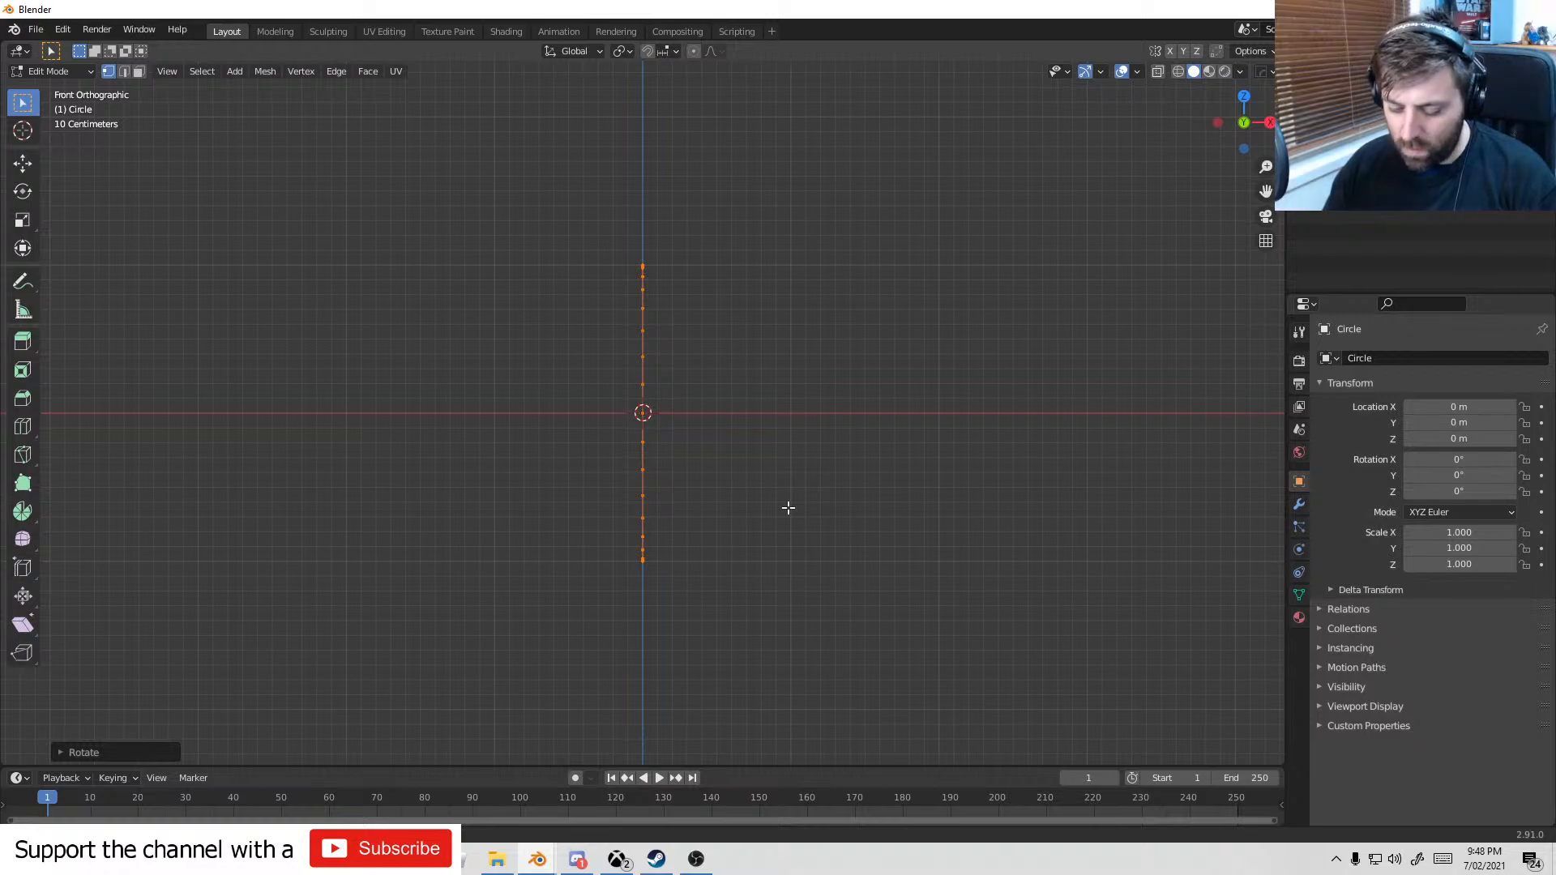
- Rotate the circle's vertices 90° about the Z axis so it faces the front view, and return to Object Mode
key(r)
key(z)
key(9)
key(0)
key(Return)
scroll(789, 510, up, 2)
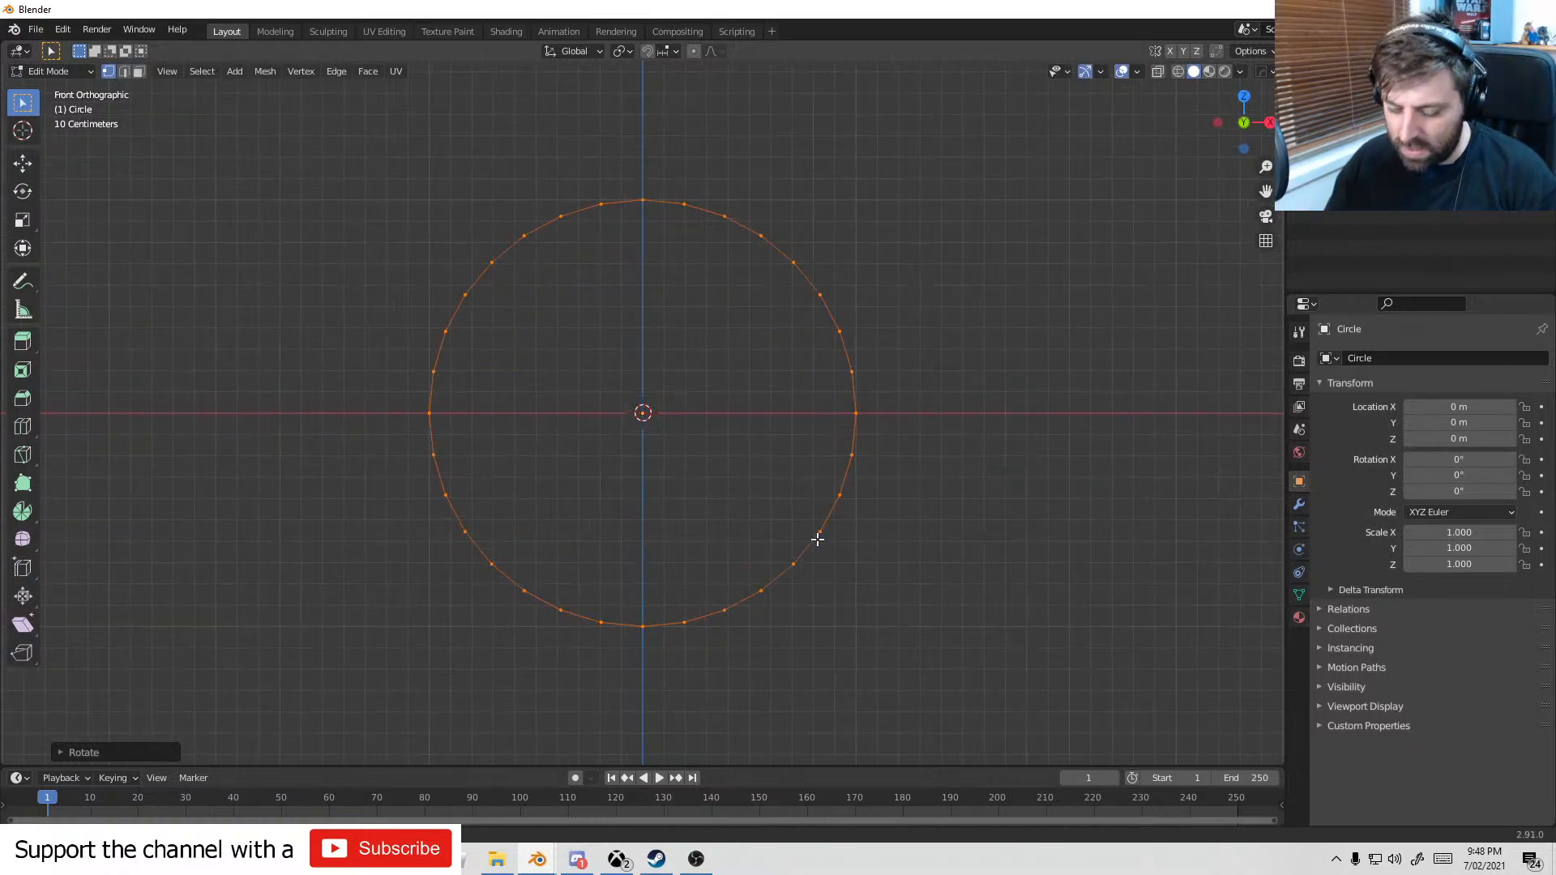
key(g)
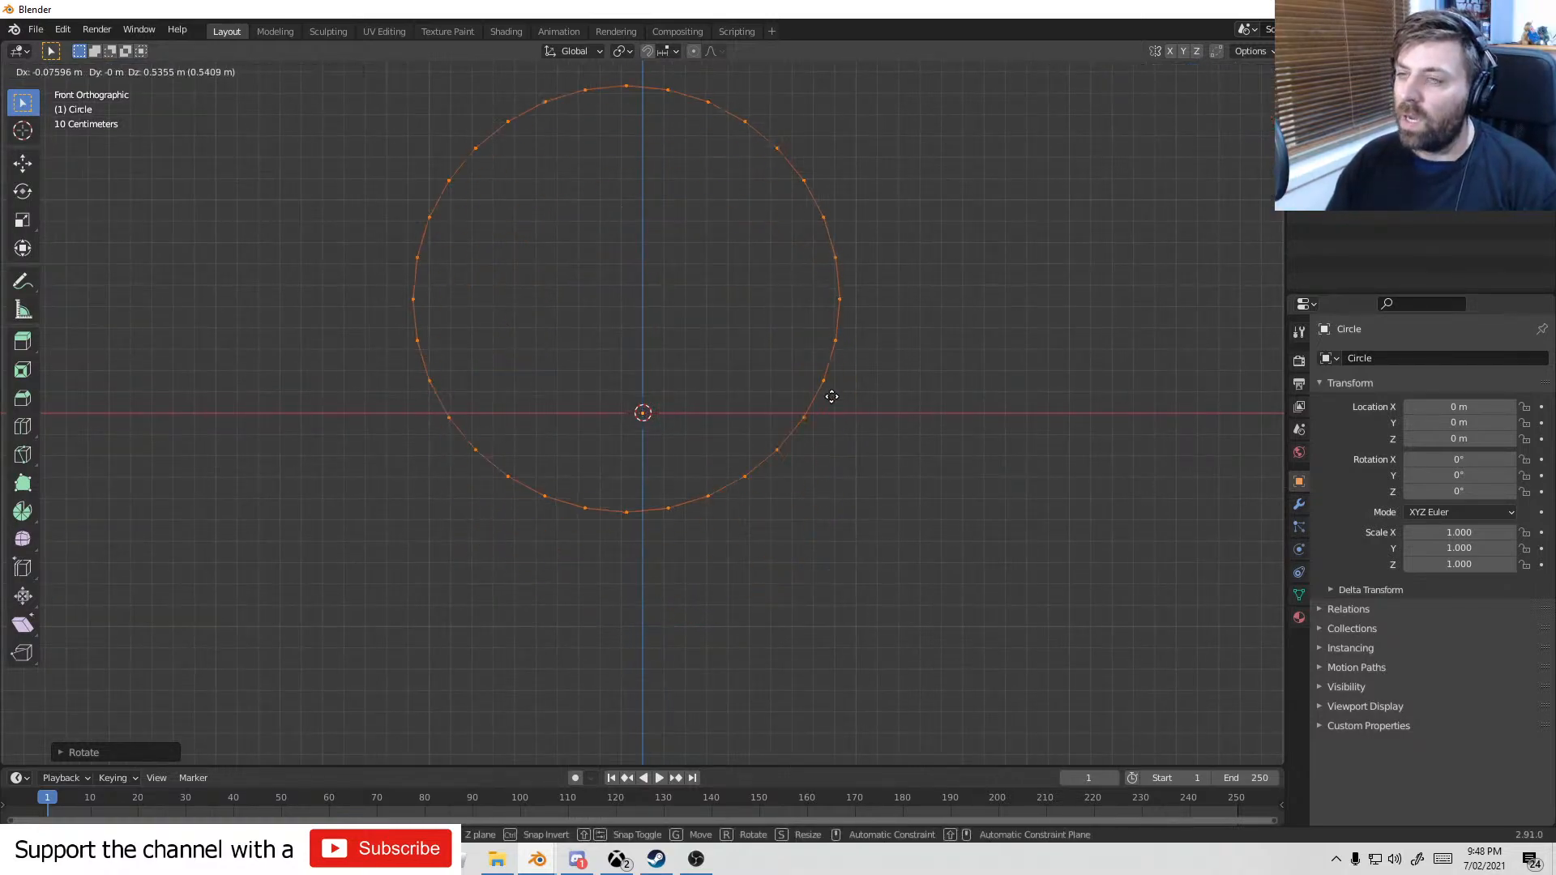
right_click(852, 385)
scroll(853, 389, down, 2)
key(Tab)
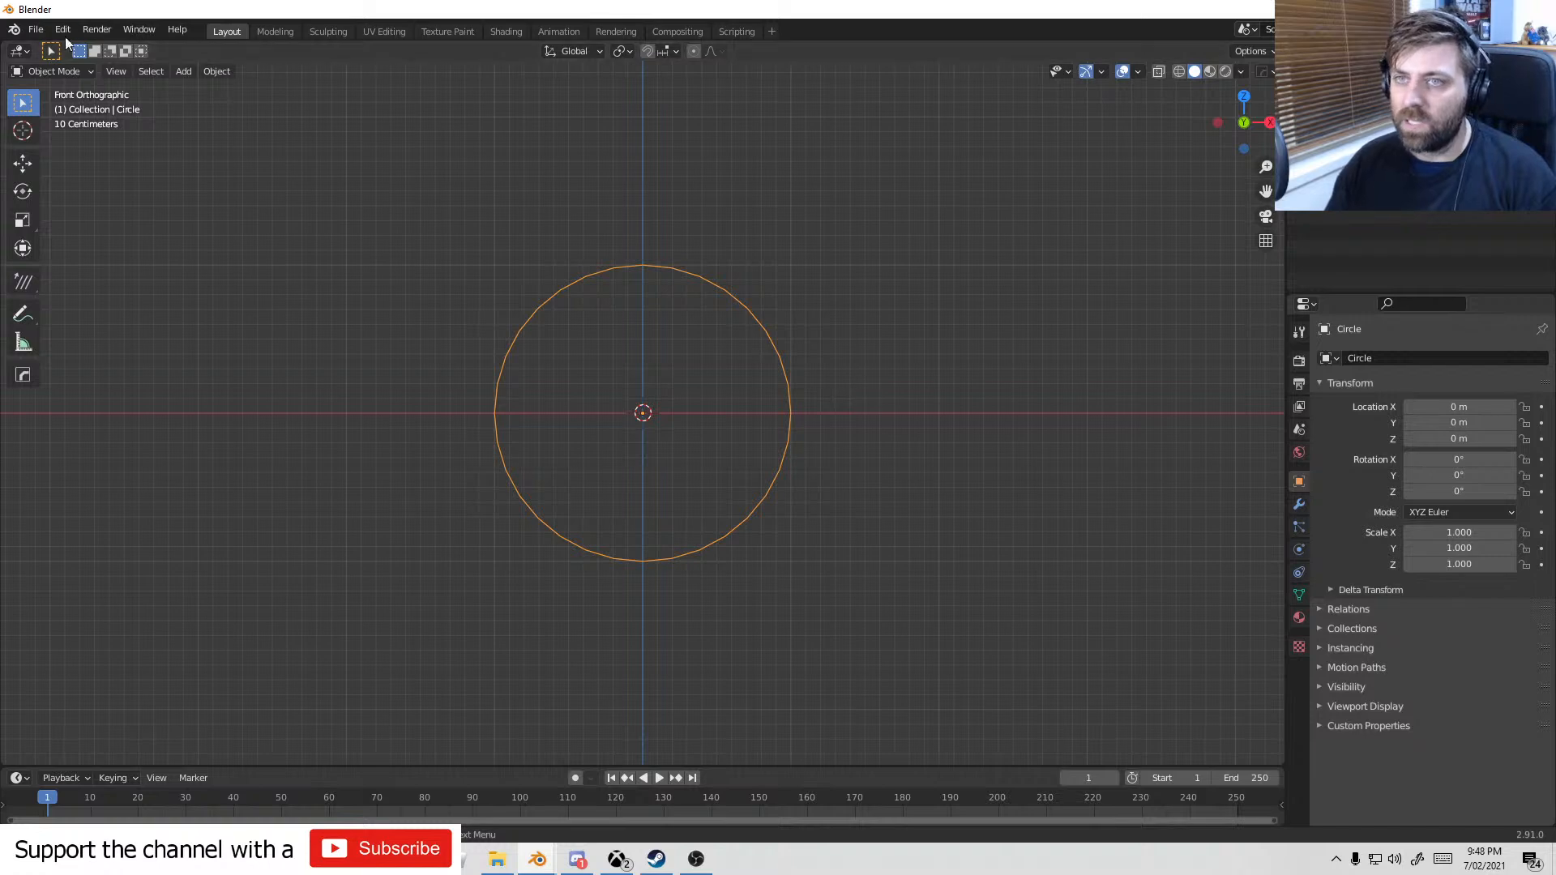
- Import the FBX character MarkoChar.Fbx from D:\Temp\CharacterTes as a scale reference
click(35, 30)
mouse_move(91, 249)
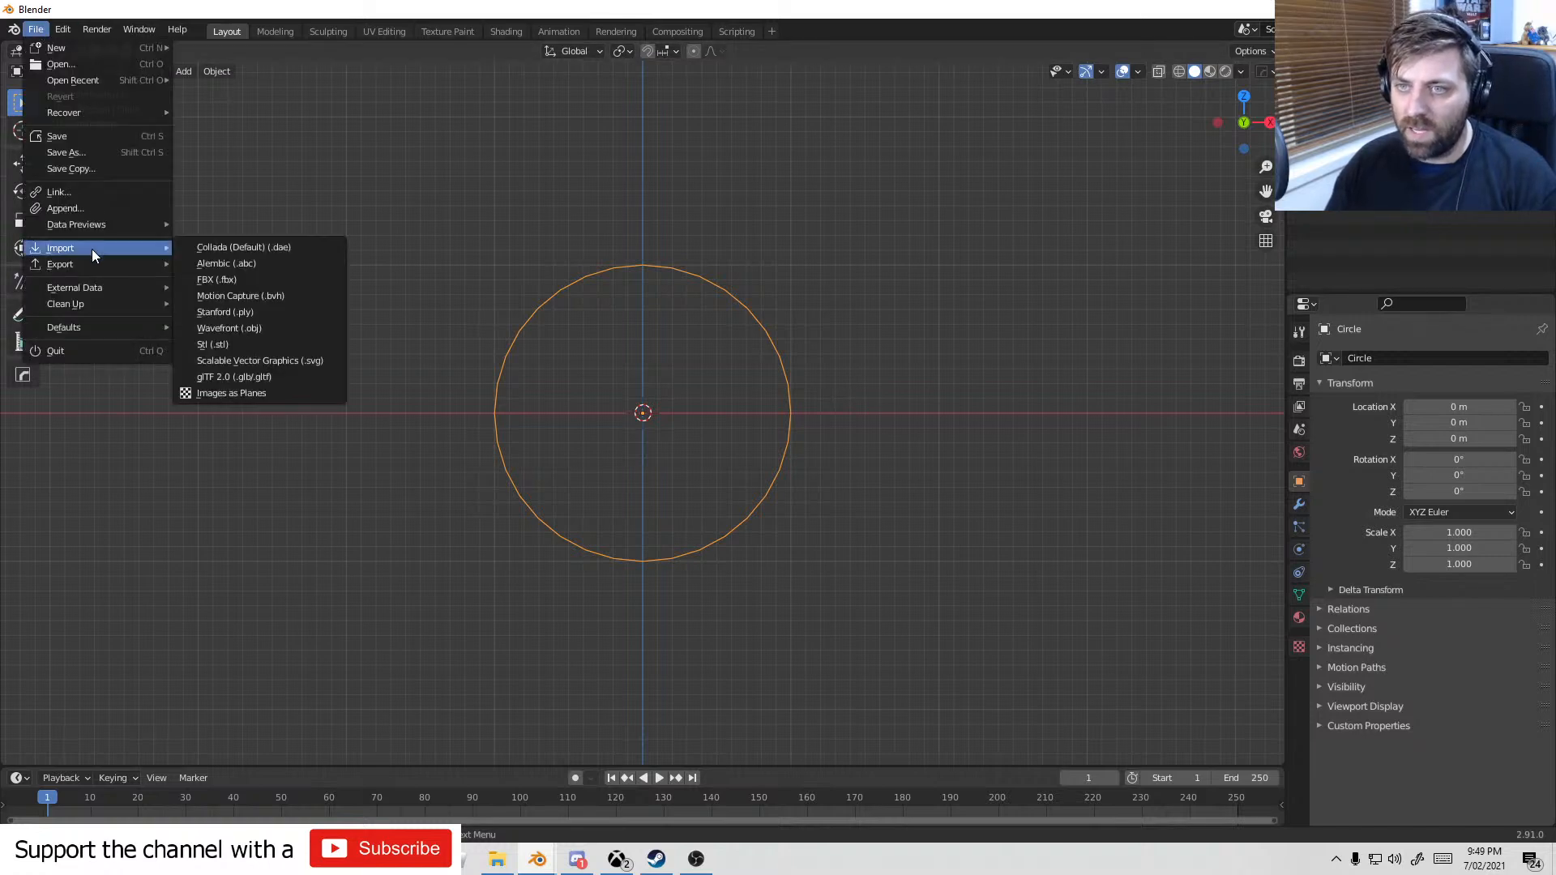
click(264, 279)
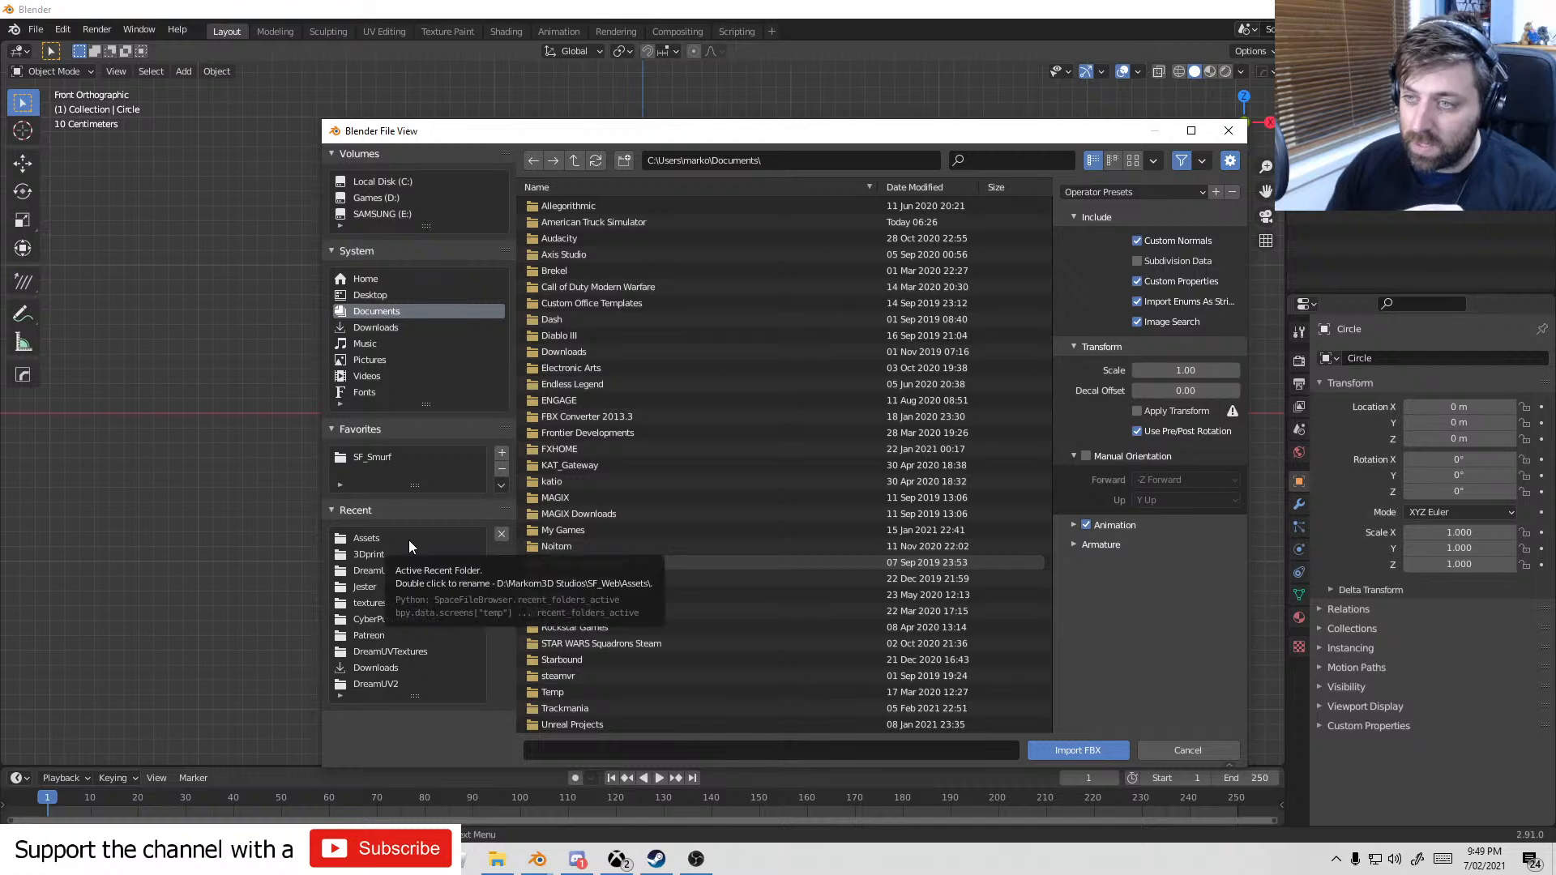
click(389, 201)
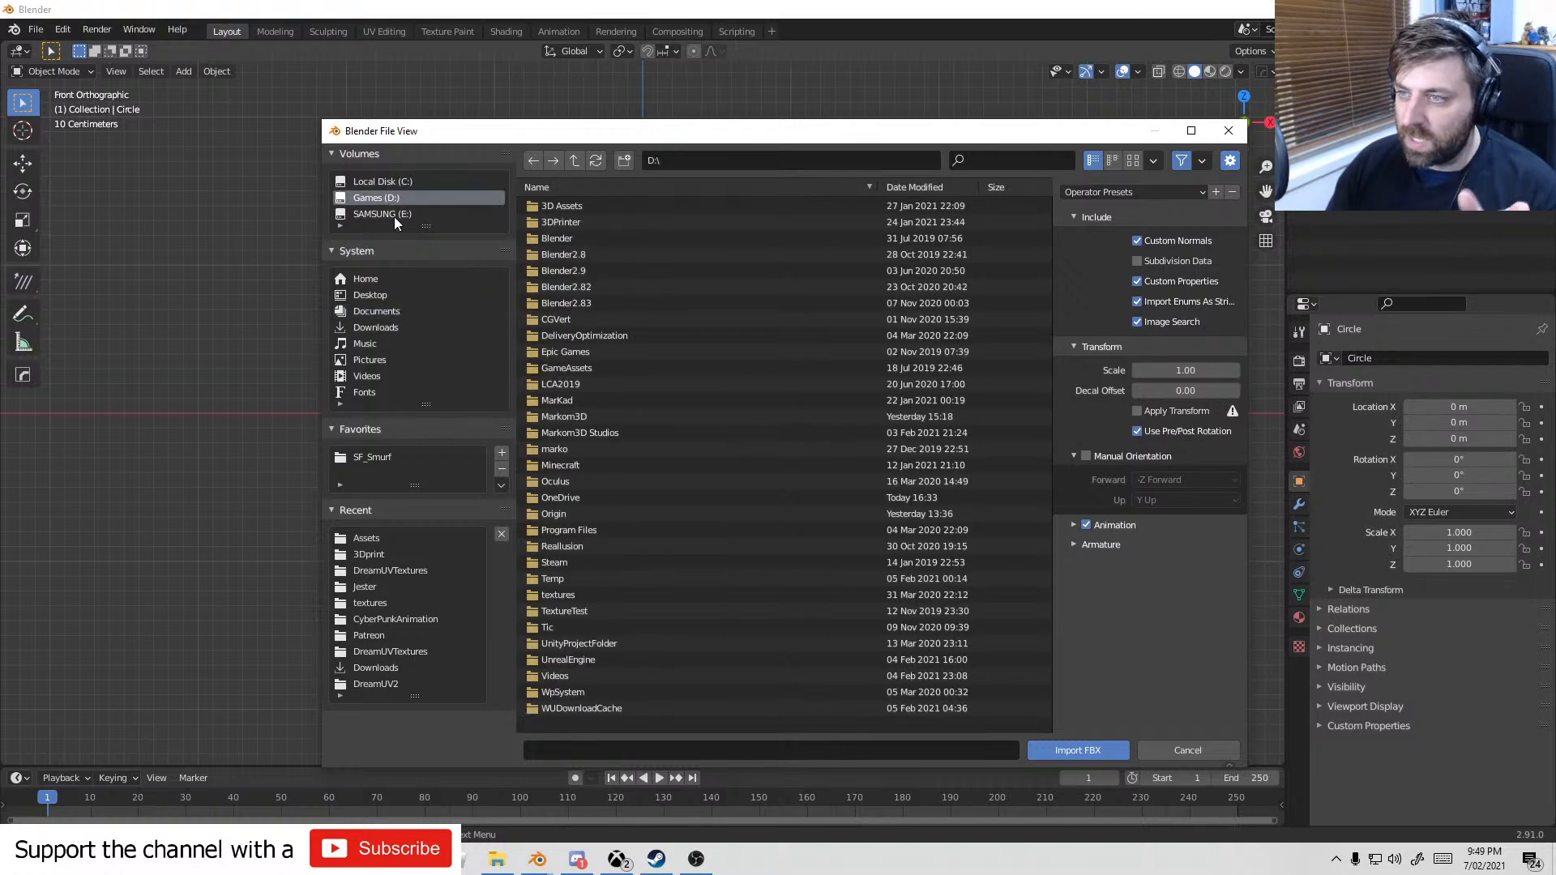
double_click(579, 580)
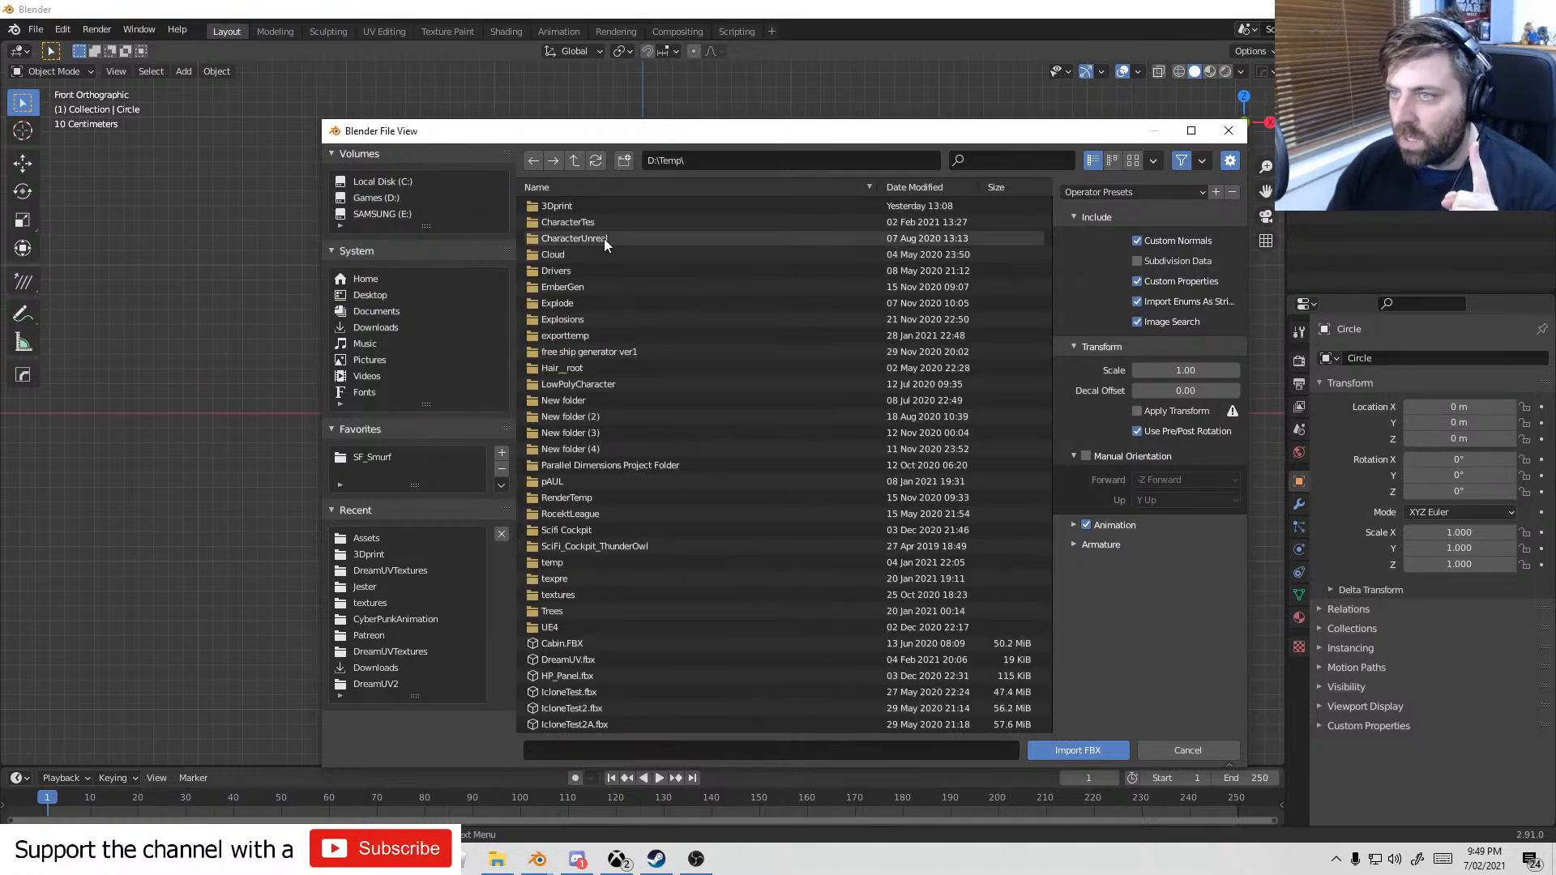
double_click(601, 223)
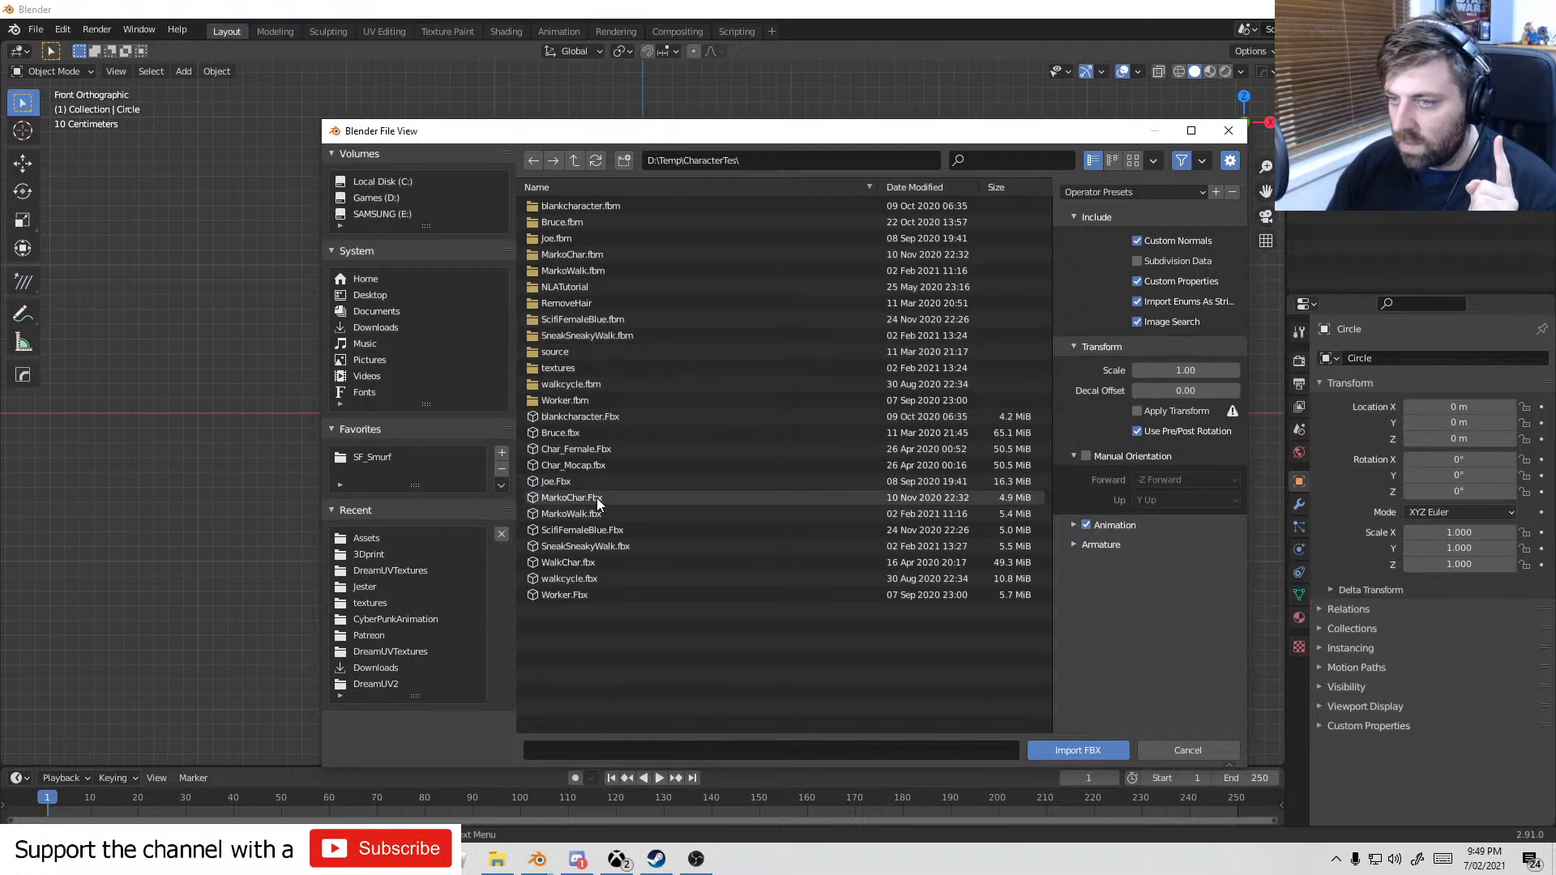
click(431, 585)
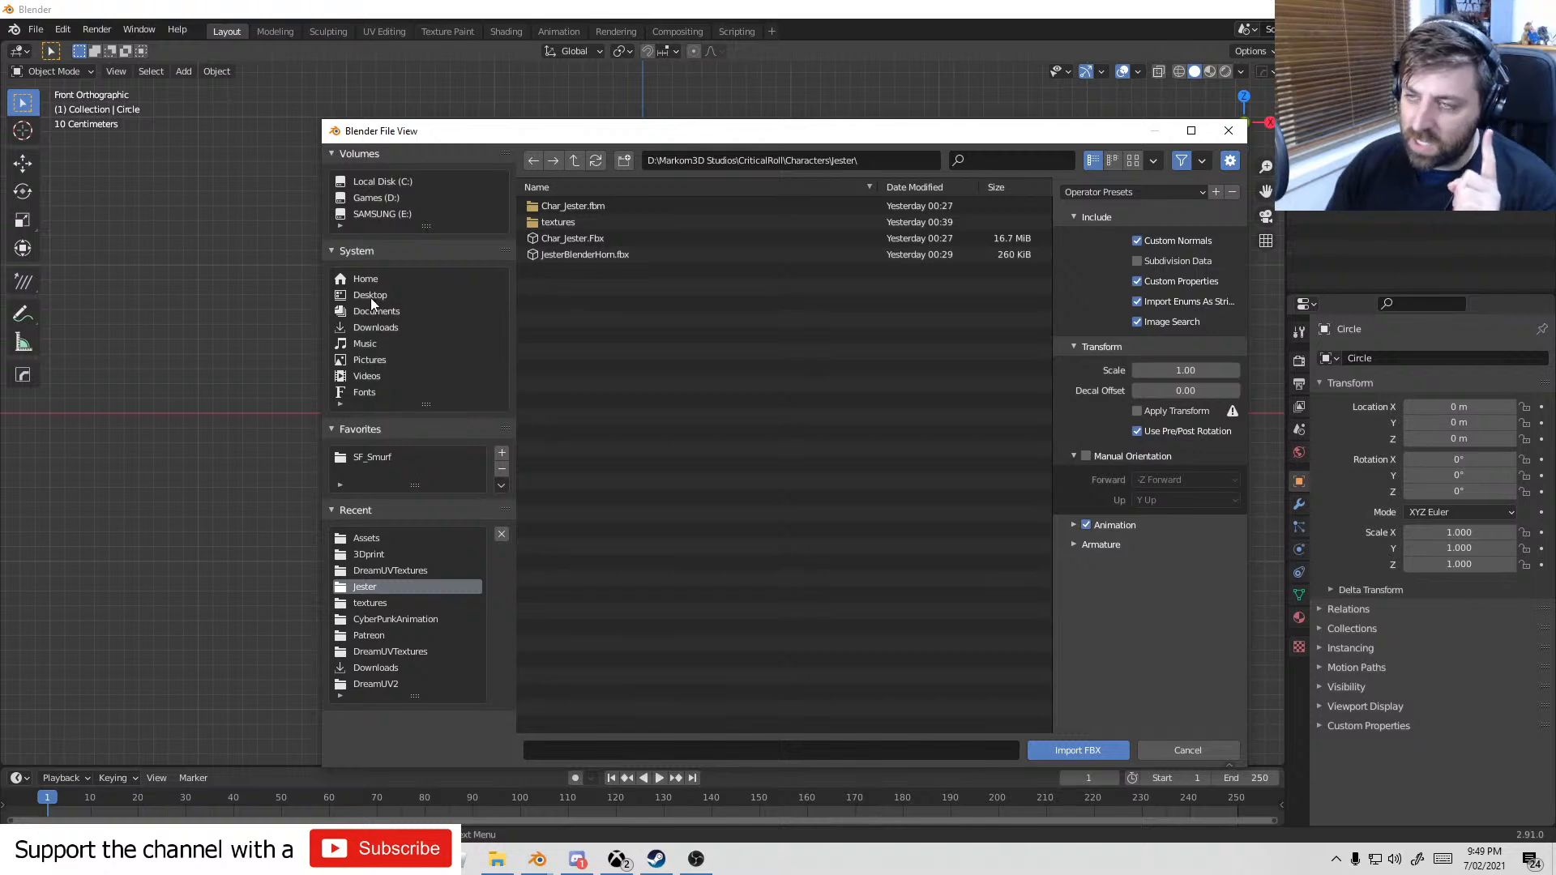
click(528, 164)
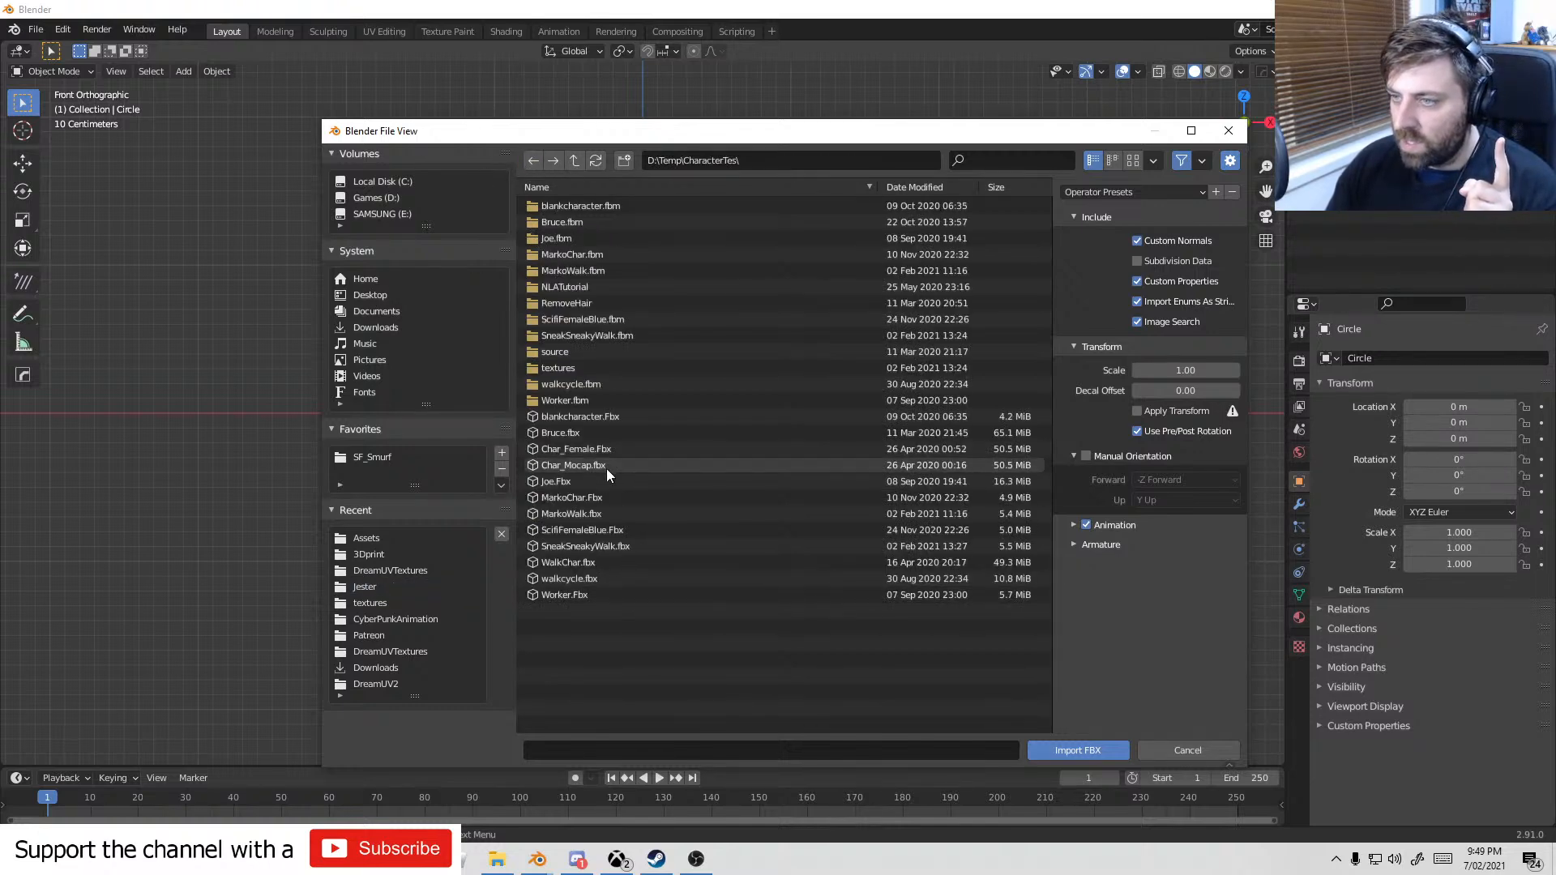
double_click(598, 497)
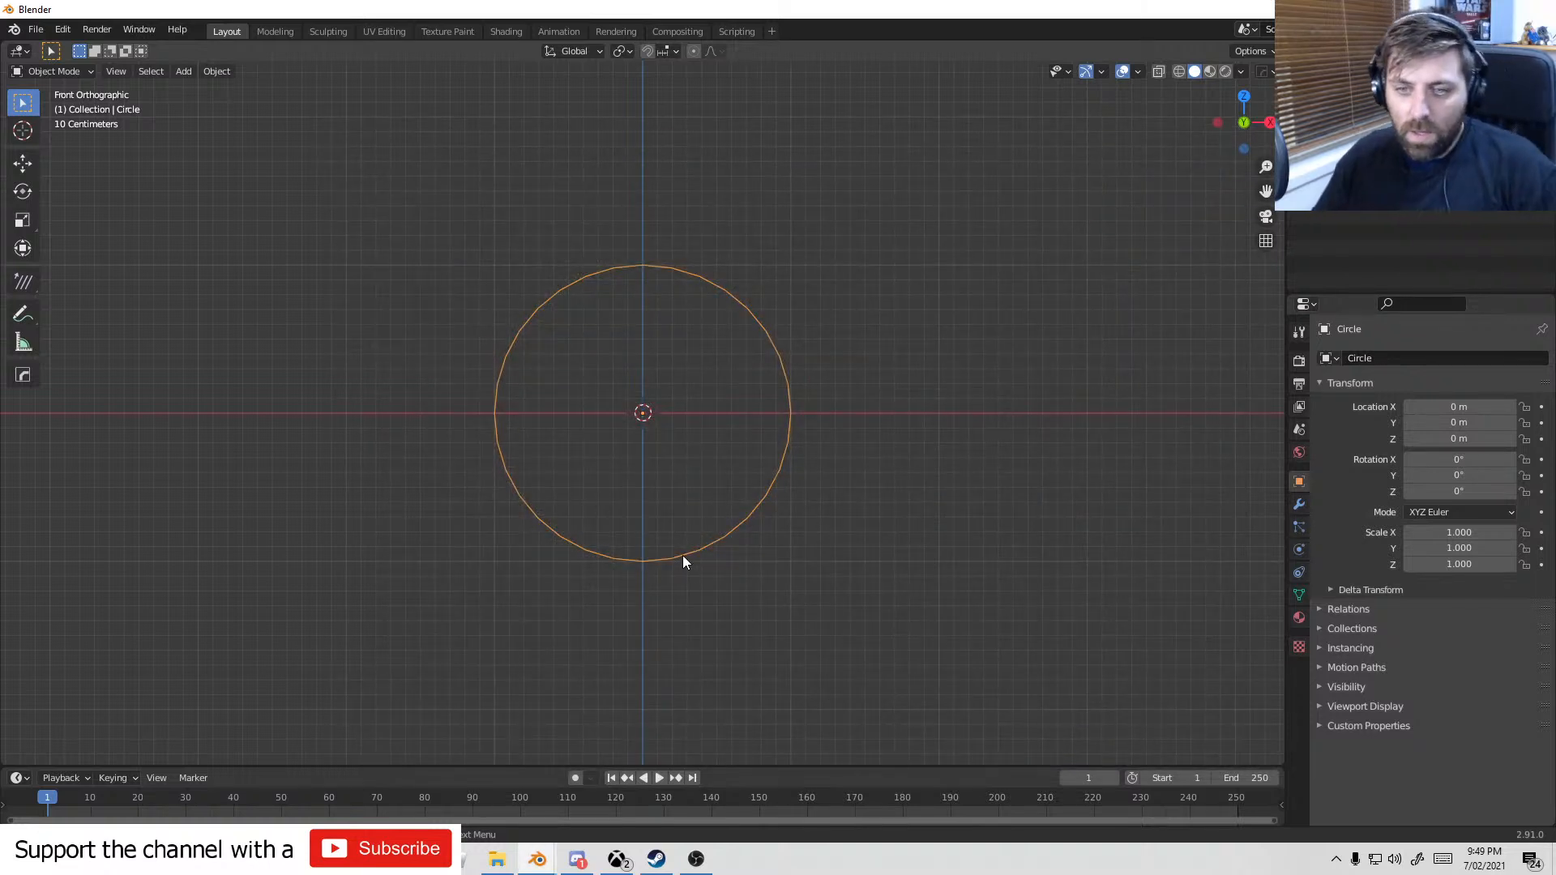
scroll(682, 555, down, 5)
scroll(683, 556, up, 4)
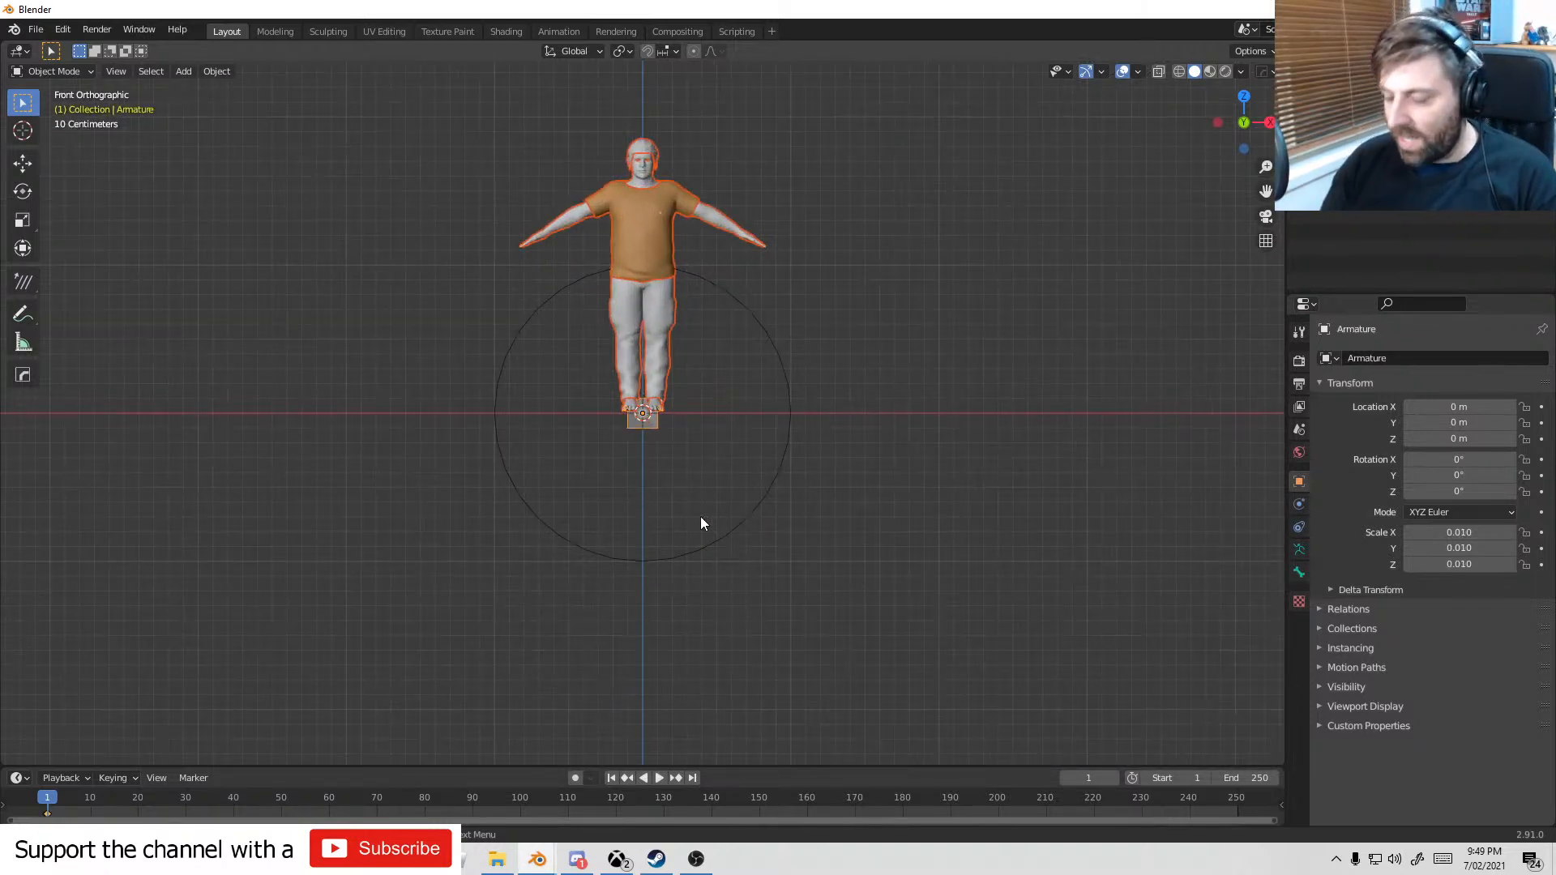
- Rotate the character's armature -90° about the Z axis so the figure stands in profile in the front view
key(KP_3)
scroll(700, 519, up, 3)
scroll(673, 503, down, 2)
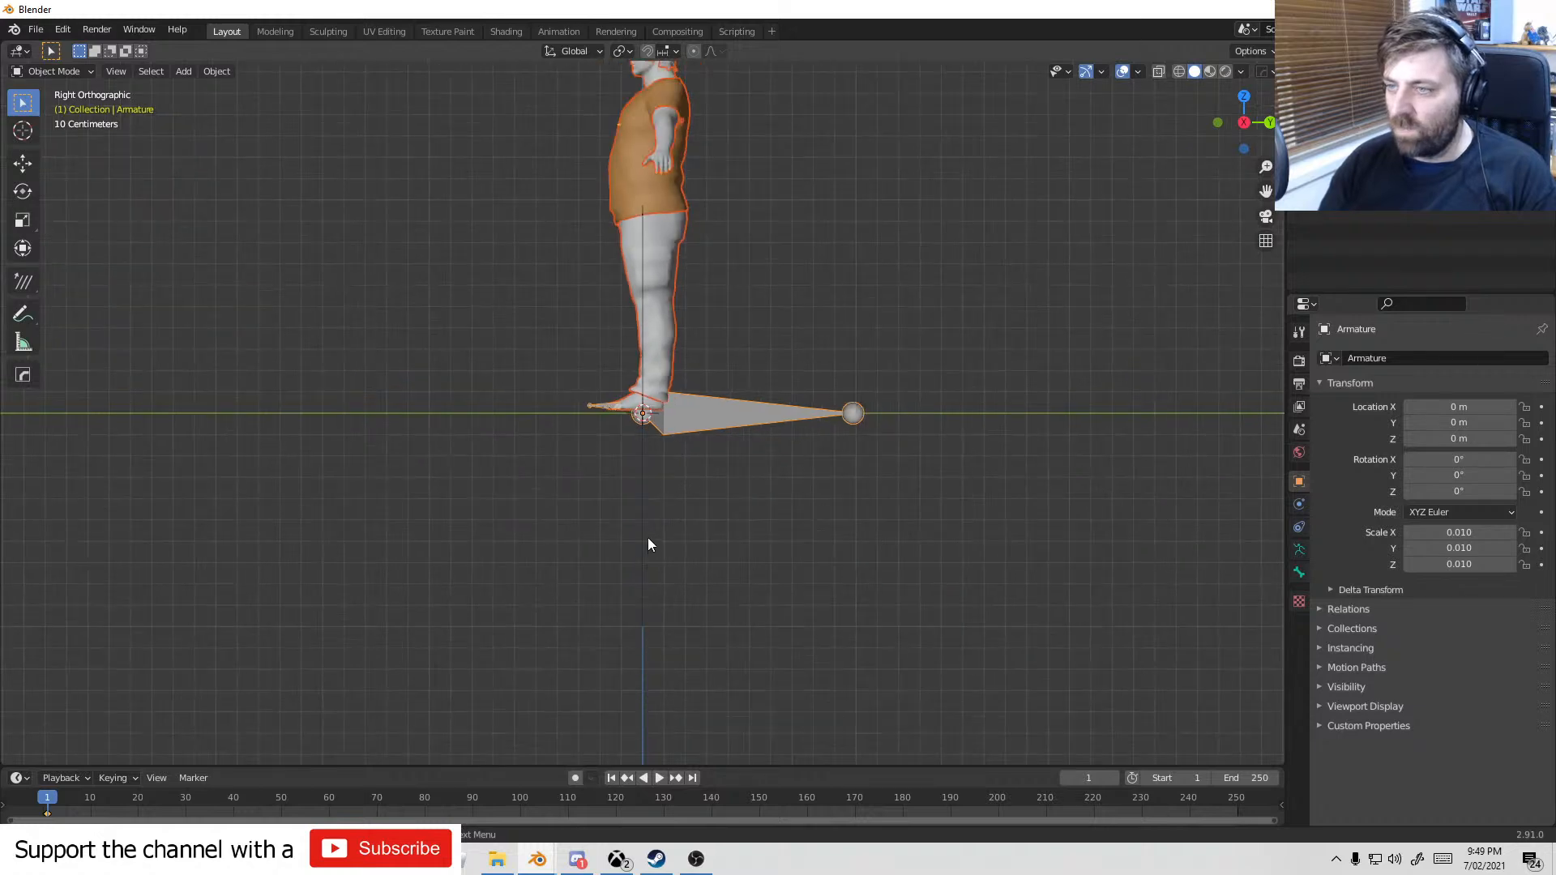
click(646, 539)
key(Tab)
key(KP_1)
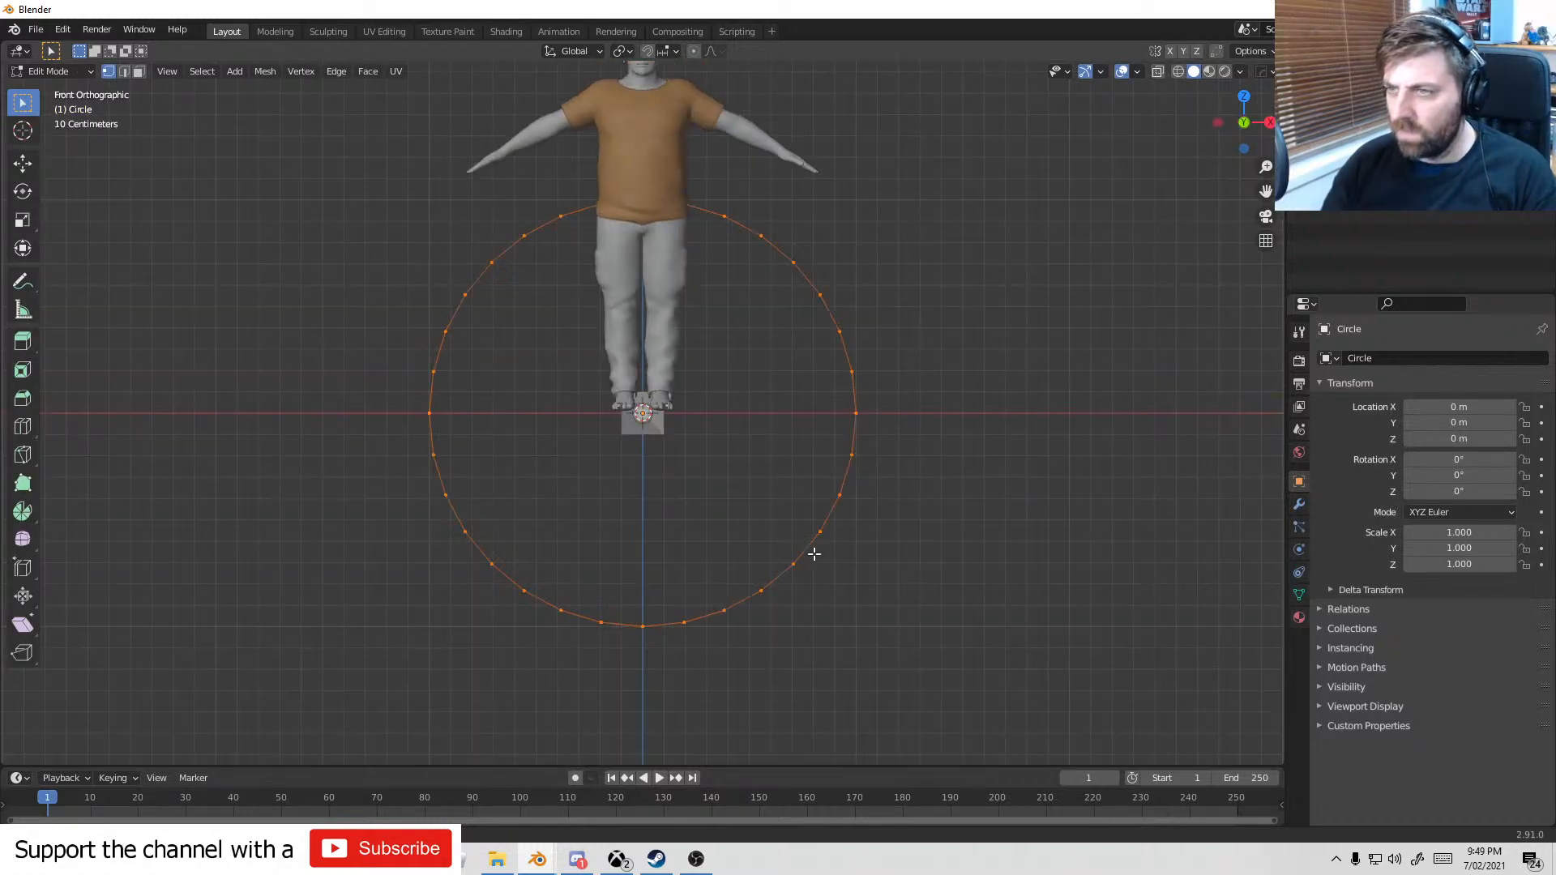
key(Tab)
click(639, 434)
text(r)
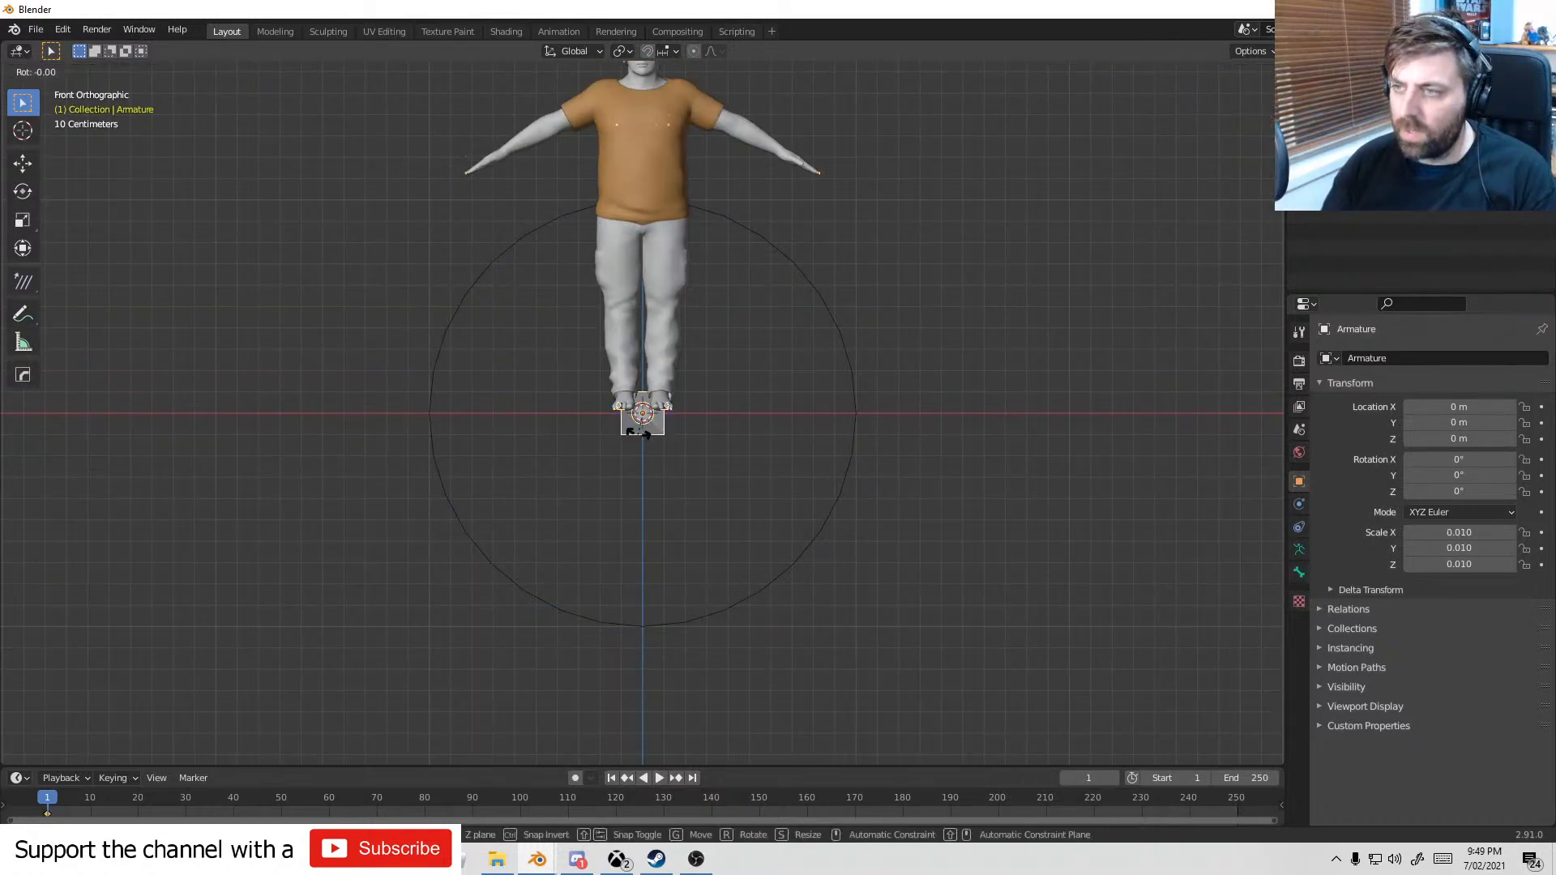
text(z90)
key(minus)
key(Return)
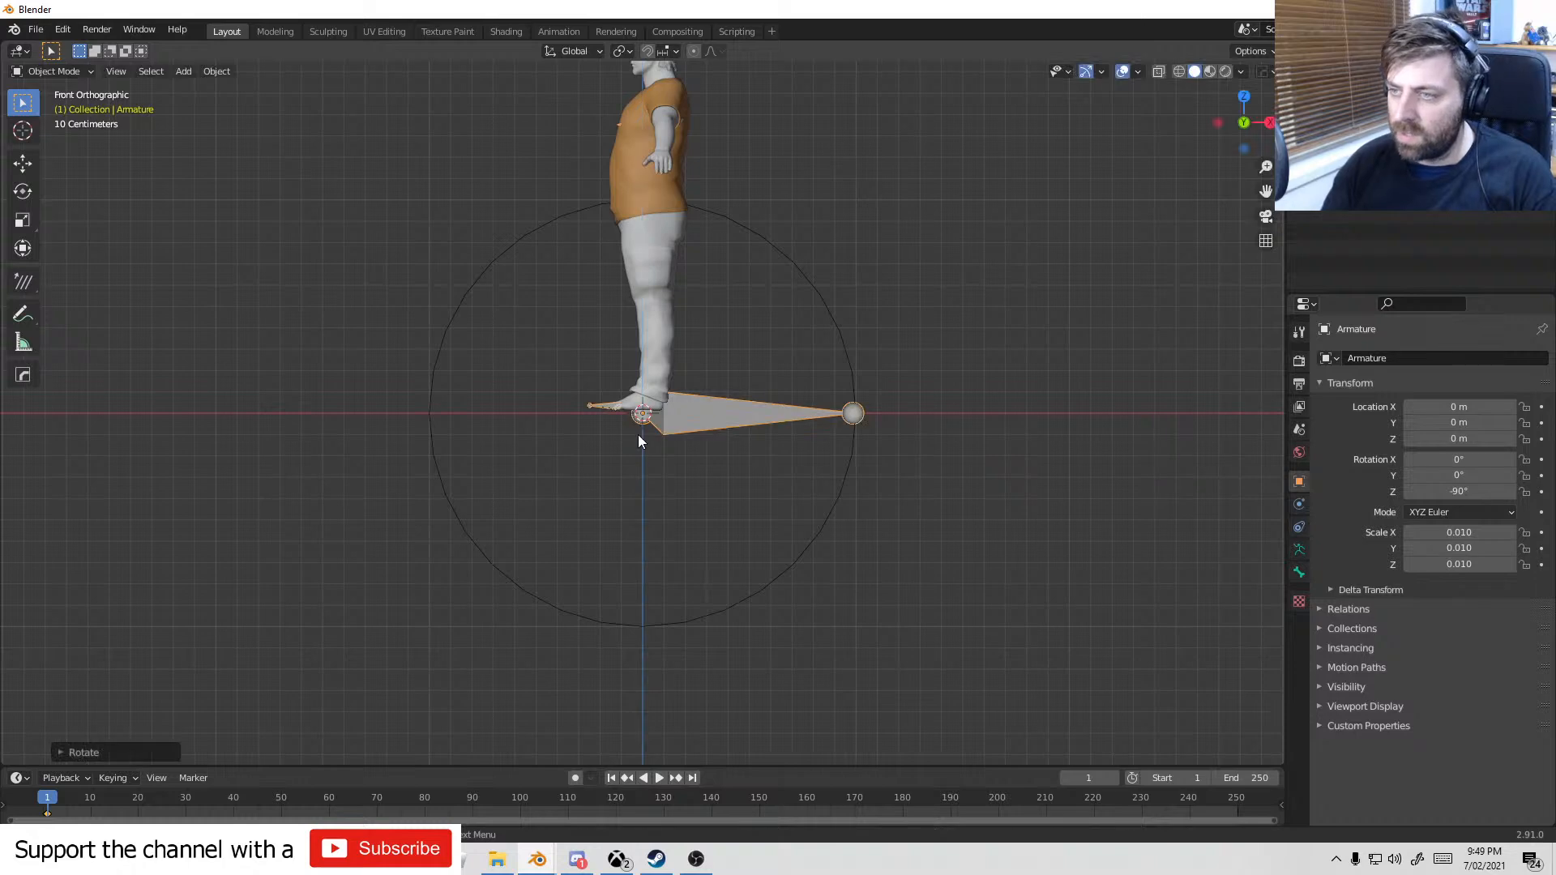
- Open the circle for mesh editing and make the Blender window fullscreen
click(784, 585)
key(Tab)
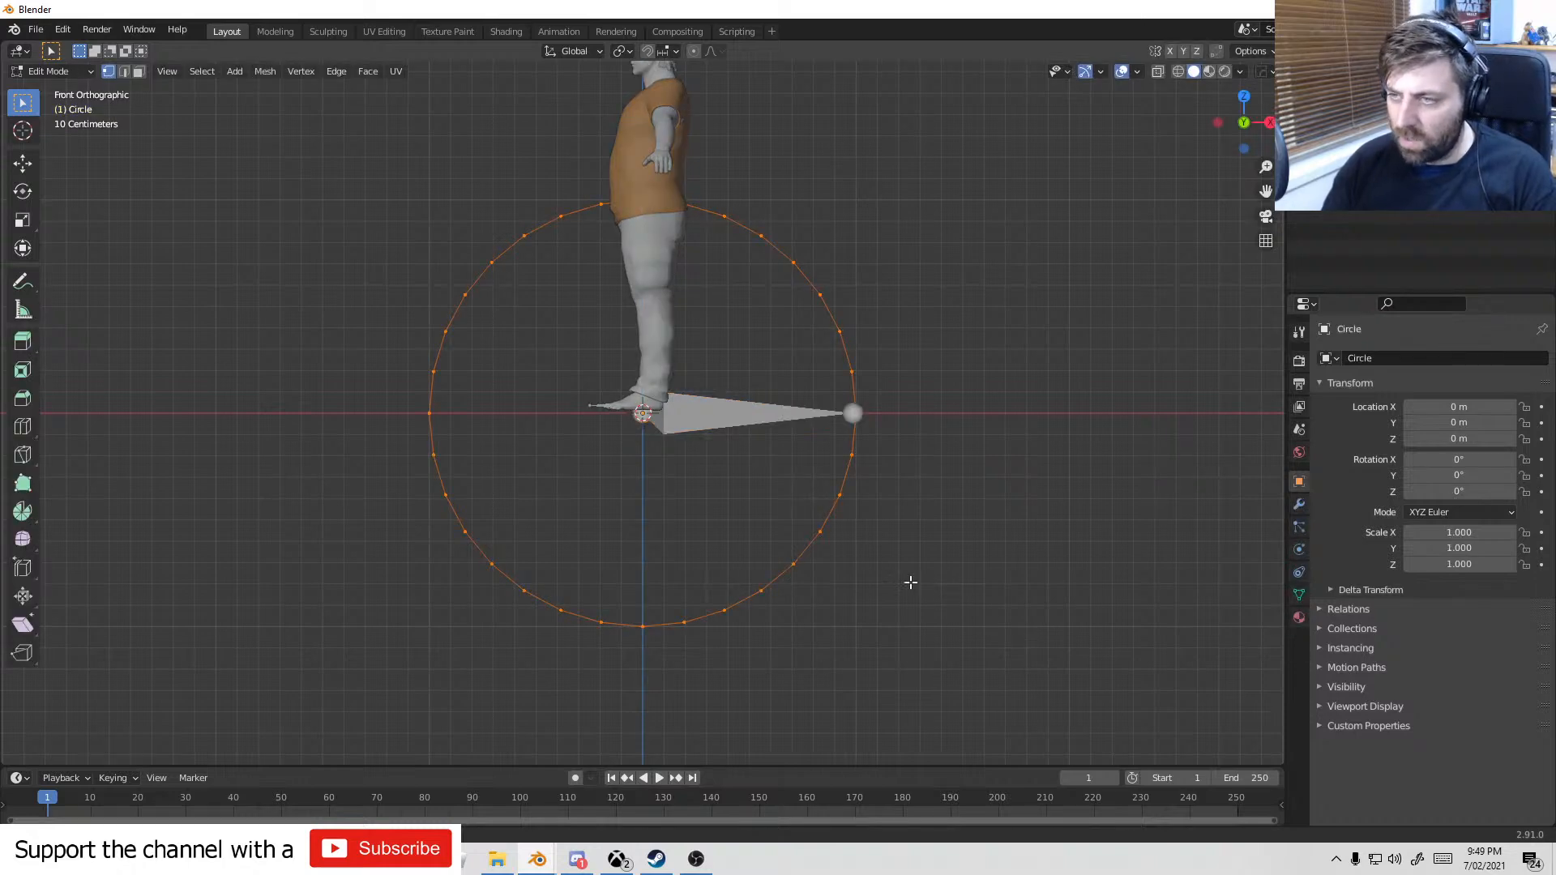
key(s)
key(Escape)
key(F3)
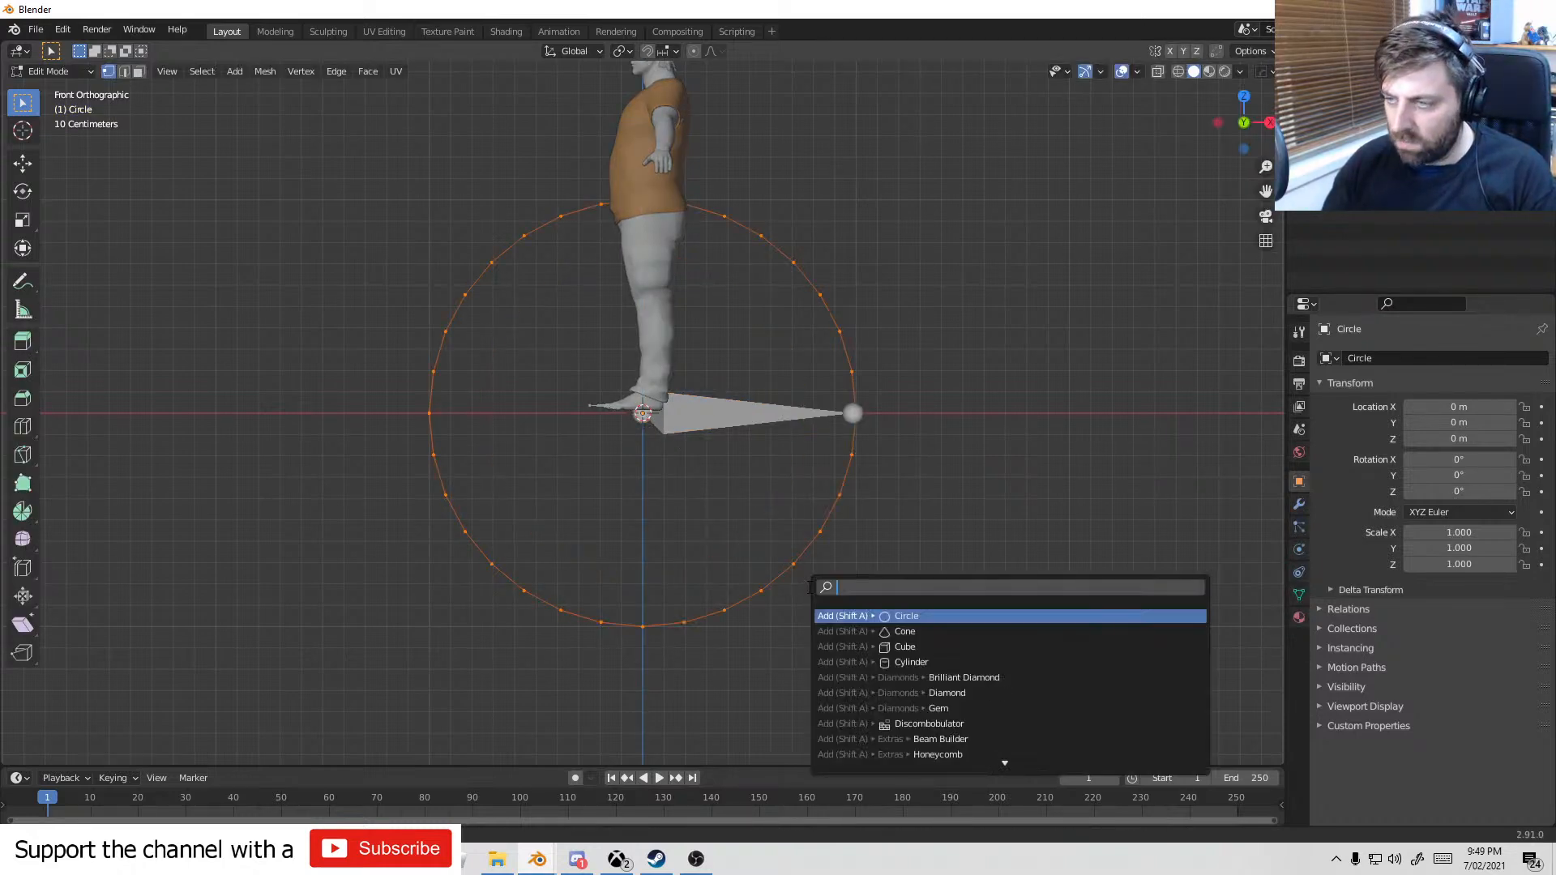
text(full)
key(Down)
key(Return)
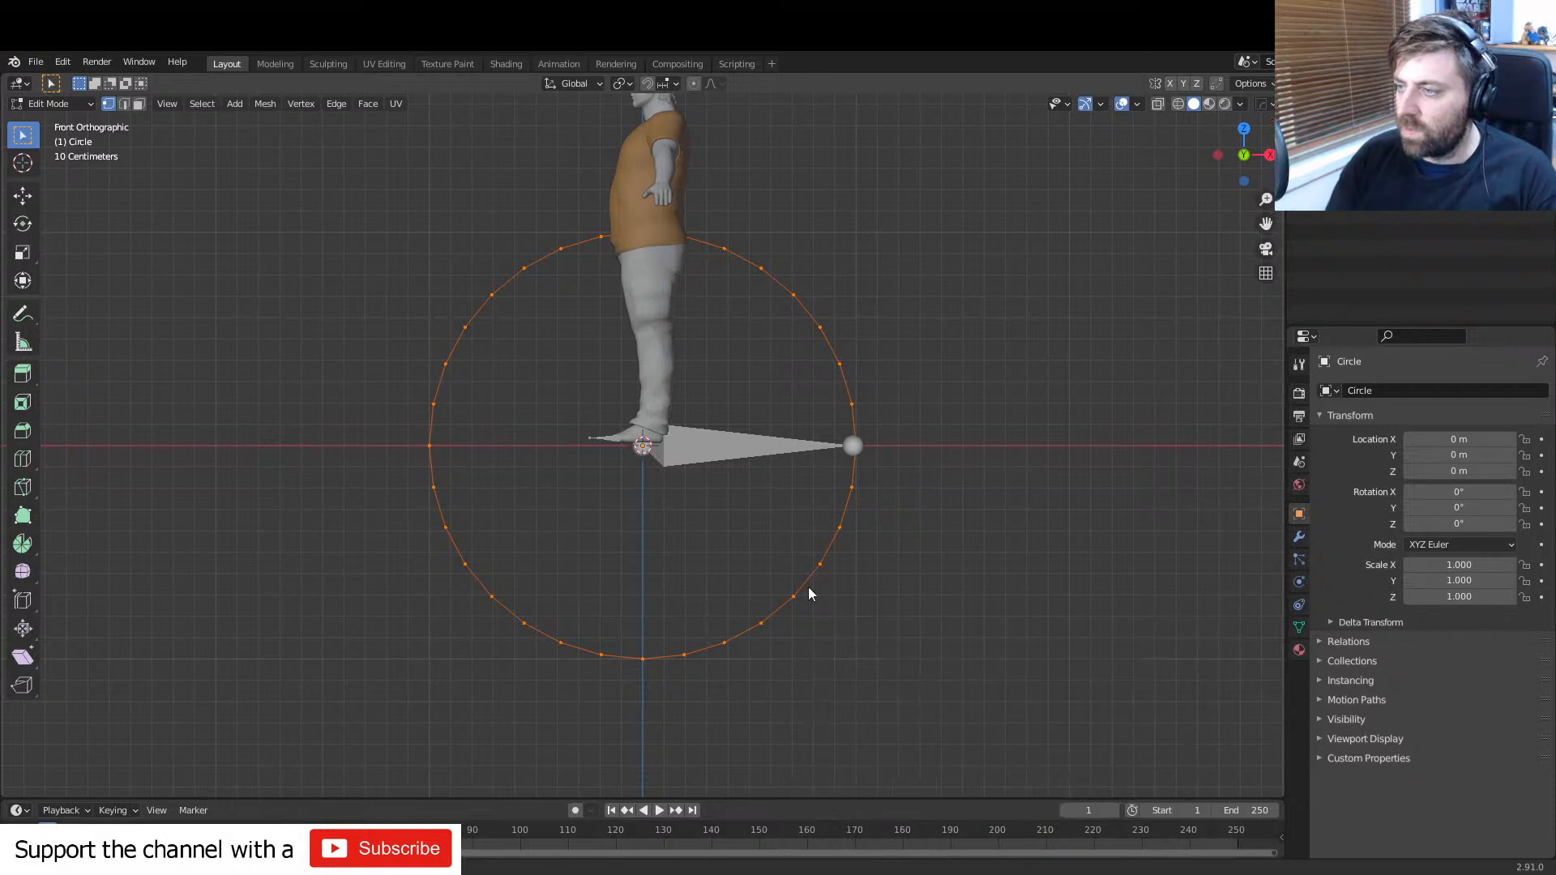
- Scale the circle down to a small ring and position it behind the character's knee
key(s)
click(697, 428)
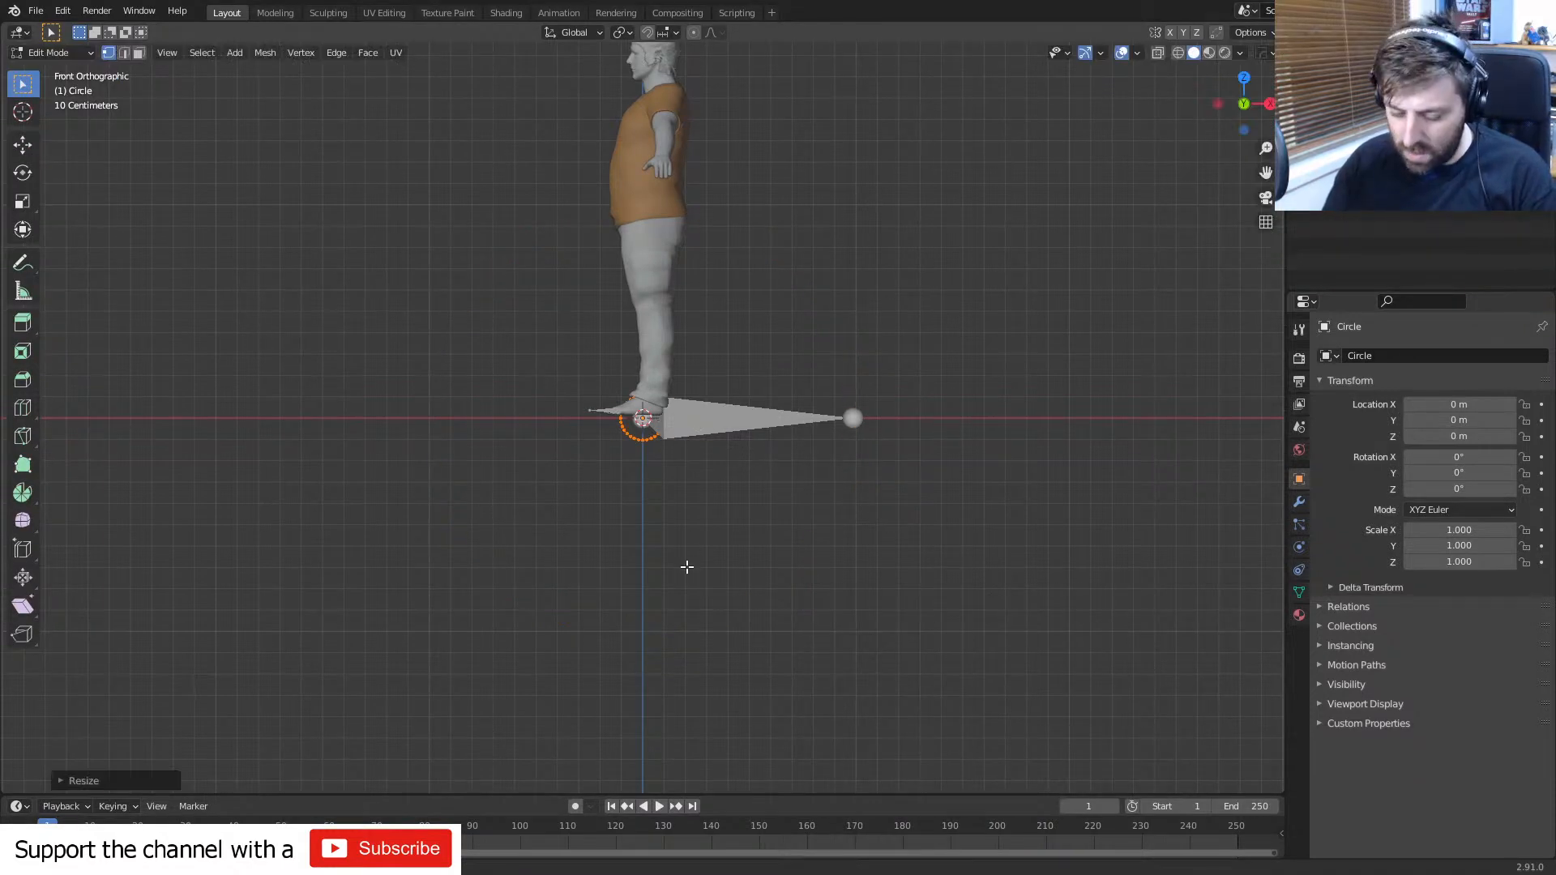
key(g)
click(754, 453)
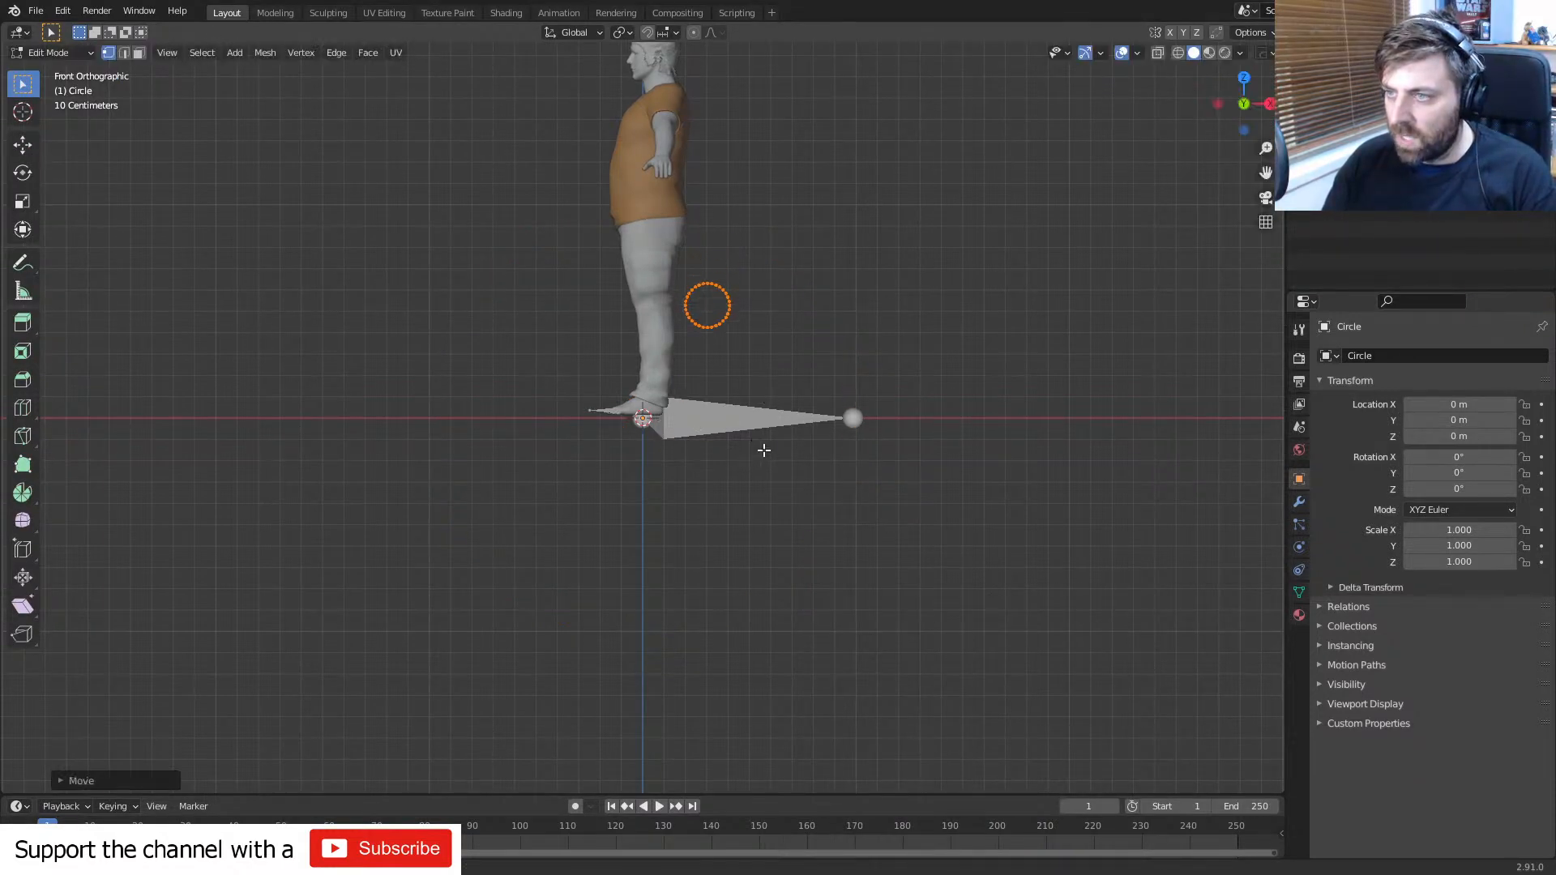
shift+middle_drag(798, 435, 751, 502)
scroll(751, 503, up, 2)
key(s)
click(787, 503)
key(g)
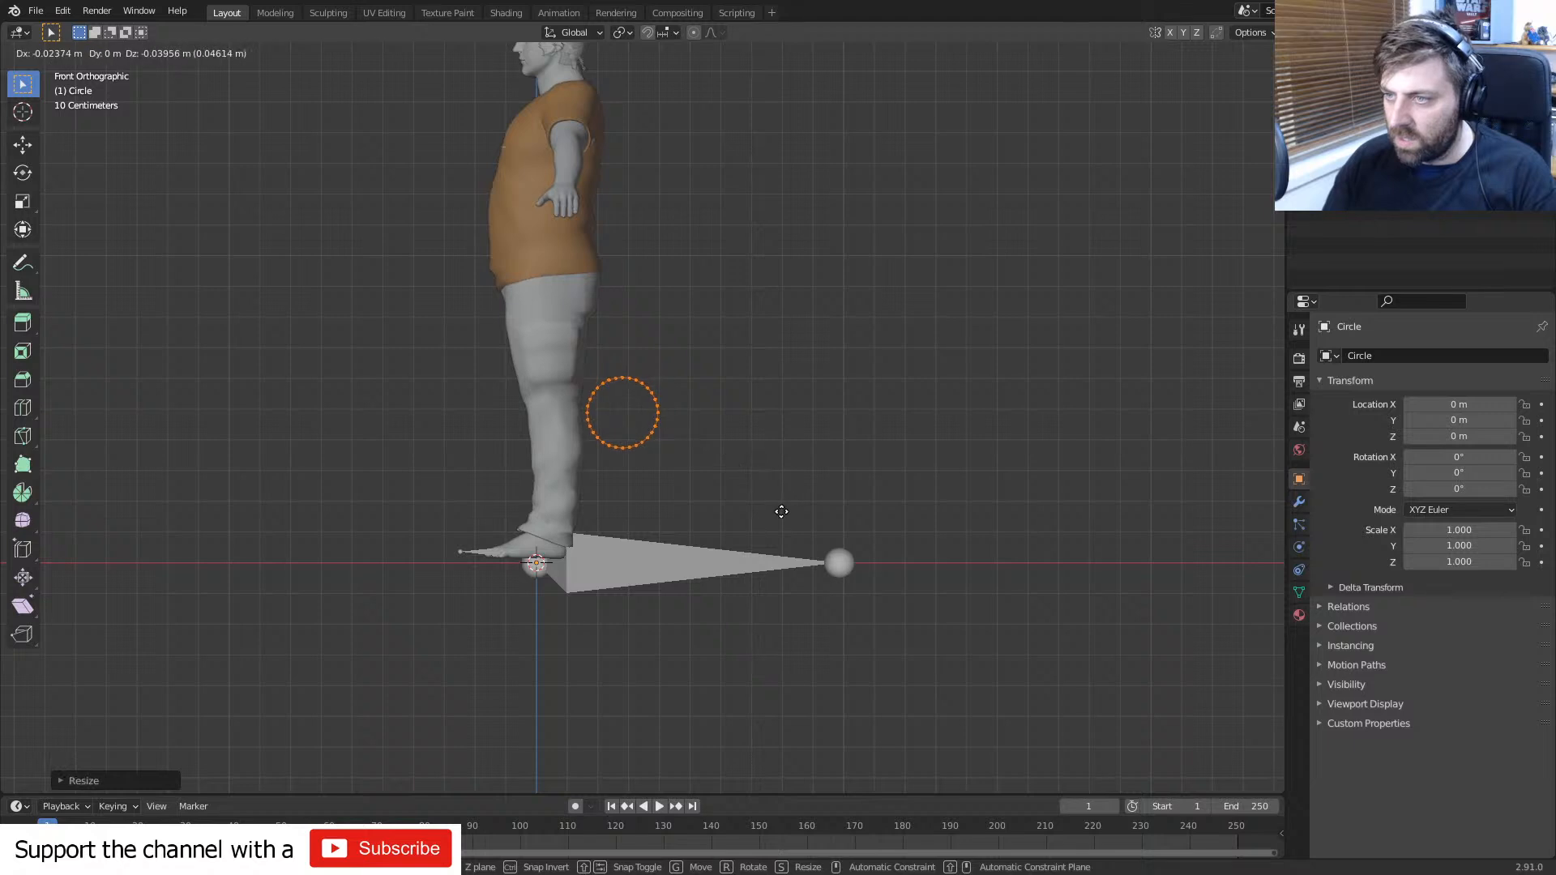
click(774, 516)
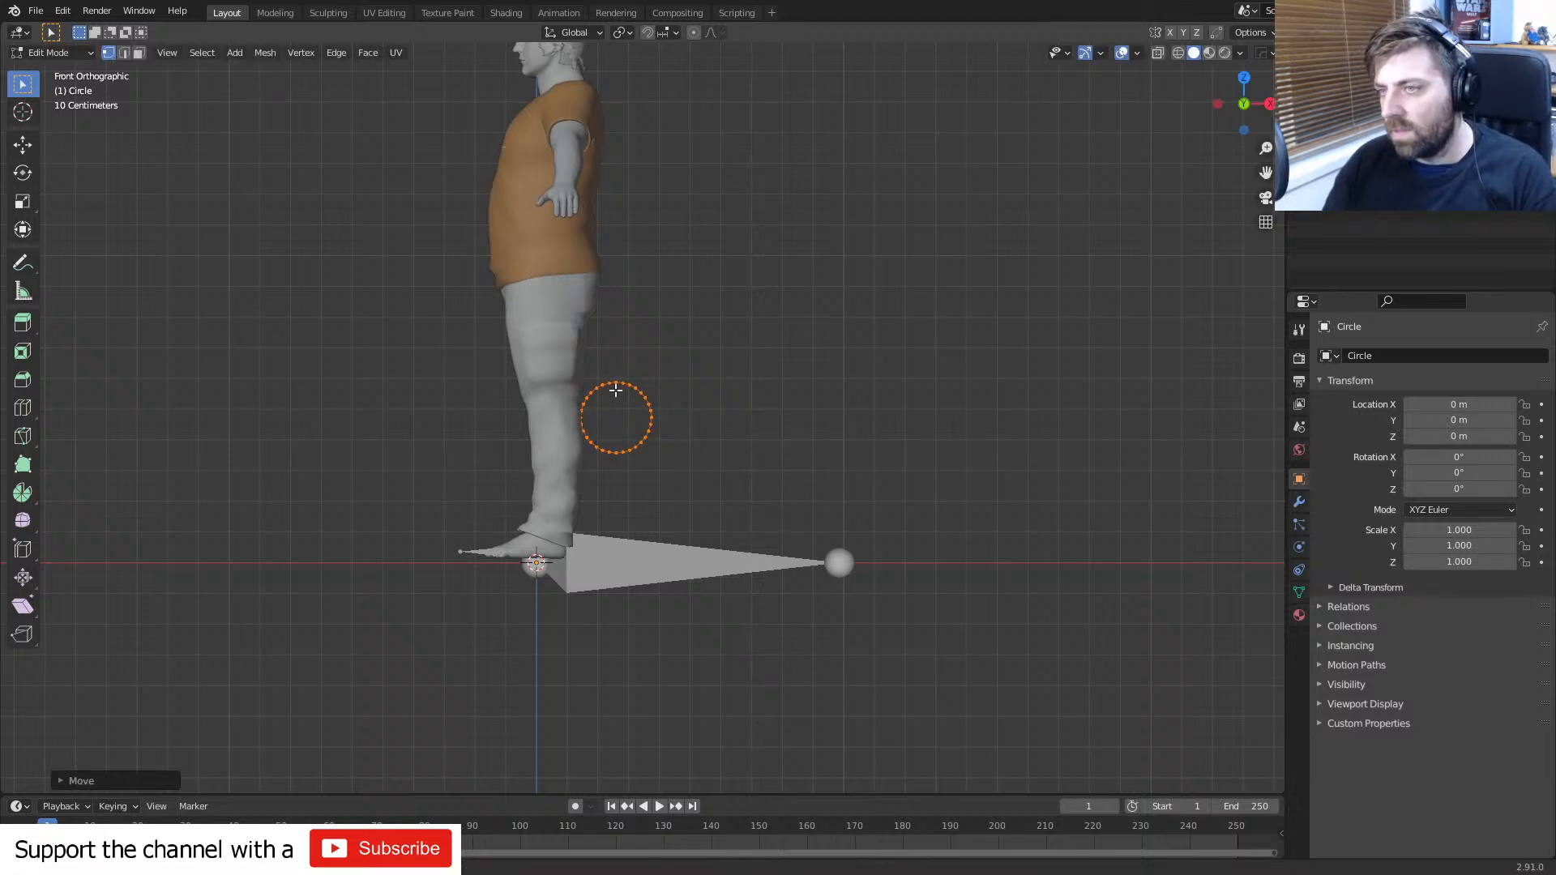
- Shrink the ring further and place it close behind the character's leg, just below the knee
scroll(712, 452, up, 2)
key(s)
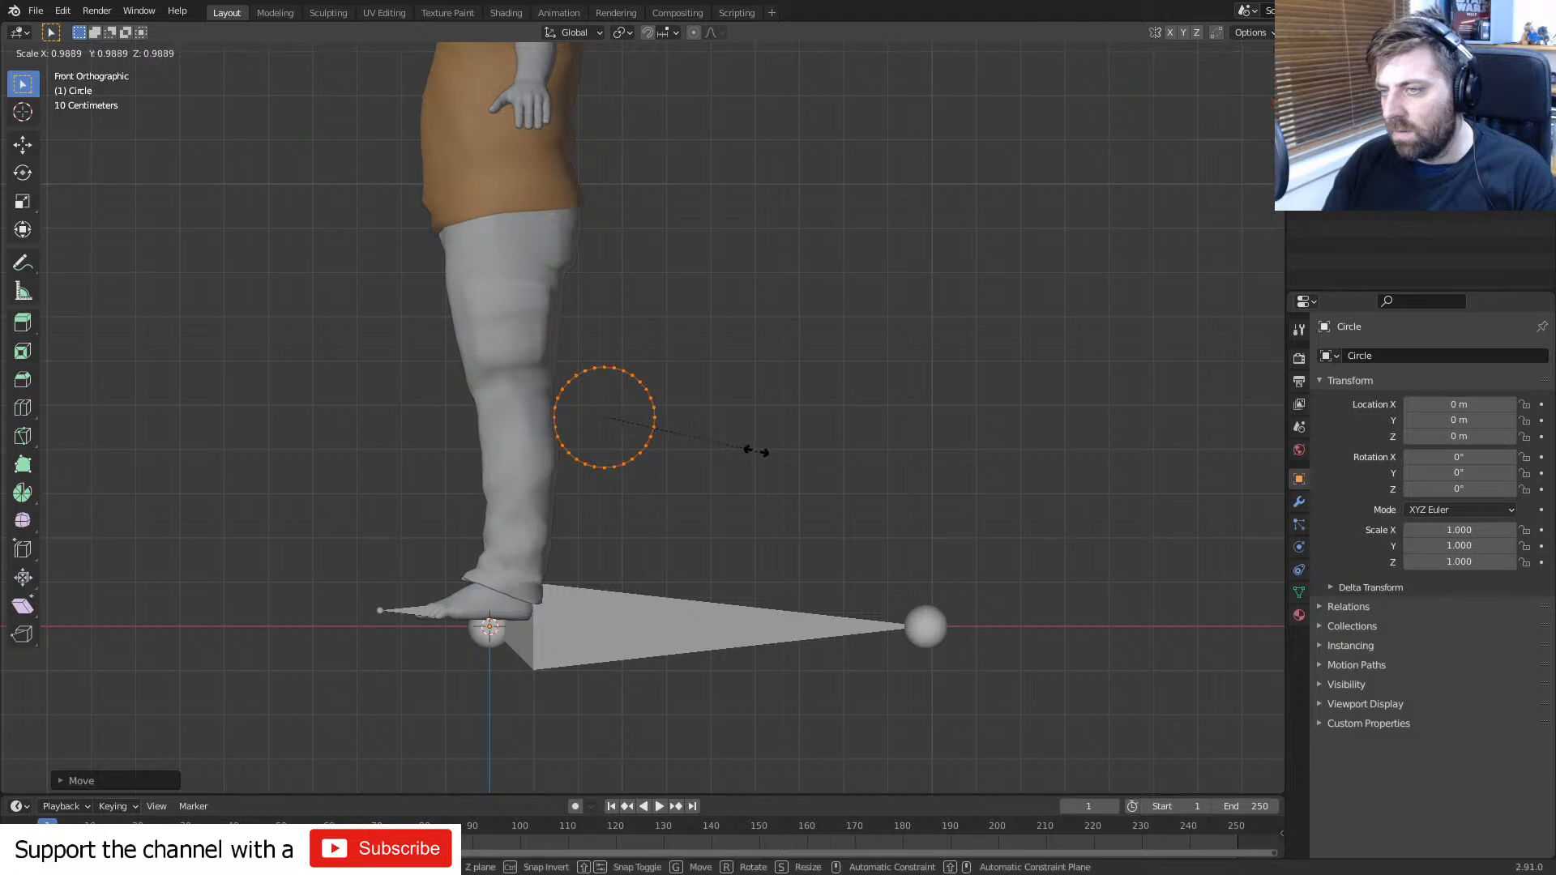
click(732, 437)
key(g)
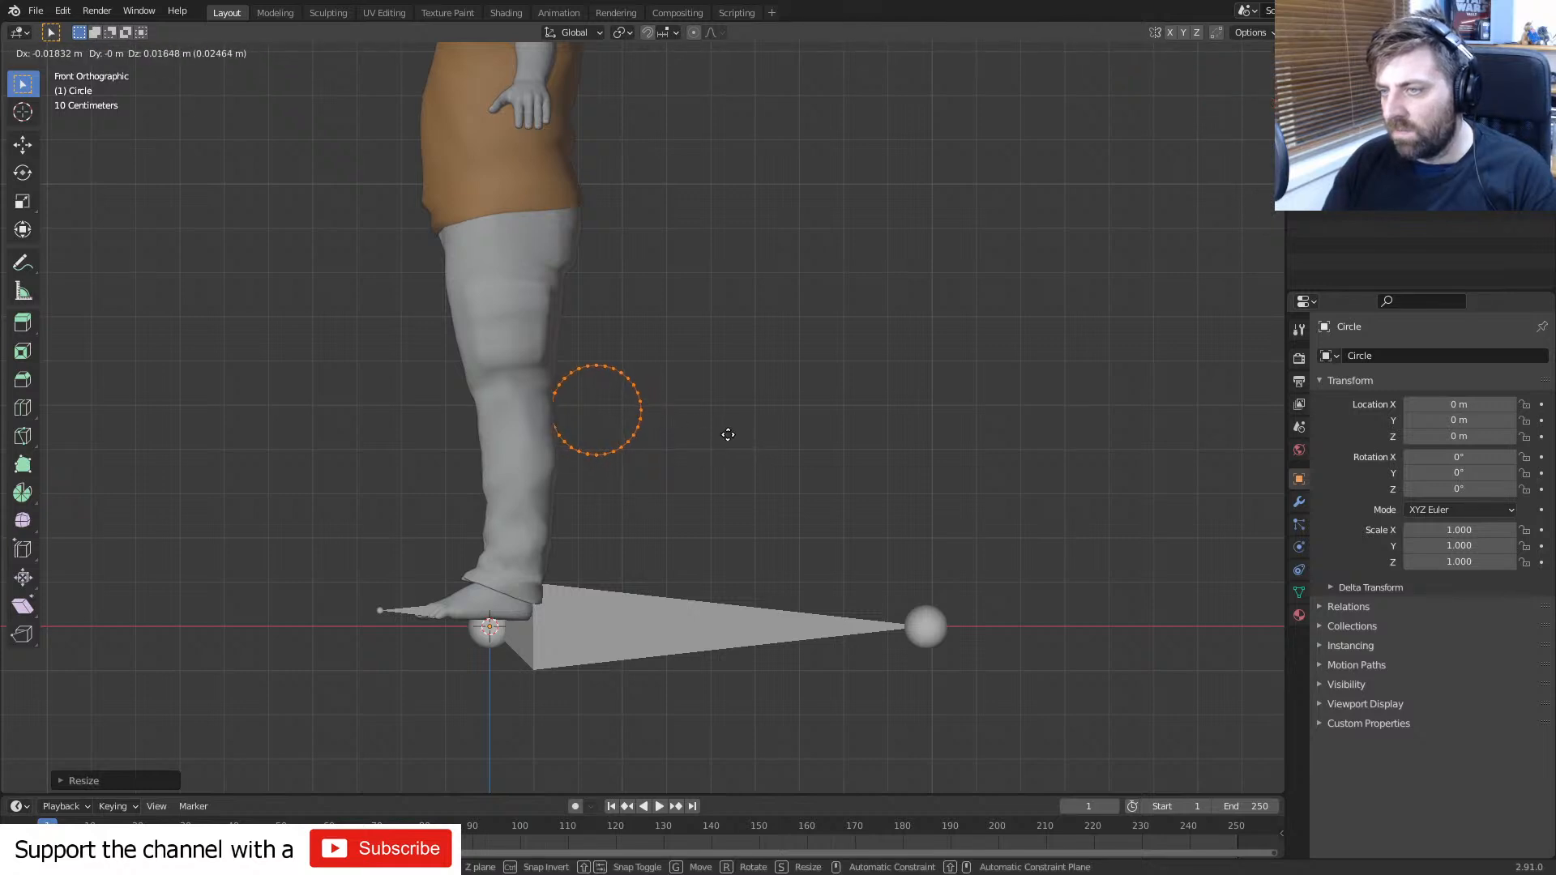
click(814, 453)
key(s)
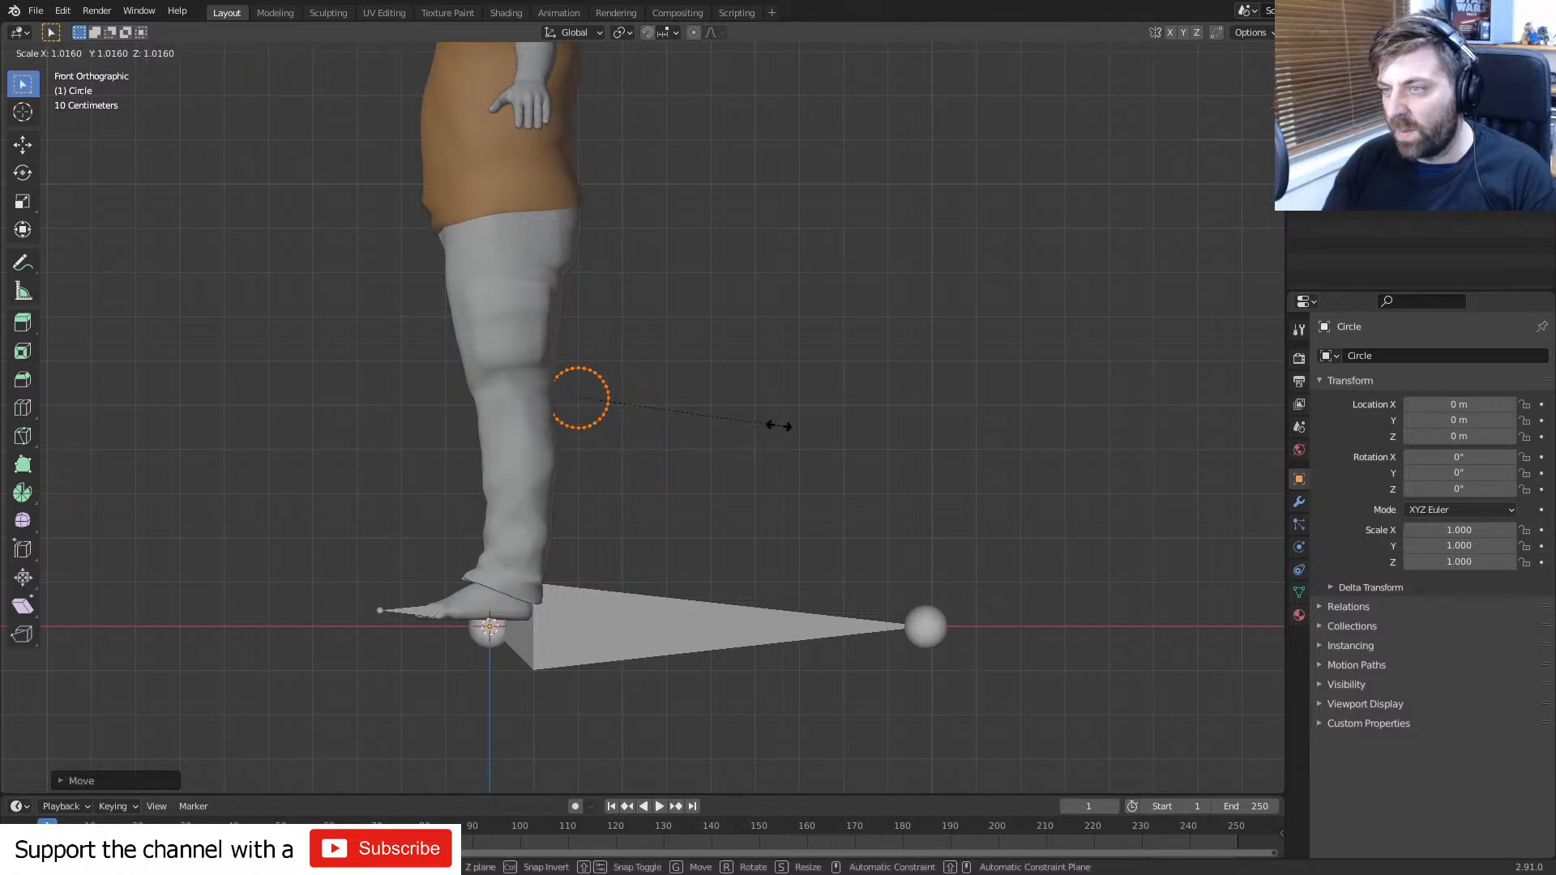
click(717, 416)
key(g)
click(712, 422)
scroll(697, 474, up, 4)
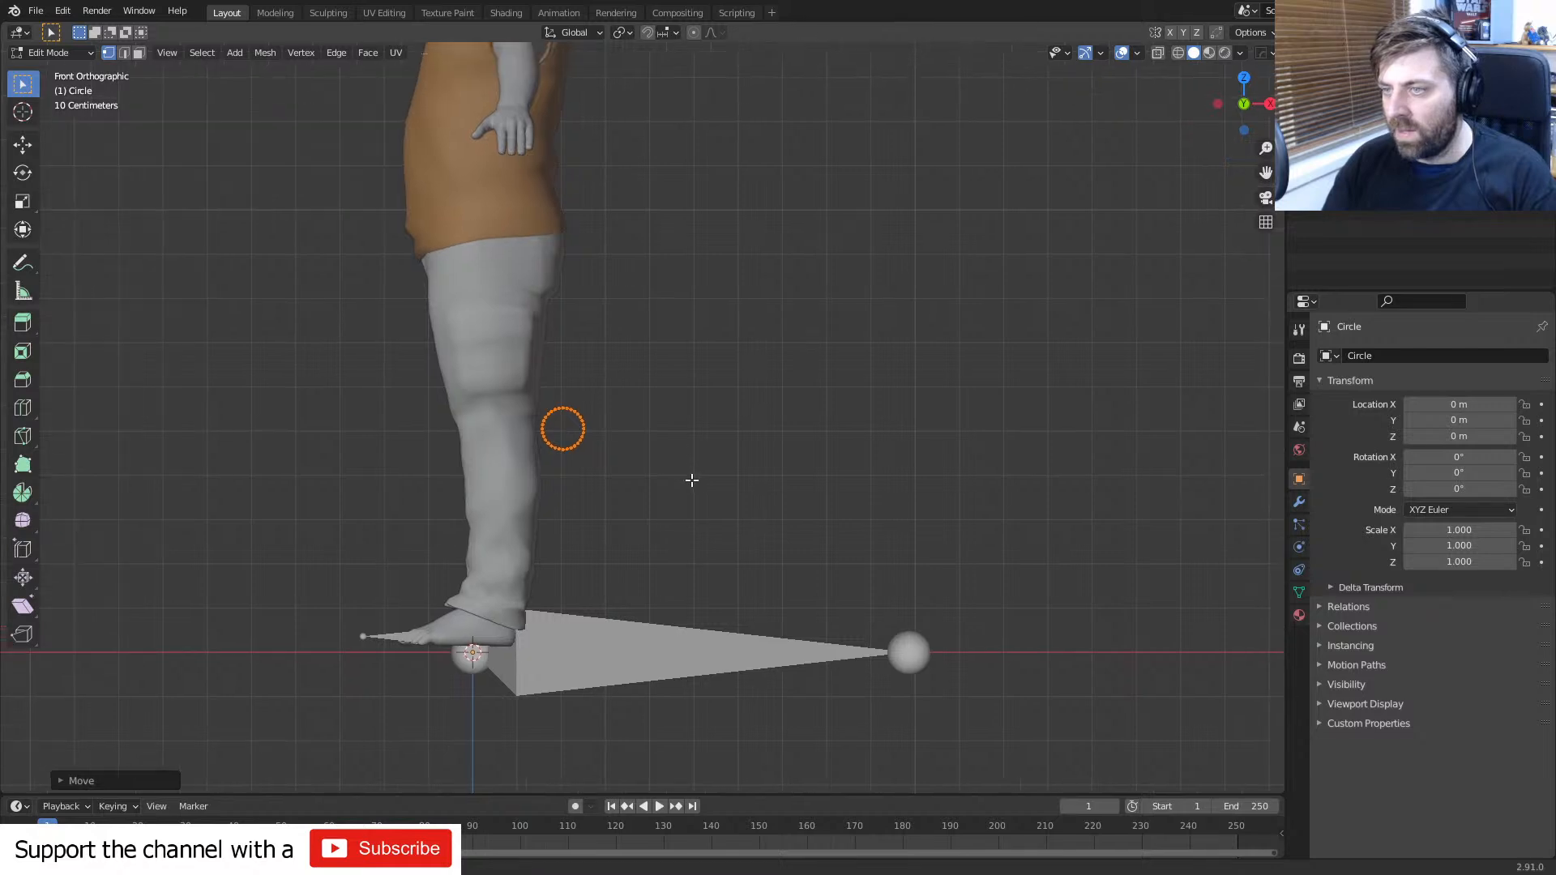
- Duplicate the ring and place the copy slightly higher and farther behind the character's leg
scroll(542, 548, down, 3)
key(shift+d)
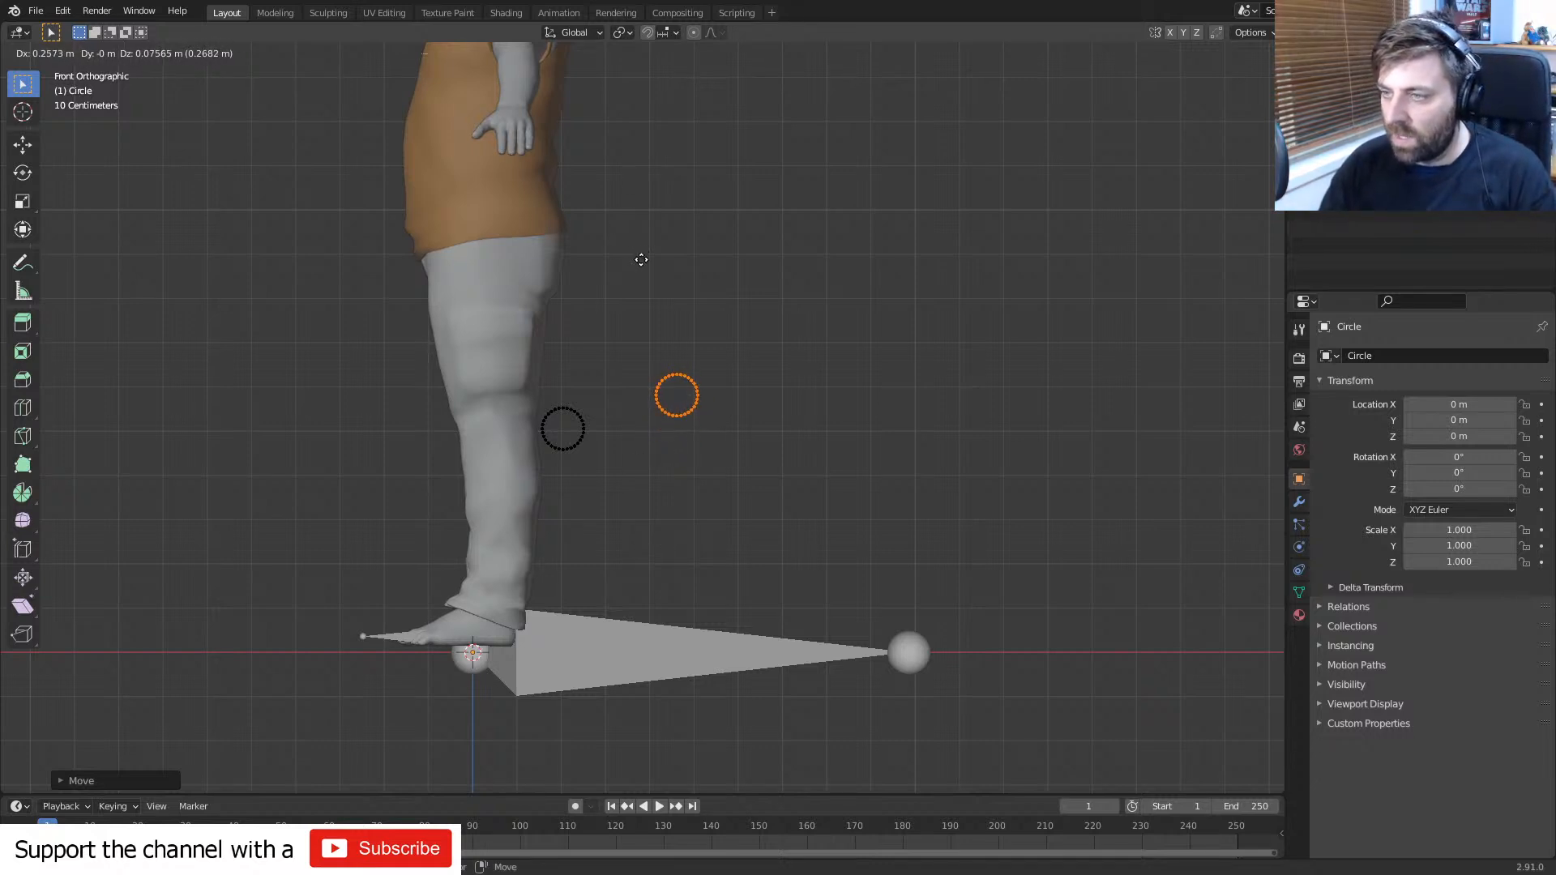
click(669, 172)
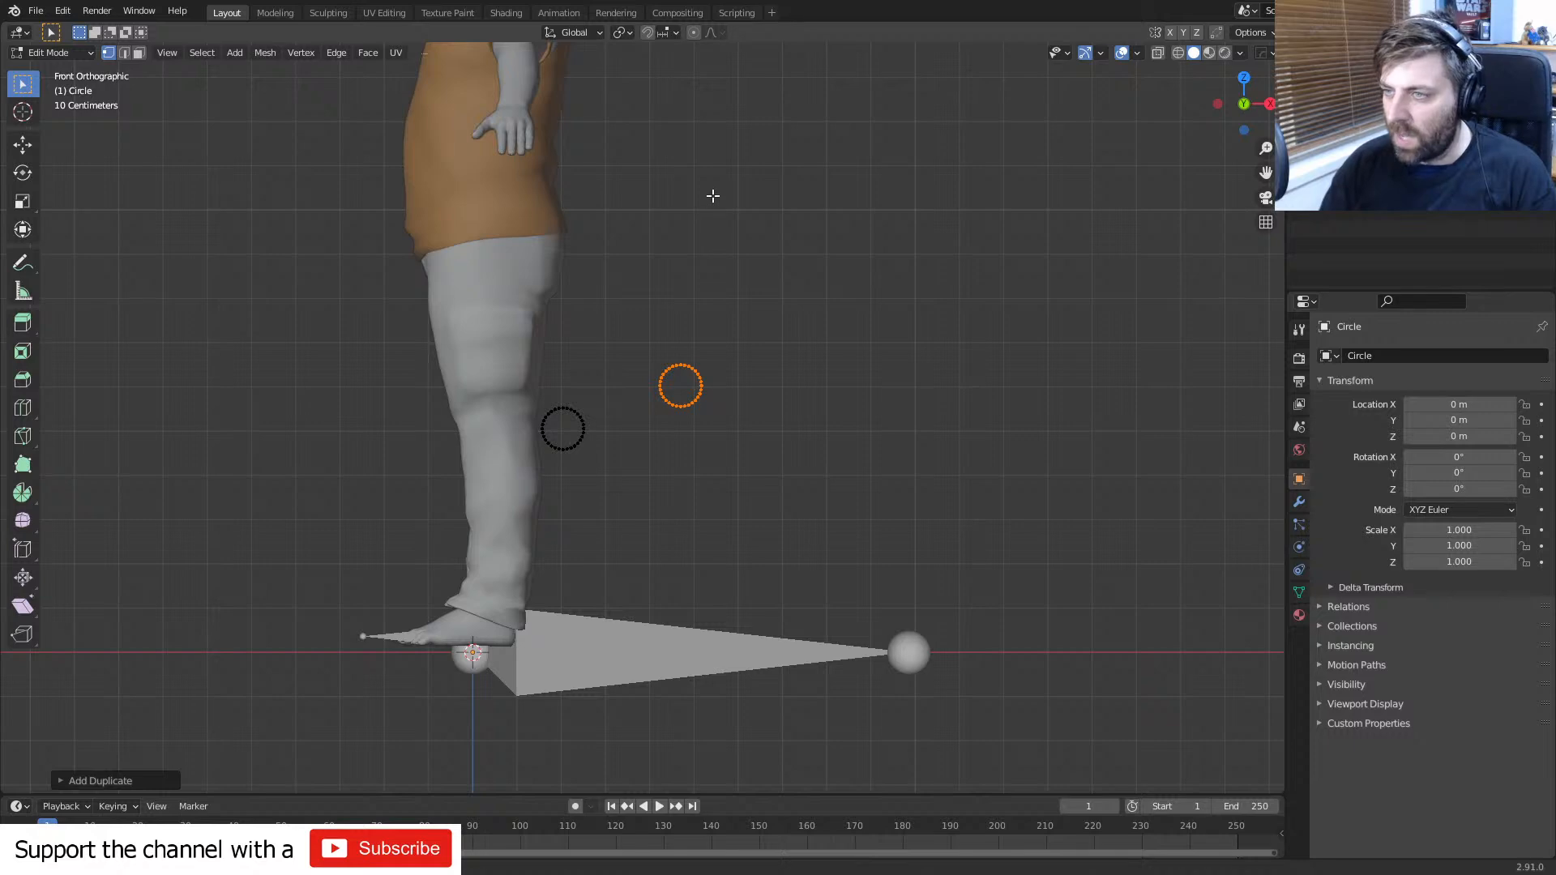
- Select only the ring nearest the knee and duplicate it about 0.25 m farther behind the leg and 0.15 m lower
scroll(733, 420, up, 6)
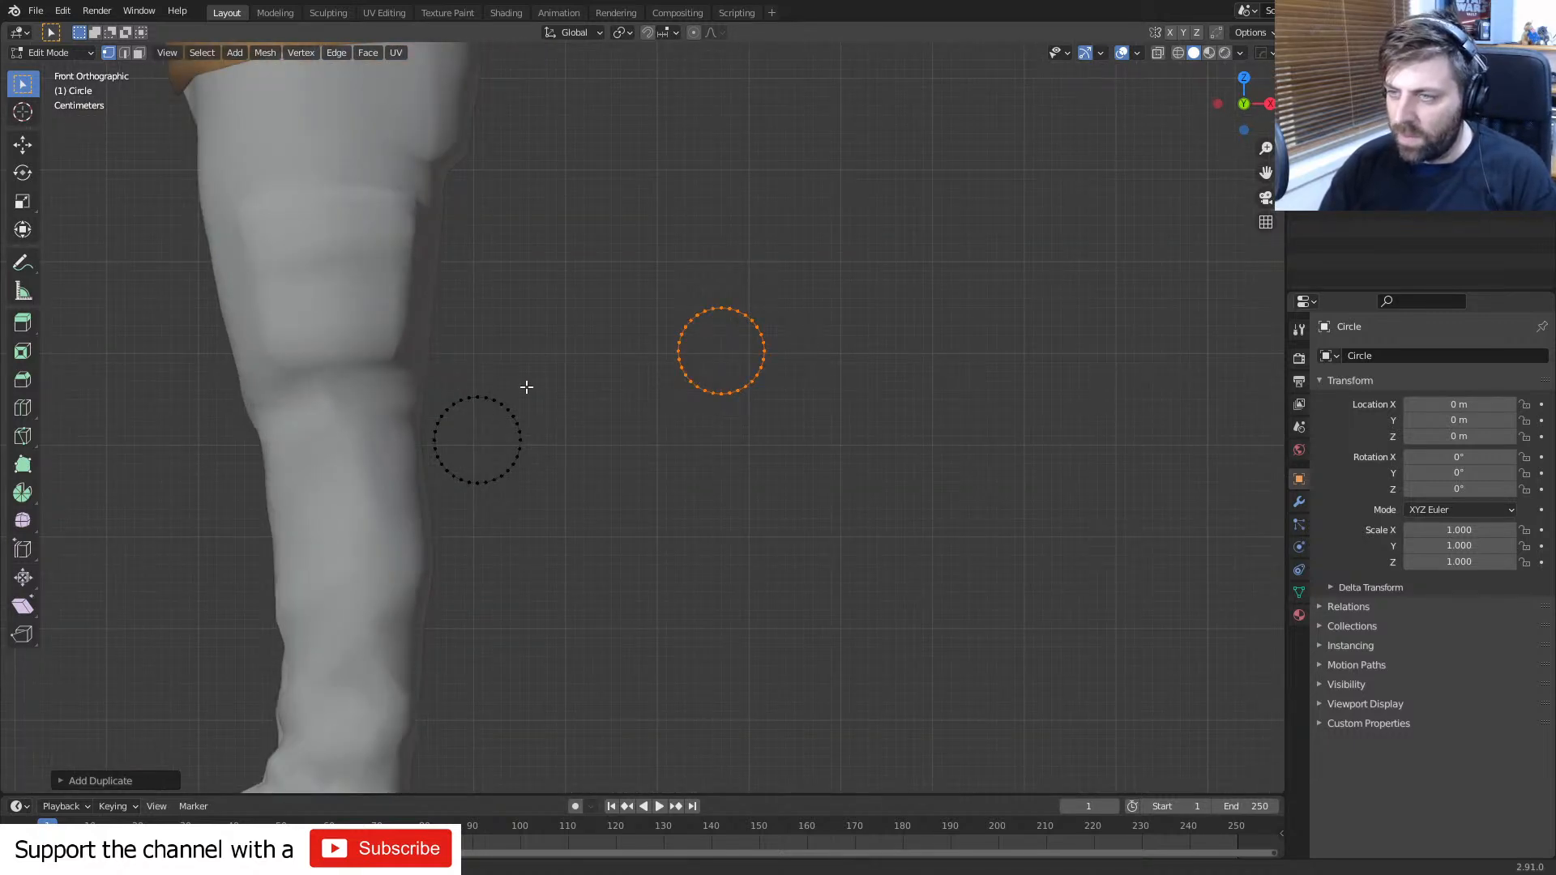
shift+middle_drag(525, 499, 476, 313)
key(alt+a)
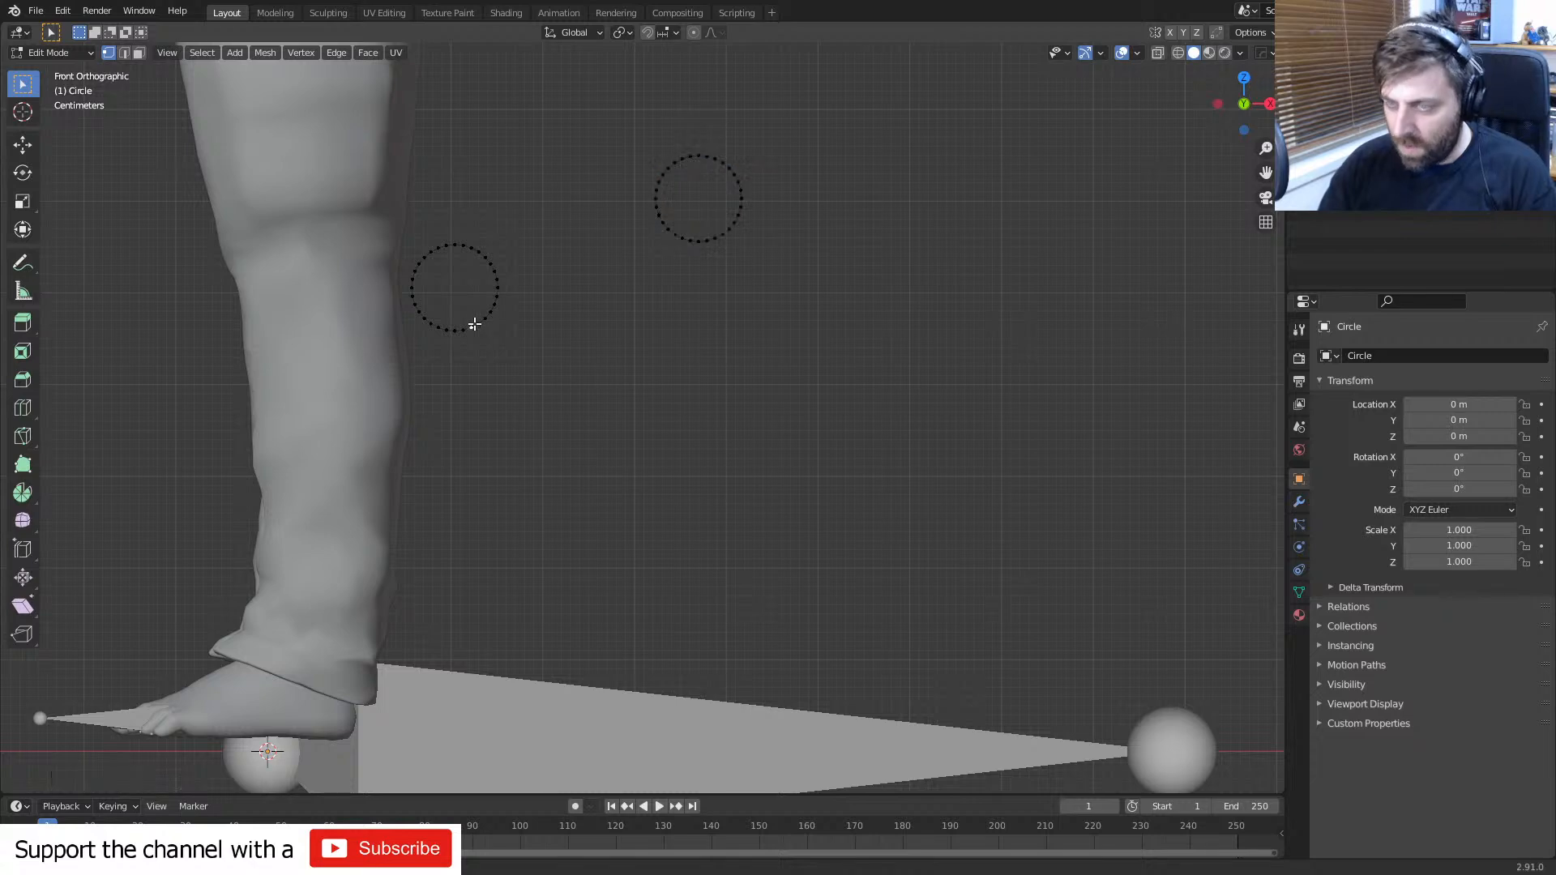
click(475, 324)
key(ctrl+l)
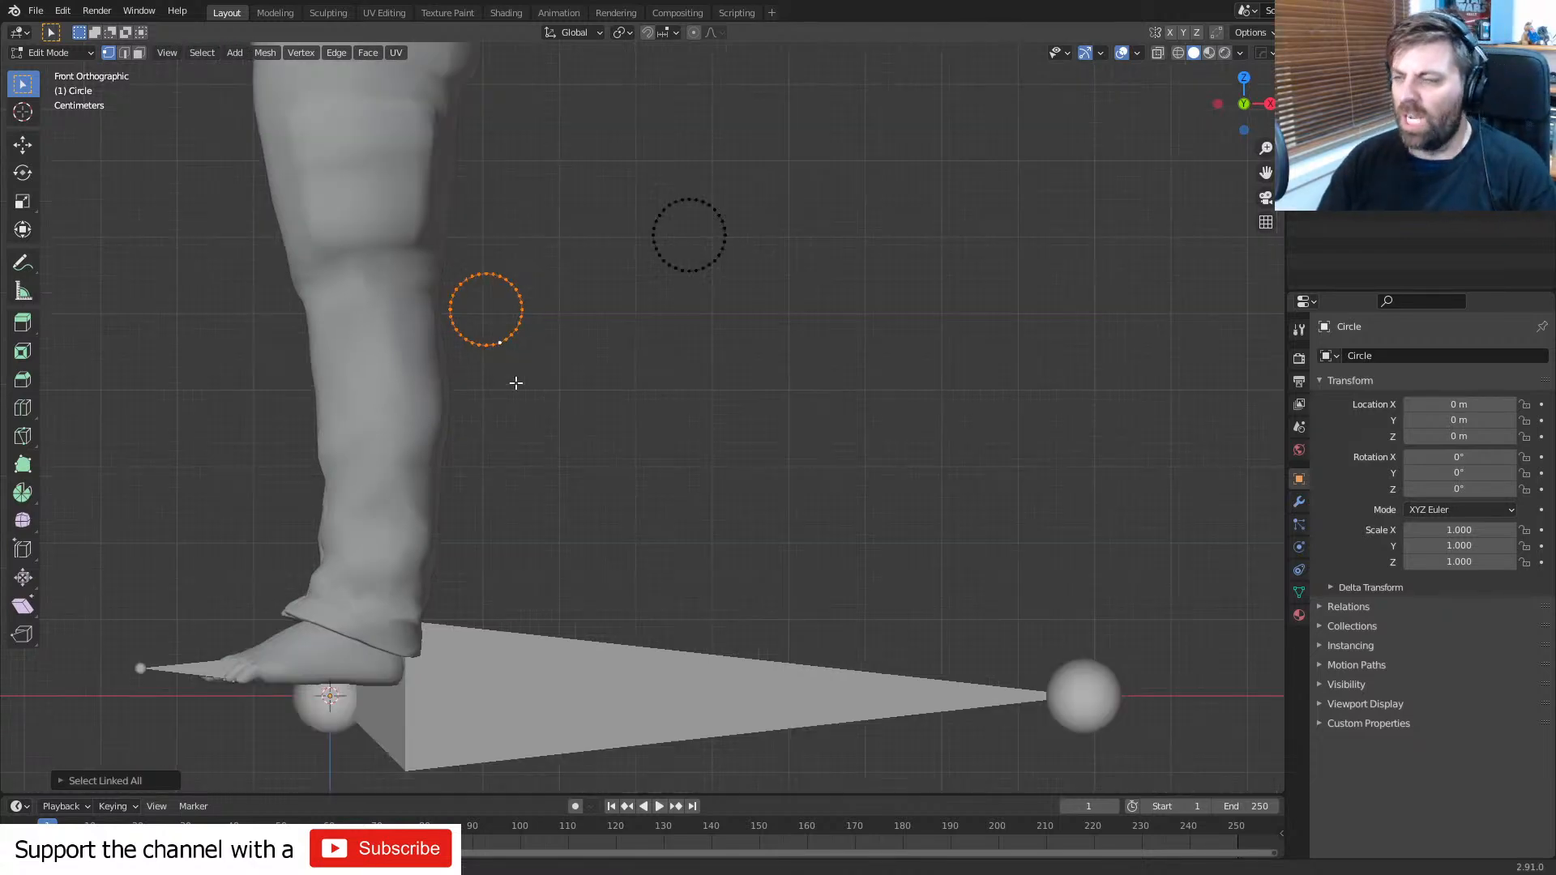
scroll(514, 382, down, 1)
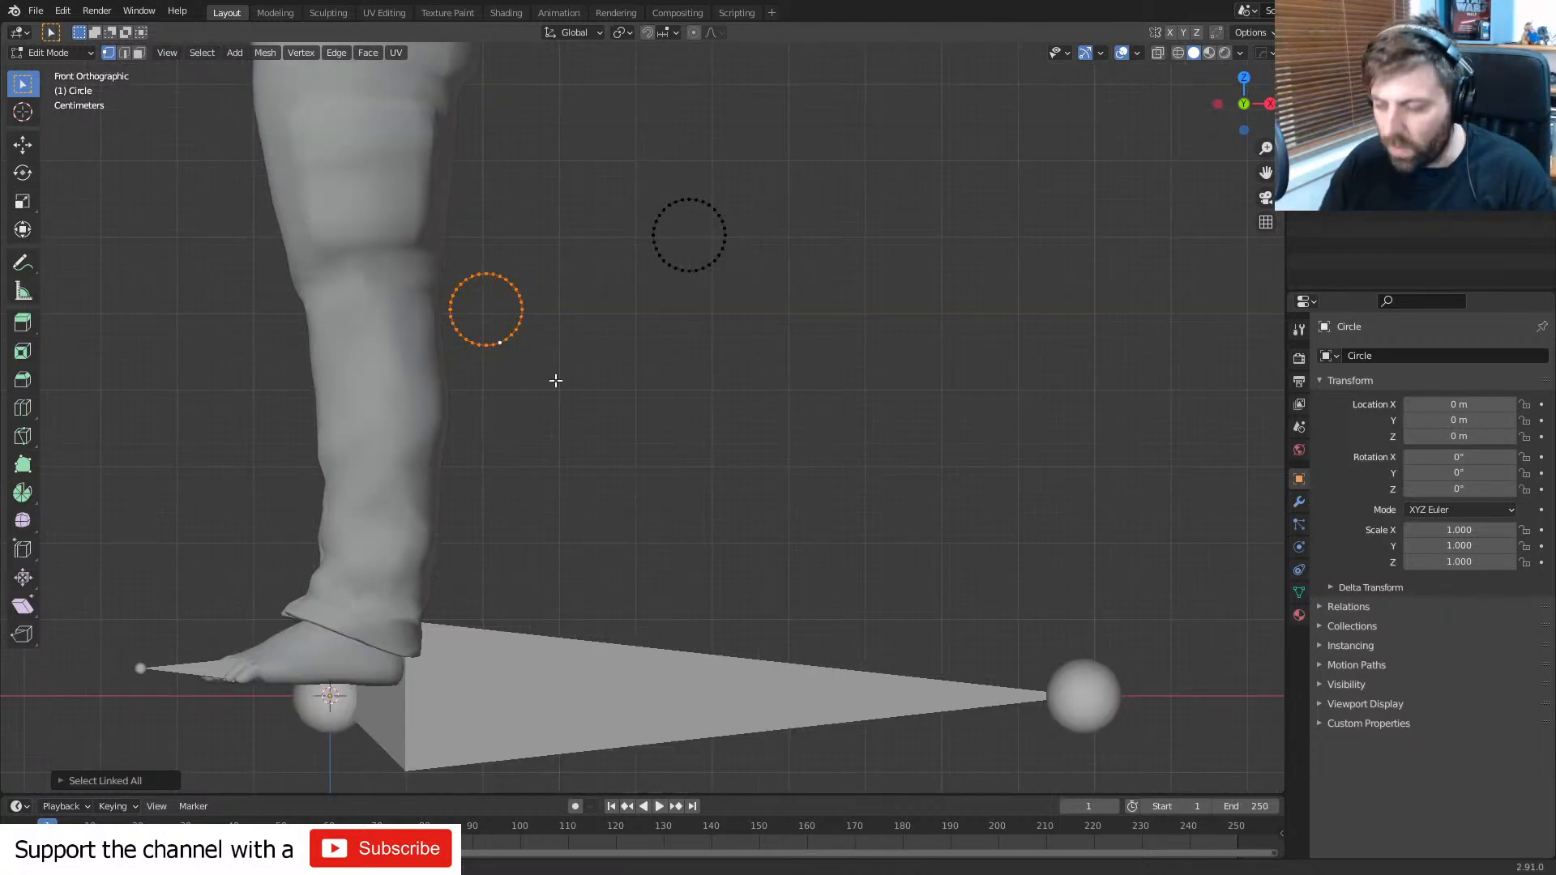
key(g)
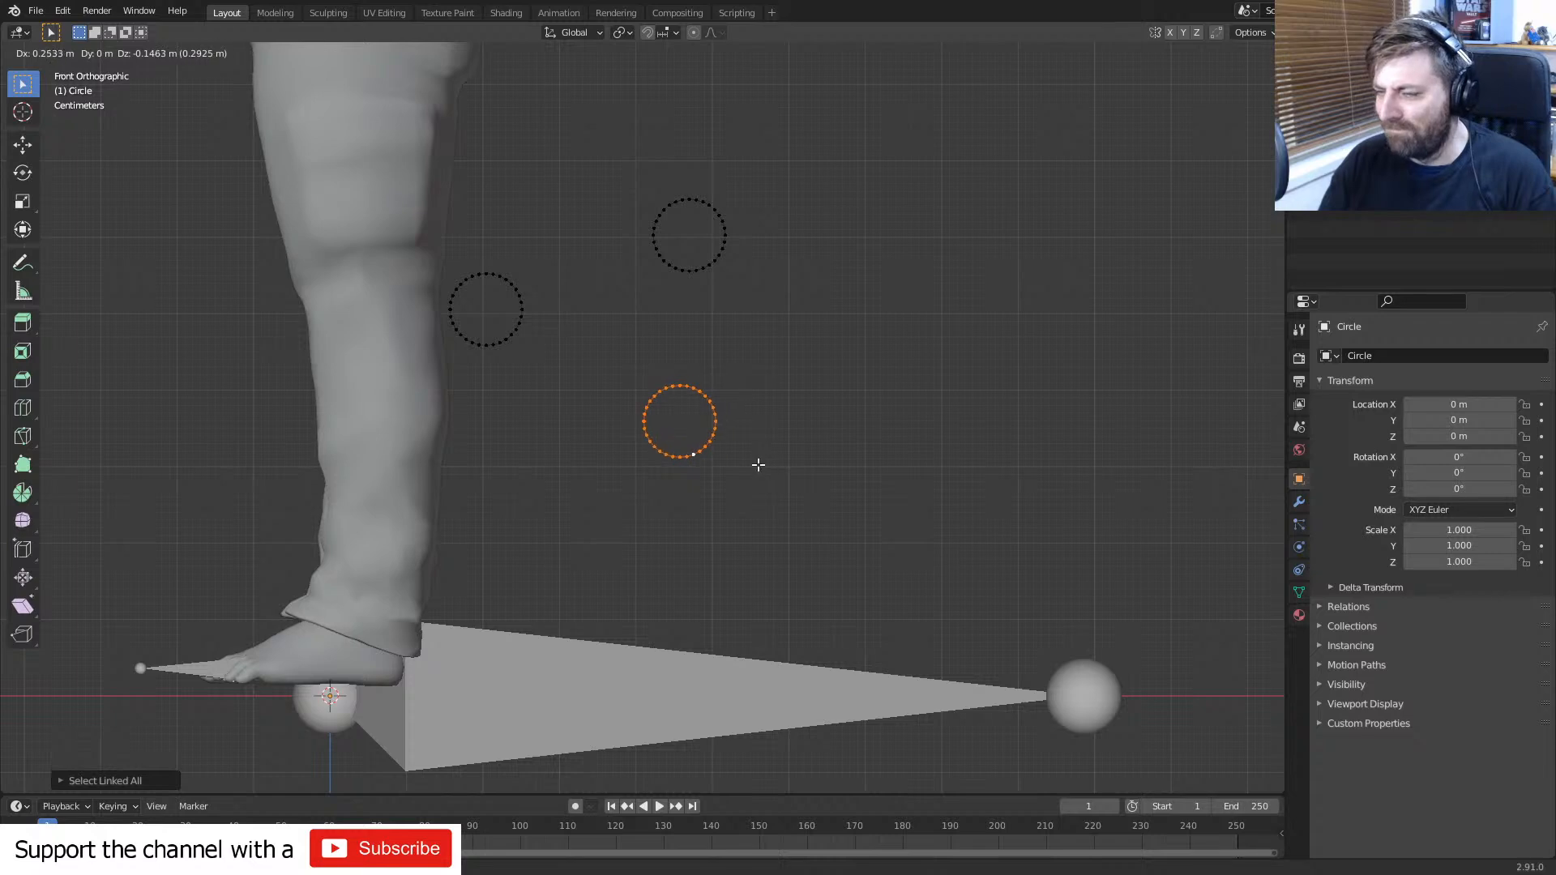
- Duplicate the third circle and place the copy about 0.26 m below it, near the floor line
key(Escape)
key(shift+d)
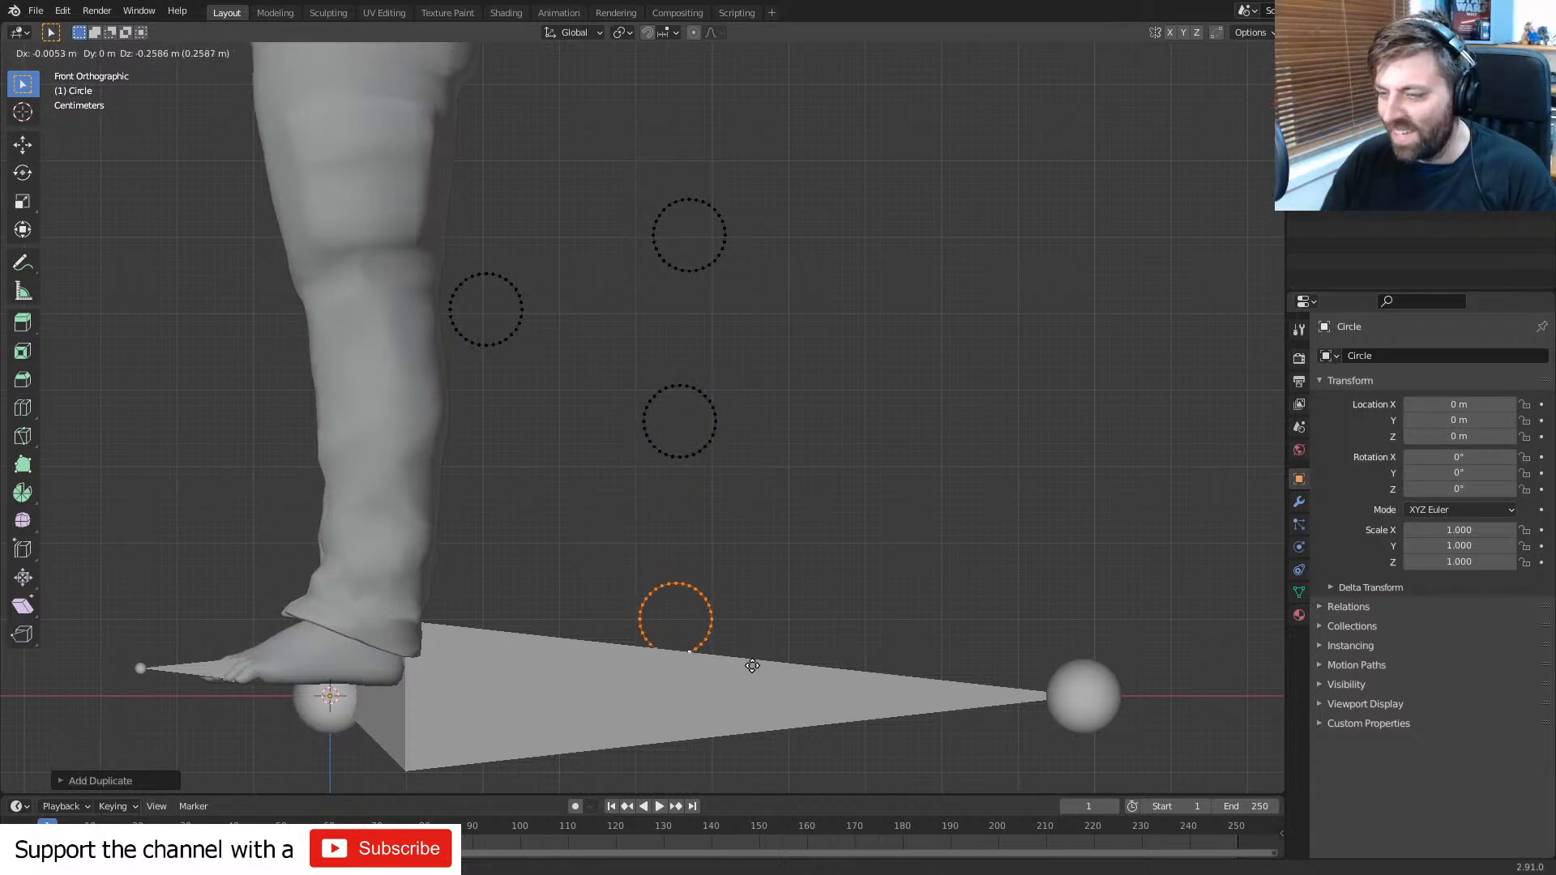
click(750, 664)
- Show the scene in wireframe and move the lowest circle about 0.10 m toward the leg
shift+middle_drag(724, 477, 722, 434)
key(z)
click(654, 433)
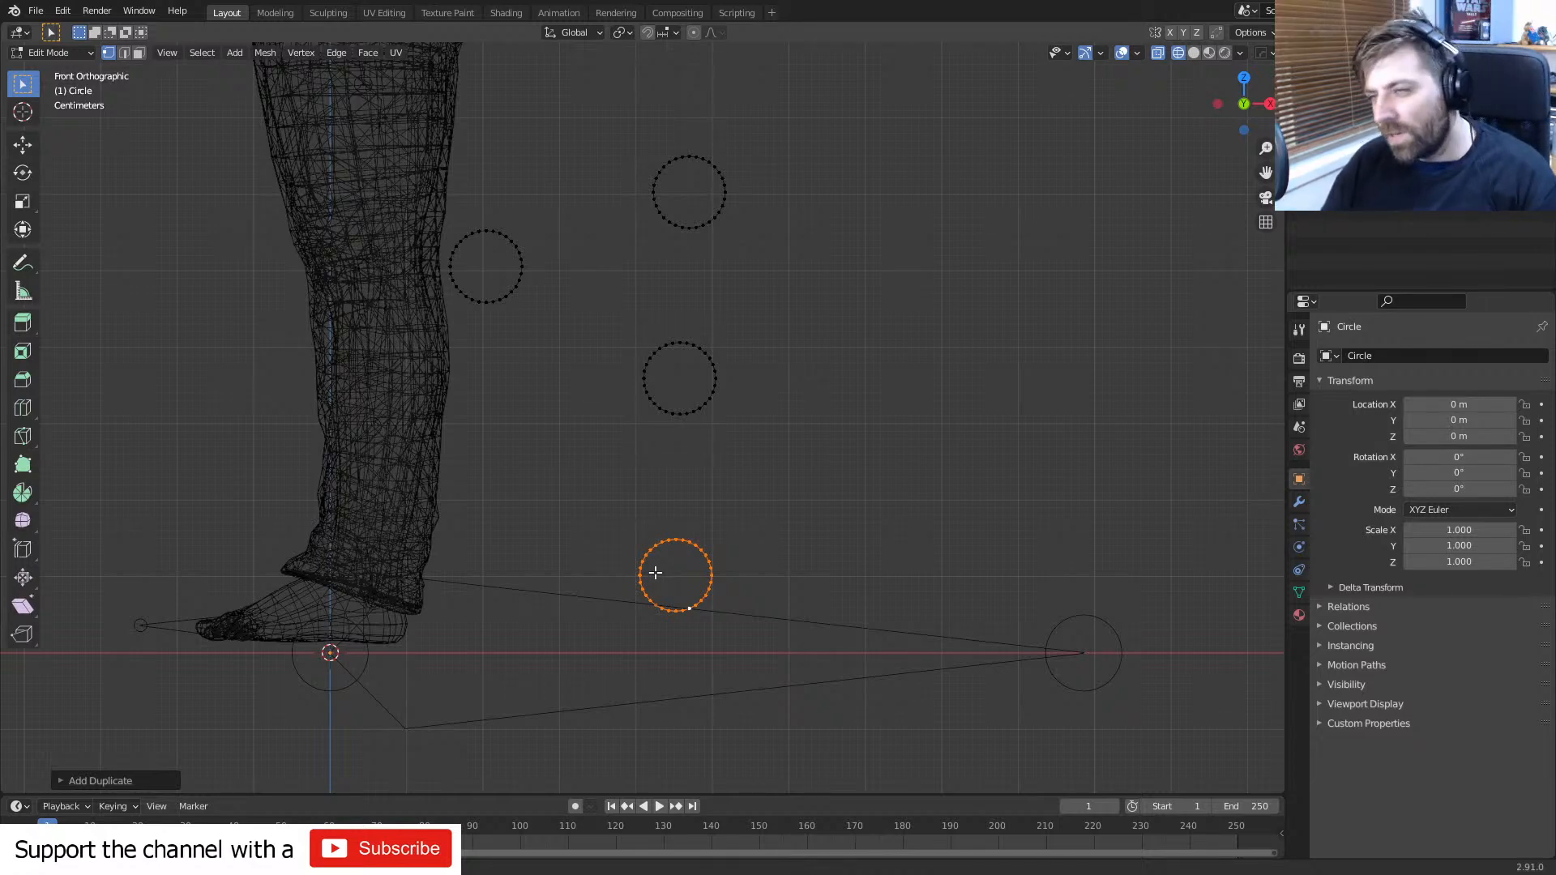
key(g)
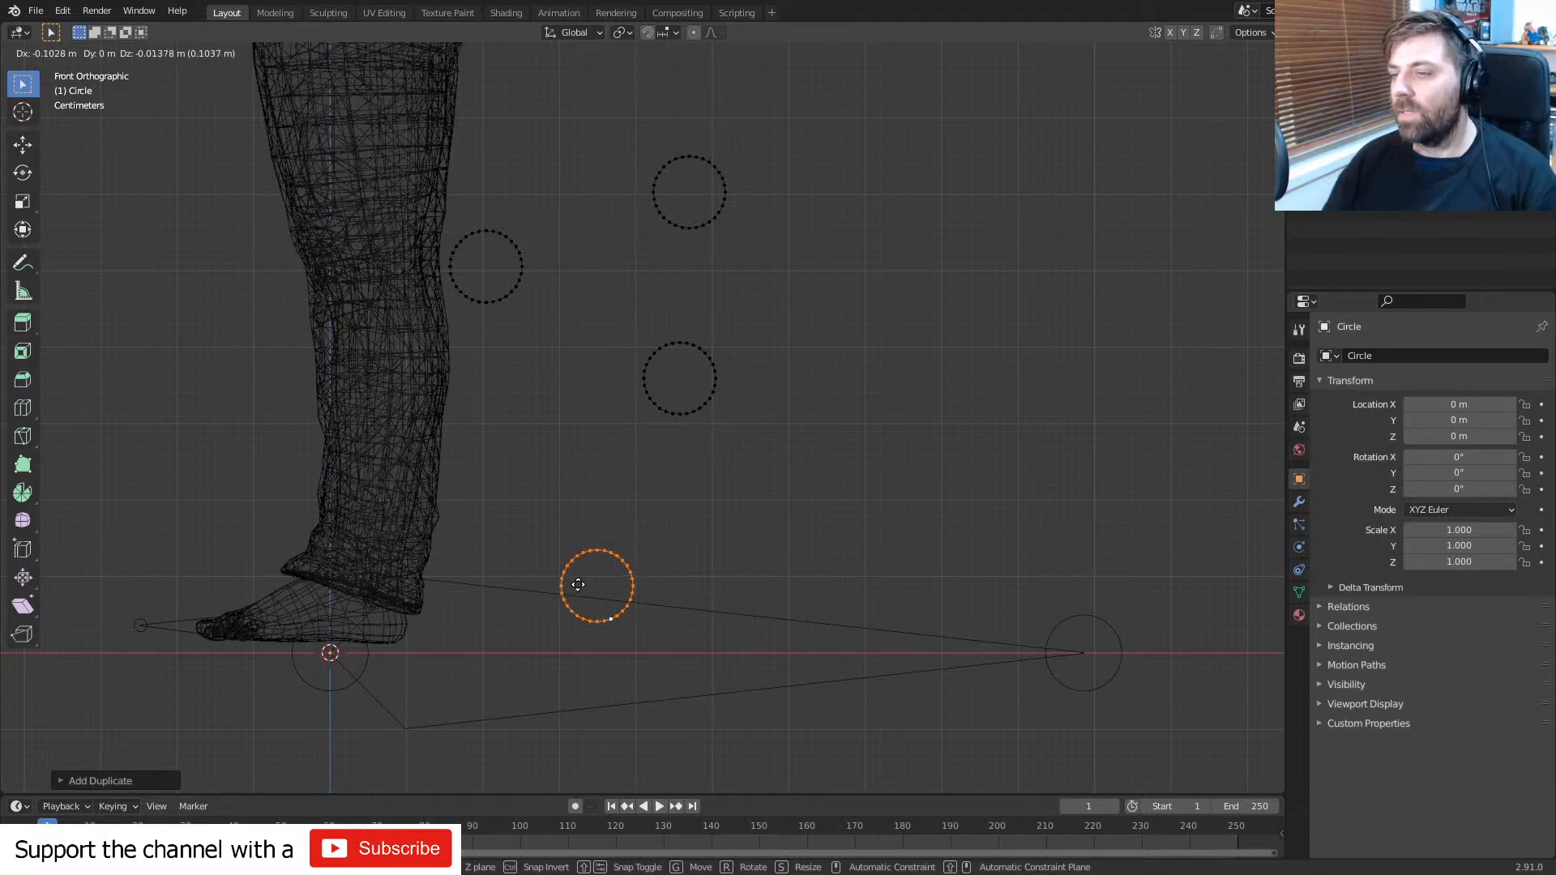
click(581, 589)
key(Tab)
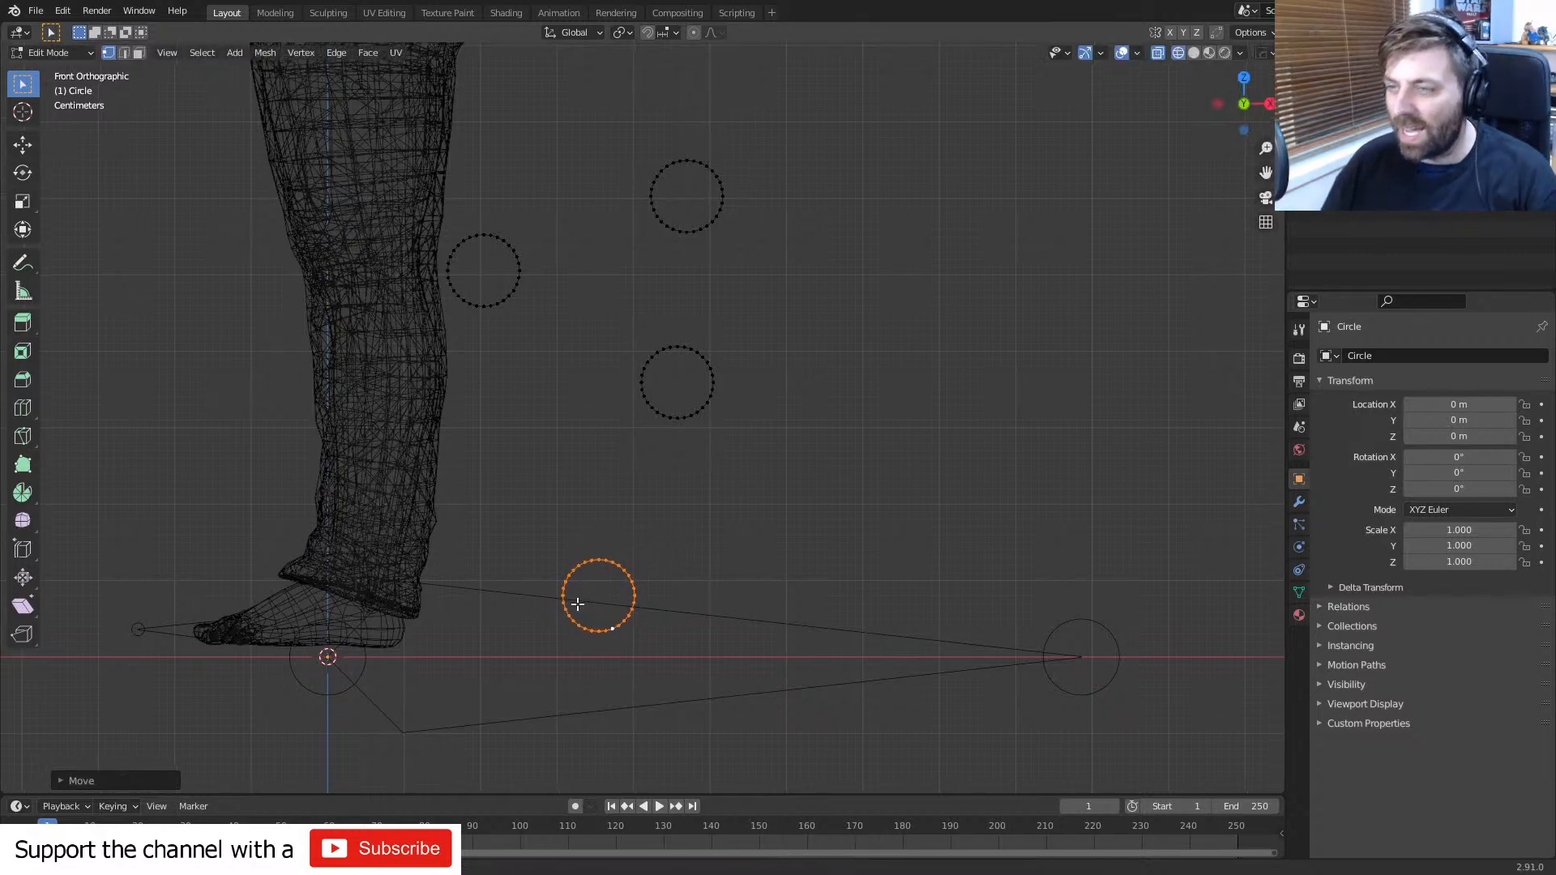
- Try joining the lowest circle's right side to the lower-right side of the circle above with an edge
scroll(535, 632, up, 2)
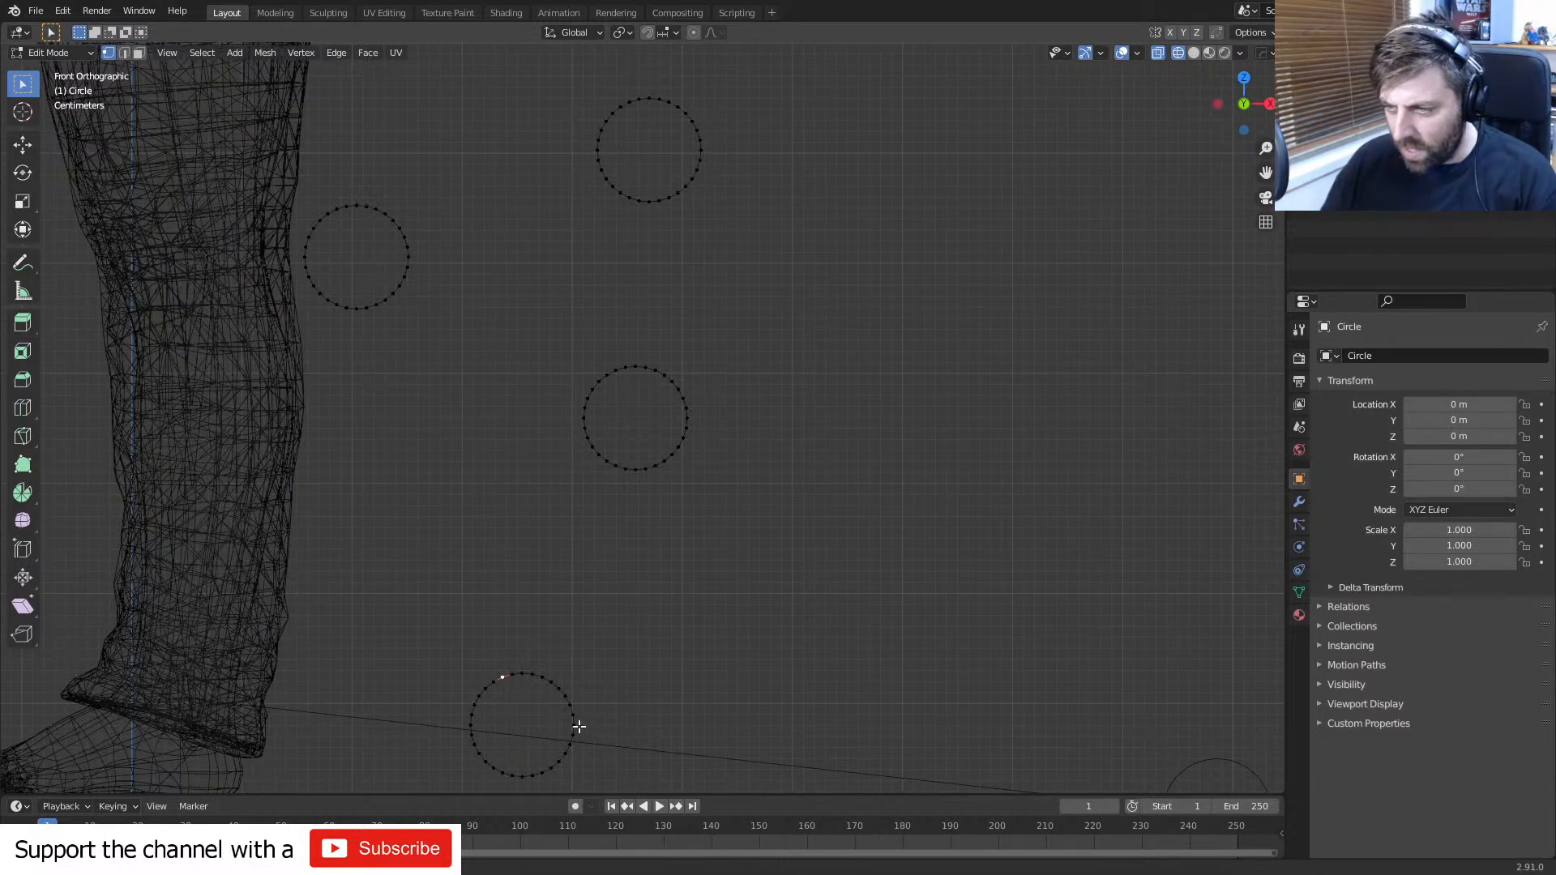
shift+click(683, 439)
key(g)
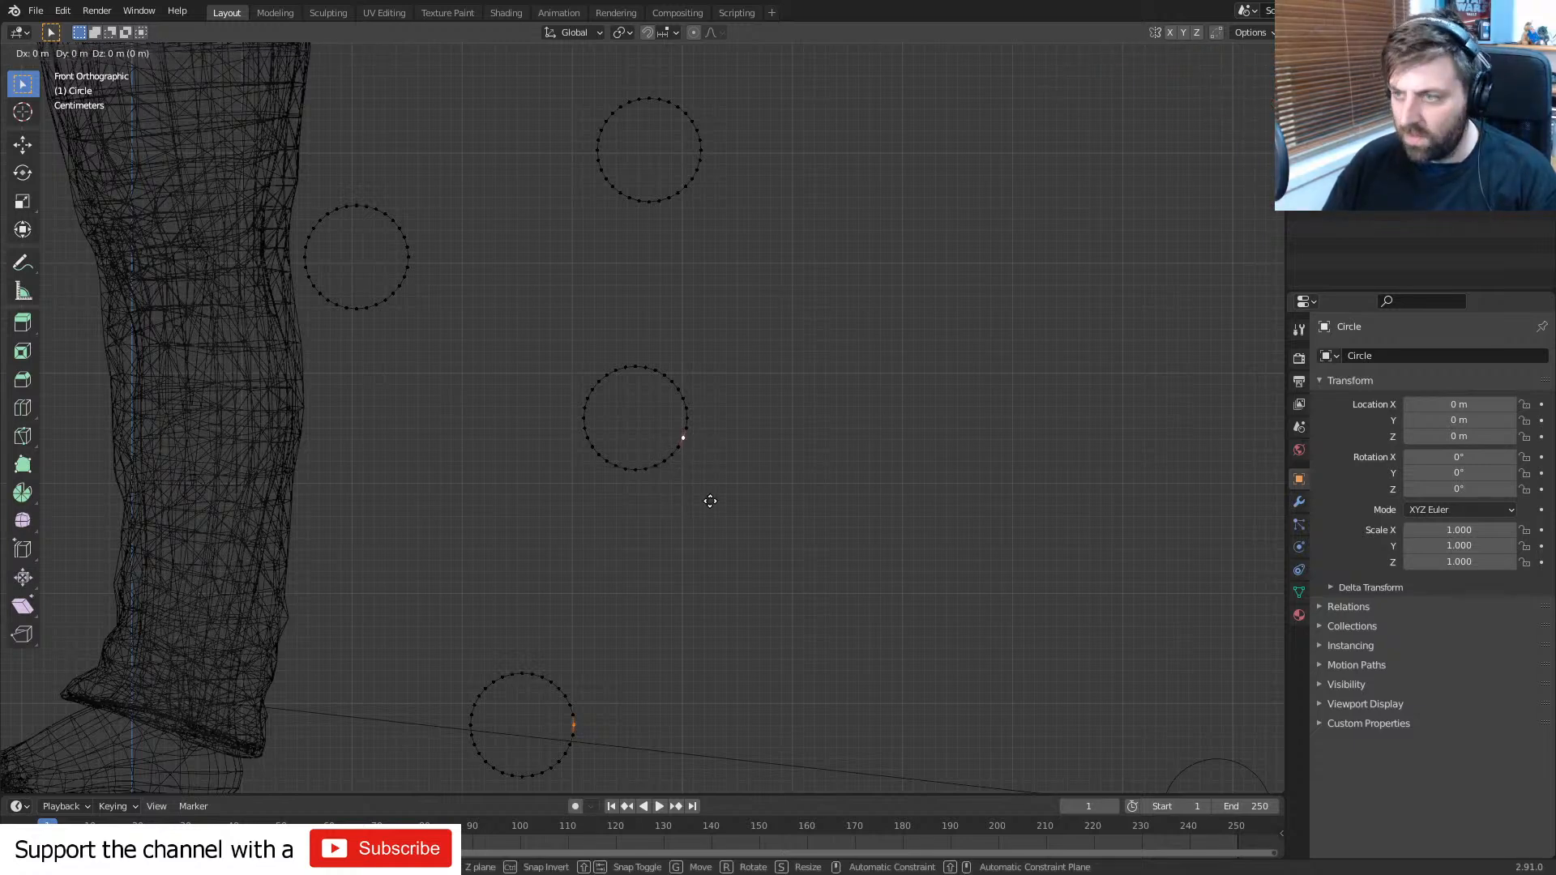
key(Escape)
key(f)
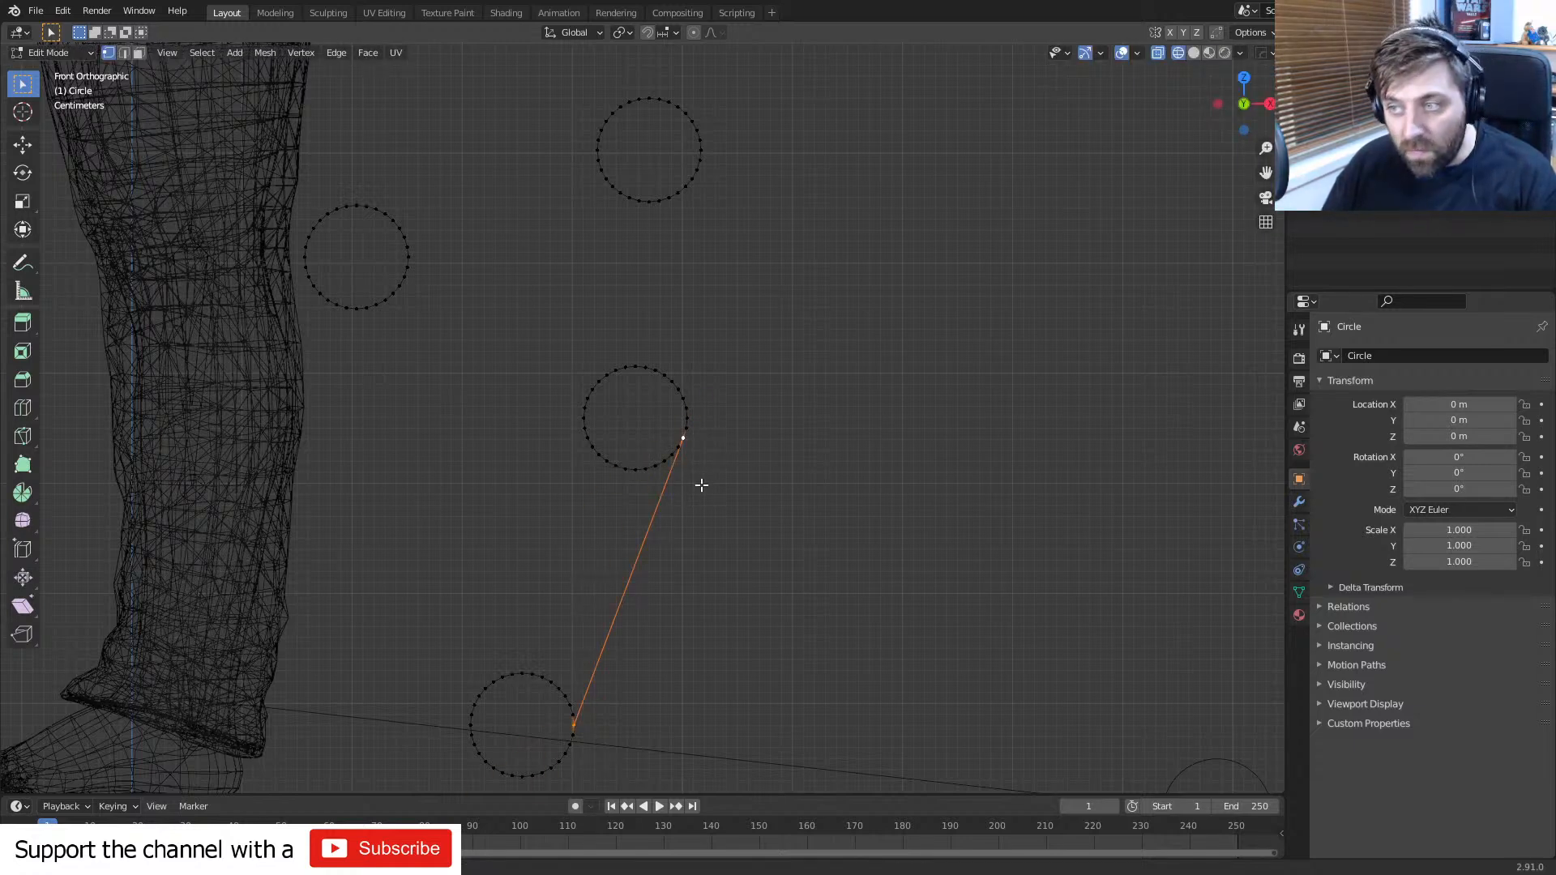
- Try joining the middle circle's top vertex to the bottom of the circle beside the leg
click(671, 451)
click(634, 365)
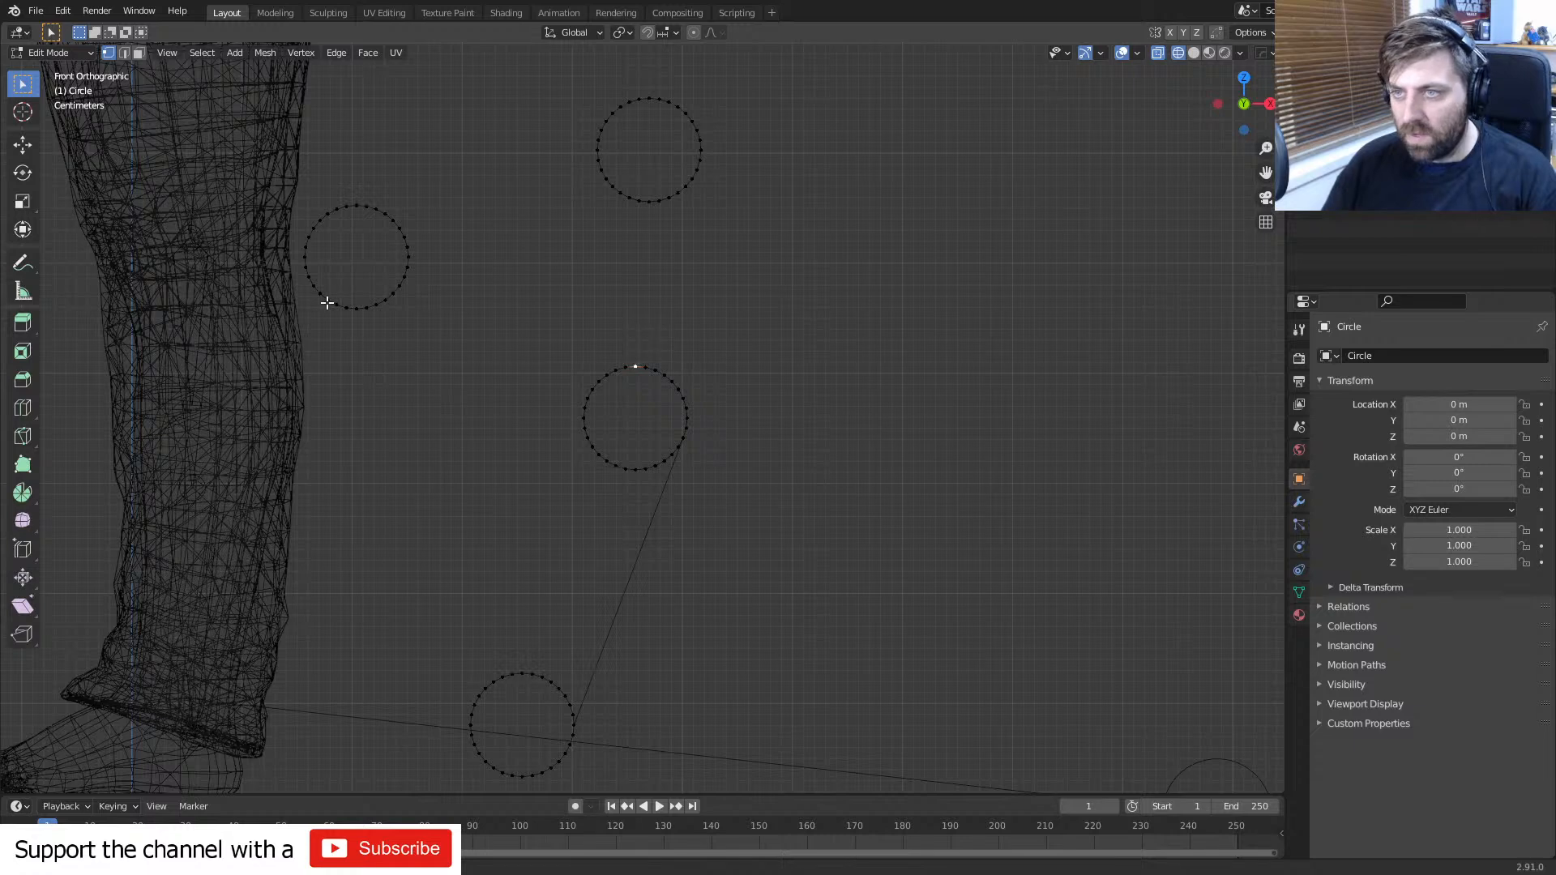
shift+click(346, 308)
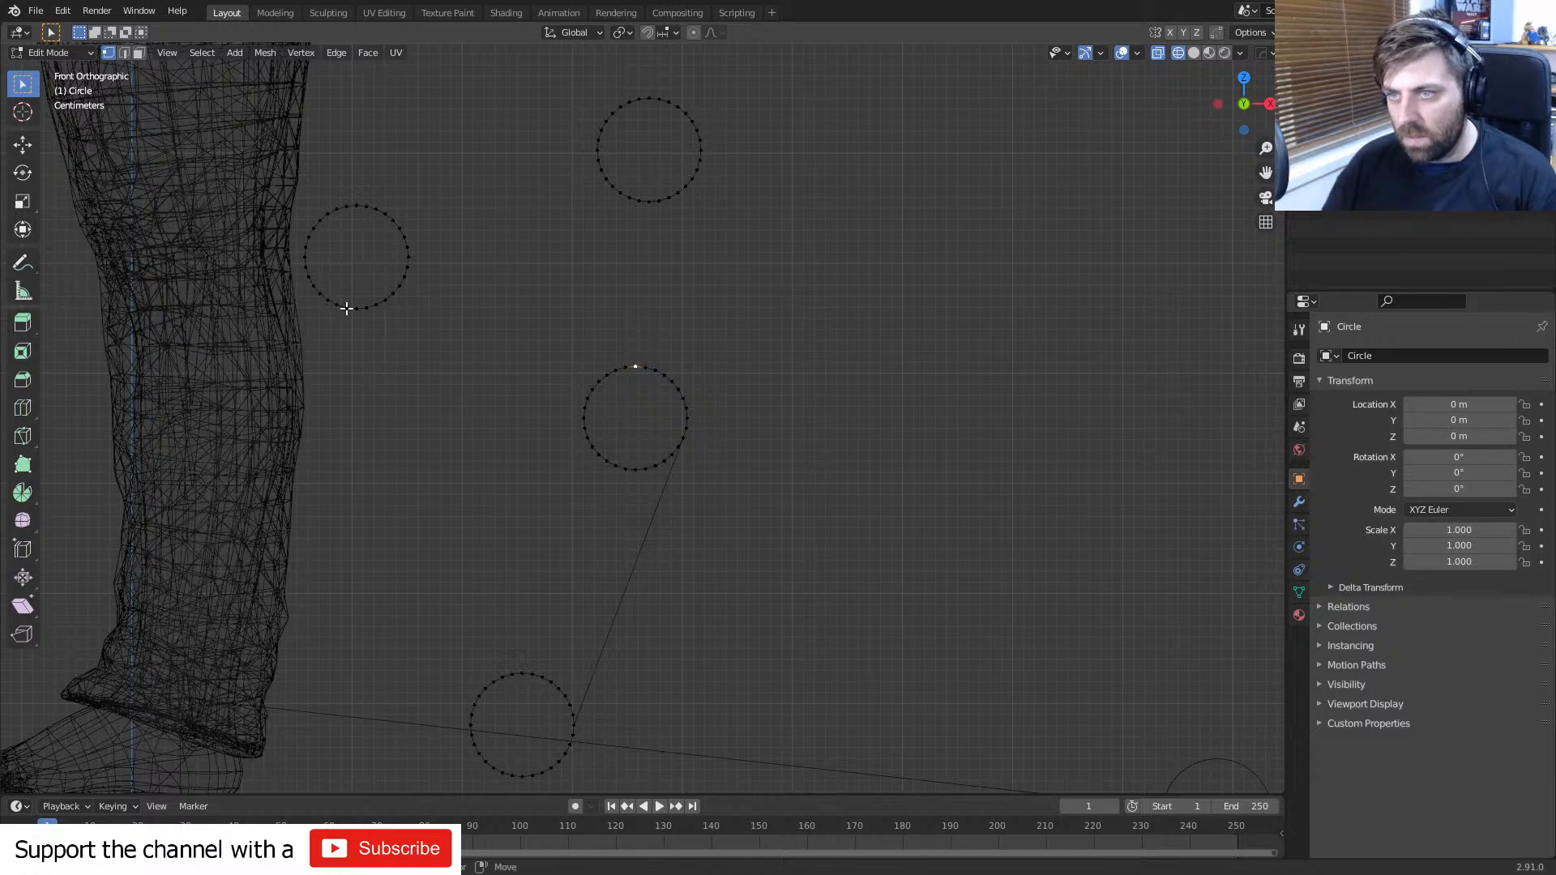
key(f)
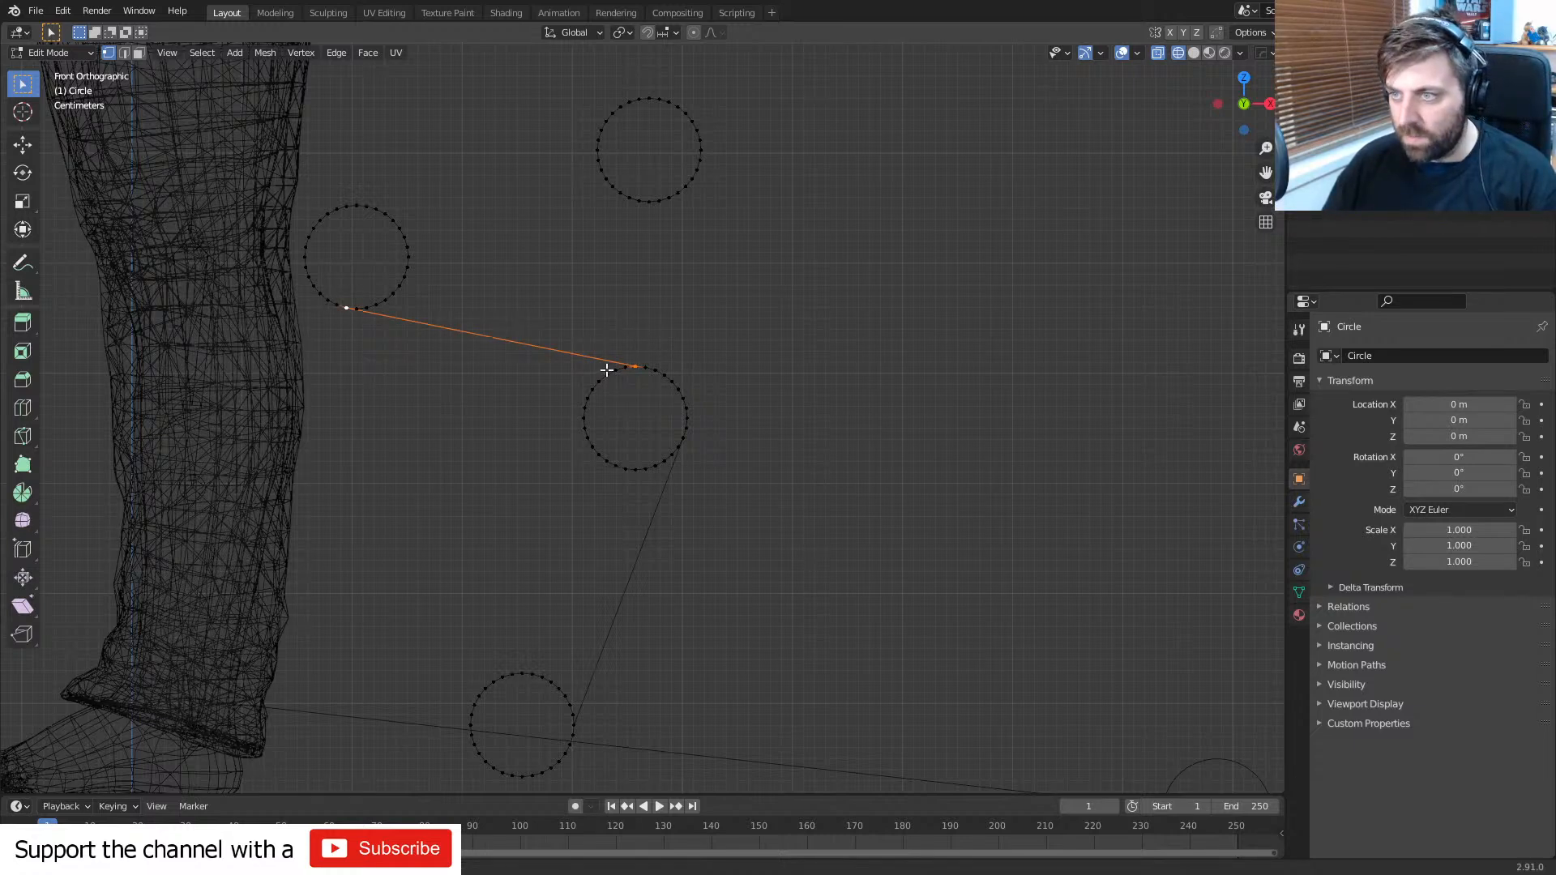
- Delete the middle circle's leg-facing arc, keeping only the outer curve between the two connecting edges
key(alt+a)
key(c)
mouse_move(609, 383)
mouse_down()
mouse_move(632, 448)
mouse_move(659, 454)
mouse_up()
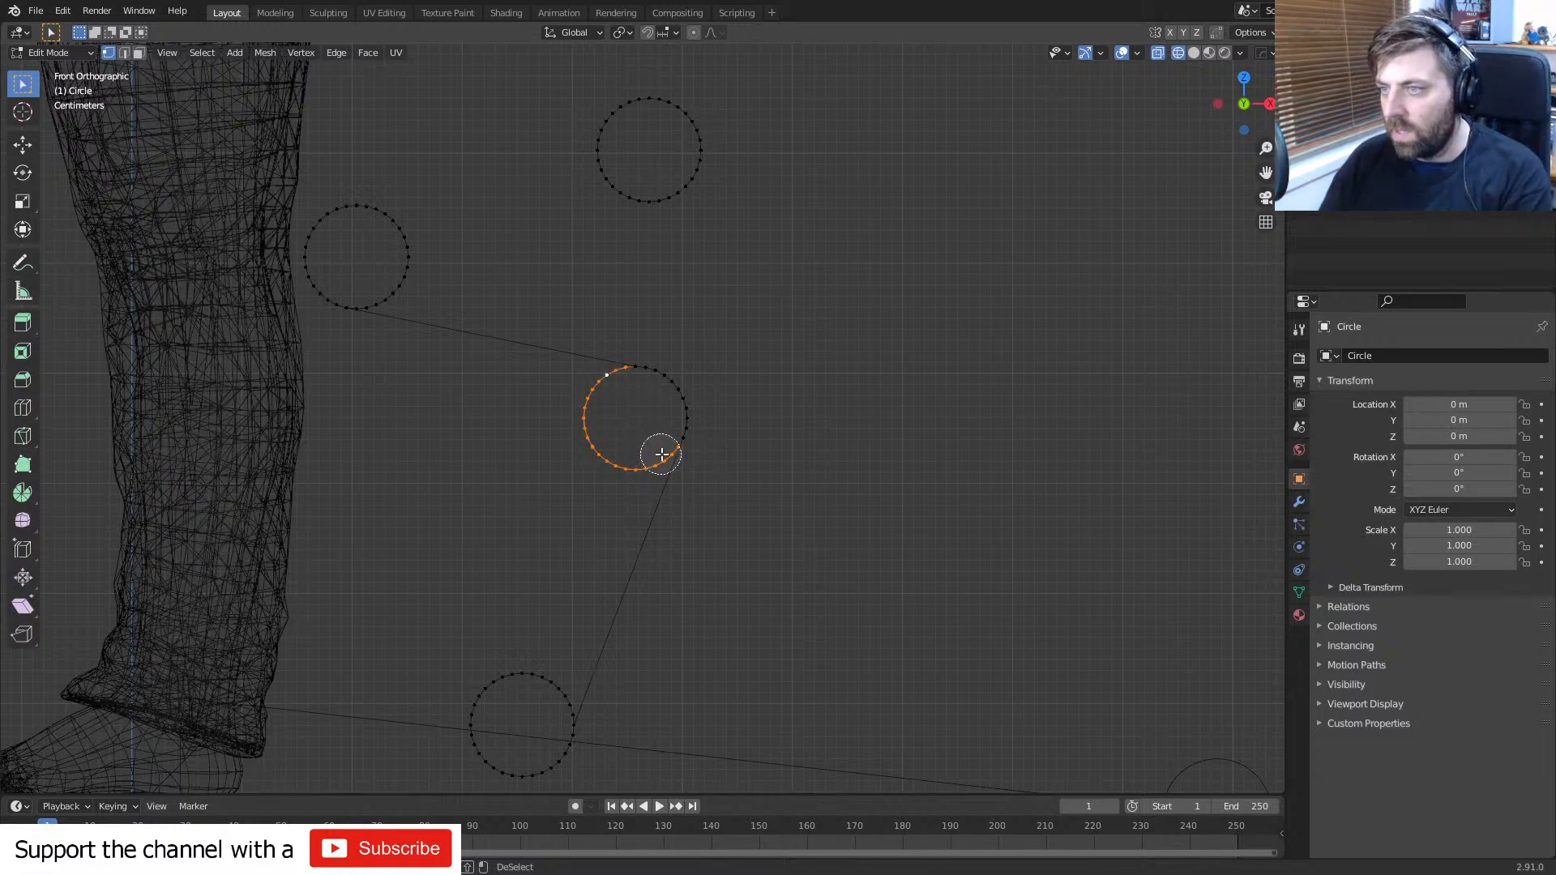
right_click(660, 453)
key(x)
click(656, 454)
- Try extruding the lowest circle's bottom vertex about 0.16 m toward the heel
shift+middle_drag(618, 529, 680, 371)
shift+middle_drag(632, 568, 647, 542)
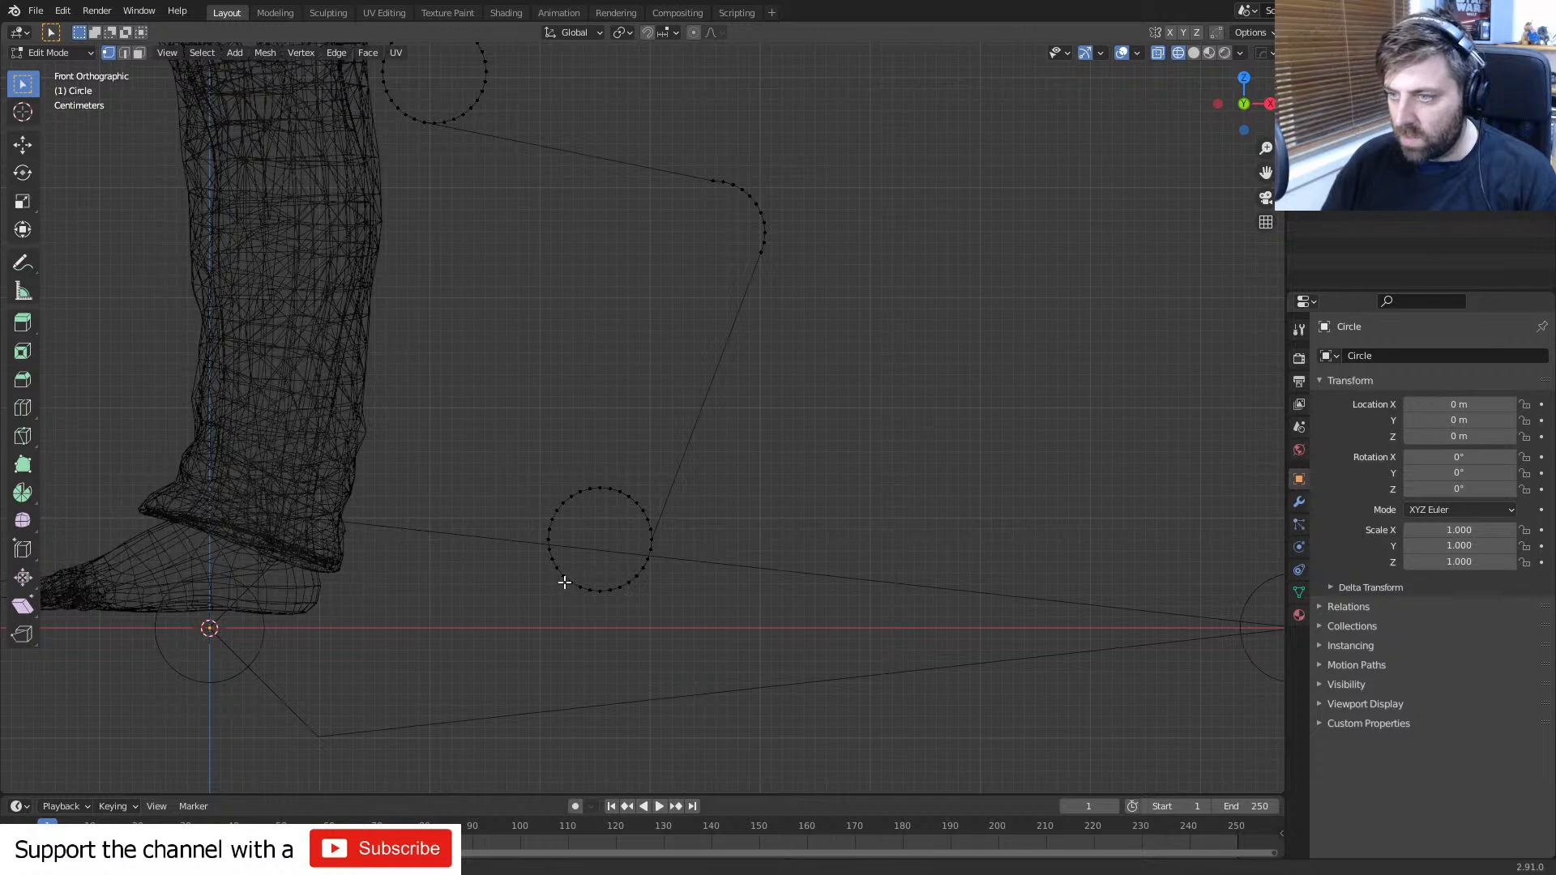
click(600, 591)
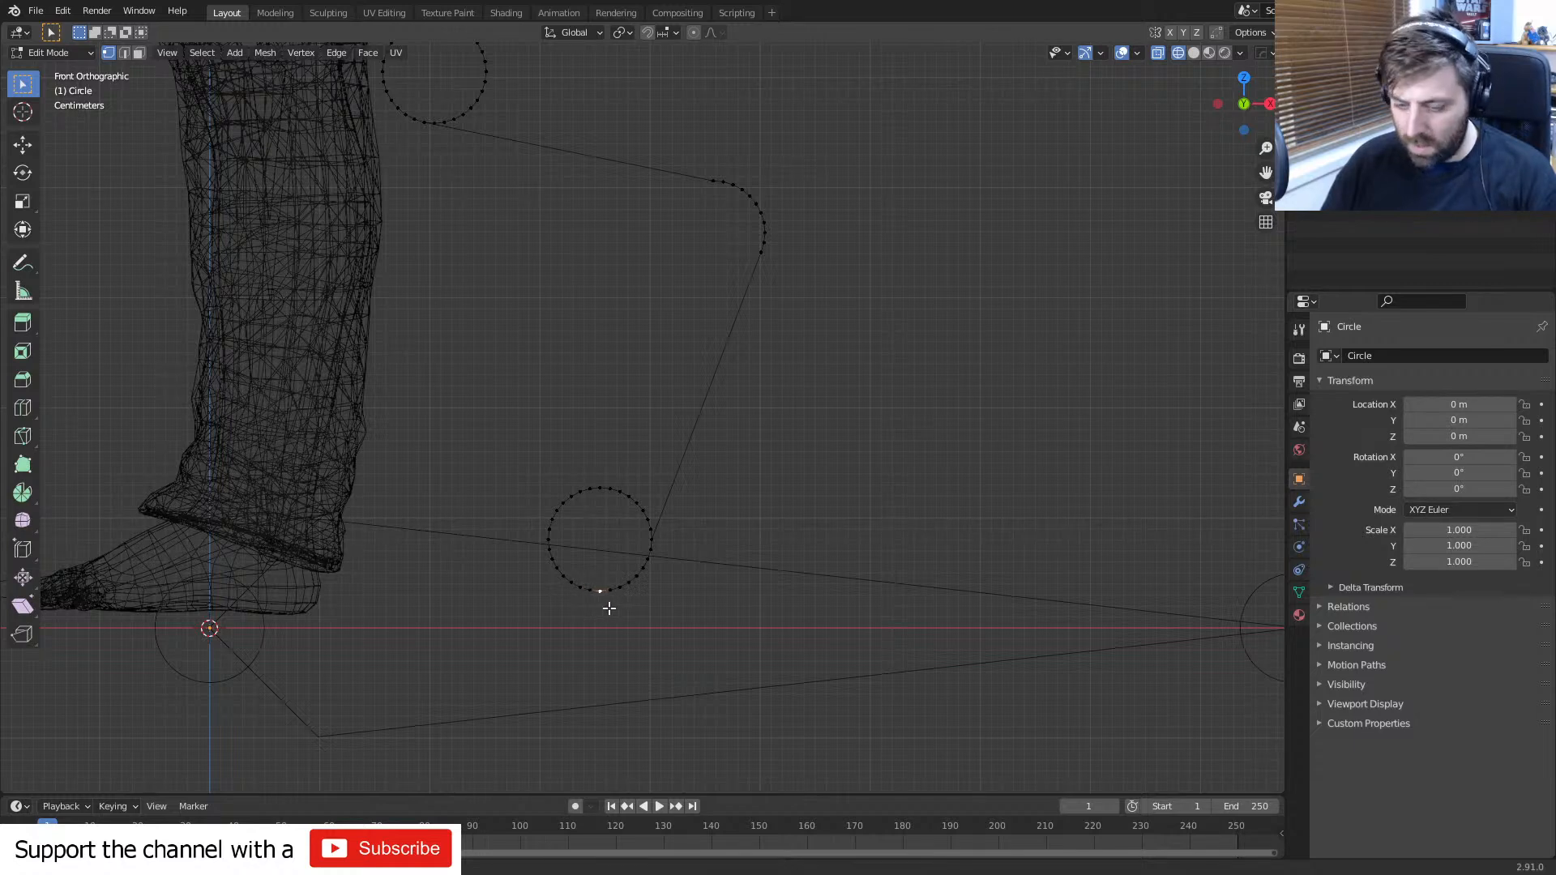
key(e)
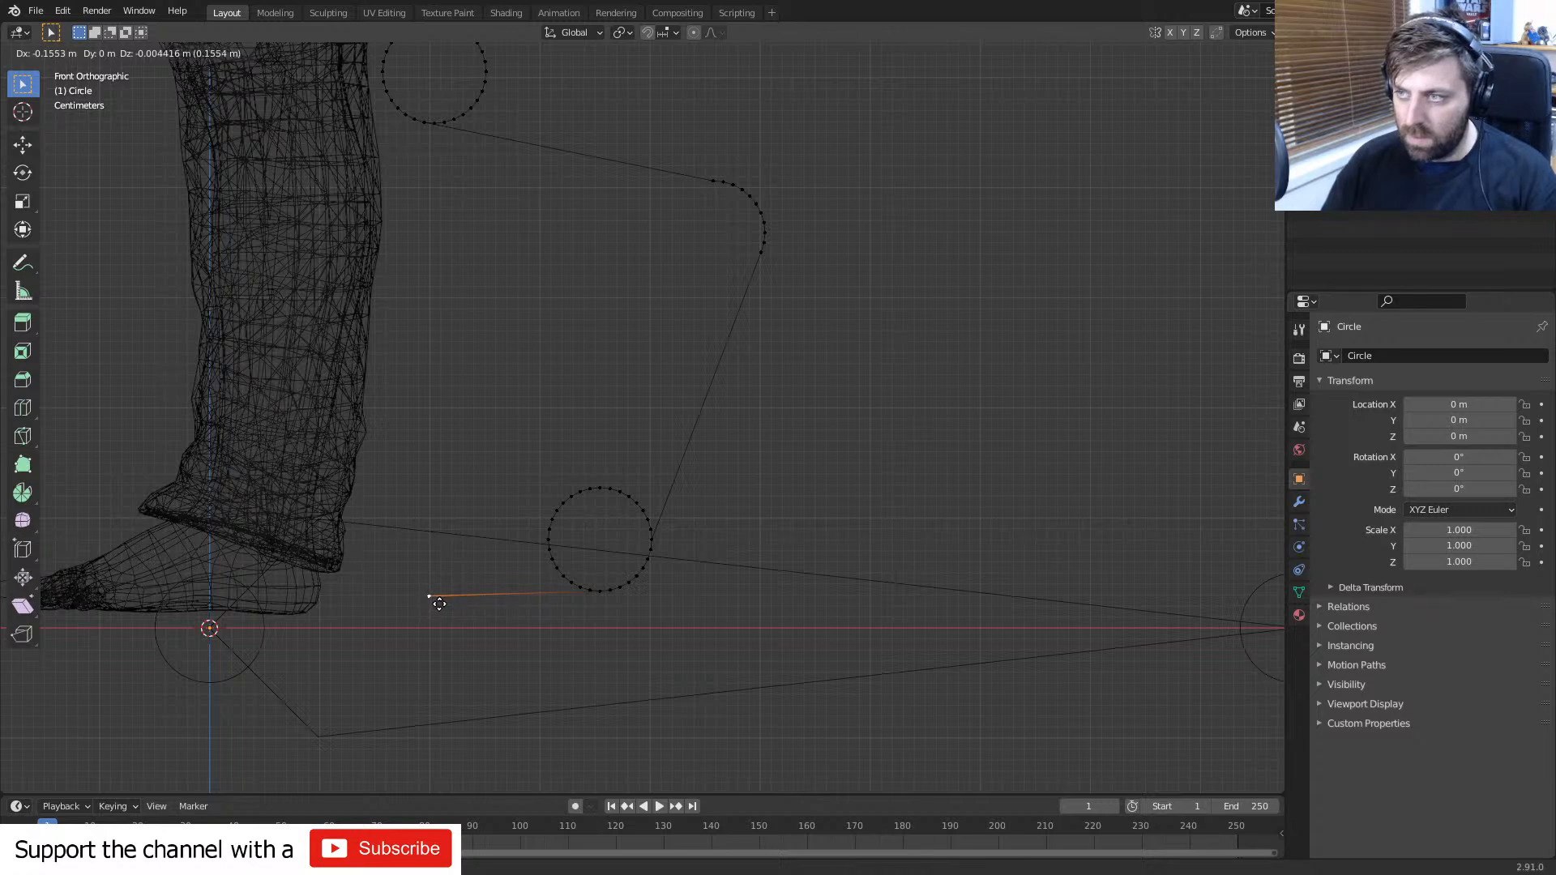
click(439, 603)
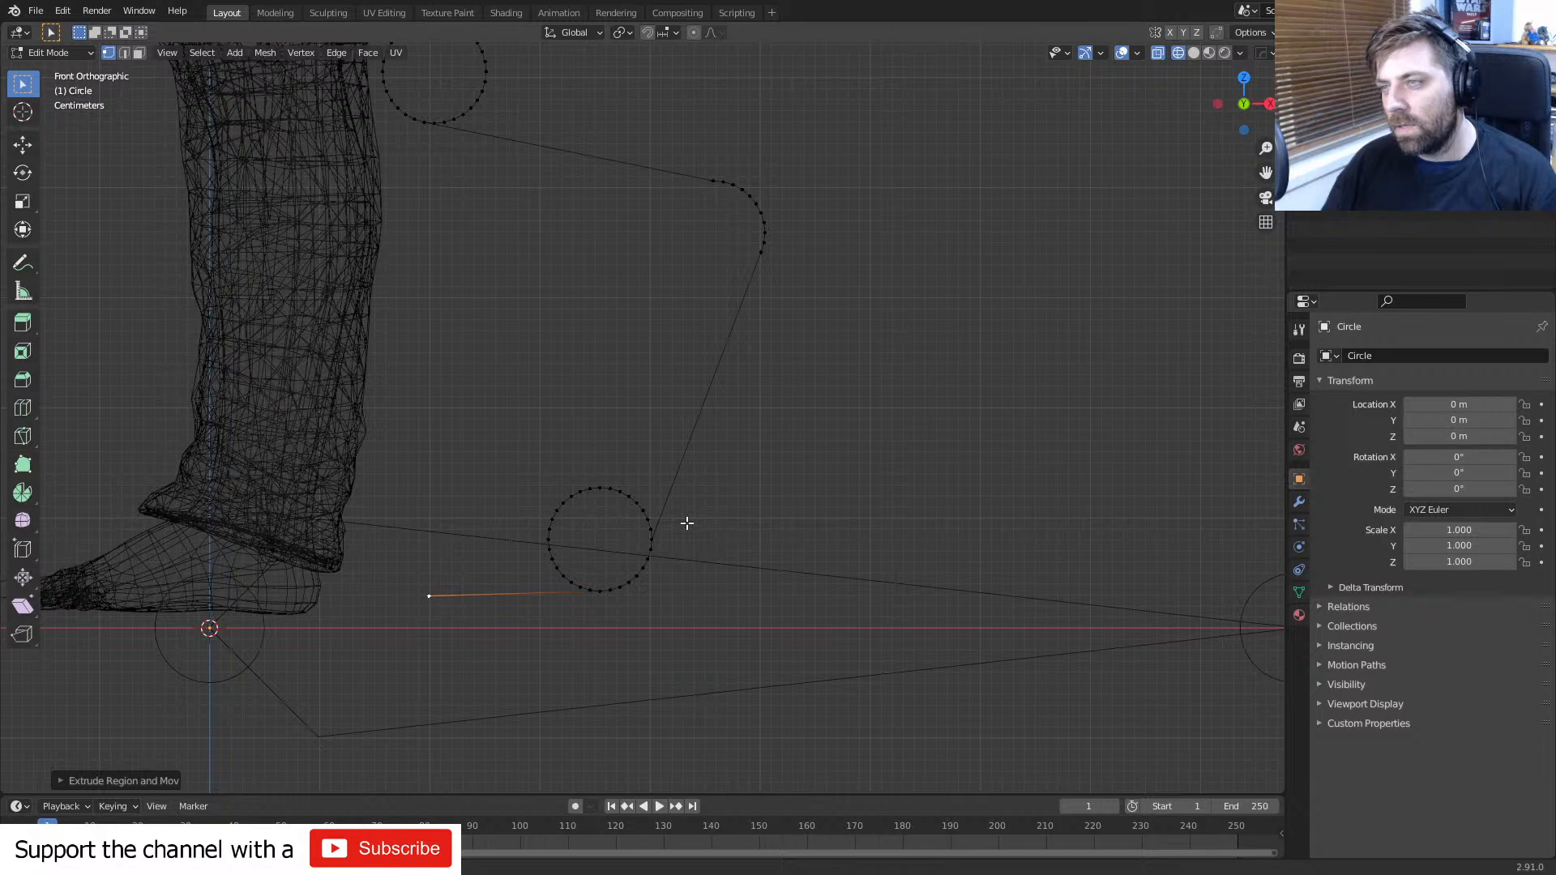
- Undo the vertex extrusion, the arc deletion and both connecting edges, leaving four separate circles
scroll(686, 523, down, 3)
key(ctrl+z)
key(ctrl+z)
key(ctrl+z)
key(ctrl+z)
key(ctrl+z)
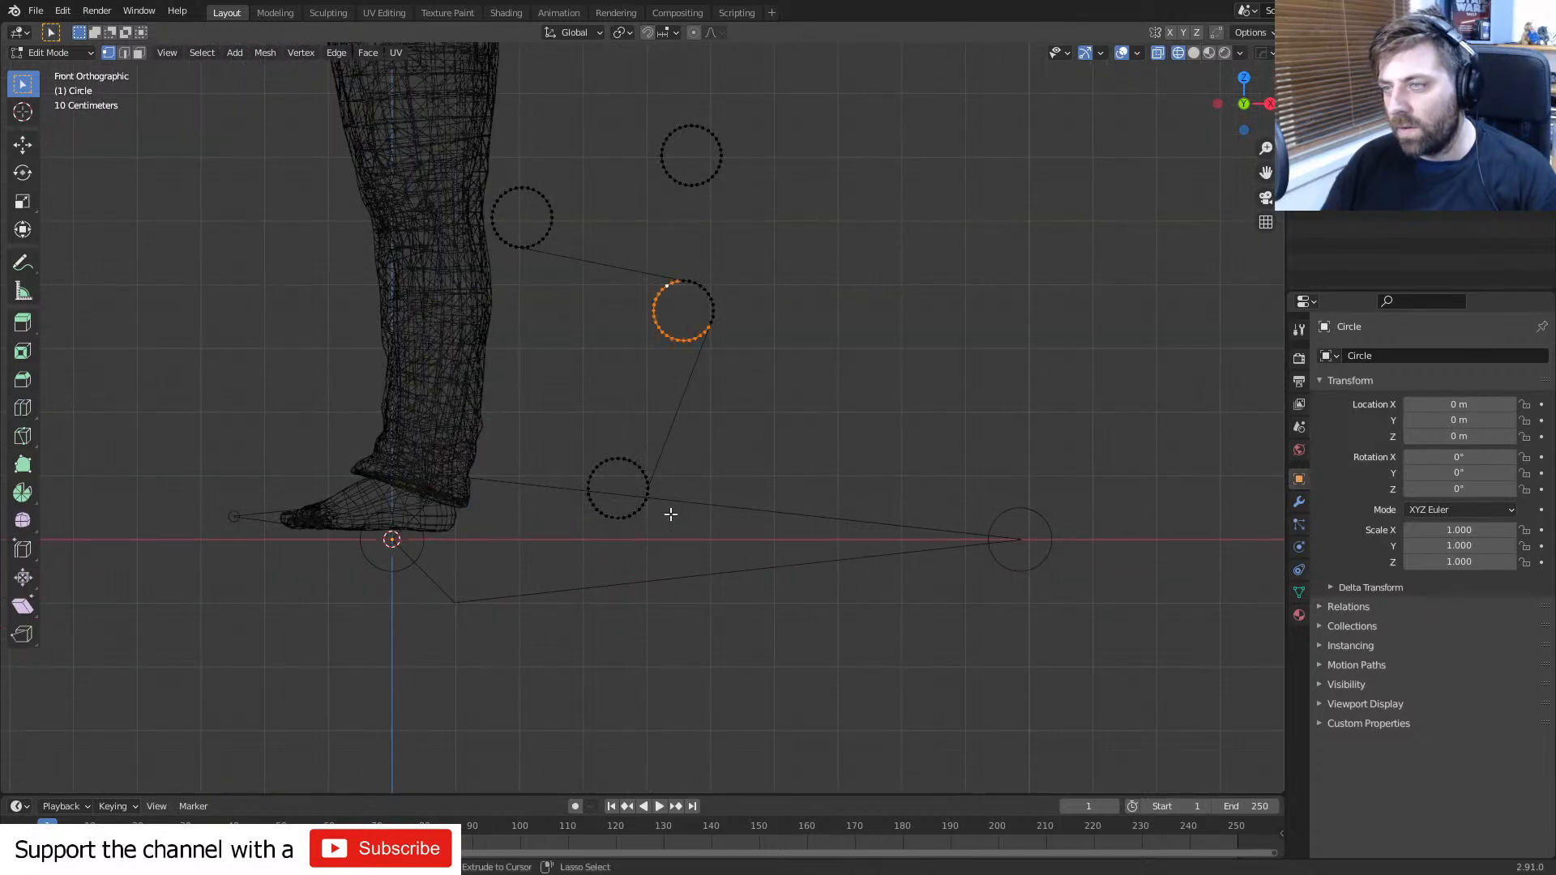
key(ctrl+z)
key(ctrl+z)
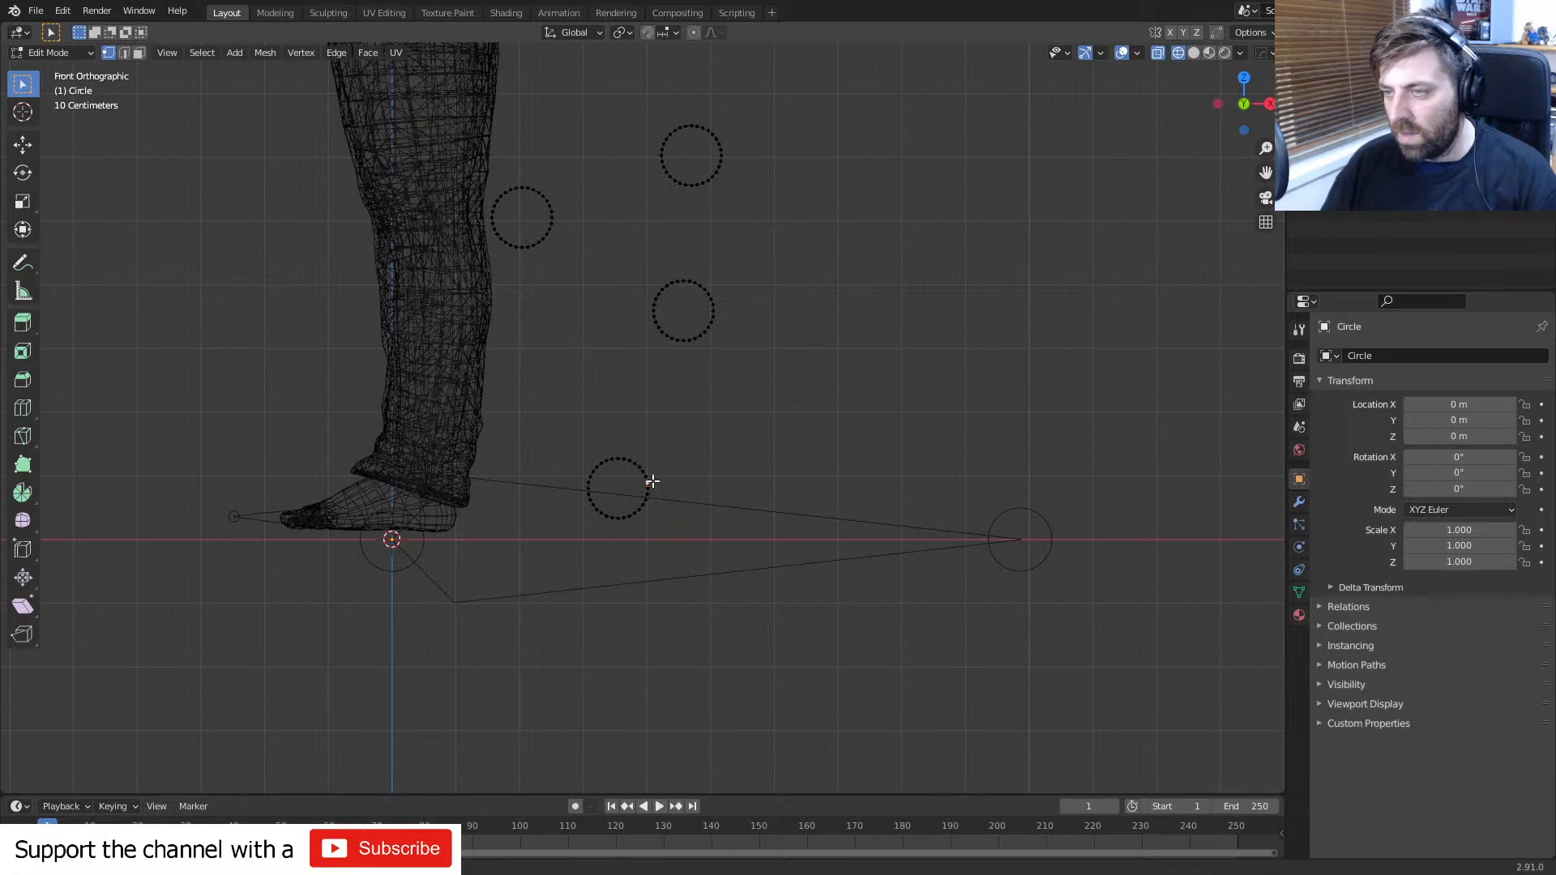
- Move the whole lowest circle about 0.15 m away from the leg along the X axis
key(ctrl+l)
key(g)
key(x)
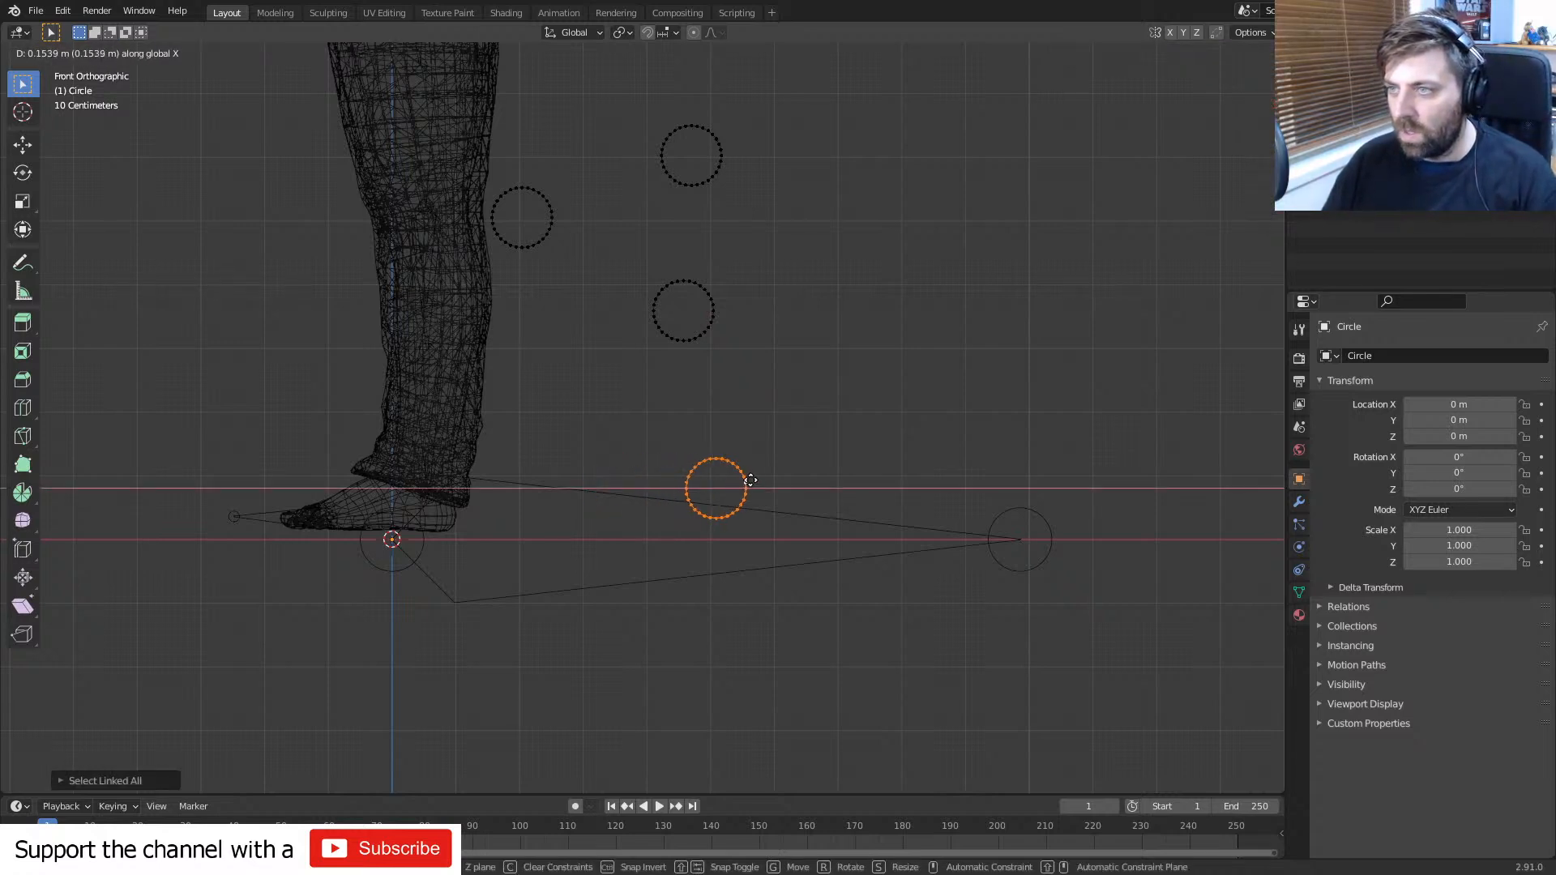
click(750, 480)
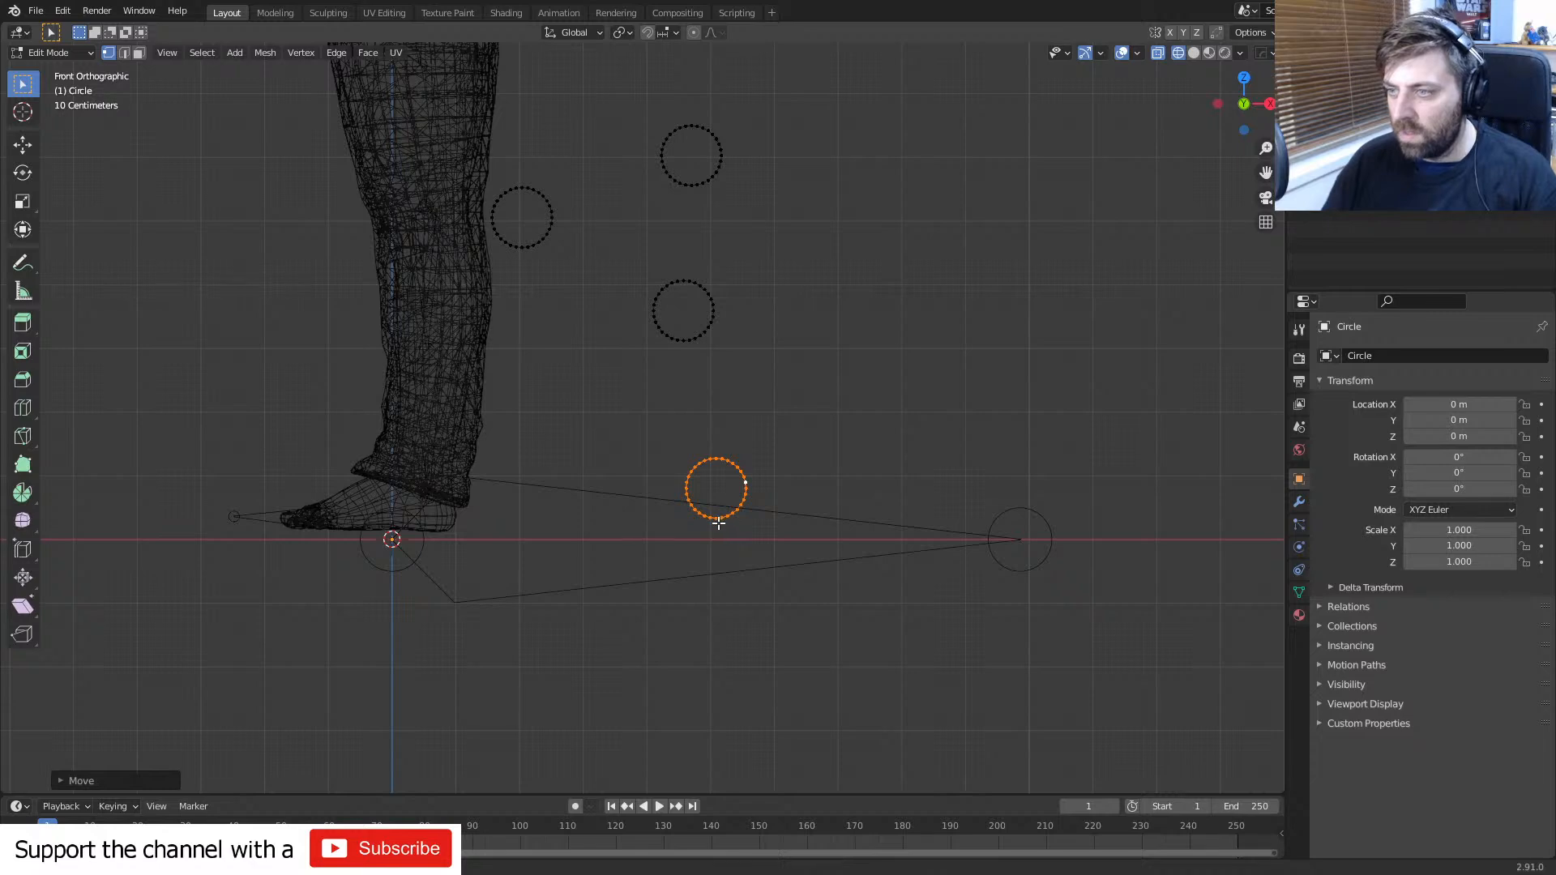
- Extrude the lowest circle's bottom vertex along the X axis to just behind the figure's heel
click(718, 524)
scroll(722, 538, up, 2)
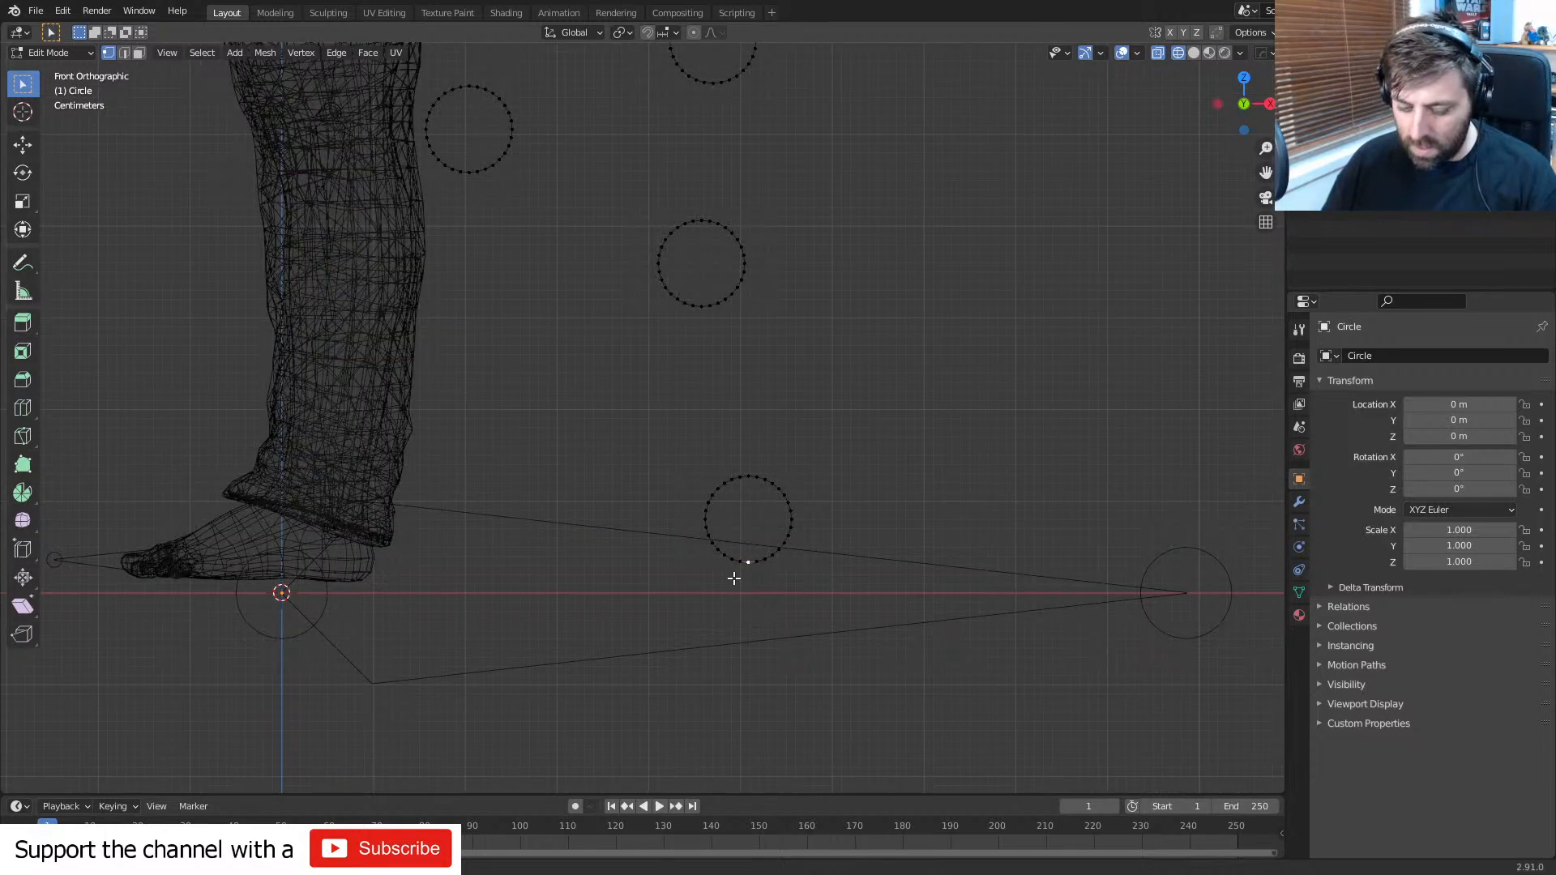
key(g)
key(x)
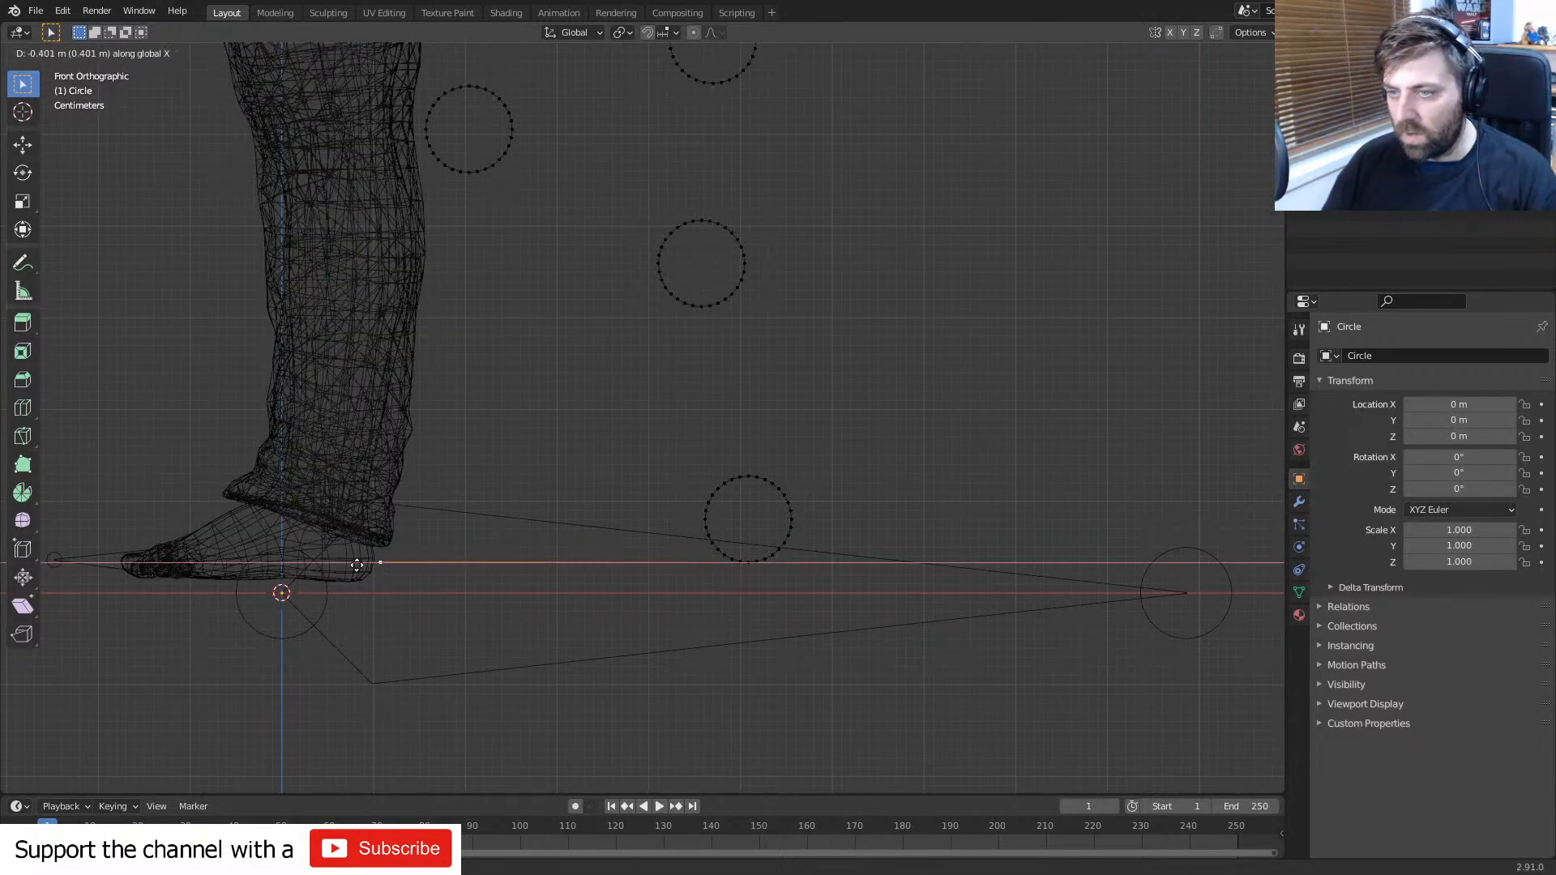
click(407, 564)
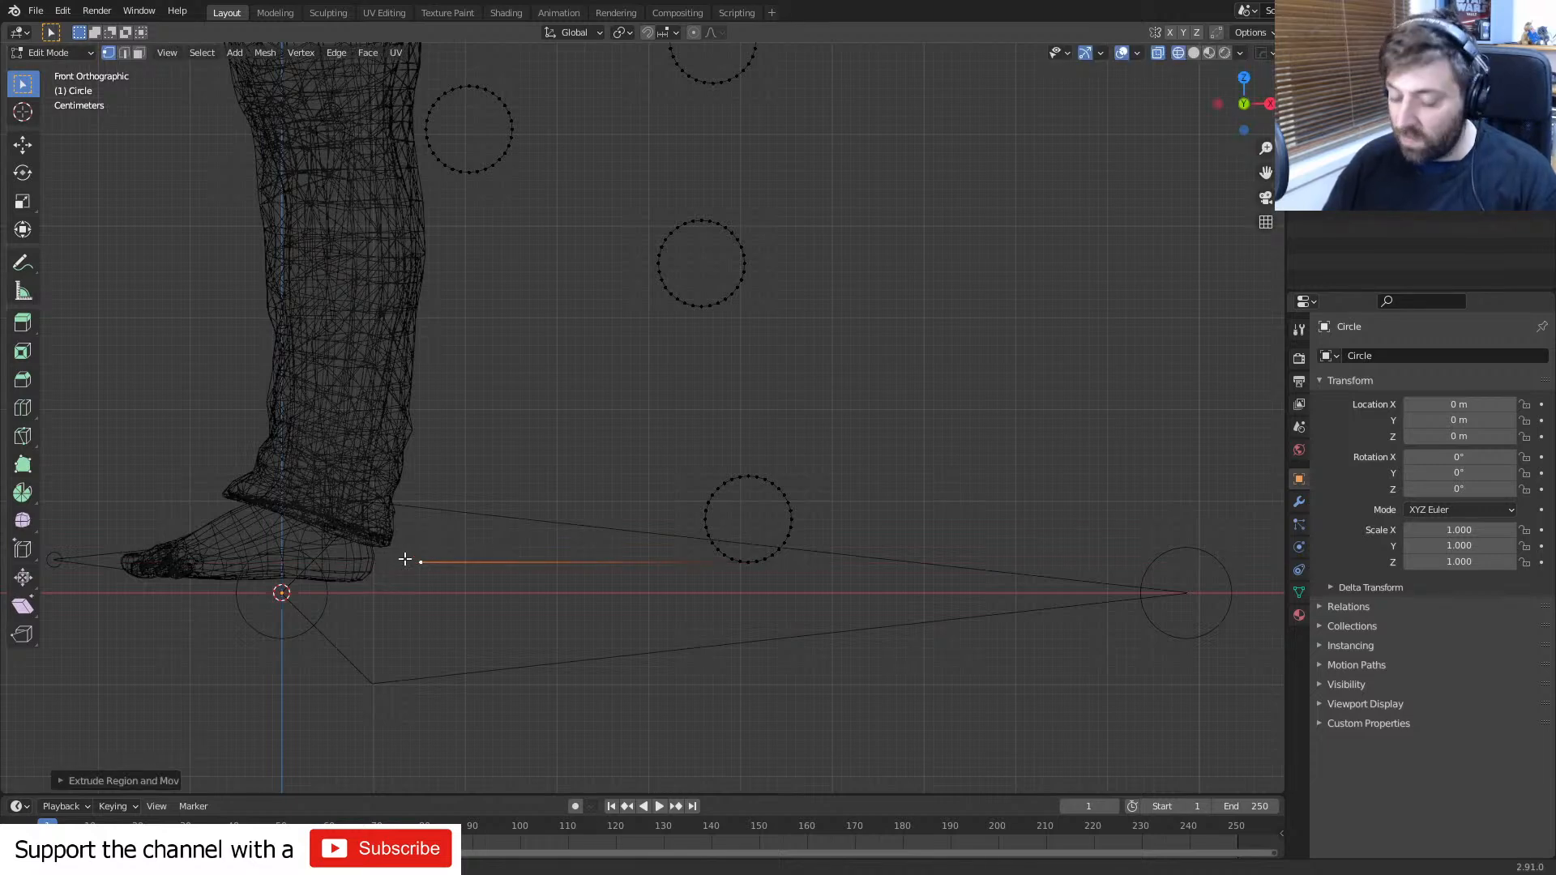
key(g)
key(x)
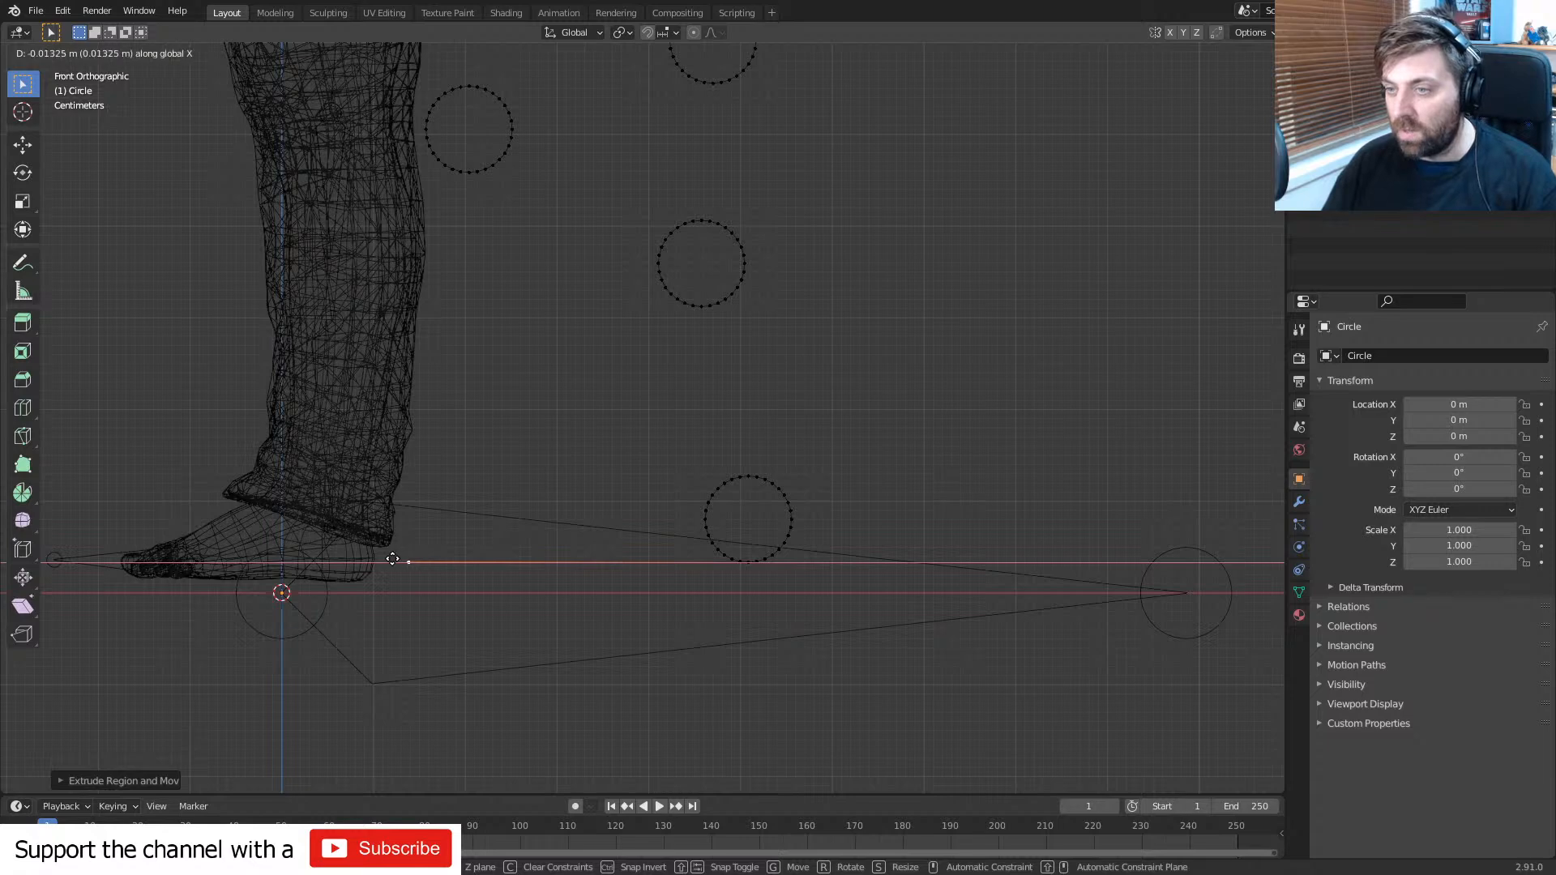
click(392, 559)
- Connect the outer side of the lowest circle to the outer side of the circle above with an edge
shift+middle_drag(622, 516, 552, 506)
scroll(693, 526, up, 1)
click(736, 514)
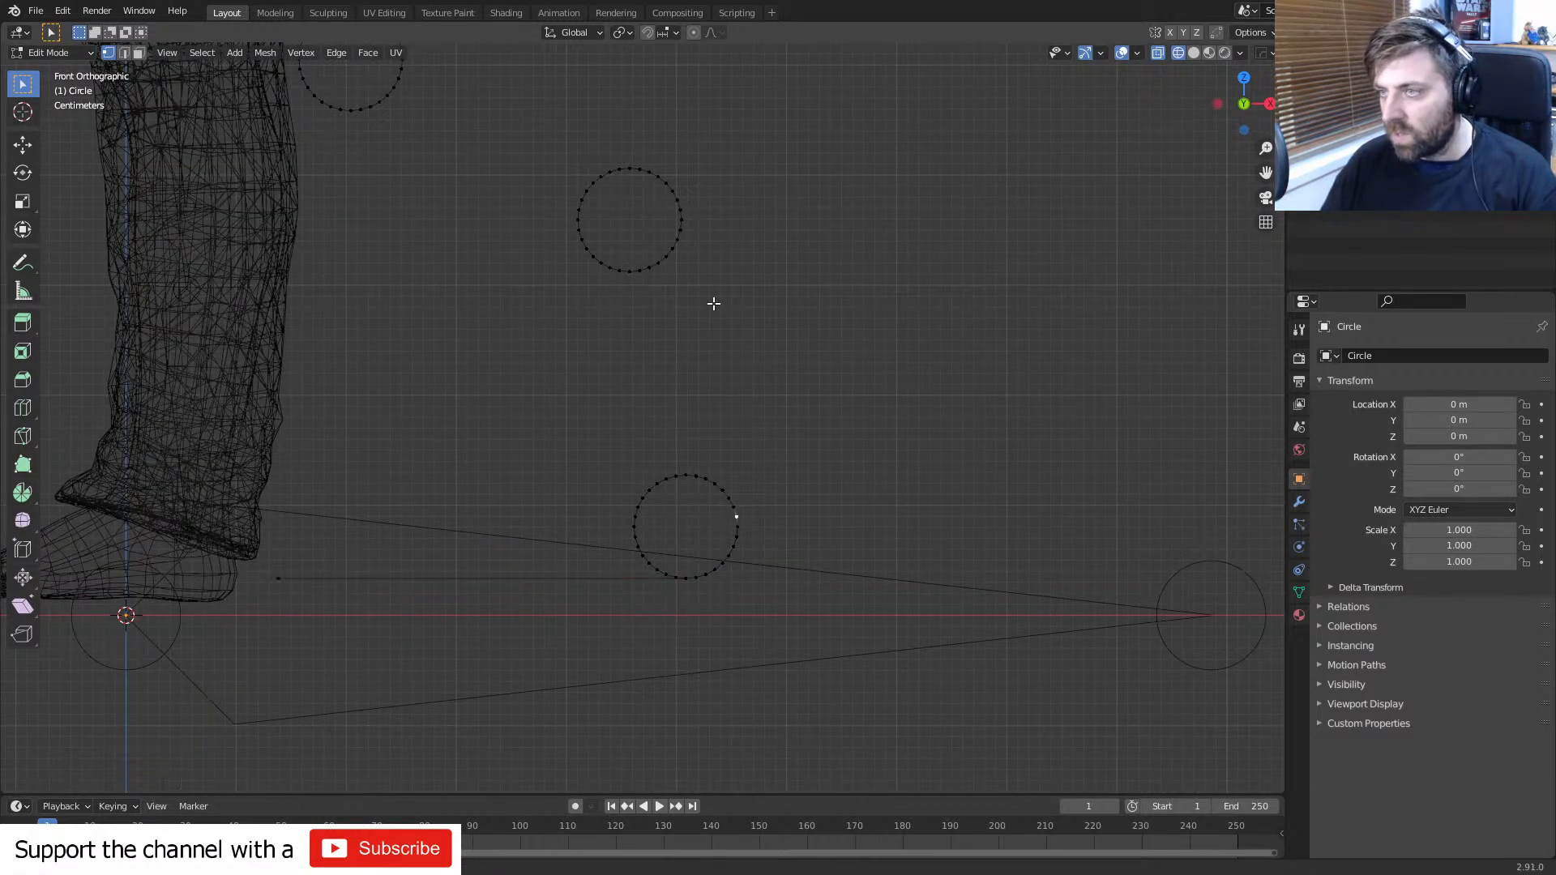
shift+click(680, 210)
key(f)
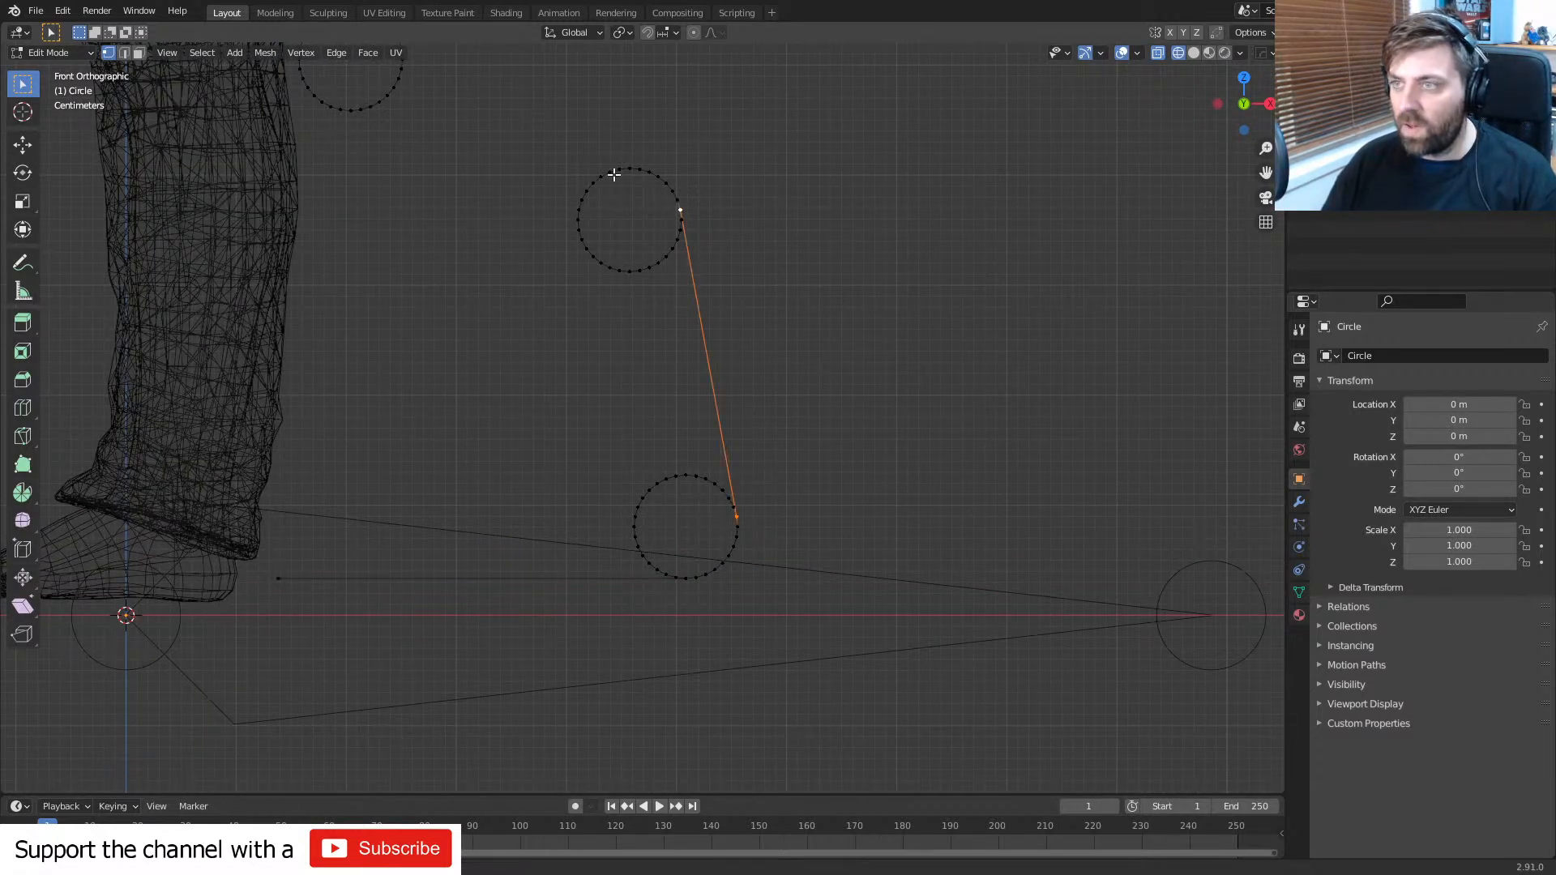
- Connect the top of the second-lowest circle to the bottom of the circle beside the leg with an edge
click(628, 168)
shift+click(350, 110)
key(f)
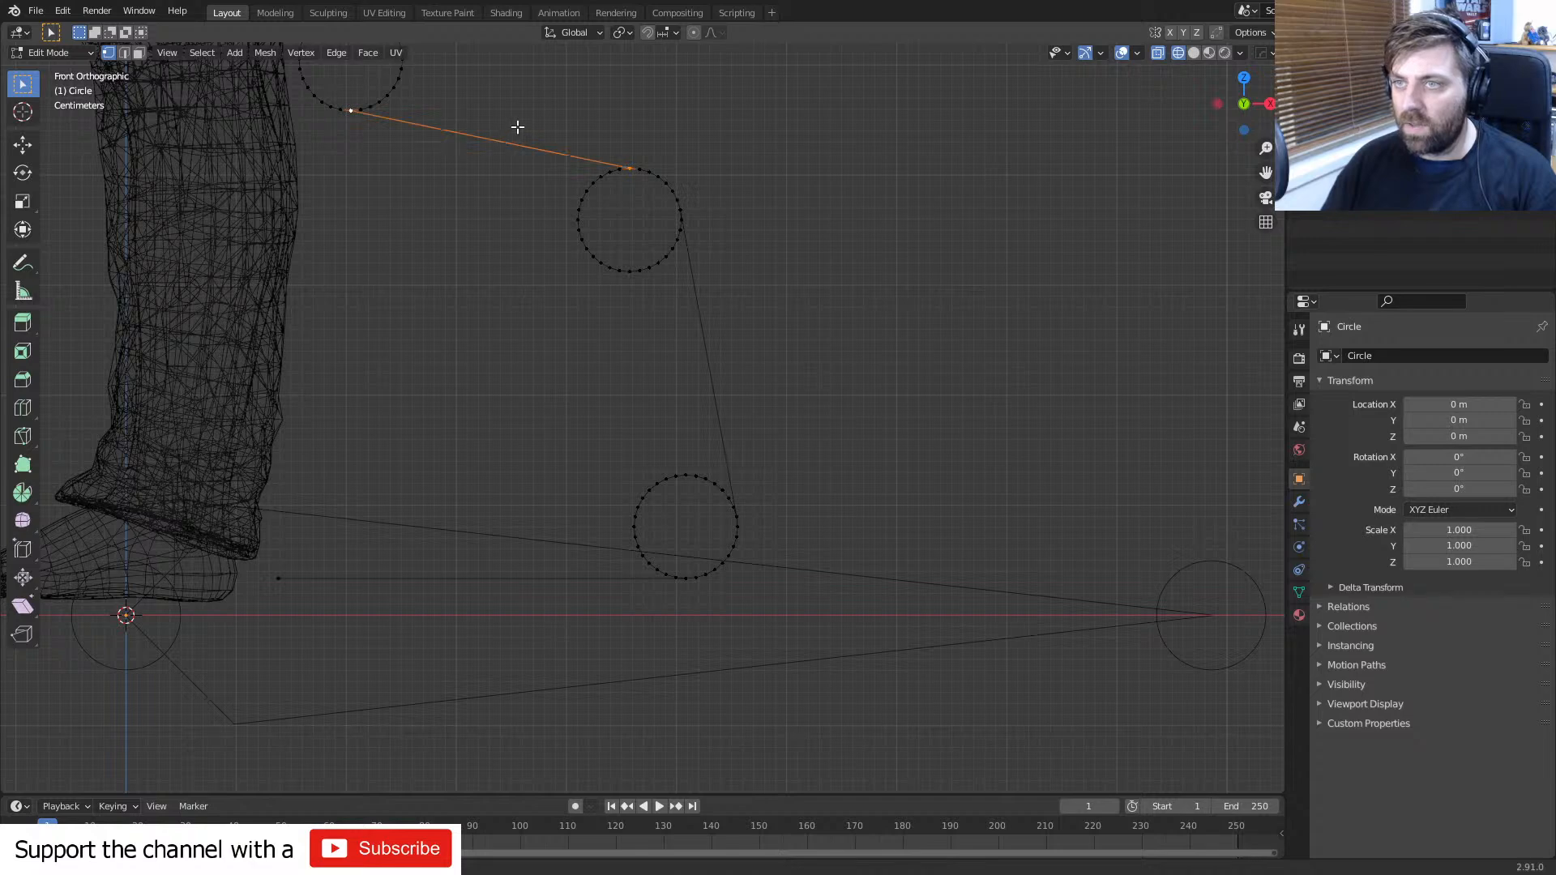
- Connect the top of the circle beside the leg to the bottom of the uppermost circle with an edge
shift+middle_drag(521, 129, 565, 377)
click(443, 301)
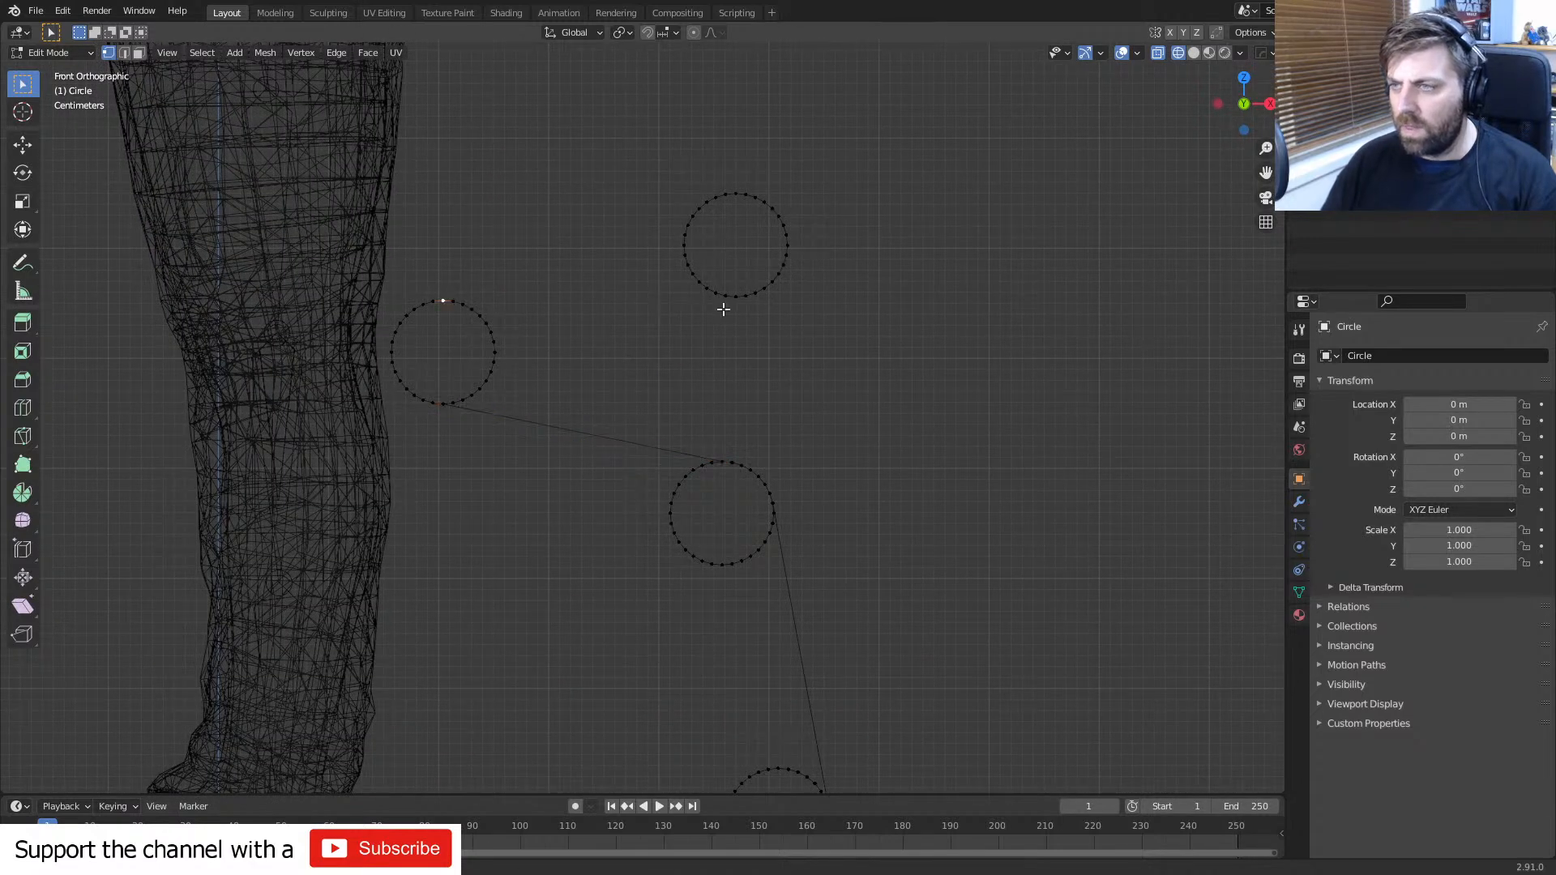
shift+click(743, 298)
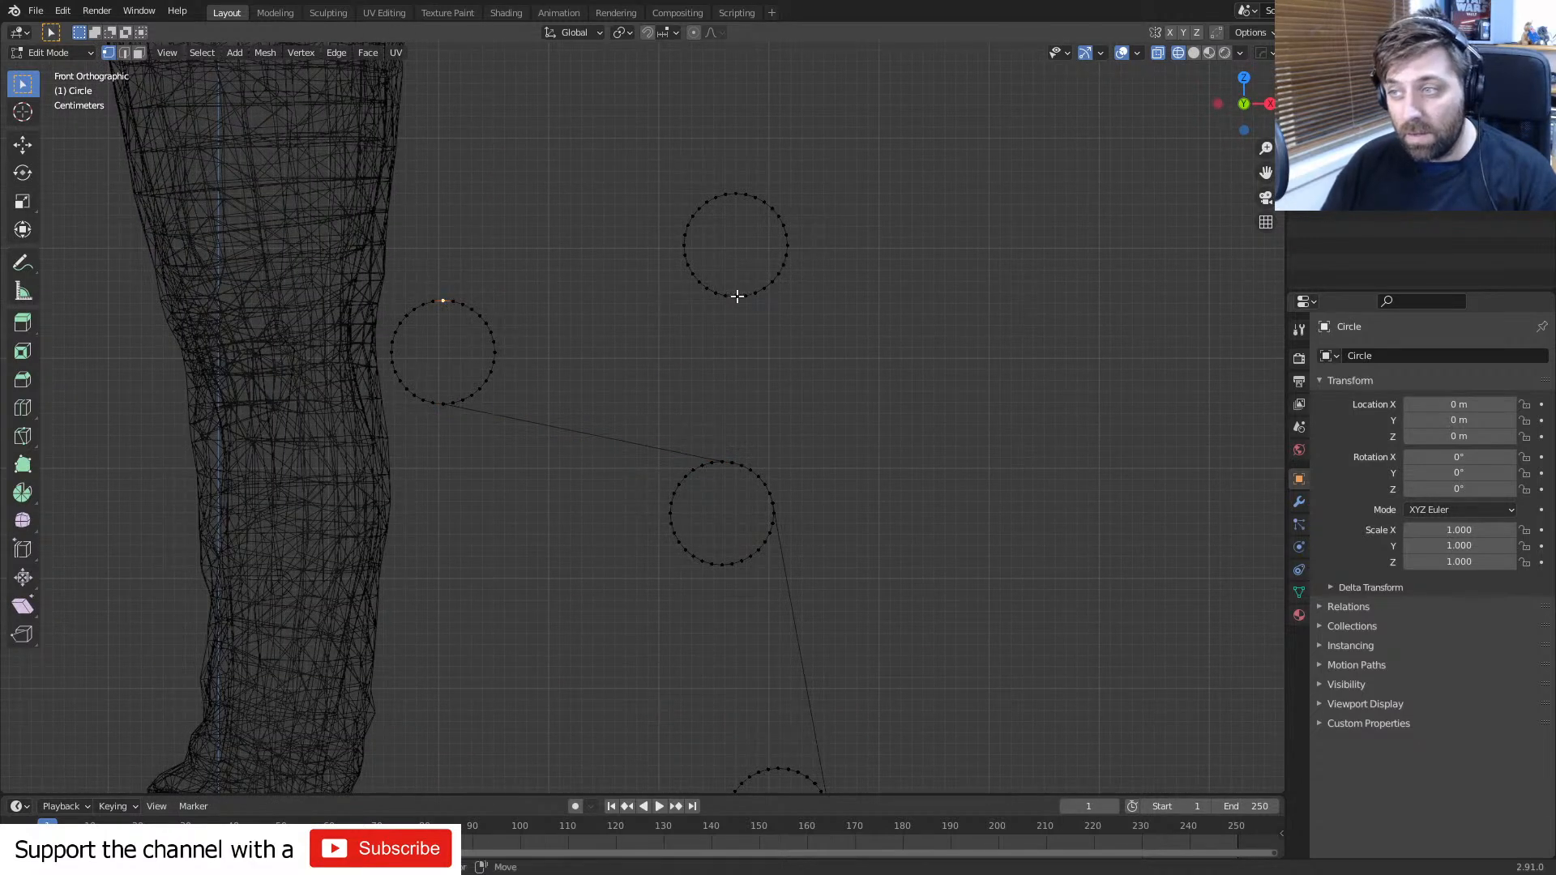
shift+click(735, 297)
key(f)
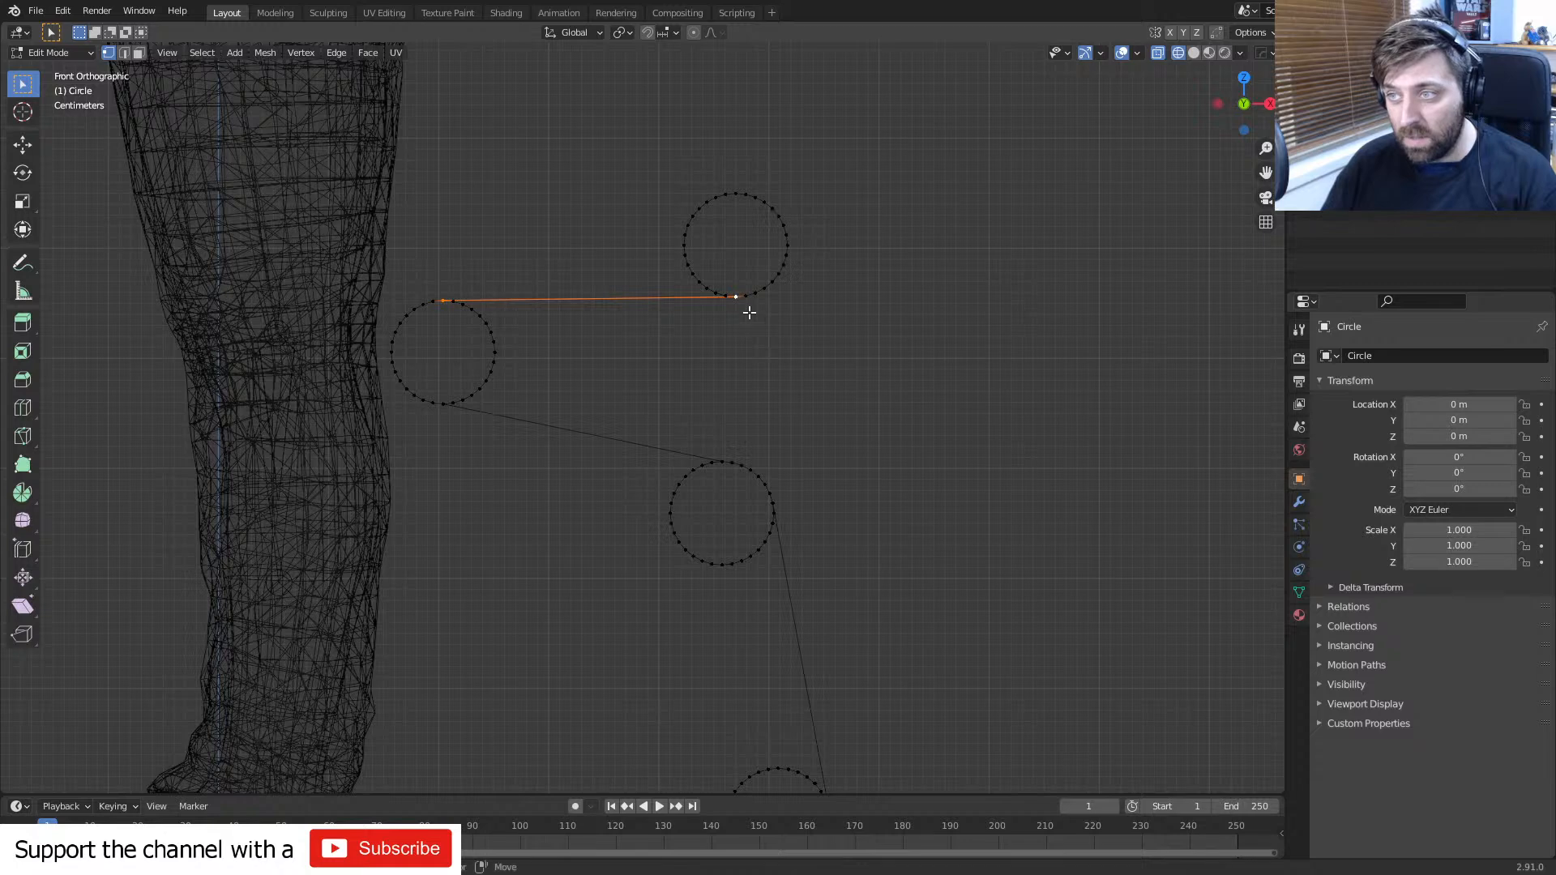
- Extrude a vertex on the uppermost circle's outer side into a long, slightly outward-leaning edge reaching above hip height
shift+middle_drag(743, 306, 688, 465)
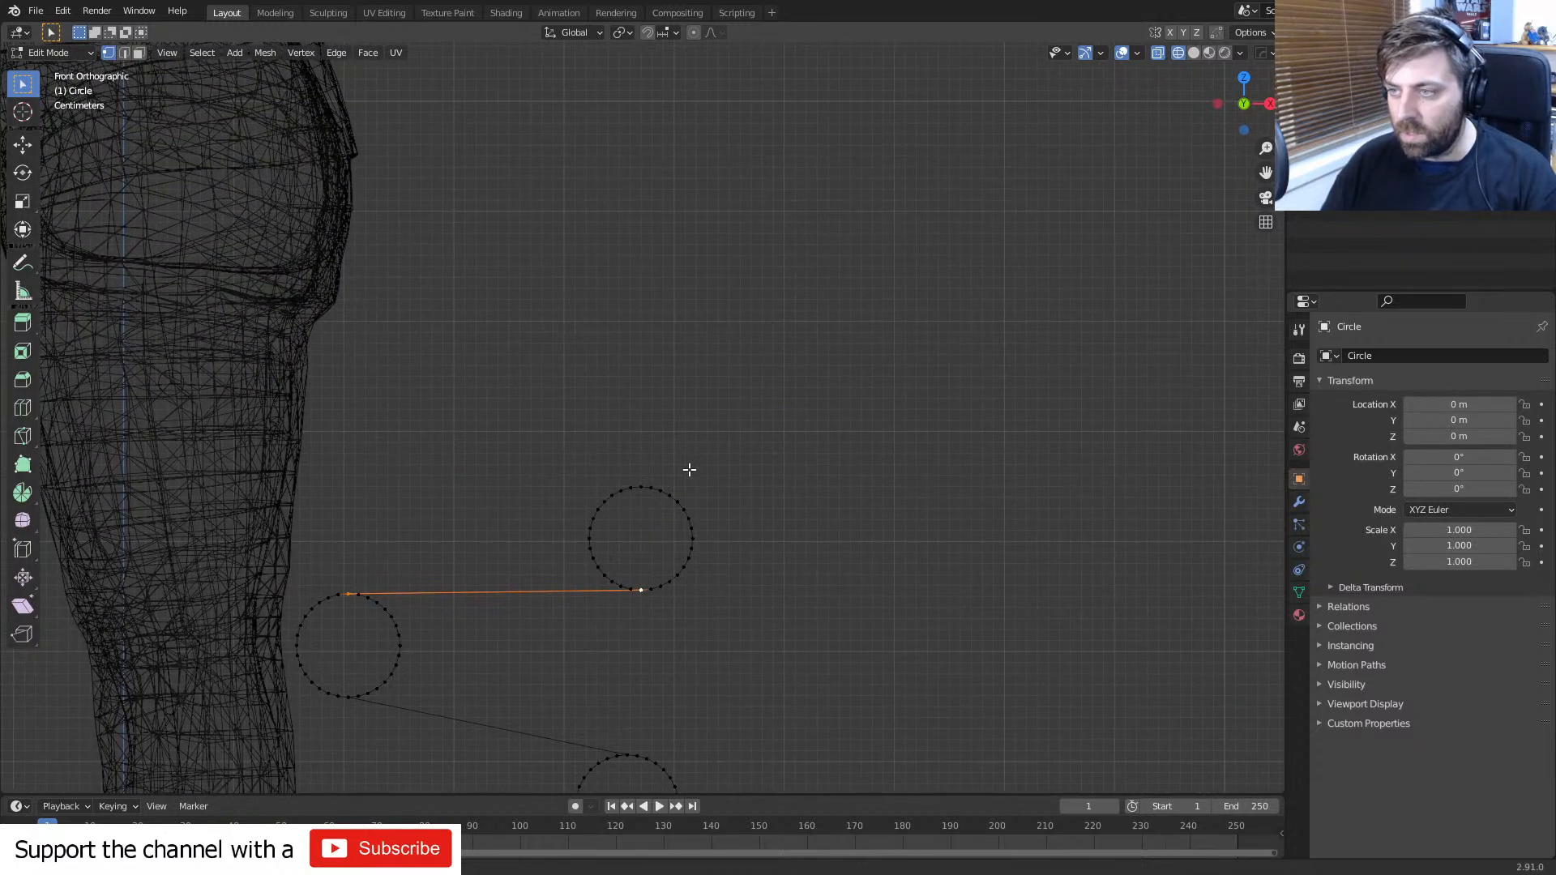
click(695, 536)
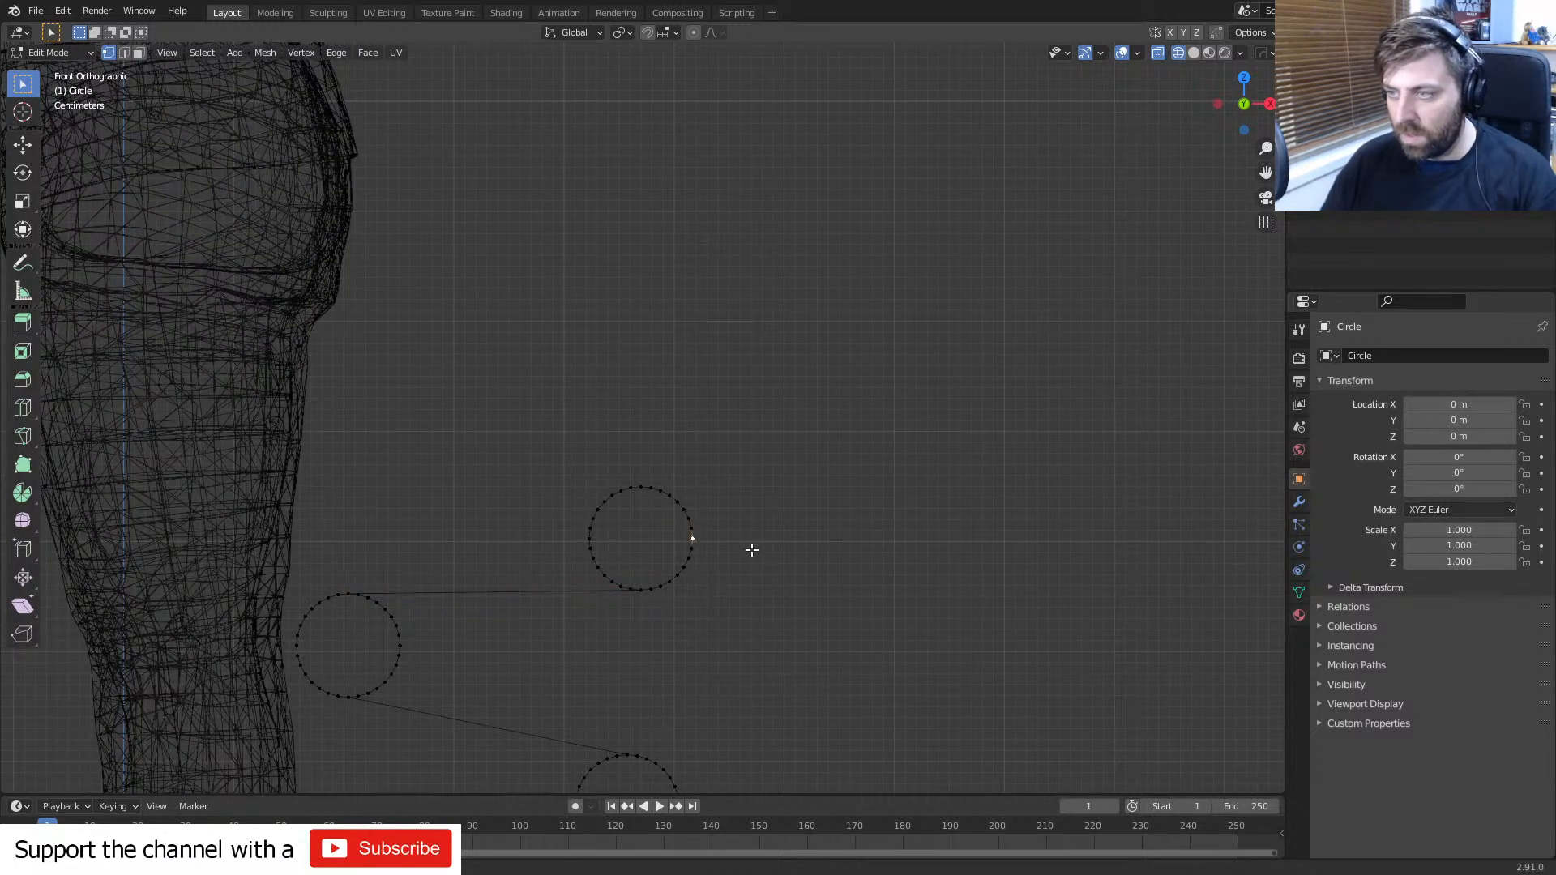
click(703, 548)
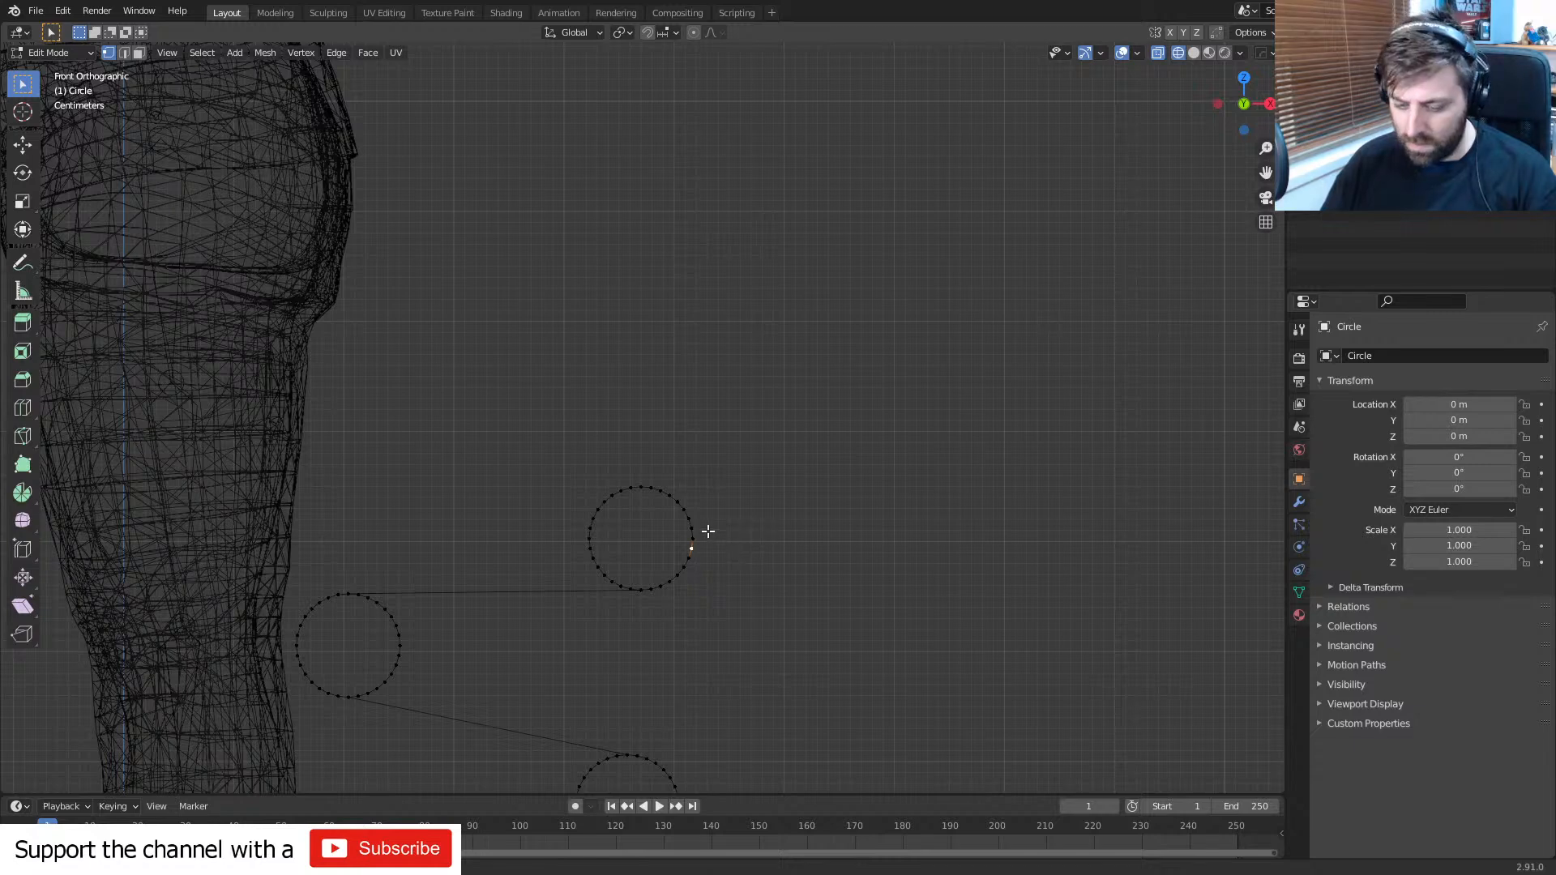
key(e)
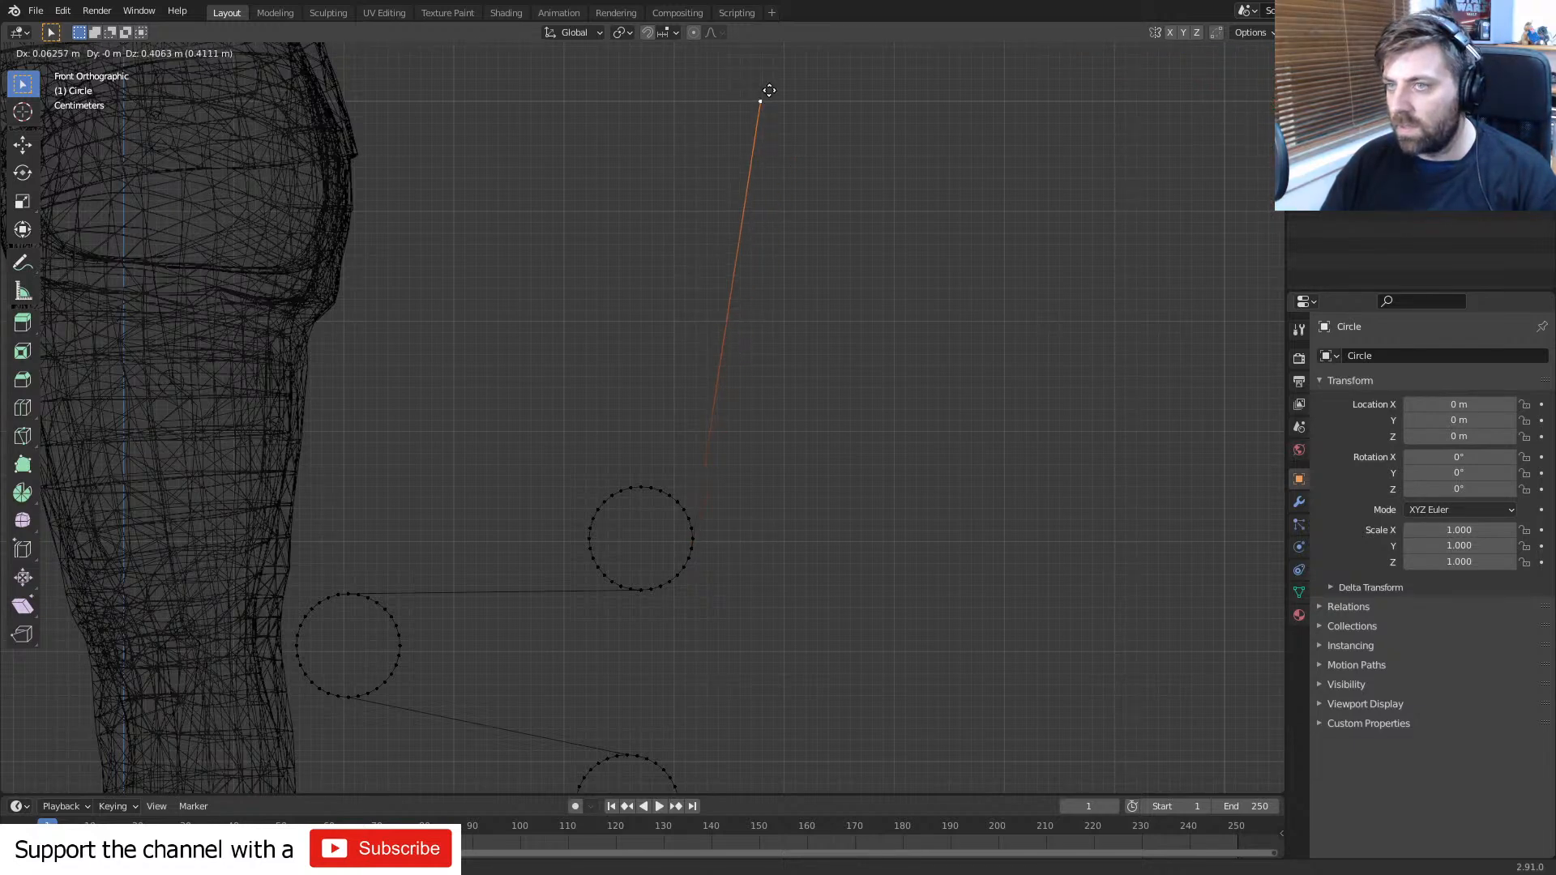
click(789, 697)
scroll(792, 682, down, 3)
shift+middle_drag(758, 619, 775, 550)
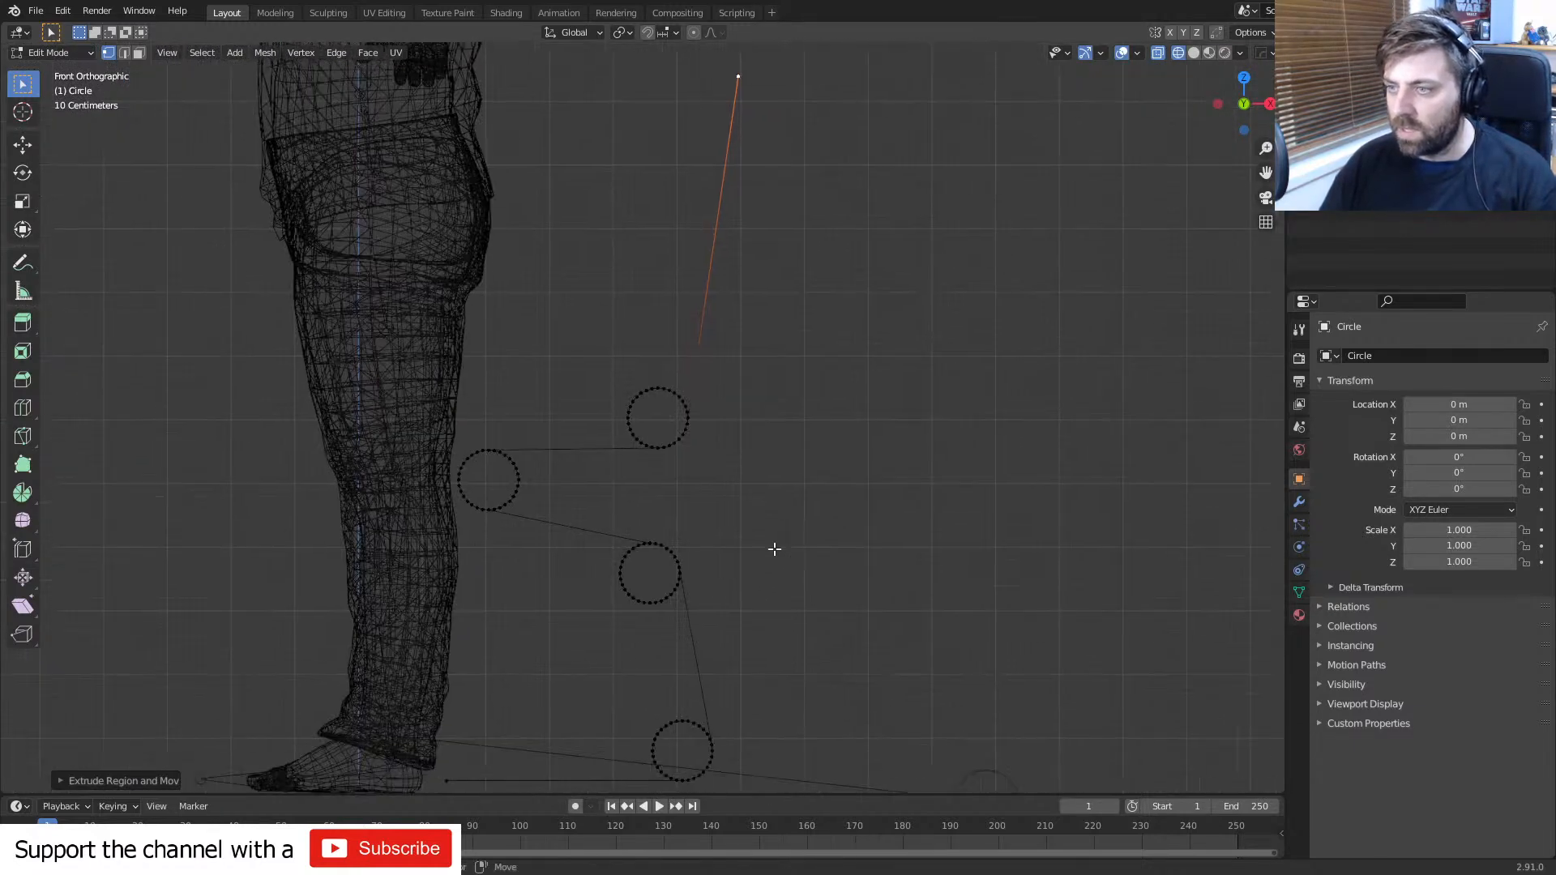
scroll(774, 549, up, 3)
shift+middle_drag(687, 659, 725, 326)
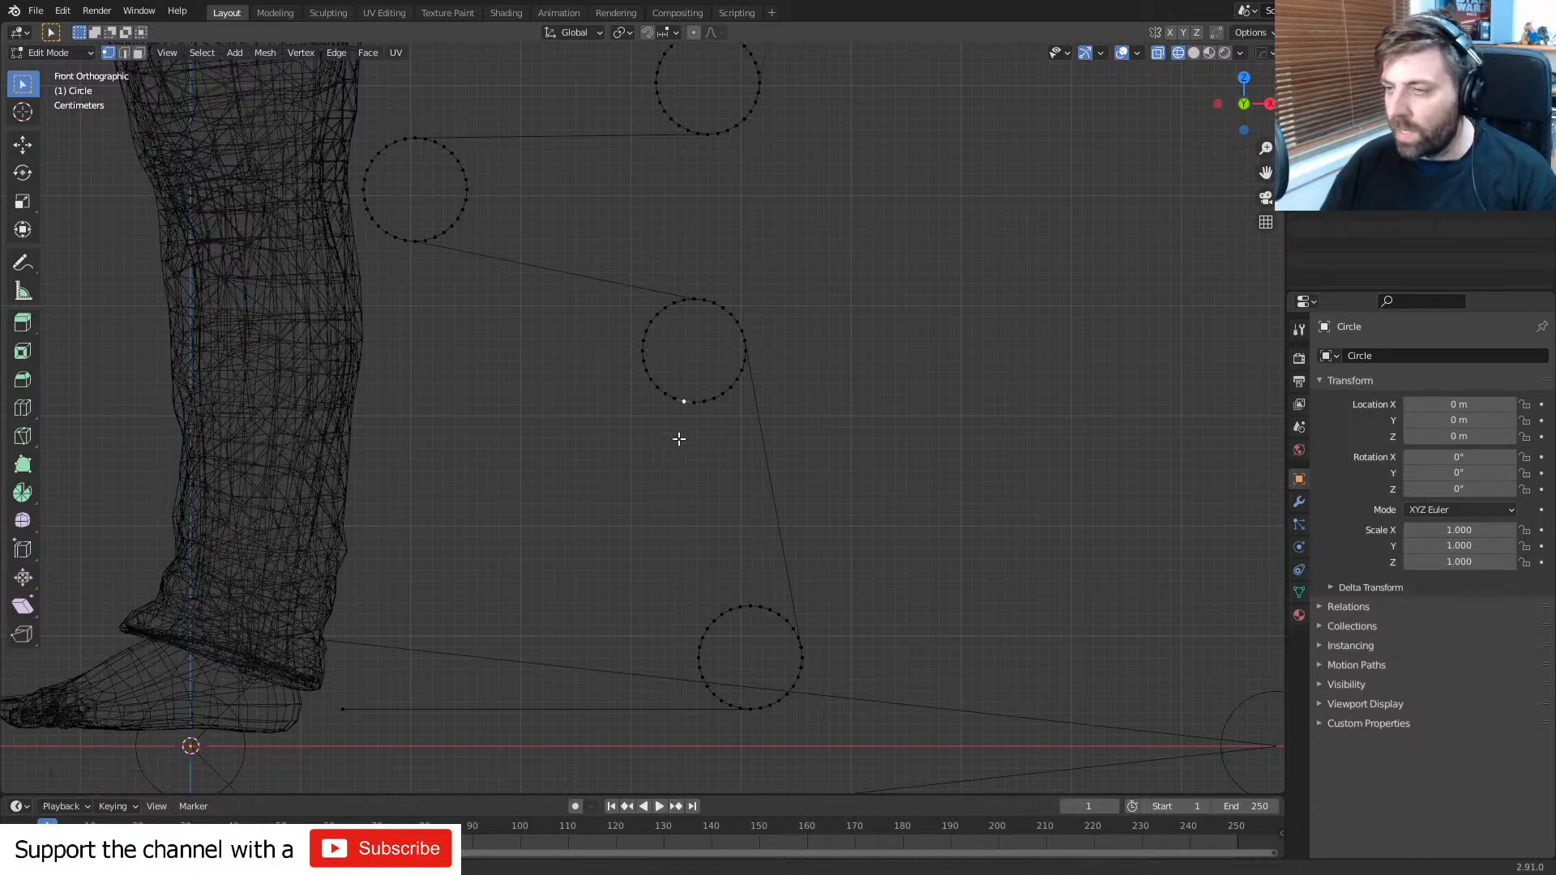
- Delete the surplus arcs of the three lower circles, keeping only the rounded bends that join the straight edges
key(c)
mouse_move(660, 322)
mouse_down()
mouse_move(677, 321)
mouse_move(677, 389)
mouse_move(734, 362)
mouse_up()
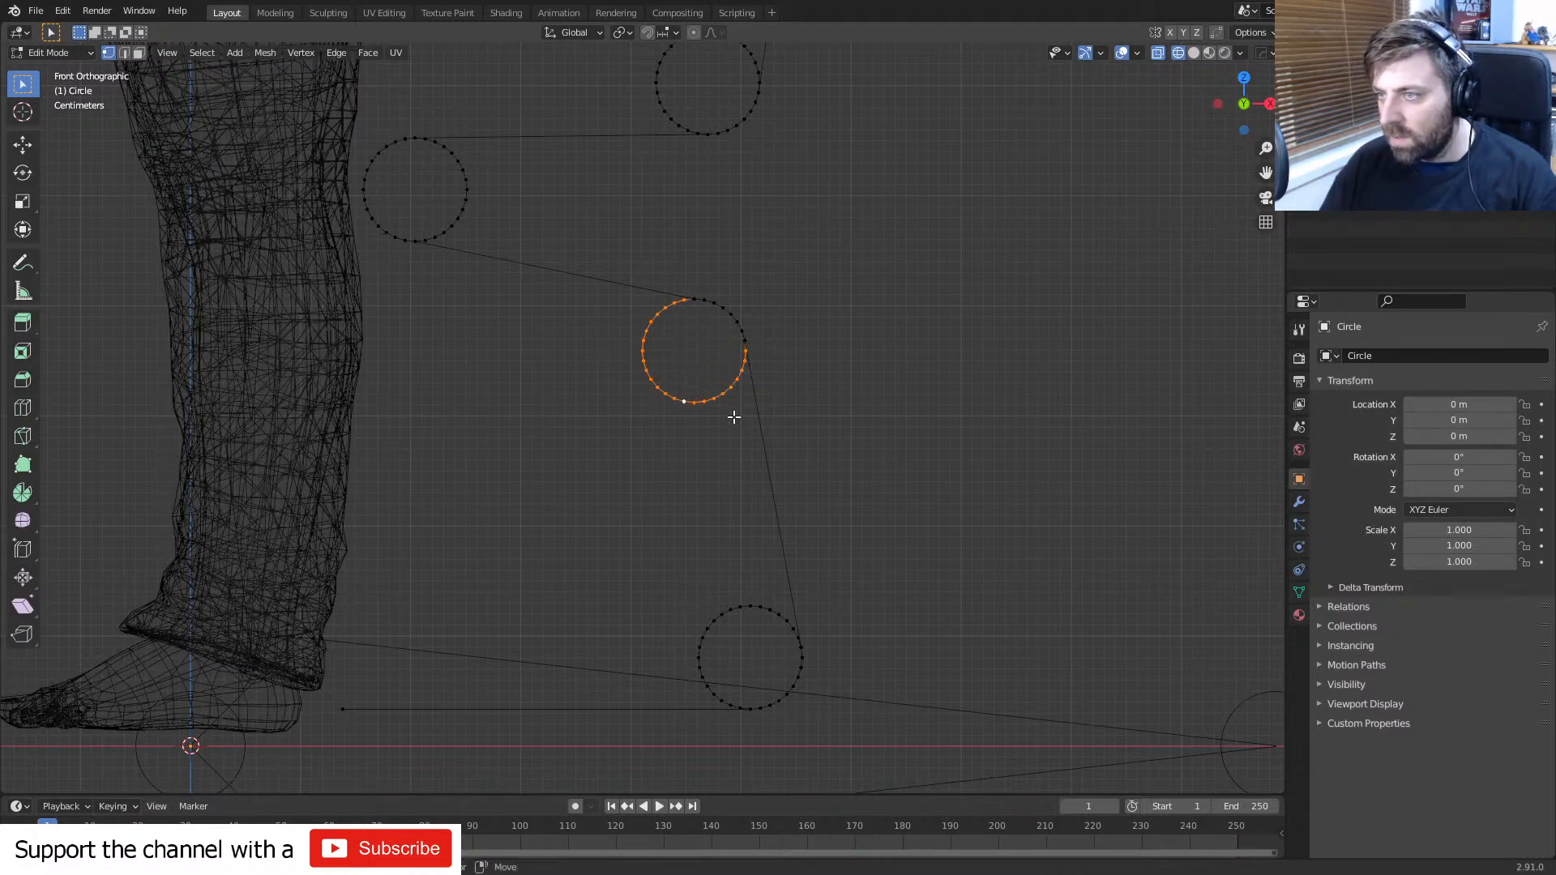
scroll(823, 416, up, 5)
mouse_move(823, 416)
shift+middle_down()
mouse_move(537, 573)
mouse_move(638, 377)
mouse_move(663, 91)
shift+middle_up()
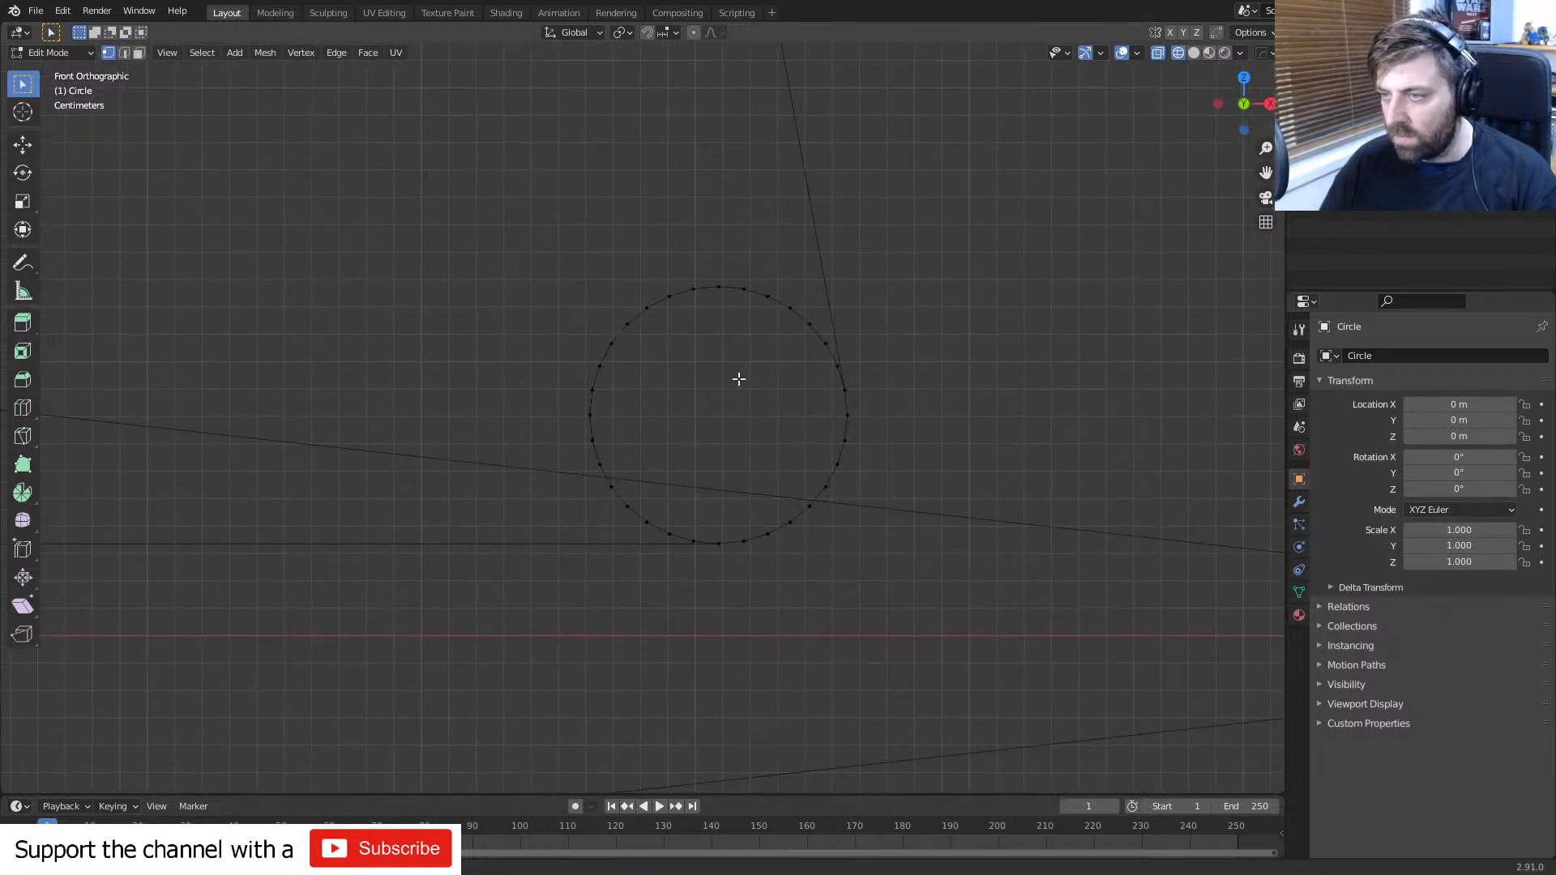
key(c)
mouse_move(822, 366)
mouse_down()
mouse_move(762, 297)
mouse_move(580, 431)
mouse_move(667, 527)
mouse_move(598, 457)
mouse_up()
key(Escape)
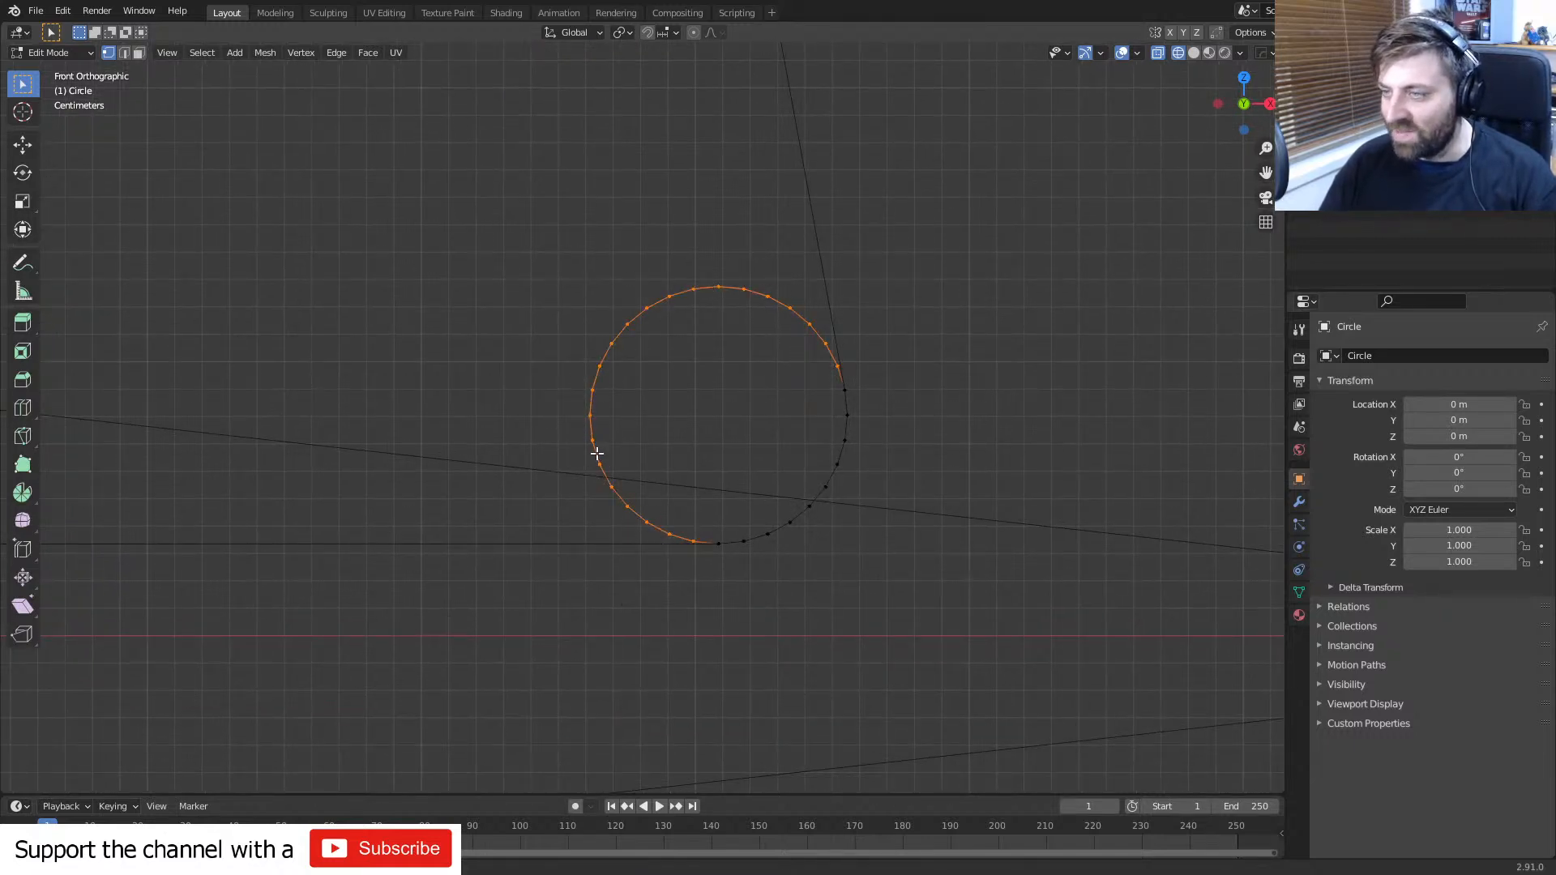
shift+middle_drag(585, 381, 597, 703)
shift+middle_drag(542, 434, 623, 776)
shift+middle_drag(559, 422, 723, 712)
shift+middle_drag(459, 436, 705, 624)
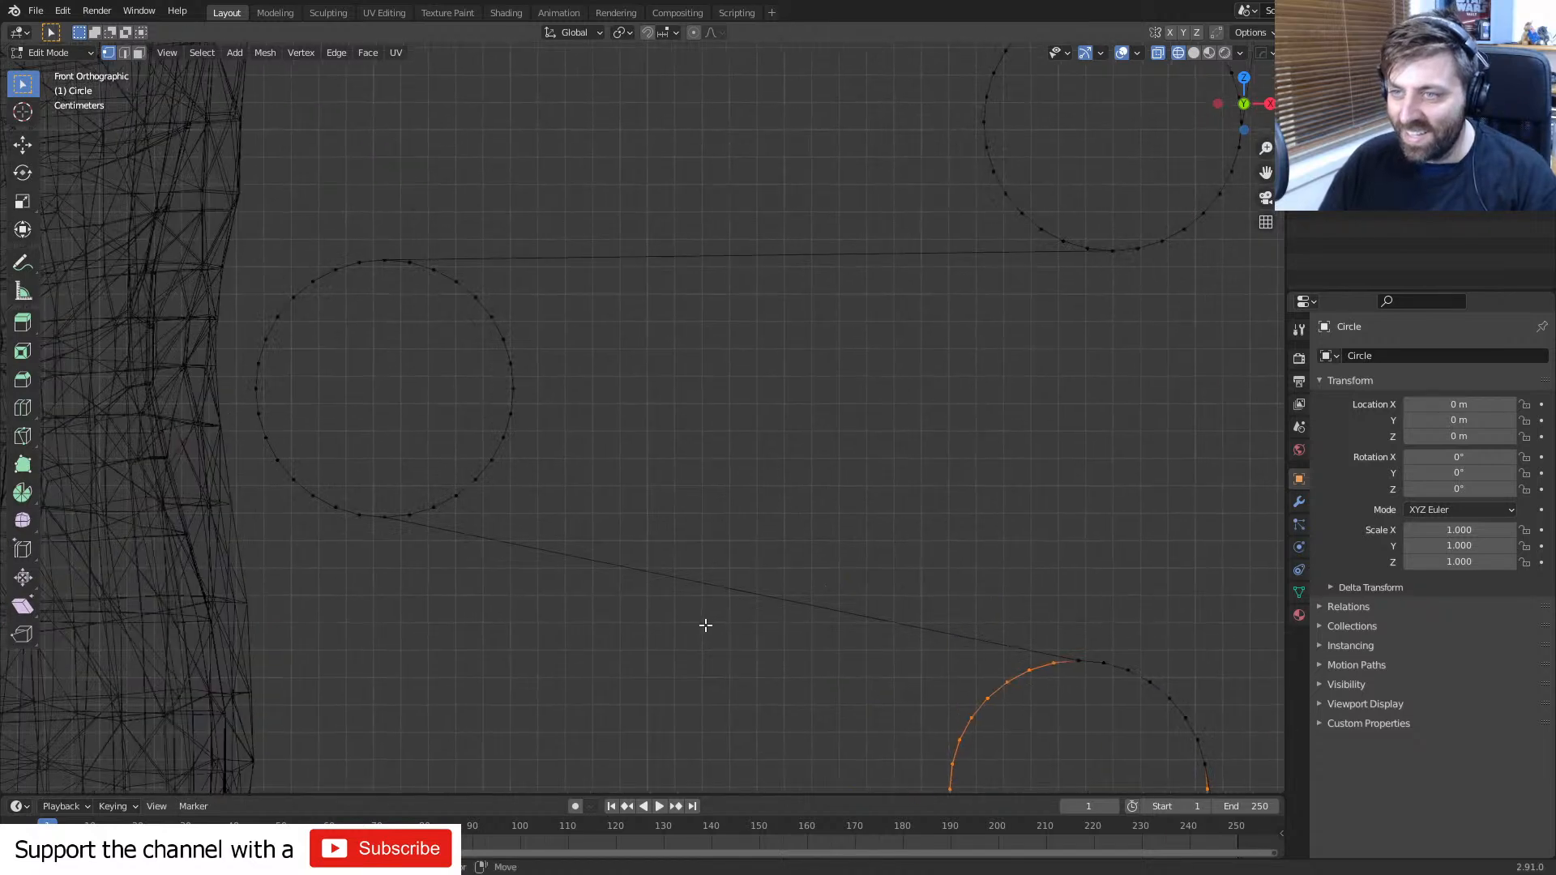
key(c)
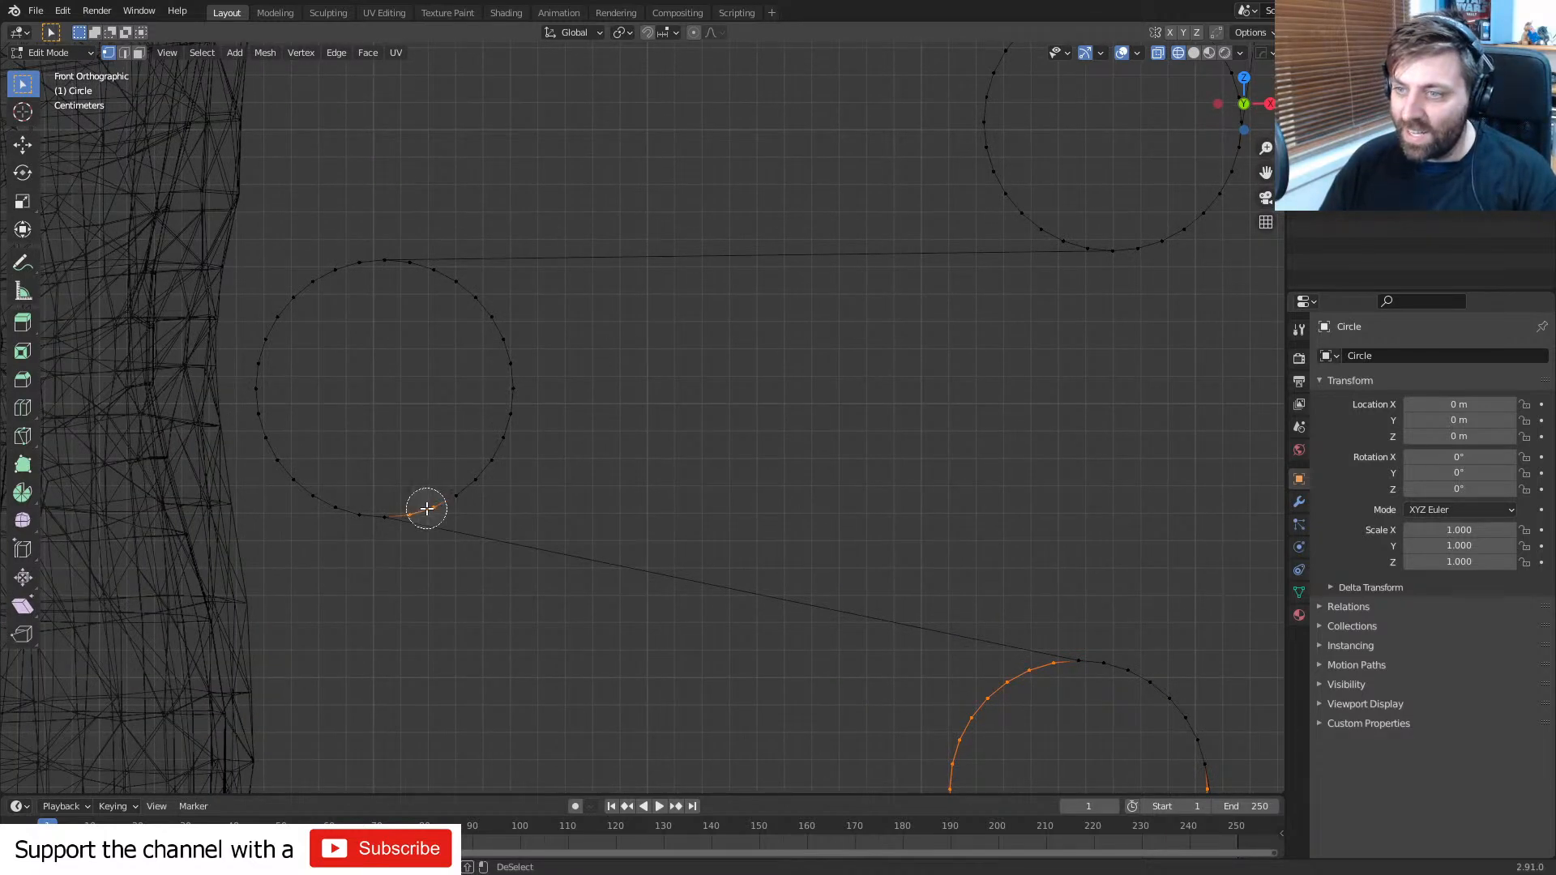
mouse_move(424, 508)
mouse_down()
mouse_move(490, 319)
mouse_move(423, 274)
mouse_up()
key(Escape)
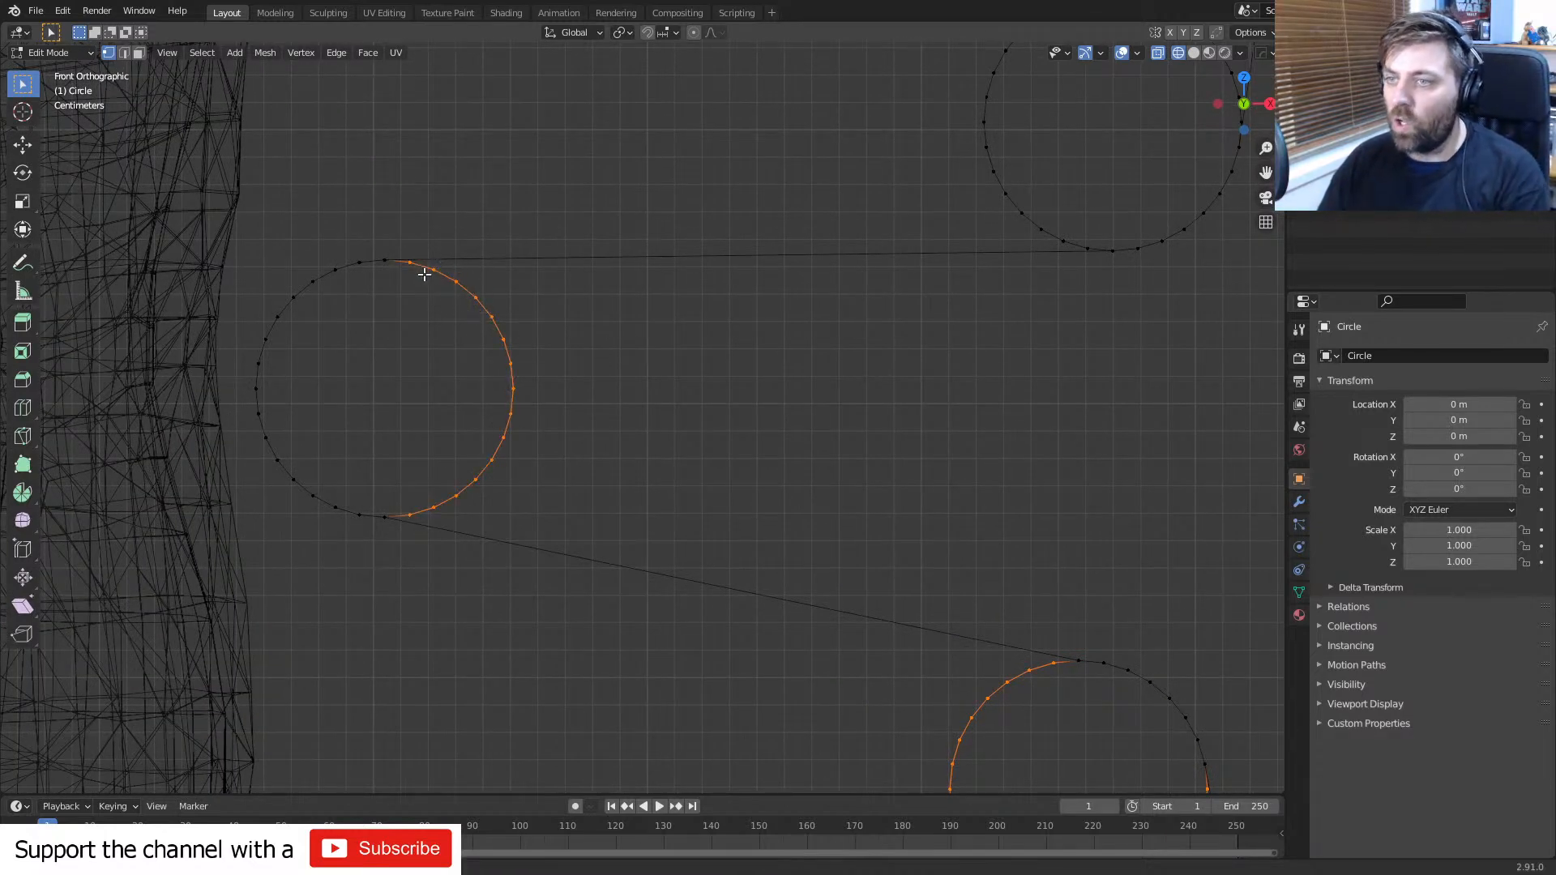
key(x)
click(424, 274)
- Delete the surplus arc of the uppermost circle, keeping only the rounded bend between the horizontal edge and the leaning edge
shift+middle_drag(835, 320, 340, 561)
key(c)
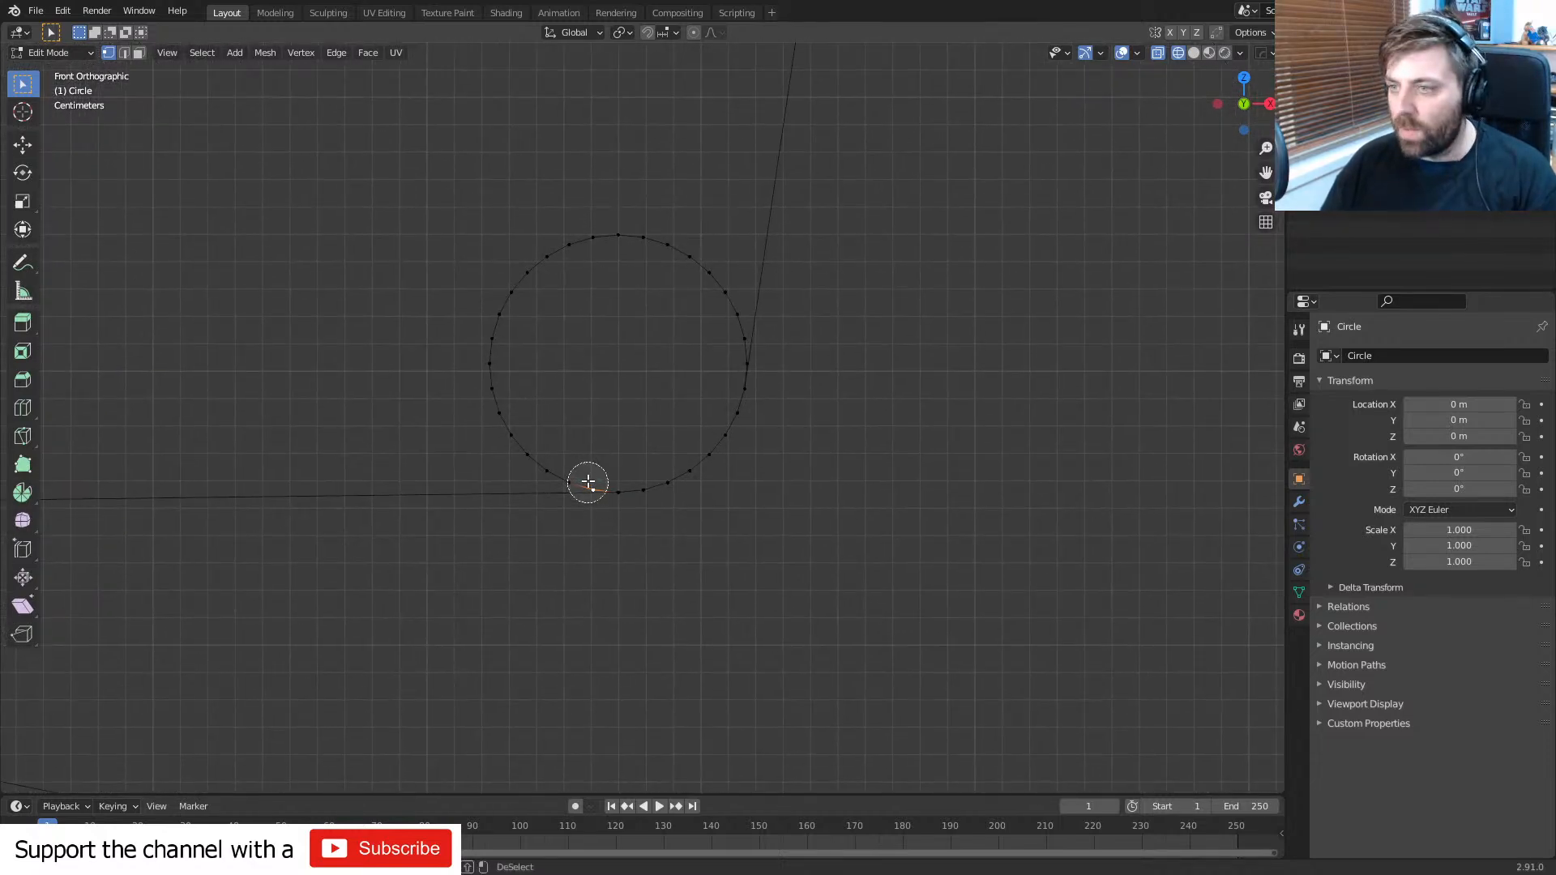
mouse_move(590, 479)
mouse_down()
mouse_move(469, 395)
mouse_move(510, 348)
mouse_move(709, 262)
mouse_move(726, 330)
mouse_up()
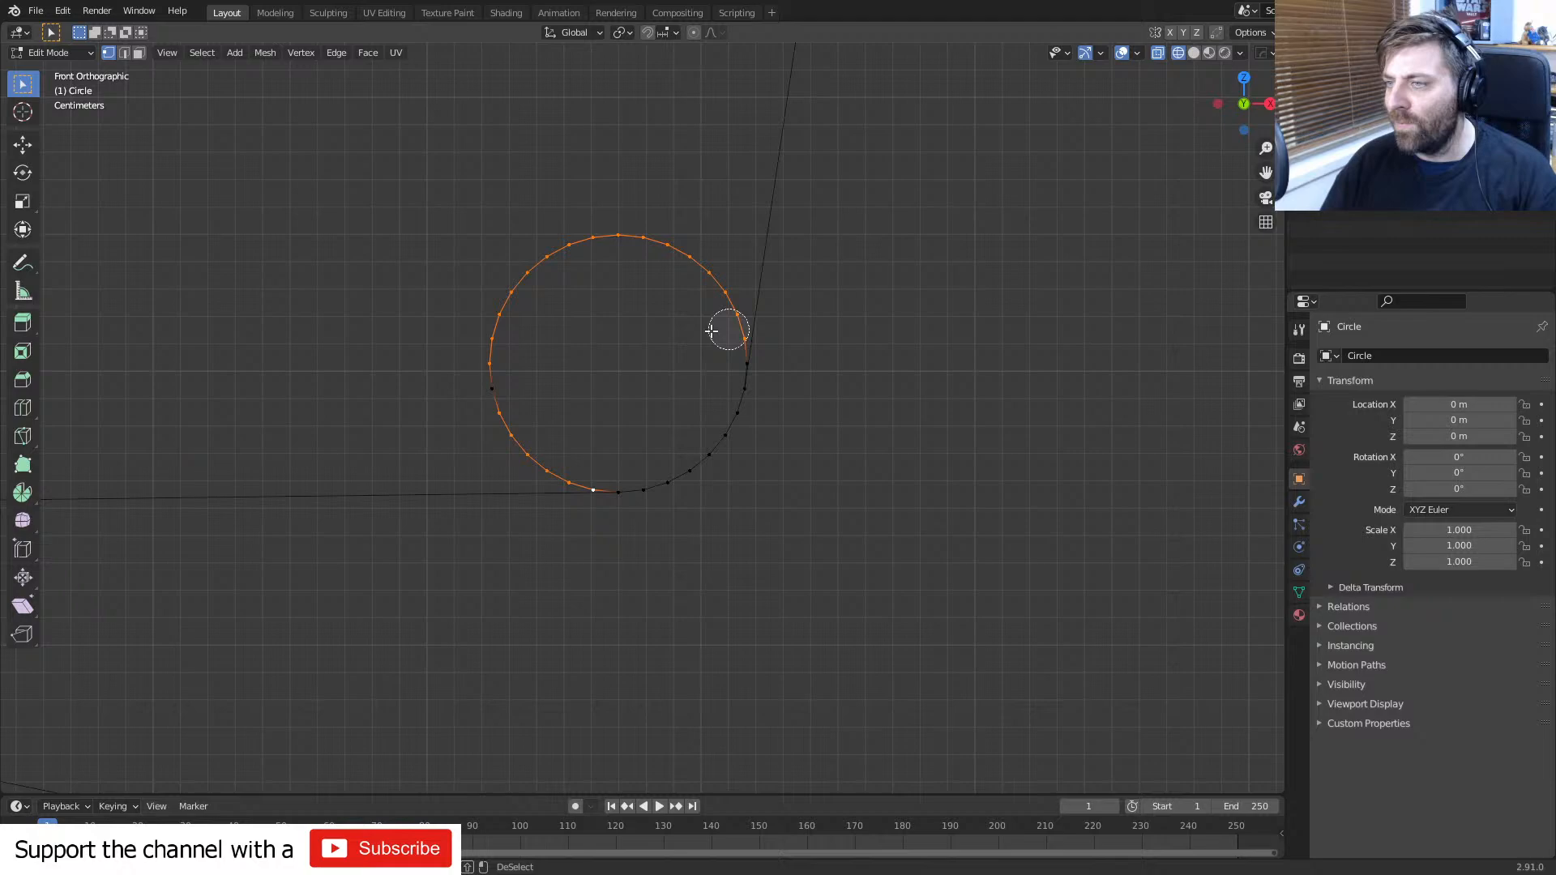
right_click(496, 391)
key(x)
click(495, 393)
scroll(556, 583, down, 5)
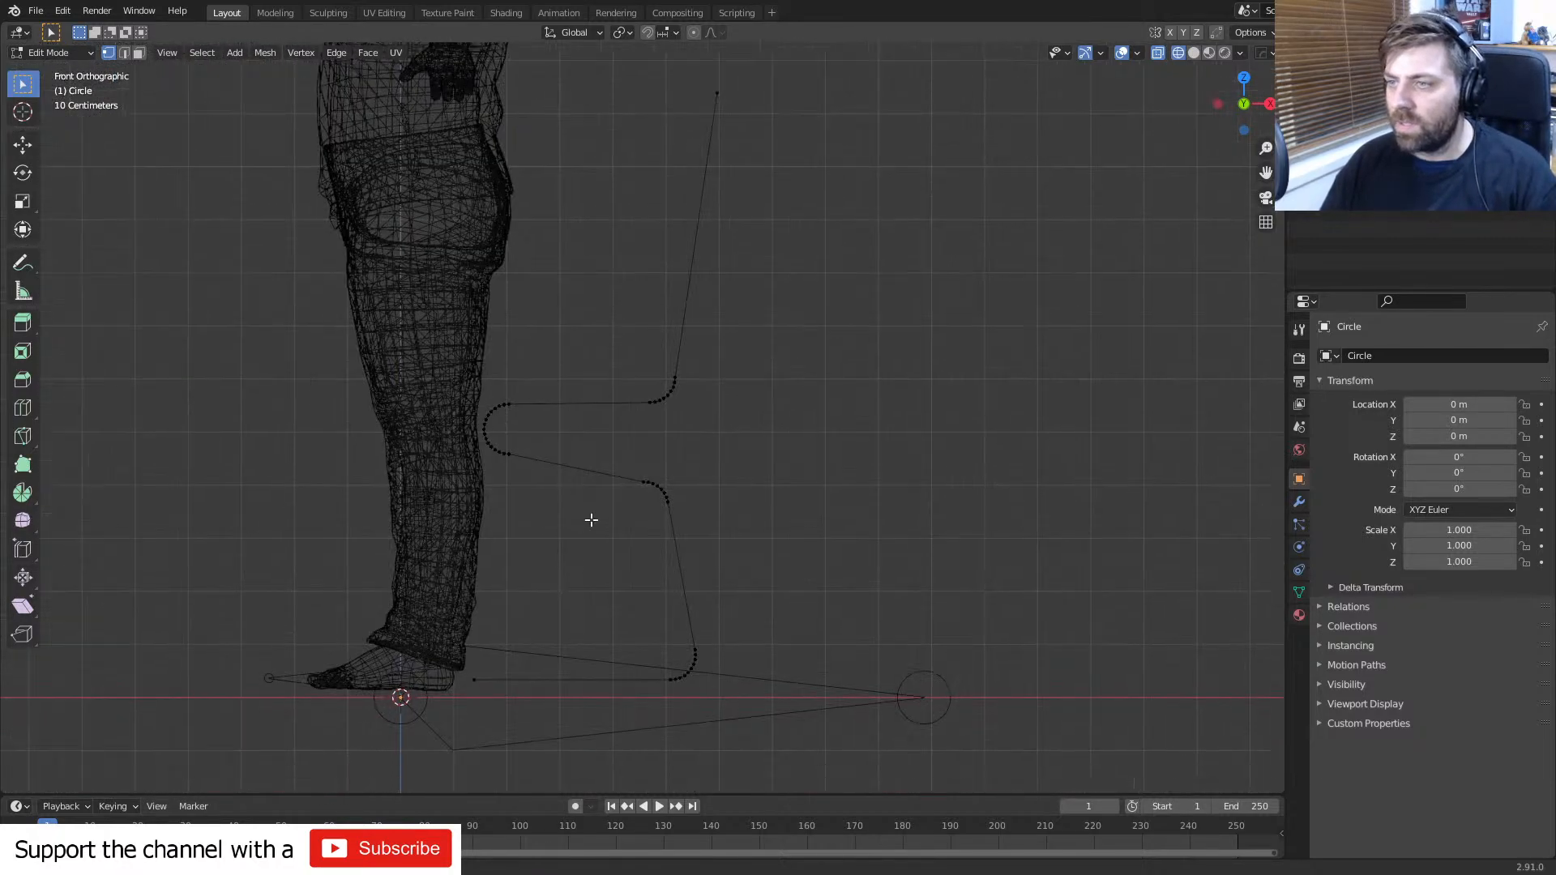
- Select the whole profile and move it about 0.2 m along negative Y in the top view
middle_drag(612, 498, 744, 536)
key(a)
key(KP_7)
scroll(744, 537, up, 2)
scroll(745, 536, down, 1)
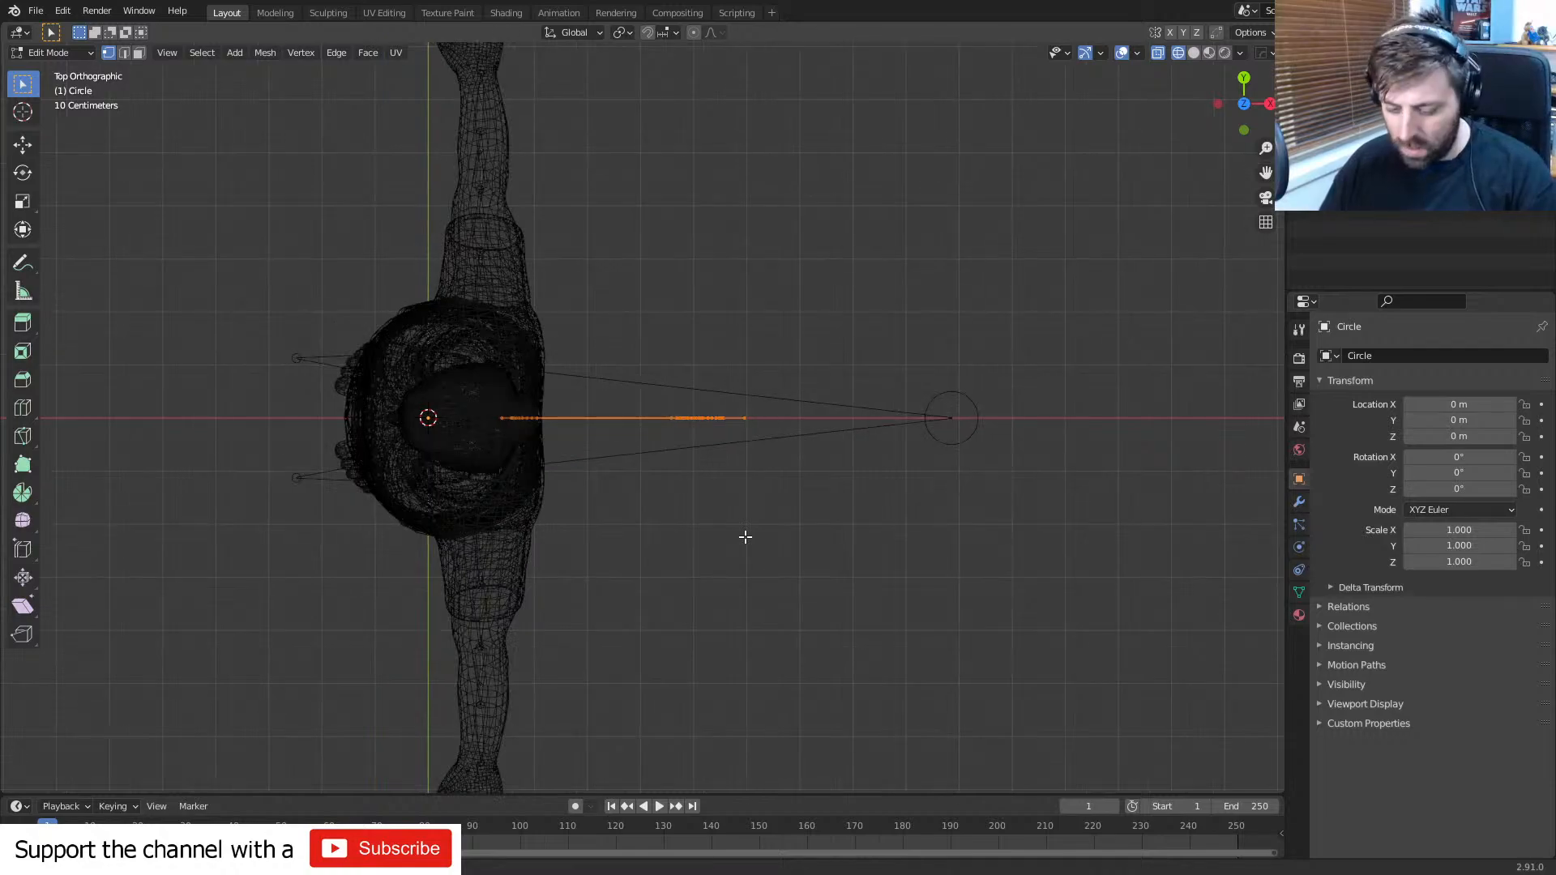
key(g)
key(y)
click(757, 638)
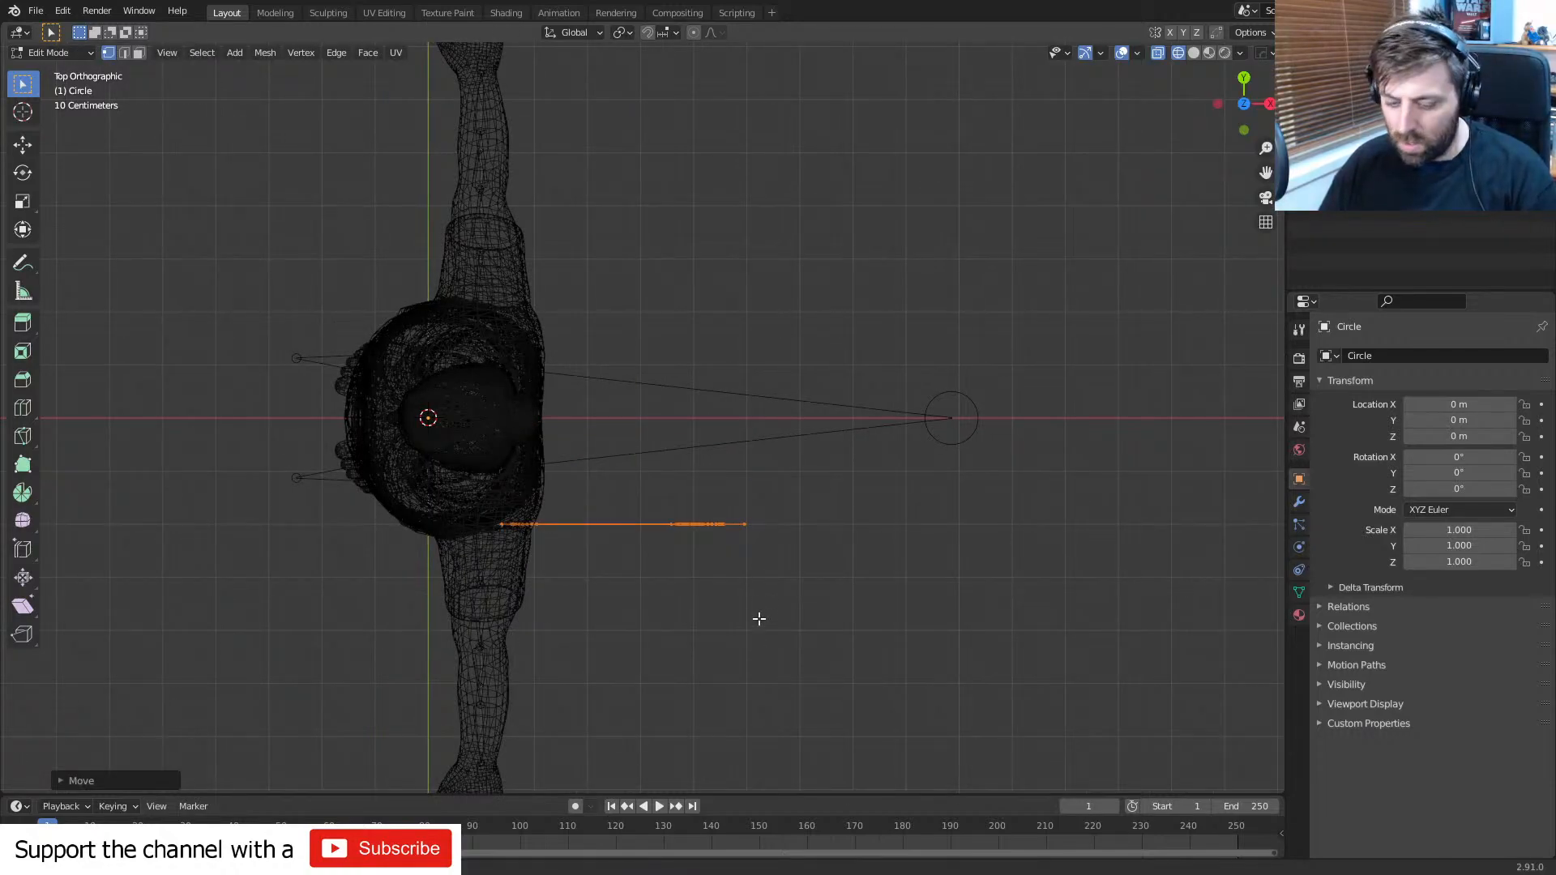
- Extrude the whole profile 0.4 m along Y into a chair-shaped sheet centred on the X axis, and view it in solid shading
key(g)
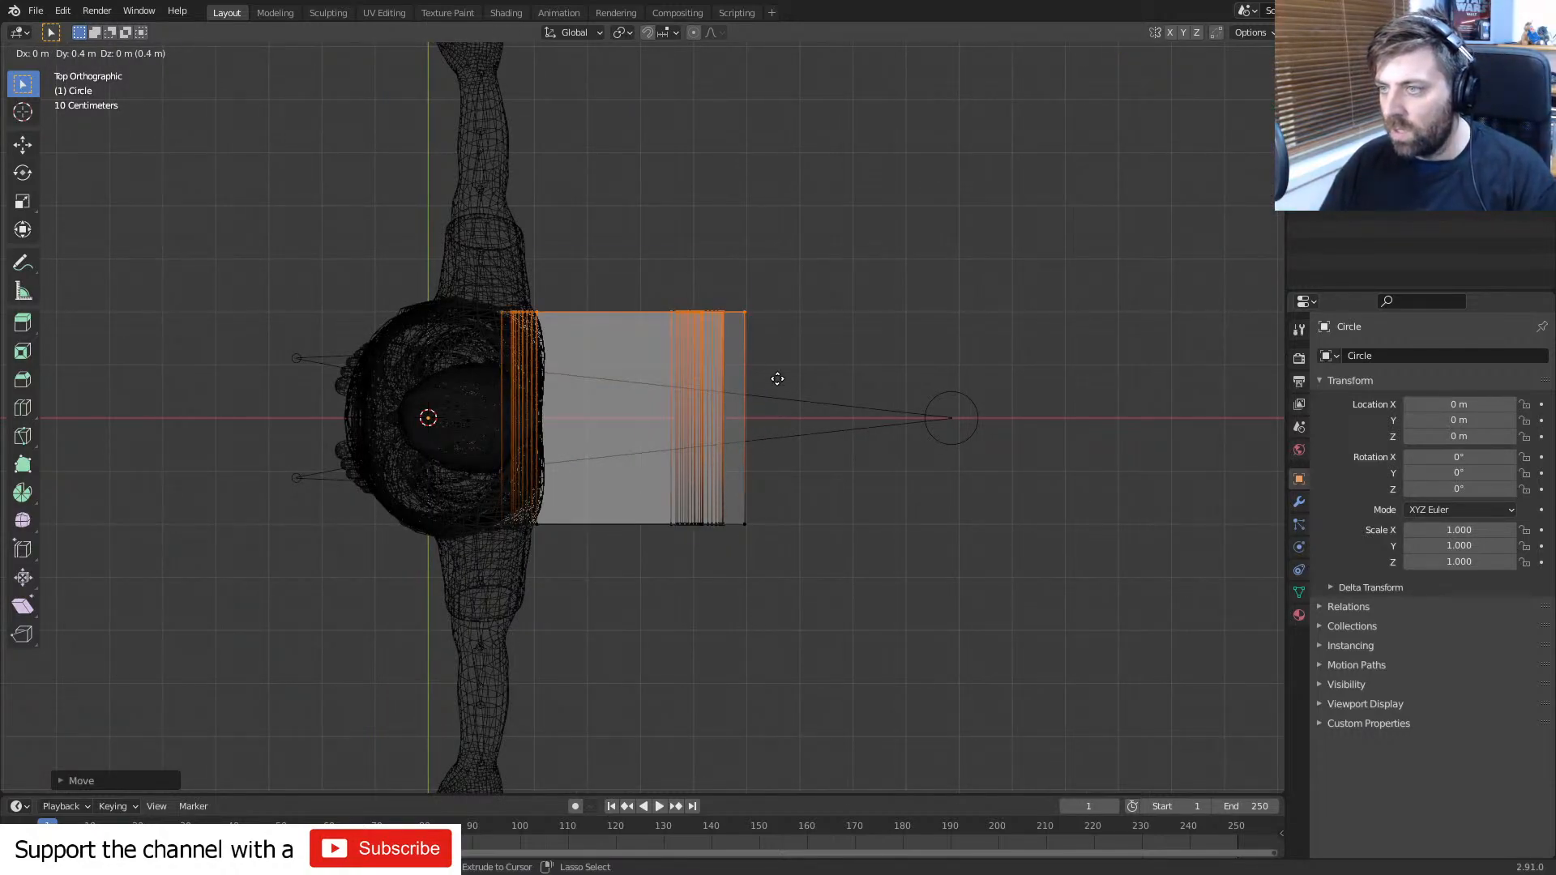
click(777, 394)
middle_drag(672, 488, 813, 347)
key(z)
click(889, 350)
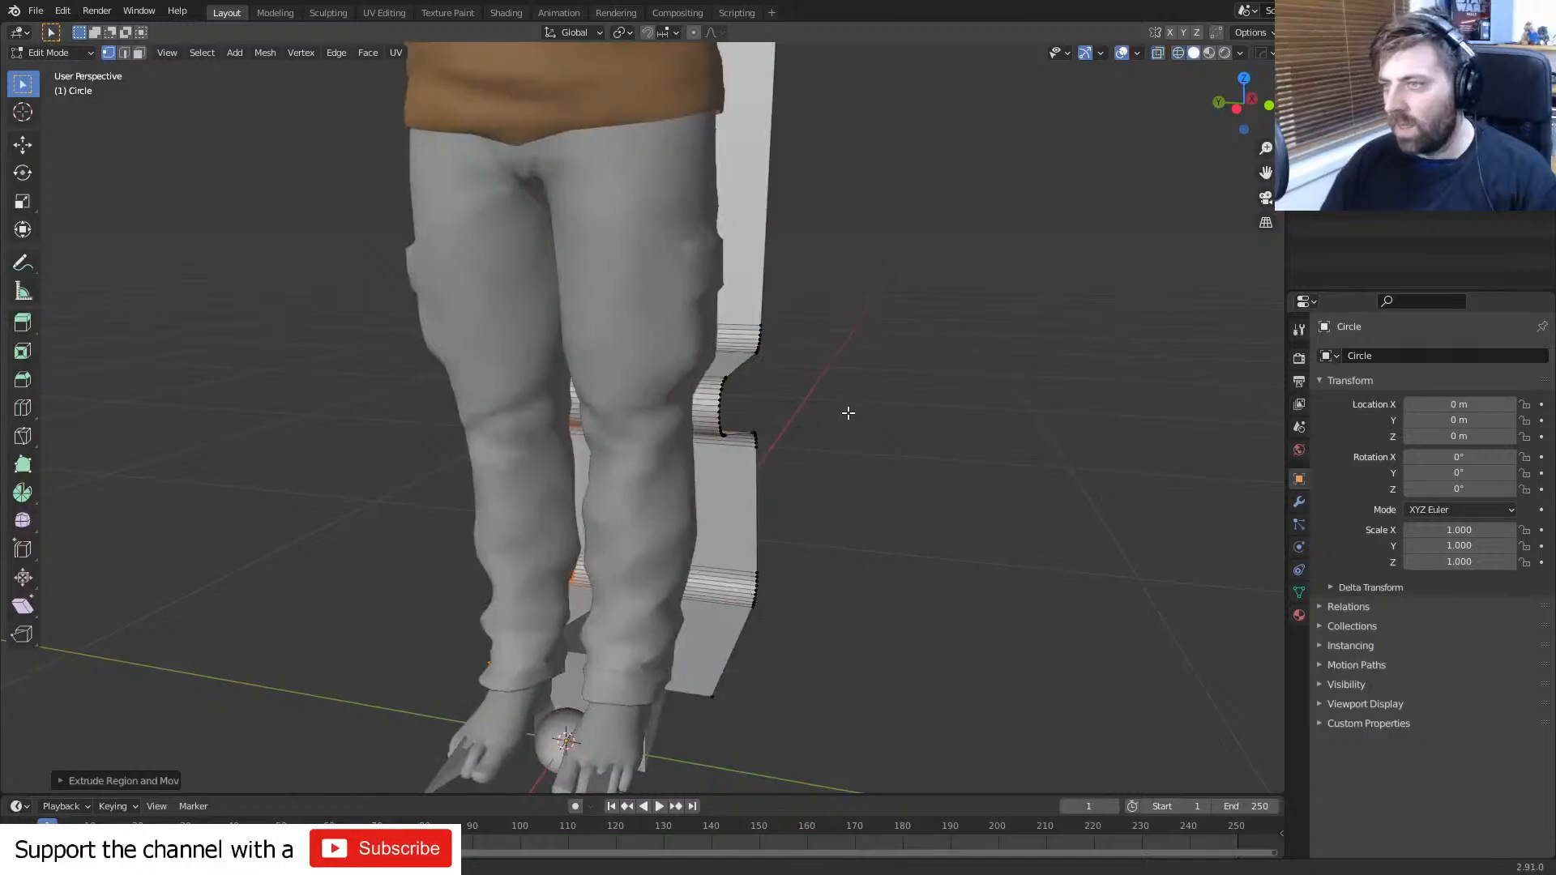
mouse_move(848, 413)
middle_down()
mouse_move(650, 388)
mouse_move(708, 386)
middle_up()
scroll(701, 401, down, 3)
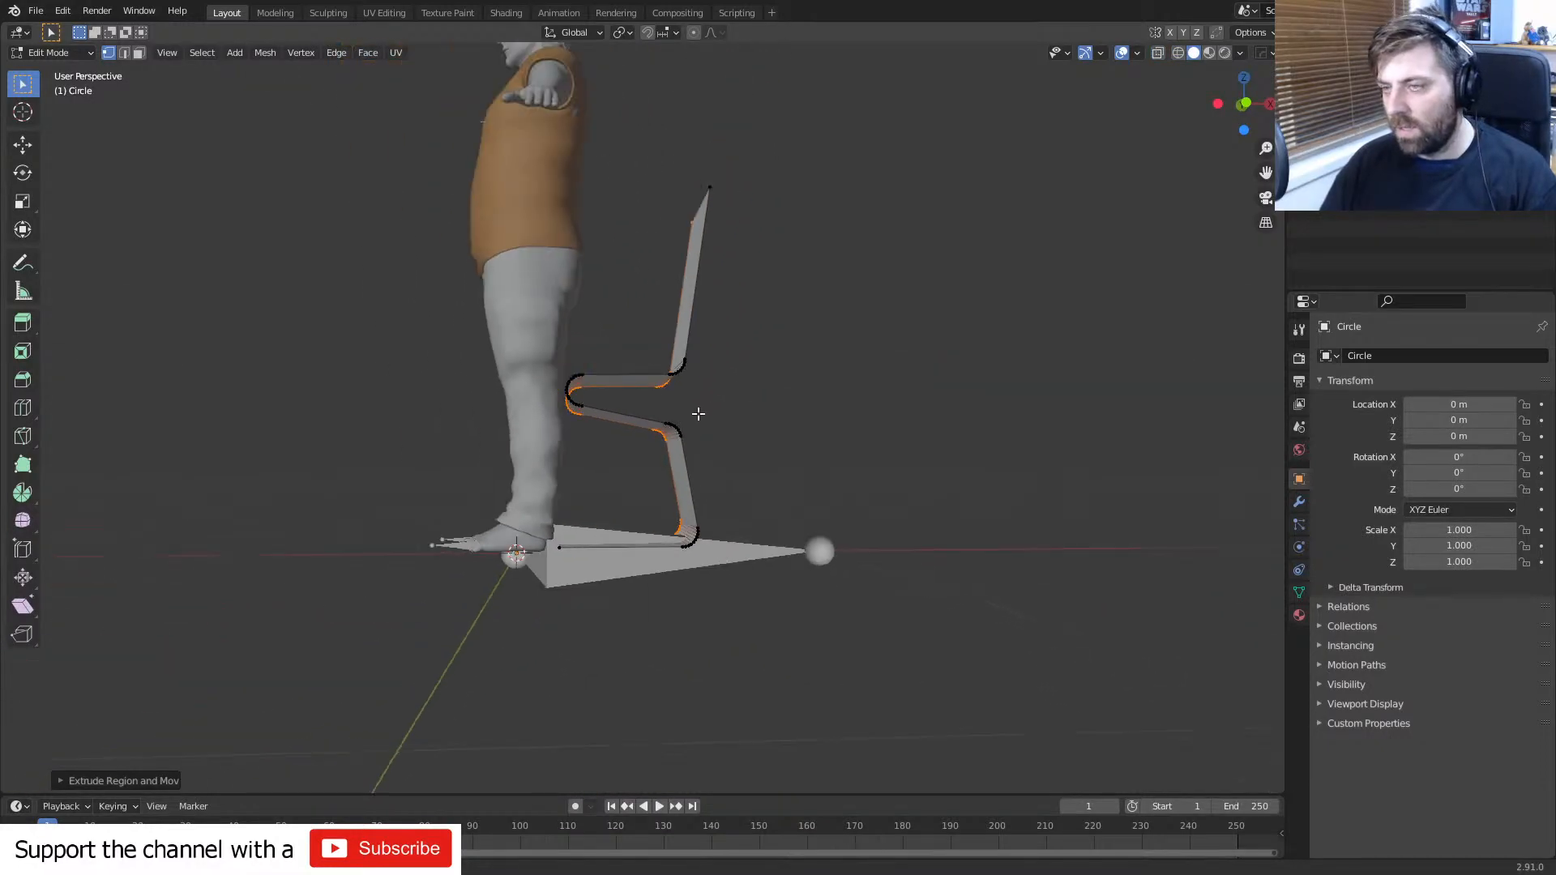
- Scale the chair sheet along Y in the top view so it is somewhat wider than the figure's torso
key(KP_3)
key(KP_1)
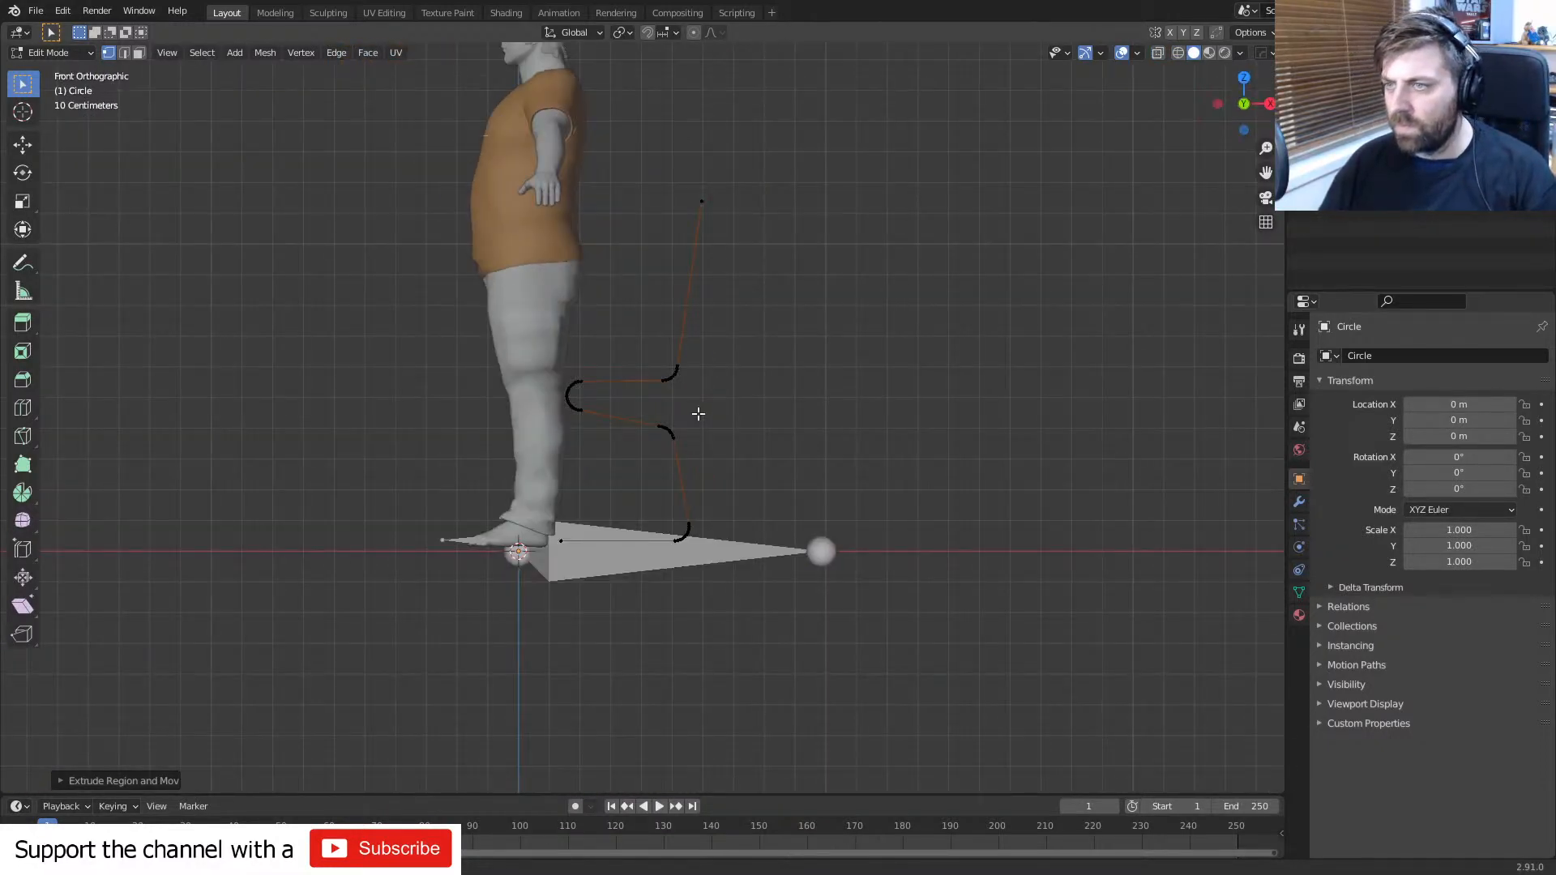
middle_drag(698, 414, 774, 489)
scroll(774, 490, up, 4)
key(KP_7)
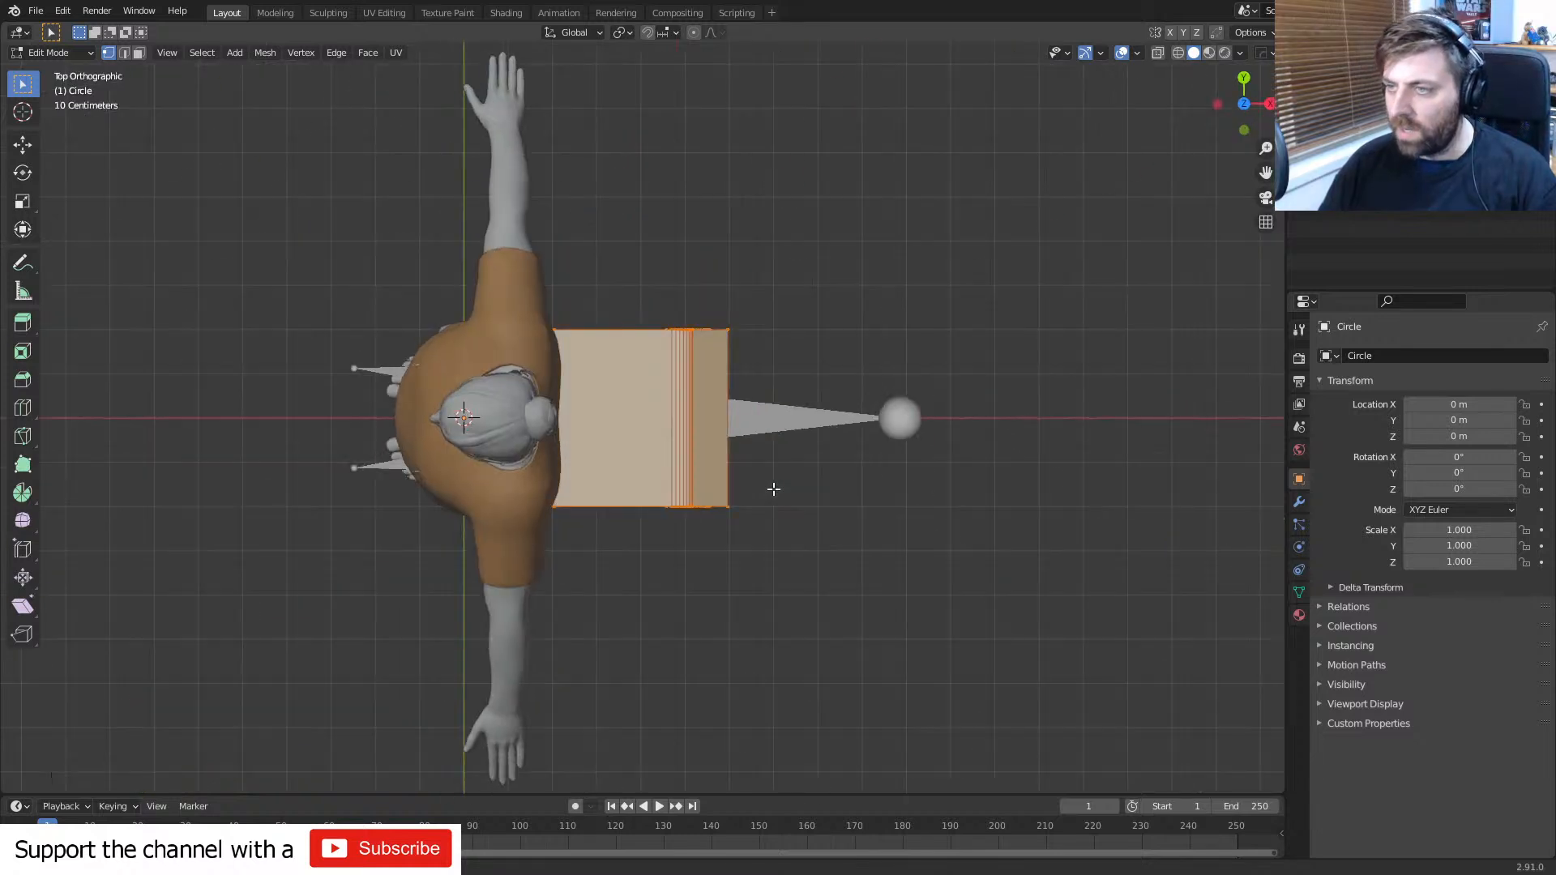
key(s)
key(x)
key(y)
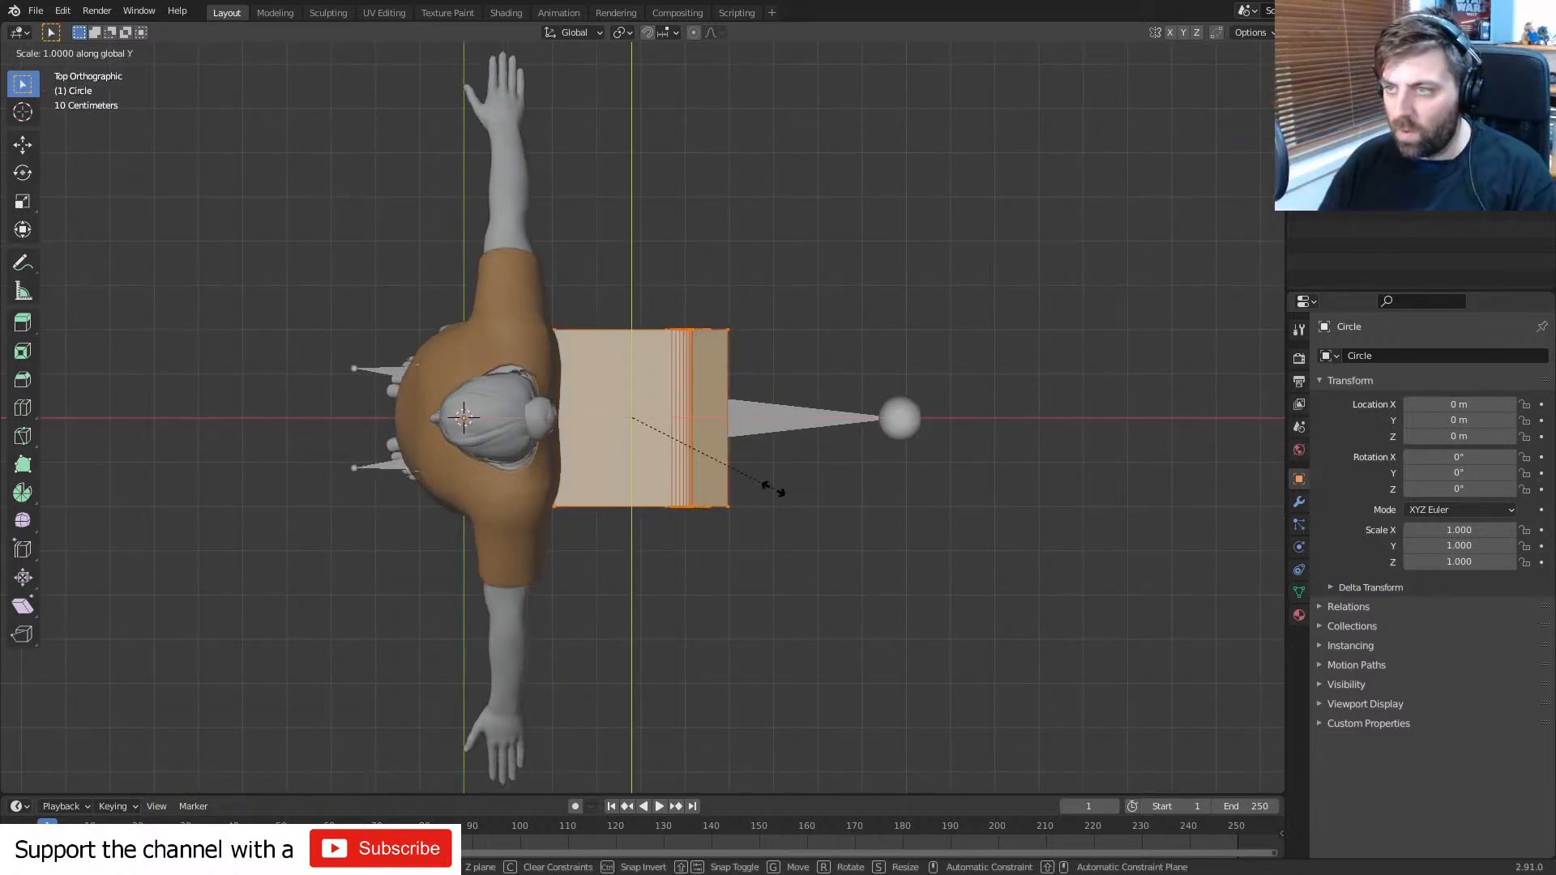
click(814, 506)
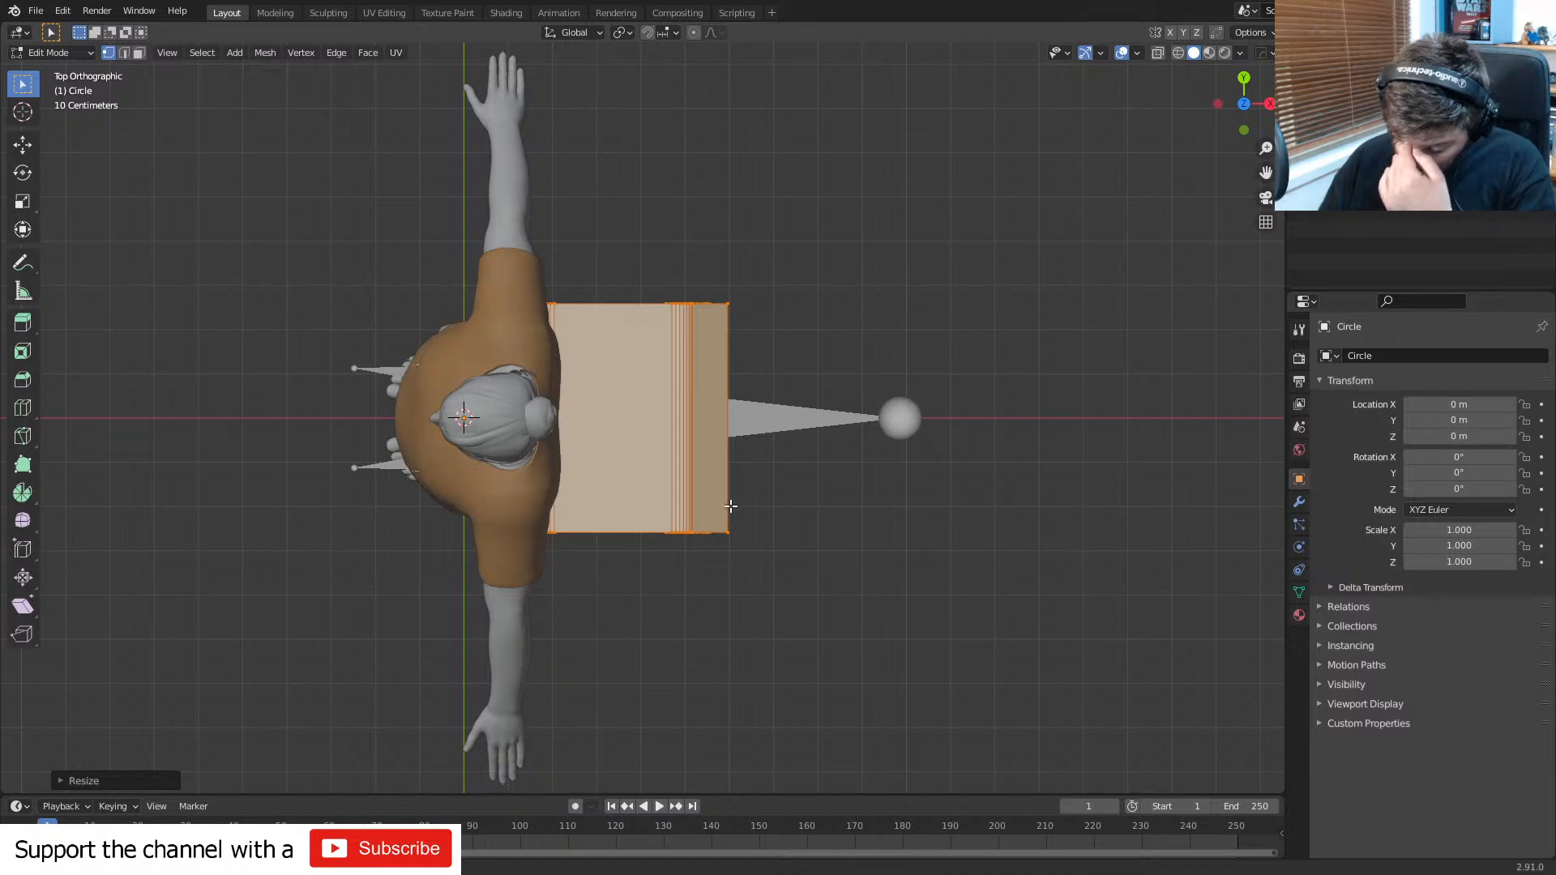
- Select everything above the bottom bend in the front view and move it down by about 0.06 m
key(KP_1)
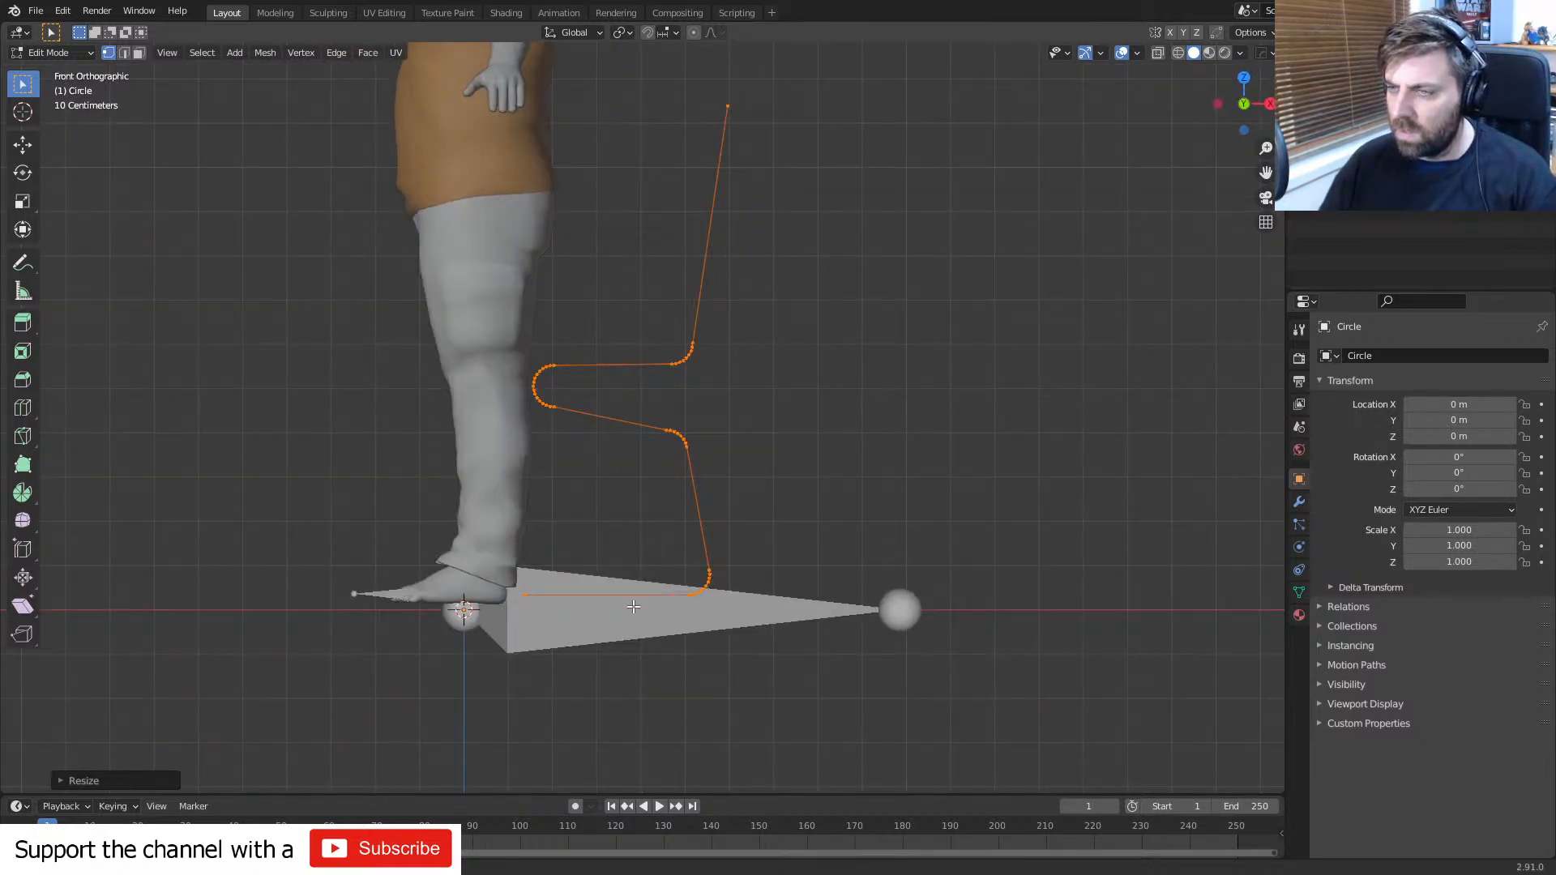
click(728, 104)
key(shift+z)
key(v)
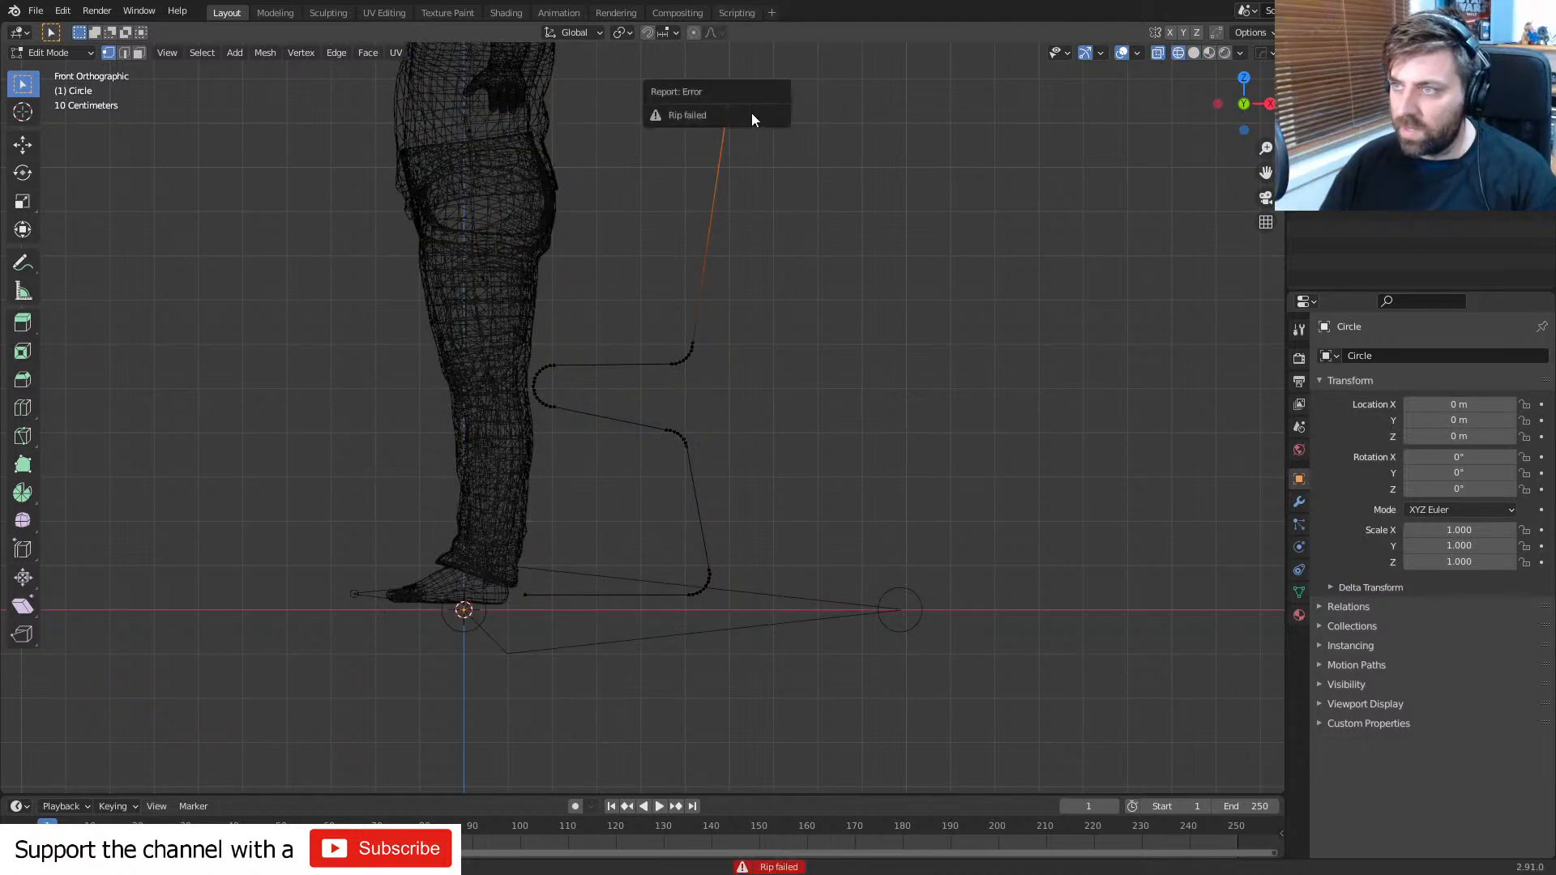
key(c)
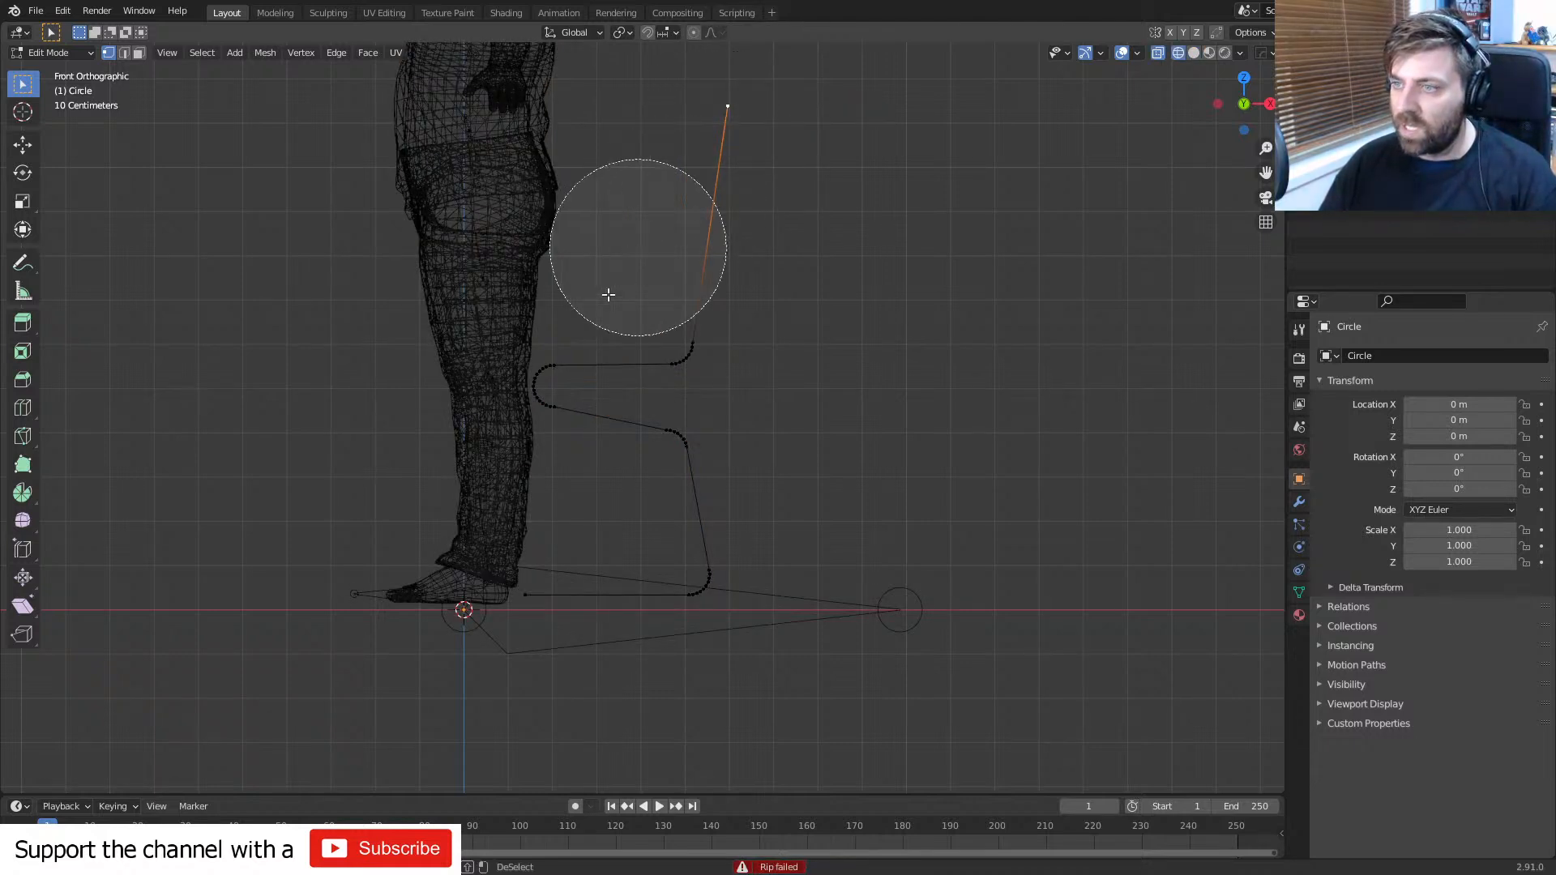
drag(608, 292, 697, 494)
key(Escape)
key(g)
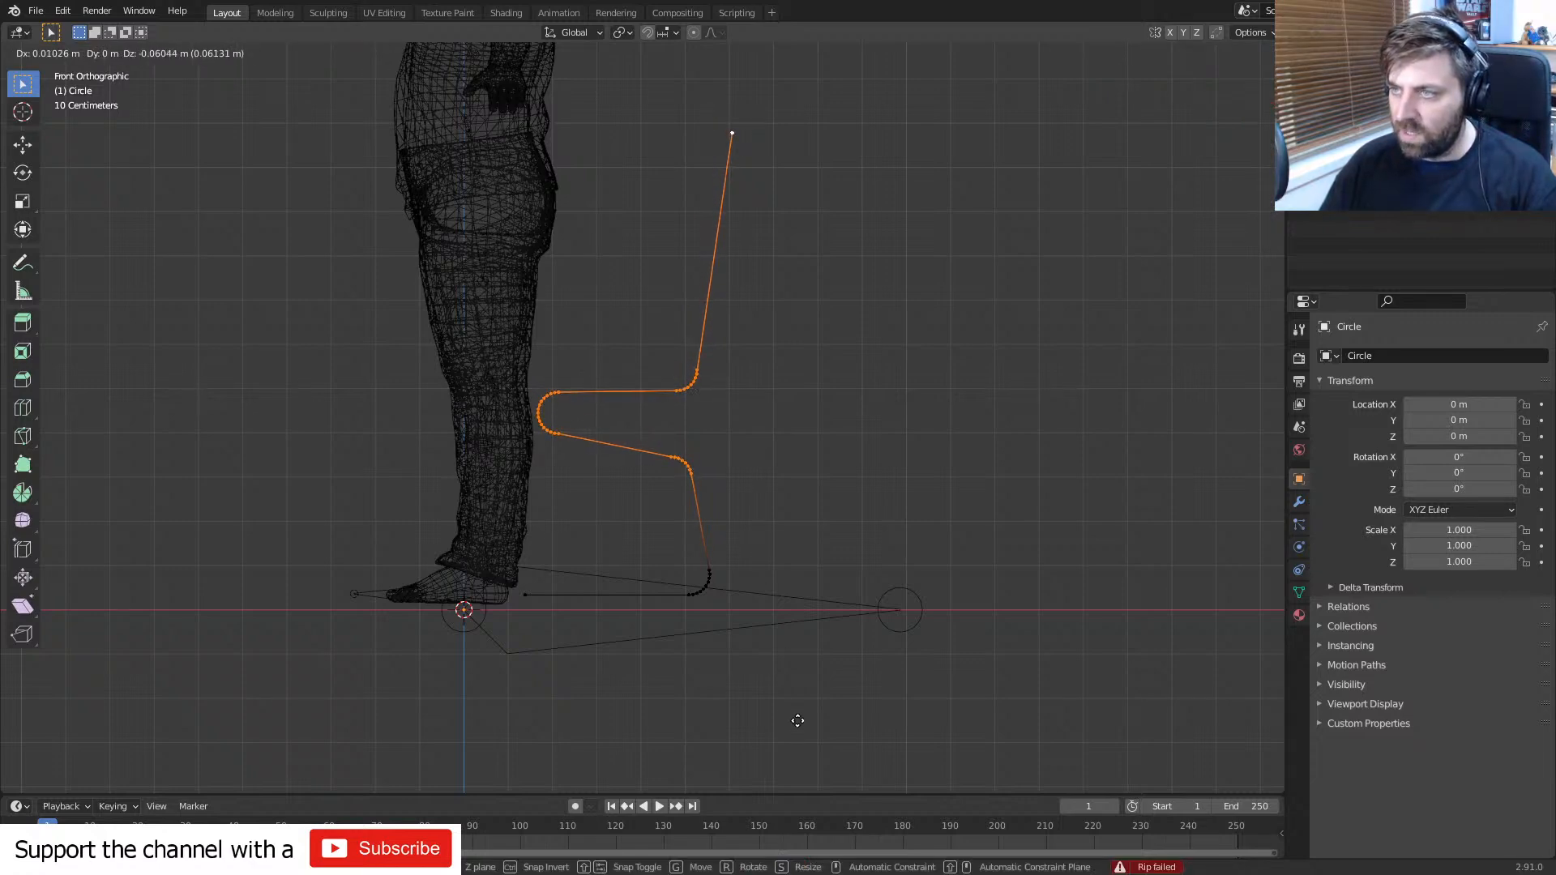
click(739, 489)
- Switch the viewport to solid shading and return the chair to Object Mode
middle_drag(740, 490, 822, 500)
key(z)
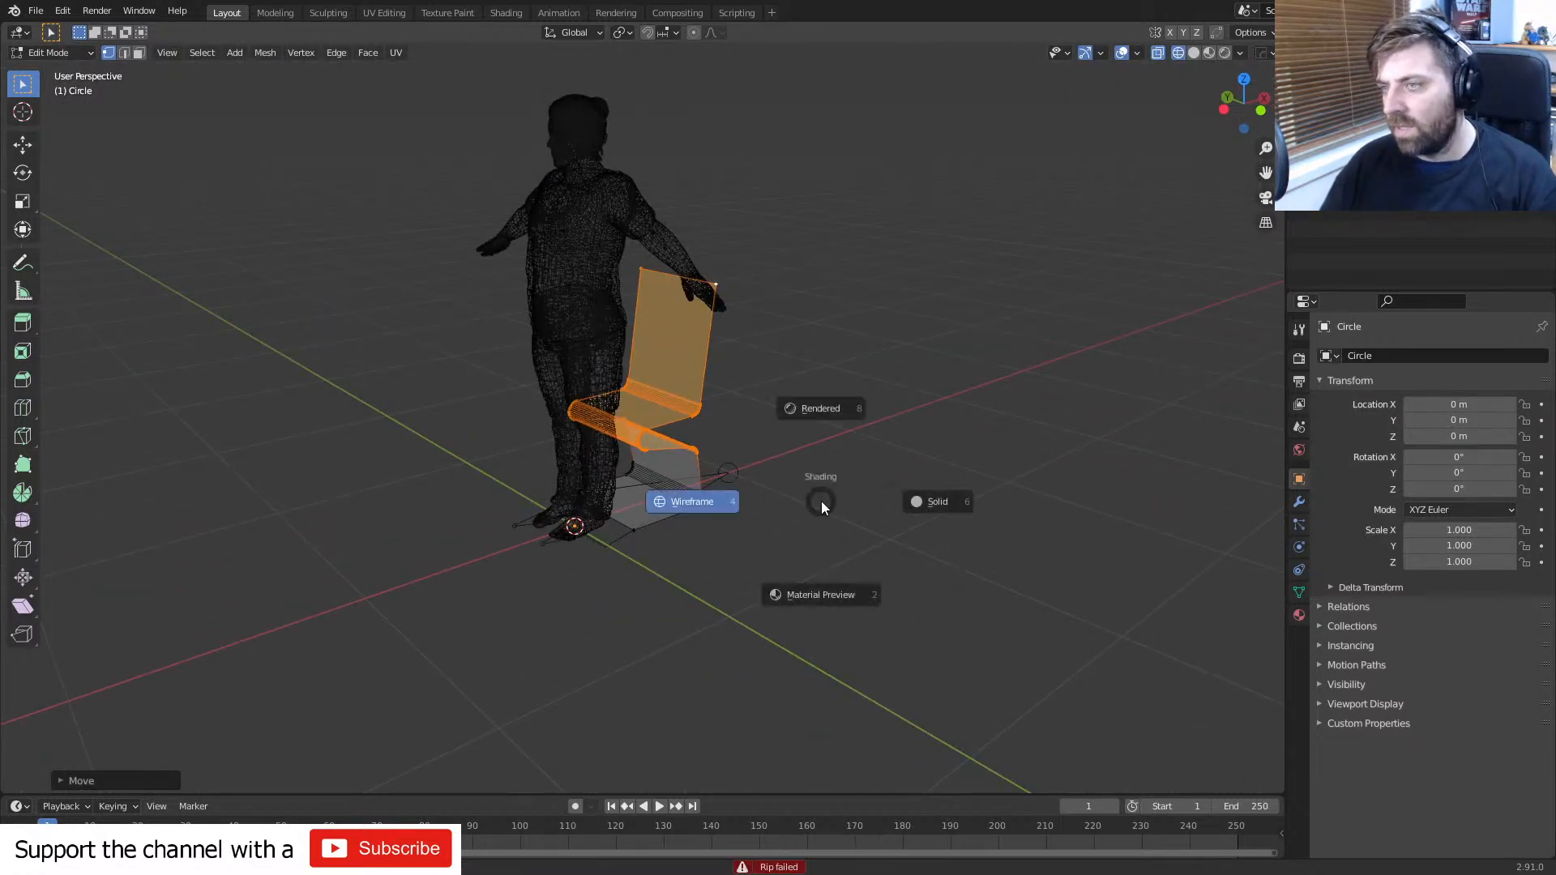
click(770, 500)
key(z)
click(920, 530)
middle_drag(920, 530, 725, 505)
key(Tab)
- Add a Solidify modifier to the chair sheet
scroll(726, 505, up, 2)
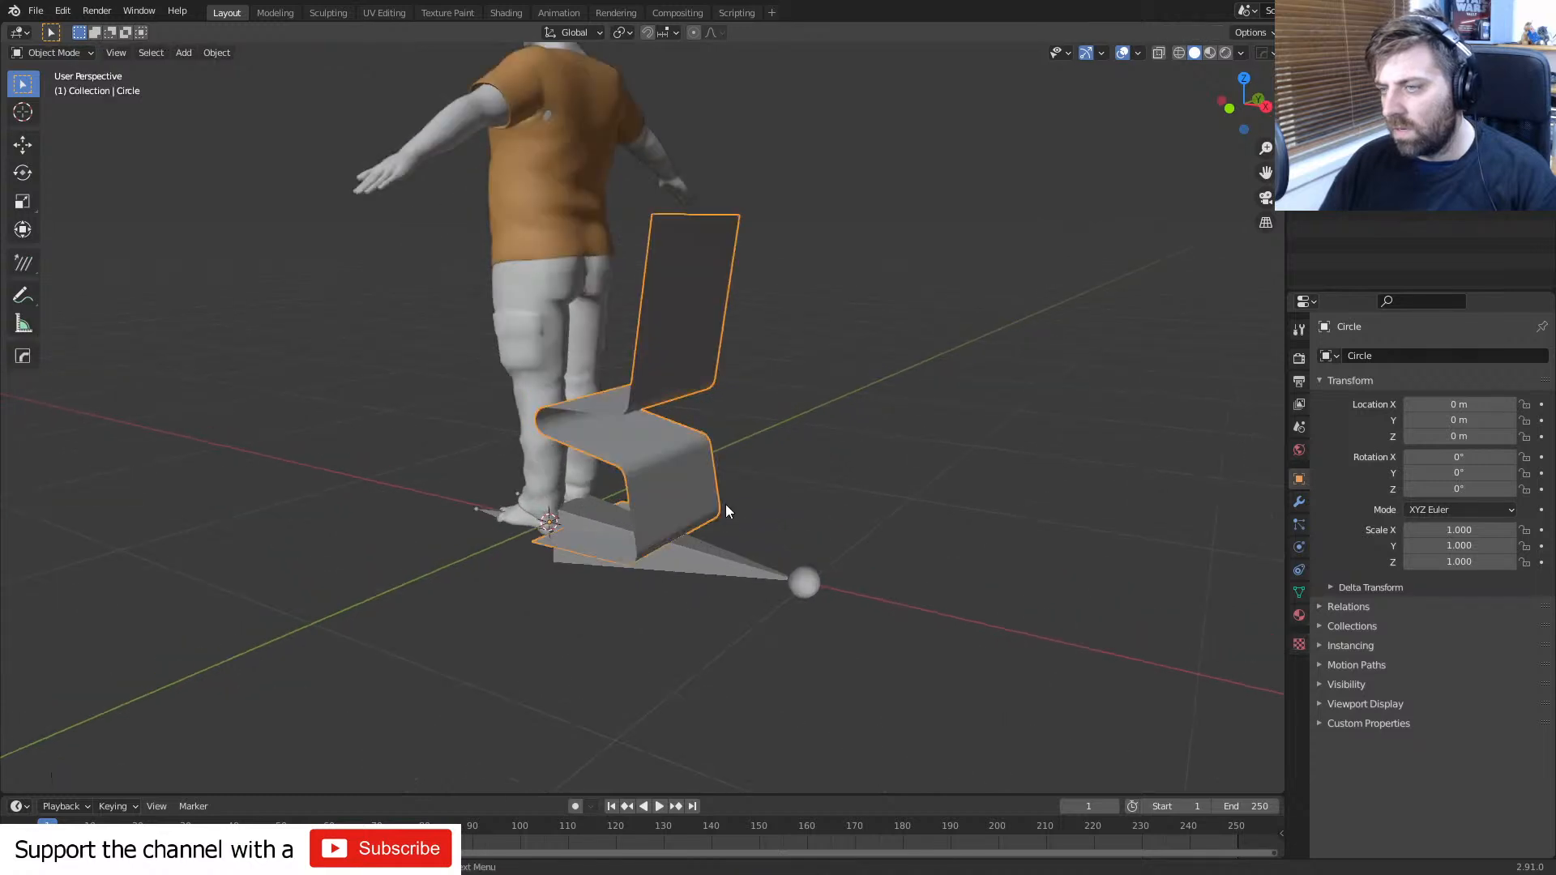
click(1299, 502)
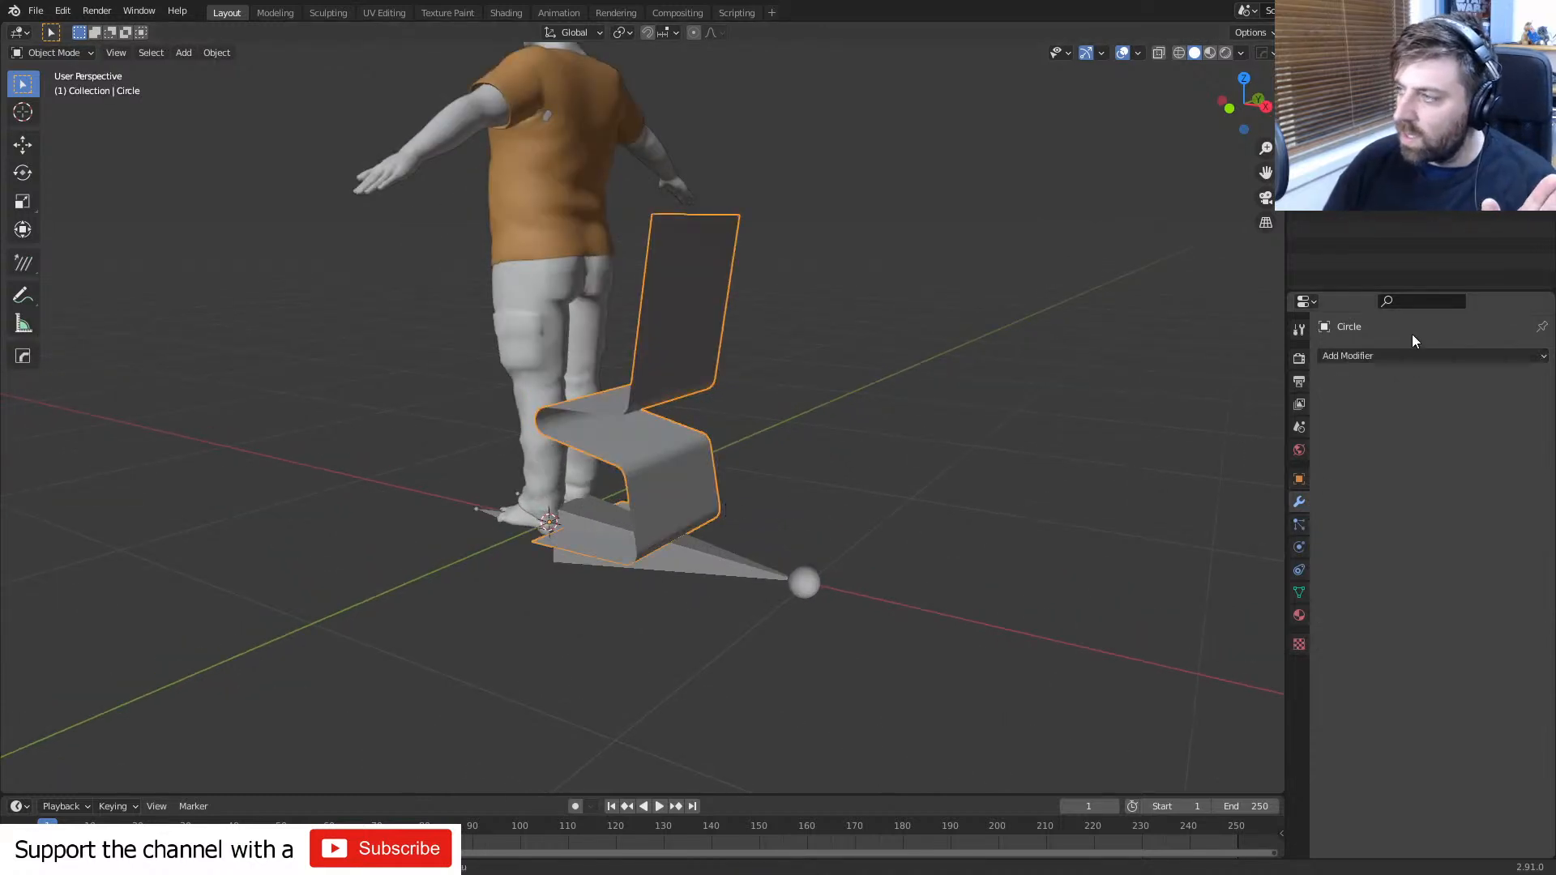
click(1405, 357)
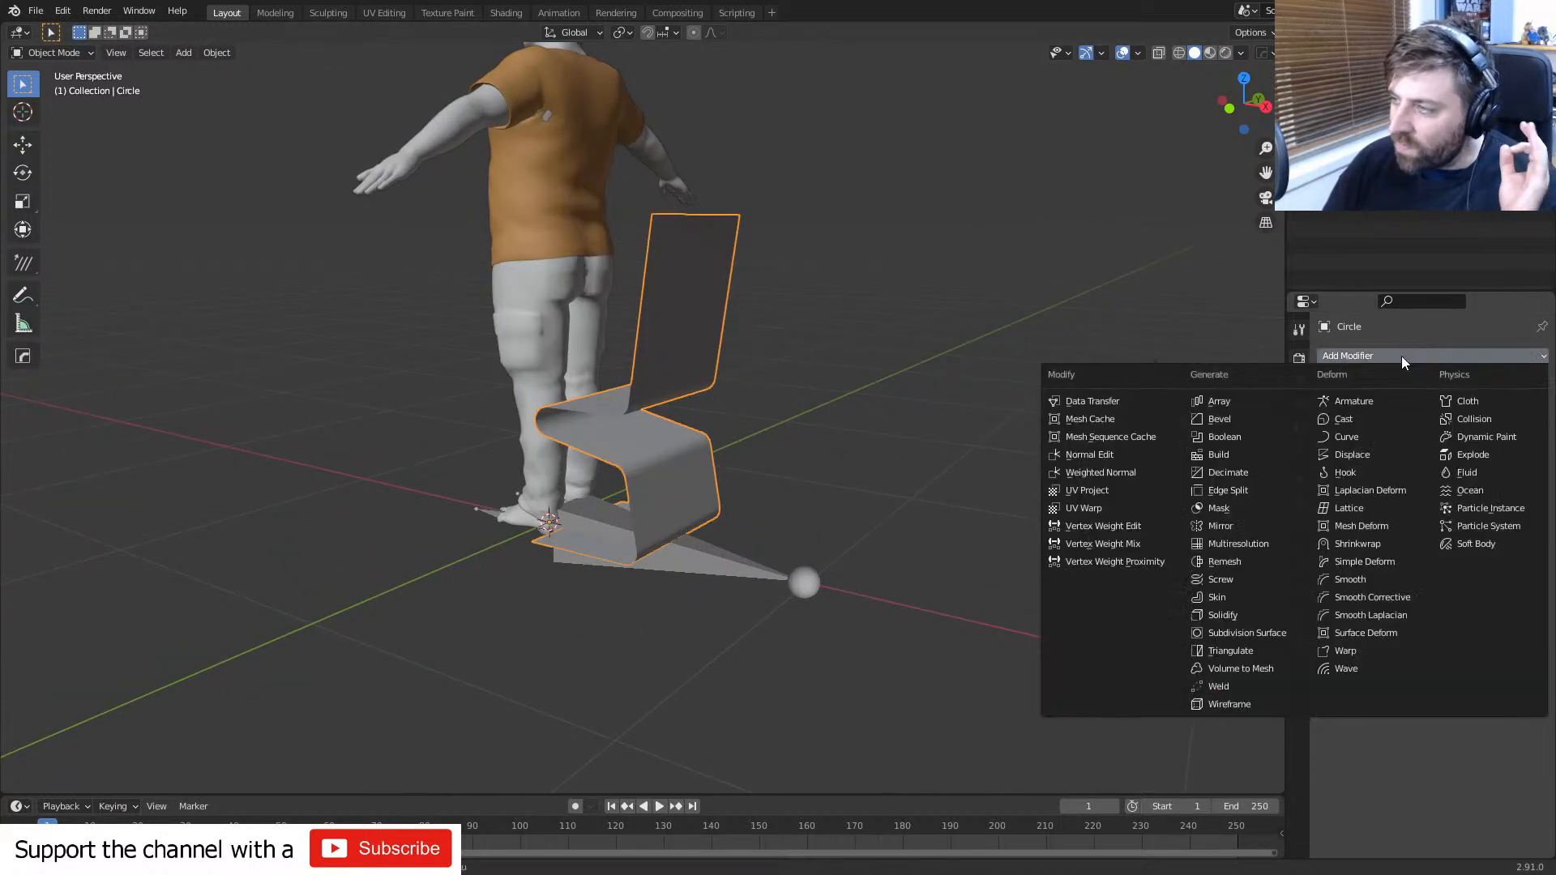
click(1228, 615)
middle_drag(826, 493, 930, 487)
scroll(930, 487, up, 4)
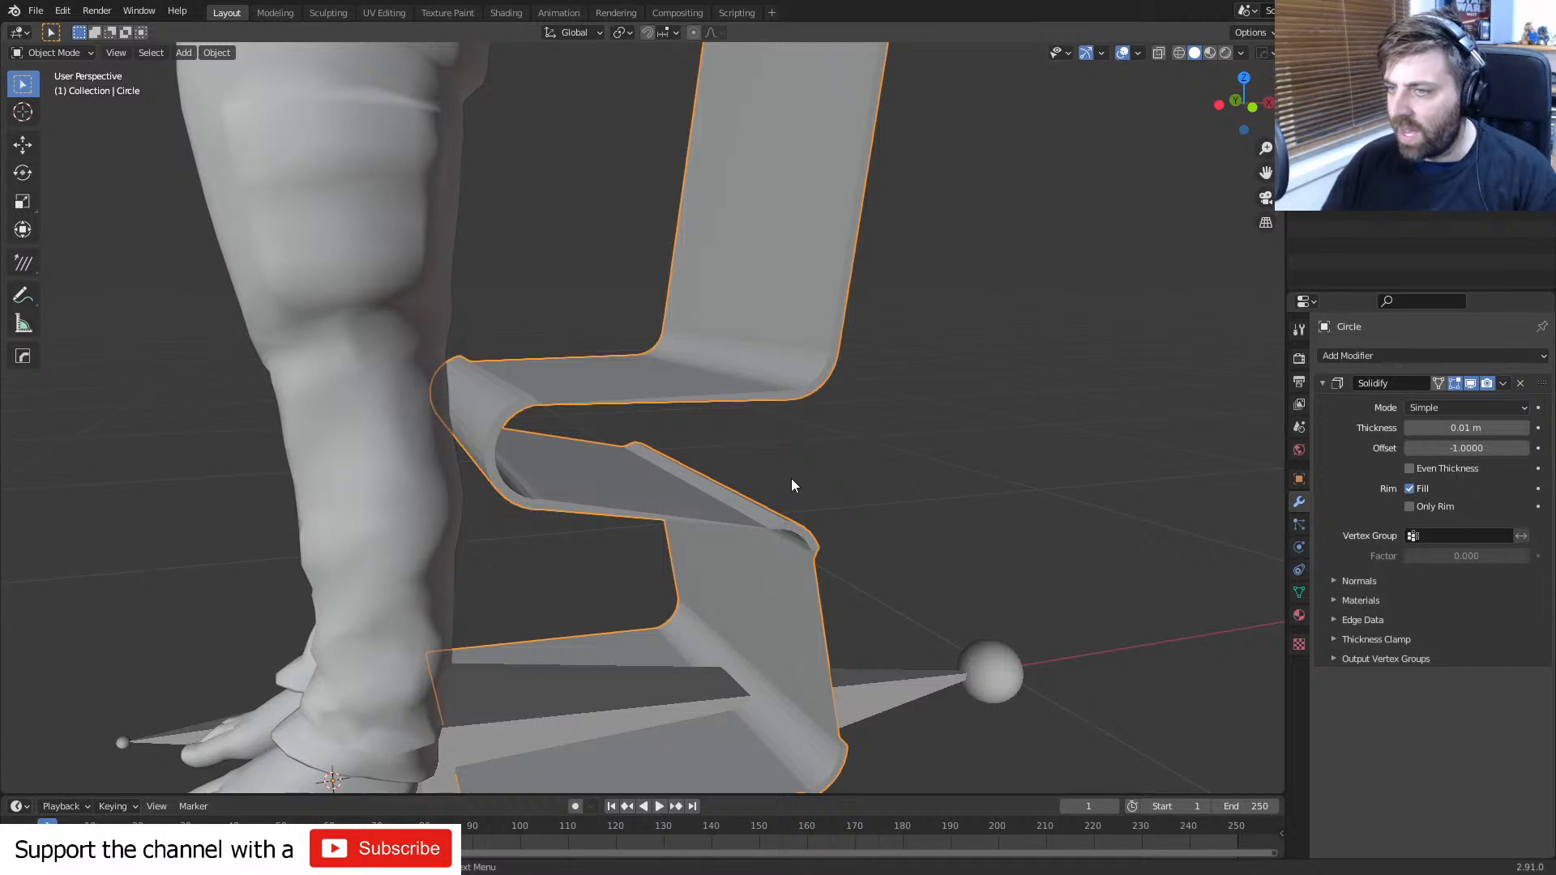
- Enable the Face Orientation overlay in Object Mode to check the direction of the chair's faces
key(Tab)
middle_drag(696, 445, 605, 391)
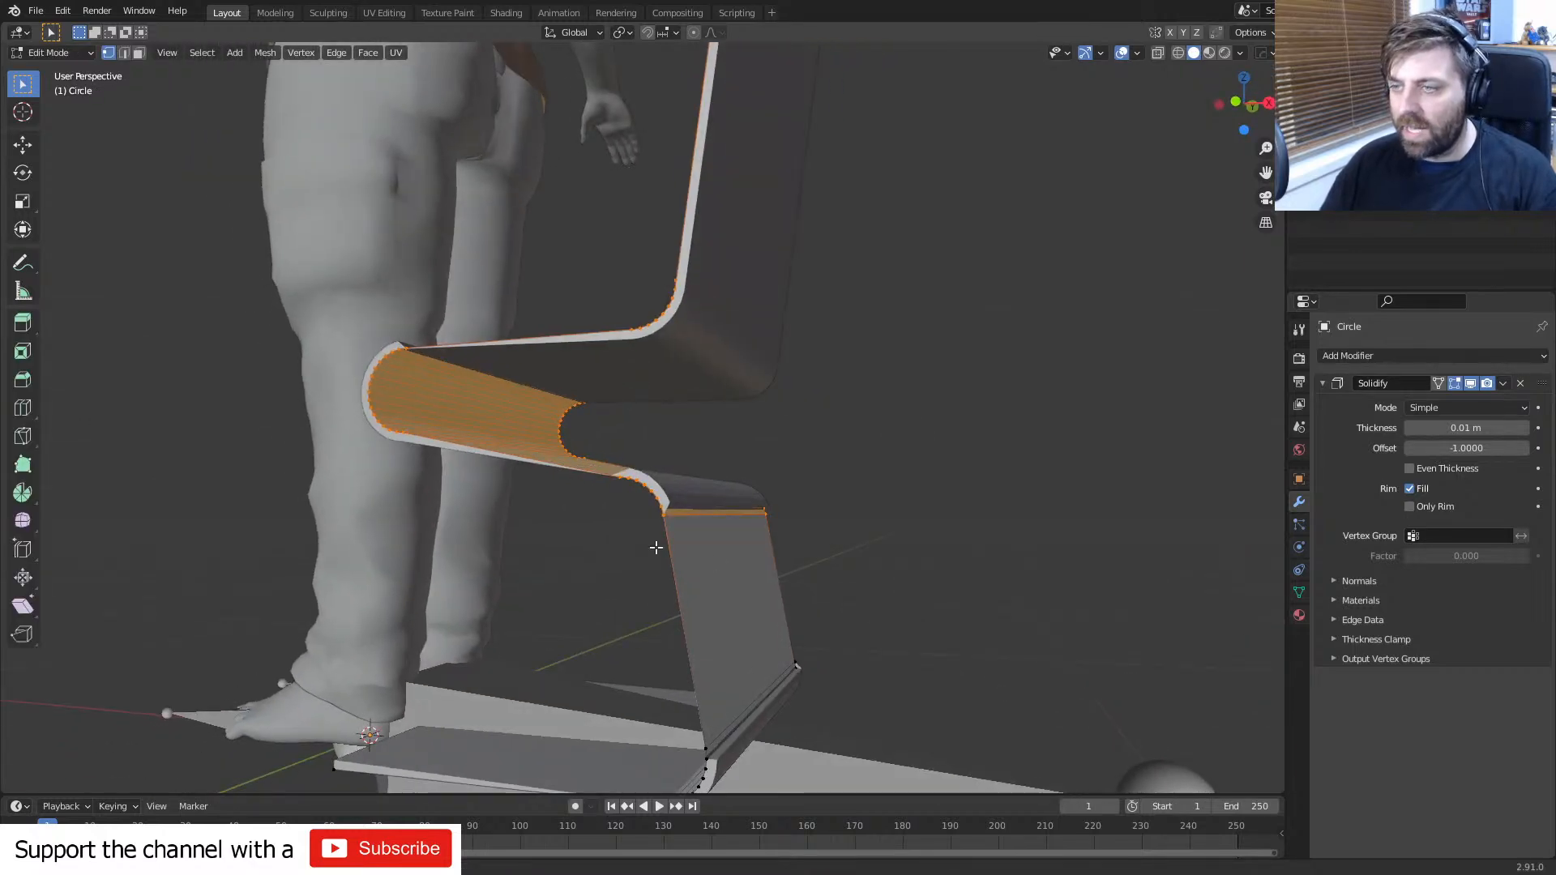
key(Tab)
click(1140, 51)
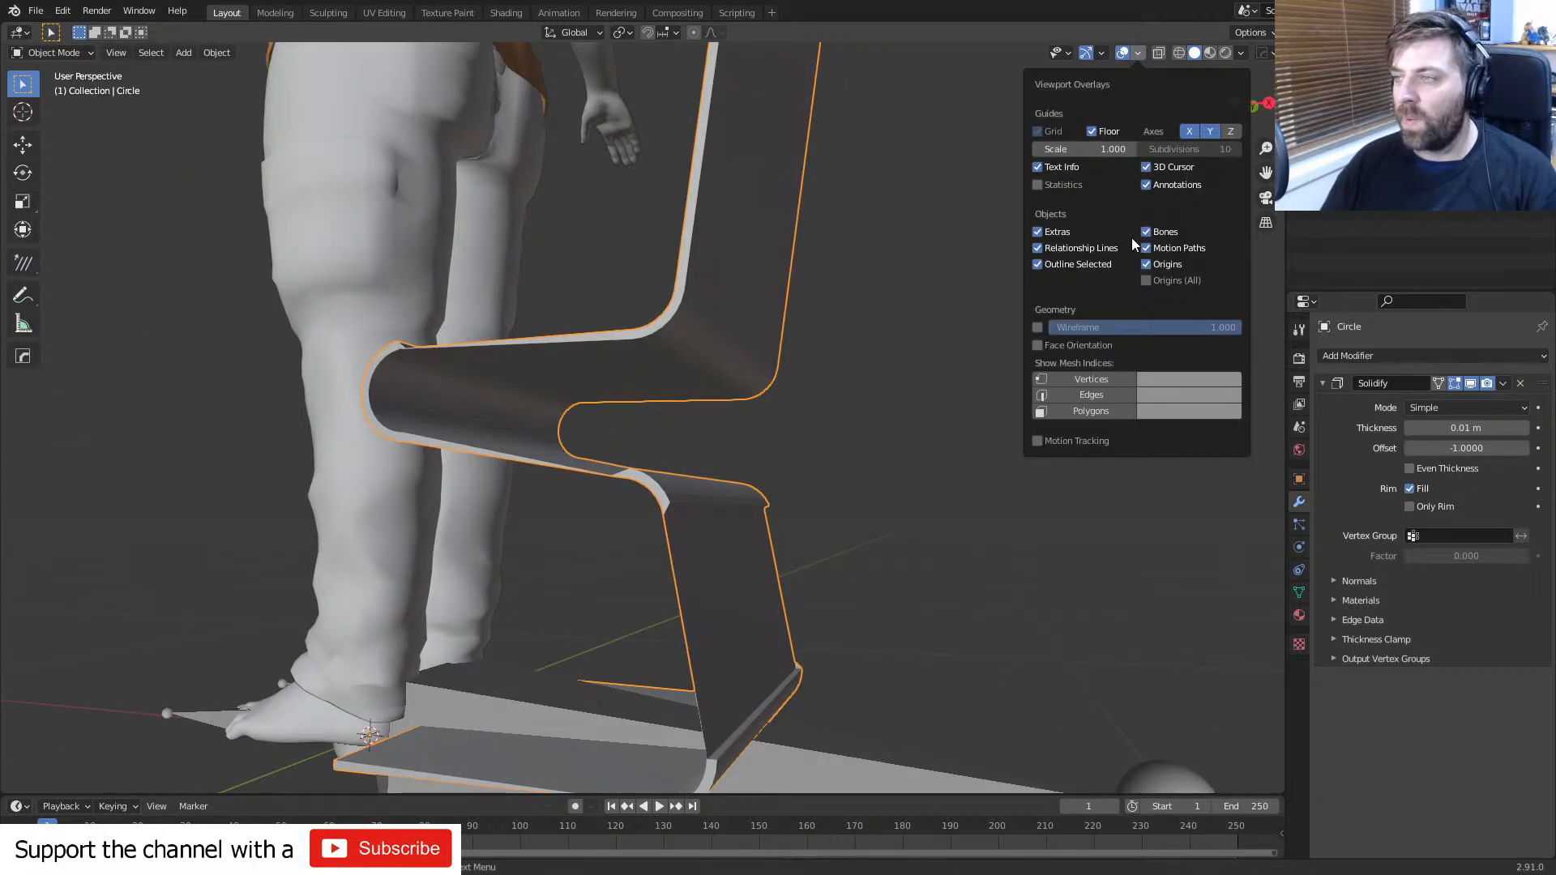
click(1037, 344)
middle_drag(783, 402, 632, 365)
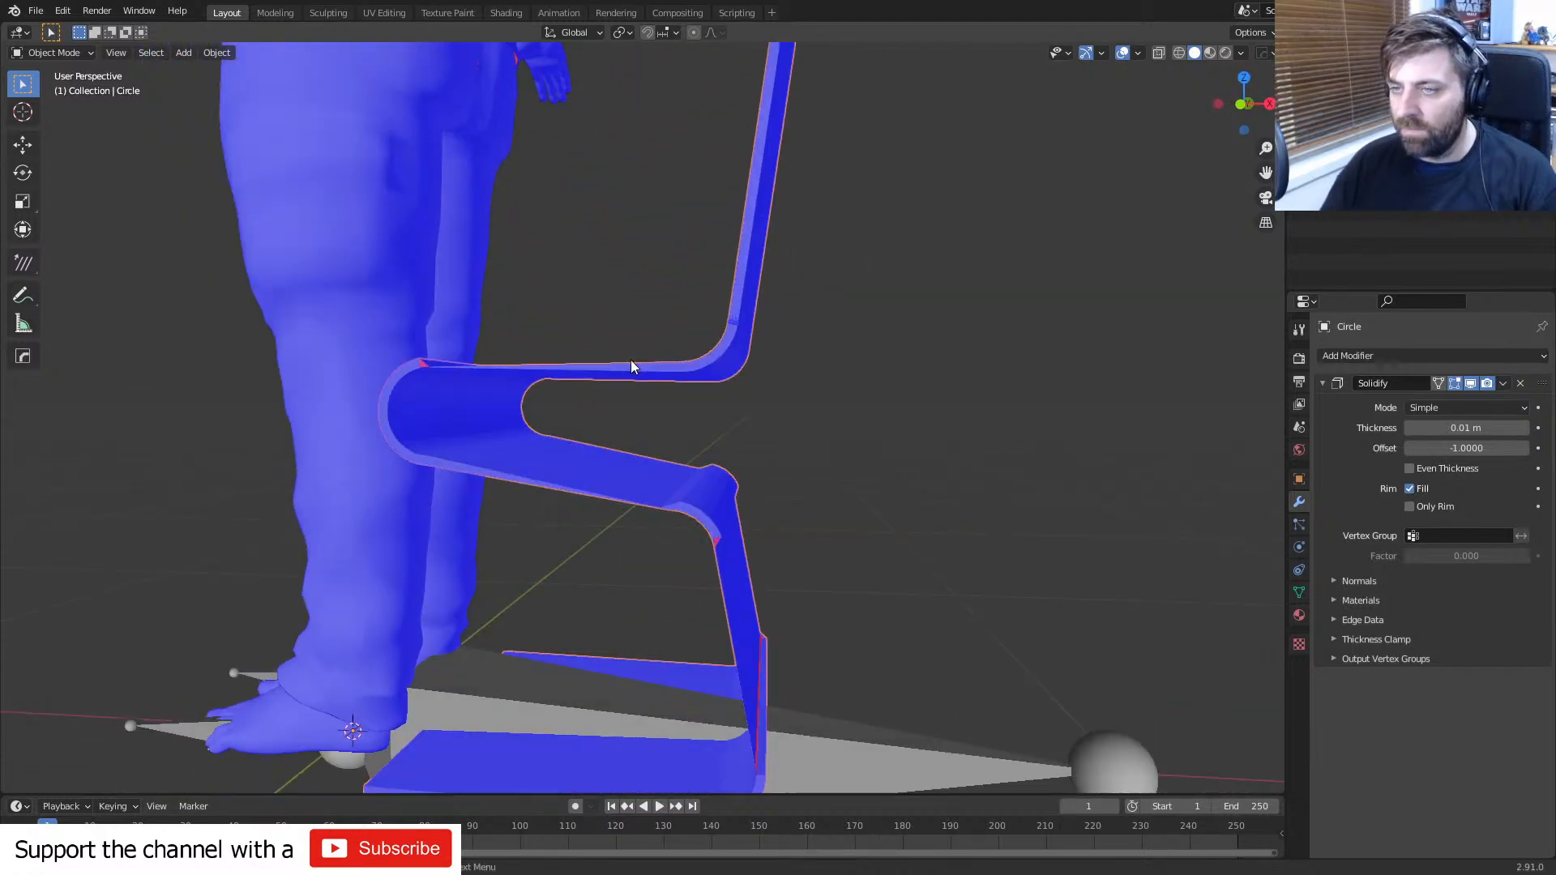
- Recalculate the normals of the selected chair faces in Edit Mode
key(Tab)
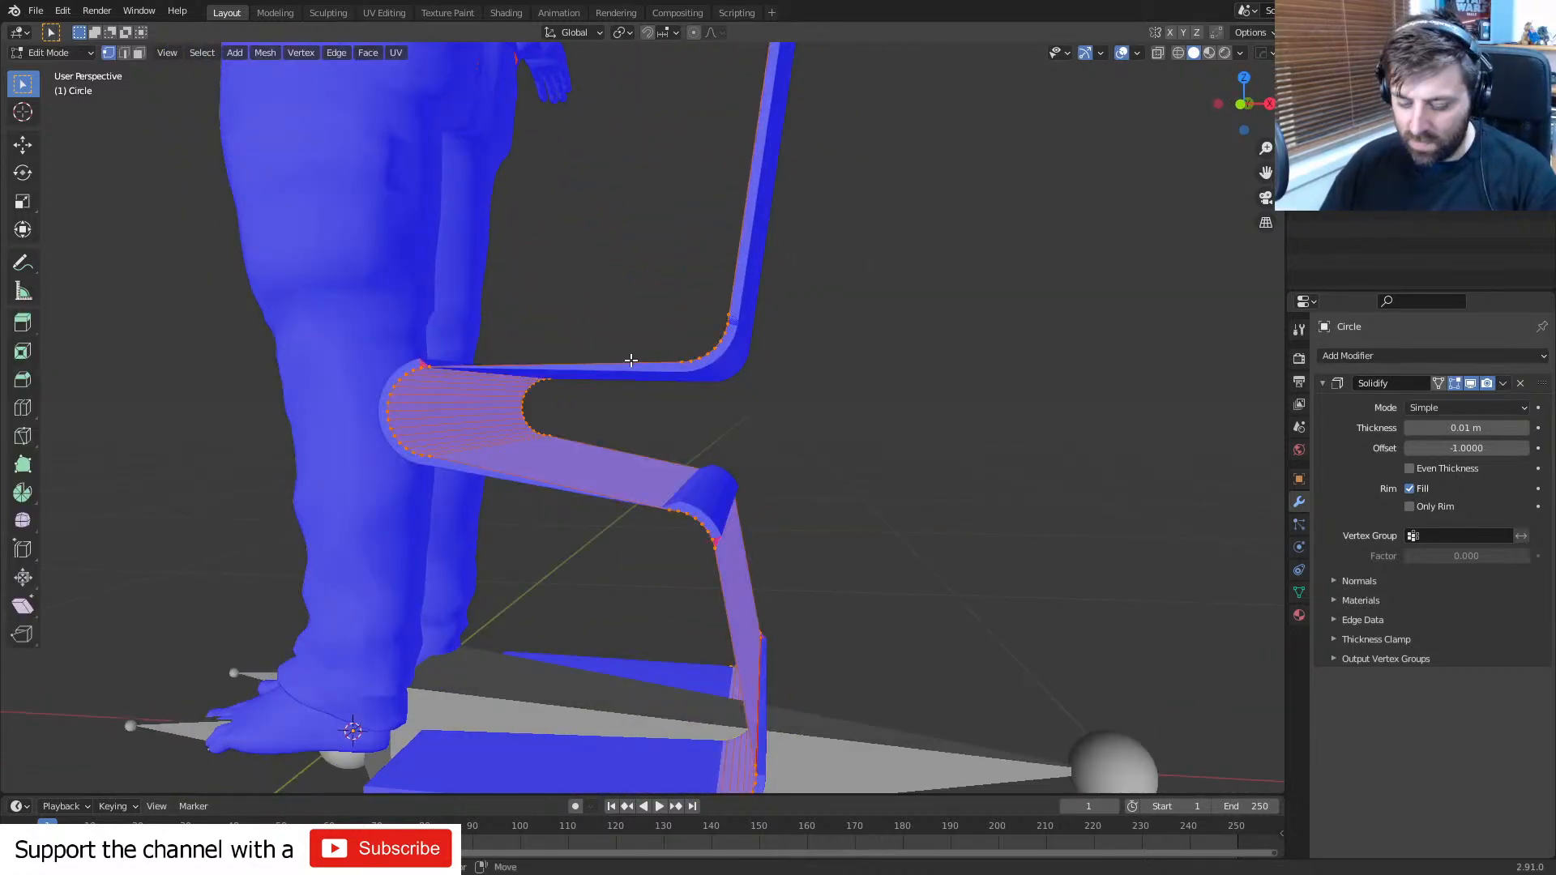
key(shift+n)
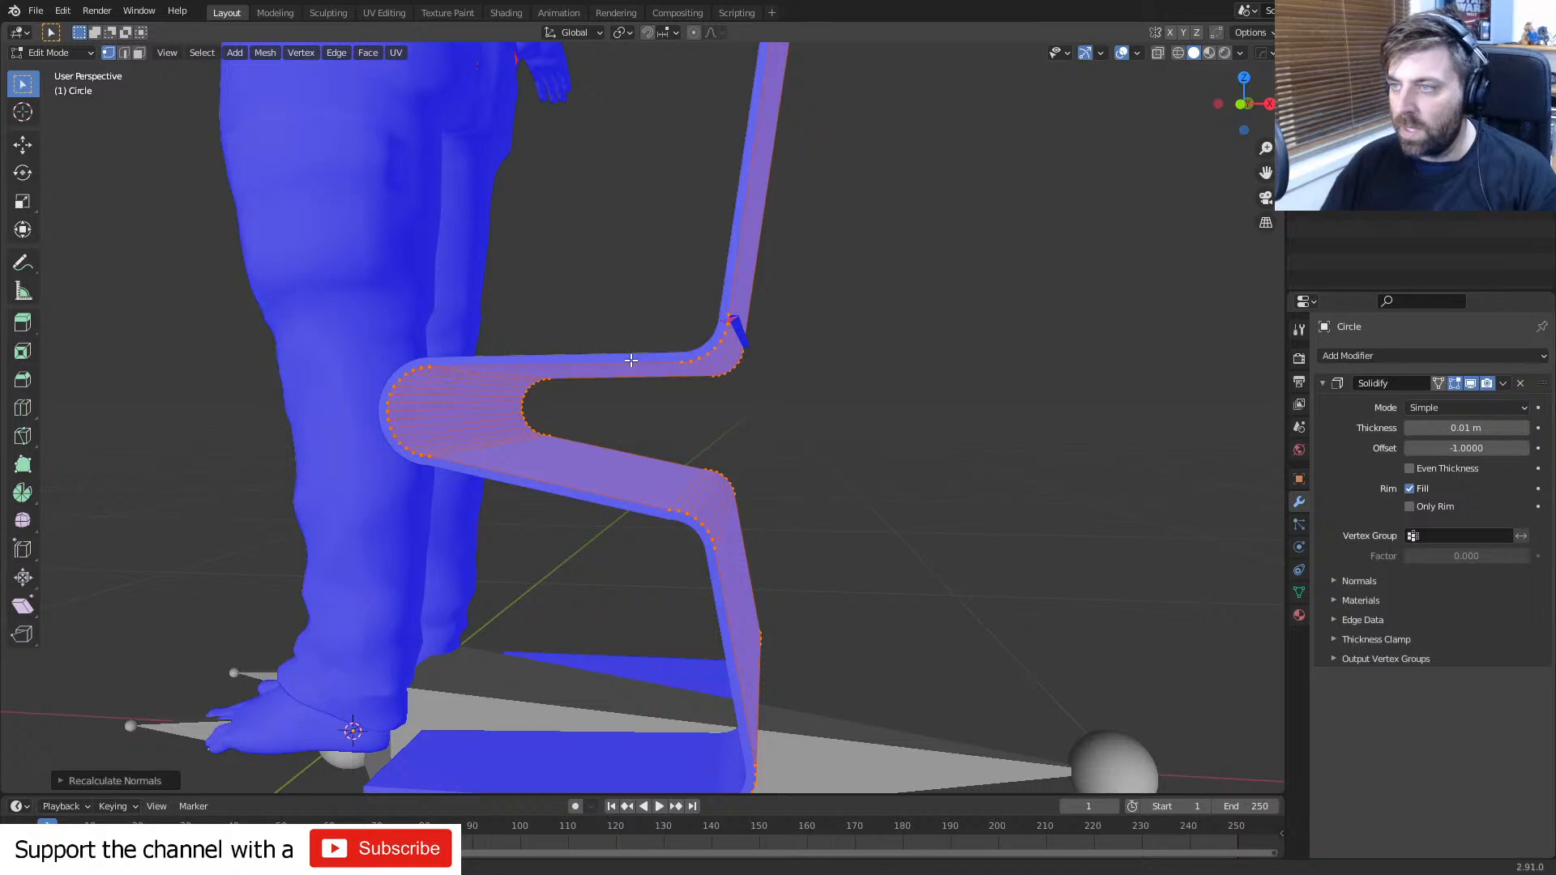
middle_drag(631, 360, 691, 410)
- Show the bend between seat and backrest in wireframe shading to expose the stray geometry there
scroll(713, 367, up, 4)
click(641, 385)
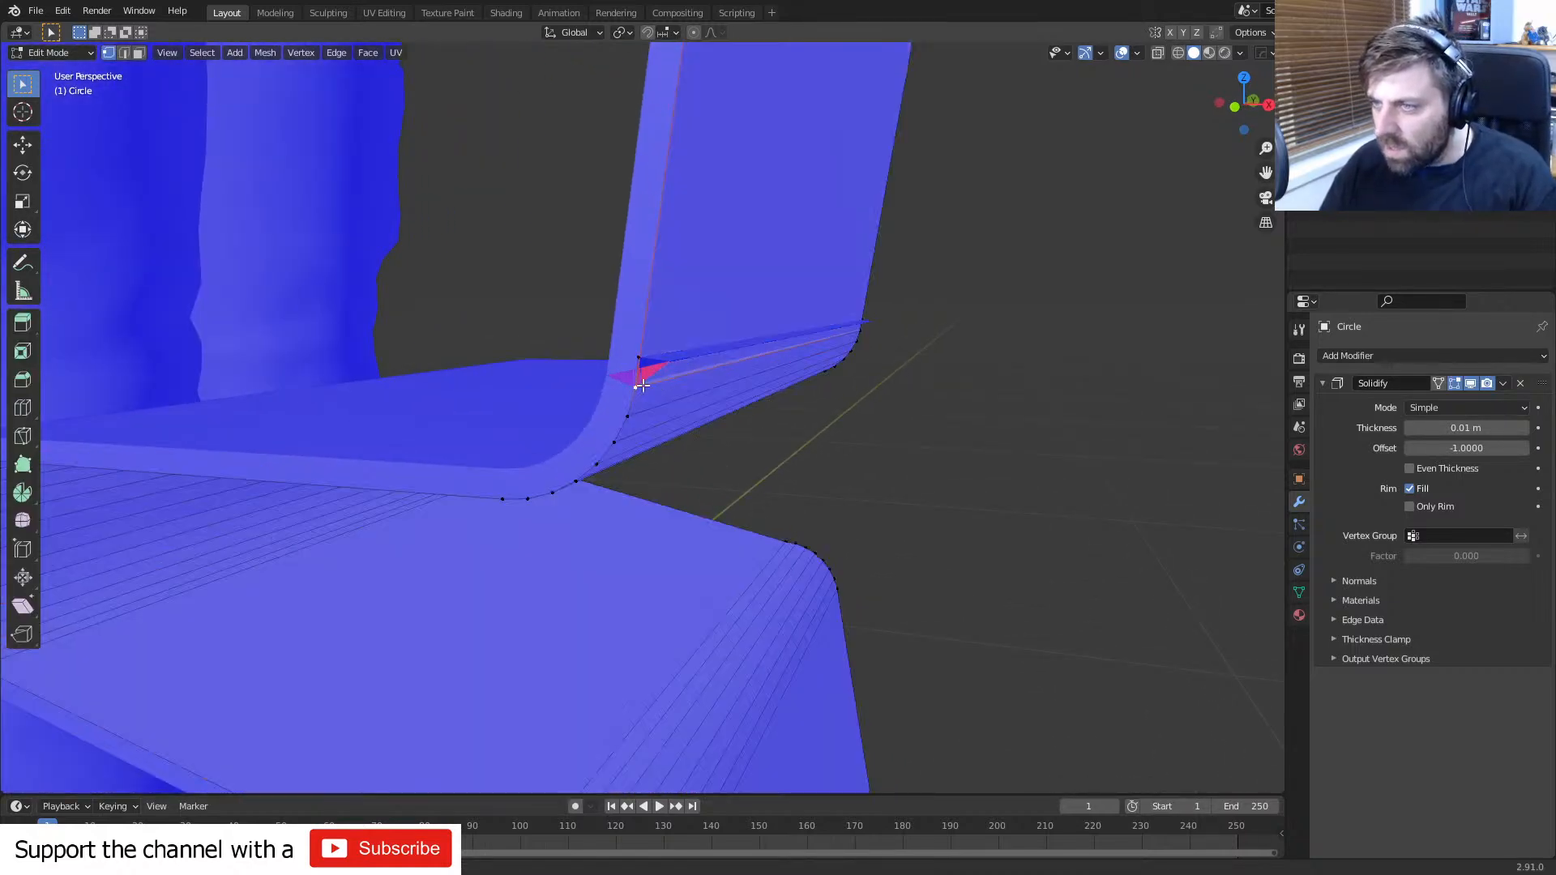
key(z)
click(609, 386)
click(691, 353)
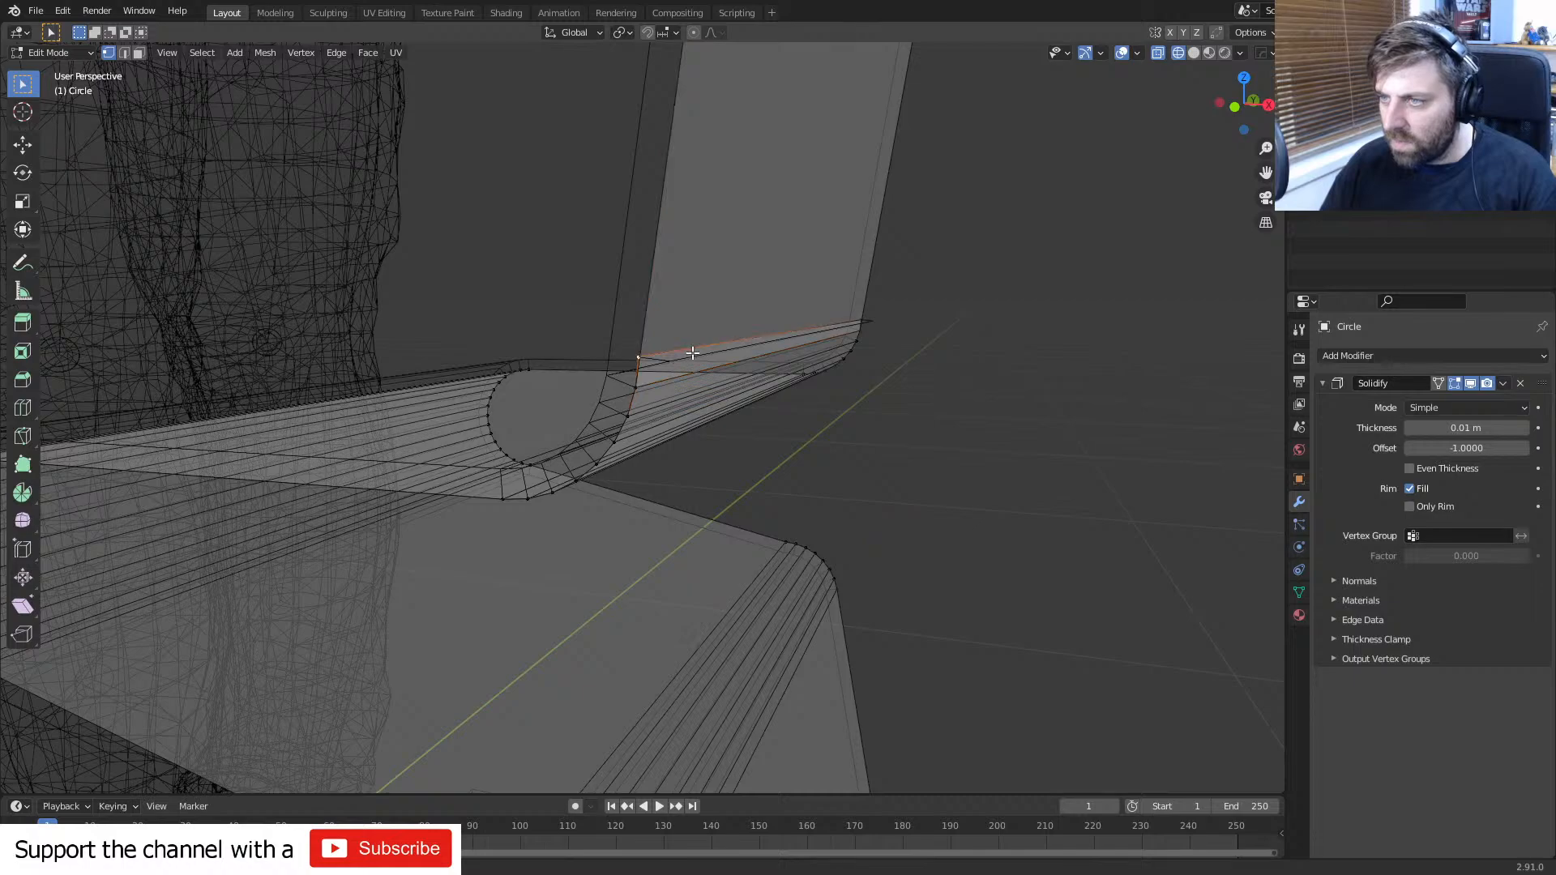
middle_drag(692, 353, 650, 440)
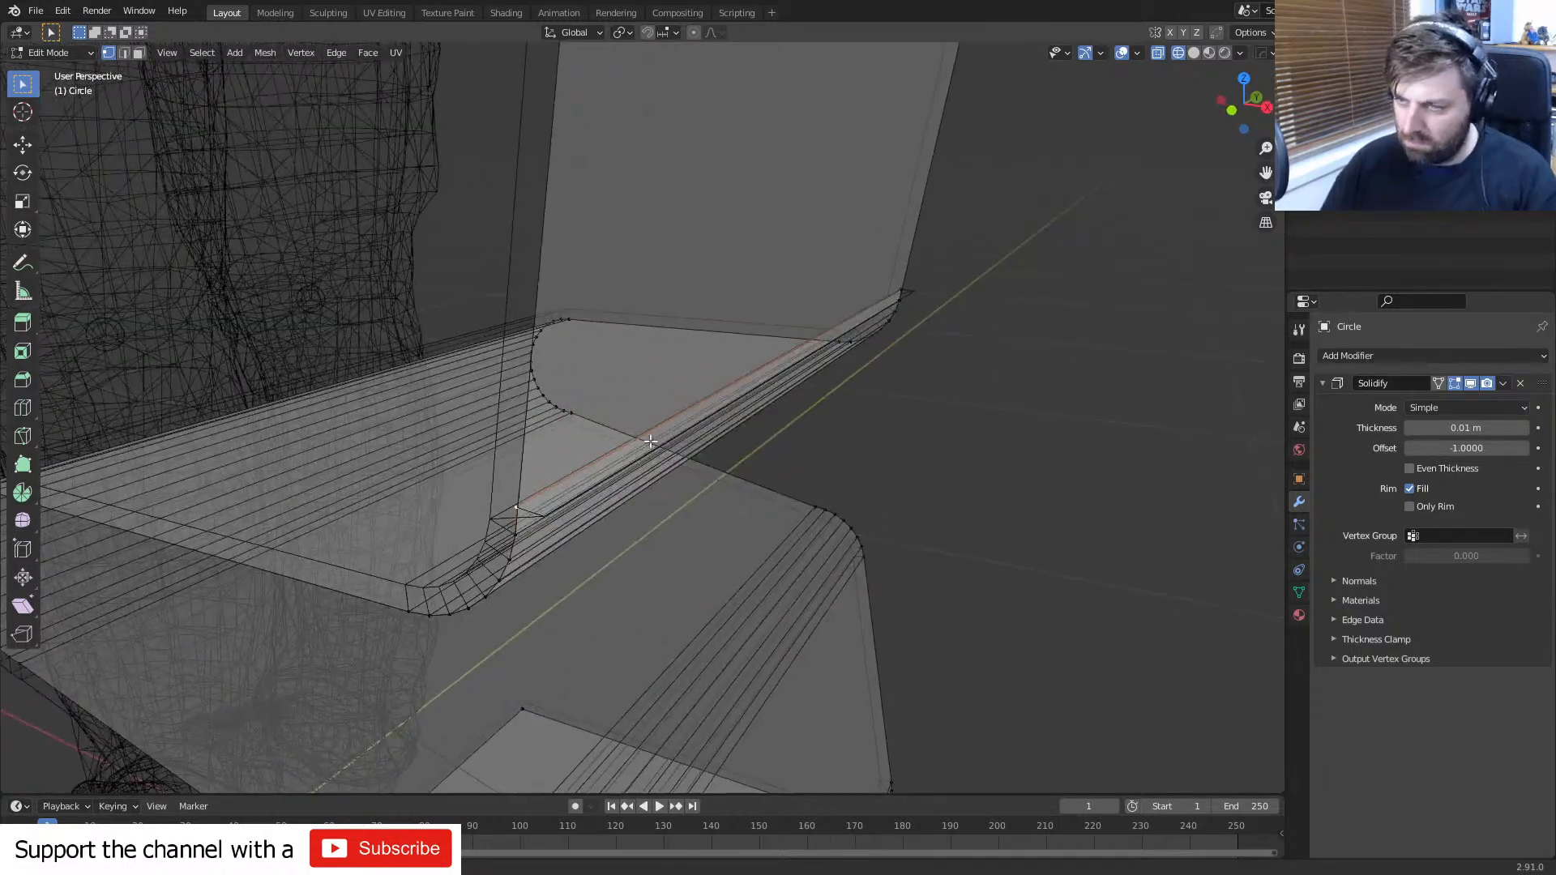
scroll(649, 441, up, 2)
- Delete the stray folded-out edges sticking out behind the bend between the seat and the backrest
click(354, 699)
key(2)
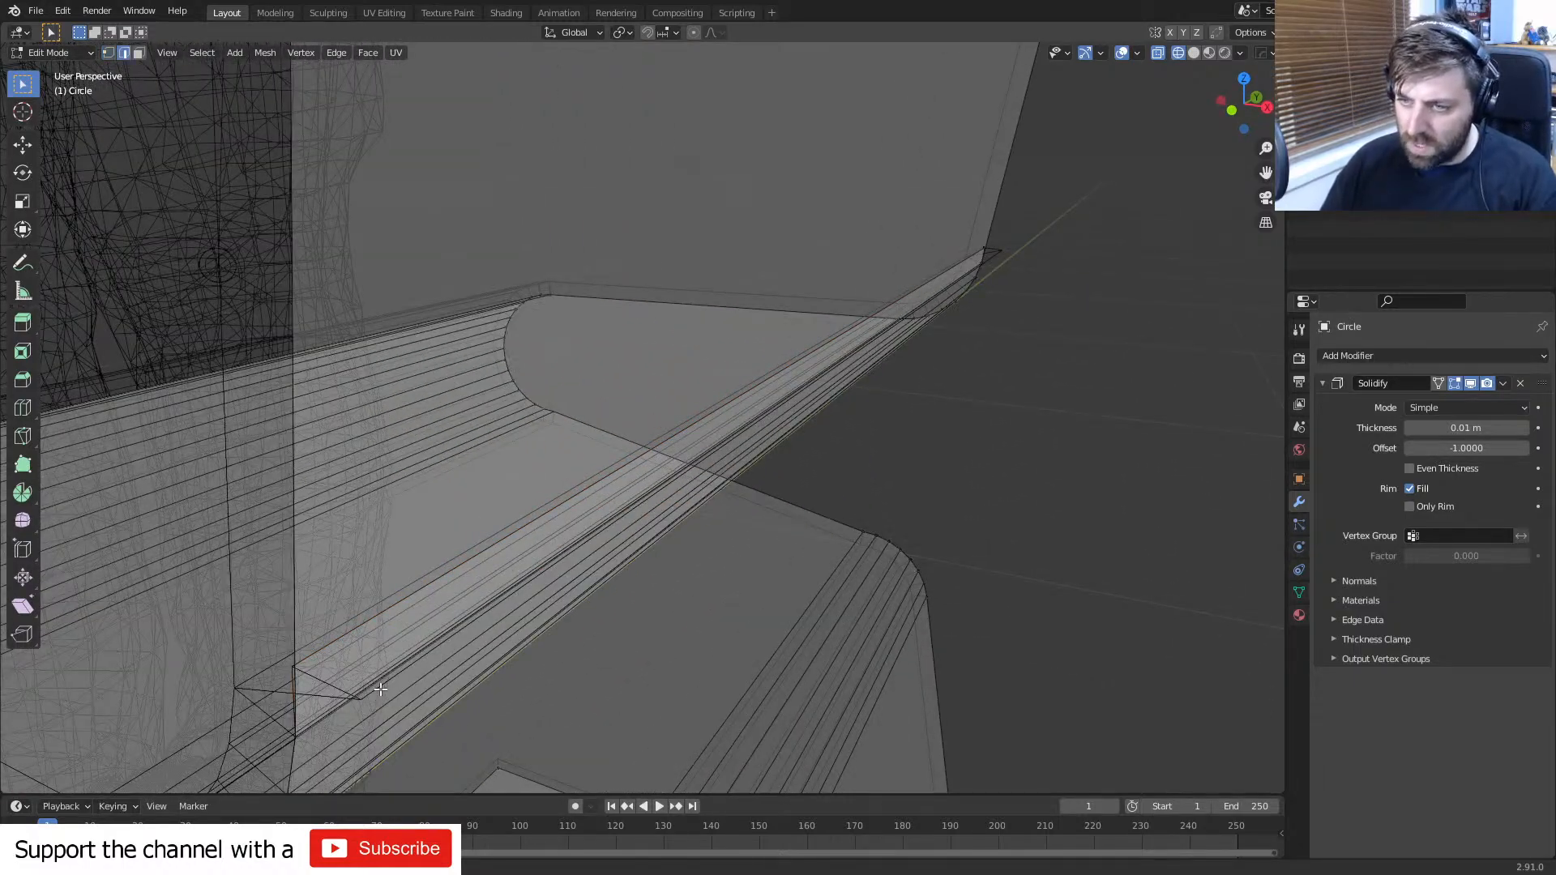
click(401, 681)
click(411, 682)
middle_drag(410, 682, 623, 539)
key(1)
click(755, 389)
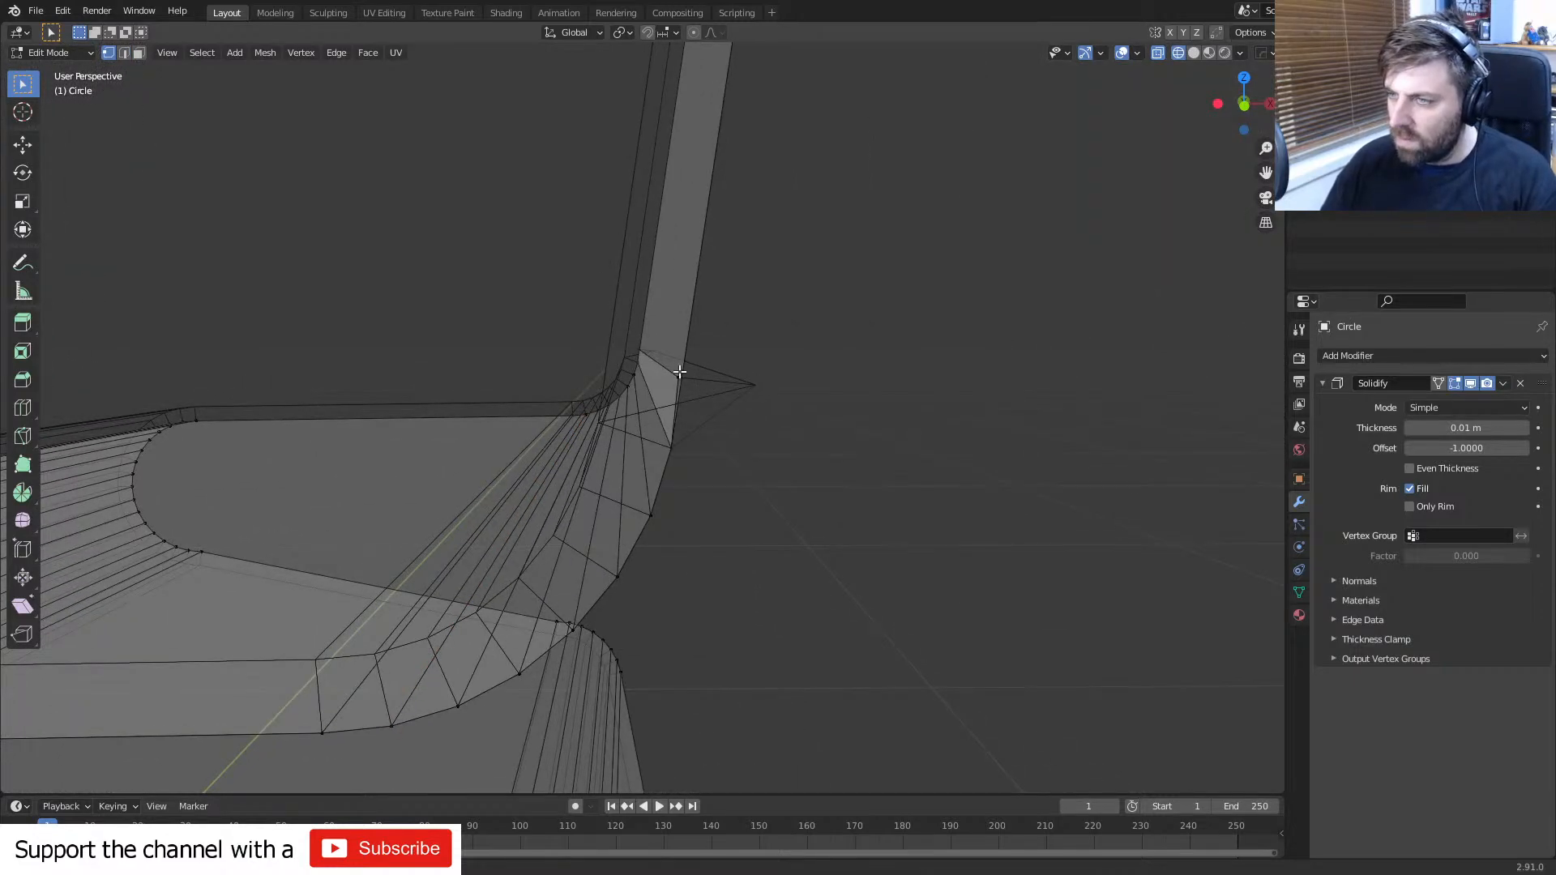
click(640, 351)
key(x)
click(719, 366)
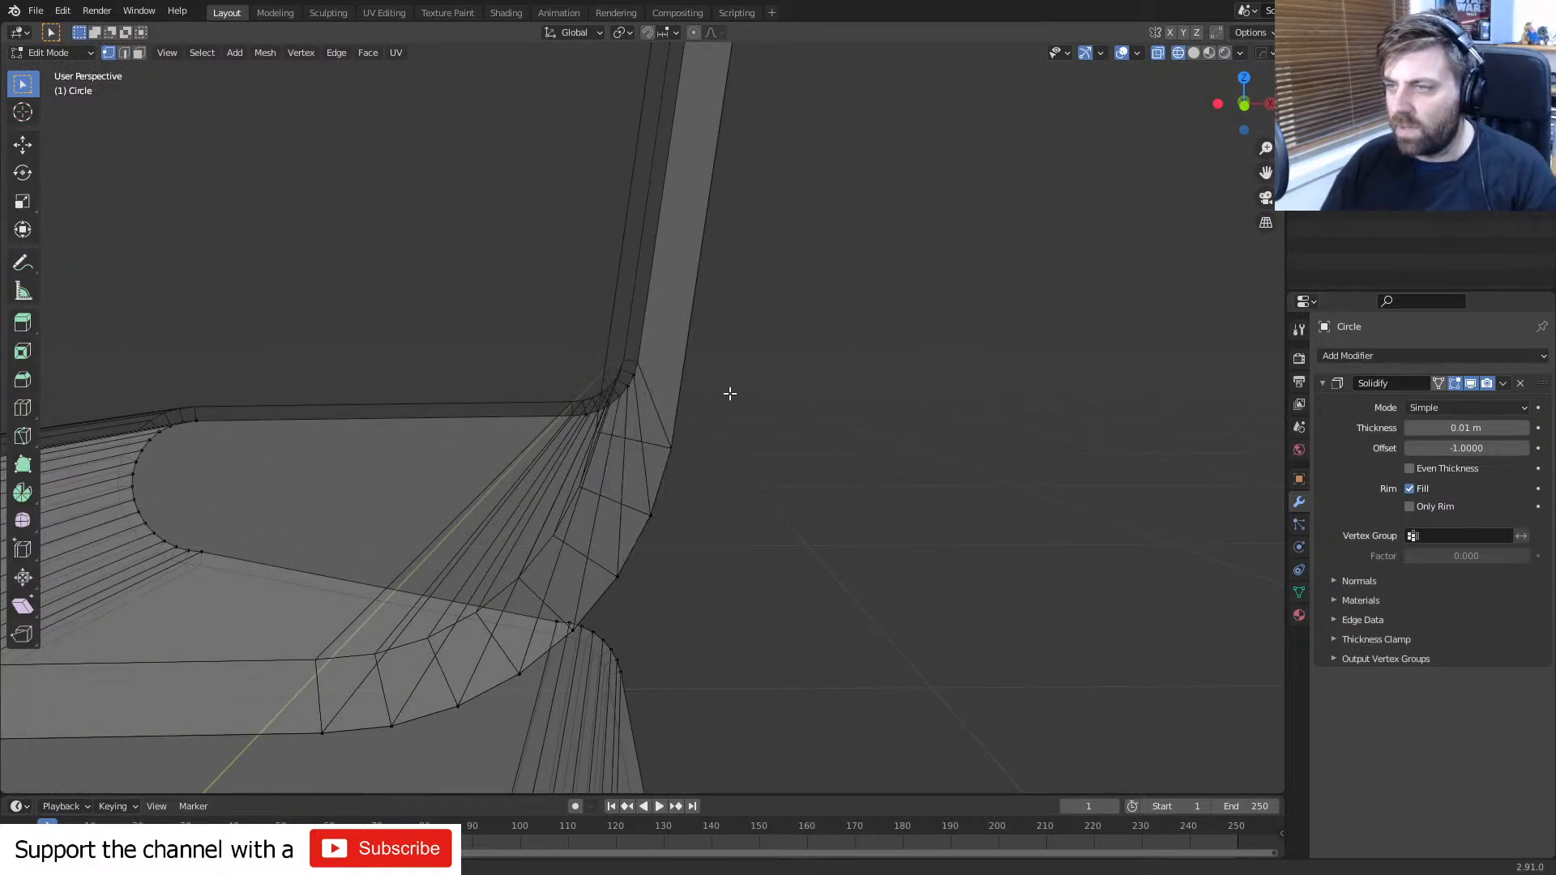
- Return the viewport to solid shading with the seat and base of the chair in view
middle_drag(730, 393, 635, 439)
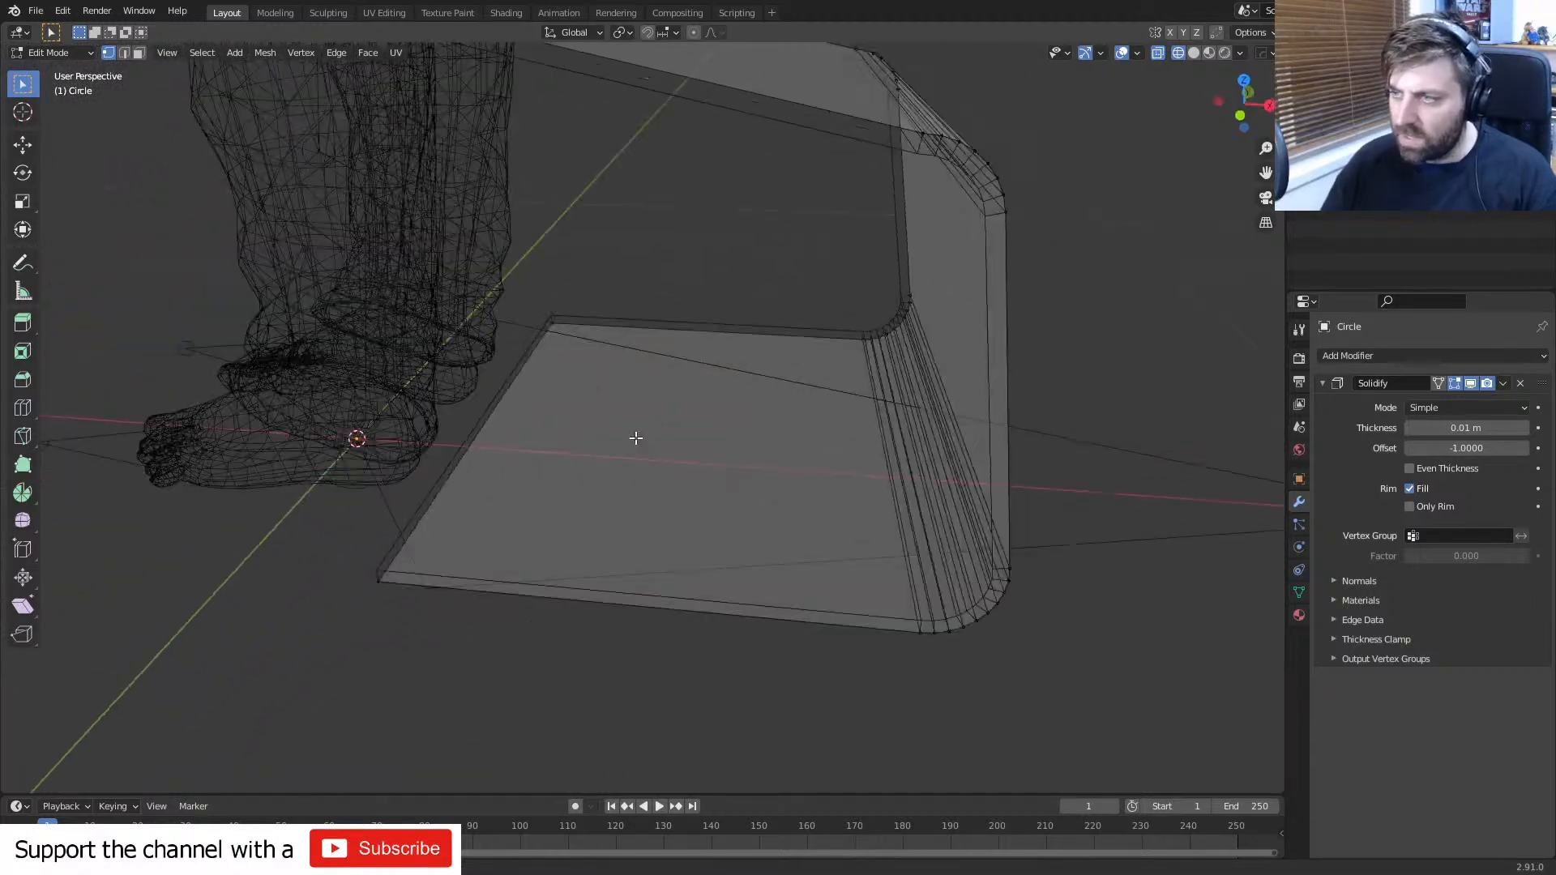
scroll(635, 438, down, 3)
key(z)
click(763, 407)
shift+middle_drag(816, 392, 767, 414)
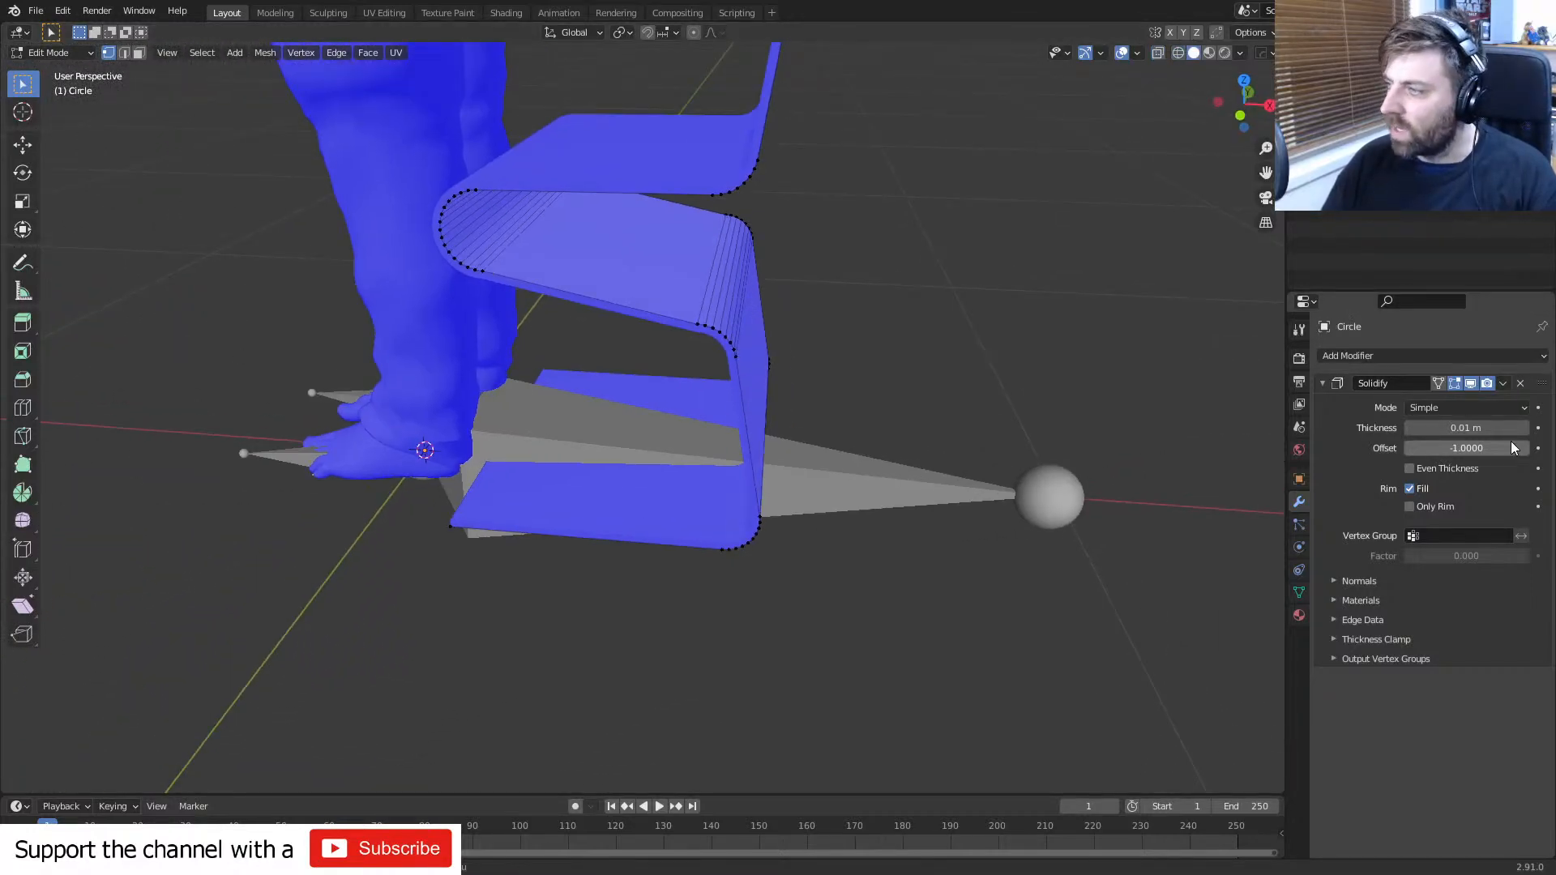
- Set the Solidify thickness to 0.015 m and the offset to 1.0
click(1454, 424)
text(.015)
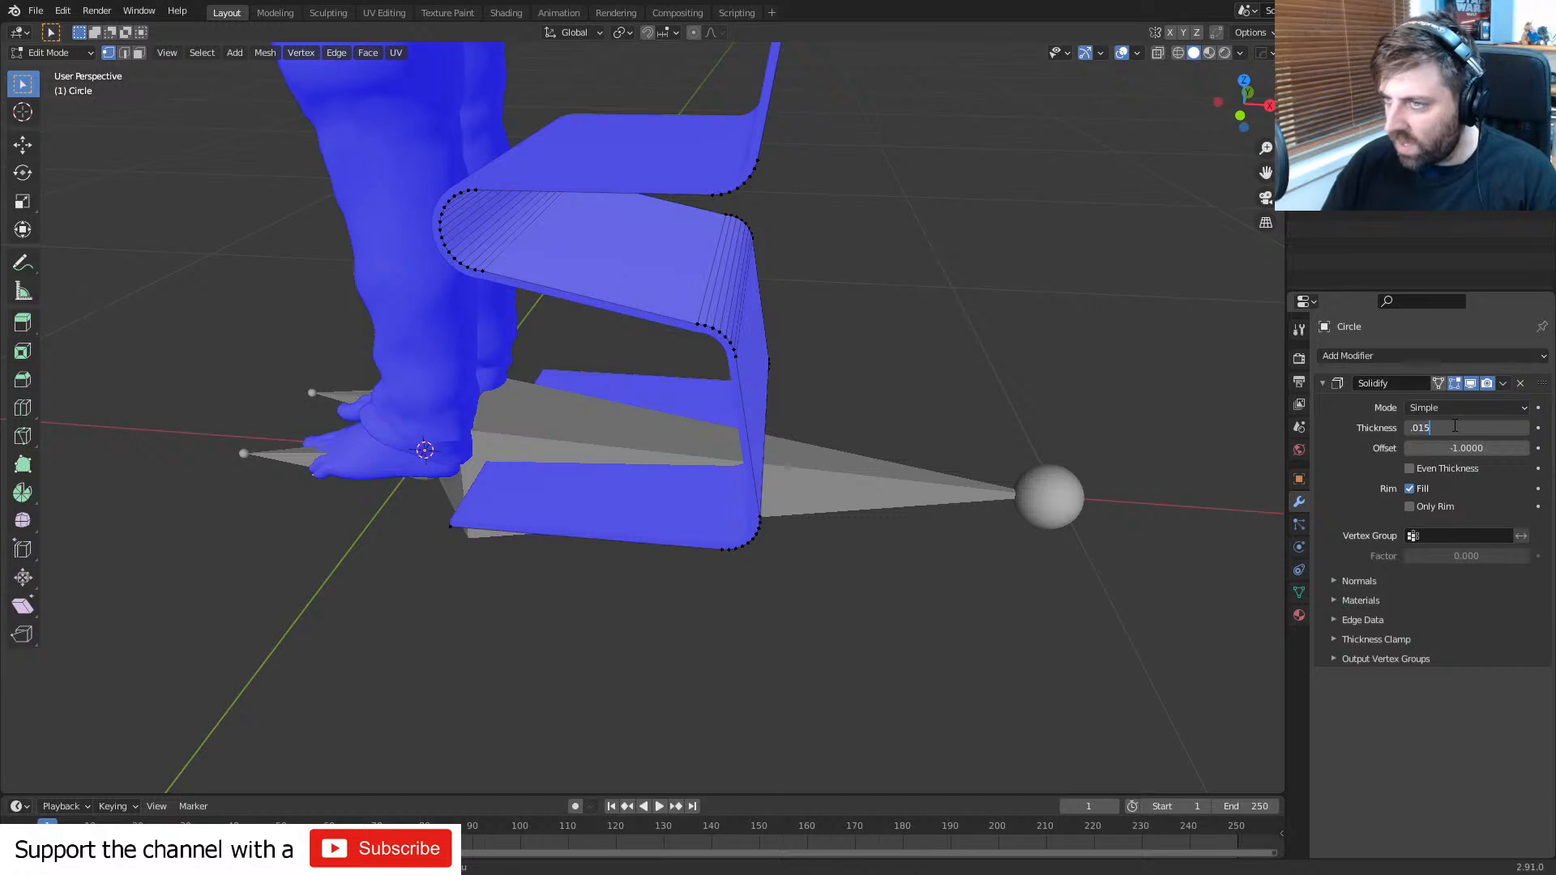
key(Return)
scroll(827, 299, down, 2)
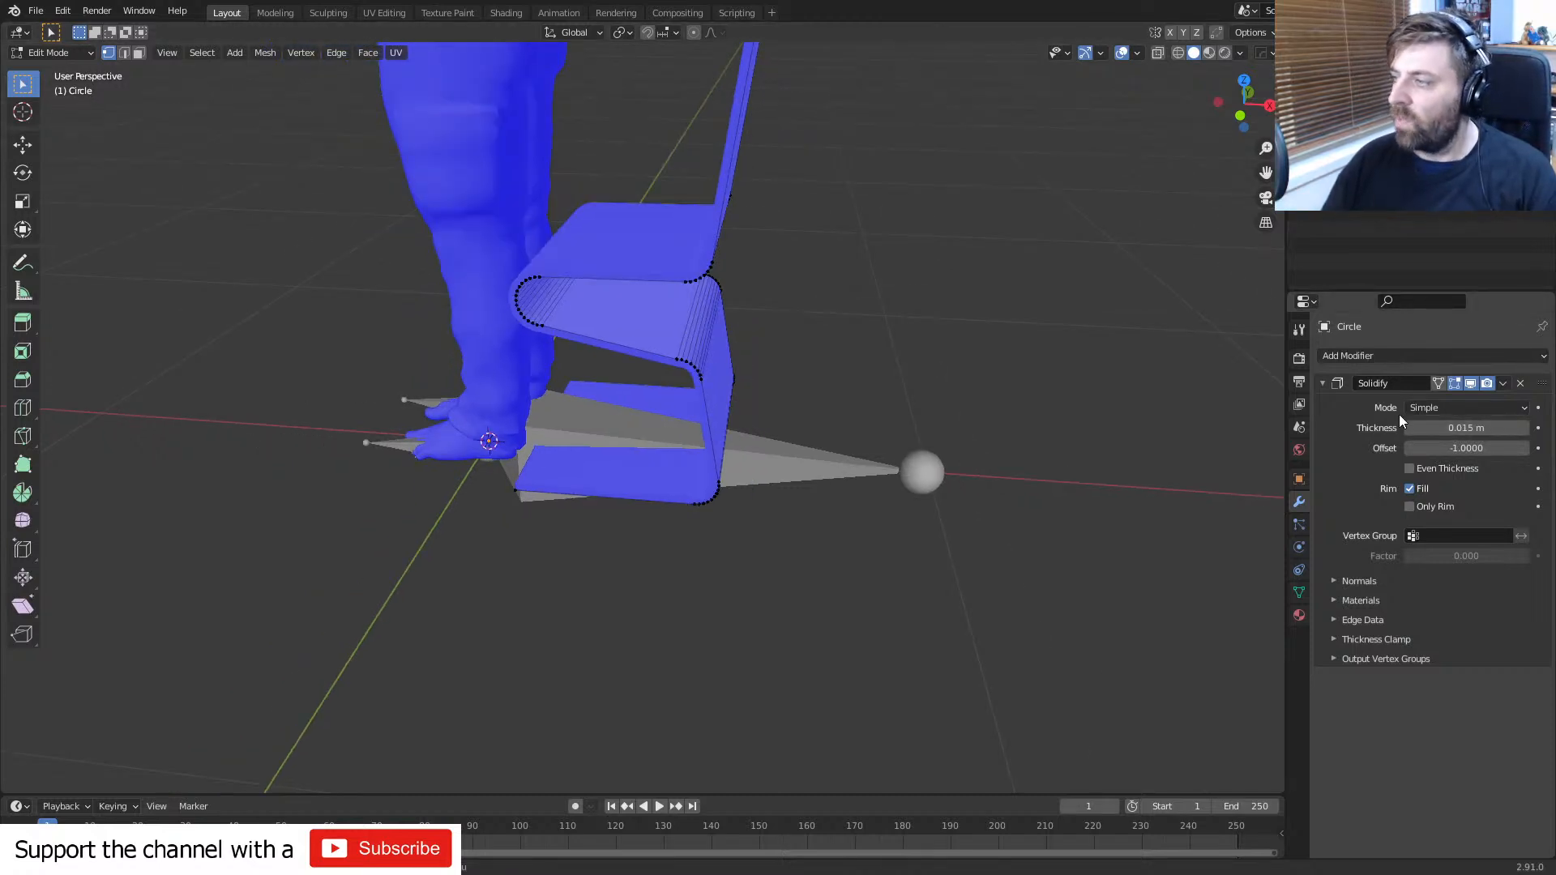
drag(1457, 451, 1526, 450)
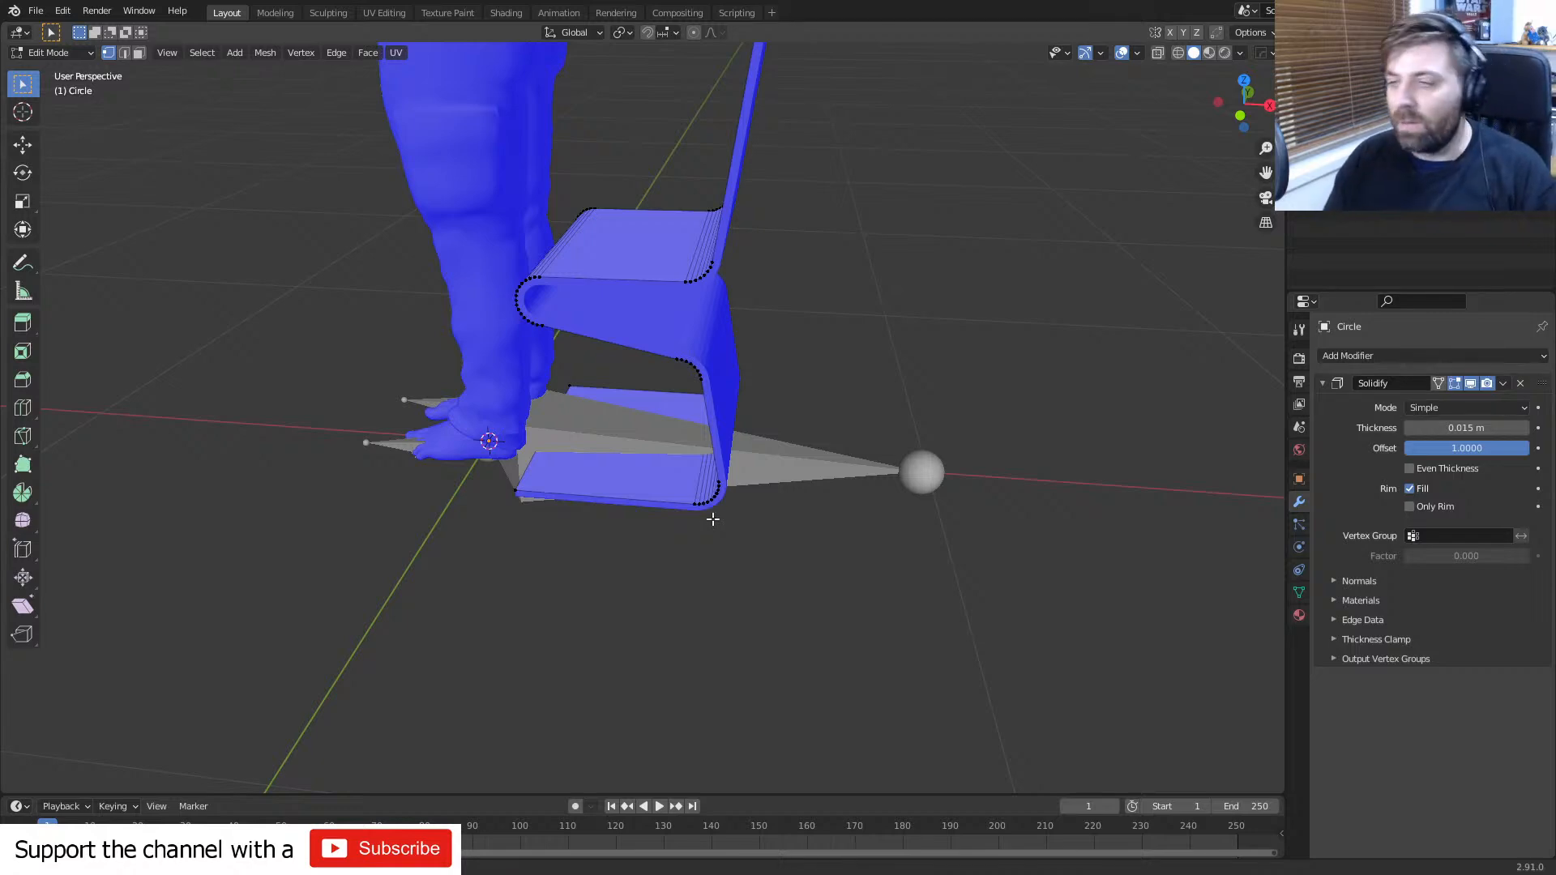
middle_drag(744, 447, 616, 471)
scroll(747, 474, up, 1)
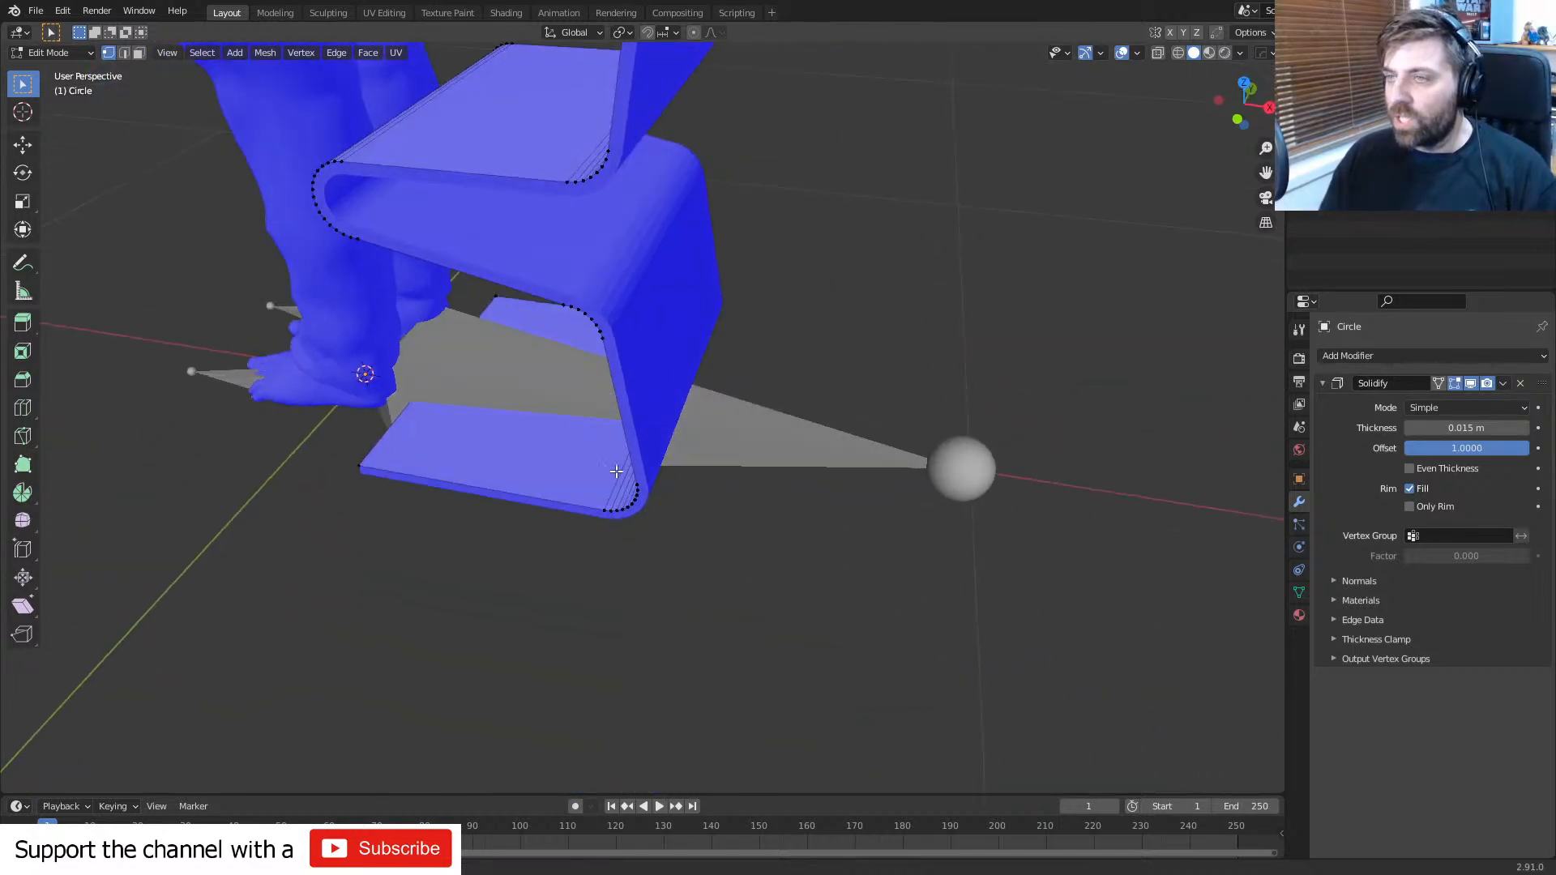
- Return to Object Mode and show the whole chair profile in front orthographic view
scroll(616, 471, up, 3)
key(KP_3)
key(KP_1)
key(Tab)
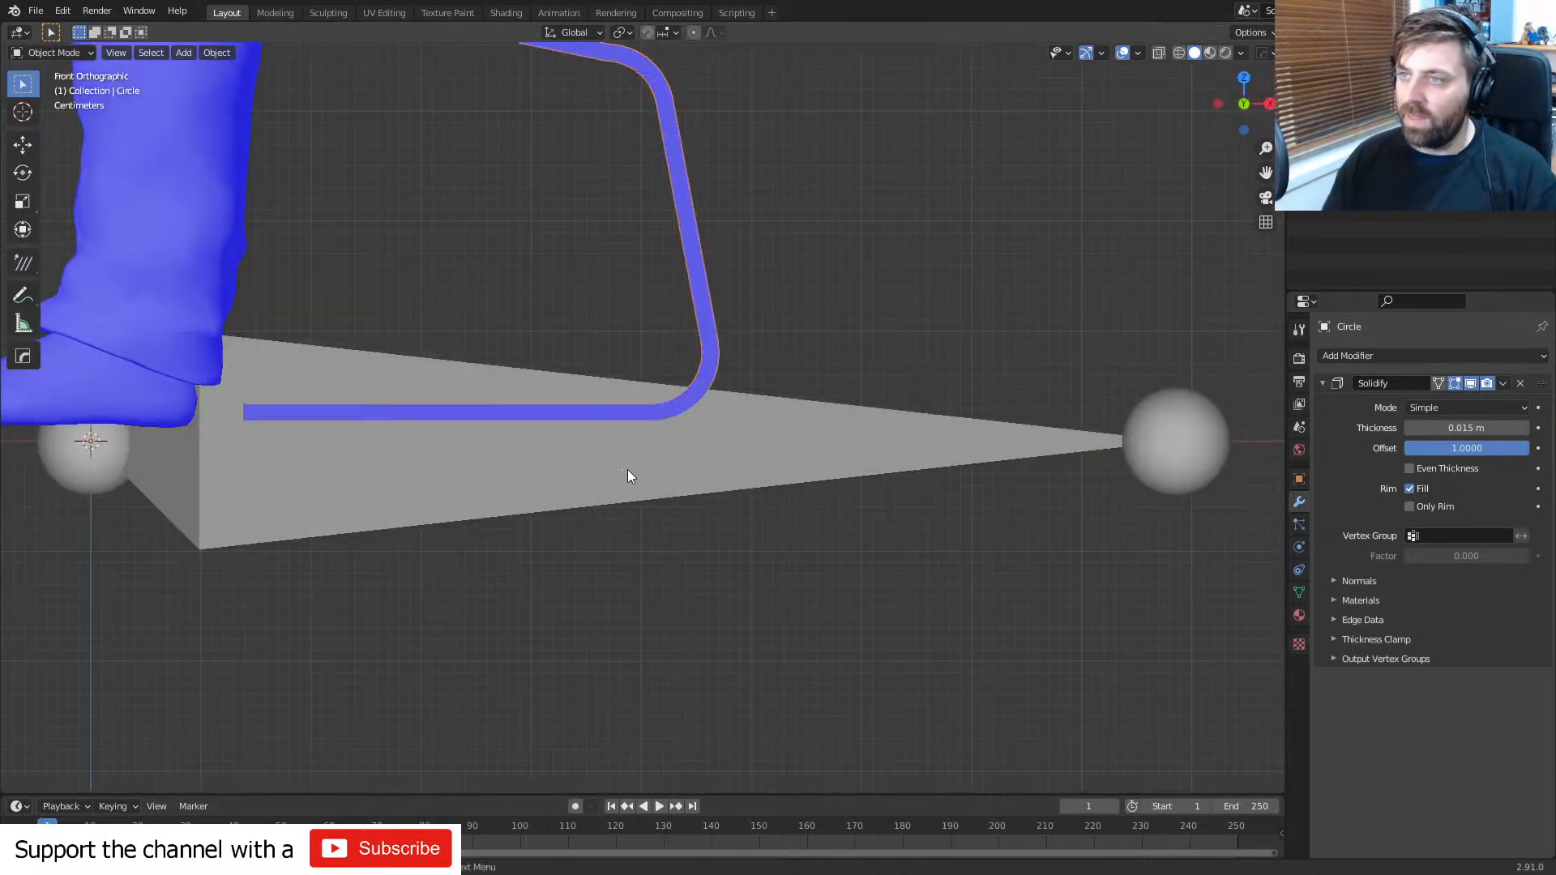
scroll(628, 470, down, 8)
shift+middle_drag(642, 371, 646, 437)
scroll(646, 438, up, 3)
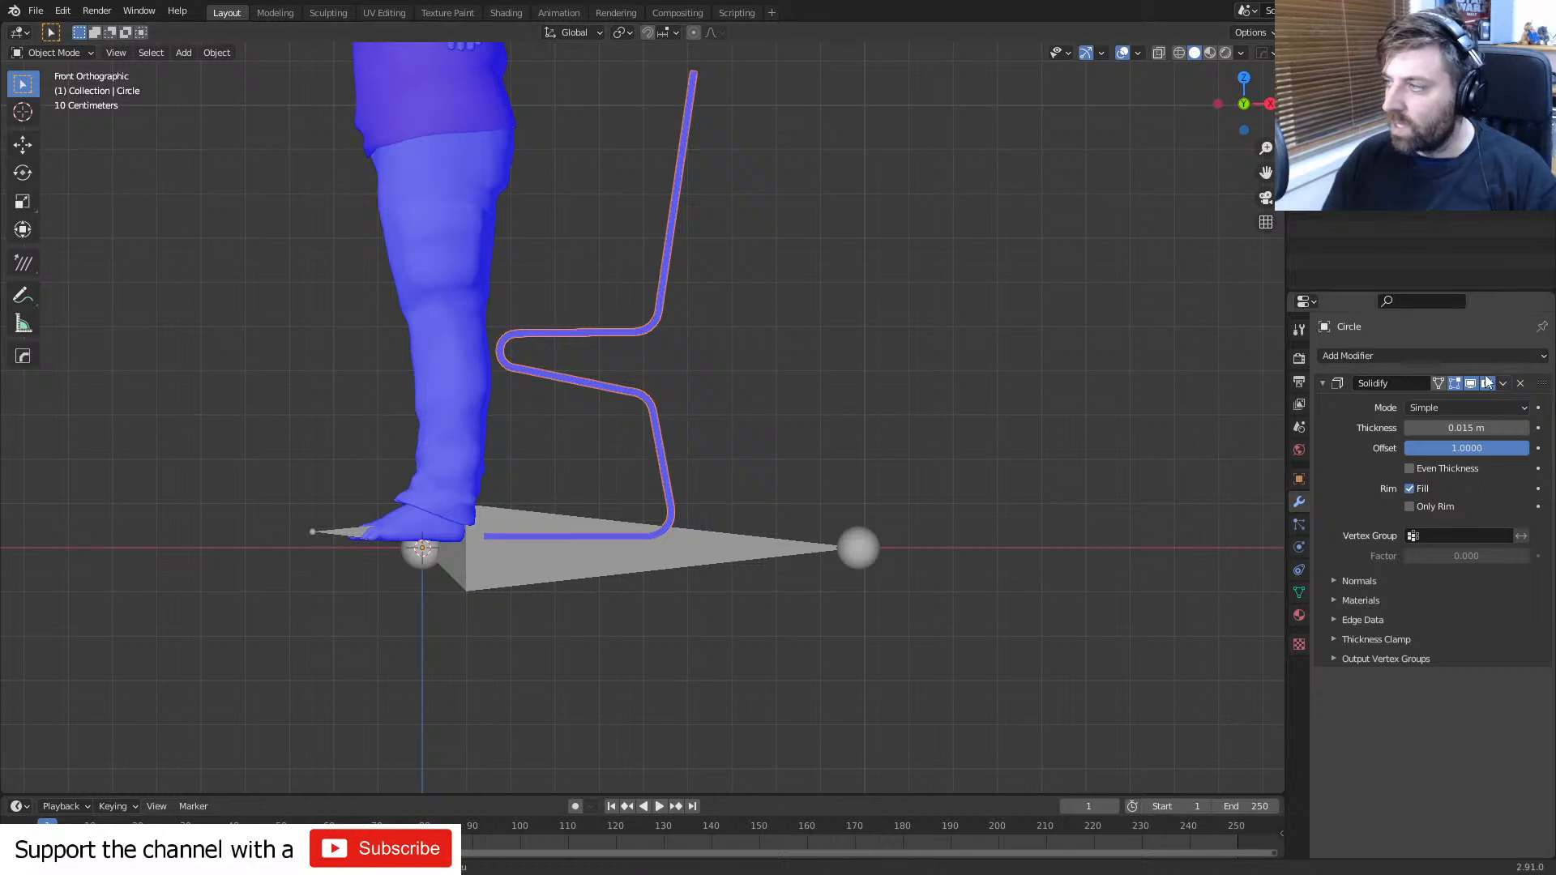
- Add an Array modifier to the chair and set its relative offset X factor to 0.030
click(1415, 356)
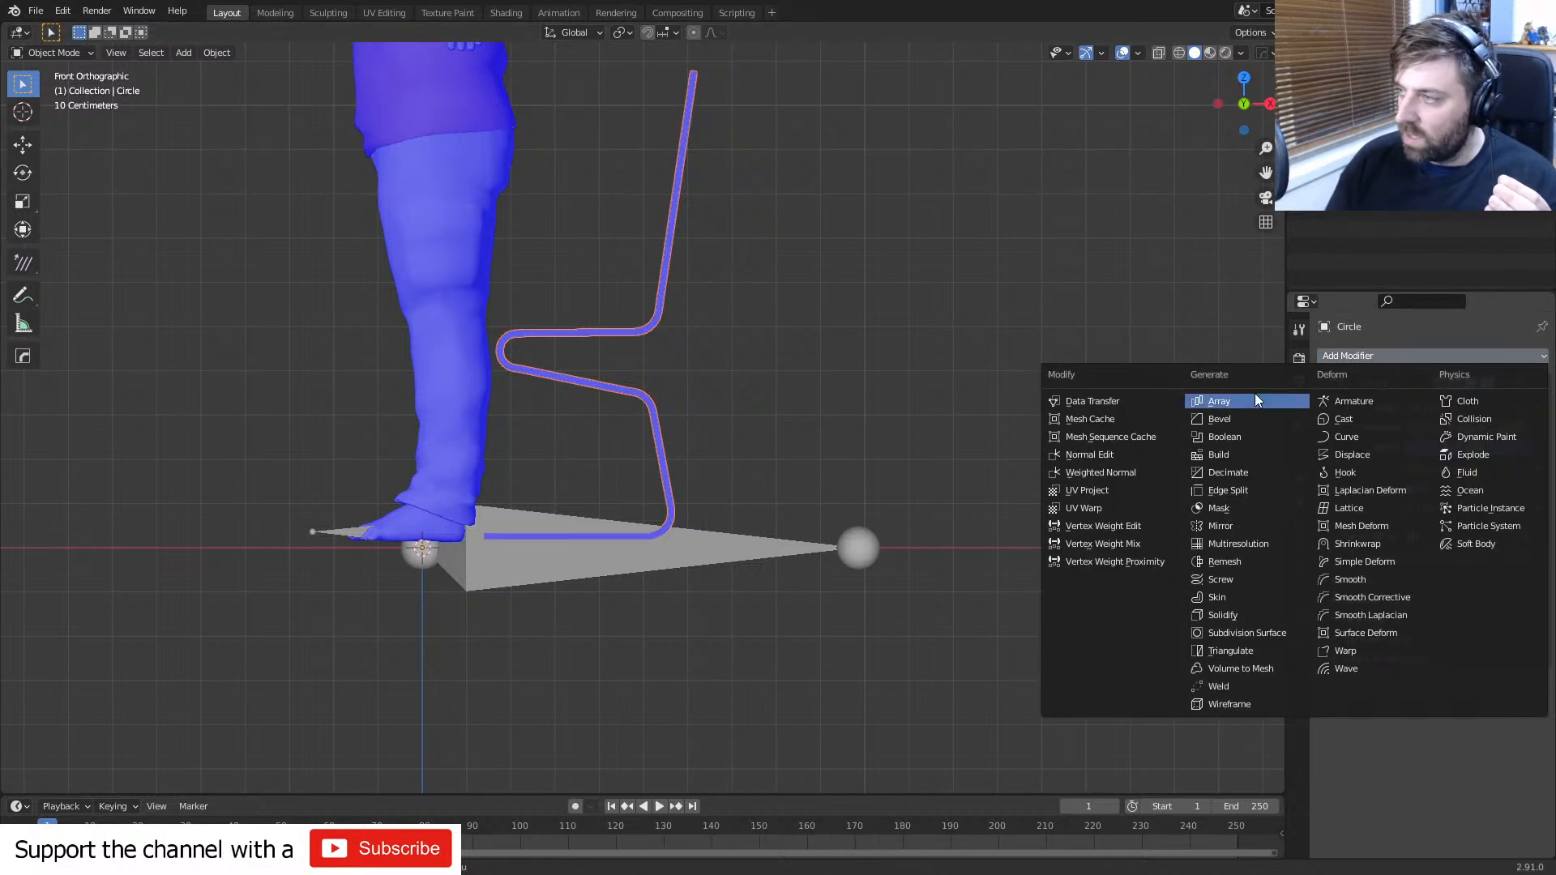
click(1222, 401)
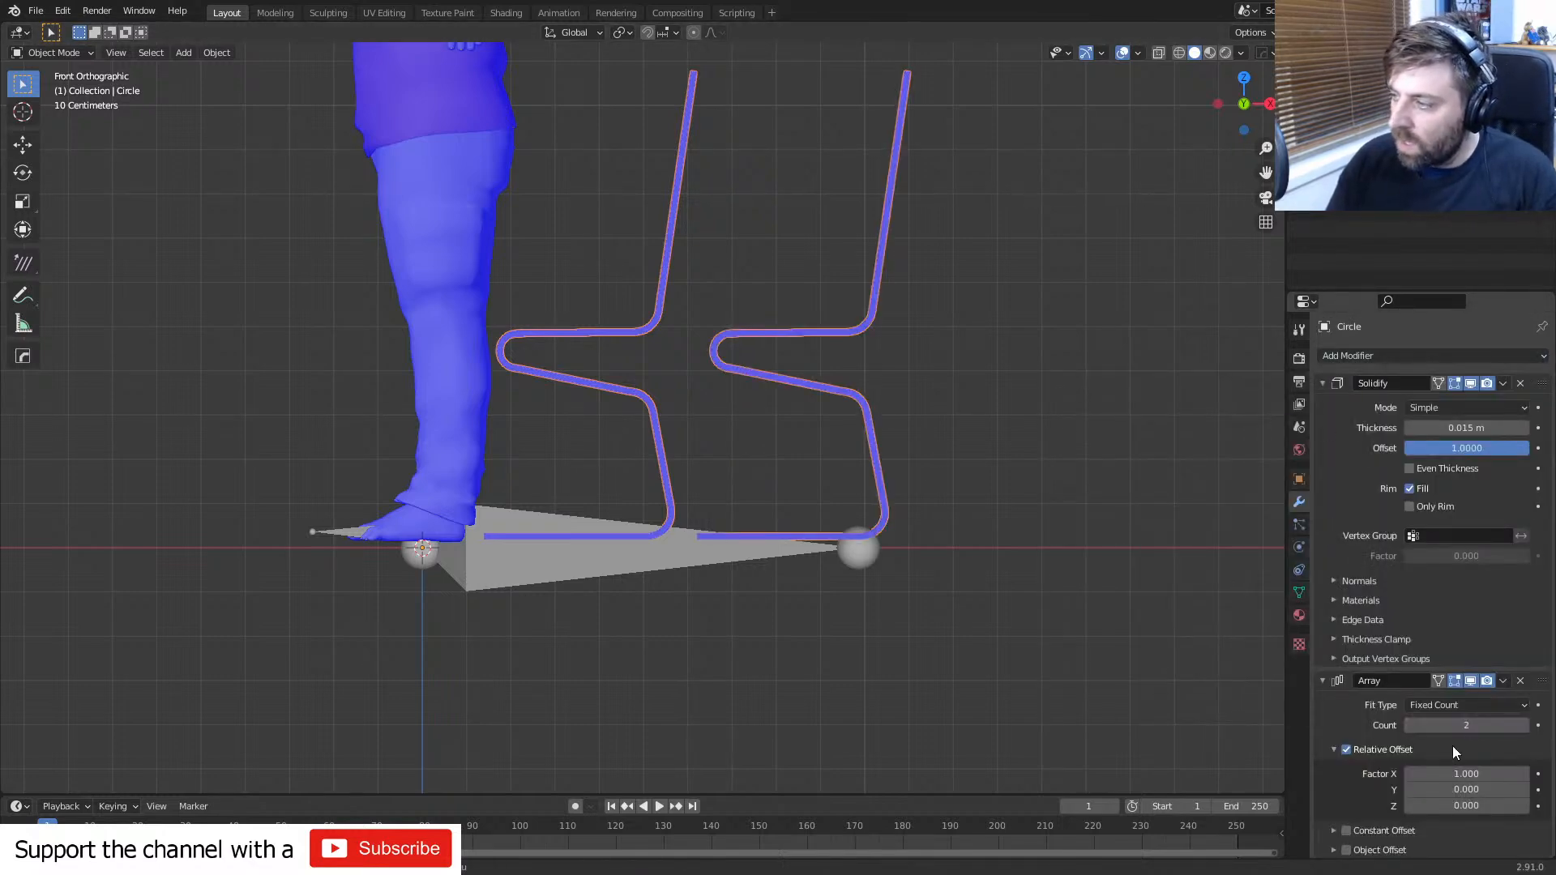
drag(1459, 774, 1384, 773)
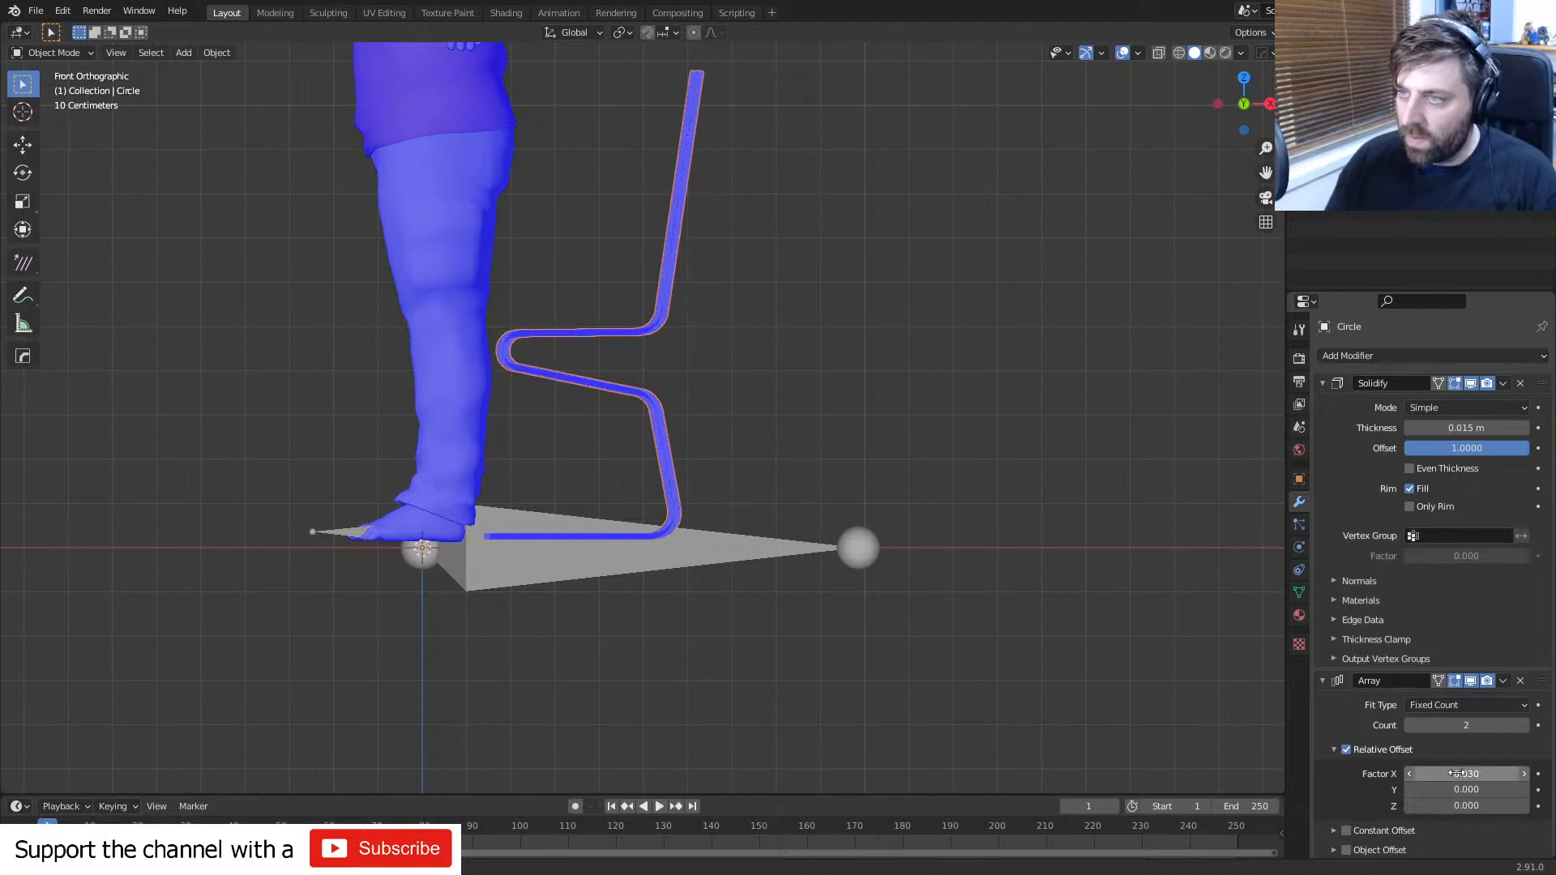
scroll(595, 333, up, 2)
shift+middle_drag(595, 333, 638, 436)
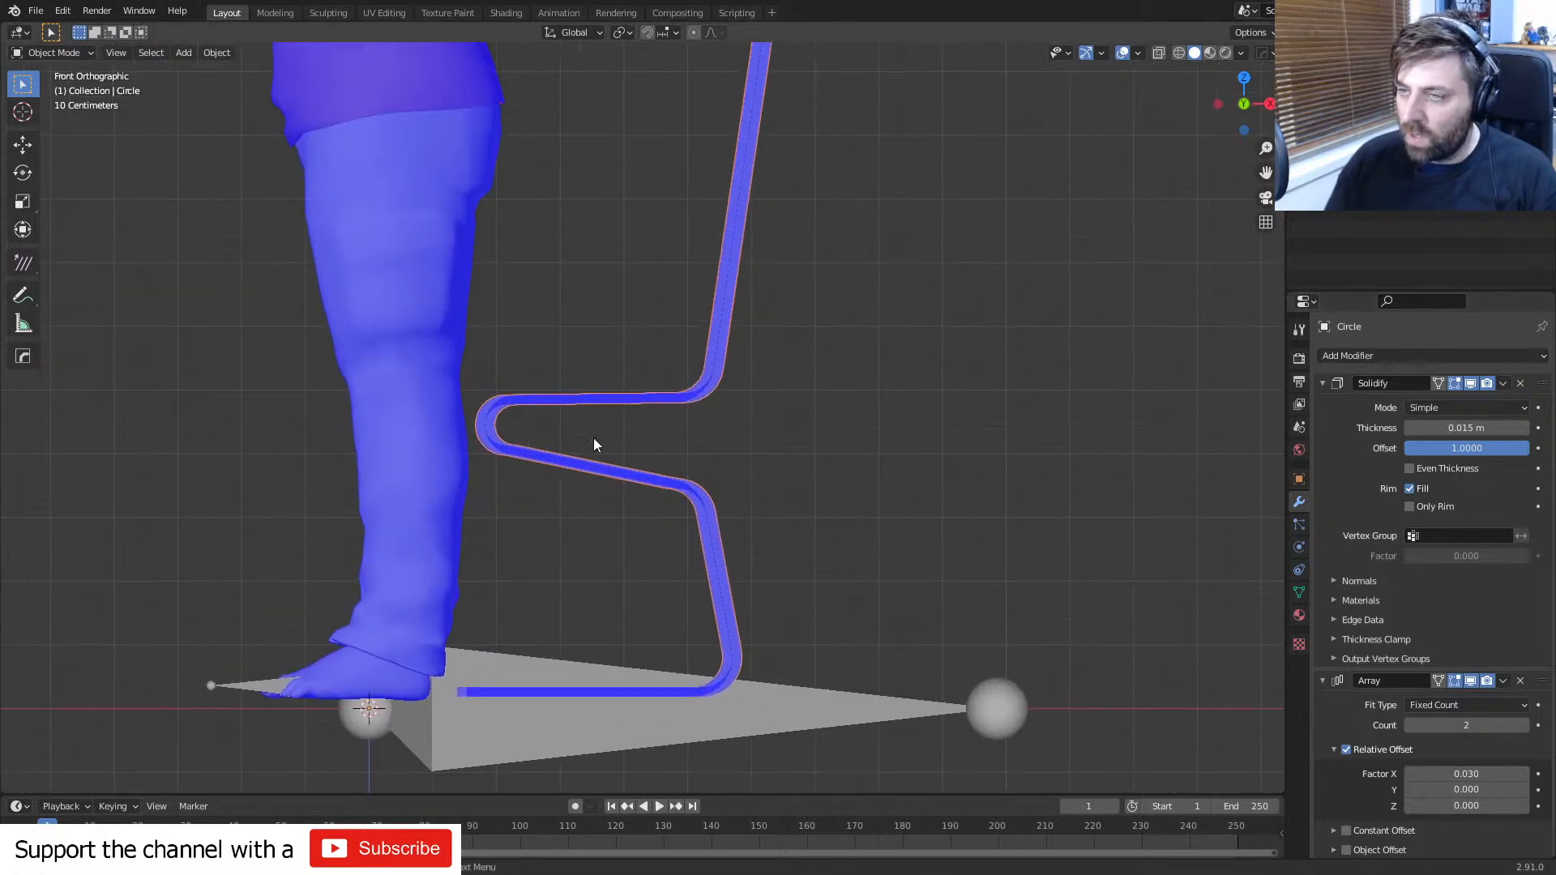
- Enter Edit Mode on the chair and switch the viewport to wireframe shading
key(Tab)
key(z)
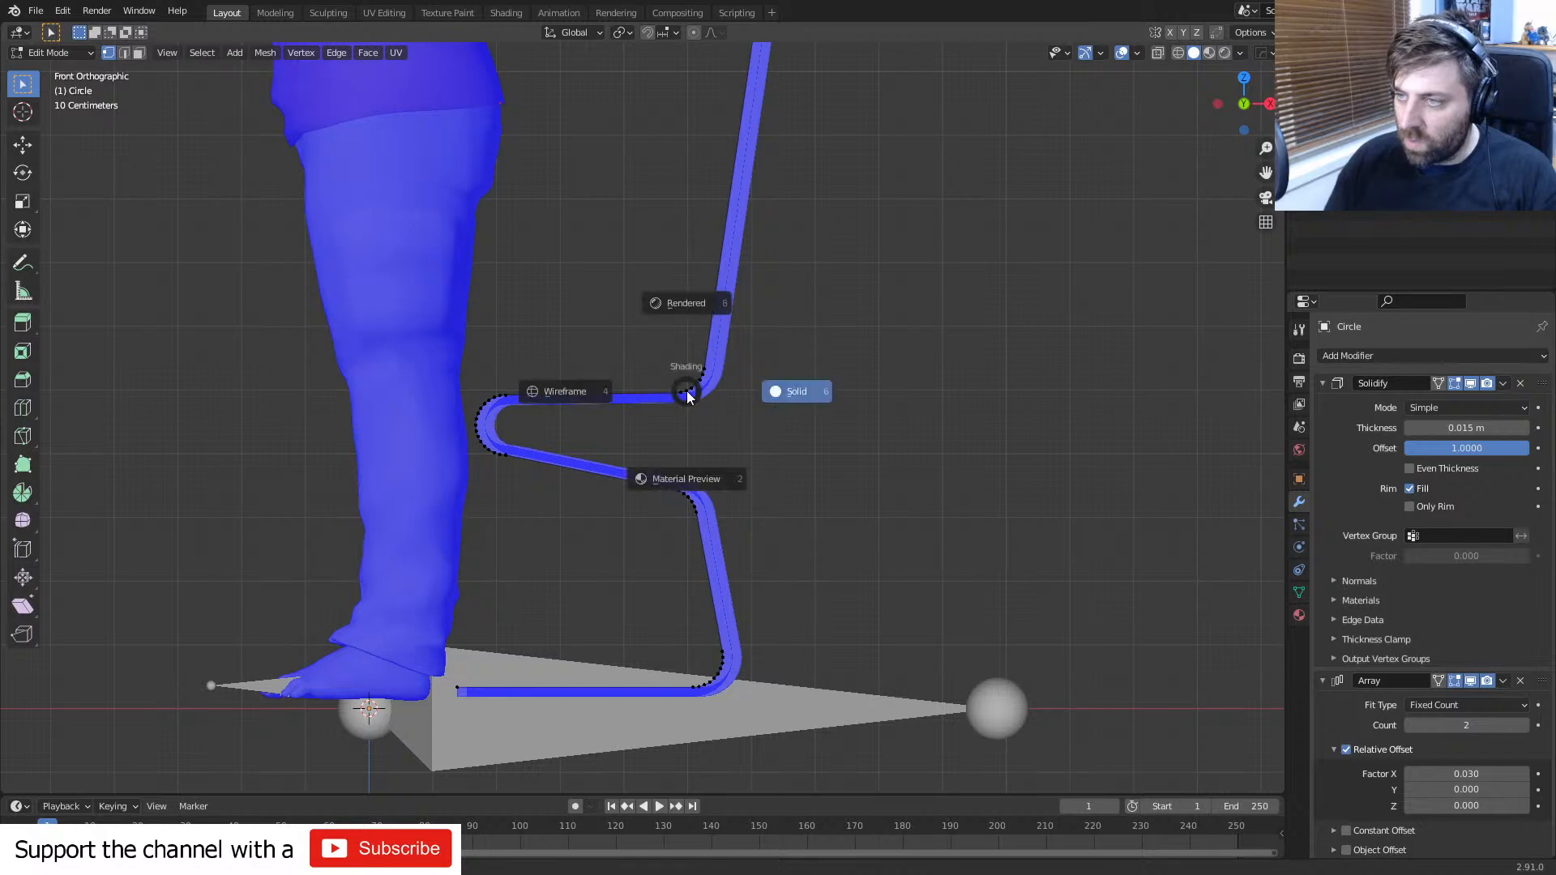
click(687, 390)
click(672, 392)
key(c)
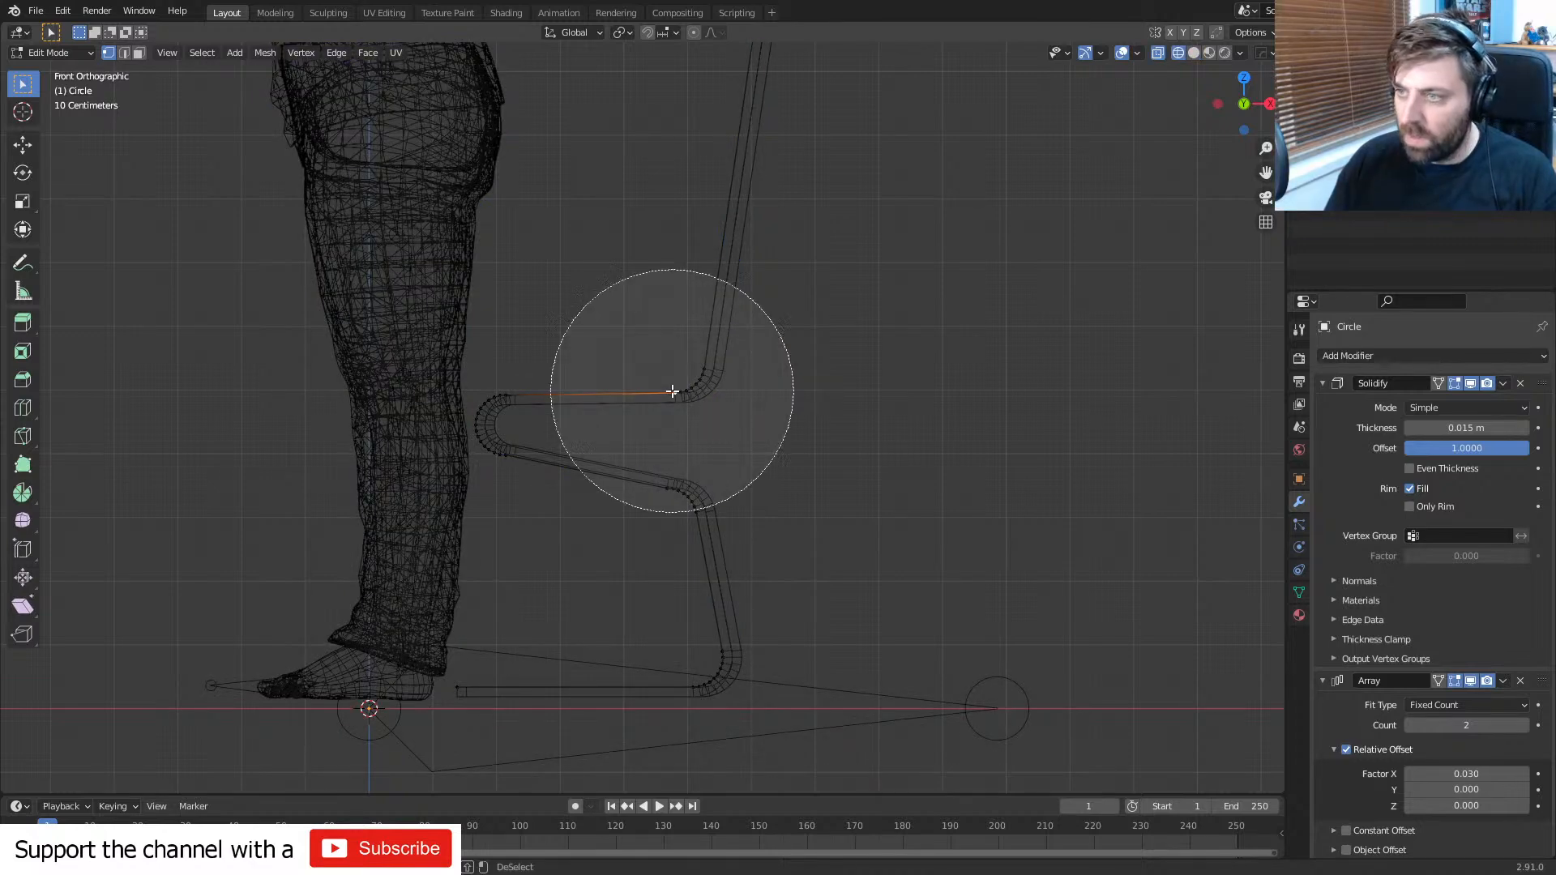
mouse_move(670, 392)
mouse_down()
mouse_move(722, 347)
mouse_move(754, 76)
mouse_move(760, 135)
mouse_up()
key(Escape)
scroll(895, 413, up, 4)
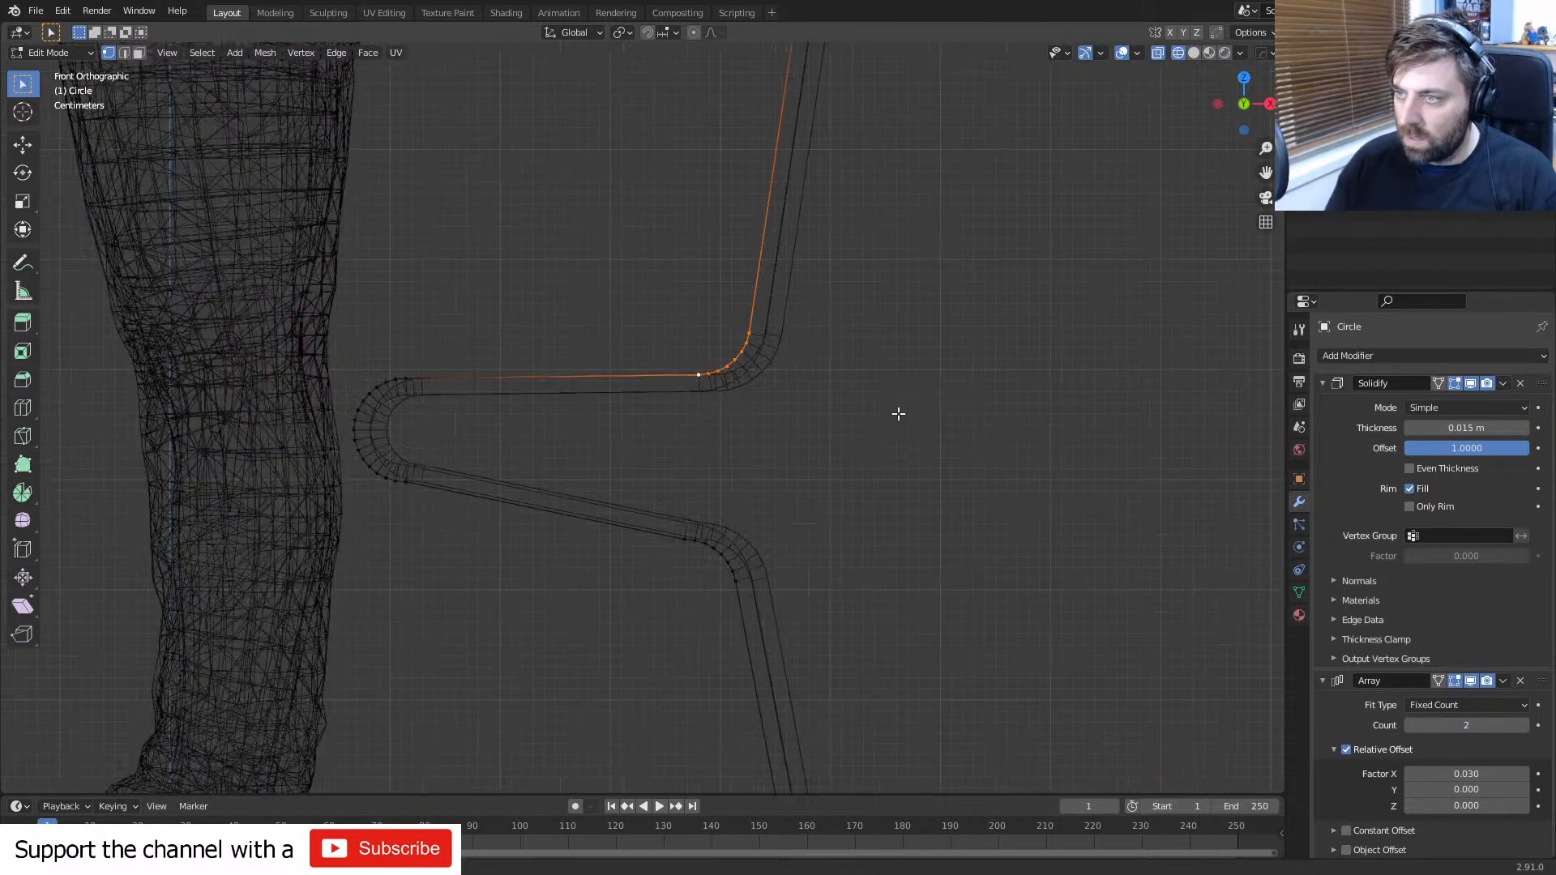
key(g)
key(z)
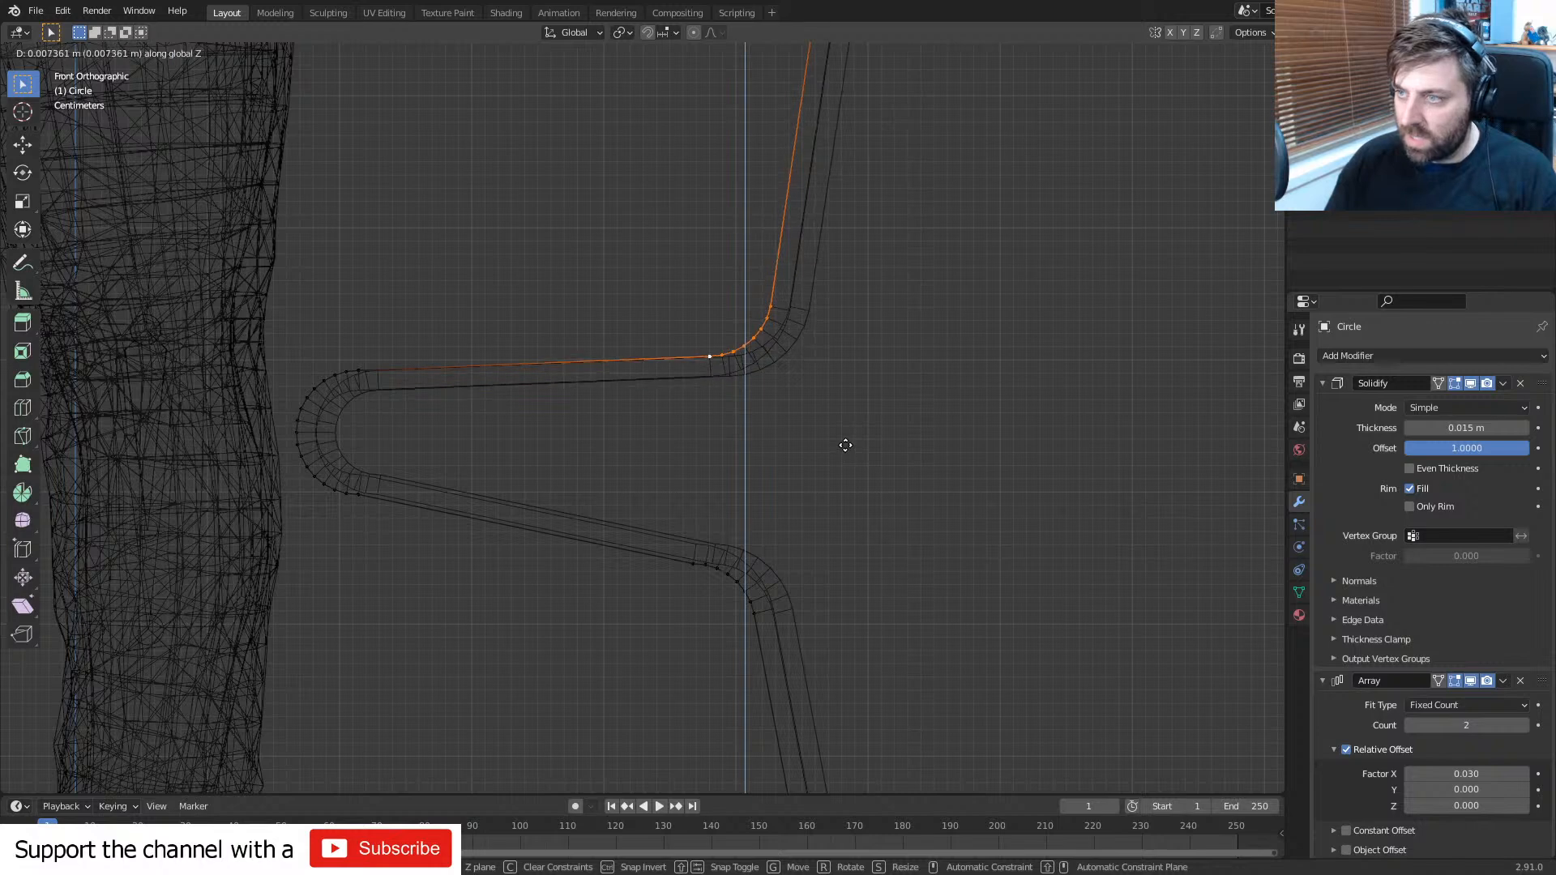
key(Escape)
- Return to Object Mode and set the Array's relative offset X factor to 0.100
key(Tab)
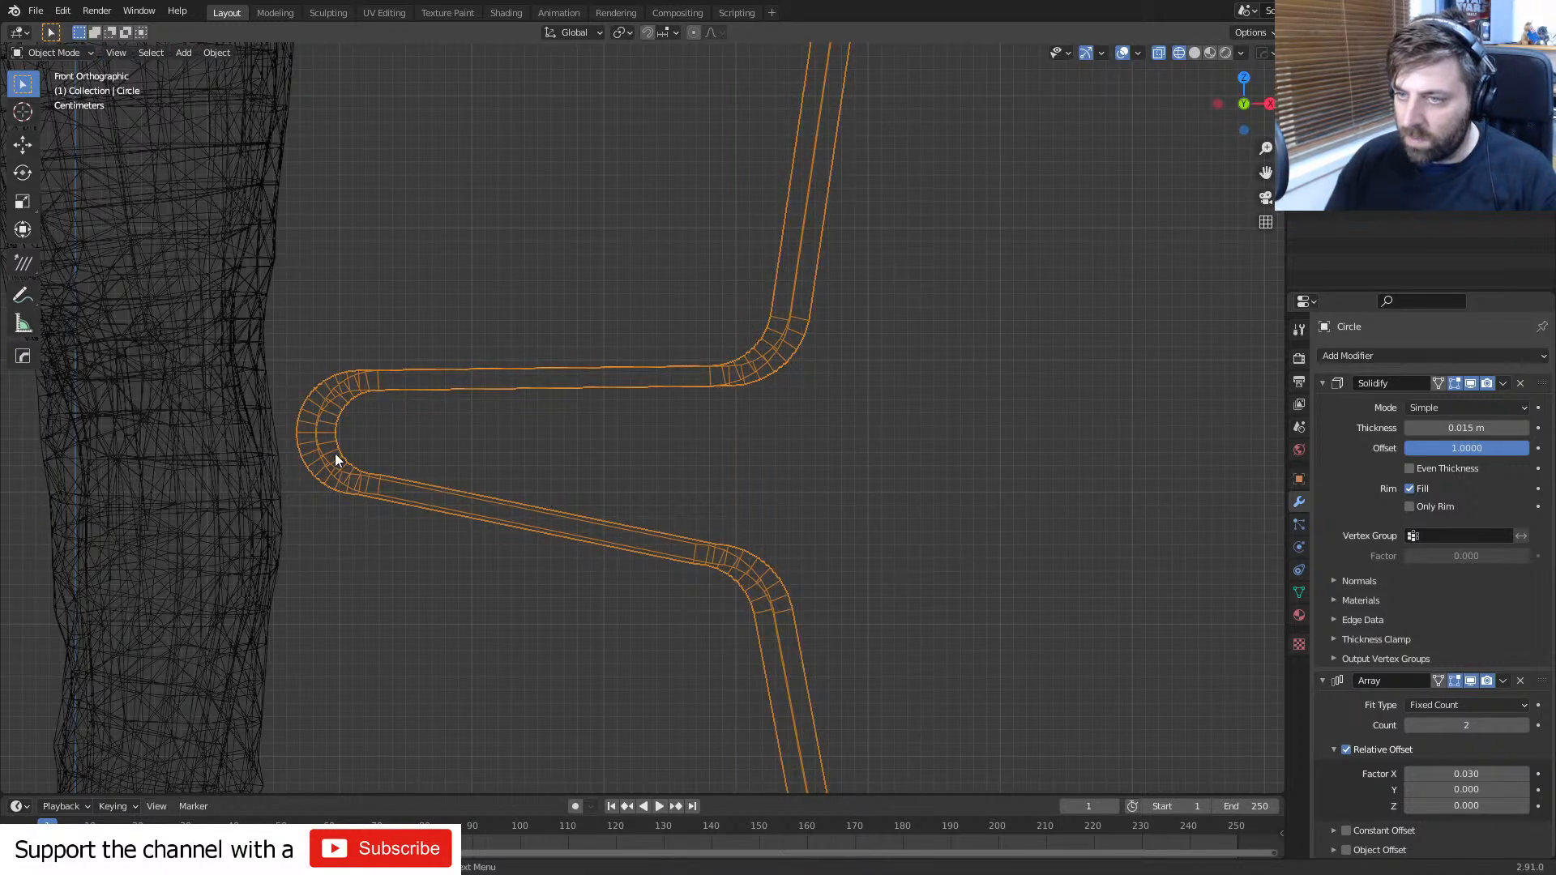
drag(1475, 728, 1500, 771)
click(1524, 725)
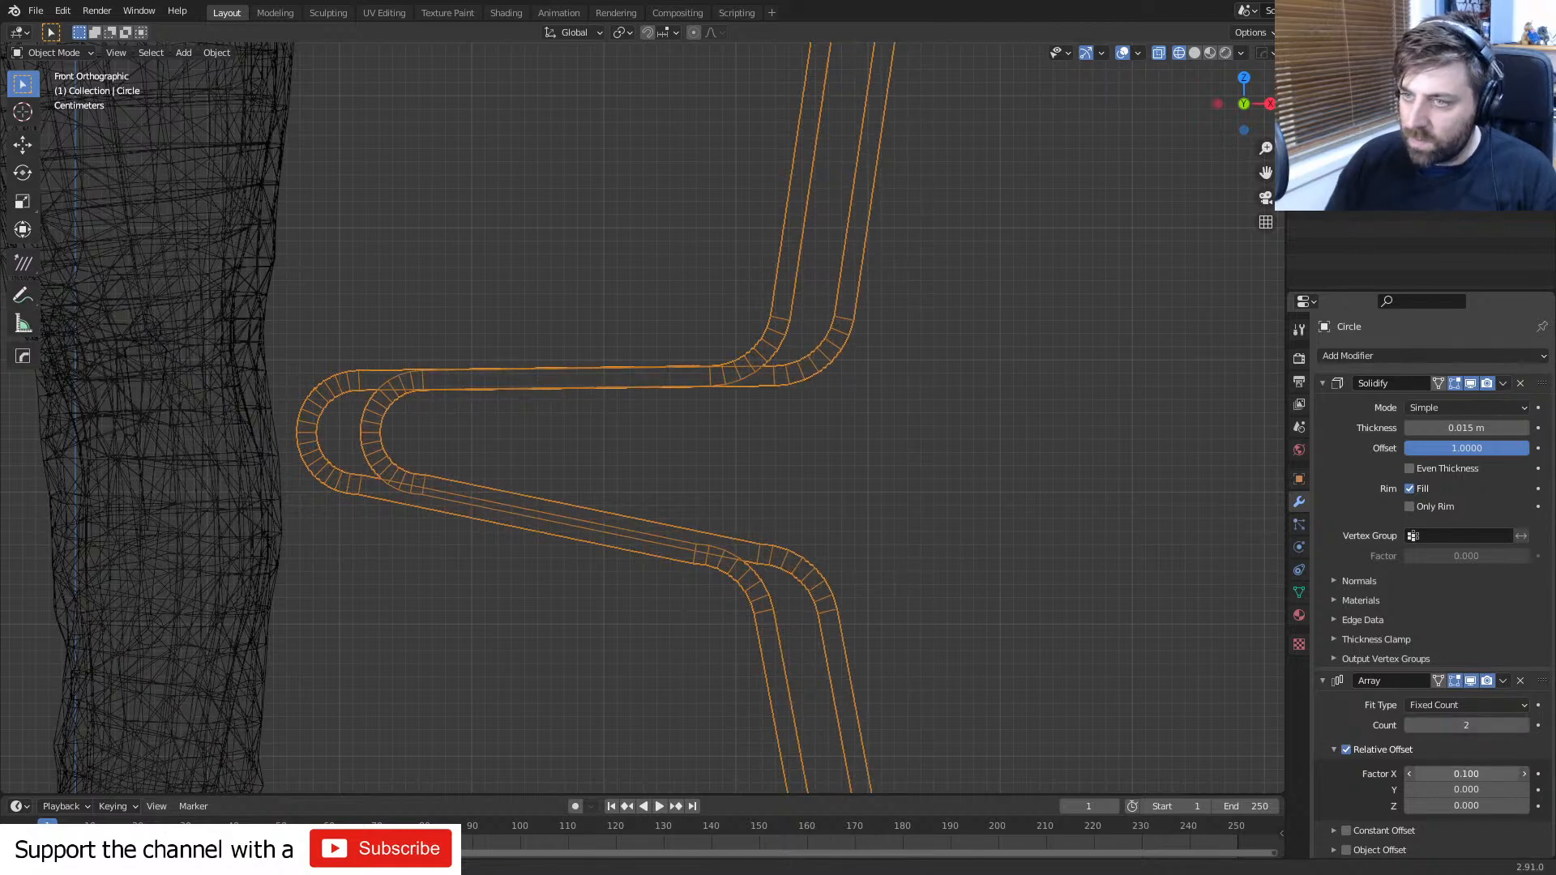
shift+middle_drag(1015, 617, 1002, 432)
scroll(853, 471, up, 2)
scroll(853, 471, down, 3)
shift+middle_drag(849, 494, 846, 464)
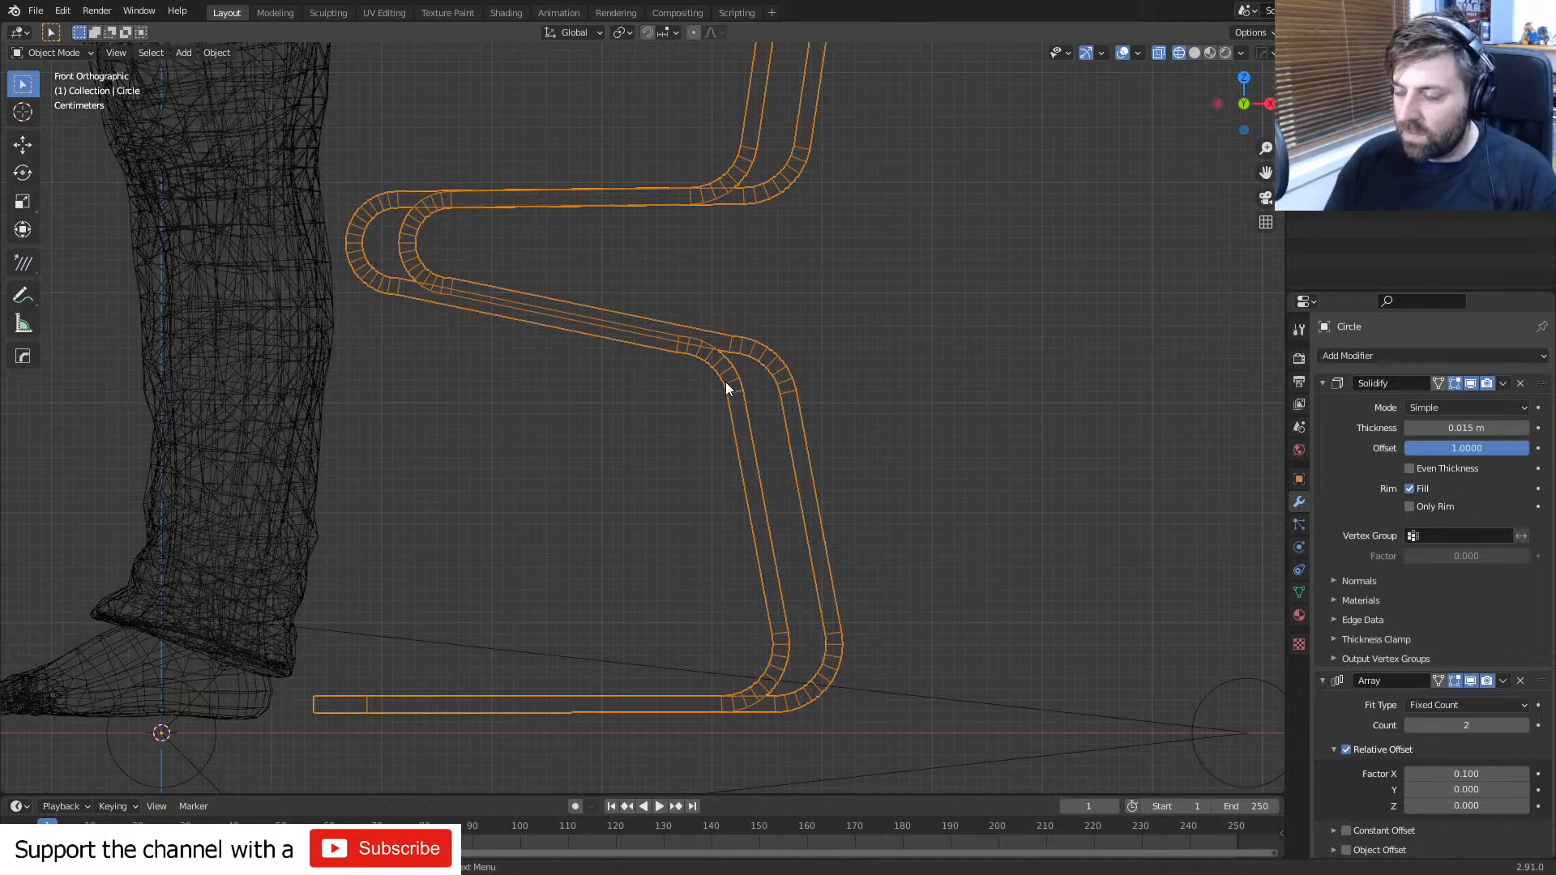
- Lower the rounded bend between the sloping under-seat panel and the rear leg by about 0.02 m along Z
key(Tab)
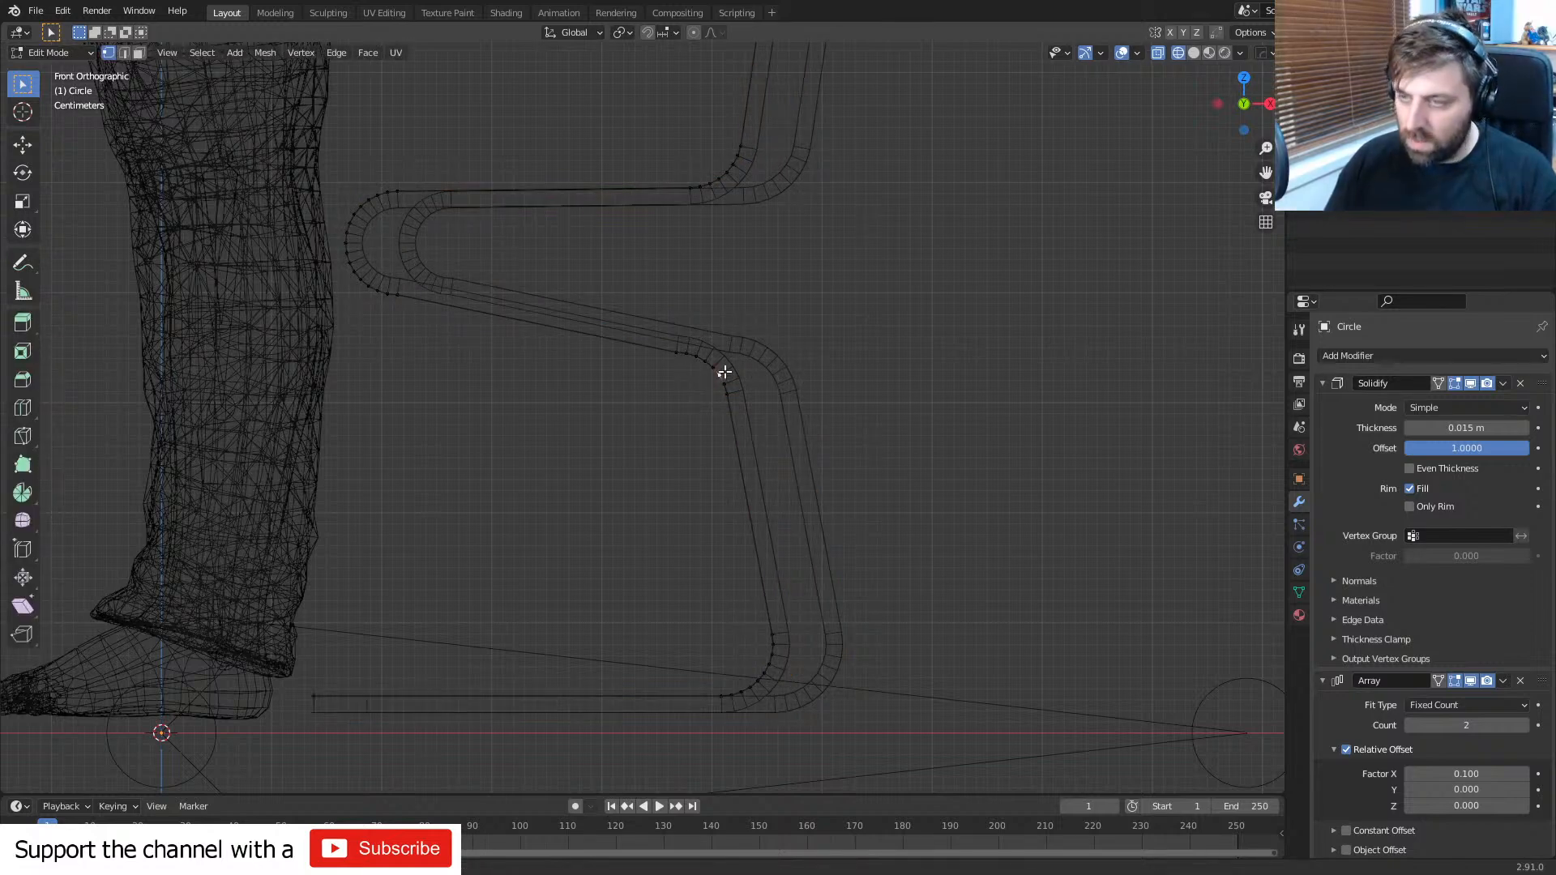
key(c)
click(724, 372)
right_click(725, 378)
key(g)
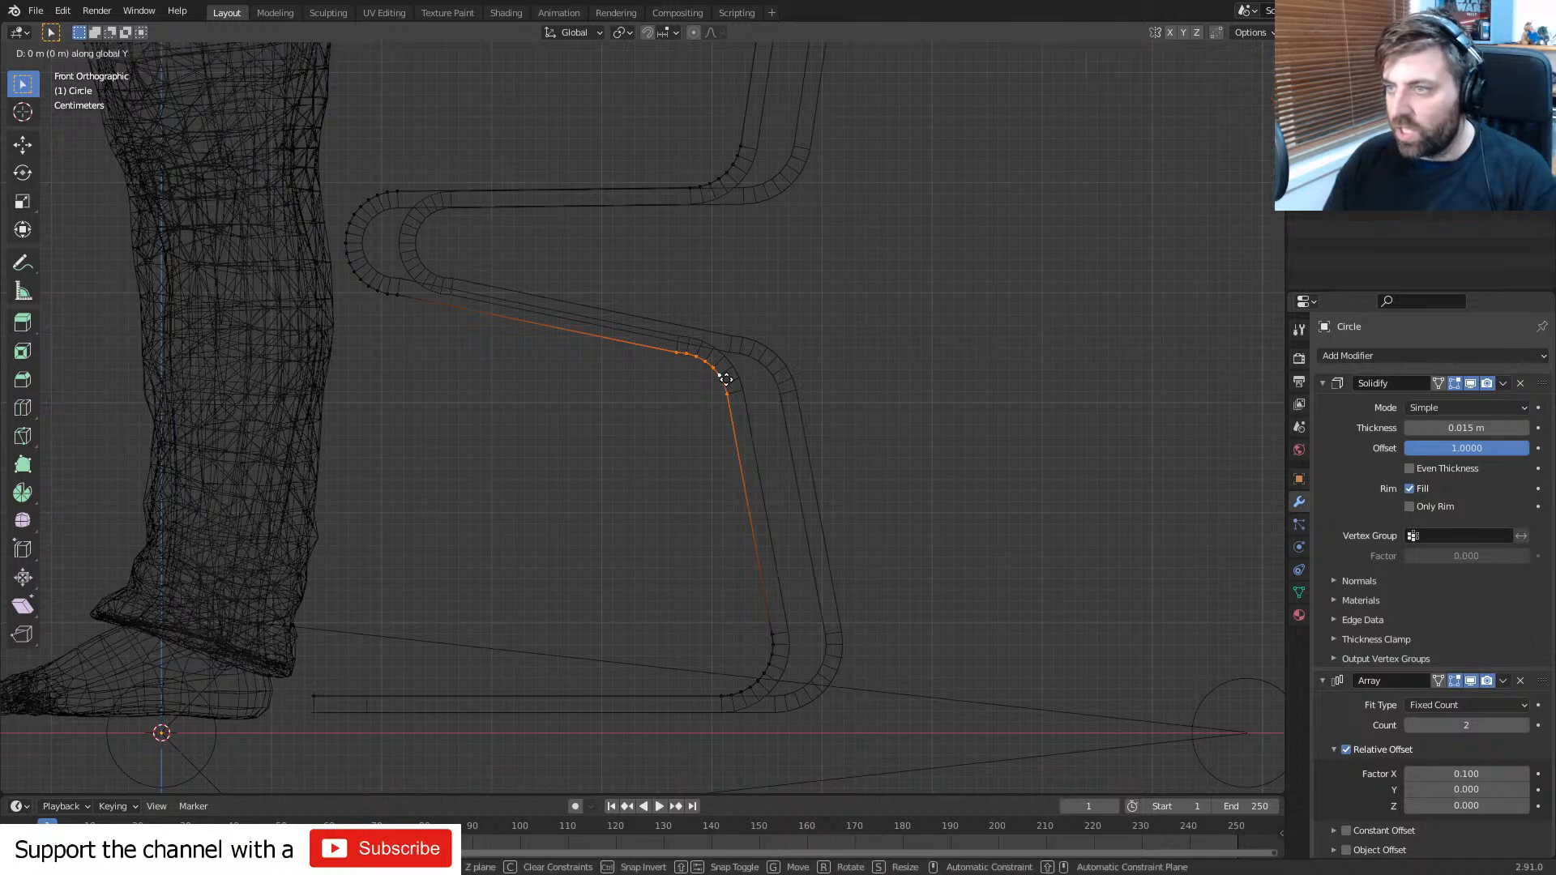
key(z)
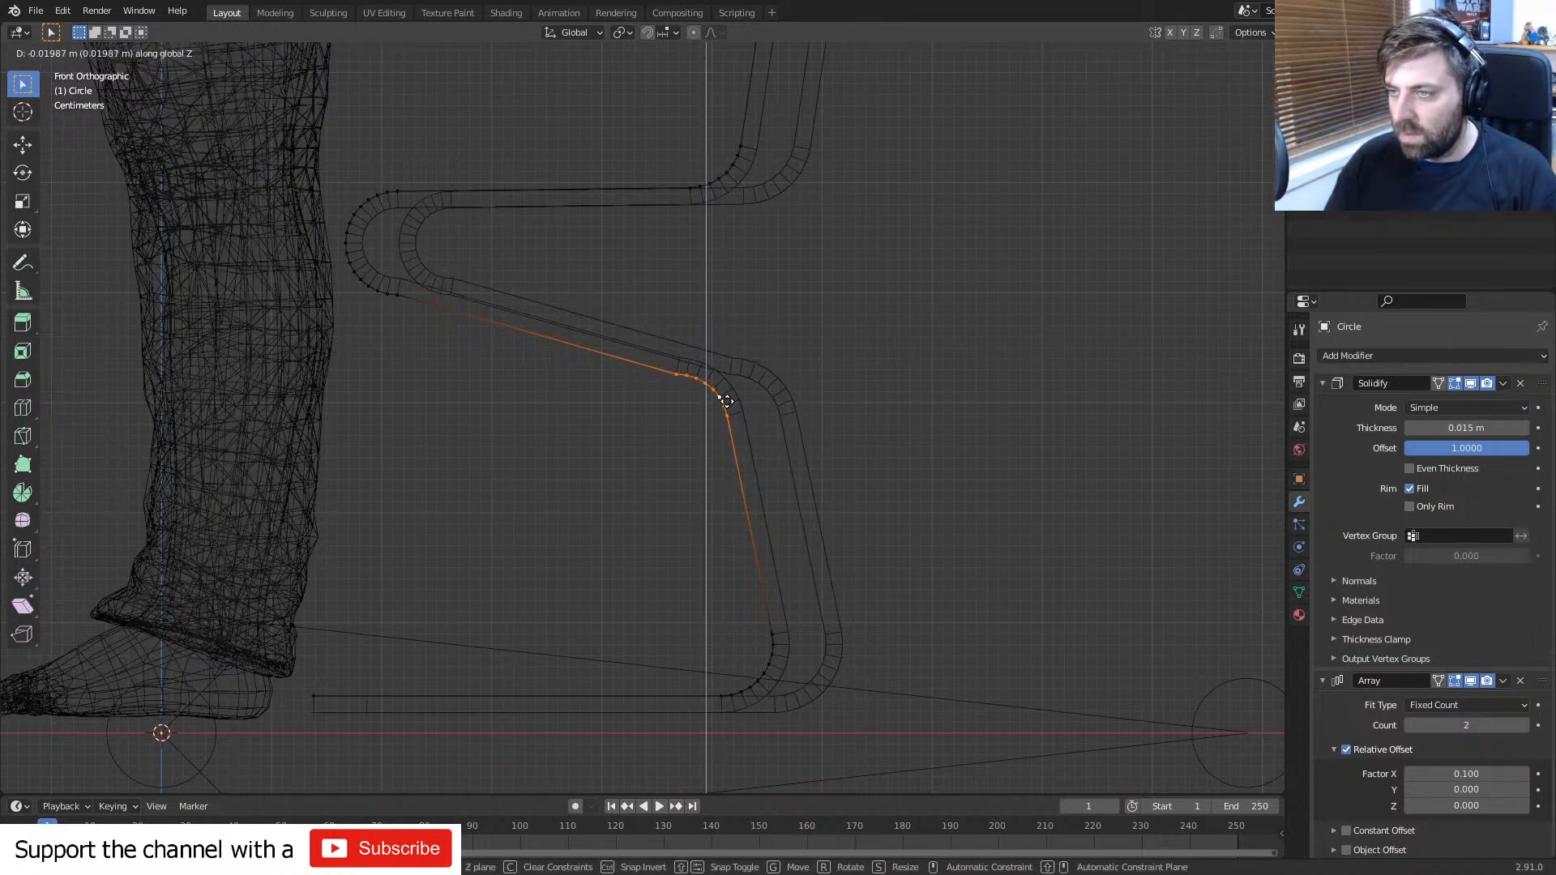
click(720, 387)
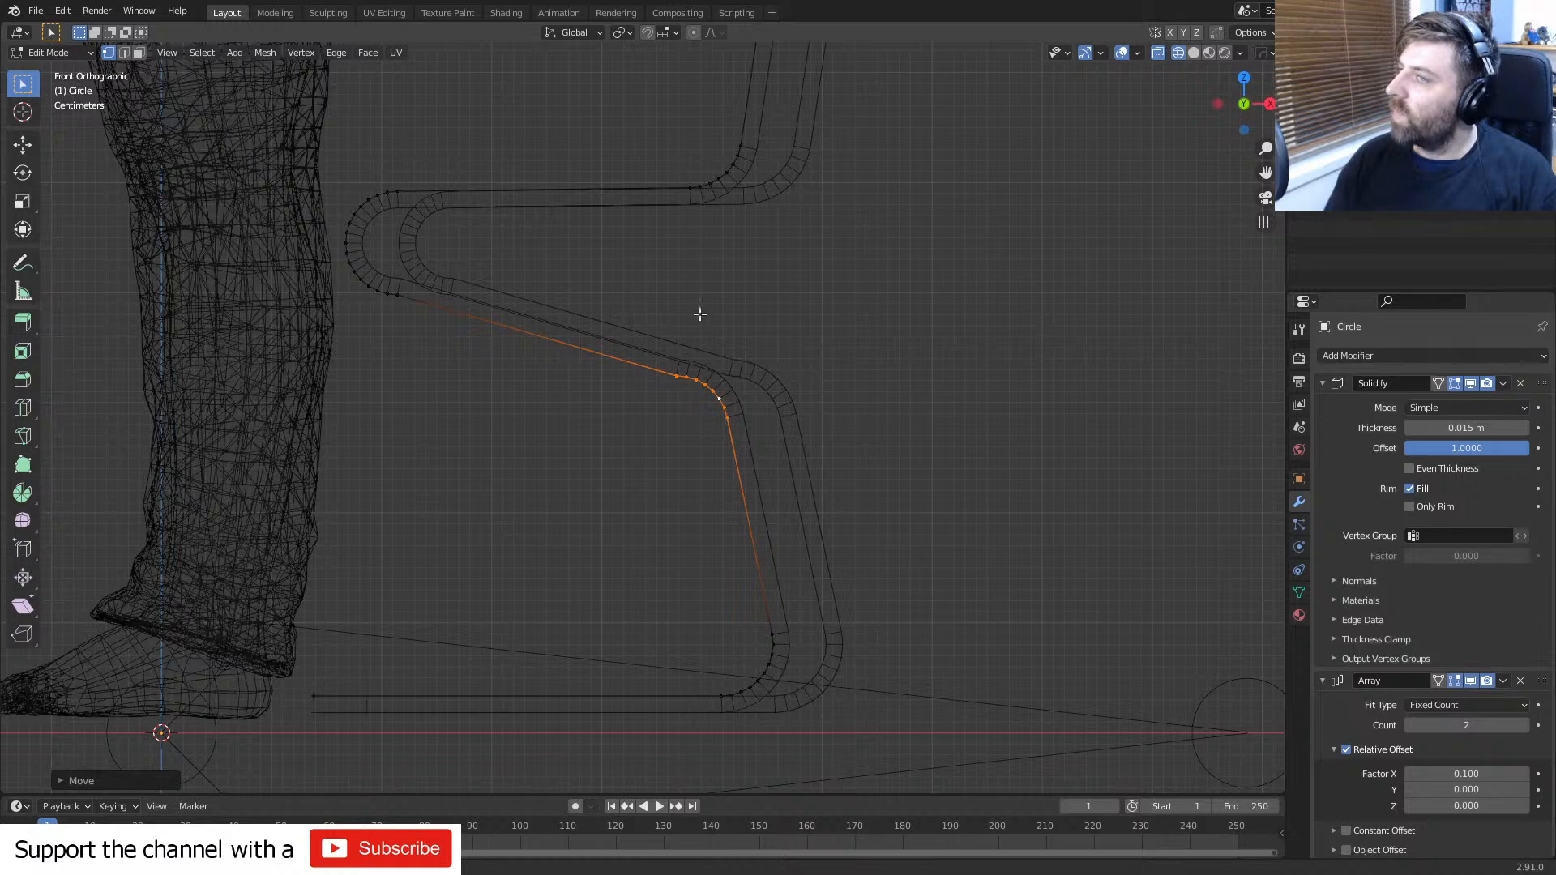
- Delete the first two edge loops of the rear leg's upper bend, where the sloping under-seat panel meets it
shift+middle_drag(708, 240, 662, 403)
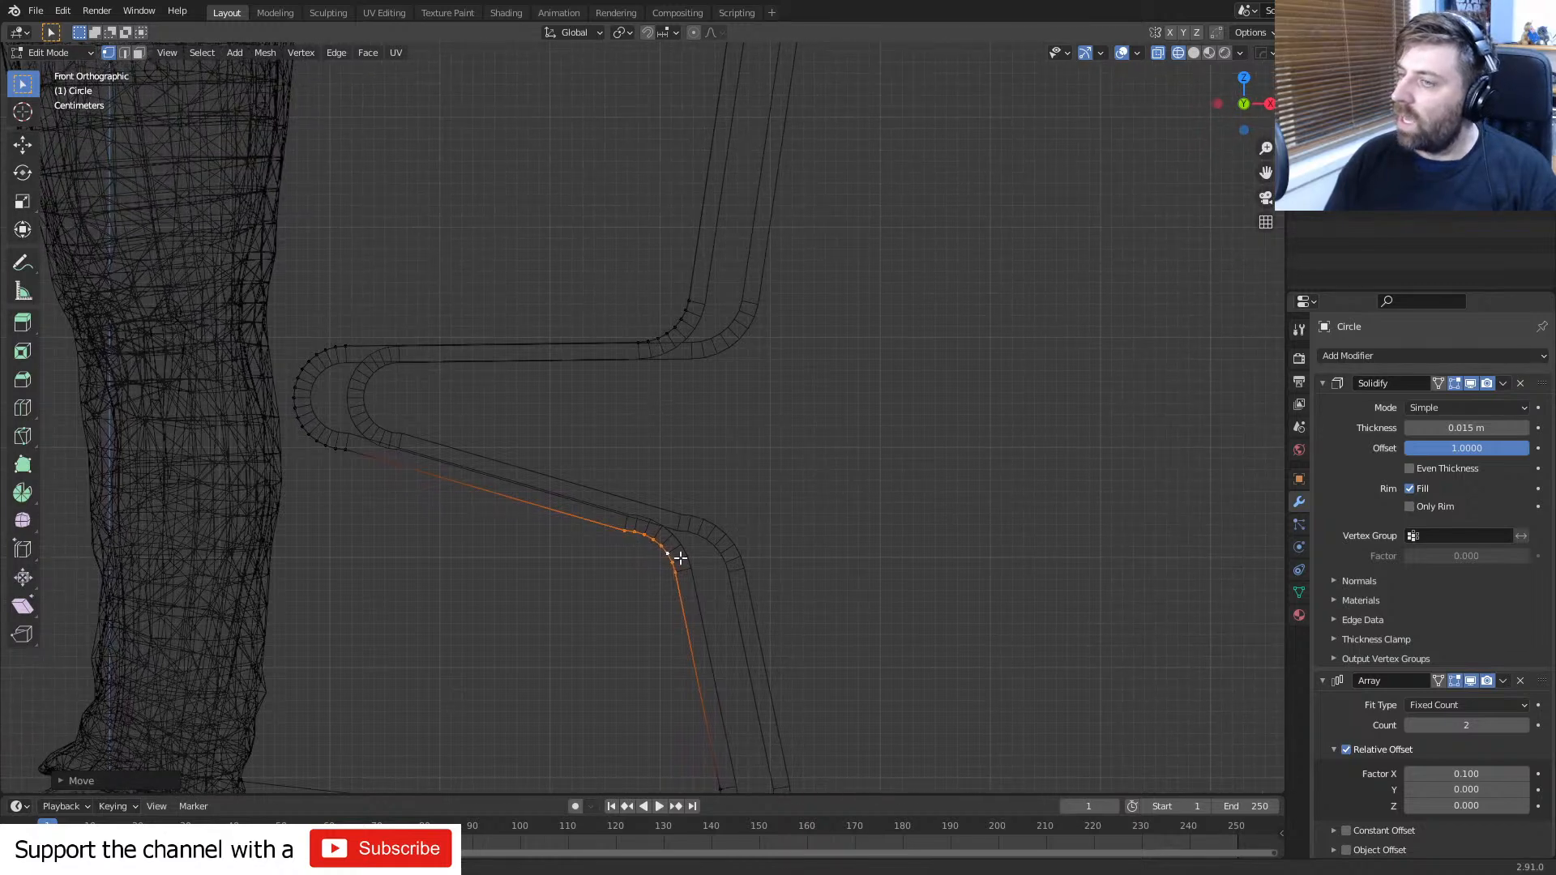
scroll(619, 585, up, 2)
key(2)
click(616, 581)
key(1)
click(616, 582)
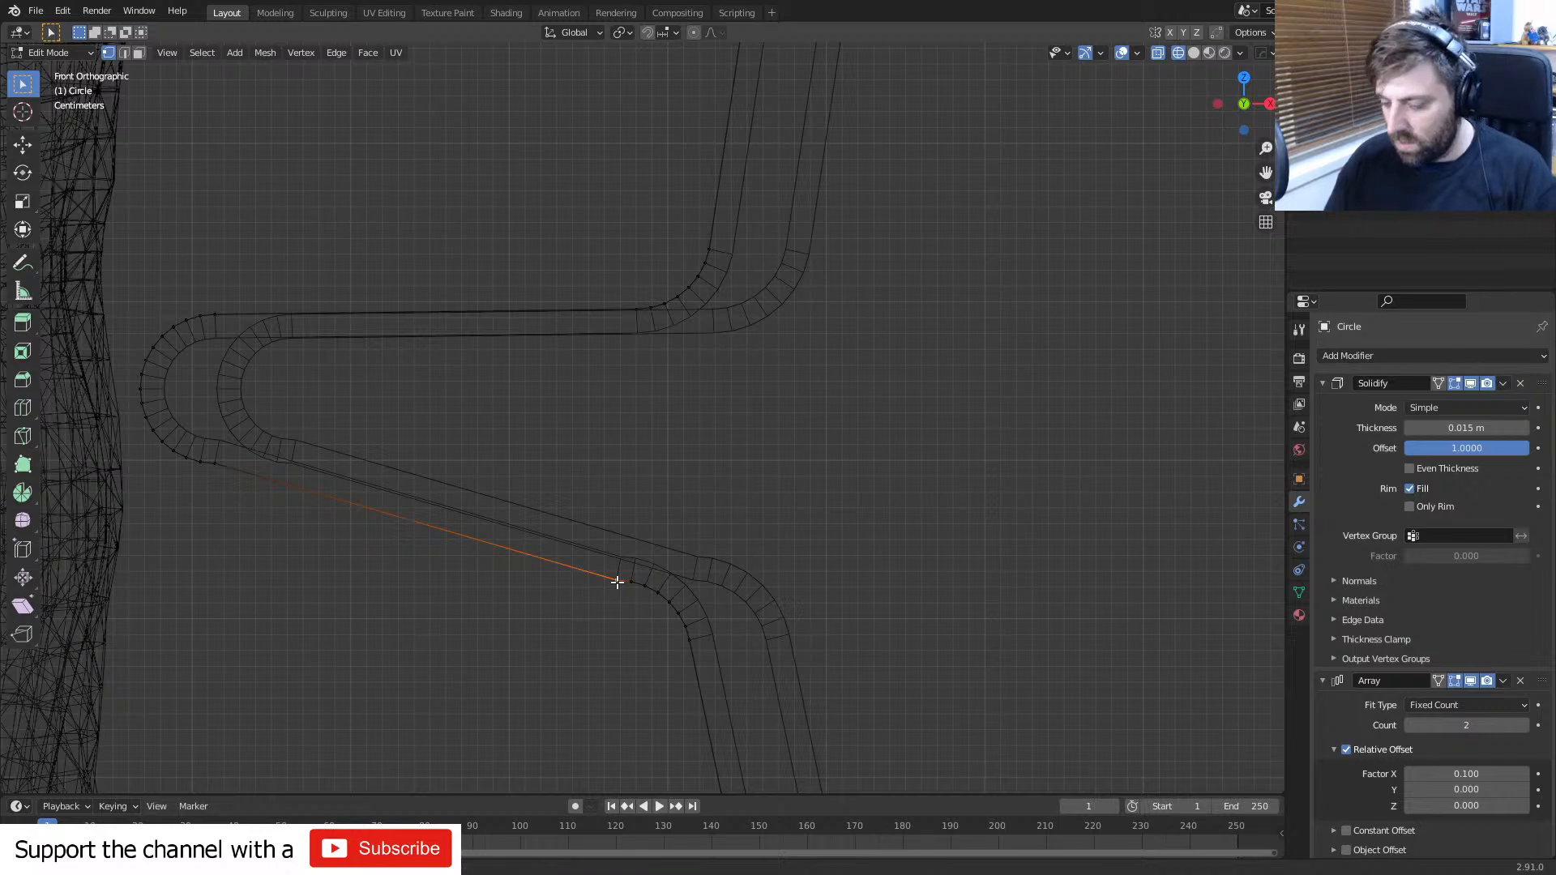
key(x)
click(591, 773)
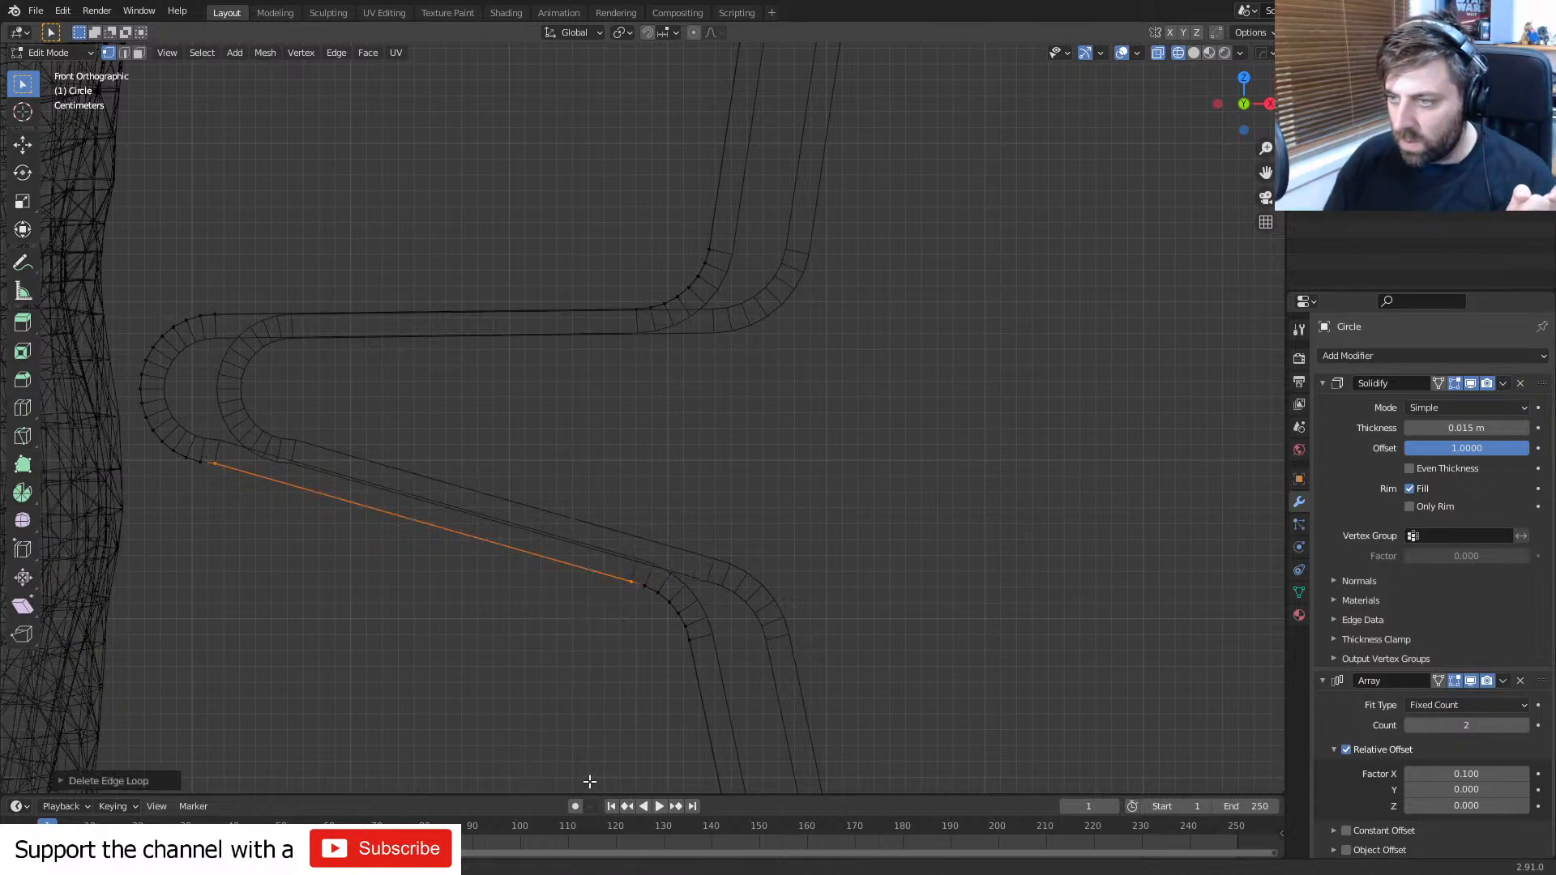
click(628, 580)
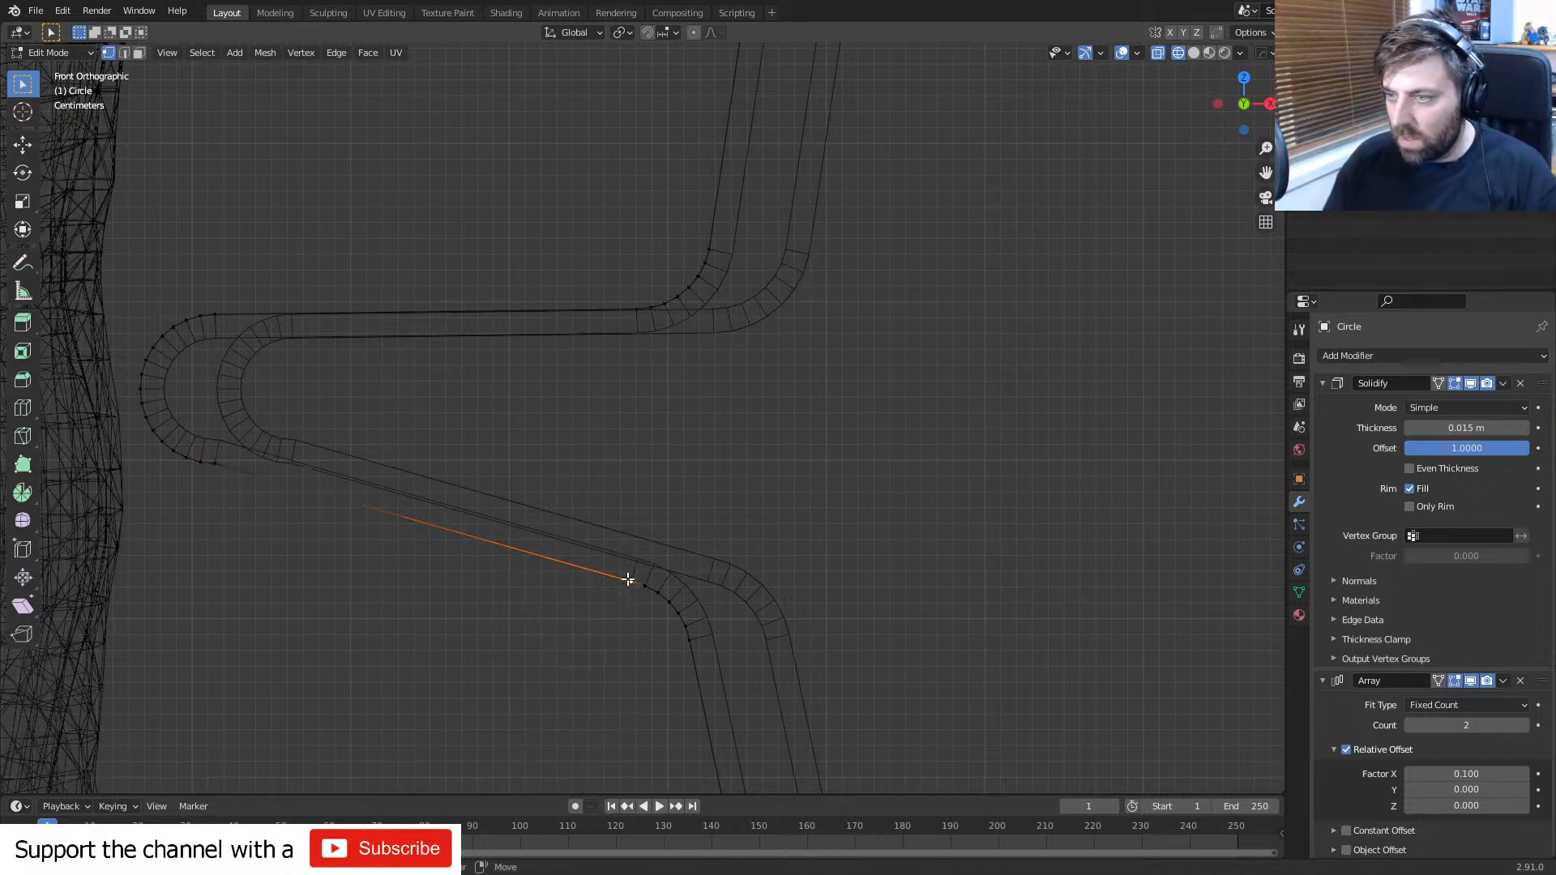
key(x)
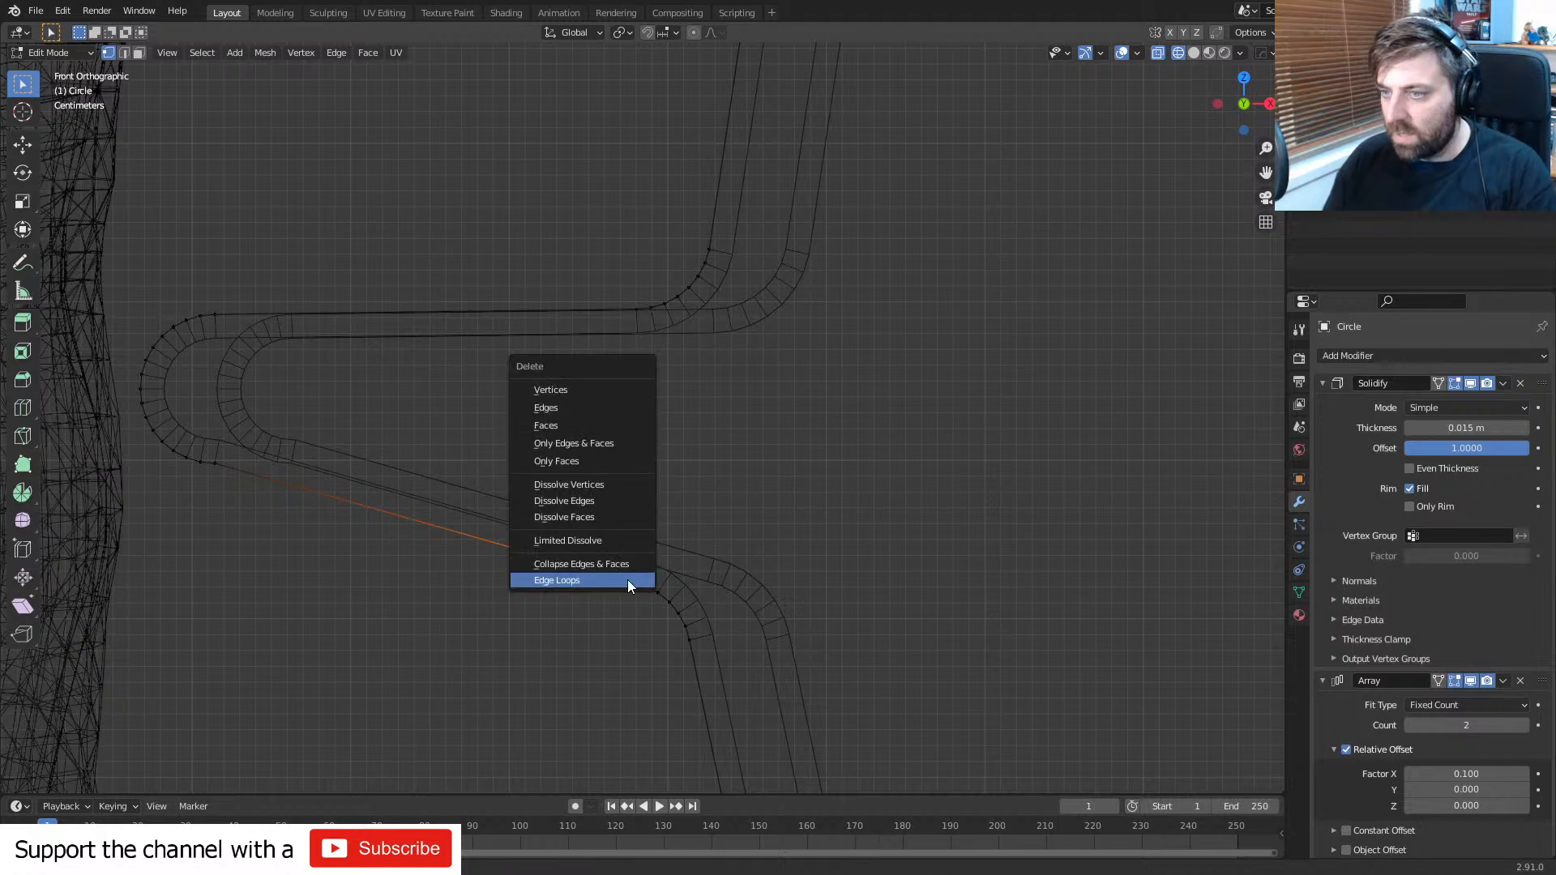
click(628, 581)
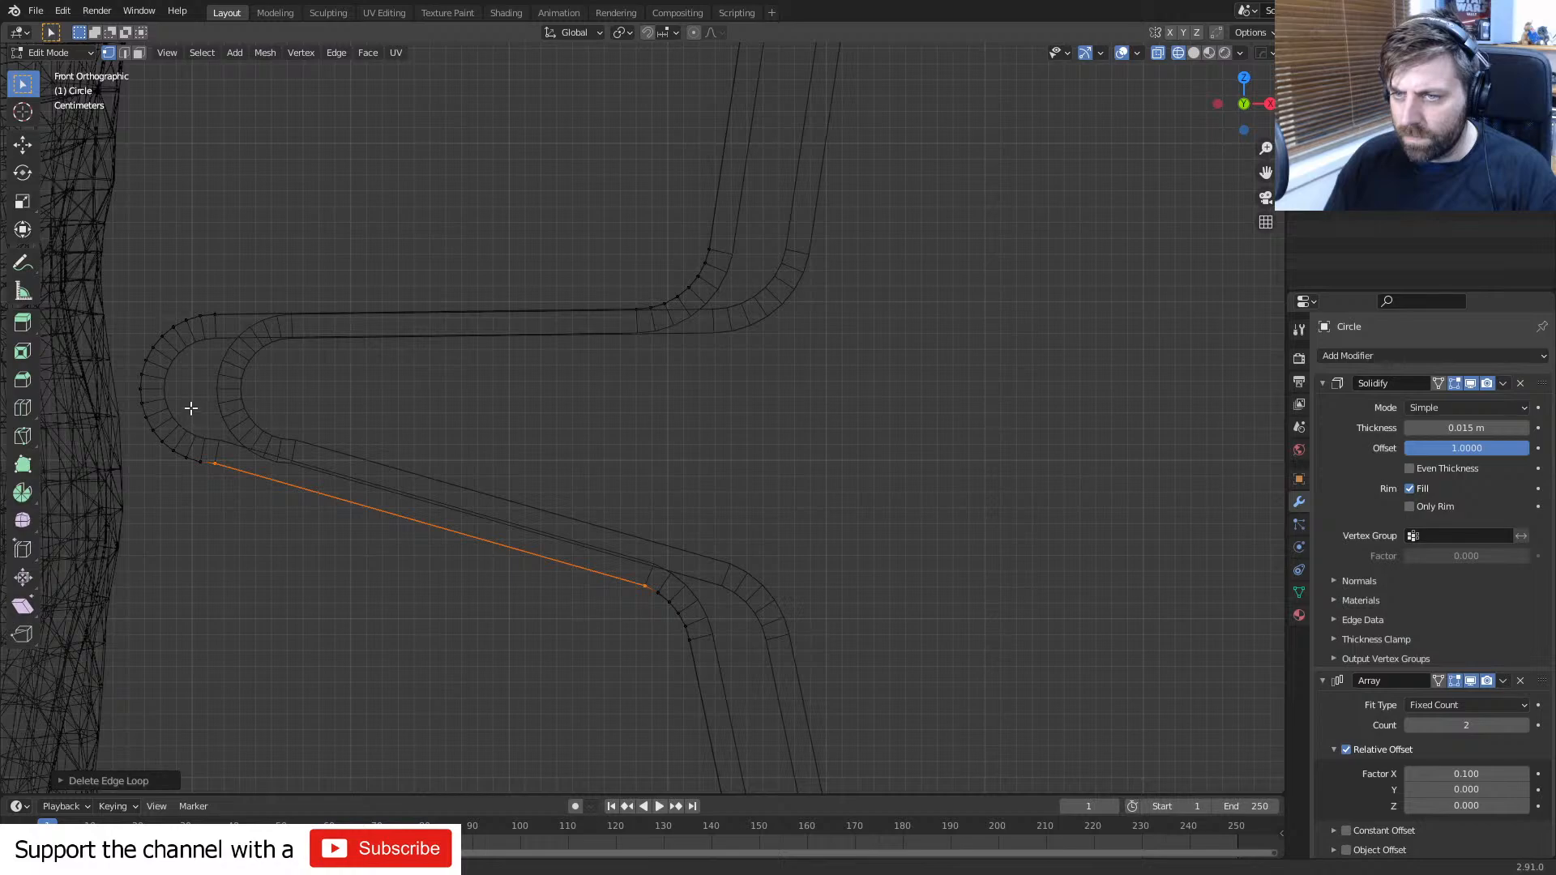
- Raise the backrest and the rounded bend joining it to the seat by about 0.019 m along Z
click(649, 311)
scroll(625, 389, down, 6)
key(c)
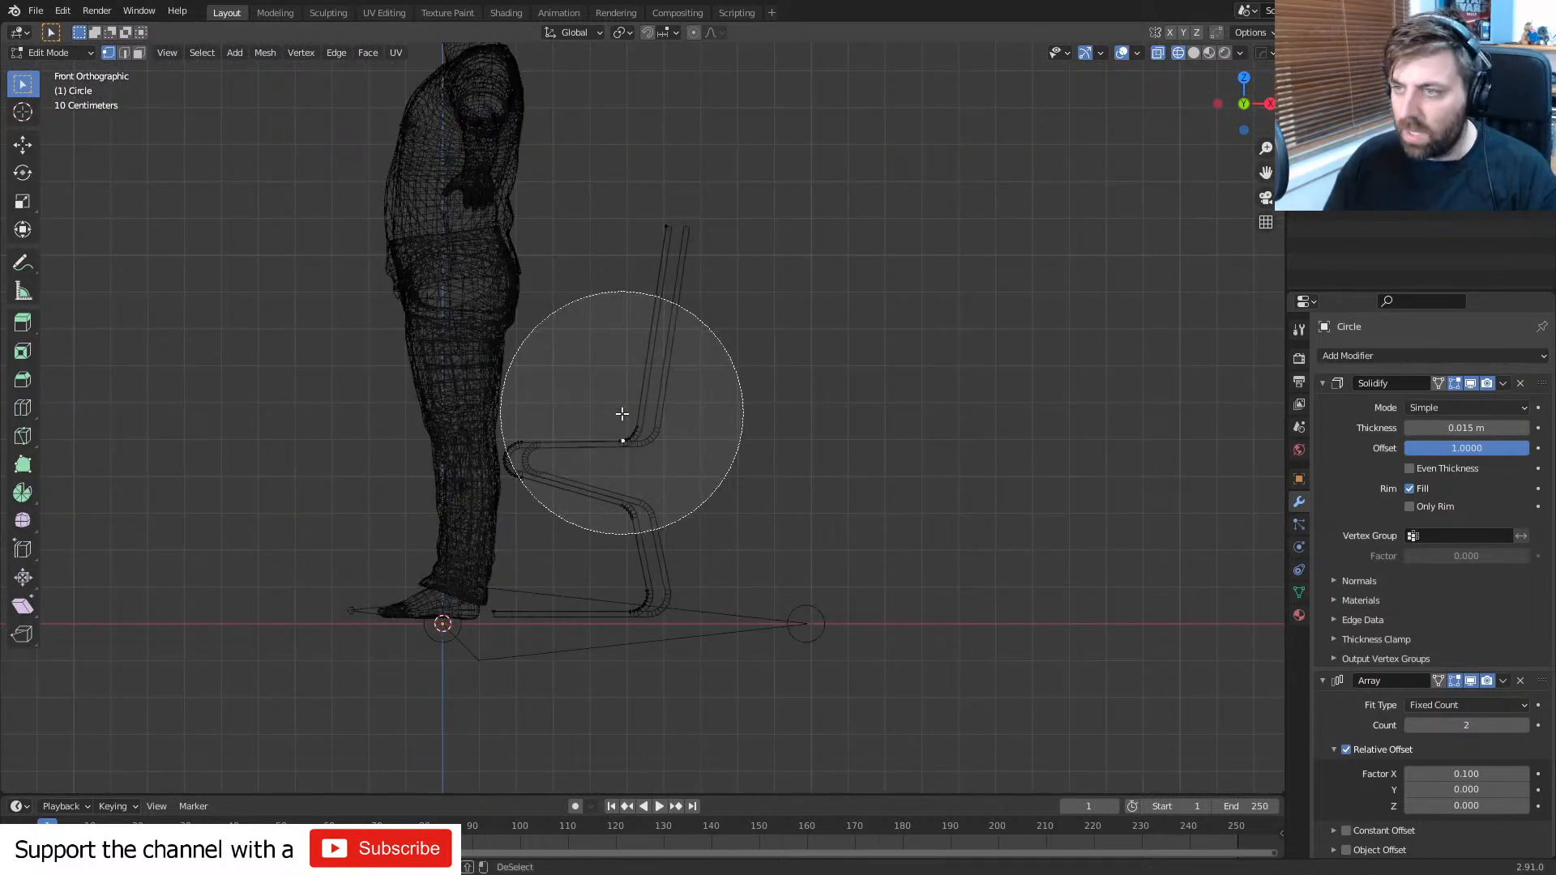
mouse_move(621, 416)
mouse_down()
mouse_move(684, 306)
mouse_move(667, 347)
mouse_up()
key(Escape)
scroll(732, 521, up, 6)
scroll(732, 521, up, 2)
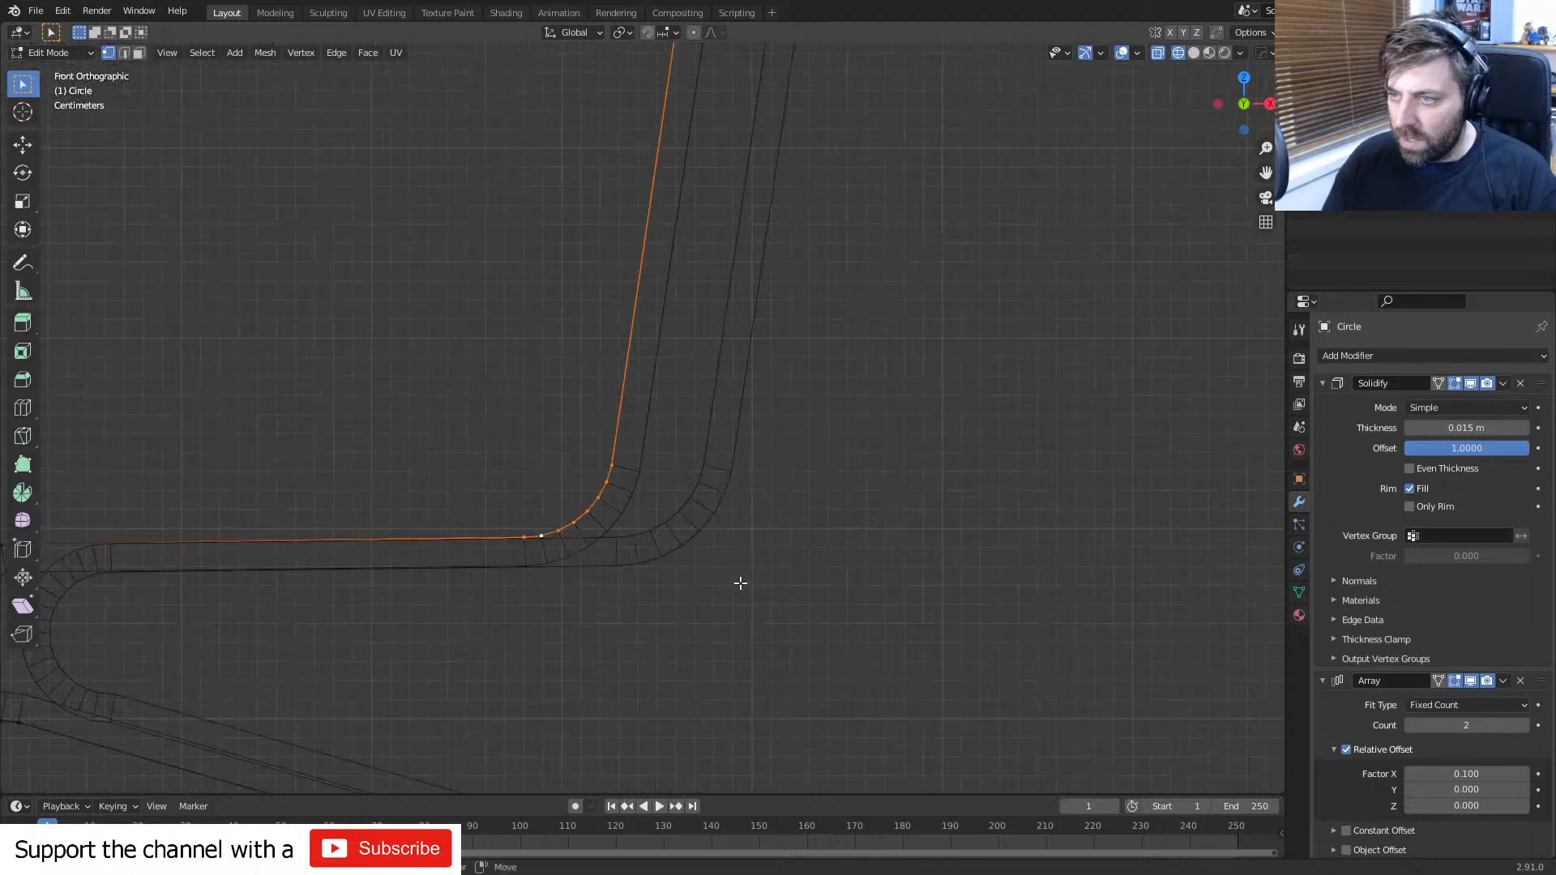
key(g)
key(z)
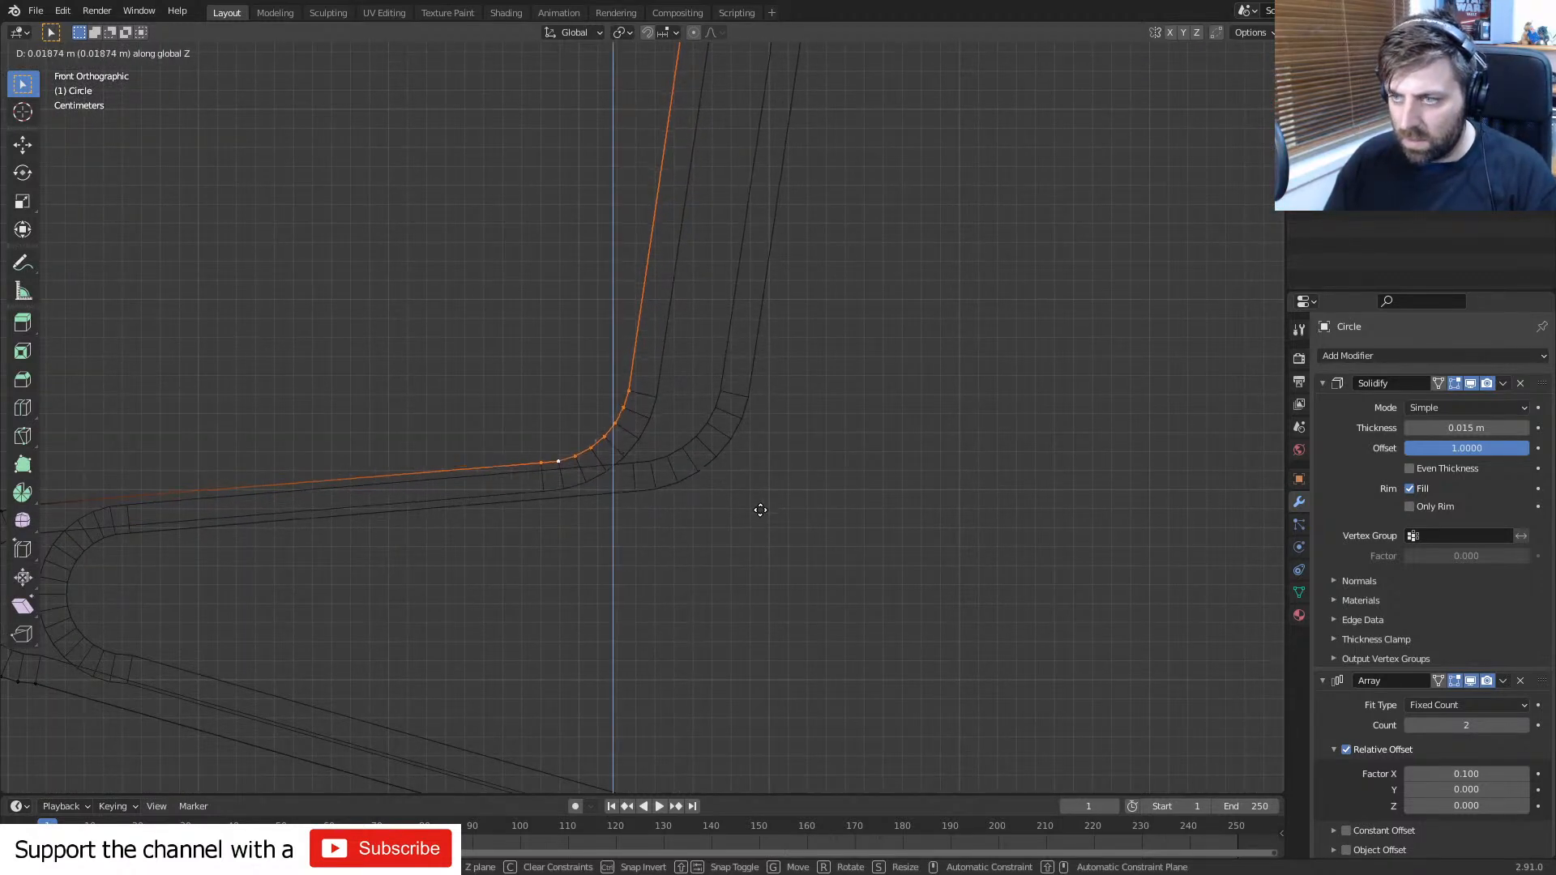
click(760, 512)
shift+middle_drag(611, 538, 826, 444)
scroll(826, 444, down, 2)
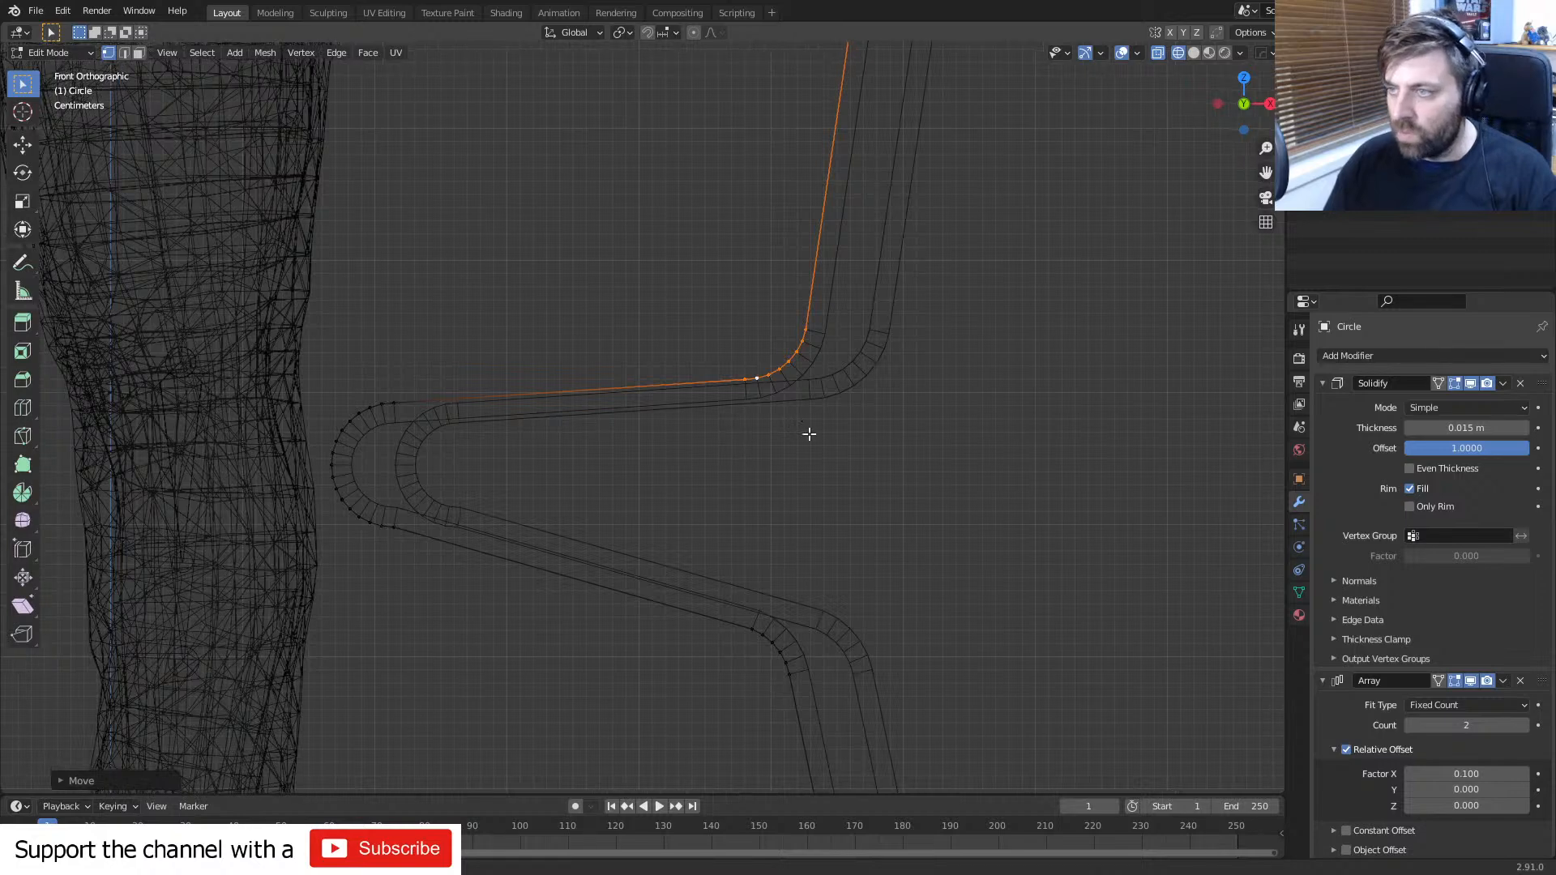
- Delete the edge loop at the lower end of the front bend, where it meets the sloping under-seat panel
shift+middle_drag(413, 569, 600, 503)
shift+click(596, 477)
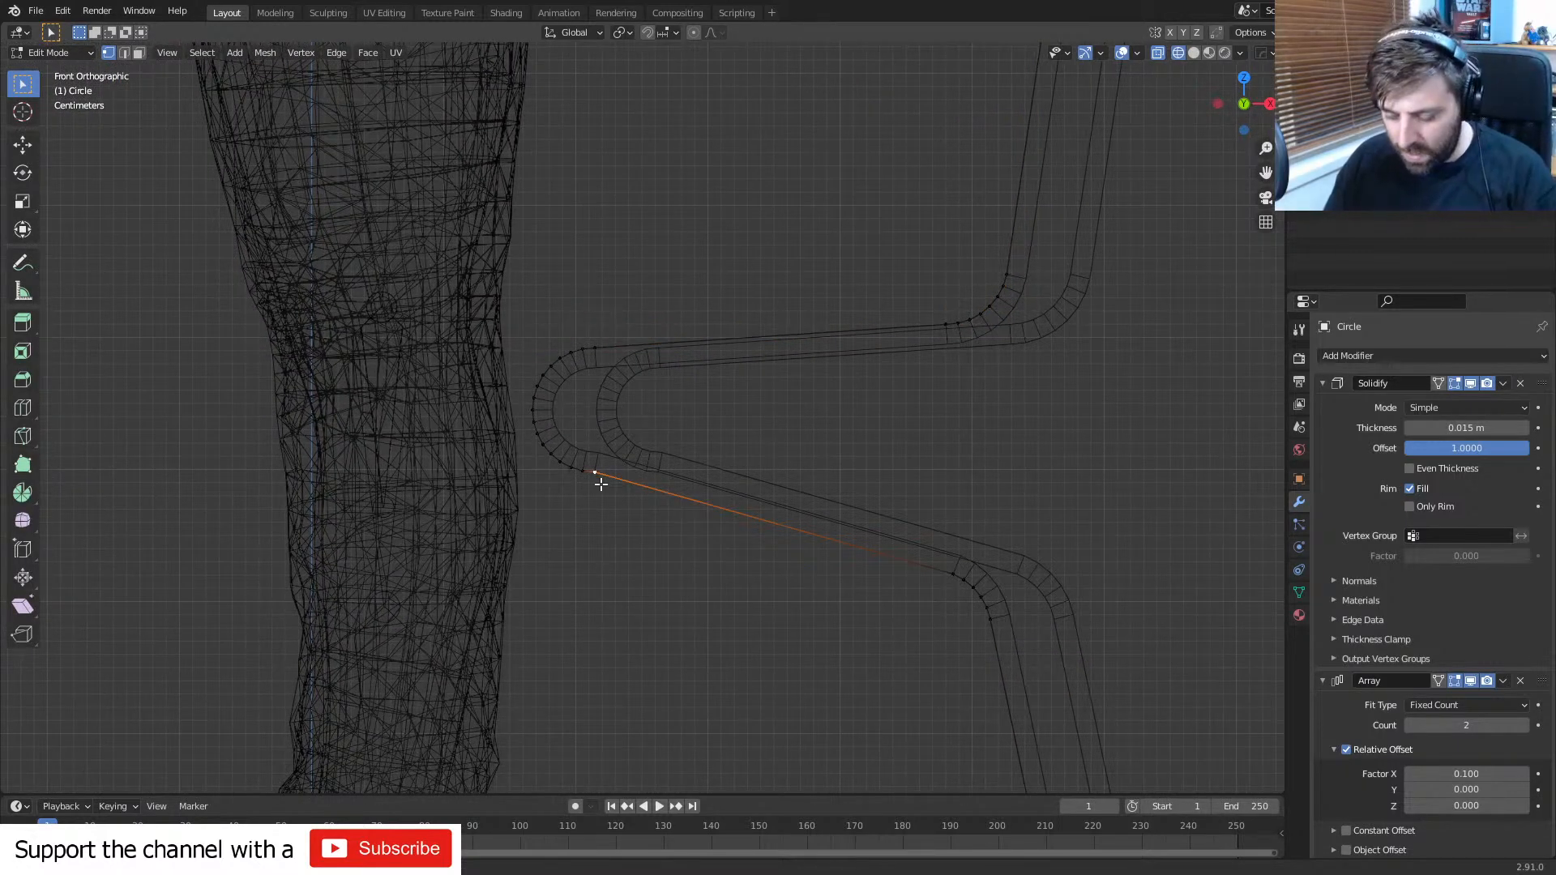
key(x)
click(600, 484)
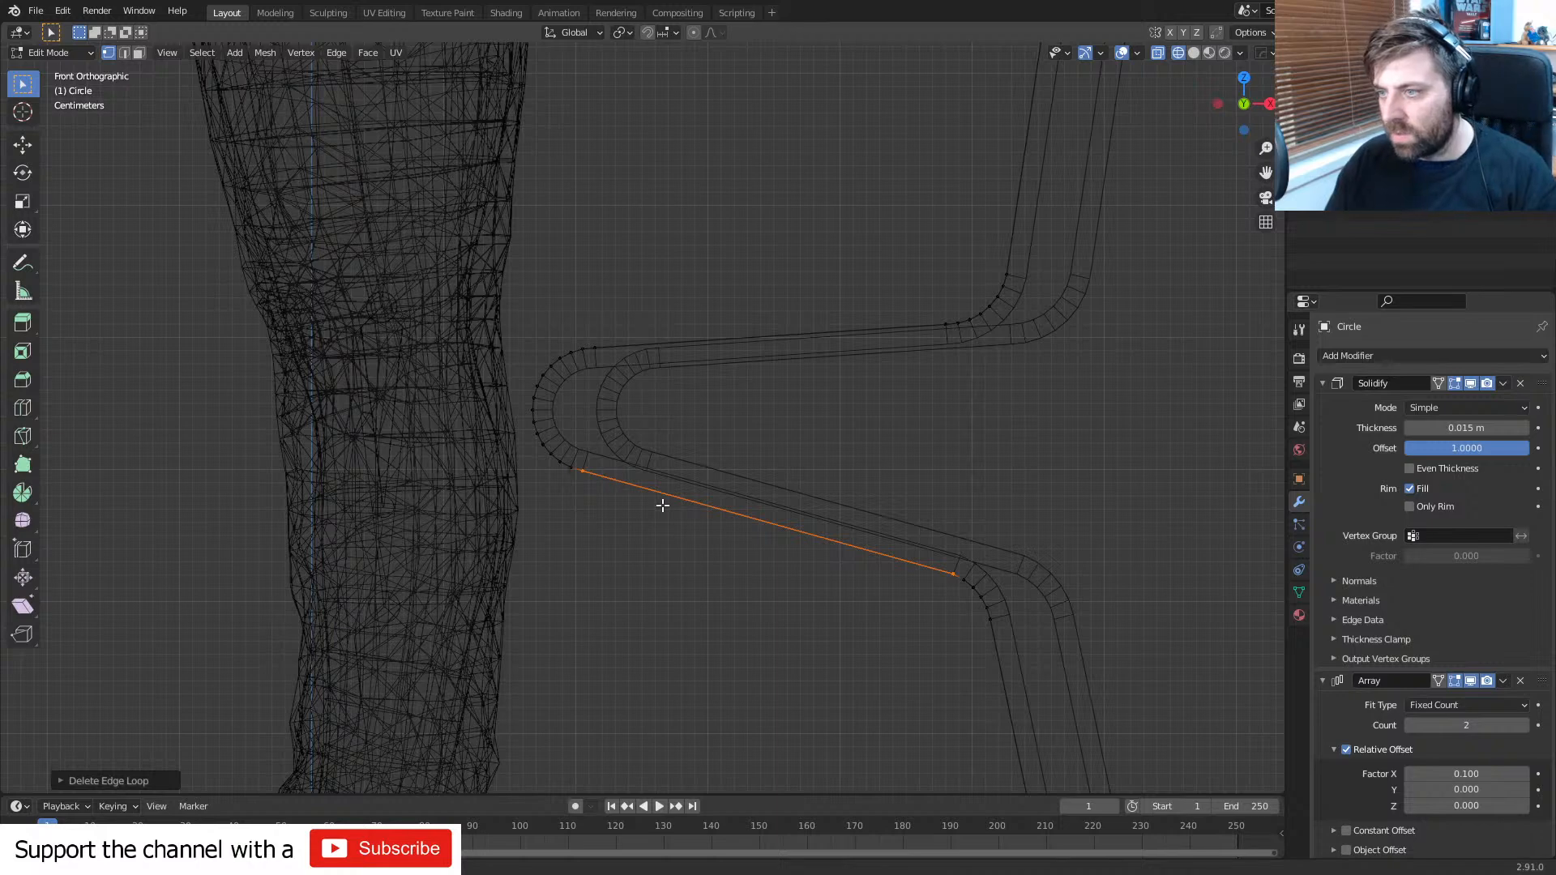
shift+middle_drag(747, 565, 690, 521)
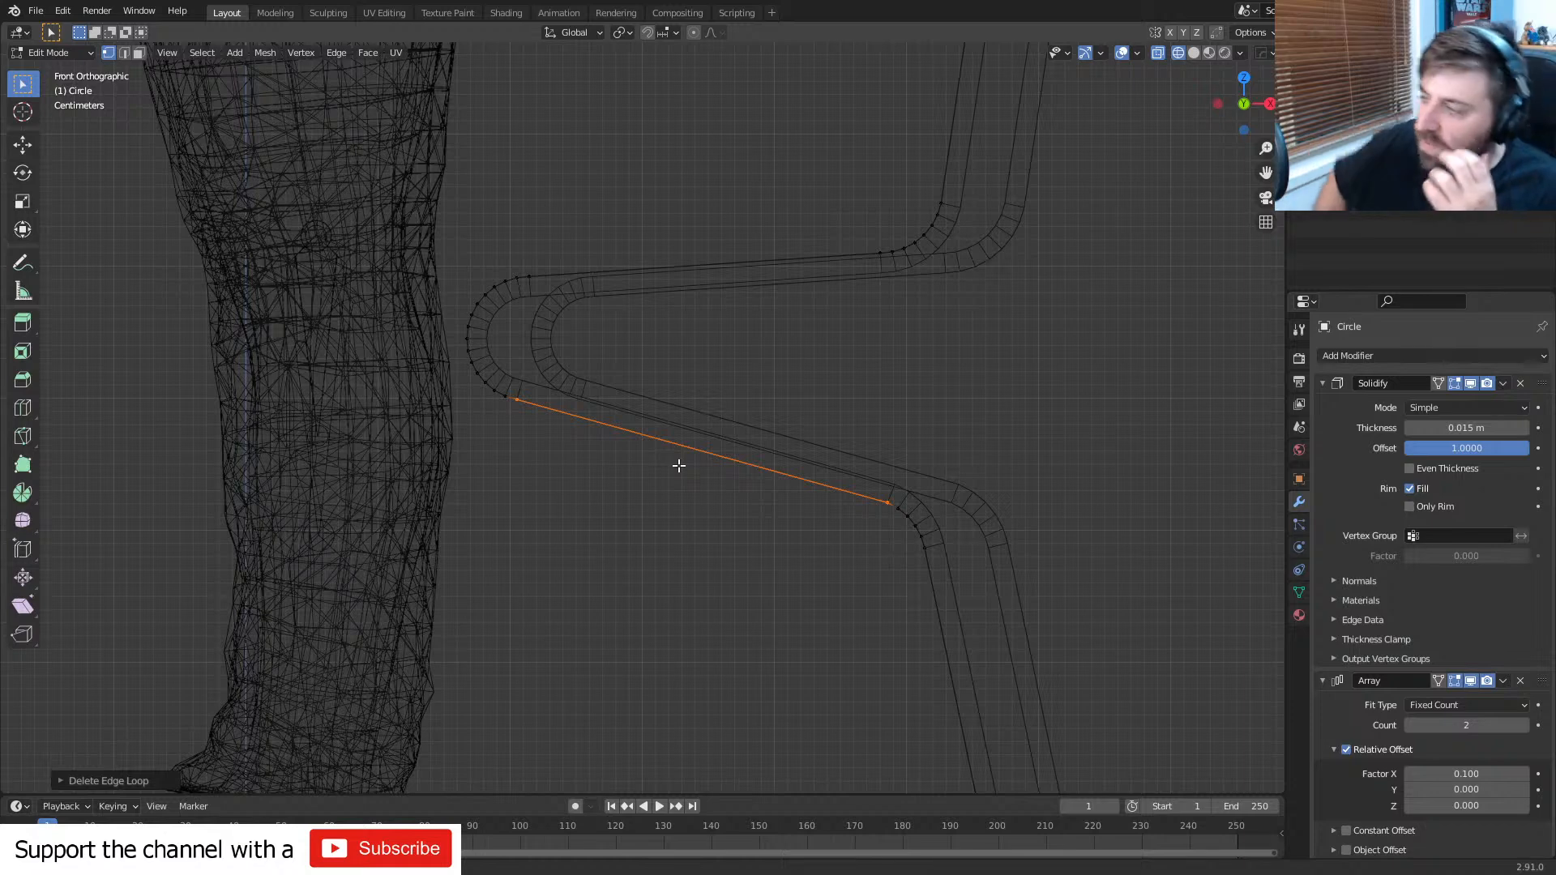
- Return to Object Mode and try a Solidify thickness of 0.005 m on the chair
key(Tab)
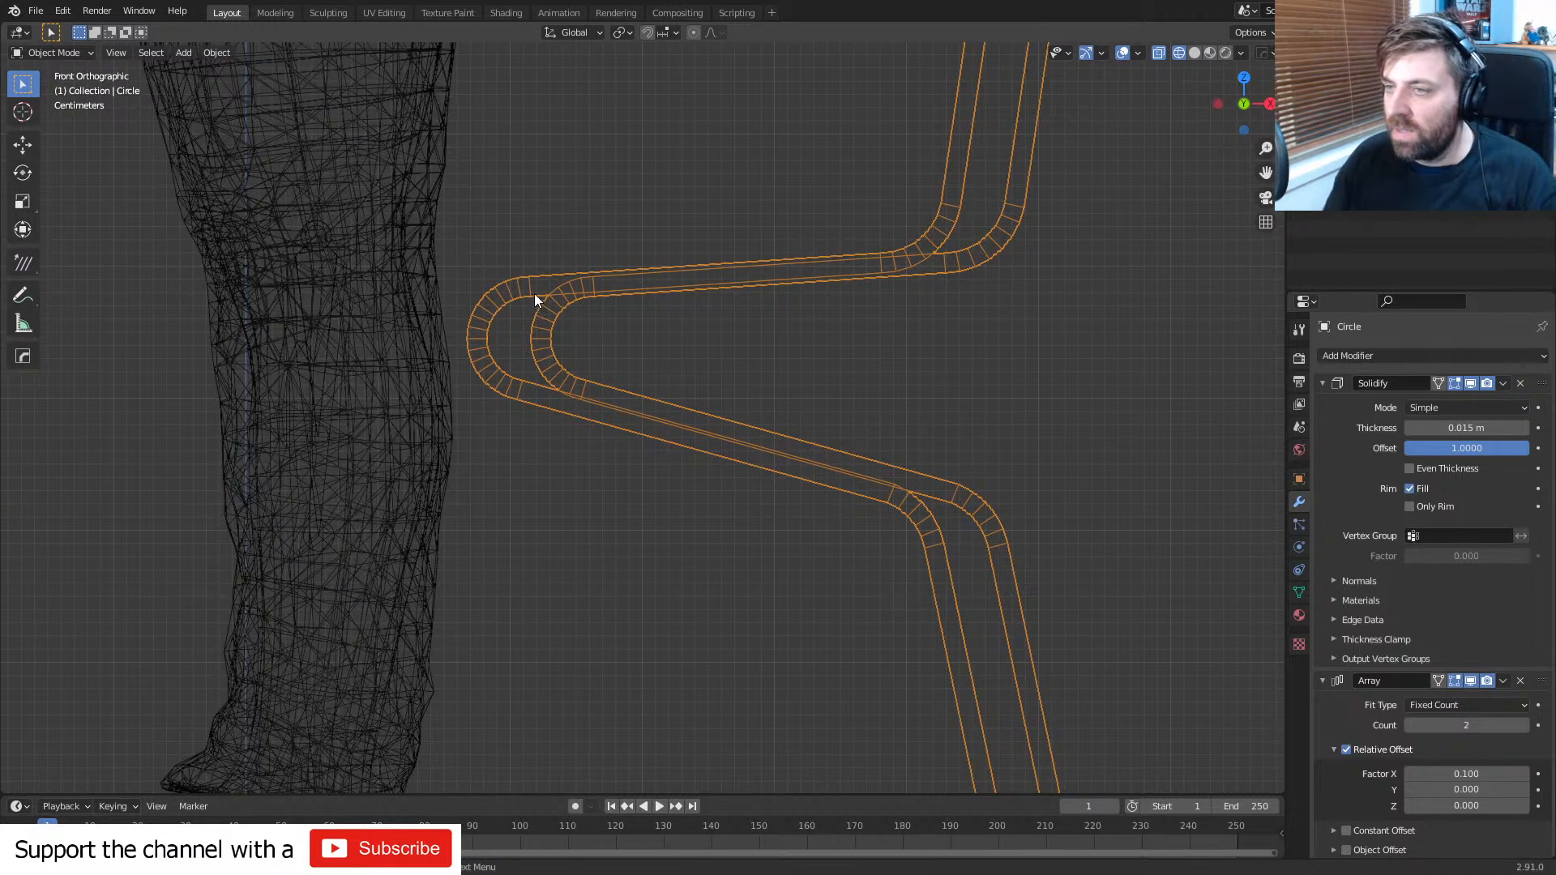
key(Tab)
key(Tab)
scroll(1371, 686, down, 1)
scroll(1370, 682, up, 1)
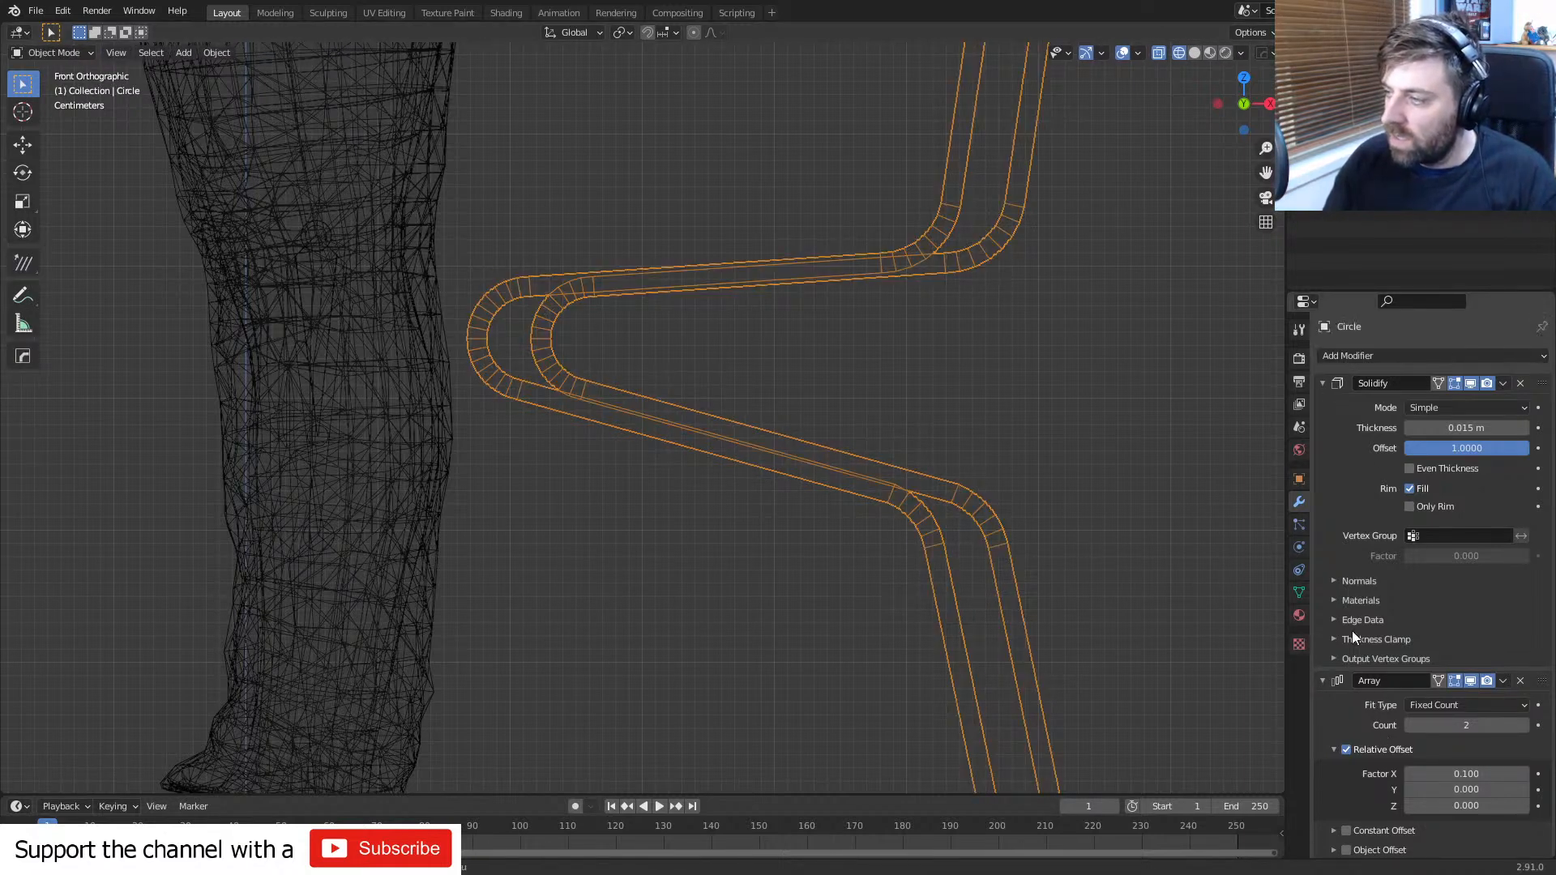
scroll(1365, 729, down, 2)
scroll(1438, 713, up, 2)
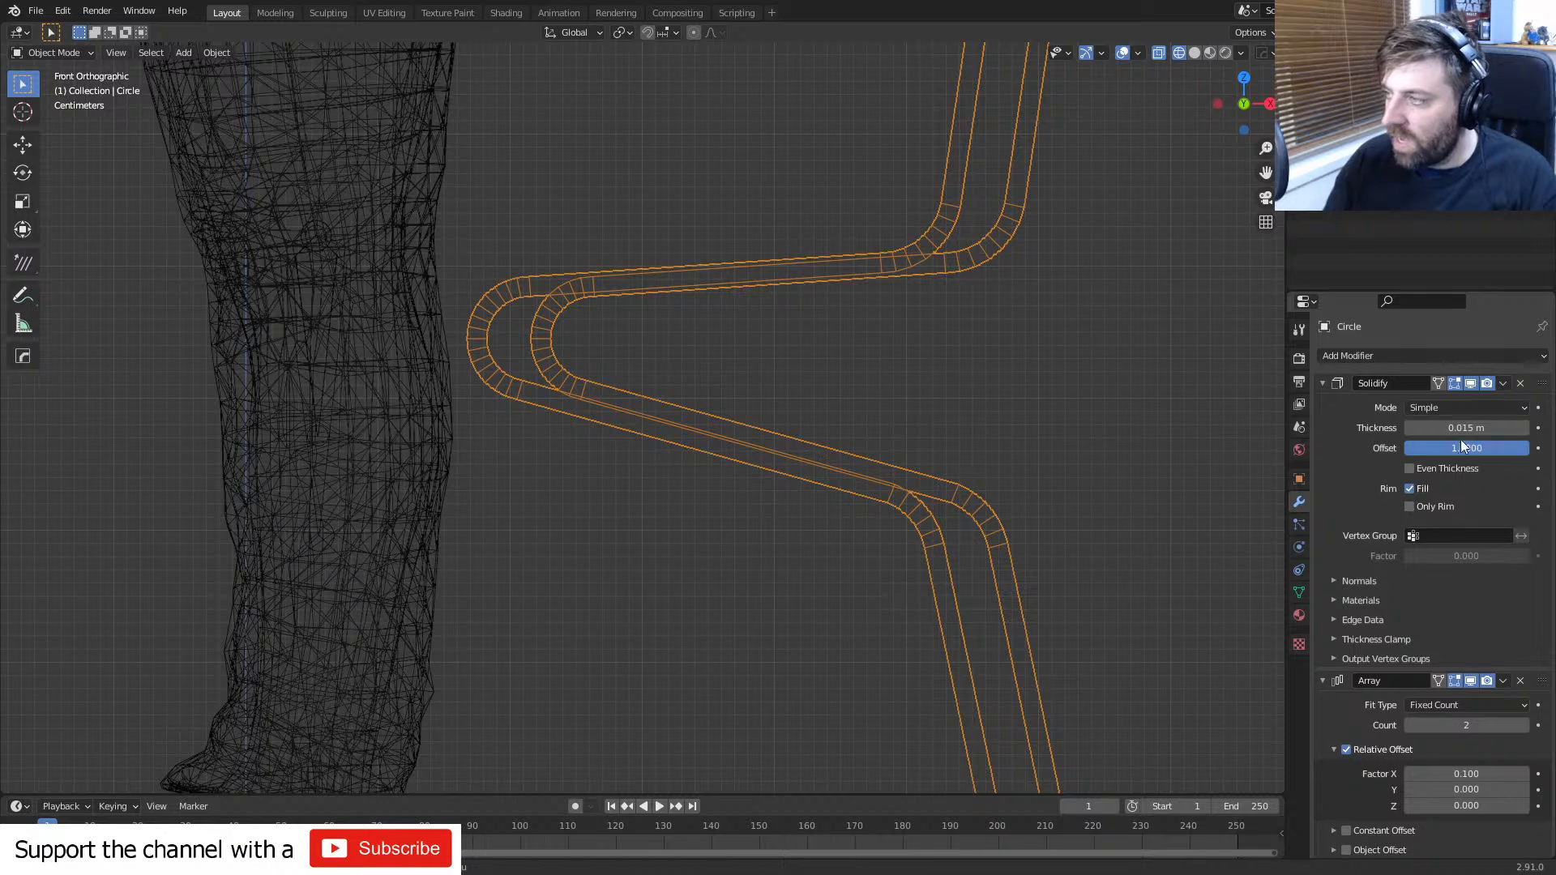
click(1409, 428)
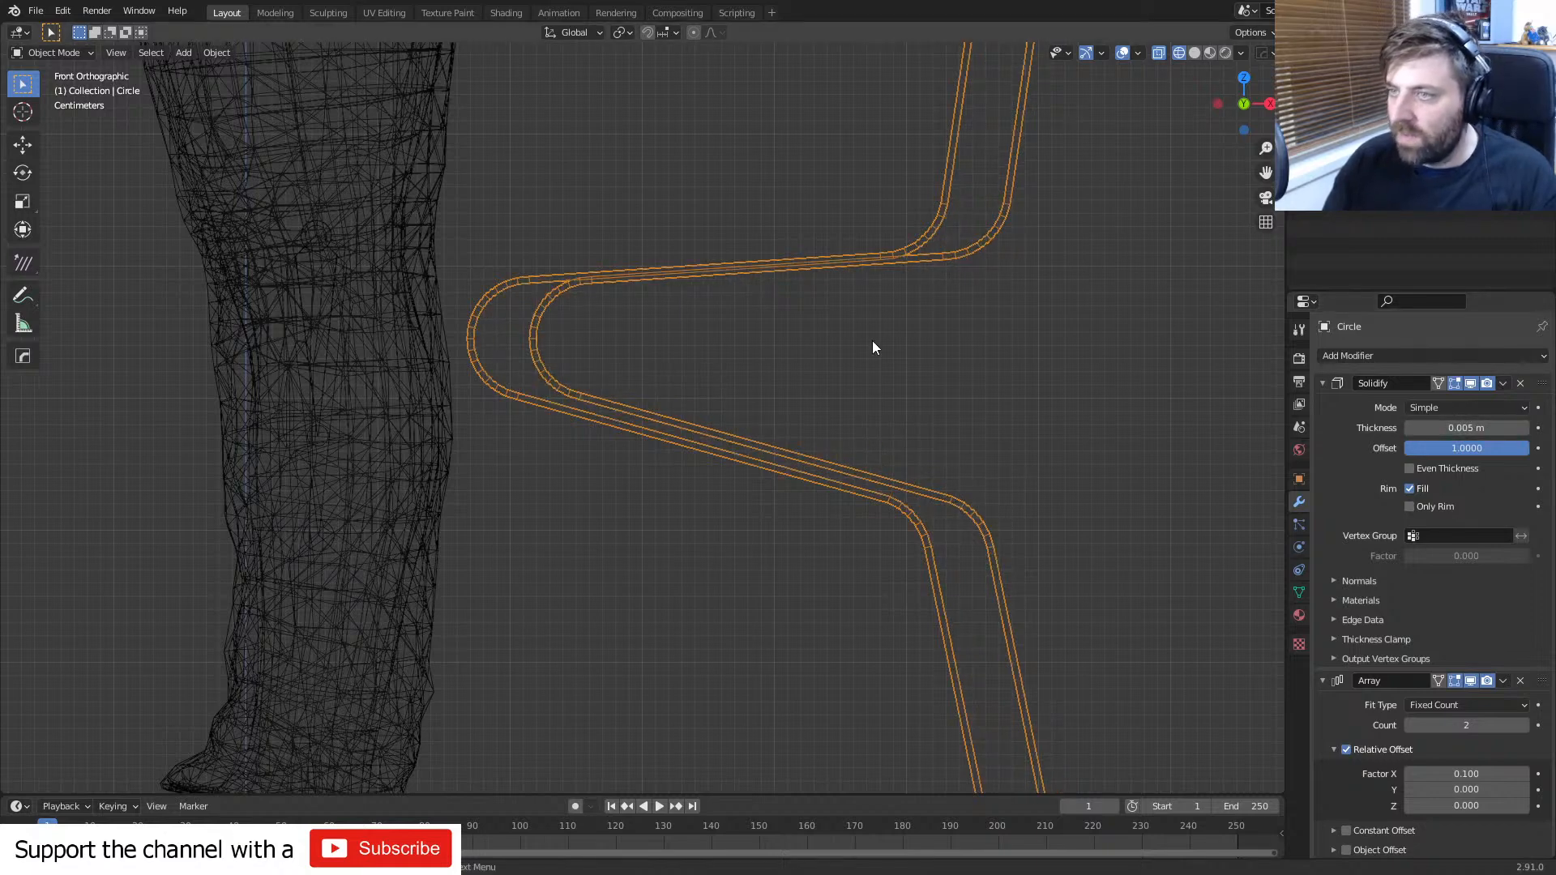
key(Tab)
key(Tab)
scroll(690, 363, down, 3)
mouse_move(722, 498)
middle_down()
mouse_move(794, 535)
mouse_move(859, 525)
mouse_move(741, 536)
mouse_move(803, 542)
mouse_move(703, 538)
middle_up()
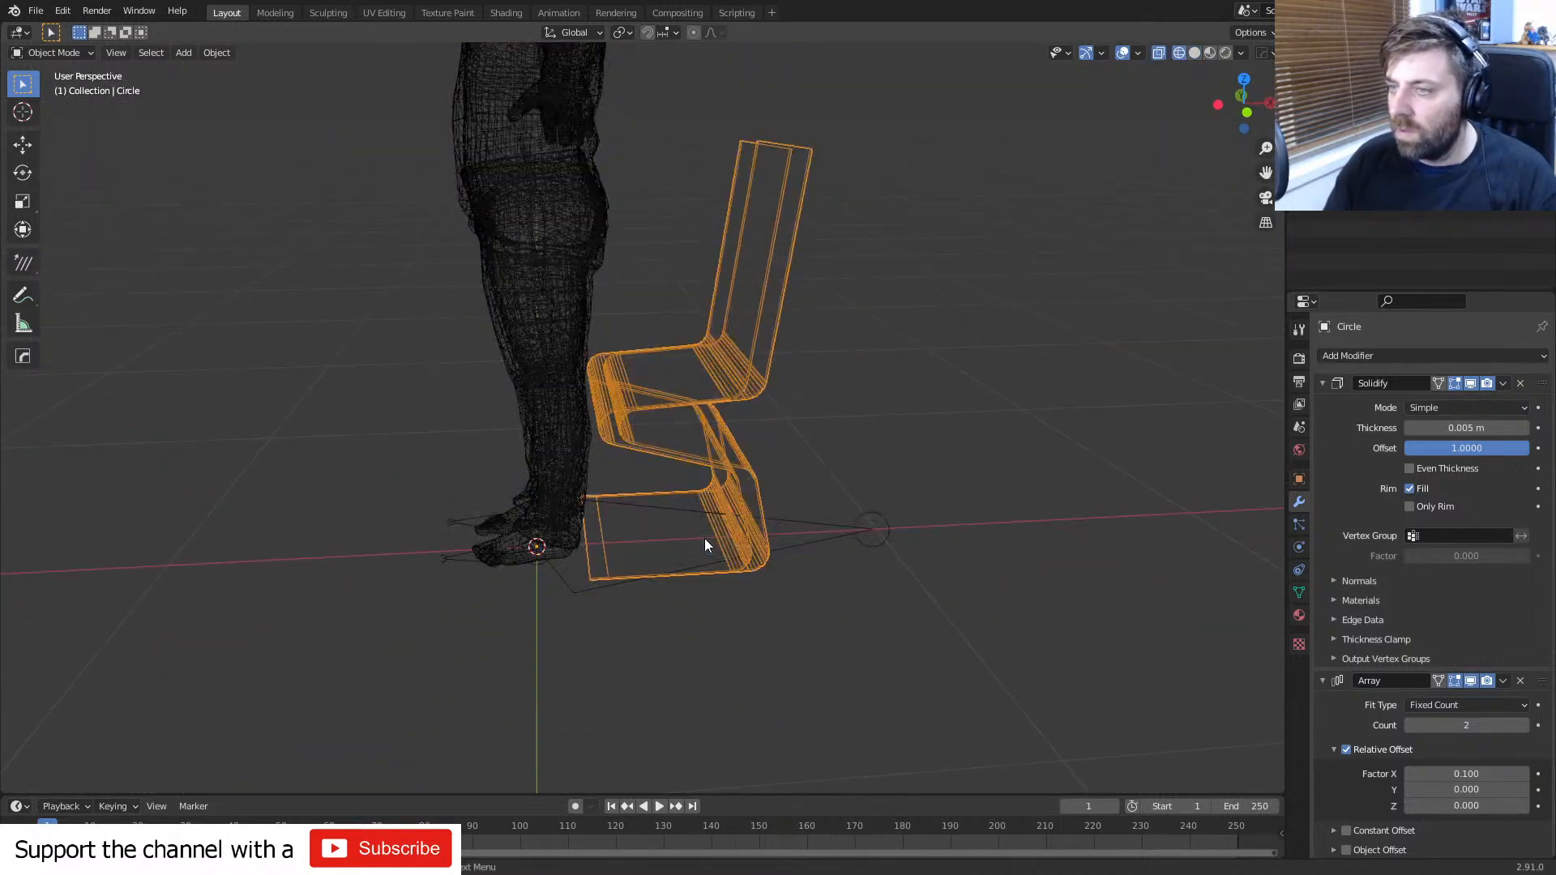
- Set the chair's Solidify thickness to 0.01 m
click(1485, 428)
text(.01)
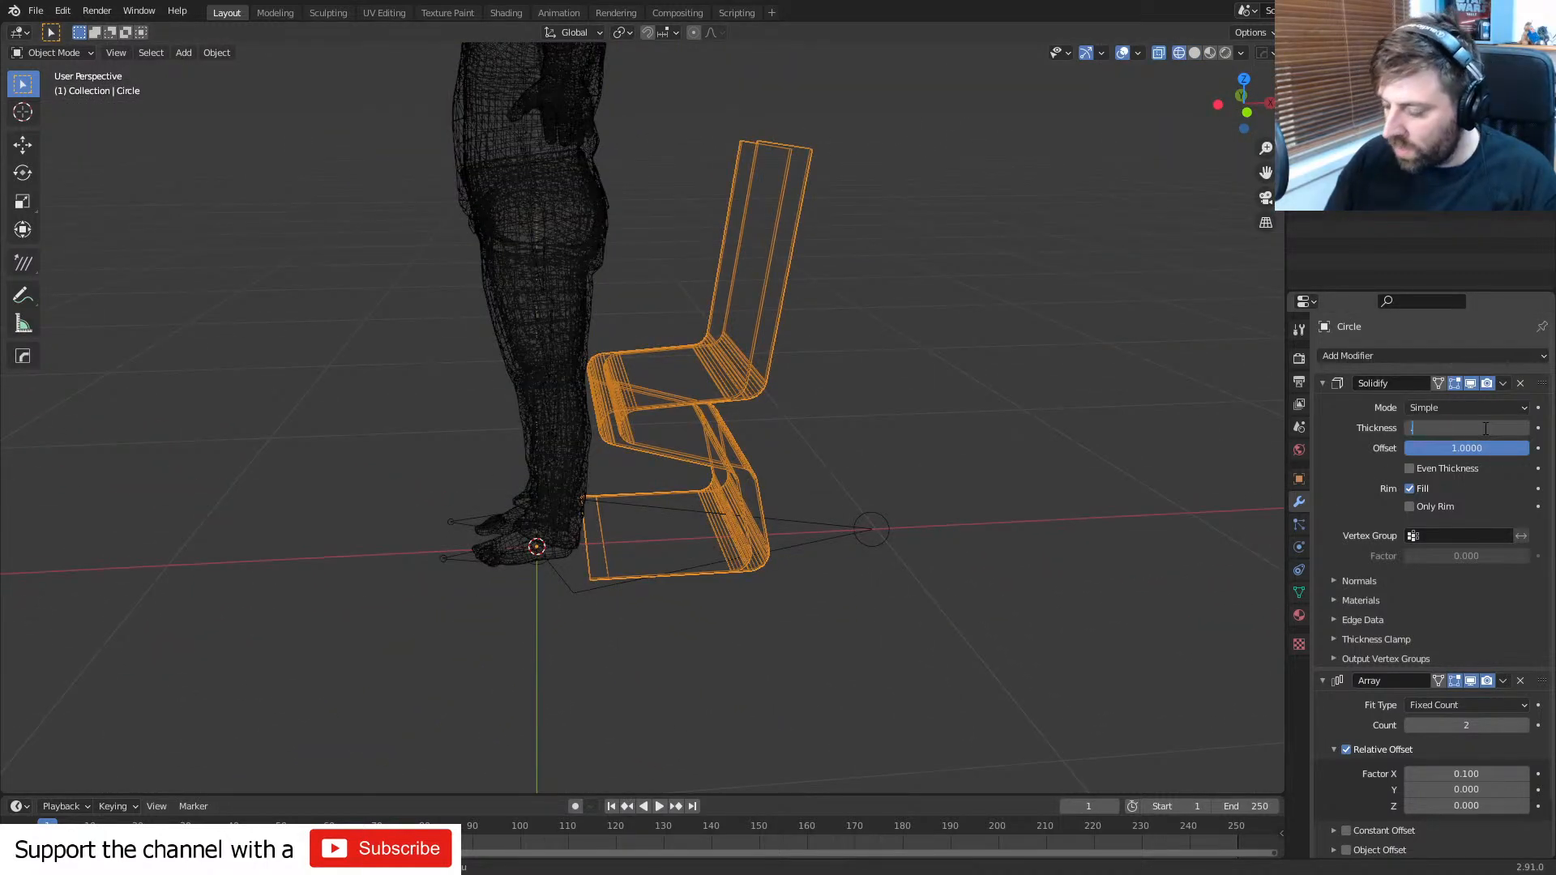
key(Return)
- Enter Edit Mode, select the seat's whole rounded front bend, and try to scale it uniformly
key(KP_3)
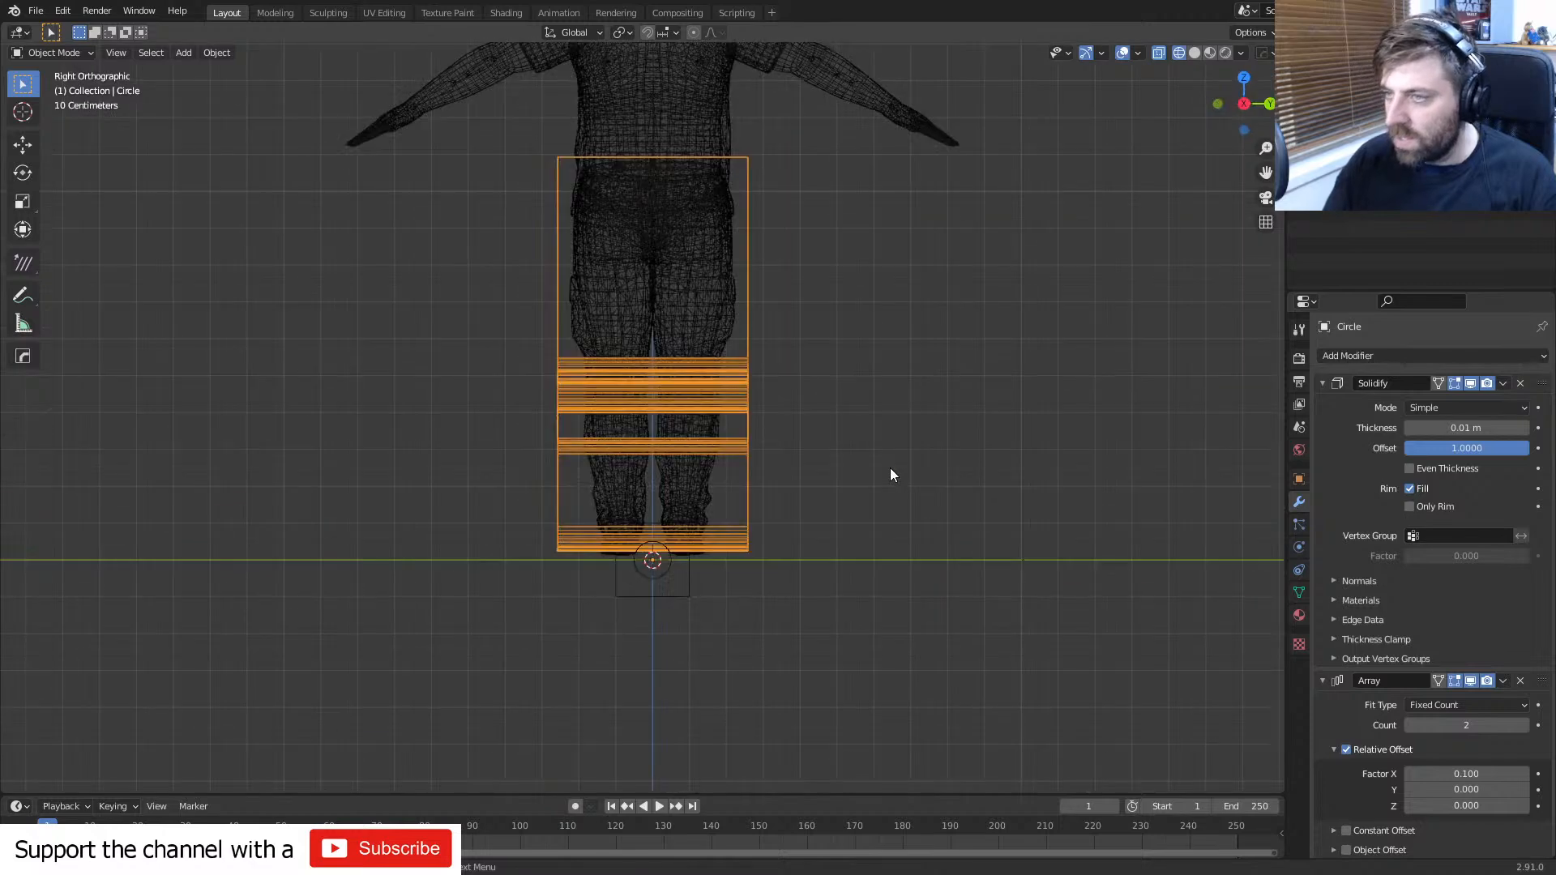
key(KP_1)
scroll(889, 467, up, 6)
key(Tab)
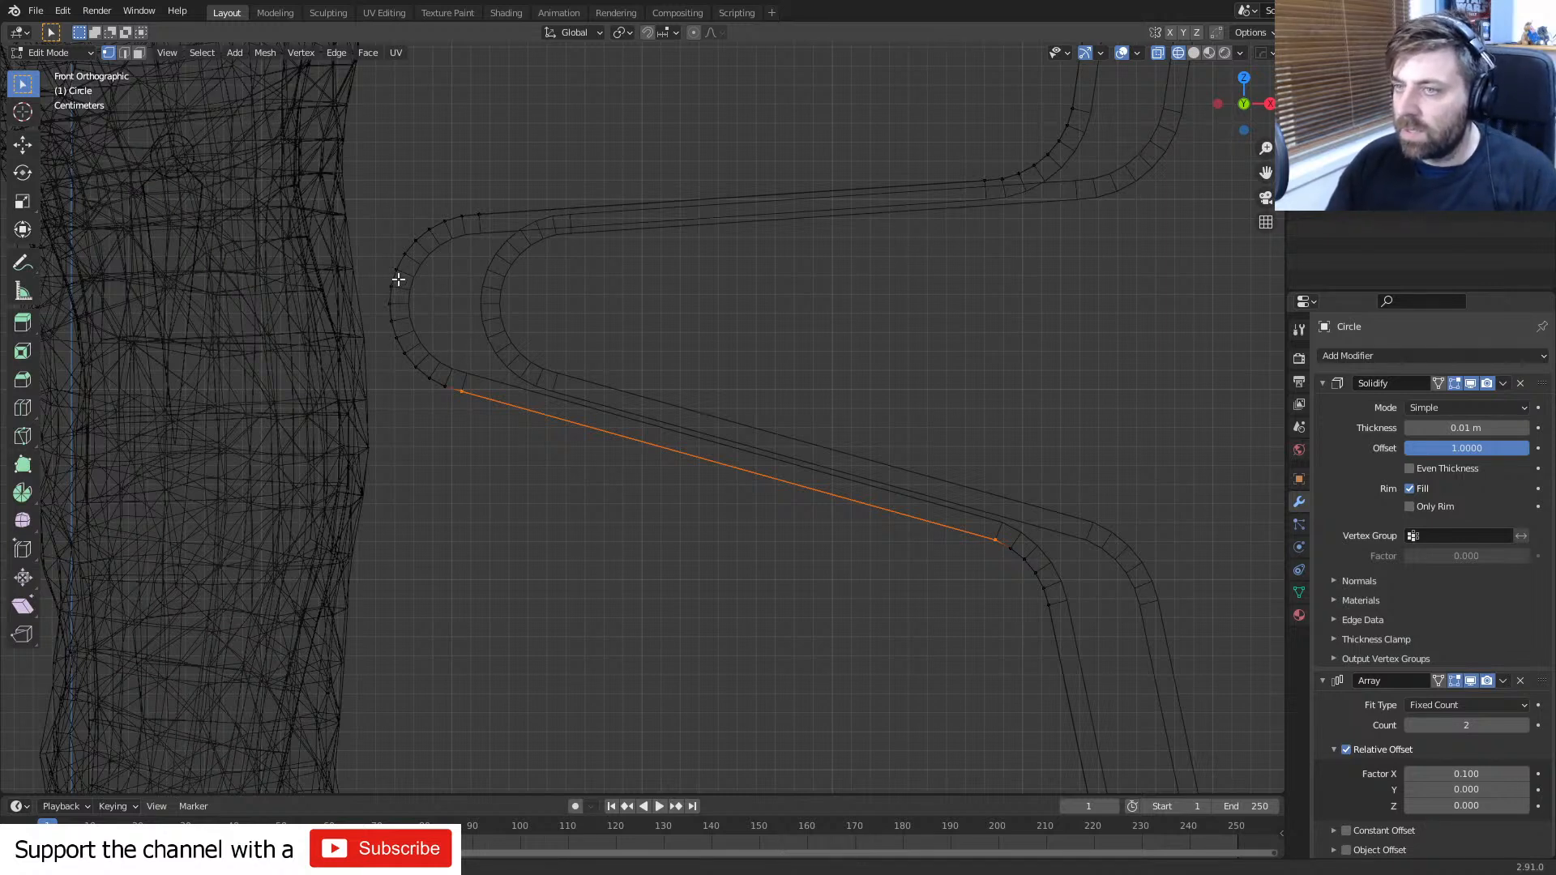
key(alt+a)
key(c)
drag(451, 226, 427, 364)
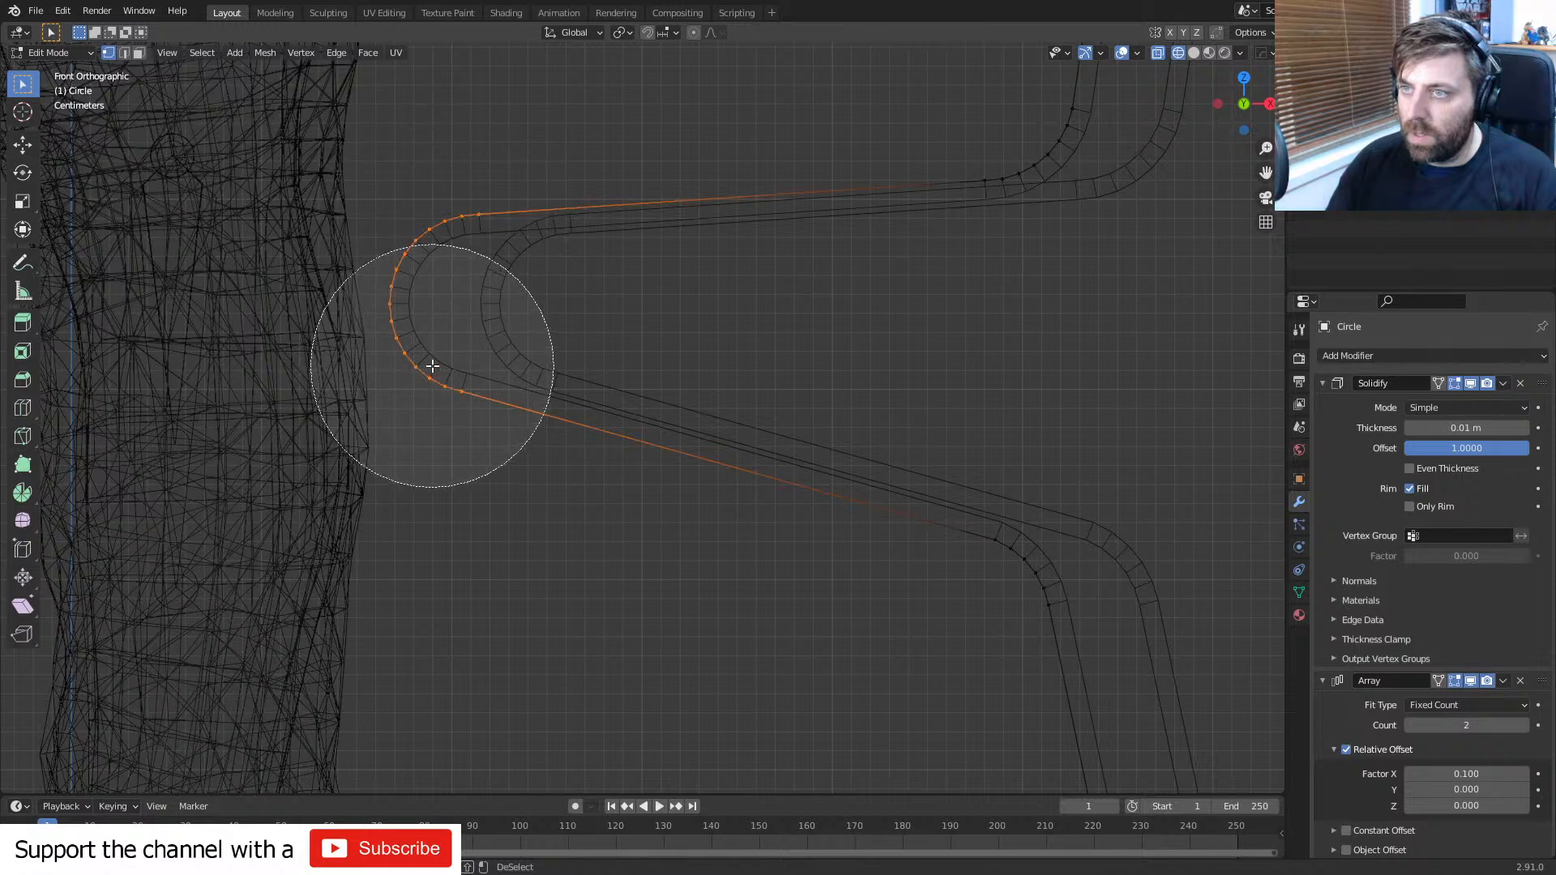
key(Escape)
key(s)
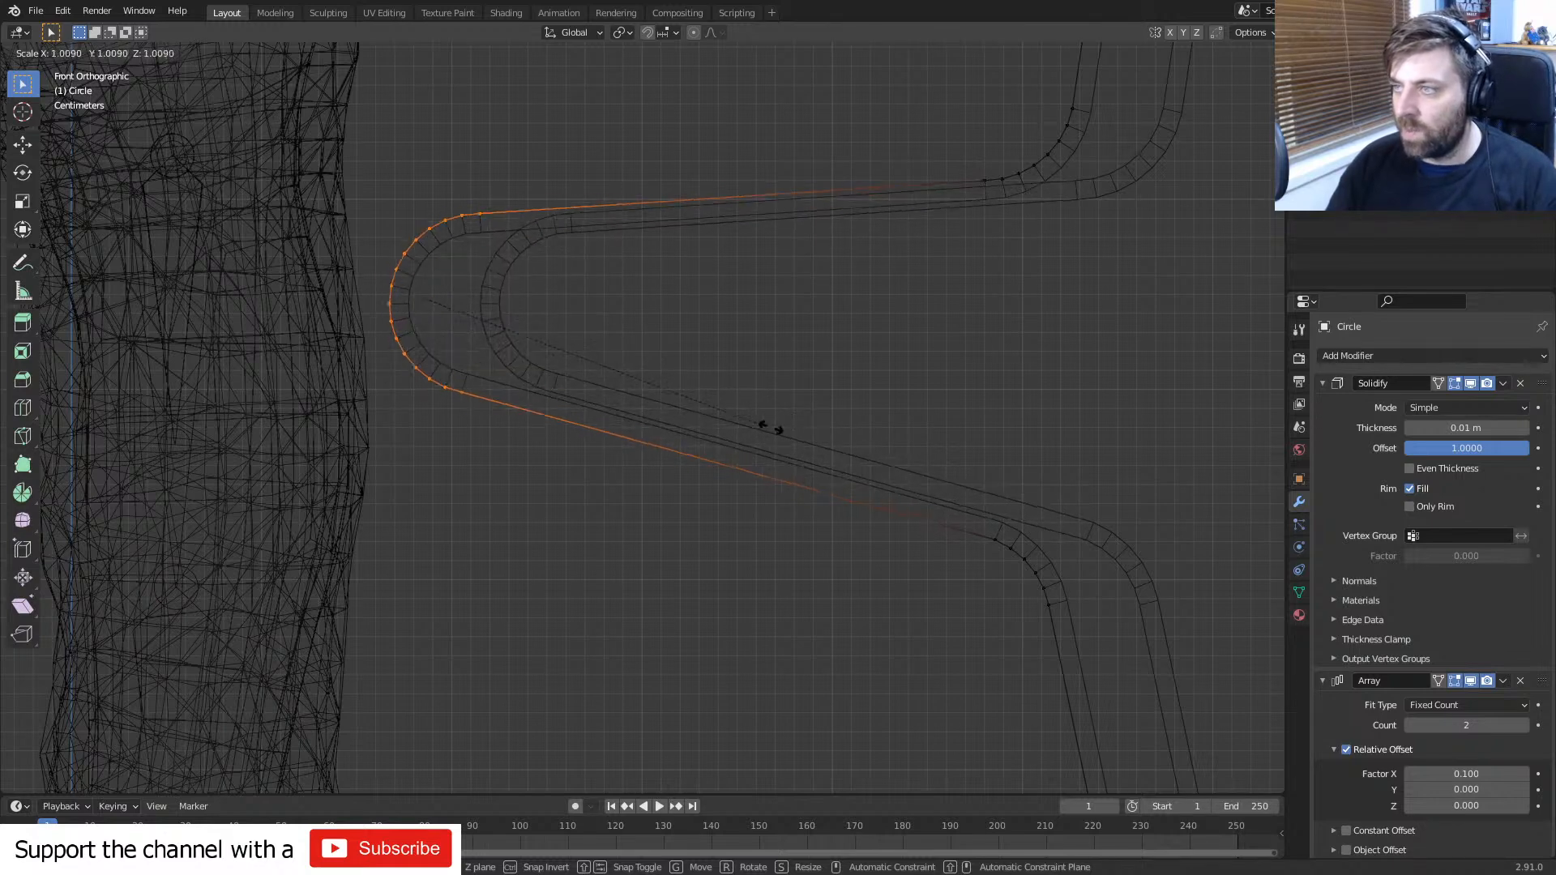
click(889, 442)
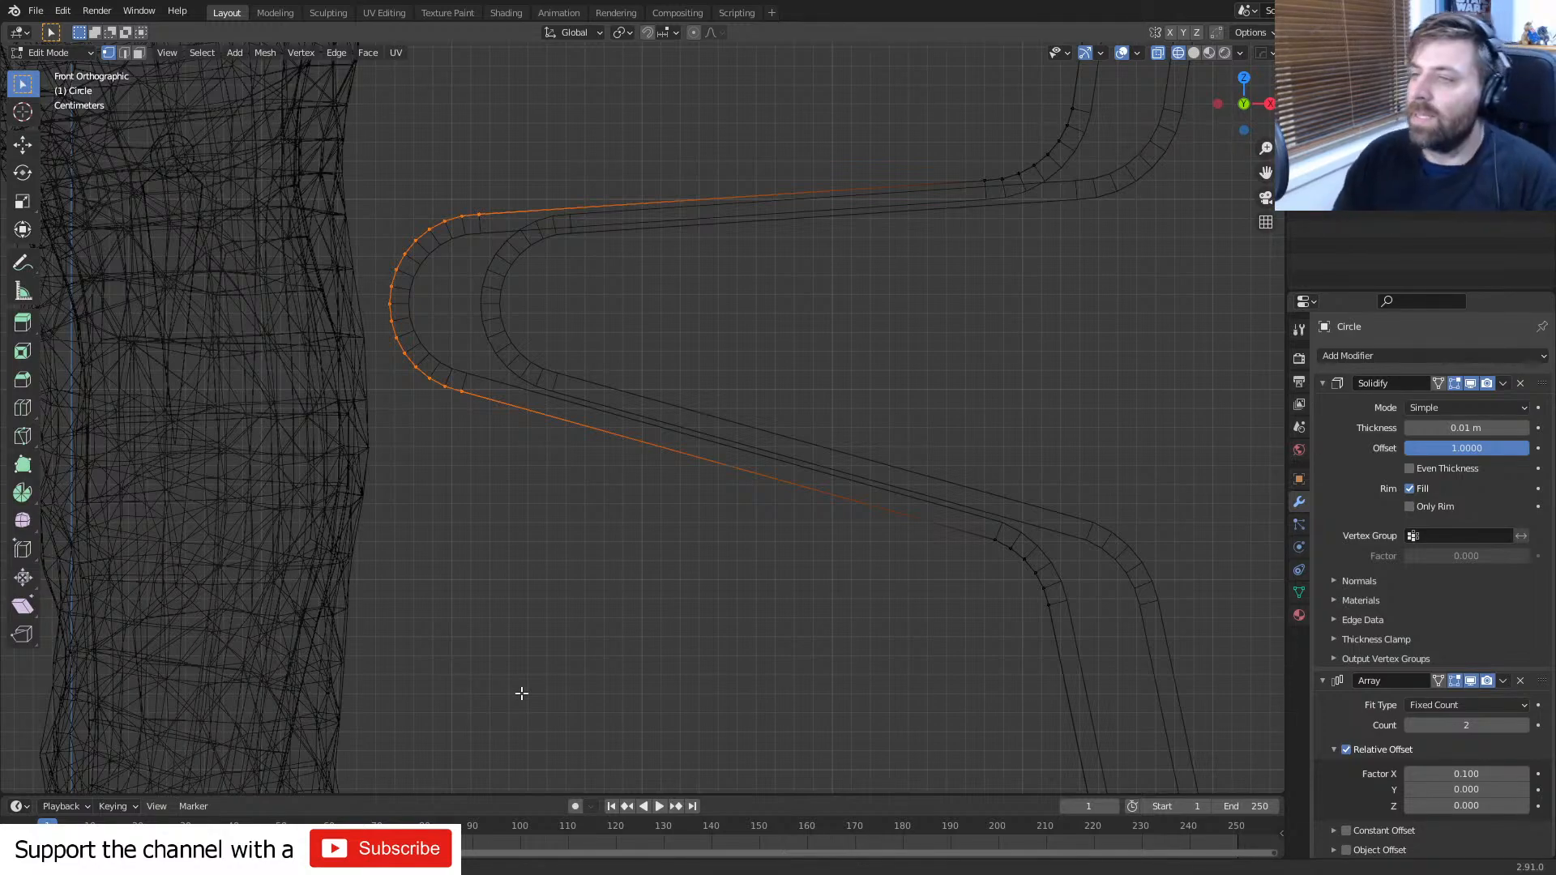
- Examine how the arrayed chair profiles overlap around the front bend, the seat and the sloping under-seat panel
scroll(514, 384, up, 1)
middle_drag(513, 384, 597, 410)
key(Tab)
key(KP_3)
key(KP_1)
key(Tab)
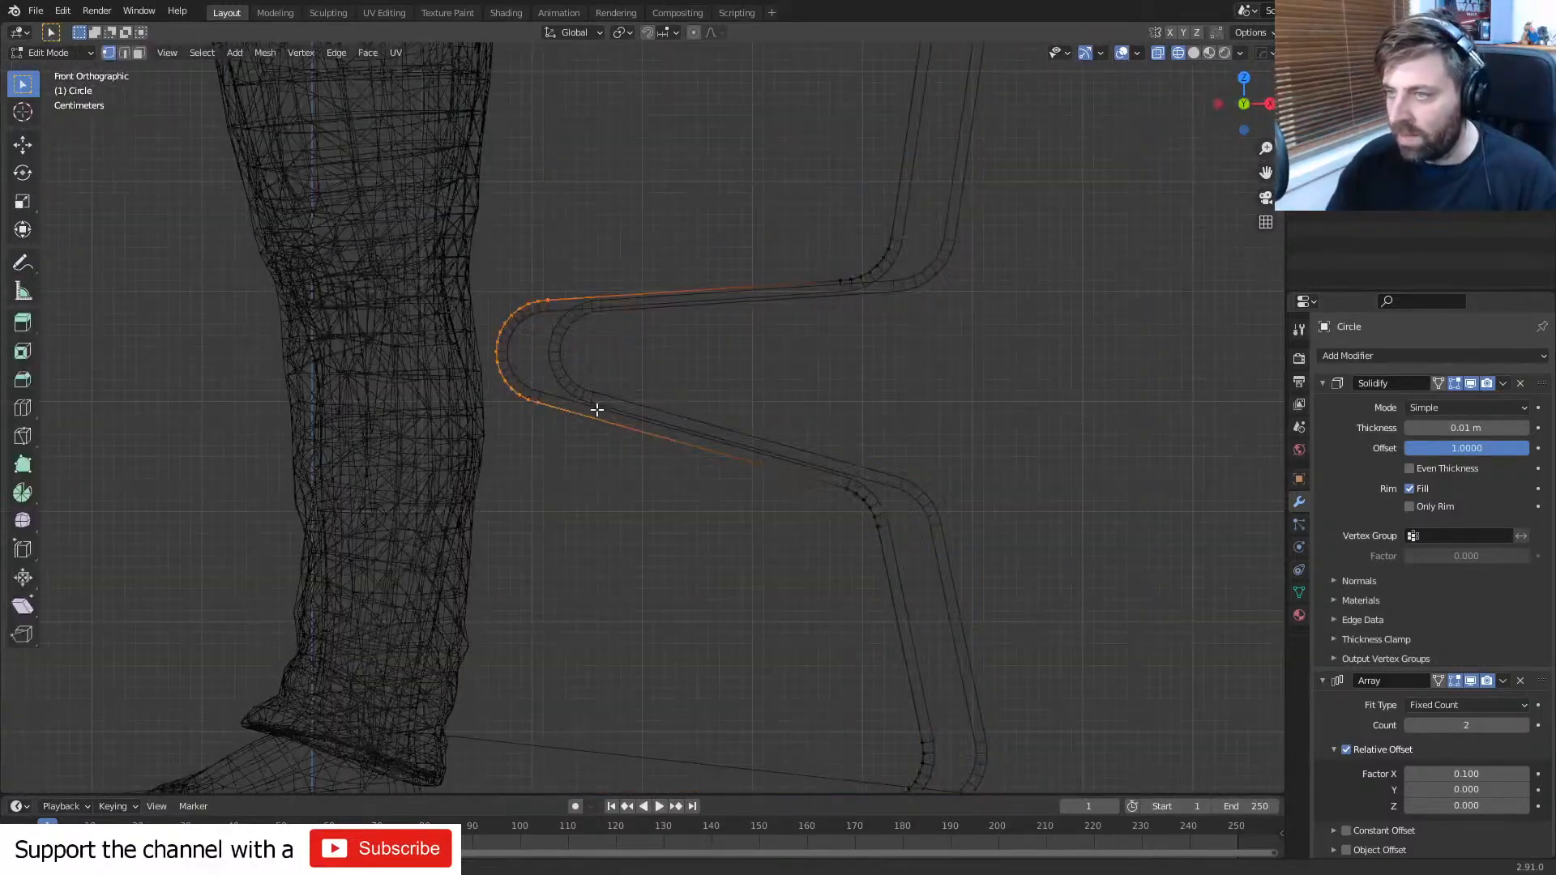
scroll(597, 410, up, 4)
key(Tab)
key(Tab)
key(Tab)
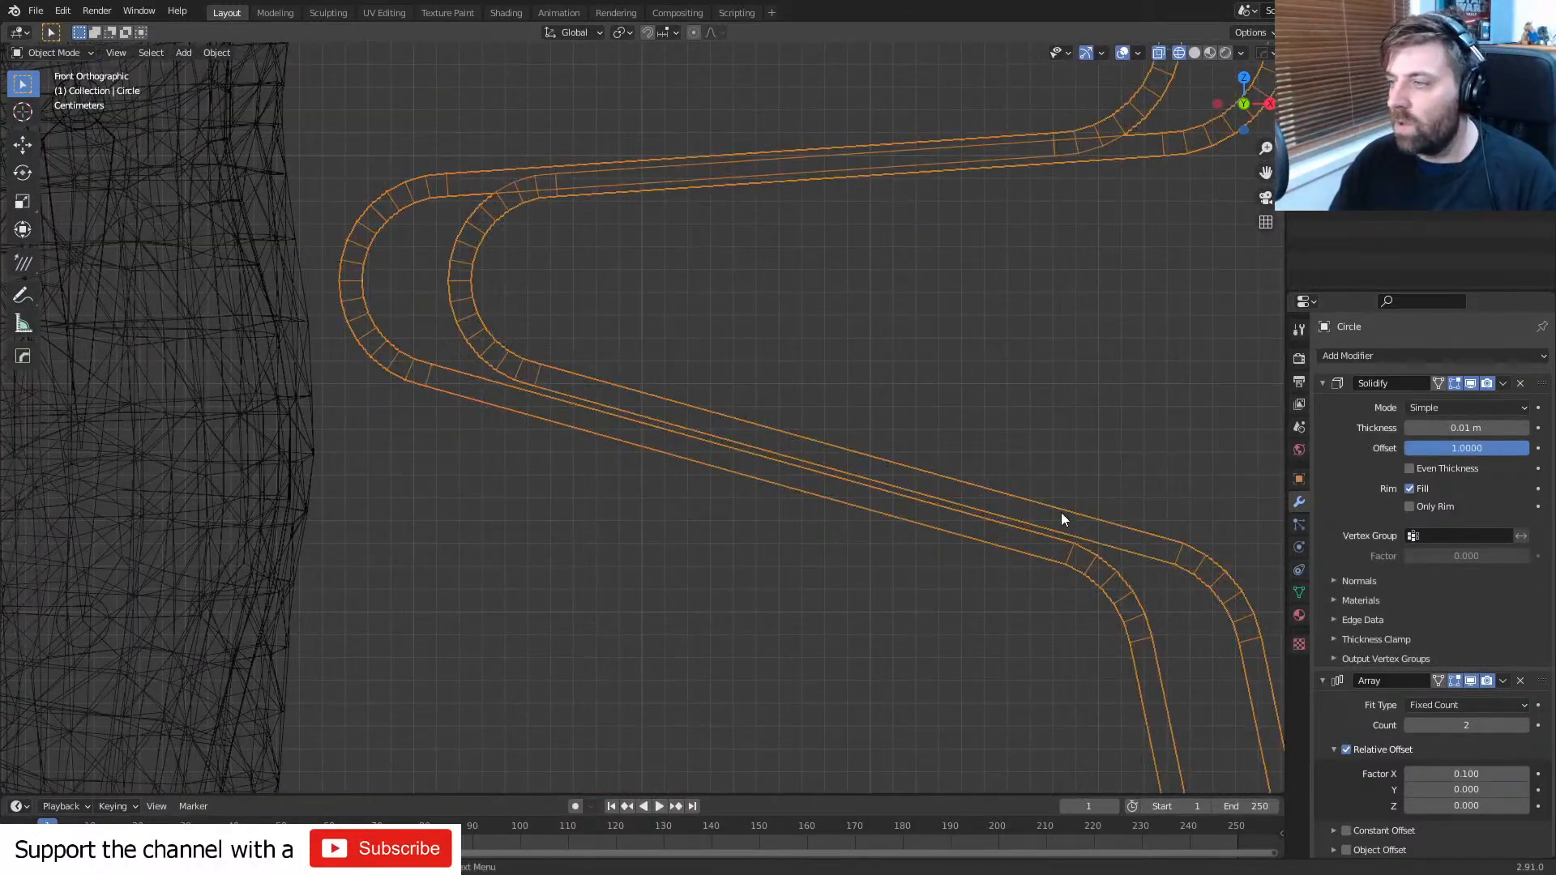
shift+middle_drag(1062, 512, 983, 420)
shift+middle_drag(361, 312, 569, 450)
scroll(602, 389, up, 1)
key(Tab)
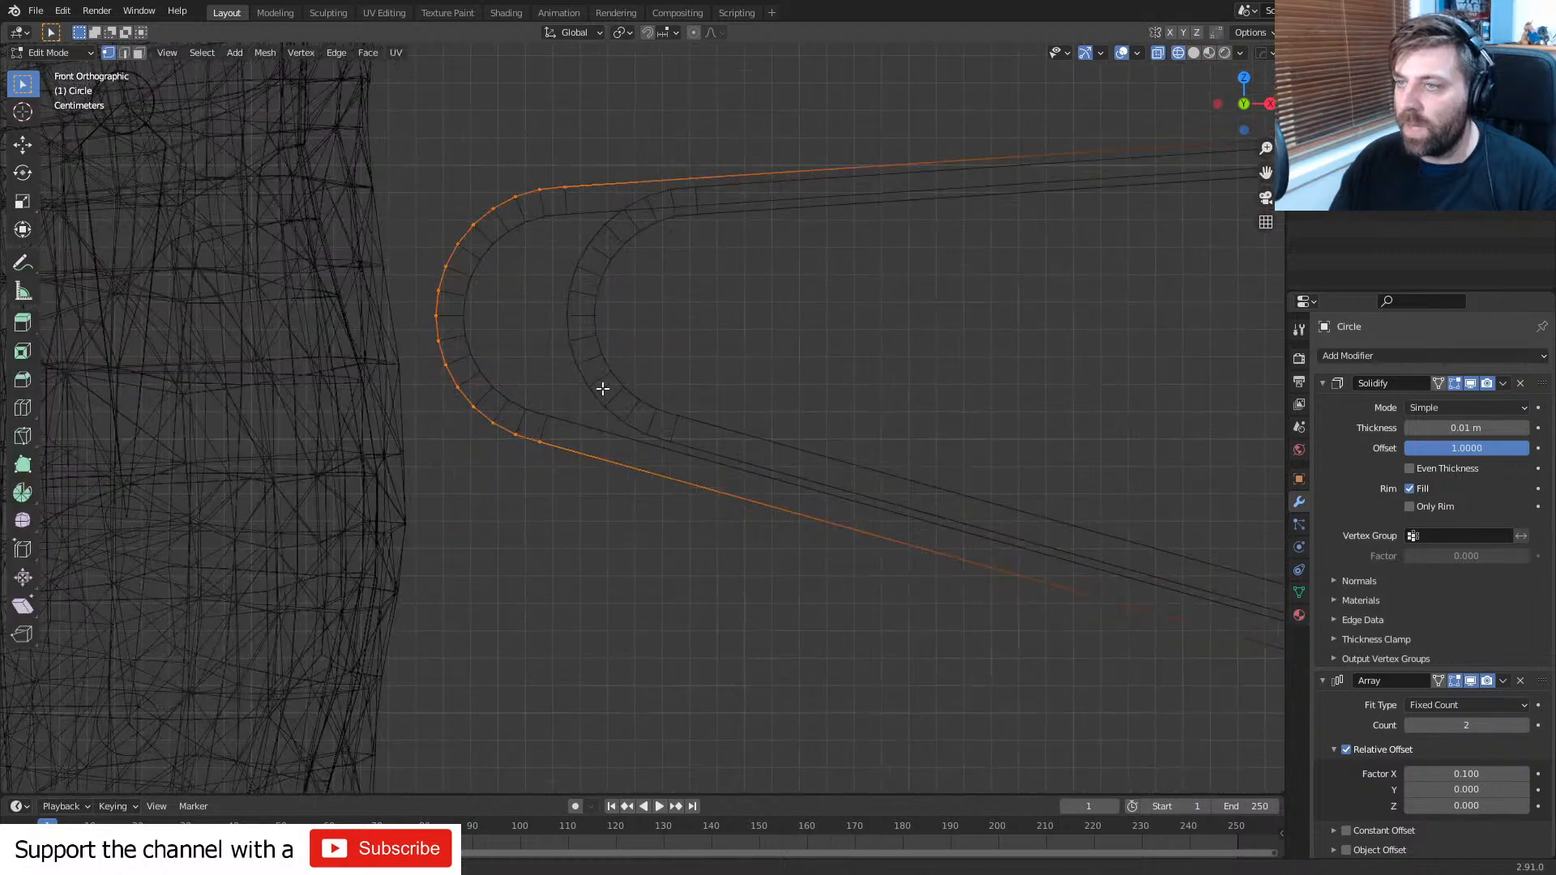
key(z)
click(528, 387)
scroll(580, 375, down, 4)
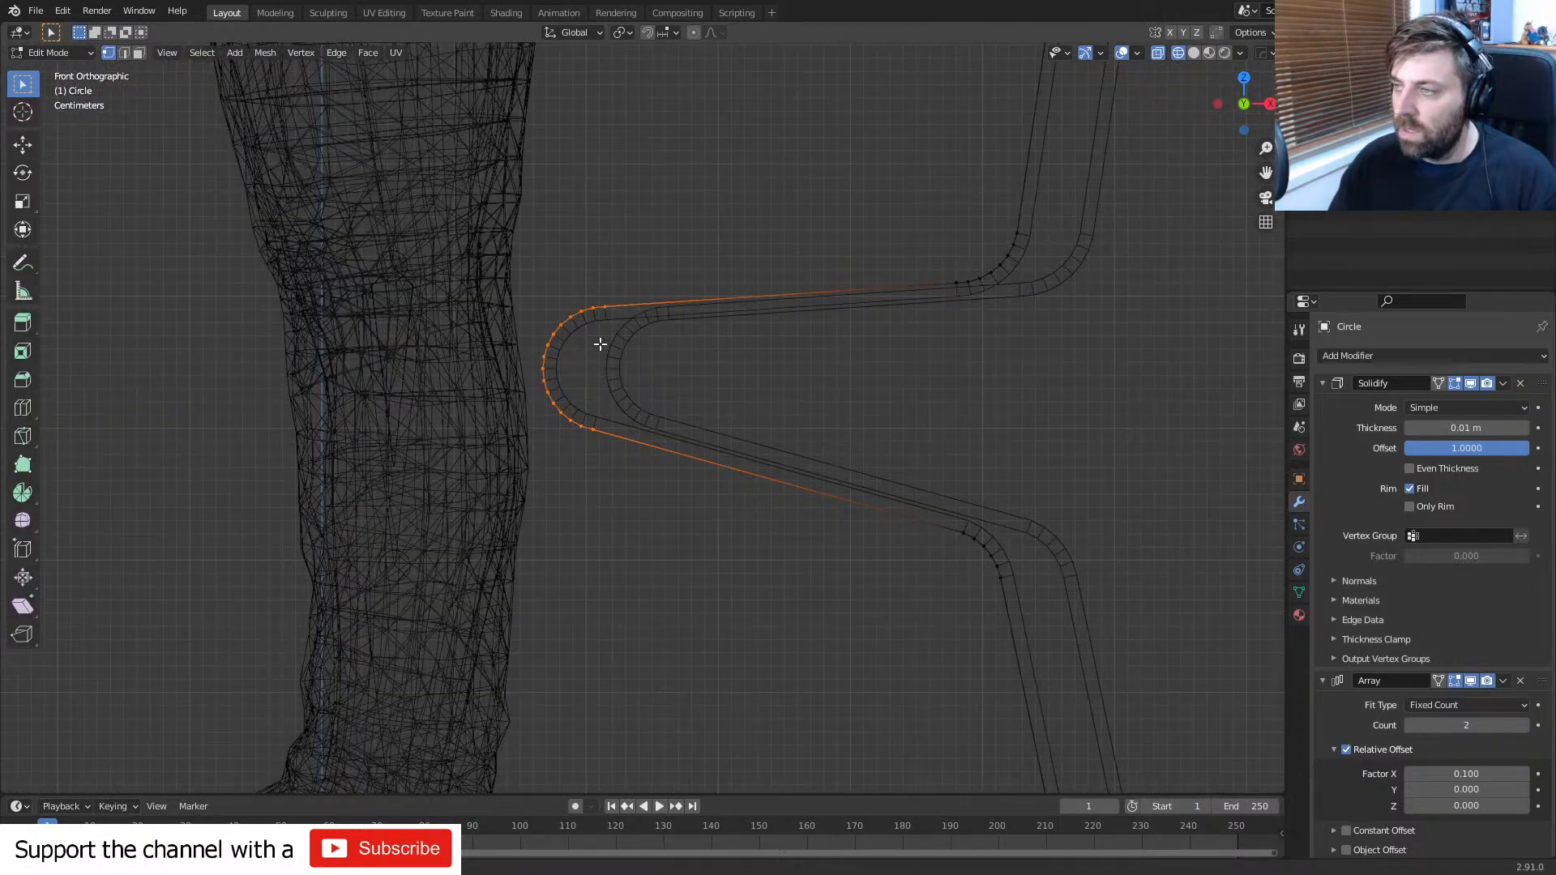
shift+middle_drag(955, 236, 737, 348)
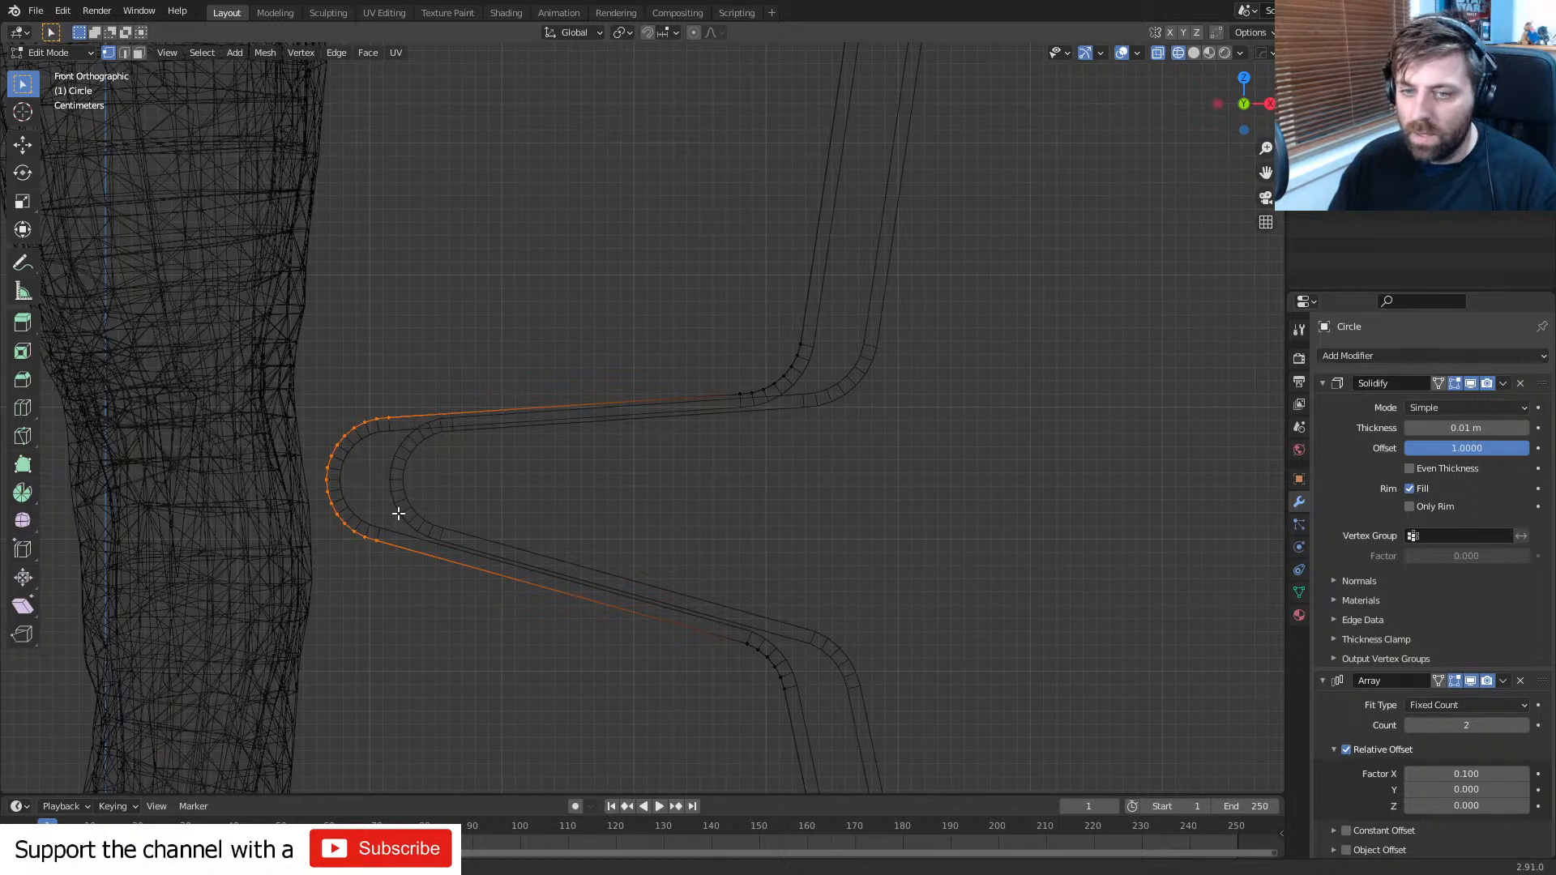
- Try to flatten the selected front bend by scaling it along Z
right_click(403, 567)
key(Escape)
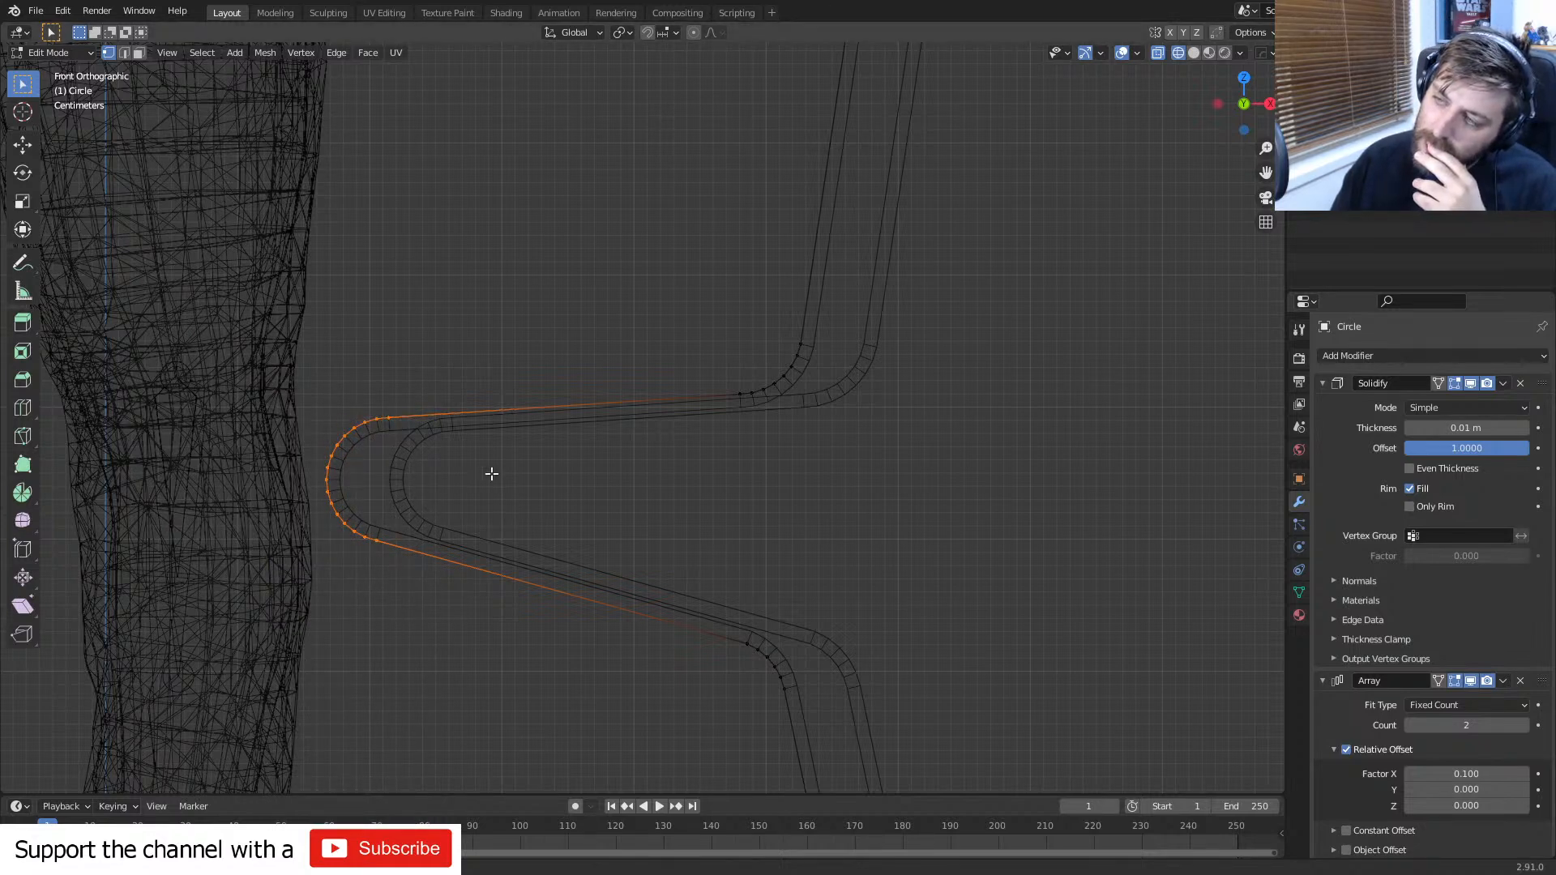
key(s)
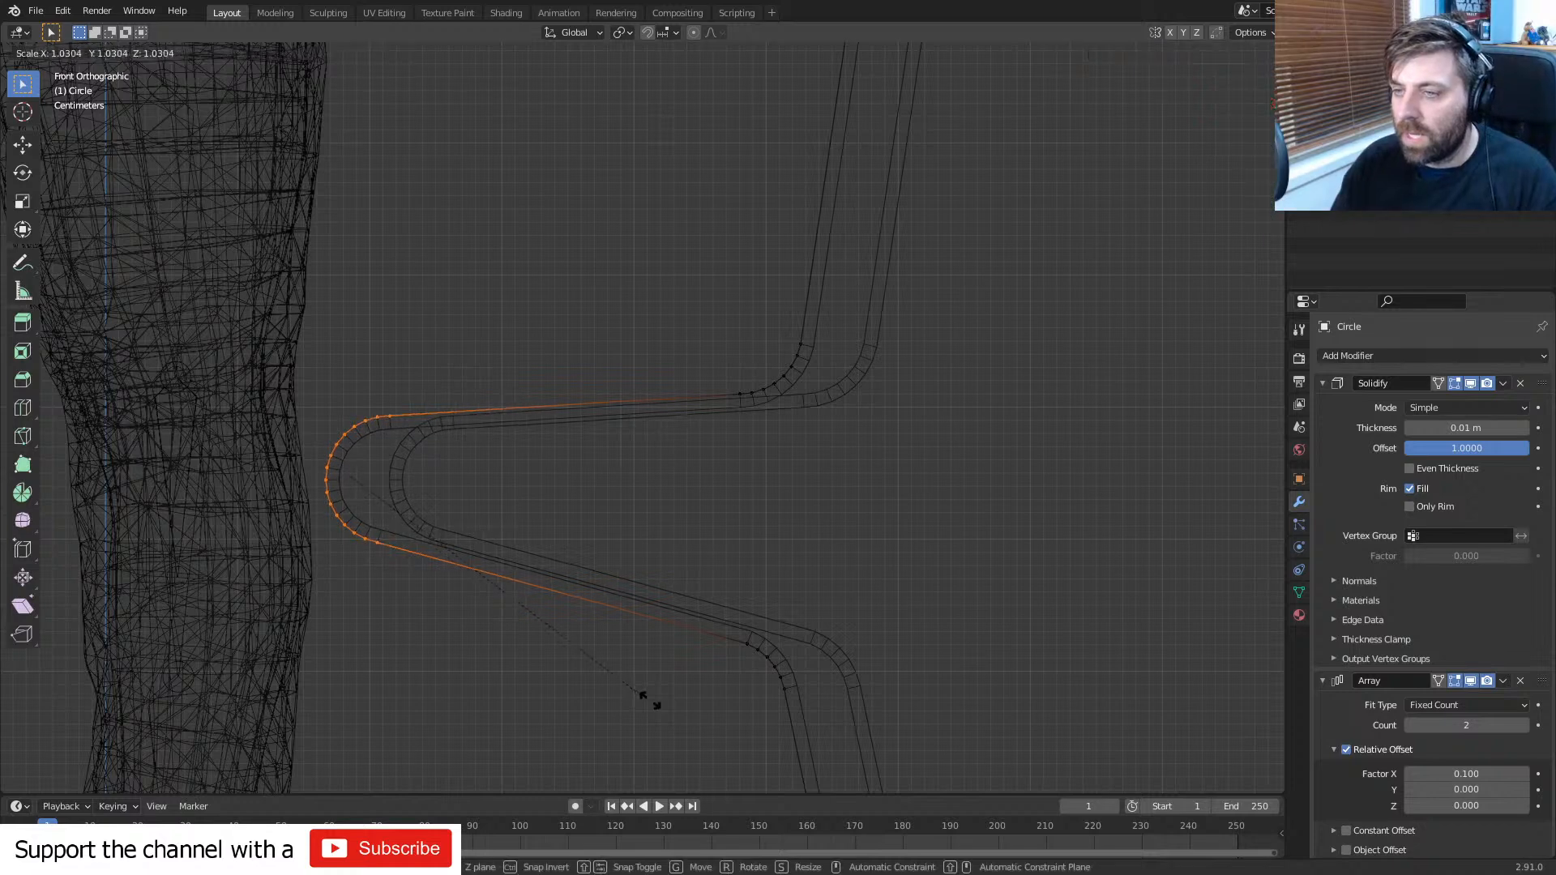
key(z)
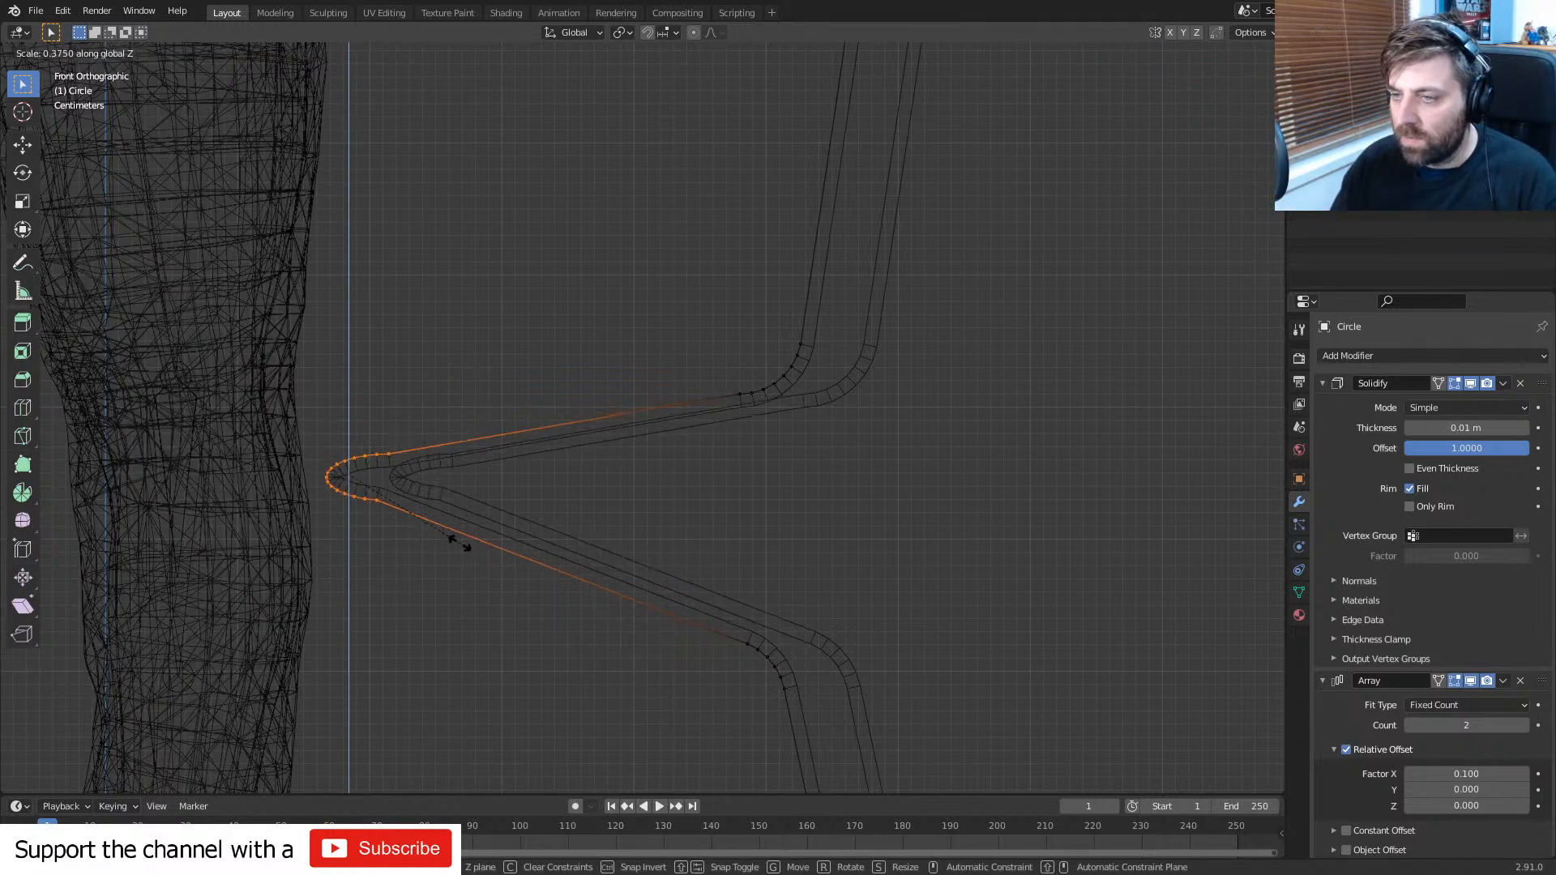
right_click(552, 540)
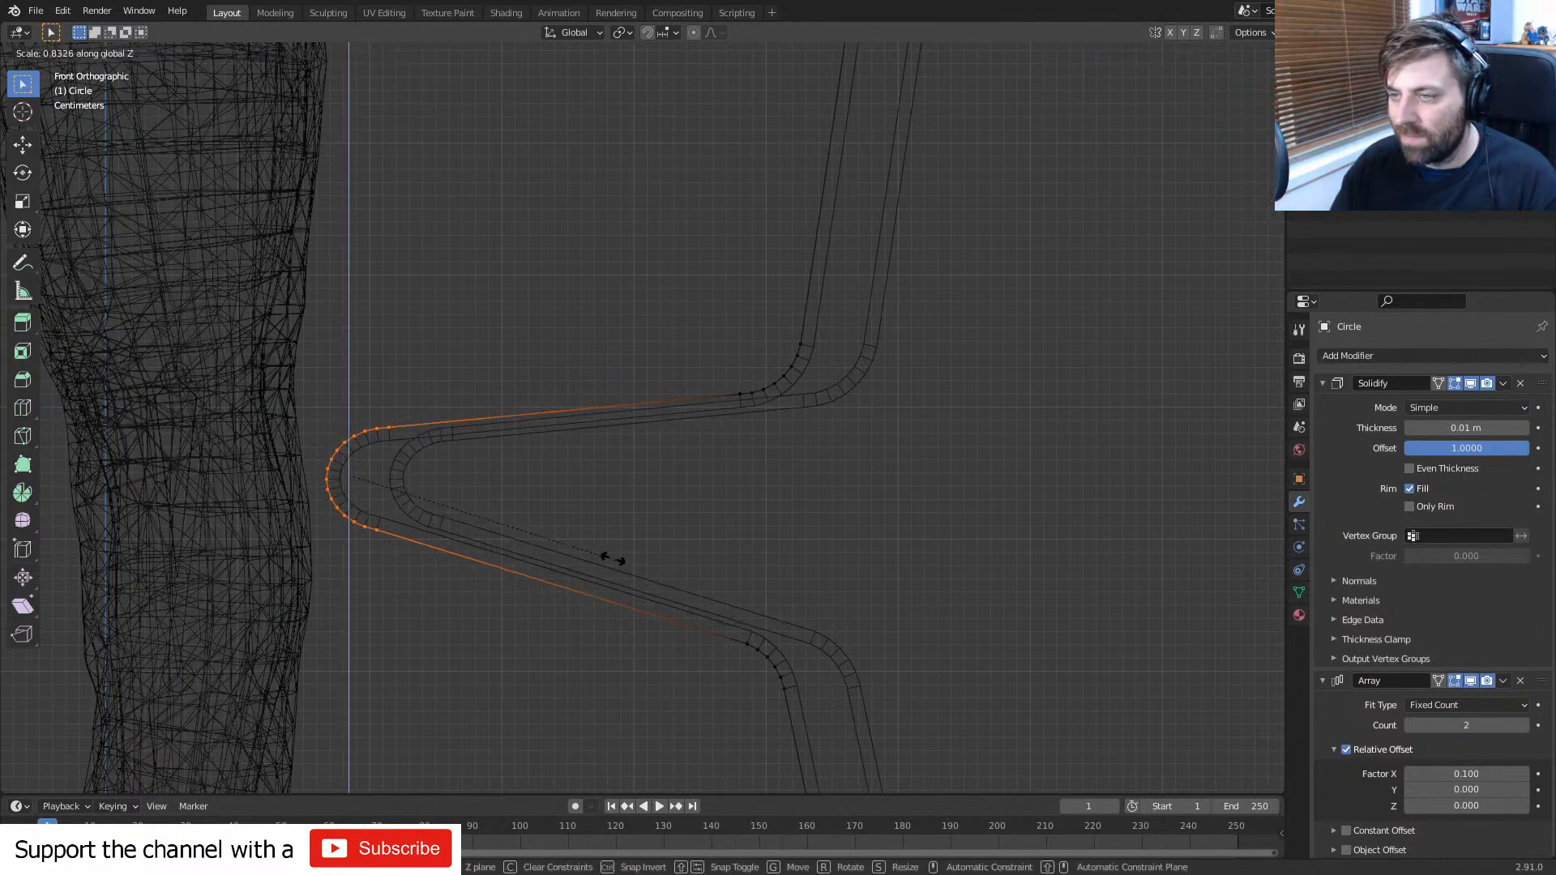
- Return to Object Mode and switch the viewport to solid shading
key(Tab)
scroll(663, 573, down, 5)
scroll(745, 567, down, 2)
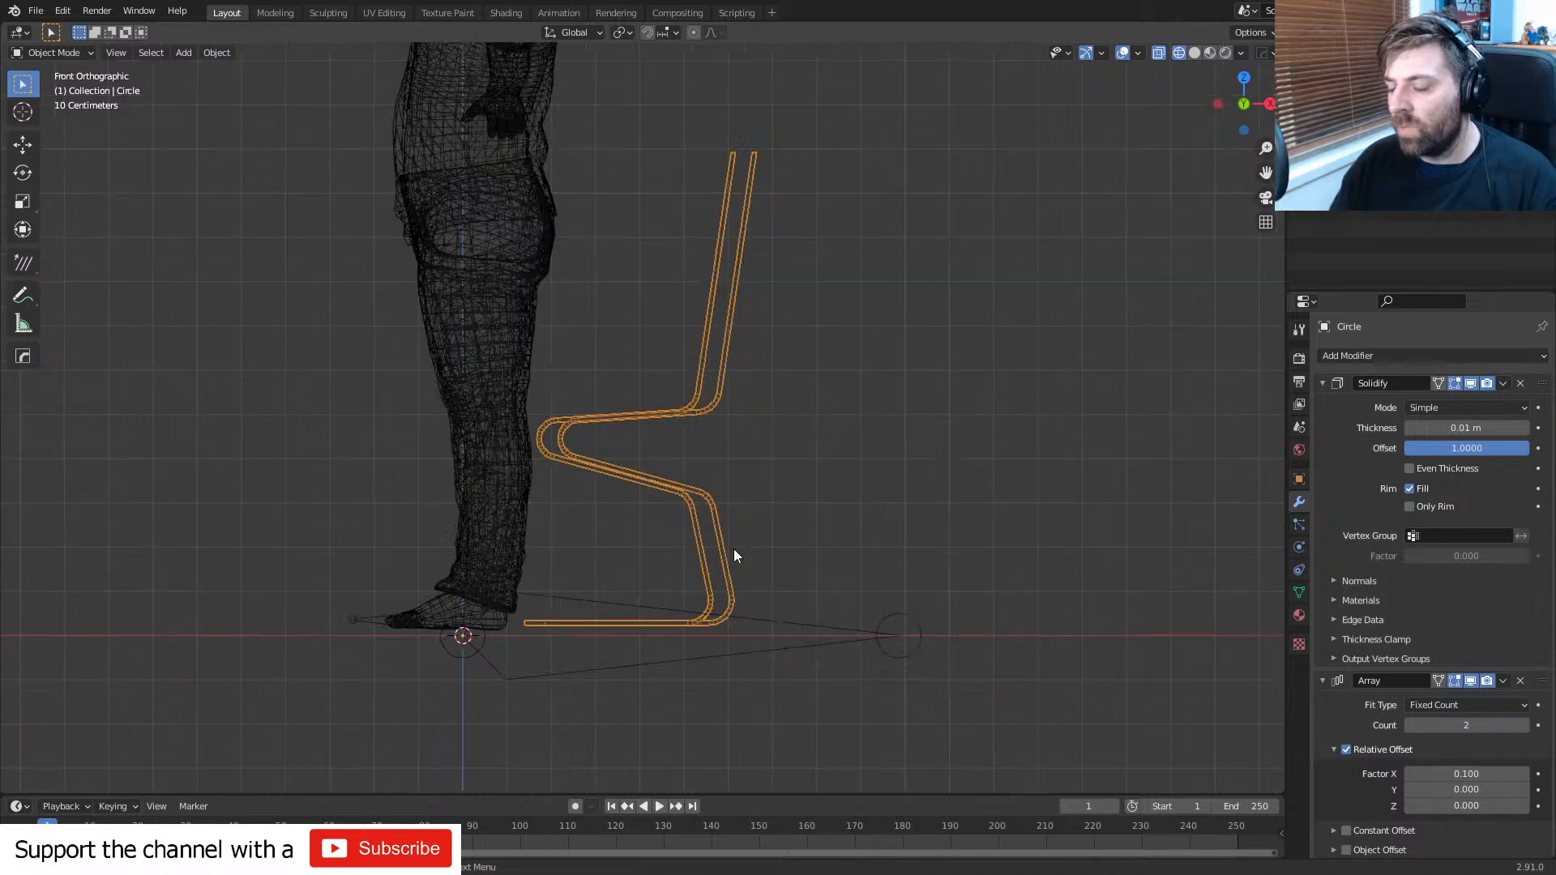
middle_drag(733, 555, 679, 597)
scroll(694, 593, up, 4)
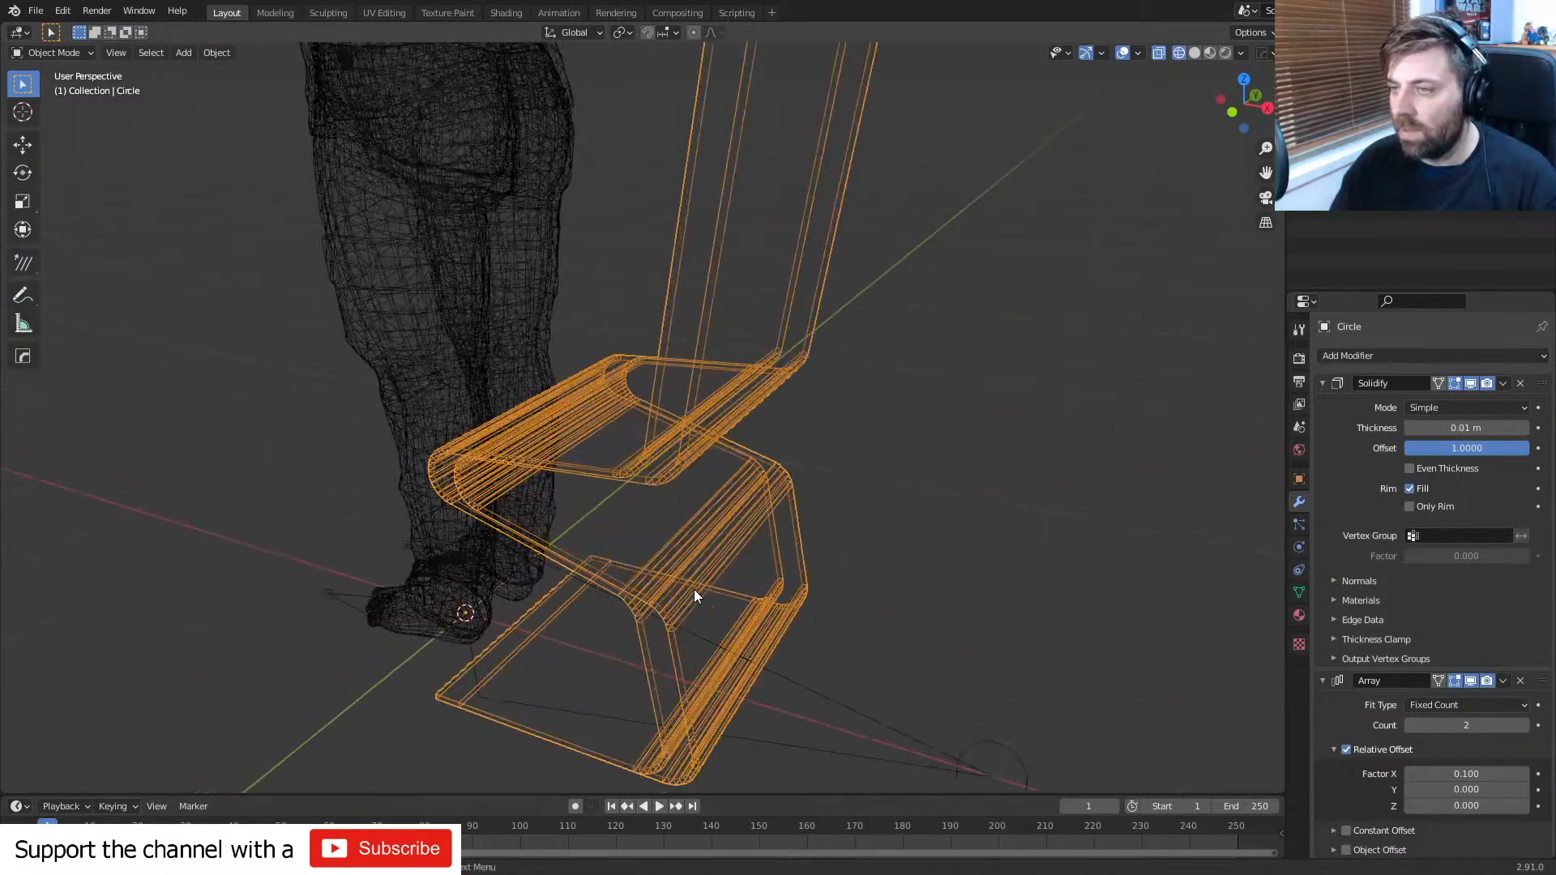
key(z)
click(810, 589)
middle_drag(810, 589, 839, 544)
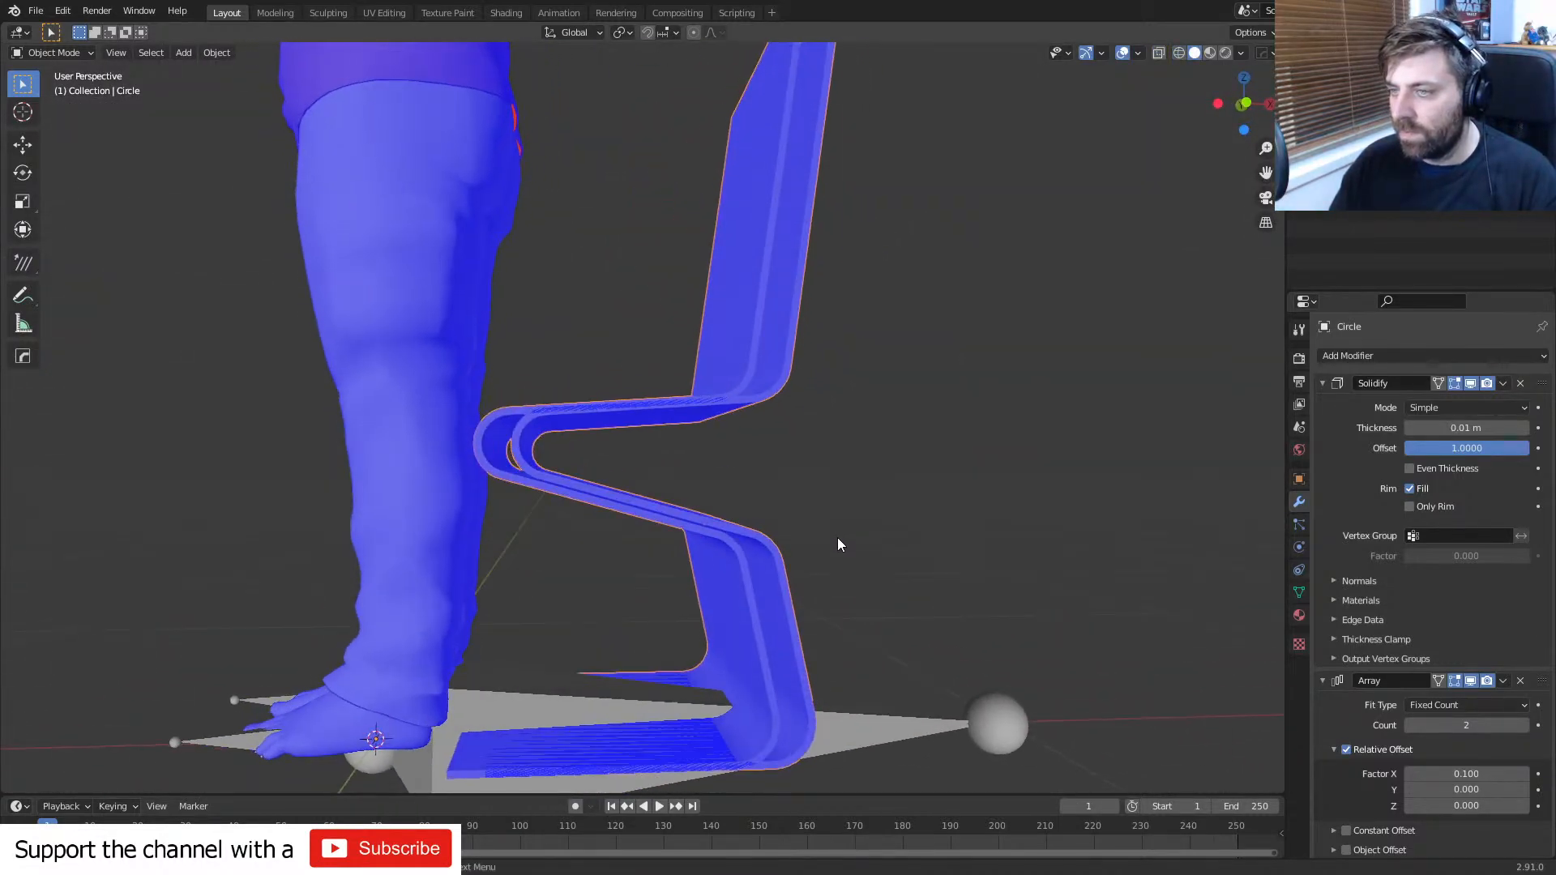
- Enter Edit Mode and examine the fit of the stacked chair copies from the front and in perspective
key(KP_1)
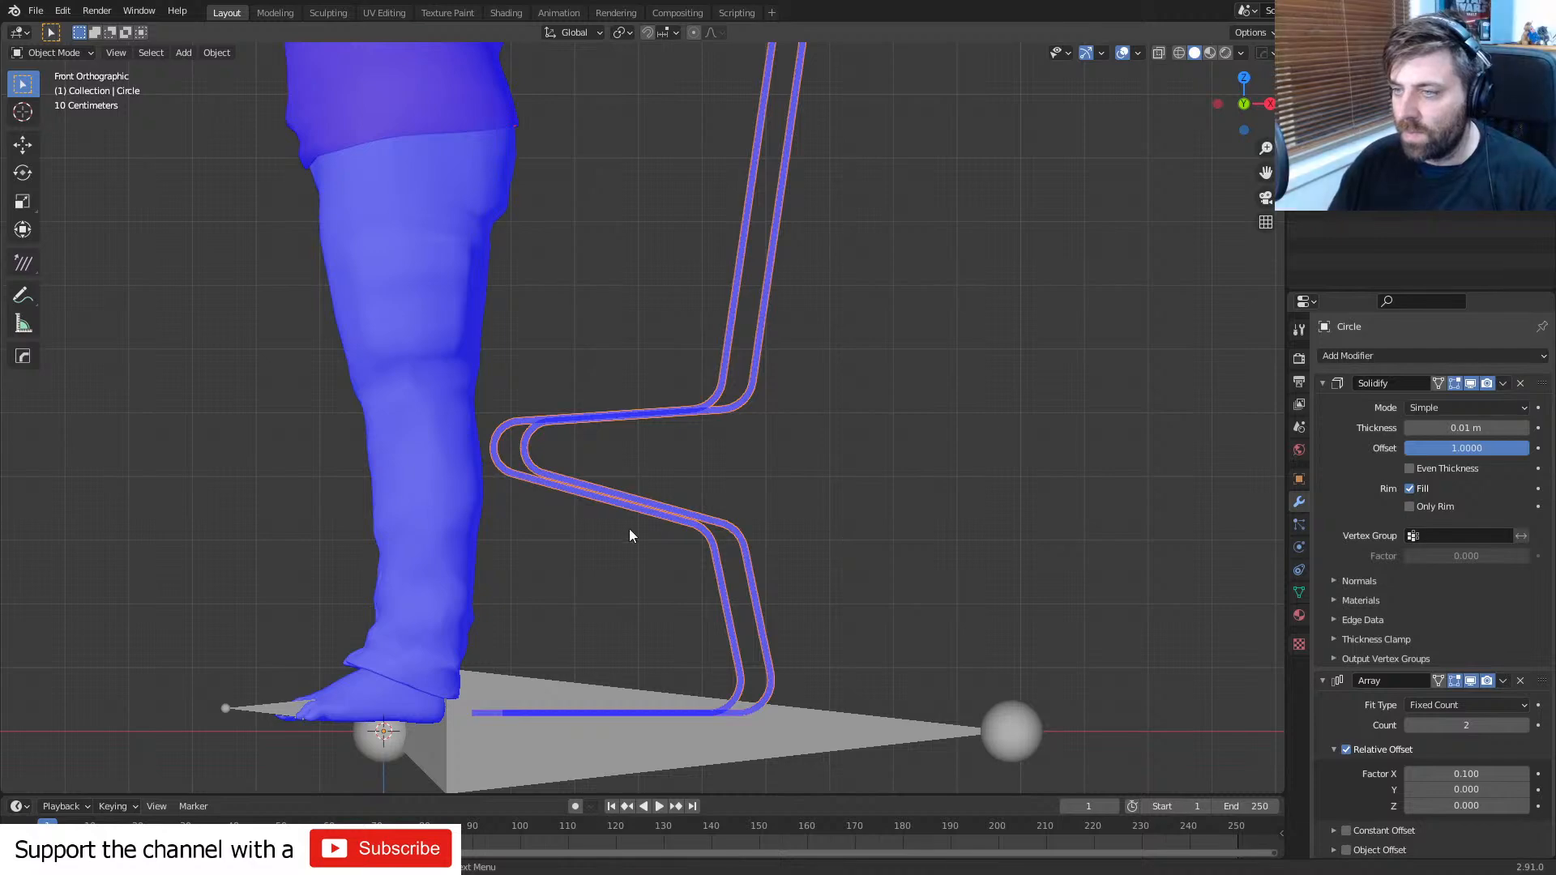
scroll(567, 522, up, 3)
key(Tab)
scroll(670, 461, up, 3)
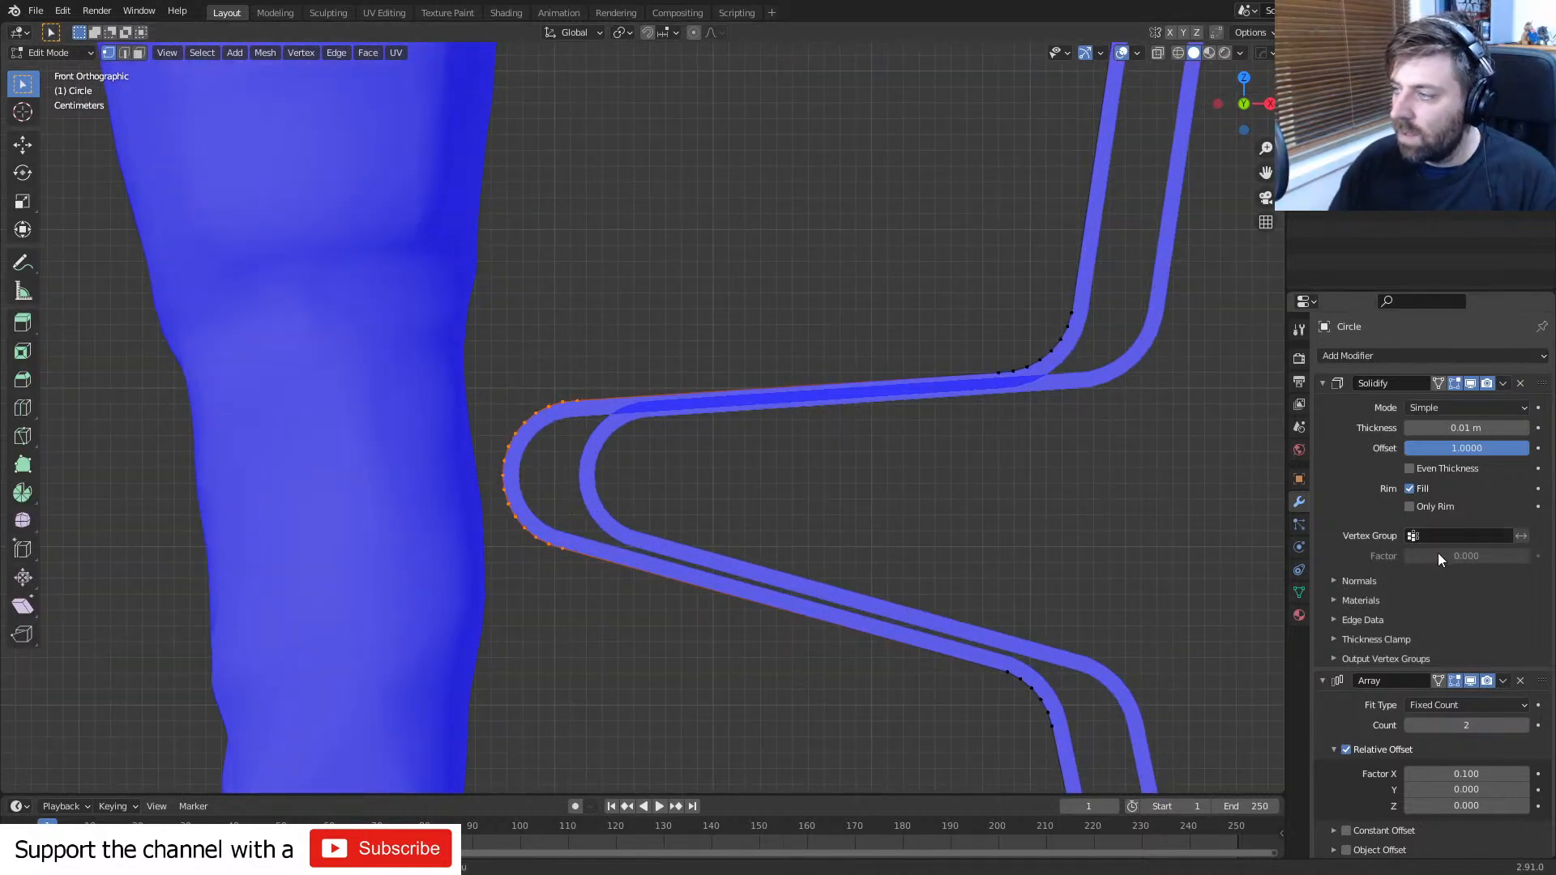
mouse_move(1520, 448)
mouse_down()
mouse_move(1411, 448)
mouse_move(1519, 449)
mouse_up()
scroll(875, 601, down, 3)
shift+middle_drag(827, 589, 725, 584)
scroll(725, 584, up, 1)
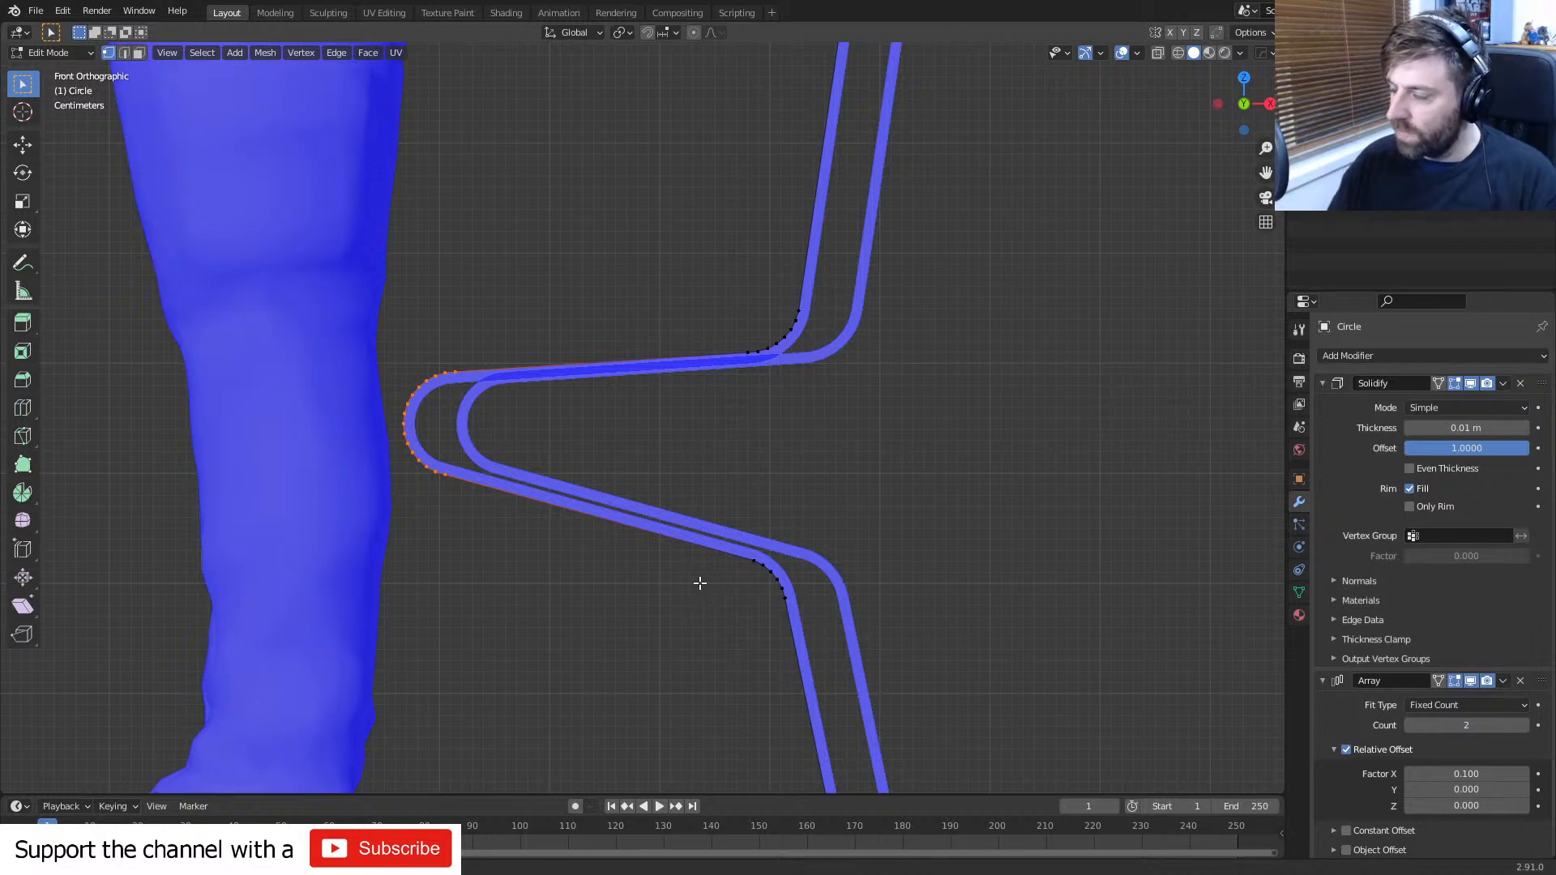
middle_drag(700, 582, 769, 547)
middle_drag(619, 516, 699, 563)
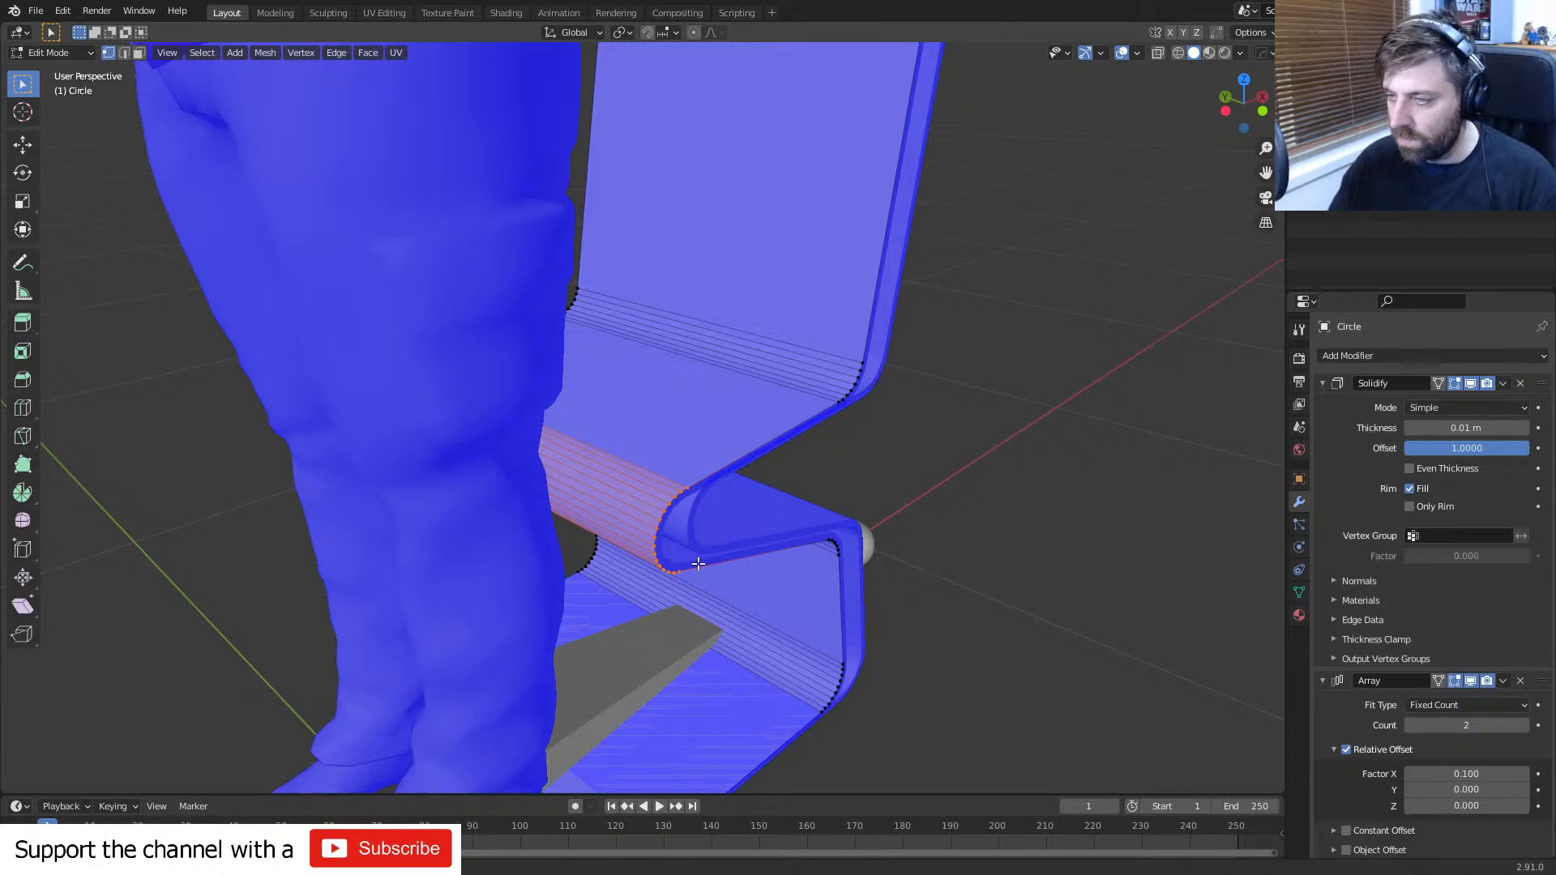
middle_drag(707, 558, 625, 548)
scroll(691, 486, down, 4)
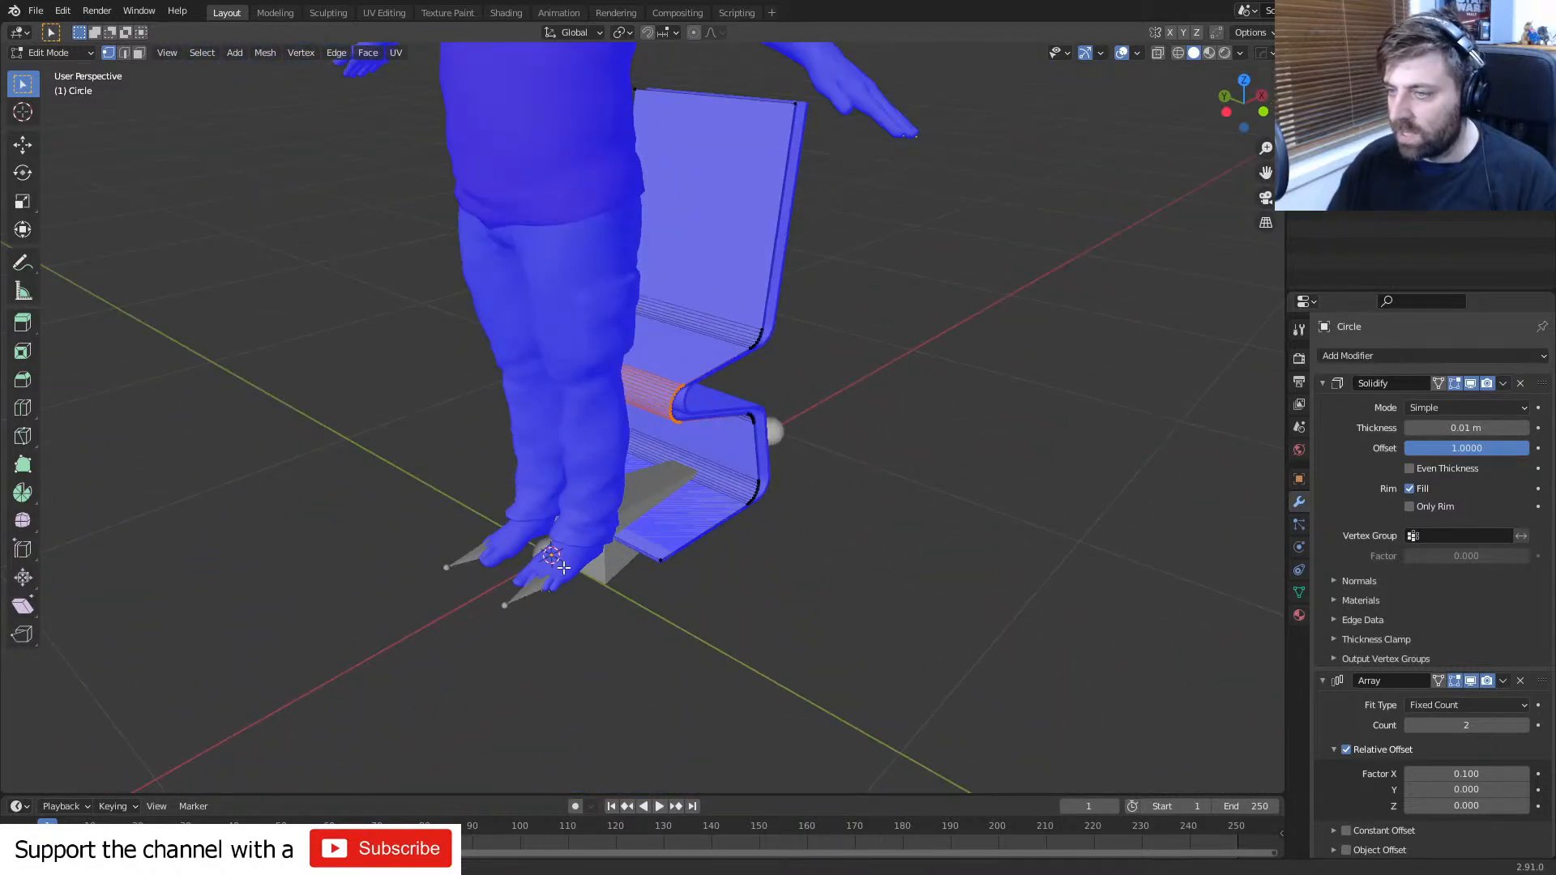
- Try adding two lengthwise loop cuts along the chair strip and undo them
key(ctrl+r)
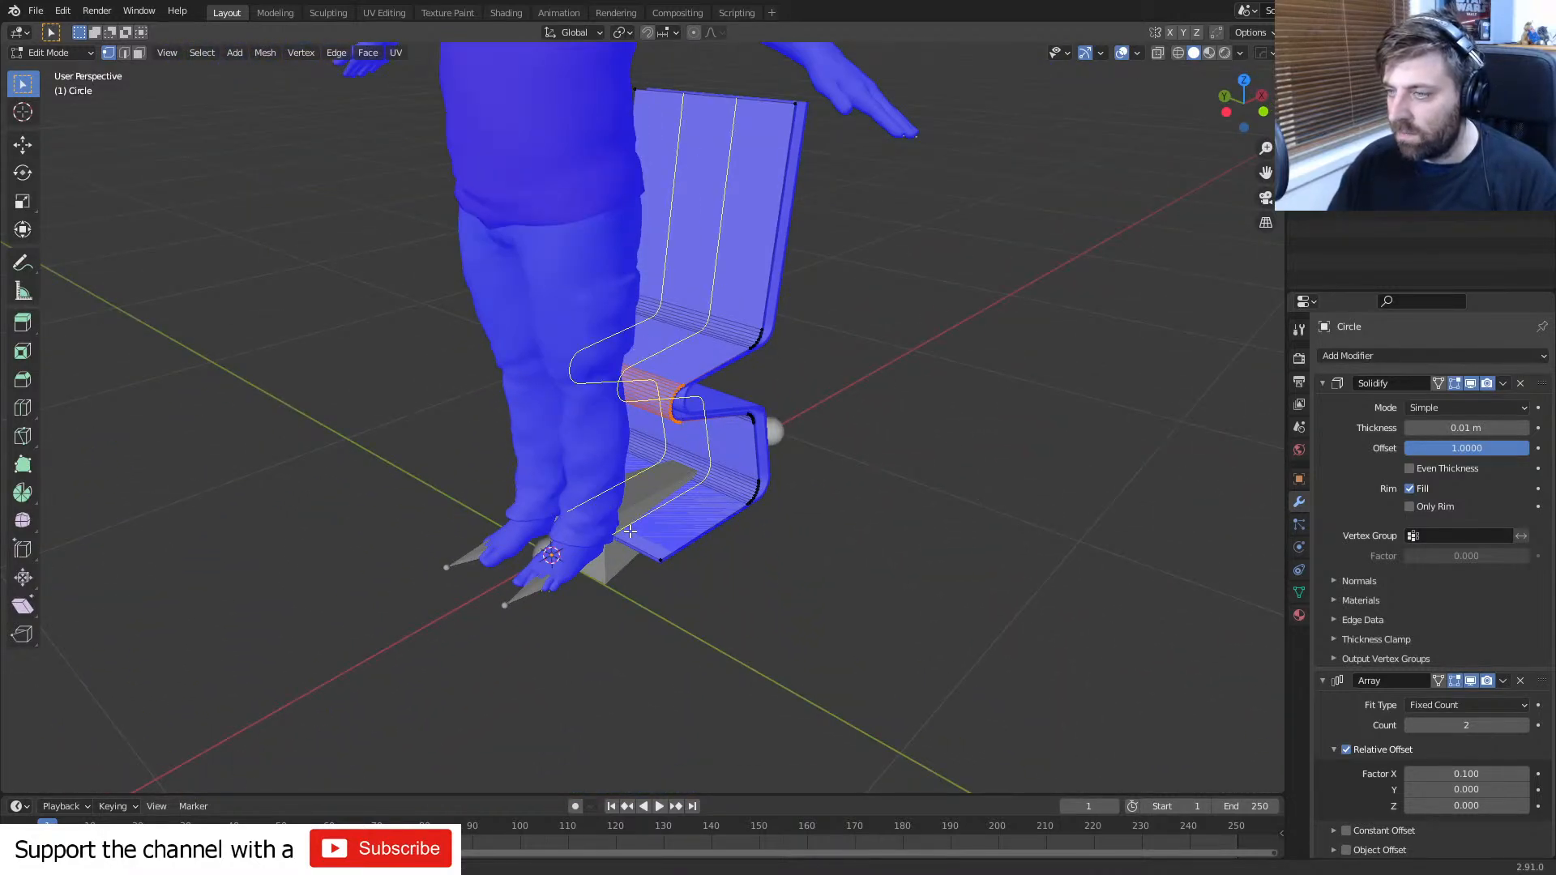
click(630, 531)
right_click(690, 530)
middle_drag(775, 528, 567, 530)
scroll(733, 555, up, 2)
middle_drag(733, 555, 767, 577)
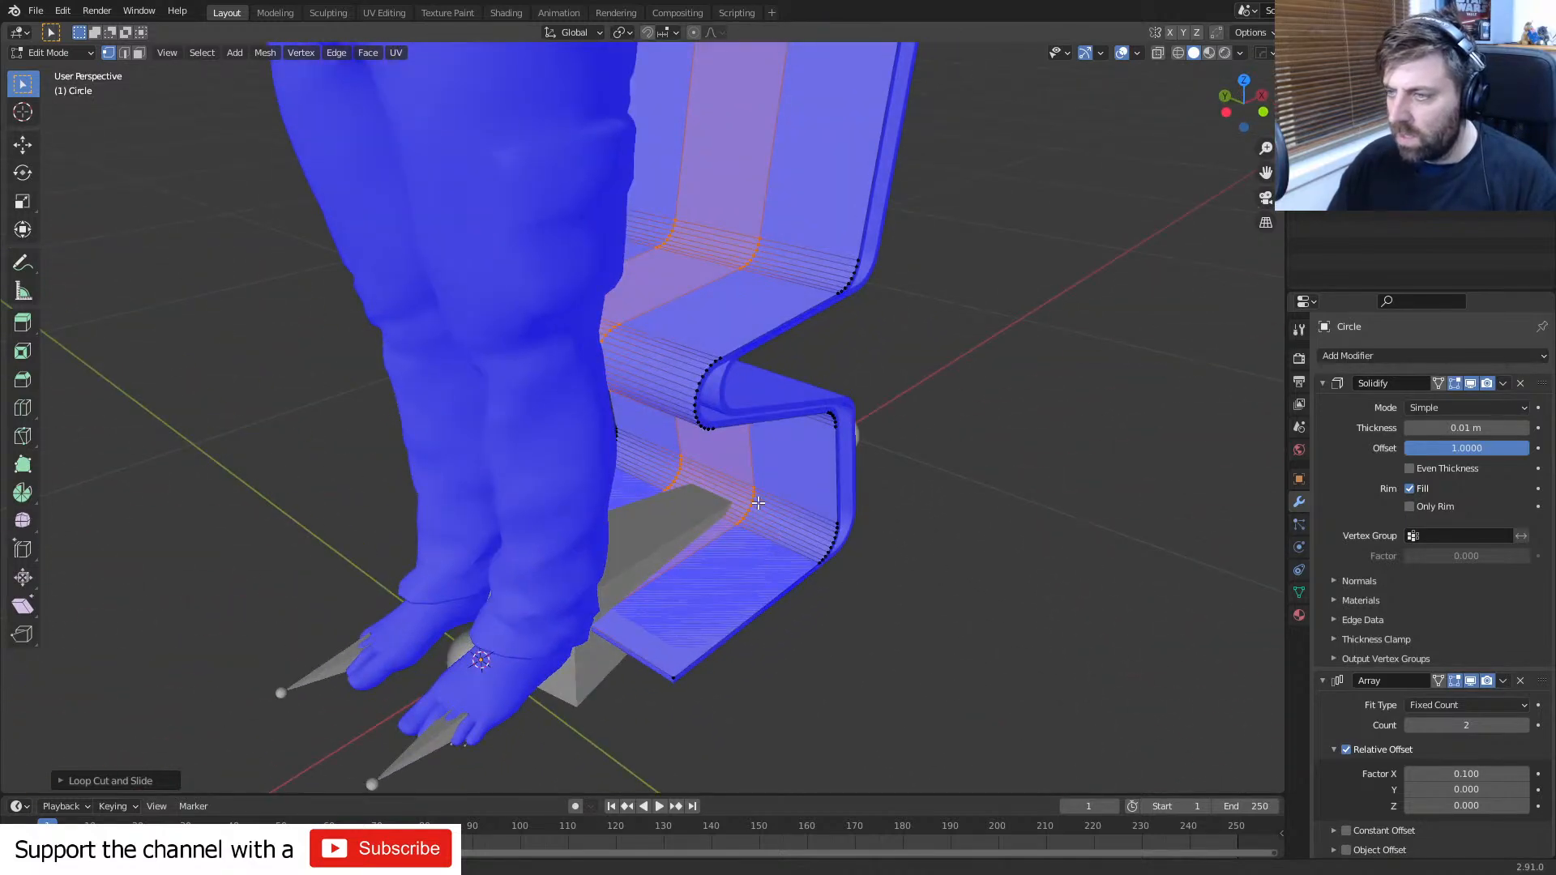
middle_drag(755, 482, 792, 484)
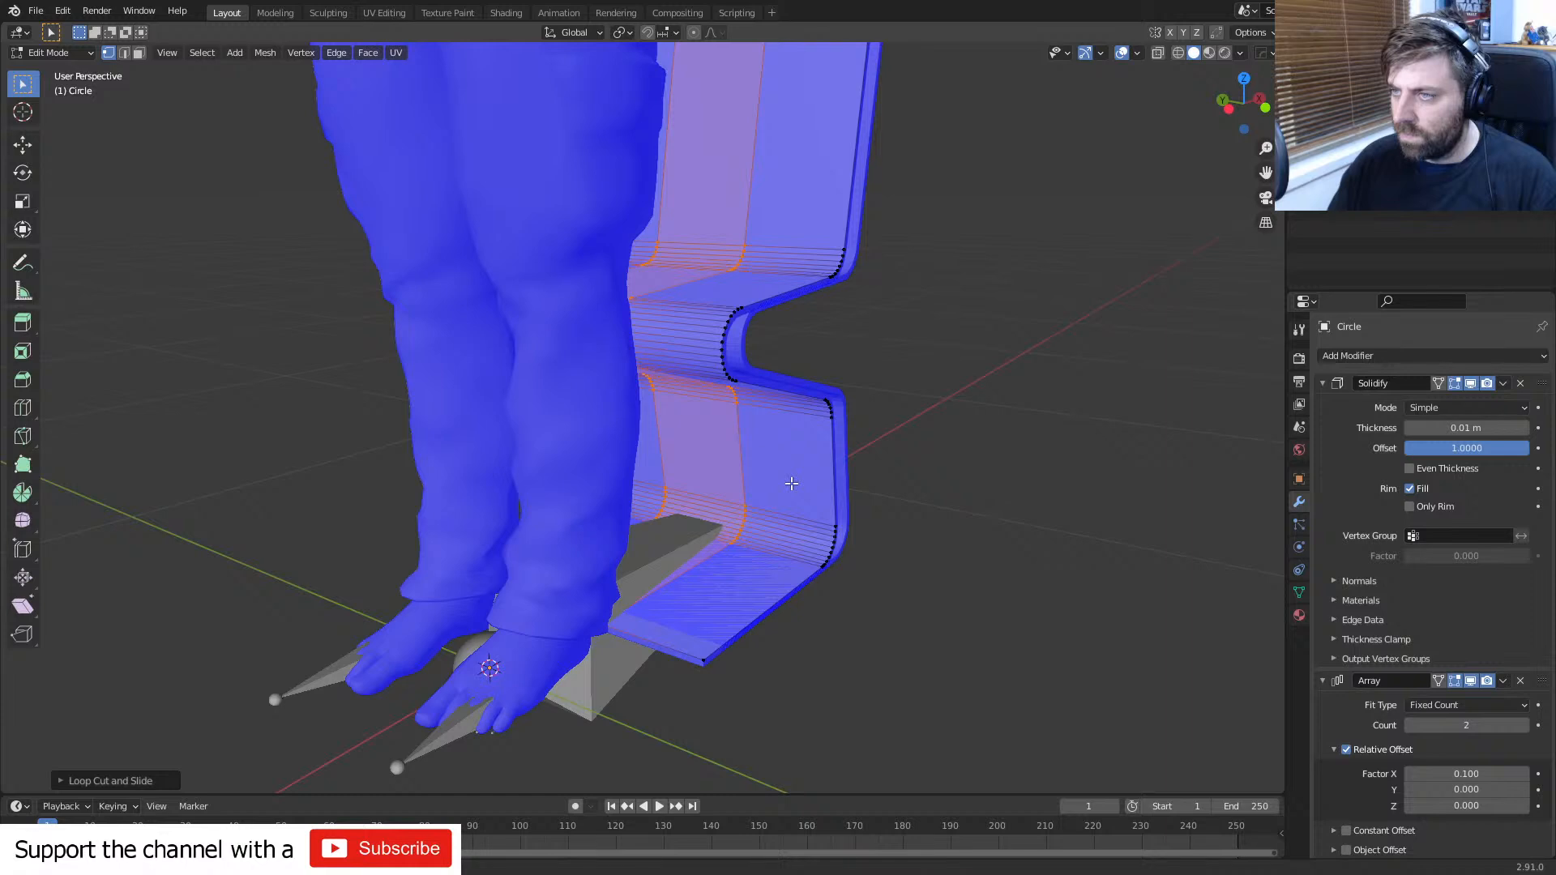
key(ctrl+z)
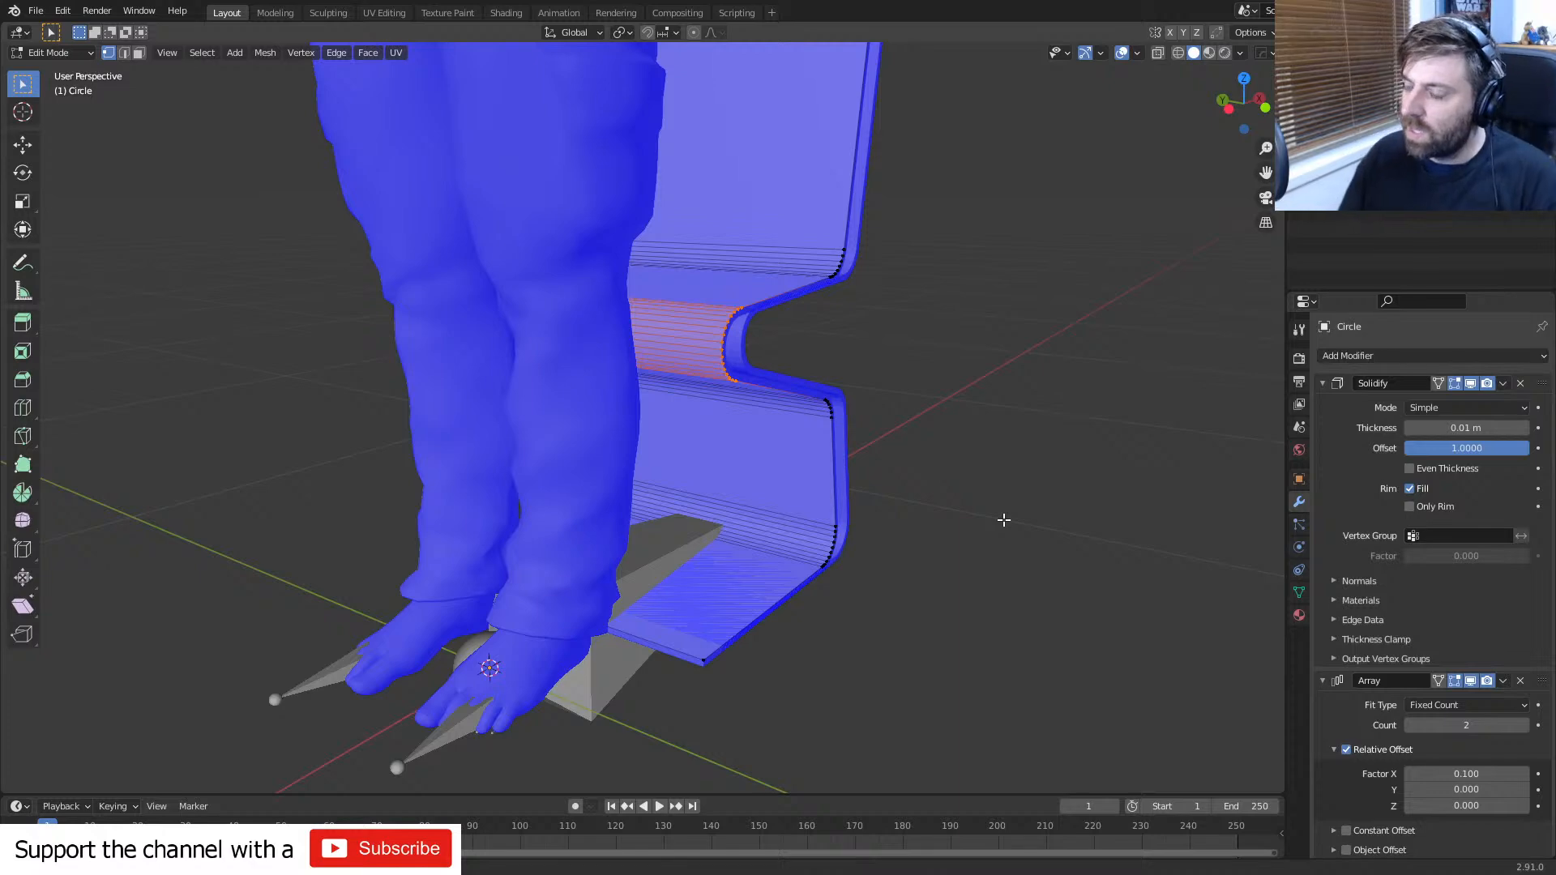
- Add a lengthwise loop cut along the middle of the chair and bevel it wide, leaving a narrow strip along each side
key(KP_1)
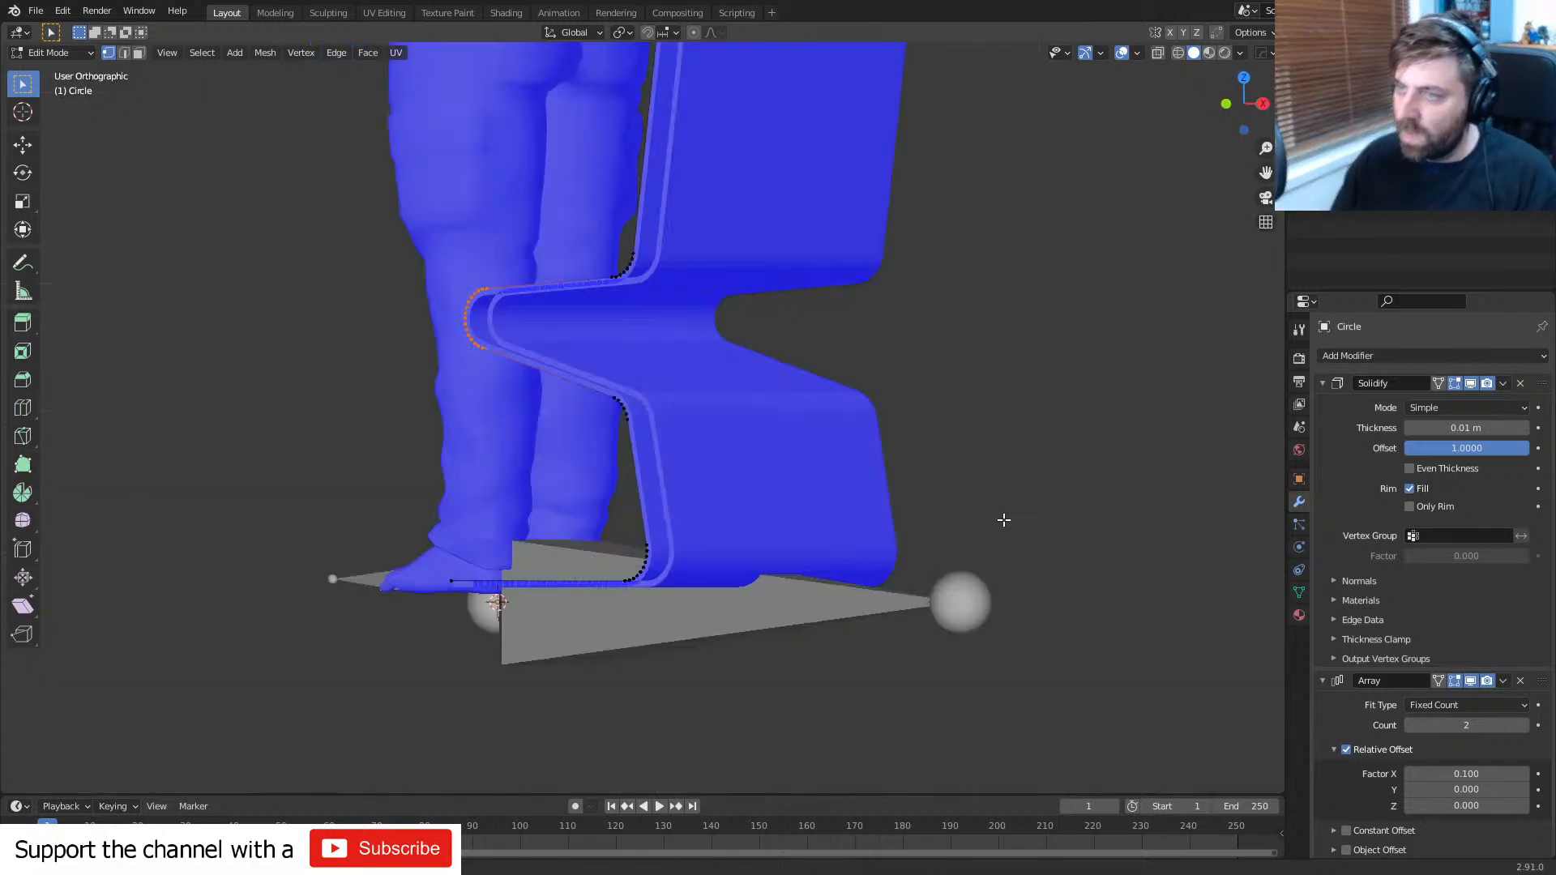
scroll(1003, 519, up, 3)
key(Tab)
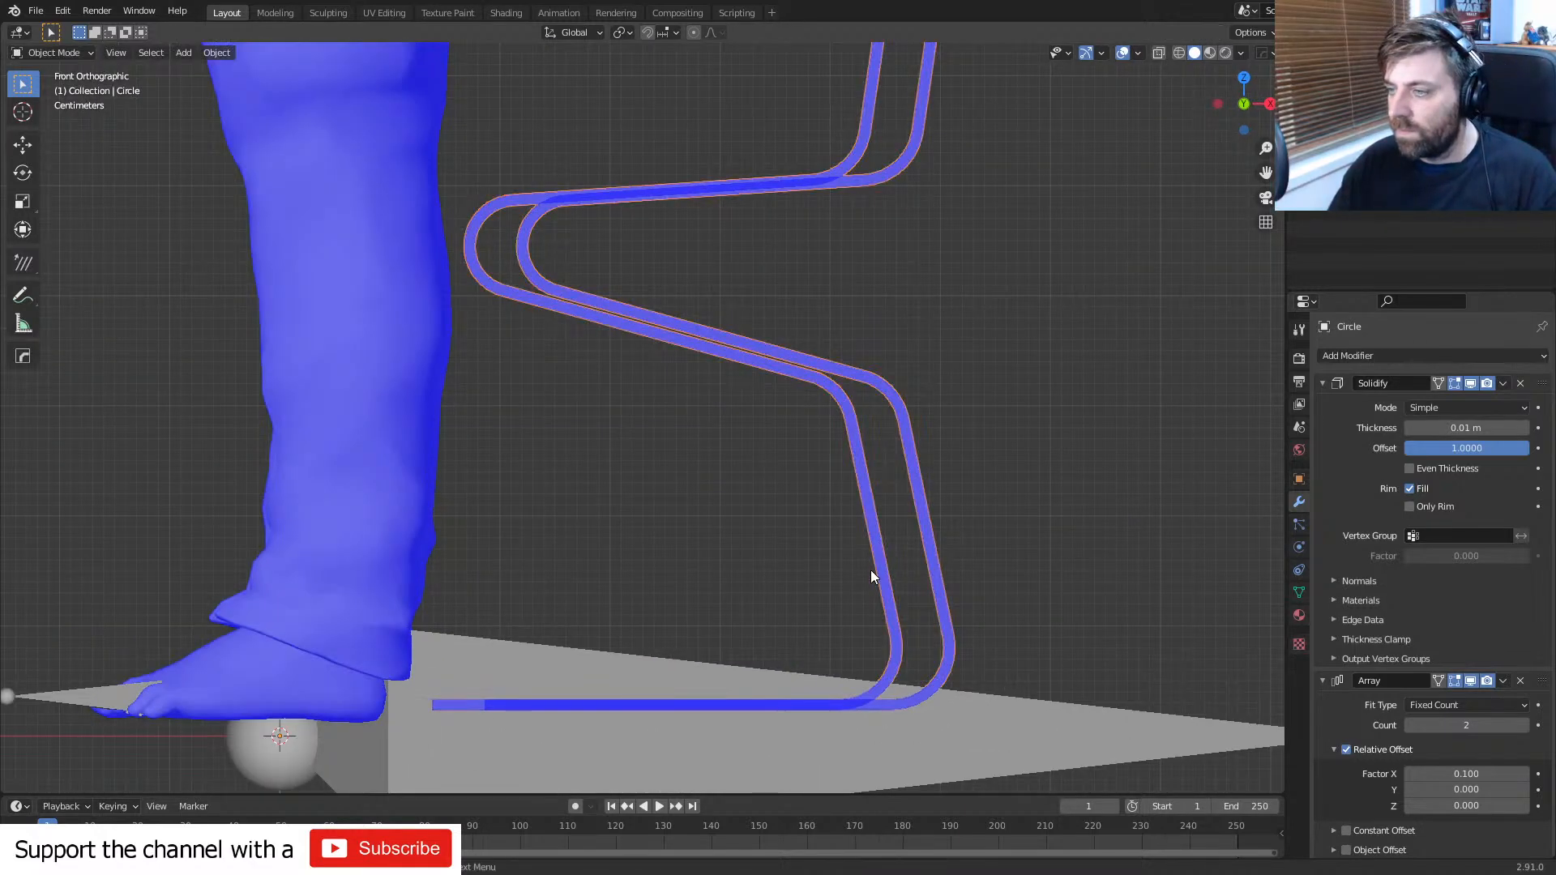
scroll(869, 569, down, 2)
middle_drag(868, 569, 933, 597)
key(Tab)
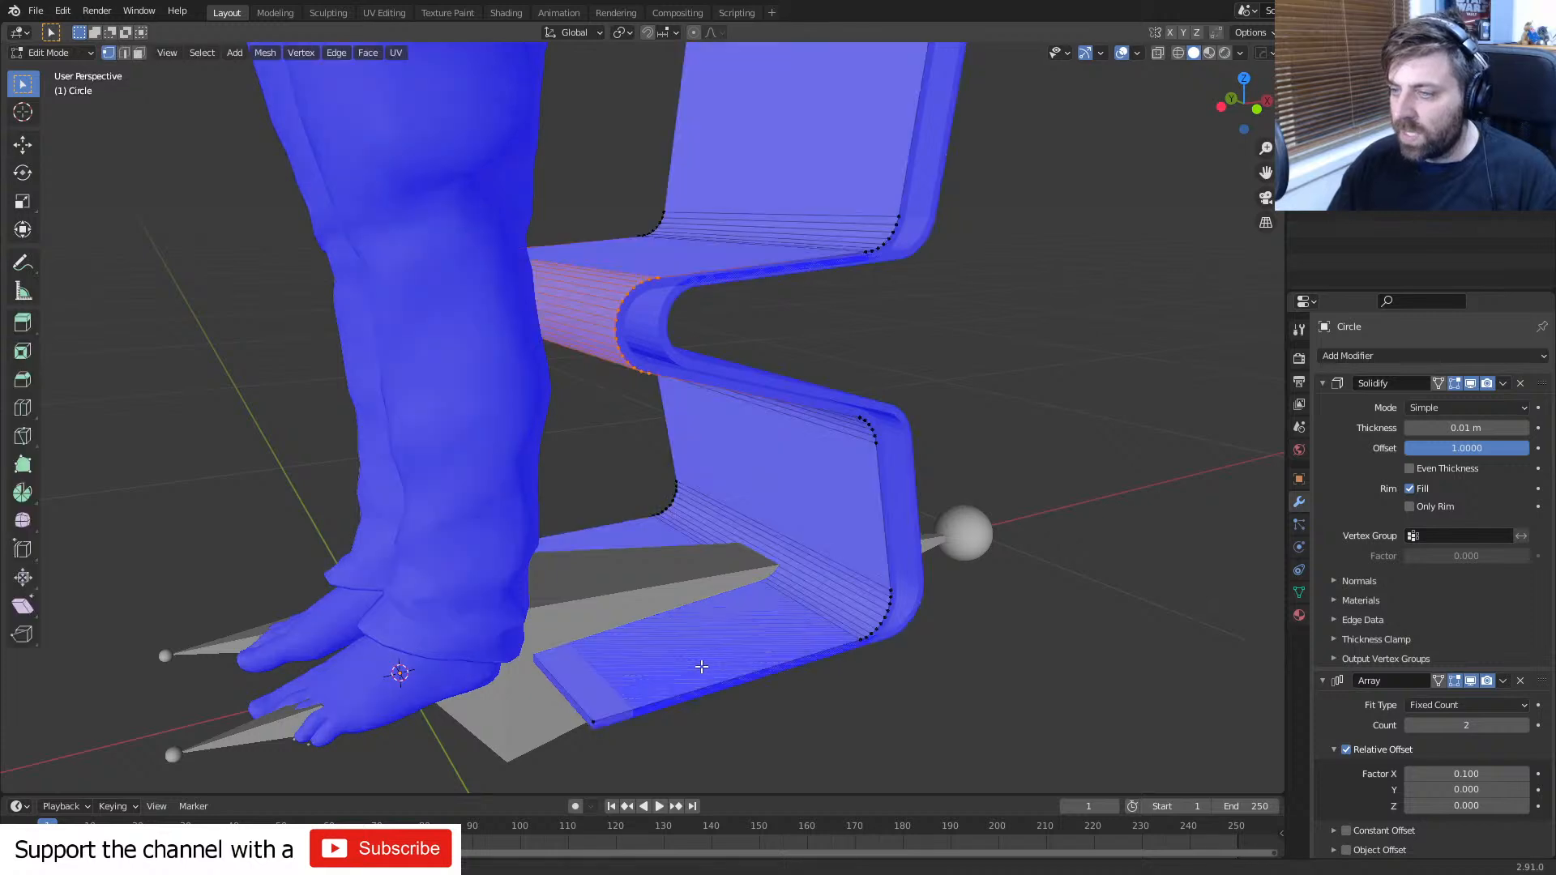
middle_drag(701, 667, 743, 675)
key(ctrl+r)
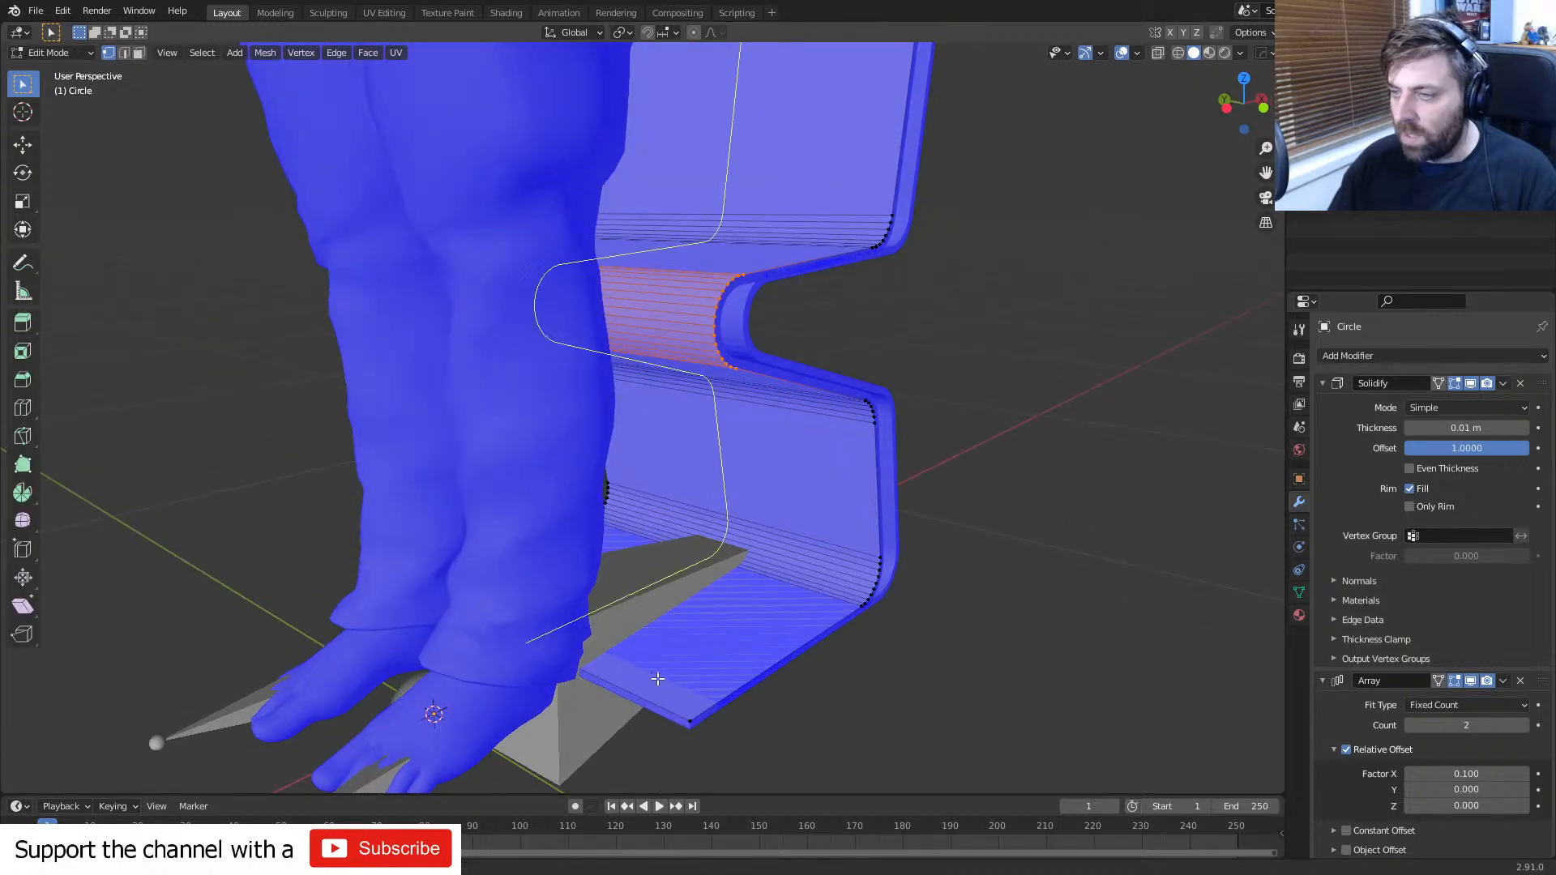
click(657, 678)
right_click(657, 678)
key(ctrl+b)
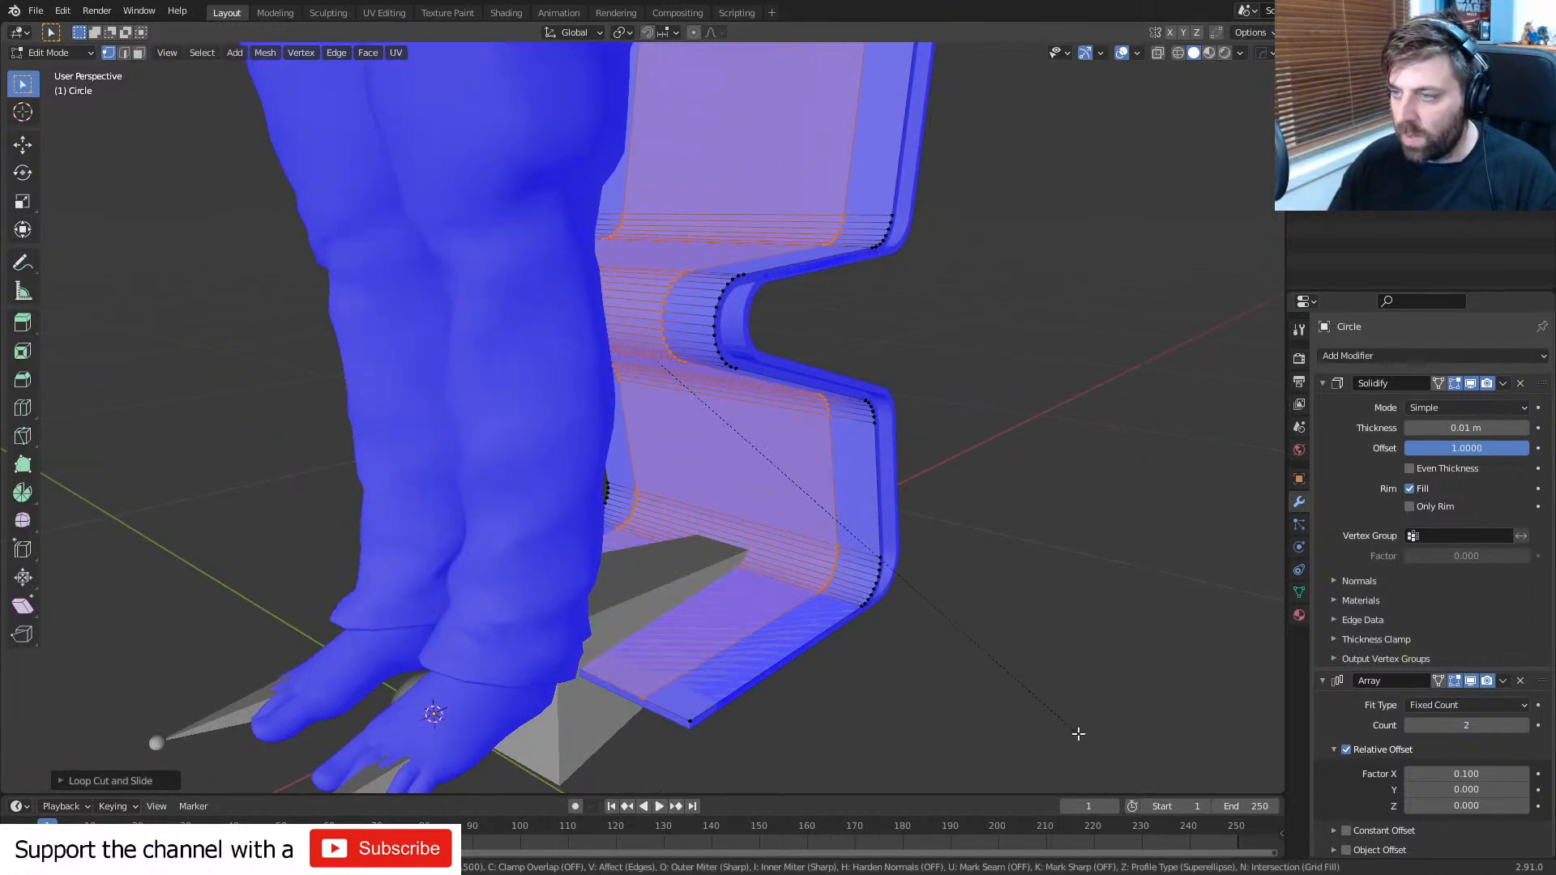
click(1024, 726)
- Scale the two outer corners of the base's front edge inward to taper the base slightly
click(625, 692)
middle_drag(695, 714, 685, 702)
middle_drag(782, 679, 686, 693)
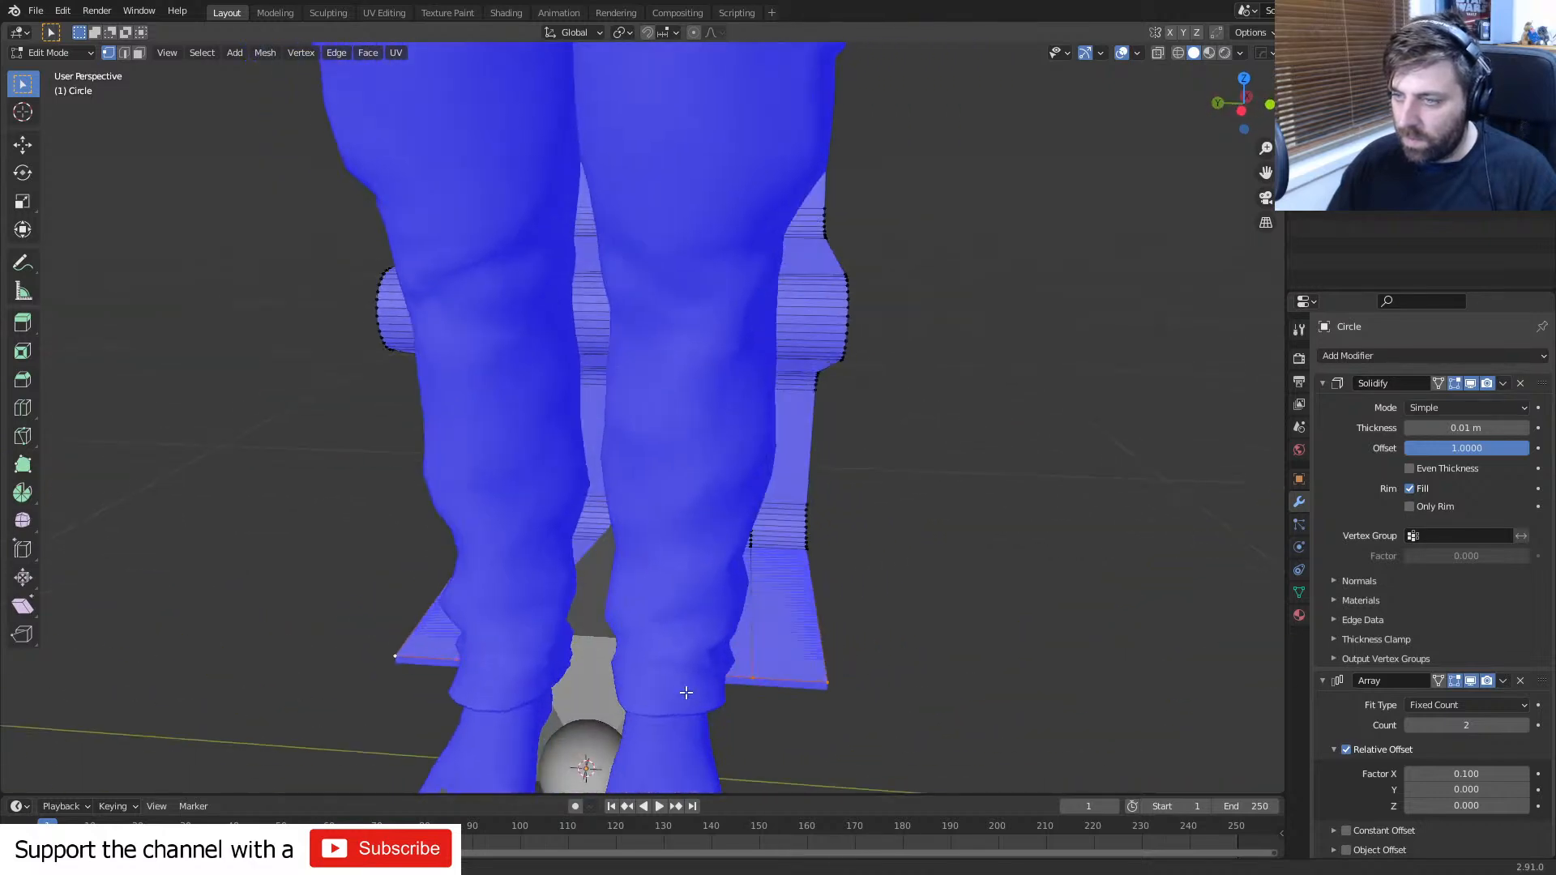
key(s)
key(x)
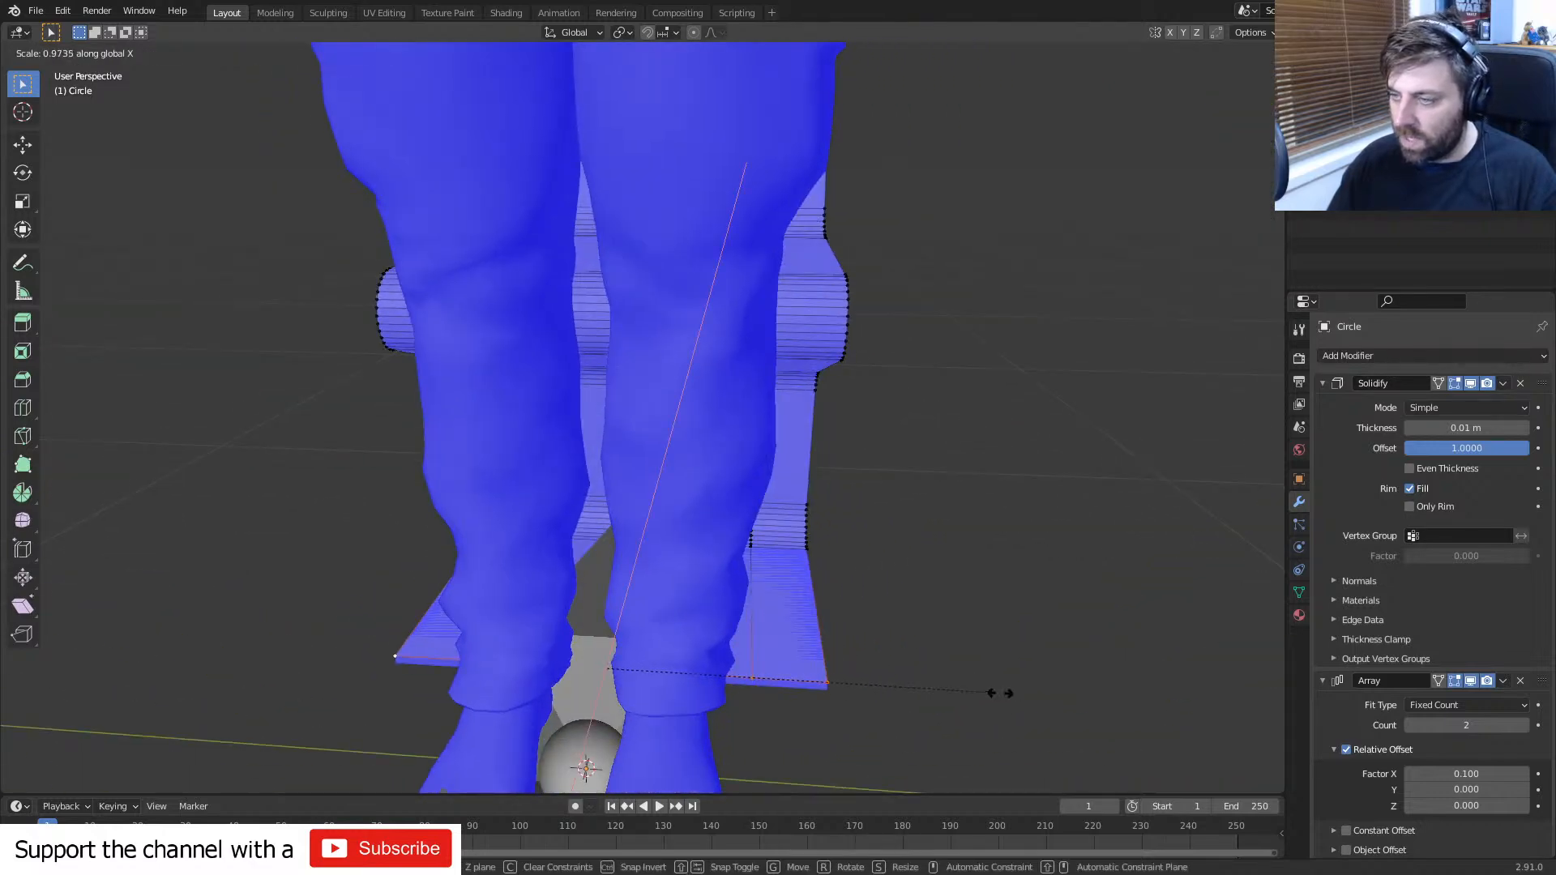
click(863, 671)
- Add a loop cut across the base and slide it close to the front end
middle_drag(863, 671, 776, 683)
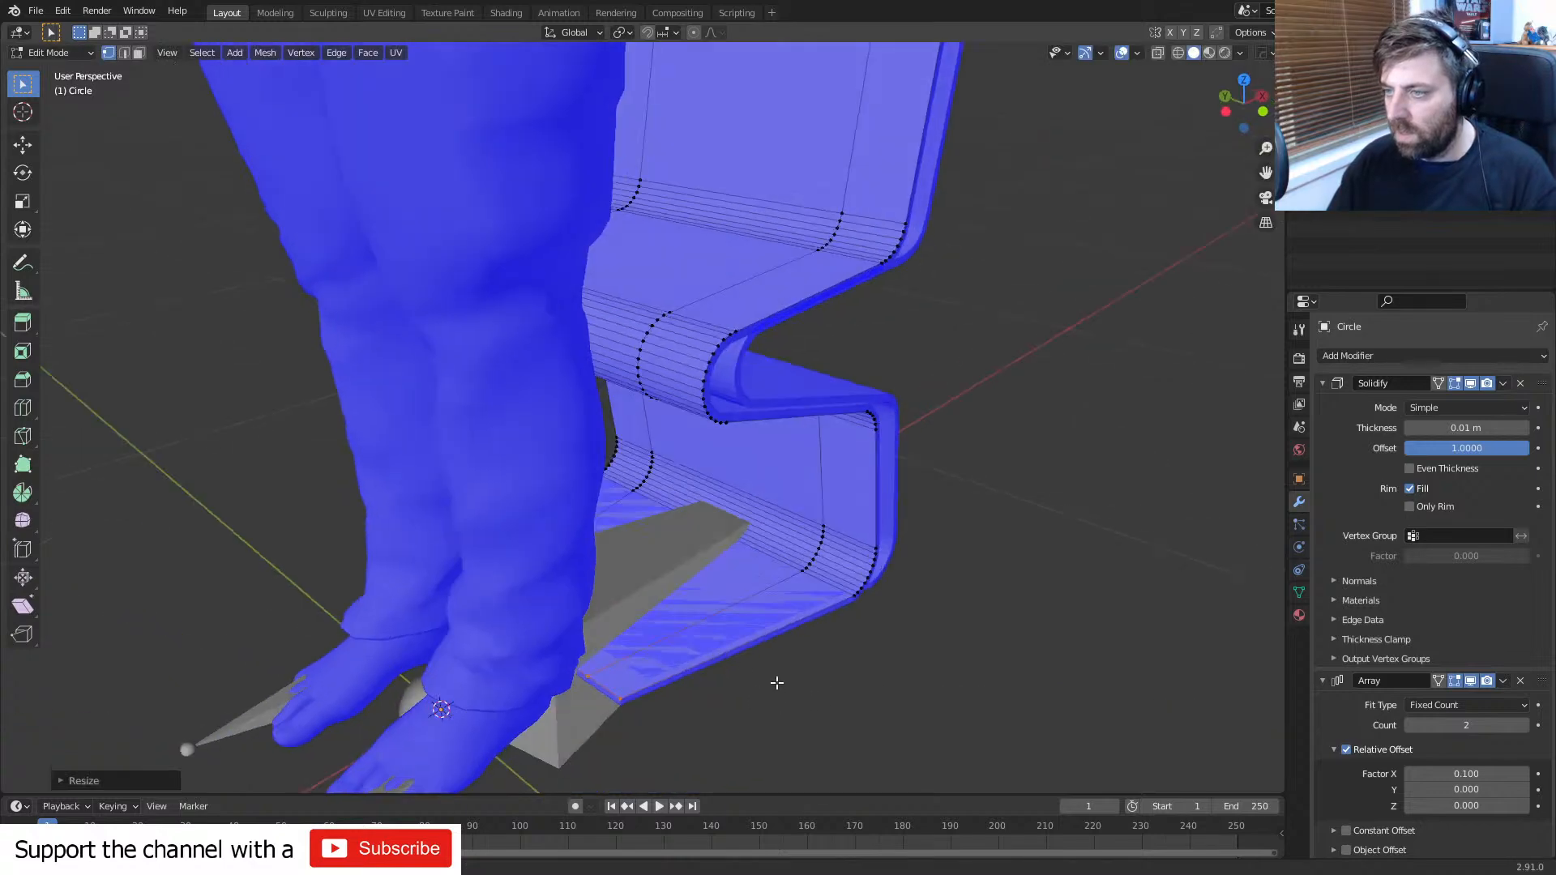
key(3)
click(722, 569)
middle_drag(722, 569, 649, 682)
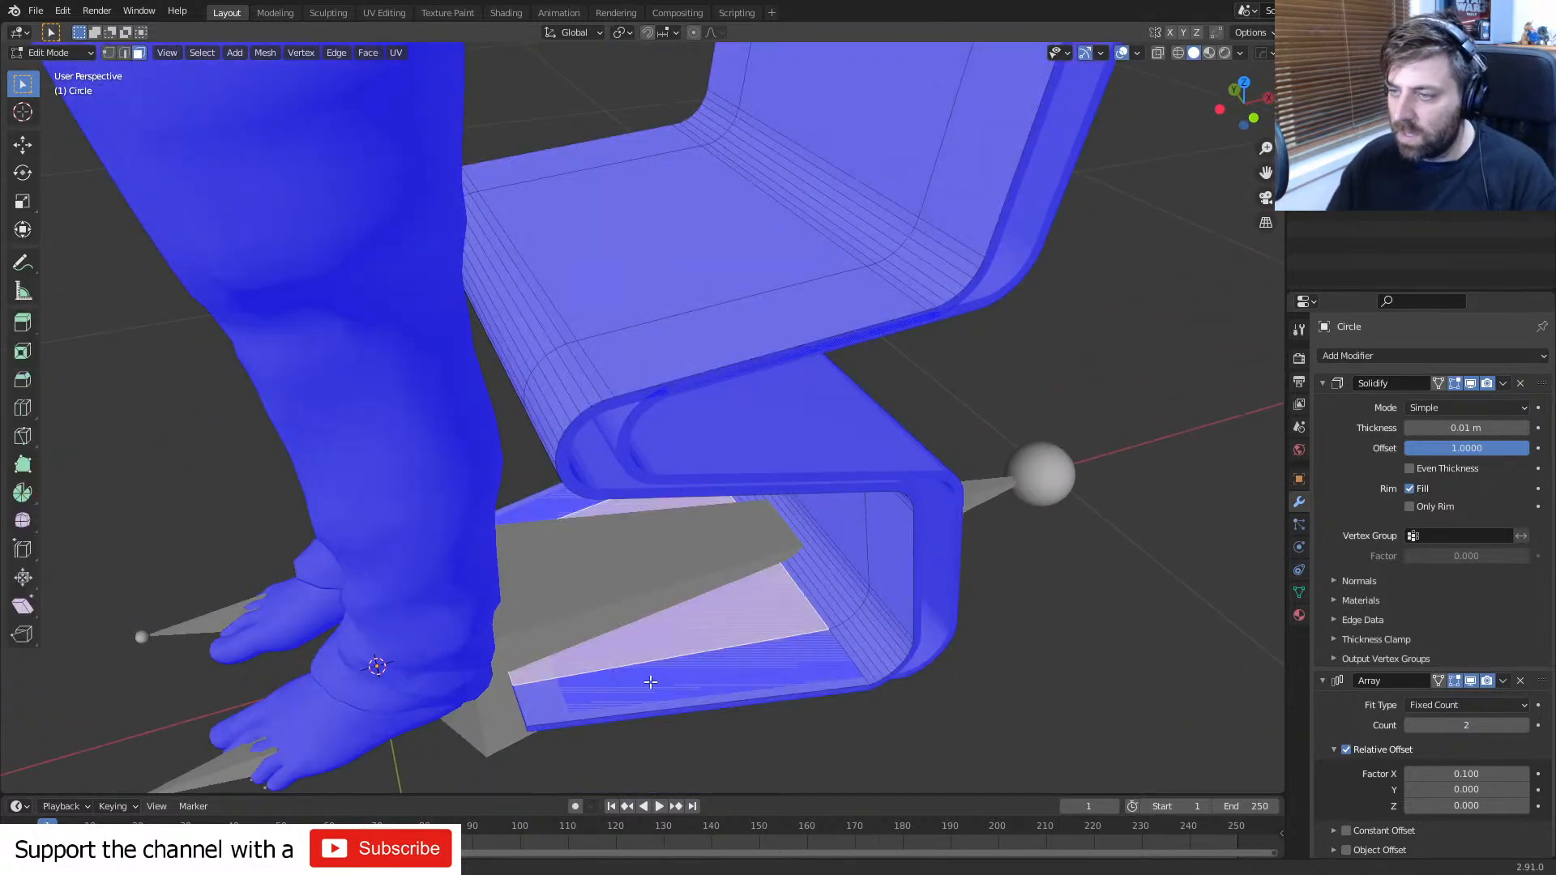
click(707, 704)
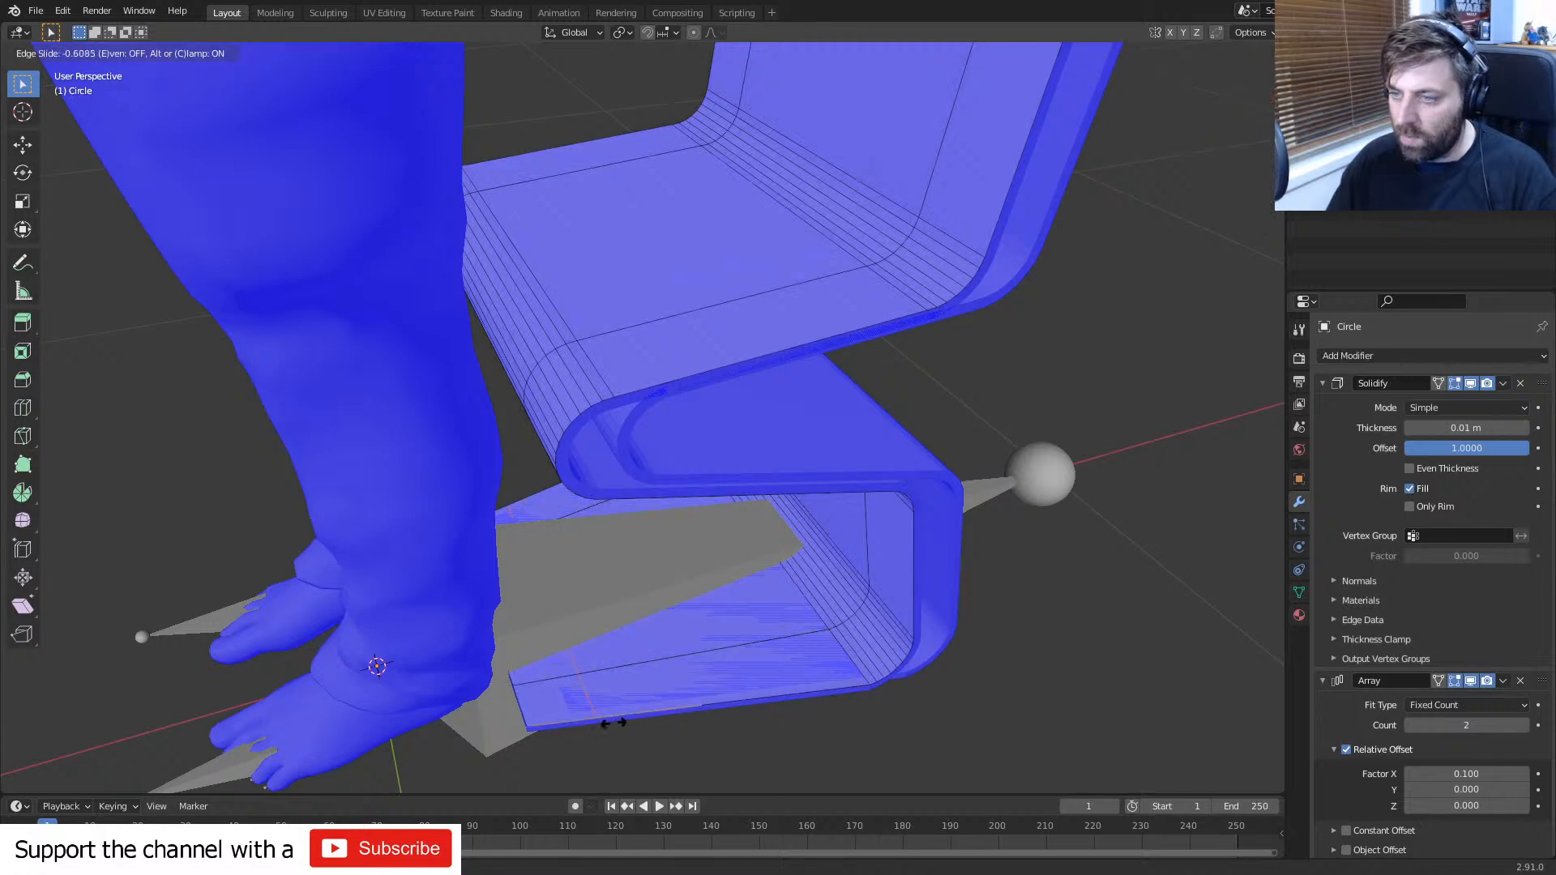
click(613, 723)
- Delete the middle faces of the base, the lower rear bend and the upright panel under the seat, keeping the front crosspiece and side strips
key(3)
click(675, 605)
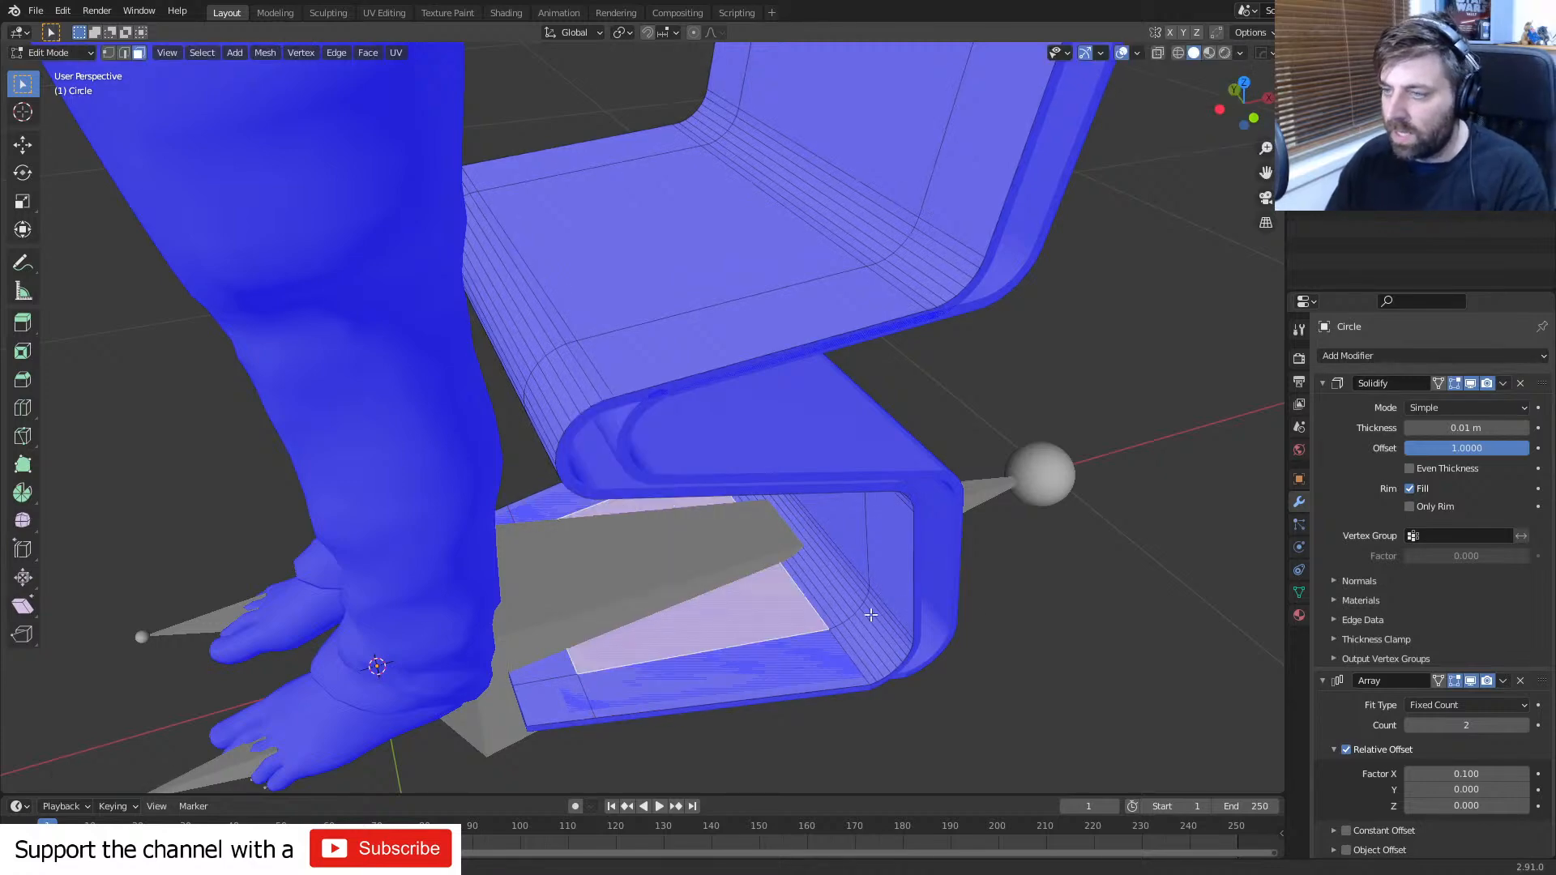
middle_drag(684, 613, 727, 592)
key(c)
click(771, 594)
right_click(770, 593)
key(ctrl+z)
key(c)
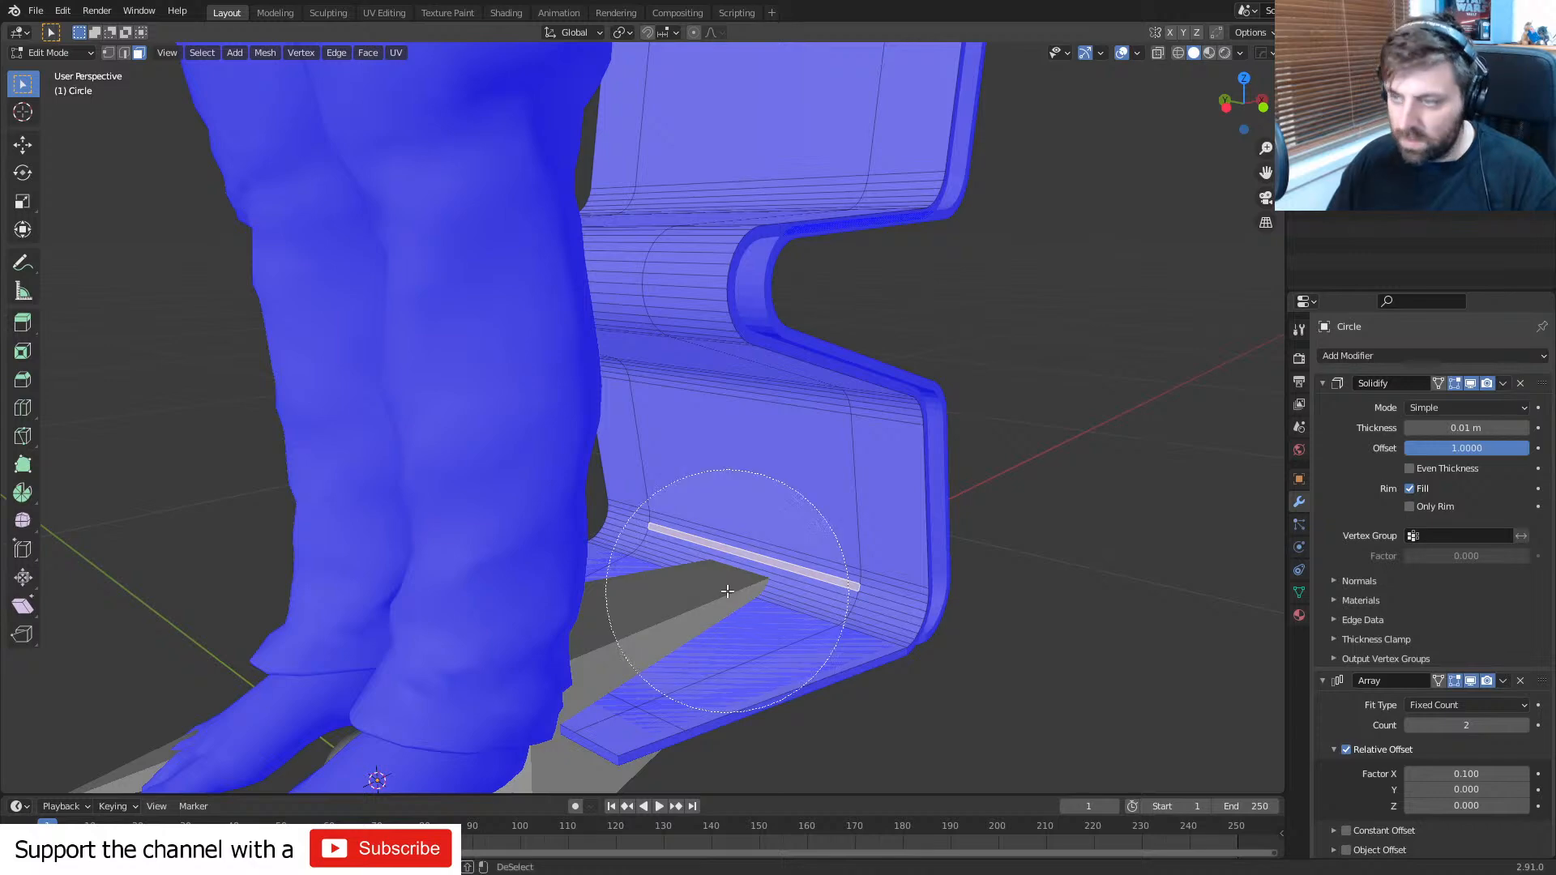
scroll(727, 592, up, 9)
drag(721, 593, 753, 533)
right_click(753, 533)
key(x)
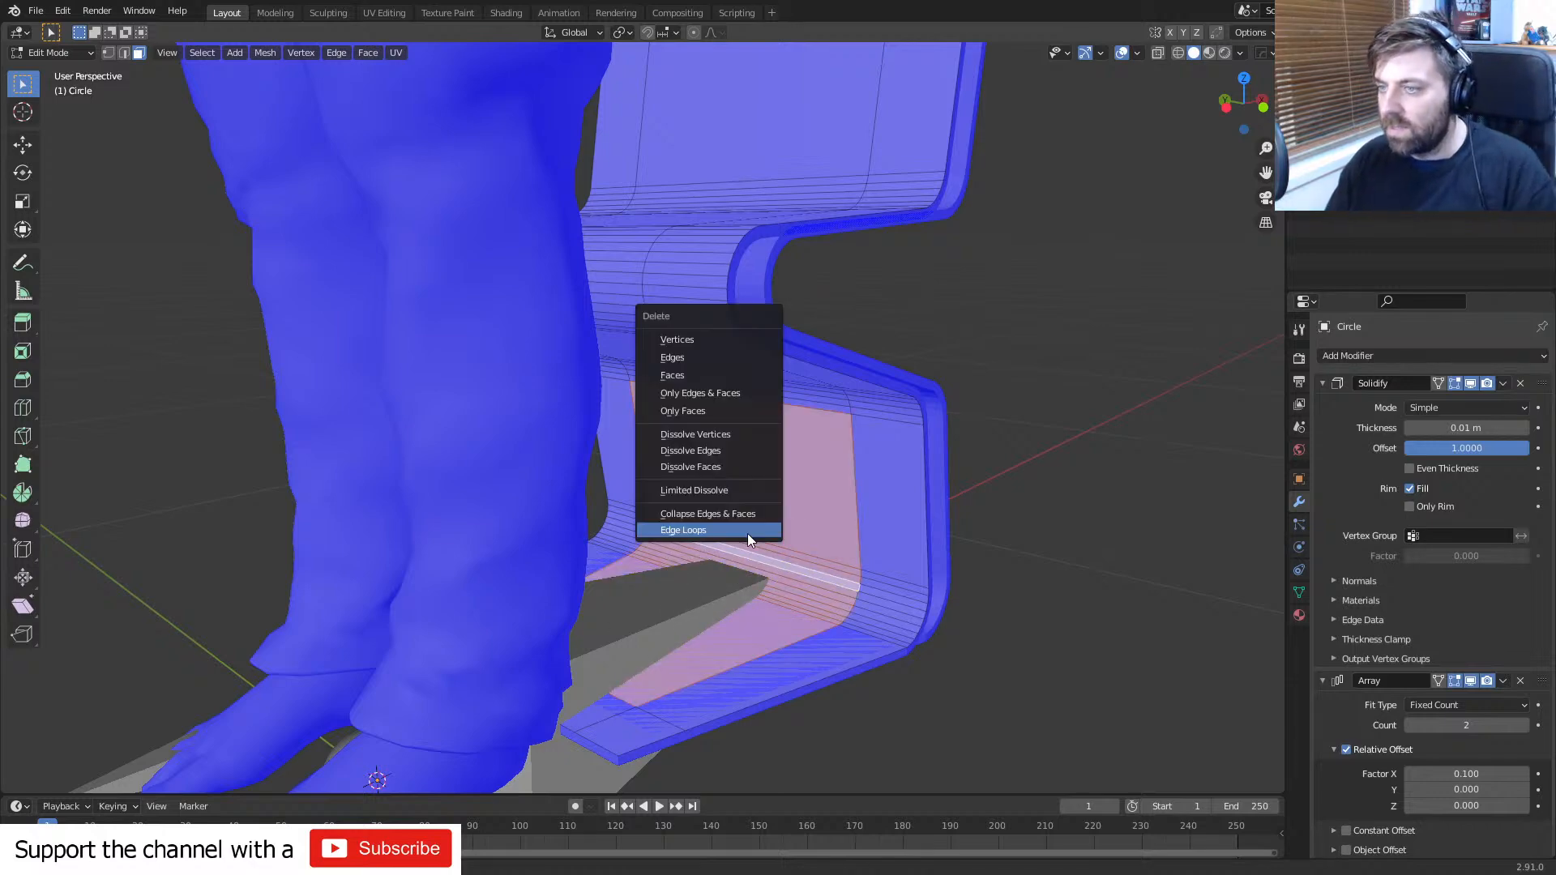
click(717, 372)
- Examine the opened leg frame and its arrayed copy in Object Mode
middle_drag(876, 598, 893, 760)
key(Tab)
scroll(863, 724, down, 5)
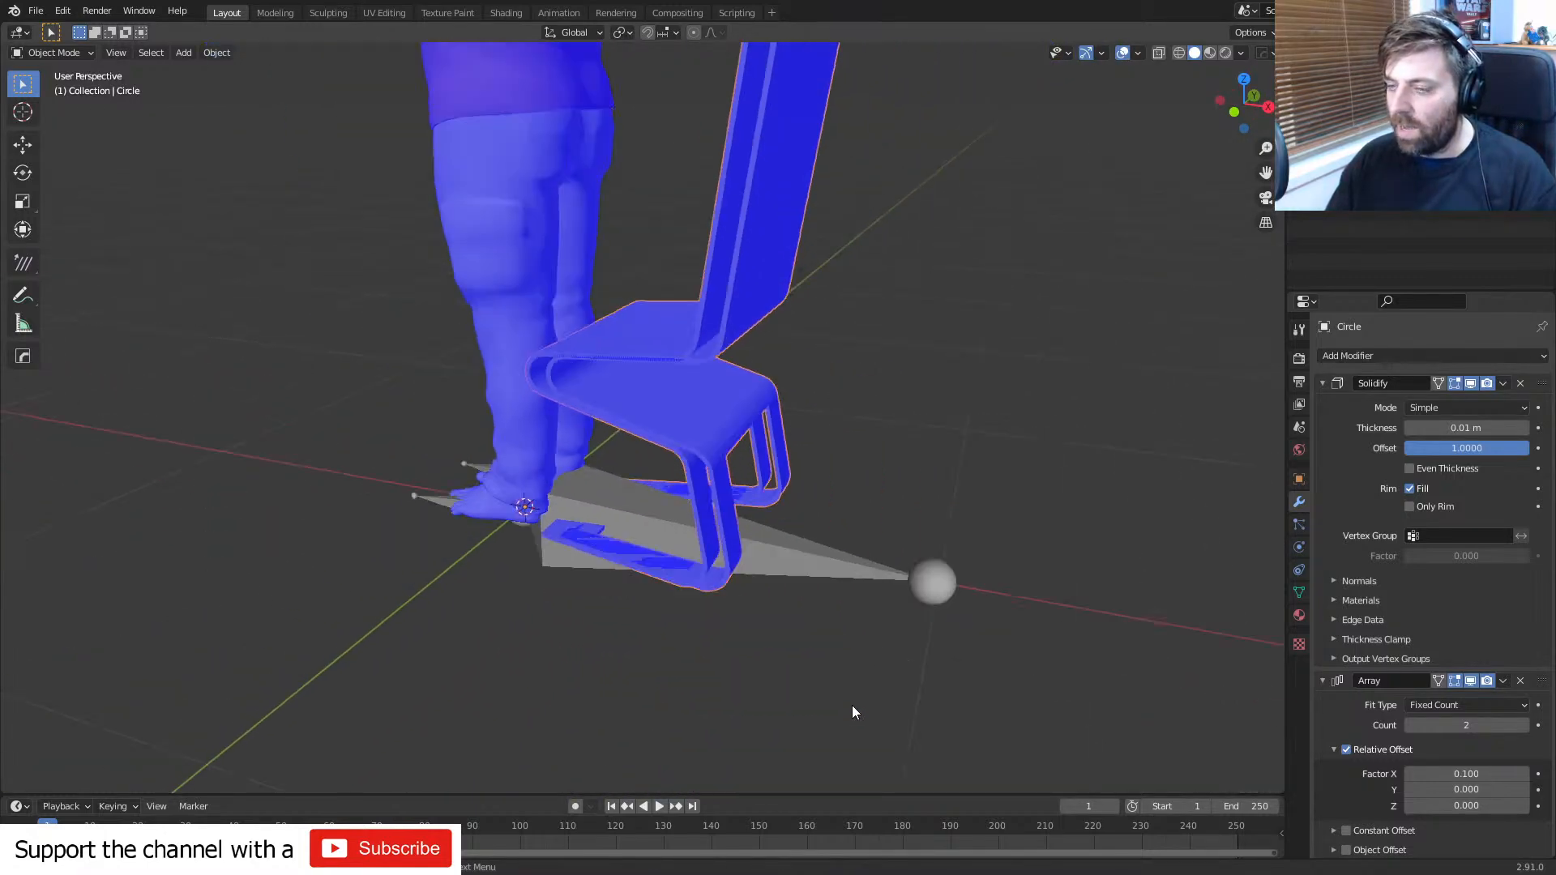
middle_drag(659, 642, 760, 521)
scroll(576, 659, up, 4)
key(Tab)
key(Tab)
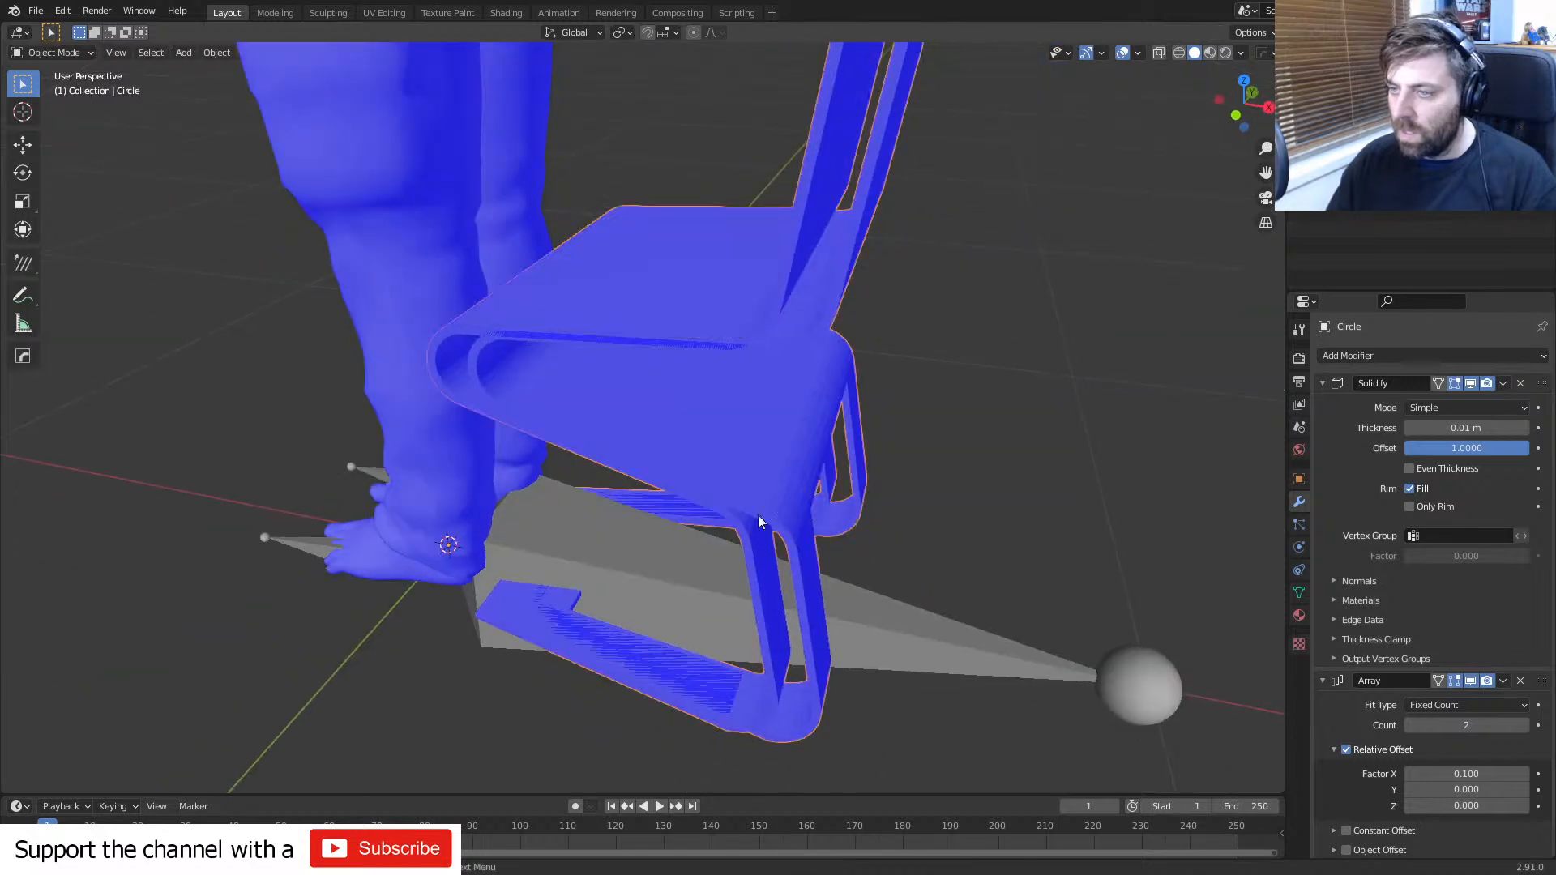
- Set the array's Relative Offset Factor X to 0.400 to space the two chairs apart
drag(1459, 772, 1507, 773)
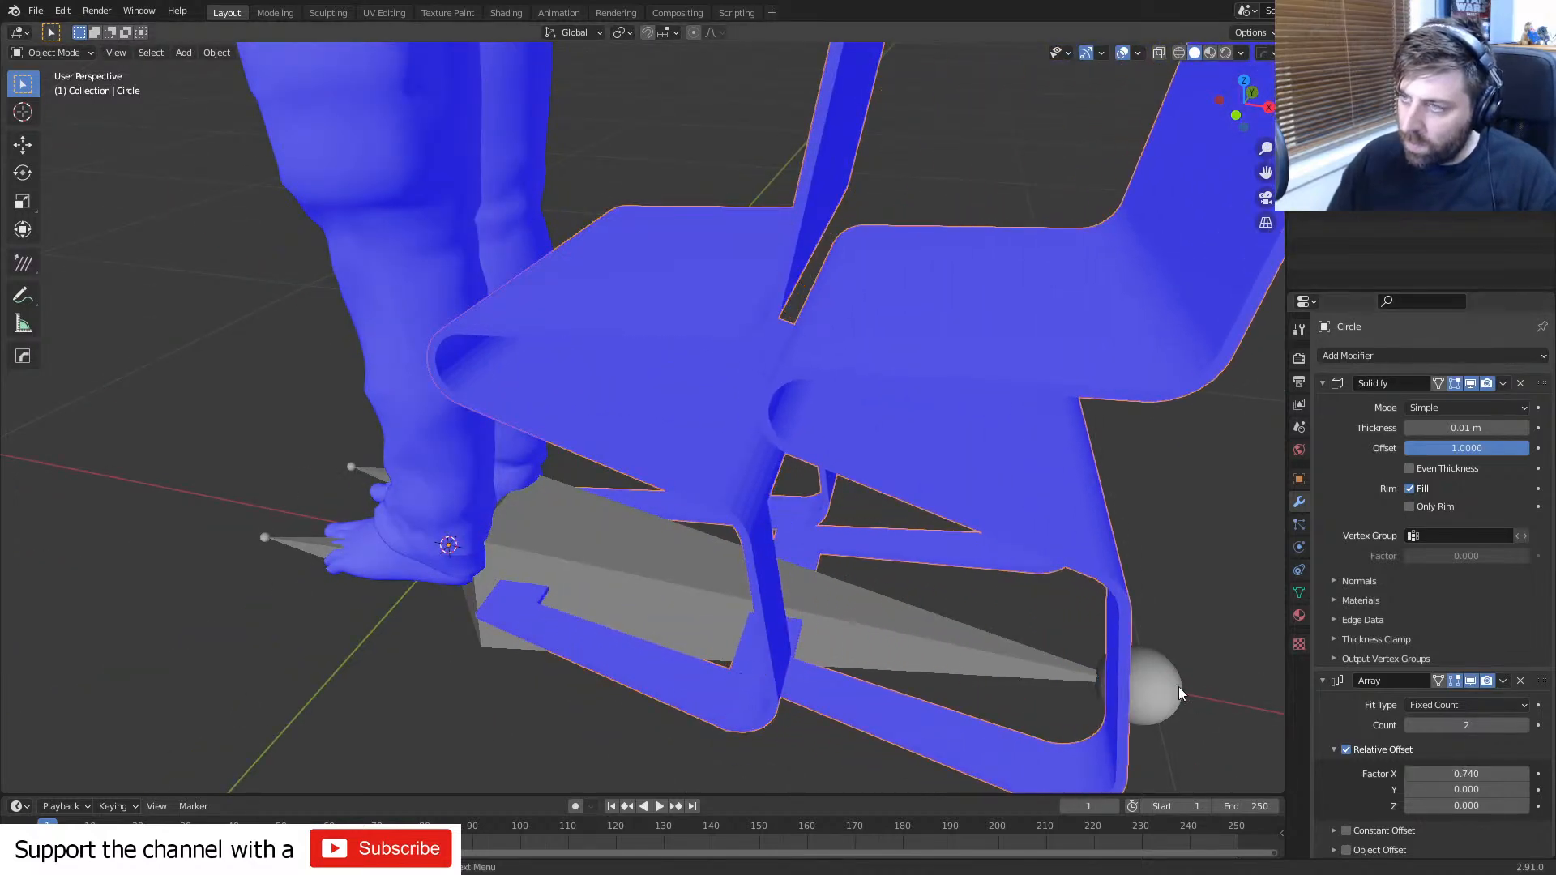
middle_drag(1178, 687, 847, 609)
scroll(1207, 645, down, 4)
key(KP_3)
key(KP_1)
scroll(933, 582, up, 5)
drag(1466, 773, 1443, 772)
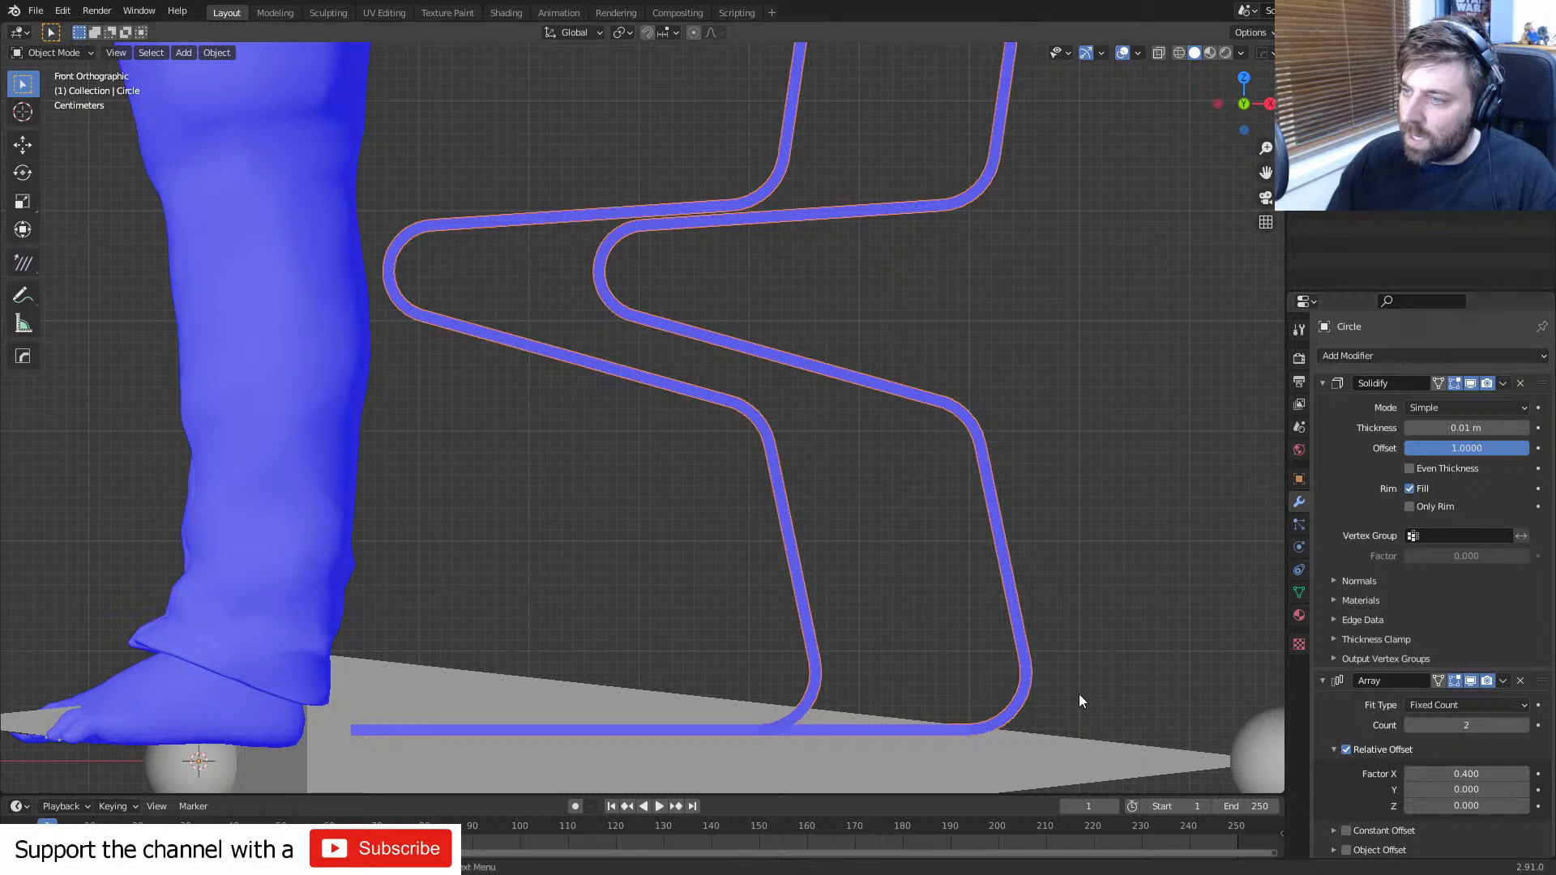
- Scale the outer vertices at the base's front end along Y to about 0.87
middle_drag(1078, 693, 663, 659)
key(Tab)
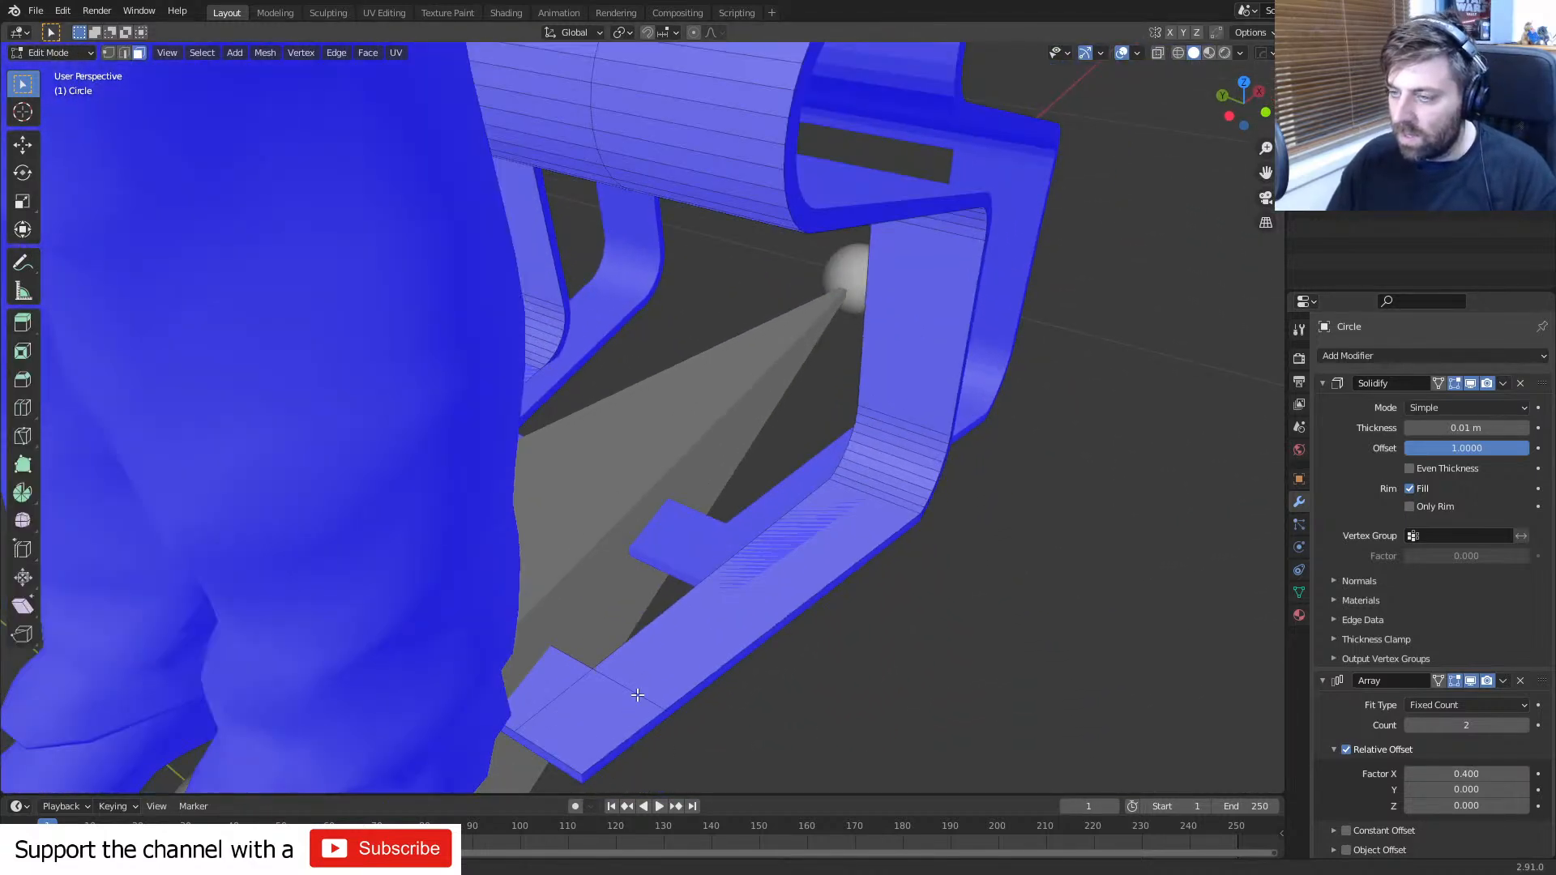
key(1)
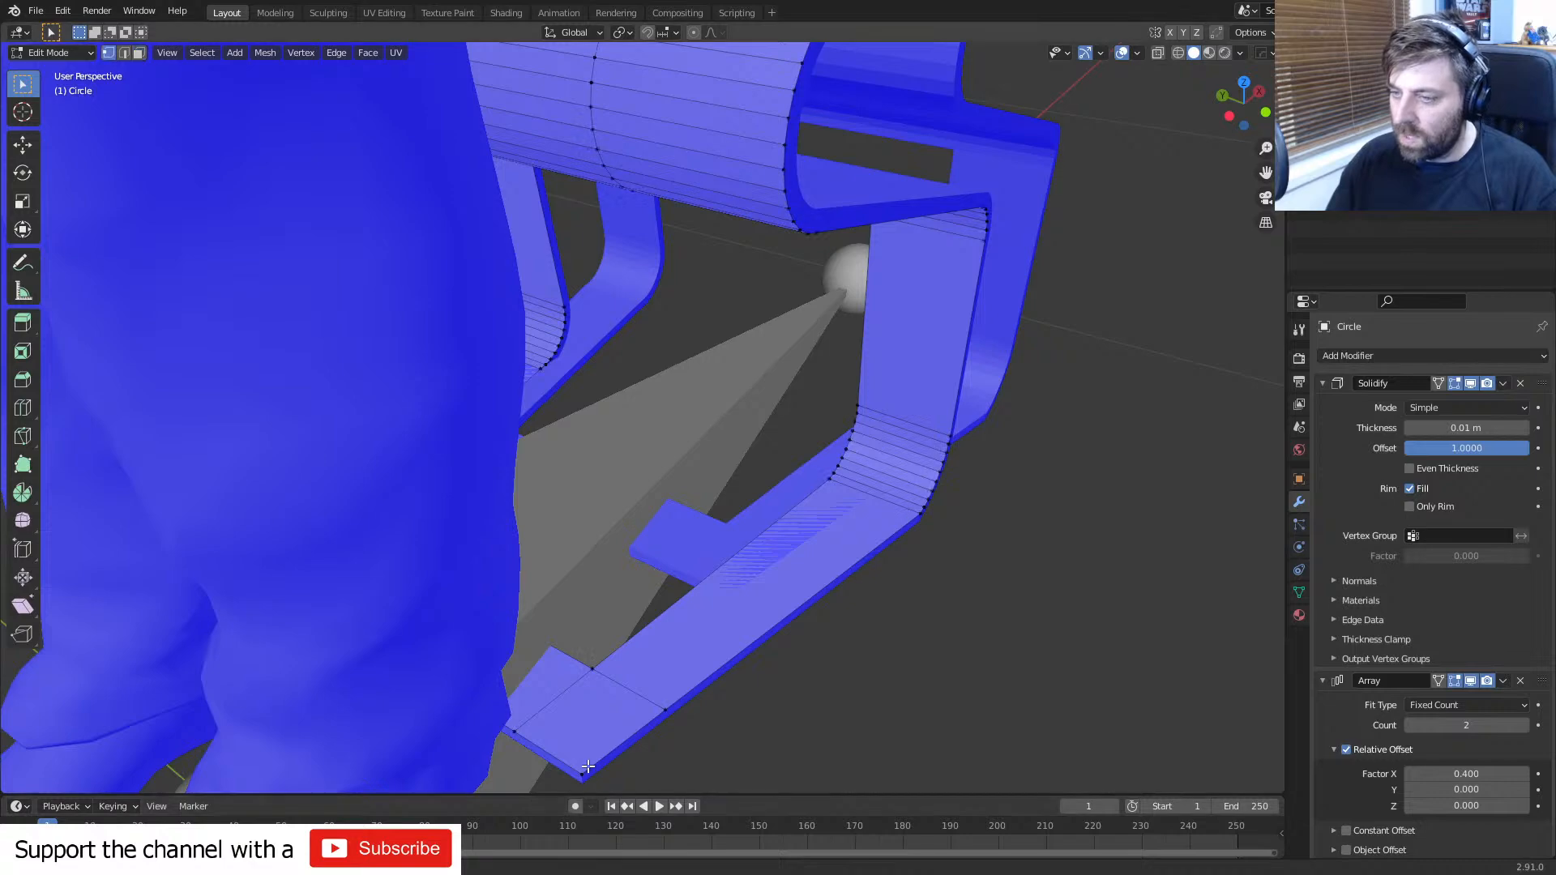
middle_drag(576, 721, 789, 614)
middle_drag(451, 662, 899, 628)
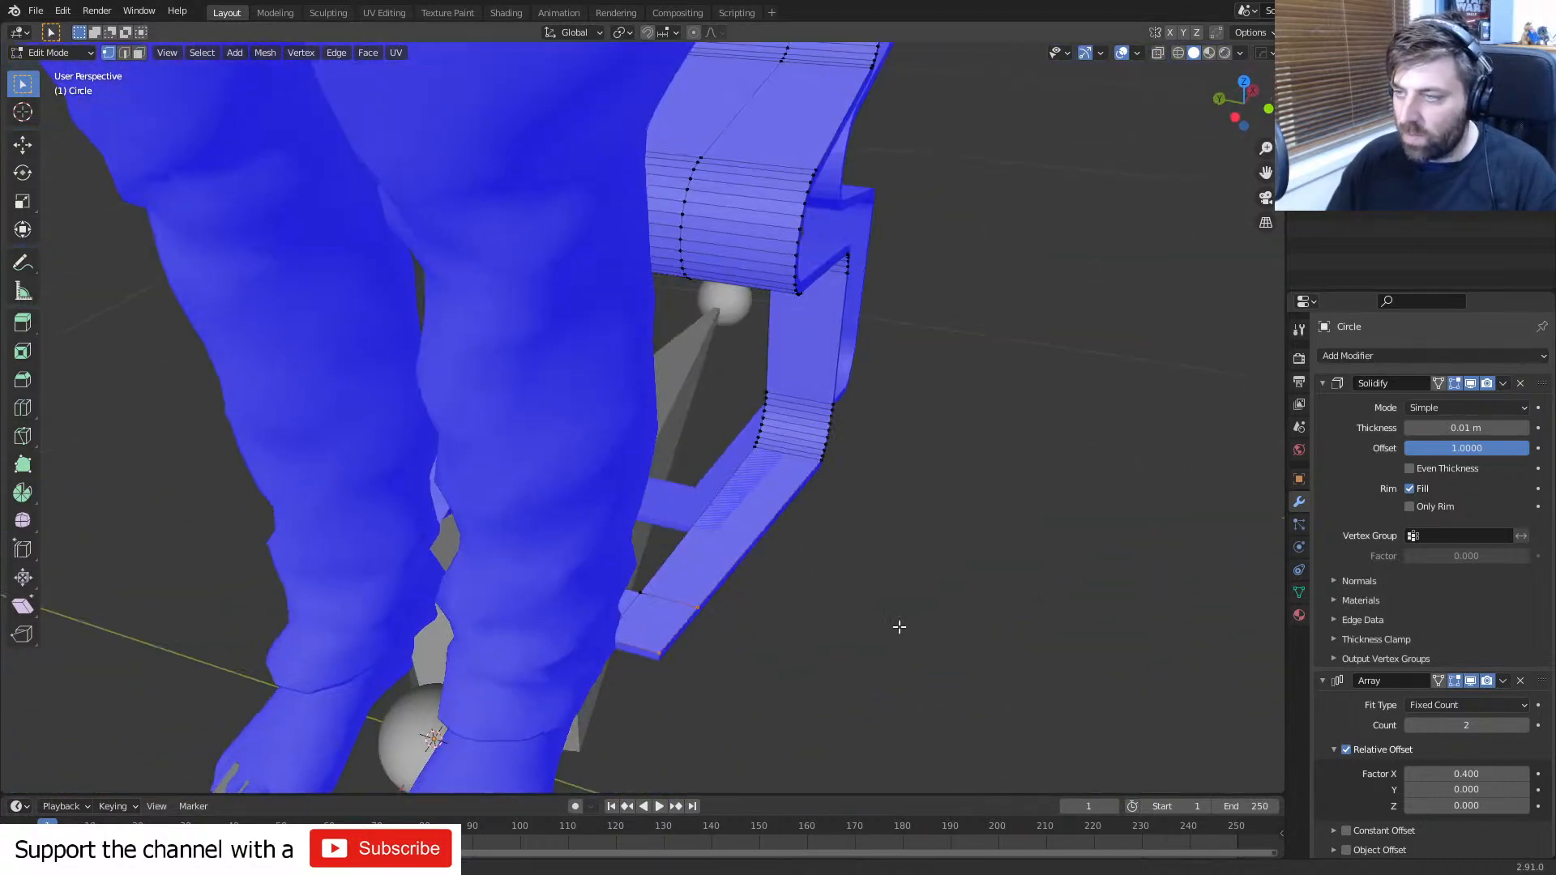
key(s)
key(x)
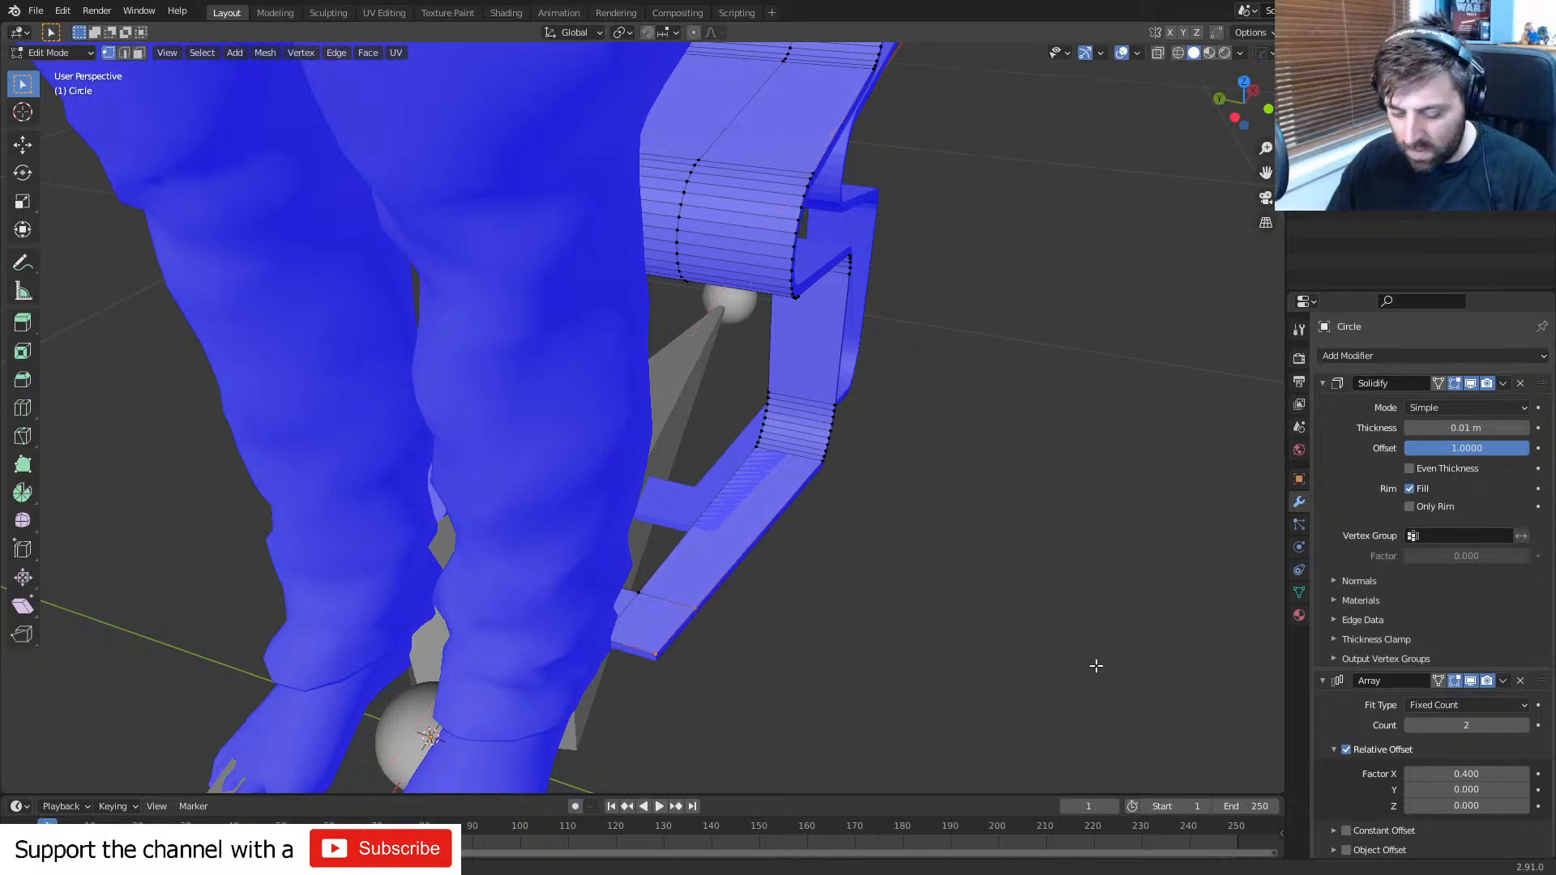
key(y)
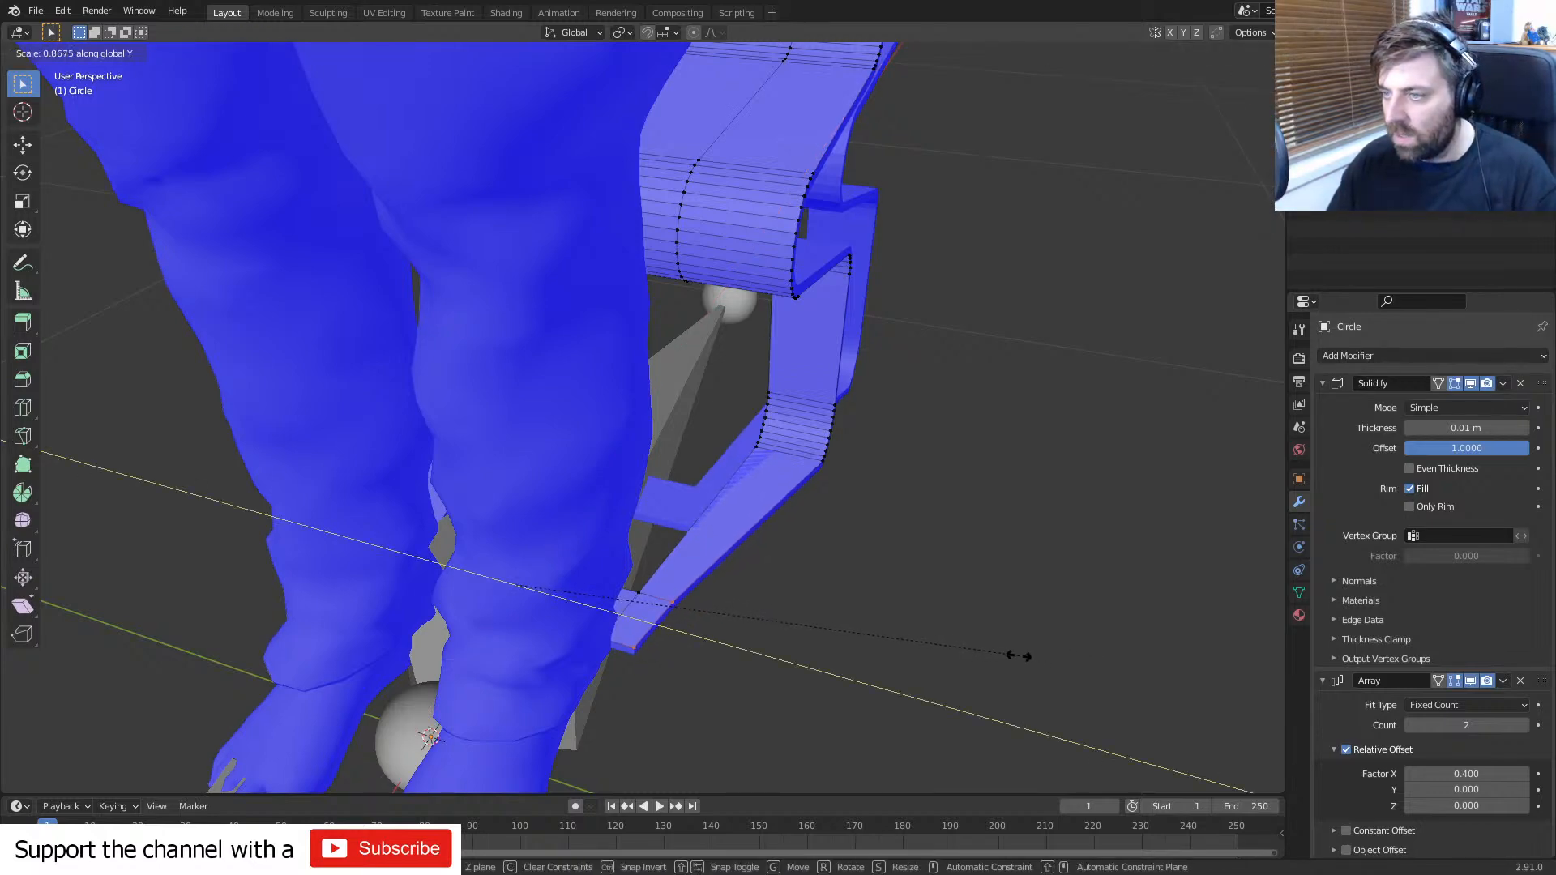
click(1019, 656)
- Select the inner edge vertices of both lower rear bends and scale them outward along Y to slim the legs
middle_drag(1018, 657, 861, 580)
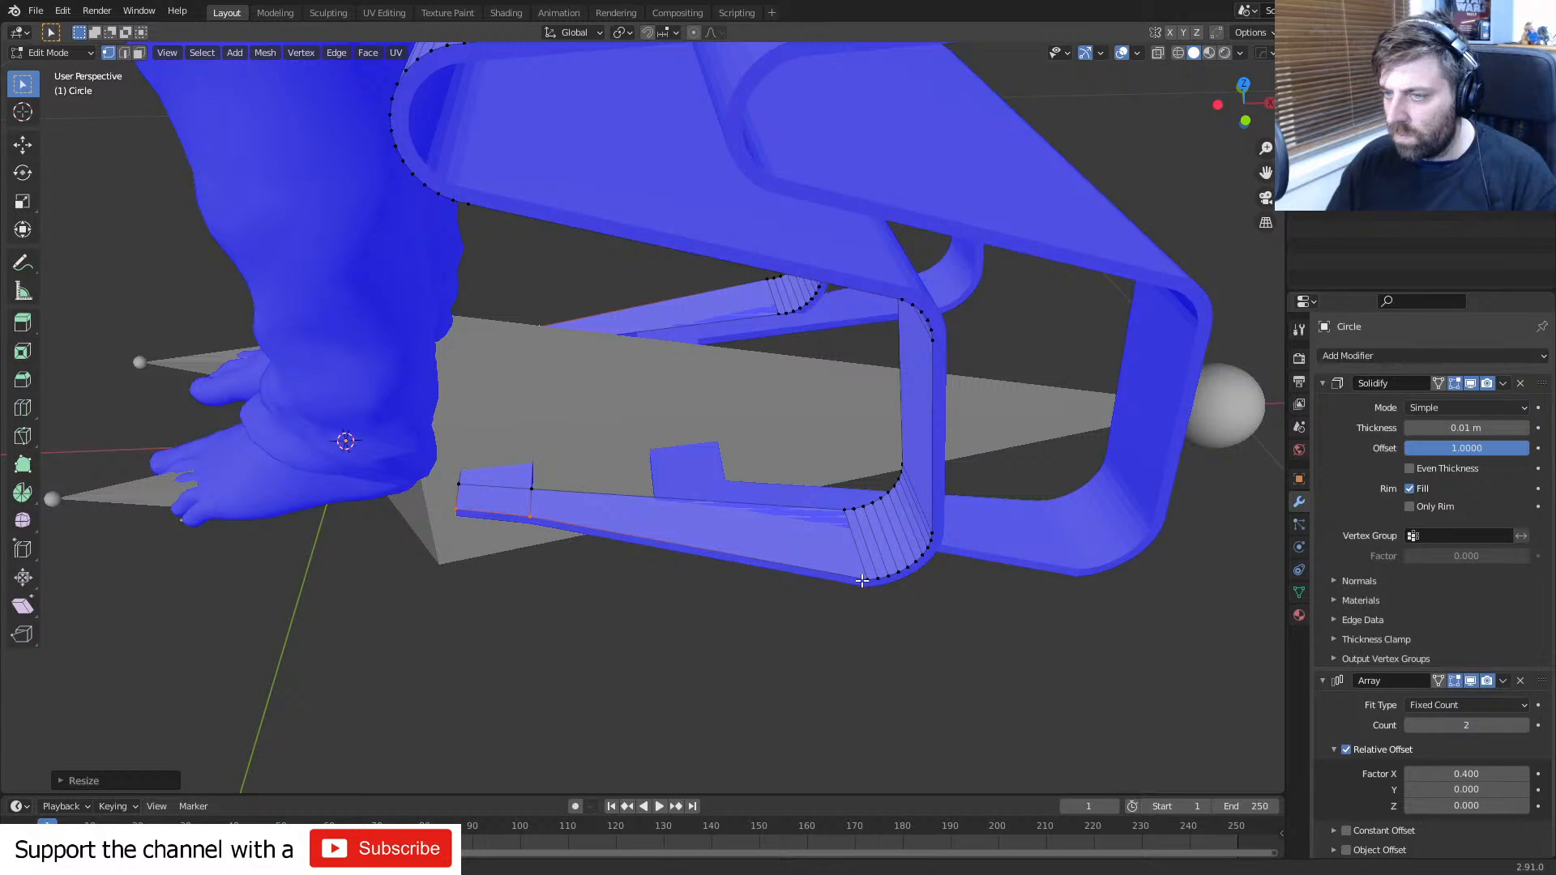
middle_drag(721, 496, 810, 464)
scroll(812, 467, up, 1)
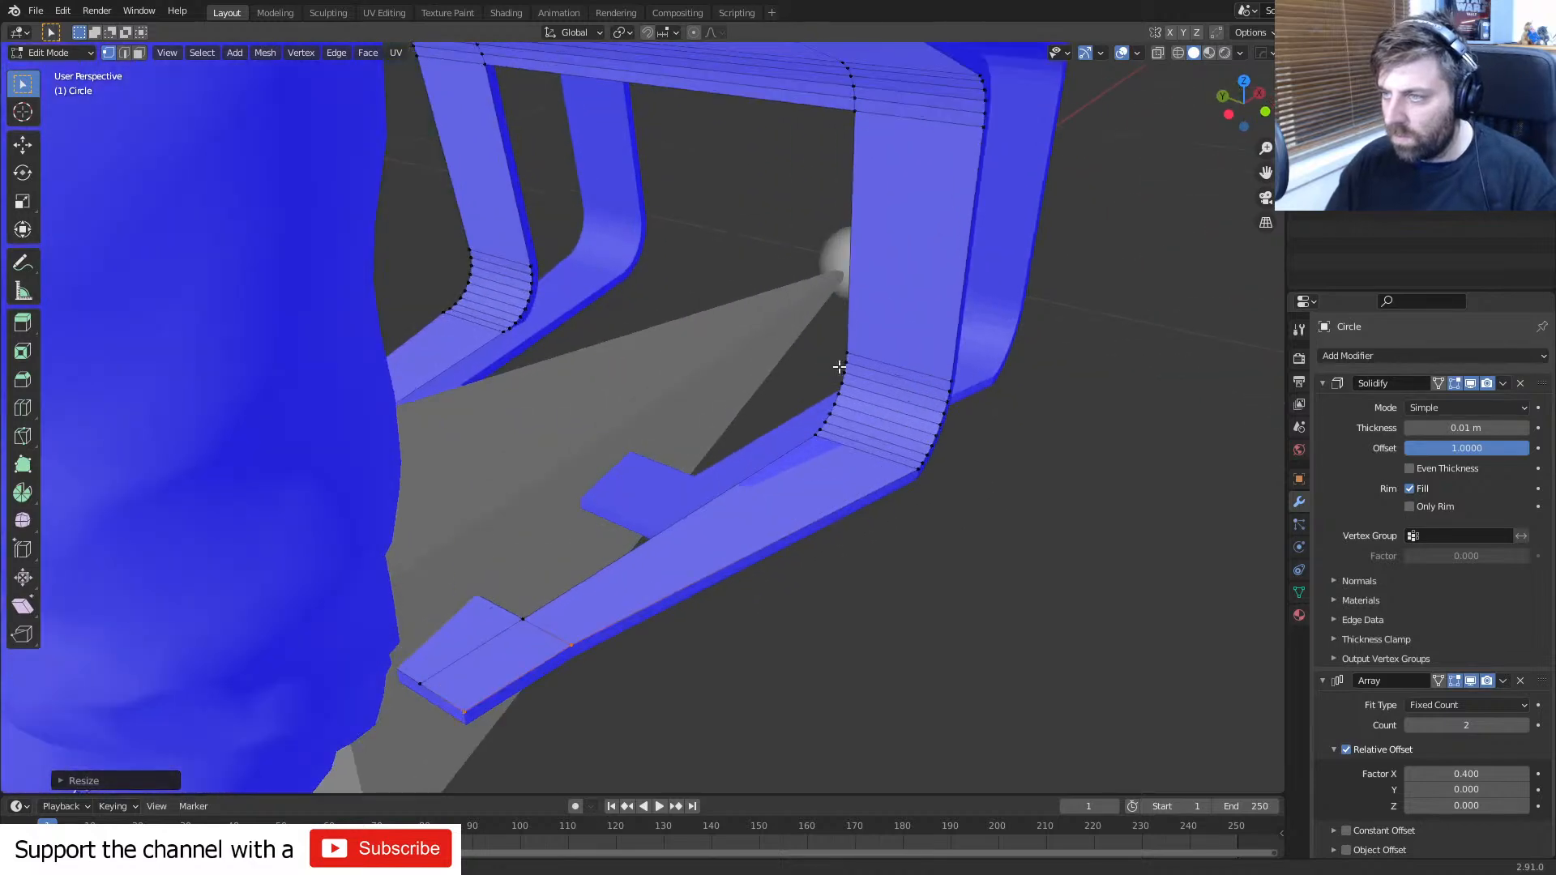
click(847, 358)
key(c)
drag(848, 356, 786, 418)
key(c)
drag(556, 278, 521, 352)
right_click(521, 353)
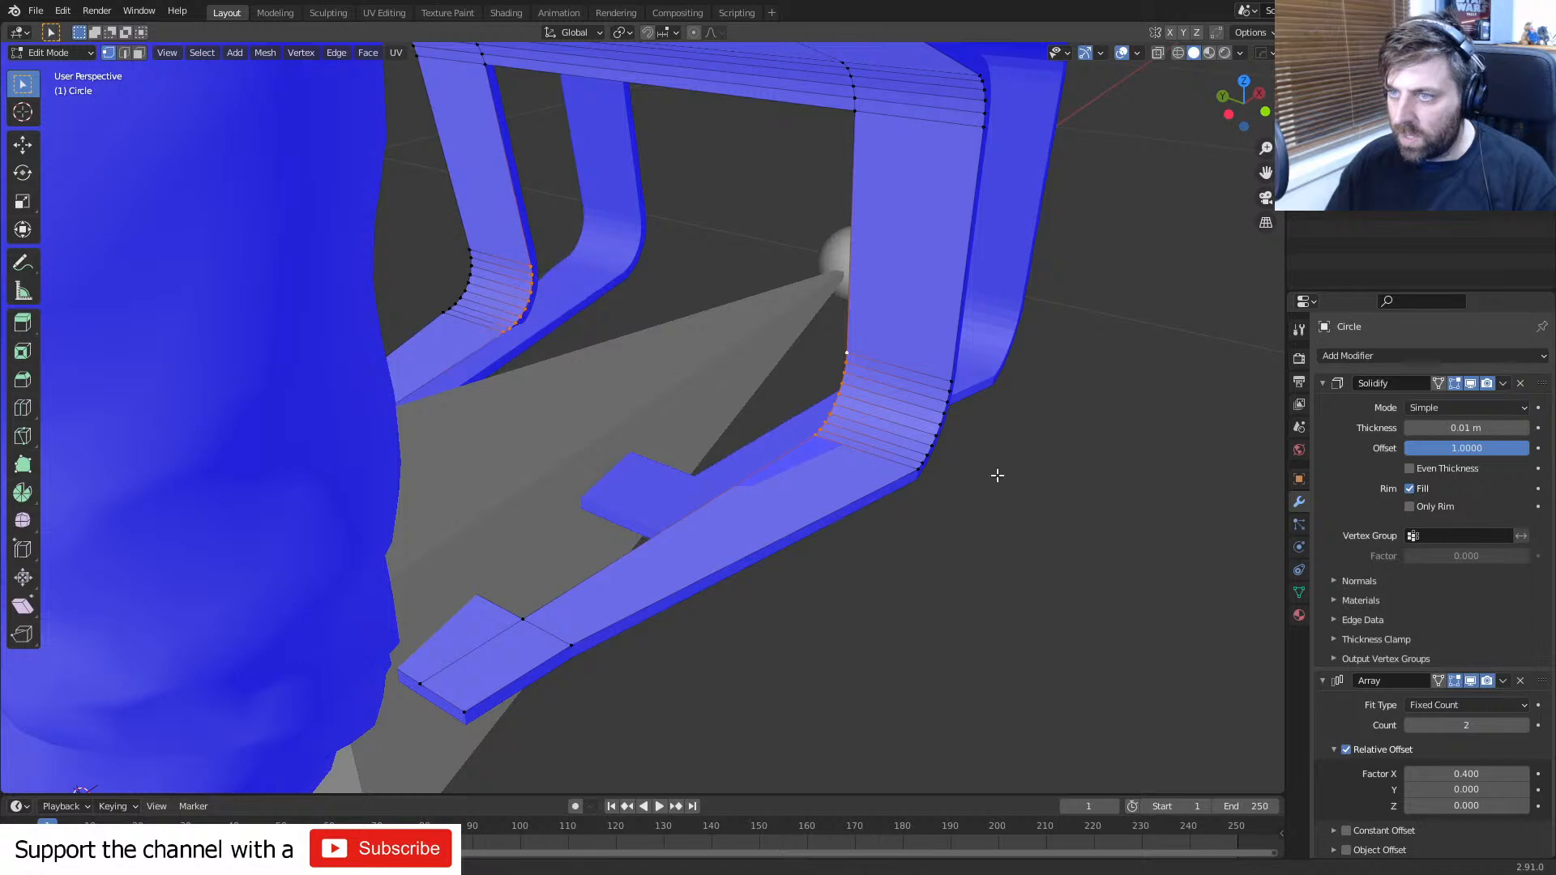
key(s)
key(y)
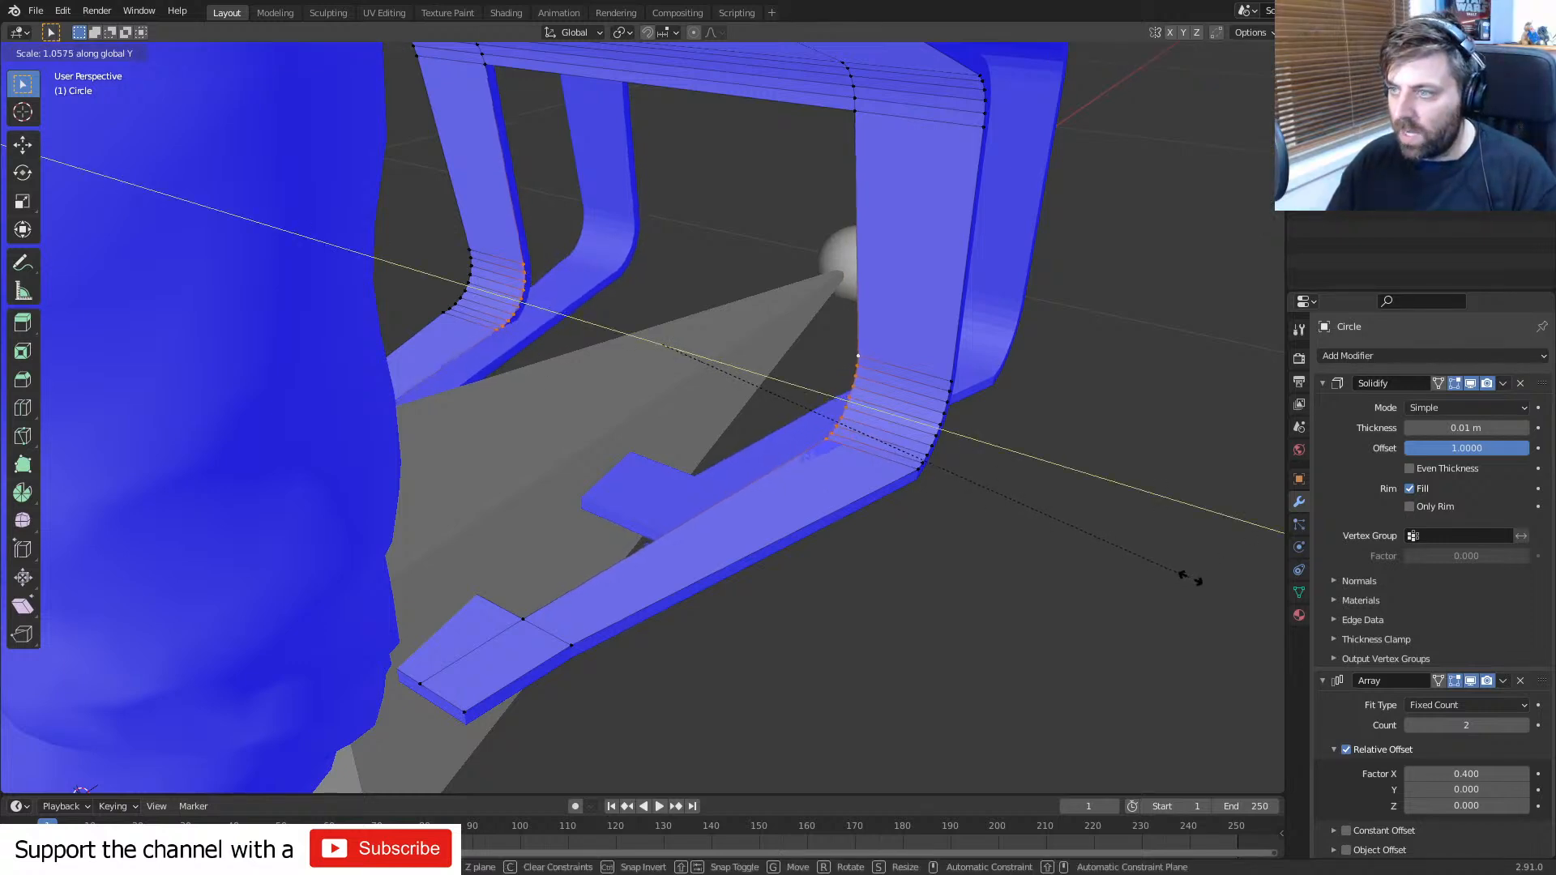
click(1262, 601)
- Scale the outer vertices at the base's front end slightly outward
middle_drag(1252, 595, 844, 469)
key(s)
key(x)
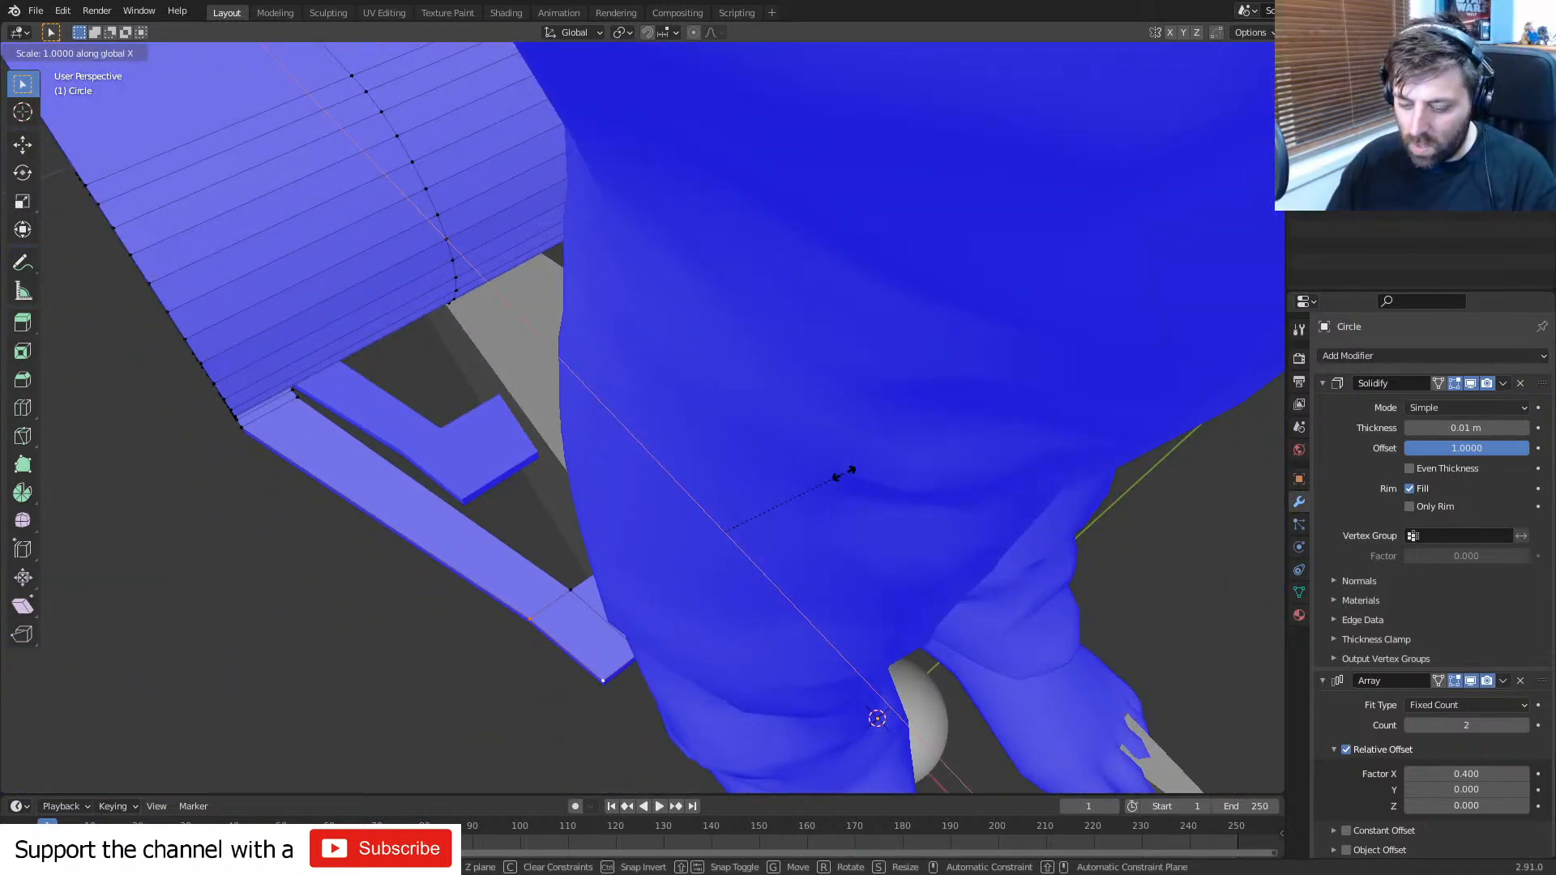
click(834, 486)
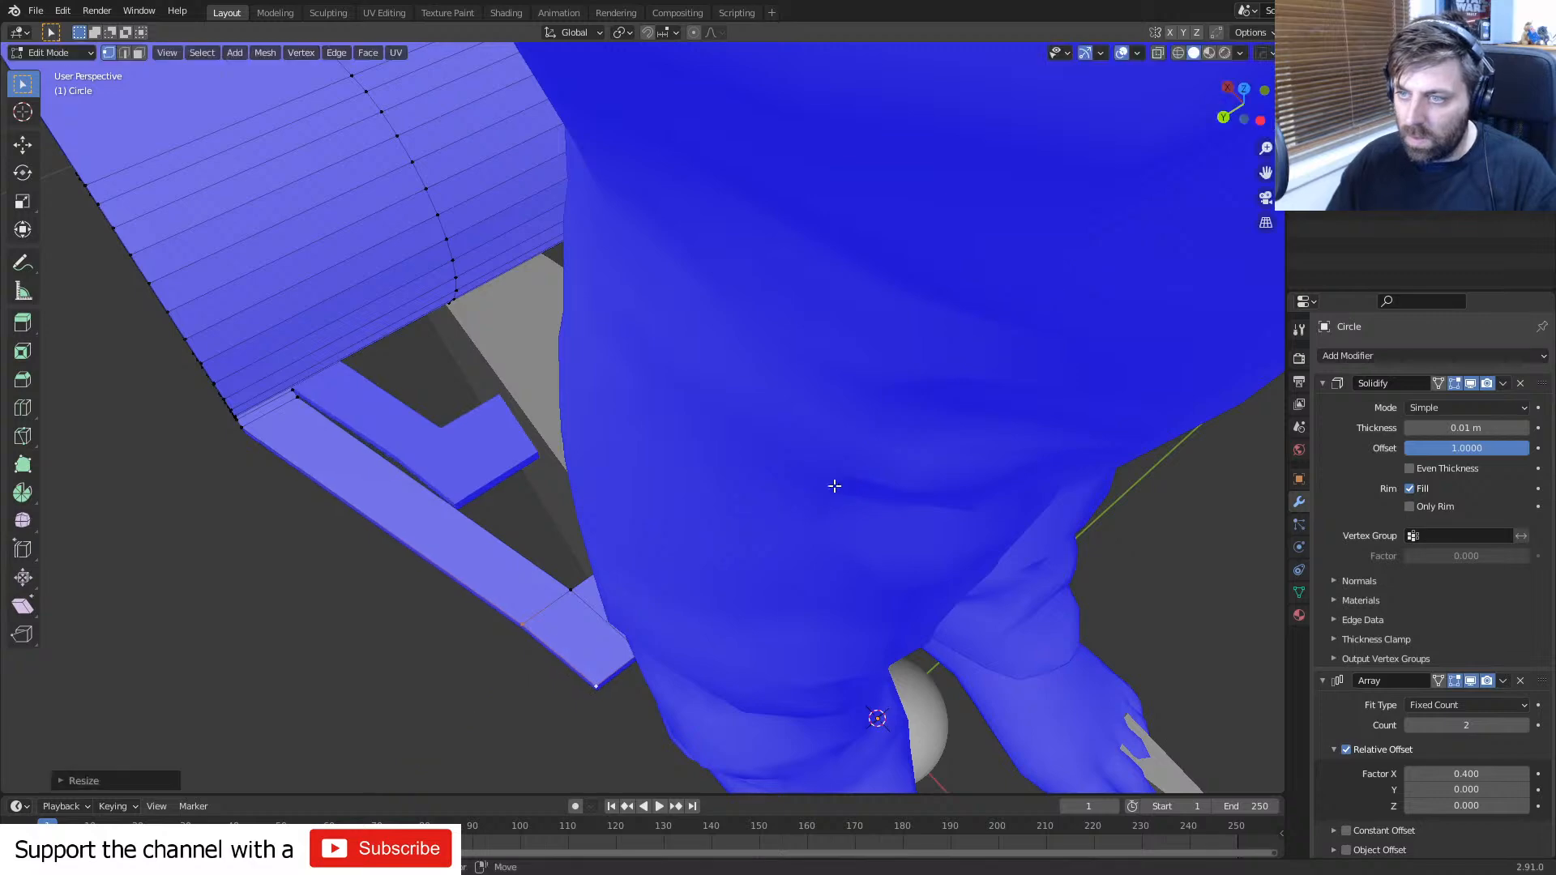
- Examine both chairs' legs, seats and backrests in Object Mode, and return to Edit Mode at the backrest
scroll(835, 486, down, 7)
middle_drag(835, 486, 611, 413)
key(Tab)
scroll(852, 413, down, 5)
scroll(816, 426, up, 5)
scroll(611, 413, up, 6)
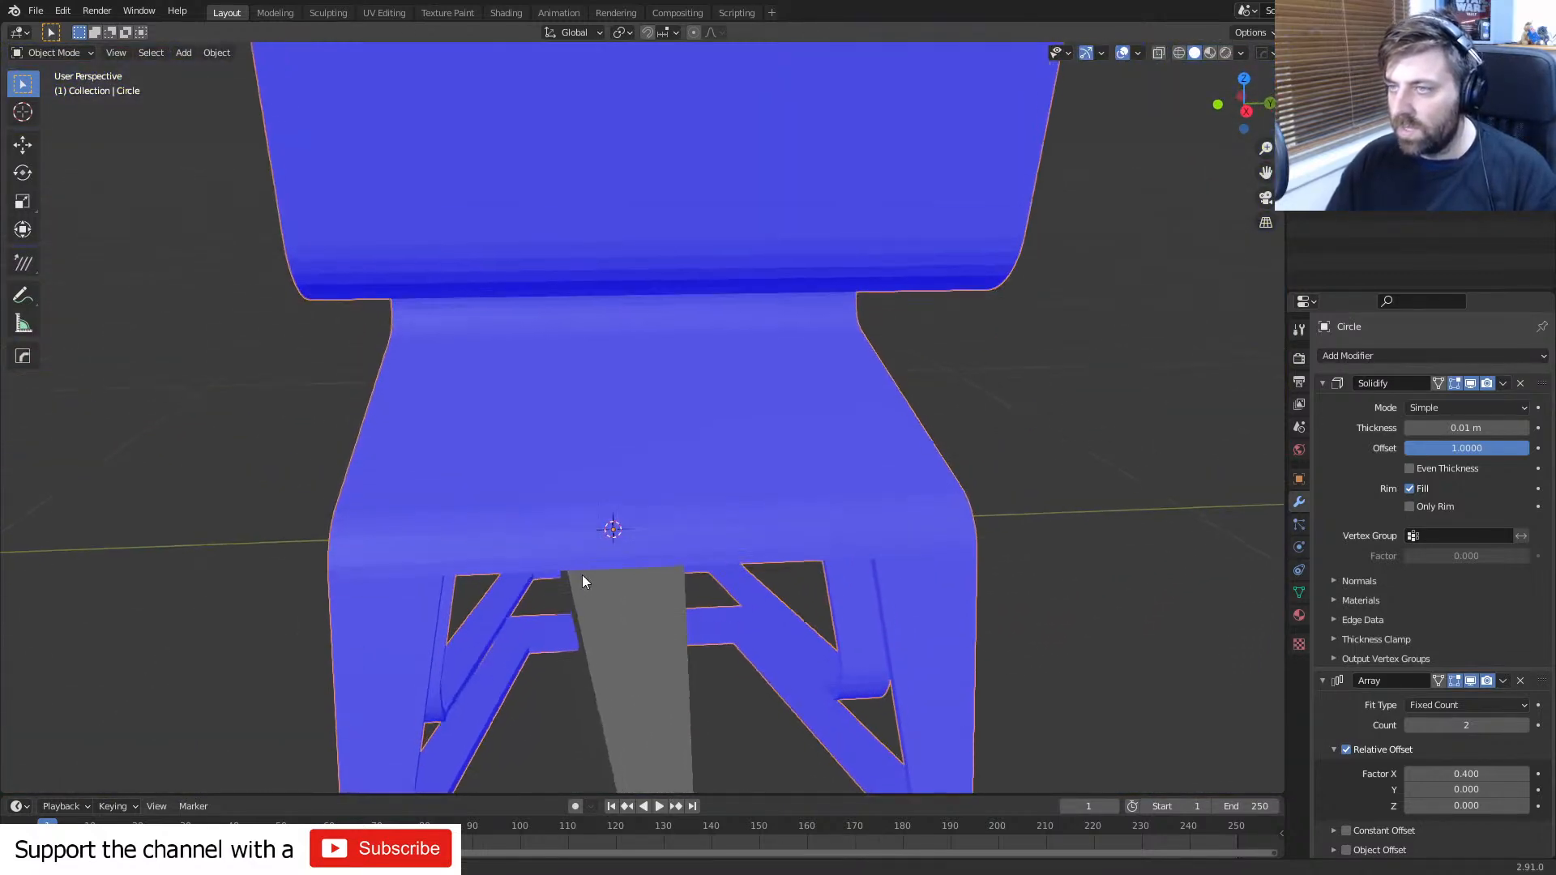
scroll(581, 576, down, 6)
middle_drag(629, 546, 768, 580)
scroll(730, 648, up, 6)
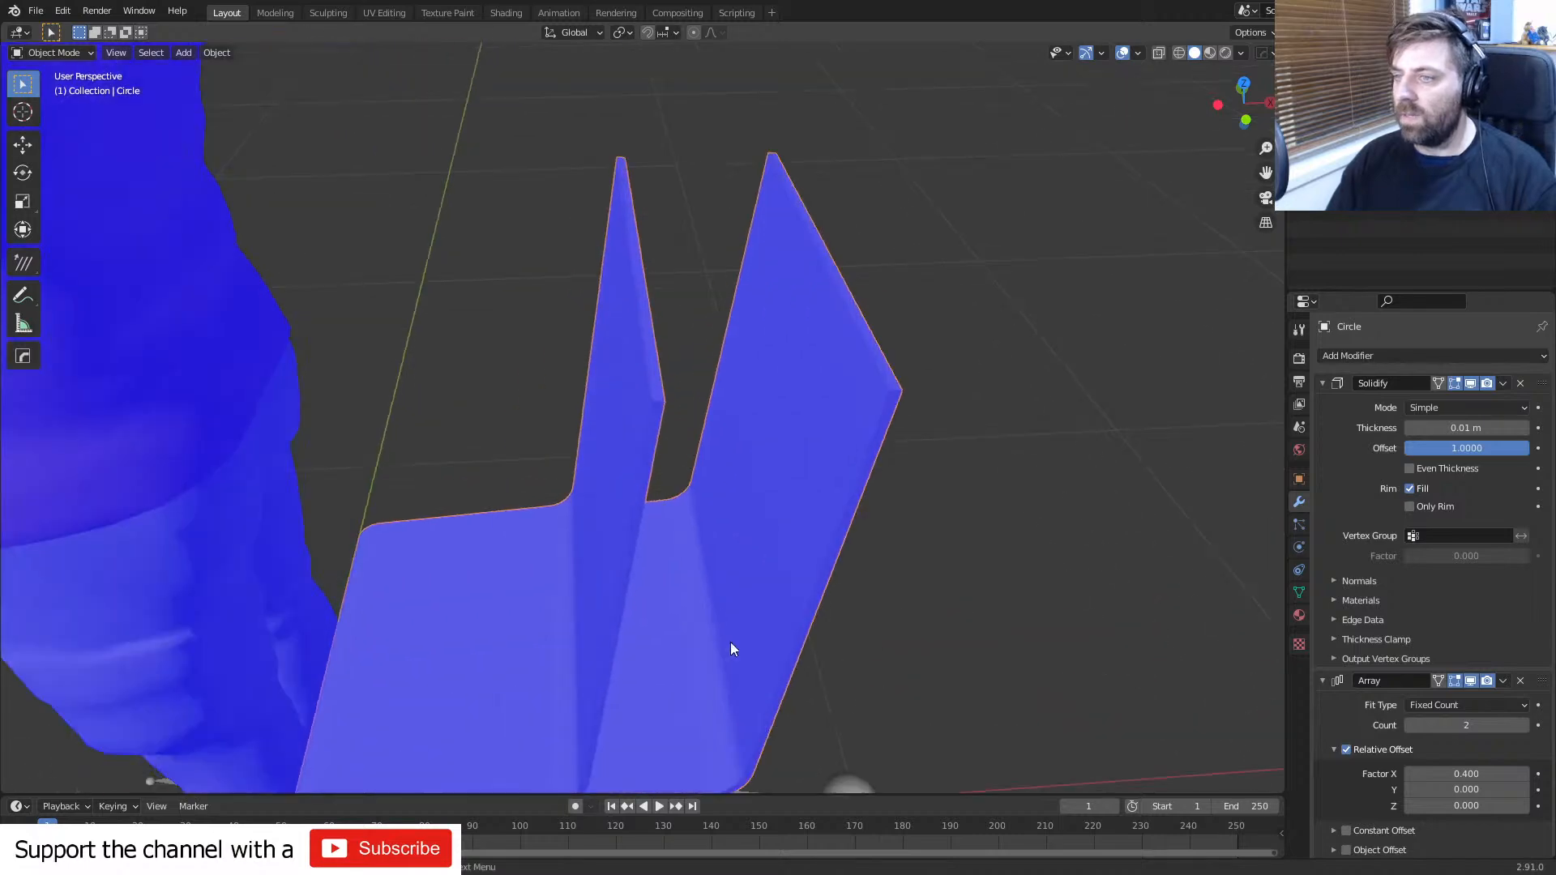
key(Tab)
middle_drag(731, 646, 733, 545)
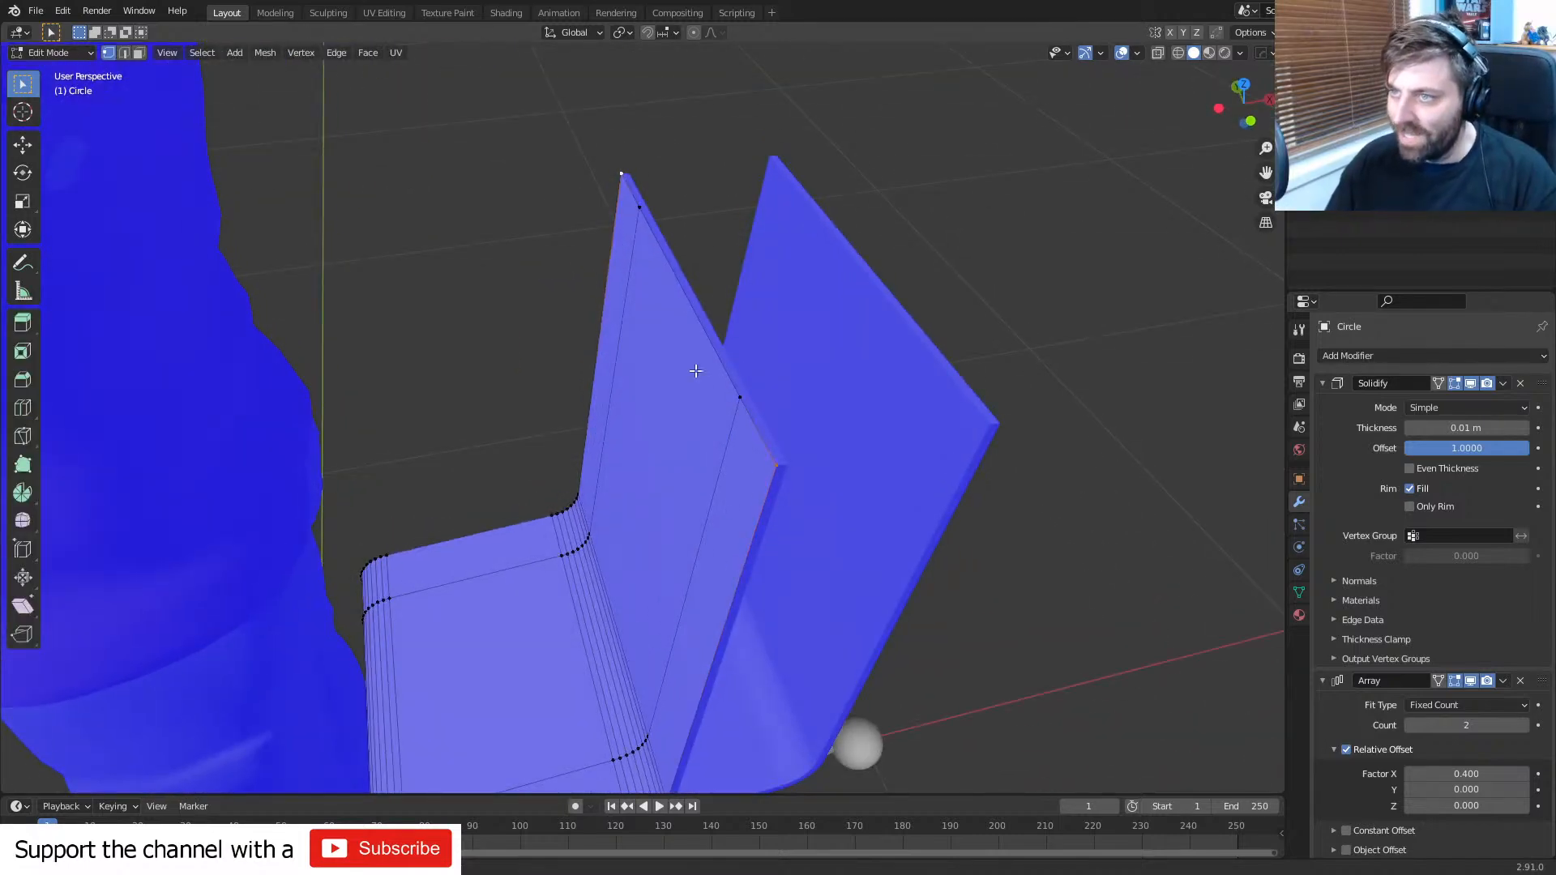
- Add a horizontal loop cut below the backrest's top edge and scale the top outer corner vertices inward along Y to chamfer the corners
click(758, 479)
click(816, 402)
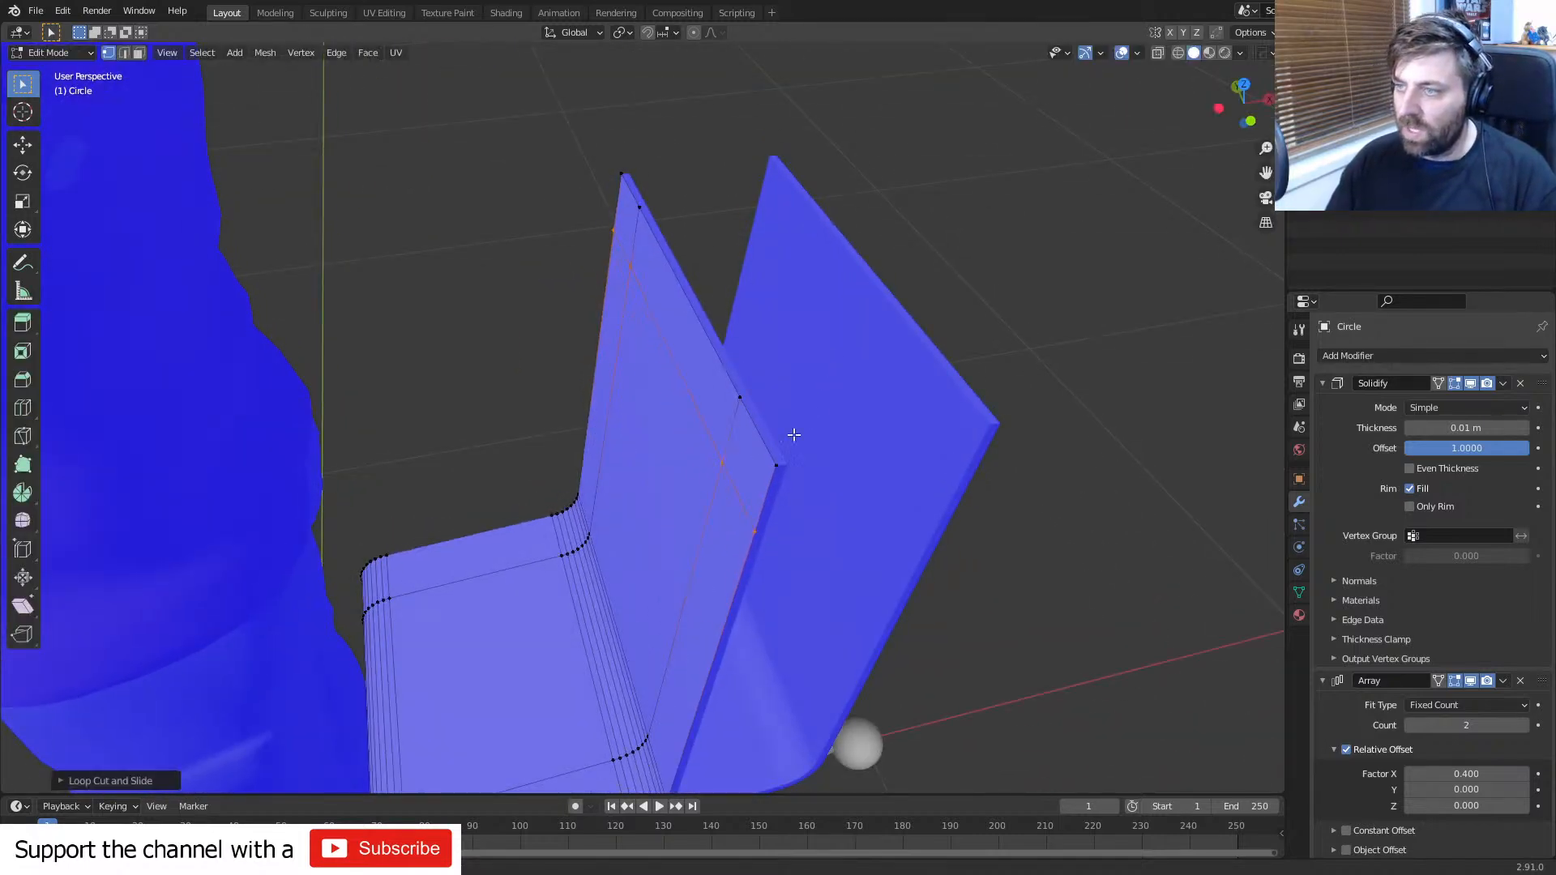
click(773, 467)
key(s)
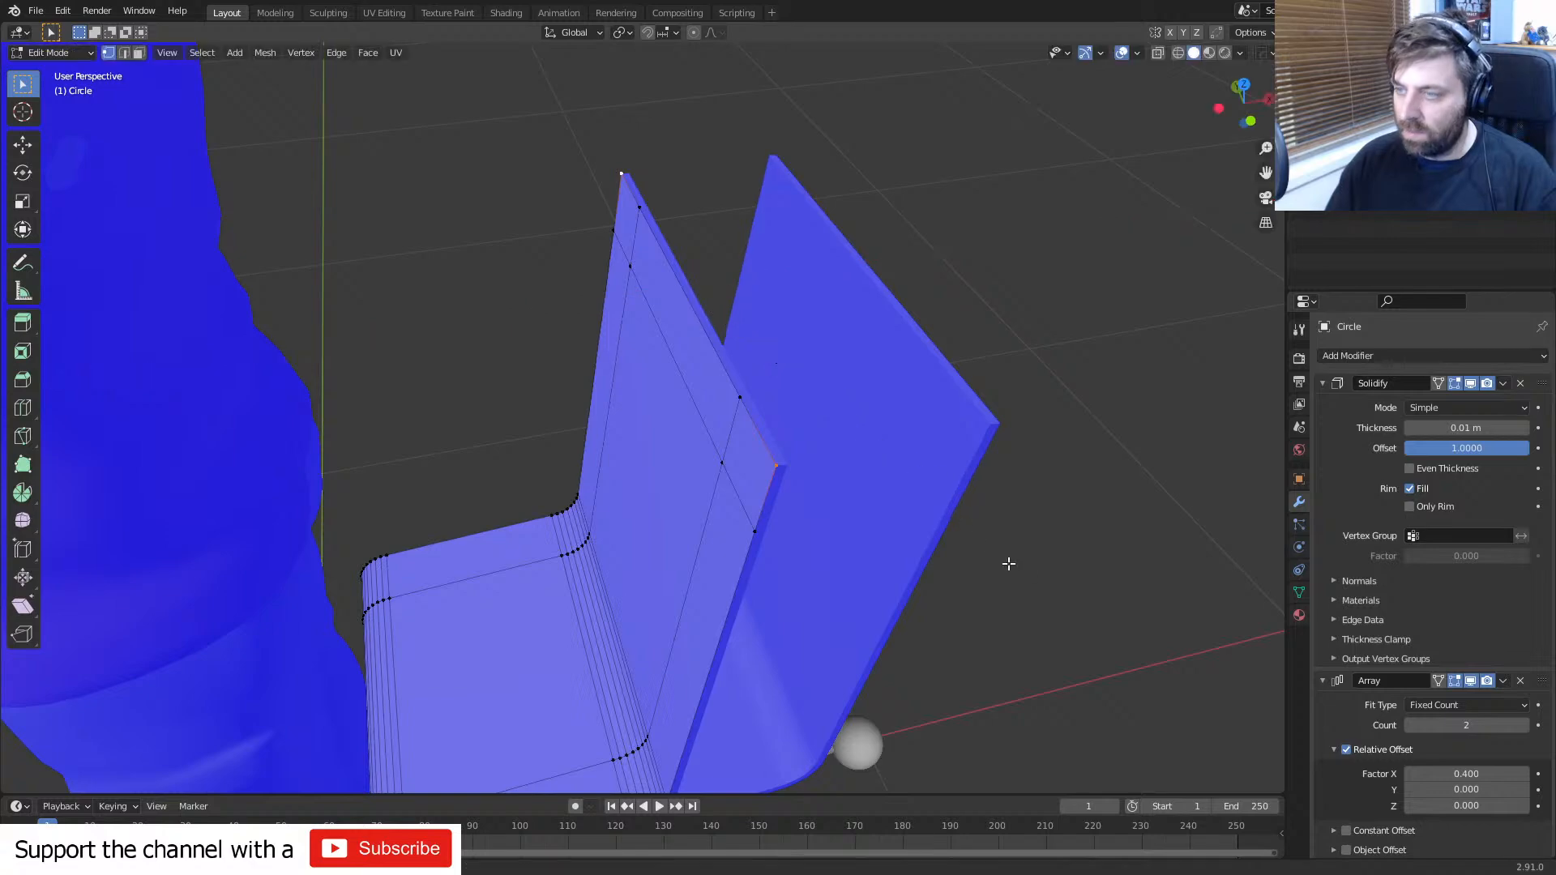
key(y)
click(953, 501)
scroll(907, 583, down, 6)
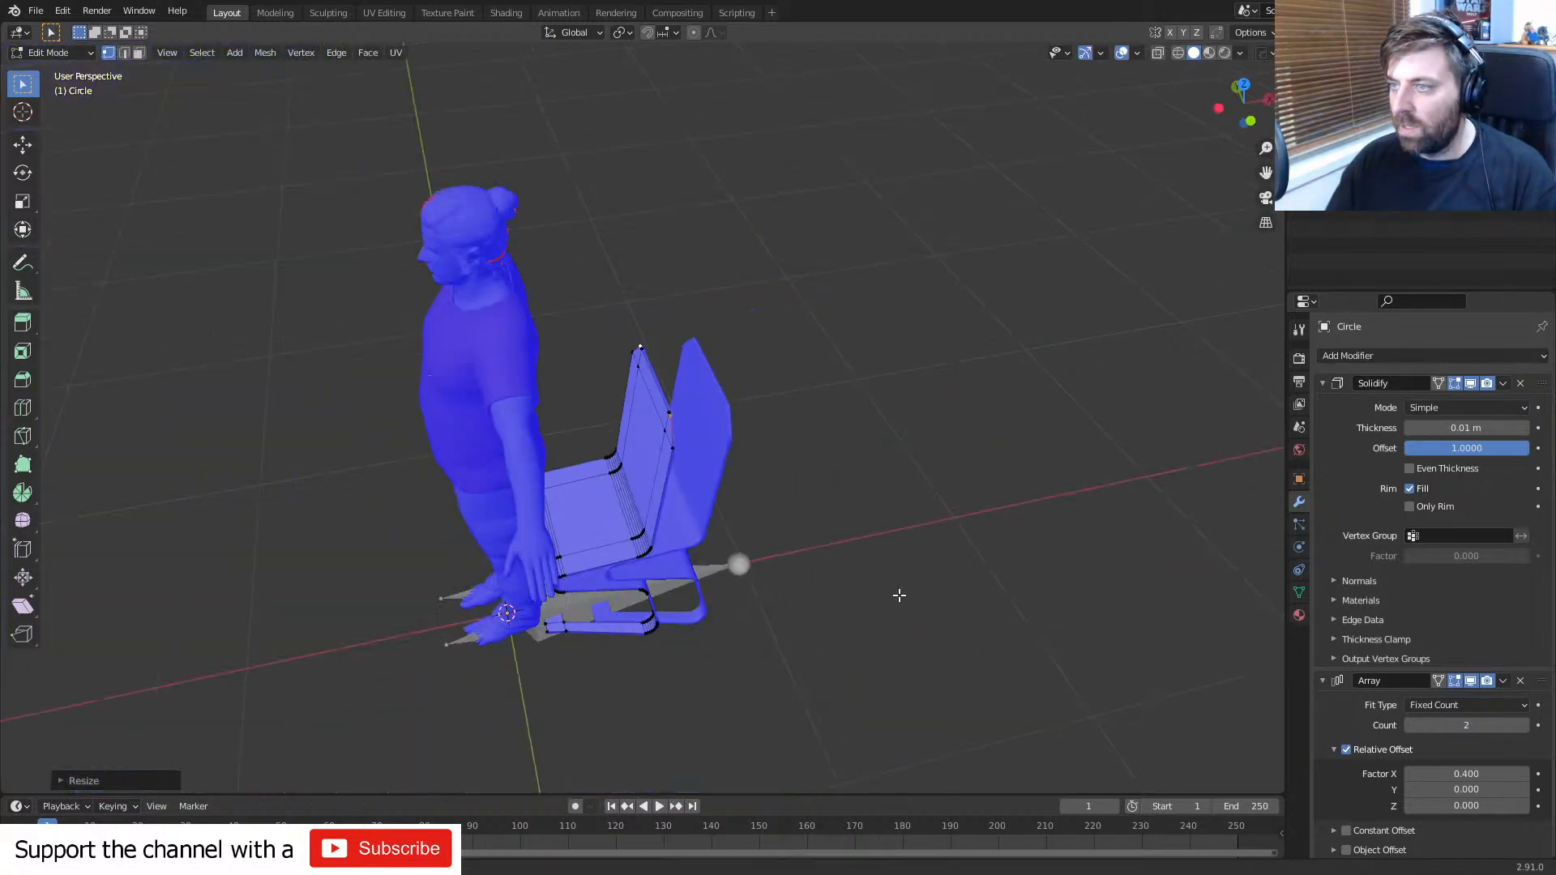
- Shade the chair smooth in Object Mode and enable Auto Smooth in its mesh normals settings
key(Tab)
mouse_move(770, 559)
middle_down()
mouse_move(868, 531)
mouse_move(883, 493)
mouse_move(736, 520)
mouse_move(730, 548)
mouse_move(772, 536)
middle_up()
key(F3)
text(smoo)
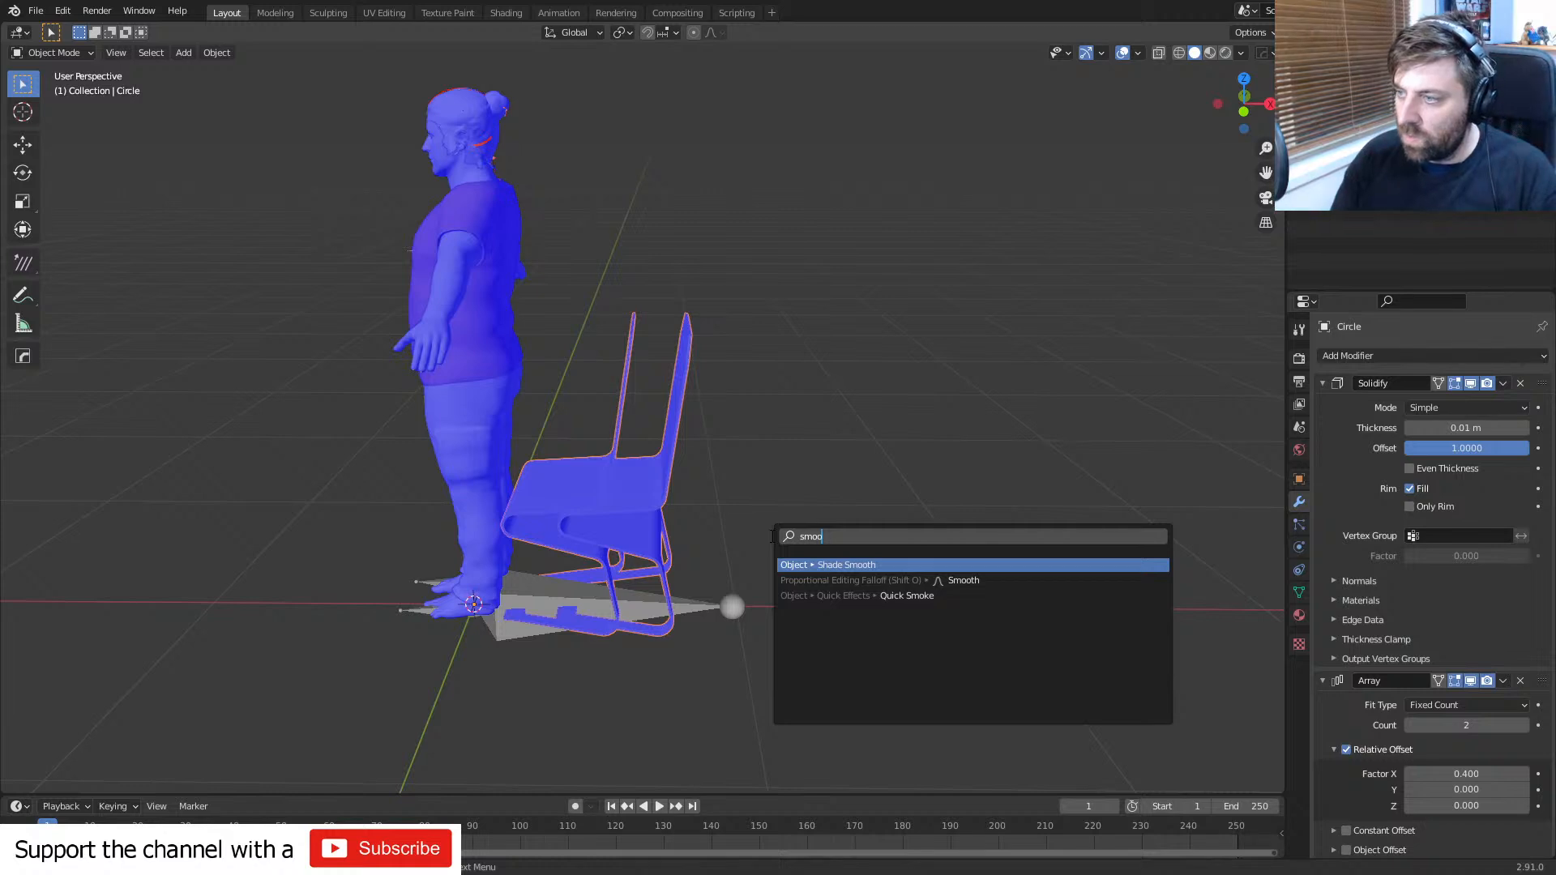
key(Return)
click(1298, 592)
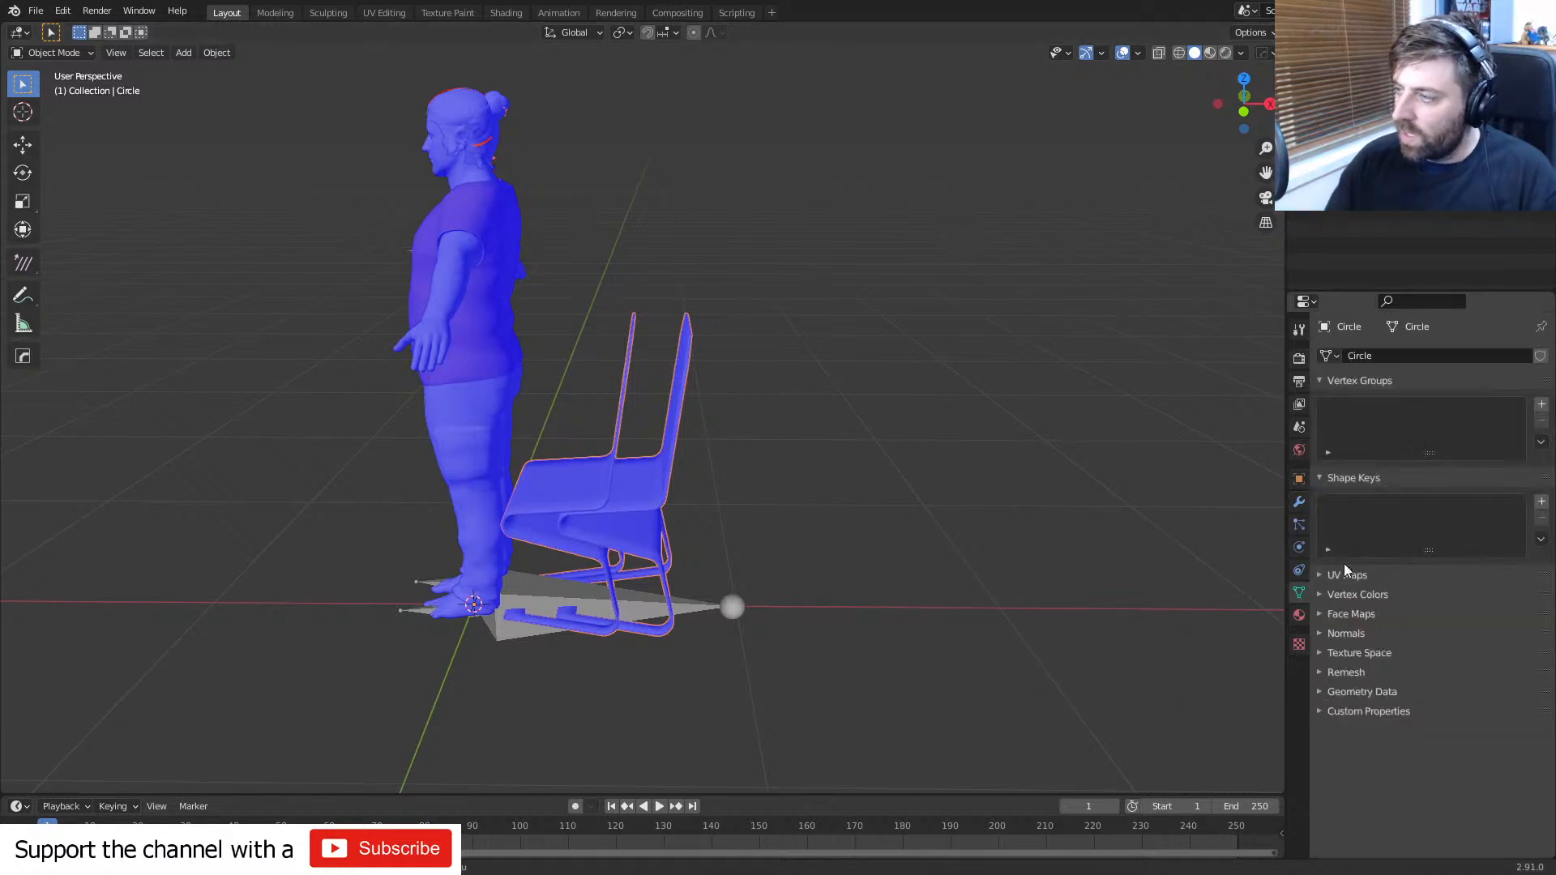
click(1327, 634)
click(1409, 656)
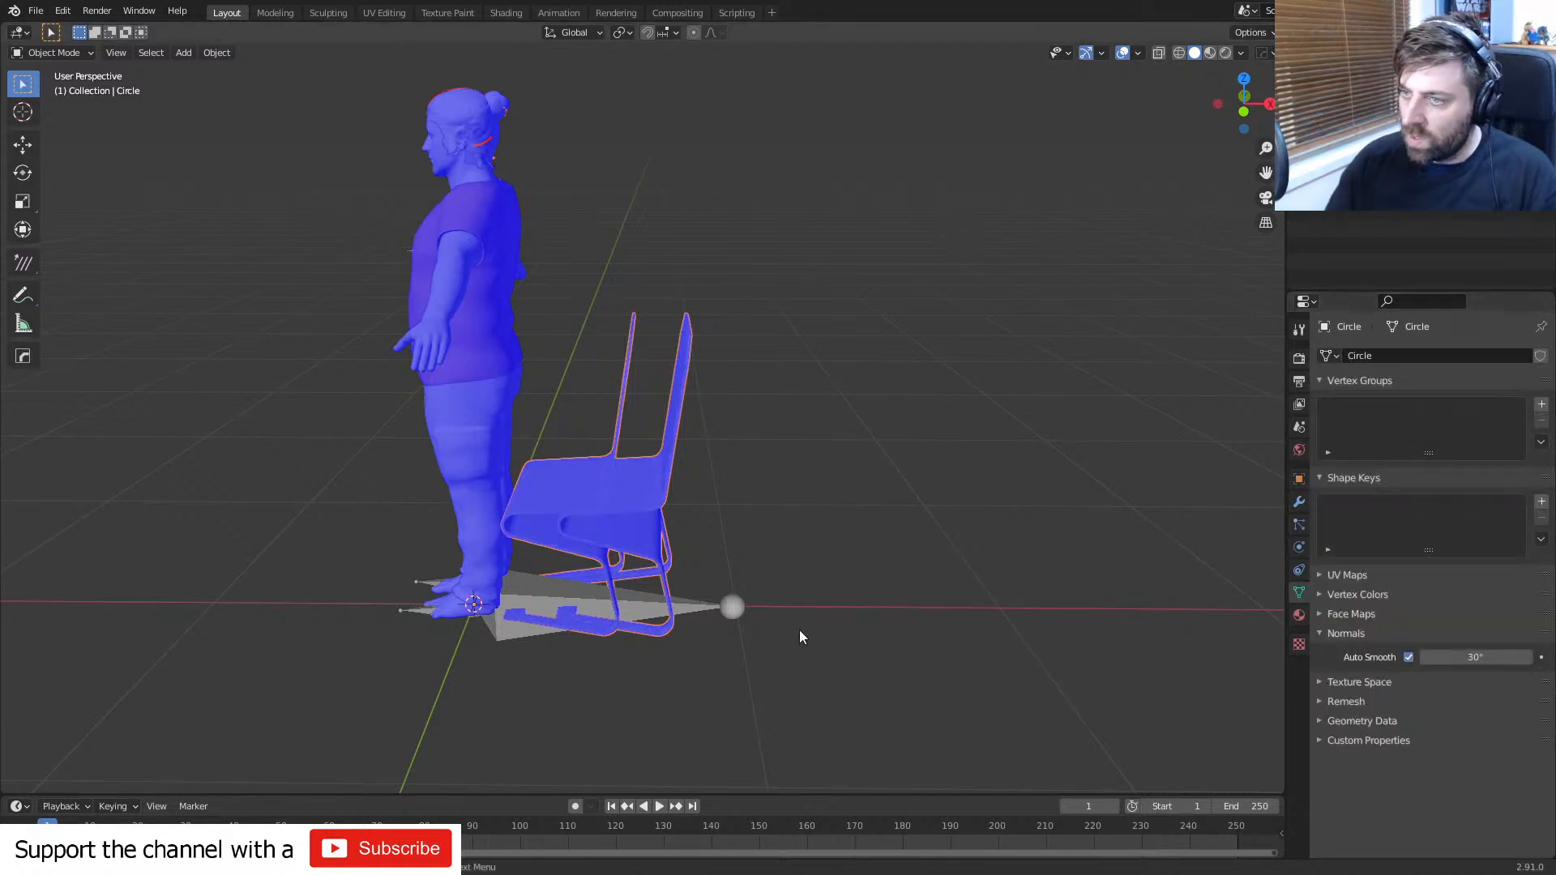
- Invert the selection from the chair and delete the human figure with its rig, leaving only the stacked chairs
middle_drag(800, 632, 845, 633)
scroll(926, 640, up, 8)
scroll(845, 634, up, 2)
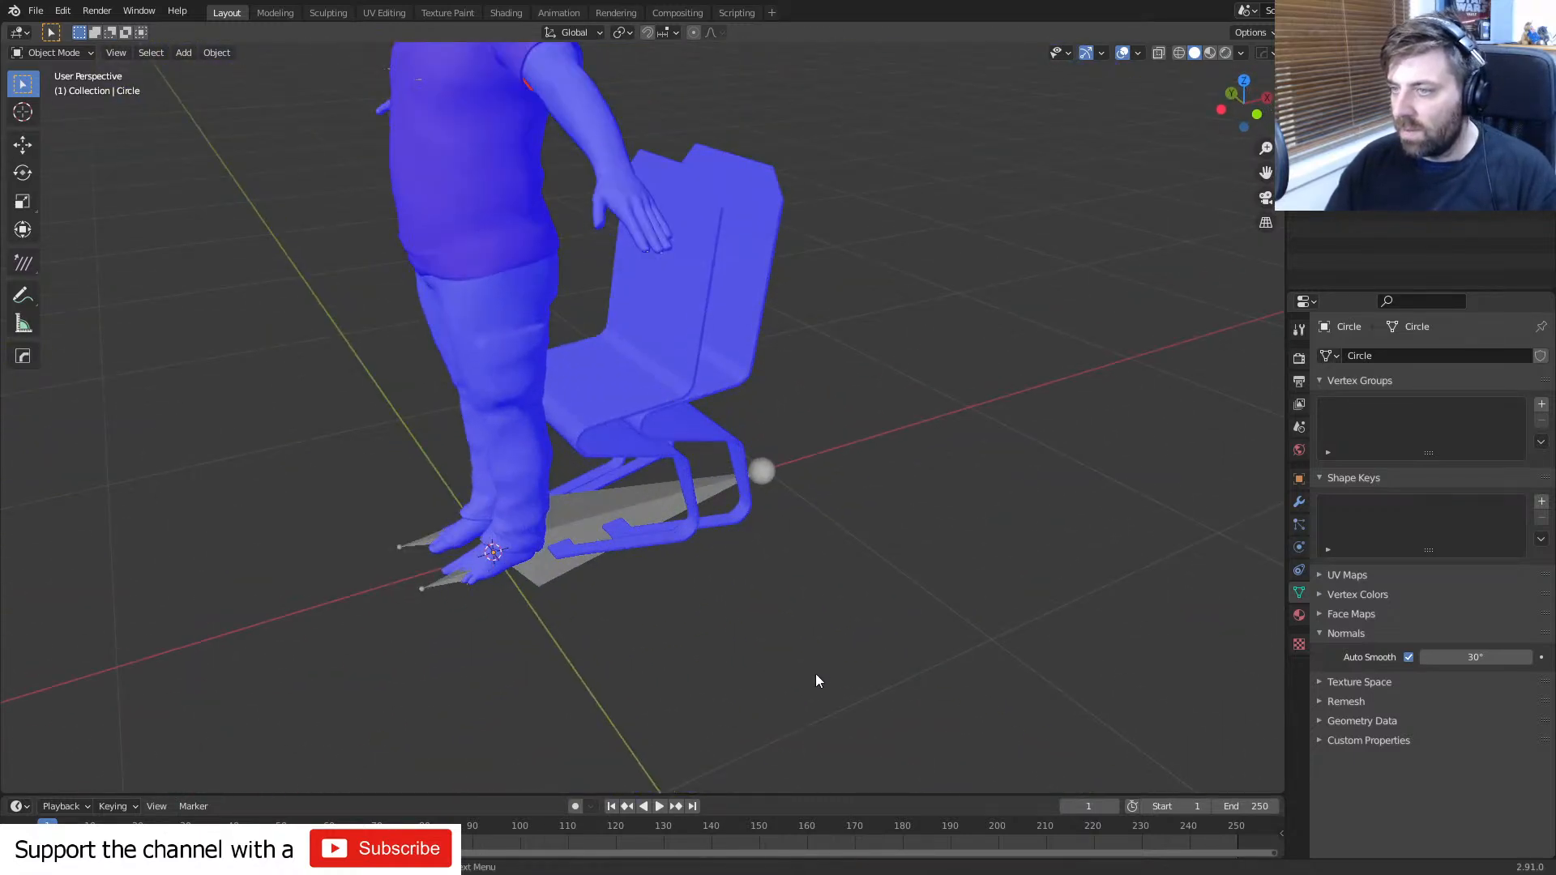
click(594, 421)
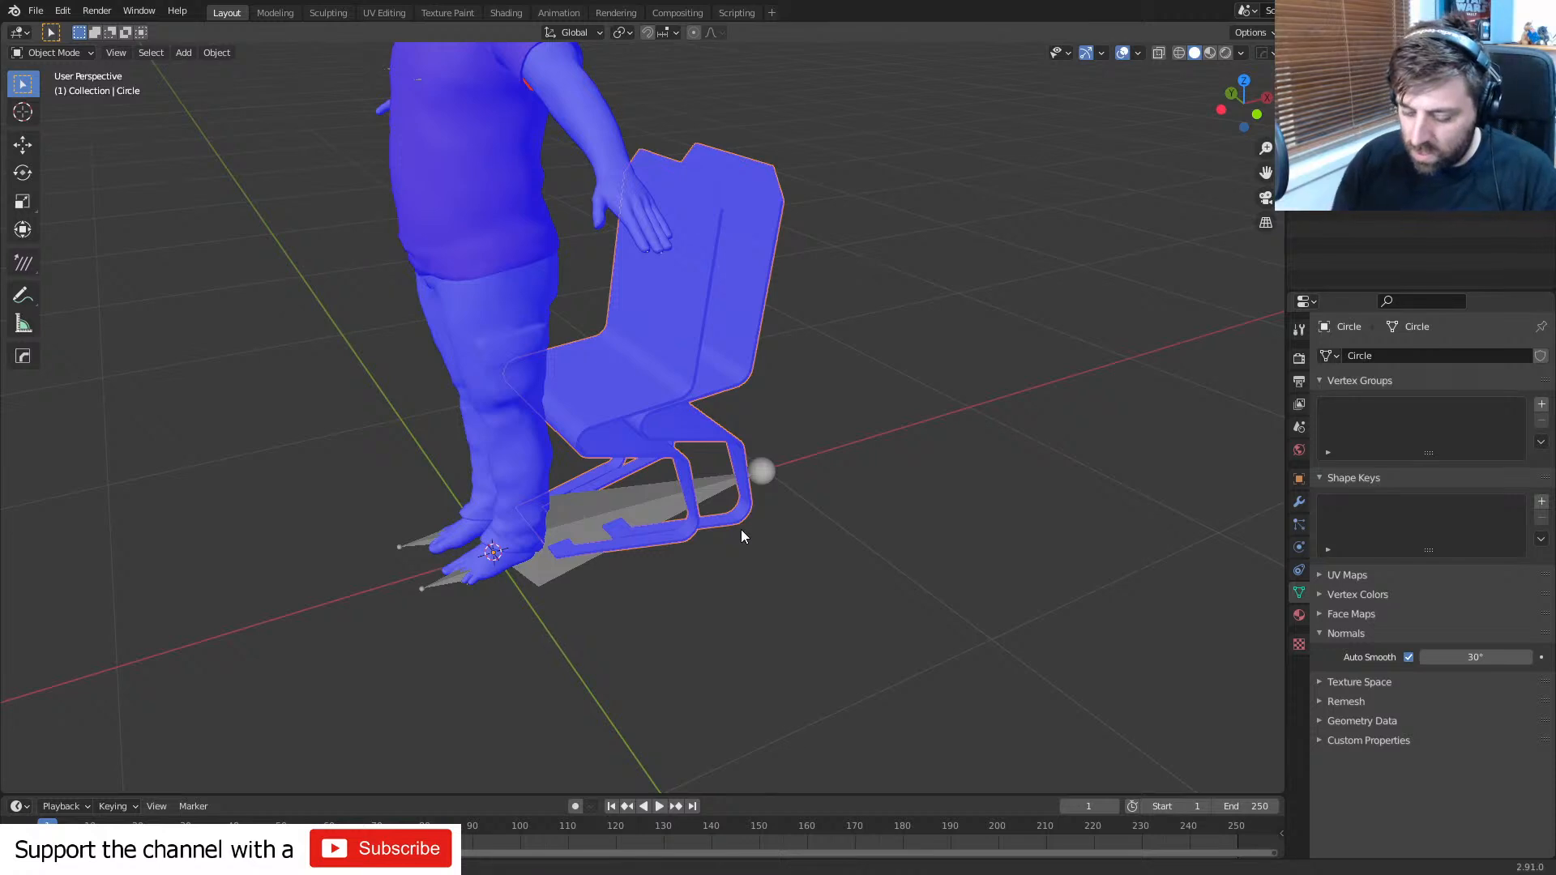
key(ctrl+i)
key(Delete)
key(Home)
middle_drag(741, 529, 760, 600)
scroll(890, 489, down, 1)
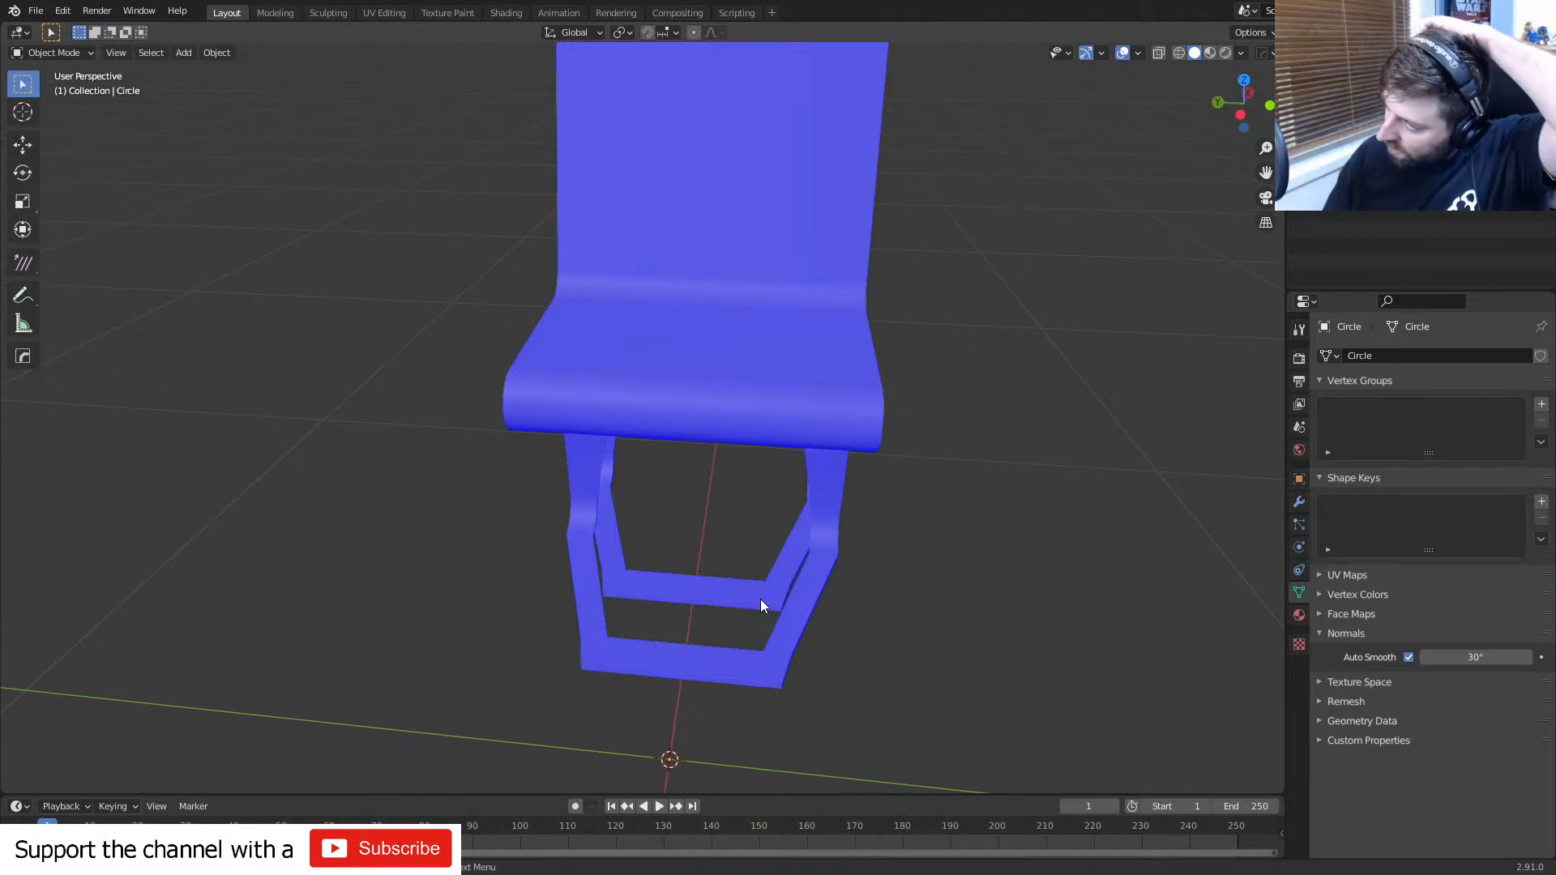
middle_drag(784, 600, 722, 562)
scroll(747, 566, up, 4)
- Select all vertices of the upper and lower rear leg bends through the mesh in wireframe front view and move them rearward along X
key(KP_1)
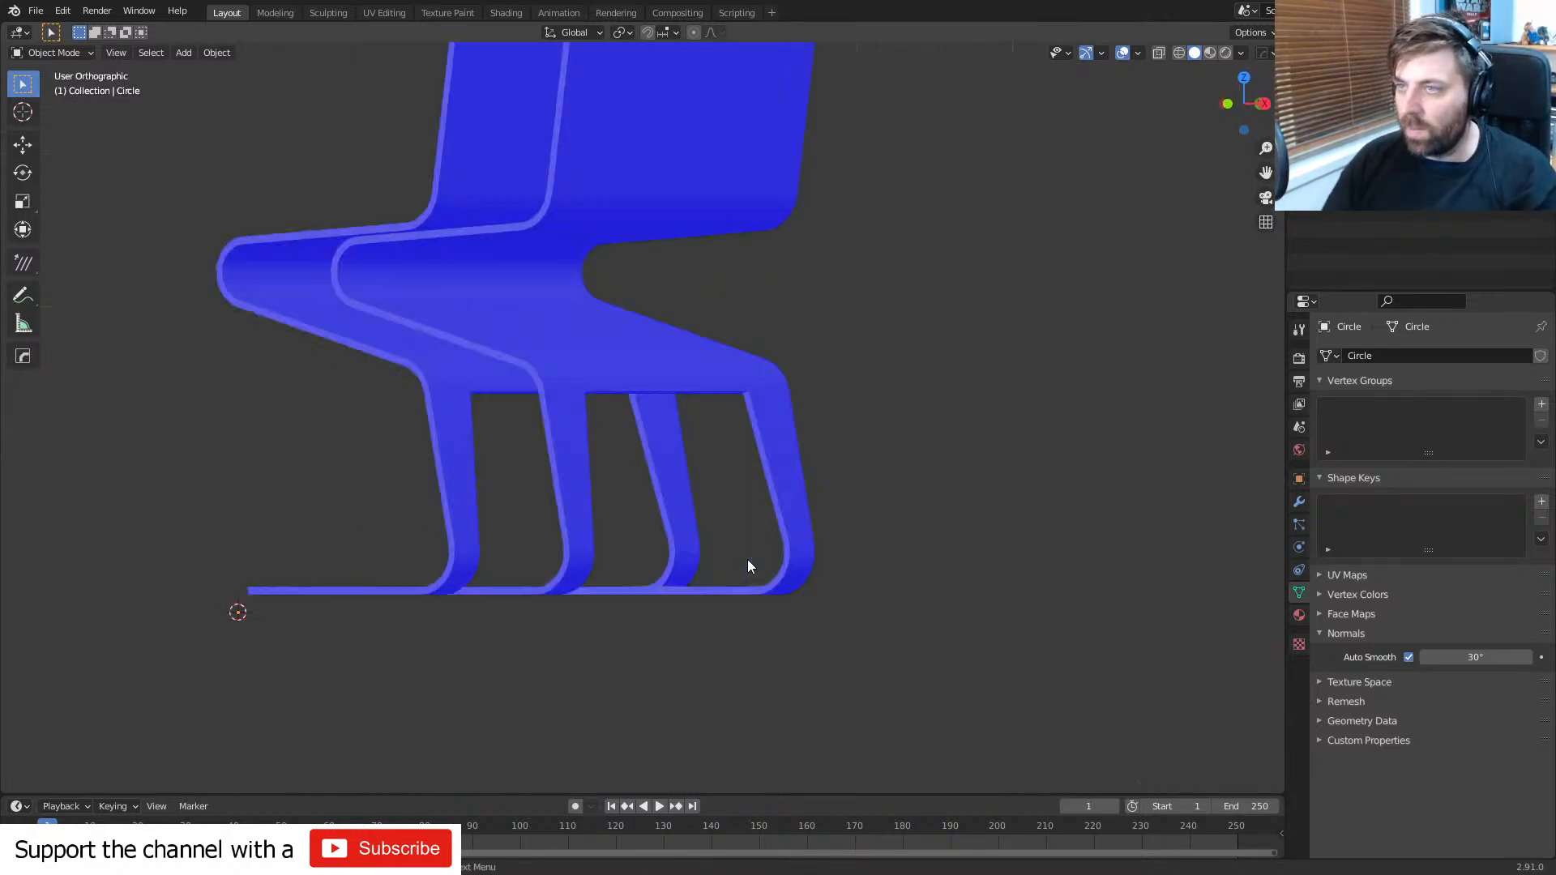
key(Tab)
scroll(620, 480, down, 2)
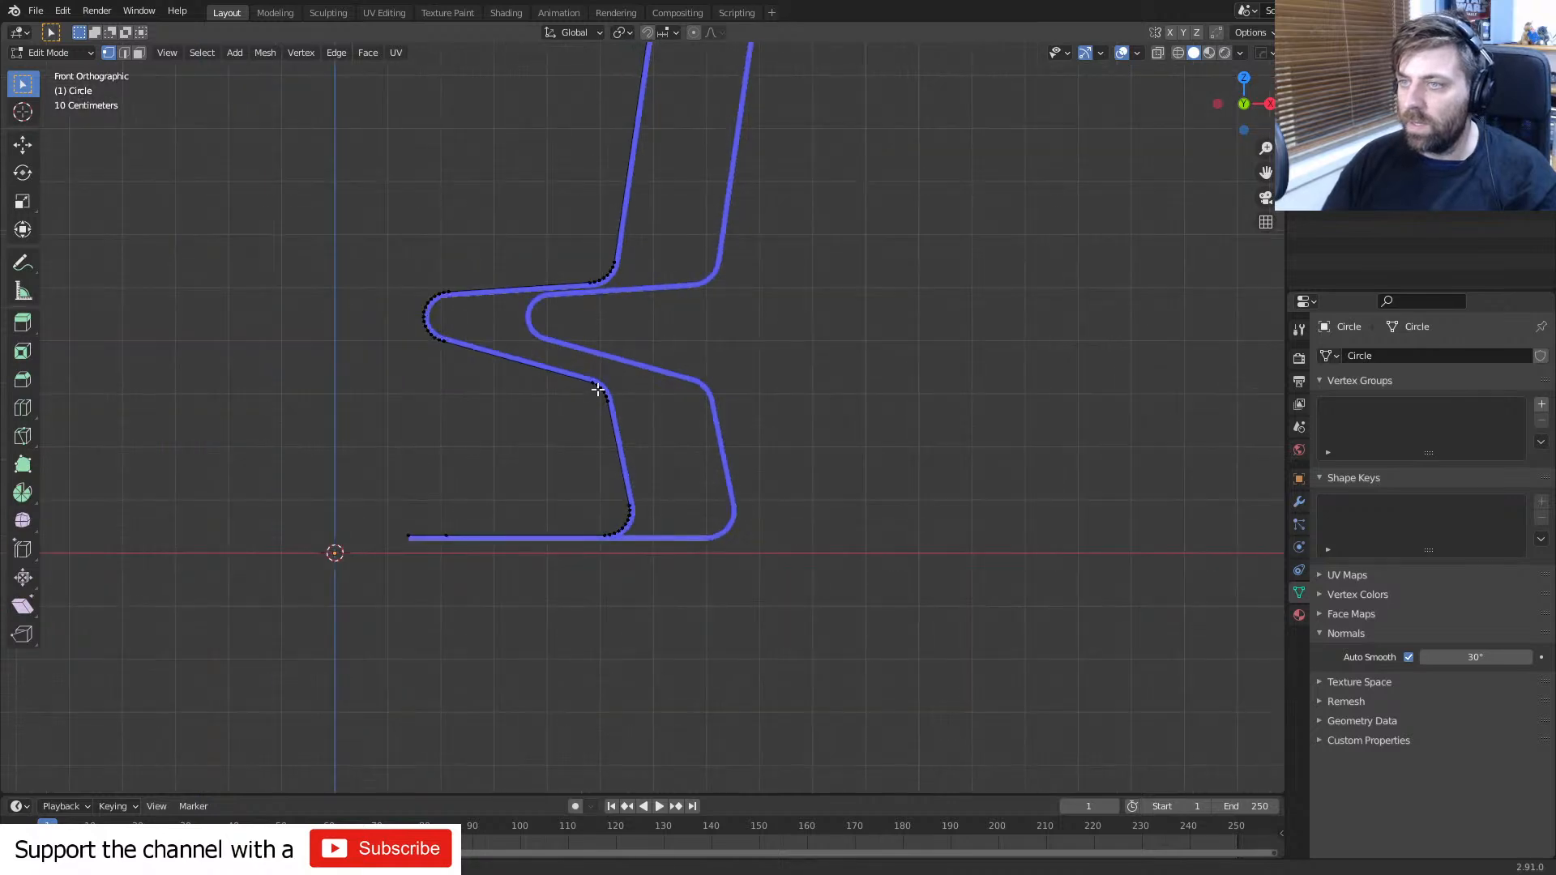
key(c)
scroll(619, 392, down, 4)
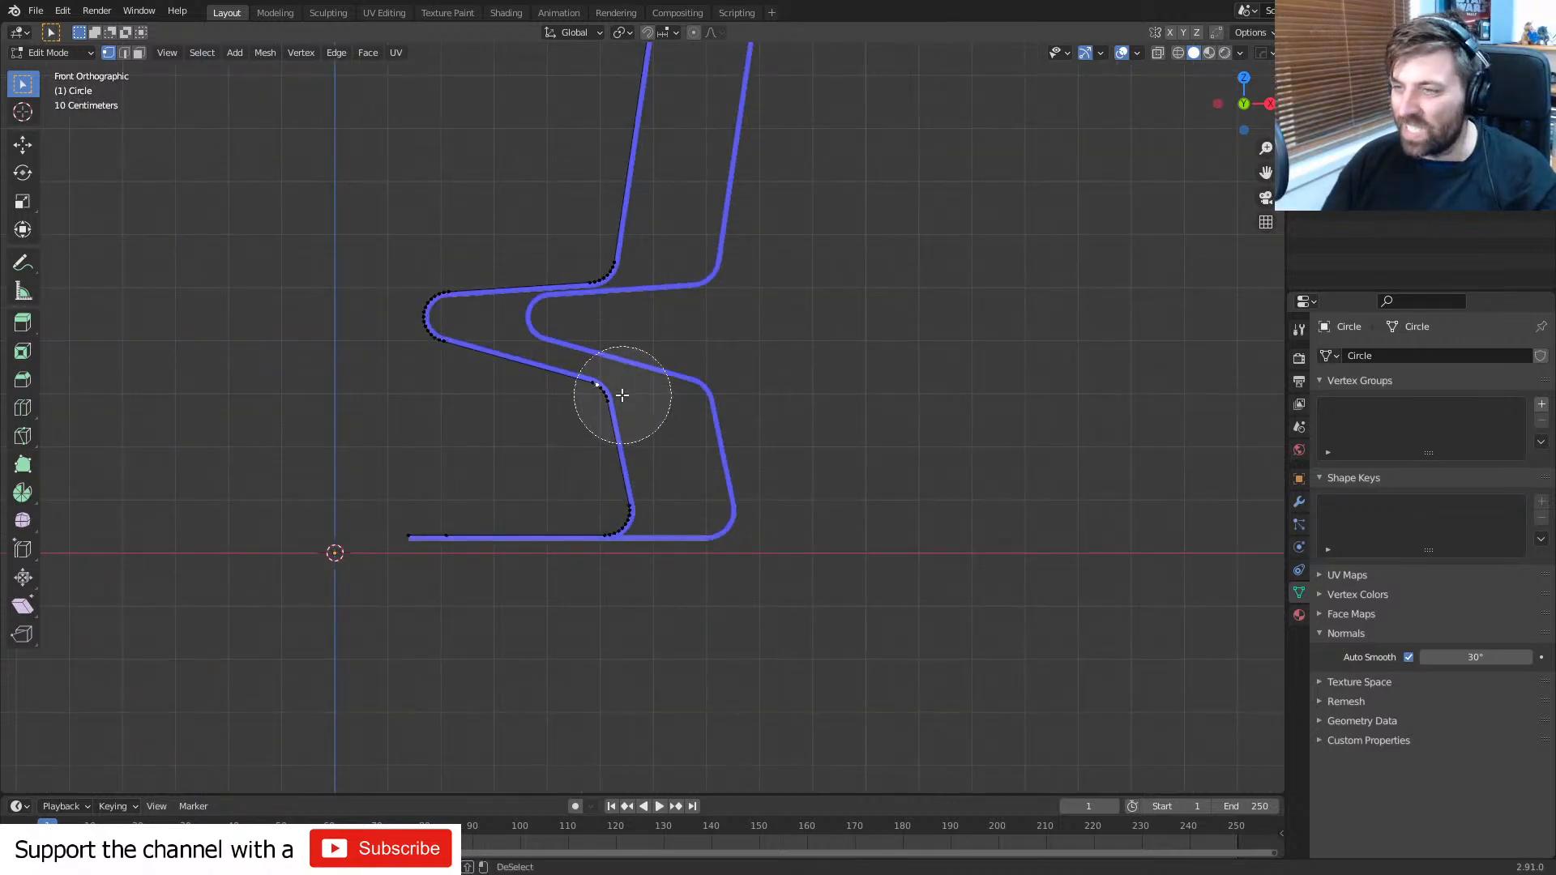
drag(618, 427, 630, 513)
right_click(630, 513)
key(z)
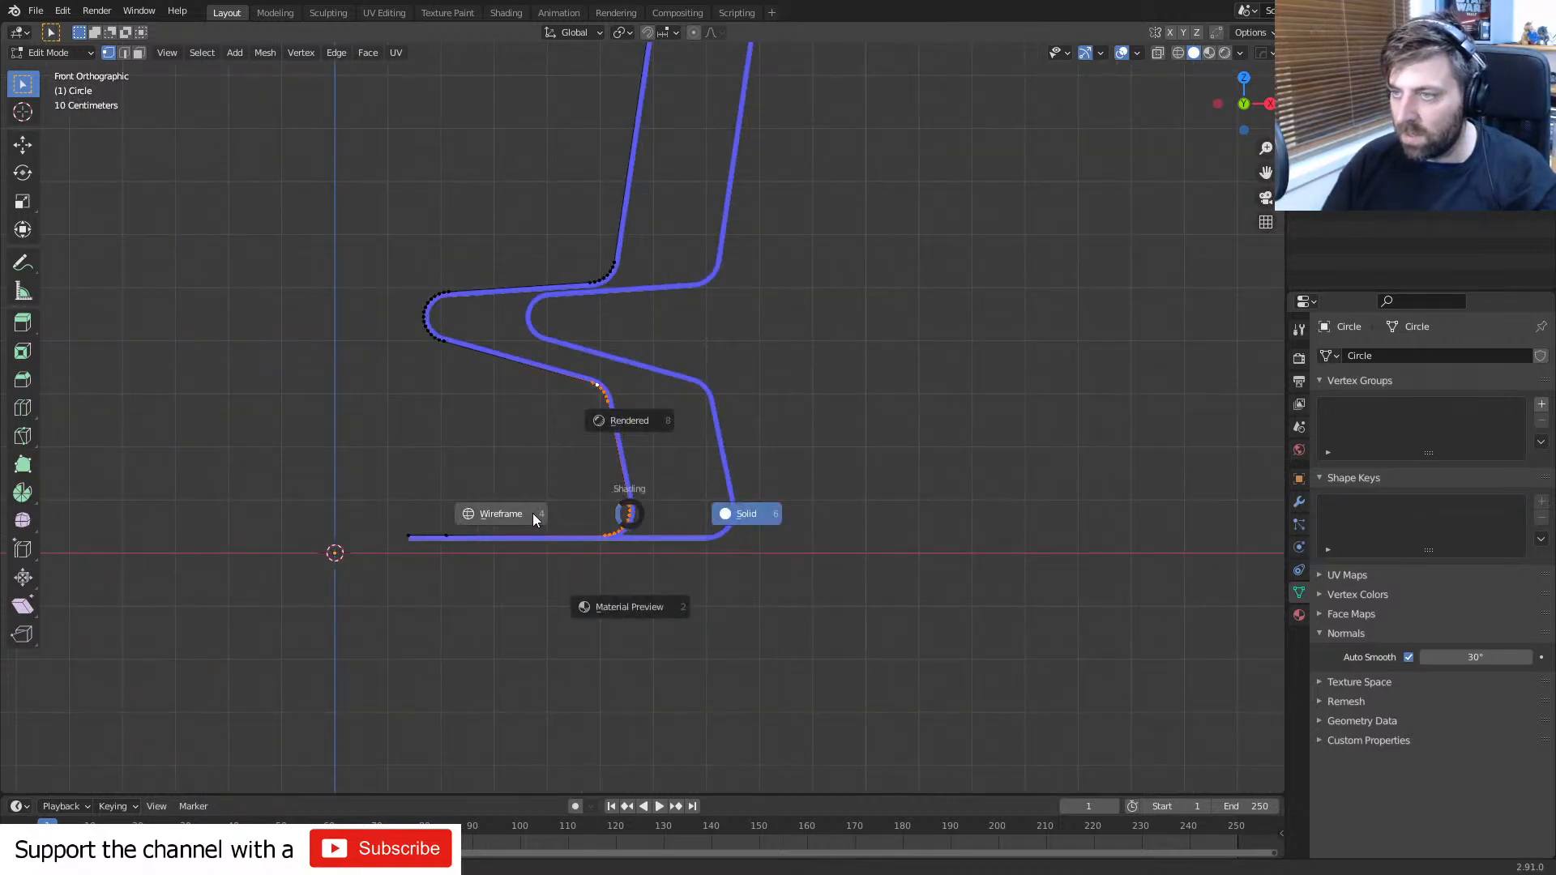
click(534, 520)
key(c)
drag(617, 417, 633, 504)
right_click(633, 505)
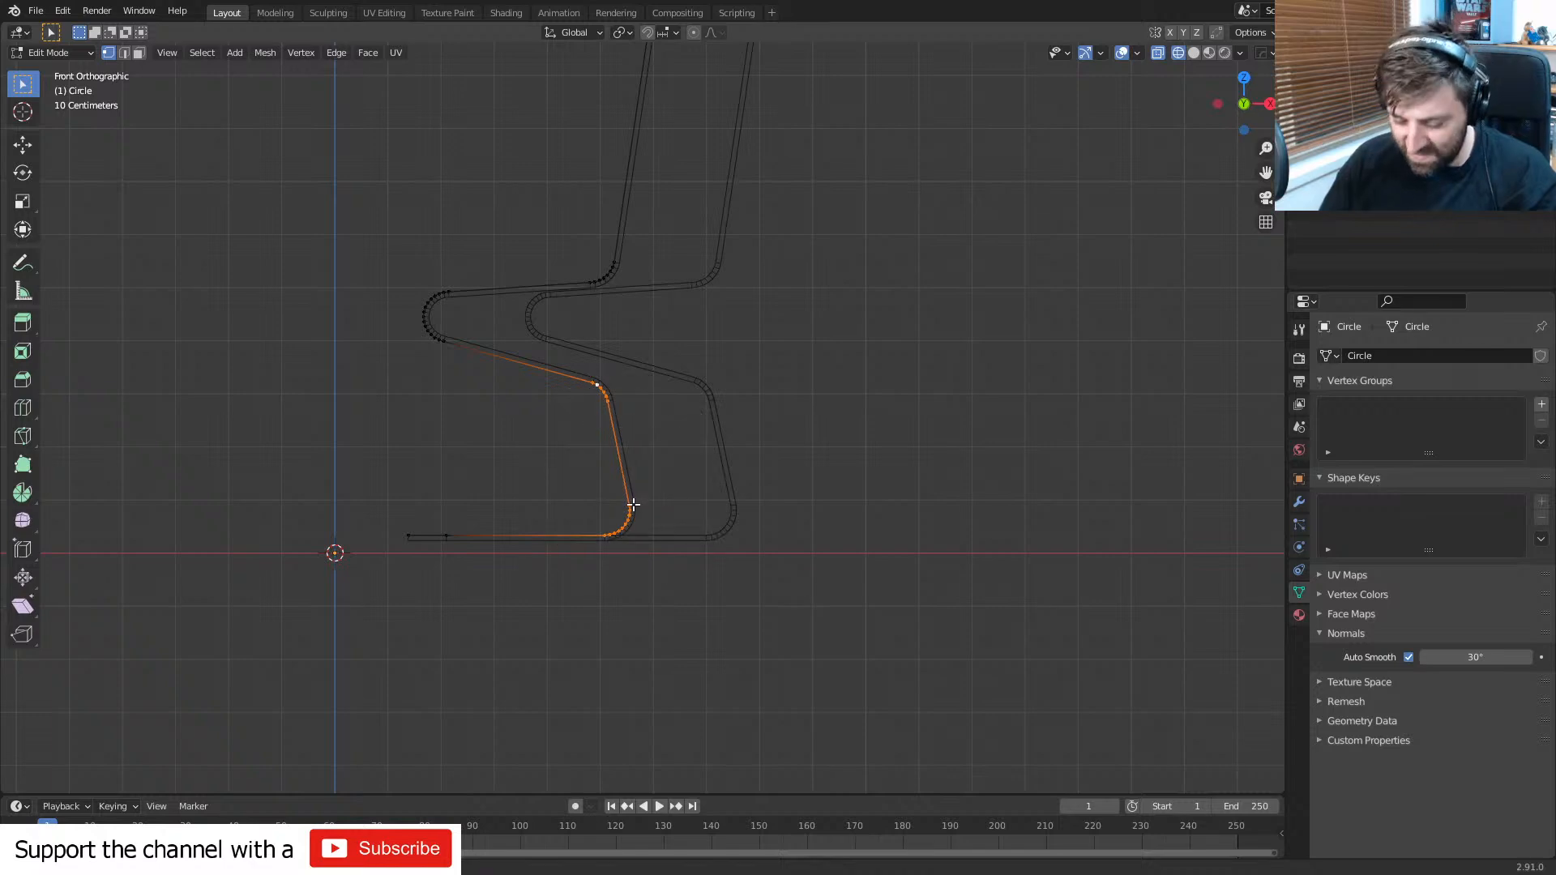
key(g)
key(x)
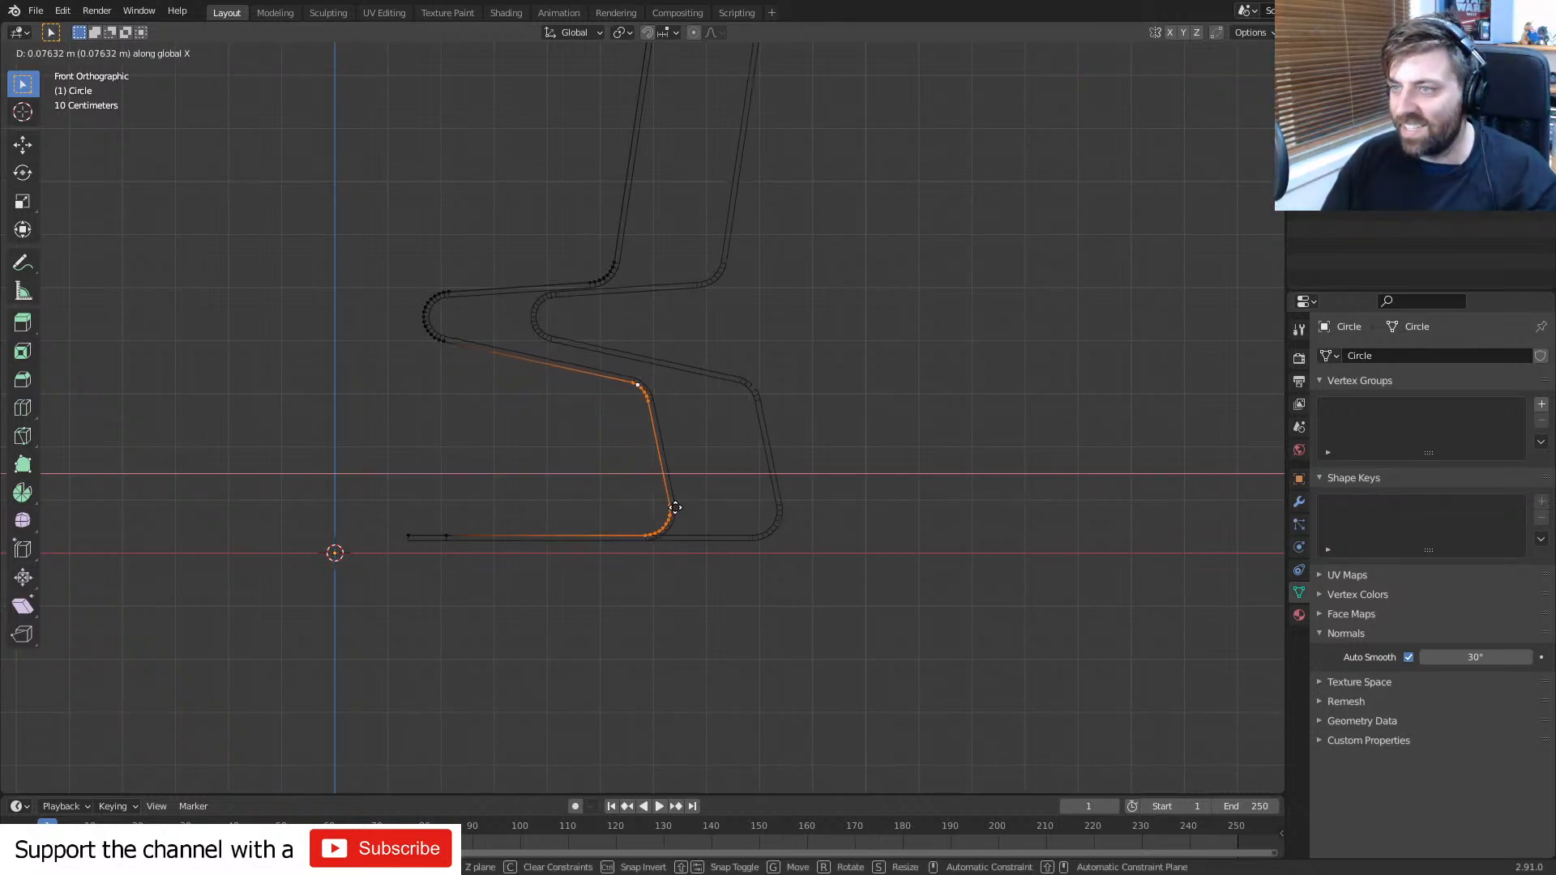
click(687, 508)
middle_drag(687, 508, 697, 532)
key(z)
click(900, 516)
- Scale the outer vertices at the base's front end slightly inward along Y
middle_drag(900, 516, 573, 545)
click(569, 539)
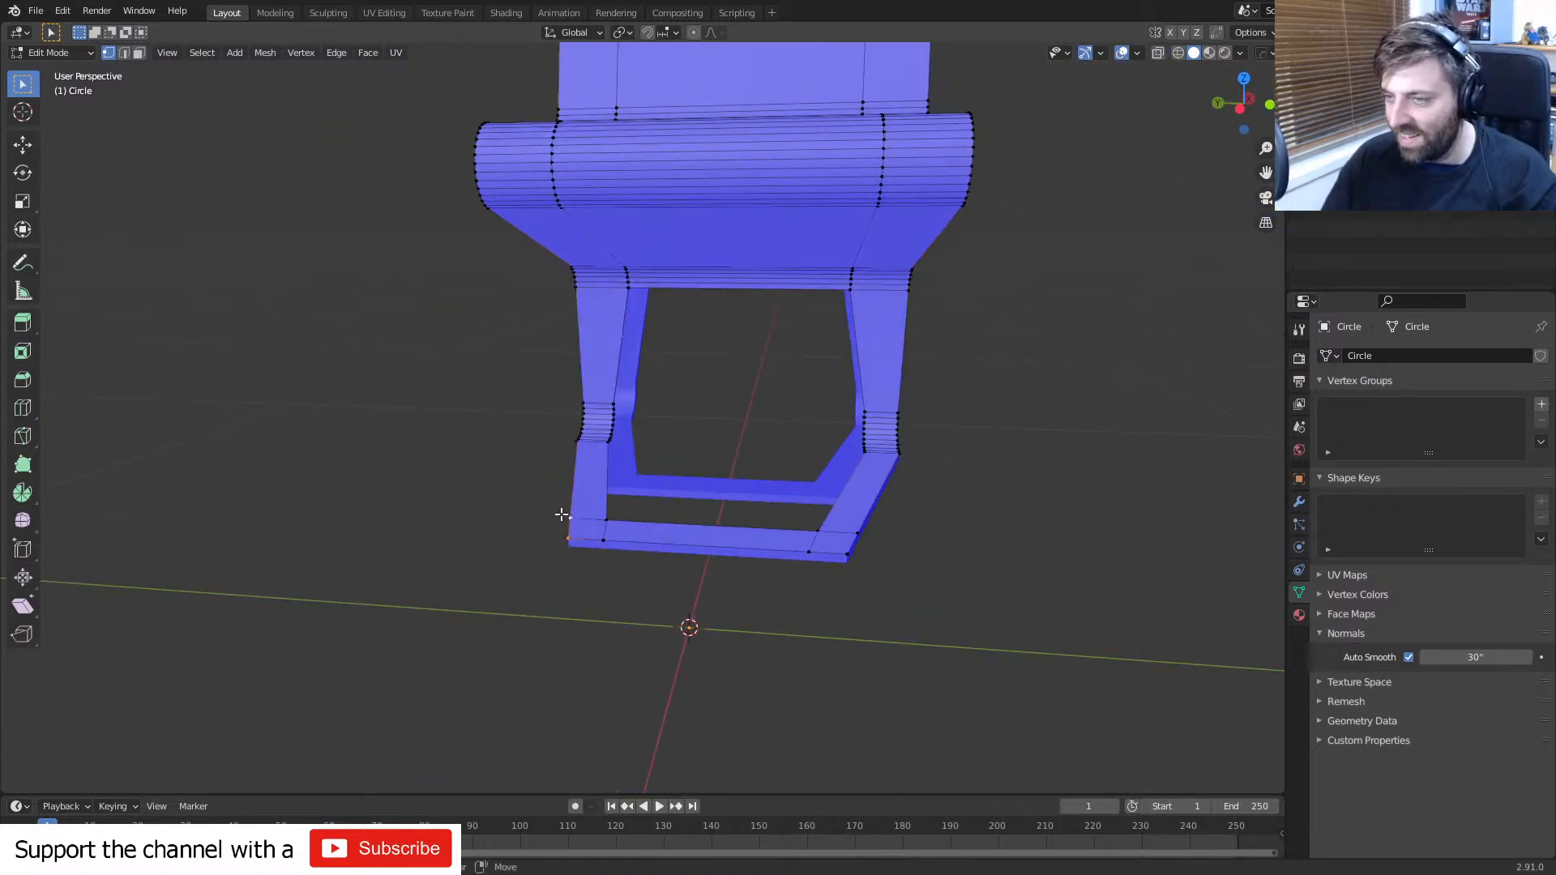
key(s)
key(x)
right_click(1023, 590)
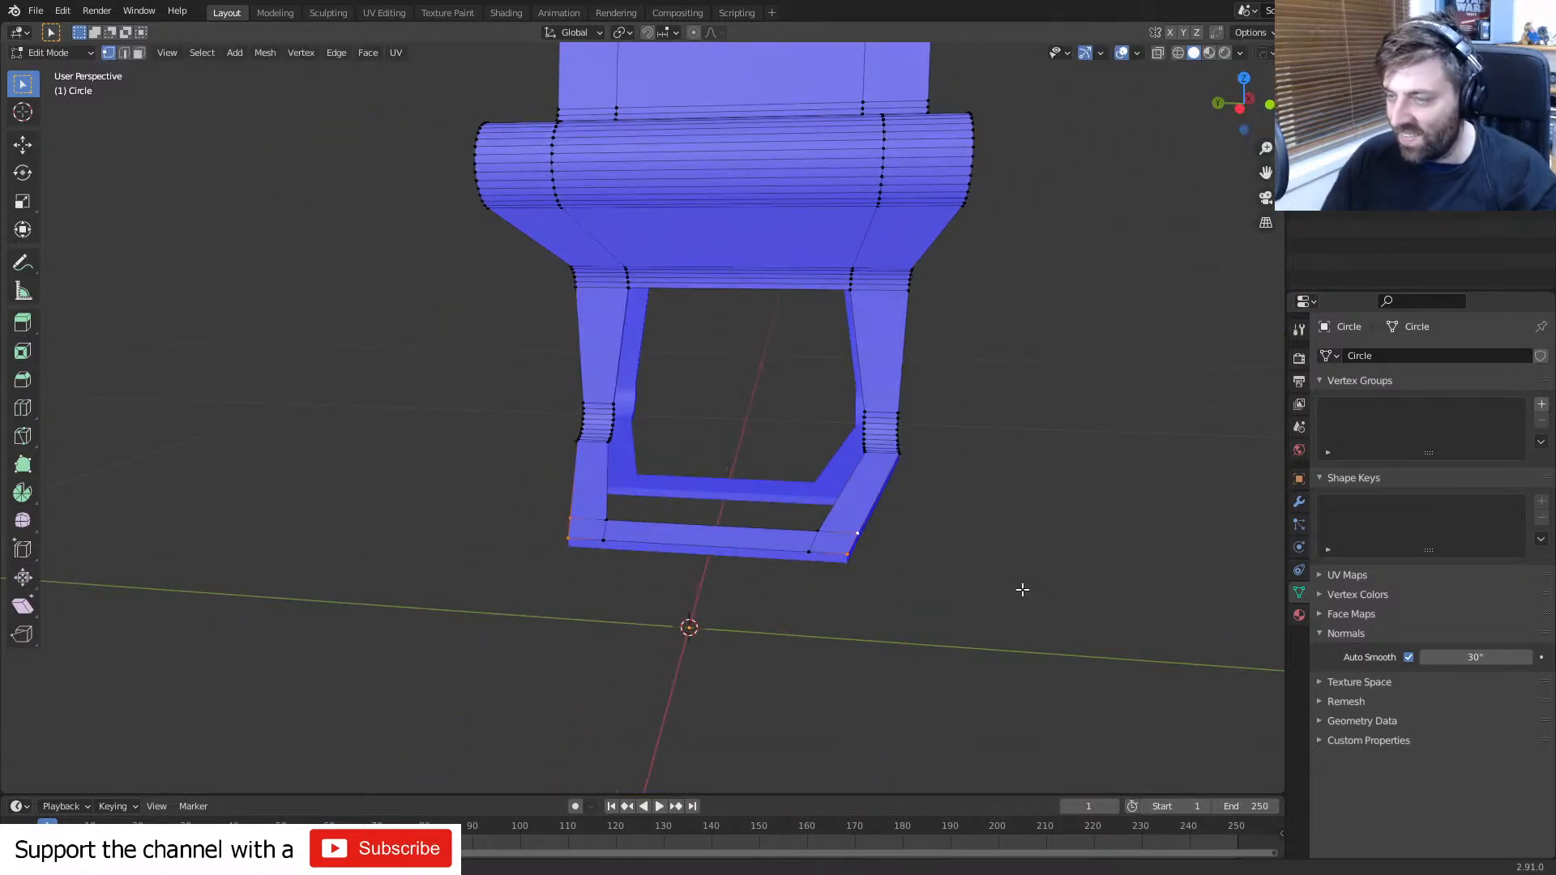
key(s)
key(y)
click(1007, 584)
middle_drag(826, 542, 636, 437)
scroll(882, 549, up, 2)
key(Tab)
key(Tab)
- Circle-select the inner edge vertices of both lower rear bends and scale them slightly outward along Y
scroll(635, 437, up, 2)
key(alt+a)
middle_drag(657, 378, 681, 410)
key(c)
drag(687, 393, 649, 459)
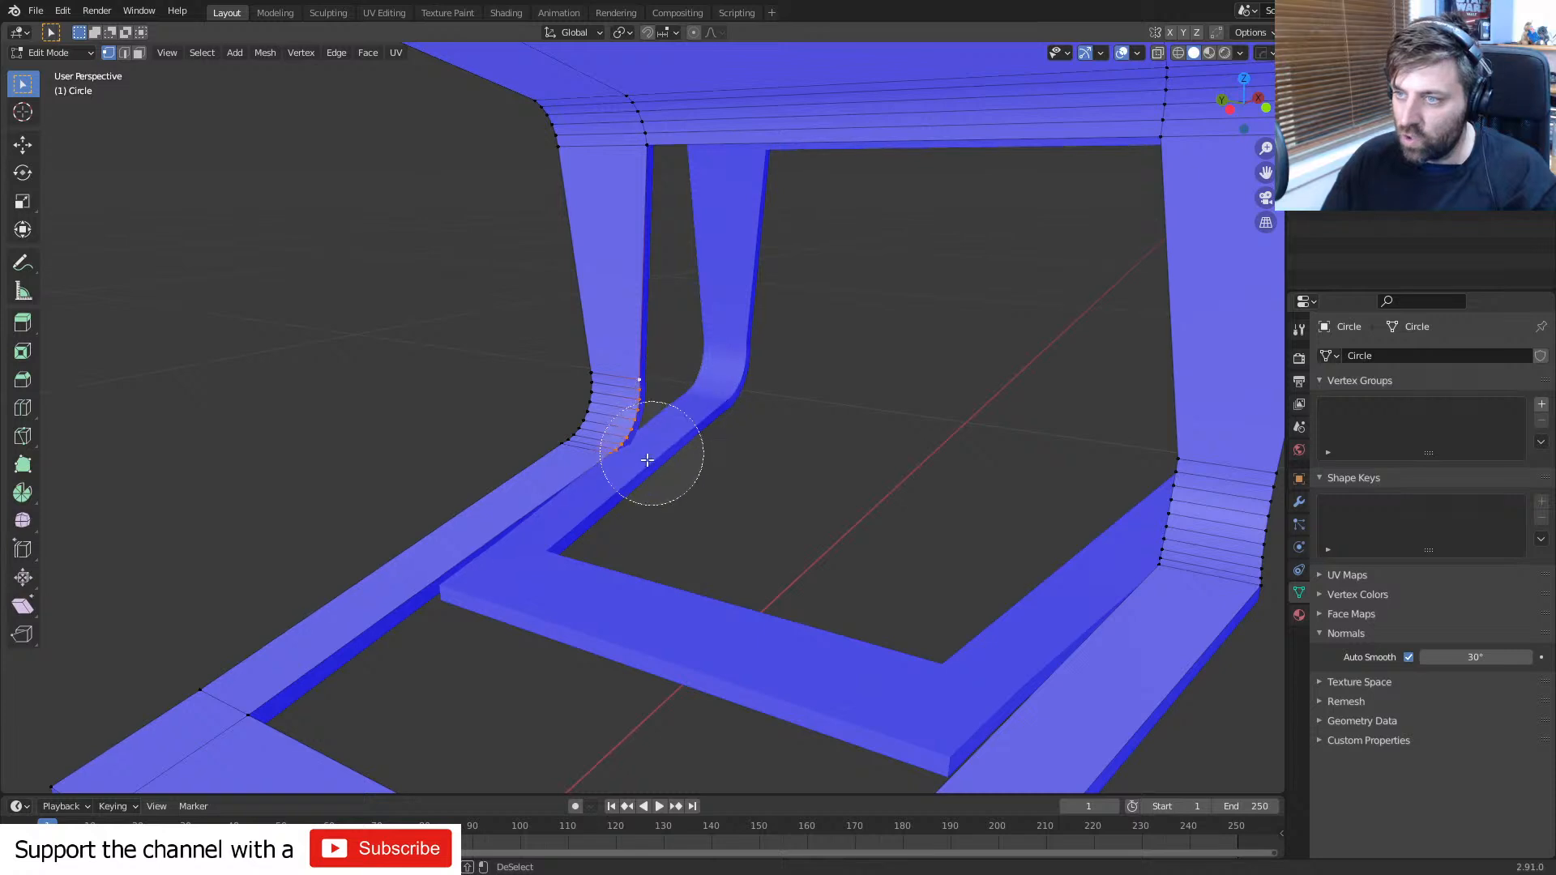
right_click(650, 459)
mouse_move(650, 458)
middle_down()
mouse_move(862, 476)
mouse_move(1003, 413)
middle_up()
key(c)
drag(998, 381, 1033, 483)
right_click(1033, 484)
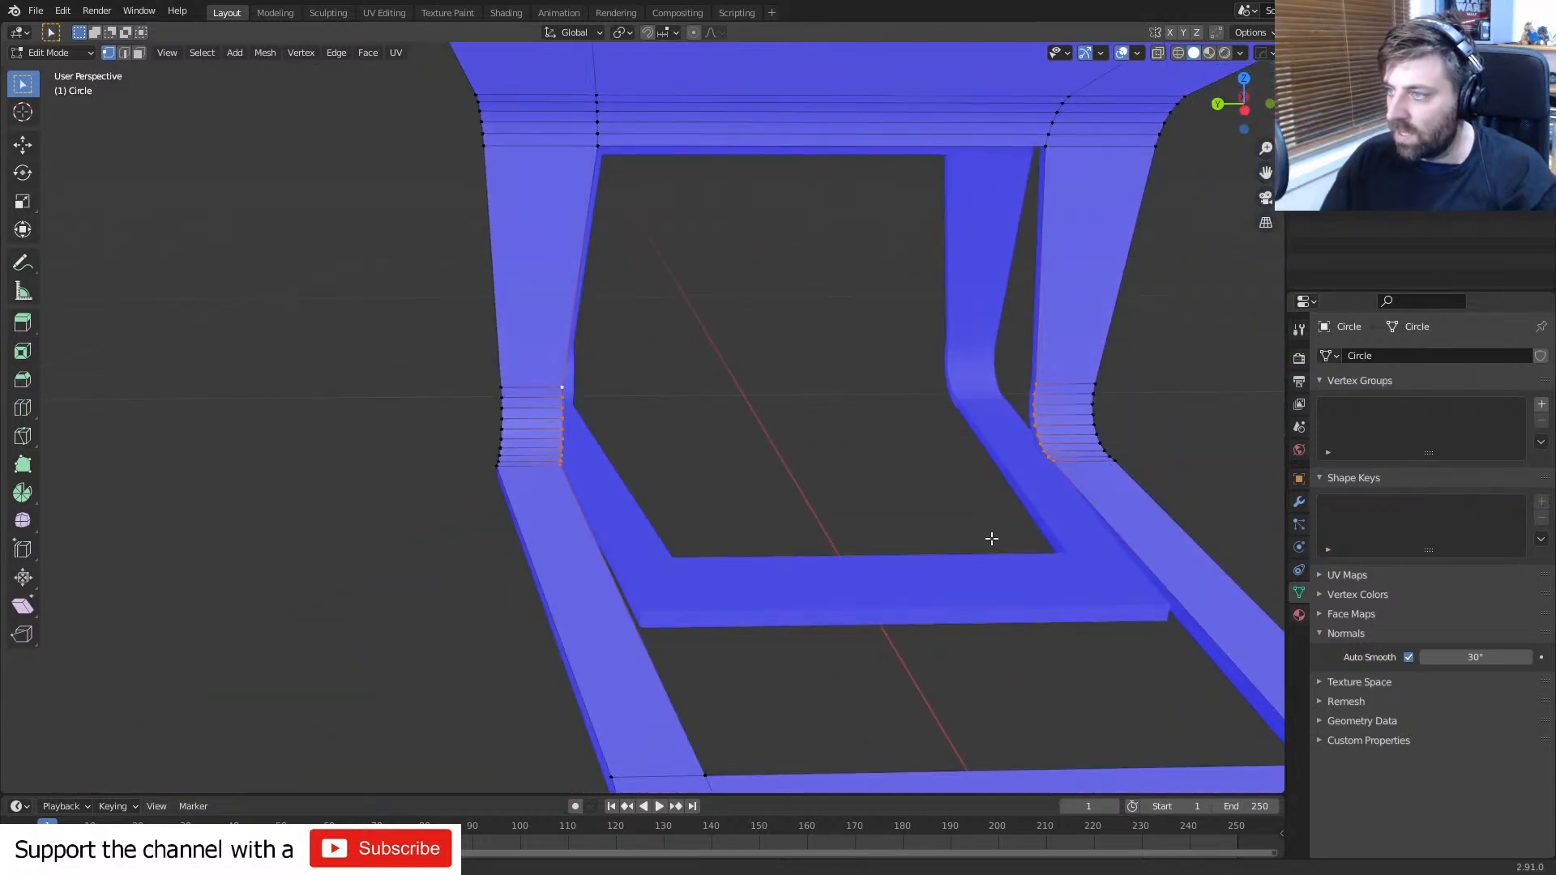
key(s)
key(x)
right_click(1002, 539)
key(s)
key(y)
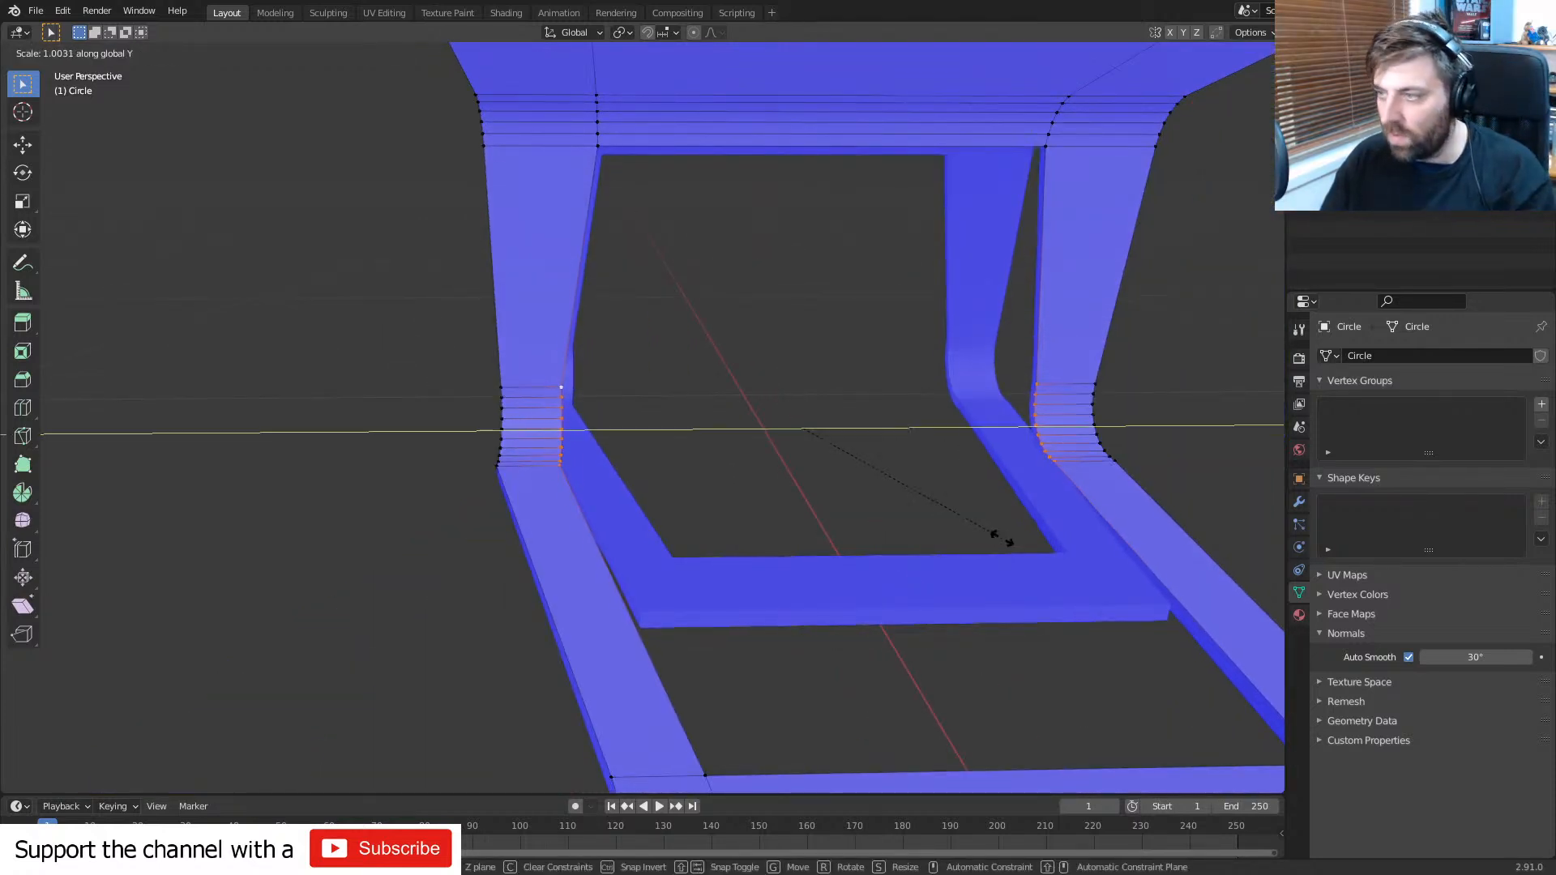
click(1013, 540)
- Examine the legs and base of the stacked chairs from several angles in Object Mode
scroll(1013, 540, down, 2)
middle_drag(1012, 540, 672, 526)
key(Tab)
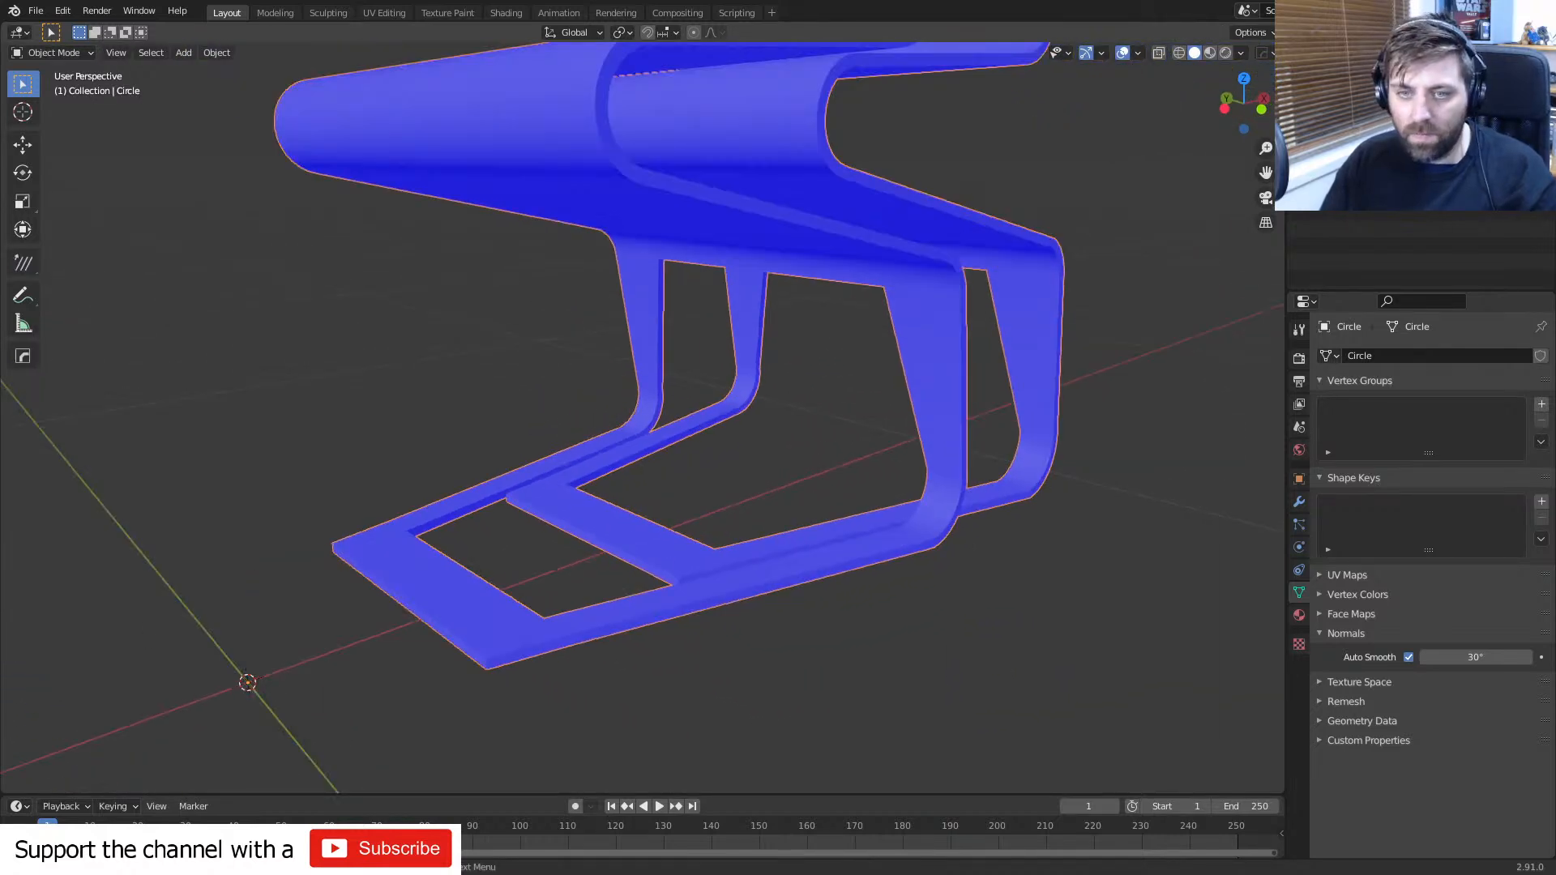
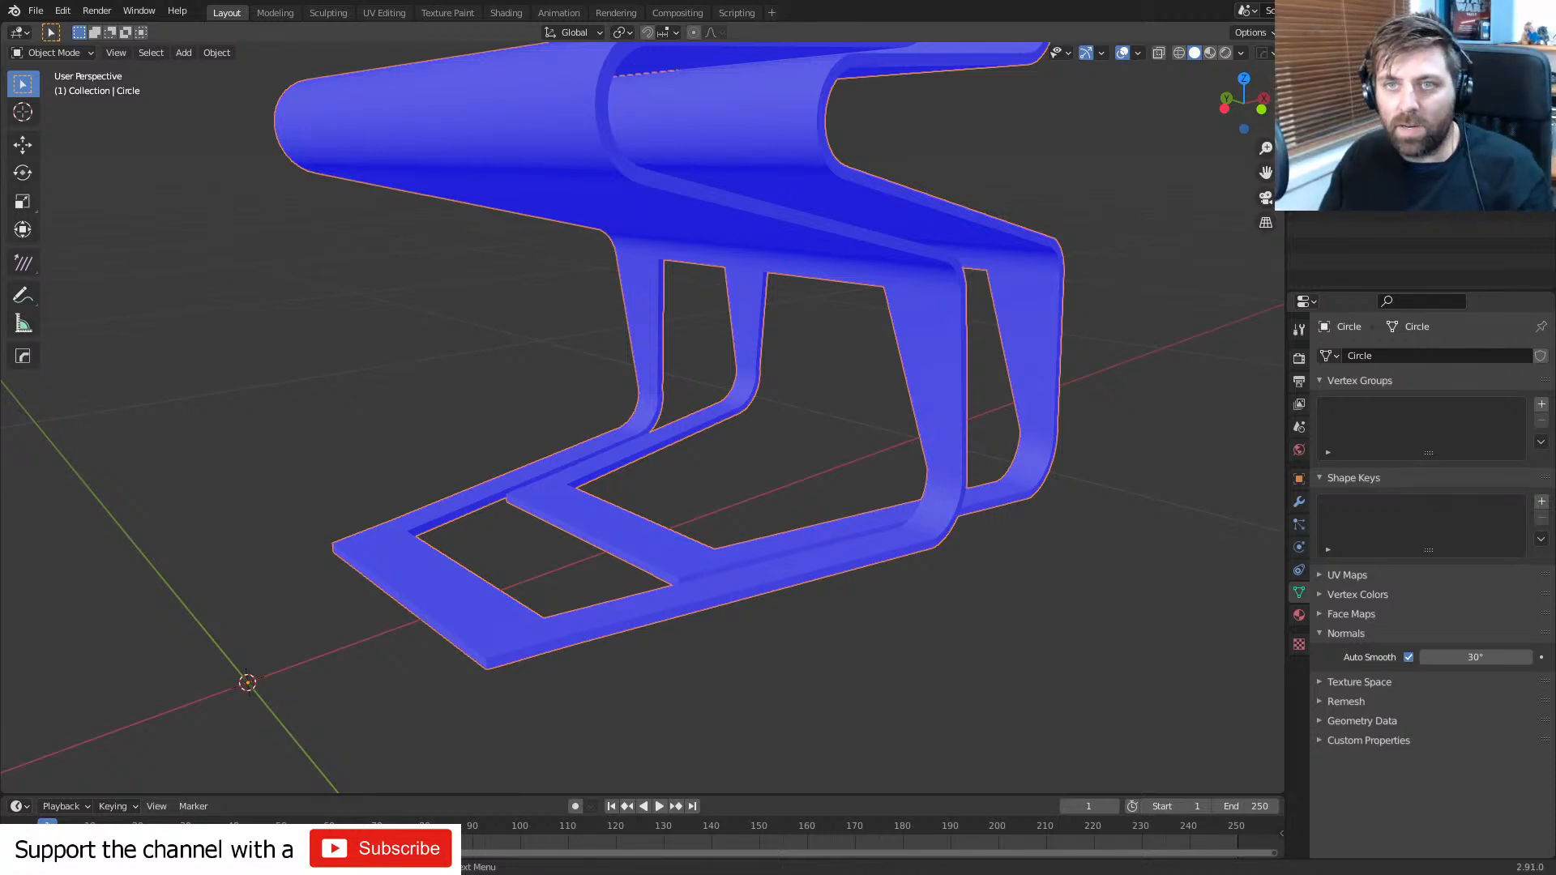
middle_drag(260, 578, 615, 484)
scroll(677, 522, up, 3)
key(Tab)
scroll(632, 534, down, 8)
key(Tab)
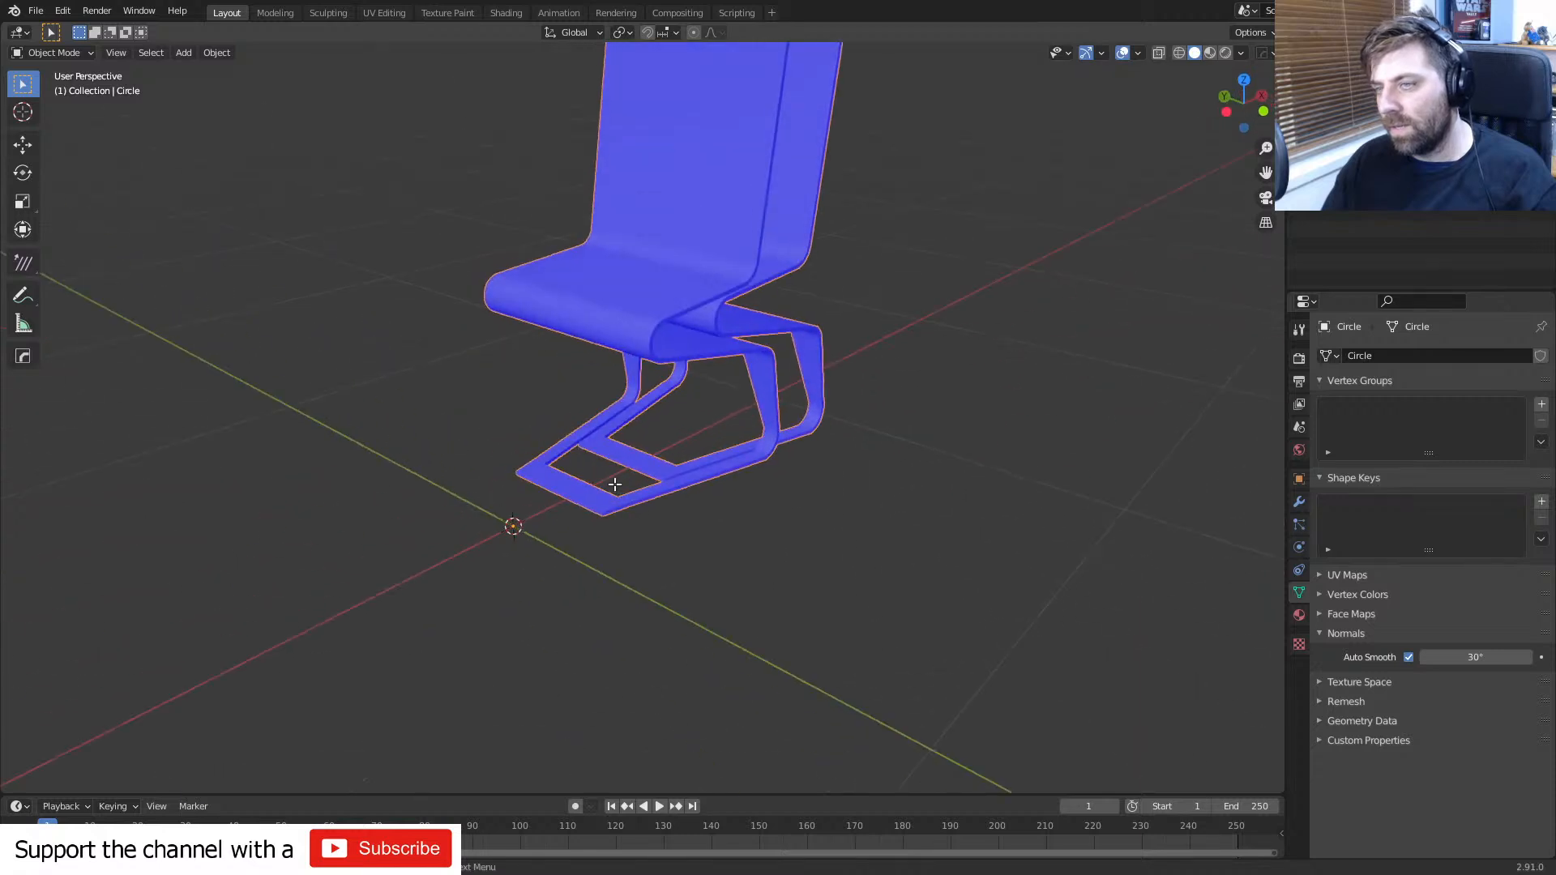
- Select all vertices of the base's front crossbar and move them about 0.11 m forward along negative X
key(Tab)
scroll(684, 531, up, 5)
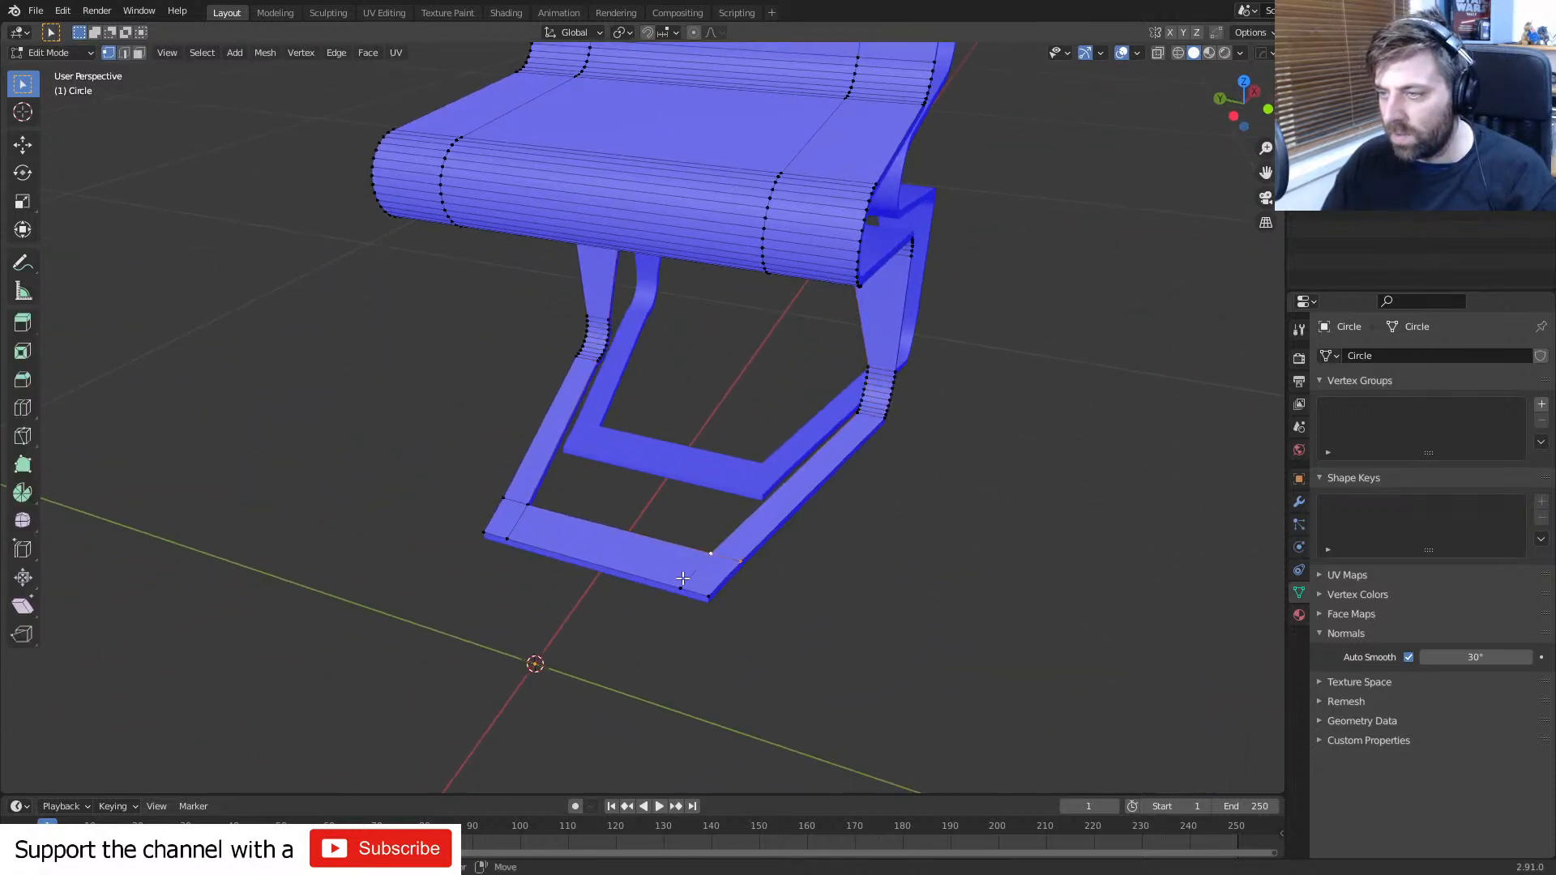
shift+click(681, 587)
shift+click(708, 598)
shift+click(502, 498)
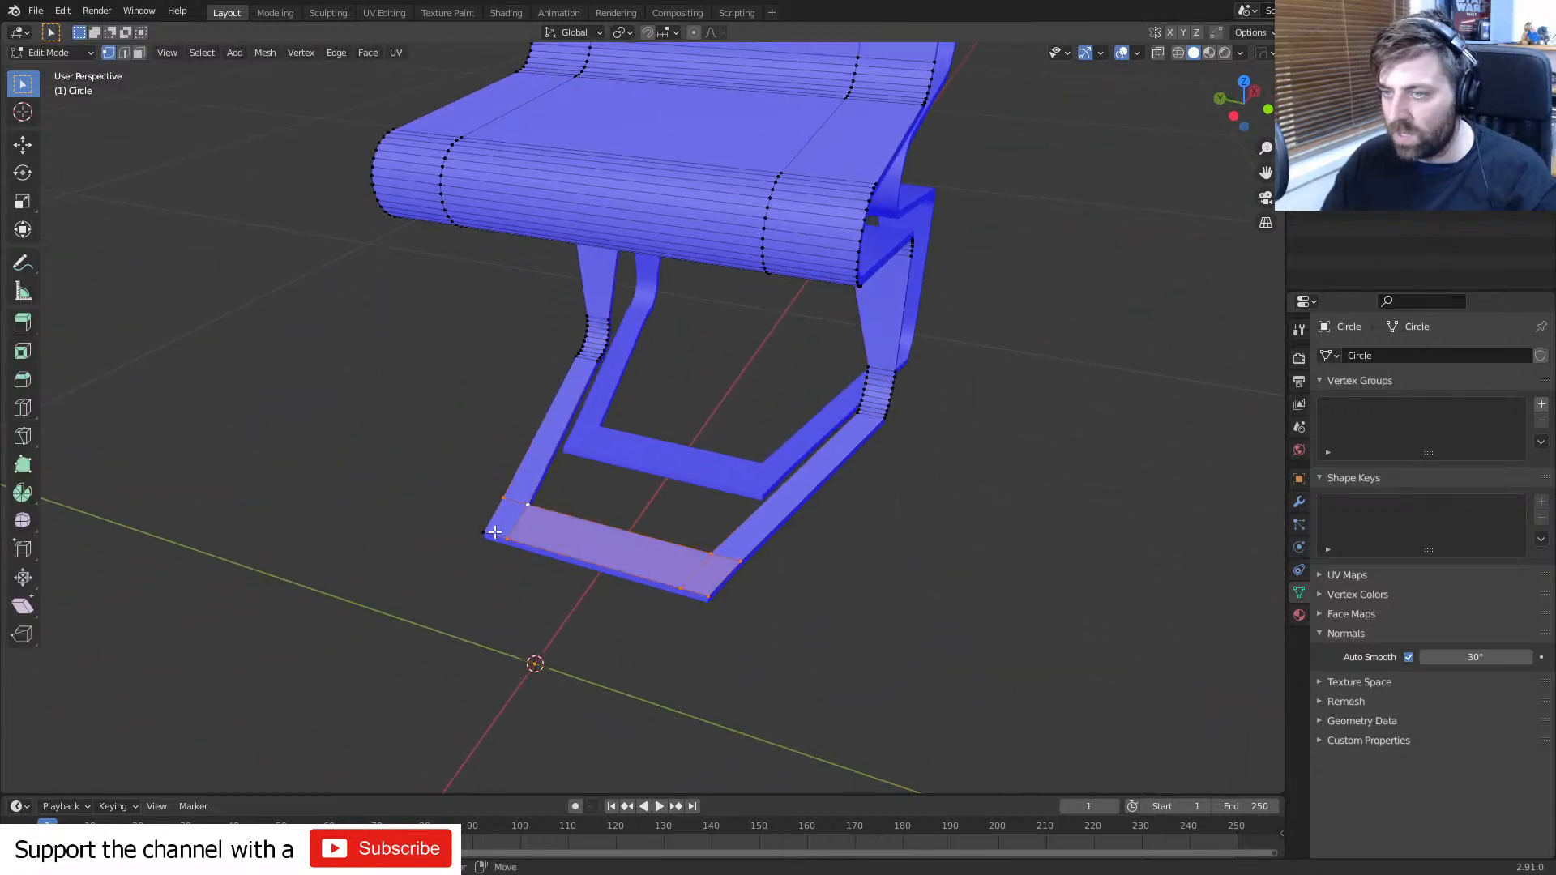
shift+click(484, 532)
key(g)
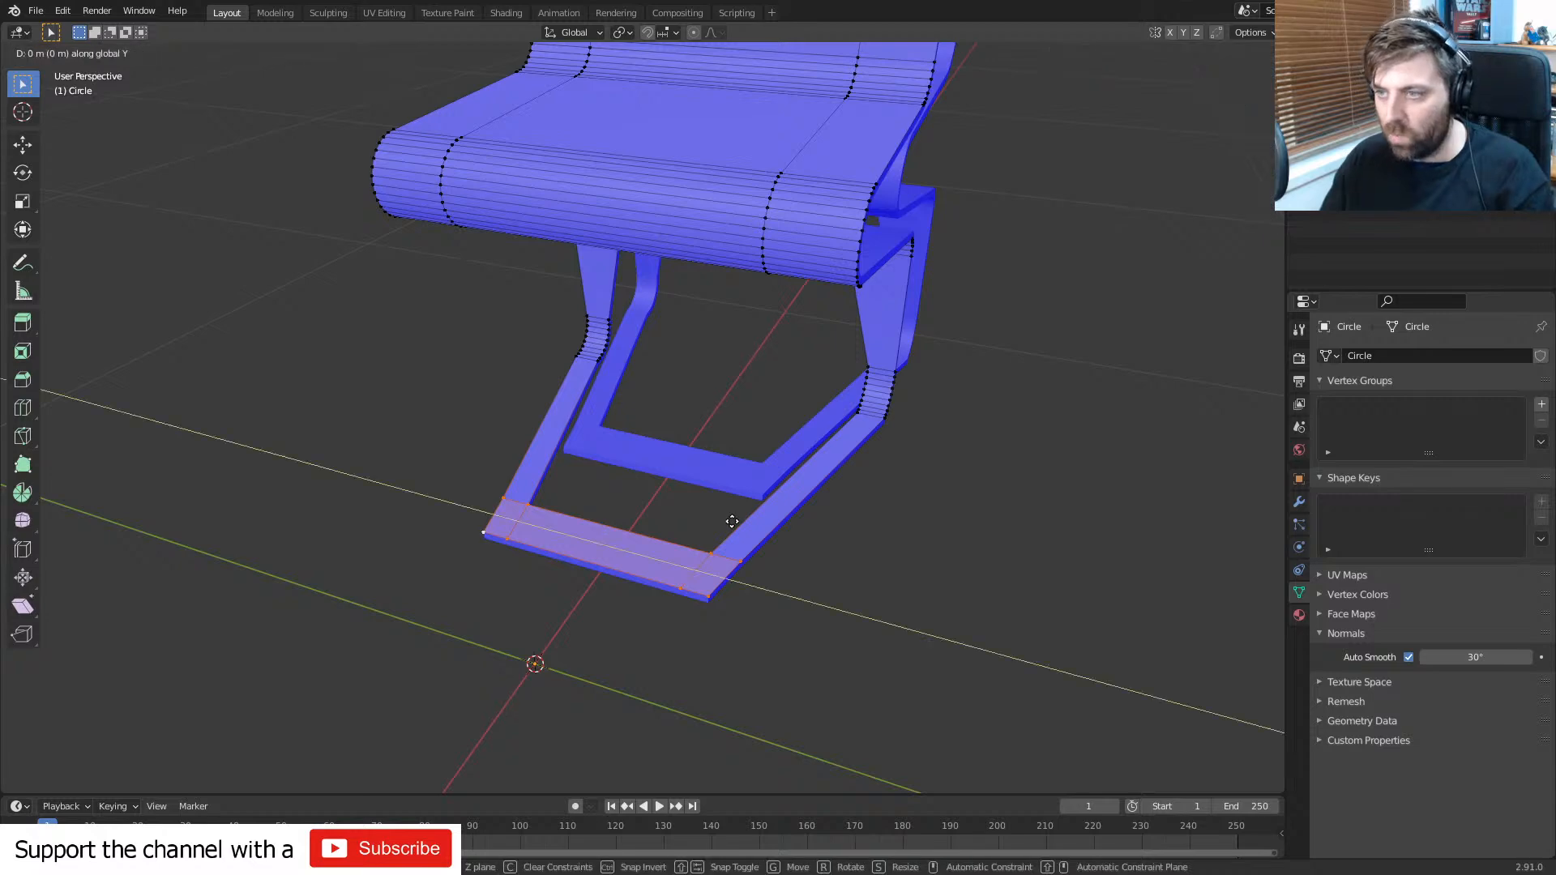
key(x)
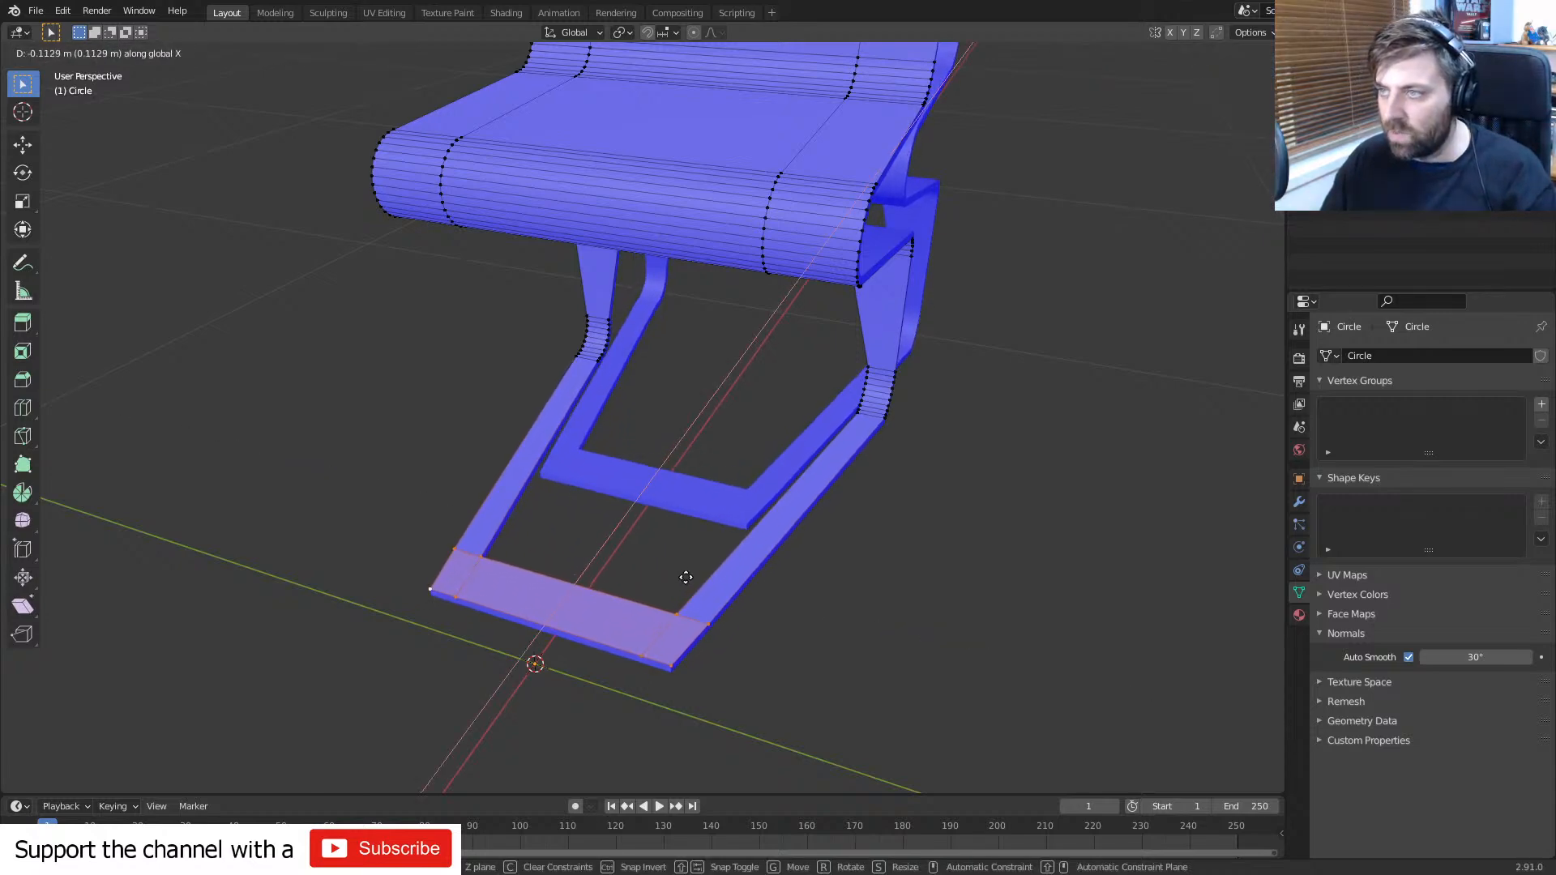
click(683, 580)
- Examine the lengthened base and the overall proportions of the stacked chairs in Object Mode
middle_drag(670, 538, 591, 477)
scroll(591, 477, down, 8)
scroll(590, 478, up, 5)
middle_drag(757, 559, 665, 547)
key(Tab)
scroll(854, 557, up, 5)
scroll(666, 554, up, 3)
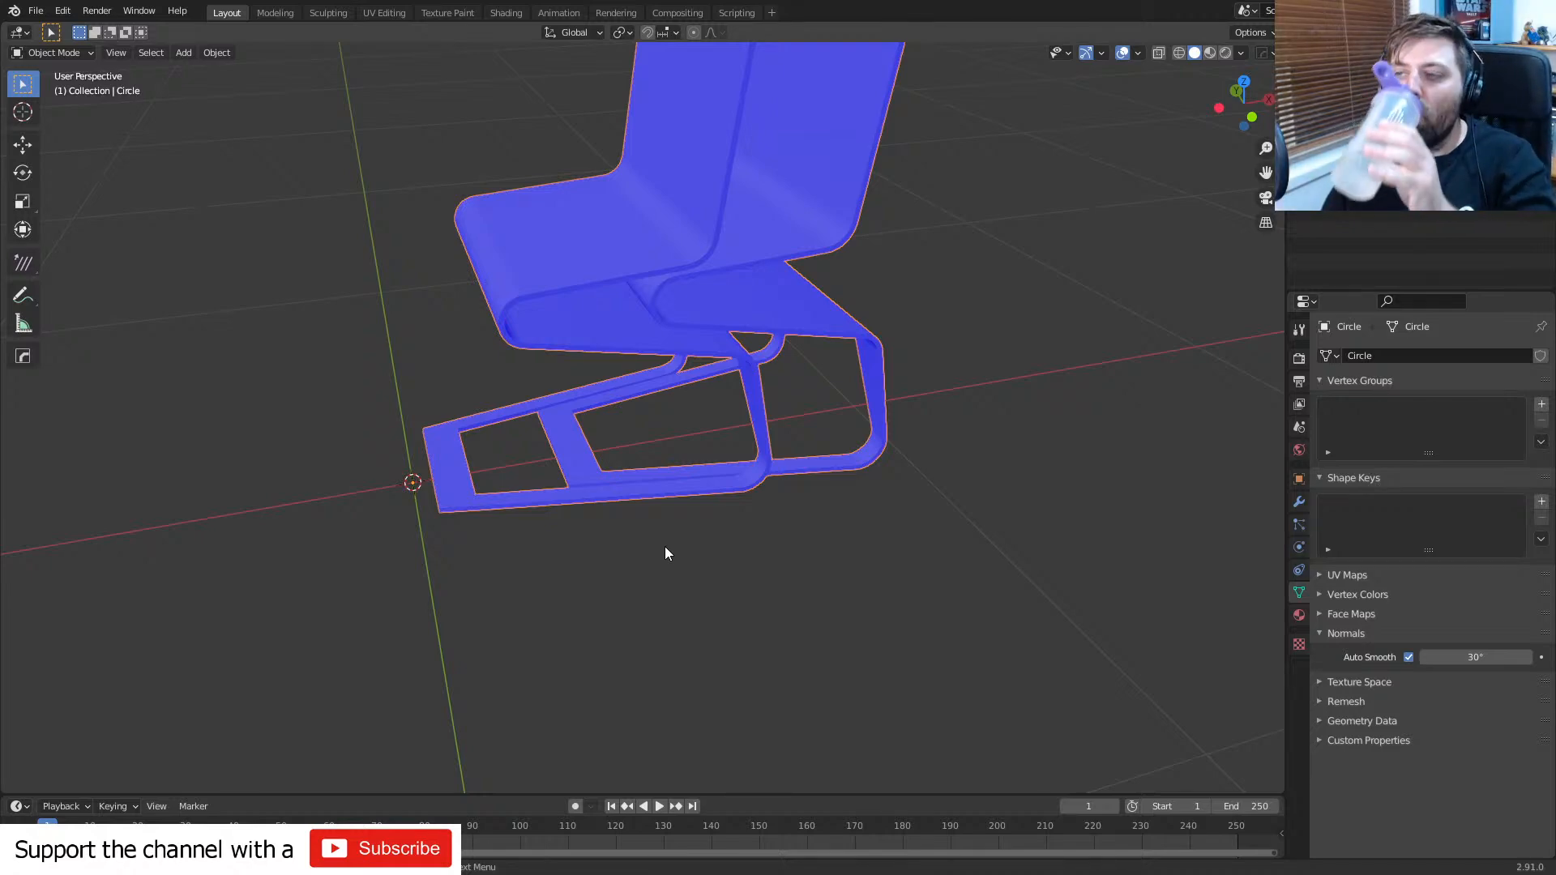
middle_drag(666, 553, 658, 434)
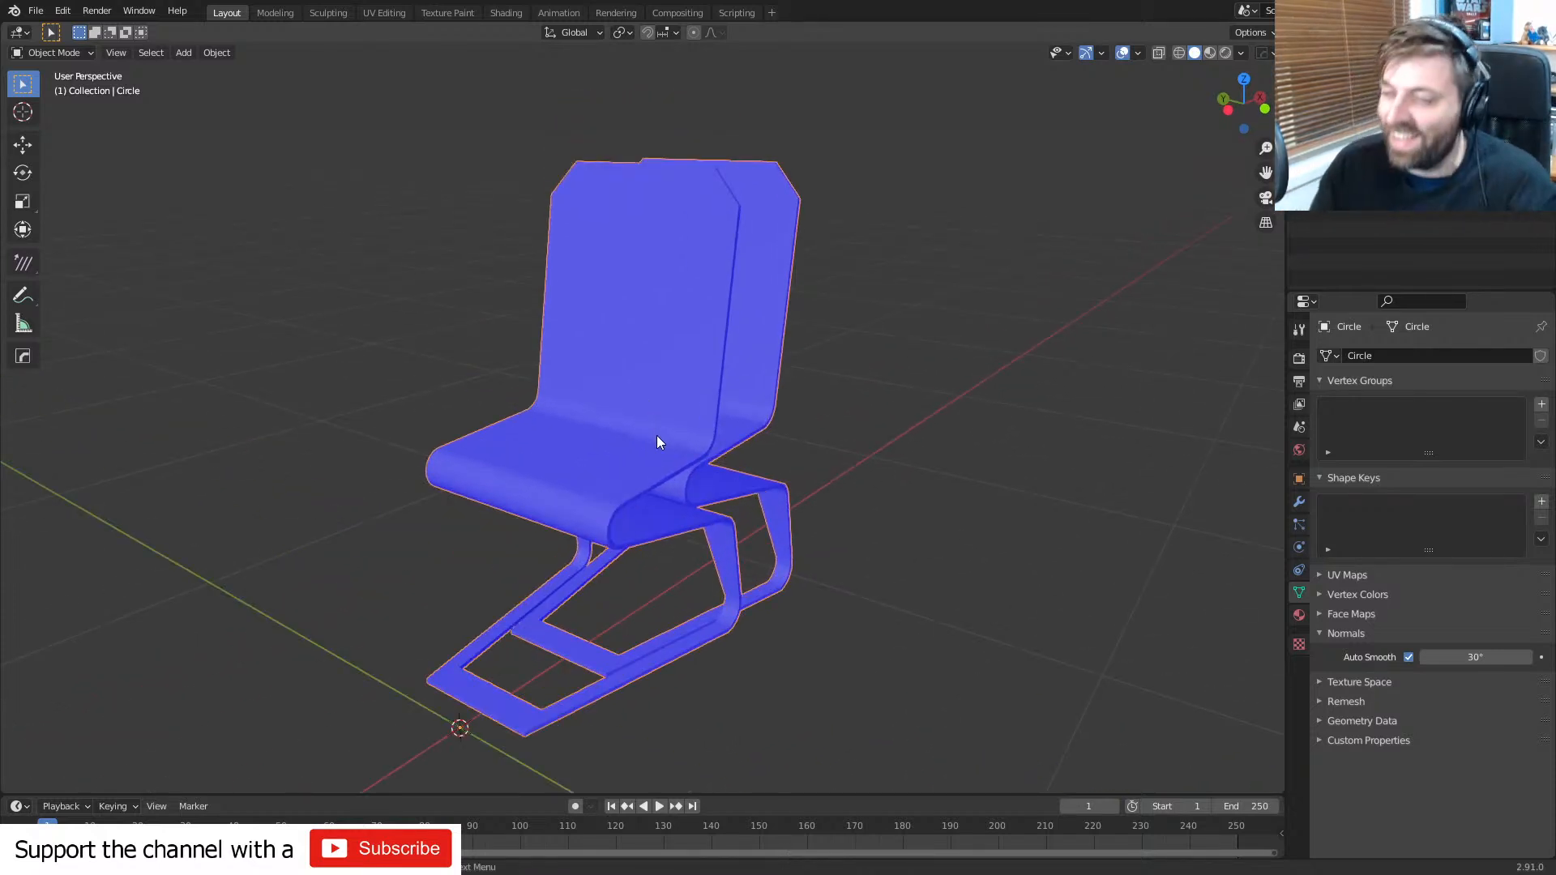
scroll(658, 440, up, 3)
scroll(620, 411, down, 4)
- Examine the front chair's mesh in Edit Mode from near and far
key(Tab)
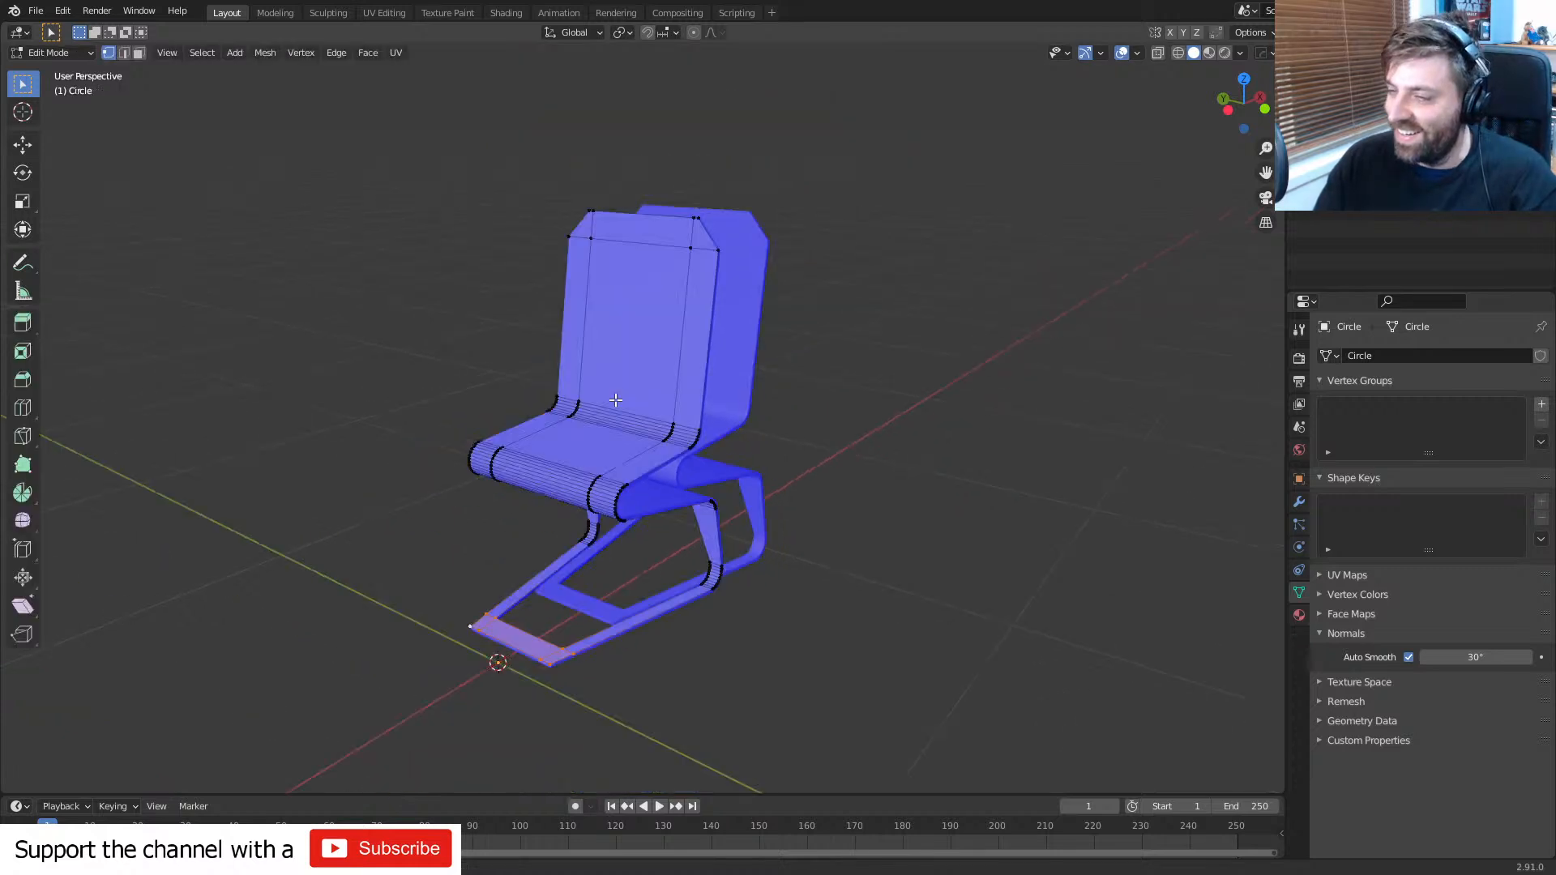
shift+middle_drag(635, 348, 636, 418)
scroll(638, 412, up, 1)
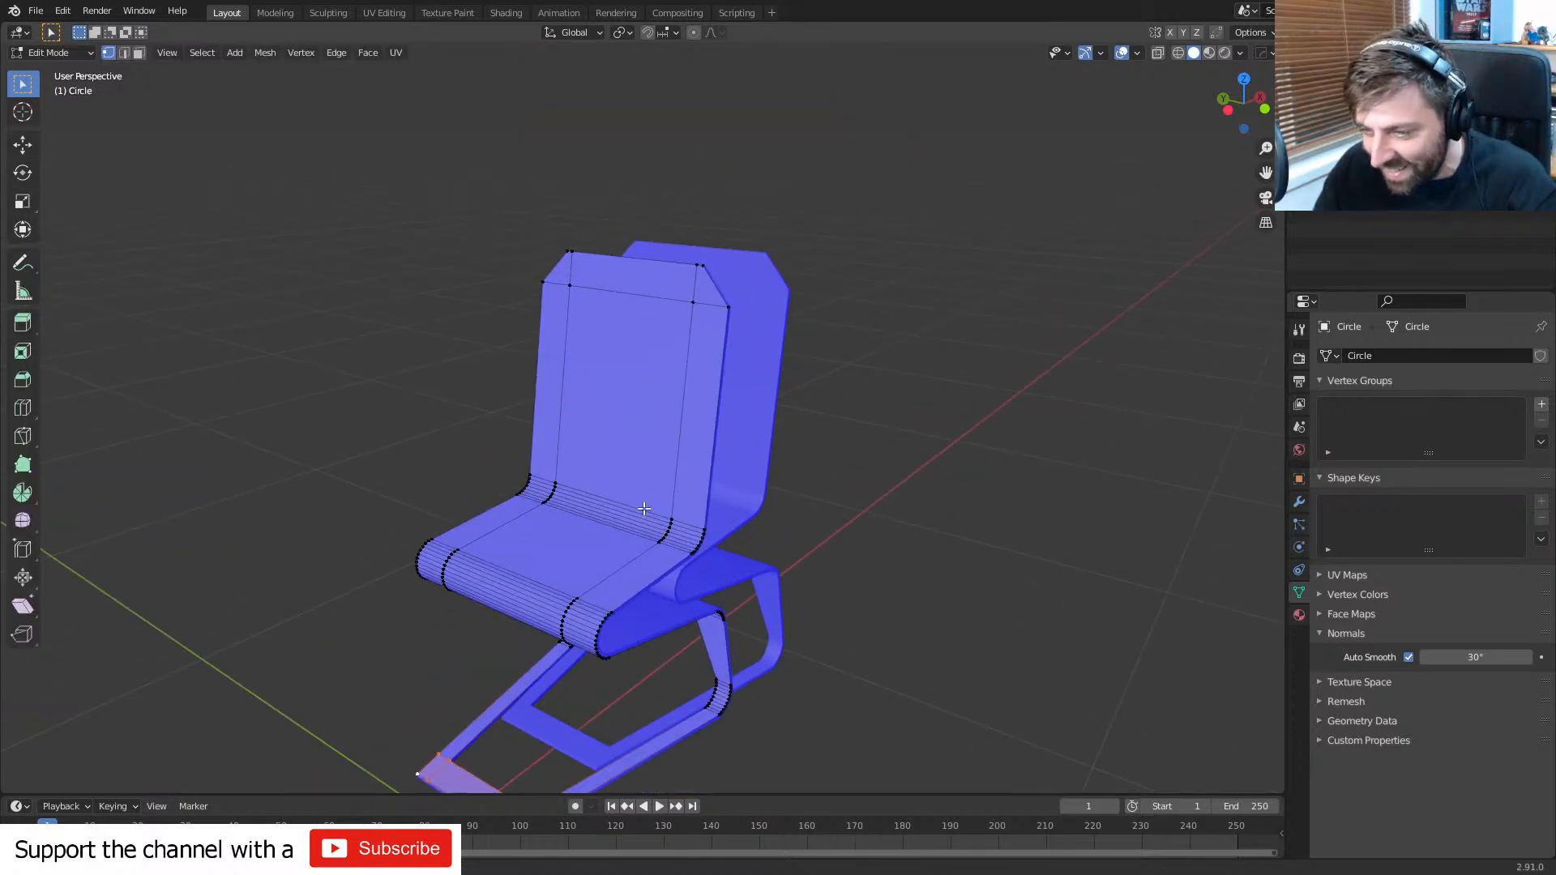
scroll(643, 510, down, 4)
shift+middle_drag(634, 513, 613, 463)
scroll(614, 463, up, 2)
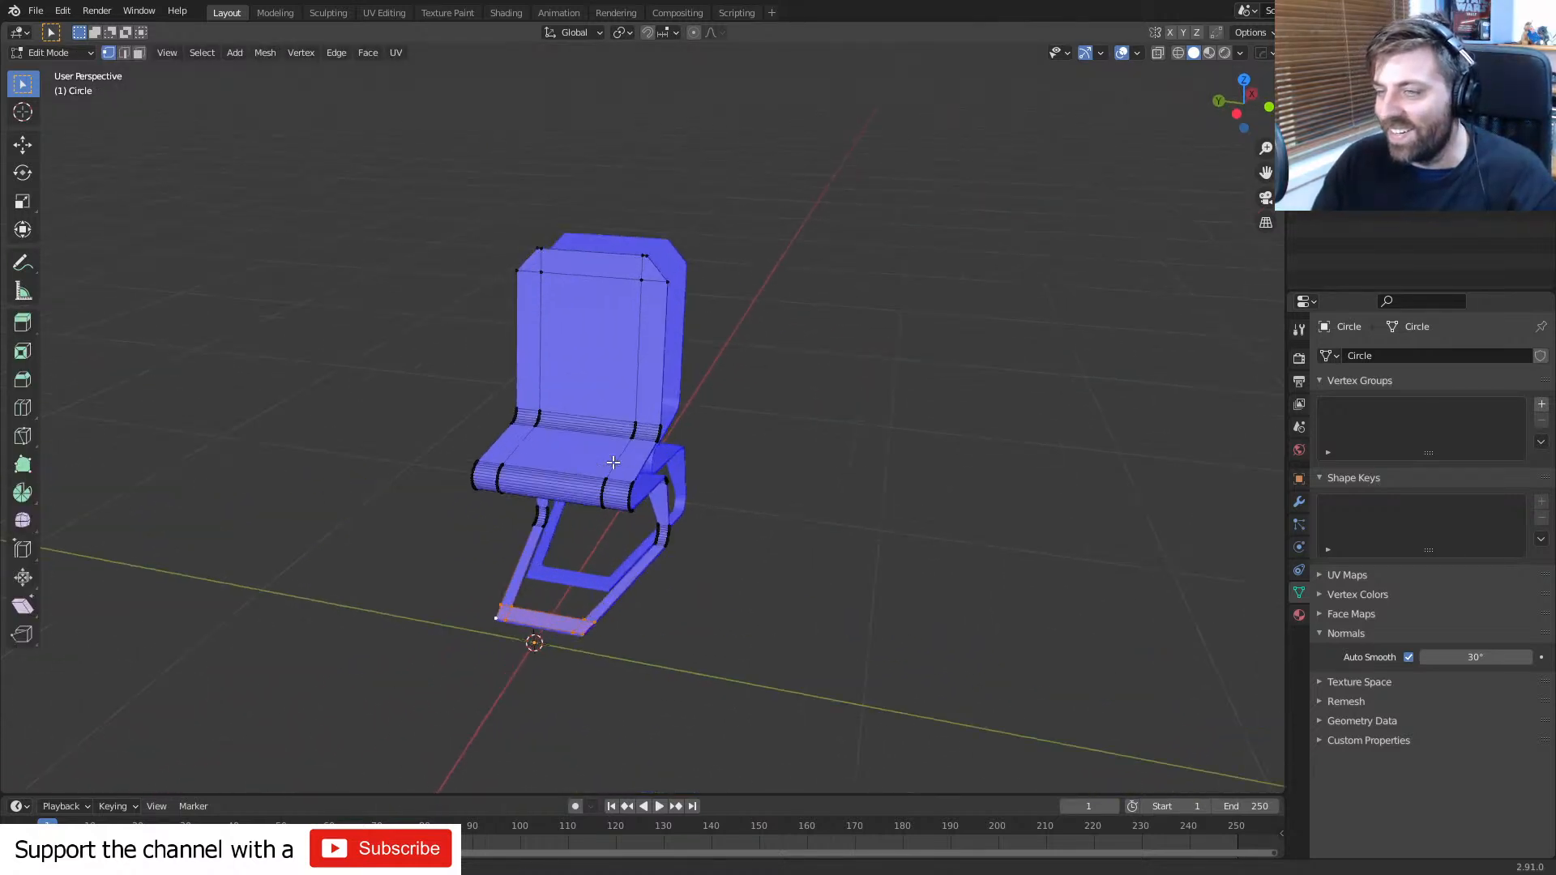
scroll(613, 461, down, 1)
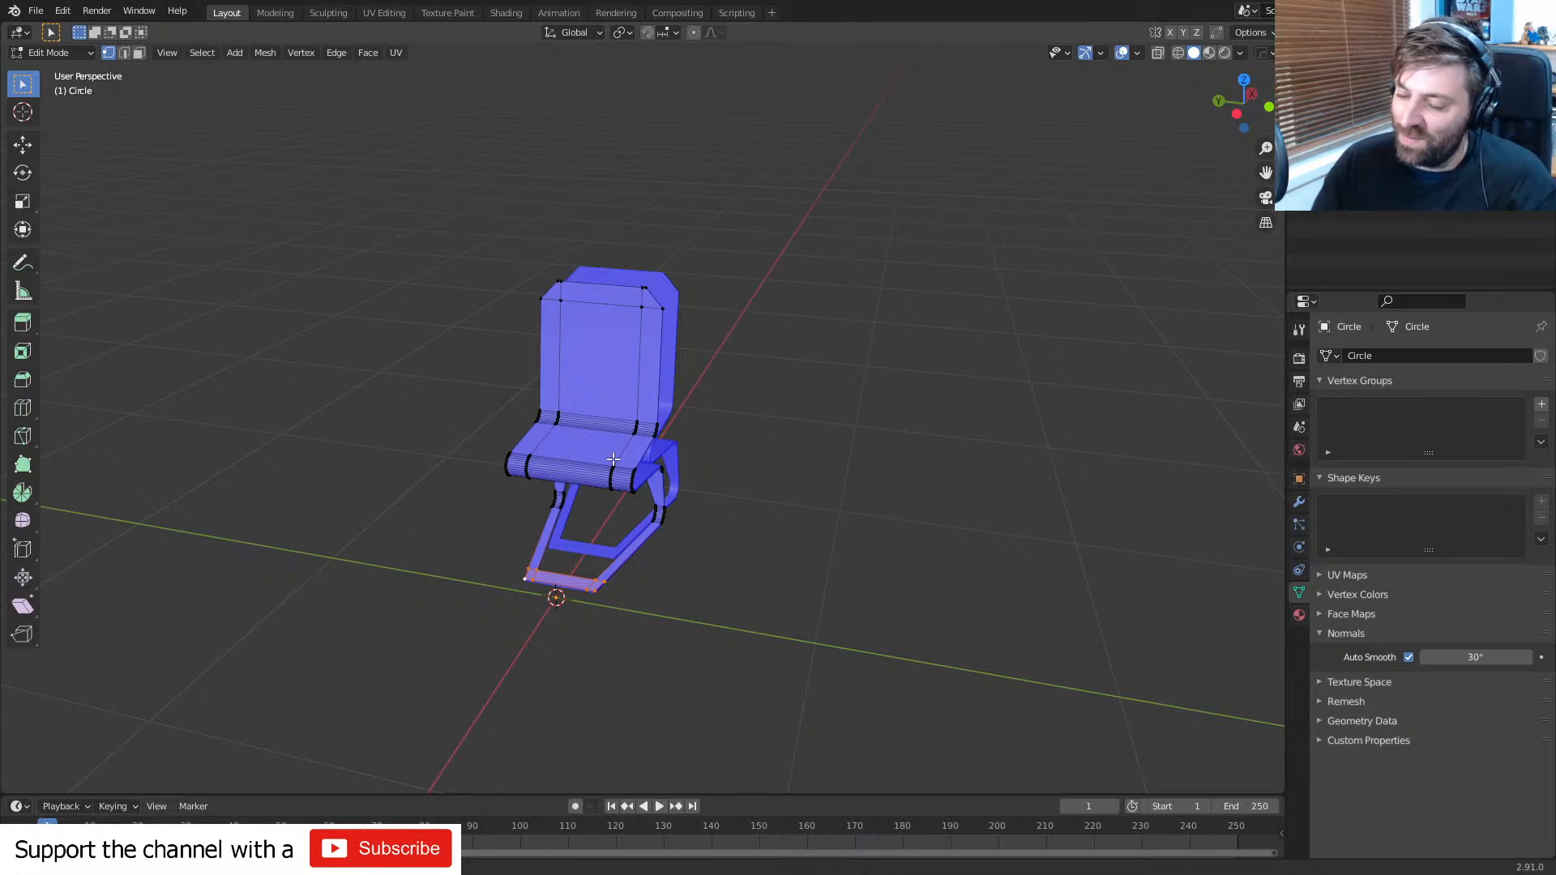
scroll(613, 460, up, 5)
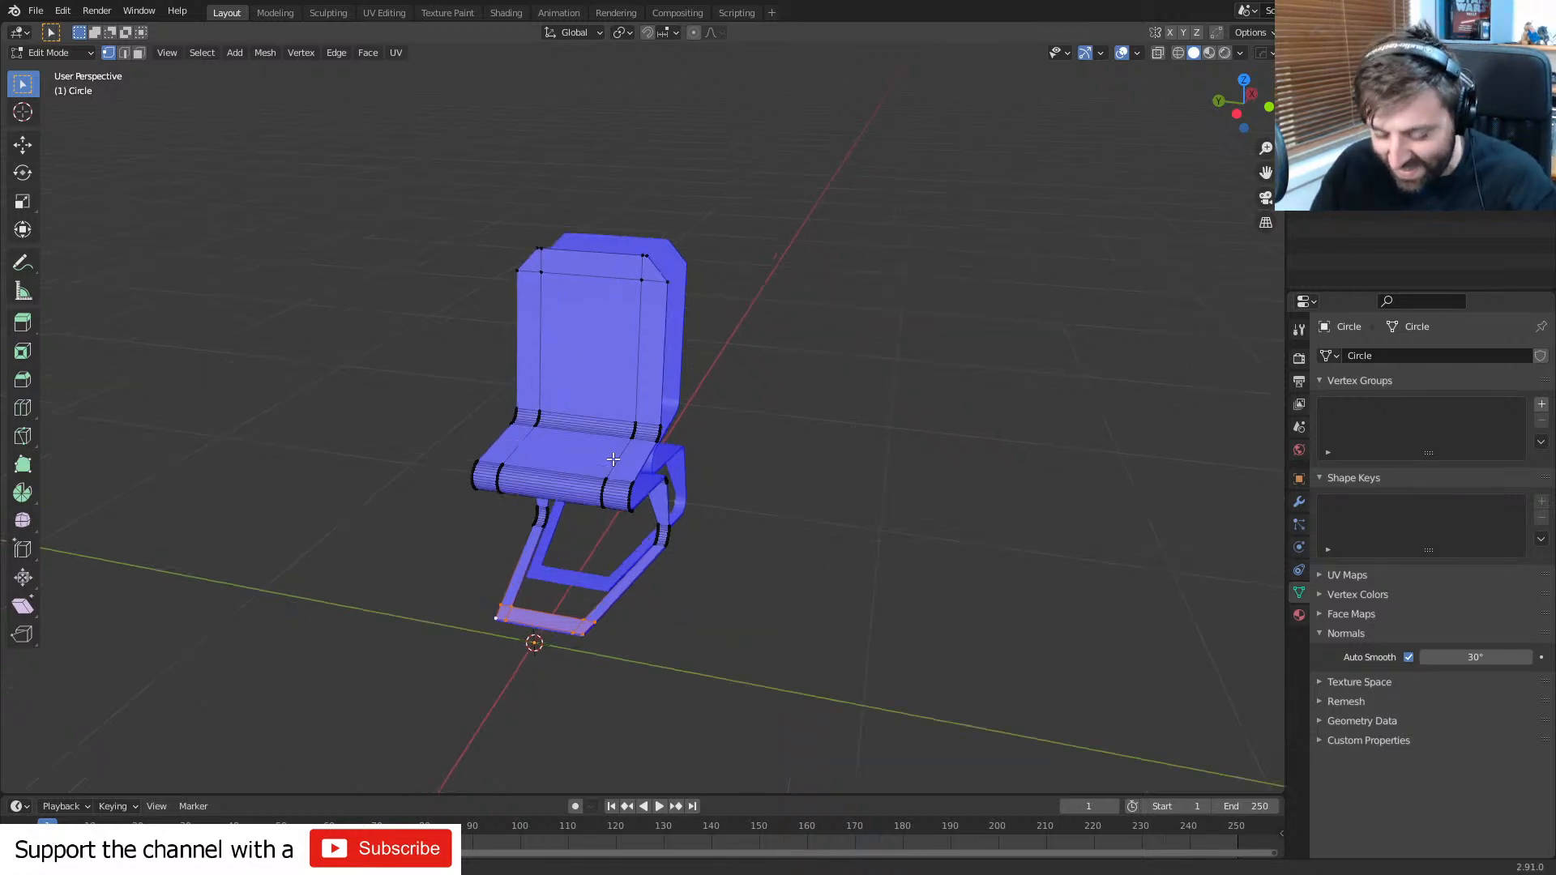
key(ctrl+r)
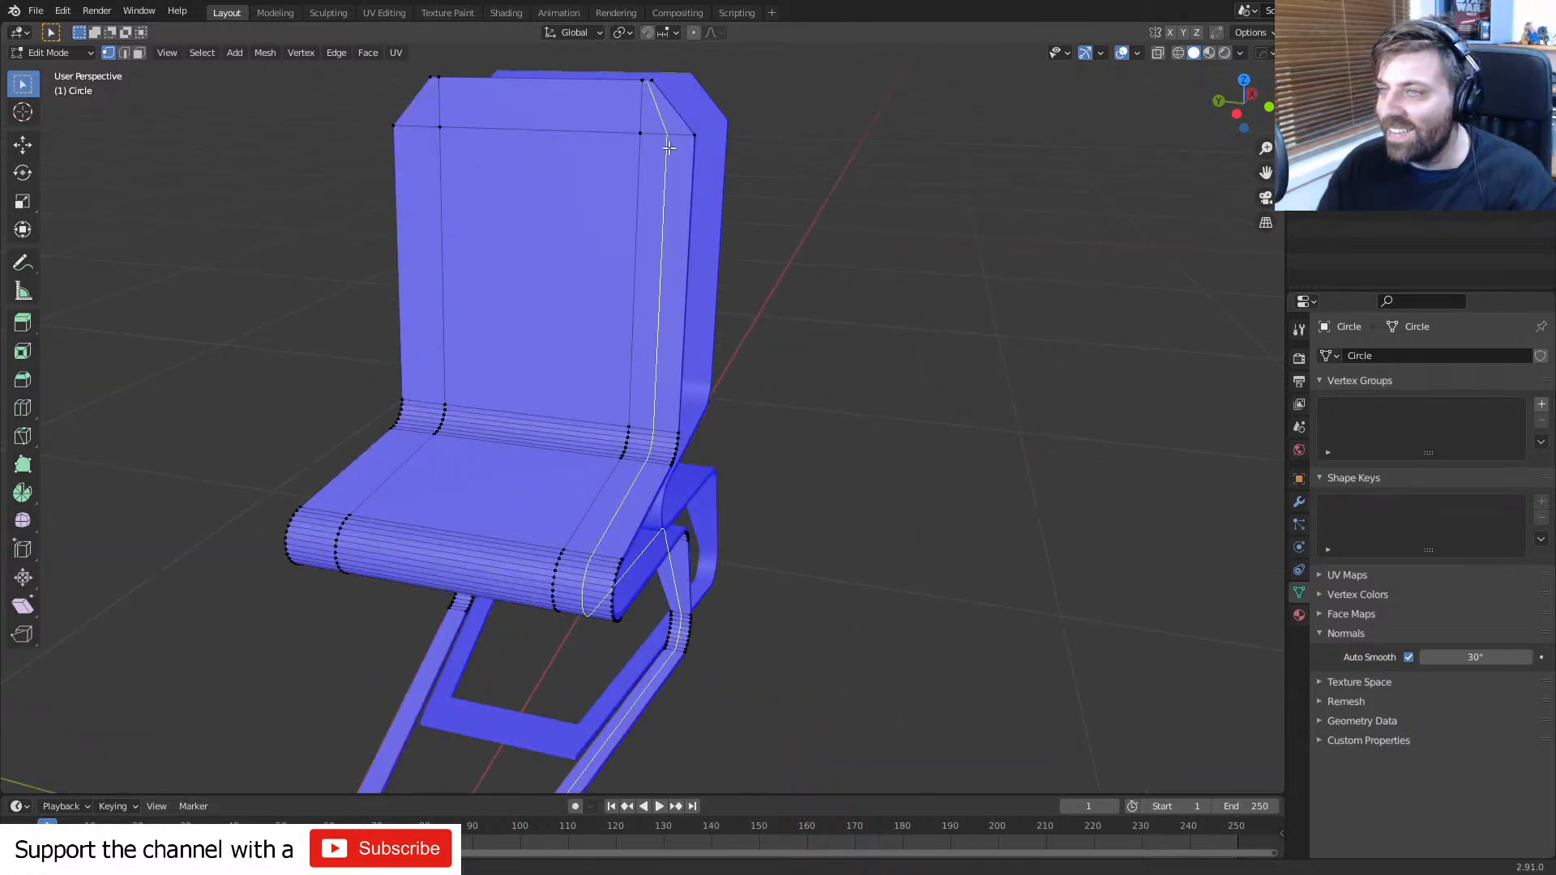
key(Escape)
scroll(655, 297, up, 2)
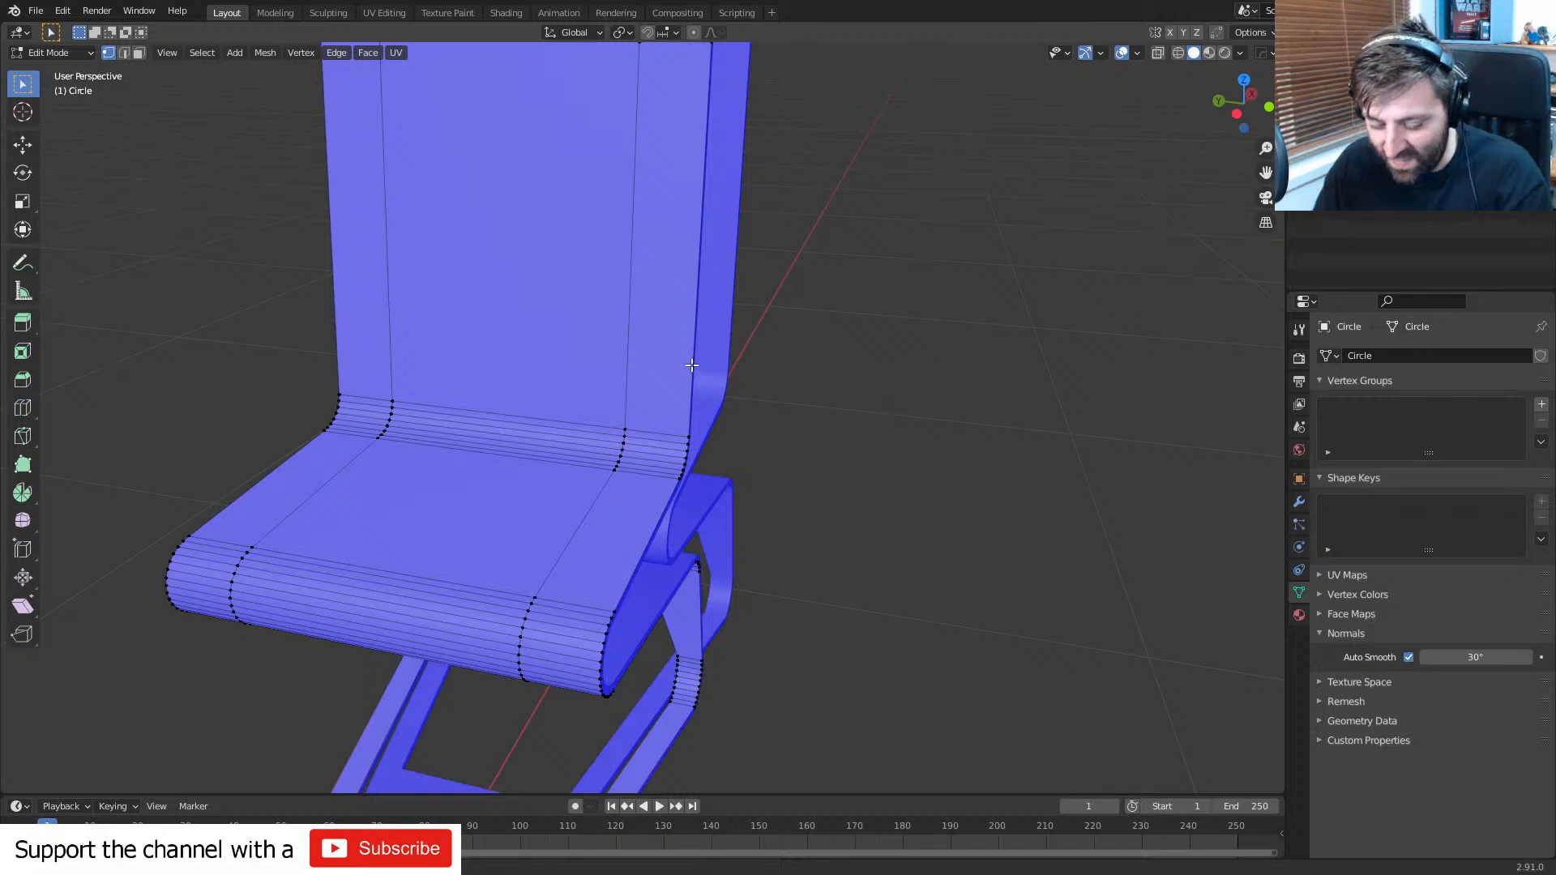
scroll(691, 365, up, 3)
scroll(598, 350, down, 6)
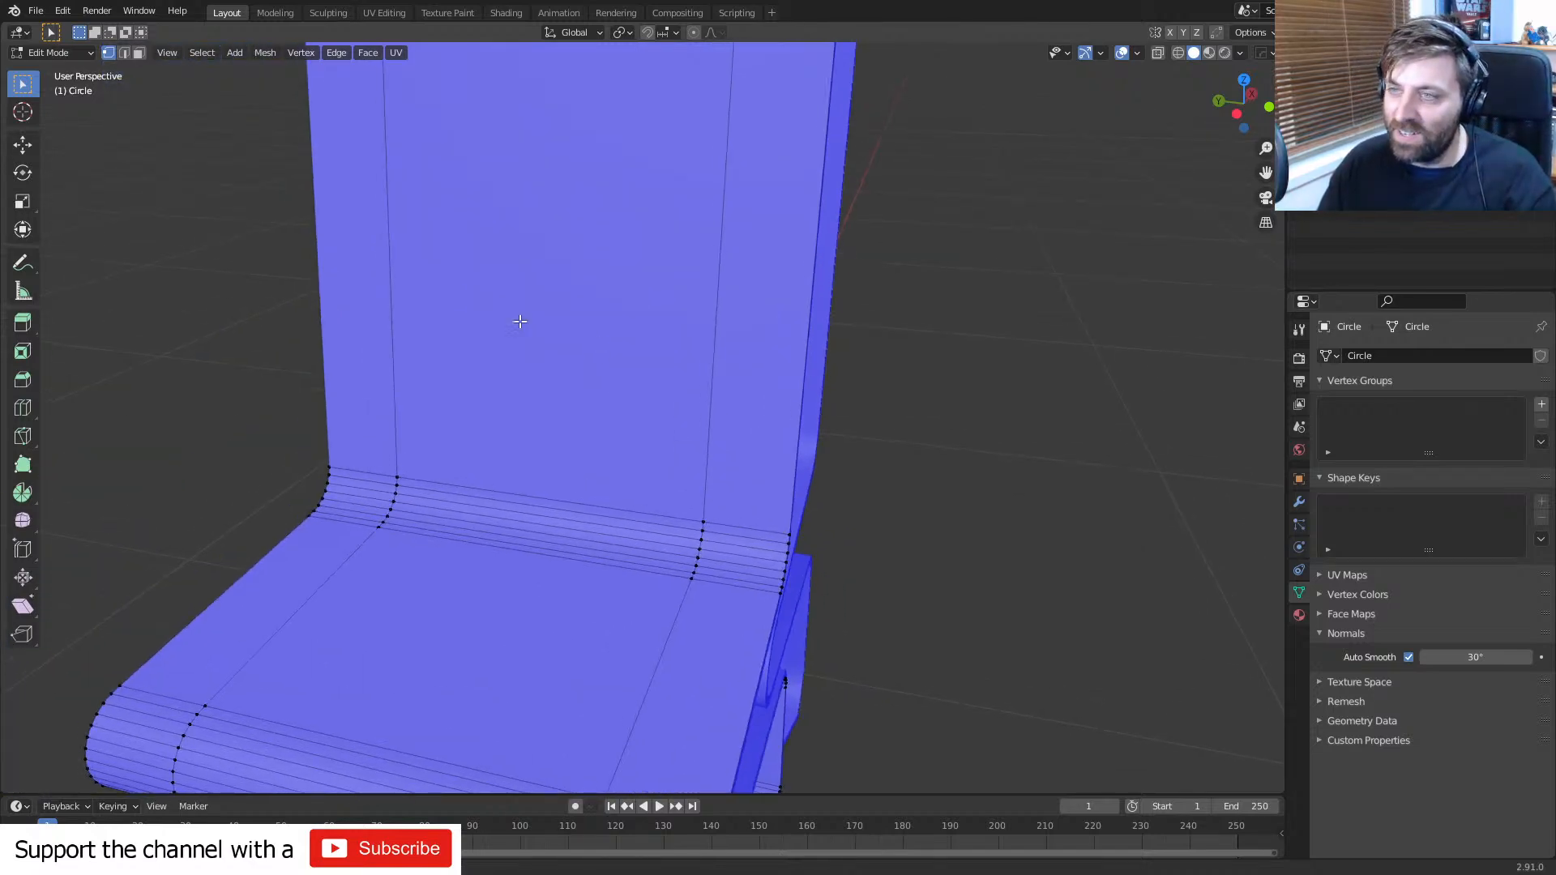
- Select all flat front faces of the backrest and inset them twice by thin margins
key(3)
click(508, 282)
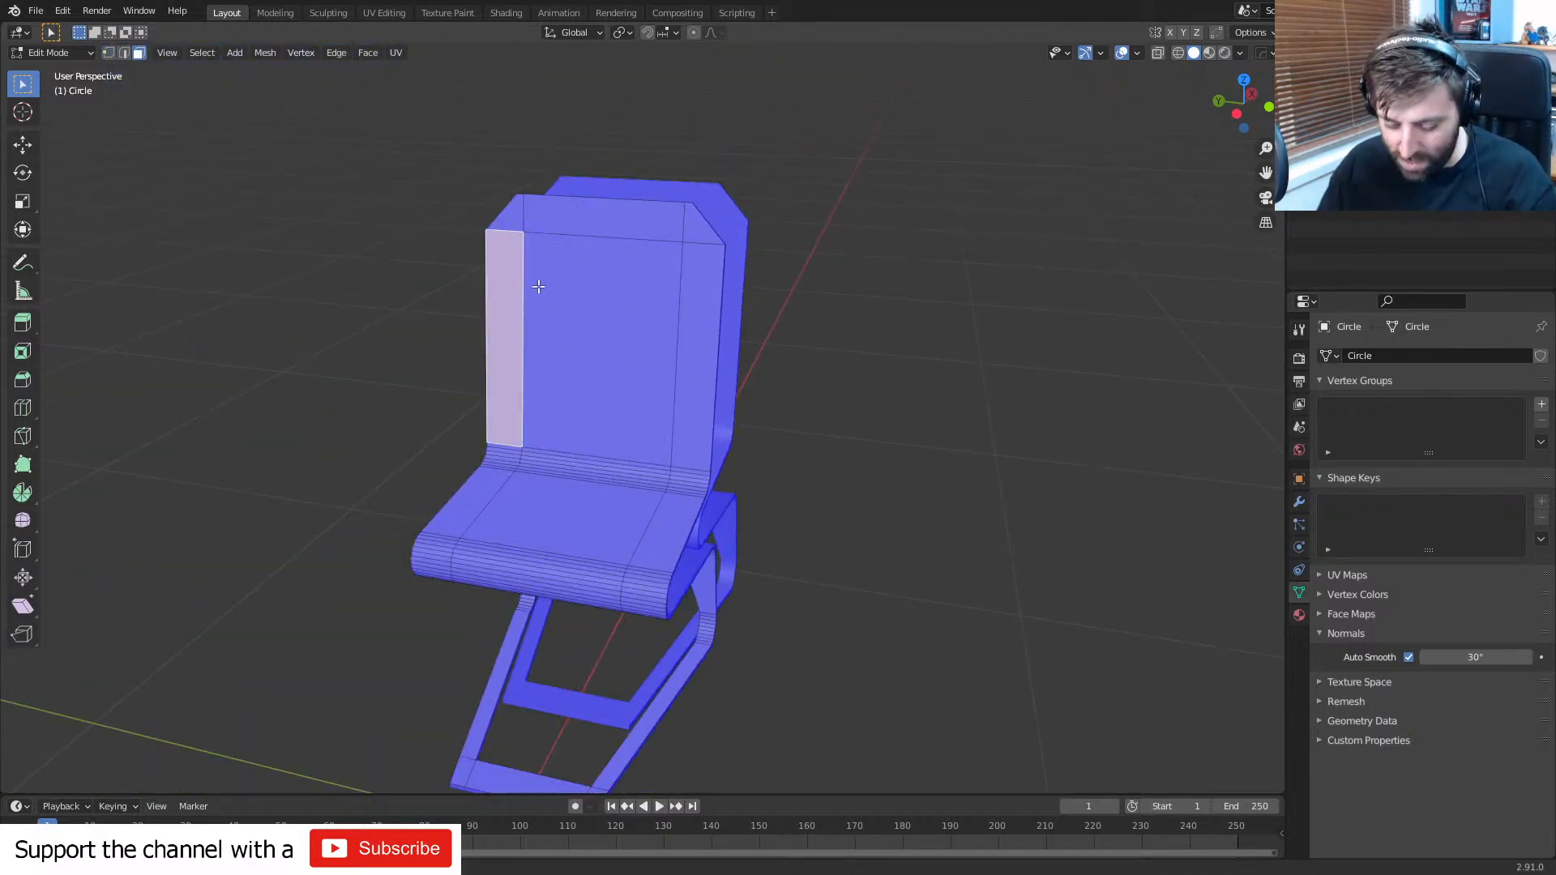
key(c)
mouse_move(528, 277)
mouse_down()
mouse_move(585, 210)
mouse_move(461, 229)
mouse_up()
right_click(460, 229)
shift+middle_drag(889, 327, 779, 395)
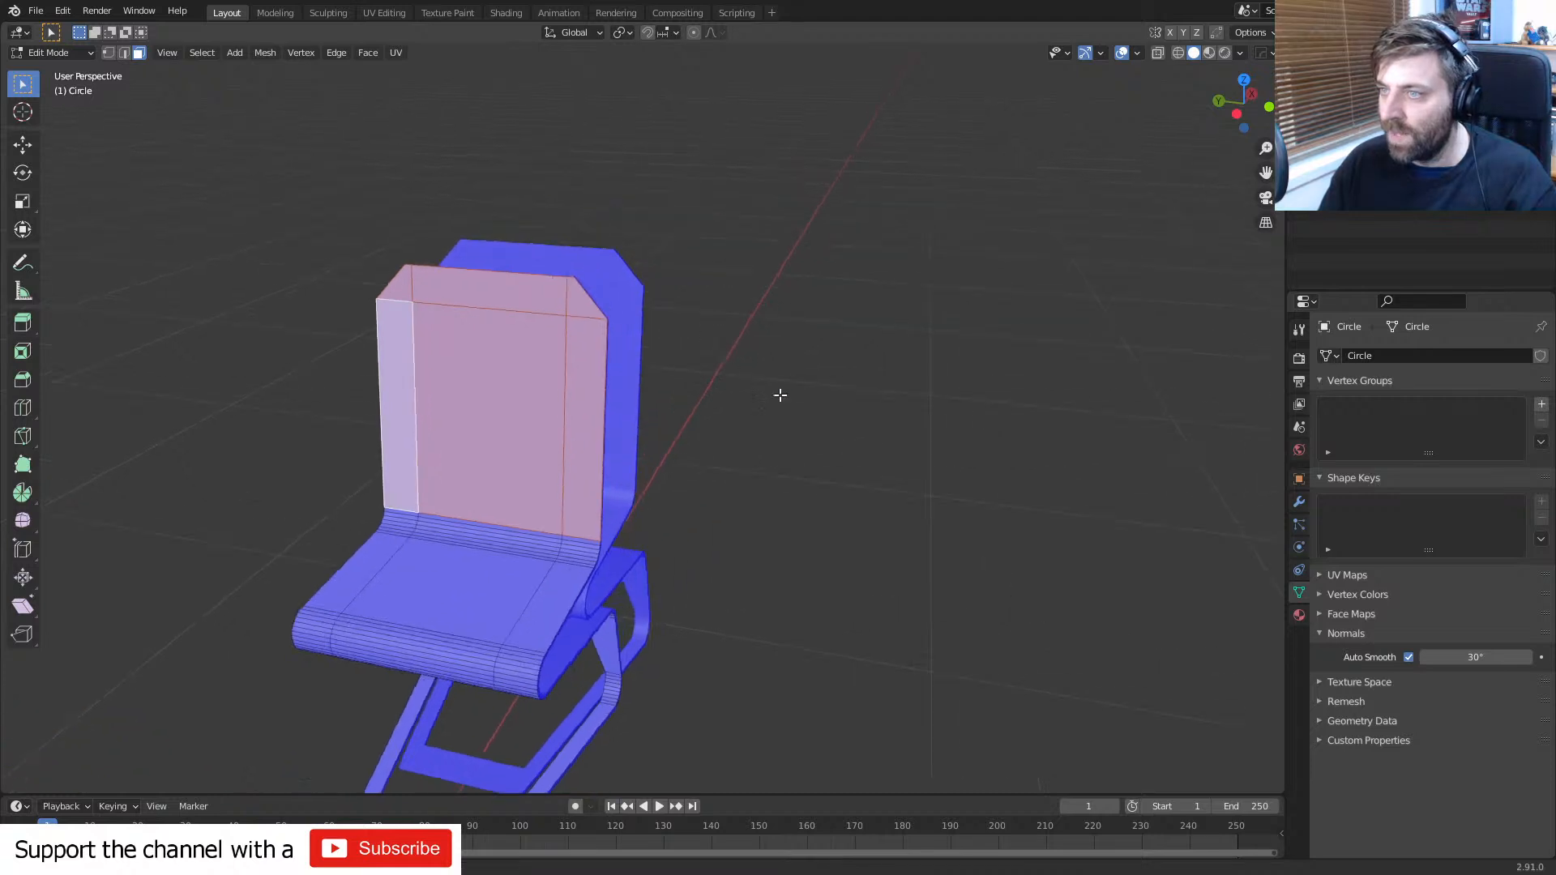
scroll(858, 441, up, 4)
key(i)
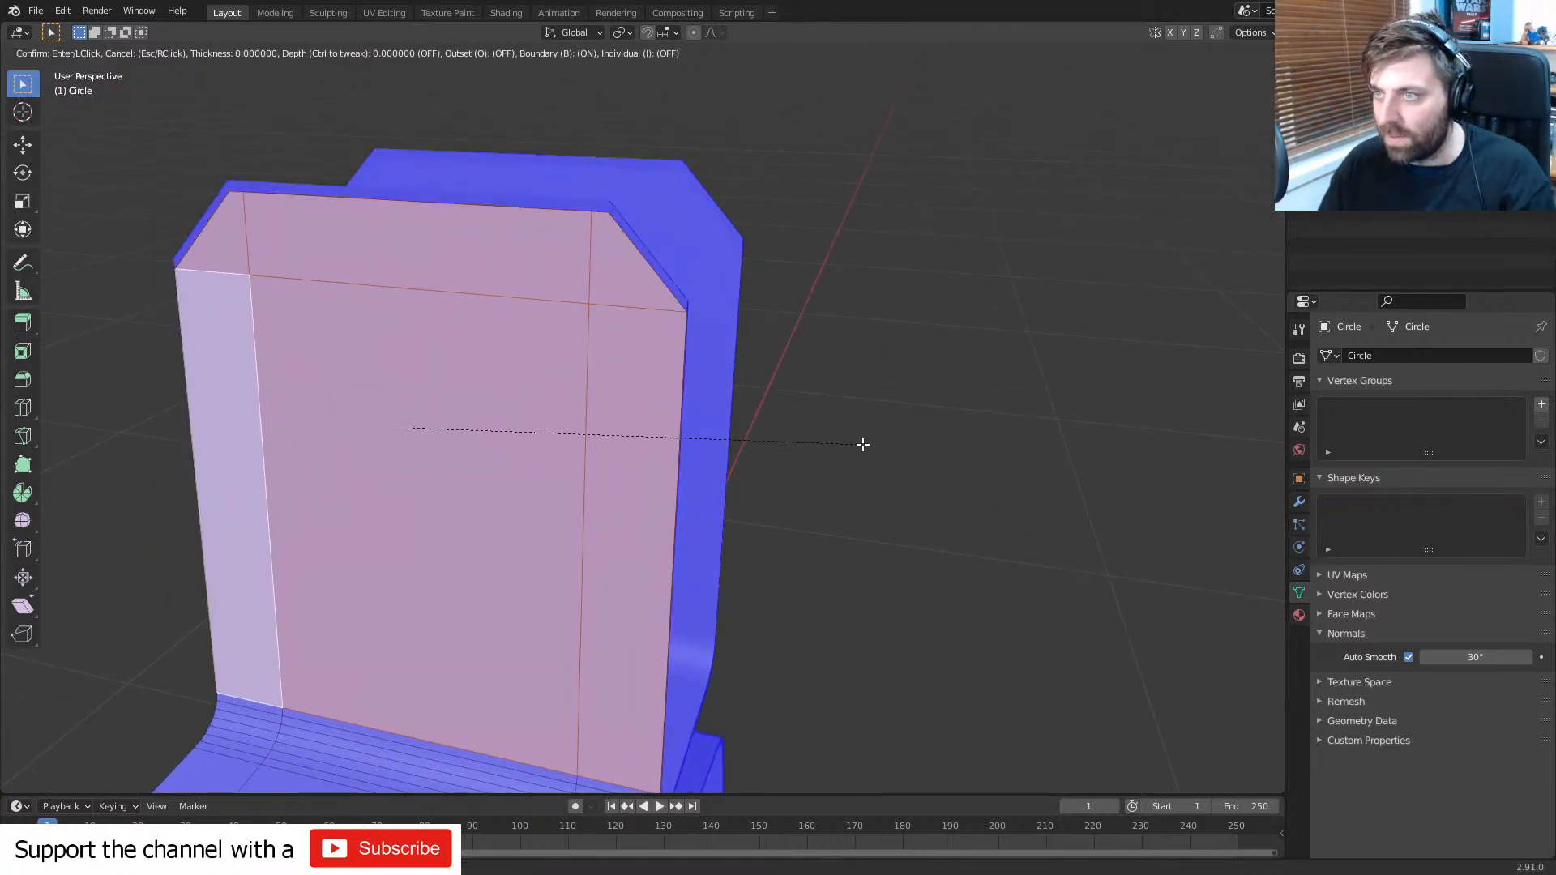
click(793, 439)
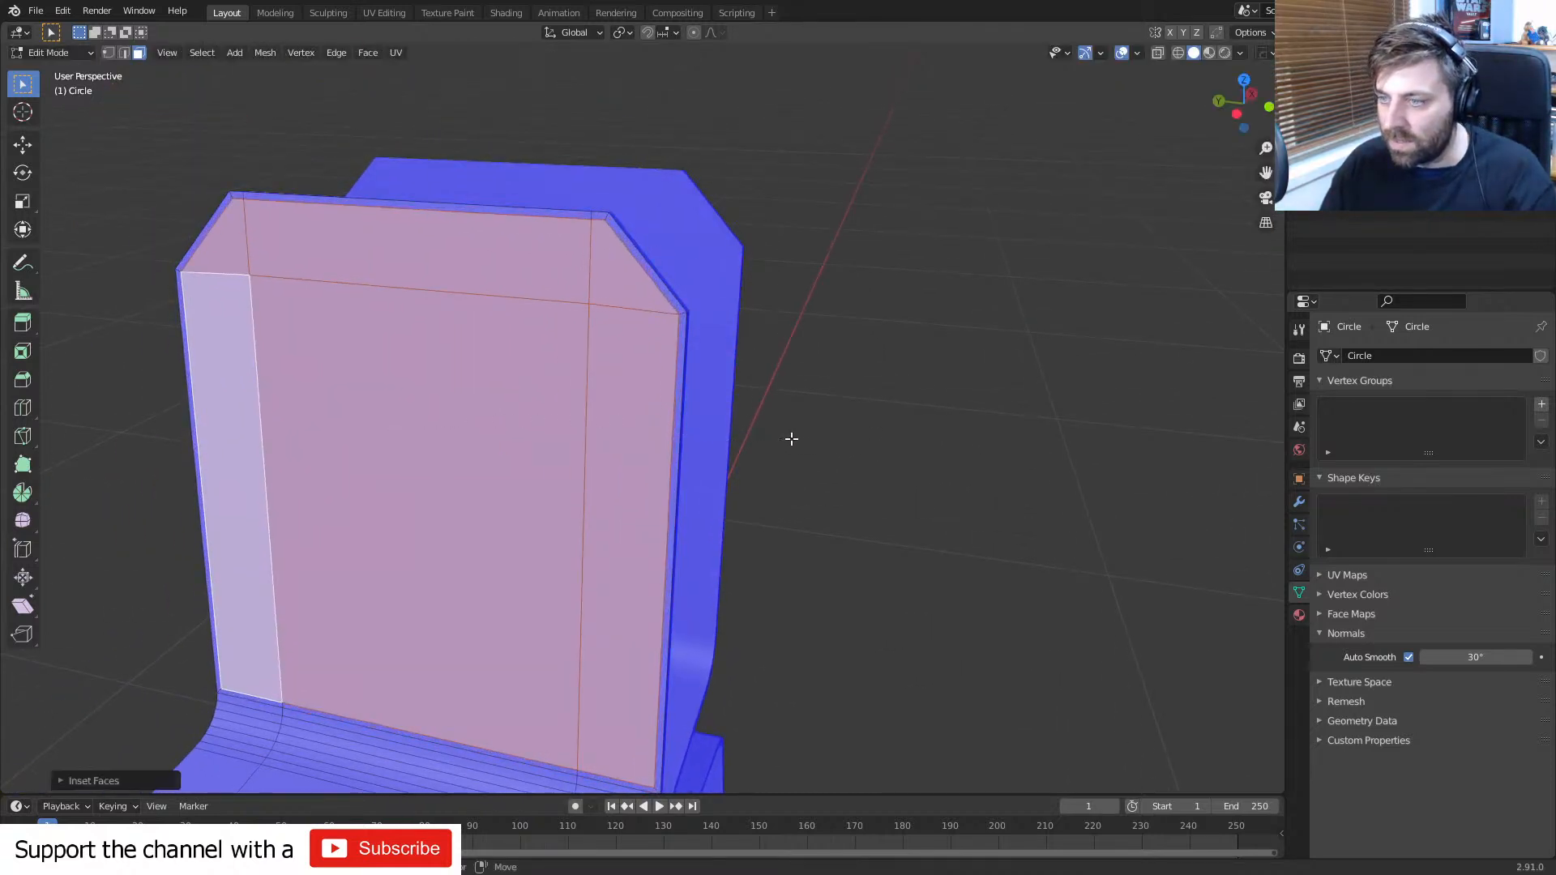
key(i)
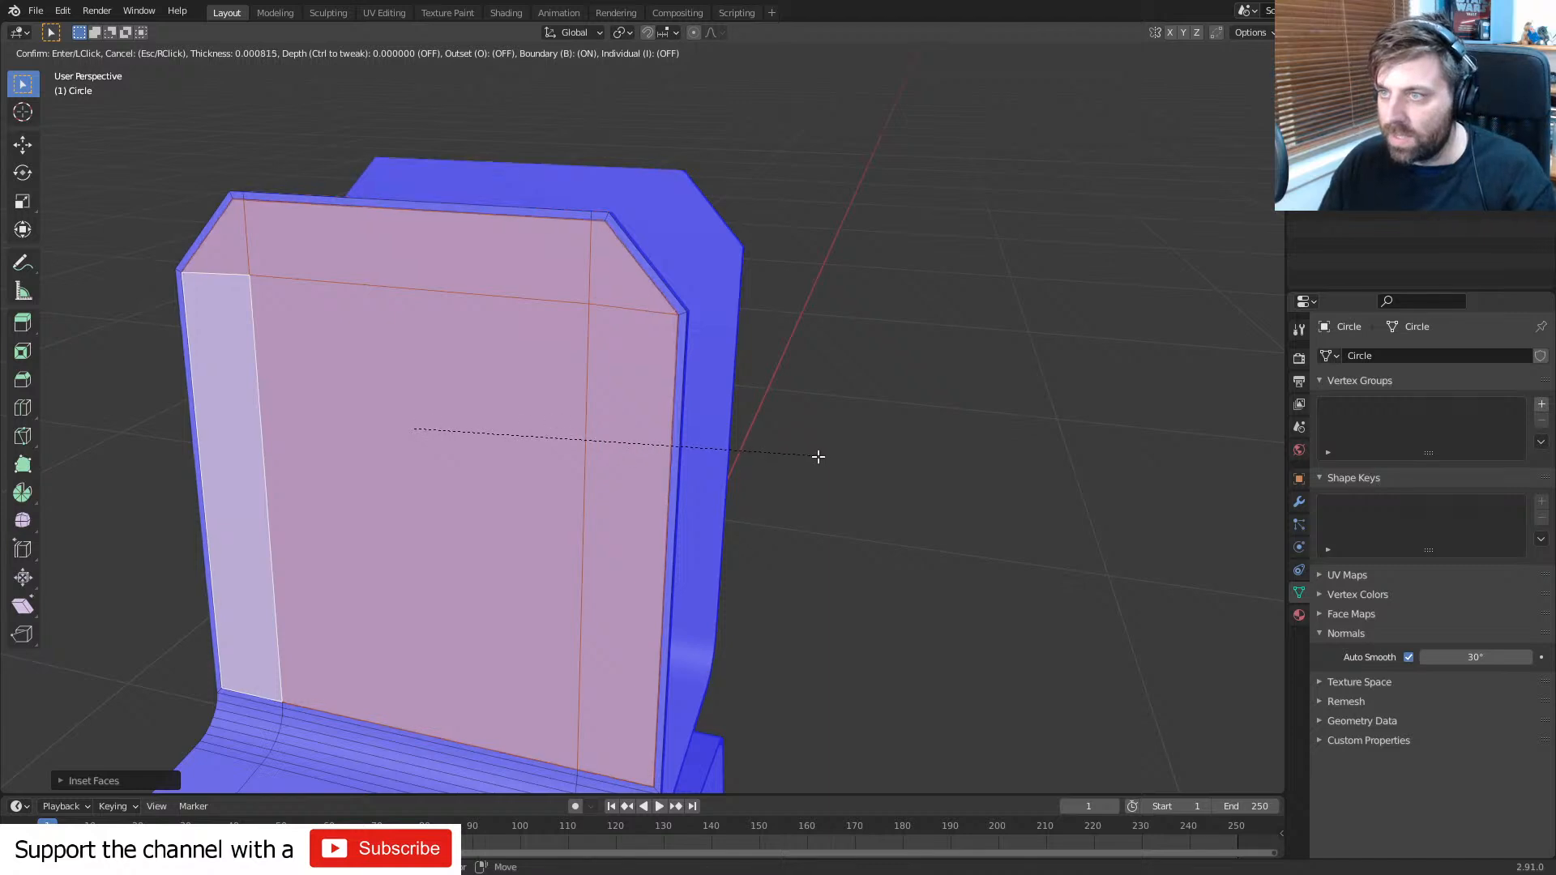
click(792, 462)
- Try to extrude the inset backrest faces slightly outward and bevel their edges
middle_drag(792, 462, 732, 458)
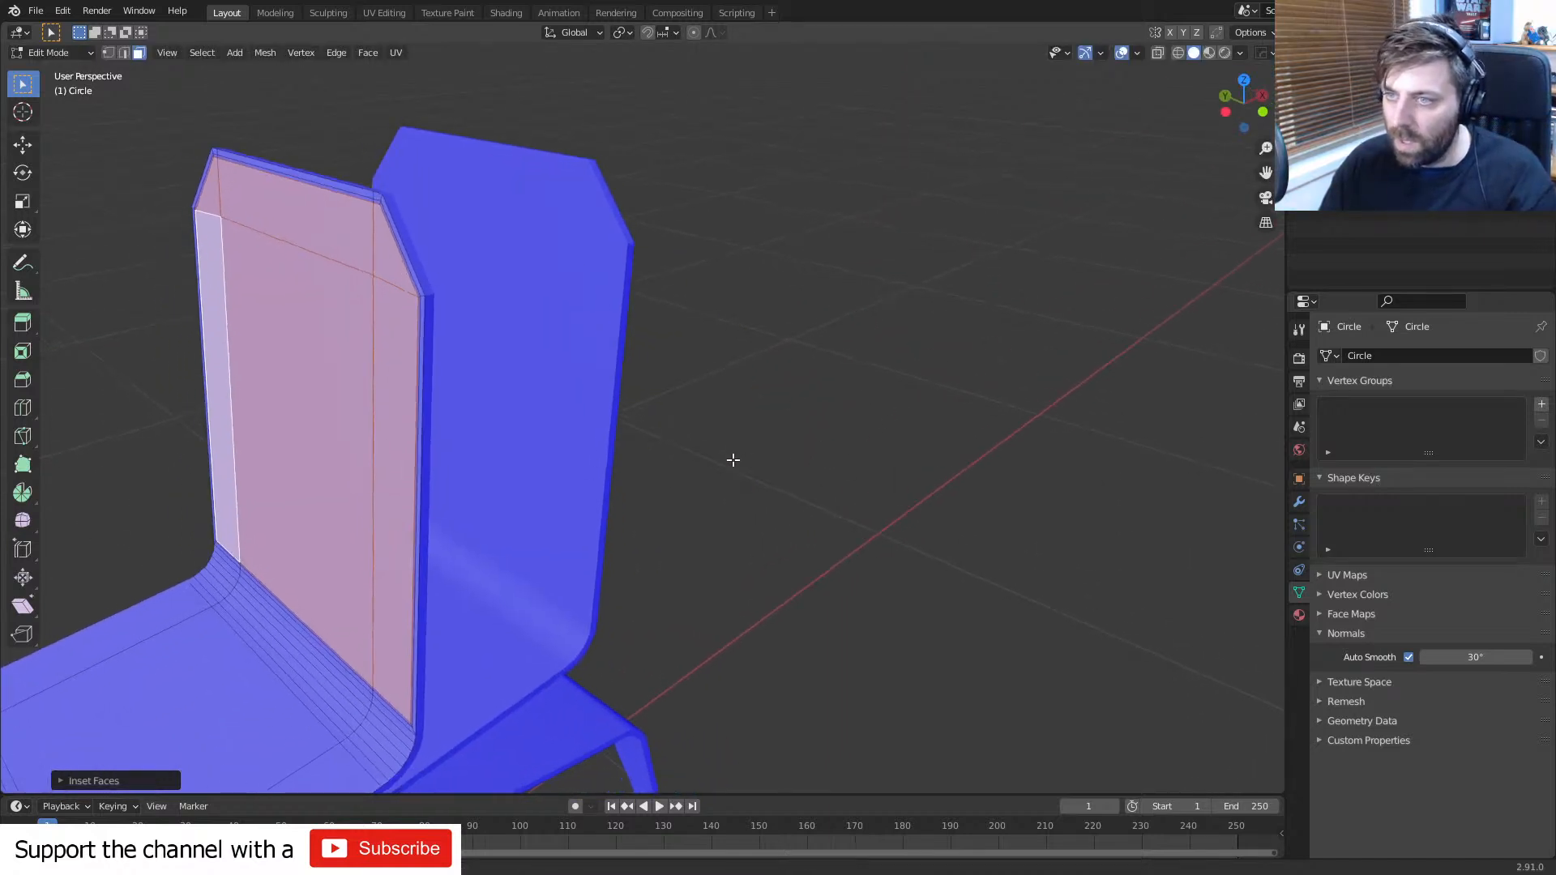
key(e)
click(637, 496)
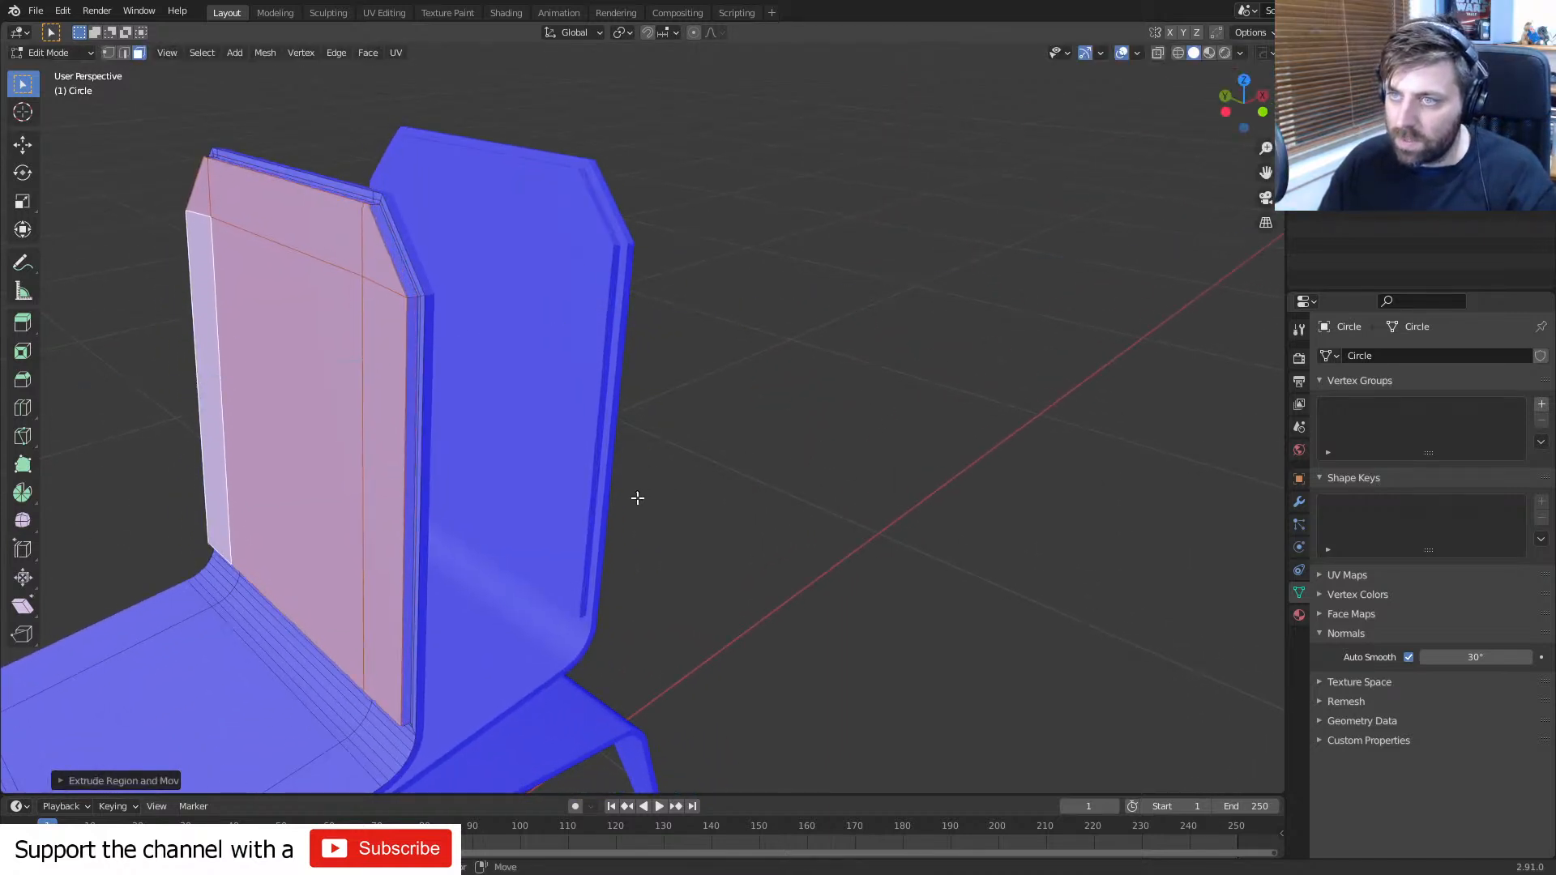
key(i)
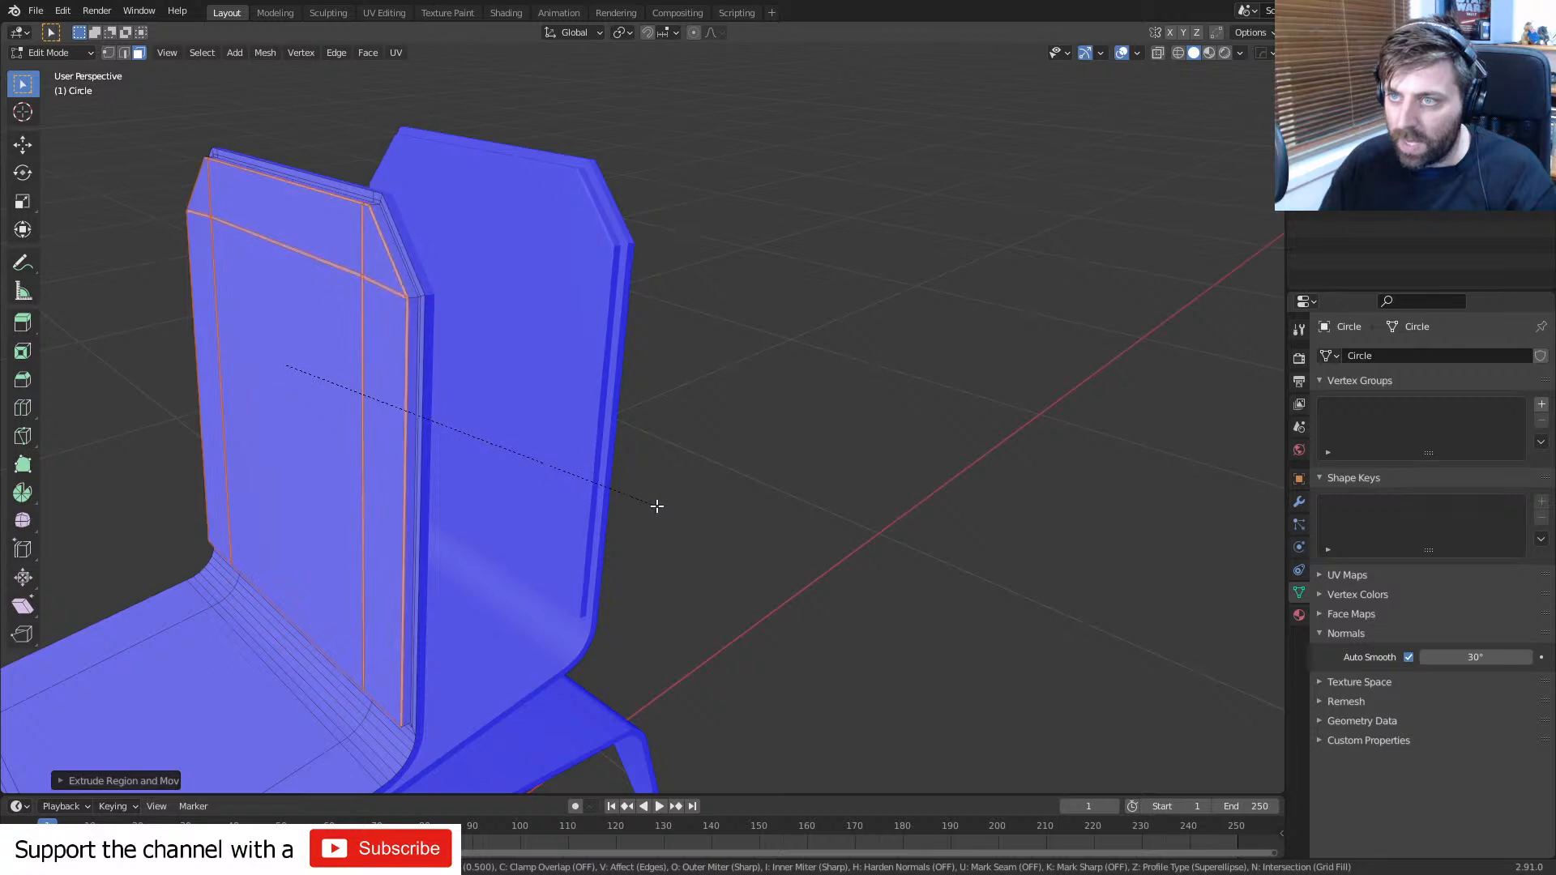
right_click(656, 507)
key(ctrl+z)
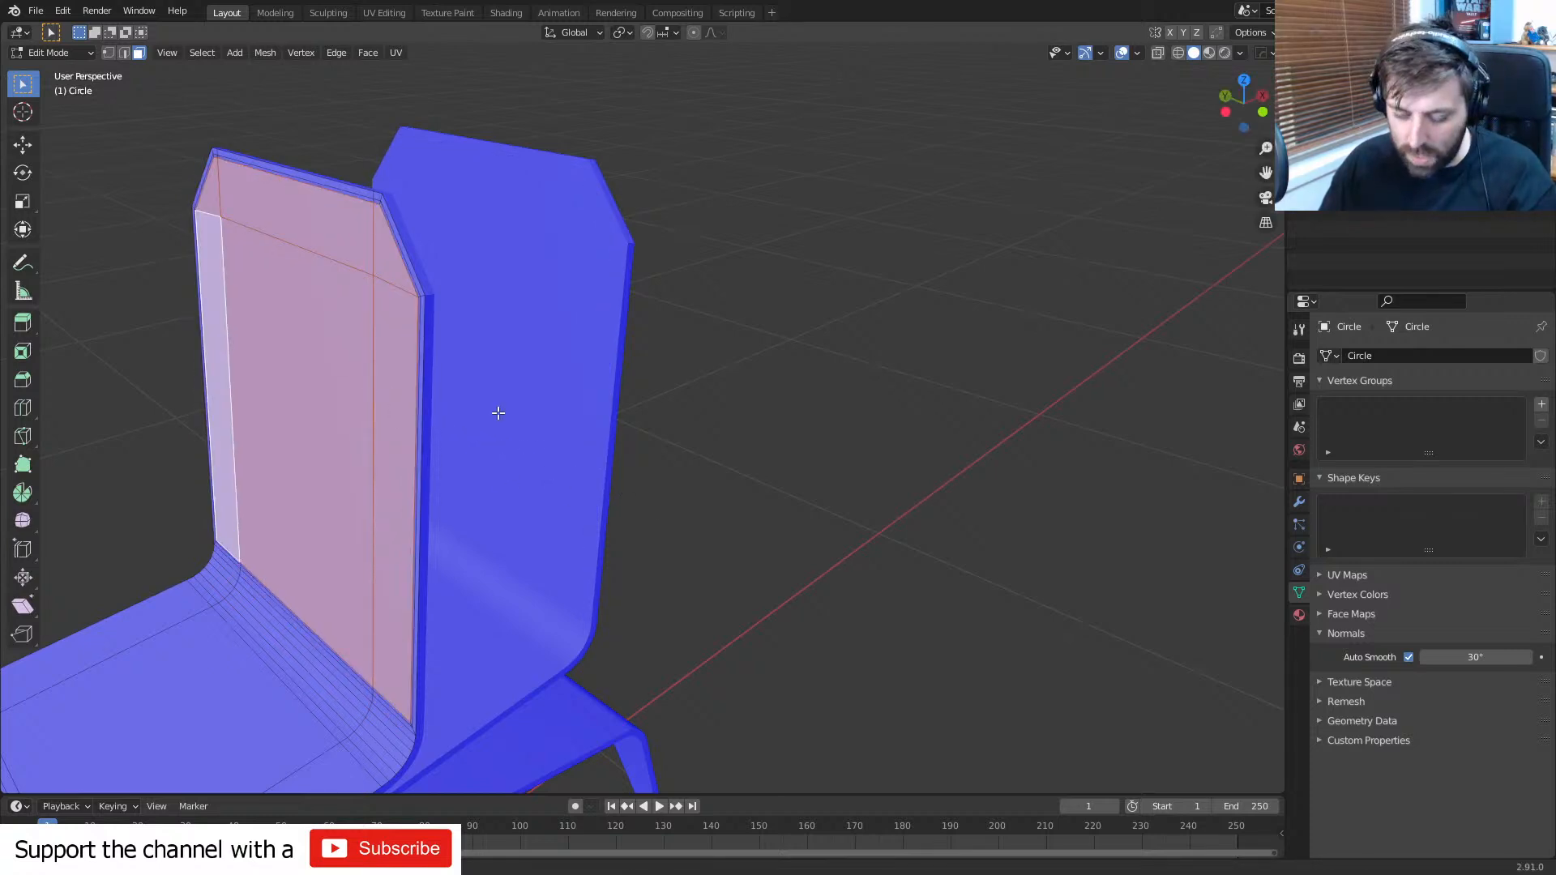
- Extrude the inset backrest faces slightly outward as a raised pad and bevel the pad's outer perimeter edges
key(e)
click(396, 437)
key(2)
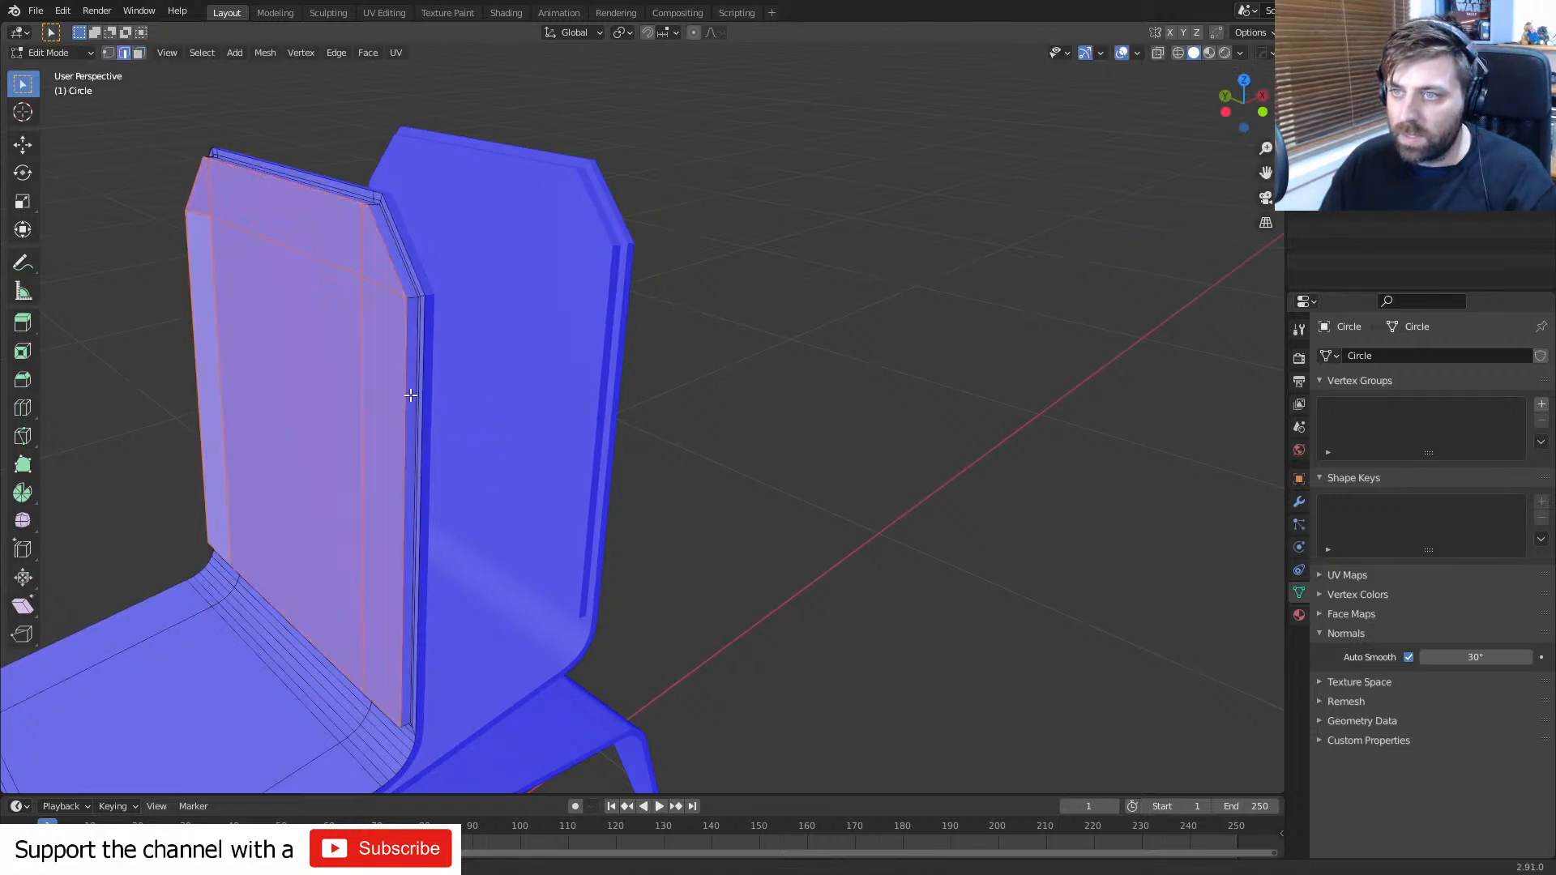
alt+click(408, 391)
shift+middle_drag(396, 410, 606, 453)
alt+shift+click(602, 390)
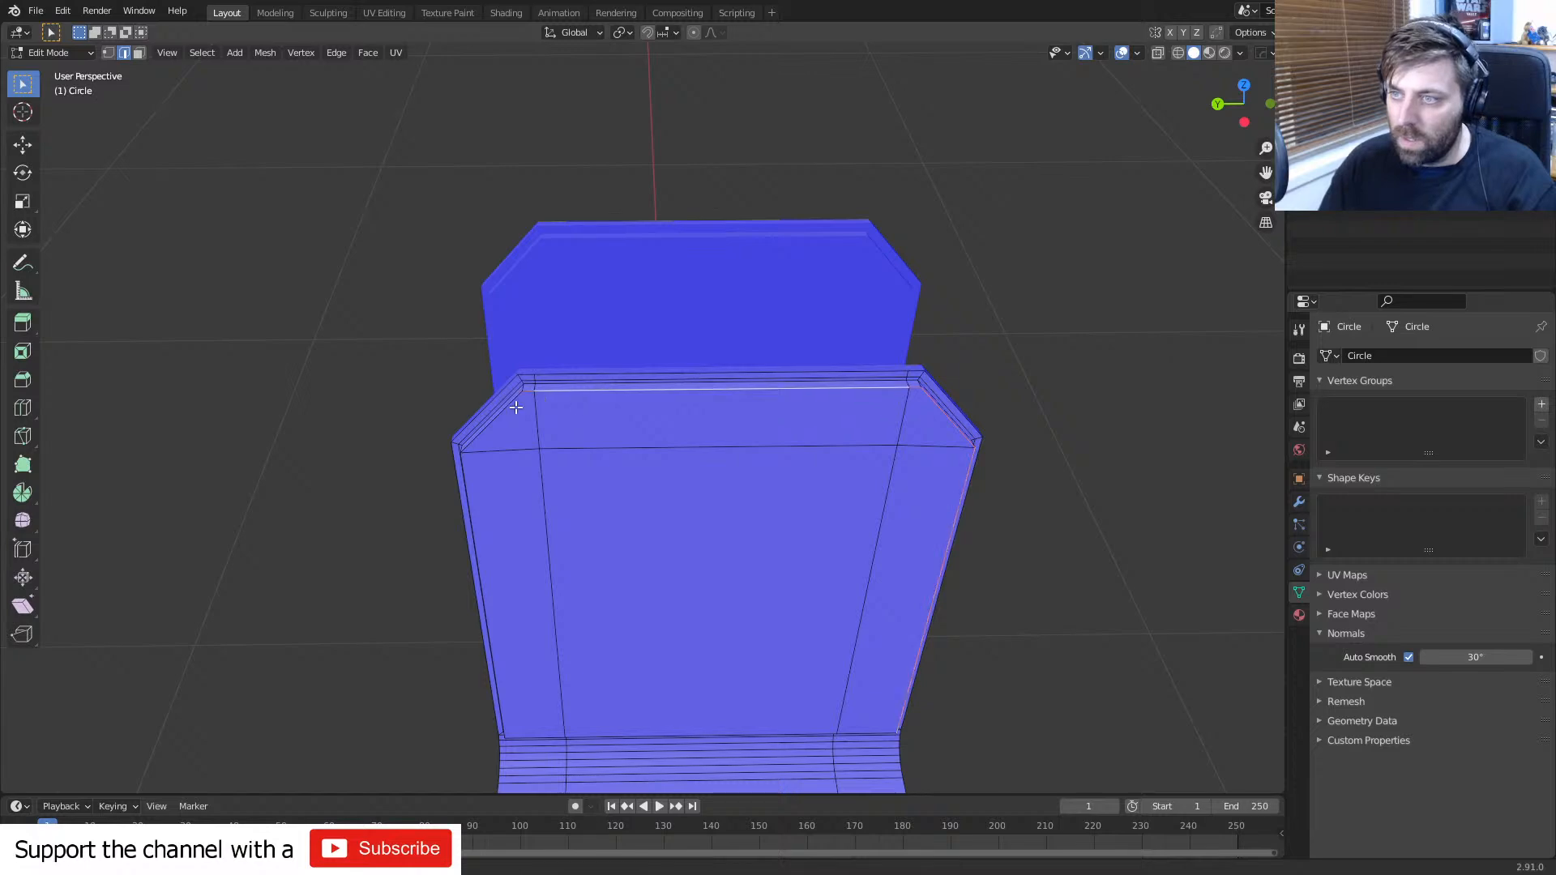
alt+shift+click(503, 537)
alt+shift+click(681, 730)
middle_drag(790, 692, 720, 640)
shift+middle_drag(725, 648, 733, 567)
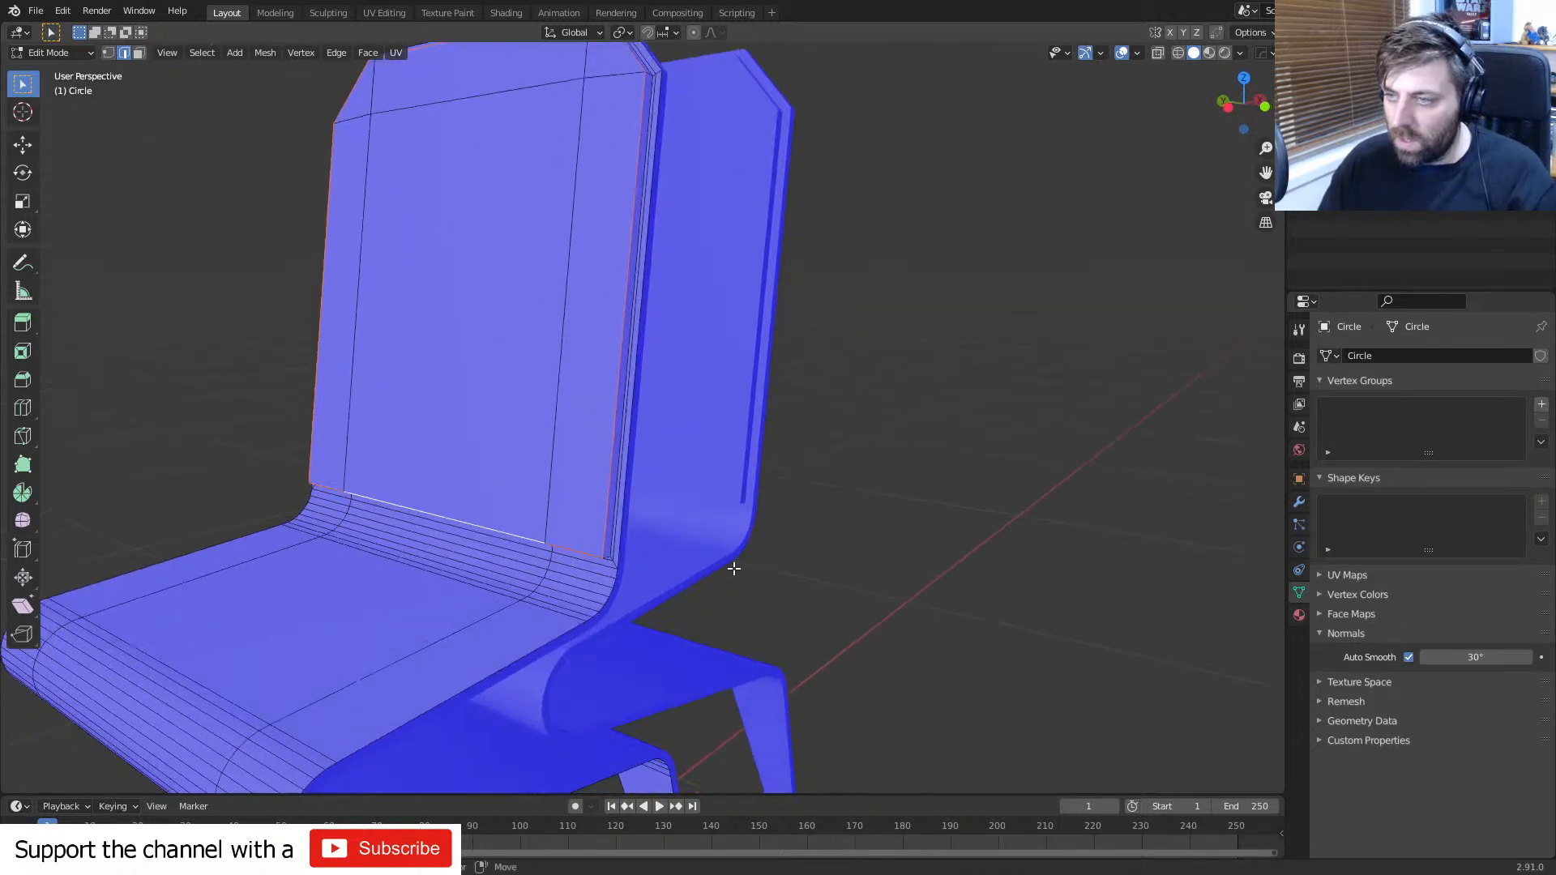
scroll(734, 569, up, 3)
key(ctrl+b)
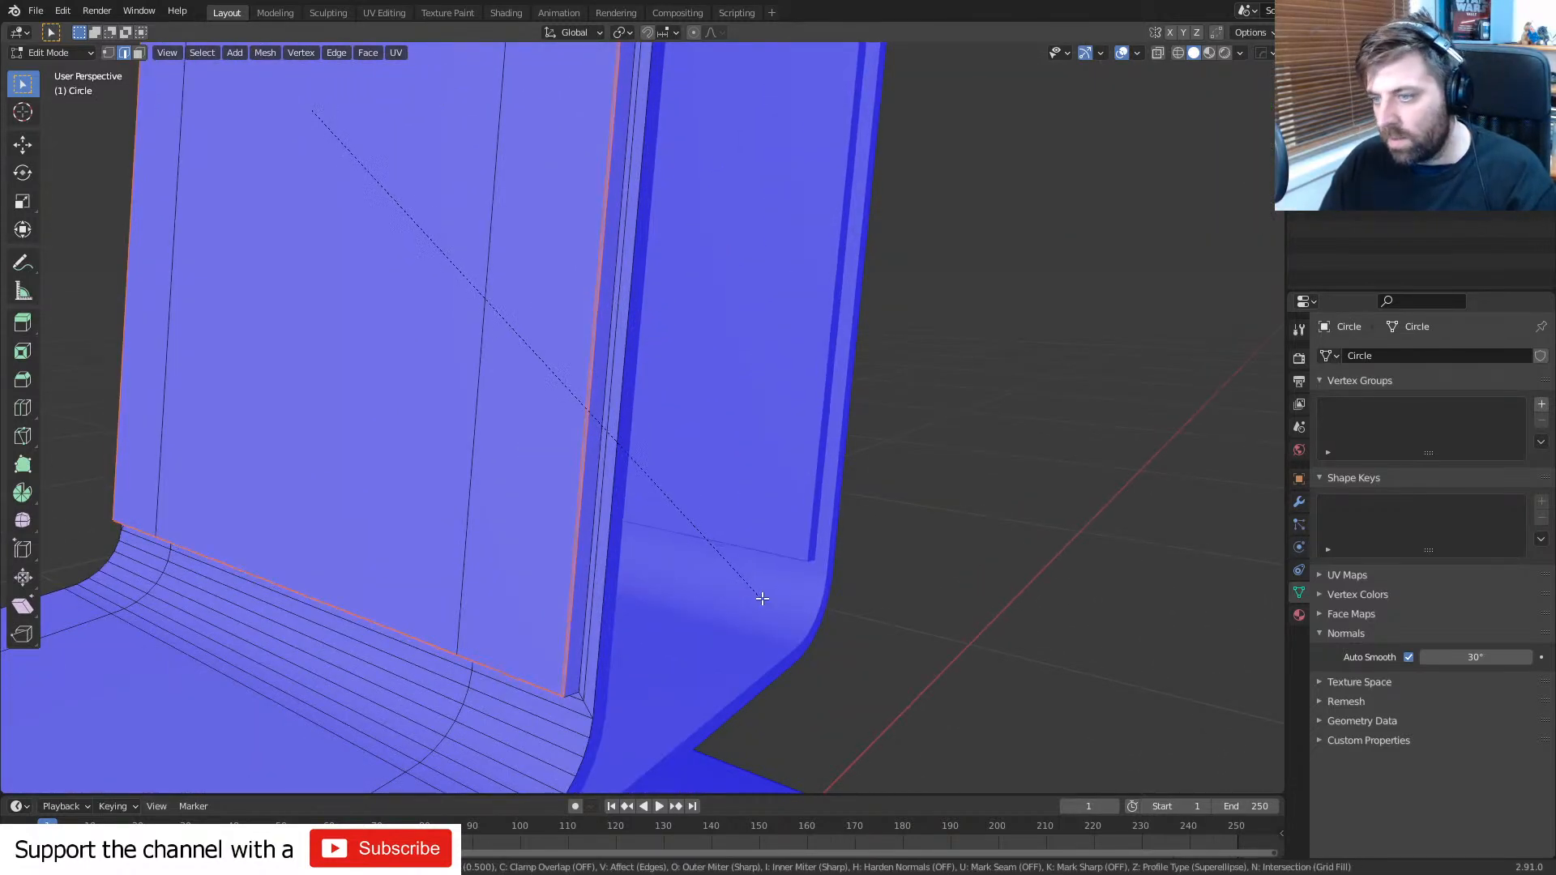
click(769, 600)
scroll(664, 560, down, 3)
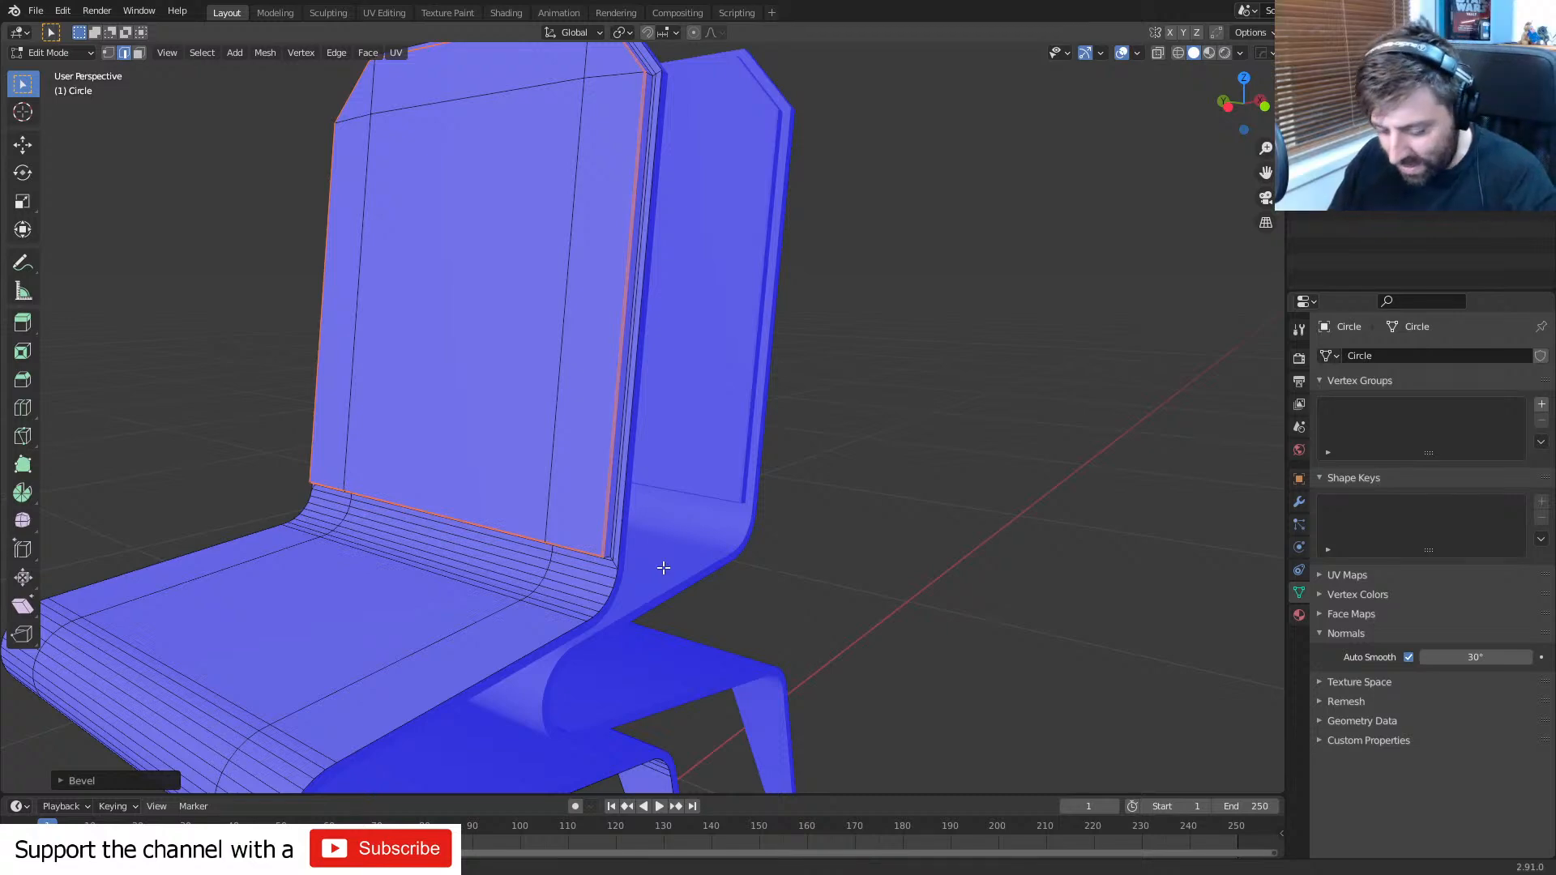
- Select the flat top faces of the seat across its full width and inset them twice by thin margins
middle_drag(663, 567, 506, 634)
key(3)
click(458, 604)
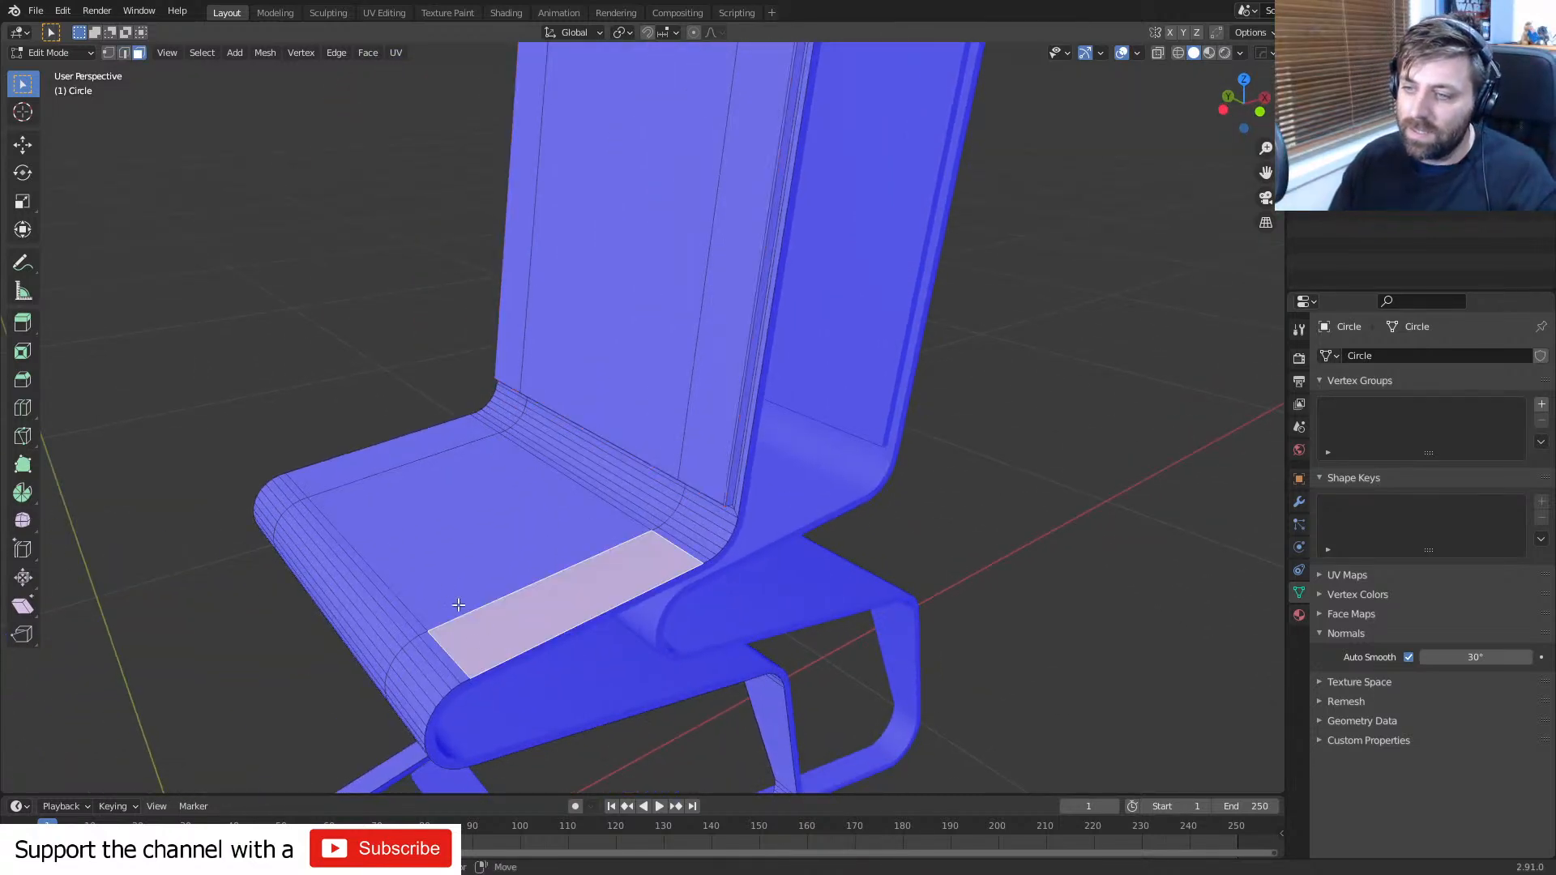
ctrl+click(347, 463)
middle_drag(343, 457, 632, 555)
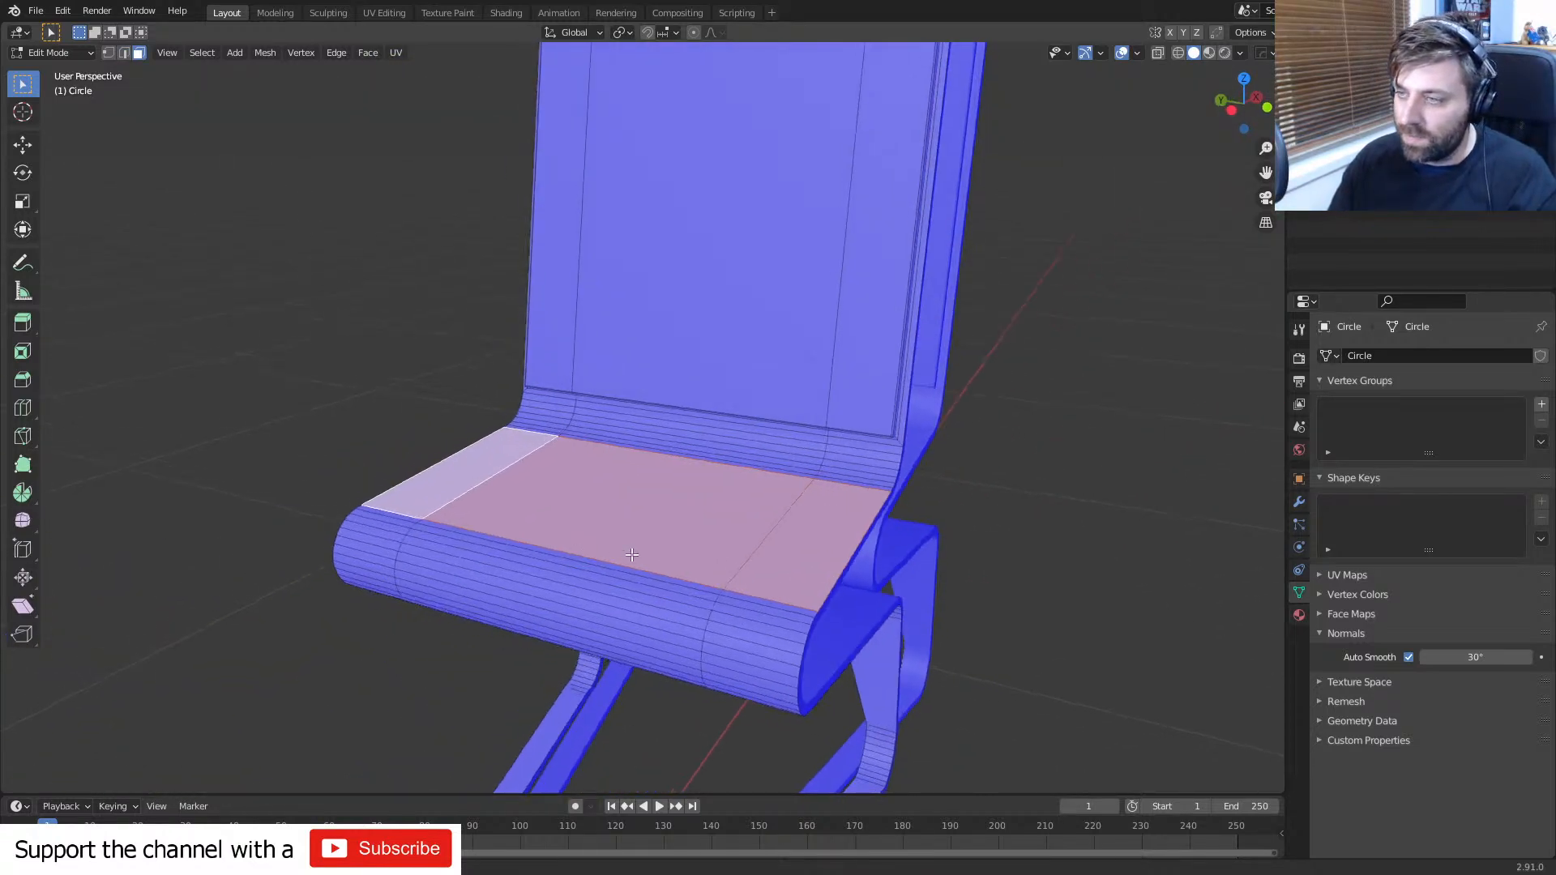
scroll(632, 555, up, 1)
shift+middle_drag(842, 589, 695, 601)
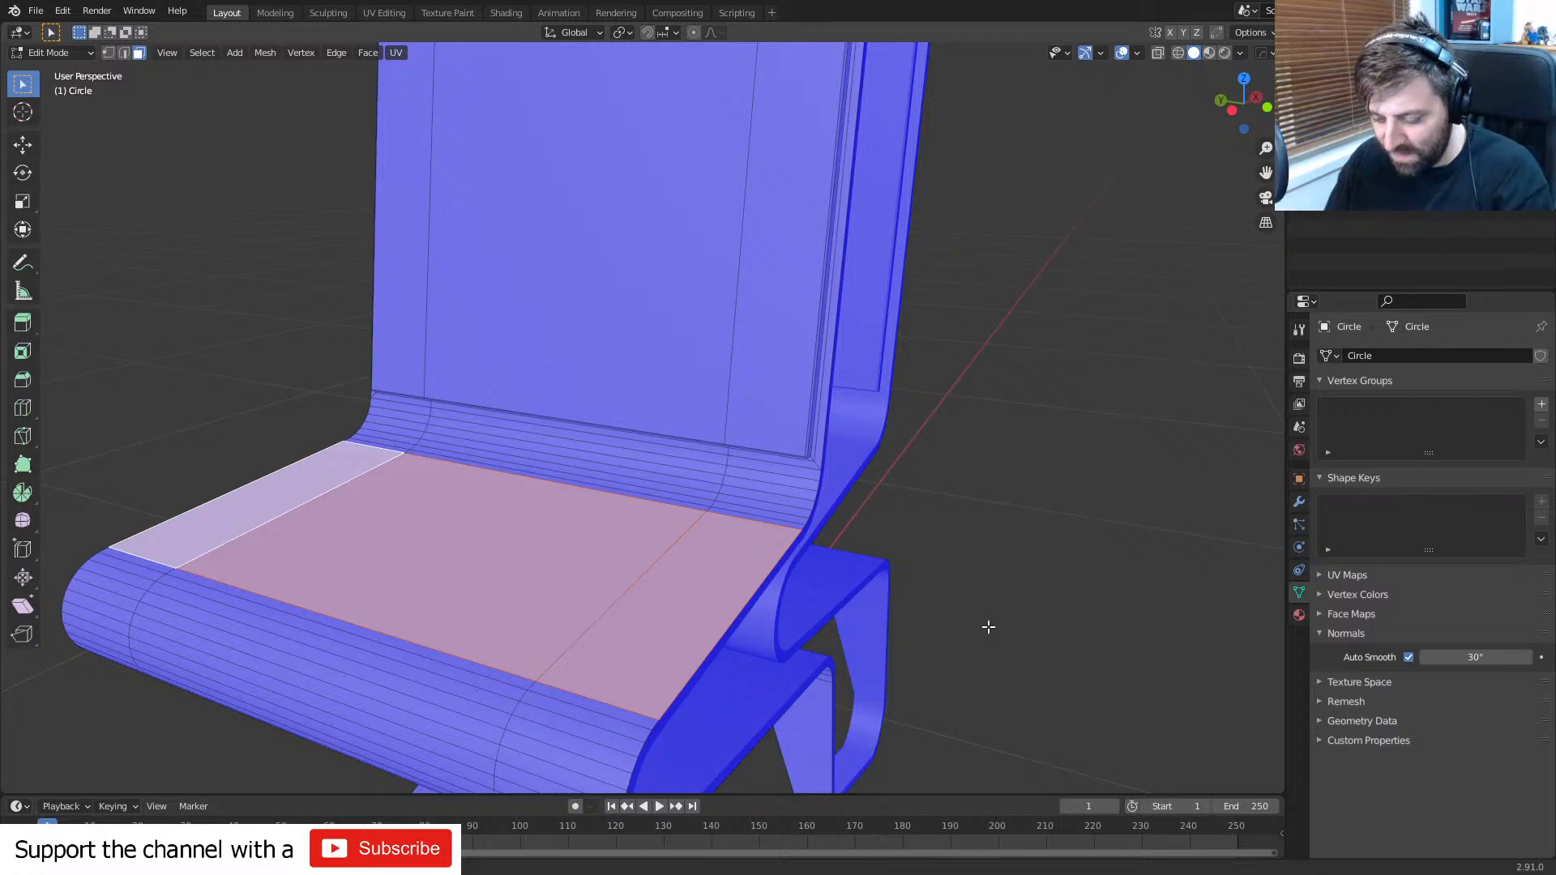
key(i)
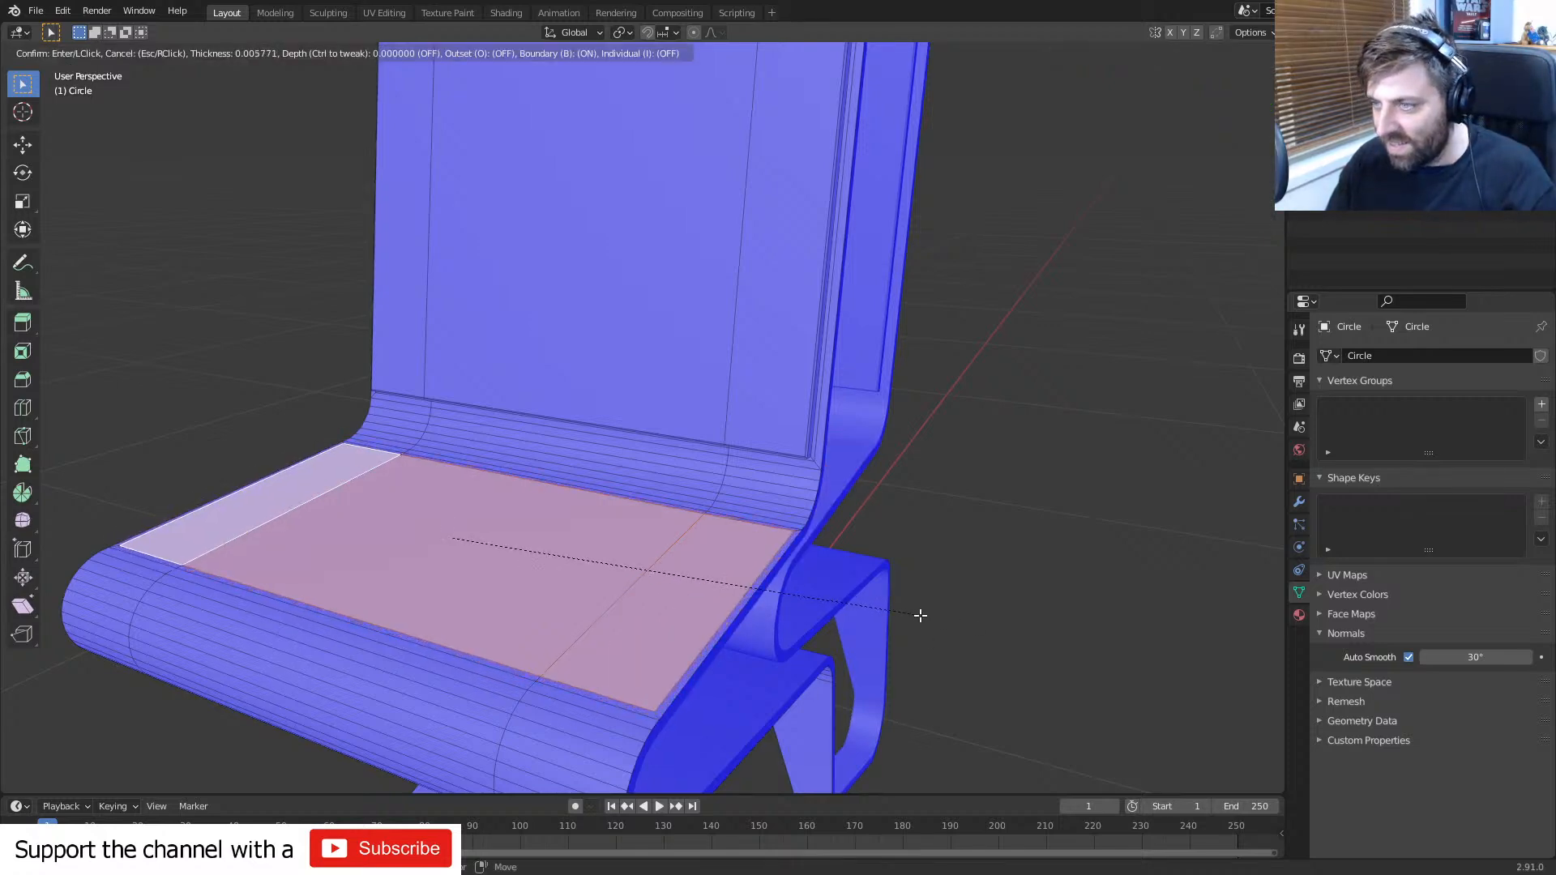
click(853, 608)
middle_drag(852, 609, 934, 594)
key(i)
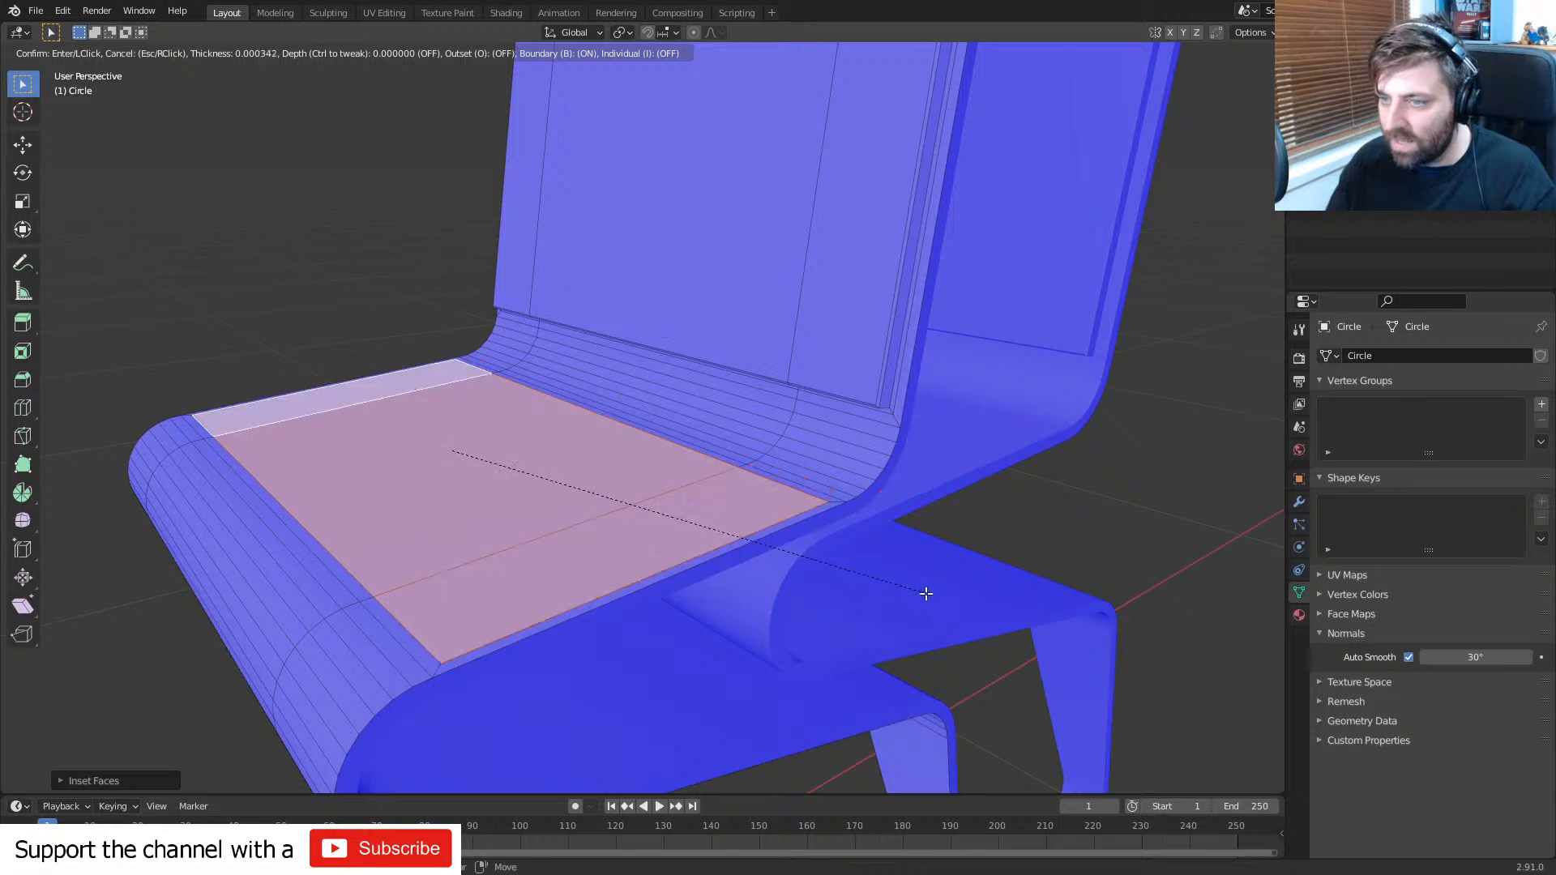
click(903, 590)
- Extrude the inset seat faces slightly upward as a raised pad and bevel the pad's top perimeter edges
key(e)
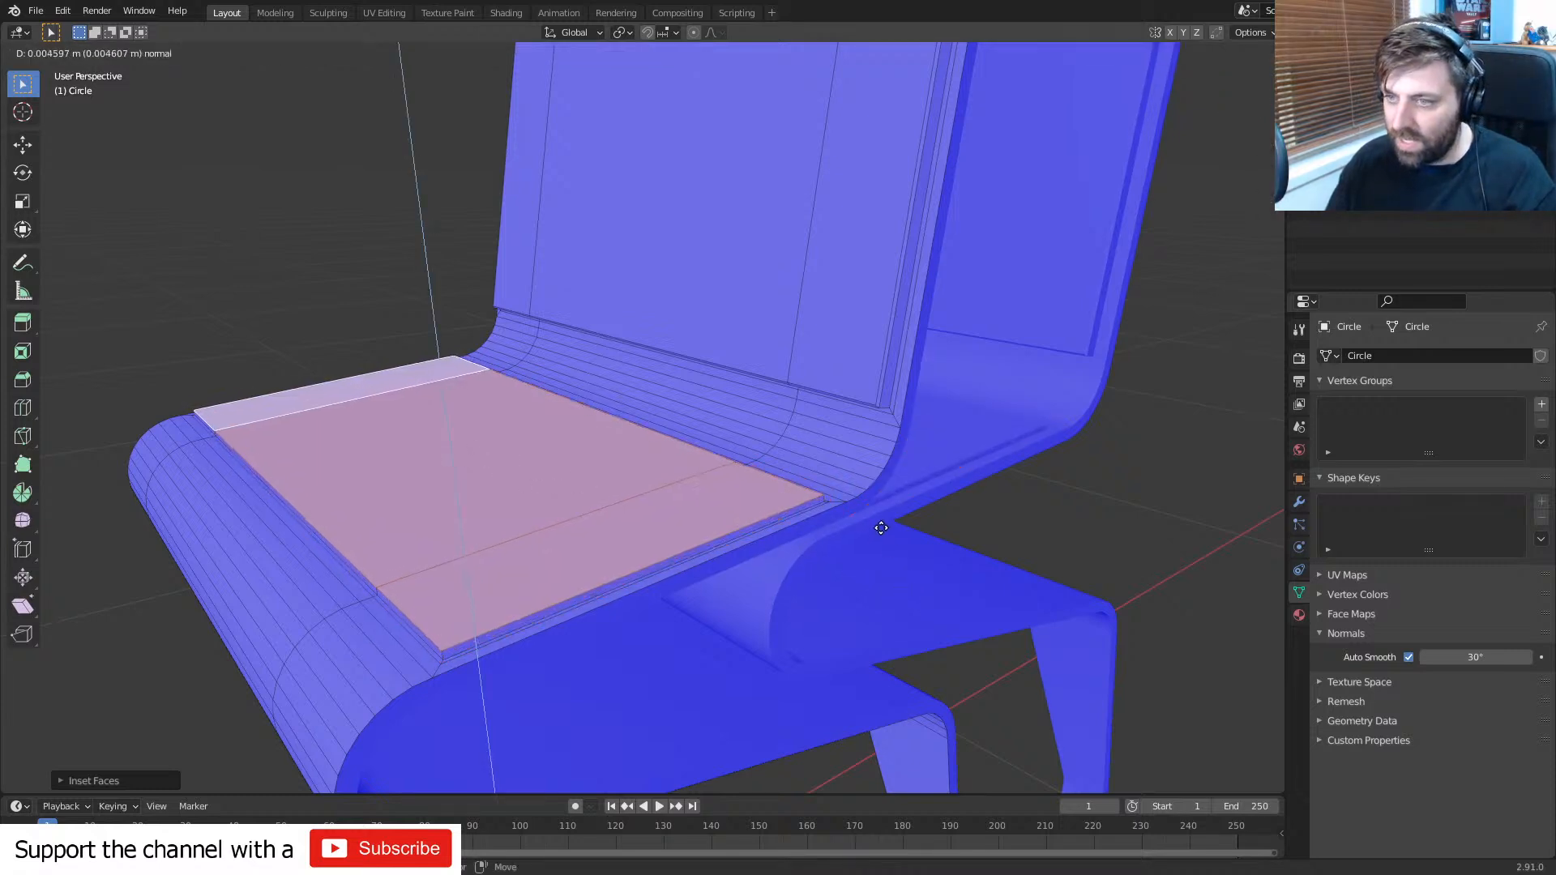
click(878, 513)
key(2)
click(535, 591)
shift+click(337, 541)
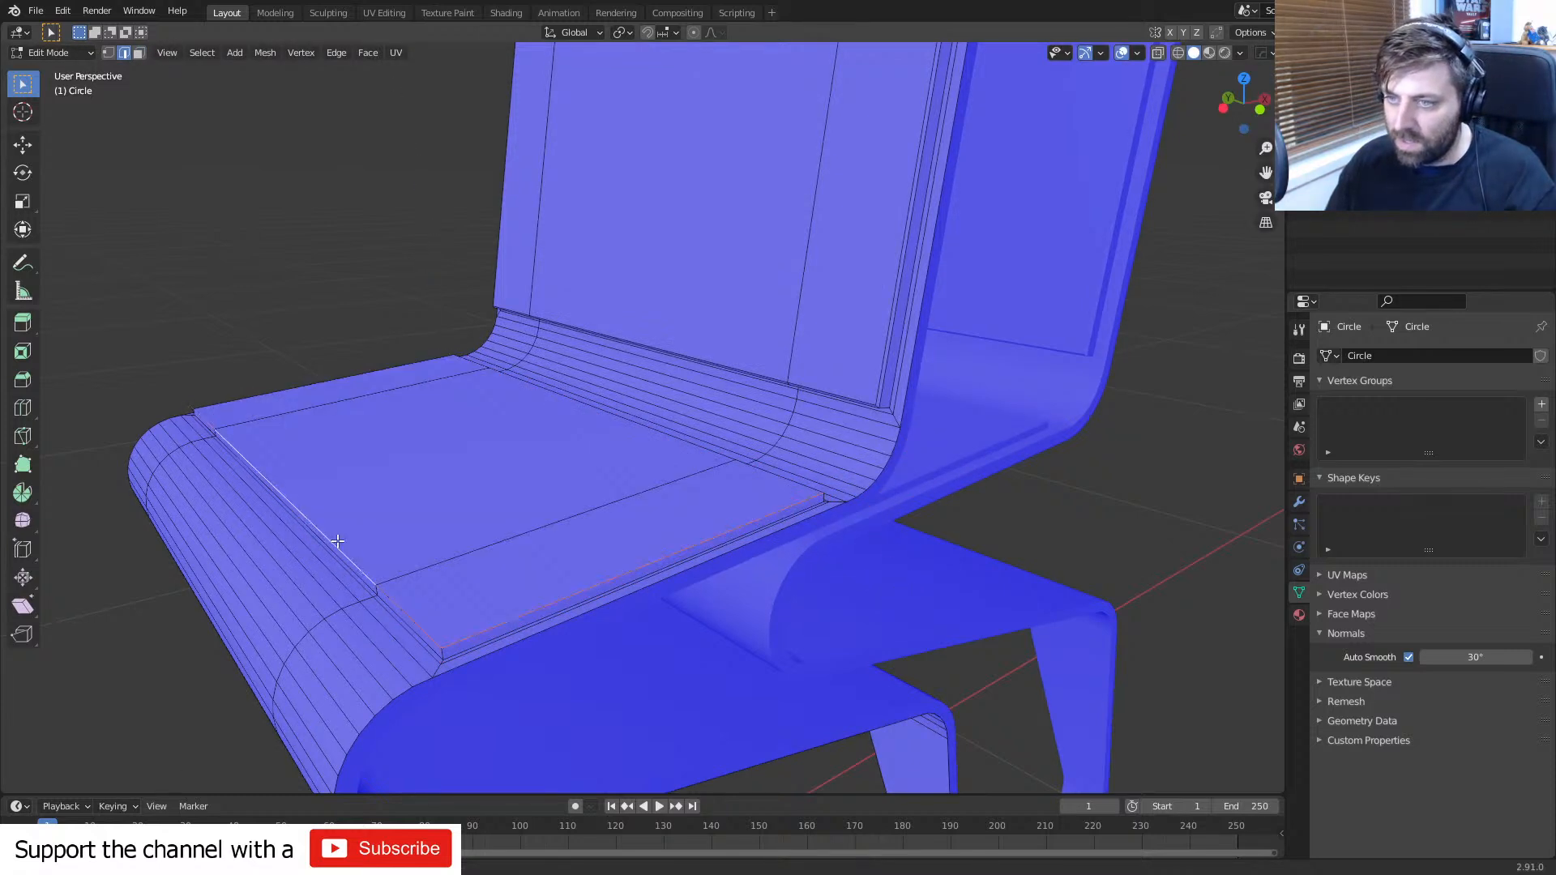
shift+click(296, 396)
shift+click(623, 462)
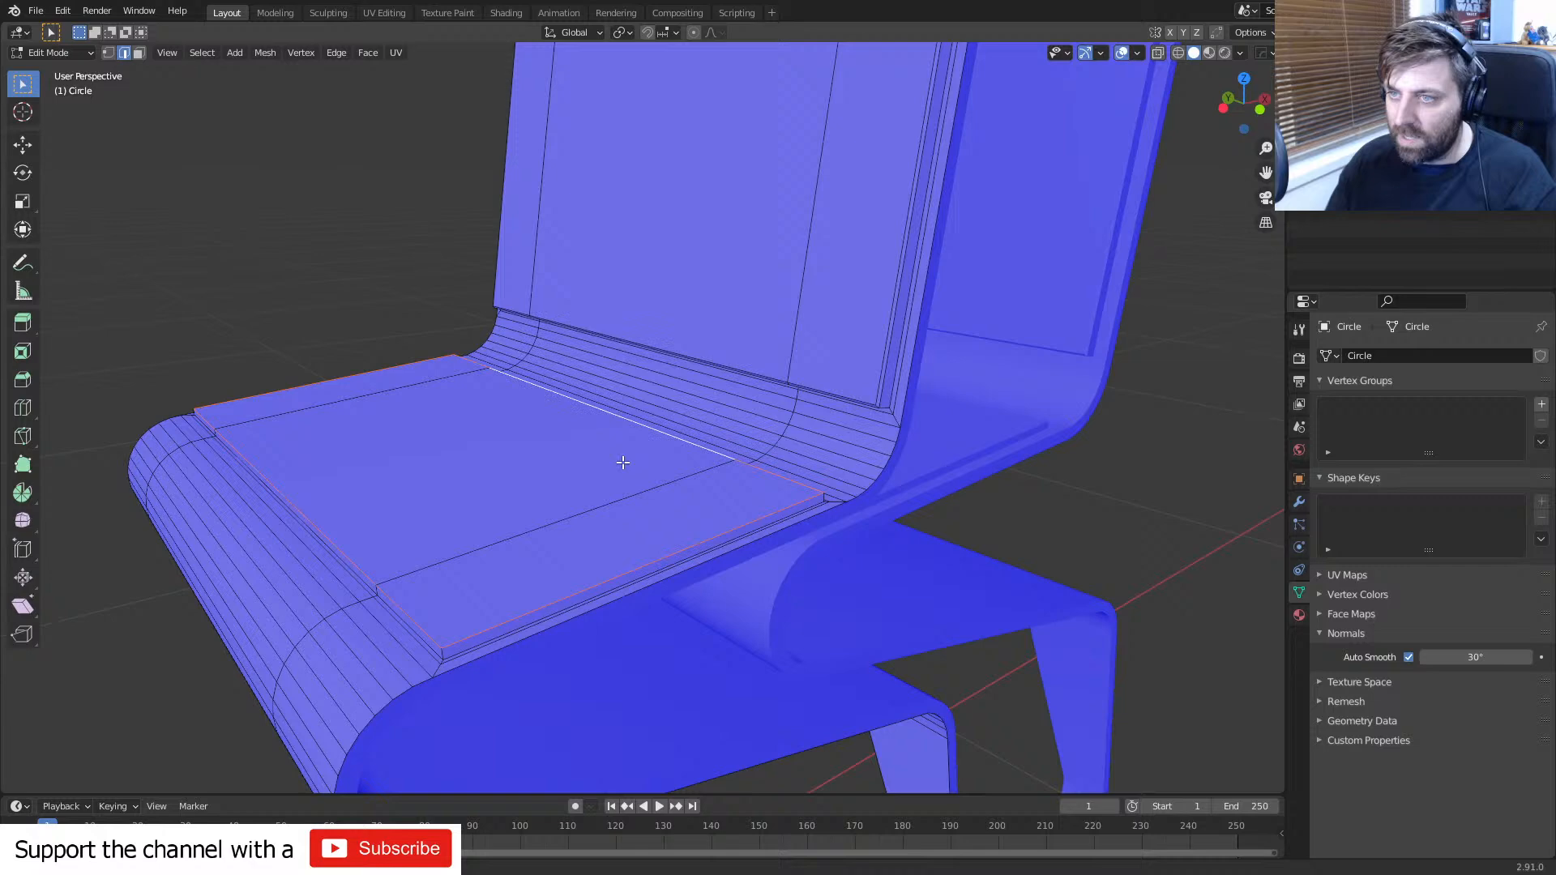
key(ctrl+b)
click(911, 613)
scroll(810, 589, down, 3)
- Examine the raised seat and backrest pads on the stacked chairs in Solid shading and Object Mode
key(z)
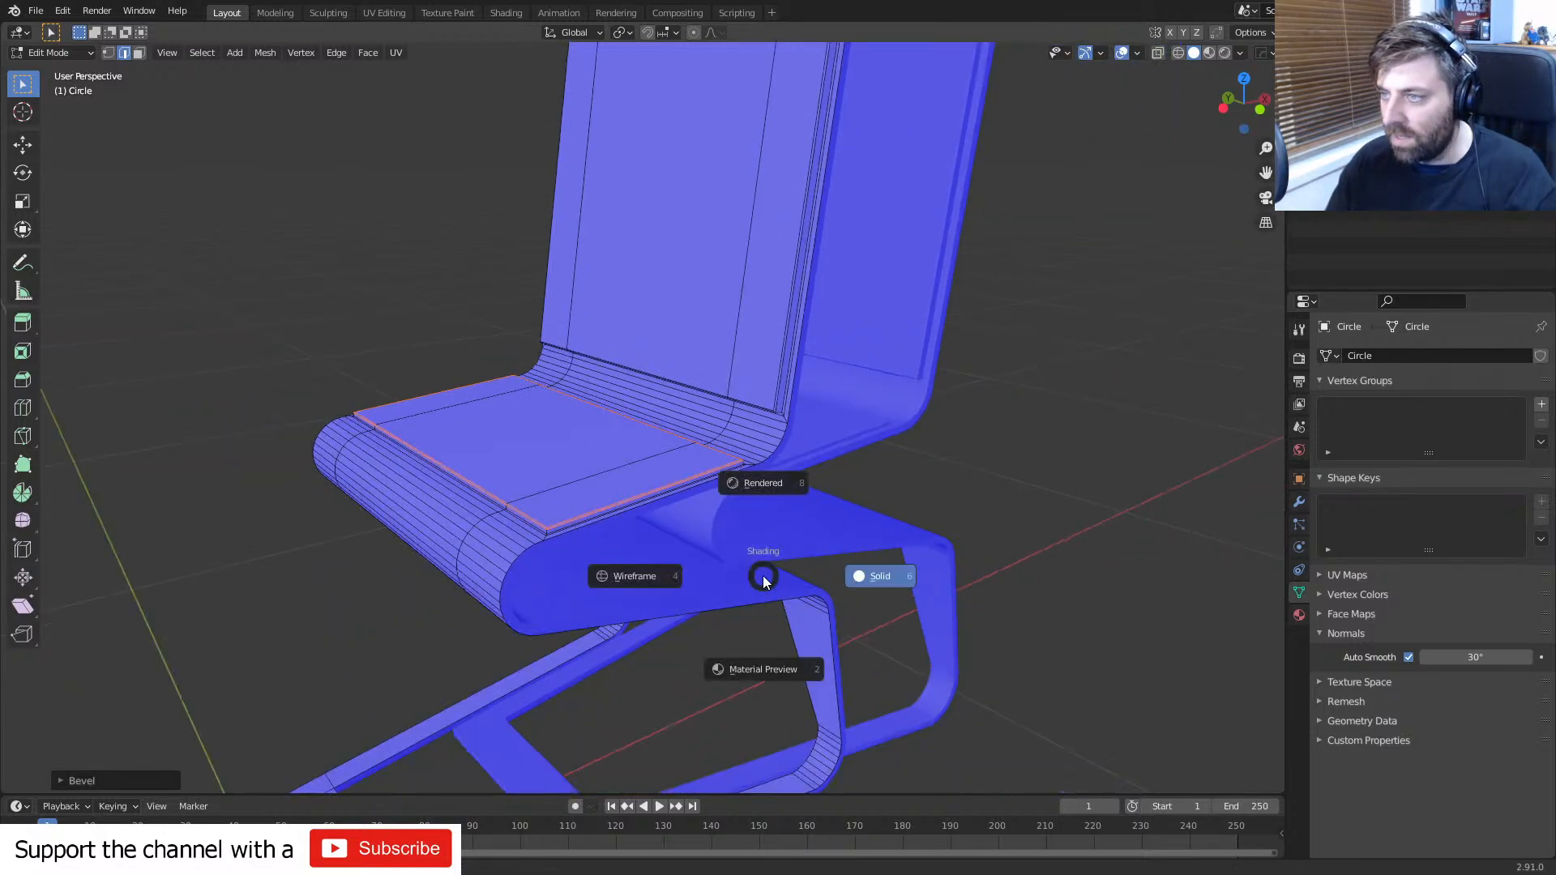
click(824, 576)
scroll(813, 579, down, 4)
key(Tab)
mouse_move(586, 554)
middle_down()
mouse_move(822, 572)
mouse_move(765, 677)
mouse_move(655, 692)
middle_up()
scroll(822, 572, up, 4)
scroll(664, 687, down, 5)
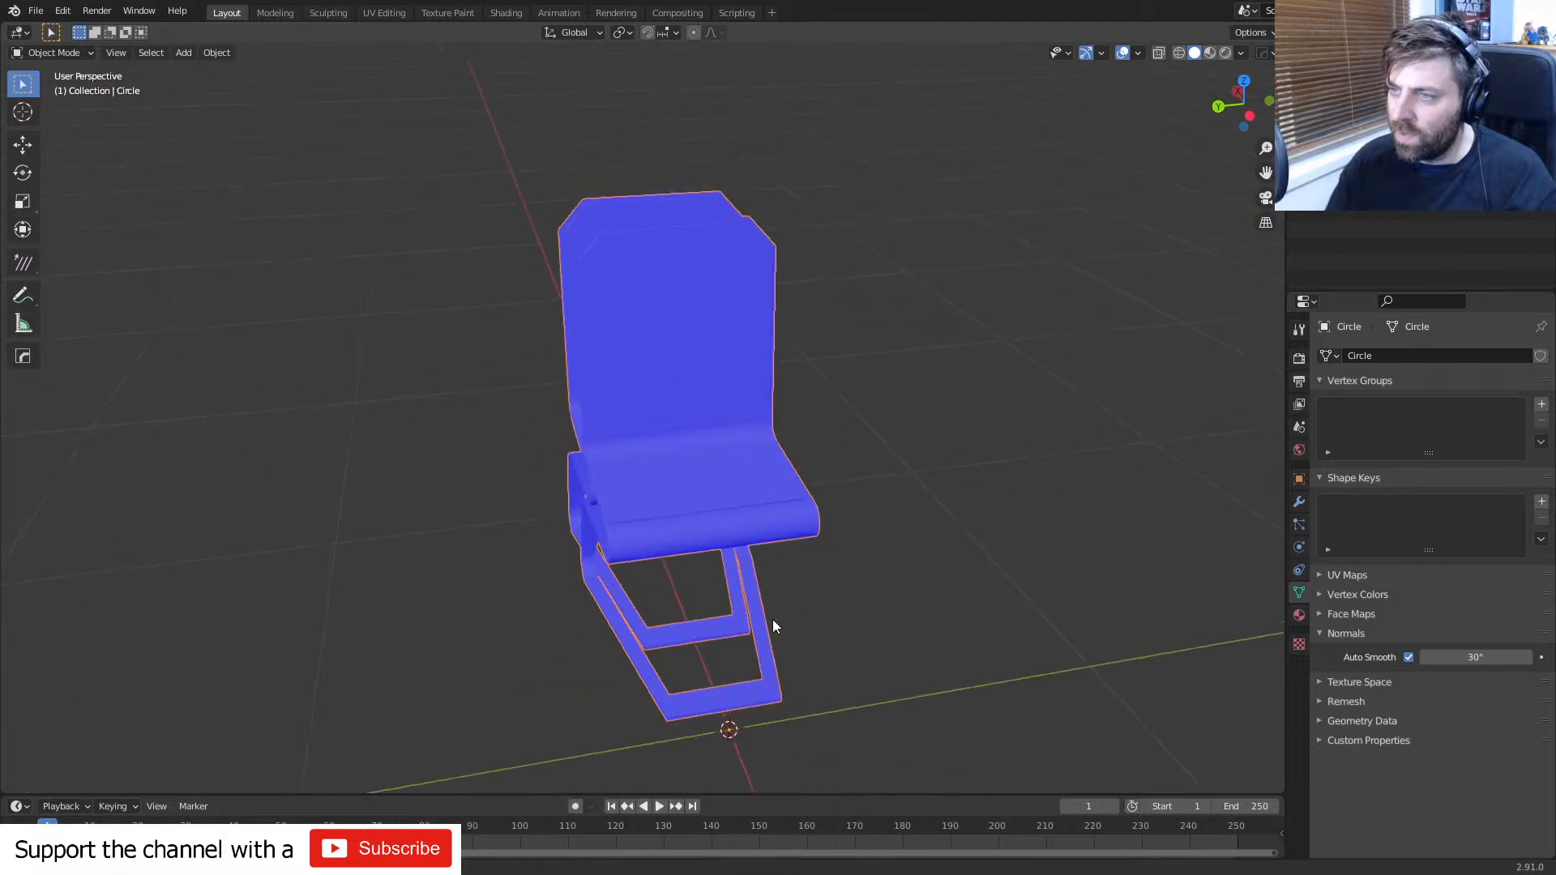
middle_drag(771, 619, 656, 614)
scroll(656, 614, up, 4)
key(Tab)
key(Tab)
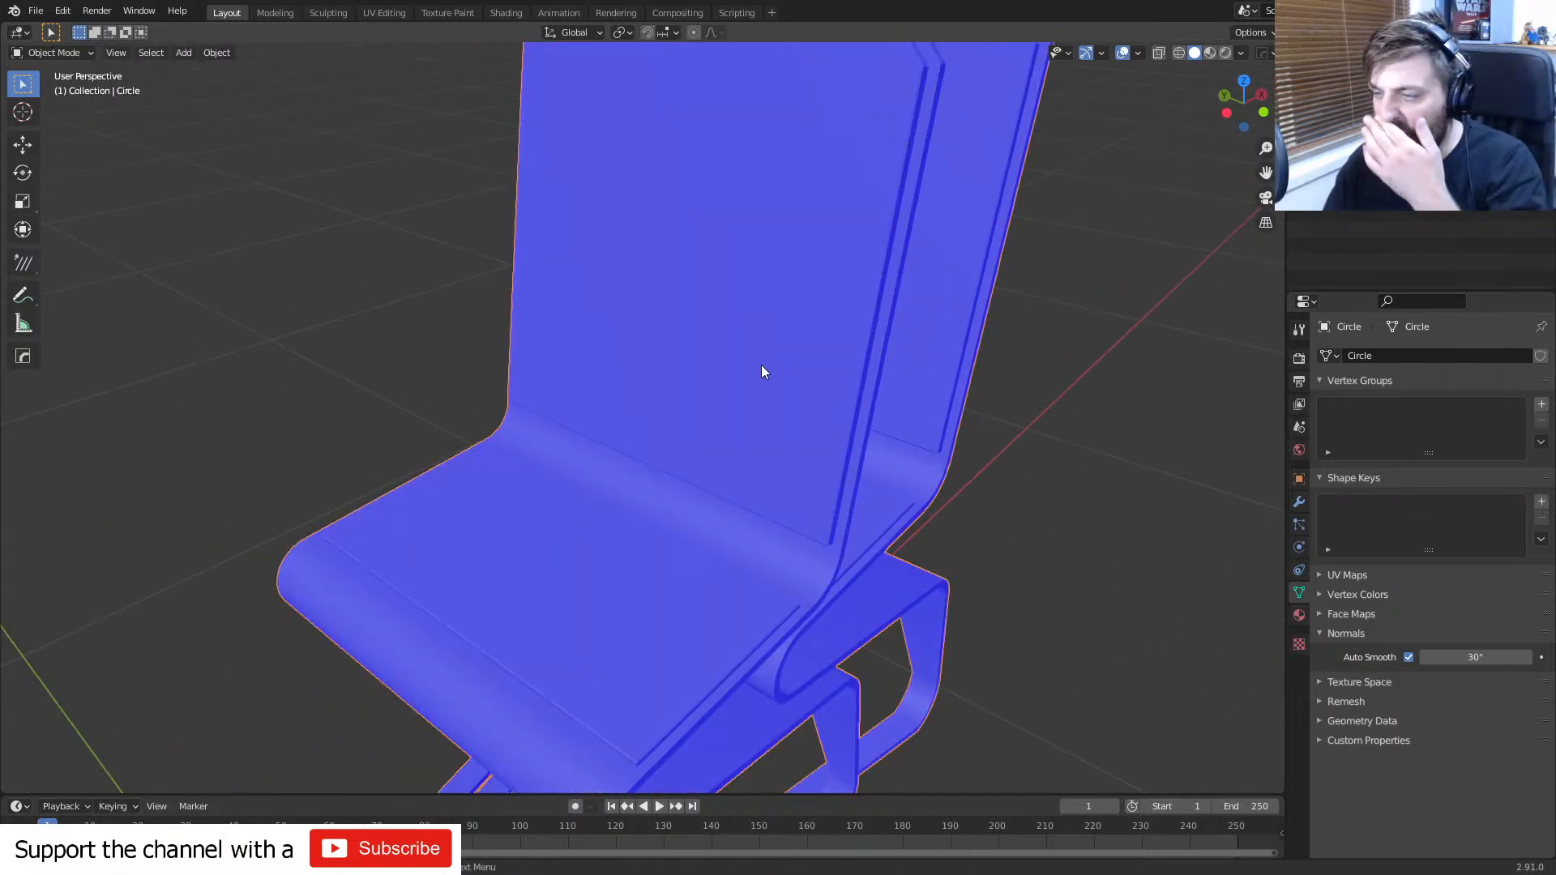
scroll(761, 372, down, 5)
middle_drag(726, 556, 843, 410)
- Save the file as ScifiChair in the Assets folder
key(ctrl+s)
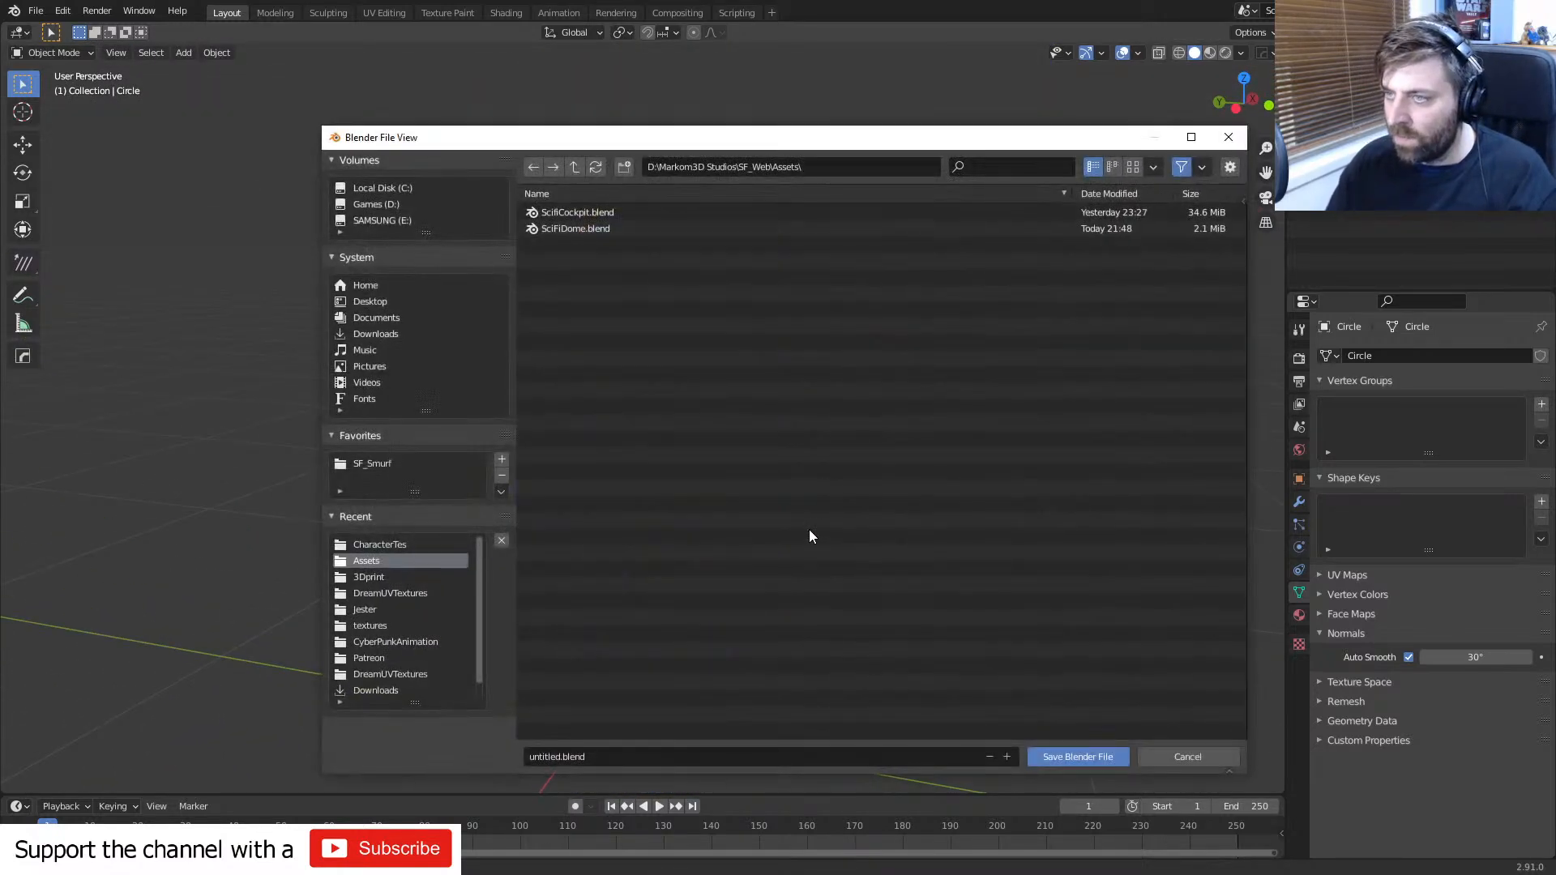
click(620, 756)
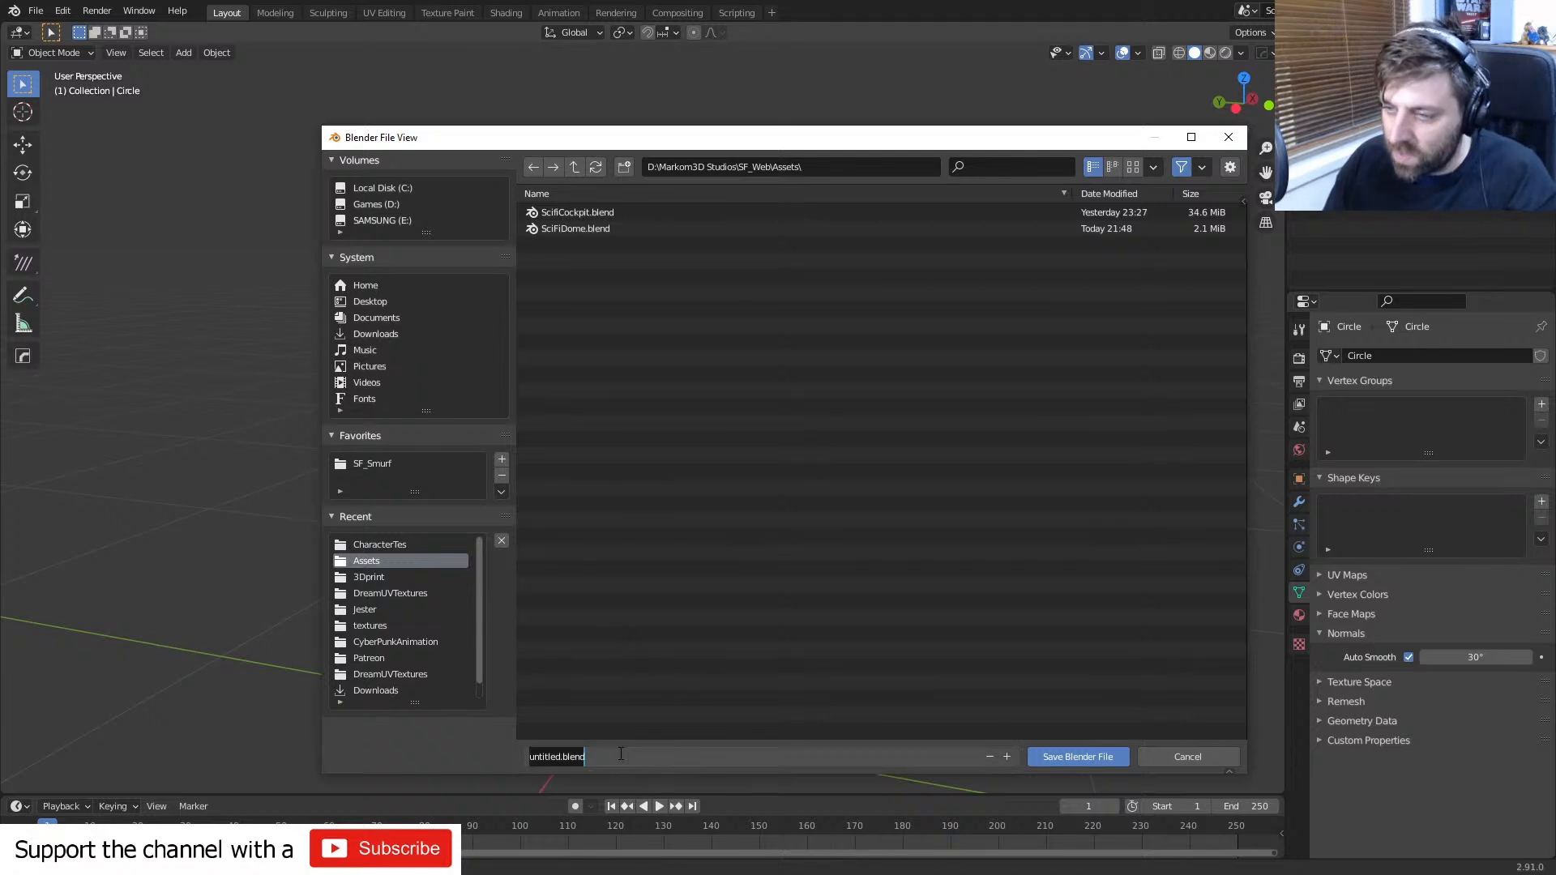
text(ScifiChair)
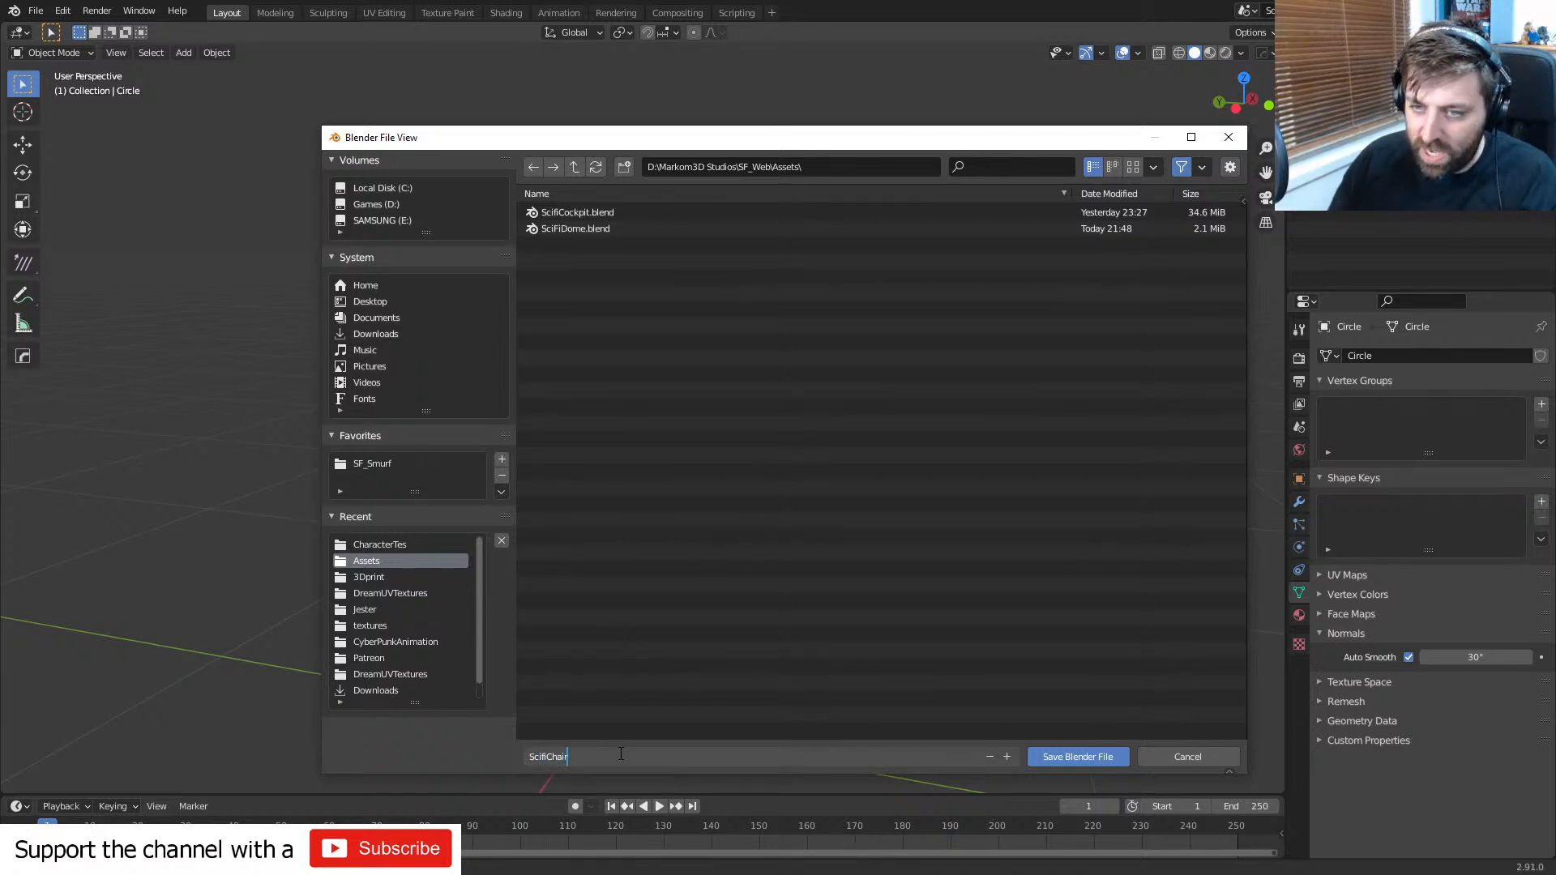
click(1076, 756)
- Examine the stacked chairs' raised pads, backrest backs and legs from several angles, in both Edit Mode and Object Mode
scroll(854, 580, up, 3)
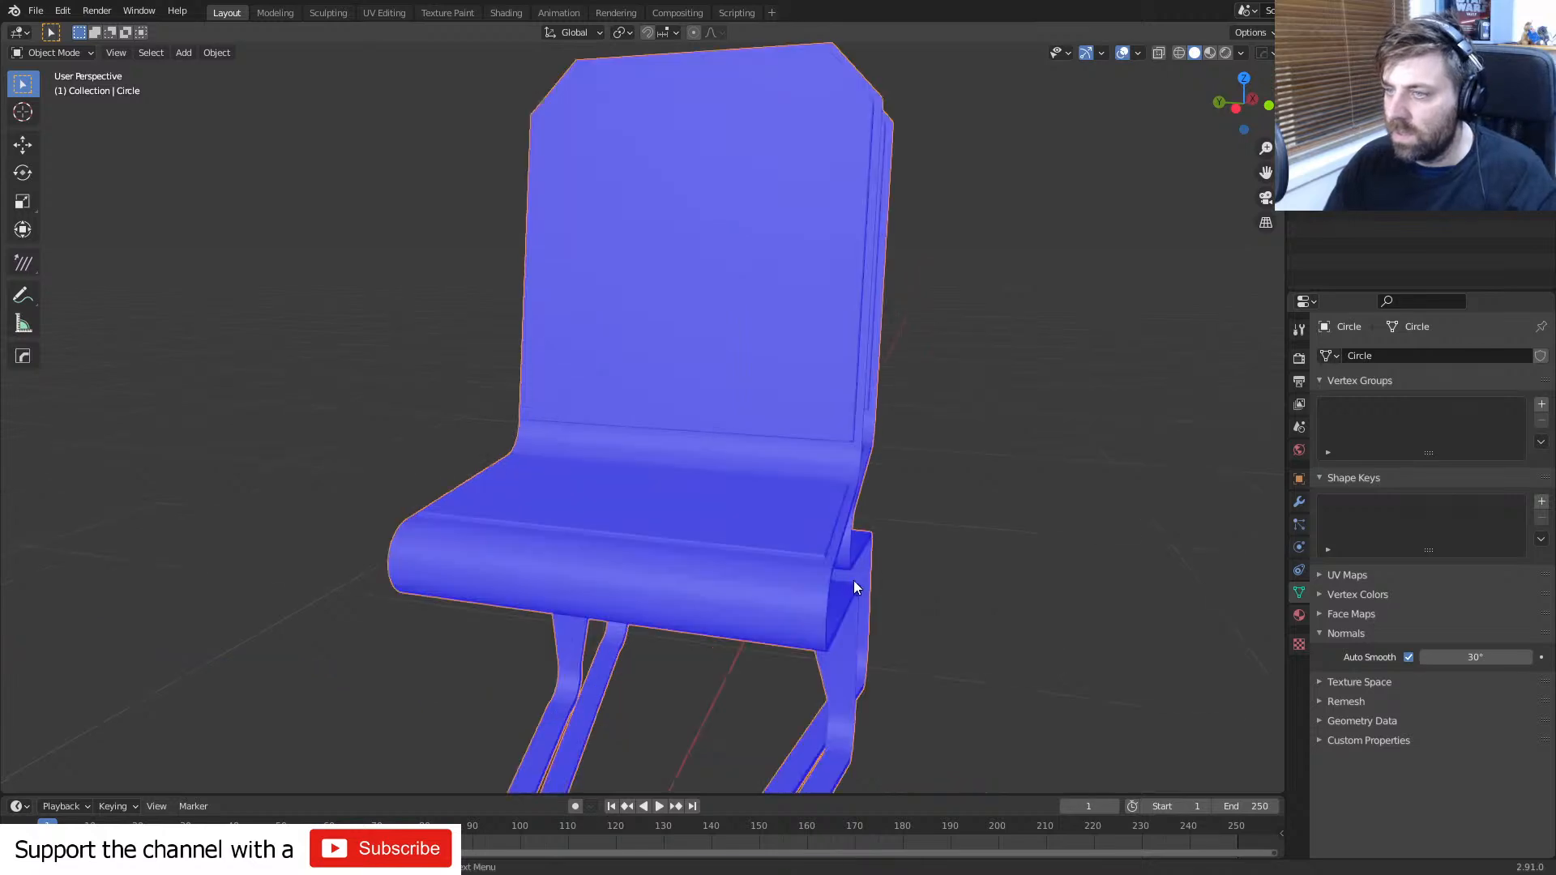
middle_drag(848, 577, 883, 682)
scroll(575, 596, up, 3)
key(Tab)
key(Tab)
scroll(883, 682, up, 5)
middle_drag(902, 608, 731, 508)
key(Tab)
scroll(456, 417, down, 8)
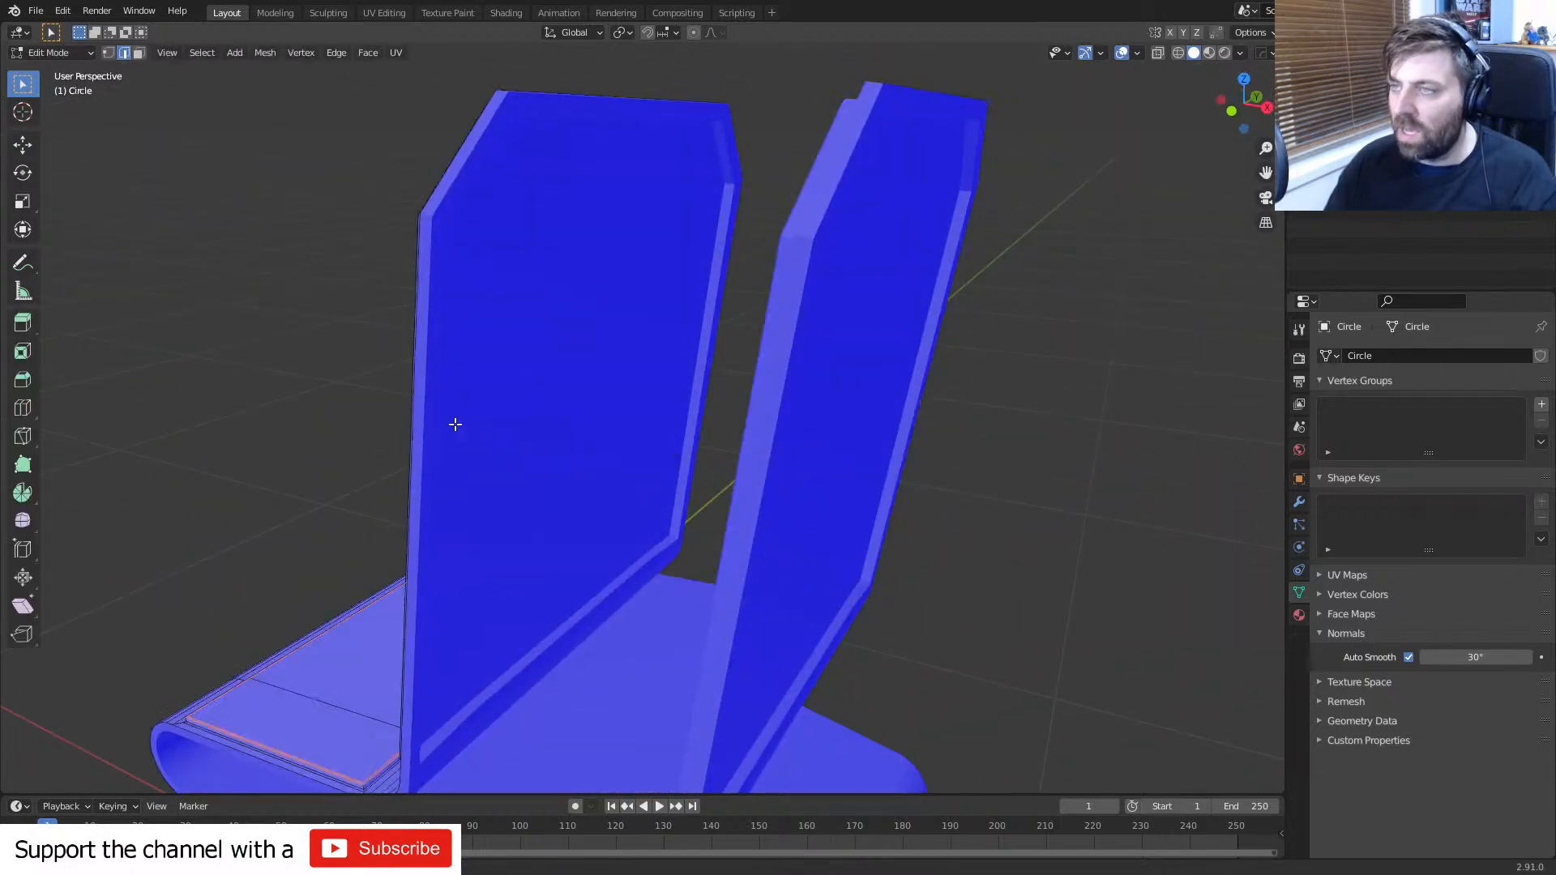
middle_drag(452, 476, 743, 519)
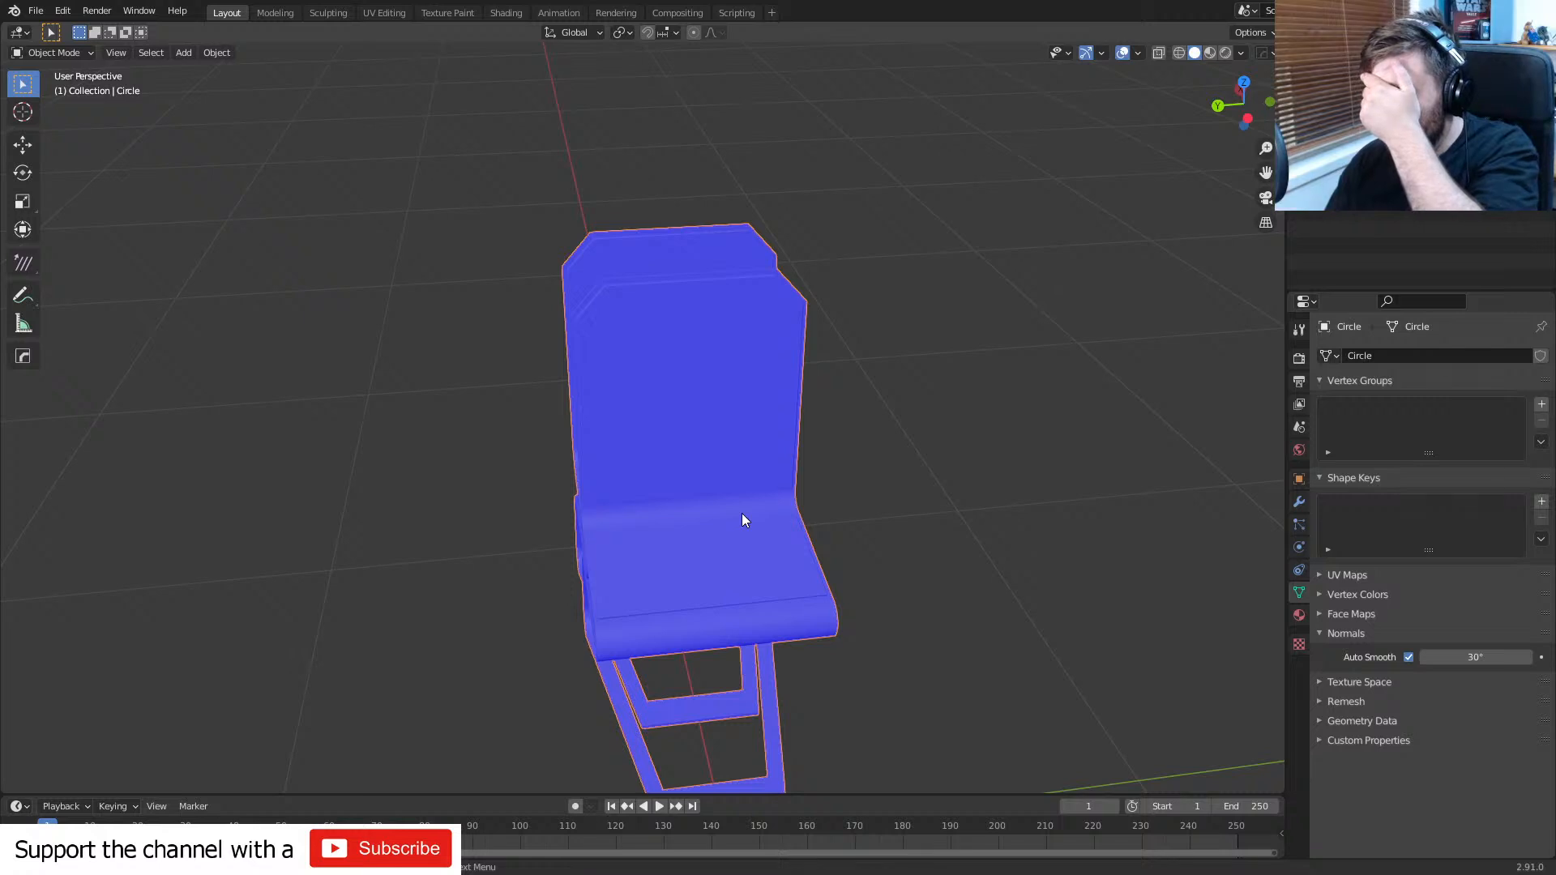
scroll(742, 512, down, 2)
middle_drag(736, 519, 713, 381)
- Save the chair file again, copy the chair object and paste it into the Blender scene containing the triangulated dome
key(ctrl+s)
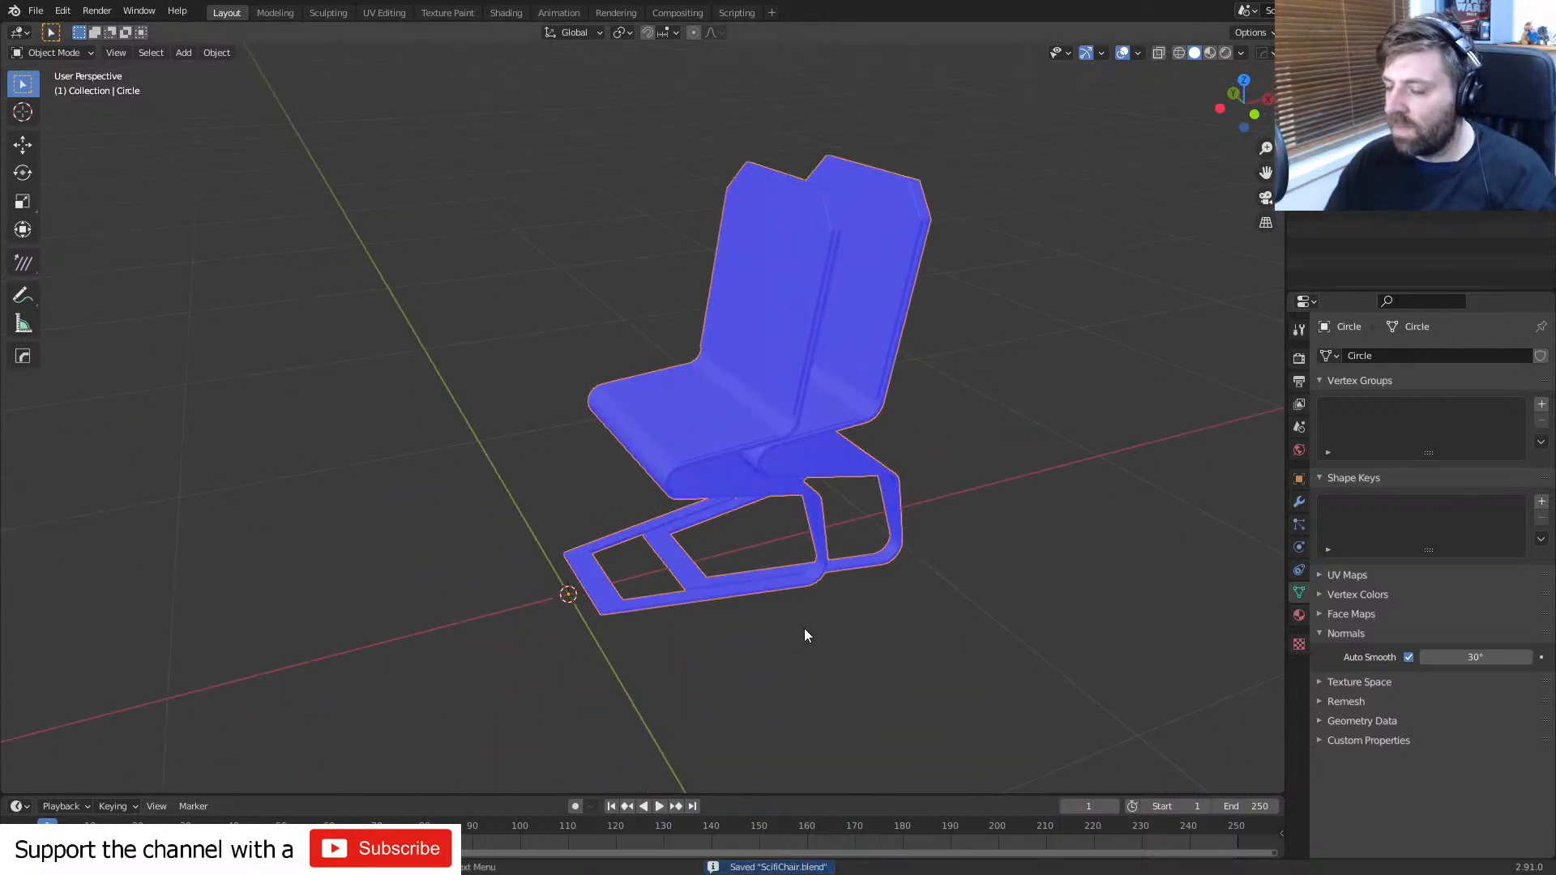
key(ctrl+c)
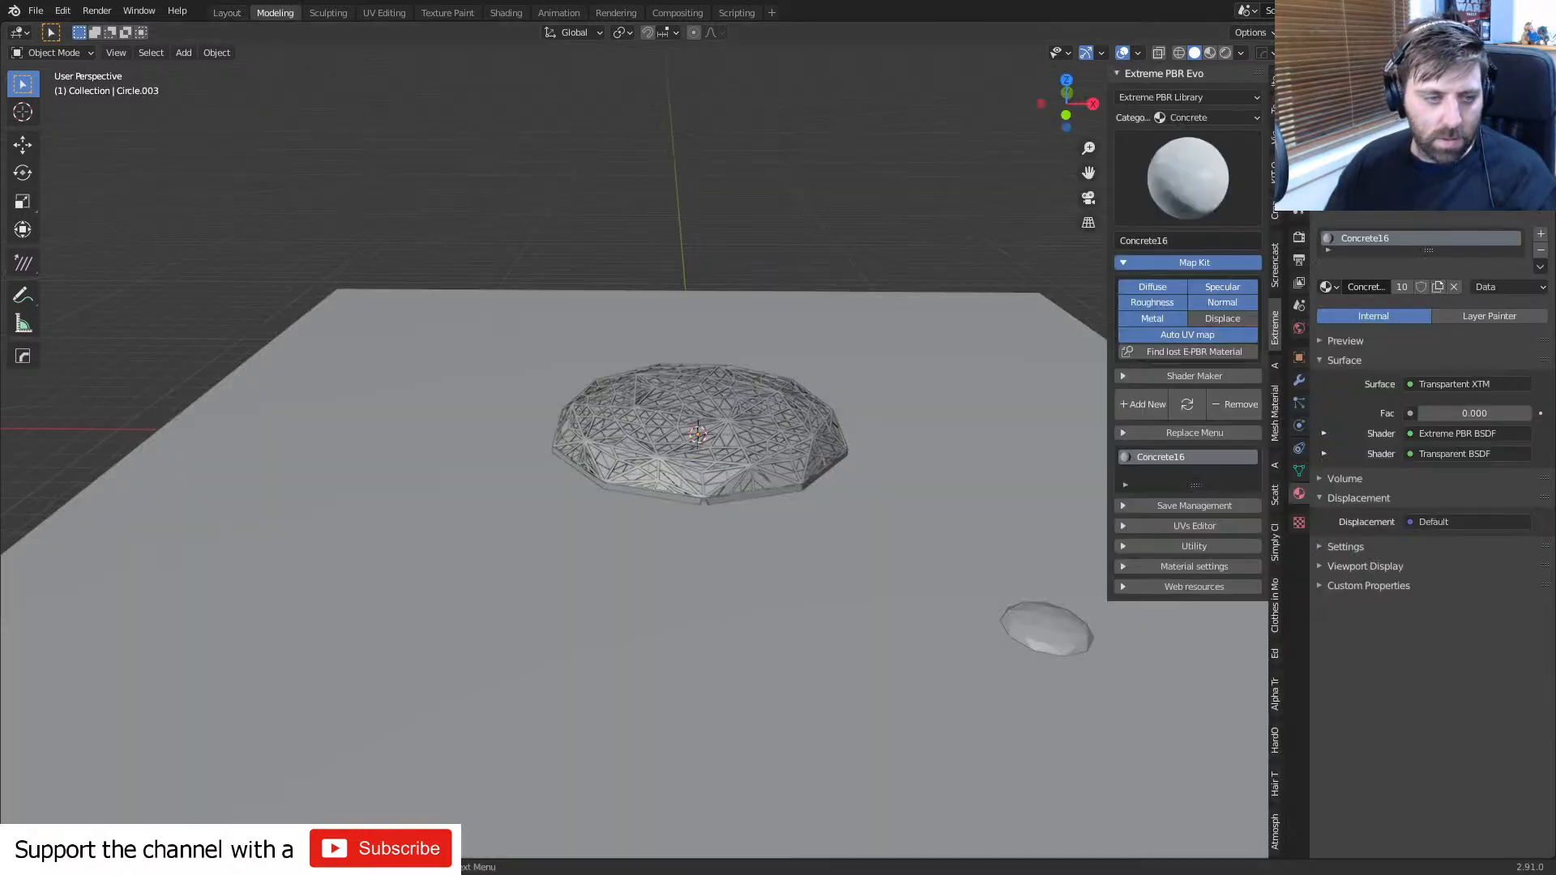
scroll(687, 554, up, 3)
key(ctrl+v)
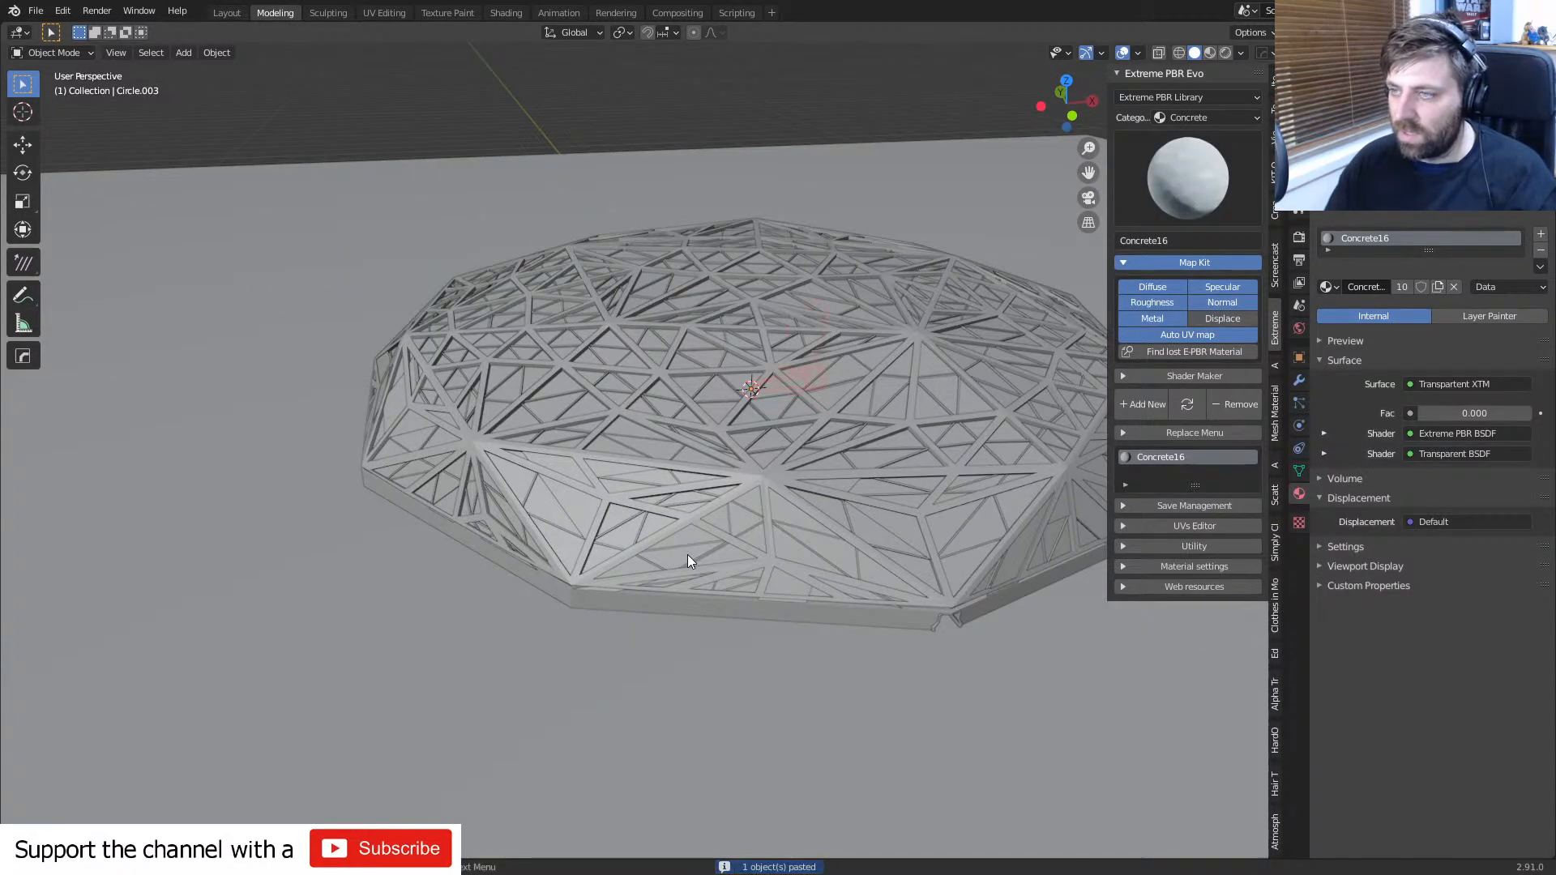
- Show the dome scene in wireframe, frame the pasted chair and remove its Array modifier, keeping the Solidify modifier
key(z)
click(628, 557)
key(KP_Decimal)
middle_drag(572, 593, 596, 567)
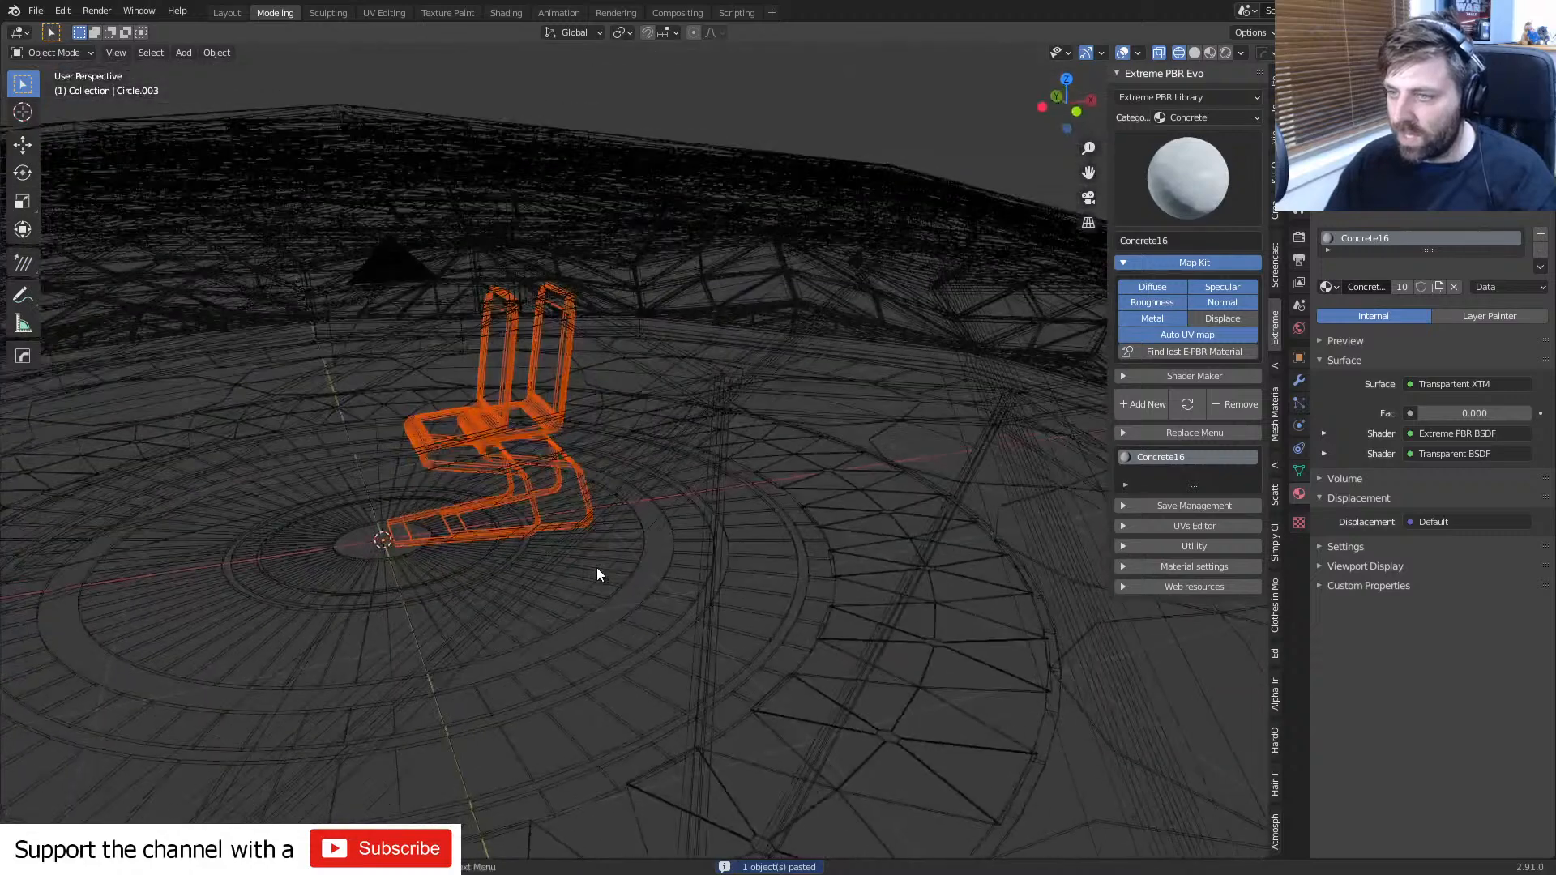
click(1299, 380)
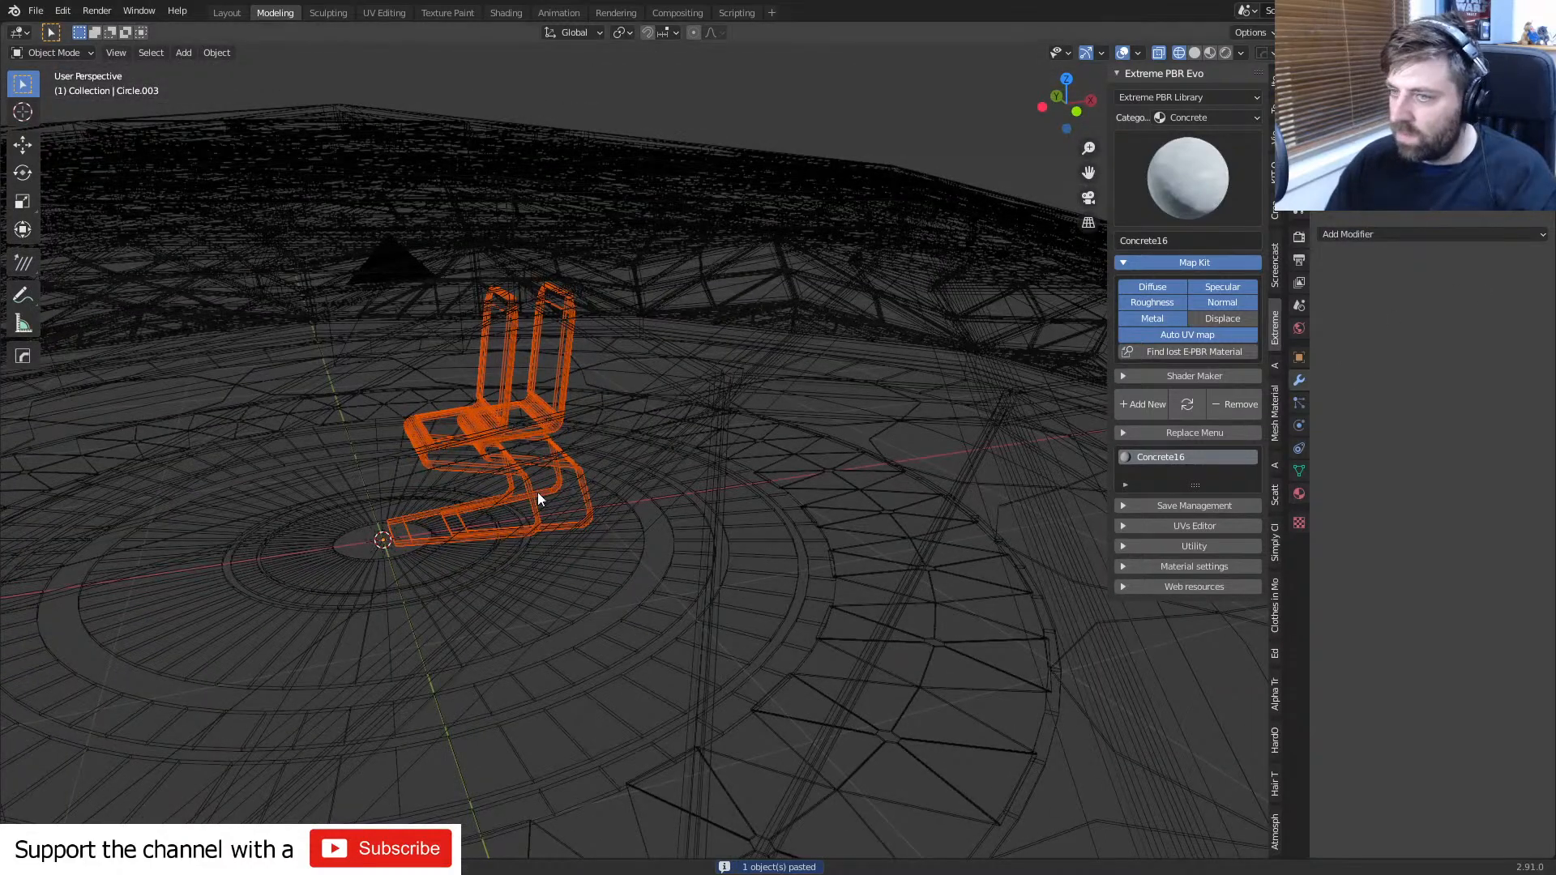
click(485, 418)
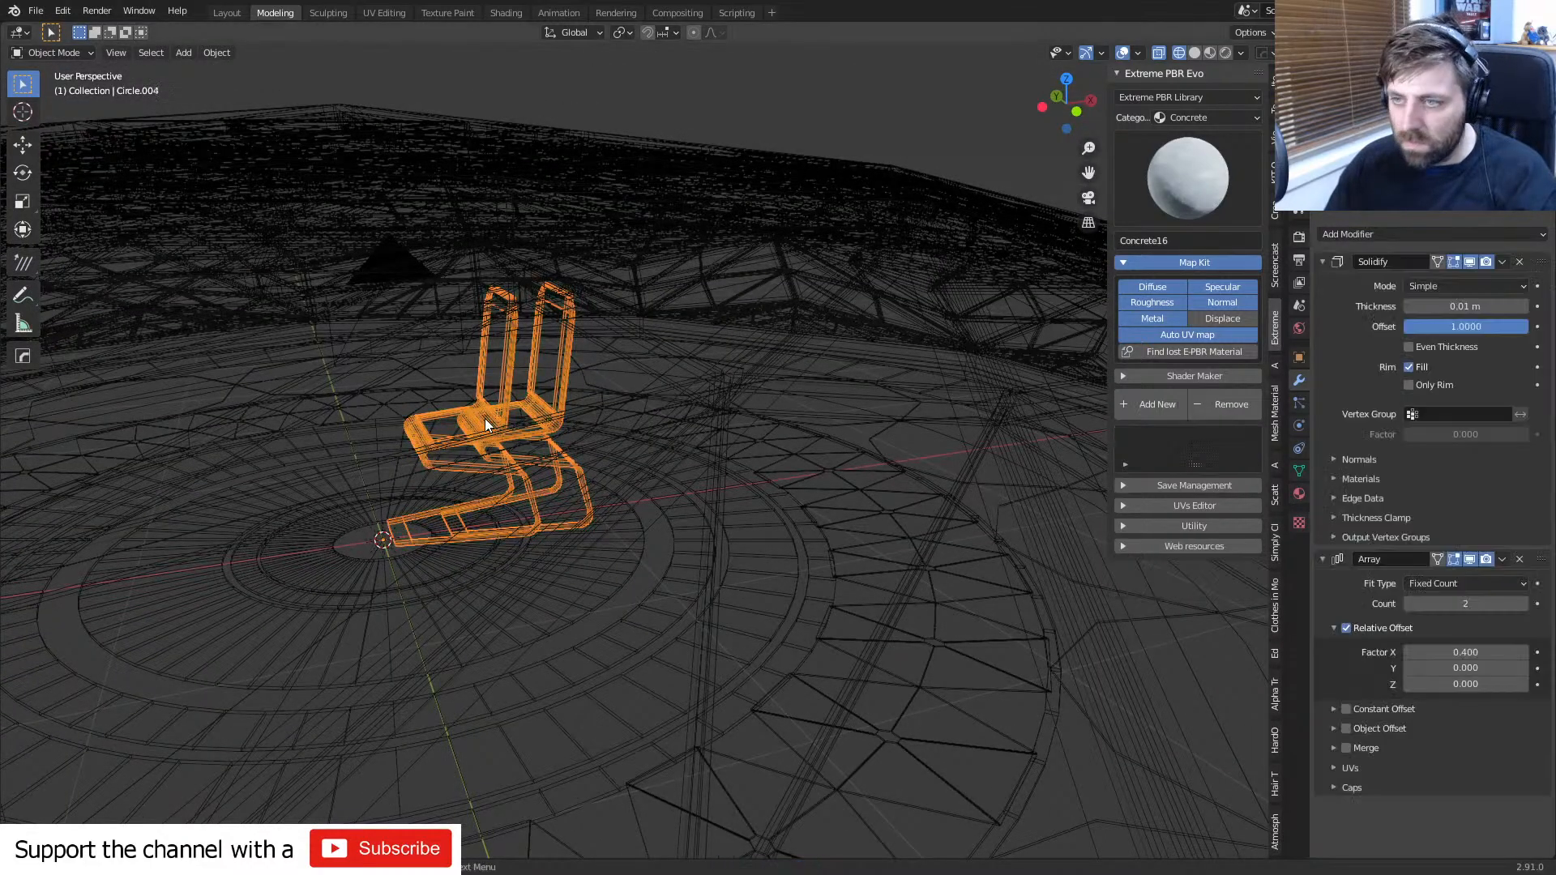
click(1519, 559)
scroll(534, 464, up, 3)
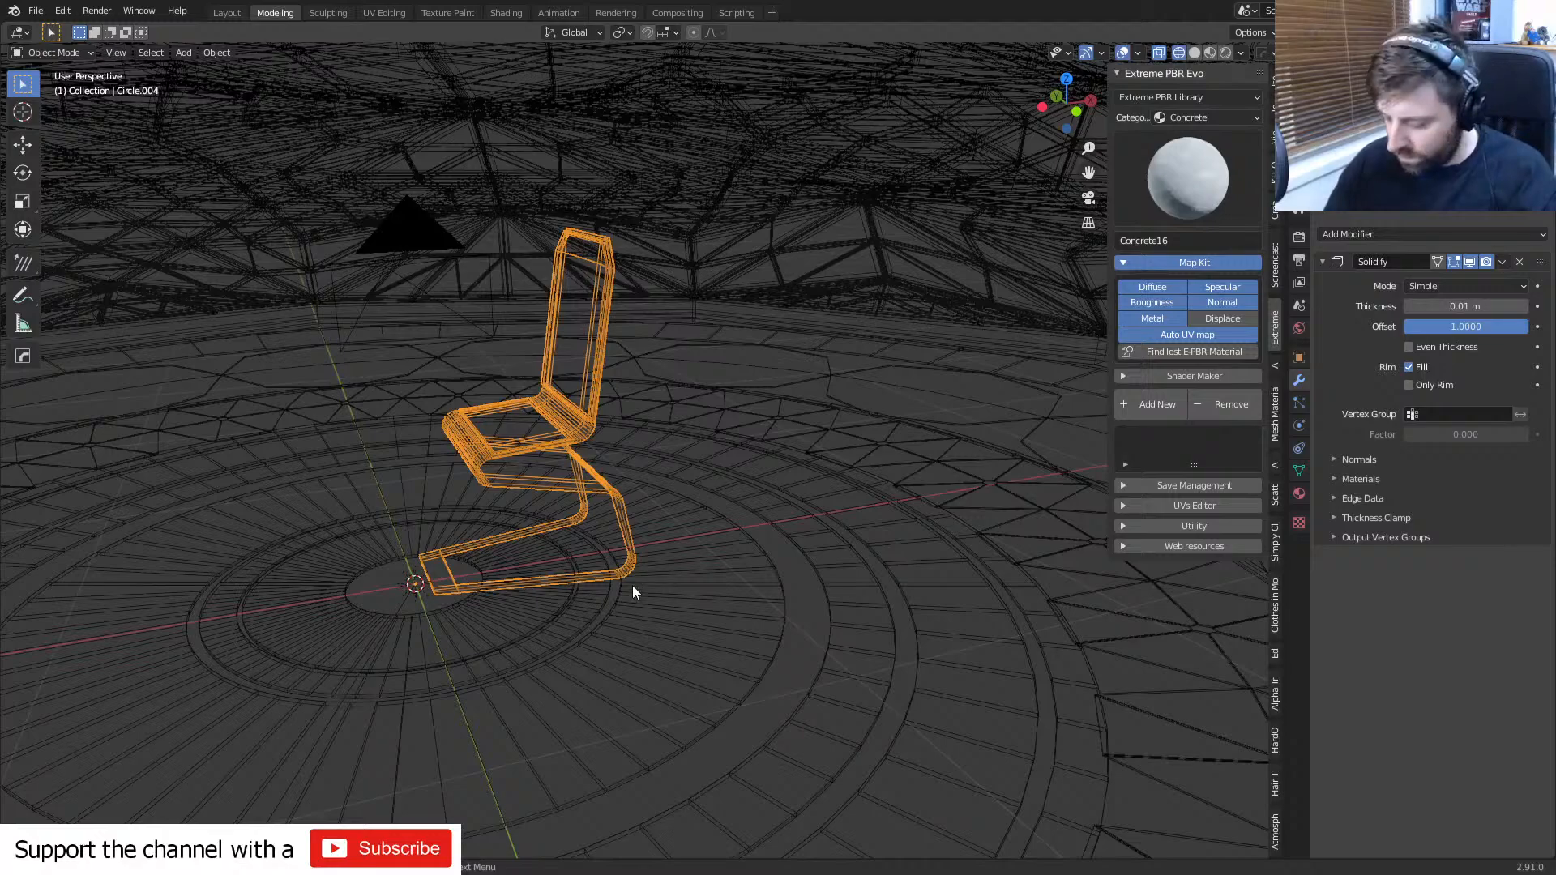
- Scale the chair down uniformly in front view until it is small enough to suit the dome's doorway
key(KP_1)
scroll(711, 636, up, 3)
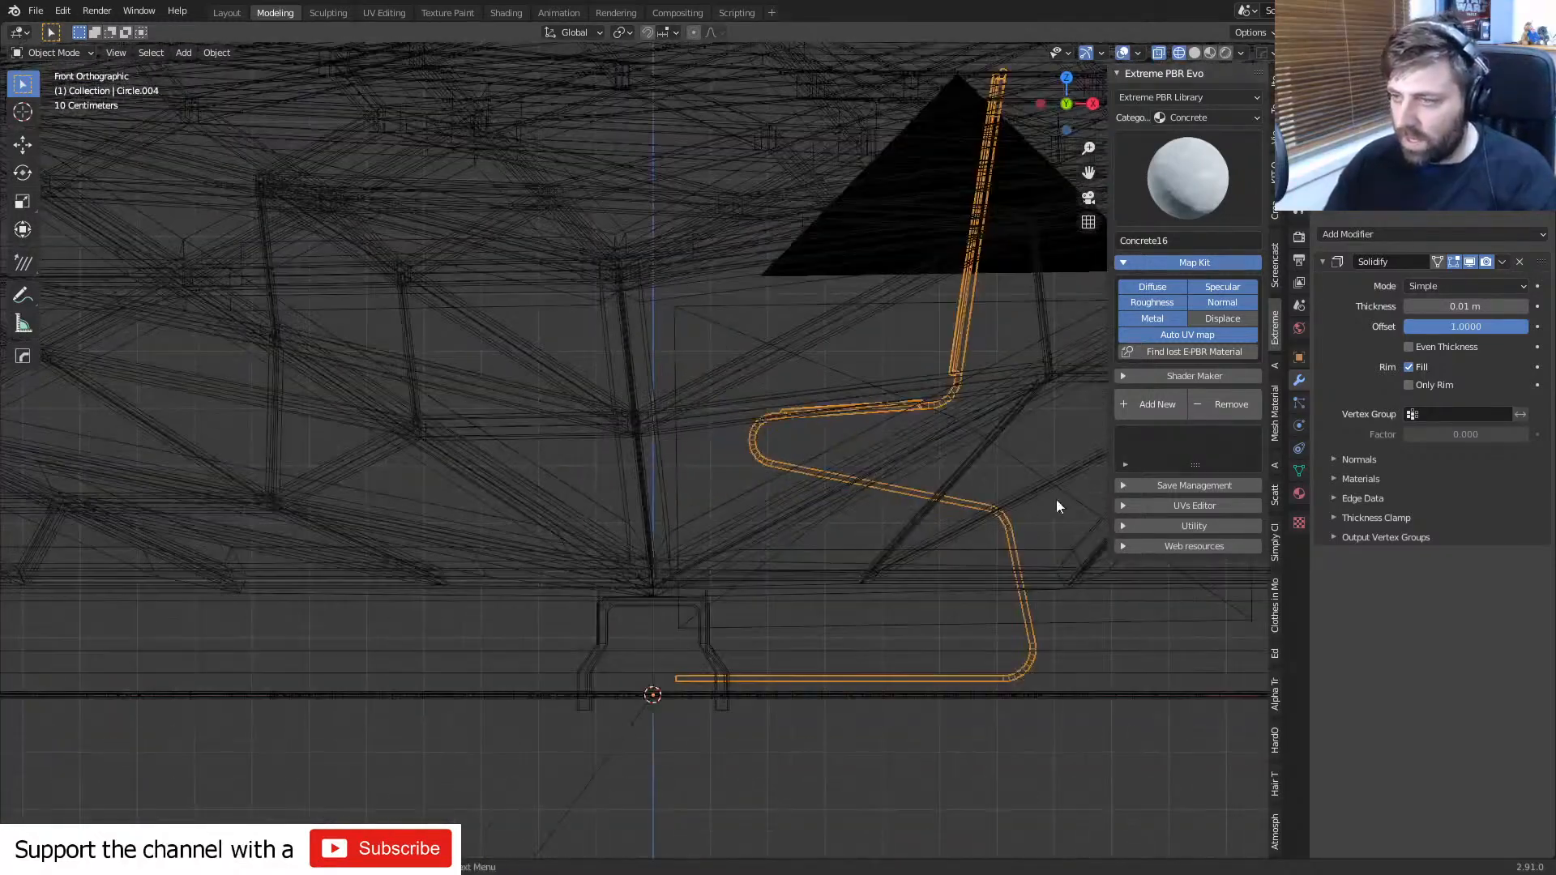
key(s)
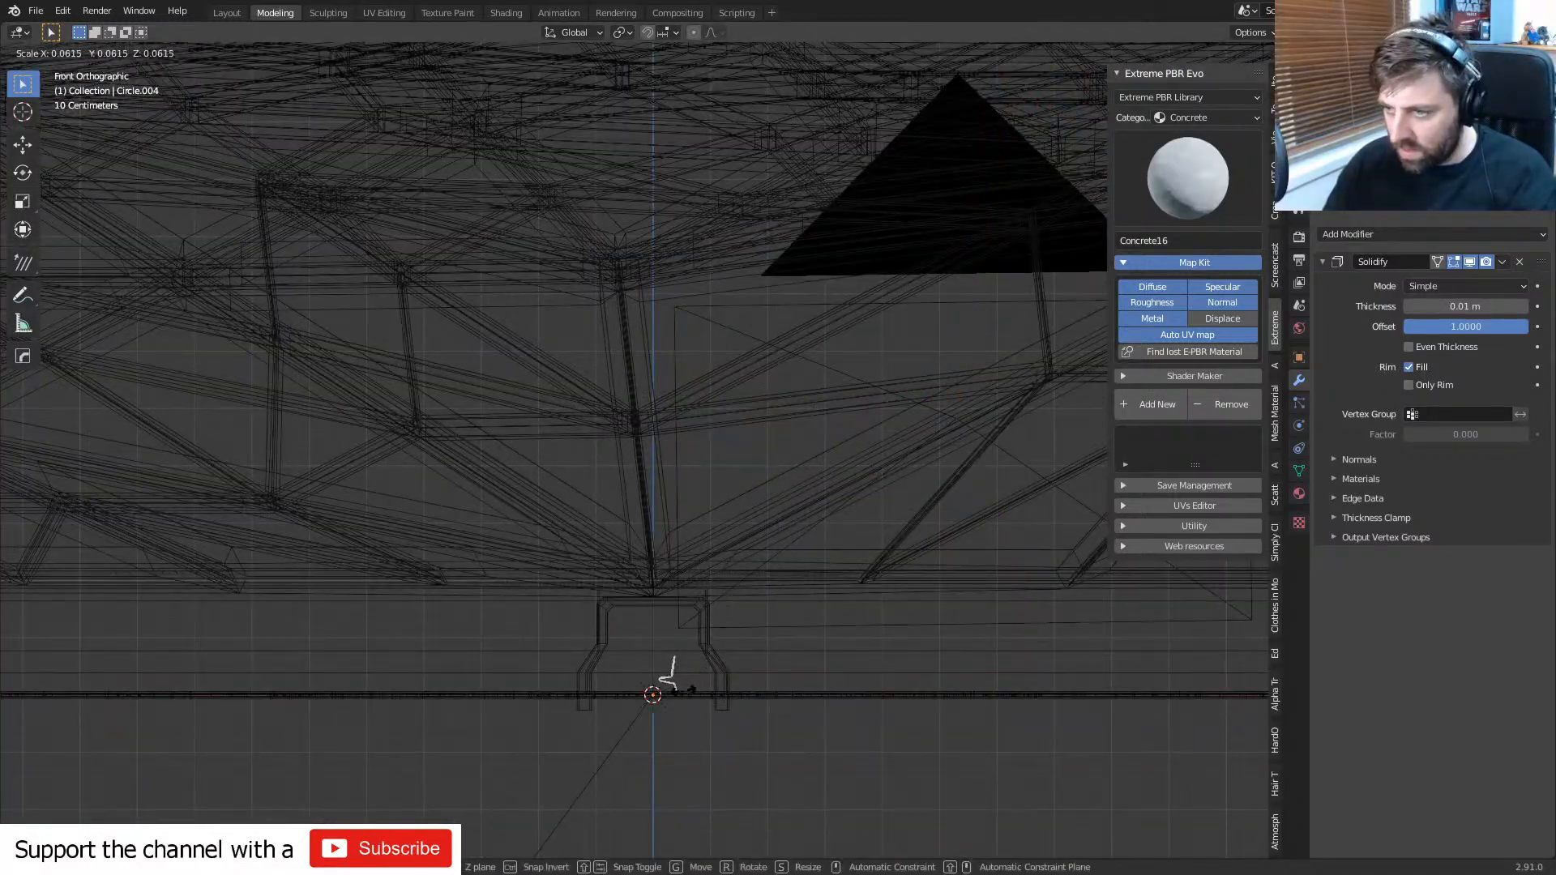
click(682, 622)
- Raise all the chair's geometry about 0.0045 m along Z so its base rests on the floor, and check it in Material Preview
scroll(682, 622, up, 6)
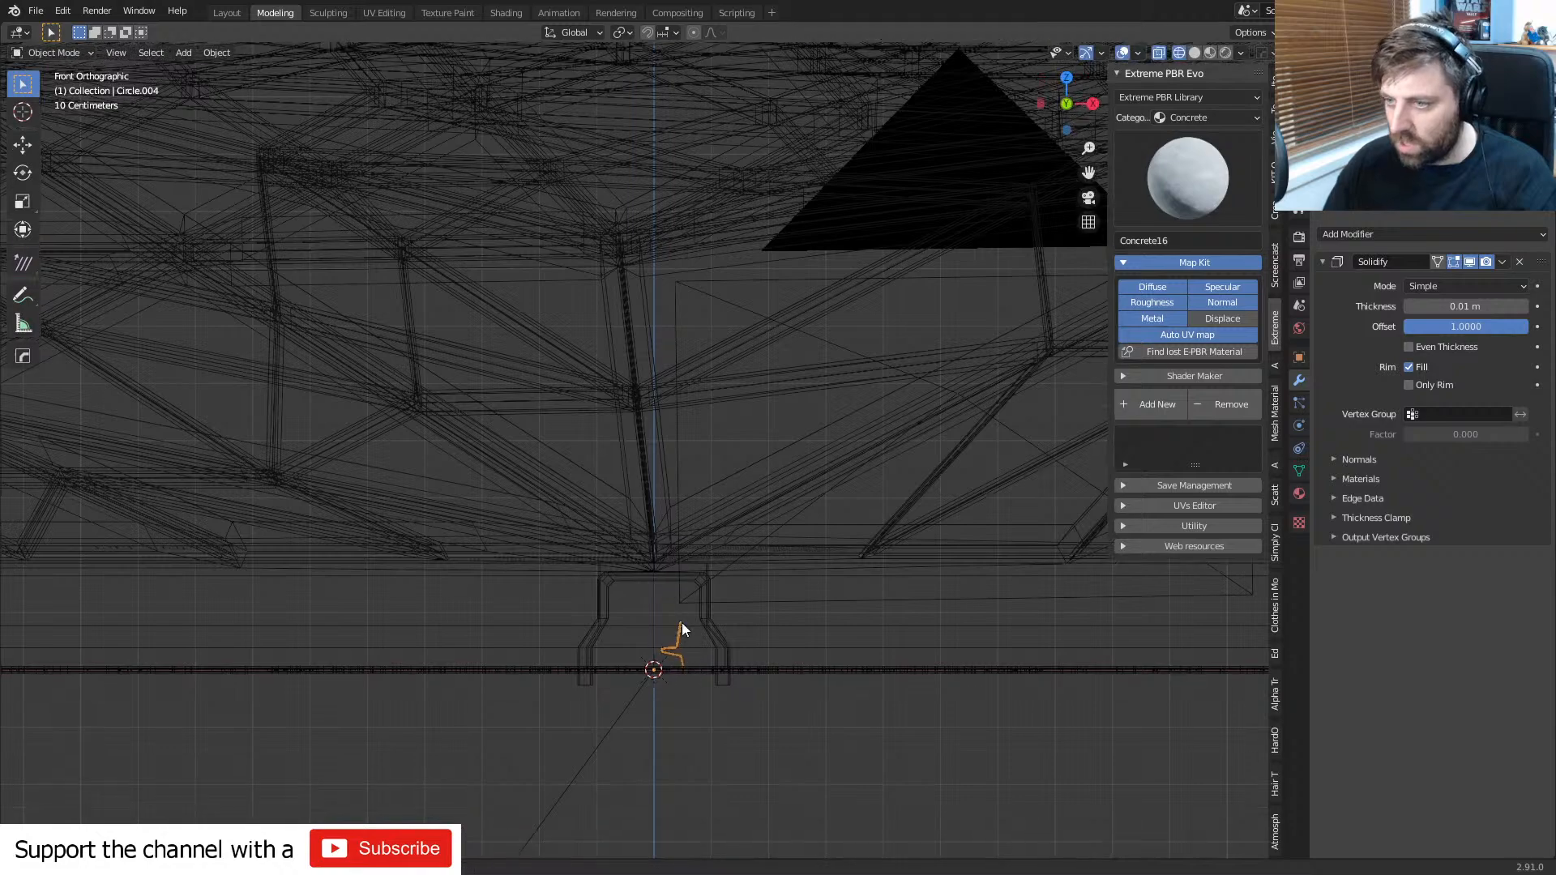
shift+middle_drag(664, 444, 694, 223)
scroll(658, 580, up, 3)
shift+middle_drag(626, 754, 690, 524)
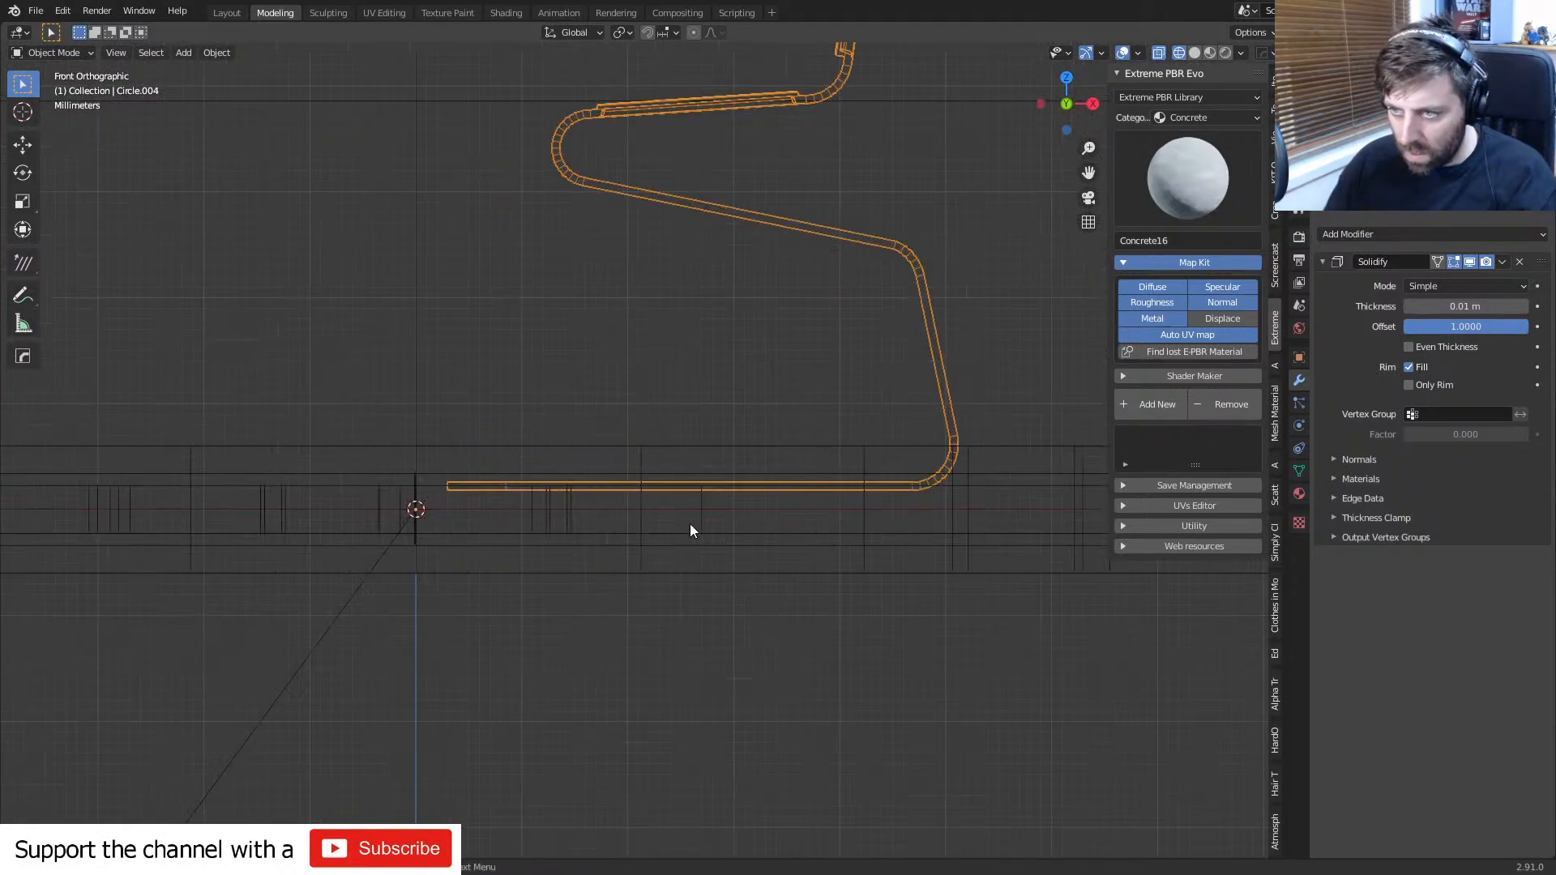
key(Tab)
key(a)
key(g)
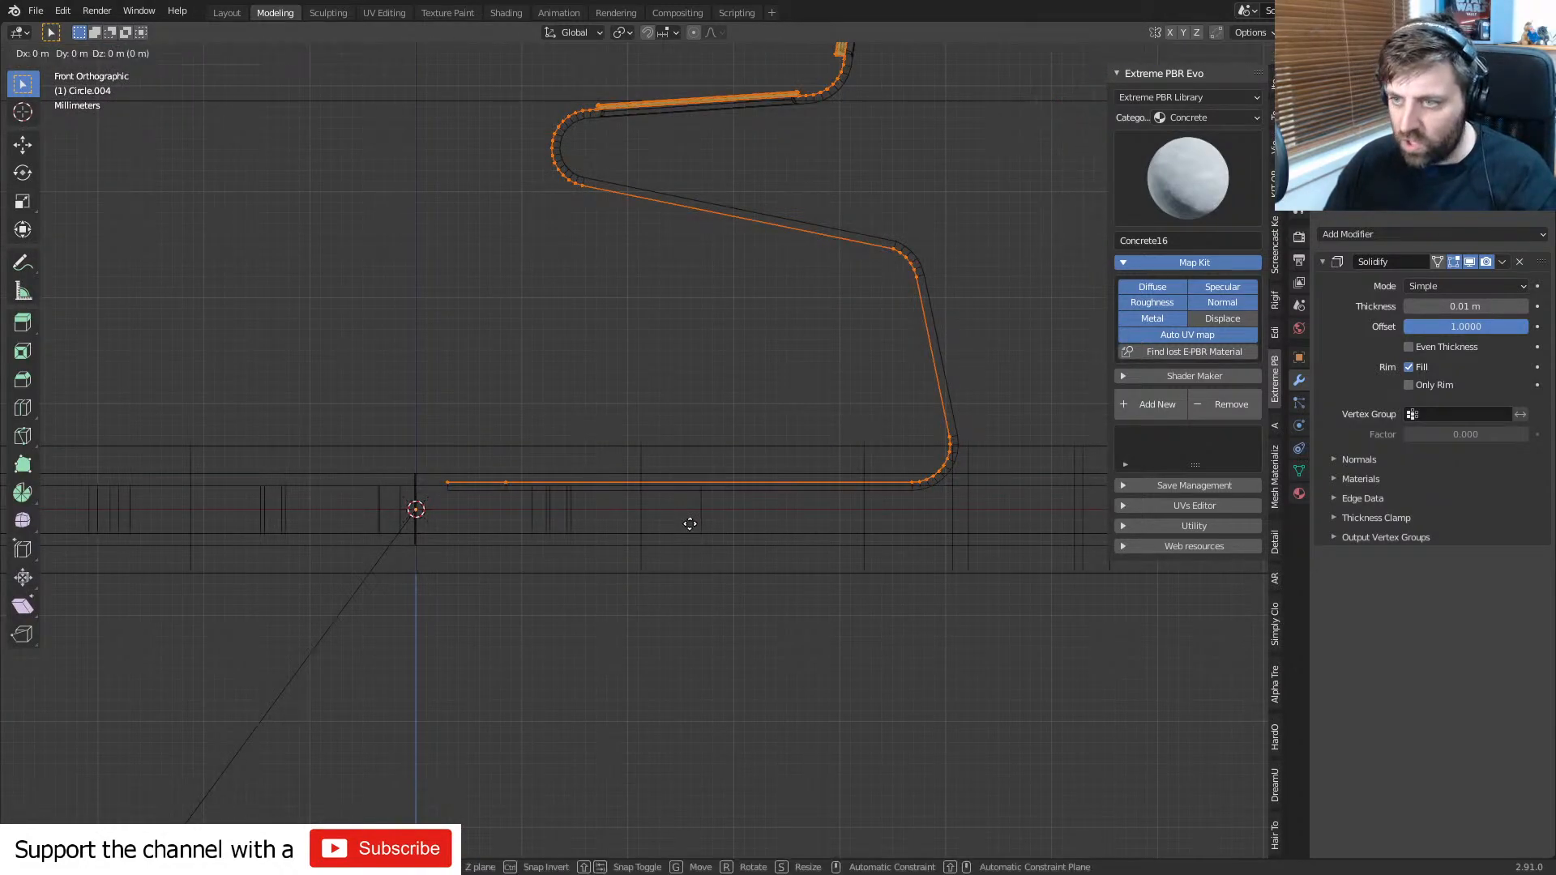
key(z)
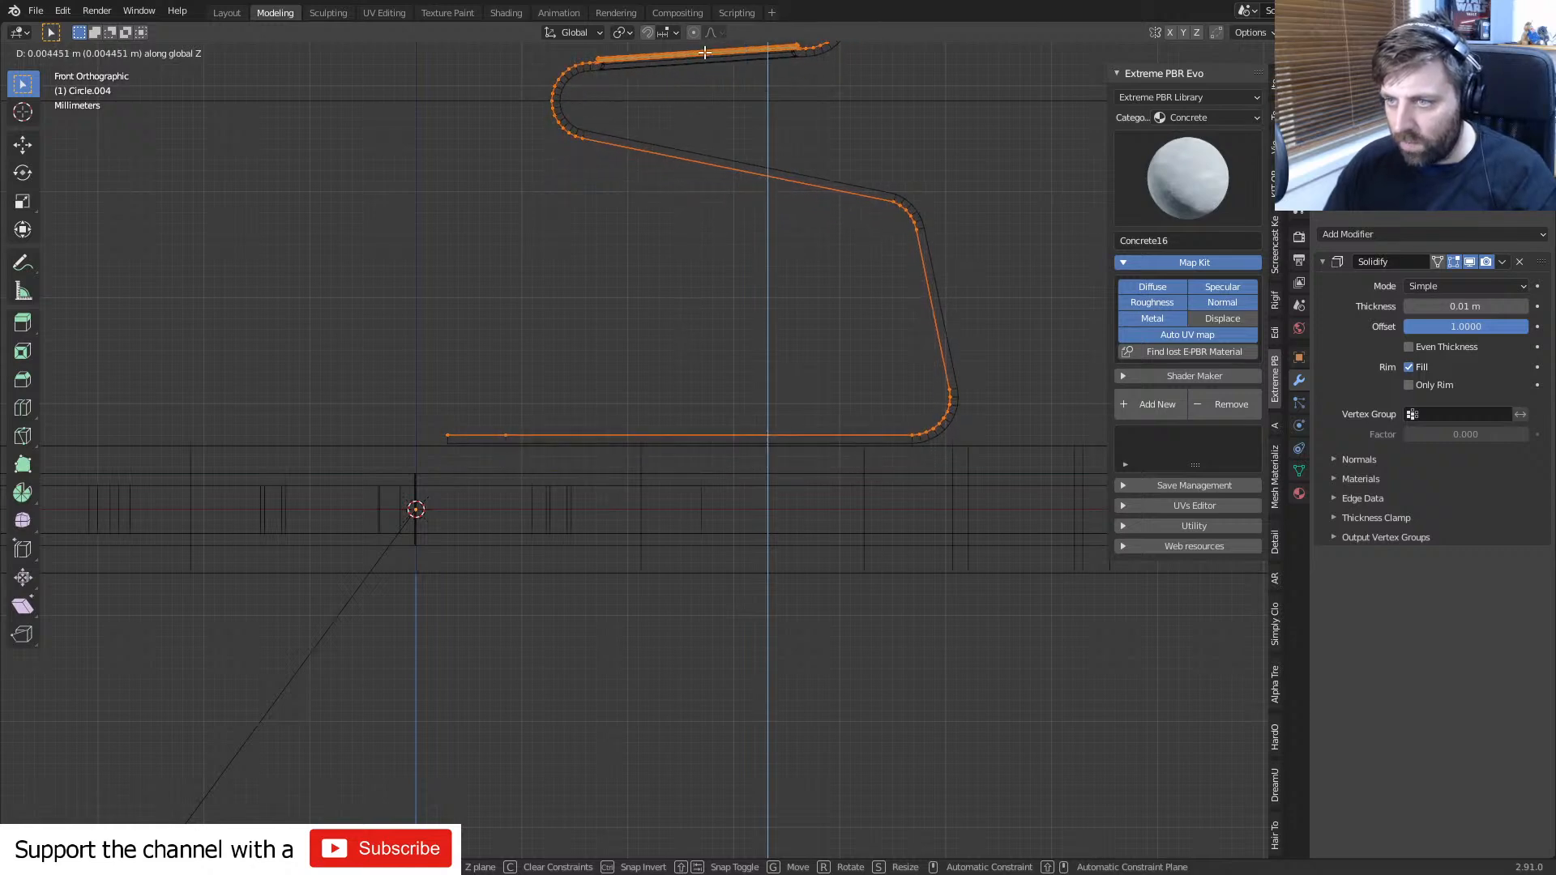
click(702, 53)
key(z)
click(566, 421)
mouse_move(632, 379)
middle_down()
mouse_move(802, 531)
mouse_move(819, 469)
middle_up()
key(Tab)
scroll(474, 388, up, 1)
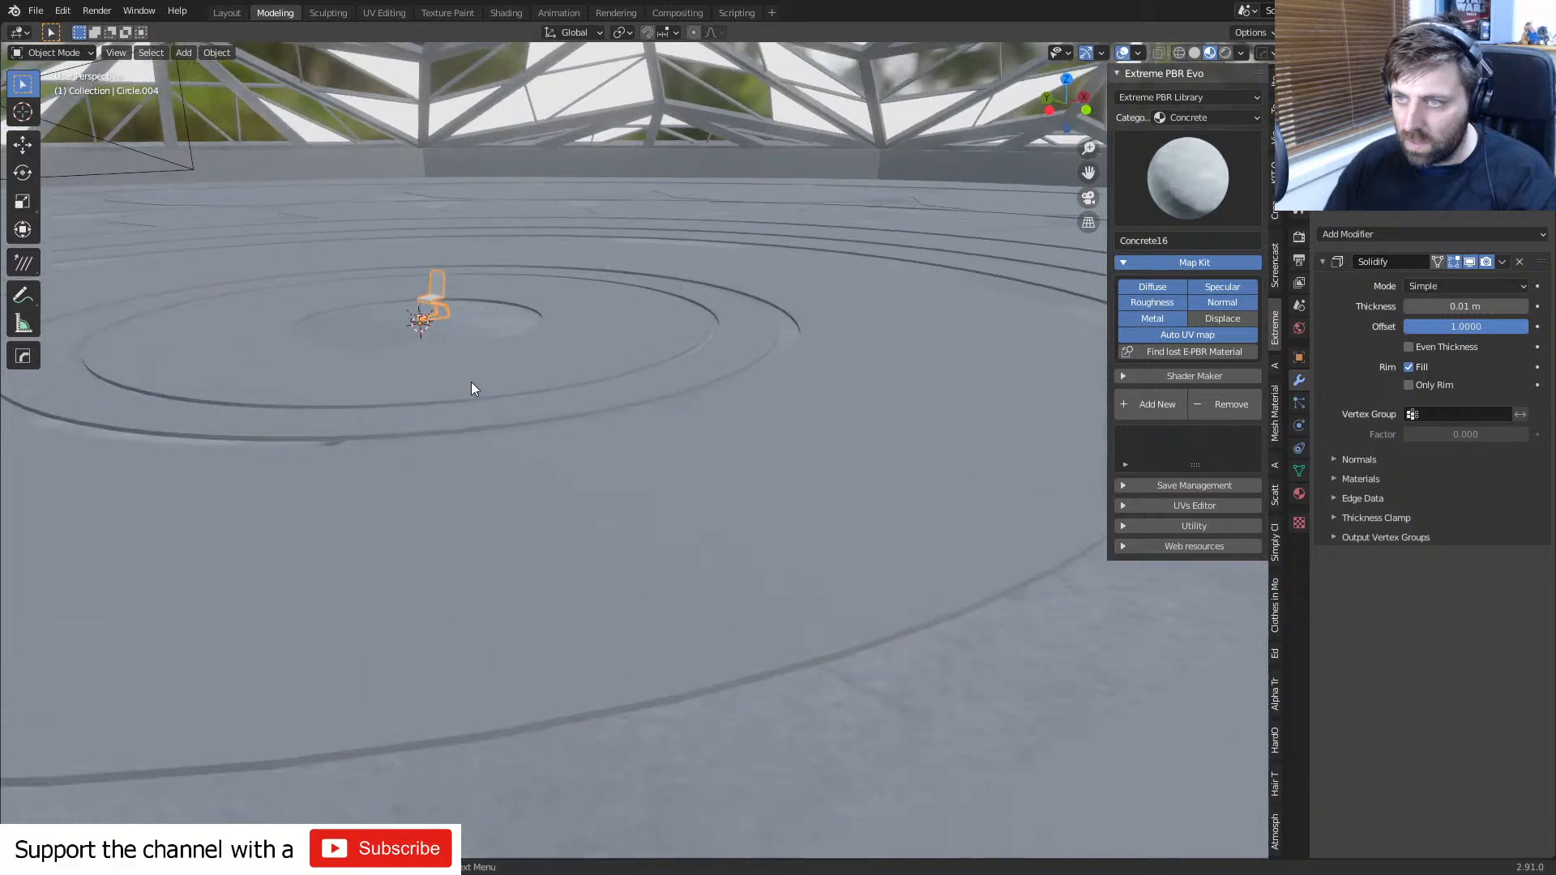
- Move the chair in wireframe top view from the dome's centre to an open area of the outer floor
key(KP_7)
key(z)
click(581, 397)
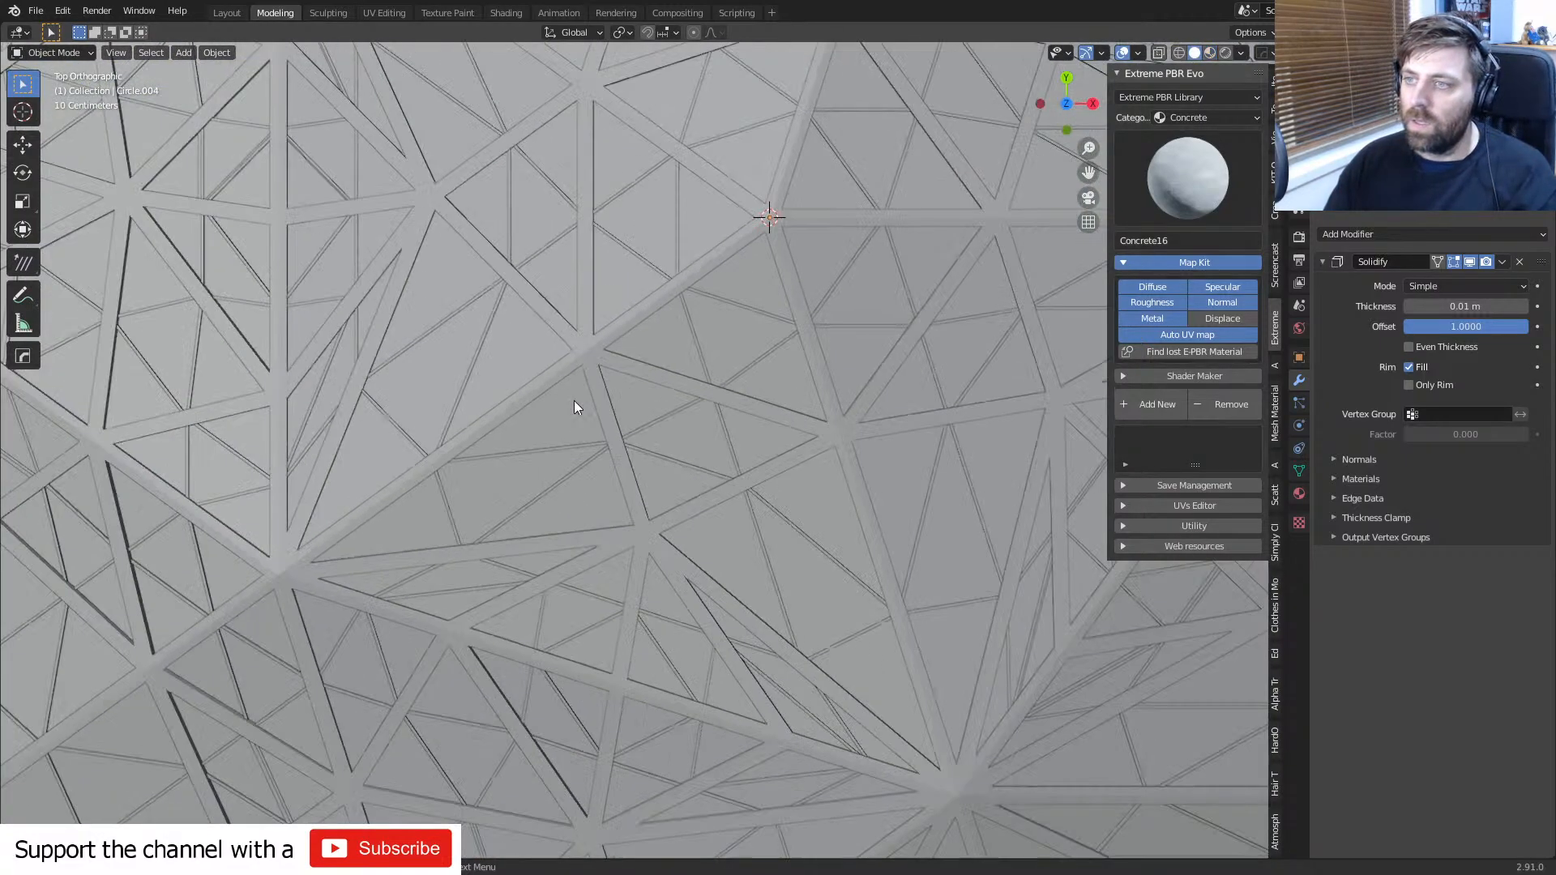
key(z)
click(664, 415)
scroll(701, 507, down, 3)
scroll(702, 508, up, 4)
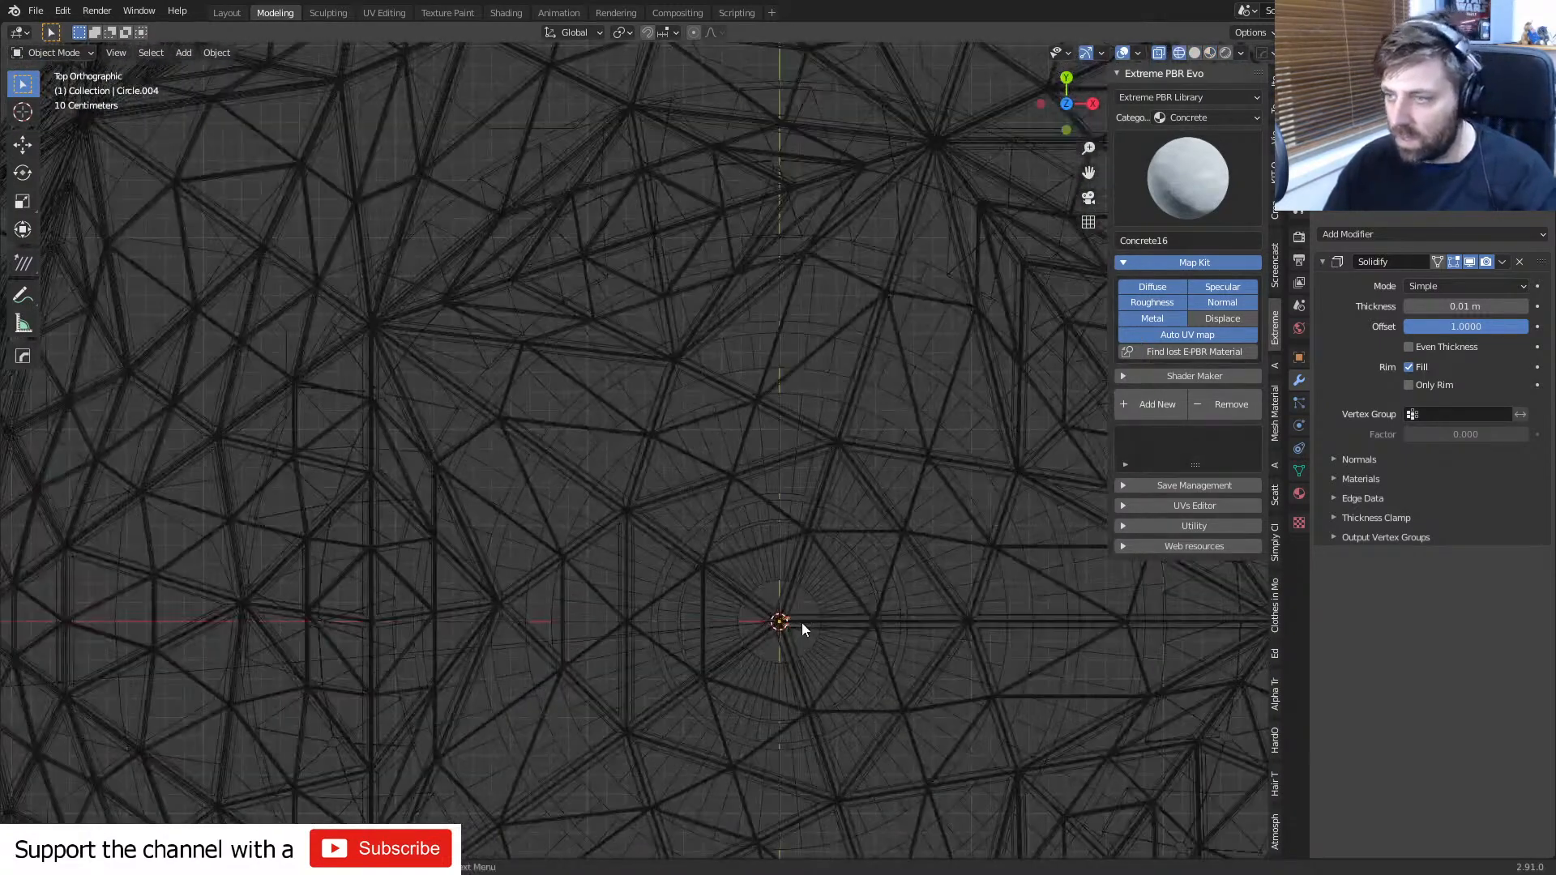
scroll(844, 642, down, 2)
key(g)
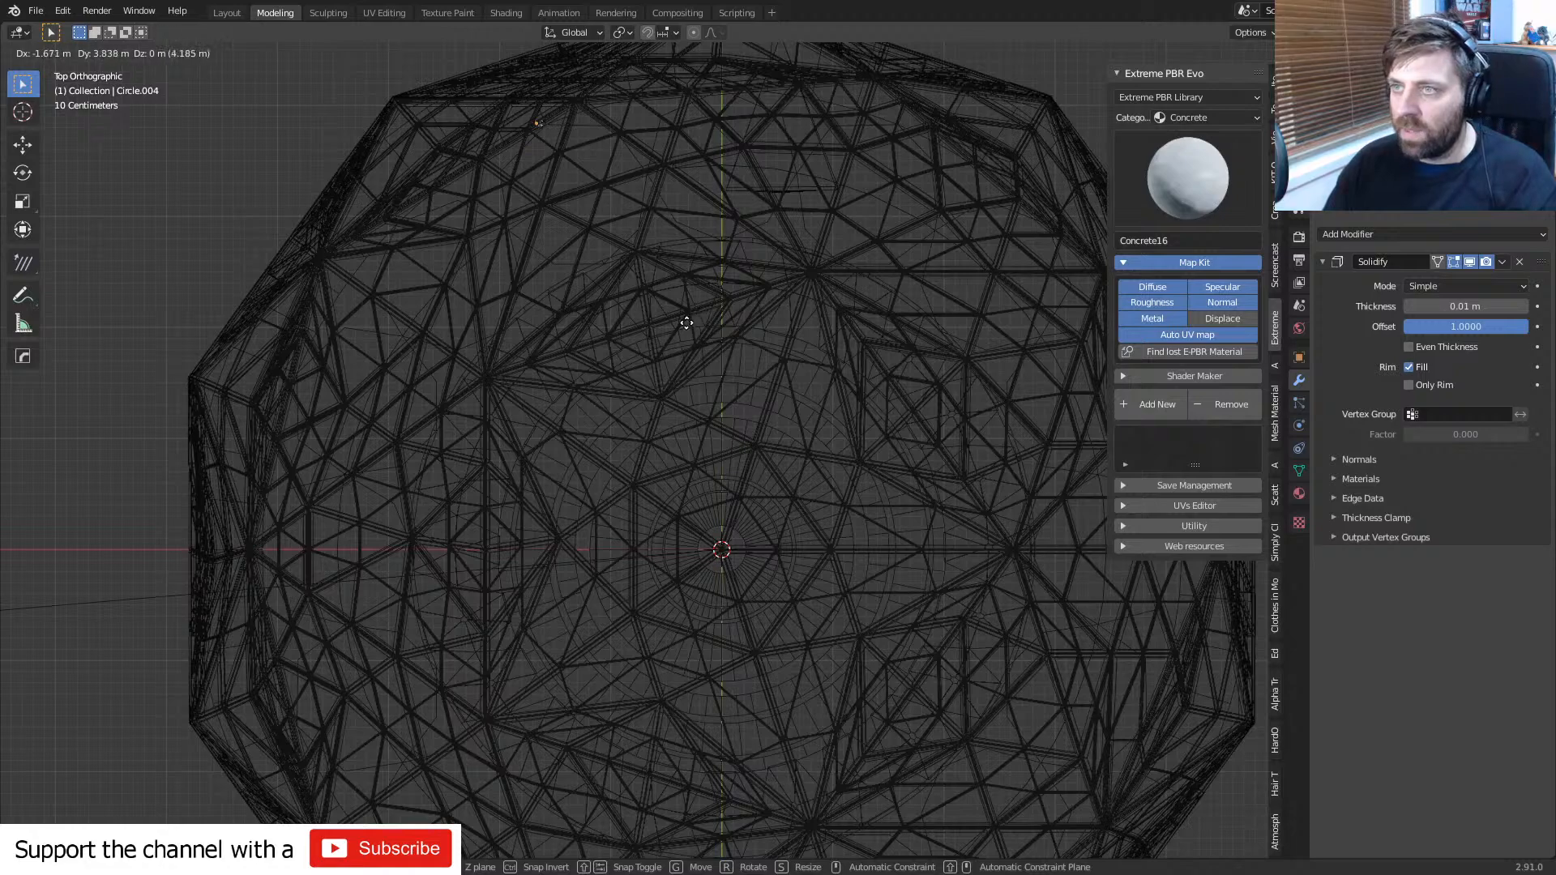
click(789, 459)
- Duplicate the chair in top view, place the copy diagonally across from the original and rotate it to face the group's centre
shift+middle_drag(720, 400, 824, 706)
scroll(723, 483, up, 6)
scroll(825, 707, up, 6)
shift+middle_drag(760, 431, 732, 659)
shift+middle_drag(801, 595, 745, 554)
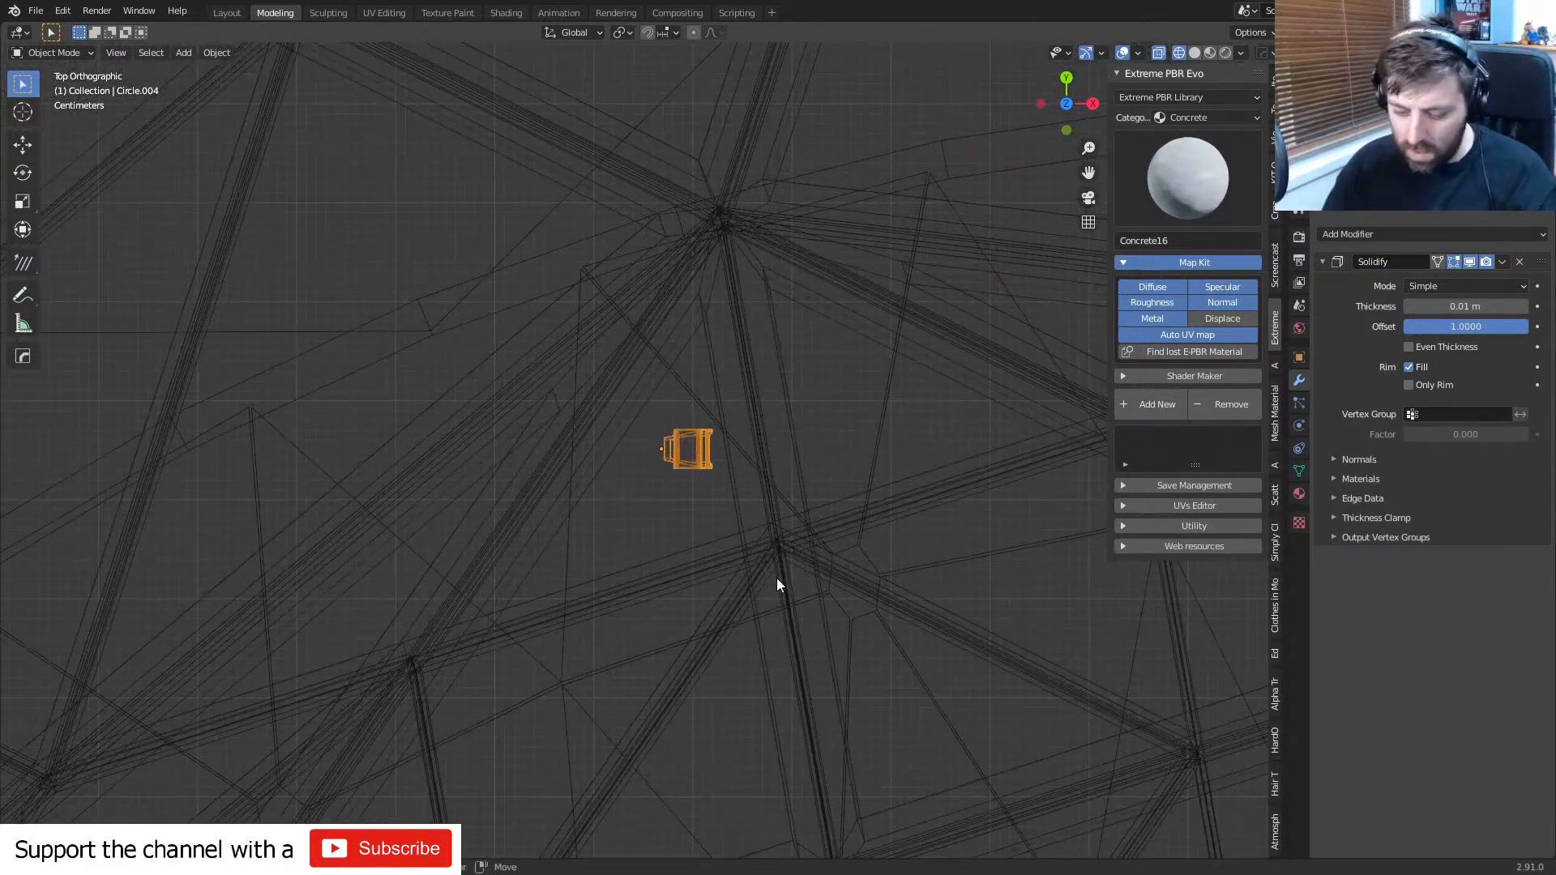
key(shift+d)
click(766, 522)
key(r)
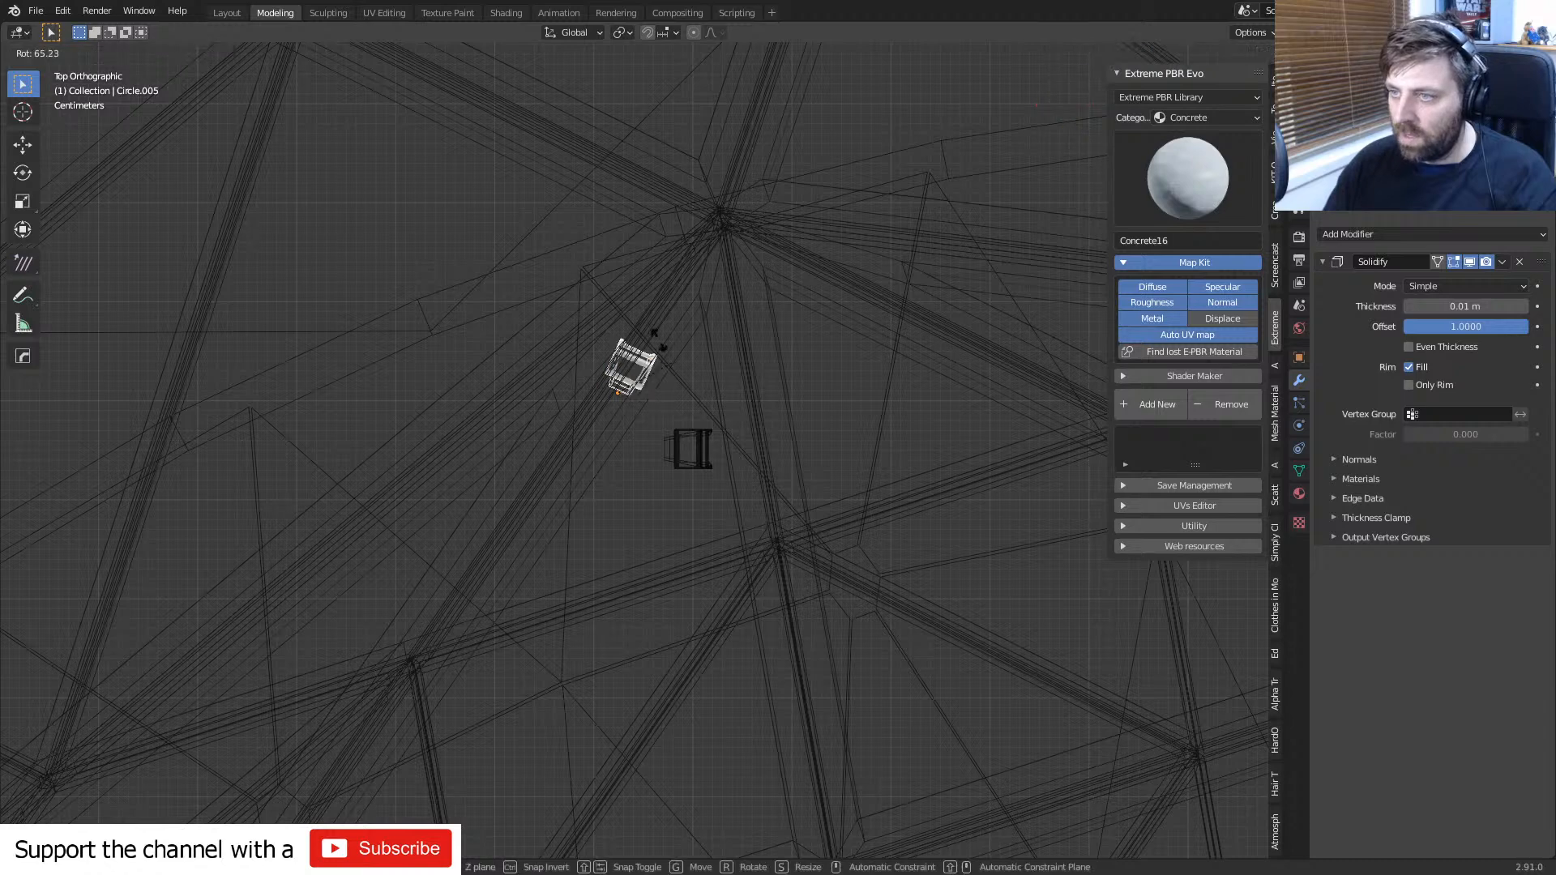
click(625, 308)
- Duplicate the rotated chair, place the copy opposite the original chair and turn it to face the original
key(shift+d)
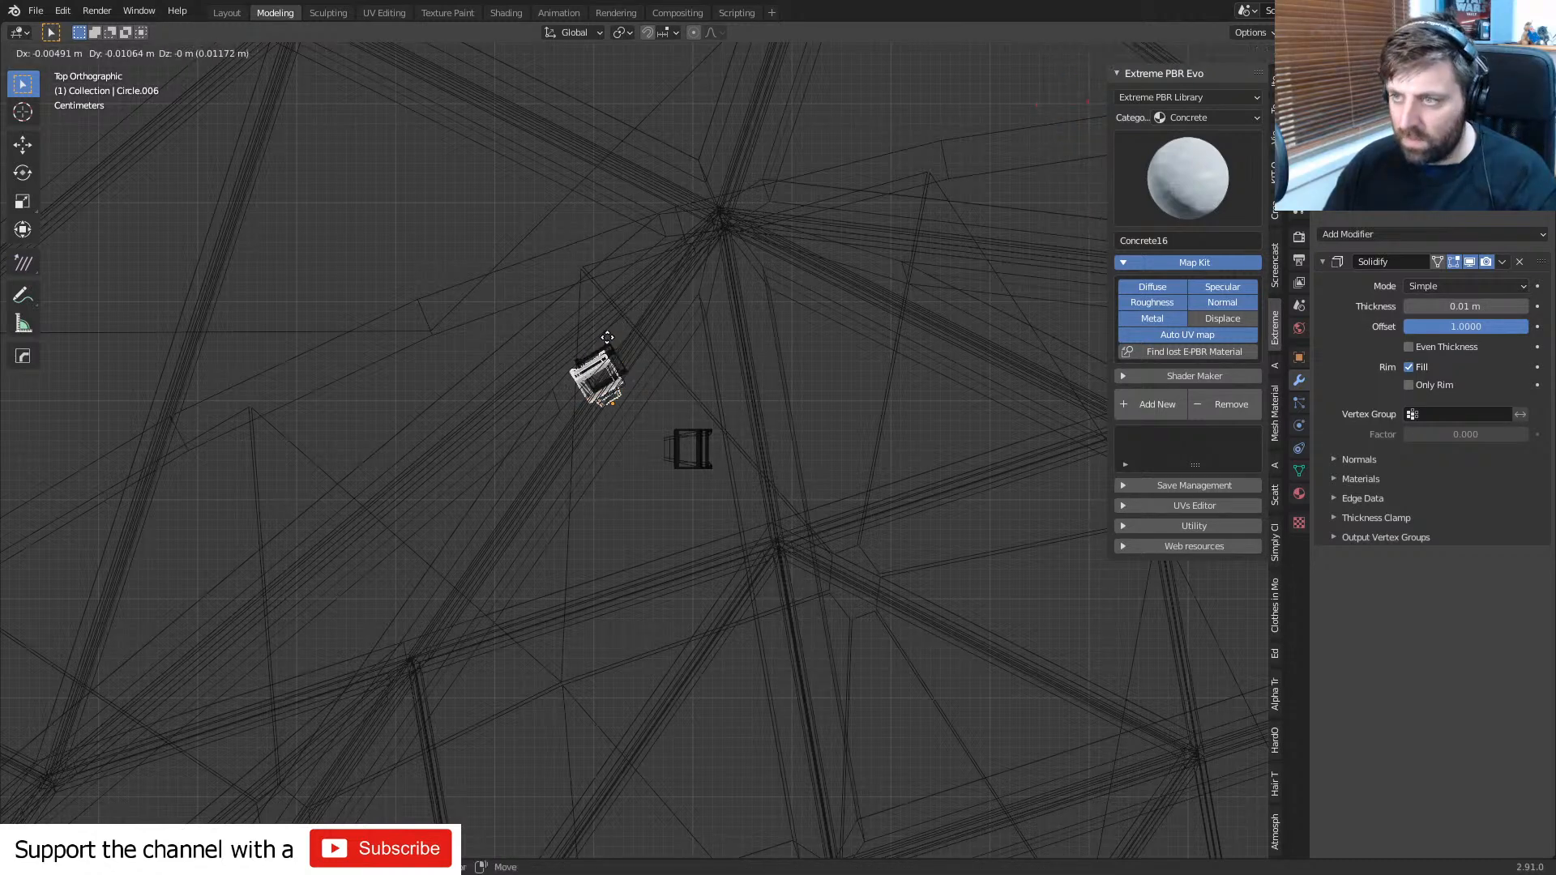
click(614, 372)
key(r)
click(640, 289)
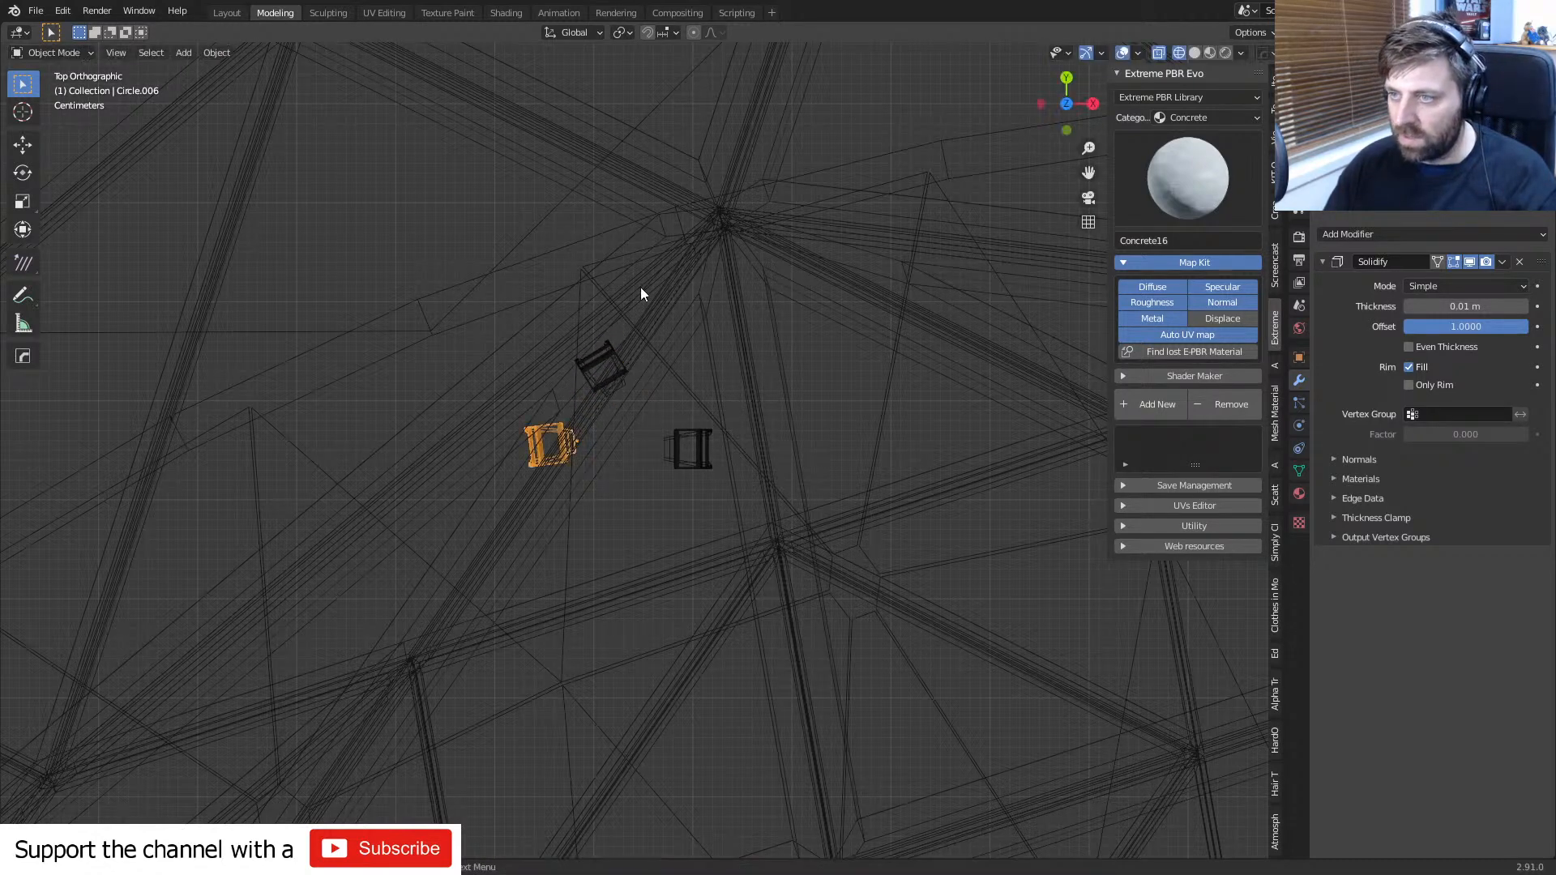
- Duplicate the chair opposite the original, place the copy just below it and rotate it toward the group's centre
key(shift+d)
click(710, 440)
key(r)
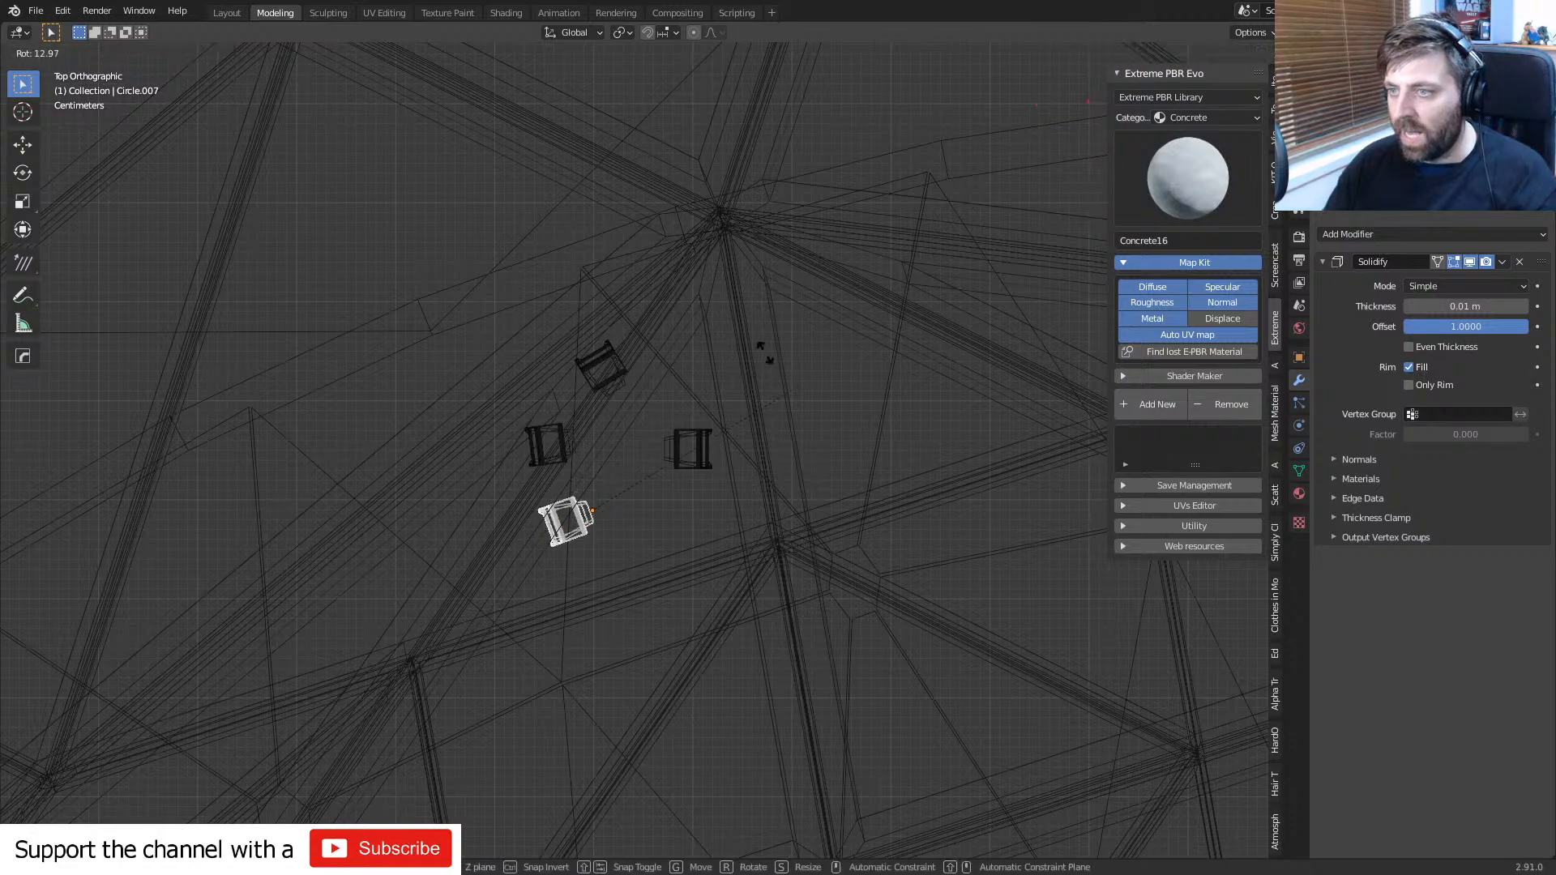
click(800, 532)
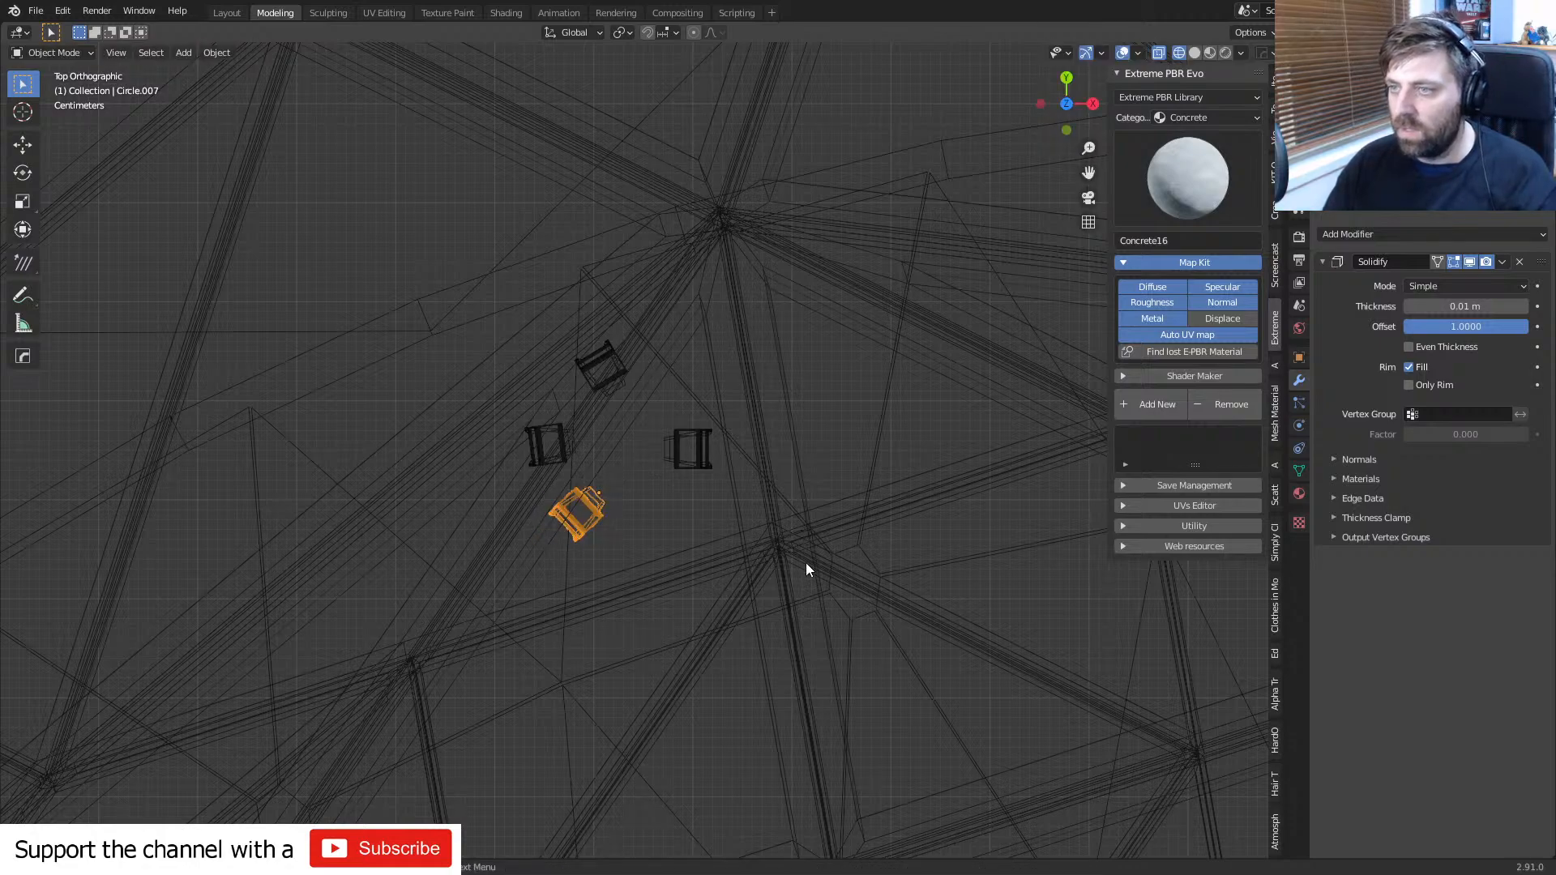
- Look through the camera and rotate it about -21.5° around global Z to bring the chair group into frame
key(KP_0)
click(1052, 561)
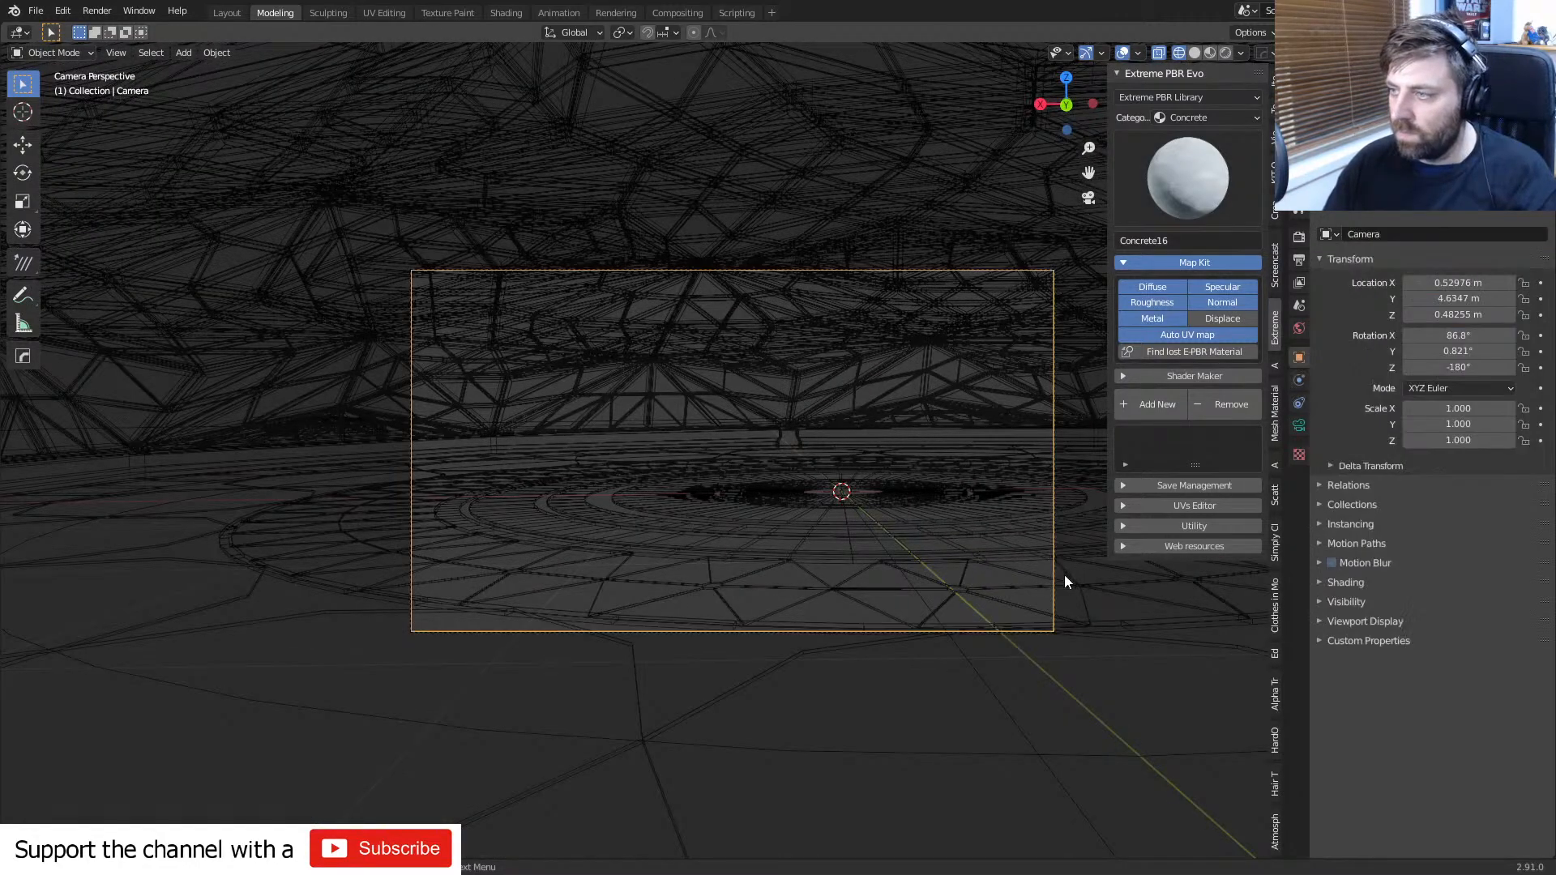
key(r)
key(z)
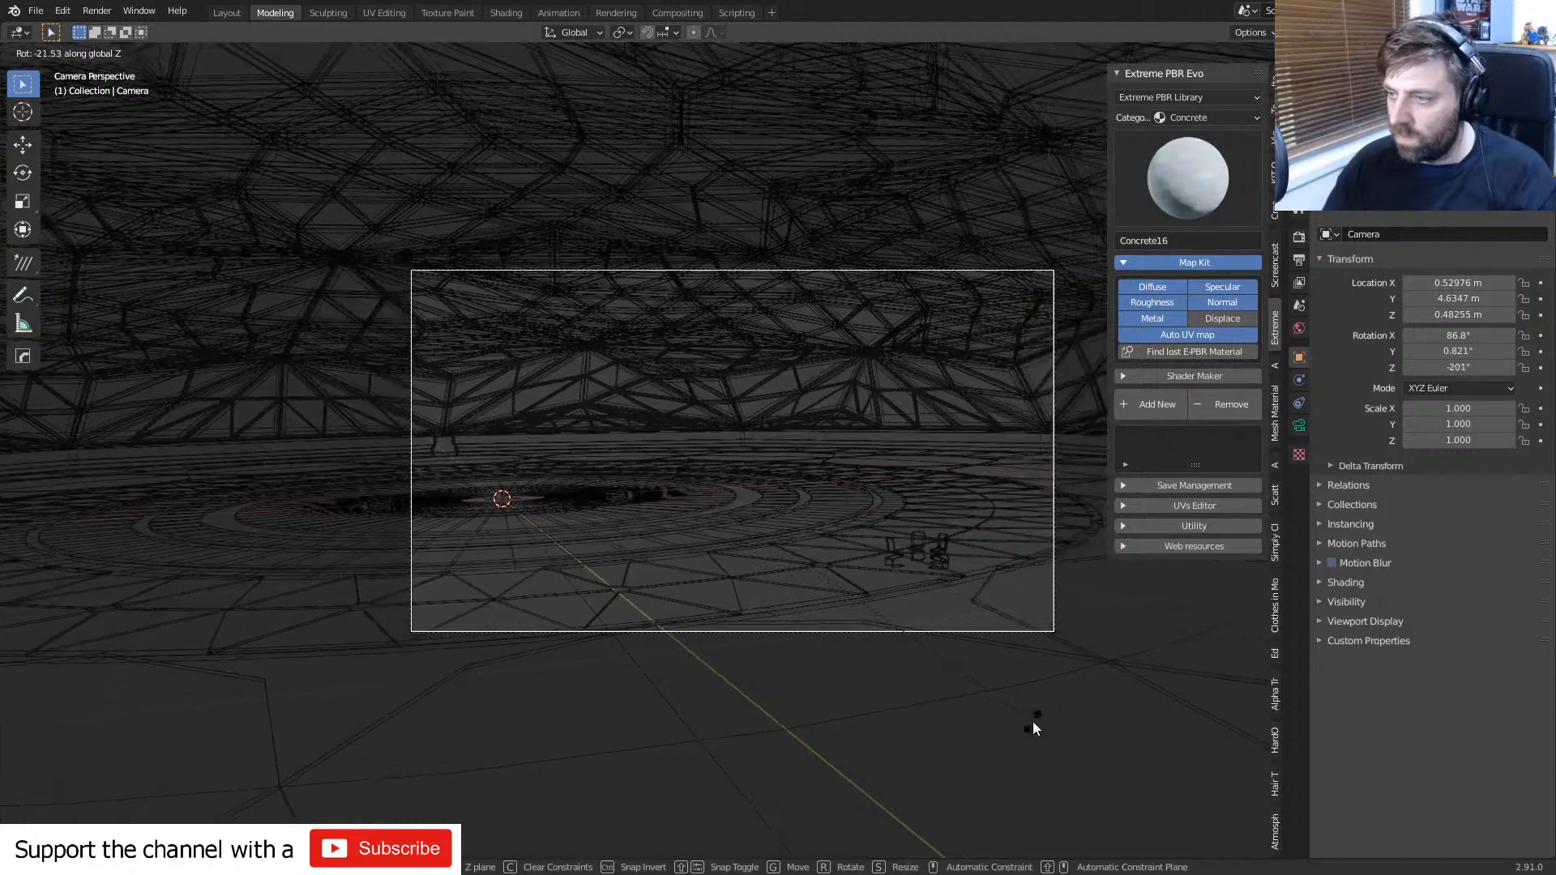
click(1032, 721)
- Render the camera view and examine the four chairs on the dome floor in the render result
key(F12)
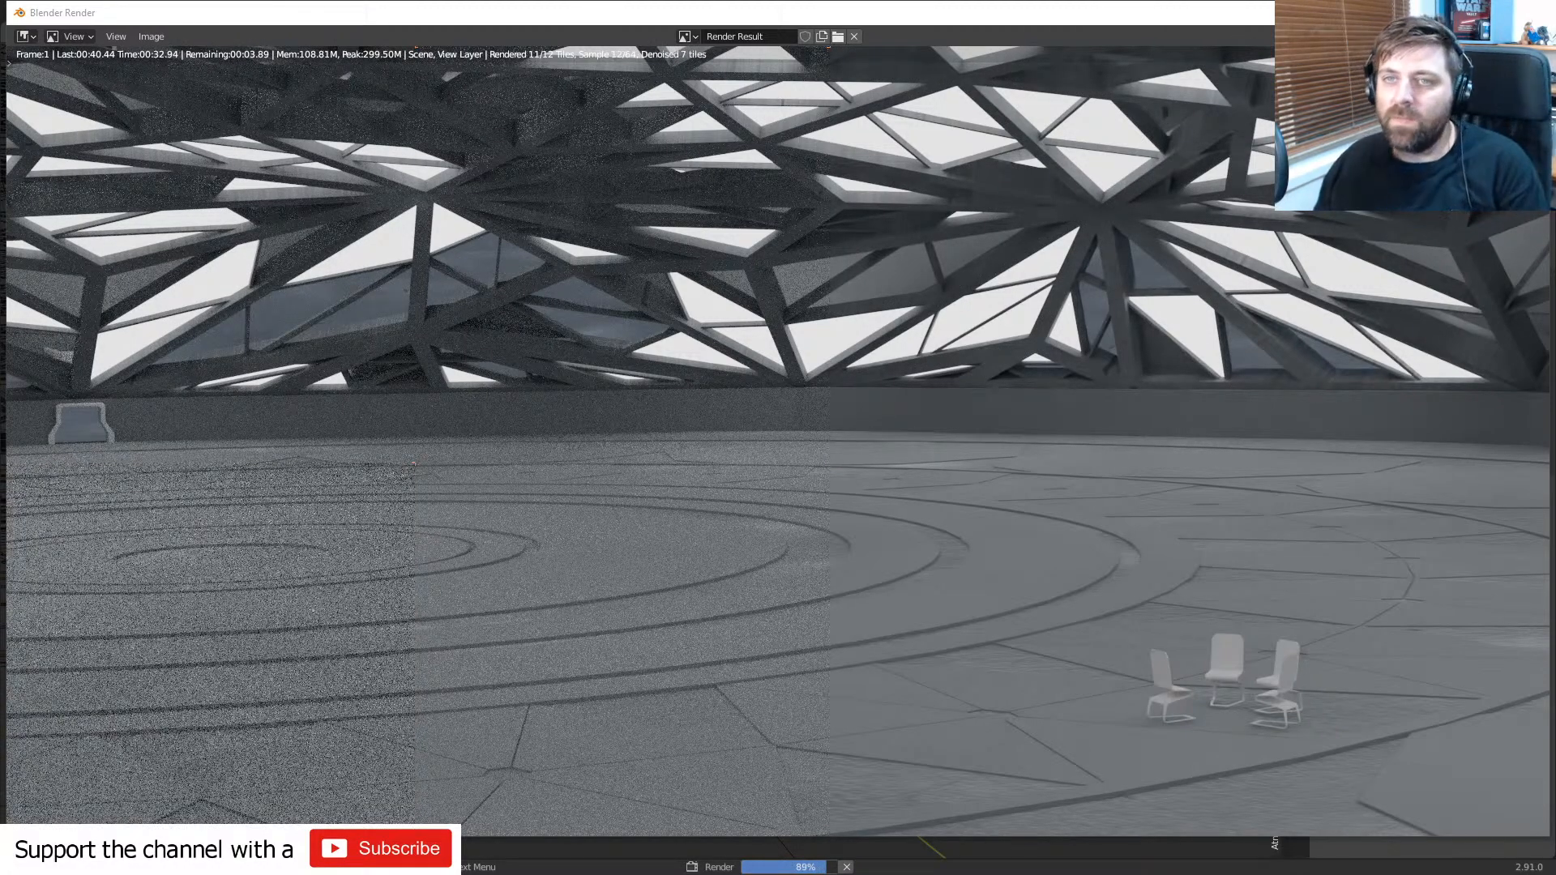
scroll(1132, 726, down, 1)
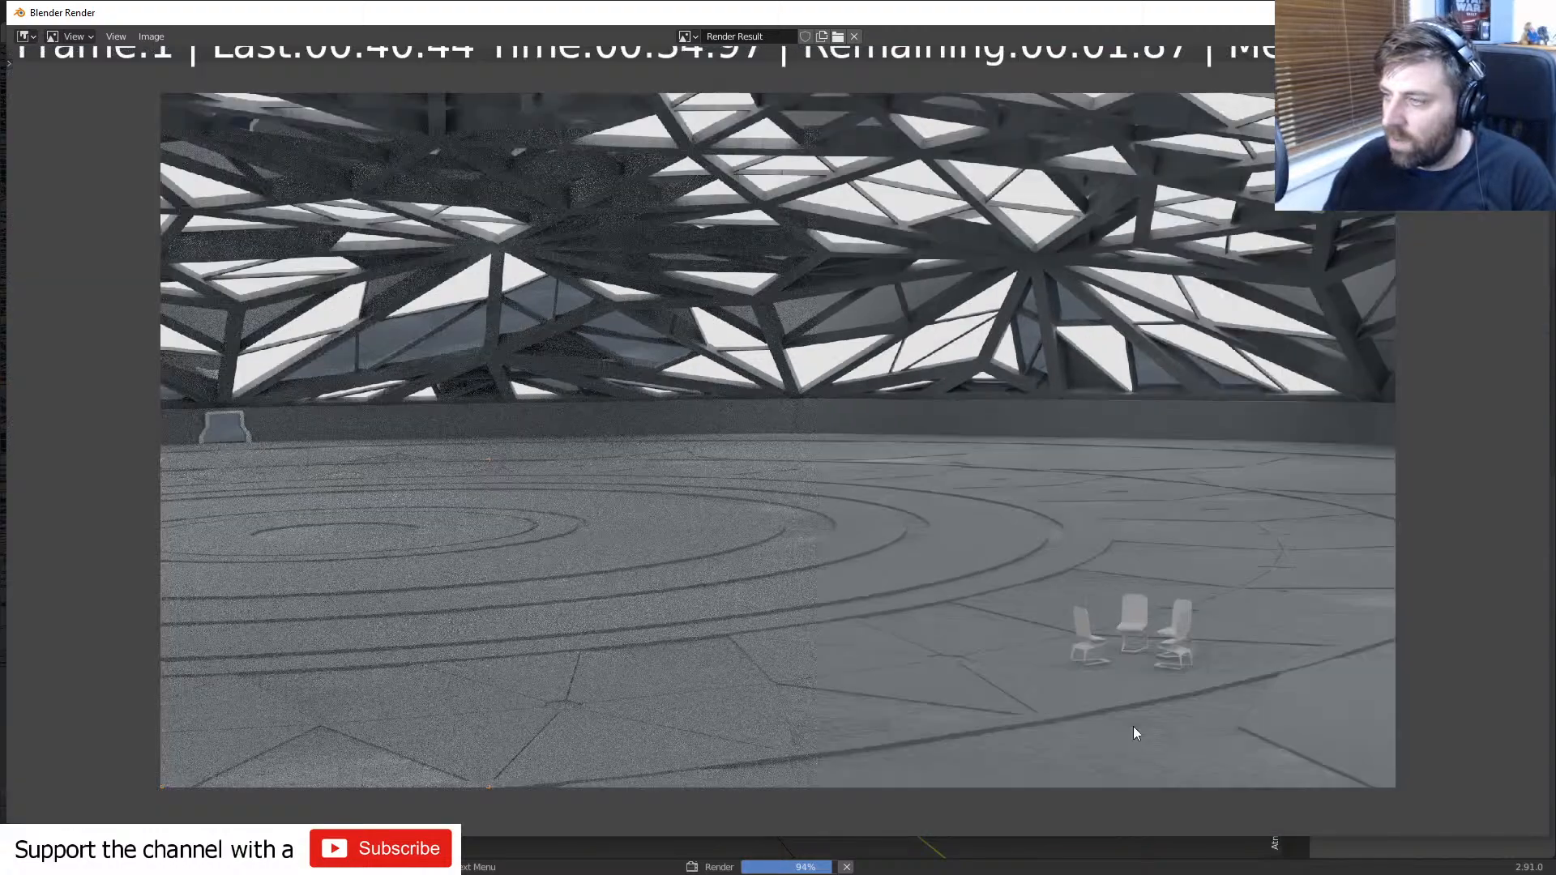
middle_drag(1128, 720, 1034, 667)
scroll(1019, 622, up, 2)
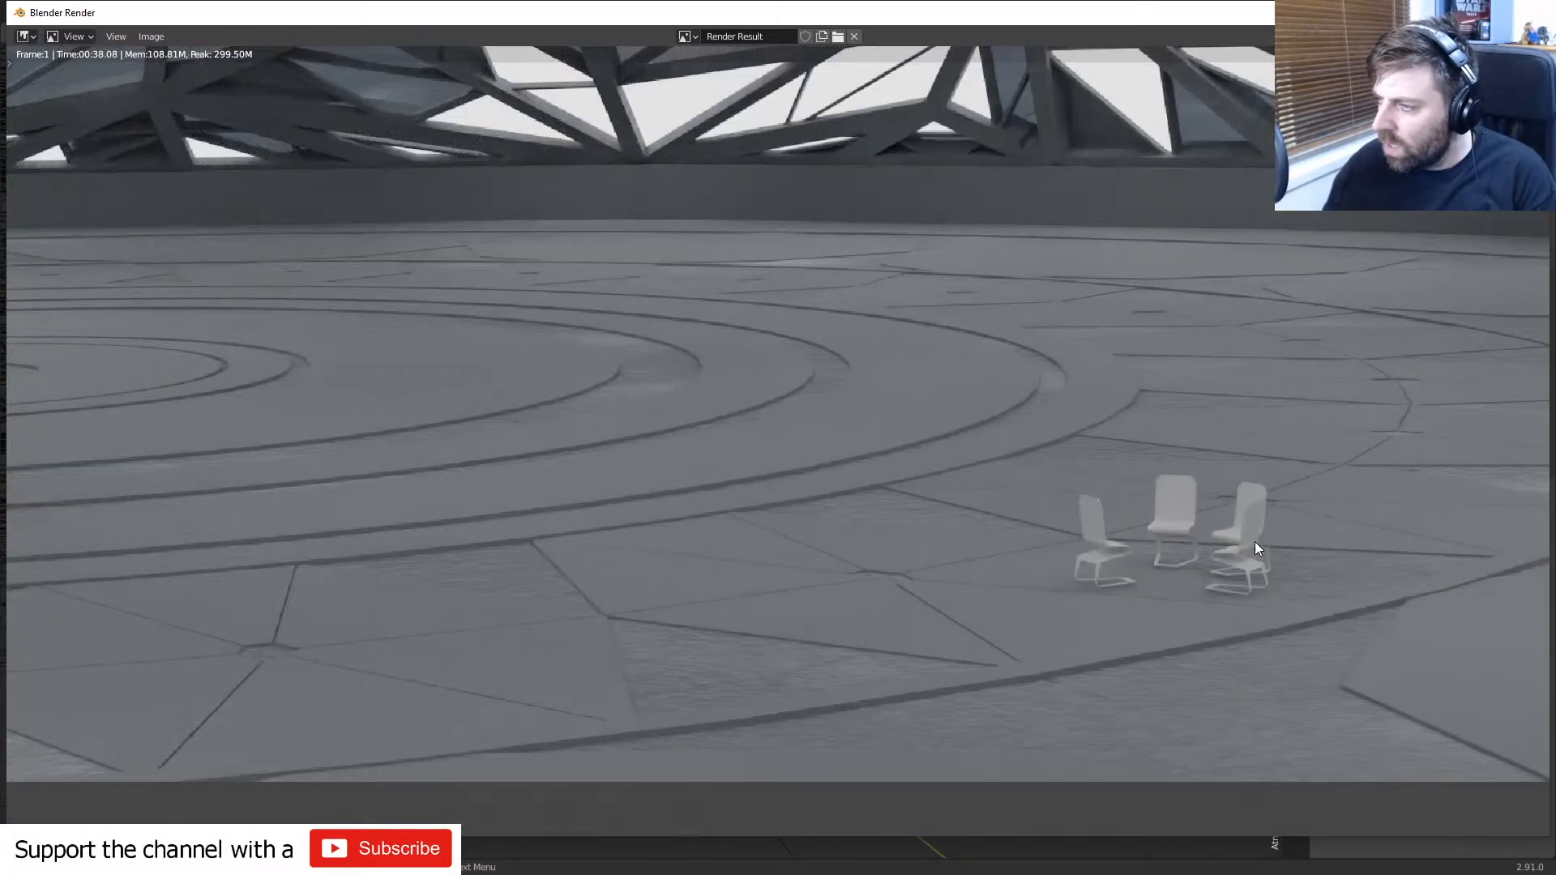
scroll(615, 484, down, 4)
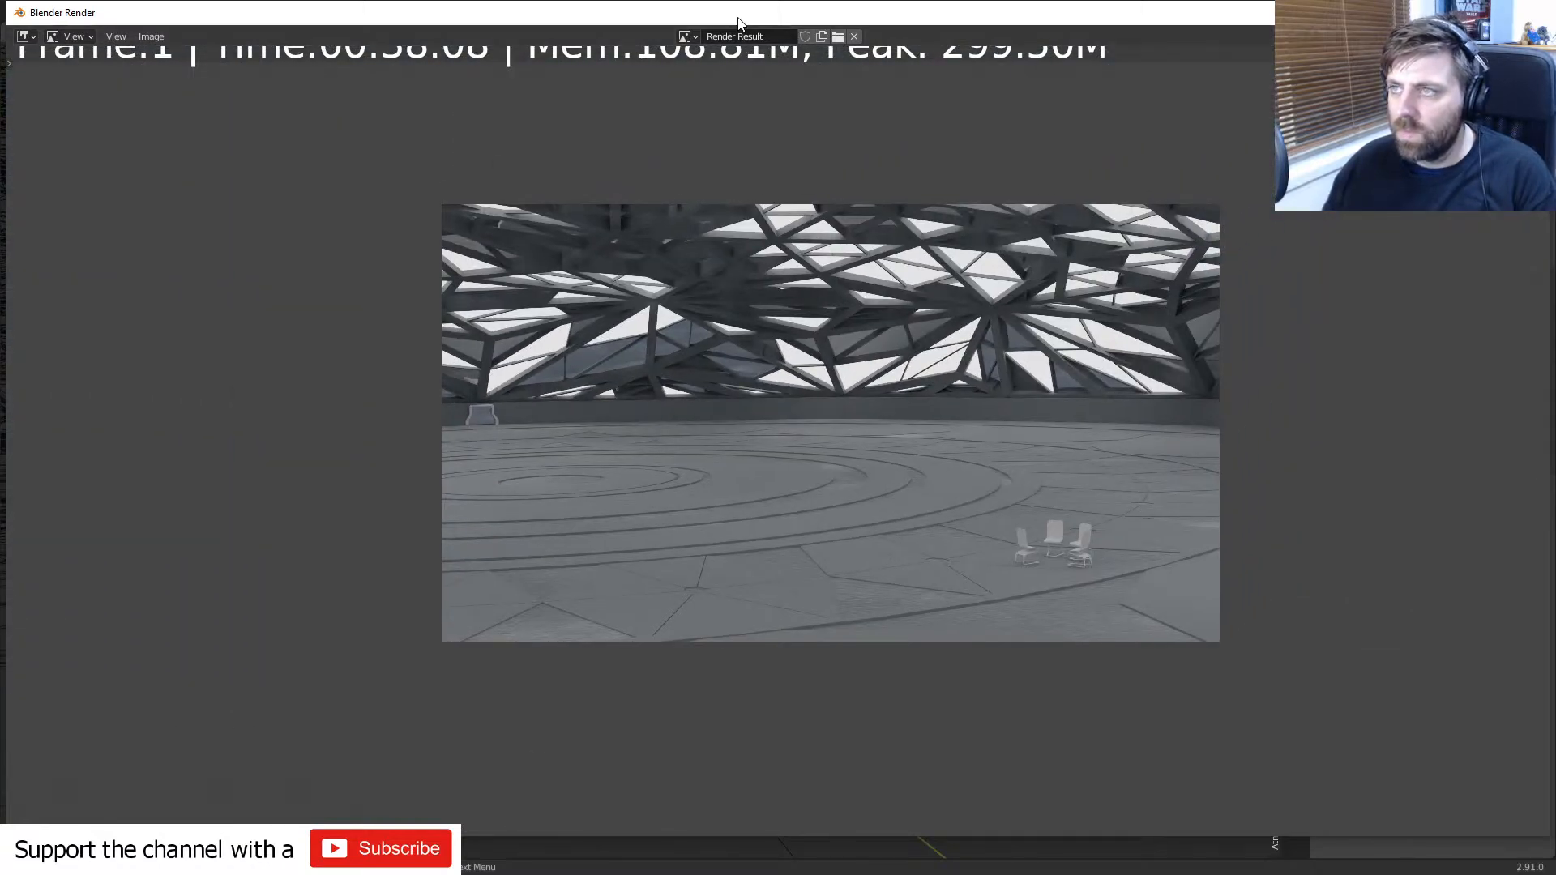
- Enlarge the render result, examine the small tapered piece against the dome's far wall, and close the render
drag(736, 12, 731, 94)
double_click(732, 94)
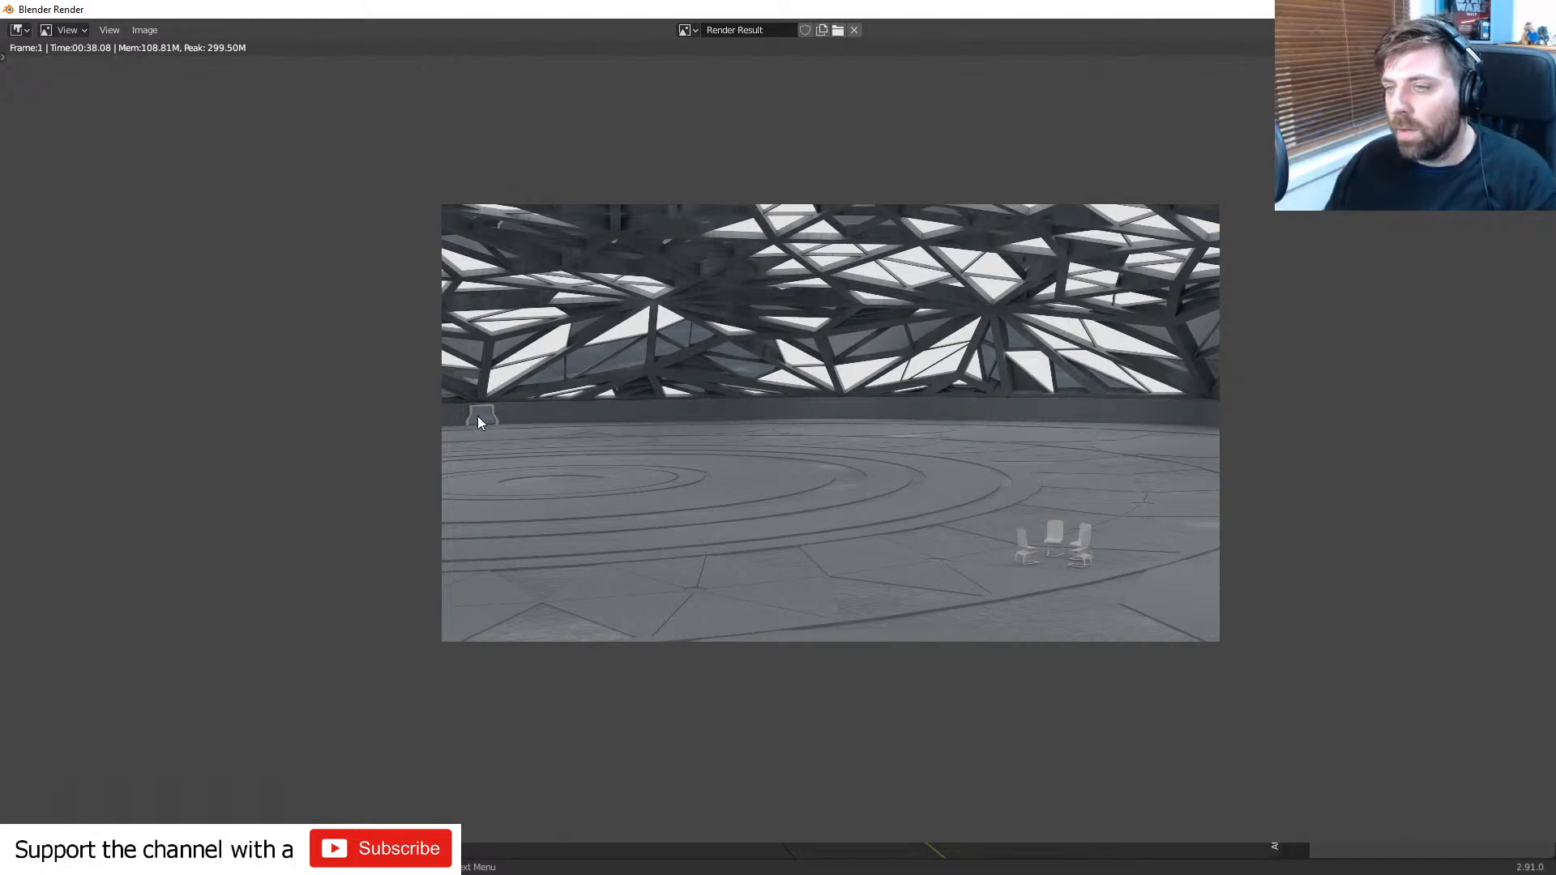
key(Escape)
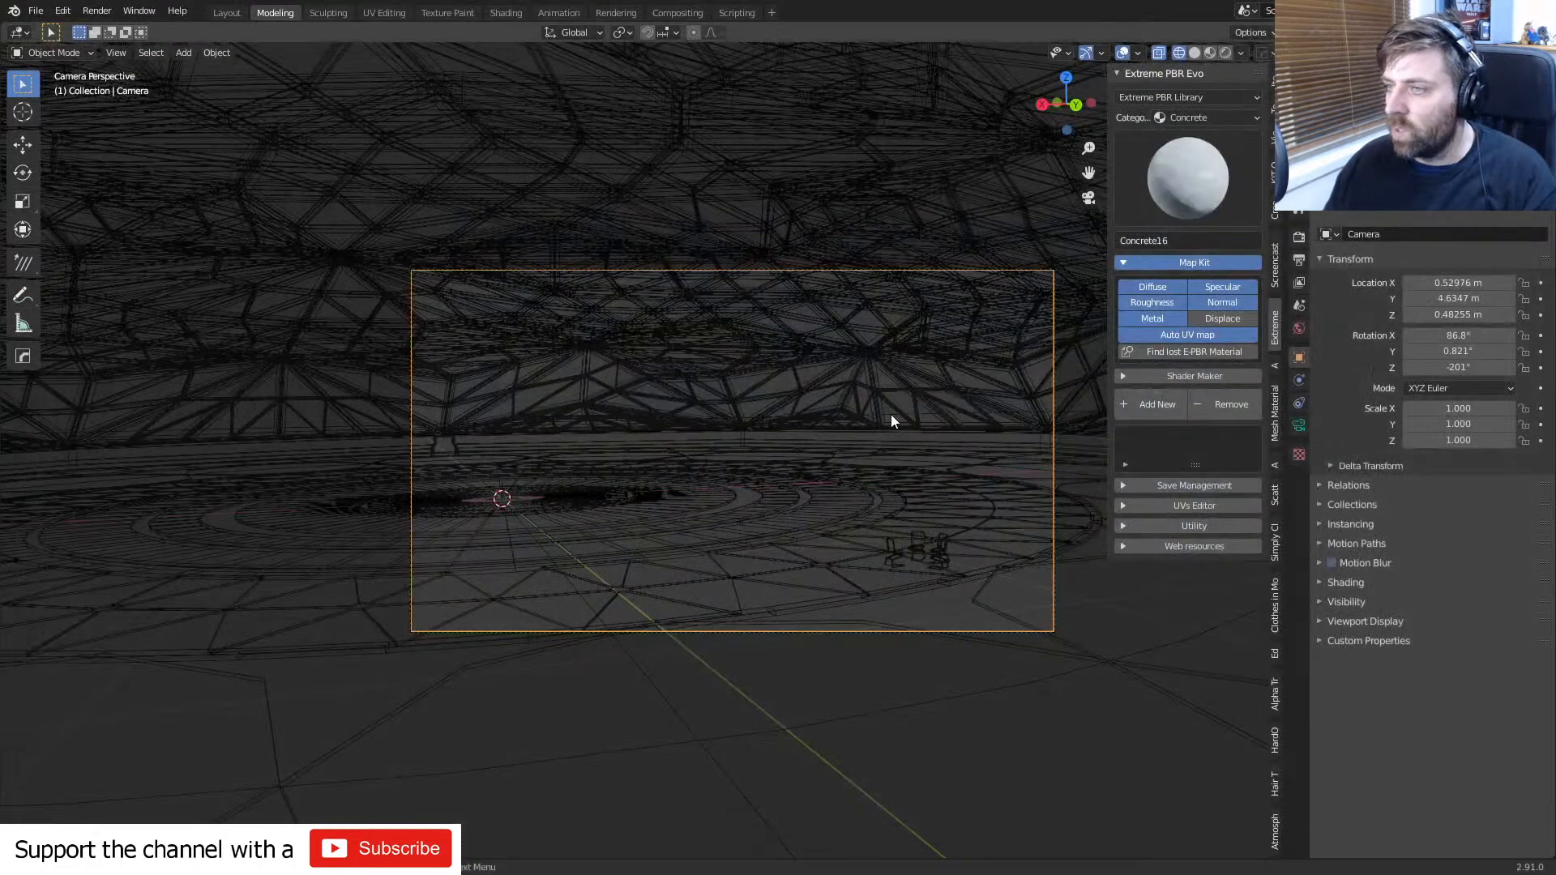
- Save the scene and select the small tapered piece standing against the dome's perimeter wall
shift+middle_drag(340, 488, 729, 492)
scroll(868, 494, up, 2)
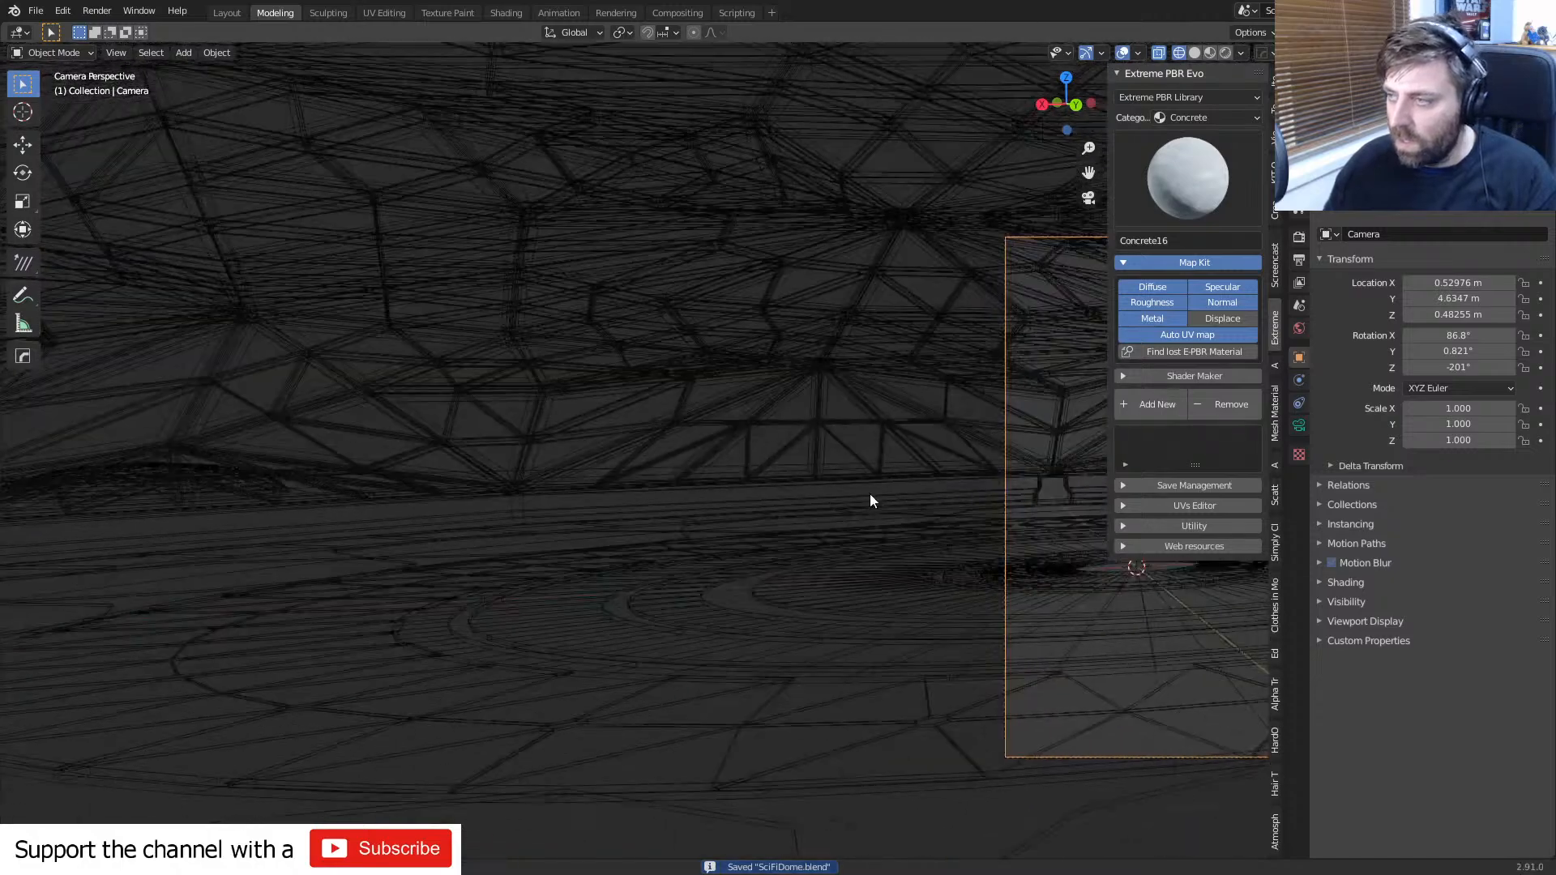
click(900, 476)
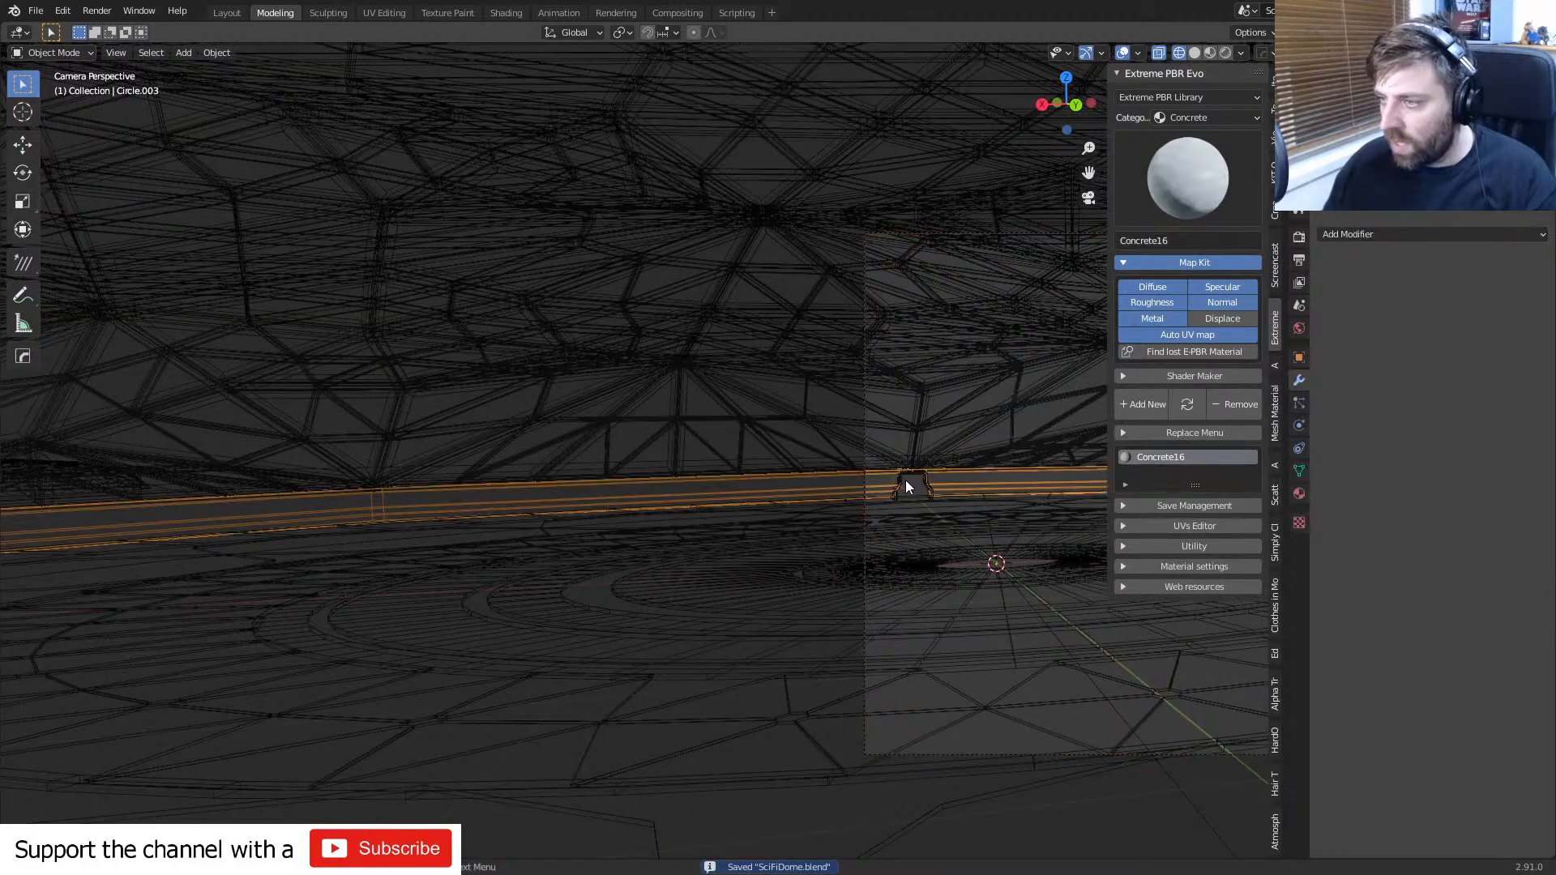
click(902, 479)
- Set the transform pivot point to 3D Cursor and duplicate the tapered piece in place in the top view
key(KP_7)
key(z)
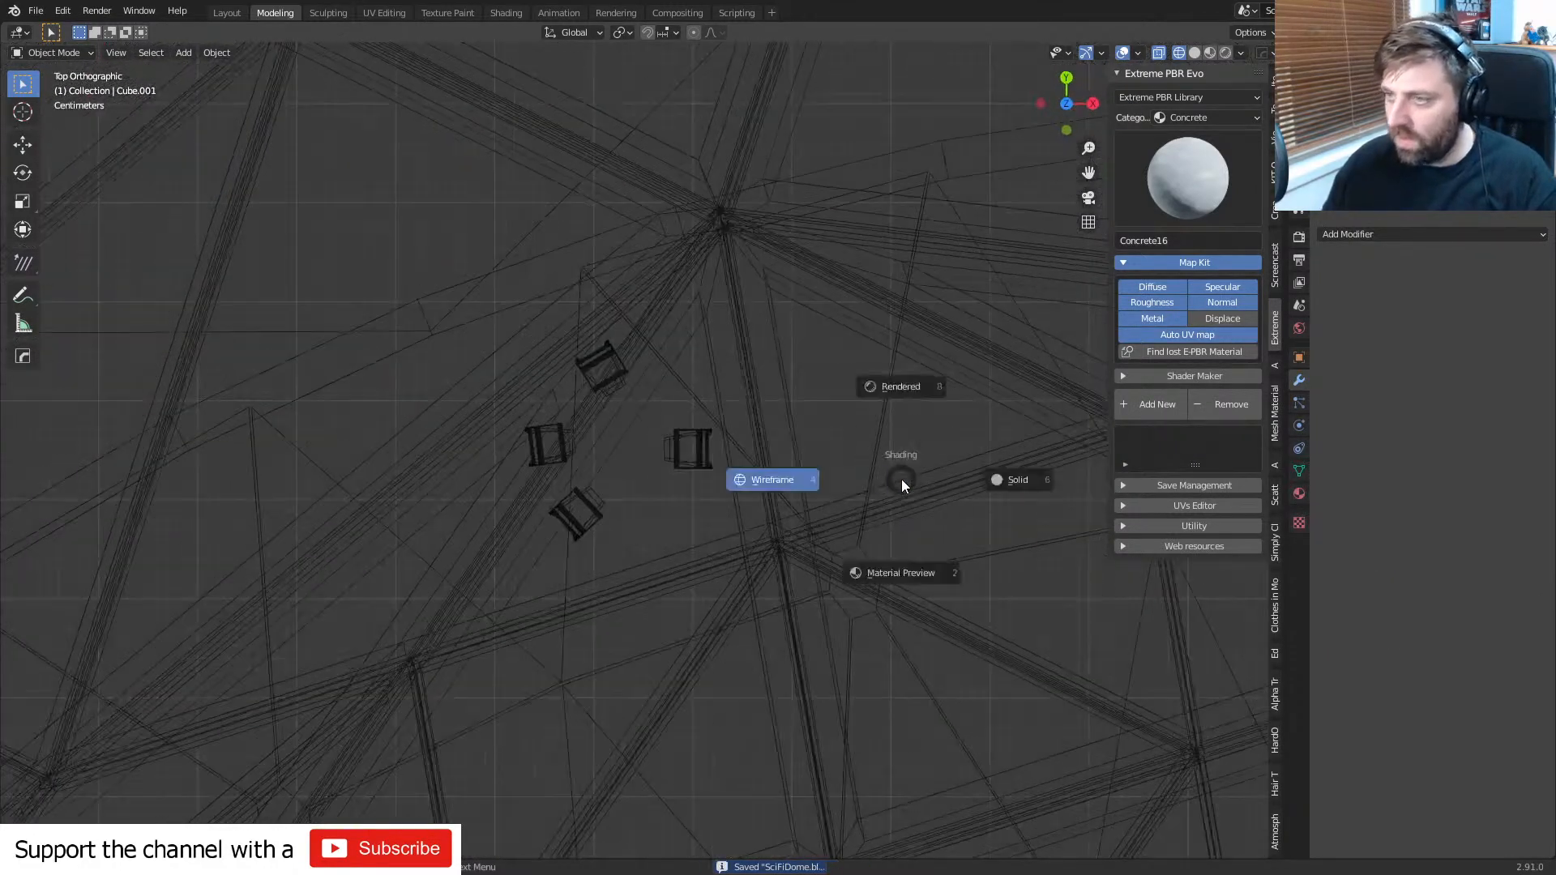
key(z)
click(855, 499)
scroll(659, 475, down, 5)
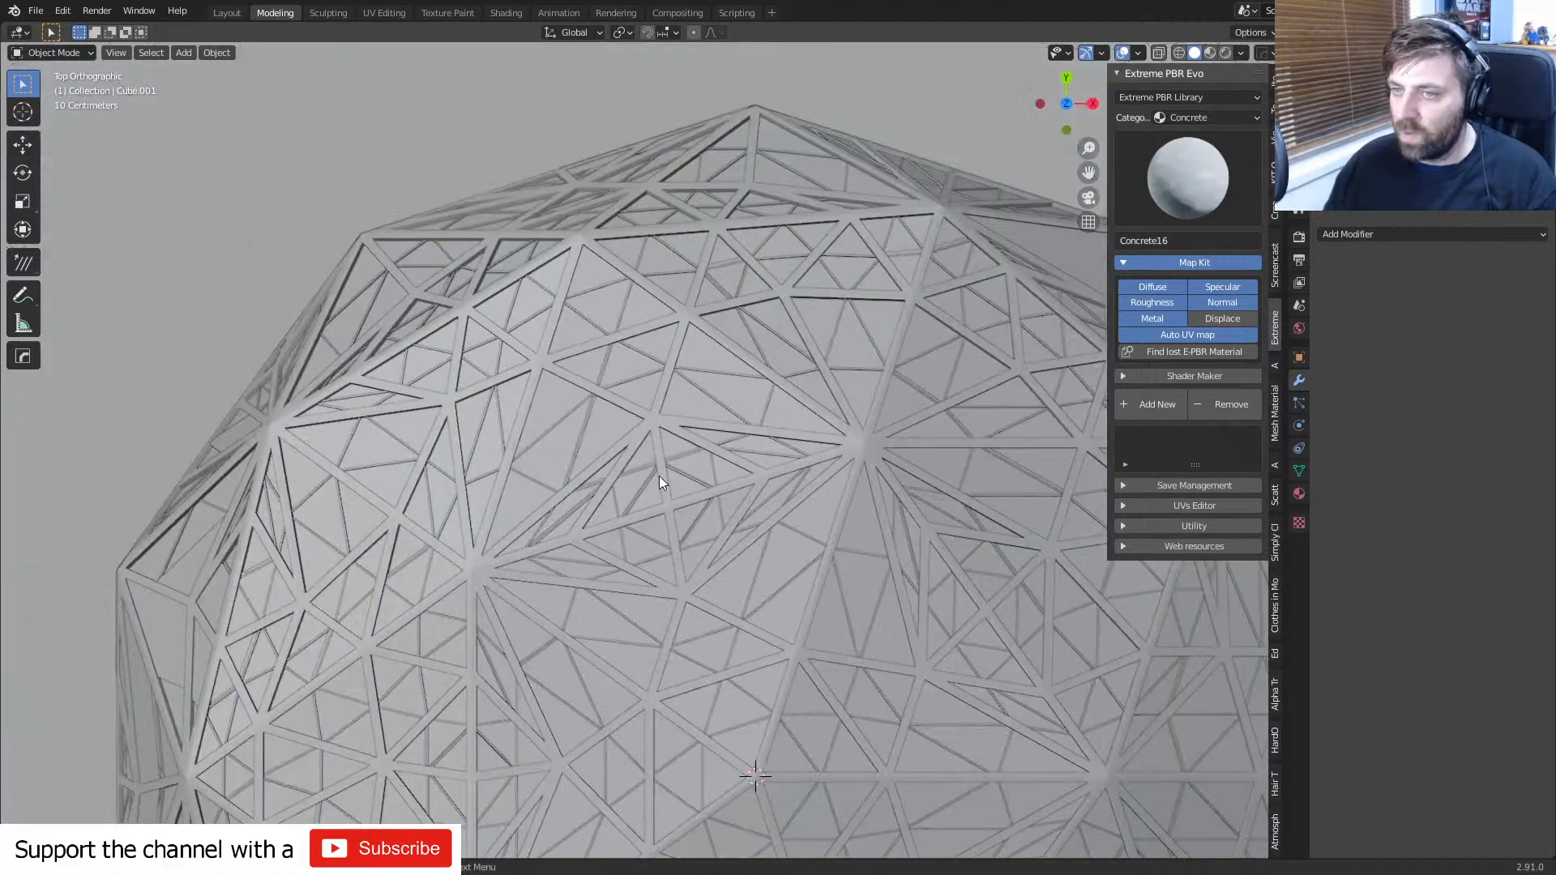
key(z)
click(561, 470)
shift+middle_drag(663, 581, 609, 559)
click(624, 31)
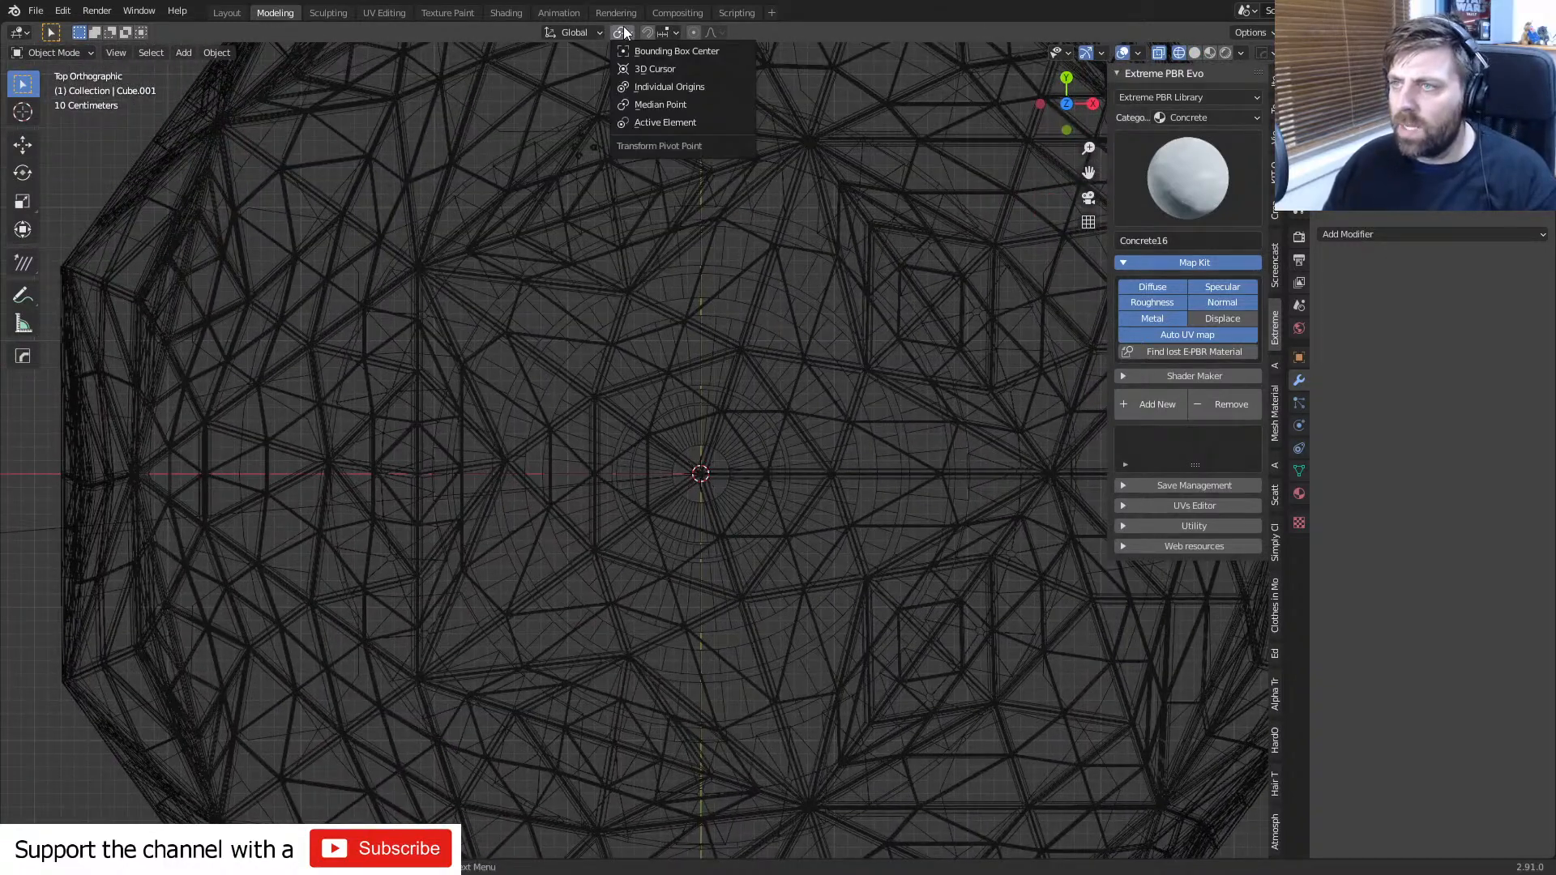
click(640, 68)
scroll(771, 515, down, 4)
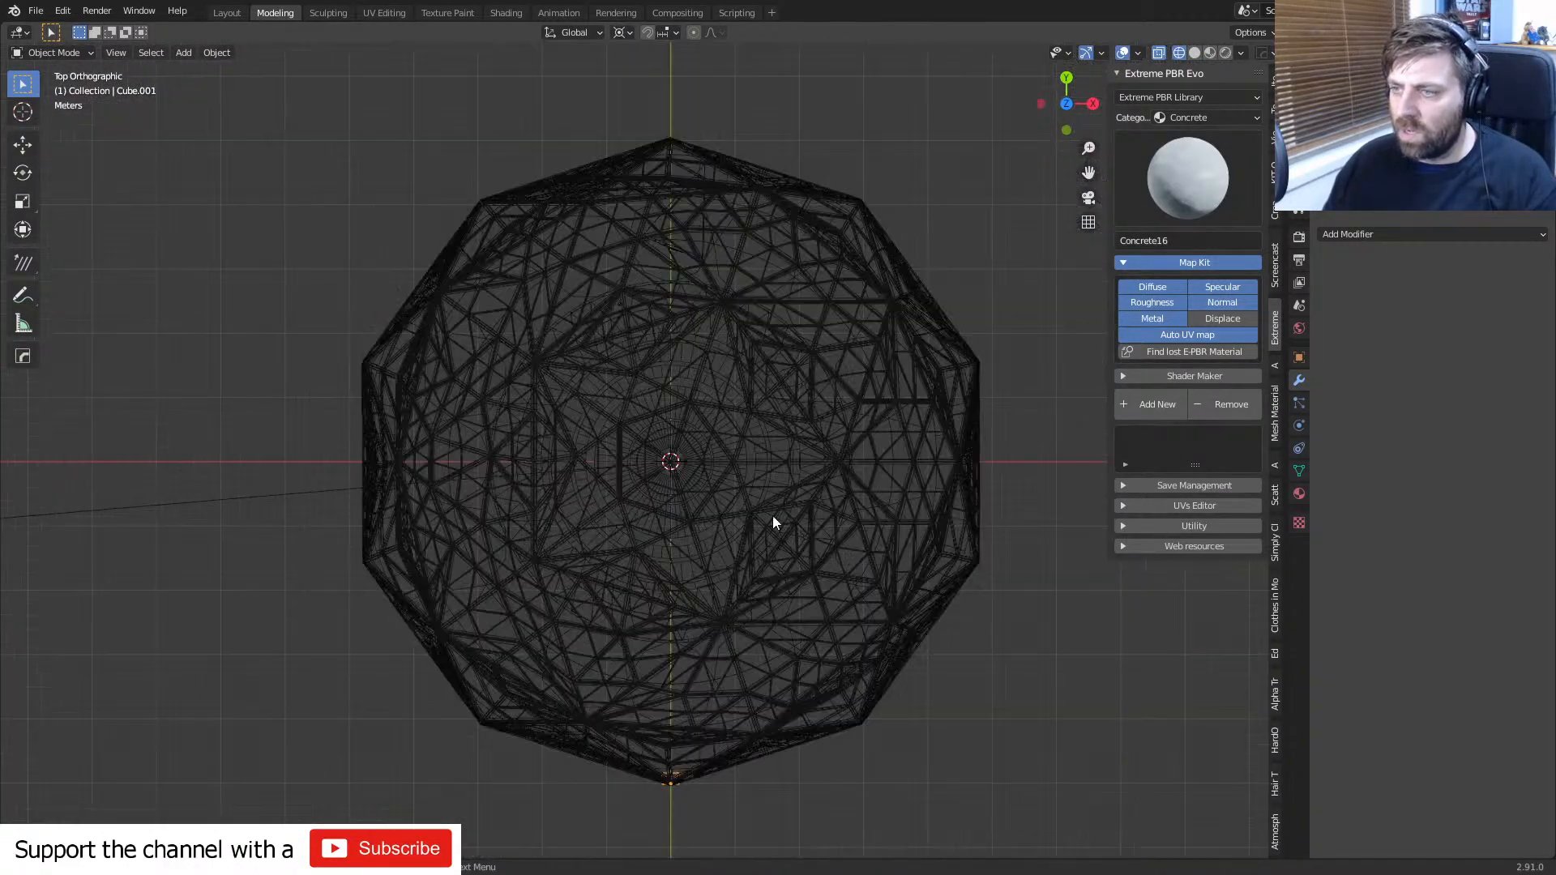
key(shift+d)
right_click(727, 567)
- Try rotating the duplicated piece around the 3D cursor by 90°, 60°, 45° and 33.3°
key(r)
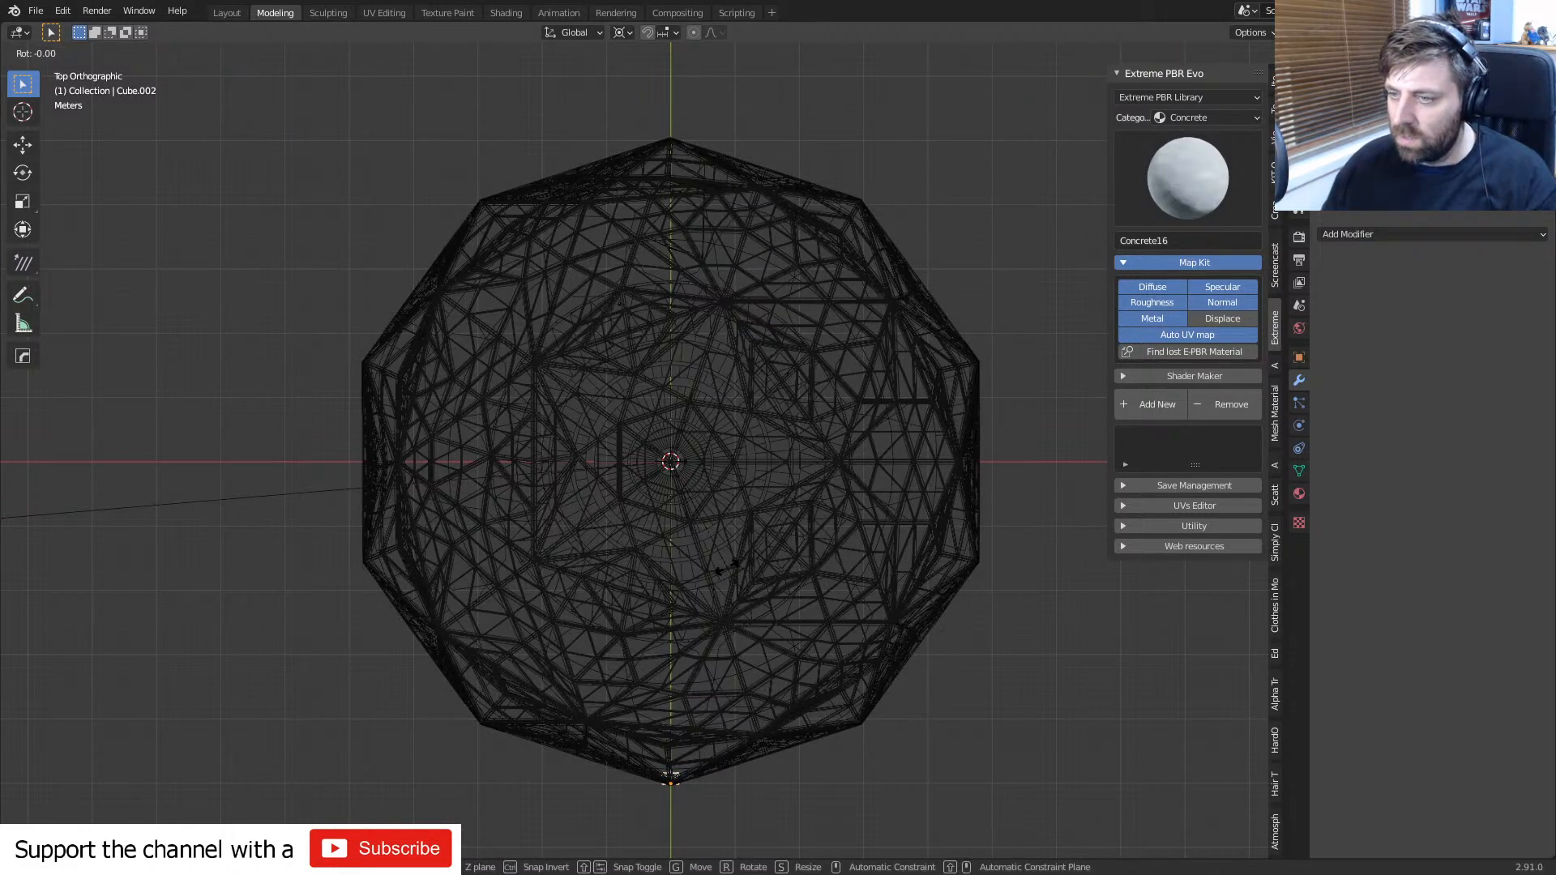
text(90)
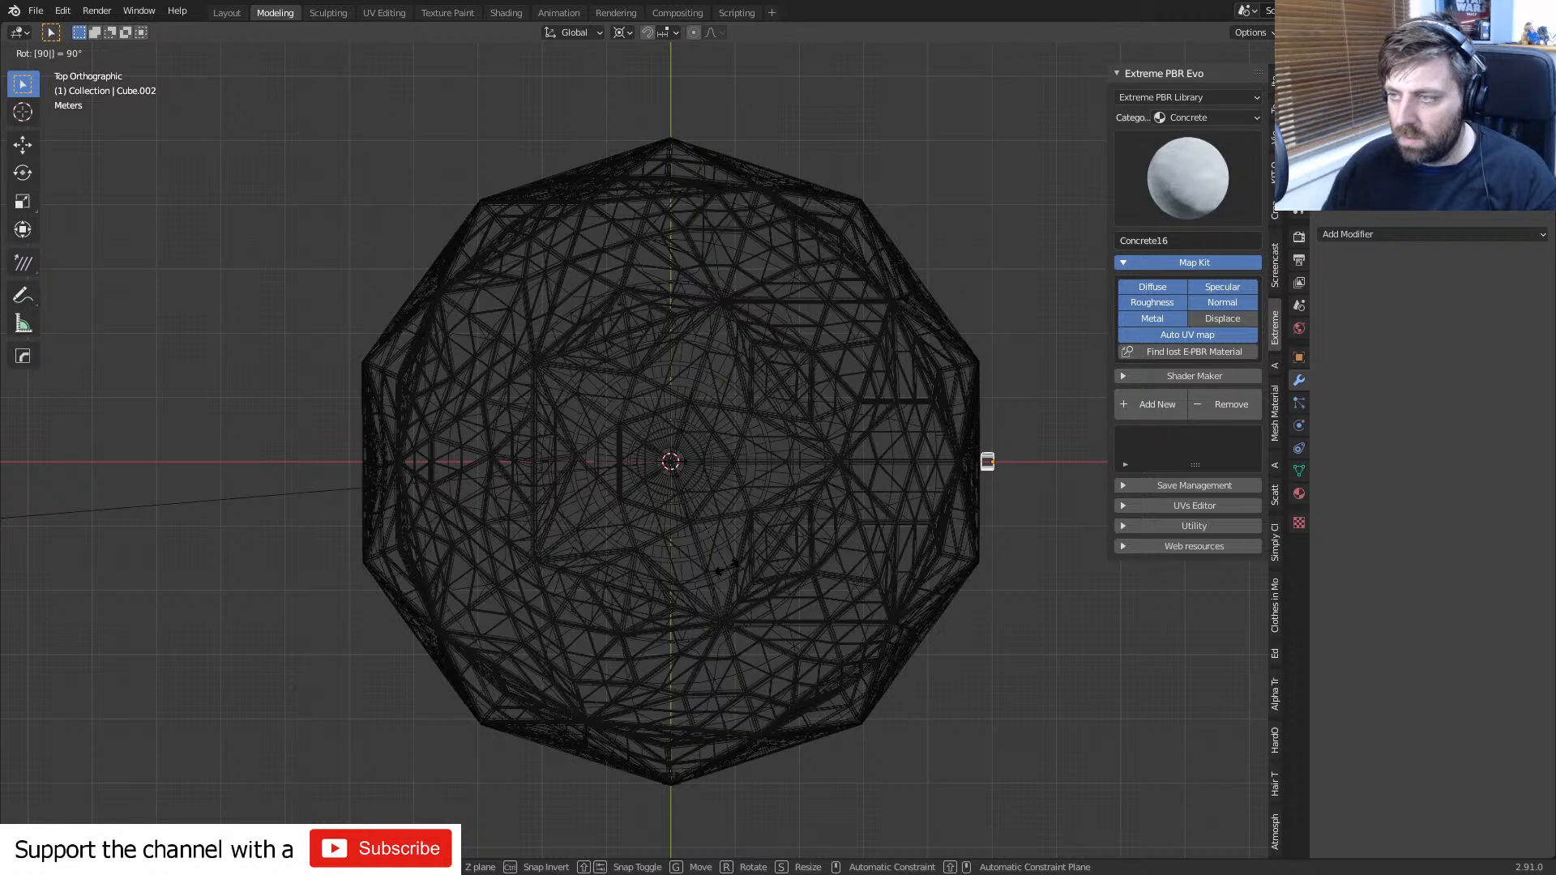
key(BackSpace)
key(BackSpace)
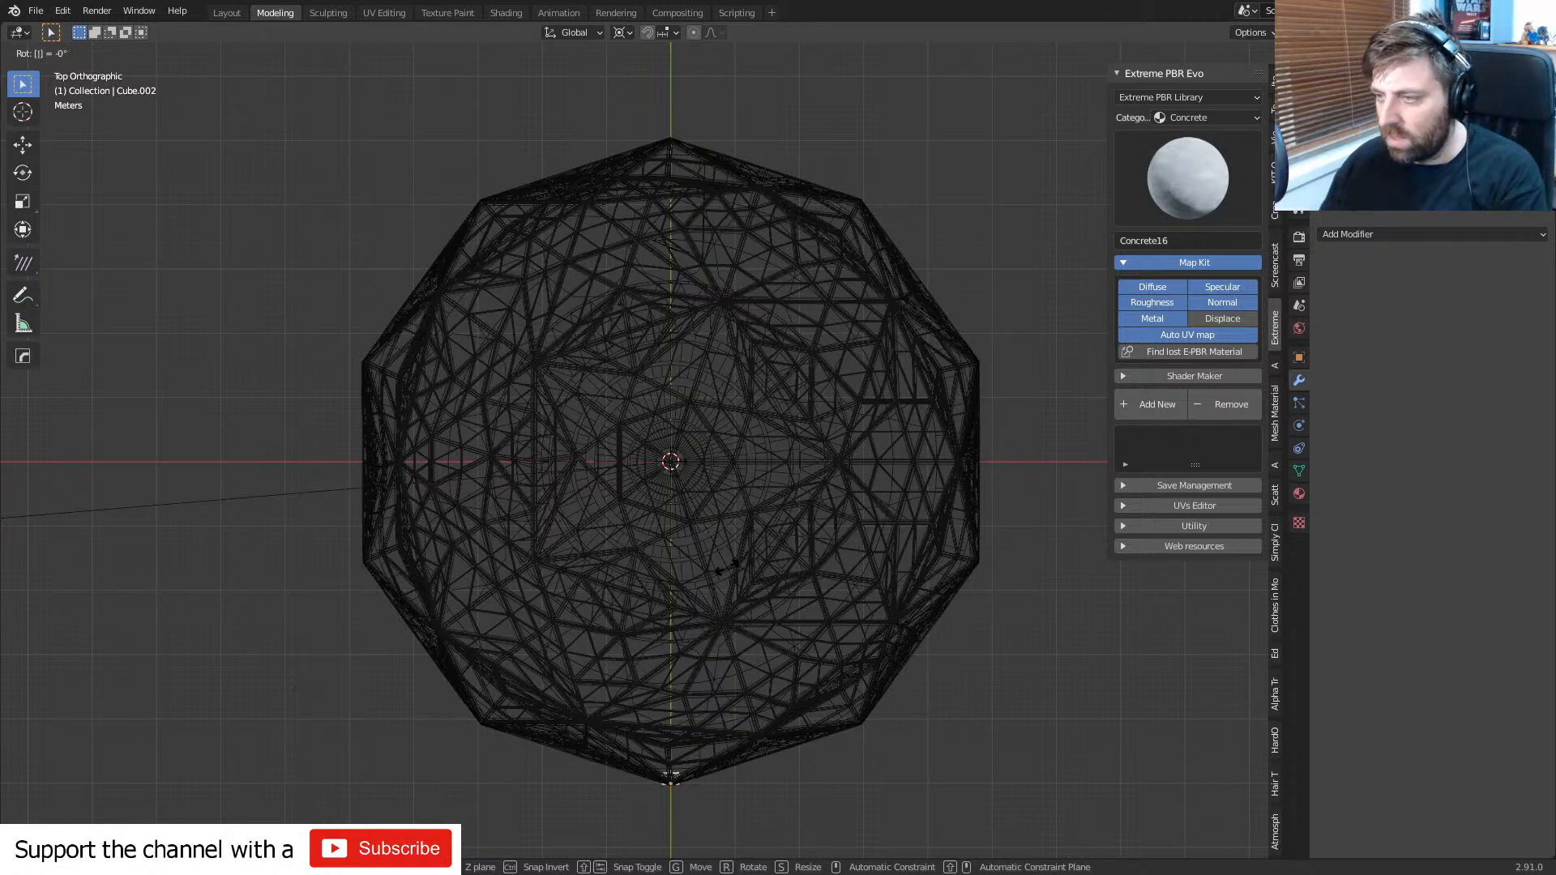
text(60)
key(BackSpace)
key(BackSpace)
key(BackSpace)
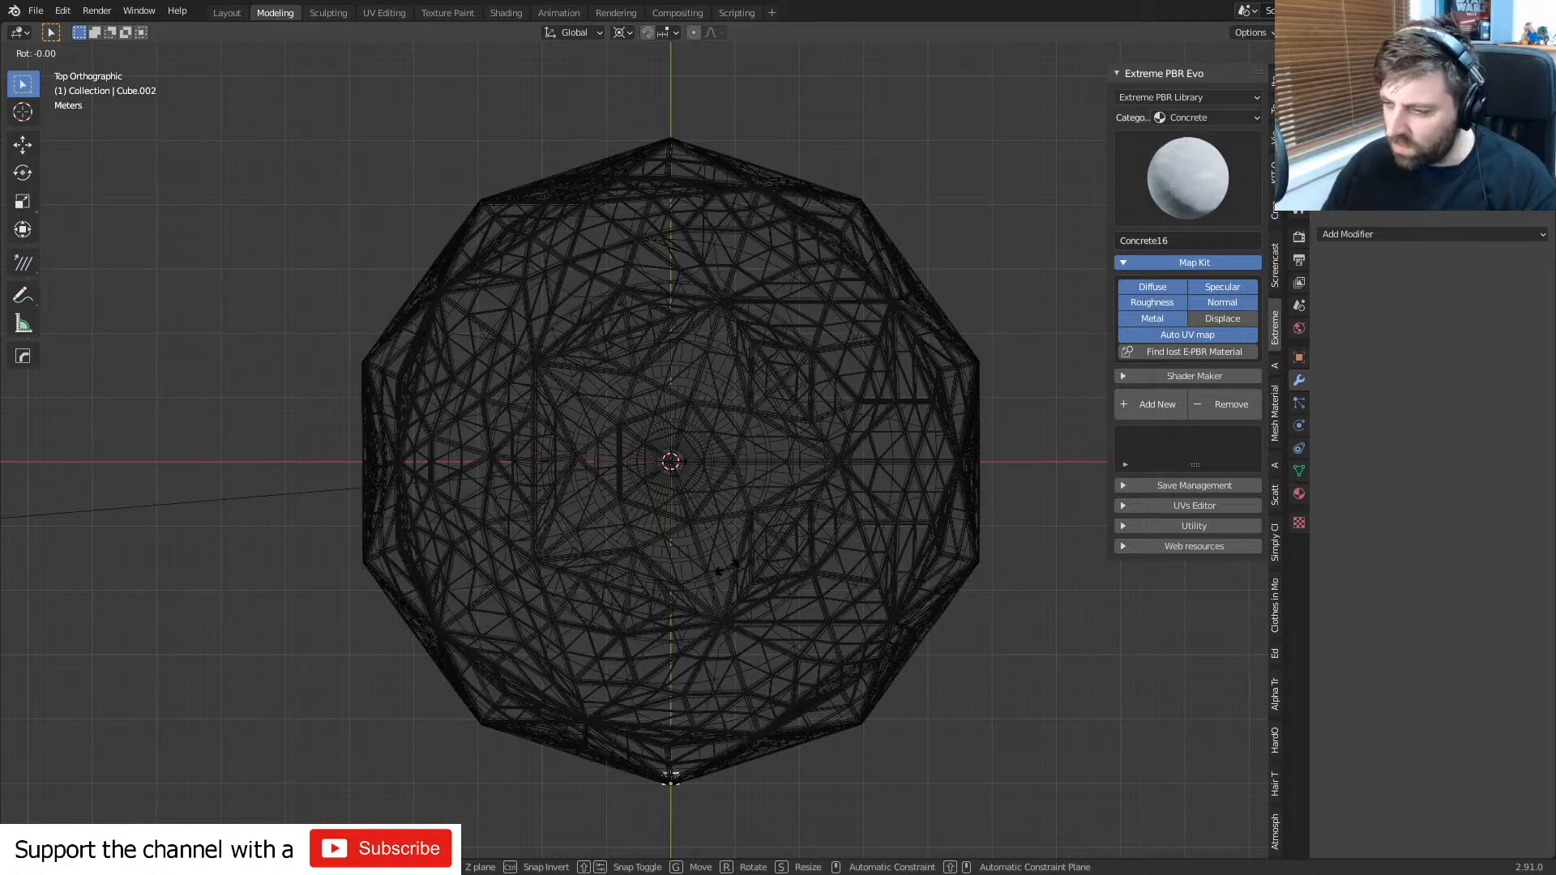
text(45)
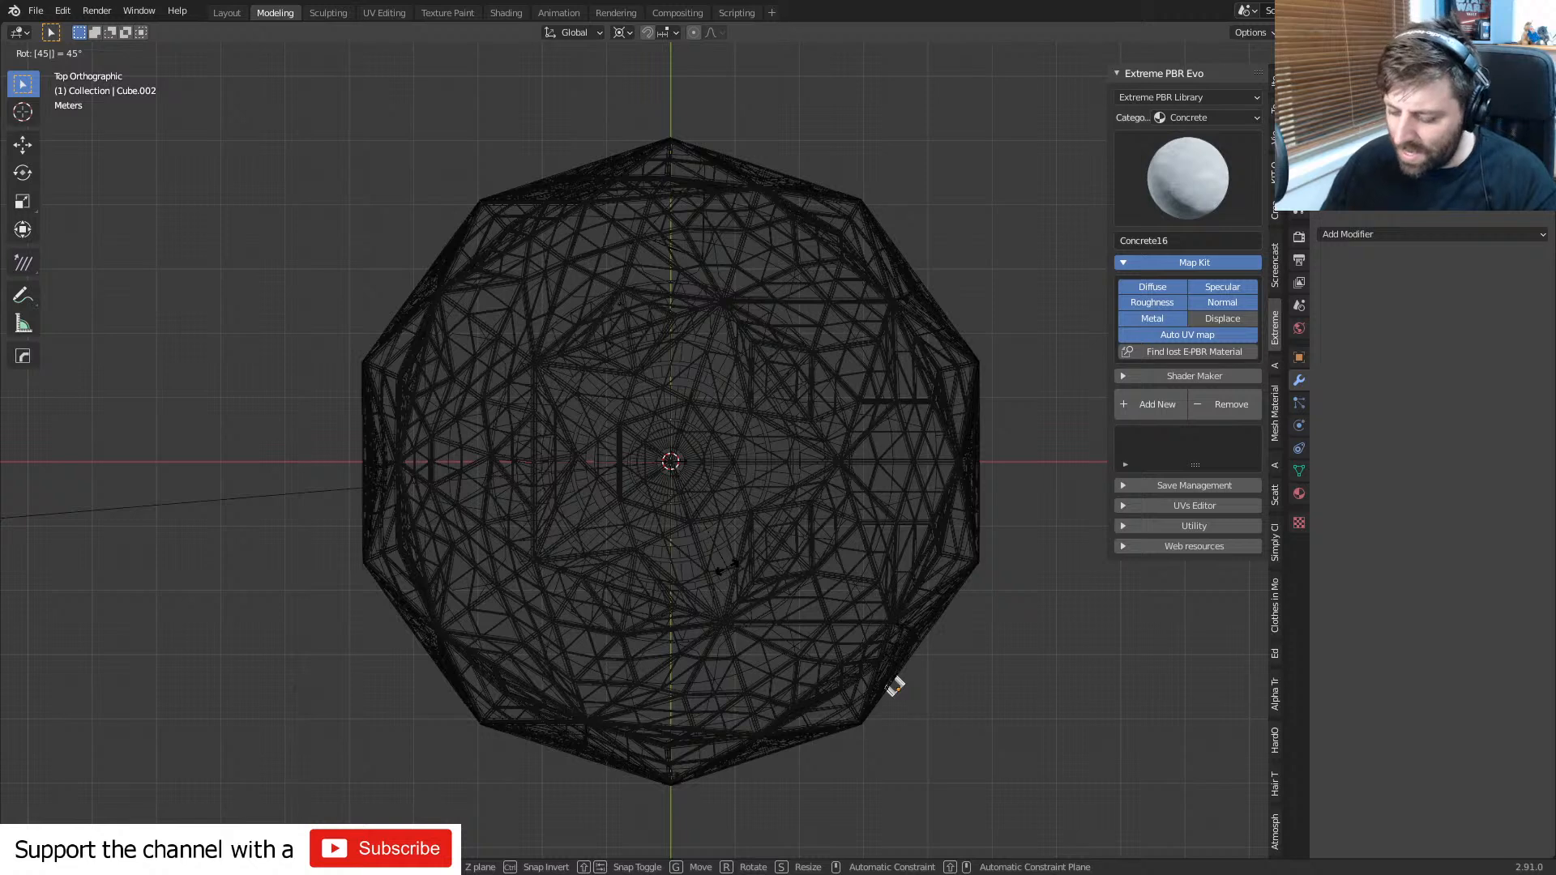
key(BackSpace)
key(BackSpace)
key(BackSpace)
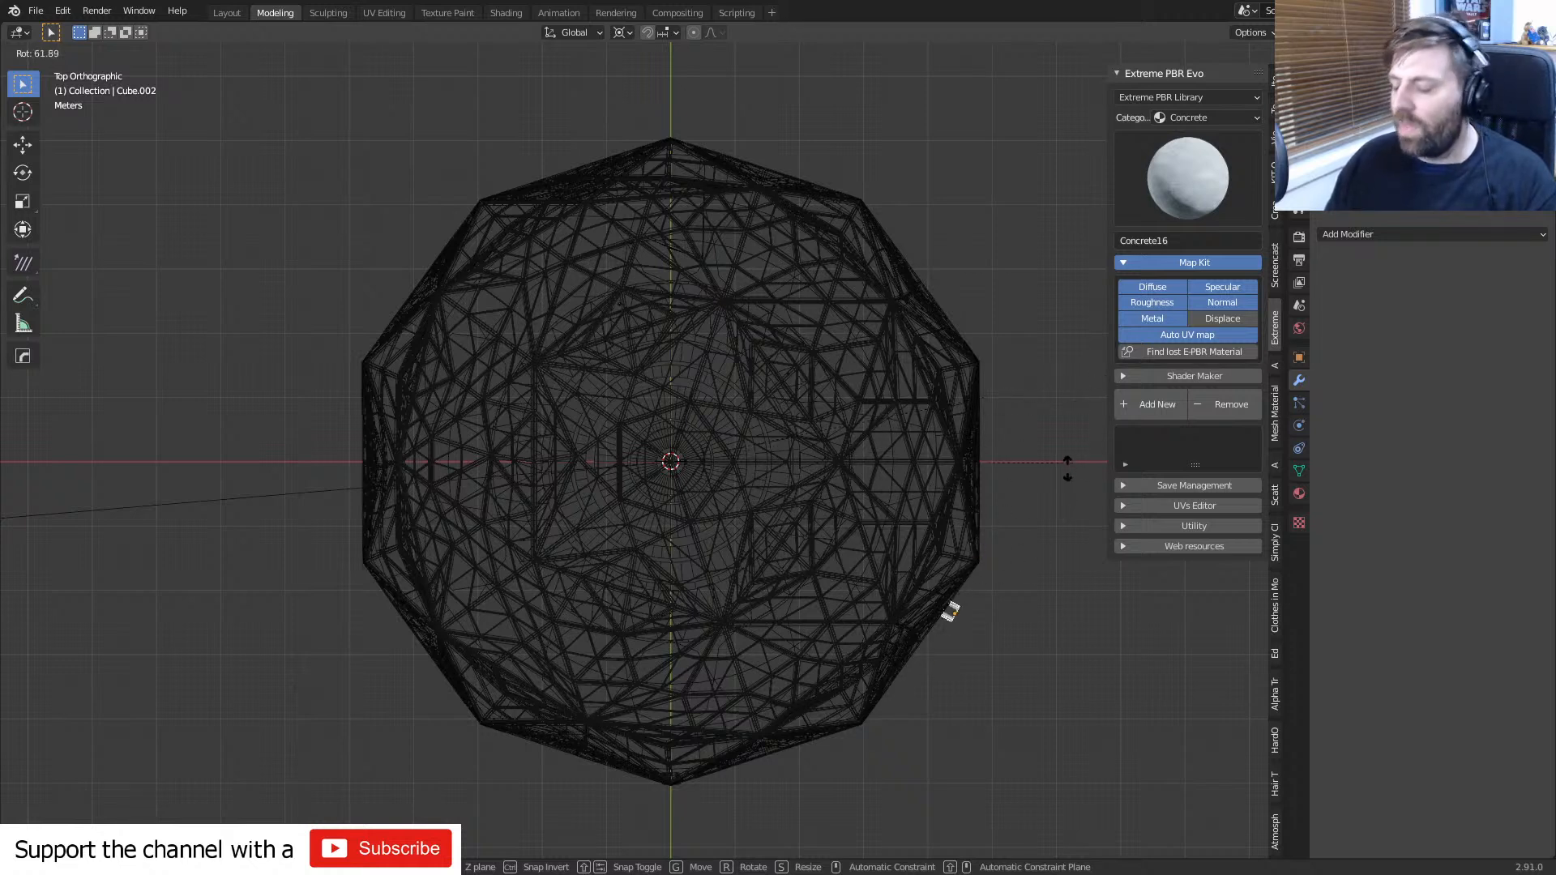
text(33.3)
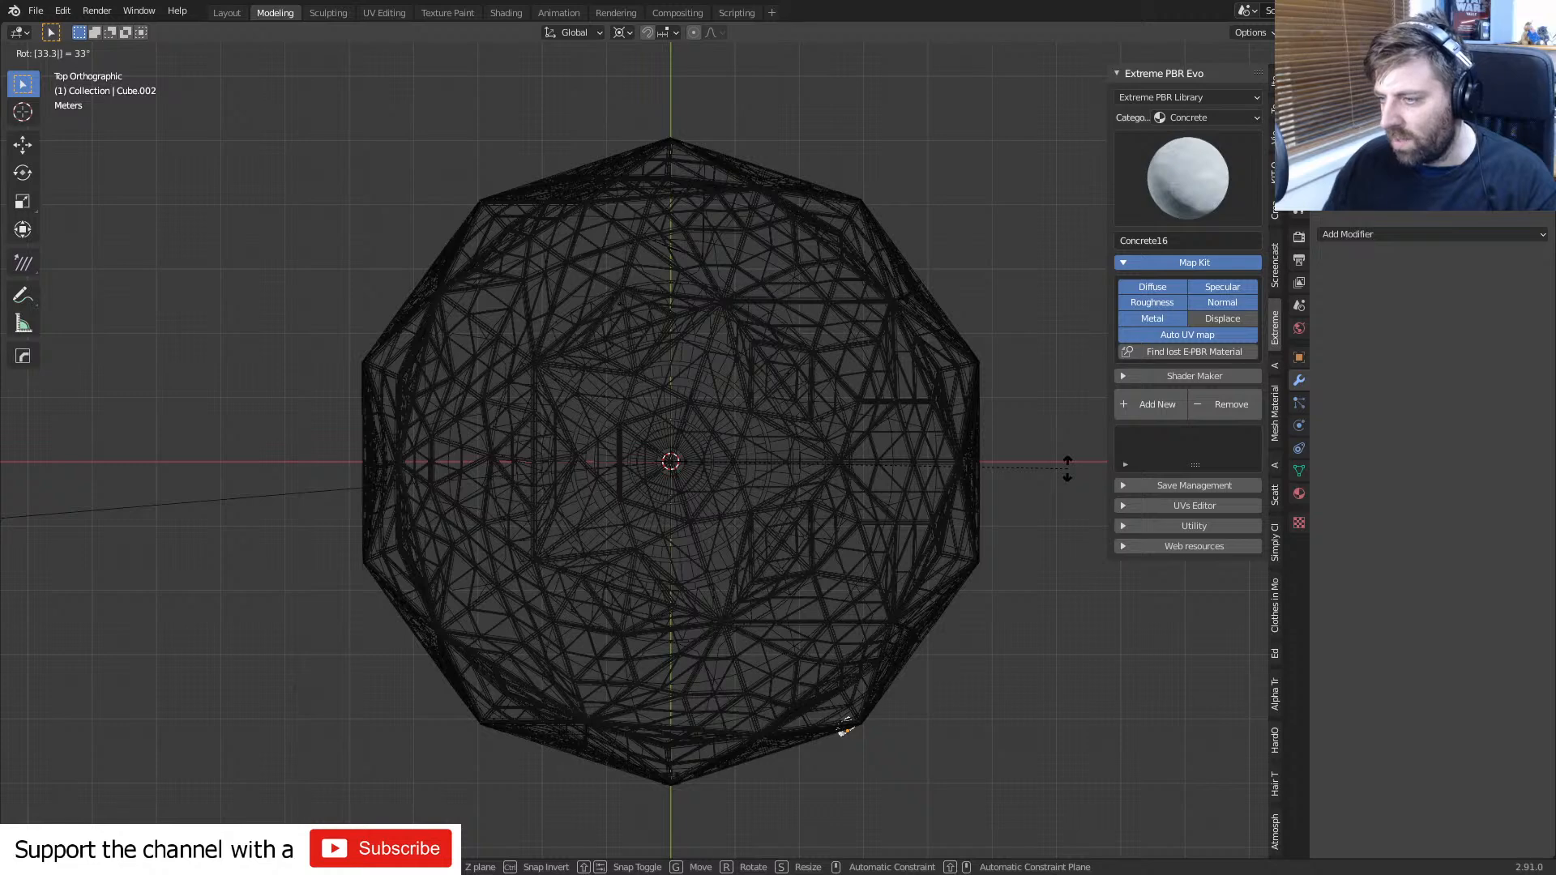
key(Return)
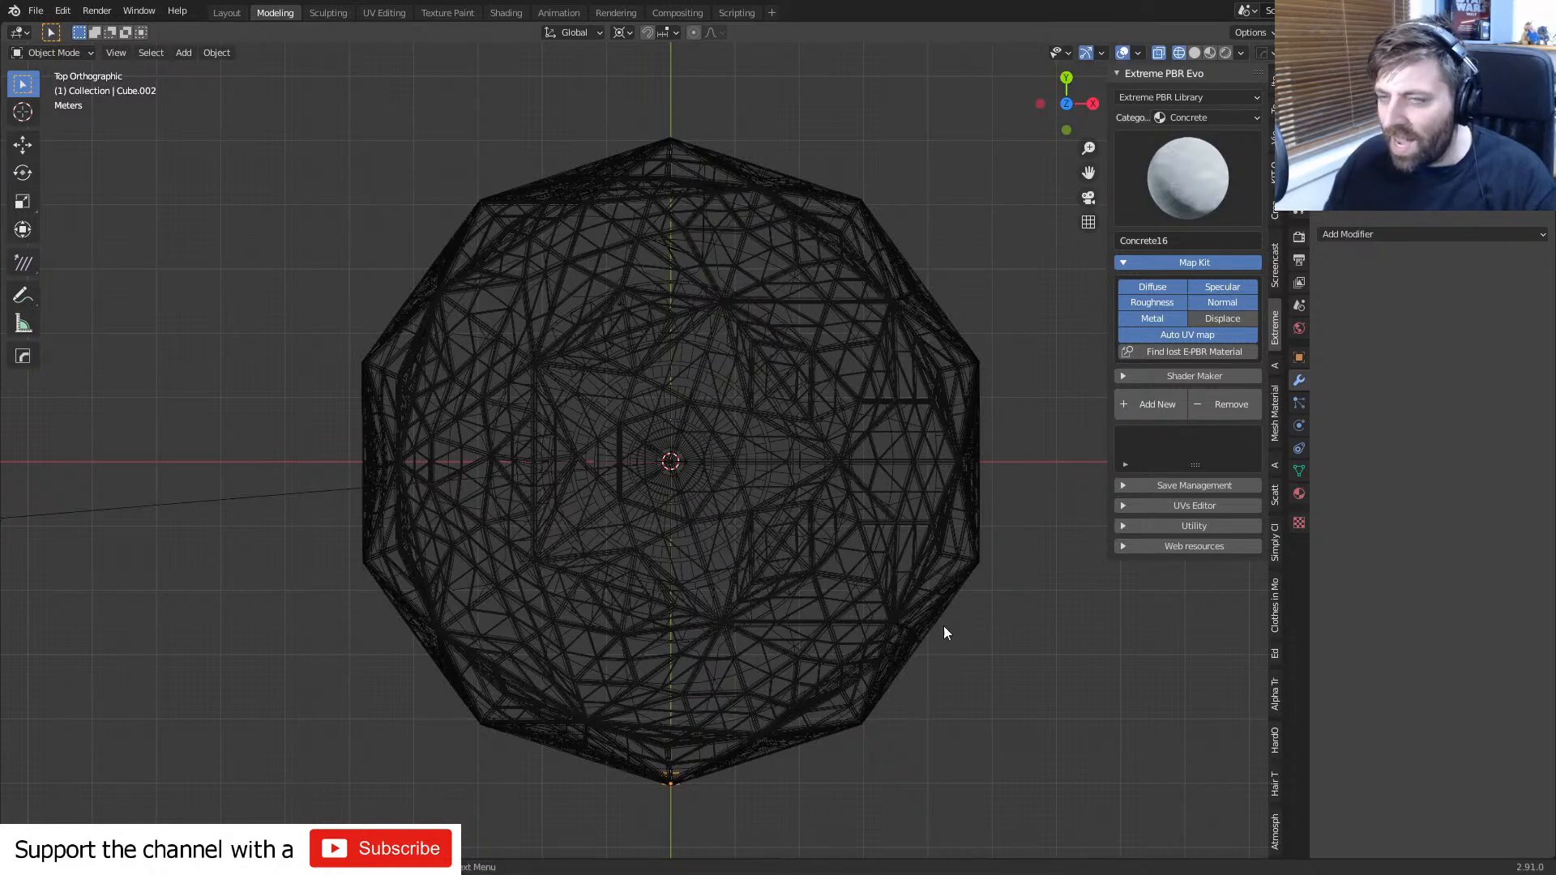
- Try rotating the duplicated piece freehand by about 36° around the 3D cursor to the dome's next corner
shift+middle_drag(919, 582, 781, 309)
scroll(785, 381, up, 6)
shift+middle_drag(785, 380, 826, 329)
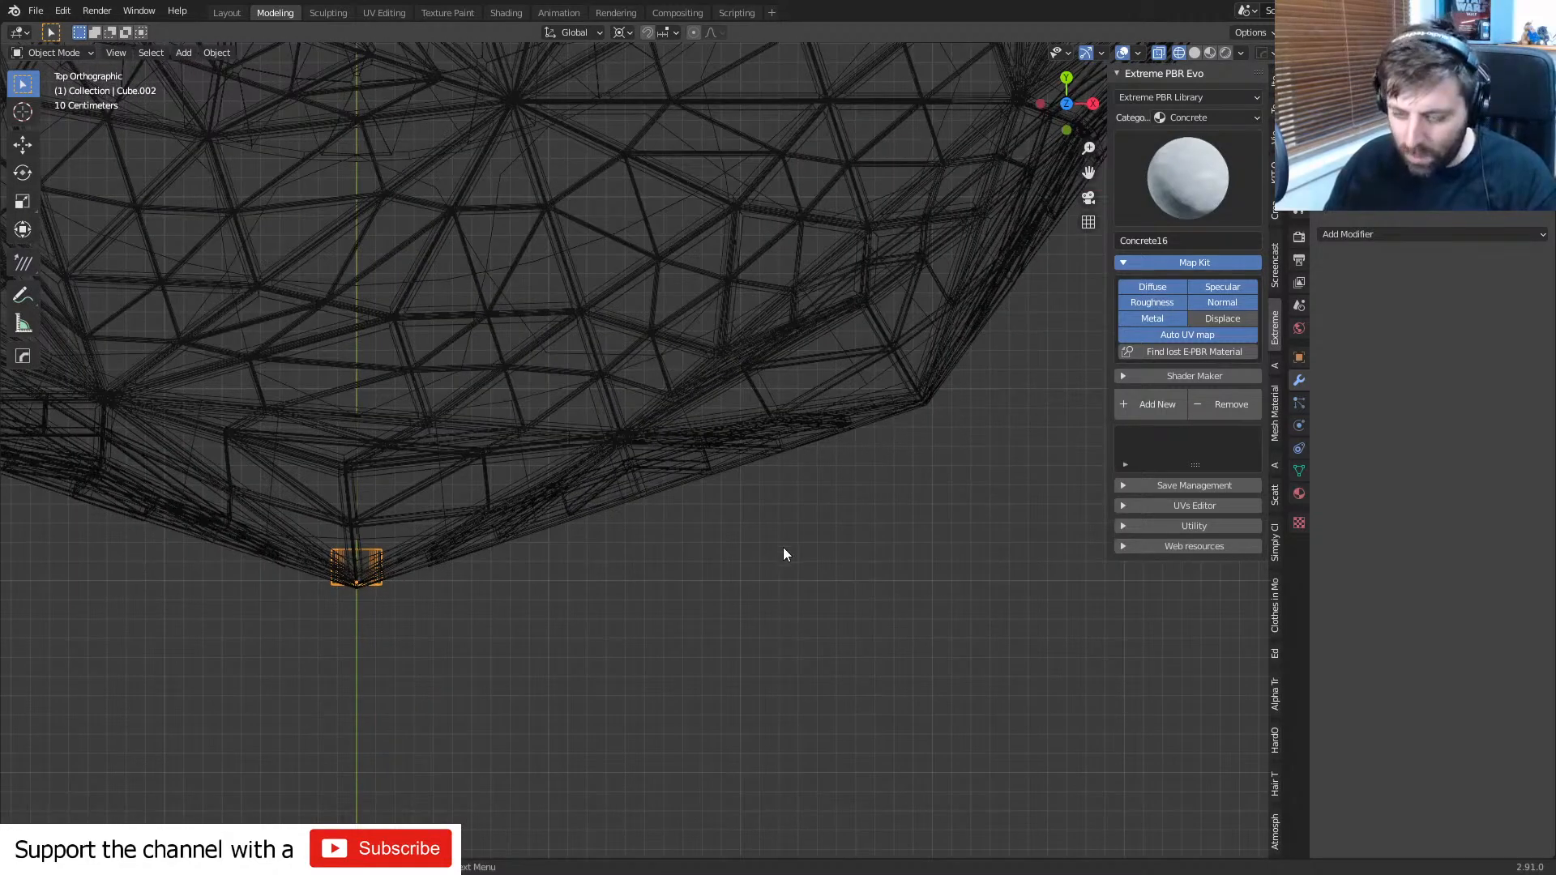
key(g)
key(Escape)
shift+middle_drag(868, 509, 651, 658)
key(r)
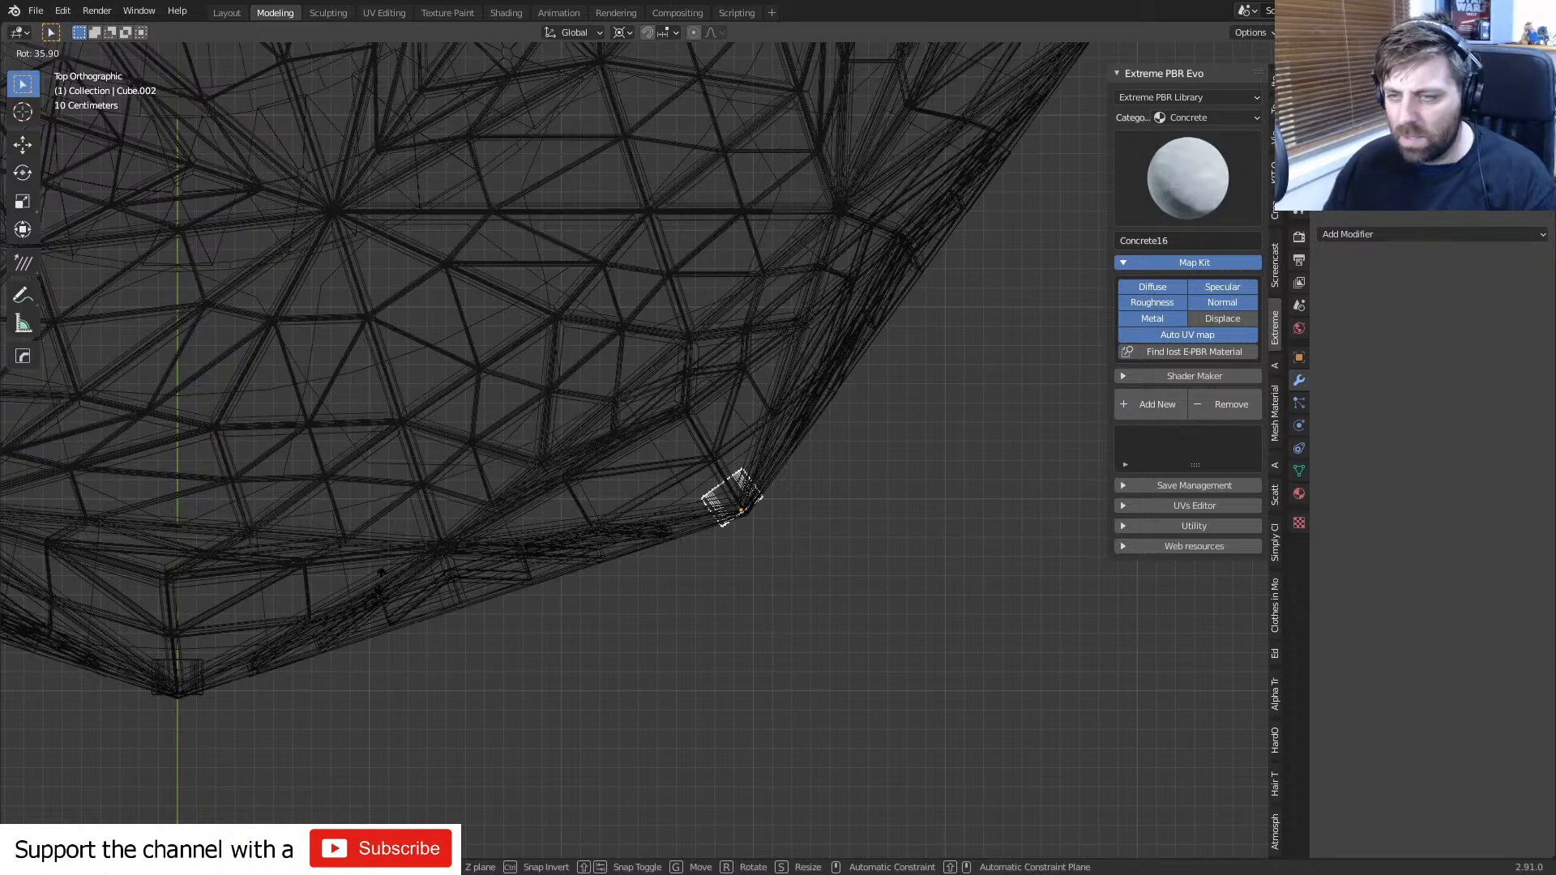
right_click(381, 574)
middle_drag(380, 580, 485, 526)
key(KP_7)
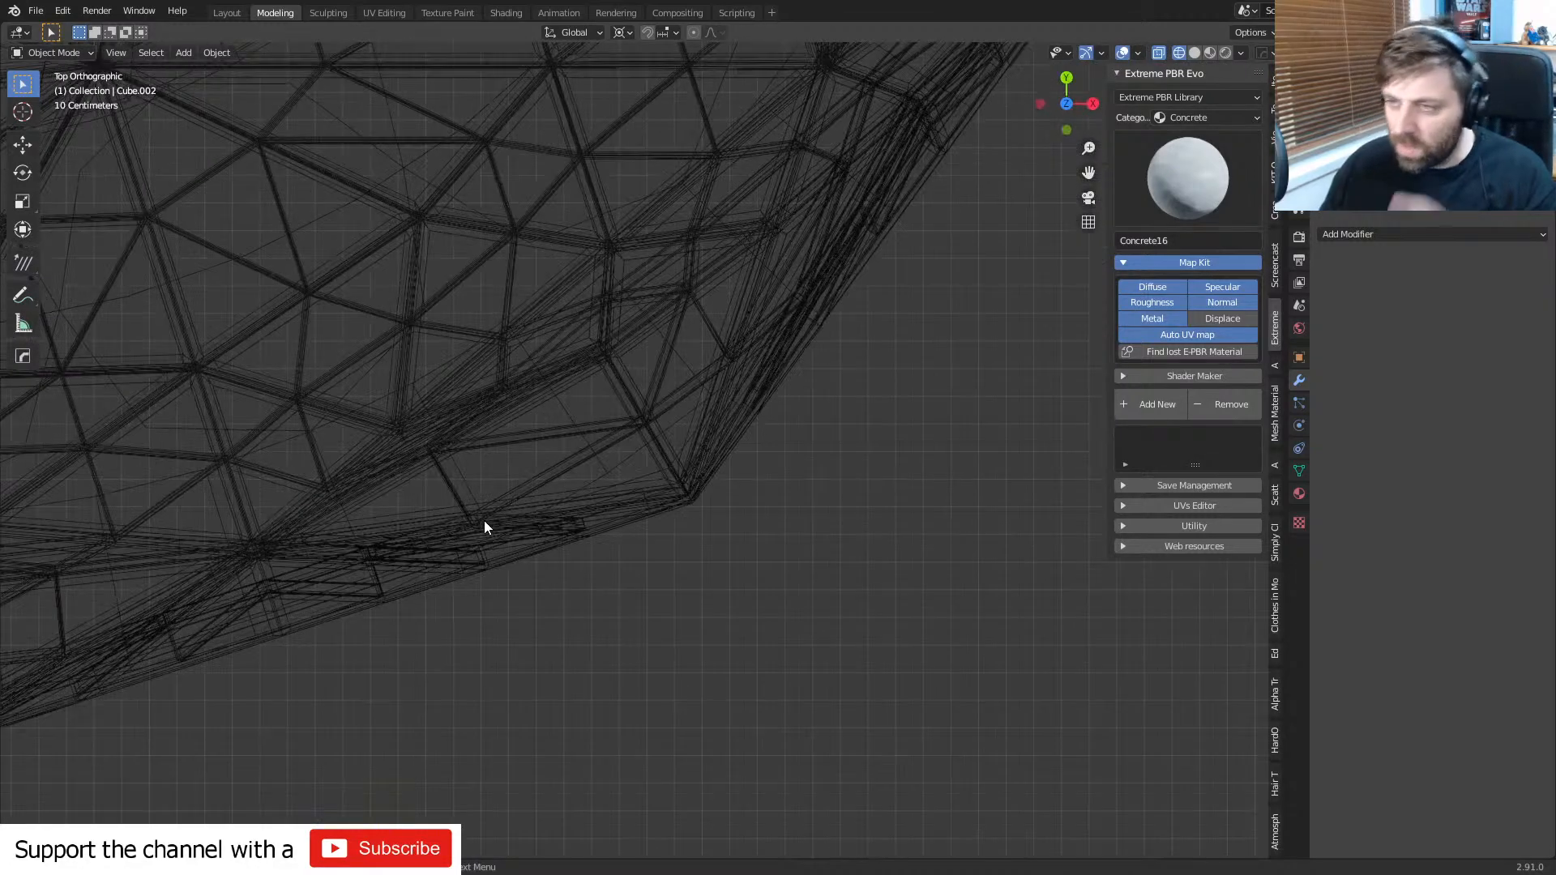
scroll(538, 518, down, 5)
shift+middle_drag(688, 327, 674, 362)
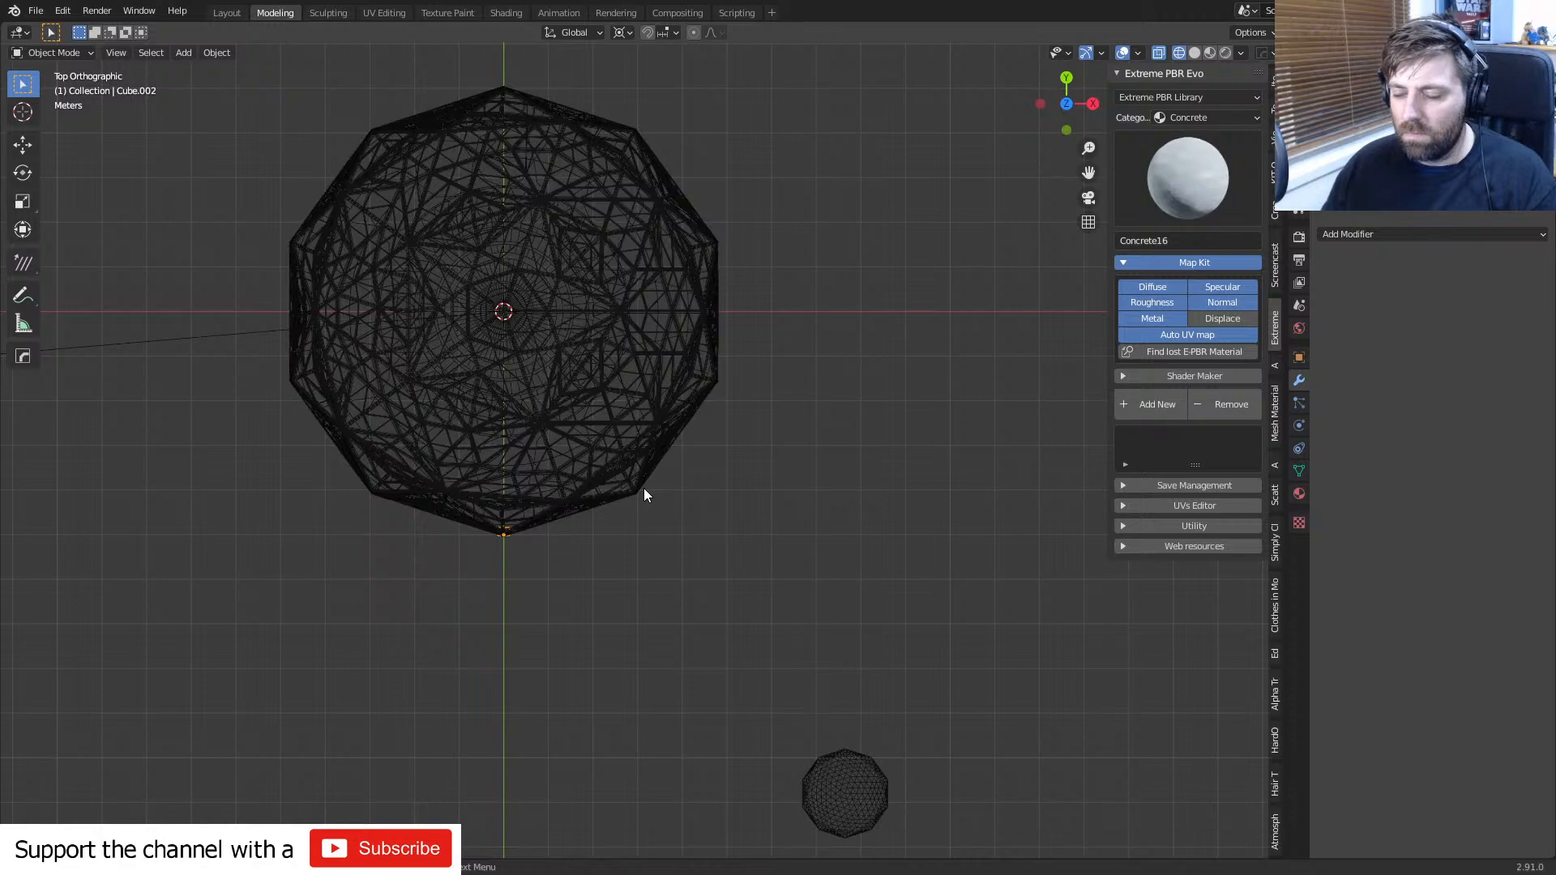
scroll(645, 488, up, 5)
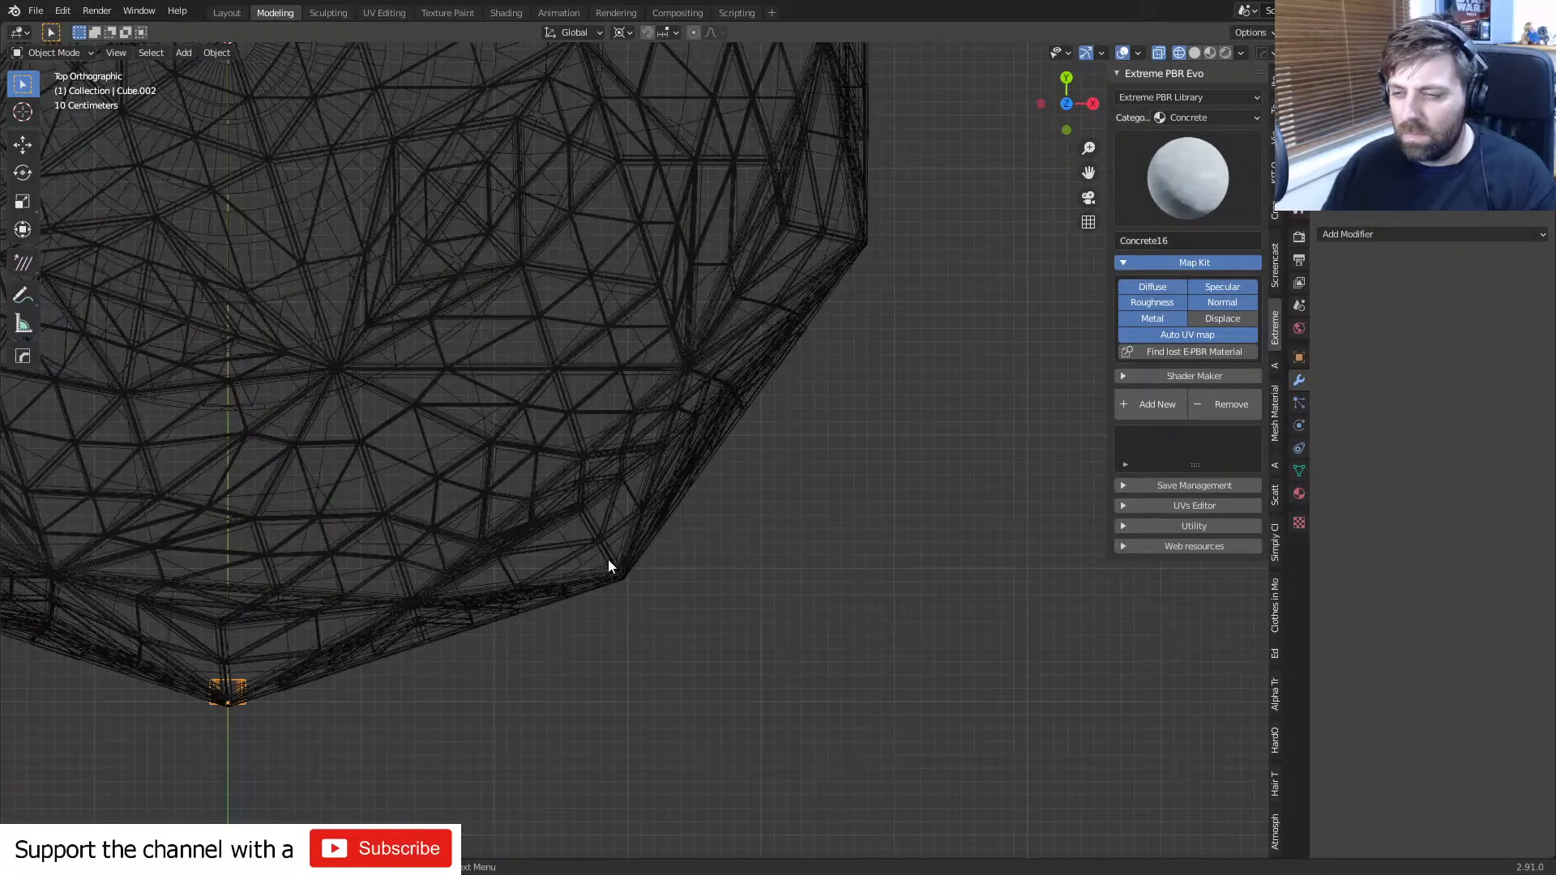
scroll(607, 559, down, 5)
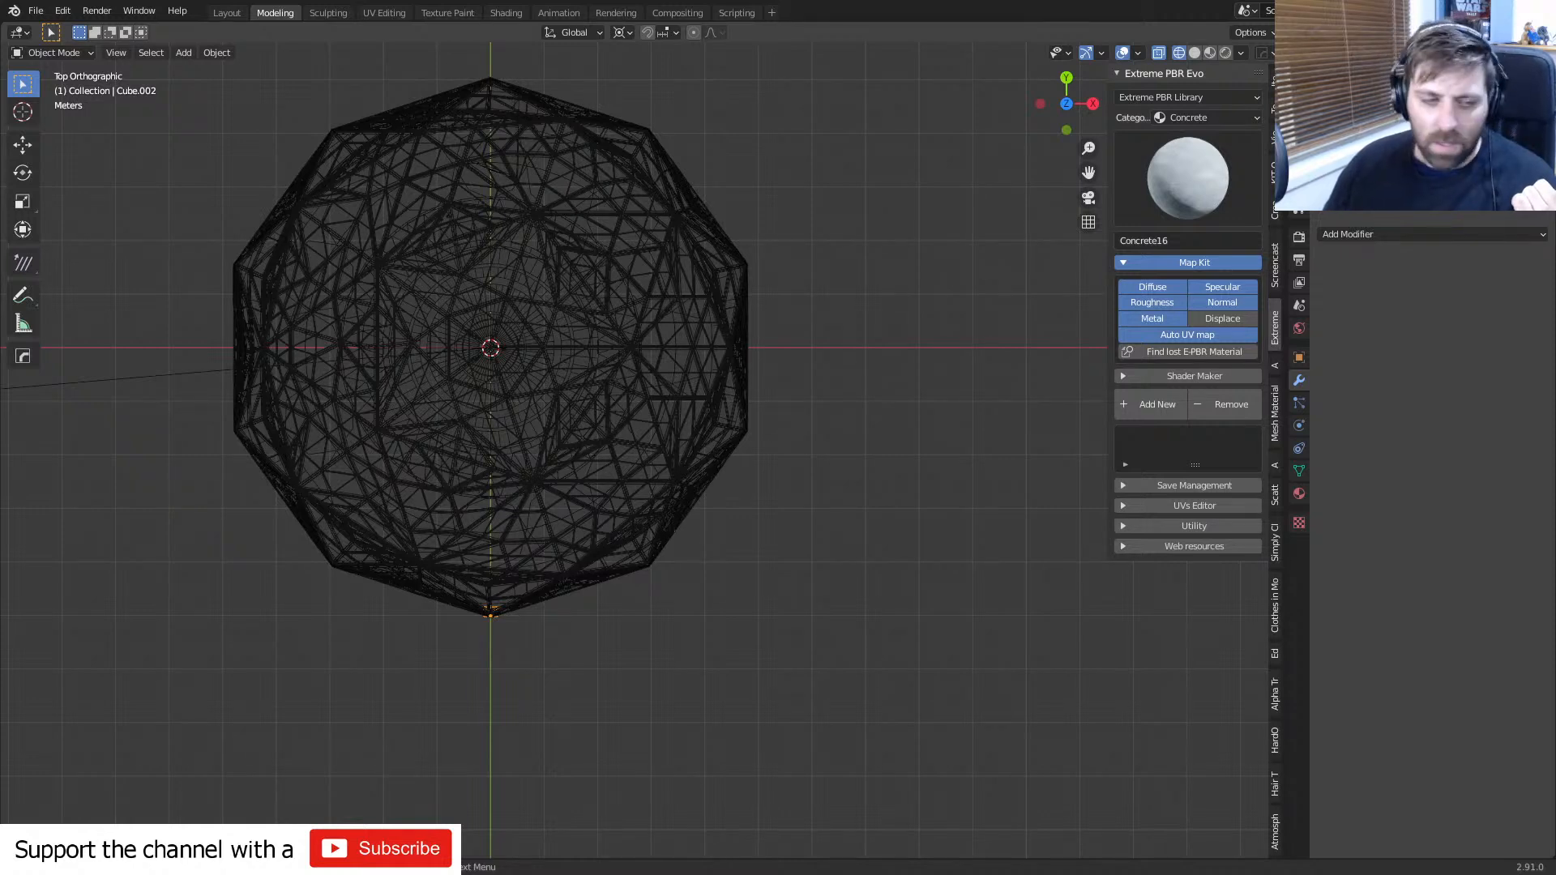
- Switch to the Calculator, divide 180 by 5 to work out the corner spacing angle, and close it
click(734, 859)
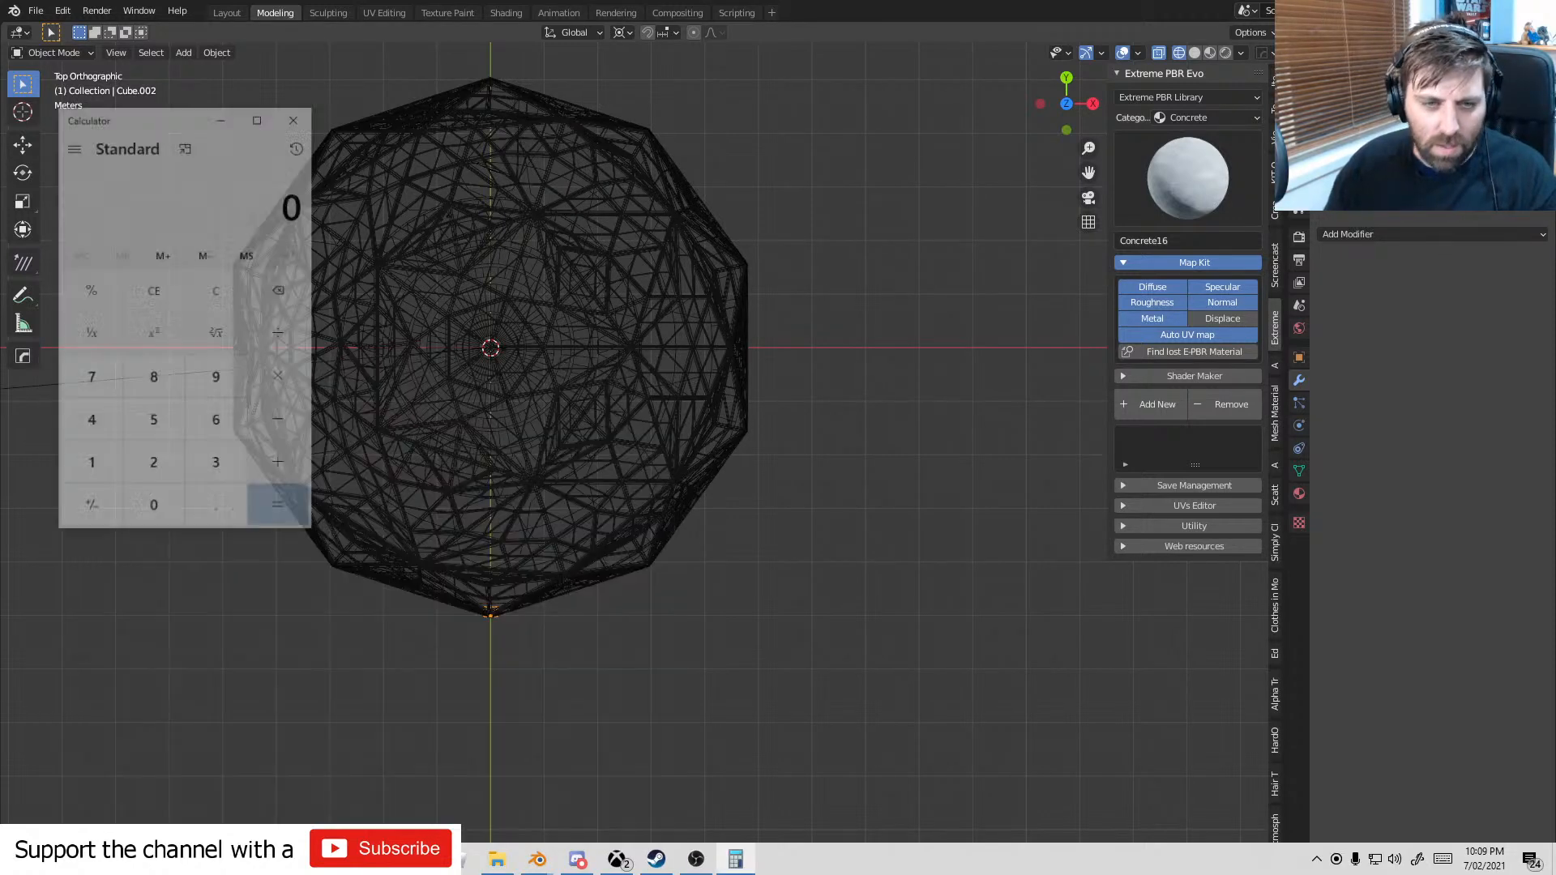
text(6)
key(BackSpace)
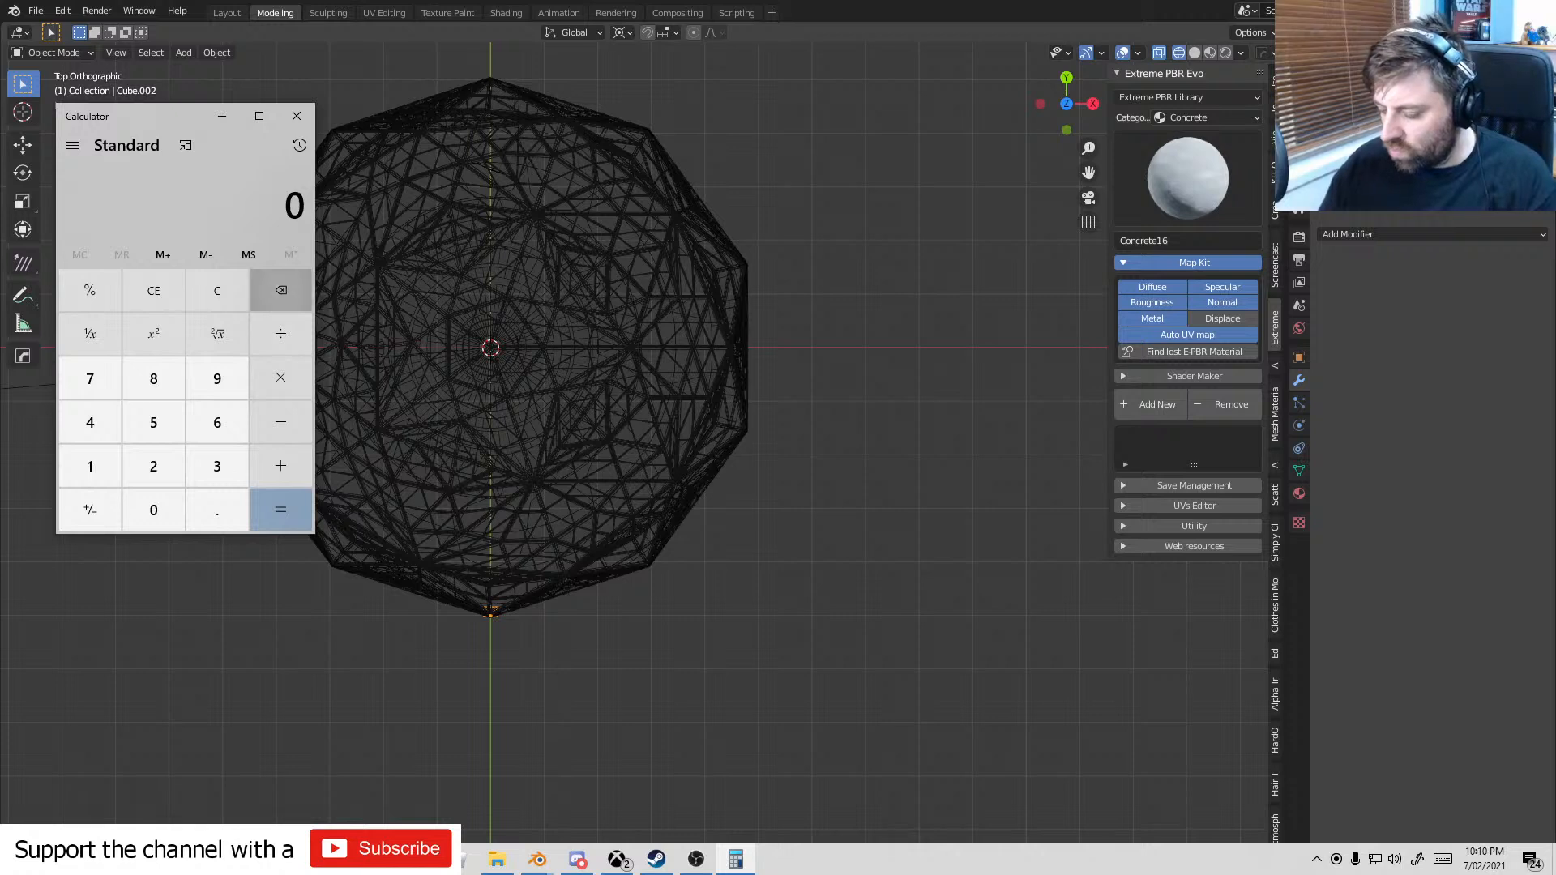
text(18/6)
key(Return)
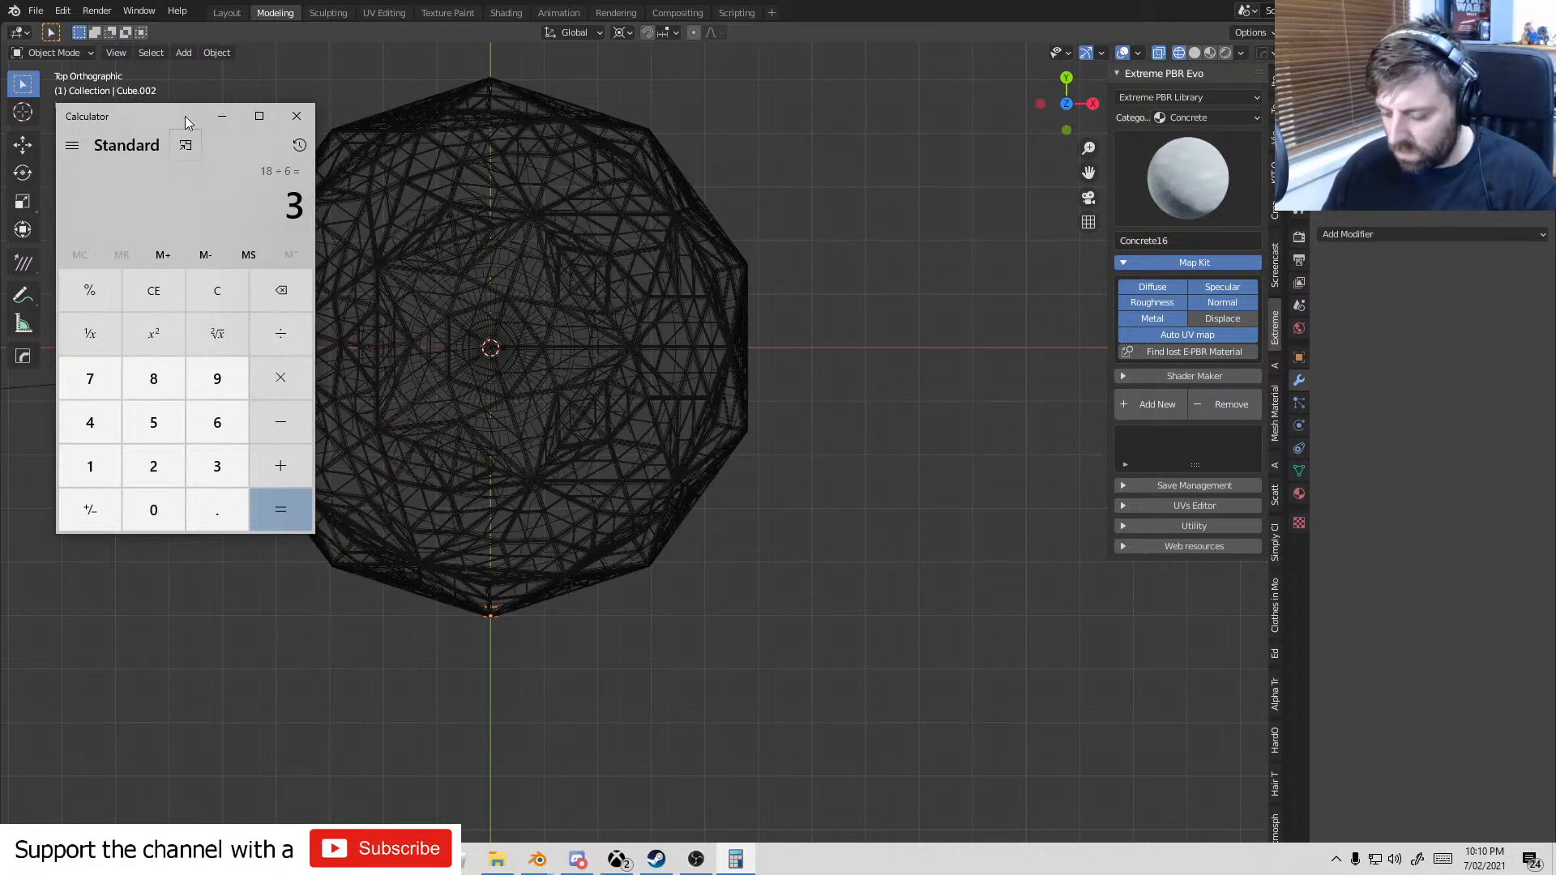
key(BackSpace)
text(180)
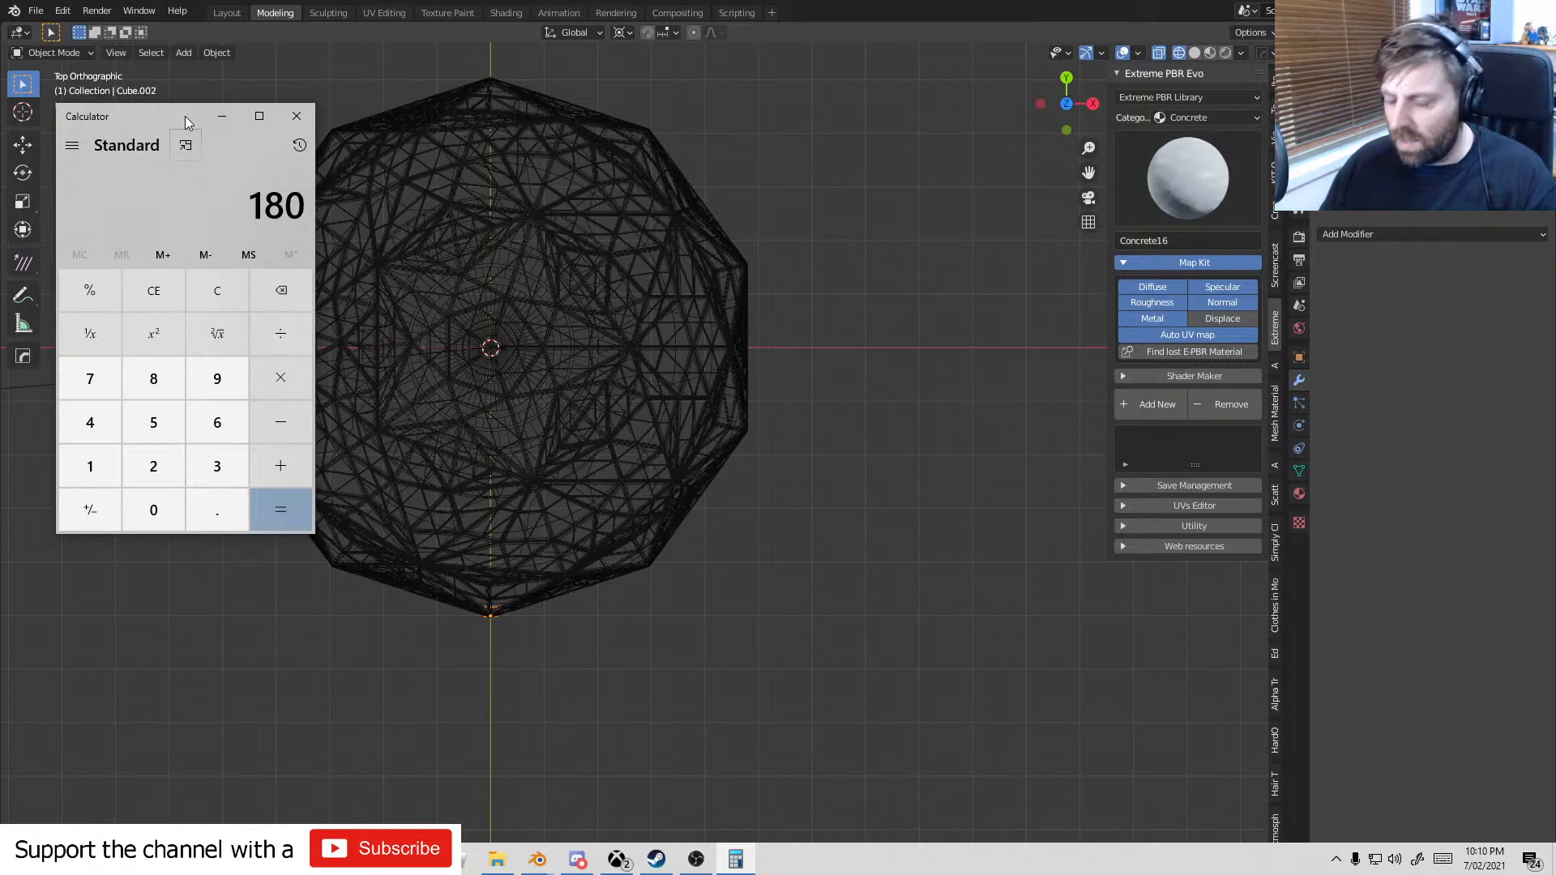
text(/5)
key(Return)
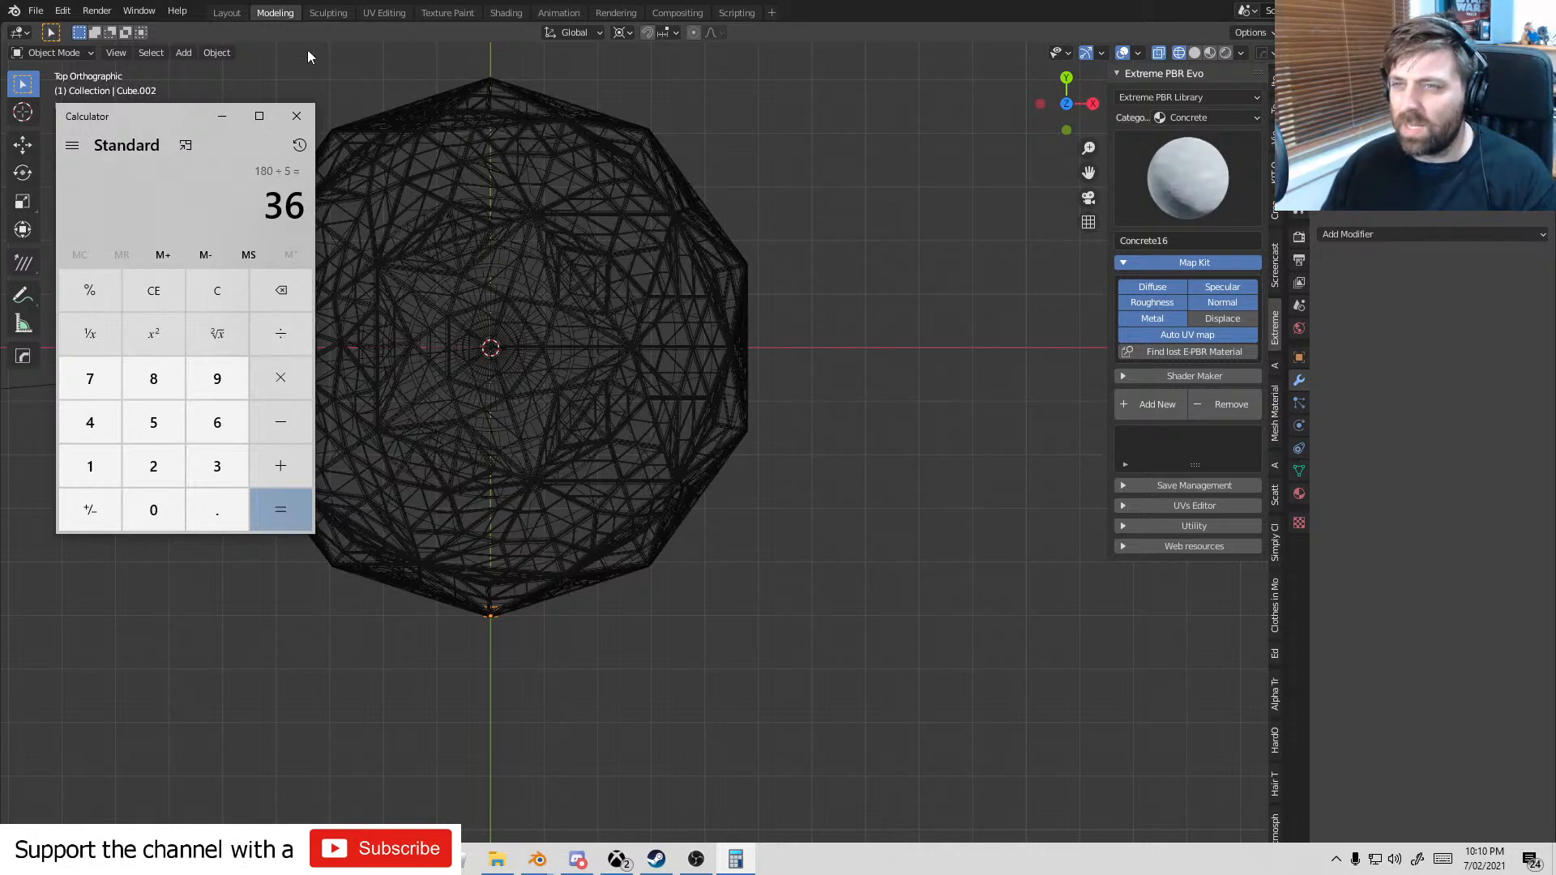
click(306, 116)
- Rotate the duplicated piece 36° around the 3D cursor onto the dome's neighbouring corner
scroll(609, 563, up, 6)
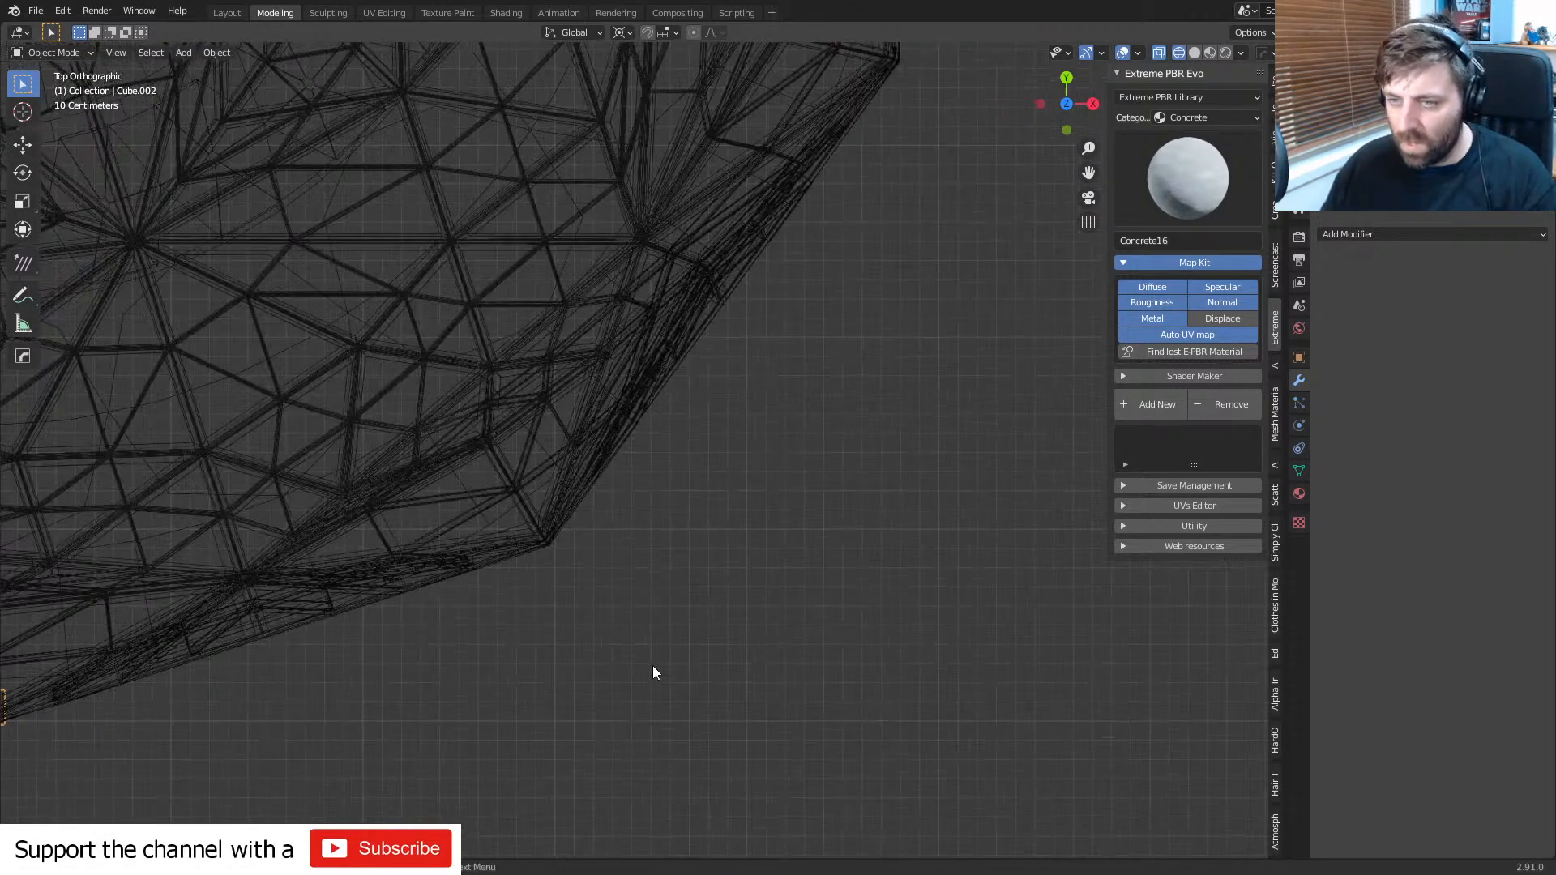
text(r36)
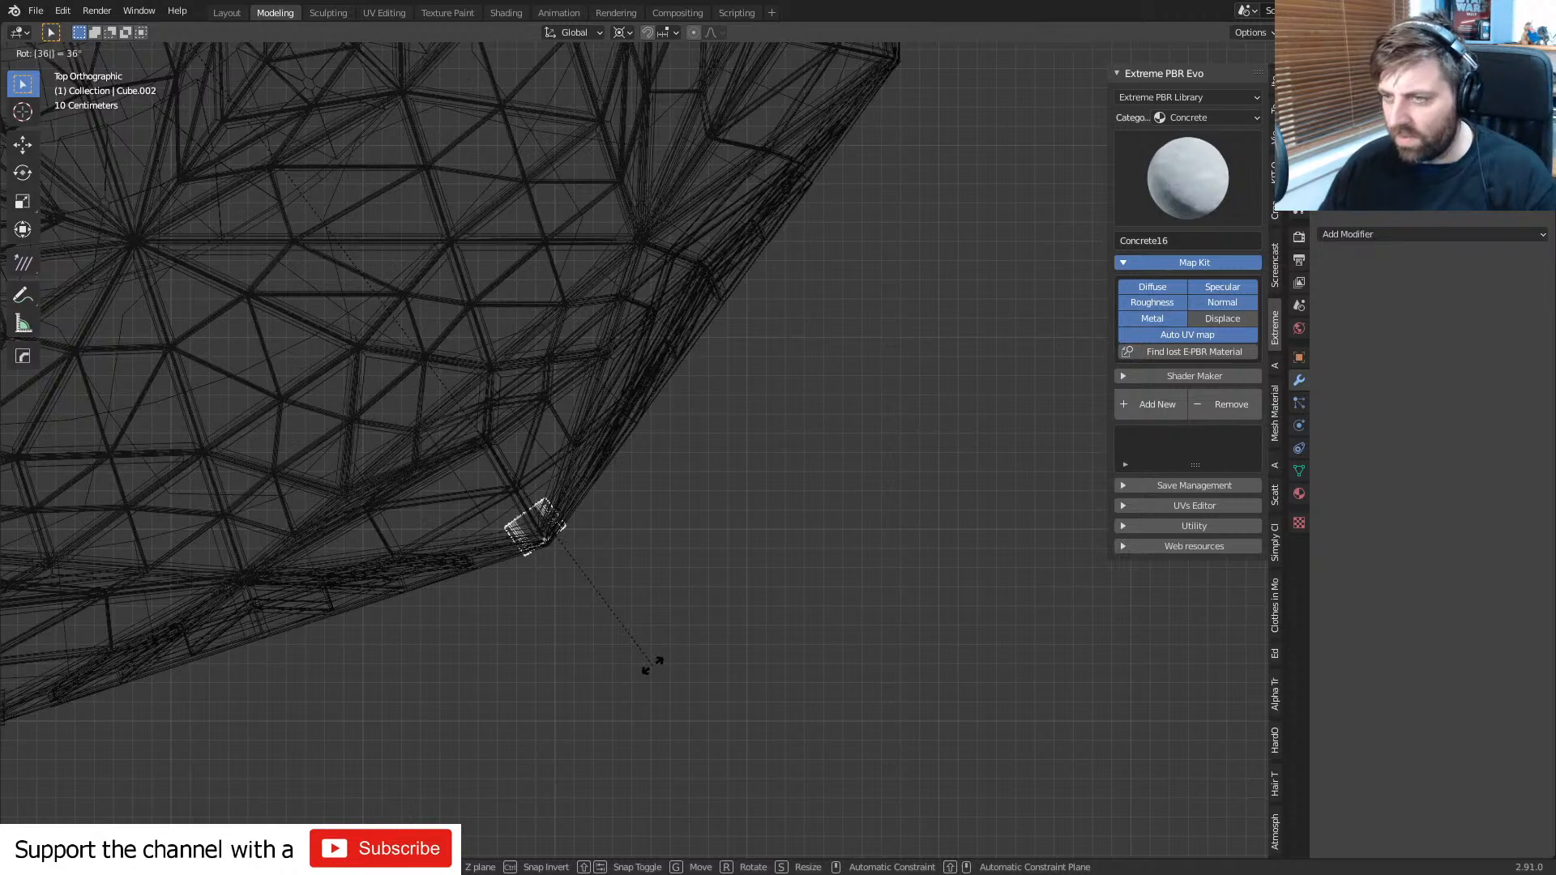
key(Return)
- Add the original tapered piece to the selection alongside its rotated copy
scroll(653, 665, down, 3)
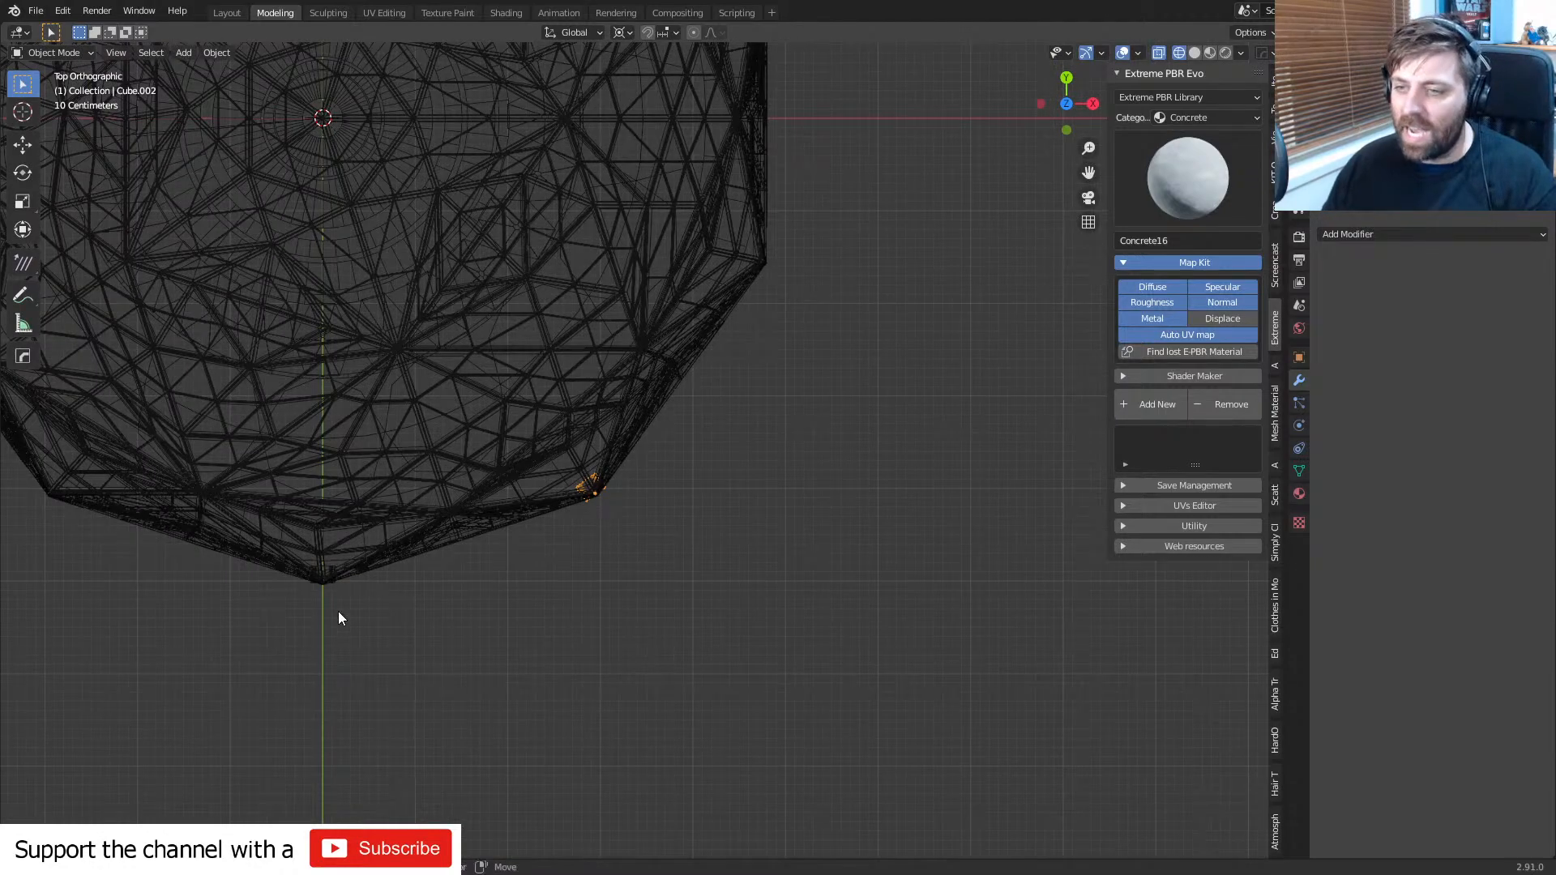
shift+click(330, 587)
scroll(330, 588, up, 2)
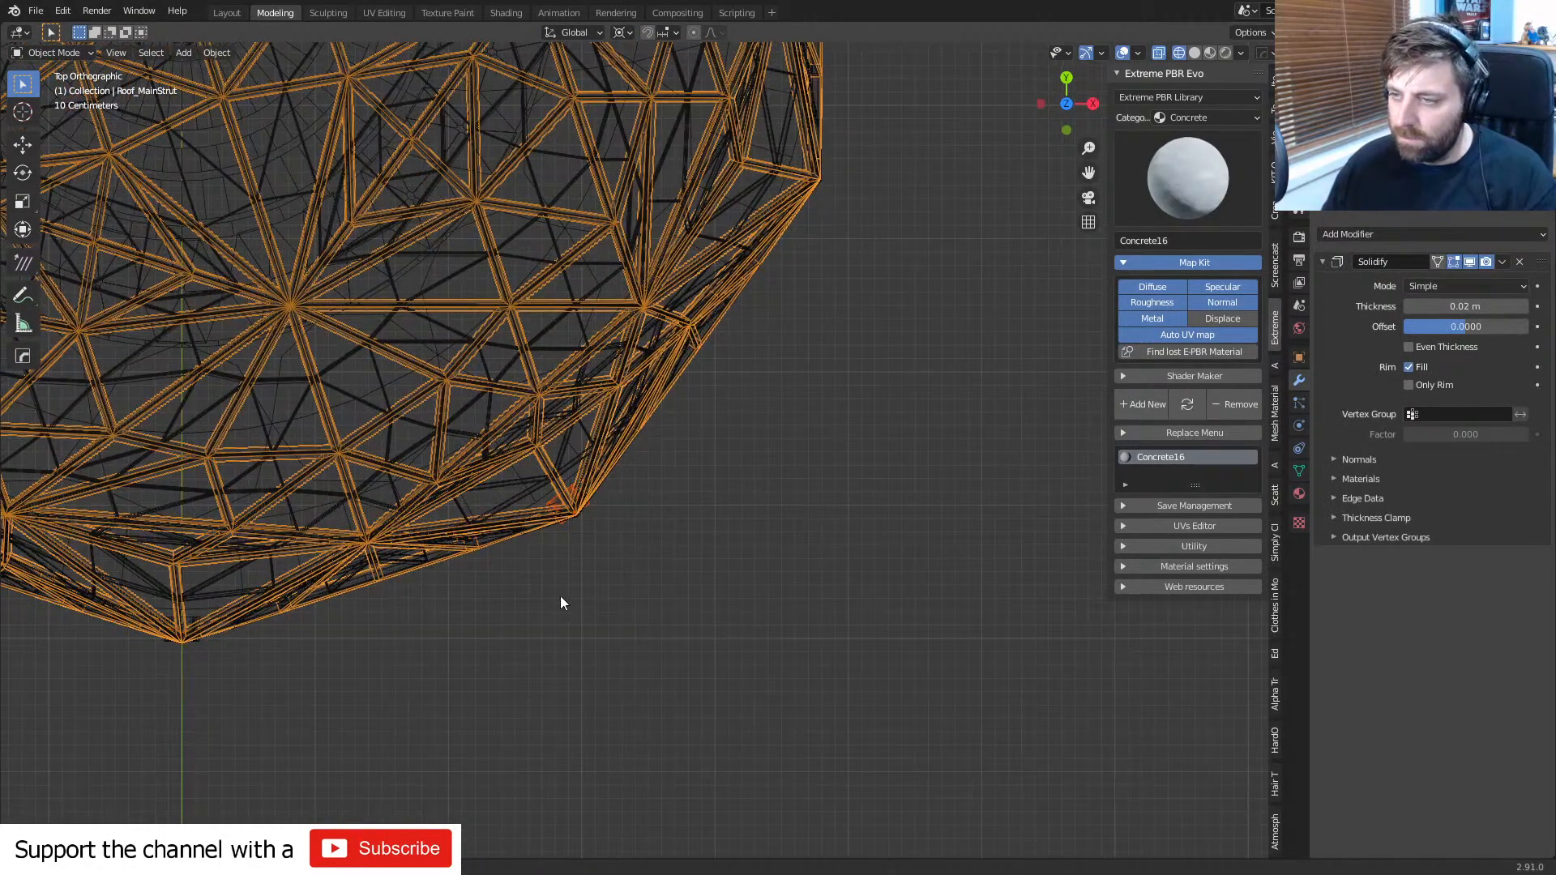
key(ctrl+z)
shift+middle_drag(359, 621, 775, 314)
scroll(753, 349, up, 5)
shift+middle_drag(664, 304, 701, 572)
scroll(697, 559, up, 3)
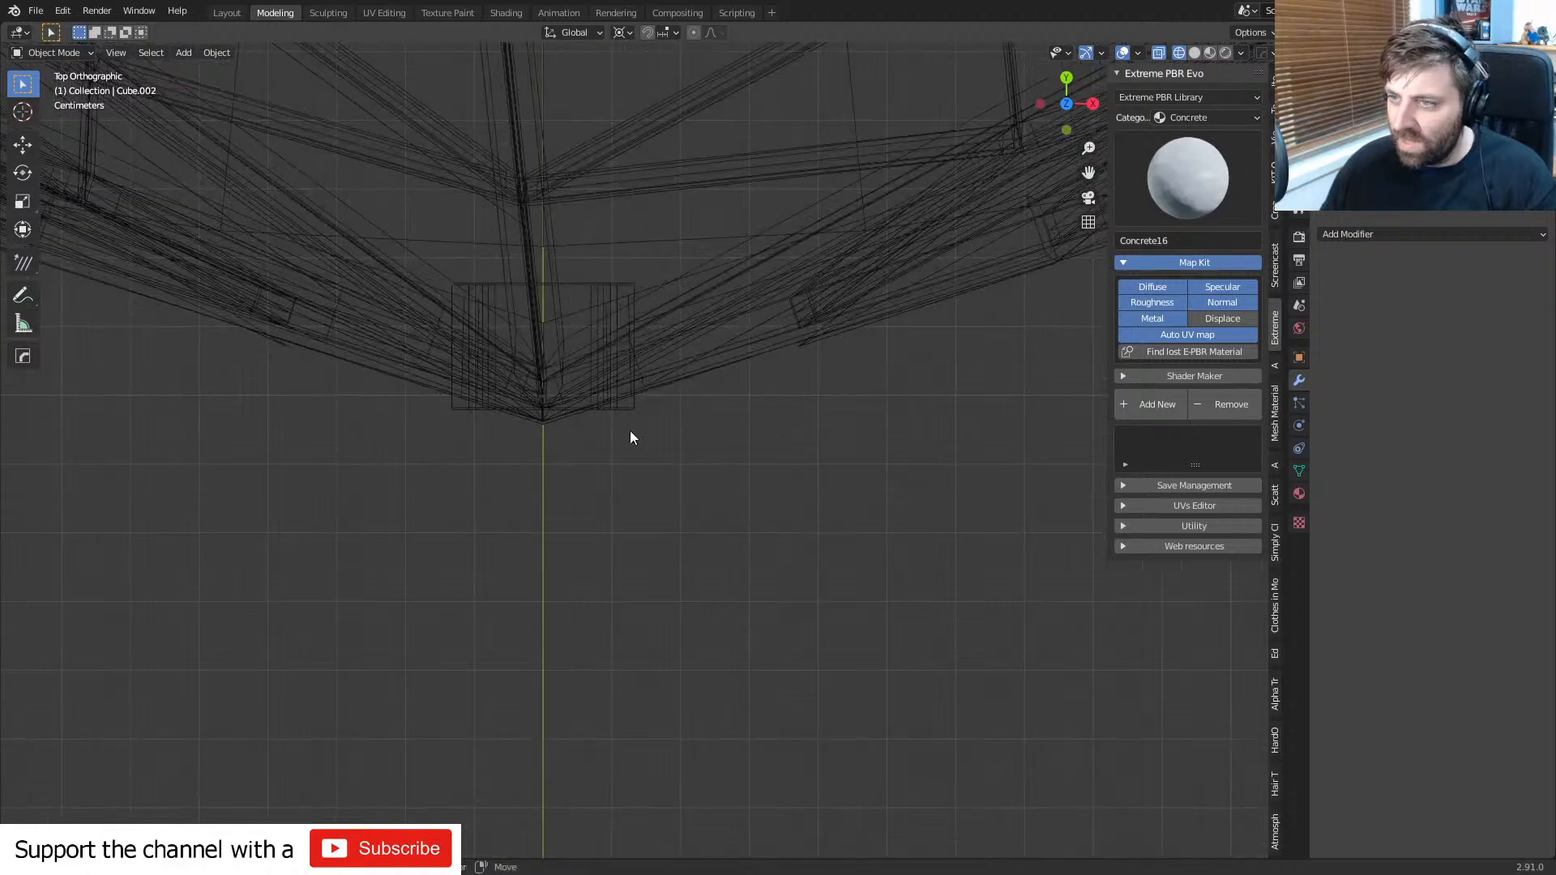
click(630, 414)
scroll(705, 483, down, 10)
shift+middle_drag(901, 360, 582, 563)
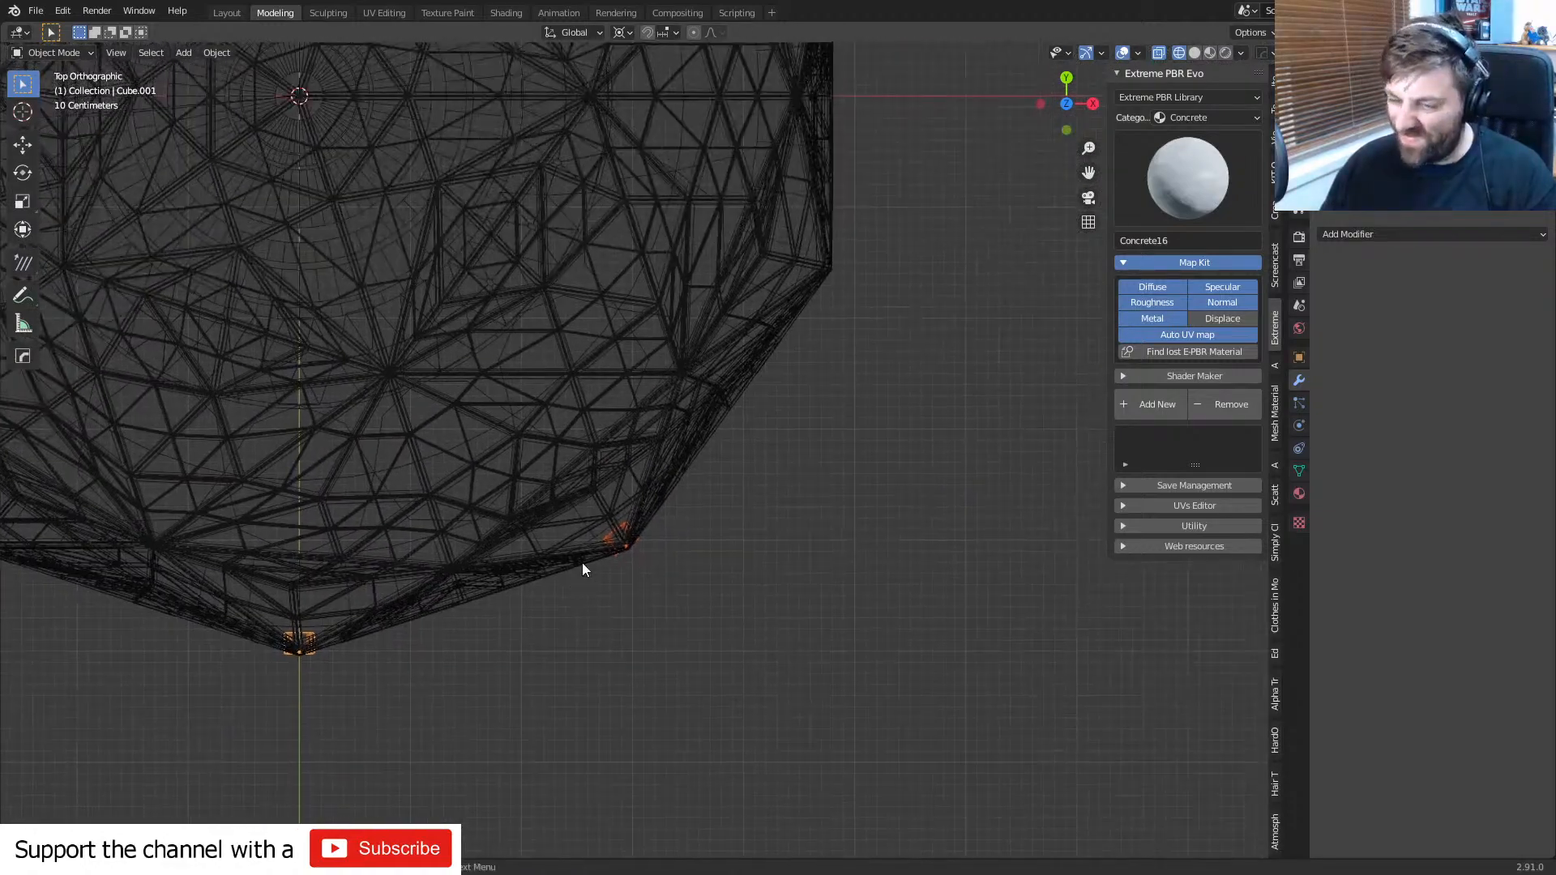
- Duplicate the two selected tapered pieces in place and rotate the copies 72° around the 3D cursor onto the dome's next corners
key(shift+d)
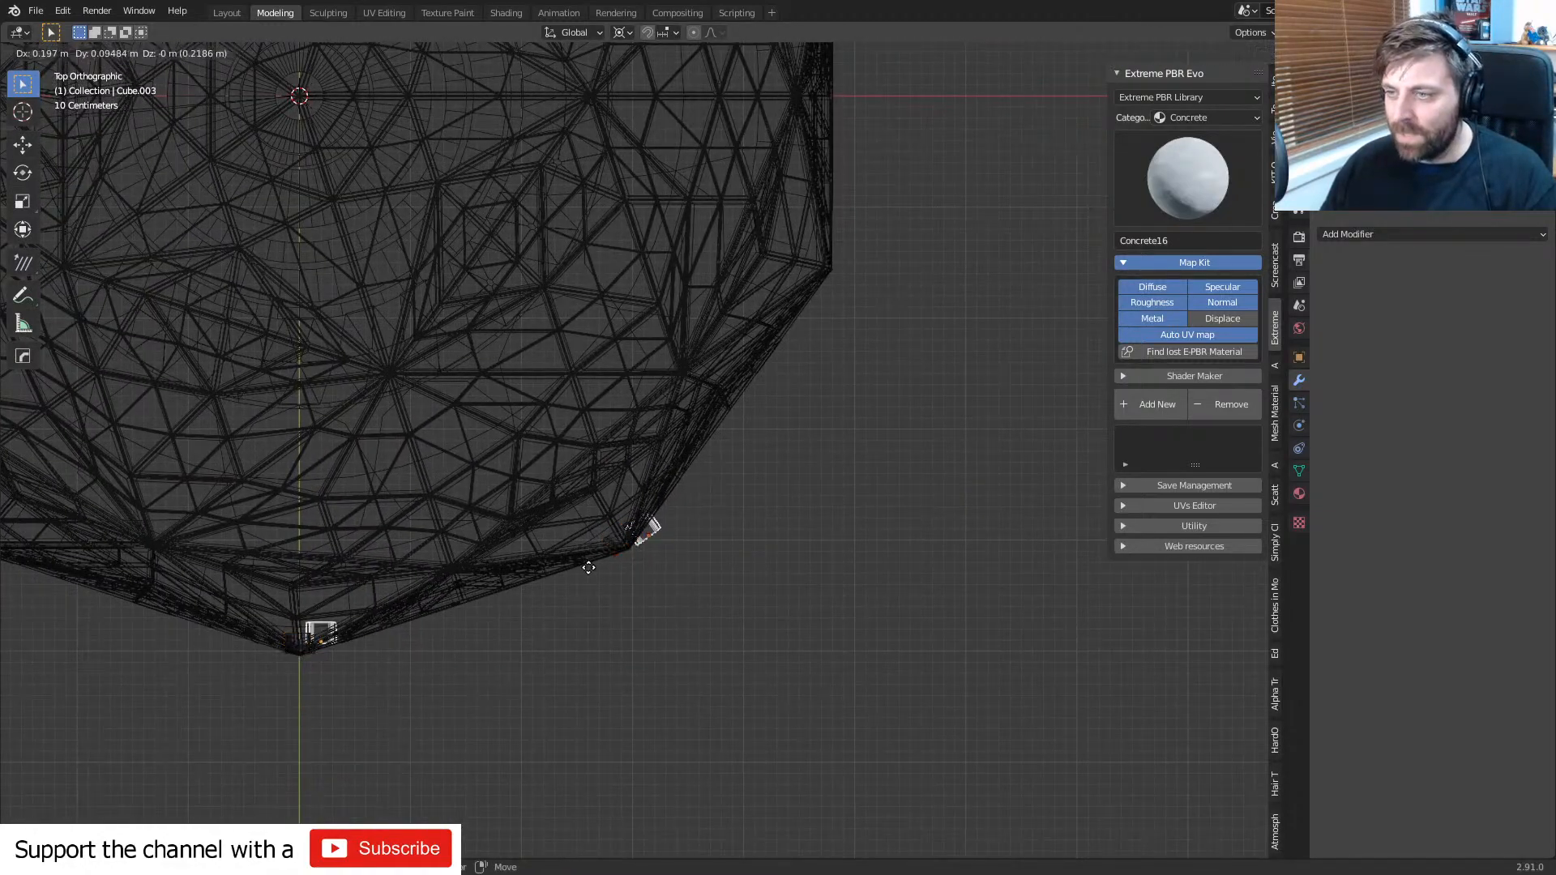
key(Escape)
key(r)
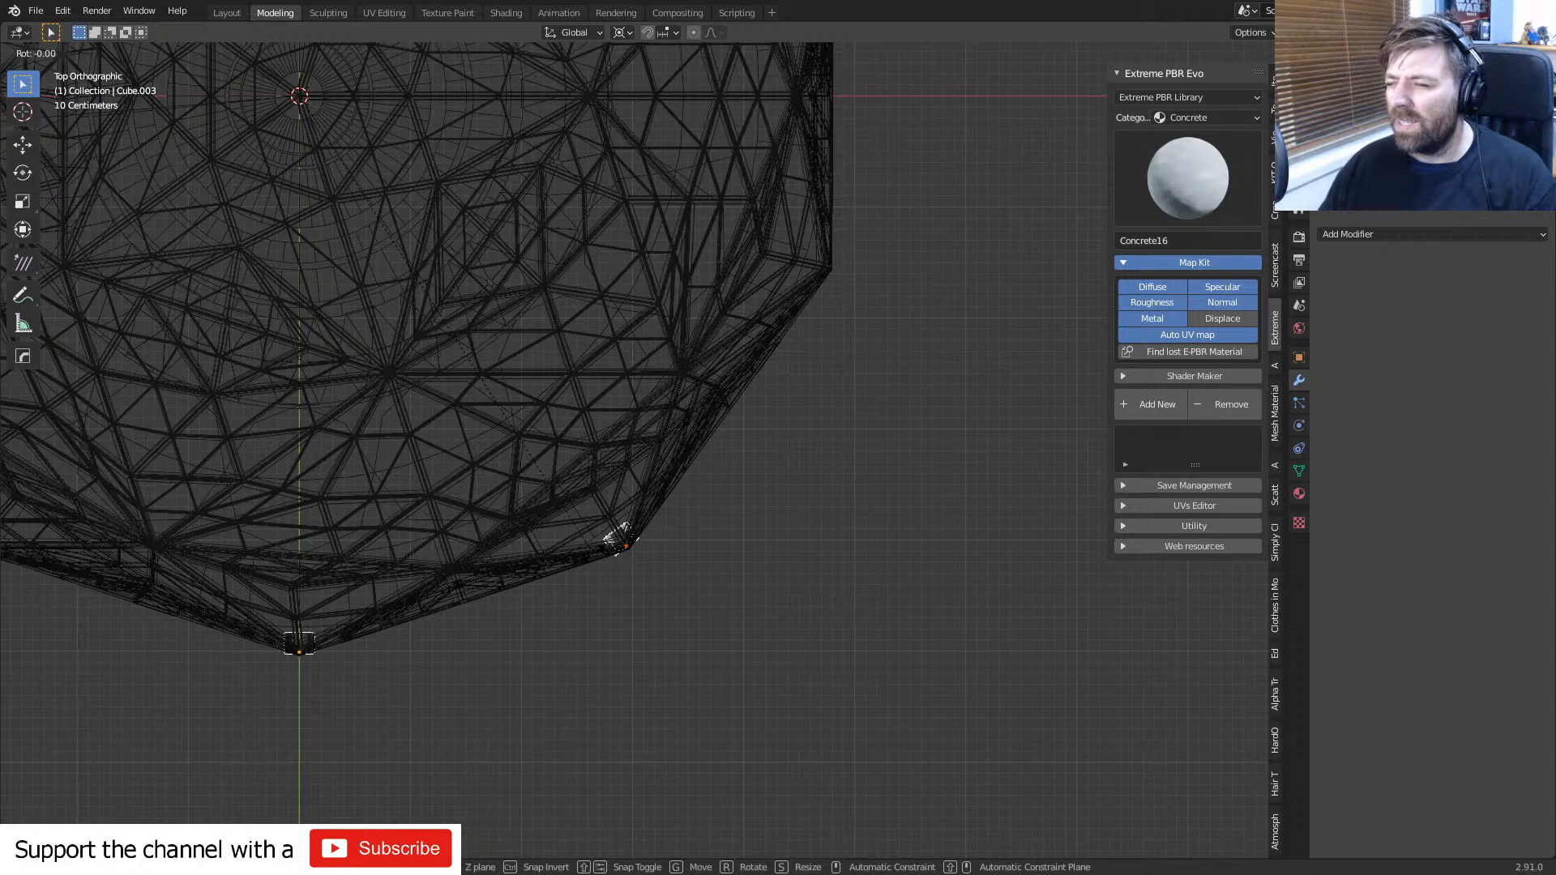
text(72)
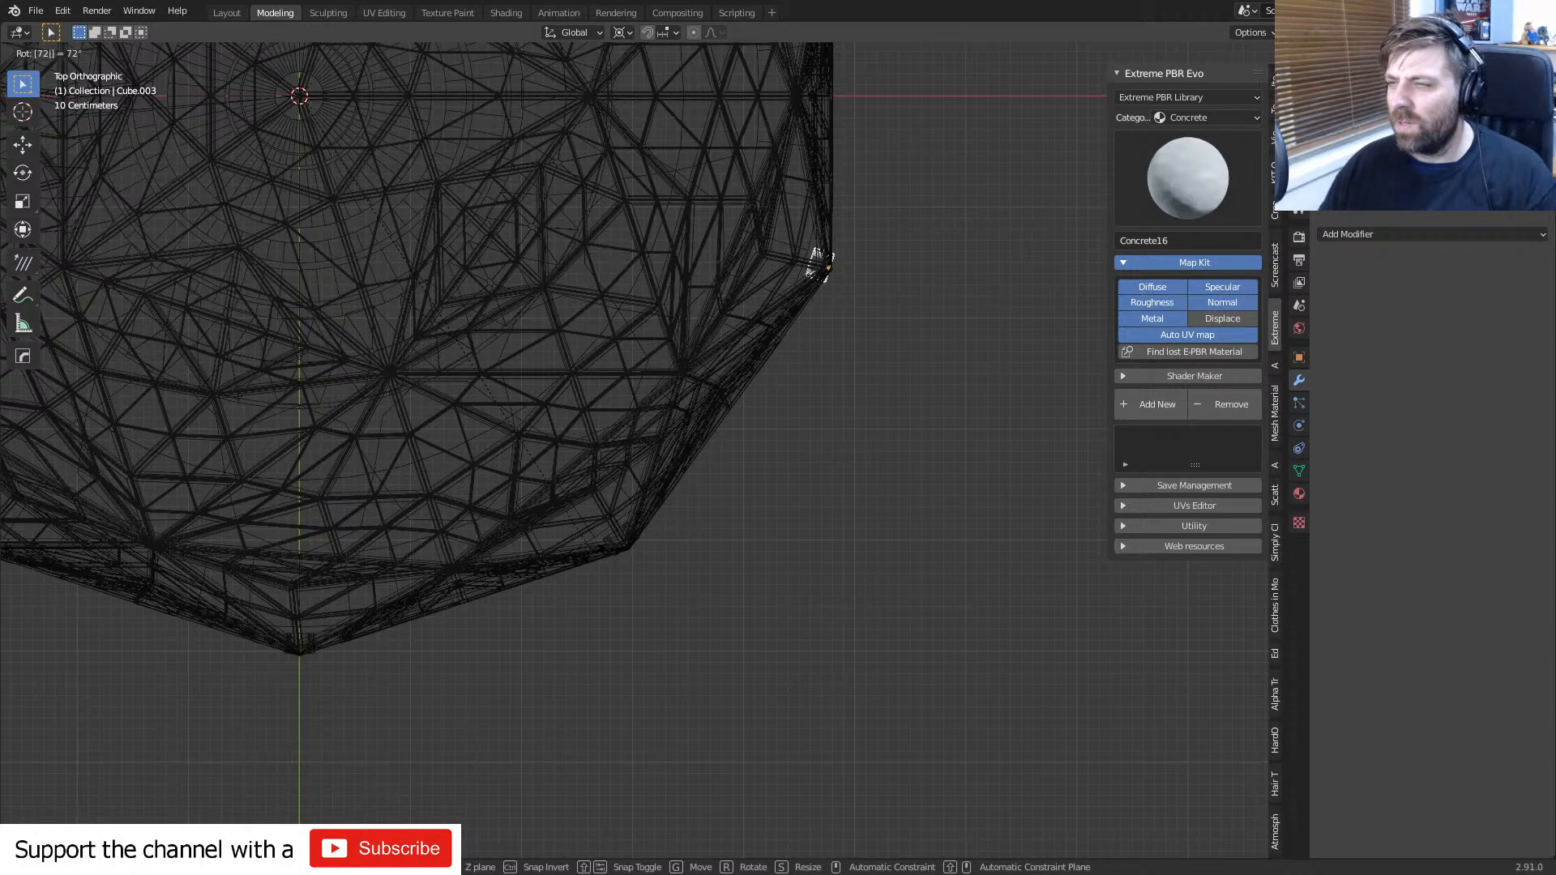
key(Return)
- Duplicate the rotated pair three more times around the 3D cursor, turning each new copy a further 72° to fill the dome's remaining corners
scroll(590, 366, down, 3)
shift+middle_drag(590, 366, 618, 555)
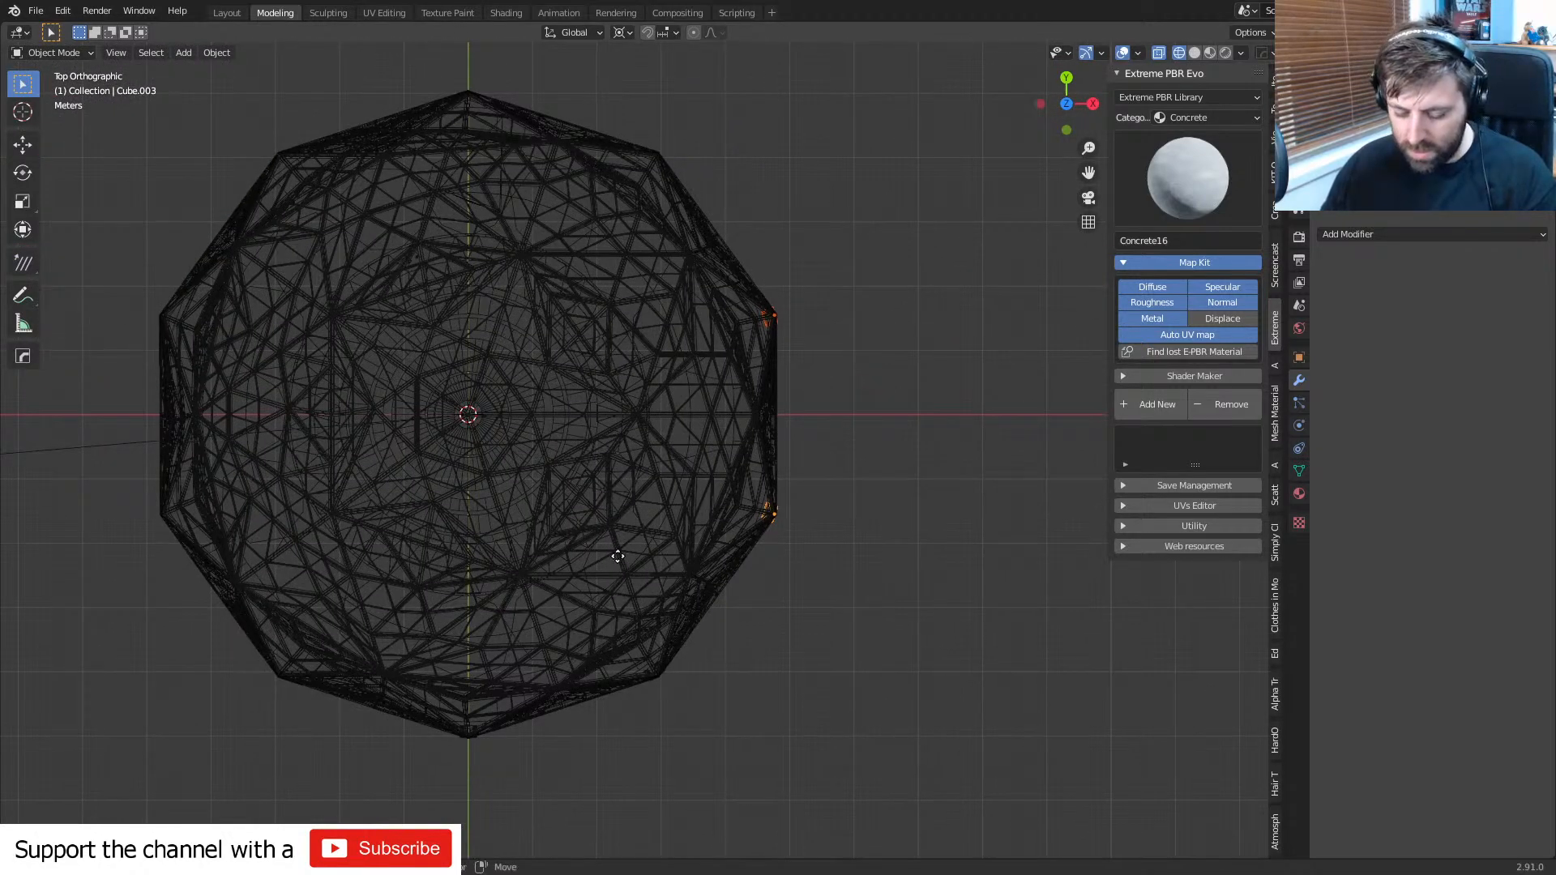
key(shift+d)
text(r72)
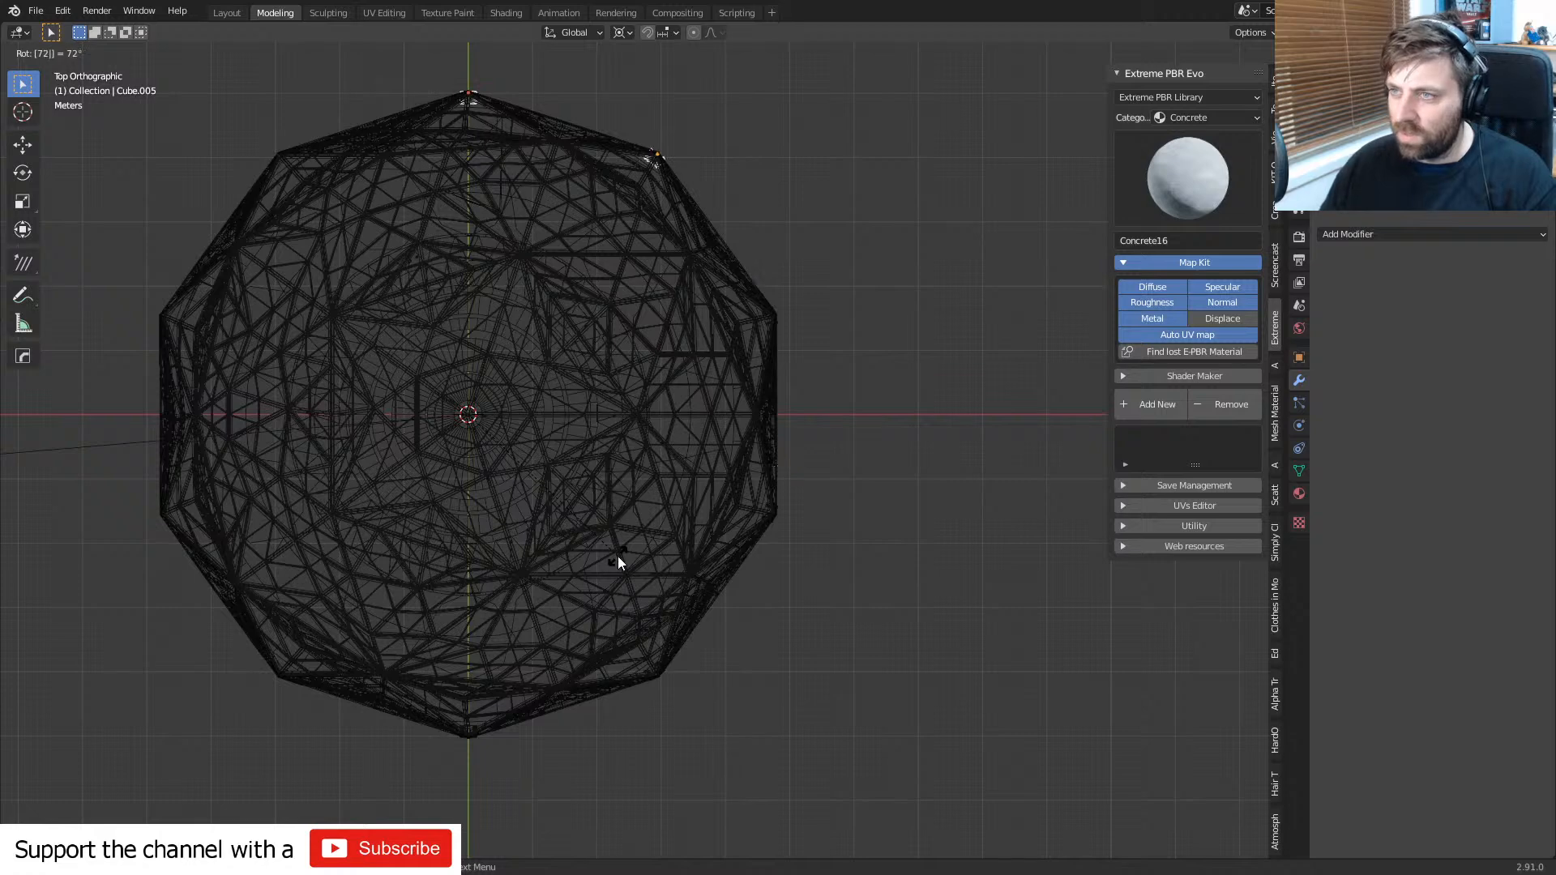
key(Return)
key(shift+d)
text(r72)
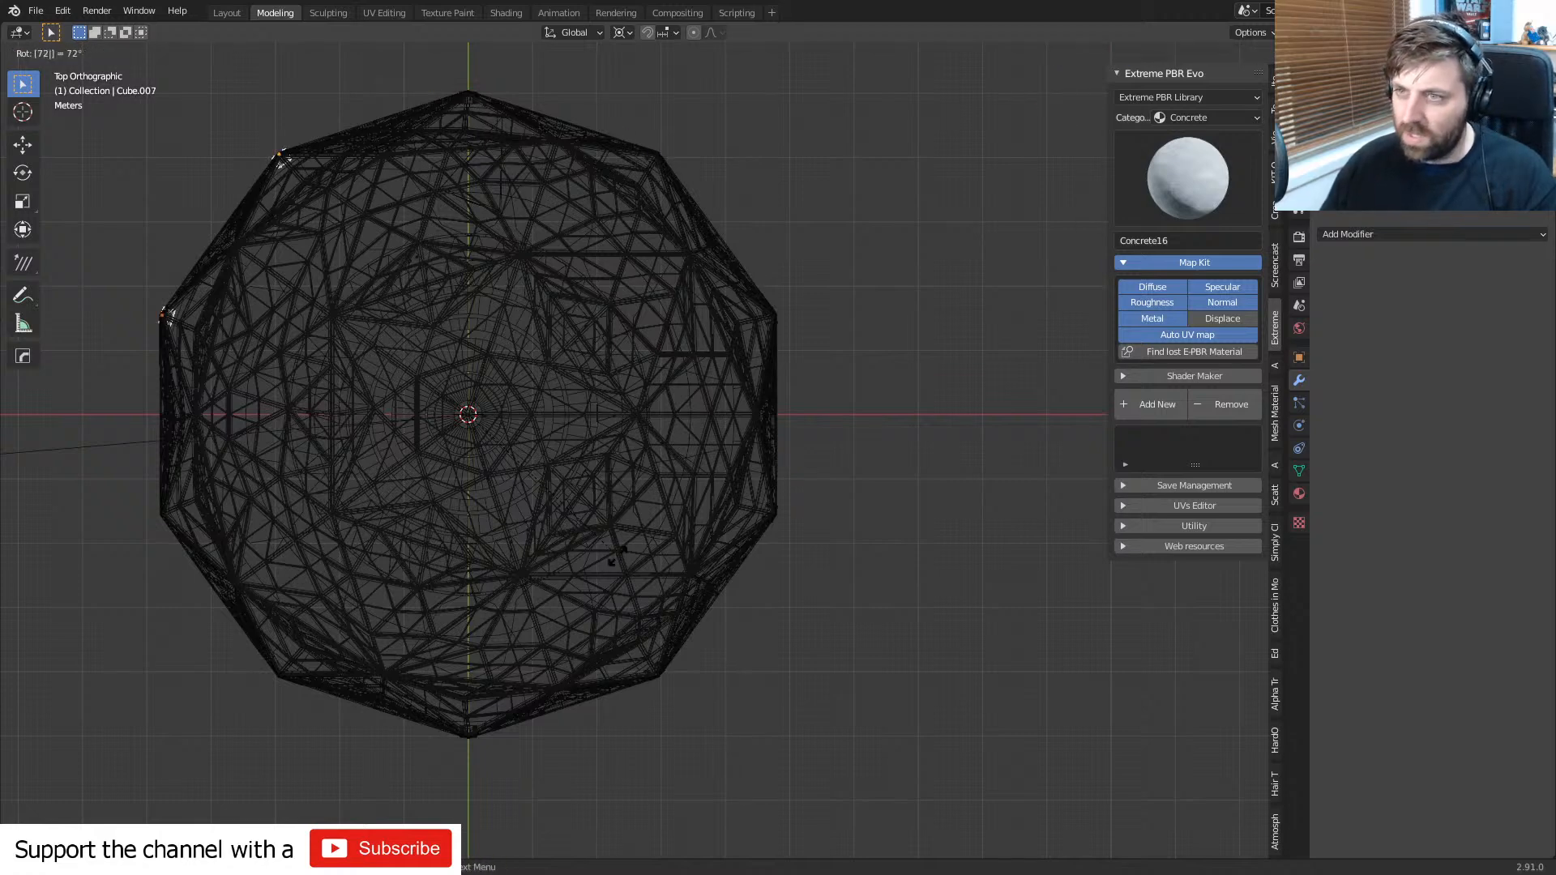
key(Return)
key(shift+d)
text(r7)
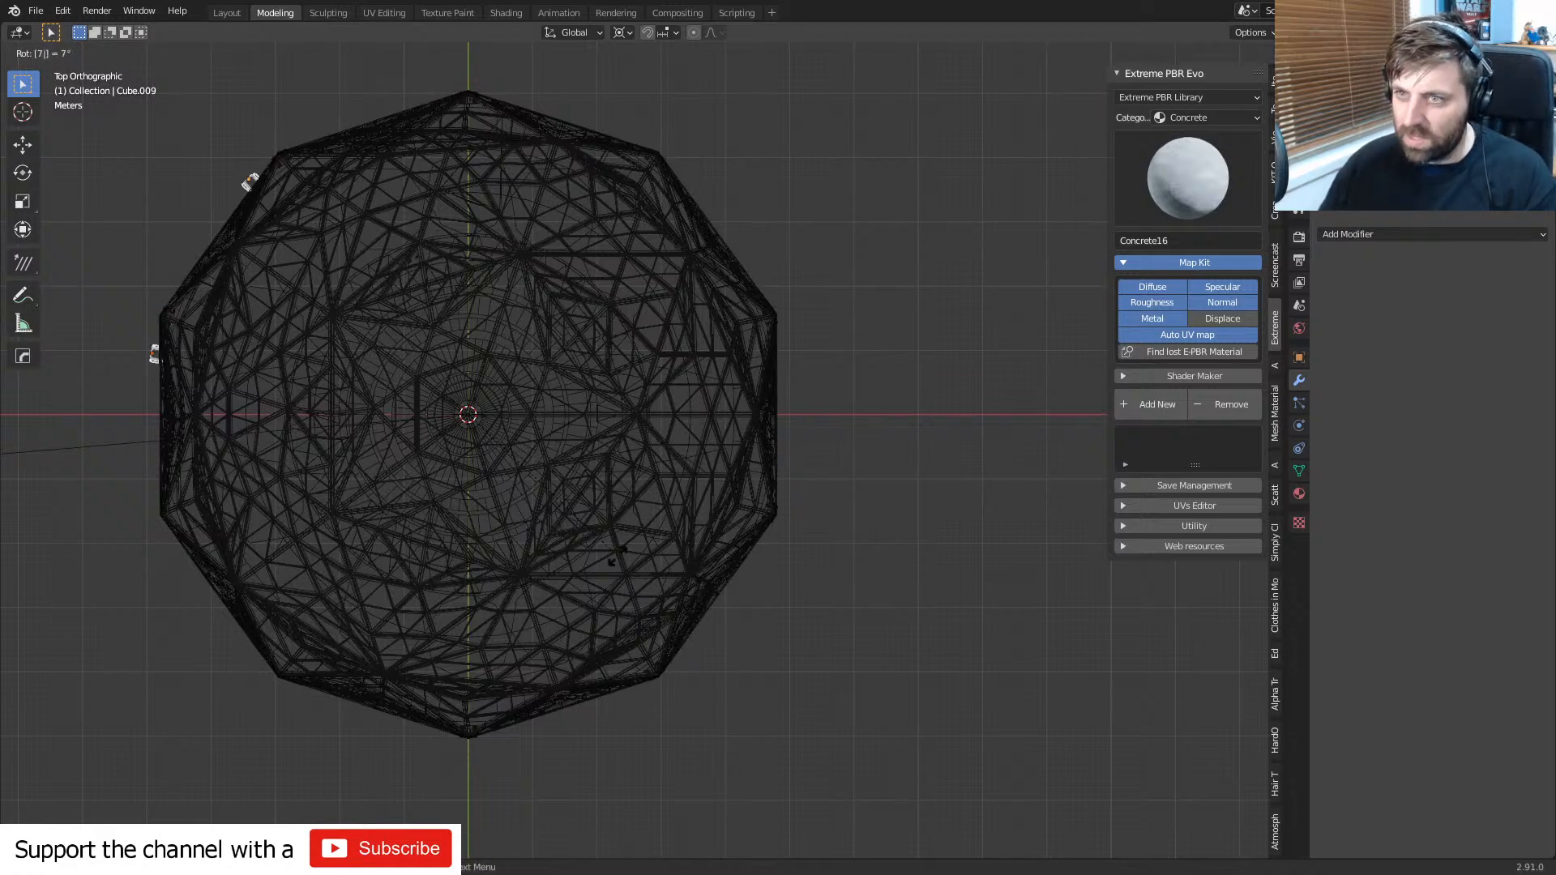
text(2)
key(Return)
- Switch the viewport to Solid shading and examine the repeated corner pieces through the scene camera
middle_drag(489, 591, 542, 496)
key(z)
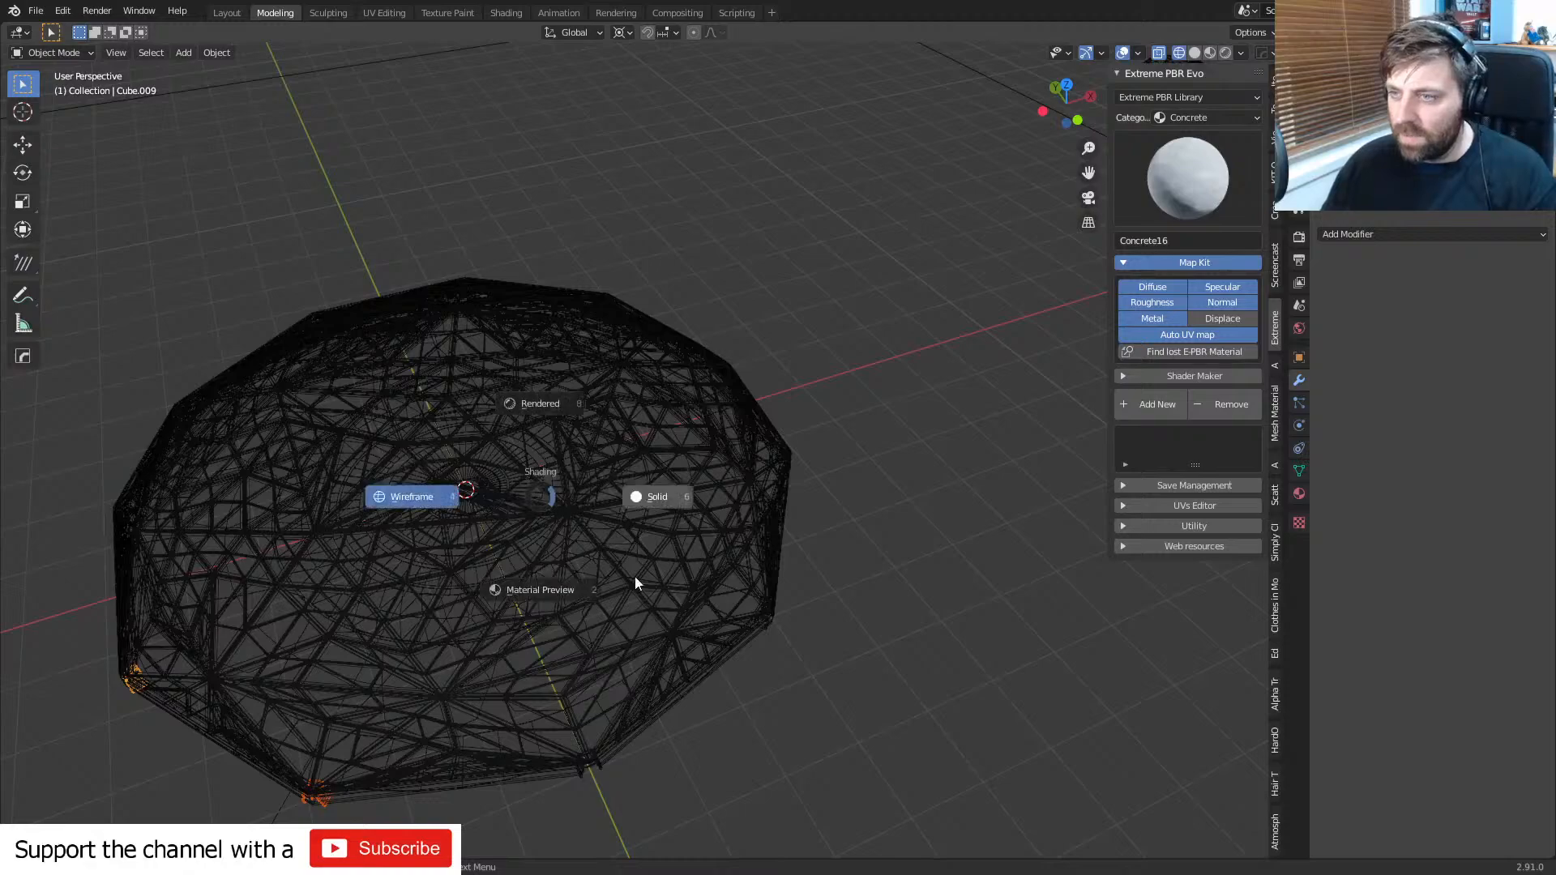
click(635, 580)
key(KP_0)
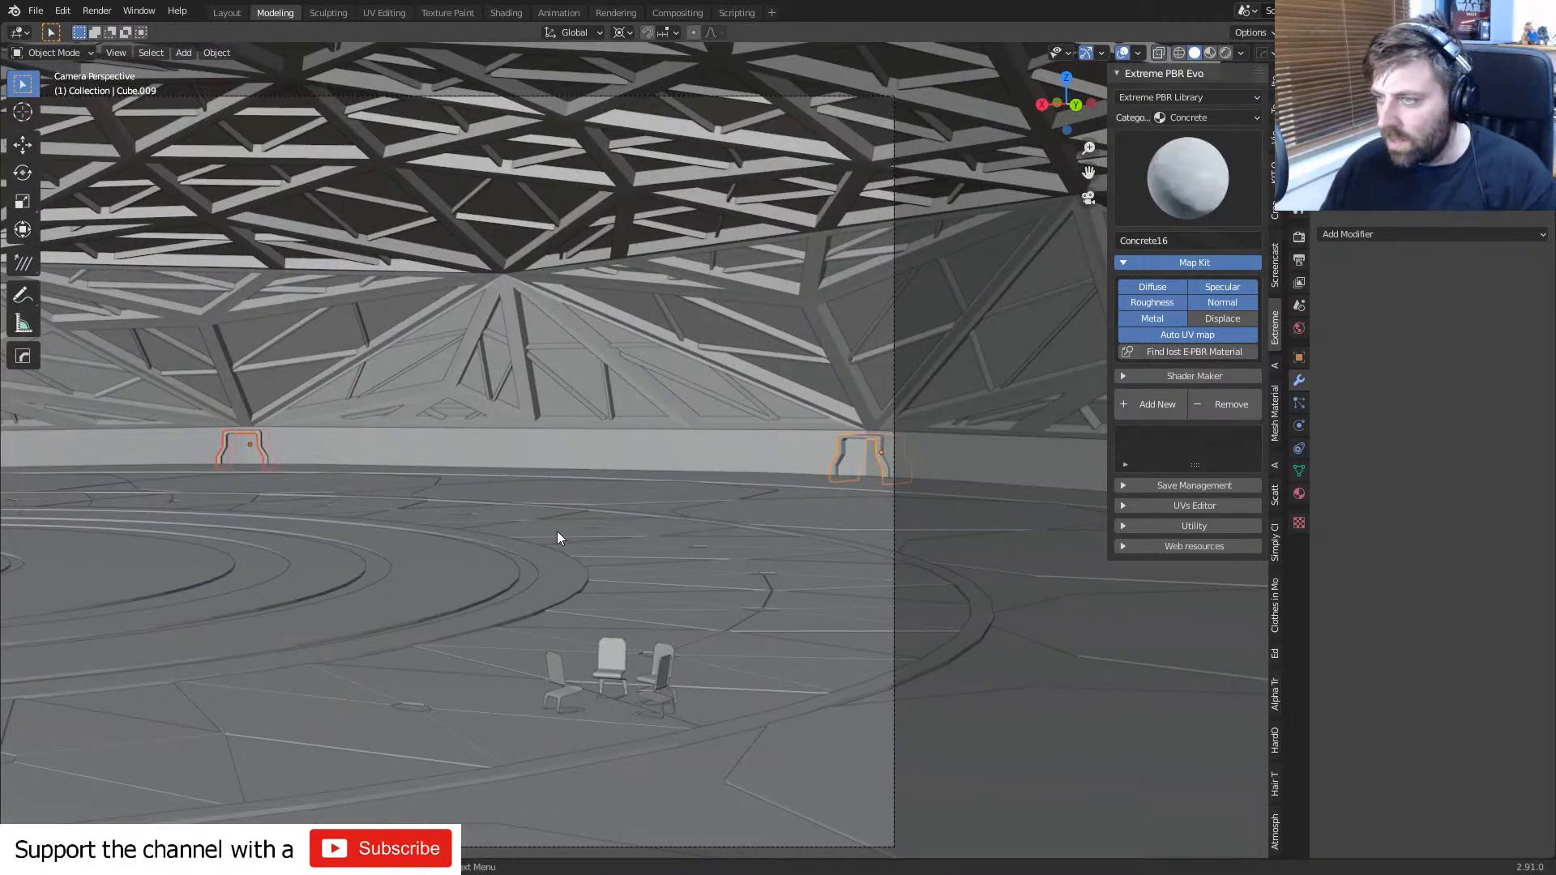
scroll(543, 678, down, 4)
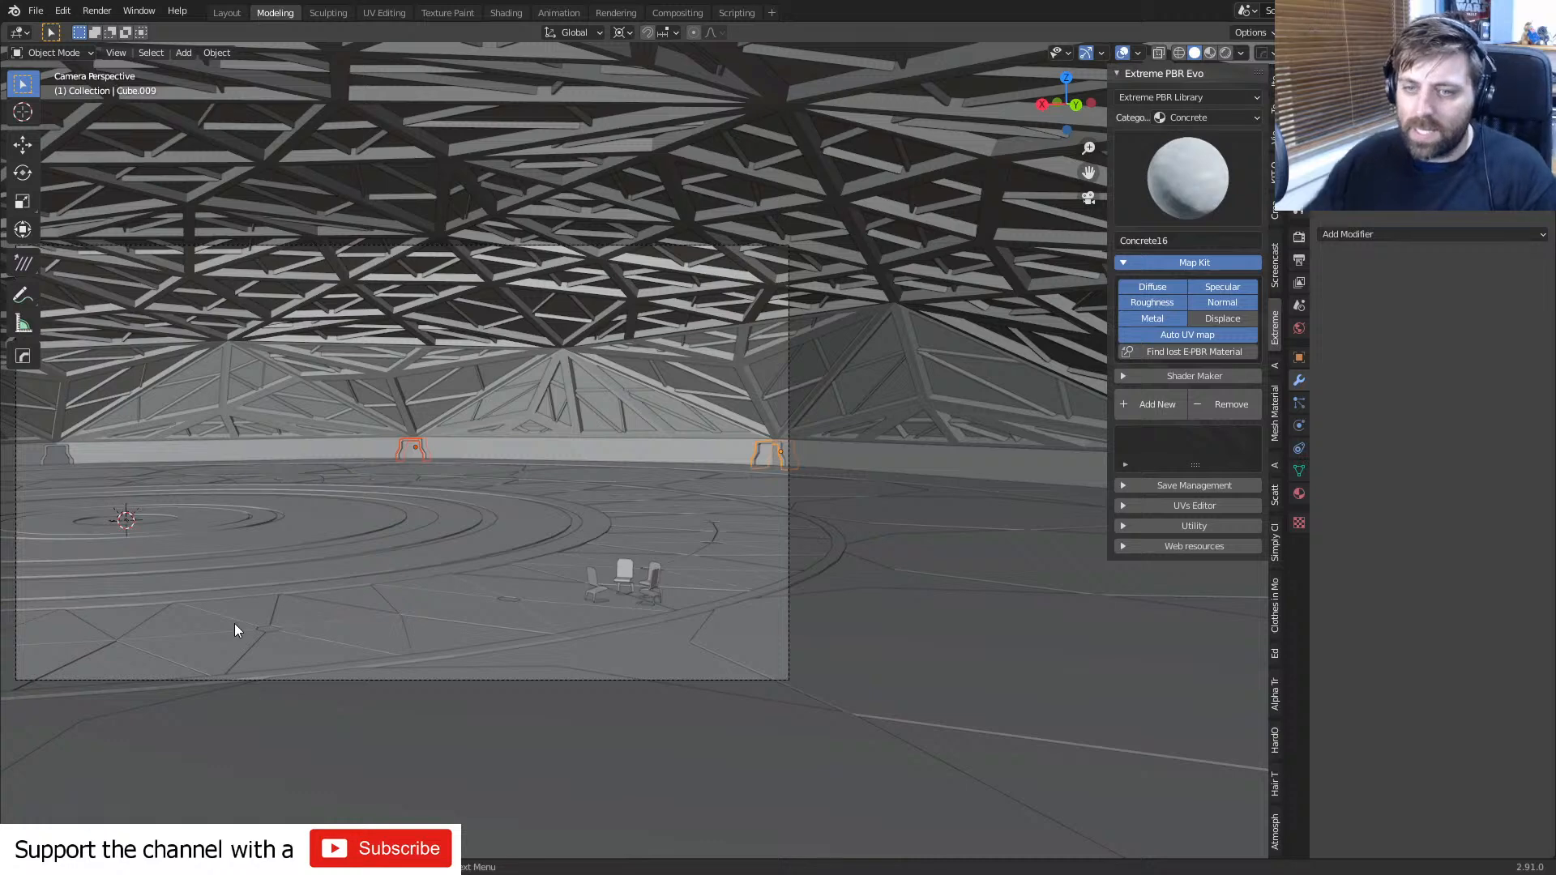